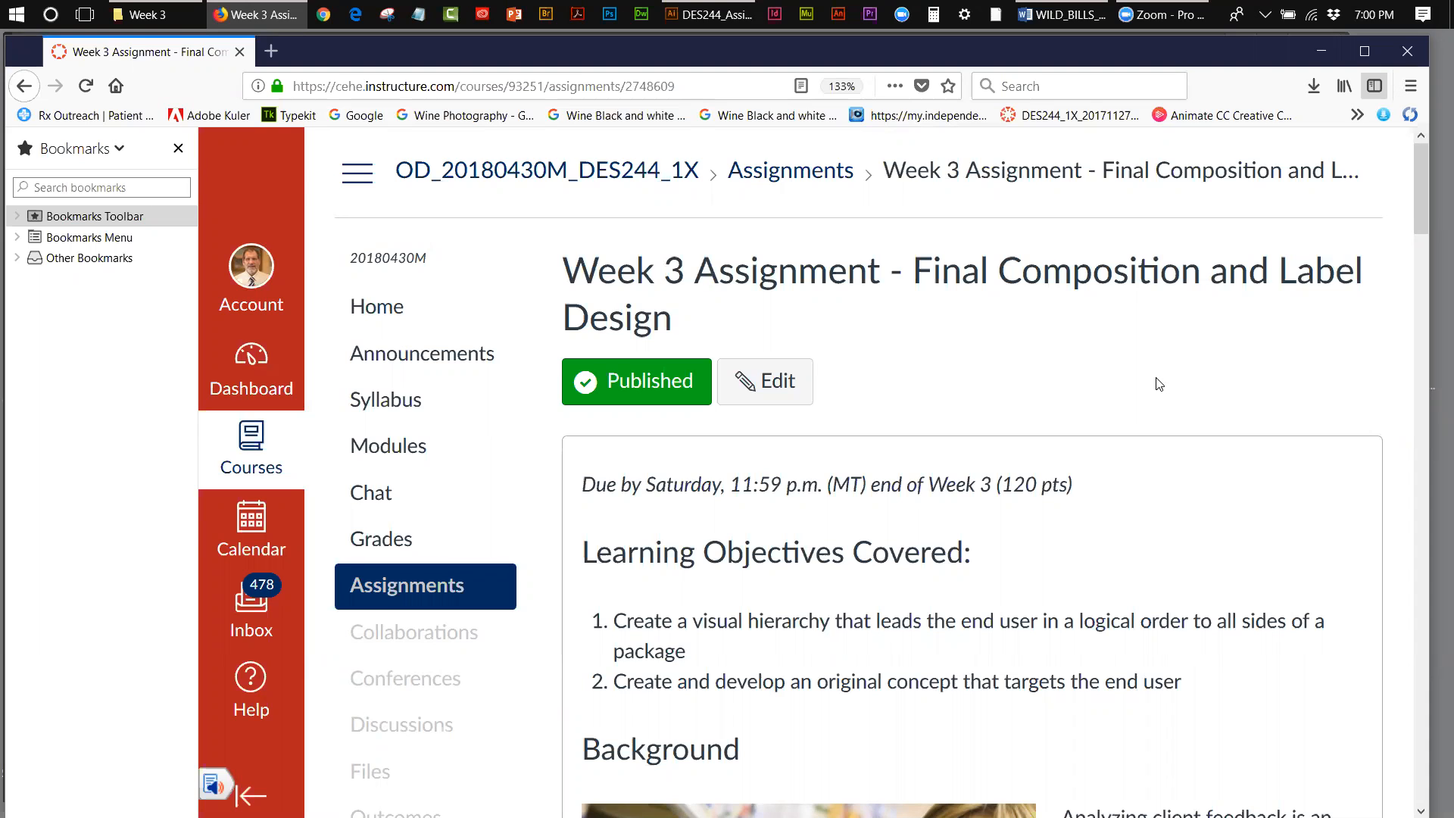
pyautogui.click(711, 23)
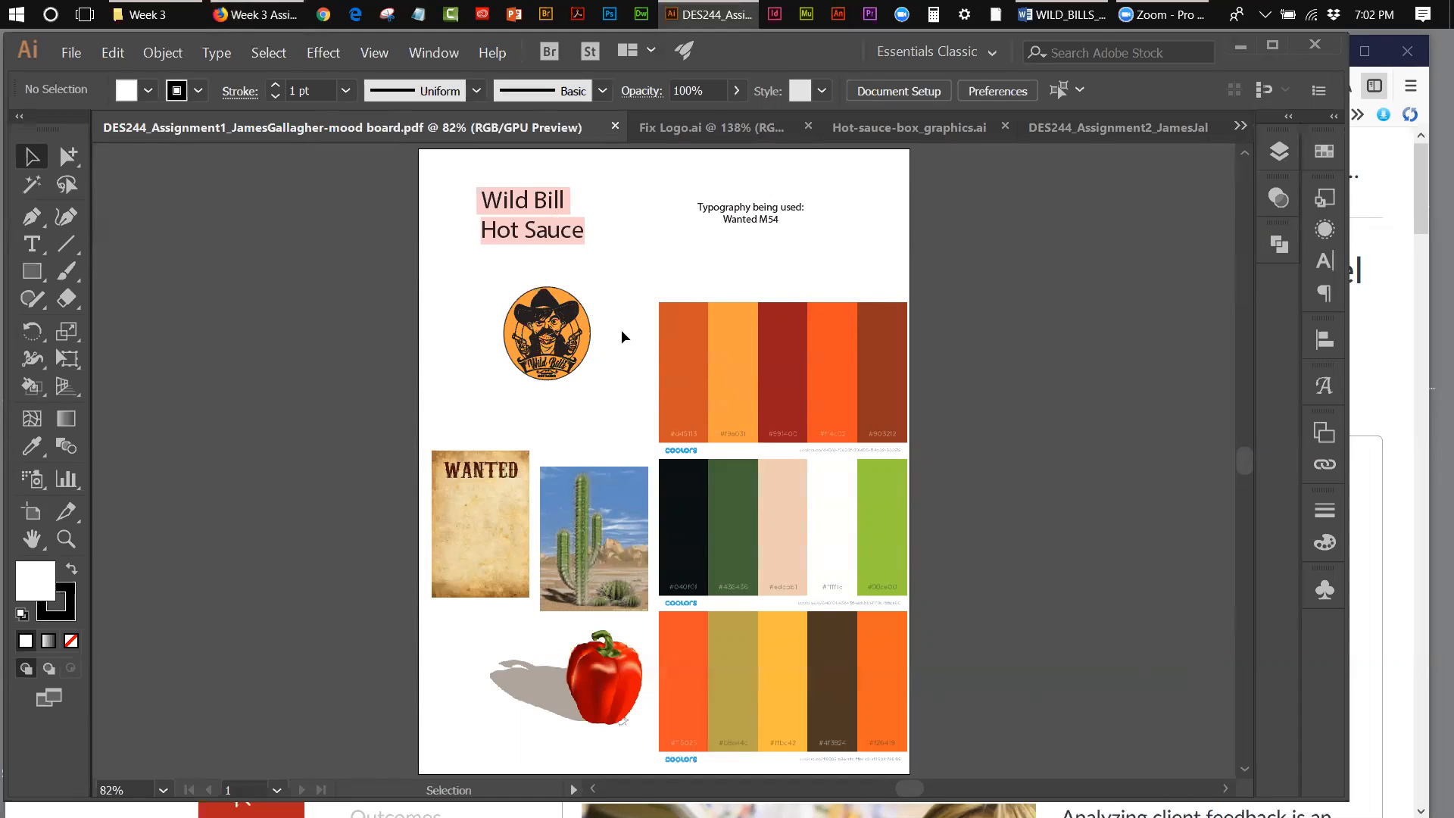
pyautogui.click(1383, 188)
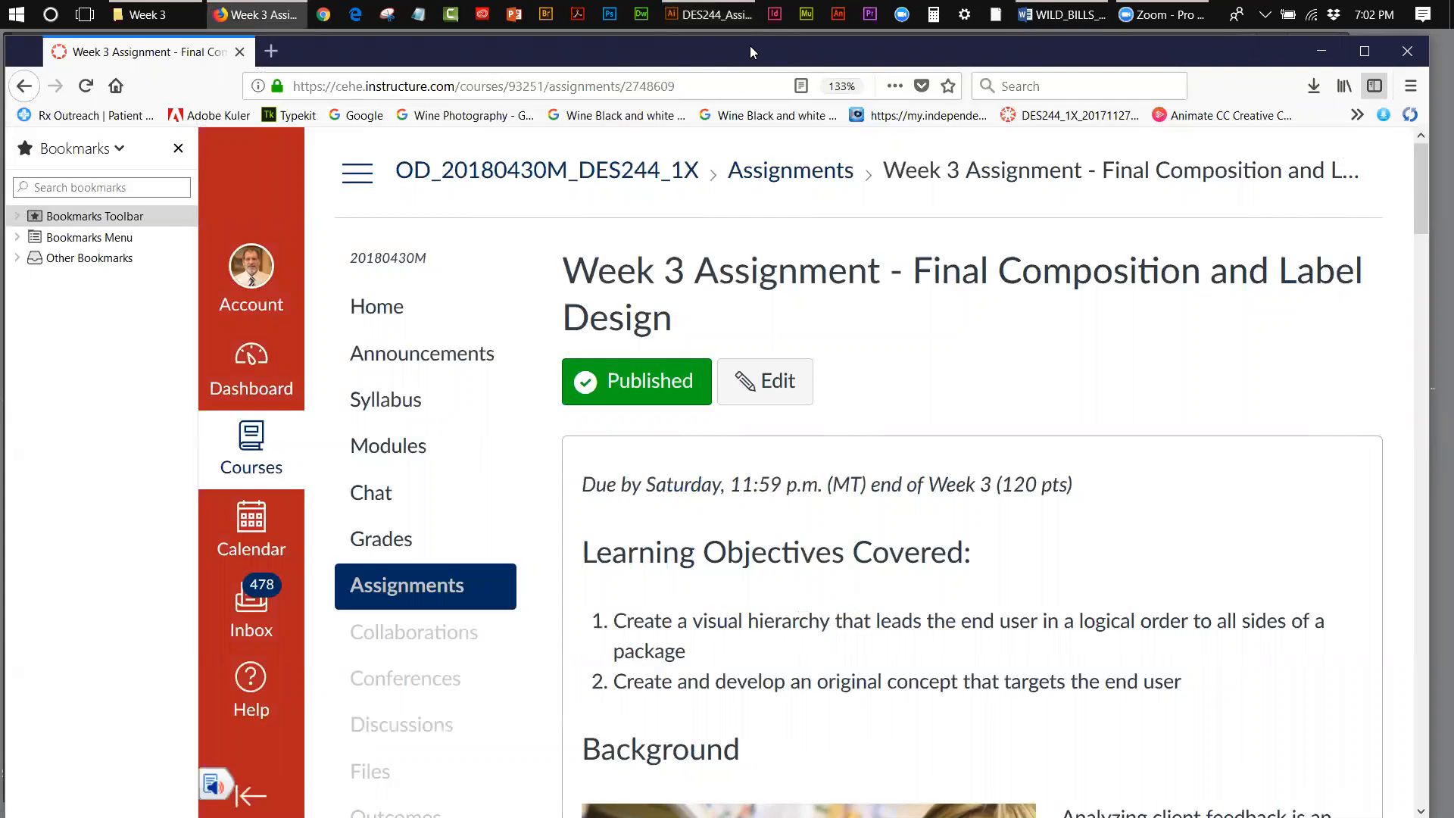
pyautogui.click(1322, 52)
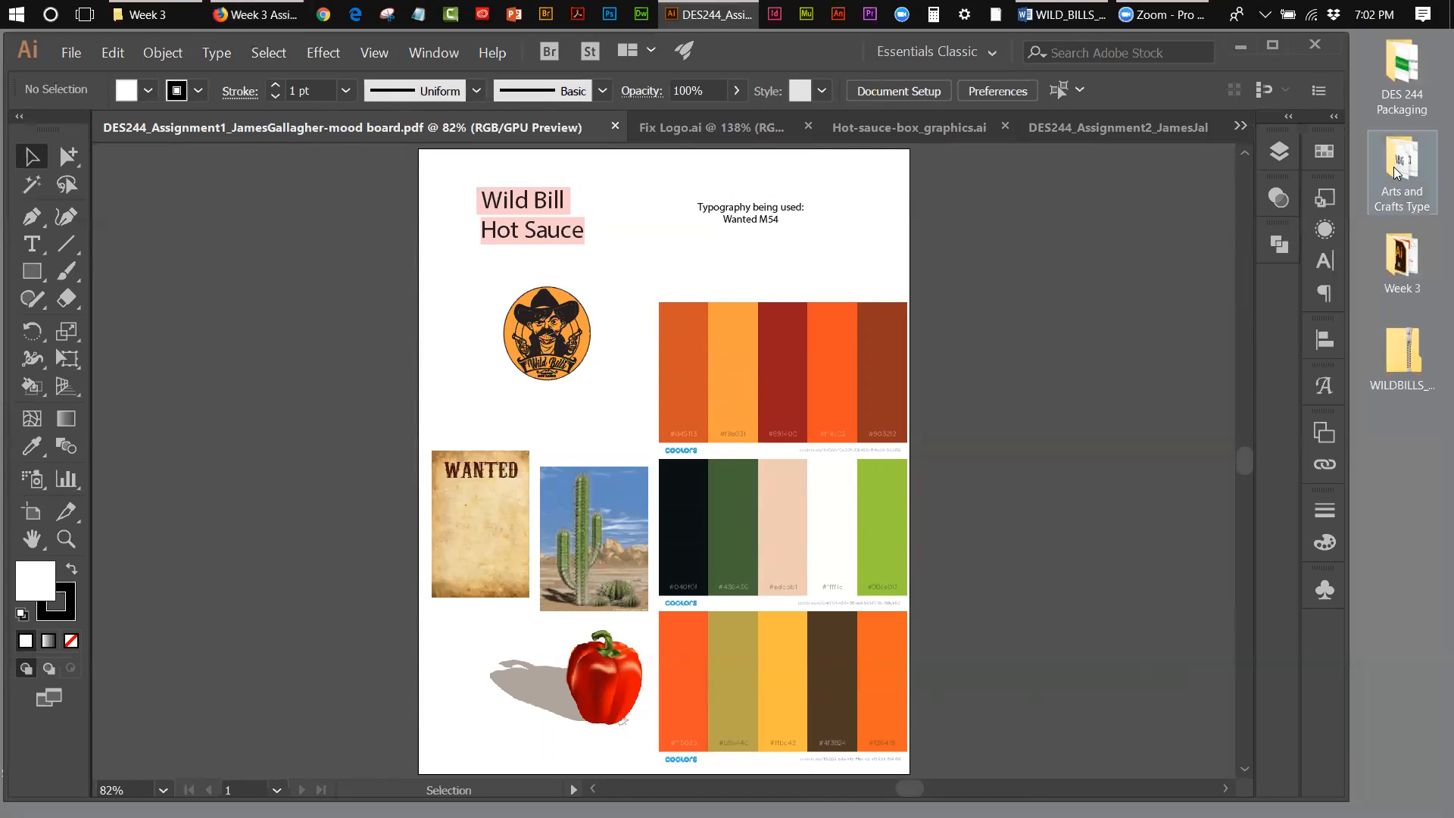
pyautogui.doubleClick(1402, 261)
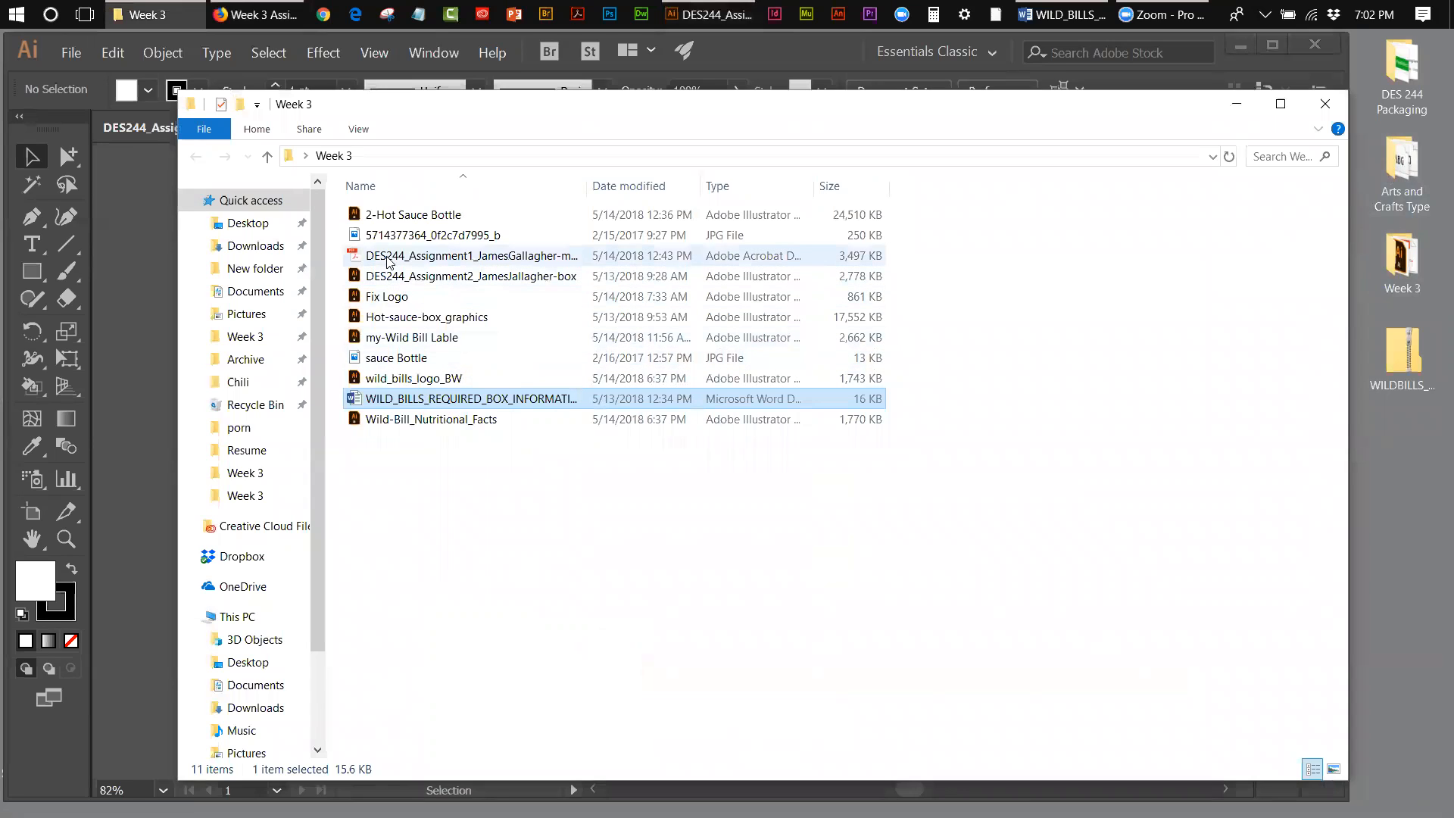
pyautogui.click(392, 237)
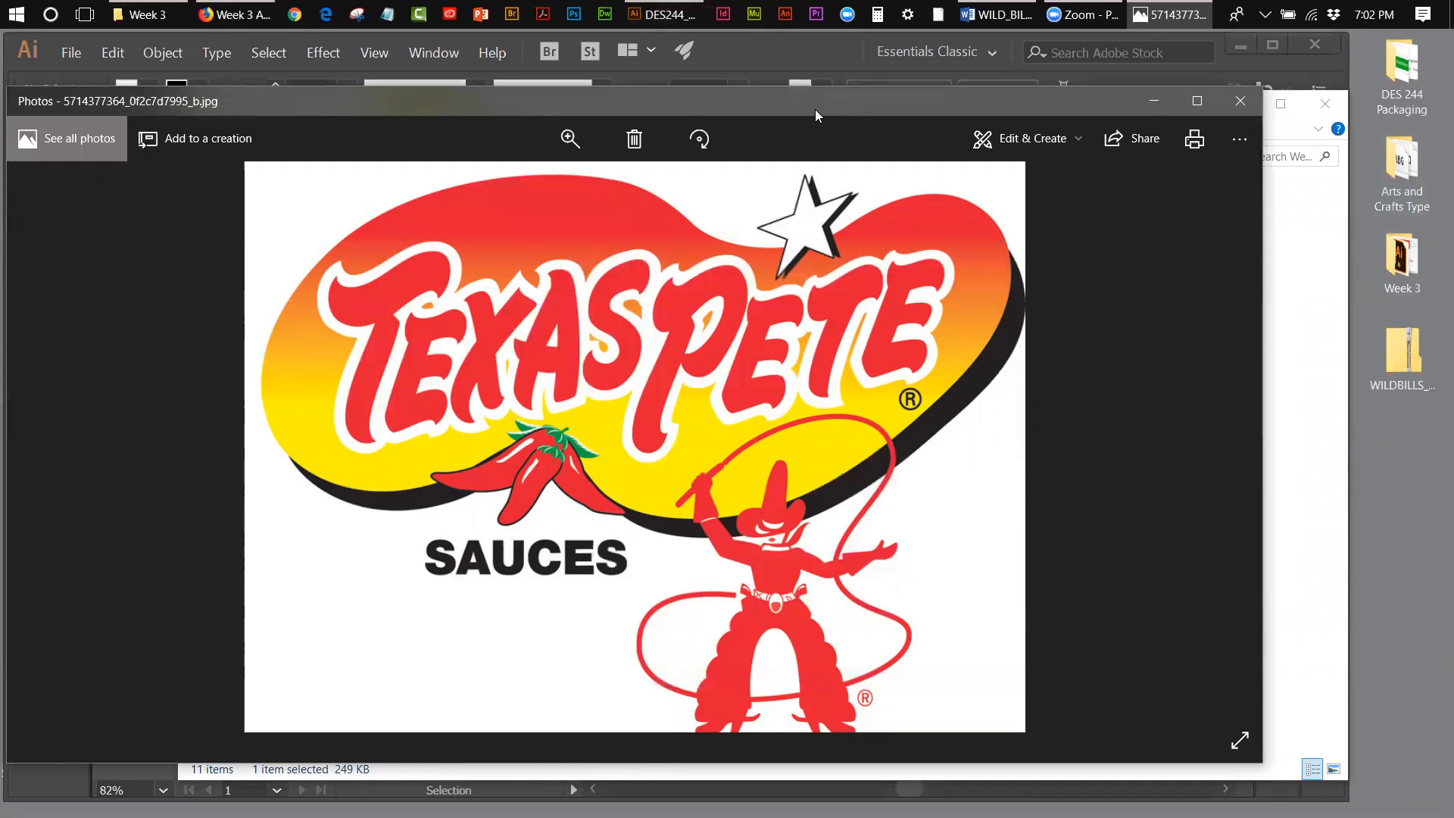
# Step: Minimise the Week 3 folder window, then narrow and move the Texas Pete image window beside the mood board's Wild Bill's logo
pyautogui.moveTo(815, 109); pyautogui.dragTo(935, 129)
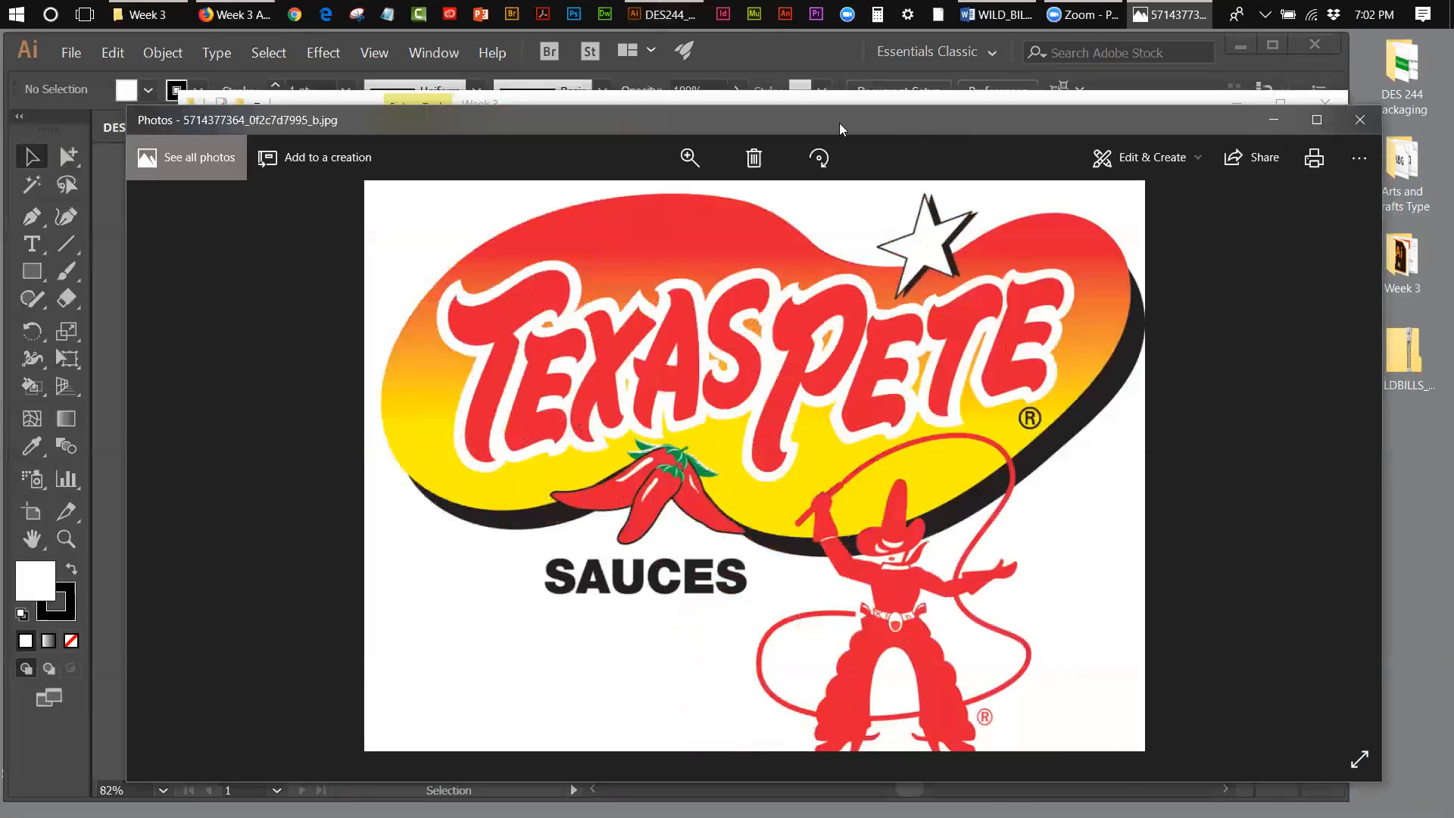
pyautogui.moveTo(839, 123); pyautogui.dragTo(896, 193)
pyautogui.click(1317, 112)
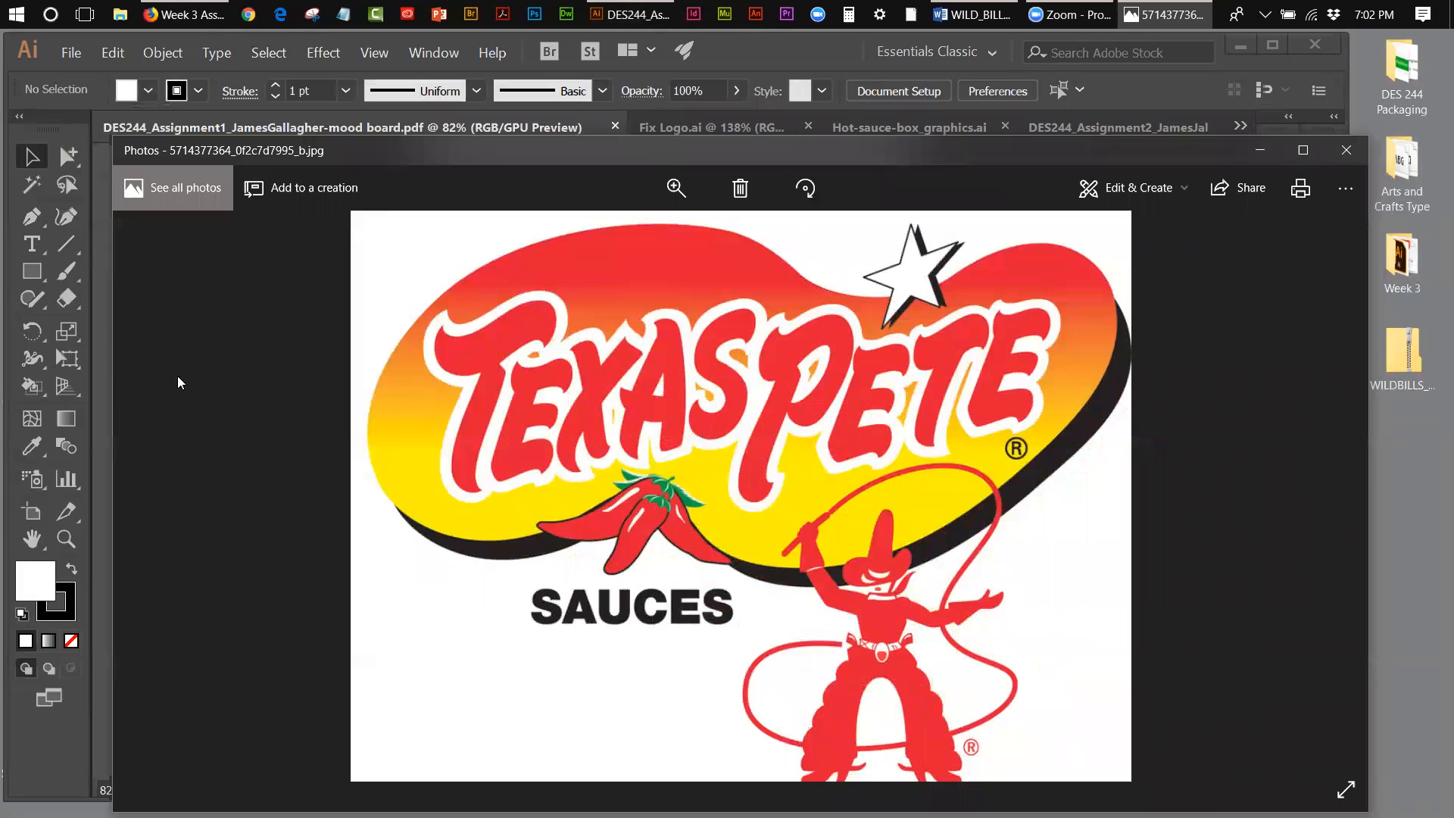
pyautogui.moveTo(761, 191); pyautogui.dragTo(691, 151)
pyautogui.moveTo(112, 341); pyautogui.dragTo(515, 333)
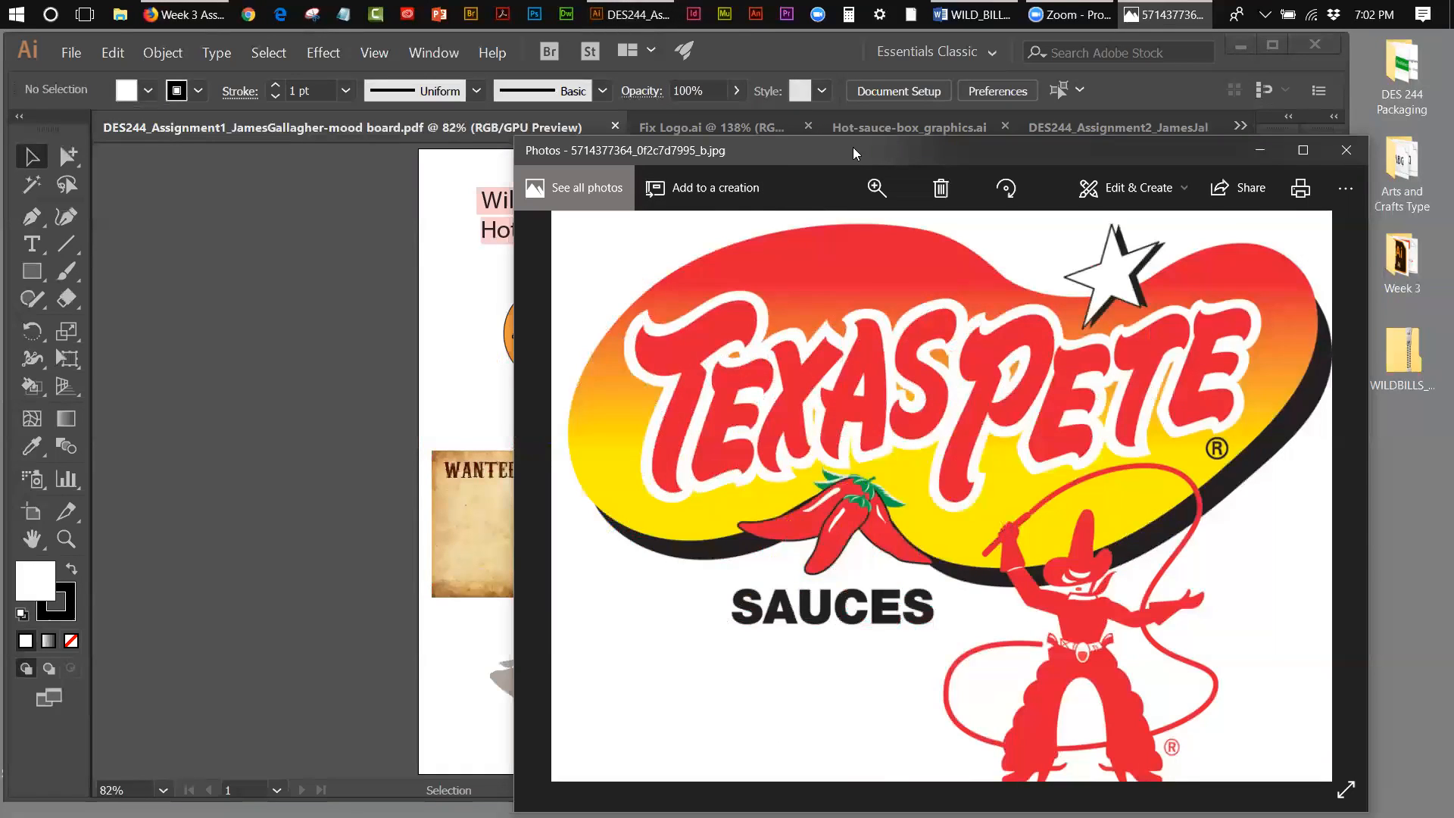
pyautogui.moveTo(854, 154); pyautogui.dragTo(1021, 126)
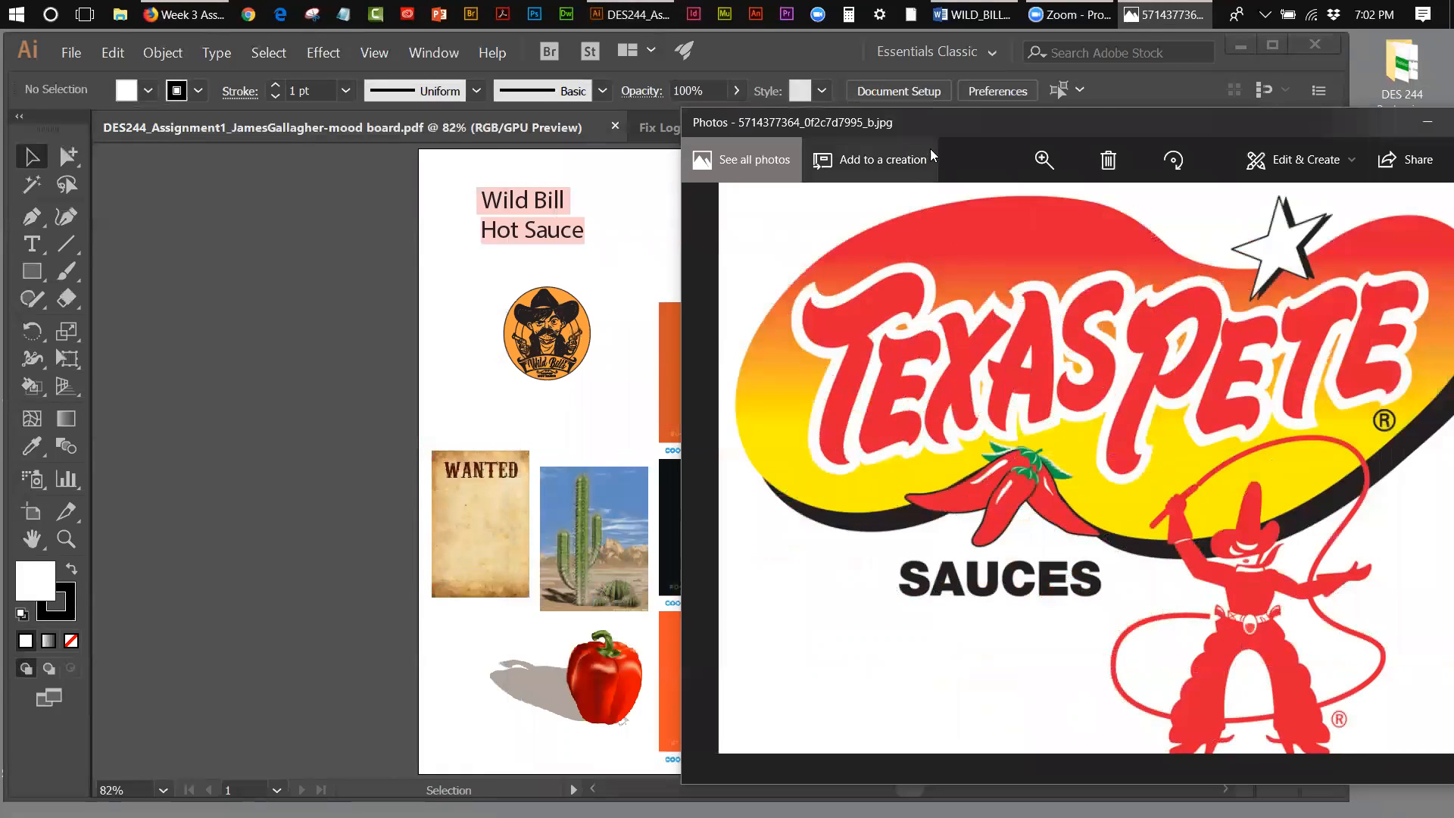
pyautogui.moveTo(933, 126); pyautogui.dragTo(922, 119)
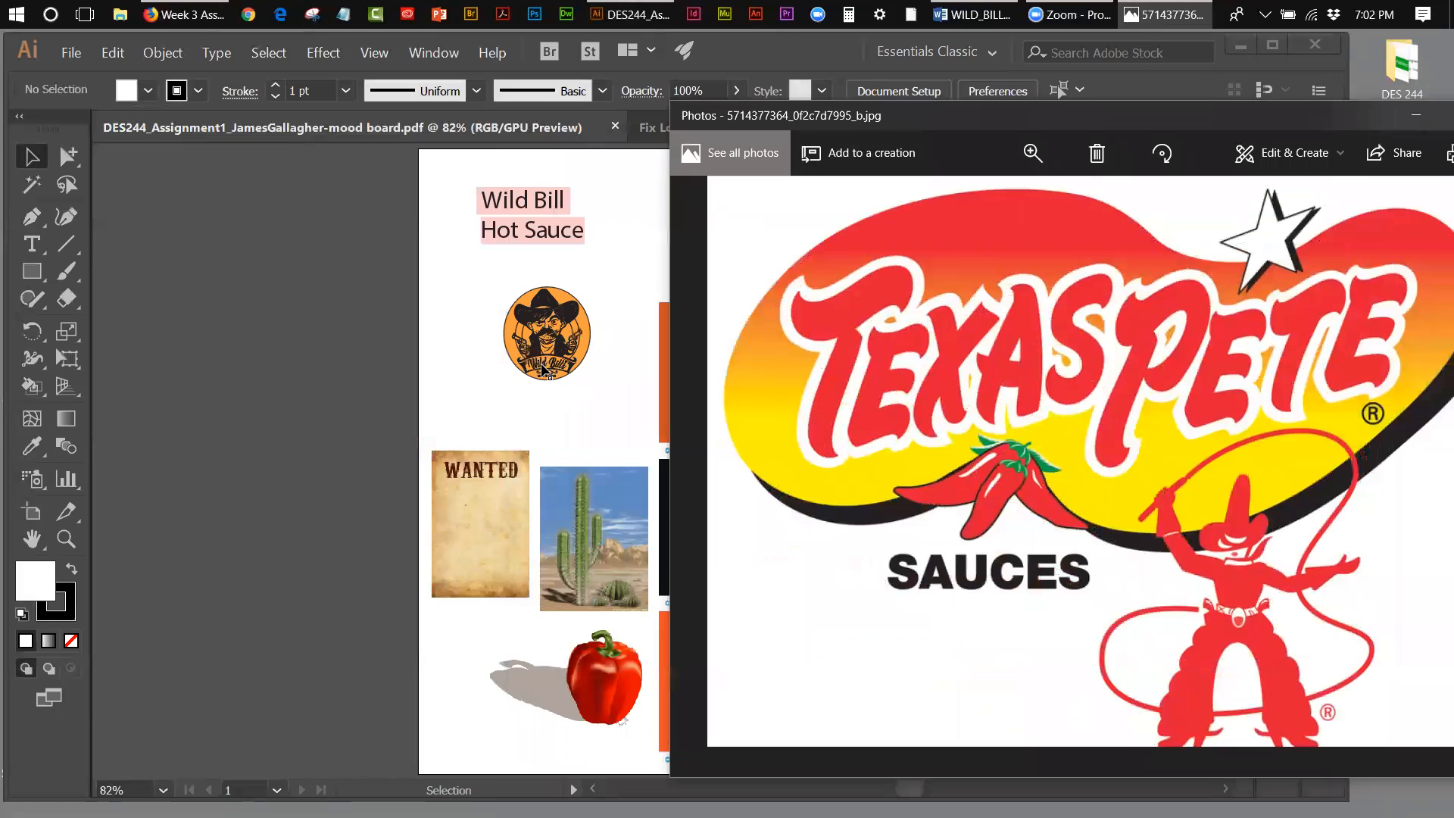
# Step: Enlarge the Wild Bill's logo on the mood board to 300%, keeping the first colour palette in view beside it
pyautogui.click(66, 539)
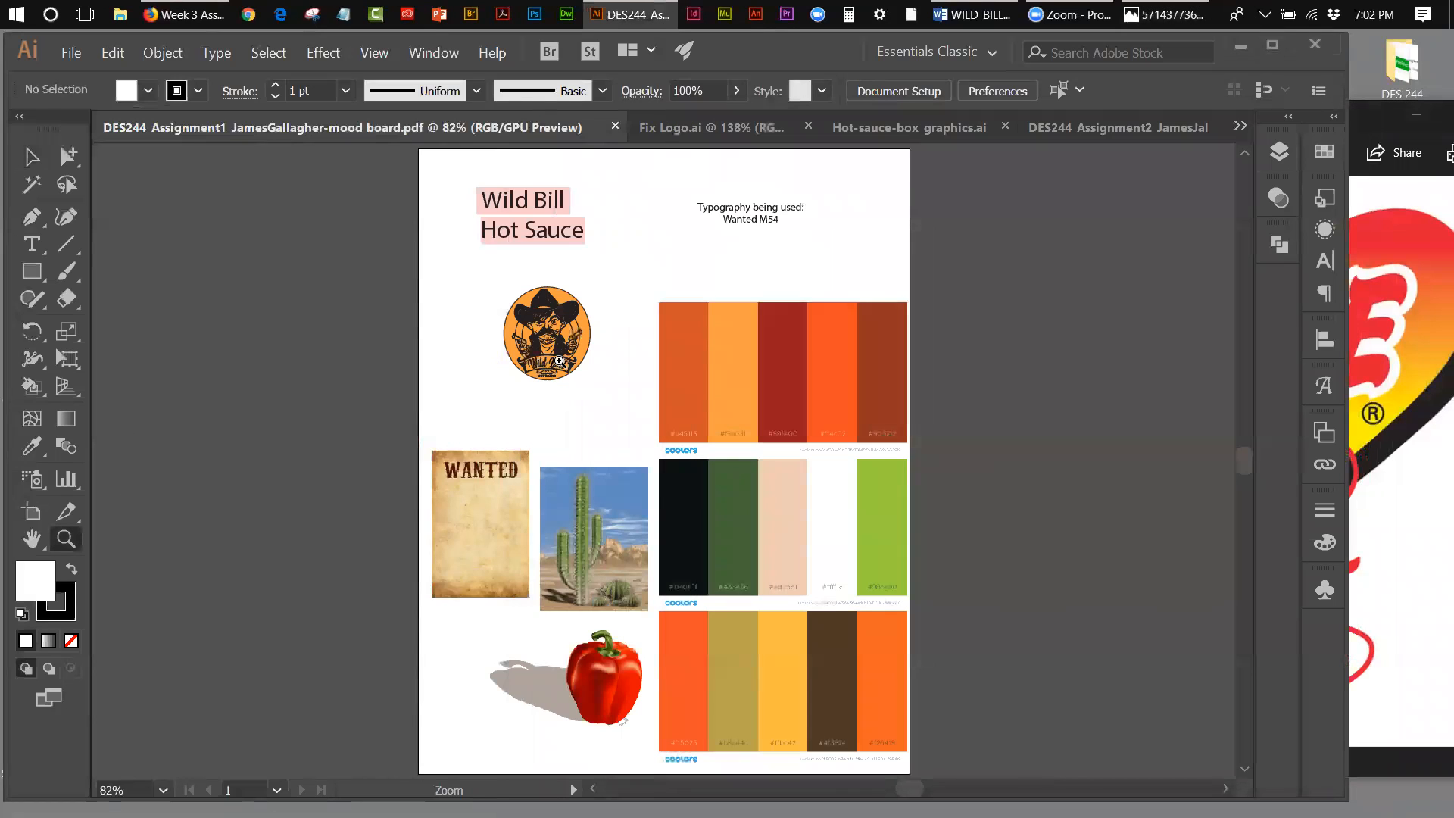
pyautogui.click(559, 361)
pyautogui.click(660, 429)
pyautogui.click(662, 432)
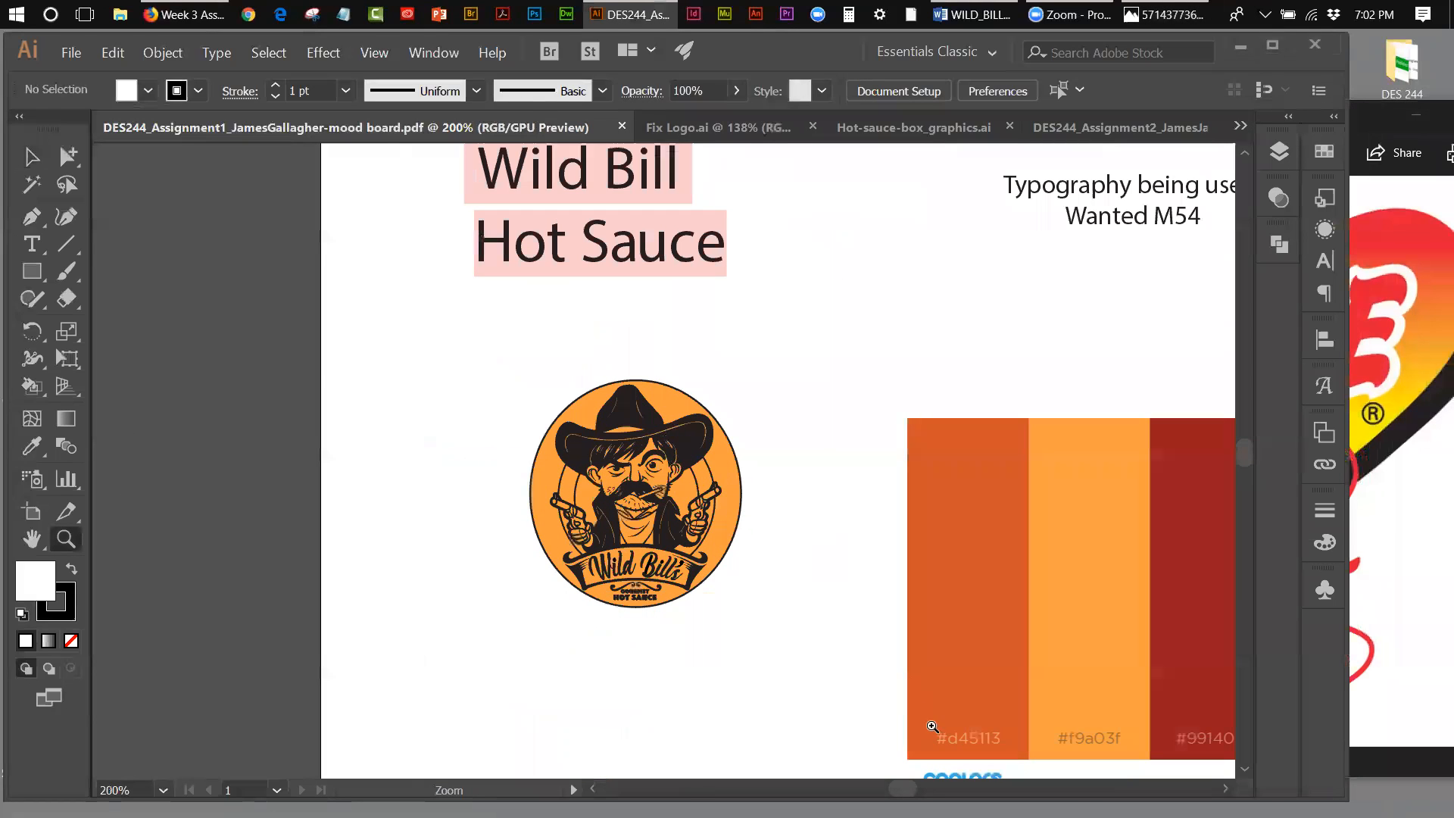
pyautogui.moveTo(903, 788); pyautogui.dragTo(911, 789)
pyautogui.click(361, 559)
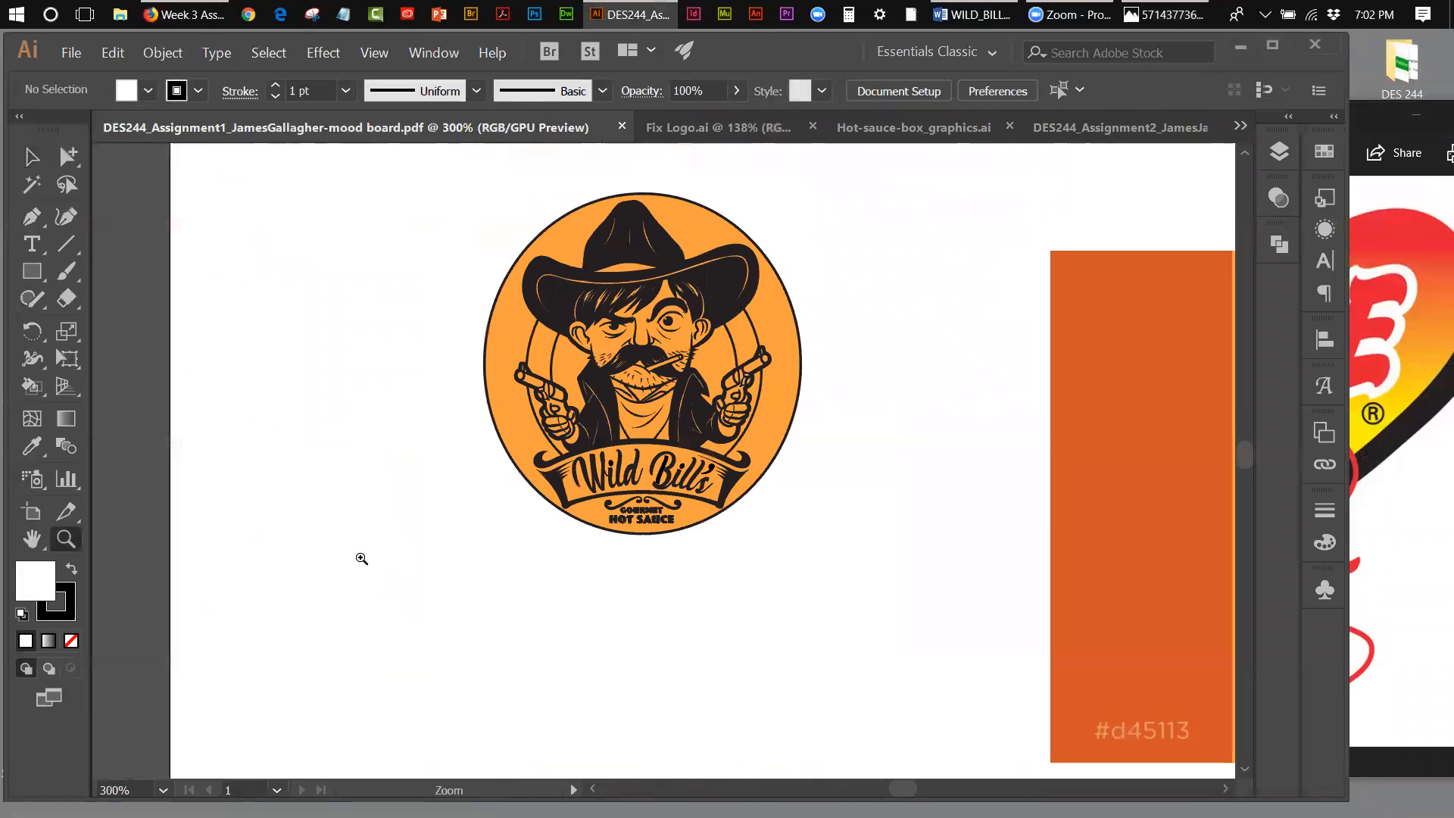
pyautogui.moveTo(902, 789); pyautogui.dragTo(909, 788)
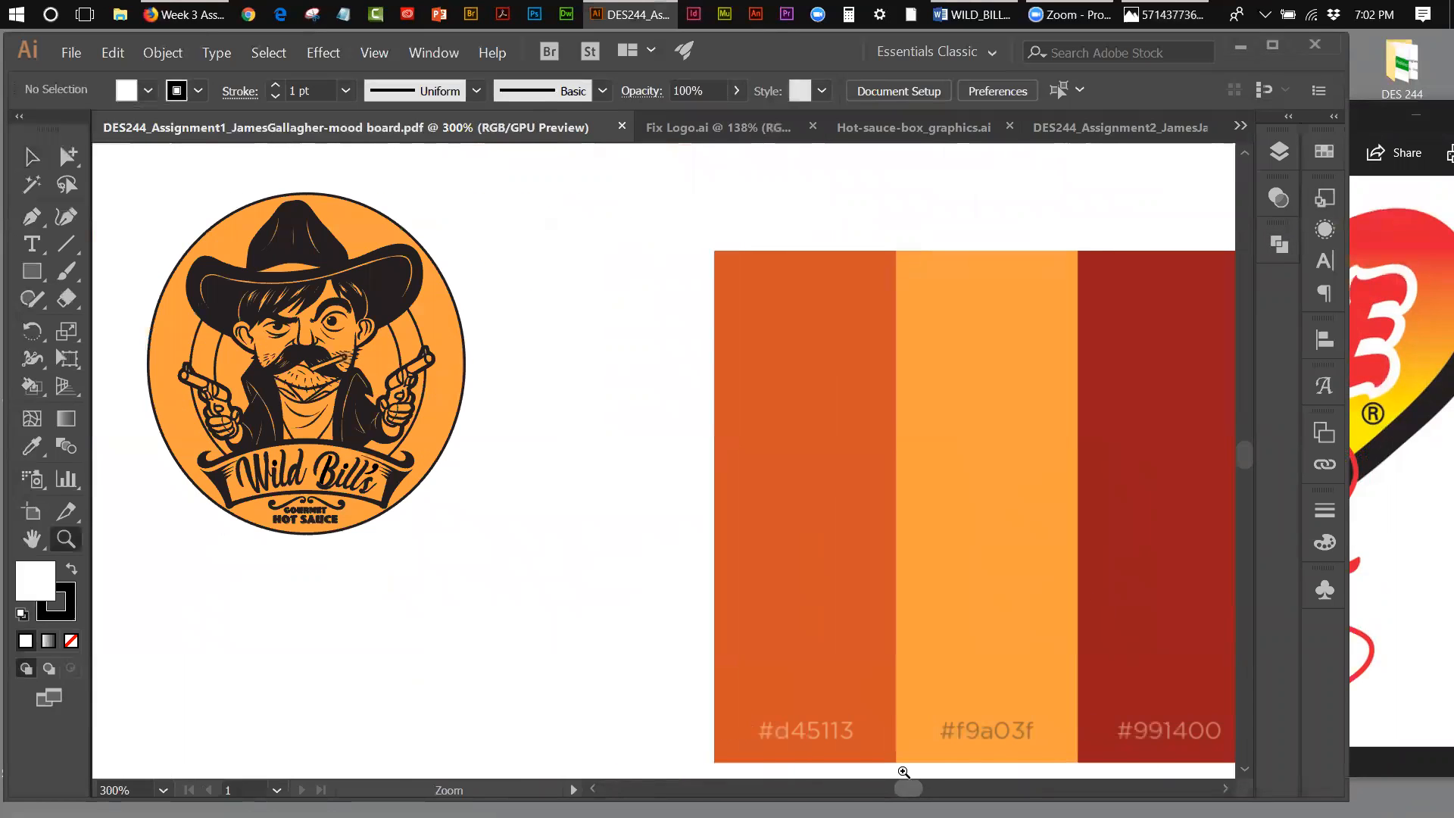
# Step: Compare the Texas Pete image with the enlarged Wild Bill's logo side by side, and minimise the image window
pyautogui.click(1366, 114)
pyautogui.moveTo(1366, 114); pyautogui.dragTo(1177, 116)
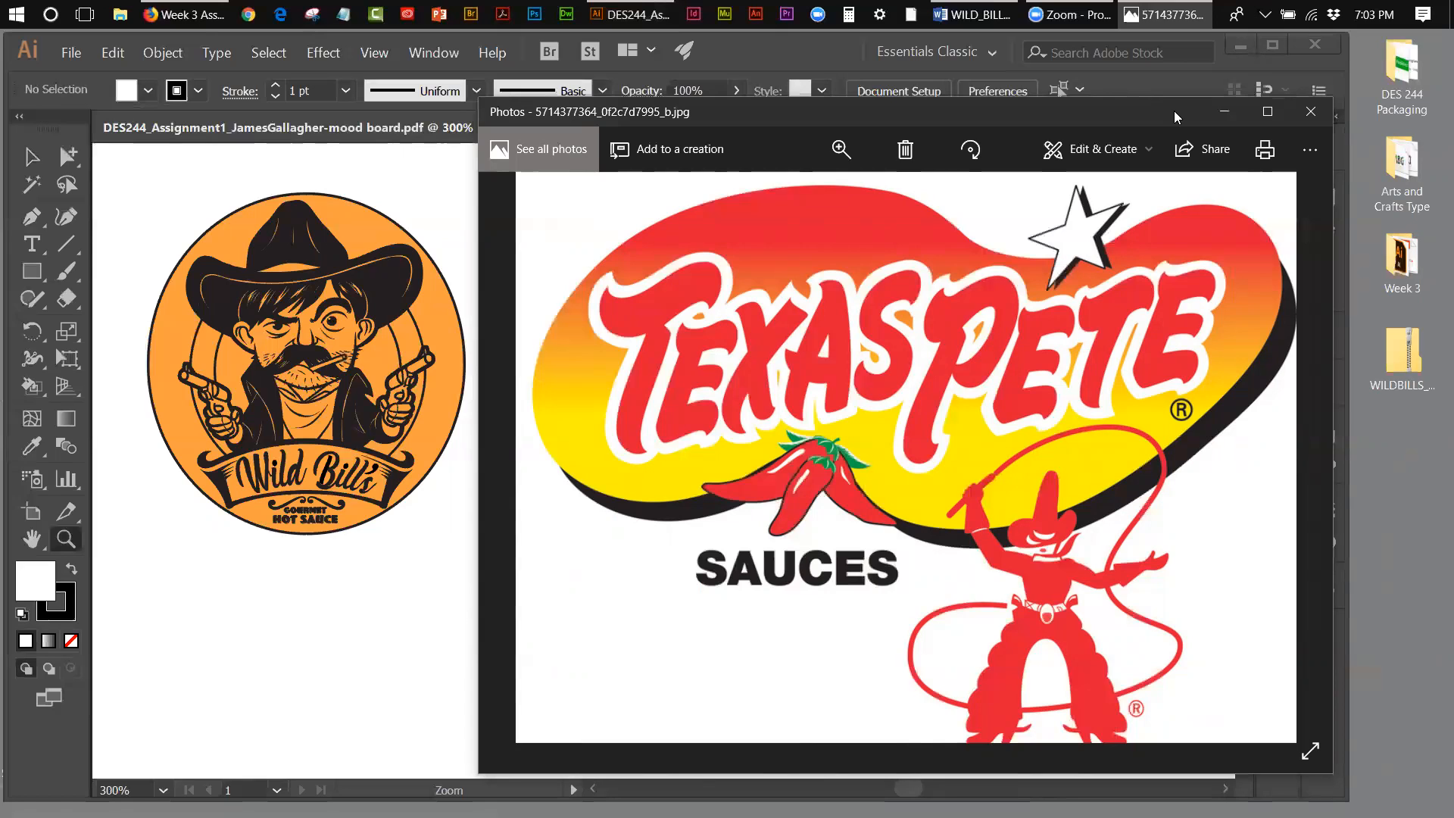
pyautogui.click(1219, 115)
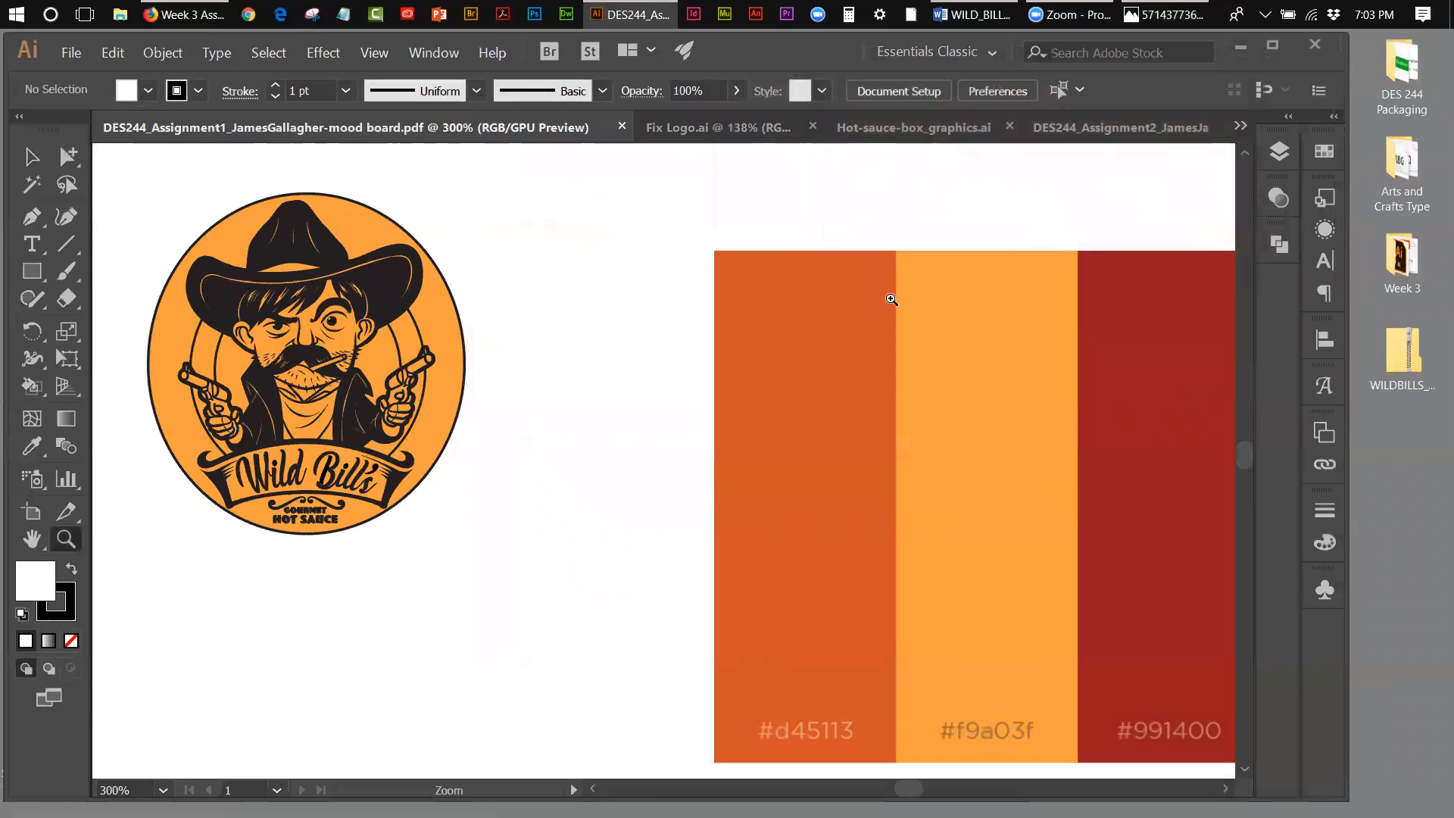
# Step: Examine the mood board's logo and palette and check which swatches the document contains
pyautogui.moveTo(1242, 453)
pyautogui.mouseDown()
pyautogui.moveTo(1247, 474)
pyautogui.moveTo(1244, 442)
pyautogui.moveTo(1248, 471)
pyautogui.moveTo(1243, 456)
pyautogui.mouseUp()
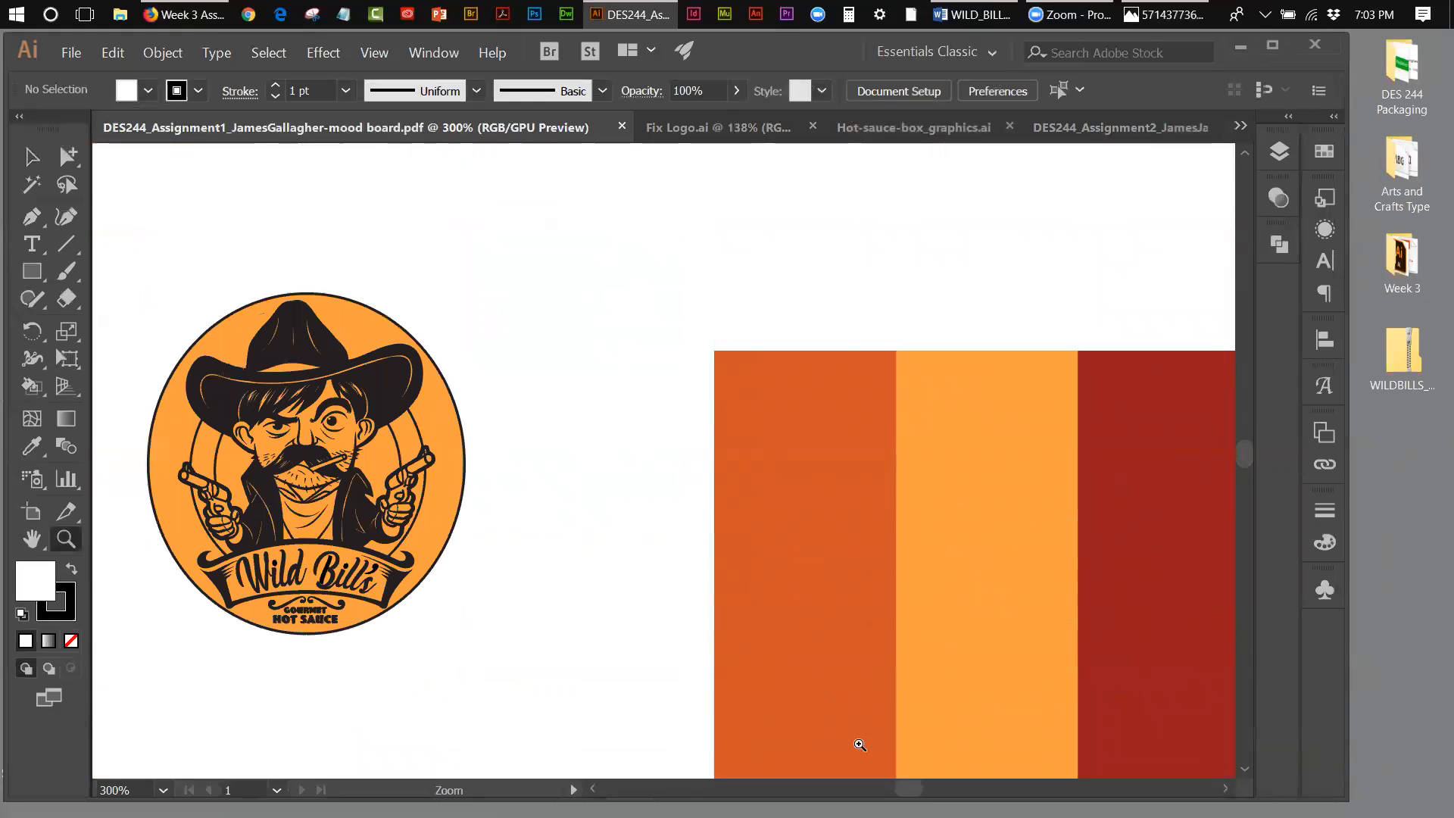
pyautogui.moveTo(909, 789); pyautogui.dragTo(906, 788)
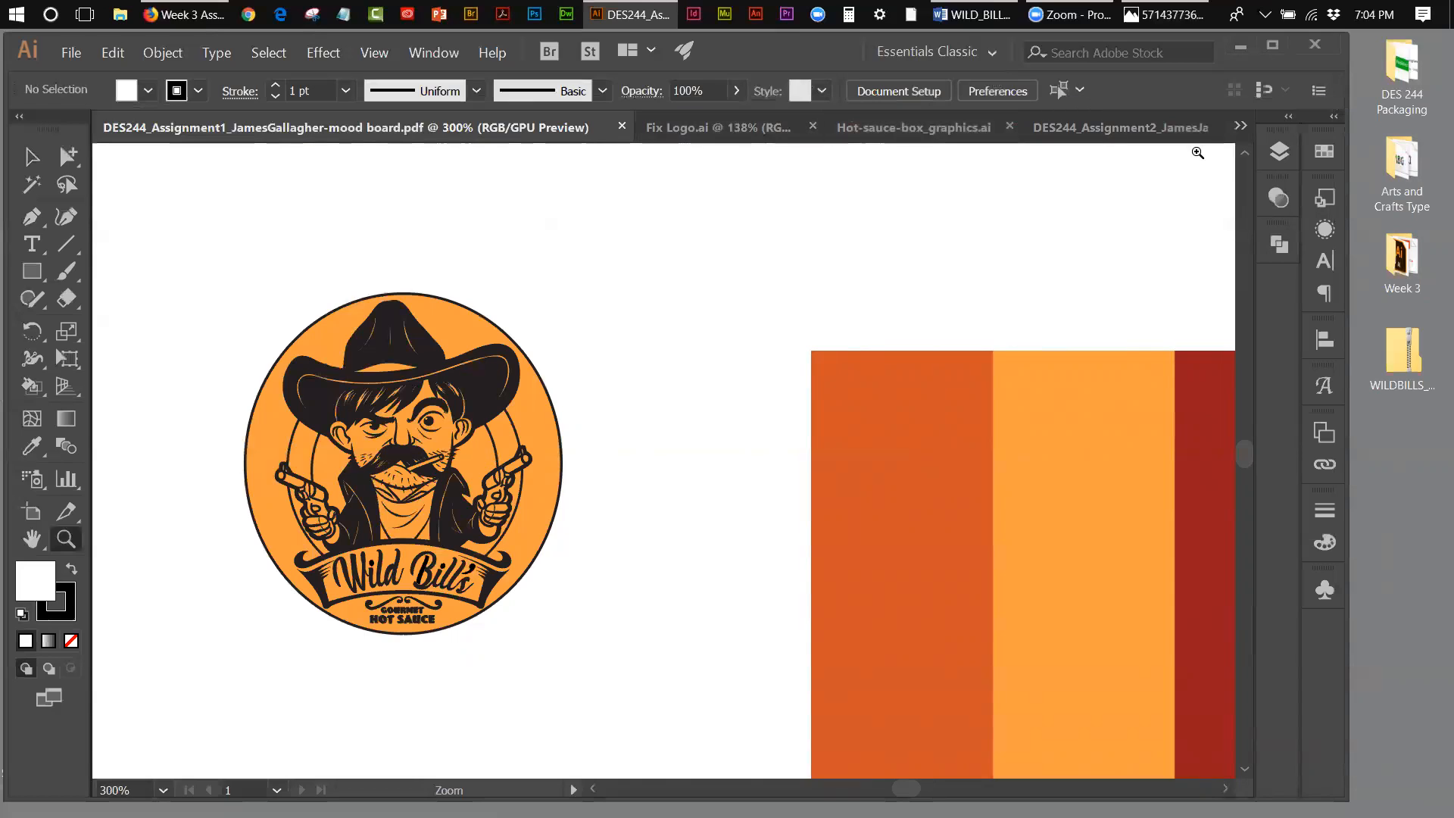
pyautogui.click(1313, 155)
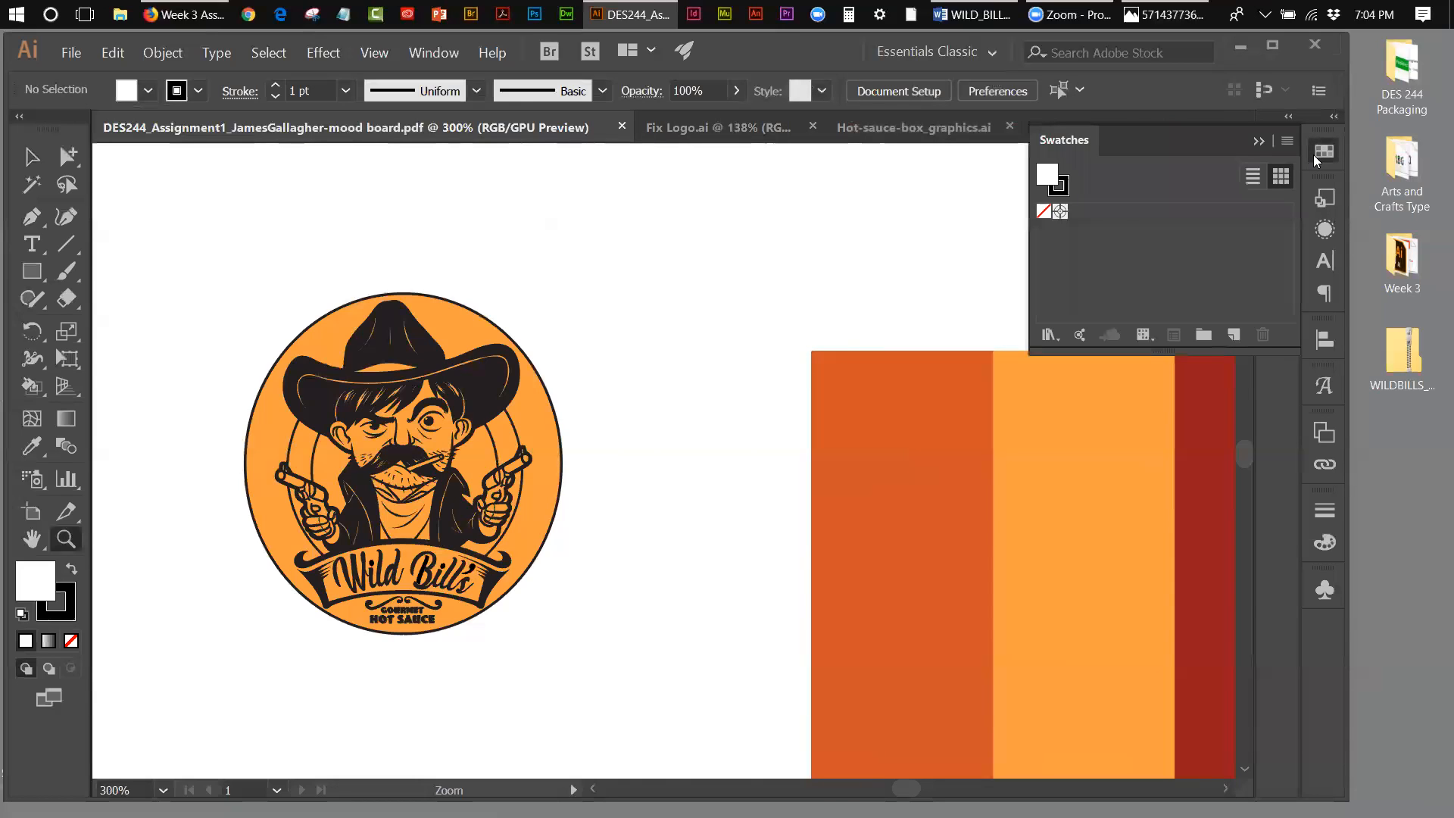
pyautogui.click(1314, 154)
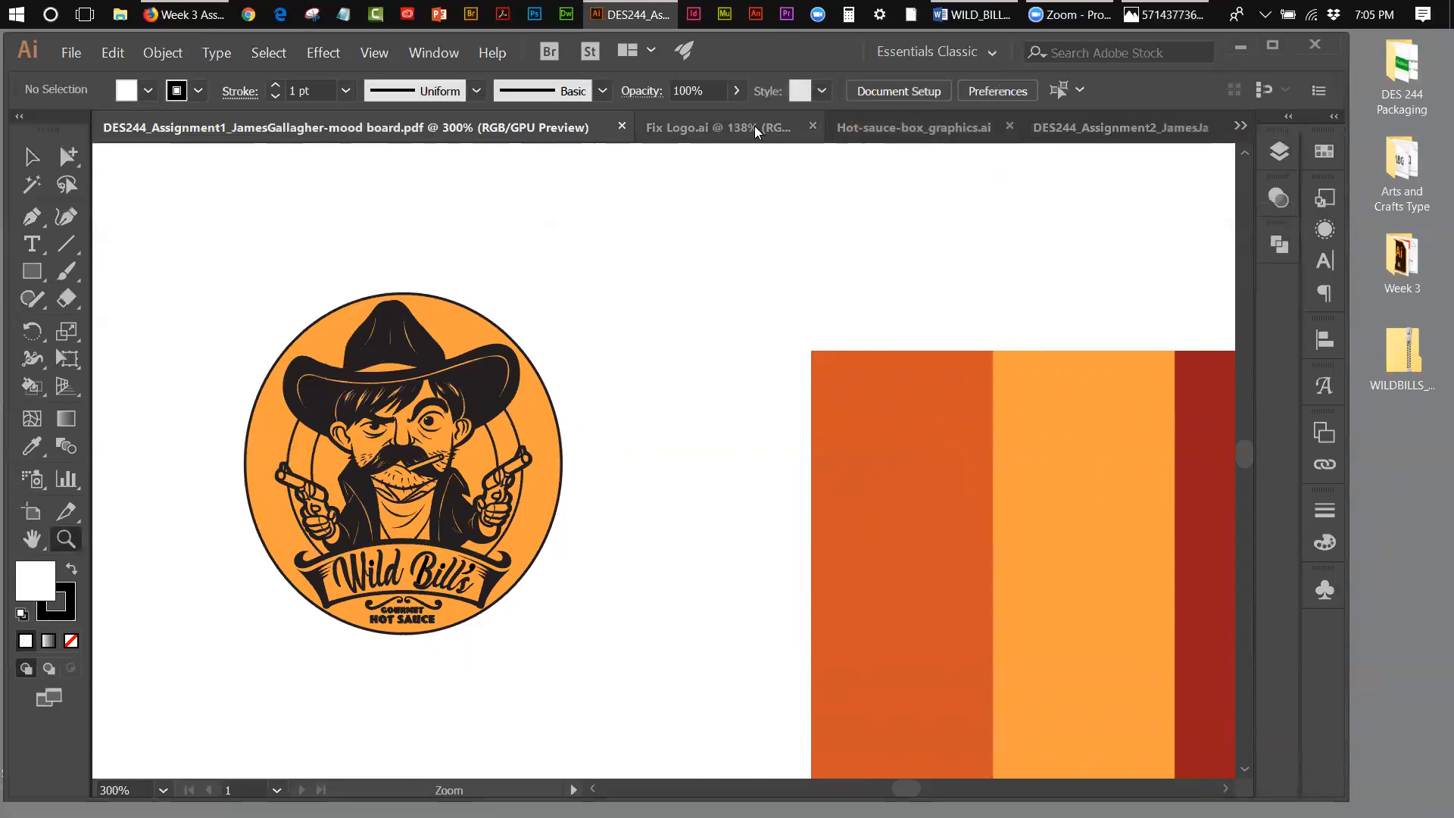
# Step: Switch to the Fix Logo.ai document and delete all of its unused swatches
pyautogui.click(710, 128)
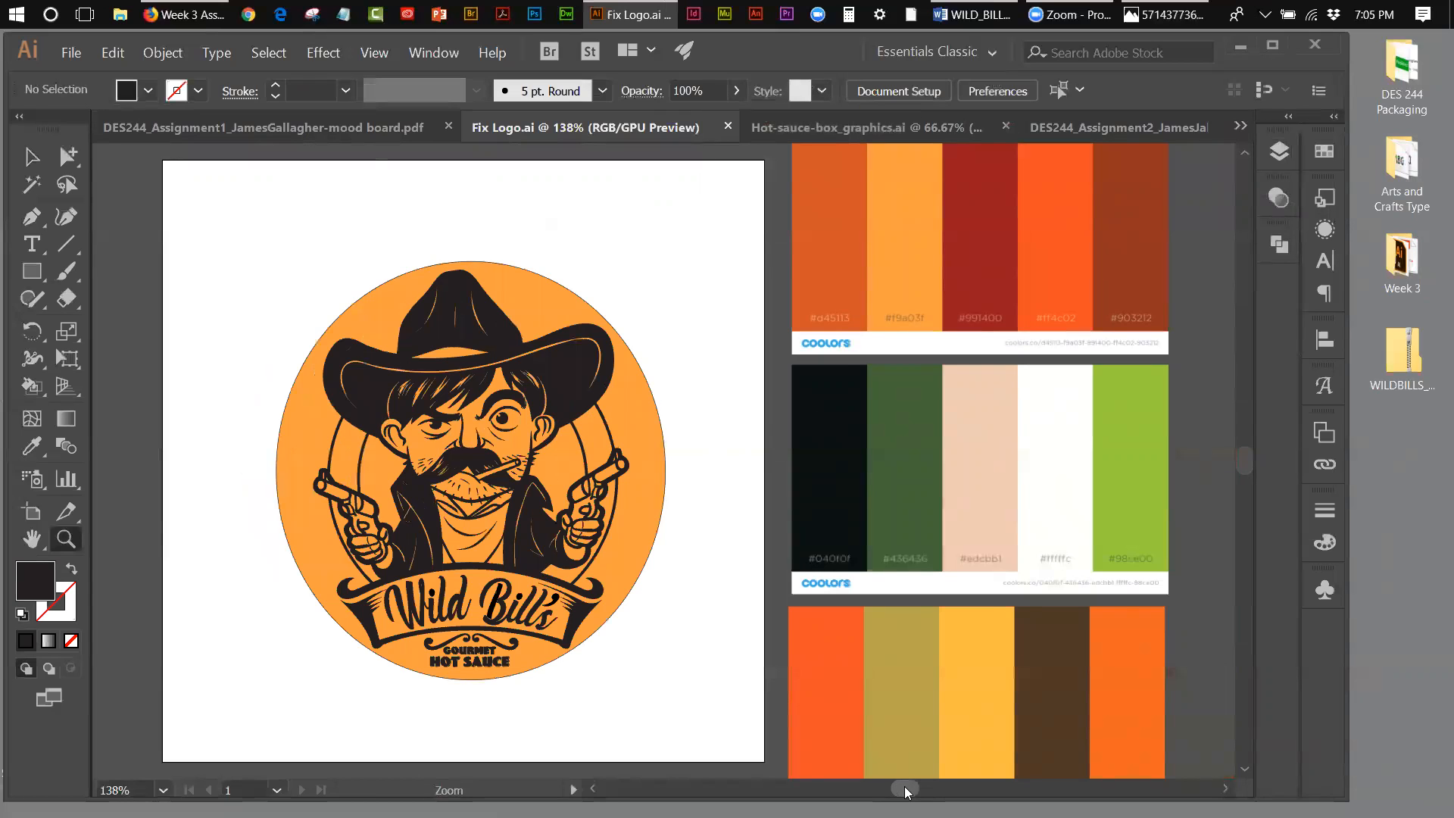
pyautogui.moveTo(906, 788); pyautogui.dragTo(907, 788)
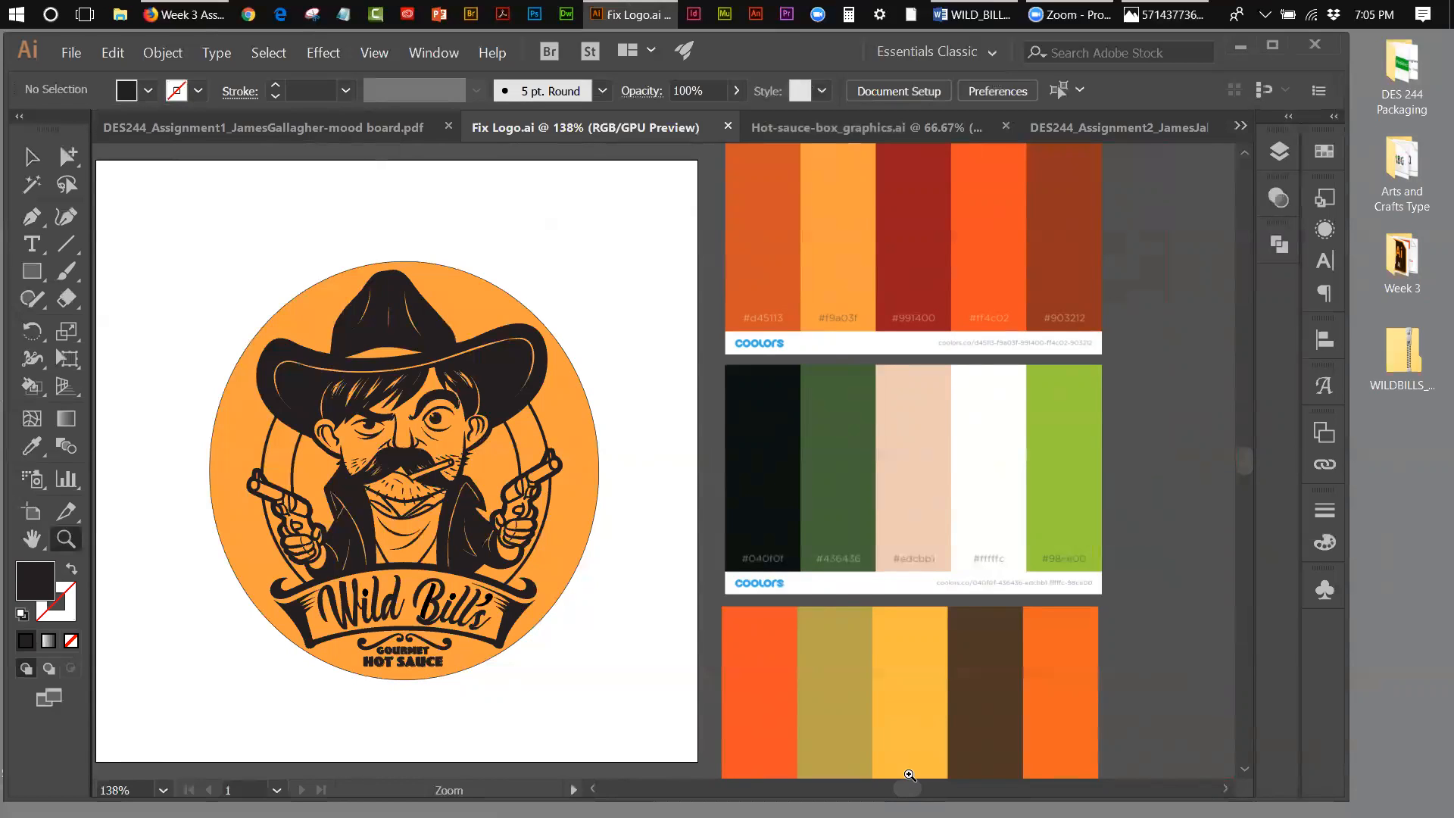
pyautogui.click(1324, 153)
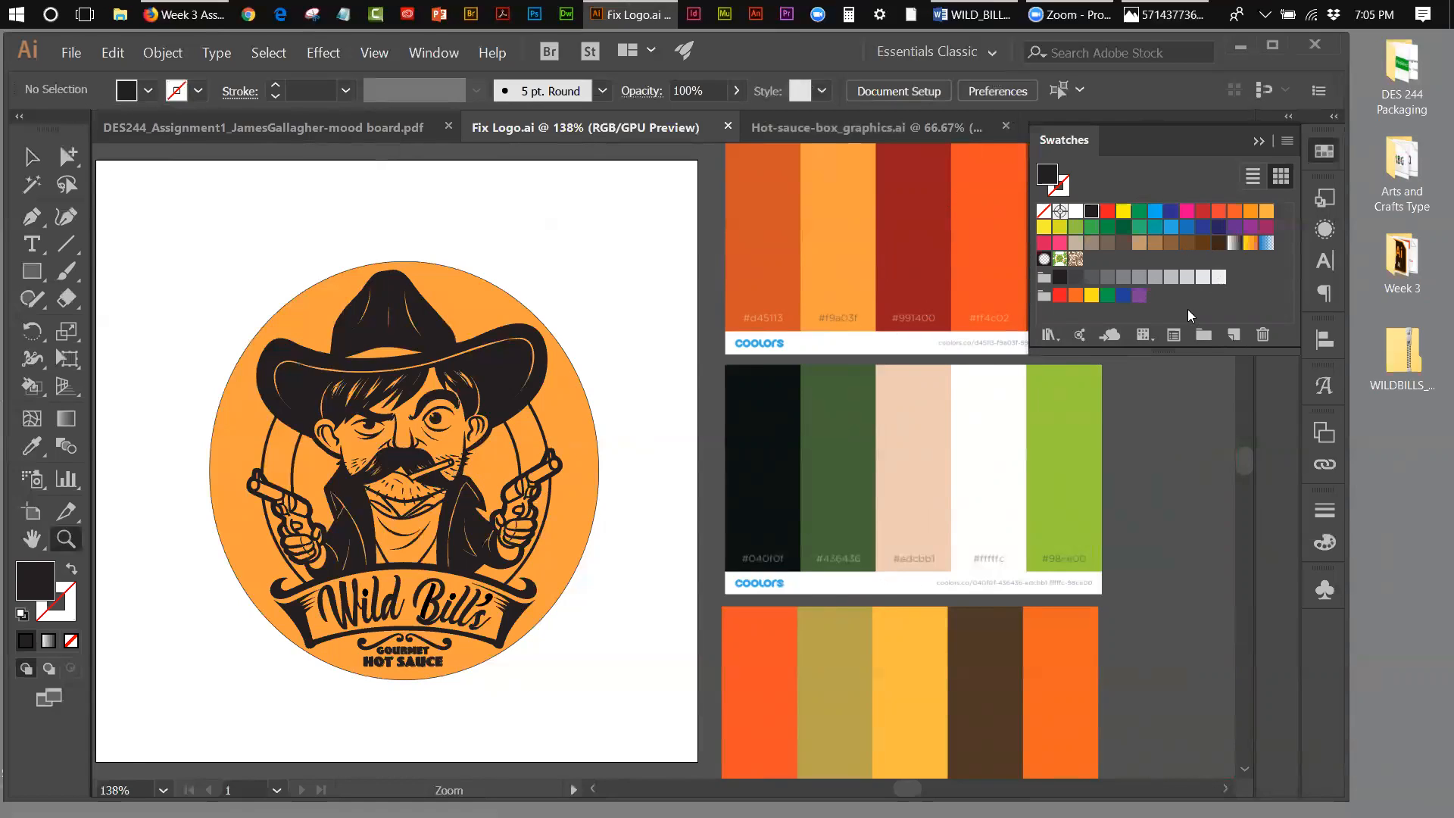
pyautogui.click(1285, 144)
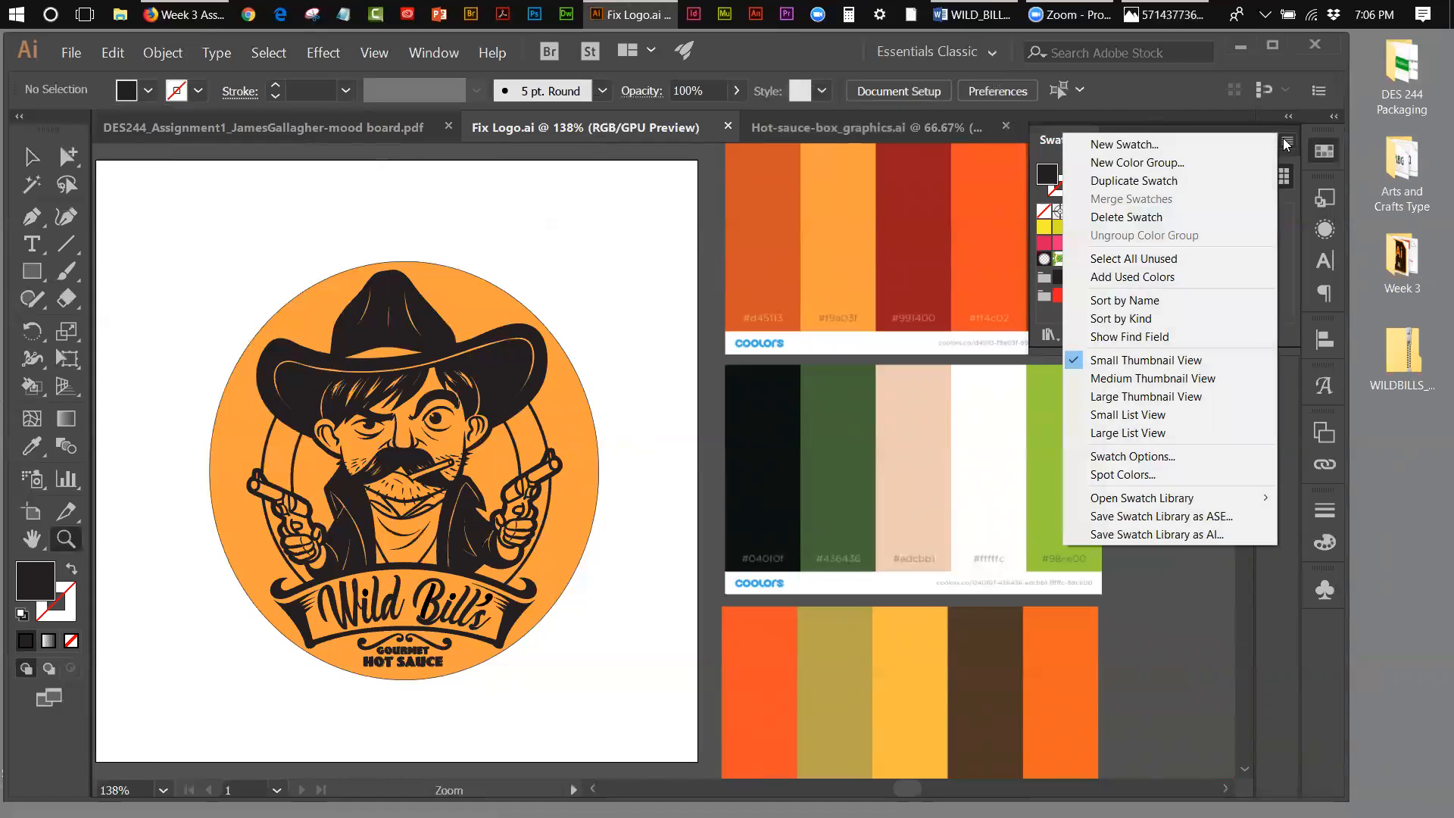
pyautogui.click(1169, 256)
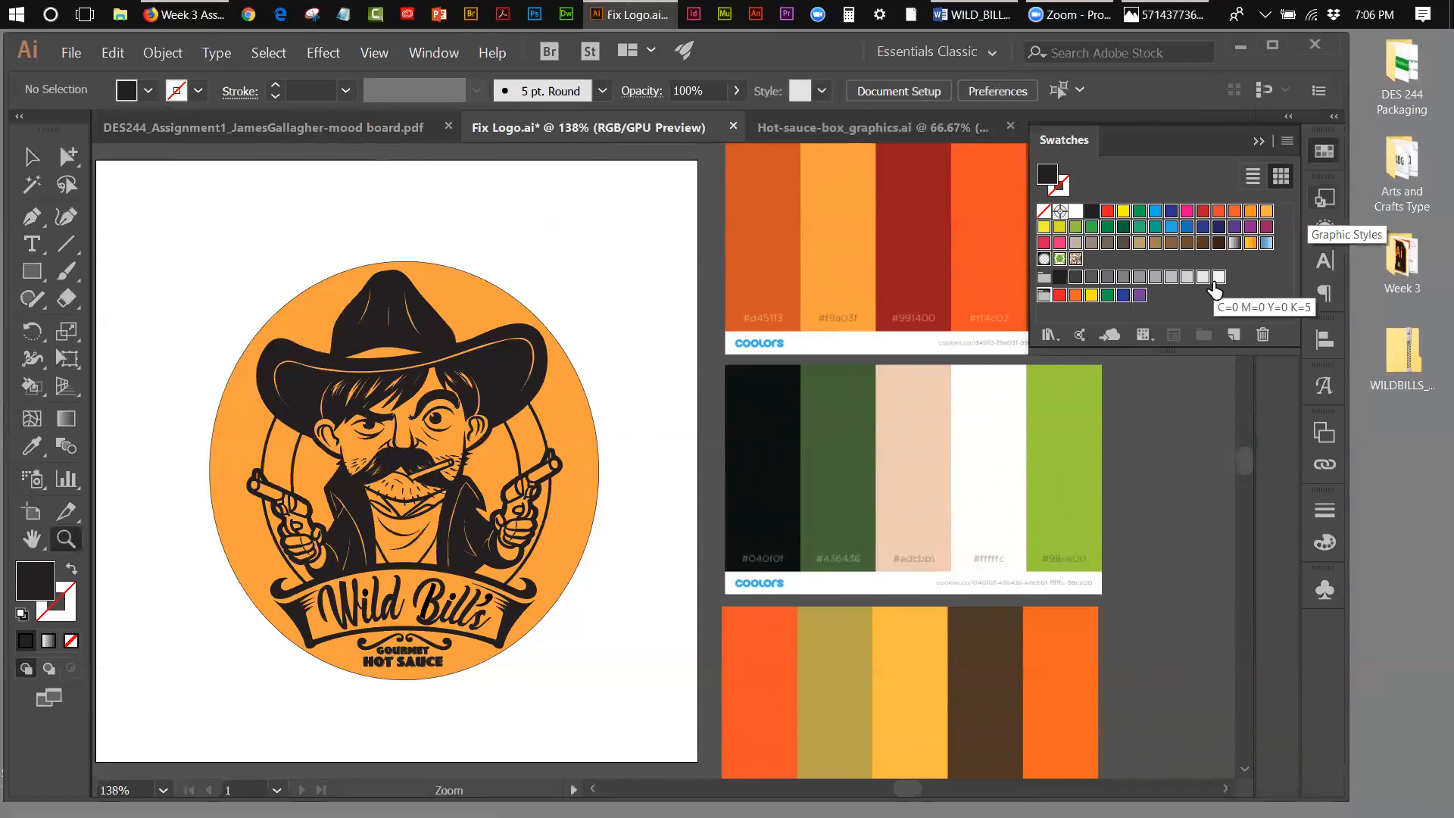
pyautogui.click(1260, 334)
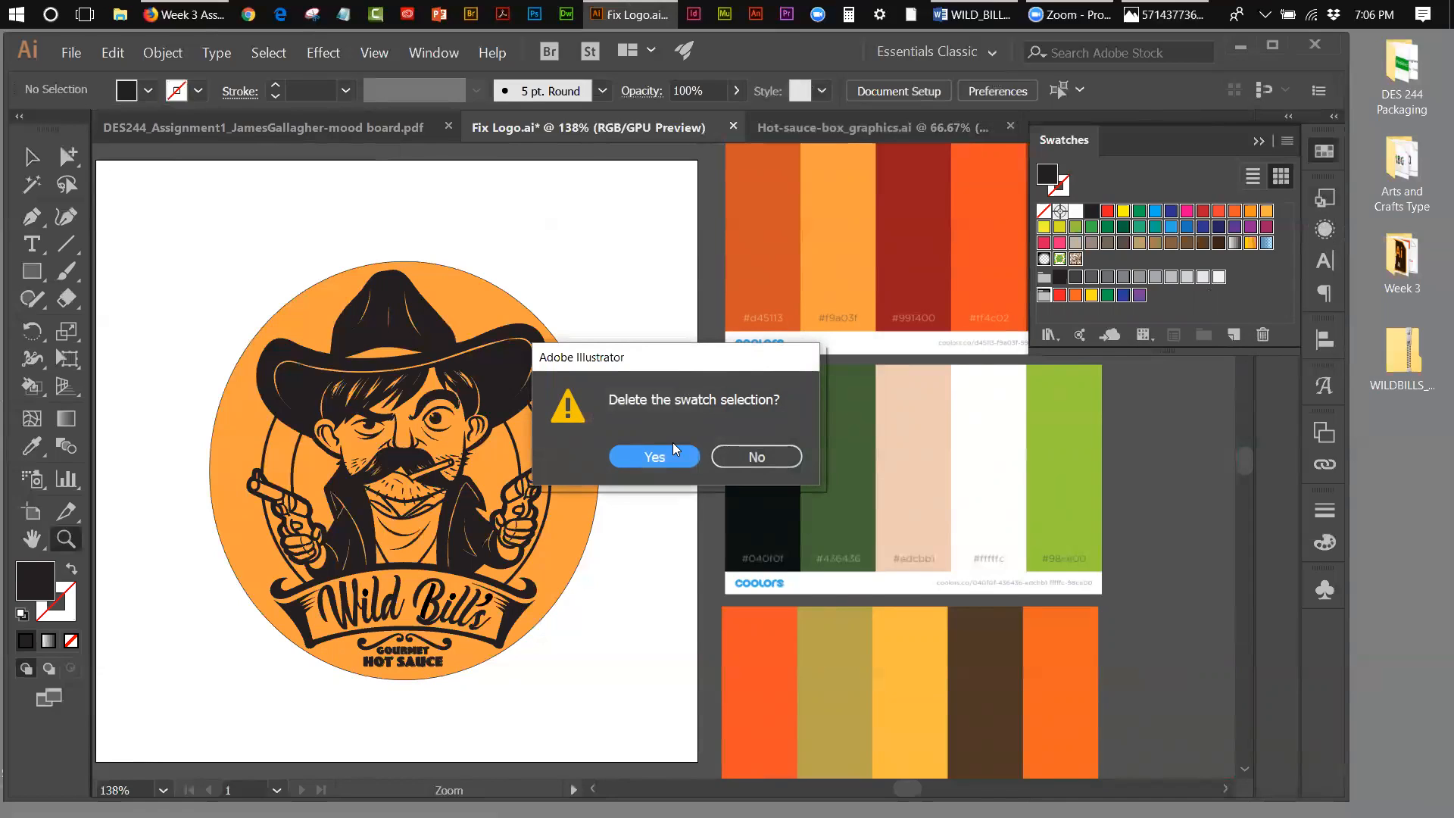
pyautogui.click(671, 456)
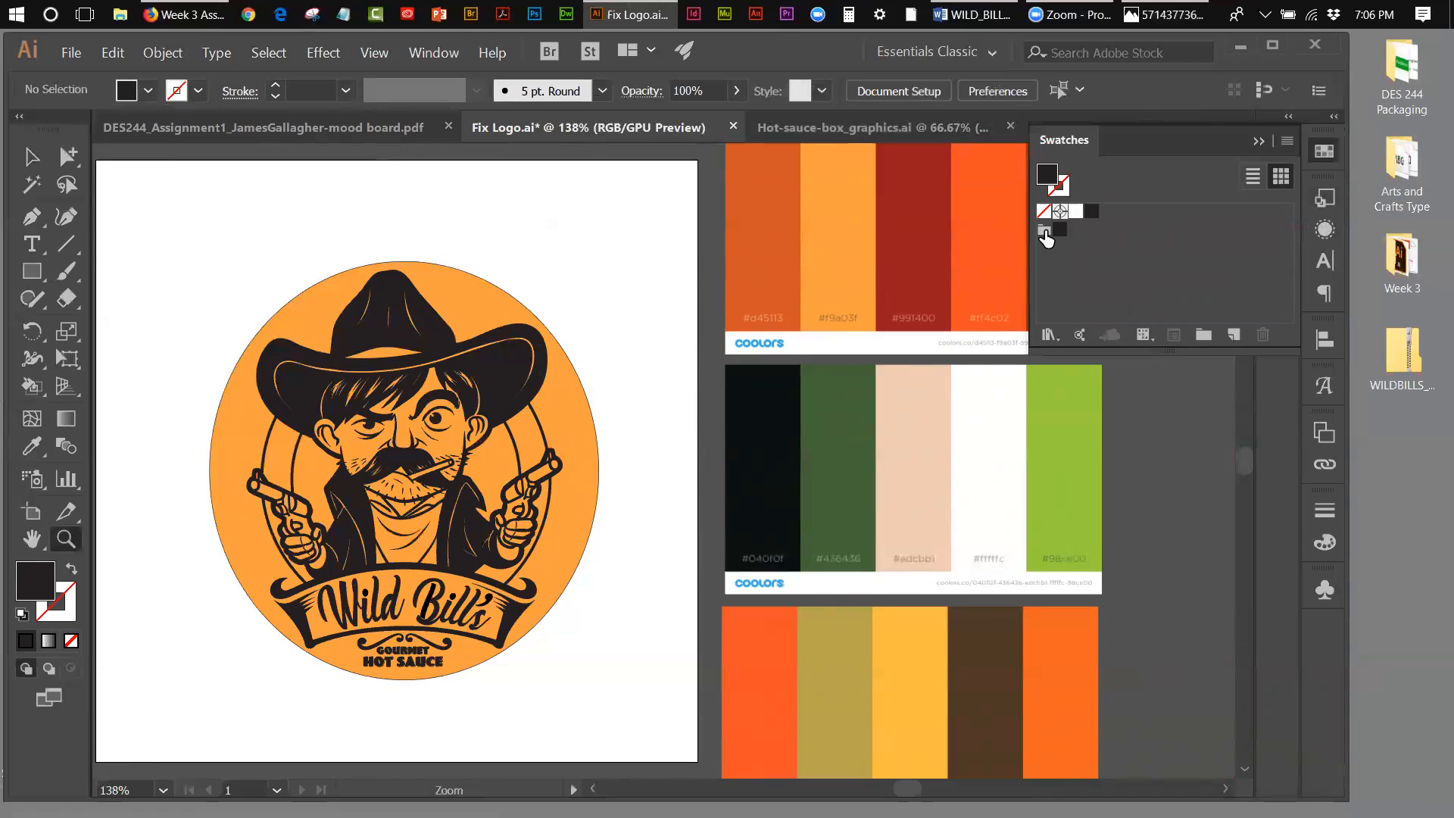
# Step: Delete the remaining colour group from the swatches of Fix Logo.ai
pyautogui.click(1045, 229)
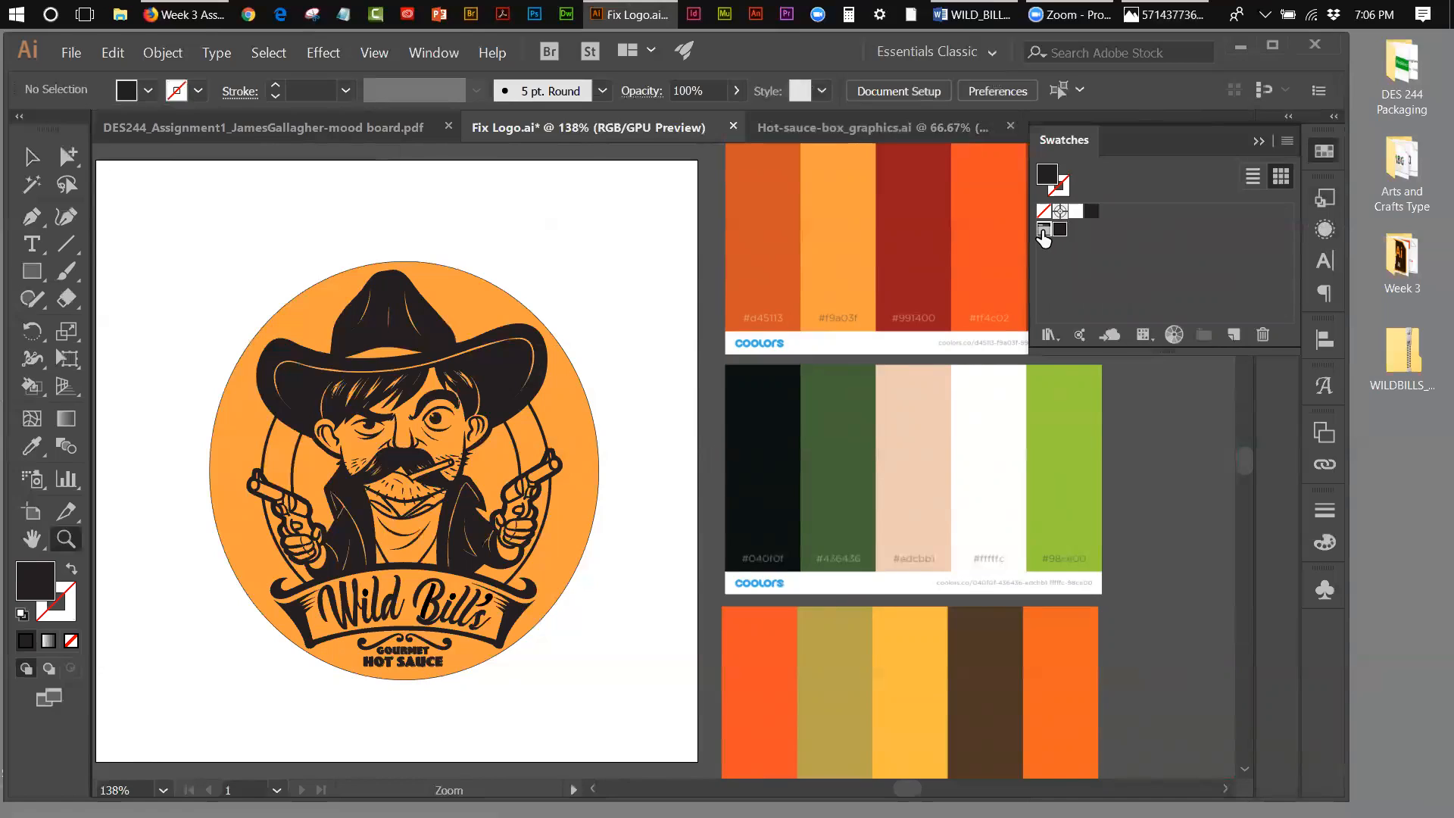
pyautogui.click(1263, 334)
pyautogui.click(682, 454)
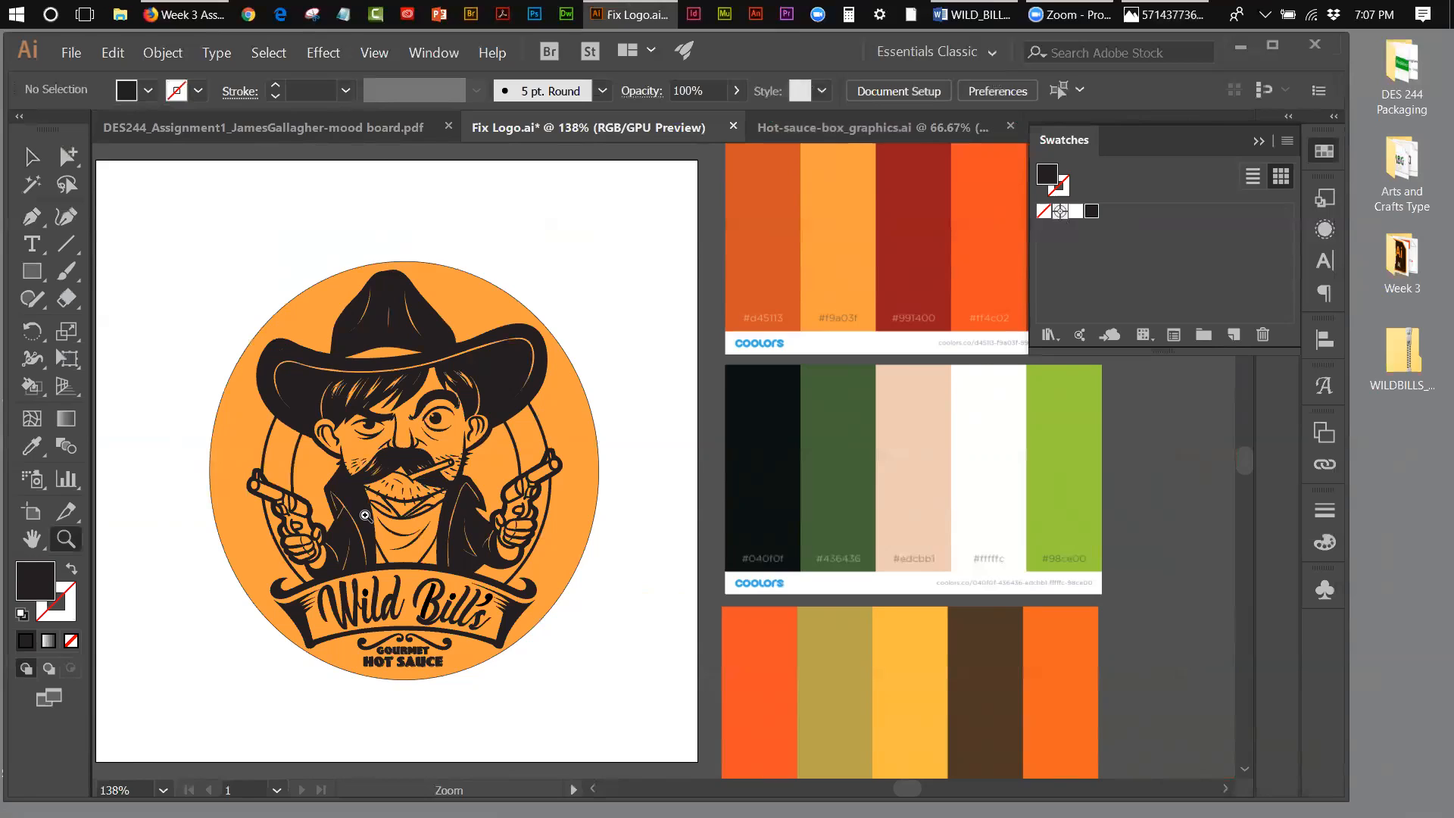
# Step: Unlock the background layer, select the orange circle behind the logo to check its layer, and deselect it
pyautogui.click(31, 157)
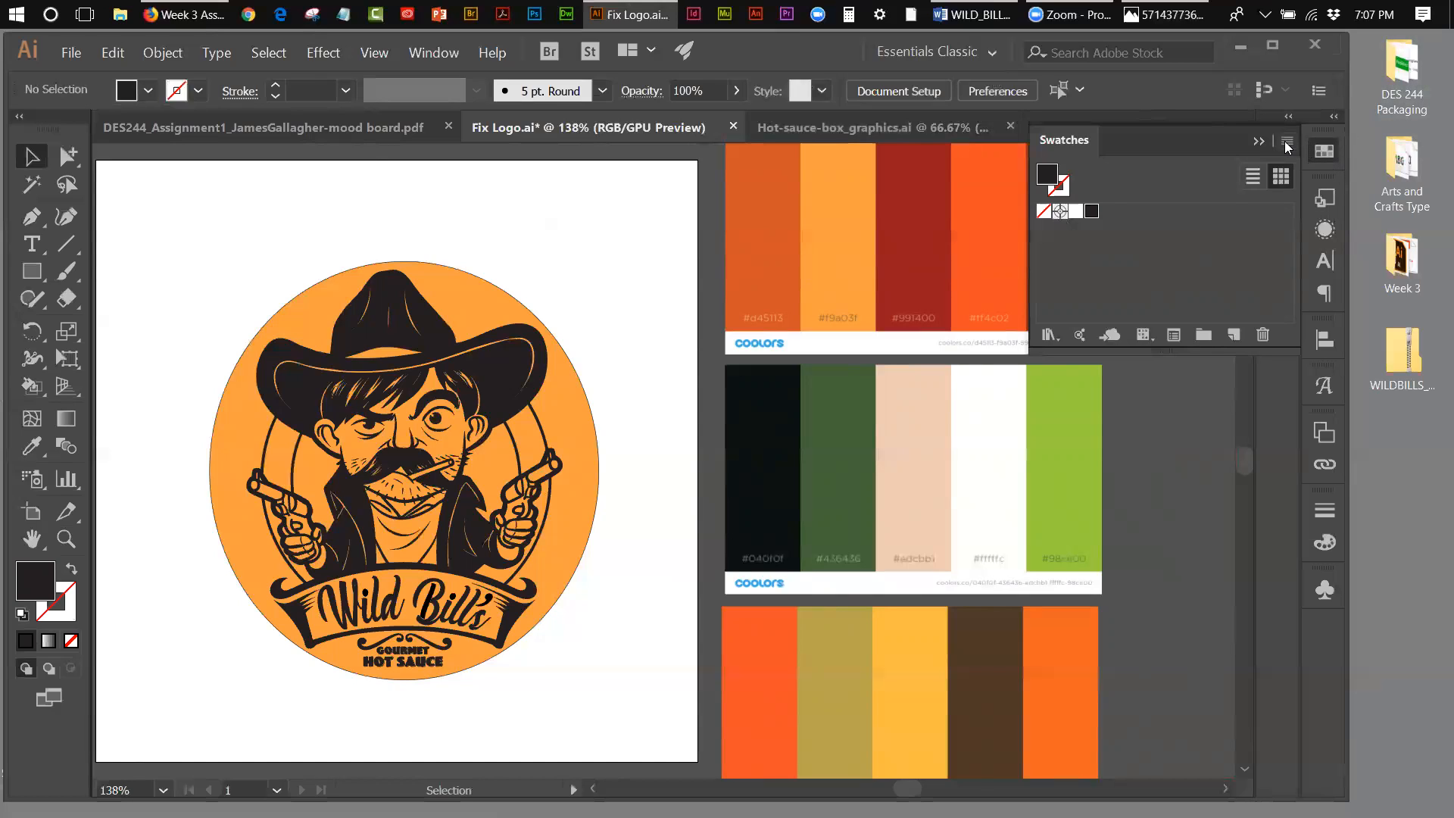
pyautogui.click(1261, 141)
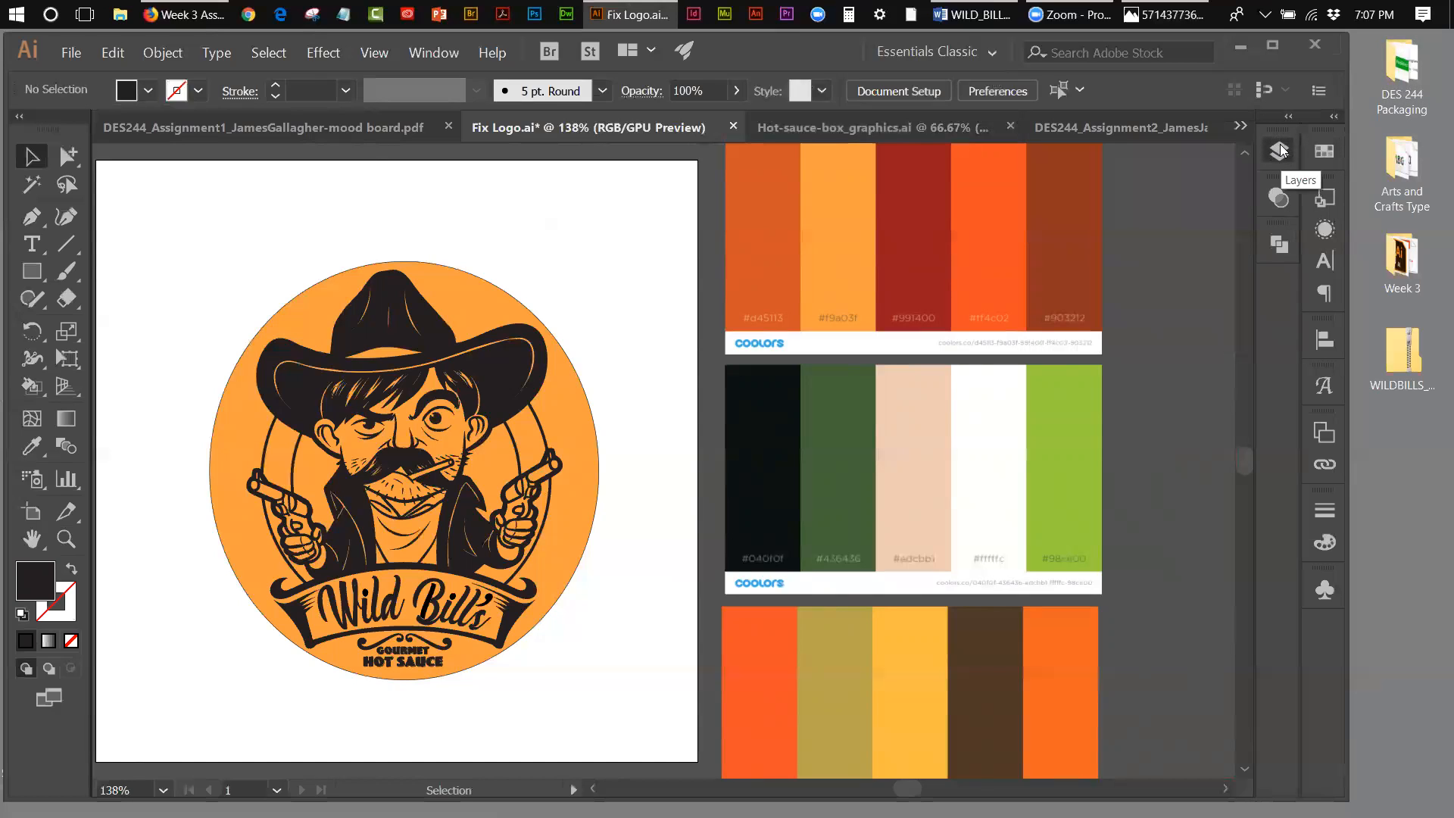
pyautogui.click(1280, 148)
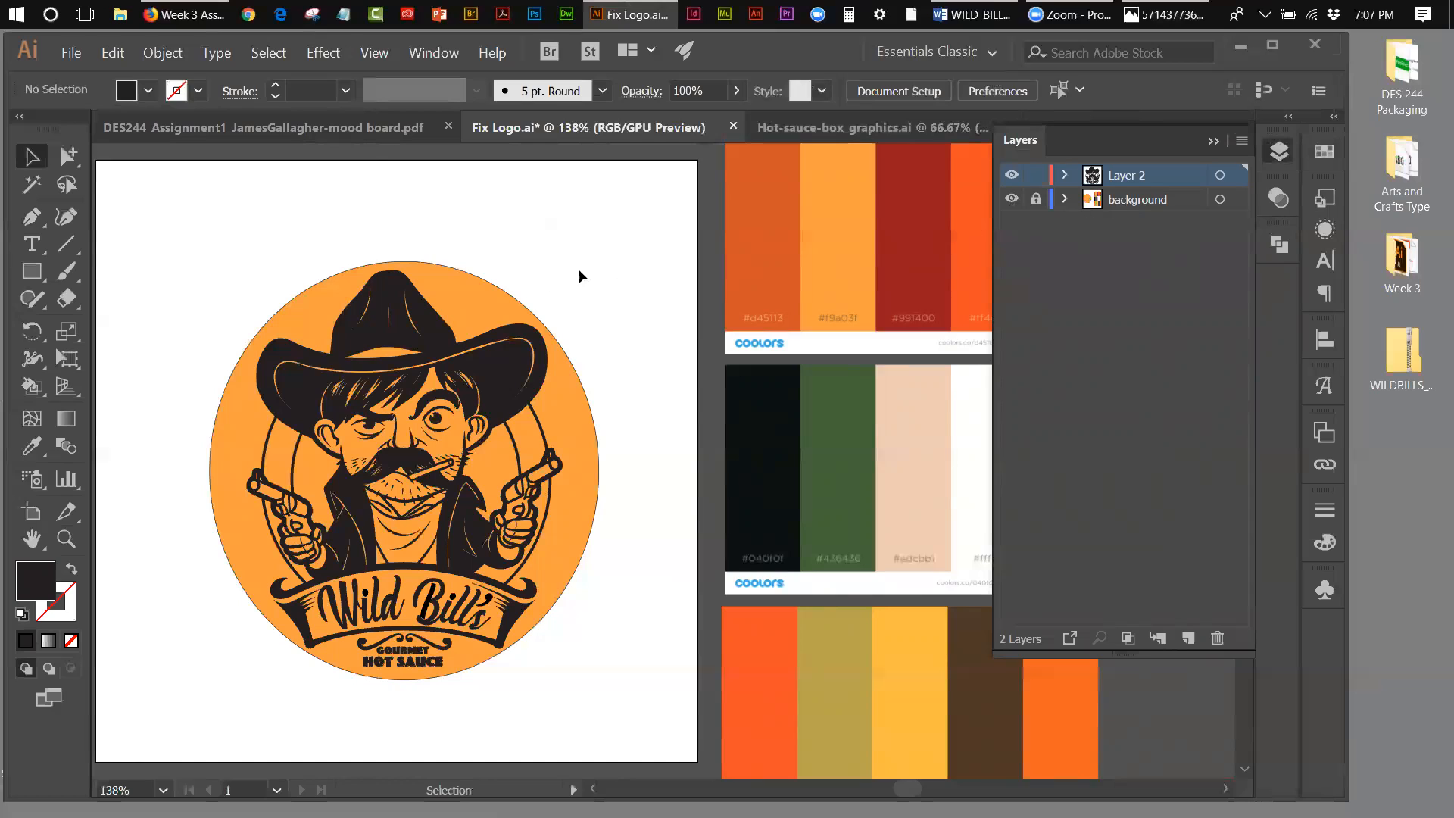
pyautogui.click(1036, 199)
pyautogui.click(495, 290)
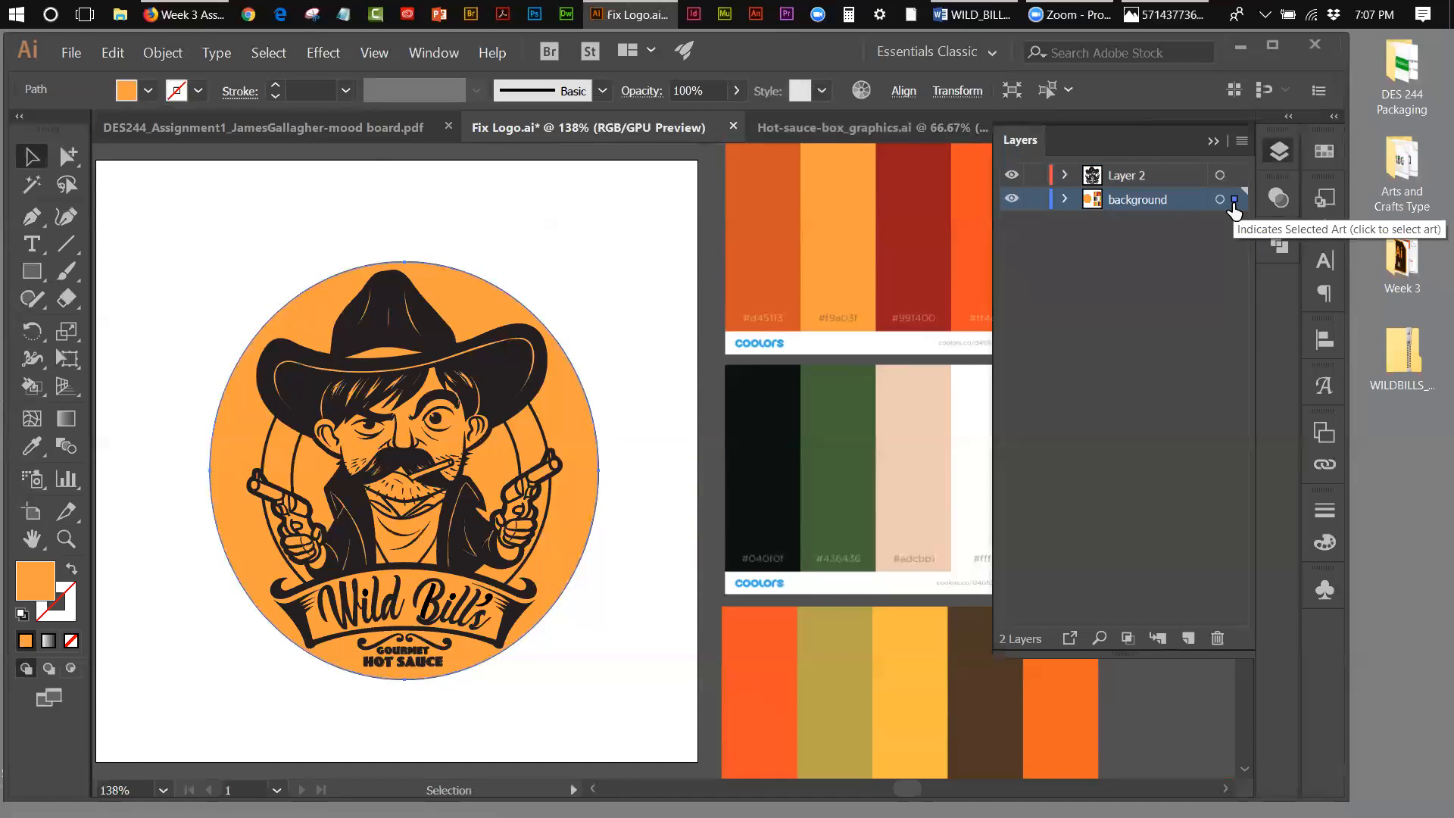
pyautogui.click(533, 281)
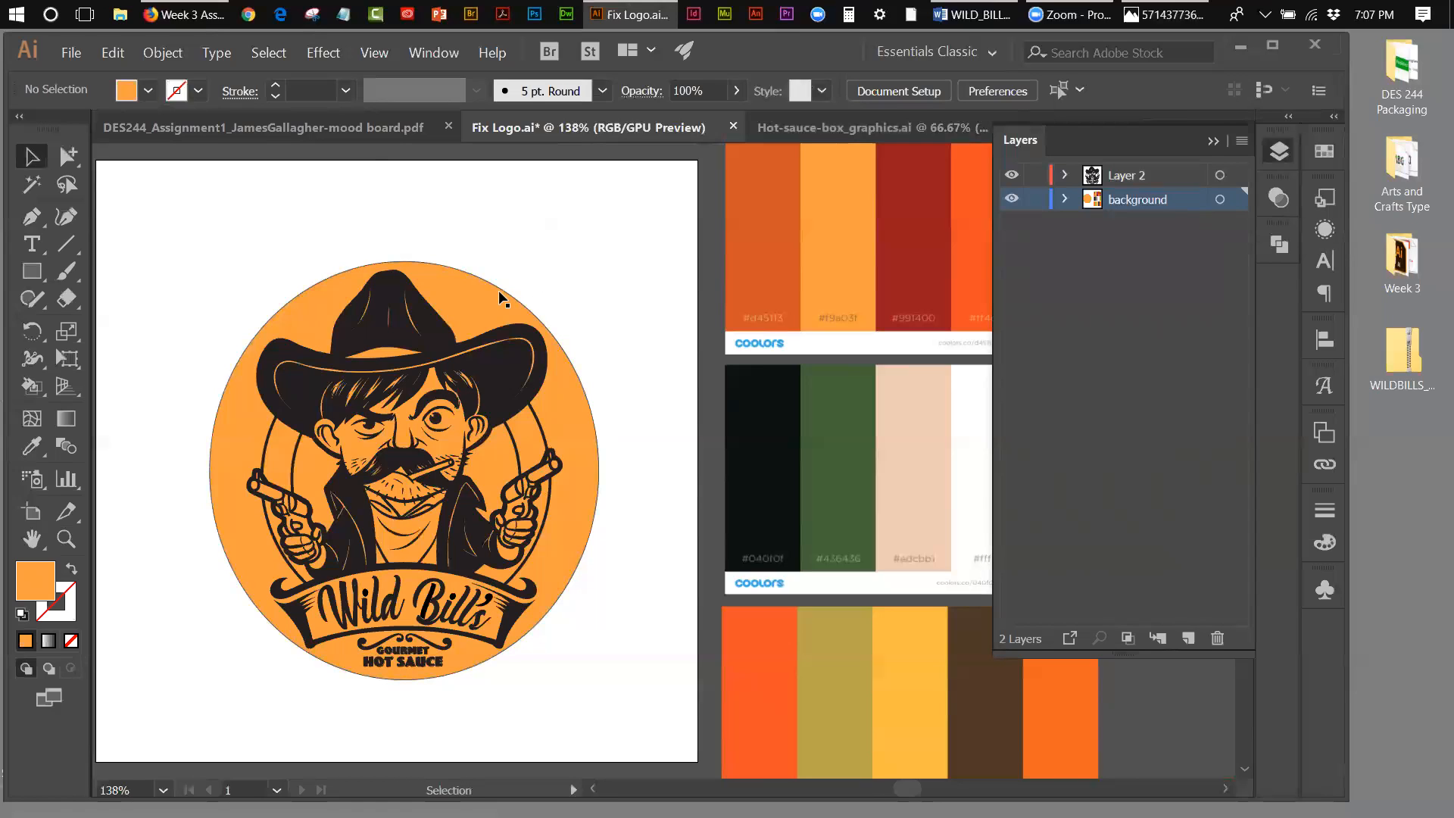
# Step: Check which artwork sits on the background layer by selecting the orange circle and toggling the layer's visibility
pyautogui.click(498, 290)
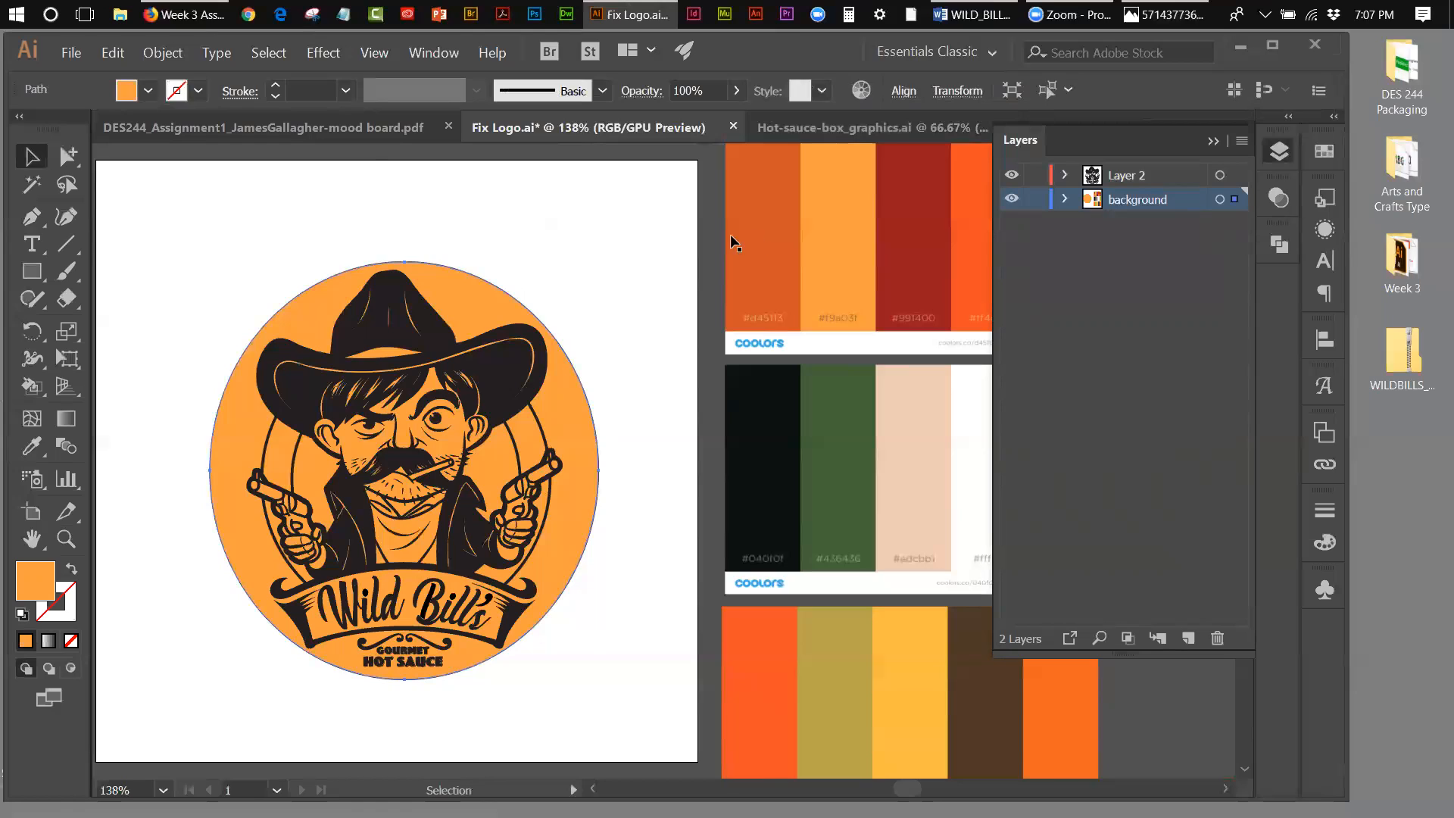
pyautogui.click(656, 247)
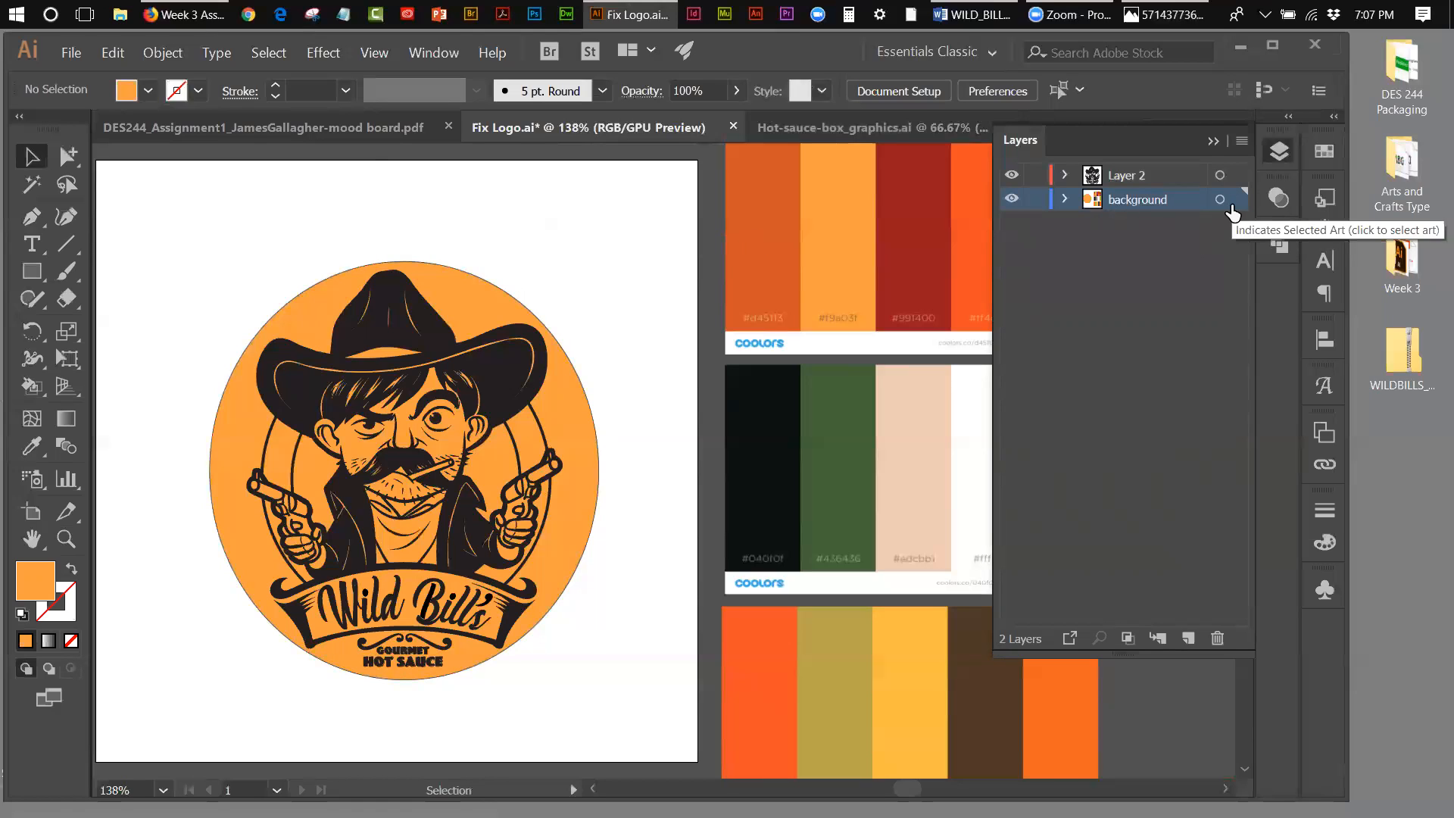
pyautogui.click(554, 388)
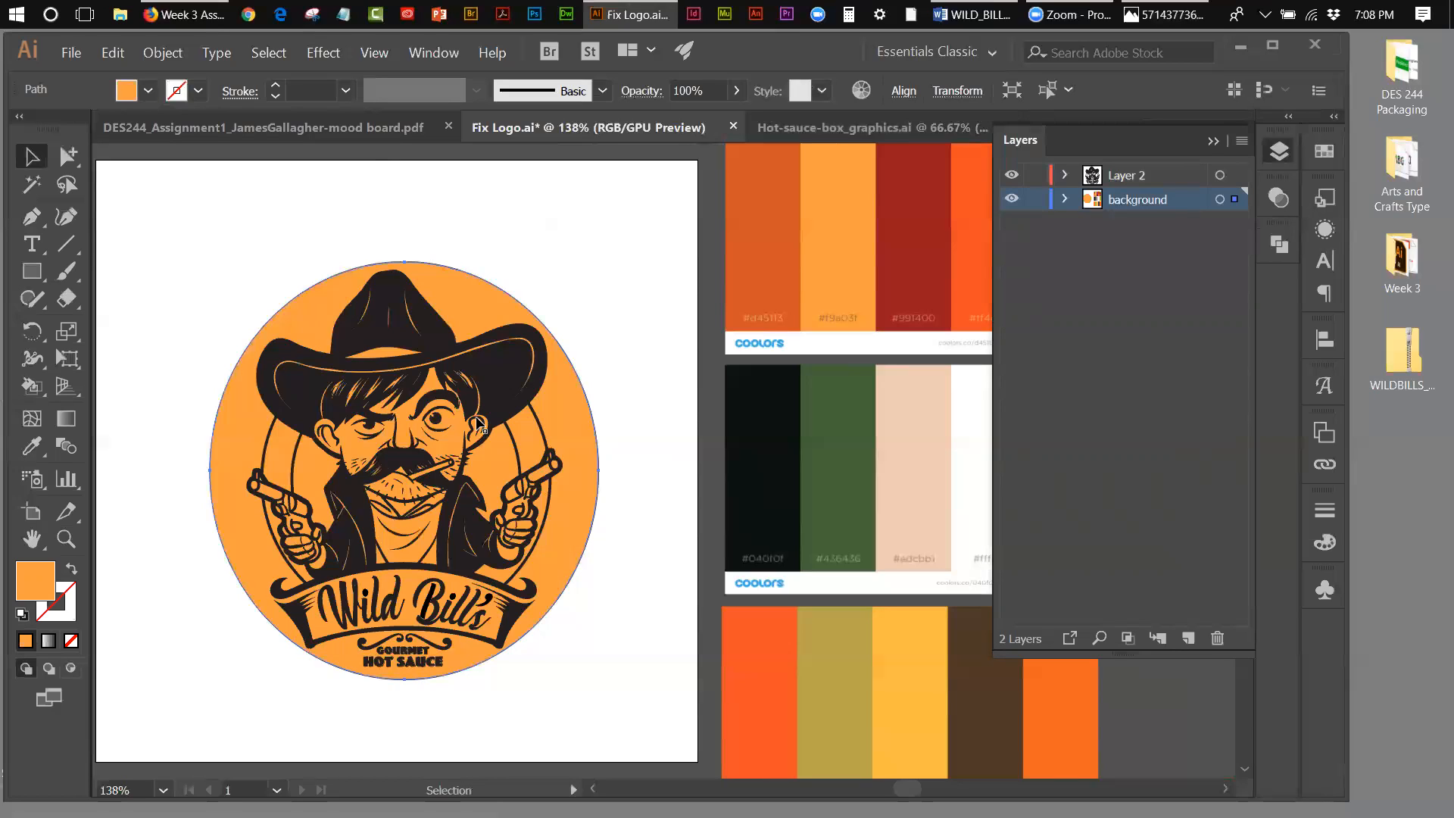
pyautogui.click(1012, 199)
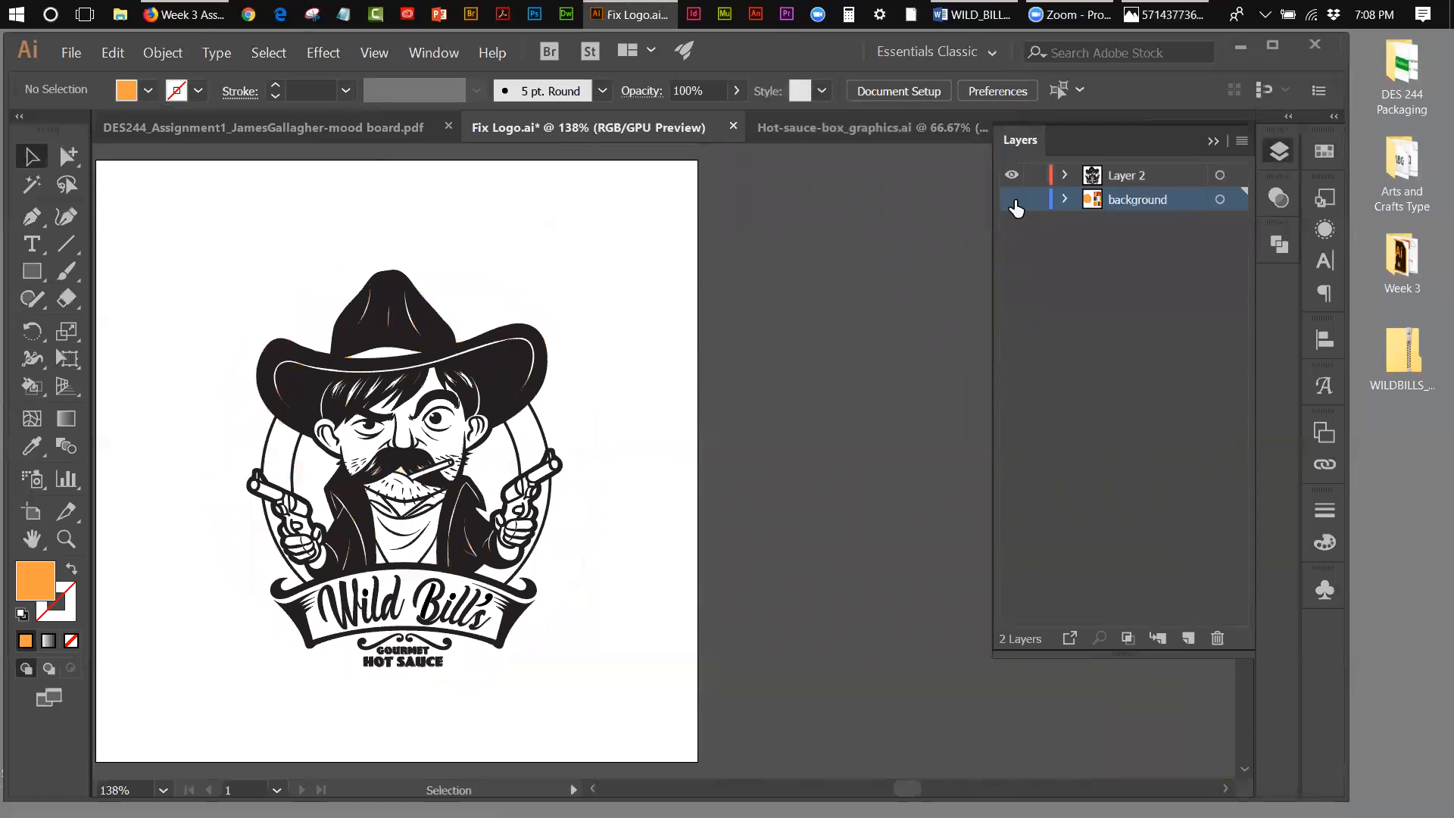
pyautogui.click(1013, 200)
pyautogui.click(1014, 200)
pyautogui.click(1012, 200)
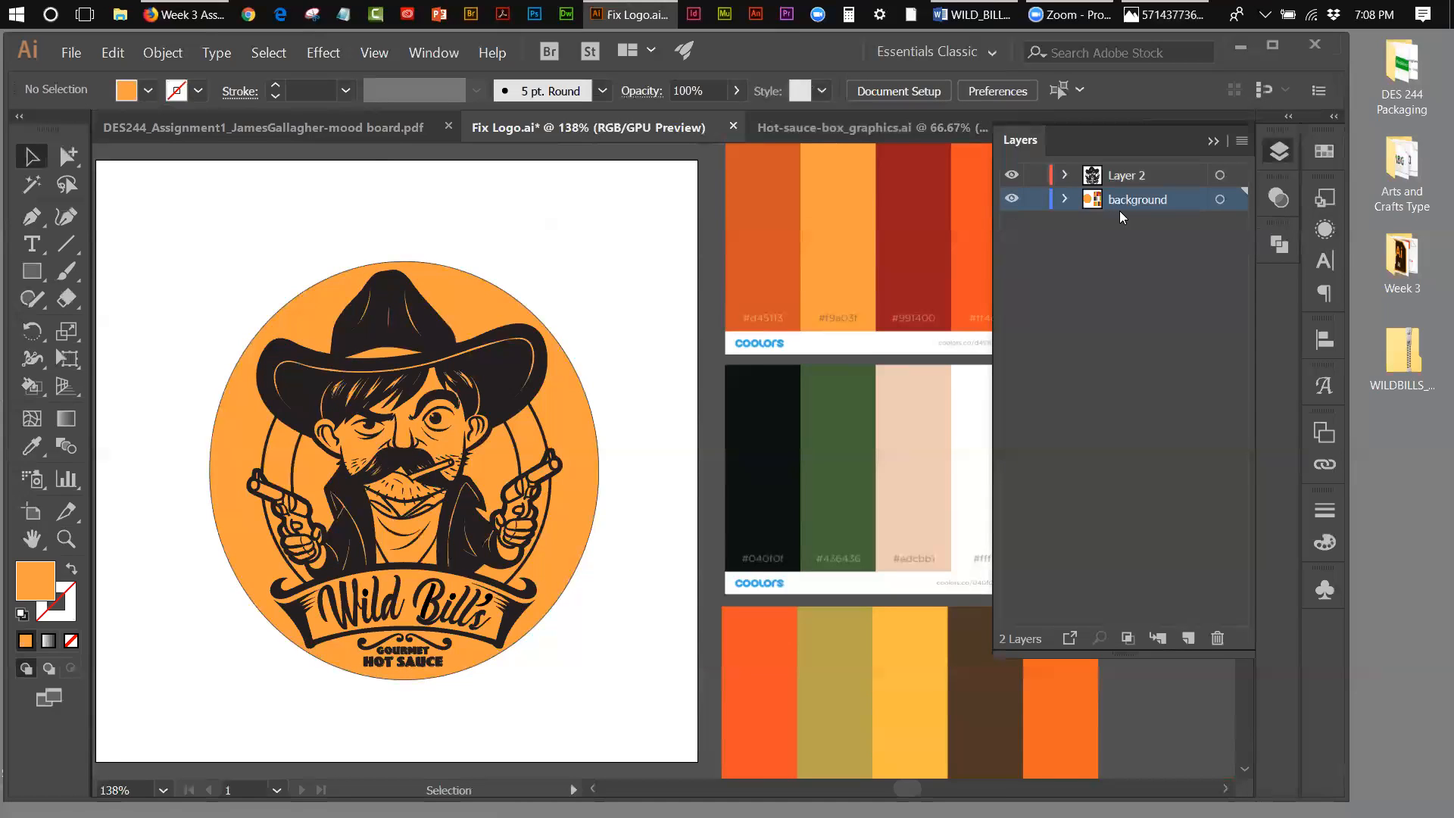
# Step: Lock the background layer, check Layer 2's artwork by toggling its visibility, and make Layer 2 the active layer
pyautogui.click(1035, 200)
pyautogui.click(1010, 177)
pyautogui.click(1010, 176)
pyautogui.click(1011, 177)
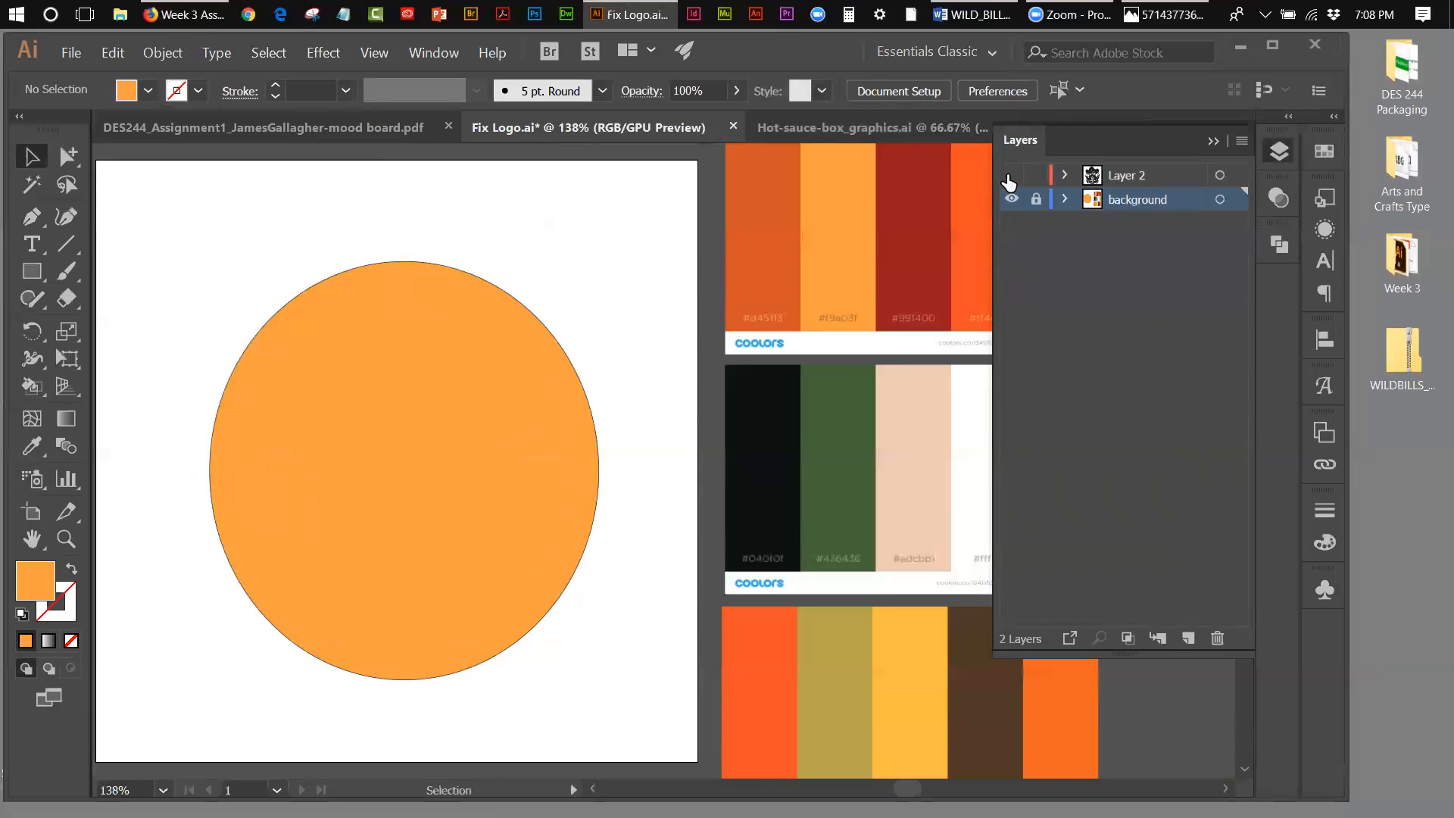
pyautogui.click(1010, 178)
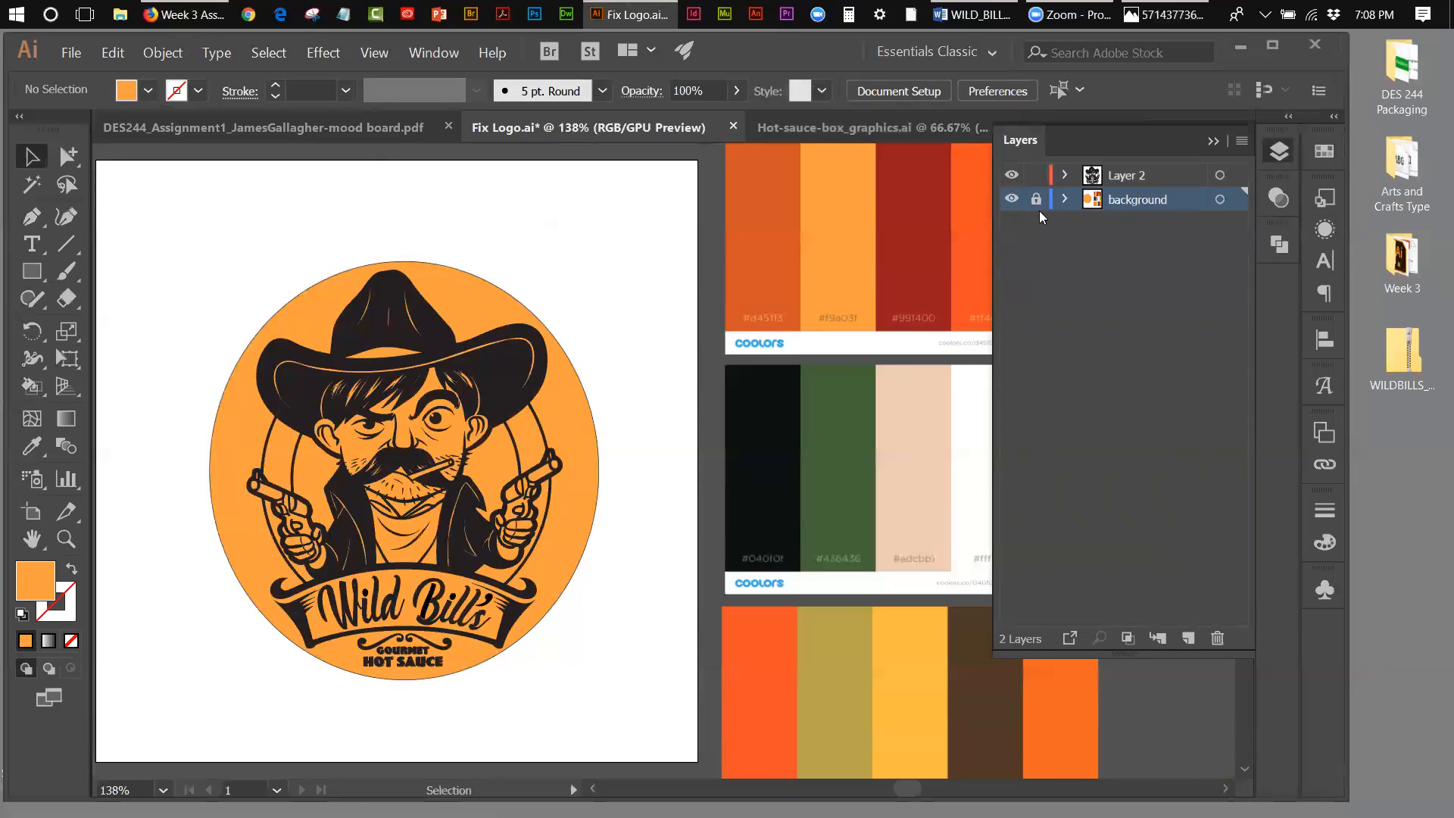
pyautogui.click(1132, 182)
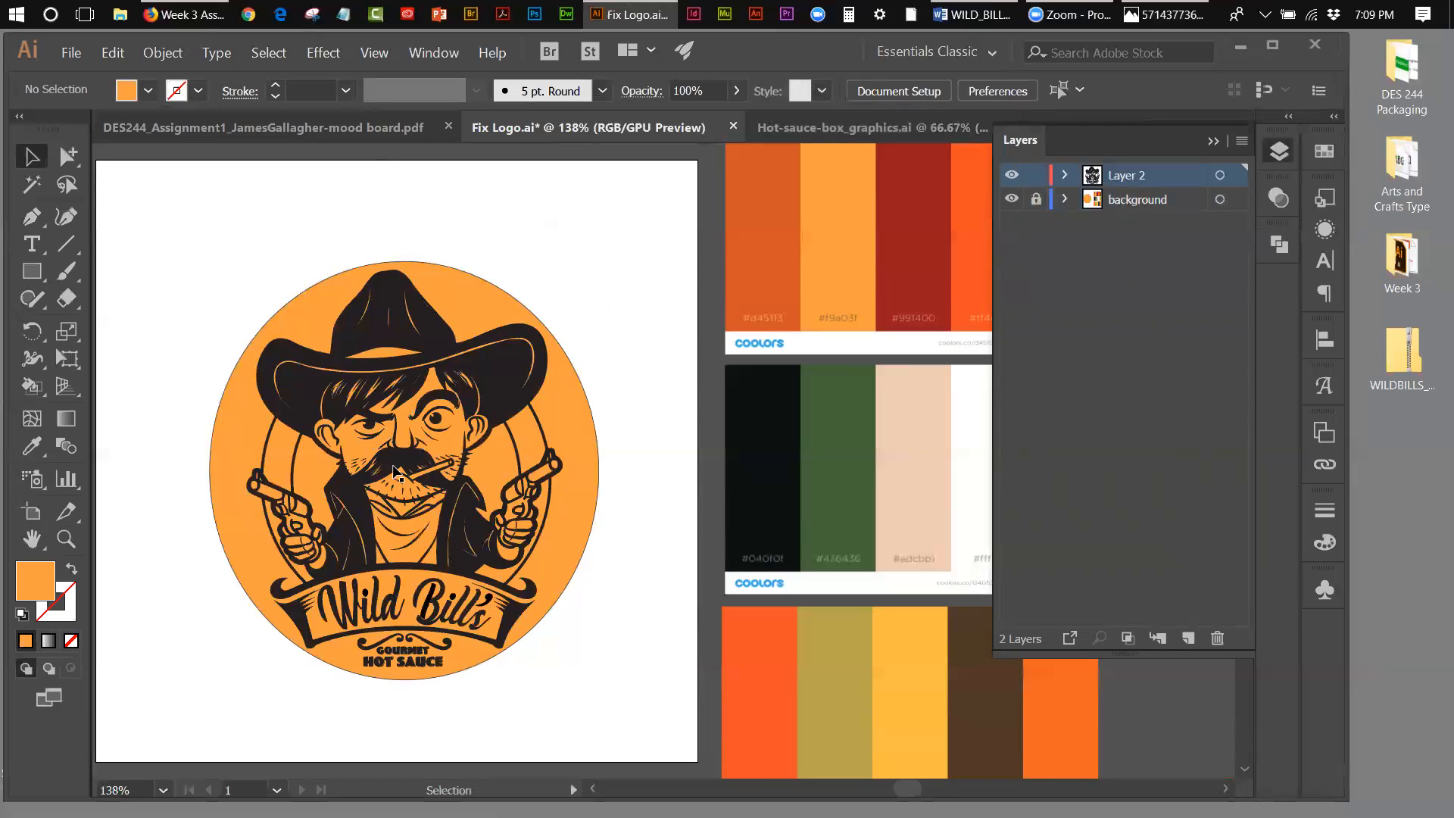
# Step: Bring up the swatches and draw a small orange square on the artboard, above and to the right of the logo circle
pyautogui.click(1214, 142)
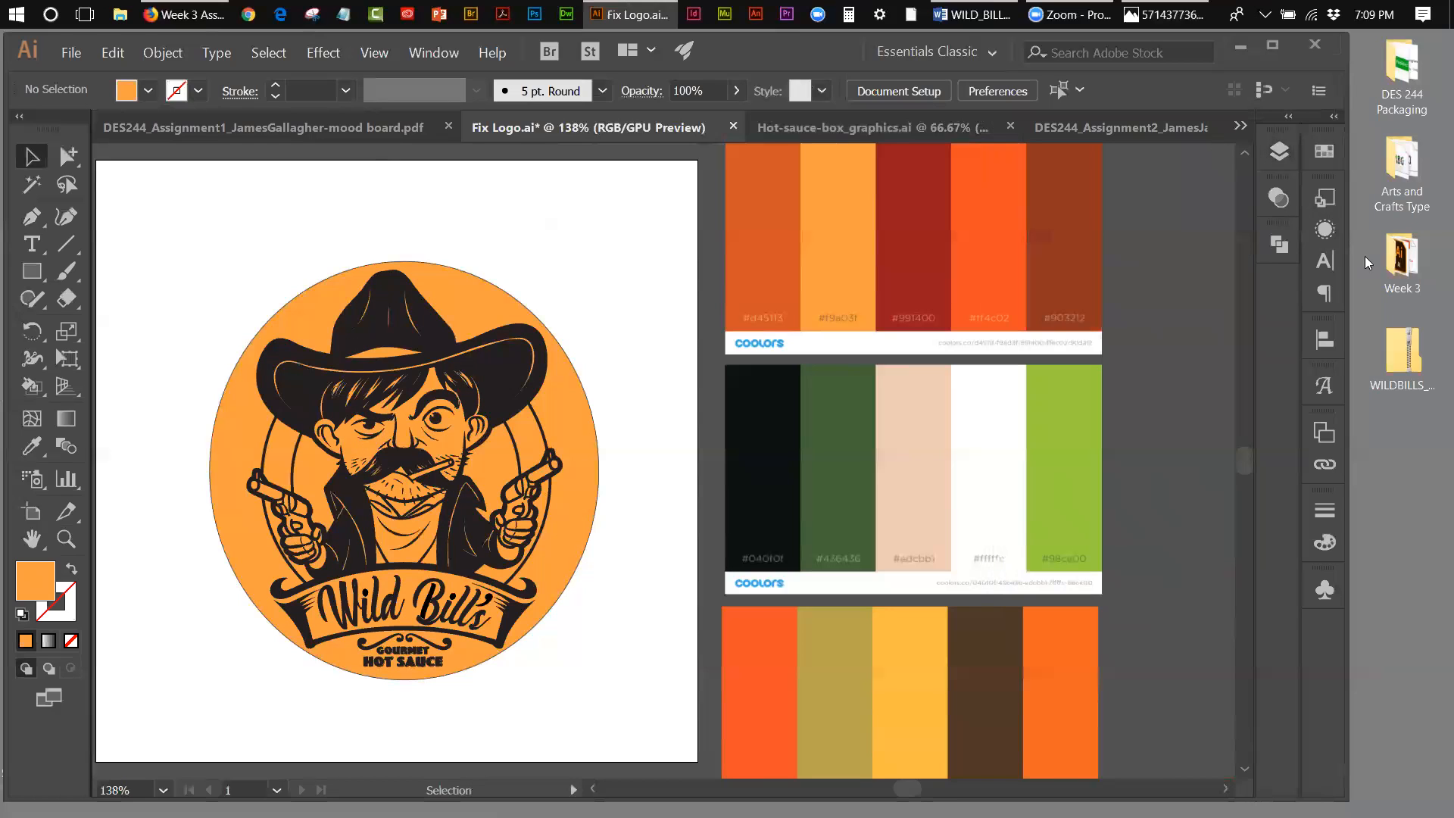
pyautogui.click(1329, 151)
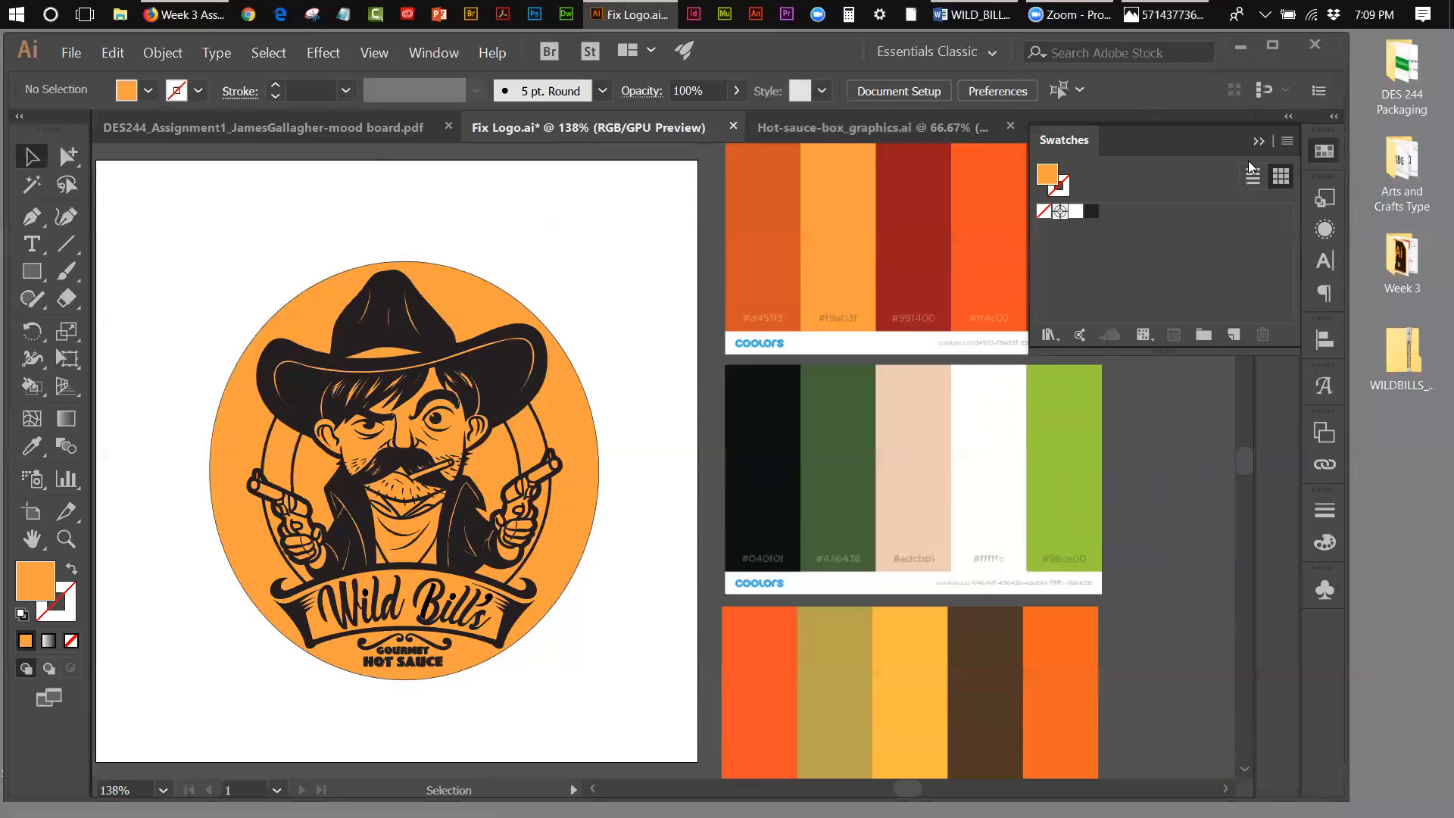
pyautogui.moveTo(1024, 251); pyautogui.dragTo(1032, 252)
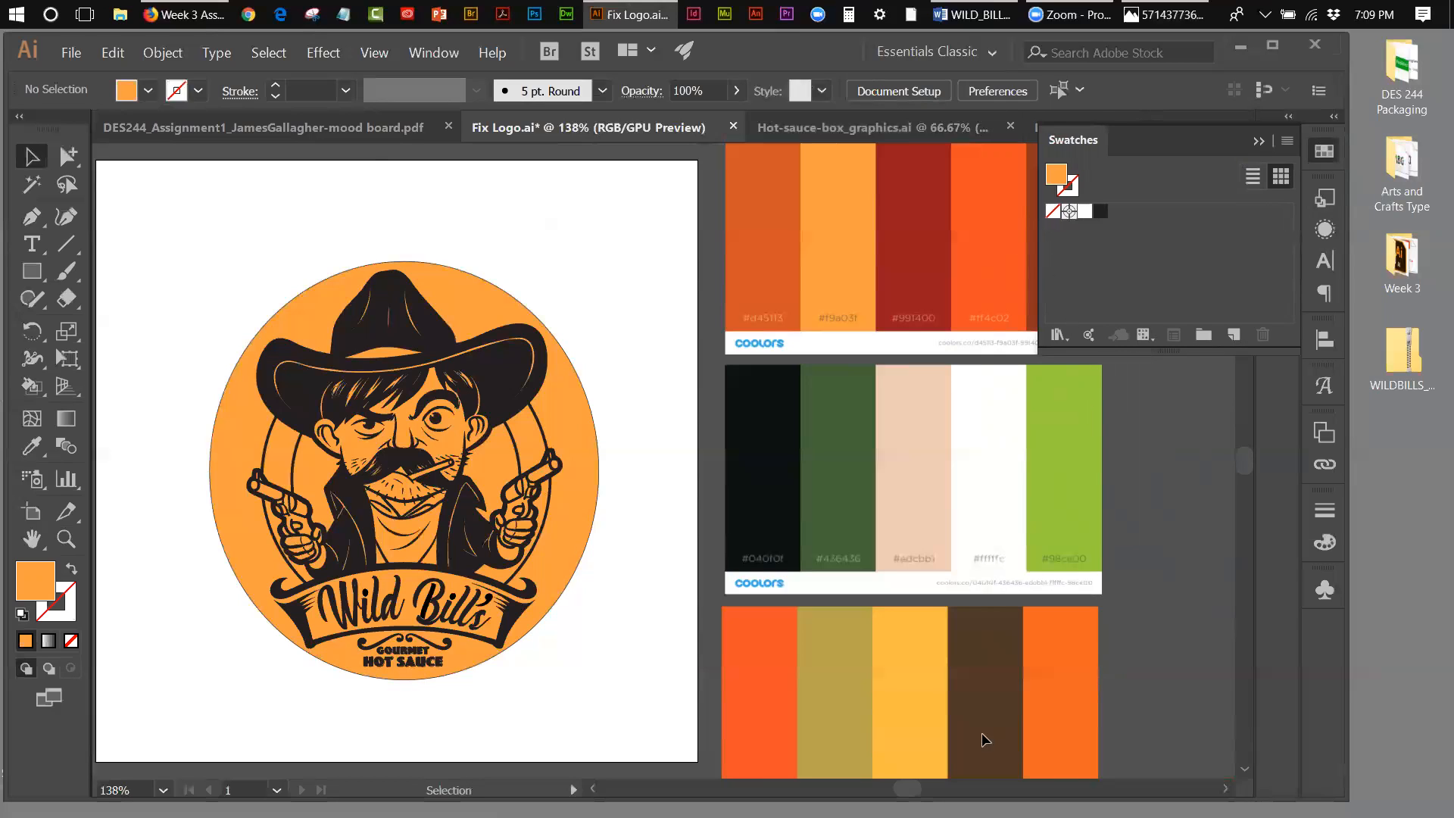
pyautogui.moveTo(908, 789); pyautogui.dragTo(912, 788)
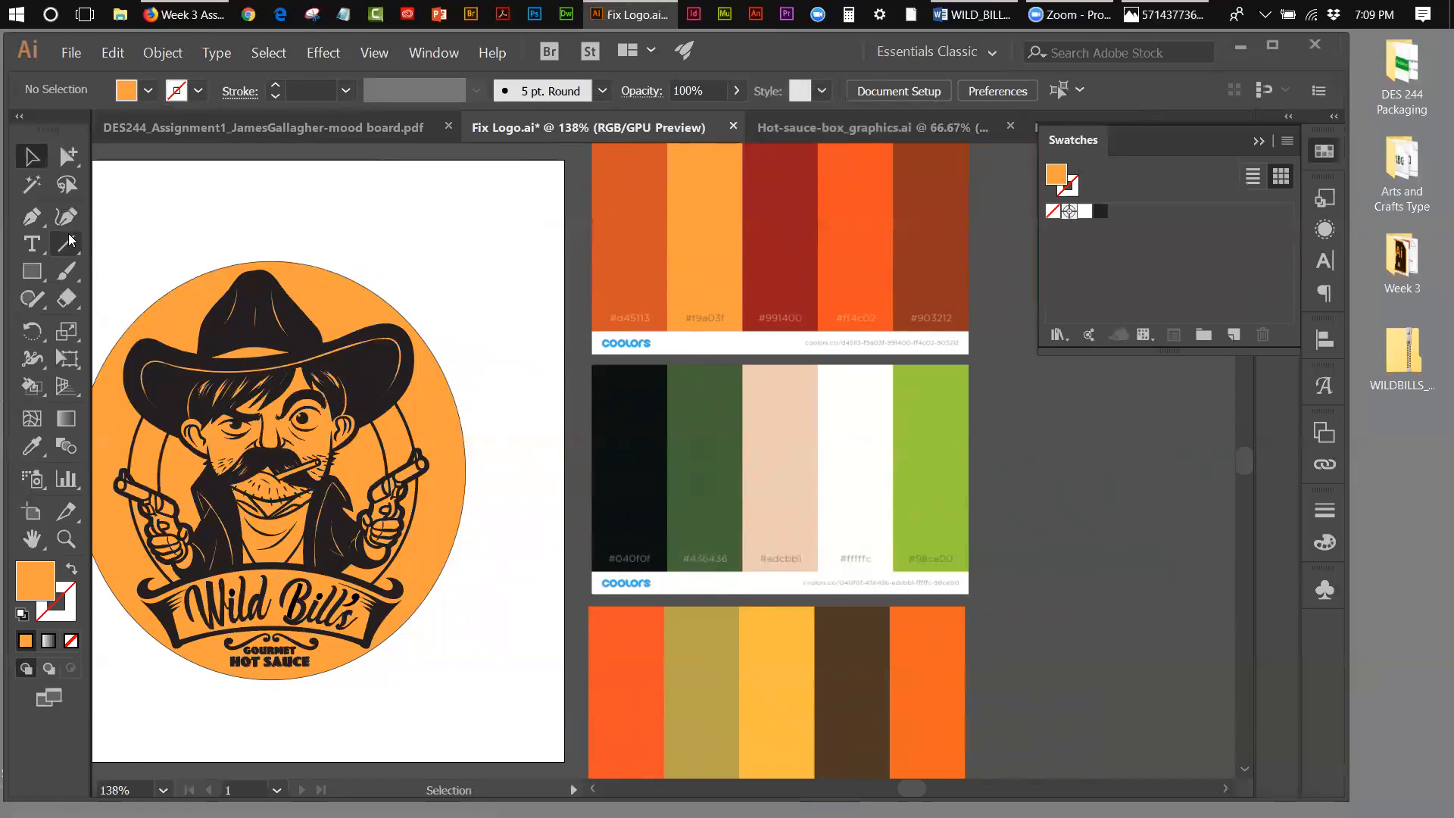
pyautogui.click(30, 272)
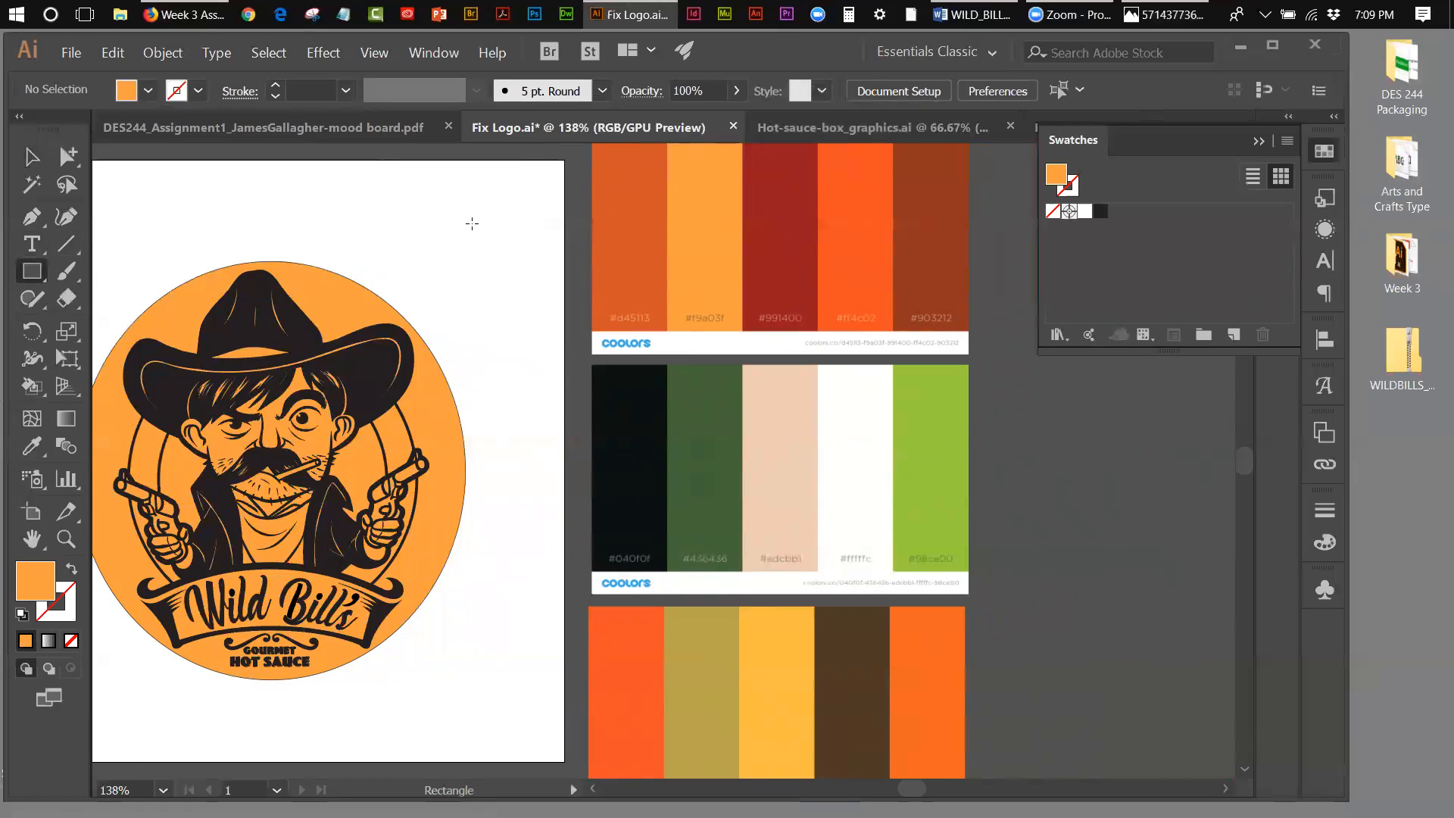
pyautogui.moveTo(442, 204); pyautogui.dragTo(476, 227)
pyautogui.moveTo(491, 251); pyautogui.dragTo(491, 252)
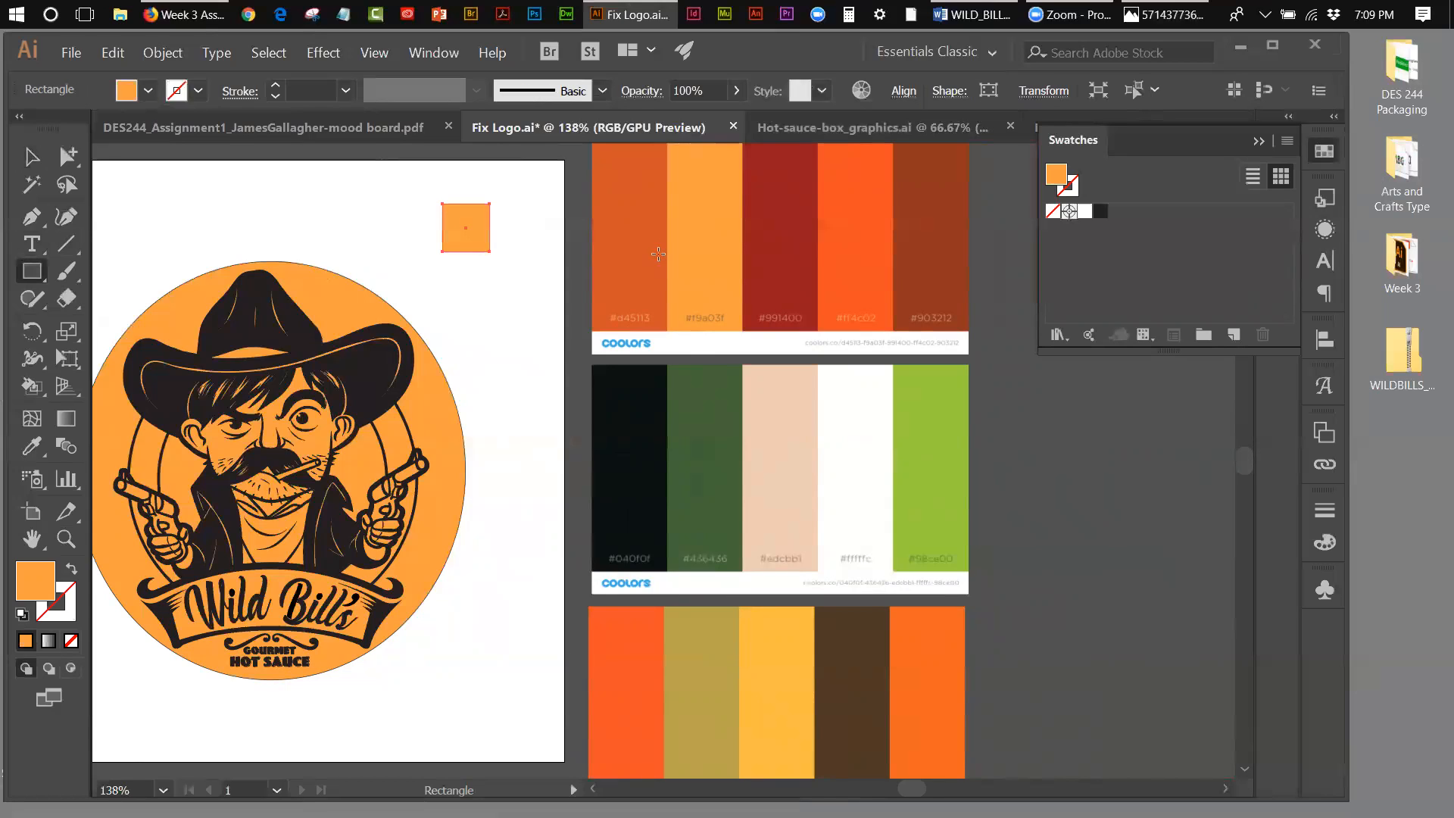
# Step: Sample the dark red of the top mood board palette onto the square and save it as a global RGB process swatch
pyautogui.click(33, 449)
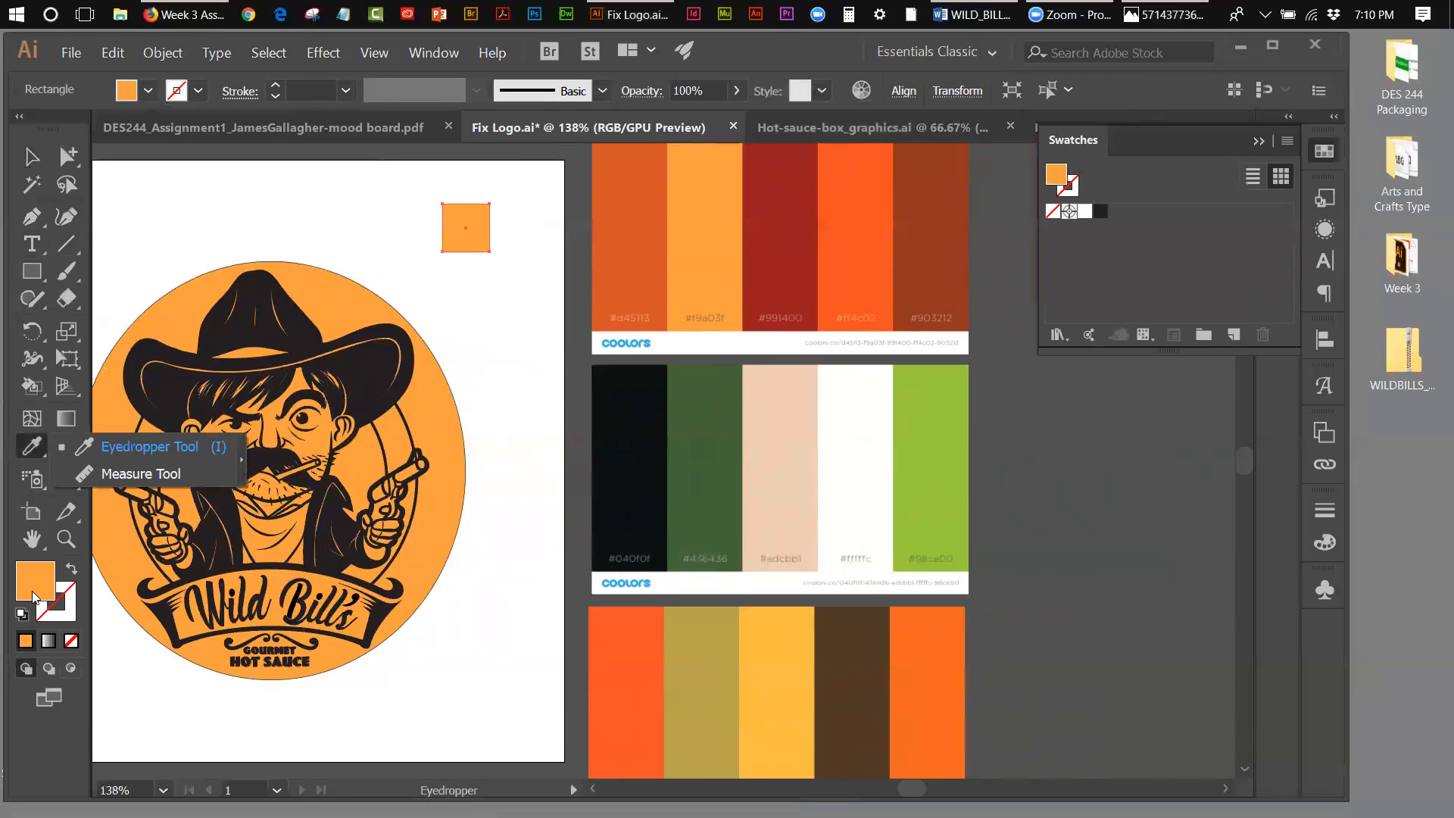
pyautogui.click(795, 237)
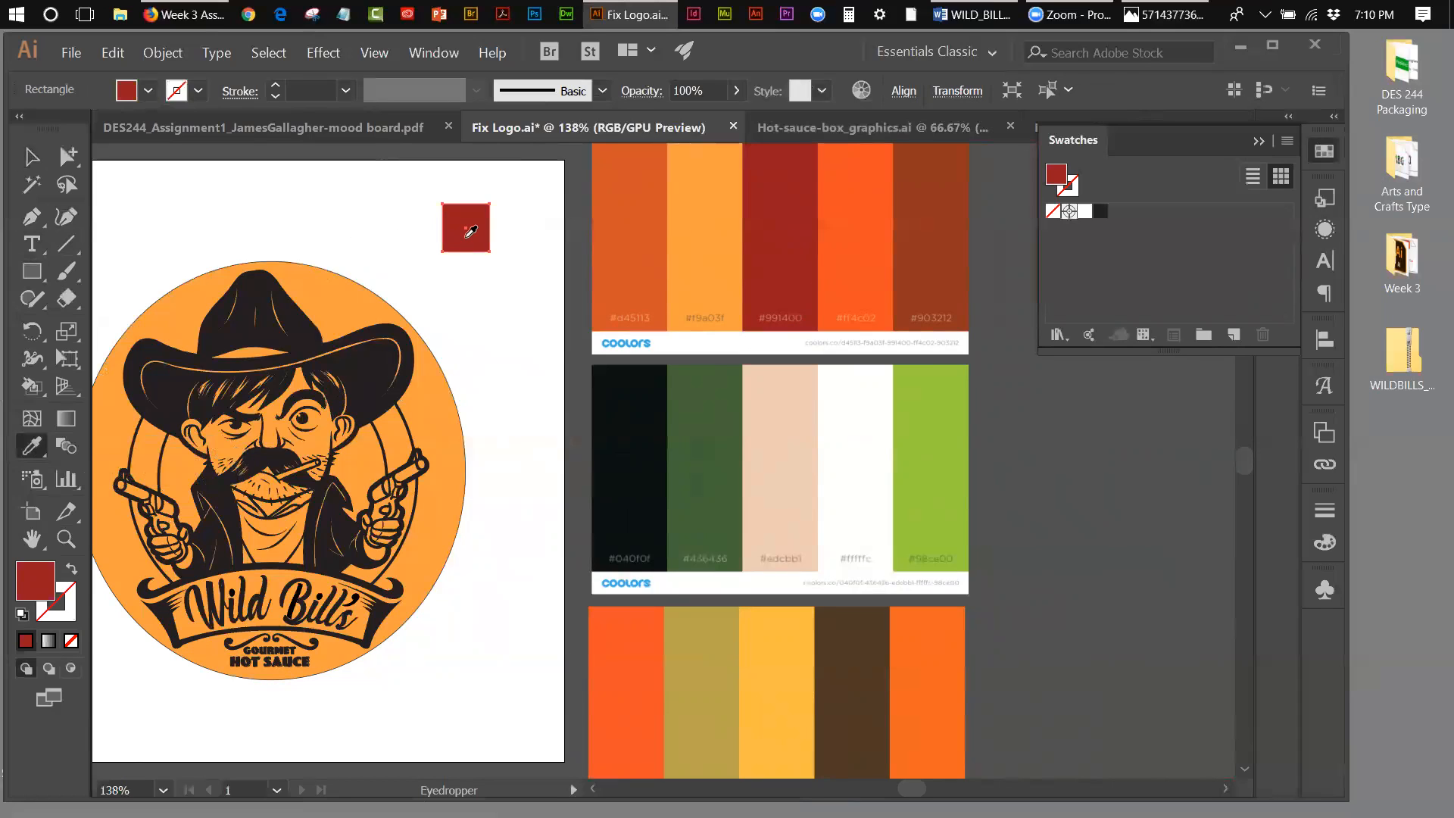
pyautogui.click(1287, 142)
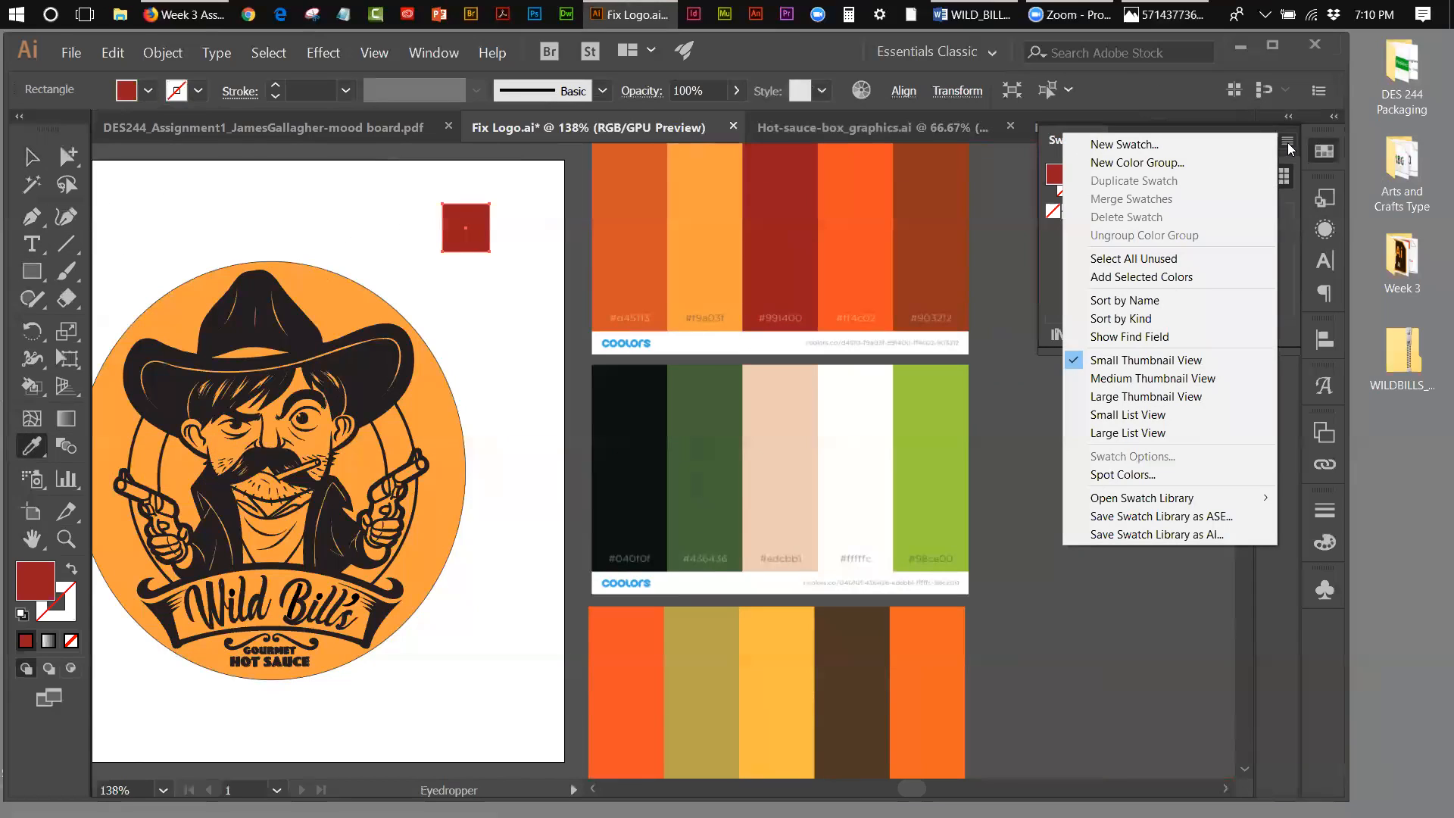
pyautogui.click(1233, 144)
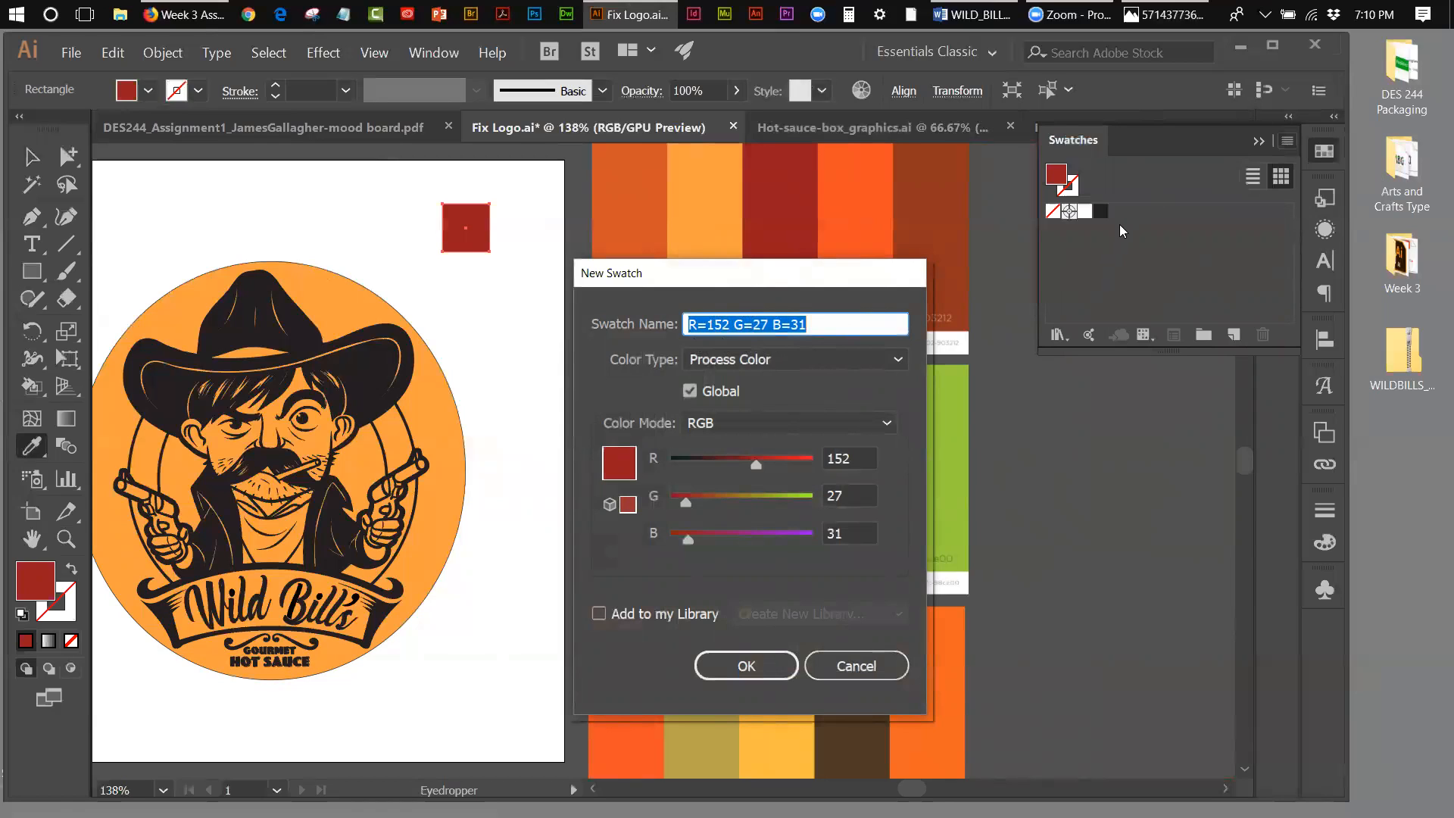
pyautogui.click(774, 665)
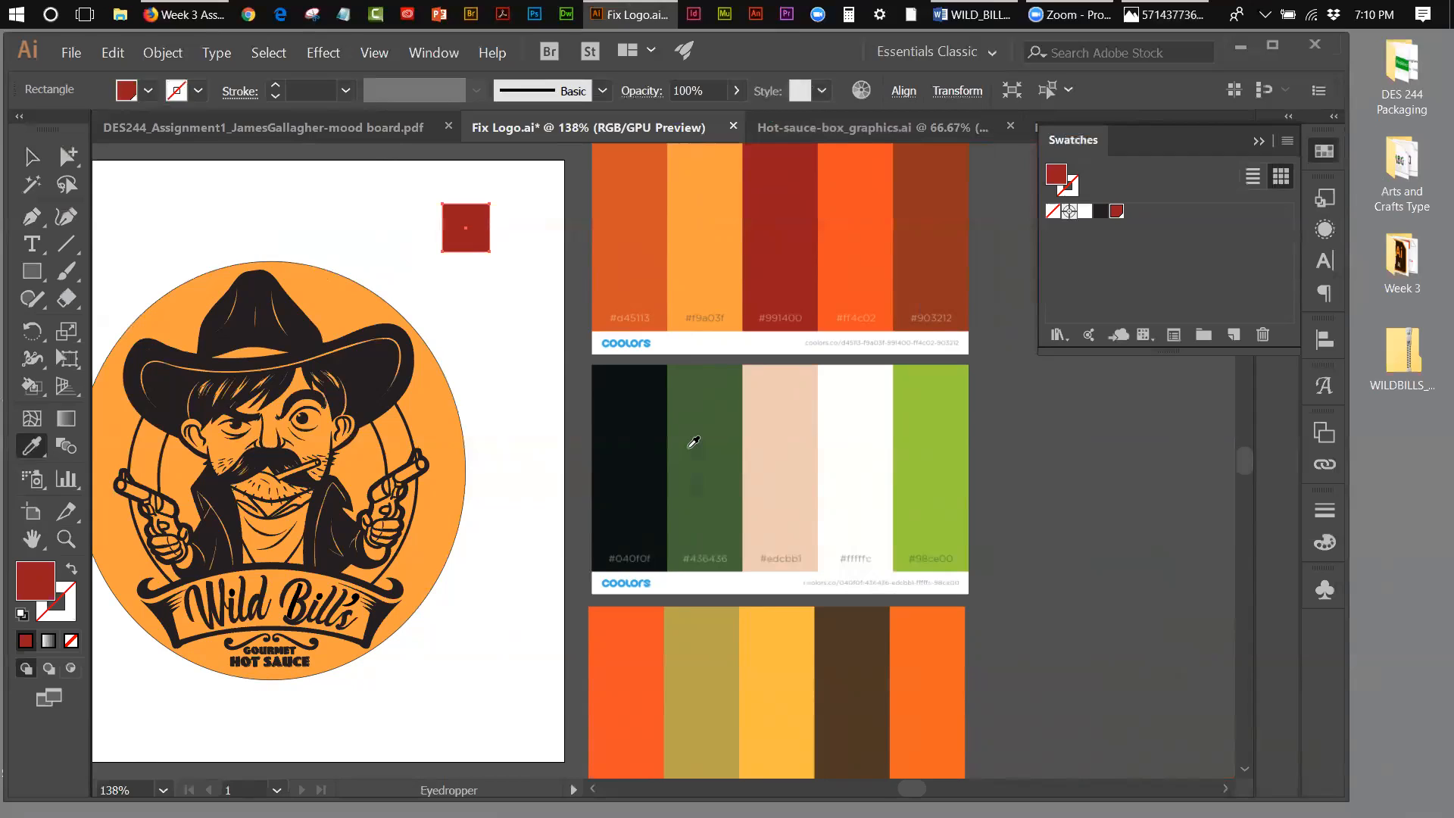
# Step: Sample the golden yellow of the bottom palette onto the square and save it as a global RGB process swatch
pyautogui.click(790, 664)
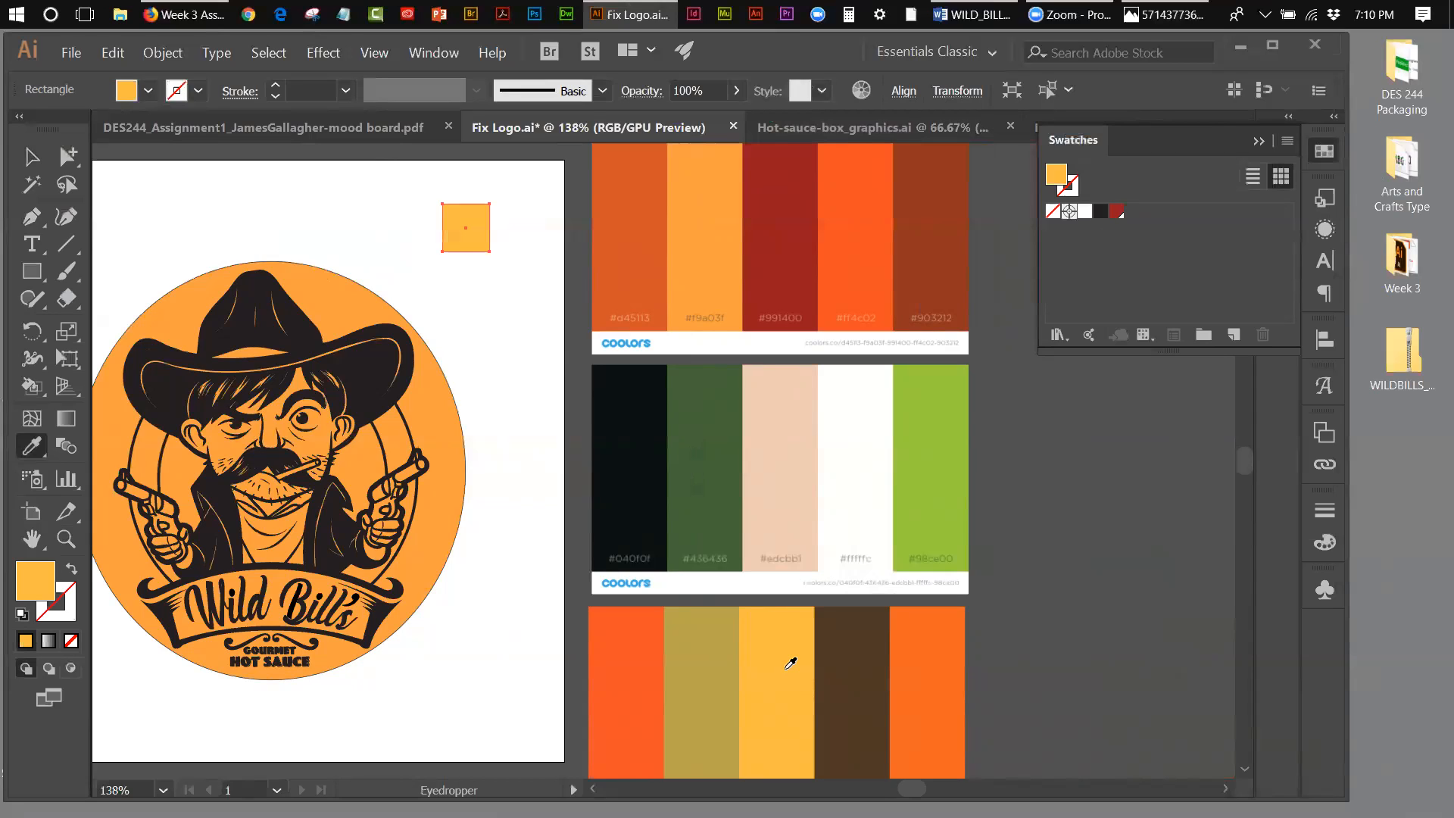
pyautogui.click(1287, 142)
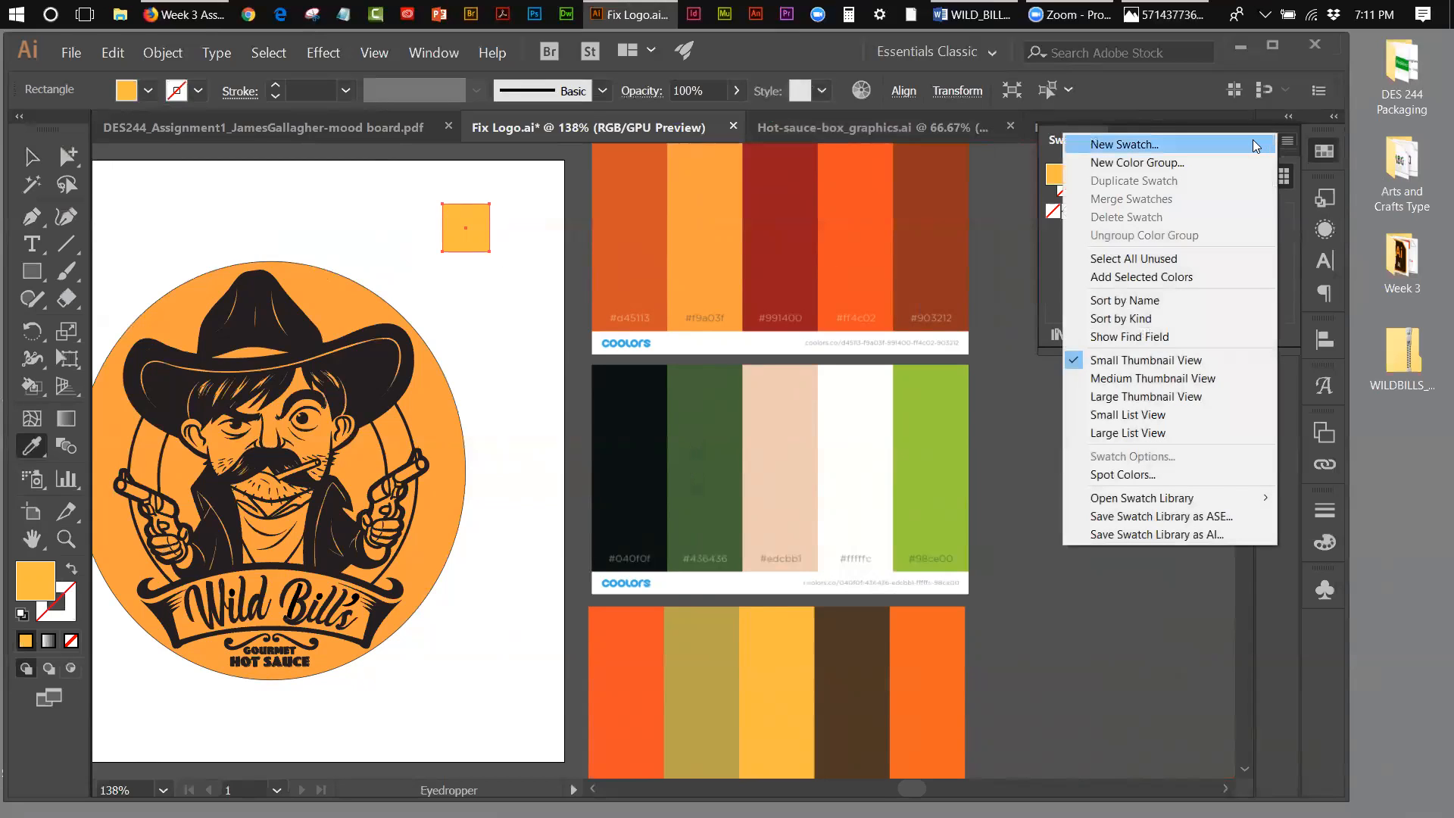
pyautogui.click(1253, 144)
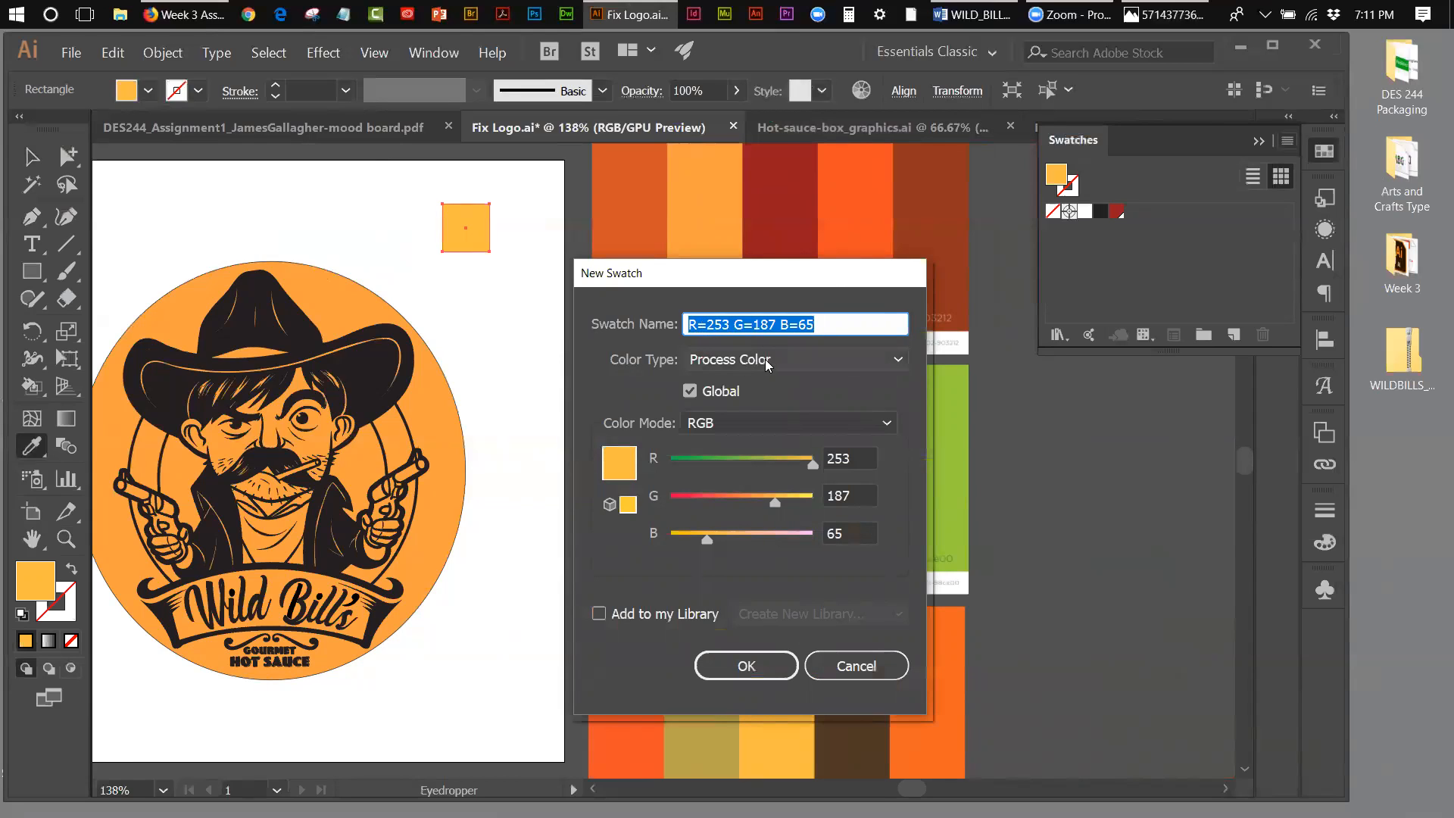
pyautogui.click(738, 673)
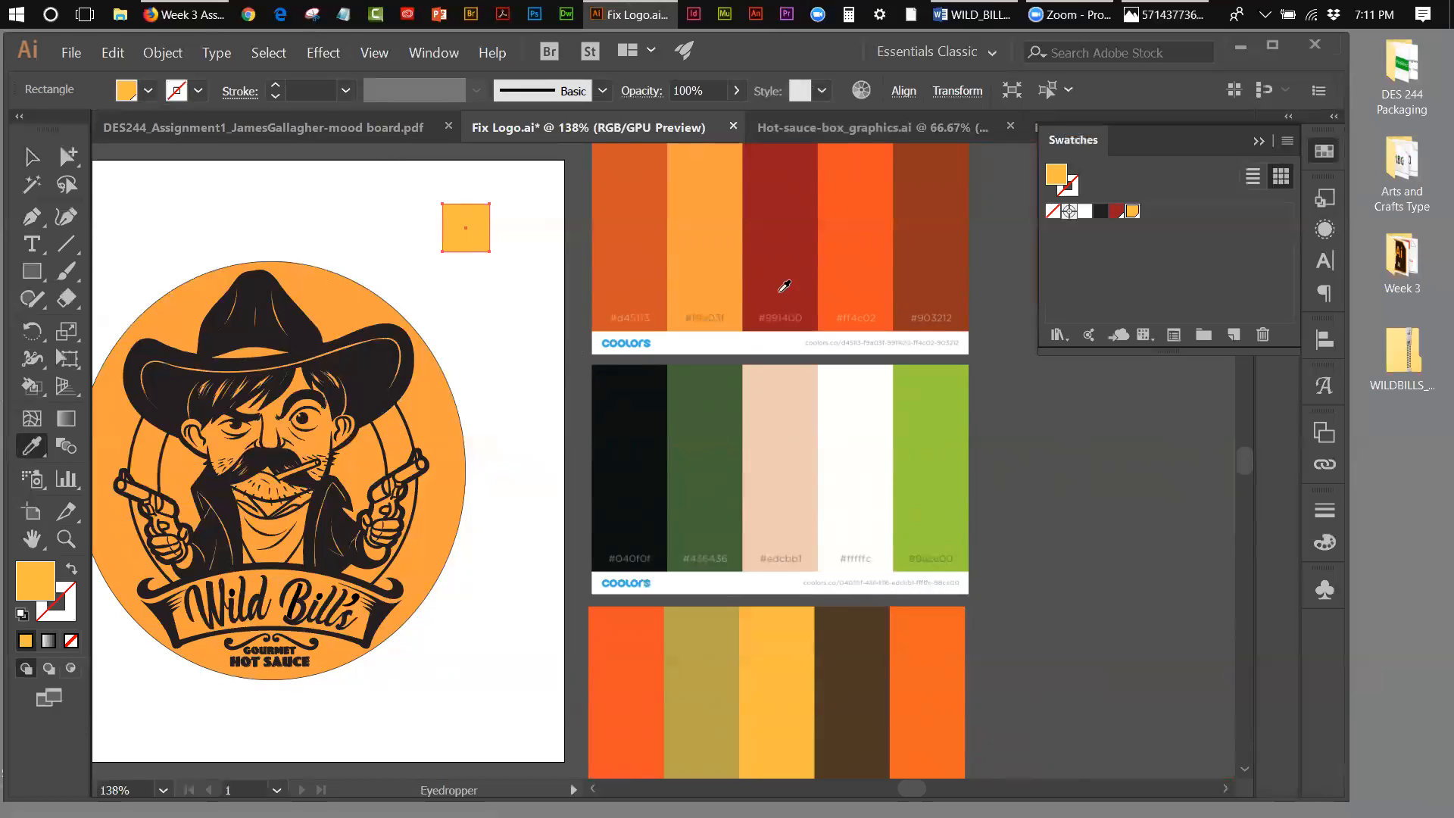
# Step: Sample the reddish brown at the end of the top palette onto the square and save it as a global RGB process swatch
pyautogui.click(927, 224)
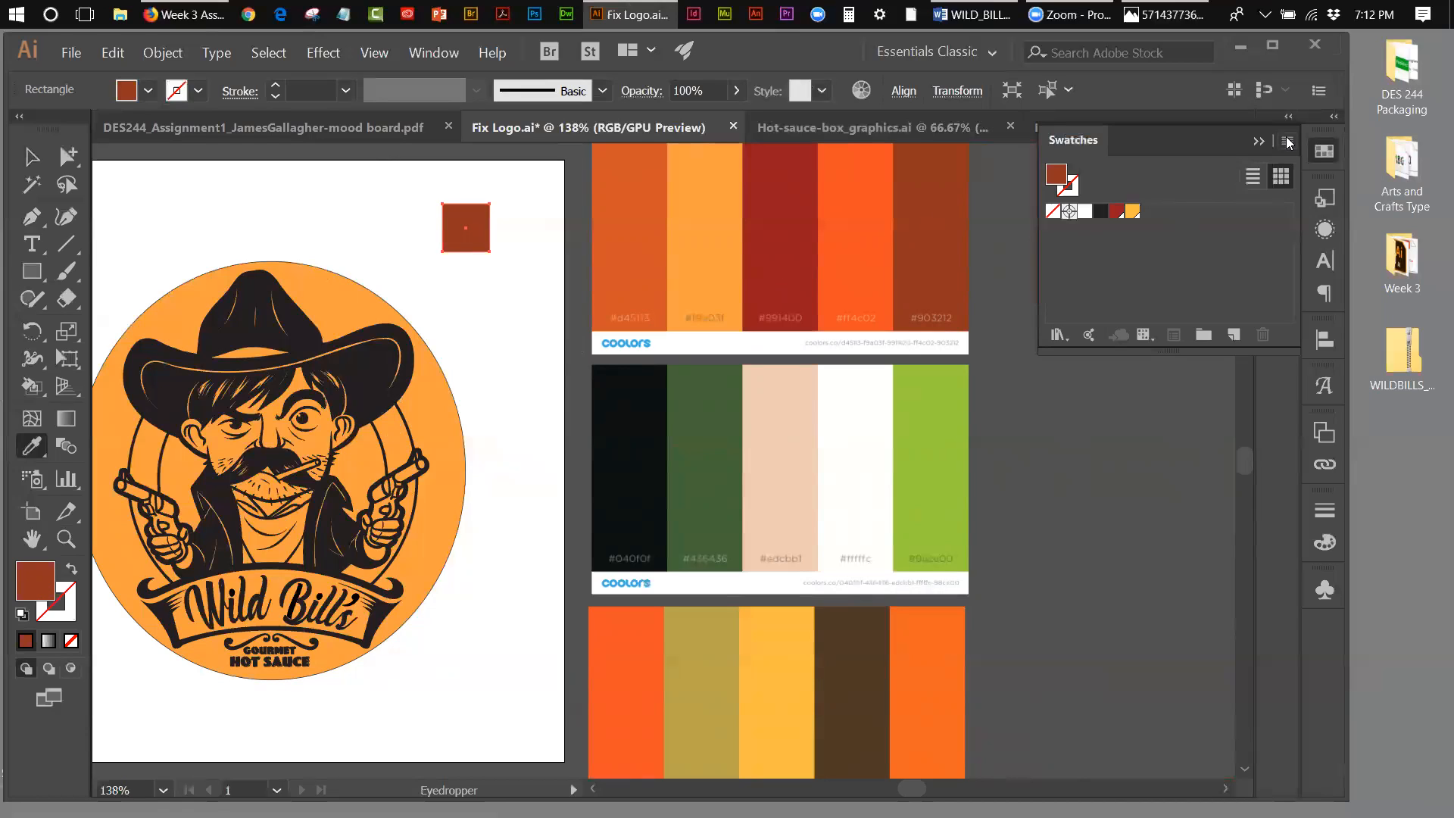
pyautogui.click(1288, 143)
pyautogui.click(1188, 143)
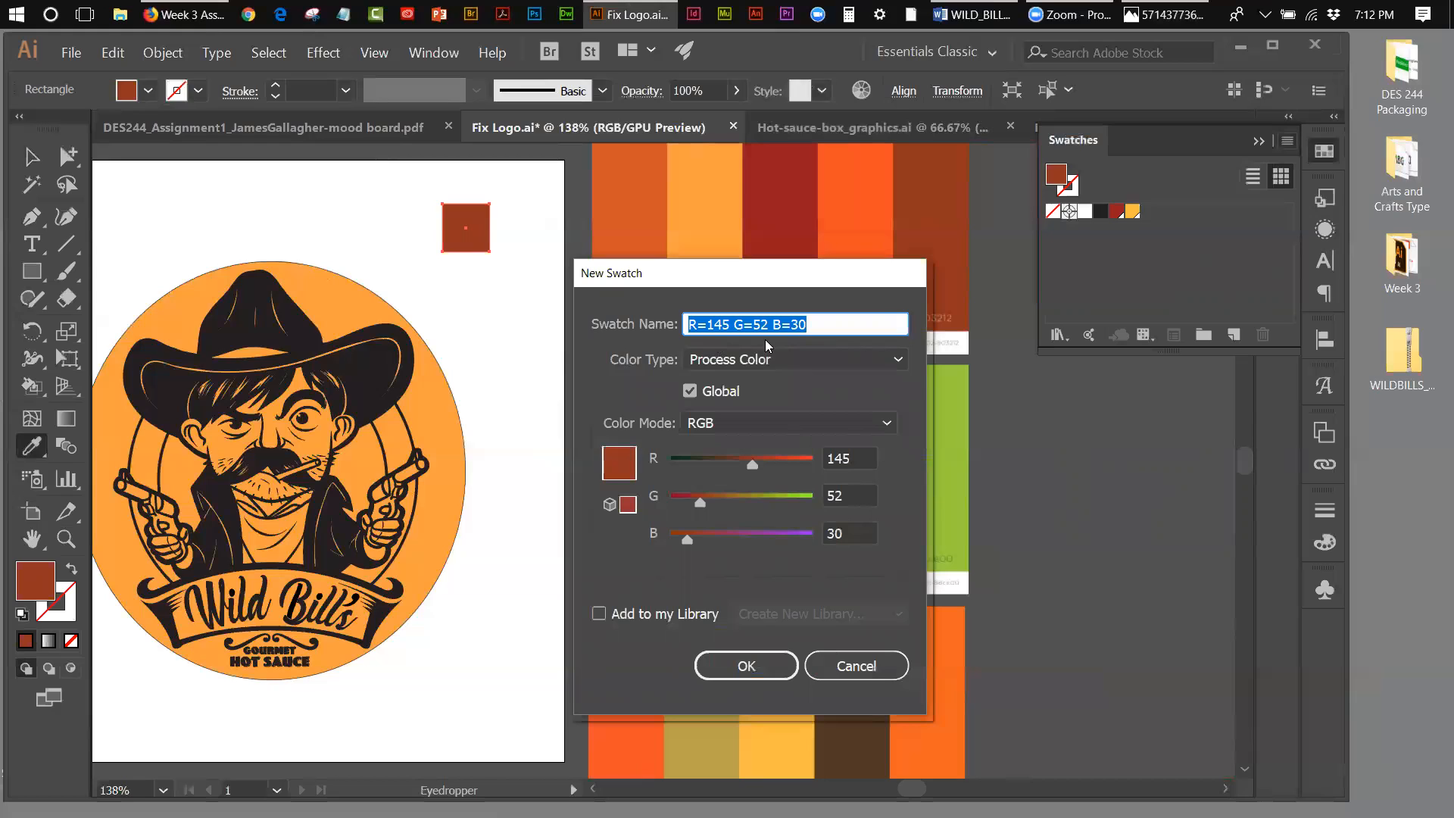
pyautogui.click(726, 666)
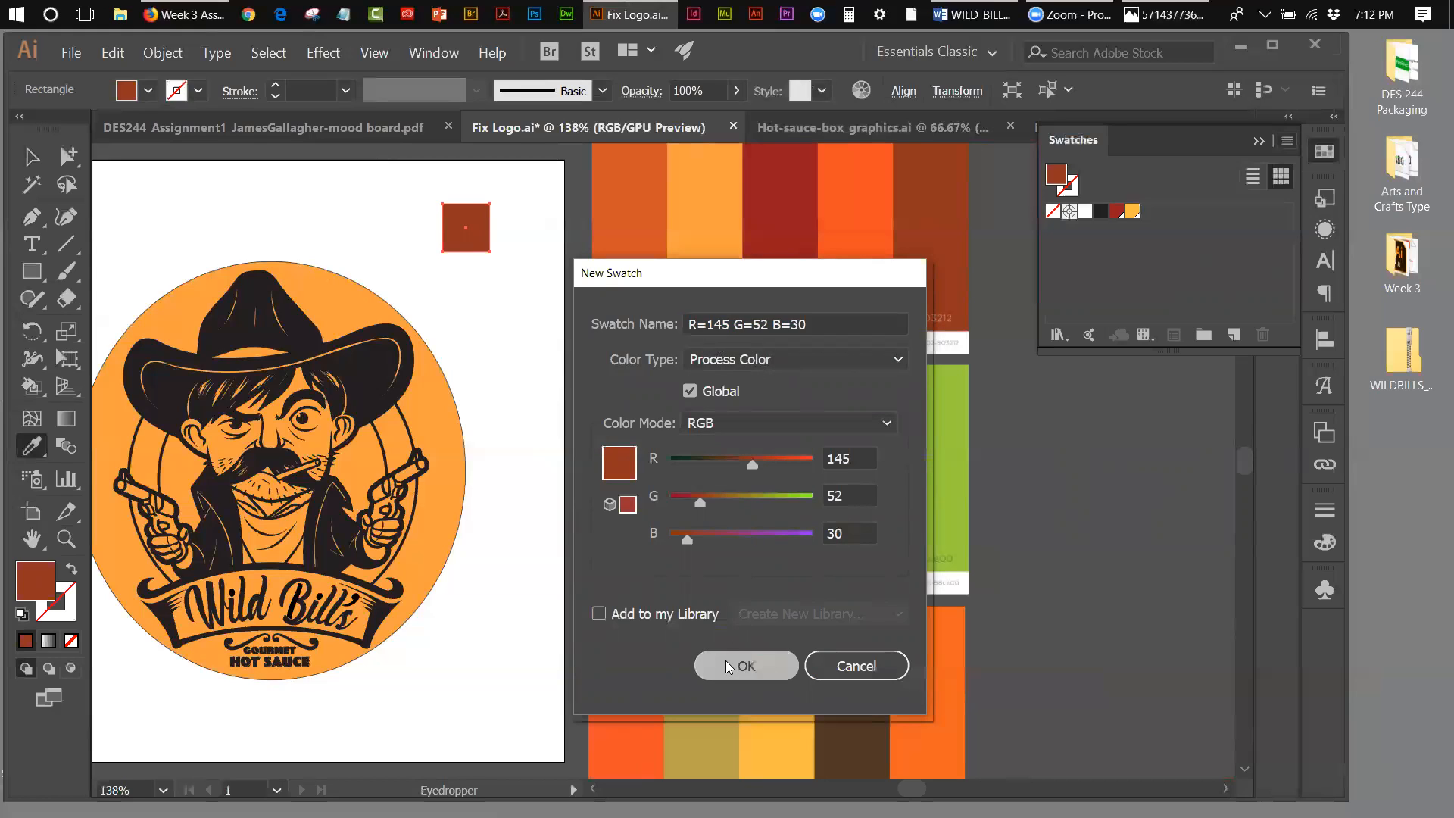
pyautogui.click(1059, 246)
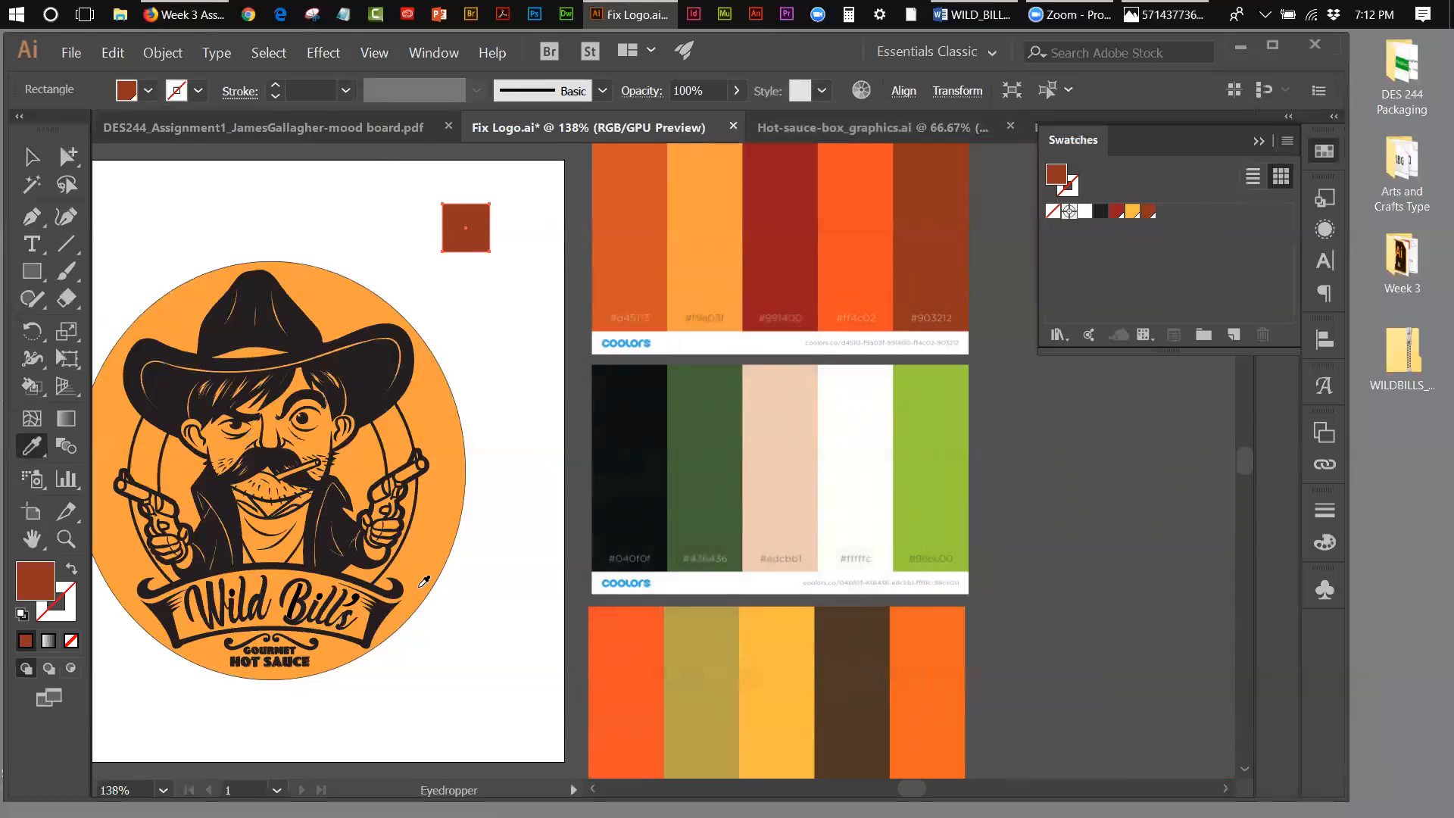
# Step: Select the black cowboy logo group to find its layer and rename Layer 2 as "character"
pyautogui.click(32, 157)
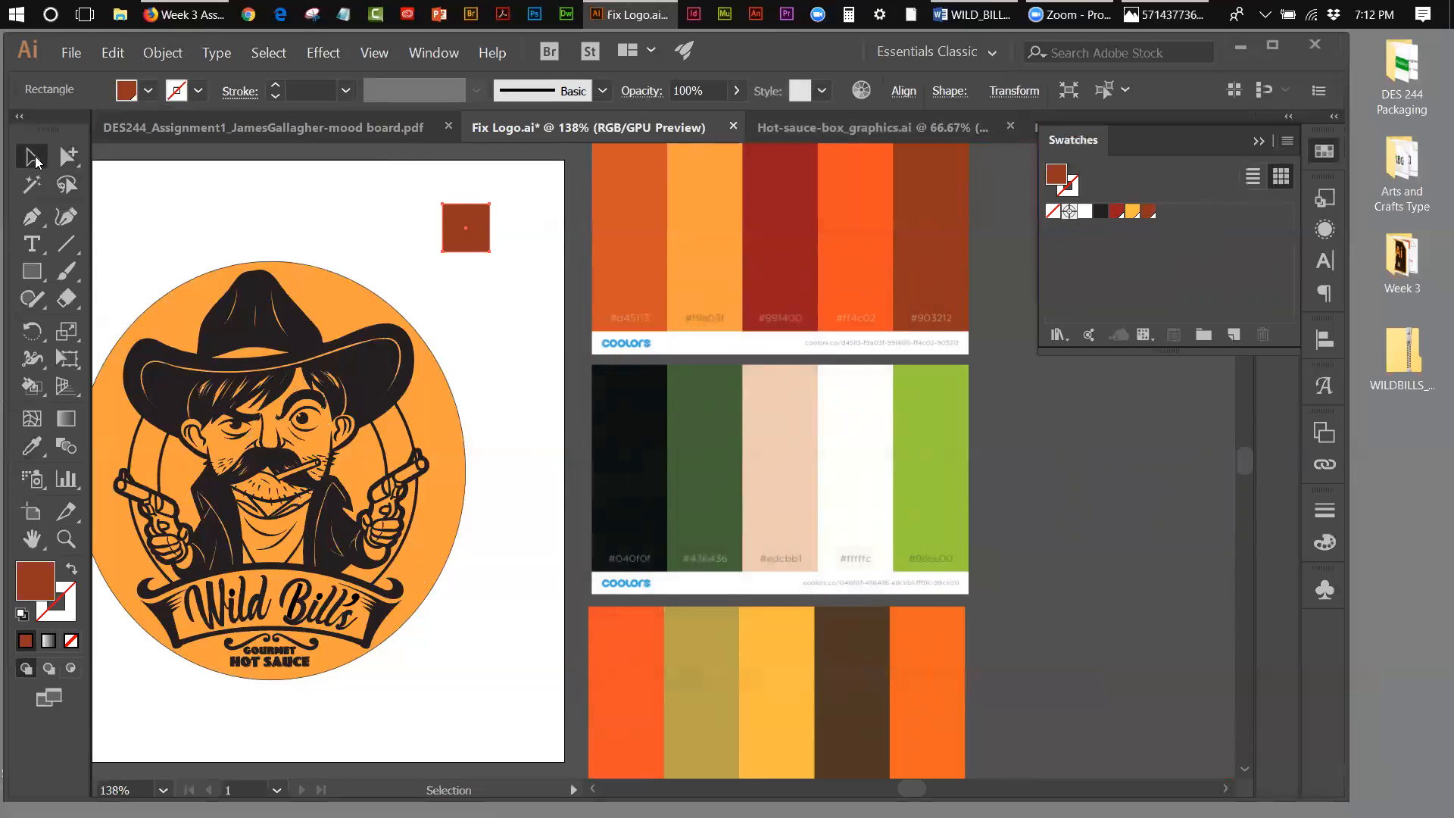
pyautogui.click(291, 311)
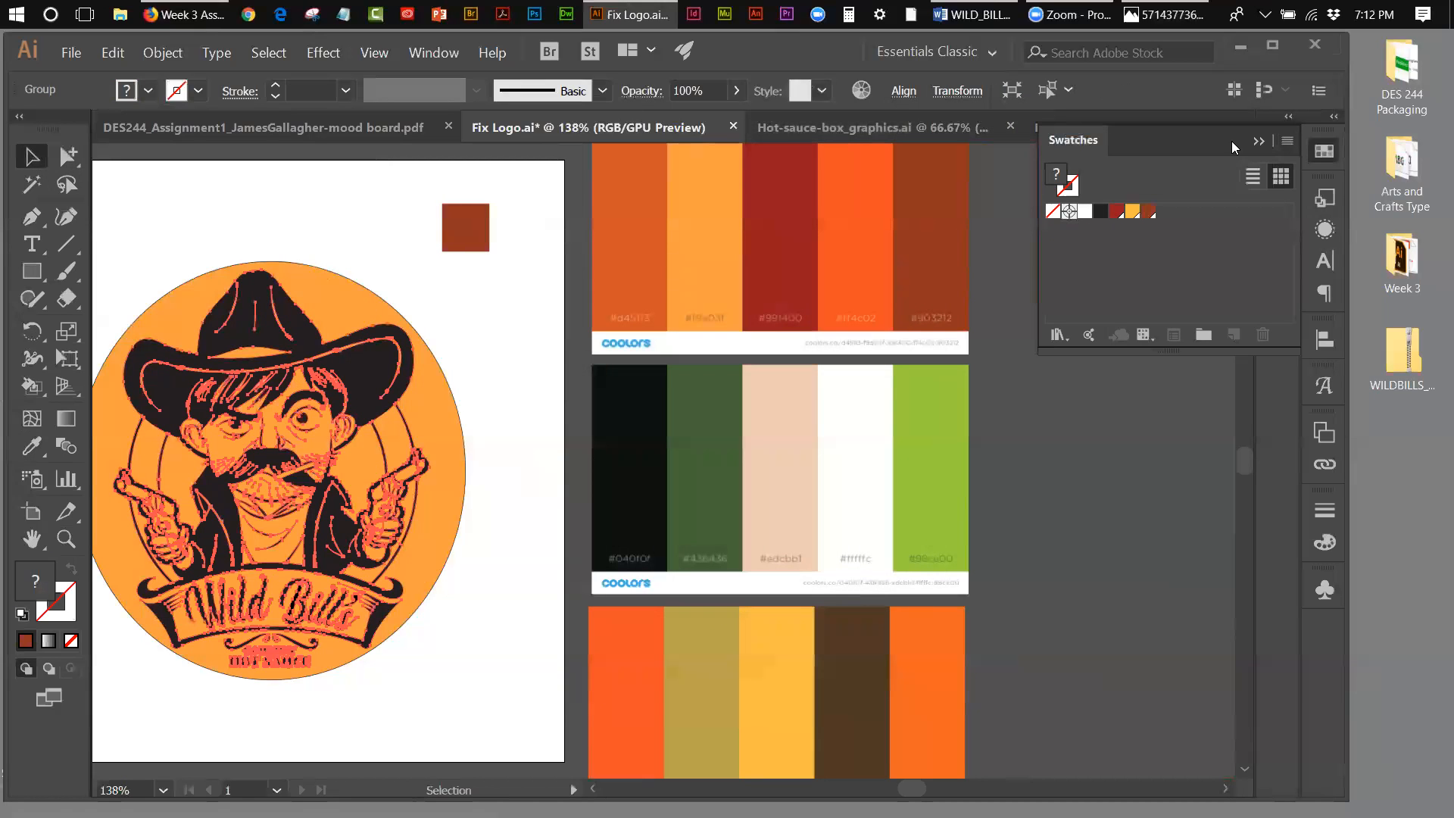
pyautogui.click(1256, 141)
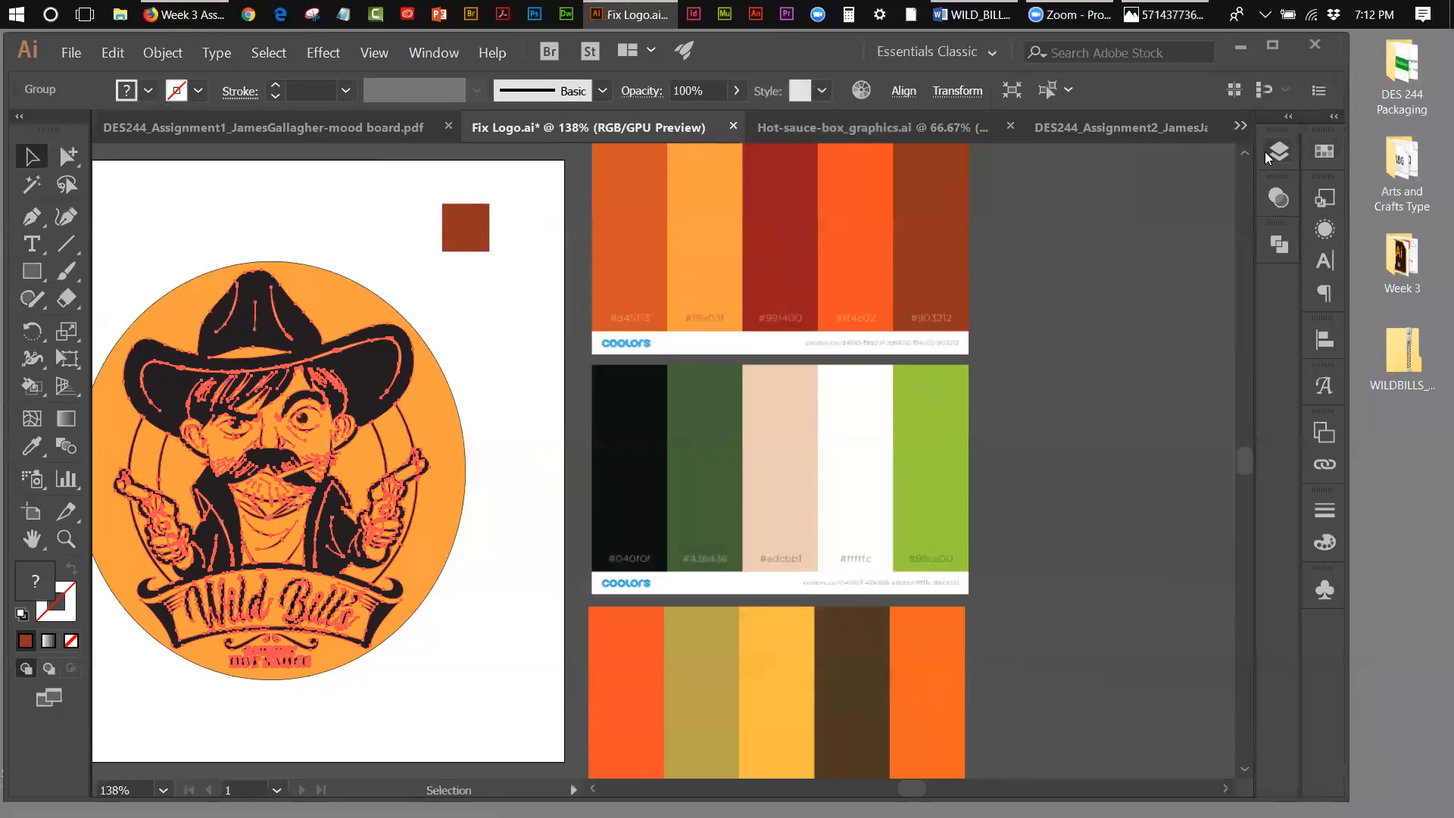
pyautogui.press('F7')
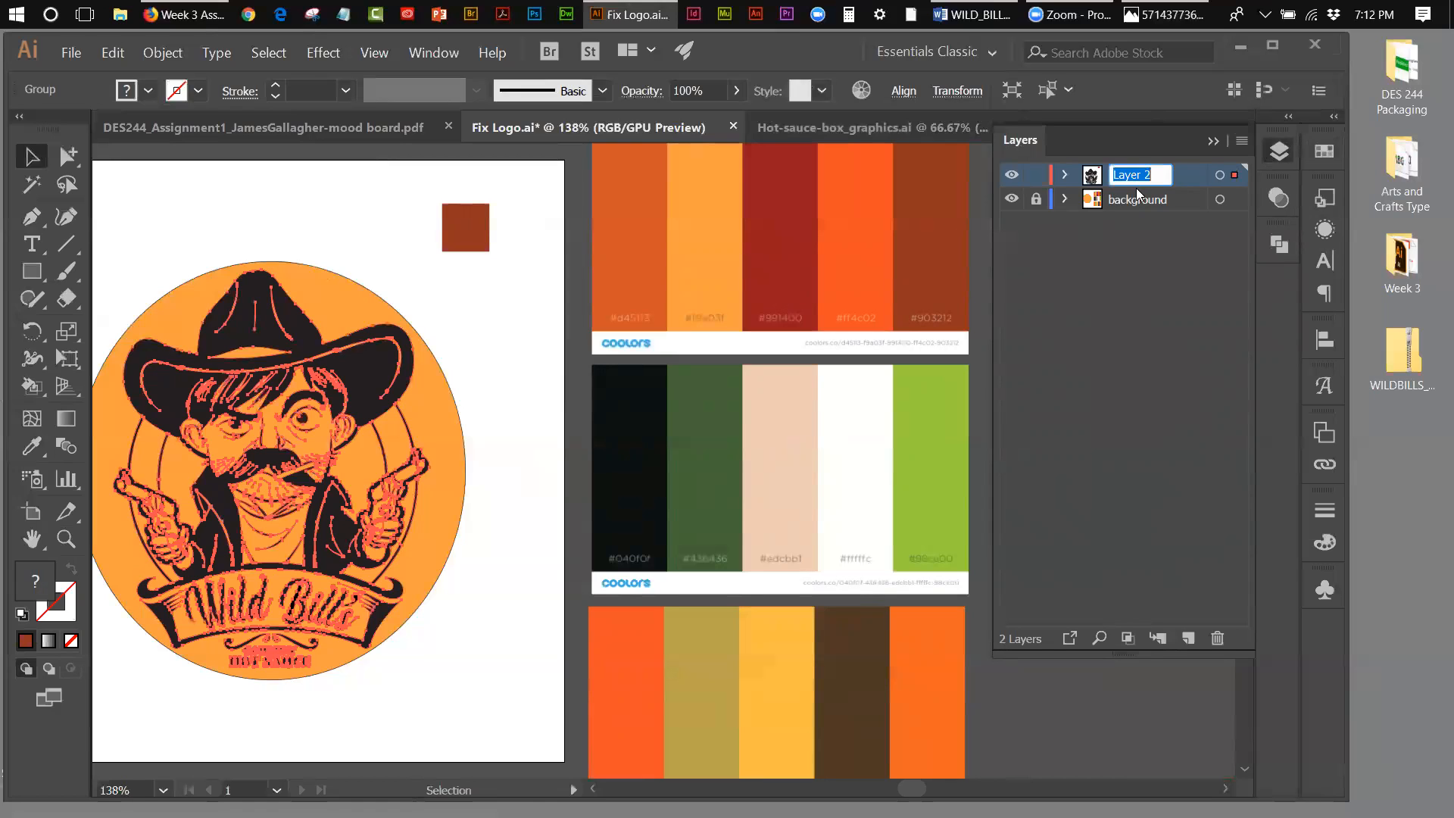
pyautogui.write('character')
pyautogui.click(1112, 275)
pyautogui.click(1118, 175)
# Step: Review the saved swatches and the layer list, and collapse both to uncover the workspace
pyautogui.click(1326, 151)
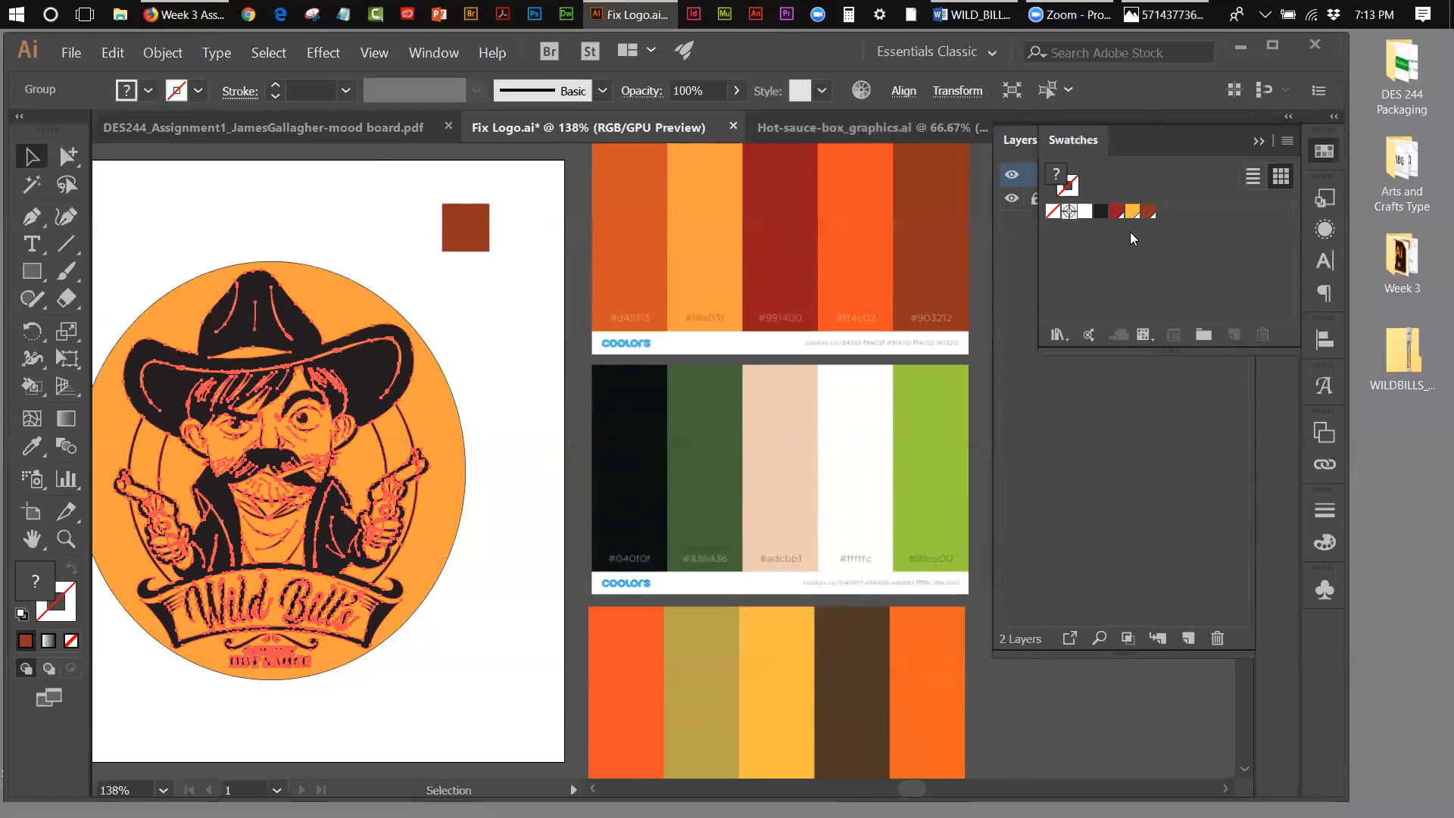
pyautogui.click(1028, 243)
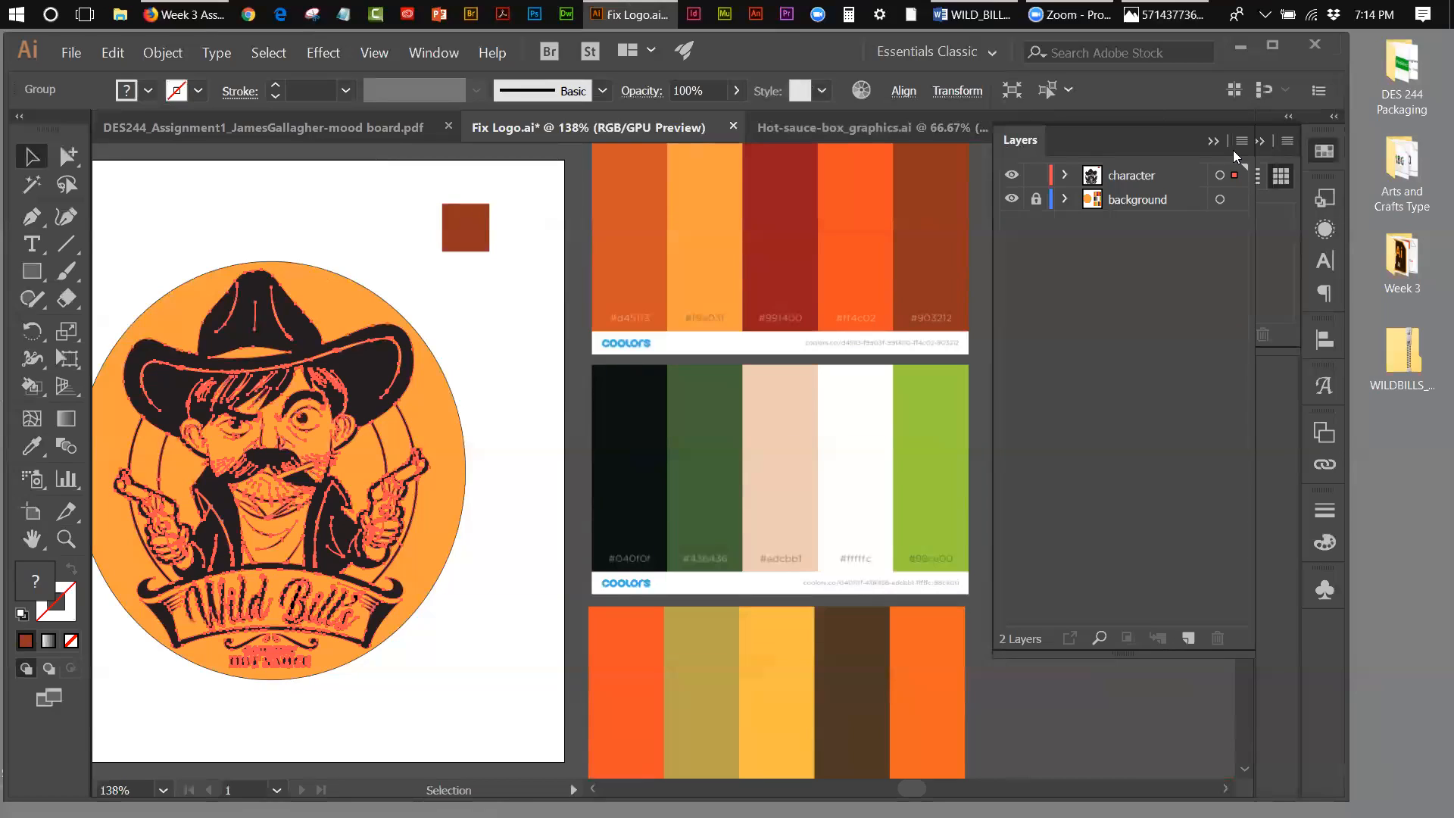
pyautogui.click(1209, 140)
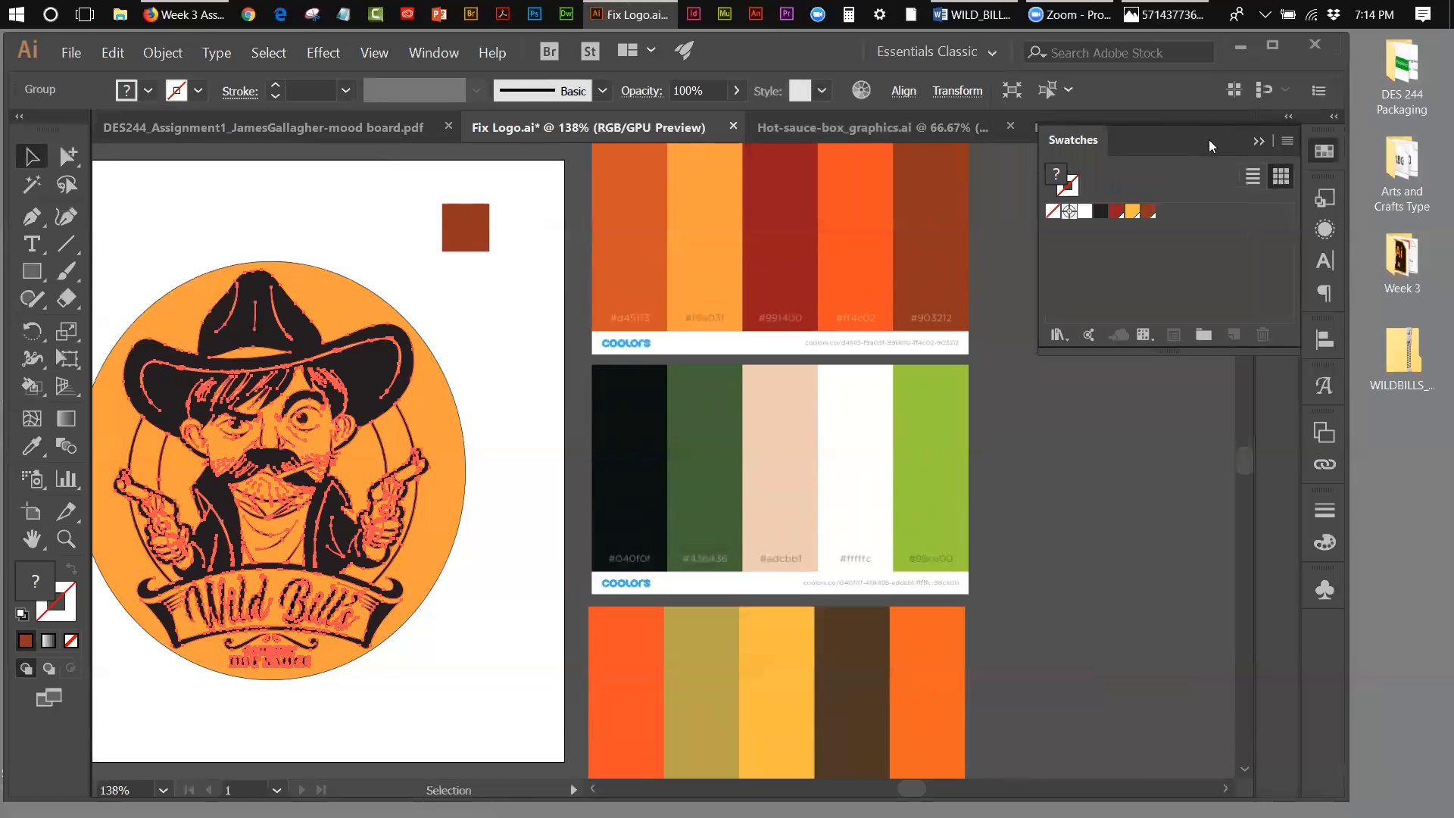
pyautogui.click(1254, 141)
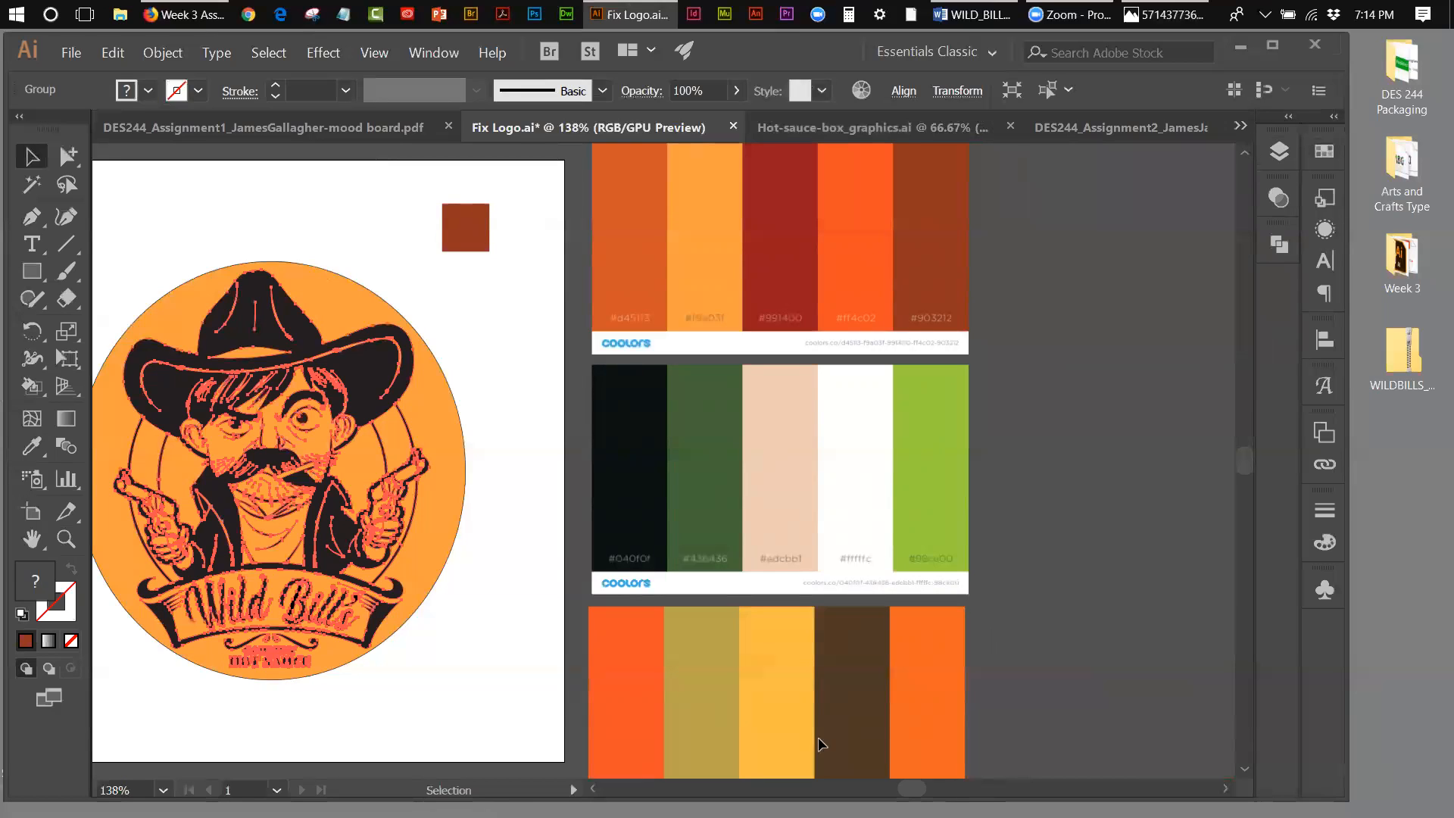
# Step: Delete the reddish brown sample square above the round logo
pyautogui.moveTo(906, 780); pyautogui.dragTo(899, 782)
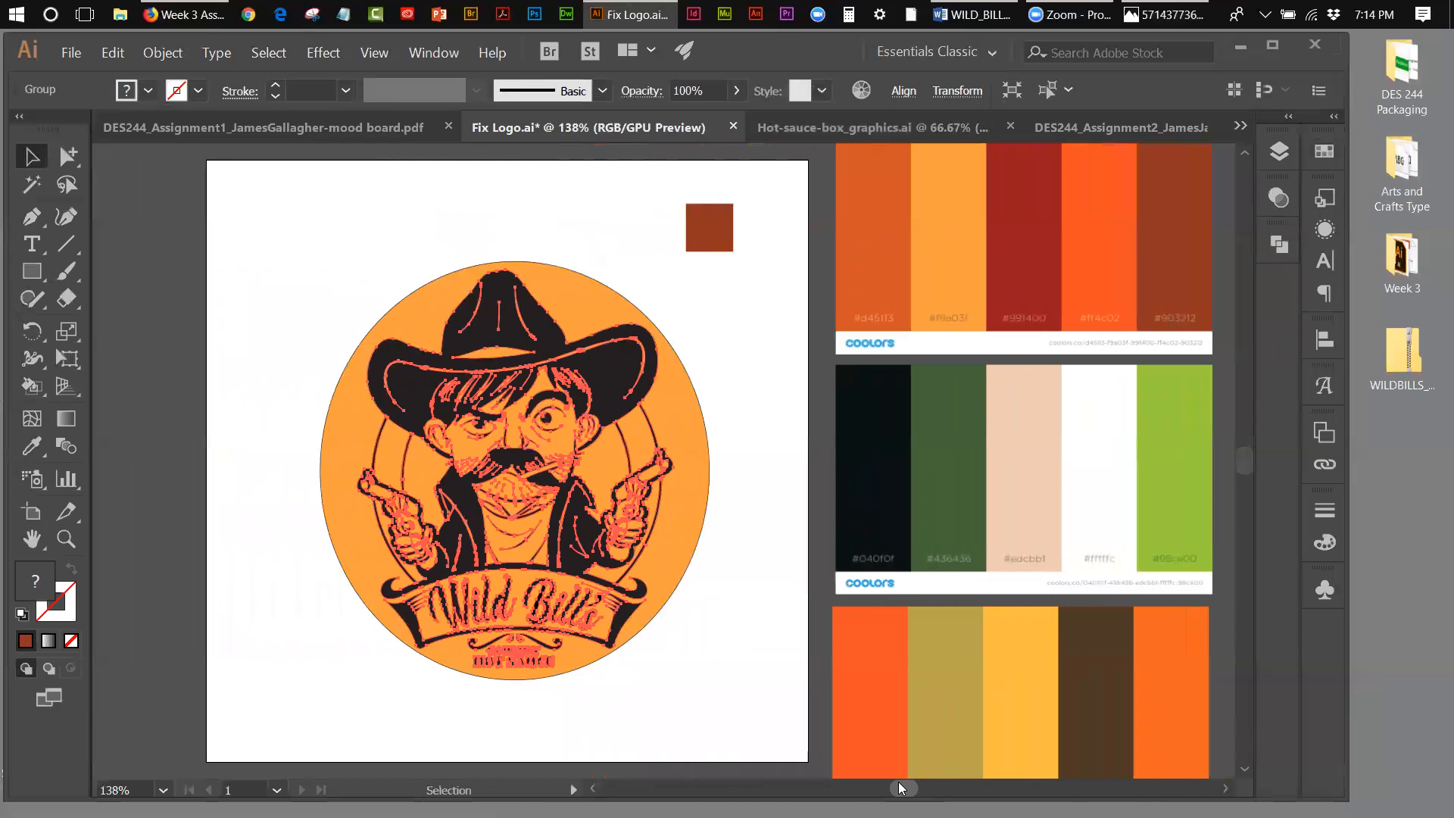
pyautogui.click(723, 244)
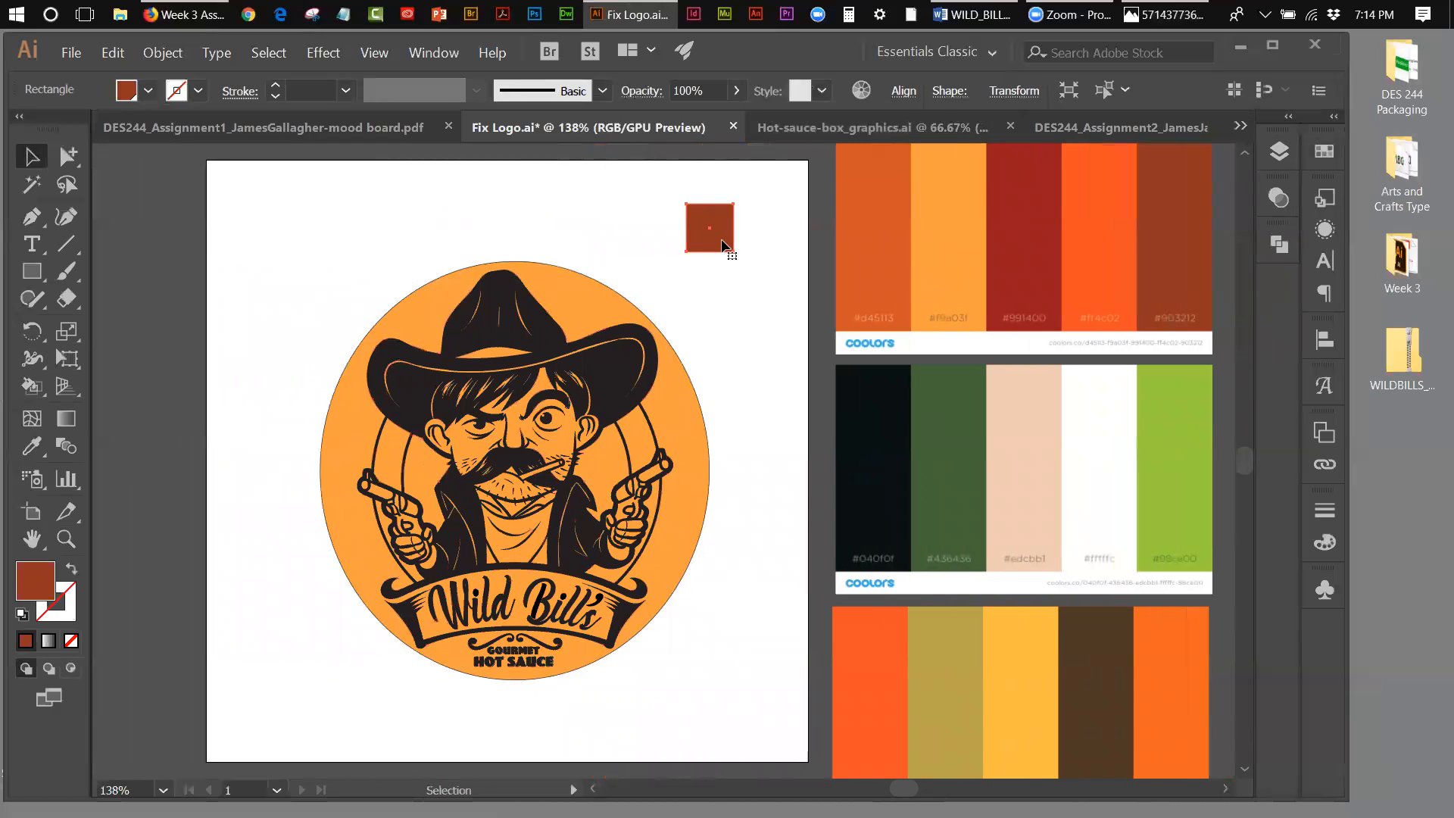
pyautogui.press('Delete')
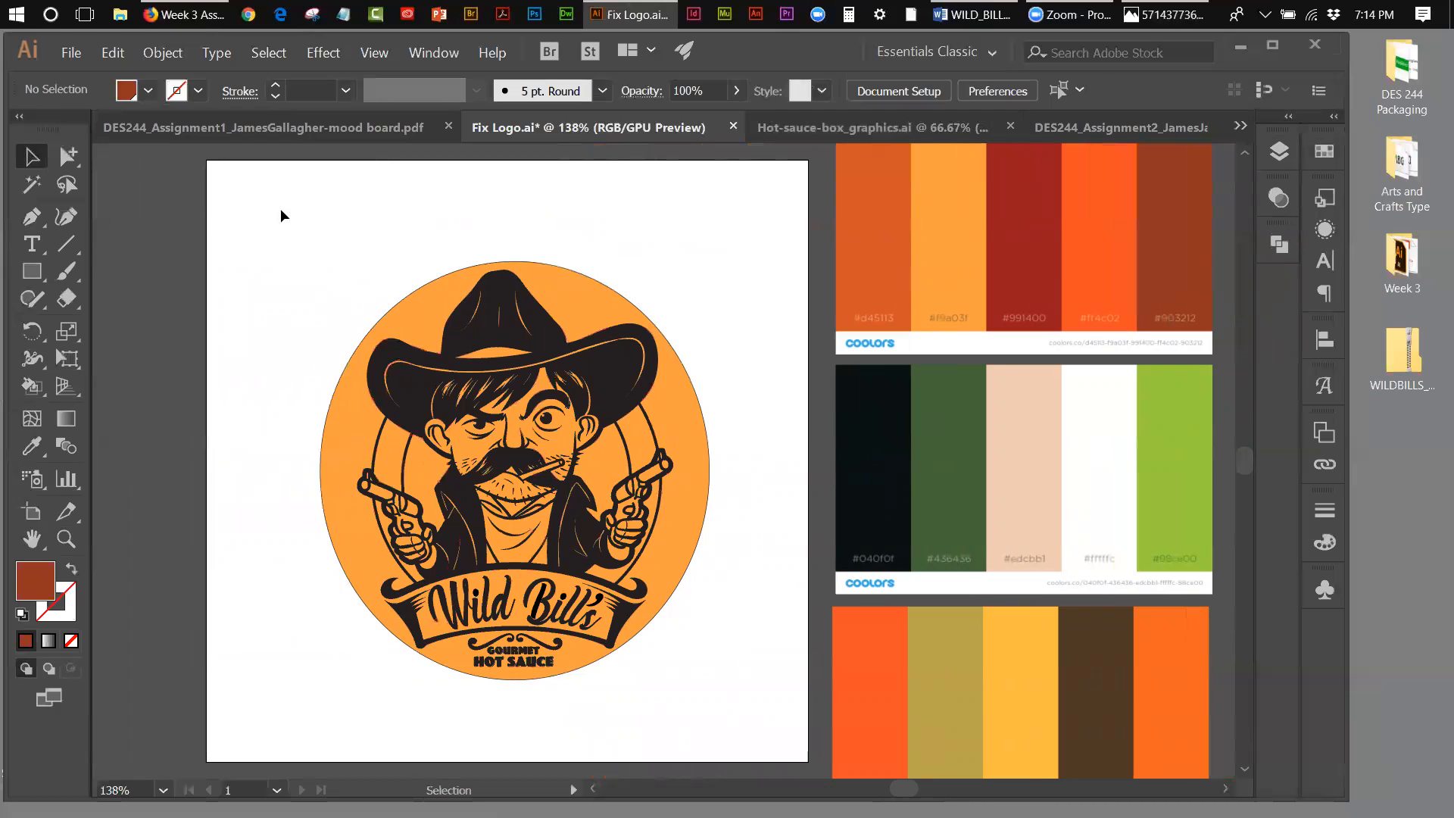
# Step: Select the black cowboy logo group and cycle the Live Paint Bucket's swatches to white
pyautogui.click(515, 299)
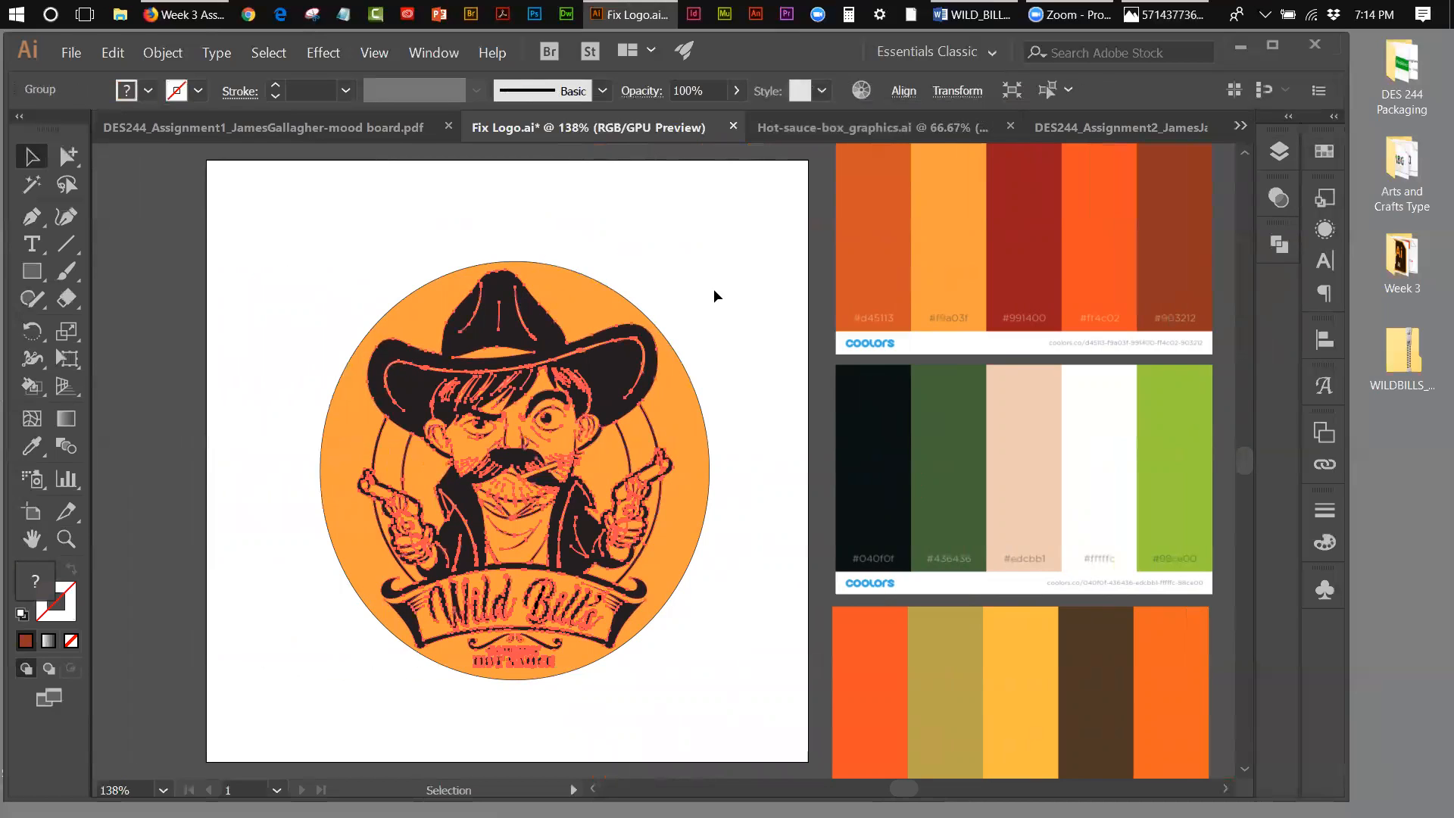
pyautogui.click(42, 392)
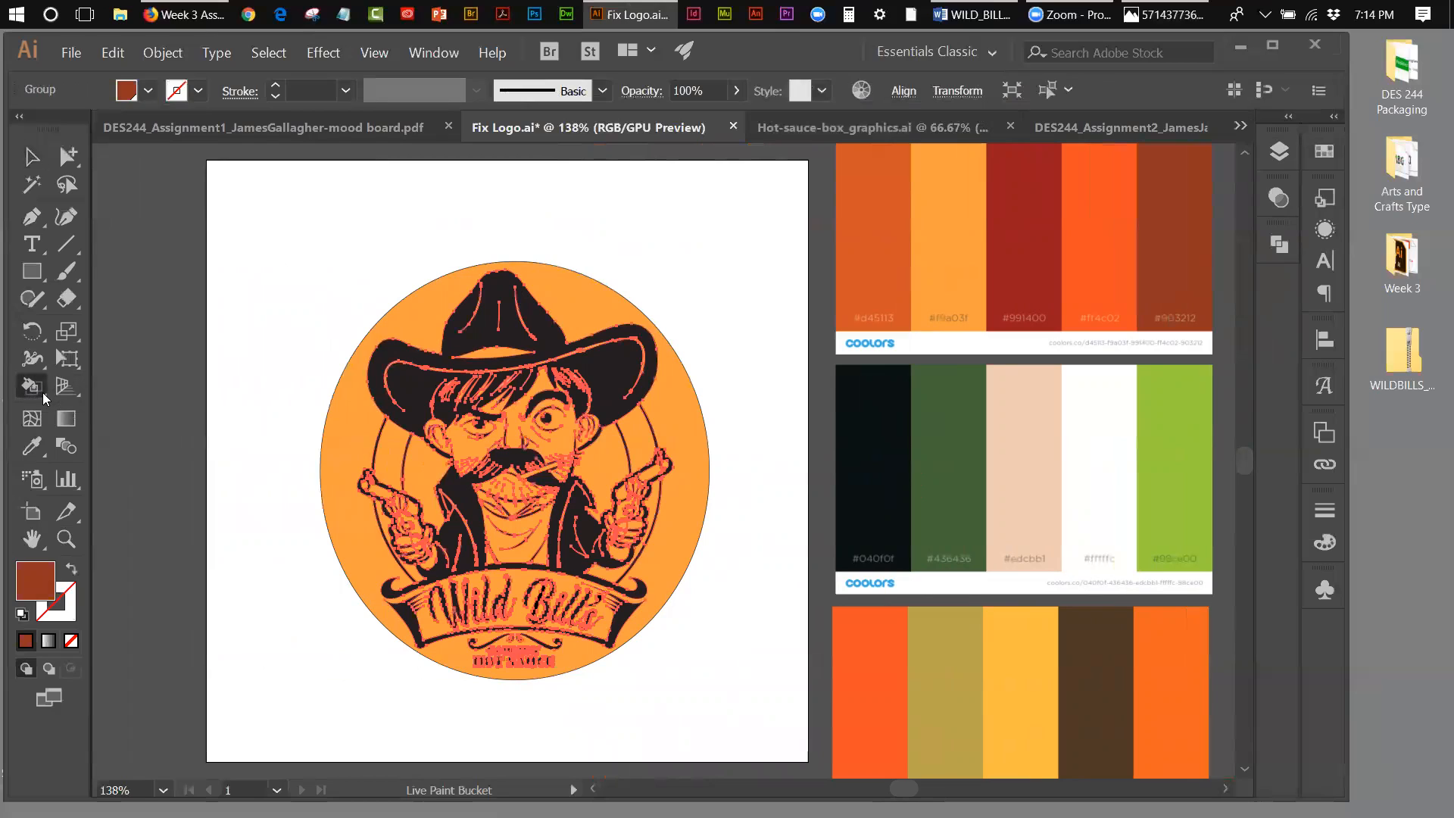
pyautogui.moveTo(43, 392); pyautogui.dragTo(125, 390)
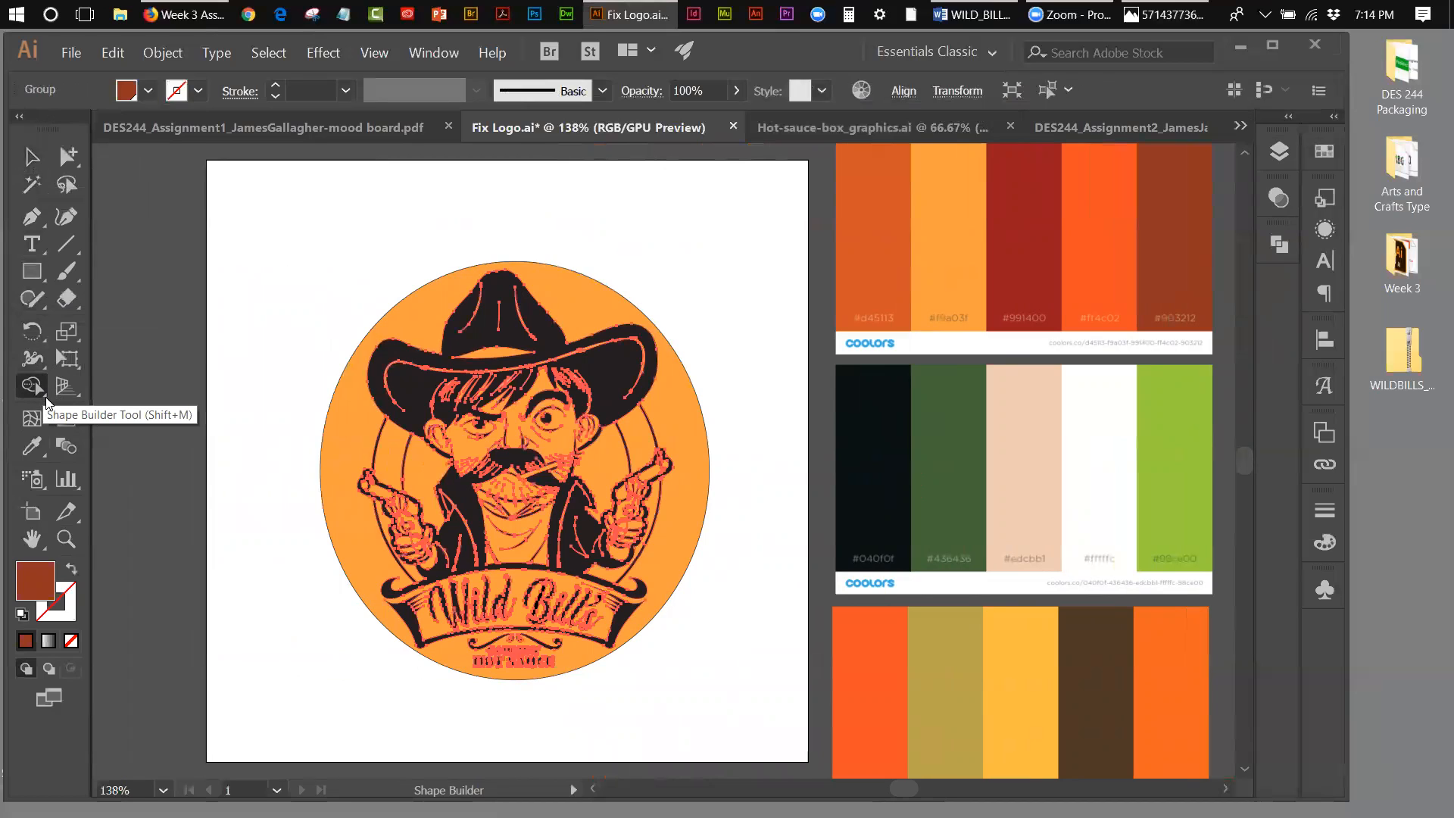
pyautogui.click(45, 398)
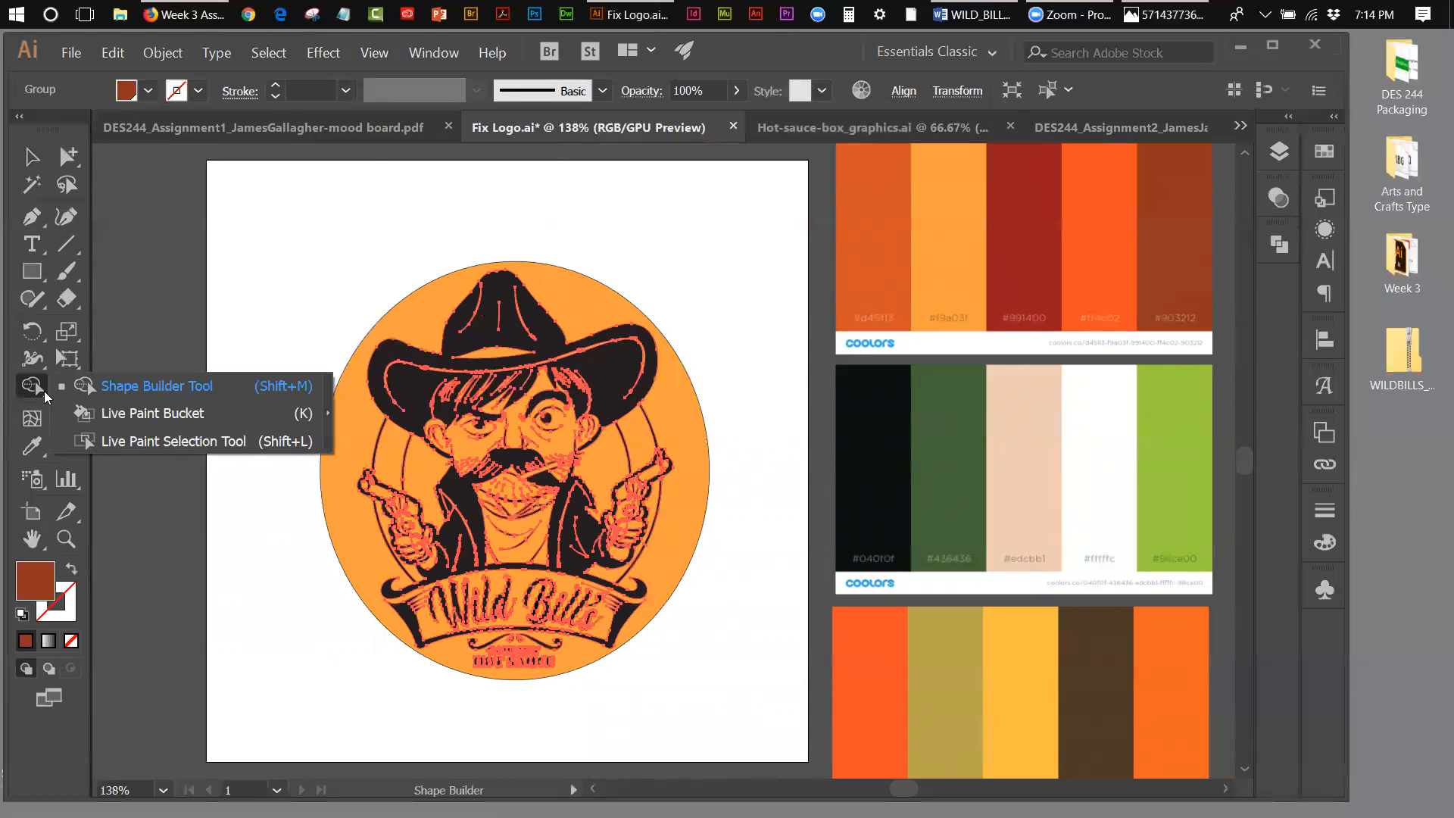
pyautogui.click(147, 418)
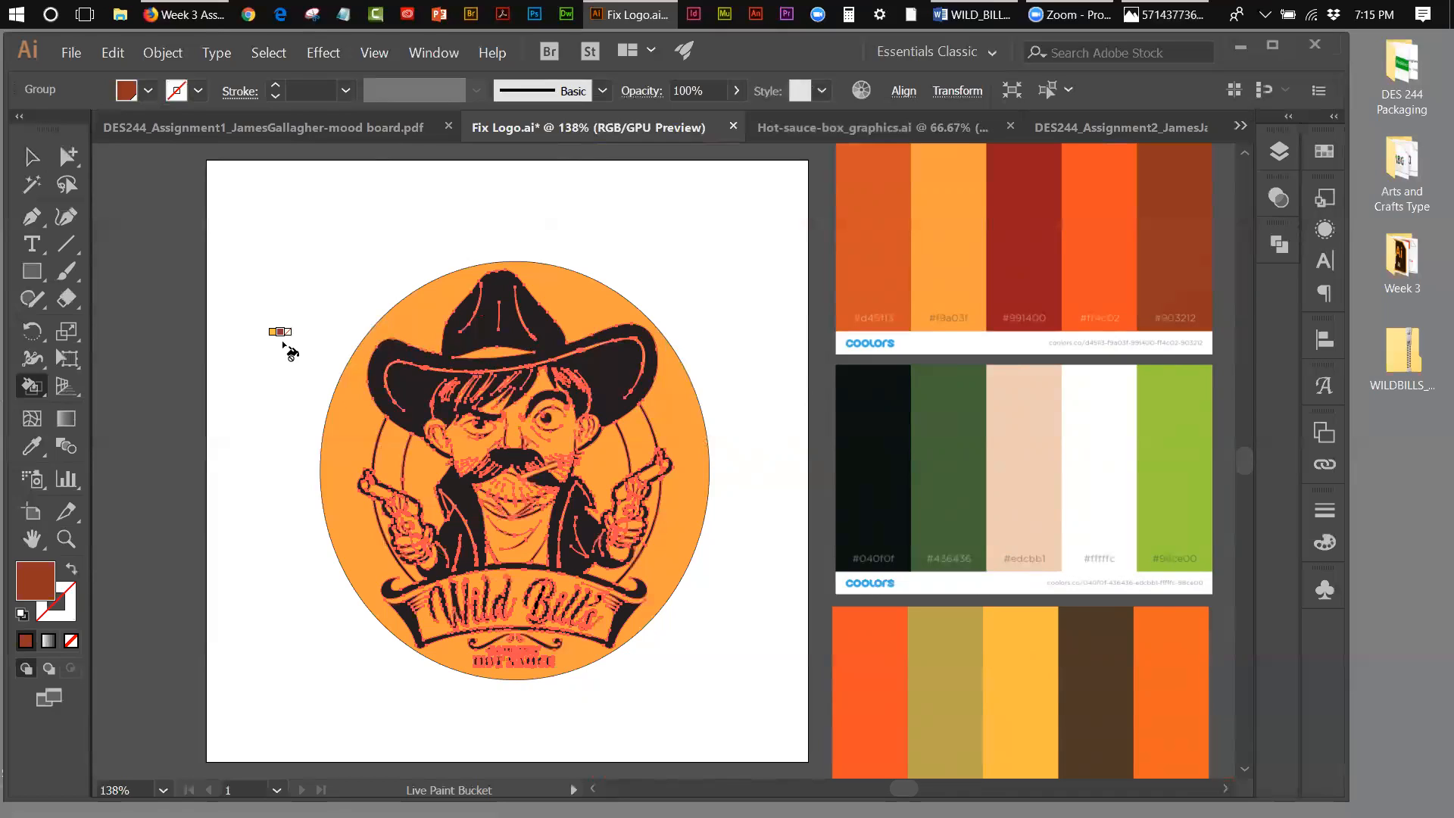
pyautogui.press('Left')
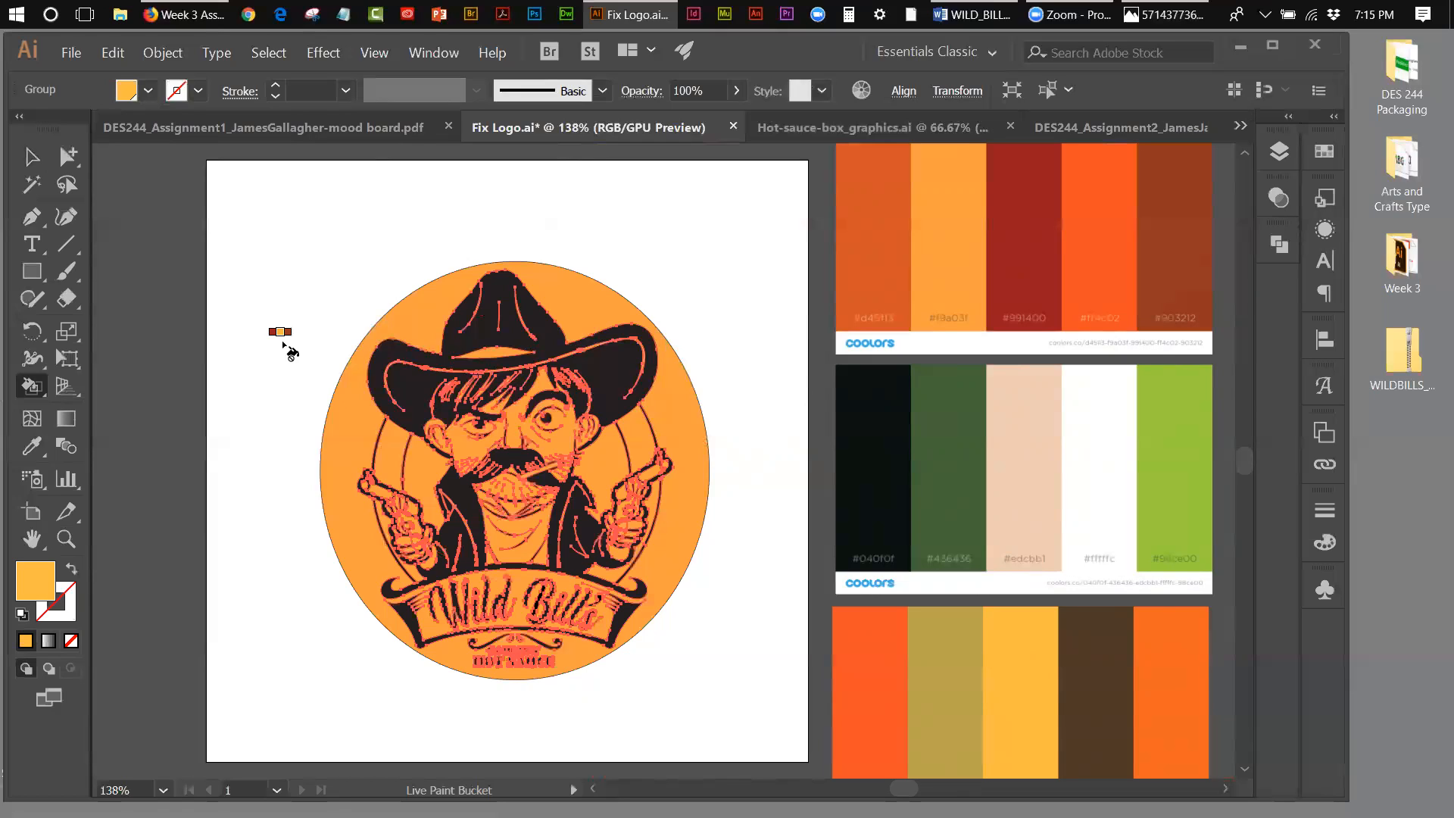
pyautogui.press('Left')
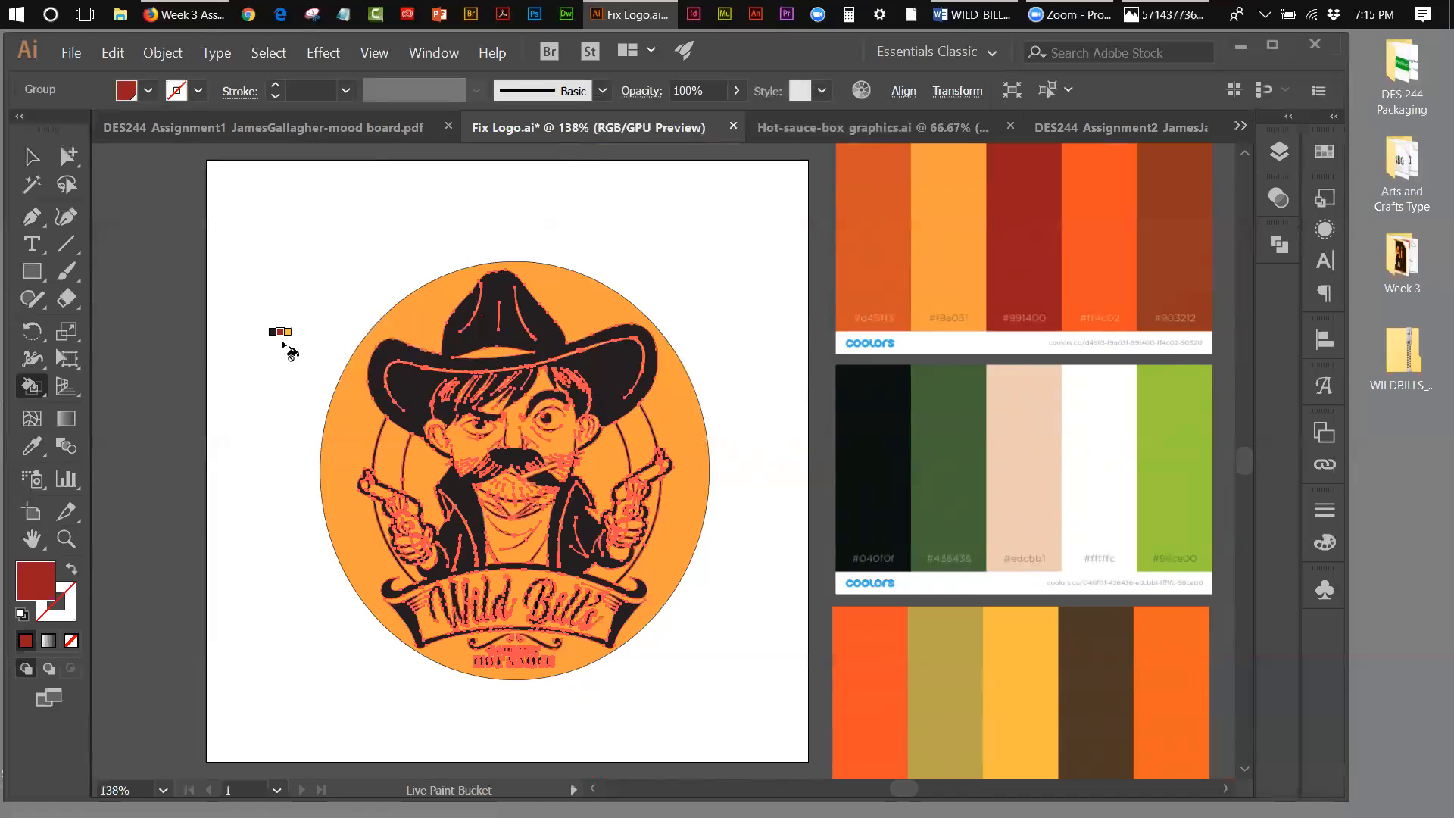
pyautogui.press('Left')
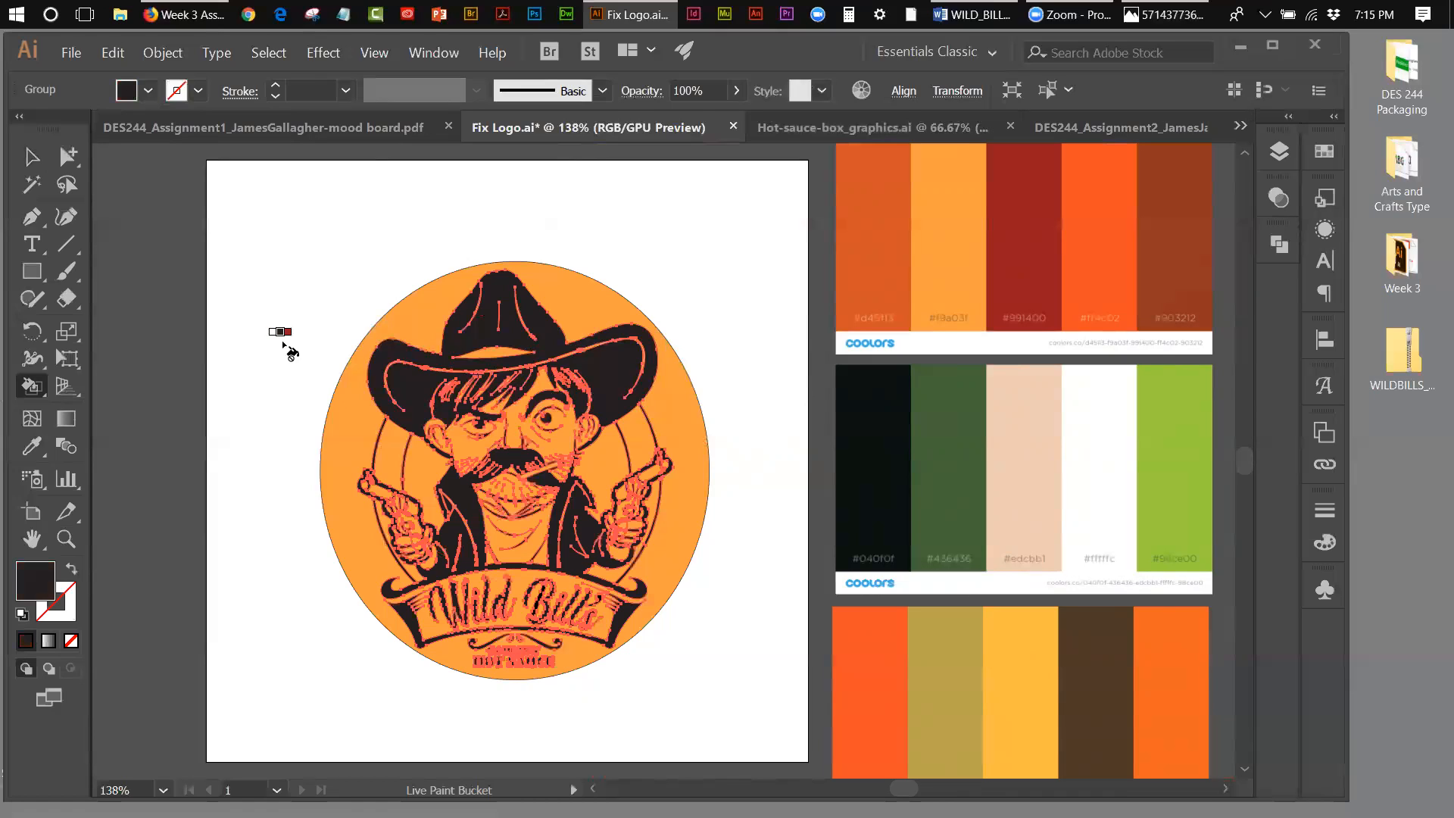
pyautogui.press('Left')
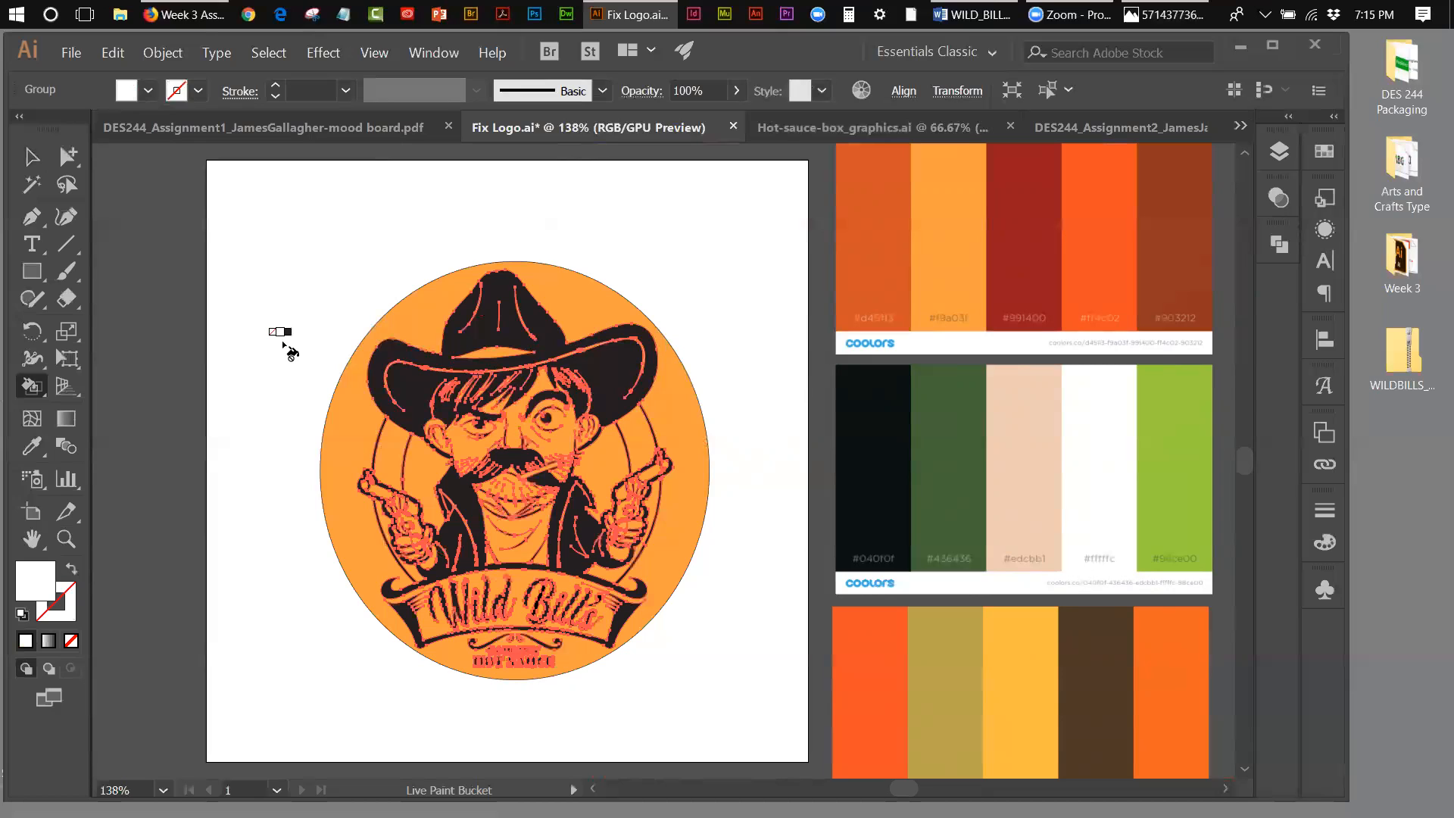
# Step: Live Paint the cowboy's face, ears and chin white, and deselect the artwork
pyautogui.click(66, 538)
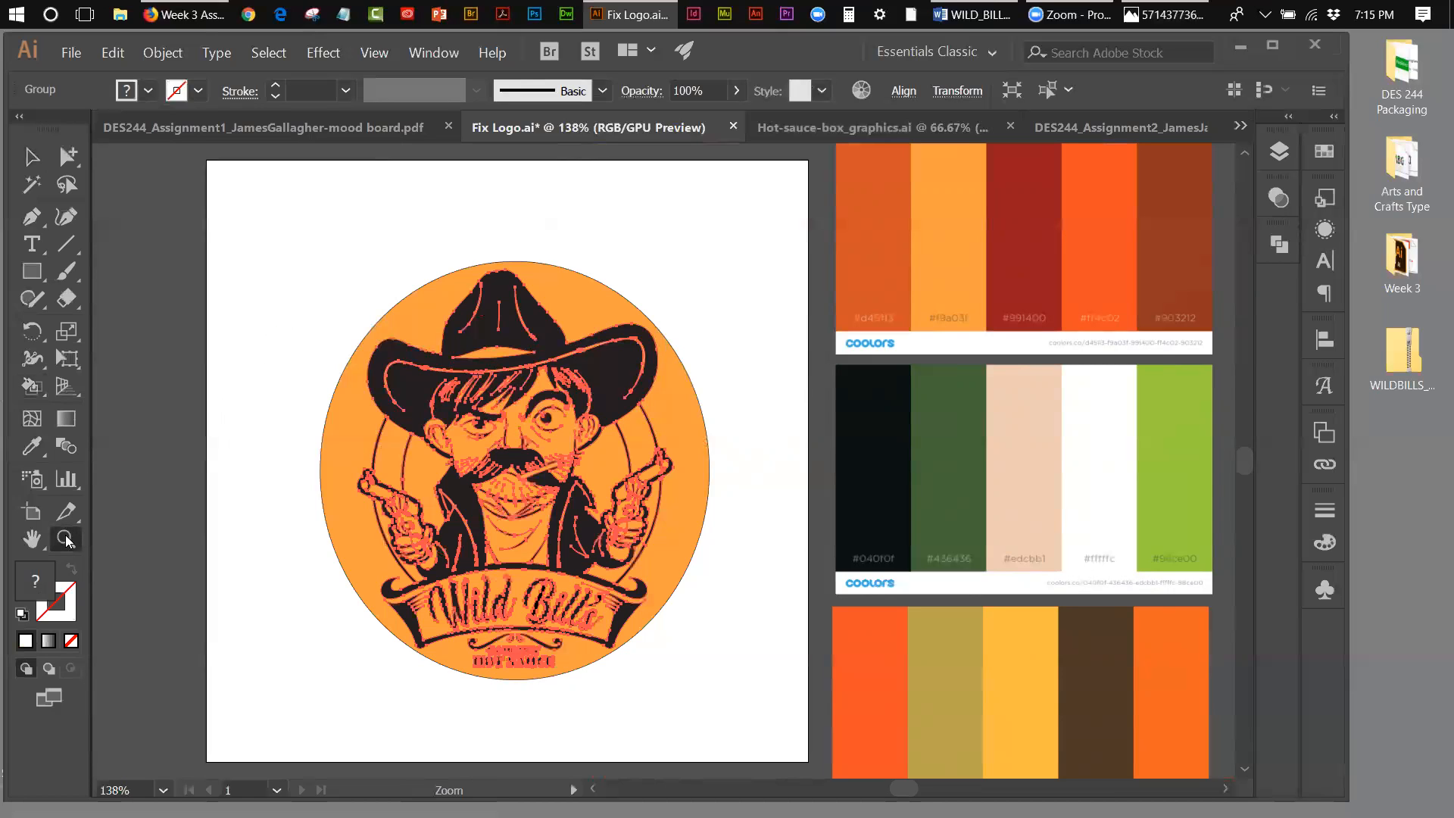
pyautogui.click(539, 366)
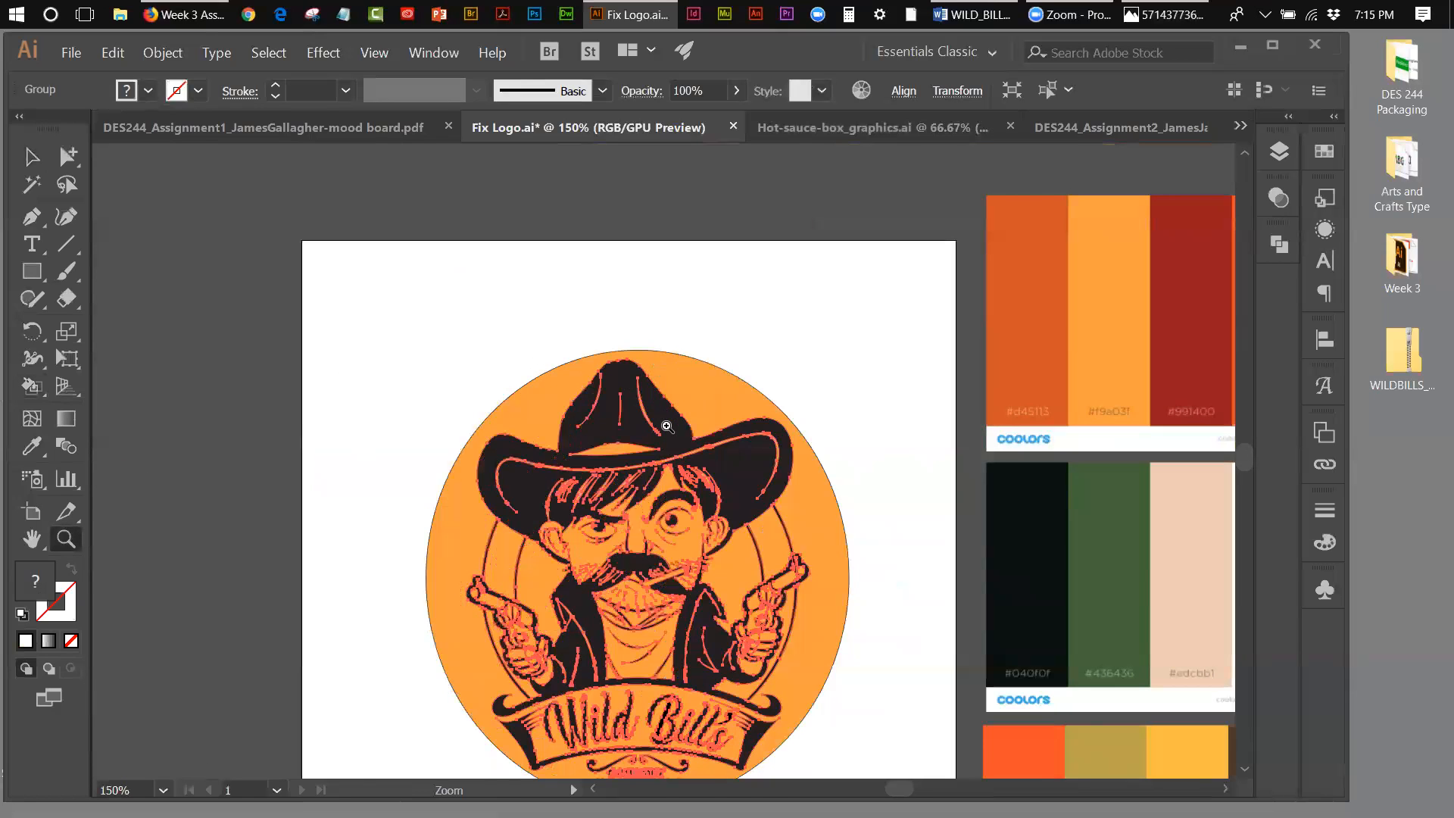
pyautogui.click(736, 430)
pyautogui.moveTo(1248, 464); pyautogui.dragTo(1246, 466)
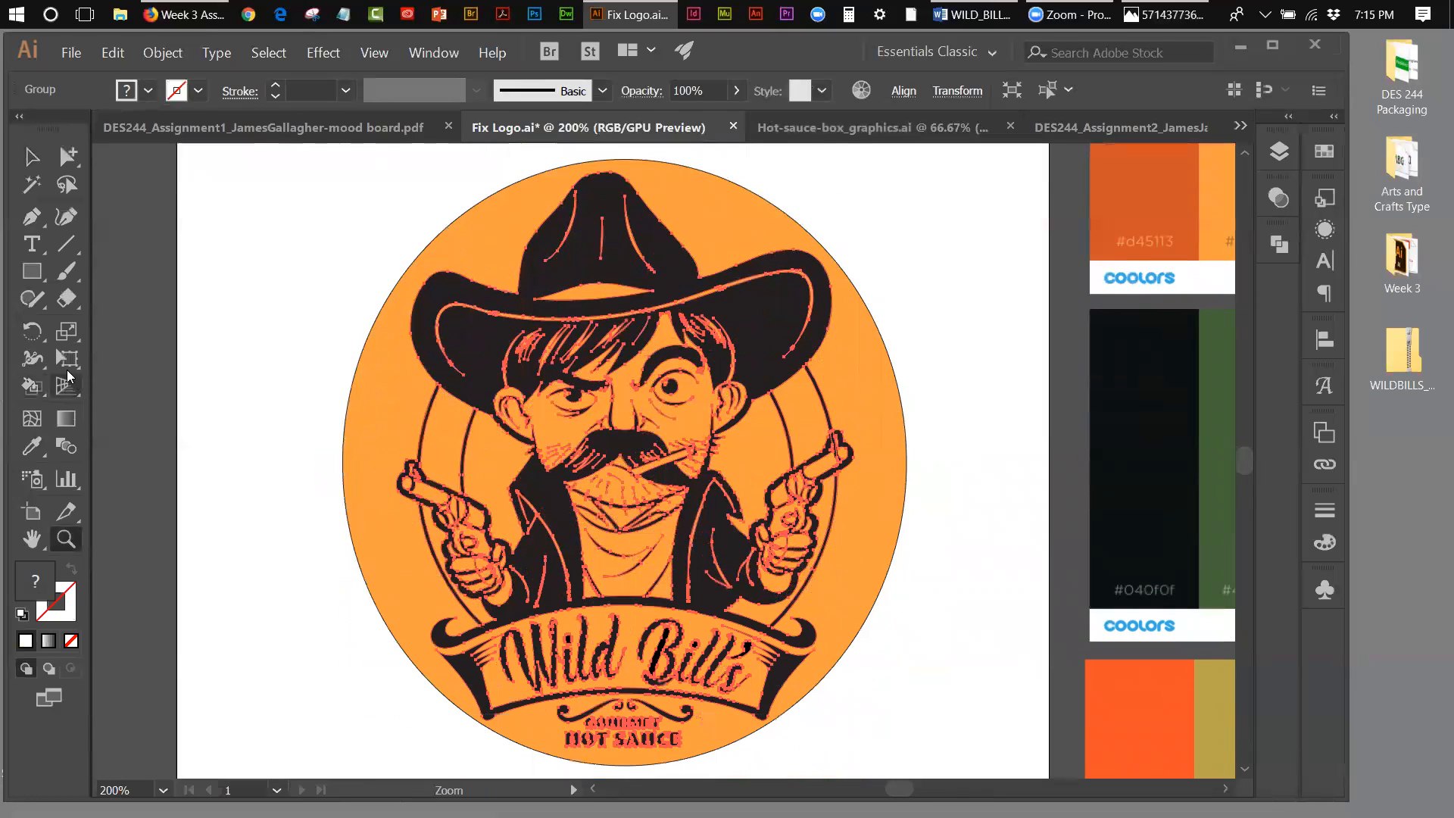
pyautogui.moveTo(36, 388)
pyautogui.mouseDown()
pyautogui.moveTo(88, 380)
pyautogui.moveTo(118, 417)
pyautogui.mouseUp()
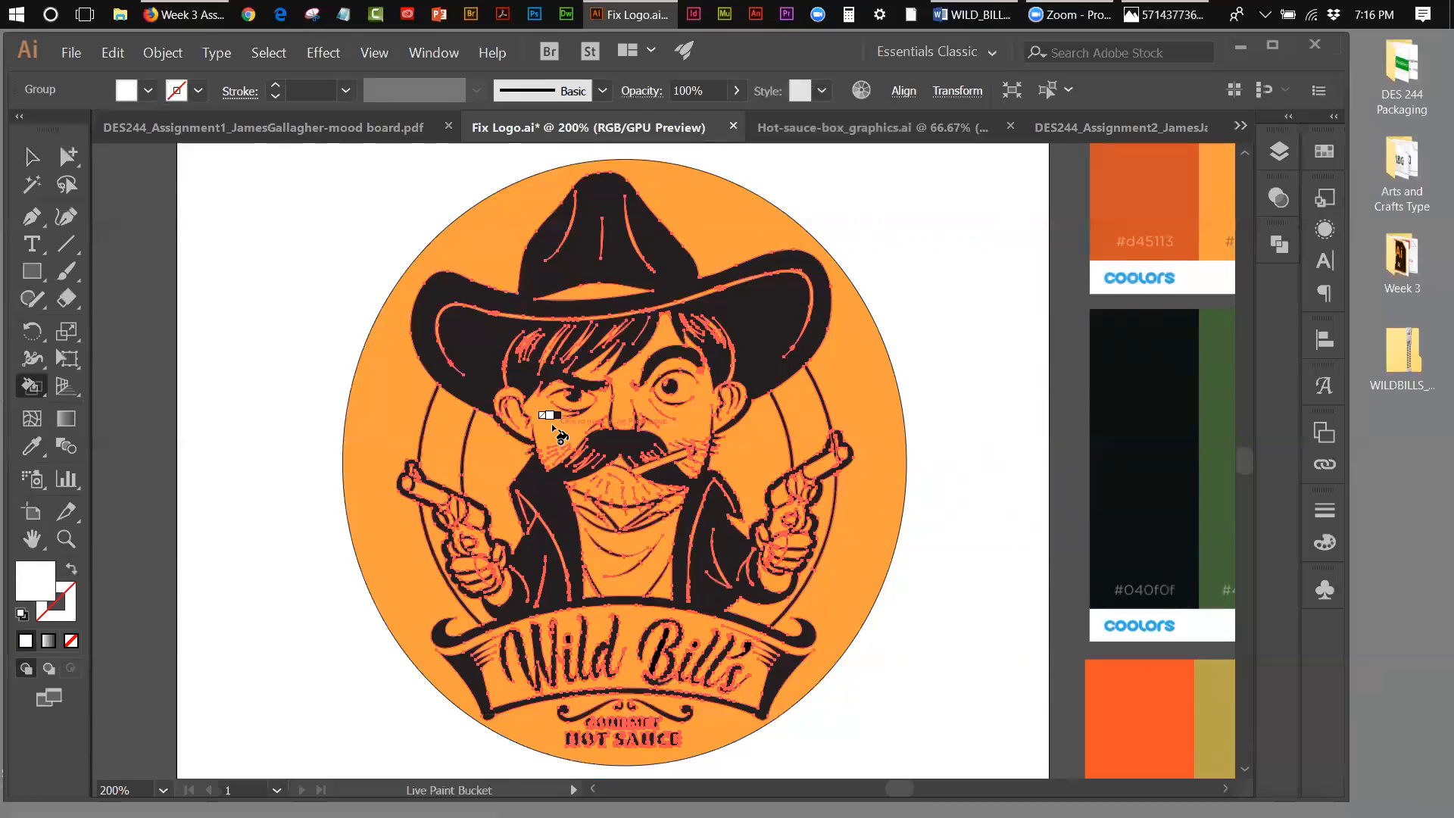
pyautogui.click(556, 430)
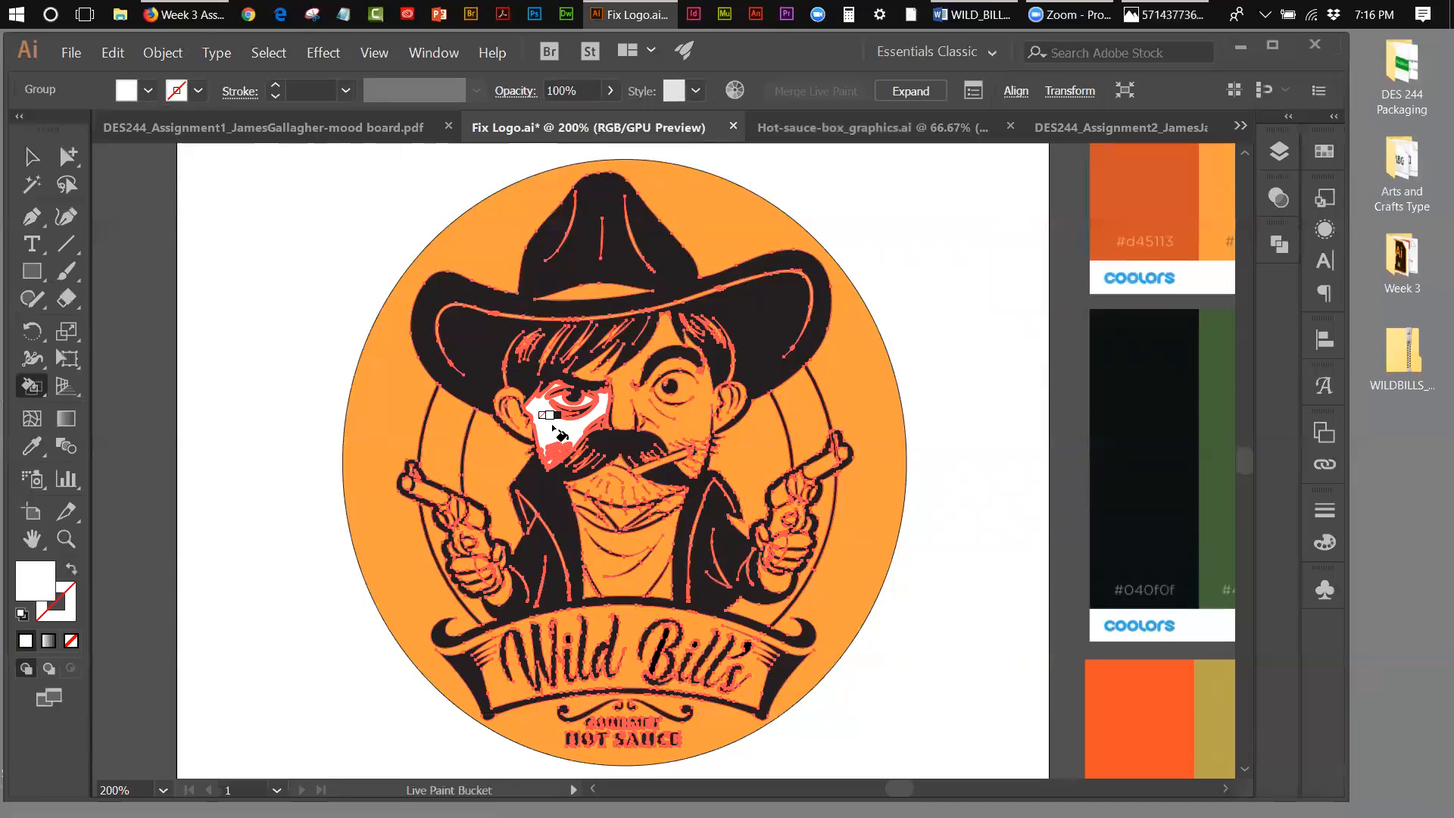
pyautogui.click(696, 419)
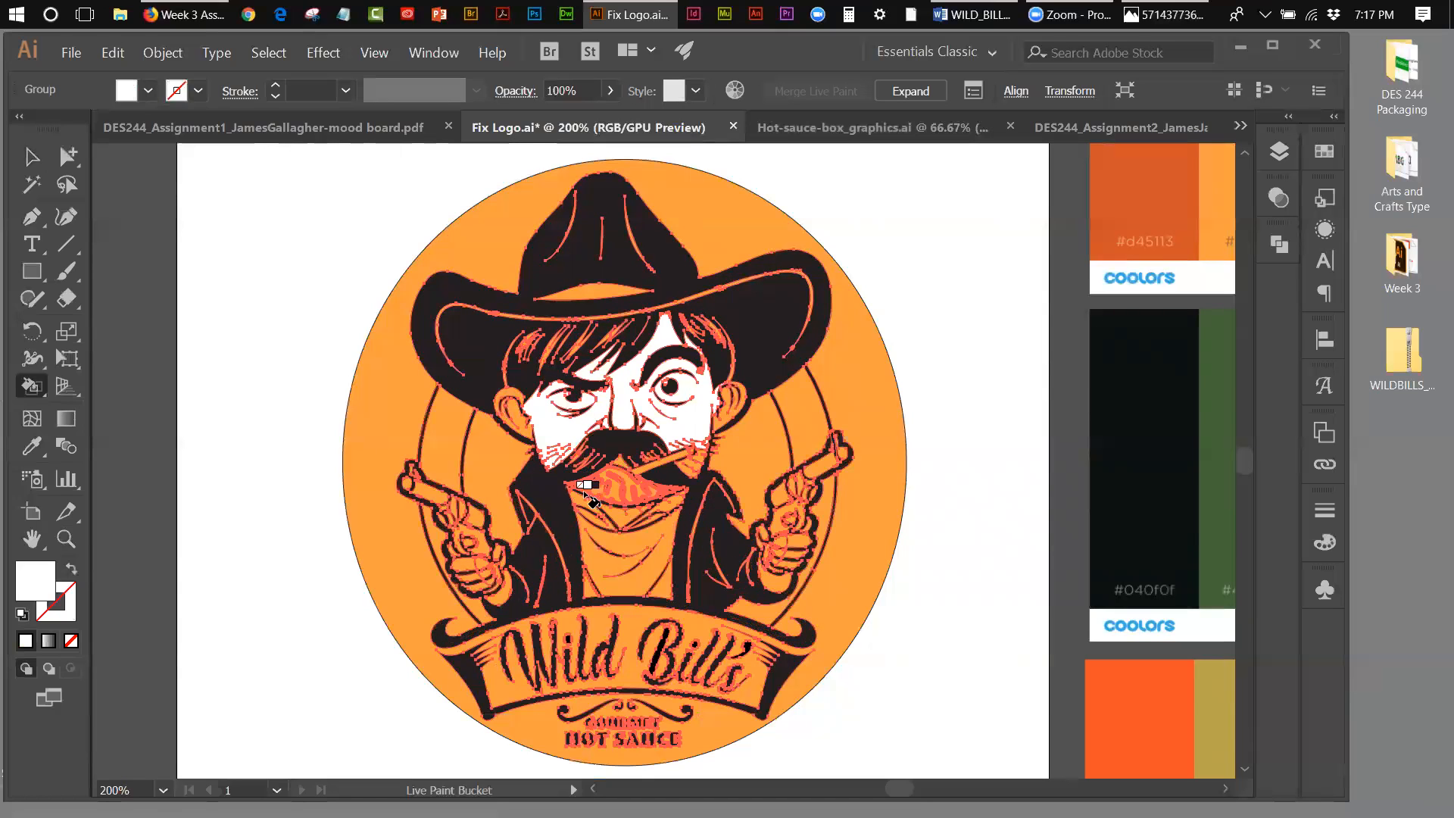
pyautogui.click(518, 416)
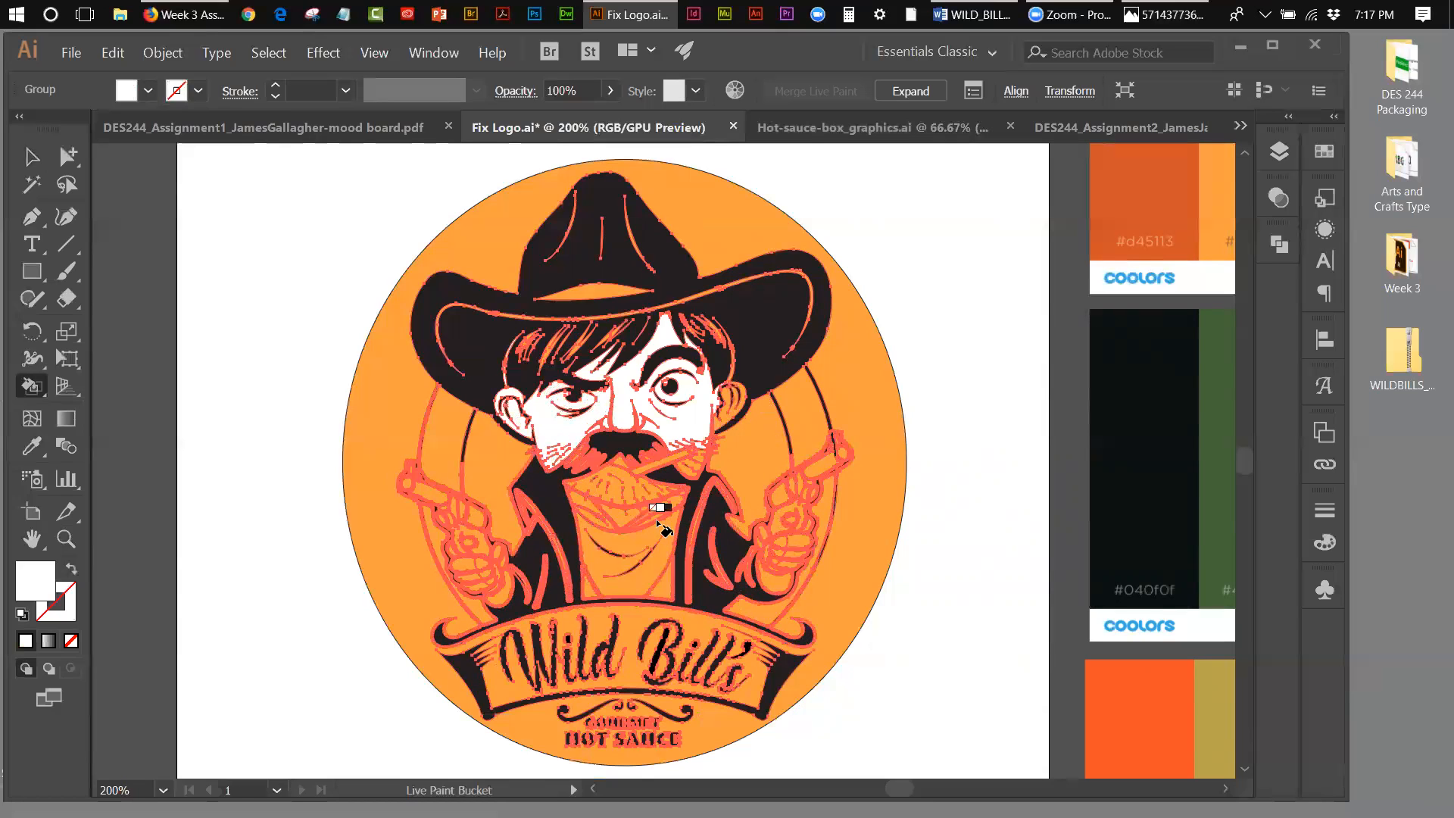
pyautogui.click(617, 488)
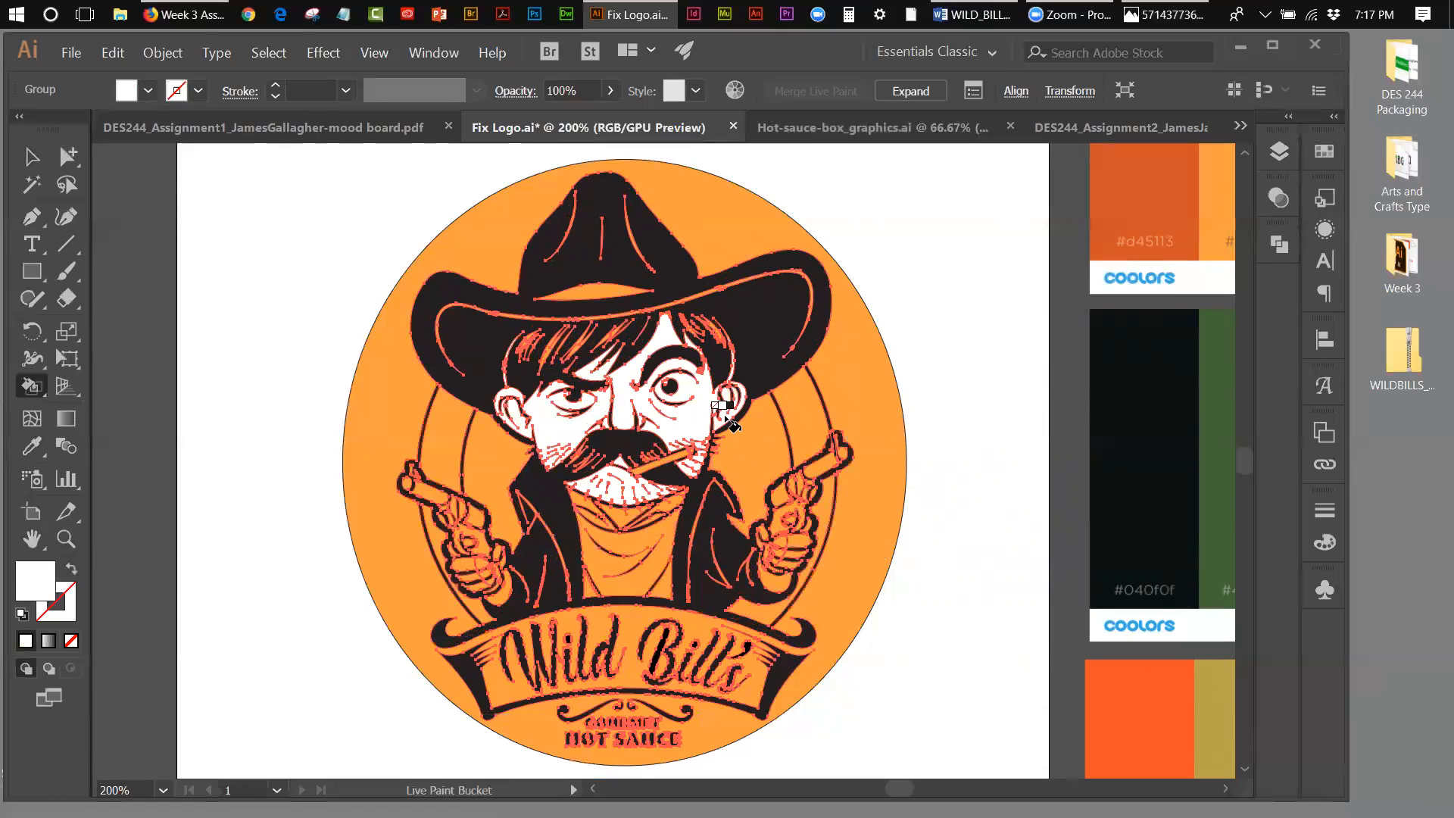
pyautogui.click(31, 161)
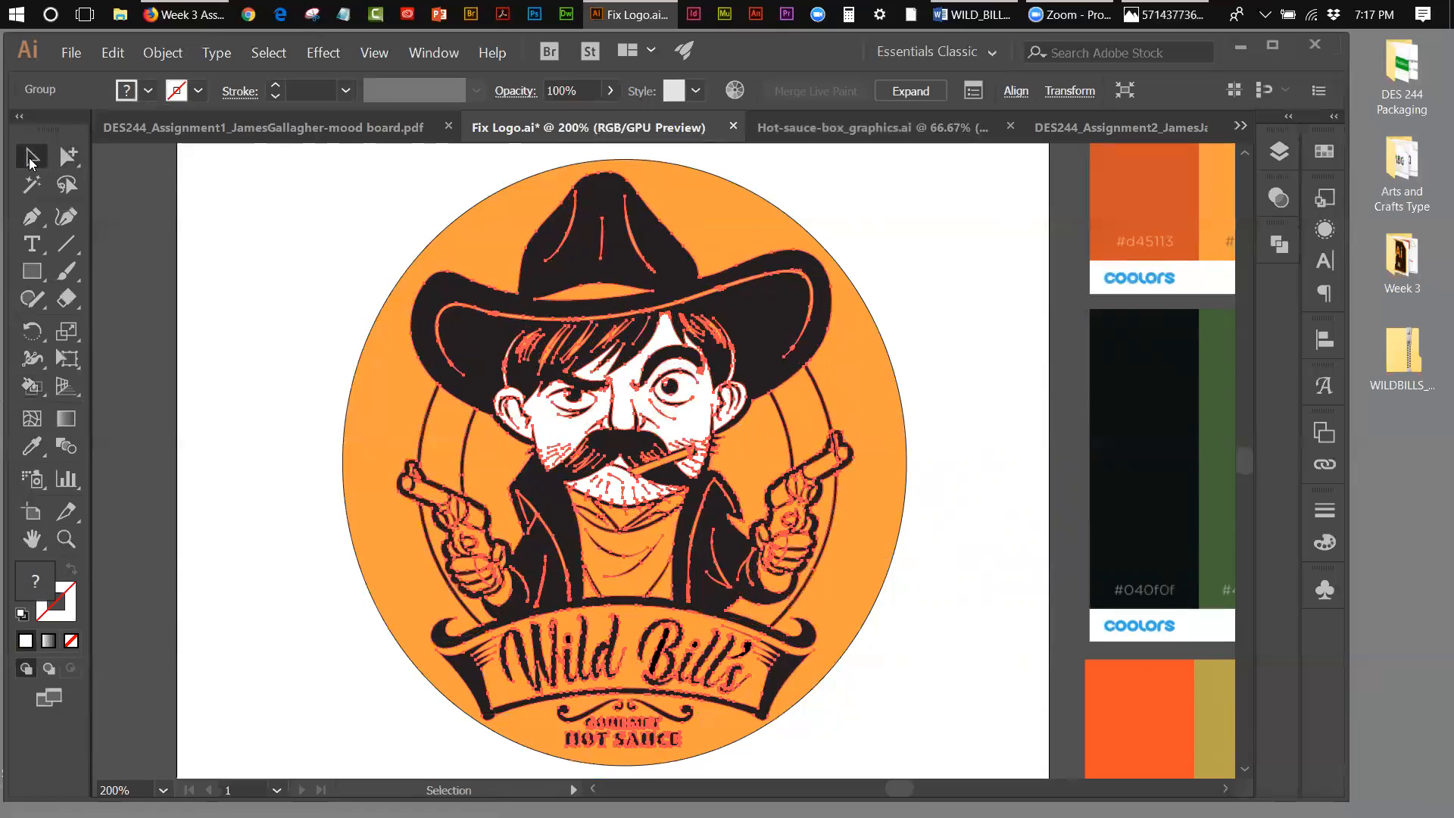
pyautogui.click(298, 216)
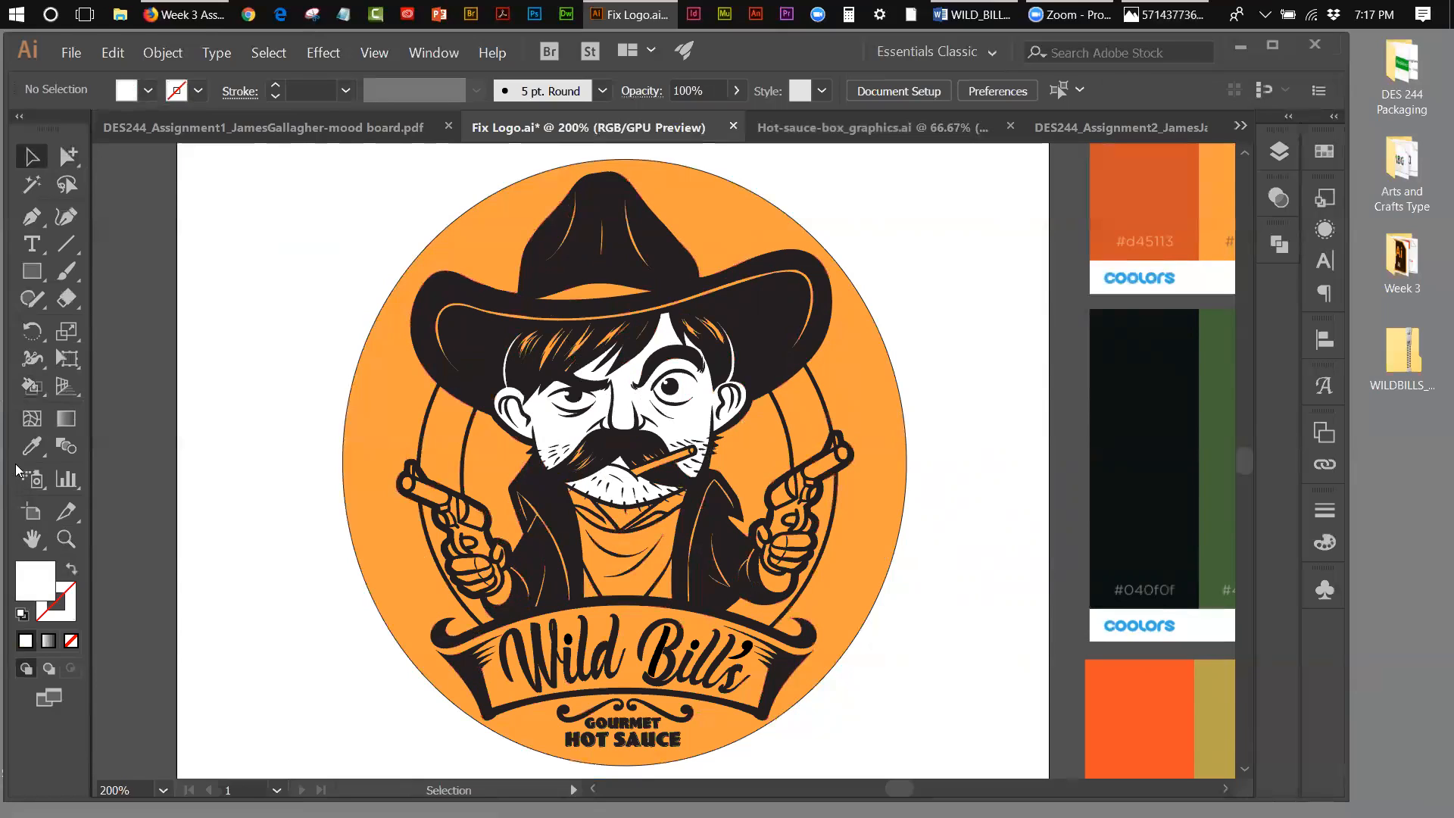
# Step: Live Paint the cigarette and the parts of the revolver on the logo's left side white
pyautogui.click(28, 390)
pyautogui.click(664, 461)
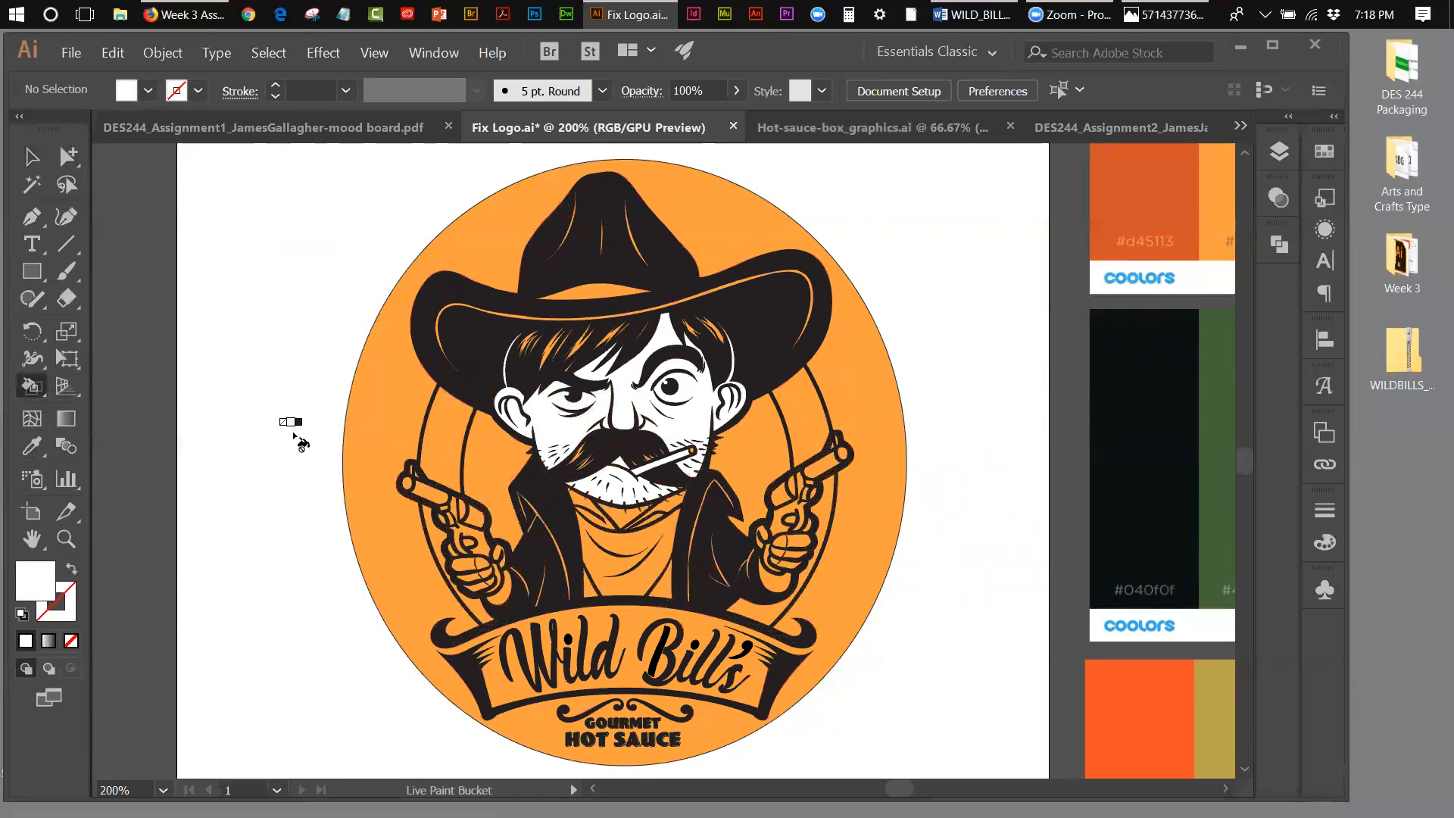
pyautogui.click(429, 496)
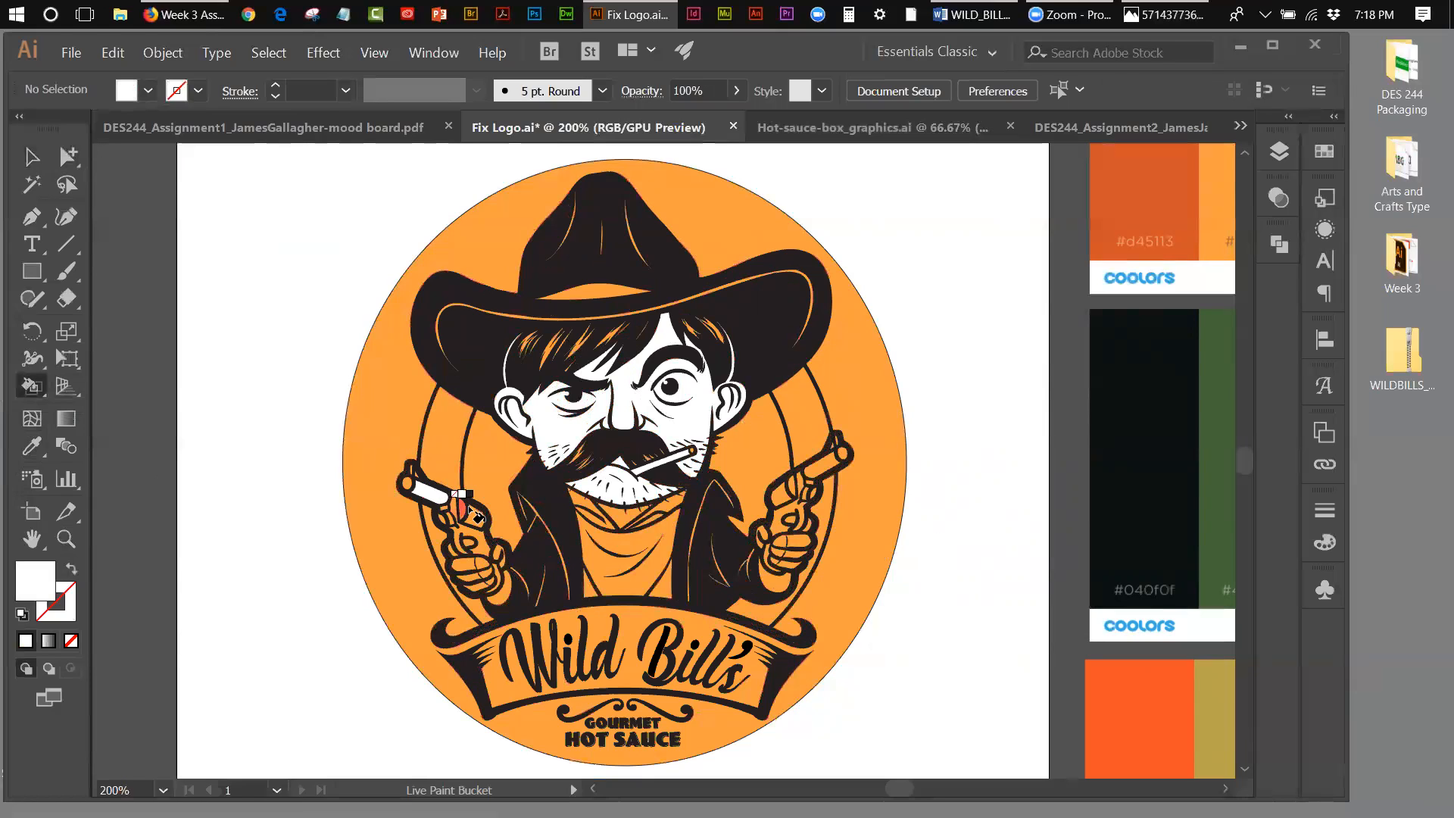
pyautogui.click(475, 519)
pyautogui.click(462, 507)
pyautogui.click(471, 518)
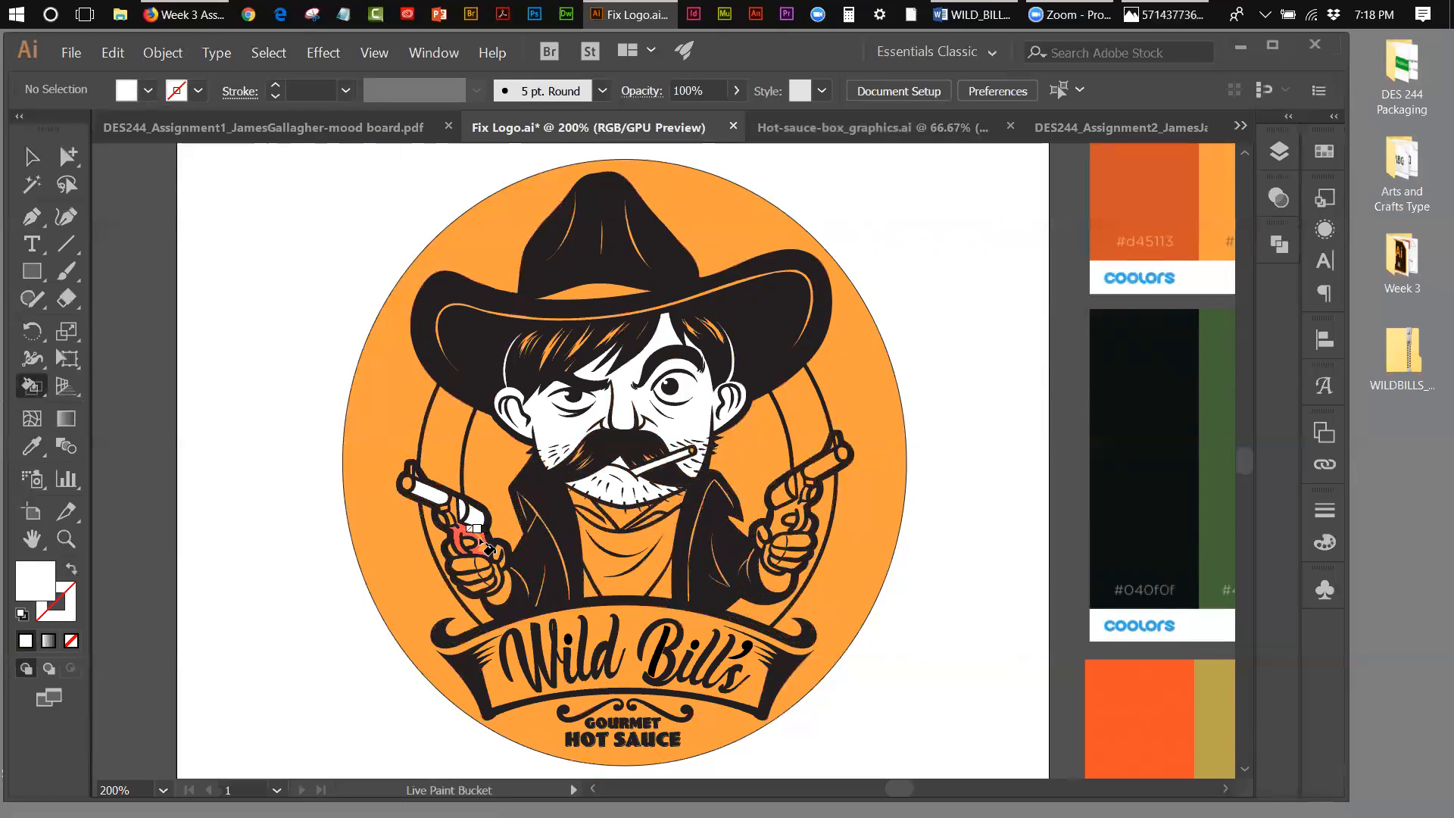
pyautogui.click(479, 539)
pyautogui.click(452, 502)
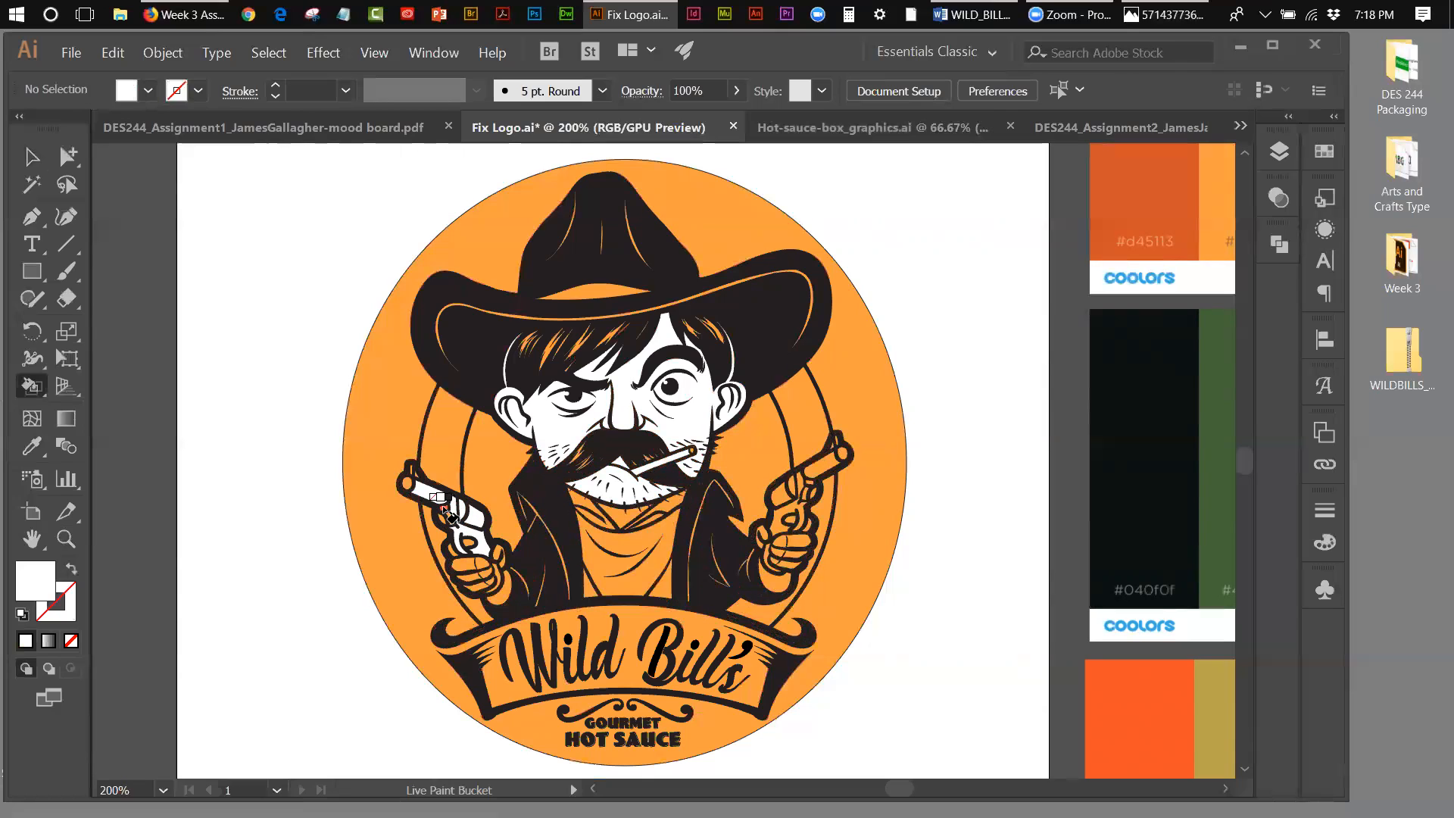
pyautogui.click(417, 474)
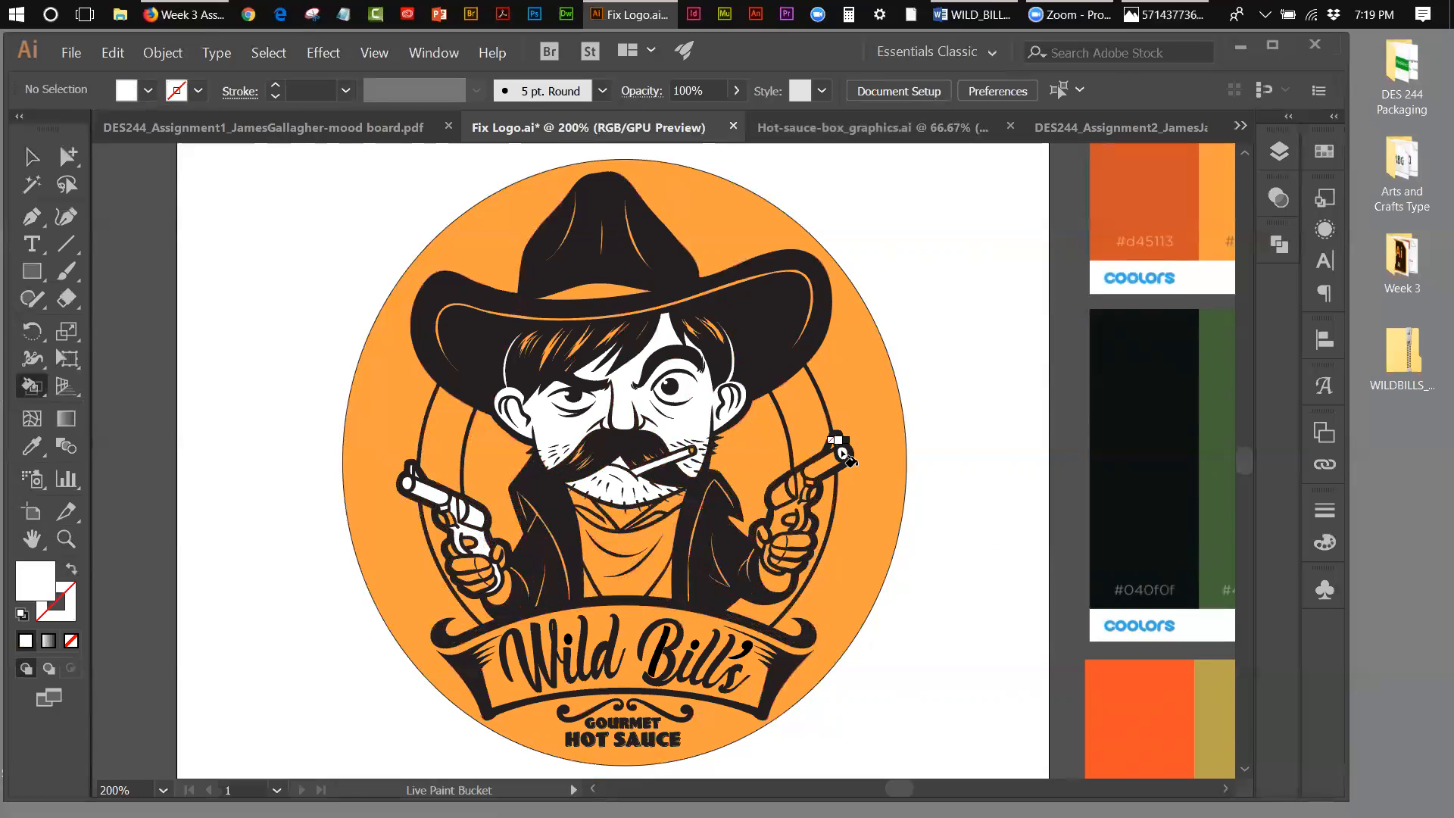
pyautogui.click(458, 522)
# Step: Try white and black Live Paint fills on the barrel of the revolver on the logo's right side
pyautogui.click(831, 464)
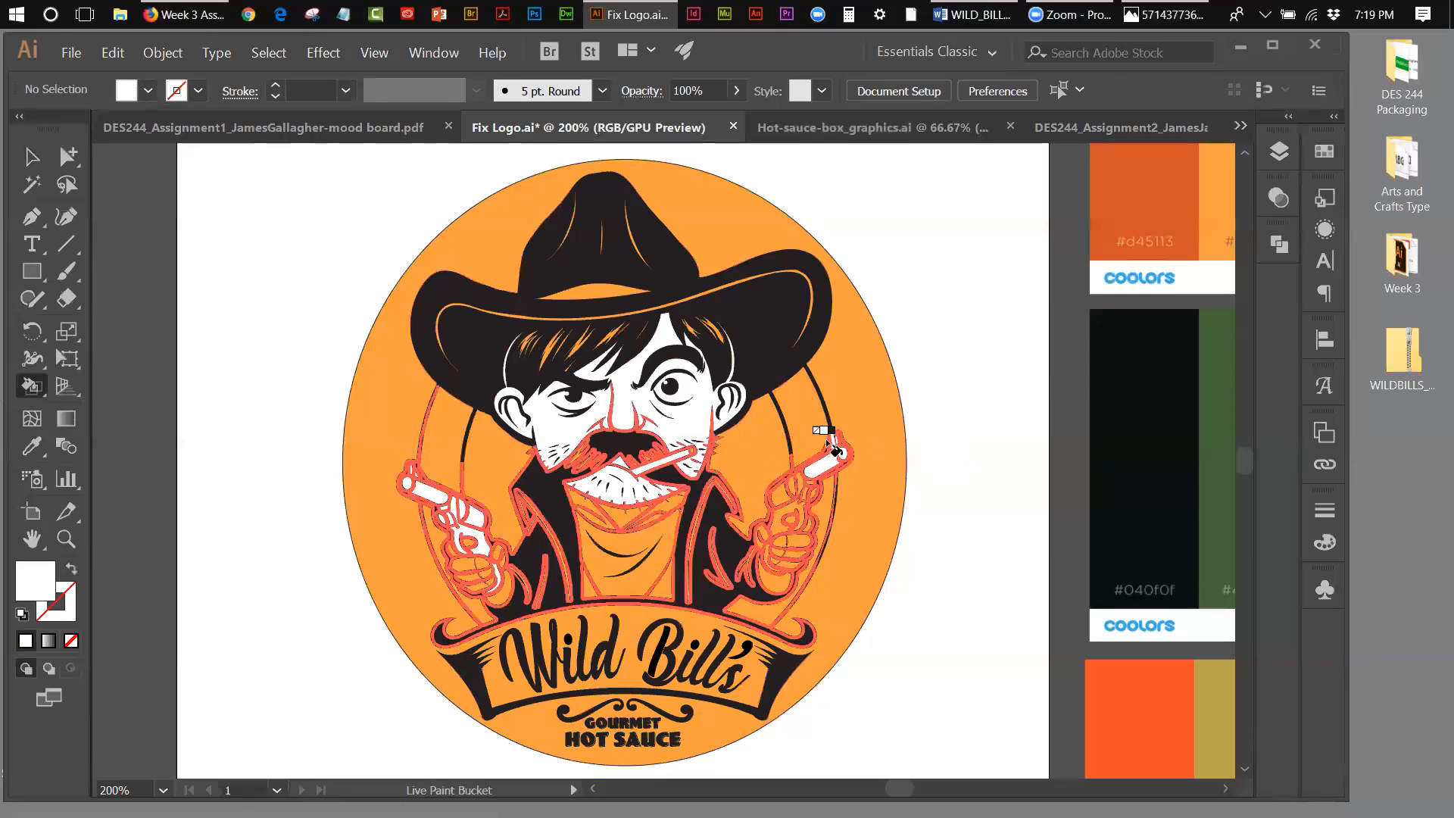
pyautogui.press('/')
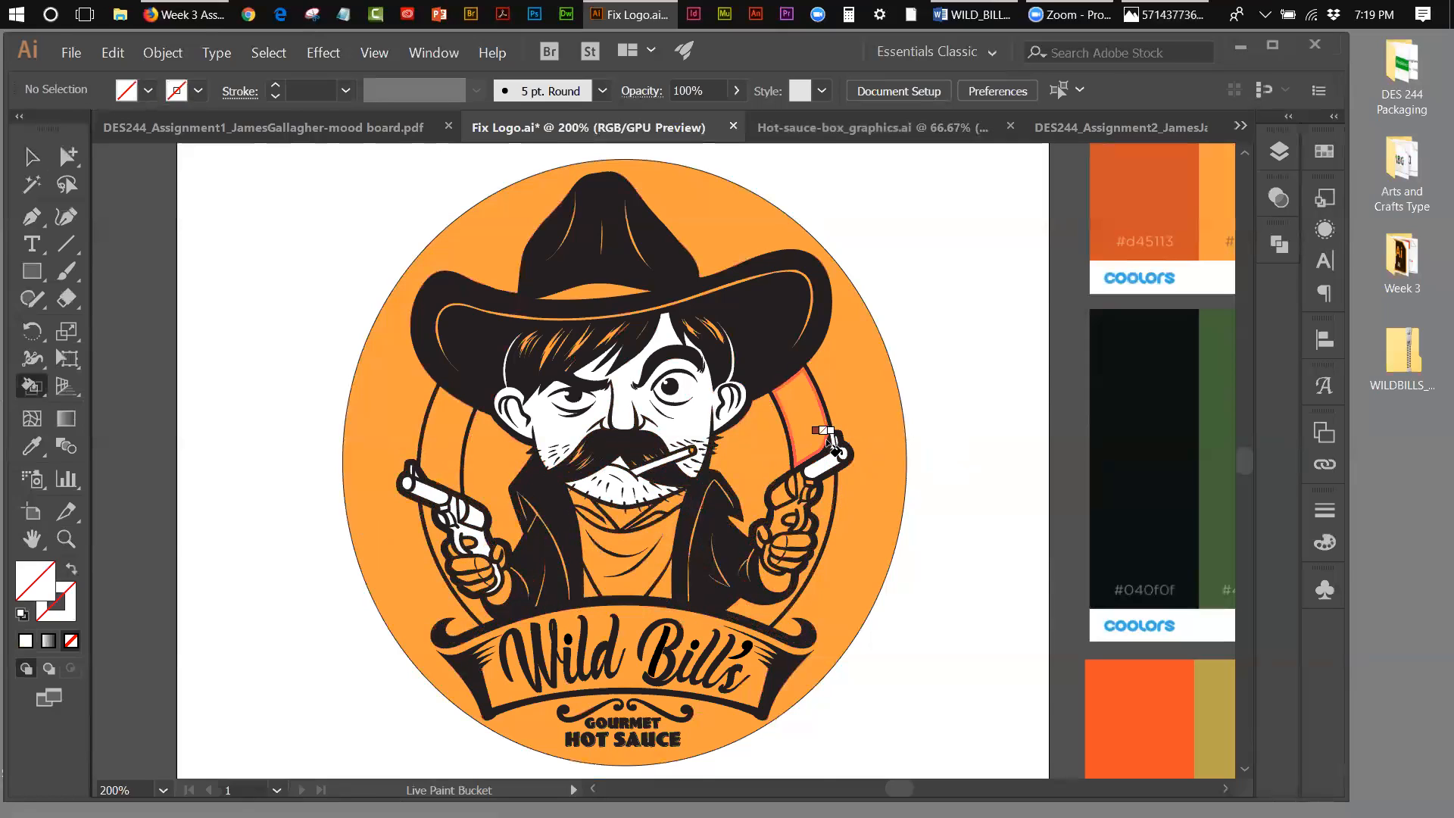
pyautogui.press('Right')
pyautogui.press('Right')
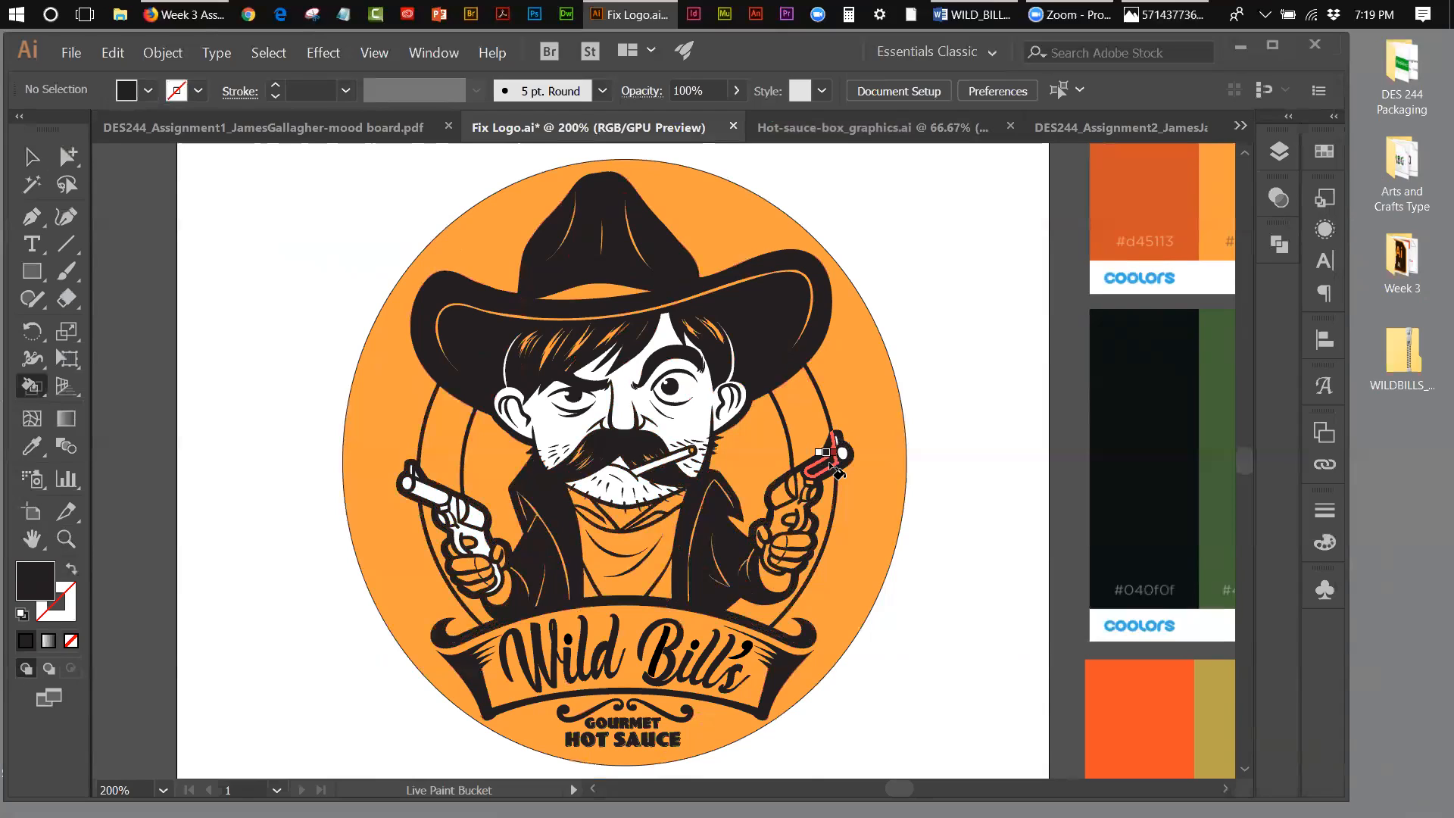
pyautogui.press('Right')
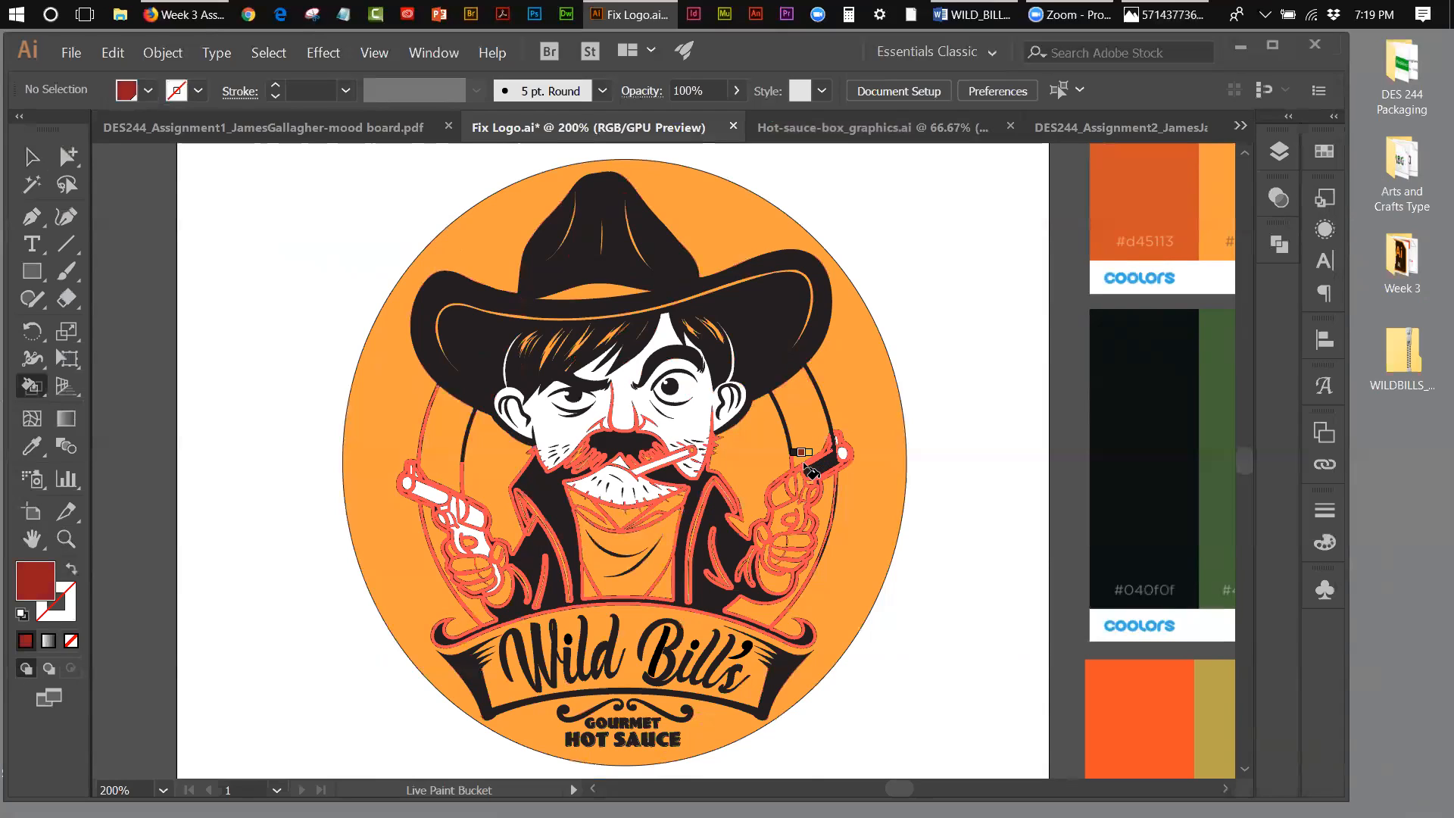
pyautogui.press('Left')
pyautogui.press('Left')
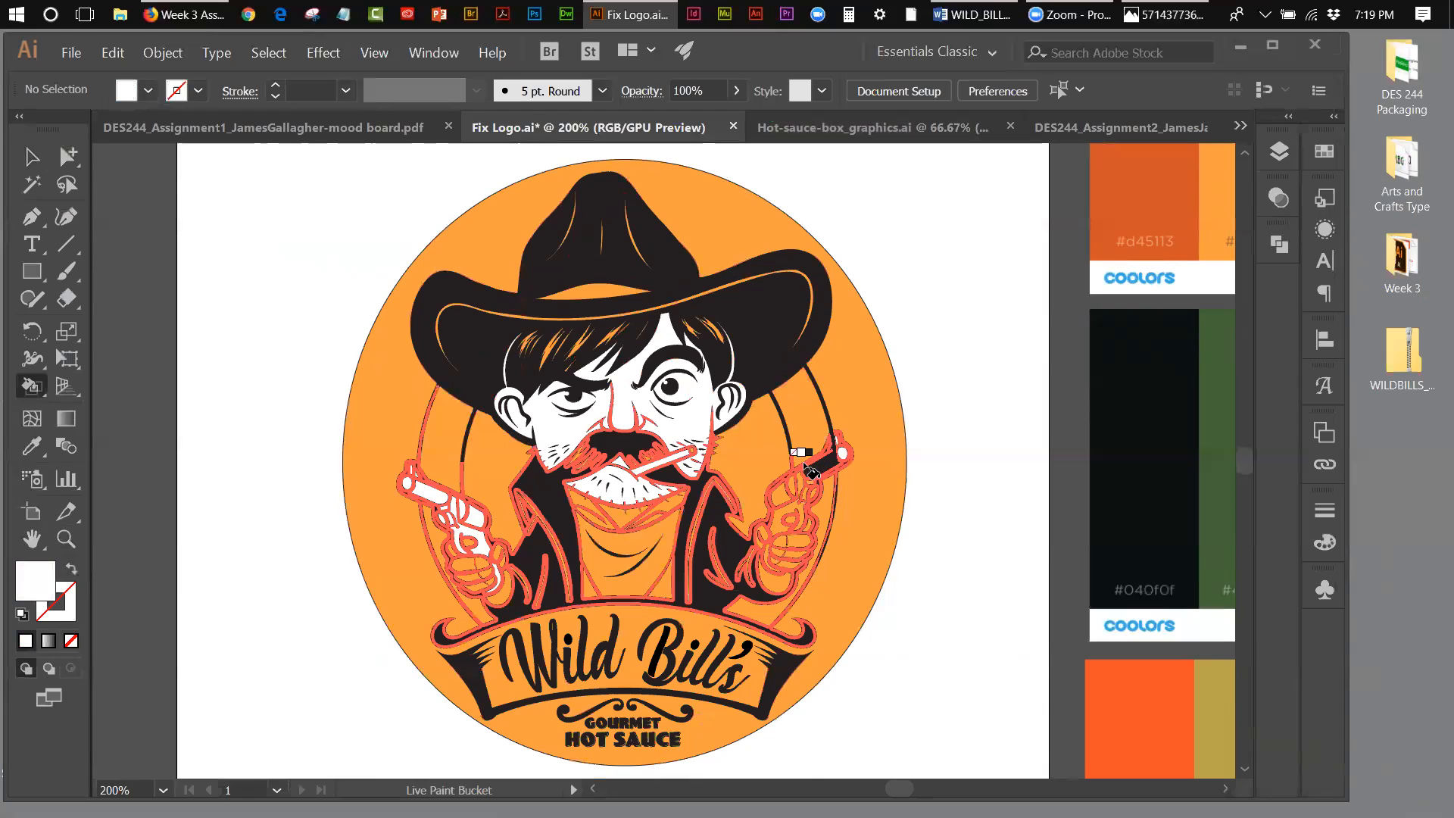
# Step: Live Paint the barrel, cylinder and frame of the revolver on the logo's right side white
pyautogui.click(823, 466)
pyautogui.click(781, 497)
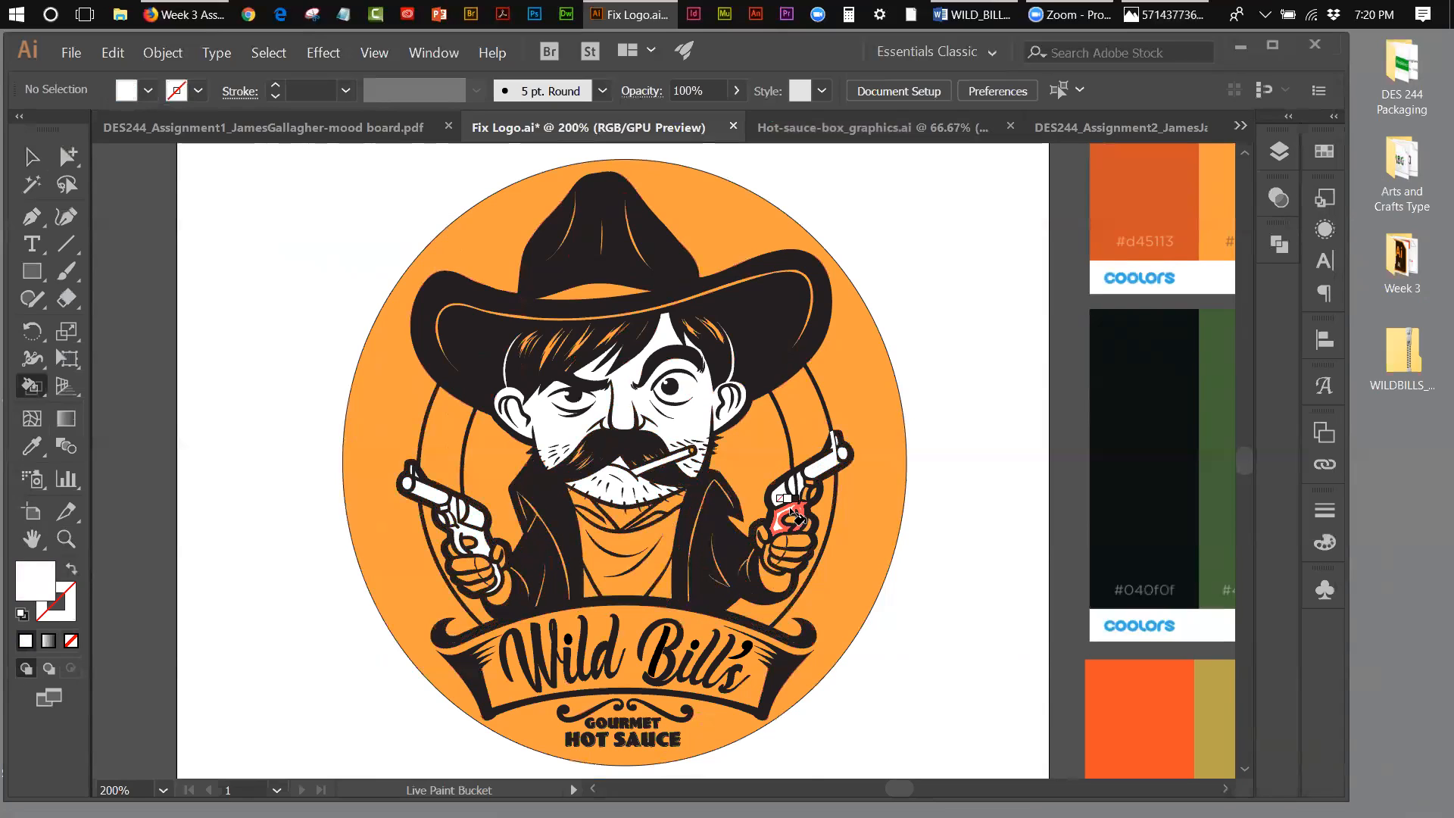
pyautogui.click(782, 531)
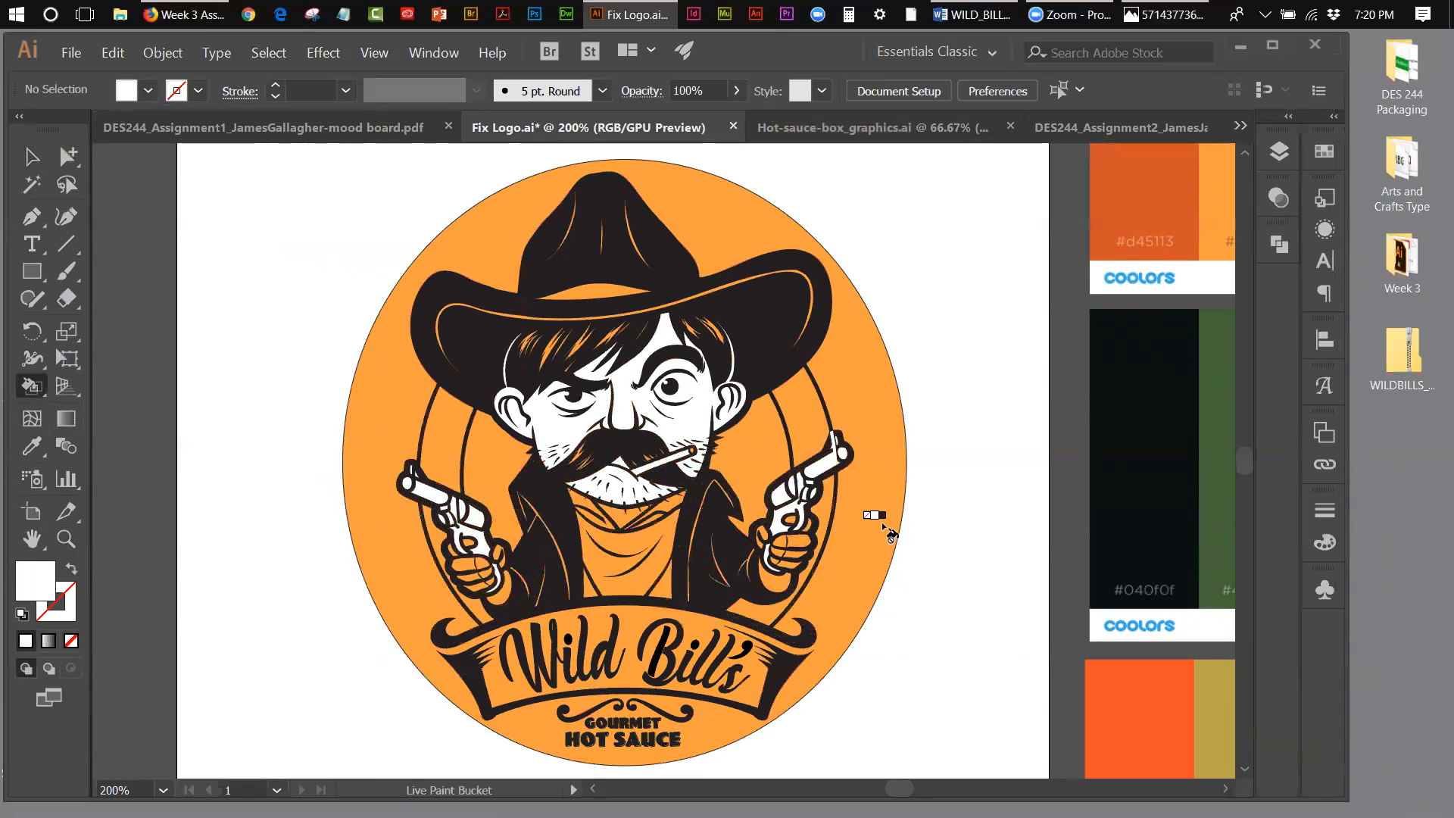
pyautogui.click(72, 540)
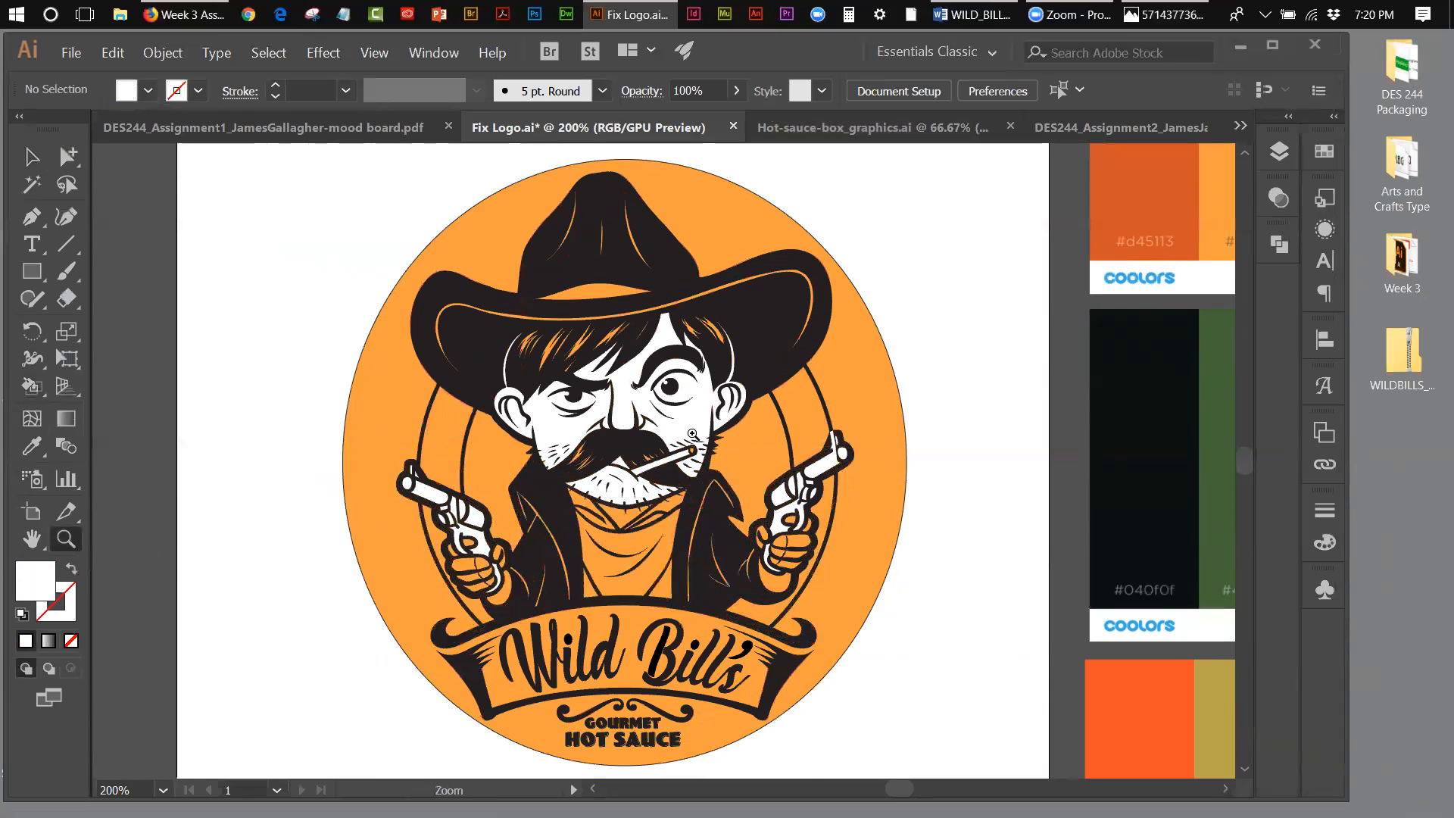
# Step: Set up the Paintbrush with a black stroke and no fill for the muzzle of the revolver on the logo's right side
pyautogui.click(853, 465)
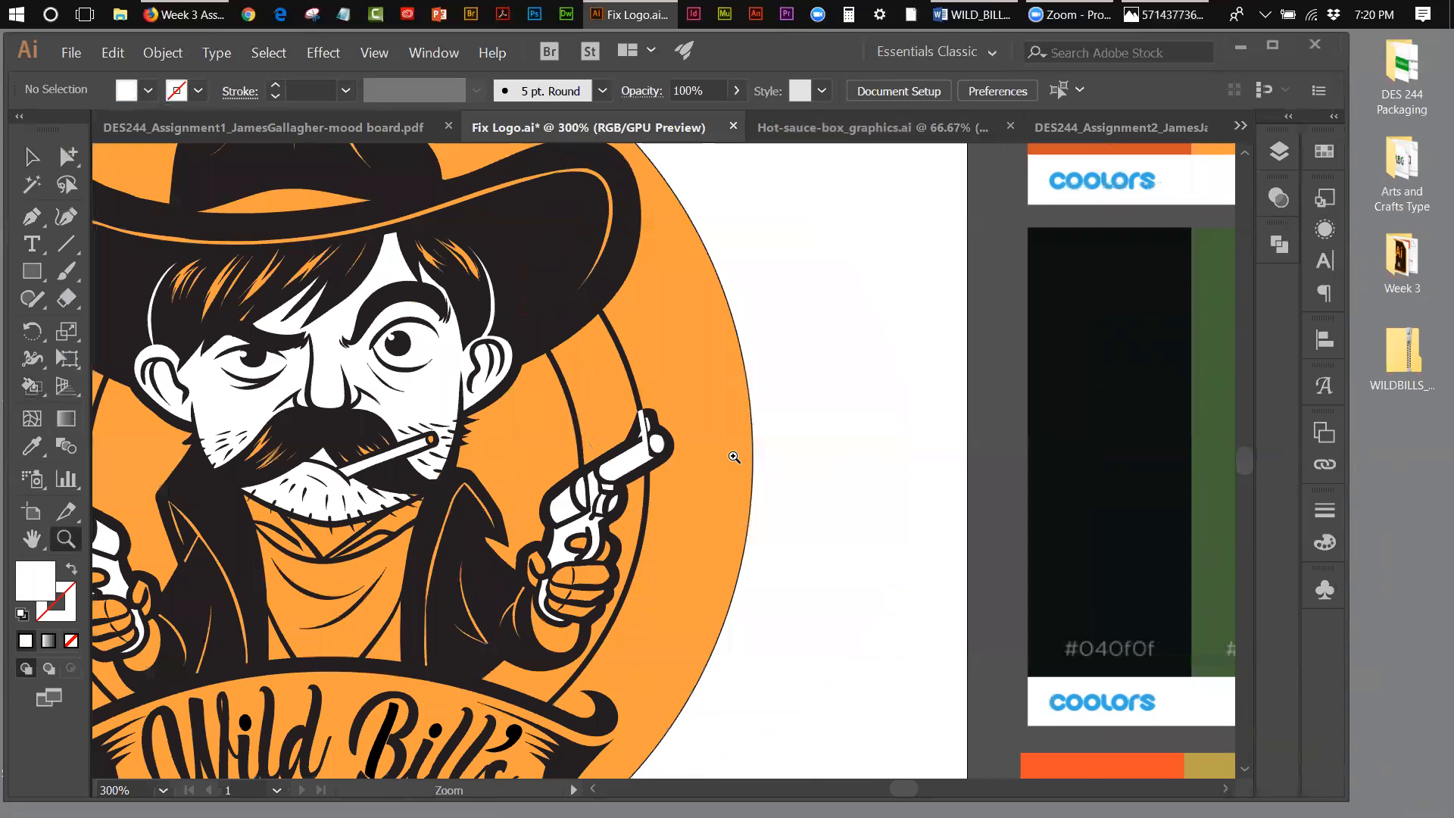
pyautogui.click(665, 453)
pyautogui.click(660, 454)
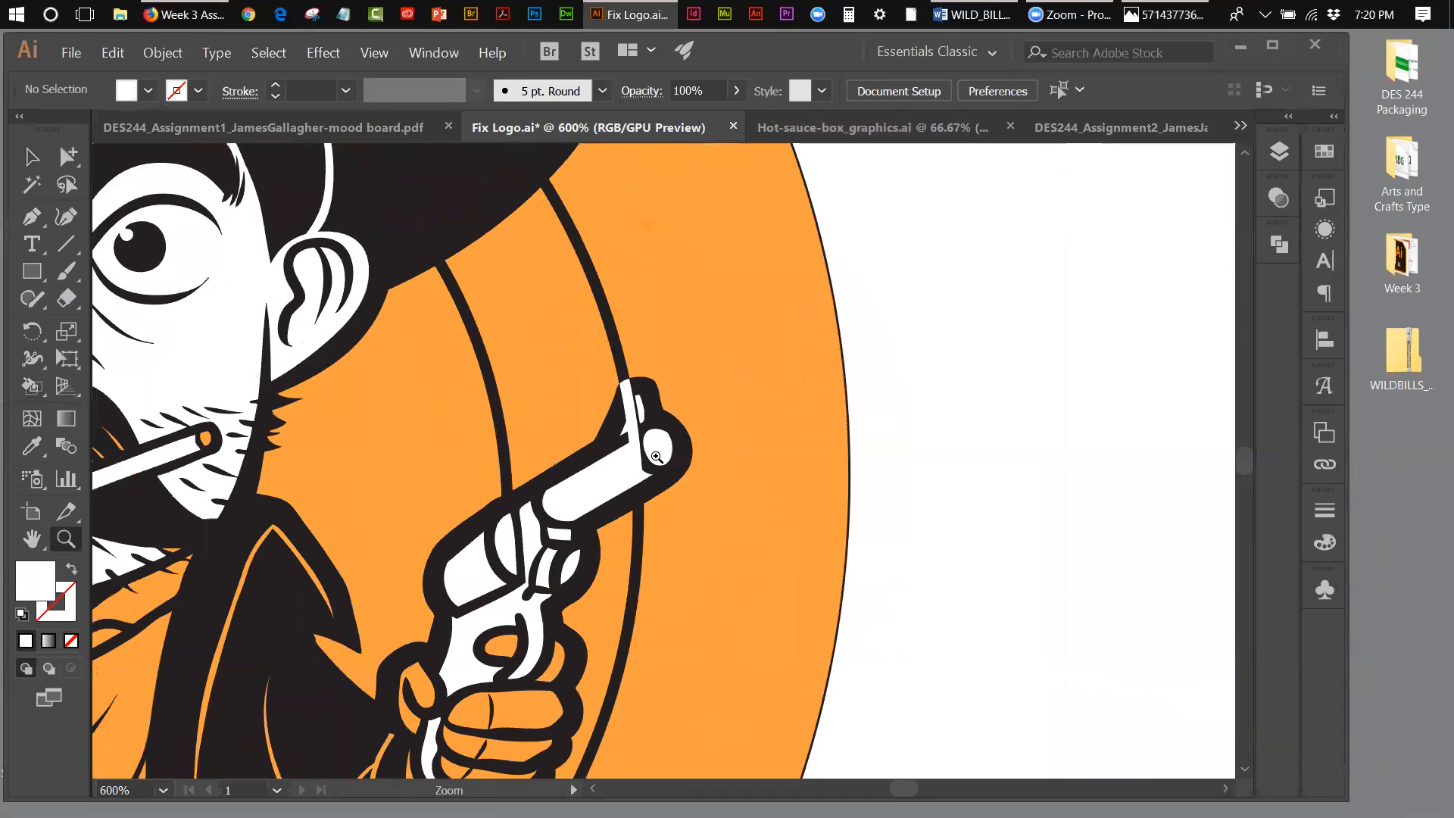
pyautogui.click(656, 457)
pyautogui.click(656, 457)
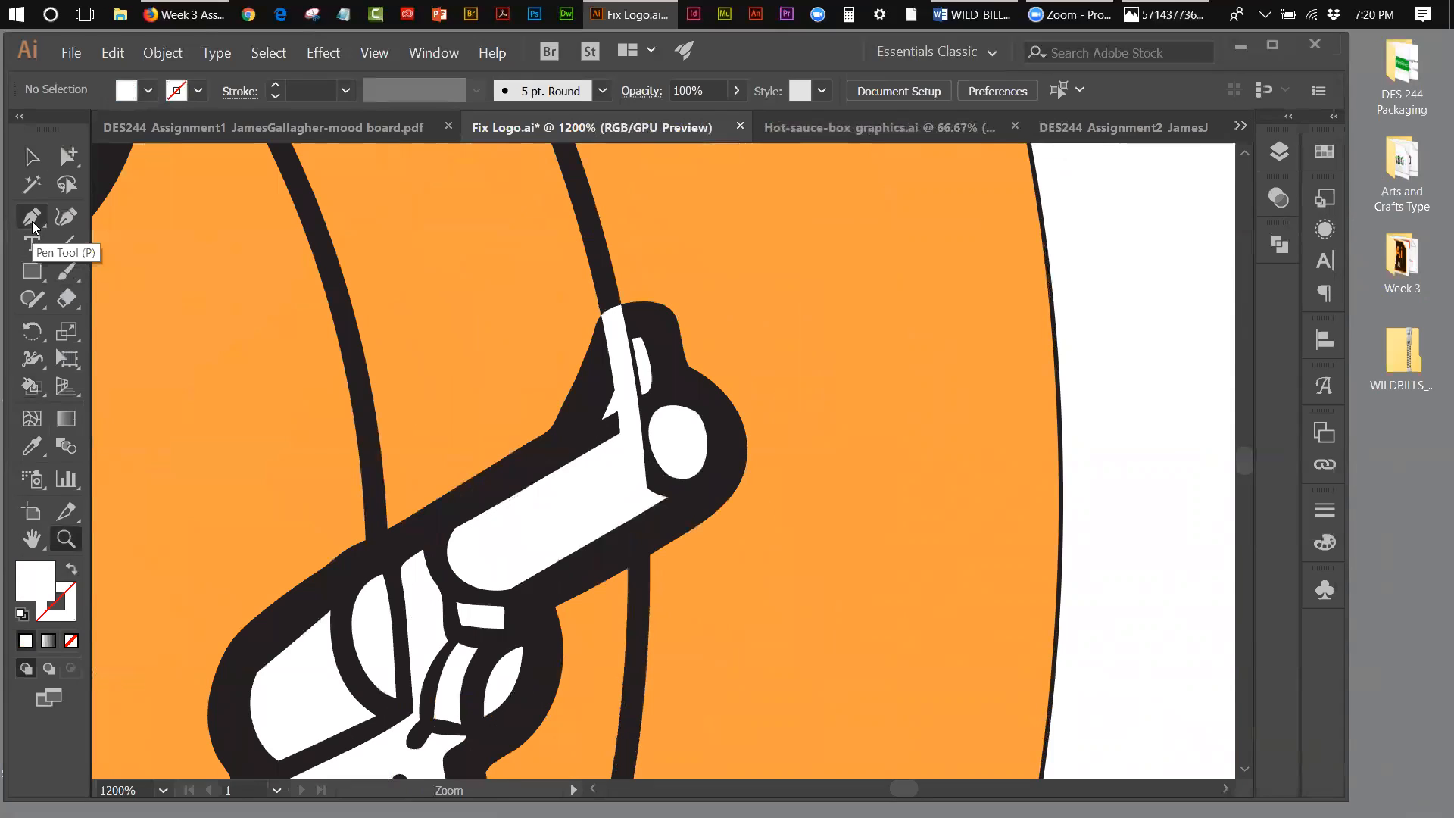
pyautogui.click(64, 271)
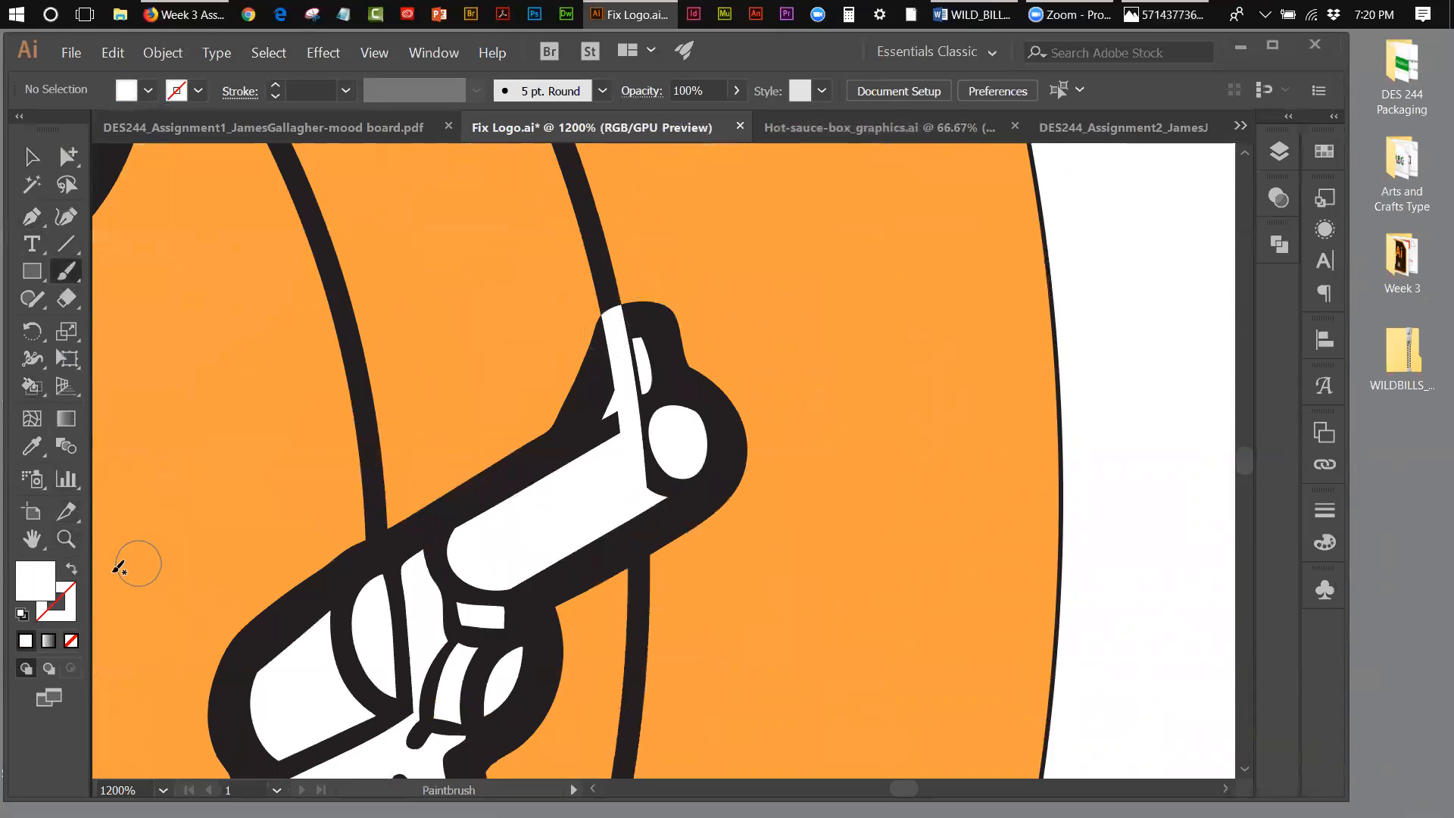
pyautogui.click(71, 569)
pyautogui.click(22, 614)
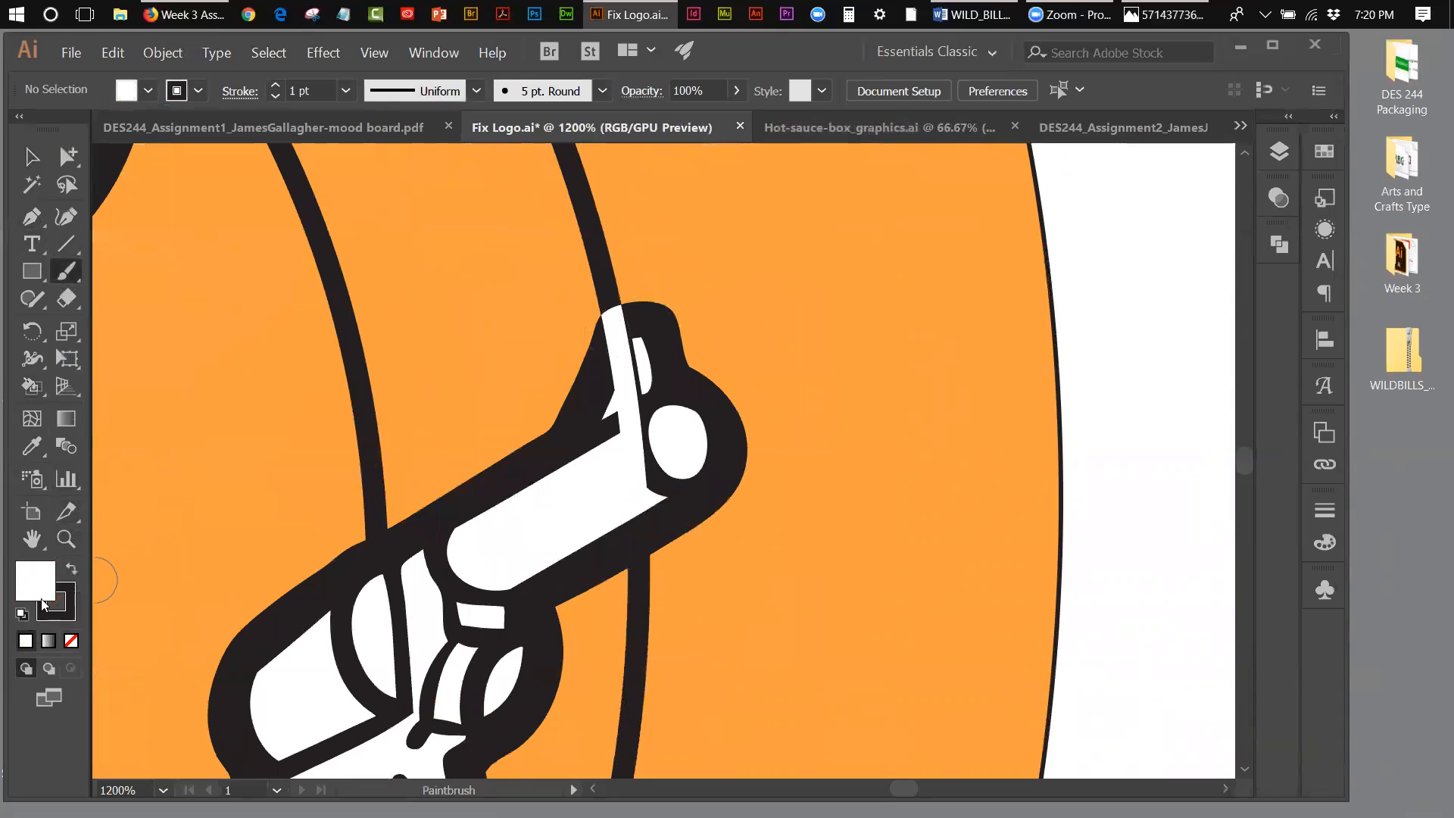
pyautogui.click(71, 573)
pyautogui.click(66, 598)
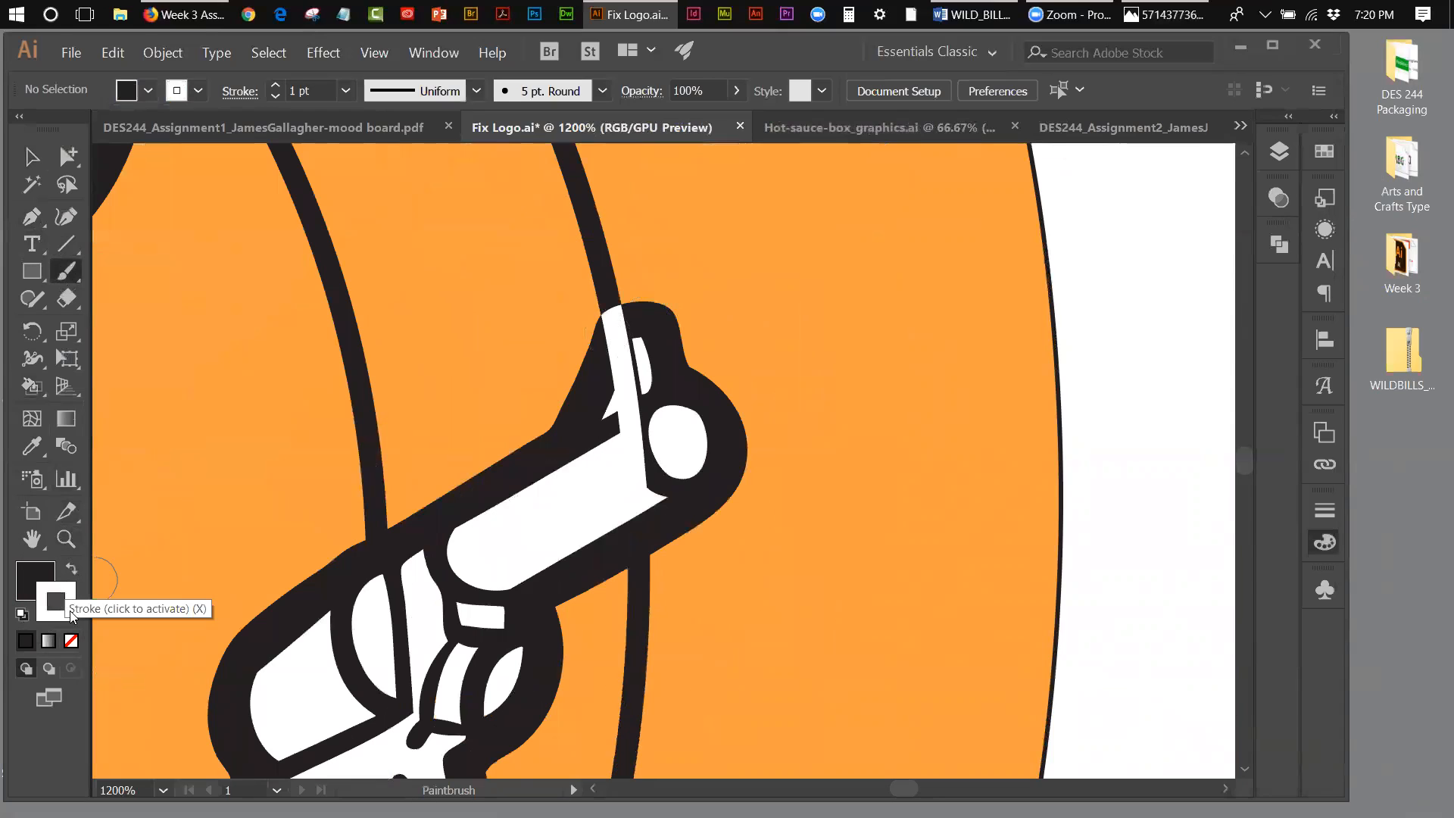
pyautogui.click(71, 641)
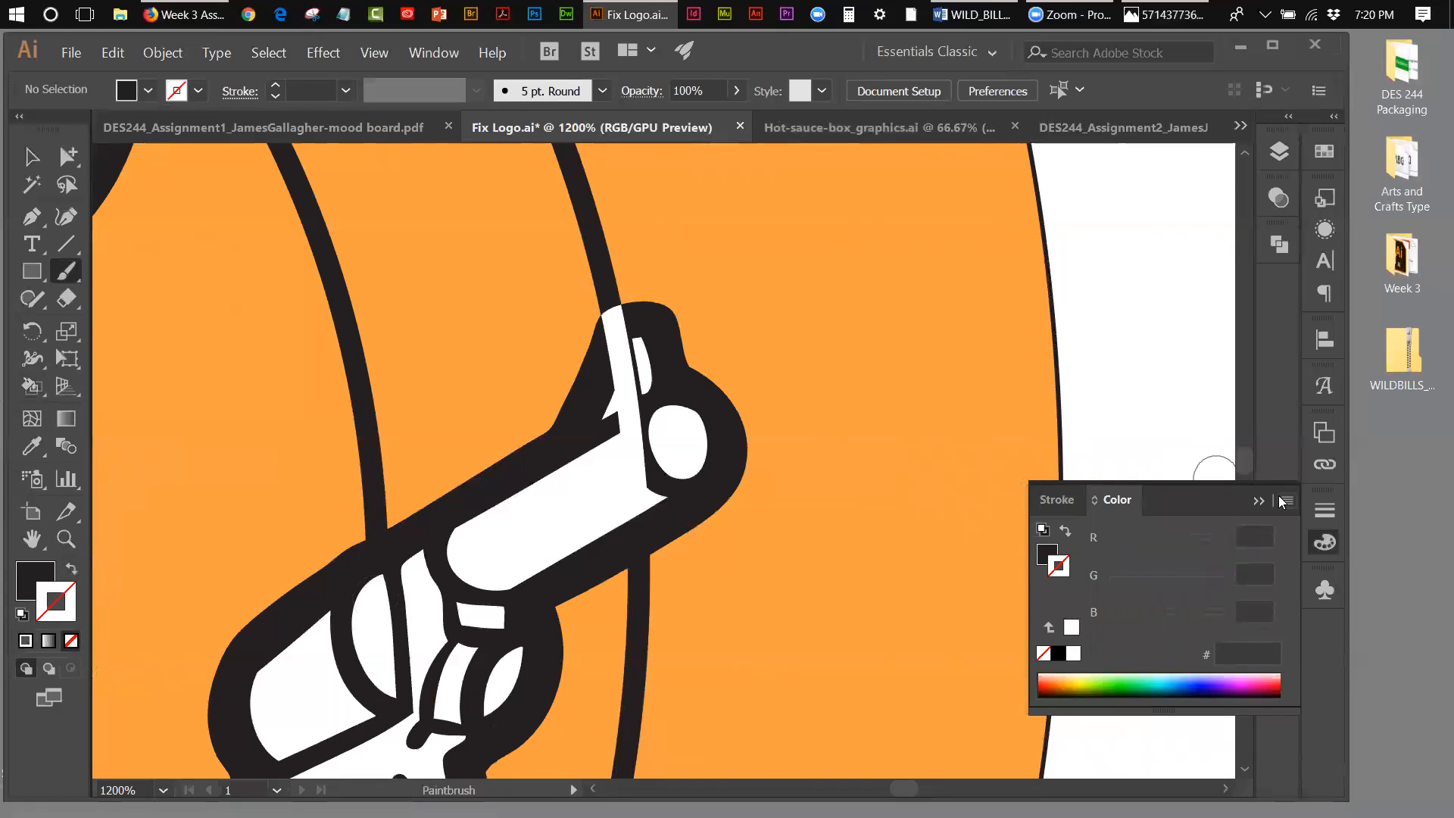
pyautogui.click(1258, 502)
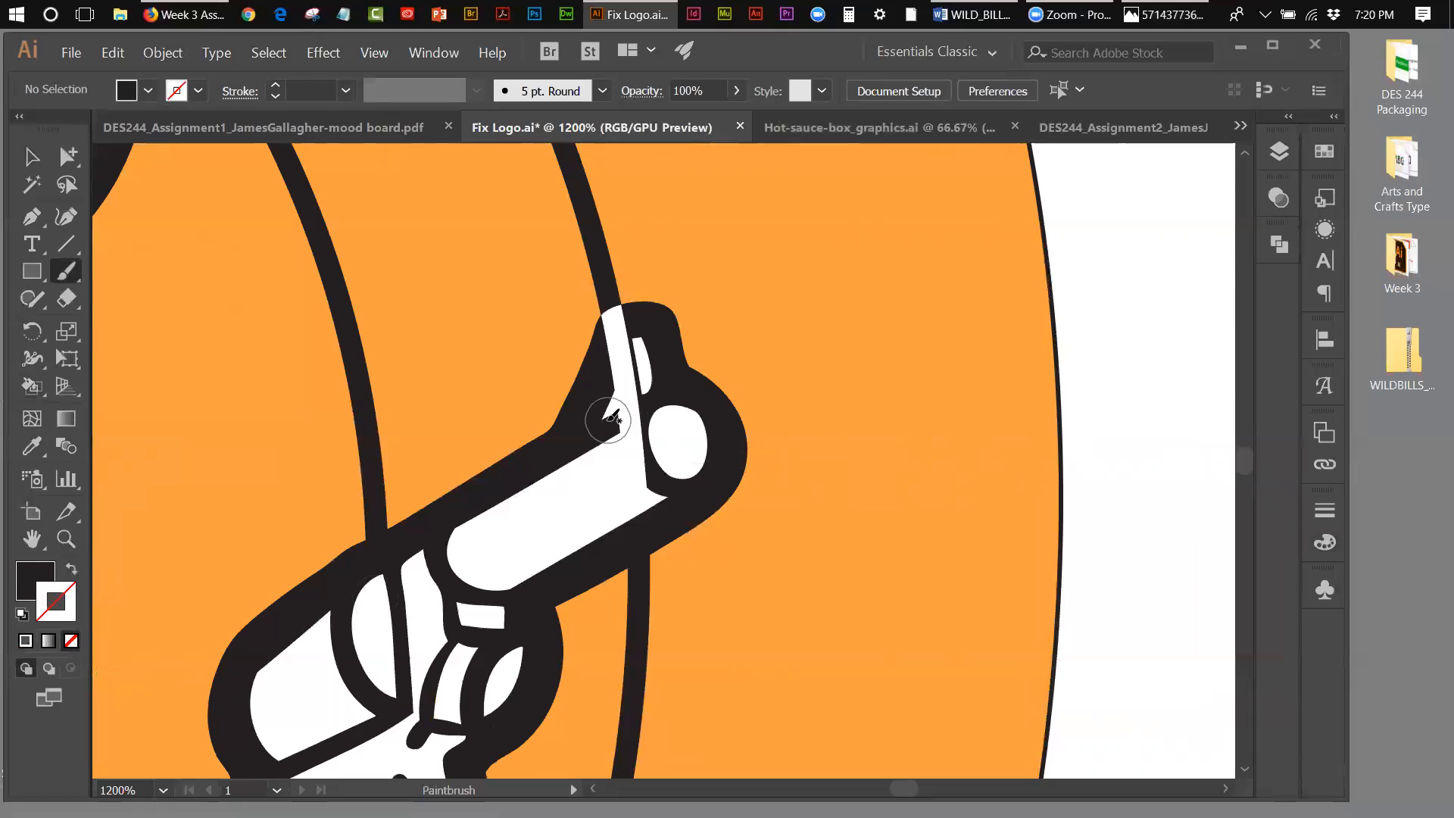
pyautogui.hotkey('shift', 'x')
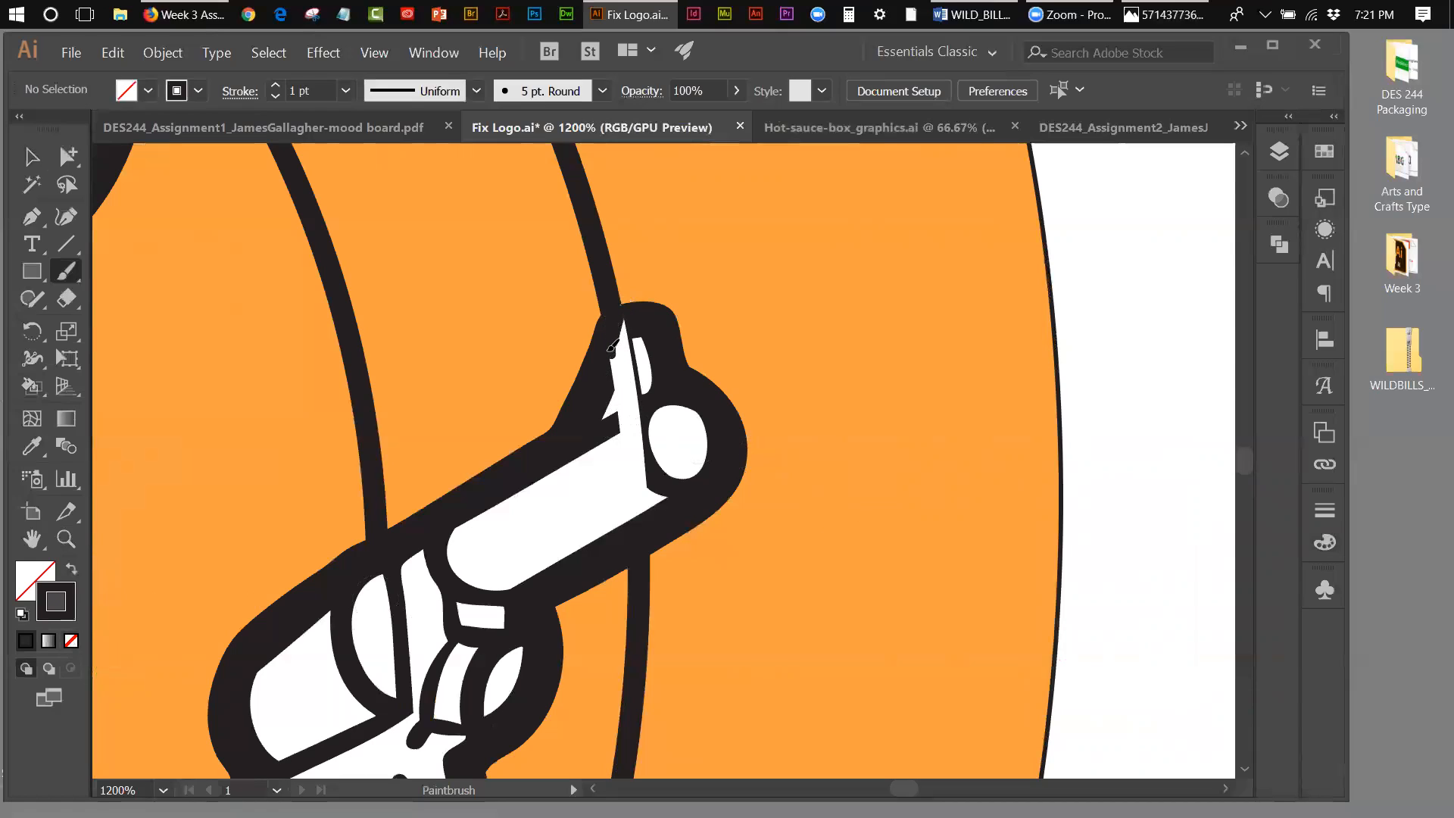
# Step: Paint black brush strokes over the stray white line across the right revolver's front sight and redraw the outline around its muzzle
pyautogui.moveTo(617, 385)
pyautogui.mouseDown()
pyautogui.moveTo(623, 426)
pyautogui.moveTo(639, 407)
pyautogui.moveTo(626, 383)
pyautogui.moveTo(625, 413)
pyautogui.moveTo(626, 324)
pyautogui.moveTo(628, 374)
pyautogui.moveTo(626, 351)
pyautogui.moveTo(615, 370)
pyautogui.mouseUp()
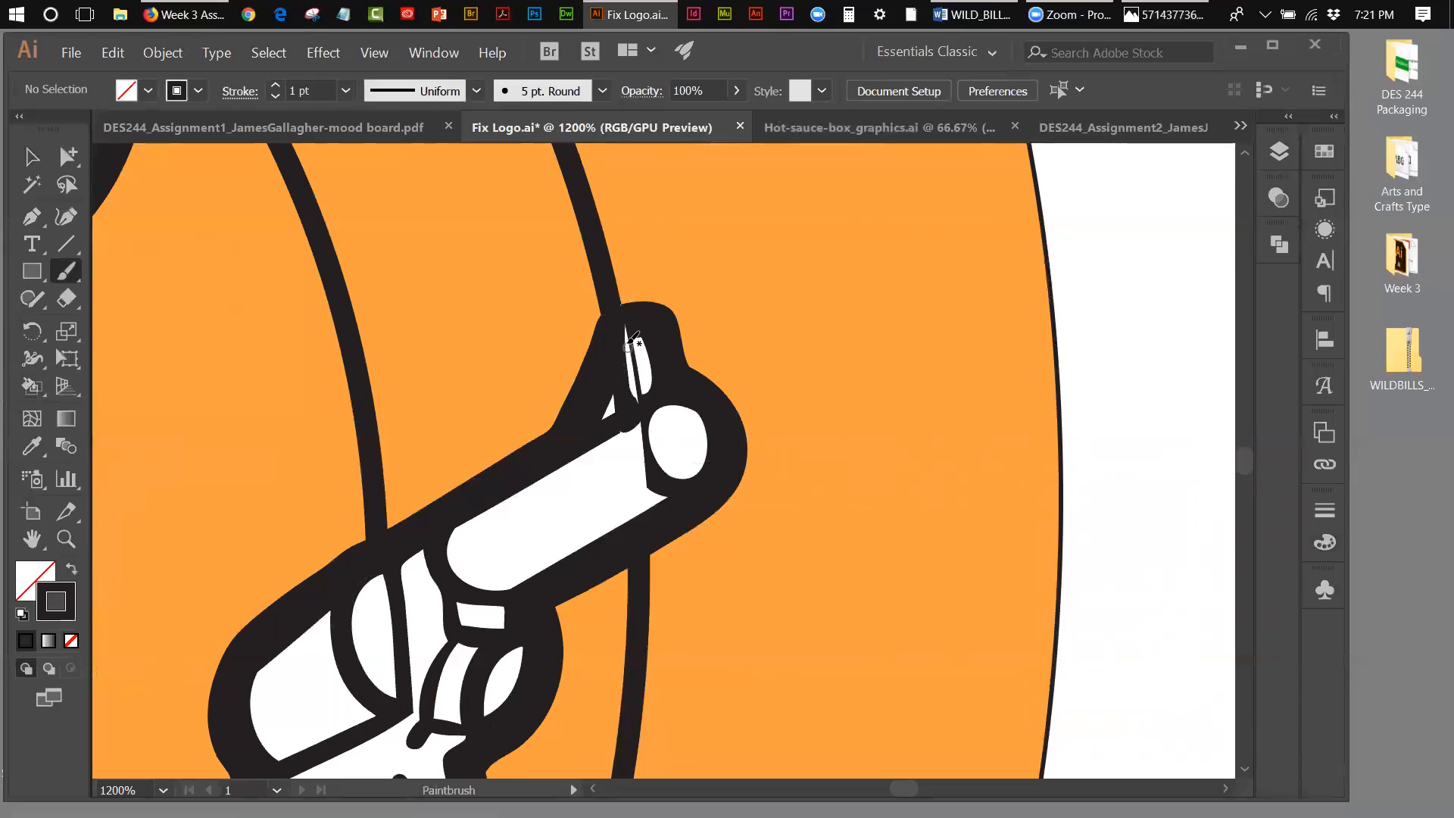
pyautogui.moveTo(623, 320)
pyautogui.mouseDown()
pyautogui.moveTo(631, 401)
pyautogui.moveTo(628, 360)
pyautogui.mouseUp()
pyautogui.moveTo(628, 357); pyautogui.dragTo(637, 404)
pyautogui.moveTo(642, 422); pyautogui.dragTo(656, 485)
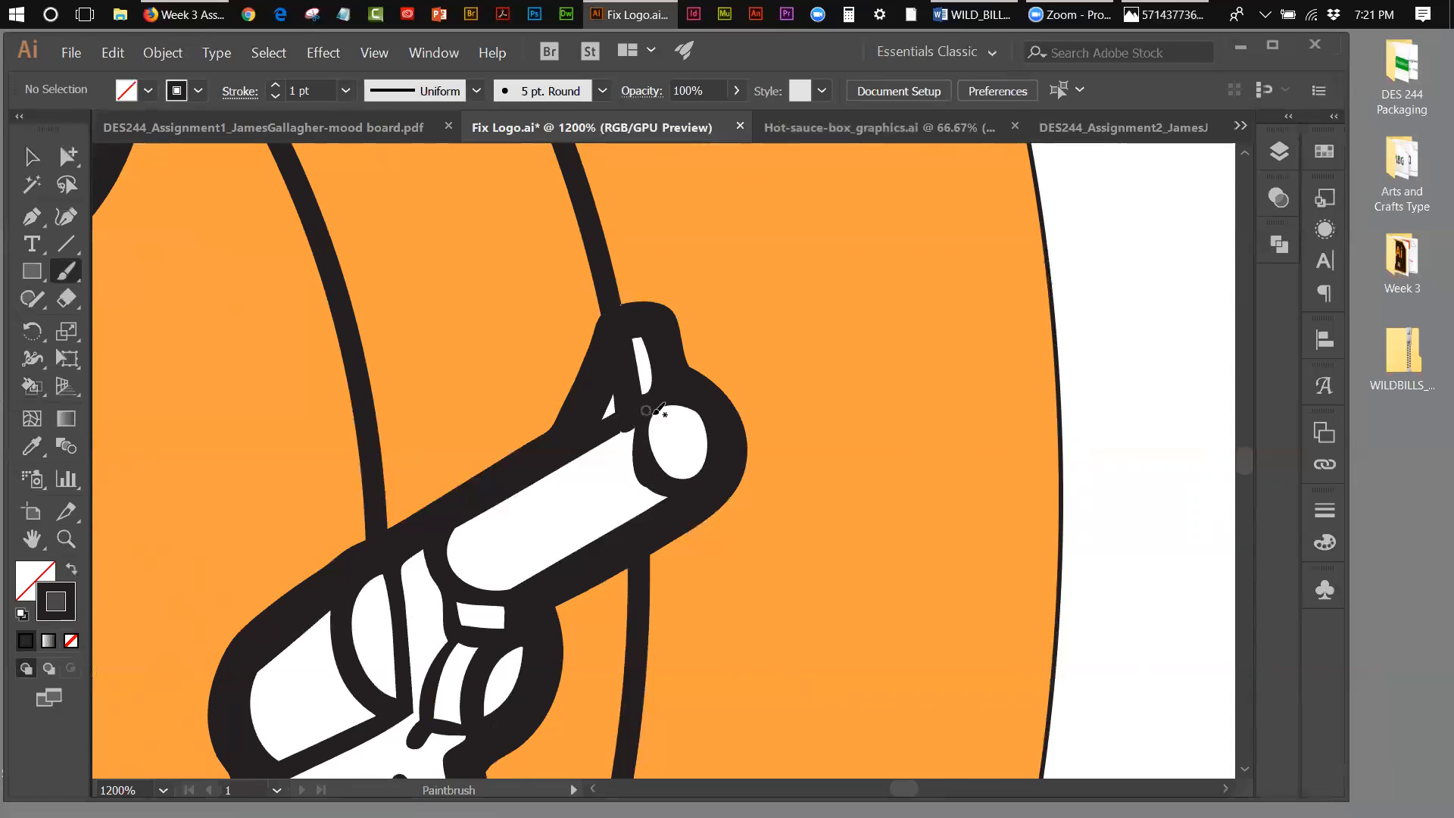
# Step: Live Paint the cowboy's hands on both revolvers with the yellow-orange palette swatch
pyautogui.click(379, 51)
pyautogui.click(399, 234)
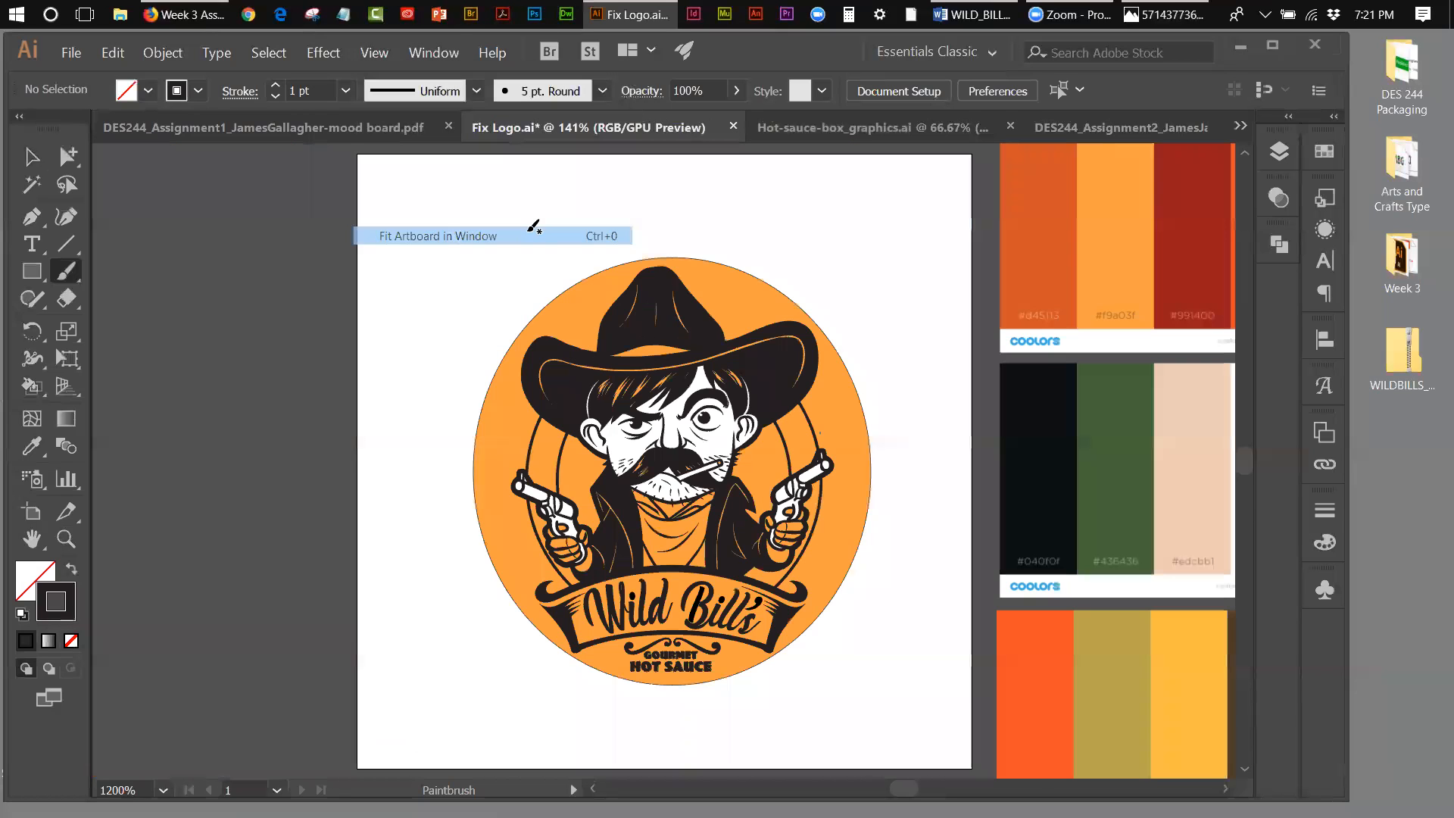
pyautogui.click(65, 539)
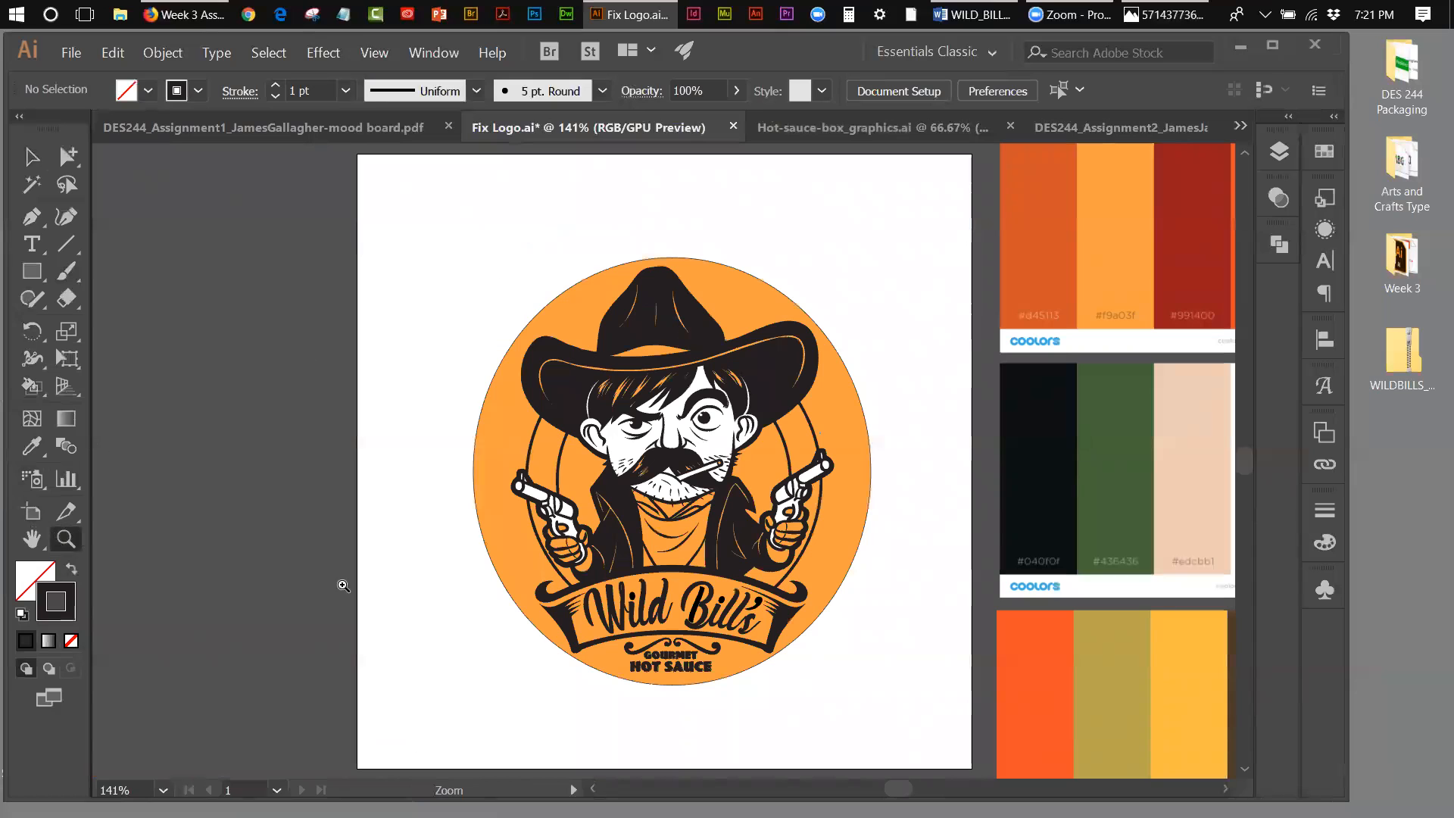
pyautogui.click(713, 550)
pyautogui.click(690, 505)
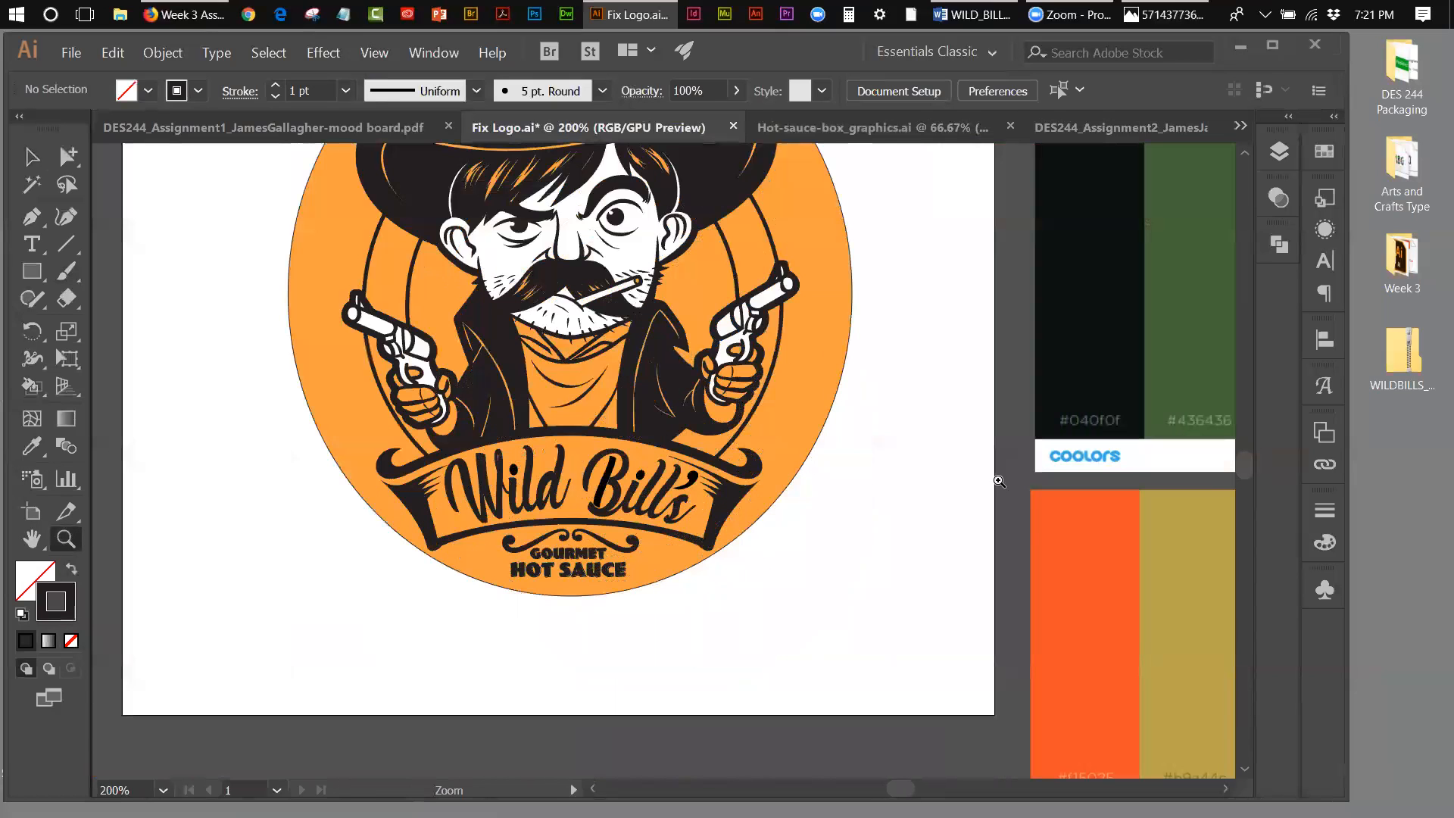
pyautogui.moveTo(1244, 468); pyautogui.dragTo(1243, 465)
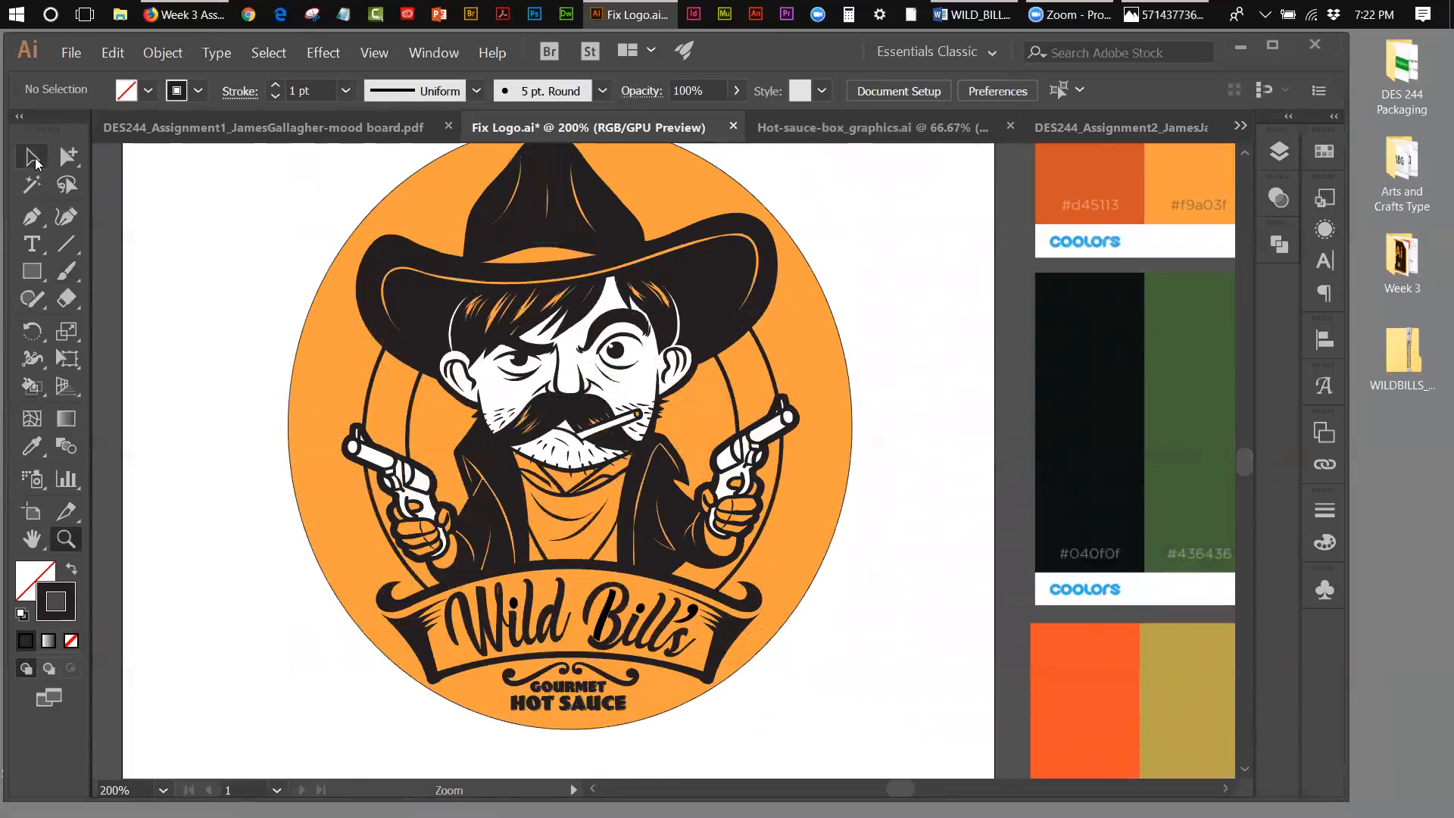
pyautogui.click(31, 387)
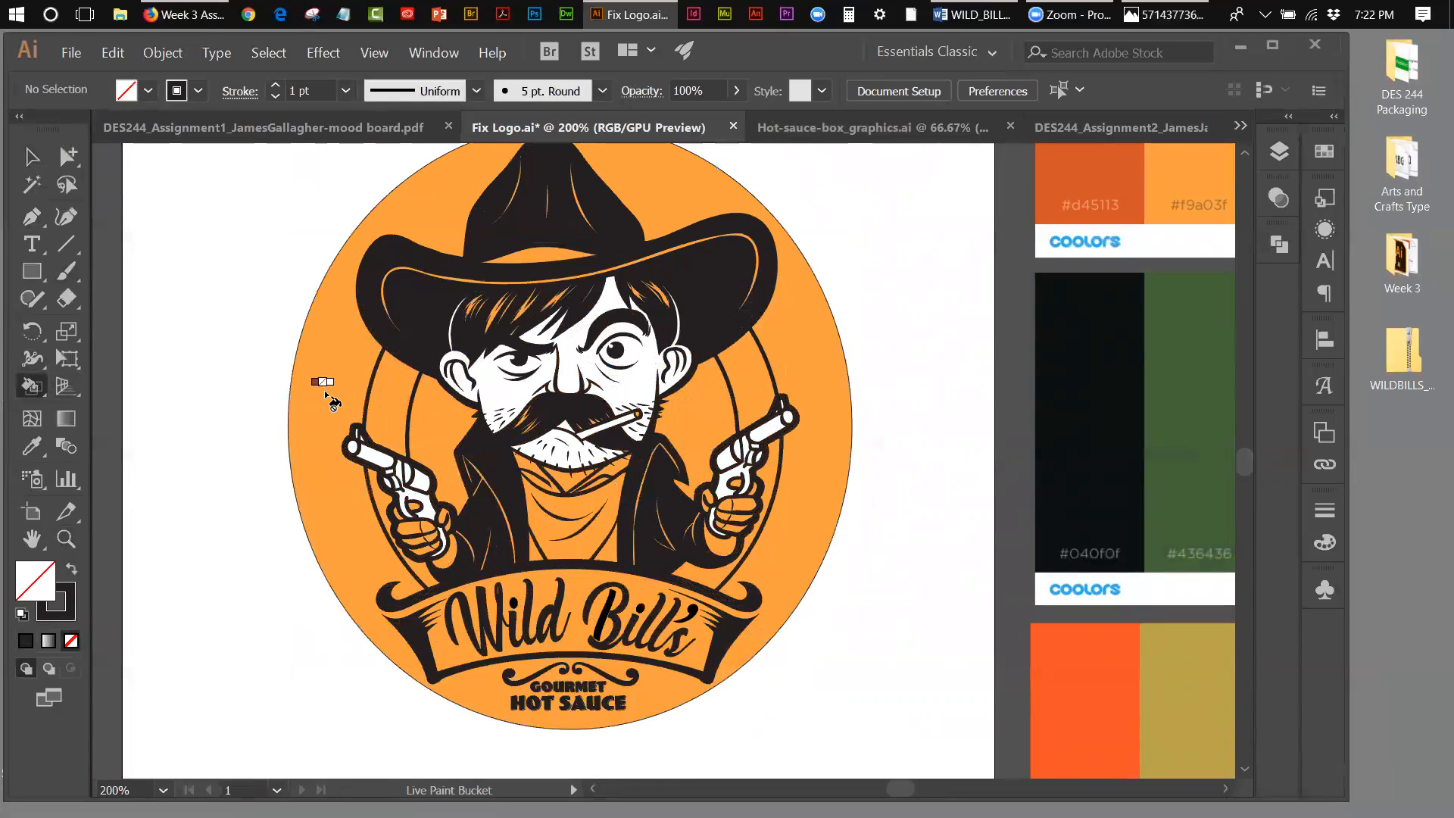
pyautogui.press('Right')
pyautogui.press('Right')
pyautogui.press('Right')
pyautogui.press('Right')
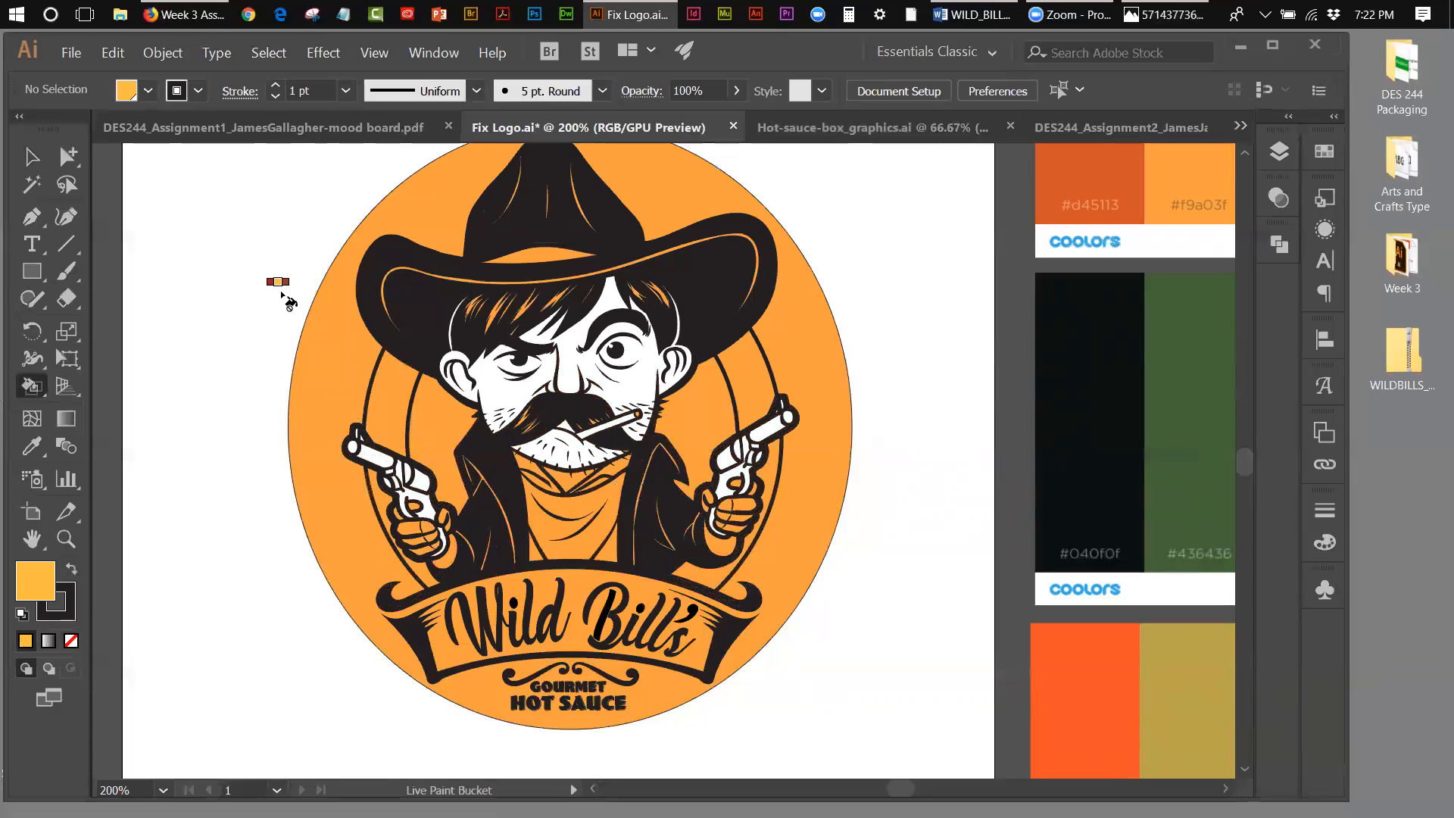
pyautogui.press('Left')
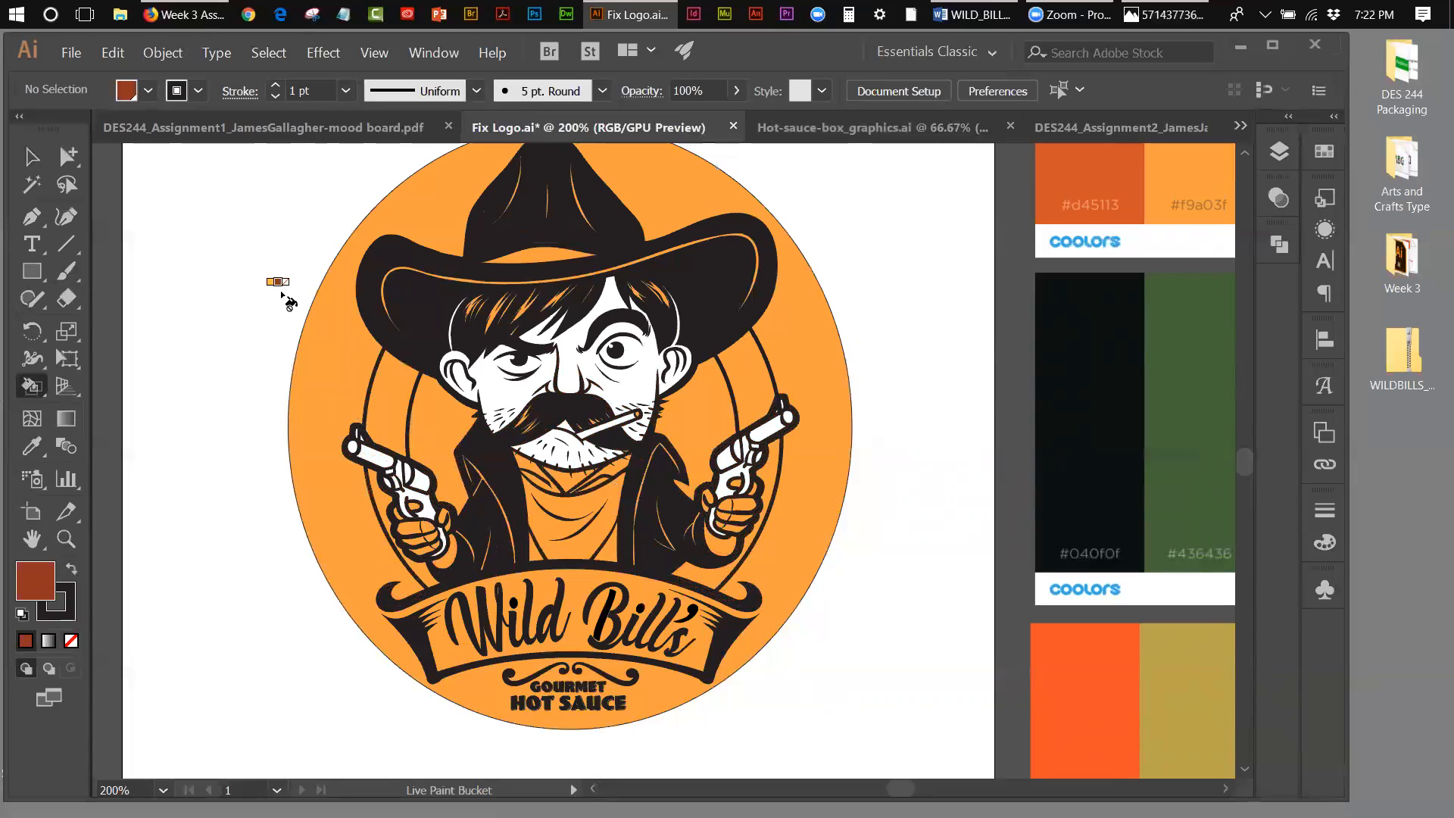
pyautogui.press('Right')
pyautogui.press('Right')
pyautogui.press('Right')
pyautogui.press('Right')
pyautogui.press('Right')
pyautogui.press('Right')
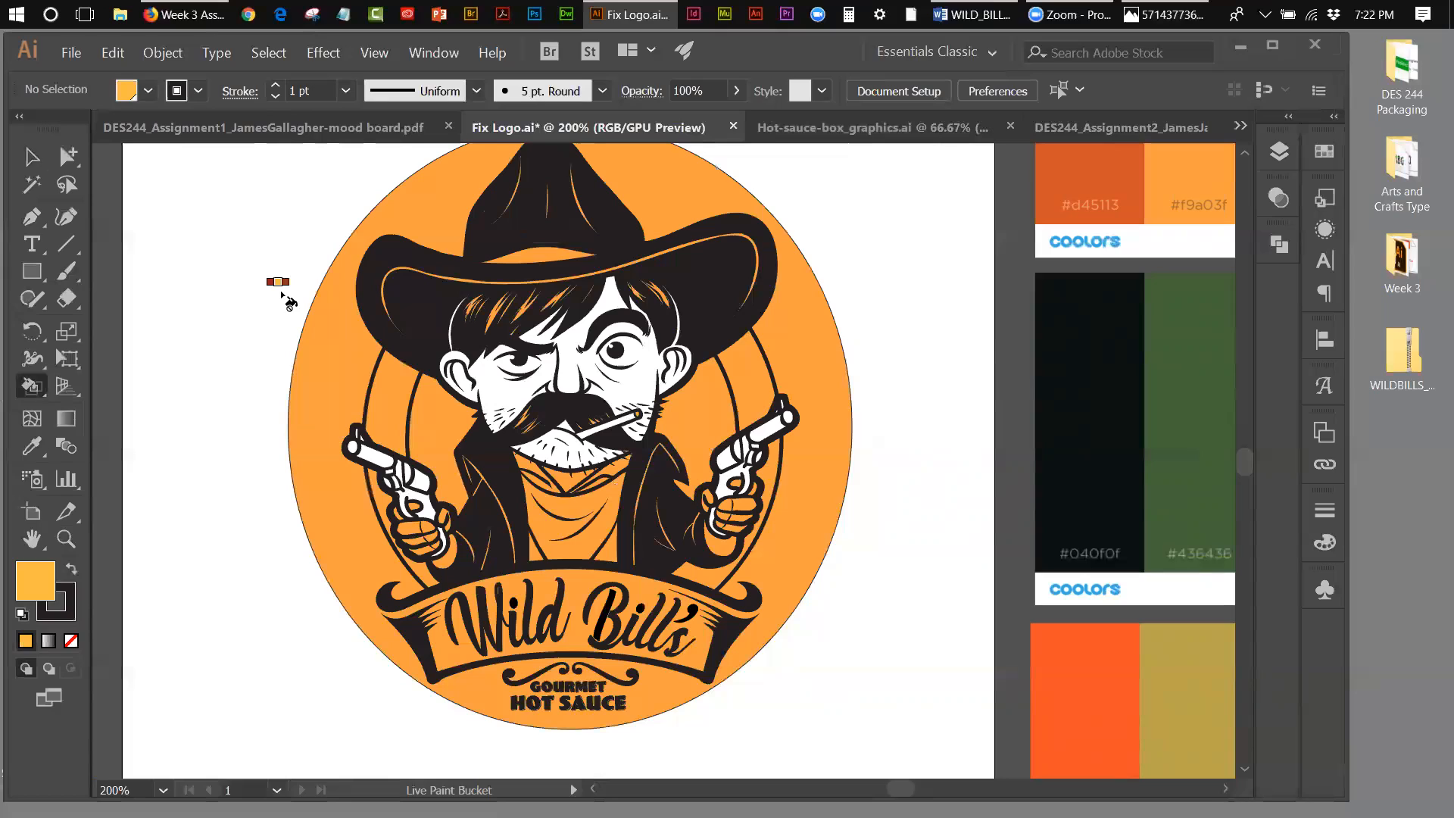
pyautogui.press('Right')
pyautogui.press('Right')
pyautogui.press('Right')
pyautogui.press('Right')
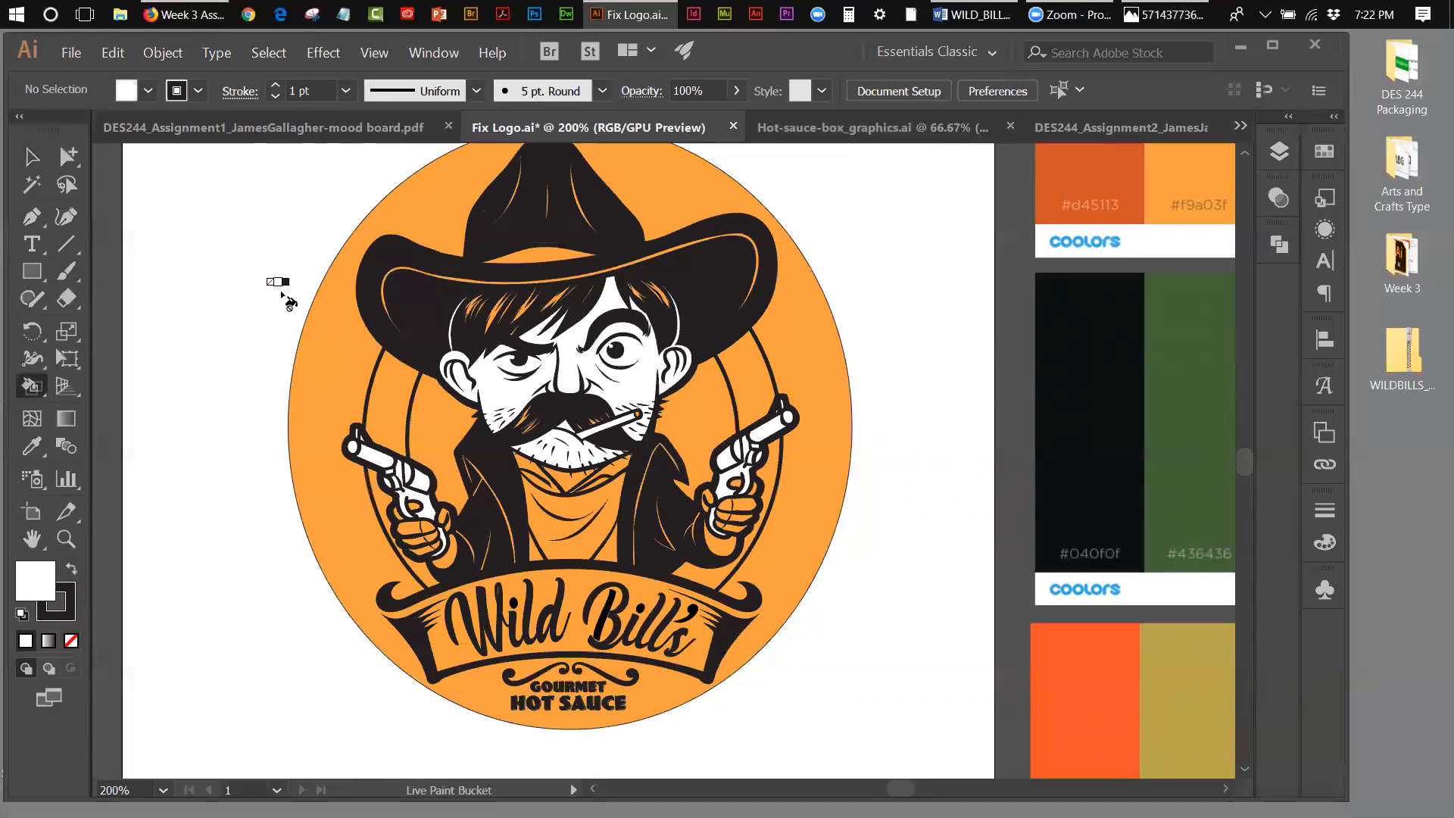
pyautogui.press('Right')
pyautogui.press('Right')
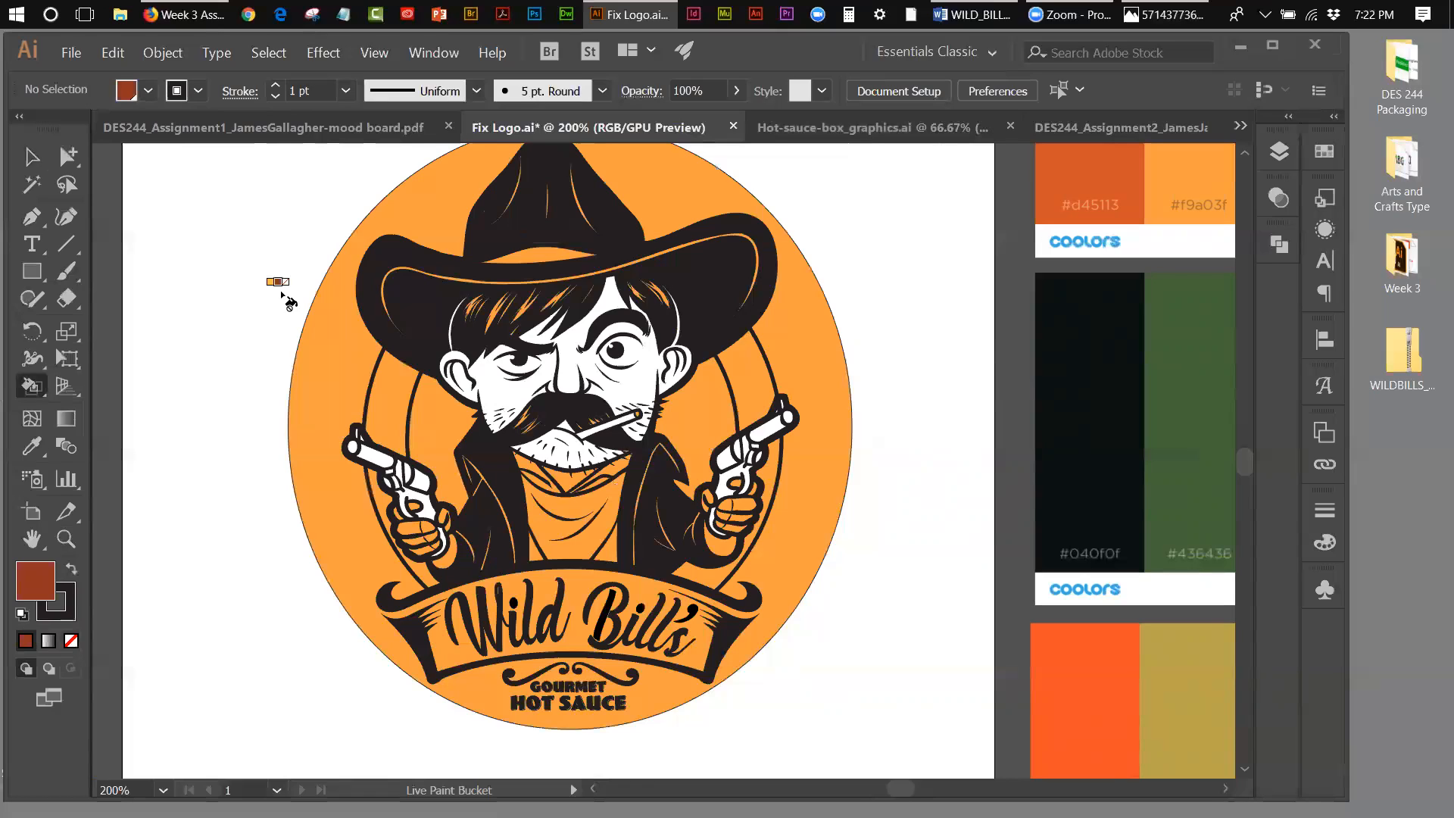
pyautogui.press('Right')
pyautogui.press('Right')
pyautogui.press('Right')
pyautogui.press('Right')
pyautogui.press('Right')
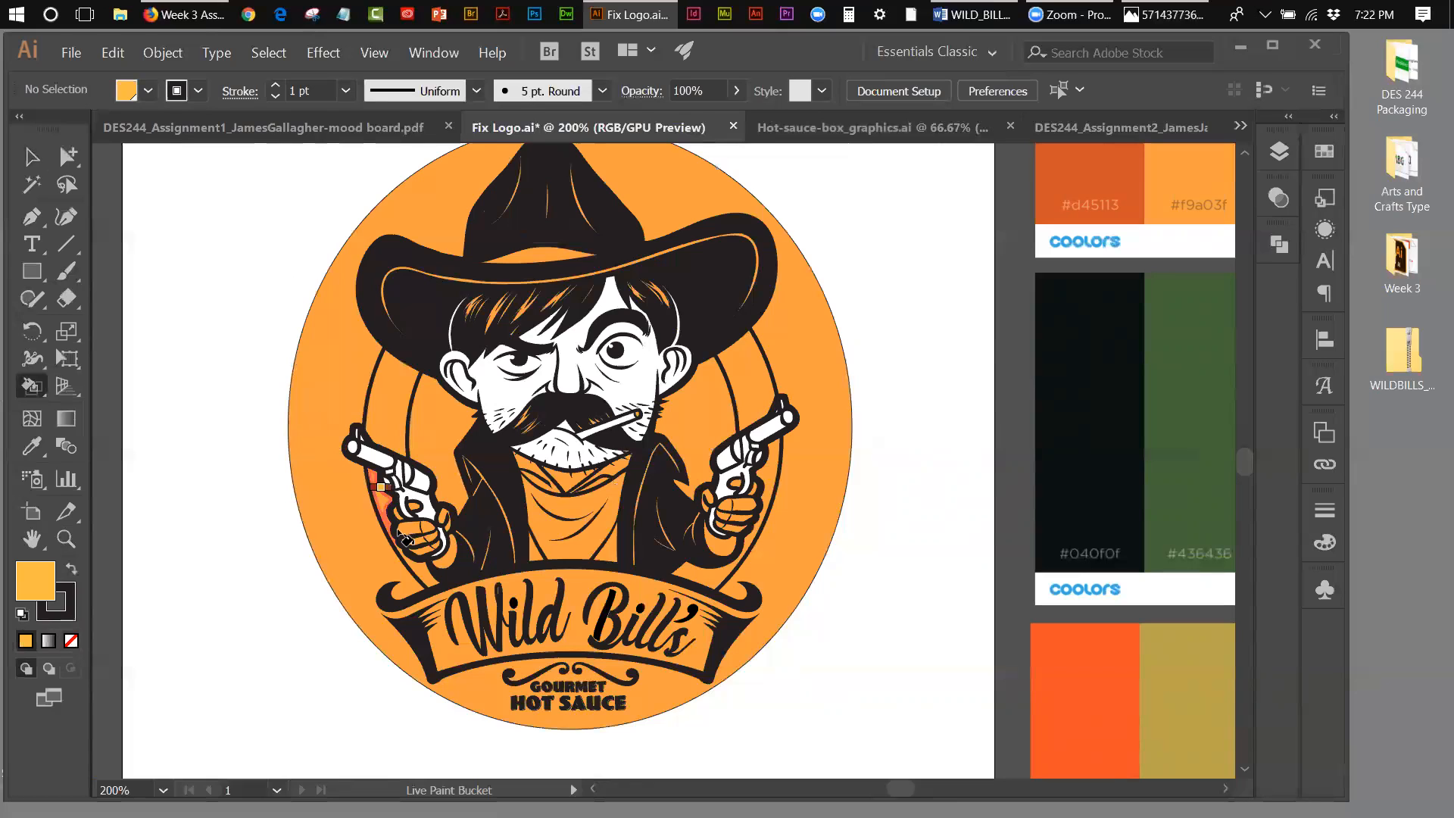
pyautogui.click(450, 553)
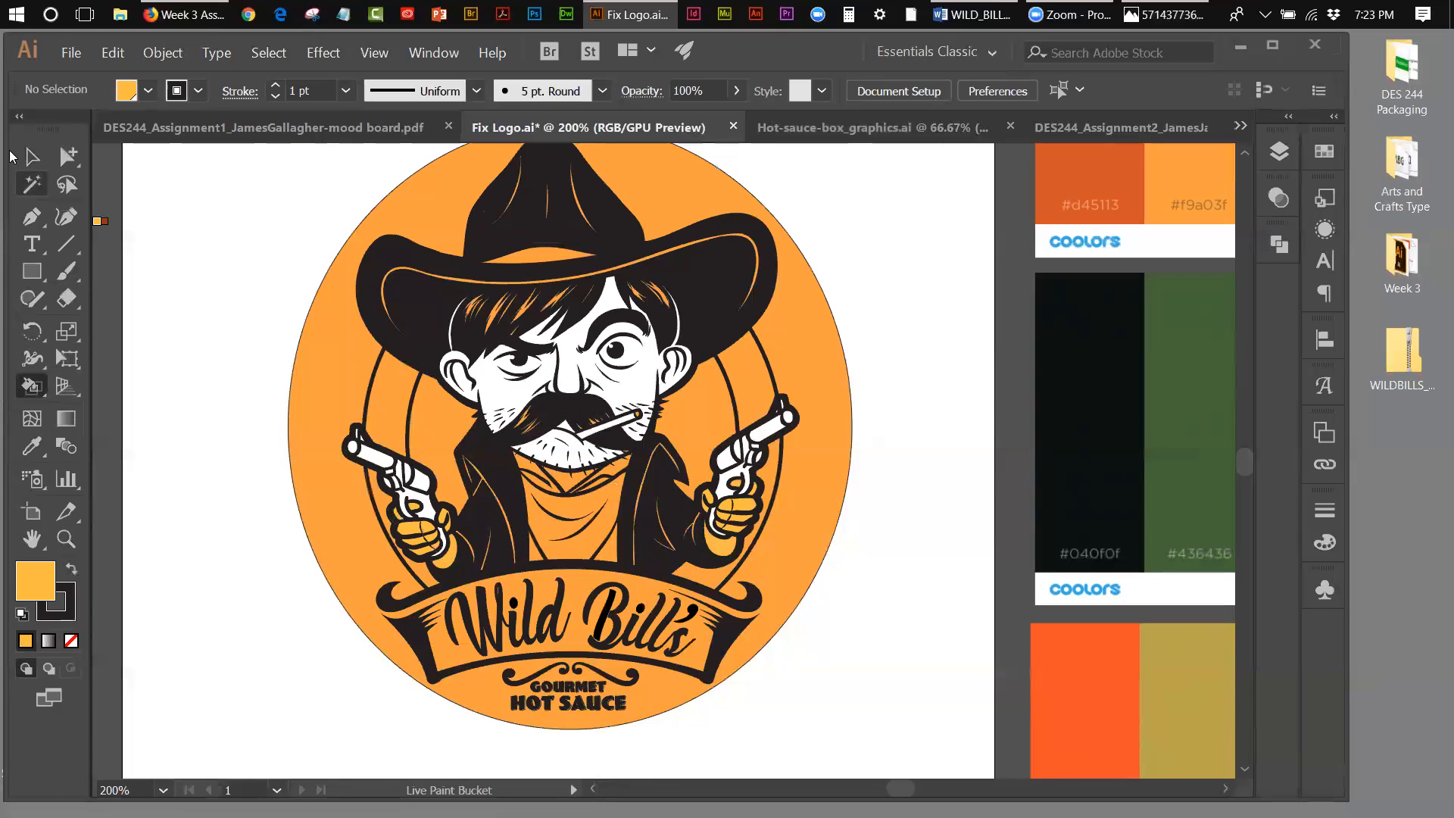
# Step: Live Paint the background inside the inner ring, on both sides of the cowboy's head, with the yellow-orange swatch
pyautogui.click(31, 157)
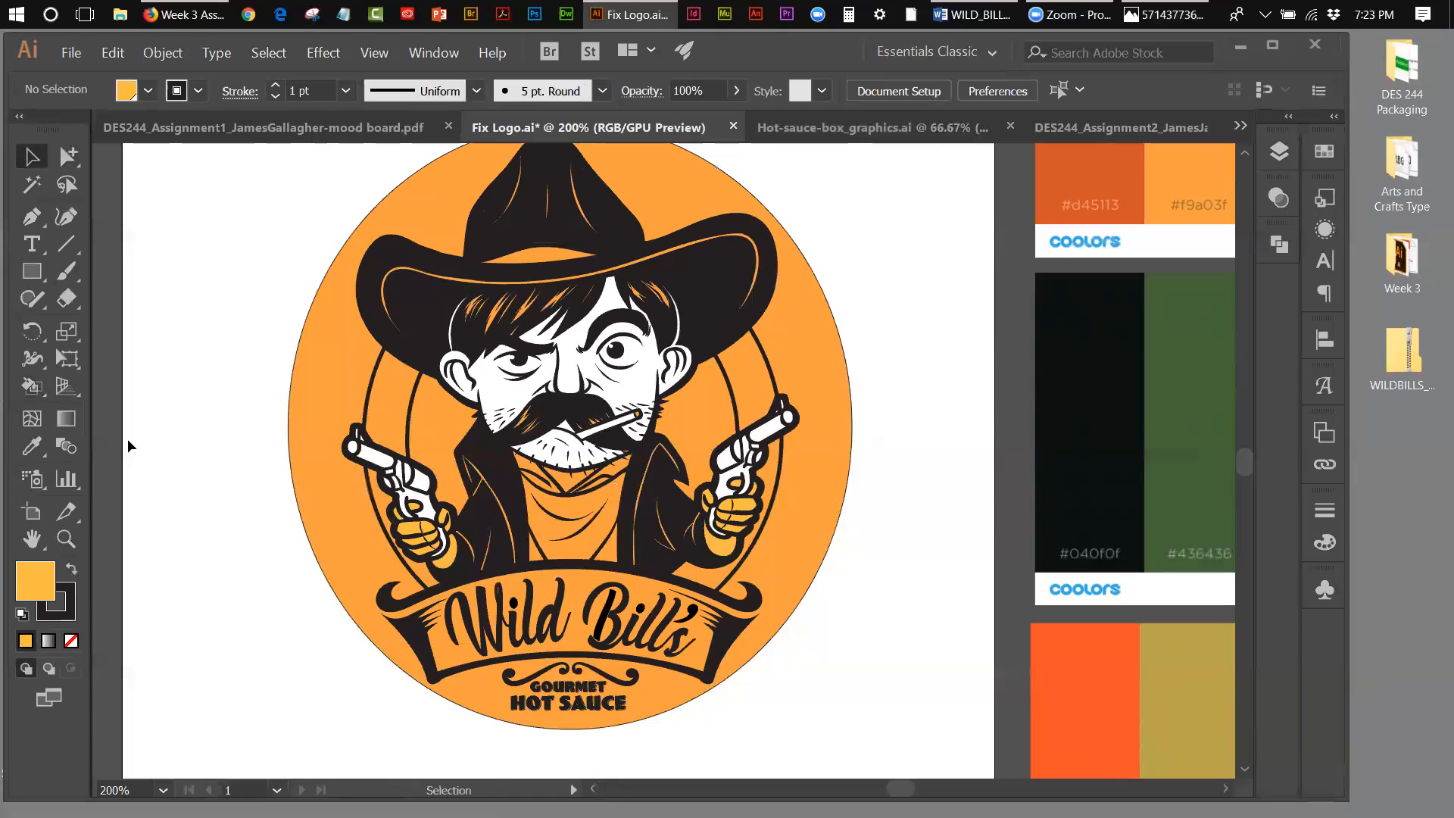
pyautogui.click(37, 391)
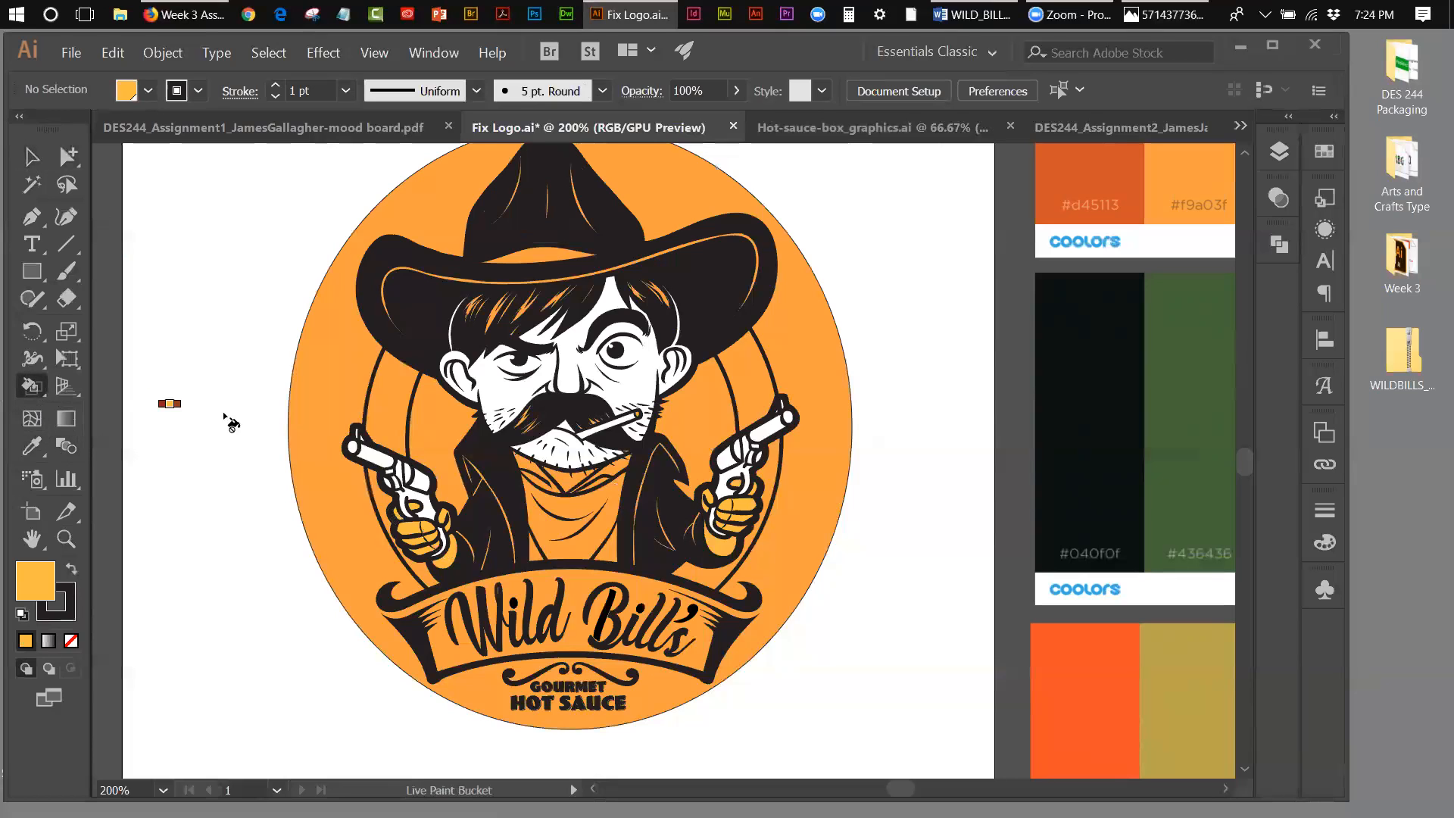
pyautogui.click(322, 386)
pyautogui.click(917, 602)
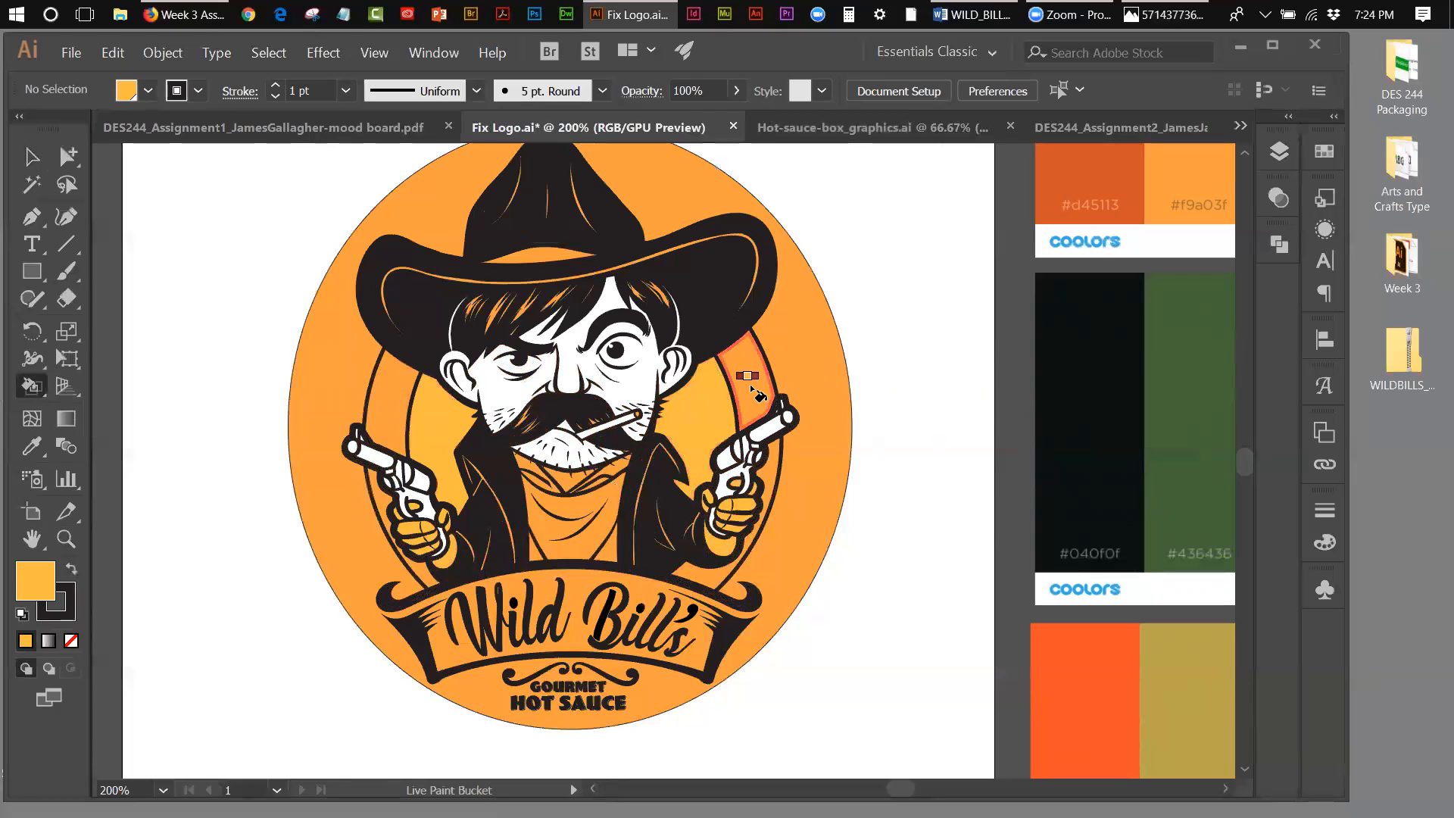
# Step: Live Paint the letters of "Wild" on the banner with the dark red palette swatch
pyautogui.press('Left')
pyautogui.press('Left')
pyautogui.press('Left')
pyautogui.press('Left')
pyautogui.press('Left')
pyautogui.press('Left')
pyautogui.press('Left')
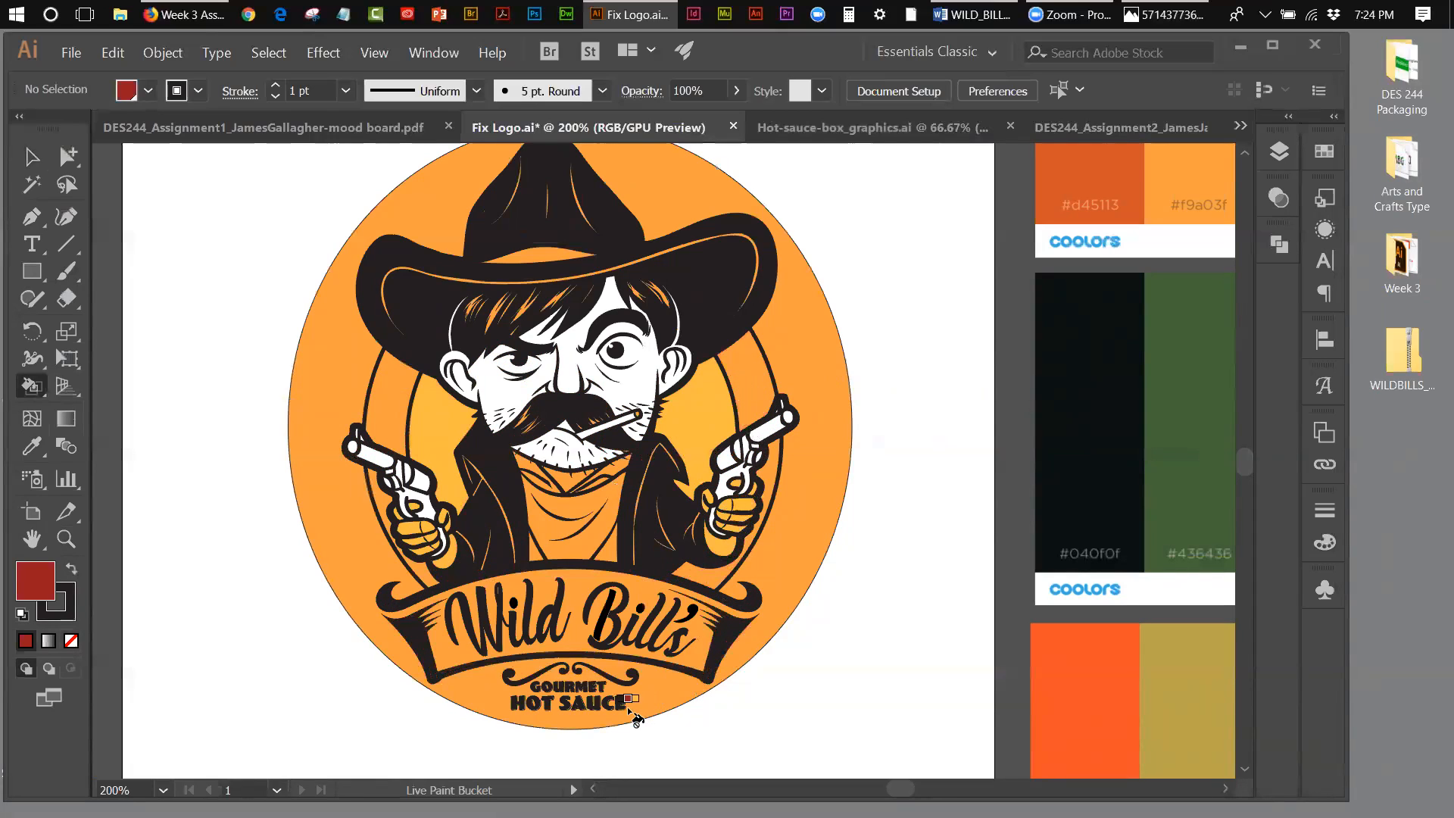
pyautogui.click(464, 609)
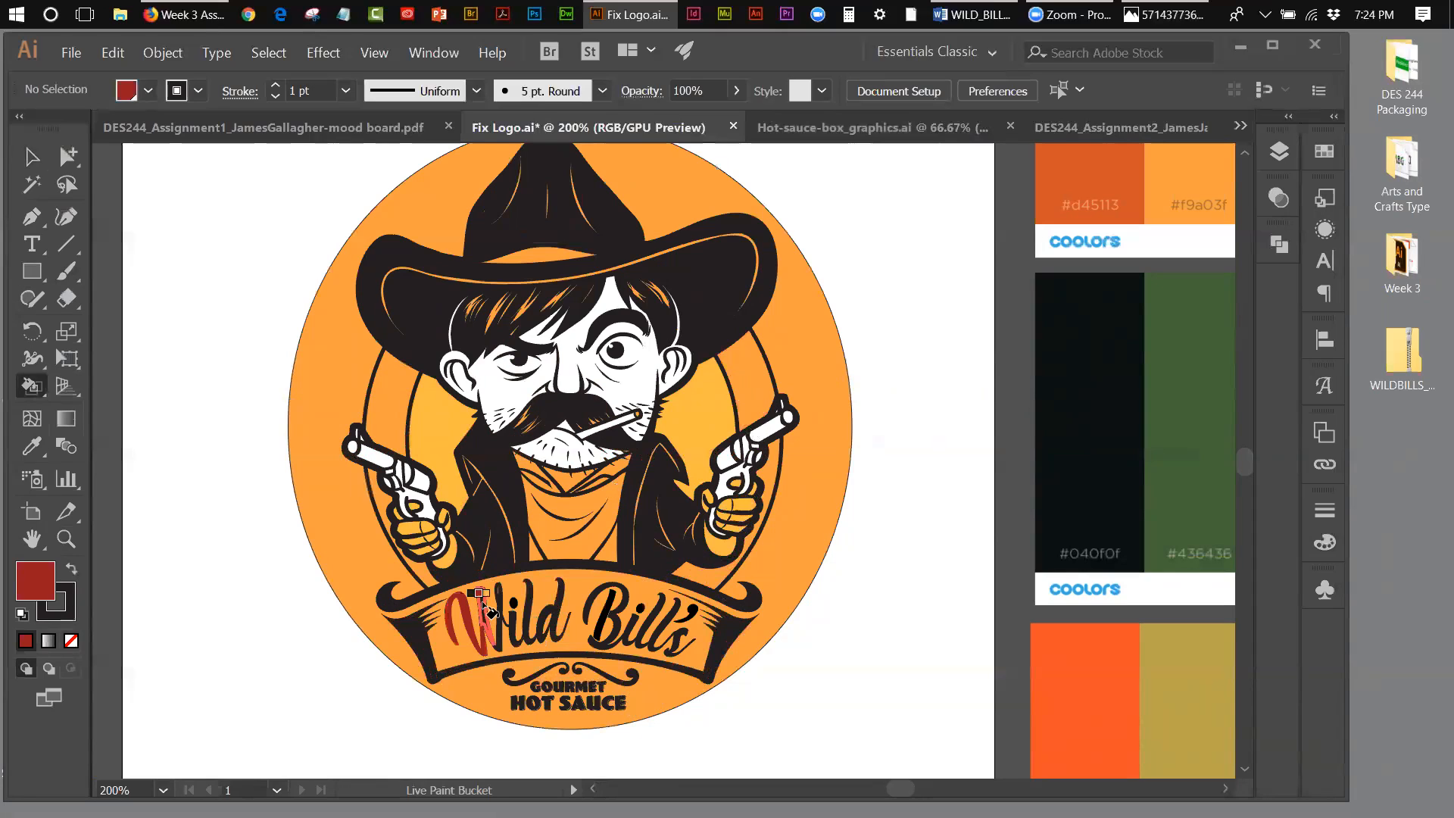
pyautogui.click(483, 604)
pyautogui.click(501, 600)
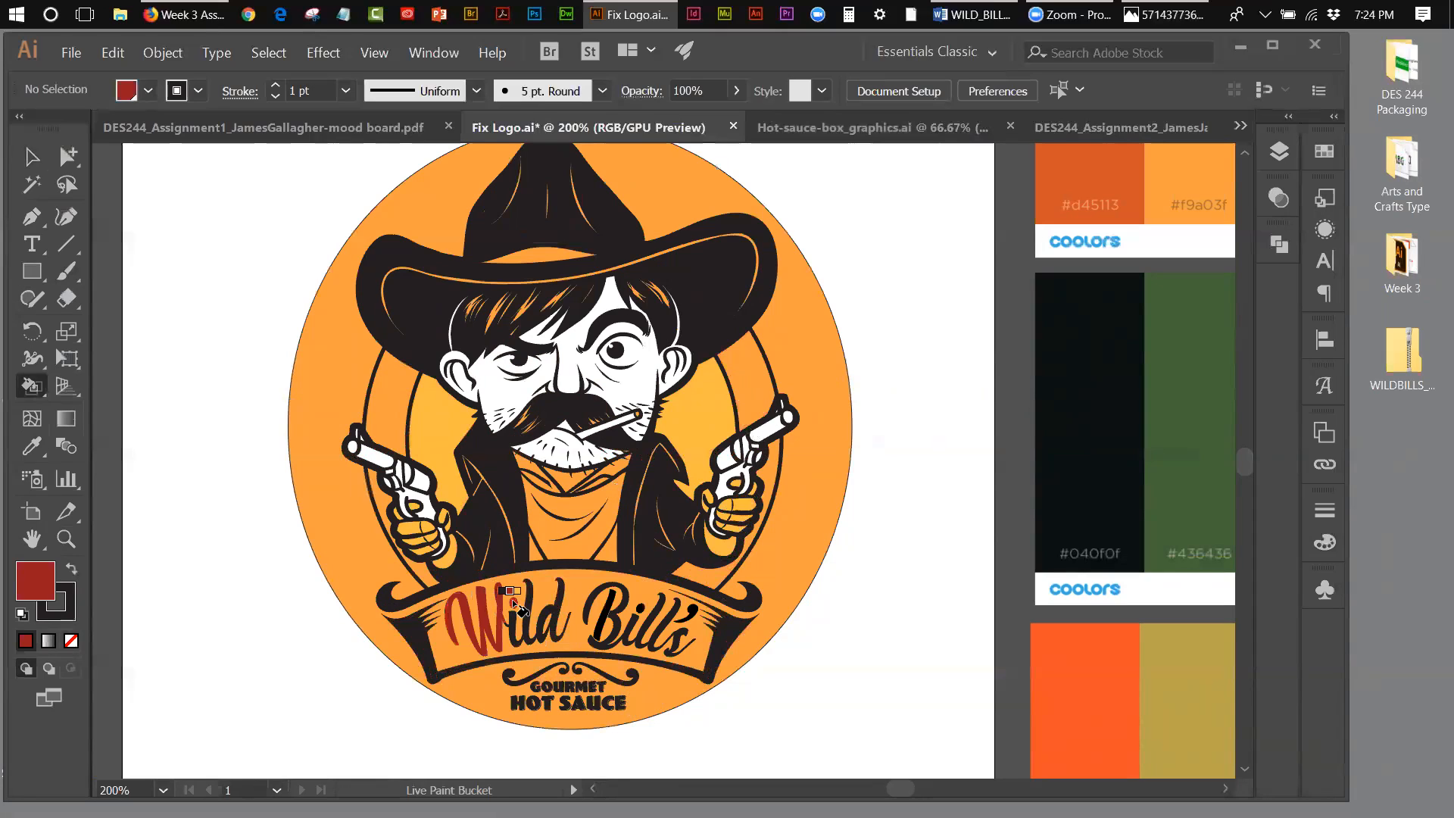
pyautogui.click(514, 615)
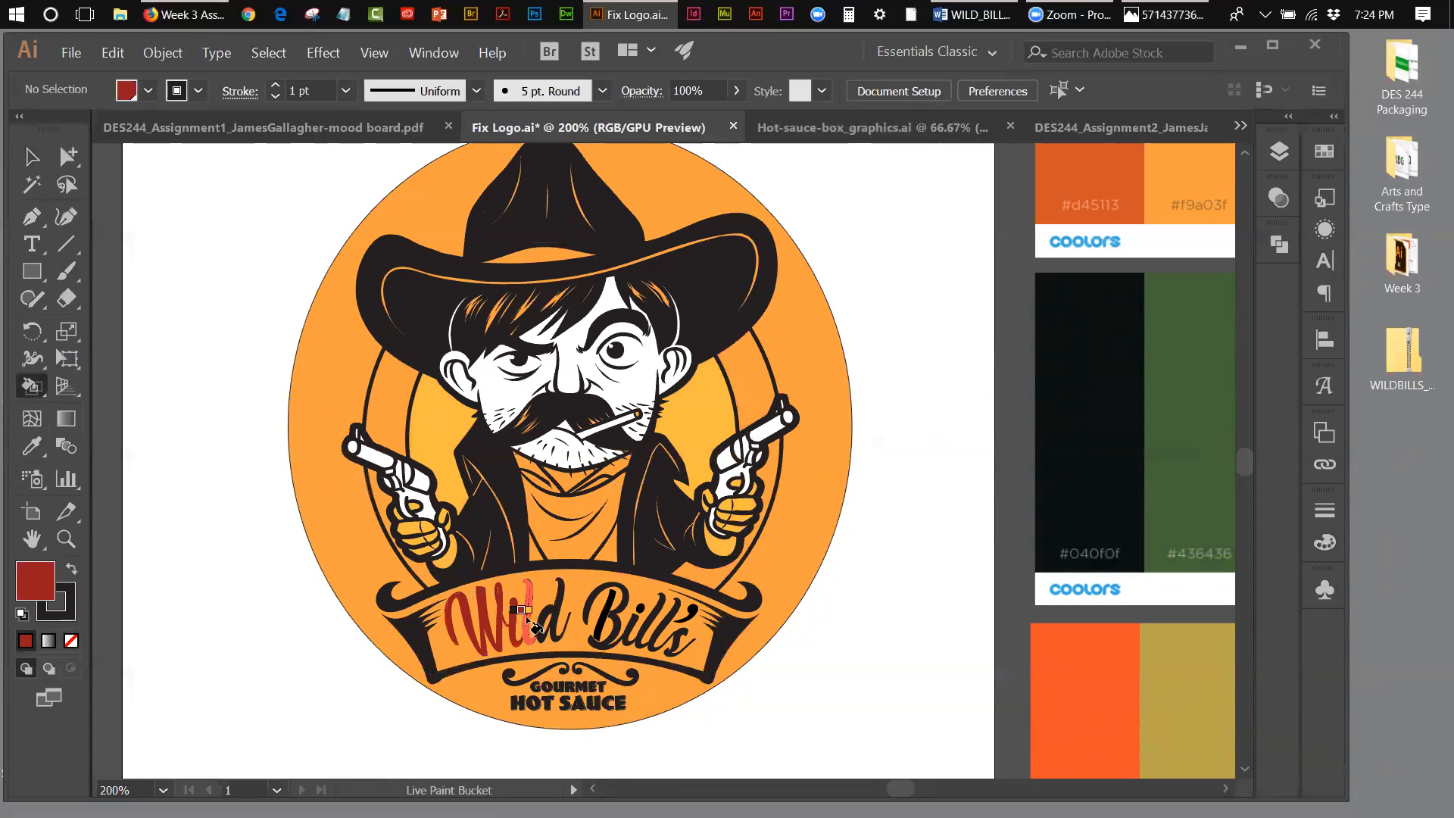
pyautogui.click(528, 617)
pyautogui.click(547, 612)
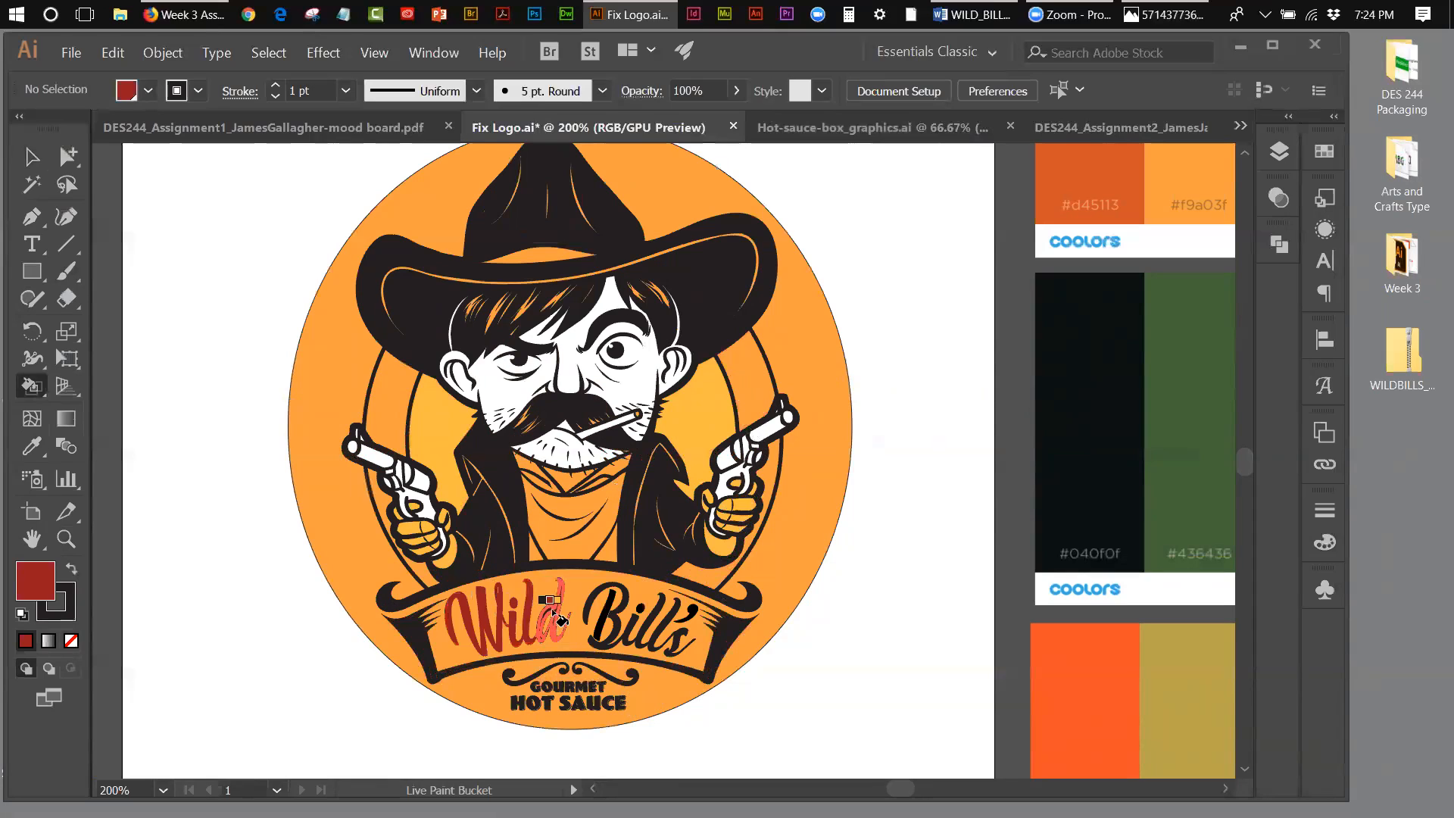
# Step: Live Paint the letters and apostrophe of "Bill's" on the banner dark red
pyautogui.click(606, 593)
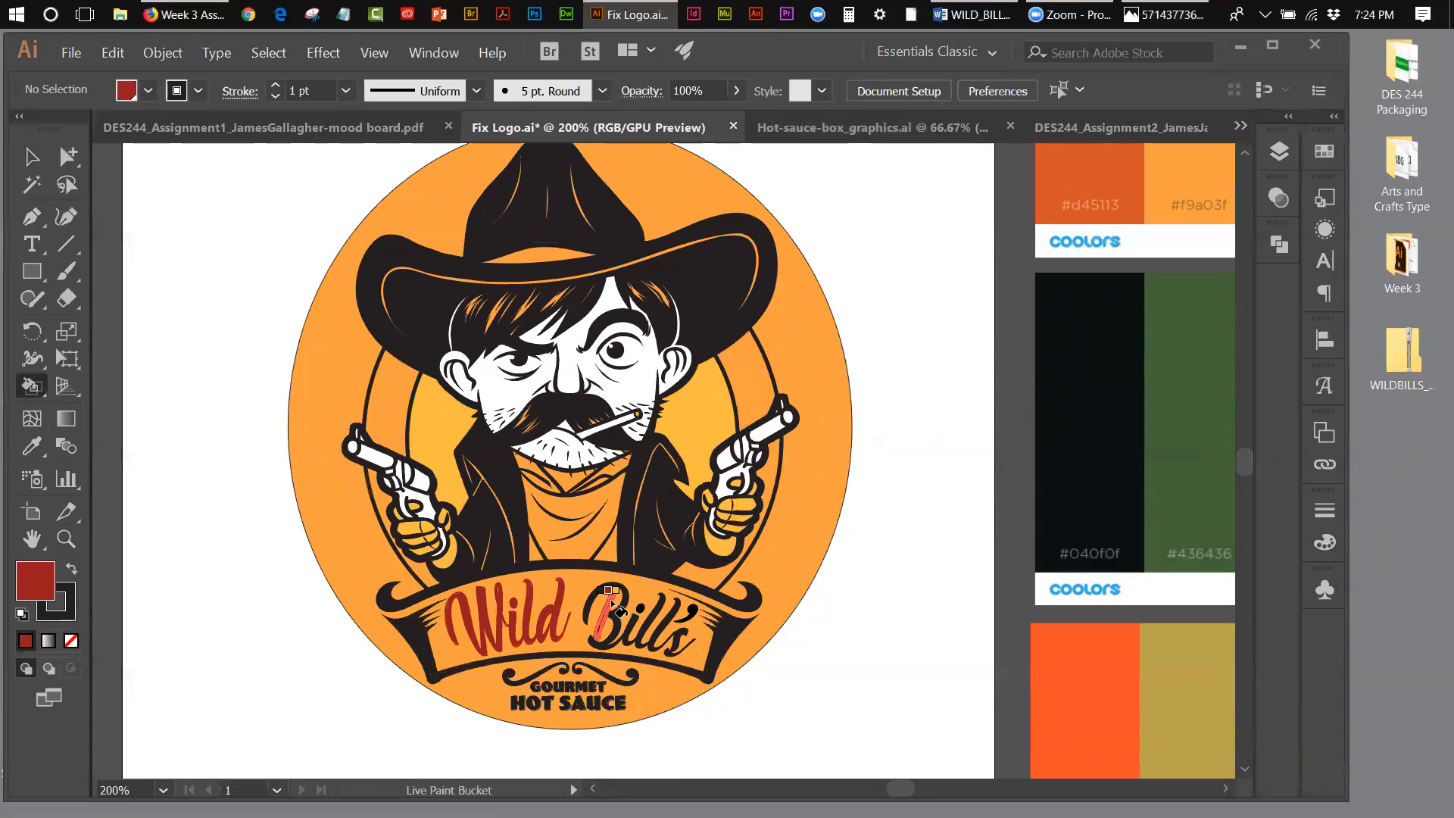
pyautogui.click(606, 588)
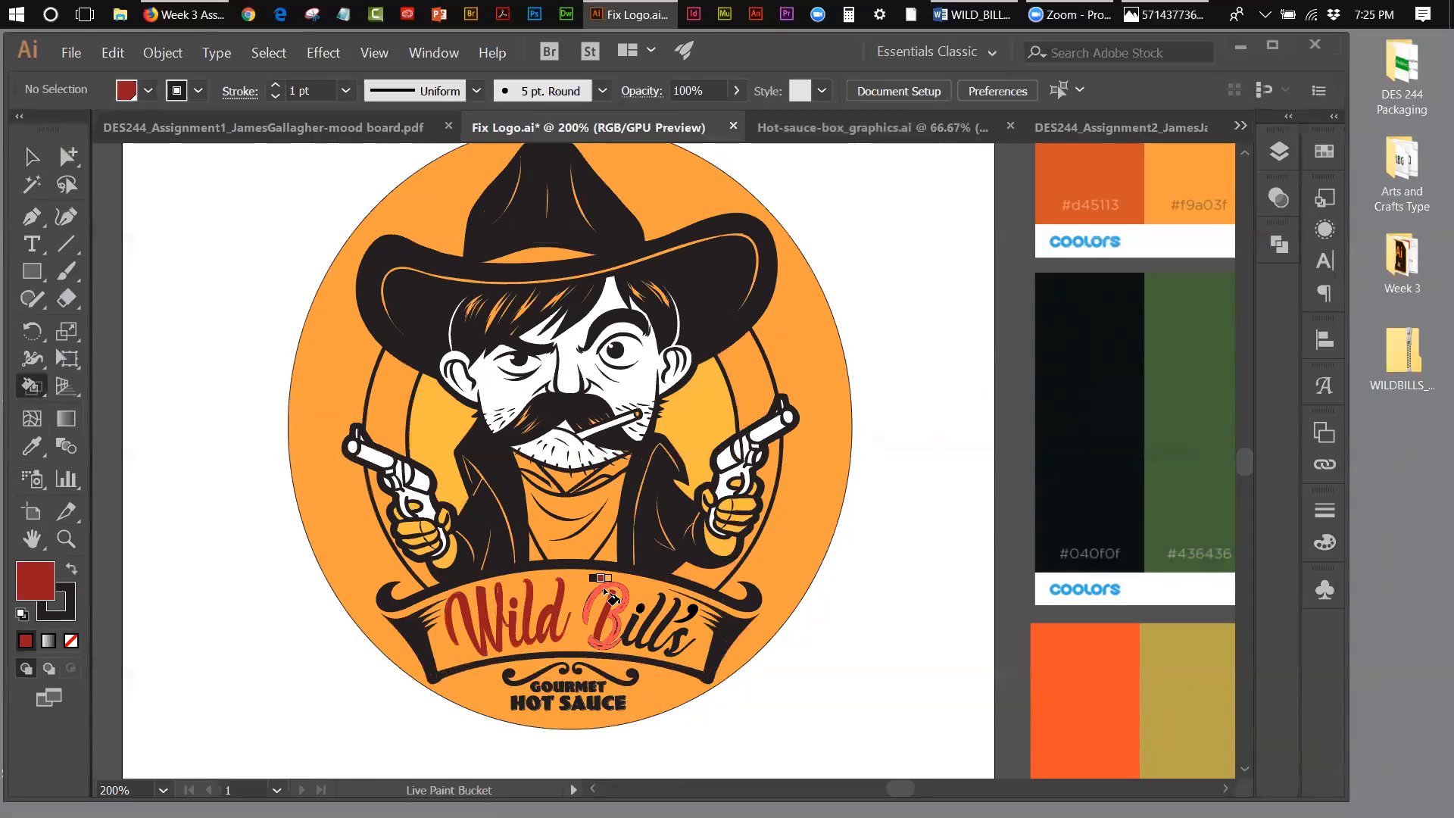
pyautogui.click(633, 622)
pyautogui.click(644, 615)
pyautogui.click(660, 615)
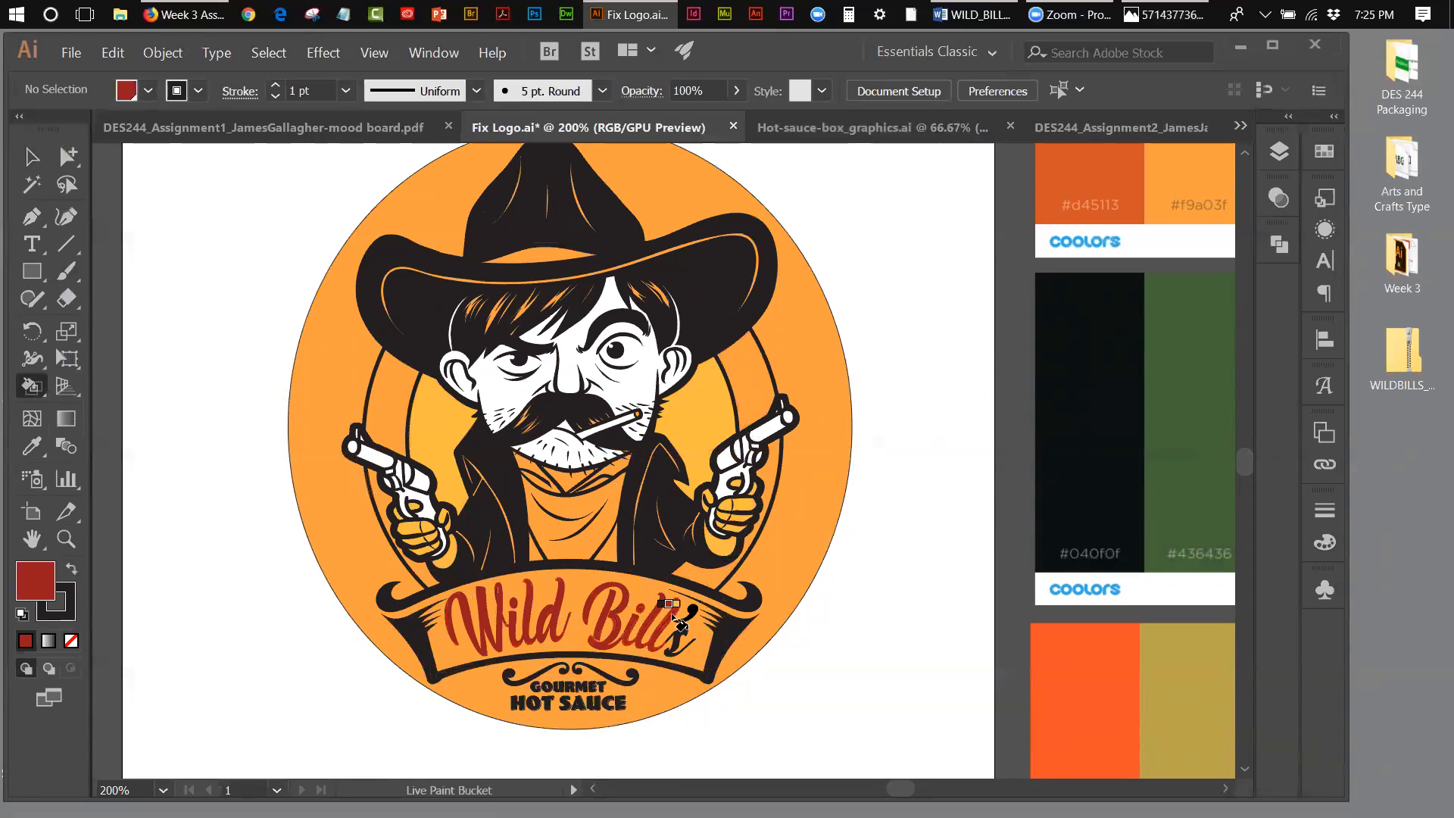
pyautogui.click(690, 607)
pyautogui.click(677, 640)
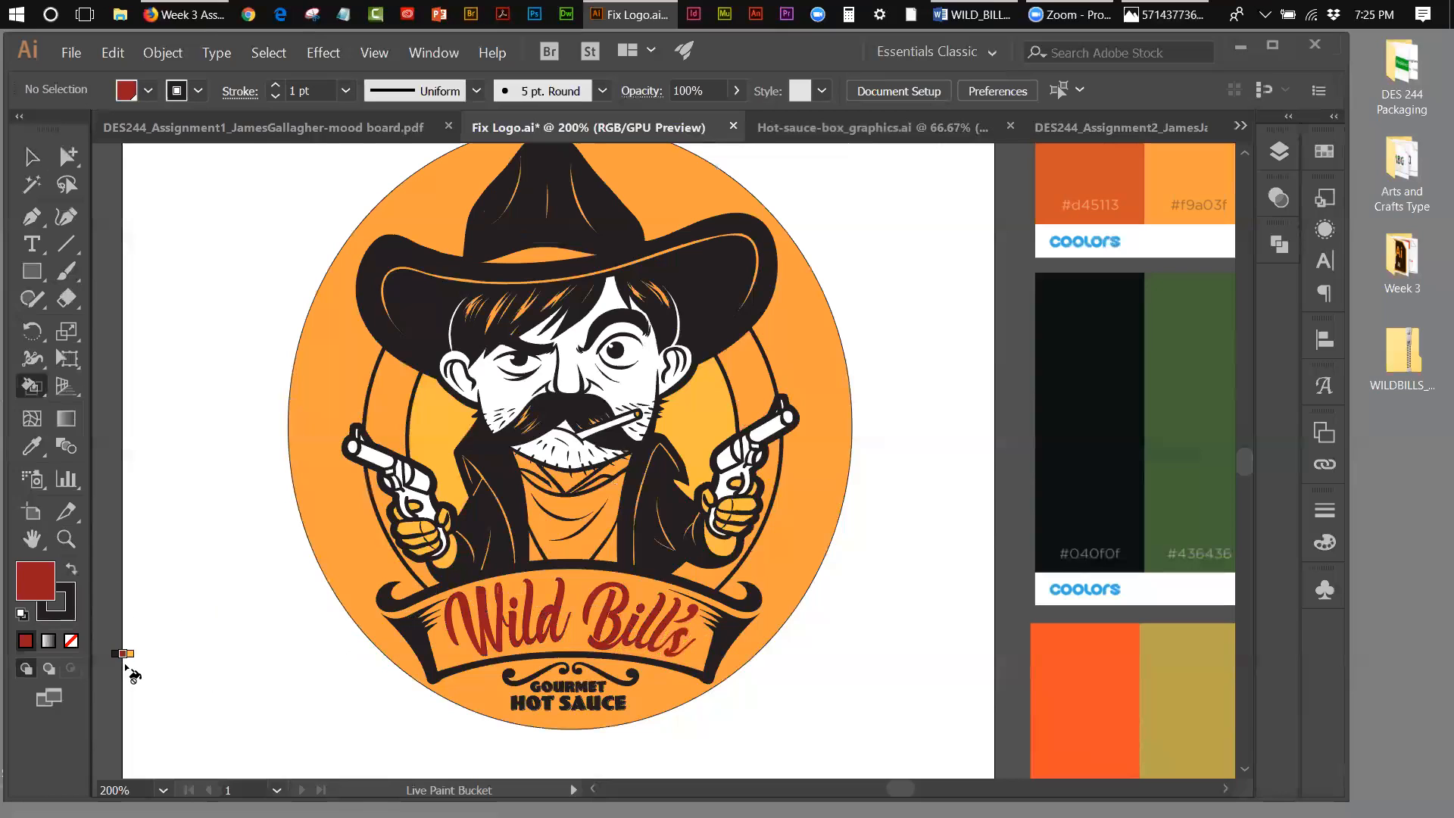
# Step: Check the Texas Pete reference logo and Live Paint the cowboy's bandana with the dark red swatch
pyautogui.click(1187, 13)
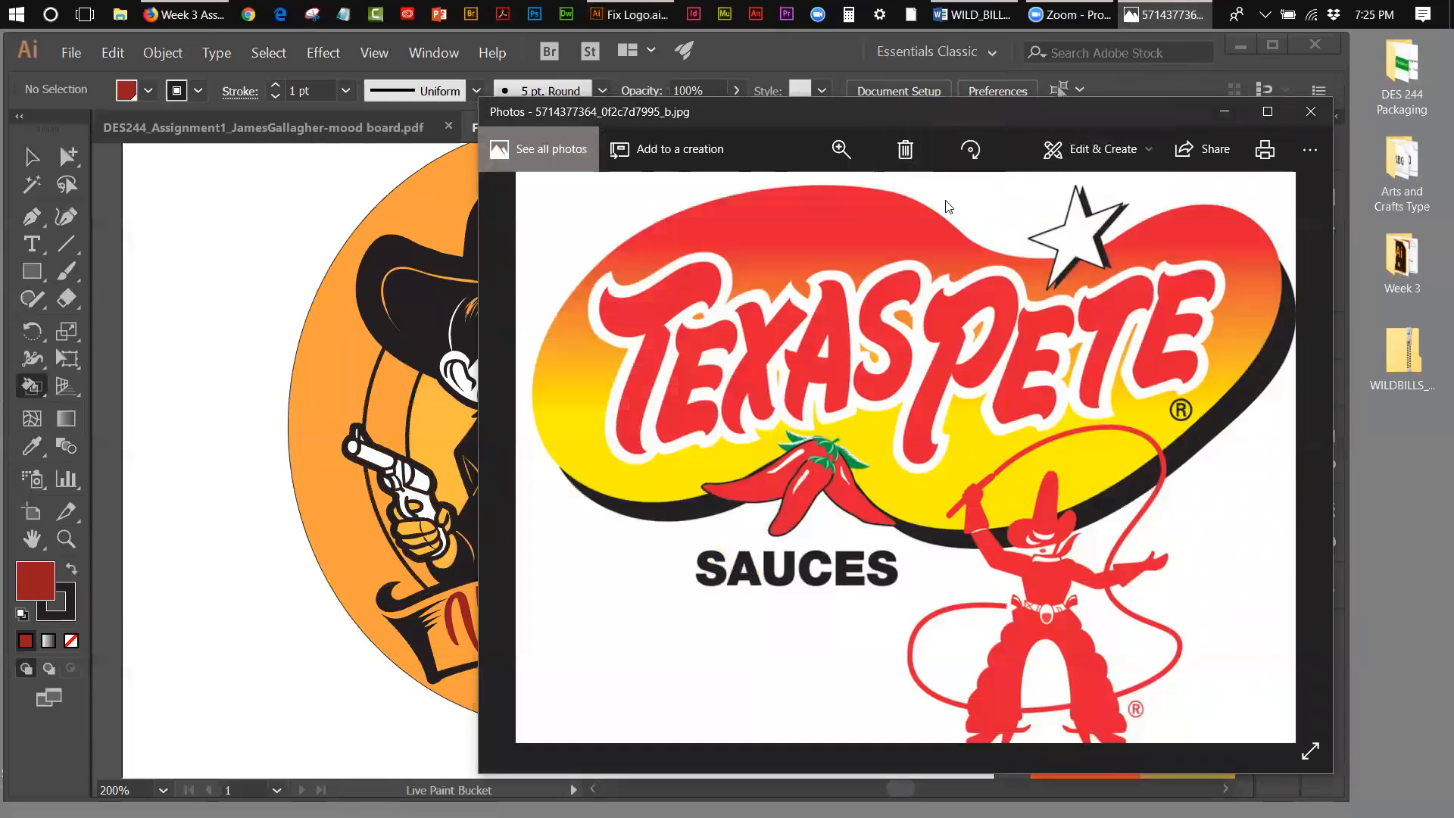
pyautogui.click(1224, 111)
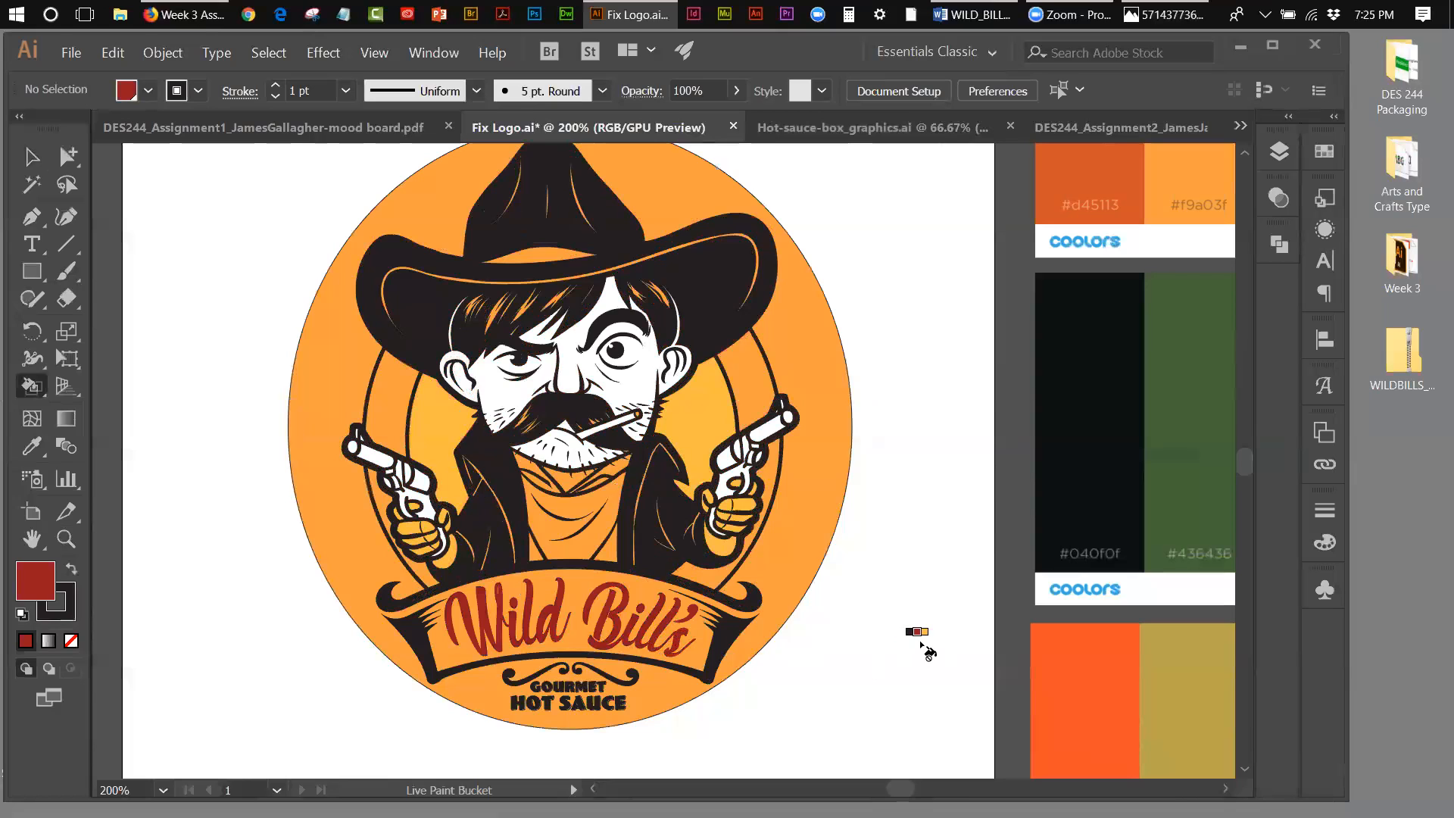
pyautogui.click(594, 547)
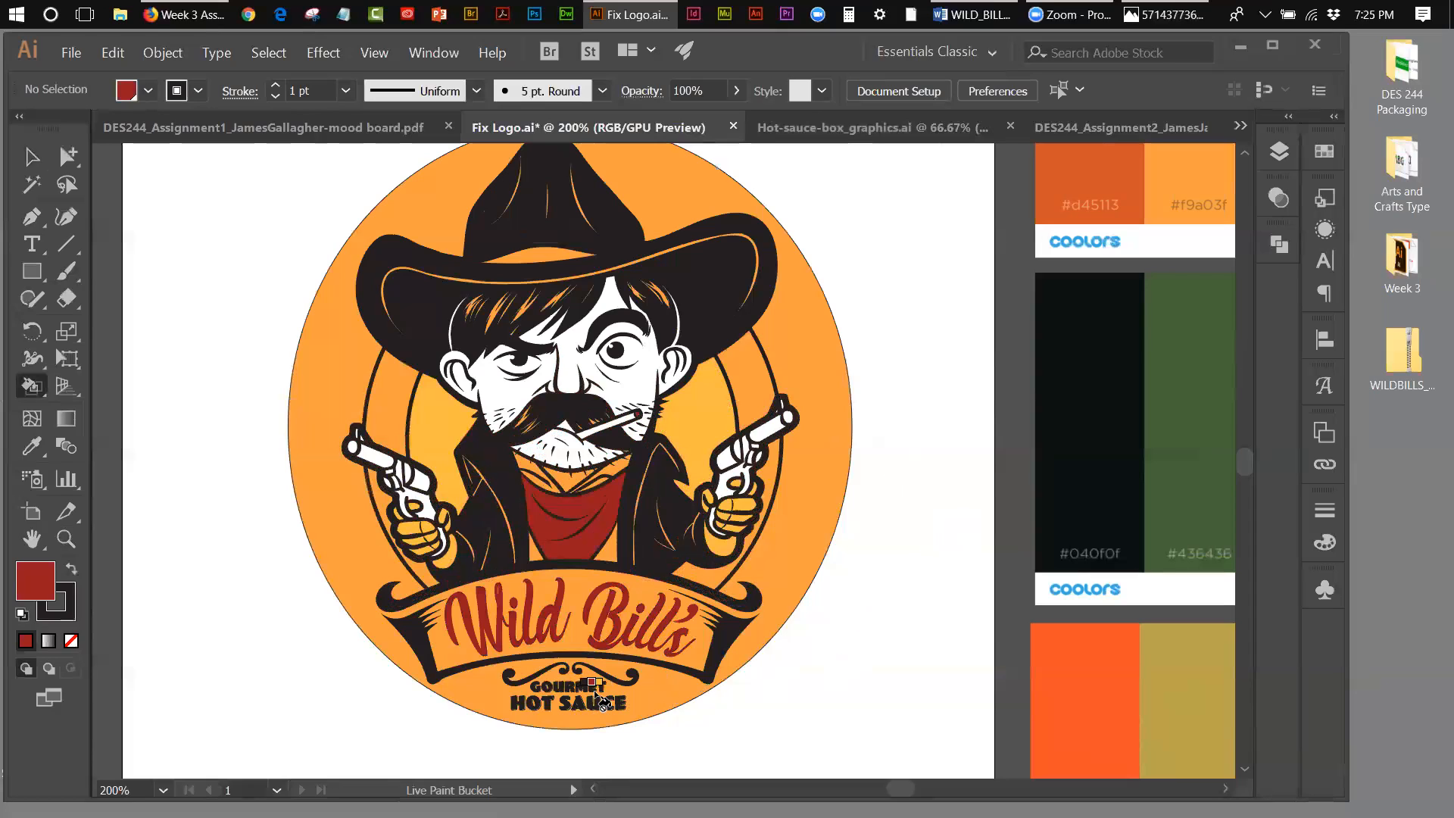
# Step: Choose the reddish-brown palette swatch and Live Paint the letters "HOT SA" below the banner
pyautogui.press('Left')
pyautogui.press('Left')
pyautogui.press('Left')
pyautogui.press('Left')
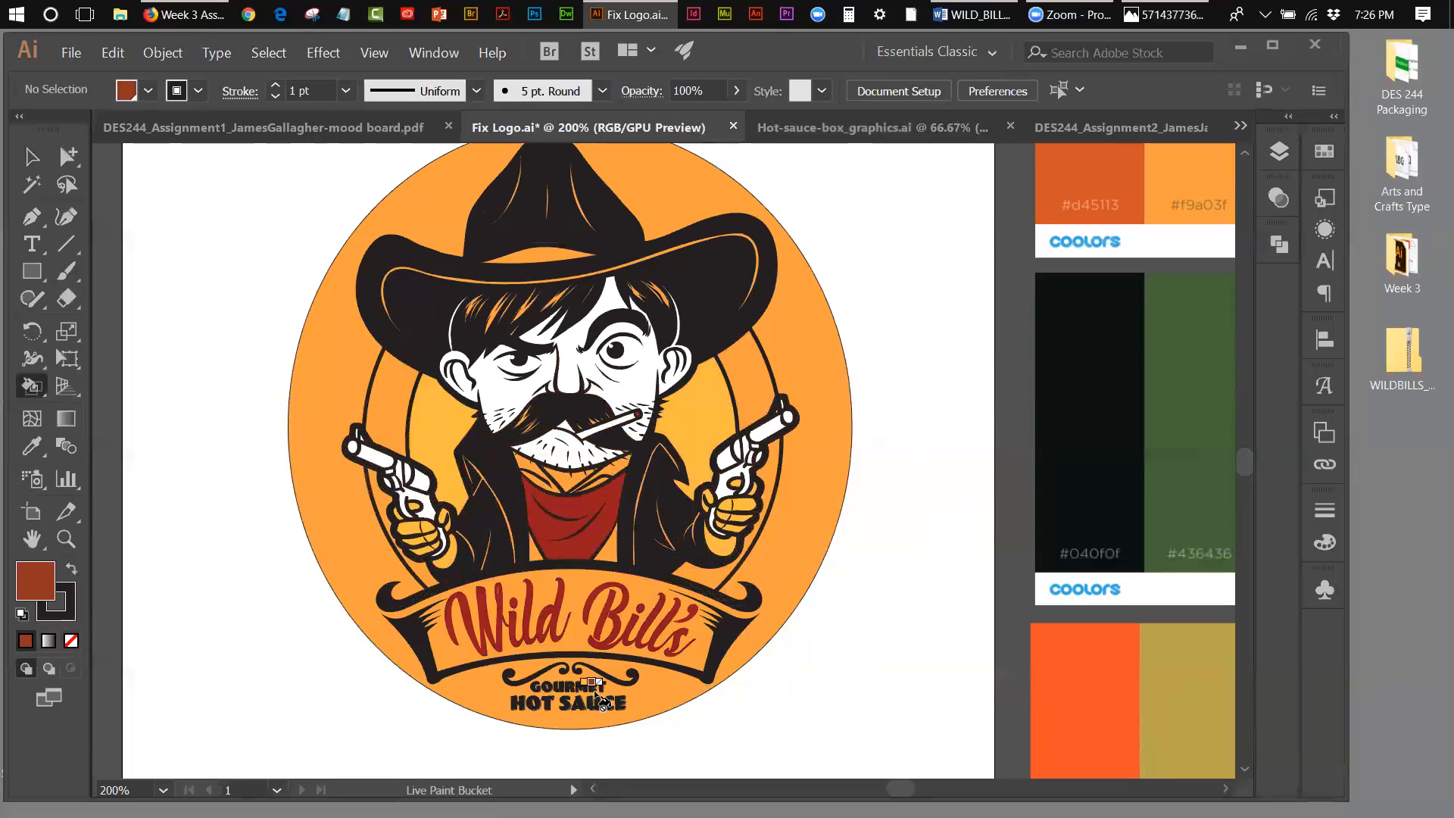
pyautogui.click(521, 705)
pyautogui.click(538, 704)
pyautogui.click(556, 706)
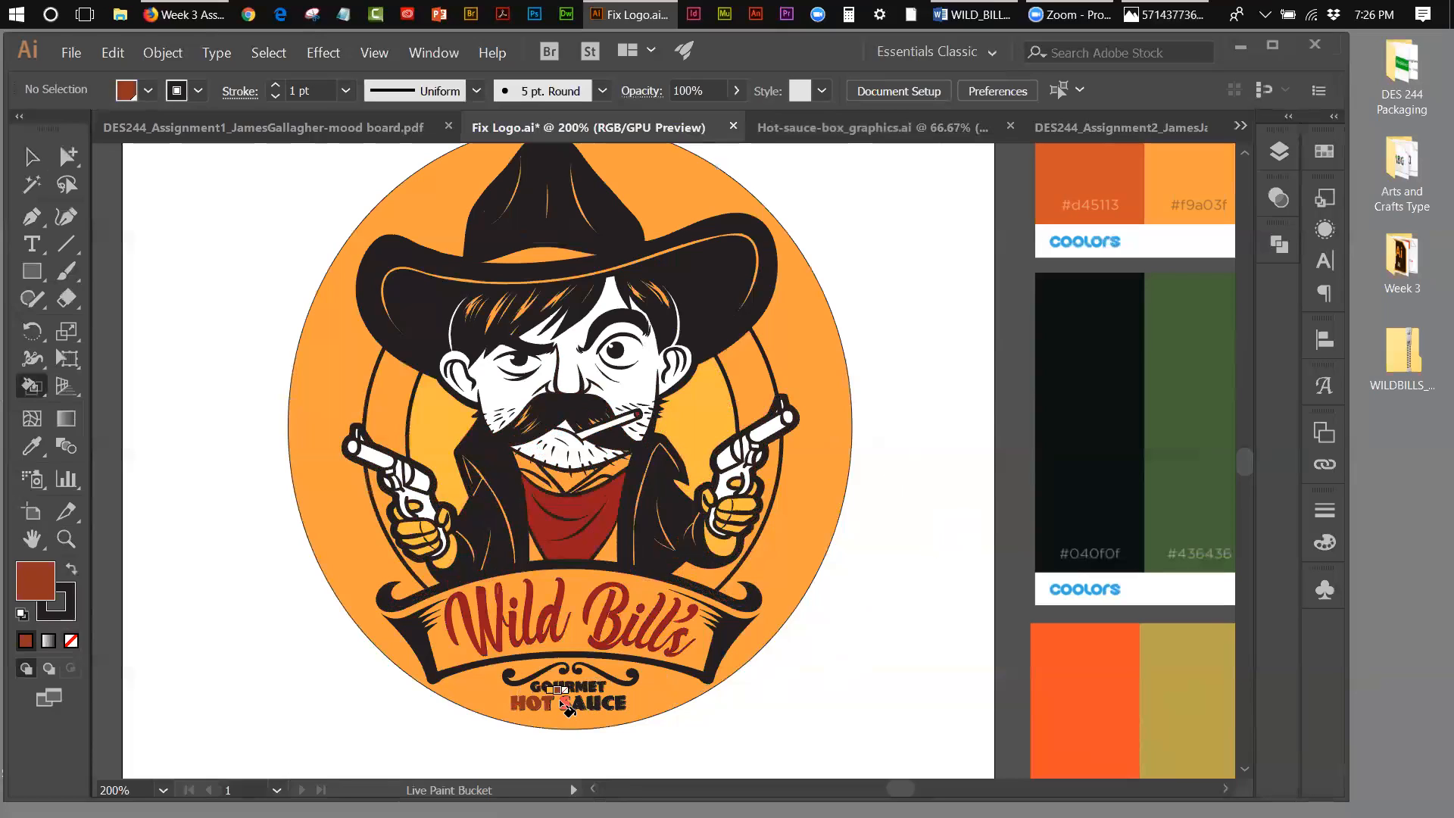
pyautogui.click(566, 705)
pyautogui.click(585, 706)
# Step: Live Paint the remaining letters of "HOT SAUCE" and the word "GOURMET" reddish-brown
pyautogui.click(66, 538)
pyautogui.click(576, 695)
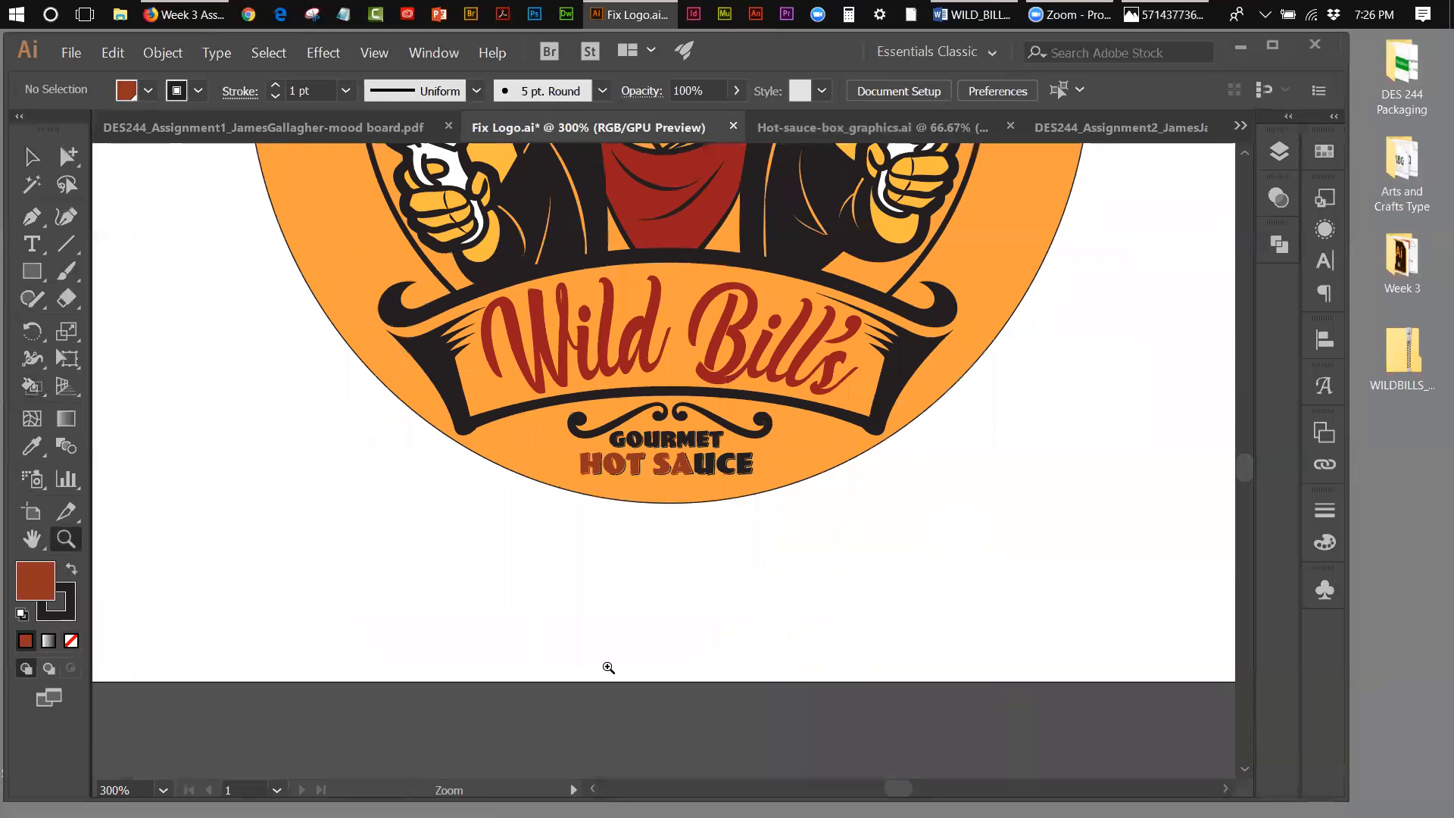
pyautogui.click(731, 476)
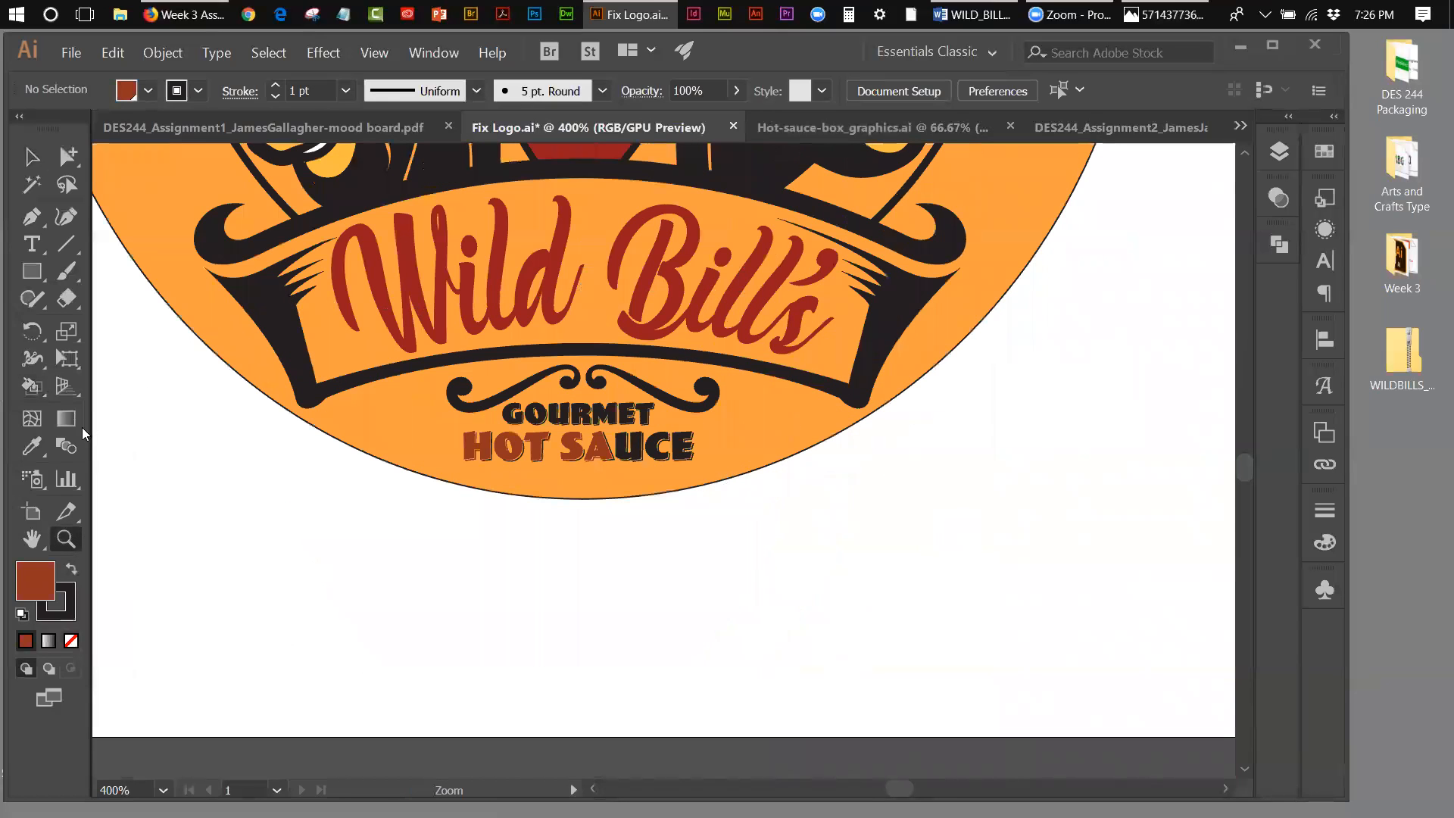
pyautogui.click(31, 385)
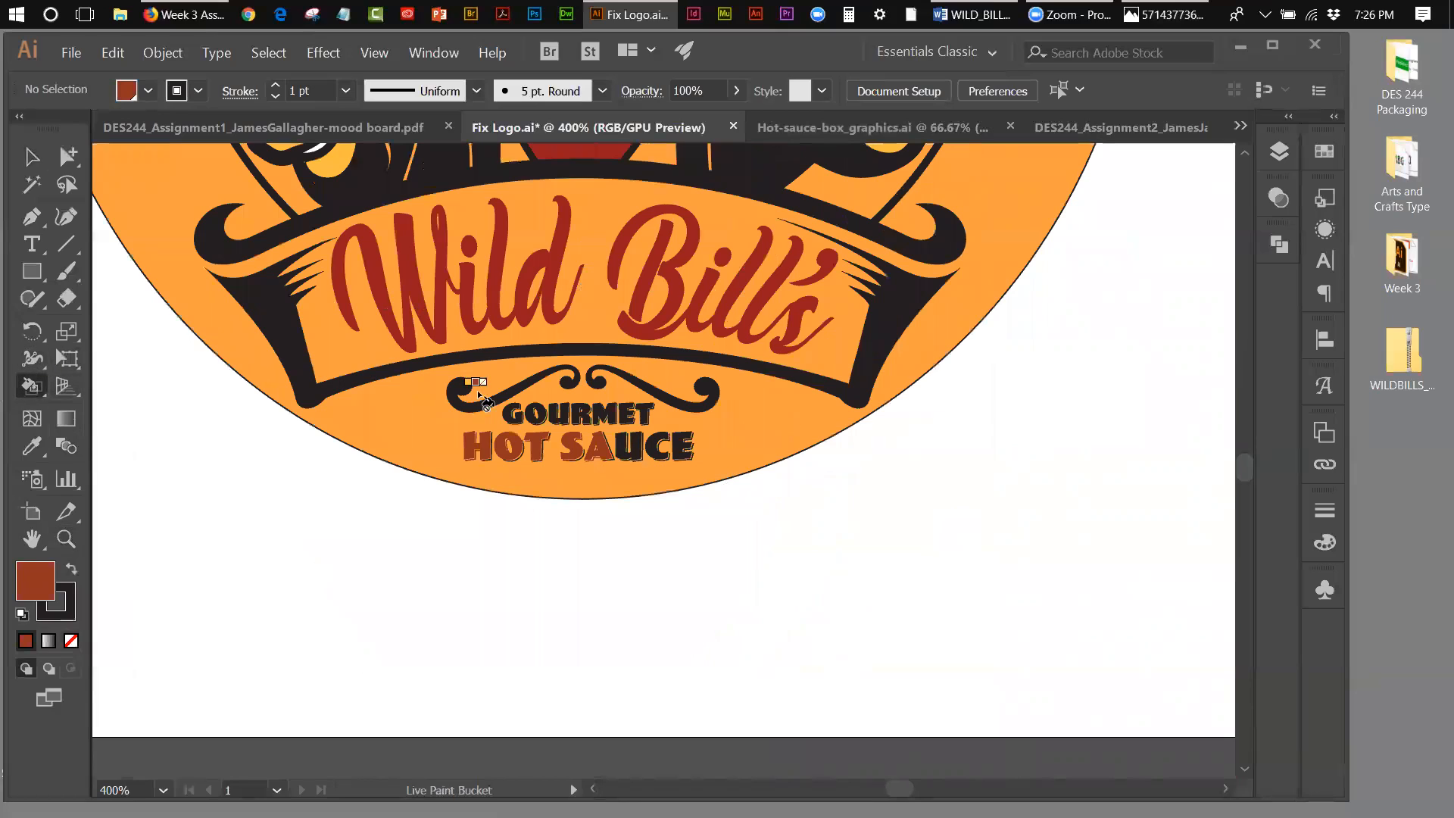
pyautogui.click(653, 442)
pyautogui.click(680, 442)
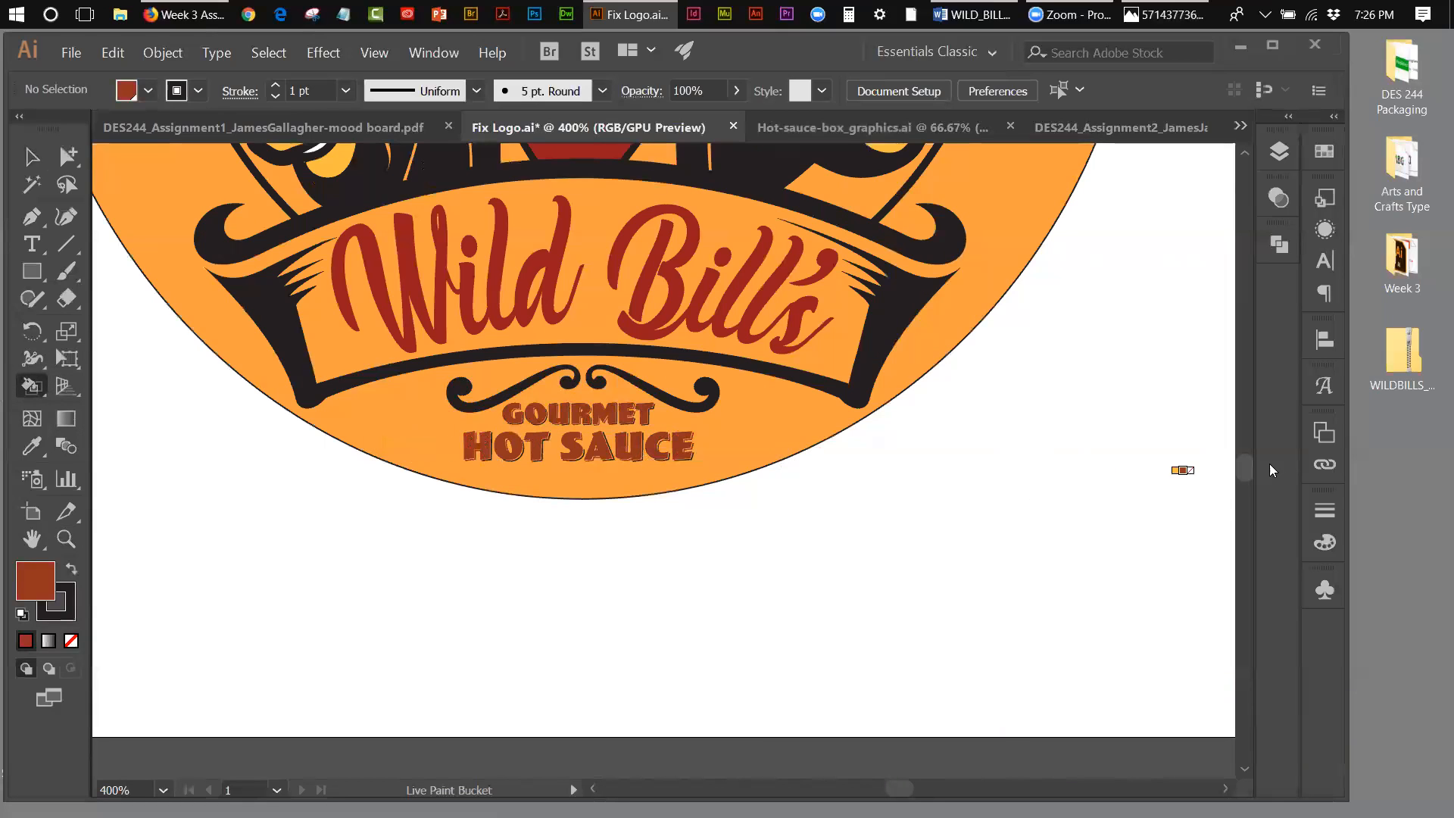
# Step: Live Paint the curved shape at the base of the hat's crown and the orange hair highlights reddish-brown
pyautogui.moveTo(1244, 469); pyautogui.dragTo(1244, 453)
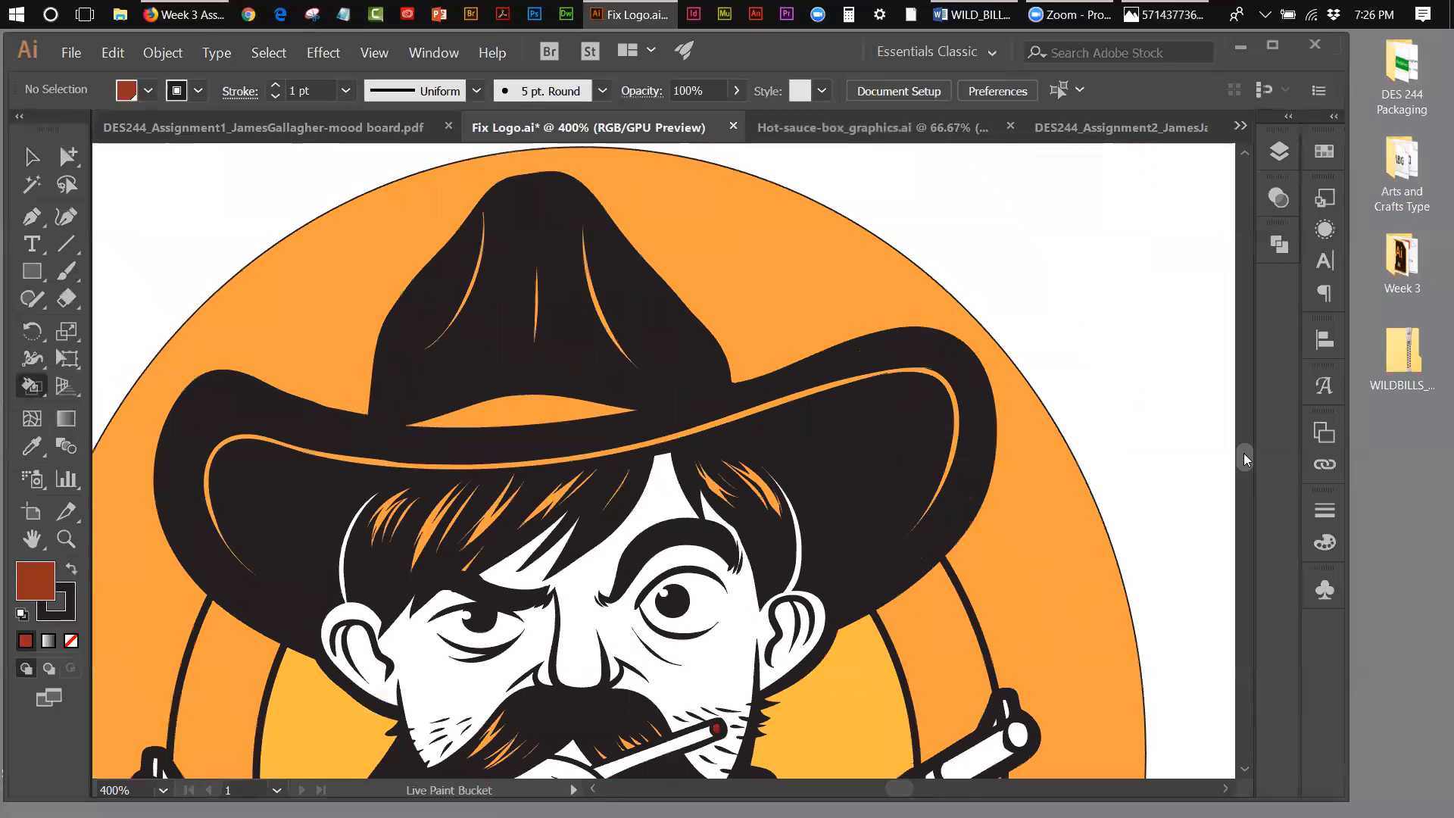
pyautogui.click(540, 411)
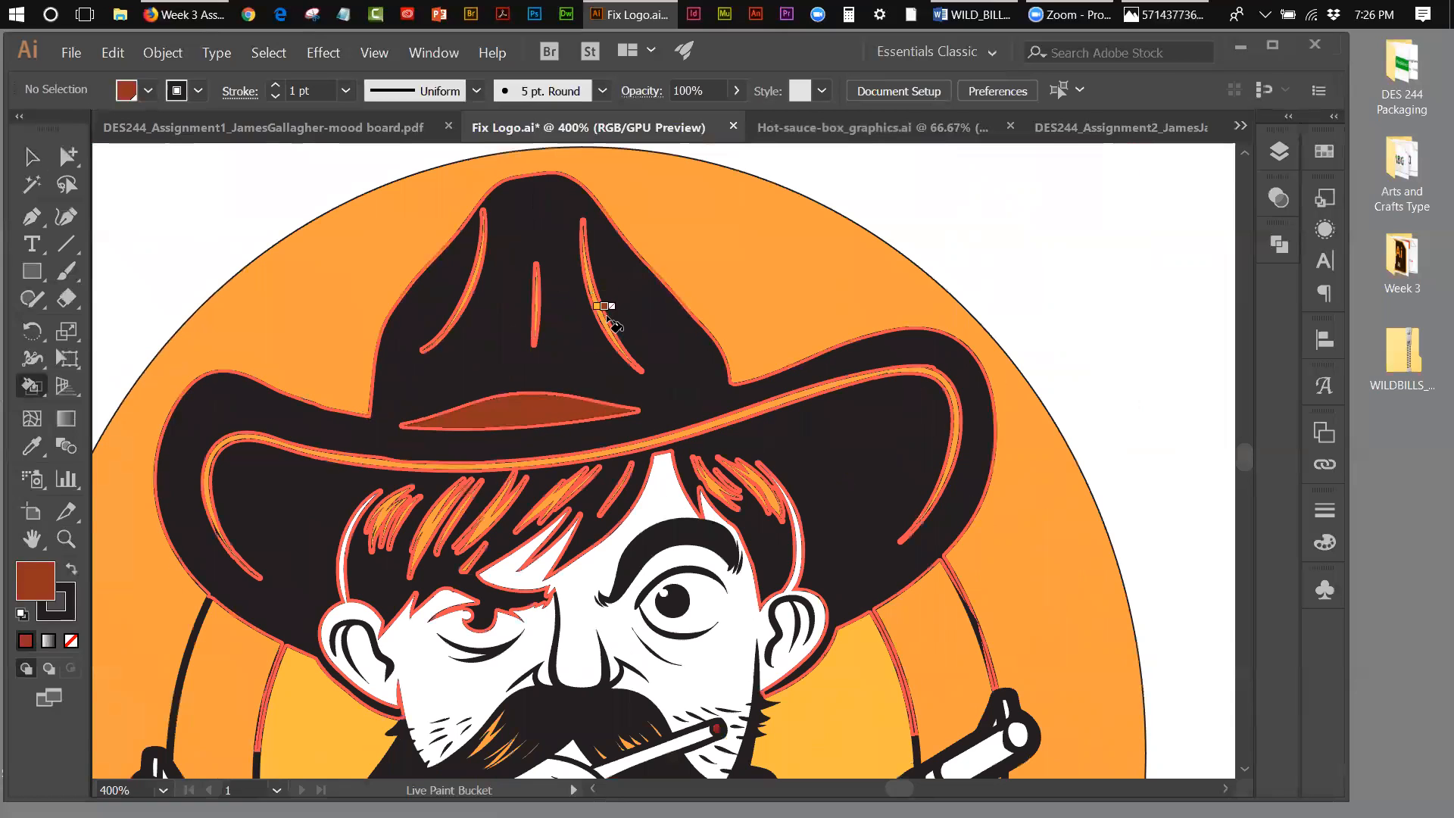
pyautogui.click(761, 488)
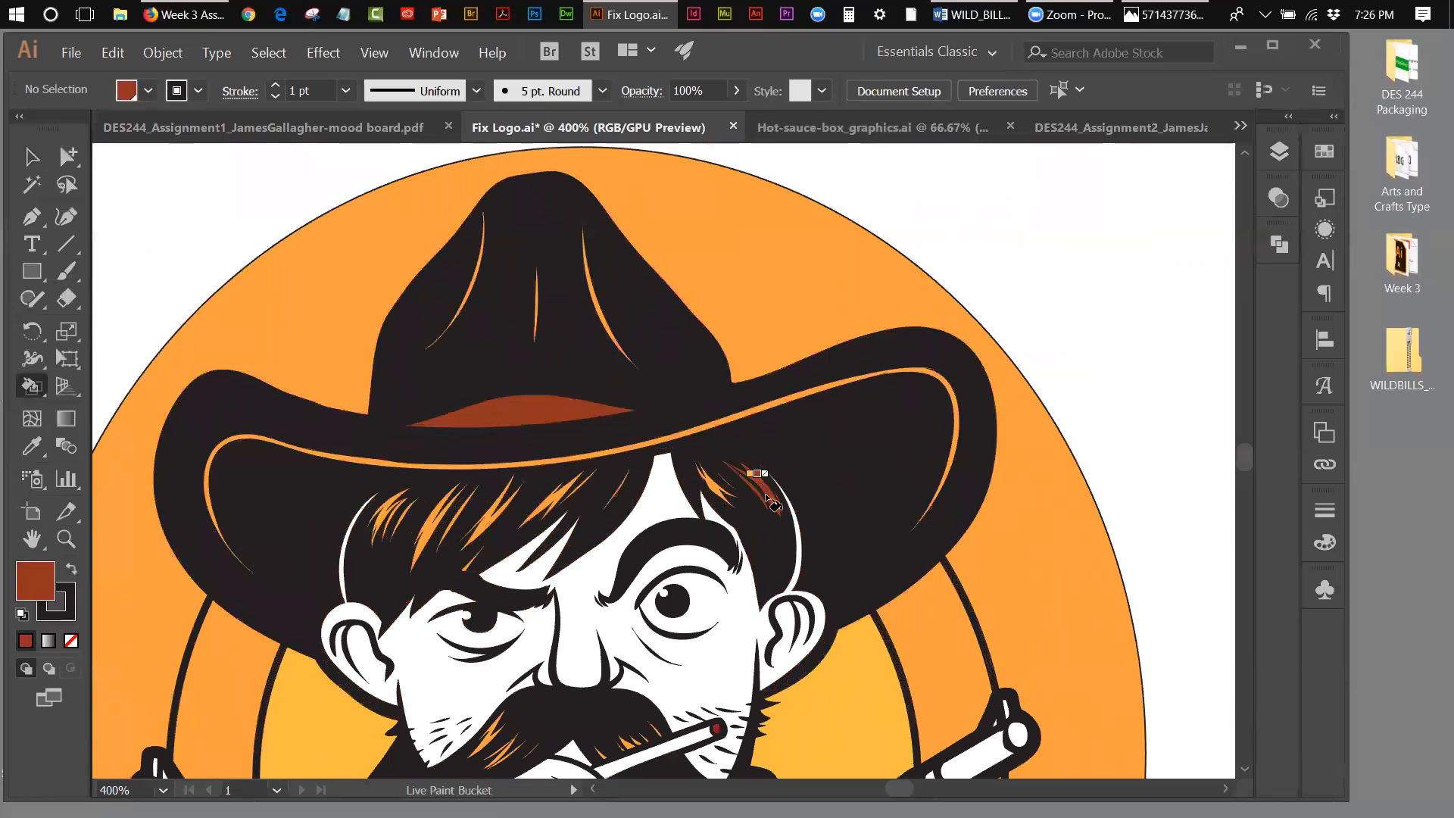
pyautogui.click(719, 494)
pyautogui.click(550, 502)
pyautogui.click(493, 516)
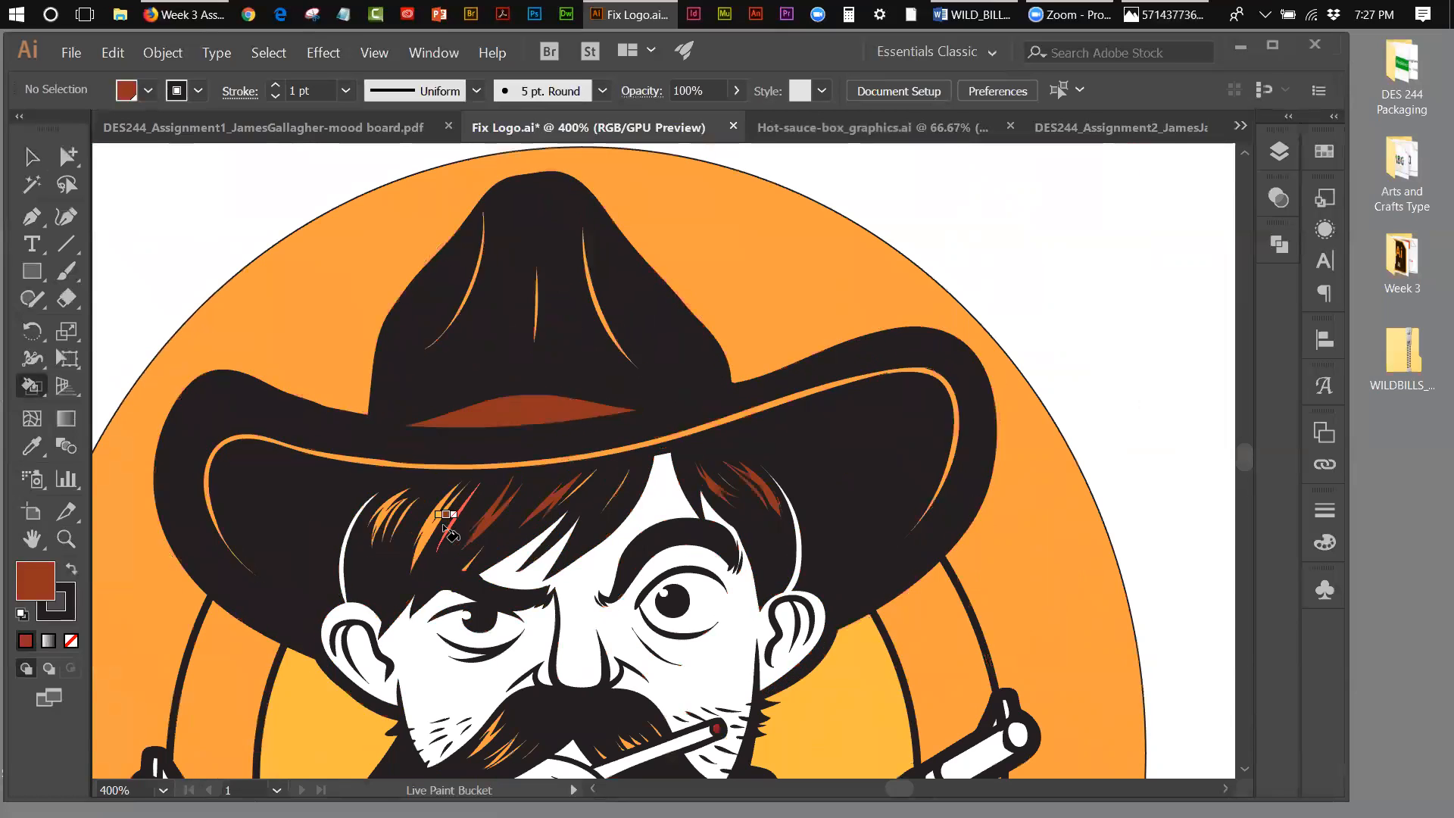
pyautogui.click(385, 511)
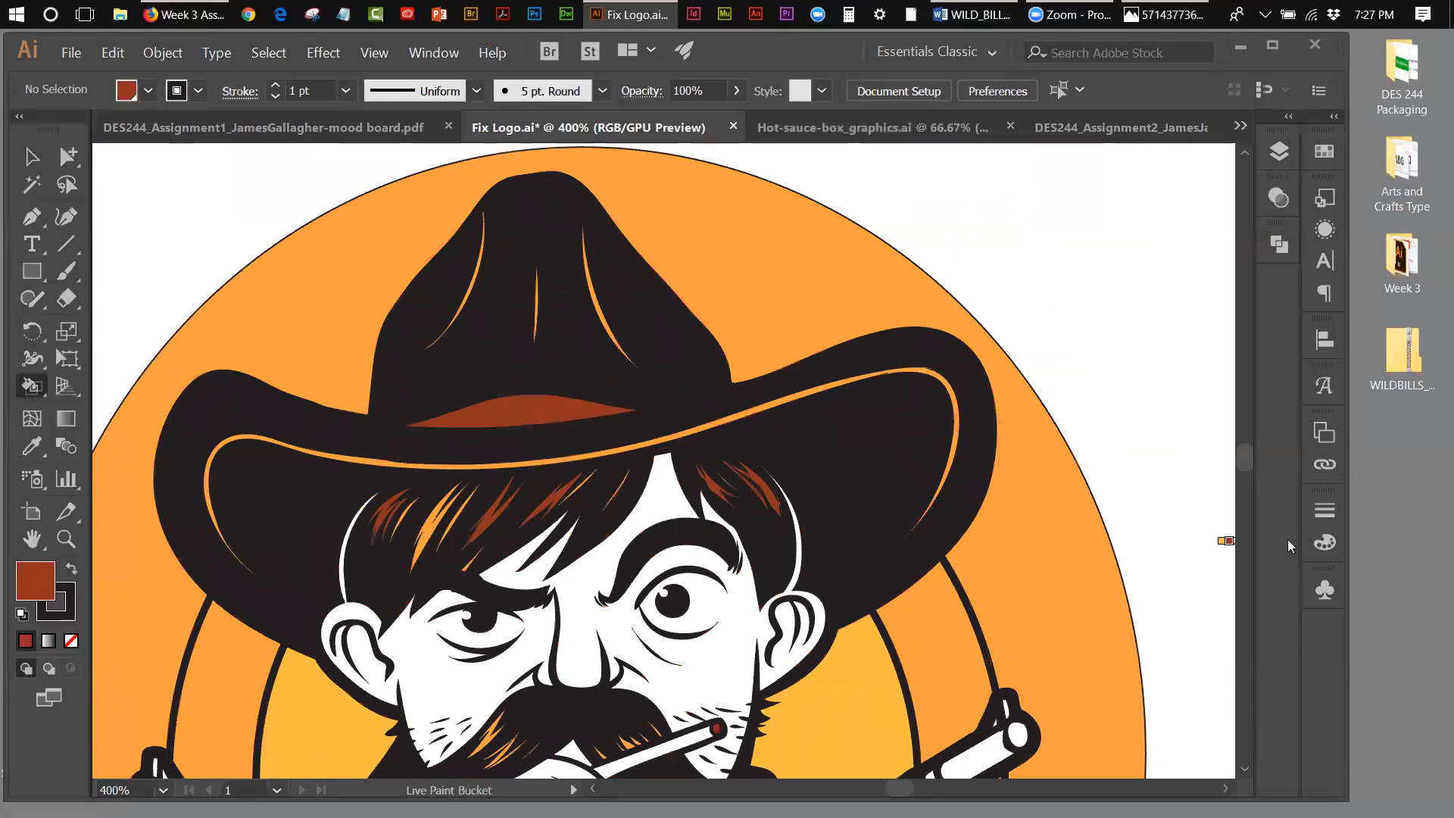
pyautogui.click(429, 535)
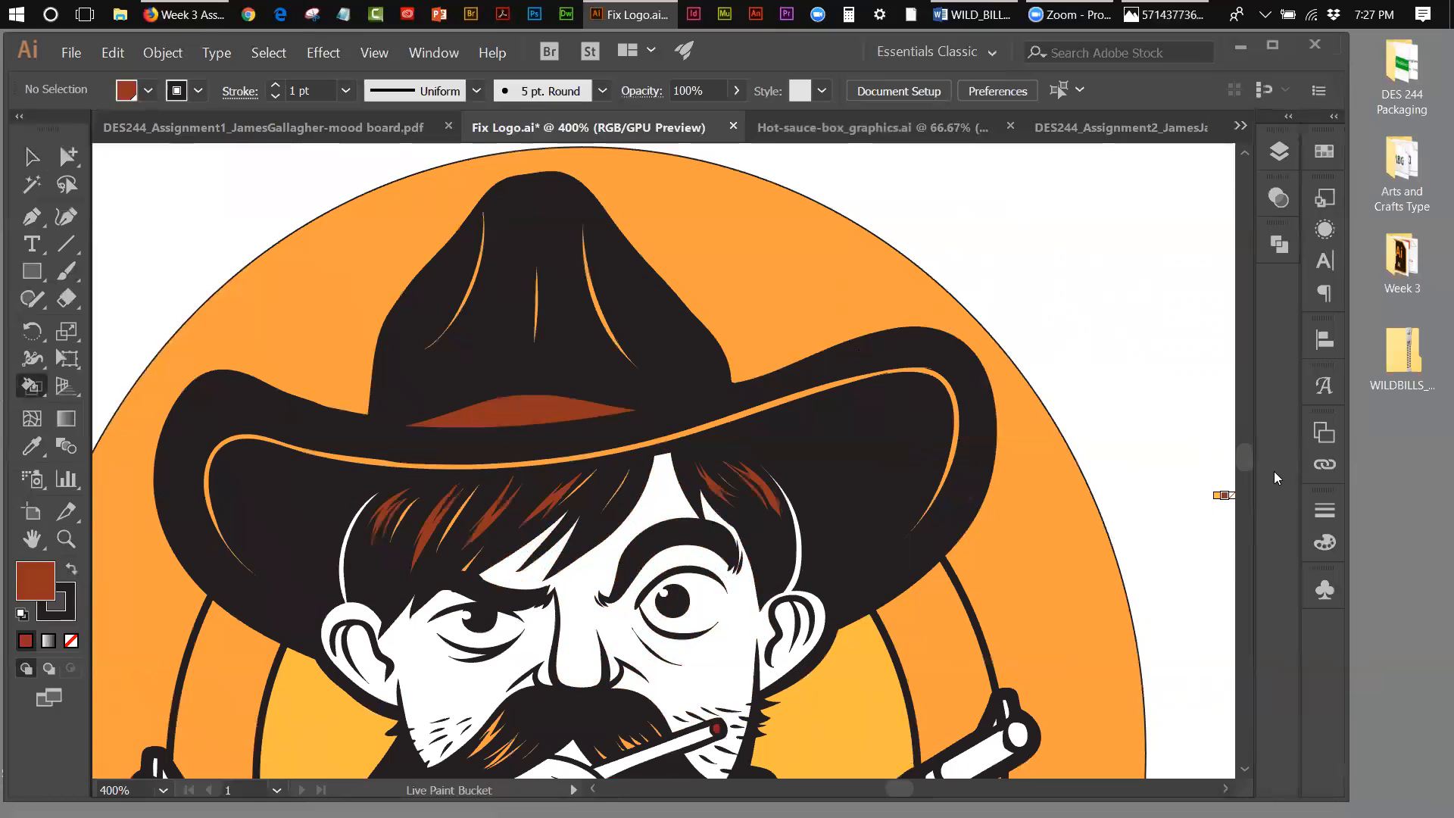
# Step: Live Paint the orange highlights in the cowboy's moustache with the reddish-brown swatch
pyautogui.scroll(-3, 1240, 458)
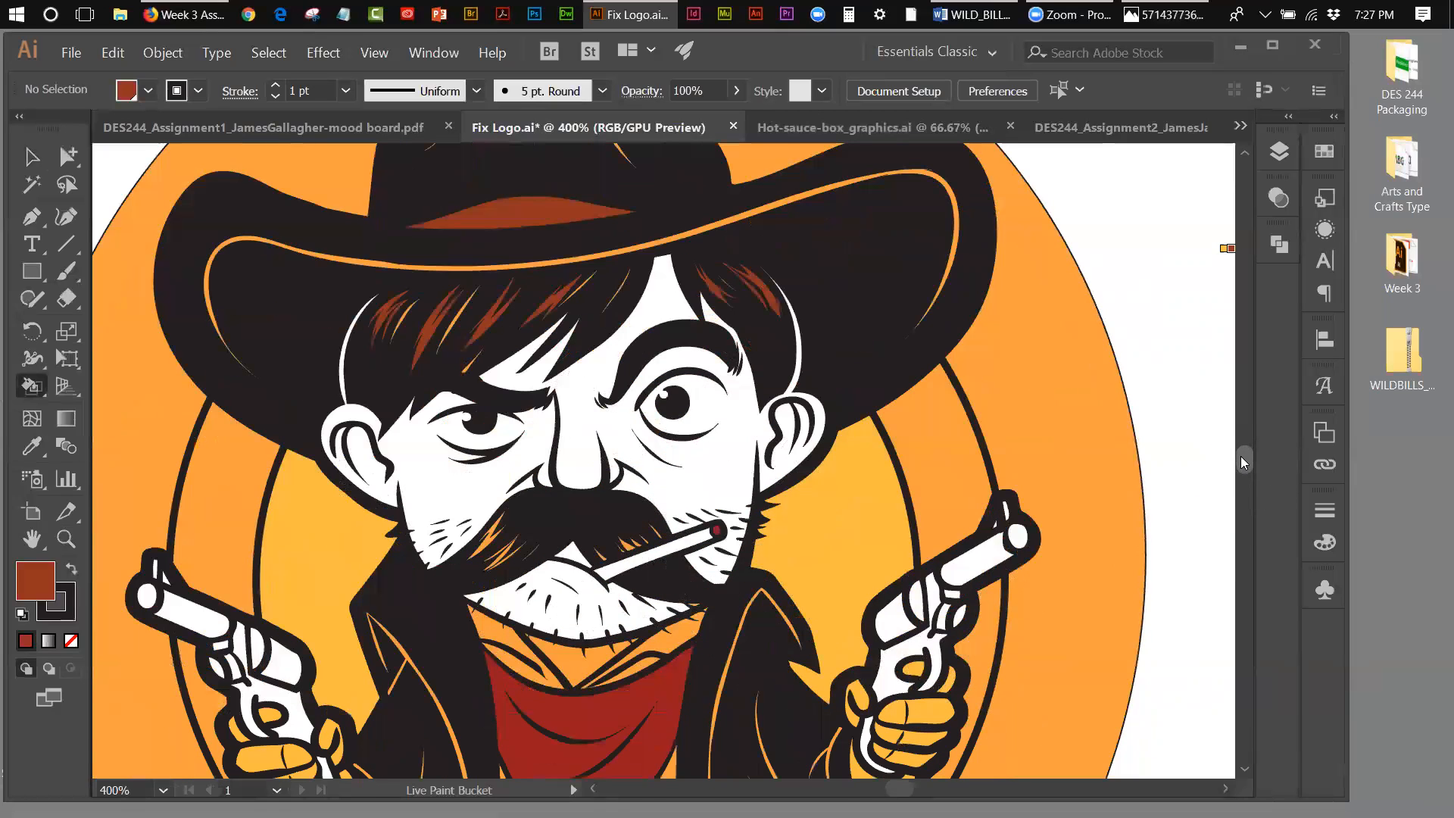
pyautogui.click(490, 538)
pyautogui.click(374, 53)
pyautogui.click(392, 235)
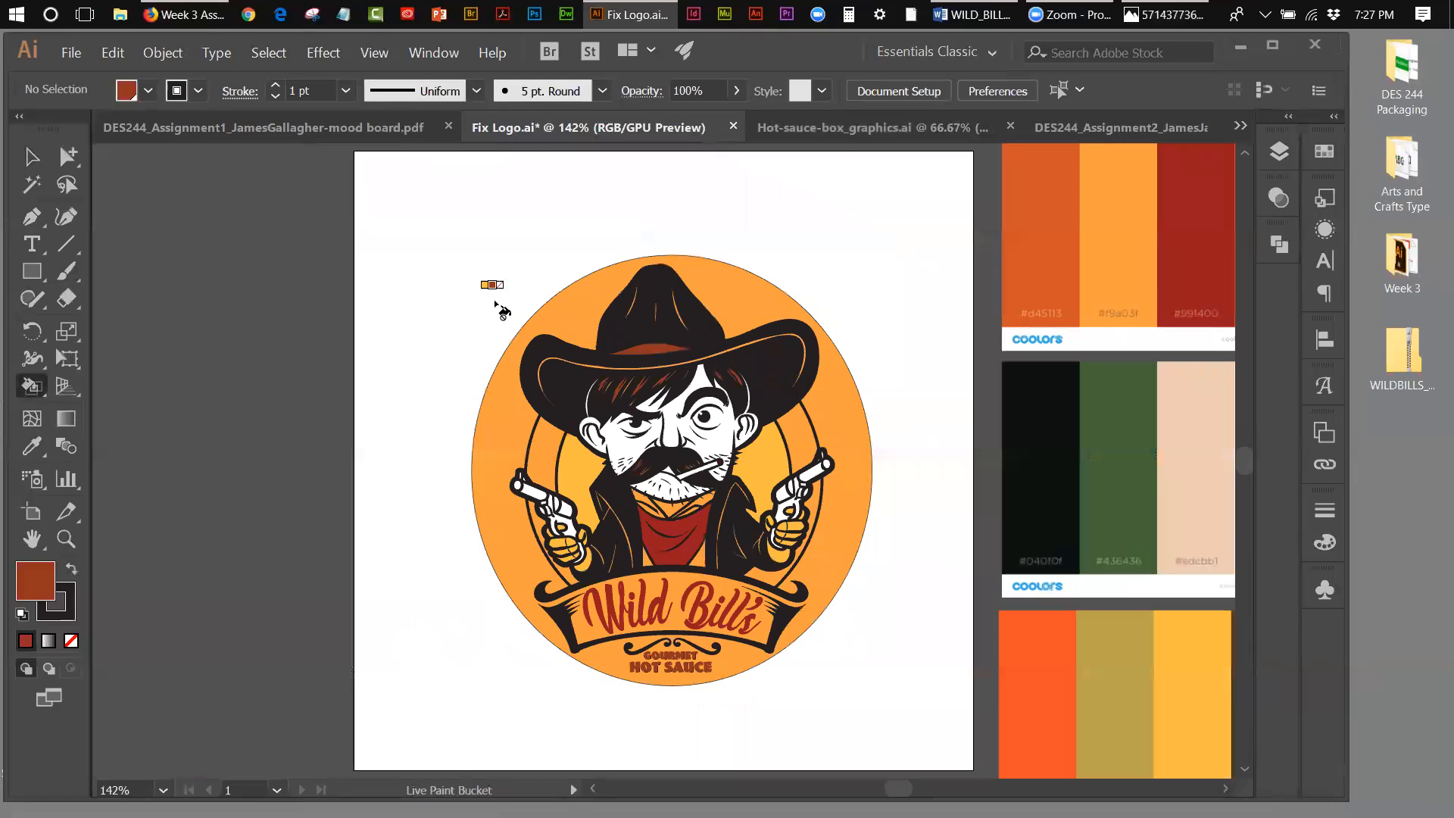
# Step: Compare the original logo in the mood board document with the recoloured version in Fix Logo.ai
pyautogui.click(32, 158)
pyautogui.click(154, 123)
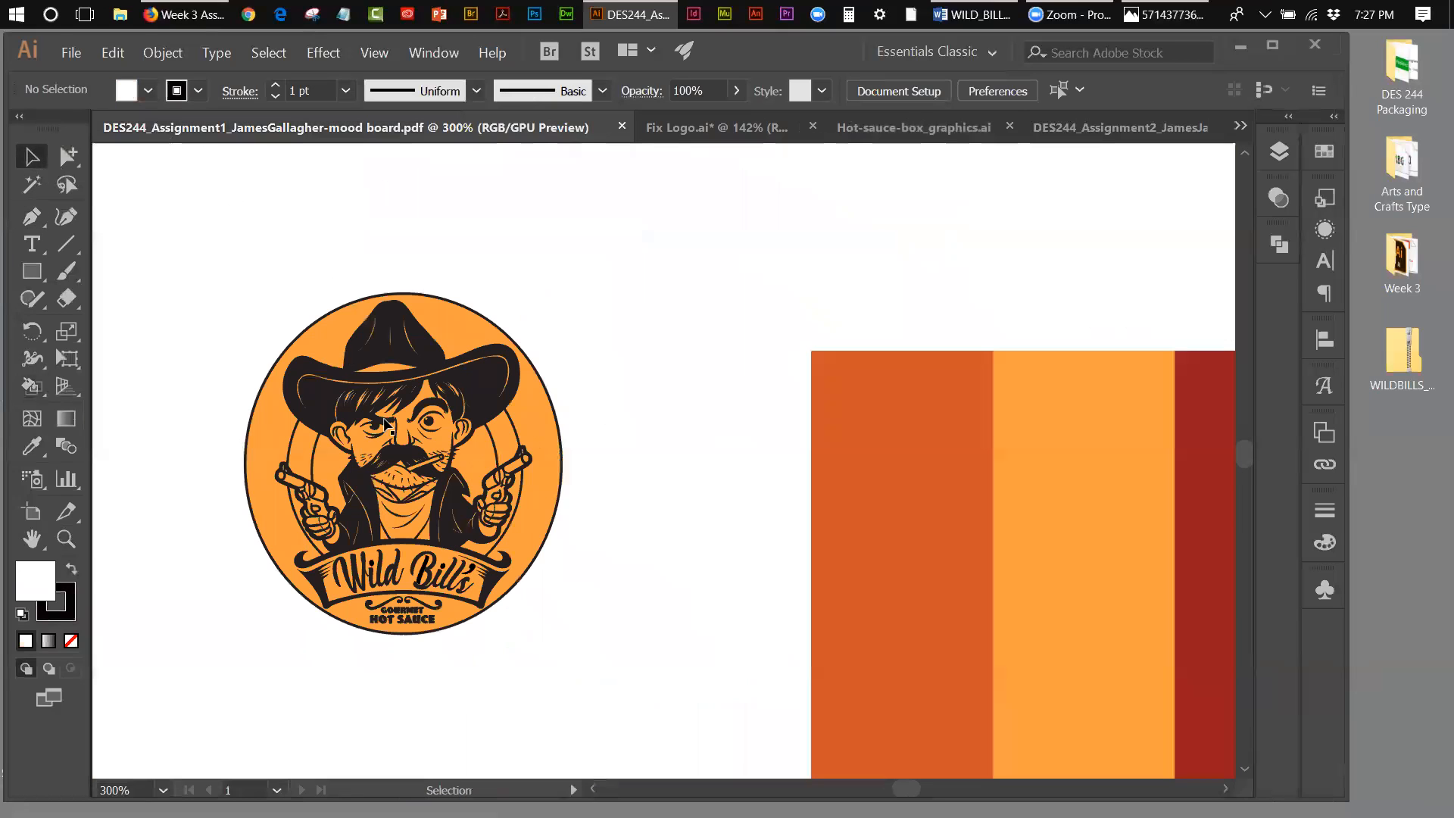
pyautogui.click(66, 537)
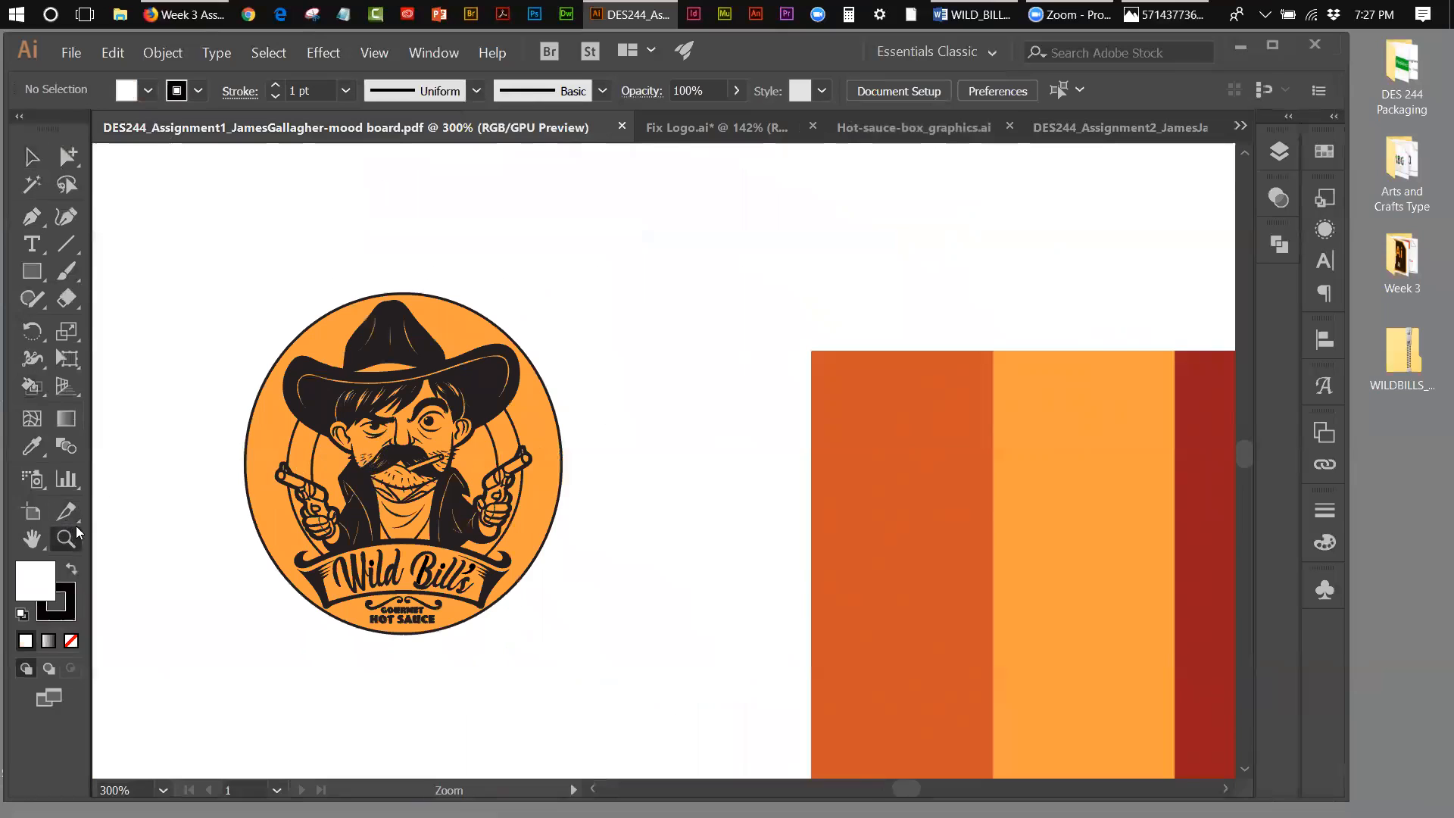
pyautogui.click(432, 467)
pyautogui.click(667, 458)
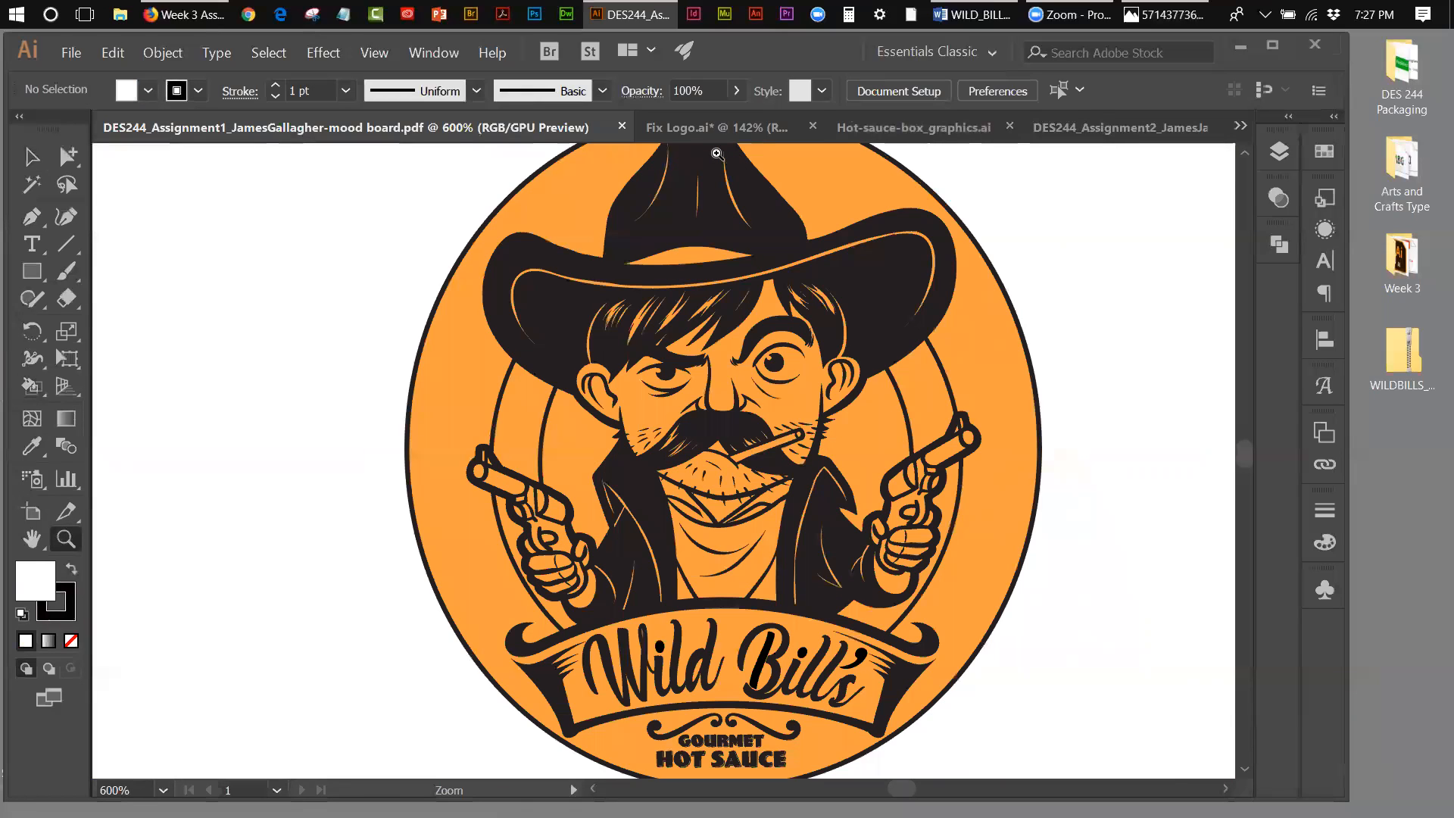
pyautogui.click(686, 130)
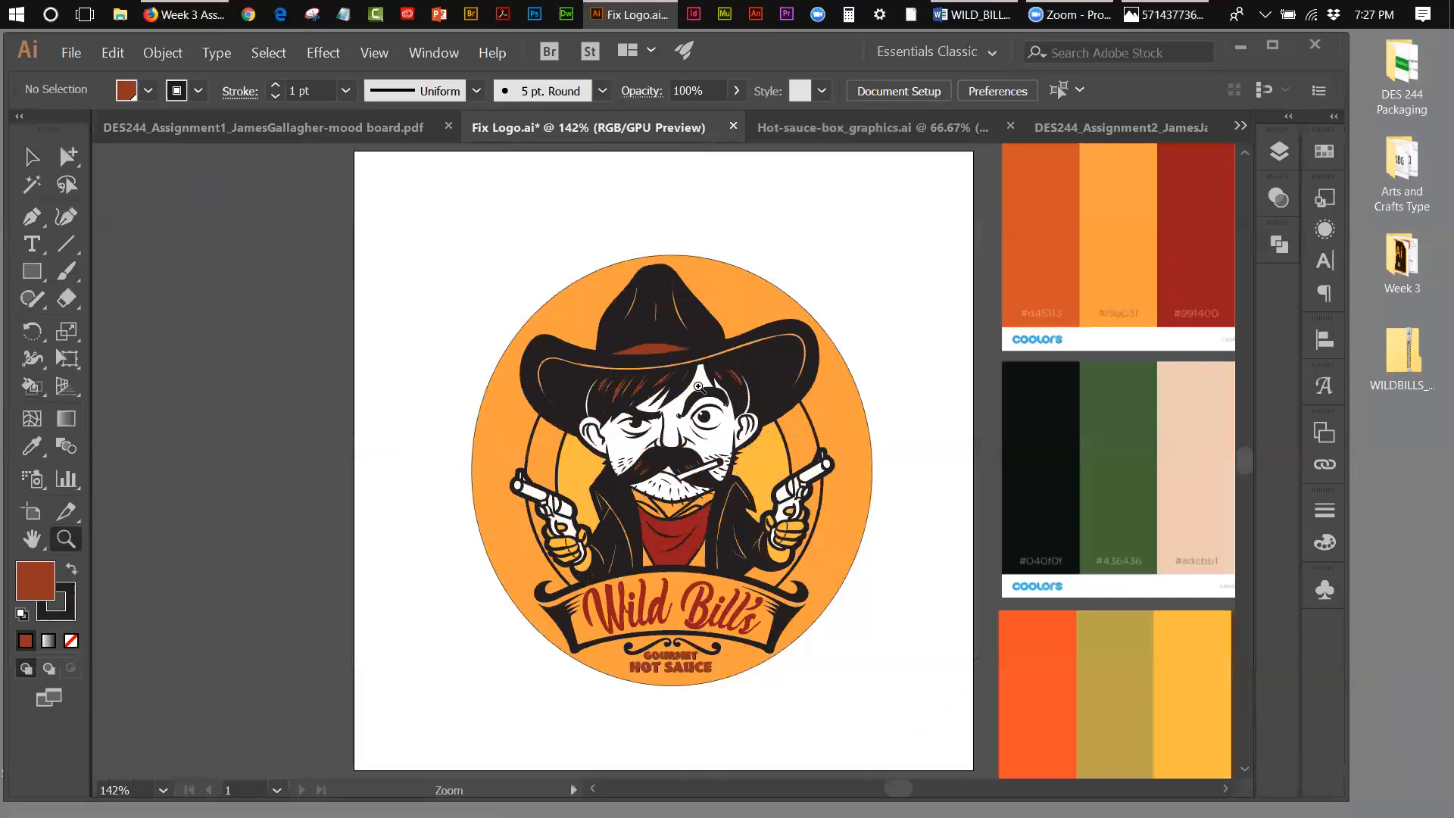
pyautogui.click(693, 391)
pyautogui.click(692, 400)
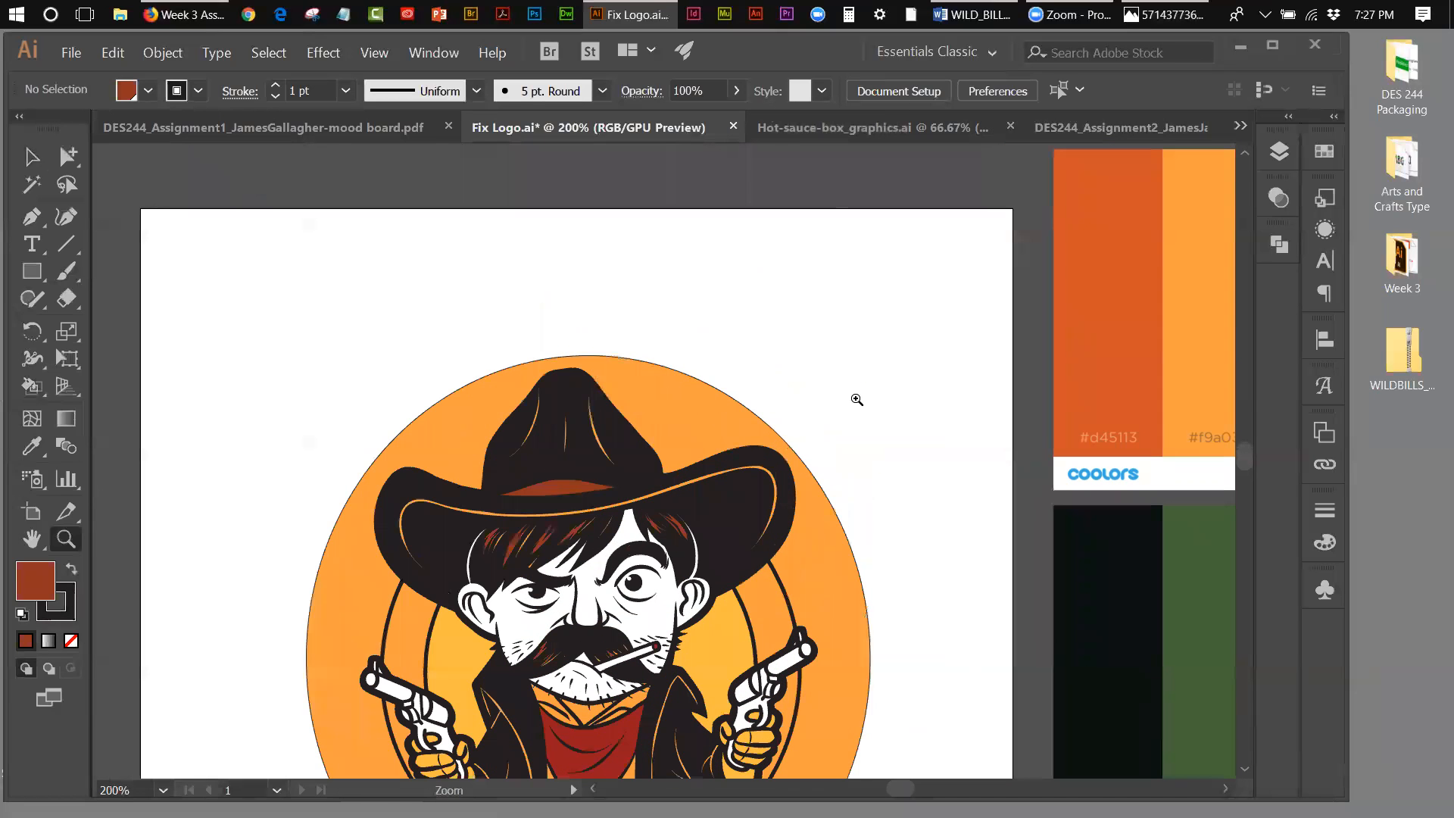
pyautogui.moveTo(1242, 454); pyautogui.dragTo(1244, 456)
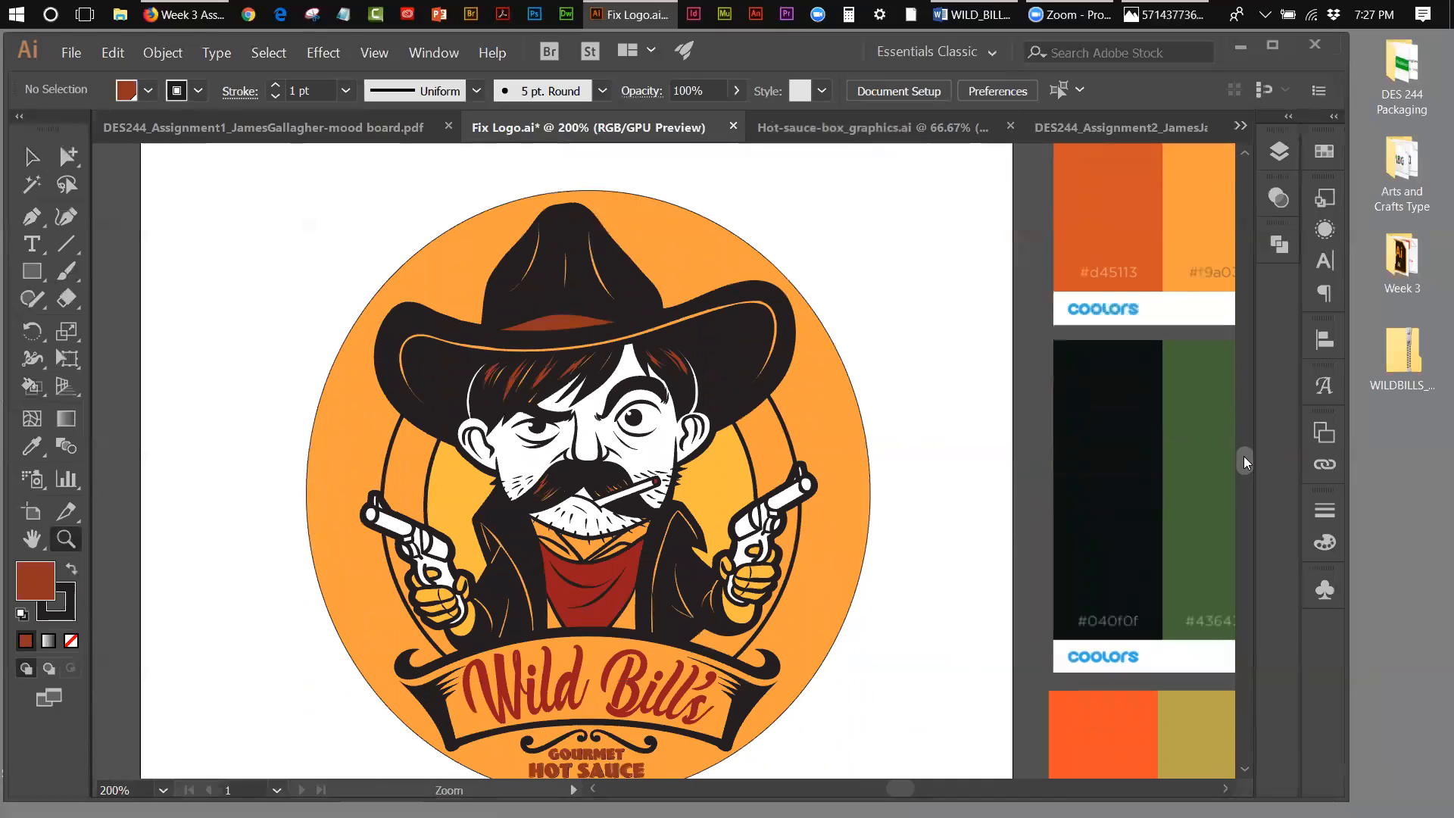
pyautogui.moveTo(1244, 456); pyautogui.dragTo(1244, 458)
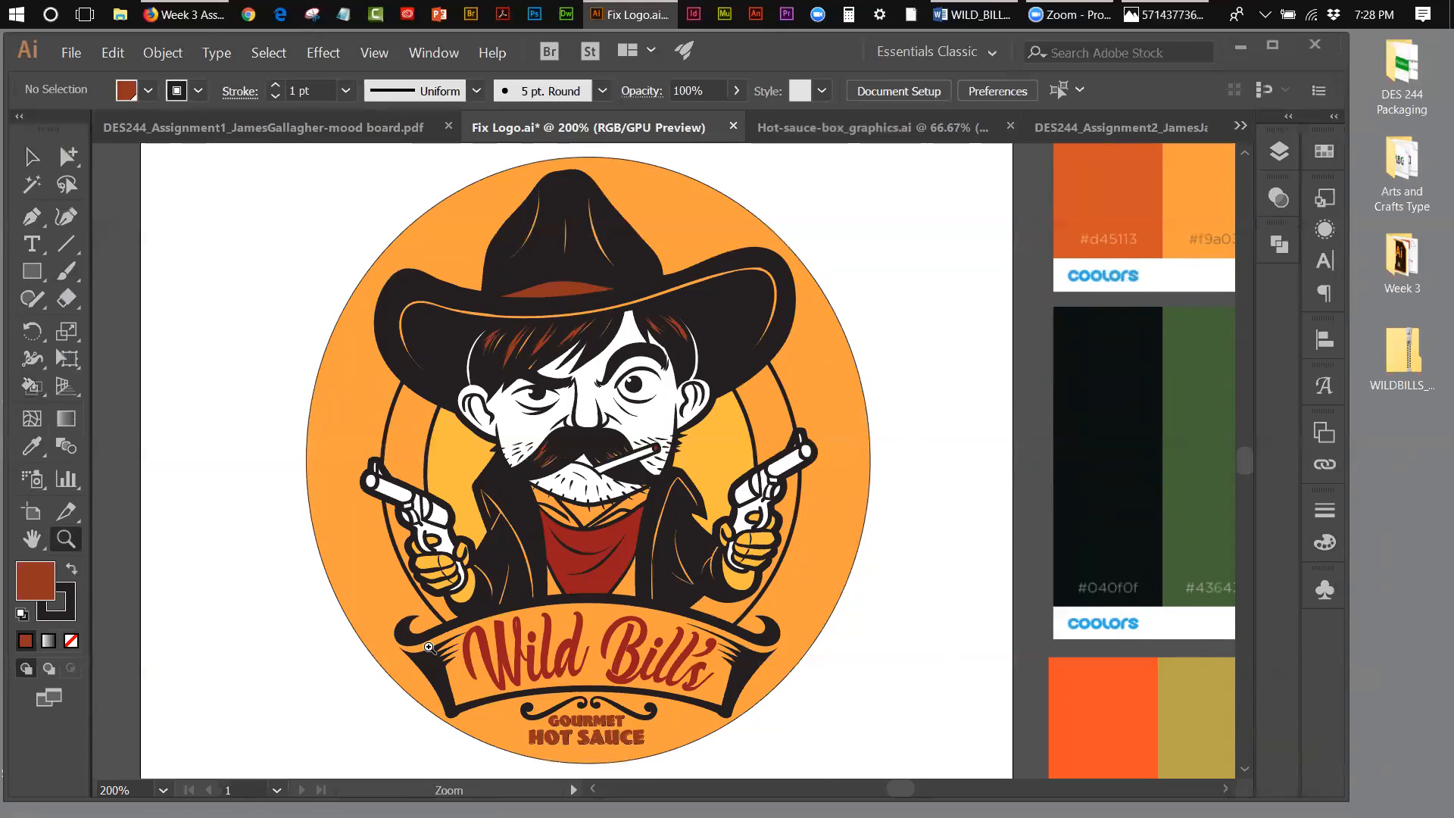
# Step: Create a new layer named "banner" between the character and background layers
pyautogui.click(1273, 148)
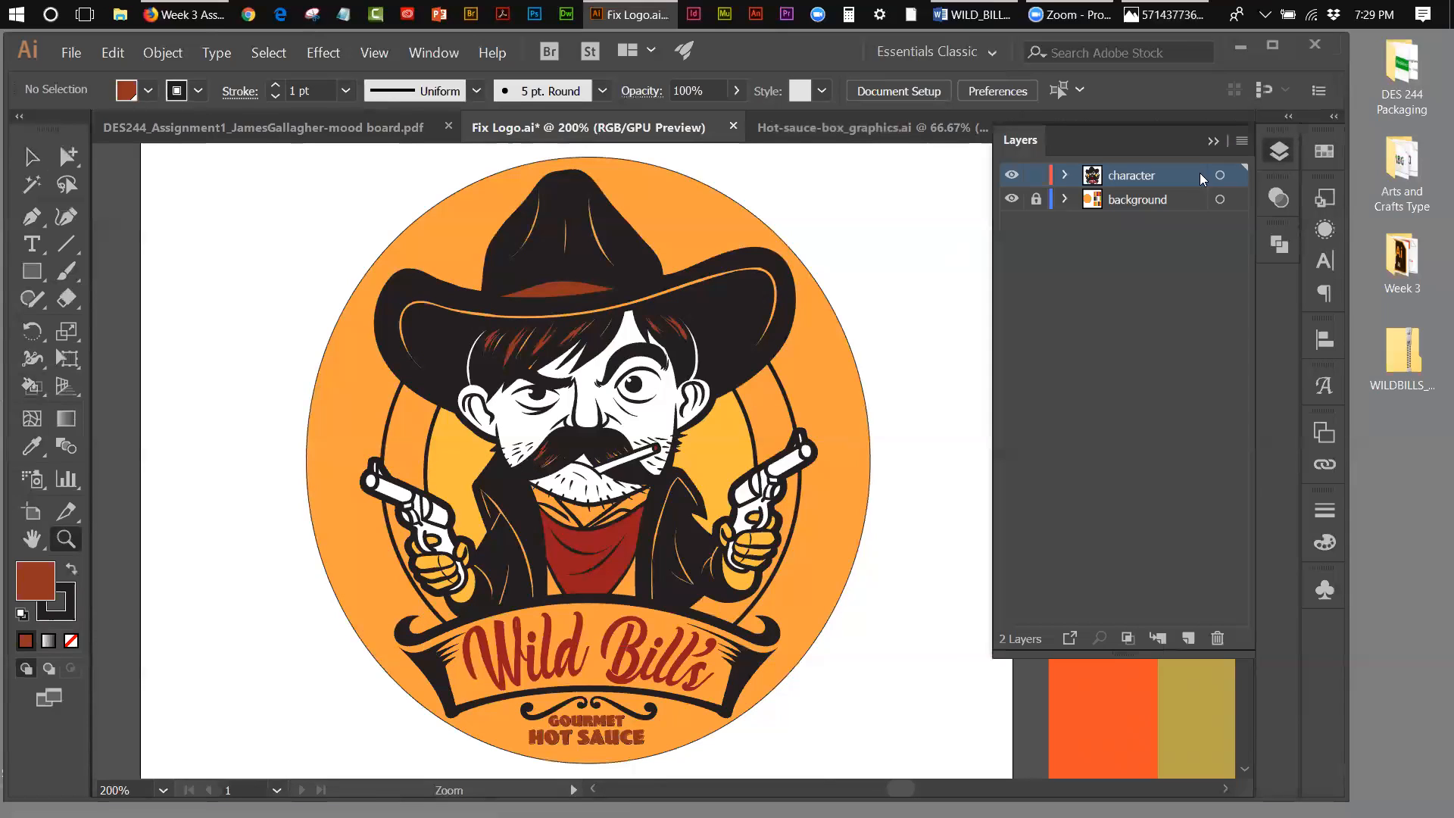
pyautogui.click(1153, 202)
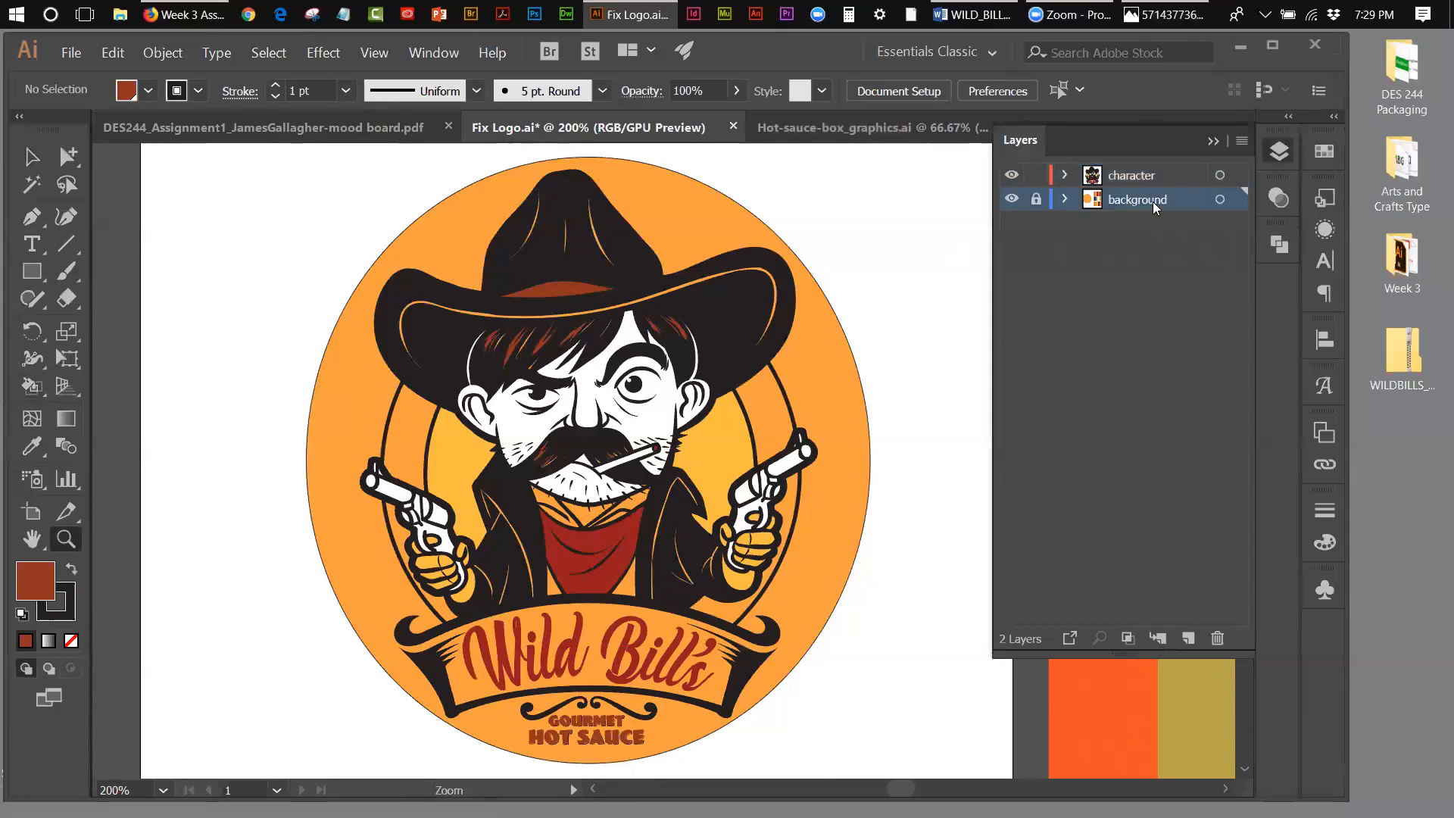
pyautogui.click(1188, 640)
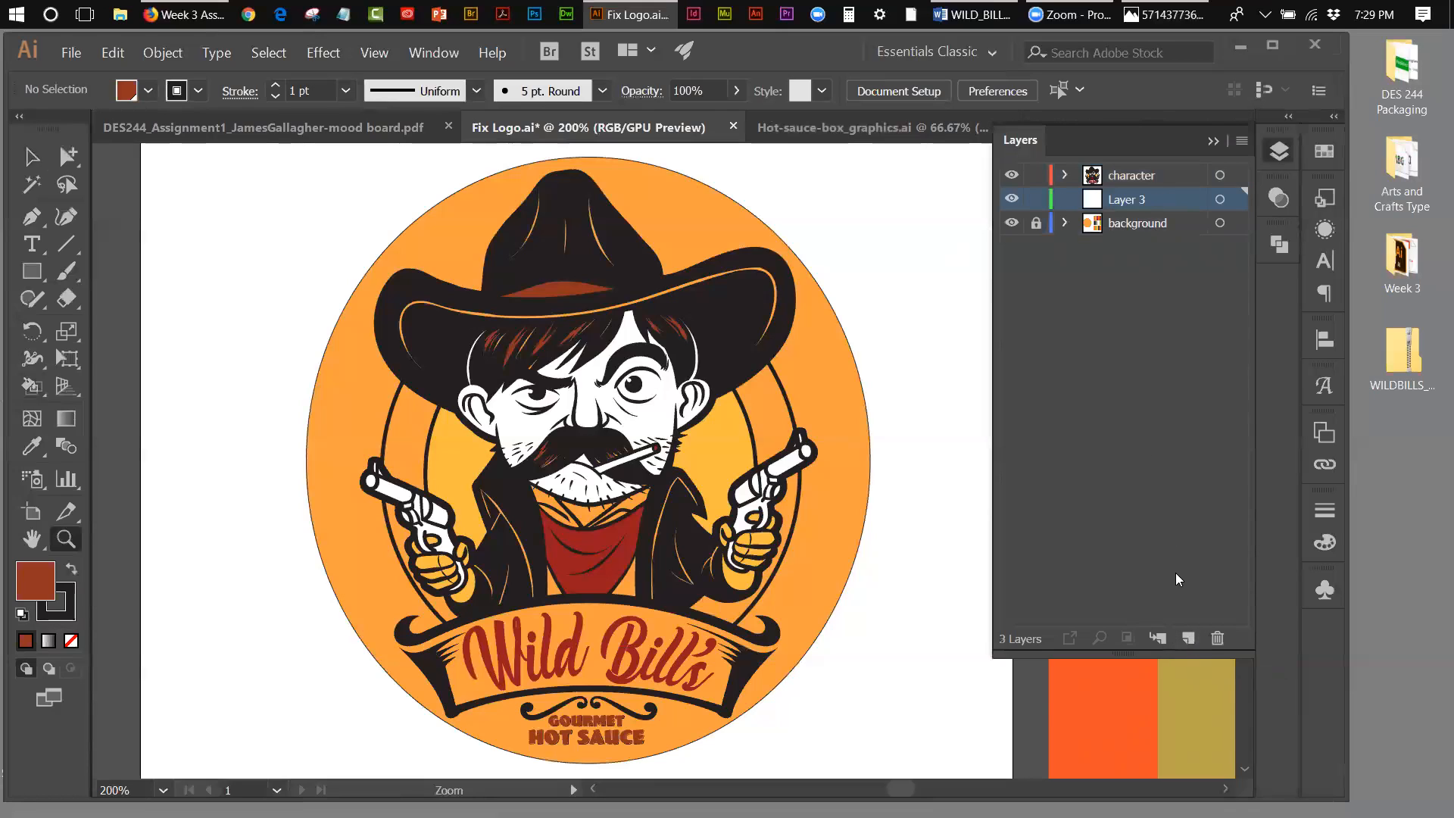
pyautogui.doubleClick(1127, 201)
pyautogui.write('banner')
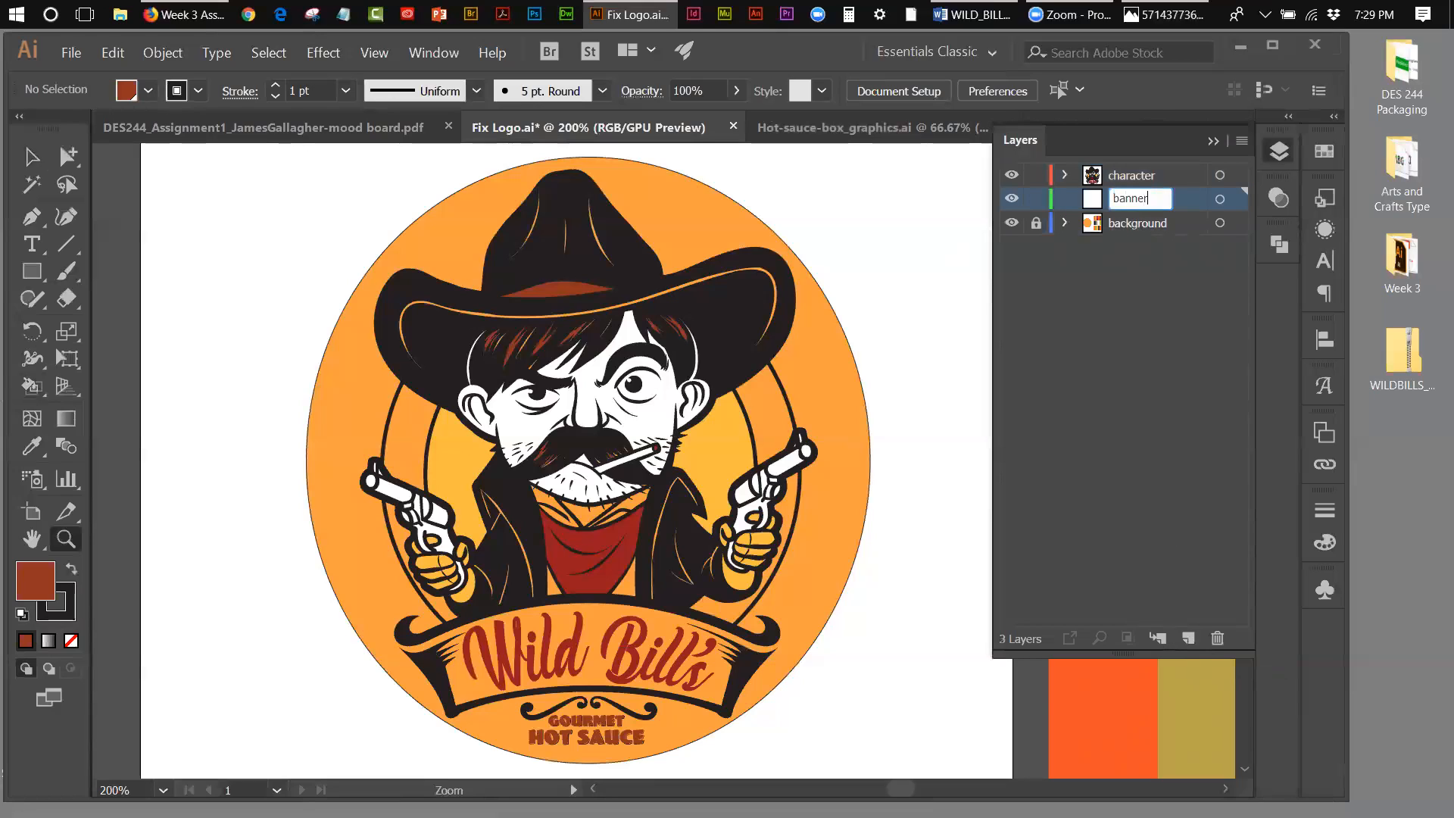
pyautogui.click(1142, 347)
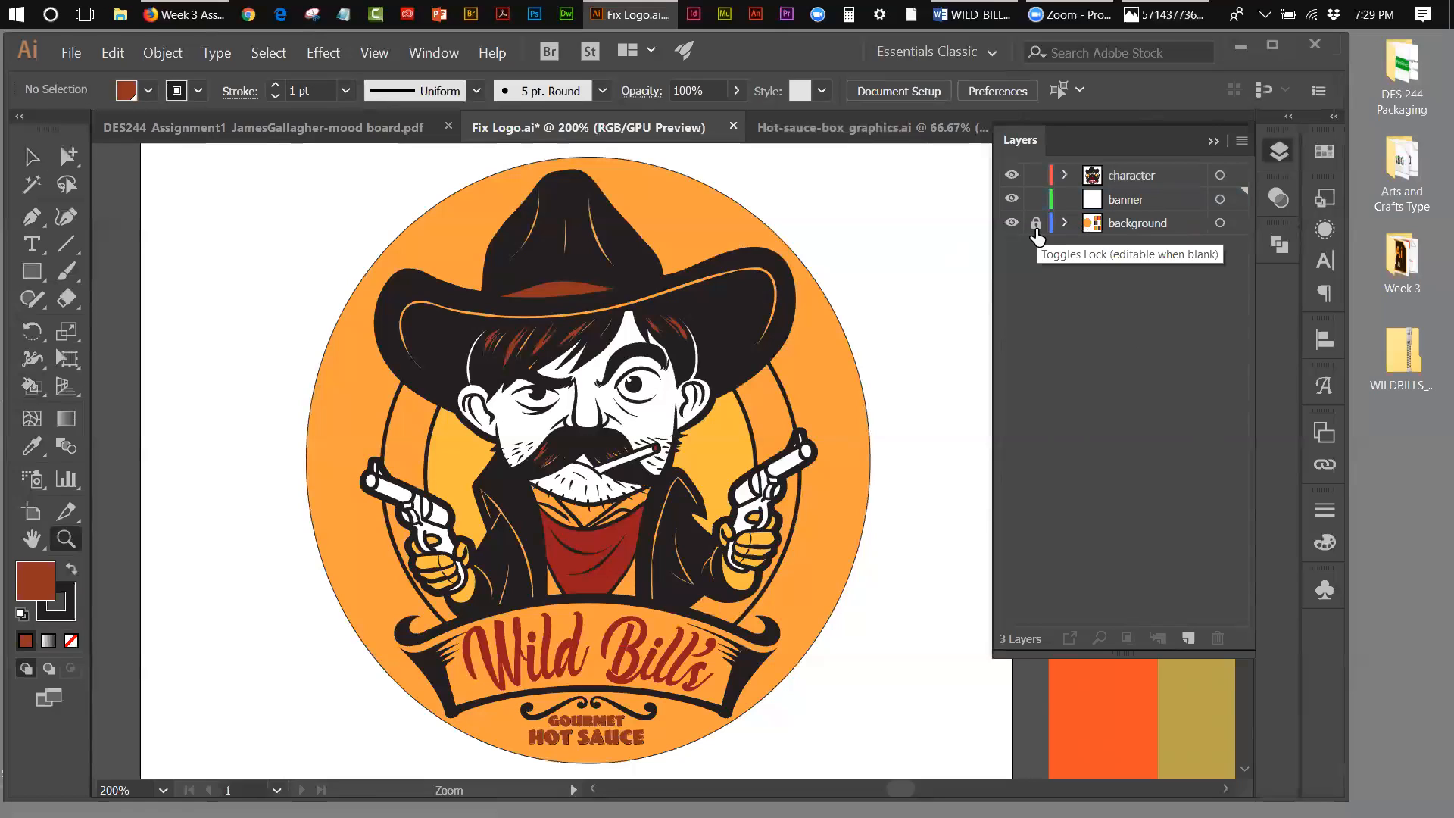
# Step: Lock the character layer, keep the background layer locked, and make the banner layer active for painting the banner
pyautogui.click(1037, 175)
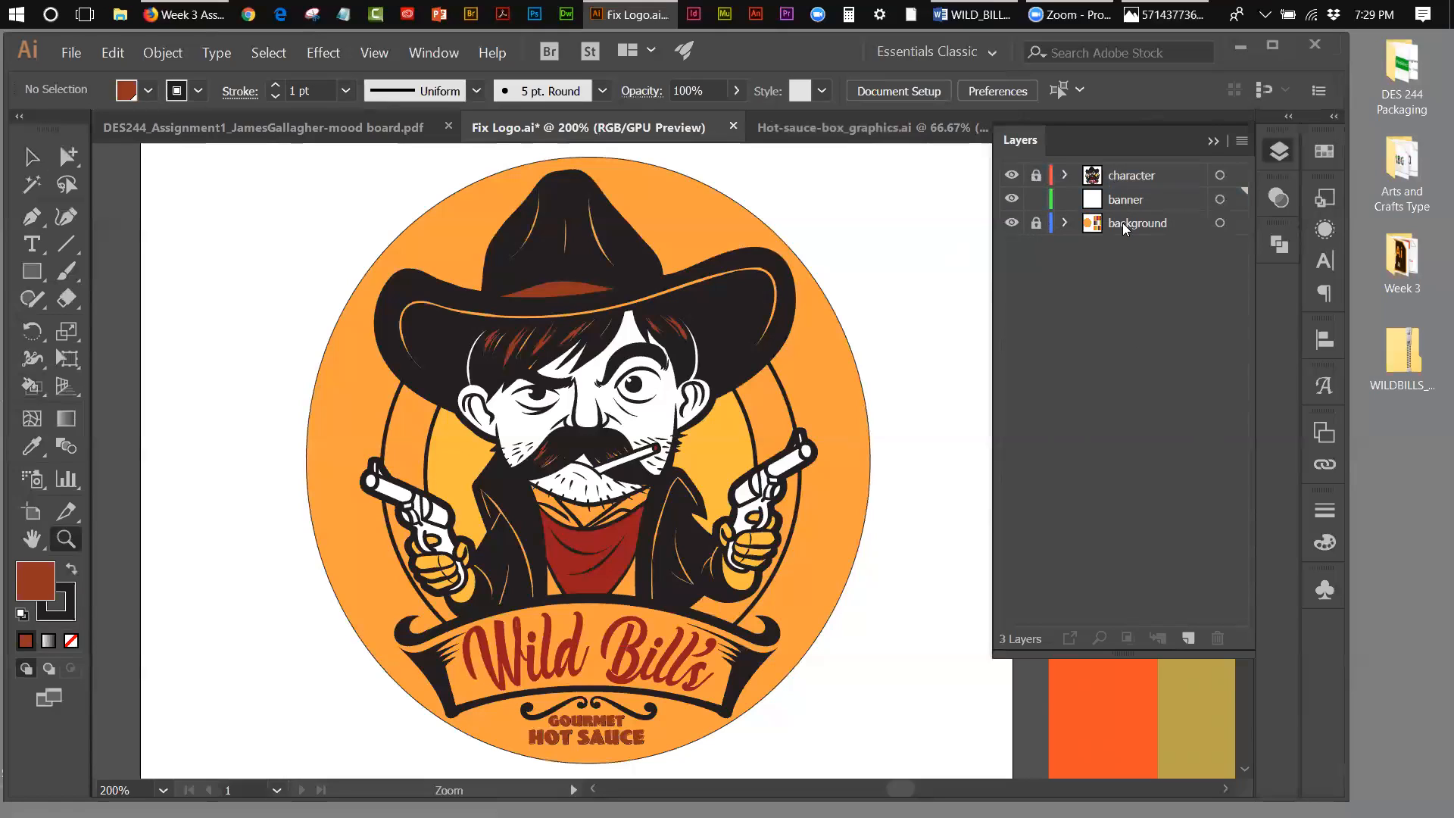
pyautogui.click(1128, 201)
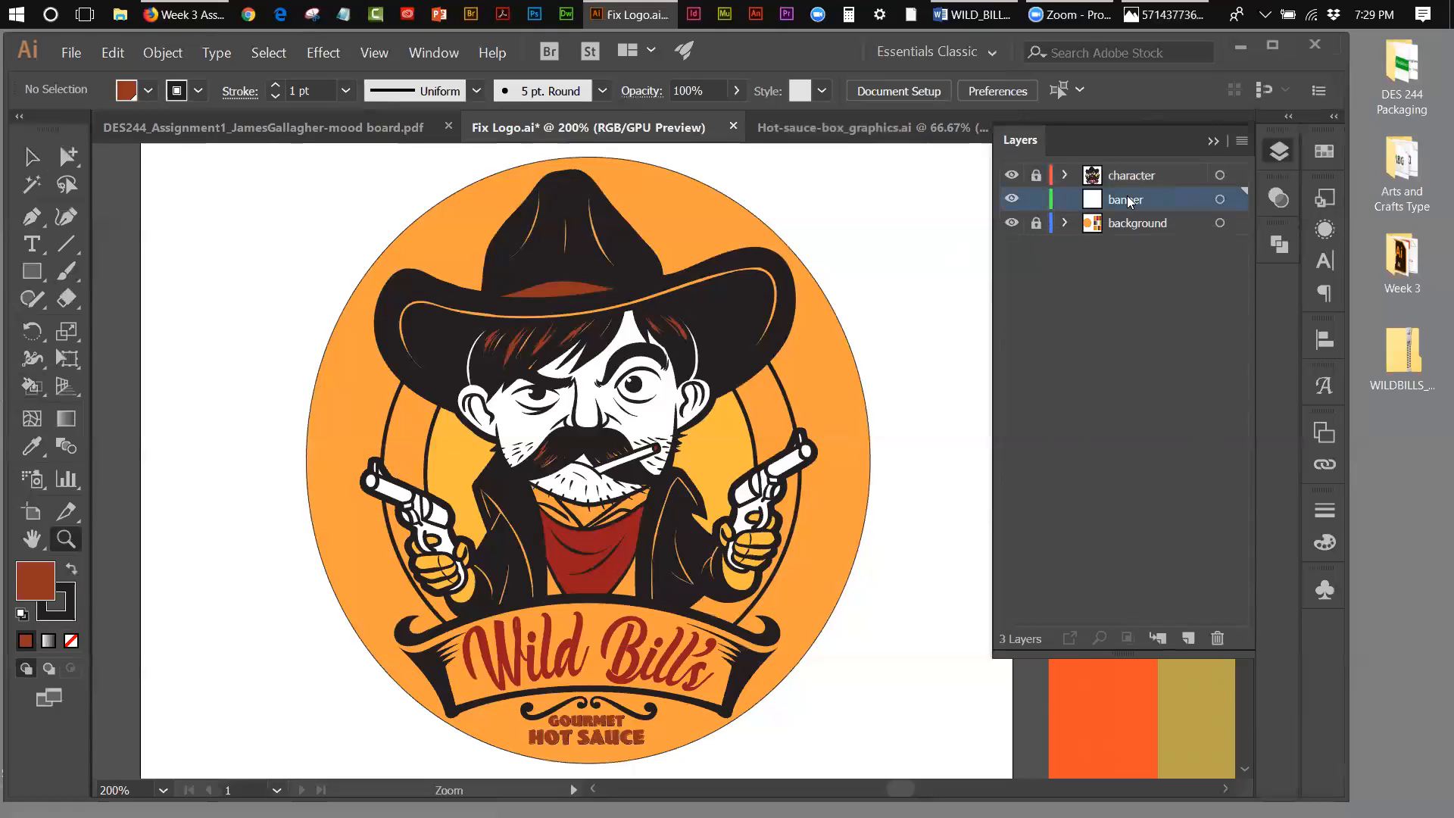
pyautogui.click(1037, 224)
pyautogui.click(616, 645)
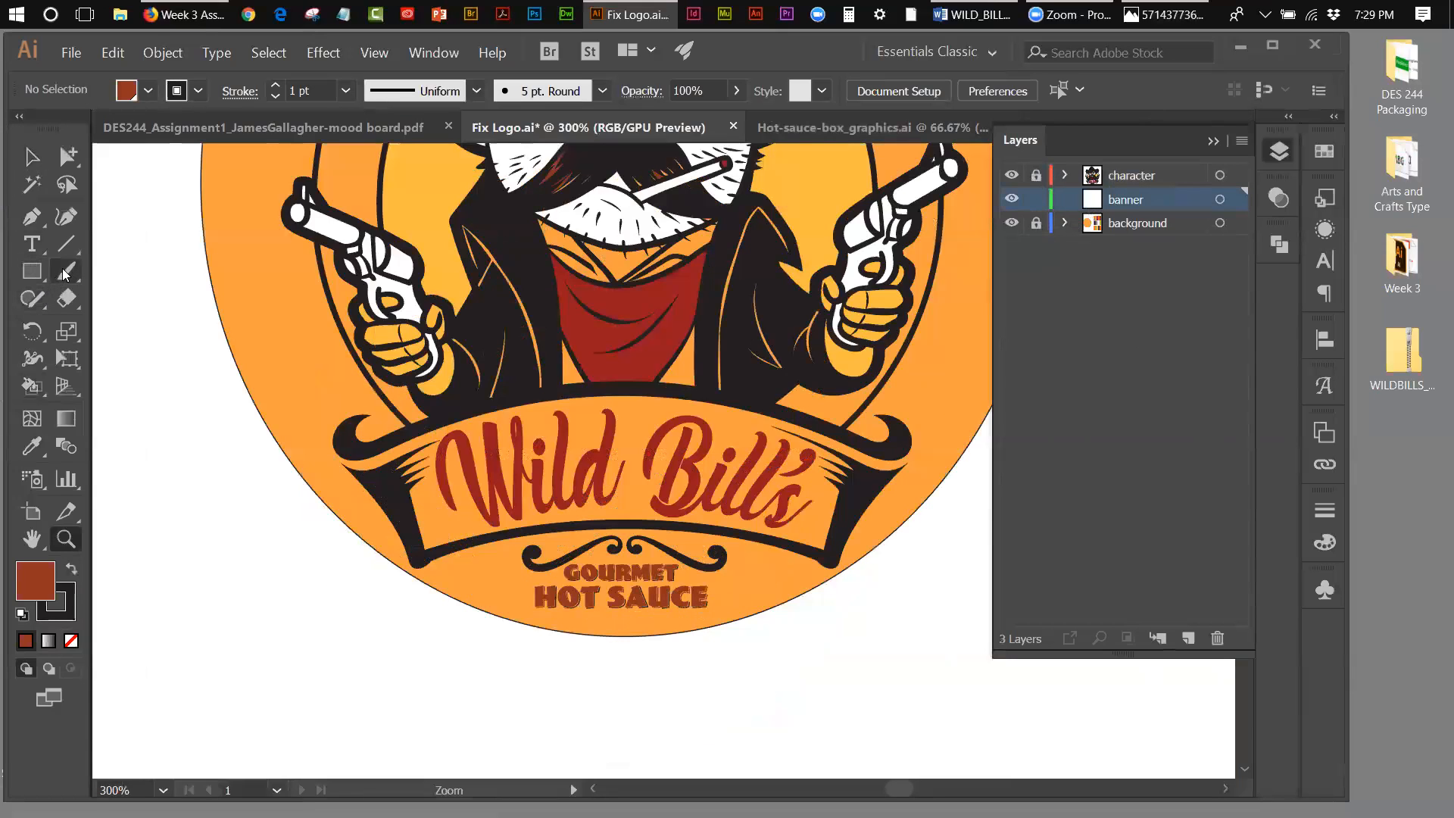
pyautogui.moveTo(64, 273); pyautogui.dragTo(159, 276)
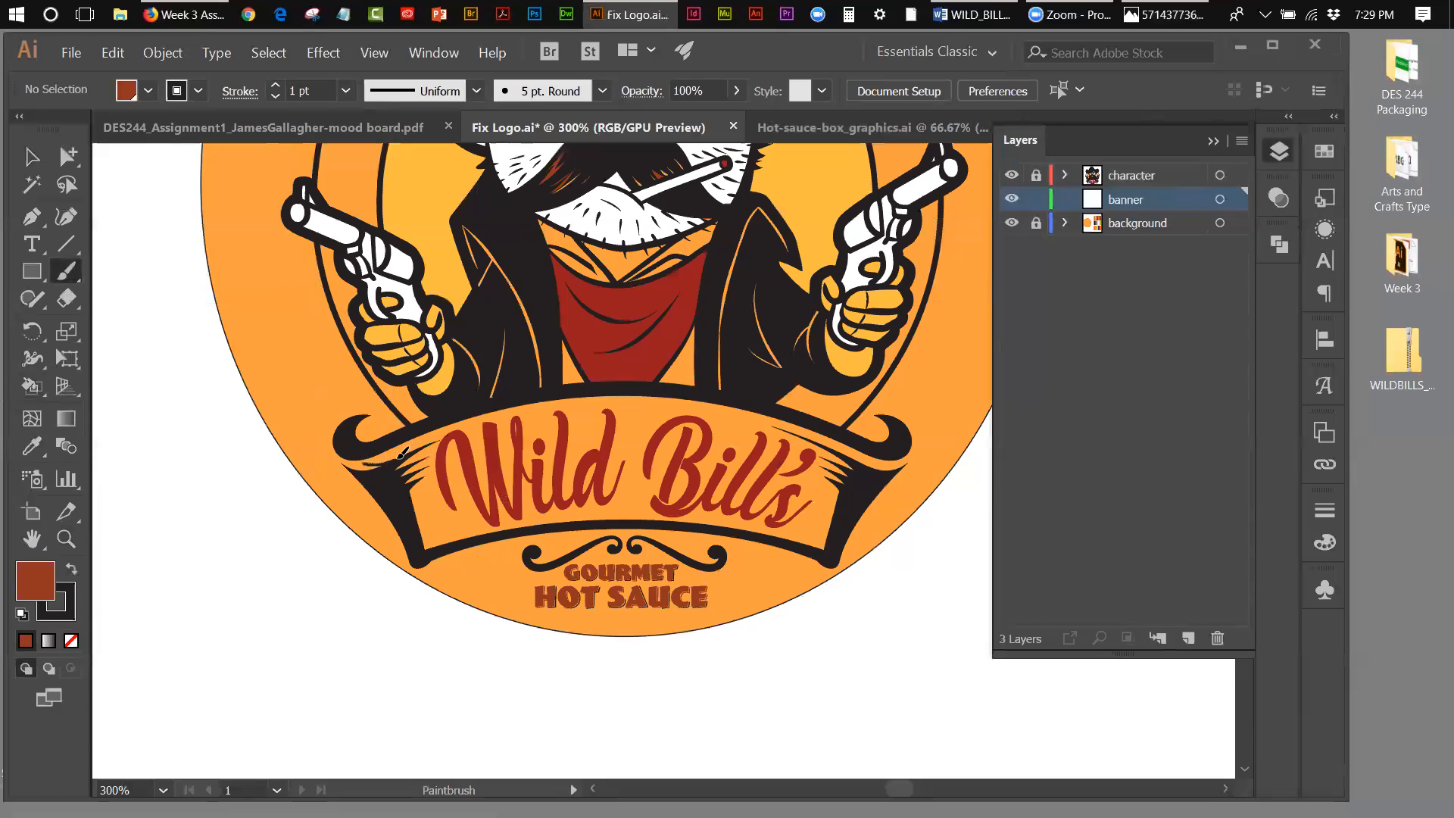
pyautogui.moveTo(402, 453); pyautogui.dragTo(403, 453)
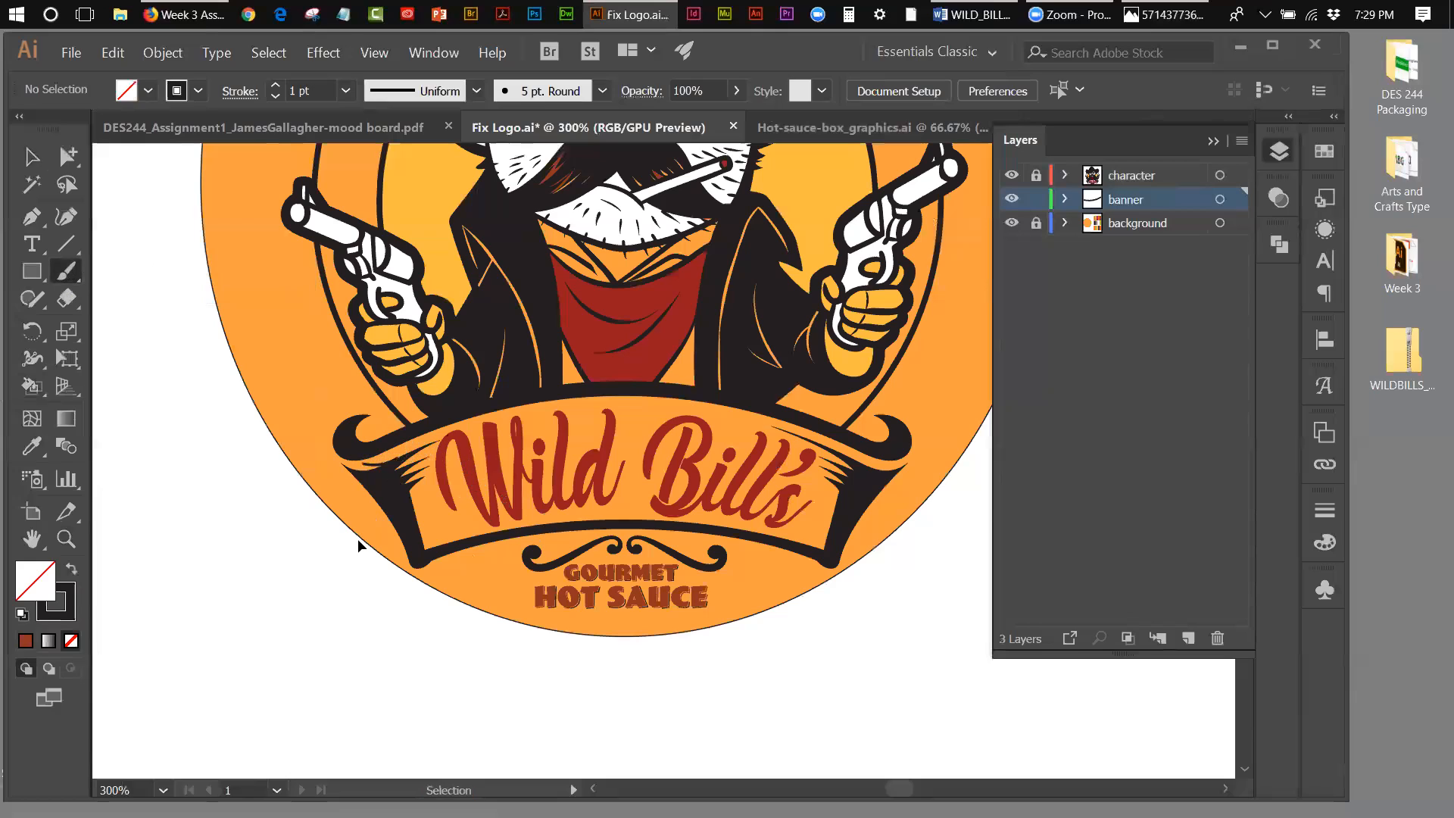
pyautogui.hotkey('ctrl', 'z')
# Step: Paint the banner's left fold white on the banner layer using the Blob Brush with no fill and a white stroke
pyautogui.moveTo(69, 277); pyautogui.dragTo(160, 299)
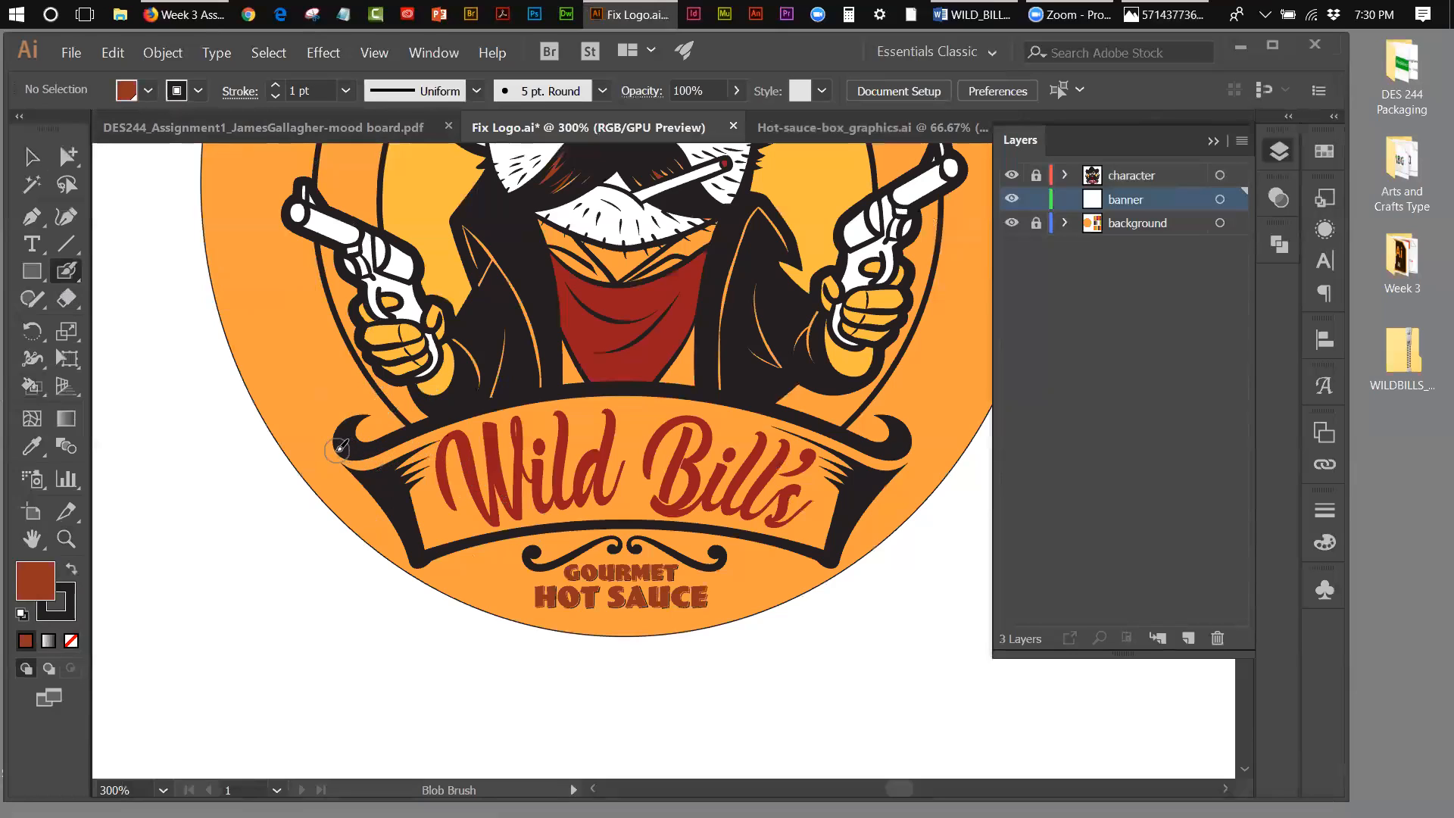
pyautogui.click(22, 613)
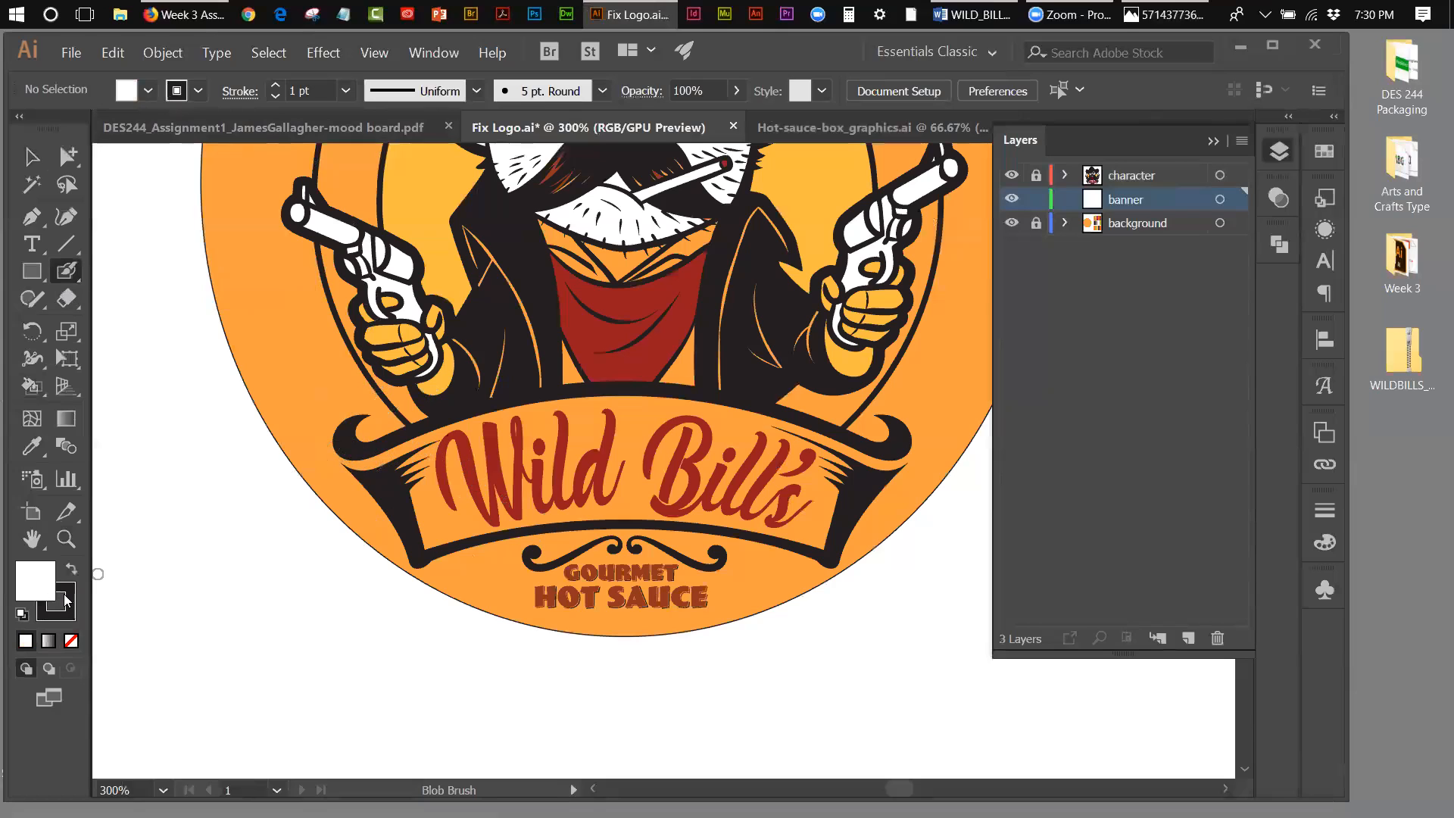
pyautogui.click(66, 600)
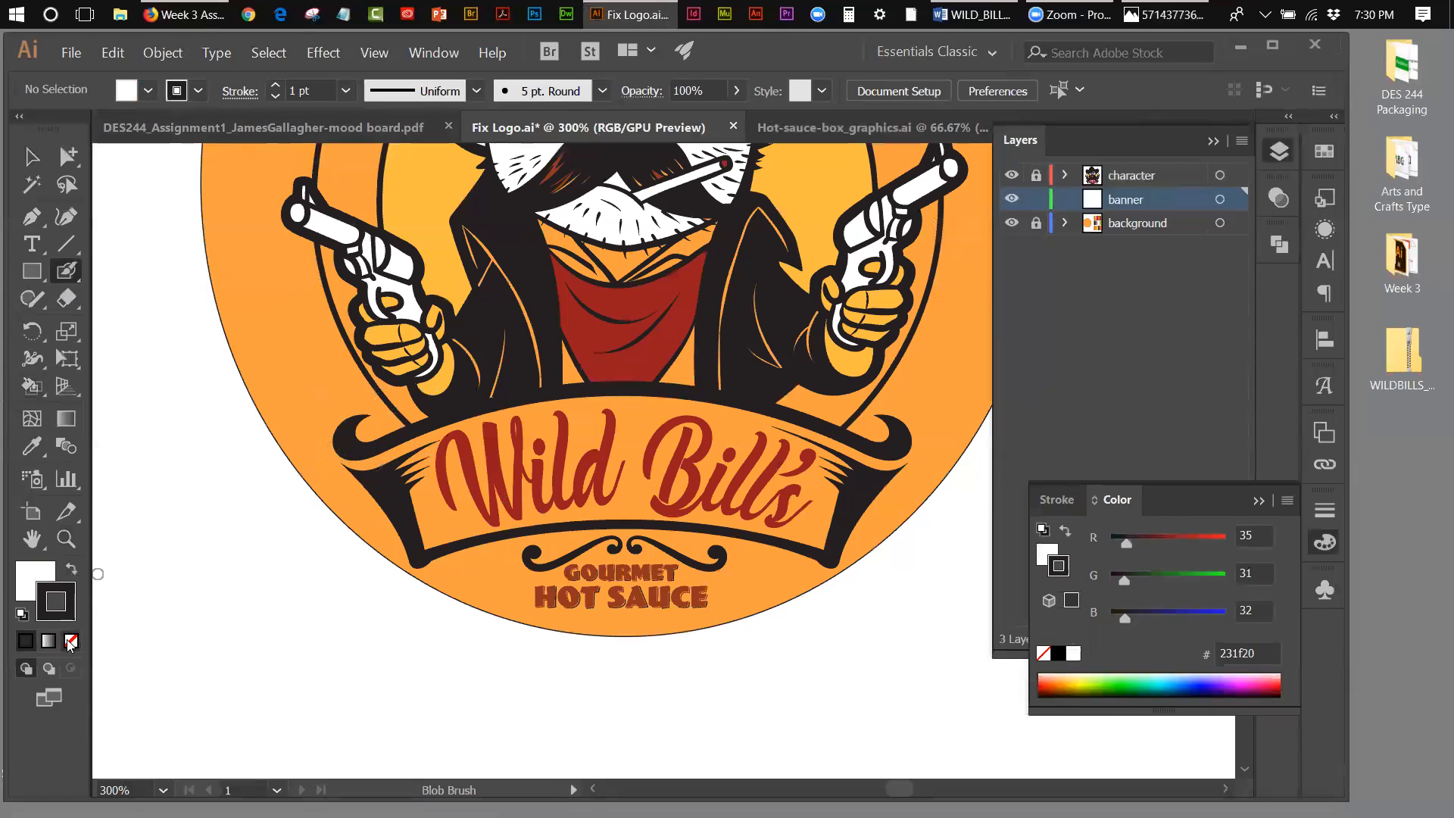
pyautogui.press('/')
pyautogui.click(43, 583)
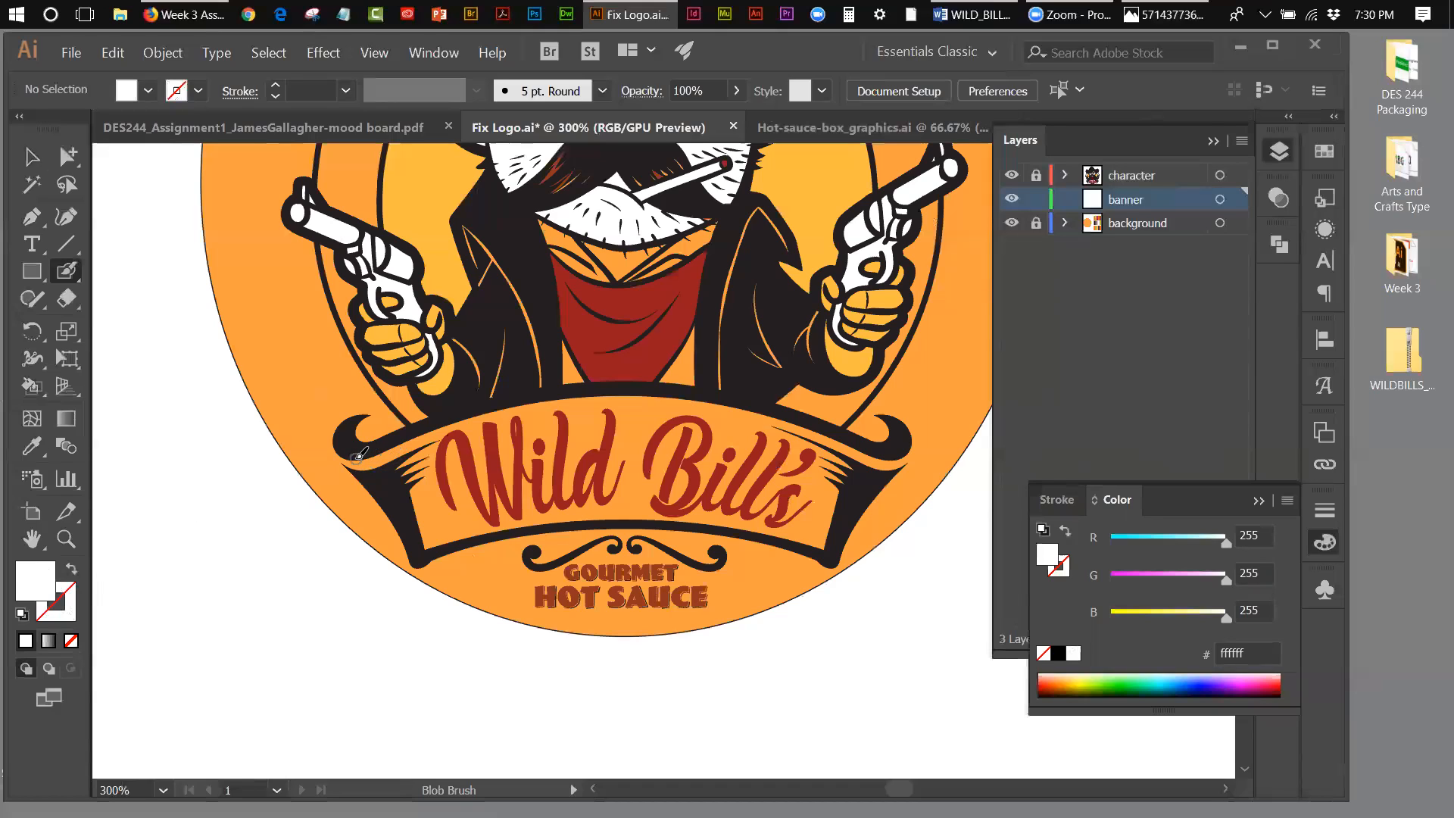
pyautogui.hotkey('shift', 'x')
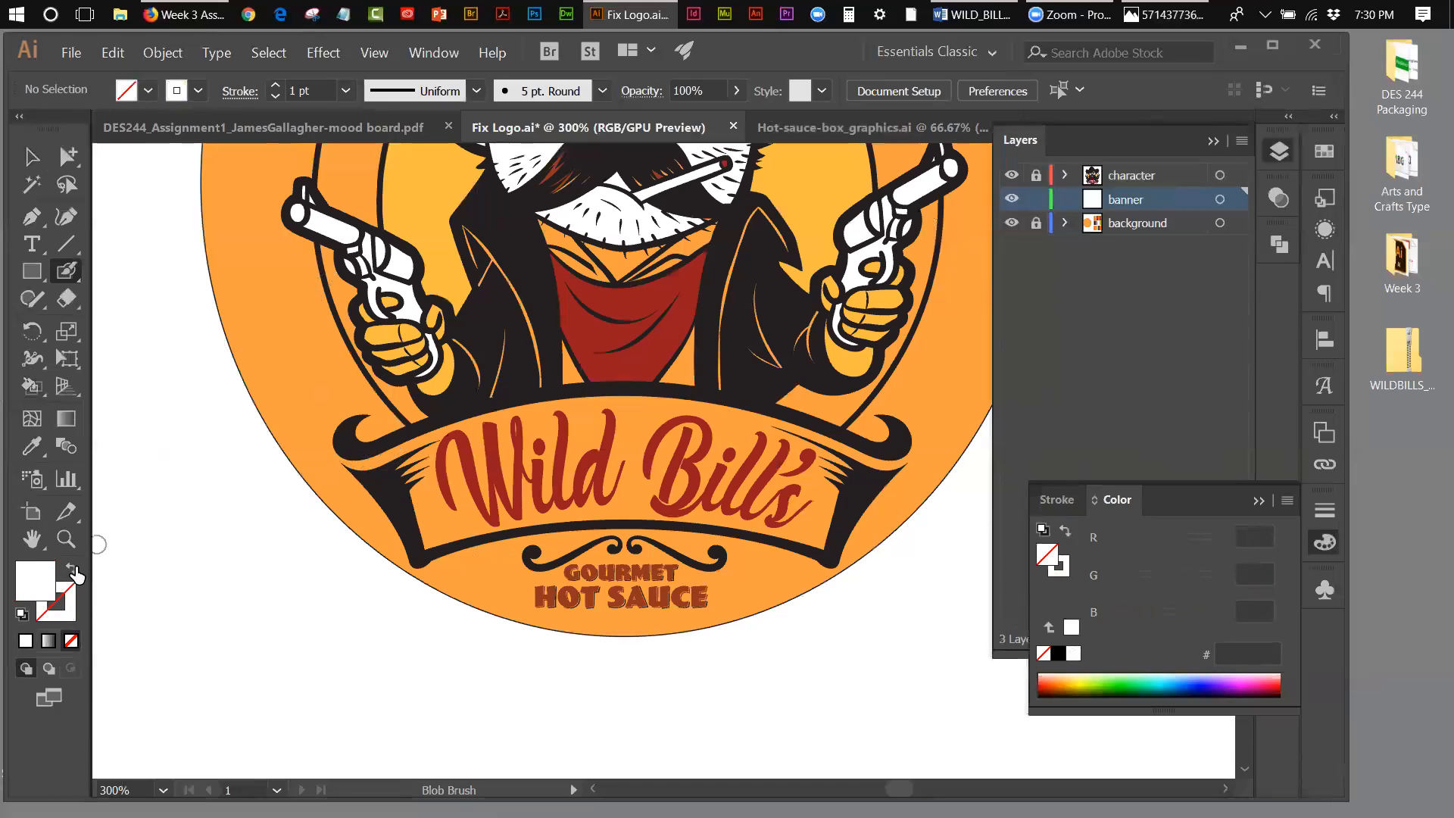
pyautogui.click(74, 570)
pyautogui.moveTo(364, 454); pyautogui.dragTo(399, 453)
pyautogui.hotkey('shift', 'x')
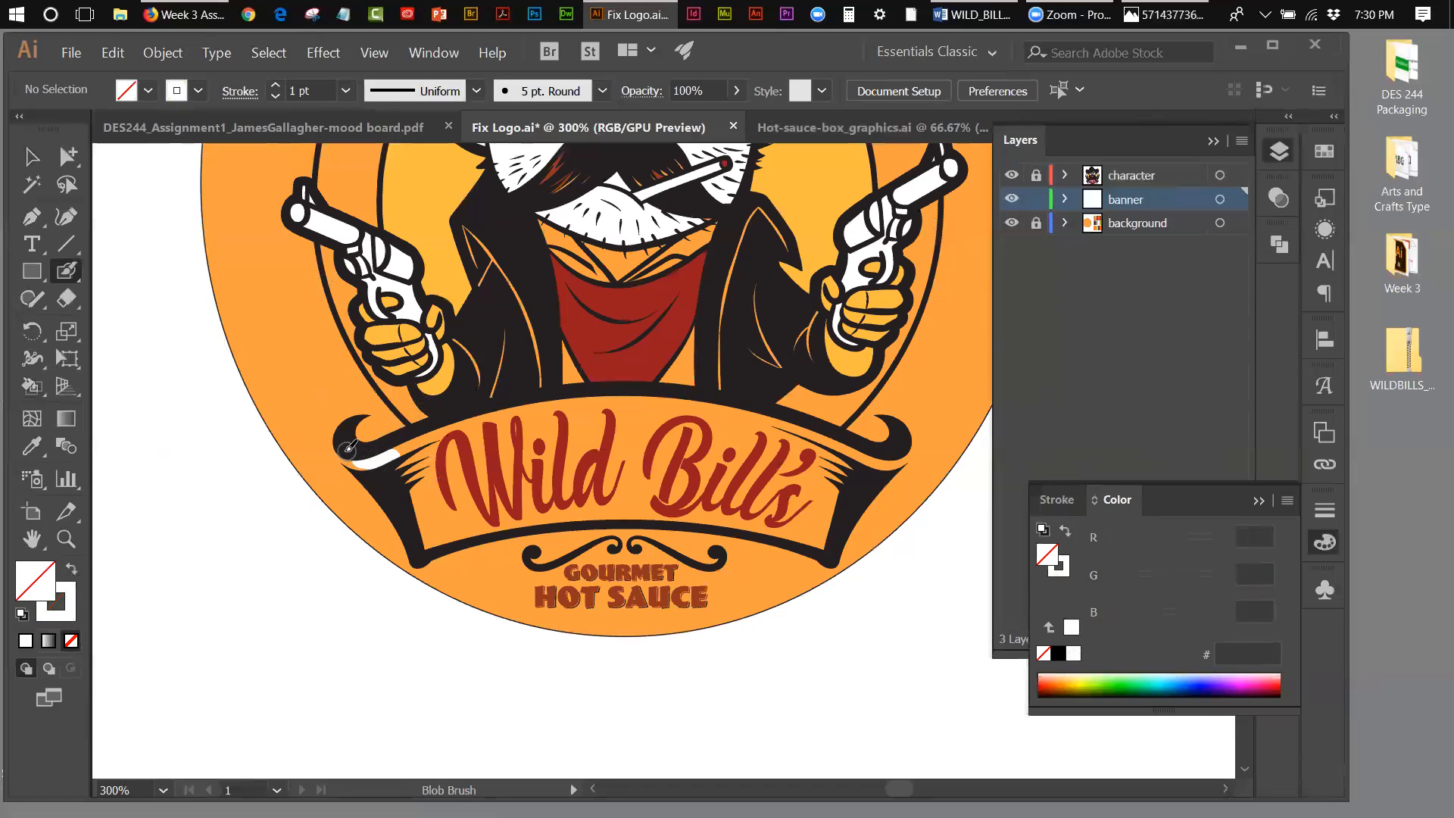
pyautogui.moveTo(343, 443); pyautogui.dragTo(347, 441)
pyautogui.moveTo(361, 458); pyautogui.dragTo(459, 452)
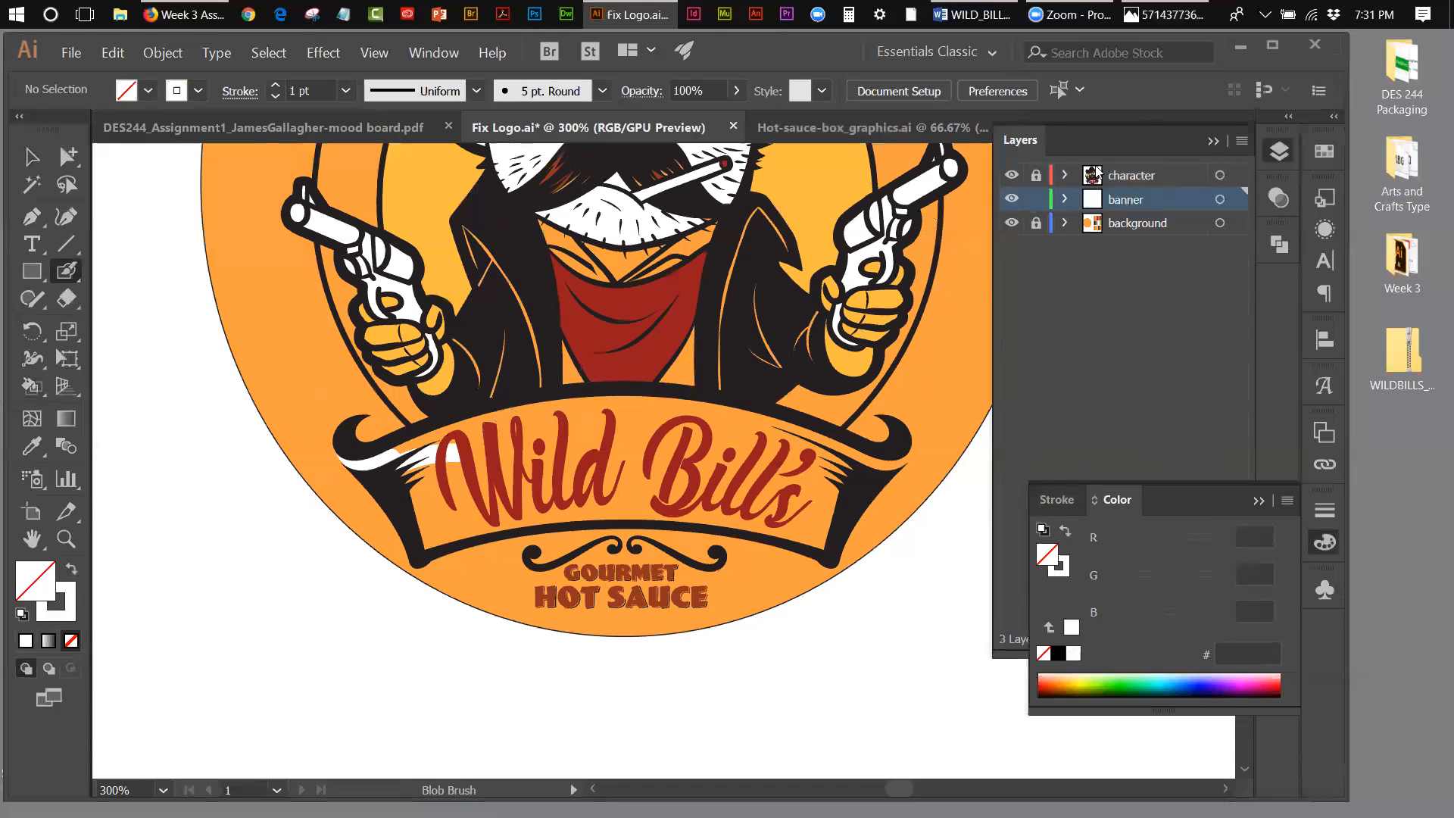
# Step: Hide and show the character layer to inspect the white strokes beneath the line art
pyautogui.click(1012, 180)
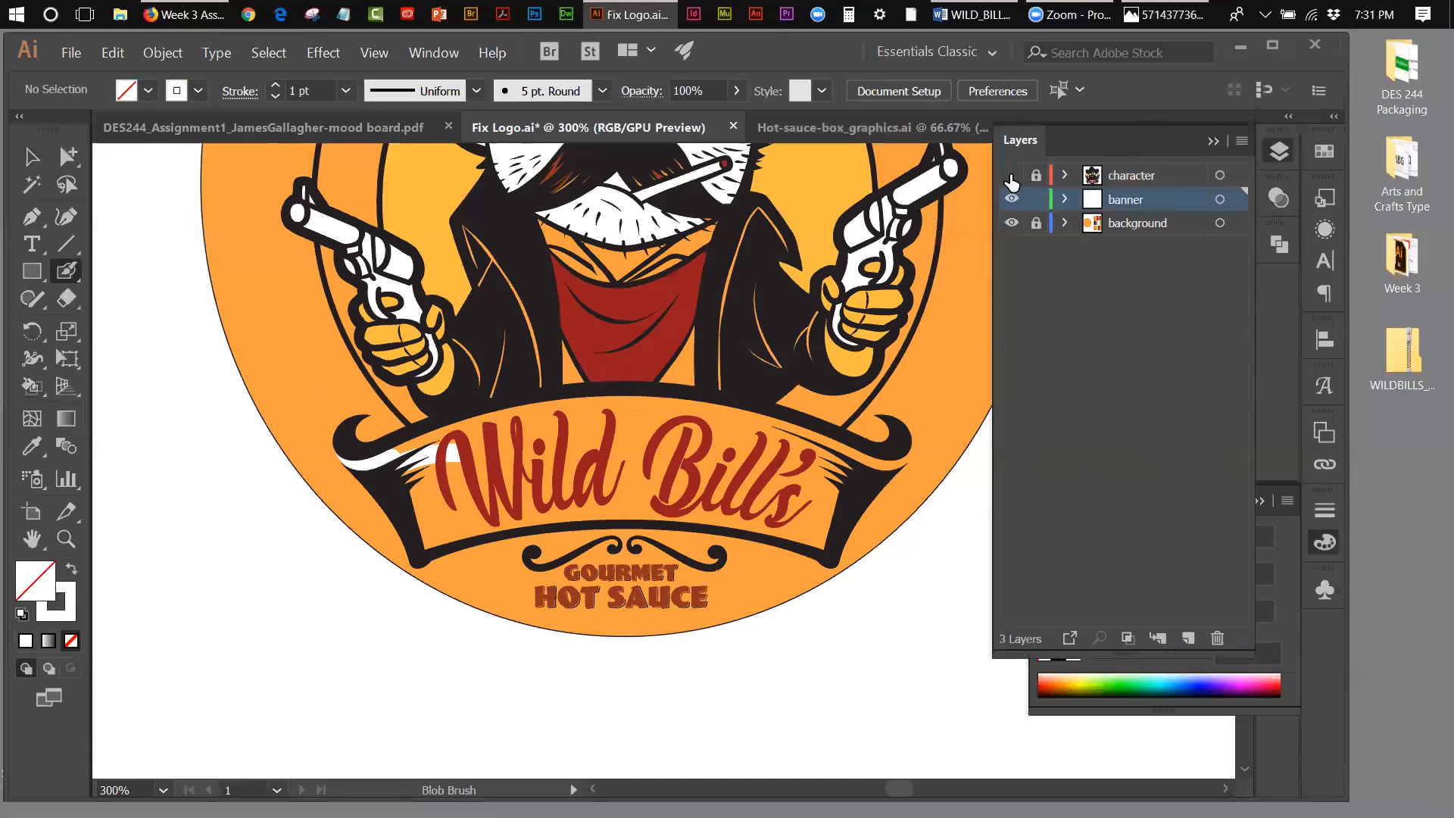
pyautogui.click(1012, 181)
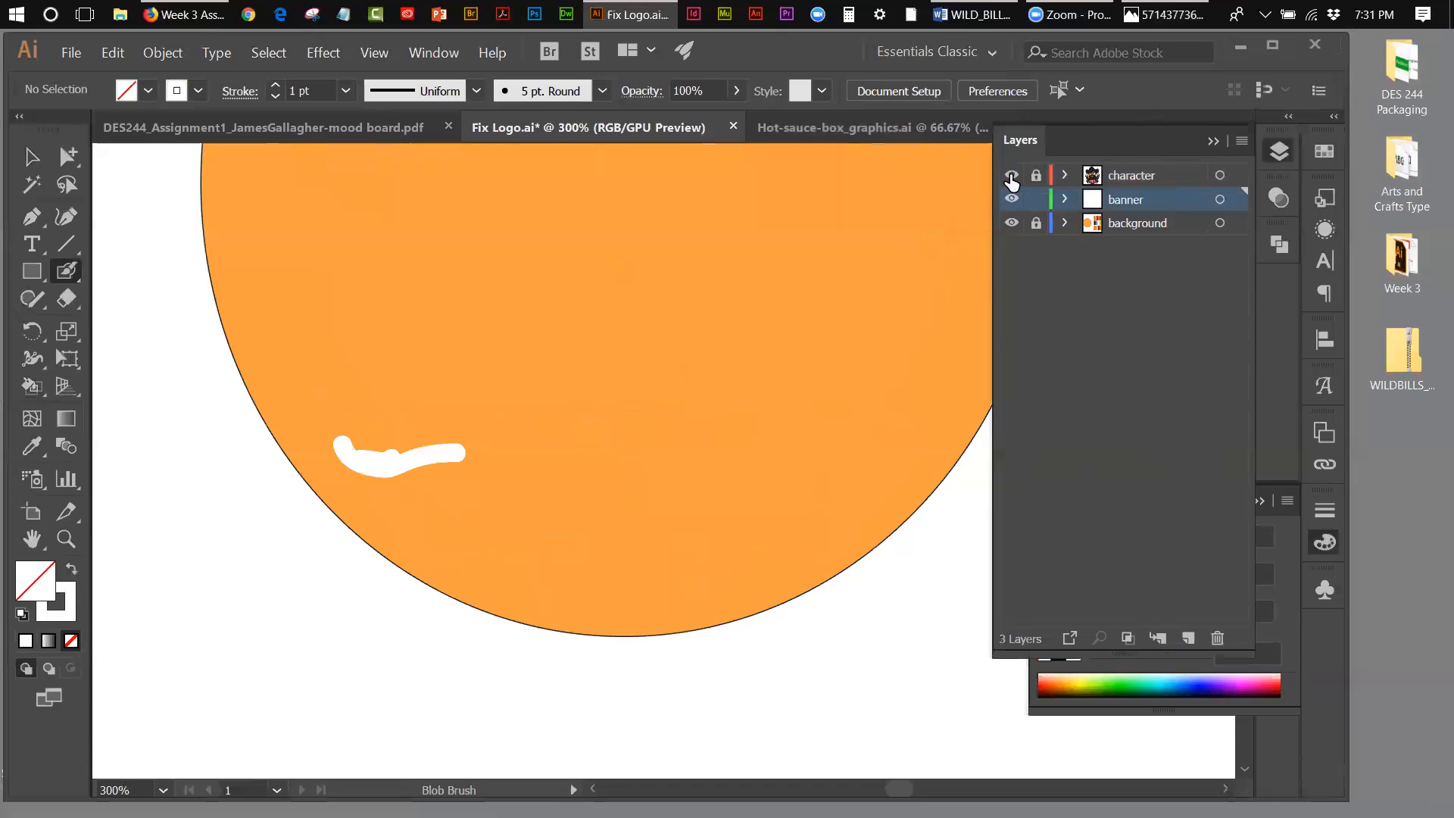
pyautogui.click(1012, 178)
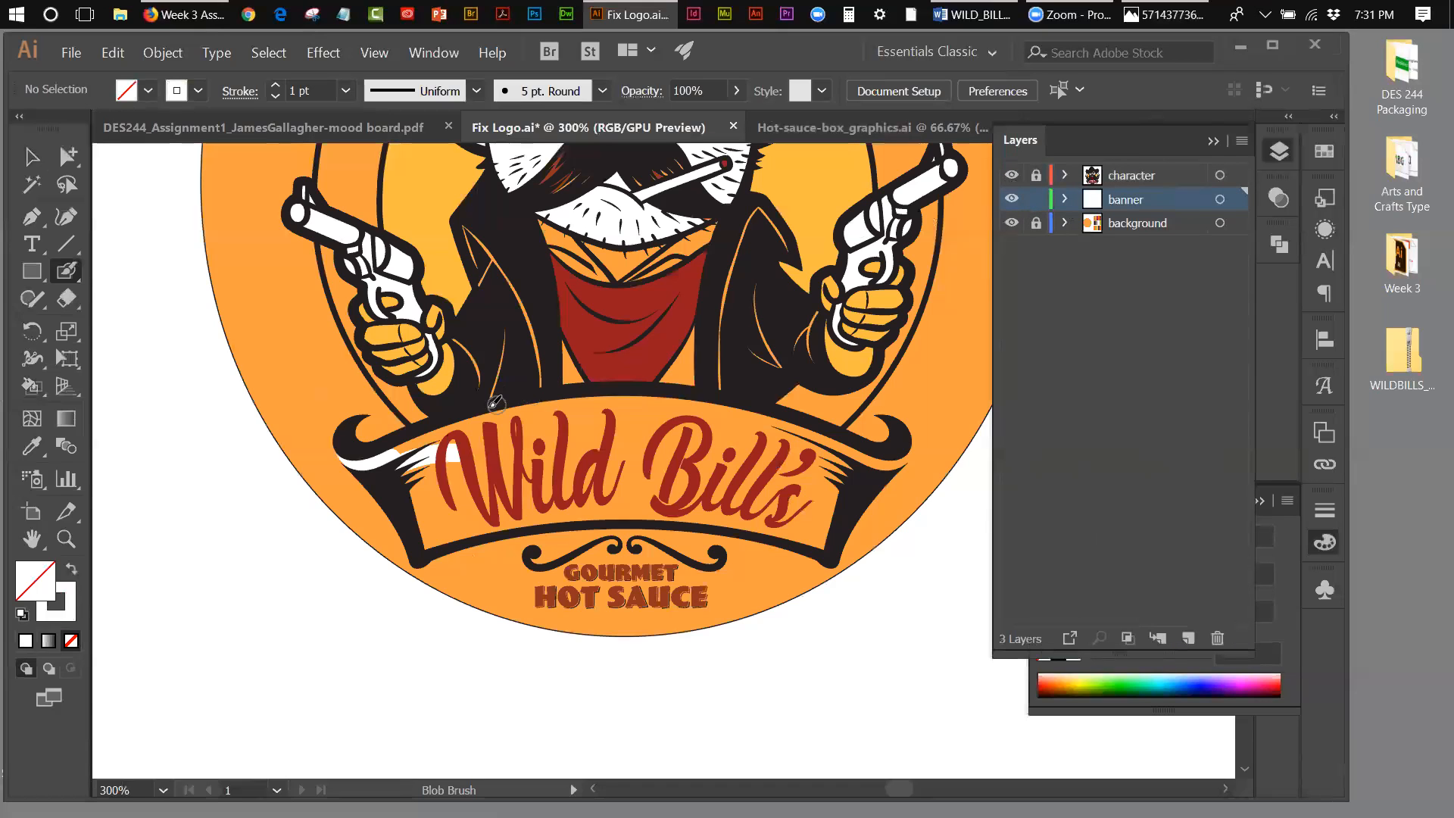
# Step: Paint the banner's left half and its lower edge white behind the "Wild Bill's" lettering with the Blob Brush
pyautogui.moveTo(394, 448)
pyautogui.mouseDown()
pyautogui.moveTo(524, 407)
pyautogui.moveTo(400, 450)
pyautogui.moveTo(548, 429)
pyautogui.mouseUp()
pyautogui.moveTo(460, 436); pyautogui.dragTo(565, 438)
pyautogui.moveTo(410, 463)
pyautogui.mouseDown()
pyautogui.moveTo(547, 446)
pyautogui.moveTo(409, 487)
pyautogui.moveTo(573, 450)
pyautogui.moveTo(477, 484)
pyautogui.moveTo(573, 464)
pyautogui.moveTo(554, 446)
pyautogui.moveTo(586, 440)
pyautogui.moveTo(724, 444)
pyautogui.moveTo(601, 449)
pyautogui.moveTo(567, 486)
pyautogui.moveTo(411, 514)
pyautogui.moveTo(428, 546)
pyautogui.moveTo(550, 515)
pyautogui.mouseUp()
pyautogui.moveTo(433, 527)
pyautogui.mouseDown()
pyautogui.moveTo(546, 506)
pyautogui.moveTo(432, 515)
pyautogui.moveTo(495, 502)
pyautogui.moveTo(504, 519)
pyautogui.moveTo(556, 522)
pyautogui.moveTo(647, 506)
pyautogui.moveTo(832, 539)
pyautogui.mouseUp()
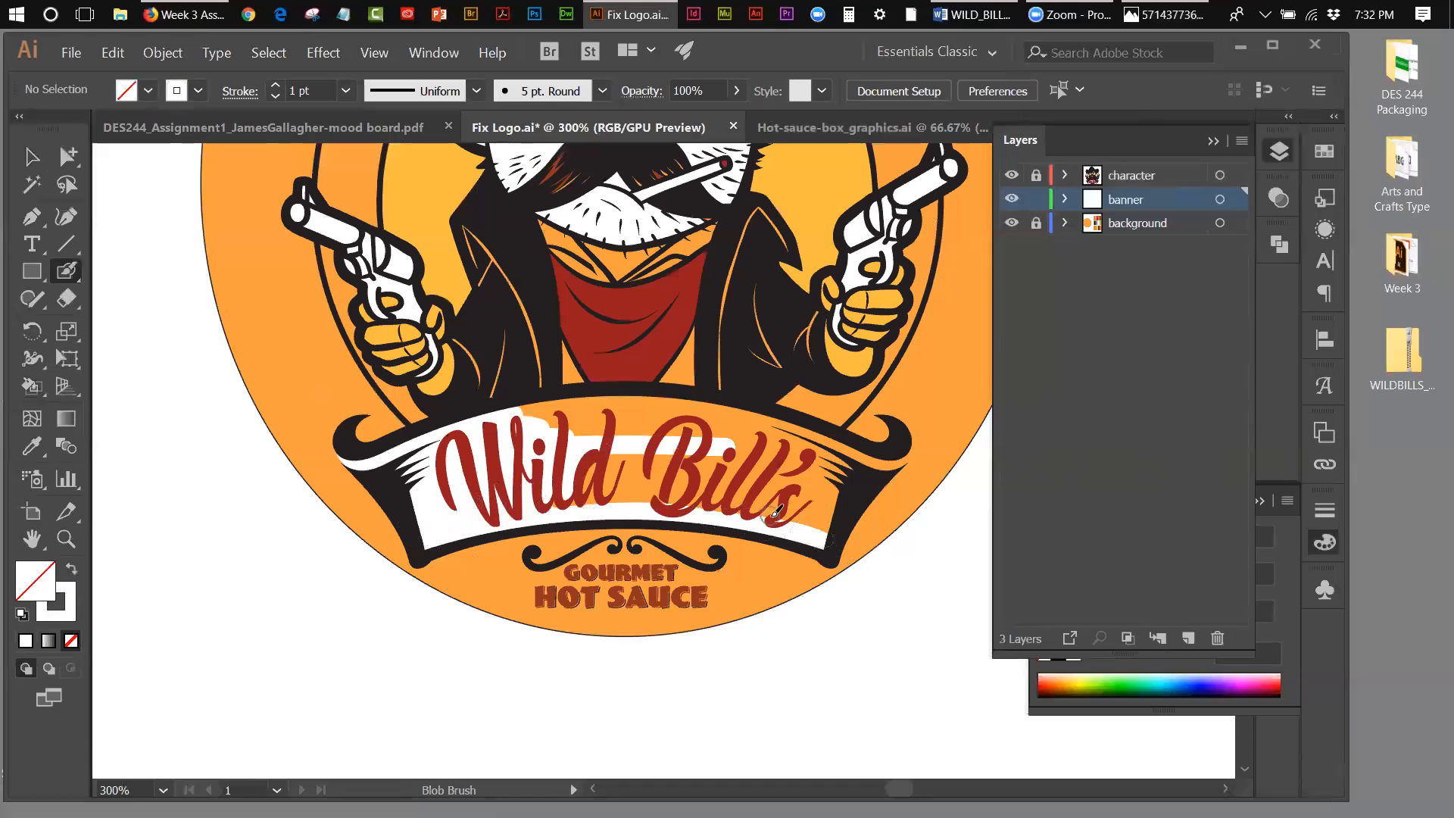
# Step: Paint the banner's right end, right fold and the remaining orange gaps behind the lettering white, undoing a stray stroke
pyautogui.moveTo(837, 475)
pyautogui.mouseDown()
pyautogui.moveTo(862, 453)
pyautogui.moveTo(832, 540)
pyautogui.mouseUp()
pyautogui.click(901, 443)
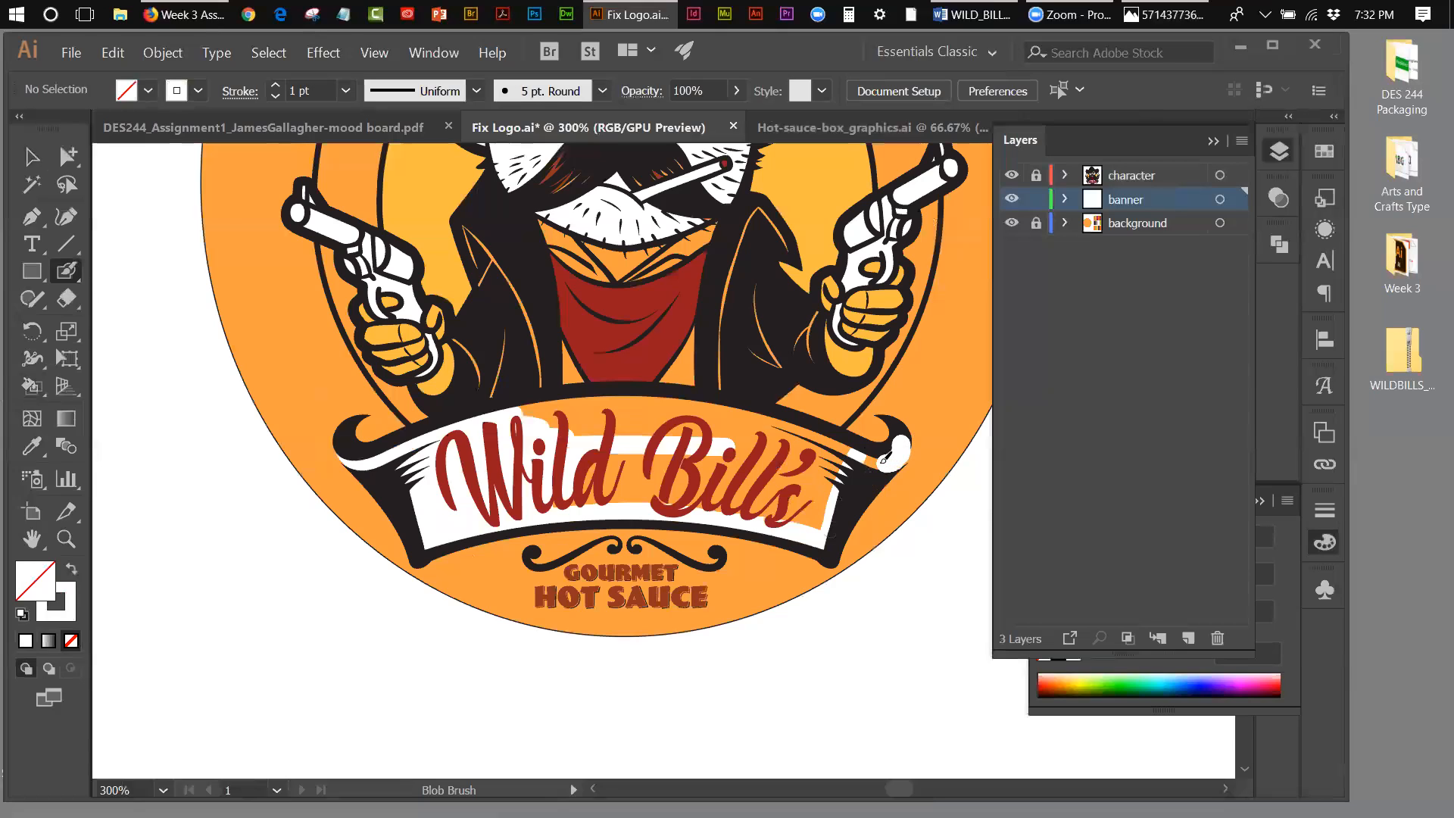
pyautogui.hotkey('ctrl', 'z')
pyautogui.moveTo(850, 454)
pyautogui.mouseDown()
pyautogui.moveTo(721, 407)
pyautogui.moveTo(642, 411)
pyautogui.moveTo(650, 402)
pyautogui.moveTo(520, 413)
pyautogui.moveTo(551, 449)
pyautogui.moveTo(546, 415)
pyautogui.moveTo(747, 421)
pyautogui.moveTo(838, 457)
pyautogui.moveTo(852, 470)
pyautogui.moveTo(839, 461)
pyautogui.moveTo(840, 476)
pyautogui.moveTo(738, 427)
pyautogui.moveTo(519, 429)
pyautogui.moveTo(724, 444)
pyautogui.moveTo(823, 482)
pyautogui.moveTo(724, 438)
pyautogui.mouseUp()
pyautogui.moveTo(580, 462)
pyautogui.mouseDown()
pyautogui.moveTo(824, 489)
pyautogui.moveTo(677, 447)
pyautogui.mouseUp()
pyautogui.moveTo(824, 500)
pyautogui.mouseDown()
pyautogui.moveTo(649, 472)
pyautogui.moveTo(795, 493)
pyautogui.moveTo(820, 531)
pyautogui.moveTo(743, 505)
pyautogui.moveTo(546, 504)
pyautogui.moveTo(638, 487)
pyautogui.moveTo(587, 474)
pyautogui.mouseUp()
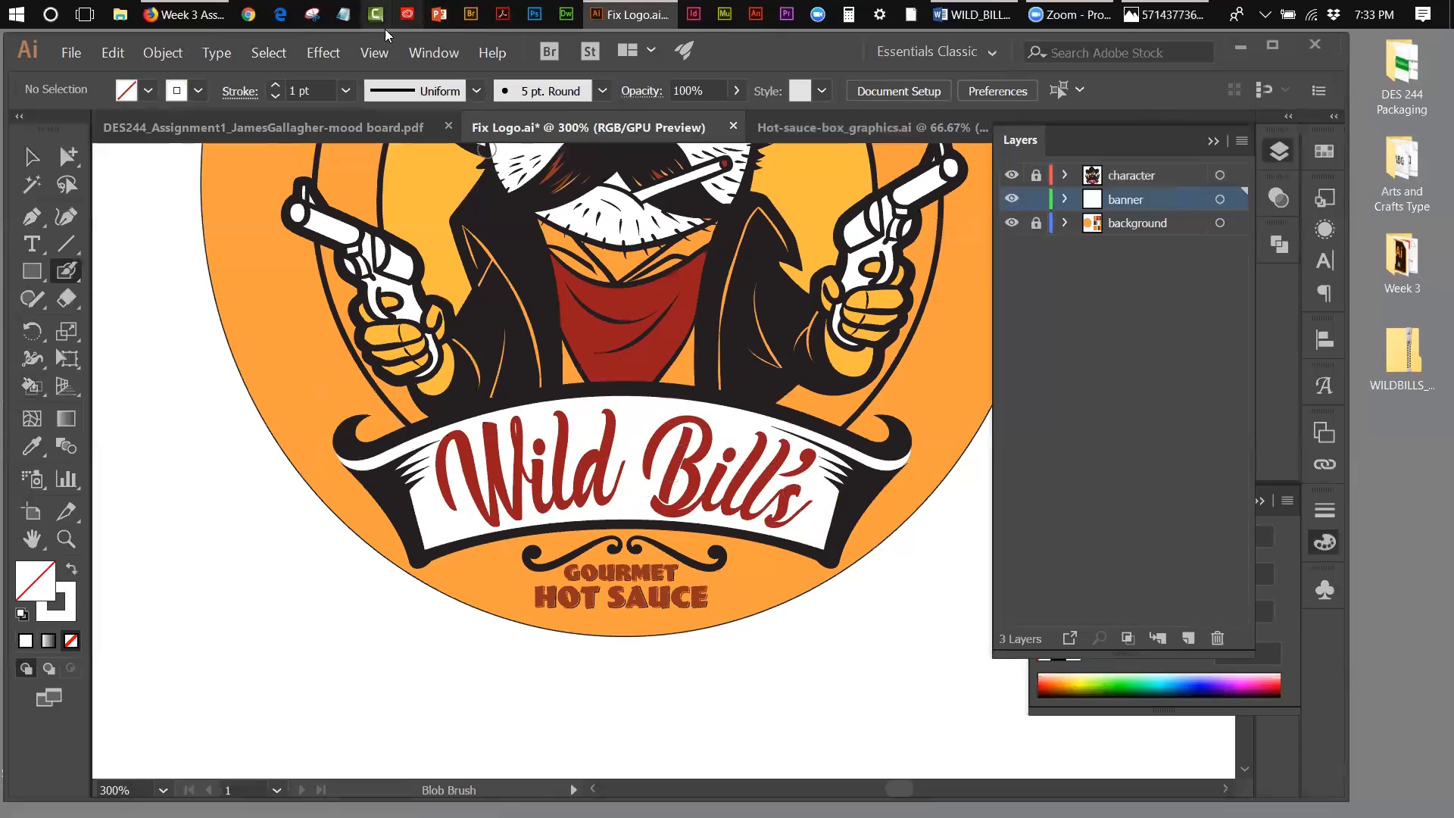
# Step: Fit the artboard in view and compare the recoloured logo with the original in the mood board document
pyautogui.click(374, 53)
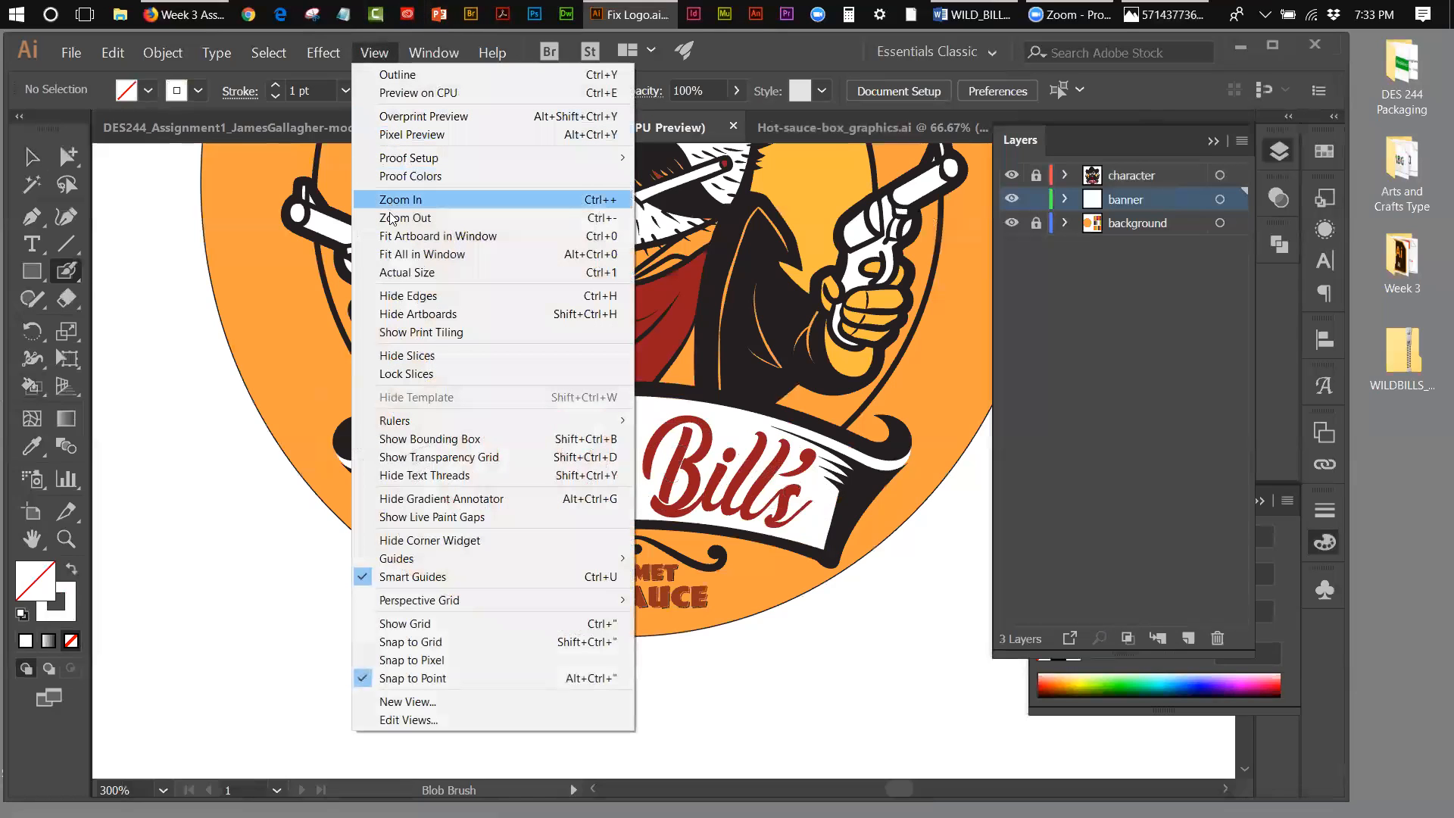
pyautogui.click(394, 236)
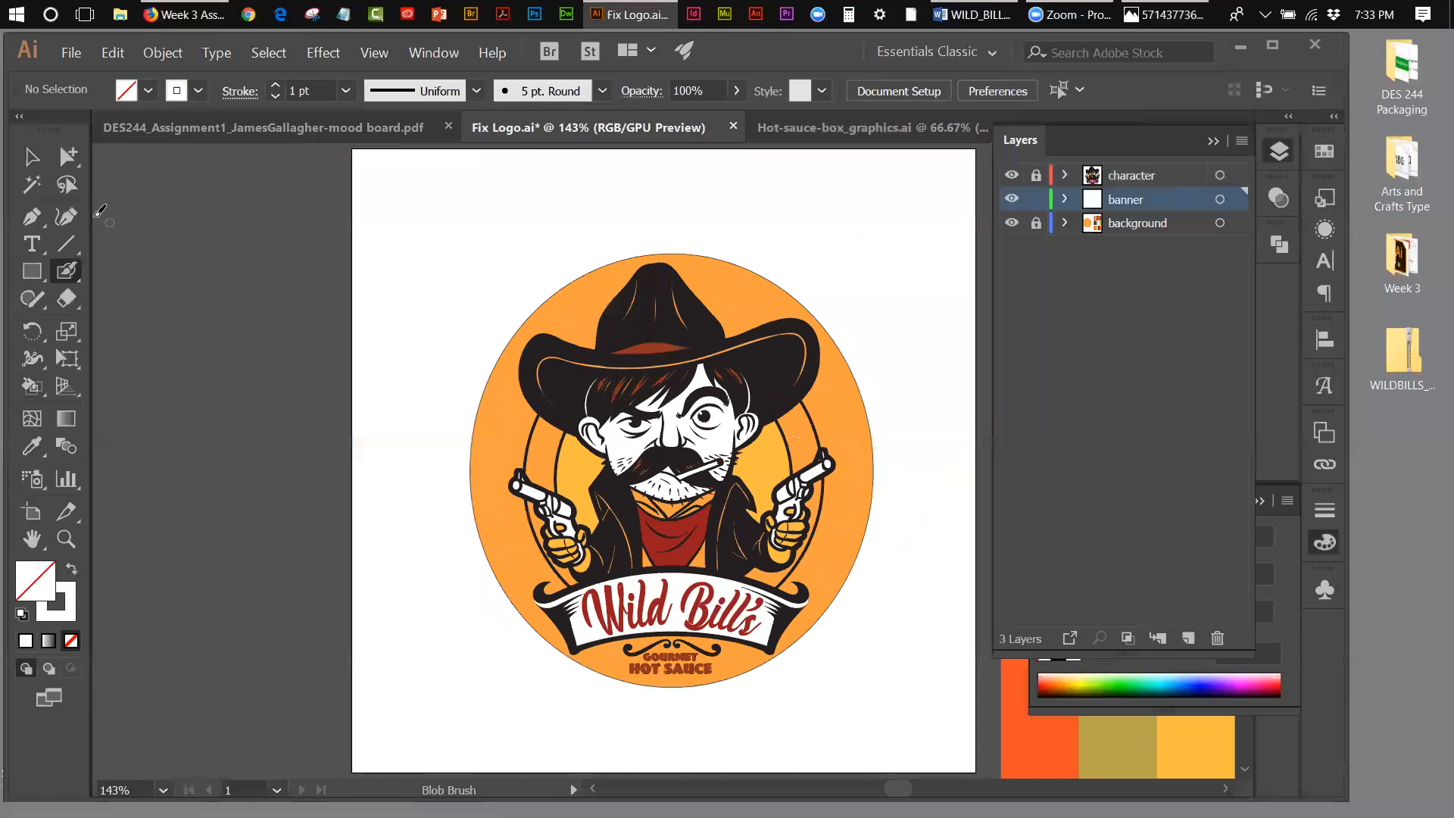
pyautogui.click(28, 161)
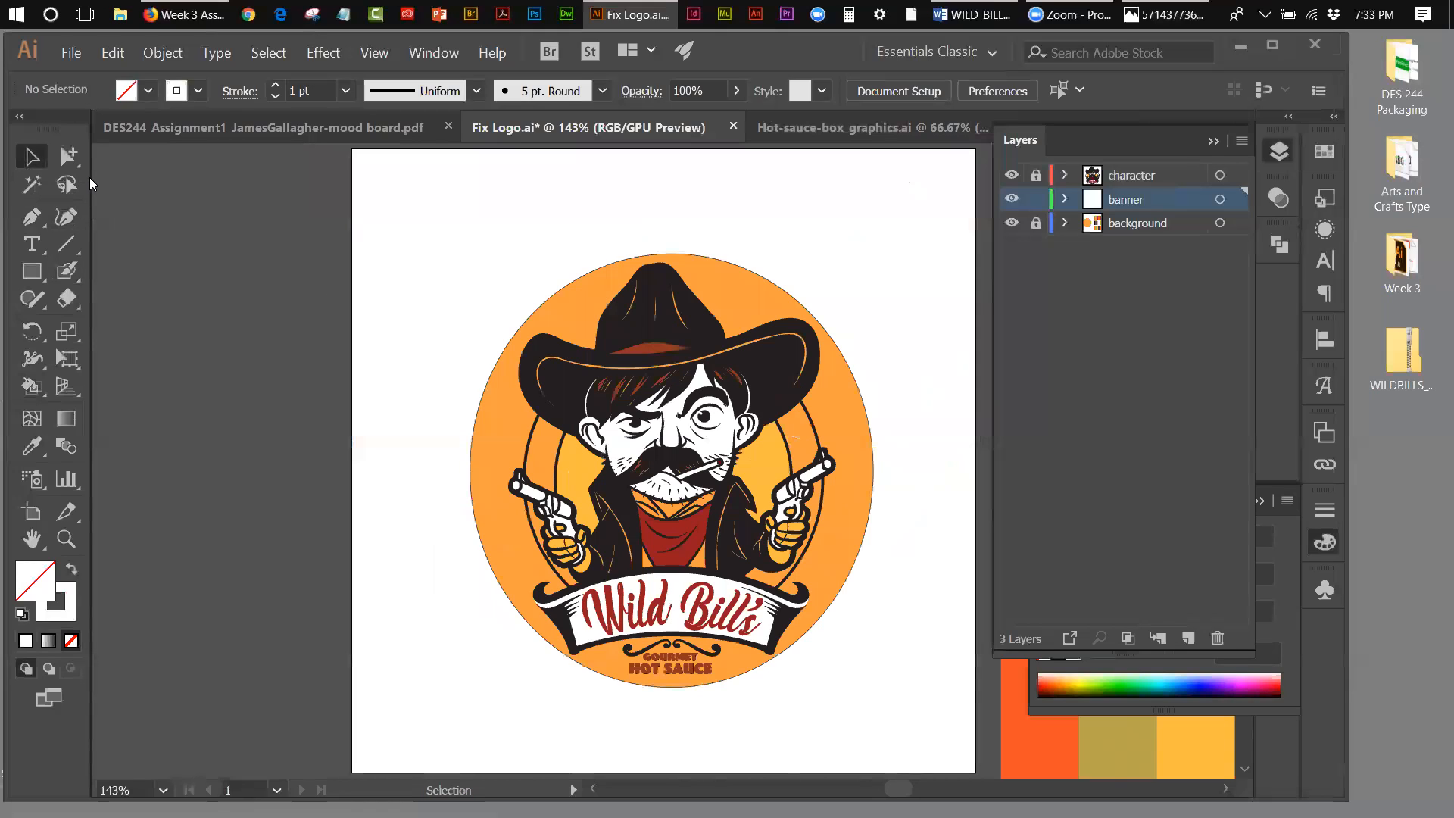
pyautogui.click(220, 125)
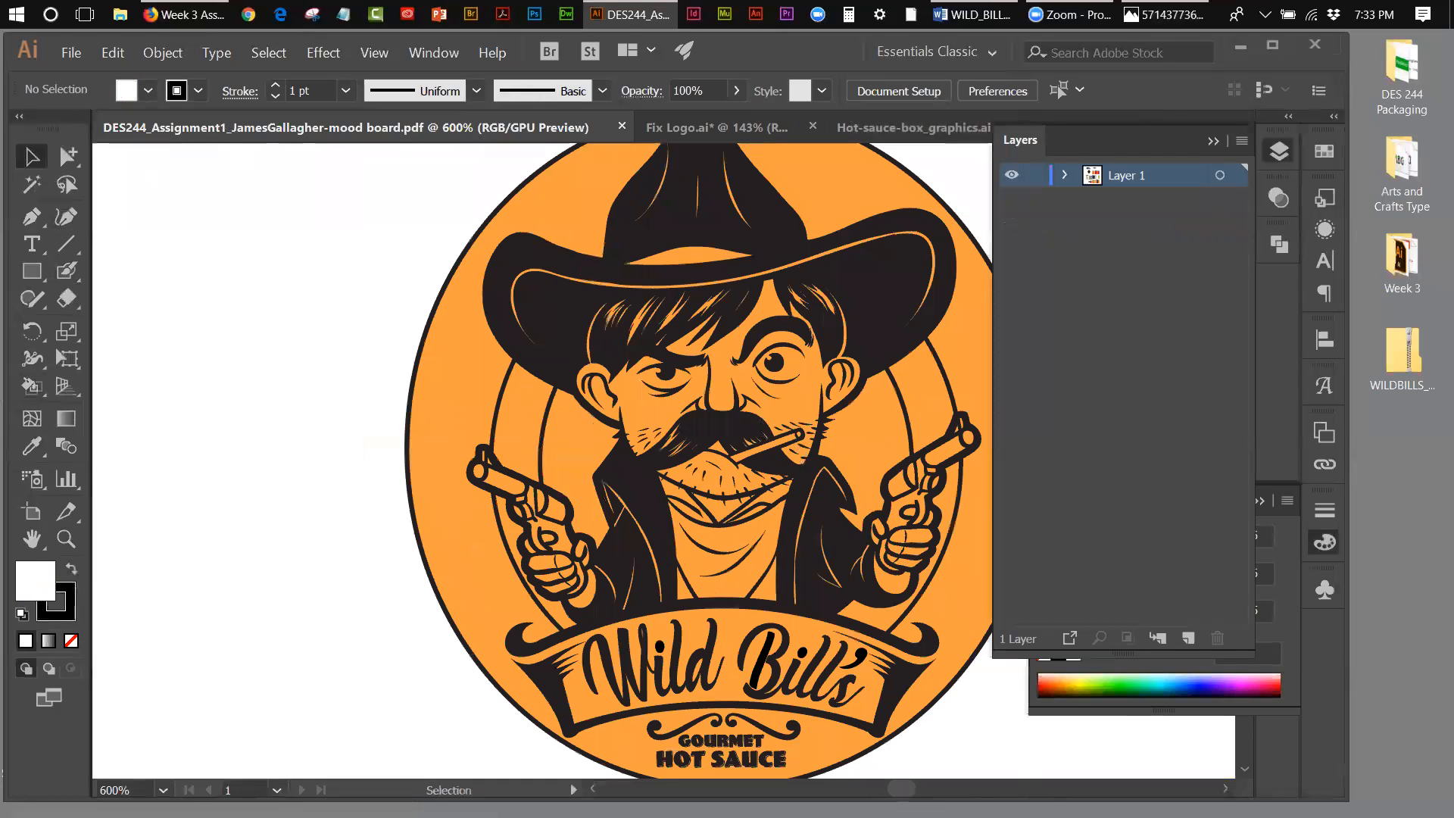
pyautogui.moveTo(902, 789); pyautogui.dragTo(904, 789)
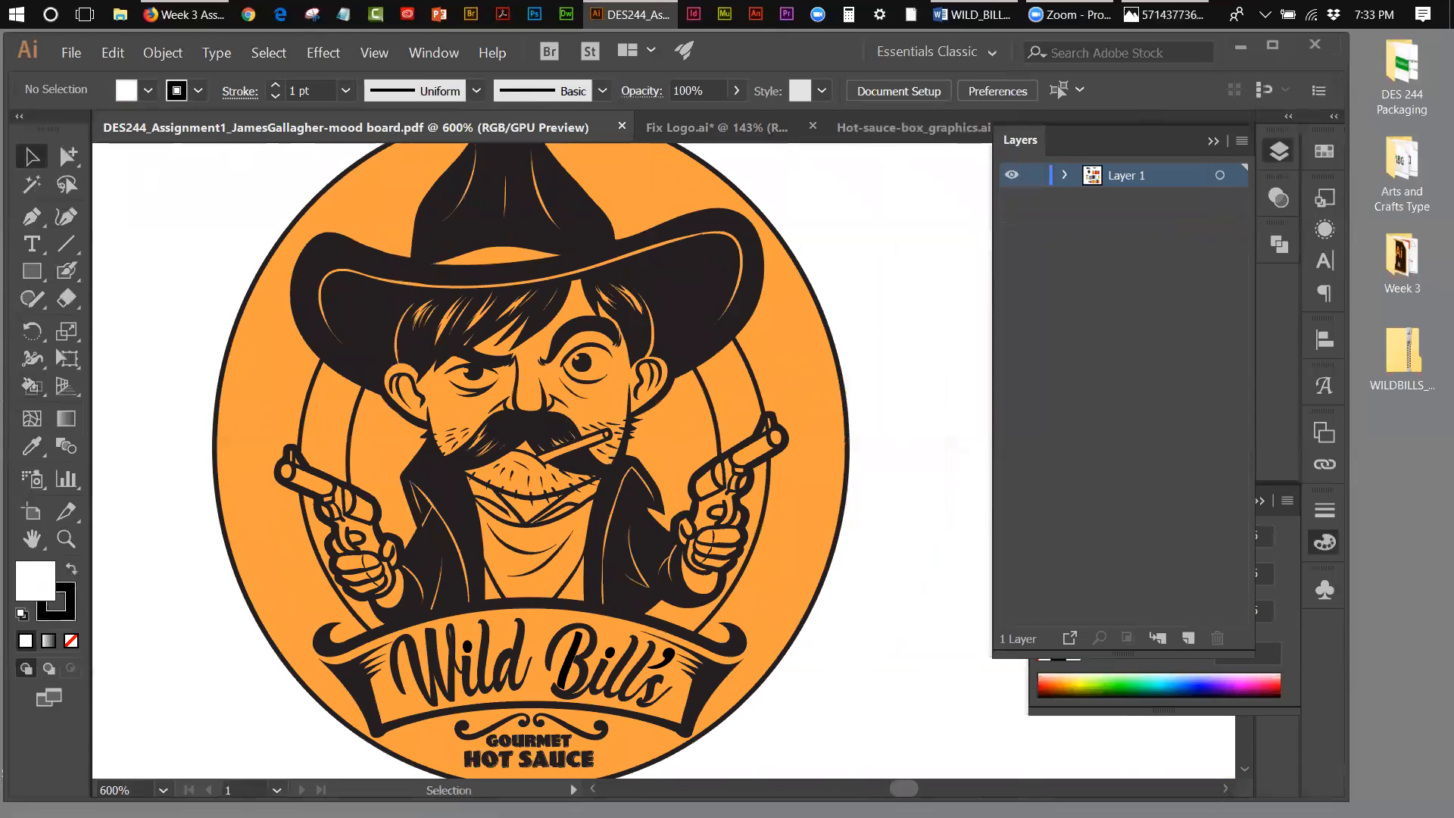
pyautogui.click(667, 118)
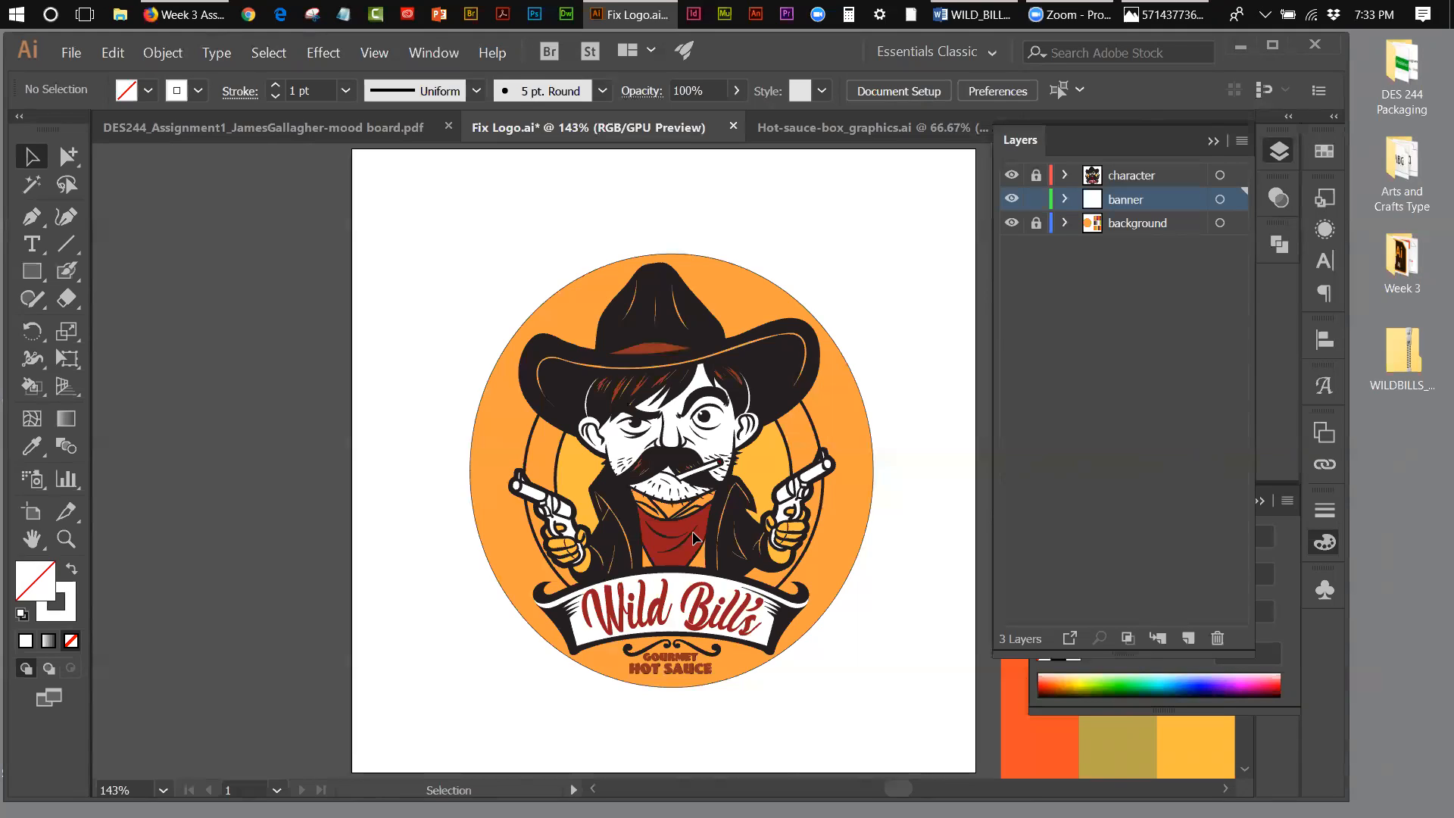
# Step: Save the artwork as a new Illustrator file named "Fix Logo_final" with the Illustrator CC version options
pyautogui.click(67, 51)
pyautogui.click(98, 207)
pyautogui.click(183, 410)
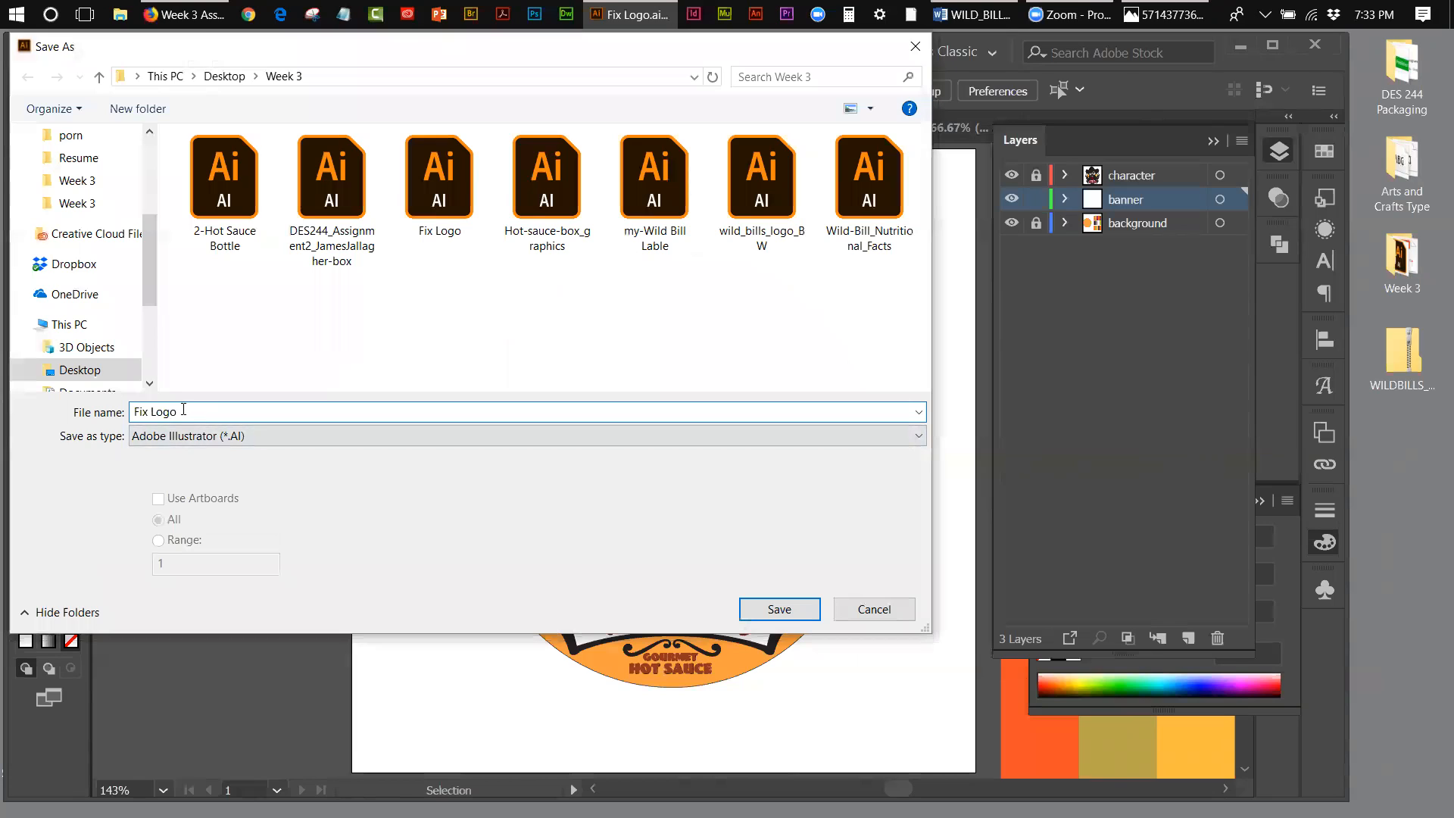
pyautogui.write('_final')
pyautogui.click(779, 609)
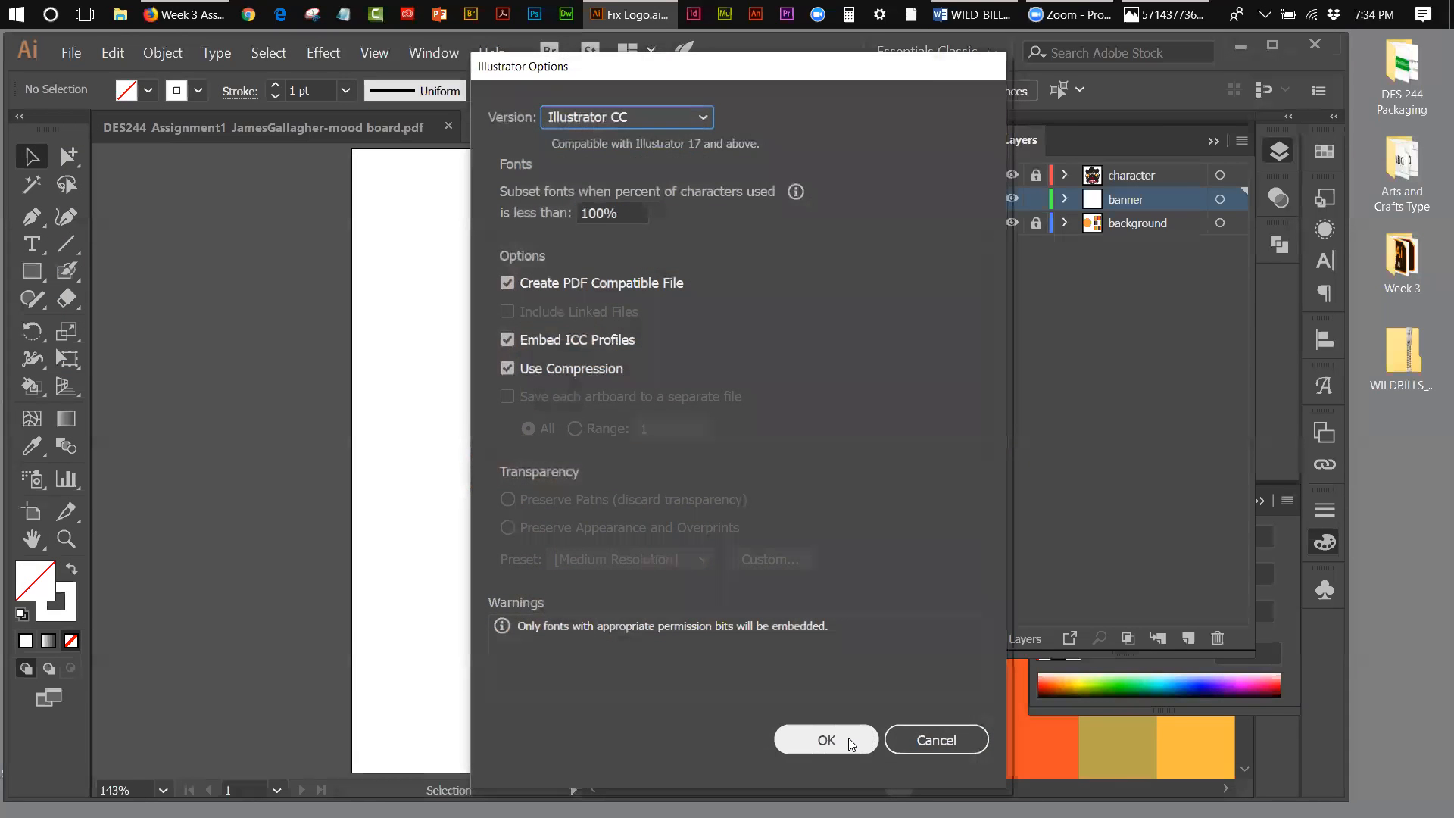
pyautogui.click(841, 737)
# Step: Unlock the character and background layers, then cycle the Live Paint Bucket's fill swatches over the bandana, returning to white with no stroke
pyautogui.click(1036, 223)
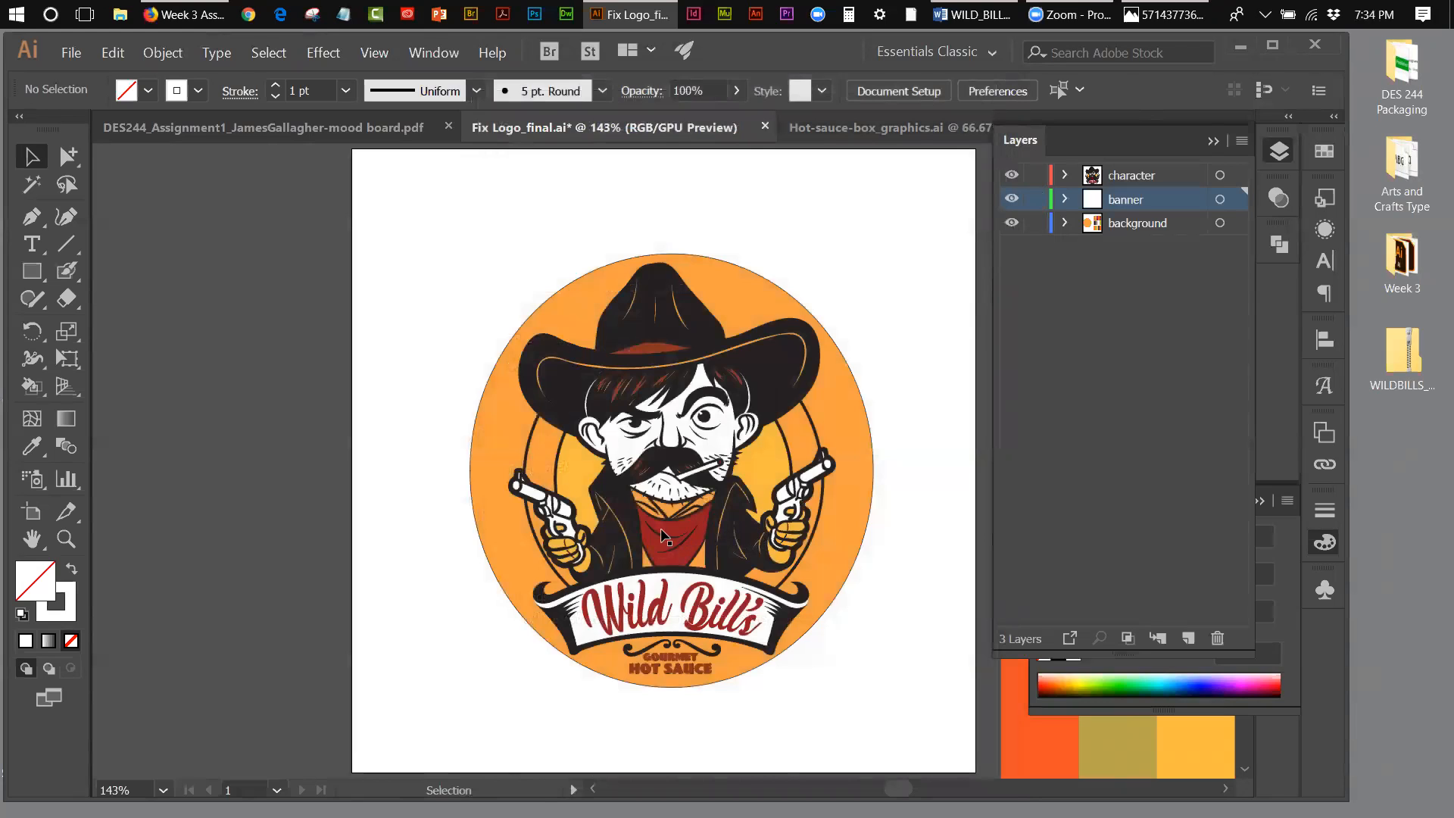
pyautogui.click(23, 391)
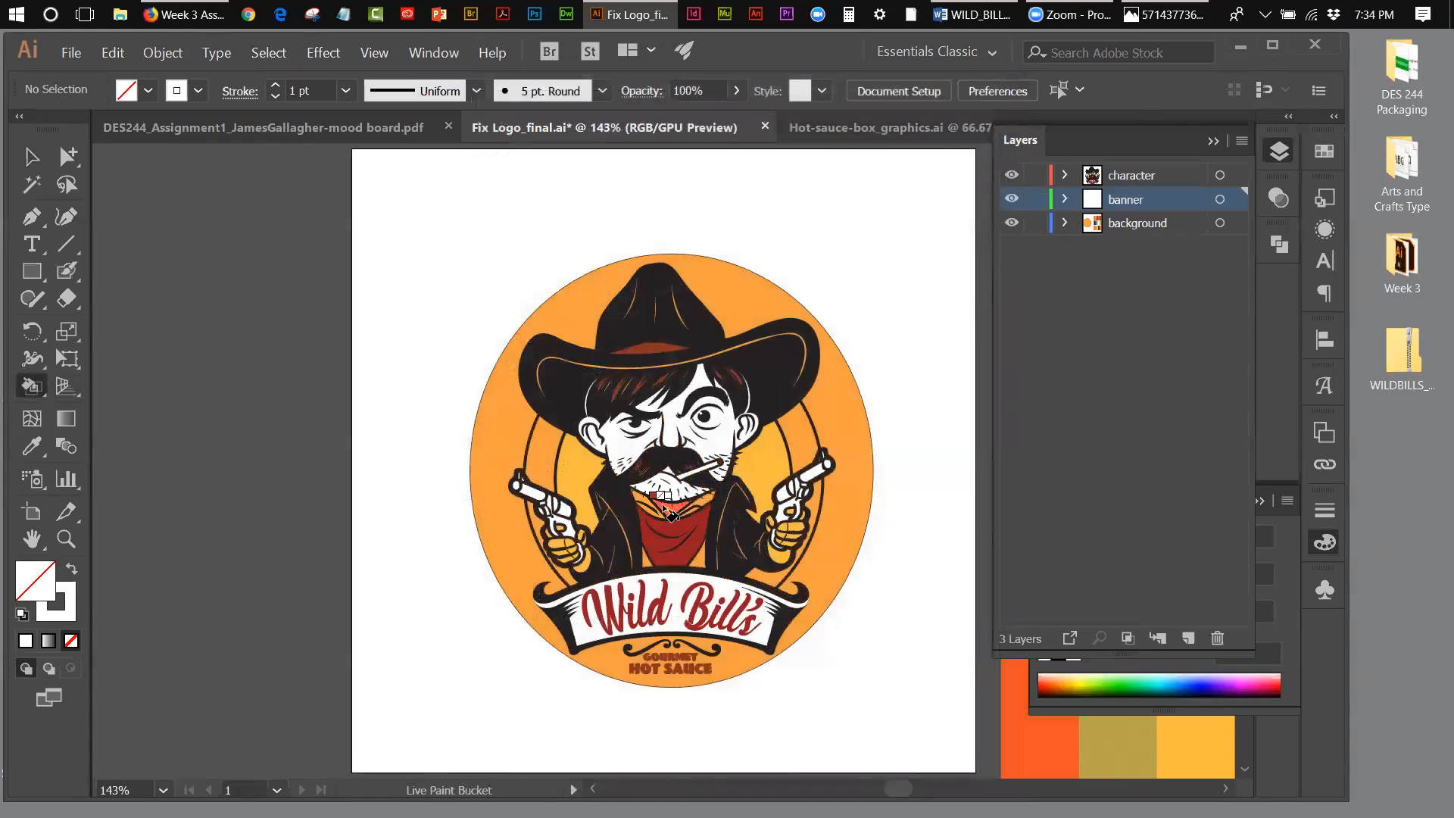
pyautogui.click(71, 569)
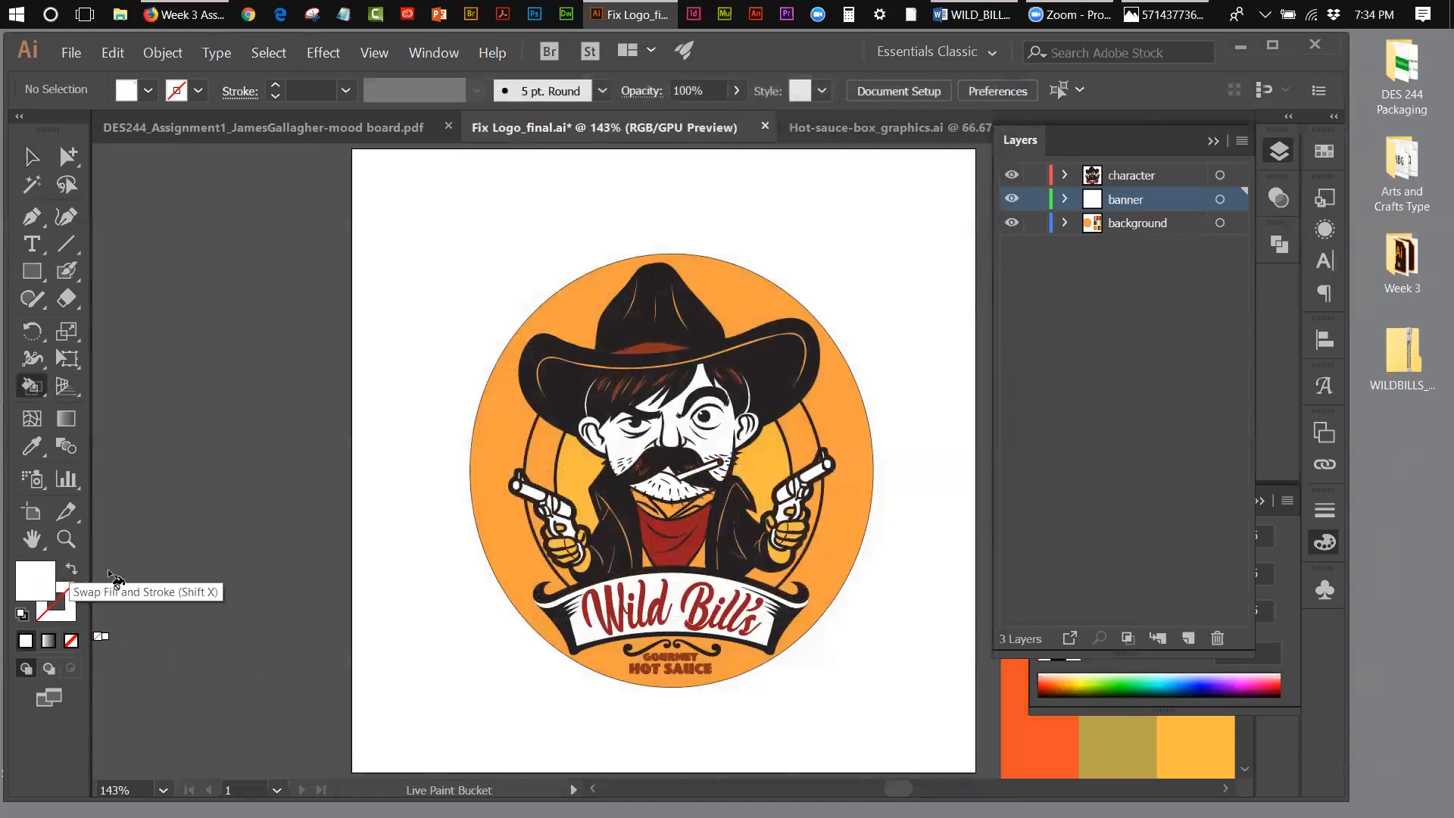
pyautogui.press('/')
pyautogui.keyDown('alt'); pyautogui.click(673, 521); pyautogui.keyUp('alt')
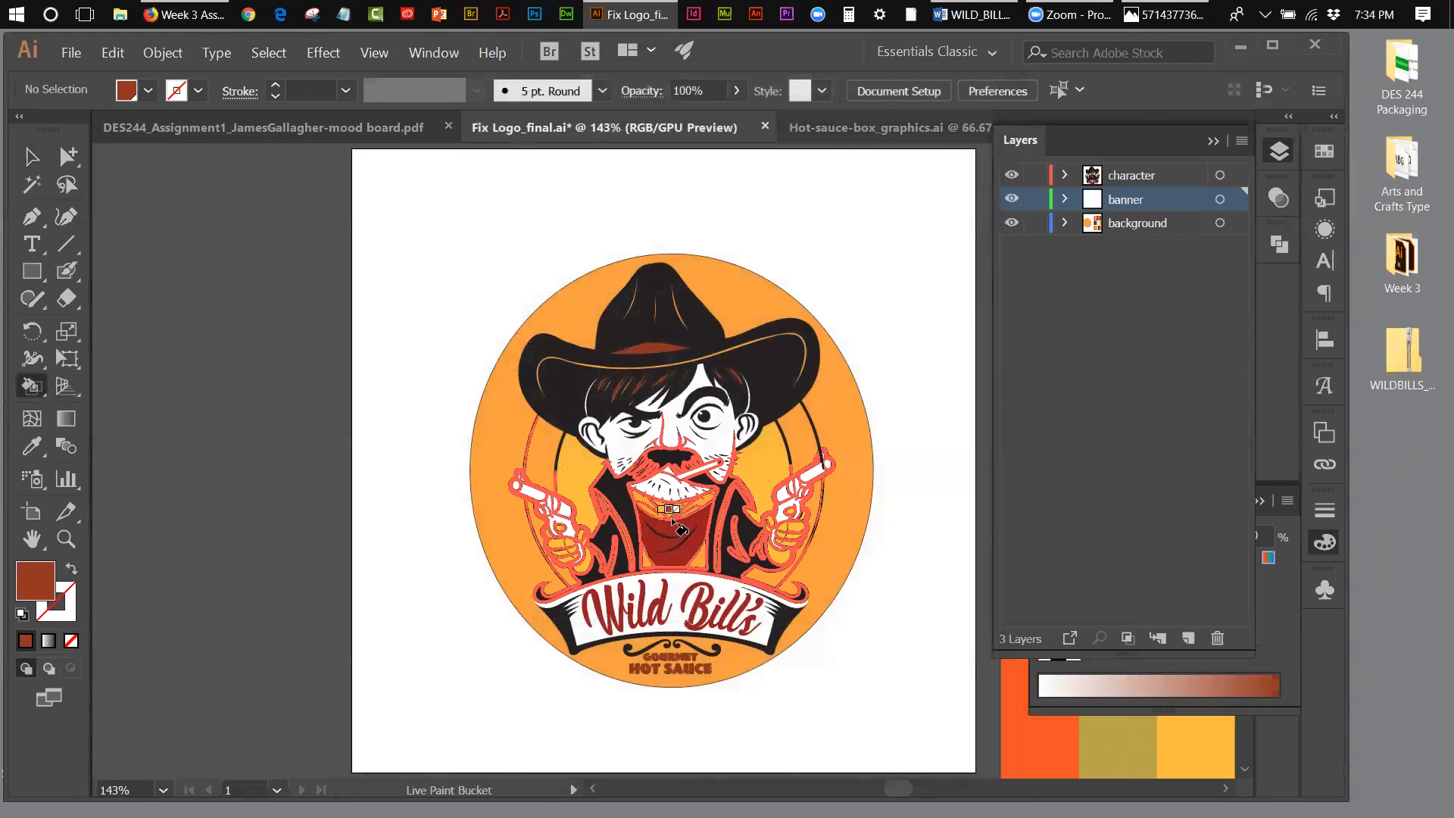
pyautogui.press('Right')
pyautogui.press('Right')
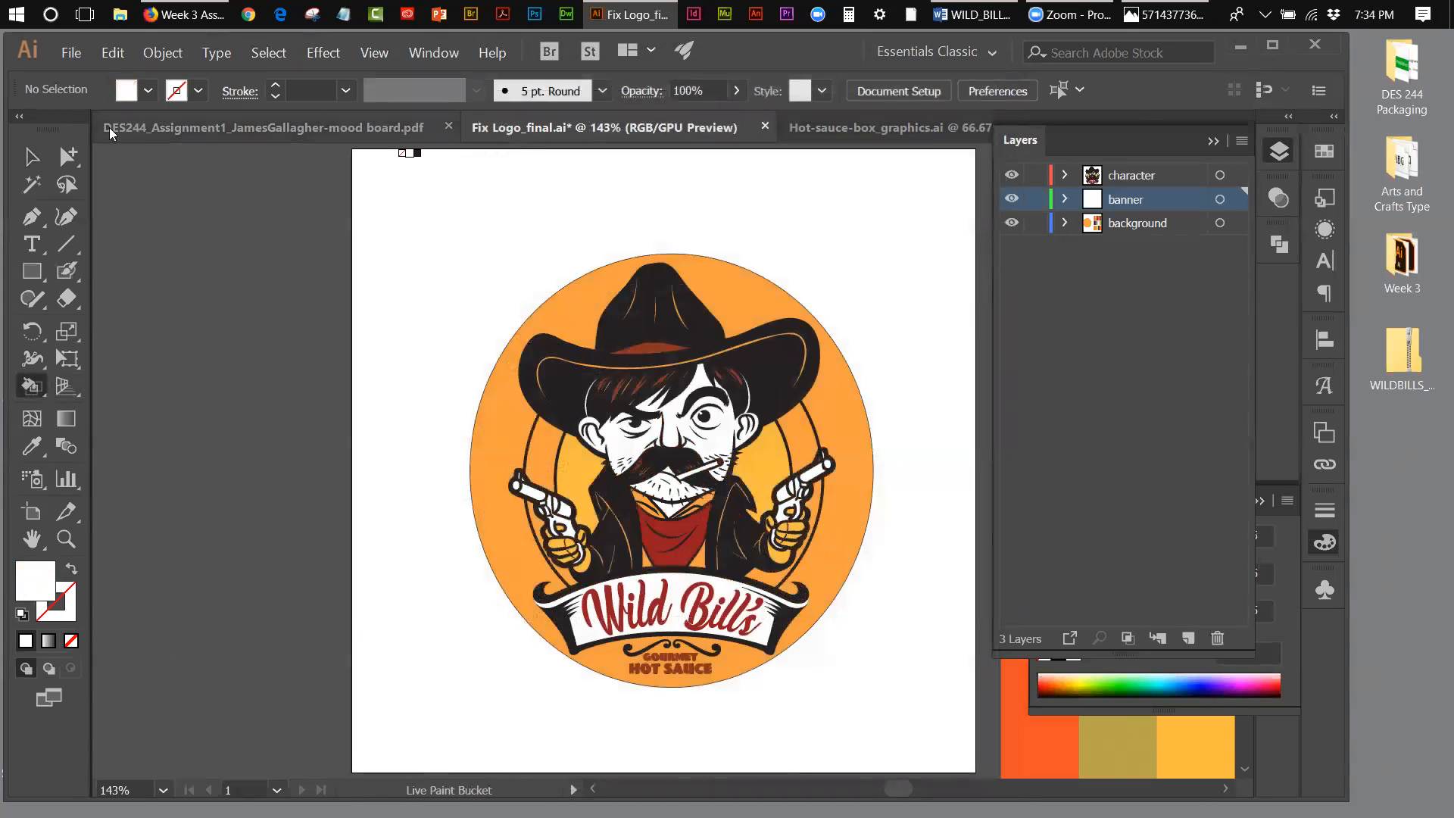
# Step: Save the recoloured logo file and close the mood board document
pyautogui.click(31, 156)
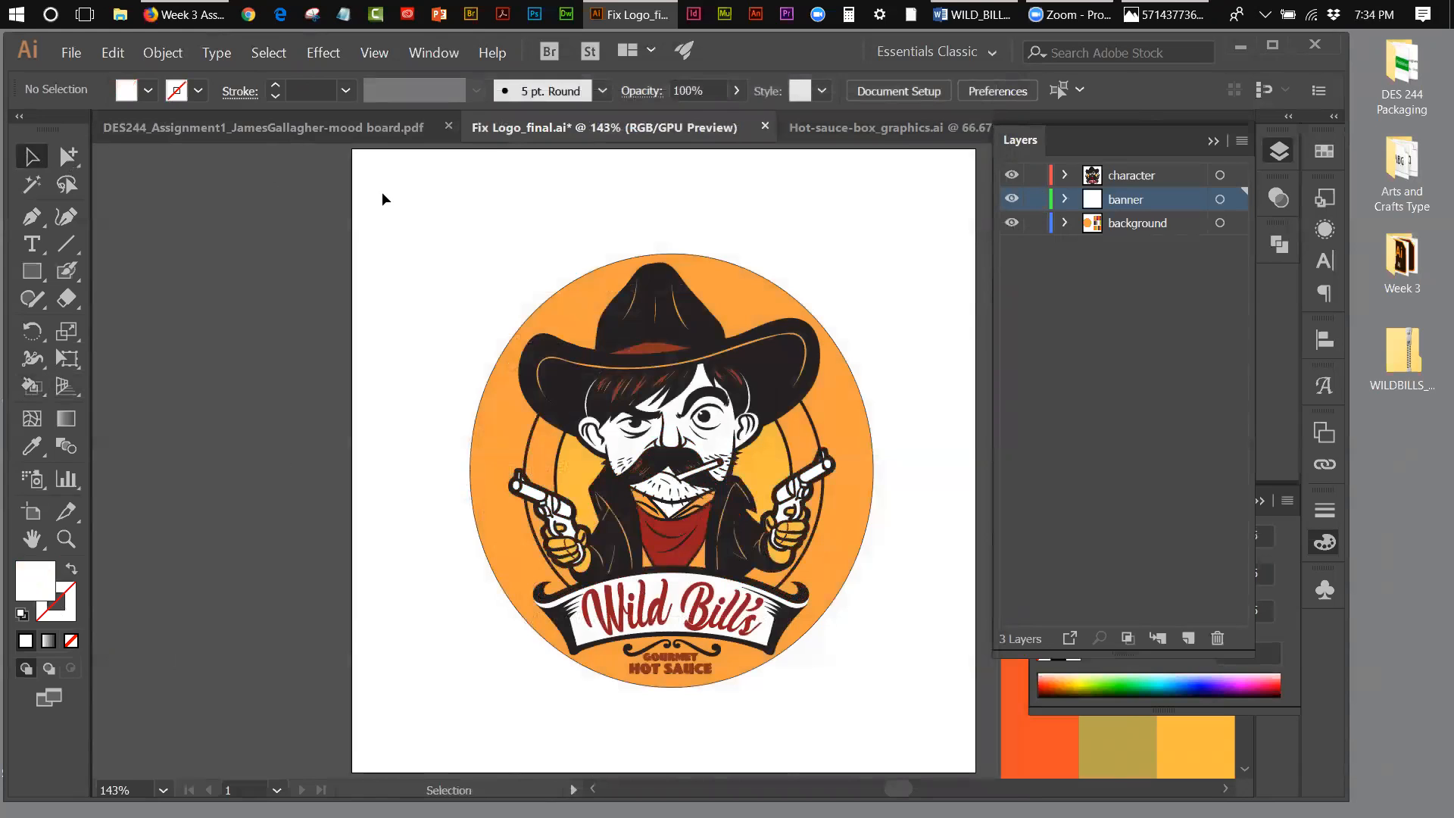
pyautogui.click(71, 52)
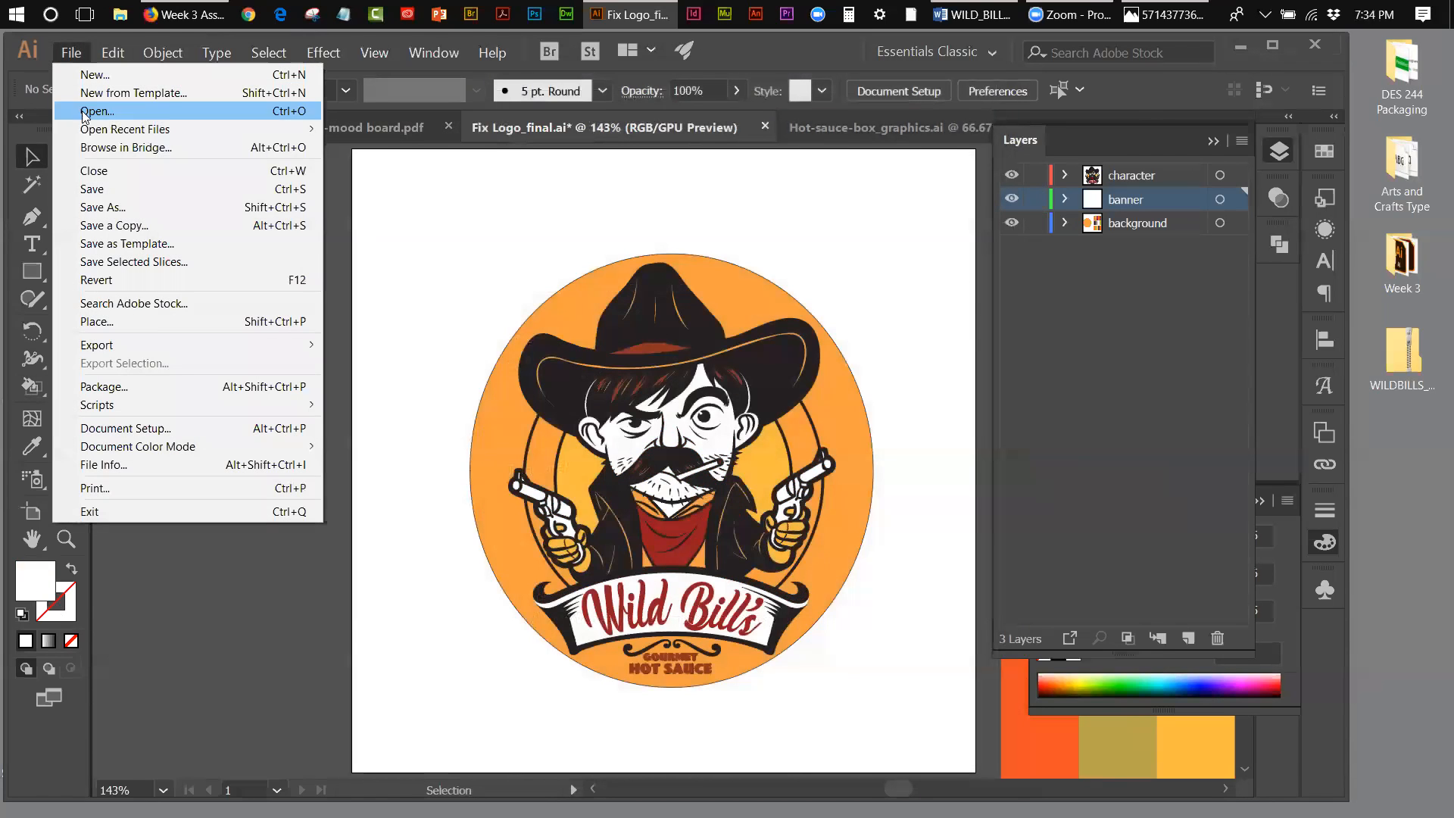
pyautogui.click(86, 185)
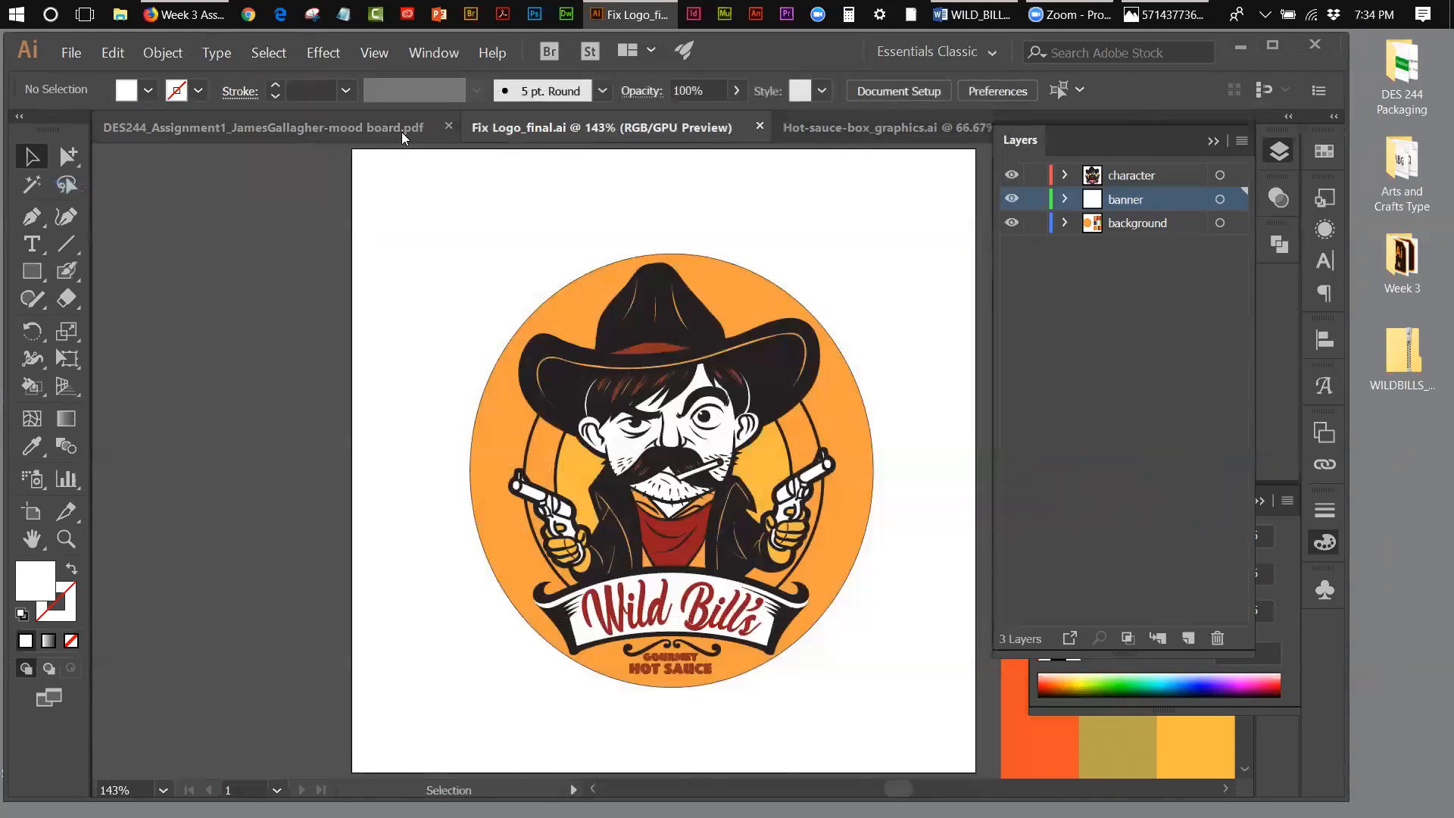
pyautogui.click(344, 126)
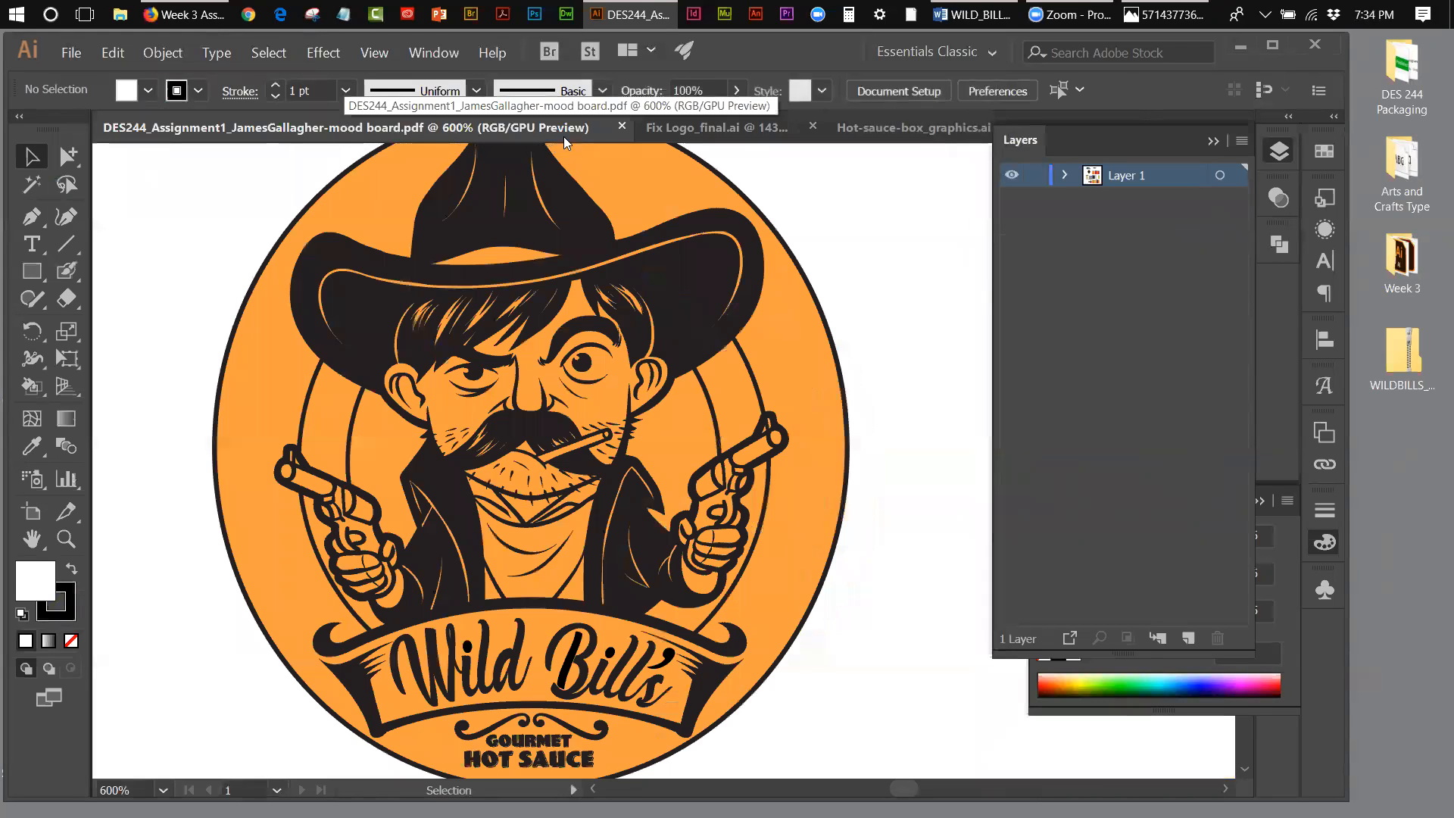
pyautogui.click(622, 127)
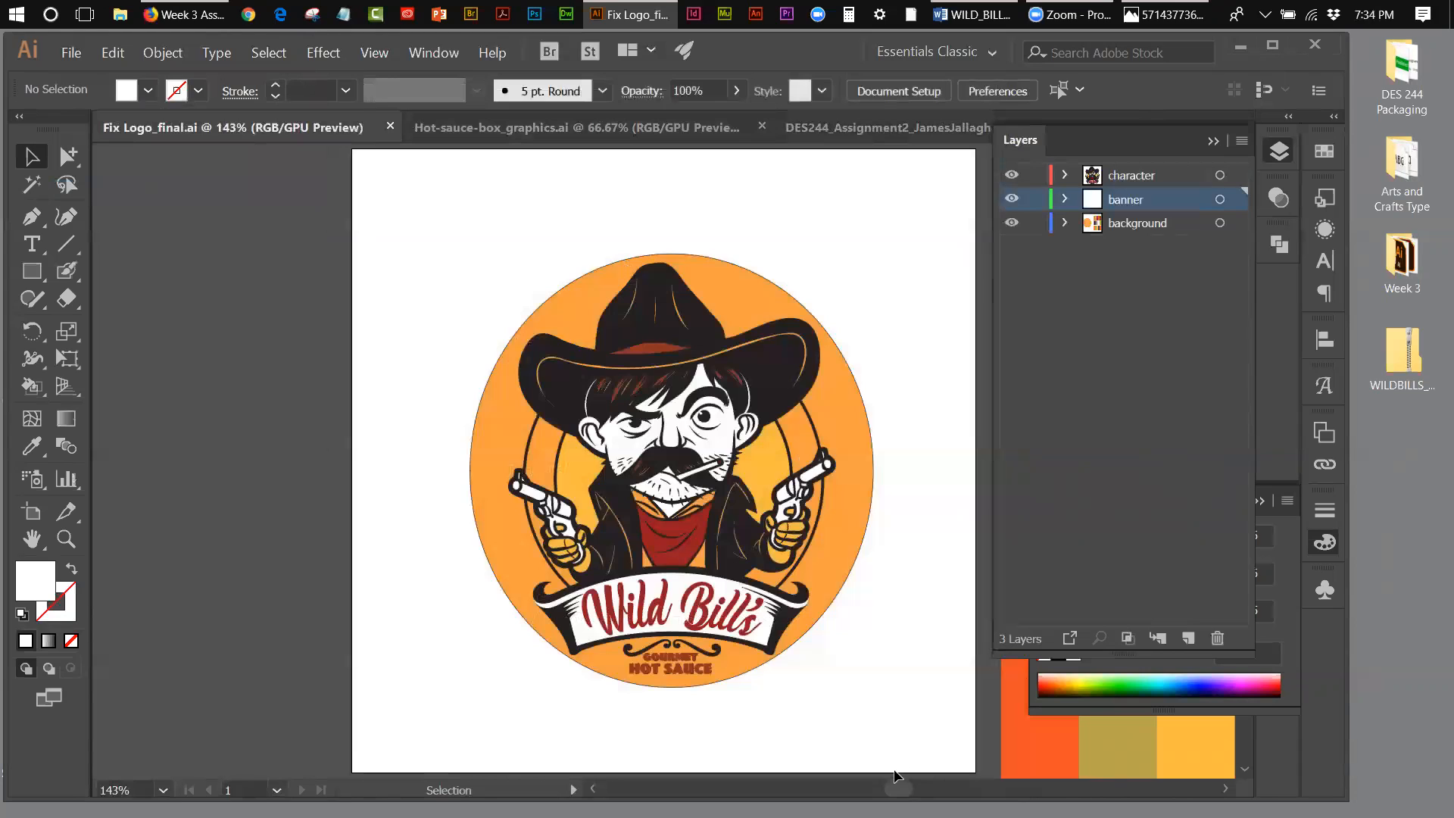
# Step: Compare the finished logo and its colour palettes with the box design in Hot-sauce-box_graphics.ai
pyautogui.moveTo(900, 782); pyautogui.dragTo(912, 782)
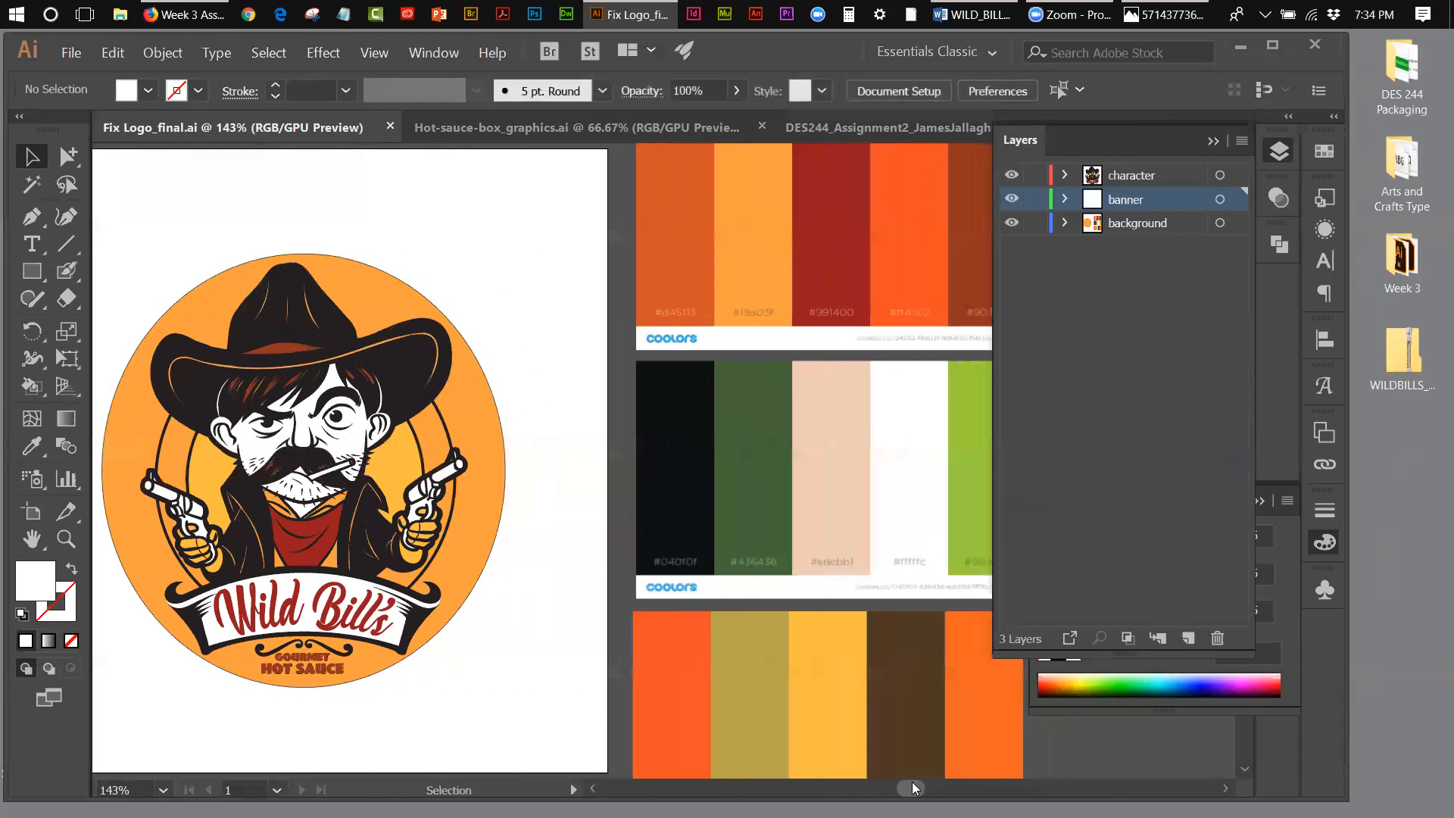
pyautogui.click(506, 130)
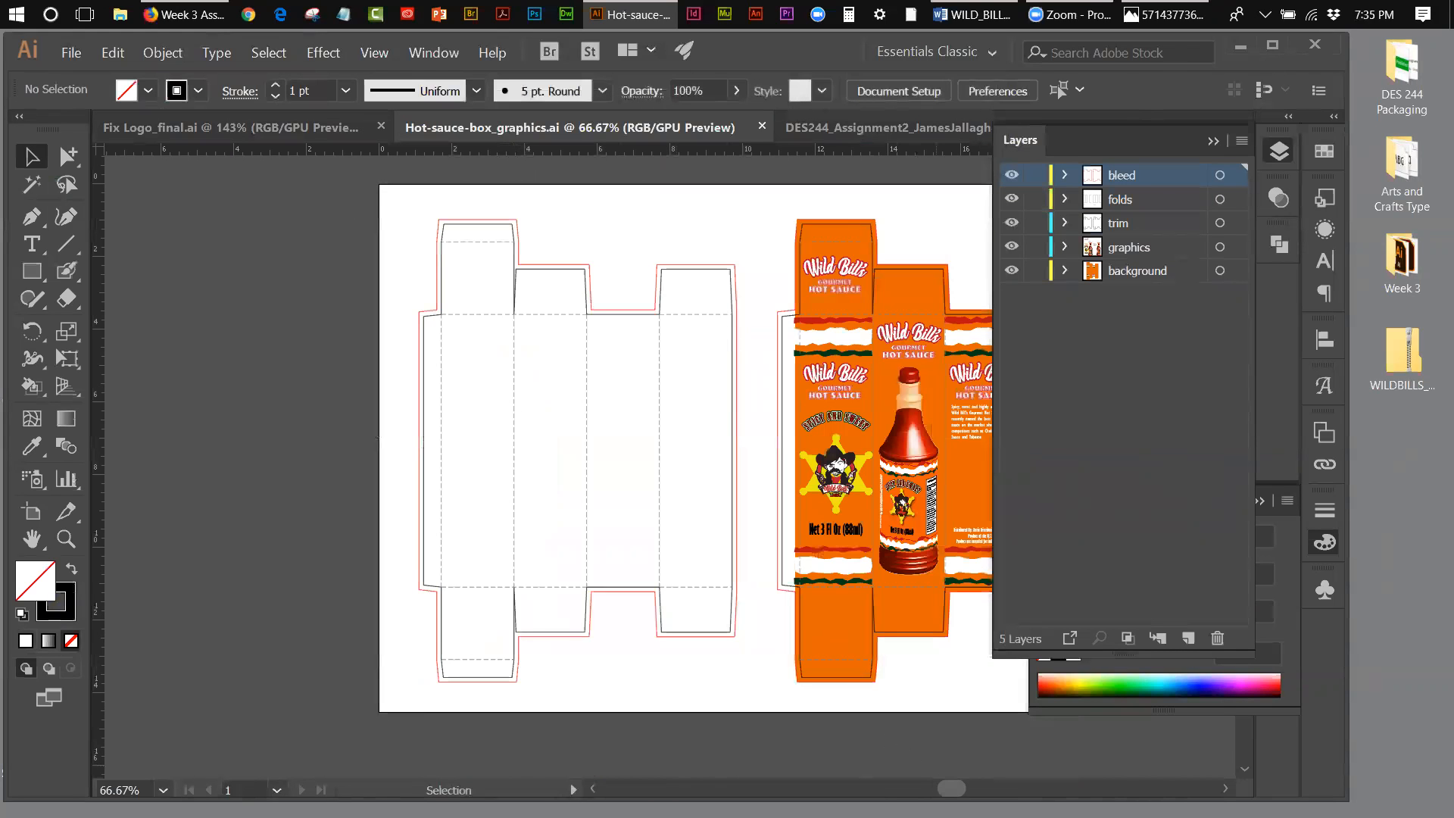
pyautogui.hscroll(5, 566, 471)
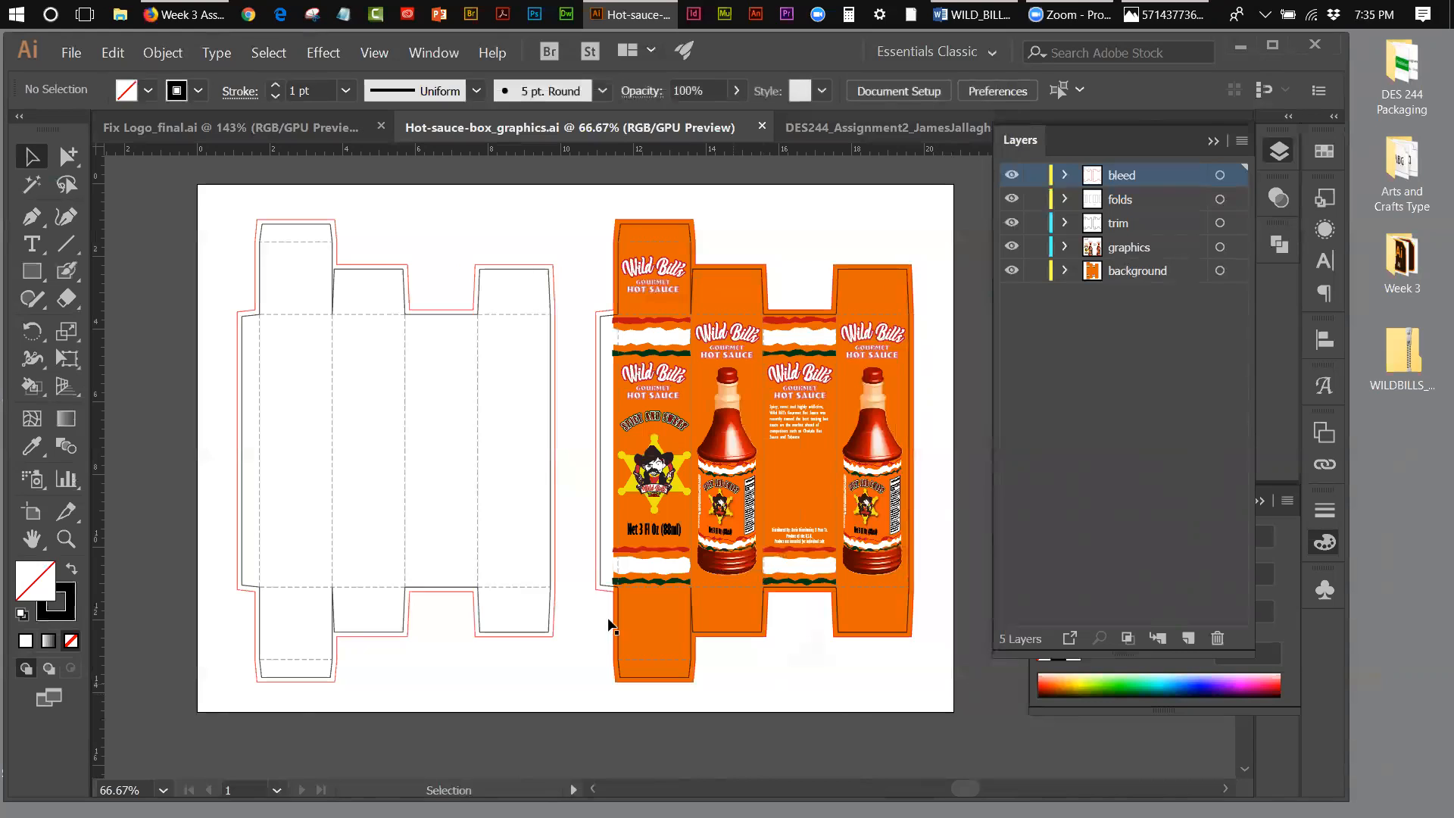
pyautogui.click(133, 130)
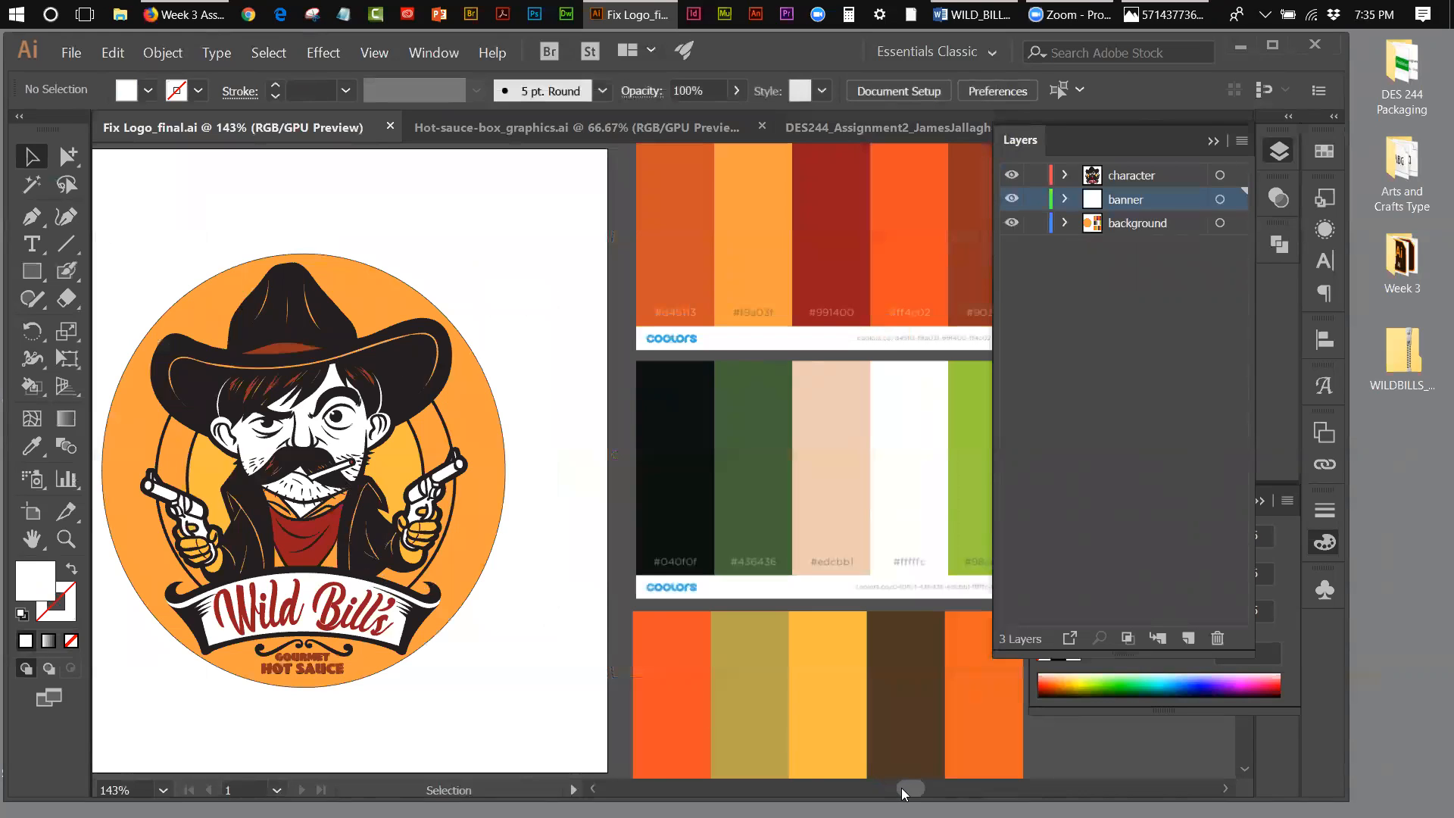
pyautogui.moveTo(904, 793); pyautogui.dragTo(901, 793)
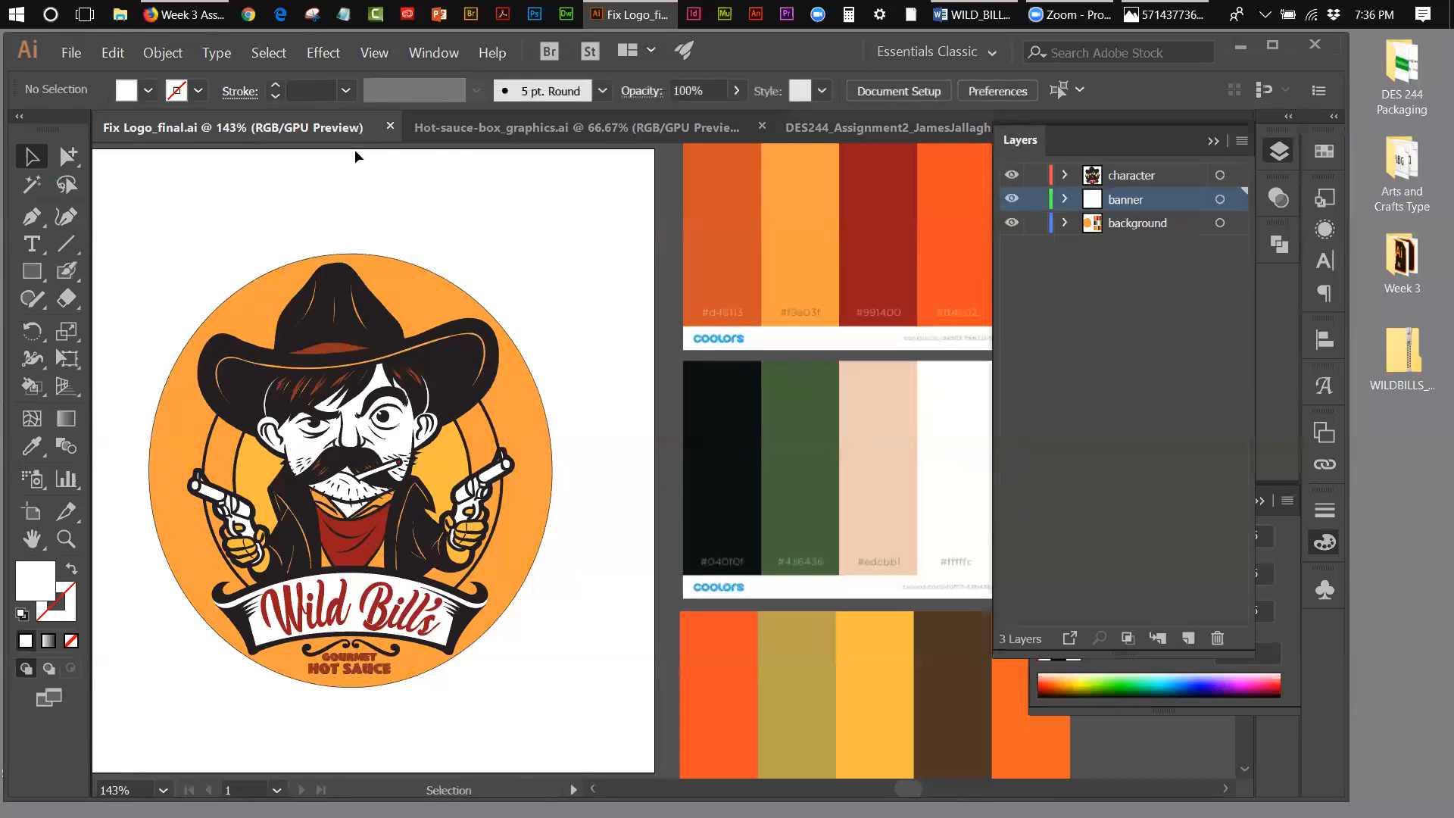
pyautogui.click(455, 135)
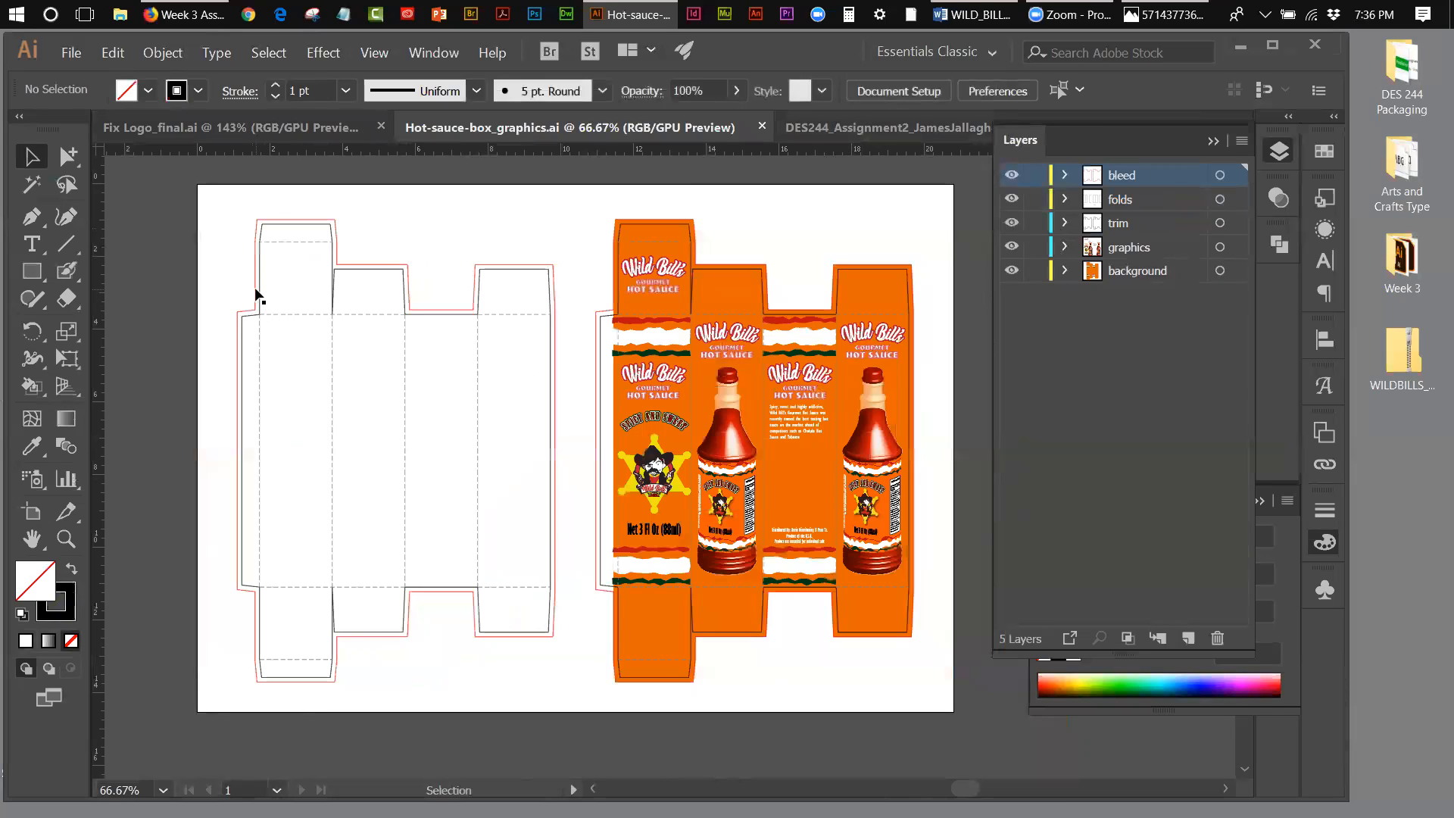
# Step: Switch to Firefox, review the die-line requirements in "Week 2 Assignment - Creating the Die-Line/Rough Layout", and return to Illustrator
pyautogui.click(224, 17)
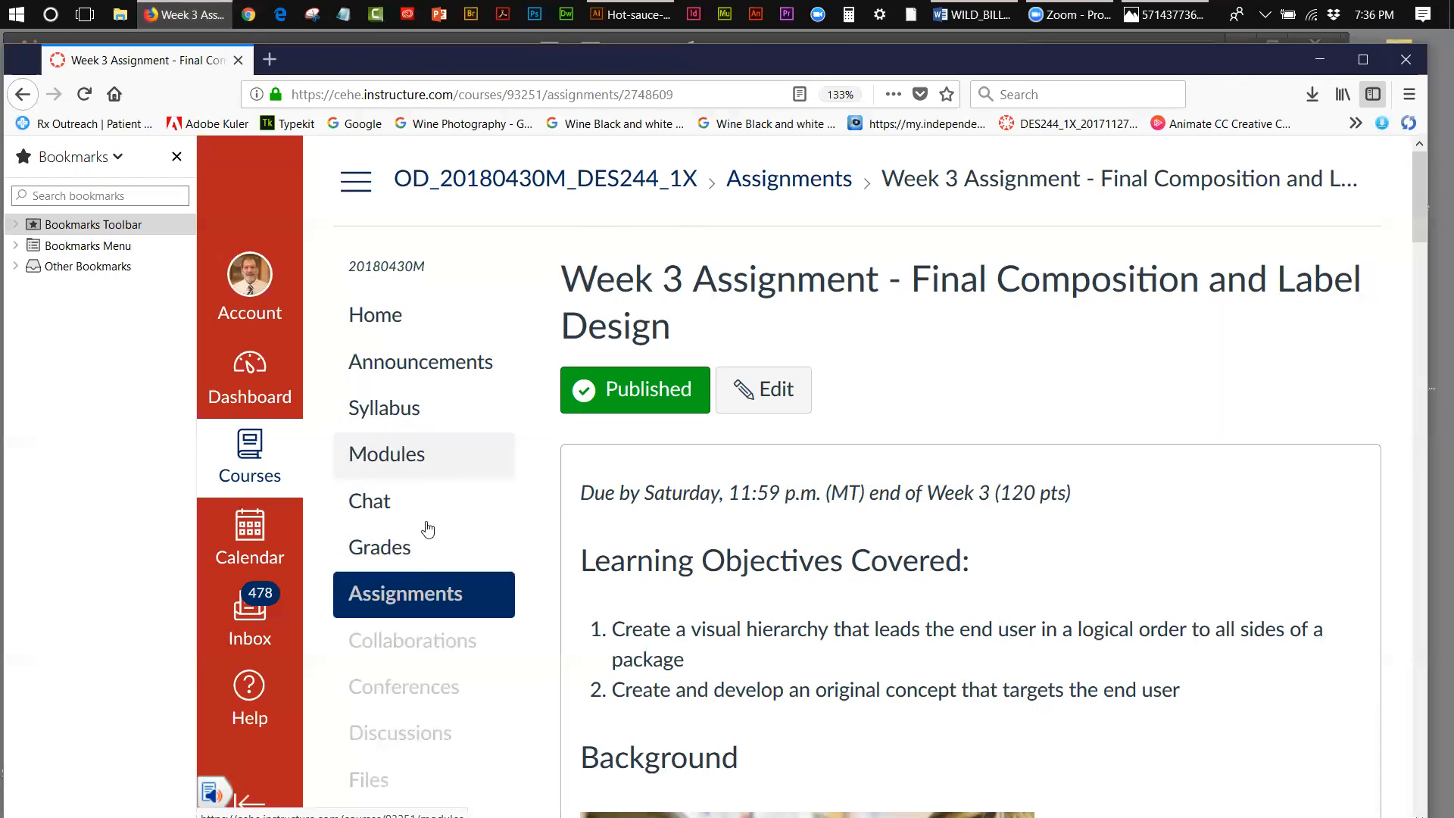
pyautogui.click(416, 595)
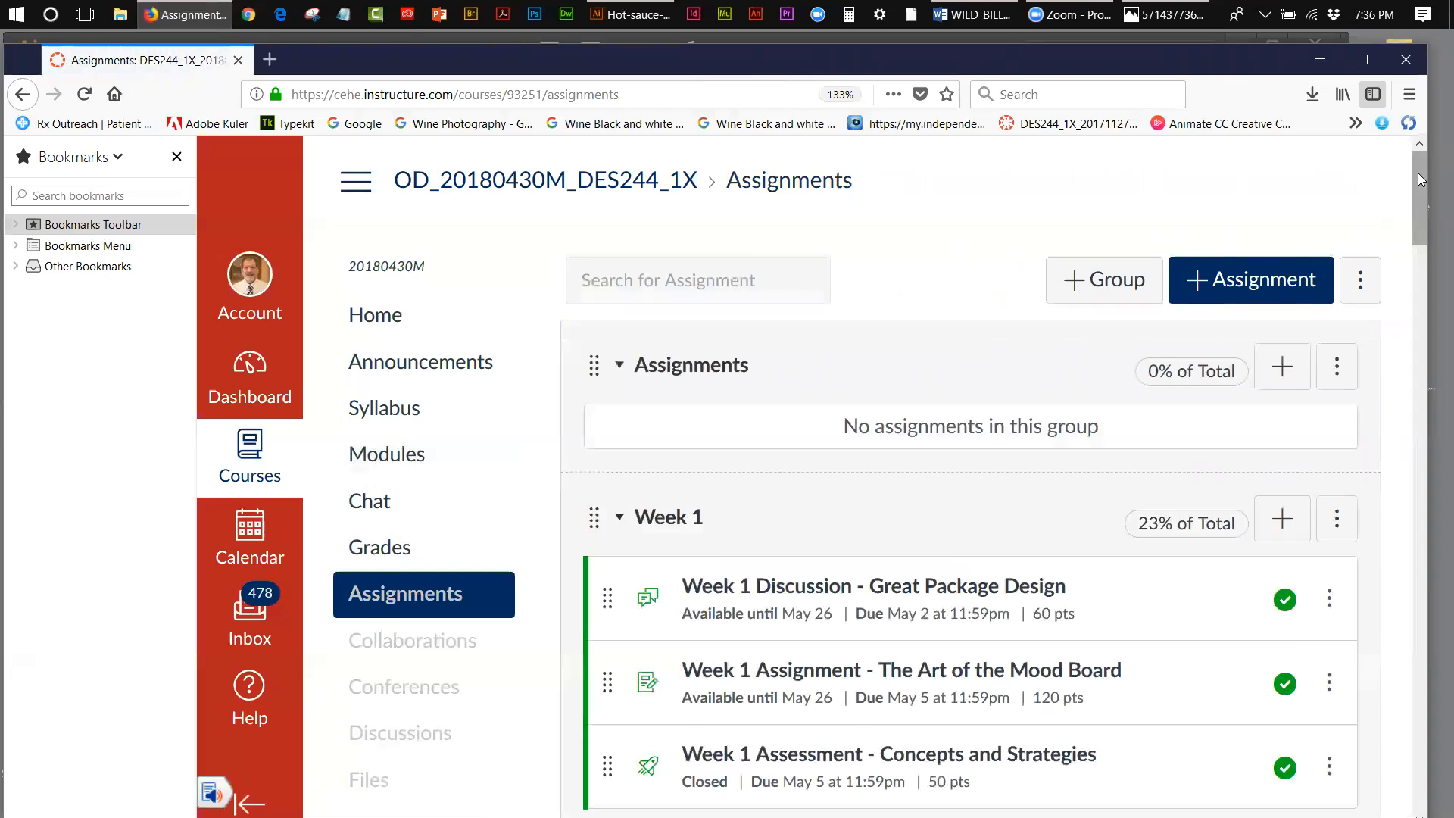
pyautogui.moveTo(1418, 200); pyautogui.dragTo(1271, 301)
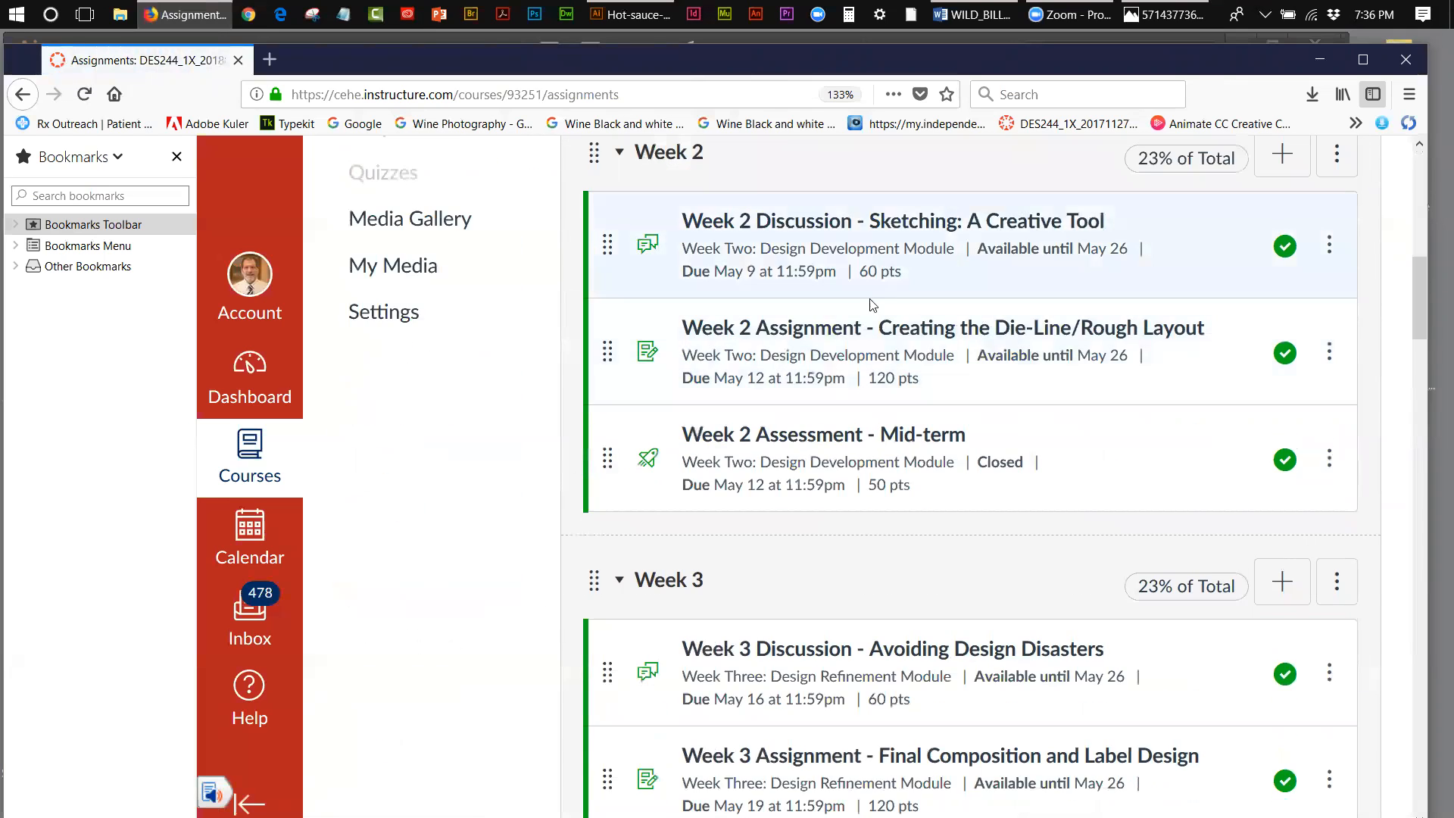
pyautogui.click(864, 329)
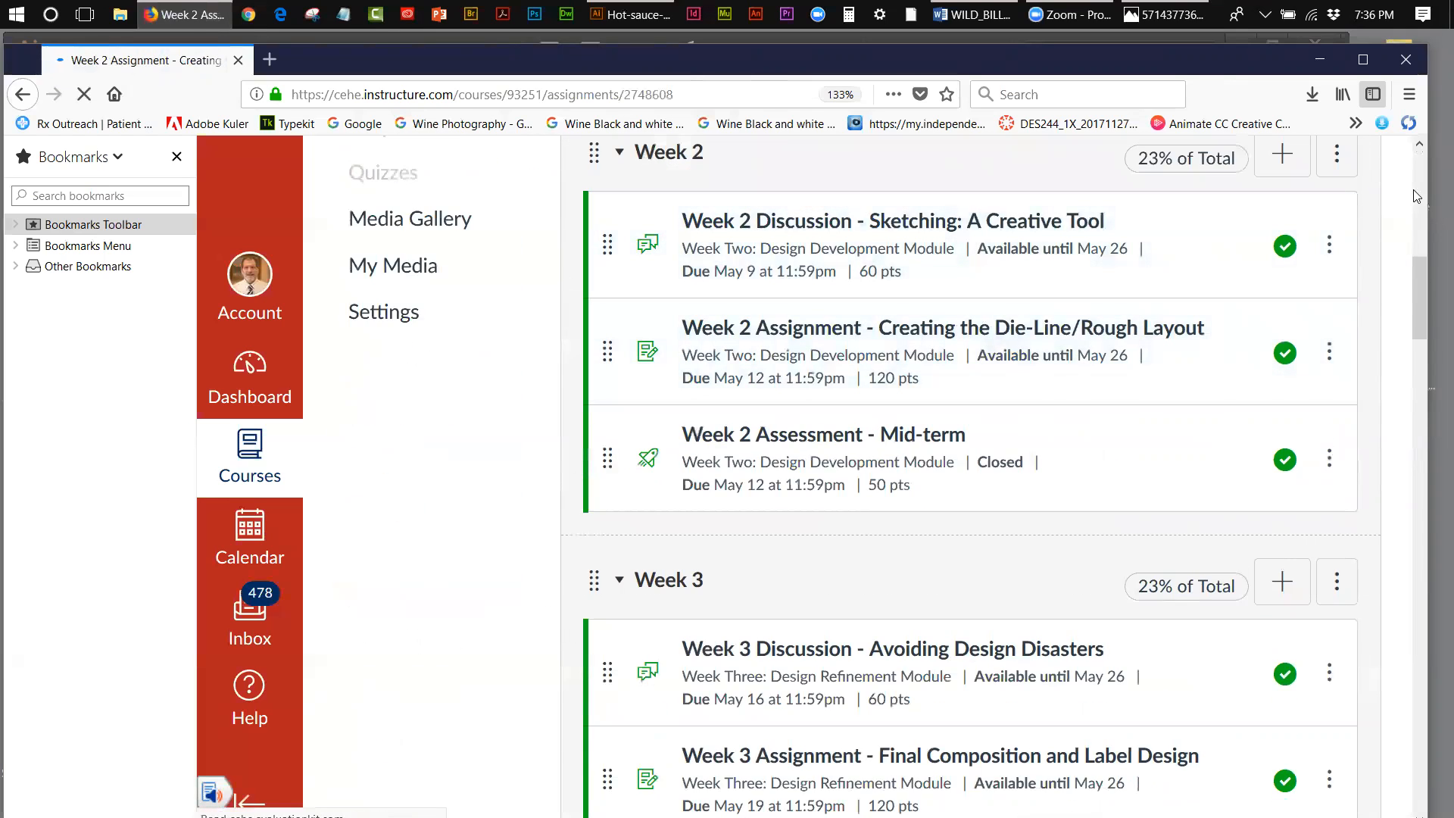
pyautogui.moveTo(1419, 194); pyautogui.dragTo(1430, 491)
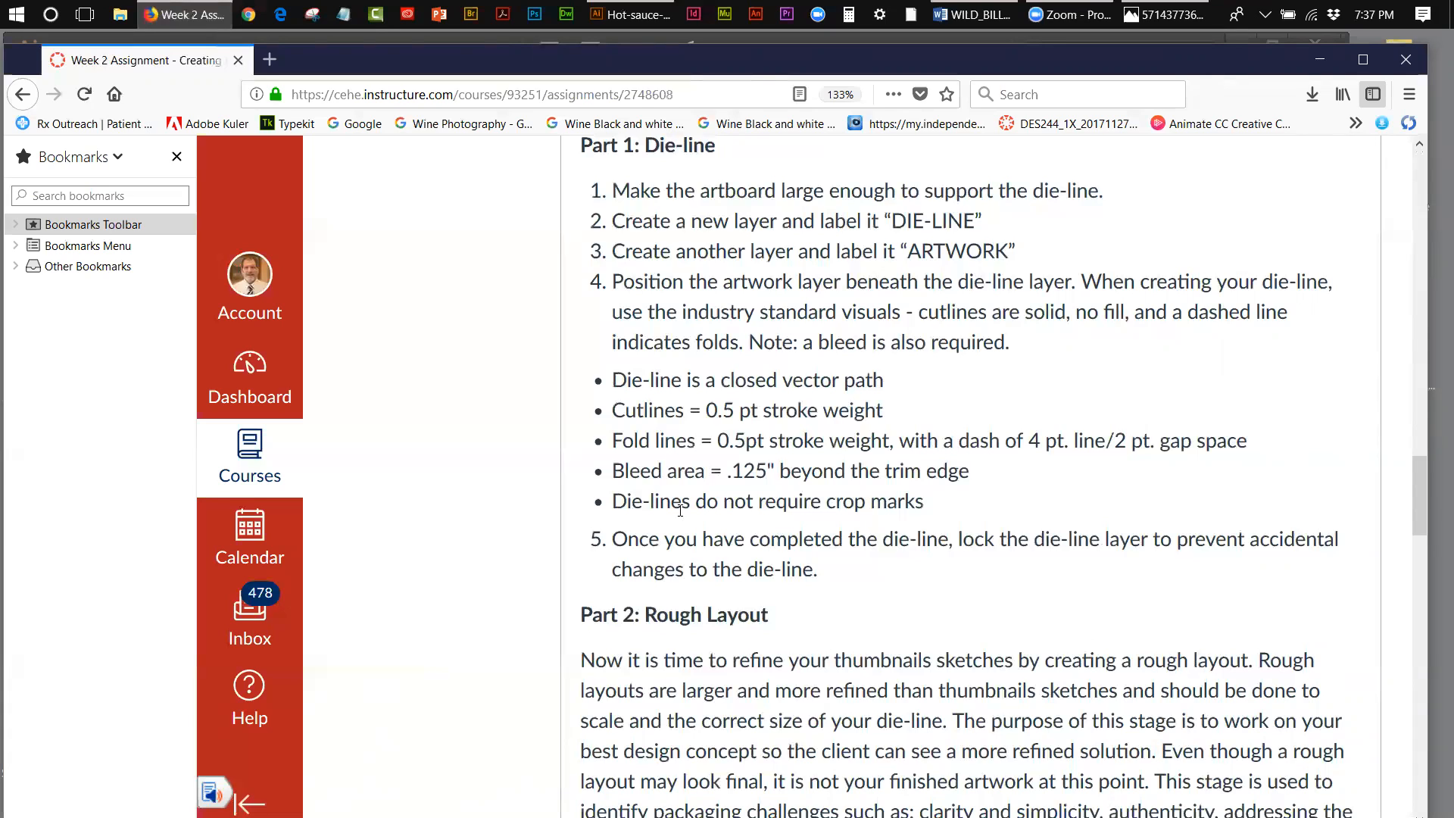
pyautogui.click(1314, 52)
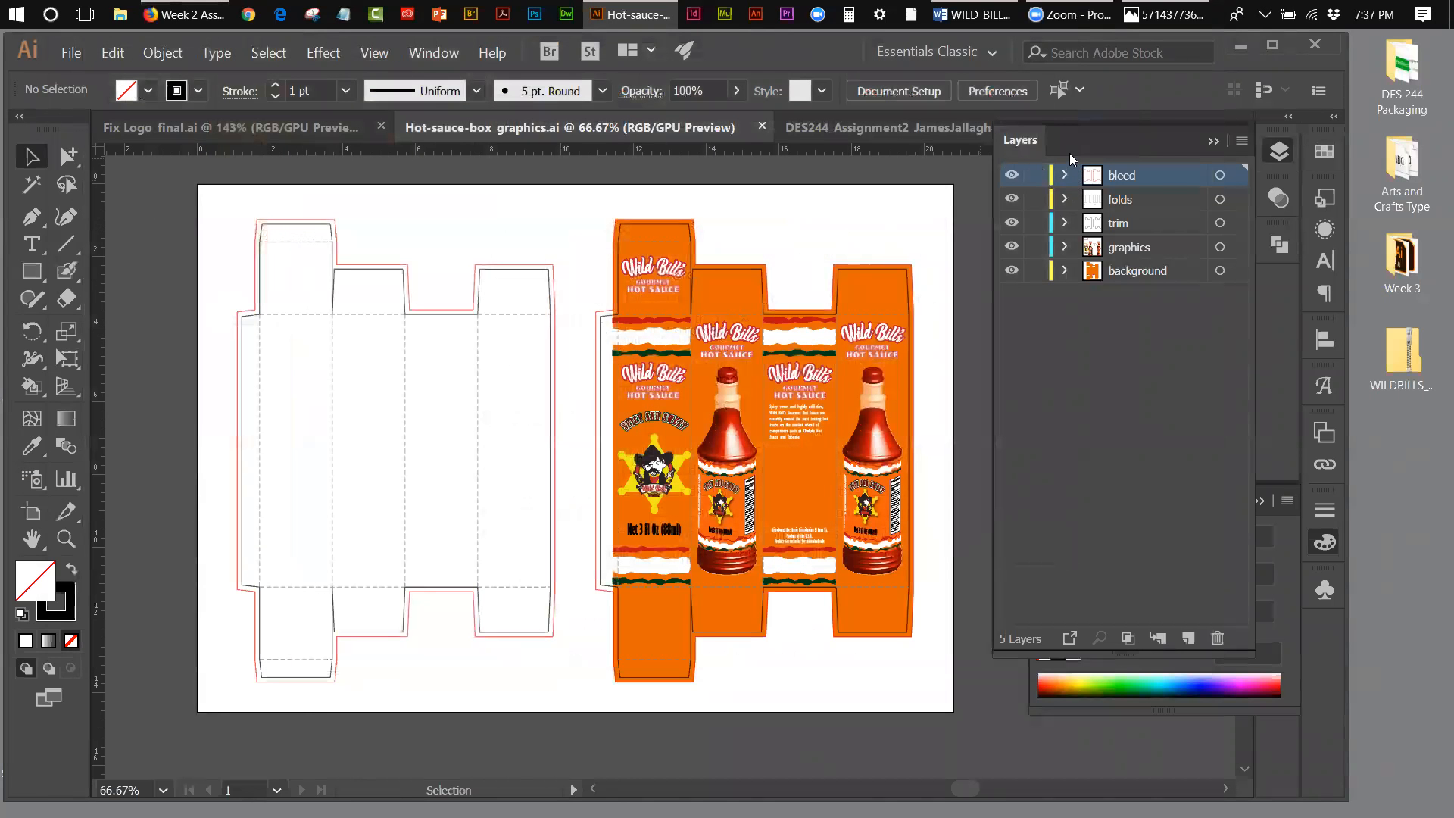
# Step: Hide and reshow the bleed, folds and trim layers in turn to inspect each part of the box die-line
pyautogui.click(1011, 176)
pyautogui.click(1011, 182)
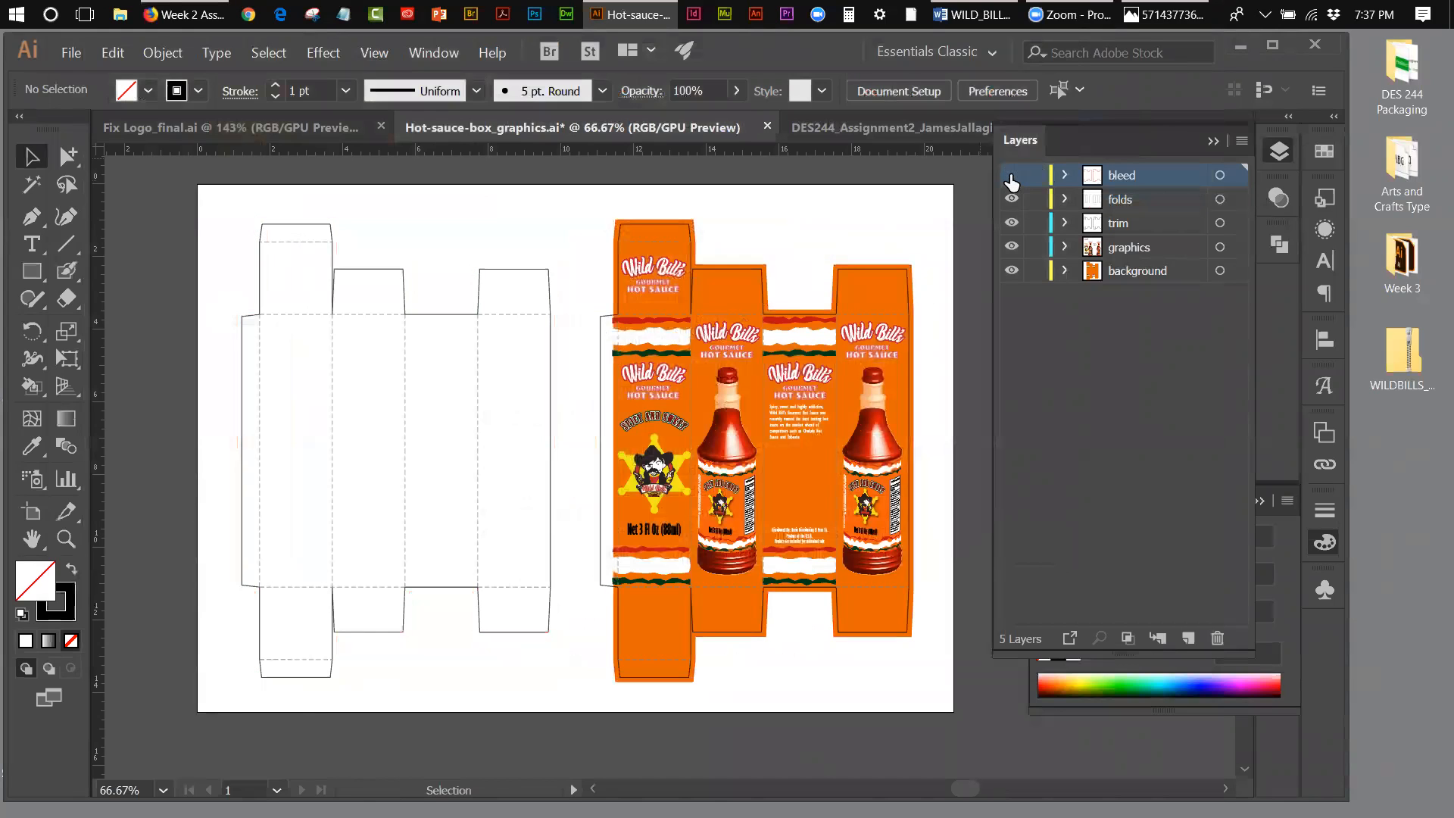
pyautogui.click(1011, 181)
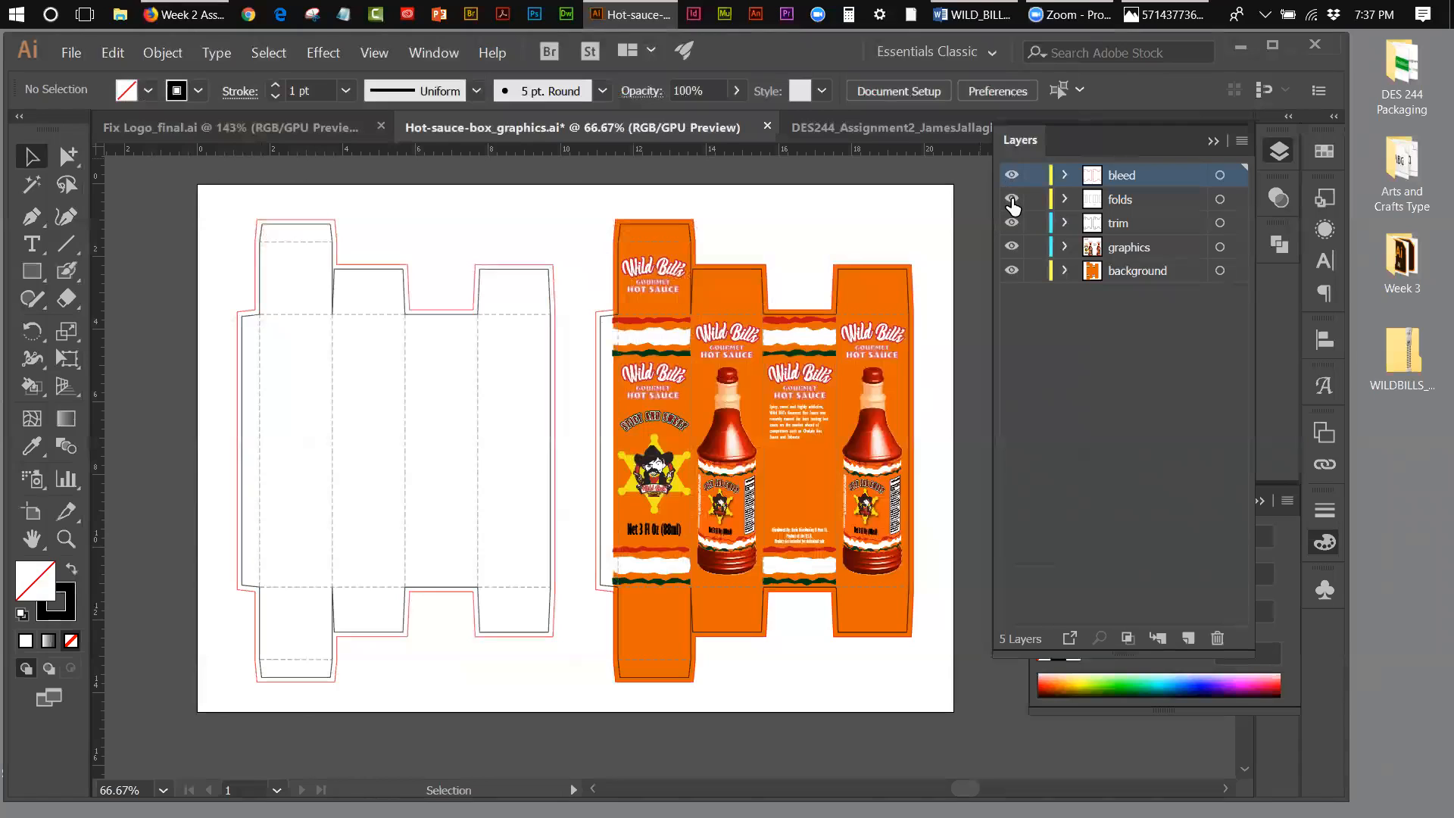
pyautogui.click(1012, 200)
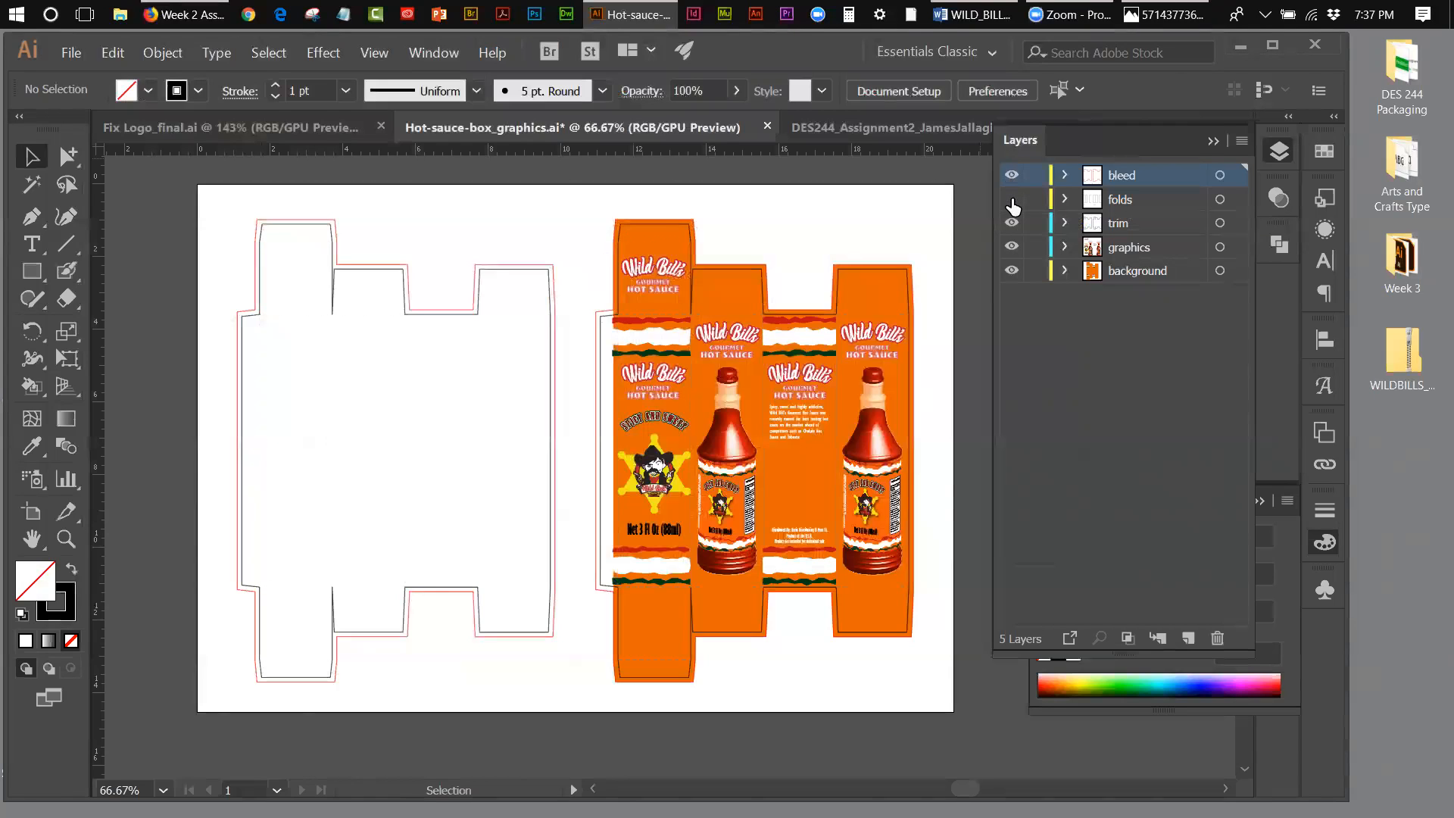
pyautogui.click(1013, 203)
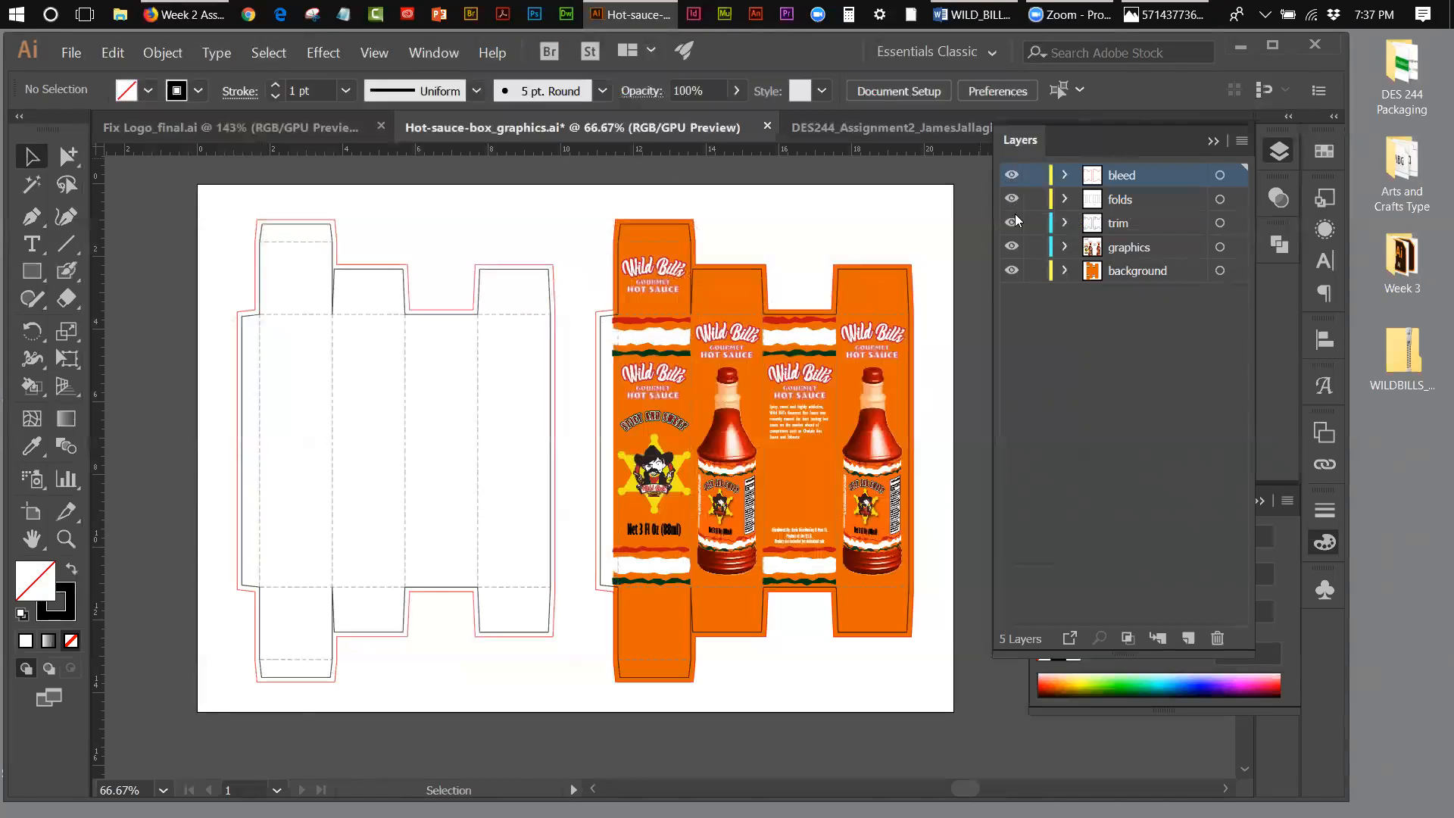
pyautogui.click(1012, 222)
pyautogui.click(1013, 222)
# Step: In the Assignment 2 document, collapse the DIELINE layer and hide and reshow it to inspect its lines
pyautogui.click(796, 133)
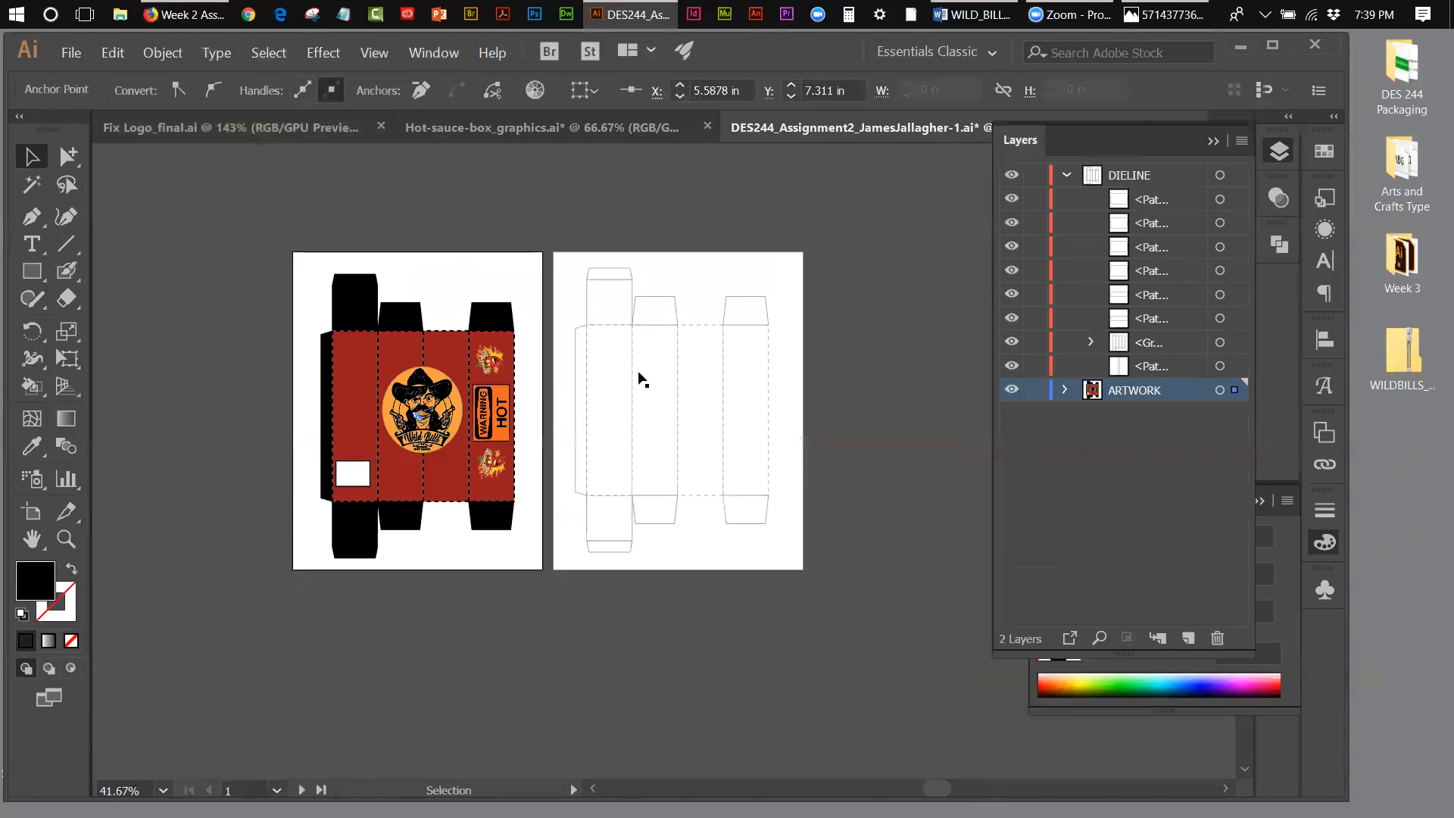
pyautogui.click(1064, 176)
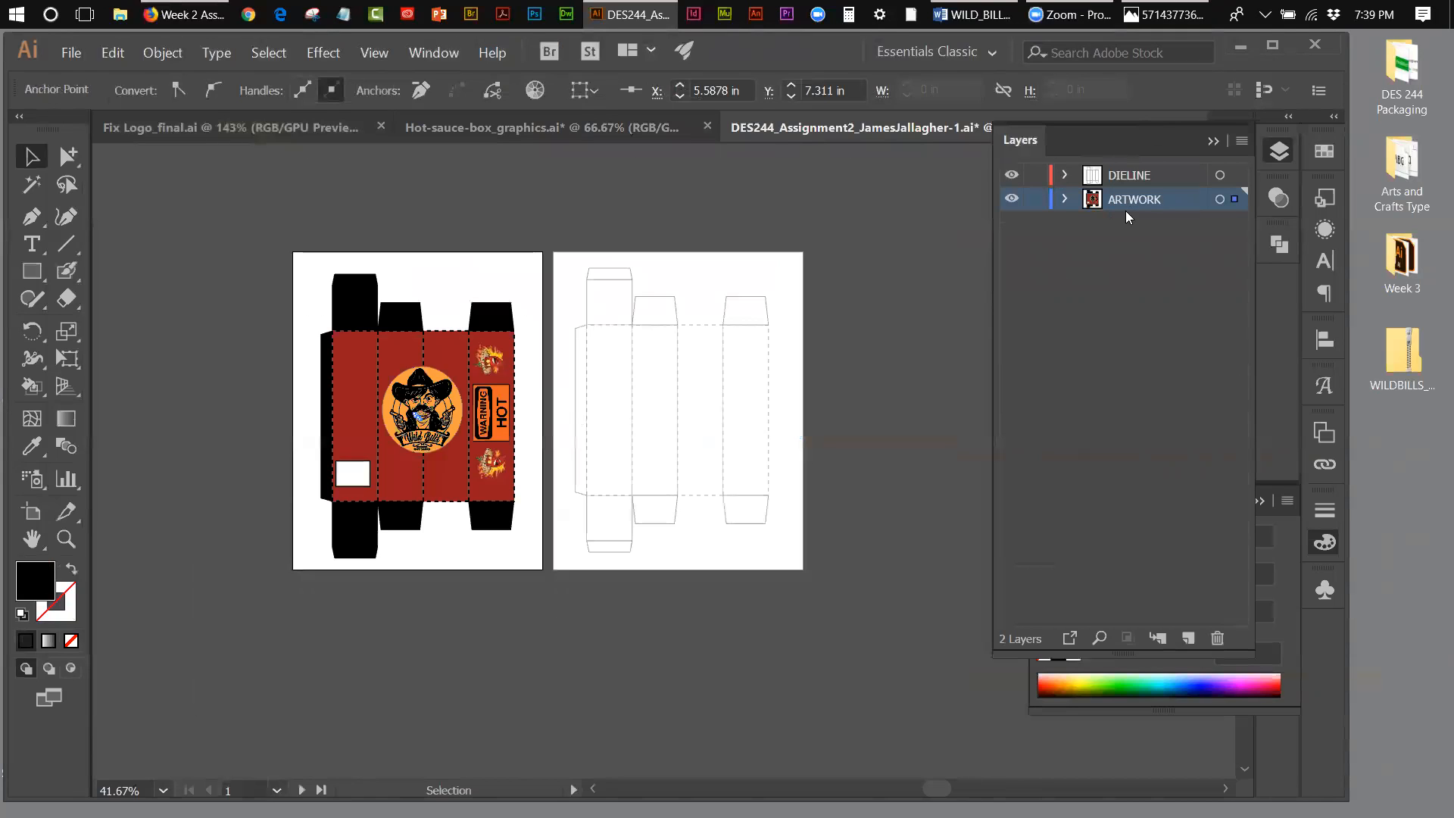
pyautogui.click(1012, 176)
pyautogui.click(1013, 177)
# Step: Examine the blank die-line artboard up close at 66.67% and show the document's colour swatches
pyautogui.click(66, 539)
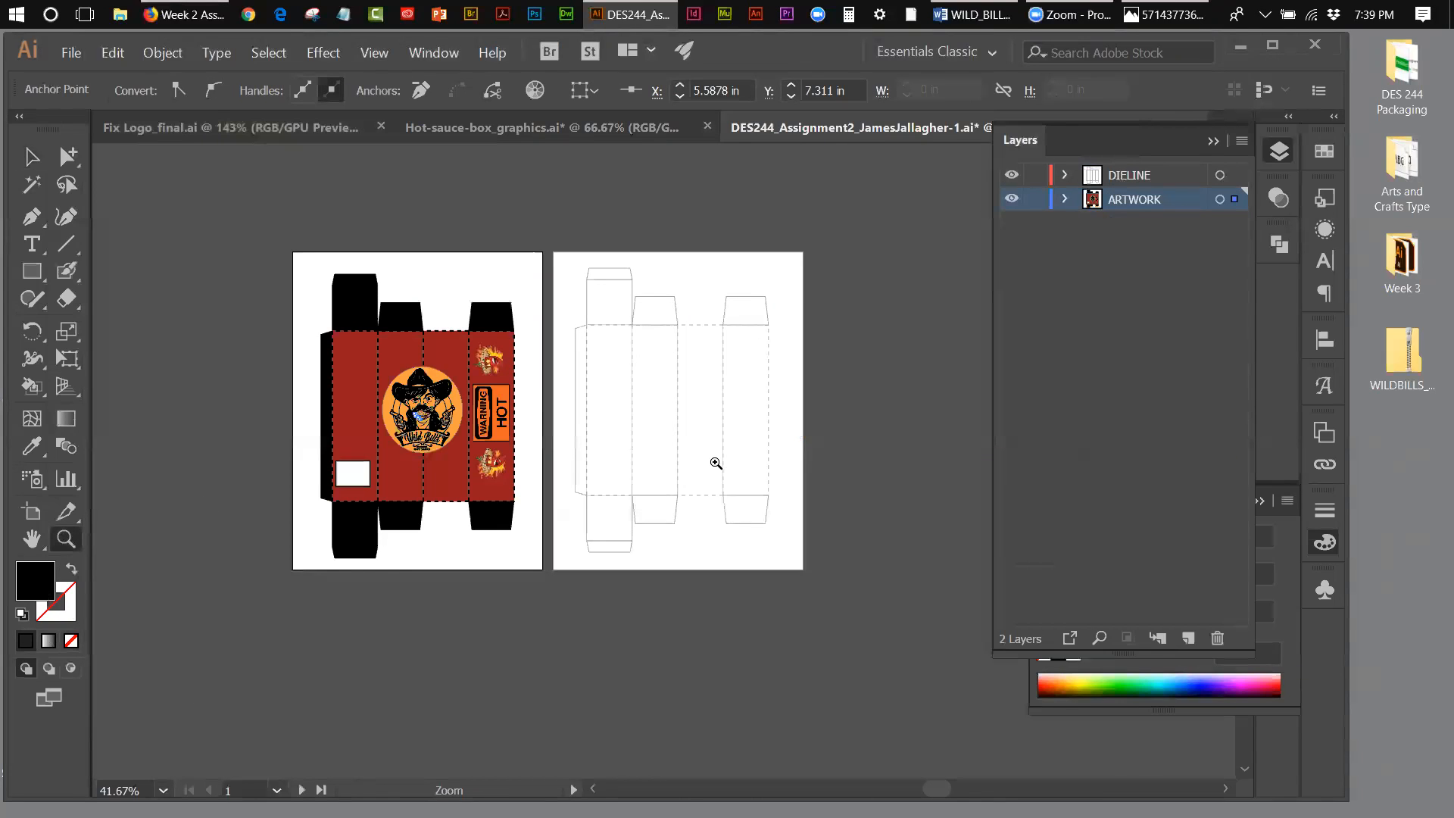
pyautogui.click(716, 463)
pyautogui.click(713, 464)
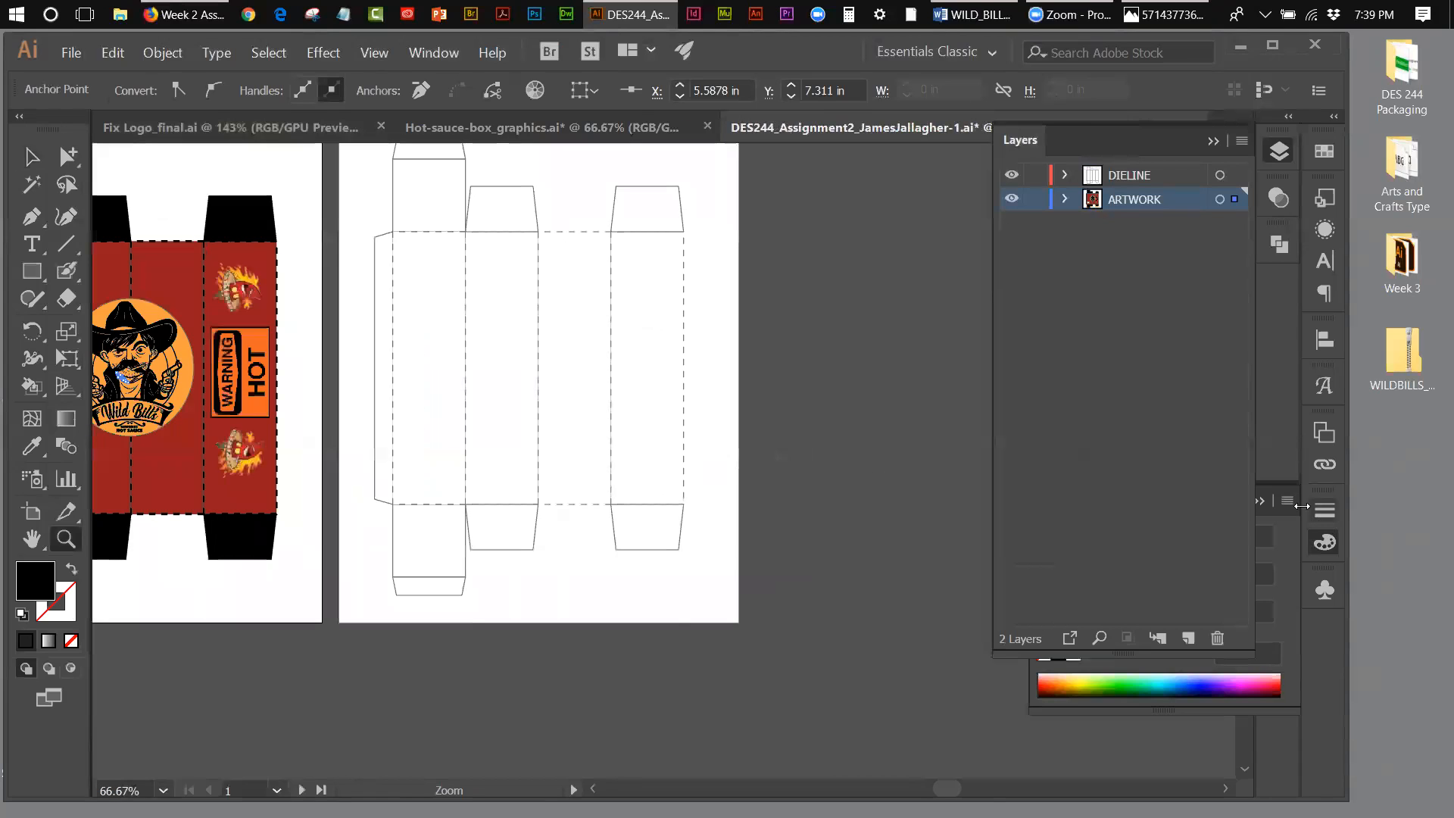
pyautogui.click(1245, 772)
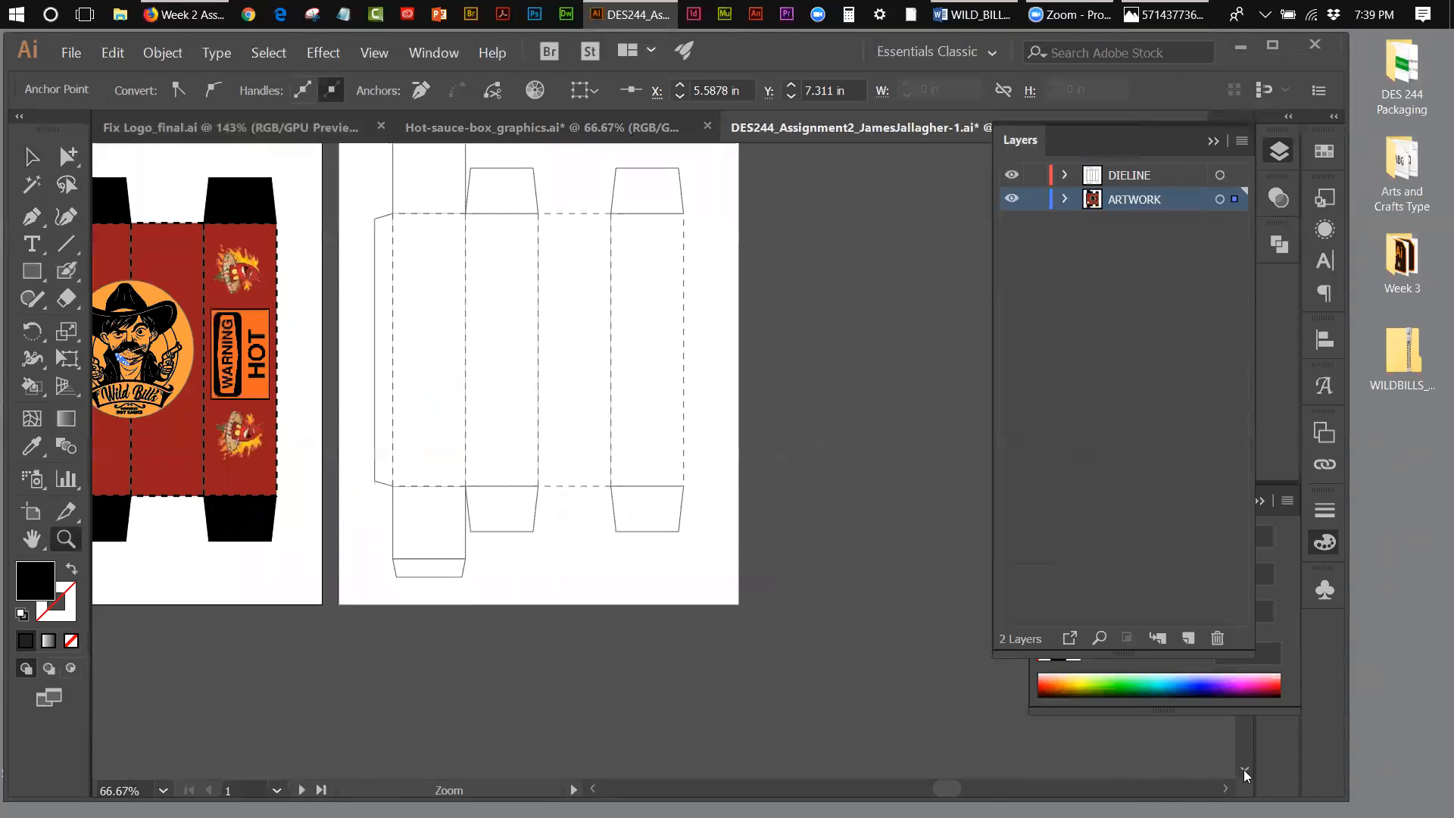
pyautogui.click(1213, 144)
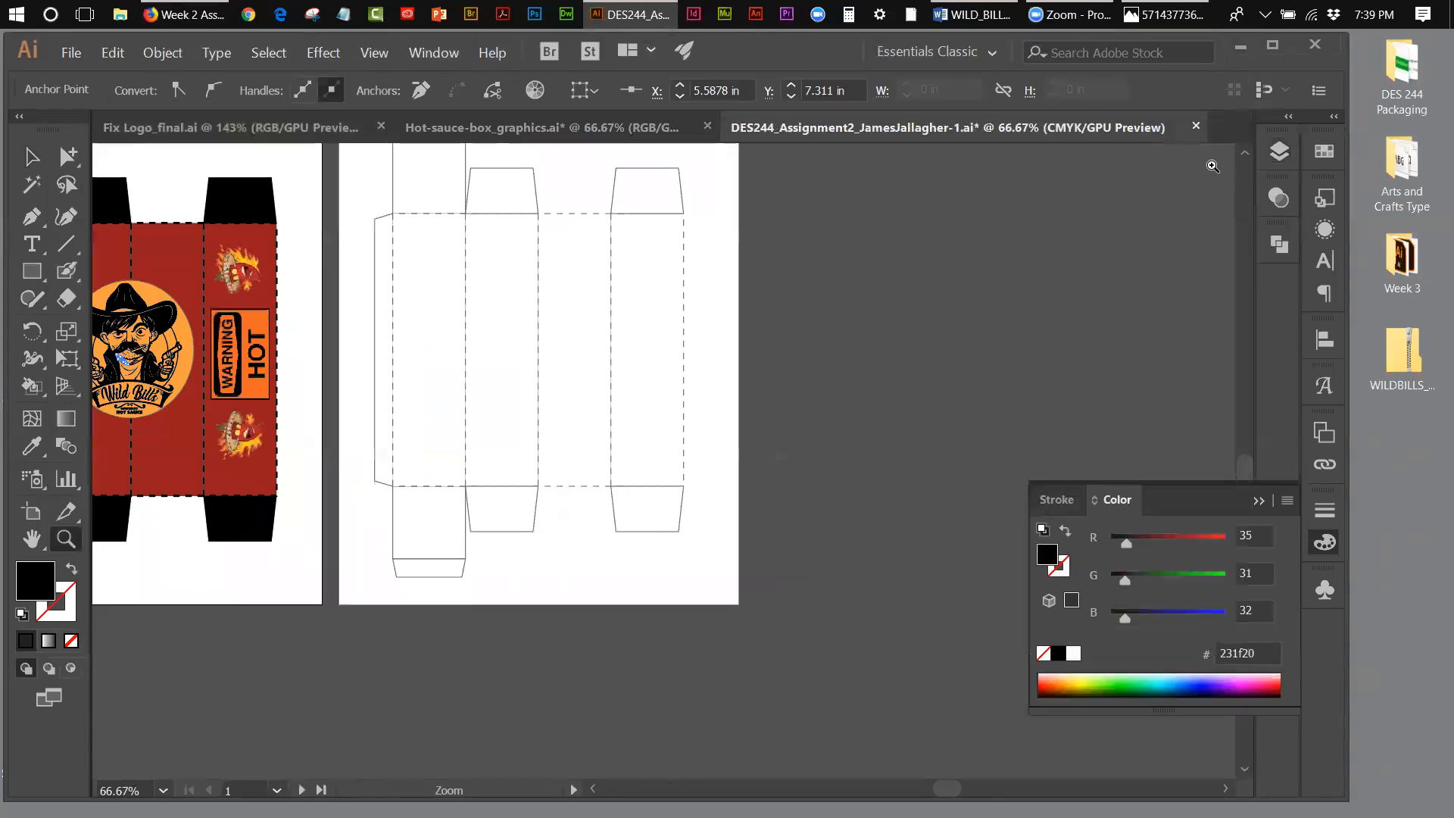
pyautogui.click(1250, 152)
pyautogui.click(1250, 151)
pyautogui.click(1247, 152)
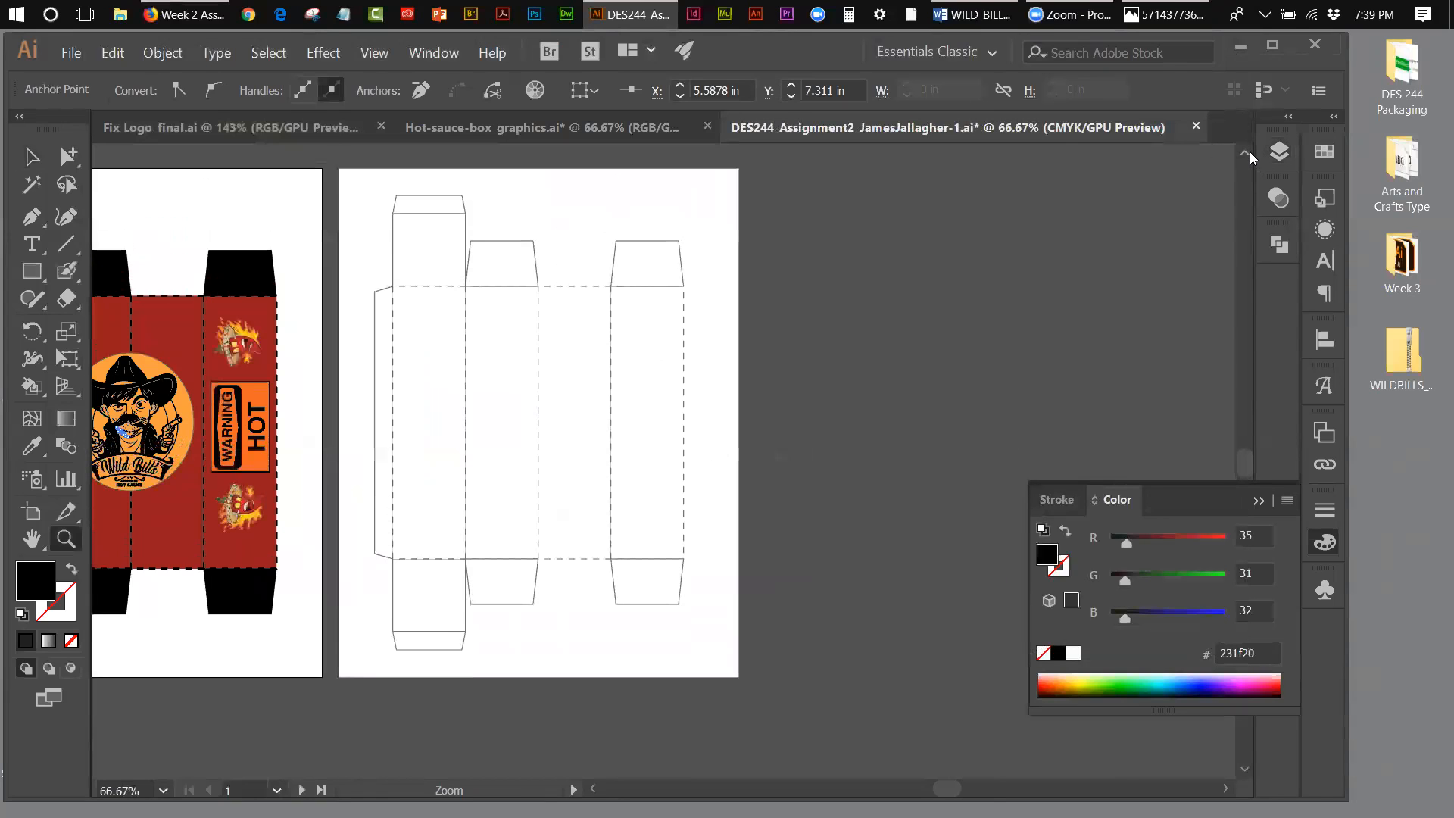
pyautogui.click(1246, 152)
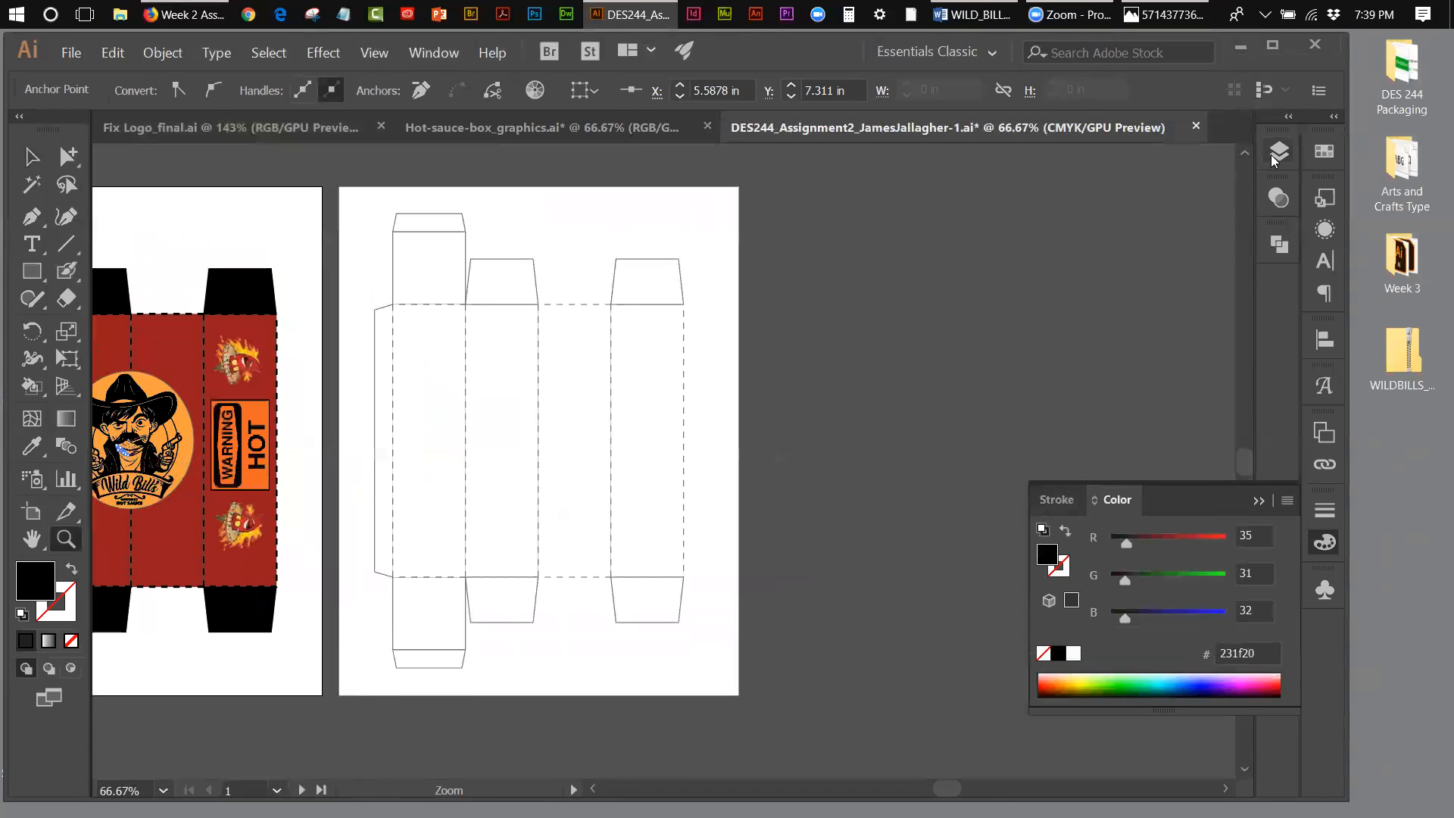
pyautogui.click(1323, 152)
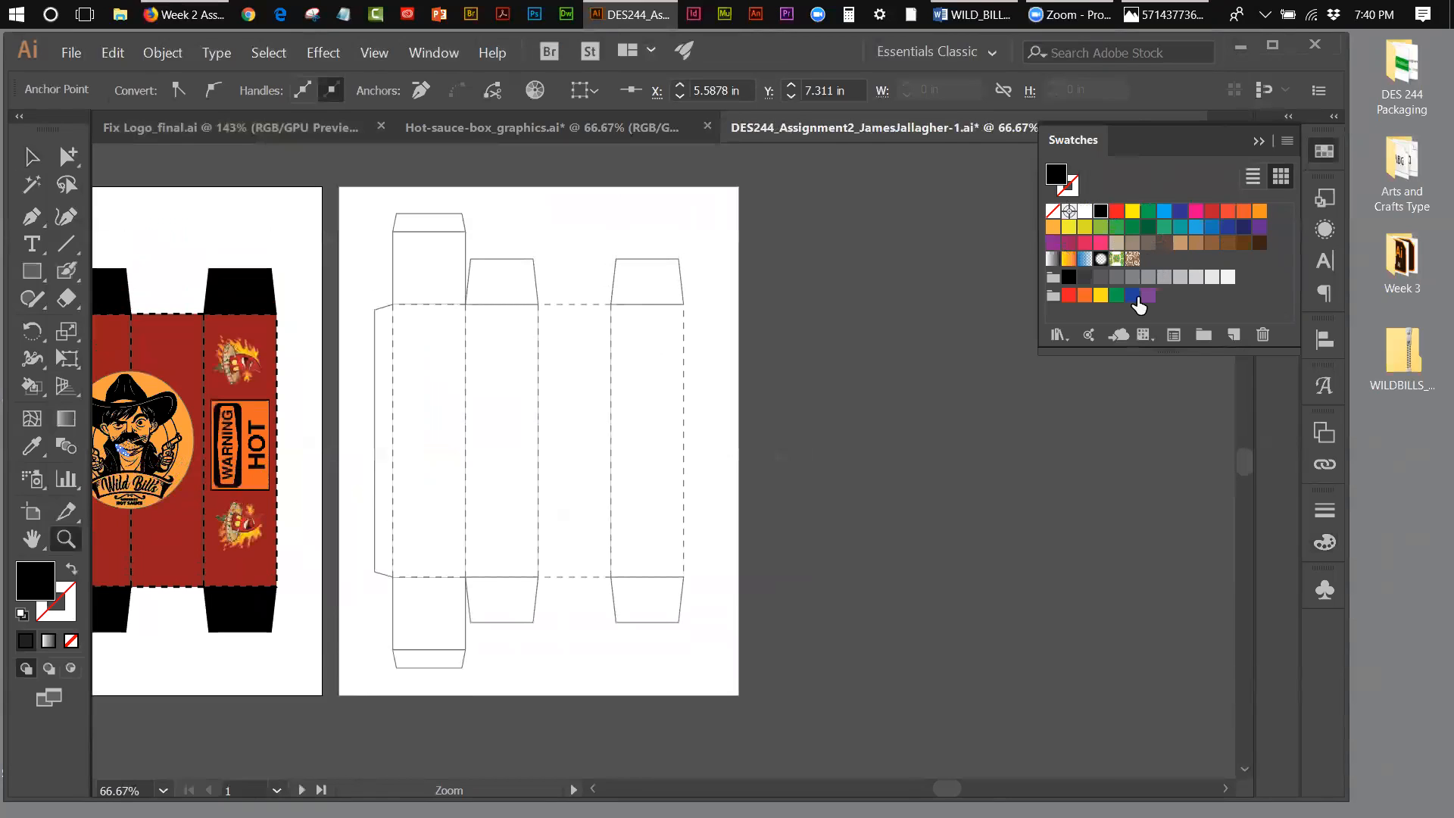
# Step: Delete all unused swatches and the leftover grayscale colour group from the document's swatches
pyautogui.click(1286, 144)
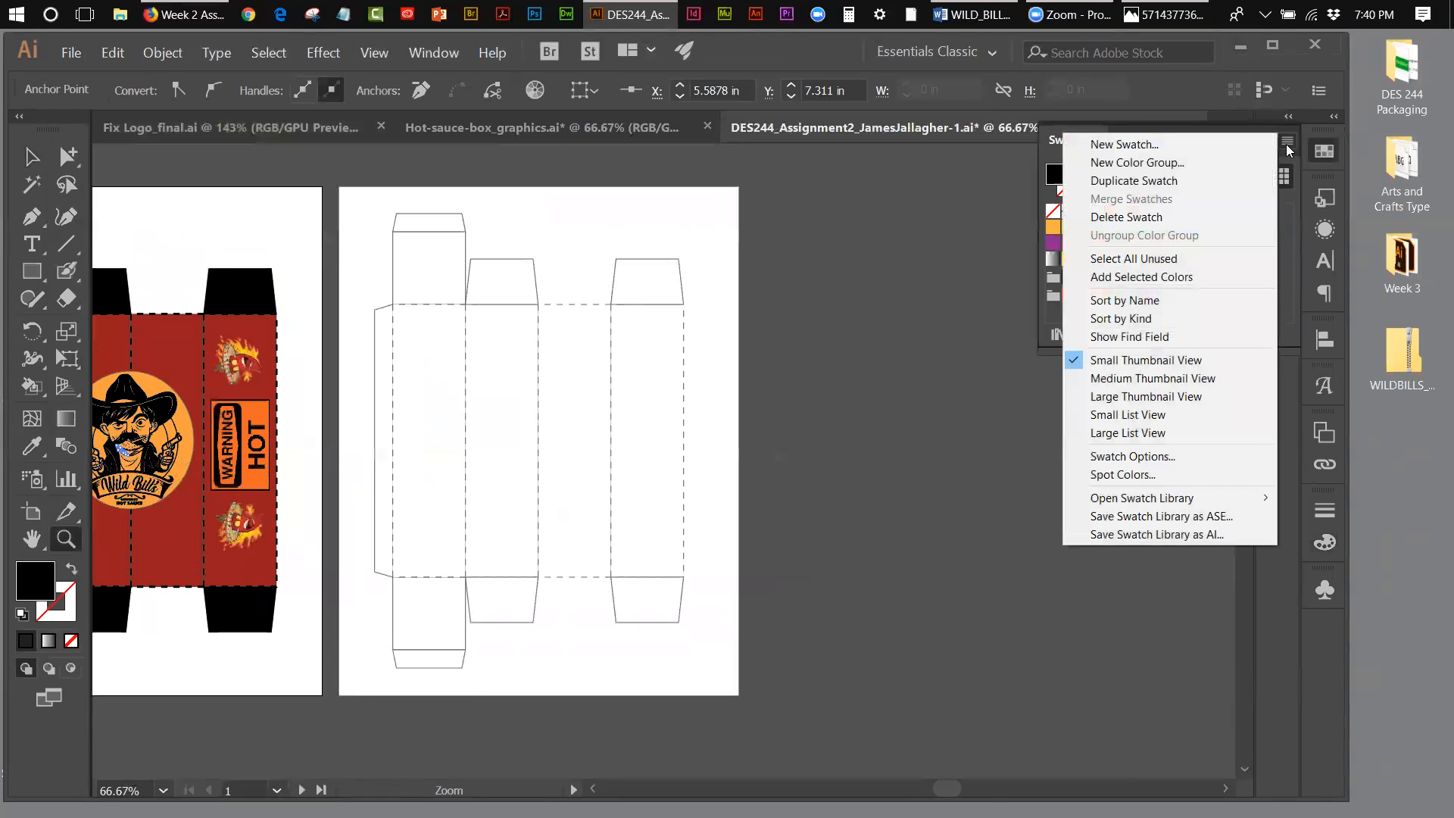
pyautogui.click(1162, 260)
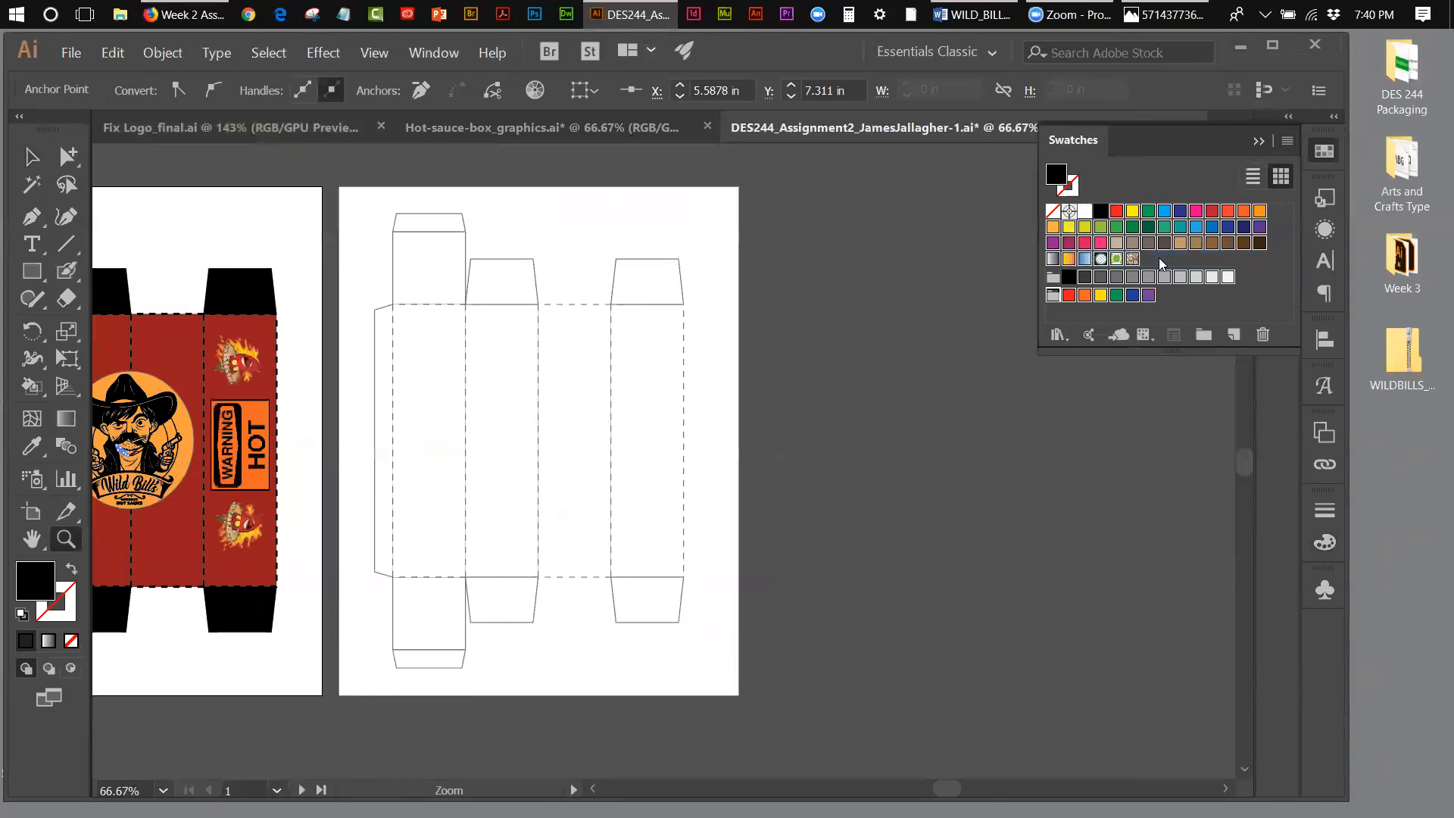
pyautogui.click(1260, 337)
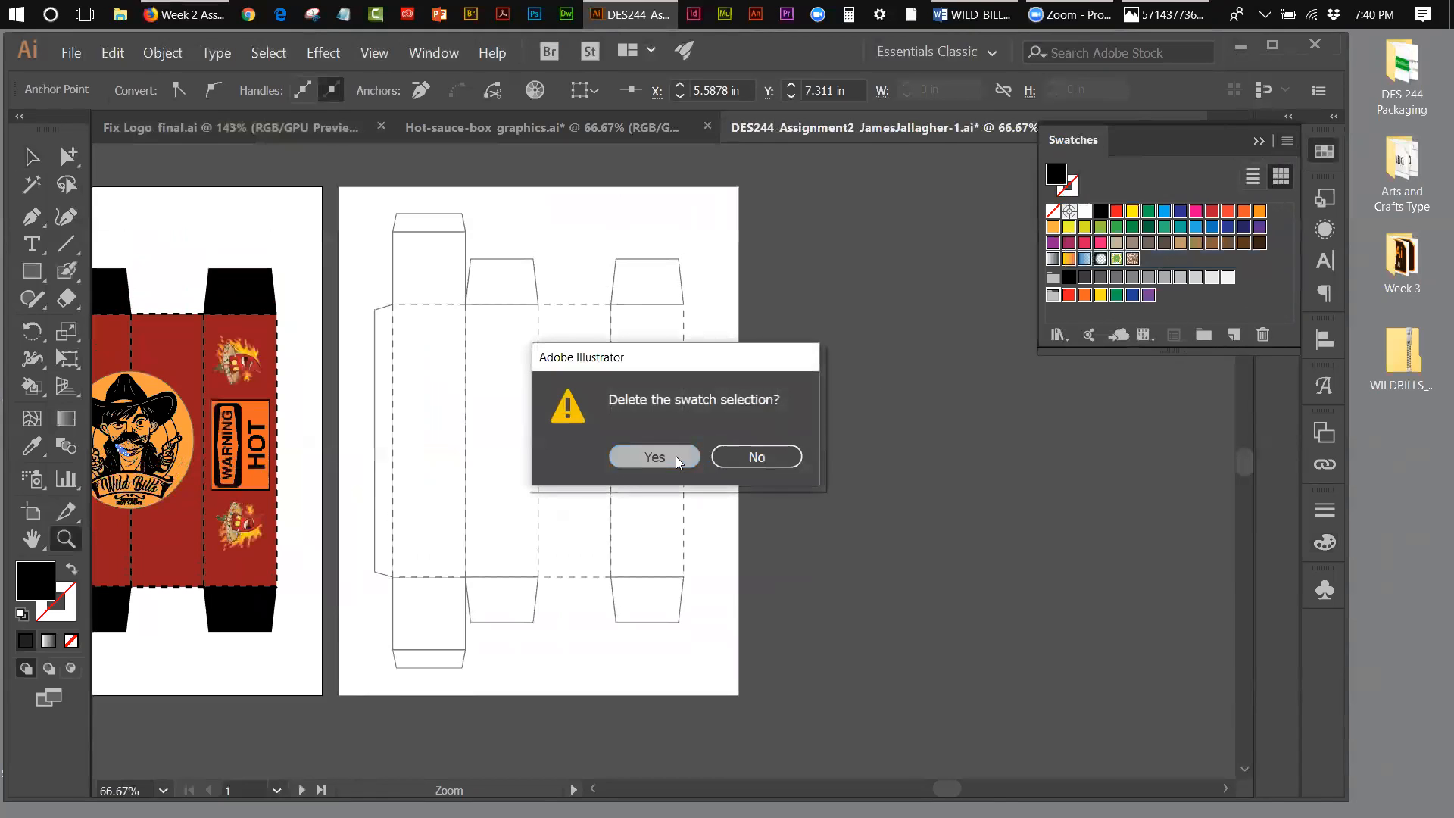
pyautogui.click(653, 458)
pyautogui.click(1053, 231)
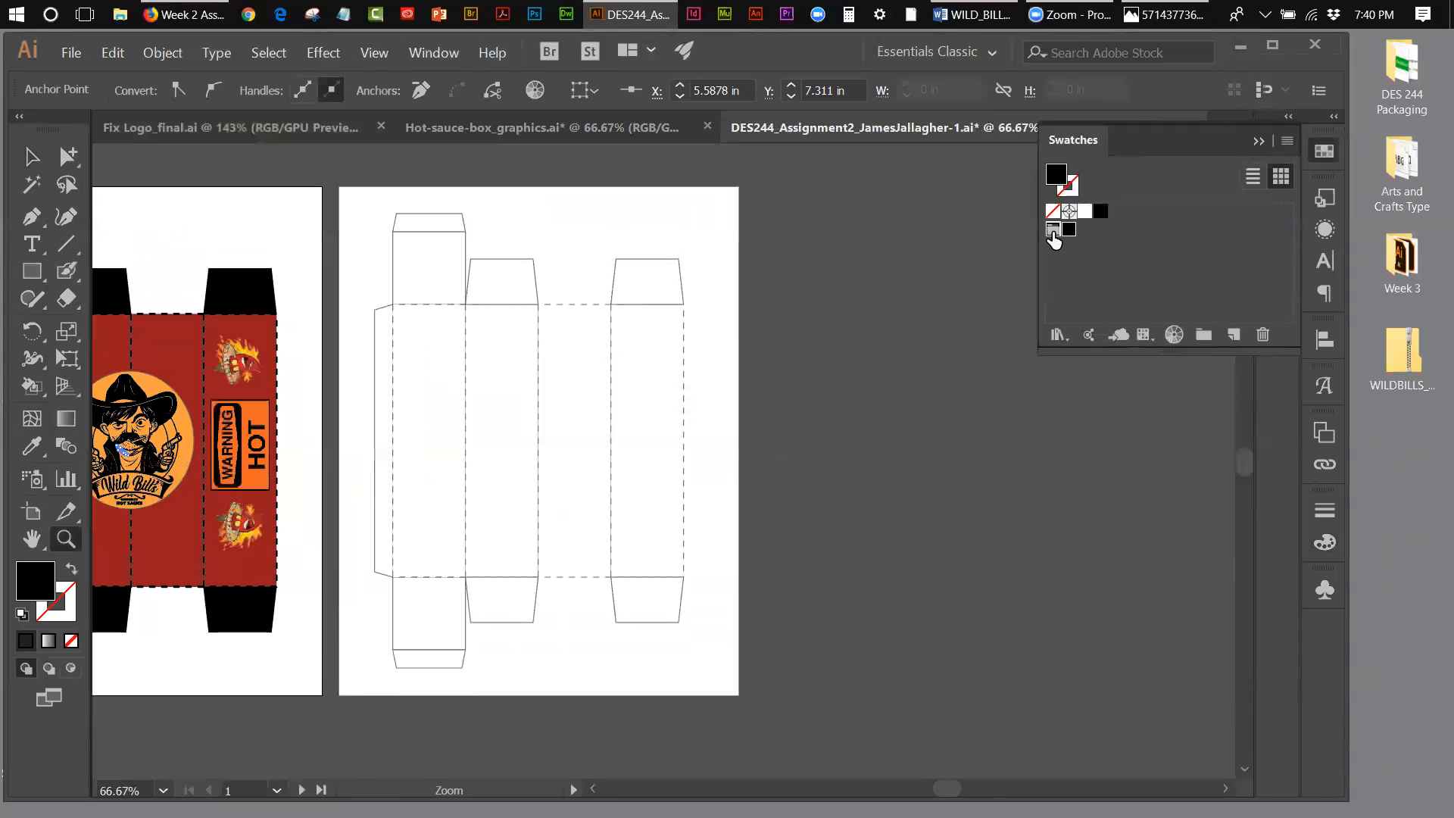
pyautogui.click(1262, 339)
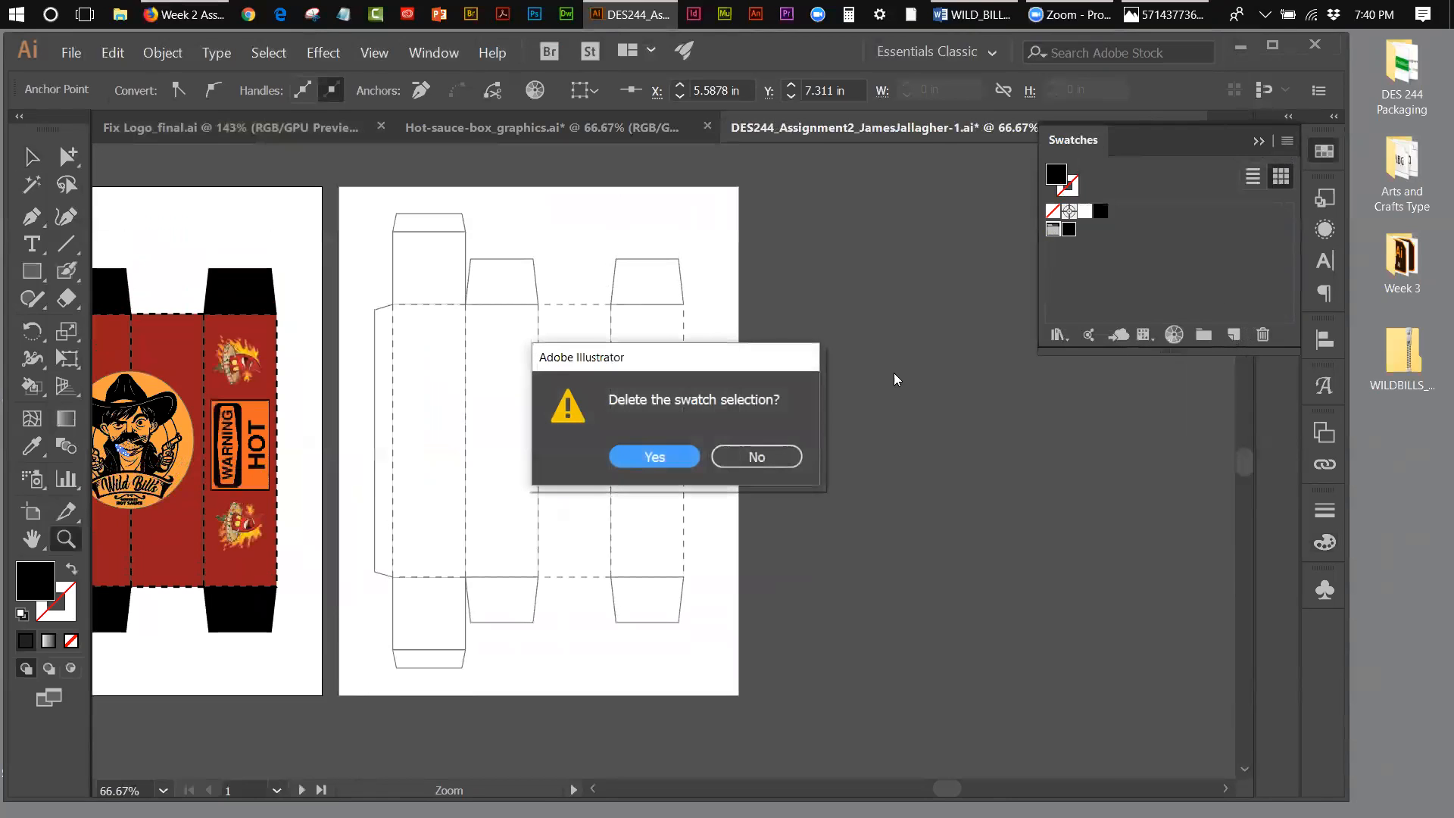
pyautogui.click(640, 464)
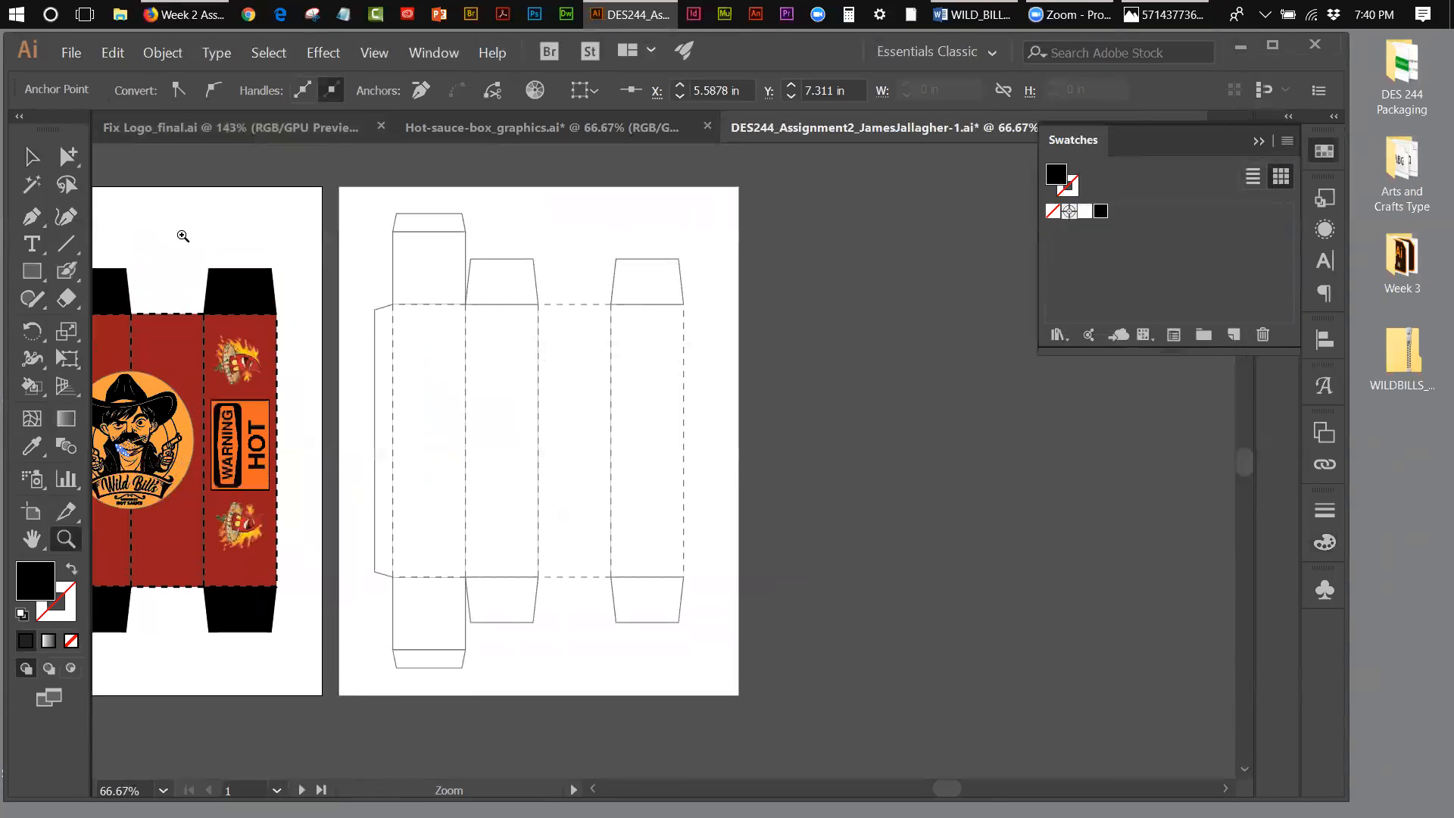
pyautogui.click(42, 441)
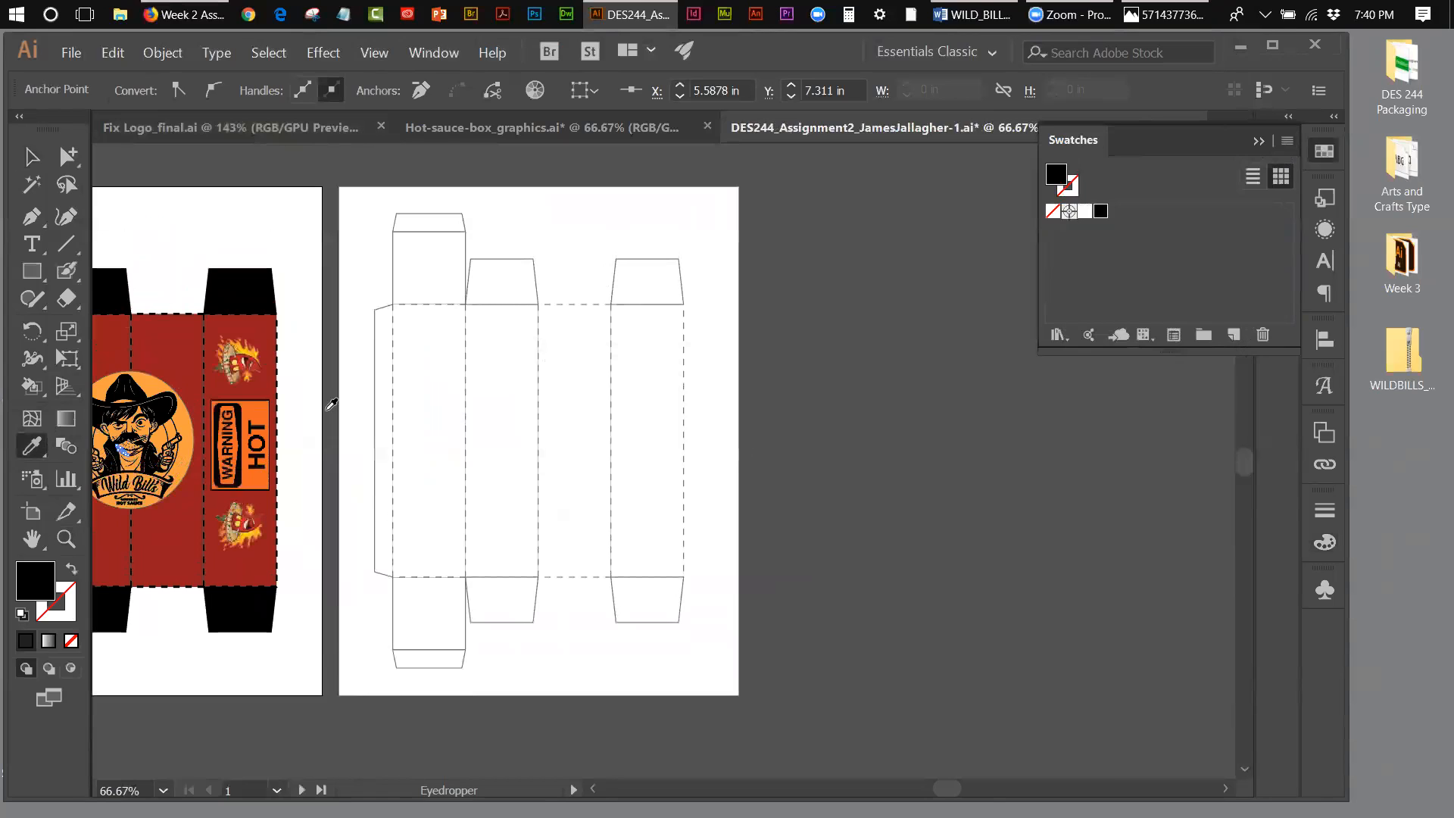
pyautogui.click(258, 409)
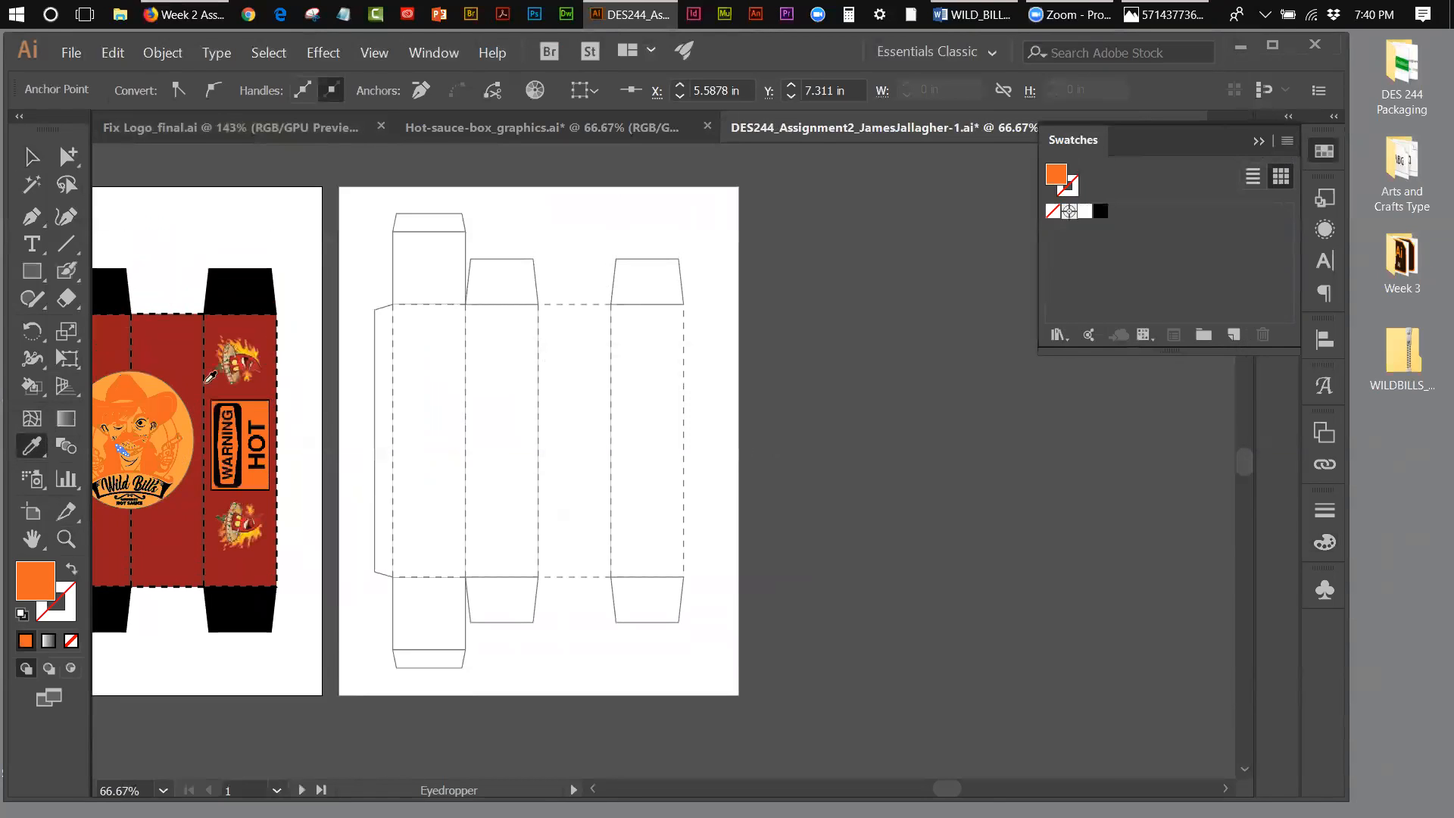
pyautogui.click(115, 53)
pyautogui.click(144, 74)
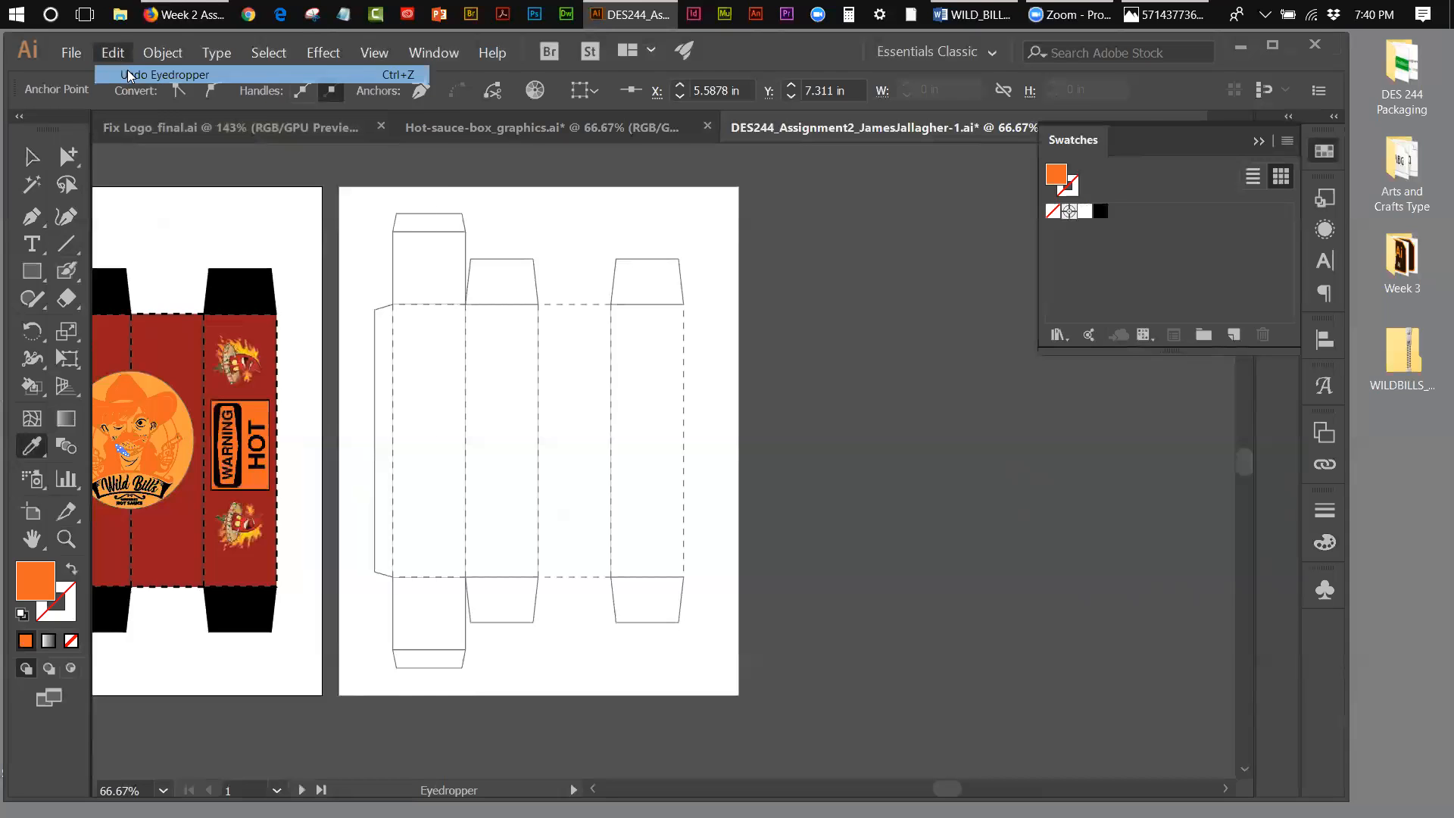
# Step: Deselect the logo artwork and draw a small rectangle in the blank area above the box's right-hand flap on the artwork artboard
pyautogui.click(32, 157)
pyautogui.click(168, 213)
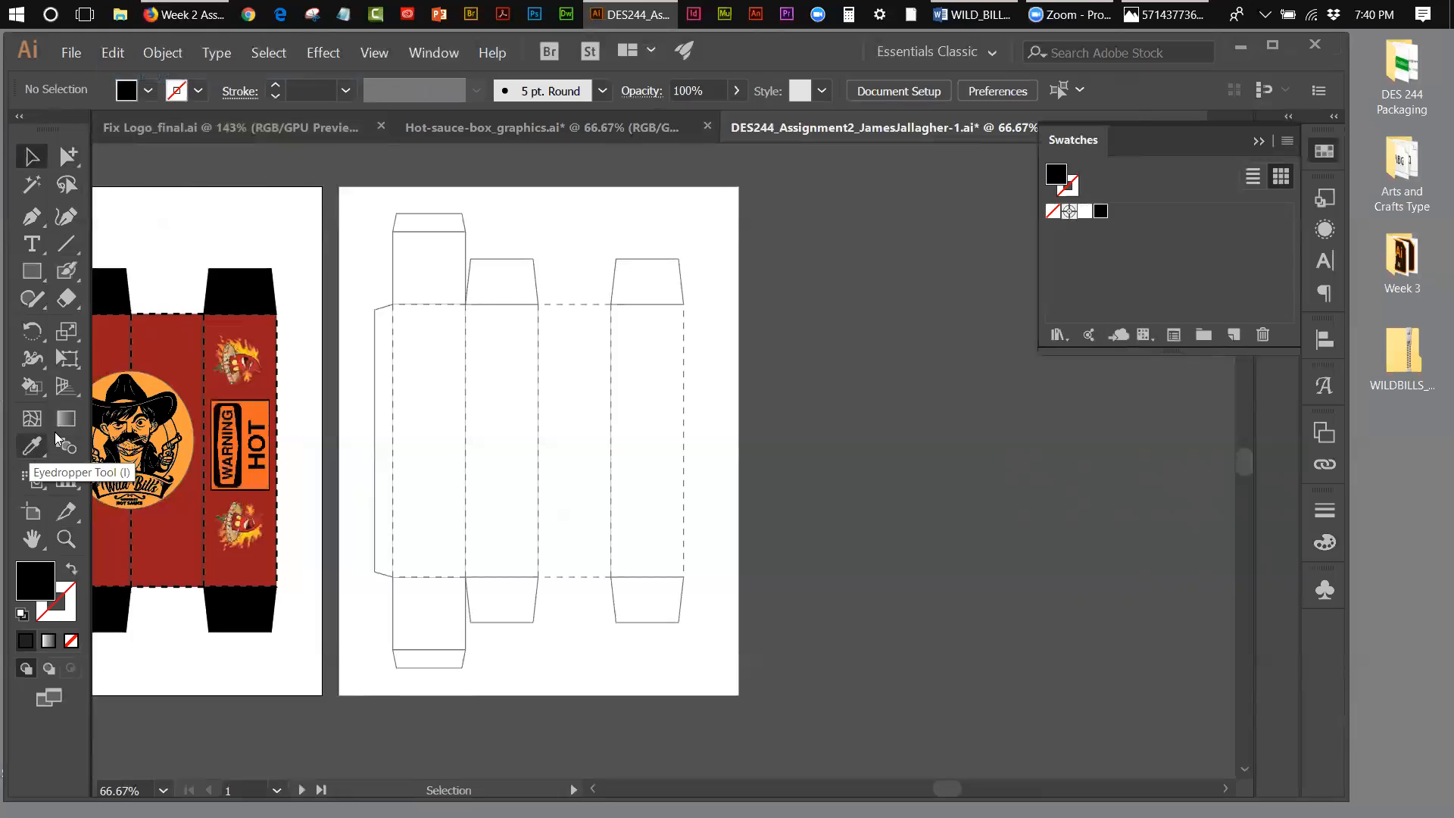
pyautogui.click(31, 271)
pyautogui.moveTo(239, 216); pyautogui.dragTo(285, 233)
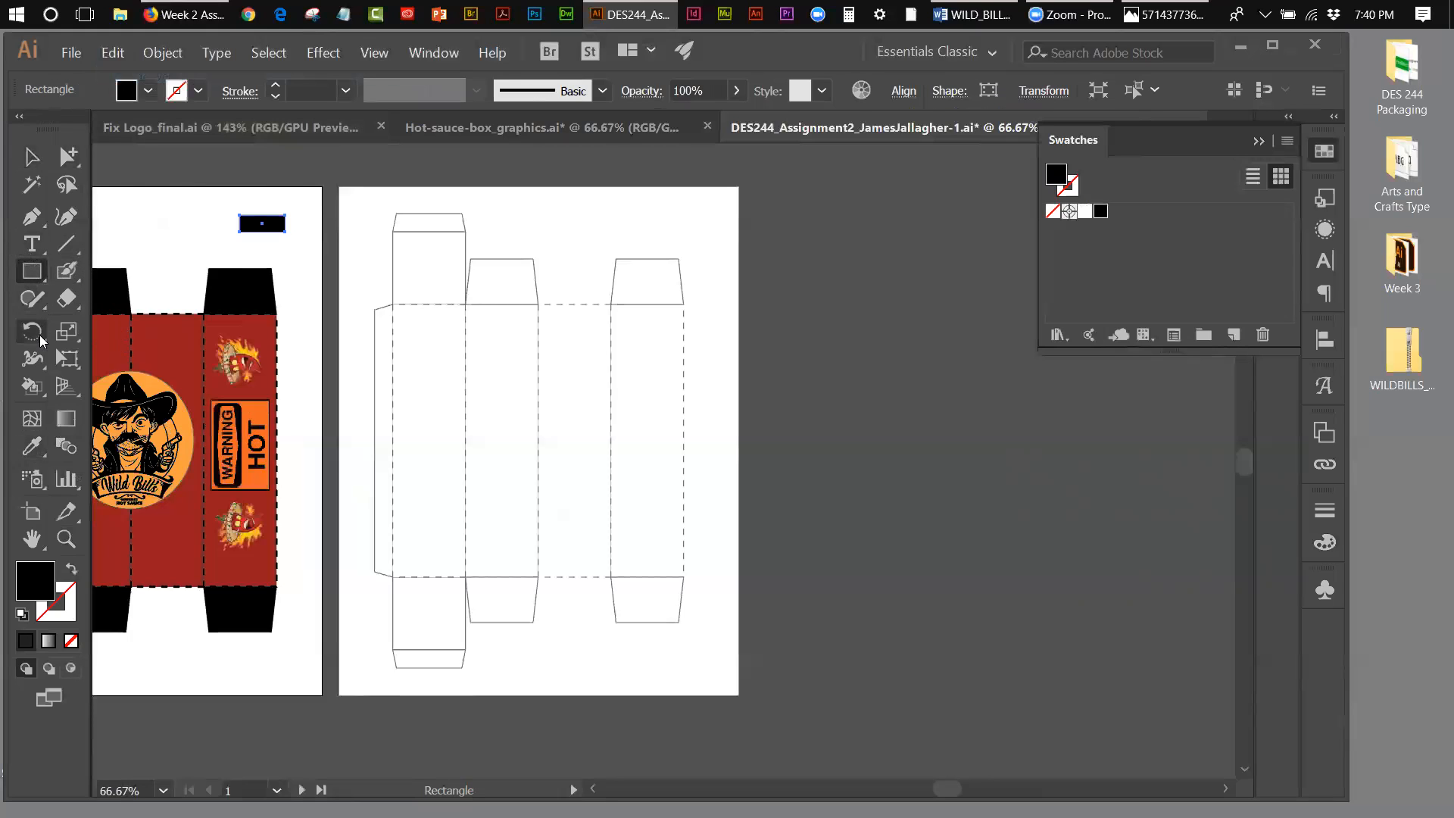
# Step: Sample the WARNING HOT label's orange into the small rectangle and save it as a global CMYK process swatch
pyautogui.click(32, 447)
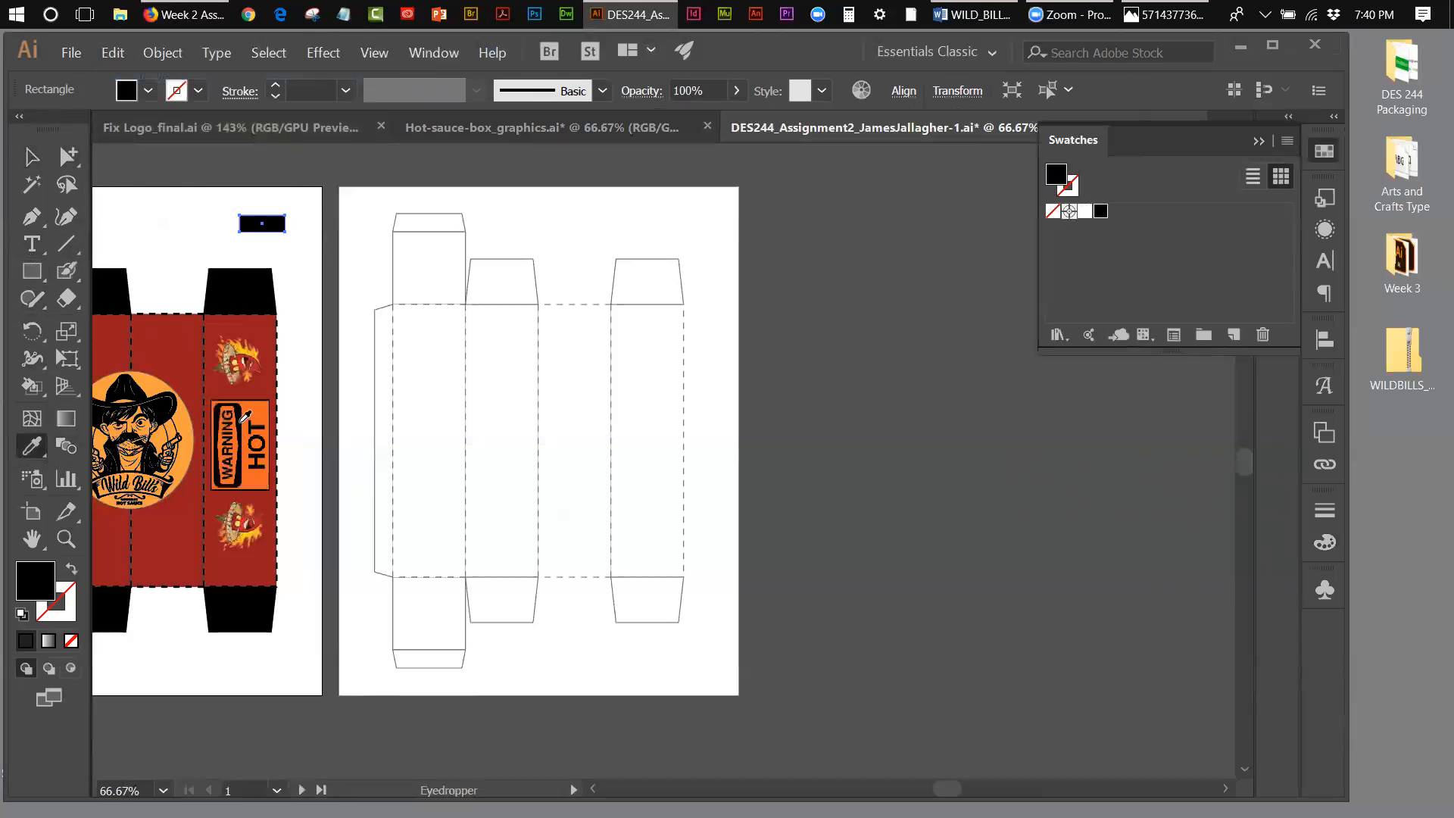
pyautogui.click(255, 410)
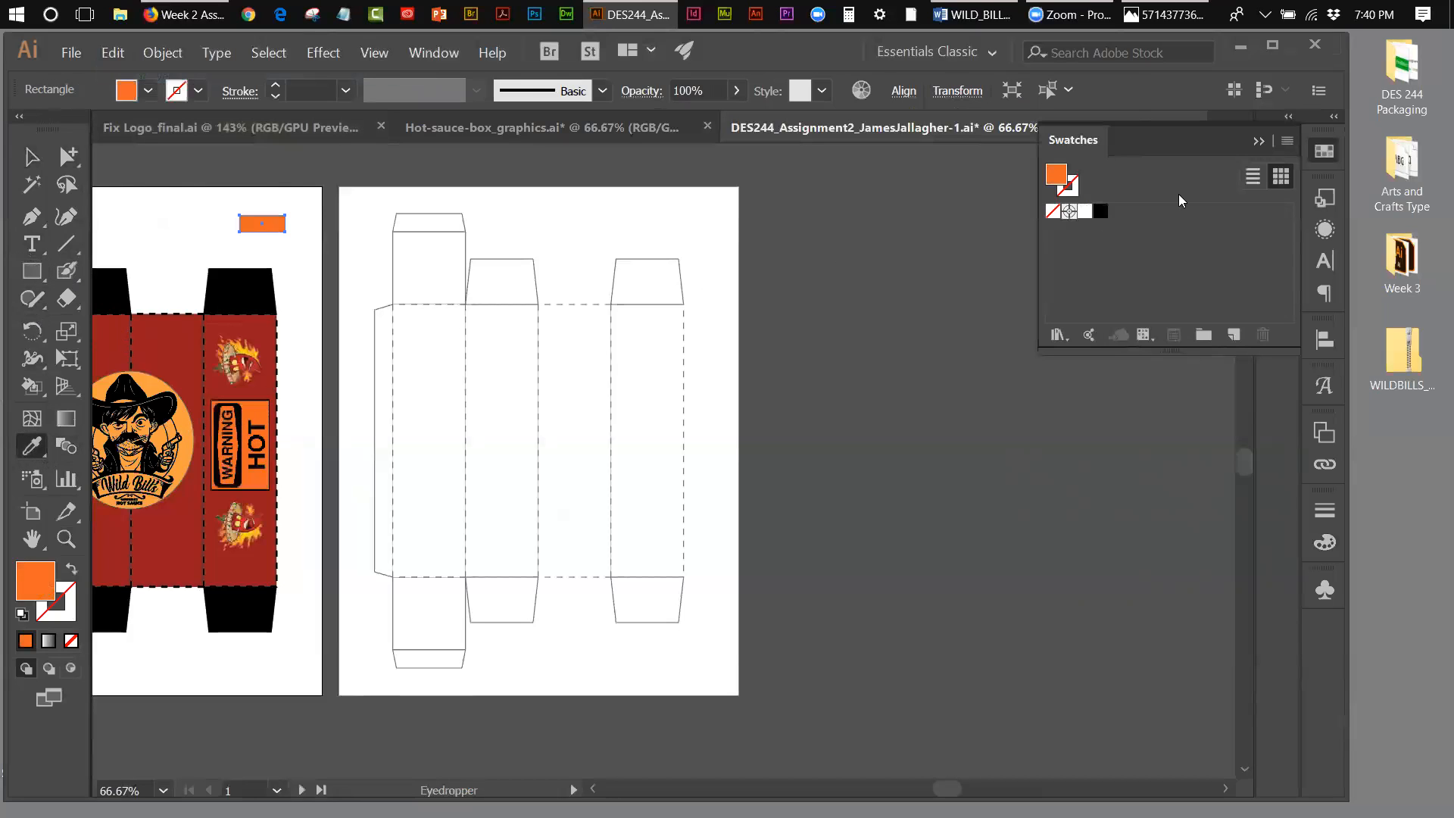
pyautogui.click(1285, 142)
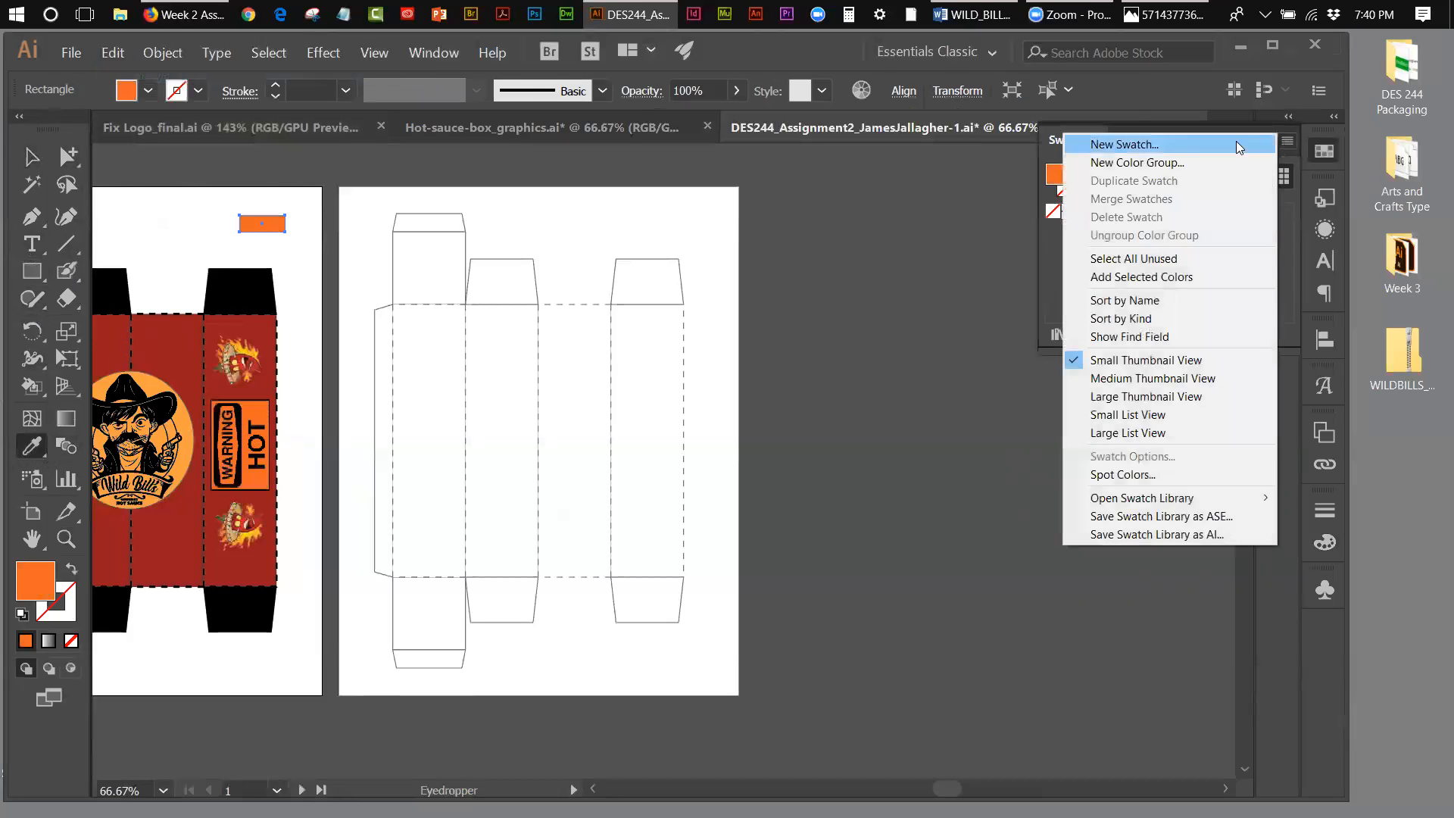
pyautogui.click(1173, 145)
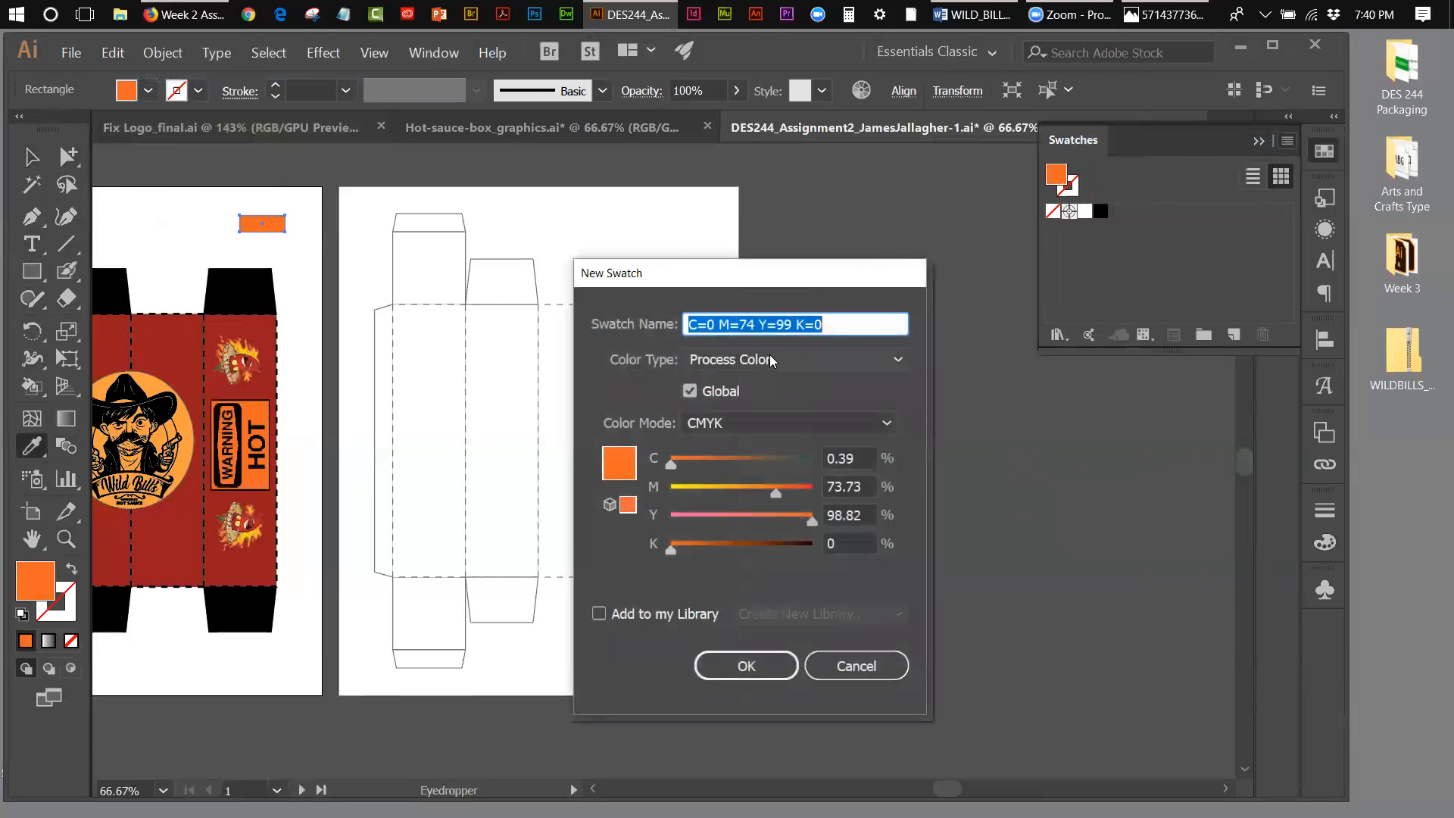
pyautogui.click(747, 664)
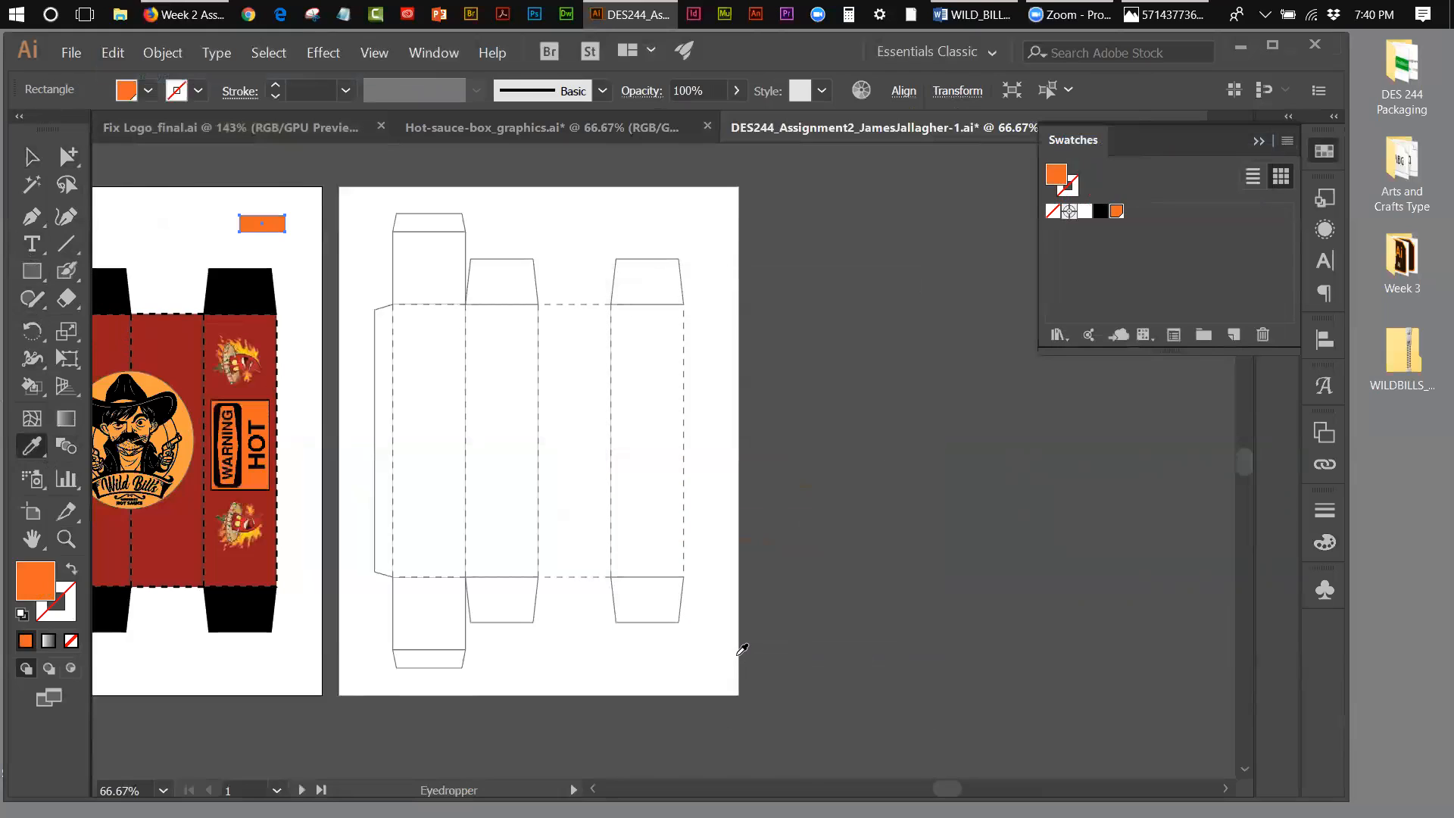
# Step: Sample the logo circle's lighter orange, save it as a global CMYK process swatch, and delete the small sampling rectangle
pyautogui.click(149, 383)
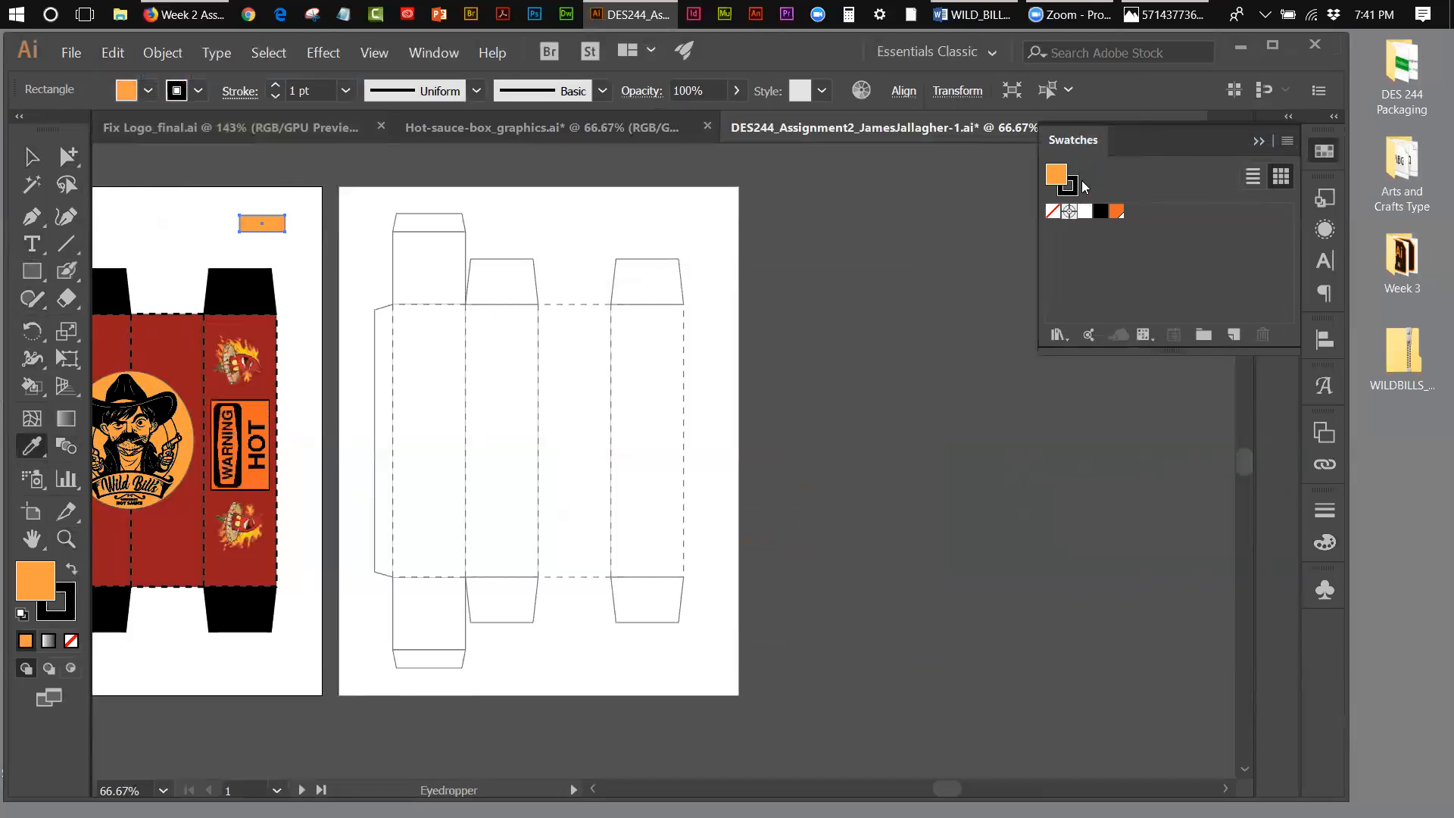
pyautogui.click(1294, 141)
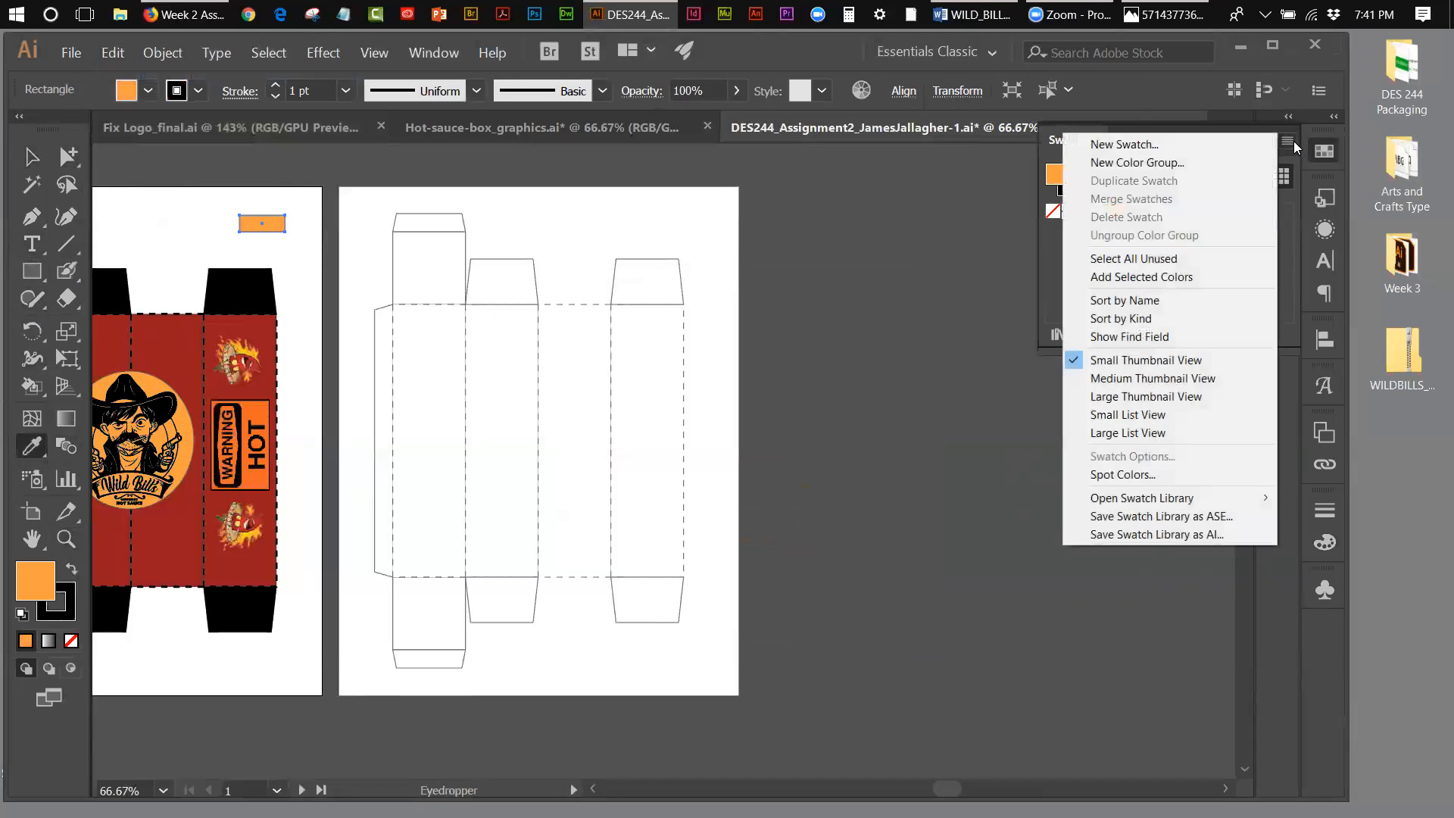
pyautogui.click(1178, 141)
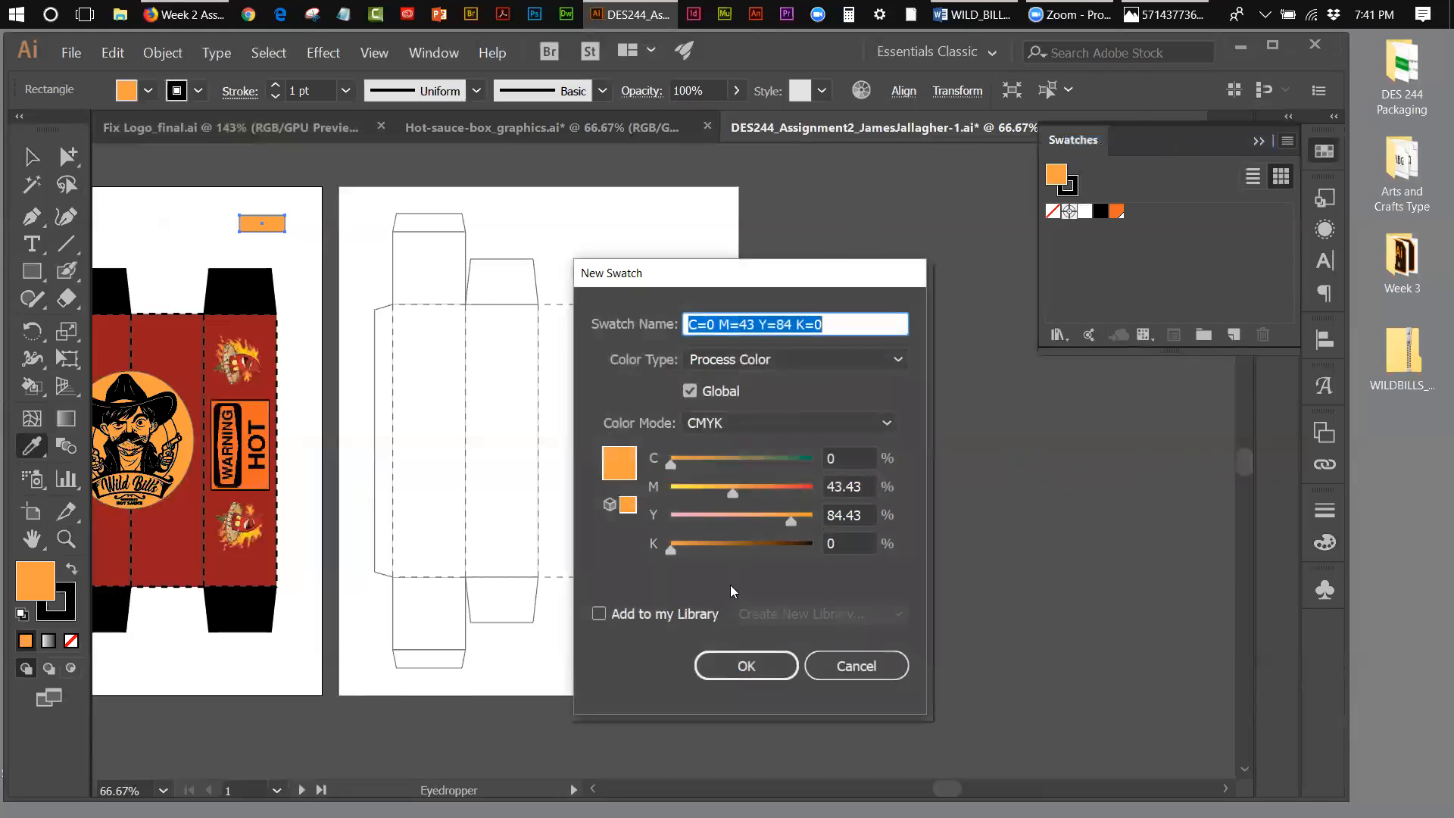
pyautogui.click(742, 664)
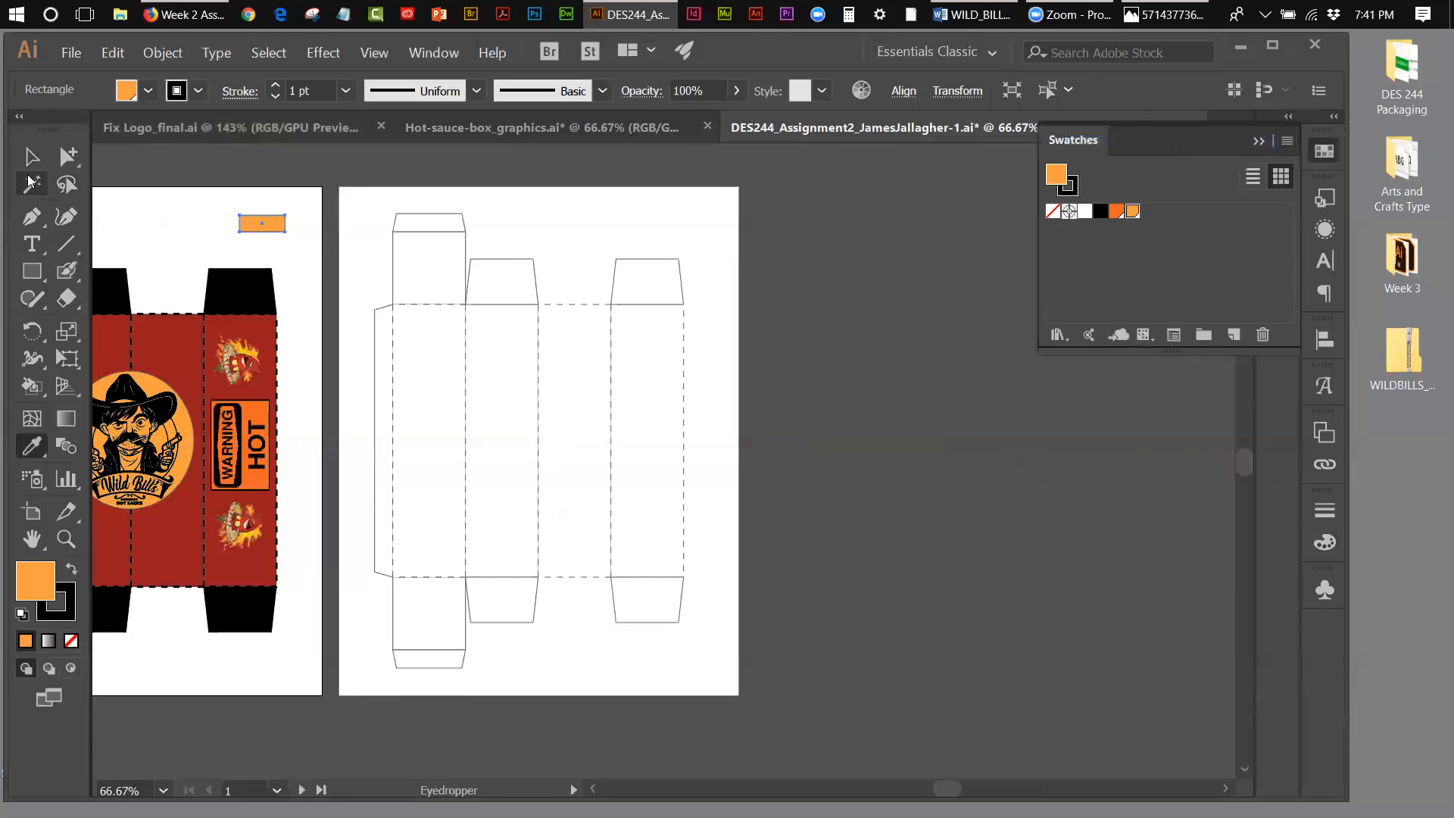
pyautogui.click(32, 157)
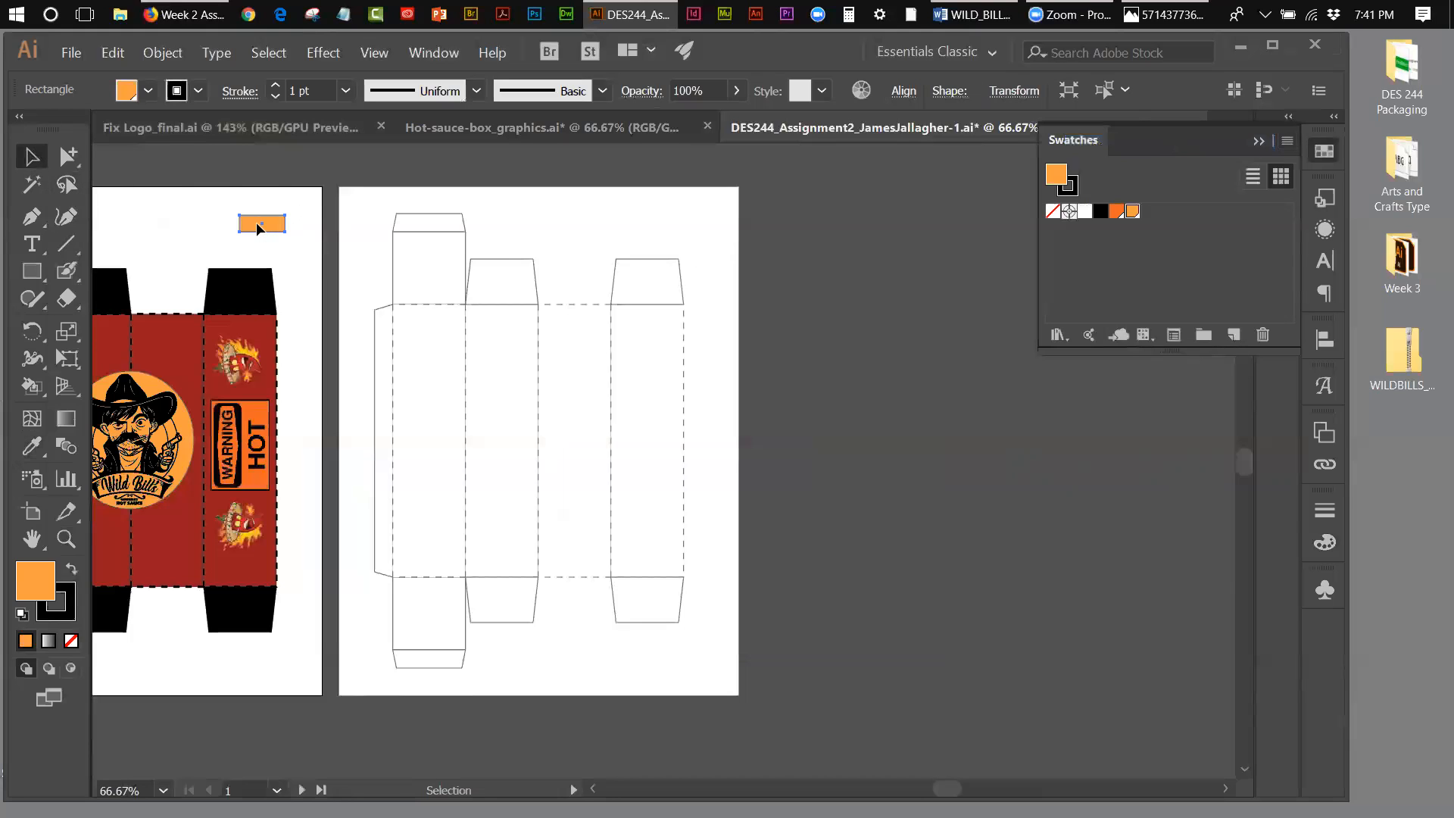
pyautogui.press('Delete')
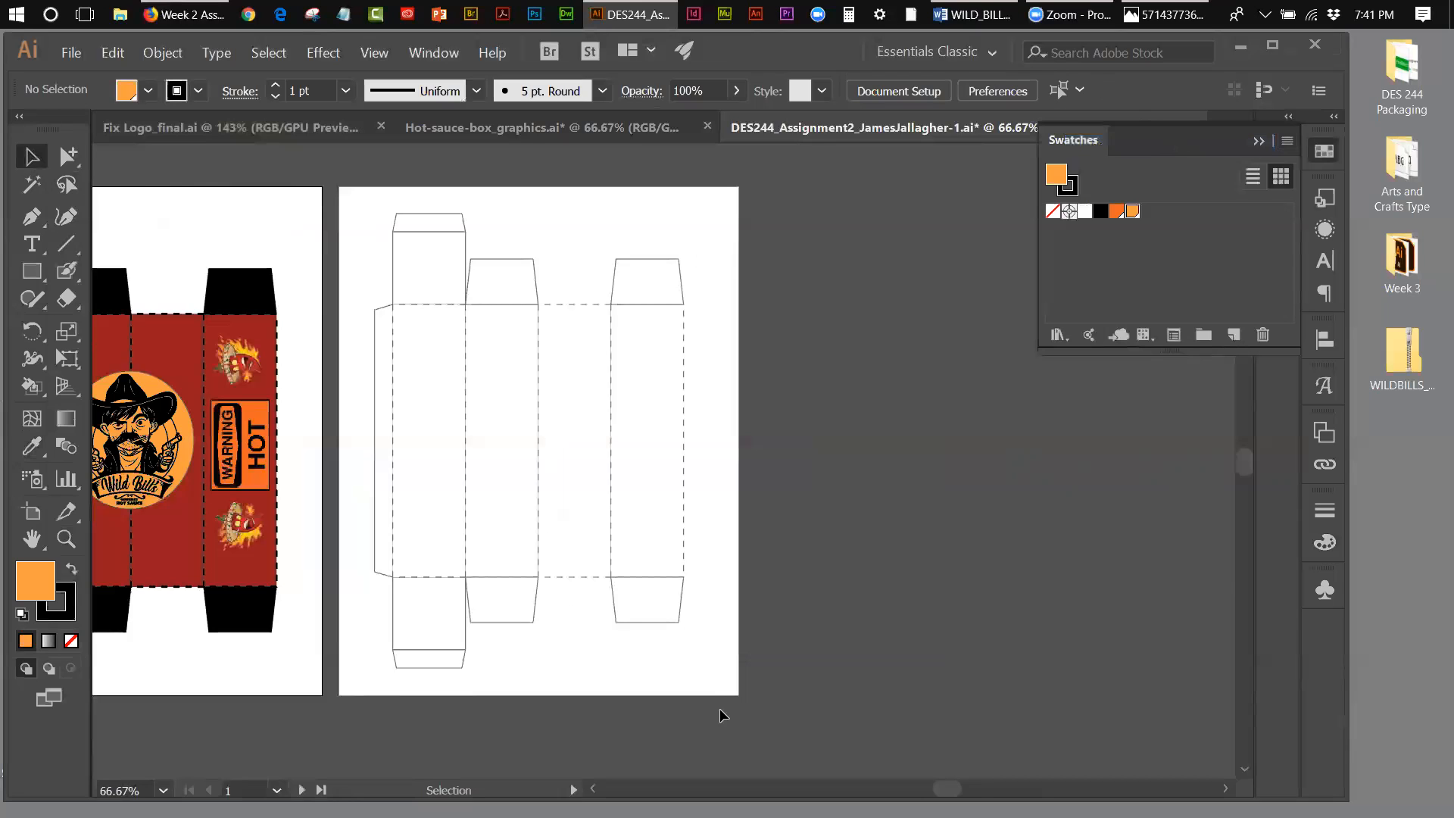
# Step: Create two new layers and move both of them above the DIELINE layer
pyautogui.moveTo(949, 789); pyautogui.dragTo(934, 789)
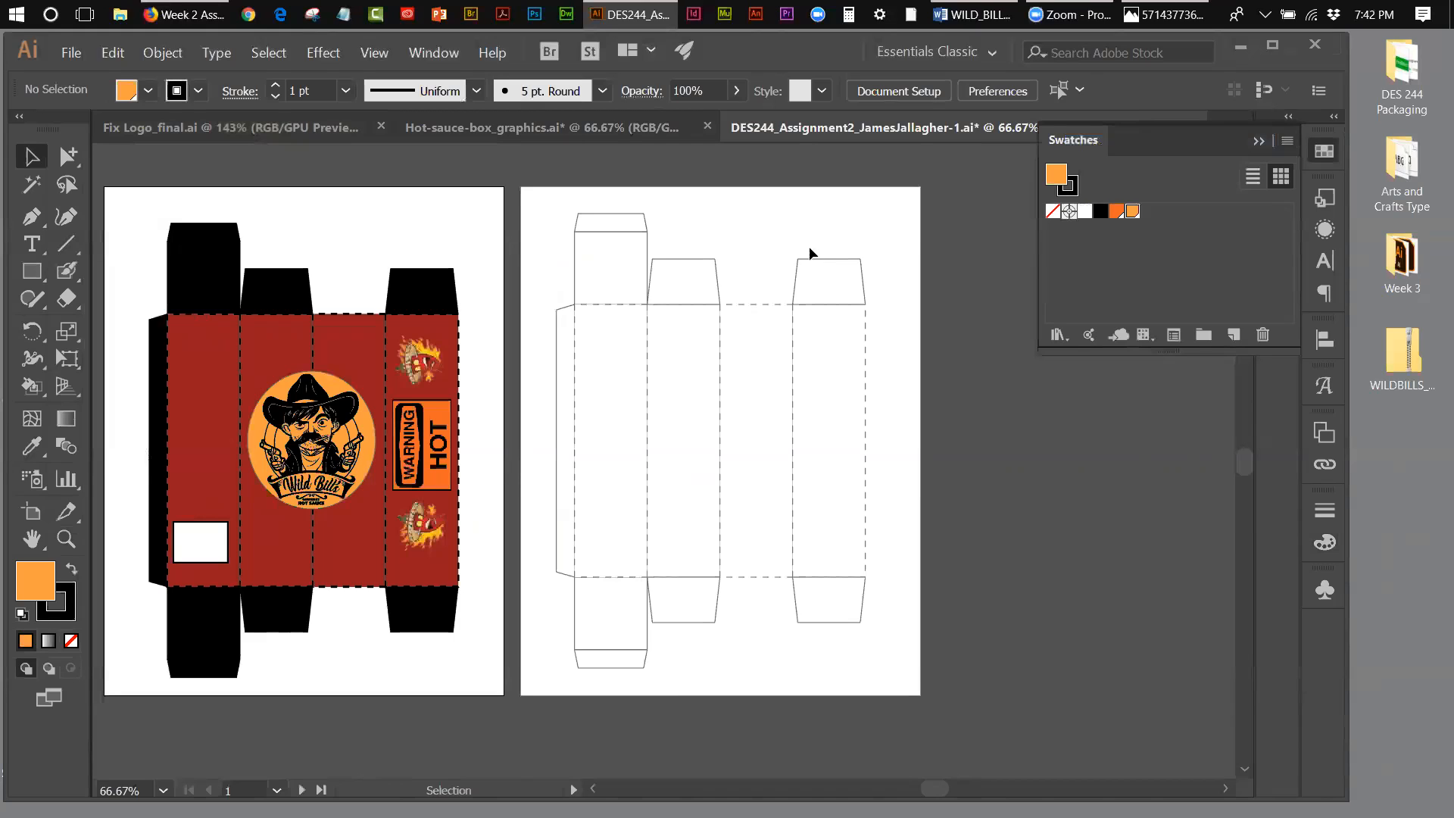
pyautogui.click(1263, 143)
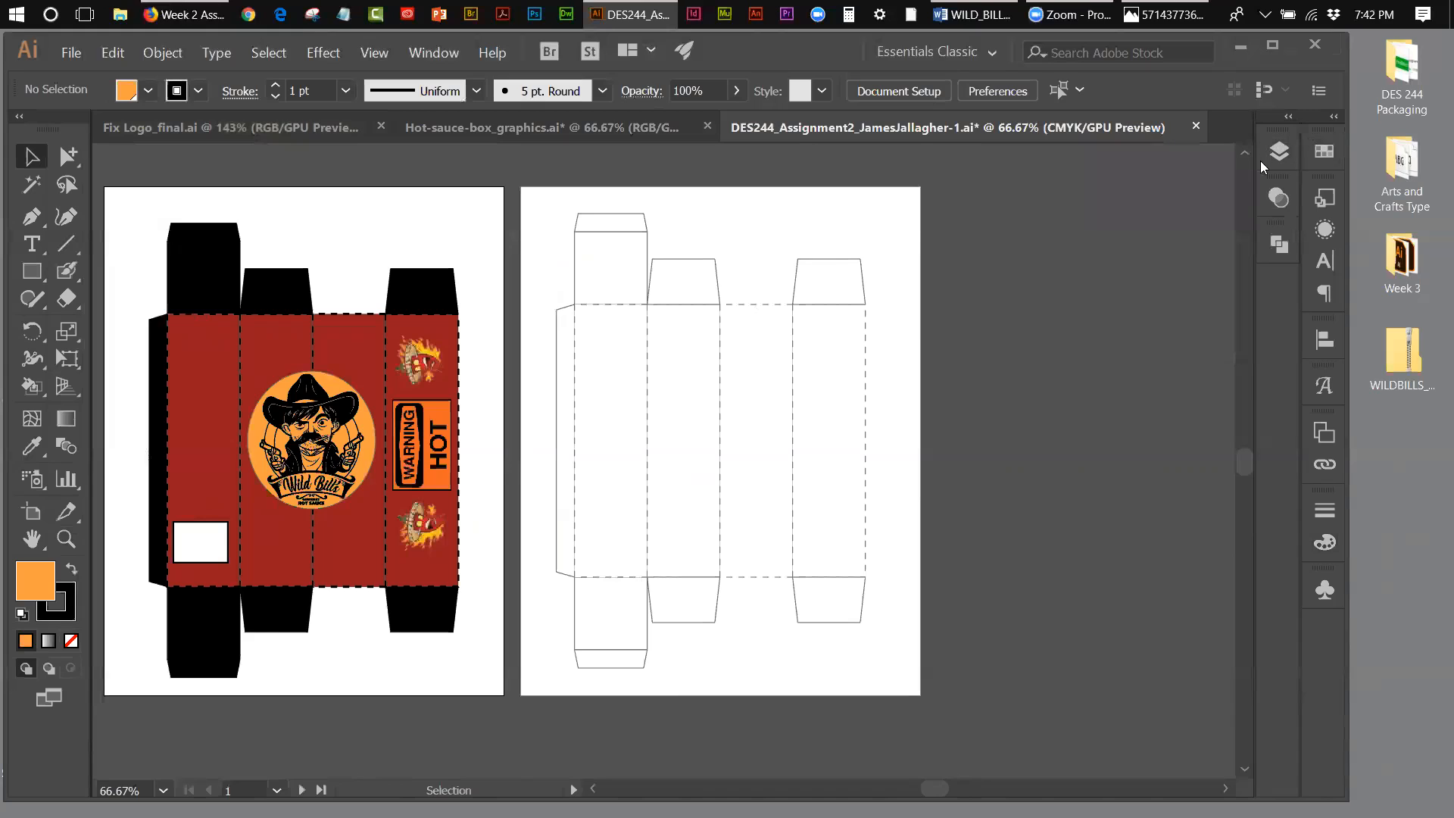
pyautogui.click(1275, 155)
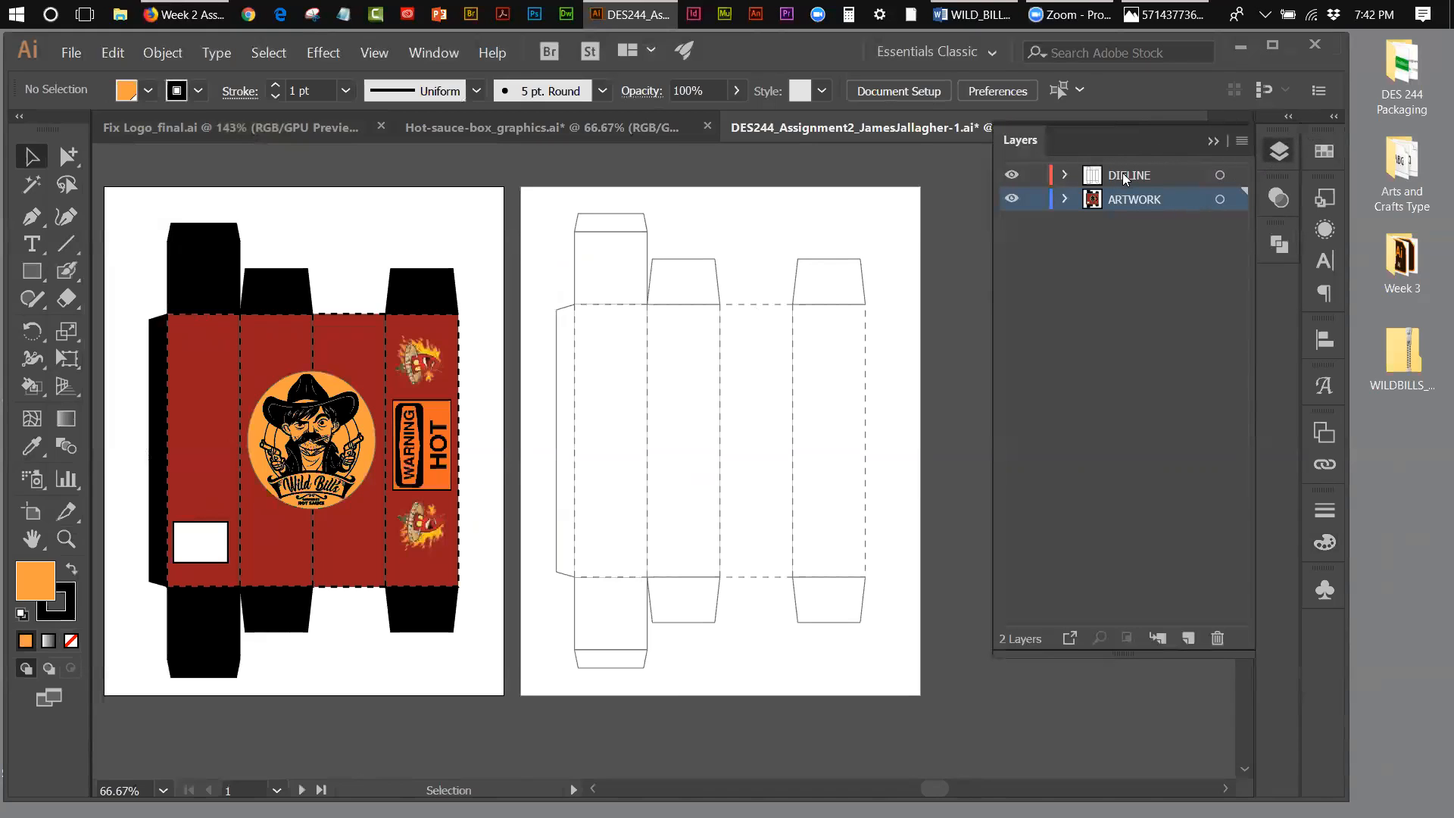
pyautogui.click(1187, 641)
pyautogui.click(1186, 640)
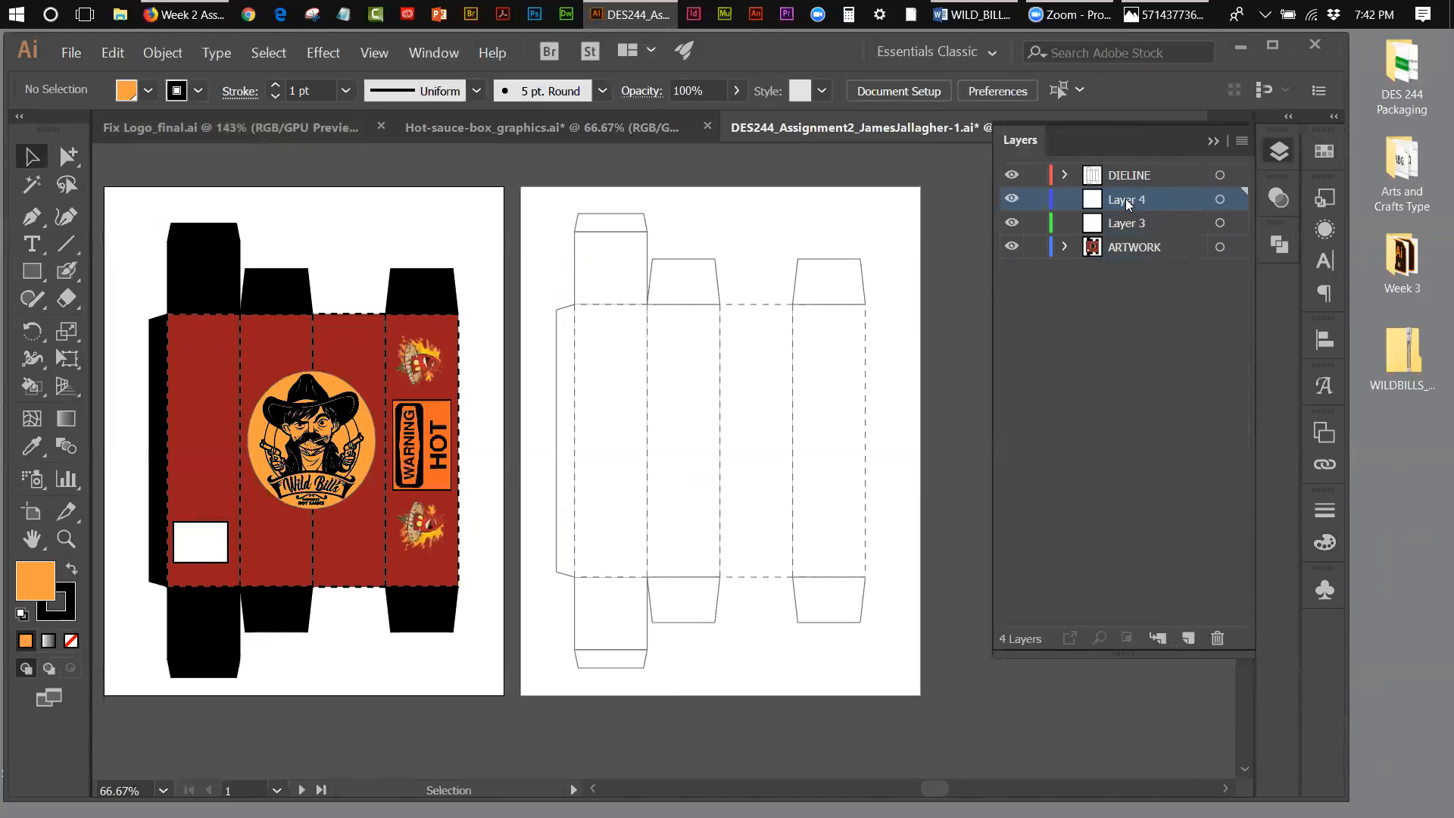
pyautogui.moveTo(1128, 203); pyautogui.dragTo(1132, 171)
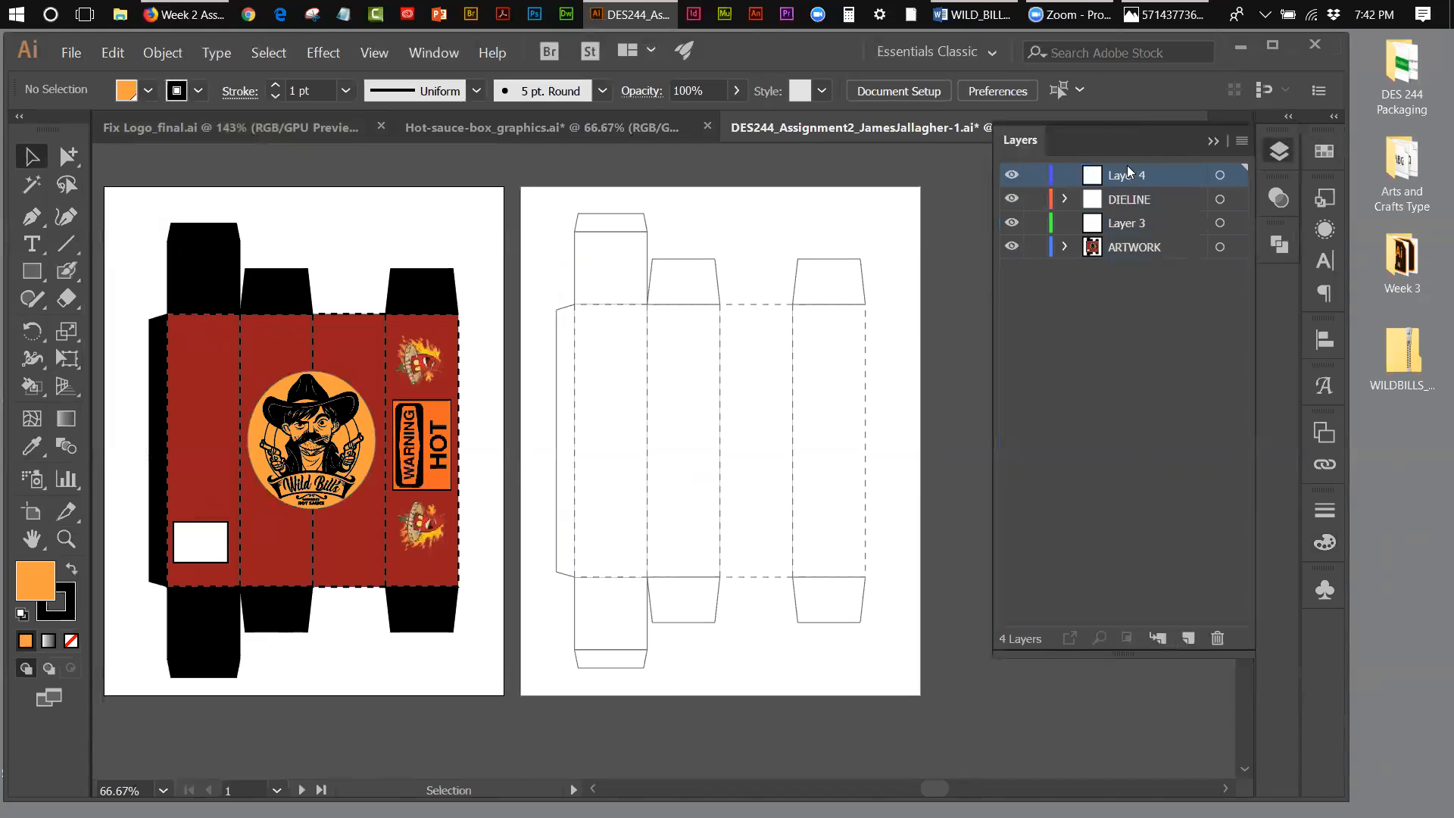
pyautogui.moveTo(1130, 228); pyautogui.dragTo(1134, 169)
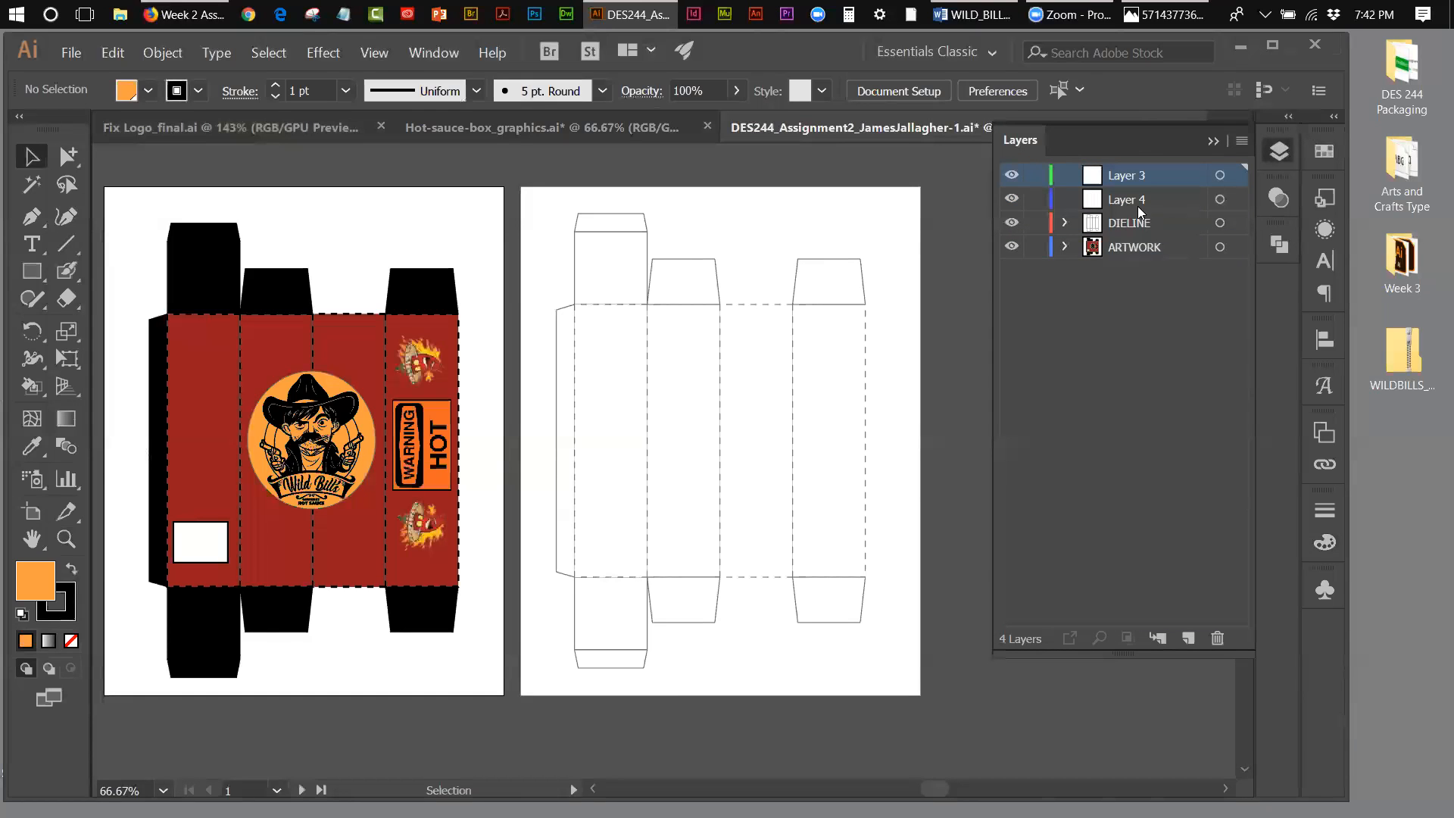
# Step: Rename the new layer directly above DIELINE as "bleed" and the topmost layer as "folds"
pyautogui.doubleClick(1129, 200)
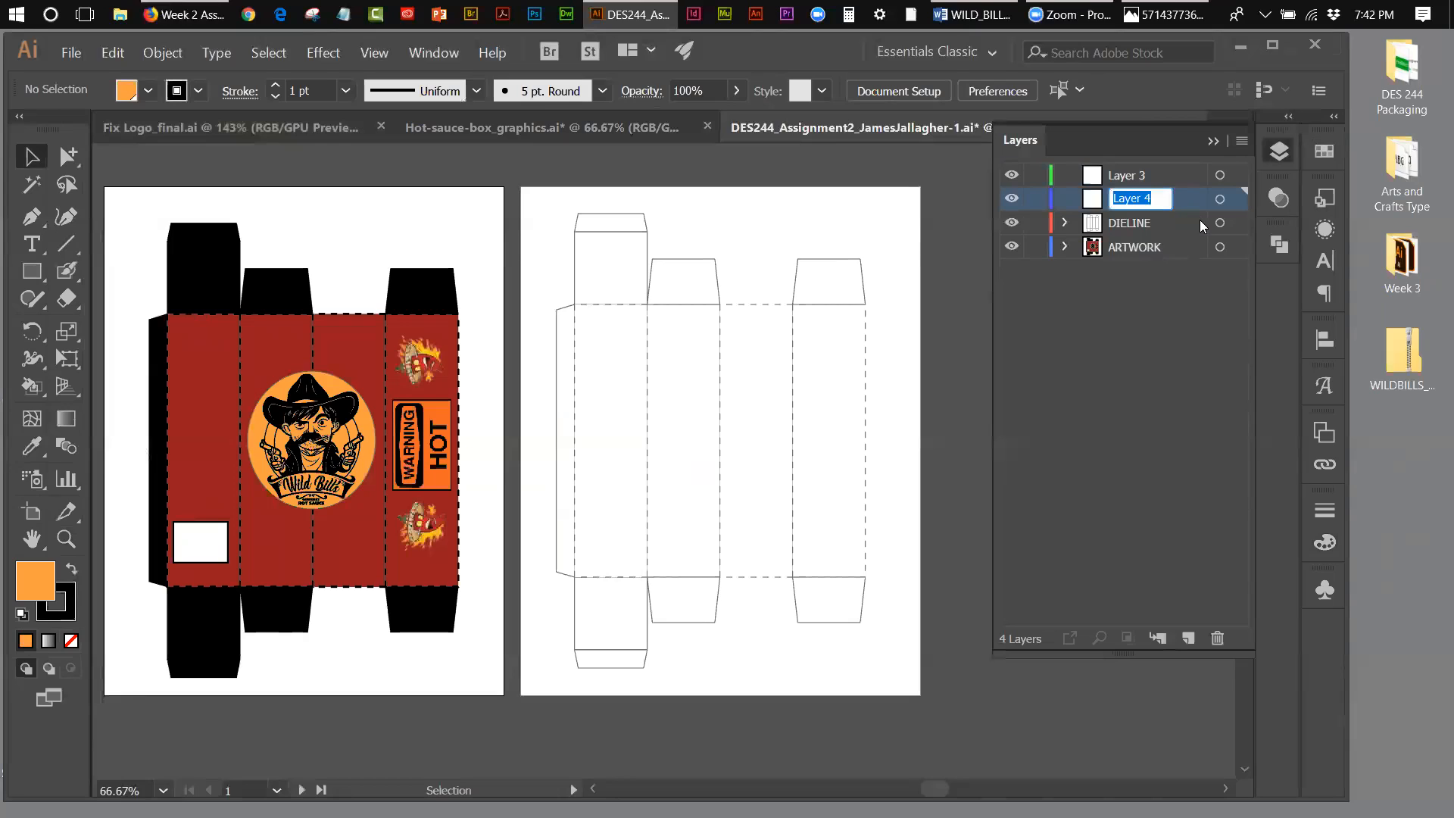
pyautogui.write('bleed')
pyautogui.doubleClick(1129, 175)
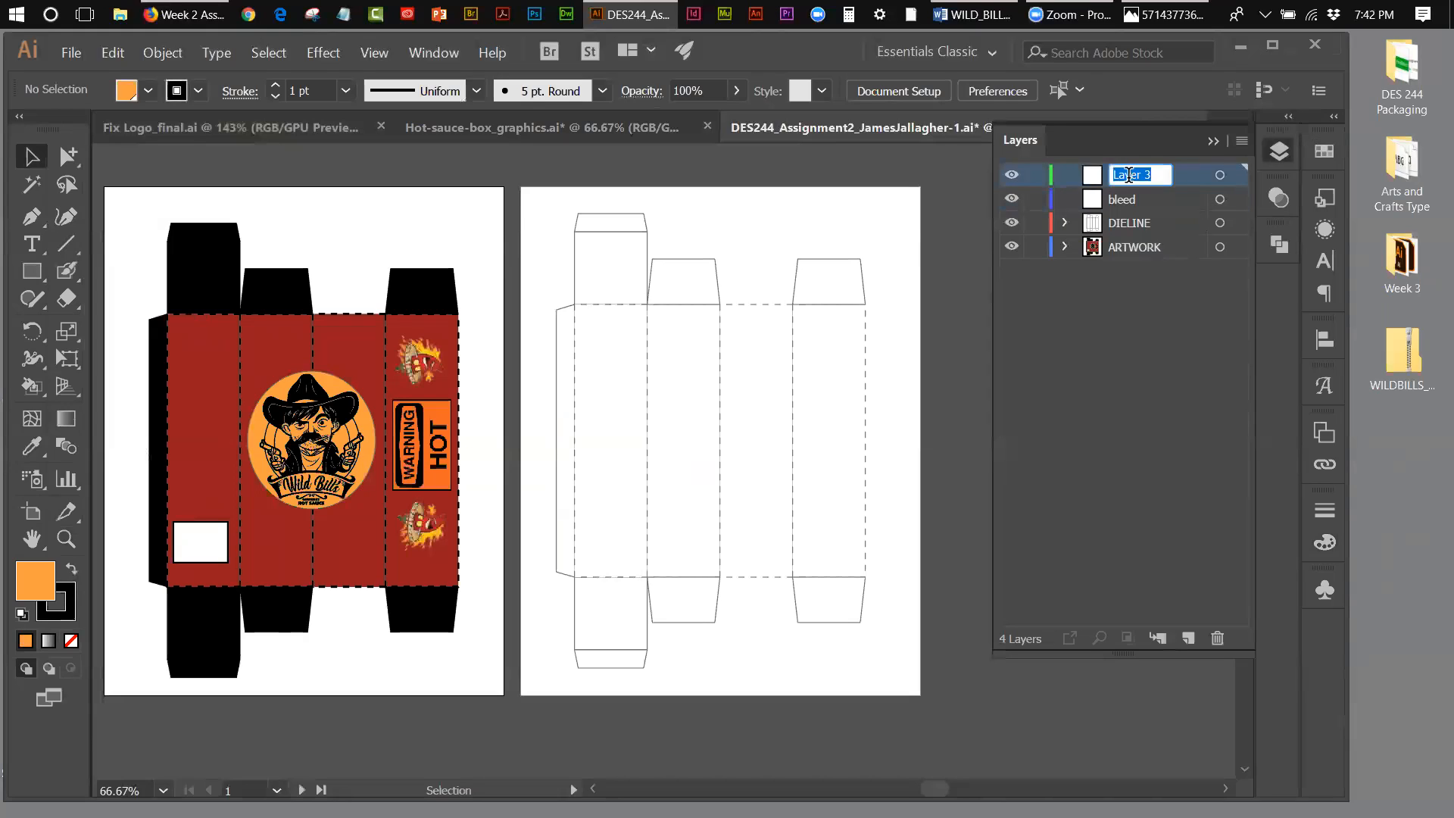
pyautogui.write('folds')
pyautogui.click(1127, 353)
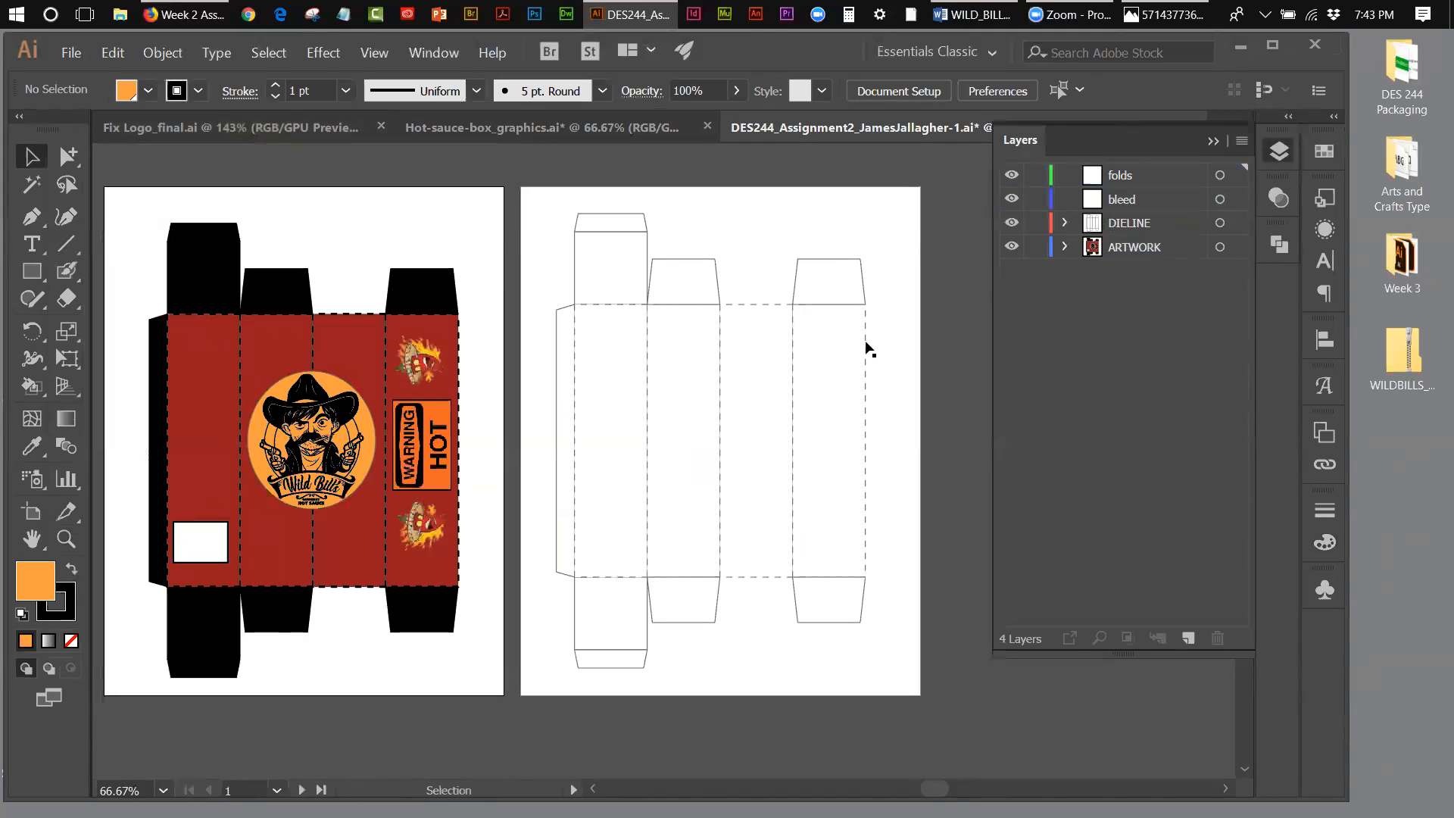
# Step: Inspect how the die line is built by selecting its grouped panel rectangles and the last panel on its own
pyautogui.click(866, 429)
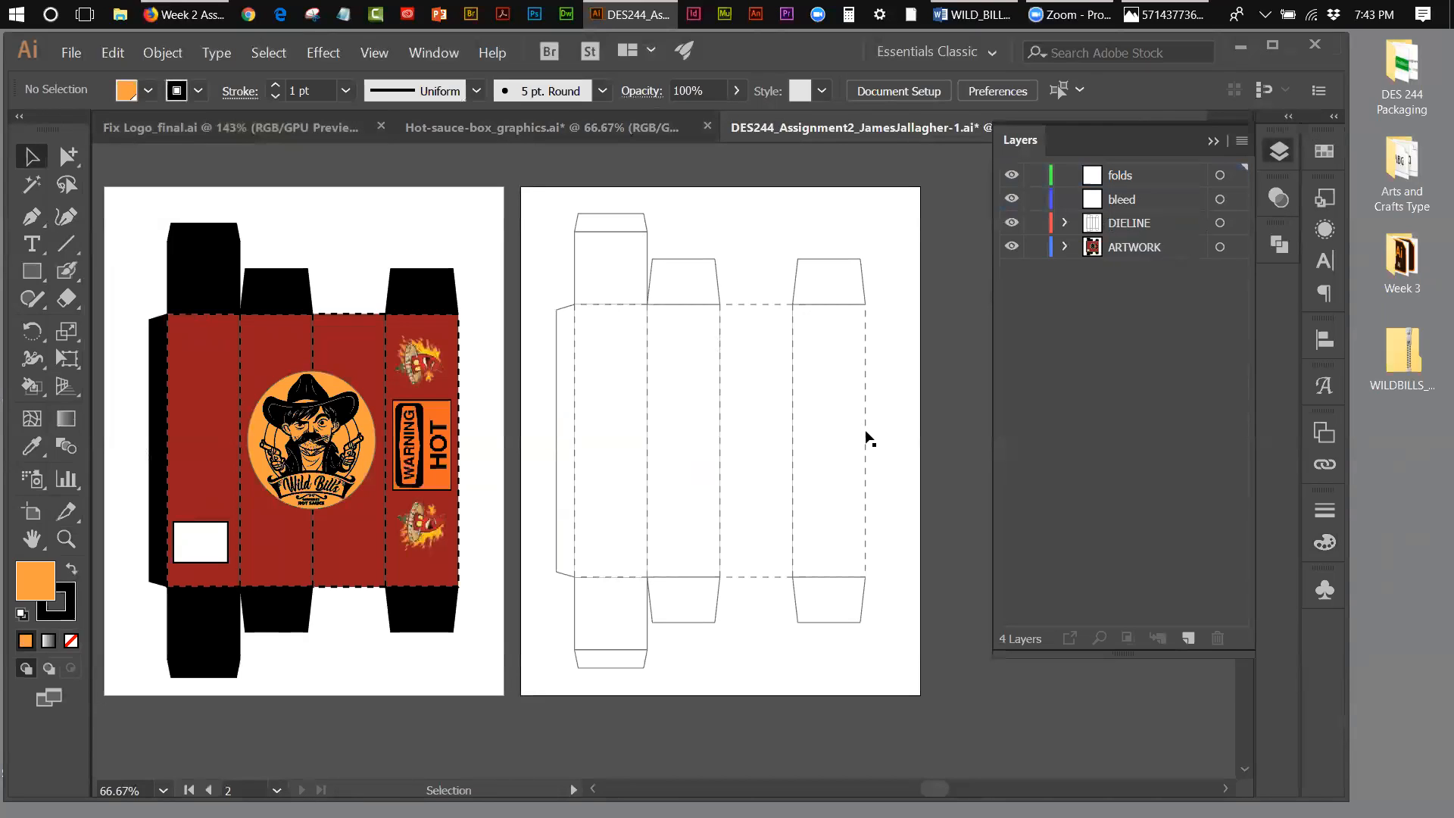
pyautogui.click(865, 430)
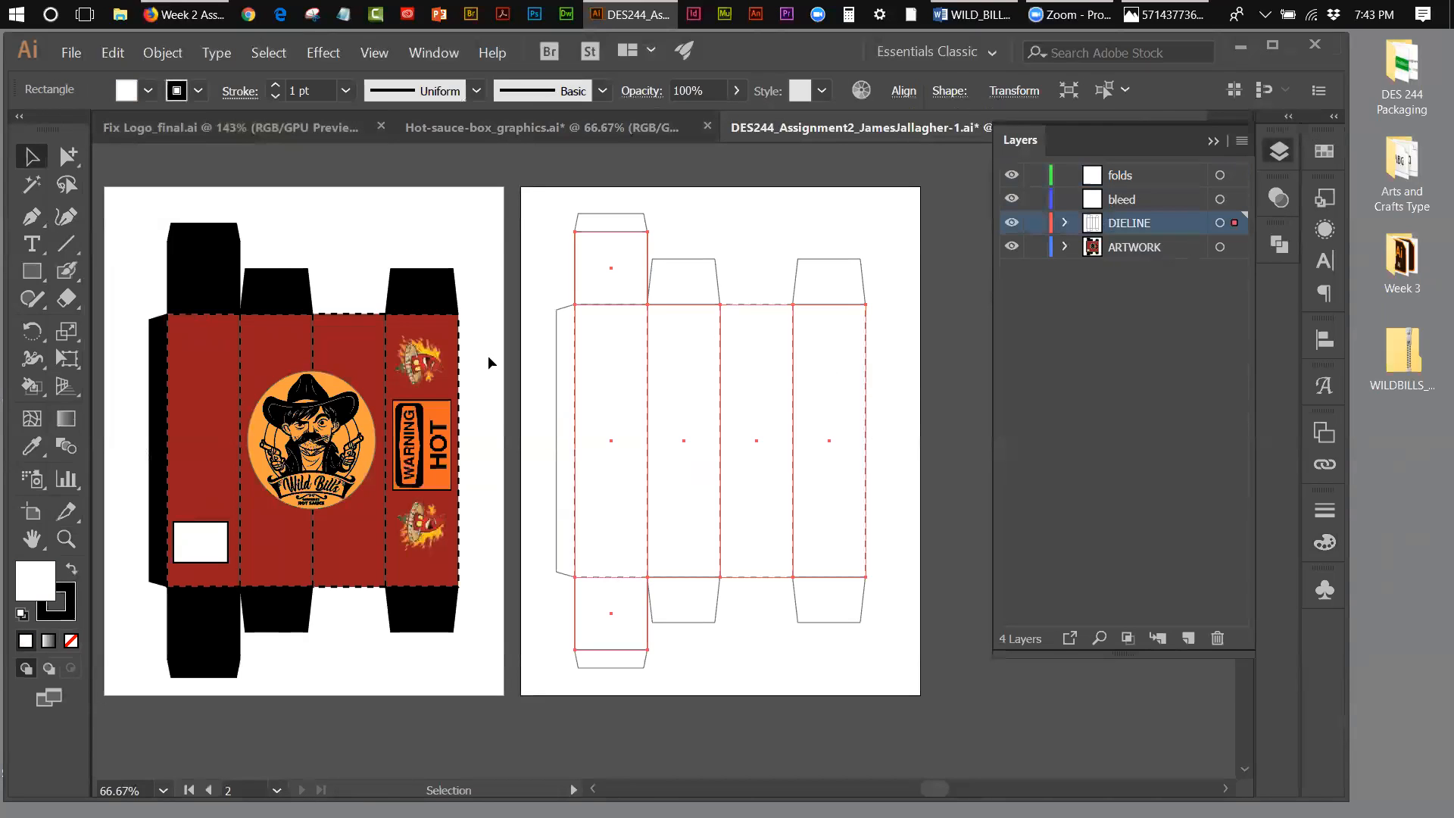
pyautogui.click(68, 156)
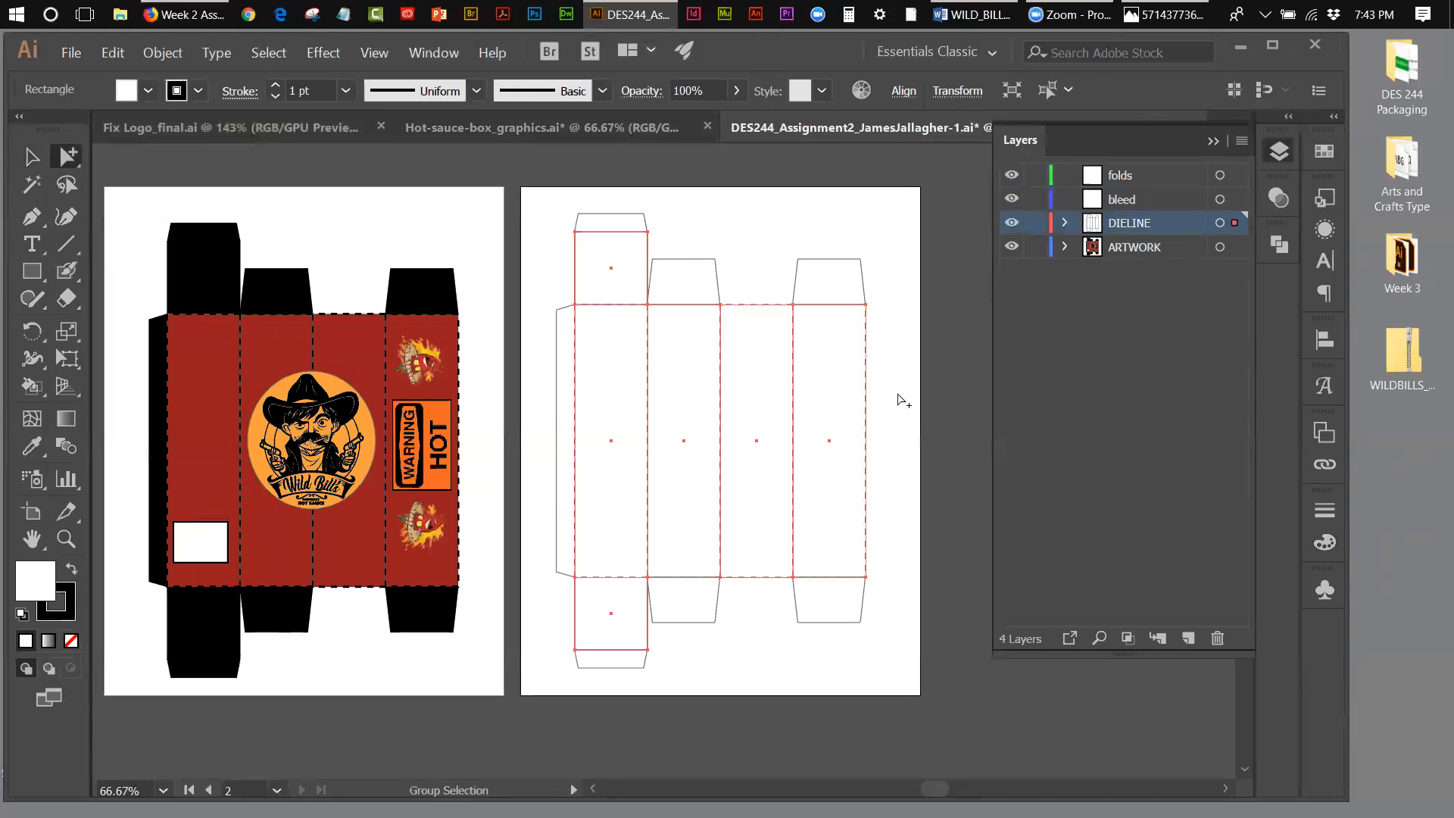
pyautogui.click(875, 407)
pyautogui.click(866, 404)
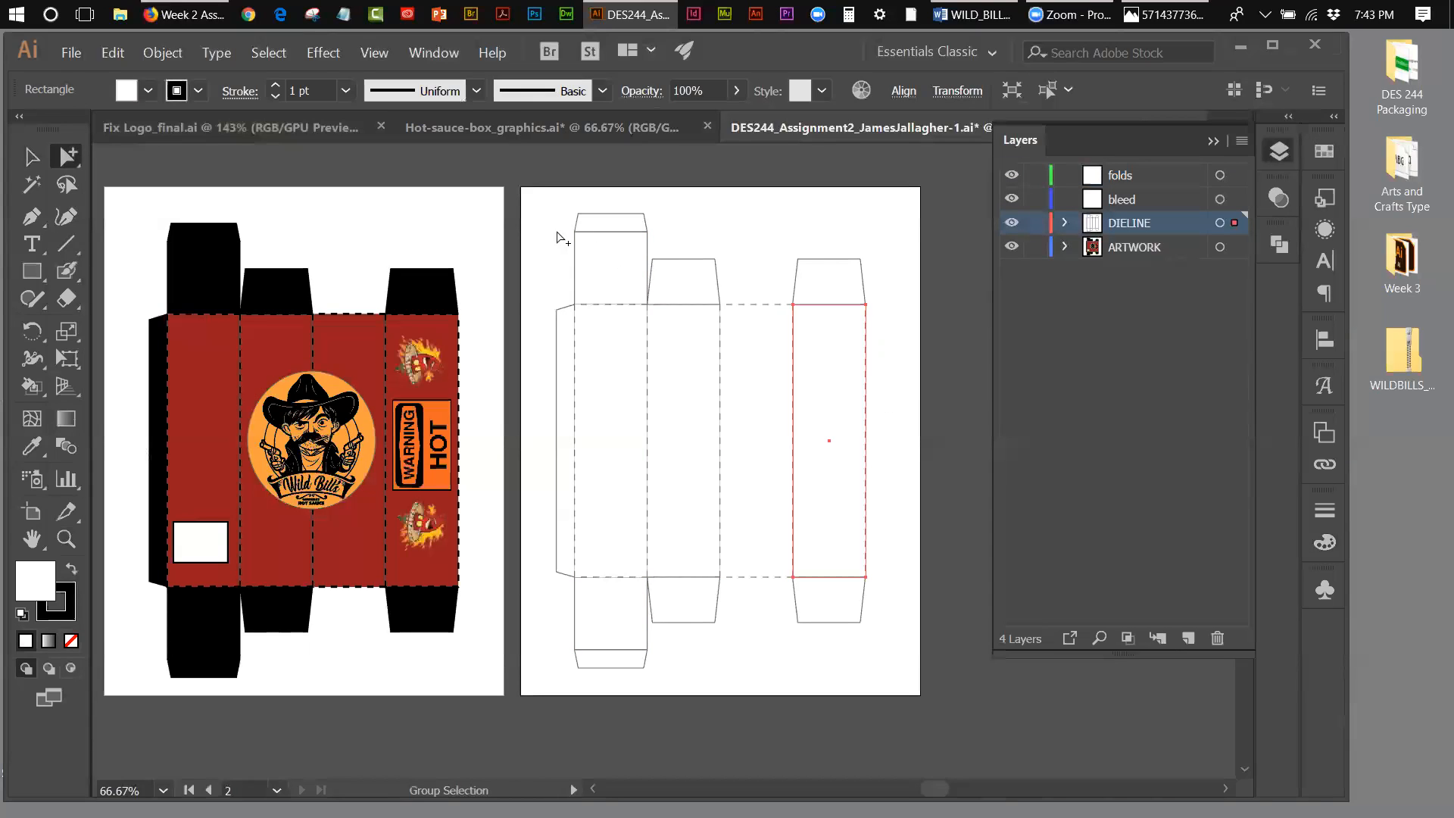
# Step: Select the whole die line on the second artboard and turn off its dashed stroke
pyautogui.click(31, 156)
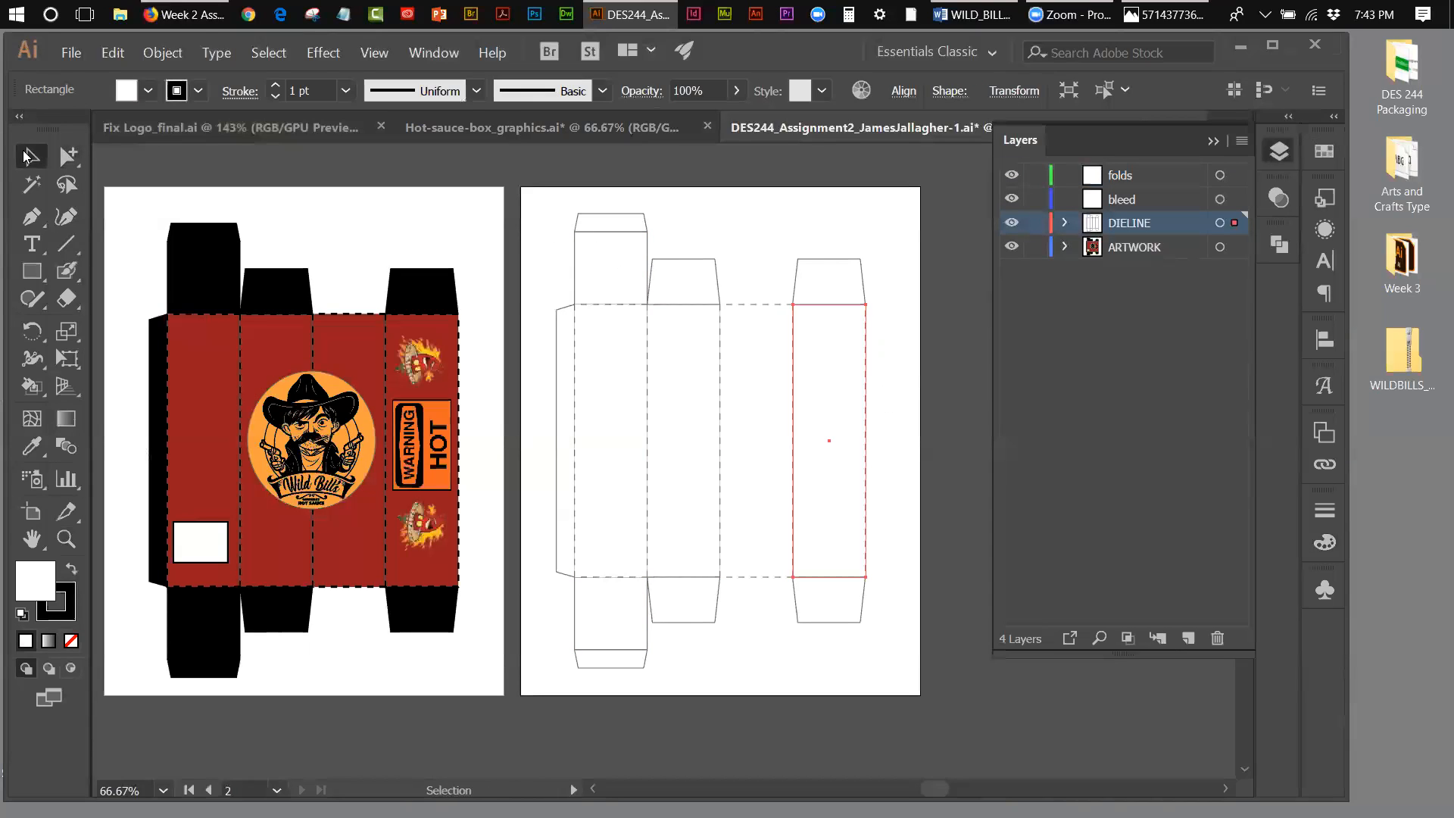
pyautogui.moveTo(531, 207); pyautogui.dragTo(880, 655)
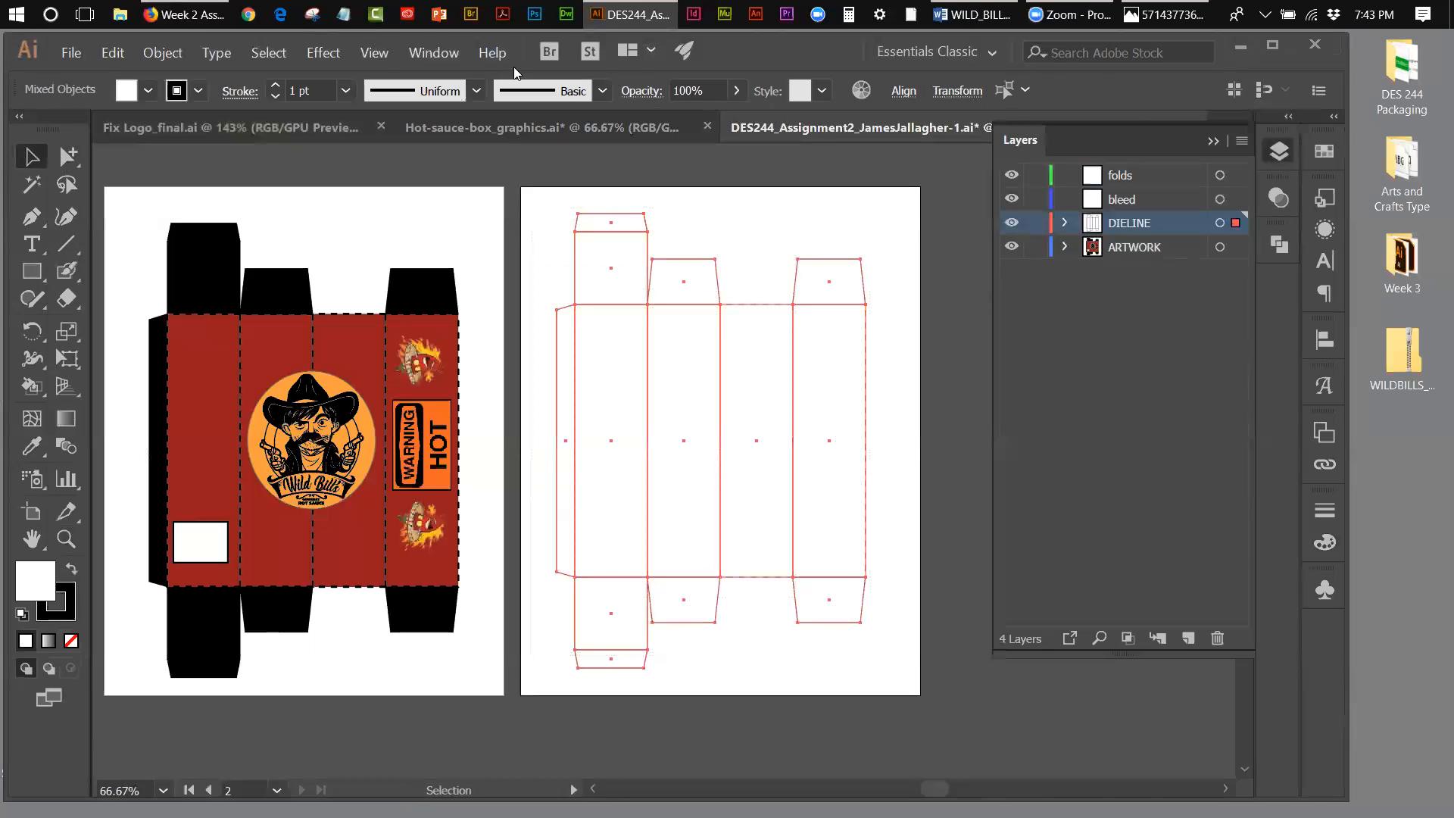
pyautogui.click(425, 53)
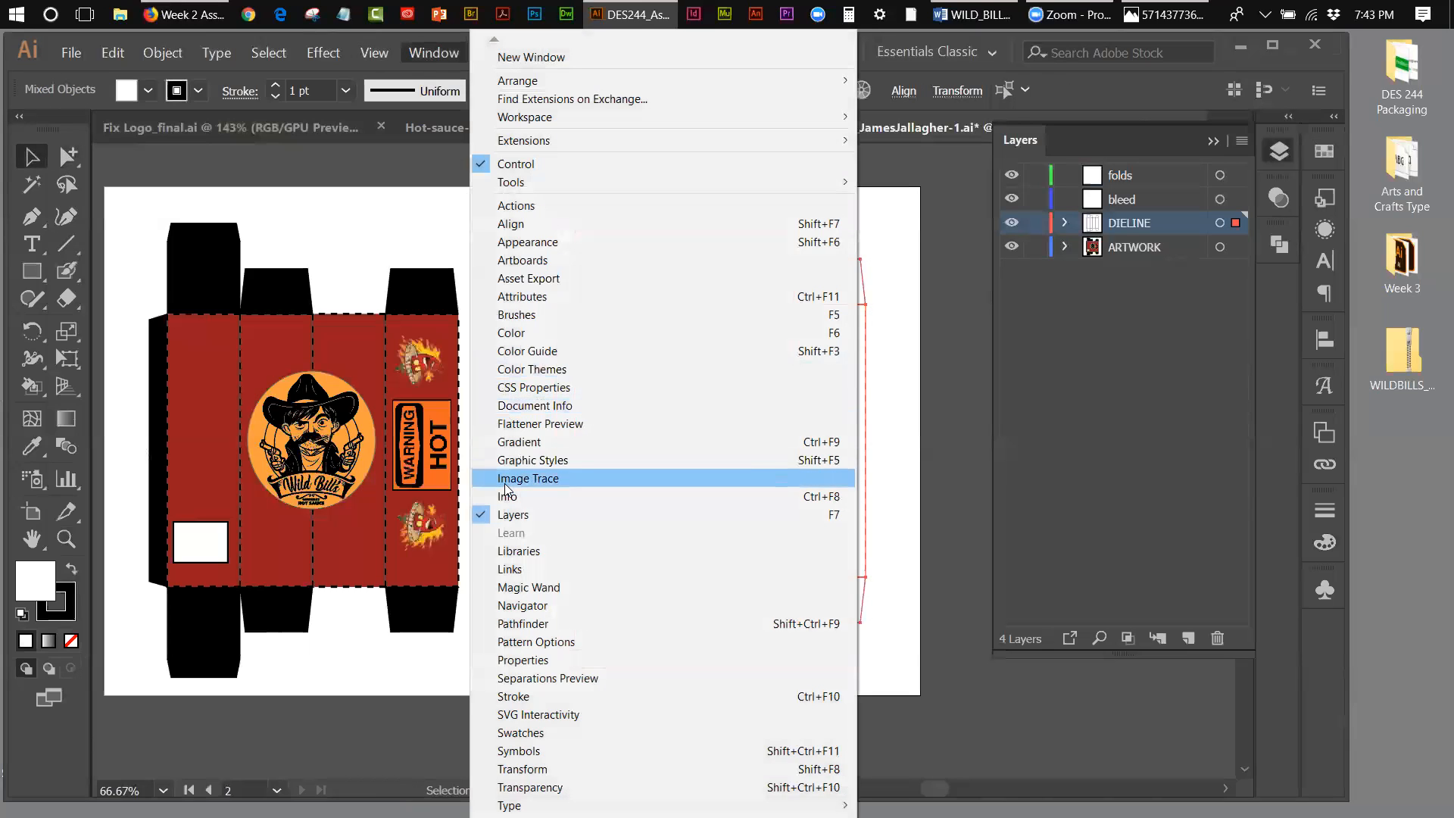
pyautogui.click(514, 697)
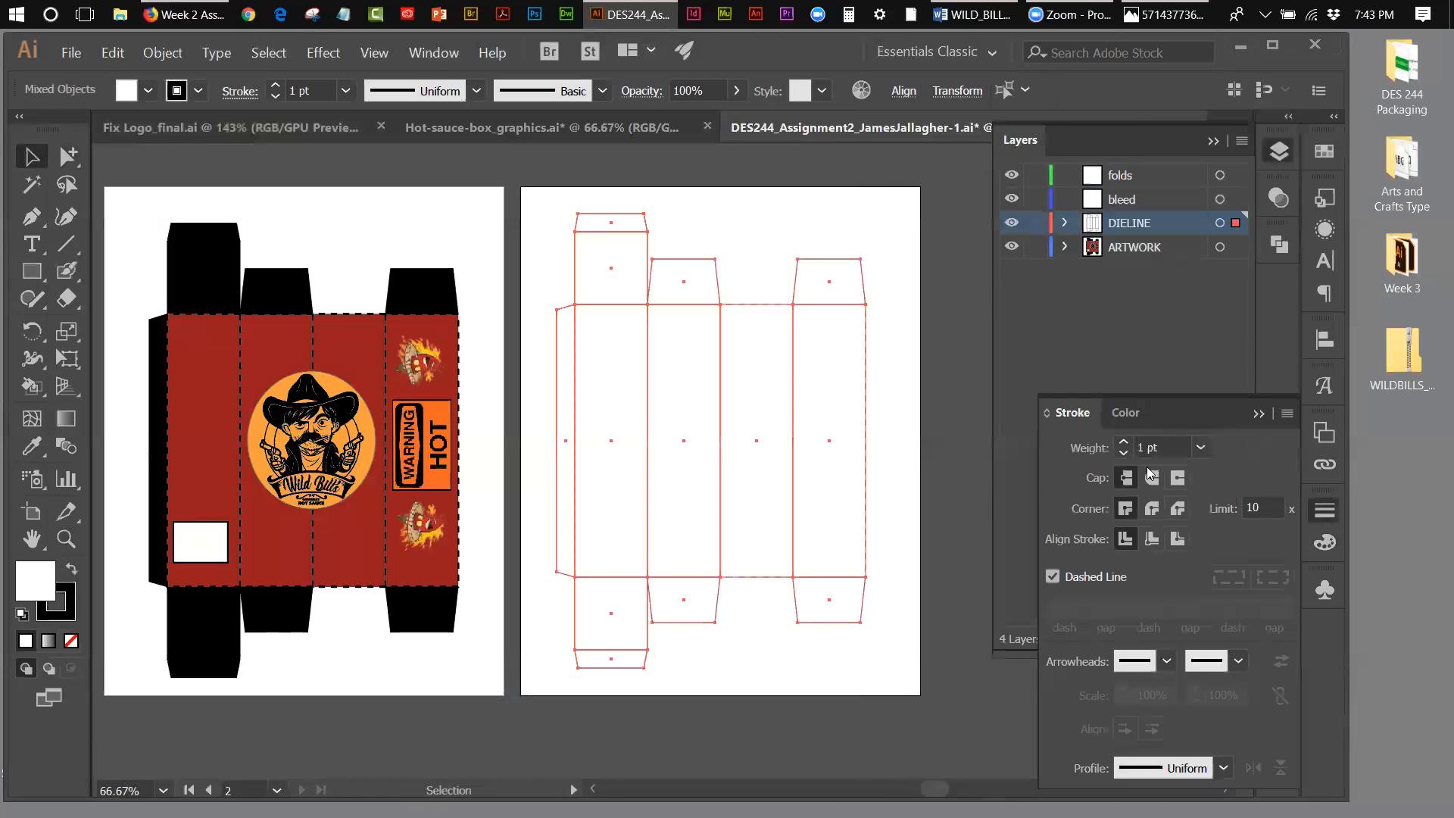
pyautogui.moveTo(1079, 415); pyautogui.dragTo(891, 386)
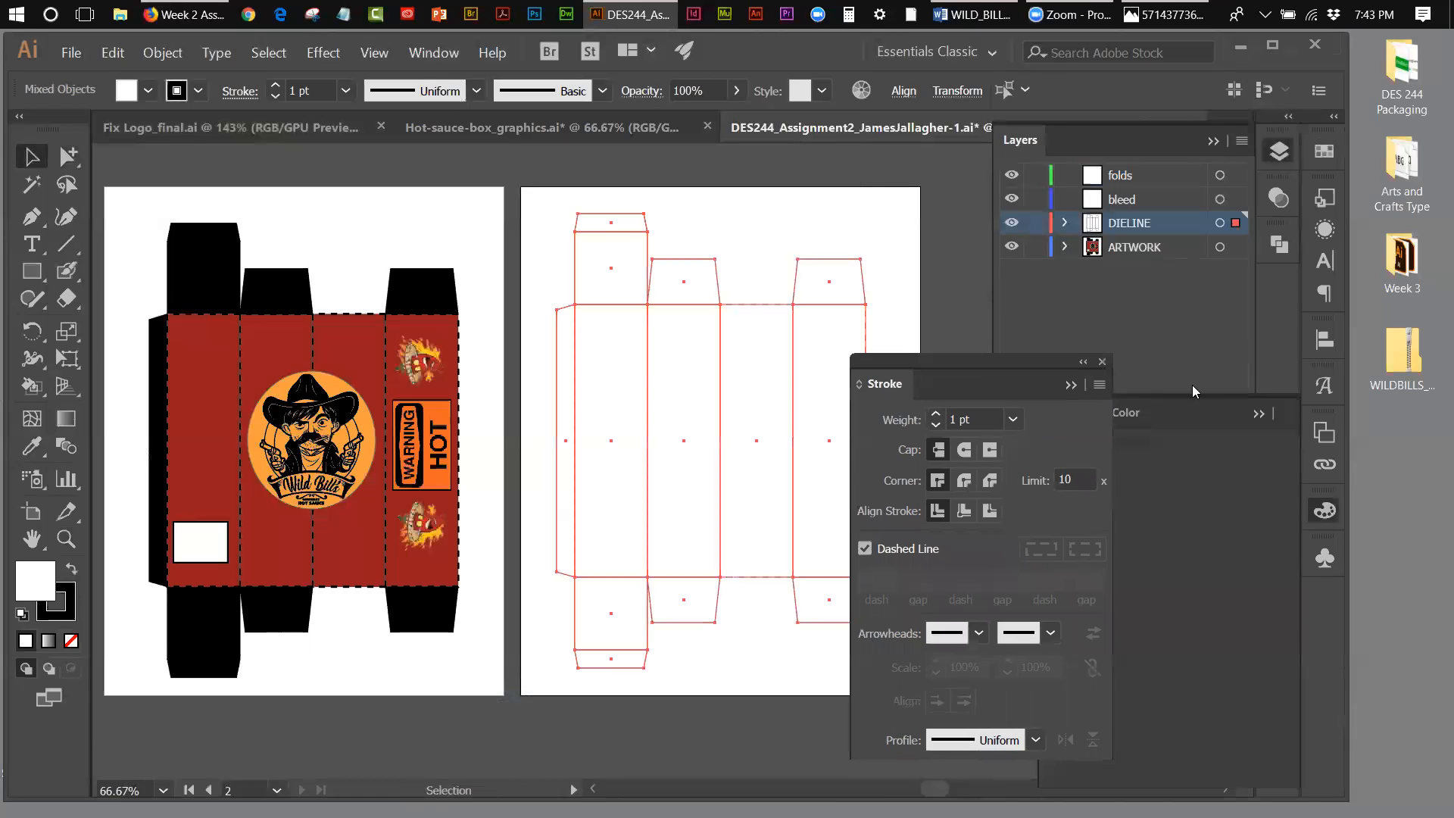
pyautogui.click(1258, 403)
pyautogui.moveTo(944, 368); pyautogui.dragTo(1122, 334)
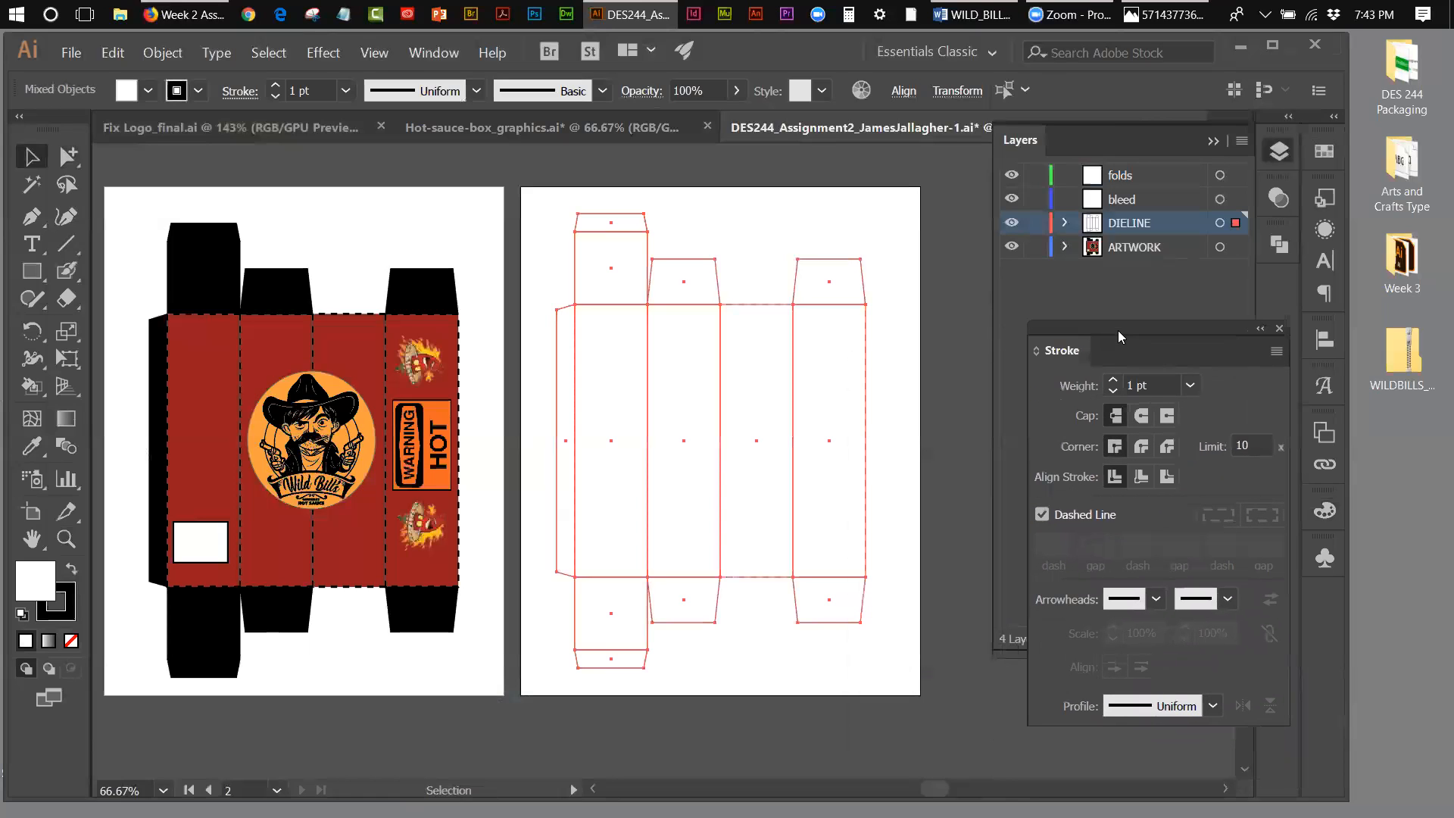
pyautogui.click(1045, 513)
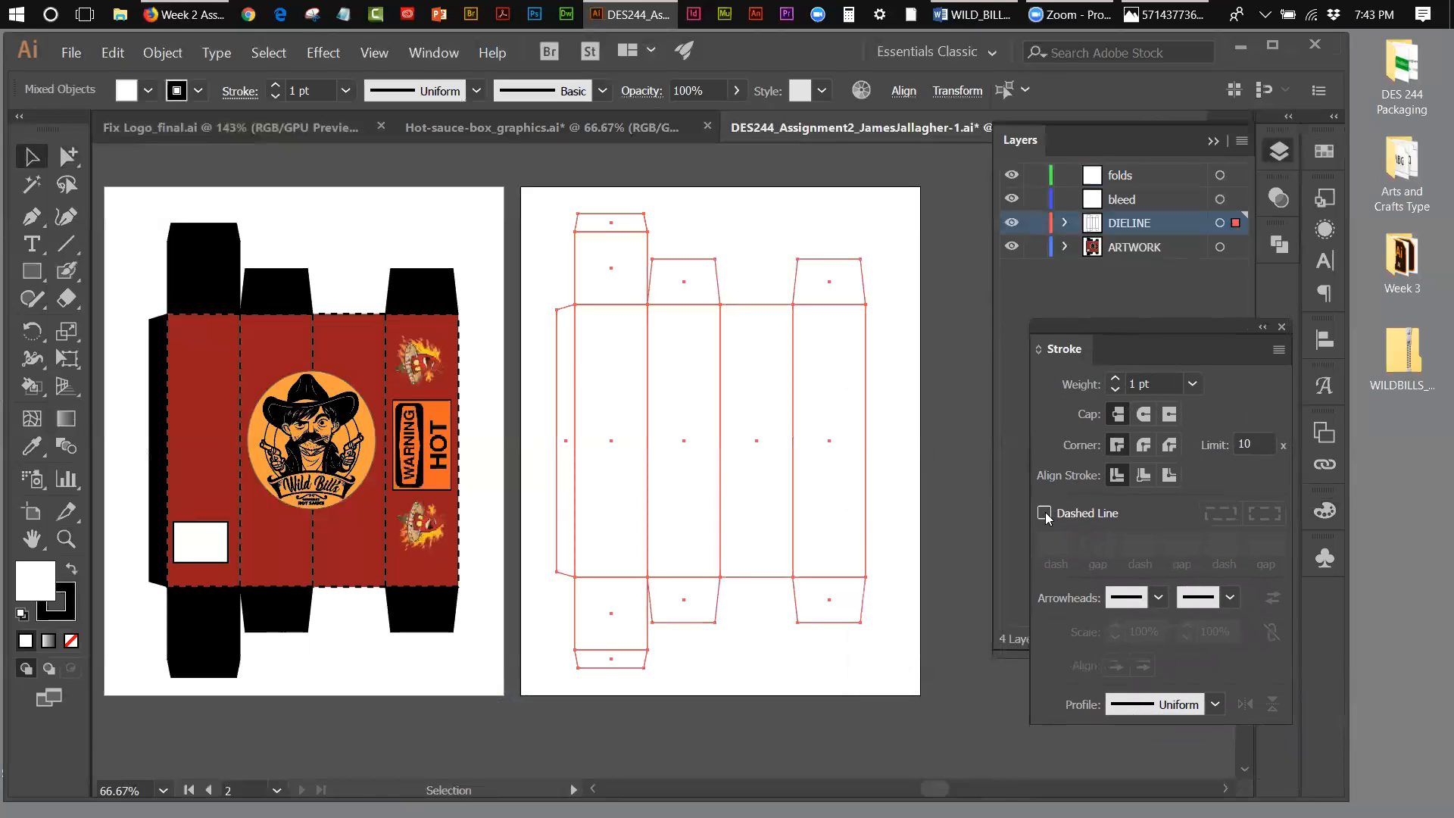
# Step: Set the stroke weight of the whole die line to 0.5 pt and deselect it
pyautogui.click(1191, 383)
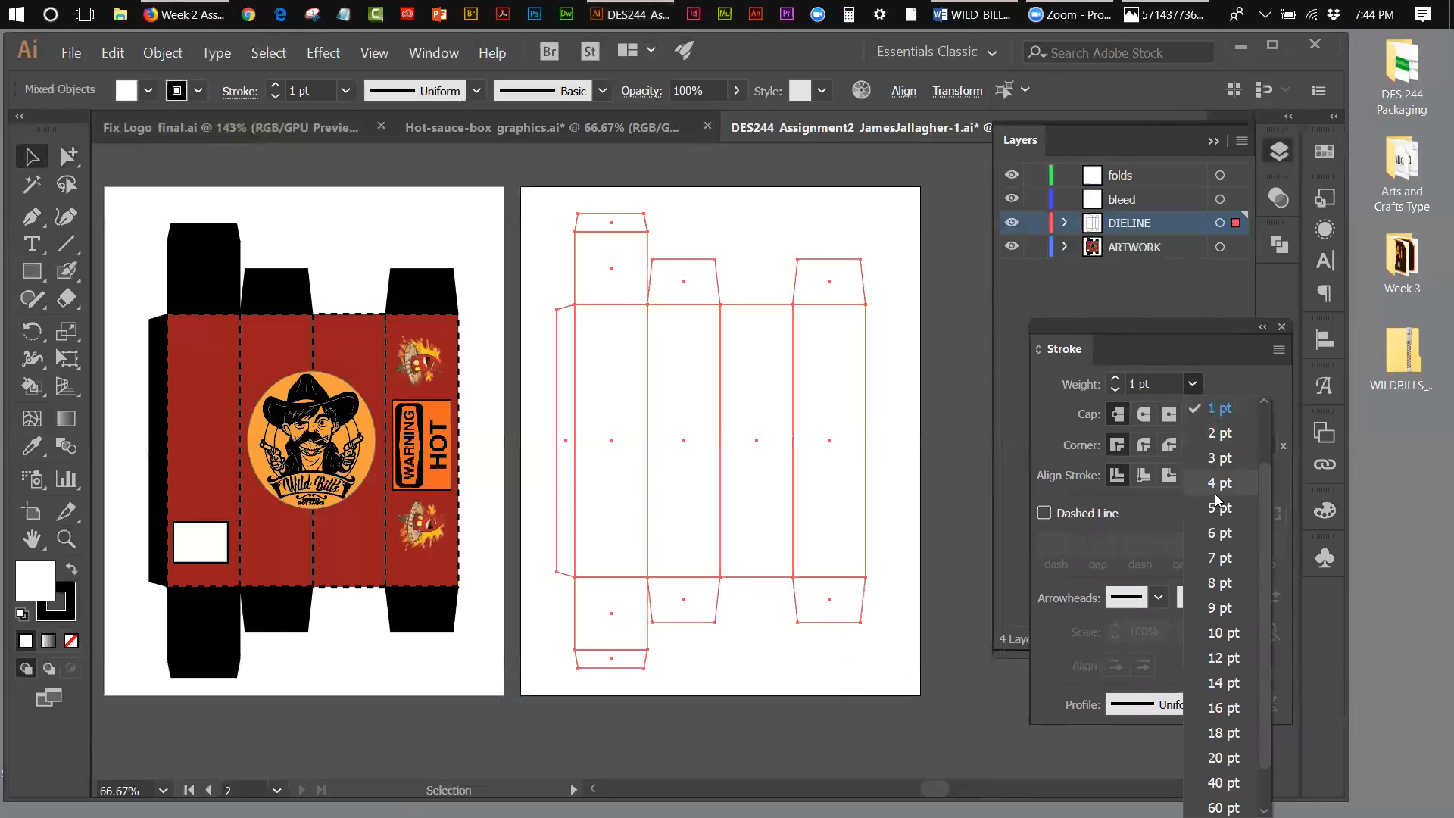
pyautogui.moveTo(1262, 463); pyautogui.dragTo(1265, 413)
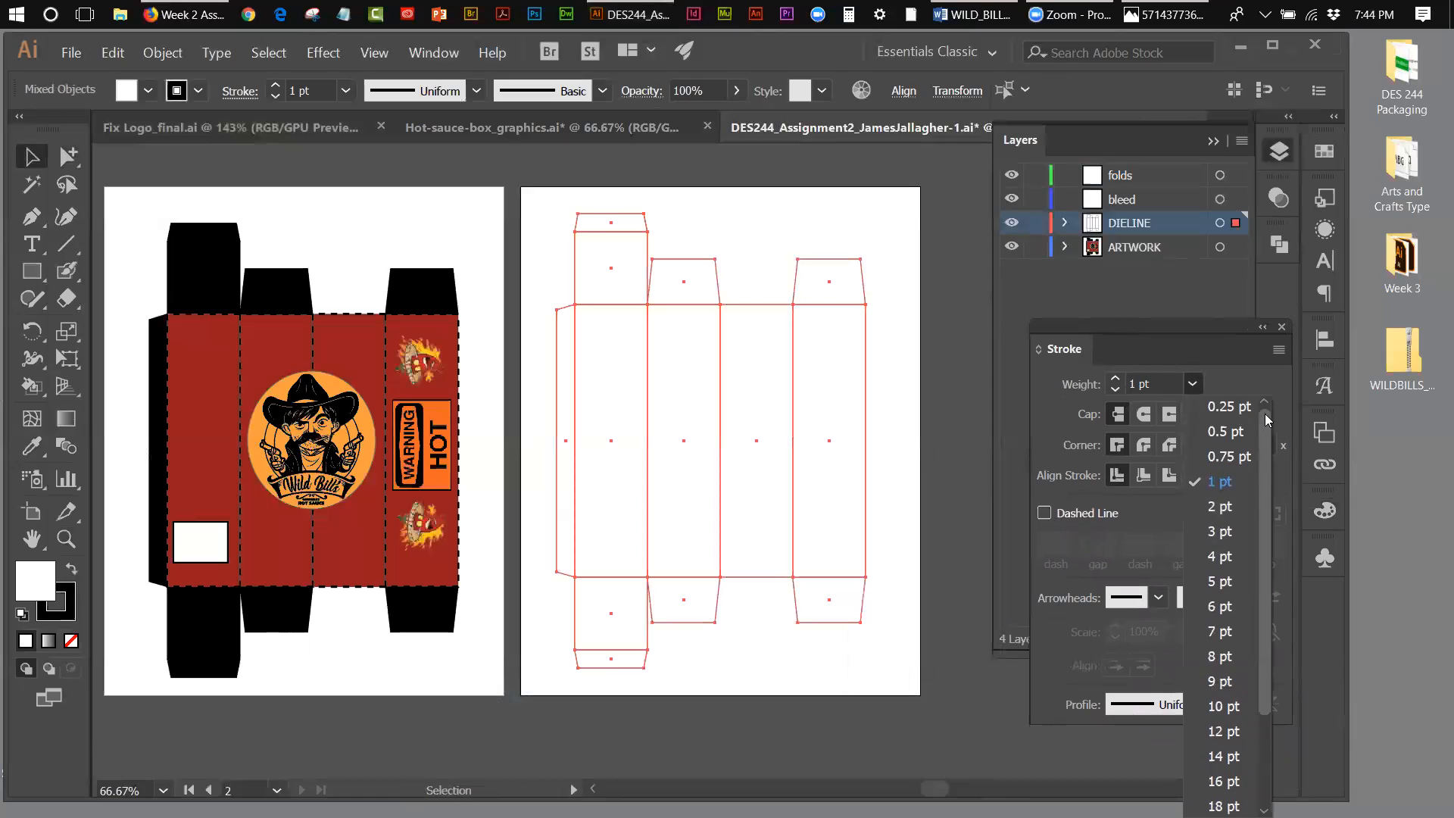
pyautogui.click(1222, 431)
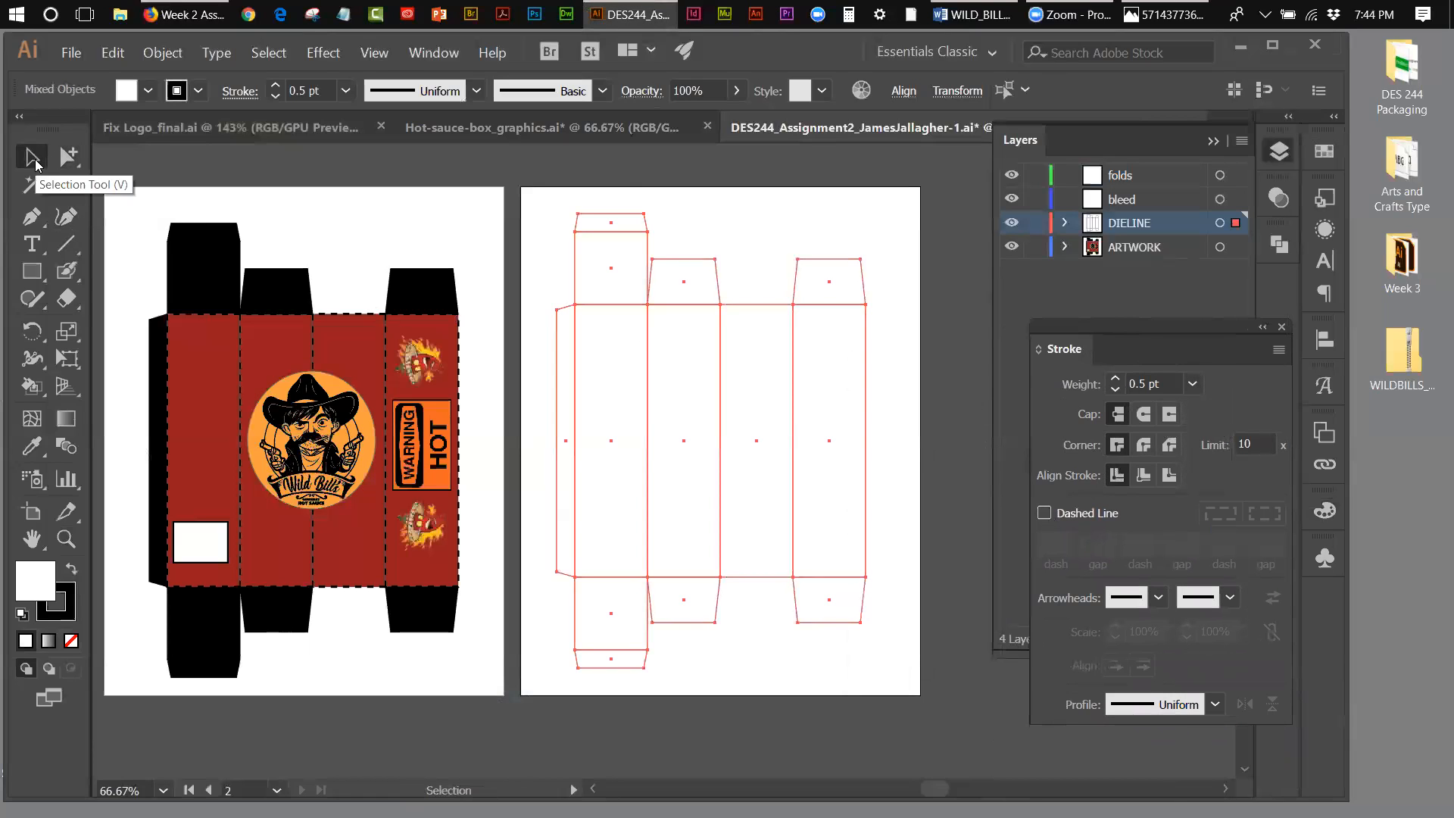
pyautogui.click(753, 212)
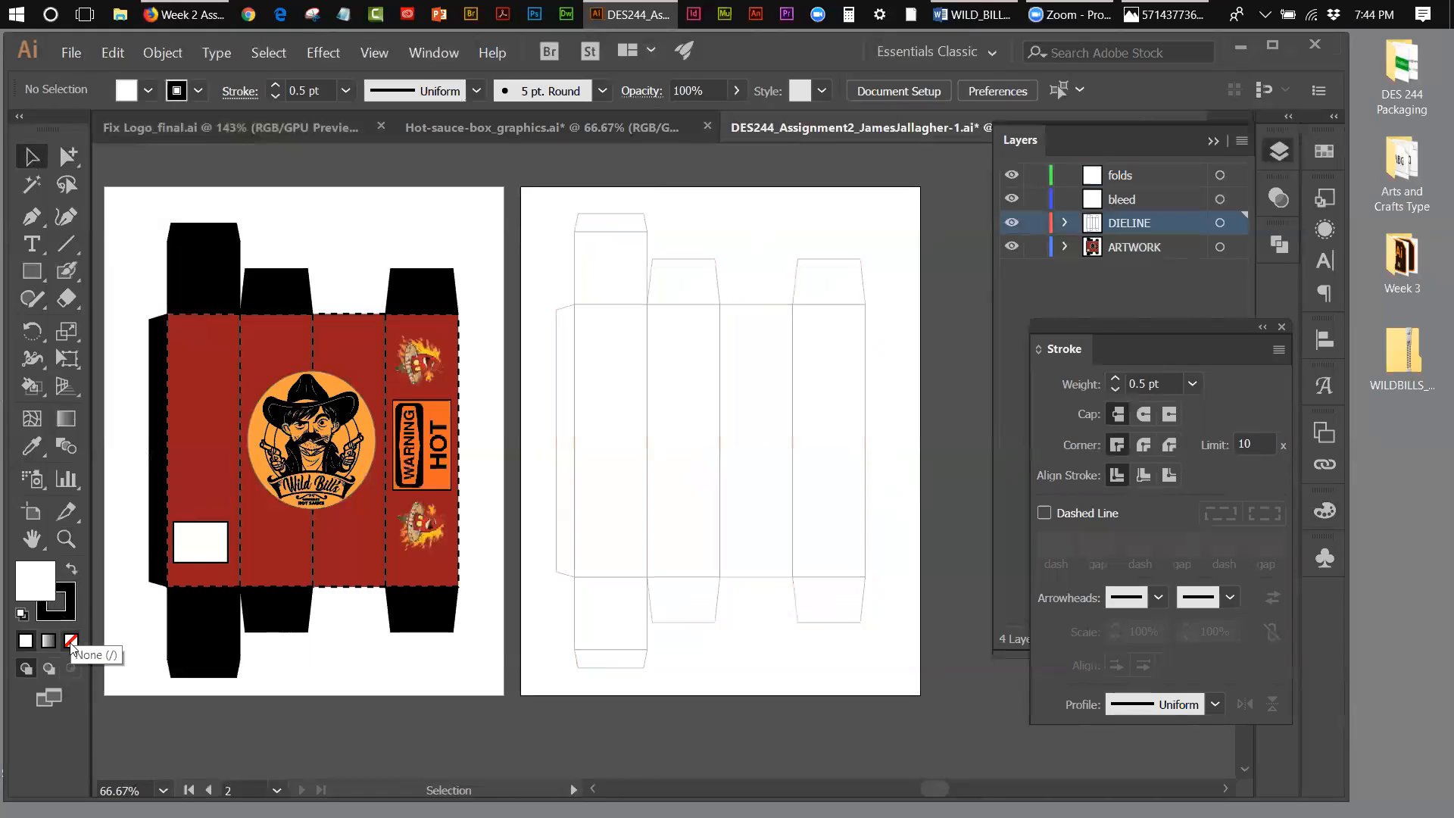
# Step: Remove the fill from all die-line shapes, keeping only their outlines
pyautogui.moveTo(553, 221); pyautogui.dragTo(905, 666)
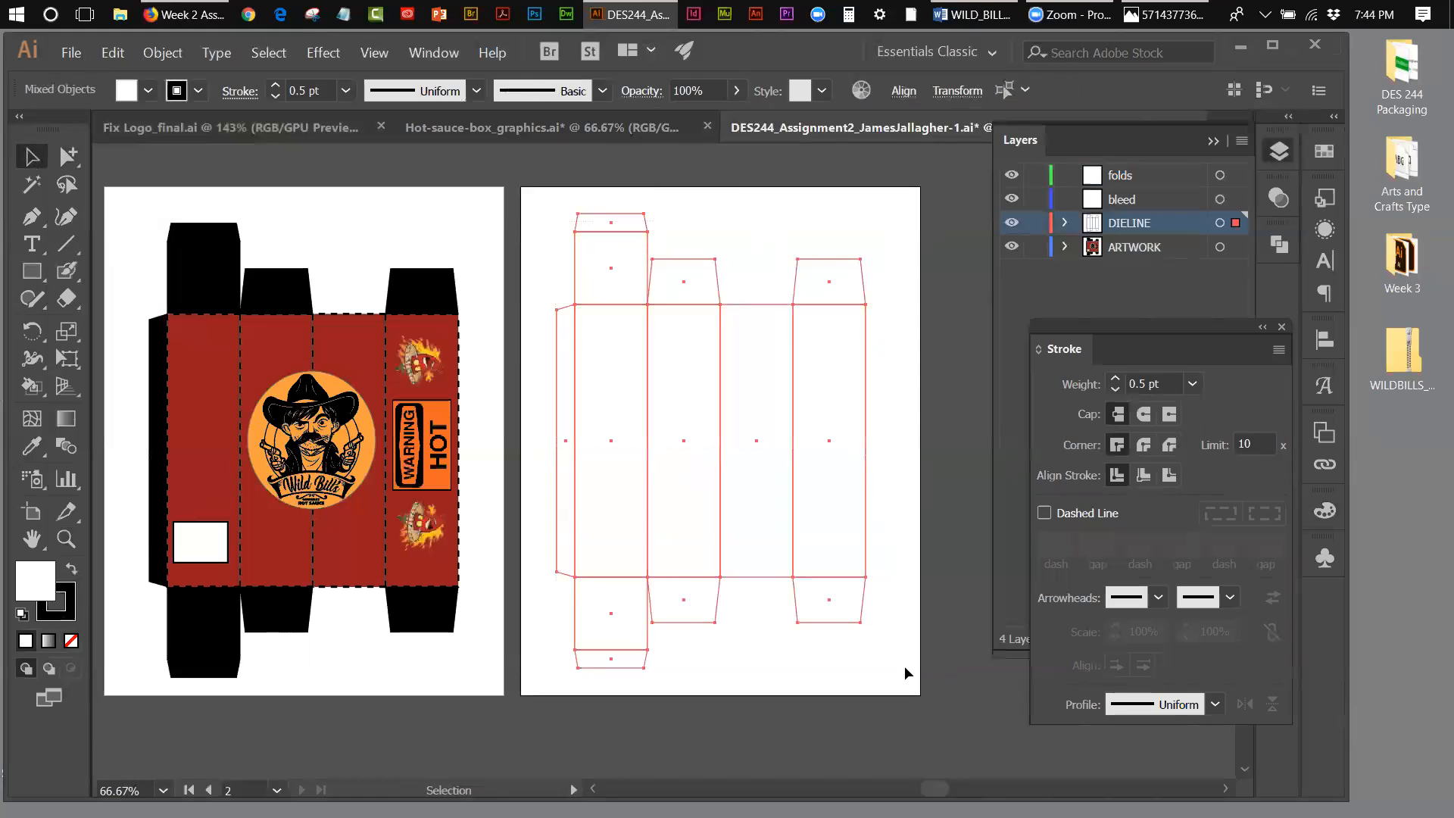
pyautogui.click(70, 641)
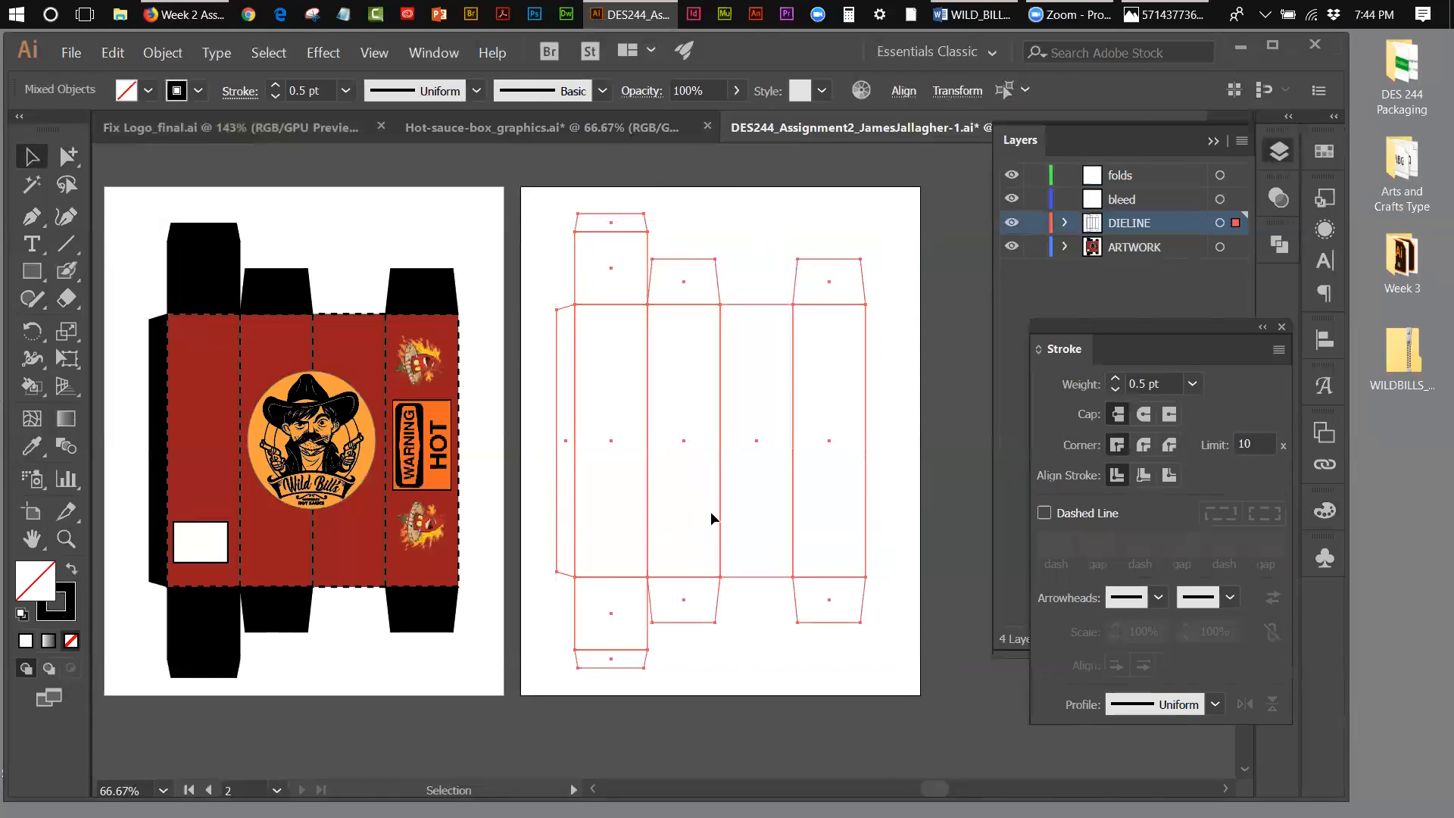
pyautogui.click(70, 596)
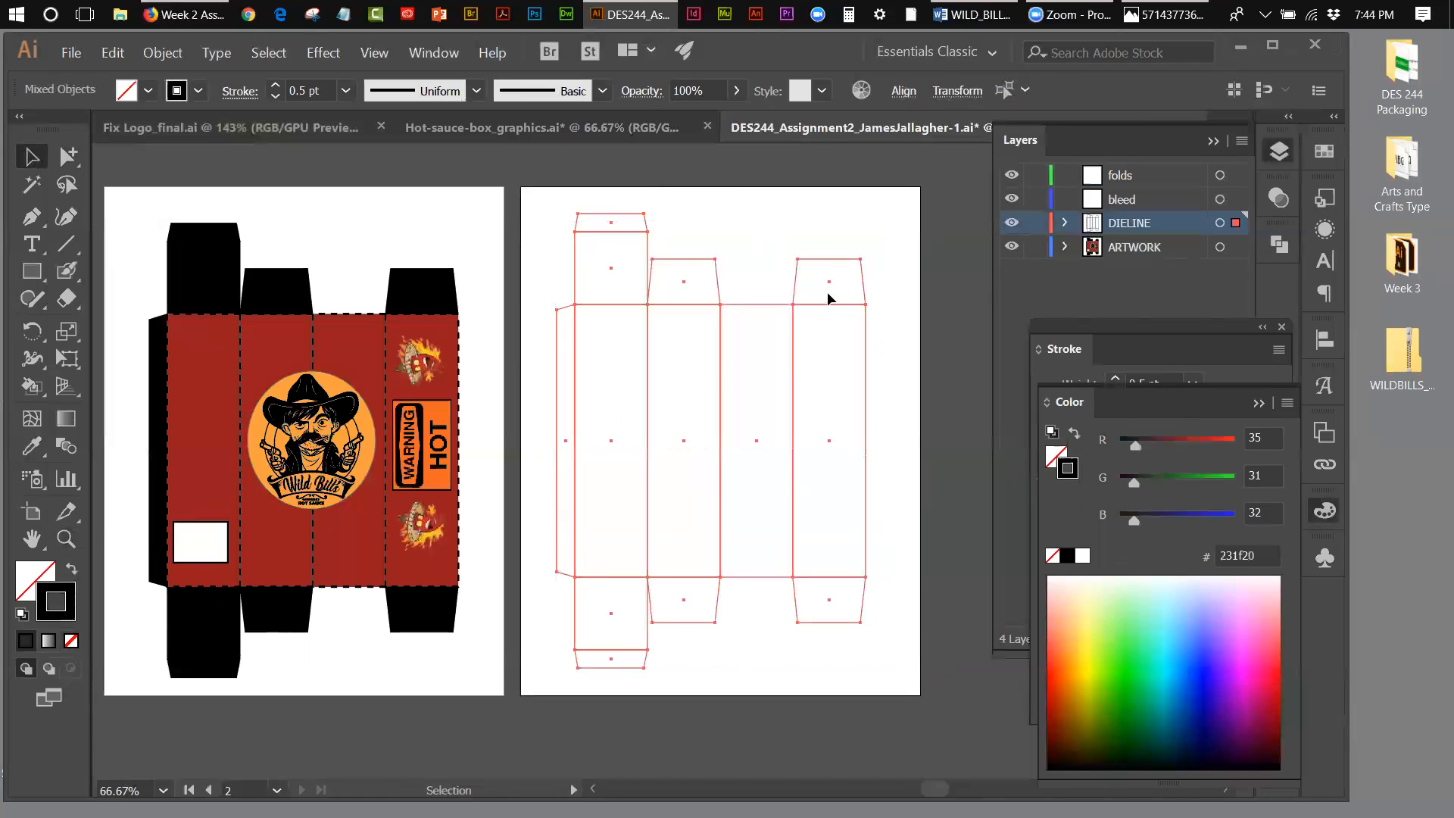
pyautogui.click(882, 277)
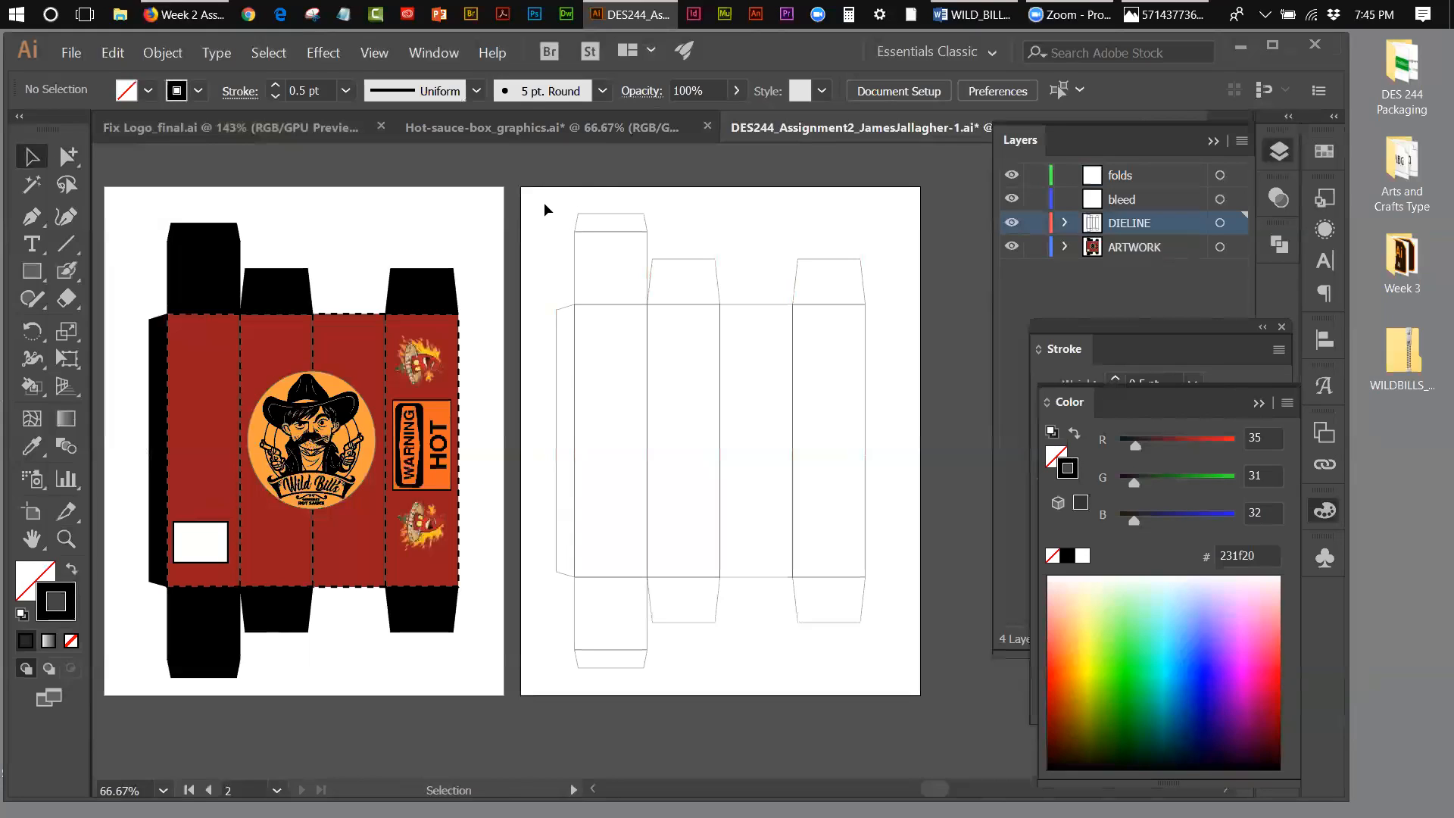
# Step: Check the unfilled die-line shapes by selecting the panel rectangles and the side glue flap
pyautogui.click(601, 218)
pyautogui.click(574, 263)
pyautogui.click(574, 262)
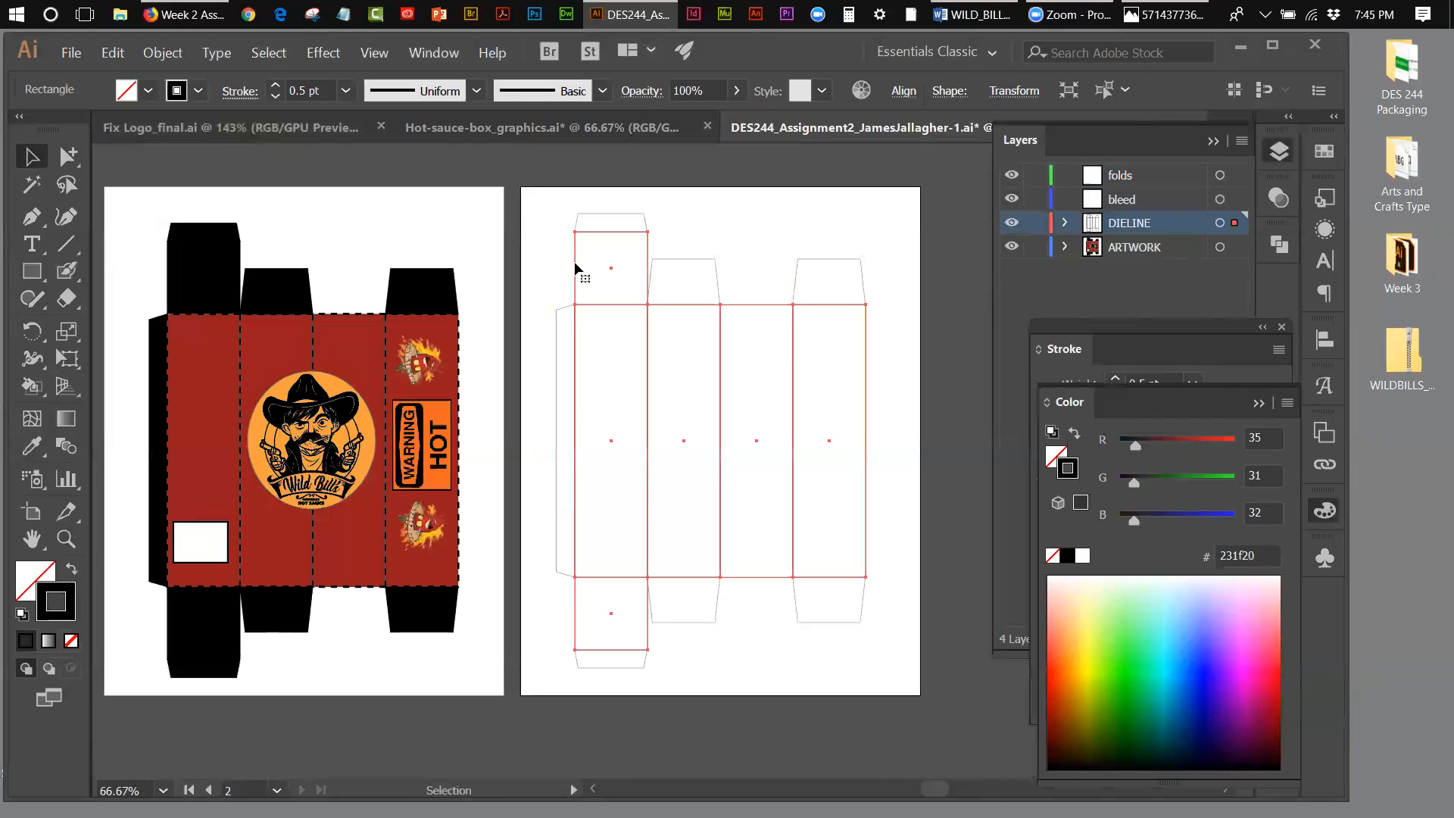
pyautogui.click(564, 310)
pyautogui.click(547, 203)
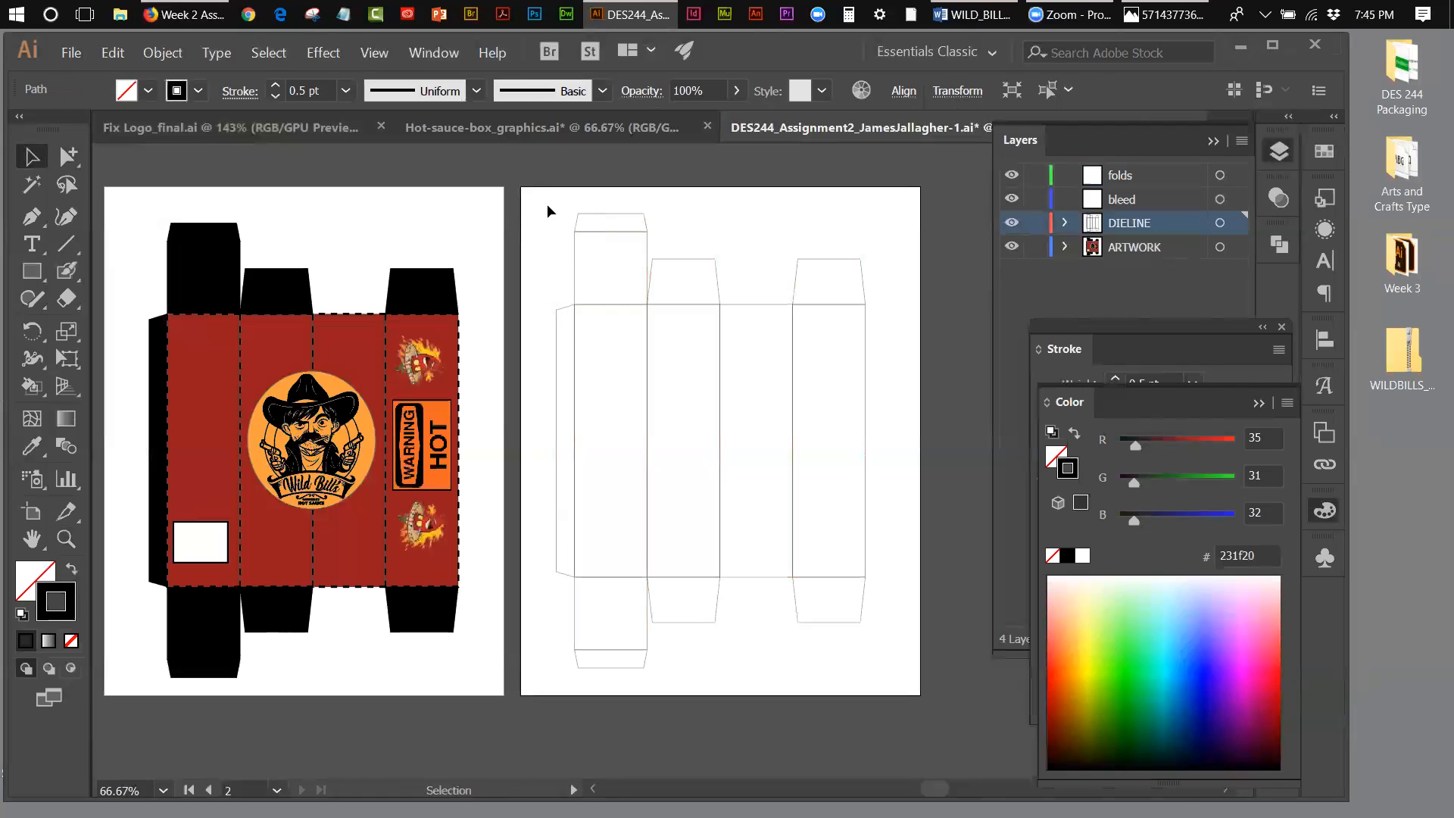
# Step: Select the whole die line, put away the colour and stroke settings, and bring up Pathfinder
pyautogui.moveTo(544, 206); pyautogui.dragTo(888, 671)
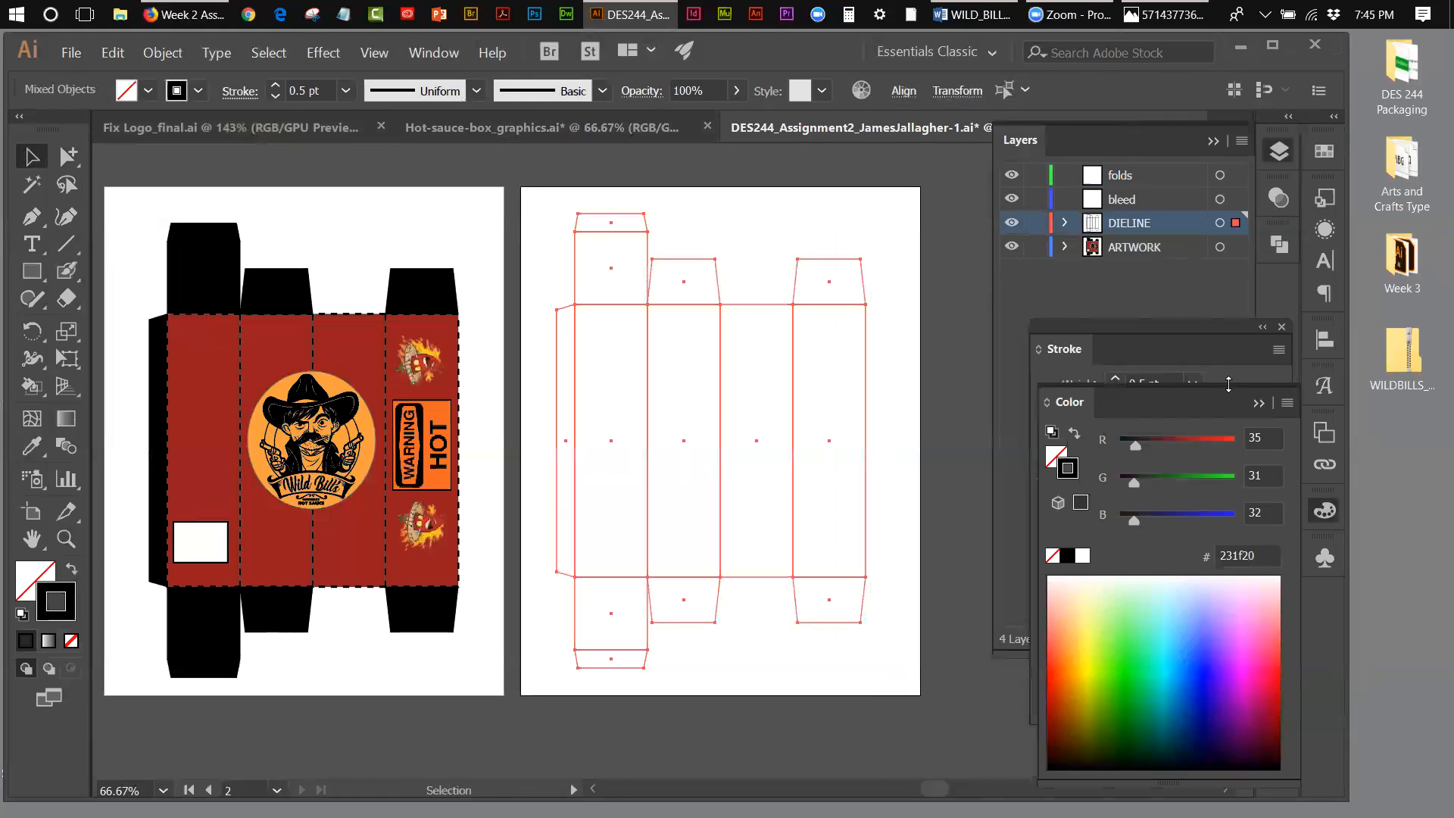
pyautogui.click(1256, 365)
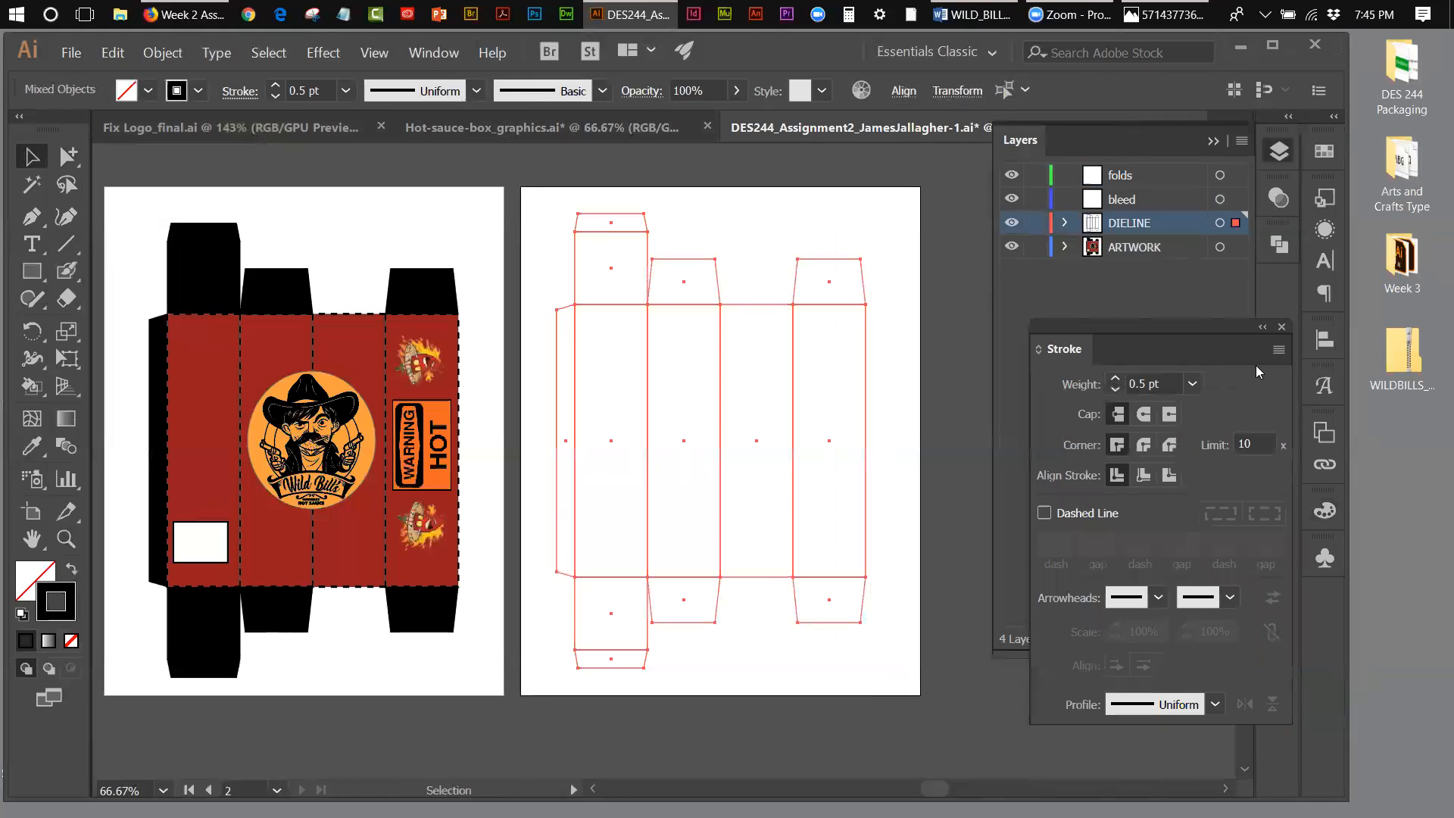
pyautogui.click(1262, 326)
pyautogui.moveTo(1053, 338); pyautogui.dragTo(1224, 314)
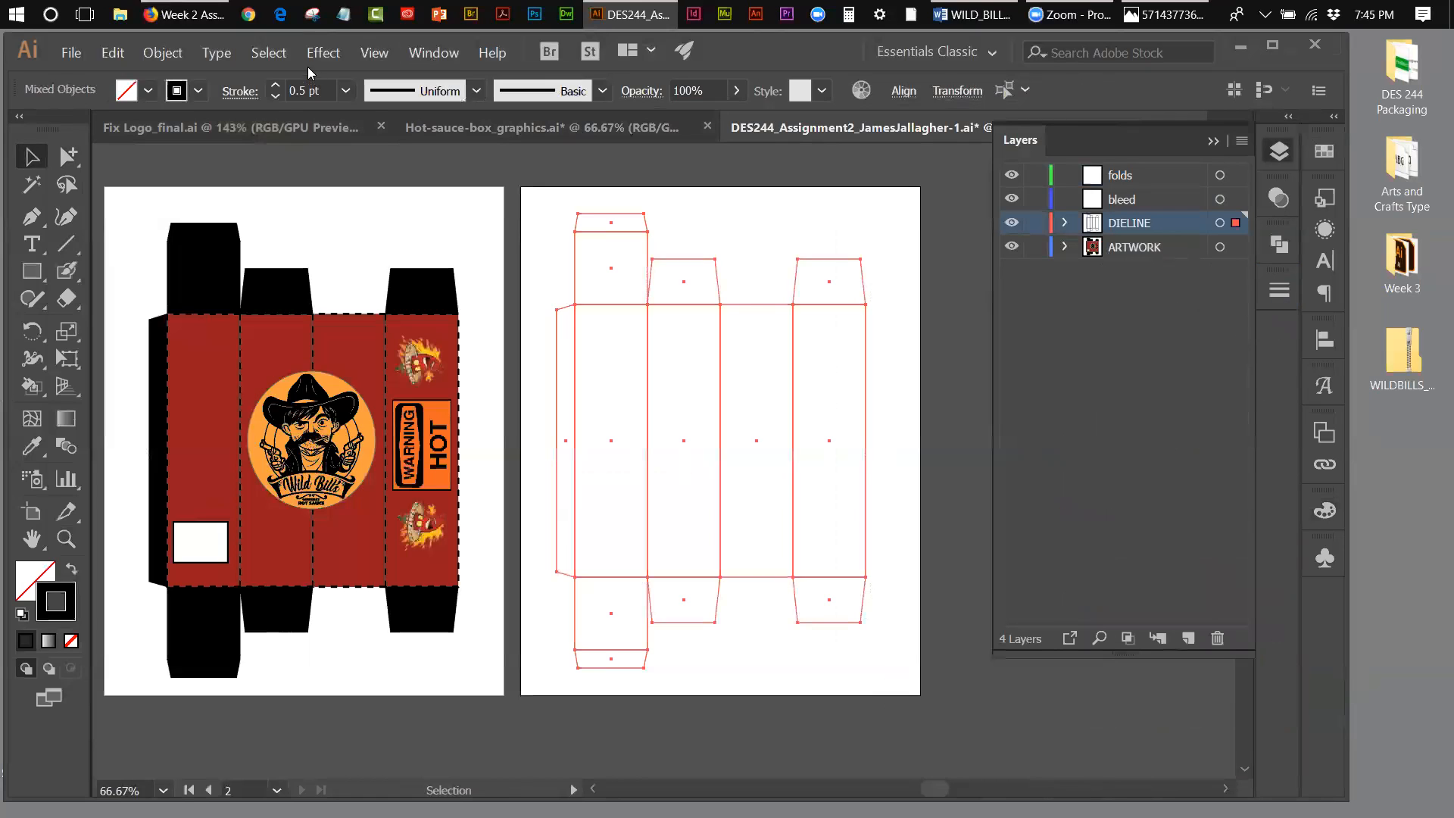
pyautogui.click(433, 53)
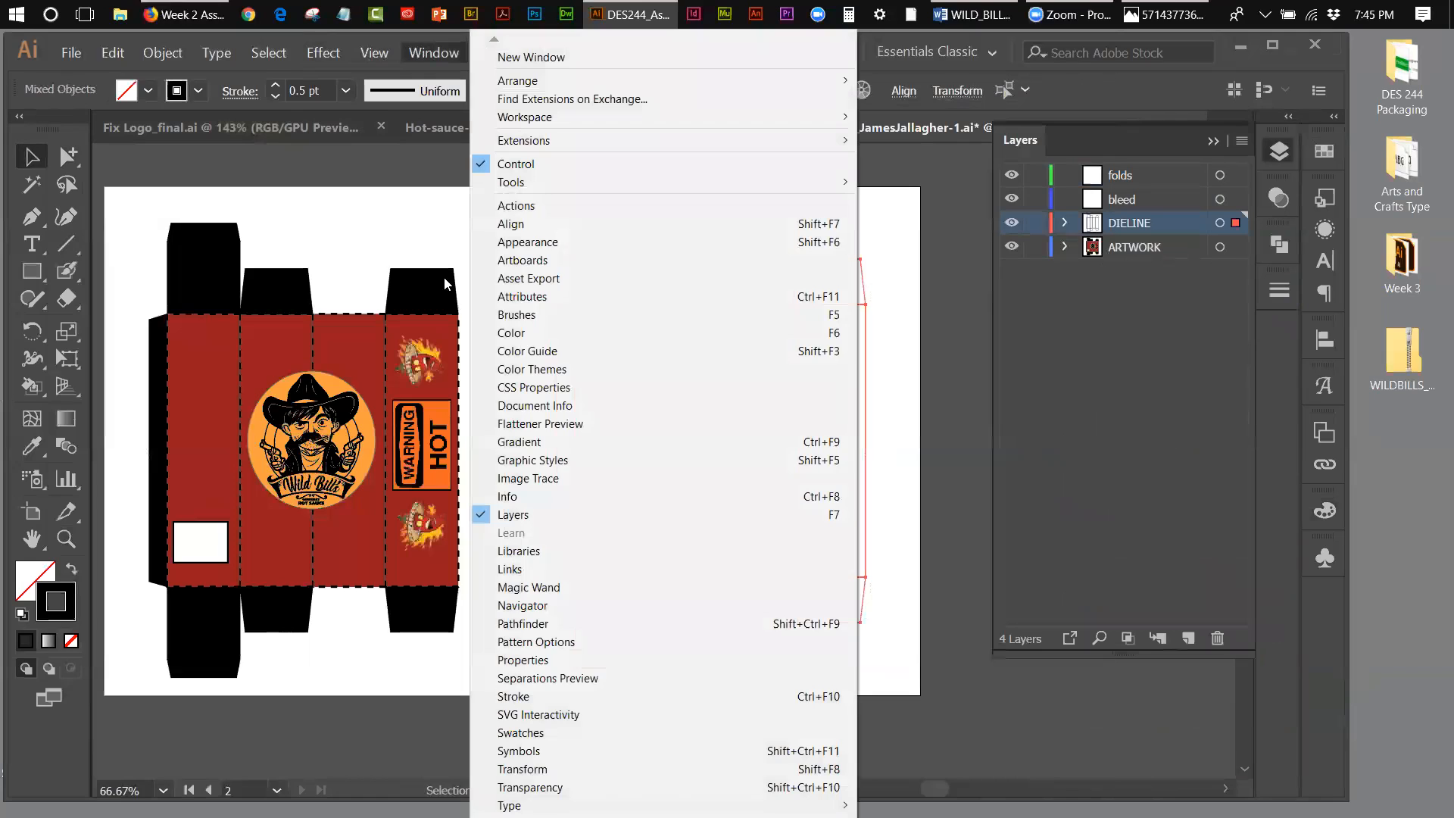
pyautogui.click(520, 623)
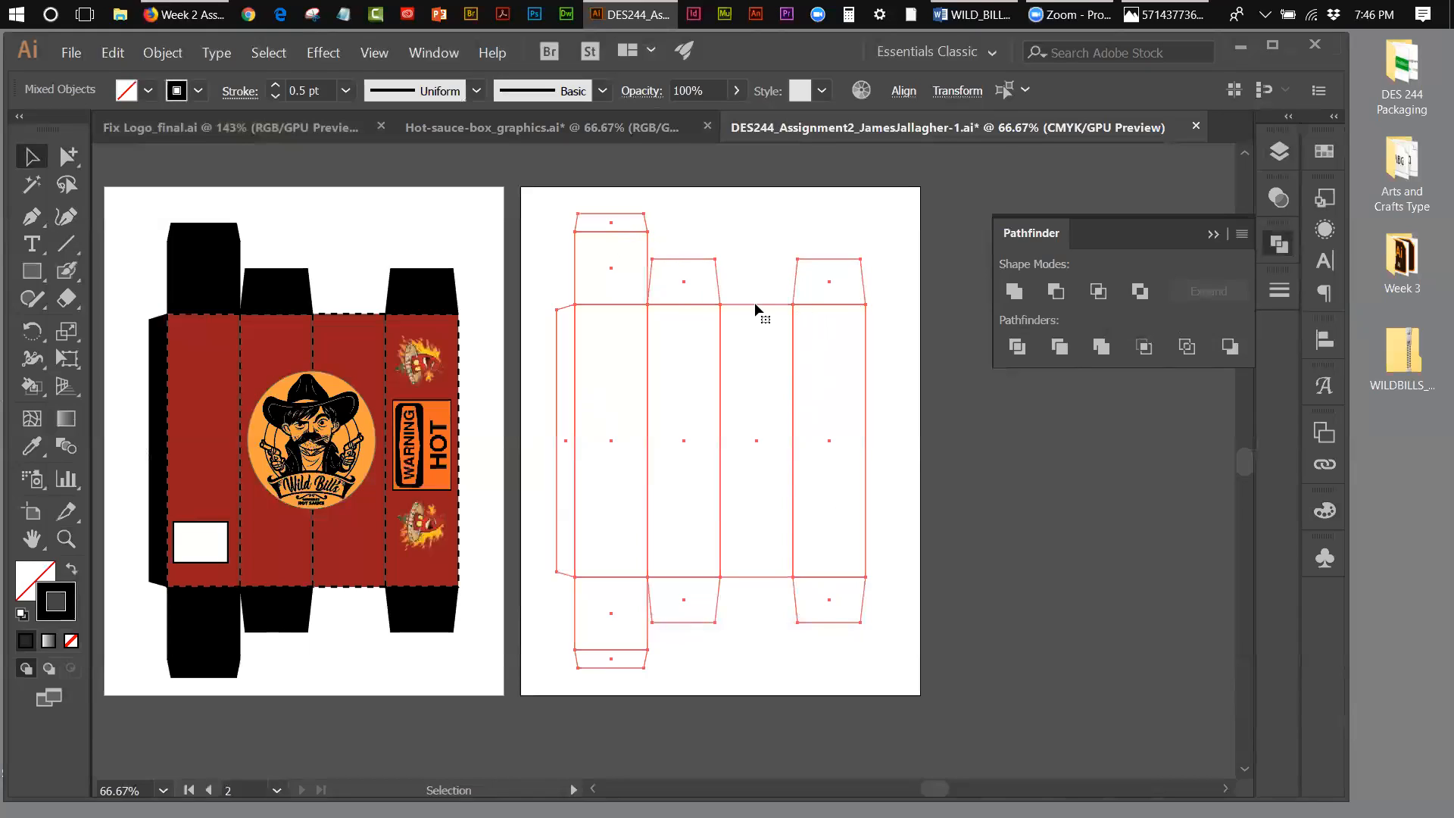
# Step: Create a new layer directly above ARTWORK and name it "backup"
pyautogui.click(833, 210)
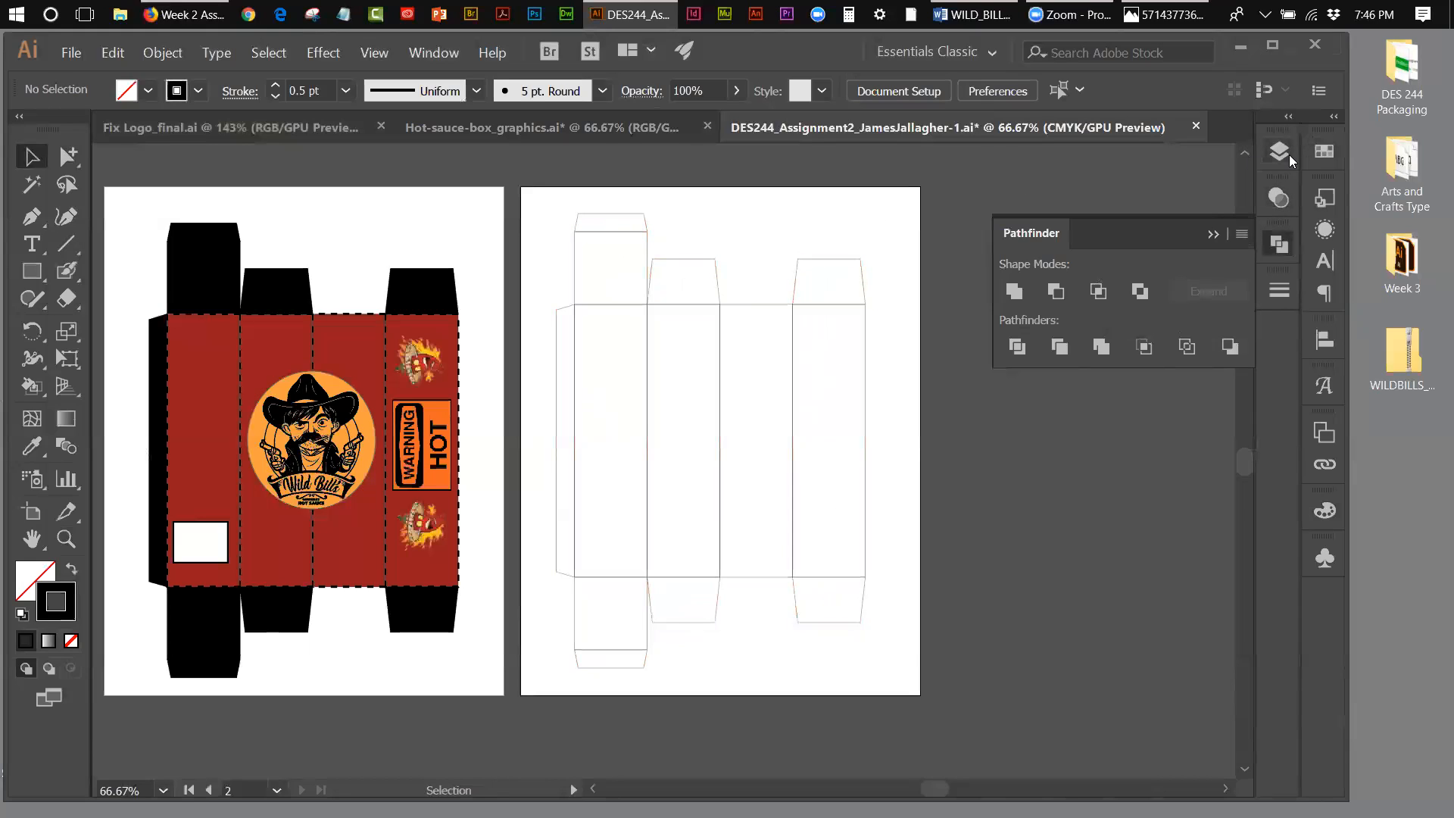
pyautogui.click(1280, 152)
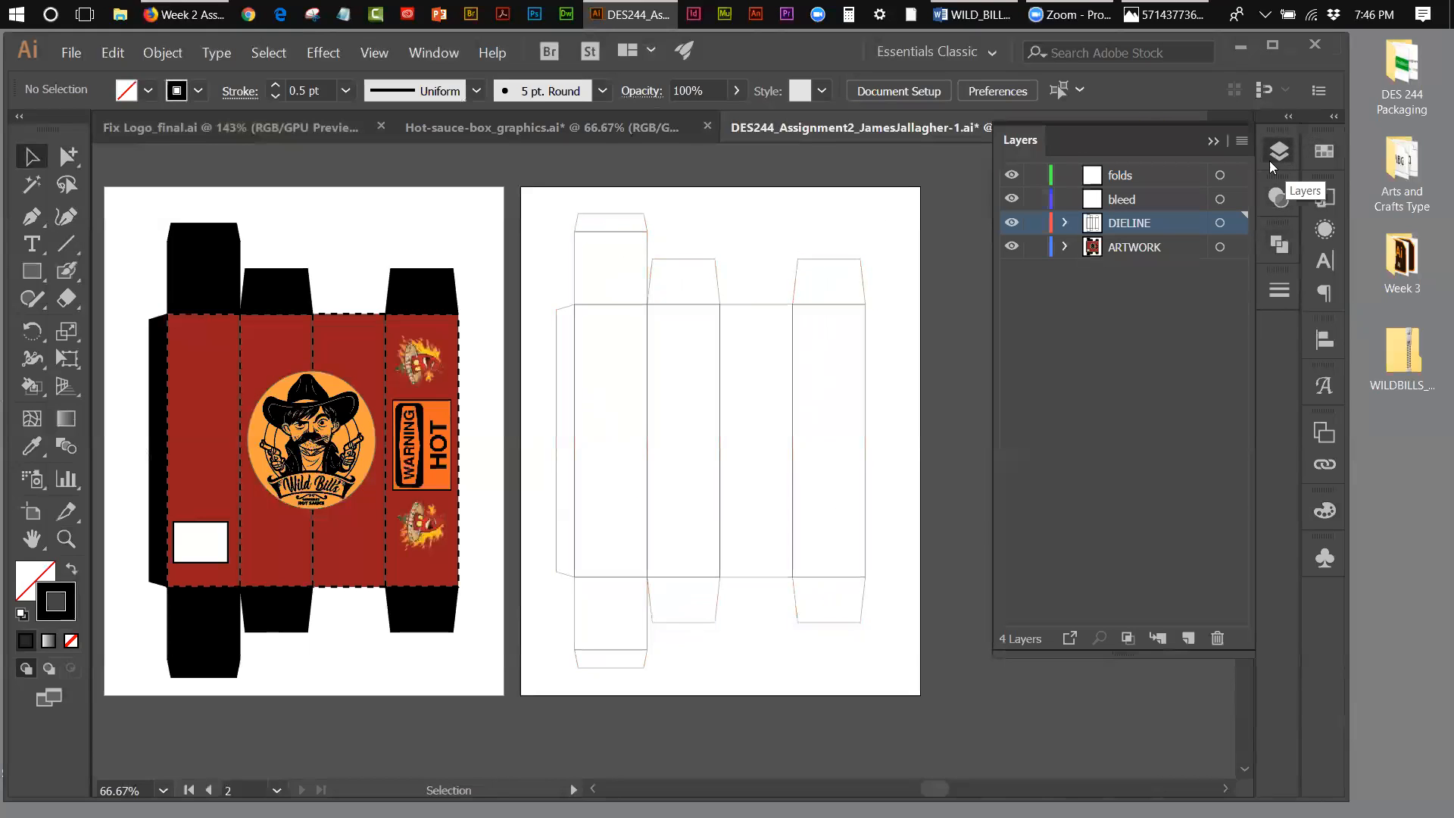
pyautogui.click(1148, 249)
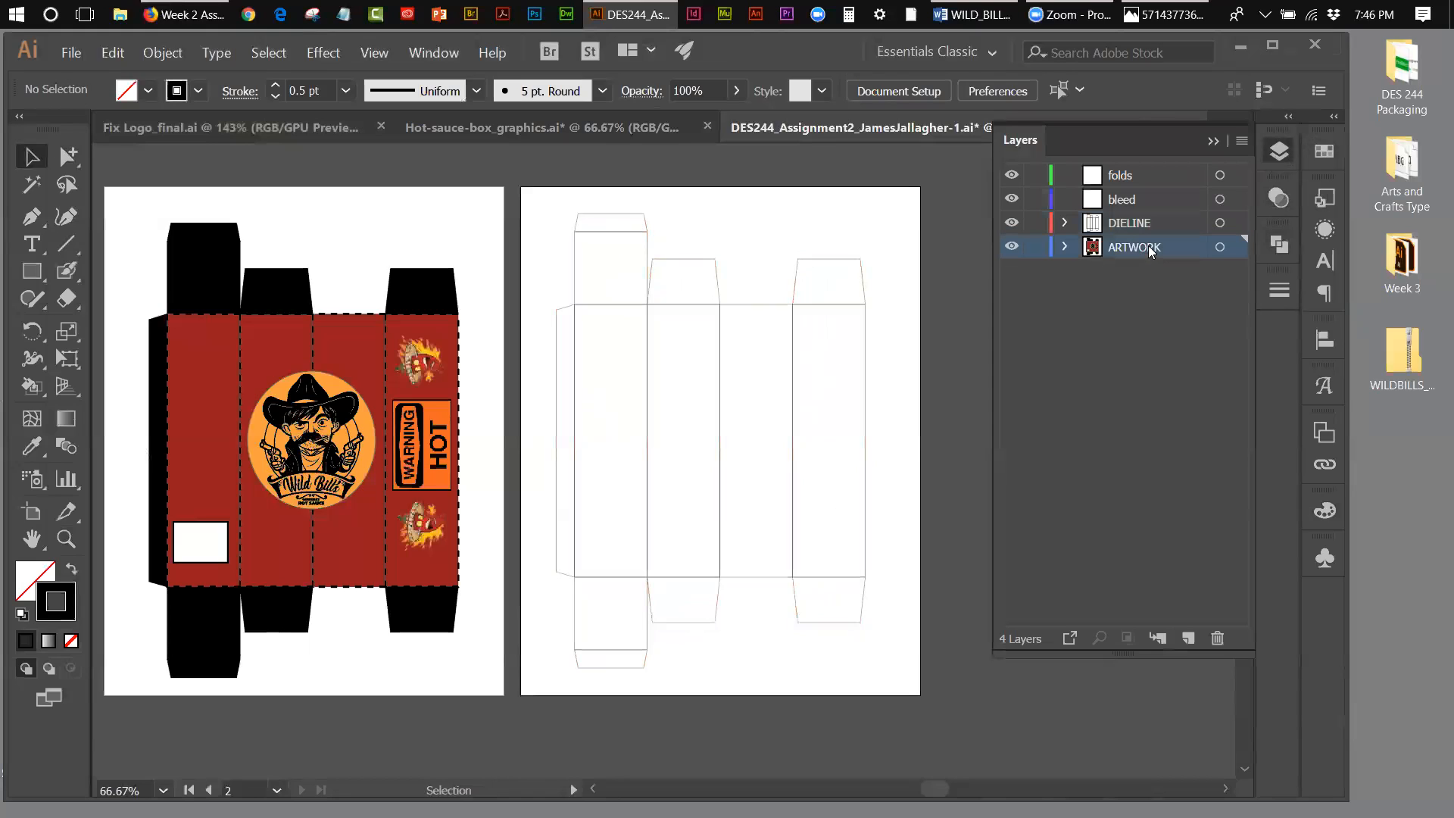
pyautogui.click(1187, 638)
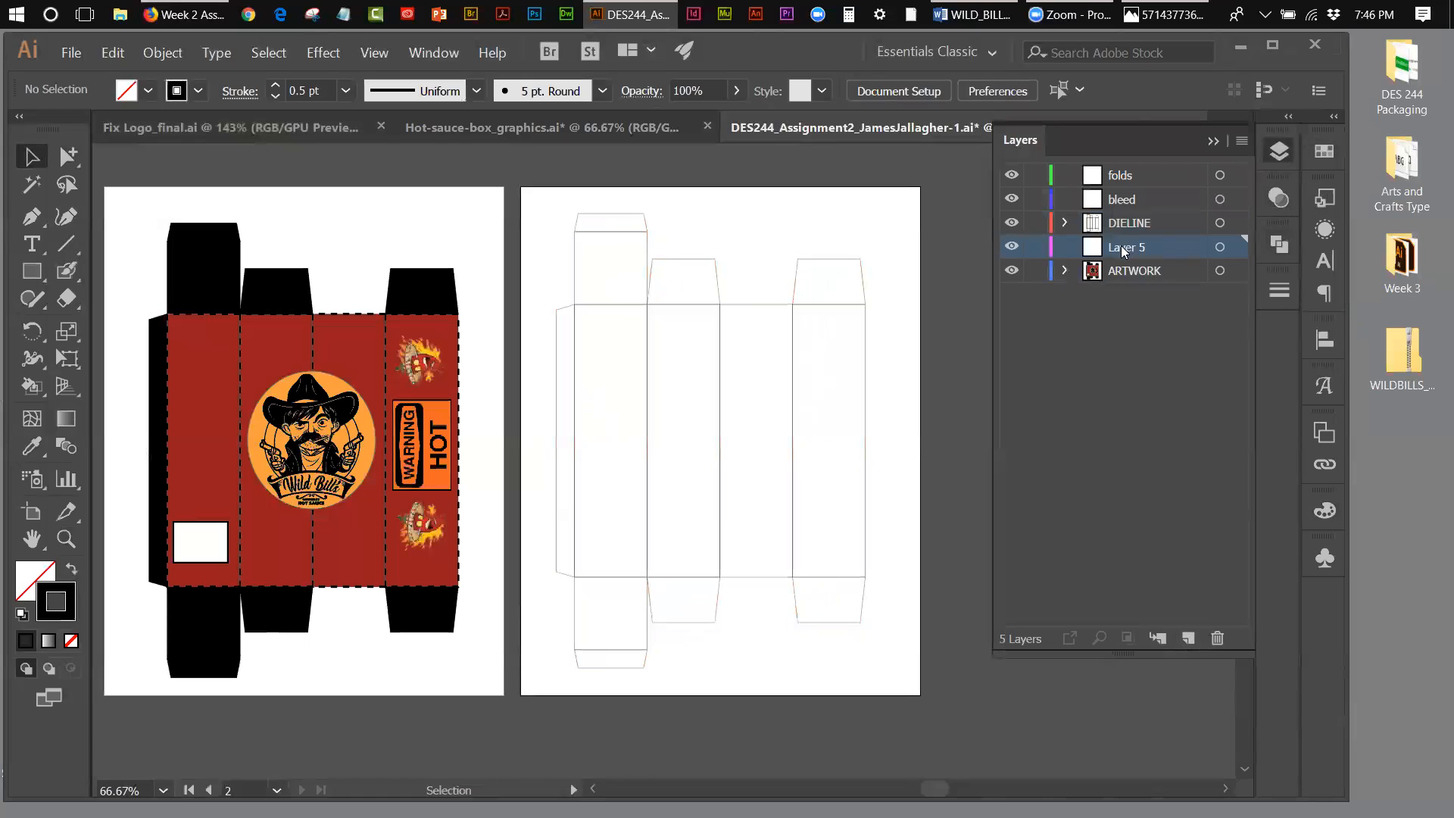
pyautogui.write('backup')
# Step: Copy the whole die line, lock DIELINE, paste the copy in place on the backup layer, and hide backup
pyautogui.moveTo(543, 222); pyautogui.dragTo(889, 657)
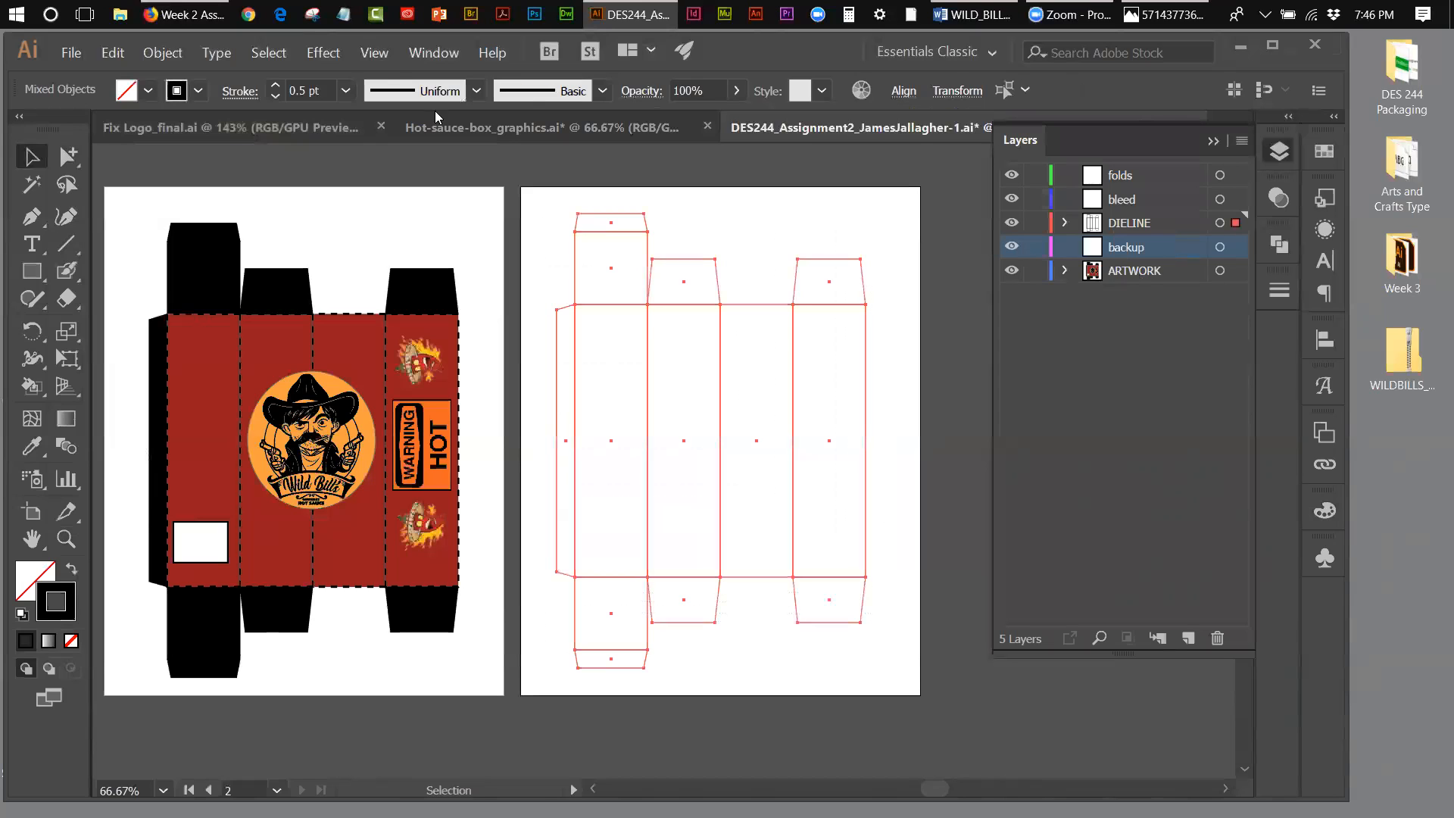
pyautogui.click(112, 53)
pyautogui.click(130, 135)
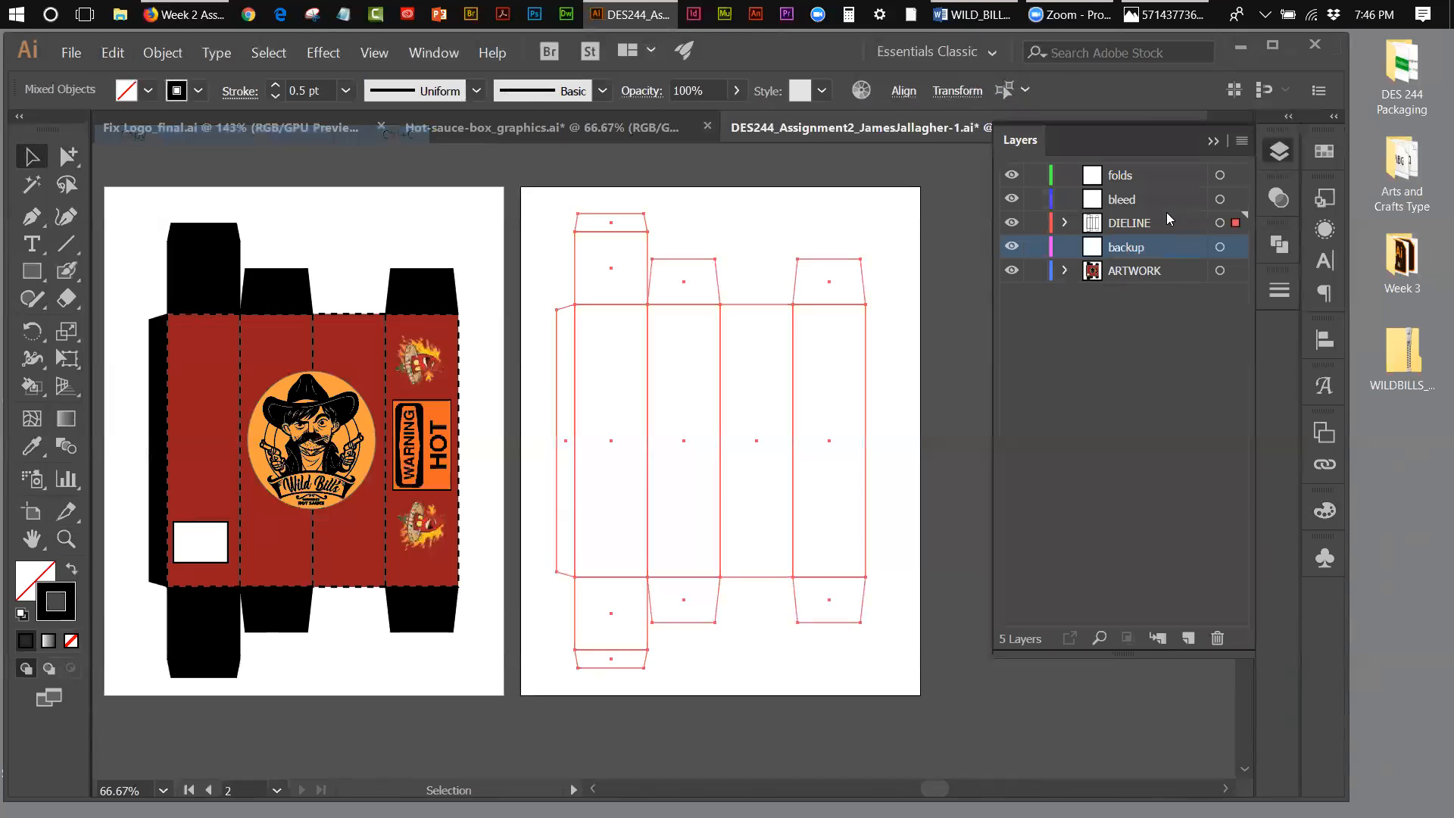
pyautogui.click(1035, 222)
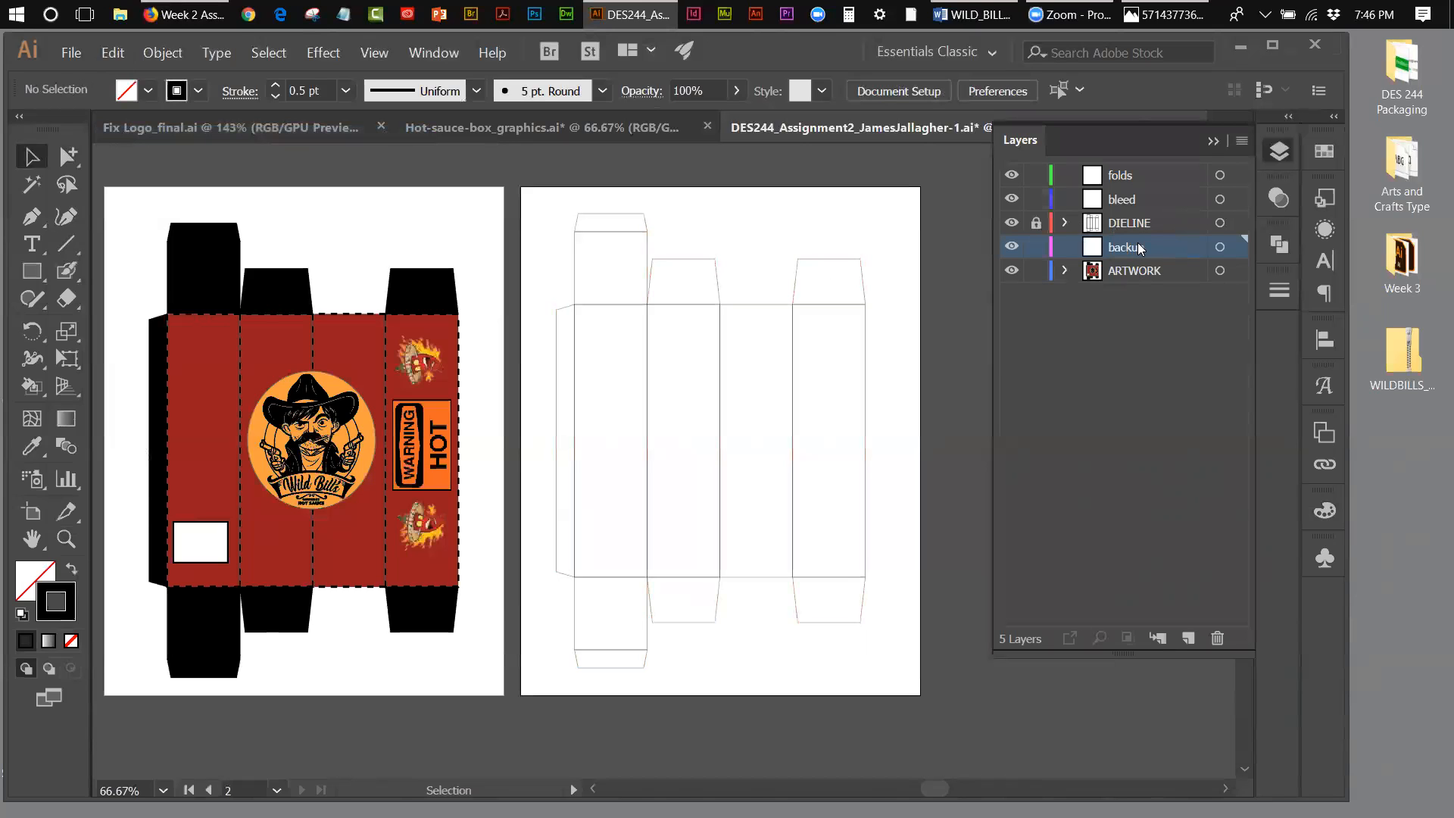
pyautogui.click(115, 55)
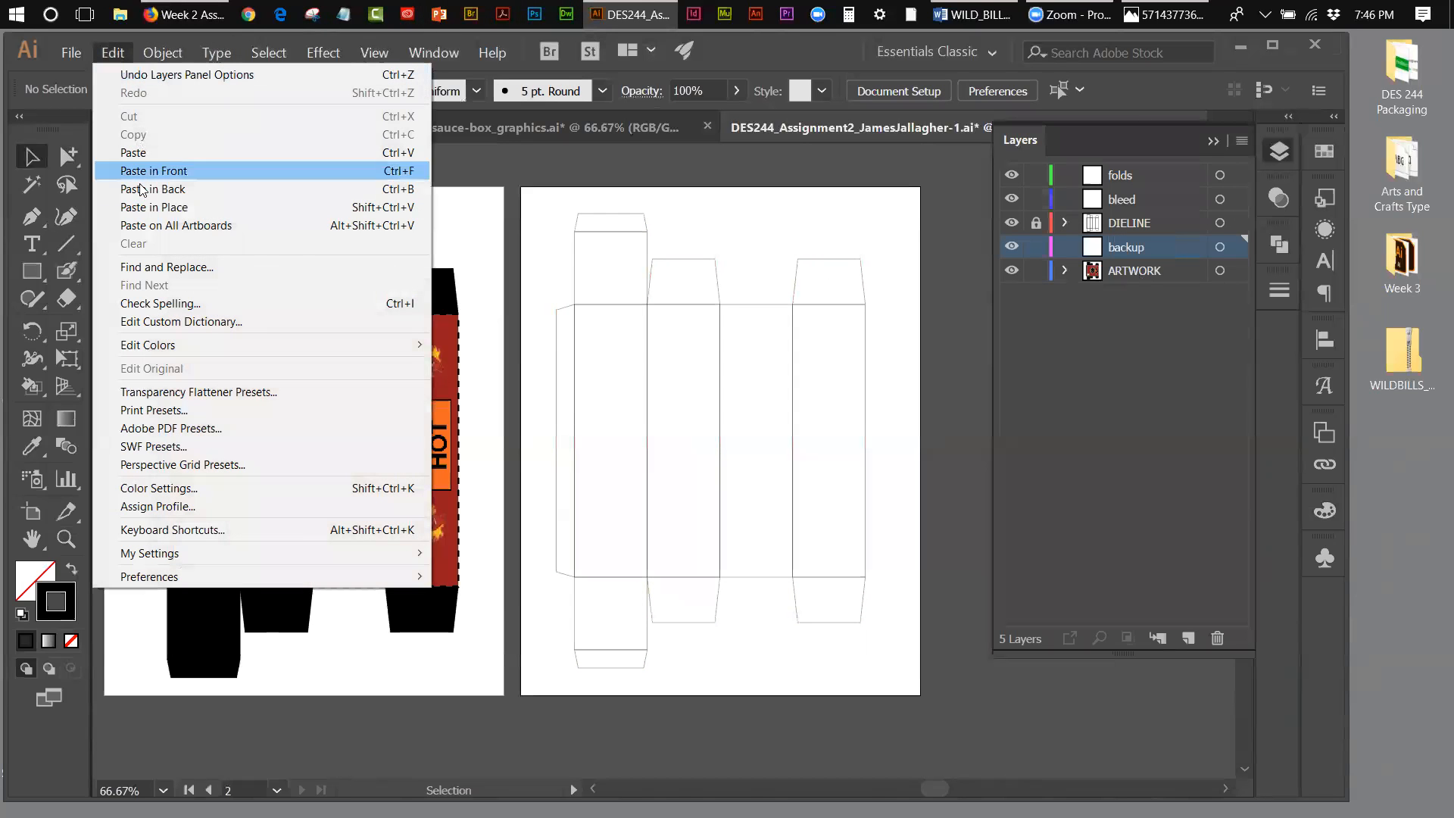
pyautogui.click(172, 207)
pyautogui.click(1012, 246)
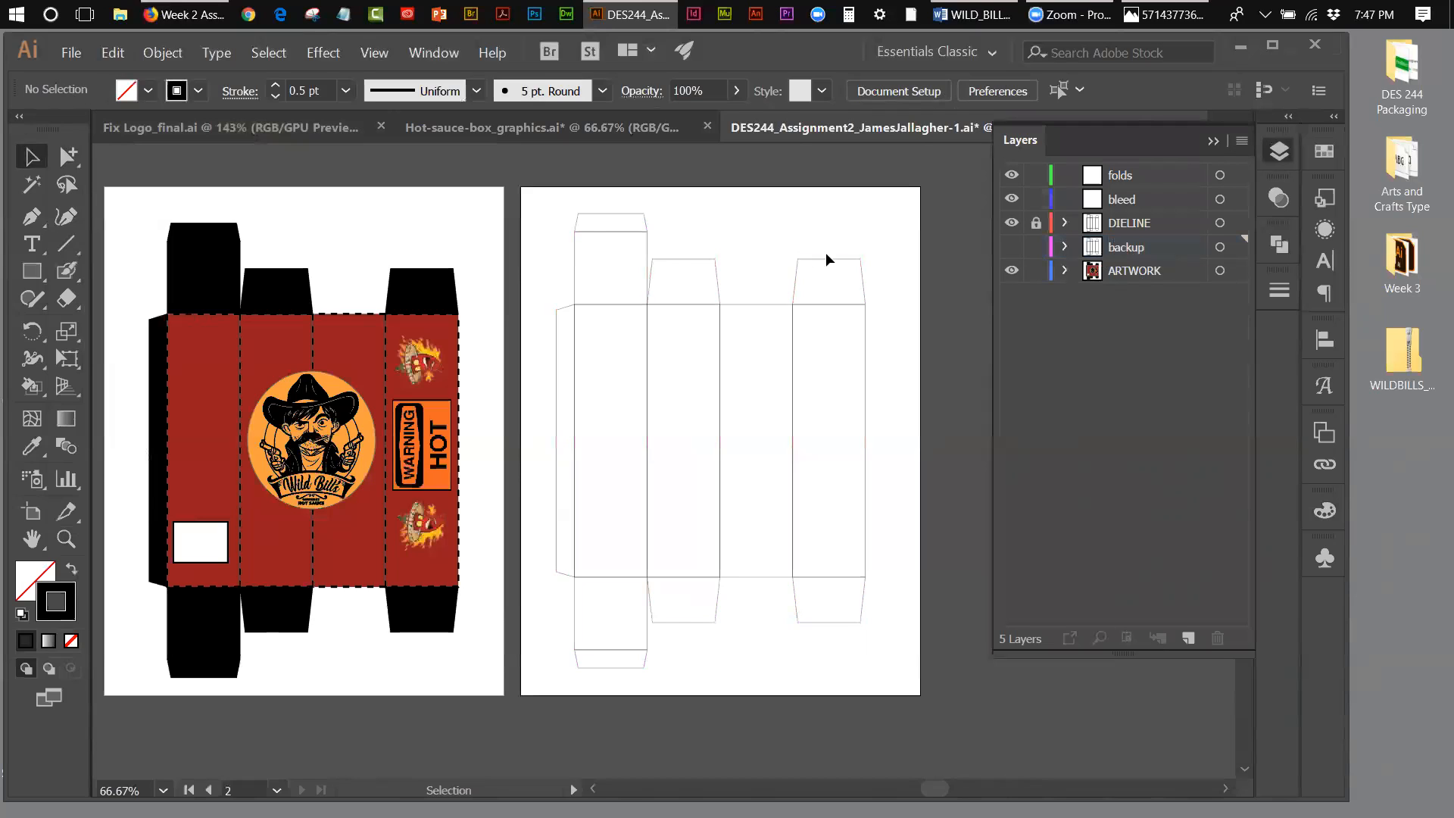
# Step: Unlock the DIELINE layer, select all its box shapes, and unite them into a single outline with Pathfinder
pyautogui.moveTo(540, 211); pyautogui.dragTo(900, 670)
pyautogui.click(1036, 223)
pyautogui.click(1154, 218)
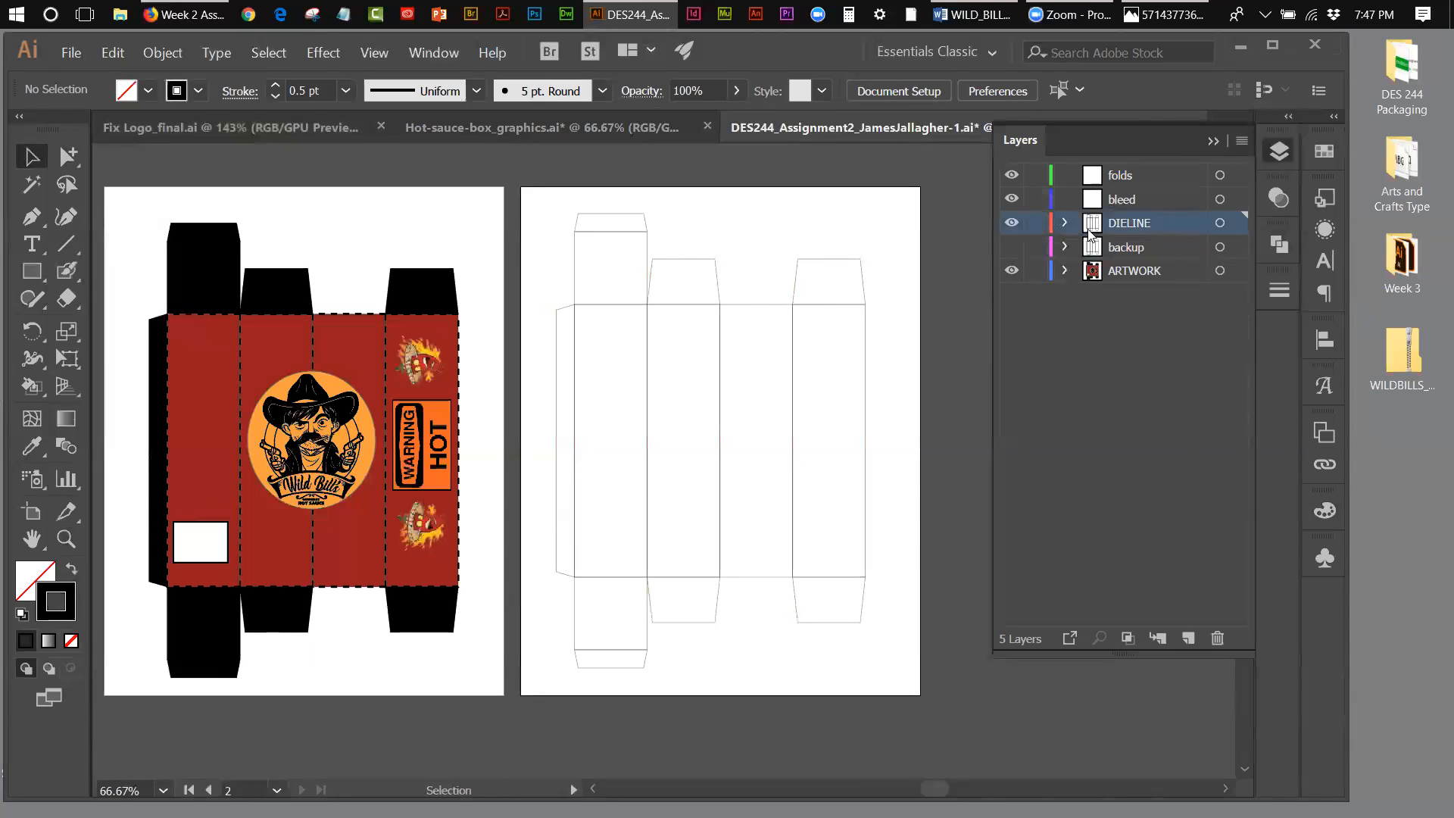
pyautogui.moveTo(550, 207); pyautogui.dragTo(884, 657)
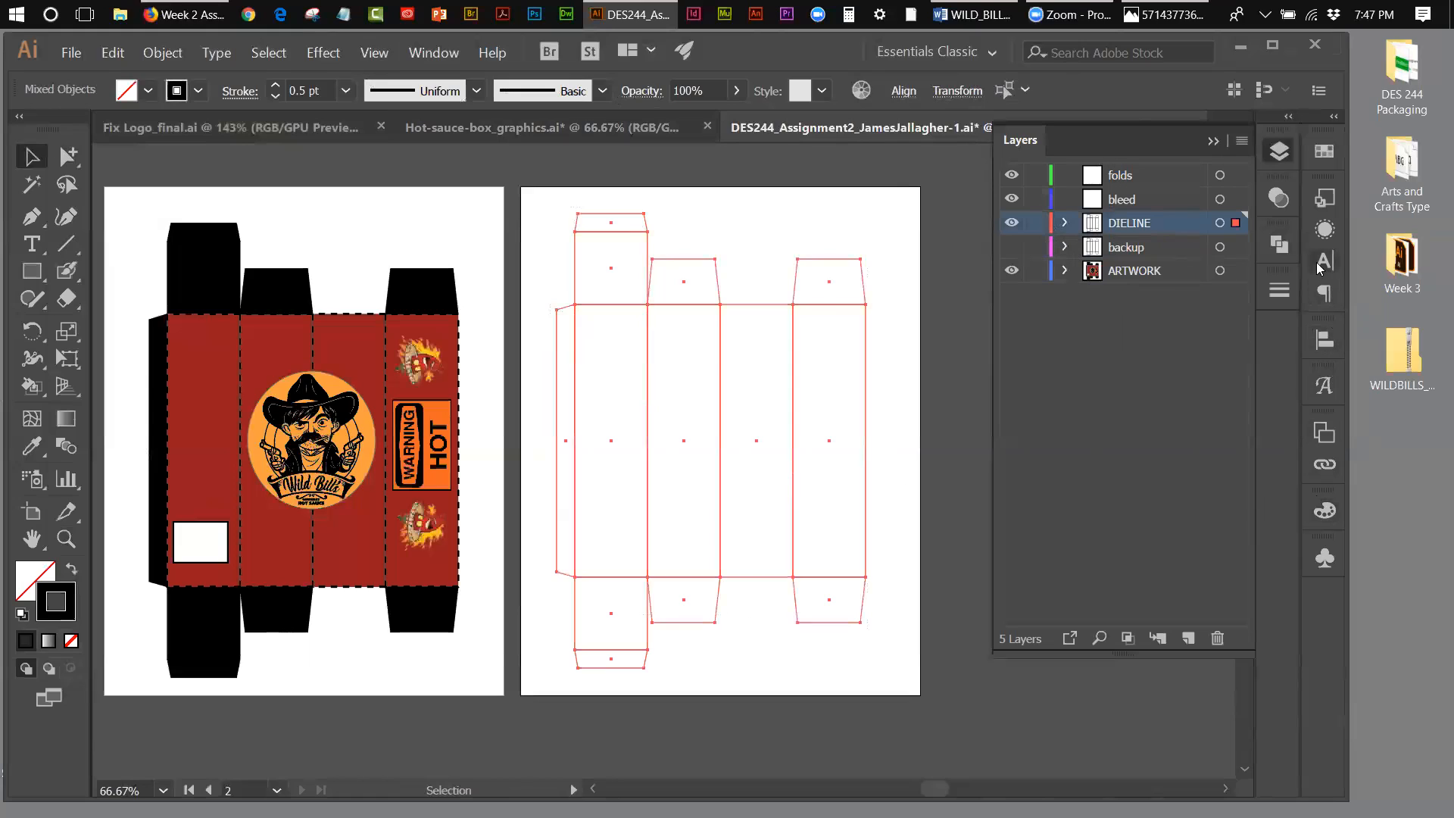
pyautogui.click(1282, 244)
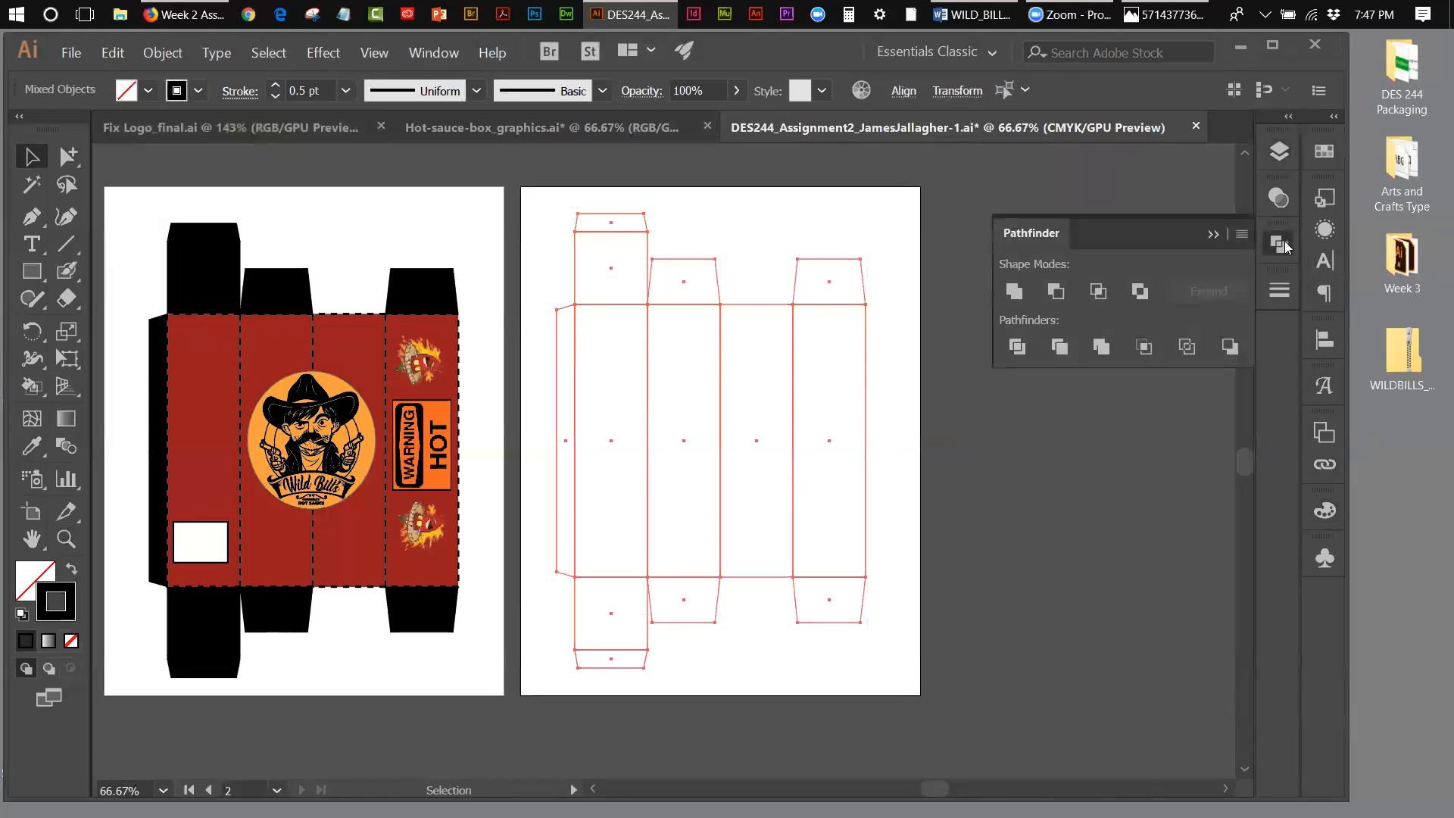
pyautogui.click(1016, 297)
pyautogui.click(898, 256)
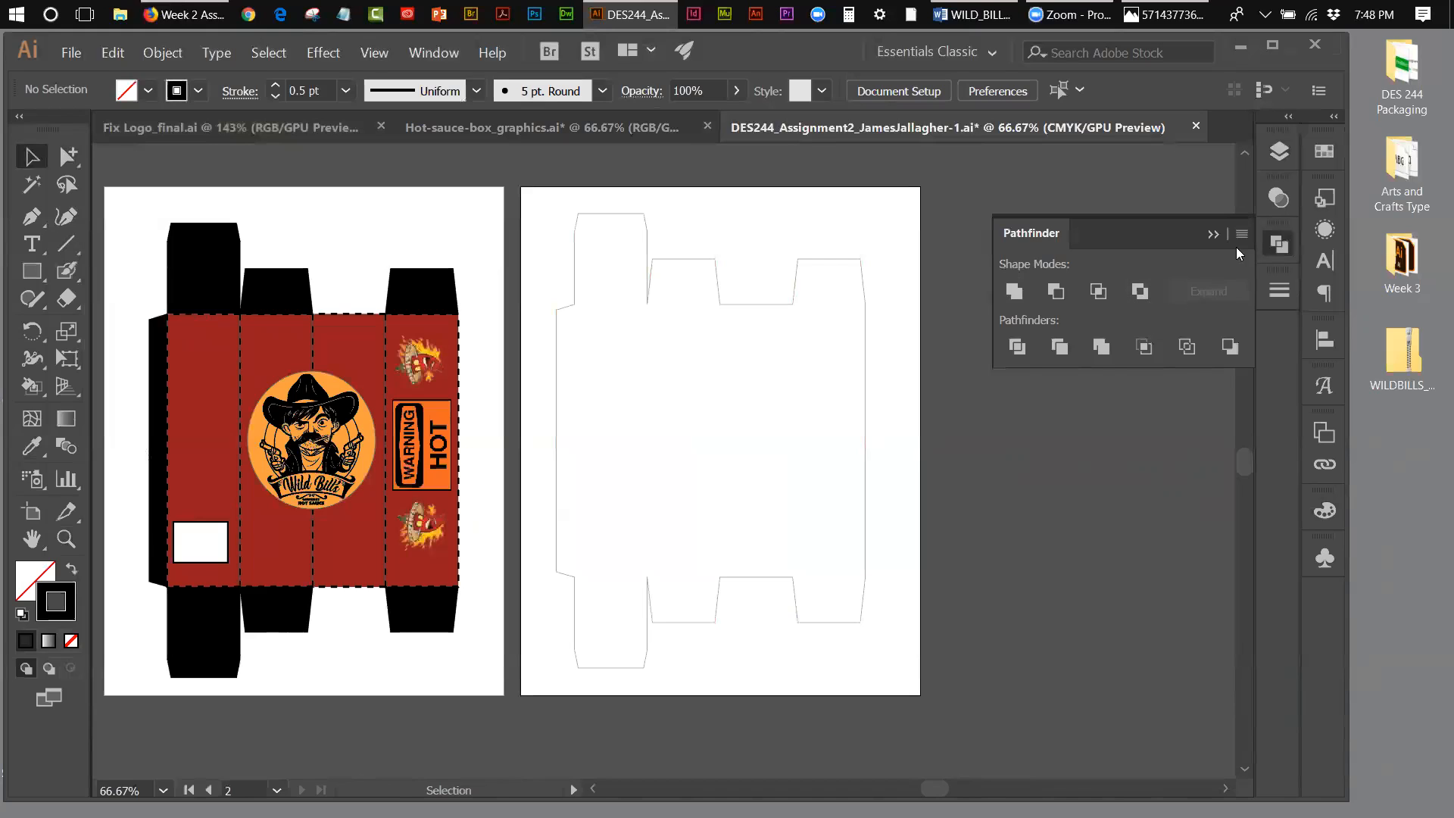
# Step: Compare the united outline with the original panel lines by repeatedly showing and hiding the backup layer, leaving it hidden
pyautogui.click(1214, 234)
pyautogui.click(1279, 152)
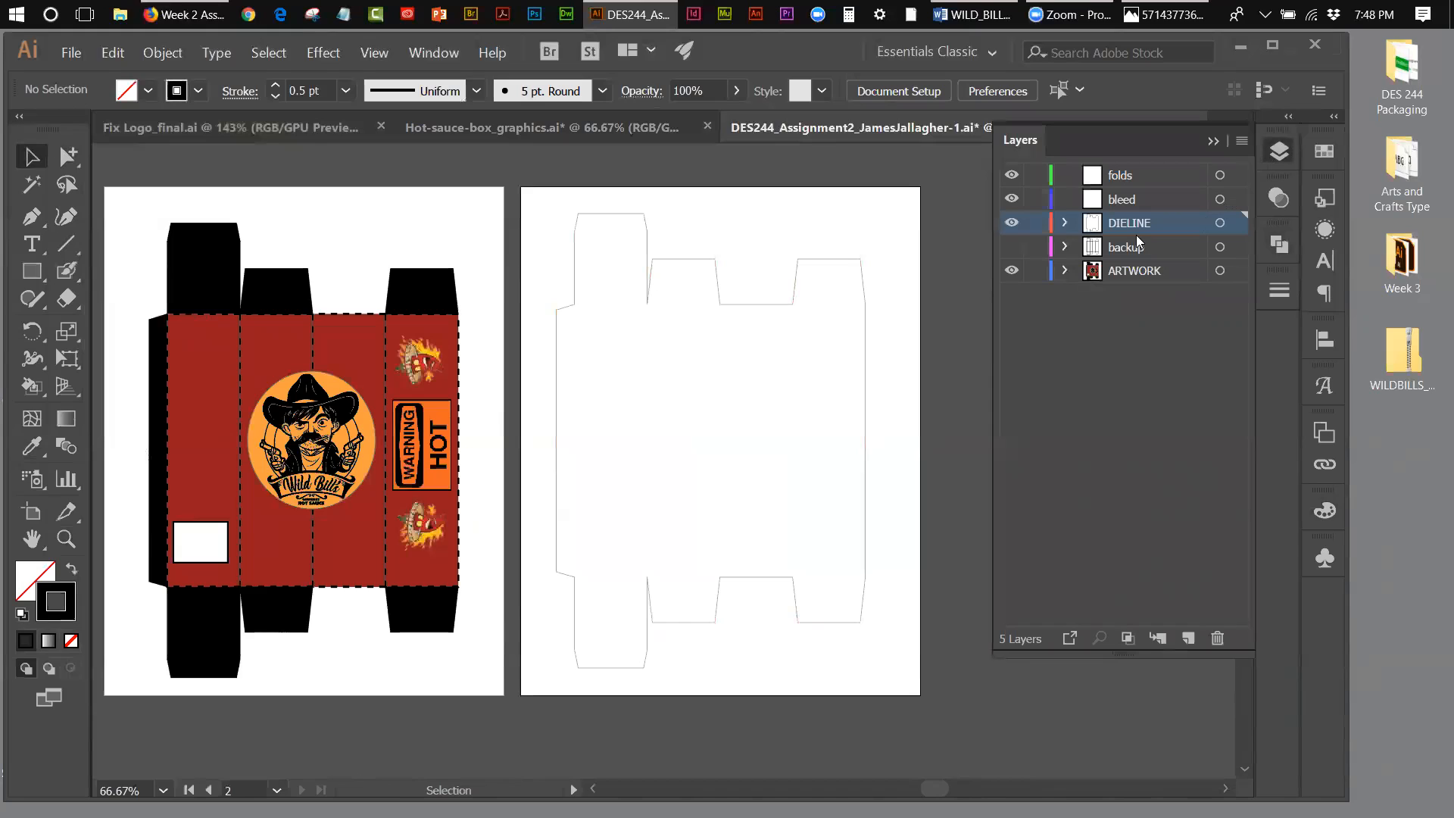
pyautogui.click(1012, 248)
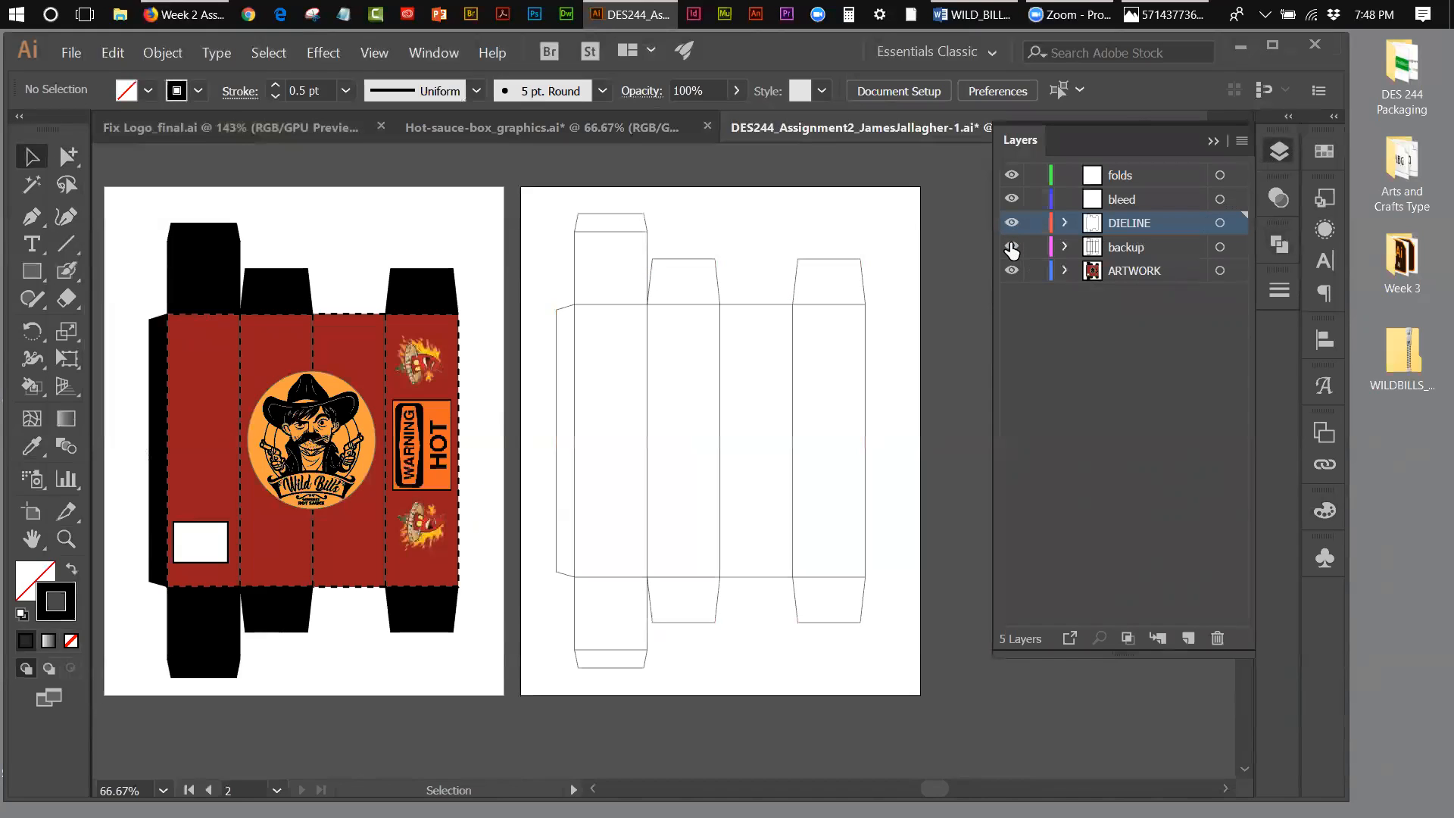
pyautogui.click(1012, 247)
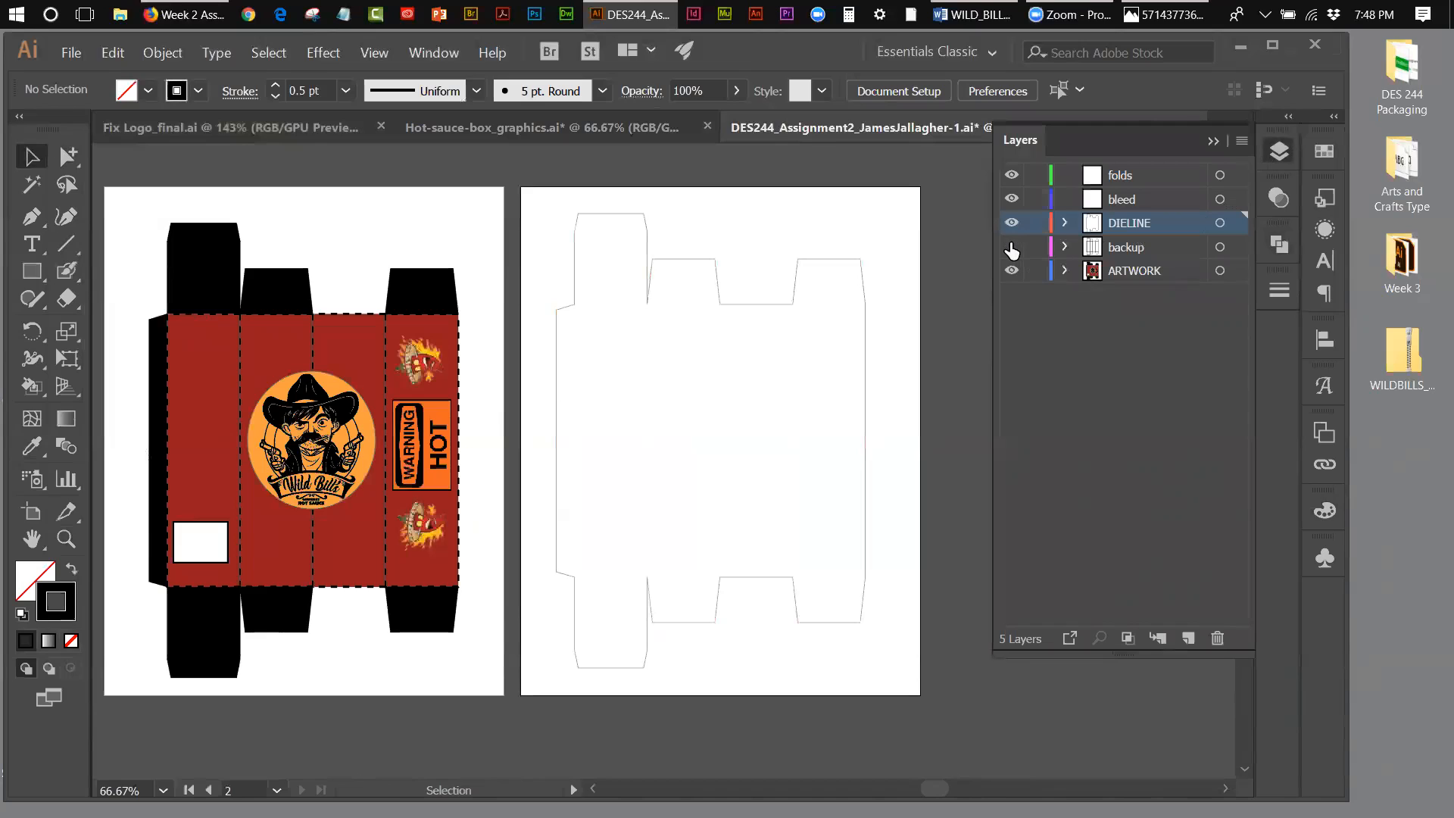
pyautogui.click(1012, 248)
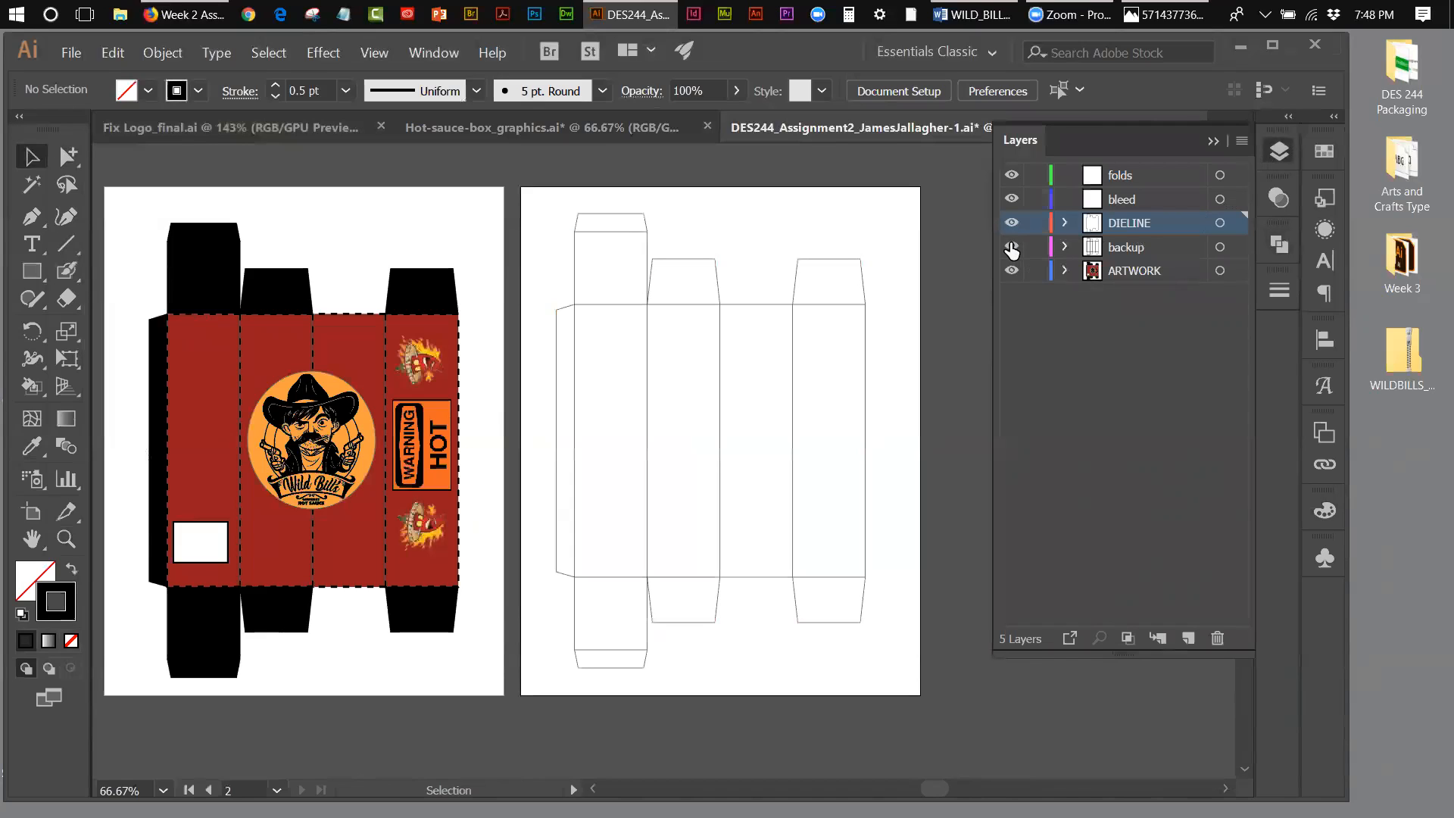
pyautogui.click(1012, 248)
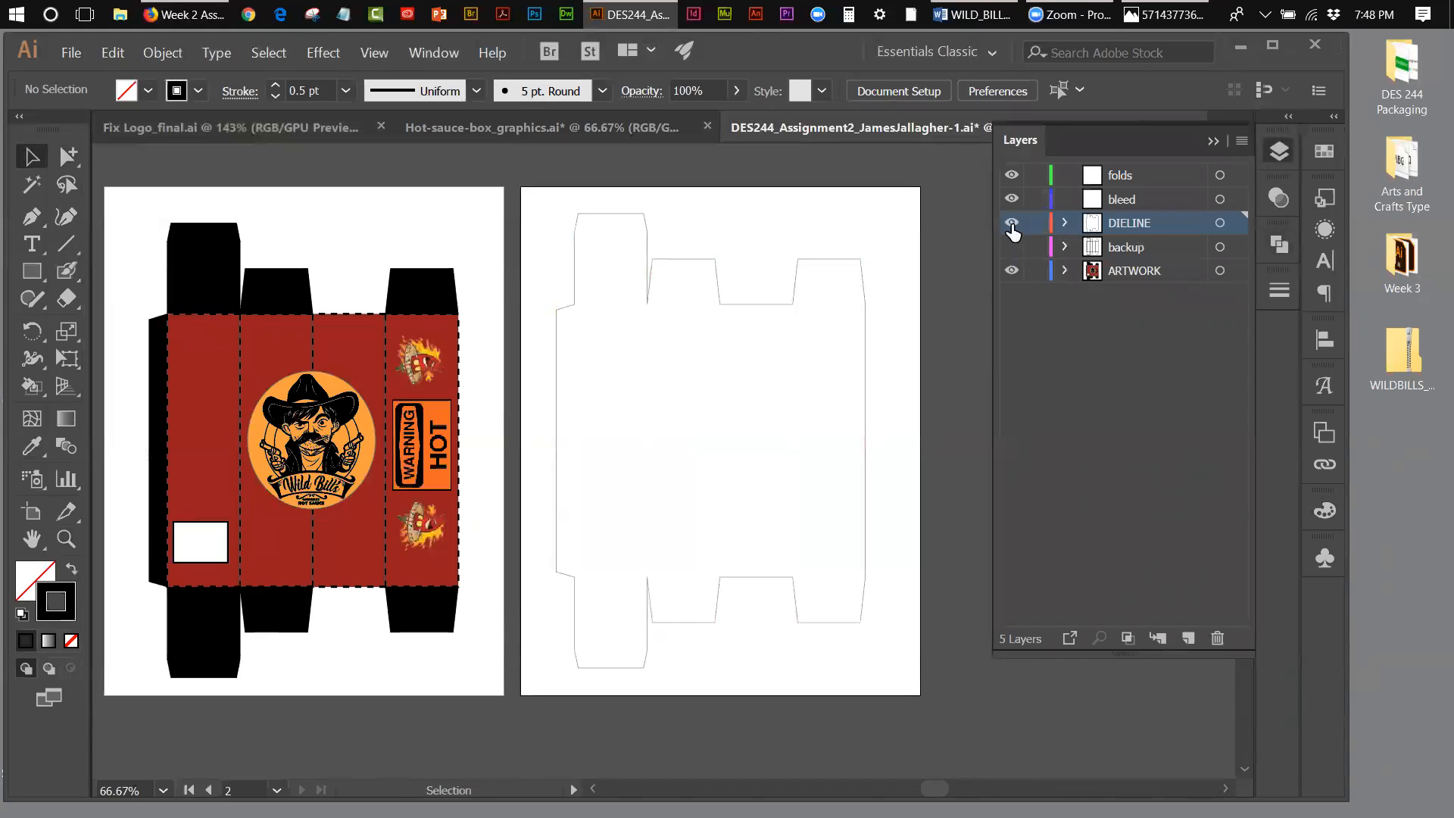
pyautogui.click(1012, 248)
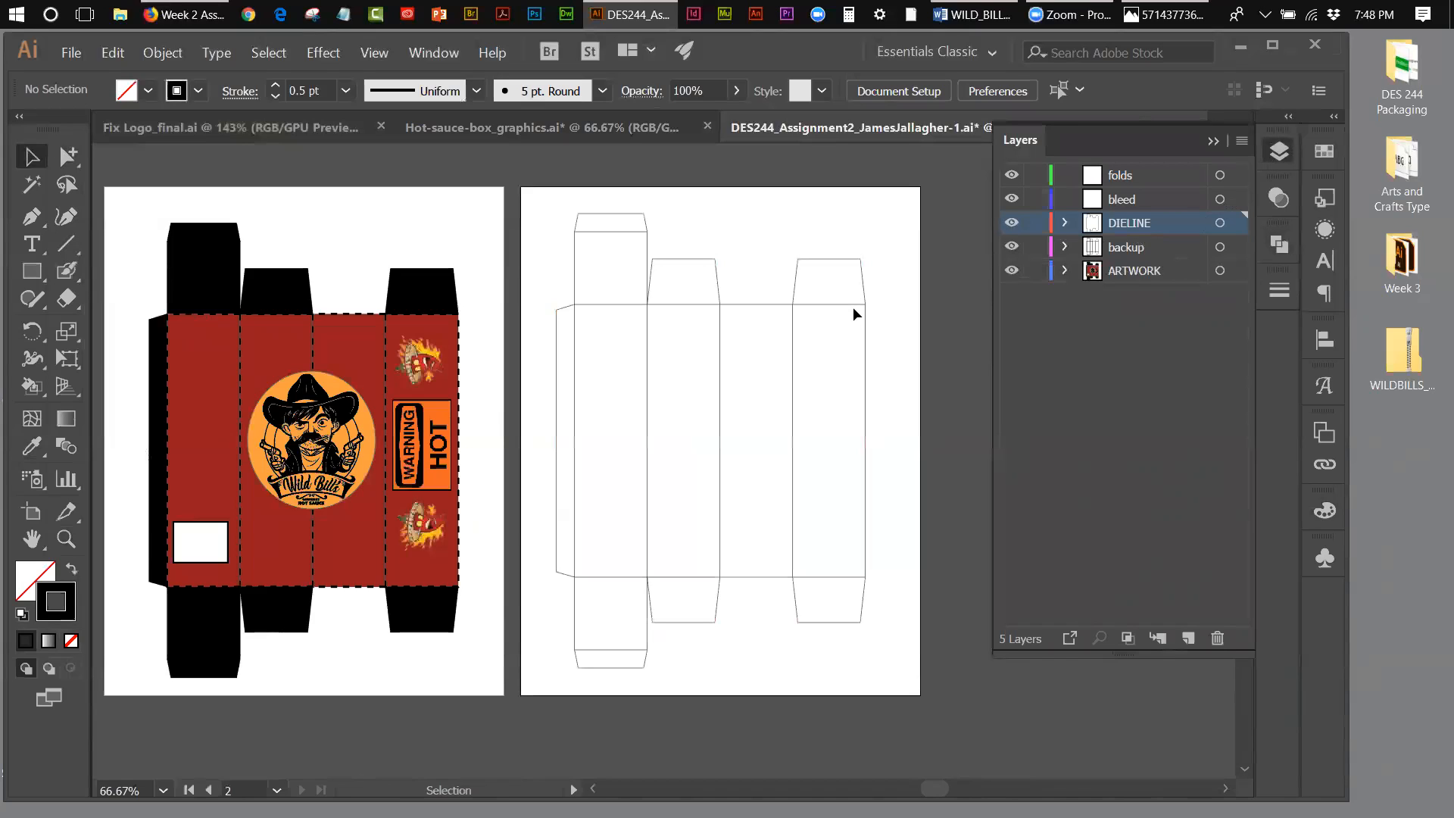
pyautogui.click(1012, 247)
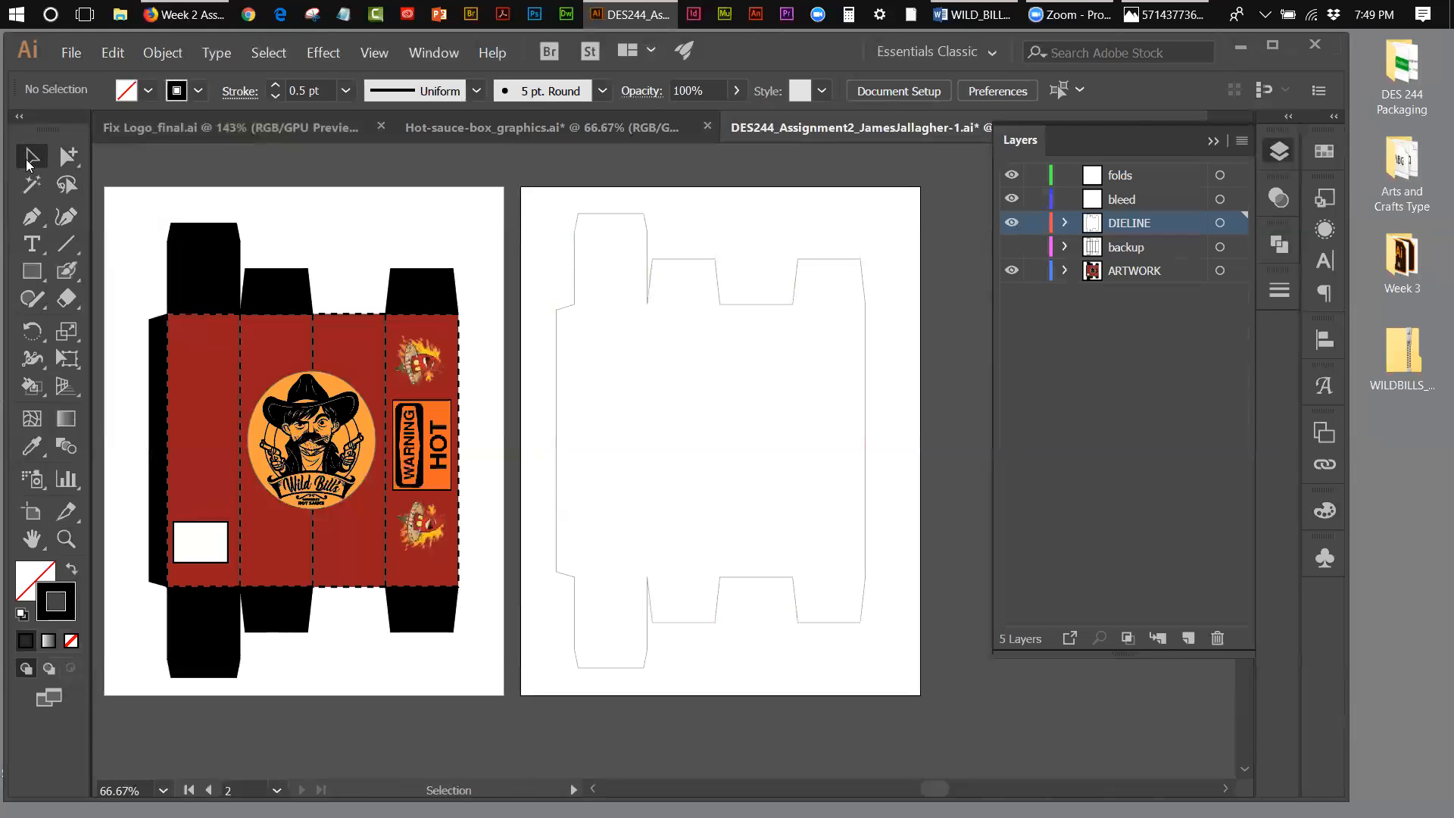
# Step: Select the united die-line outline, try pasting a copy of it in place, and undo the paste
pyautogui.click(576, 239)
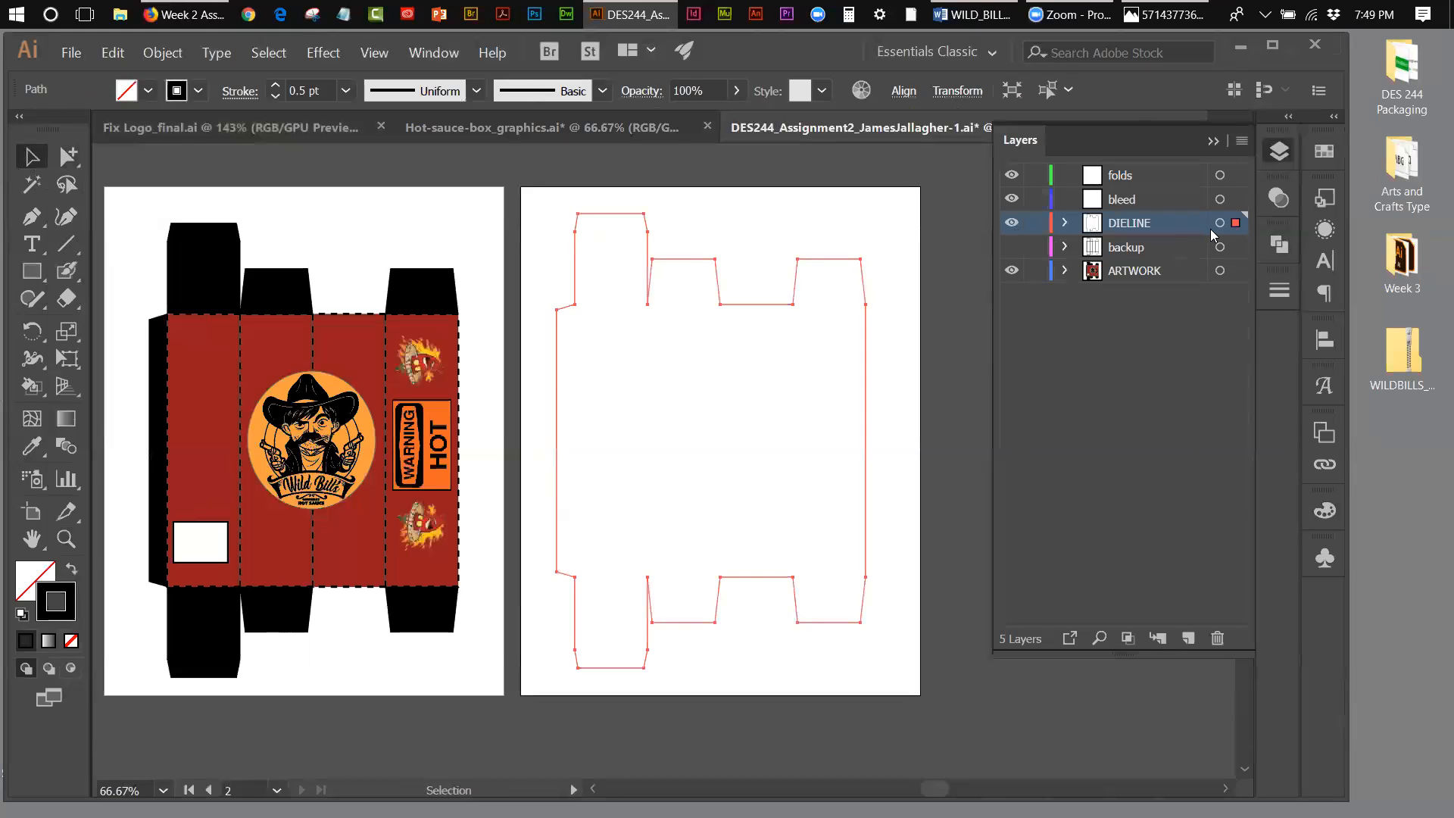
pyautogui.click(118, 54)
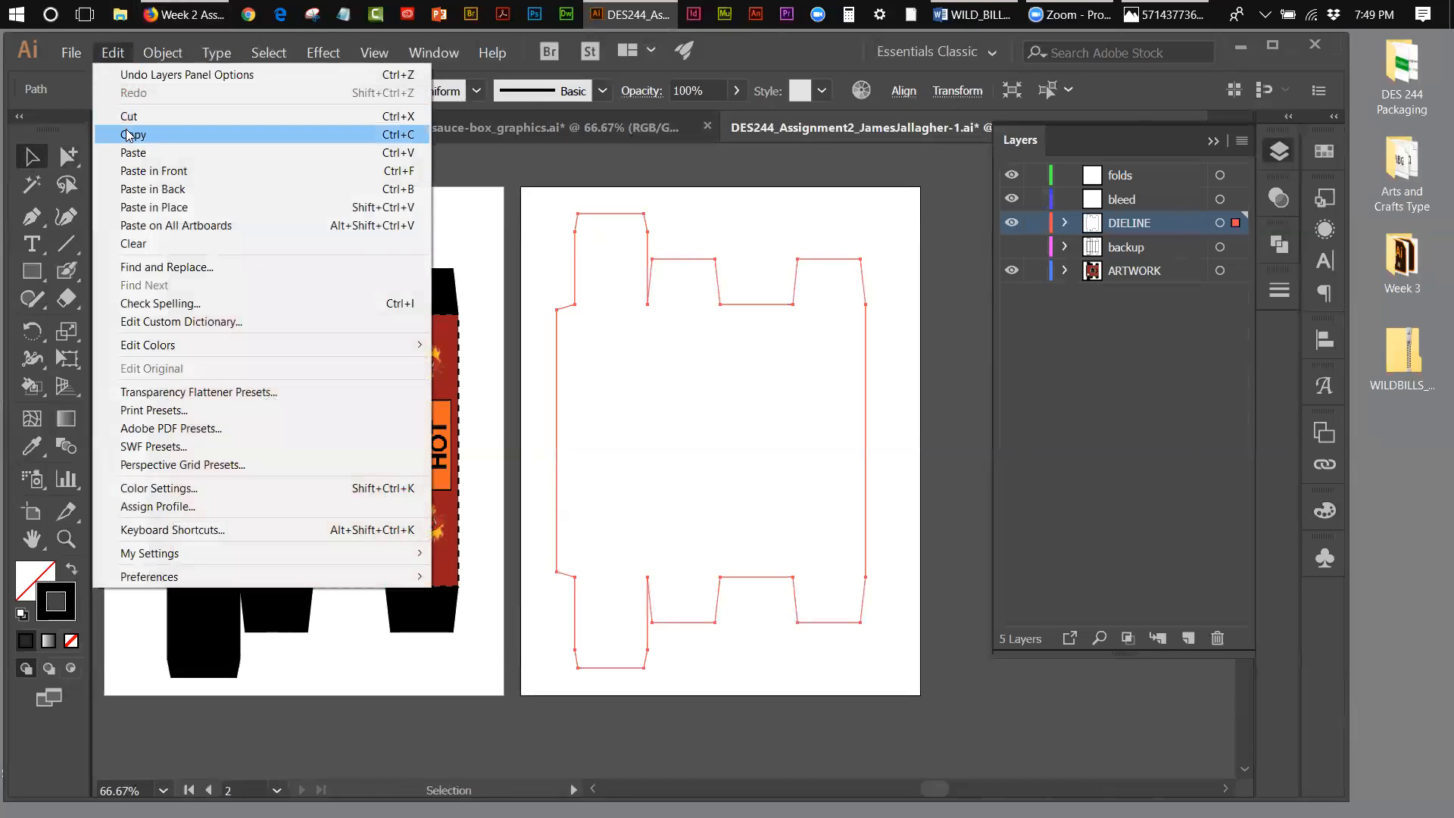
pyautogui.click(128, 141)
pyautogui.click(110, 54)
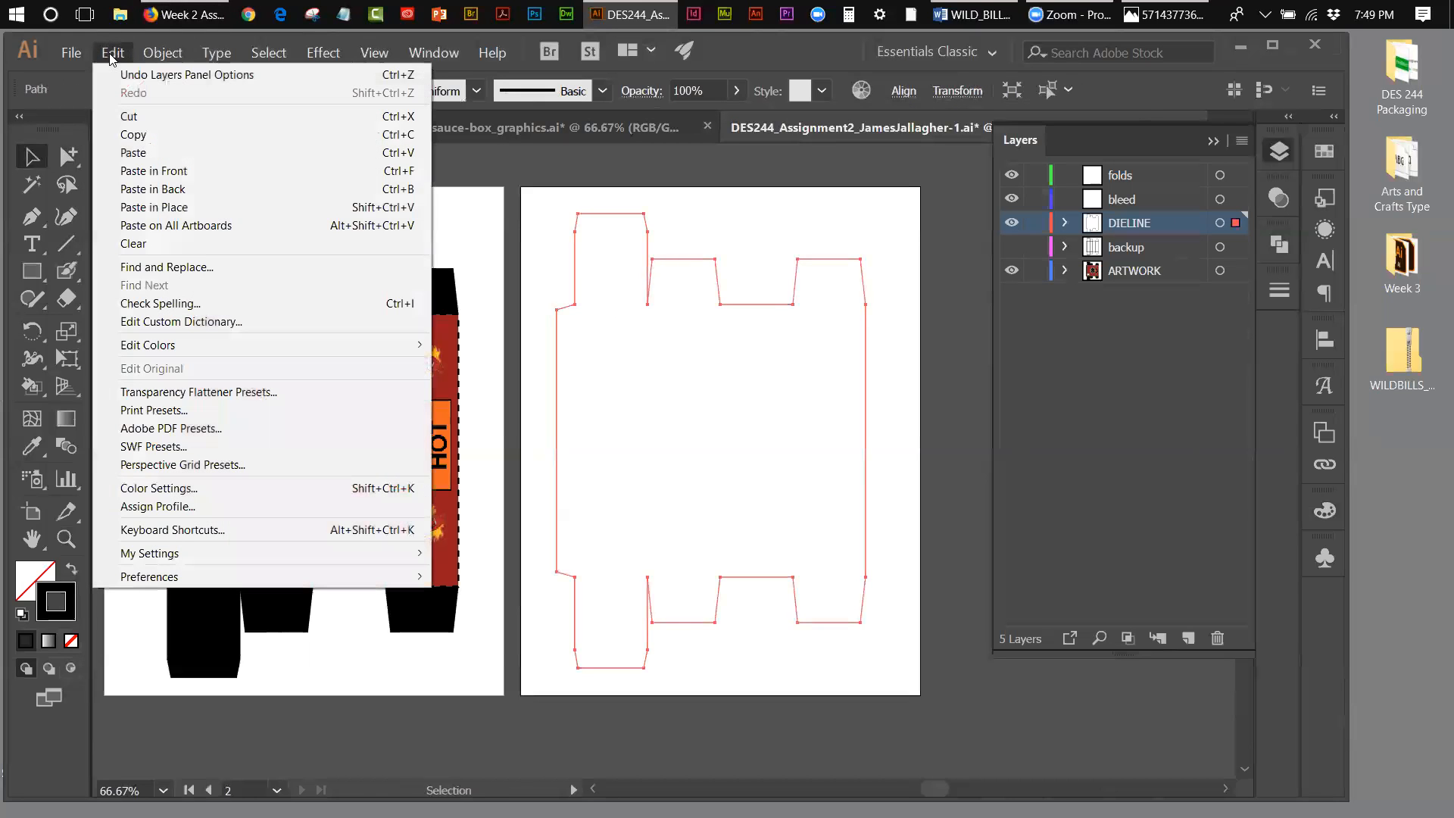
pyautogui.click(162, 209)
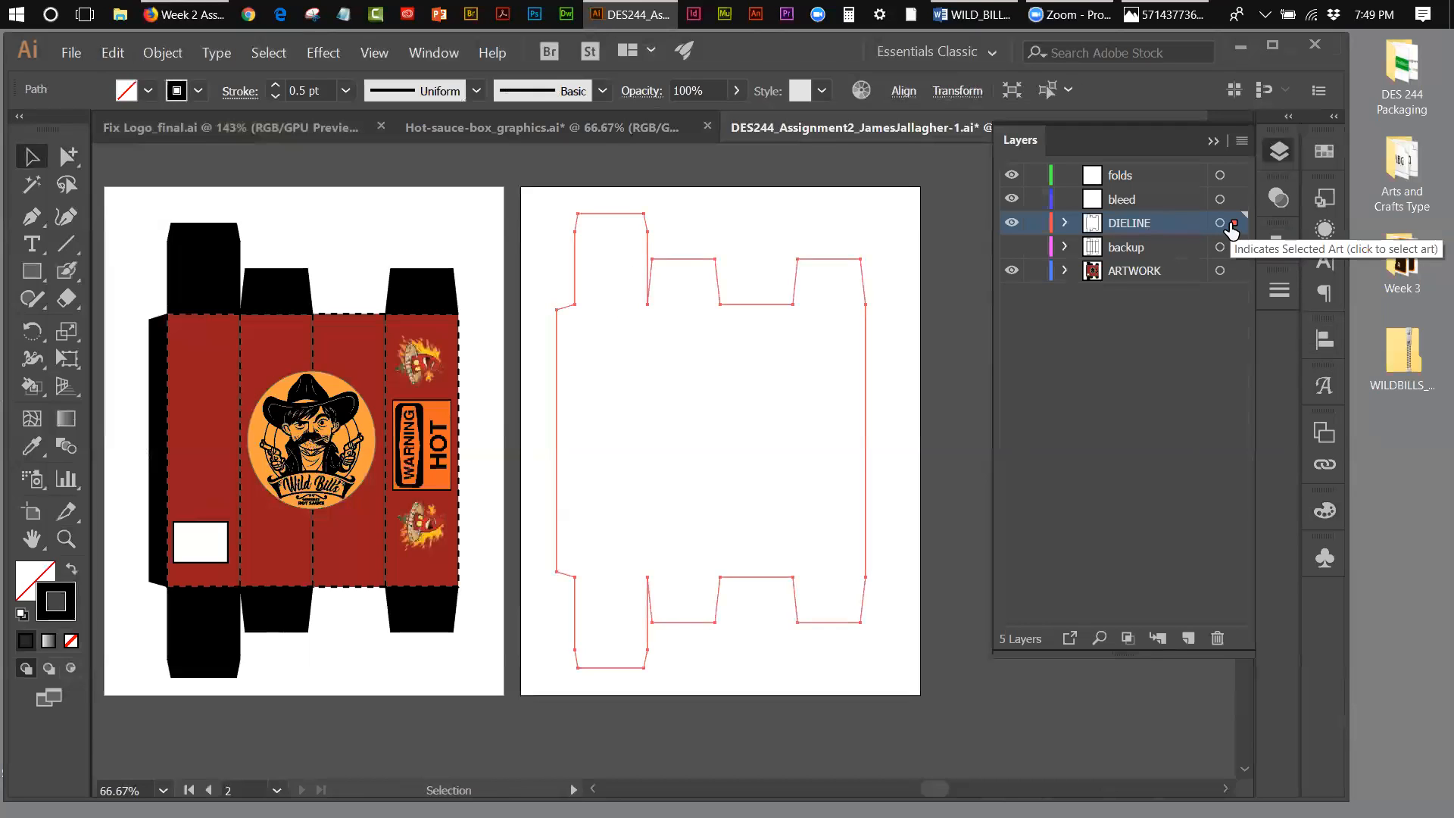
pyautogui.click(112, 52)
pyautogui.click(125, 75)
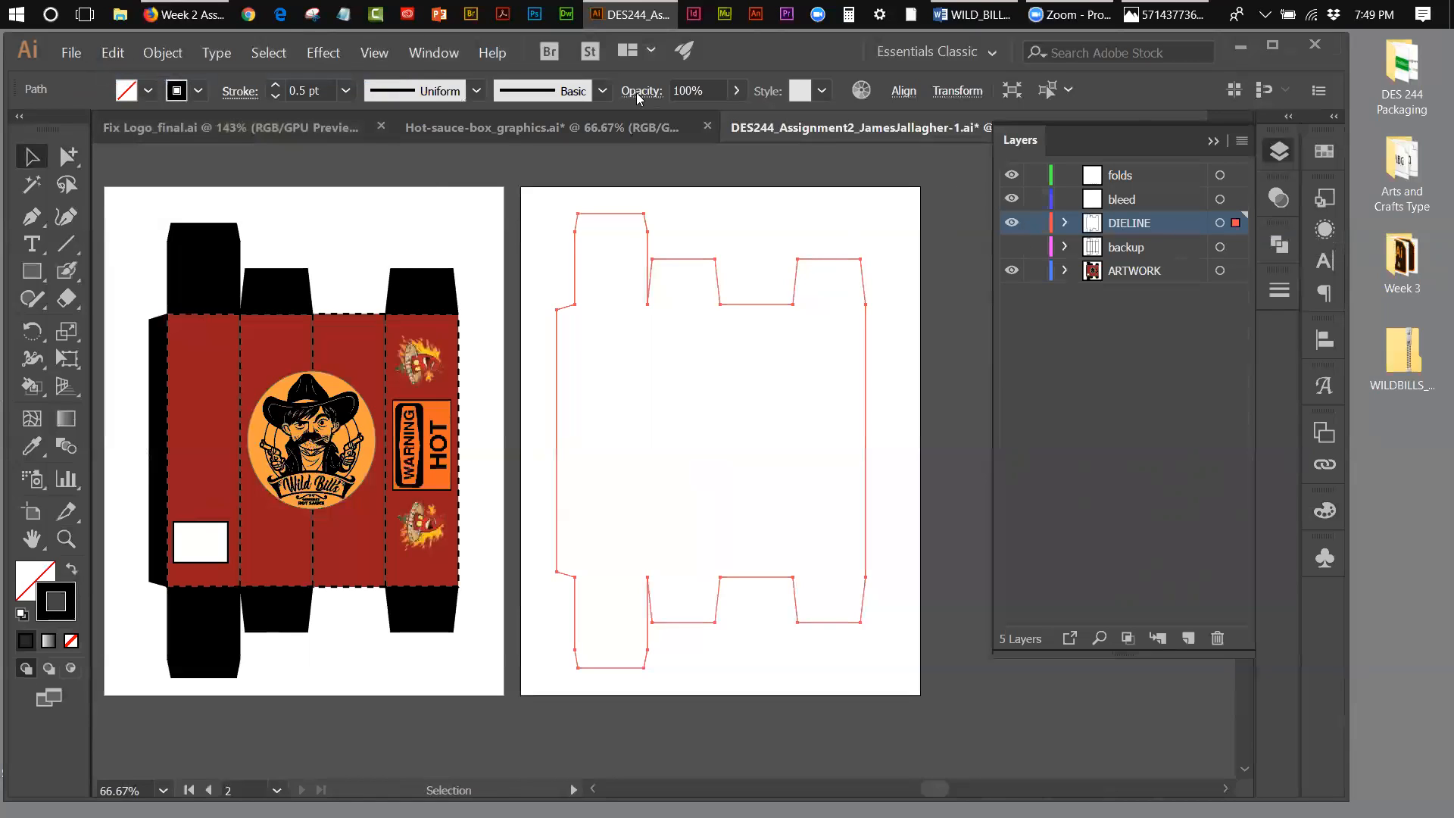
pyautogui.click(163, 55)
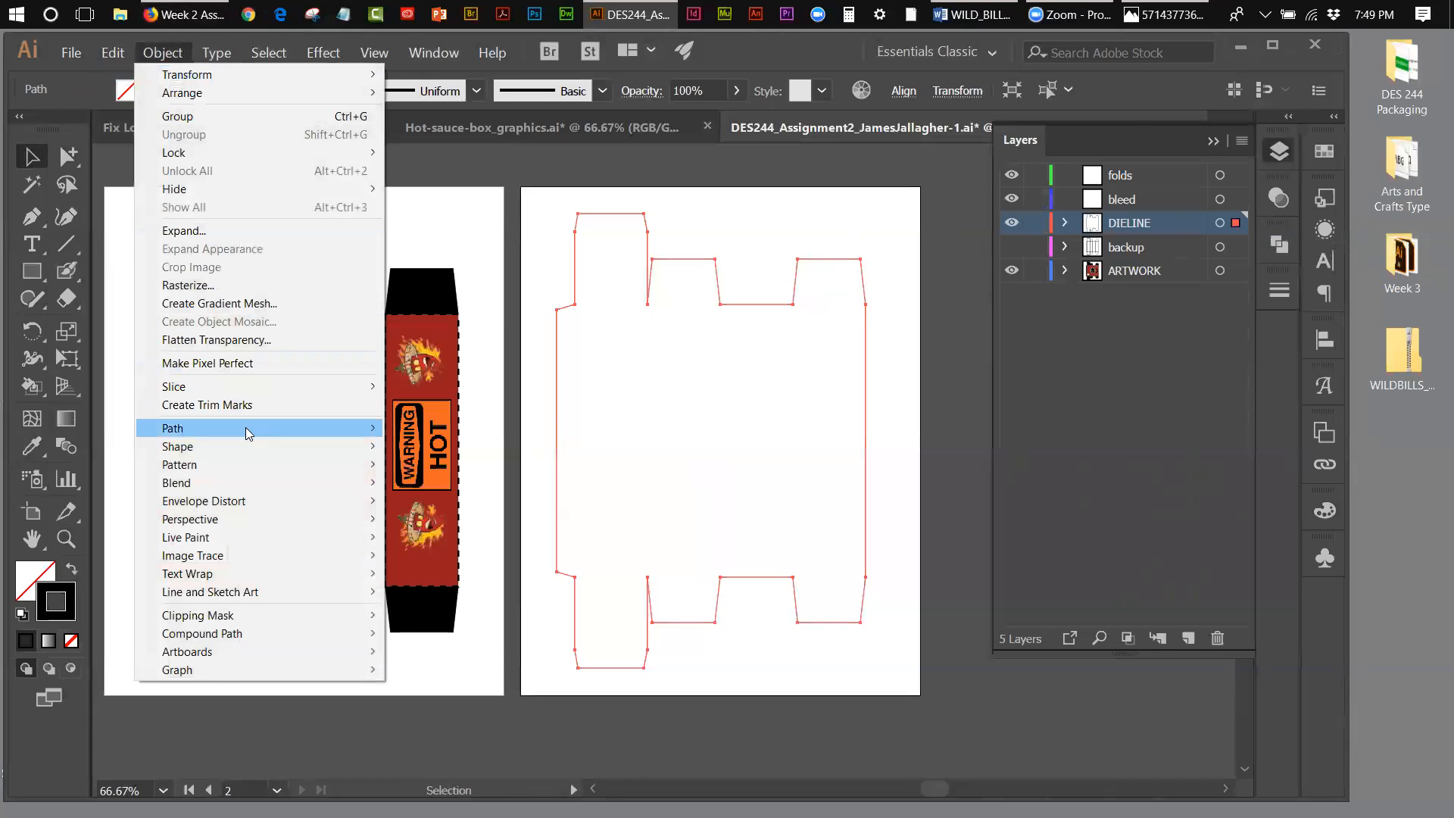
pyautogui.moveTo(245, 429)
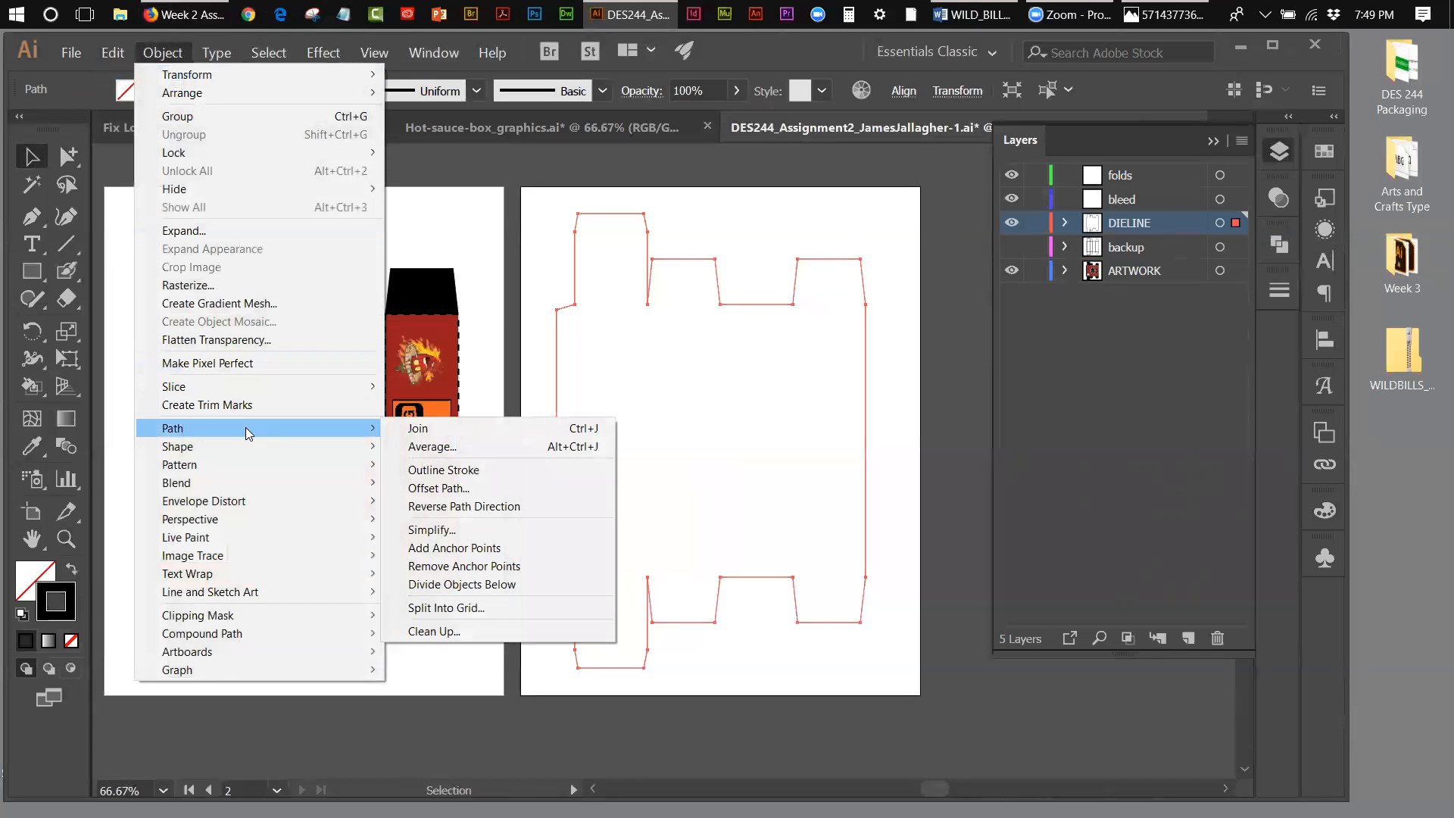
pyautogui.click(440, 490)
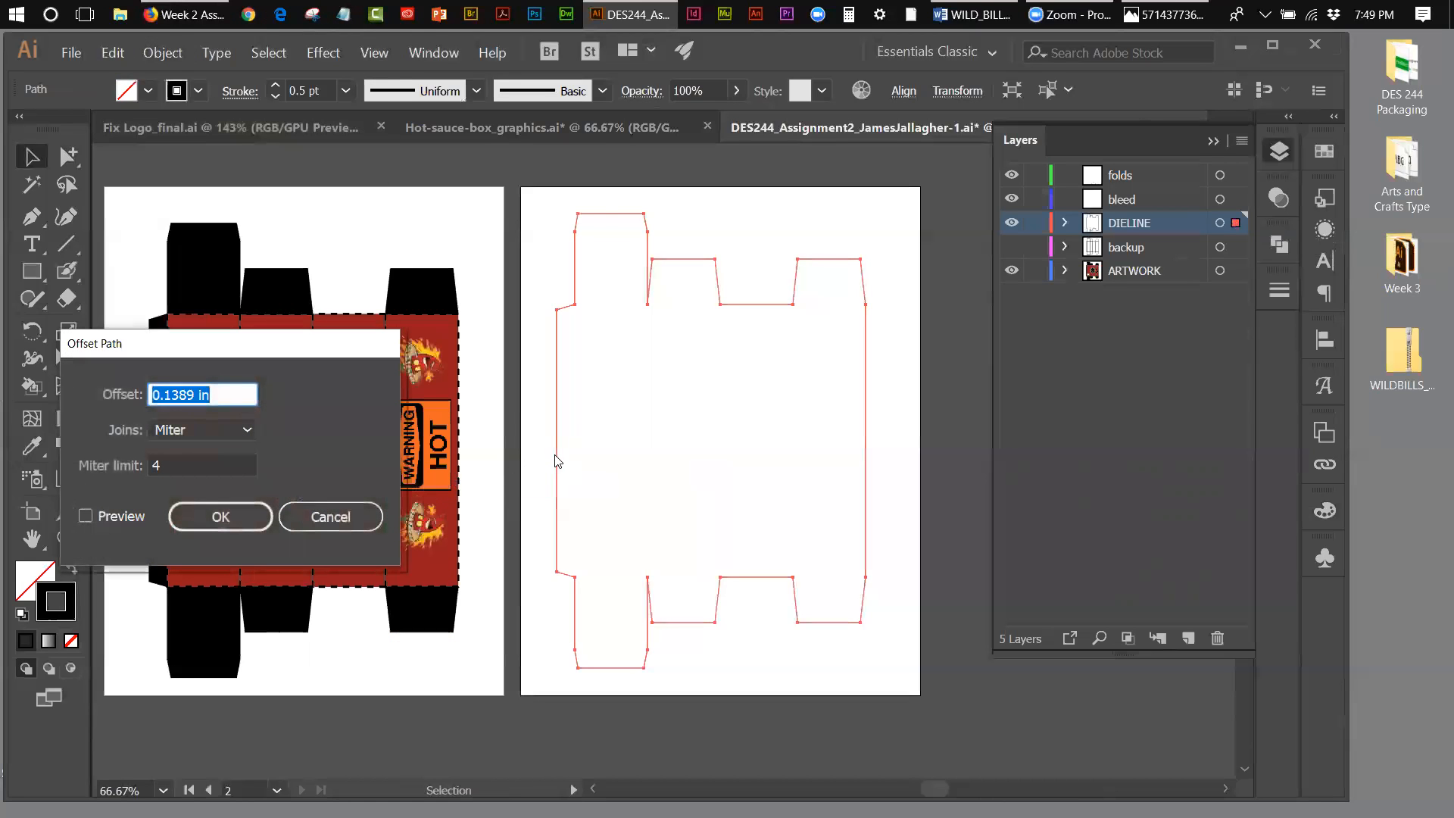
pyautogui.click(331, 517)
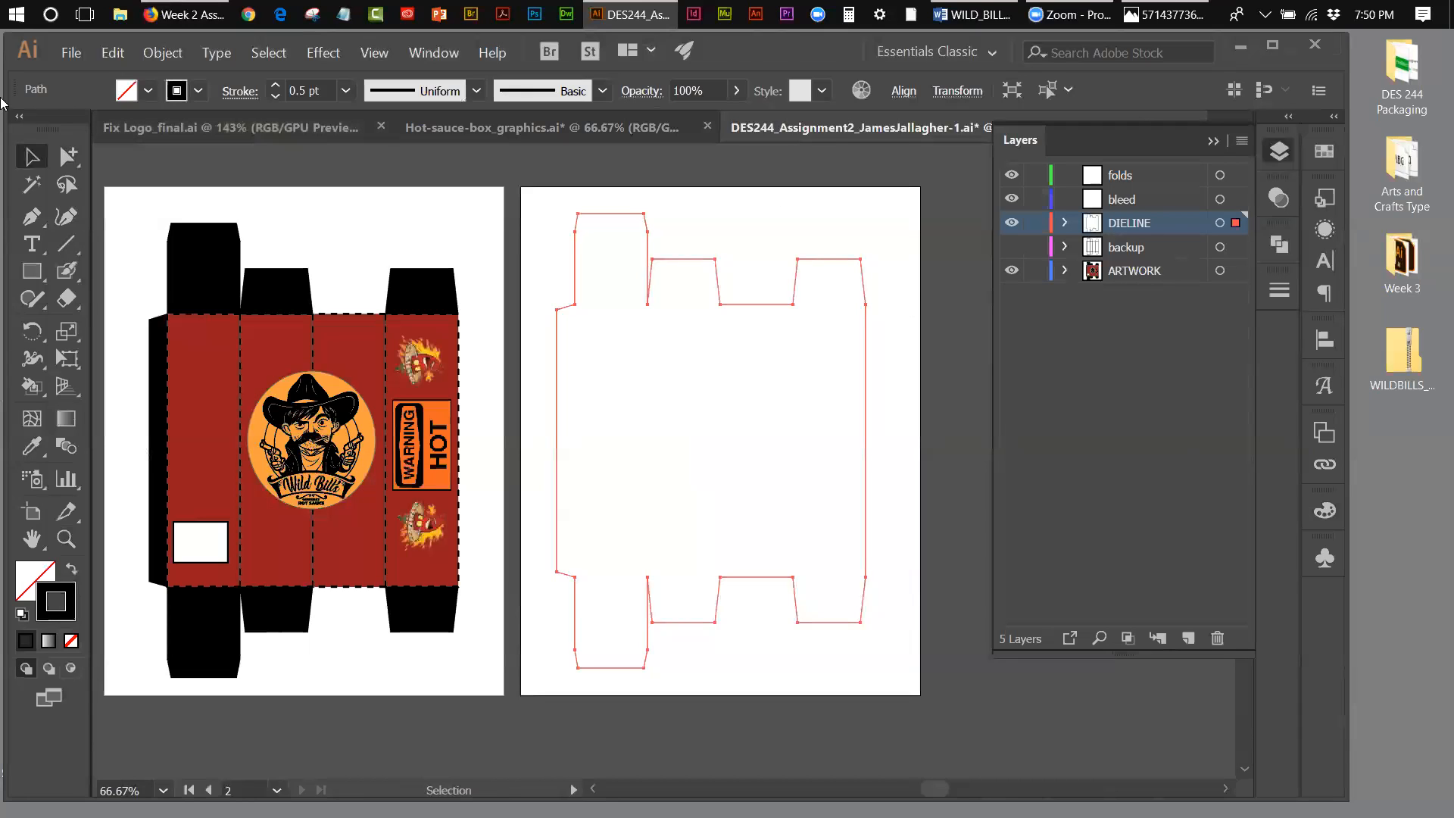
# Step: Offset the selected die-line outline outward by 0.125 in with Offset Path, checking the result in the preview
pyautogui.click(152, 55)
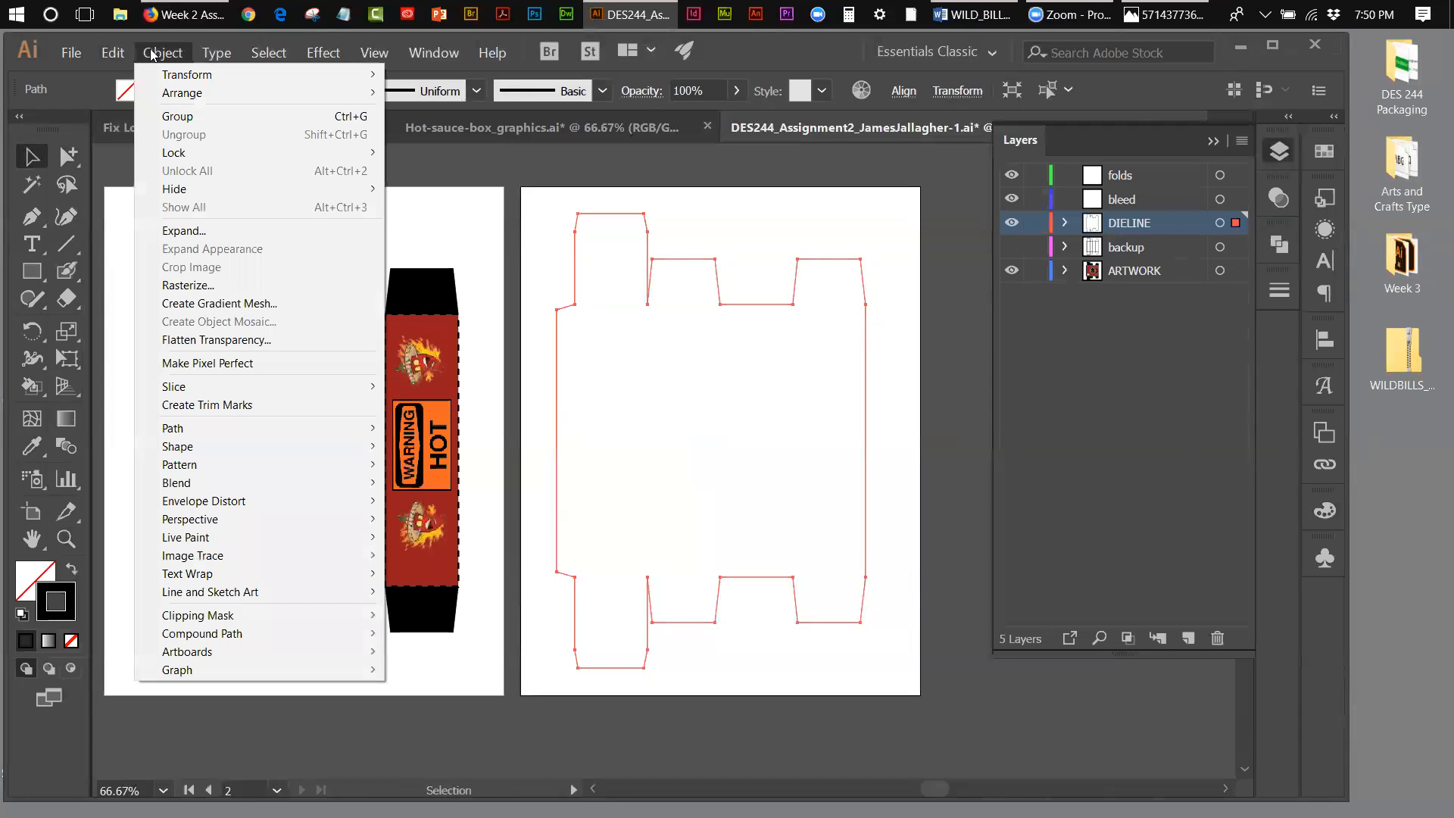
pyautogui.moveTo(212, 431)
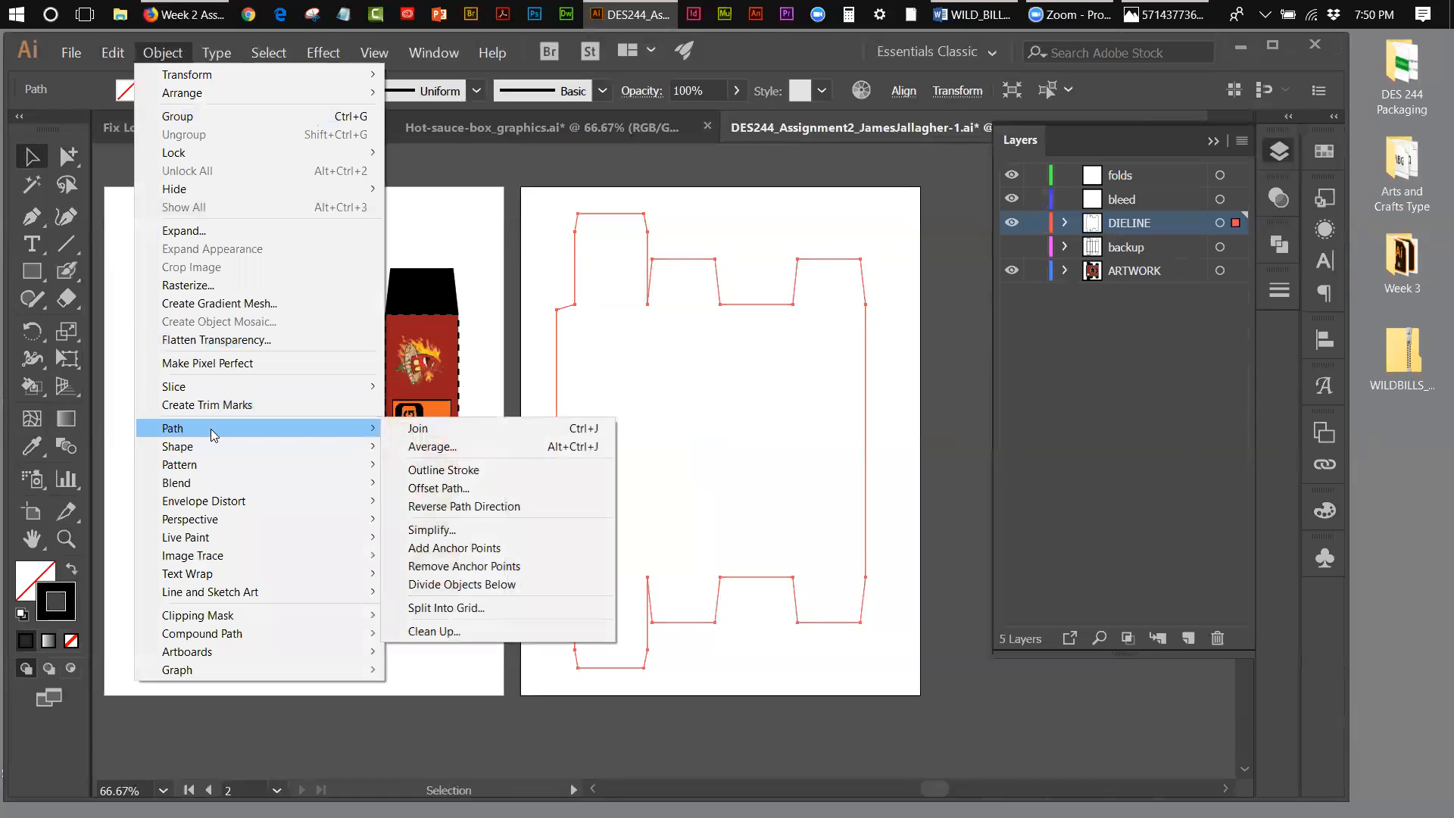
pyautogui.click(466, 489)
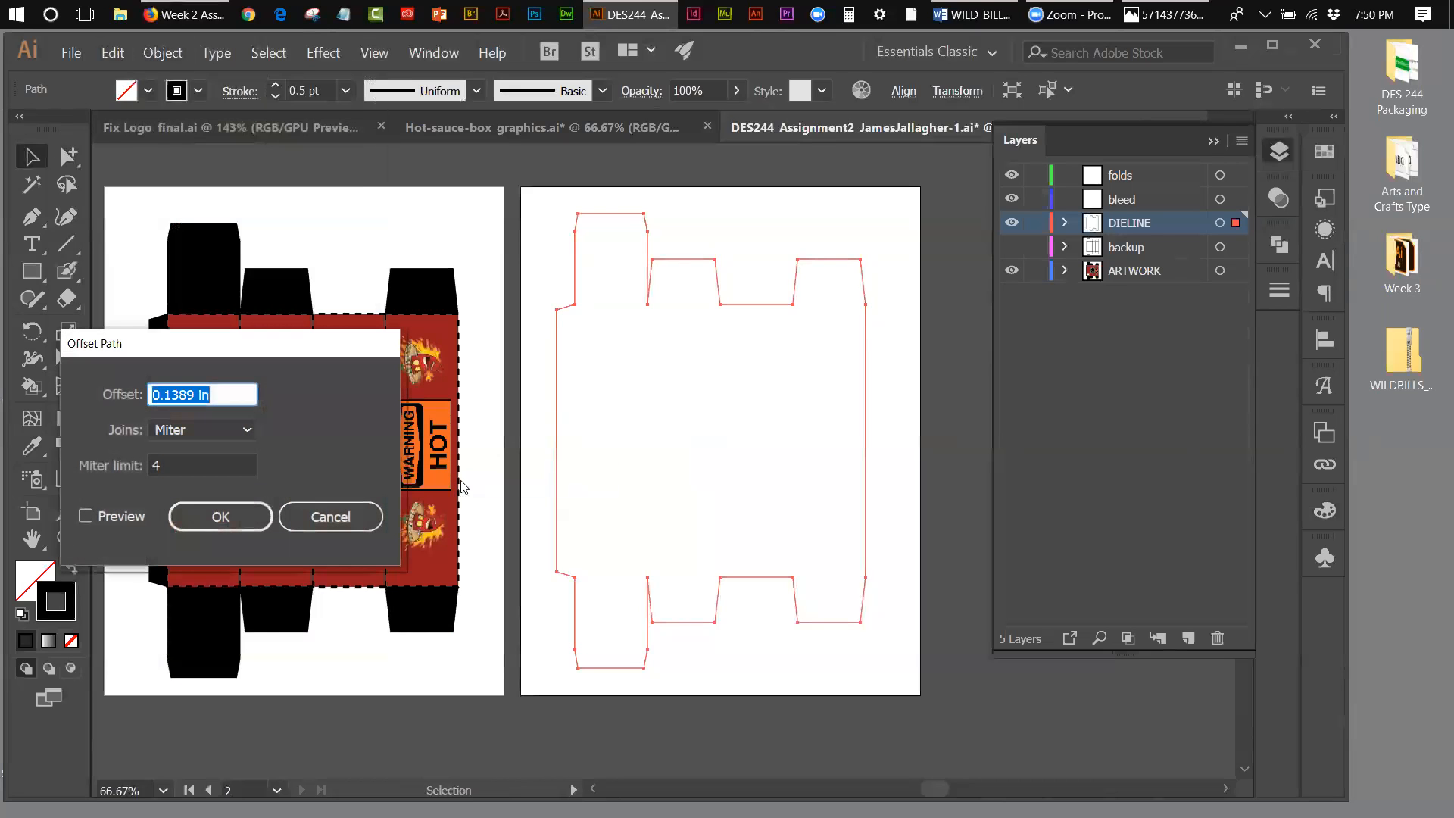
pyautogui.moveTo(252, 347); pyautogui.dragTo(354, 232)
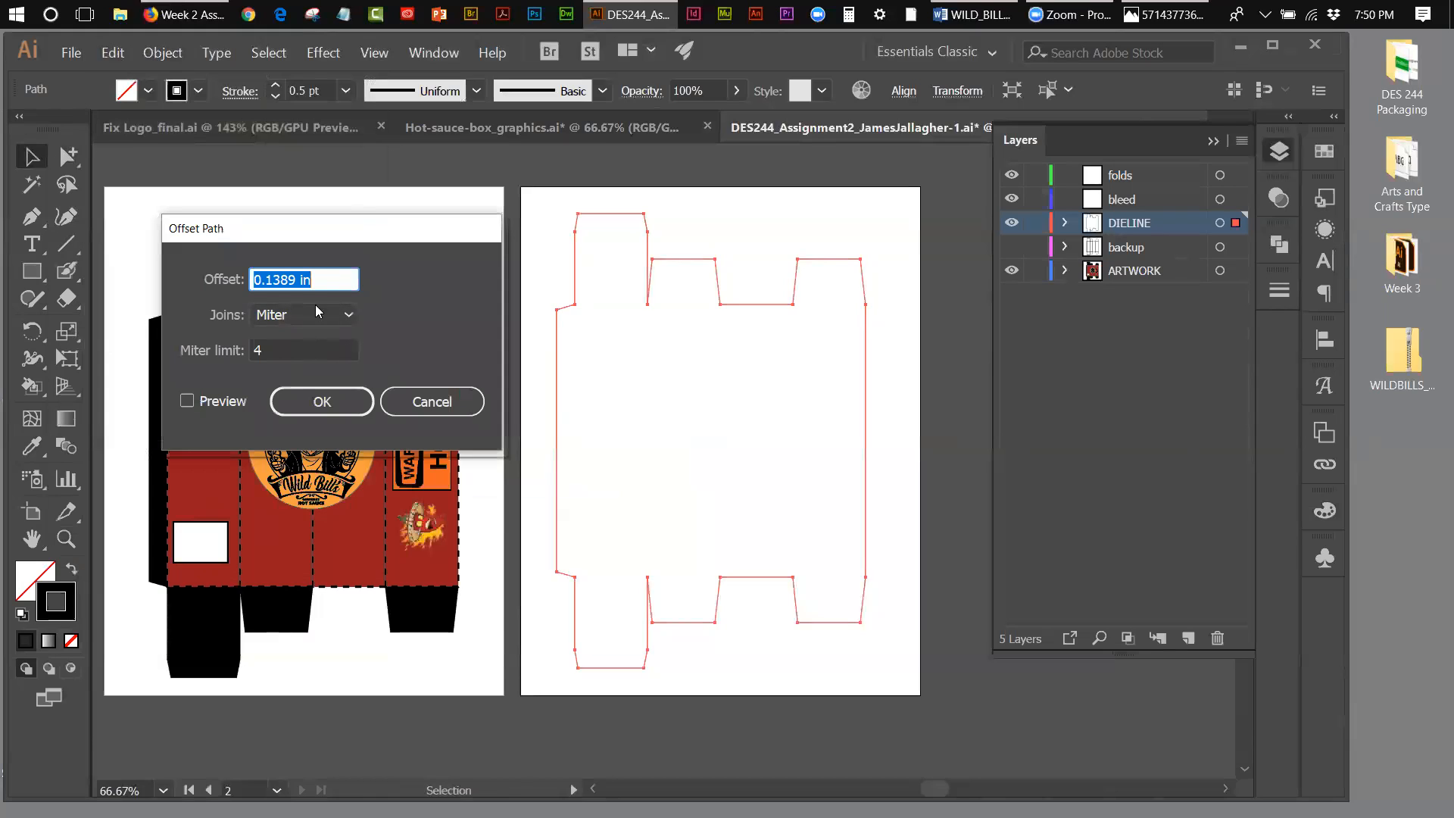
pyautogui.moveTo(296, 279); pyautogui.dragTo(252, 279)
pyautogui.write('.125')
pyautogui.click(187, 400)
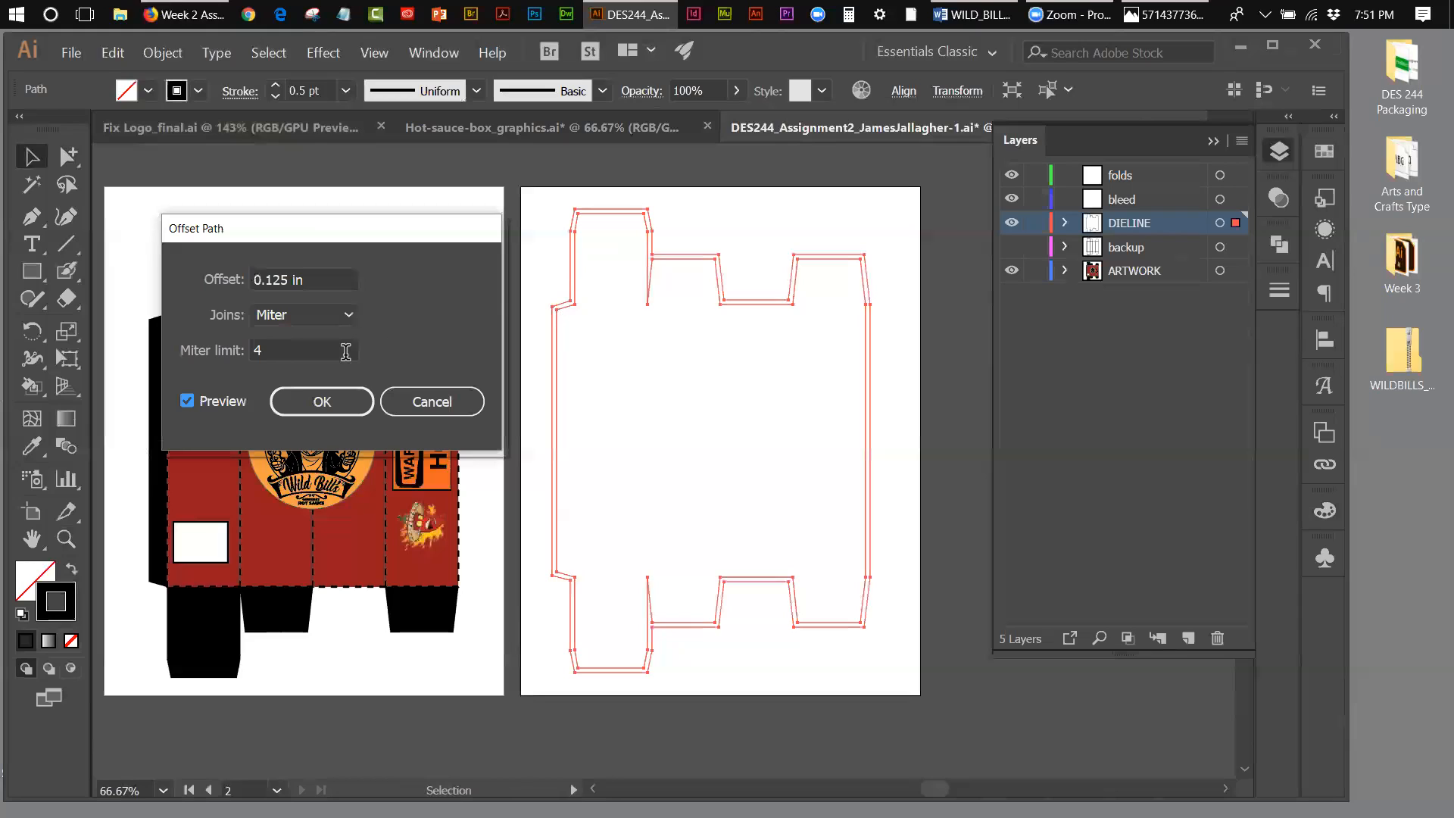
pyautogui.click(187, 402)
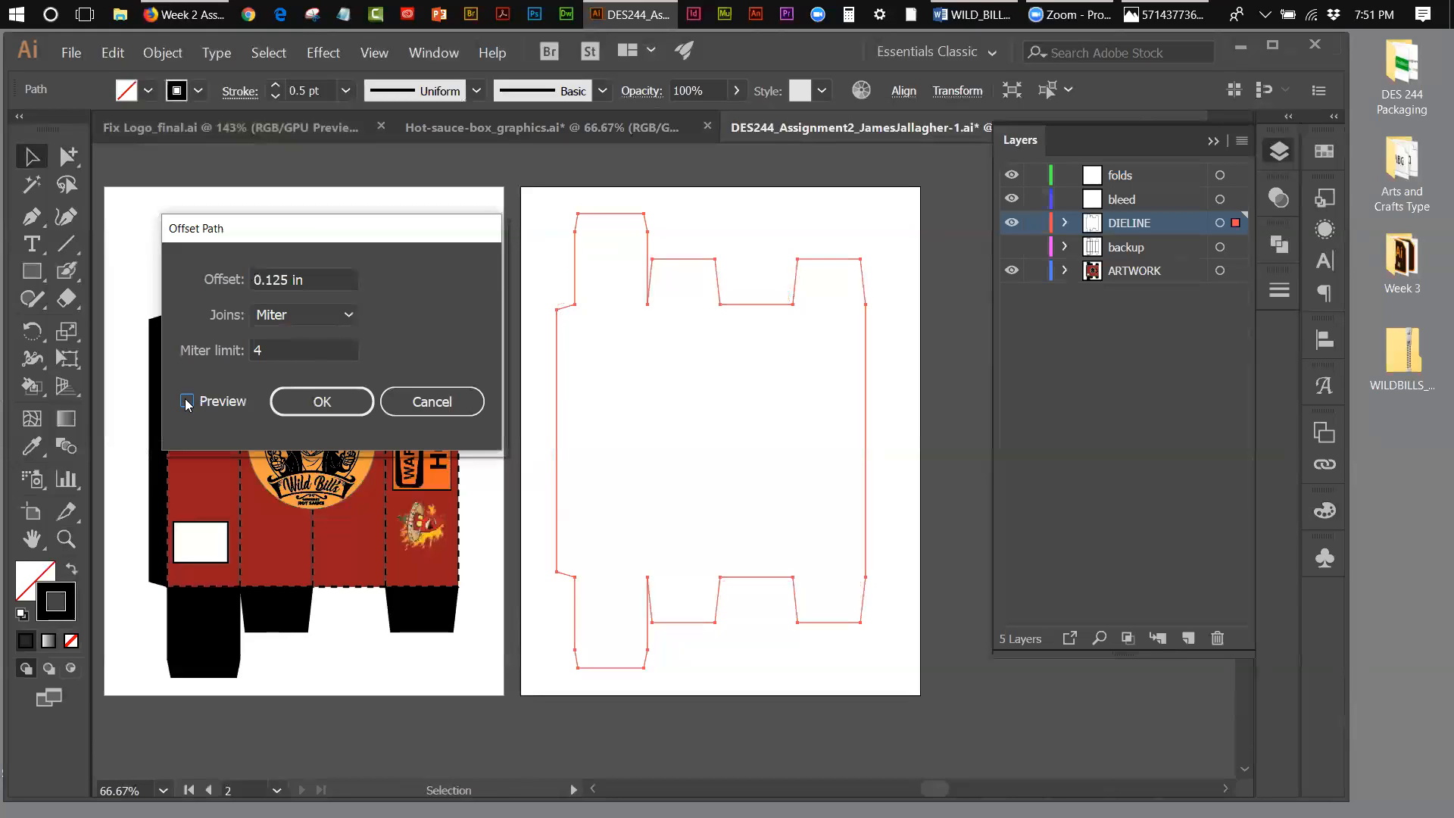
pyautogui.click(187, 402)
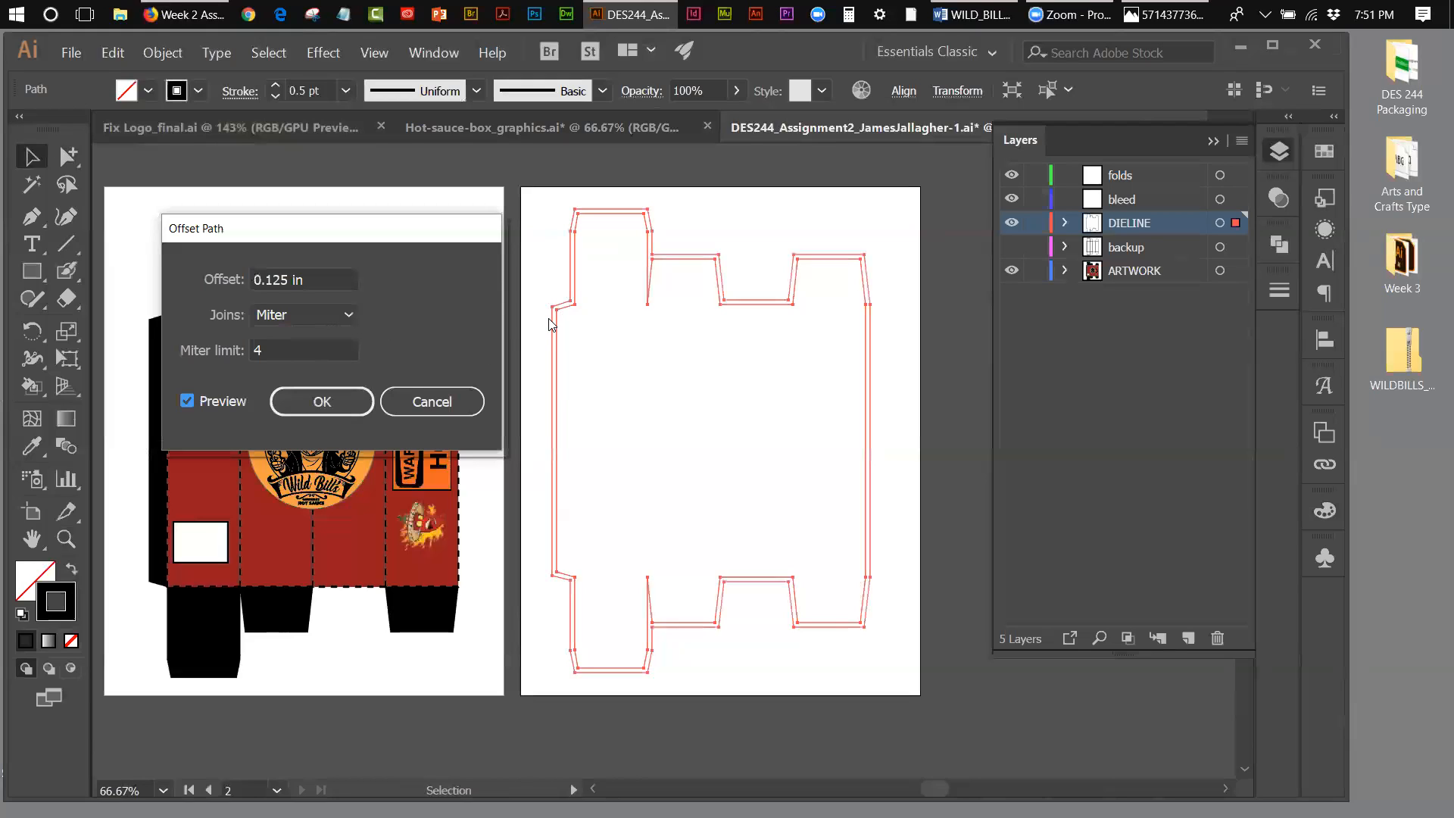
pyautogui.click(362, 403)
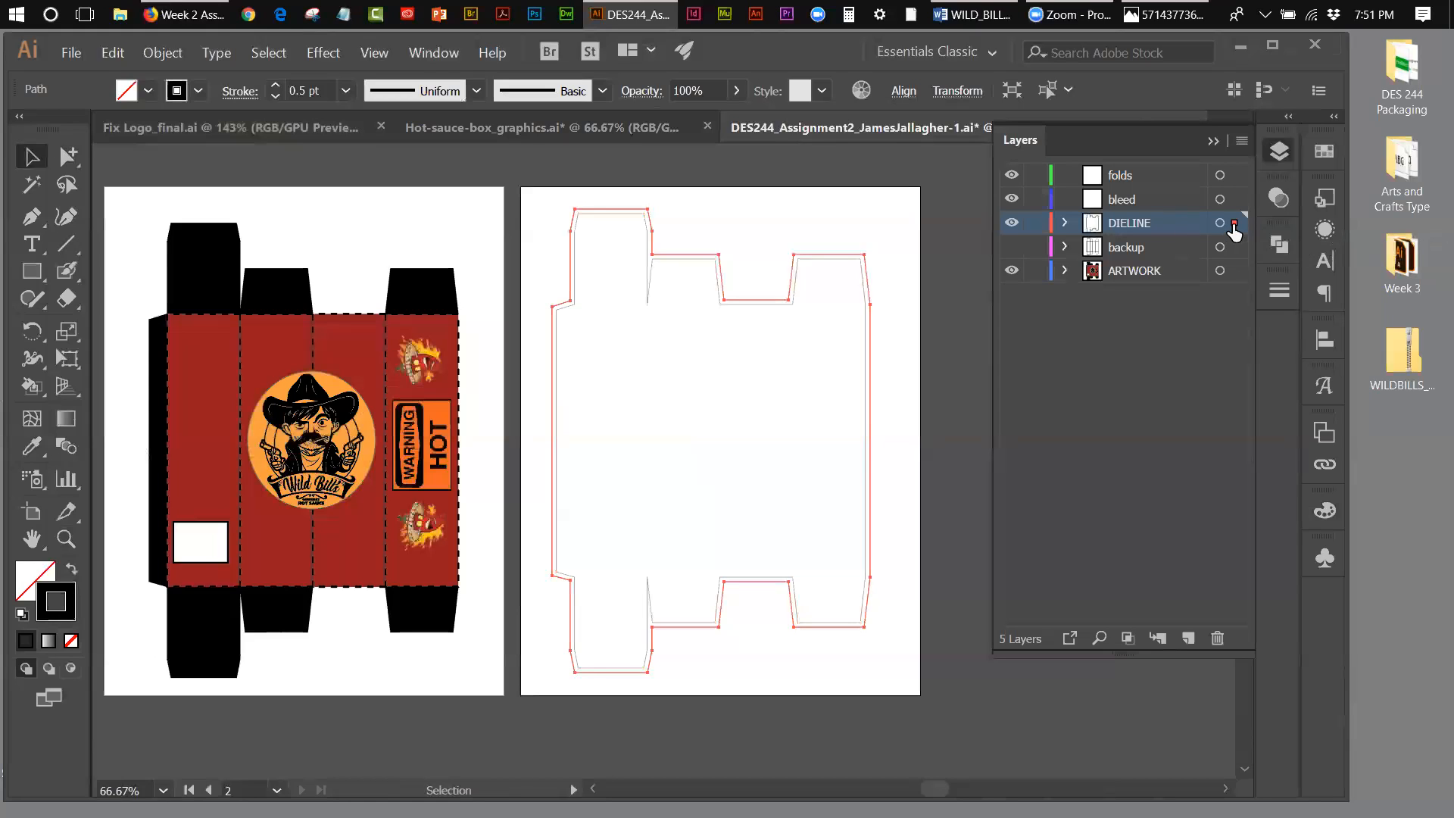
# Step: Move the offset outline from DIELINE to the bleed layer, set its stroke colour to red ff0000, and deselect it
pyautogui.moveTo(1233, 226); pyautogui.dragTo(1236, 206)
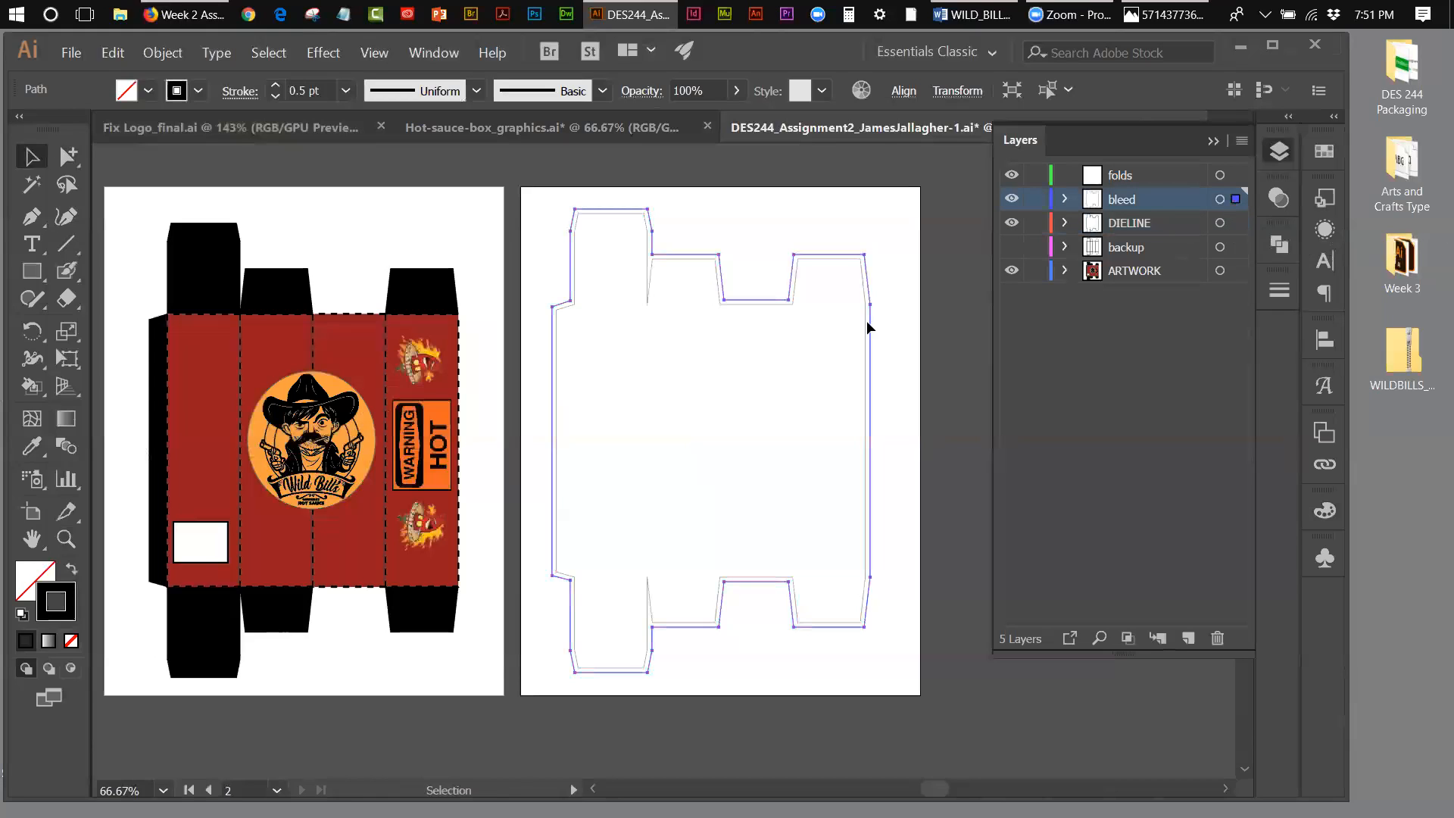
pyautogui.doubleClick(44, 603)
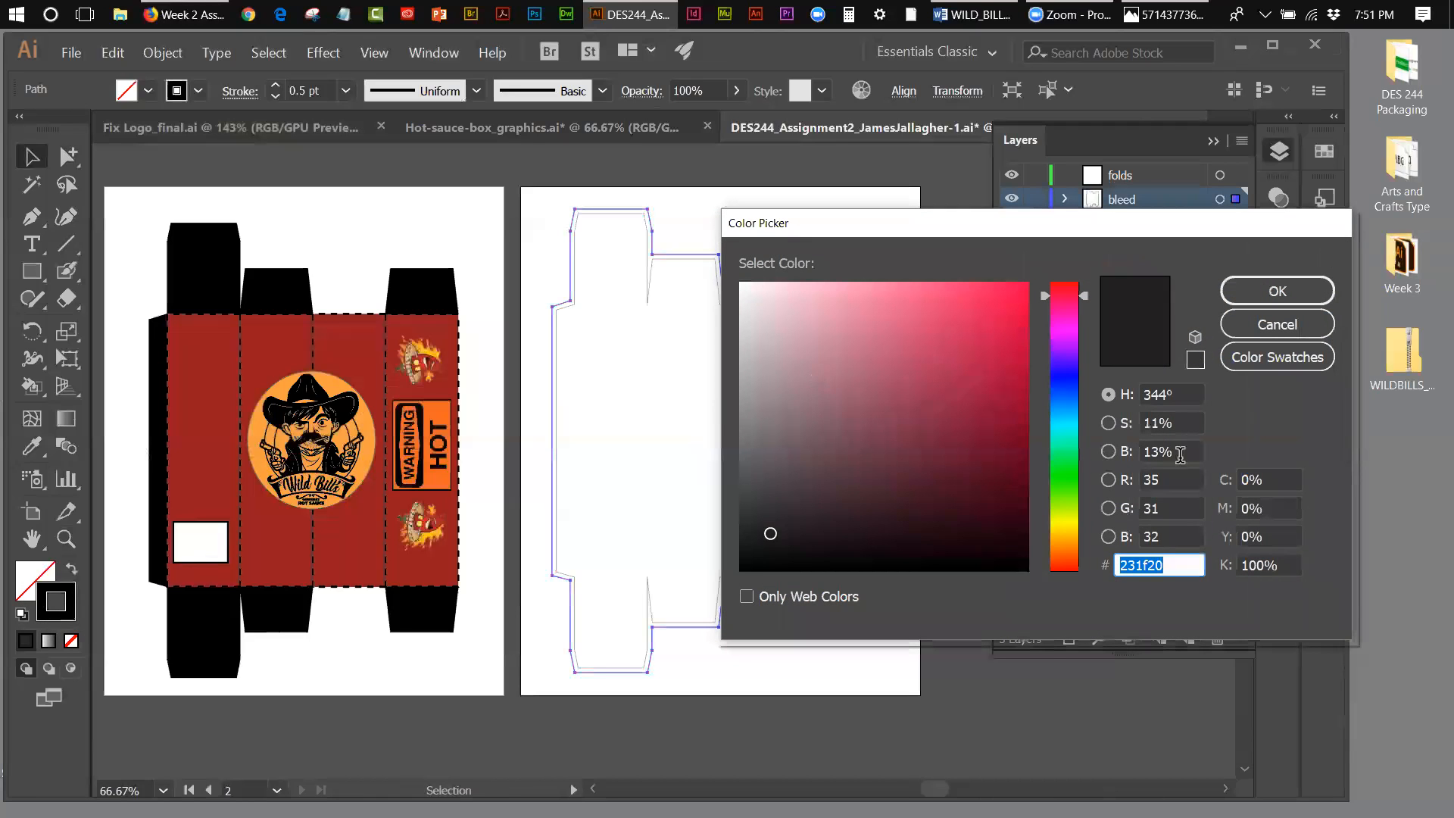
pyautogui.moveTo(1084, 294)
pyautogui.mouseDown()
pyautogui.moveTo(1088, 268)
pyautogui.moveTo(1029, 280)
pyautogui.mouseUp()
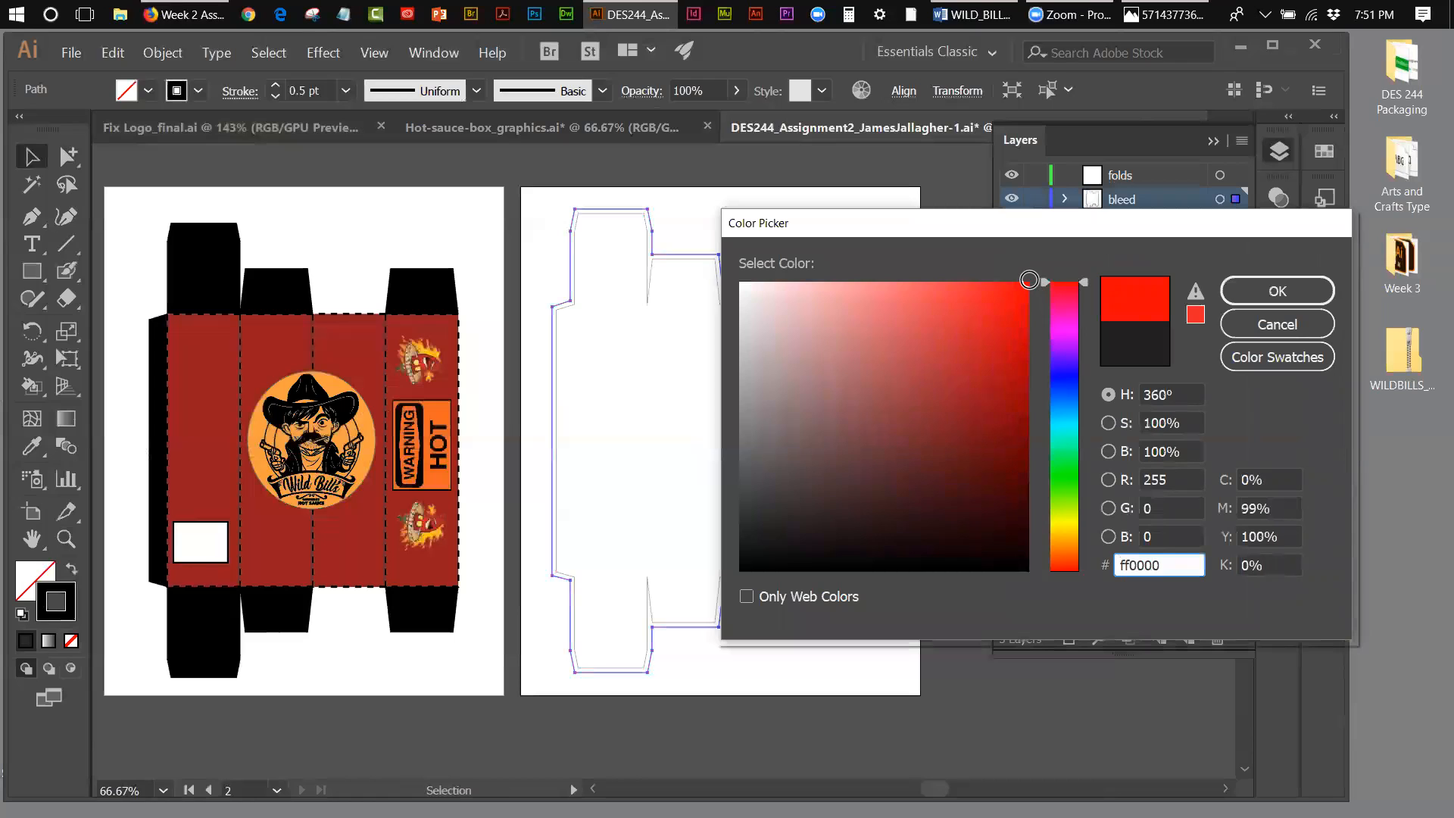
pyautogui.click(1298, 294)
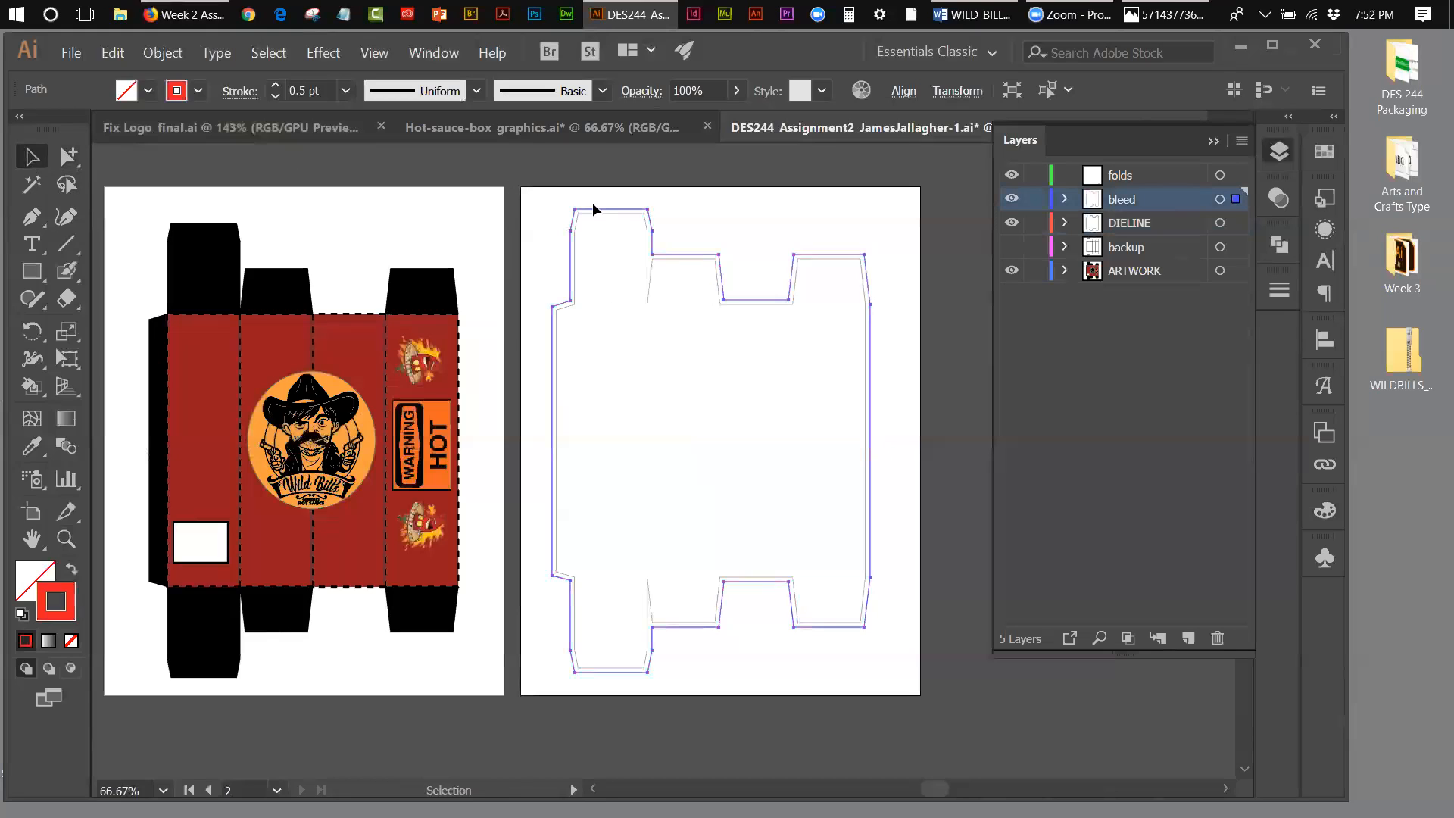
pyautogui.click(715, 219)
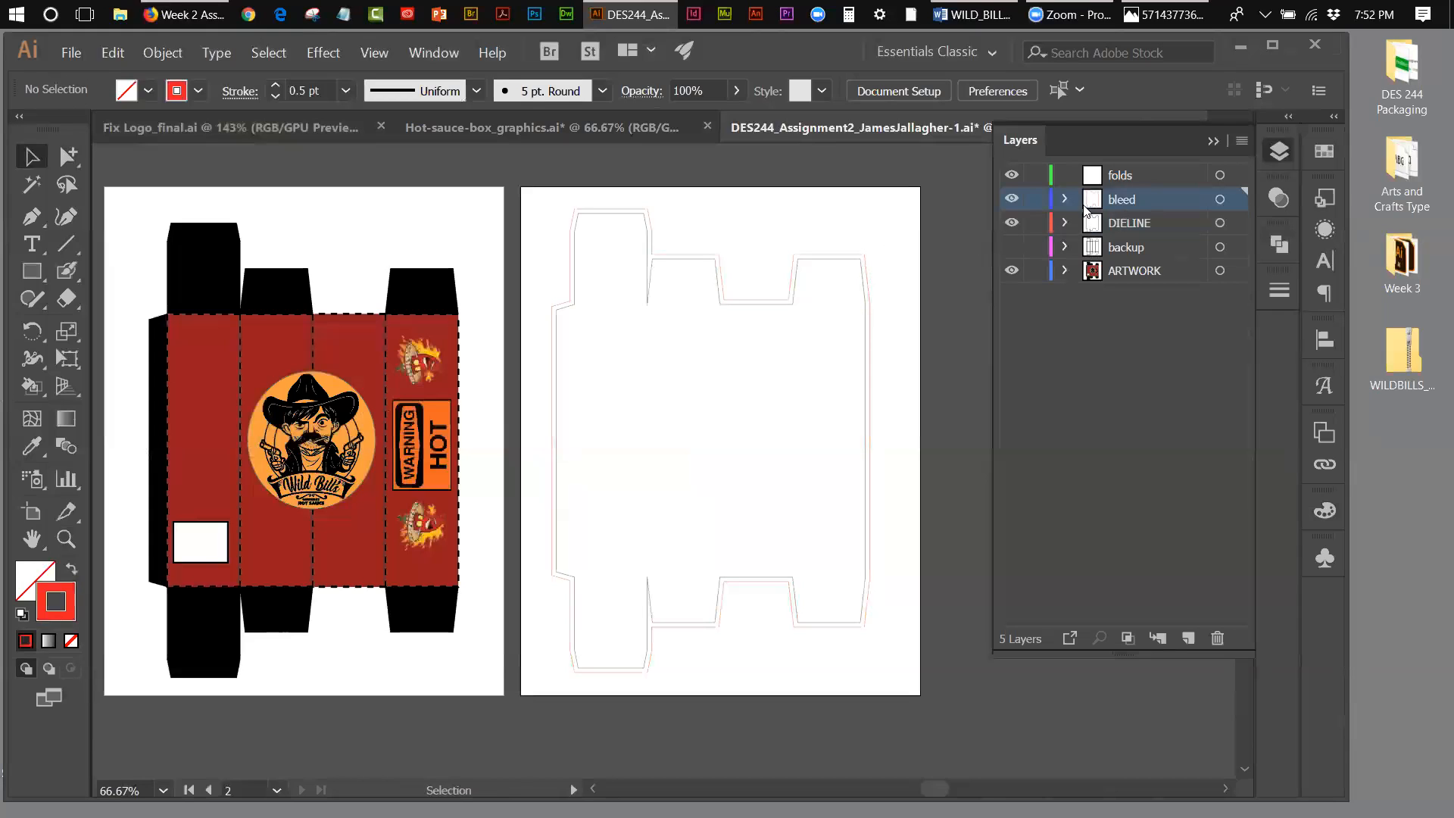
# Step: Lock the DIELINE and bleed layers, and toggle each one's visibility to check its contents, leaving both shown
pyautogui.click(1037, 222)
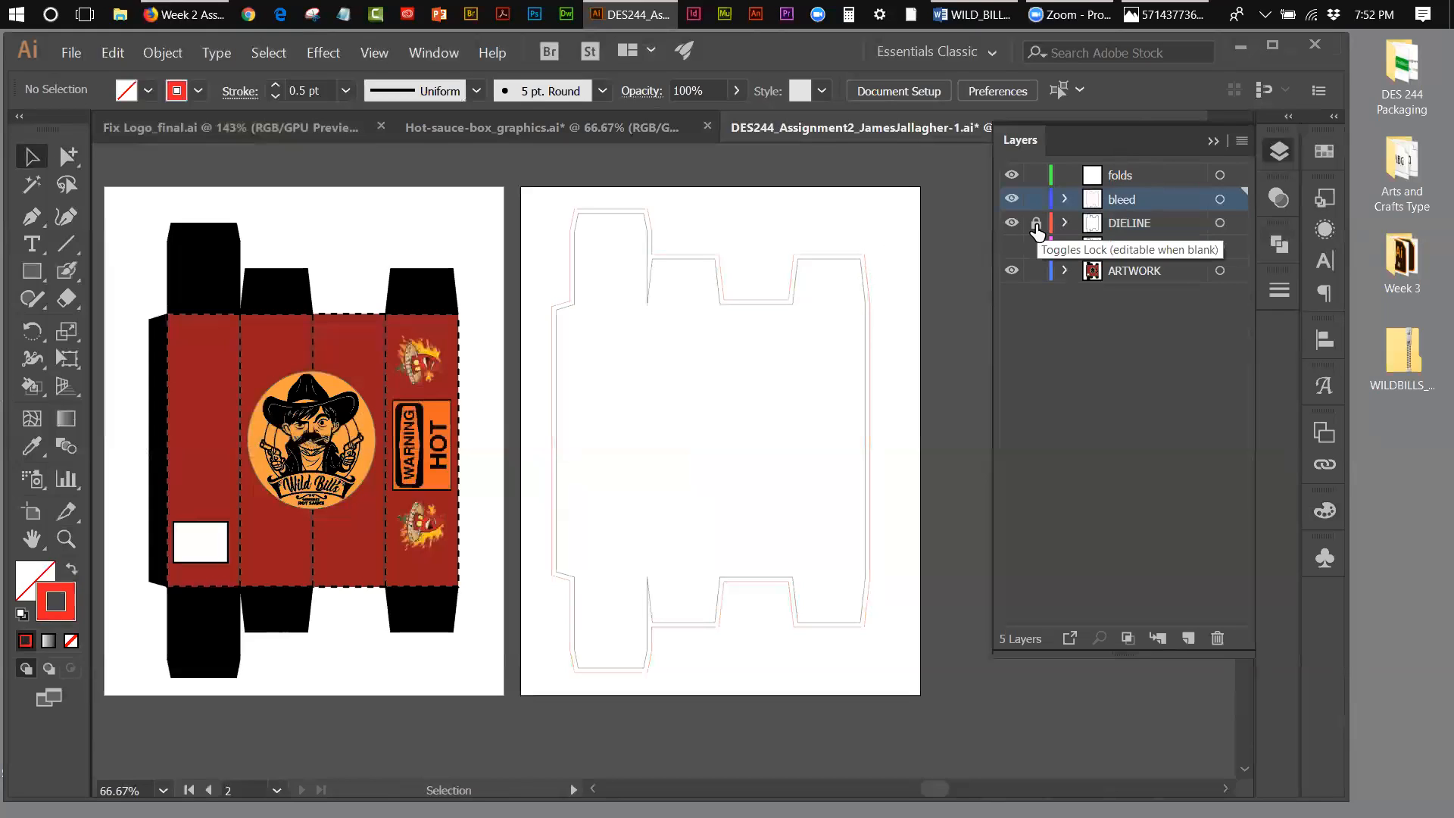
pyautogui.click(1036, 200)
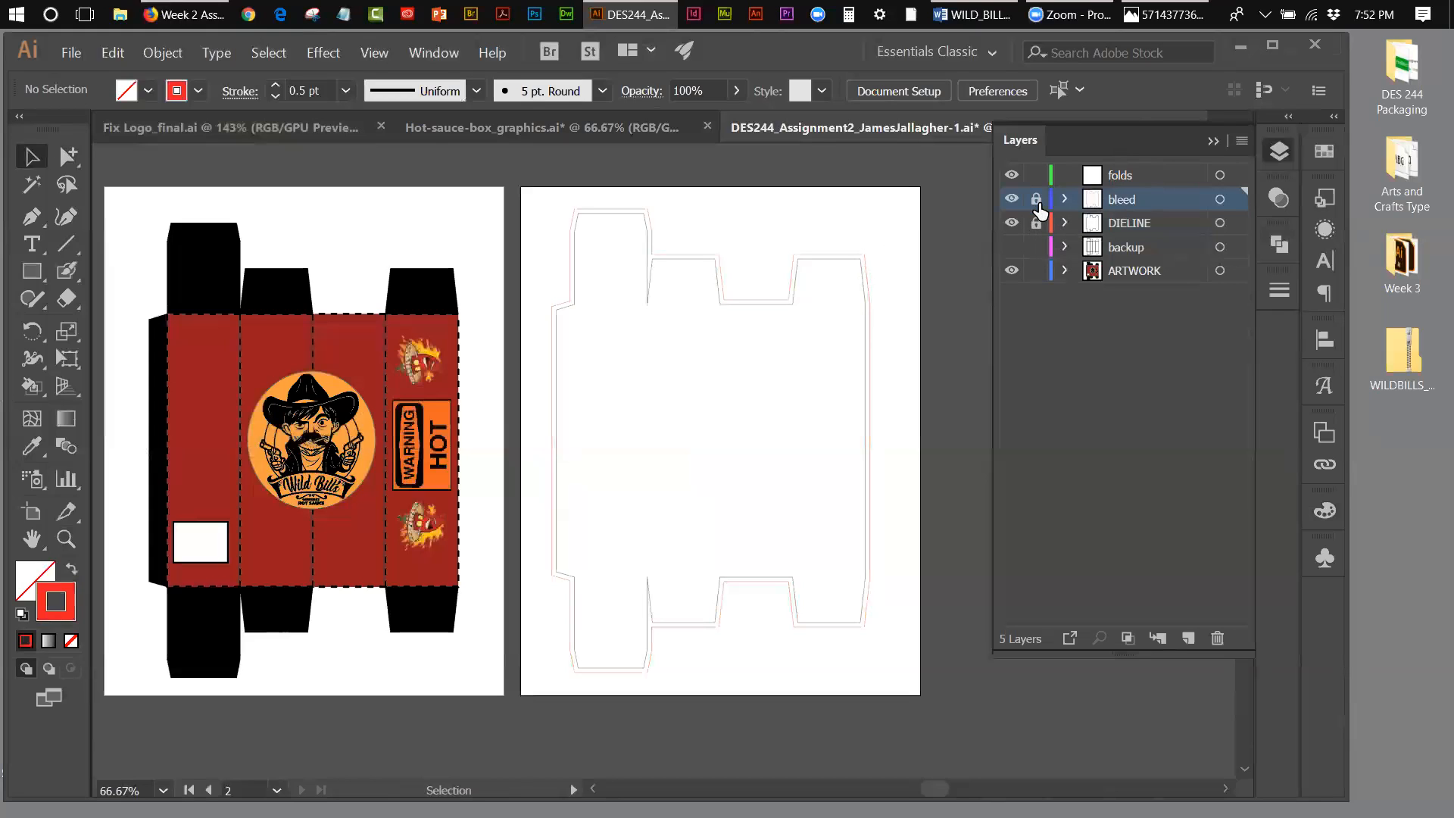
pyautogui.click(1013, 200)
pyautogui.click(1013, 201)
pyautogui.click(1013, 224)
pyautogui.click(1013, 223)
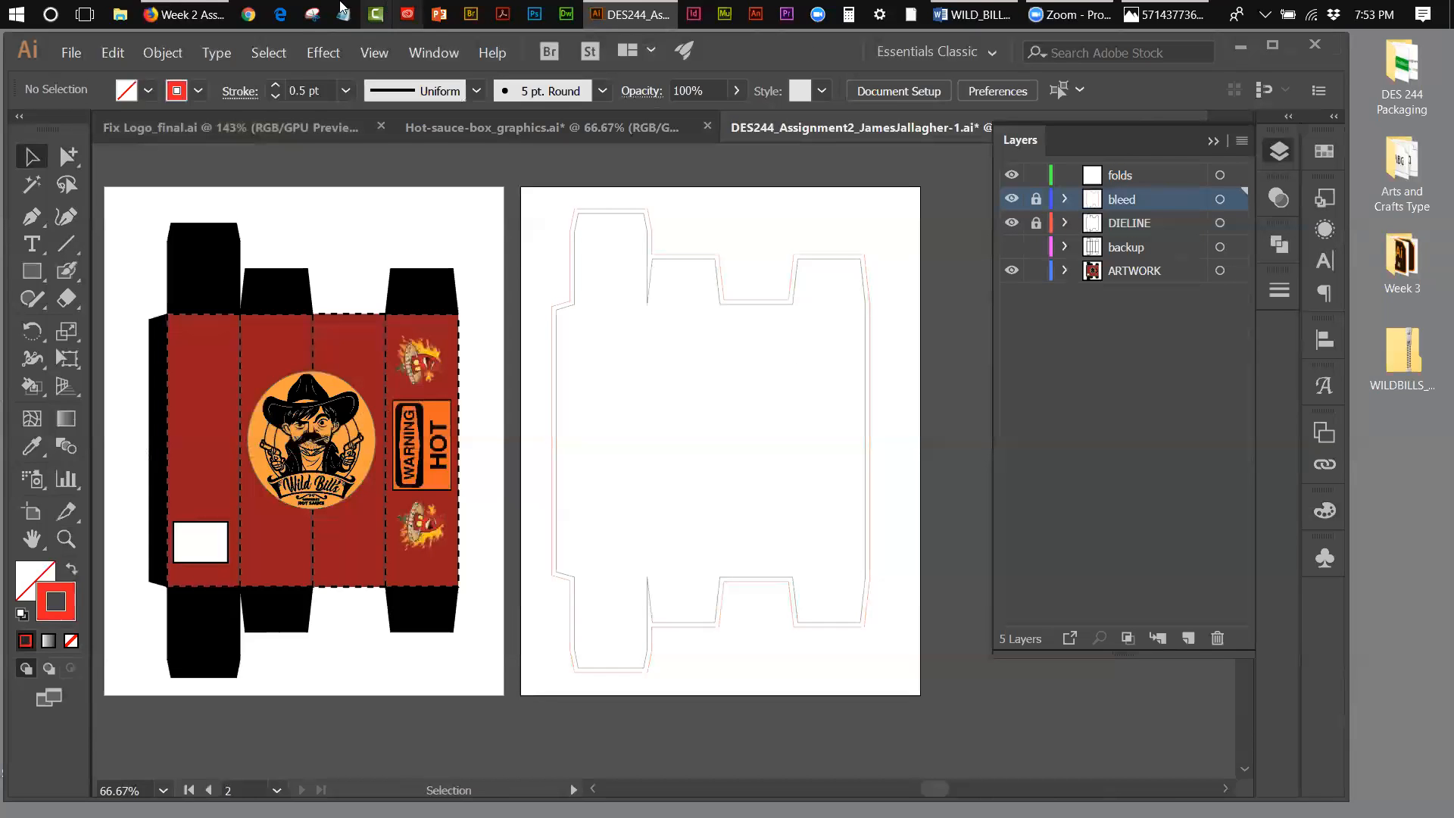
# Step: Switch to the browser to review the Part 1 die-line requirements on the Week 2 assignment page, and return to the box file
pyautogui.click(186, 13)
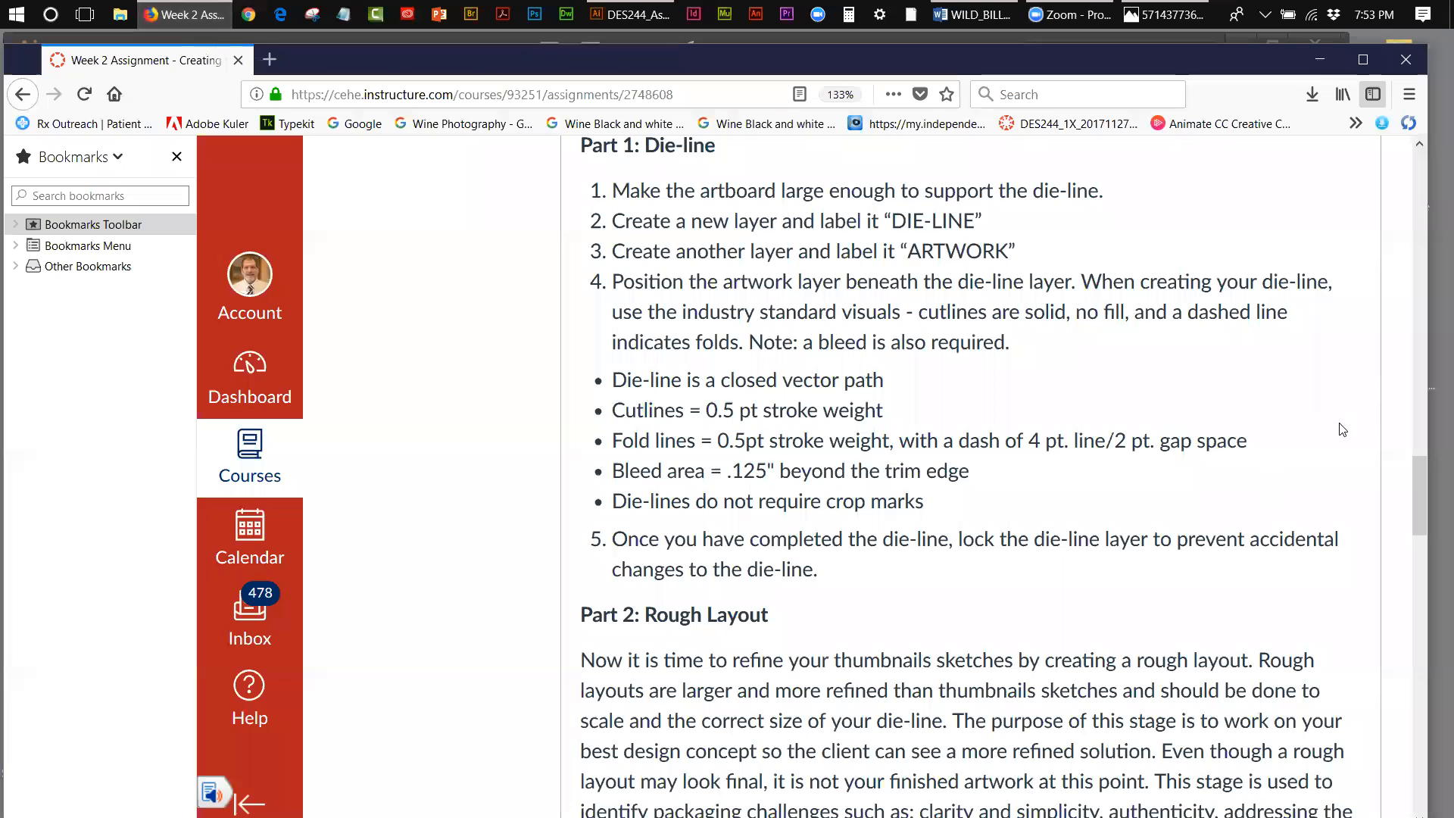
pyautogui.scroll(-1, 1420, 471)
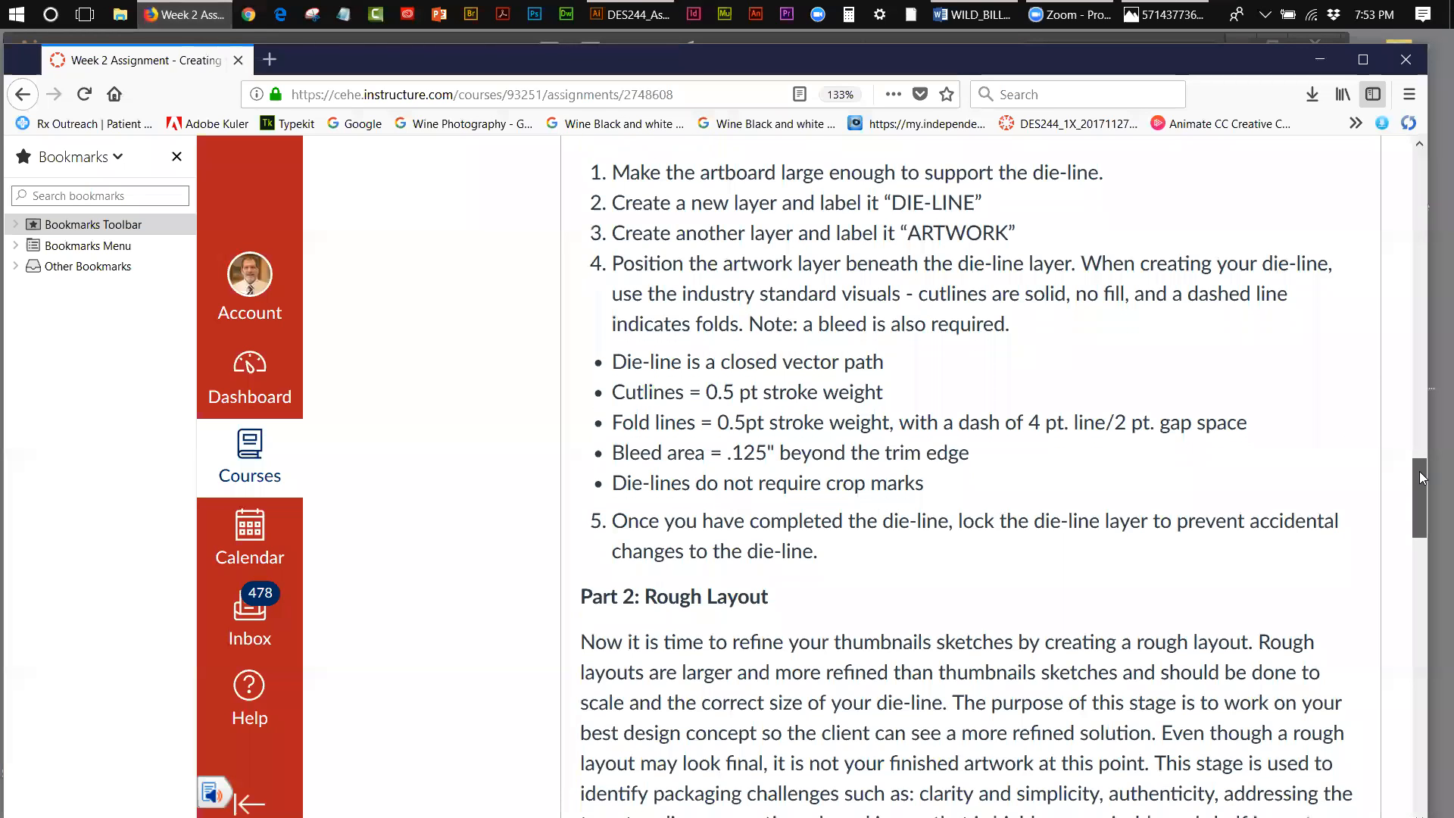
pyautogui.moveTo(1419, 475)
pyautogui.mouseDown()
pyautogui.moveTo(1424, 463)
pyautogui.moveTo(1413, 515)
pyautogui.moveTo(1423, 471)
pyautogui.mouseUp()
pyautogui.scroll(-8, 1417, 522)
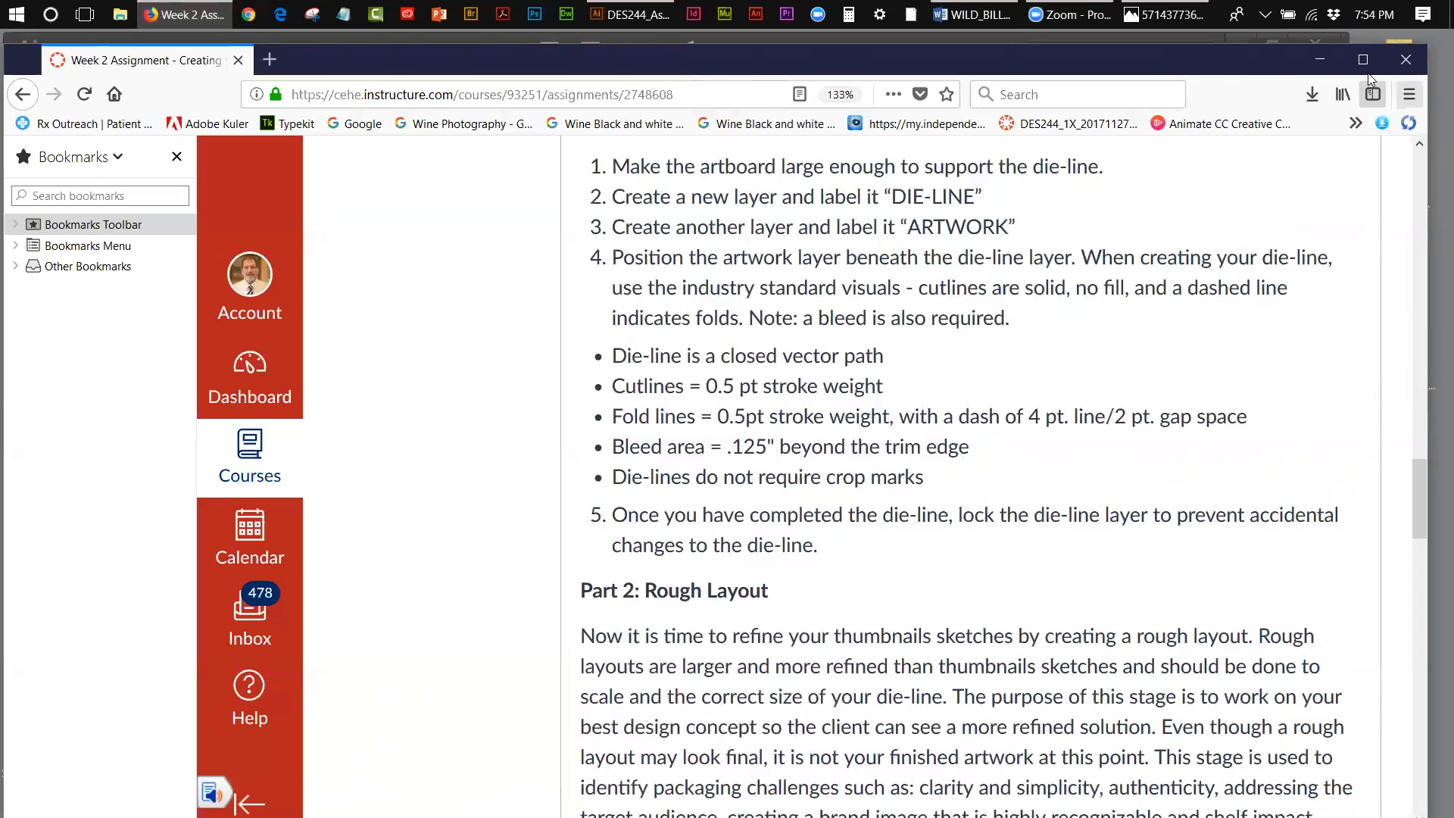
pyautogui.click(1322, 61)
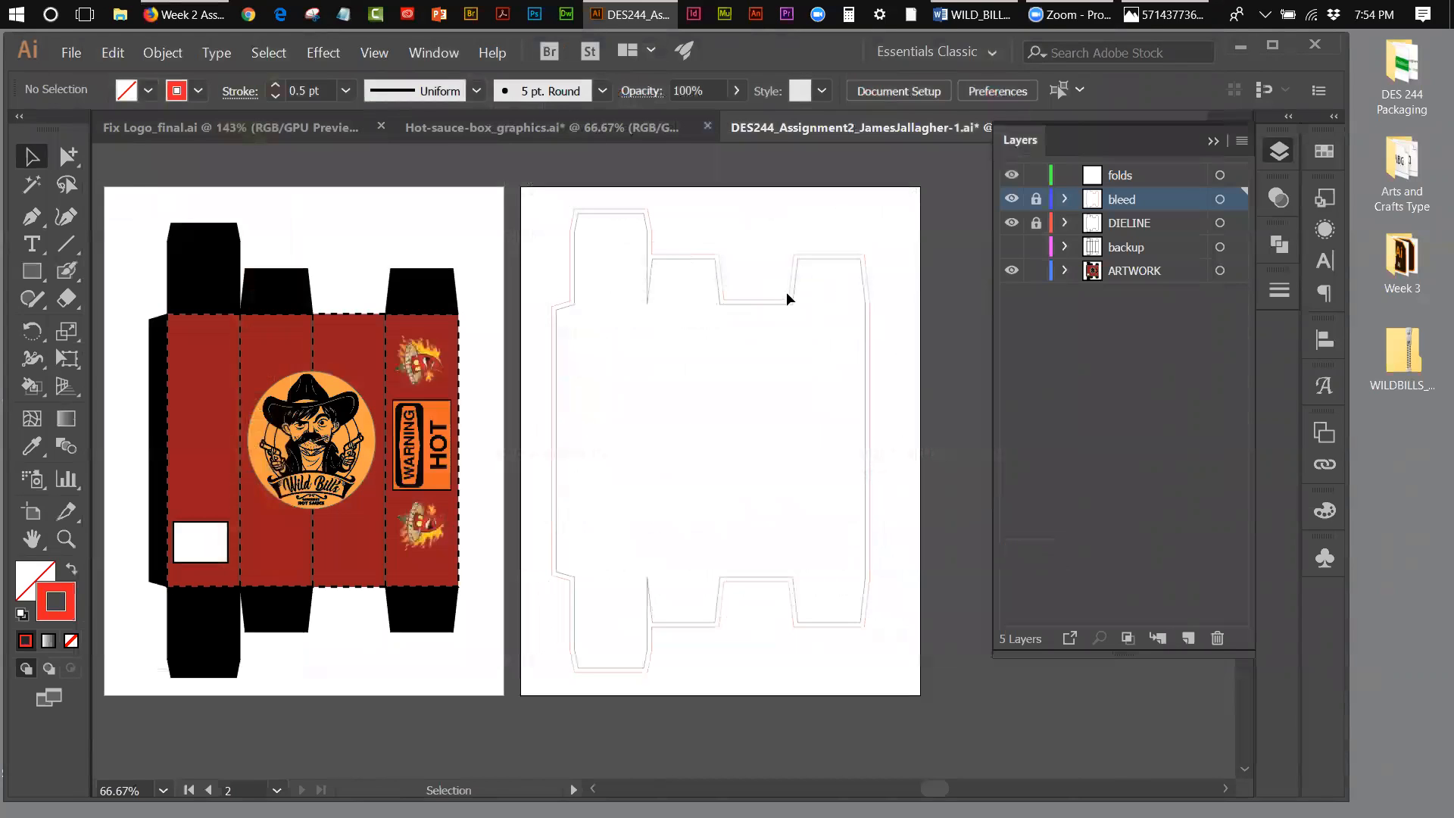
# Step: On the folds layer, draw a straight horizontal fold line between the two angled corners of the tall upper flap's tuck edge
pyautogui.click(1141, 174)
pyautogui.click(64, 540)
pyautogui.click(618, 262)
pyautogui.click(644, 458)
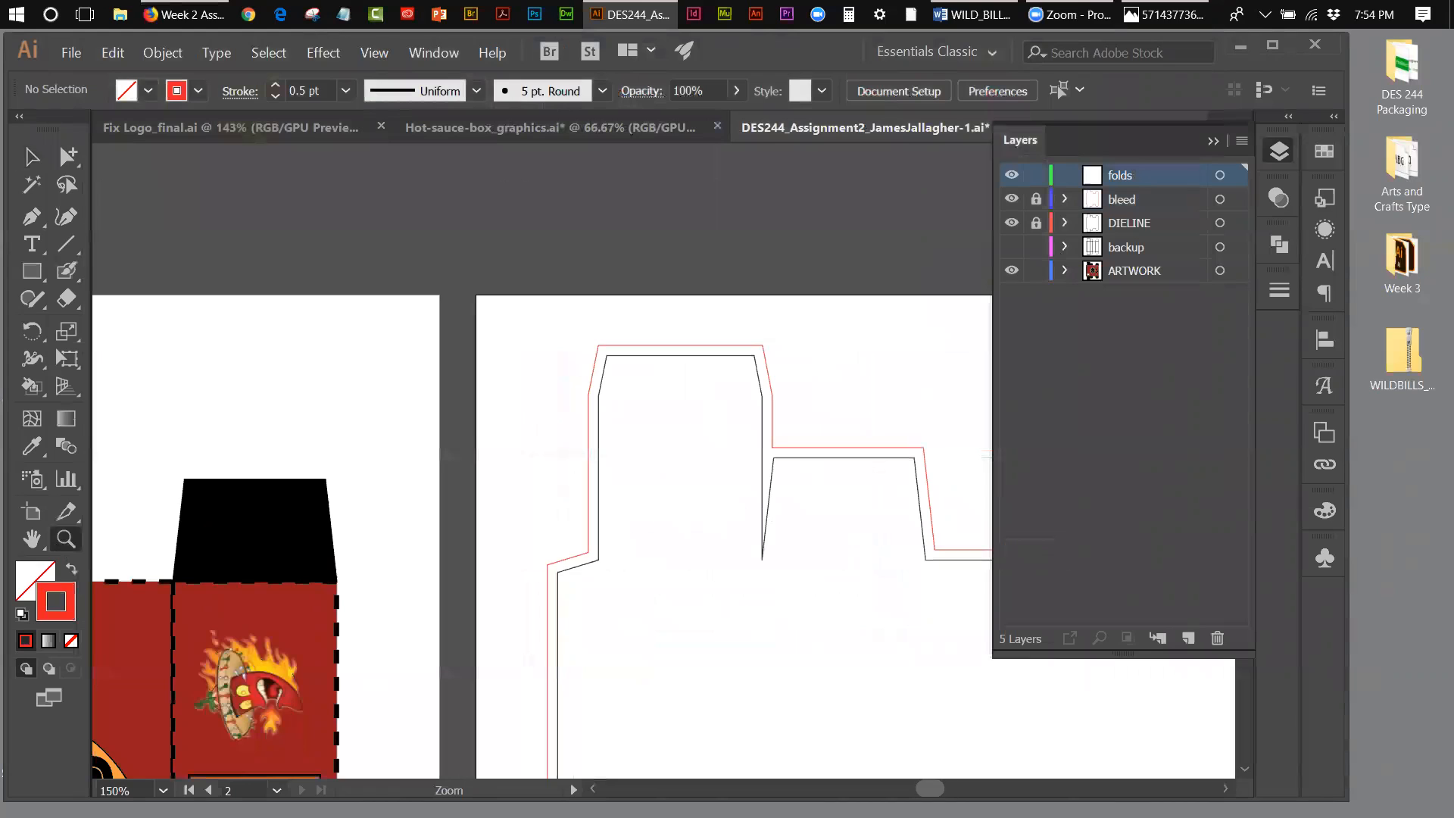
pyautogui.moveTo(930, 789); pyautogui.dragTo(937, 790)
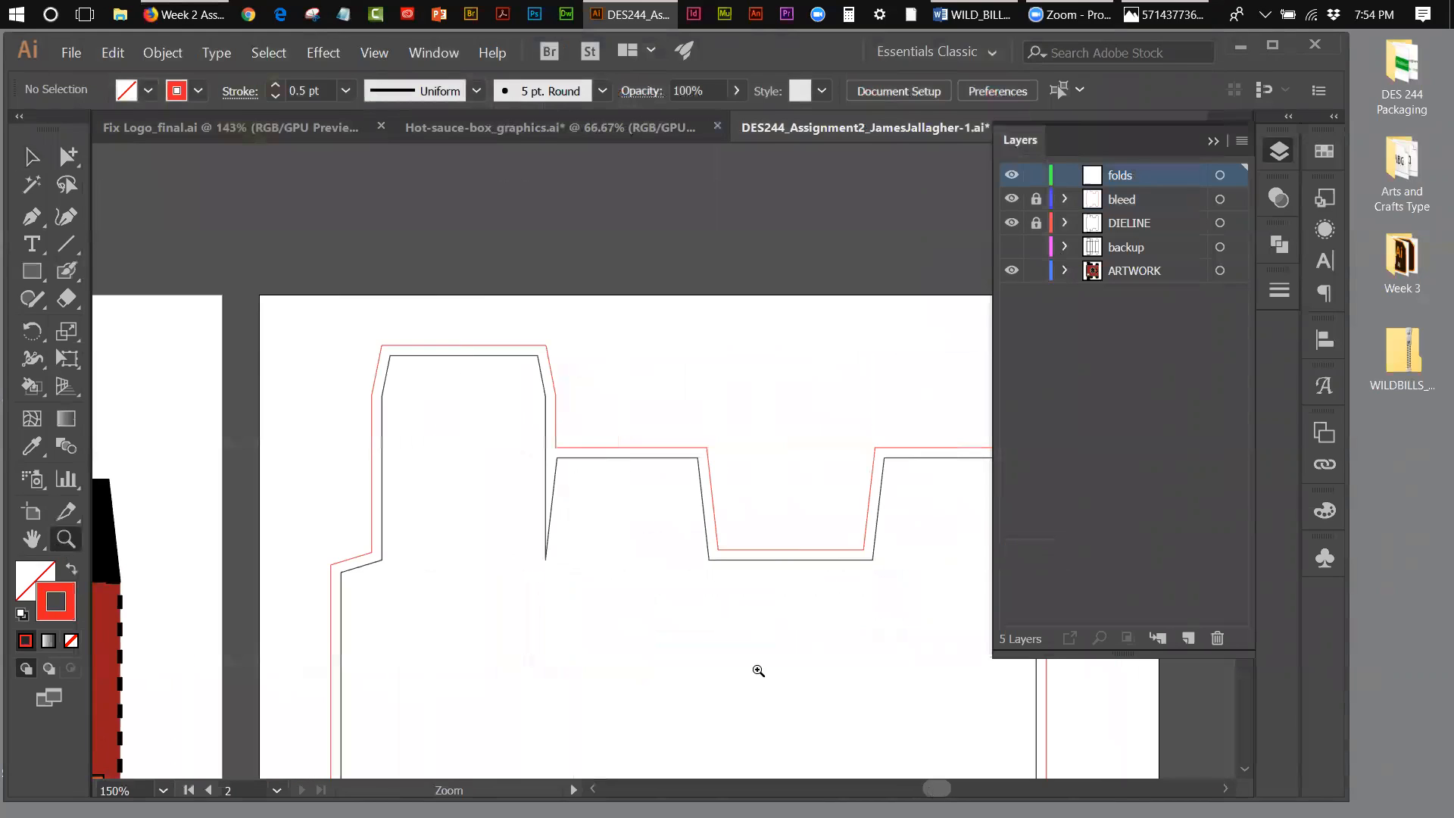
pyautogui.click(67, 244)
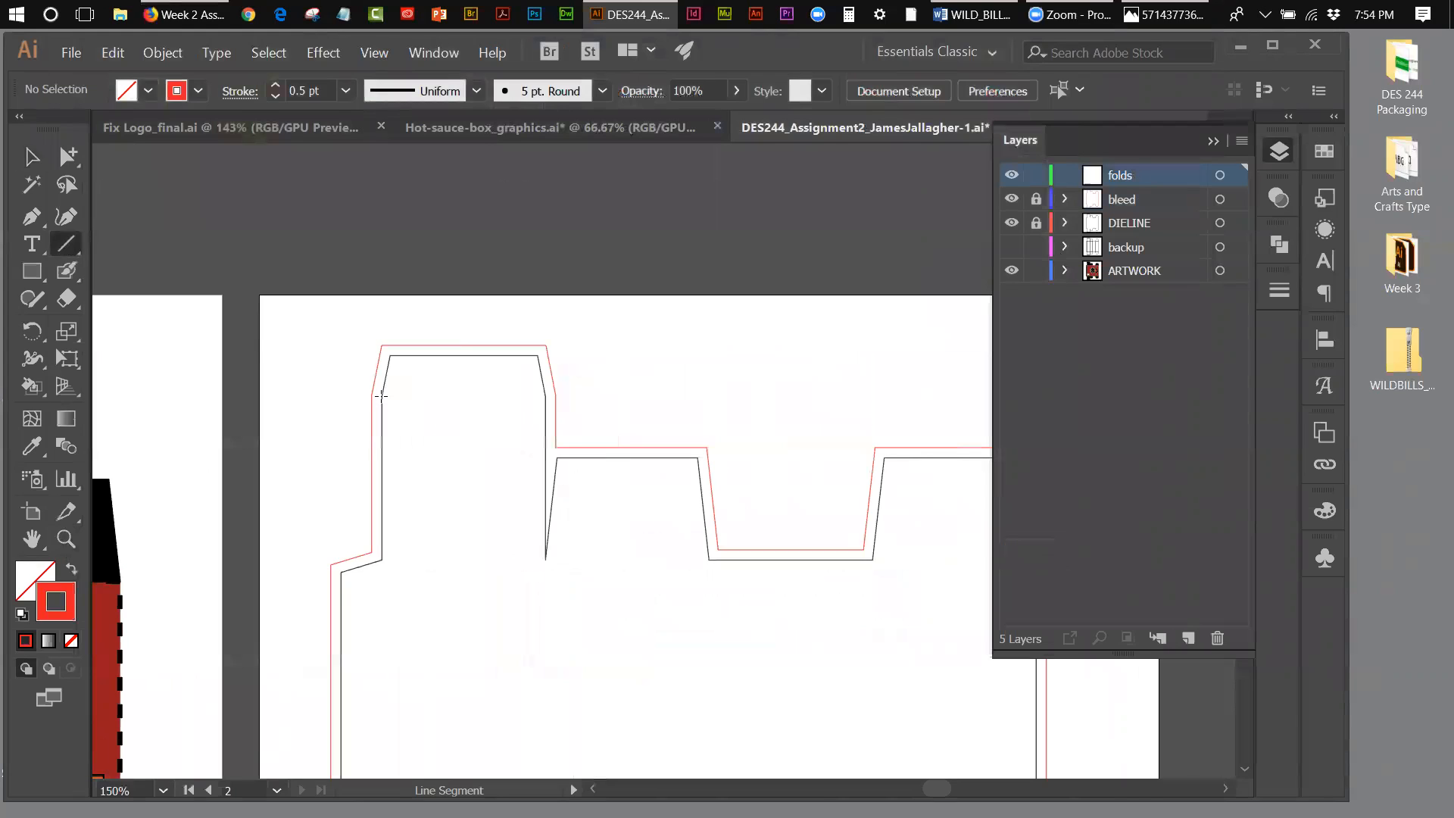
pyautogui.moveTo(381, 395); pyautogui.dragTo(546, 394)
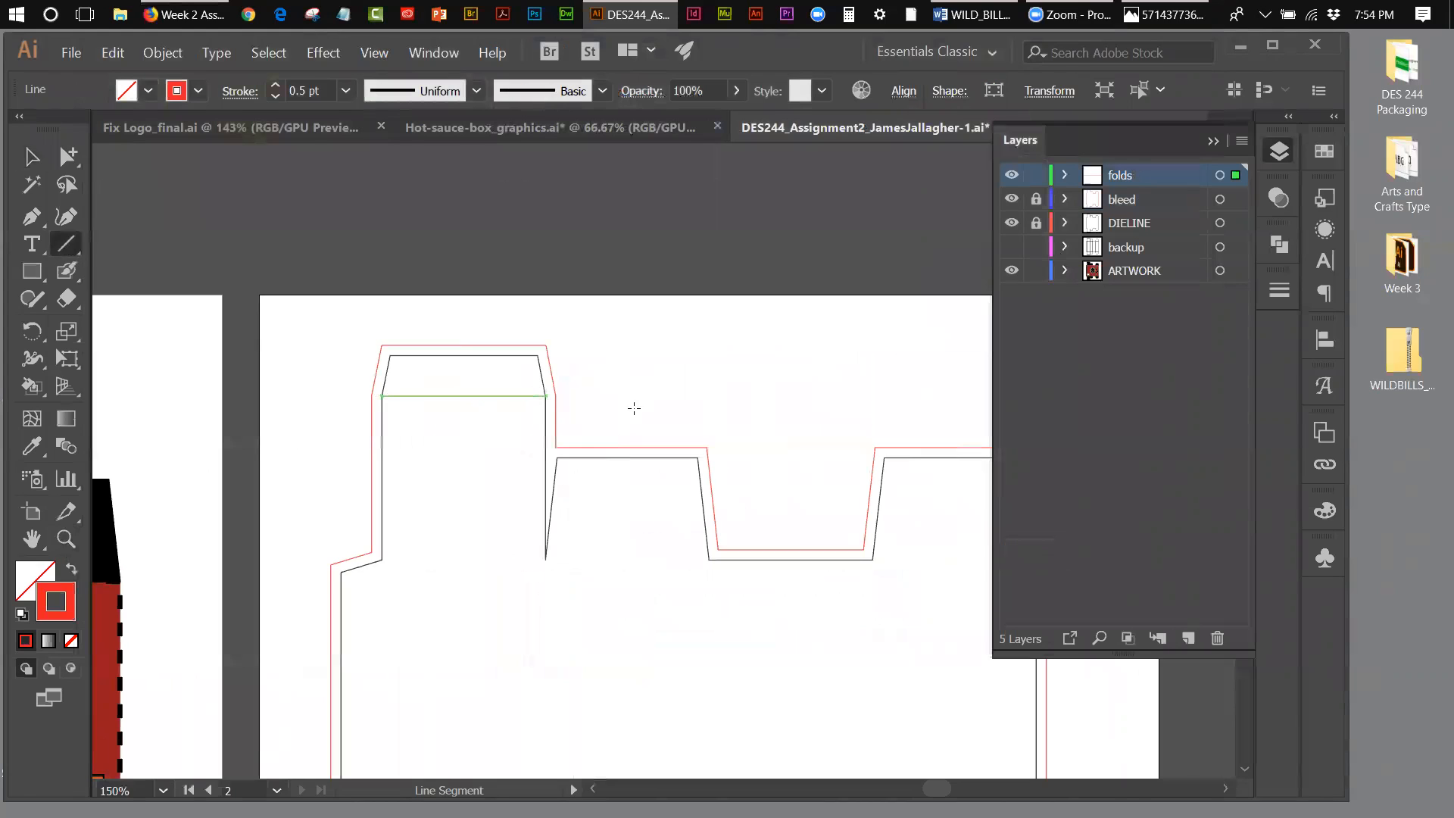
pyautogui.click(32, 156)
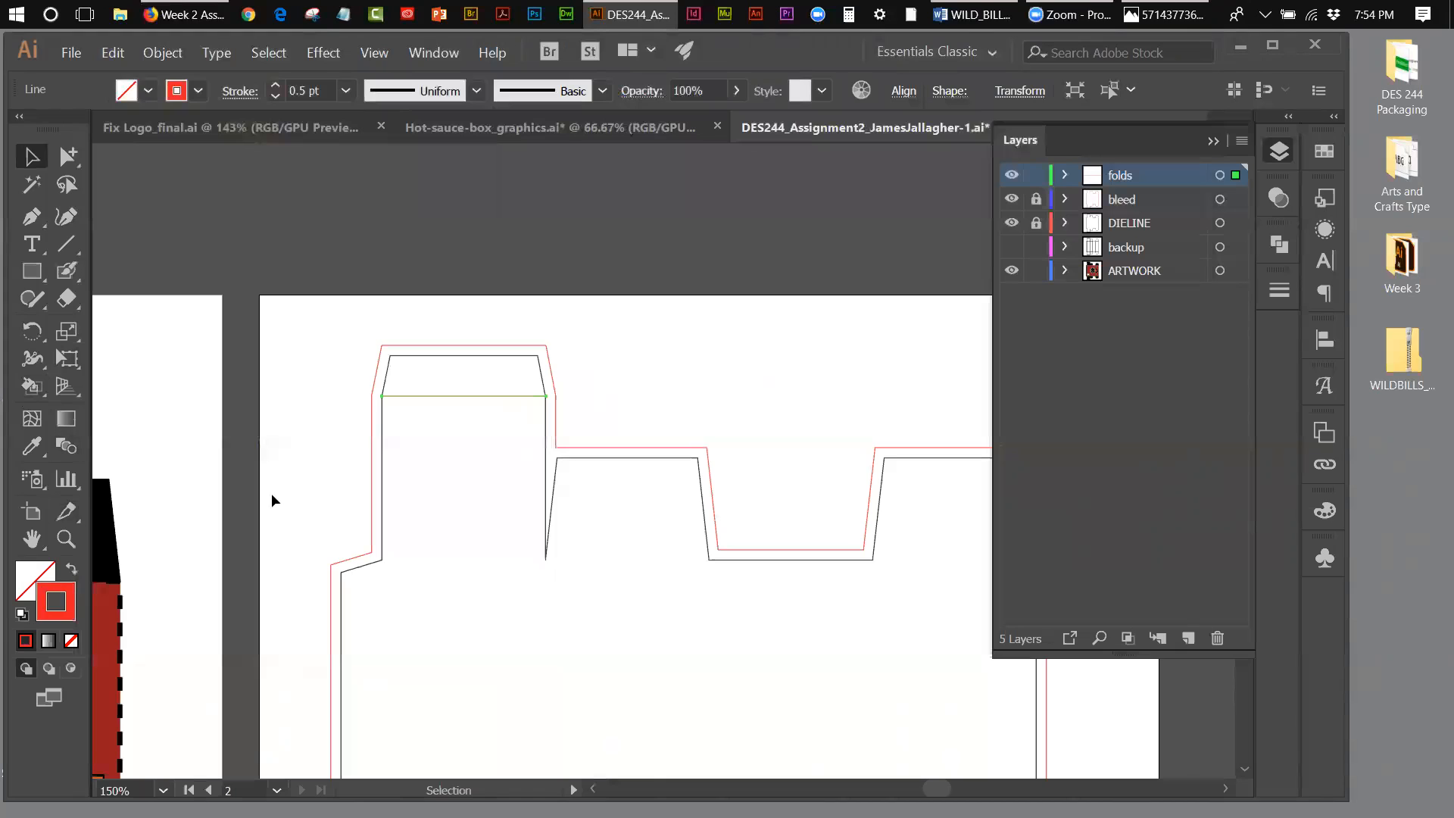
pyautogui.click(480, 421)
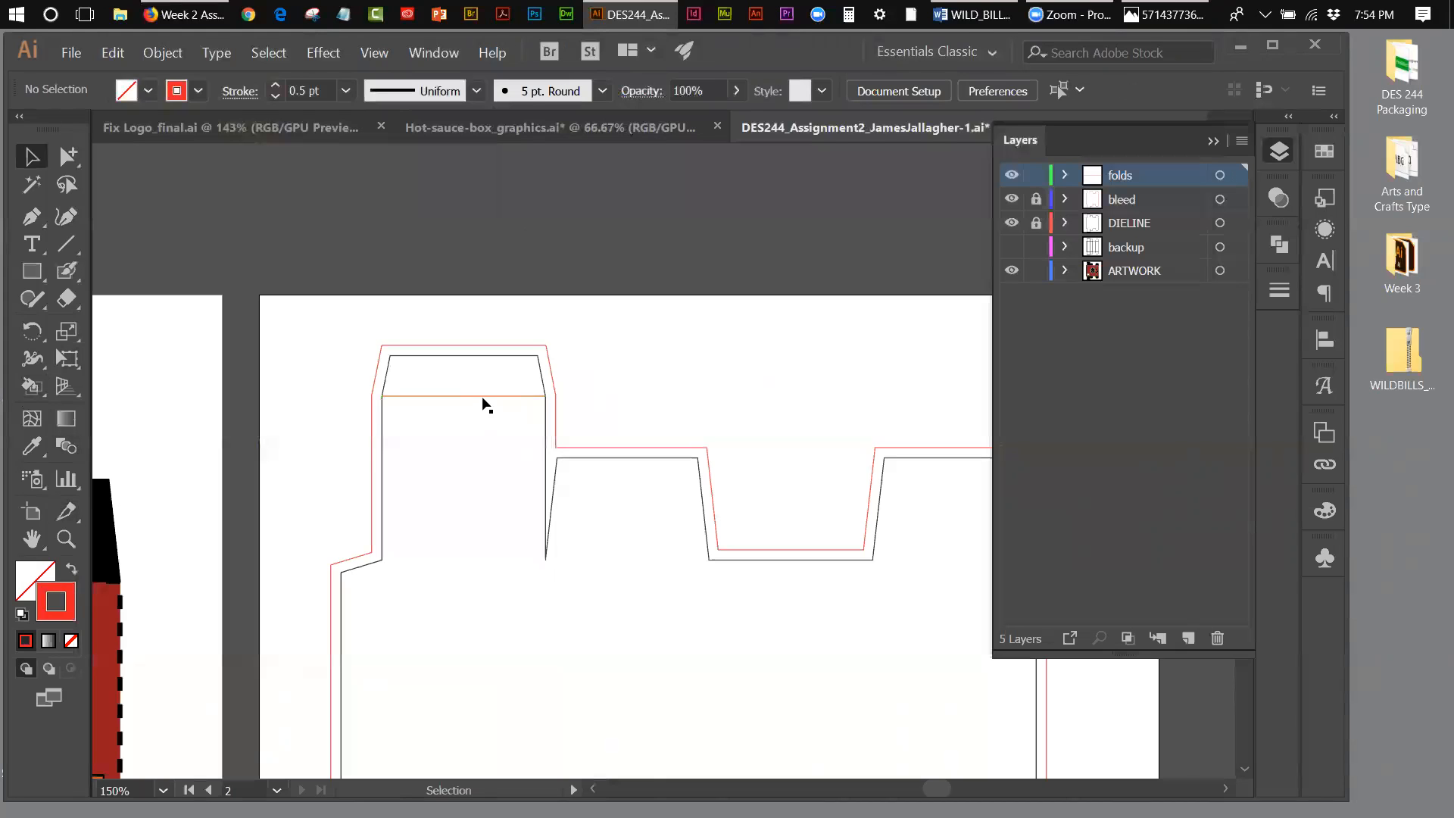
# Step: Set the new fold line's stroke colour to grey 848383 and deselect it
pyautogui.click(485, 396)
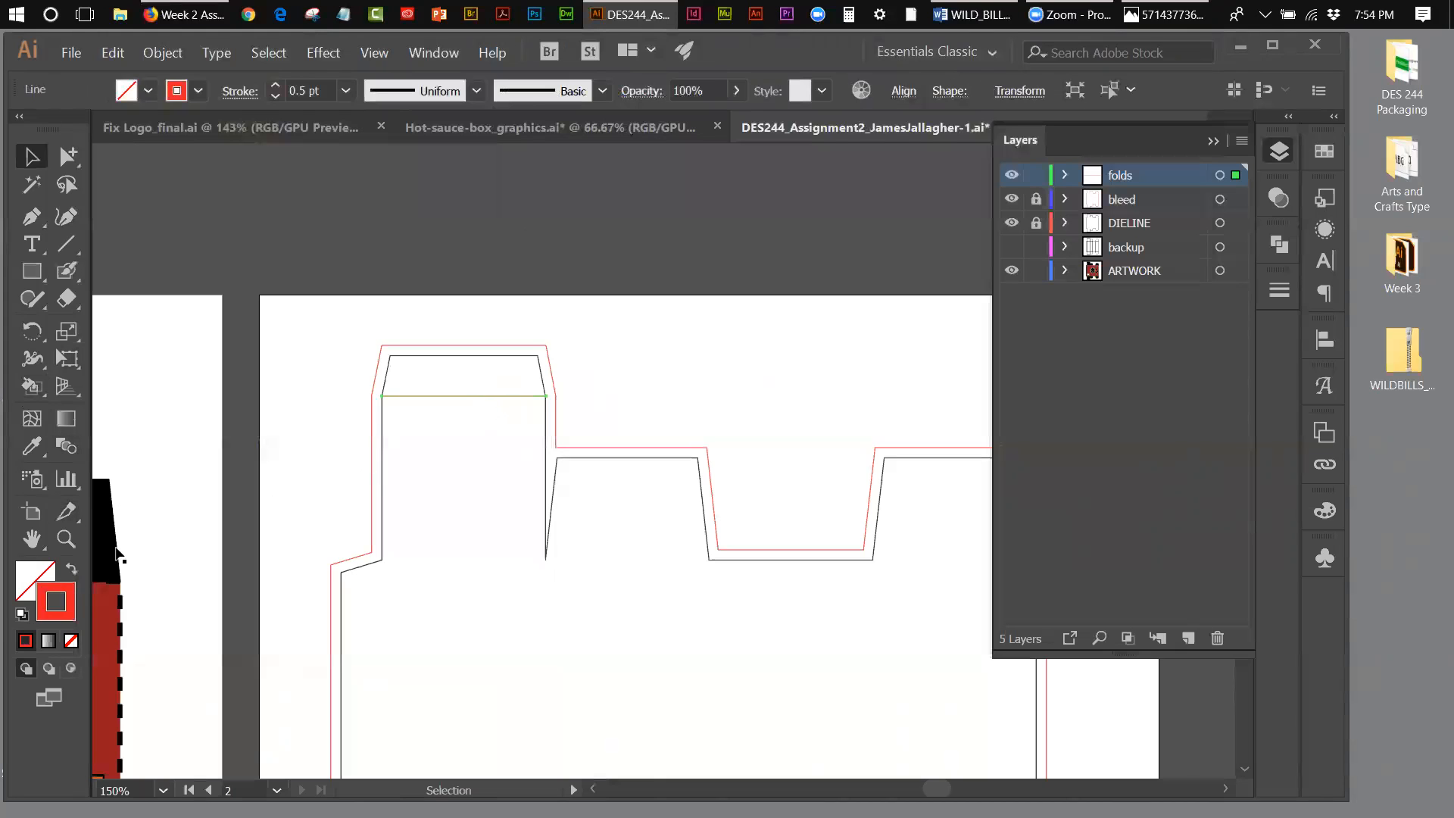
pyautogui.doubleClick(71, 591)
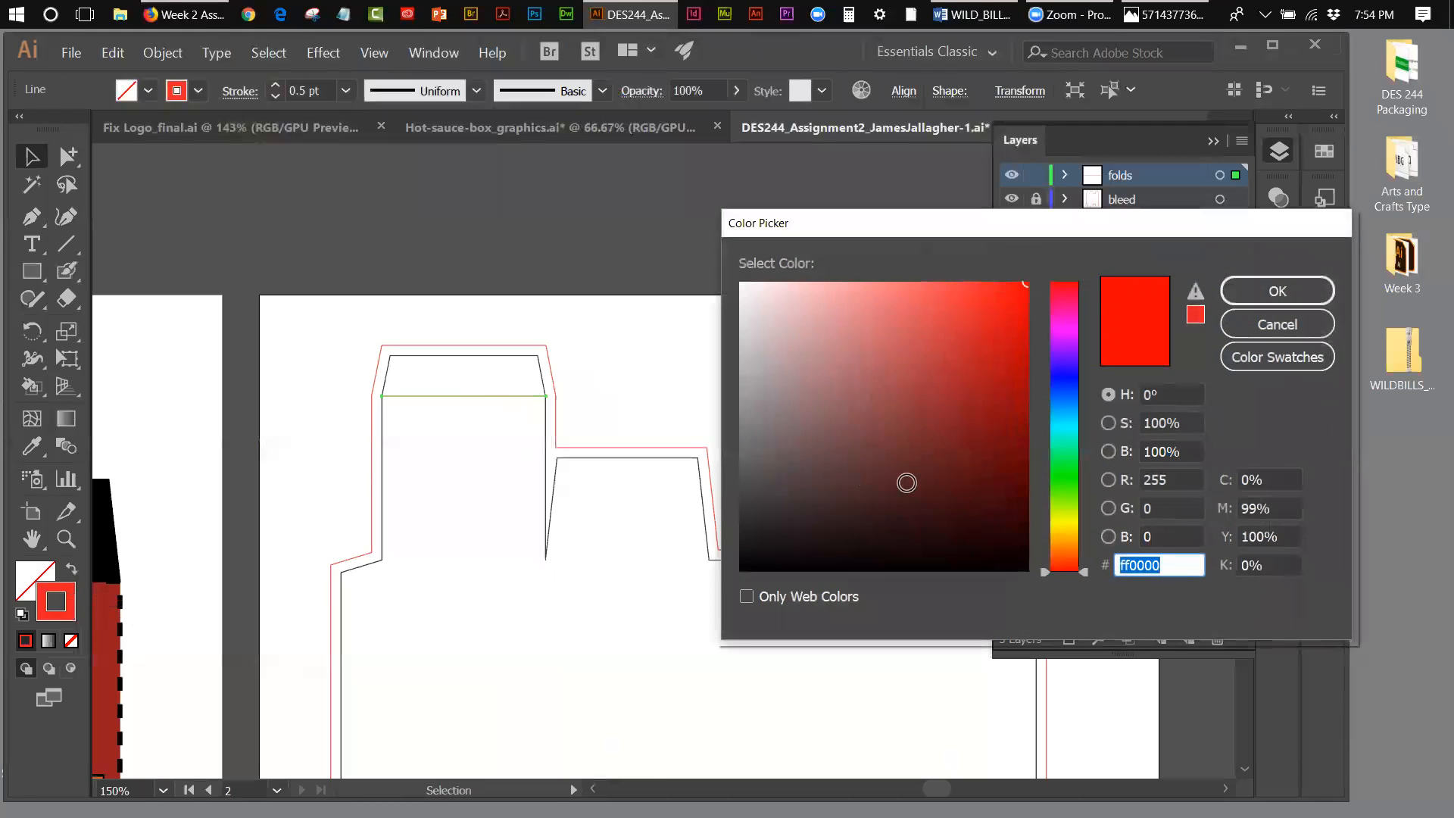
pyautogui.click(741, 438)
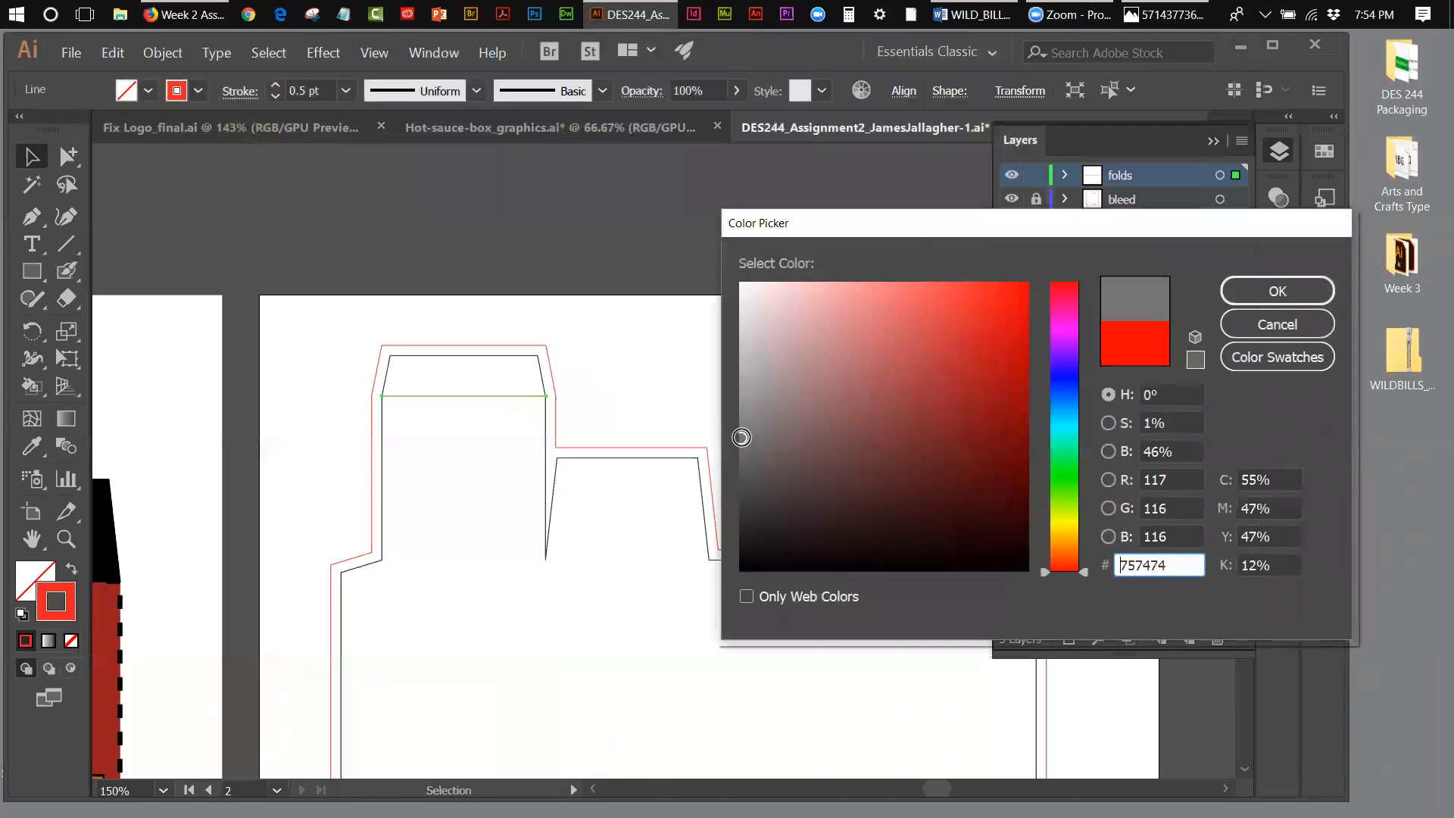
pyautogui.moveTo(742, 441); pyautogui.dragTo(742, 421)
pyautogui.click(1278, 291)
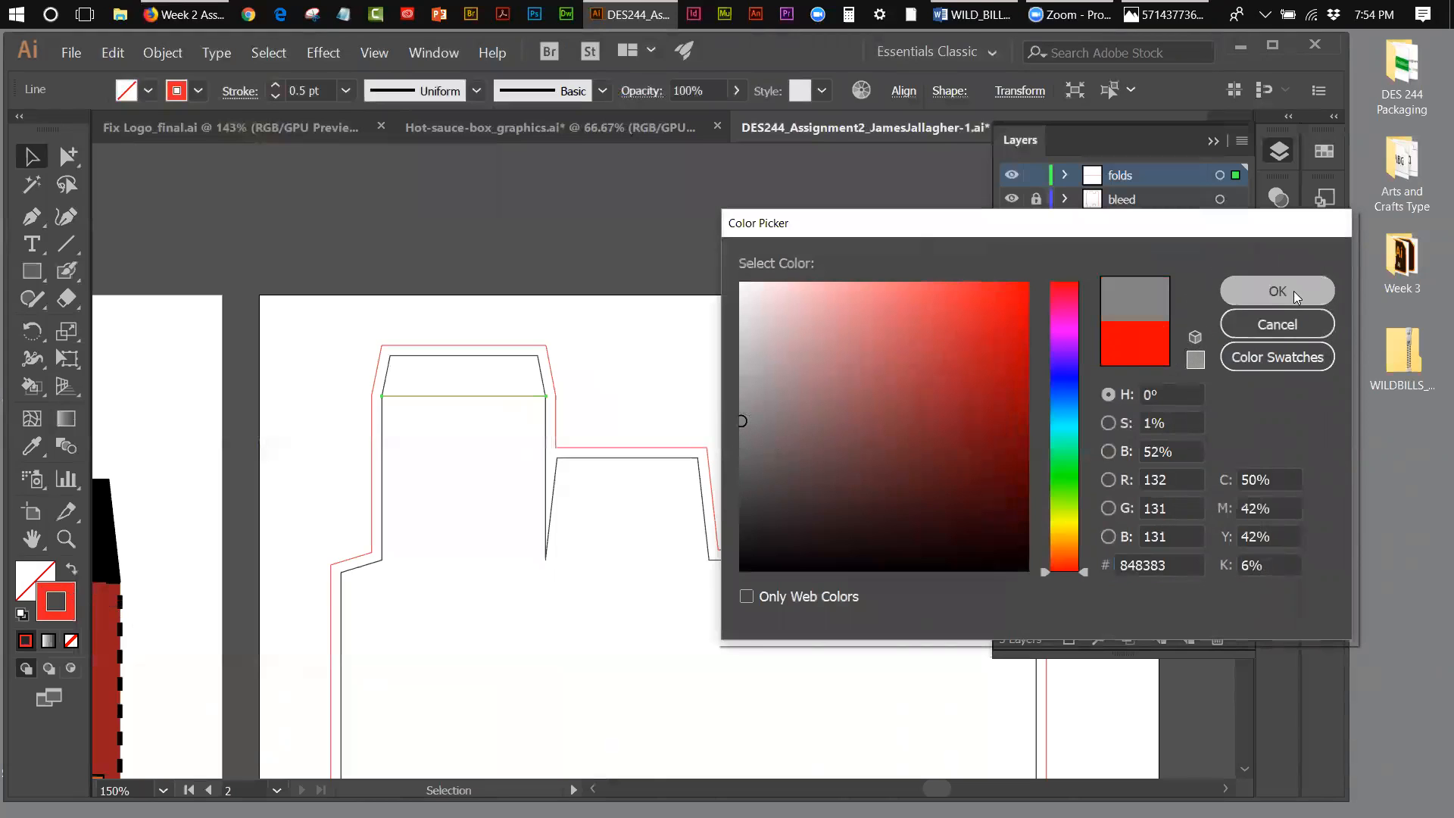
pyautogui.click(454, 413)
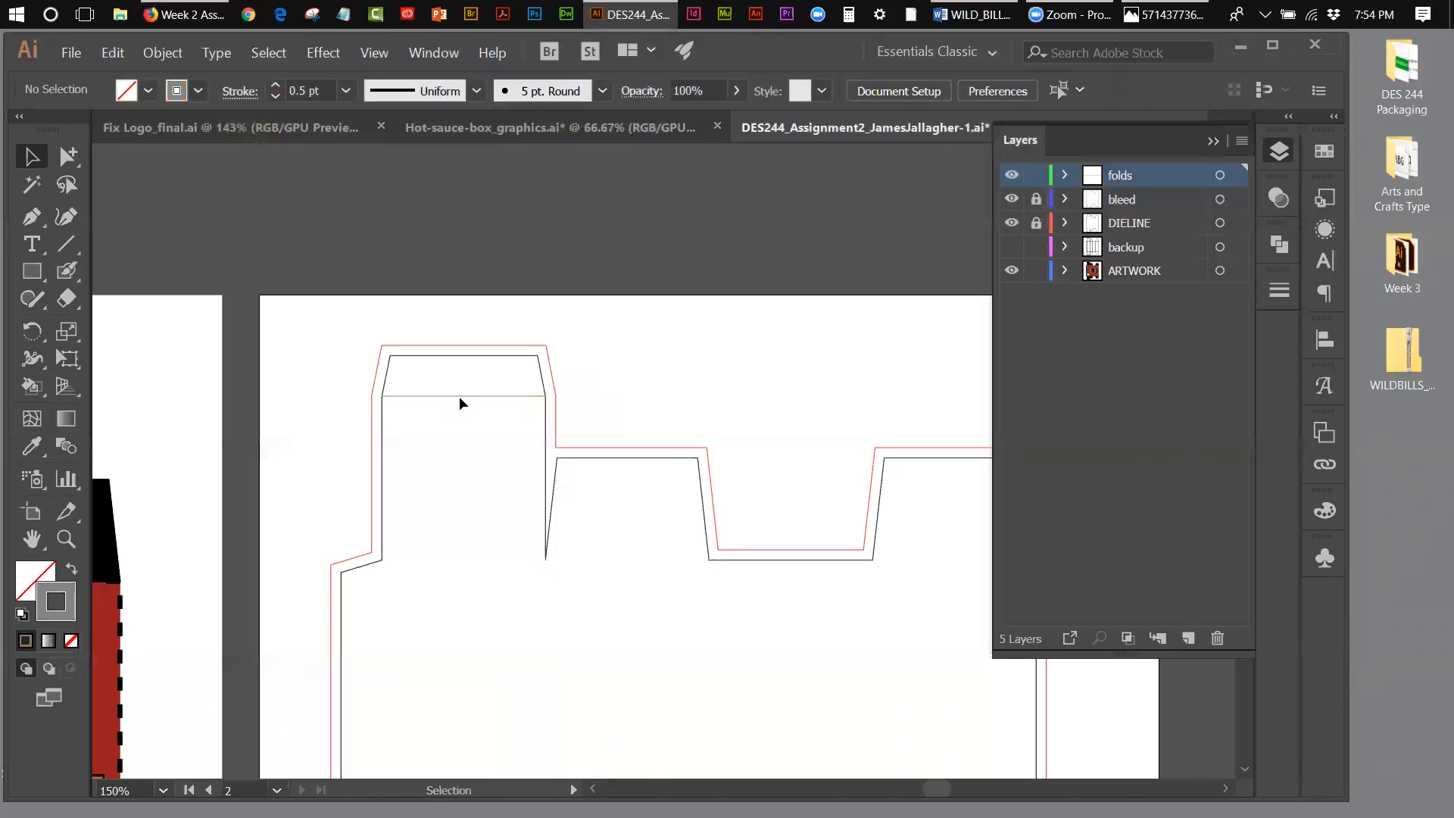
# Step: Change the fold line's stroke to a lighter neutral grey and deselect it
pyautogui.click(462, 397)
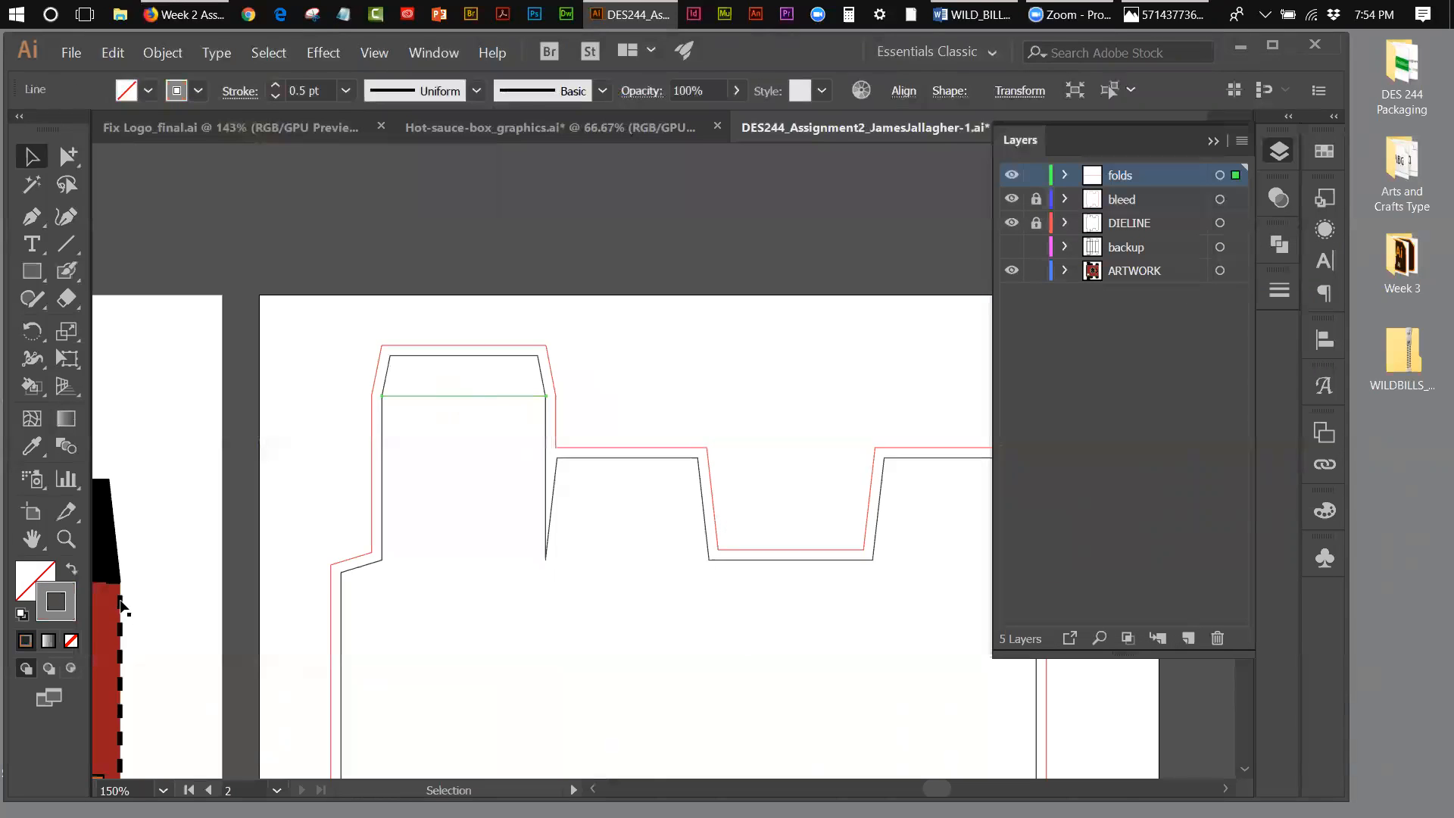
pyautogui.doubleClick(60, 615)
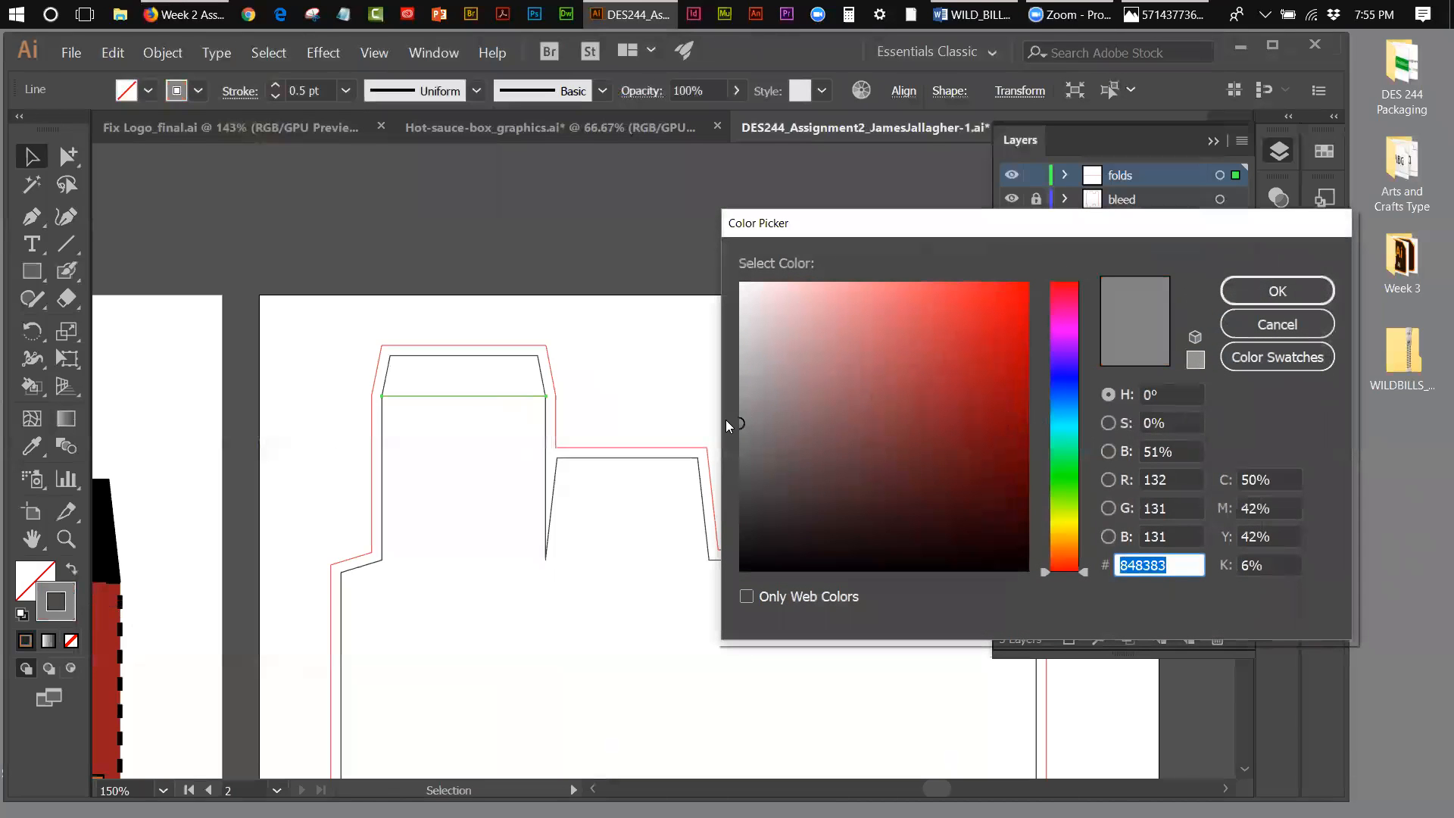
pyautogui.click(745, 394)
pyautogui.moveTo(745, 389); pyautogui.dragTo(740, 389)
pyautogui.click(1262, 290)
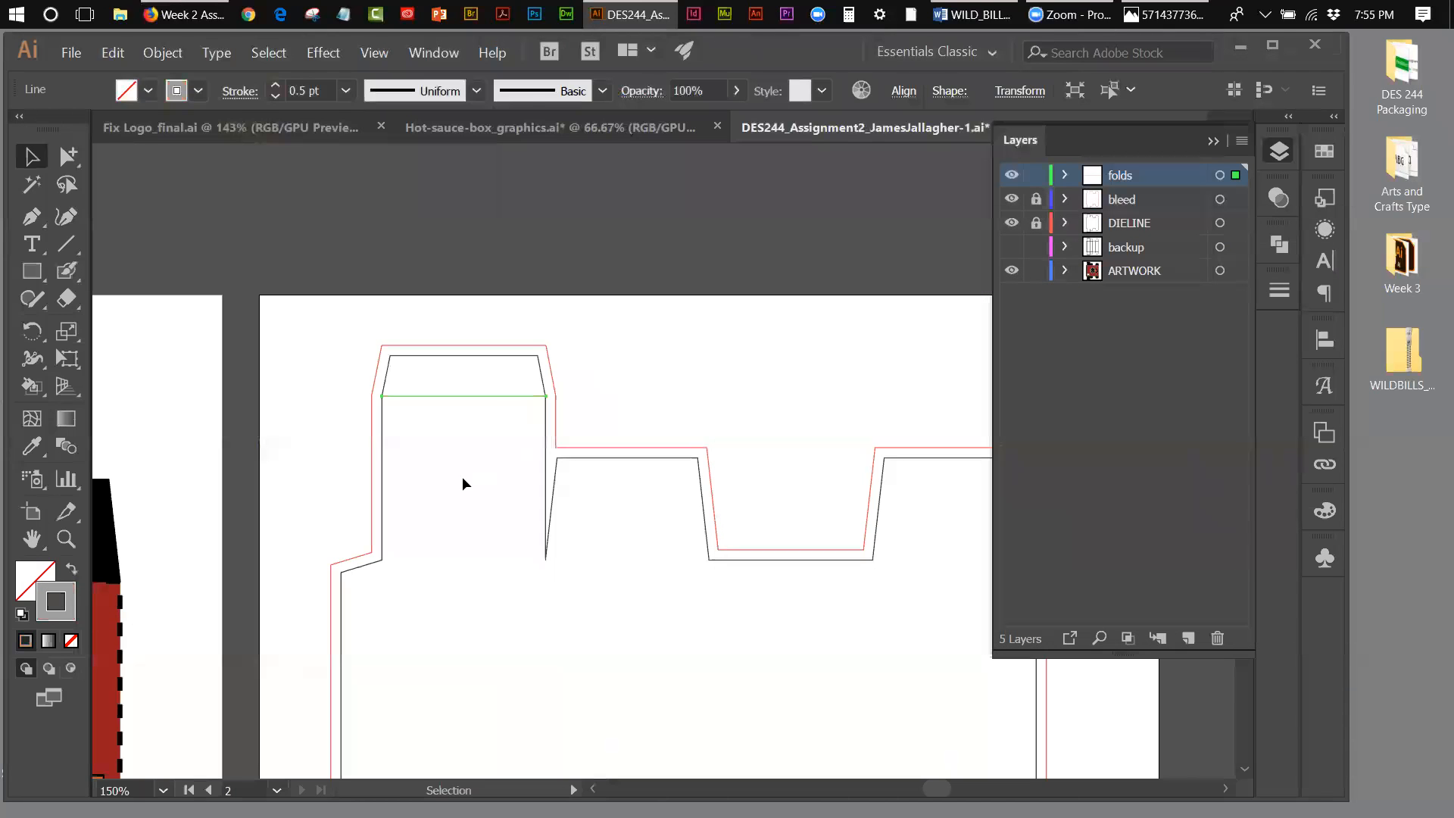
pyautogui.click(497, 603)
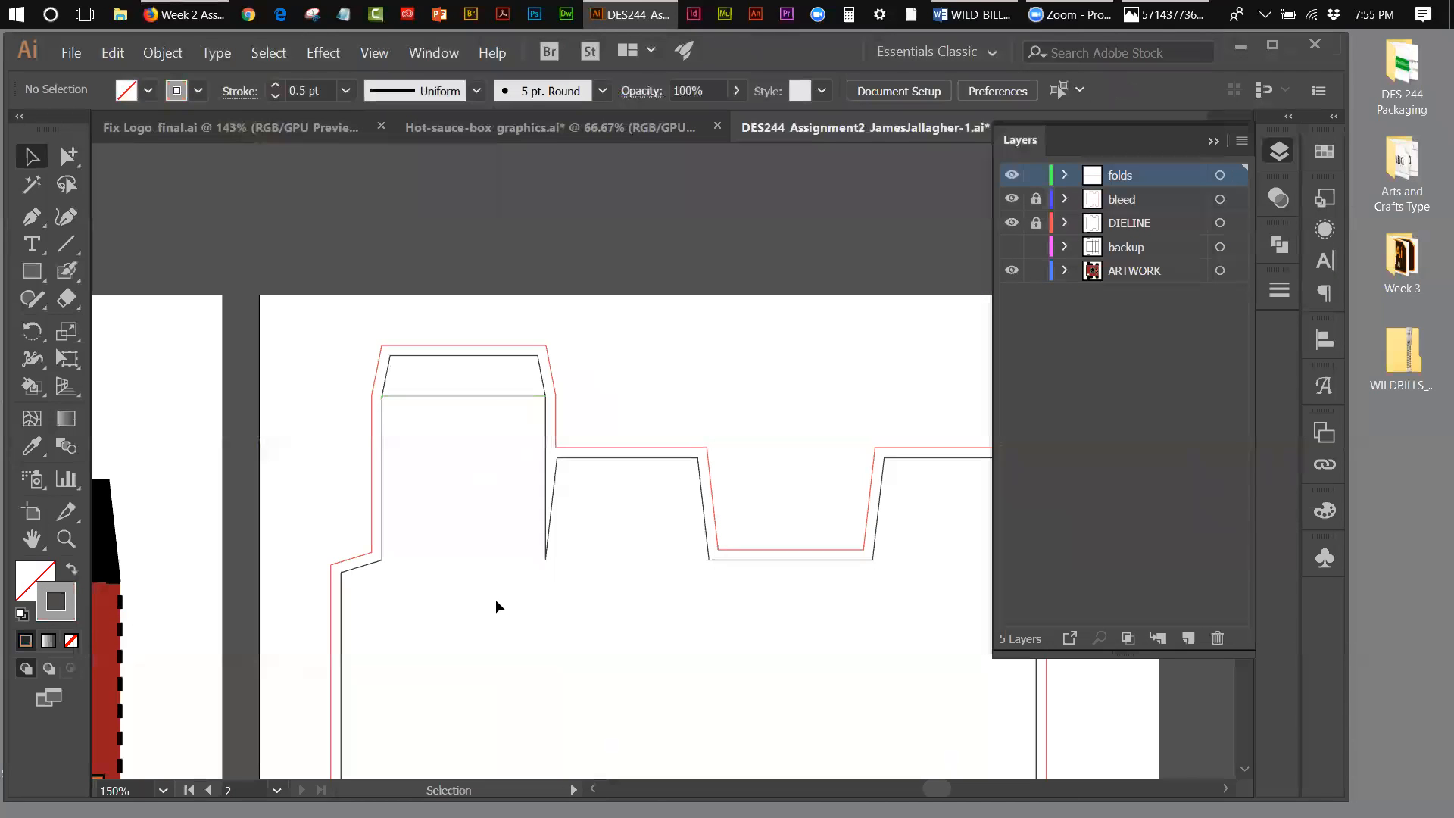
# Step: Make the fold line's stroke dashed with a 4 pt dash and a 2 pt gap, and deselect it
pyautogui.click(500, 397)
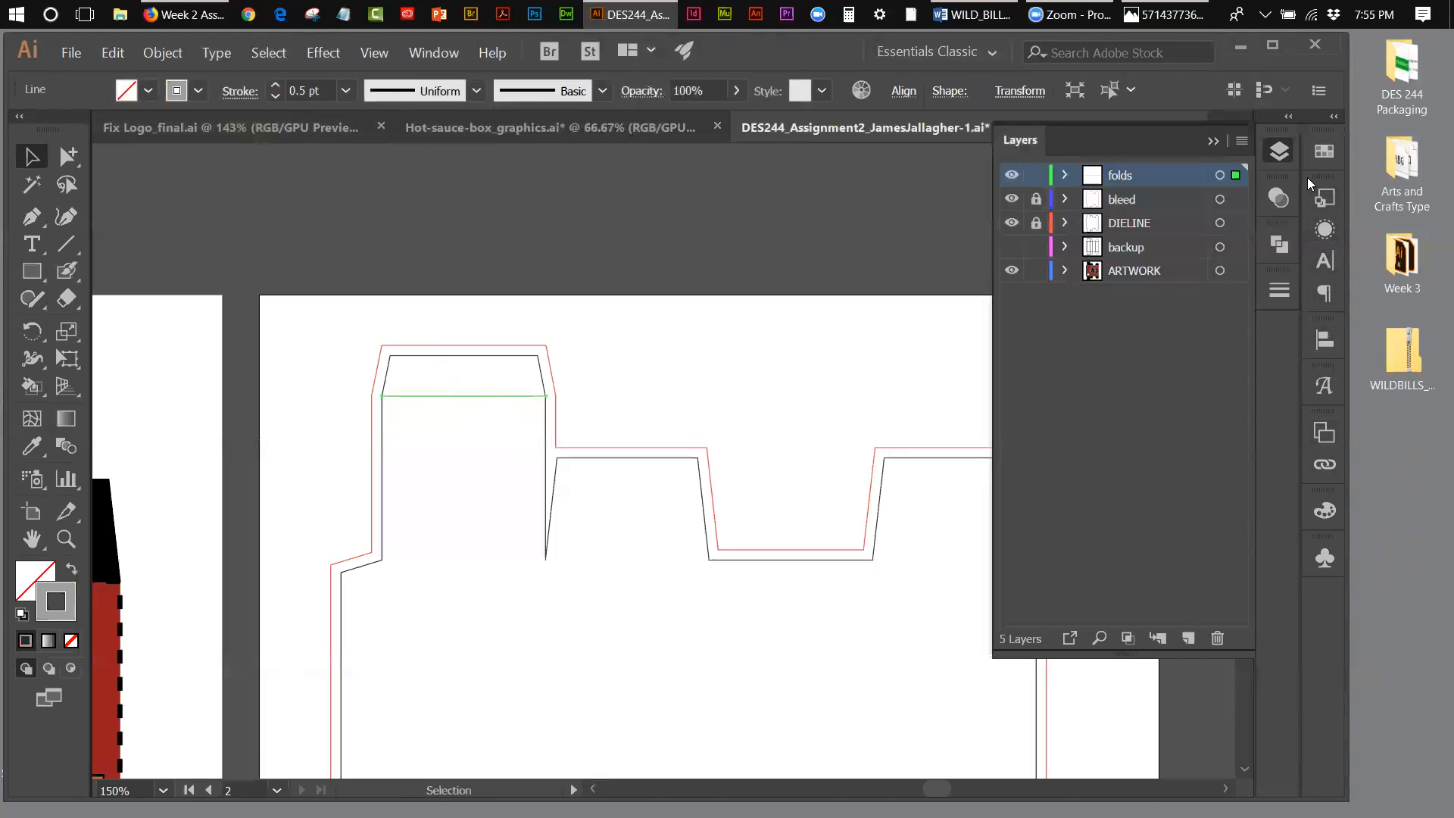
pyautogui.click(1280, 291)
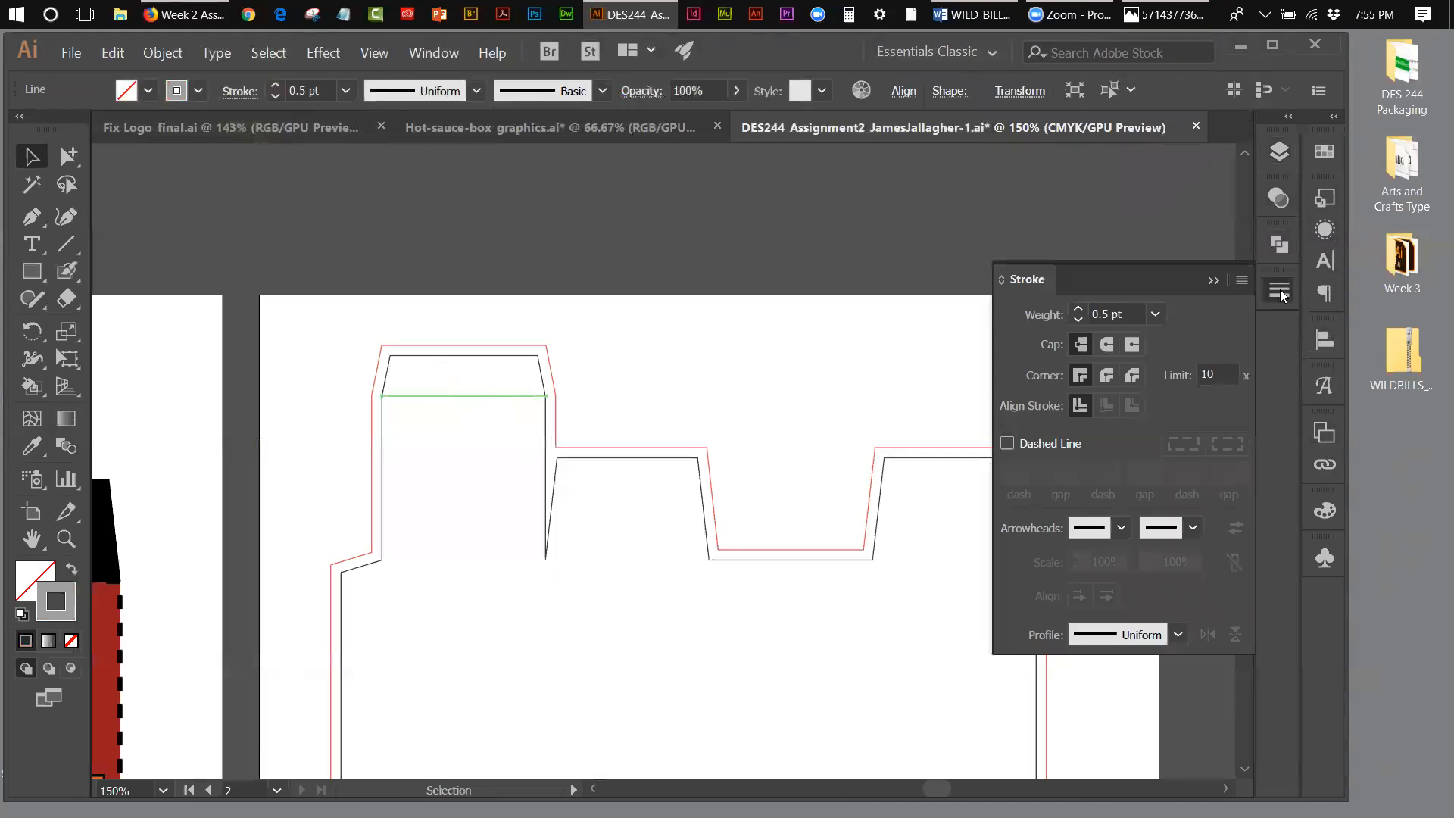
pyautogui.click(1008, 445)
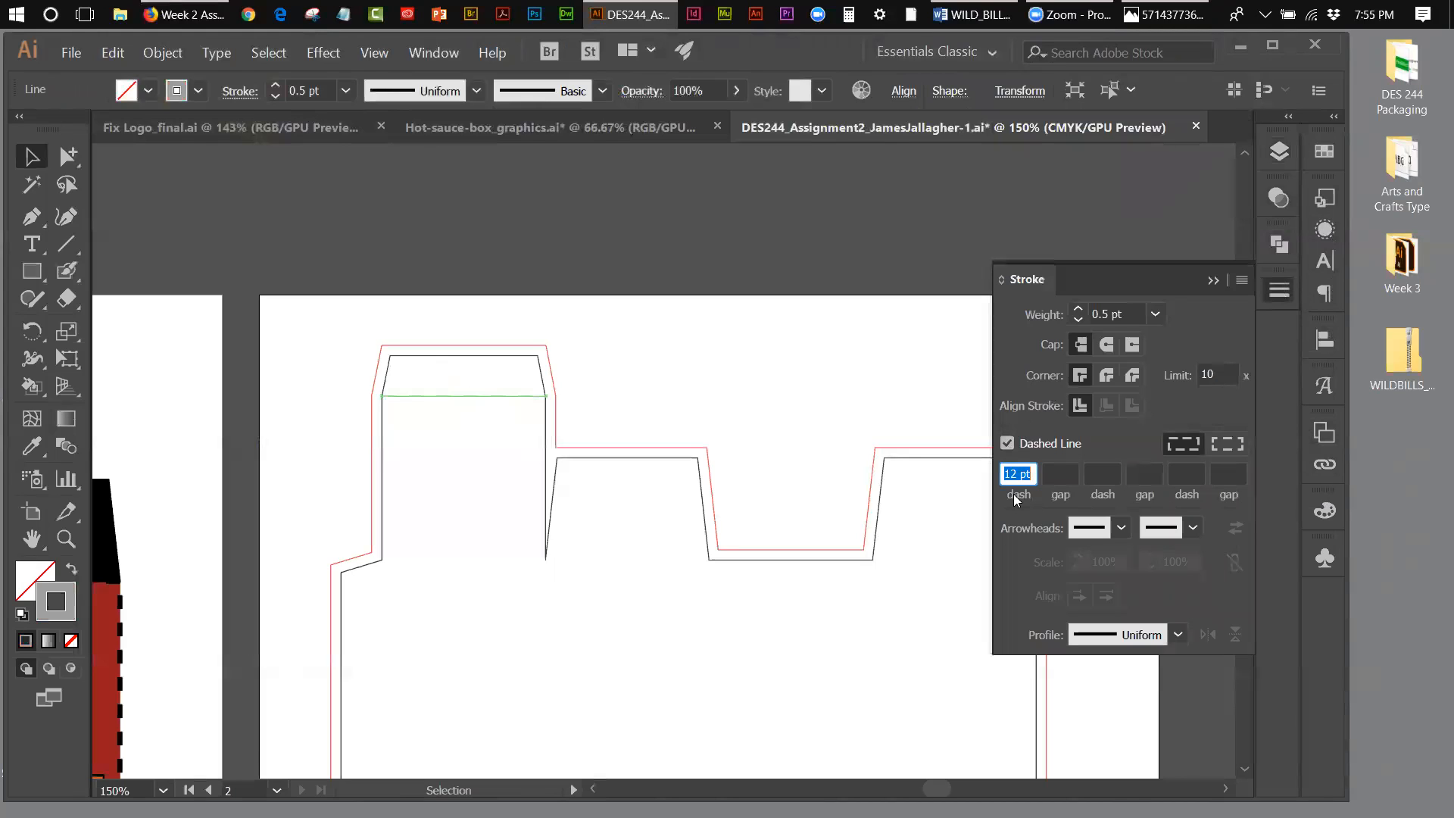
pyautogui.click(1016, 474)
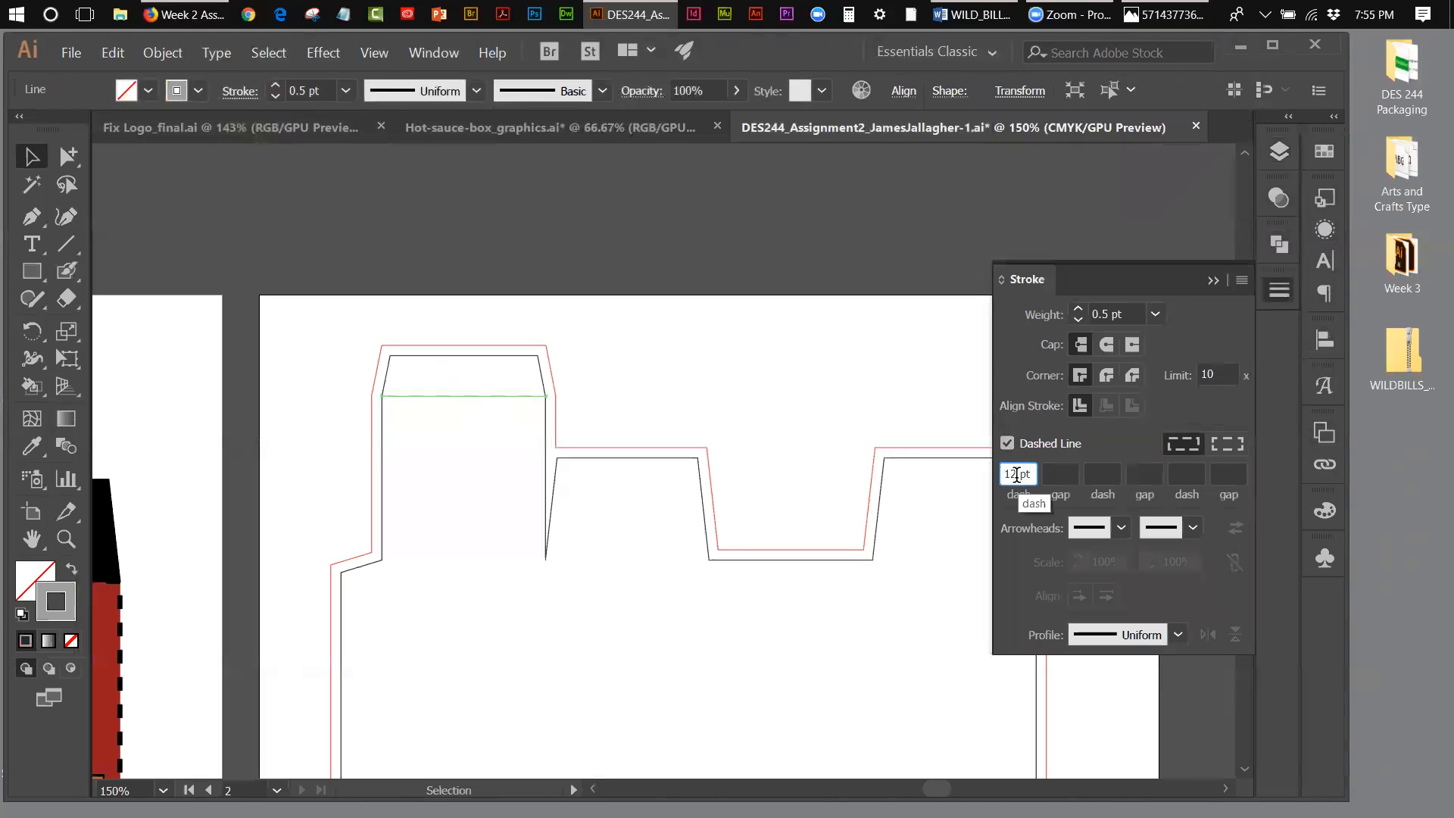
pyautogui.doubleClick(1015, 474)
pyautogui.write('4')
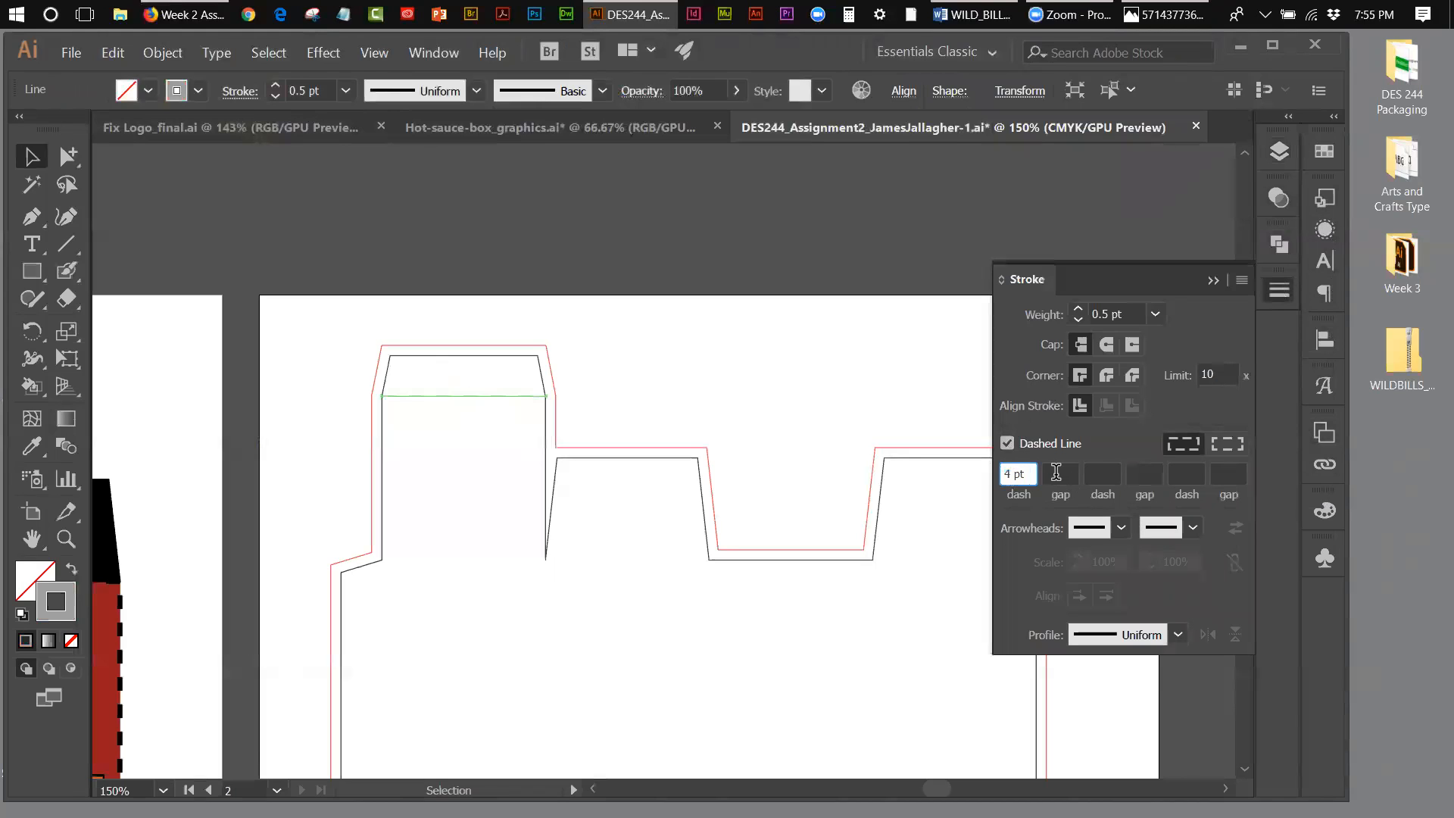
pyautogui.click(1059, 473)
pyautogui.write('2')
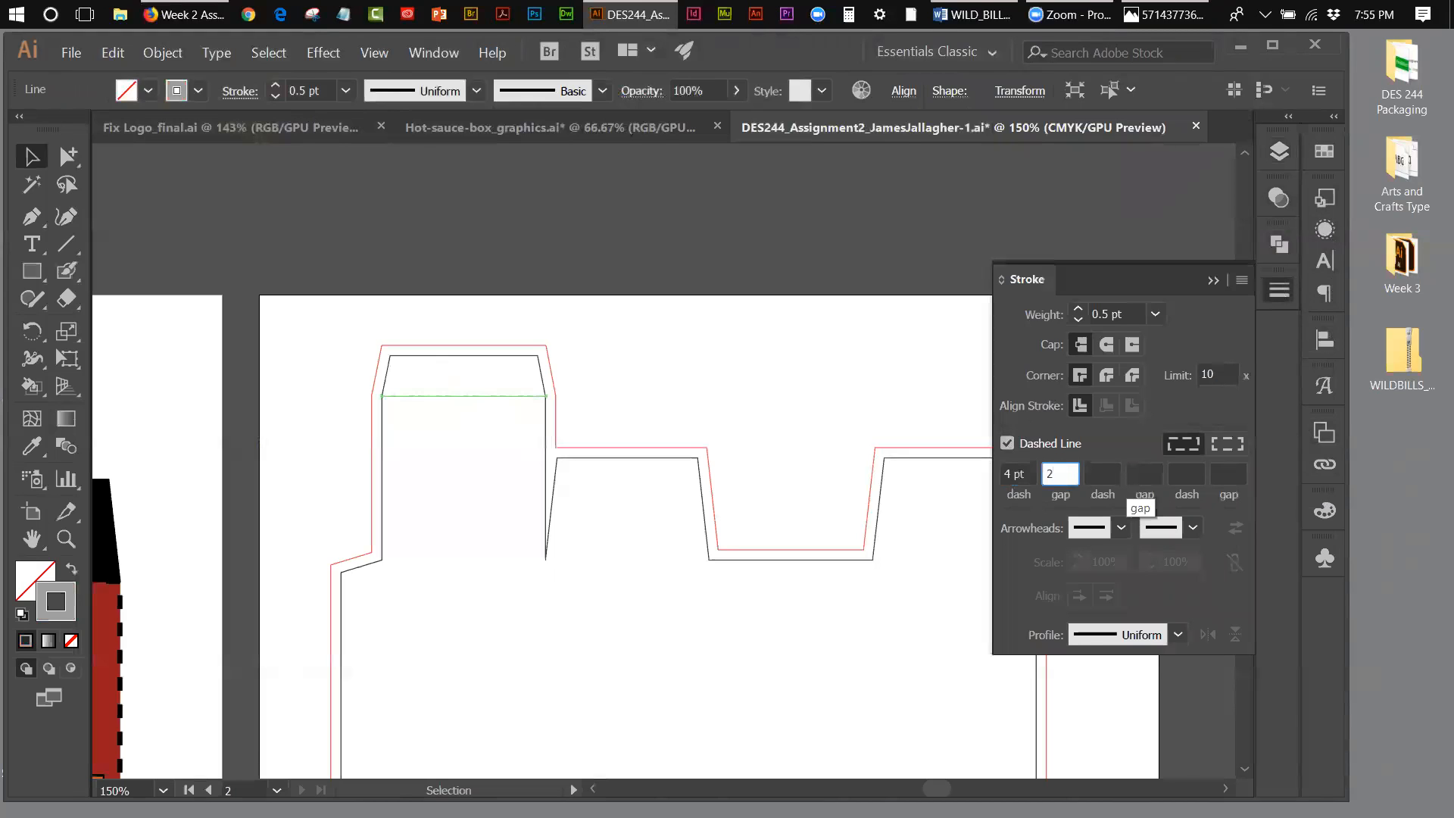
pyautogui.write(' pt')
pyautogui.click(1107, 473)
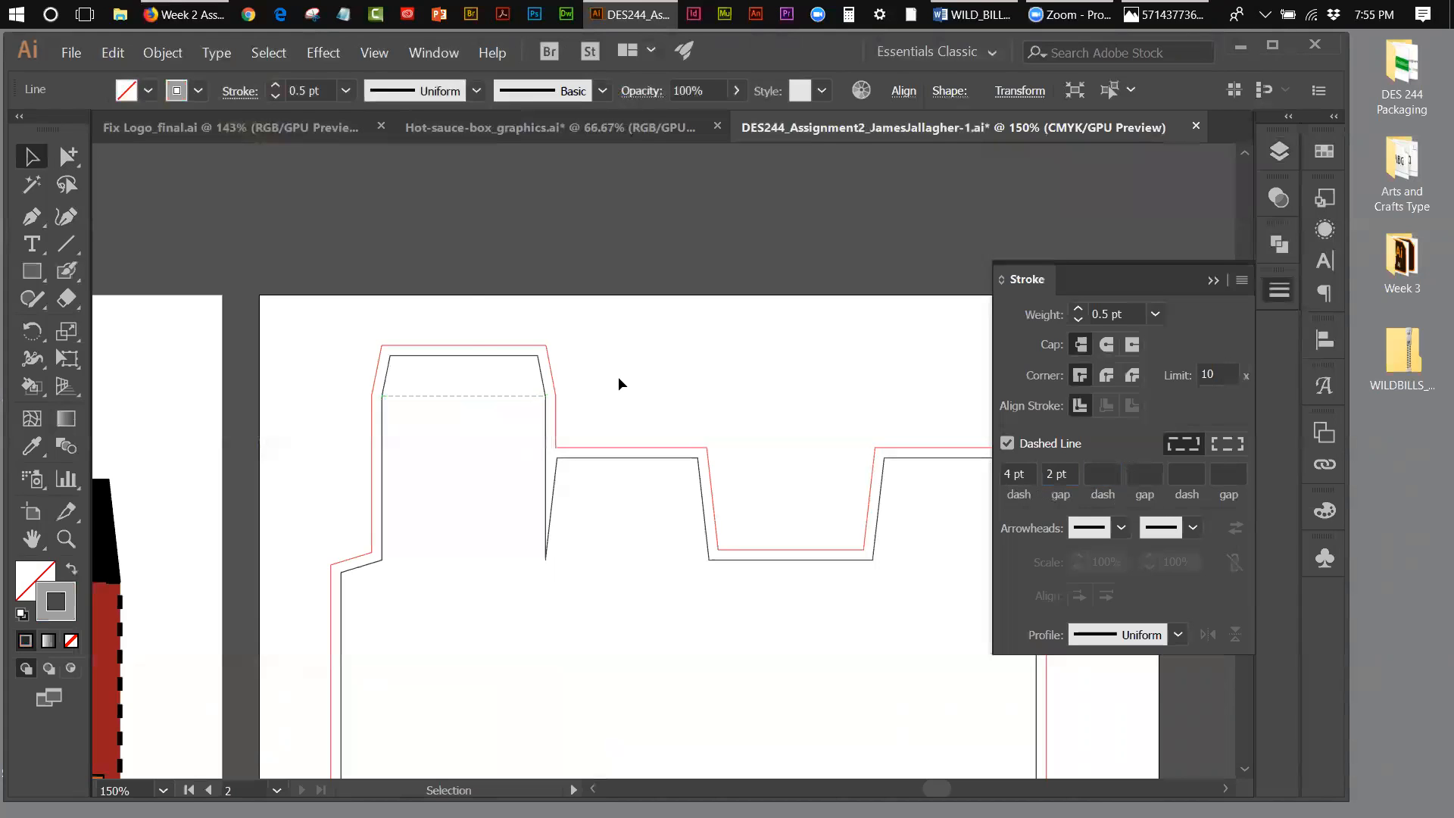
pyautogui.click(599, 401)
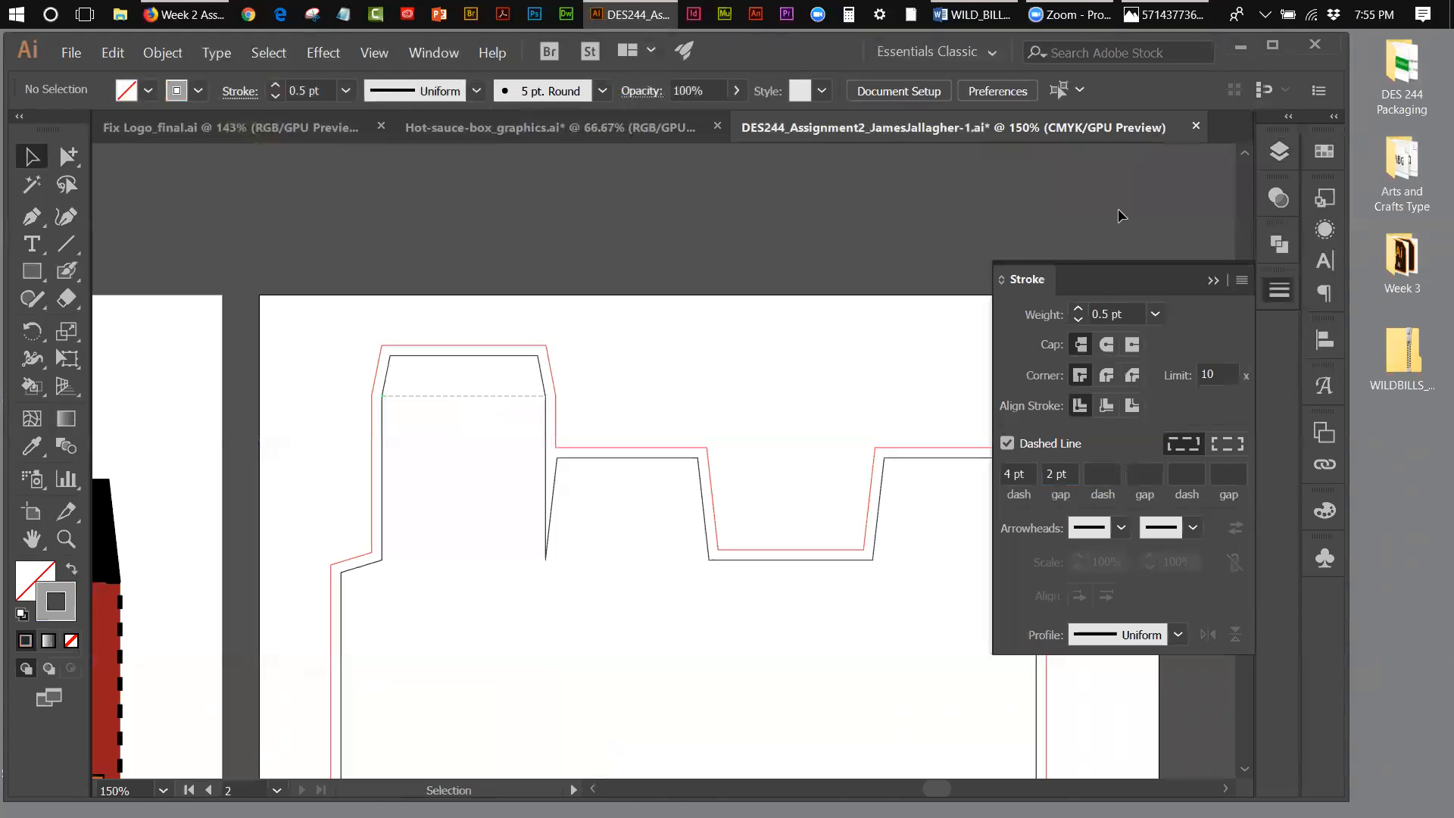
# Step: Check what the folds, bleed and DIELINE layers contain by toggling their visibility, leaving all three shown
pyautogui.click(1280, 151)
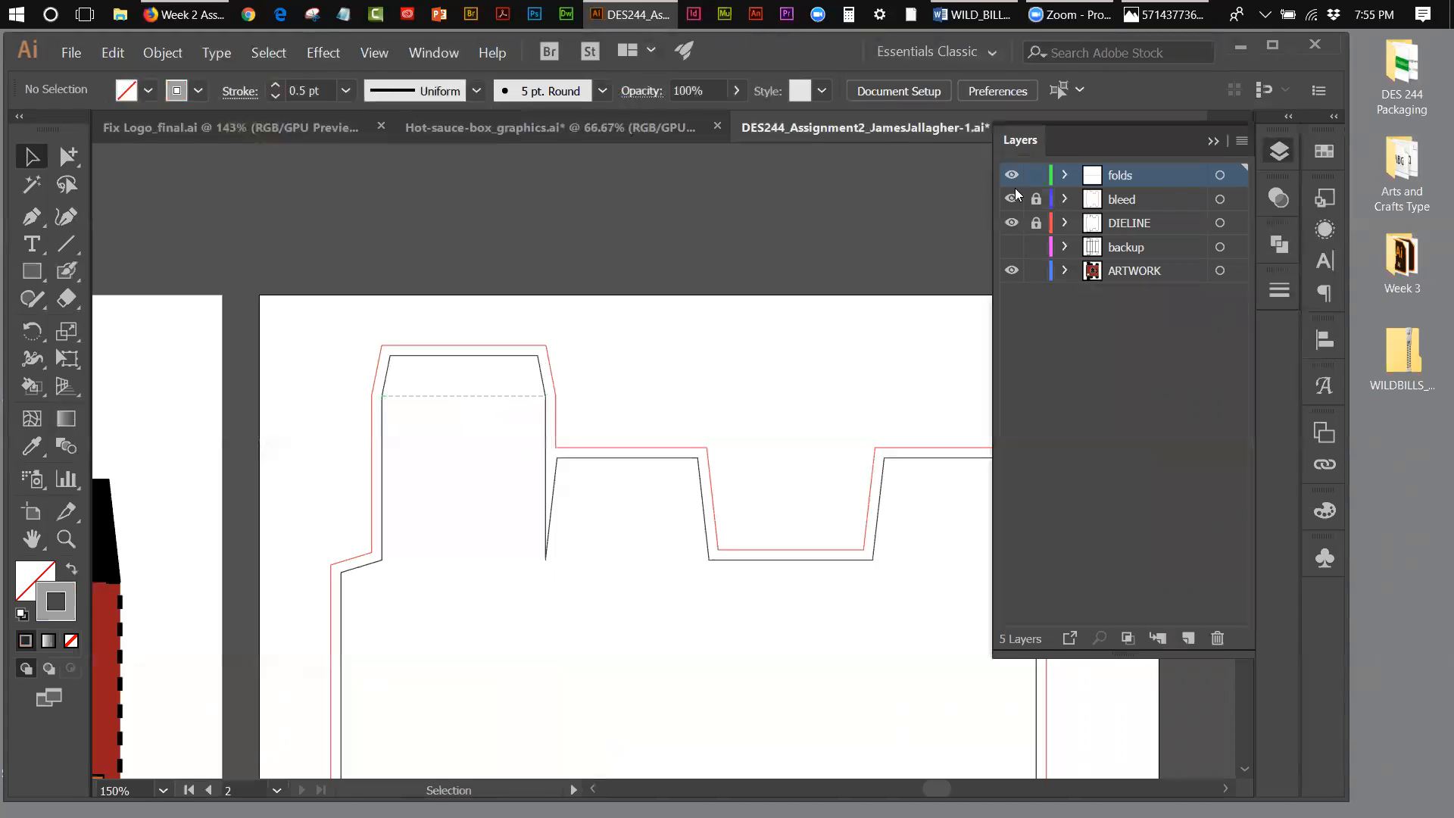
pyautogui.click(1010, 179)
pyautogui.click(1013, 200)
pyautogui.click(1013, 199)
pyautogui.click(1012, 224)
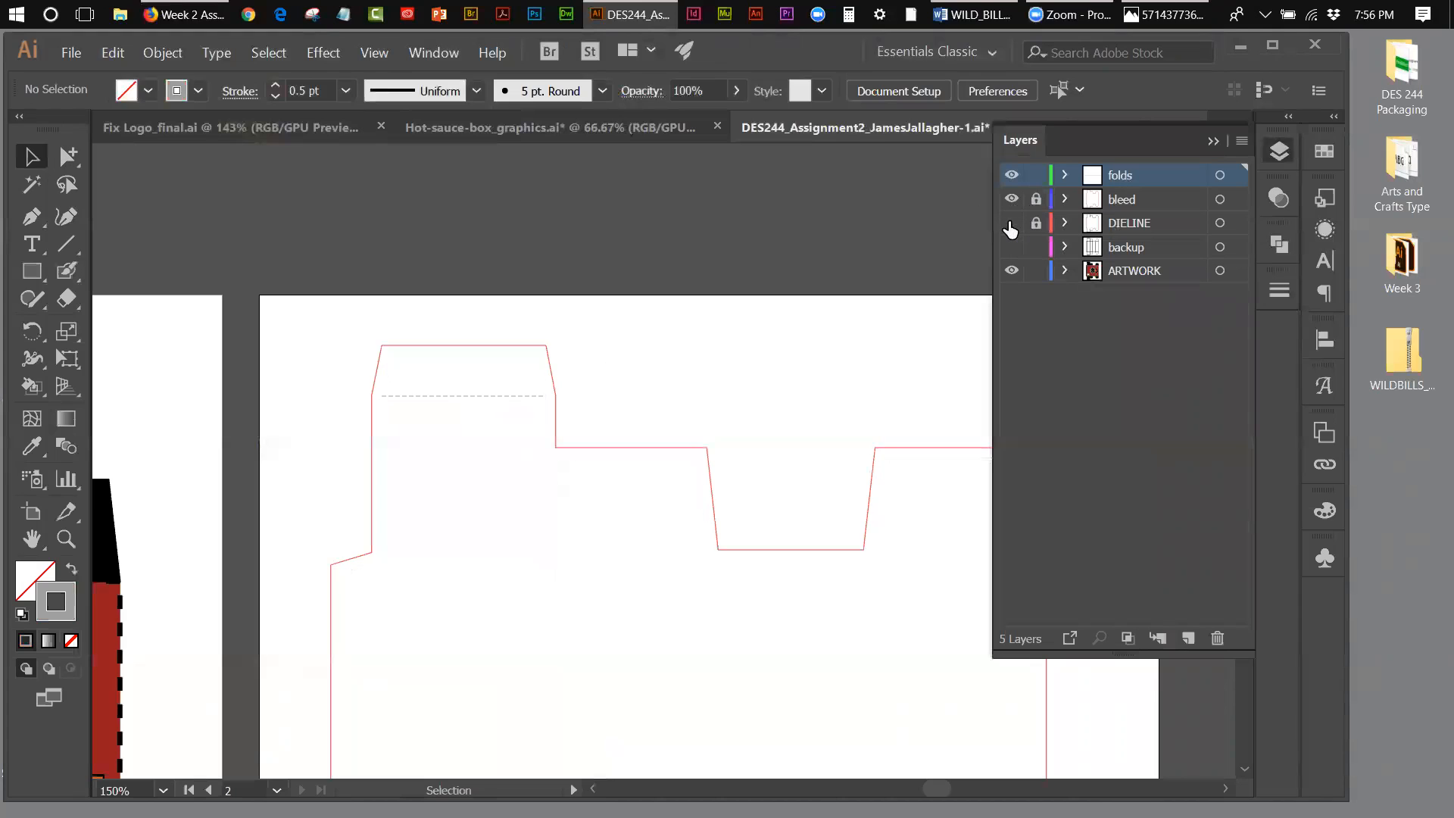
pyautogui.click(1011, 225)
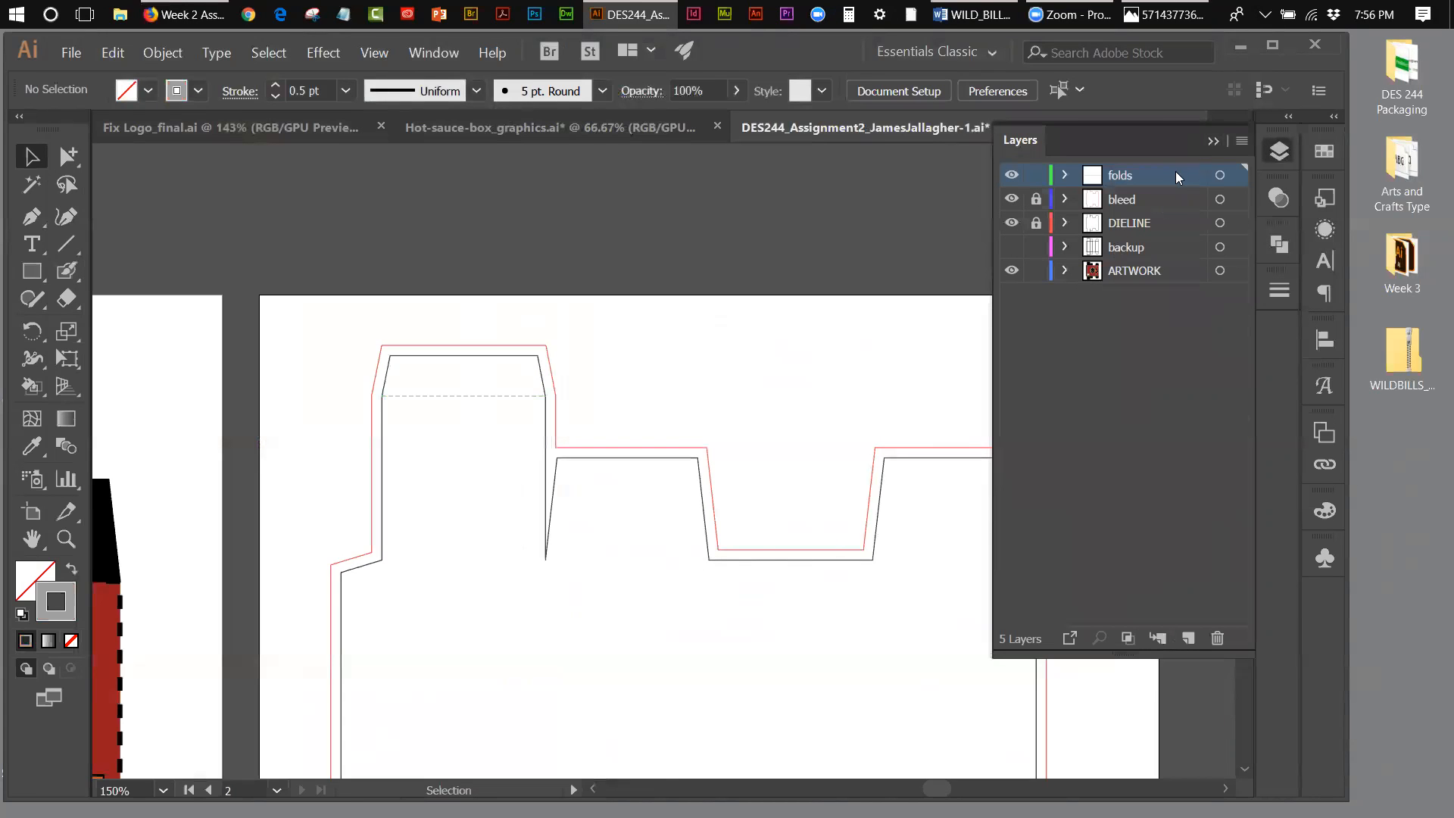
# Step: Draw horizontal dashed fold lines along the base of the first two upper flaps and the last upper flap, and deselect
pyautogui.click(1211, 144)
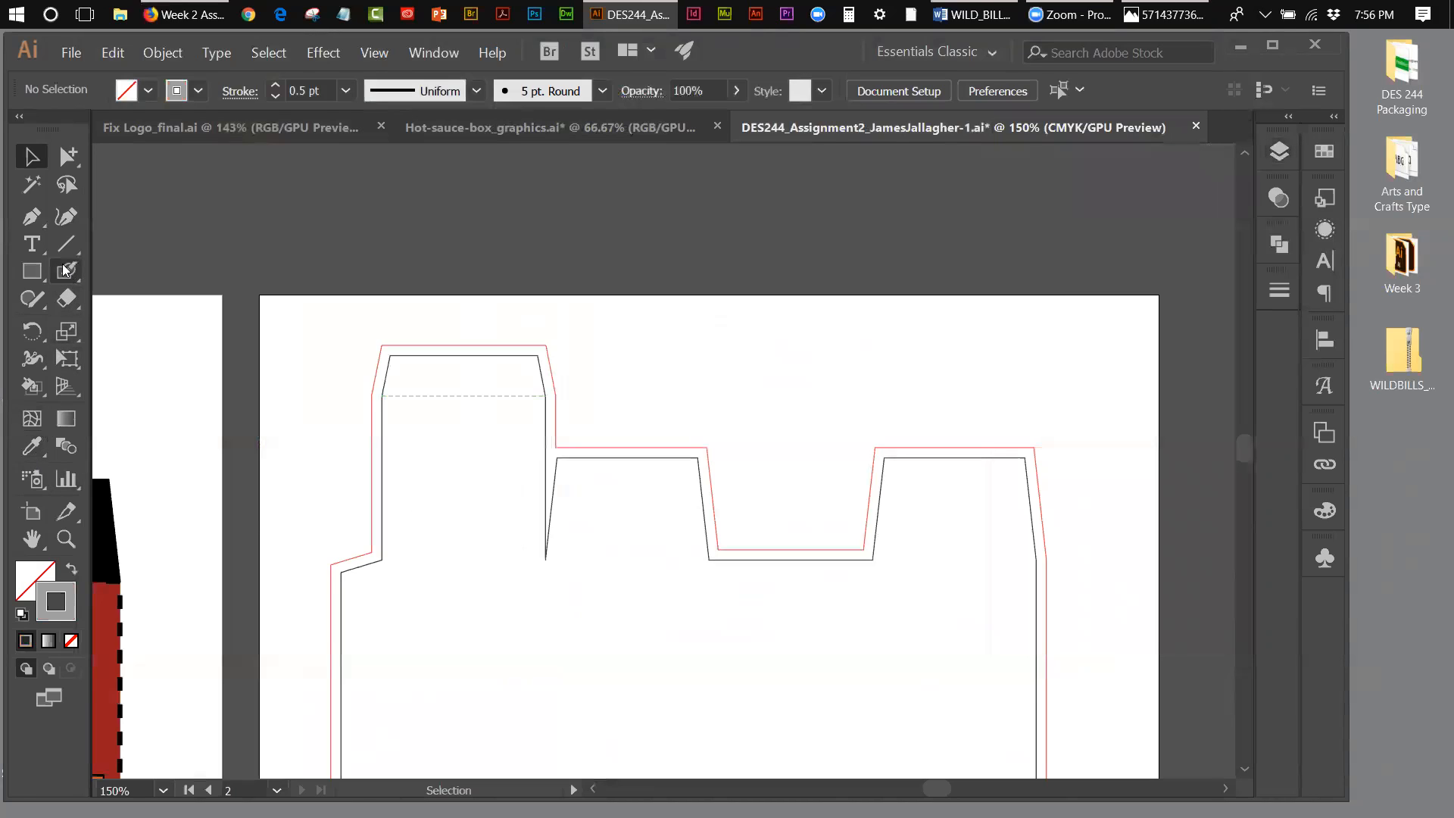
pyautogui.click(66, 243)
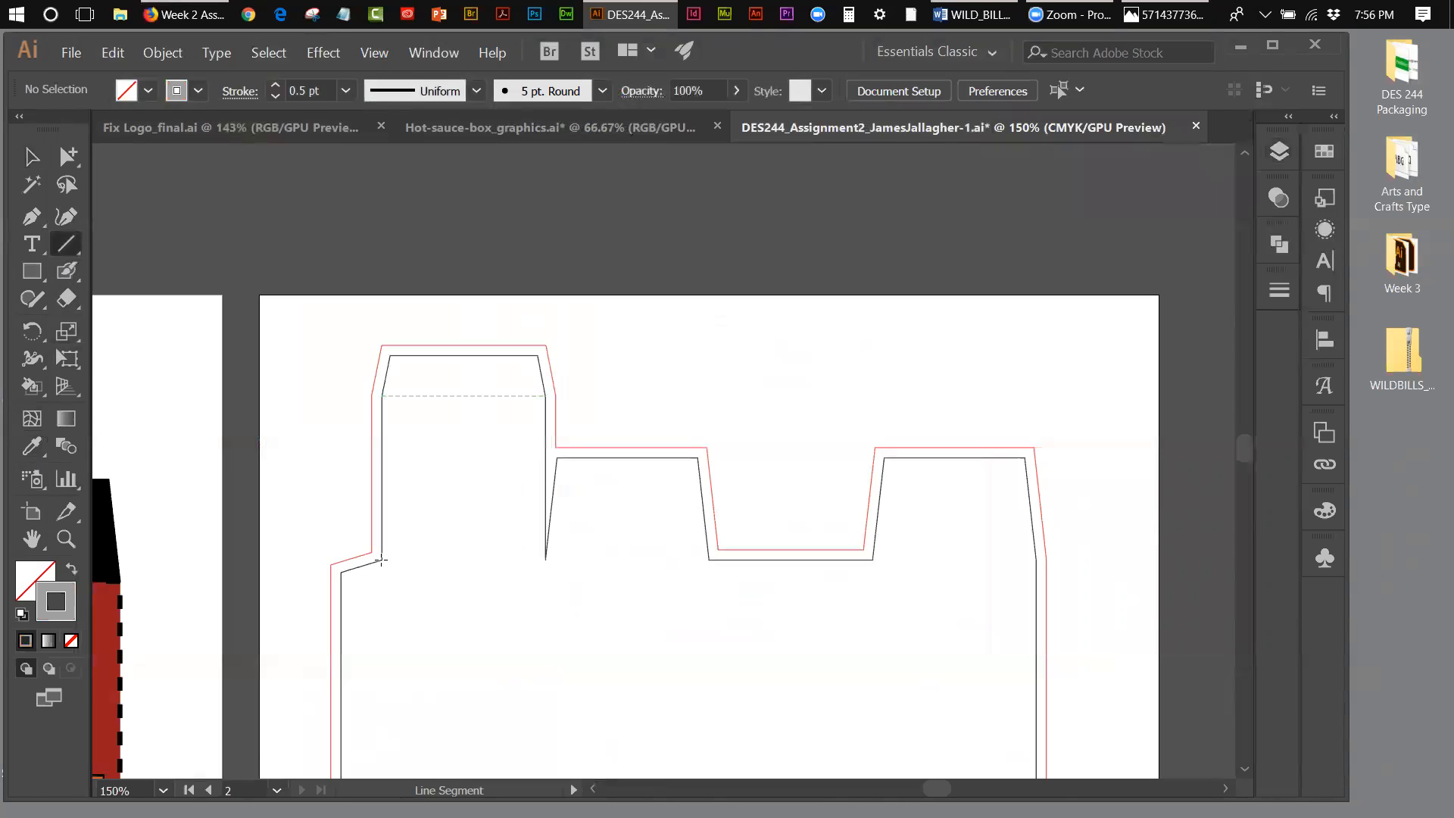
pyautogui.moveTo(382, 561); pyautogui.dragTo(709, 564)
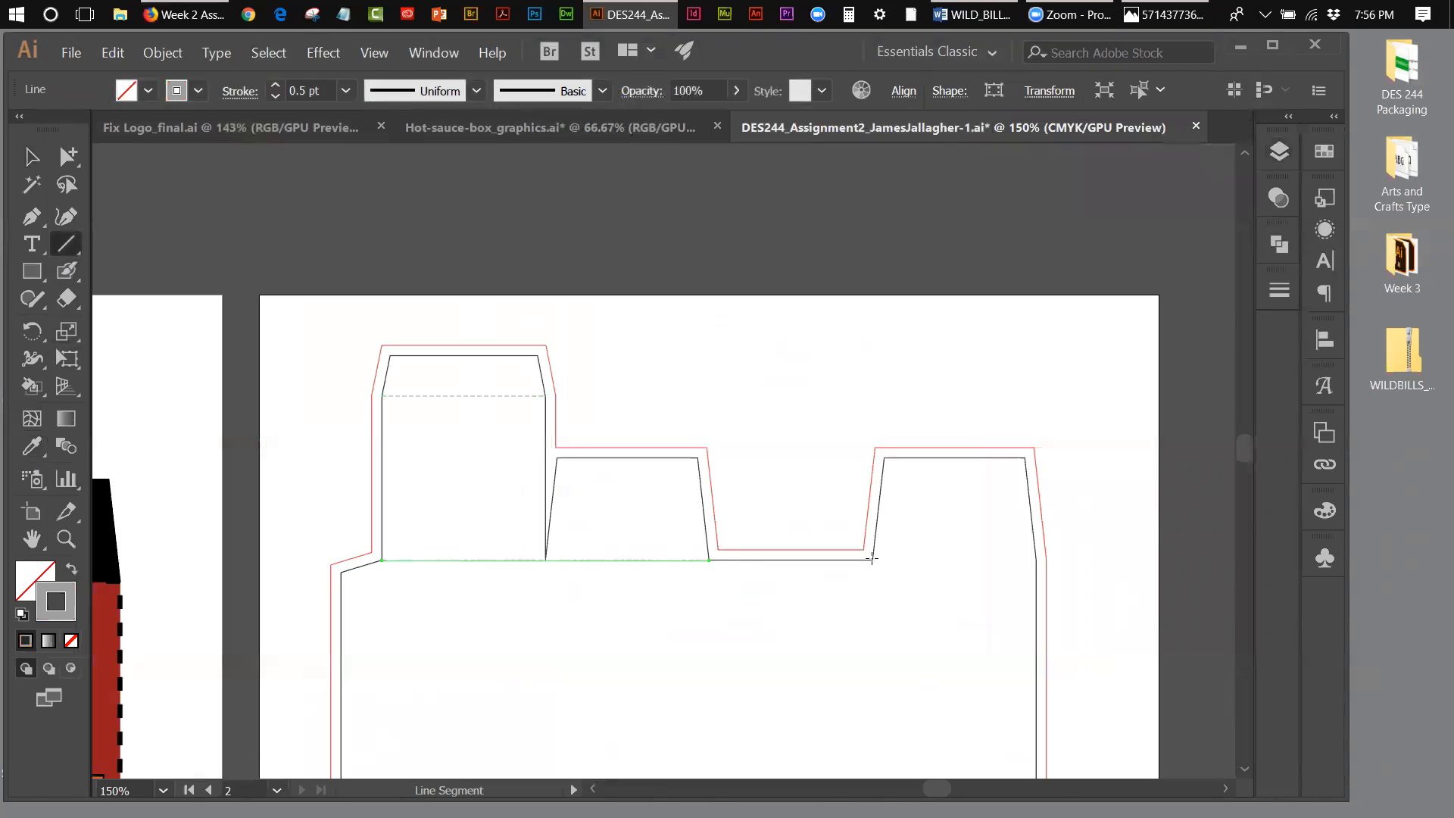
pyautogui.moveTo(872, 560); pyautogui.dragTo(998, 565)
pyautogui.moveTo(1033, 562); pyautogui.dragTo(1035, 560)
pyautogui.click(30, 155)
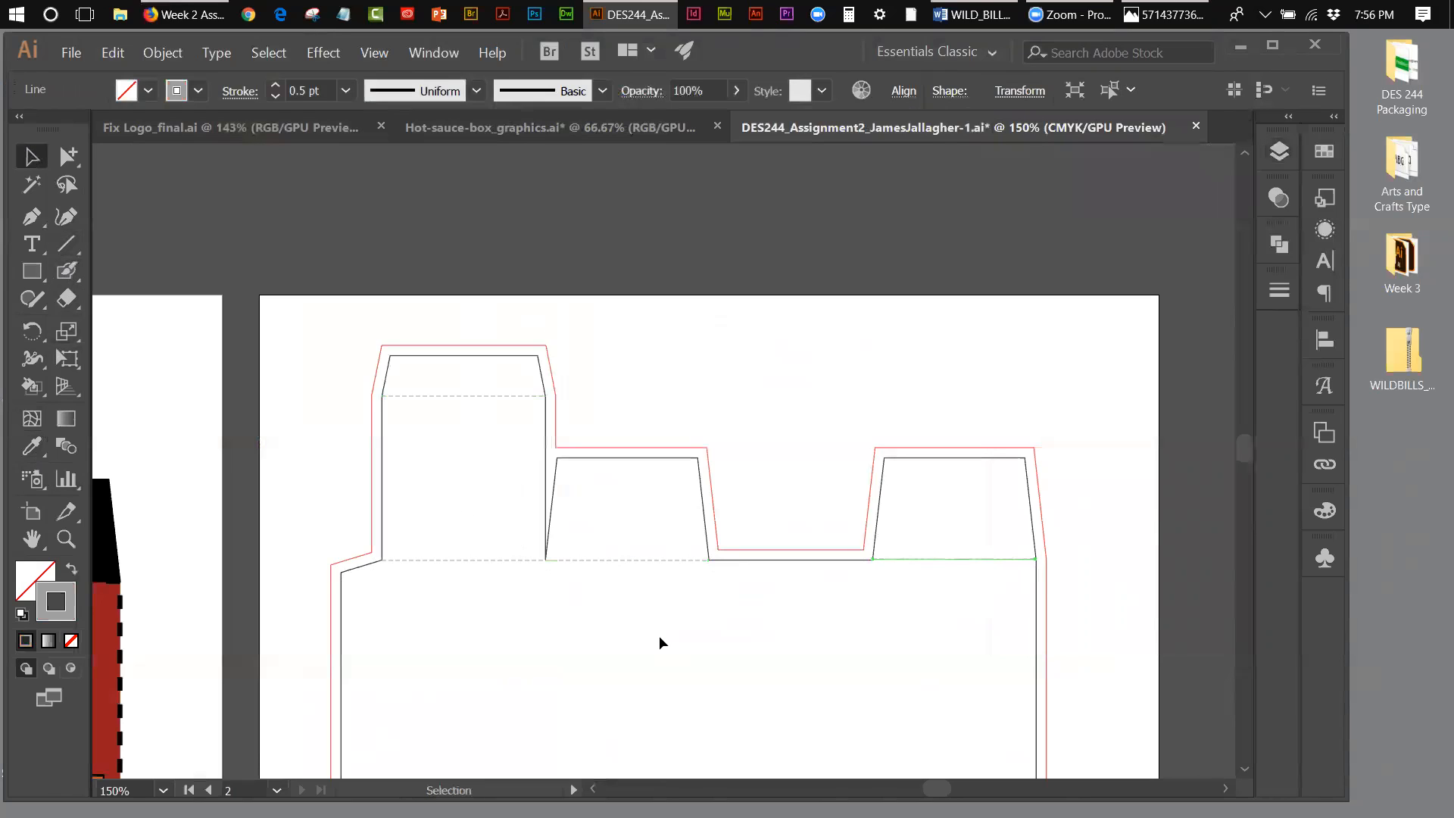
pyautogui.click(874, 593)
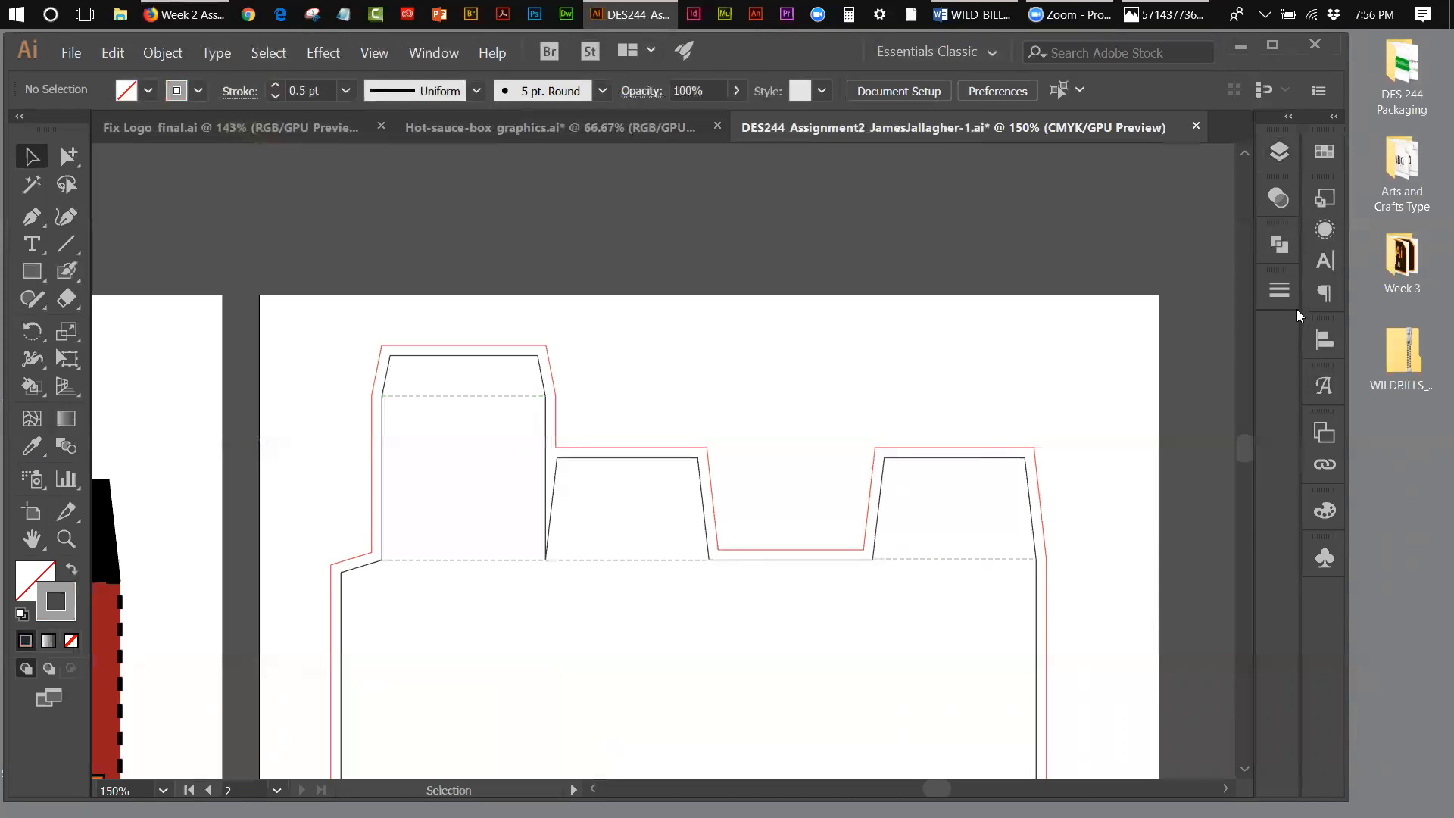
# Step: Draw a small test rectangle above the die line to check the dashed stroke settings, and delete it
pyautogui.click(1282, 292)
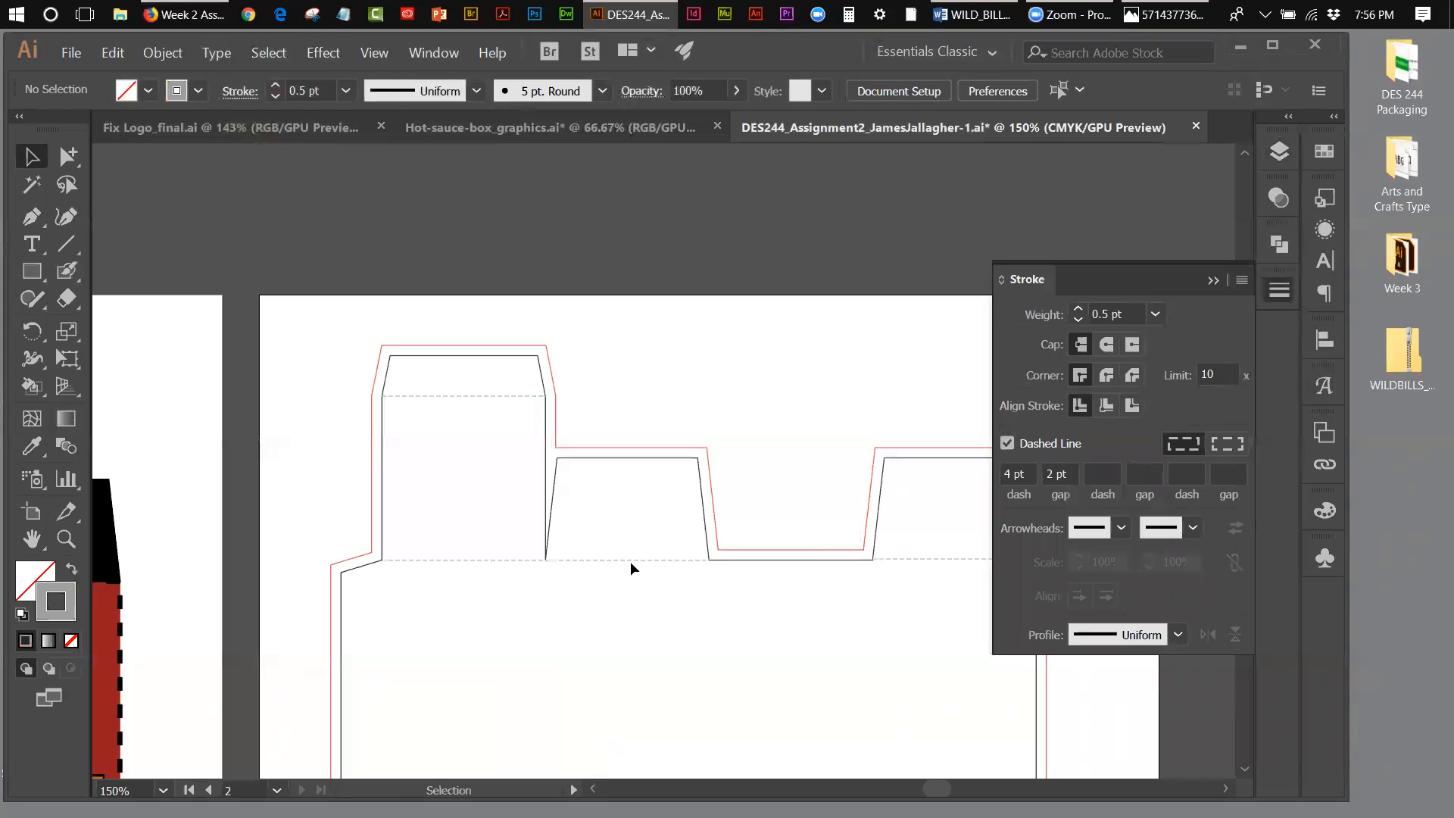
pyautogui.click(32, 271)
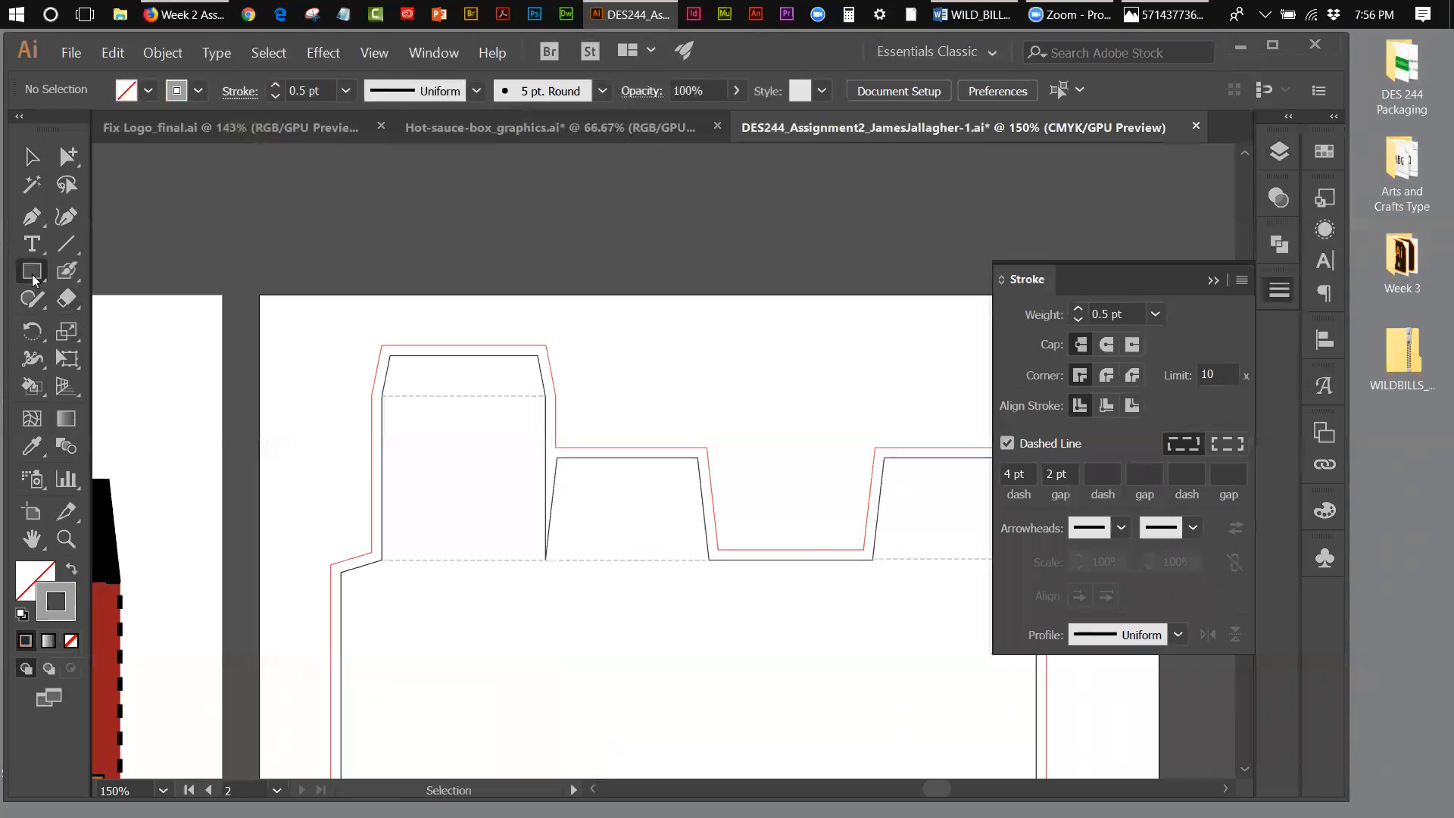
pyautogui.moveTo(685, 333)
pyautogui.mouseDown()
pyautogui.moveTo(764, 368)
pyautogui.moveTo(787, 409)
pyautogui.mouseUp()
pyautogui.click(29, 151)
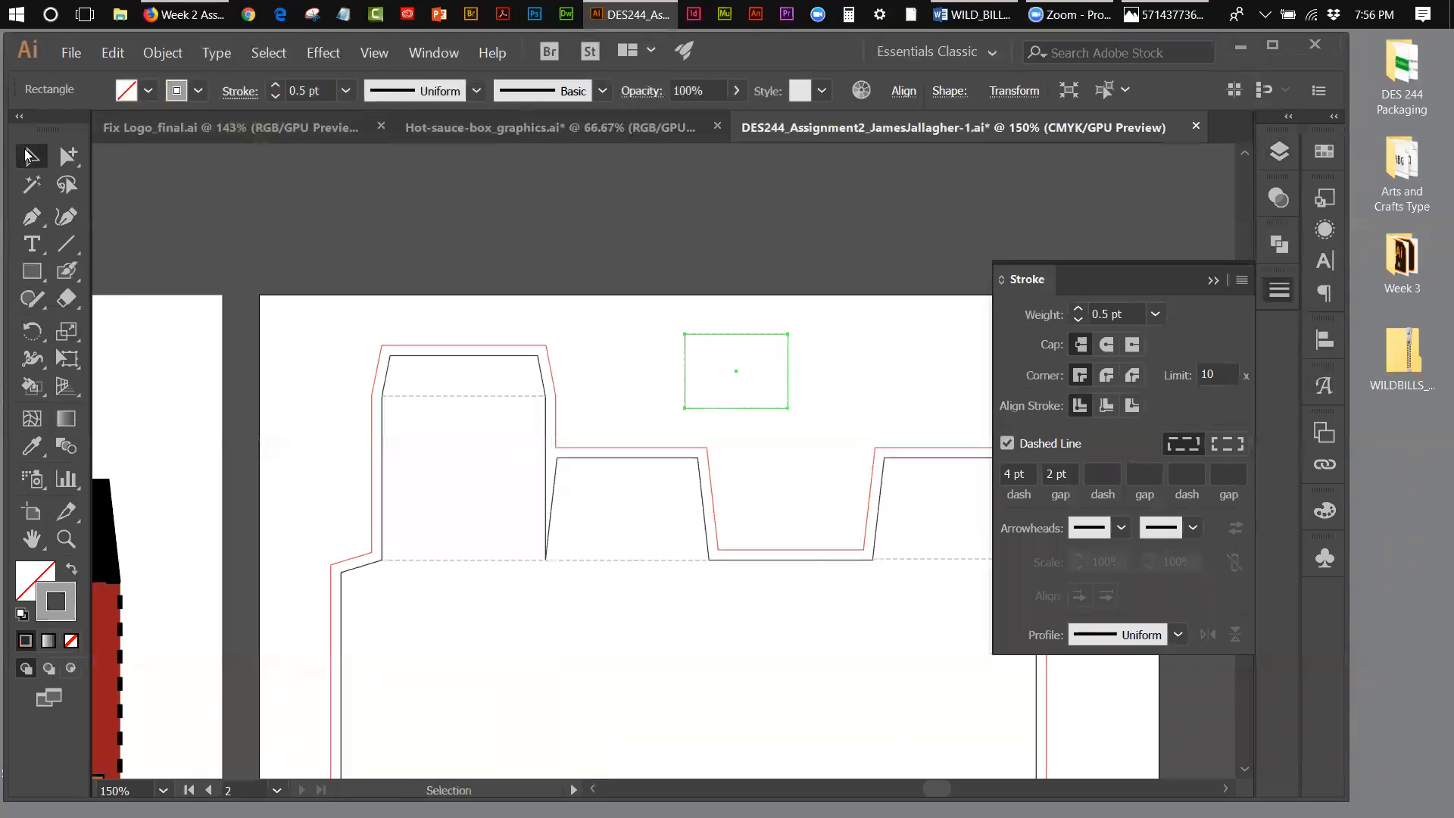
pyautogui.click(622, 347)
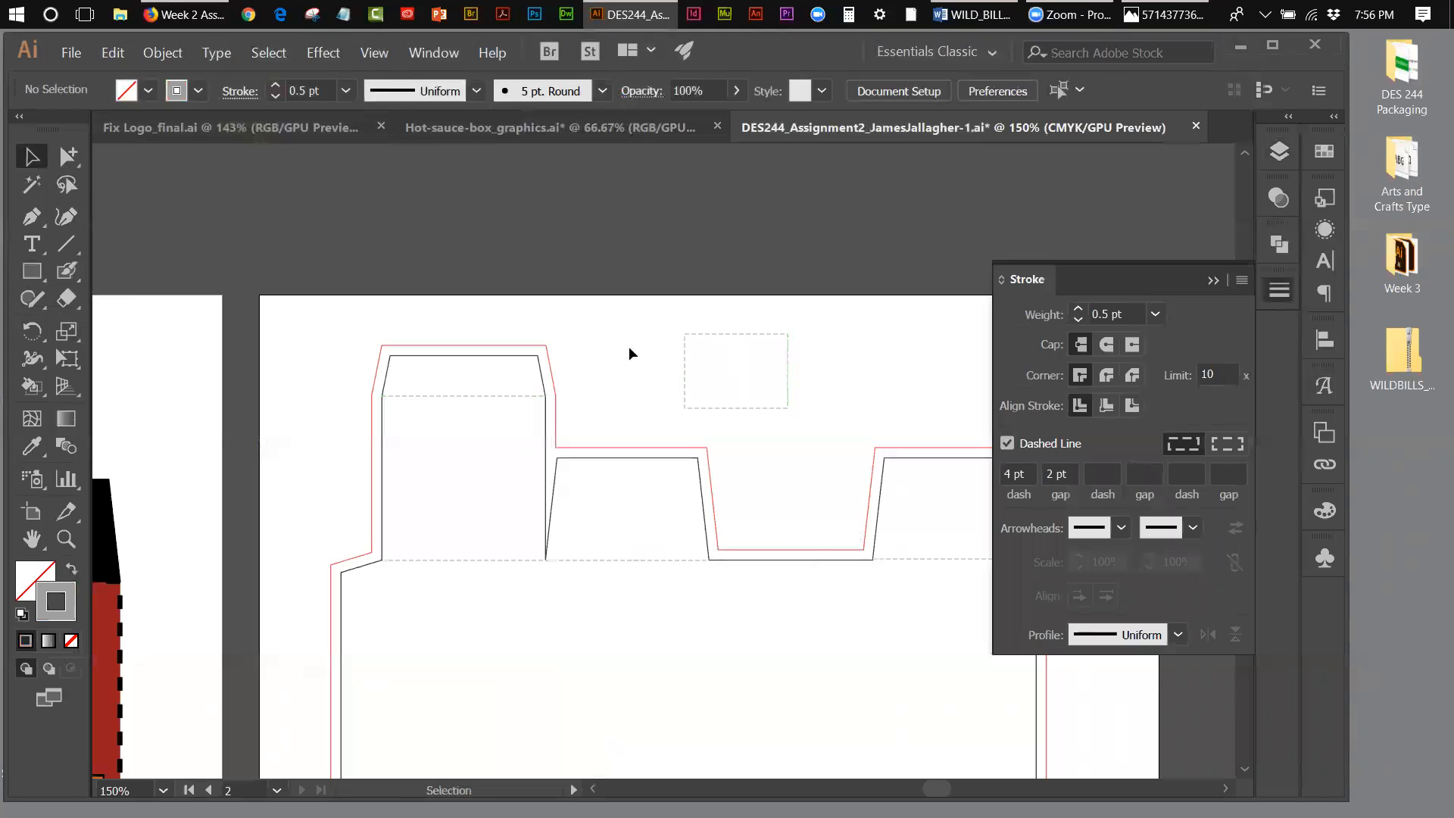
pyautogui.click(728, 337)
pyautogui.press('Delete')
pyautogui.click(1208, 280)
# Step: Draw horizontal dashed fold lines along the base of the first two lower flaps and the last lower flap
pyautogui.moveTo(1247, 440); pyautogui.dragTo(1248, 467)
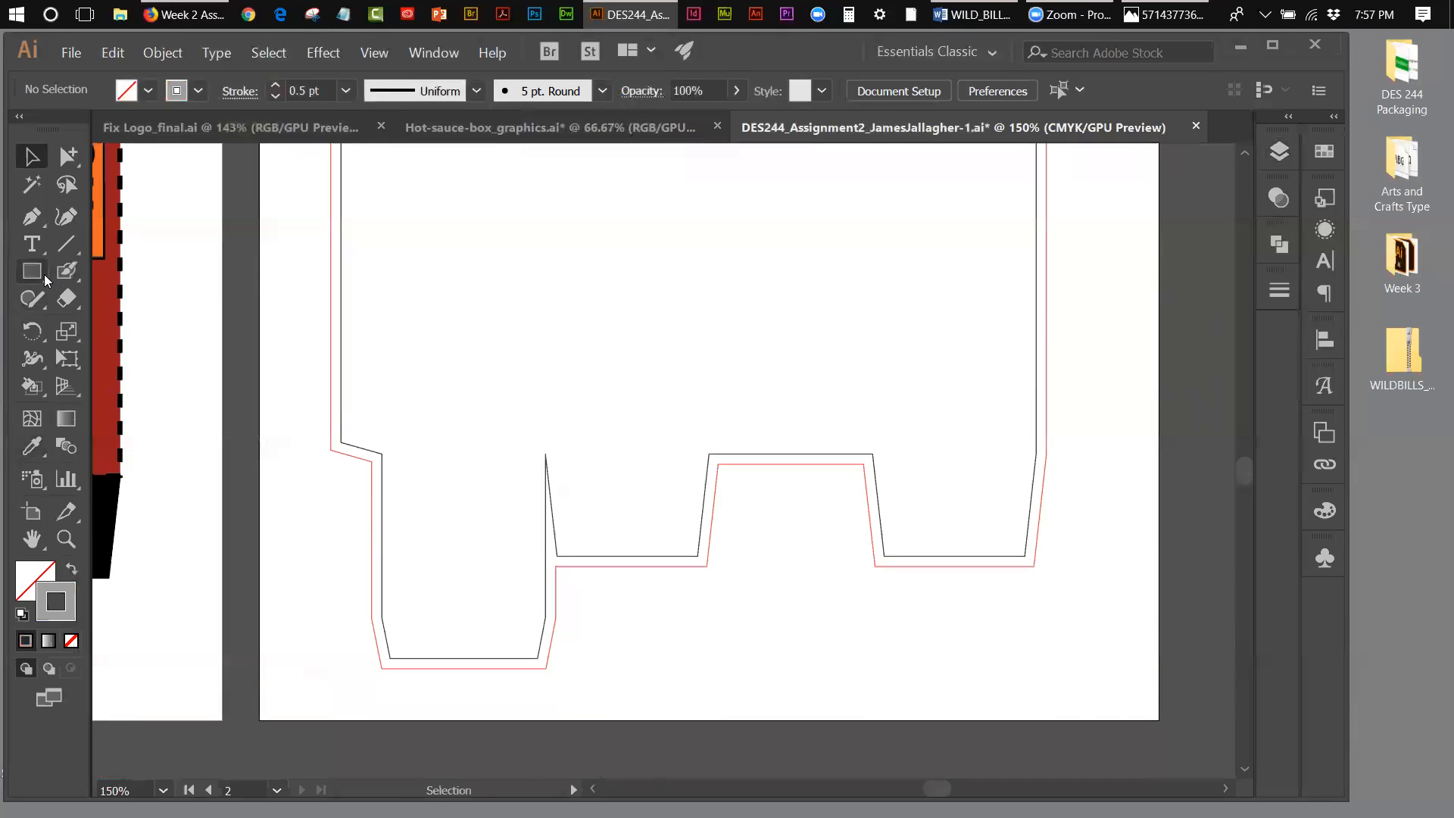
pyautogui.click(65, 244)
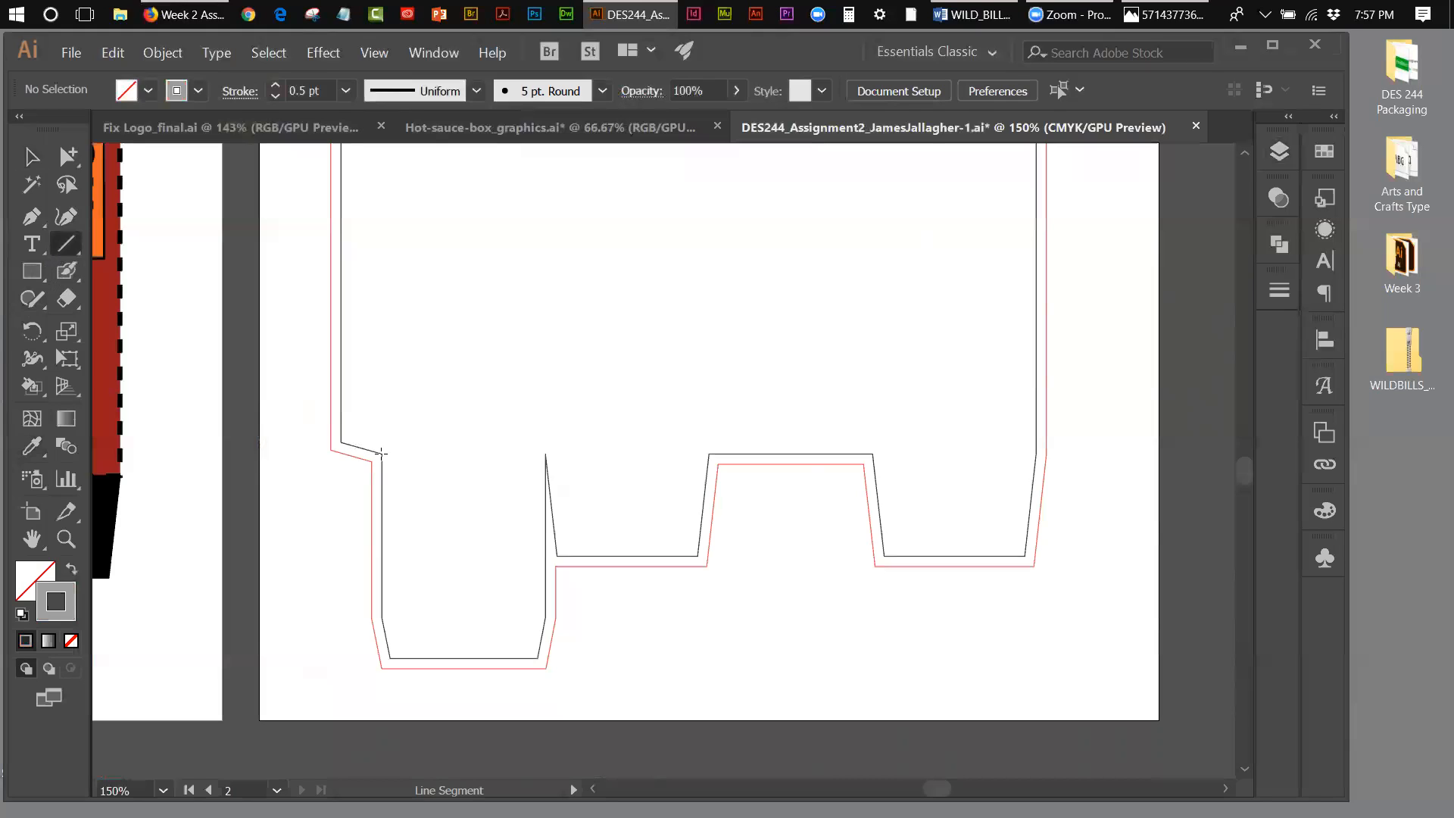
pyautogui.moveTo(389, 454); pyautogui.dragTo(708, 454)
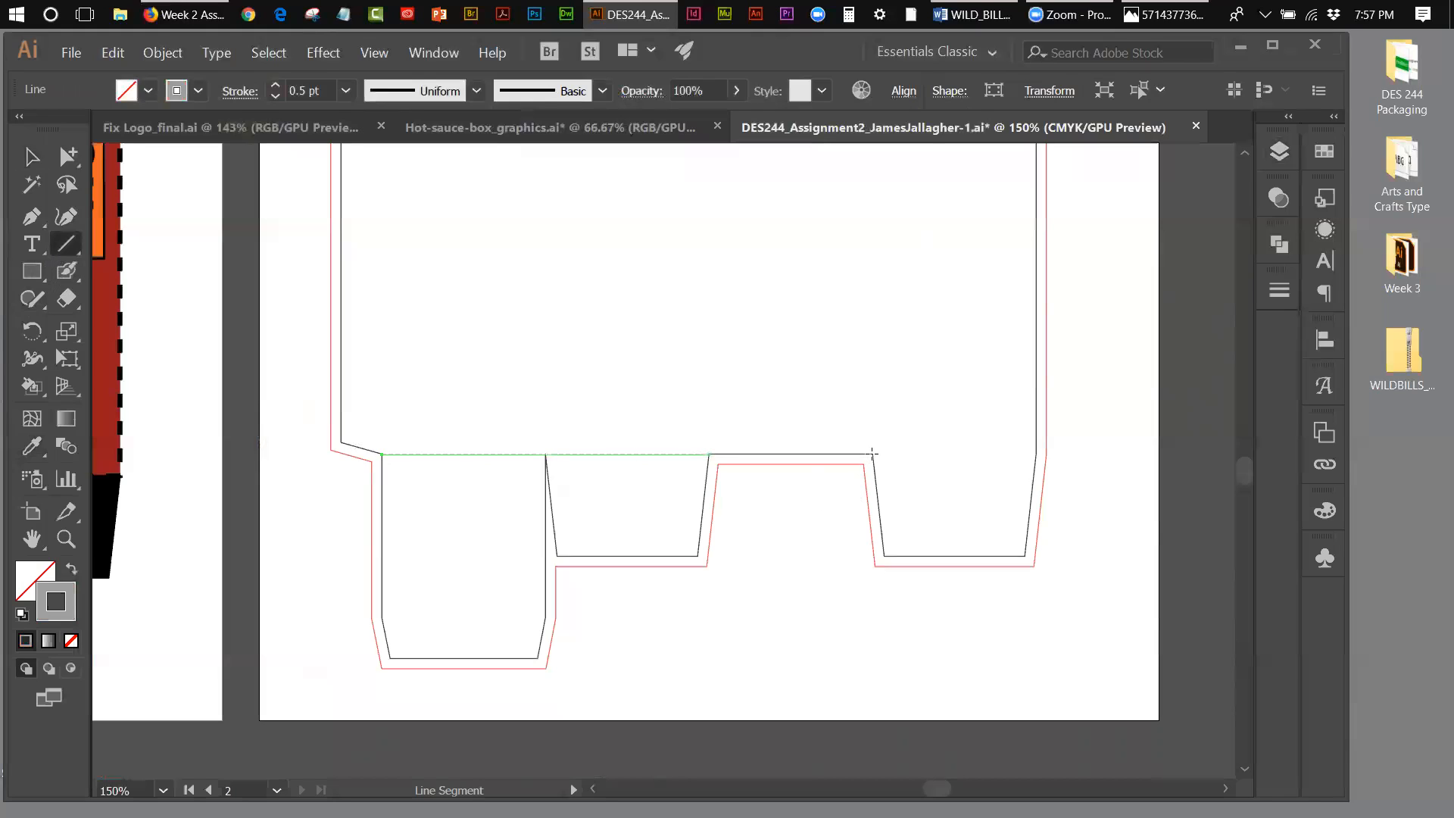
pyautogui.moveTo(872, 453); pyautogui.dragTo(1036, 454)
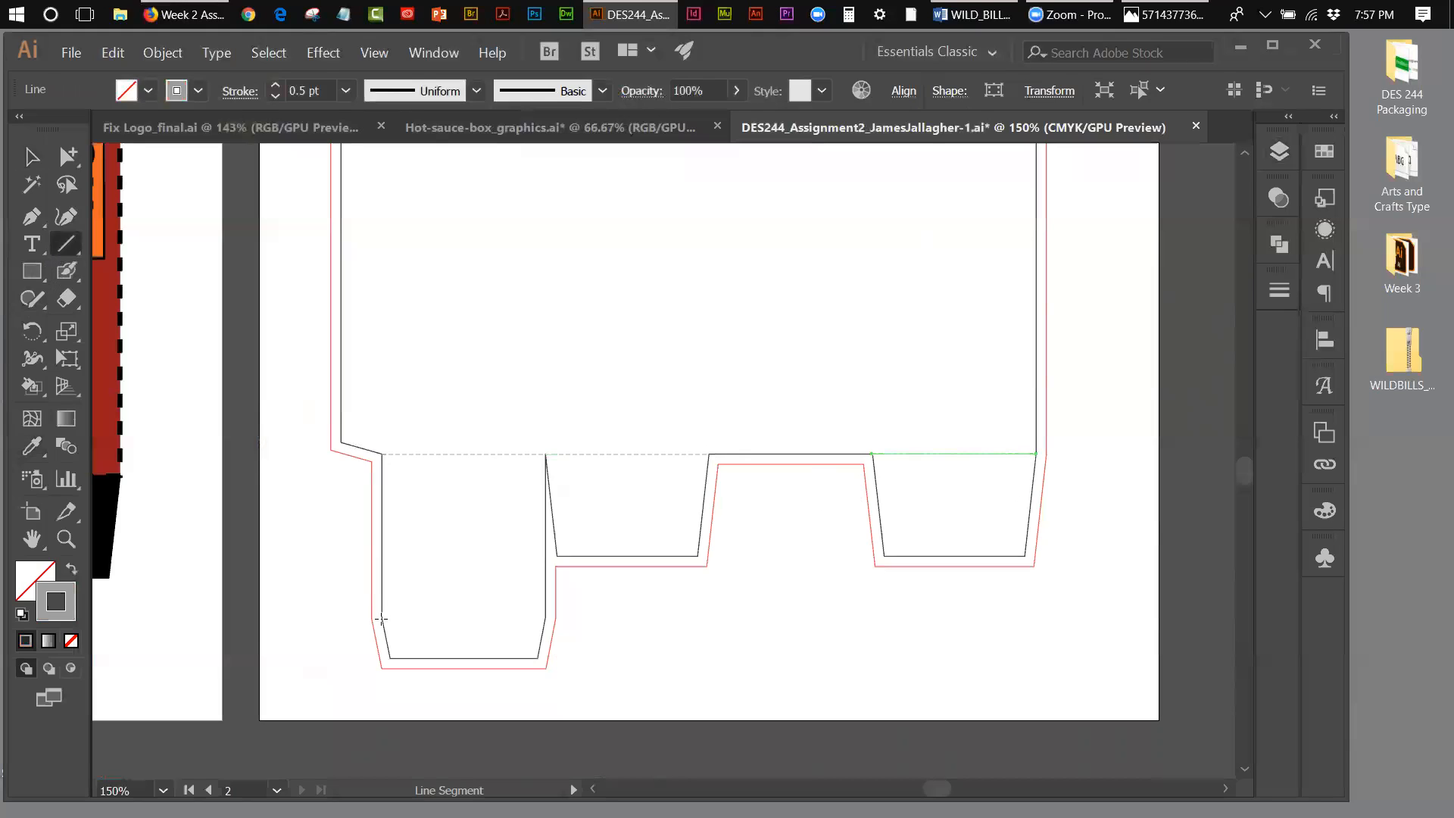
# Step: Draw a horizontal dashed fold line across the tuck tab of the lower end flap, and deselect it
pyautogui.moveTo(384, 617); pyautogui.dragTo(545, 625)
pyautogui.click(379, 54)
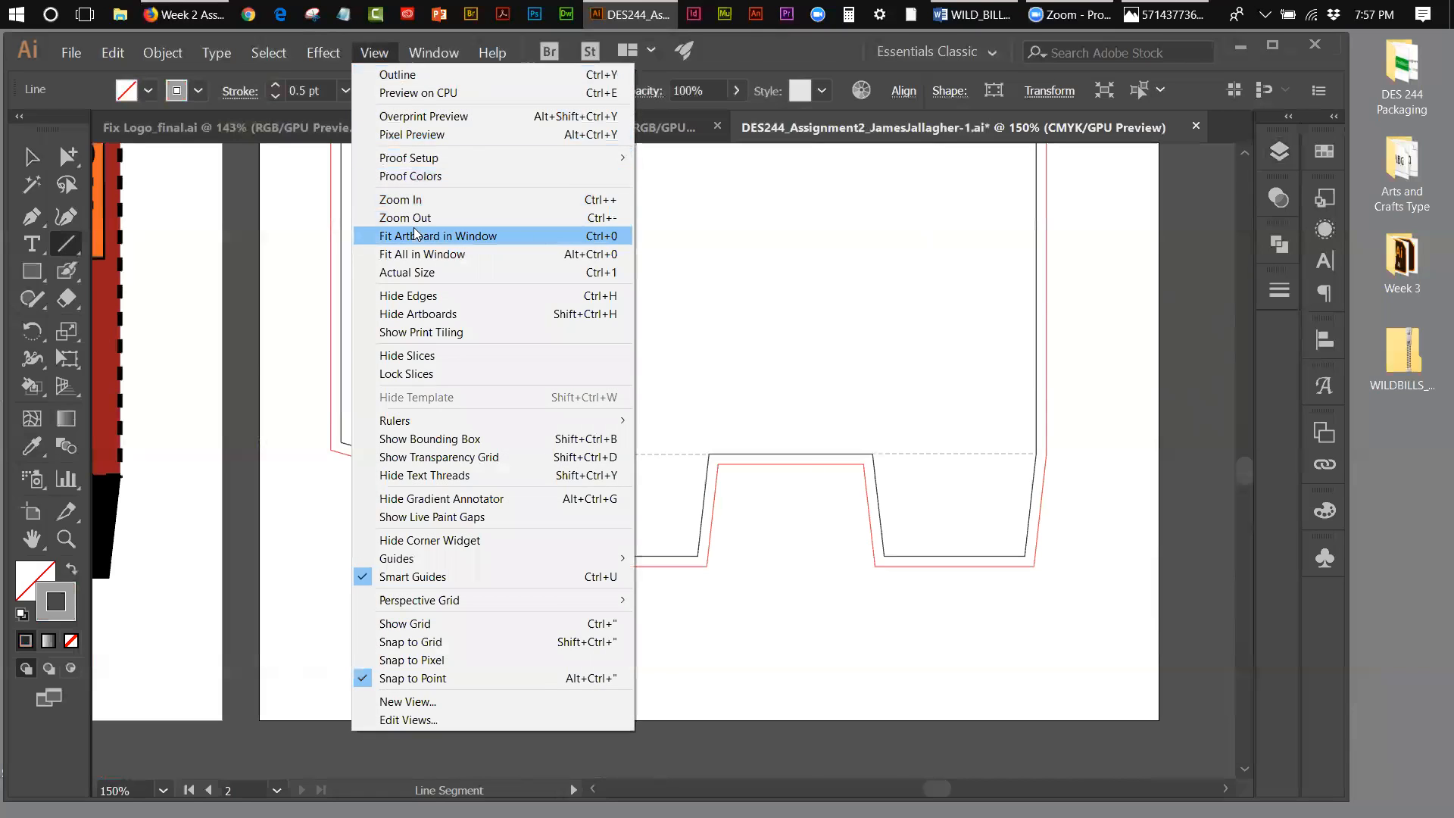
pyautogui.click(415, 235)
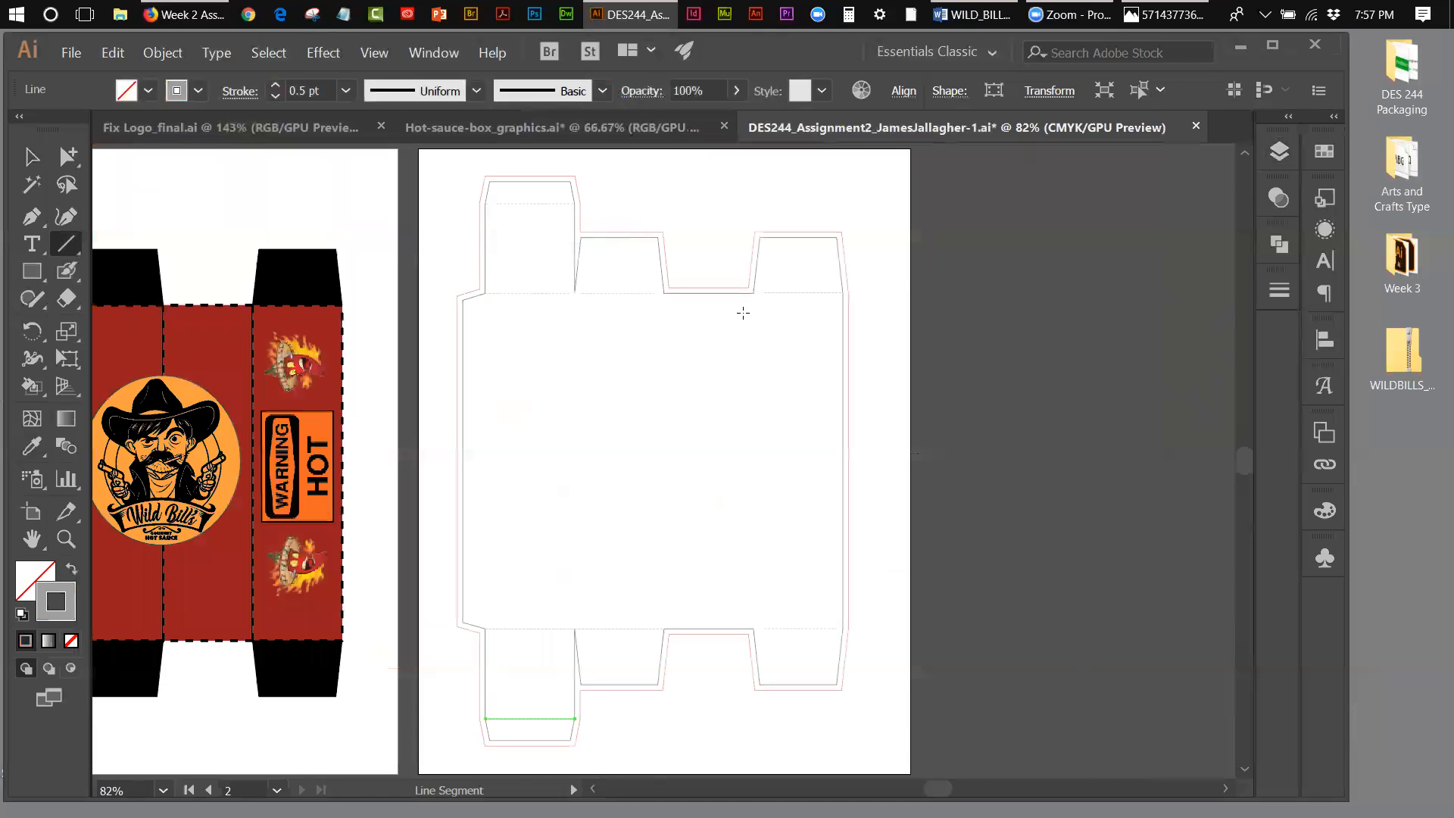
pyautogui.click(32, 156)
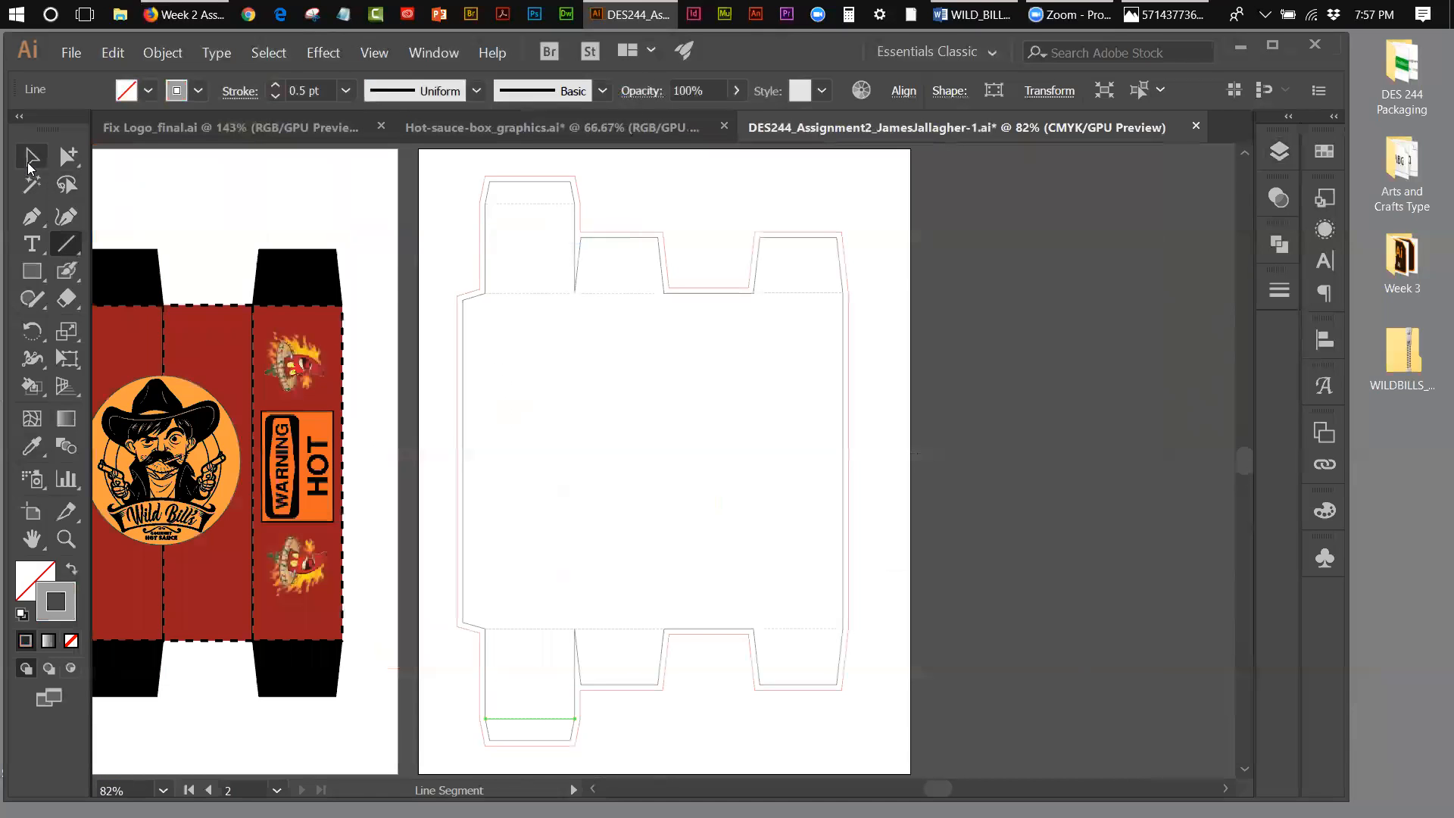
pyautogui.click(430, 309)
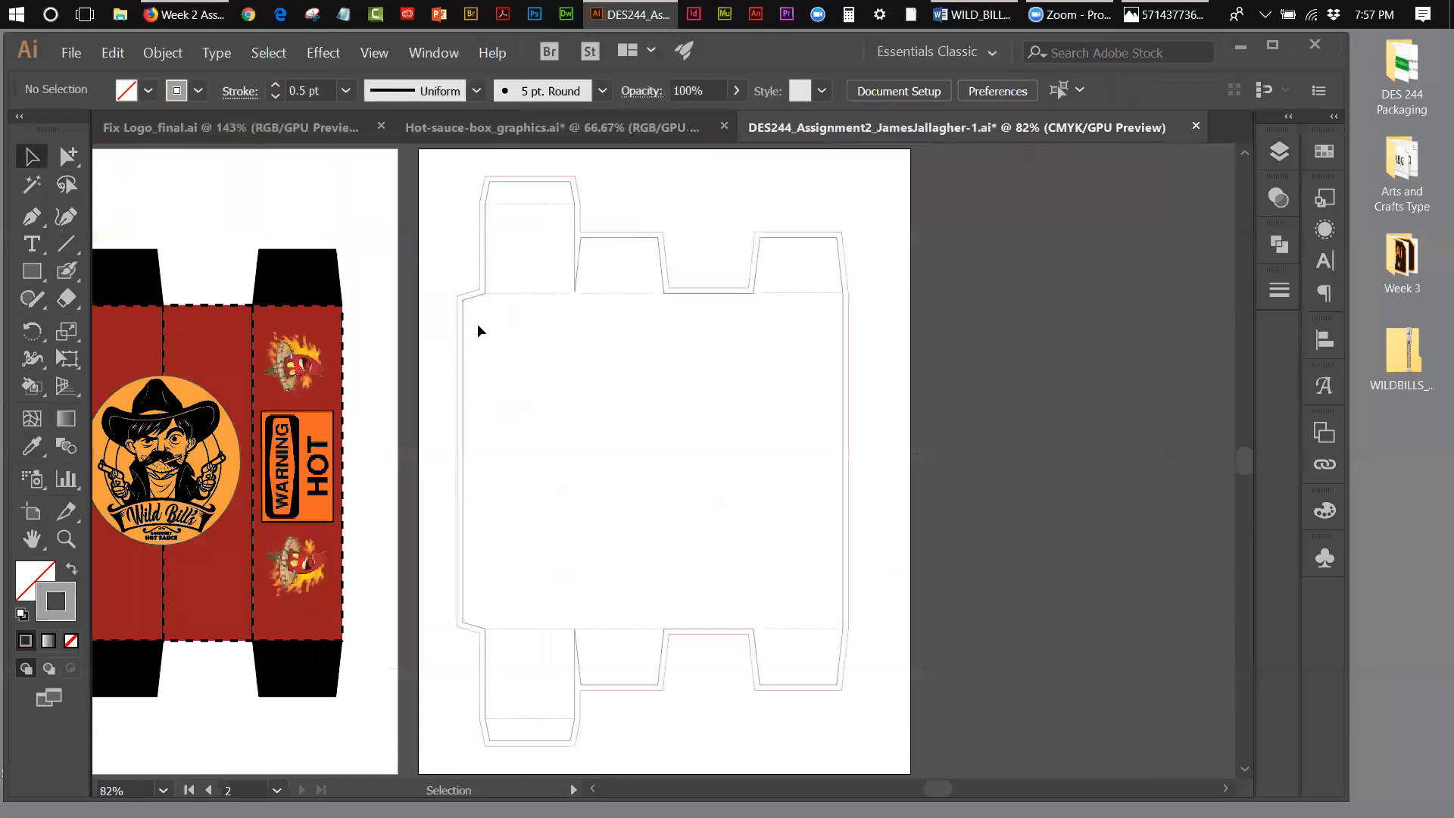
# Step: Draw a vertical dashed fold line between the glue flap and the first panel along the box's full height, and deselect it
pyautogui.click(66, 243)
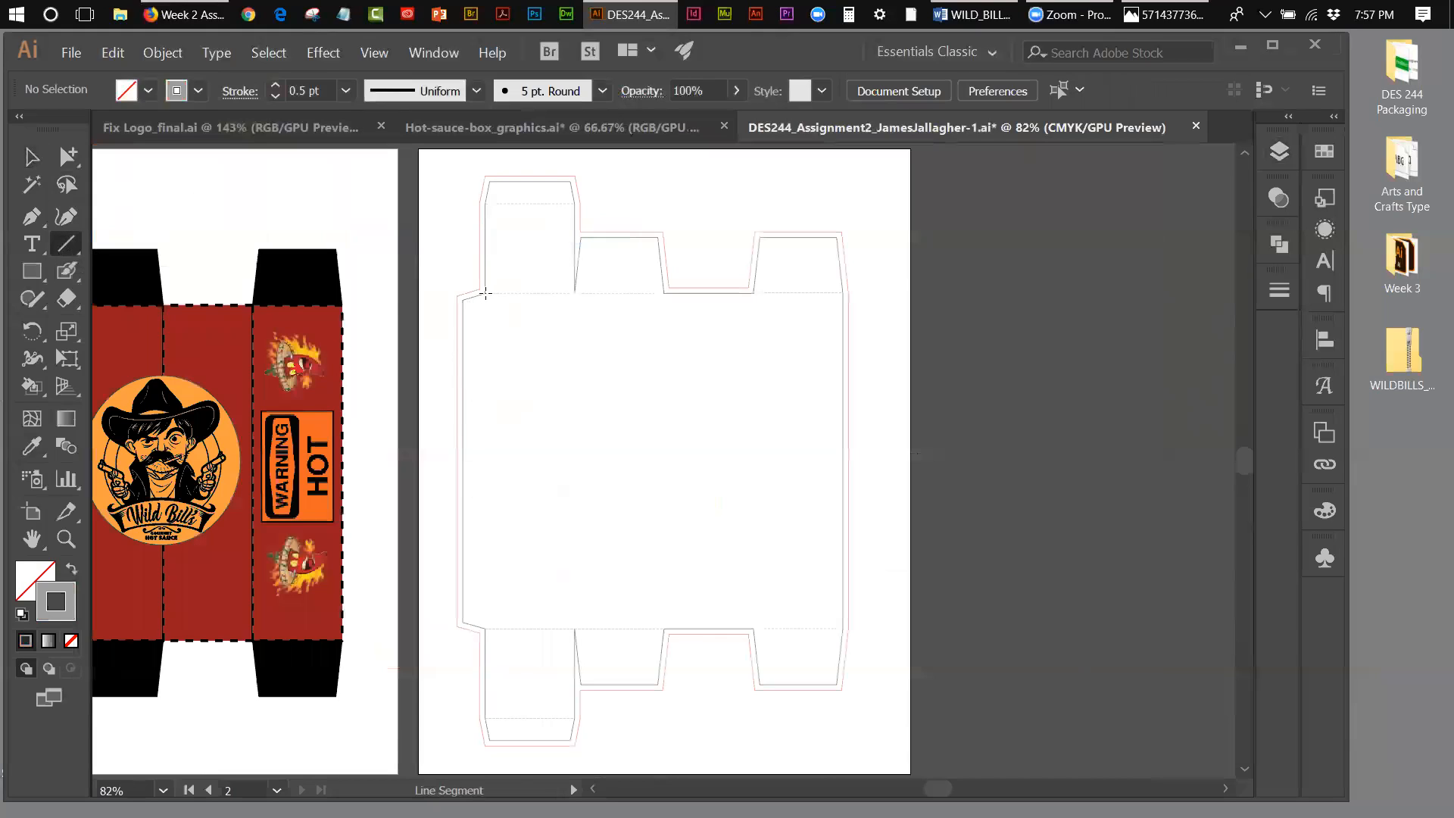
pyautogui.moveTo(484, 293); pyautogui.dragTo(495, 628)
pyautogui.click(31, 157)
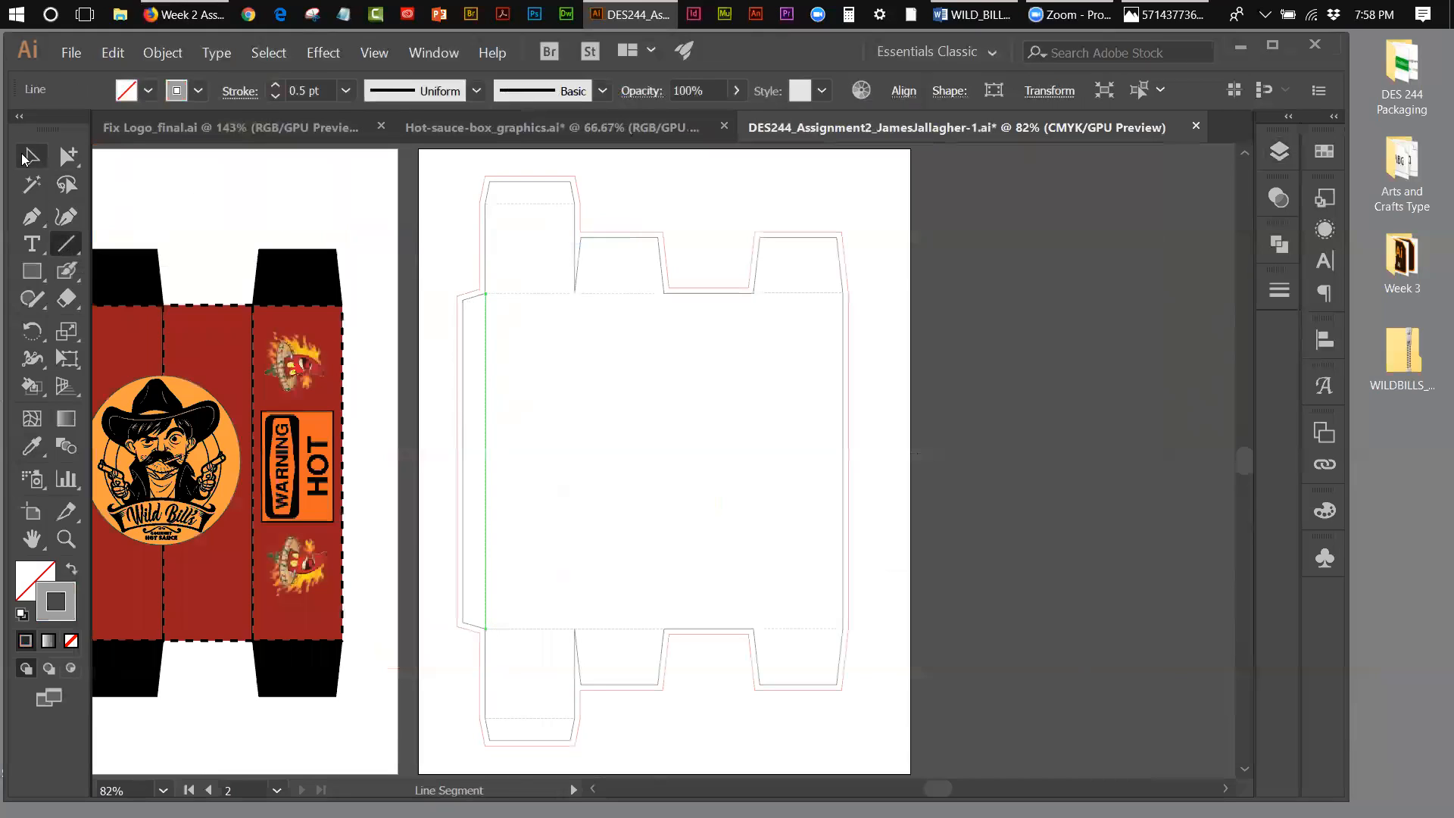
pyautogui.click(952, 252)
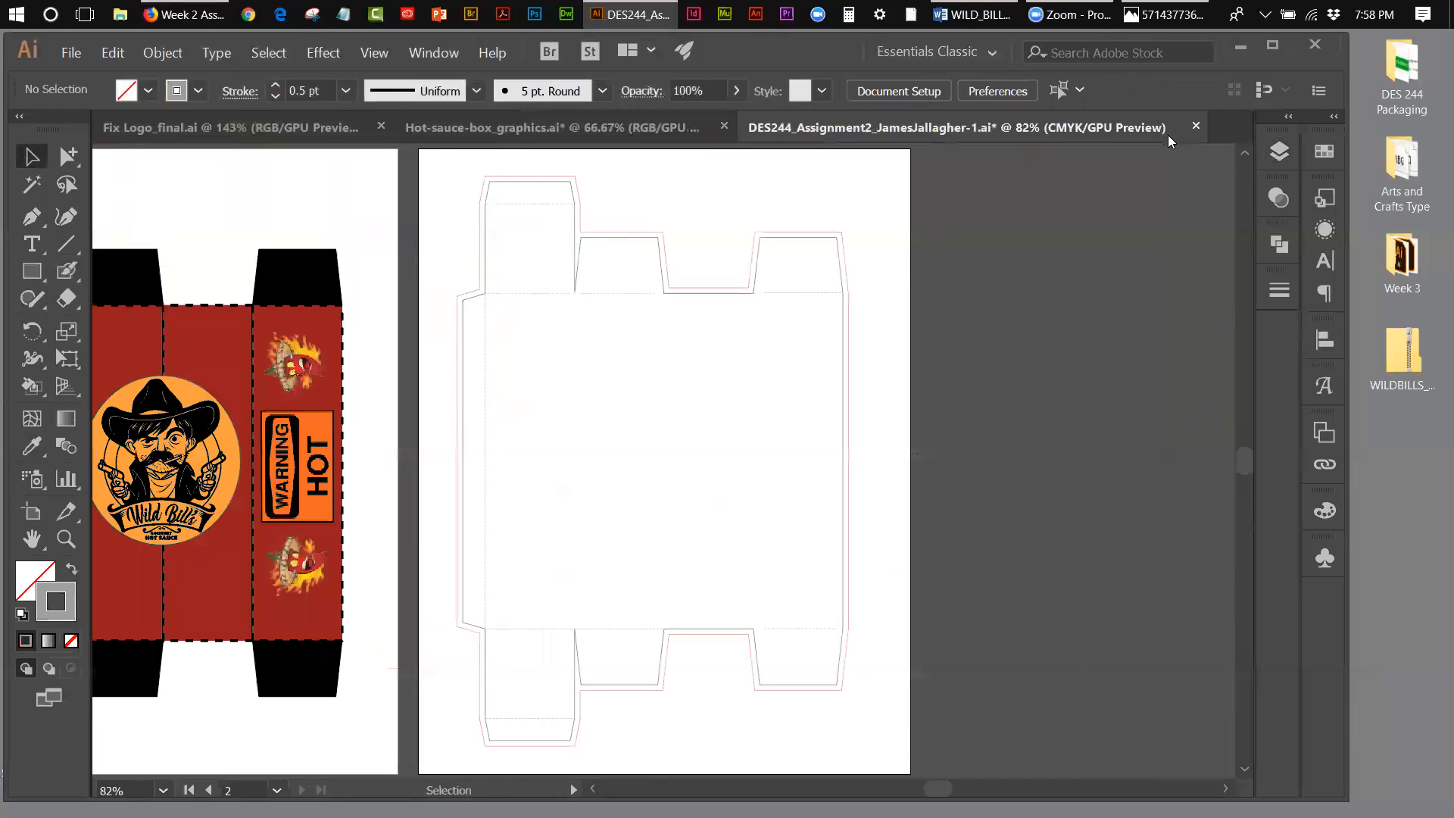
# Step: Check the separation of the folds, bleed and DIELINE layers by hiding and reshowing each one
pyautogui.click(1280, 153)
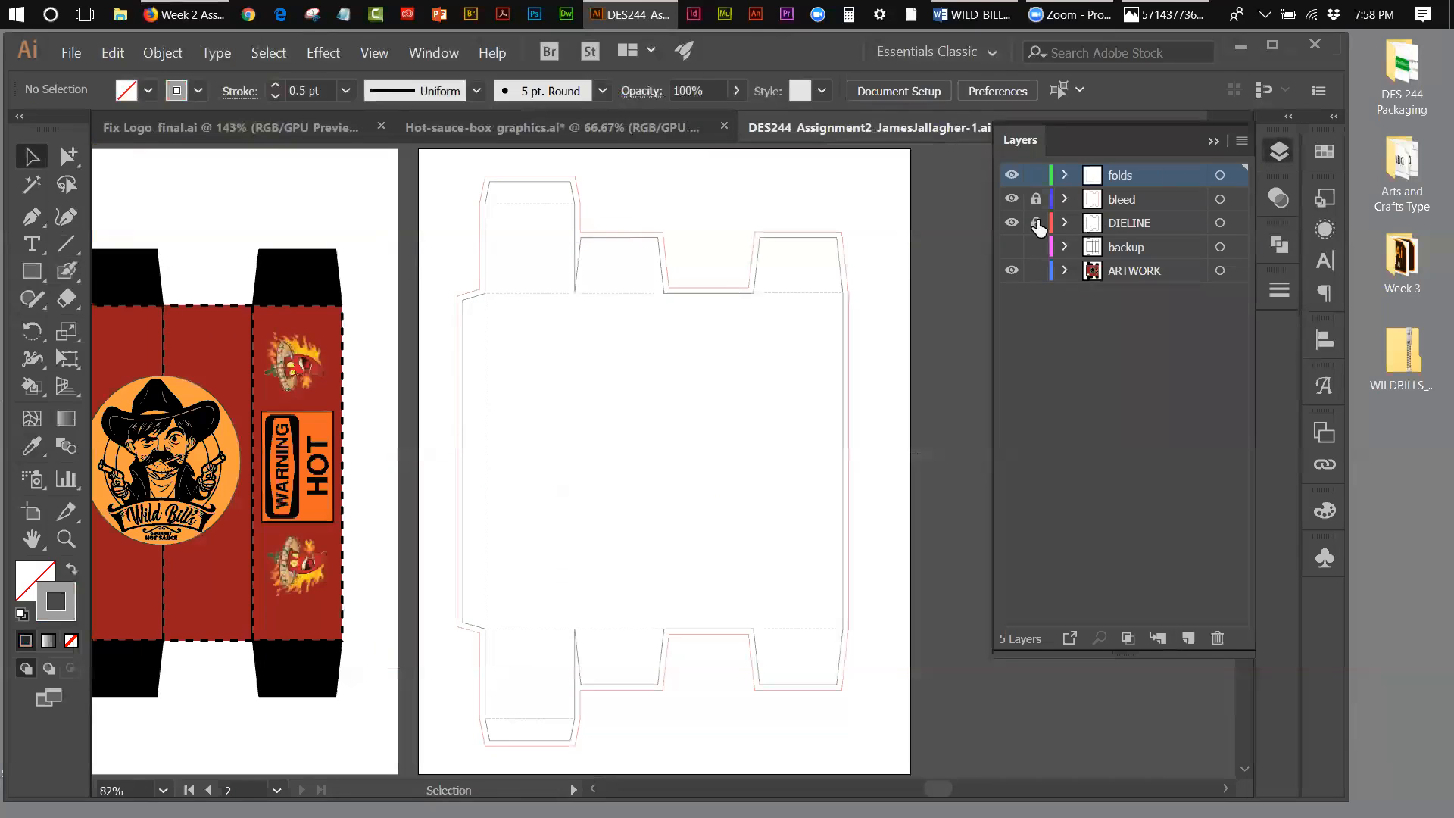
pyautogui.click(1013, 177)
pyautogui.click(1013, 177)
pyautogui.click(1012, 201)
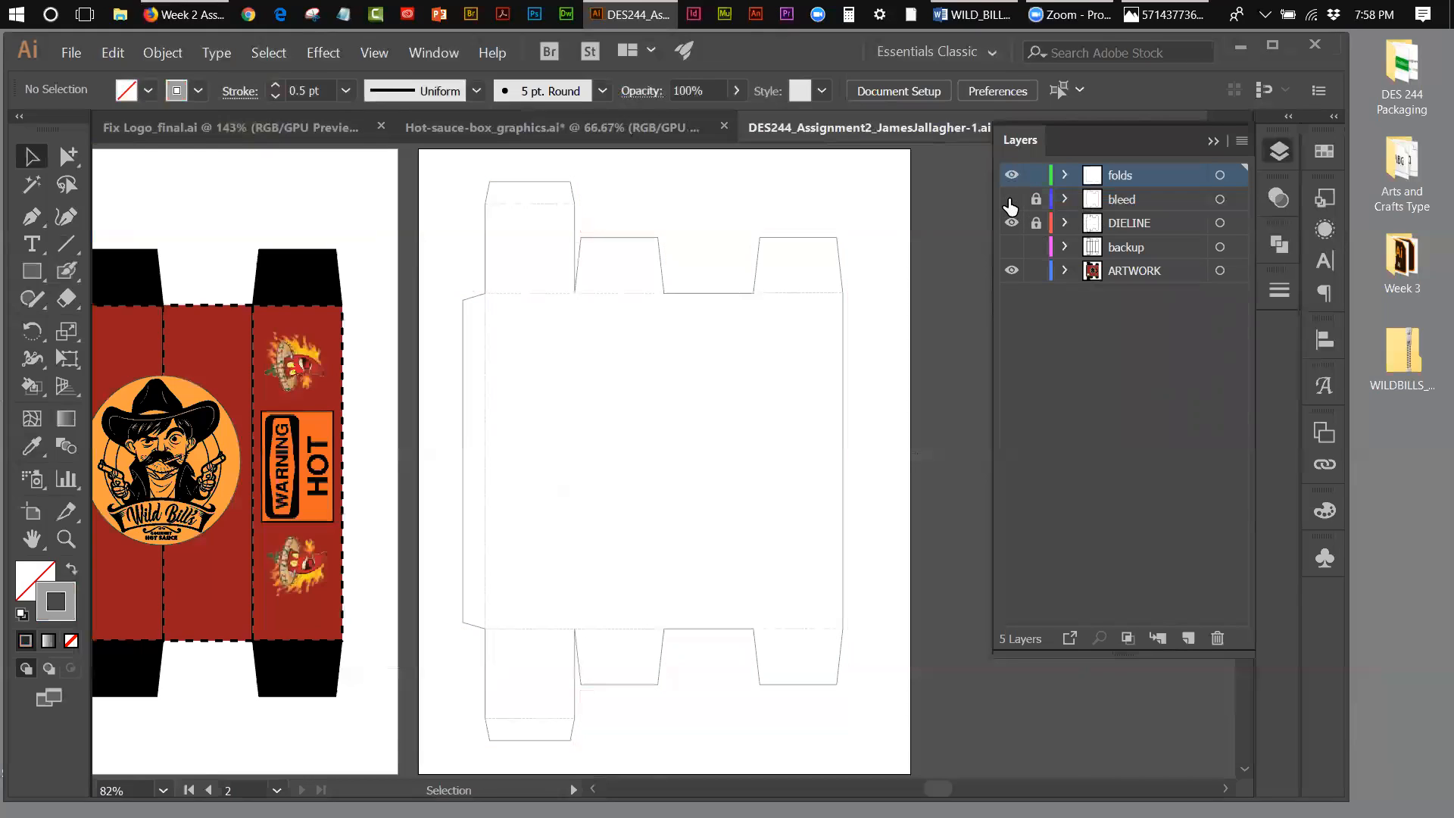
pyautogui.click(1012, 201)
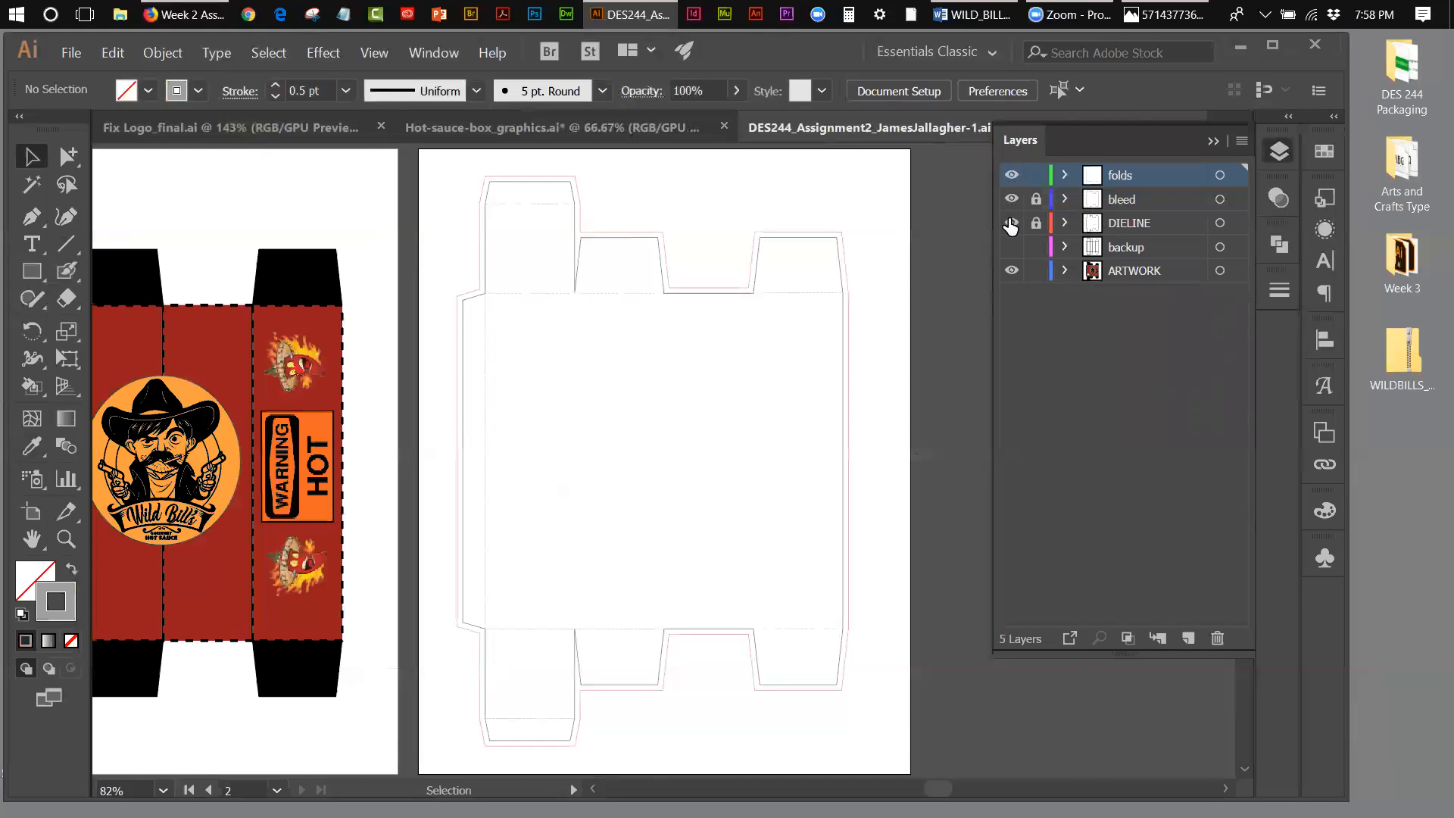
pyautogui.click(1012, 223)
pyautogui.click(1011, 223)
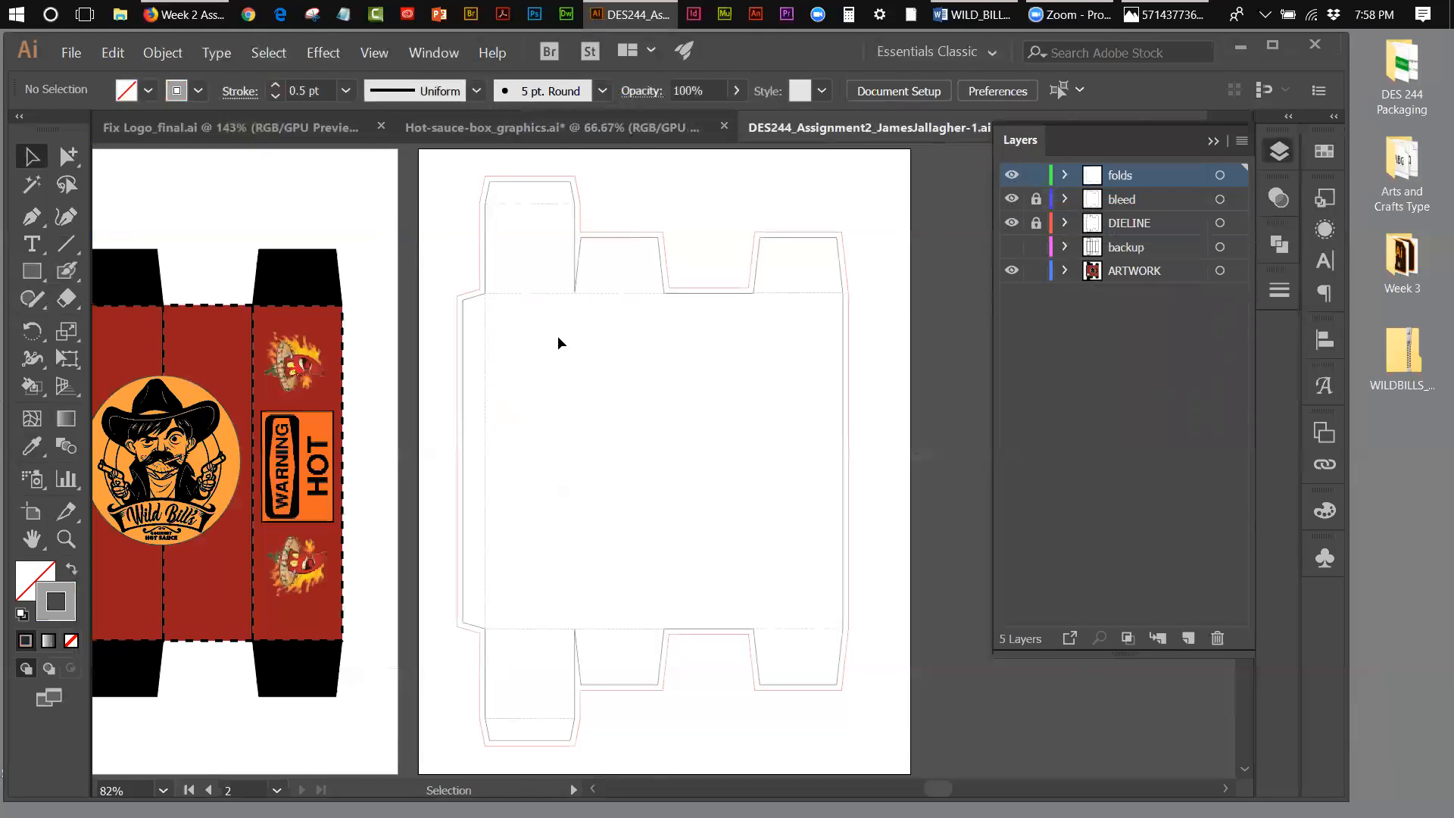
# Step: Draw a vertical dashed fold line between the first and second panels along the box's full height, and paste a copy of it in place
pyautogui.click(65, 244)
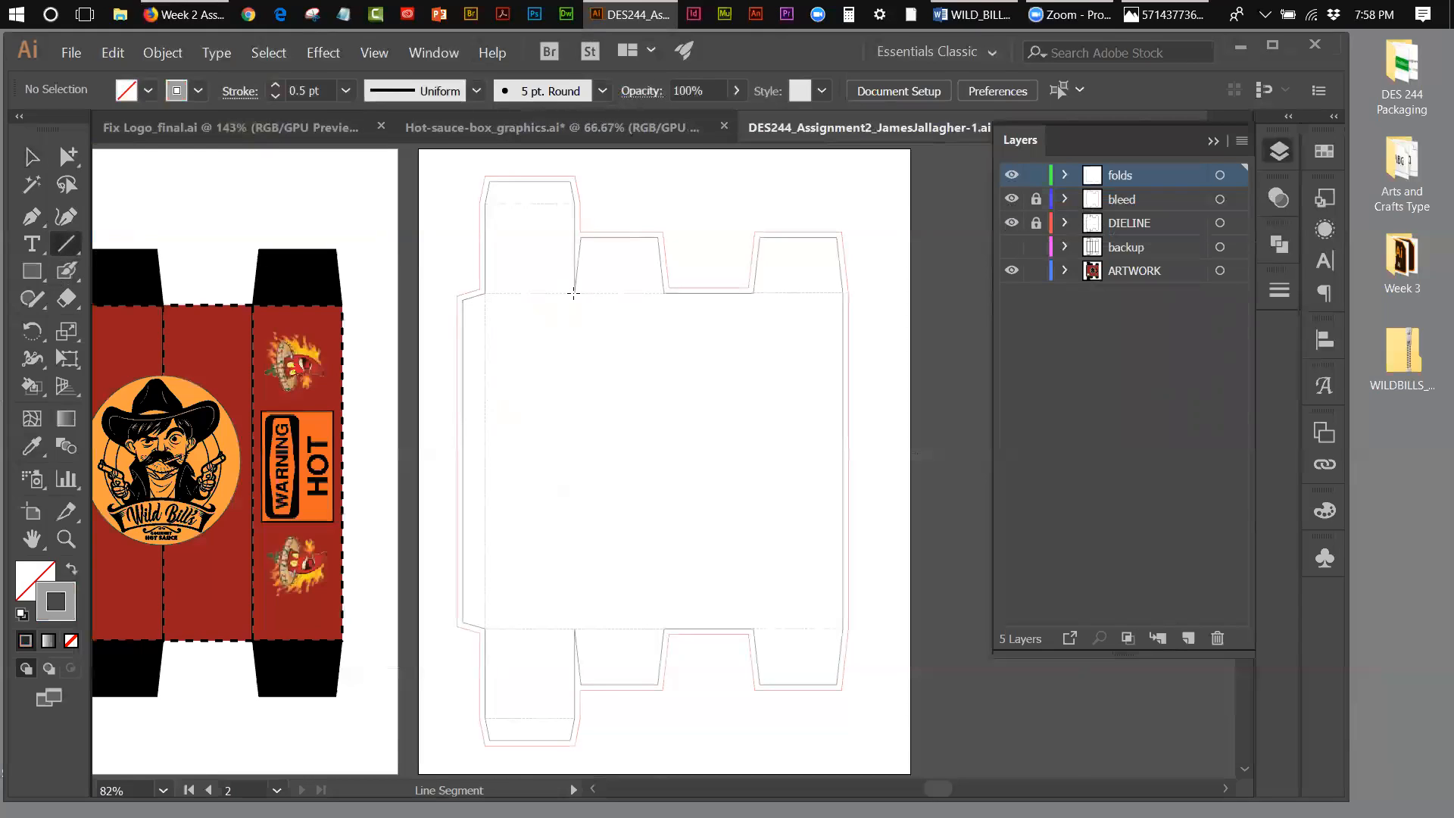
pyautogui.moveTo(581, 370); pyautogui.dragTo(587, 621)
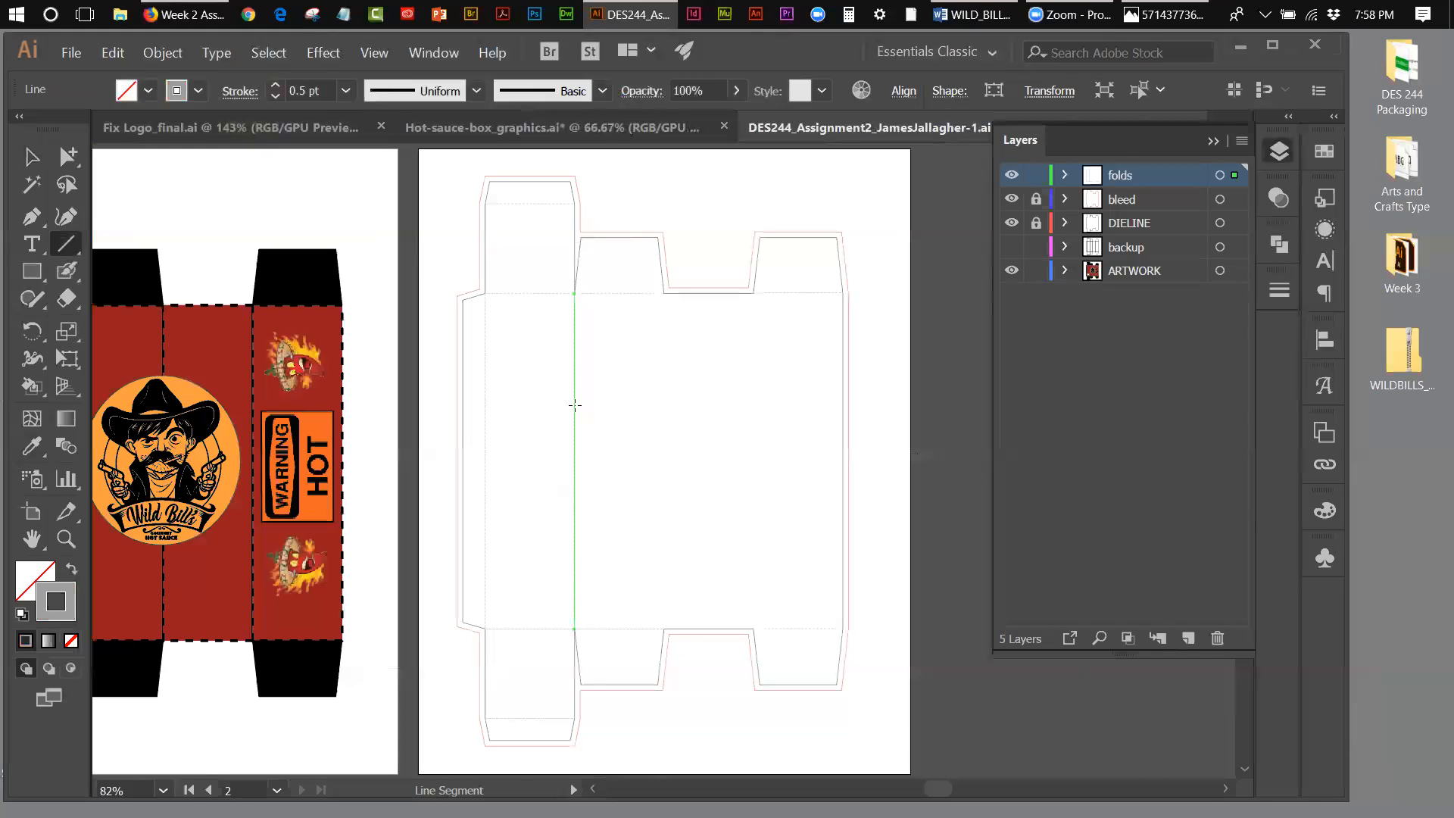
pyautogui.click(112, 52)
pyautogui.click(129, 134)
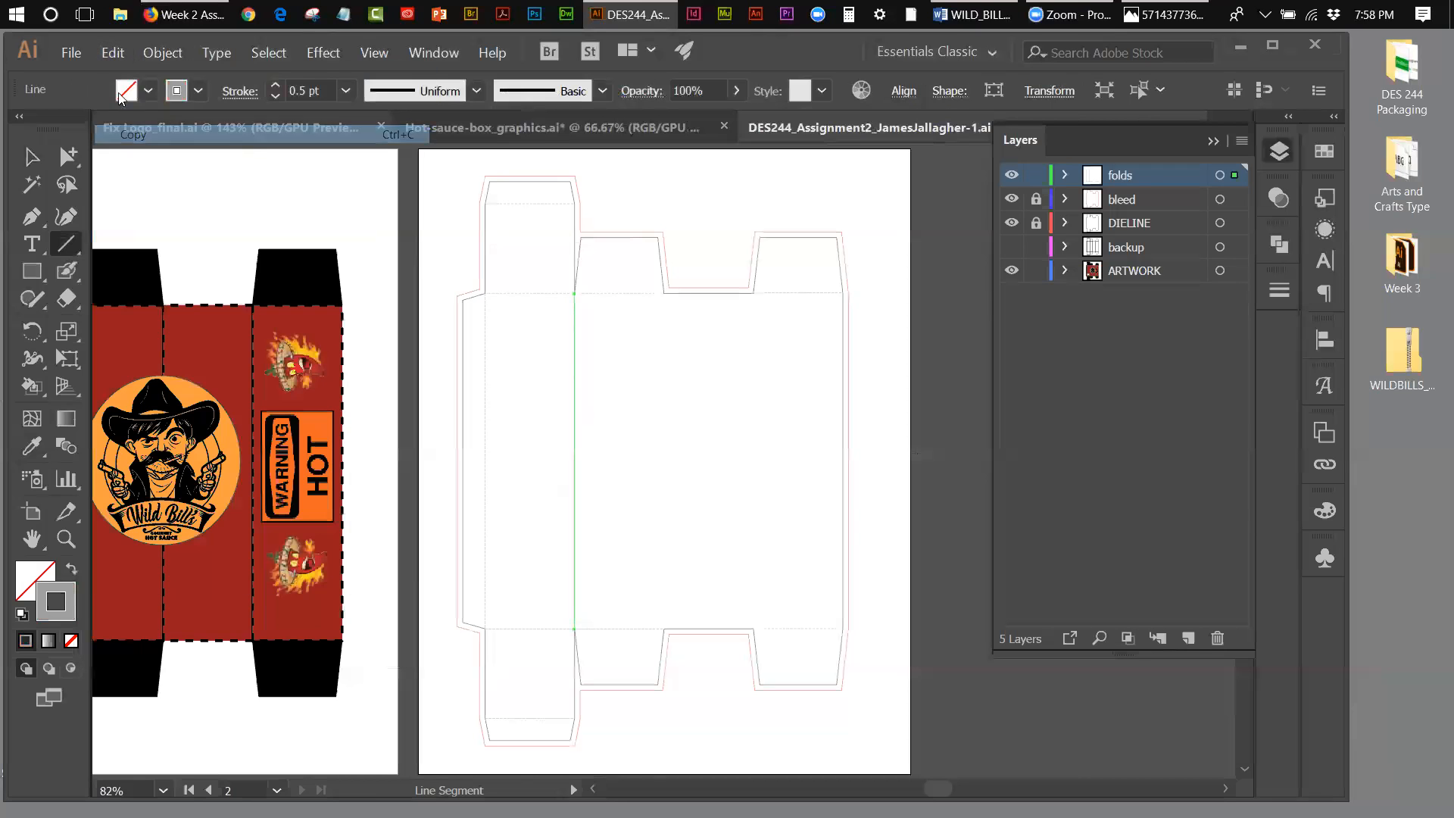
pyautogui.click(112, 53)
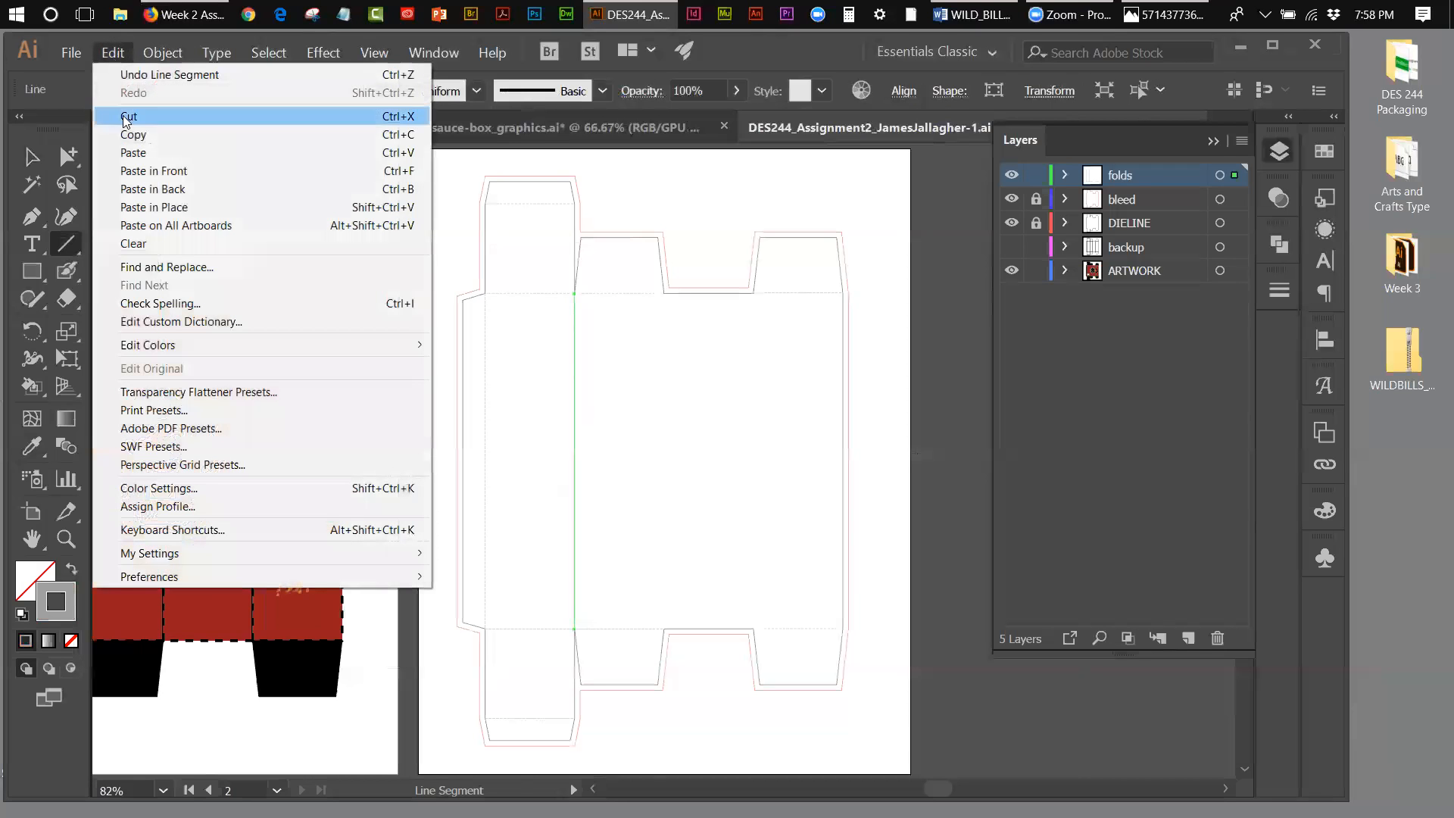
pyautogui.click(140, 202)
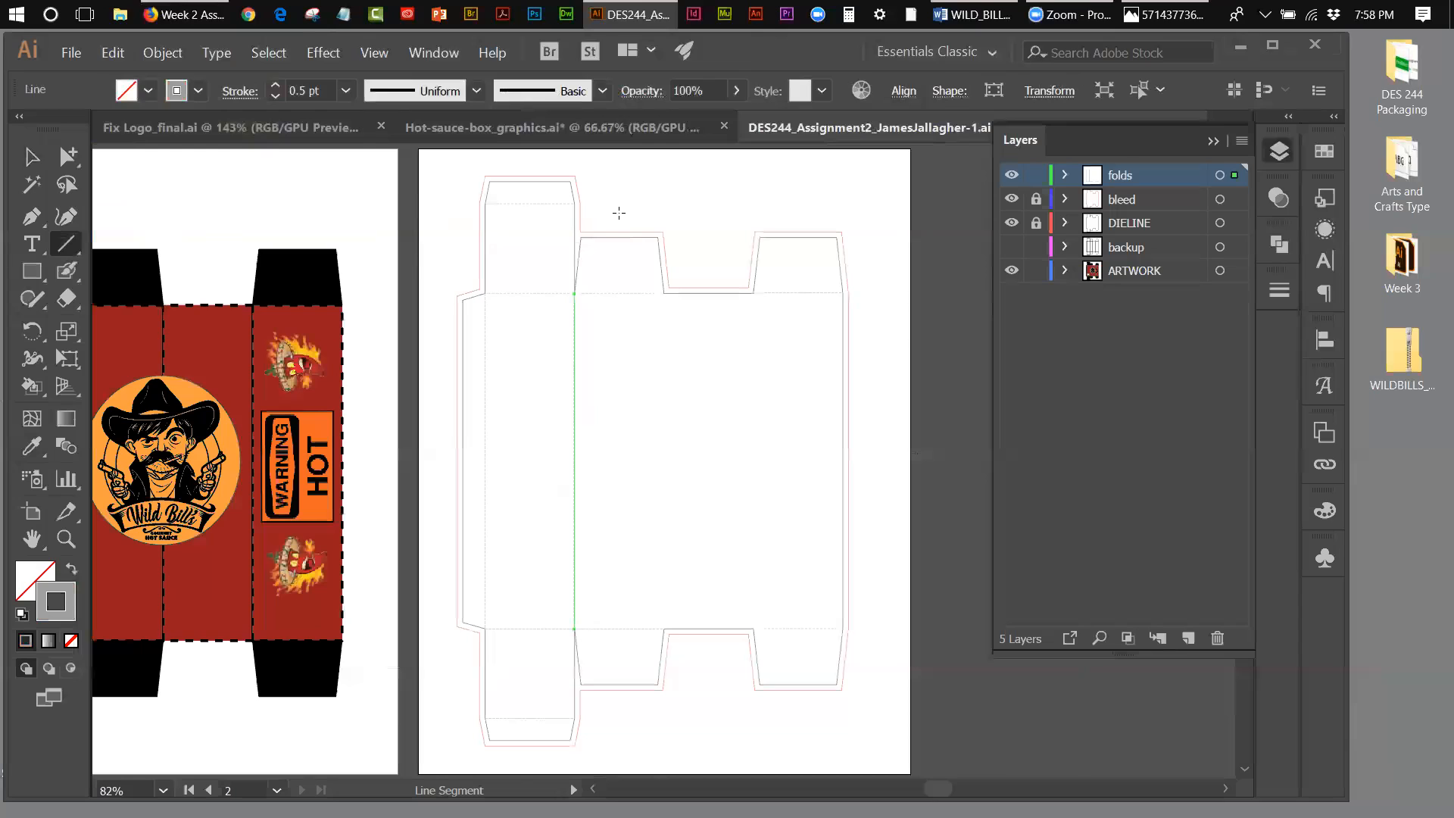
# Step: Move the copied vertical fold line horizontally onto the boundary between the second and third panels
pyautogui.hotkey('shift', 'Right')
pyautogui.hotkey('shift', 'Right')
pyautogui.hotkey('shift', 'Right')
pyautogui.hotkey('shift', 'Right')
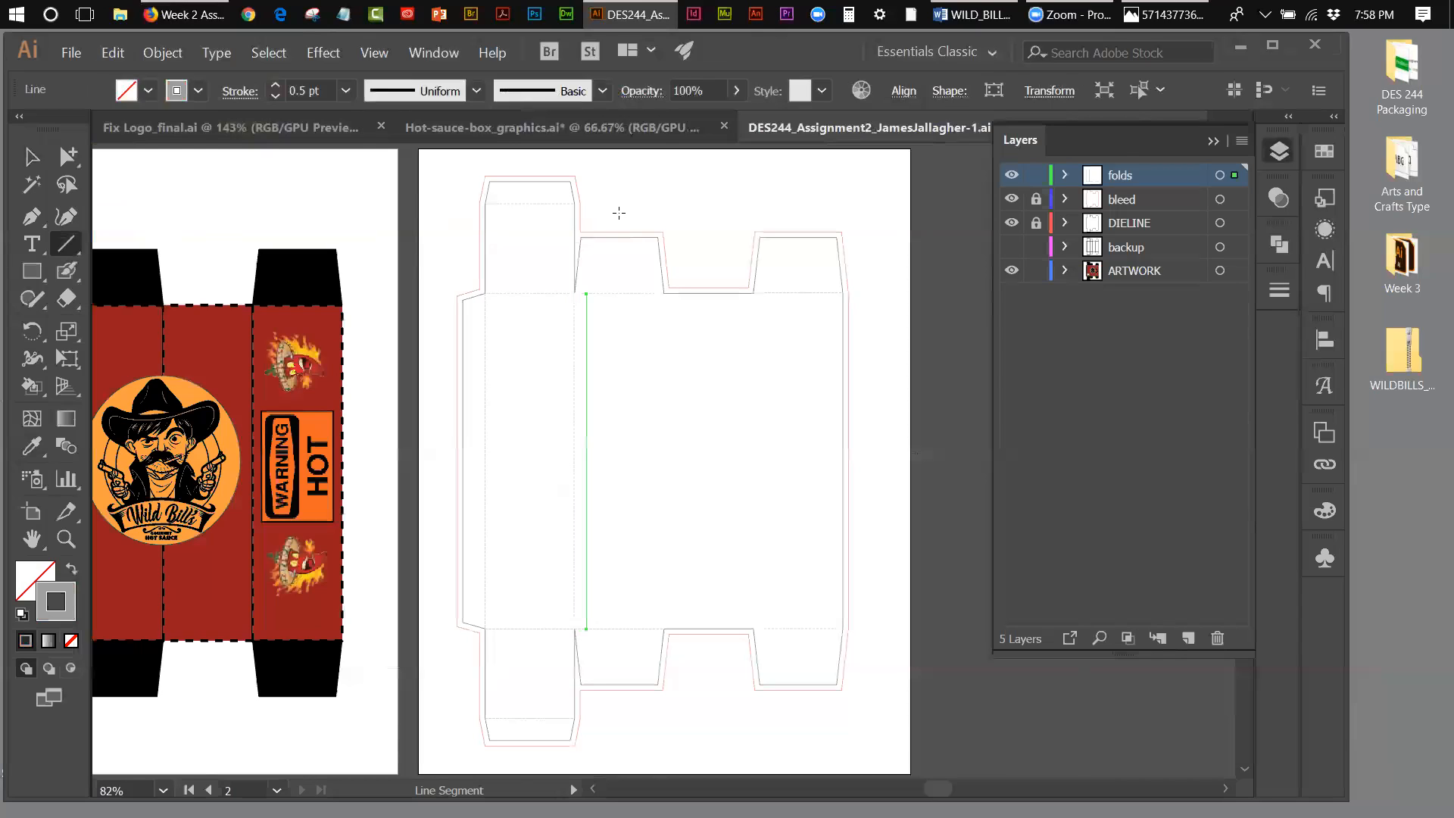
pyautogui.hotkey('shift', 'Right')
pyautogui.hotkey('shift', 'Right')
pyautogui.hotkey('shift', 'Right')
pyautogui.hotkey('shift', 'Right')
pyautogui.hotkey('shift', 'Right')
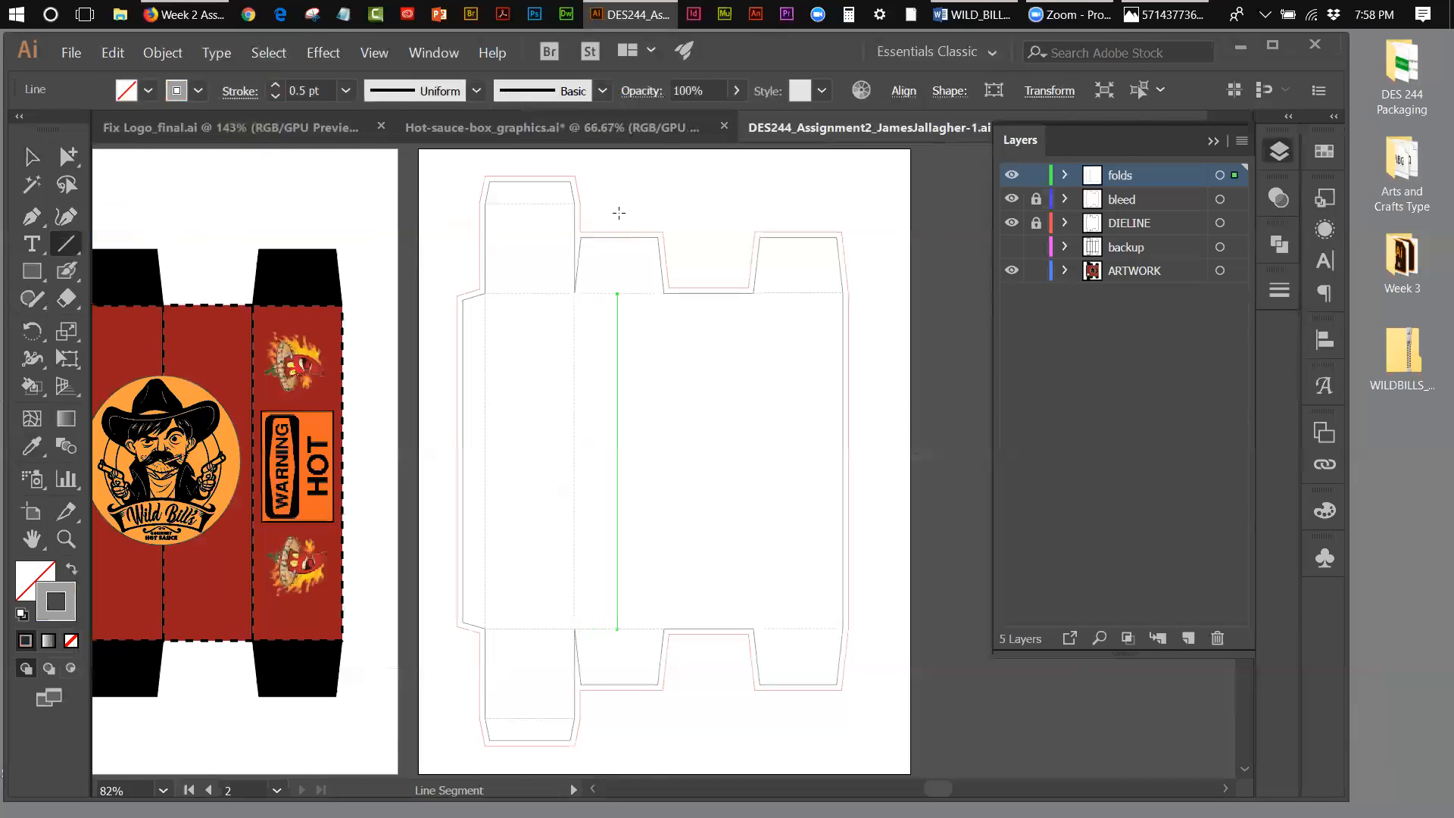
pyautogui.hotkey('shift', 'Right')
pyautogui.hotkey('shift', 'Right')
pyautogui.hotkey('shift', 'Right')
pyautogui.hotkey('shift', 'Right')
pyautogui.hotkey('shift', 'Right')
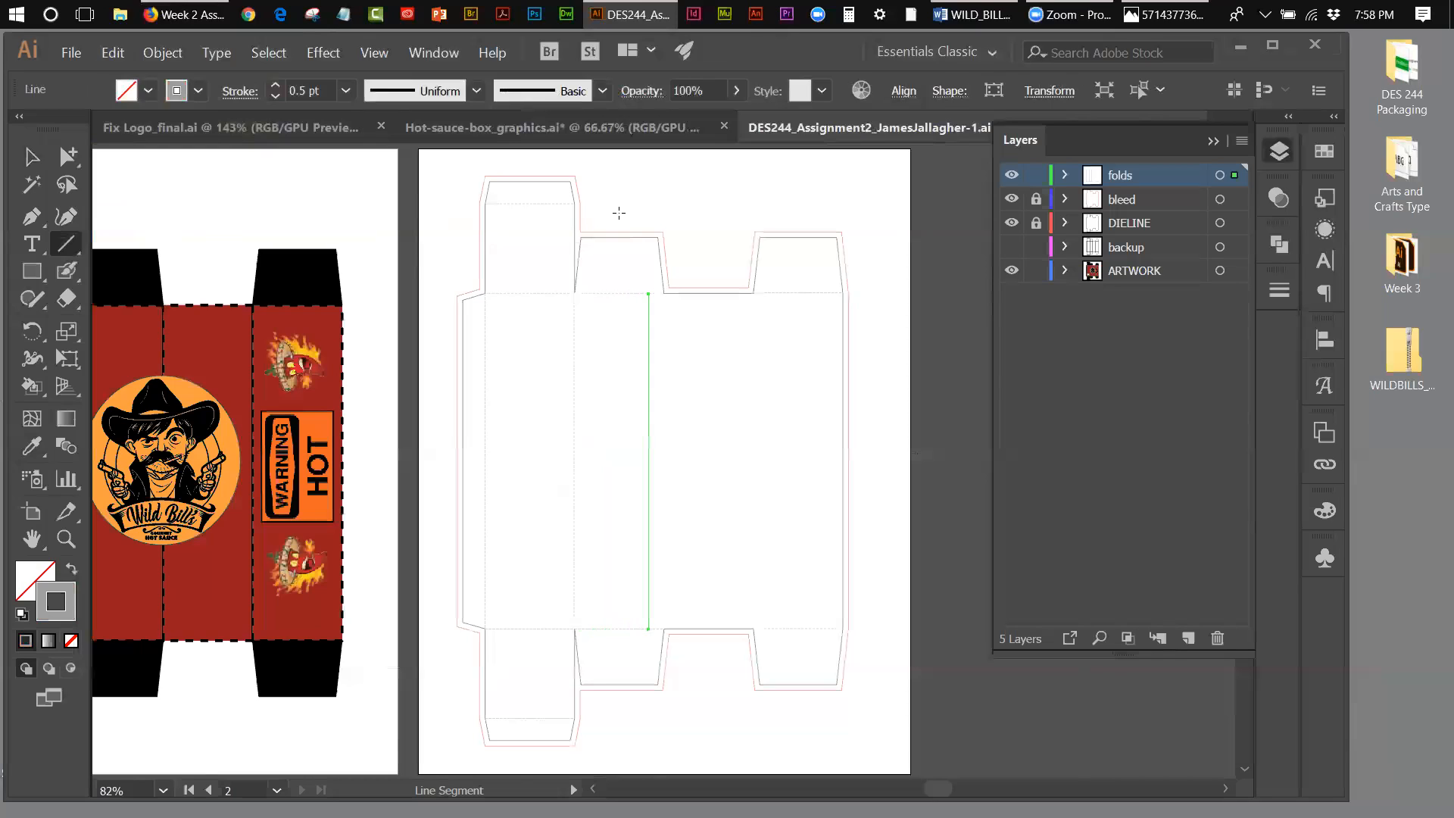
pyautogui.press('Right')
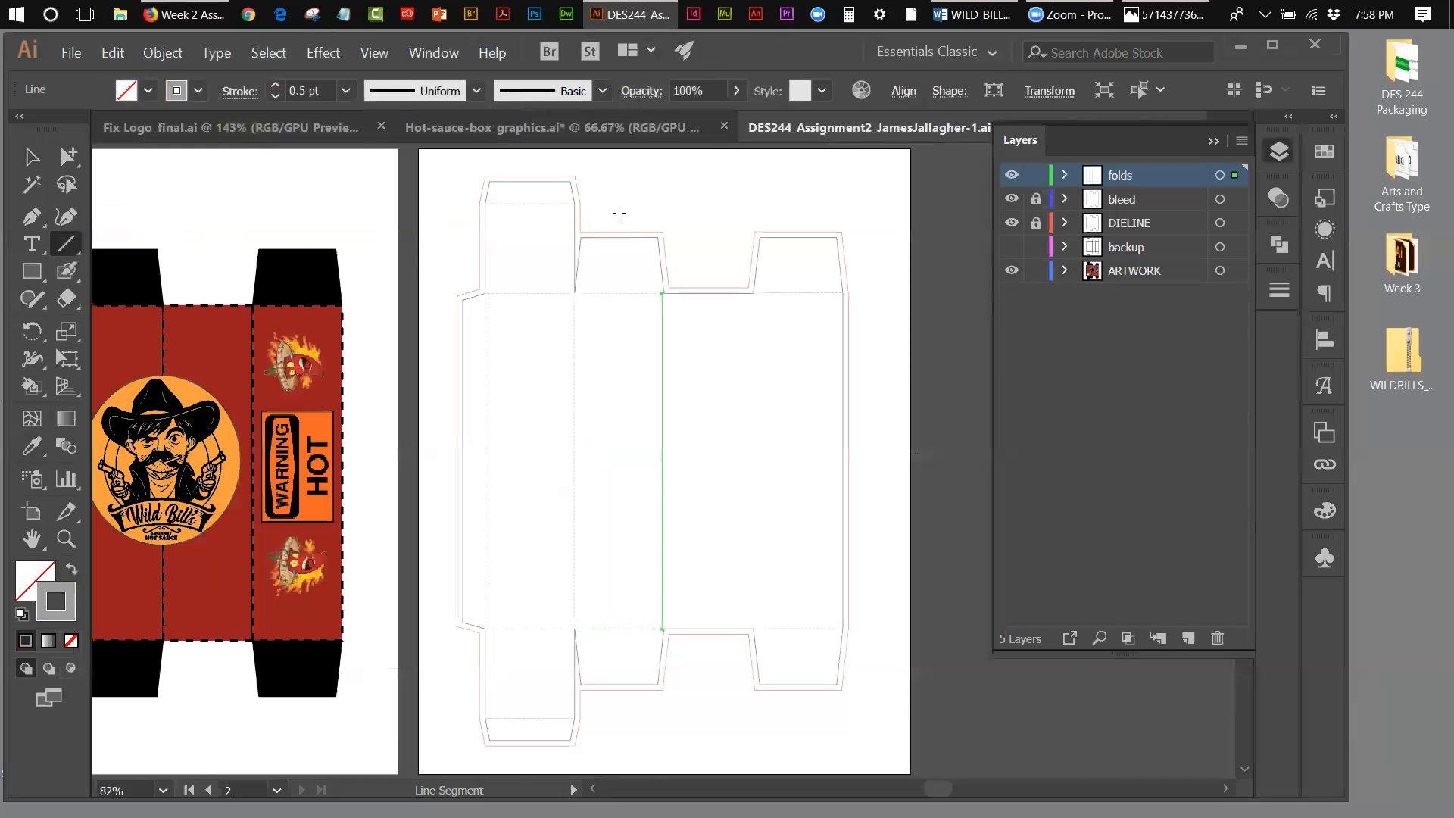
pyautogui.press('Right')
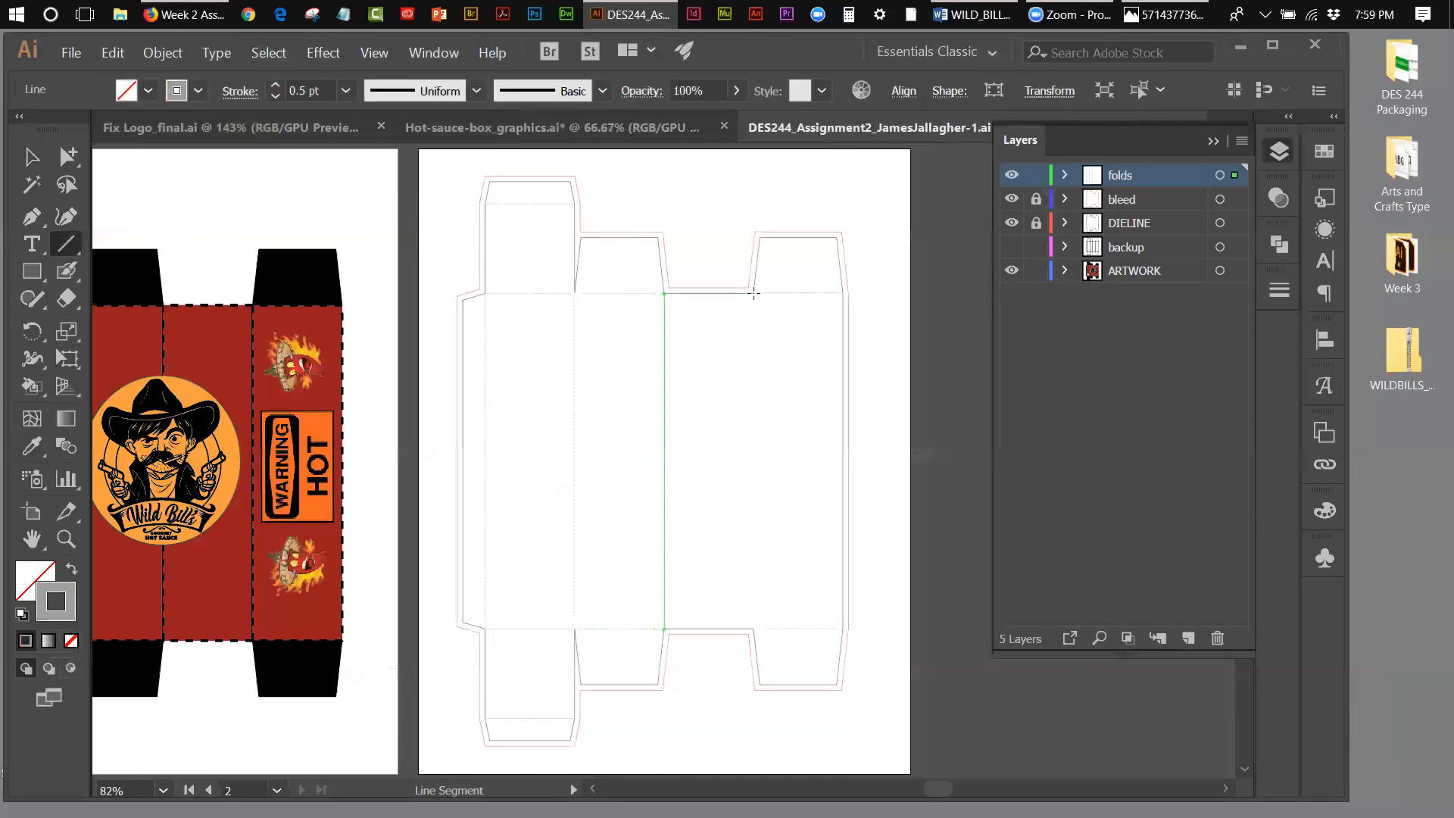
# Step: Draw a vertical dashed fold line between the third and fourth panels along the box's full height, and deselect it
pyautogui.moveTo(754, 293); pyautogui.dragTo(766, 626)
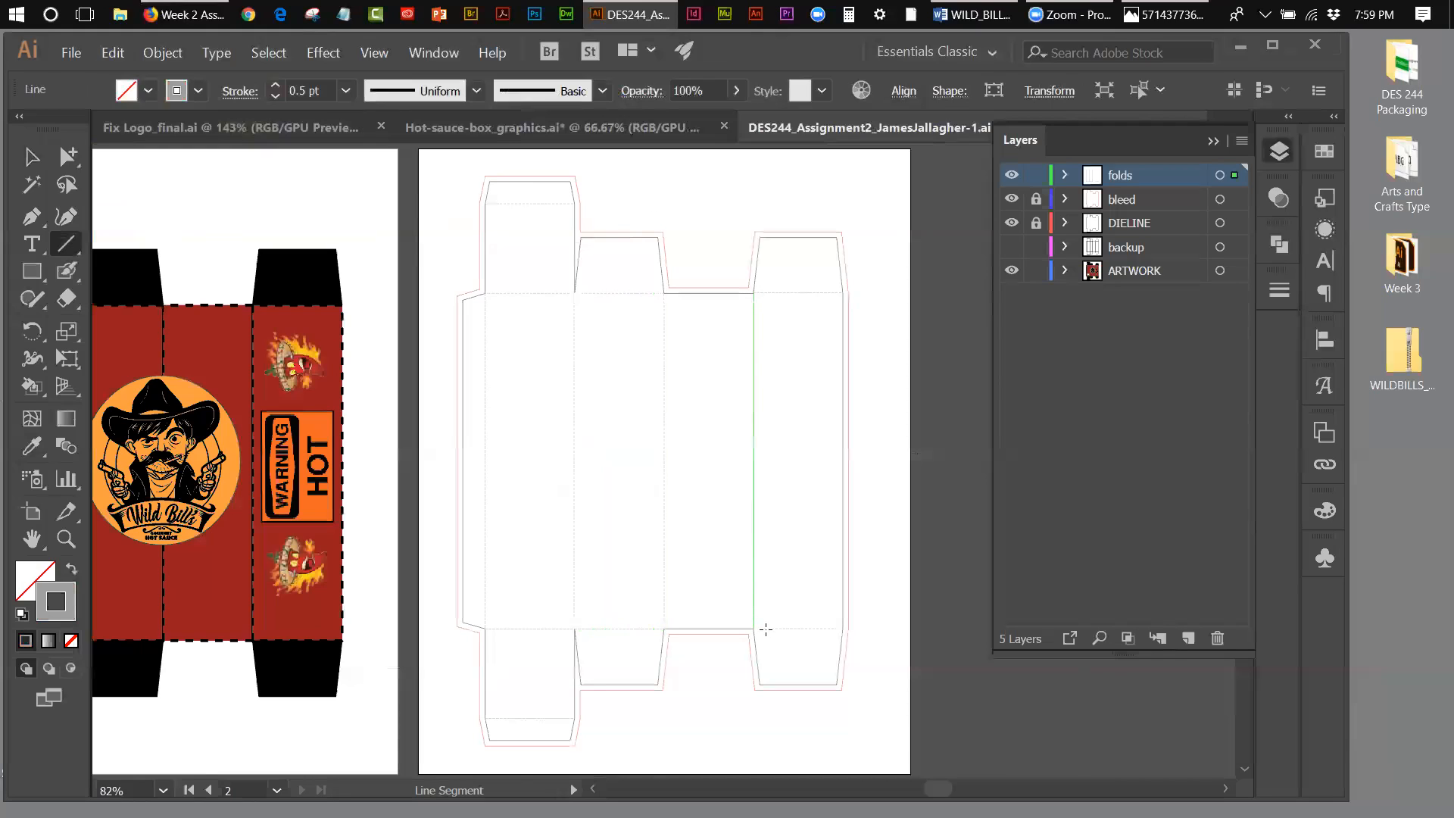
pyautogui.click(32, 156)
pyautogui.click(894, 292)
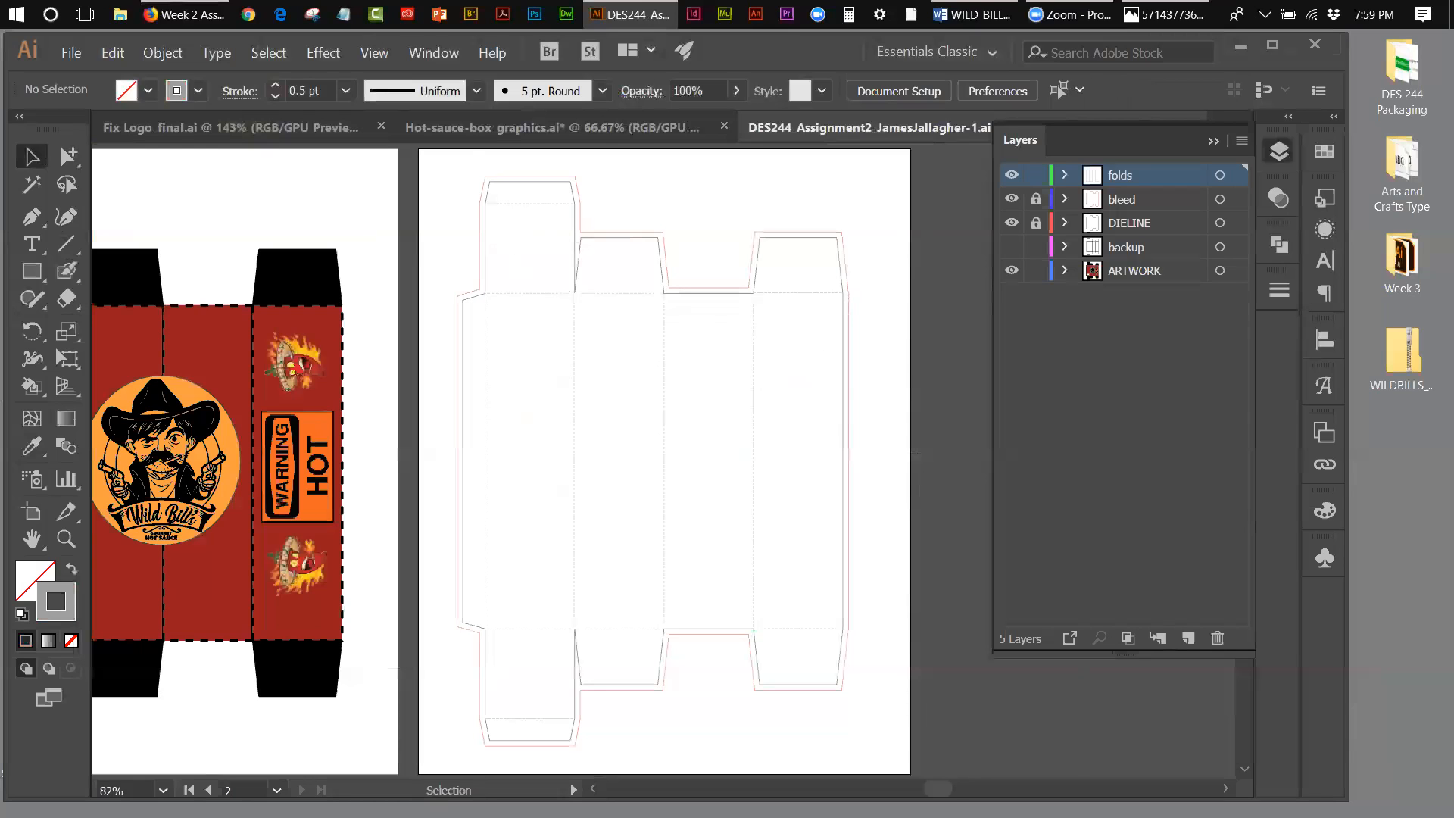
pyautogui.moveTo(938, 788)
pyautogui.mouseDown()
pyautogui.moveTo(894, 786)
pyautogui.moveTo(911, 788)
pyautogui.mouseUp()
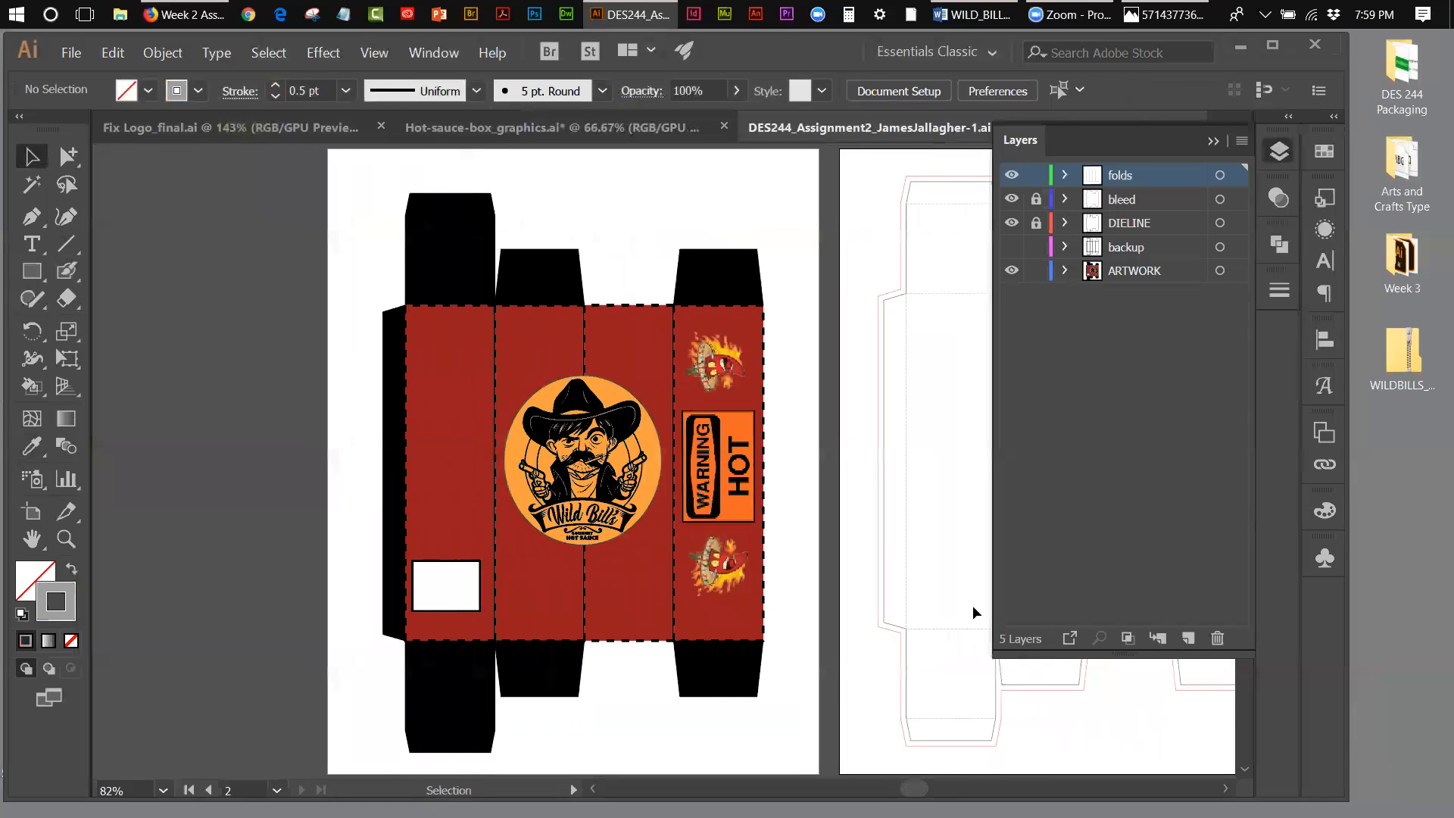
pyautogui.click(414, 253)
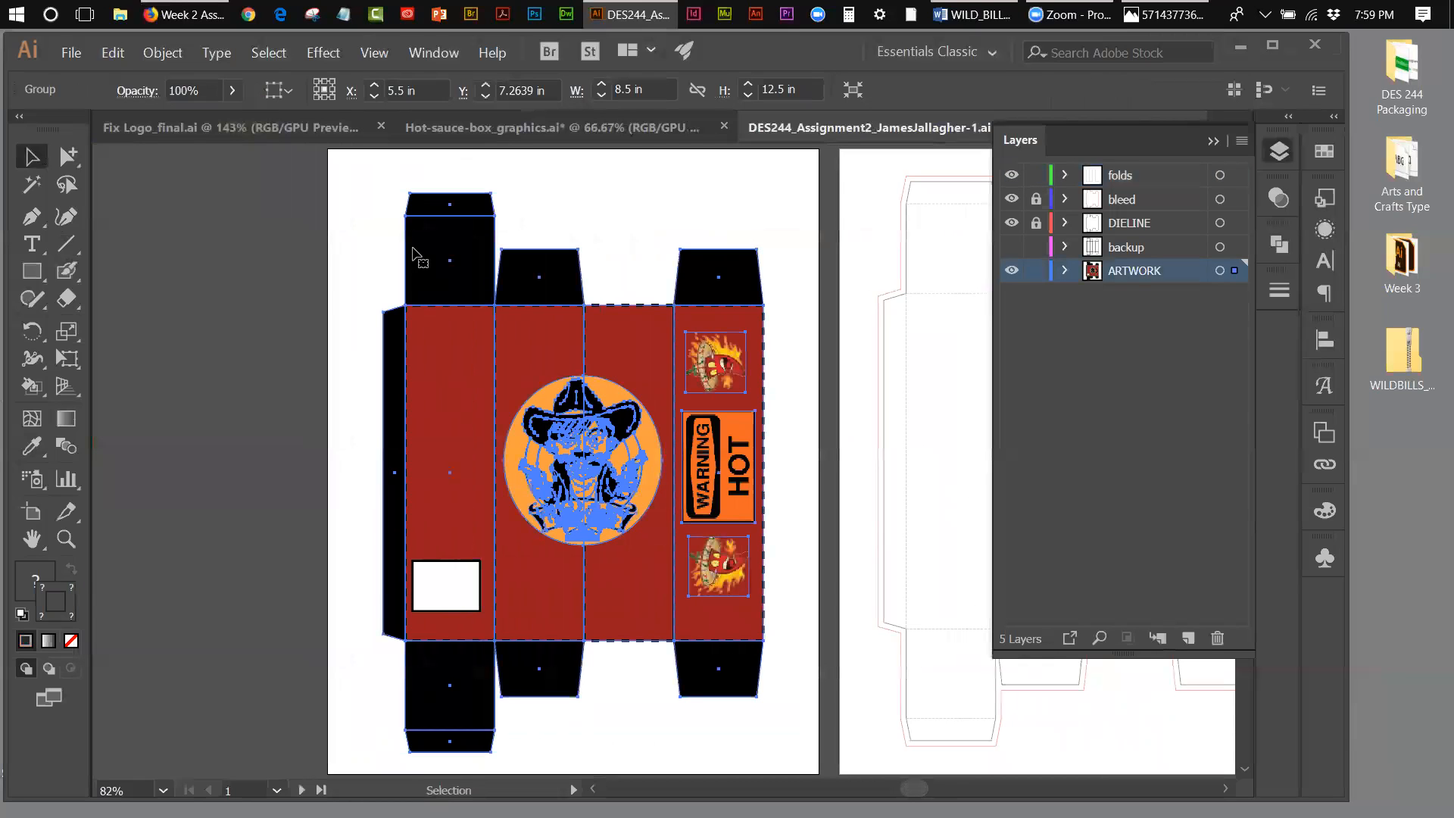
pyautogui.click(652, 180)
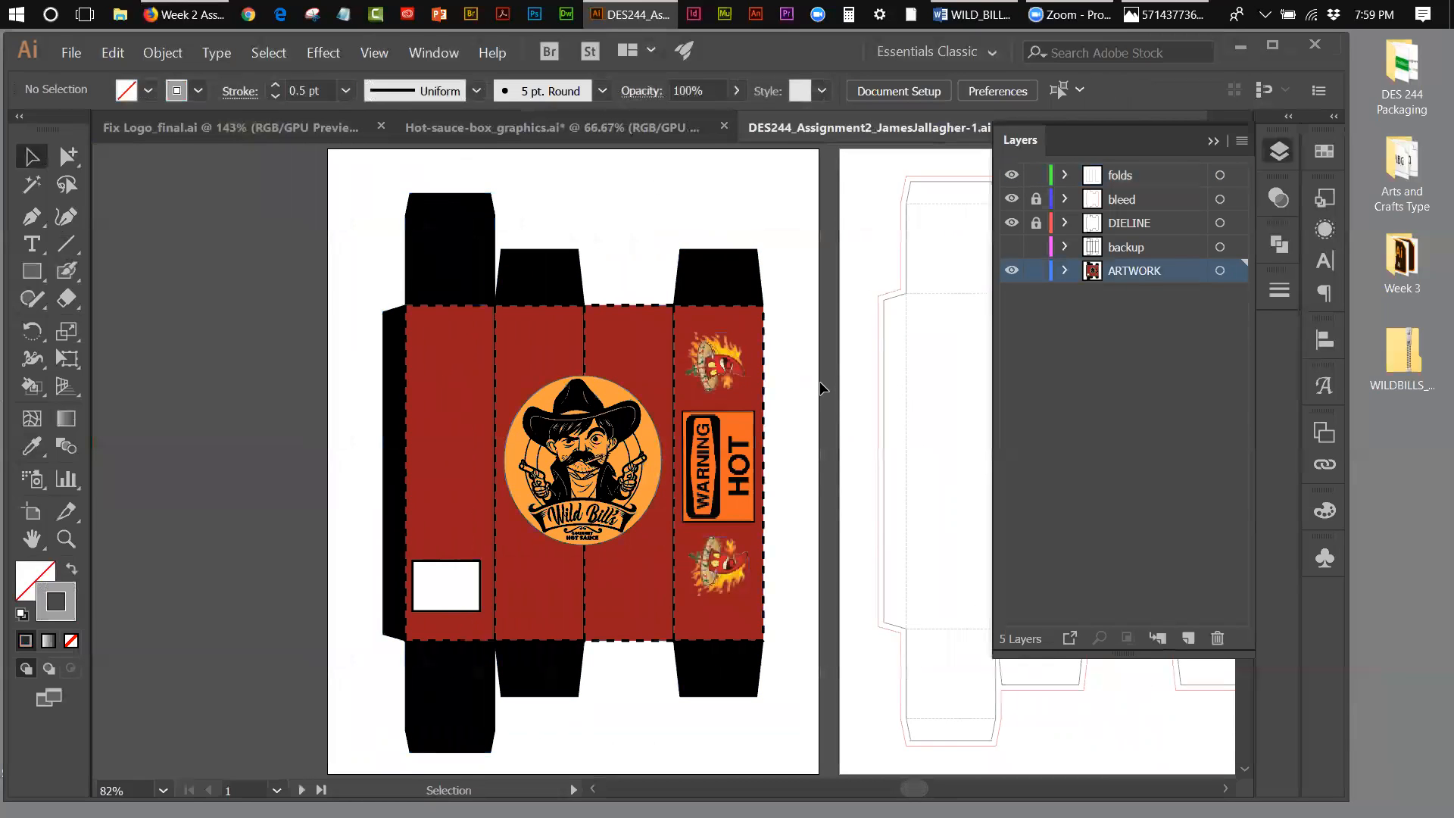
# Step: Save the document as a new Illustrator CC file on the Desktop, replacing the "1" at the end of its name with "Bill"
pyautogui.click(71, 54)
pyautogui.click(89, 206)
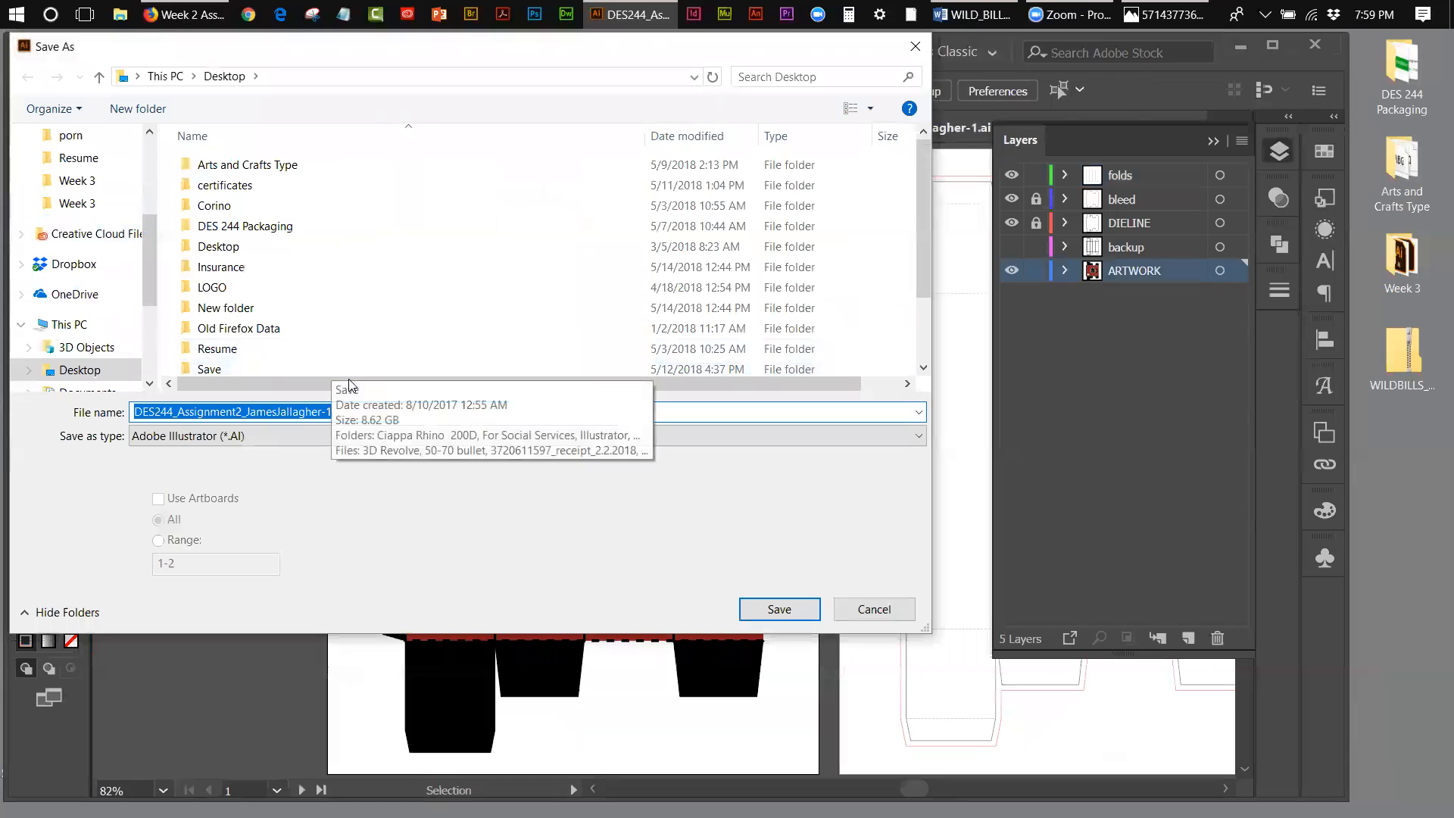
pyautogui.click(335, 412)
pyautogui.moveTo(334, 411); pyautogui.dragTo(326, 411)
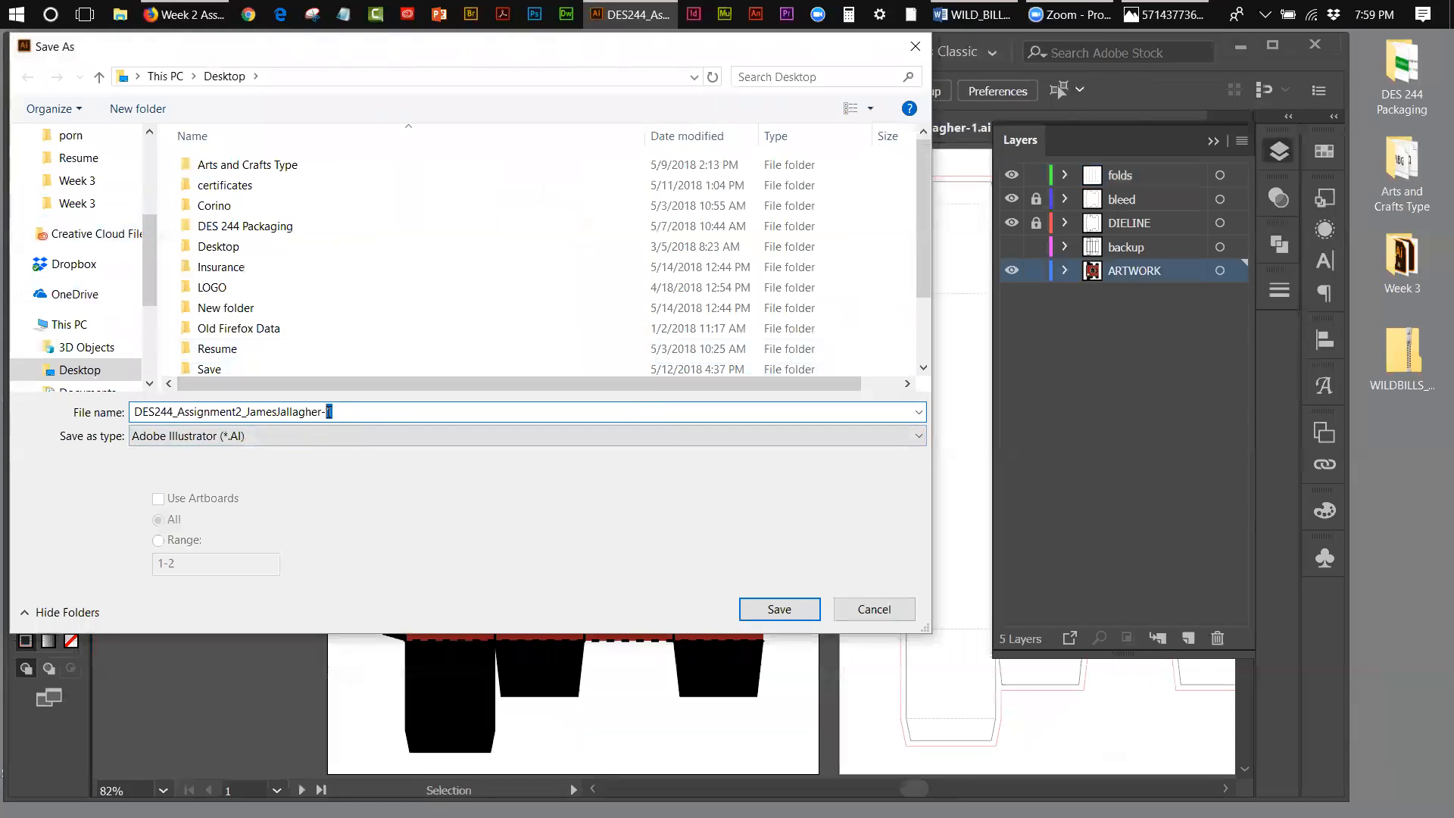
pyautogui.write('Bill')
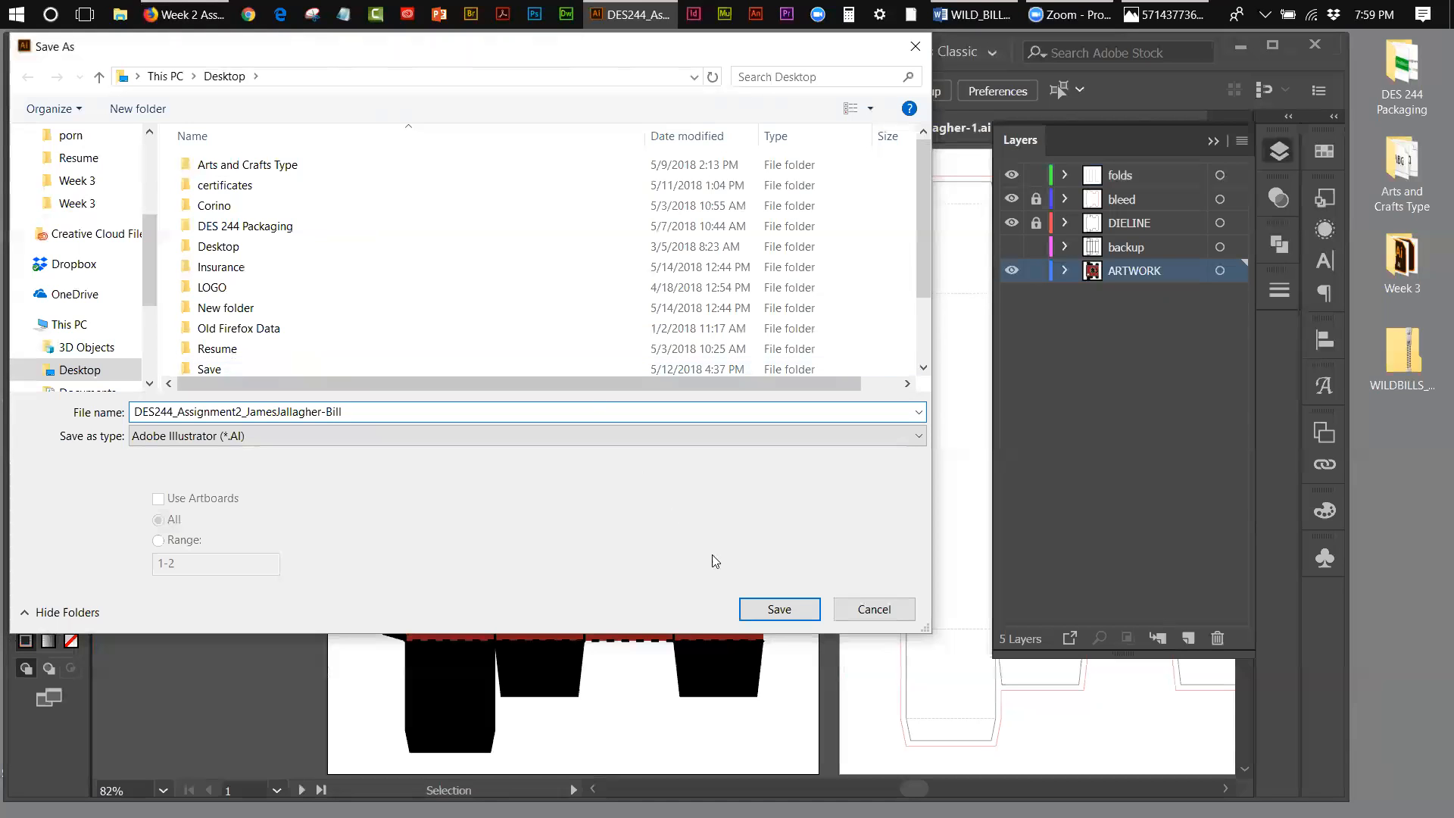
pyautogui.click(784, 610)
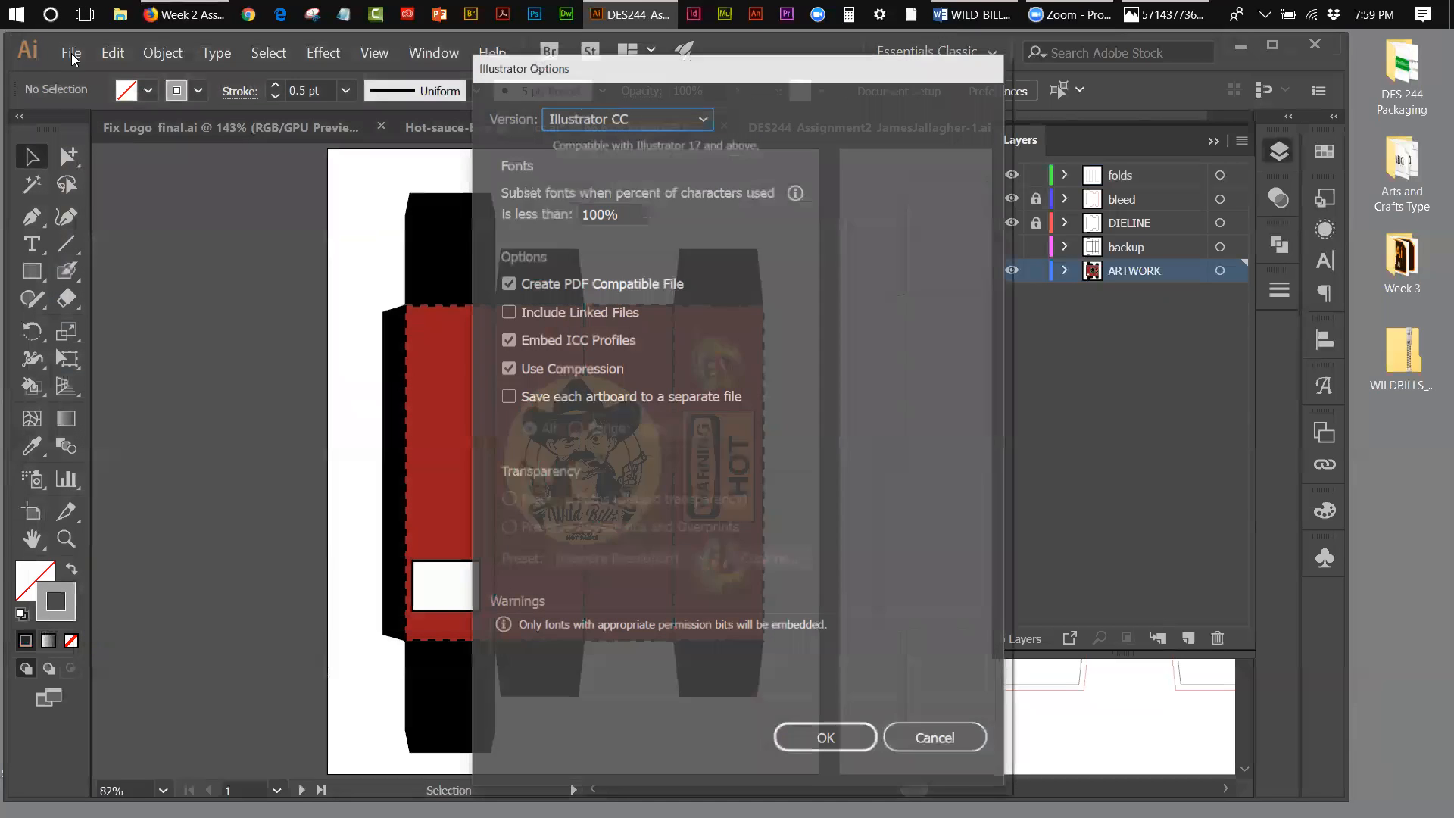
pyautogui.click(817, 737)
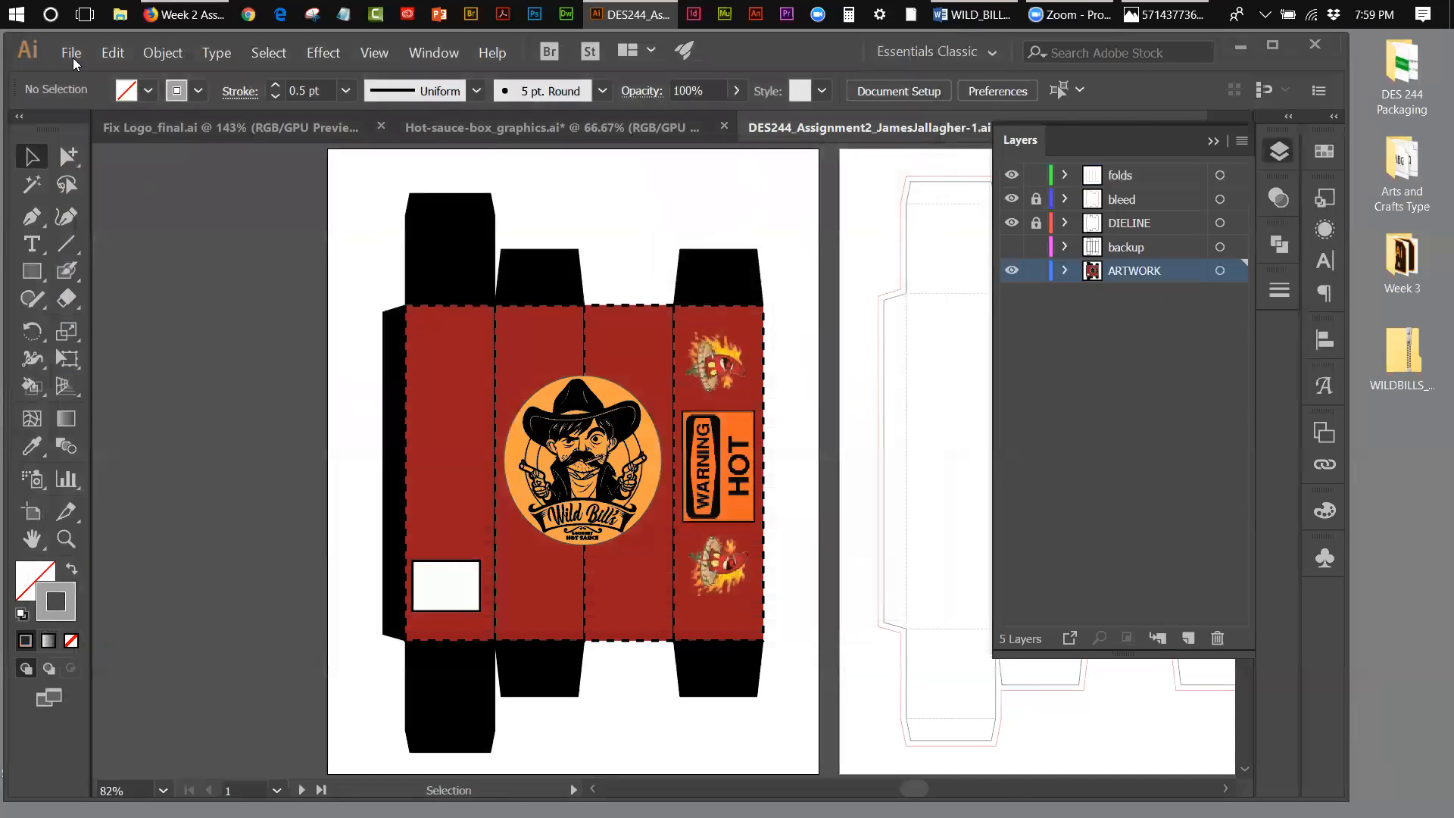
# Step: Open the Assignment 2 "-box" Illustrator file from the Desktop's Week 3 folder, ignoring the missing link barcode-2.png
pyautogui.click(73, 57)
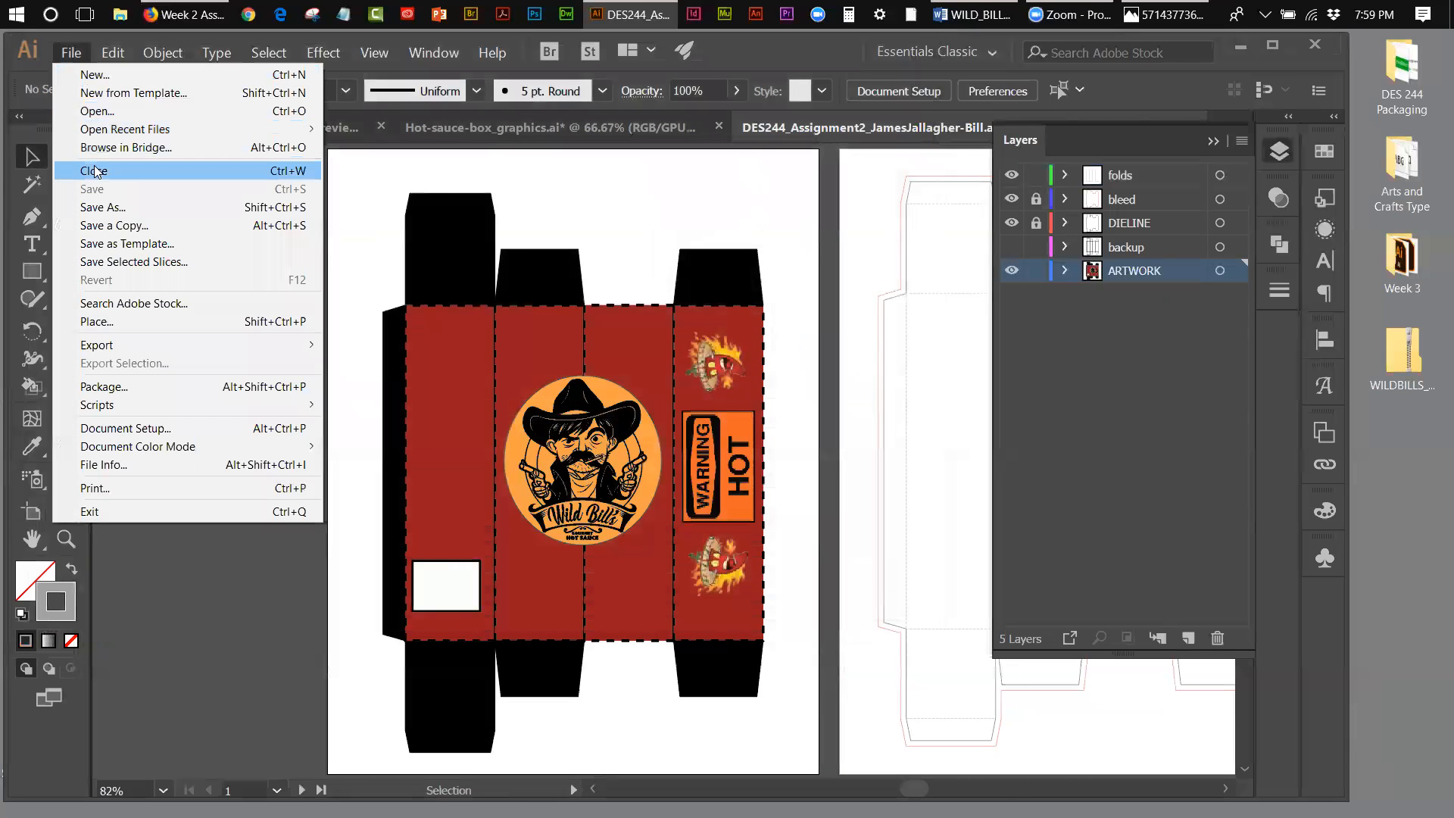
pyautogui.click(86, 112)
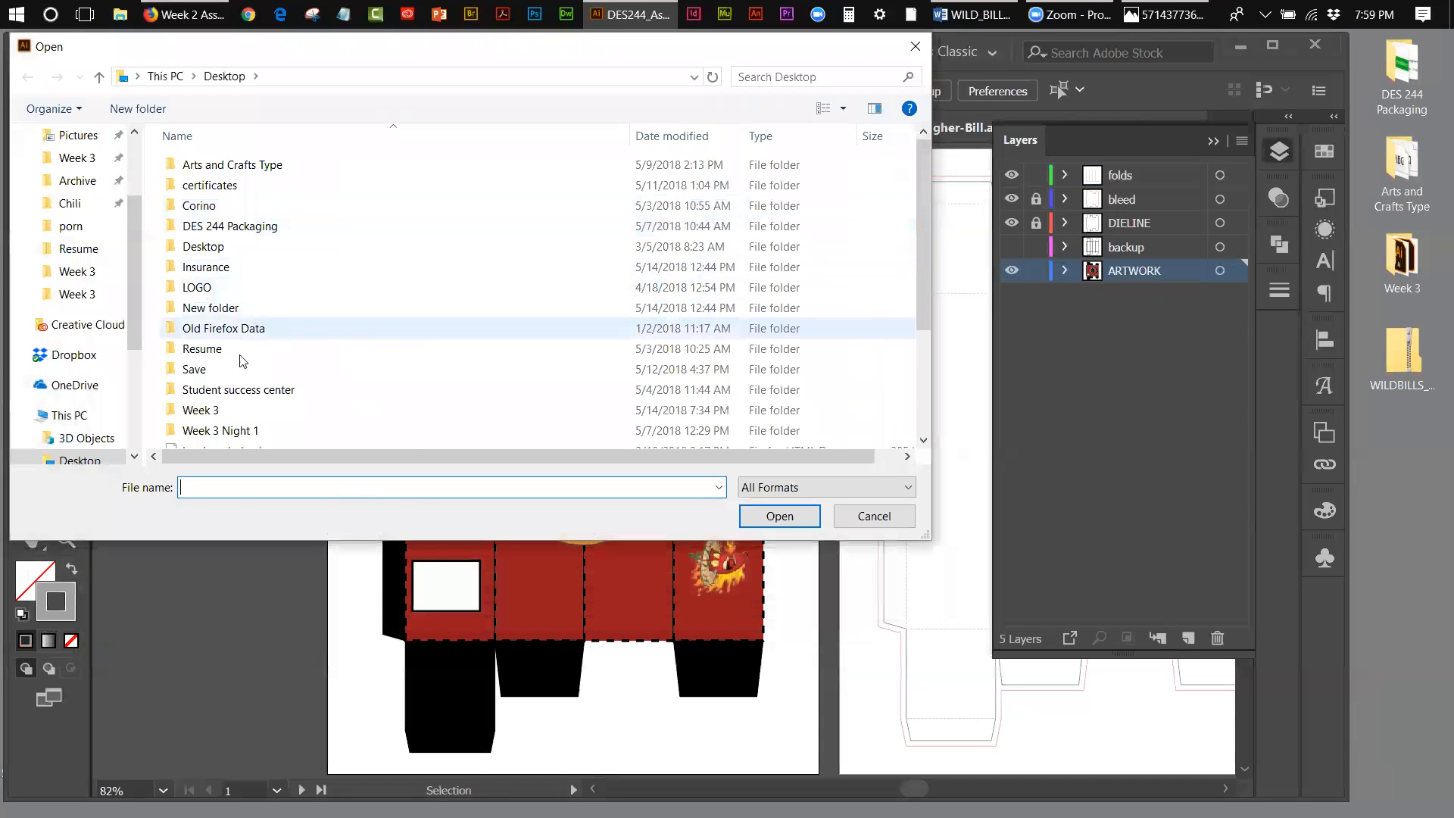
pyautogui.doubleClick(206, 410)
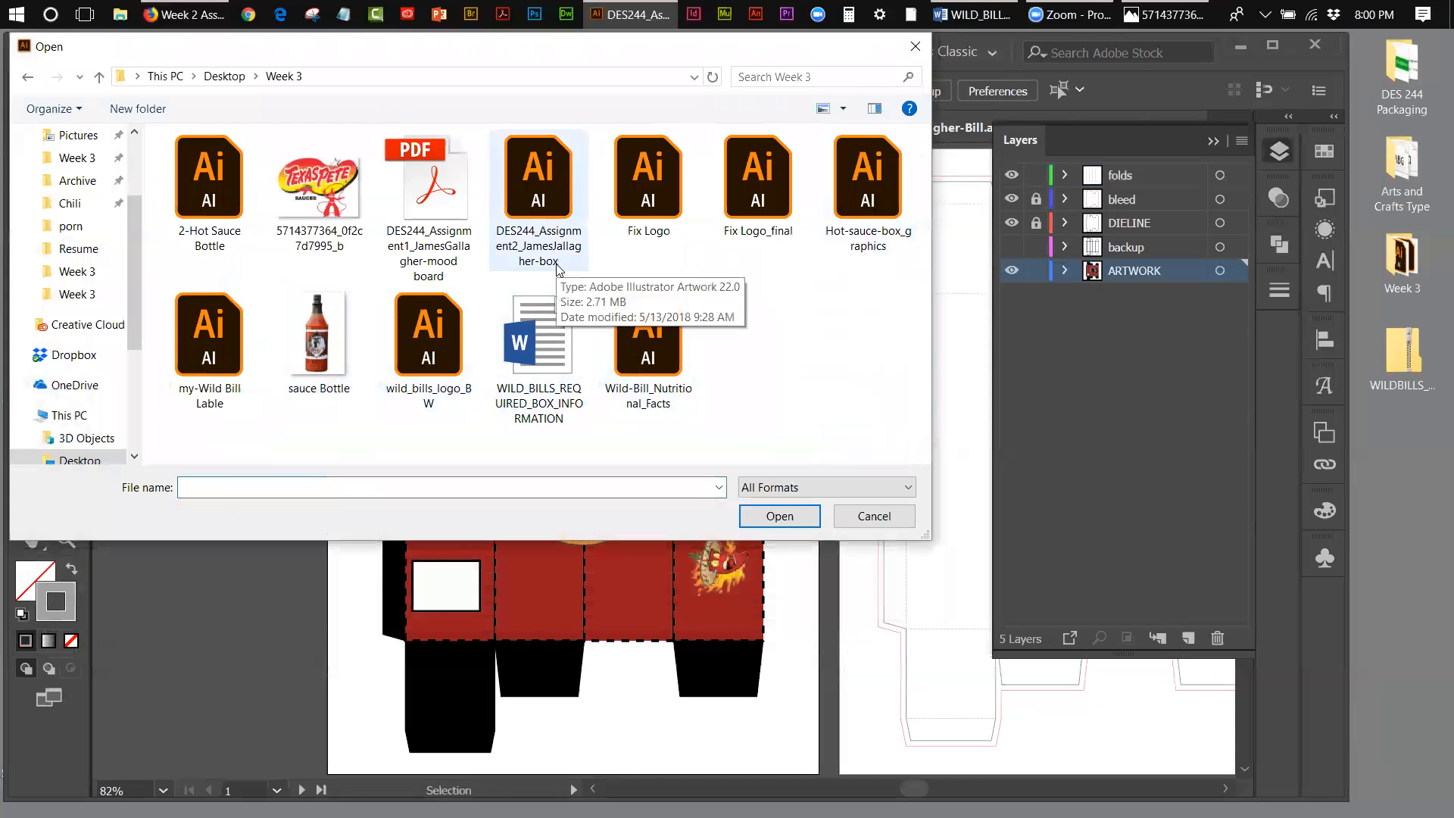
pyautogui.doubleClick(547, 199)
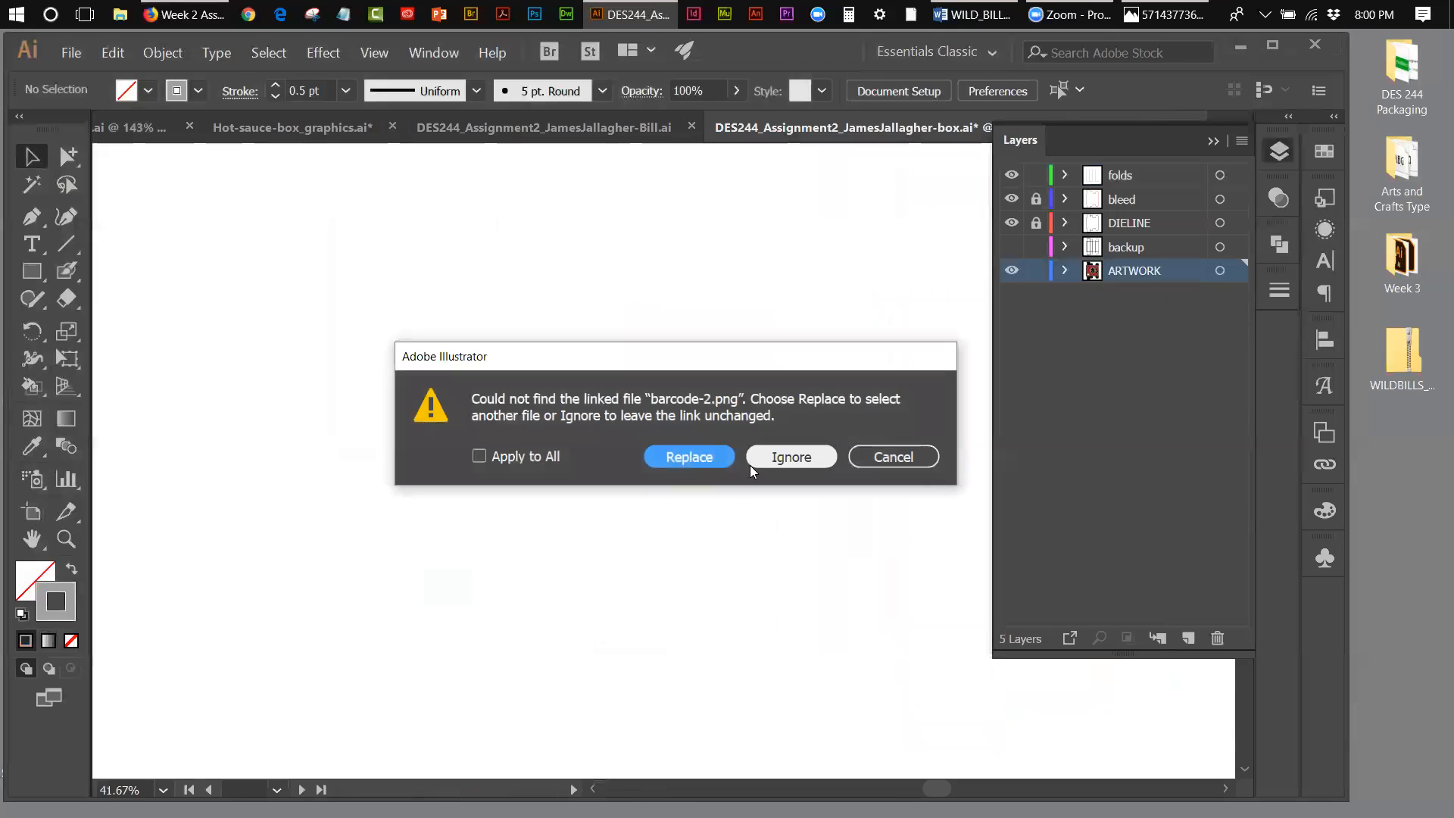
pyautogui.click(759, 462)
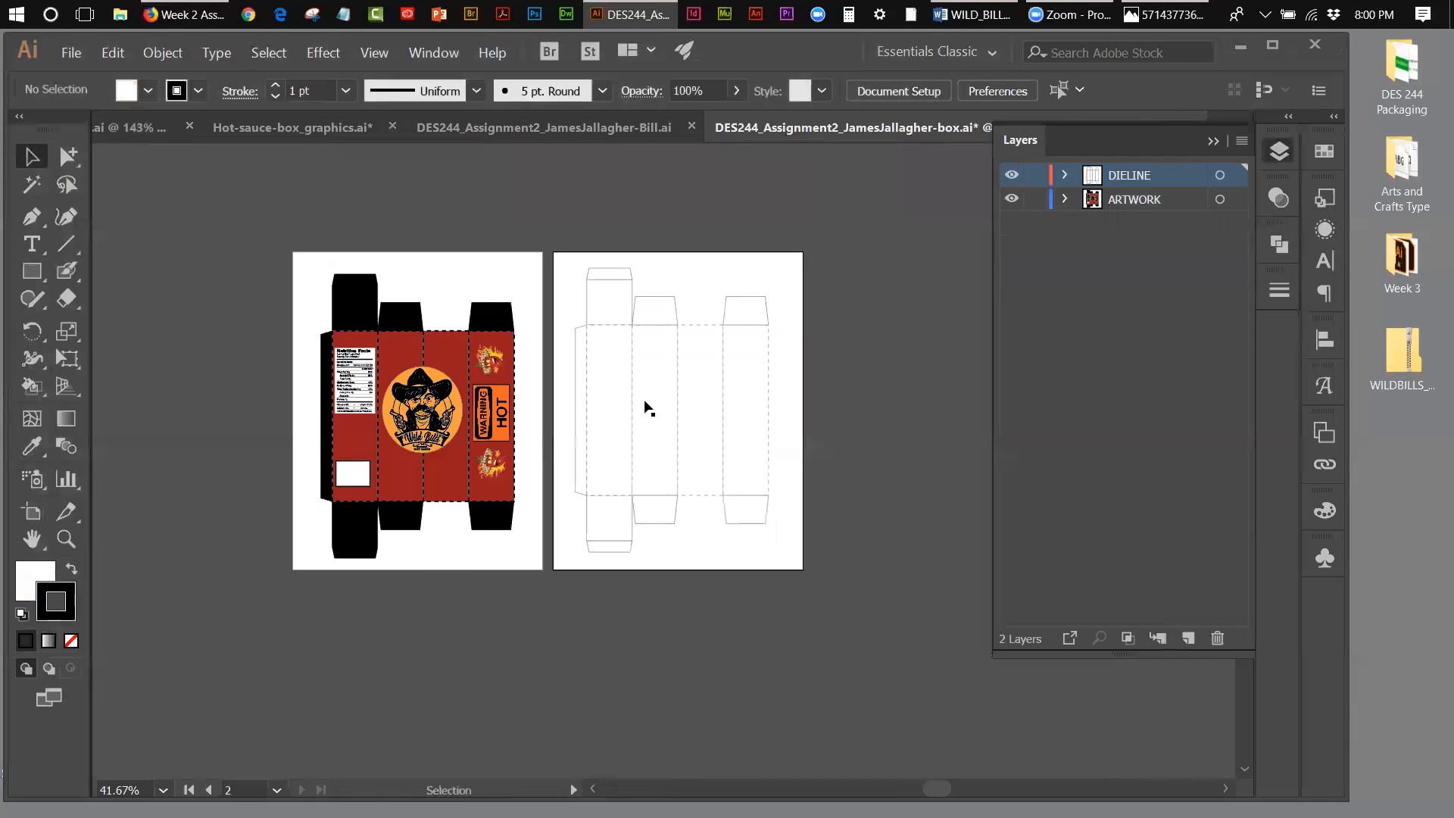
# Step: Examine the finished die line in the "-Bill" document and compare it with the Hot-sauce-box_graphics.ai layout
pyautogui.click(594, 128)
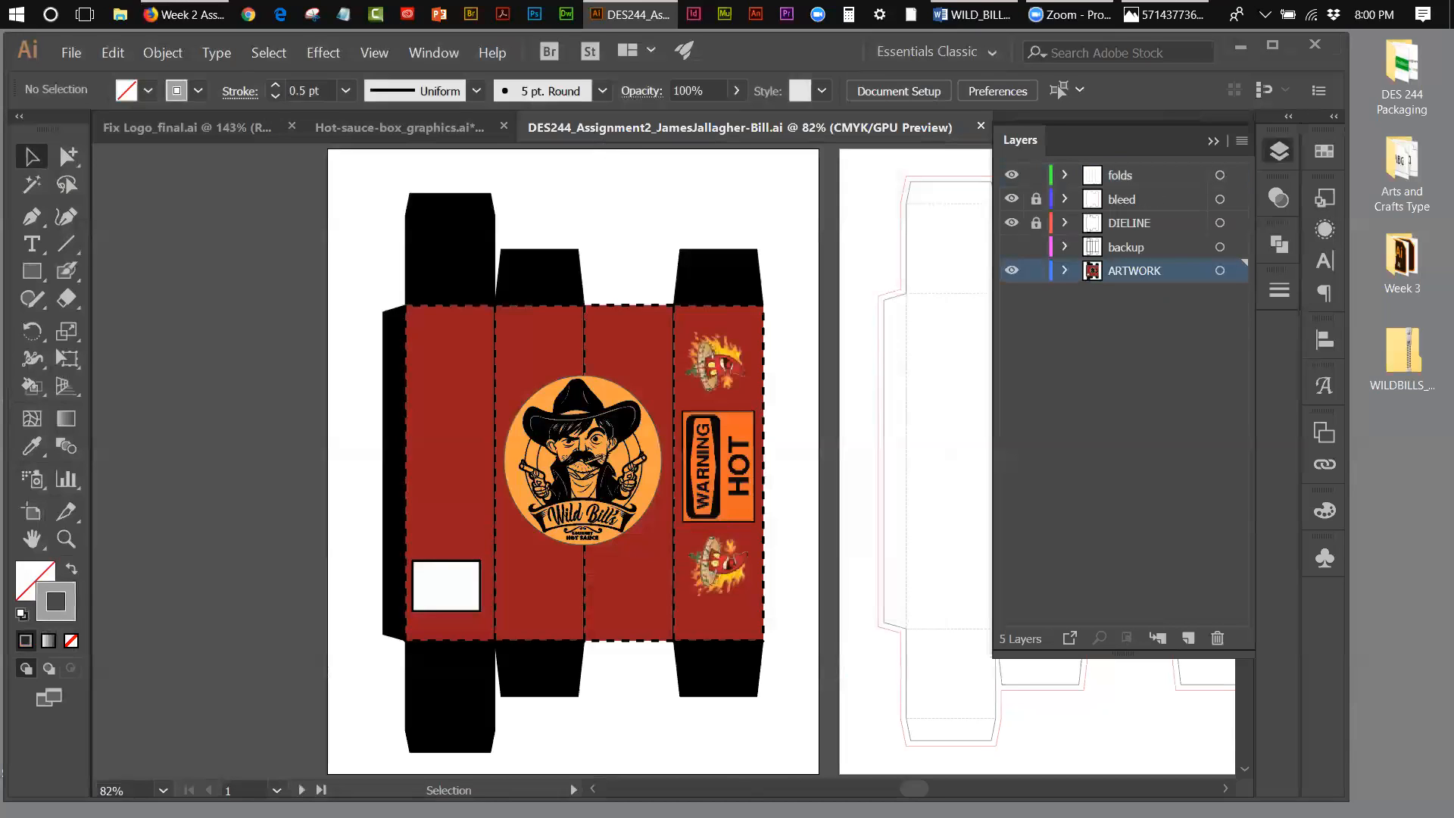
pyautogui.moveTo(904, 786); pyautogui.dragTo(934, 782)
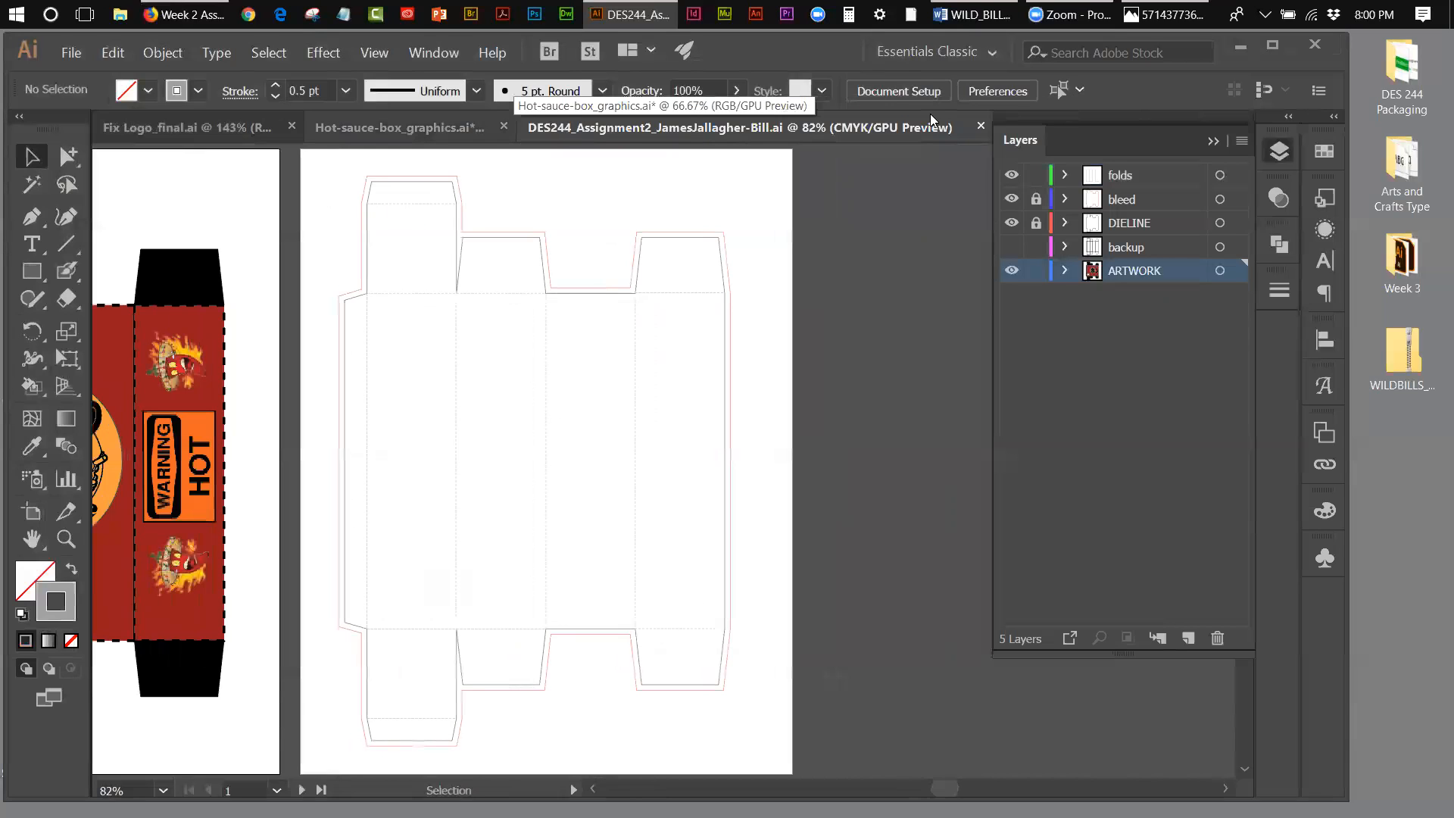
pyautogui.click(449, 133)
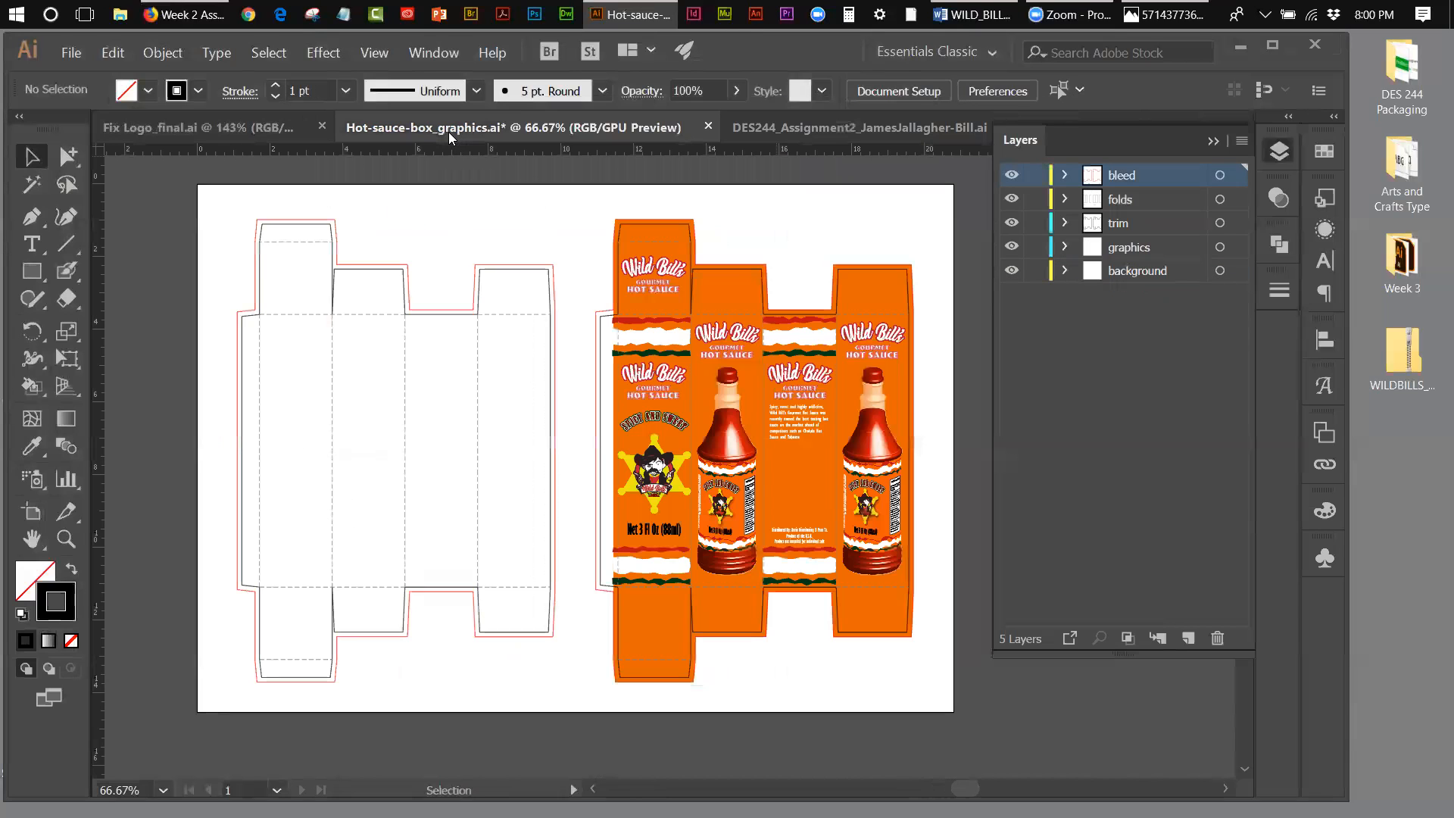
# Step: Examine the original die line with its dashed folds in the "-box" document at 66.67% zoom
pyautogui.click(1214, 141)
pyautogui.click(1158, 134)
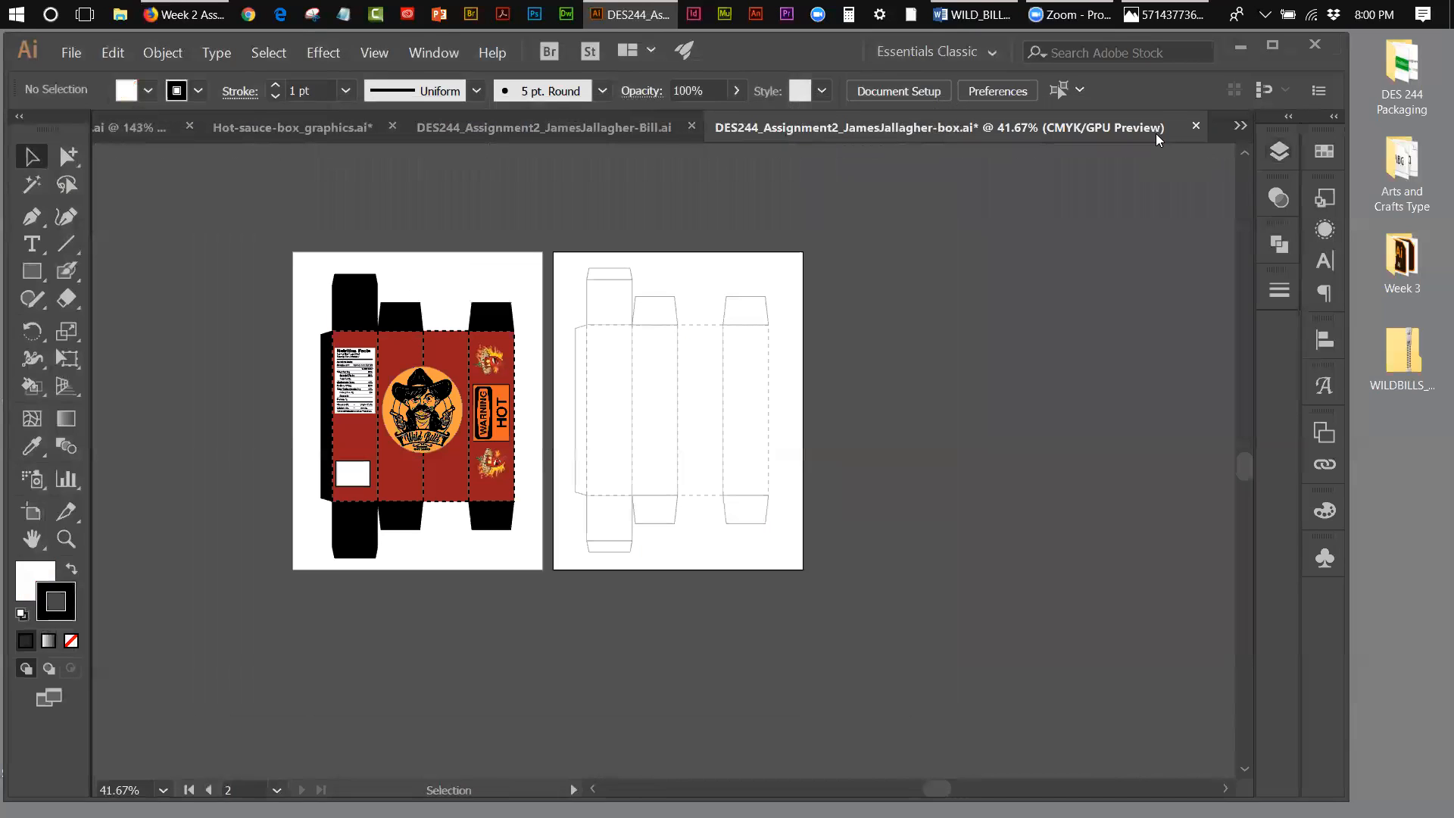
pyautogui.click(66, 539)
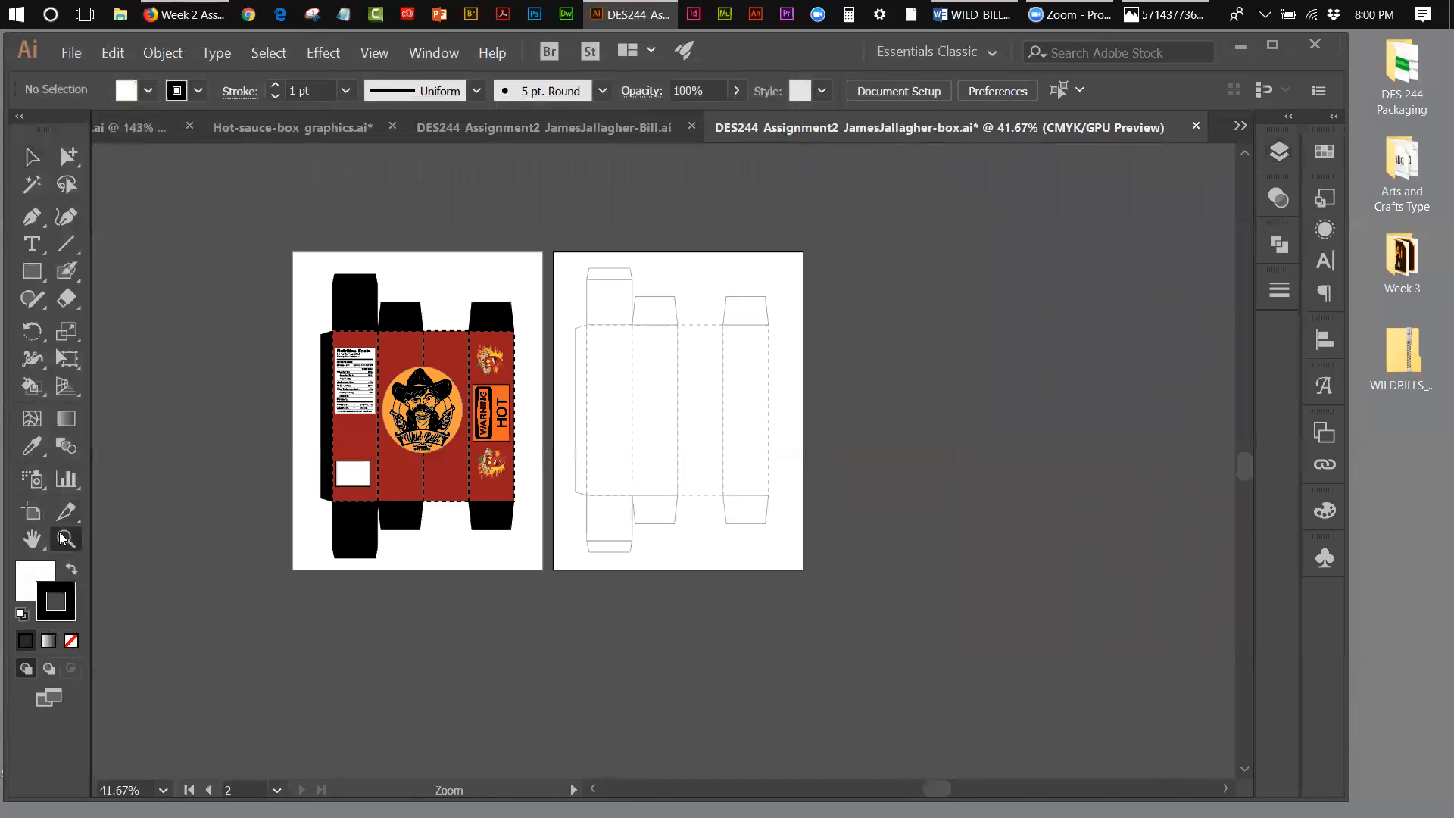
pyautogui.click(652, 480)
pyautogui.click(669, 473)
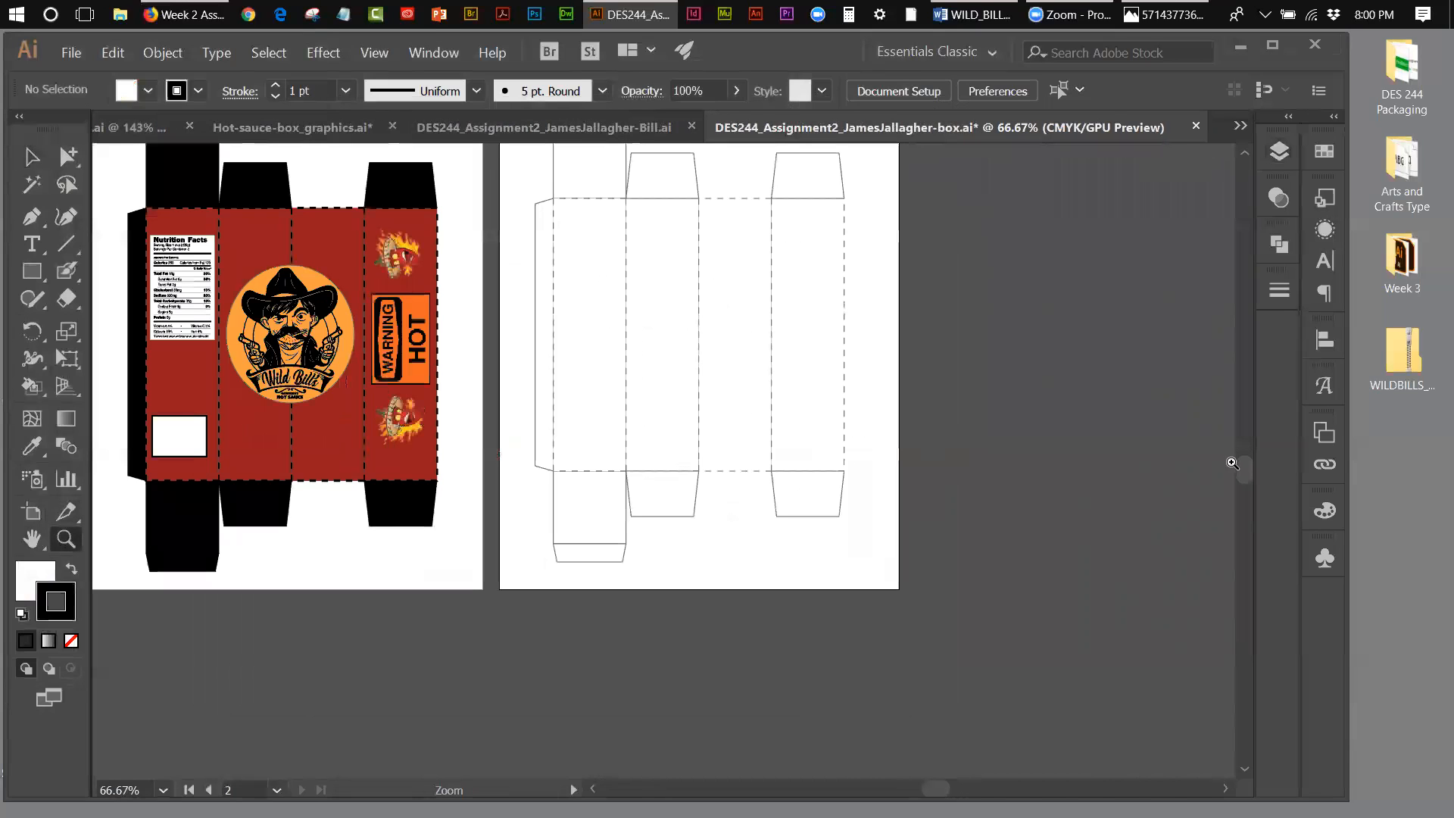
pyautogui.moveTo(1243, 473); pyautogui.dragTo(1243, 465)
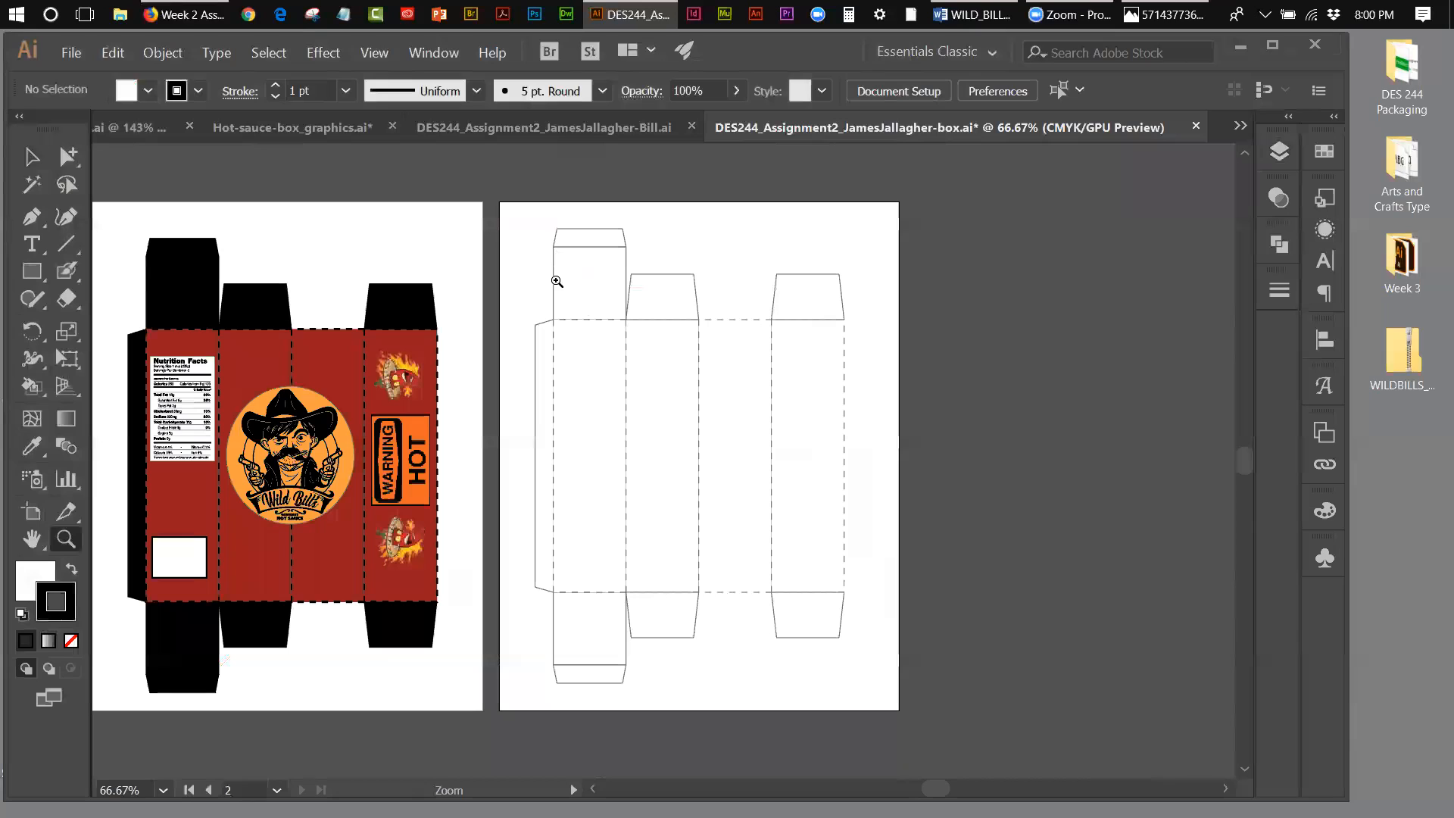
# Step: Return to the "-Bill" document and review its die line artboard together with its list of layers
pyautogui.click(536, 128)
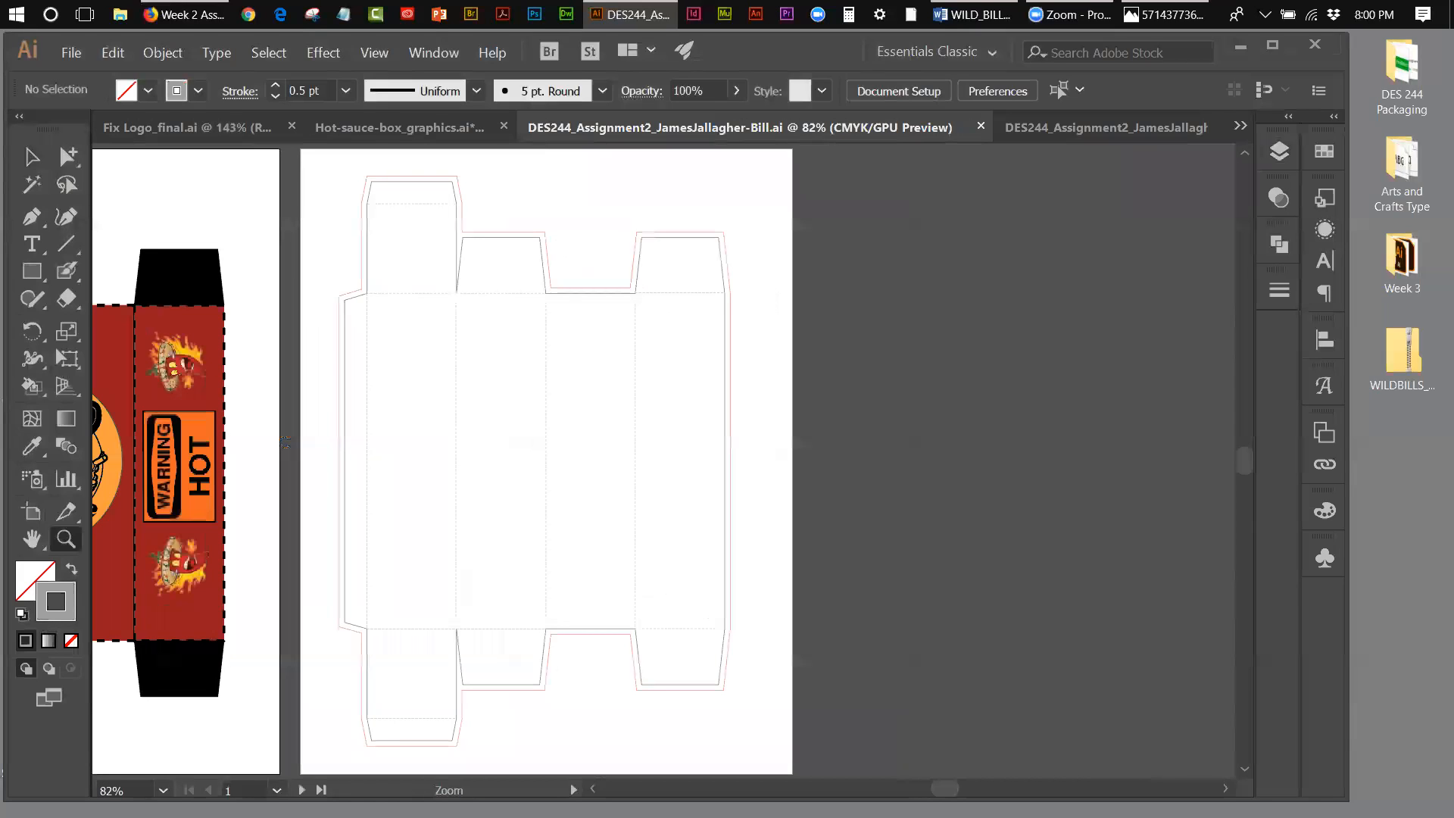
pyautogui.moveTo(945, 788); pyautogui.dragTo(939, 788)
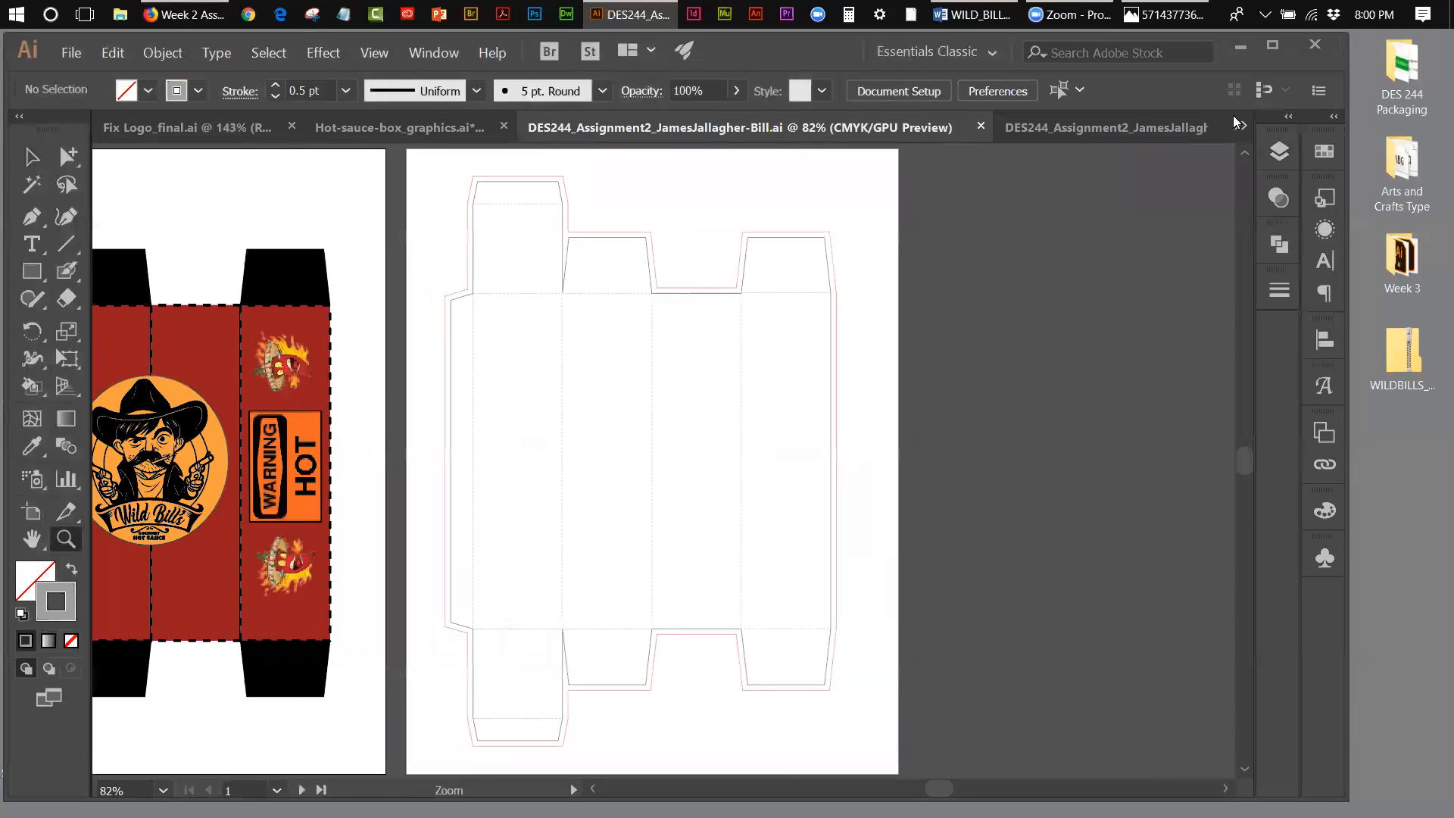
pyautogui.click(1280, 151)
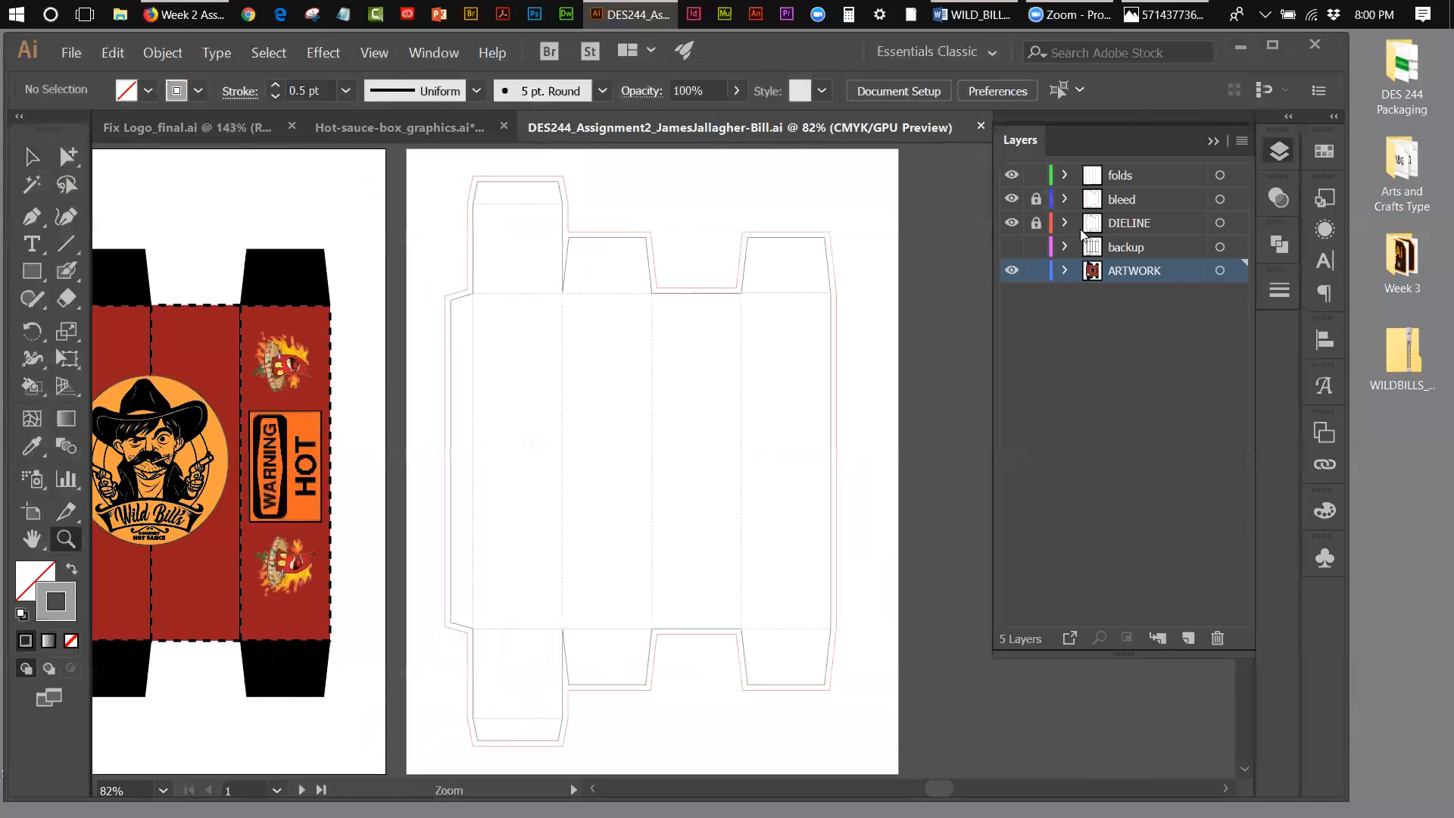
# Step: Check what the DIELINE, bleed and folds layers each contain by switching their visibility off and back on
pyautogui.click(1012, 223)
pyautogui.click(1012, 222)
pyautogui.click(1012, 199)
pyautogui.click(1012, 200)
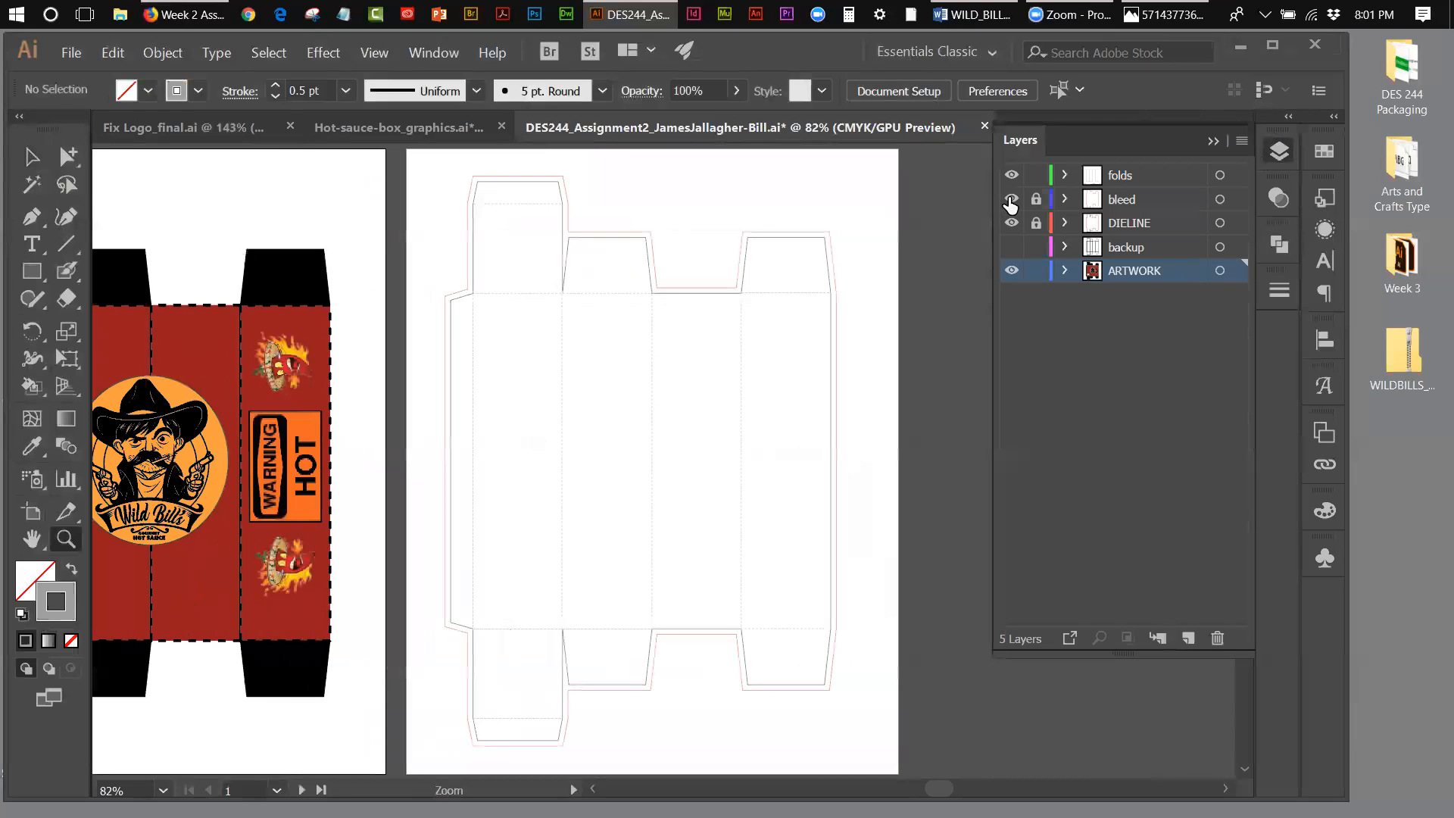
pyautogui.click(1012, 177)
pyautogui.click(1012, 176)
pyautogui.click(1014, 181)
pyautogui.click(1012, 176)
pyautogui.click(1011, 199)
pyautogui.click(1011, 199)
pyautogui.click(1012, 222)
pyautogui.click(1012, 223)
# Step: Compare the dashed die line in the "-box" document with the finished die line in the "-Bill" document
pyautogui.click(1212, 141)
pyautogui.click(1136, 127)
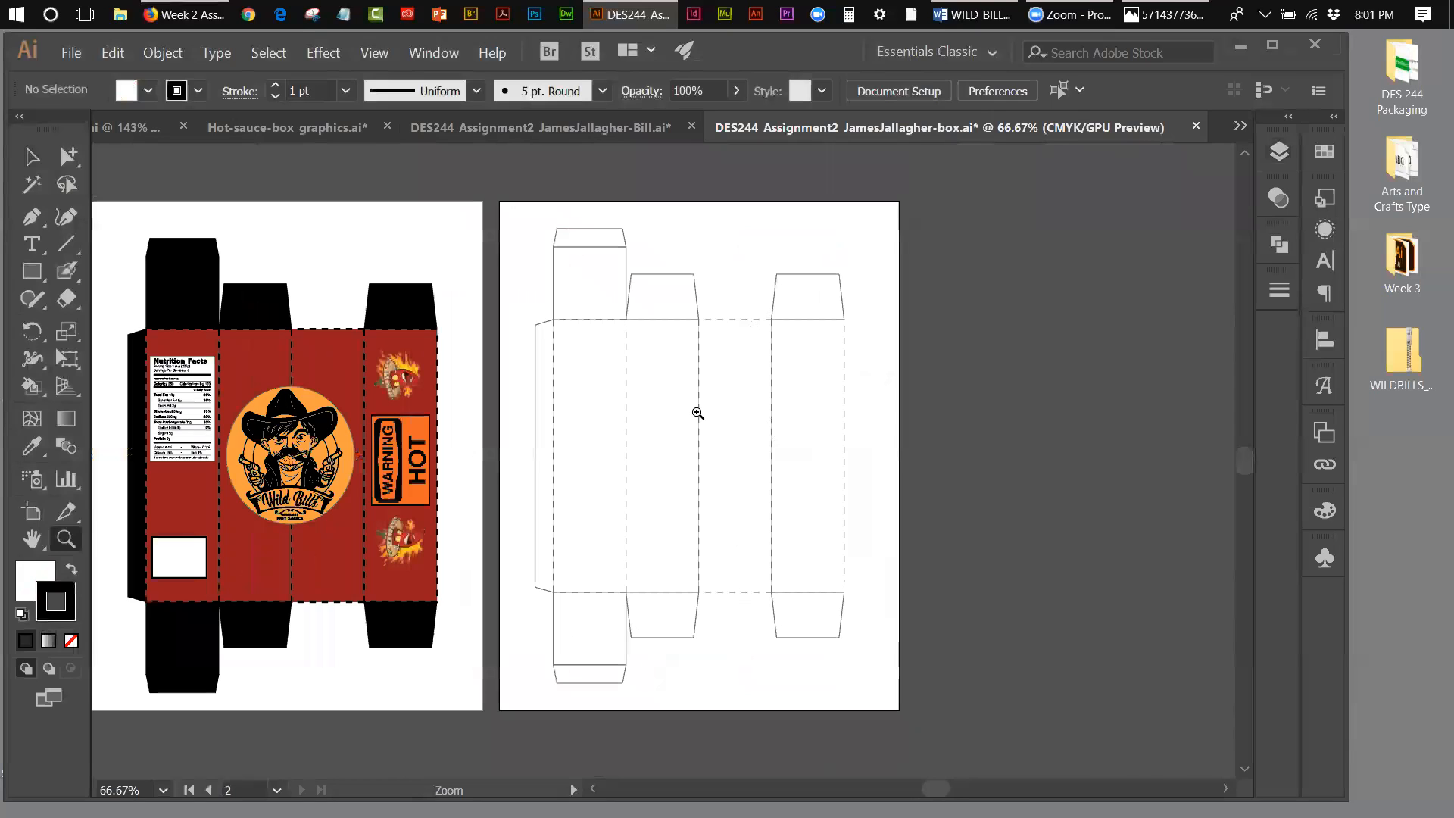
pyautogui.click(573, 128)
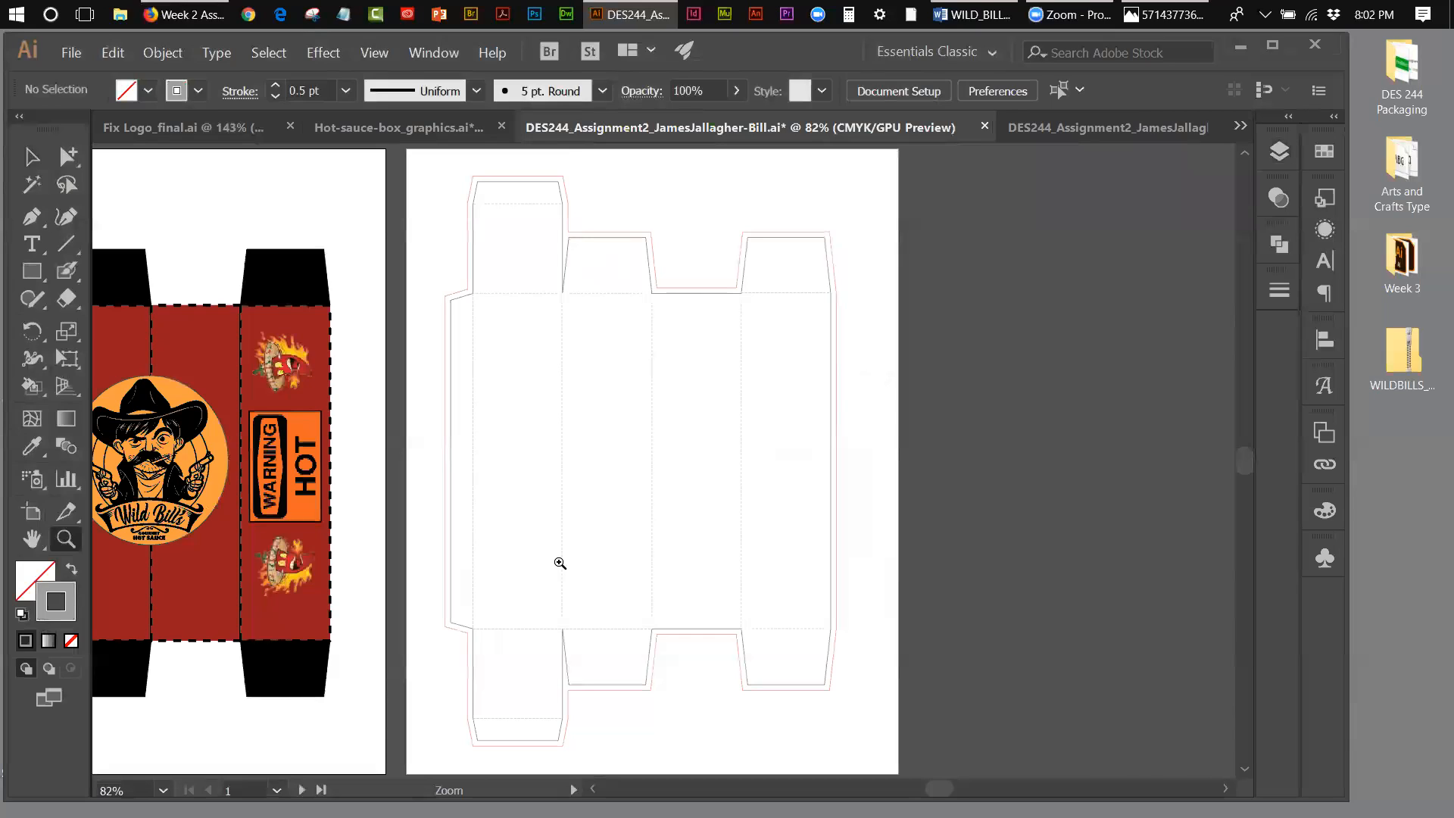
pyautogui.moveTo(1240, 475); pyautogui.dragTo(1240, 468)
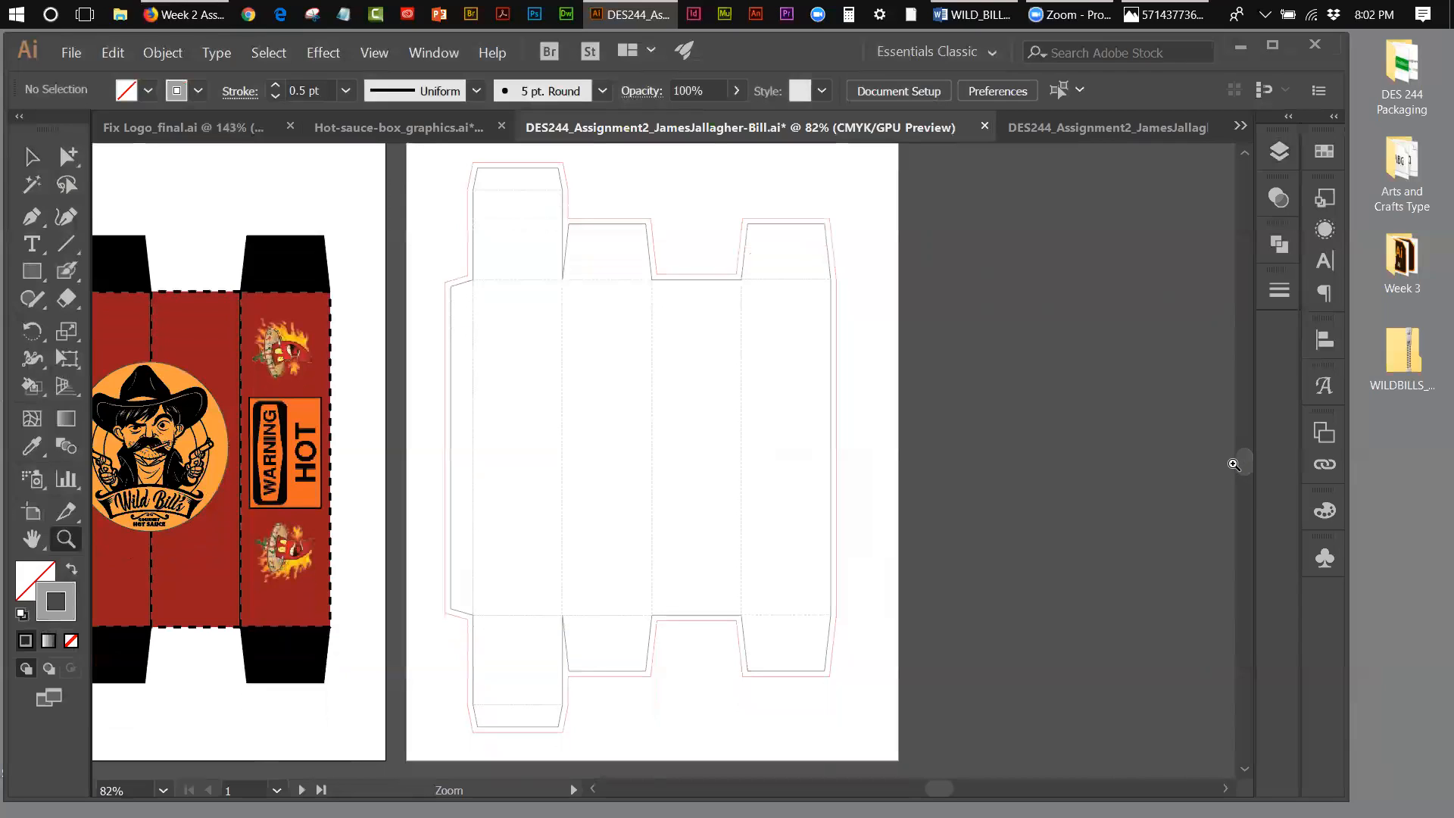
# Step: Close the "-box" reference document without saving it
pyautogui.click(1066, 124)
pyautogui.click(1196, 126)
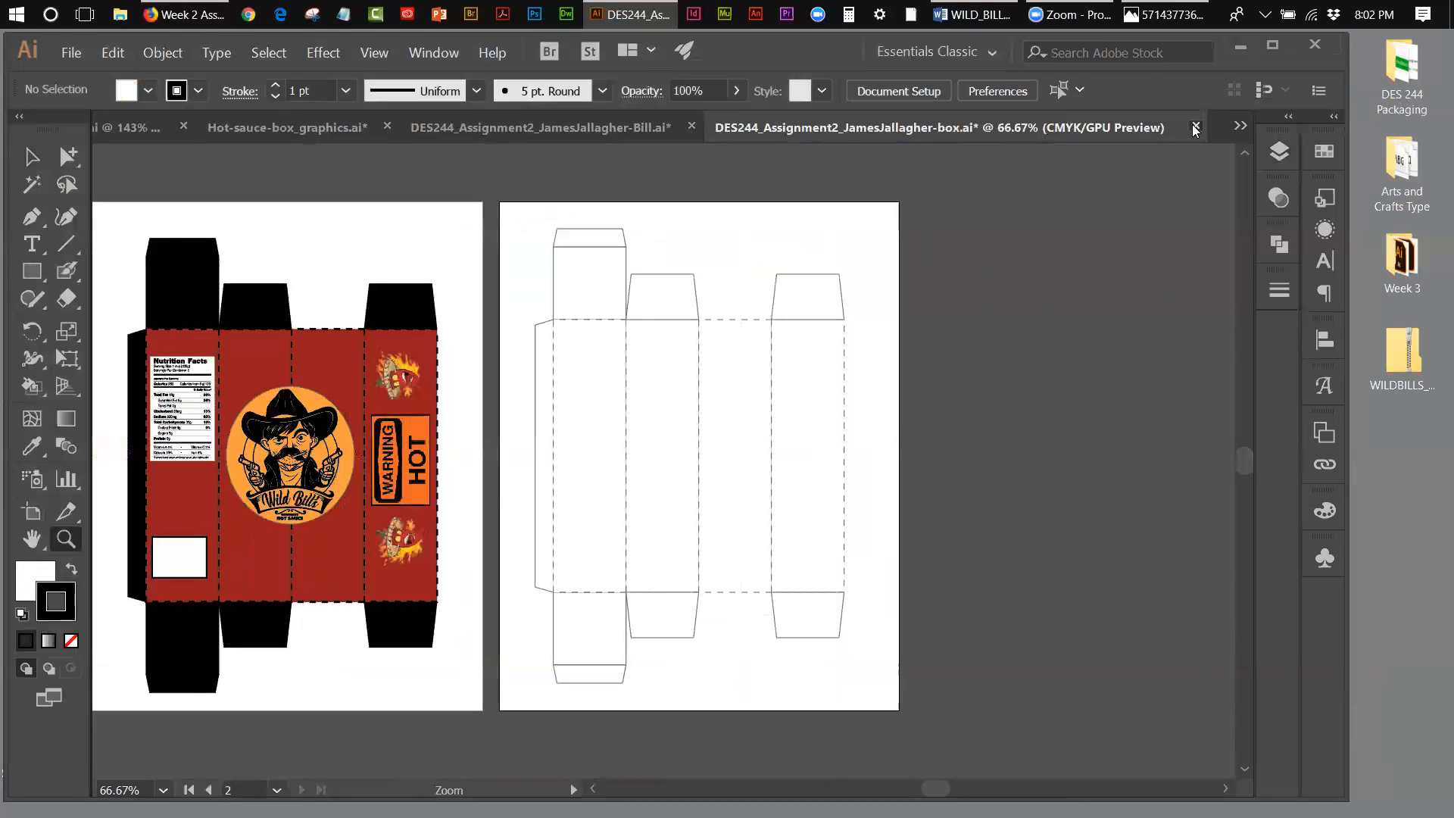
pyautogui.click(798, 451)
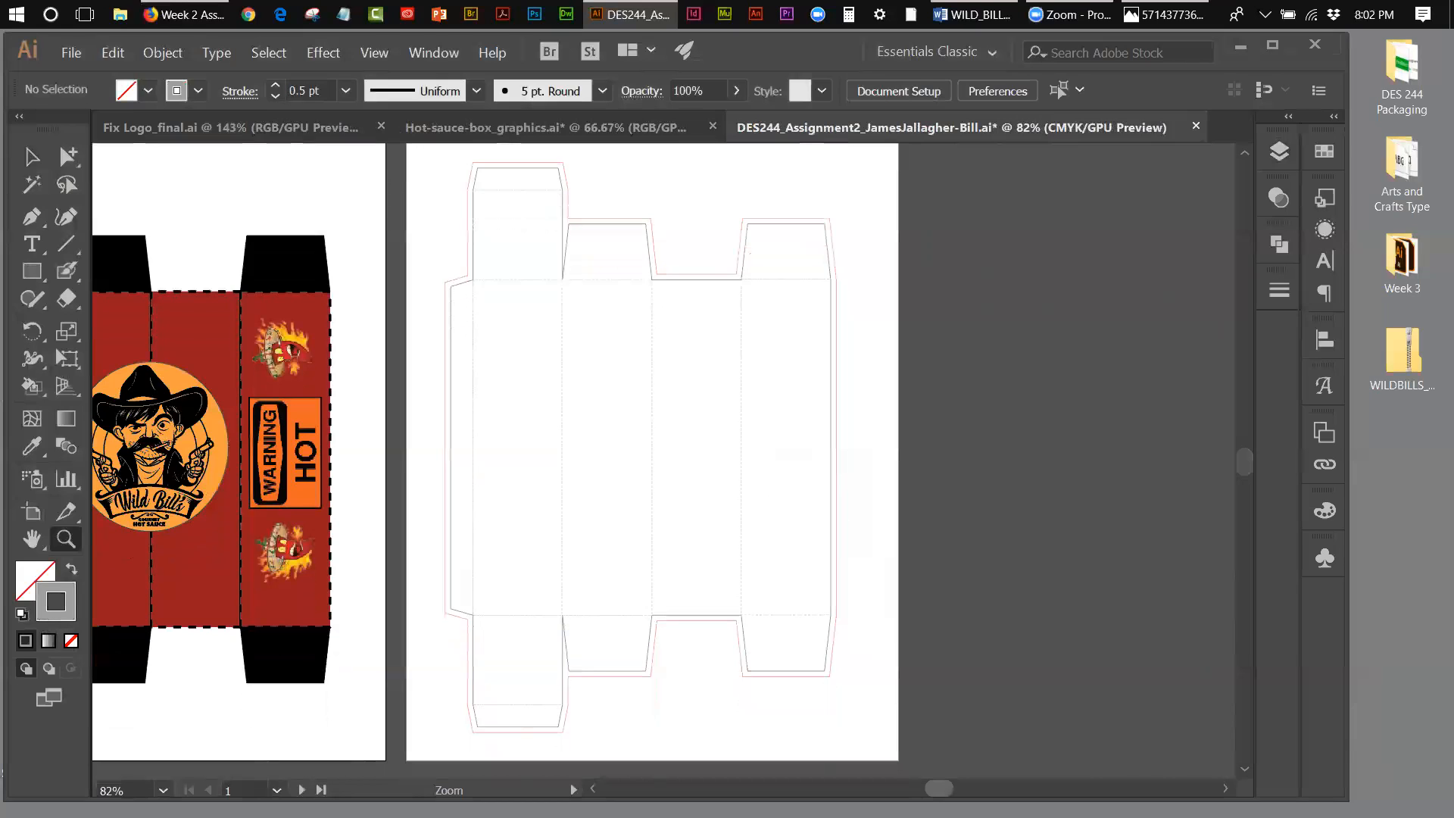
# Step: Rename the backup layer as "background" and make it visible
pyautogui.moveTo(939, 788); pyautogui.dragTo(928, 788)
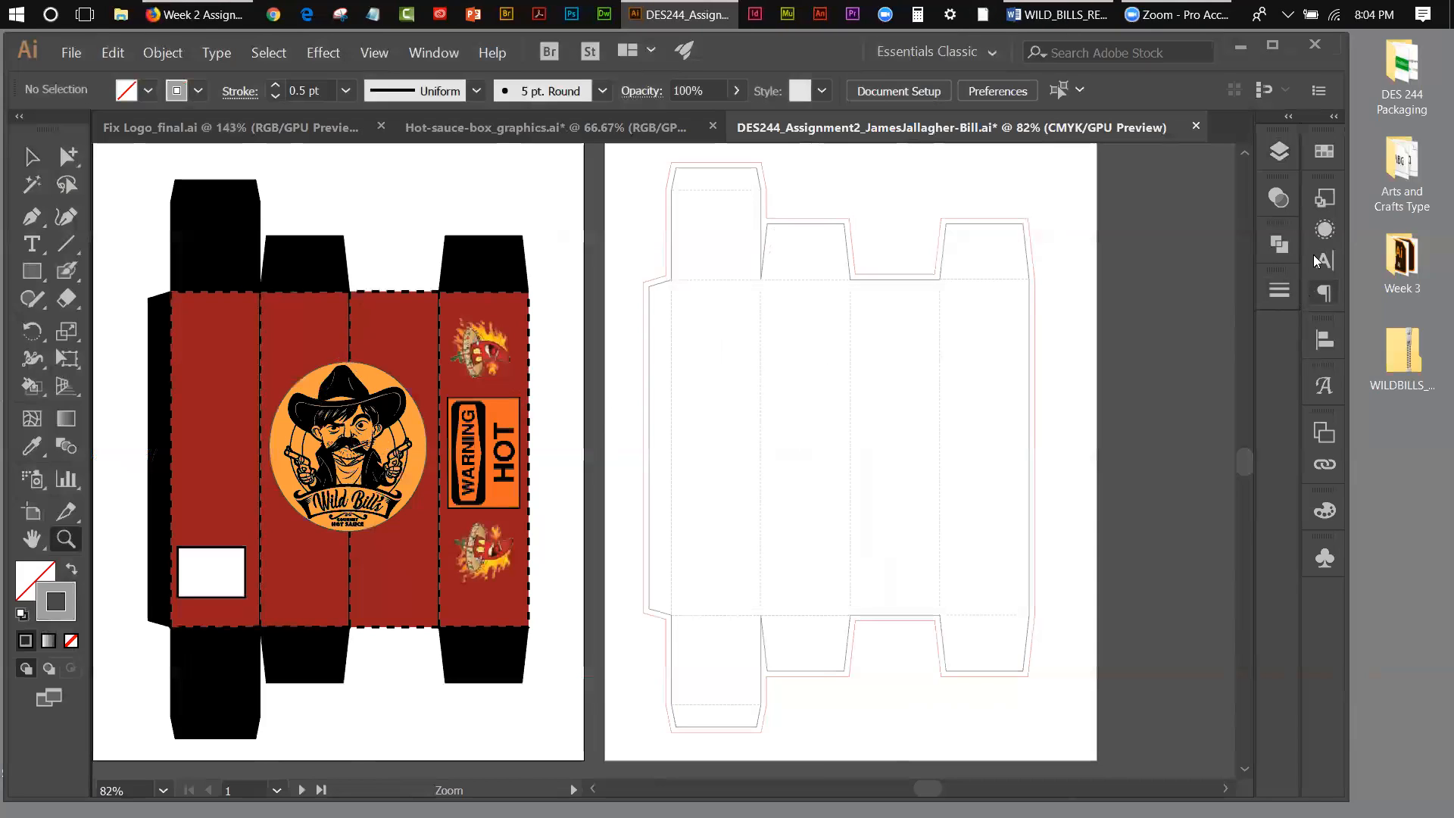
pyautogui.click(1281, 150)
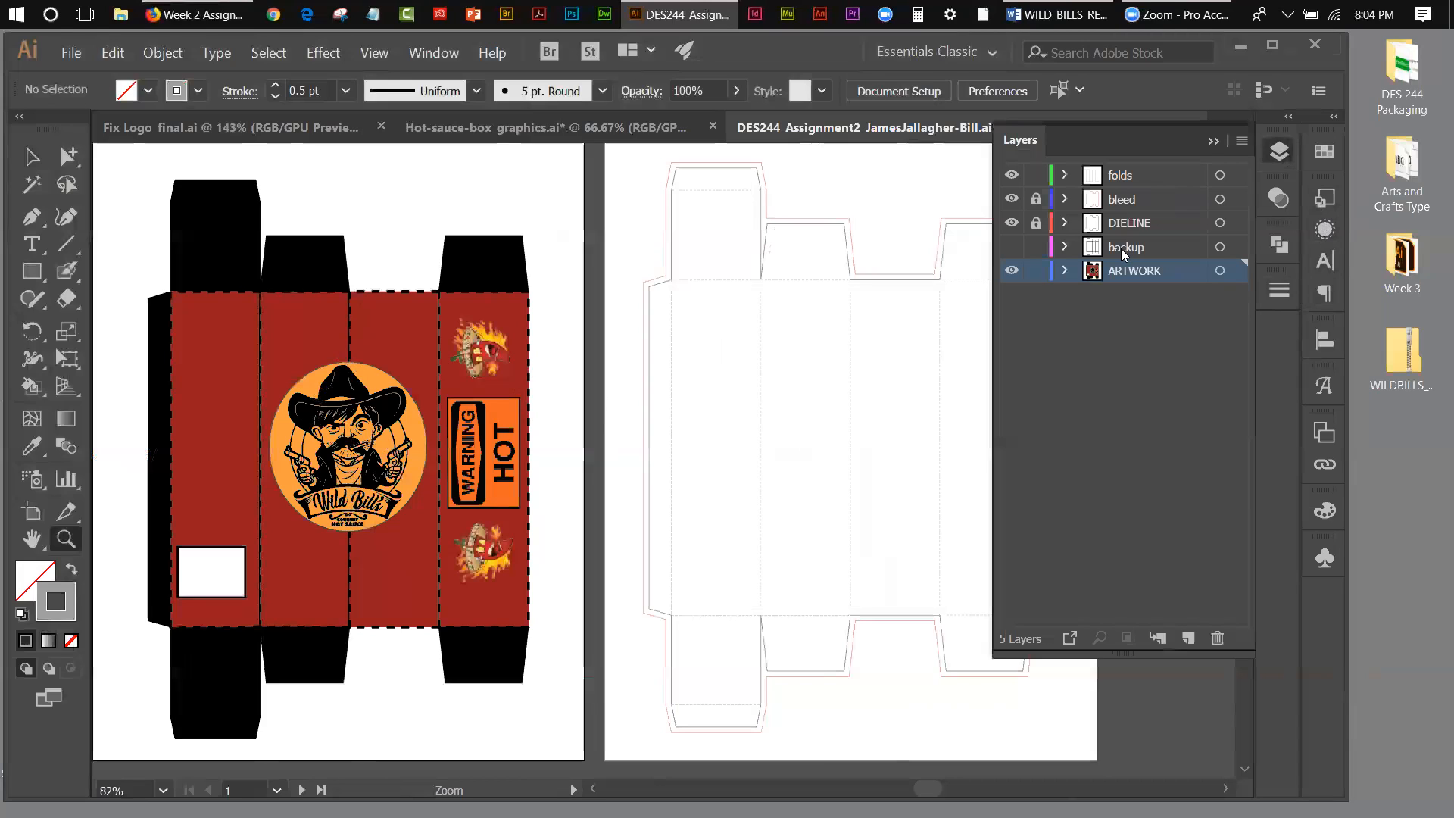
pyautogui.doubleClick(1121, 248)
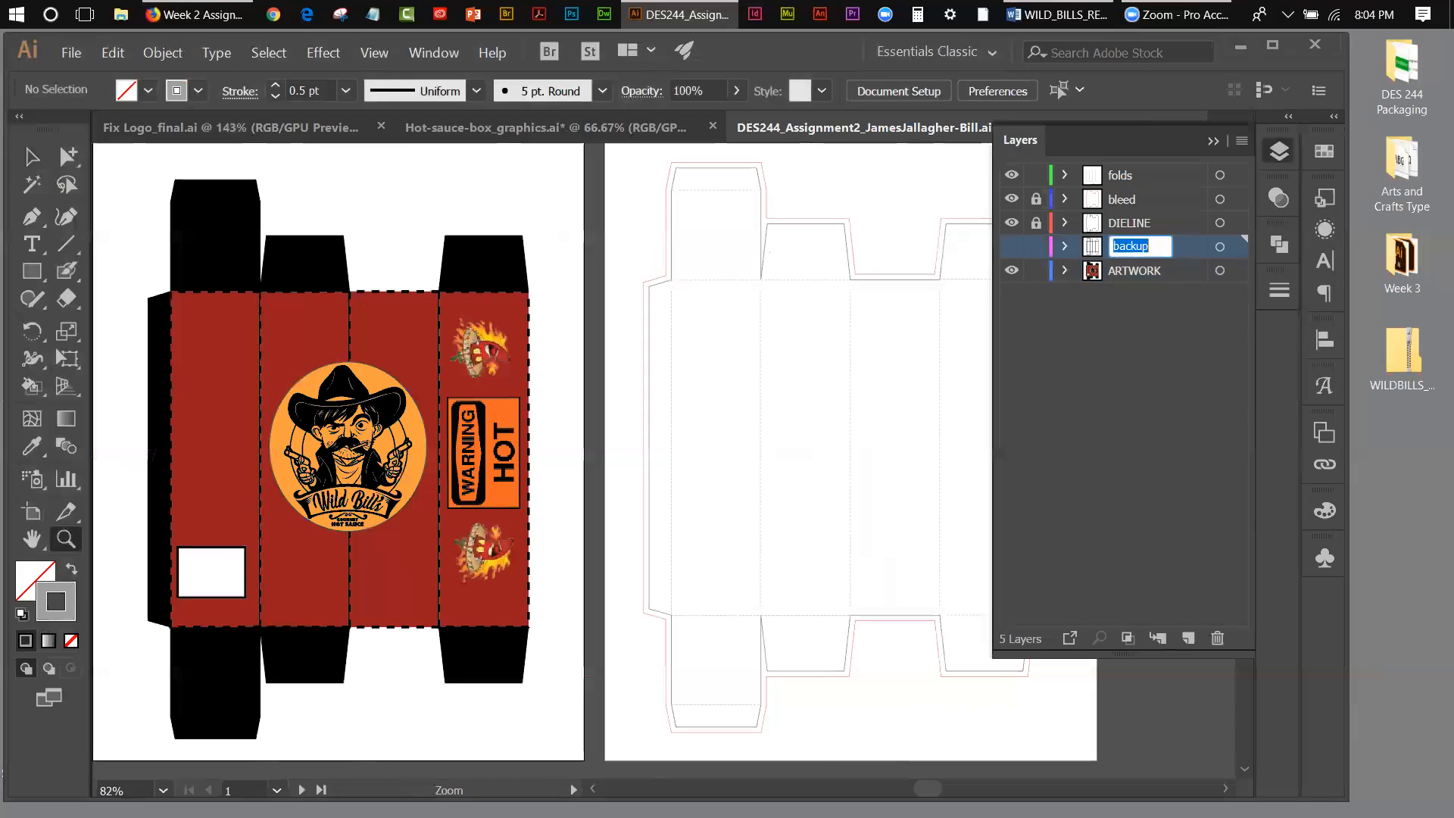
pyautogui.write('background')
pyautogui.click(1119, 335)
pyautogui.click(1011, 248)
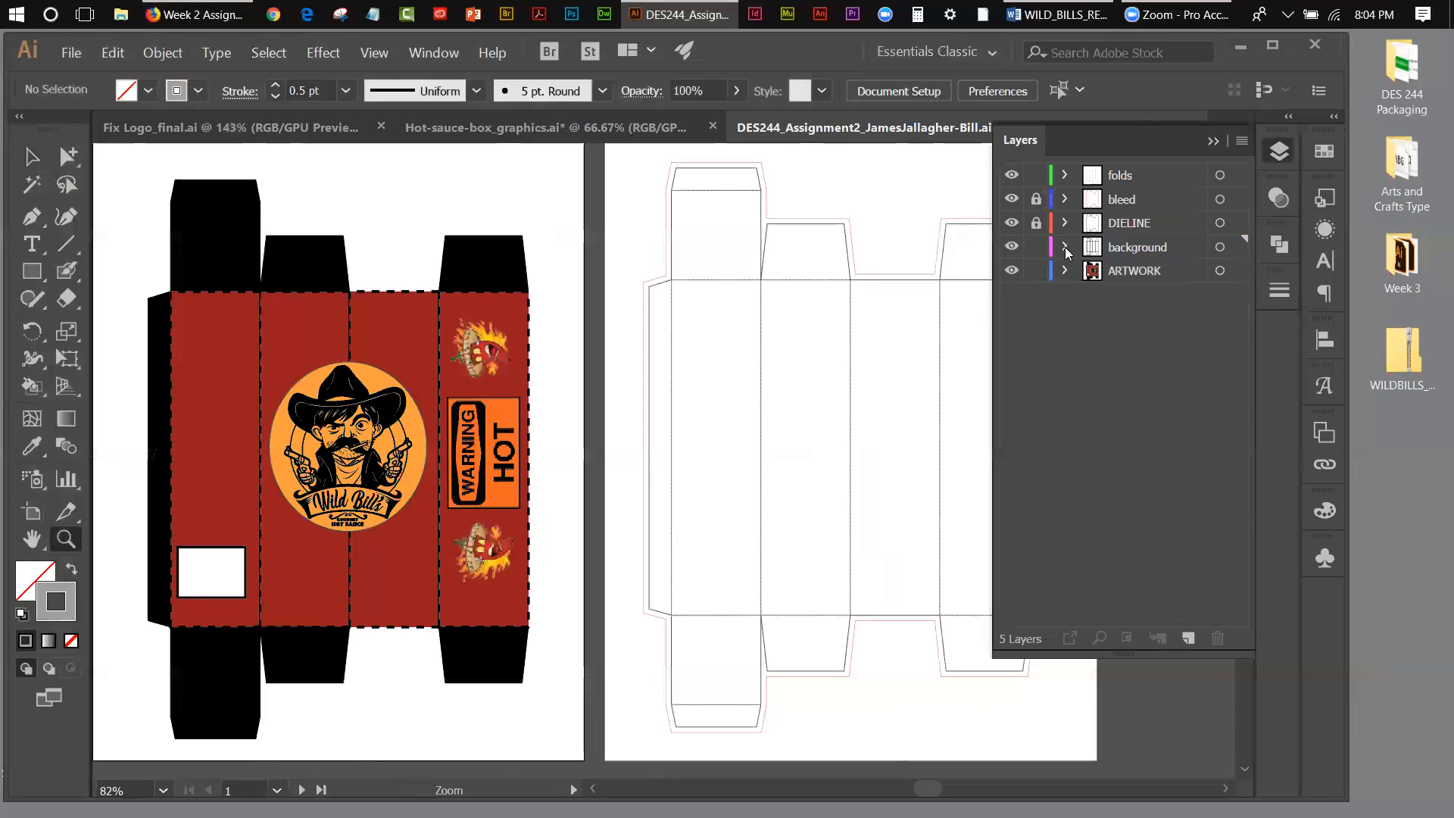
# Step: Hide the folds, bleed and DIELINE layers and unite all shapes on the background layer into a single box outline
pyautogui.moveTo(1012, 223); pyautogui.dragTo(1012, 175)
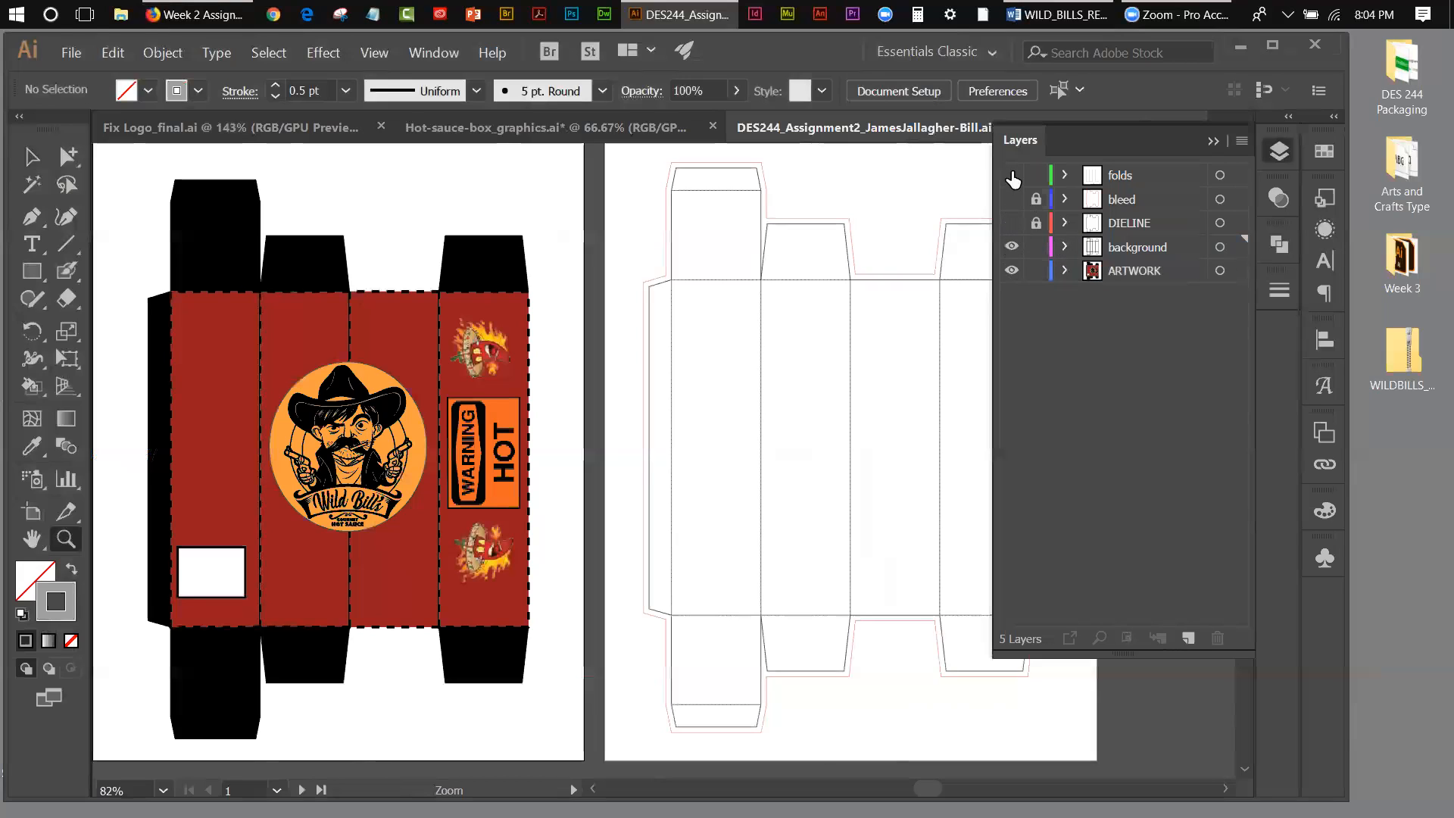
pyautogui.click(1135, 244)
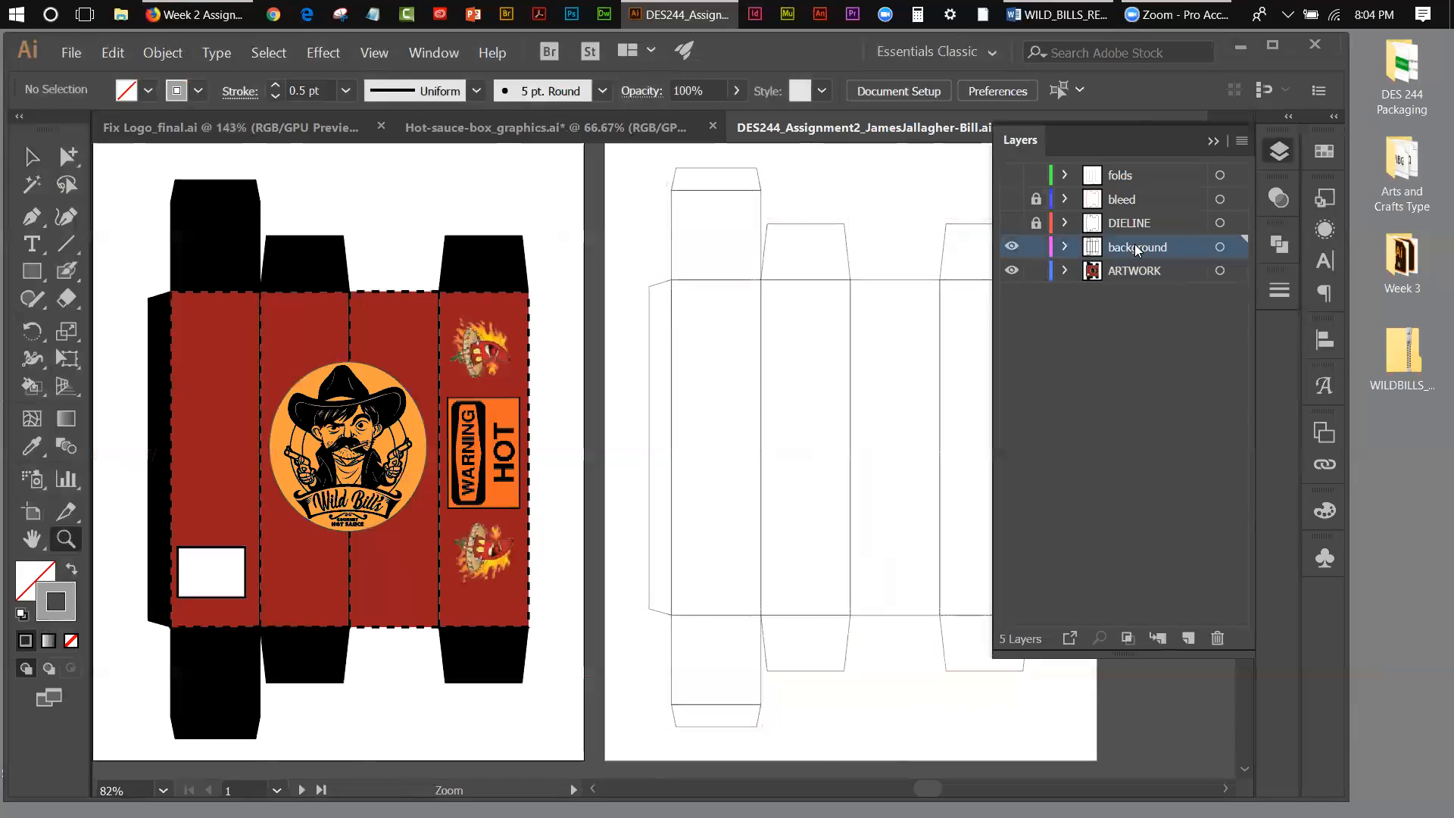
pyautogui.click(1220, 247)
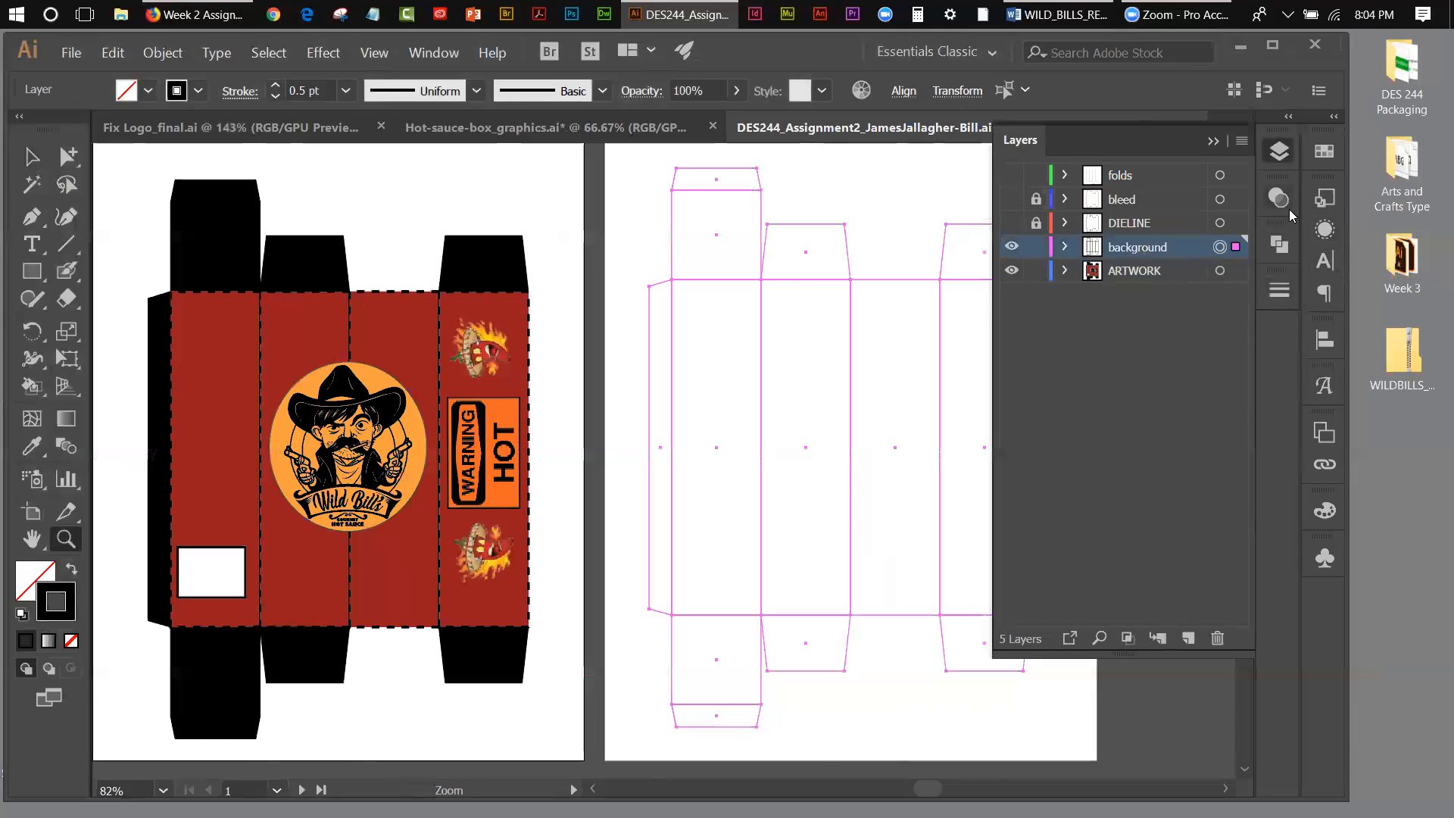
pyautogui.click(1280, 243)
pyautogui.click(1014, 290)
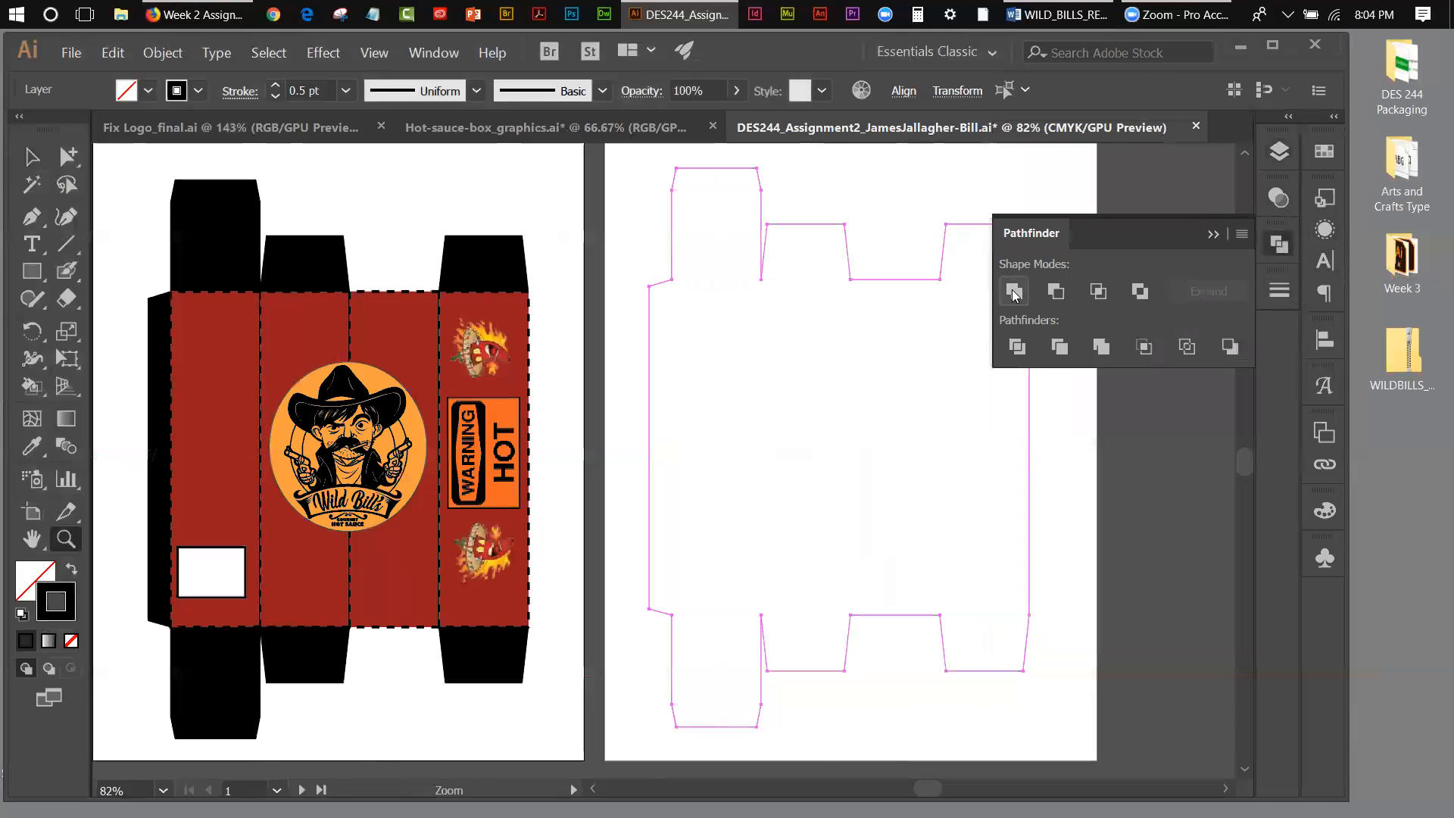
pyautogui.click(1213, 234)
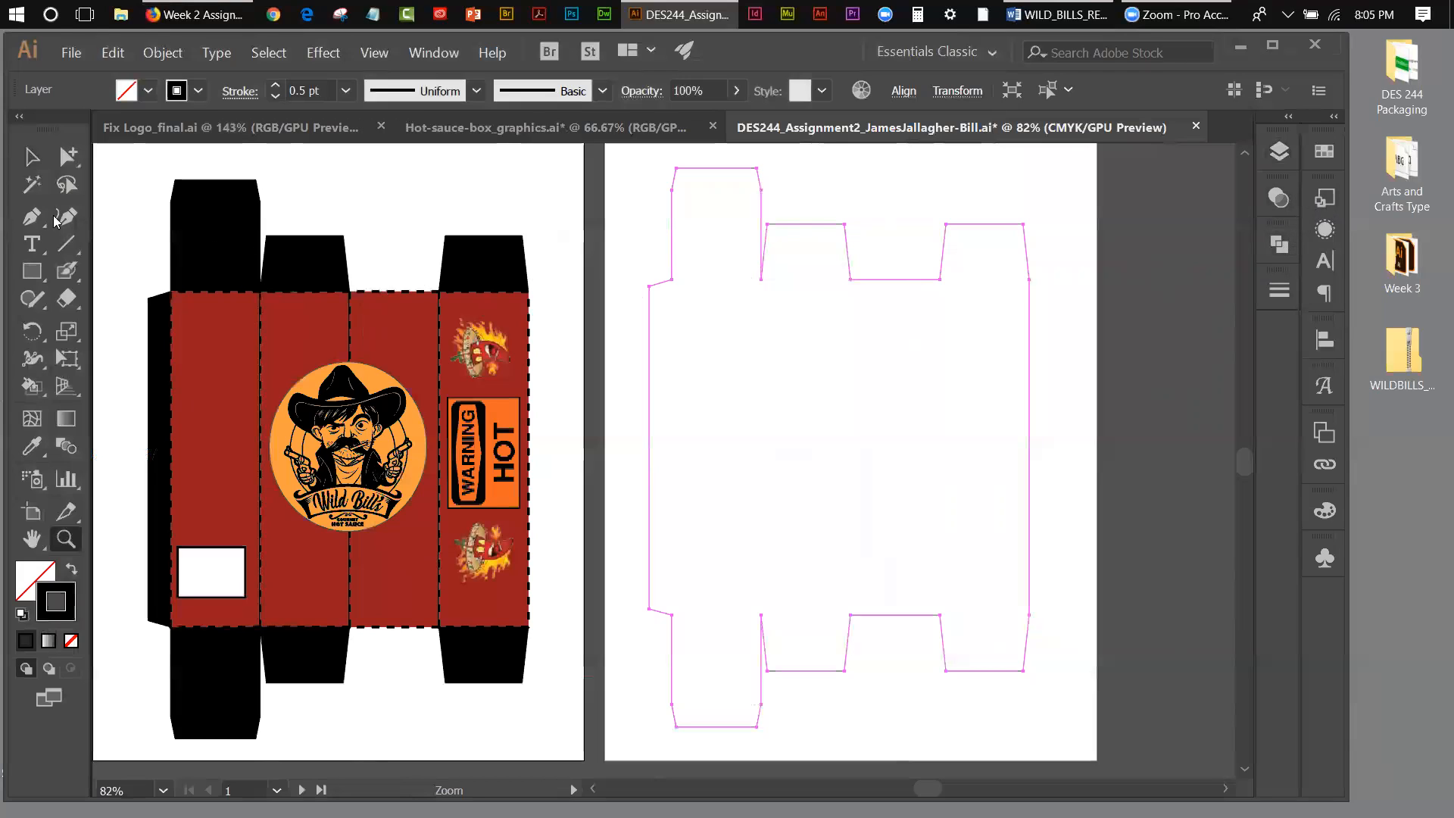
# Step: Show the rulers and place two horizontal guides along the upper and lower fold lines of the box outline's main panels
pyautogui.click(31, 272)
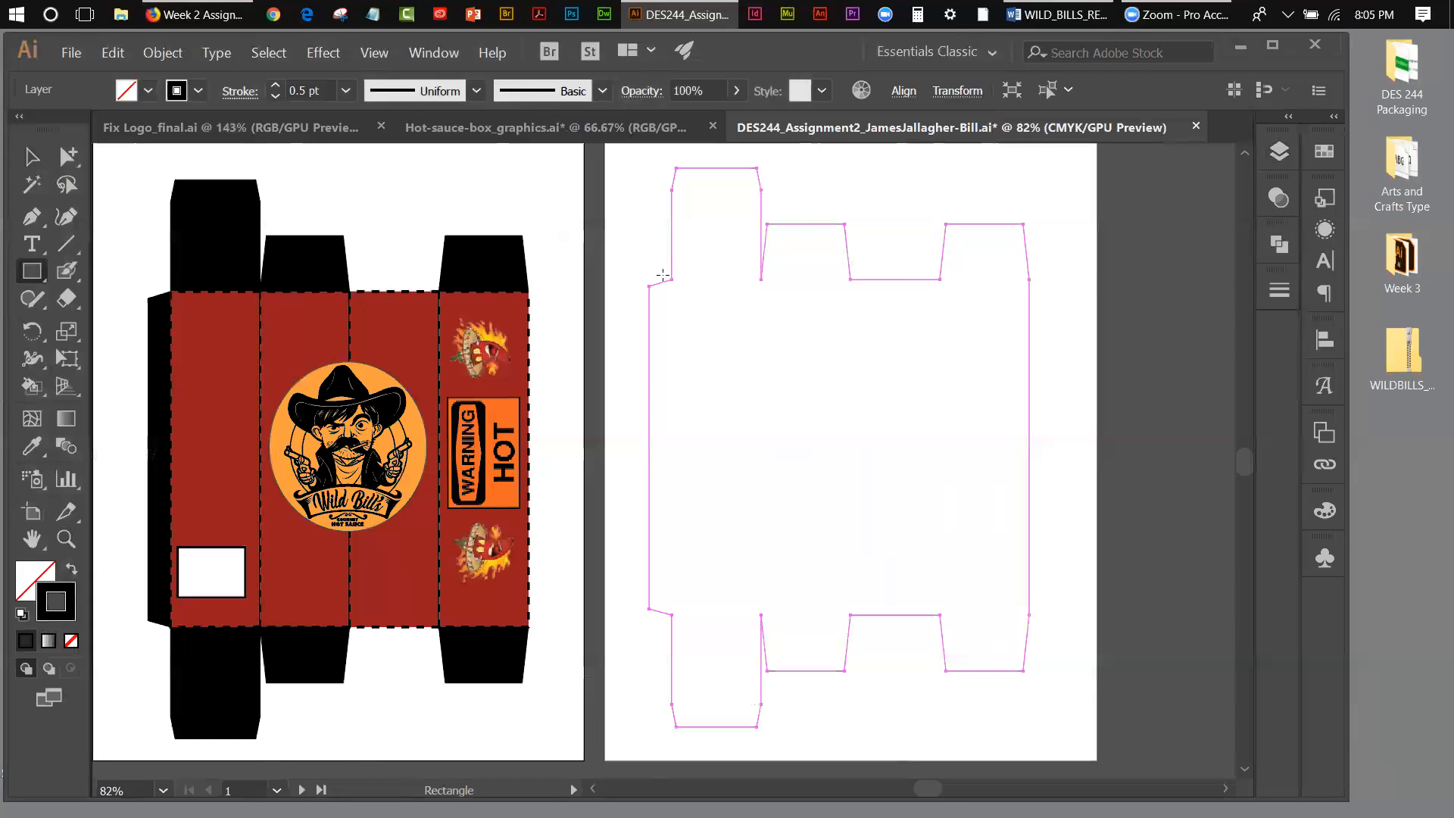
pyautogui.click(375, 55)
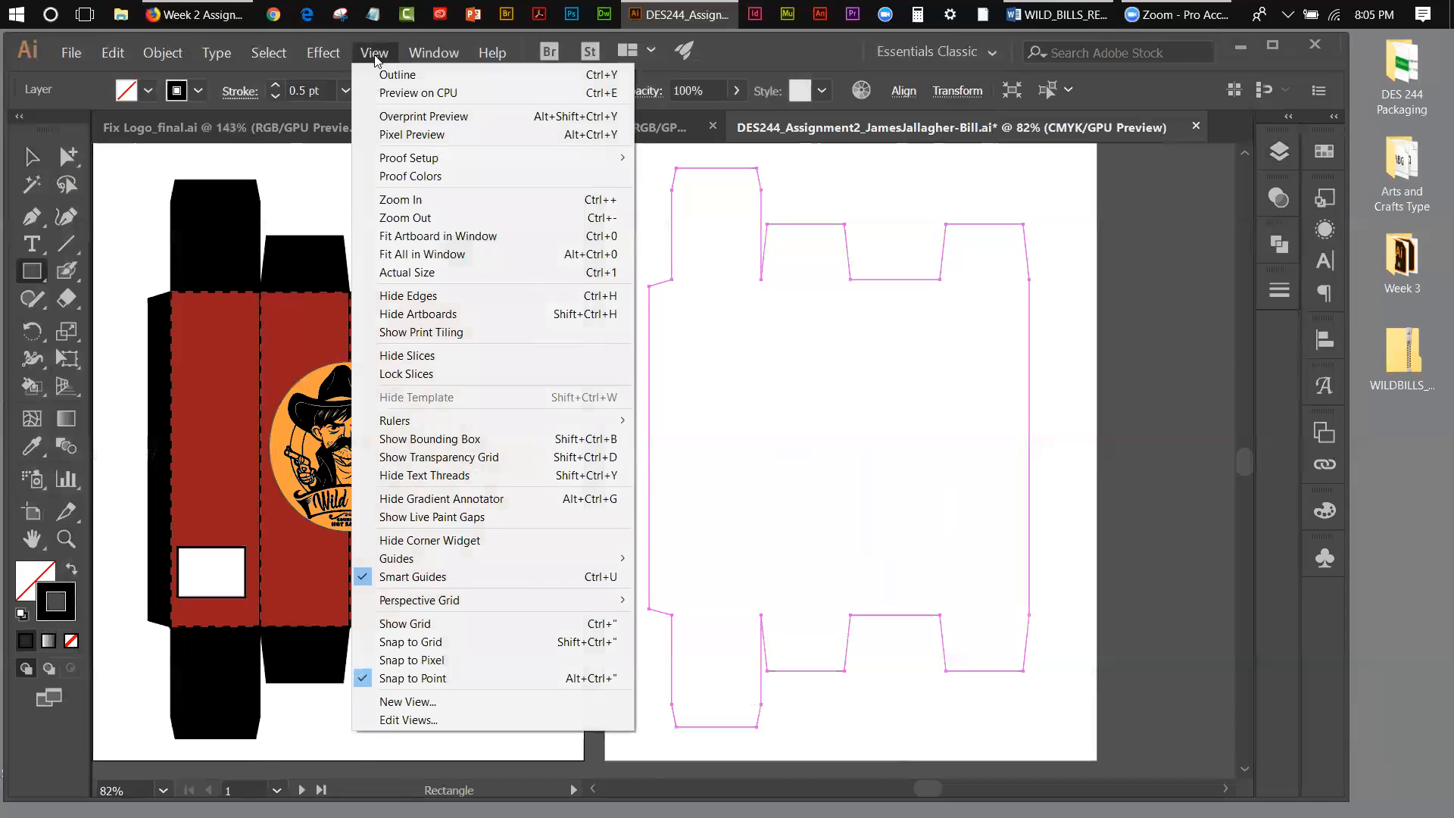
pyautogui.moveTo(600, 420)
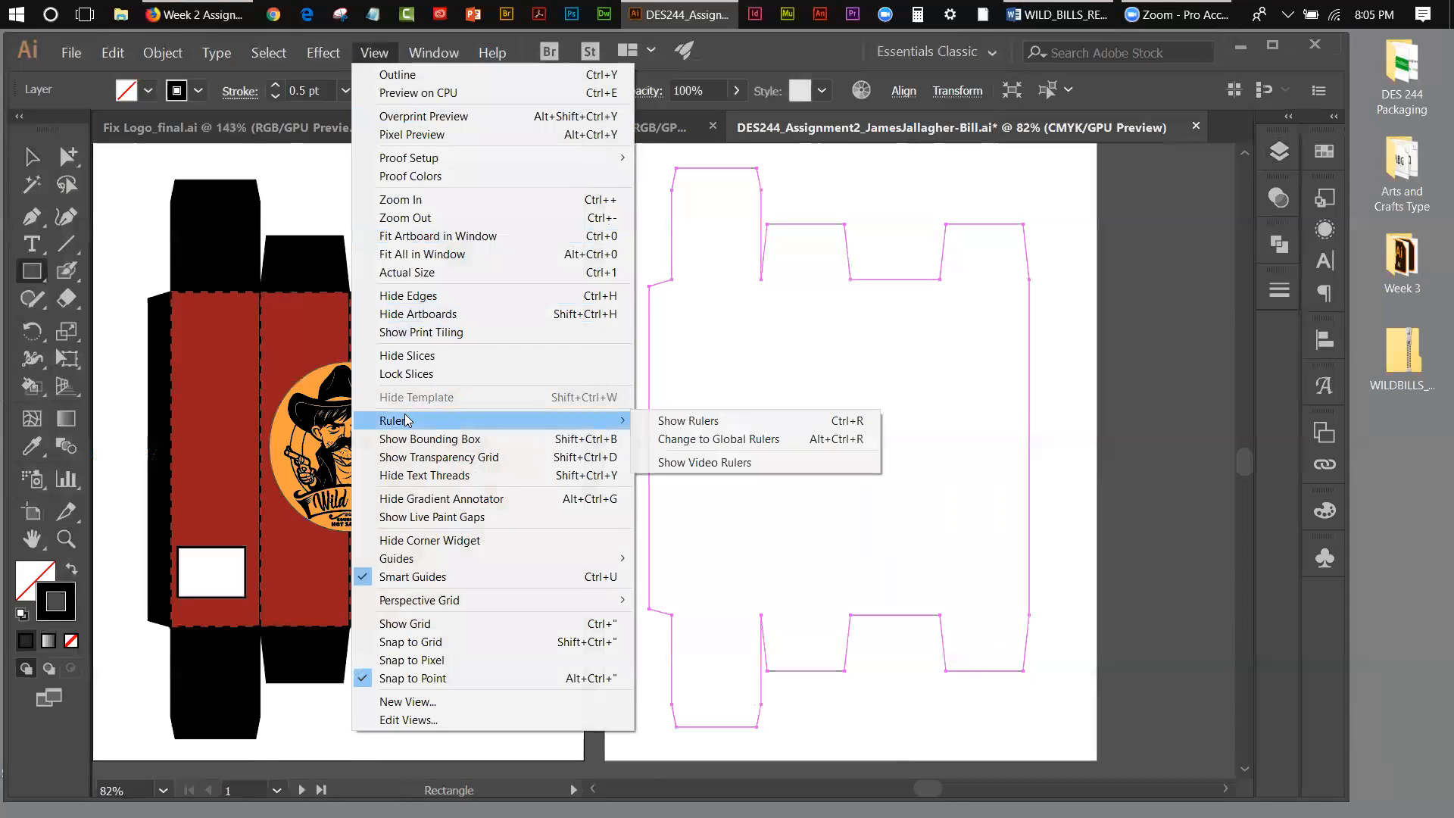
pyautogui.click(647, 422)
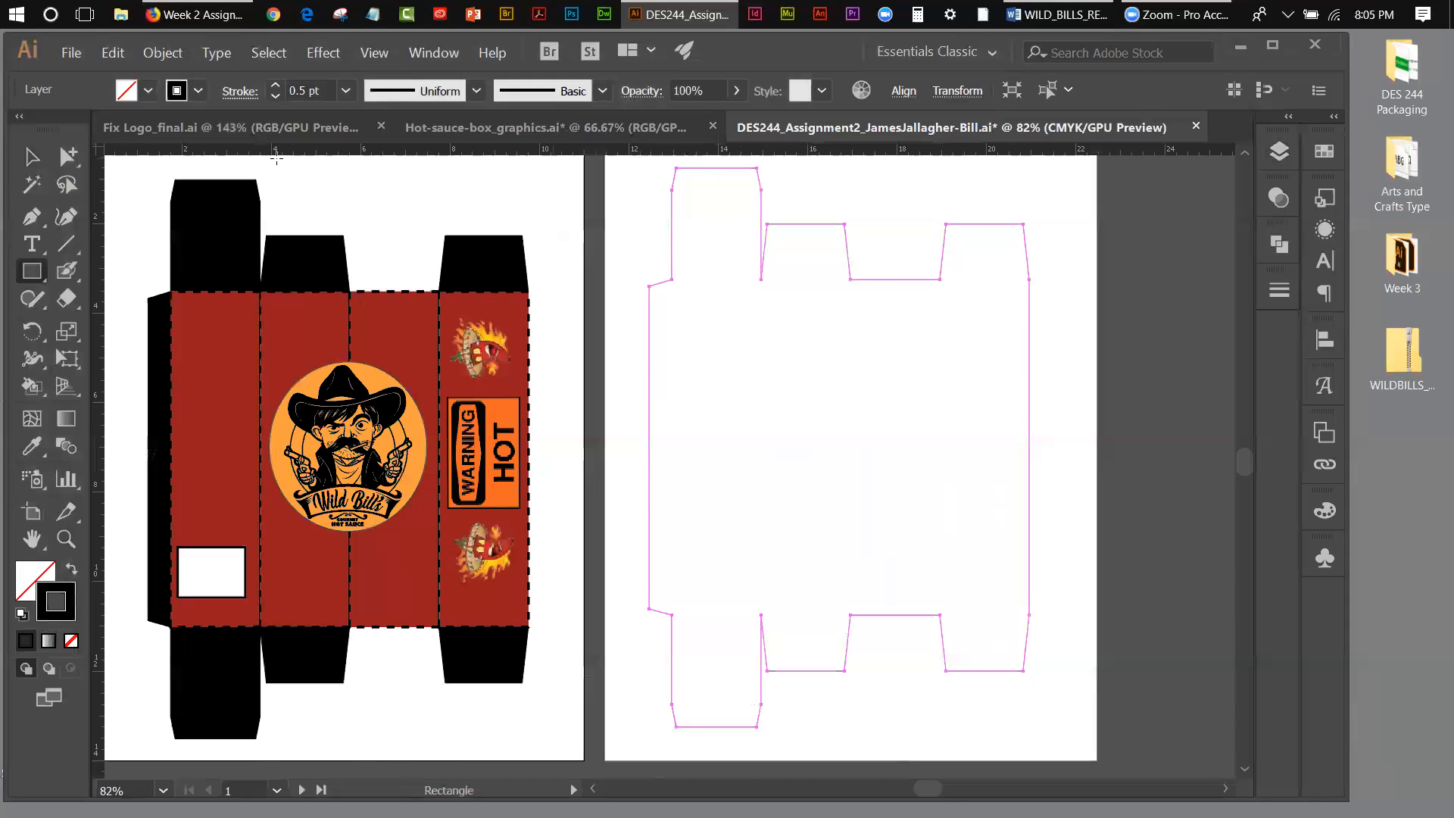
pyautogui.click(32, 157)
pyautogui.click(621, 179)
pyautogui.moveTo(775, 157); pyautogui.dragTo(785, 281)
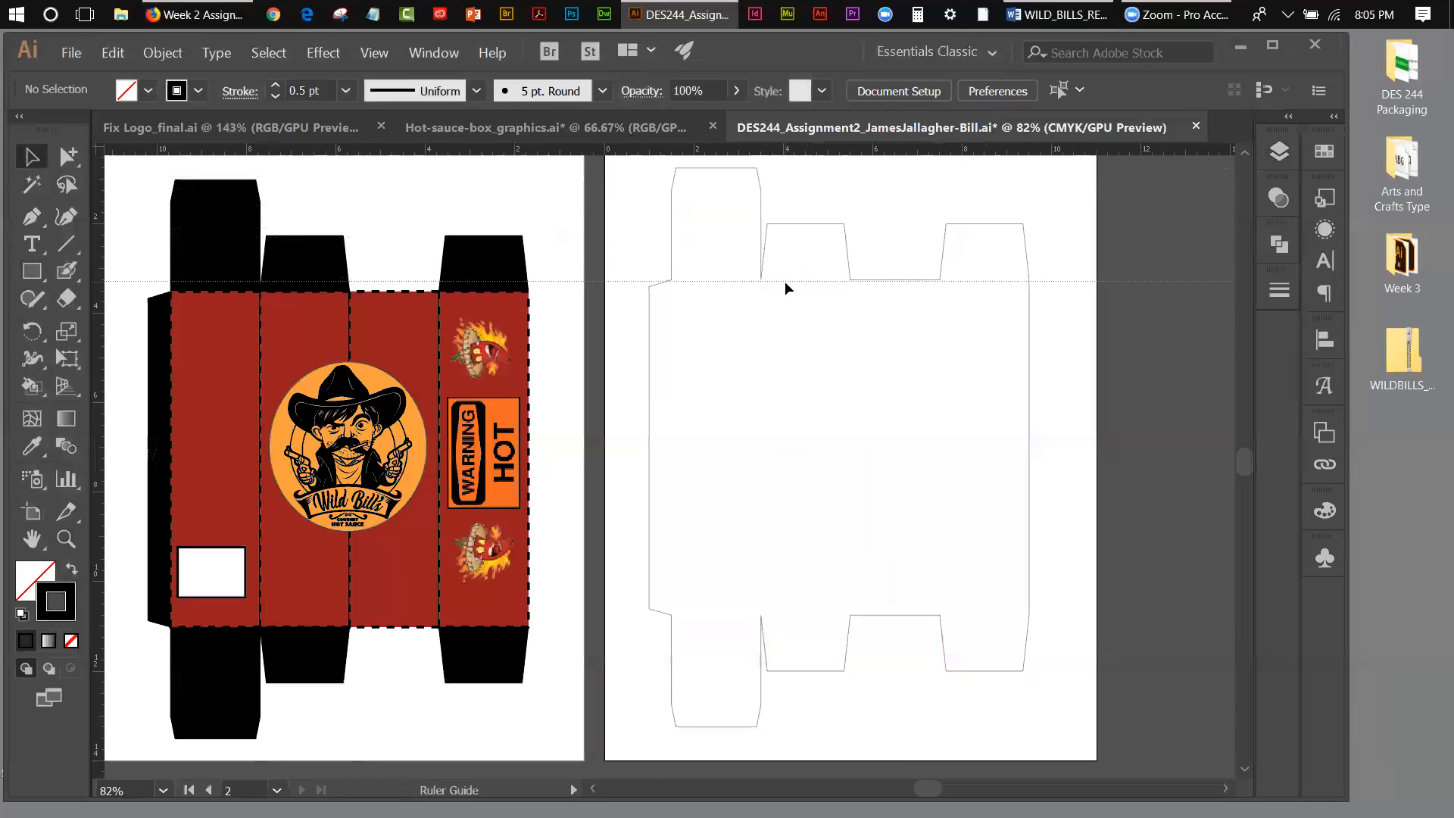
pyautogui.moveTo(787, 281); pyautogui.dragTo(787, 280)
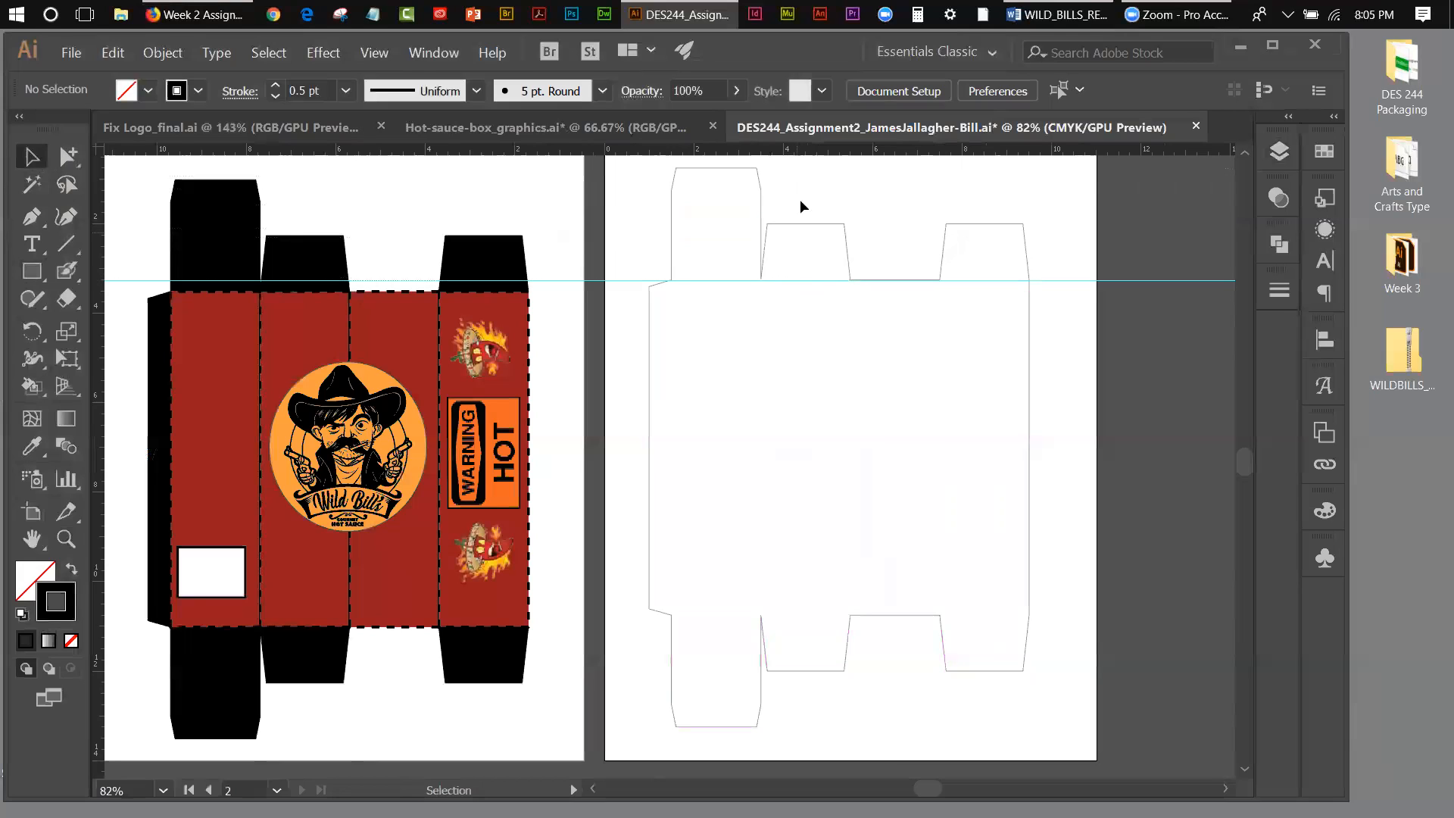
pyautogui.moveTo(799, 157); pyautogui.dragTo(804, 615)
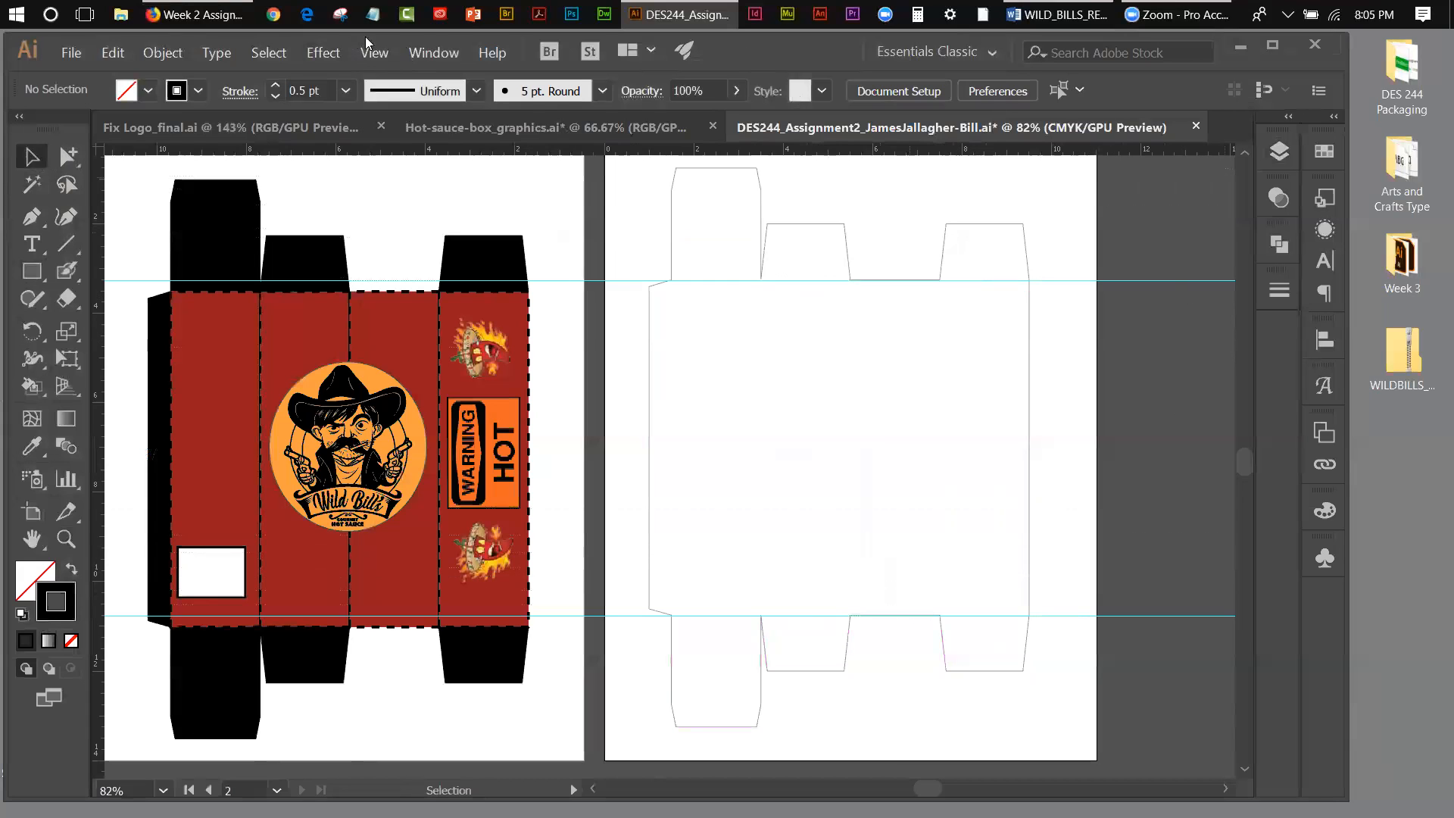
pyautogui.click(378, 51)
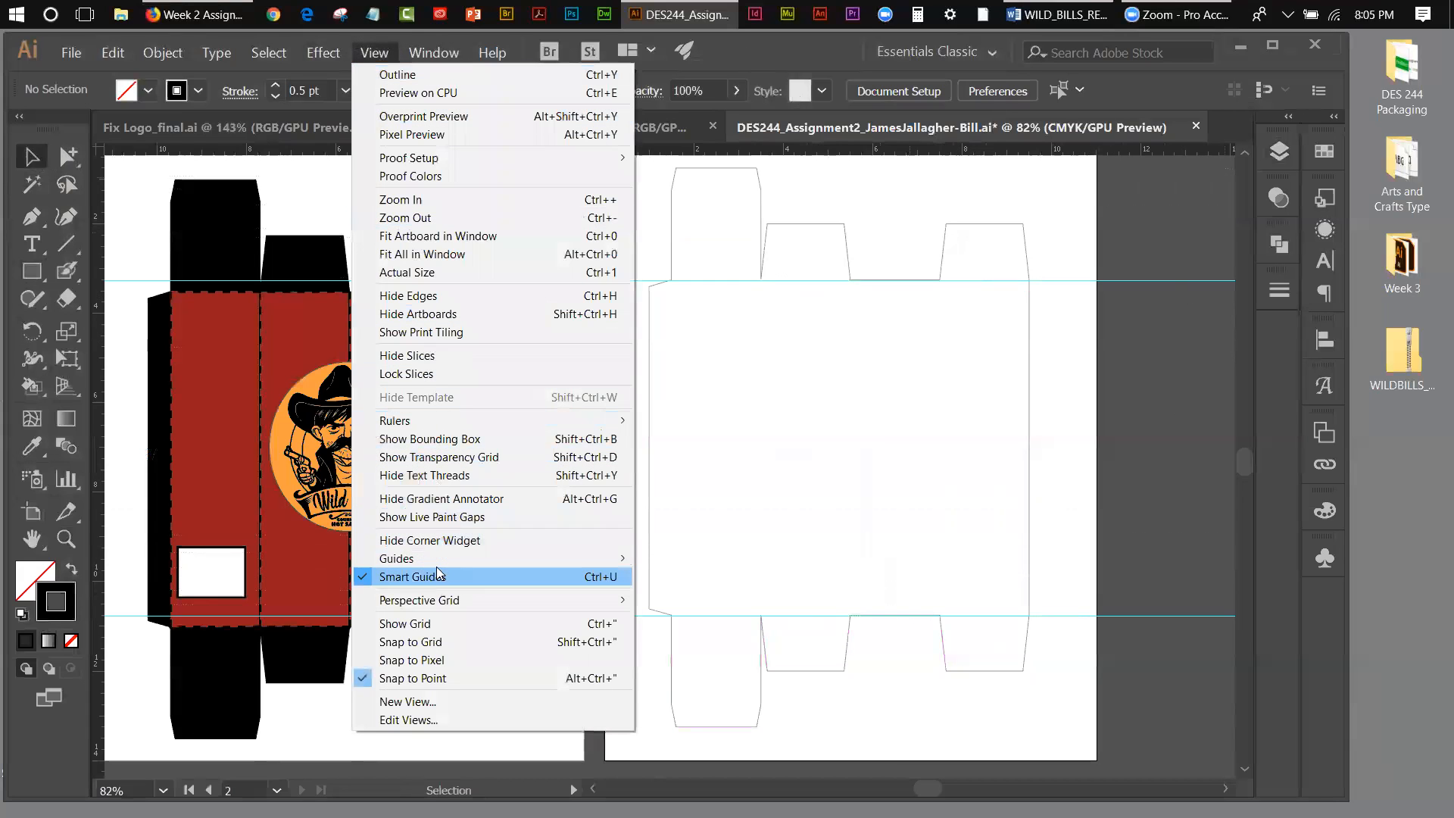
pyautogui.moveTo(438, 559)
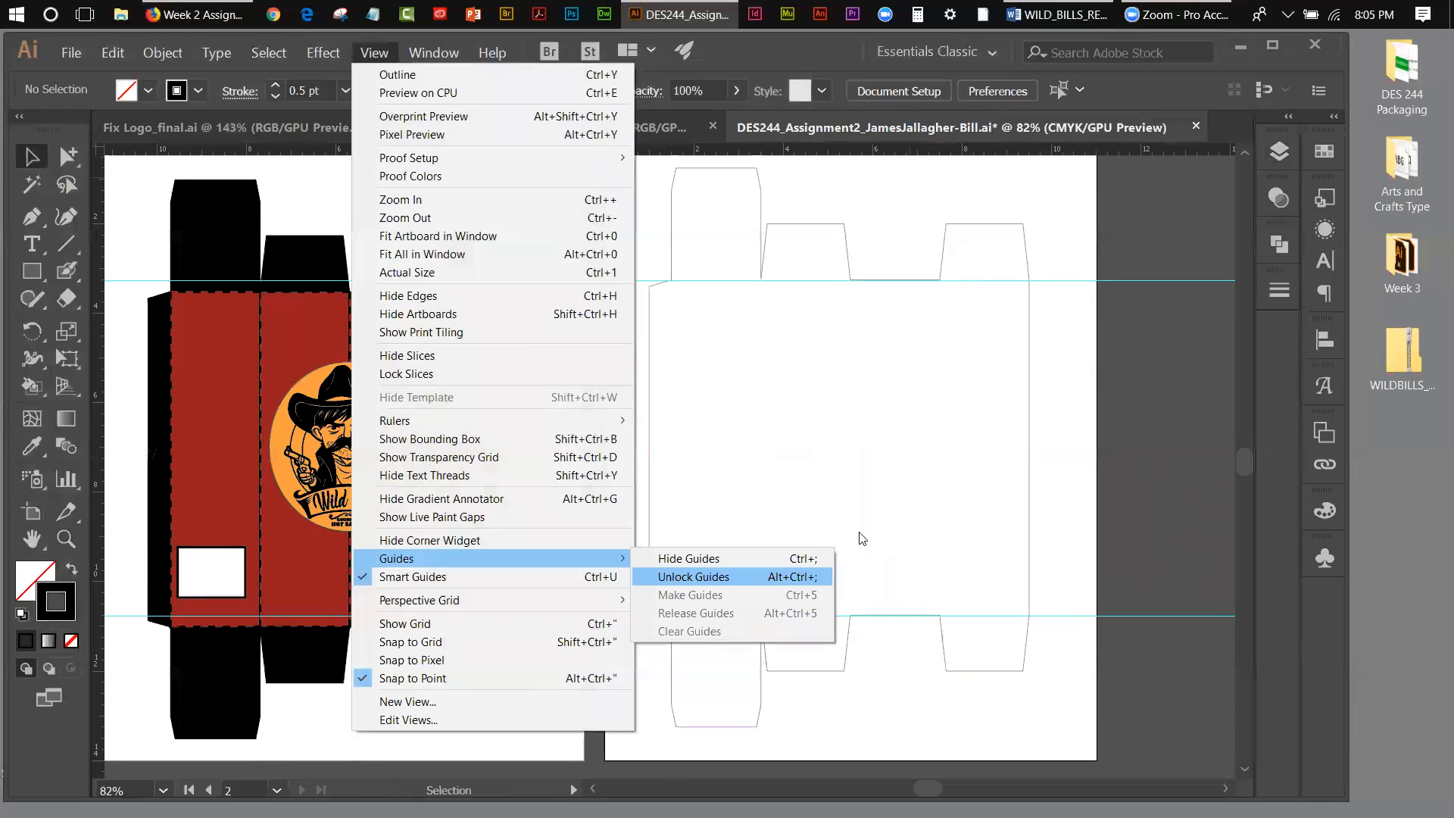
pyautogui.click(1182, 430)
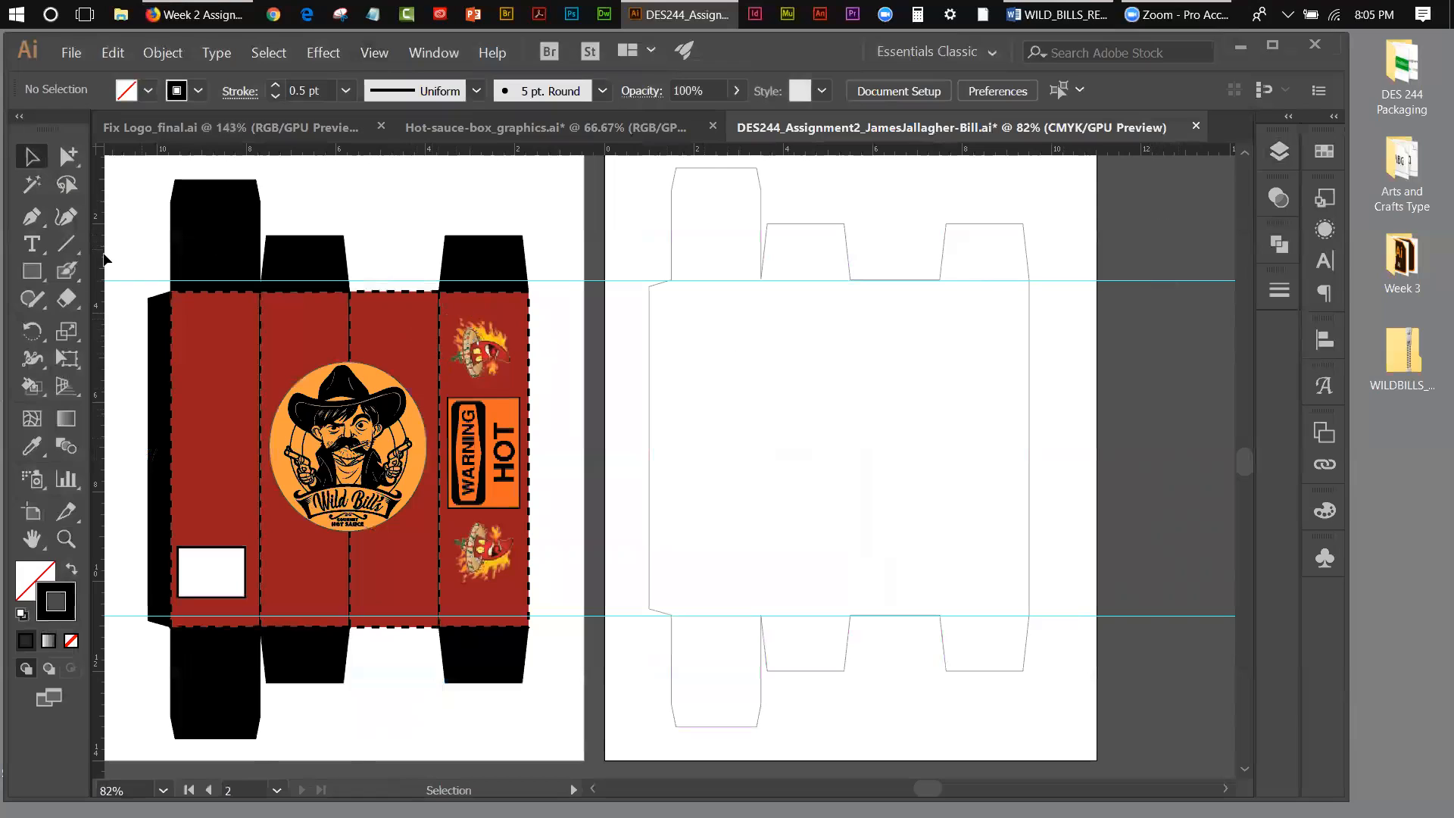
# Step: Place a vertical guide along the fold between the glue flap and the first panel, and make the bleed layer visible
pyautogui.click(33, 270)
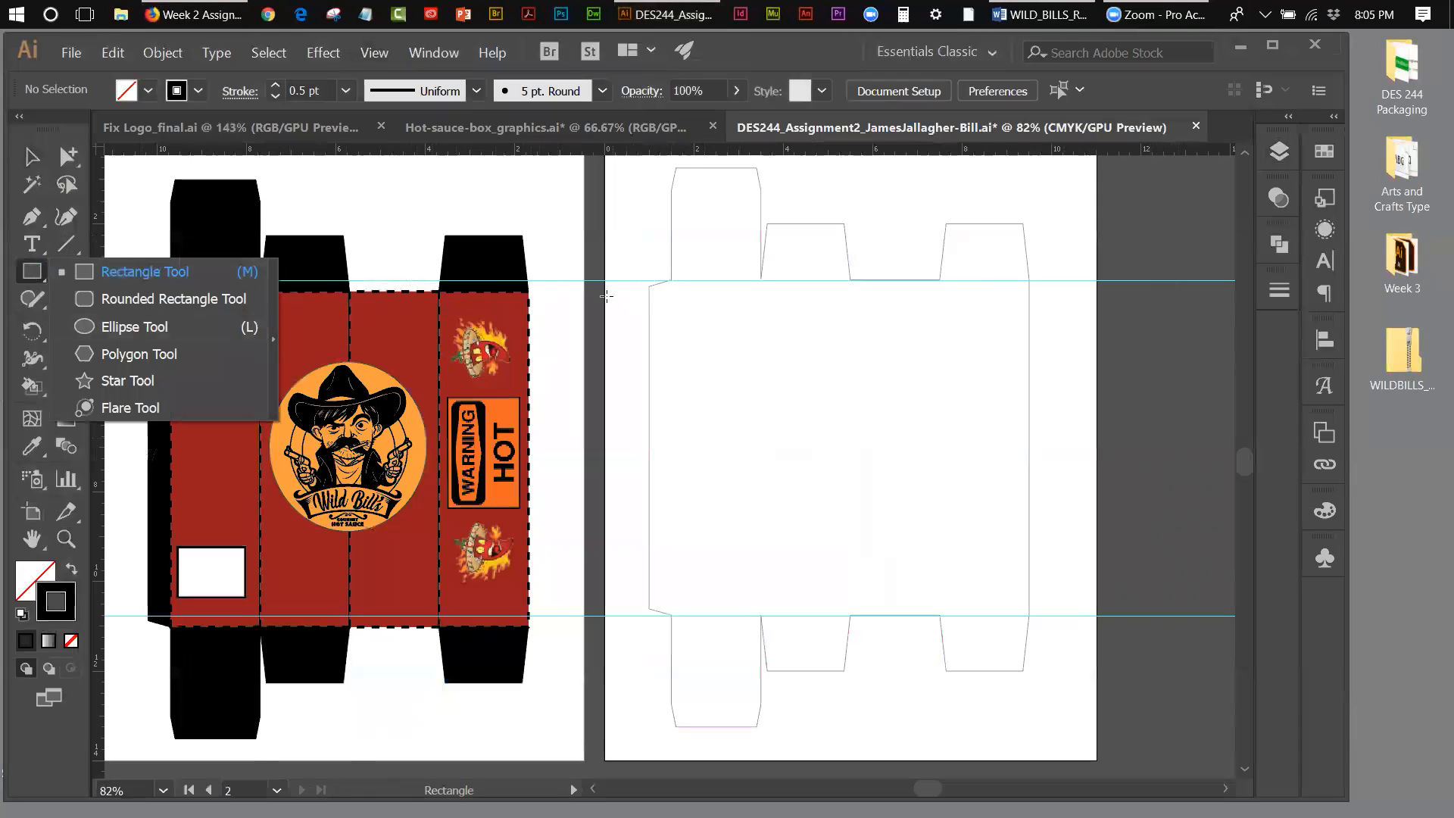
pyautogui.moveTo(103, 228); pyautogui.dragTo(671, 339)
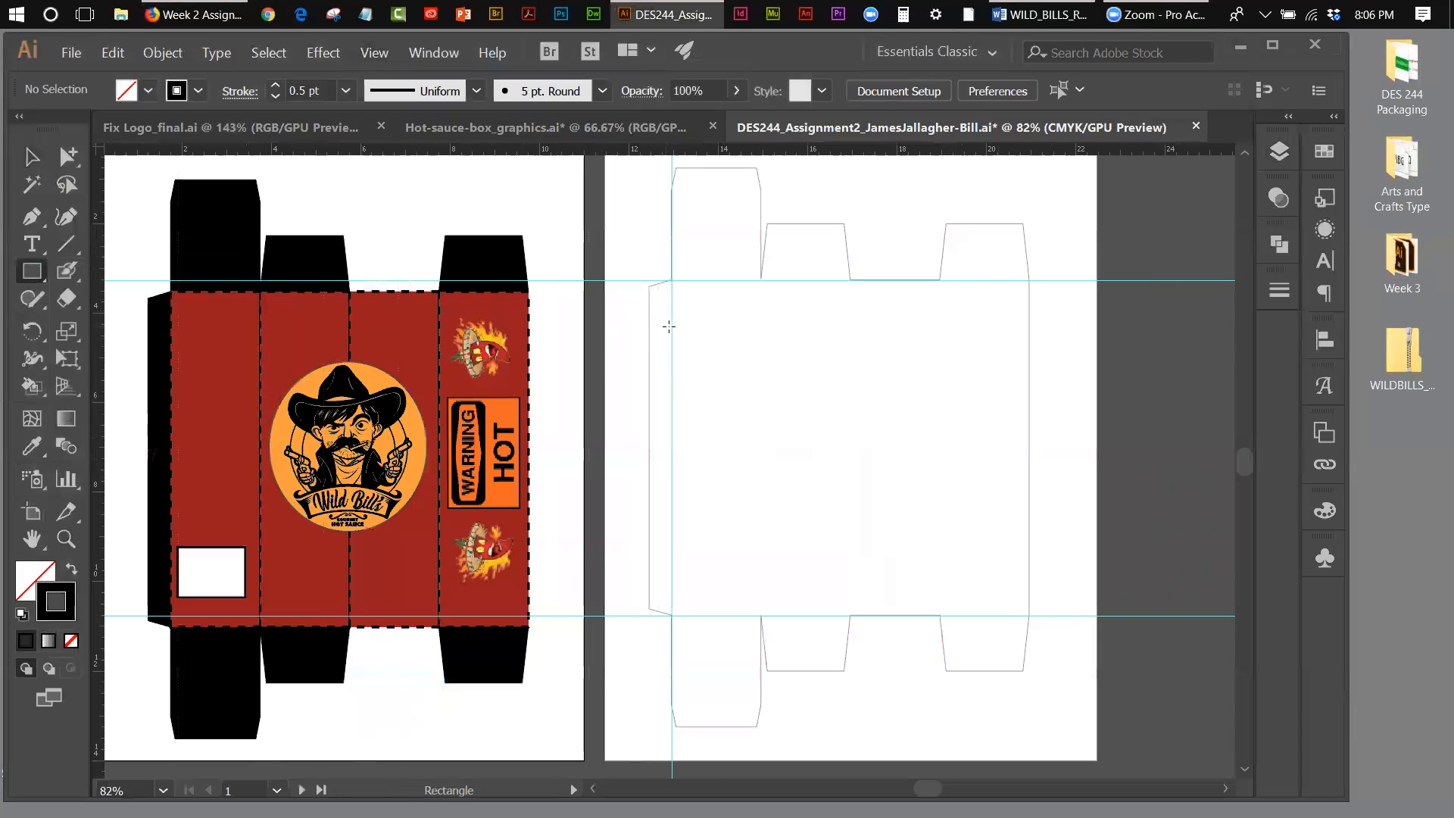
pyautogui.click(1288, 154)
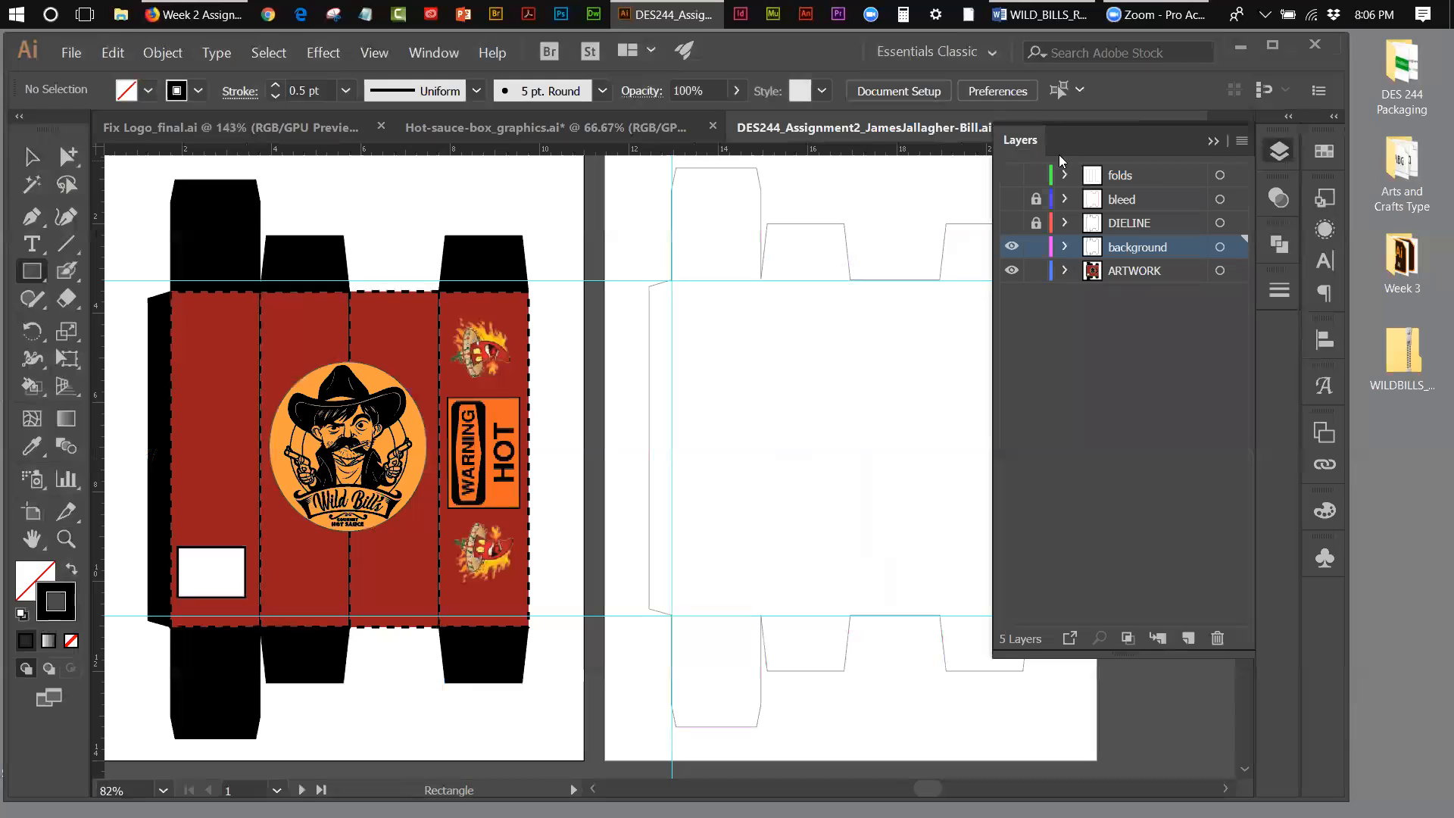
pyautogui.click(1012, 200)
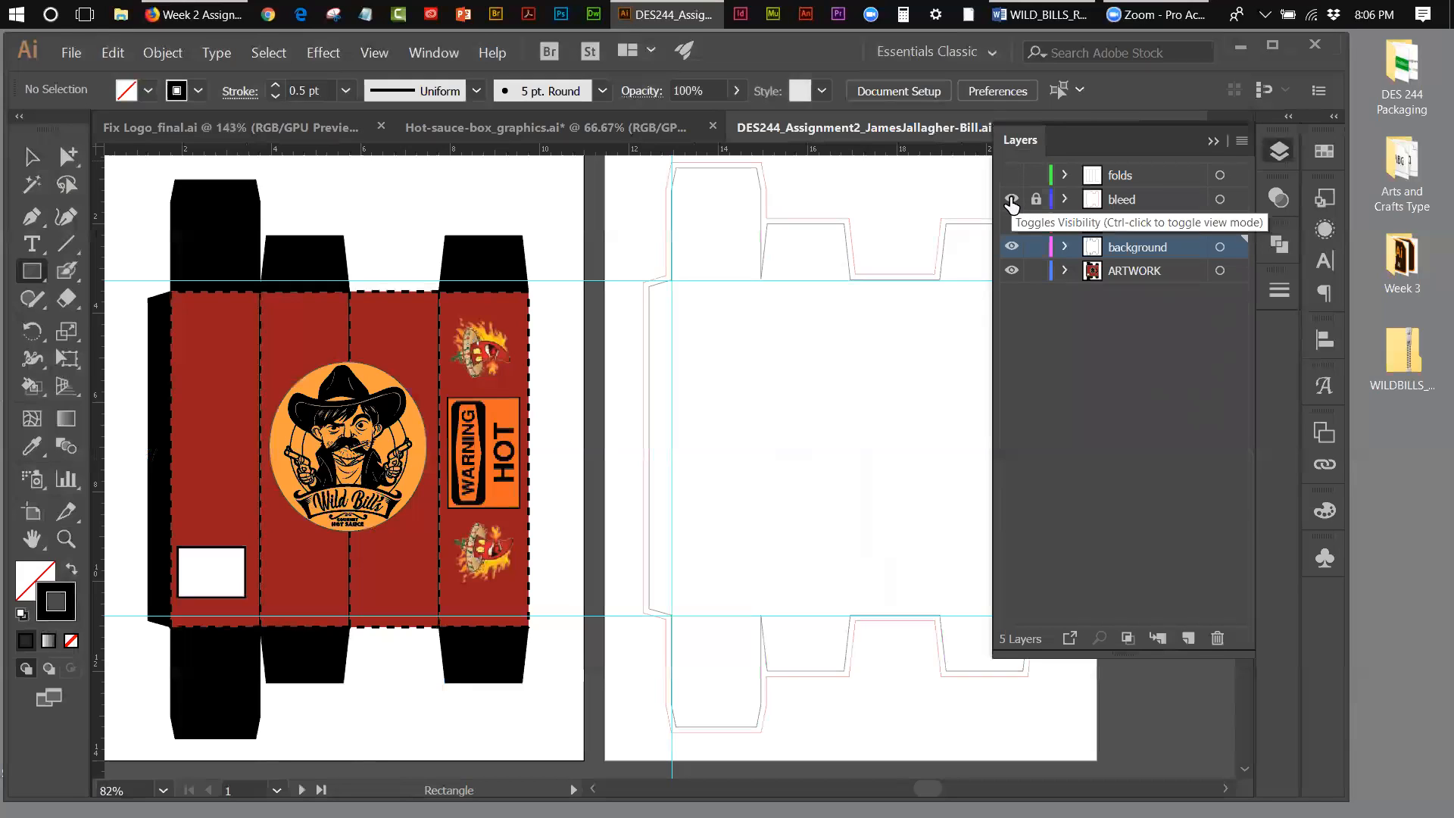
pyautogui.click(1214, 142)
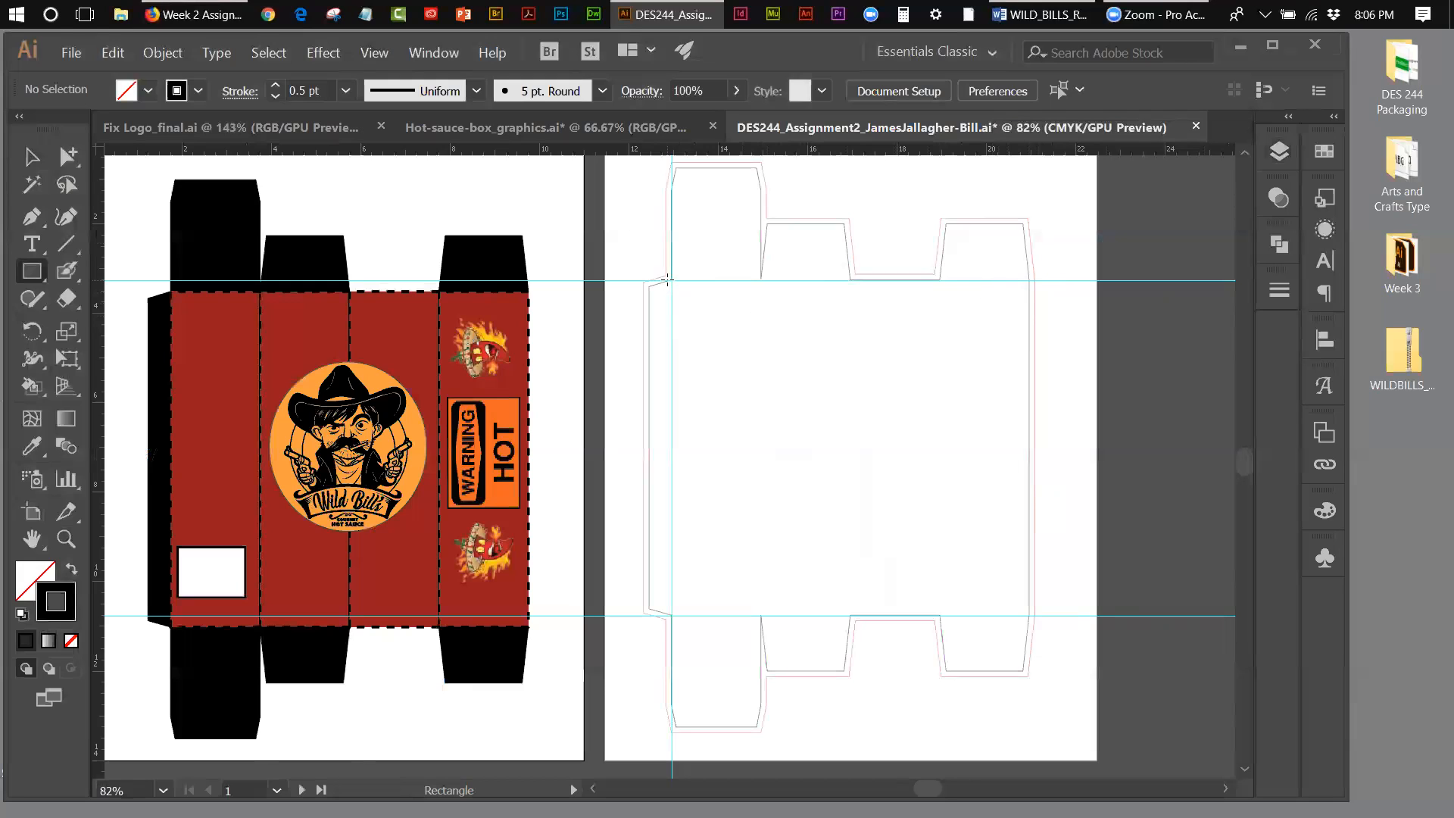
# Step: Draw a rectangle over the four main panels between the horizontal guides, out to the bleed edge, and fill it with the artwork's red (981b1e)
pyautogui.moveTo(667, 281); pyautogui.dragTo(869, 449)
pyautogui.moveTo(936, 518)
pyautogui.mouseDown()
pyautogui.moveTo(1021, 571)
pyautogui.moveTo(1034, 616)
pyautogui.mouseUp()
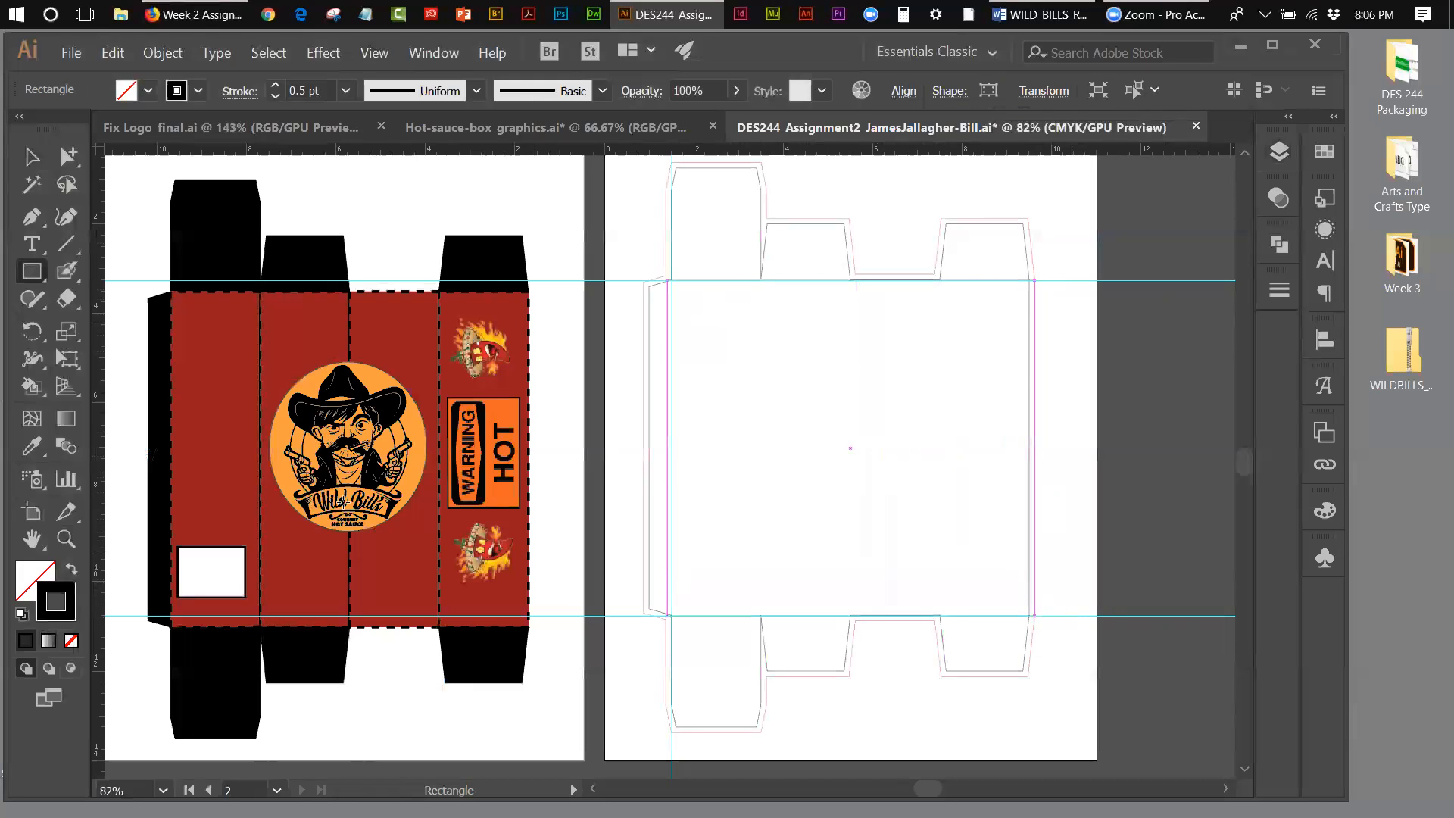
pyautogui.click(29, 447)
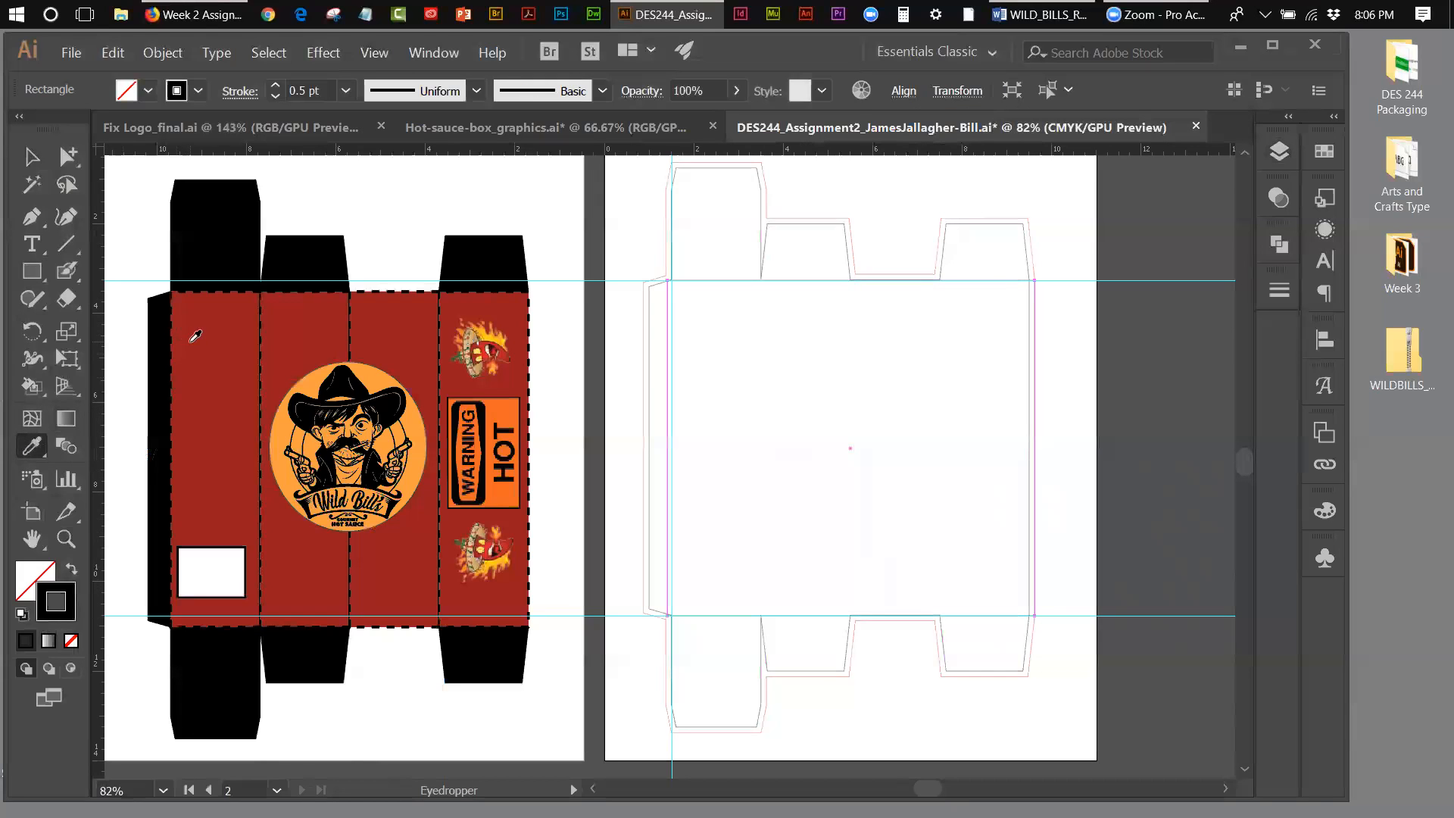
pyautogui.click(38, 578)
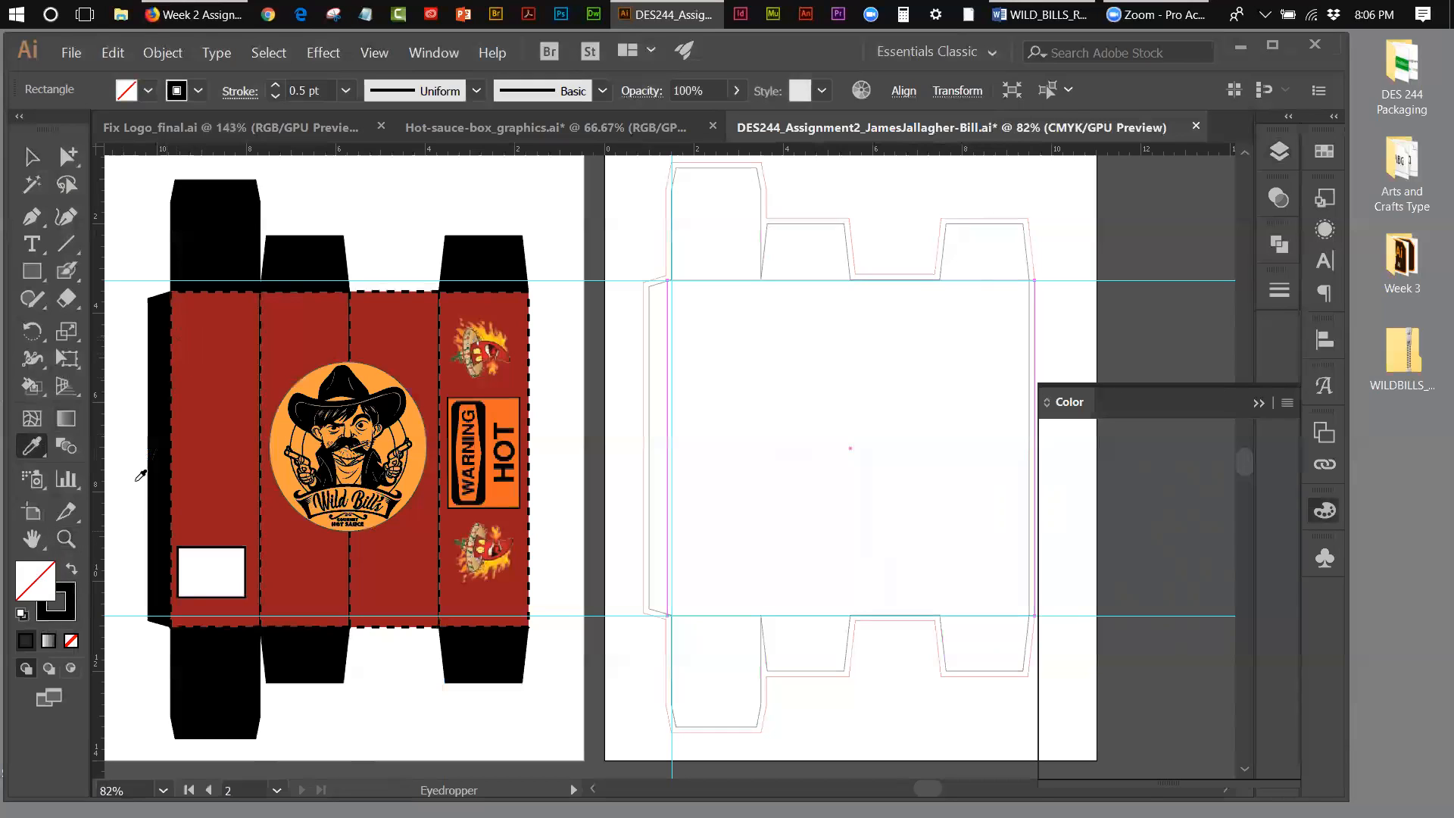
pyautogui.click(216, 369)
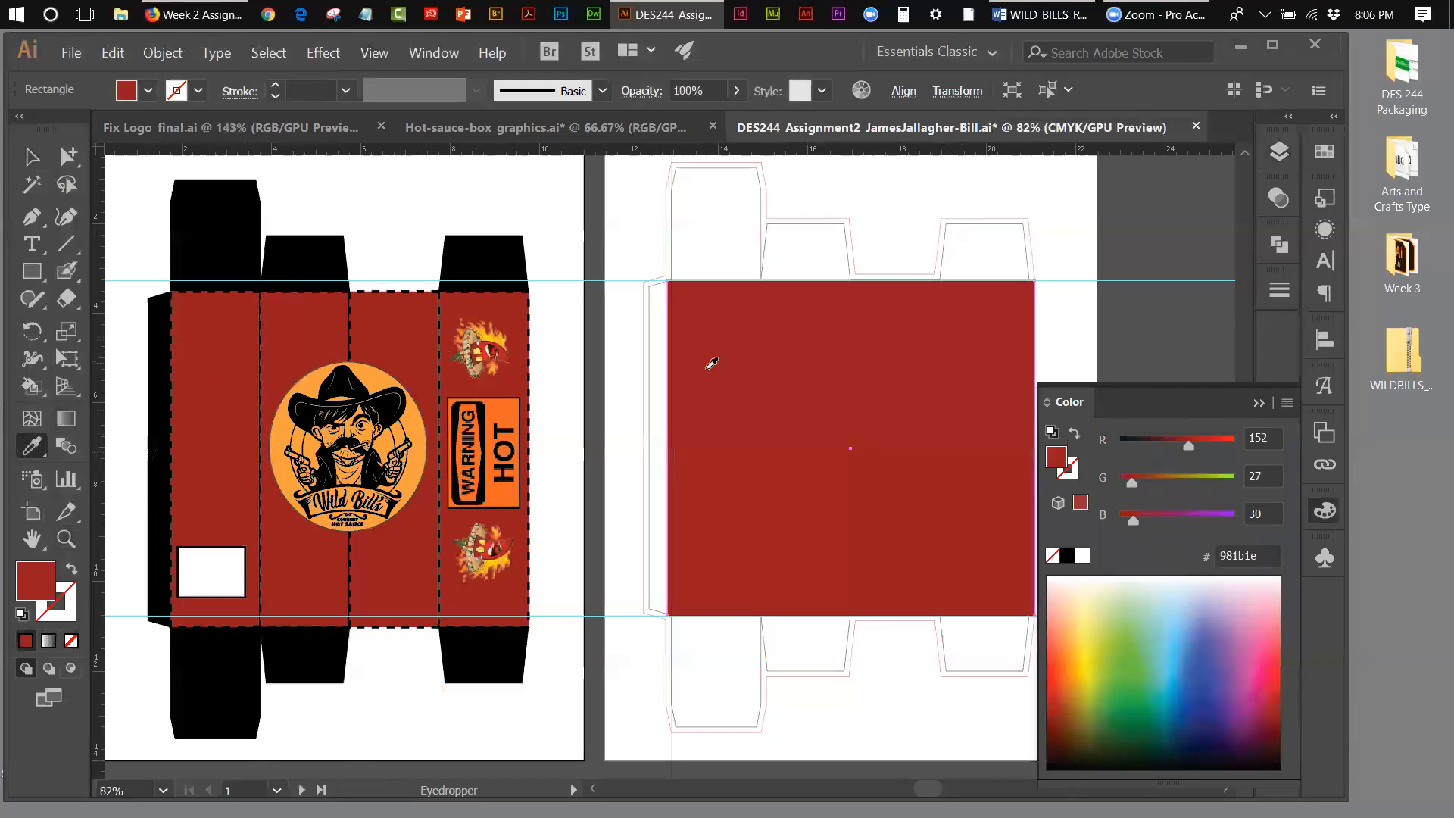
pyautogui.click(32, 157)
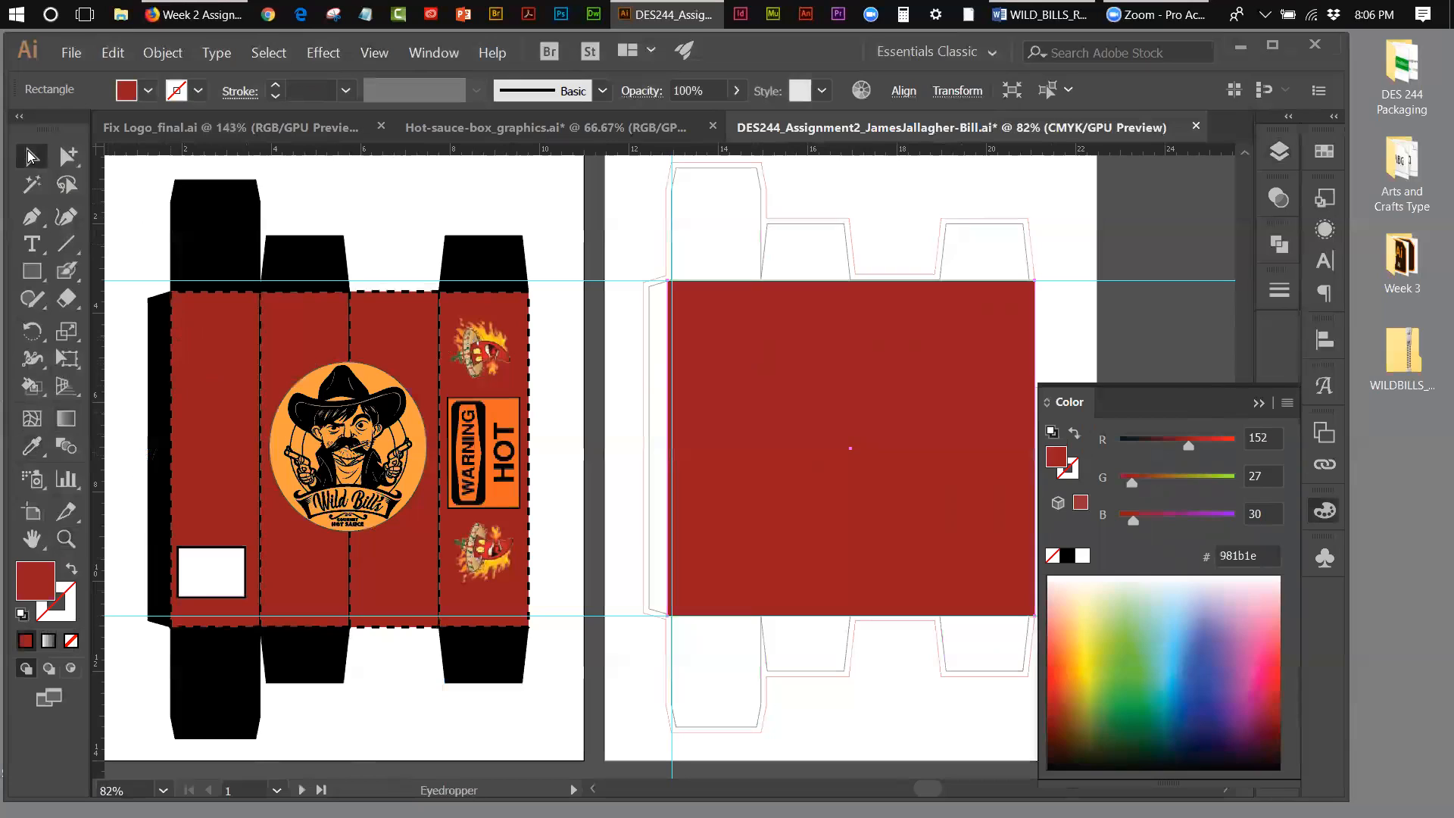
# Step: Draw a rectangle over the full height of the box outline out to the bleed edges and fill it with black (000000)
pyautogui.click(1259, 402)
pyautogui.click(1065, 346)
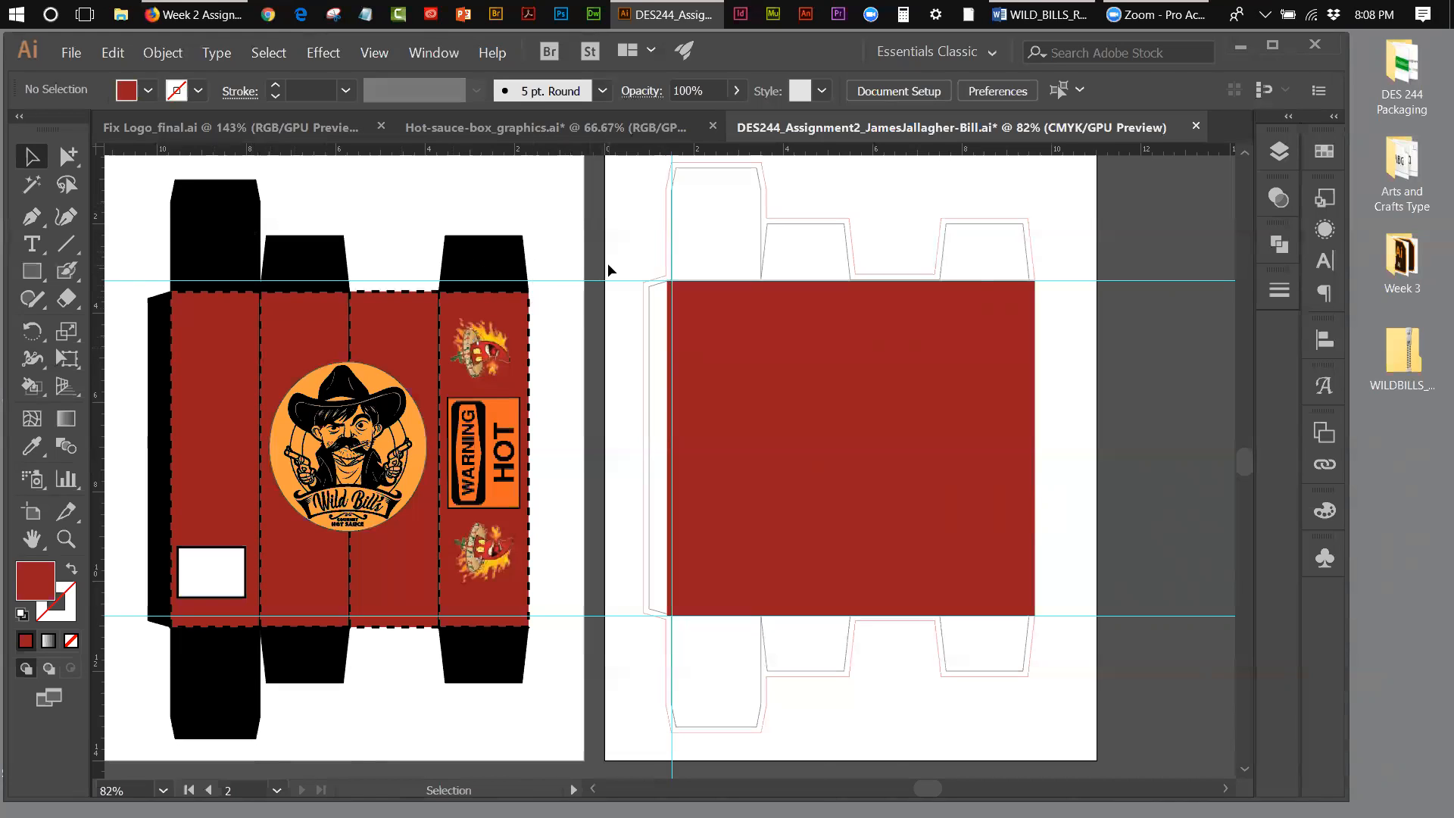
pyautogui.click(34, 273)
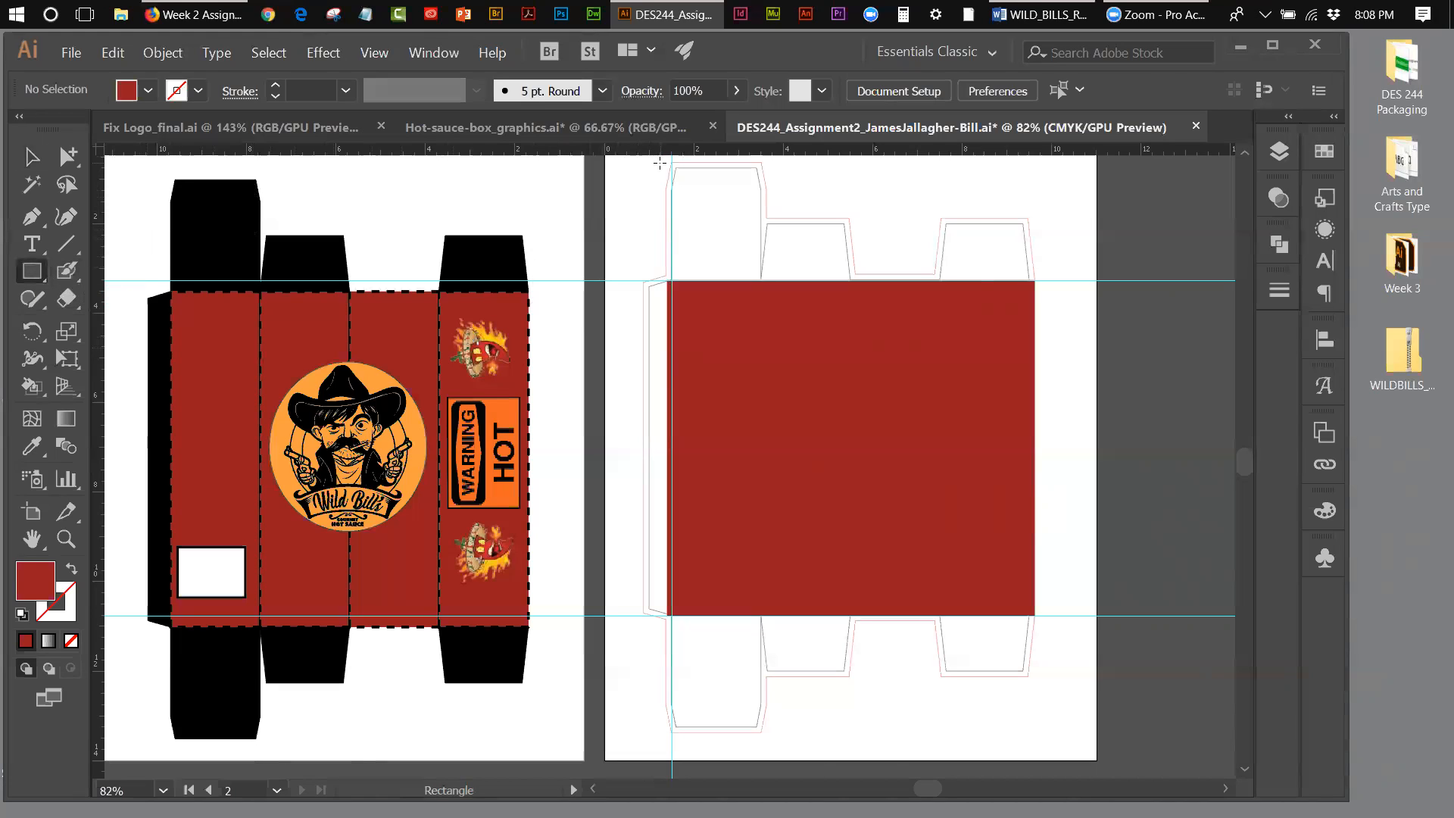
pyautogui.moveTo(667, 162); pyautogui.dragTo(1035, 738)
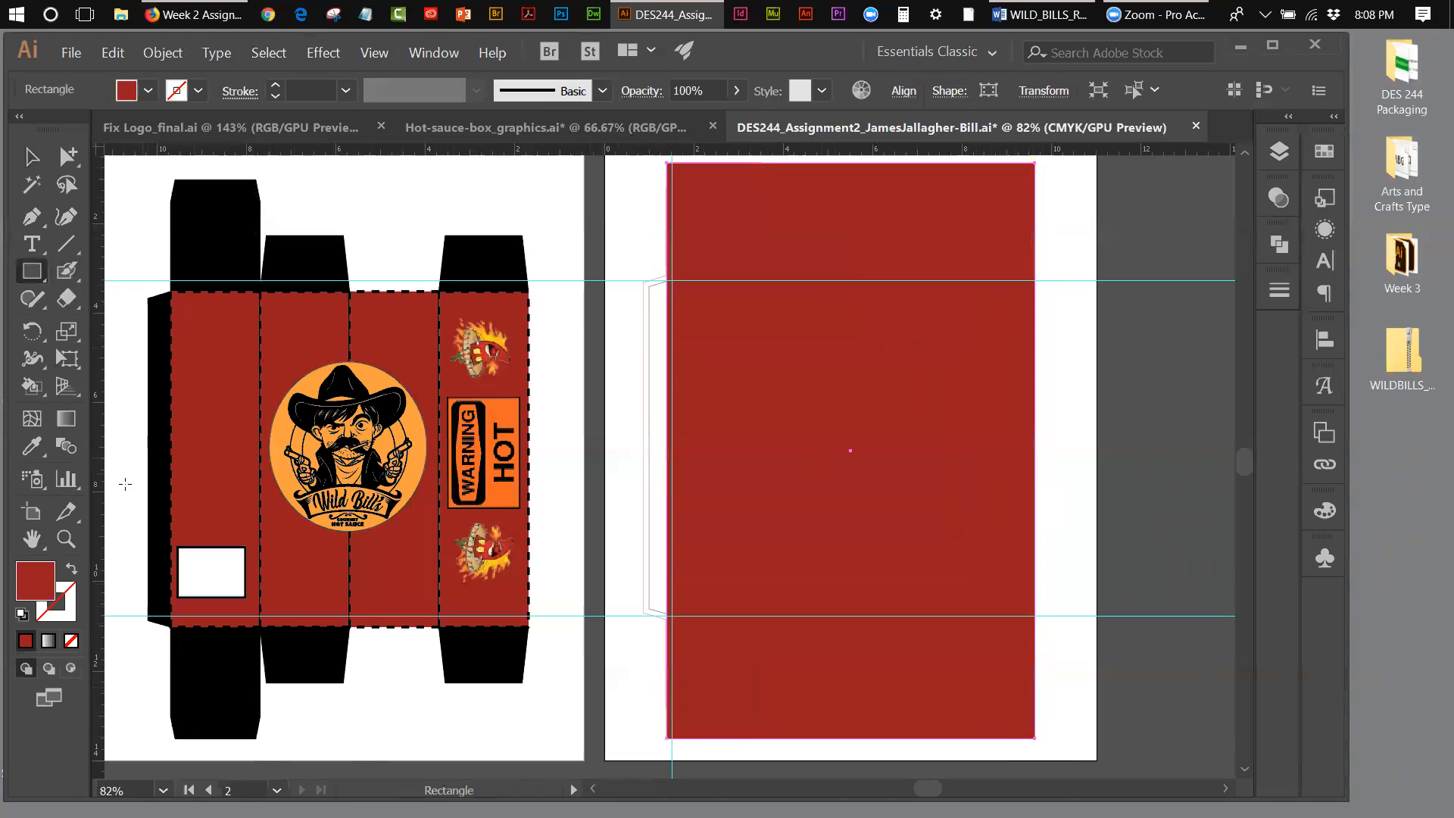
pyautogui.doubleClick(26, 572)
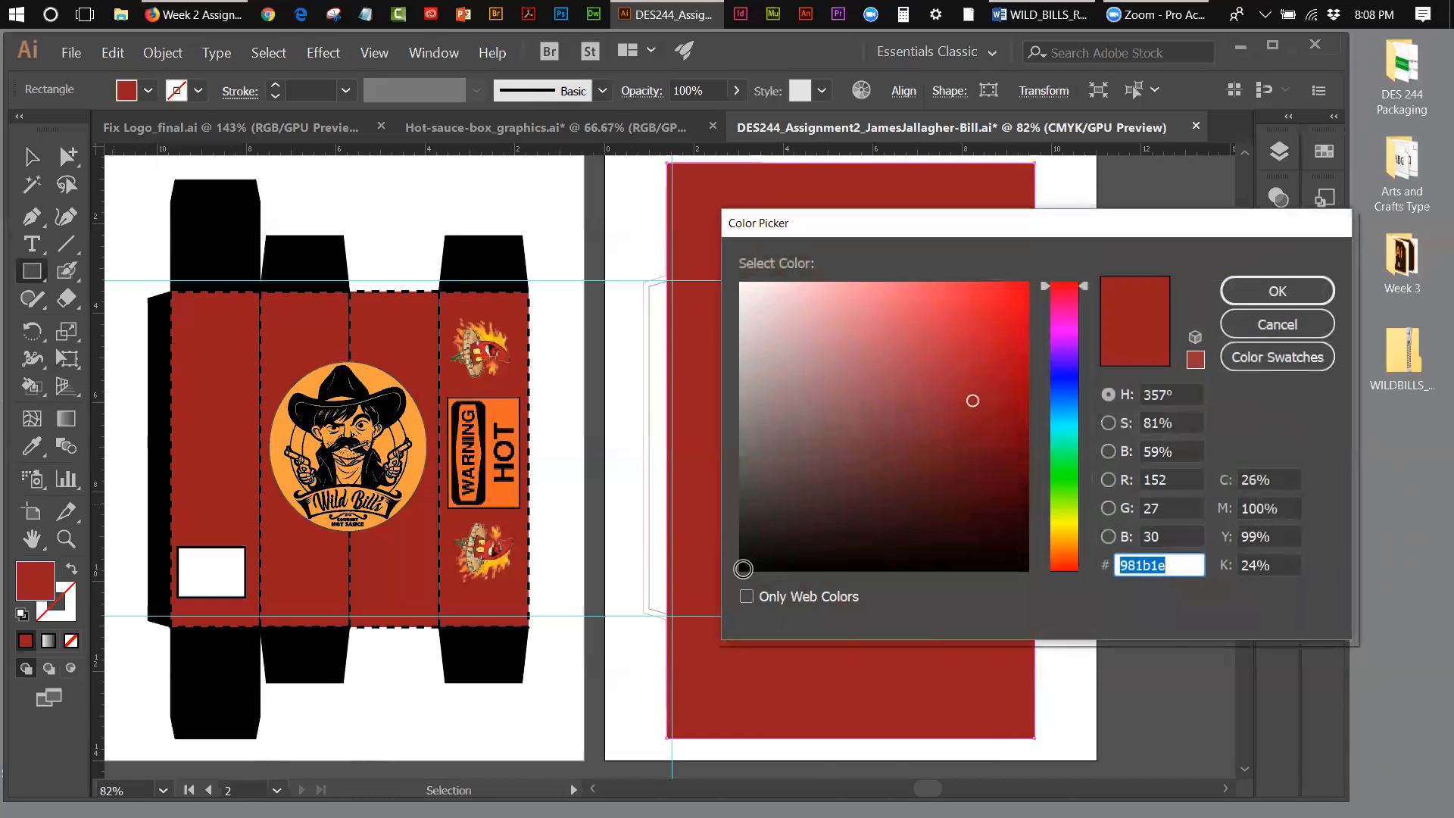
pyautogui.moveTo(743, 569); pyautogui.dragTo(736, 574)
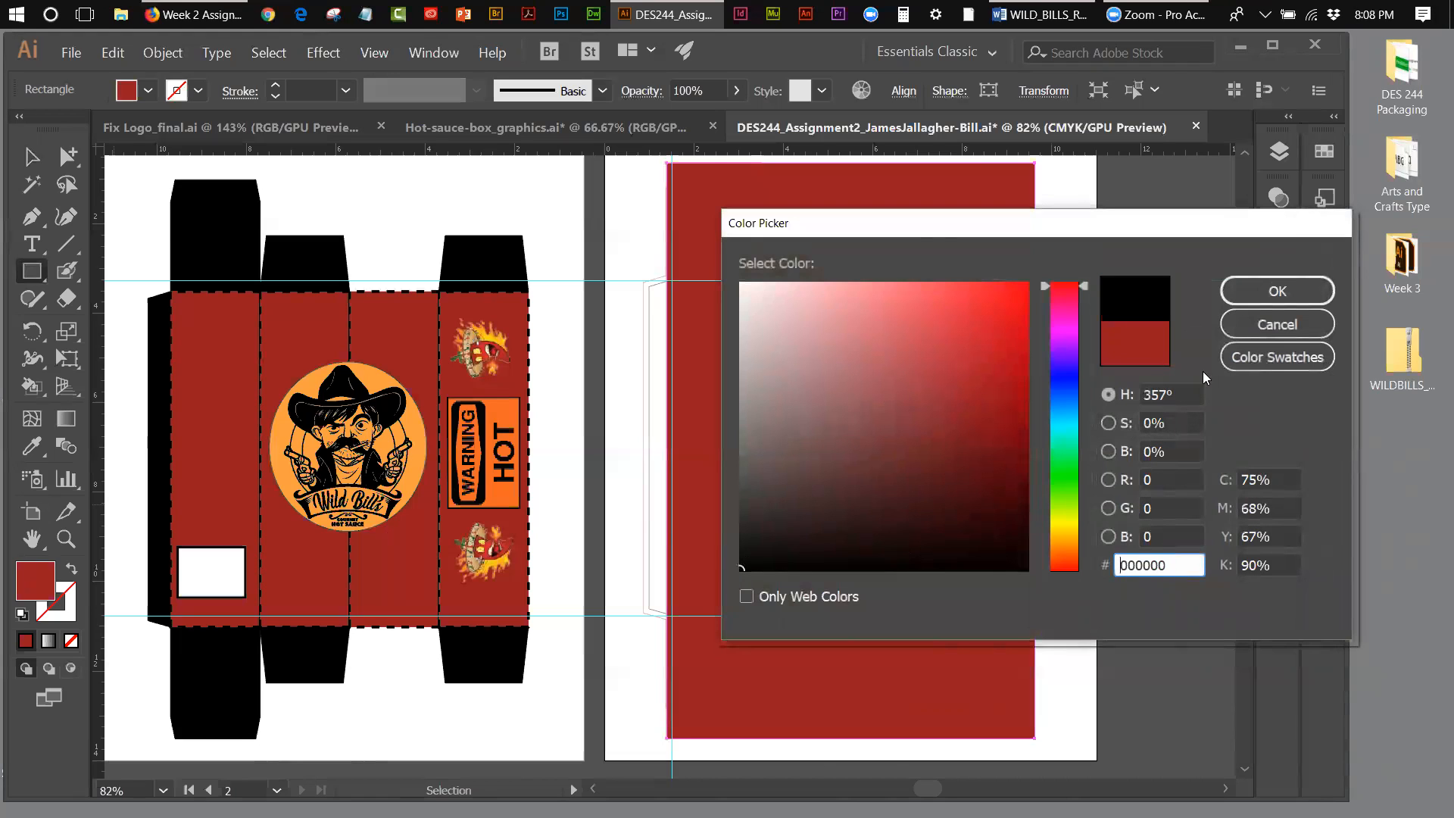
pyautogui.click(1247, 283)
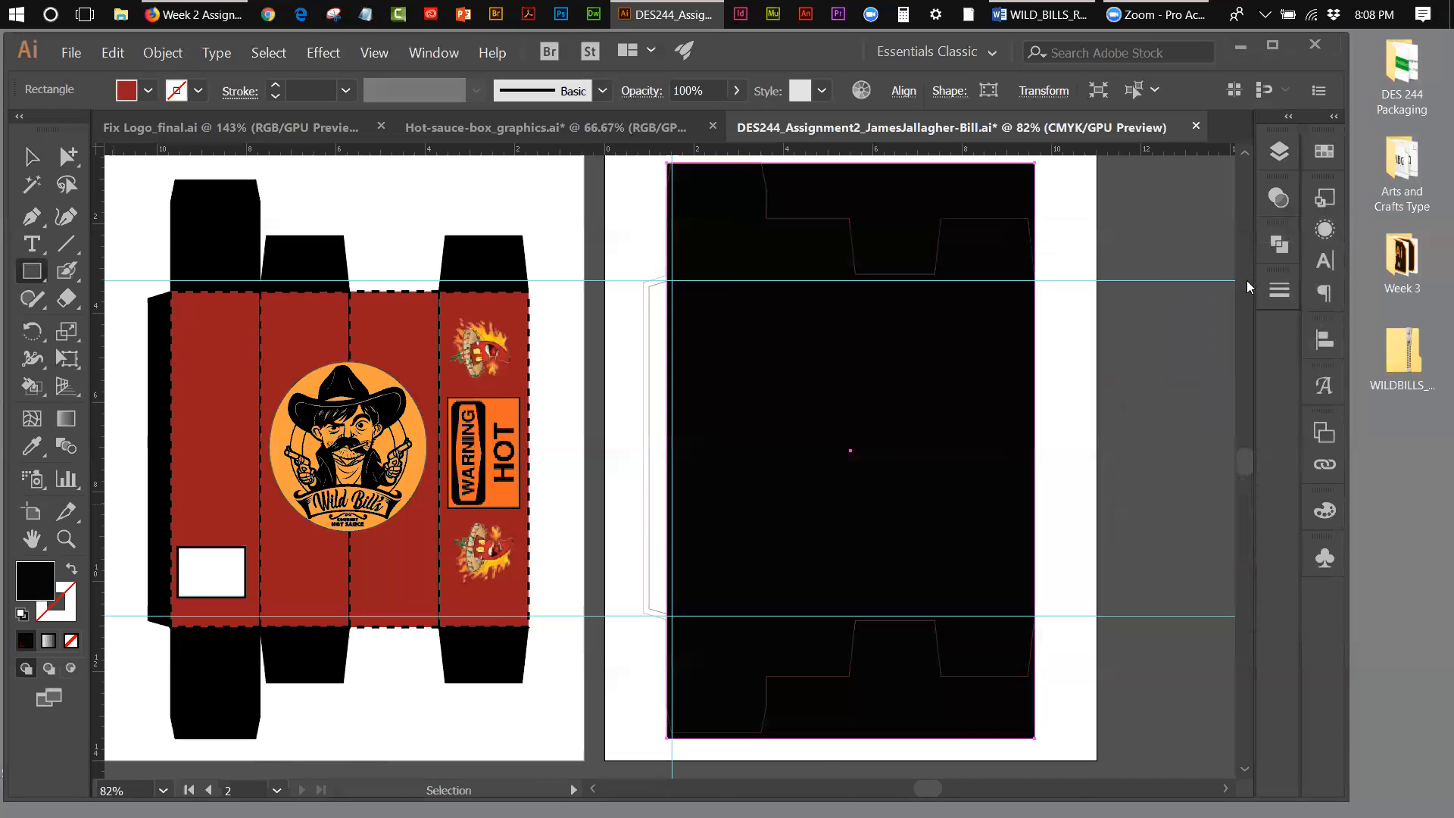
# Step: Send the black rectangle to the back, behind the red panel rectangle, and deselect it
pyautogui.click(156, 53)
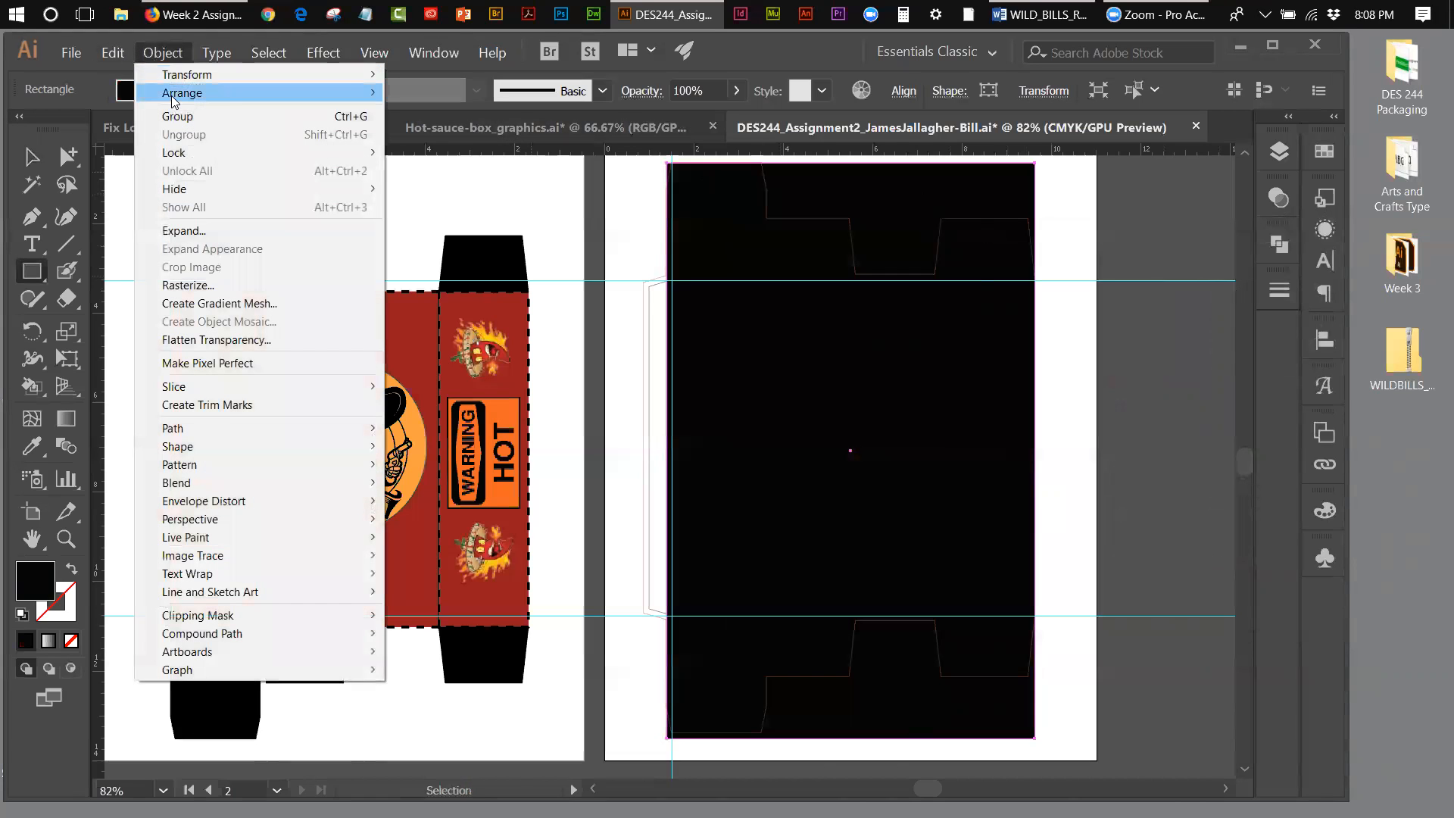
pyautogui.moveTo(173, 97)
pyautogui.click(421, 148)
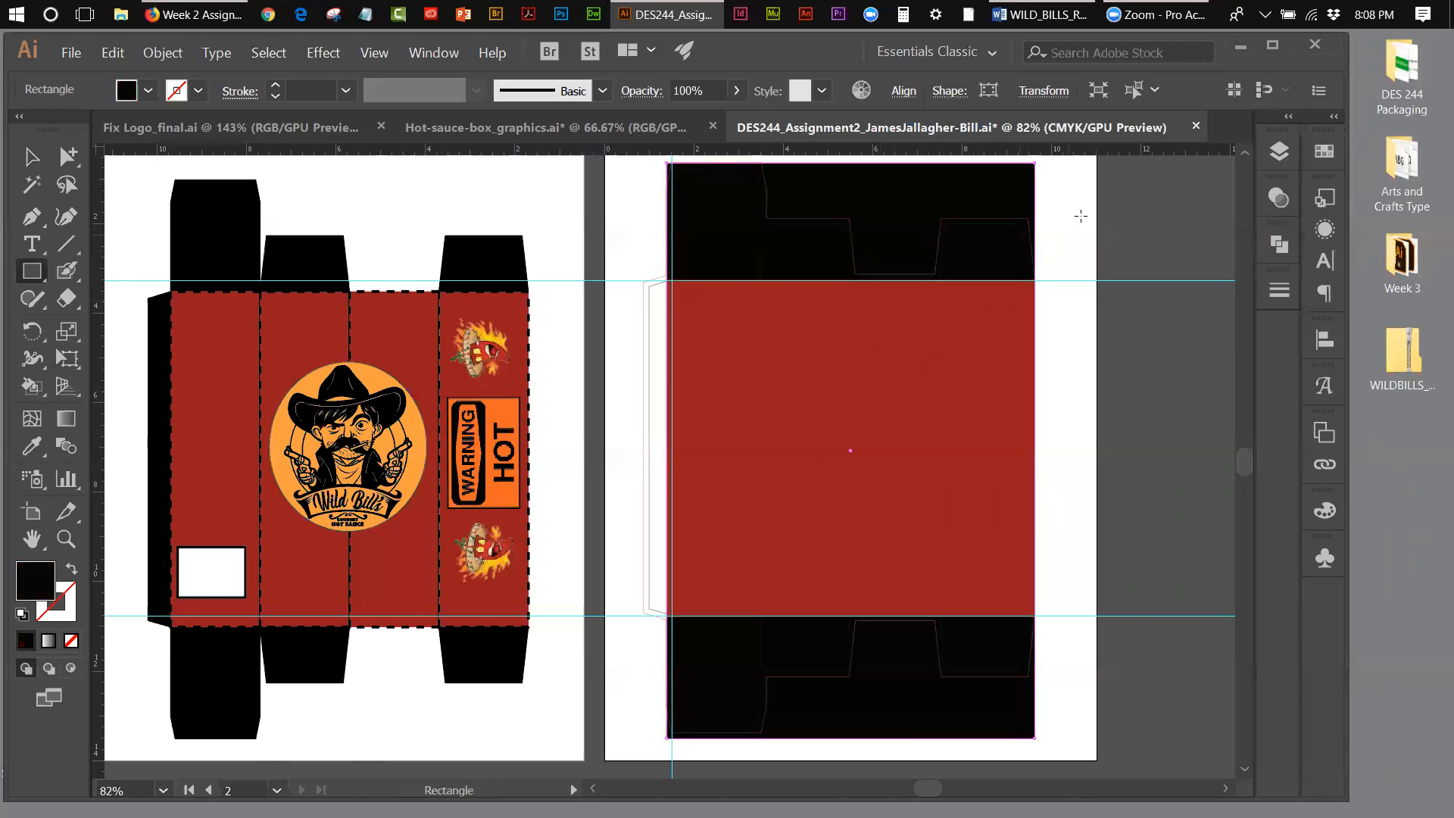
pyautogui.click(33, 157)
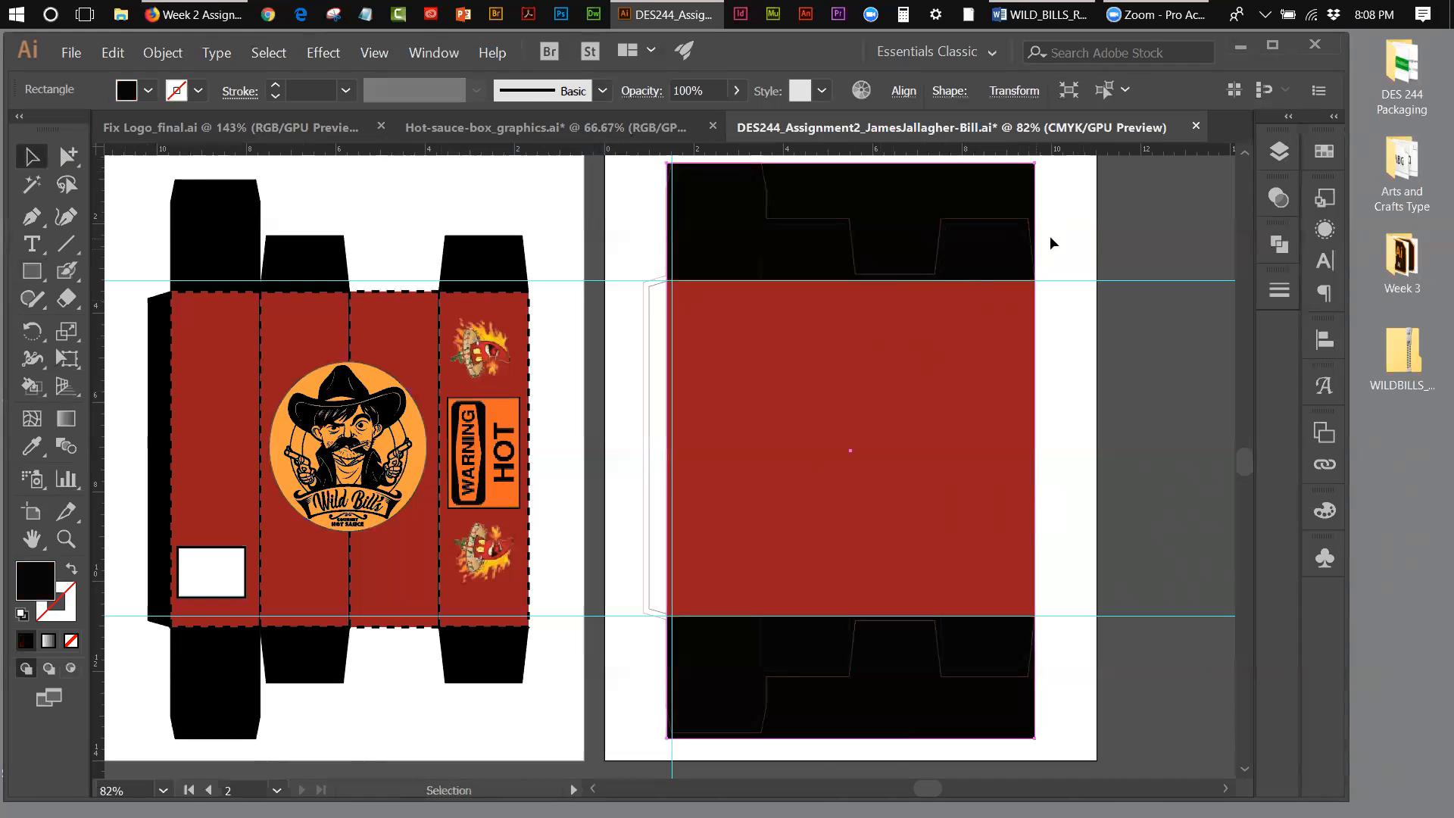
pyautogui.click(1089, 246)
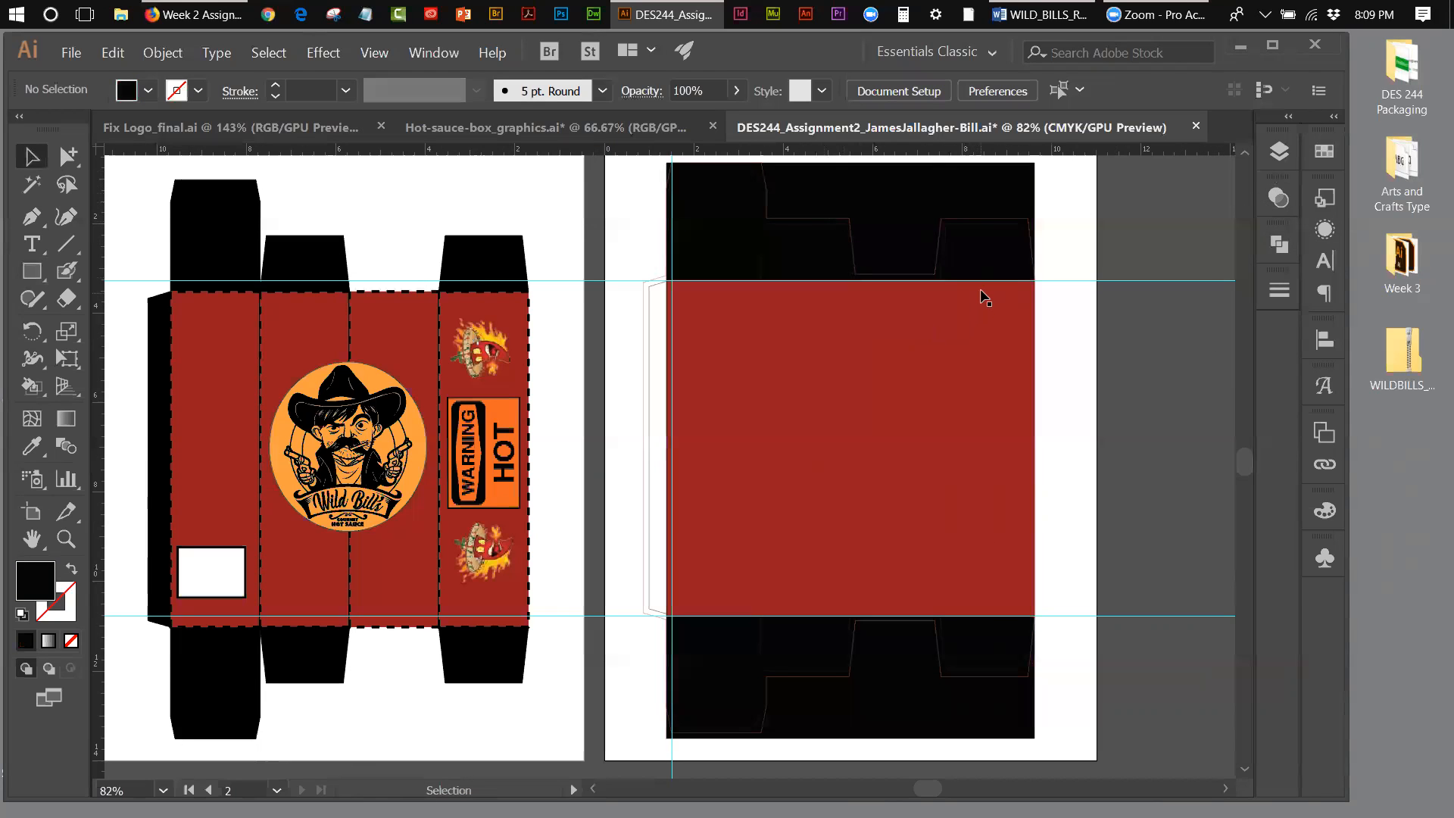
# Step: Hide the bleed layer and select the united box outline on the background layer
pyautogui.click(982, 212)
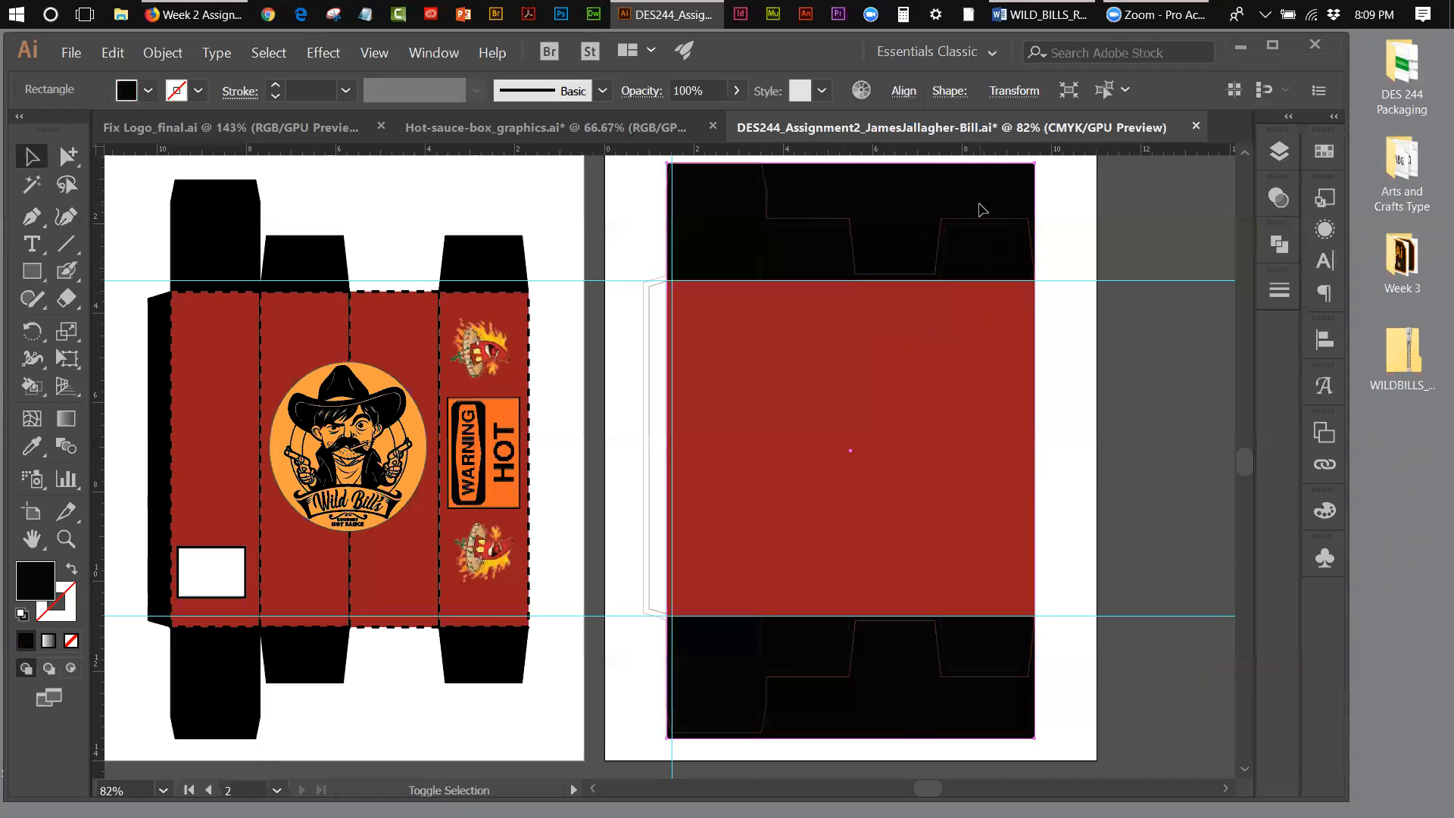
pyautogui.click(1280, 154)
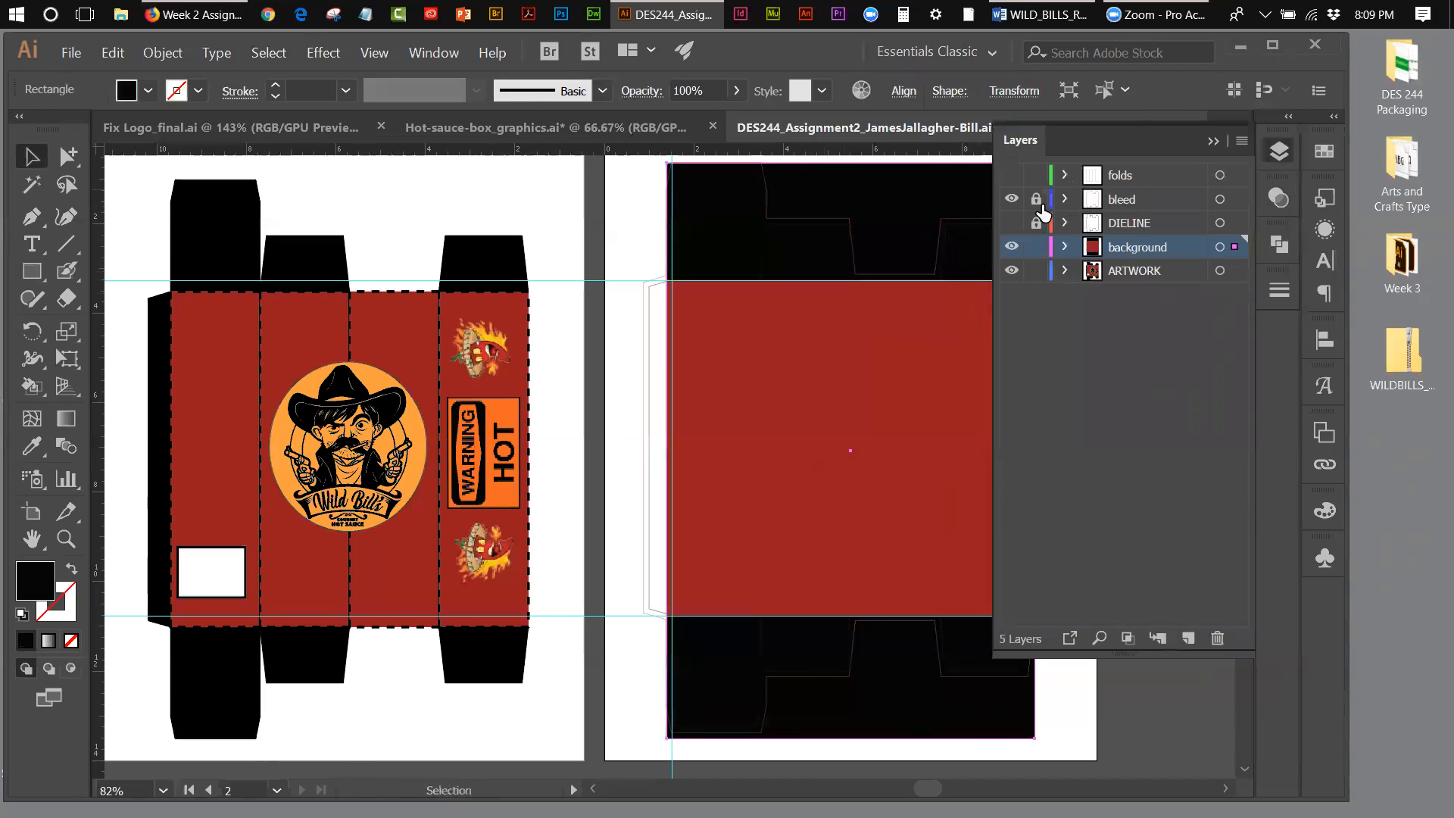
pyautogui.click(1011, 200)
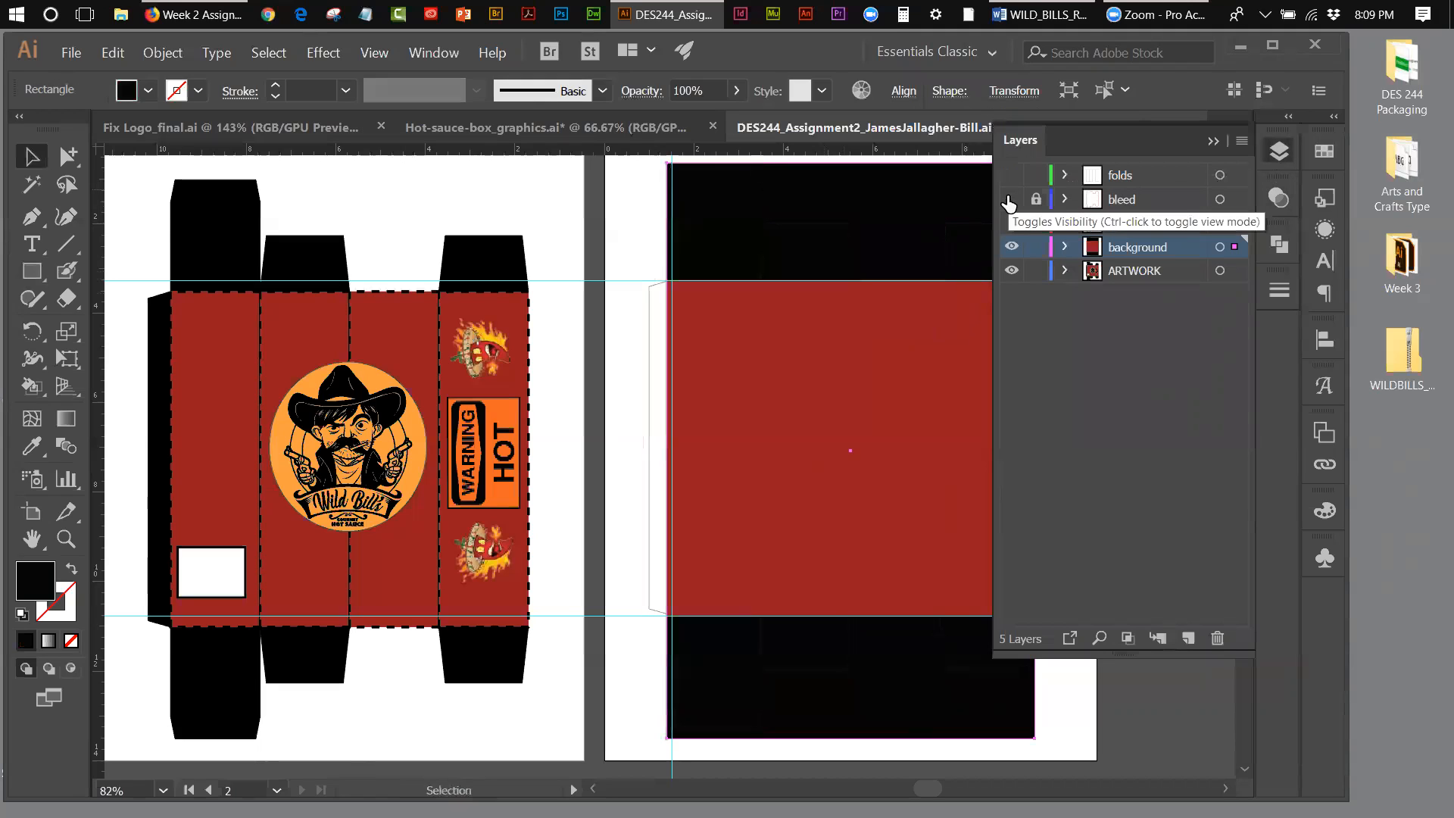
pyautogui.click(847, 672)
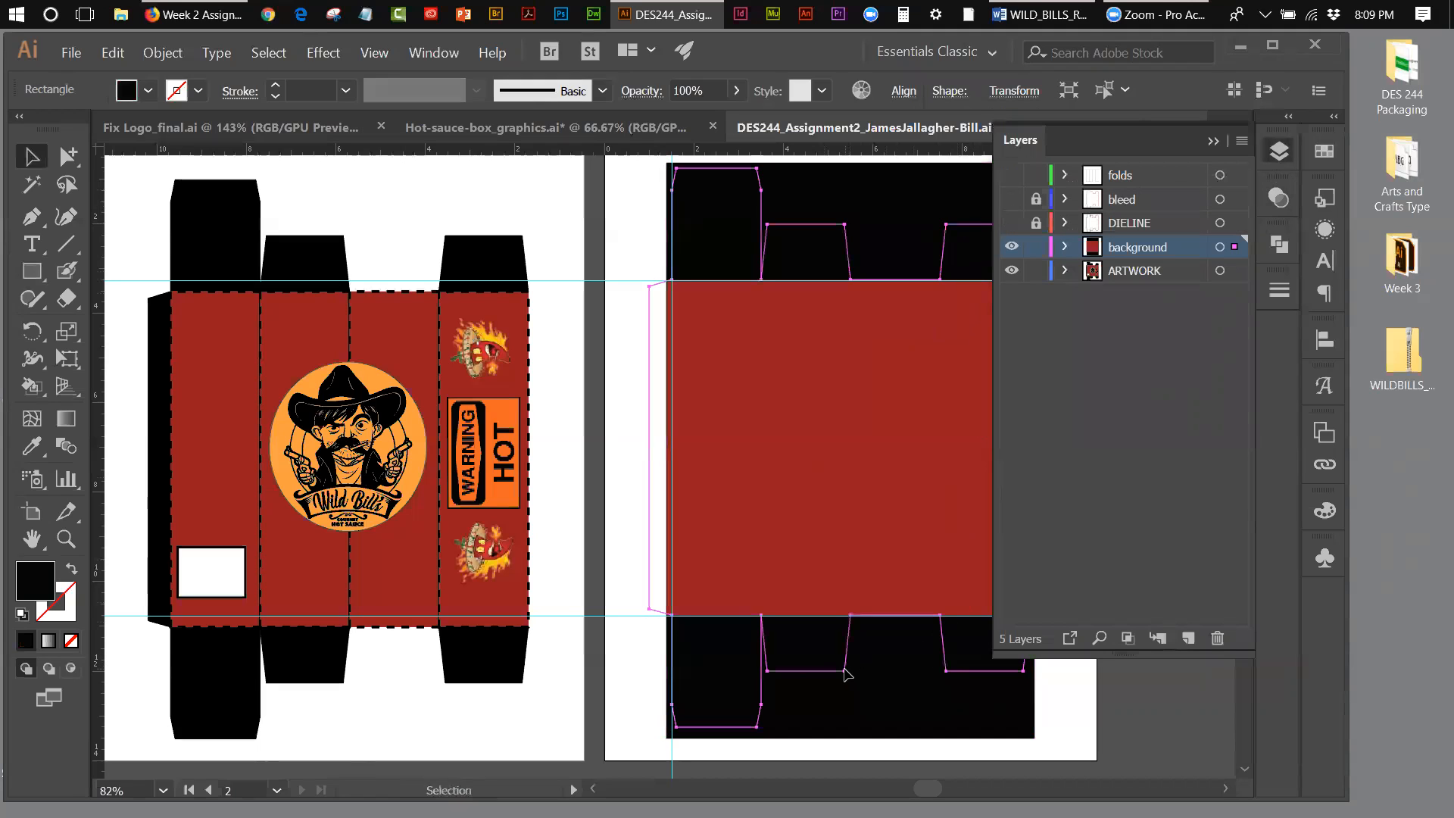
pyautogui.click(1212, 142)
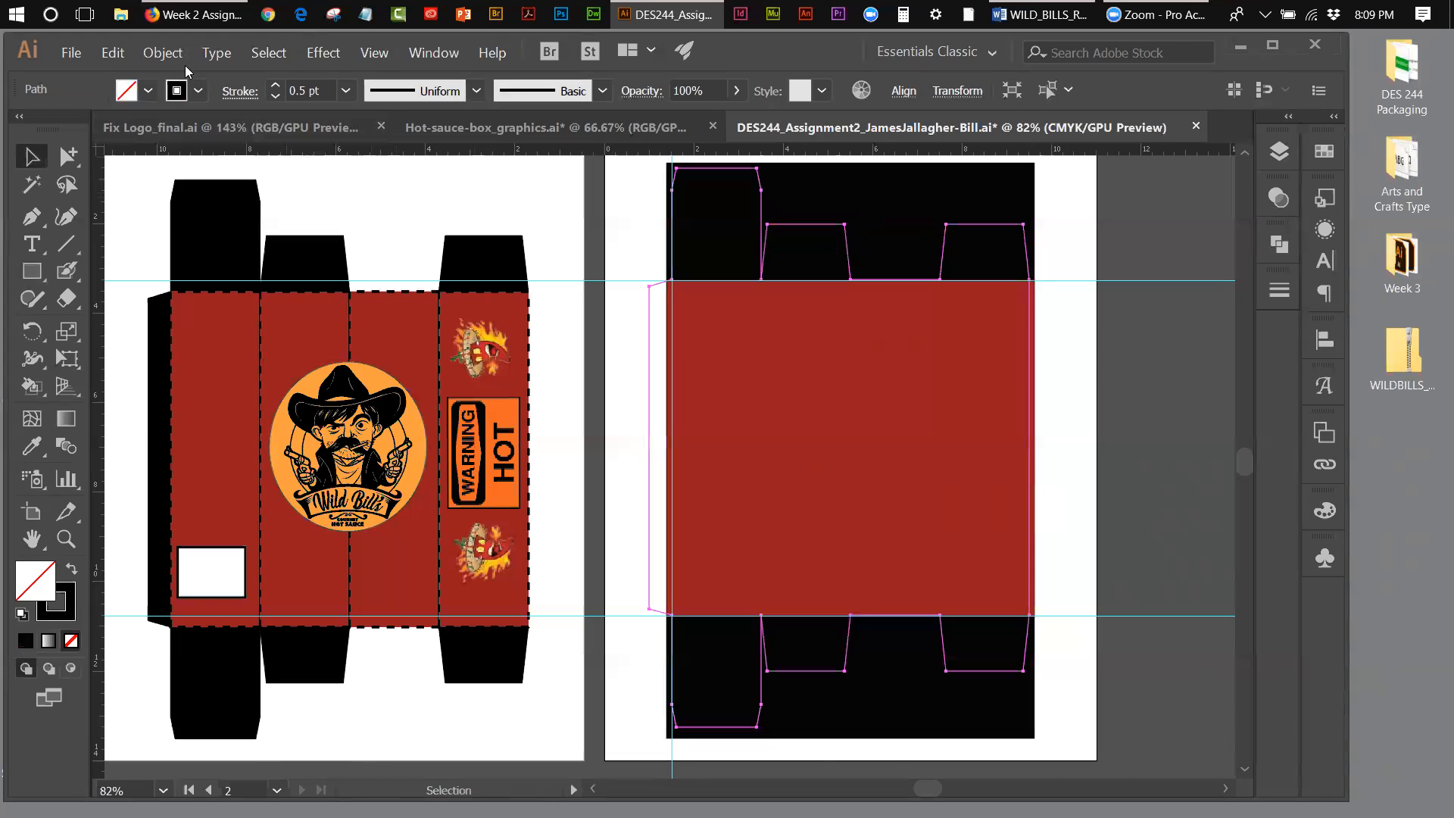
# Step: Bring the united box outline to the front, above the red and black rectangles
pyautogui.keyDown('shift'); pyautogui.click(788, 324); pyautogui.keyUp('shift')
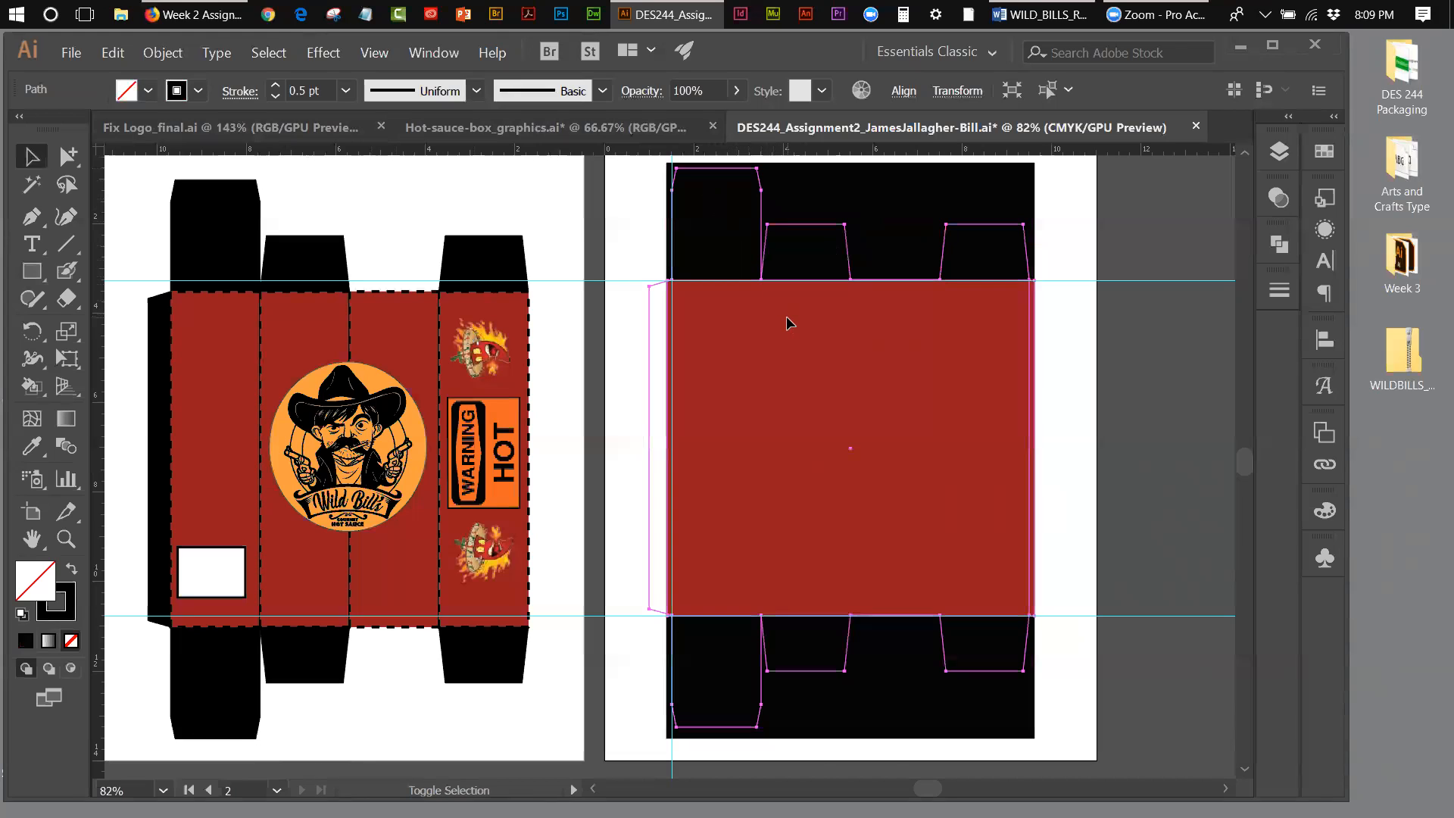
pyautogui.click(1084, 242)
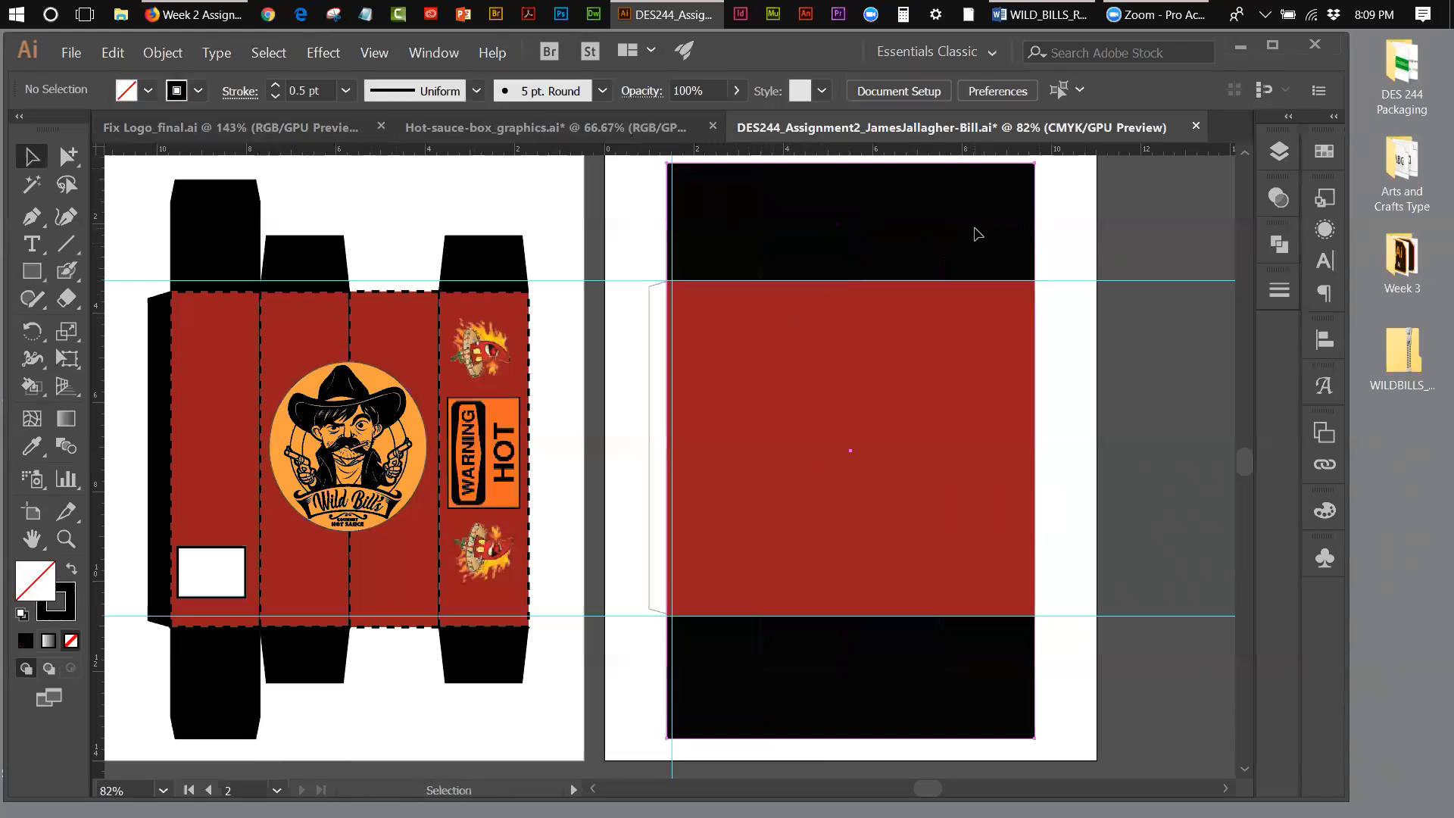
pyautogui.click(981, 241)
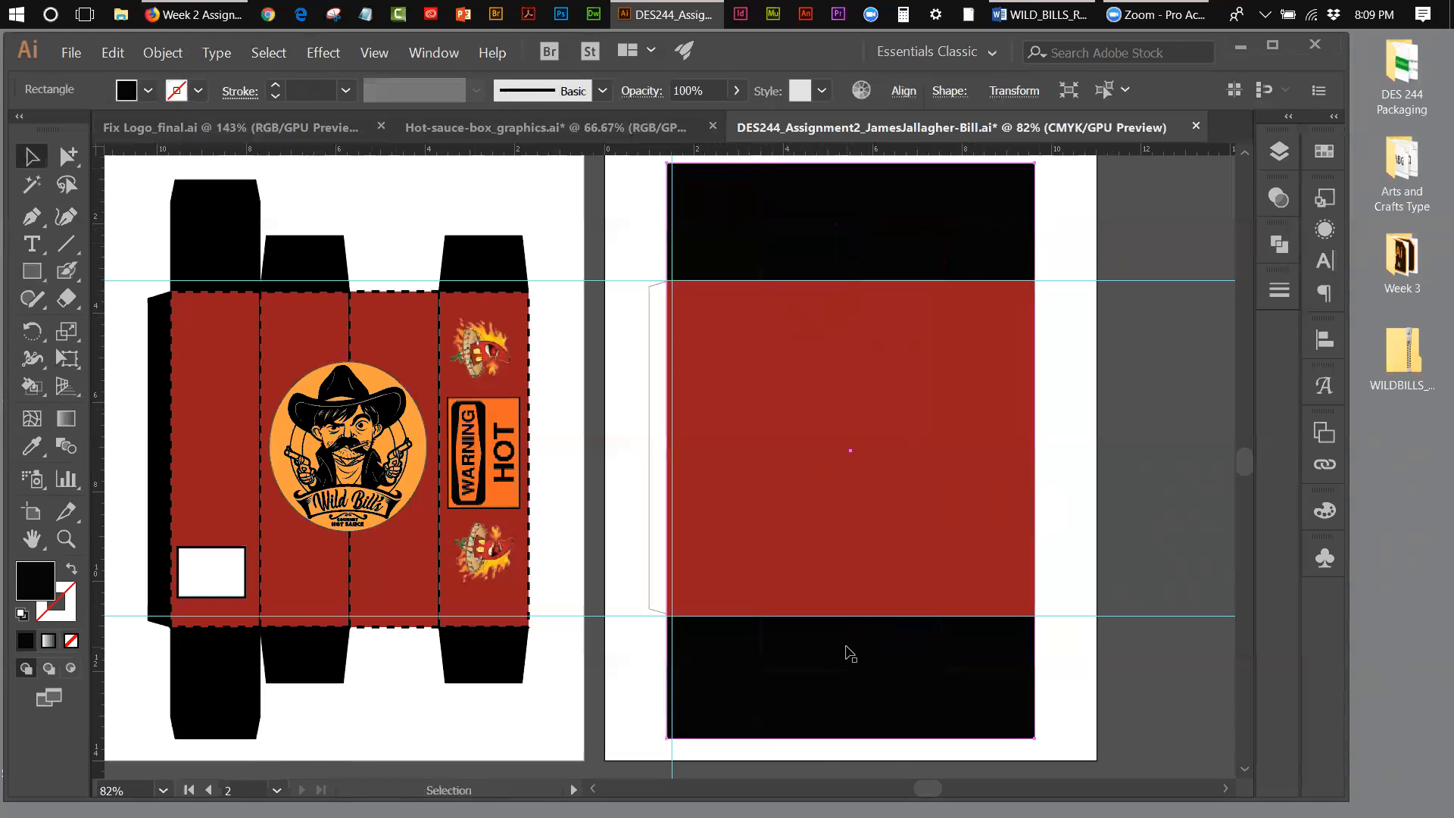
pyautogui.click(848, 651)
pyautogui.click(173, 55)
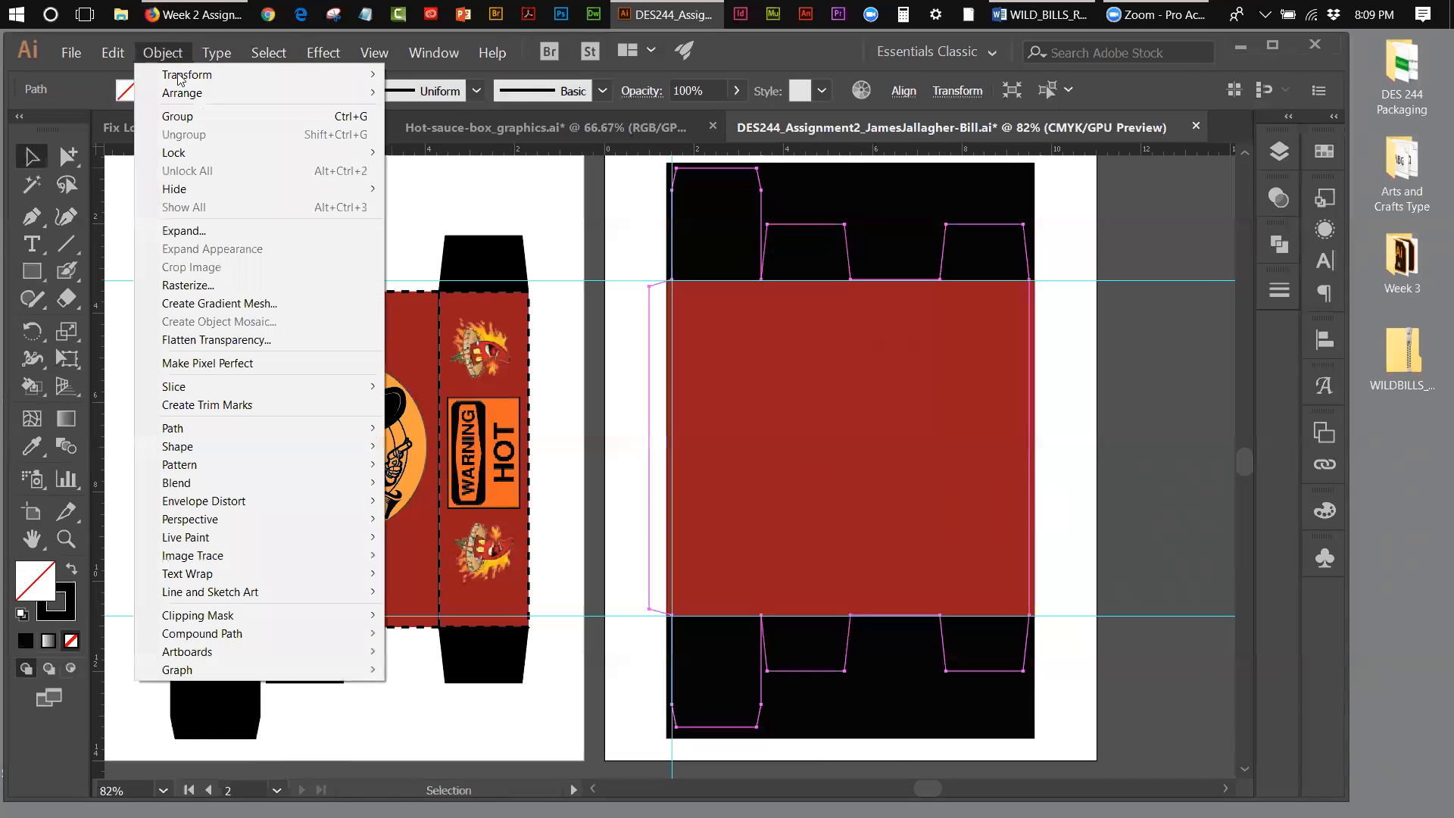
pyautogui.moveTo(363, 95)
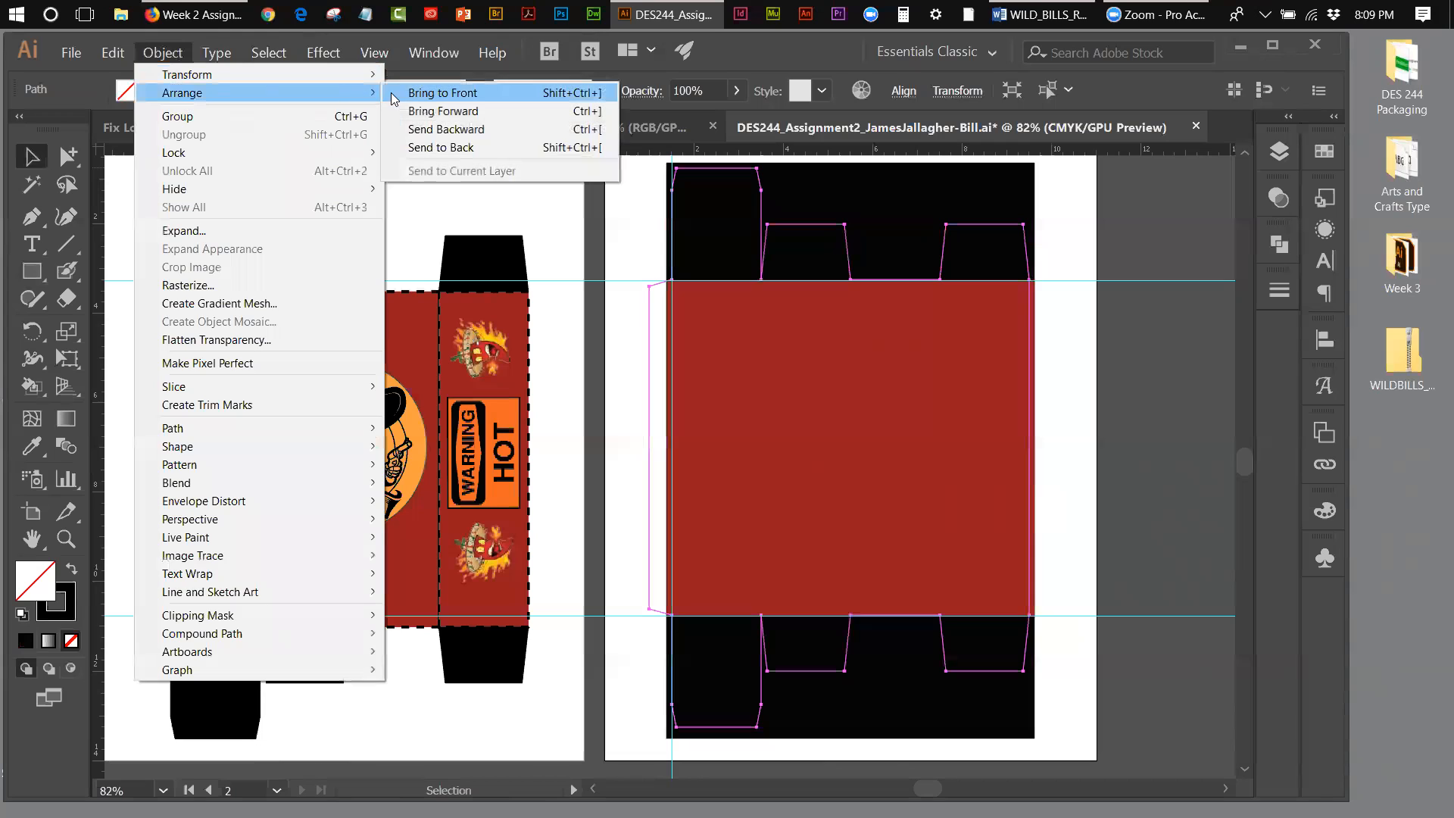
pyautogui.click(443, 93)
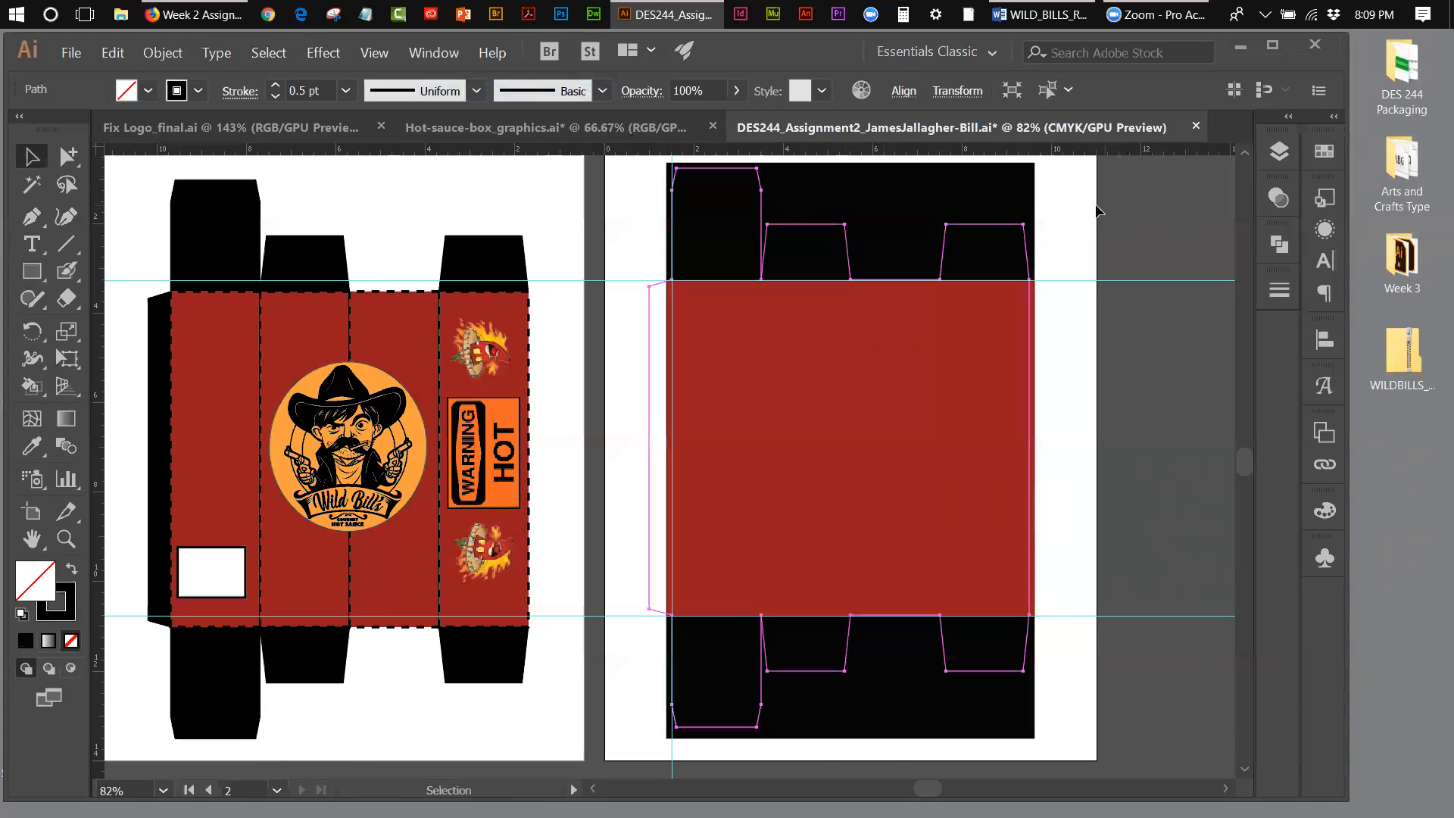
# Step: Make a clipping mask from the box outline to crop the red and black rectangles to the box shape
pyautogui.keyDown('shift'); pyautogui.click(1026, 200); pyautogui.keyUp('shift')
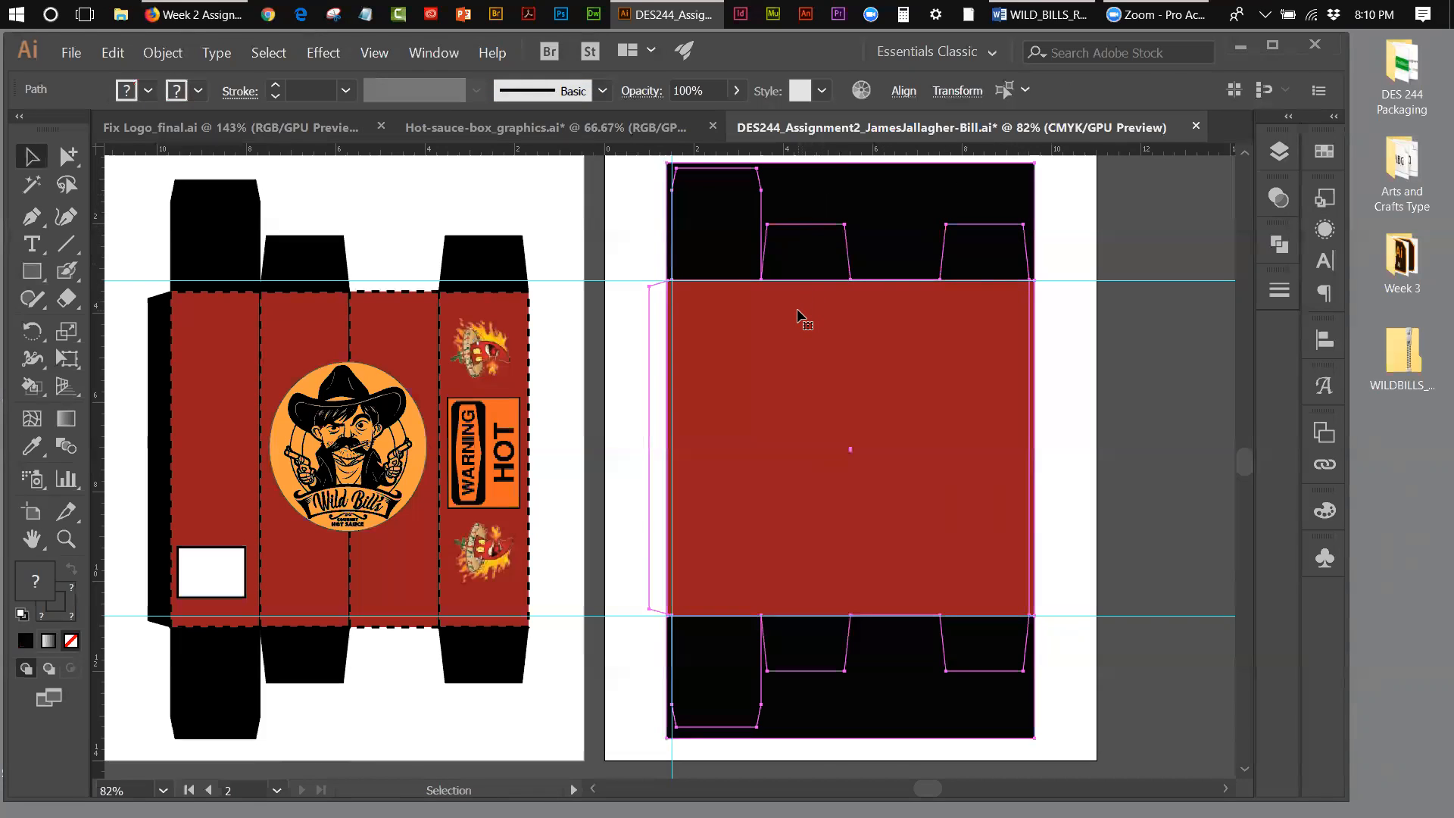
pyautogui.click(149, 59)
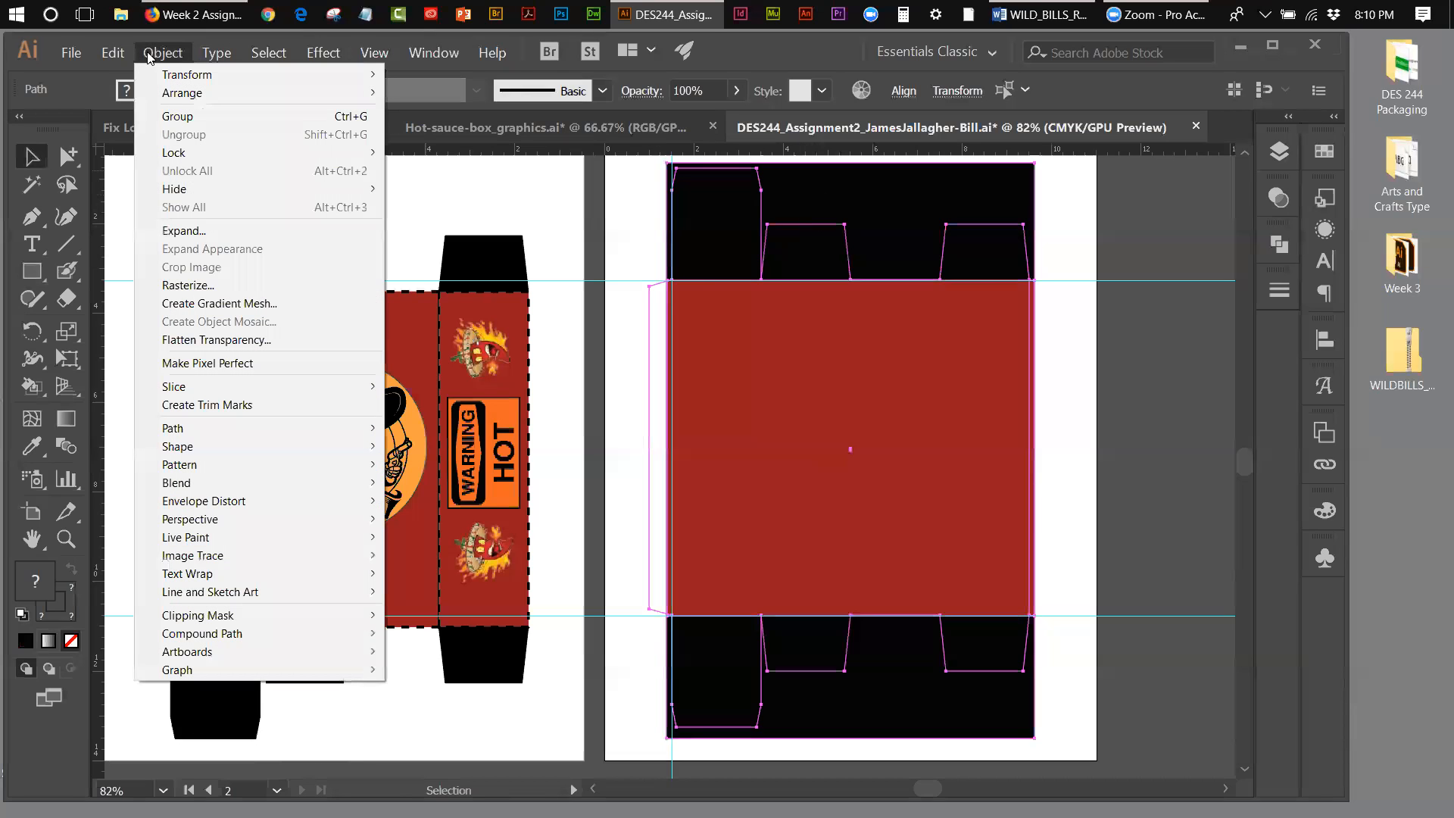
pyautogui.moveTo(225, 619)
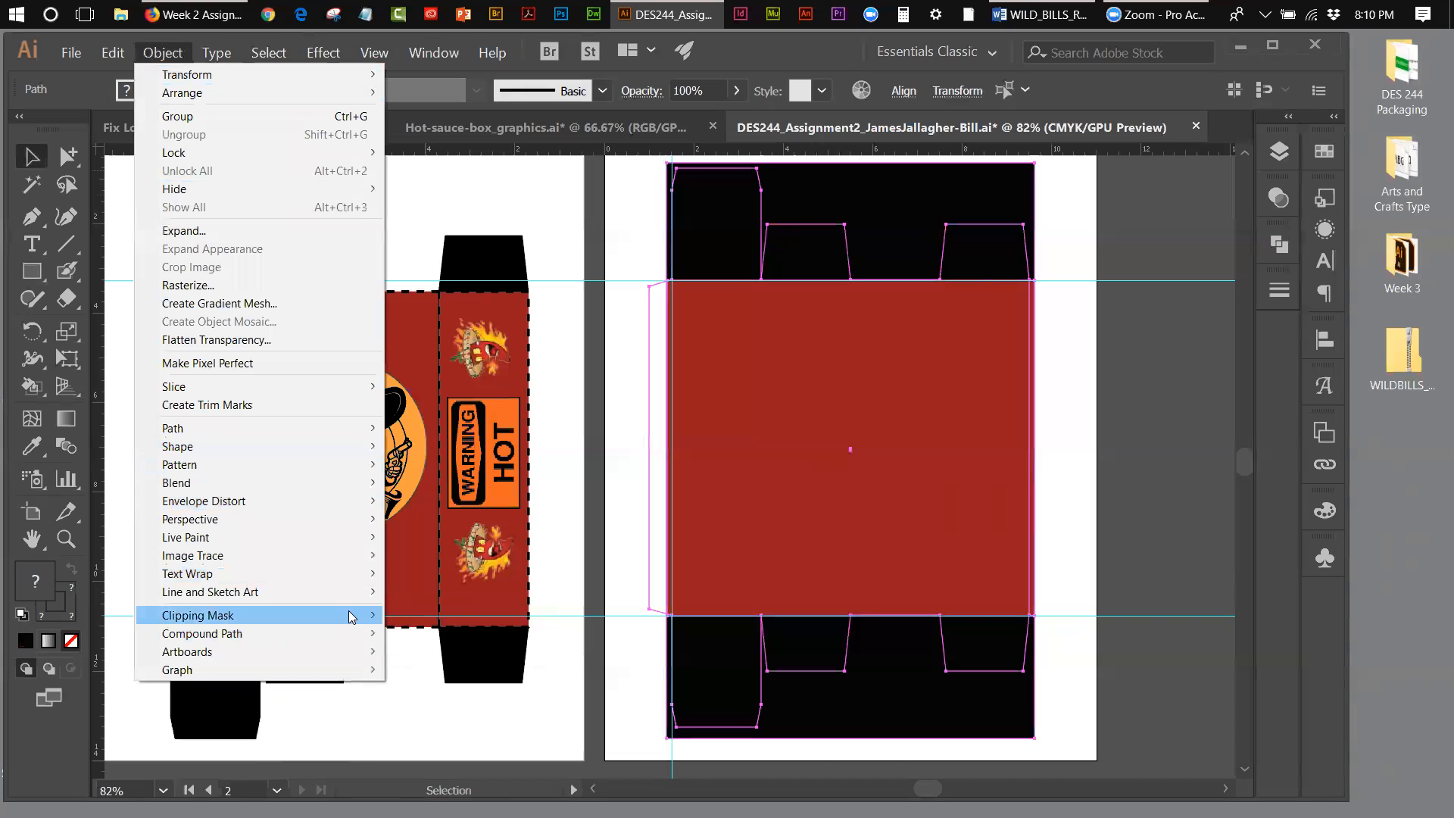
pyautogui.click(422, 616)
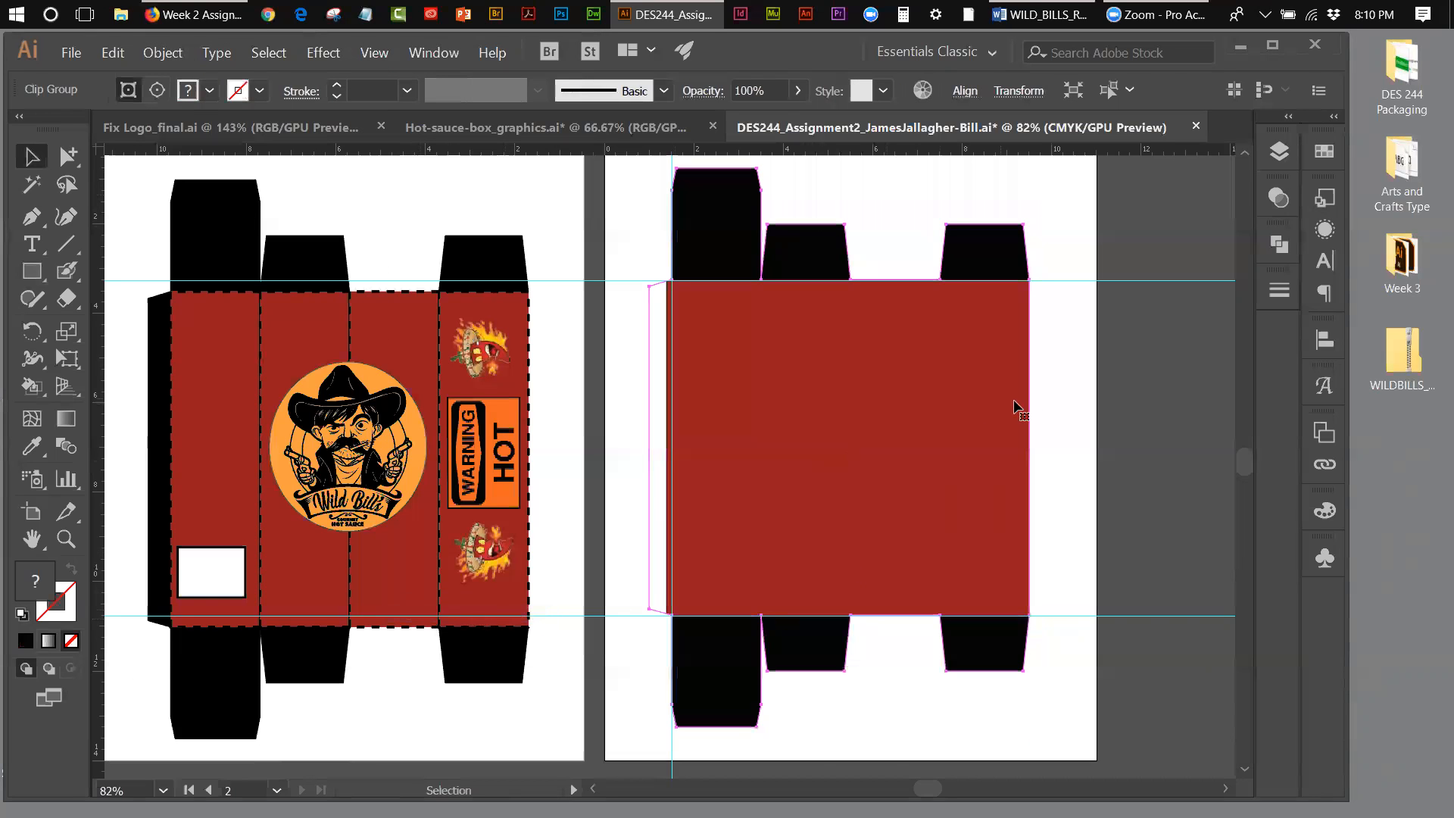
pyautogui.click(1085, 408)
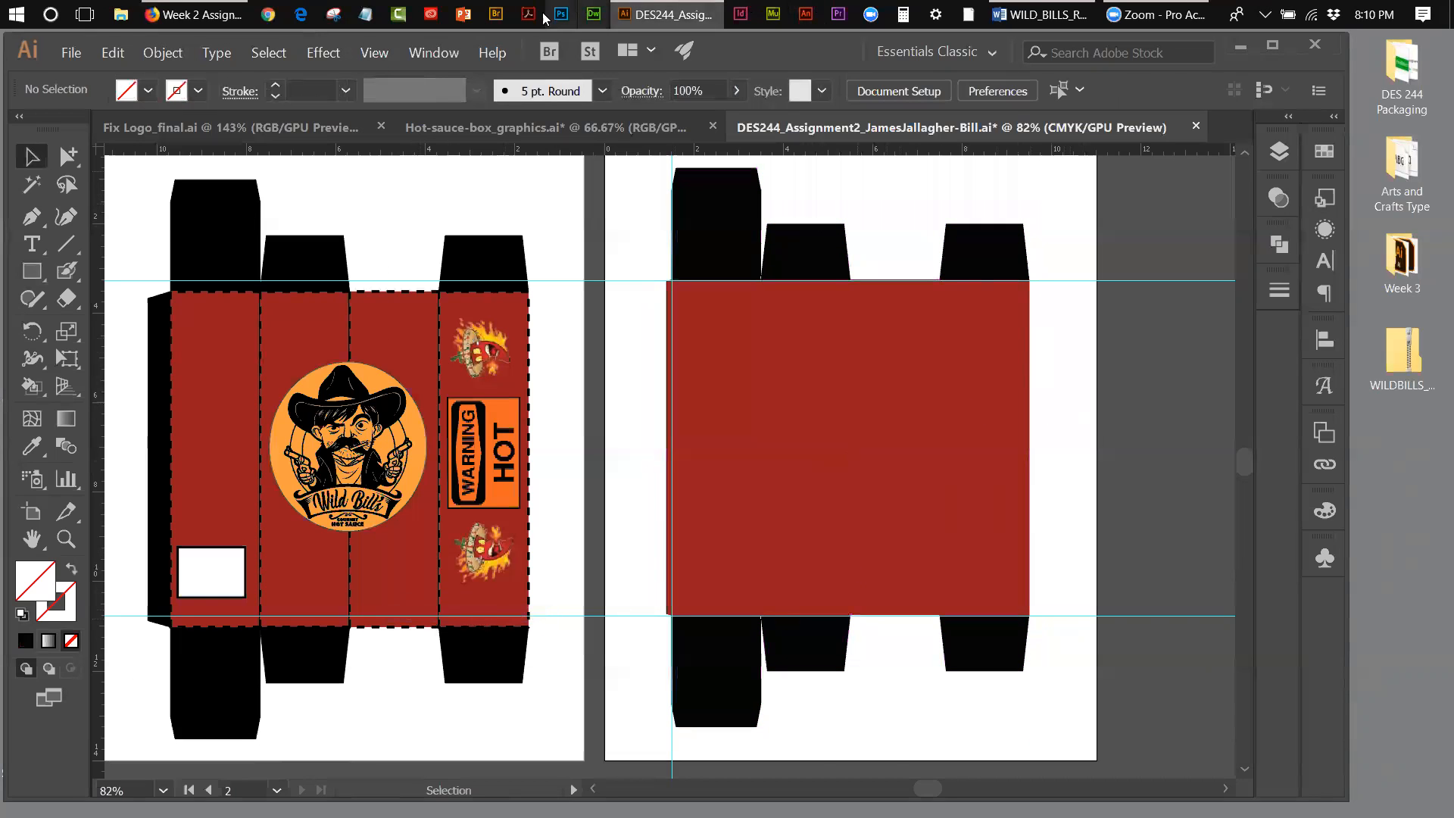
# Step: Hide the guides
pyautogui.click(383, 53)
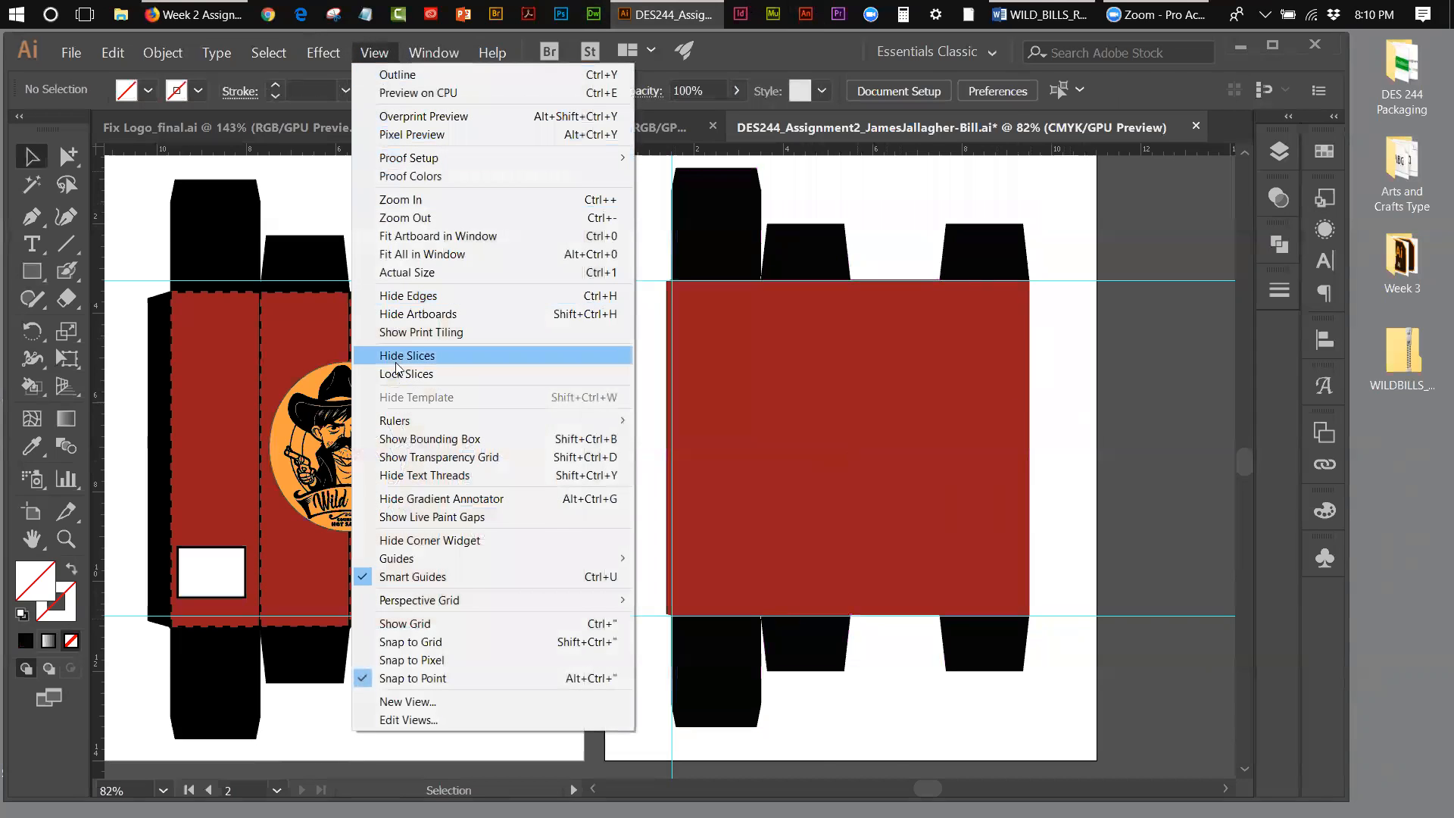
pyautogui.moveTo(413, 561)
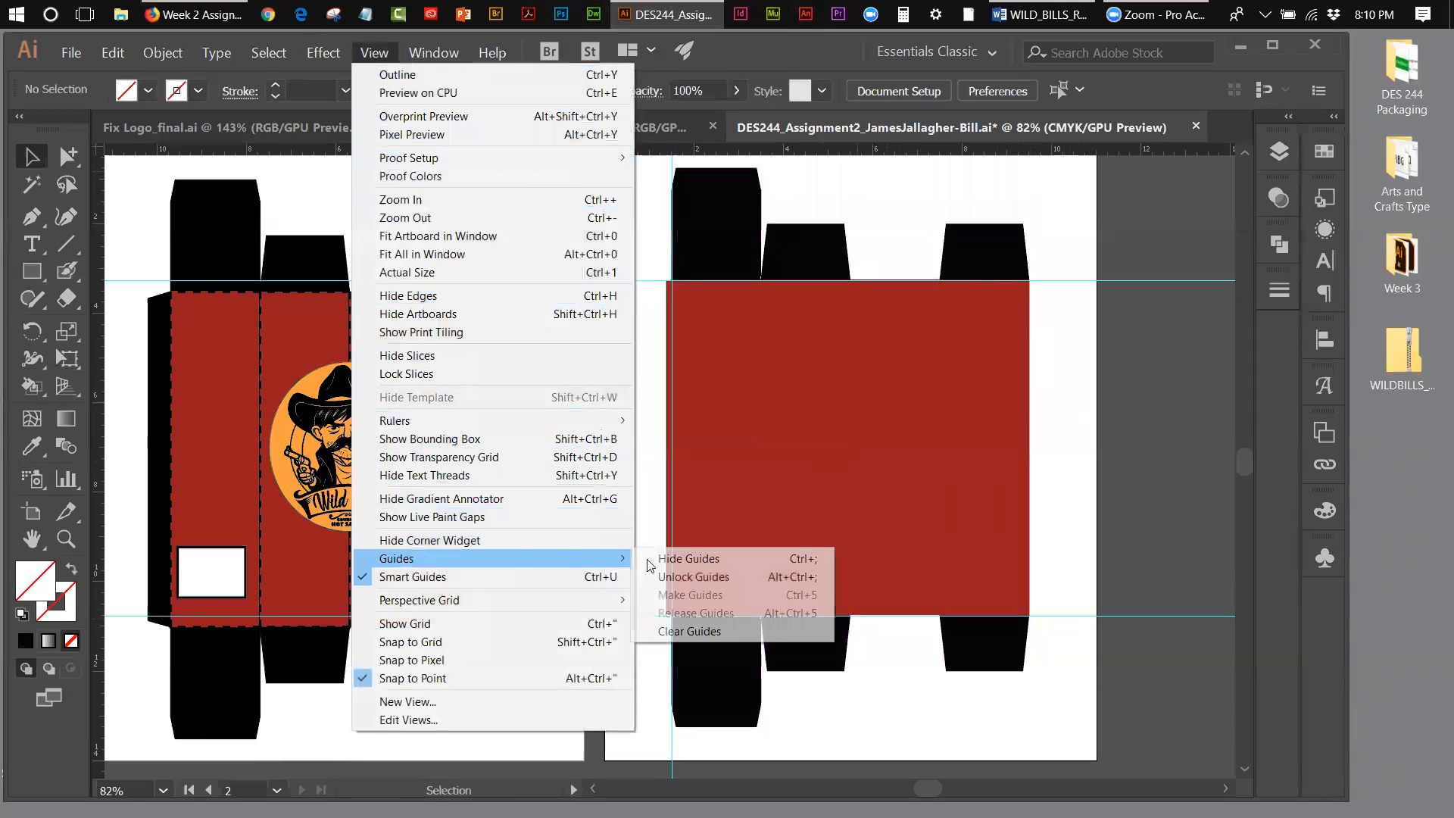
pyautogui.click(659, 560)
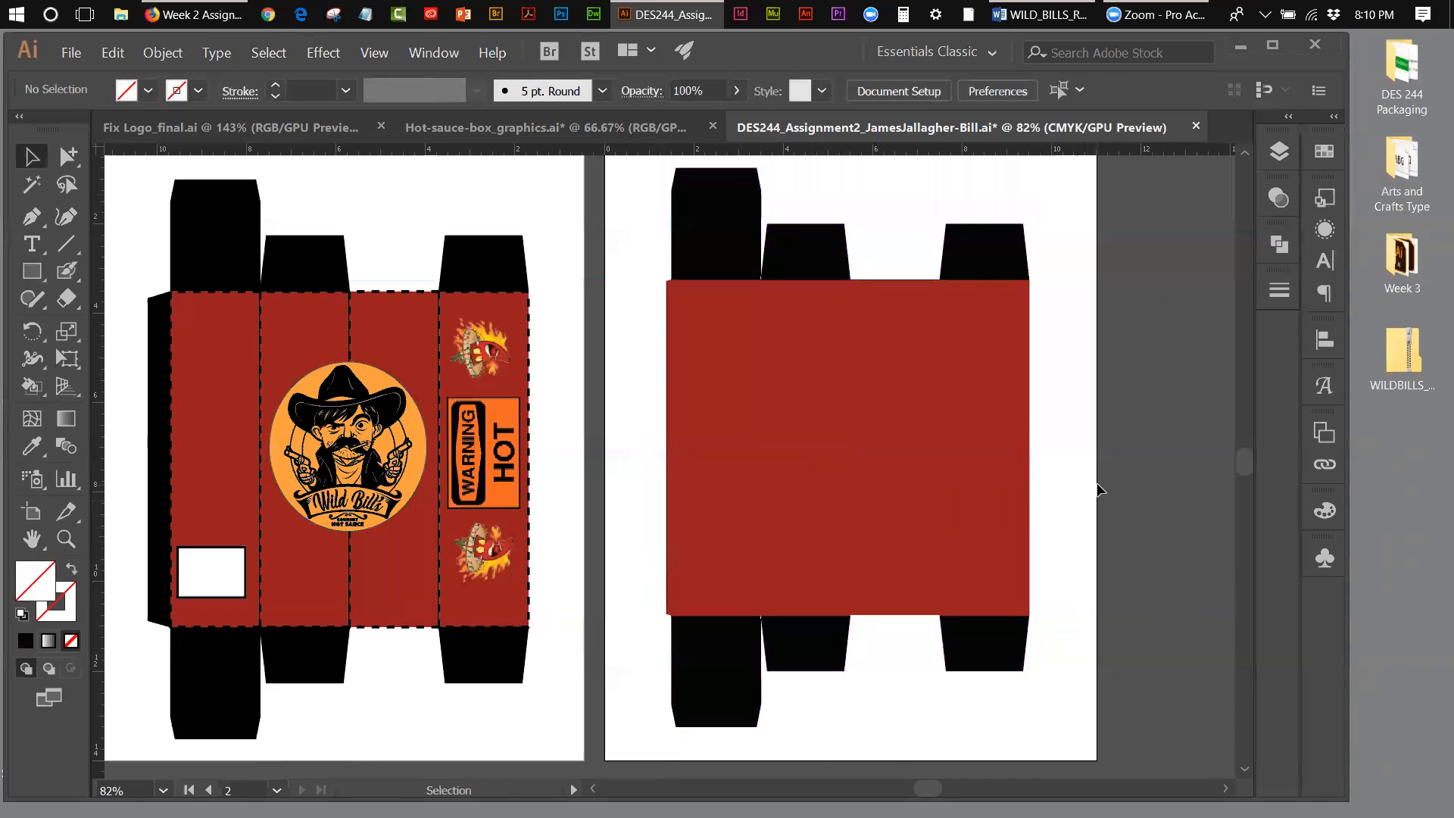
# Step: Check the clipped background against the bleed layer, hide that layer again, and make the DIELINE and folds layers visible
pyautogui.click(1279, 153)
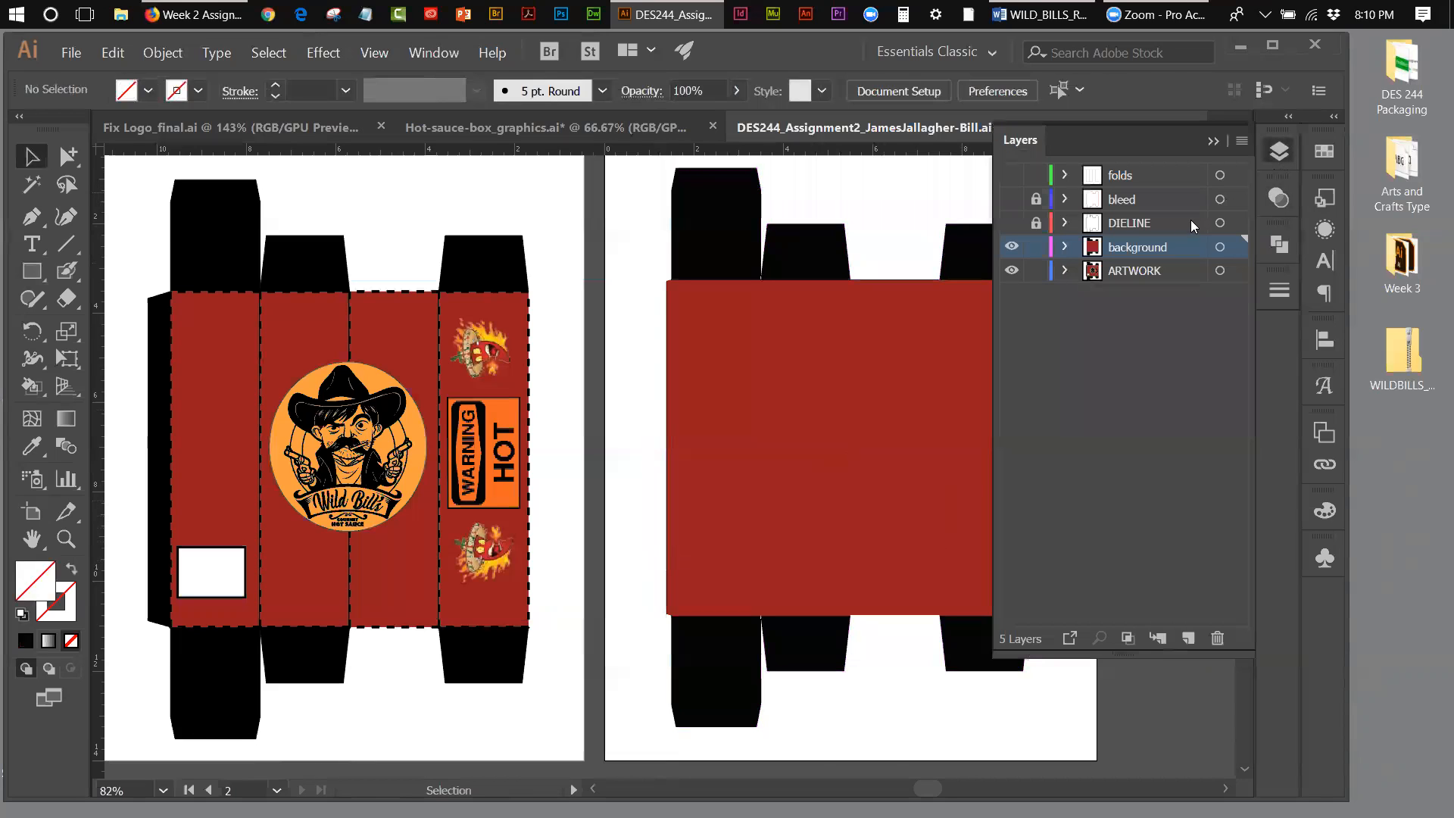
pyautogui.click(1012, 199)
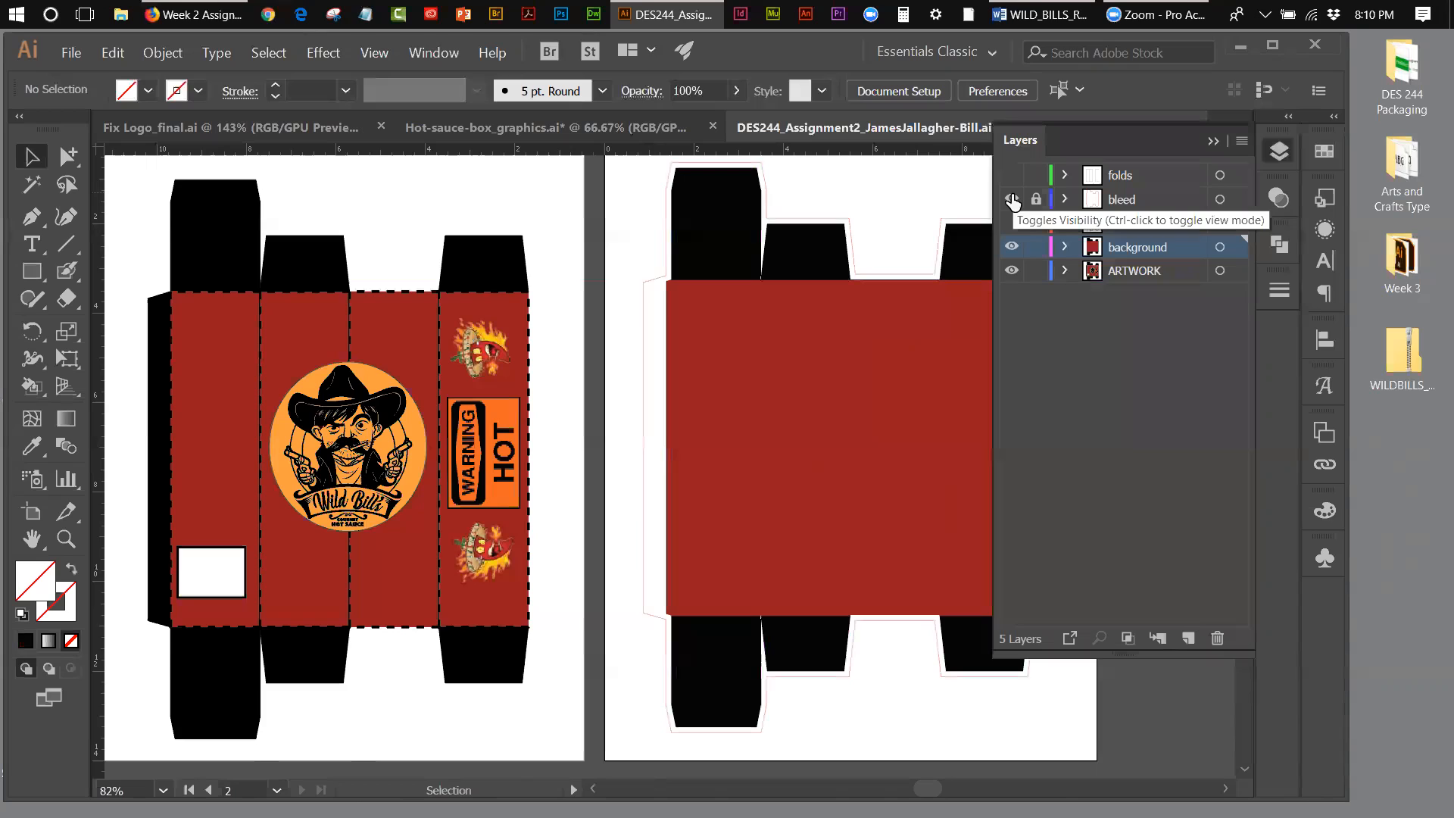
pyautogui.click(1012, 199)
pyautogui.click(1013, 223)
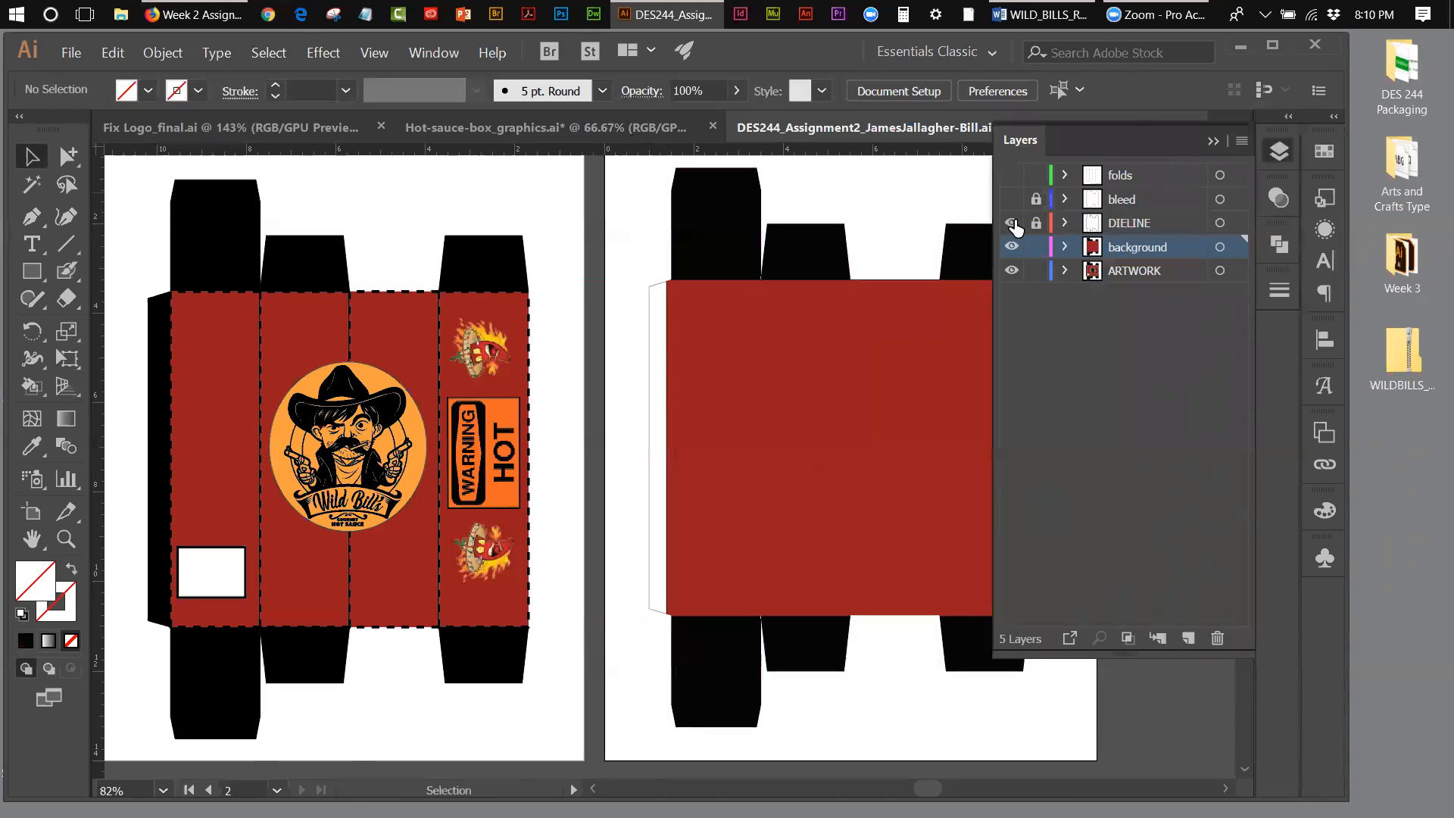
pyautogui.click(1210, 142)
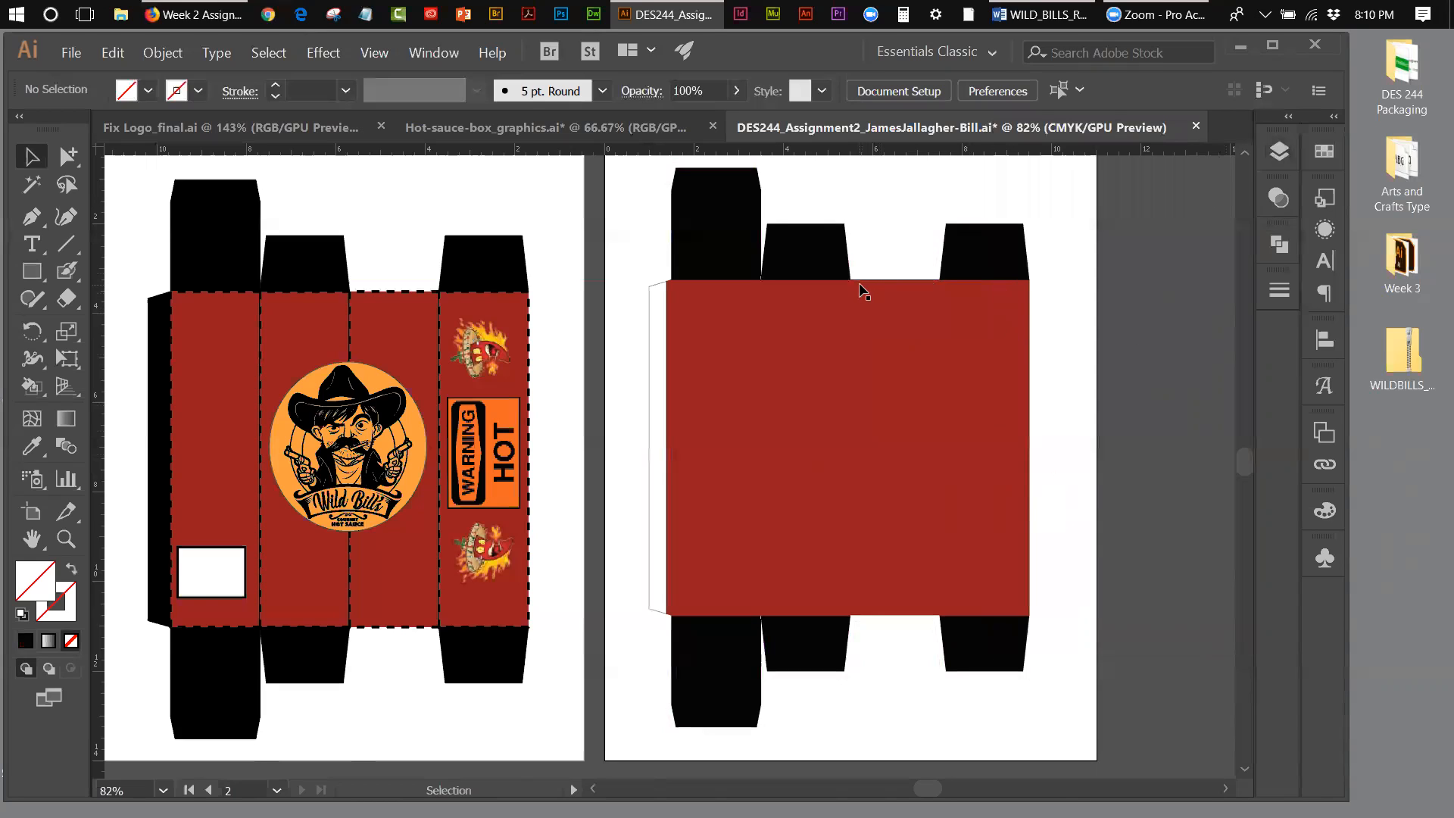
pyautogui.click(1270, 149)
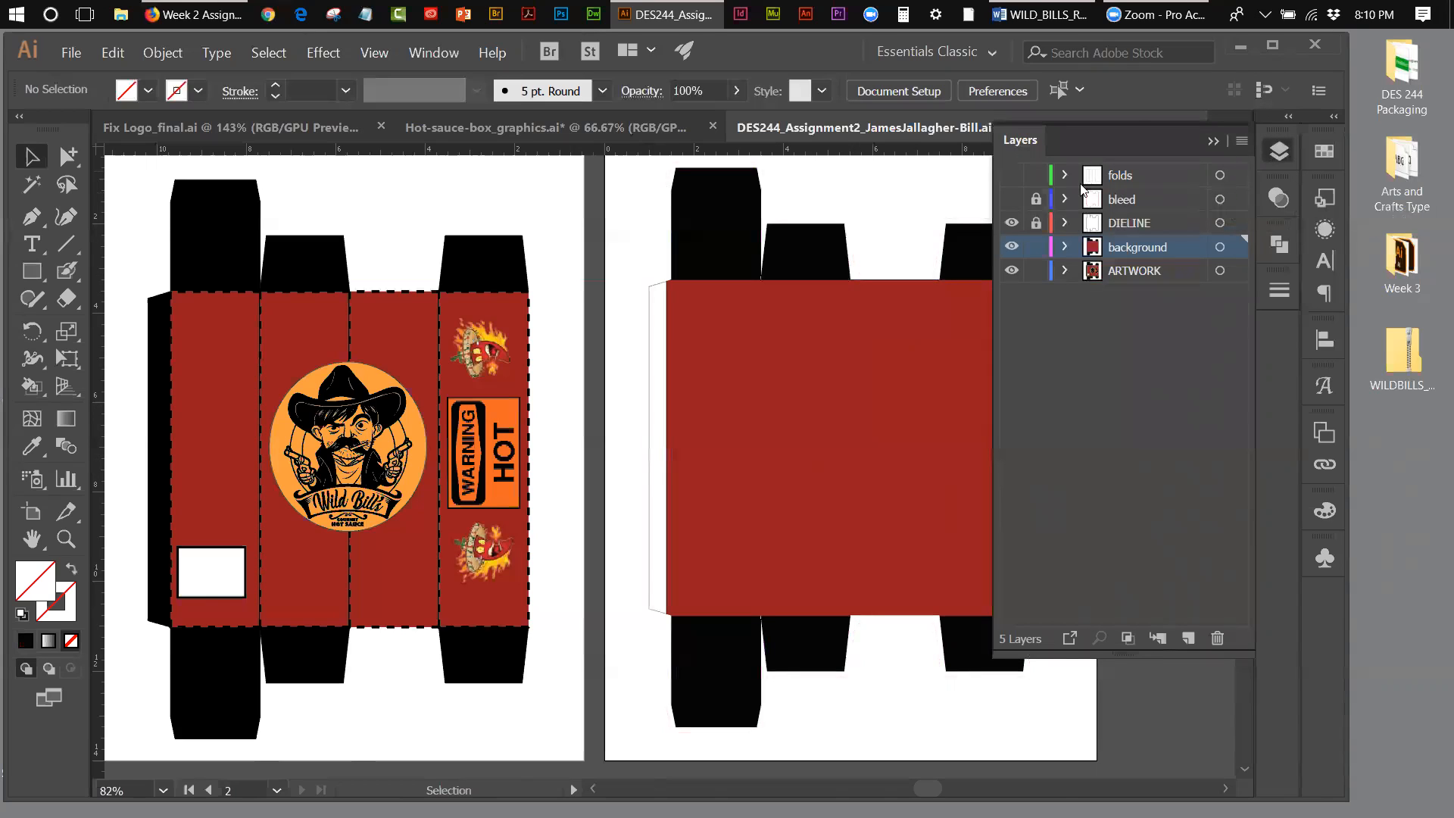
pyautogui.click(1011, 175)
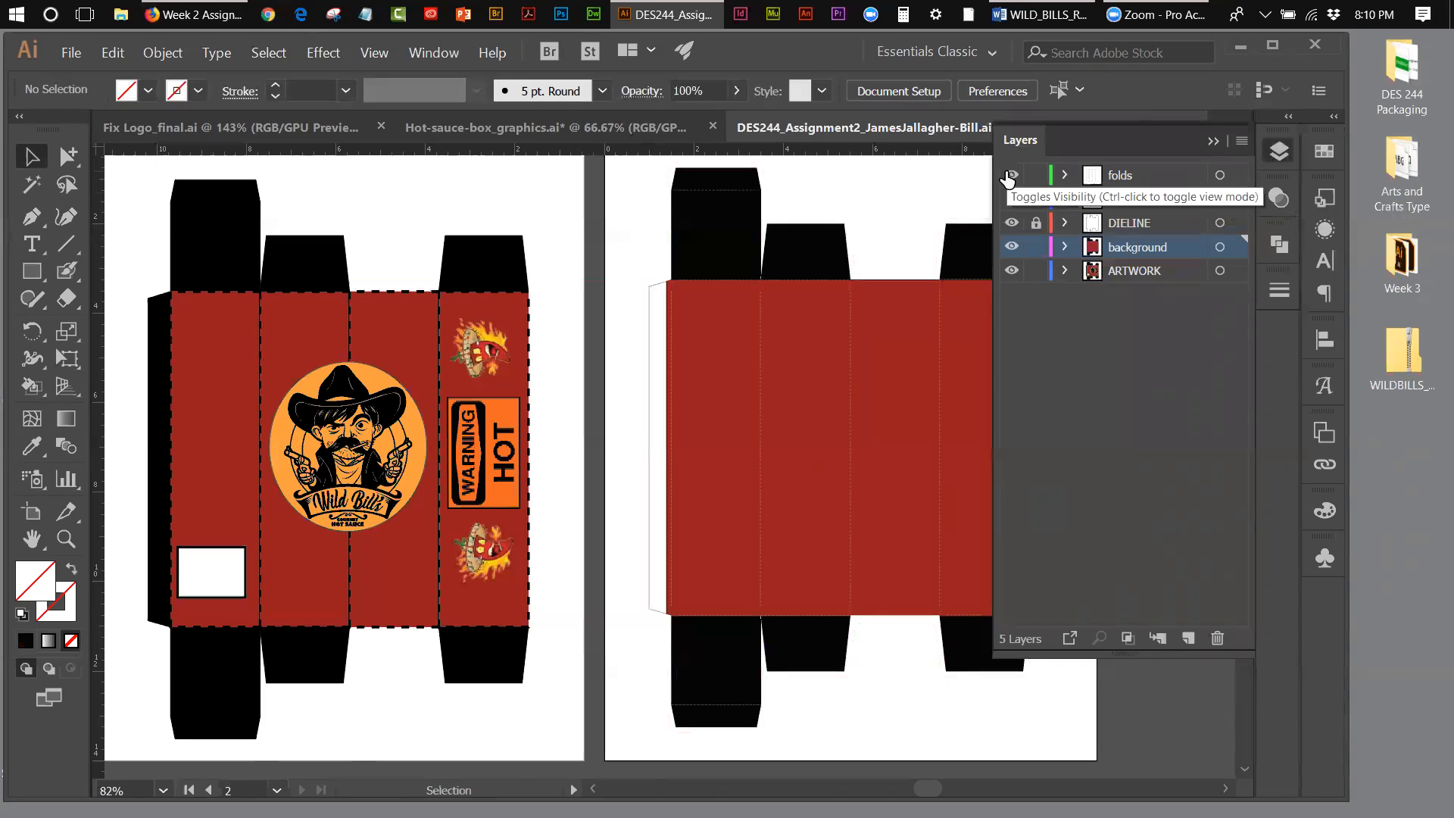
# Step: Check the artwork against the bleed and DIELINE layers, then view the outlines alone with the background hidden and the bleed shown
pyautogui.click(1011, 200)
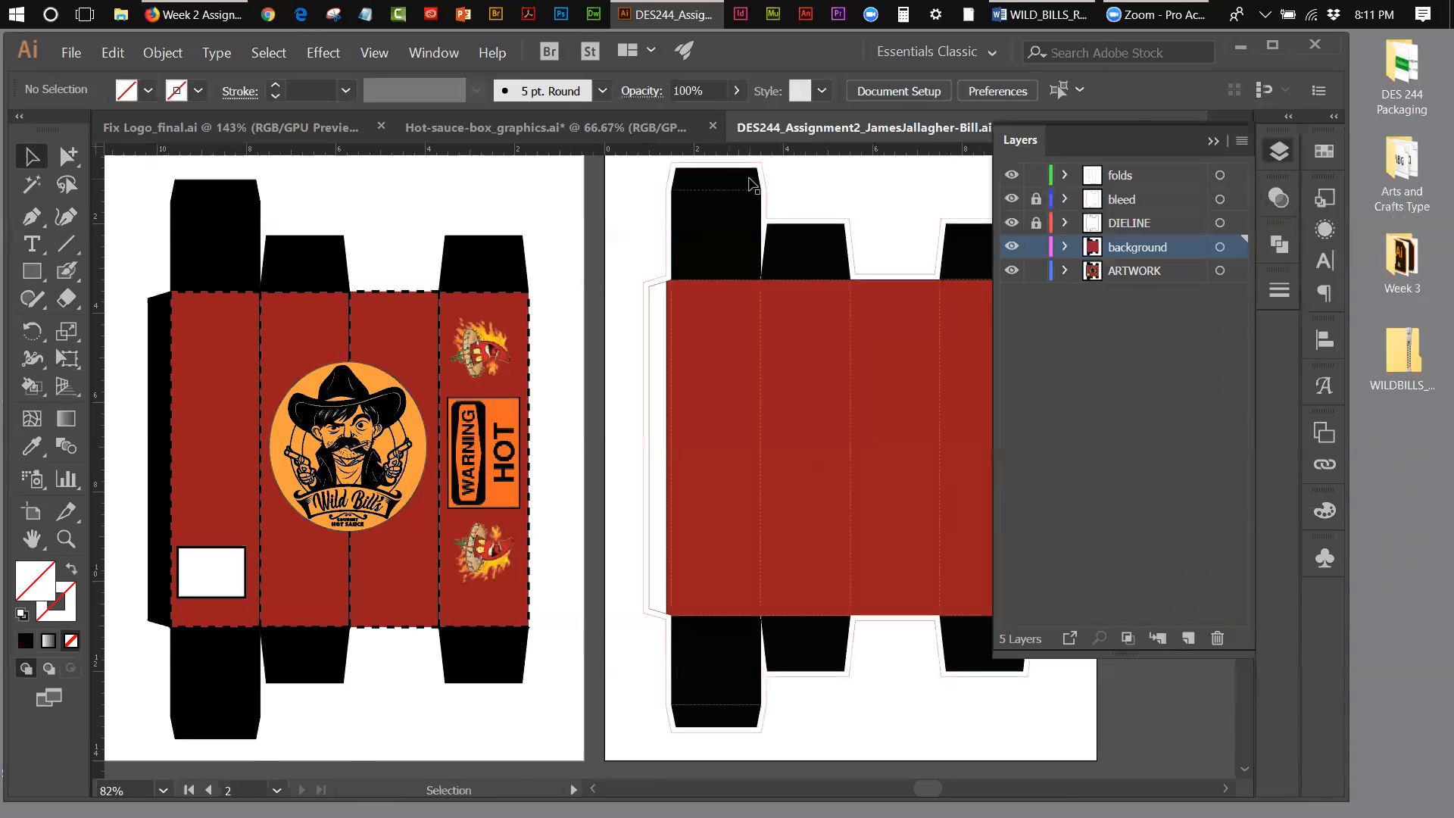
pyautogui.click(1012, 200)
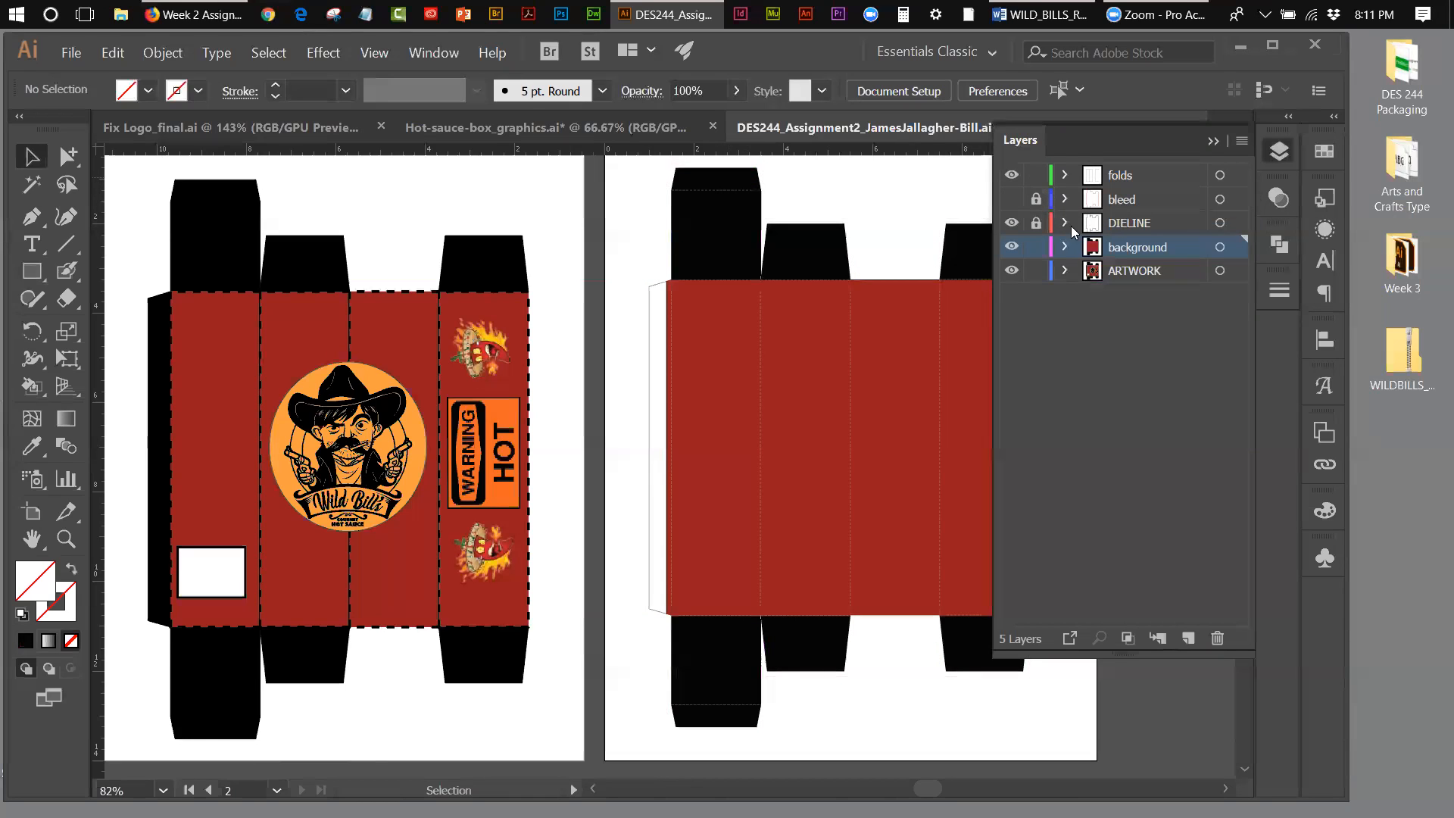
pyautogui.click(1012, 224)
pyautogui.click(1013, 224)
pyautogui.click(1014, 247)
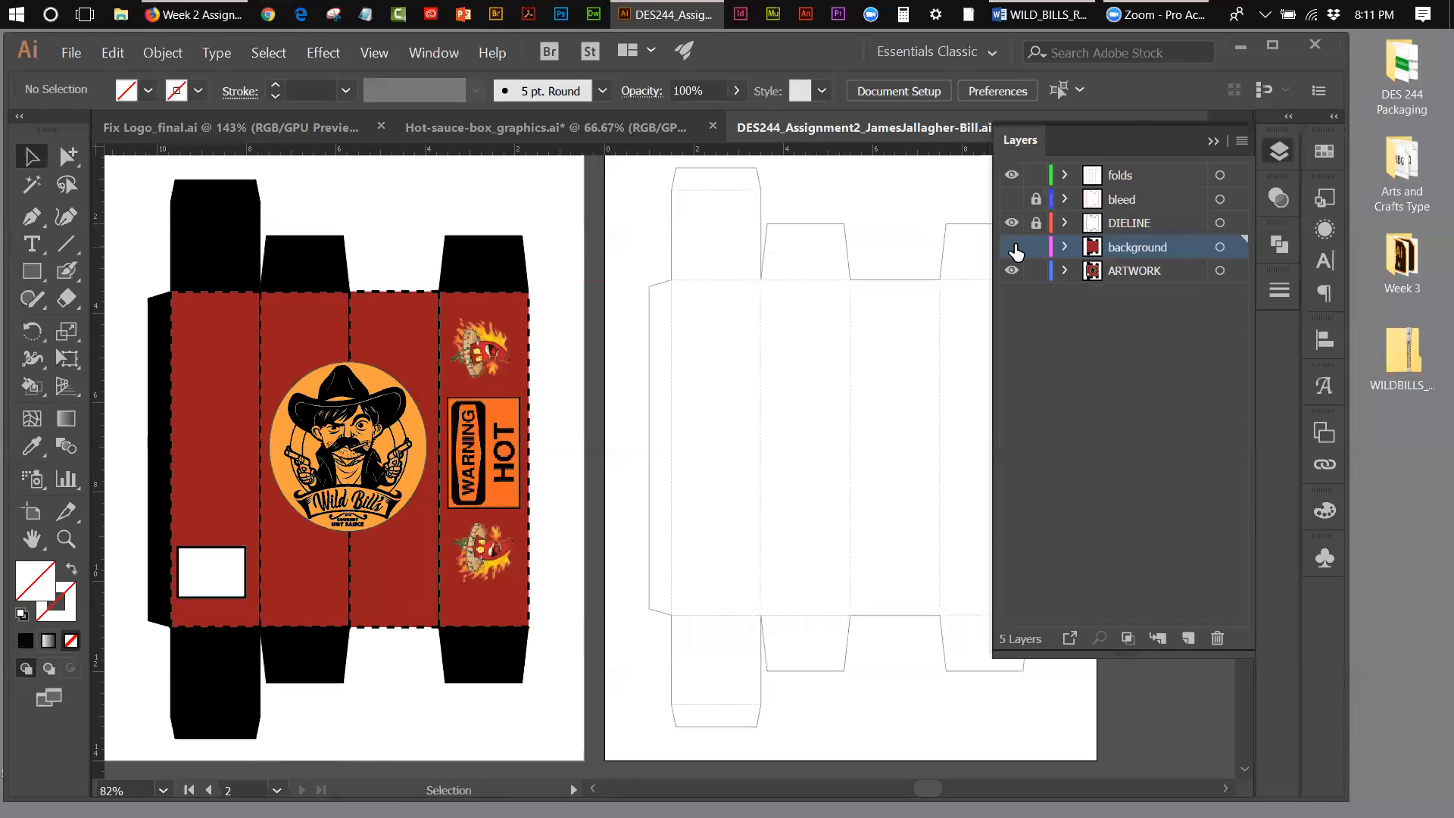
pyautogui.click(1013, 200)
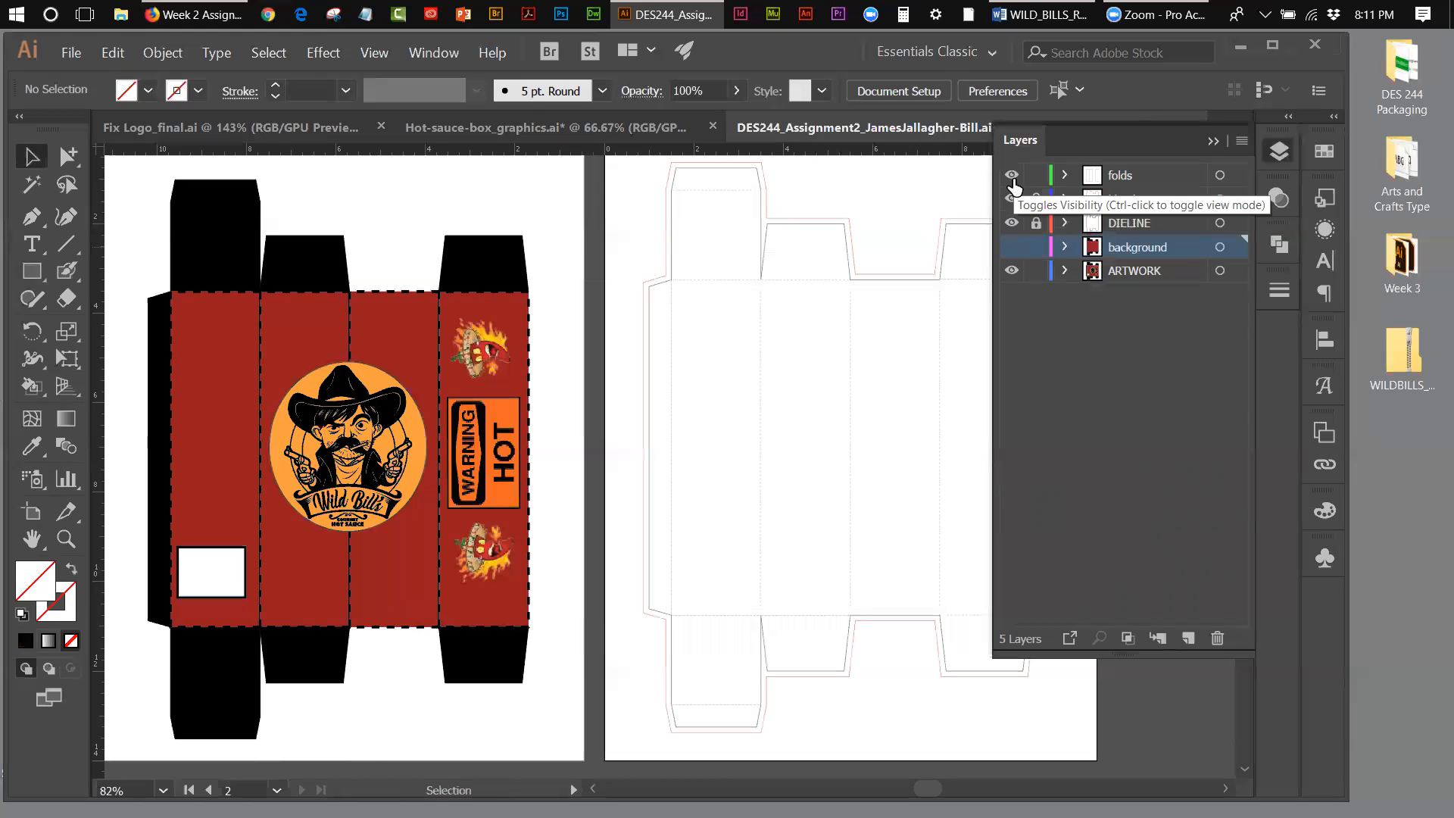
pyautogui.click(1207, 144)
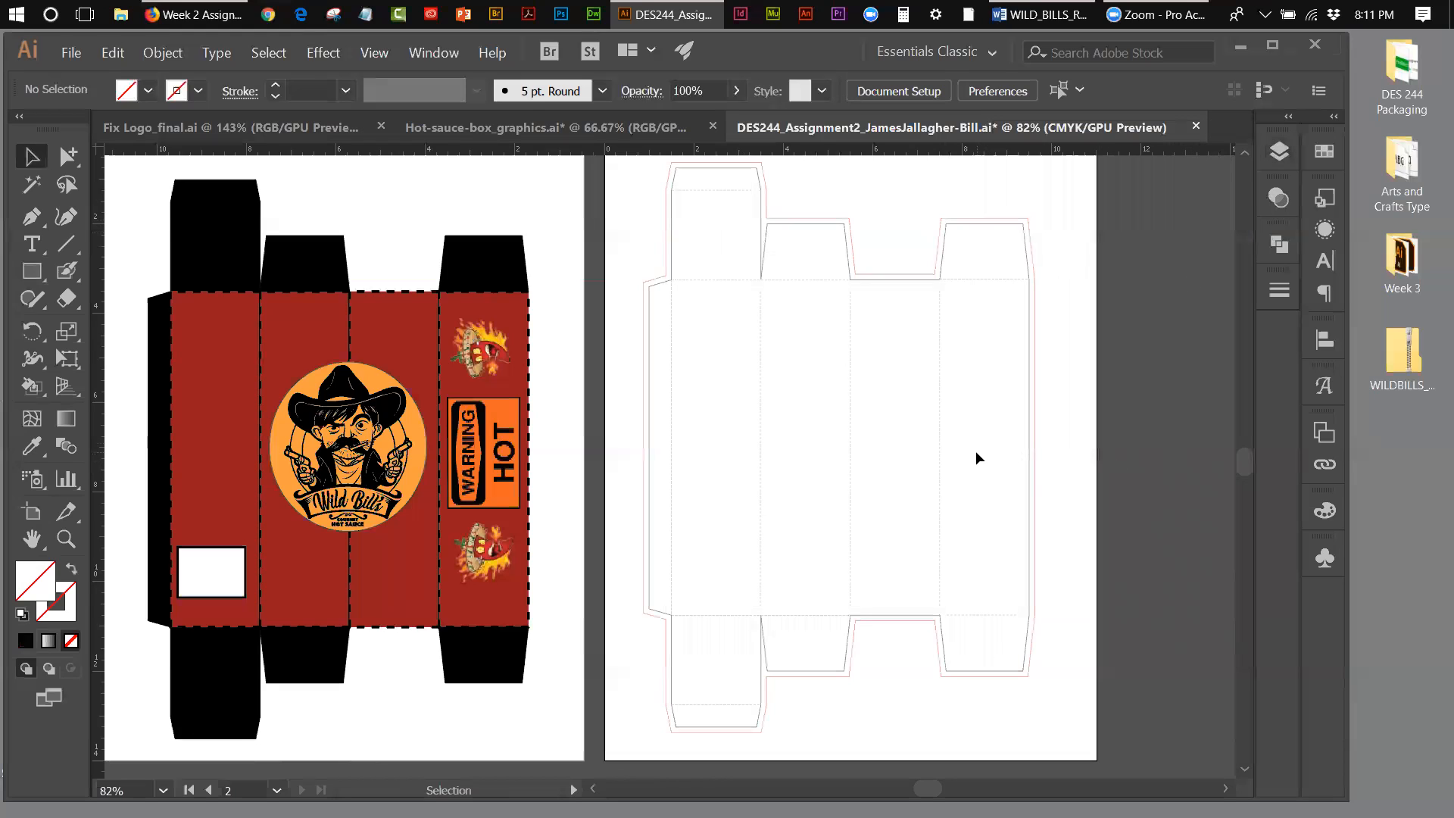
# Step: Toggle the folds, bleed and DIELINE layers off and on individually to identify the lines belonging to each layer
pyautogui.click(1271, 154)
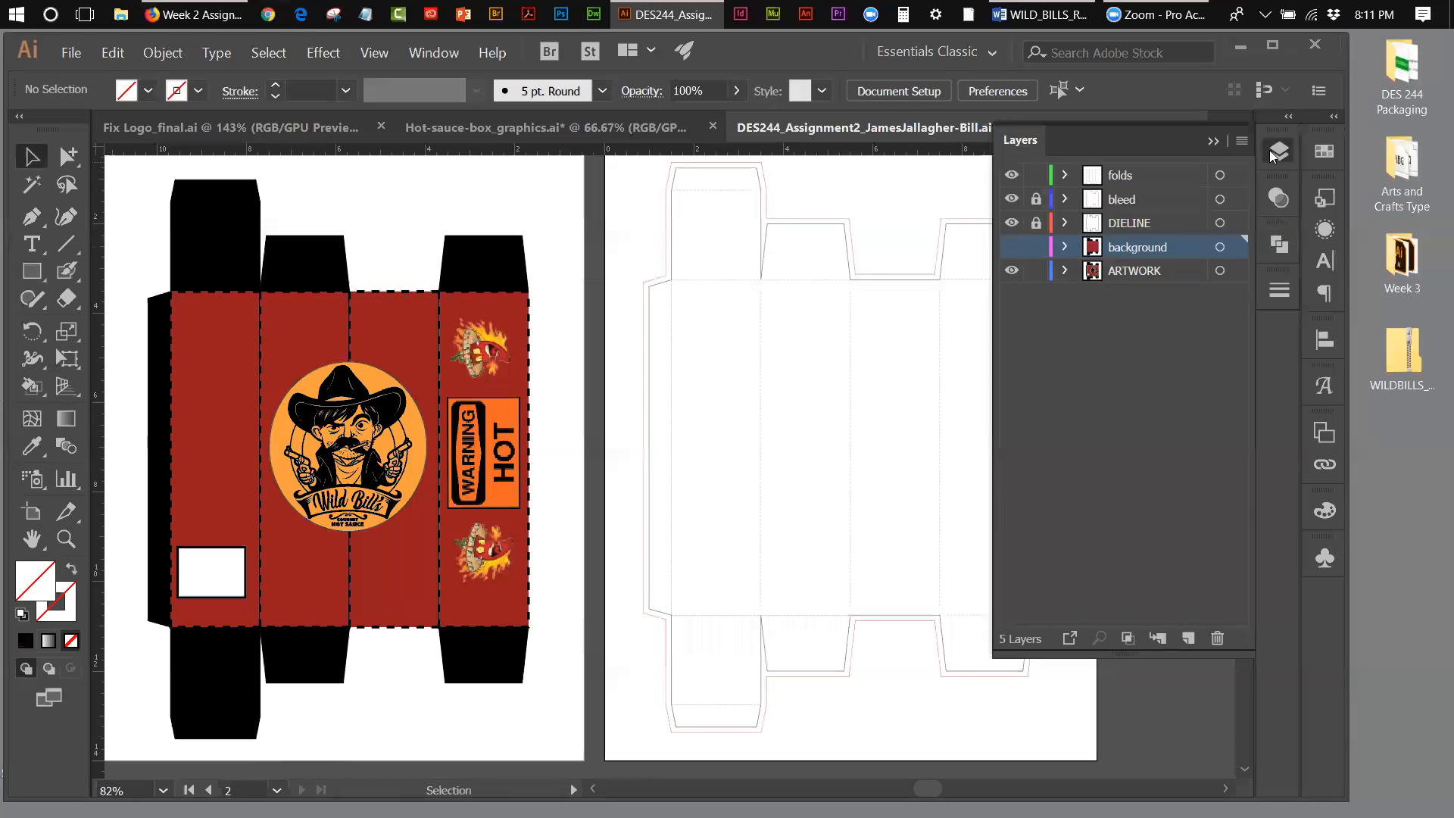
pyautogui.click(1012, 176)
pyautogui.click(1012, 175)
pyautogui.click(1014, 194)
pyautogui.click(1013, 194)
pyautogui.click(1014, 194)
pyautogui.click(1014, 194)
pyautogui.click(1014, 193)
pyautogui.click(1013, 194)
pyautogui.click(1014, 194)
pyautogui.click(1014, 199)
pyautogui.click(1012, 226)
pyautogui.click(1012, 226)
pyautogui.click(1012, 226)
pyautogui.click(1012, 226)
pyautogui.click(1012, 225)
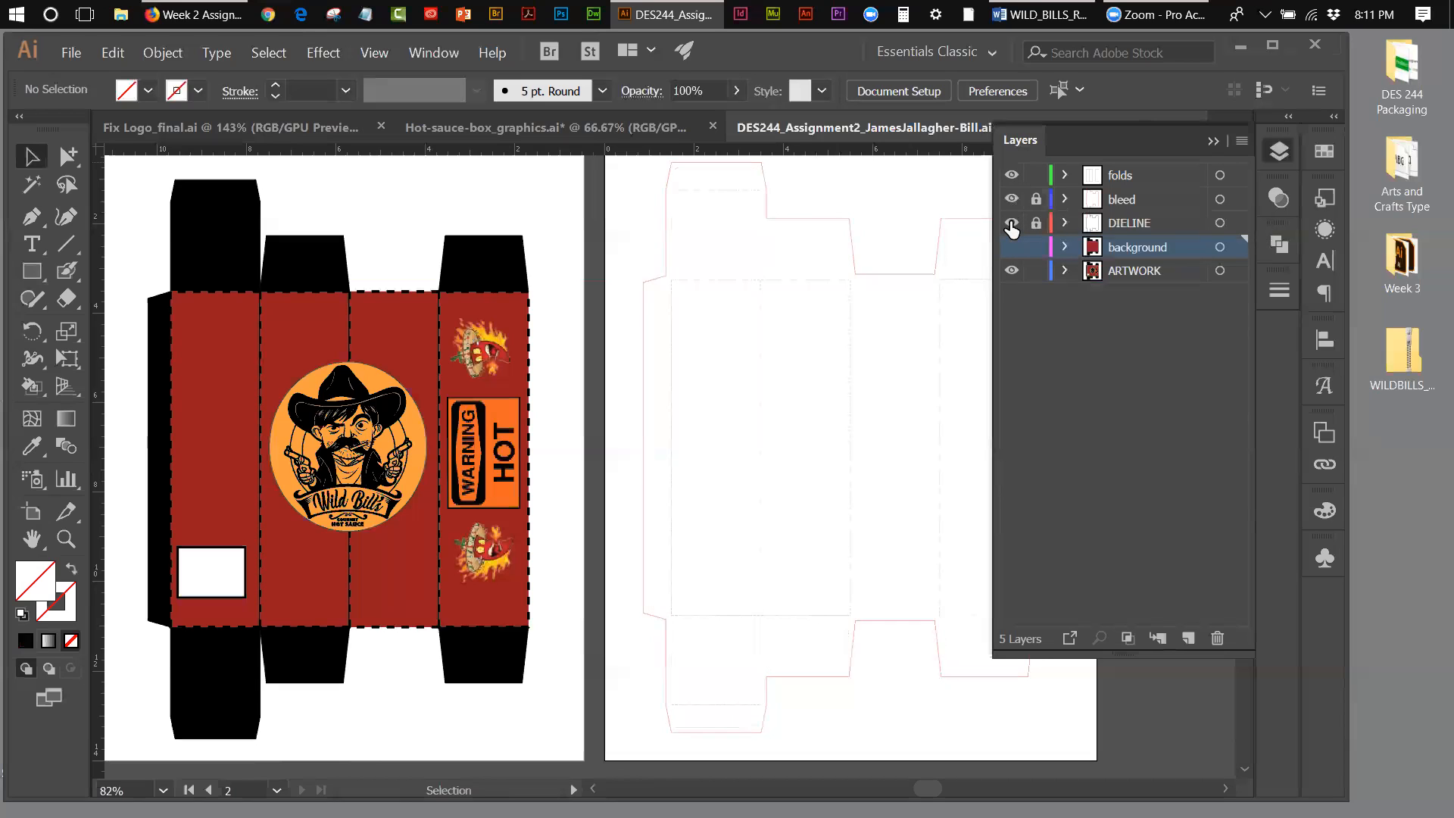
pyautogui.click(1012, 224)
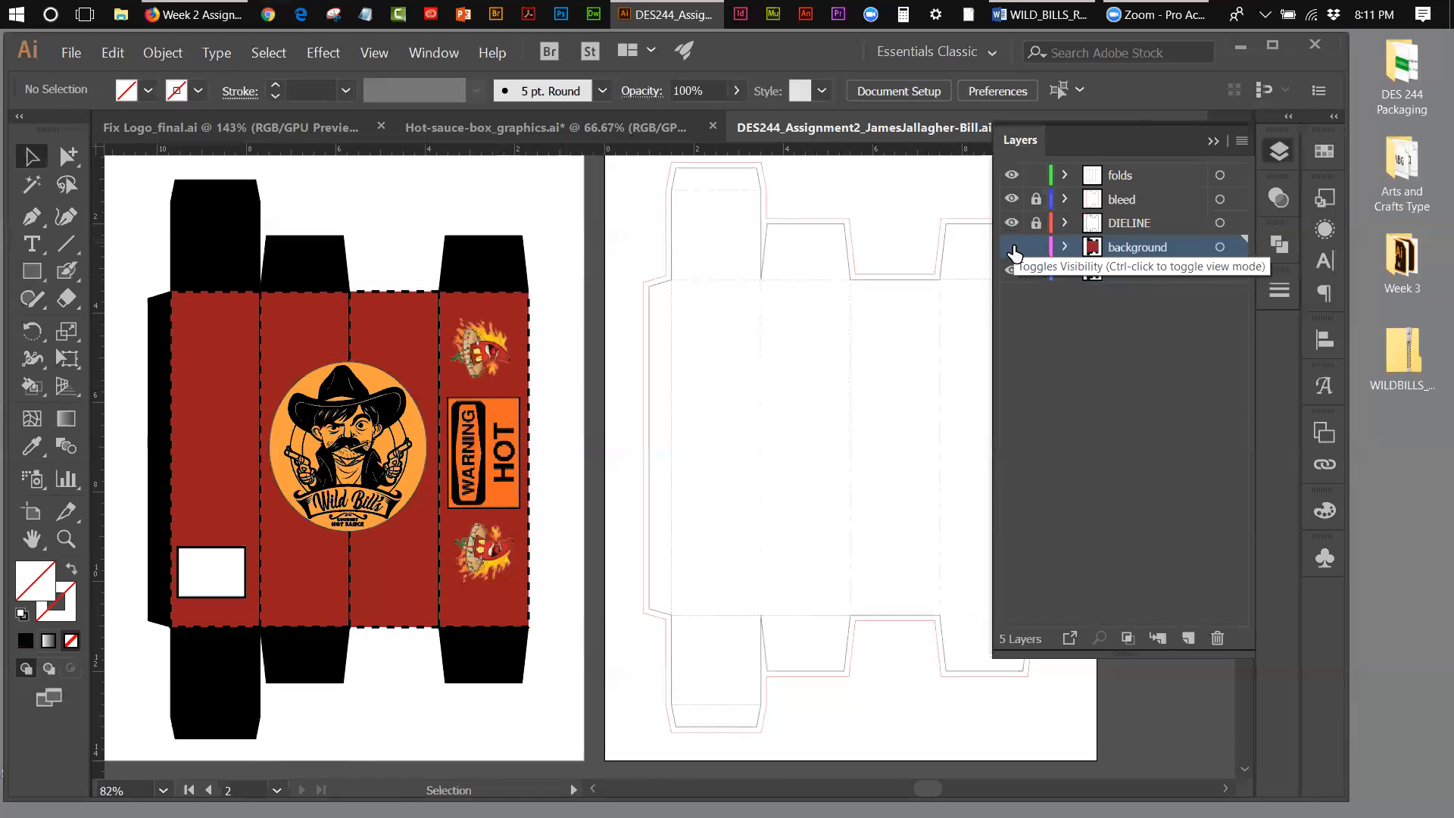
# Step: Make the background layer visible and hide the bleed layer, keeping the folds and DIELINE layers shown
pyautogui.click(1013, 248)
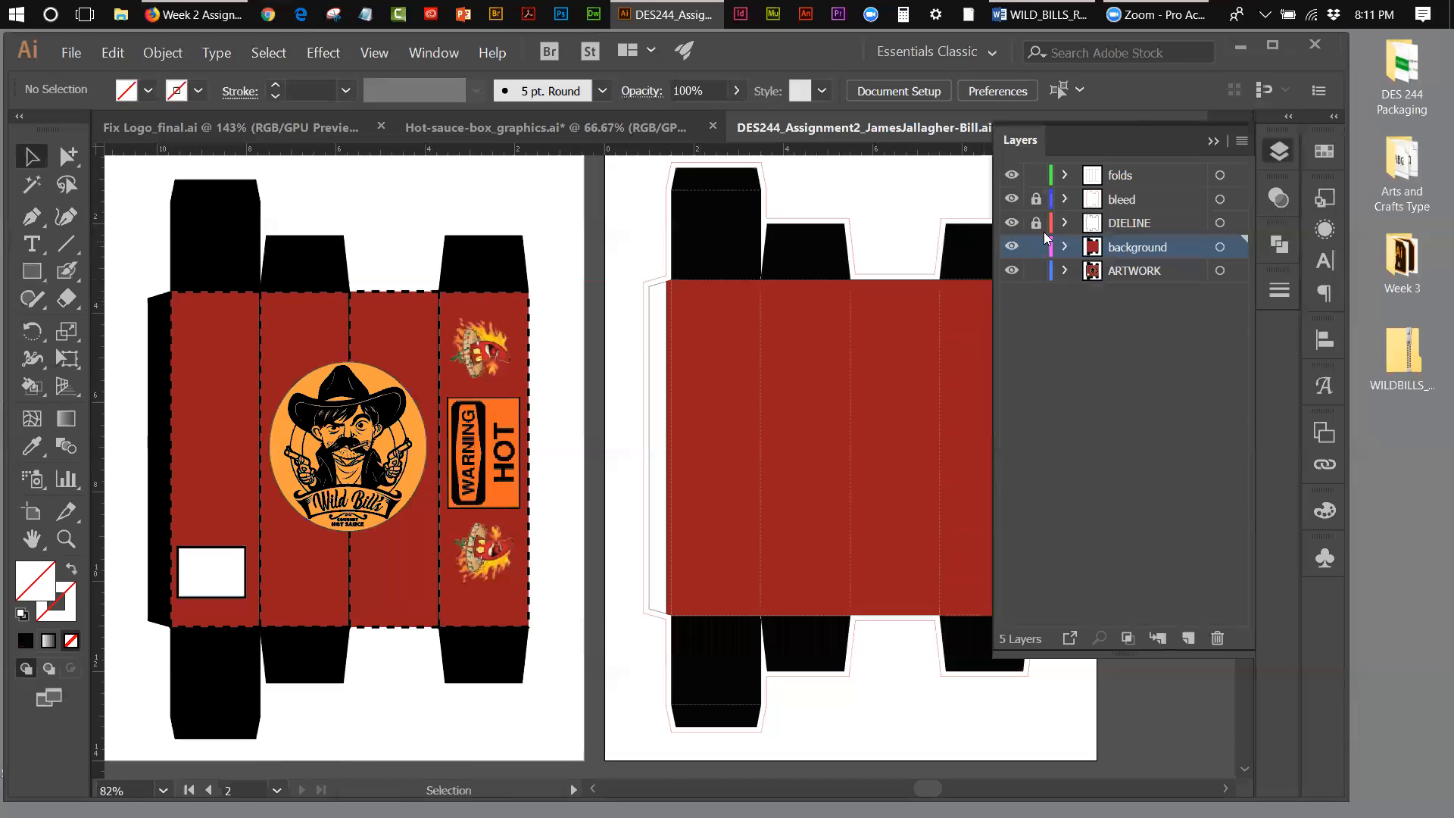
pyautogui.click(1013, 248)
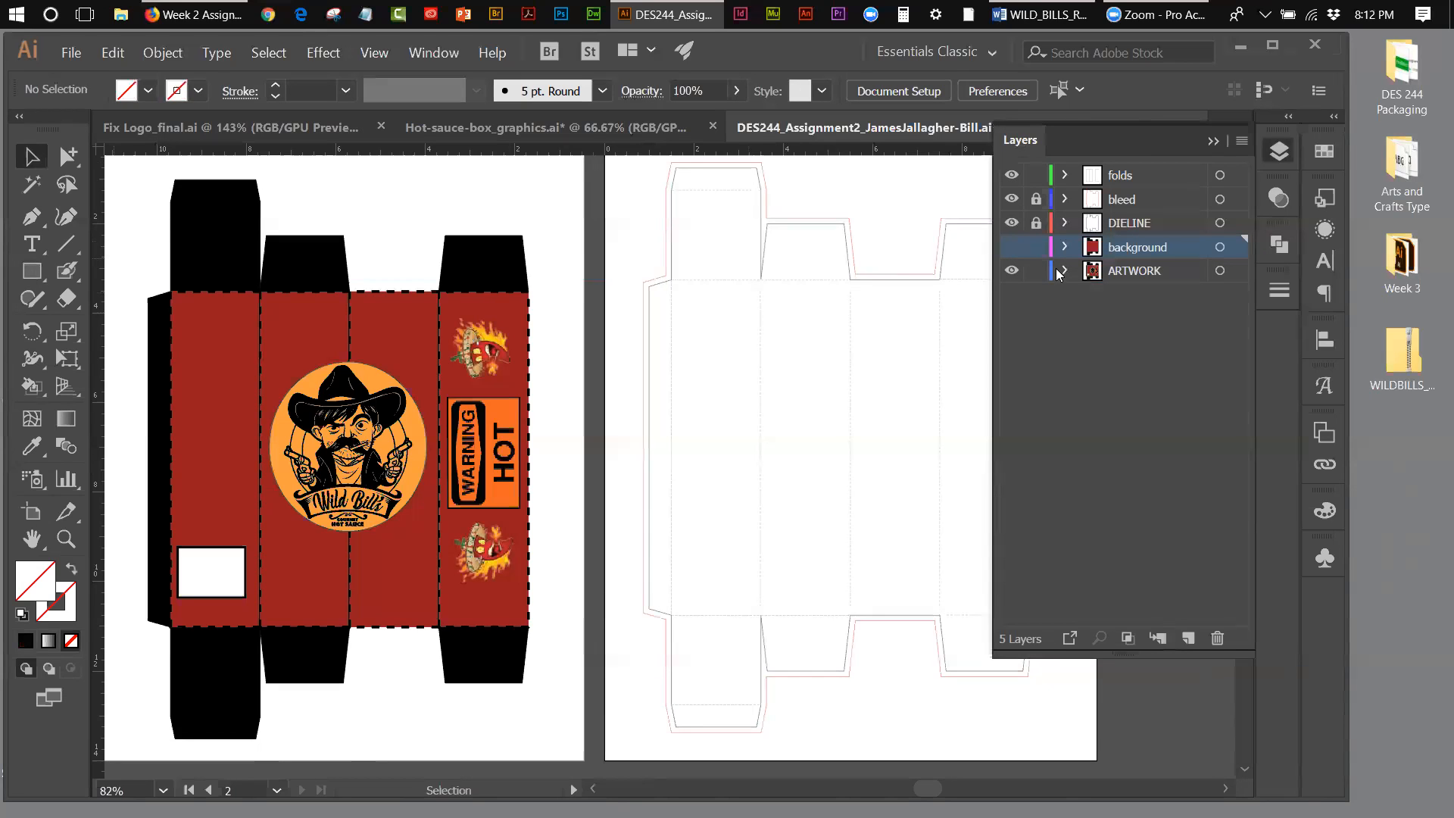
pyautogui.click(155, 53)
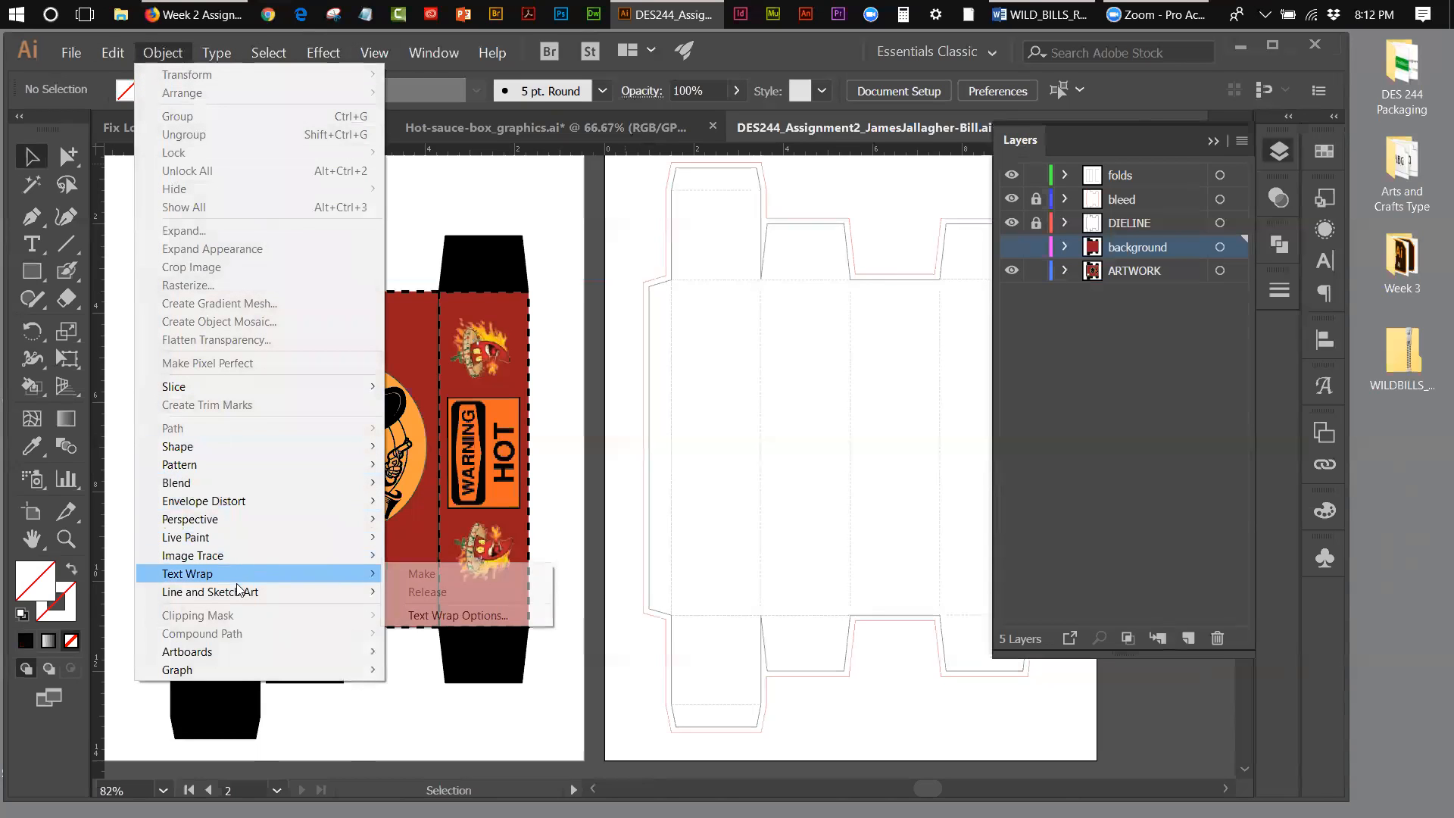
pyautogui.click(645, 198)
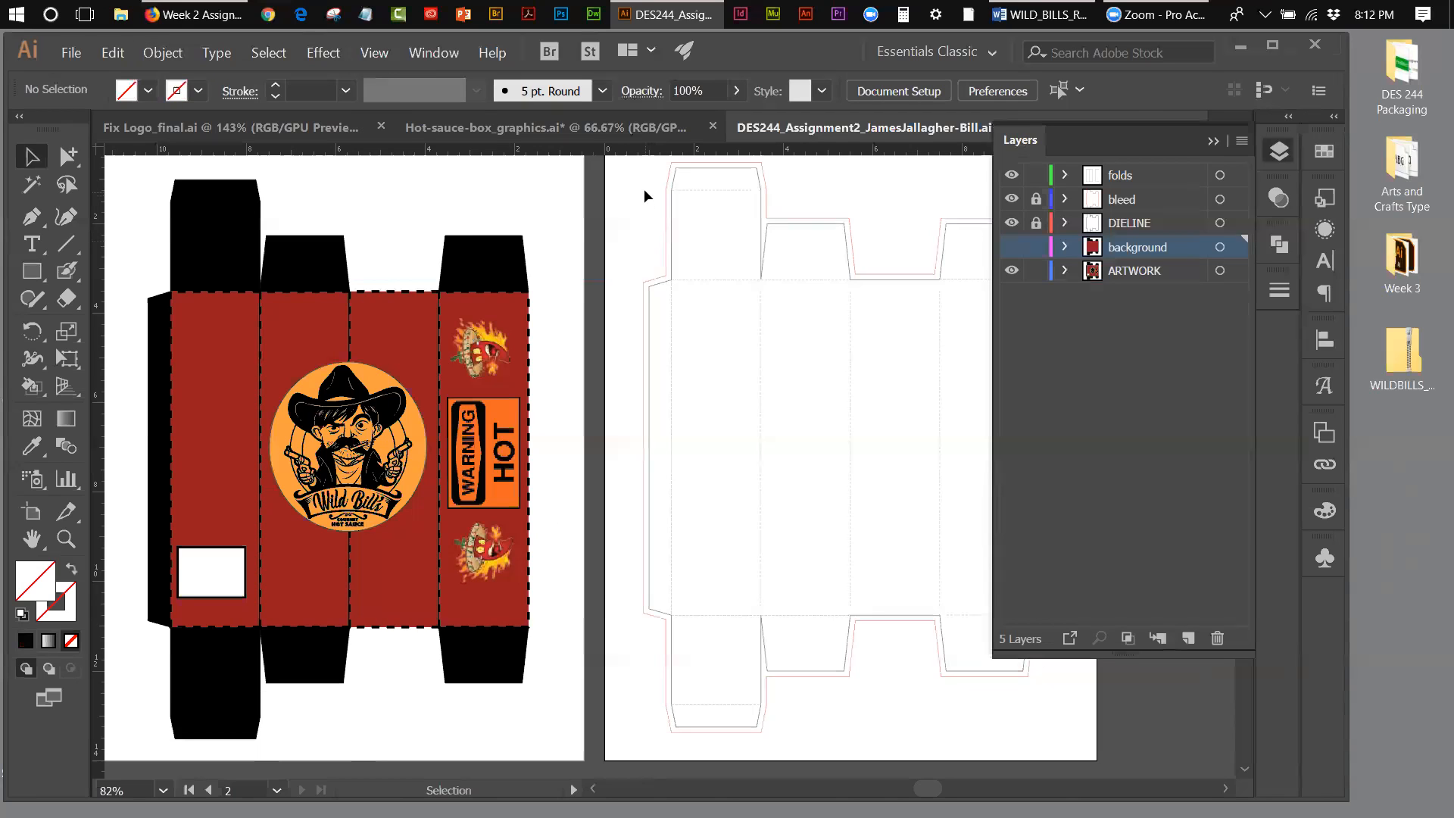
pyautogui.click(1012, 247)
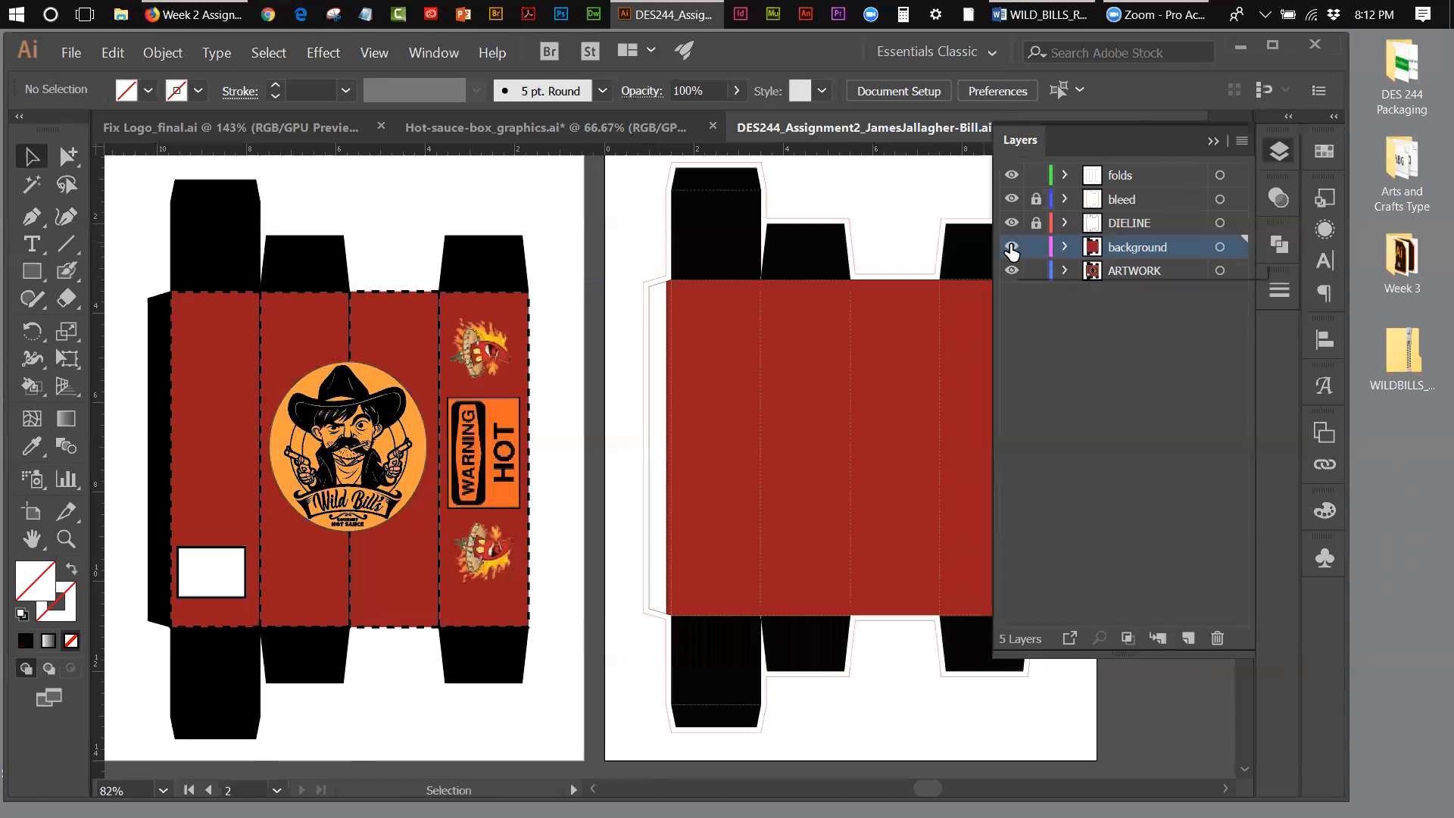
pyautogui.click(1013, 200)
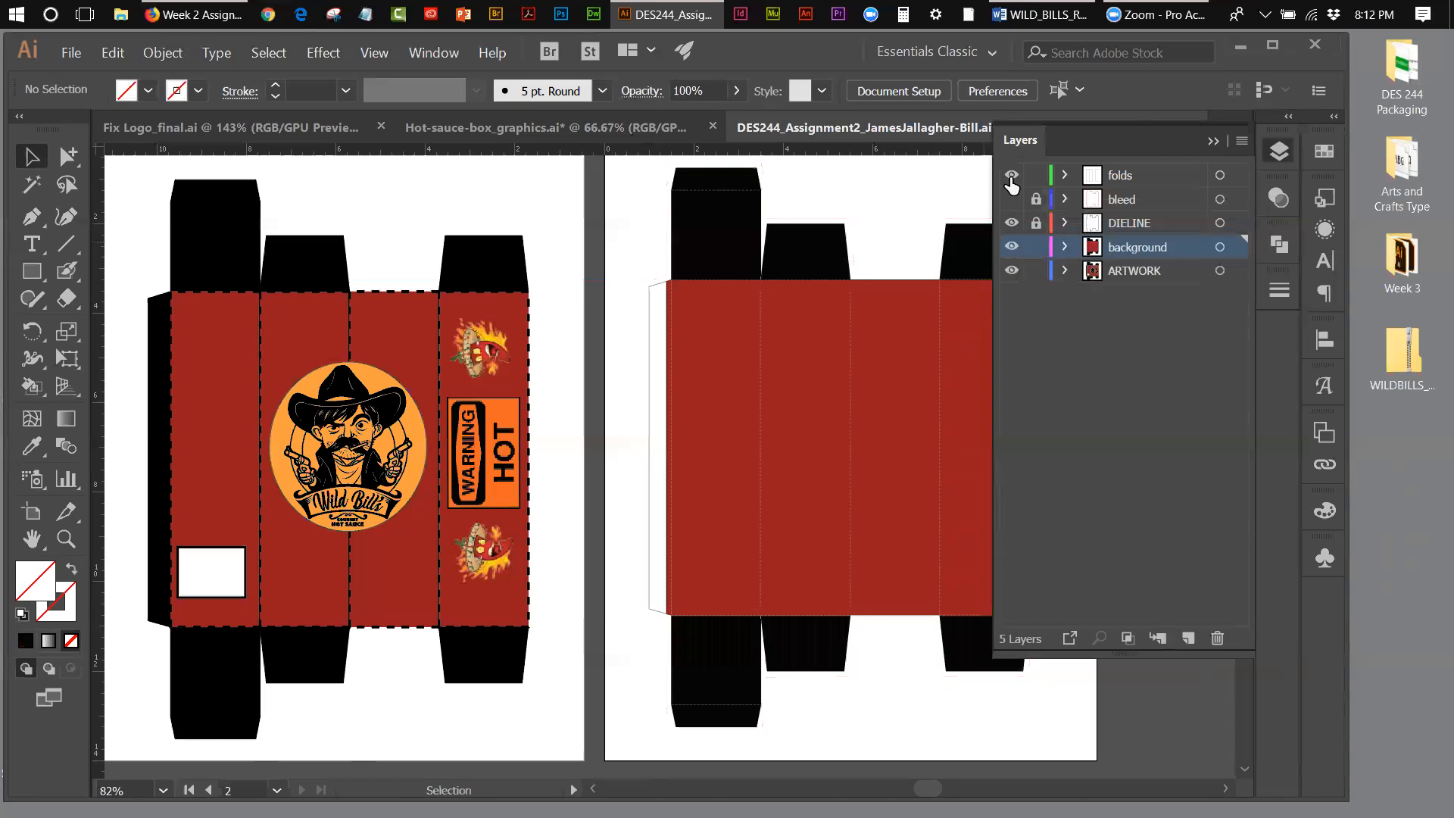
pyautogui.click(1012, 176)
pyautogui.click(1012, 176)
pyautogui.click(1214, 142)
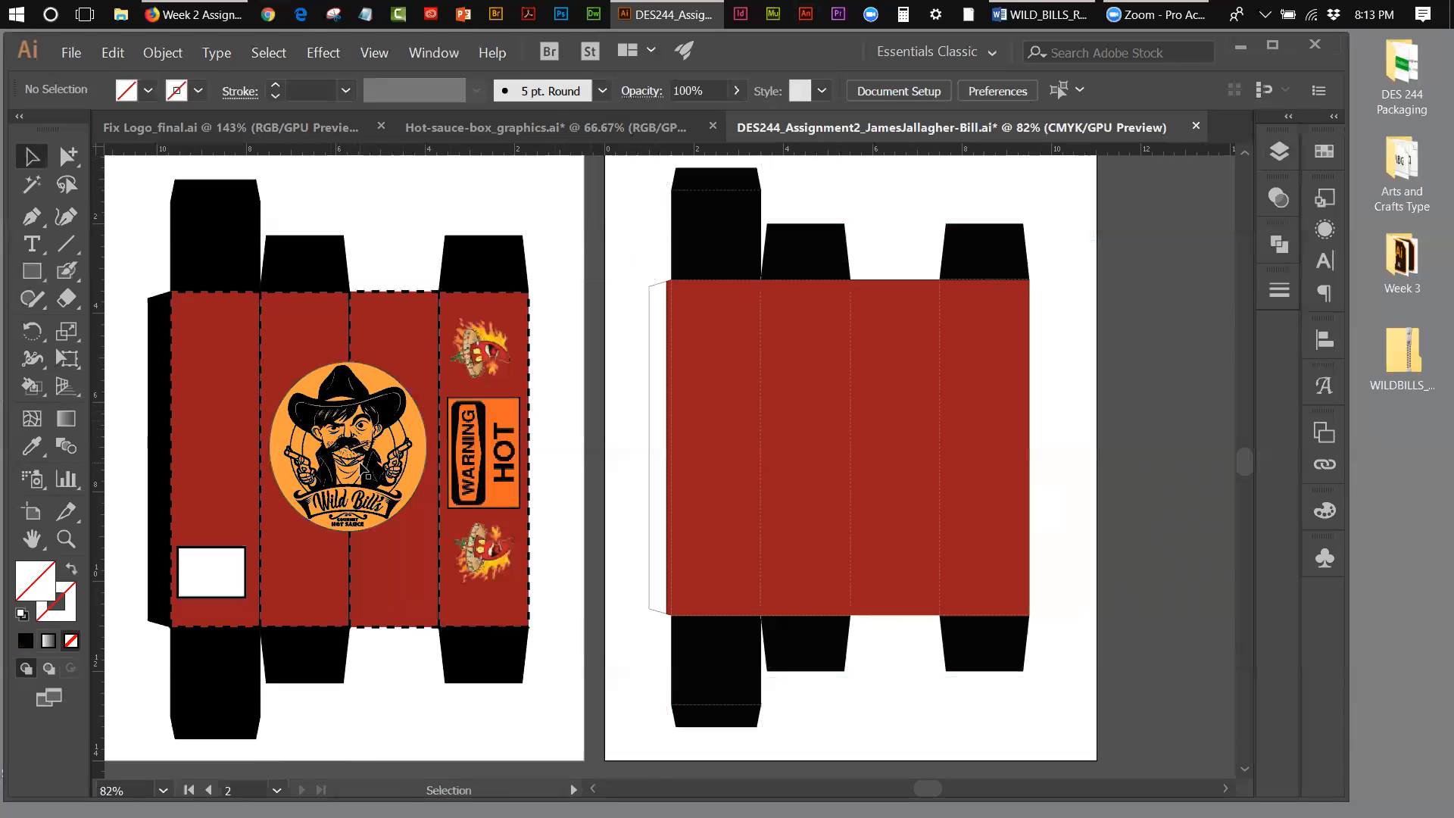
# Step: Group all parts of the round Wild Bill's logo in Fix Logo_final.ai and copy the group
pyautogui.click(184, 129)
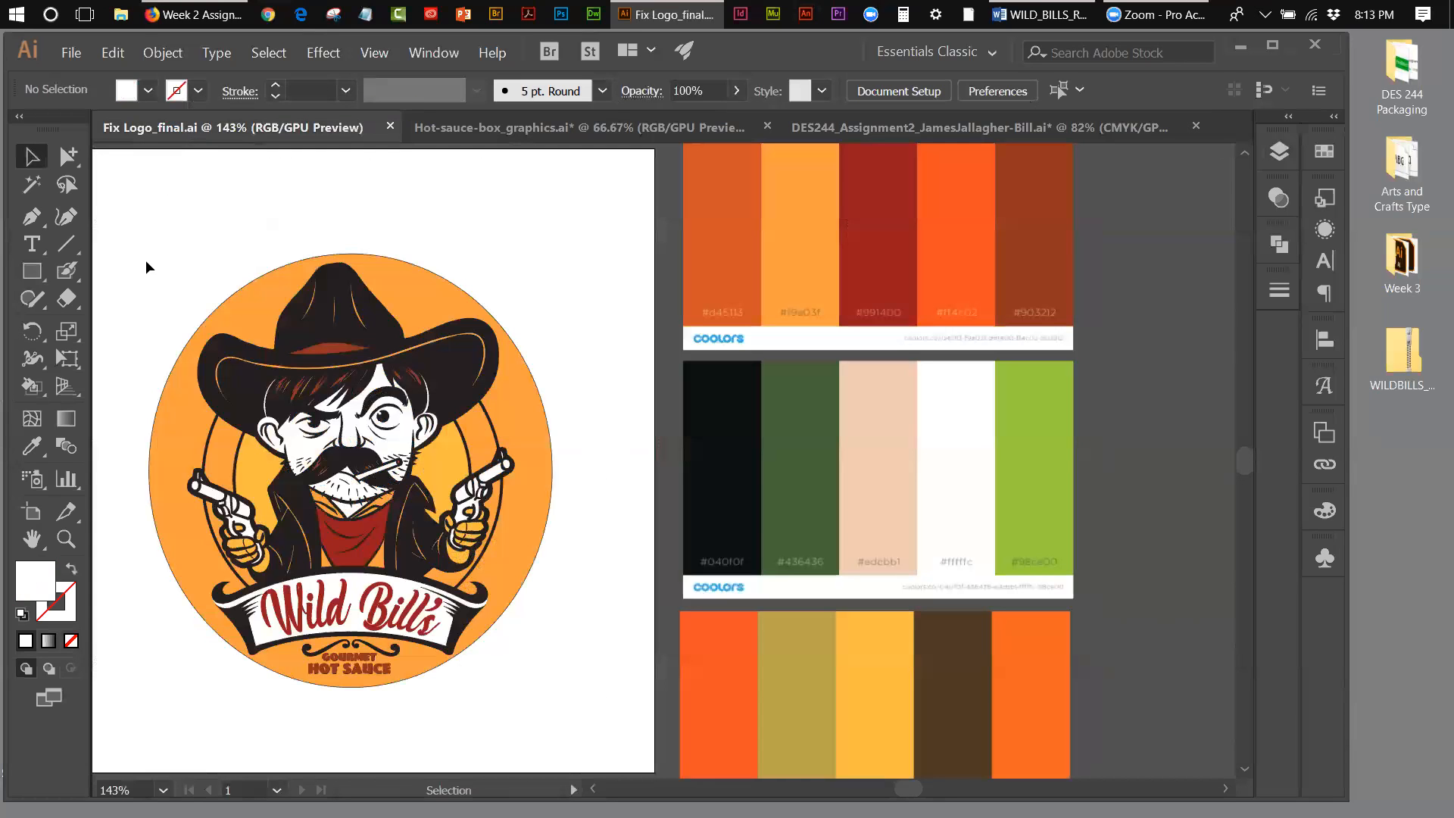
pyautogui.moveTo(139, 260); pyautogui.dragTo(561, 689)
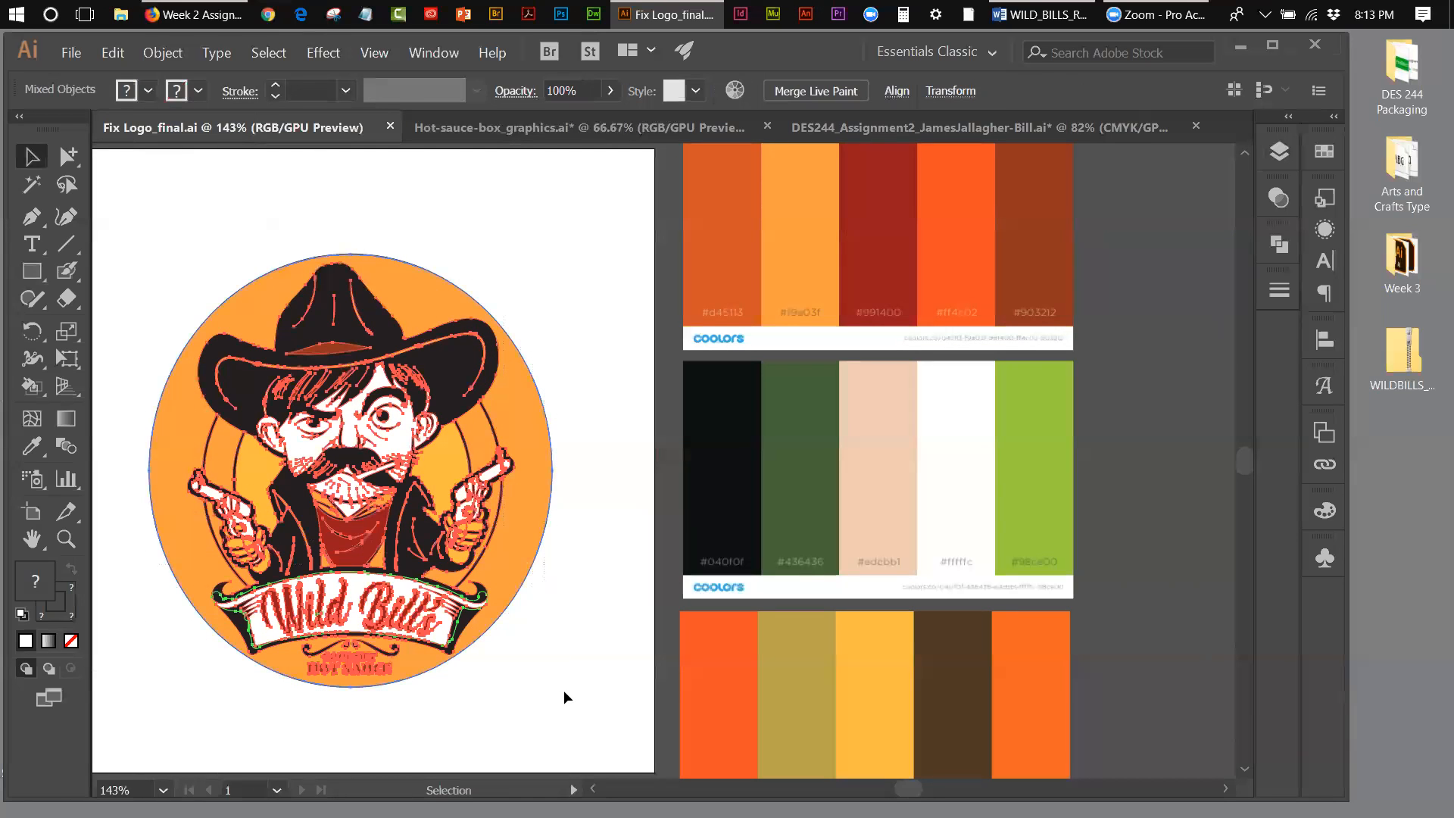
pyautogui.click(156, 55)
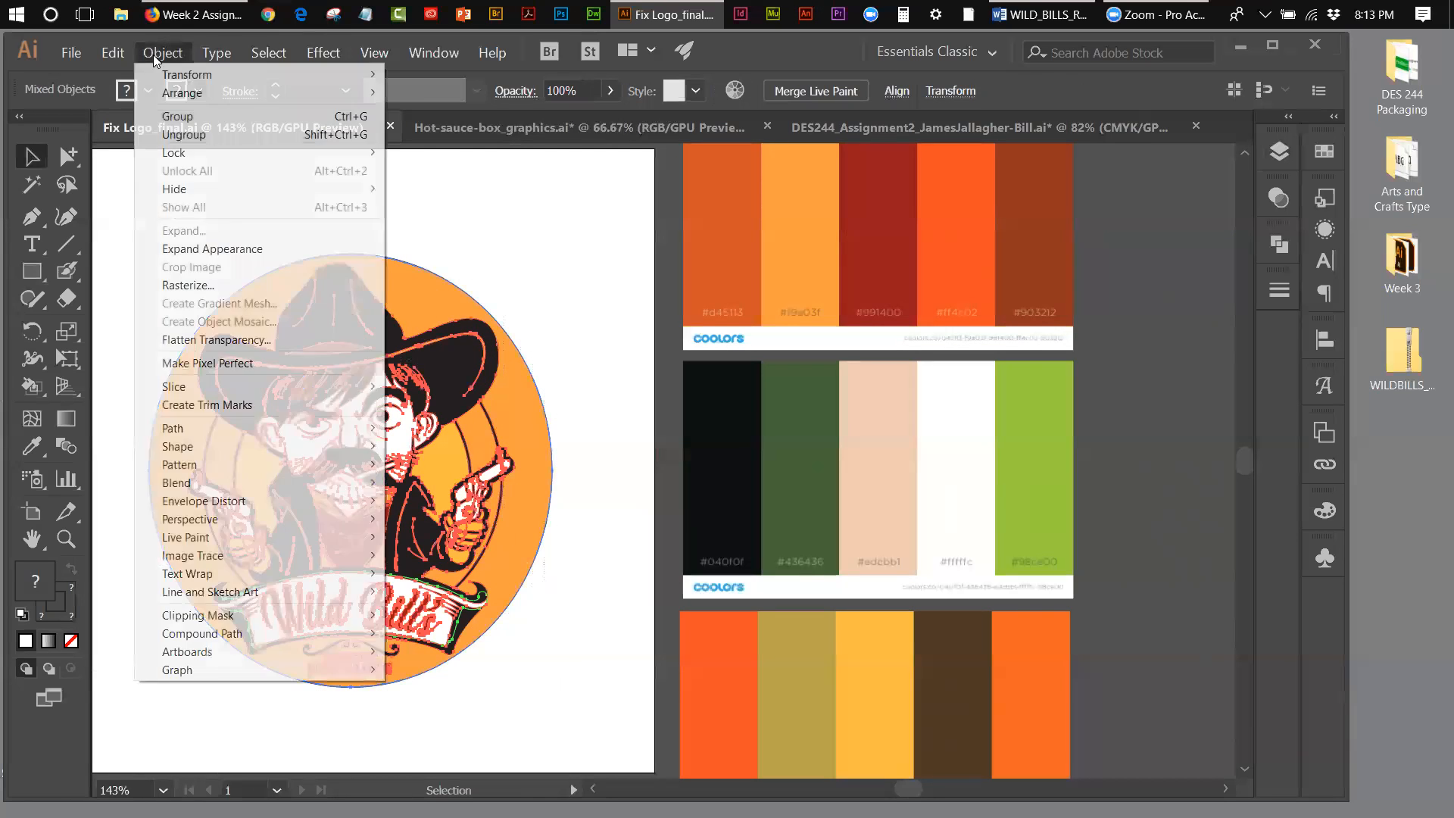
pyautogui.click(171, 117)
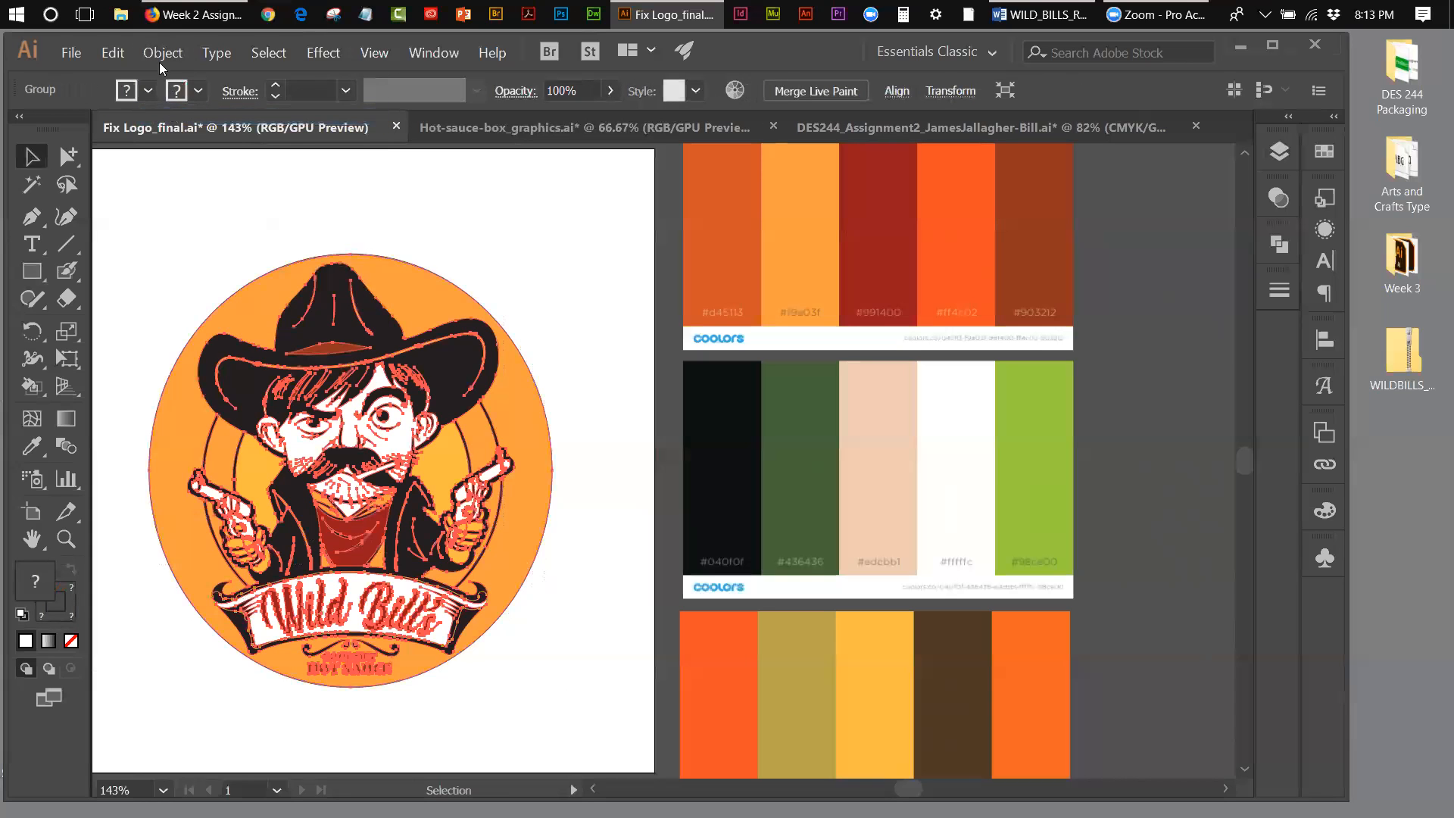
pyautogui.click(124, 53)
pyautogui.click(131, 135)
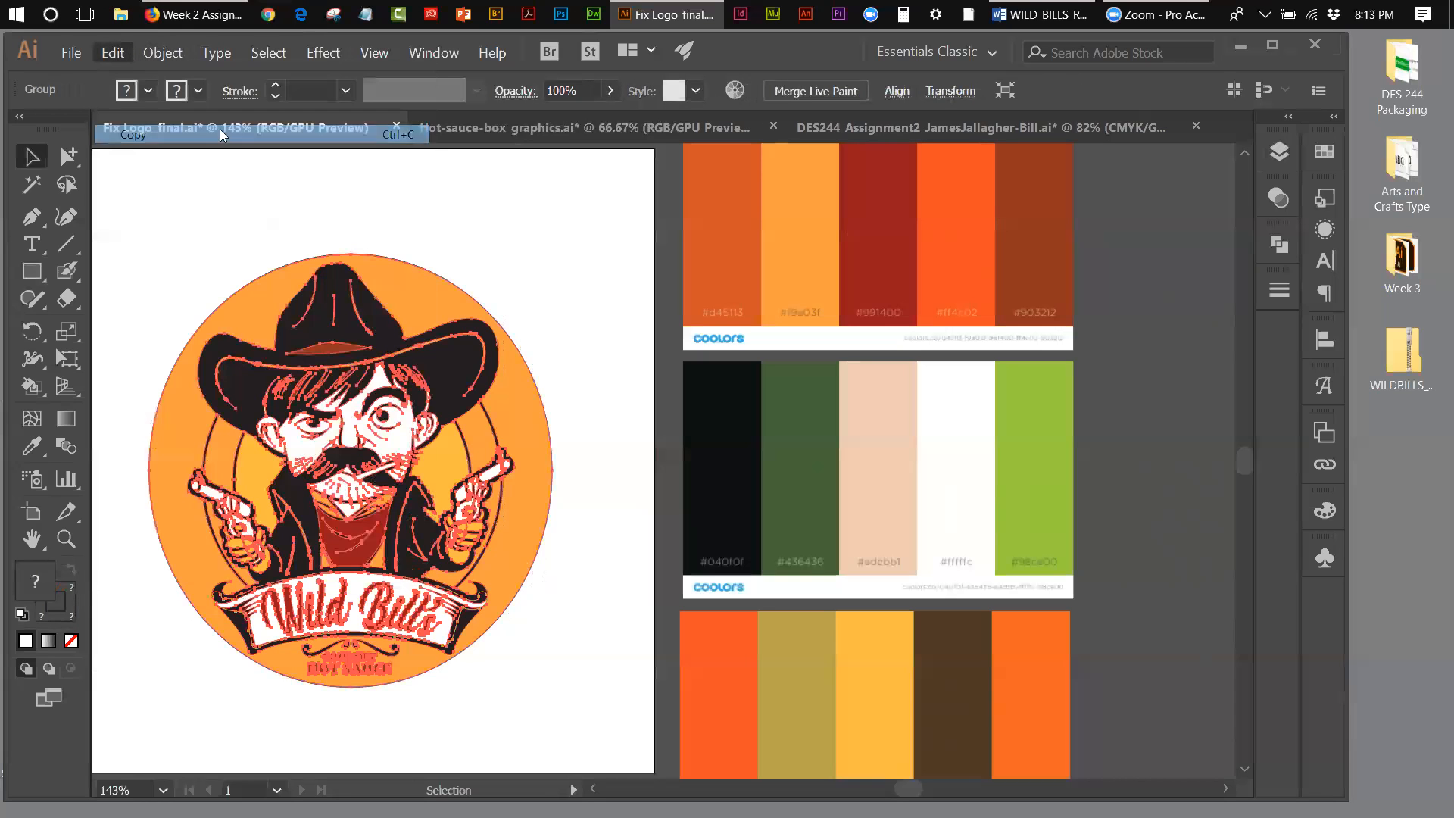
# Step: Paste the logo into the Assignment 2 box file and move it onto the third and fourth red panels
pyautogui.click(599, 126)
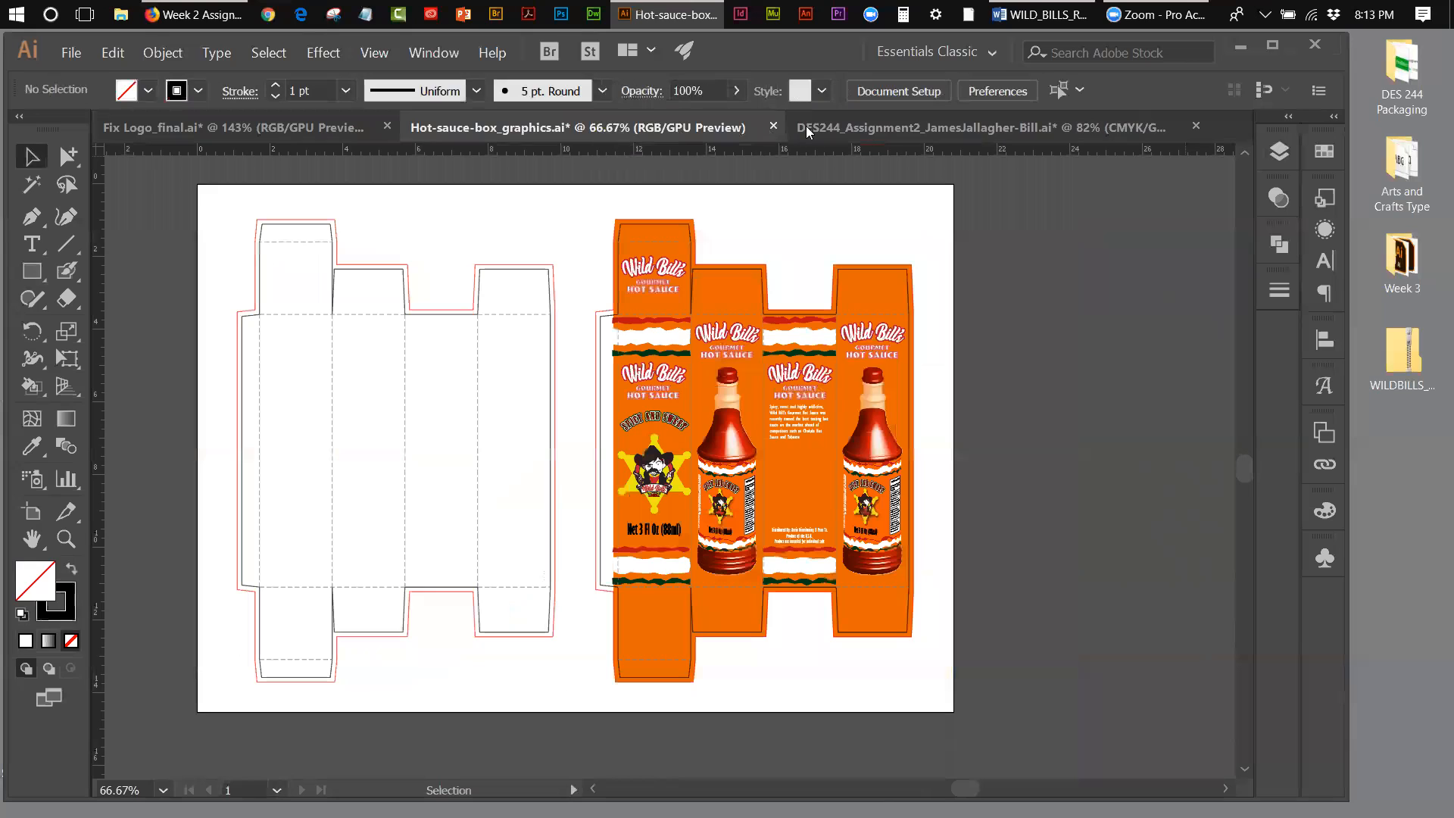
pyautogui.click(831, 131)
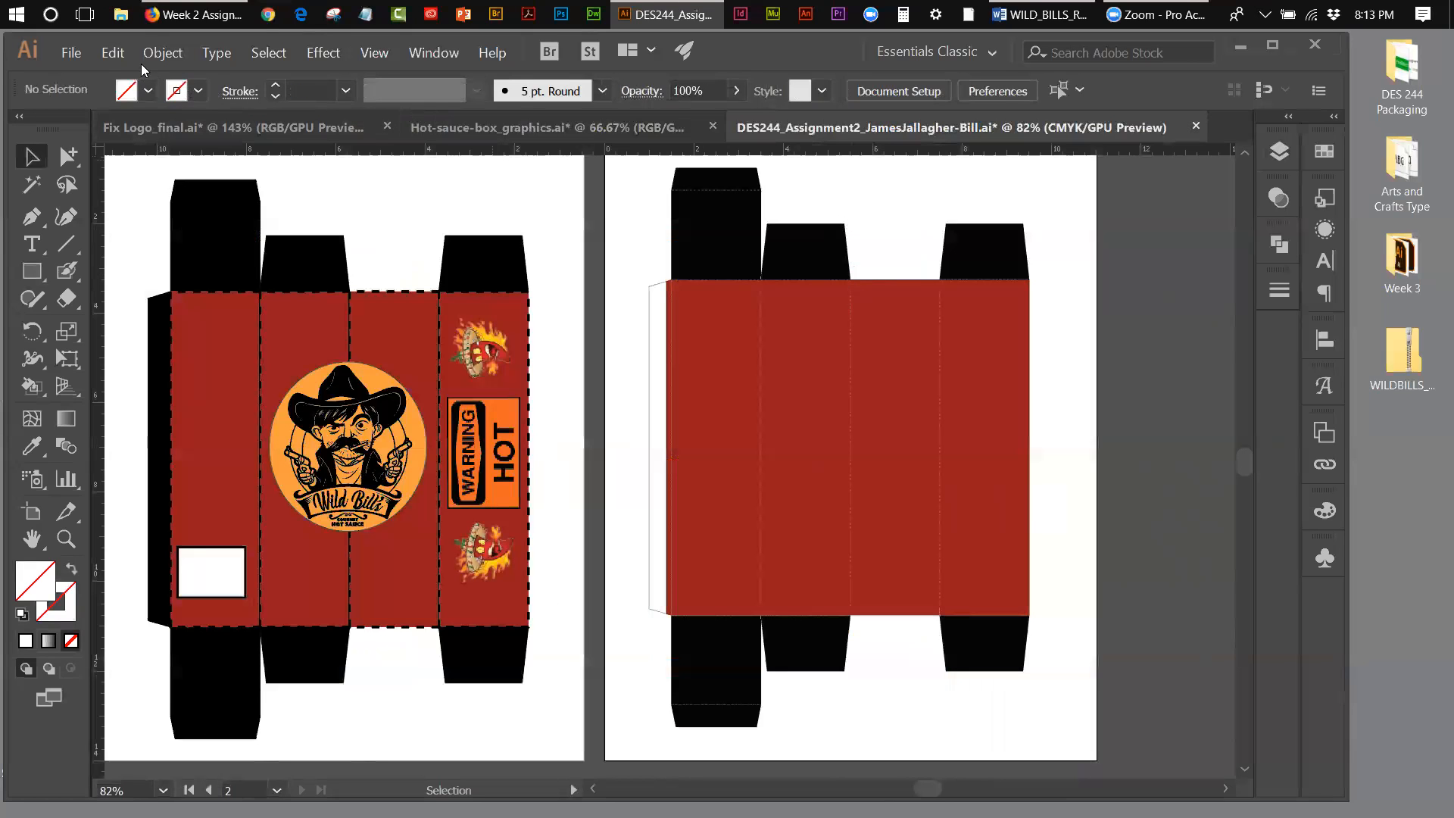
pyautogui.click(114, 55)
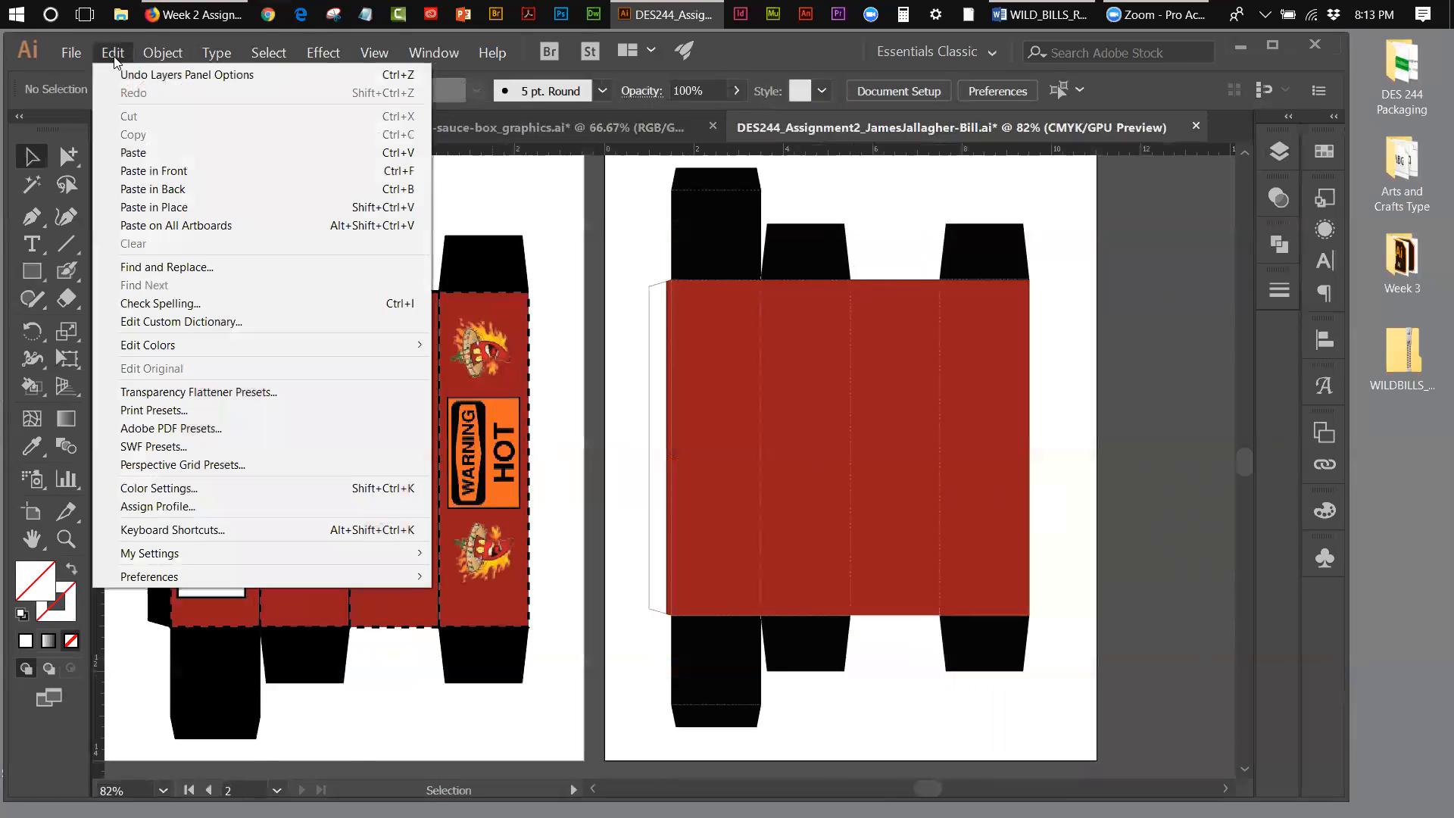
pyautogui.click(133, 154)
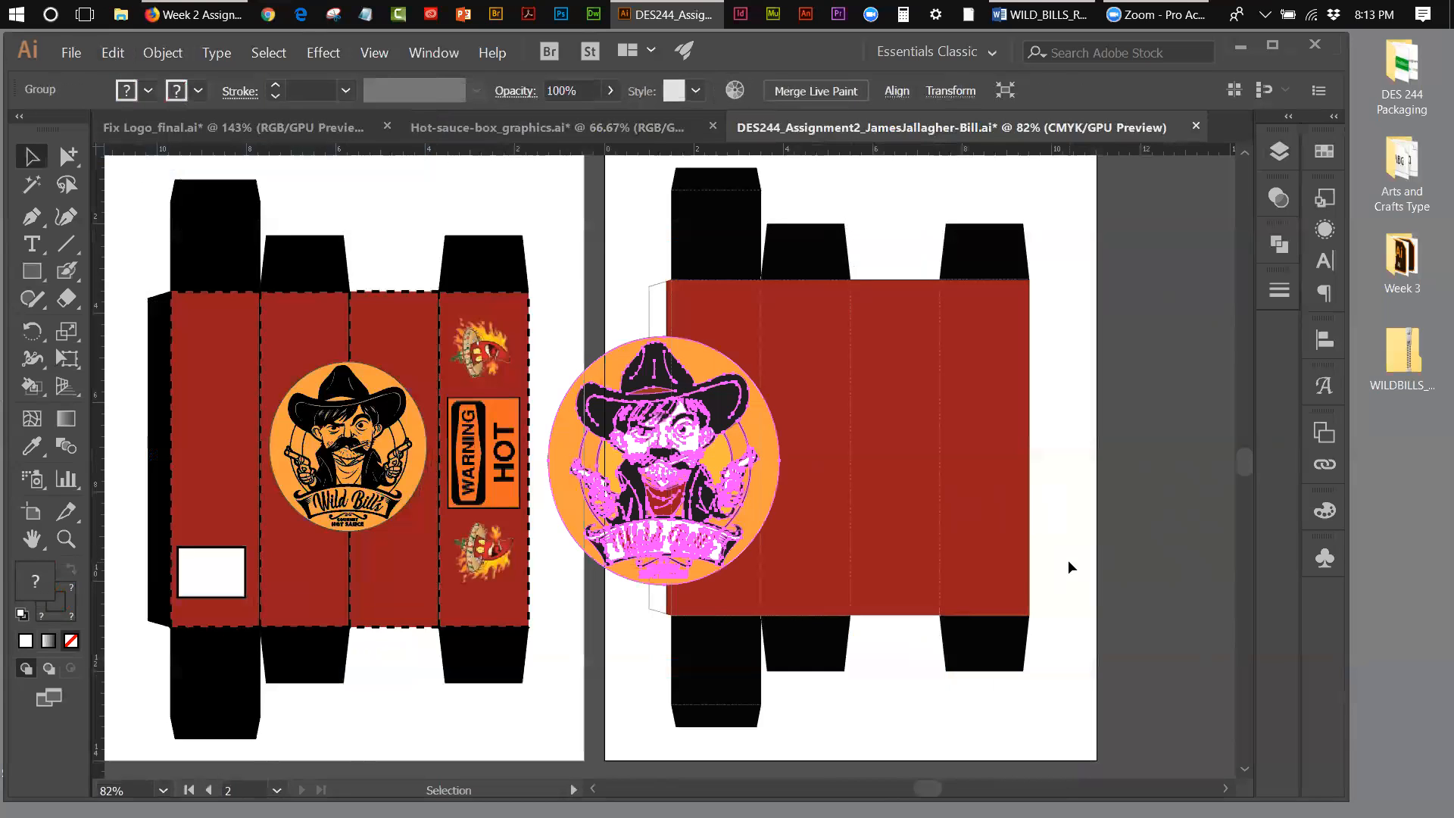
pyautogui.moveTo(635, 446); pyautogui.dragTo(881, 415)
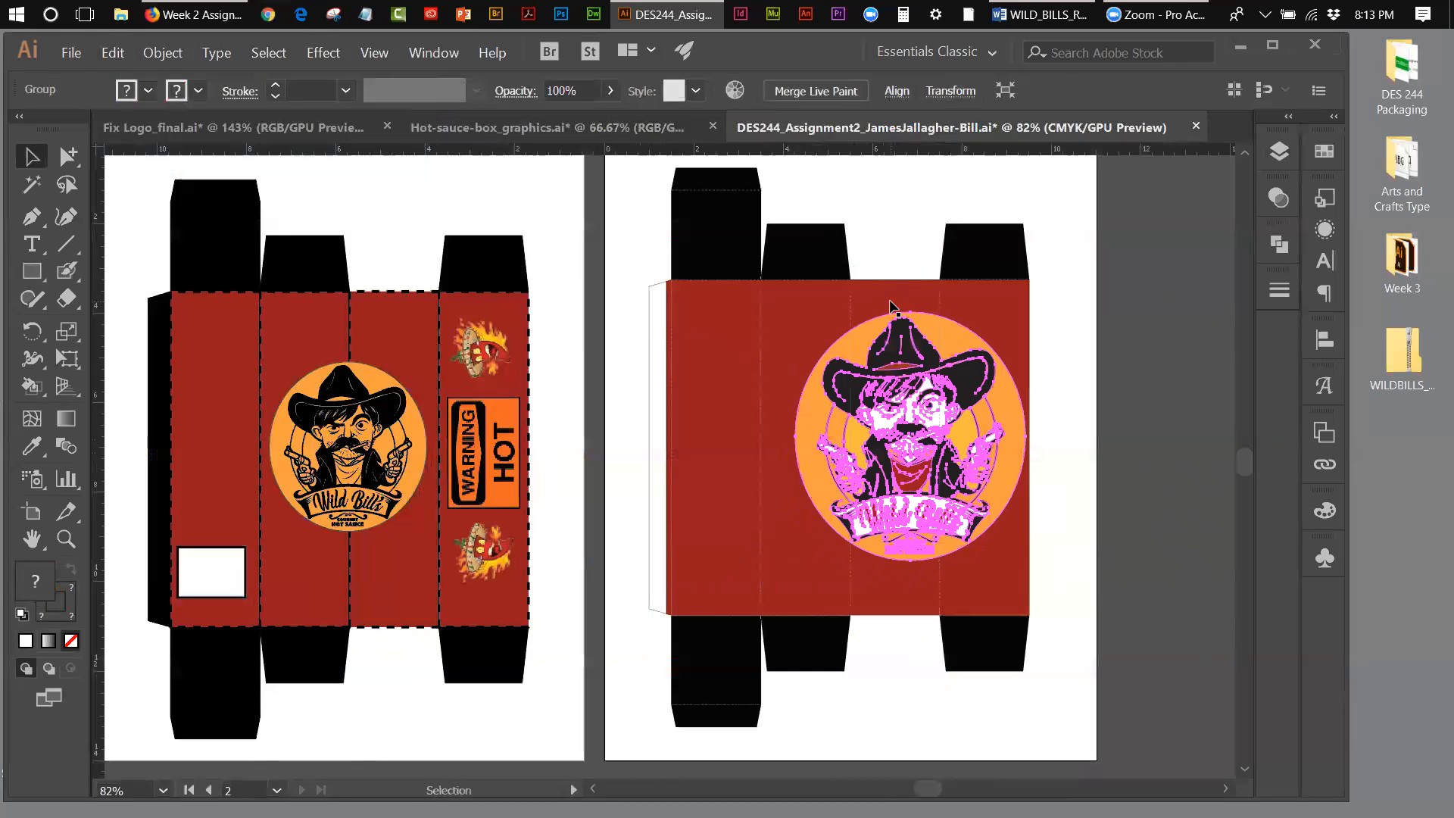
# Step: Start scaling the logo with strokes and effects included, and preview a uniform scale of 40%
pyautogui.click(72, 367)
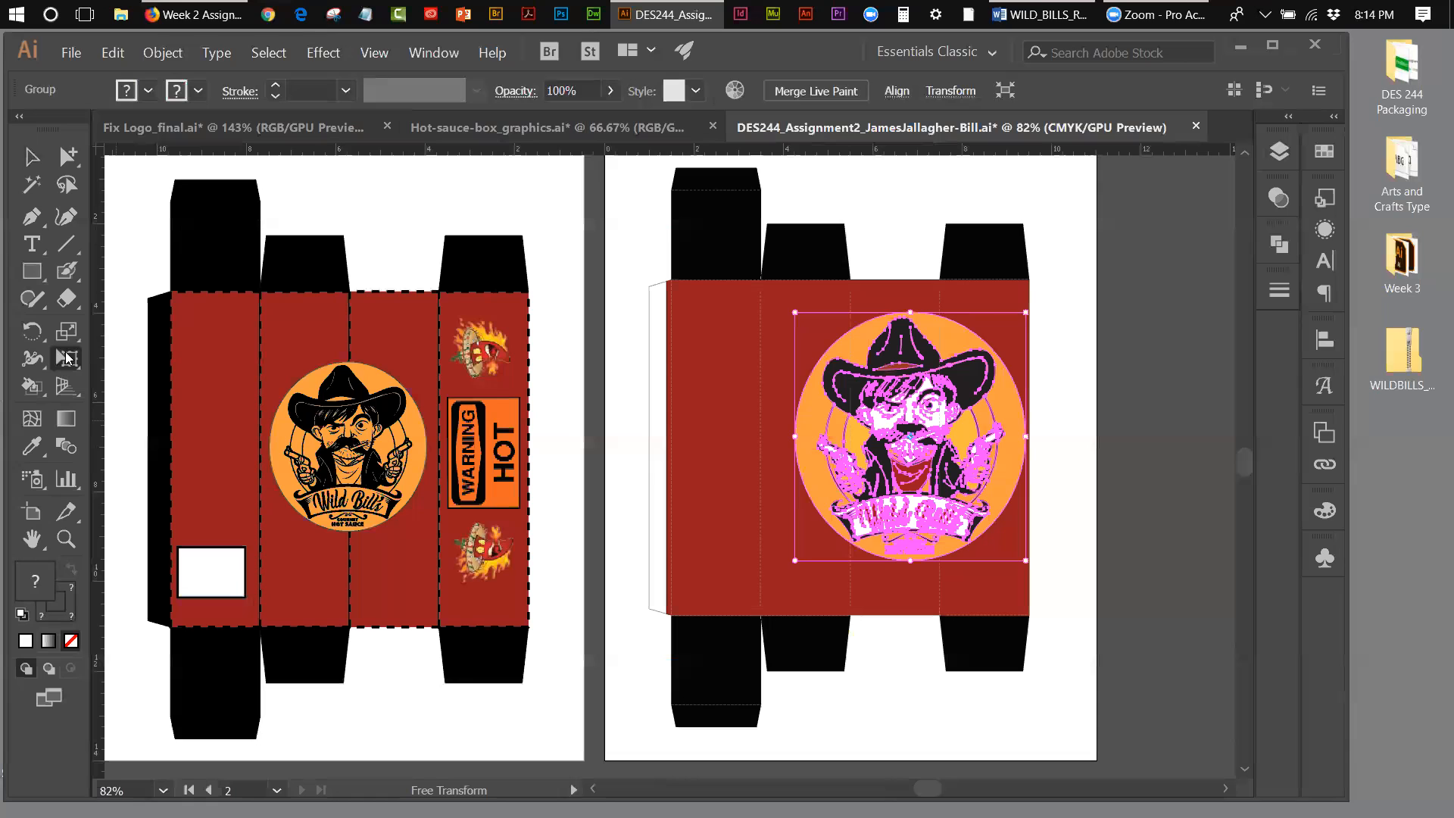
pyautogui.click(68, 335)
pyautogui.doubleClick(67, 335)
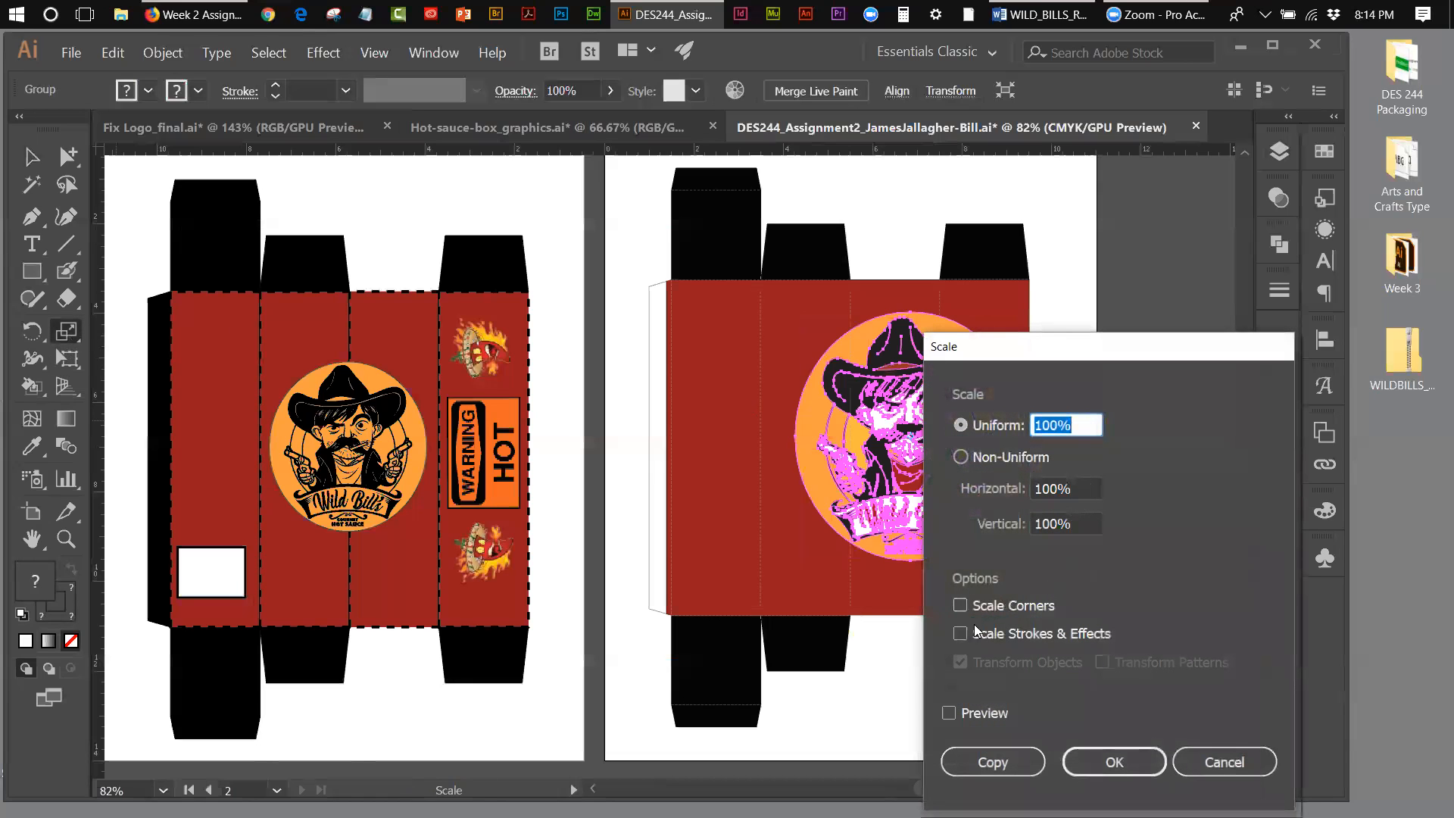
pyautogui.click(962, 633)
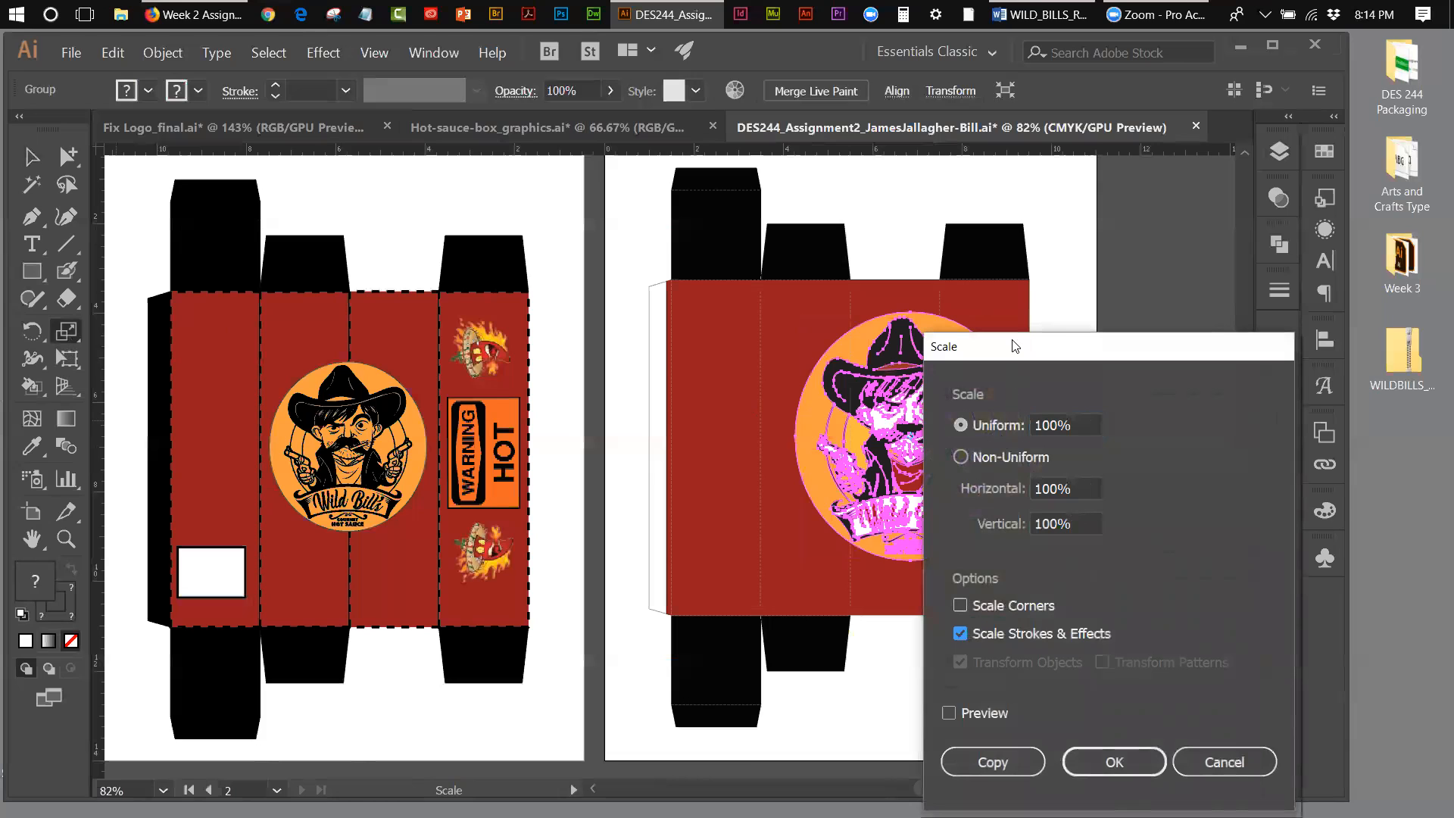
pyautogui.moveTo(1015, 346); pyautogui.dragTo(331, 296)
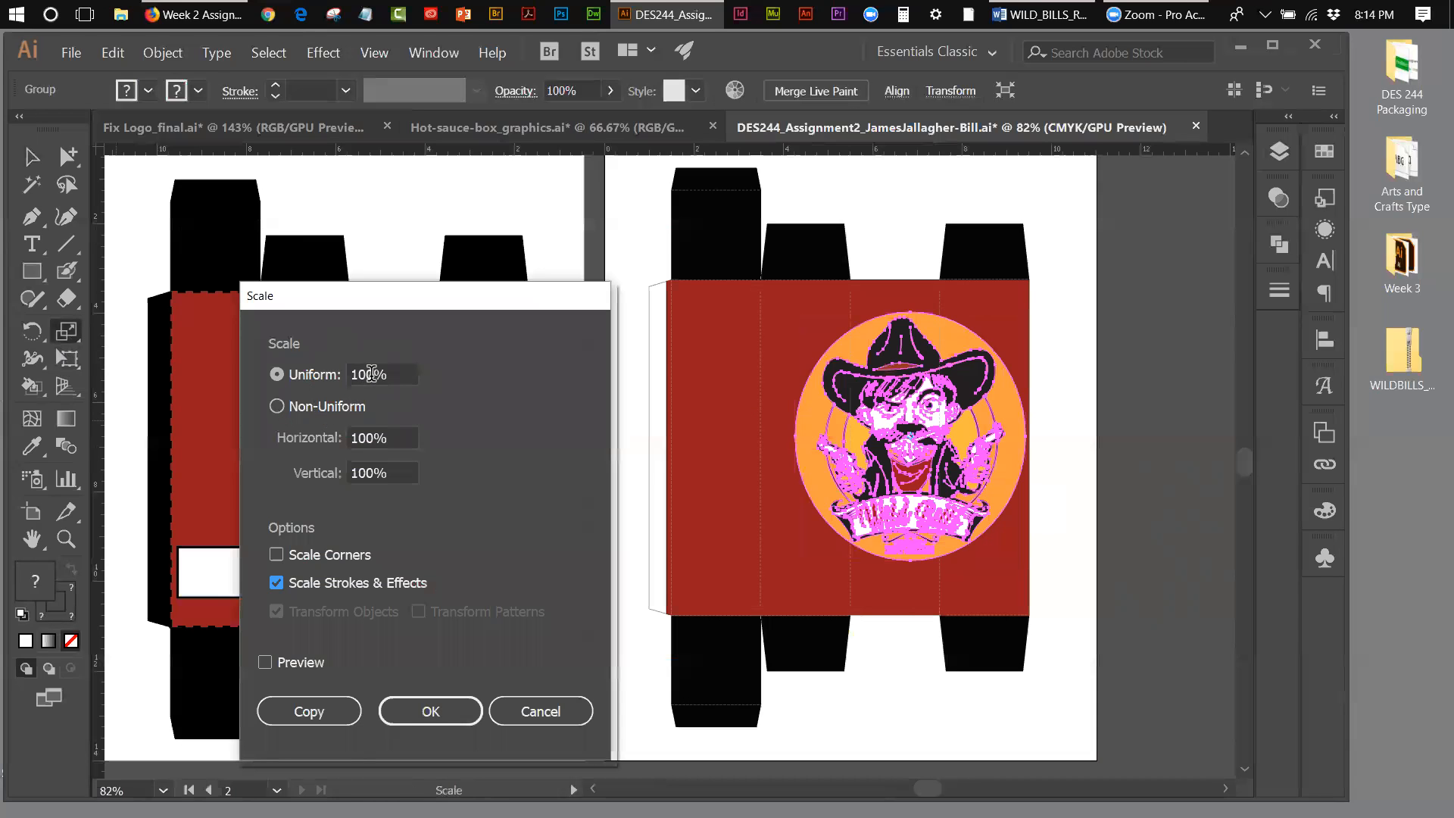
pyautogui.moveTo(372, 374); pyautogui.dragTo(353, 375)
pyautogui.write('40')
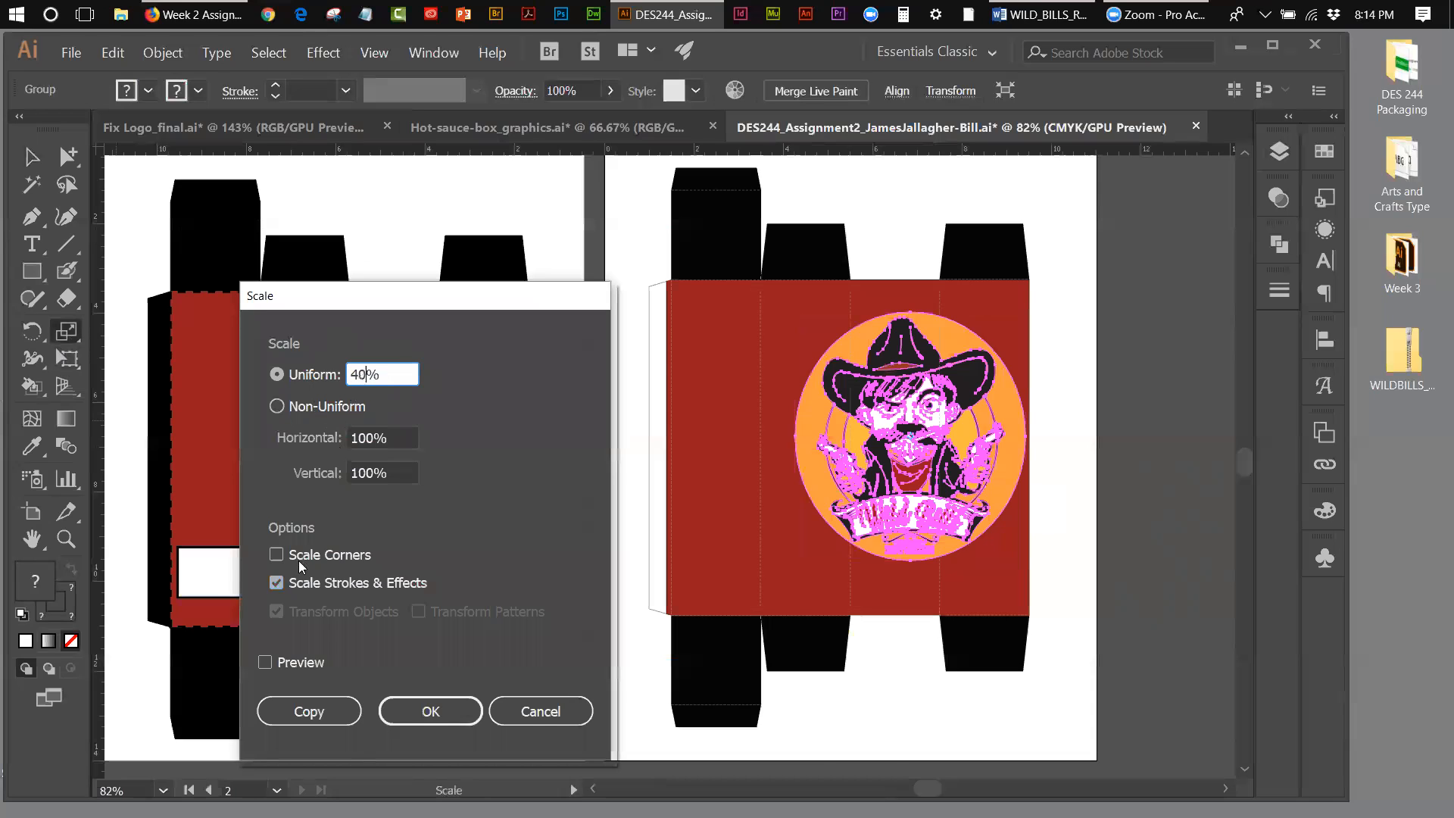
pyautogui.click(267, 662)
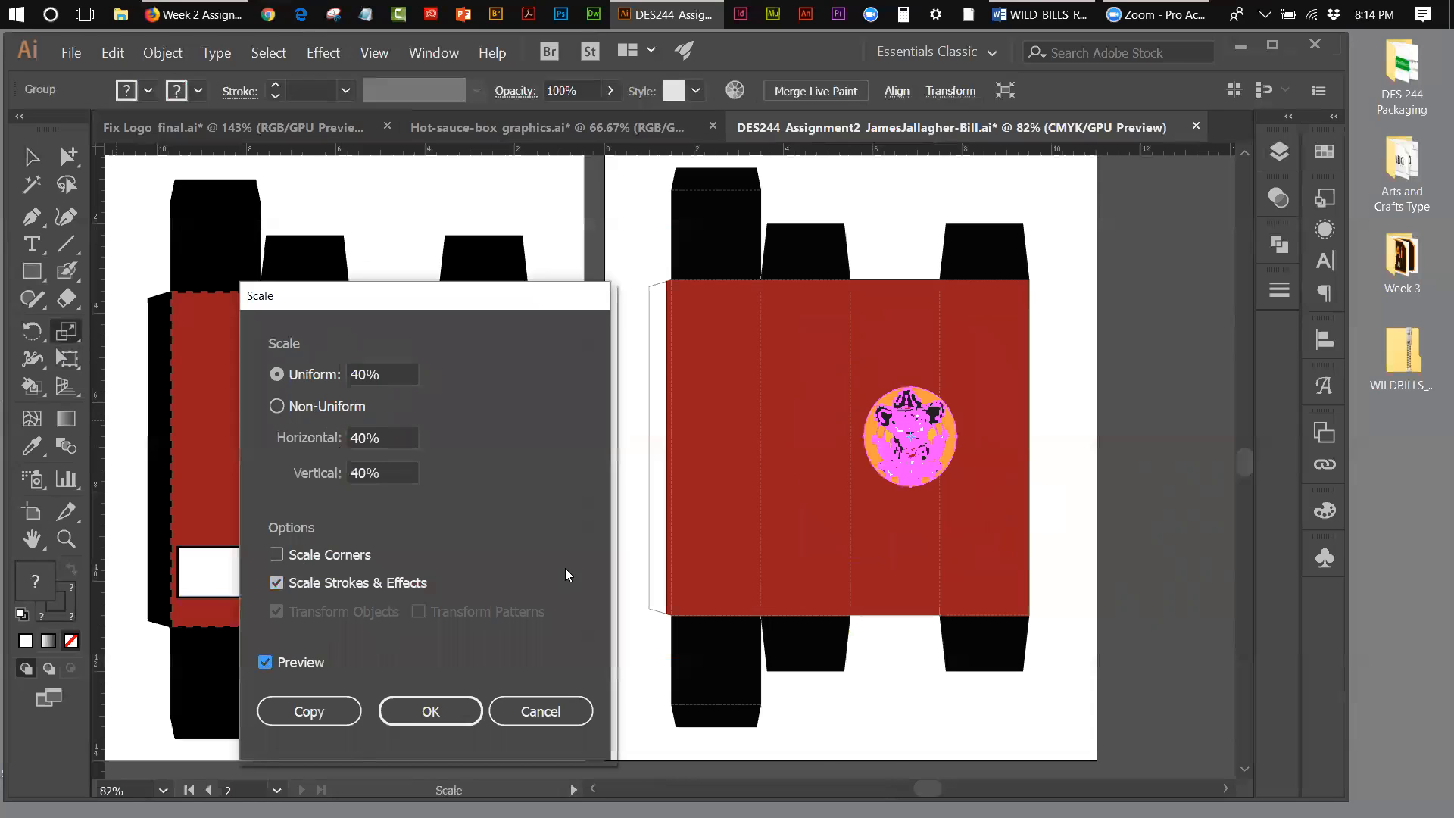
# Step: Scale the logo uniformly to 30% and position it within the third red panel
pyautogui.moveTo(358, 364); pyautogui.dragTo(352, 368)
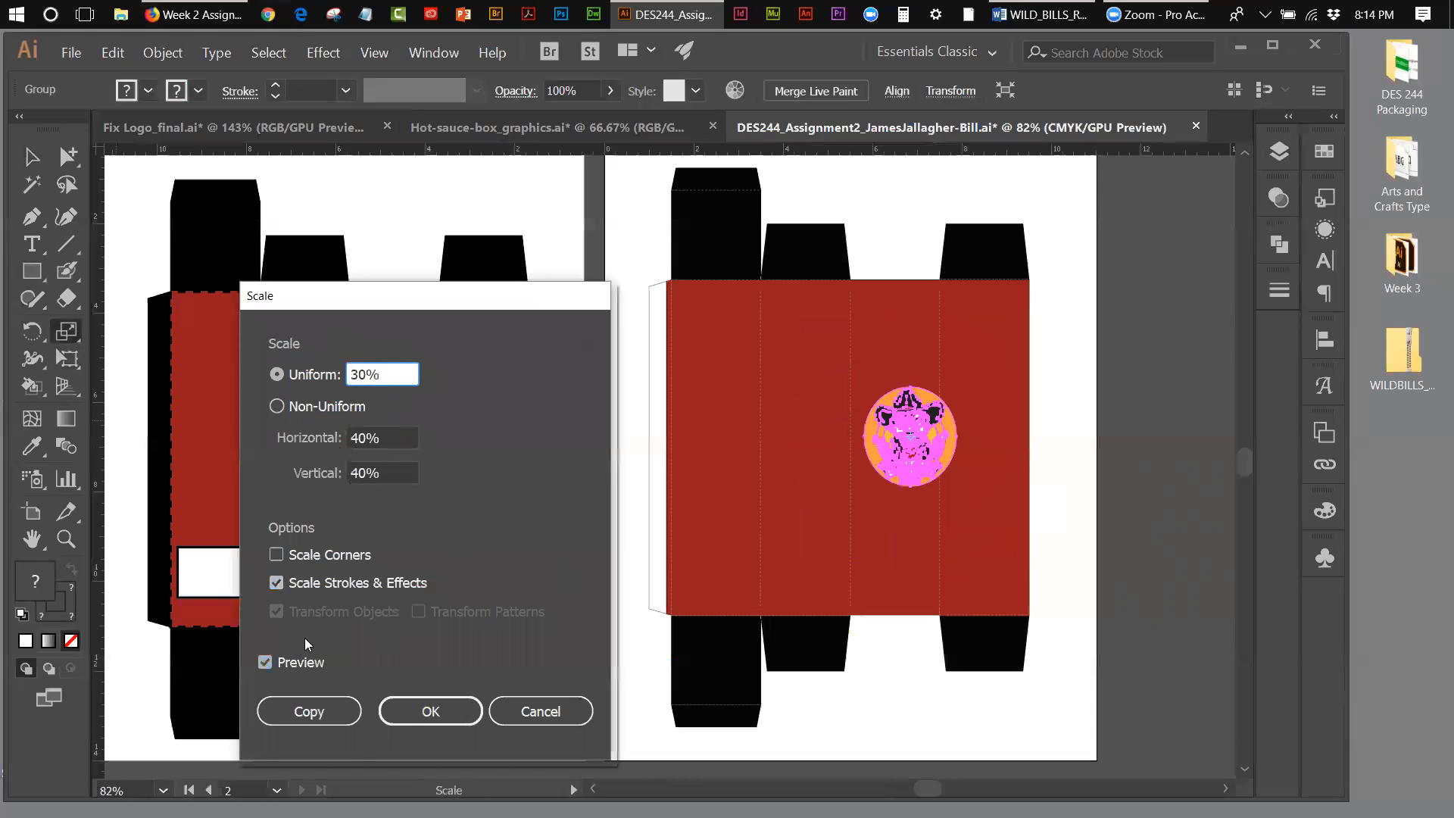
pyautogui.click(265, 662)
pyautogui.click(265, 662)
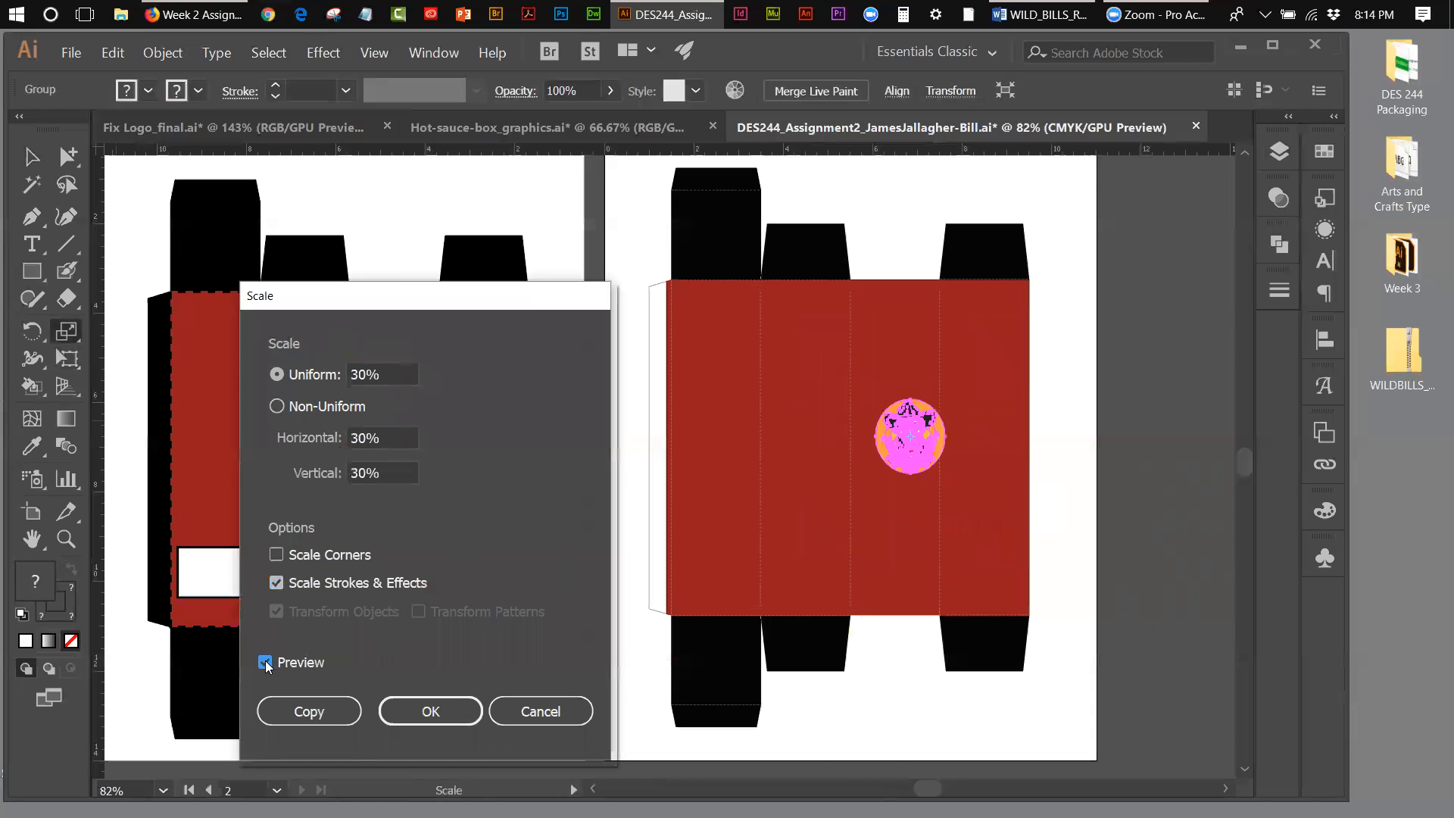
pyautogui.click(409, 703)
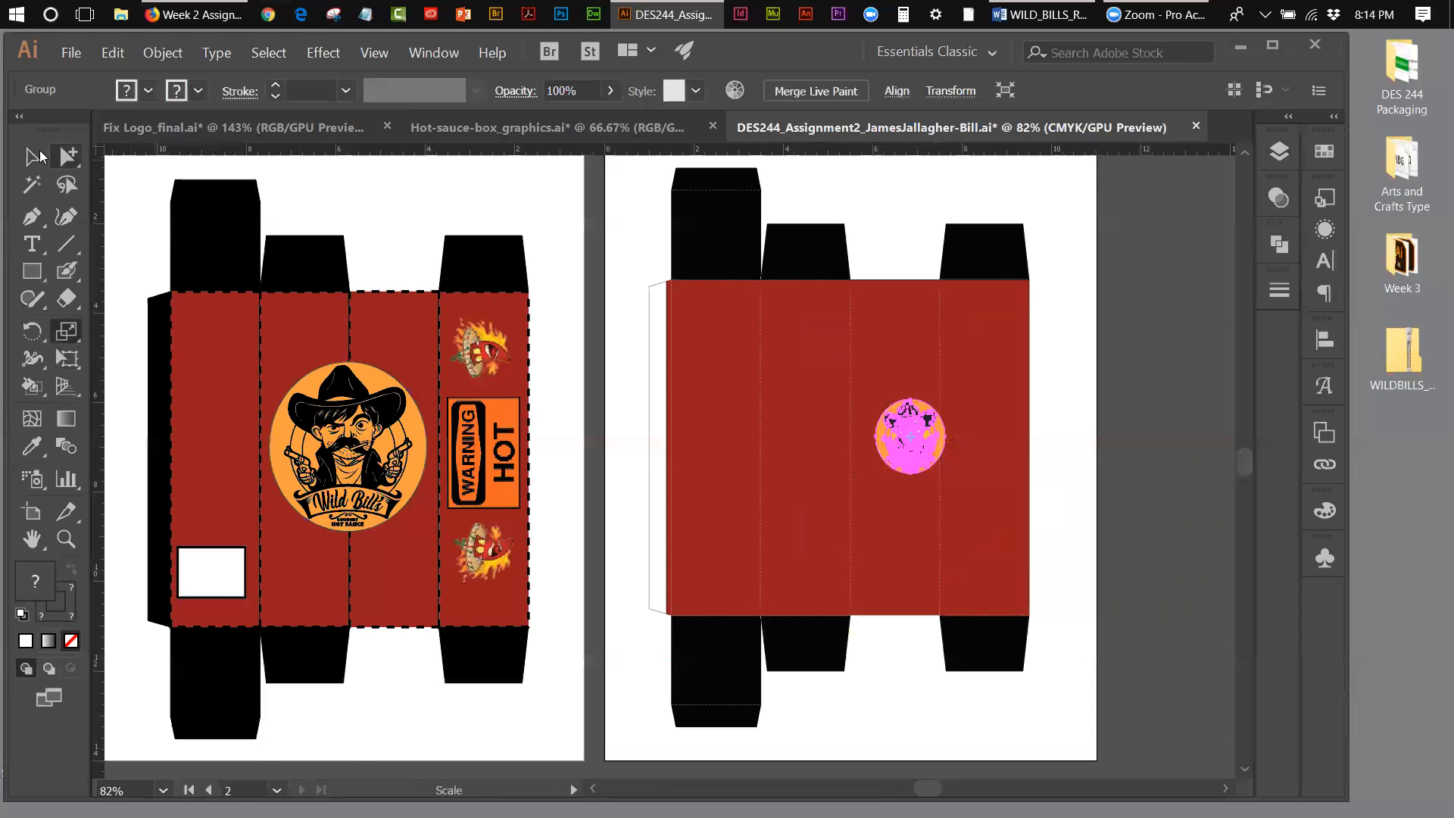
pyautogui.click(32, 156)
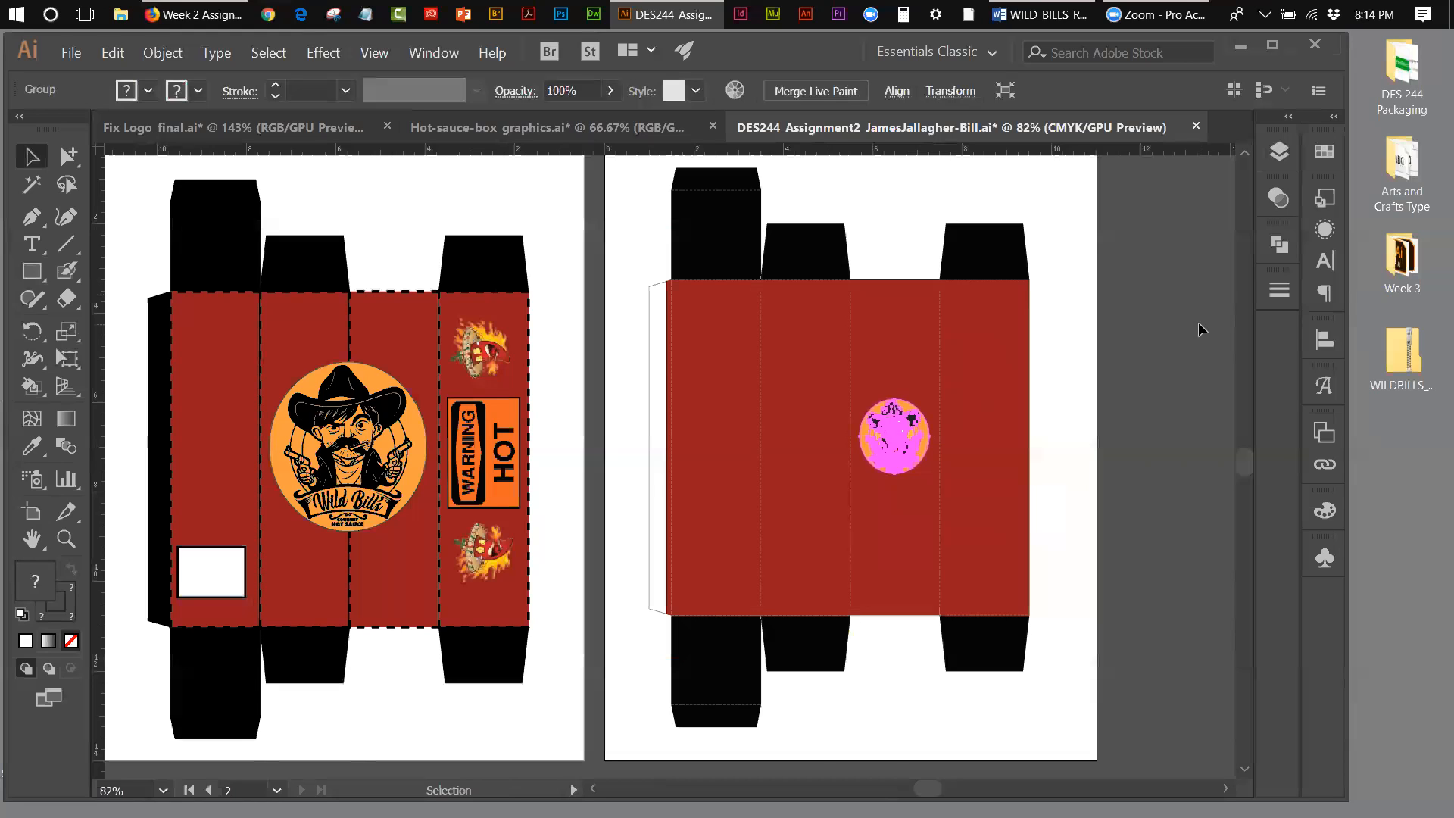
# Step: Nudge the Wild Bill's logo up to the upper part of the third red panel and deselect it
pyautogui.hotkey('shift', 'Up')
pyautogui.hotkey('shift', 'Up')
pyautogui.hotkey('shift', 'Up')
pyautogui.hotkey('shift', 'Up')
pyautogui.hotkey('shift', 'Up')
pyautogui.hotkey('shift', 'Up')
pyautogui.hotkey('shift', 'Up')
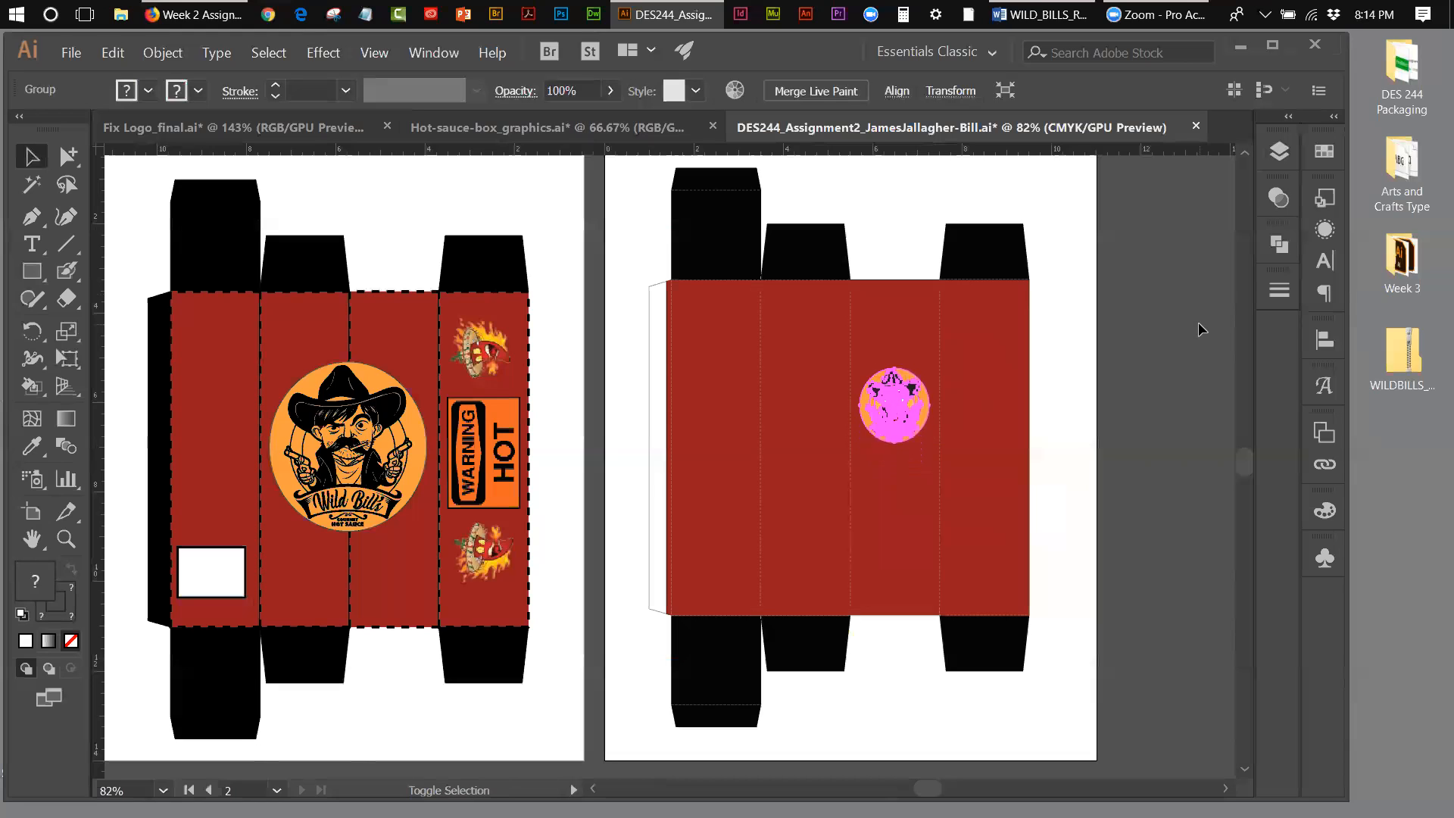
pyautogui.hotkey('shift', 'Up')
pyautogui.hotkey('shift', 'Up')
pyautogui.hotkey('shift', 'Up')
pyautogui.hotkey('shift', 'Up')
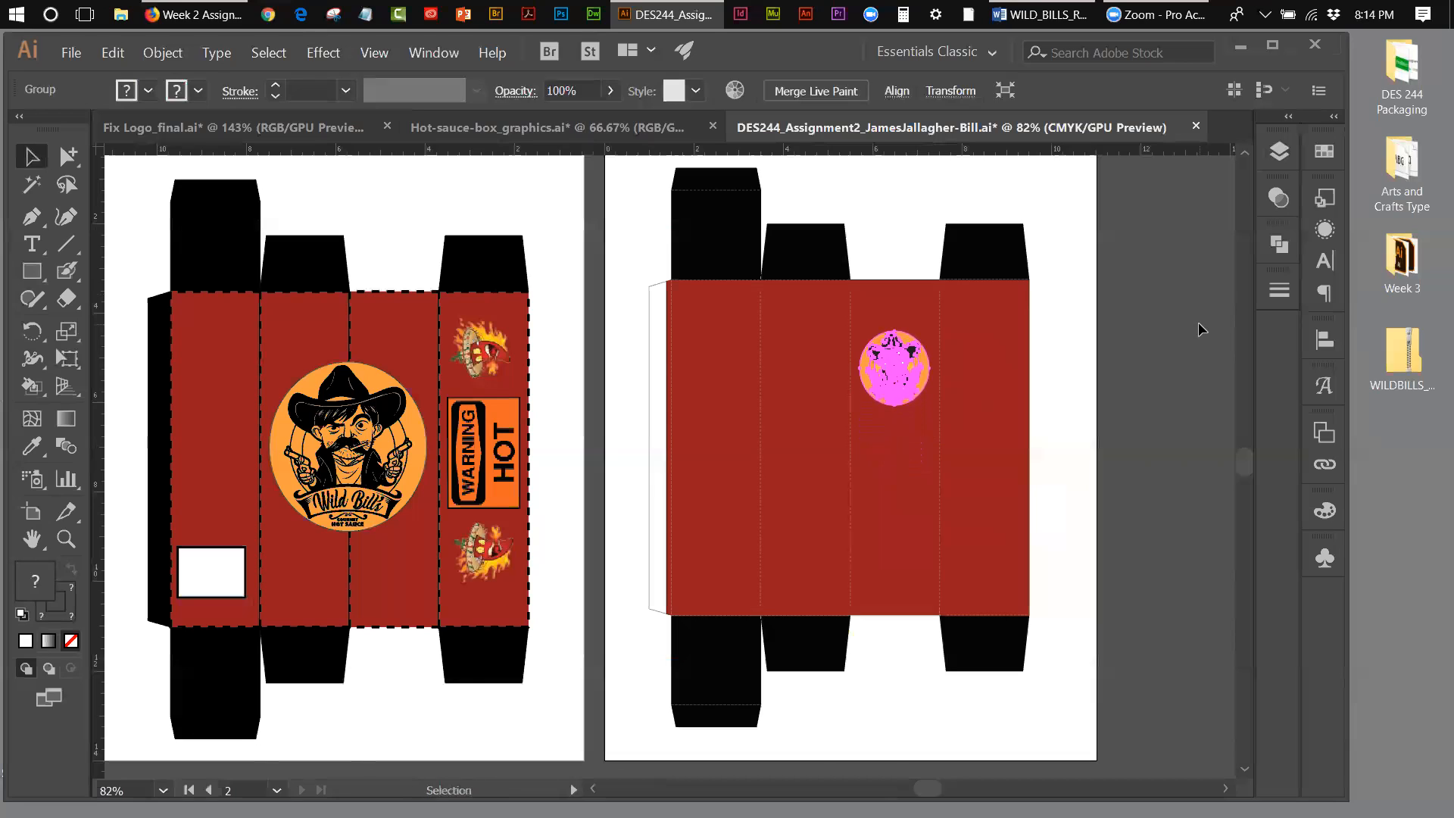
pyautogui.press('Up')
pyautogui.press('Up')
pyautogui.press('Up')
pyautogui.press('Up')
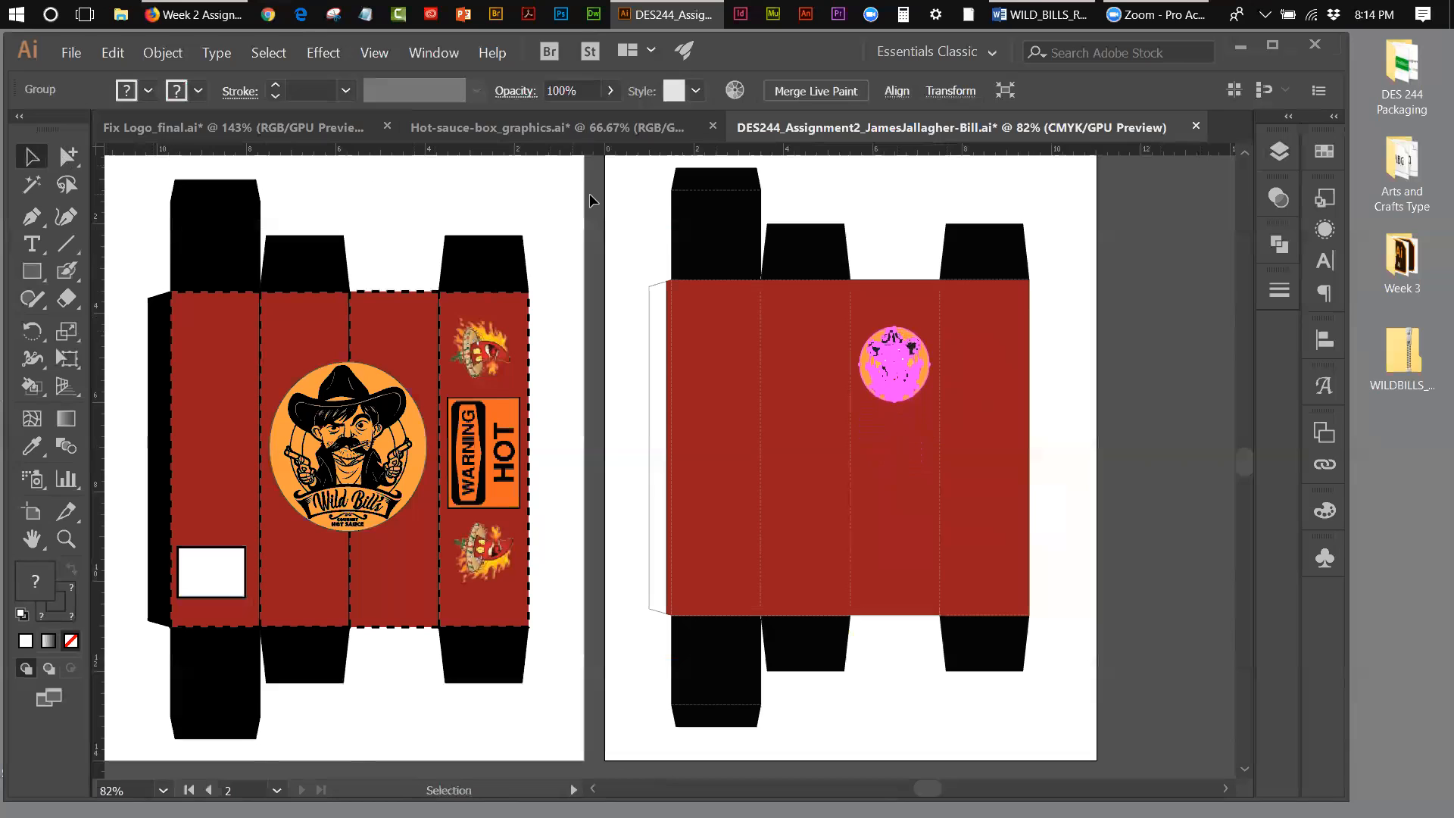
pyautogui.click(624, 202)
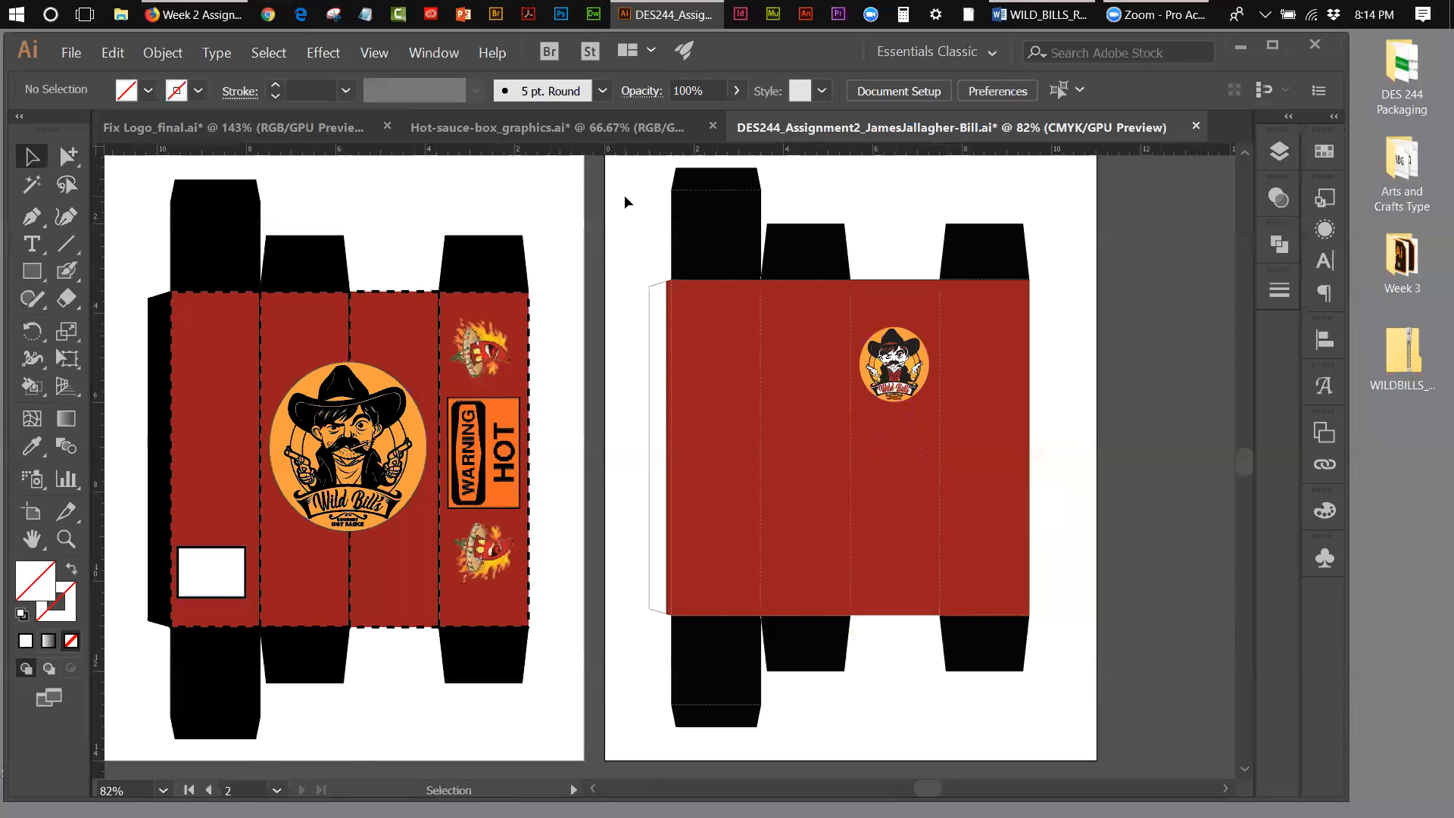
# Step: Enlarge the logo on the third red panel slightly with a uniform scale, with strokes and effects included
pyautogui.click(907, 391)
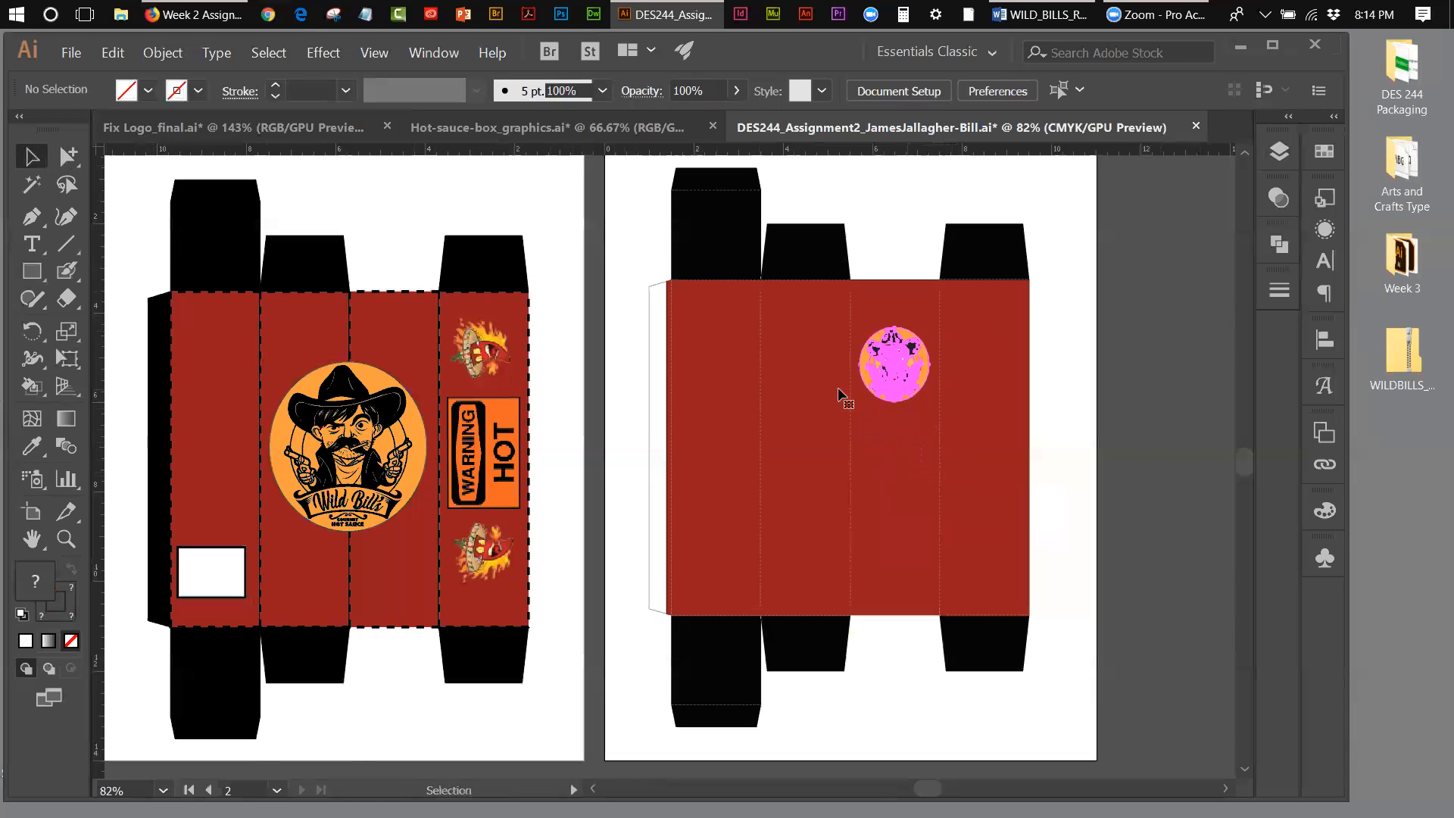
pyautogui.click(65, 334)
pyautogui.click(383, 355)
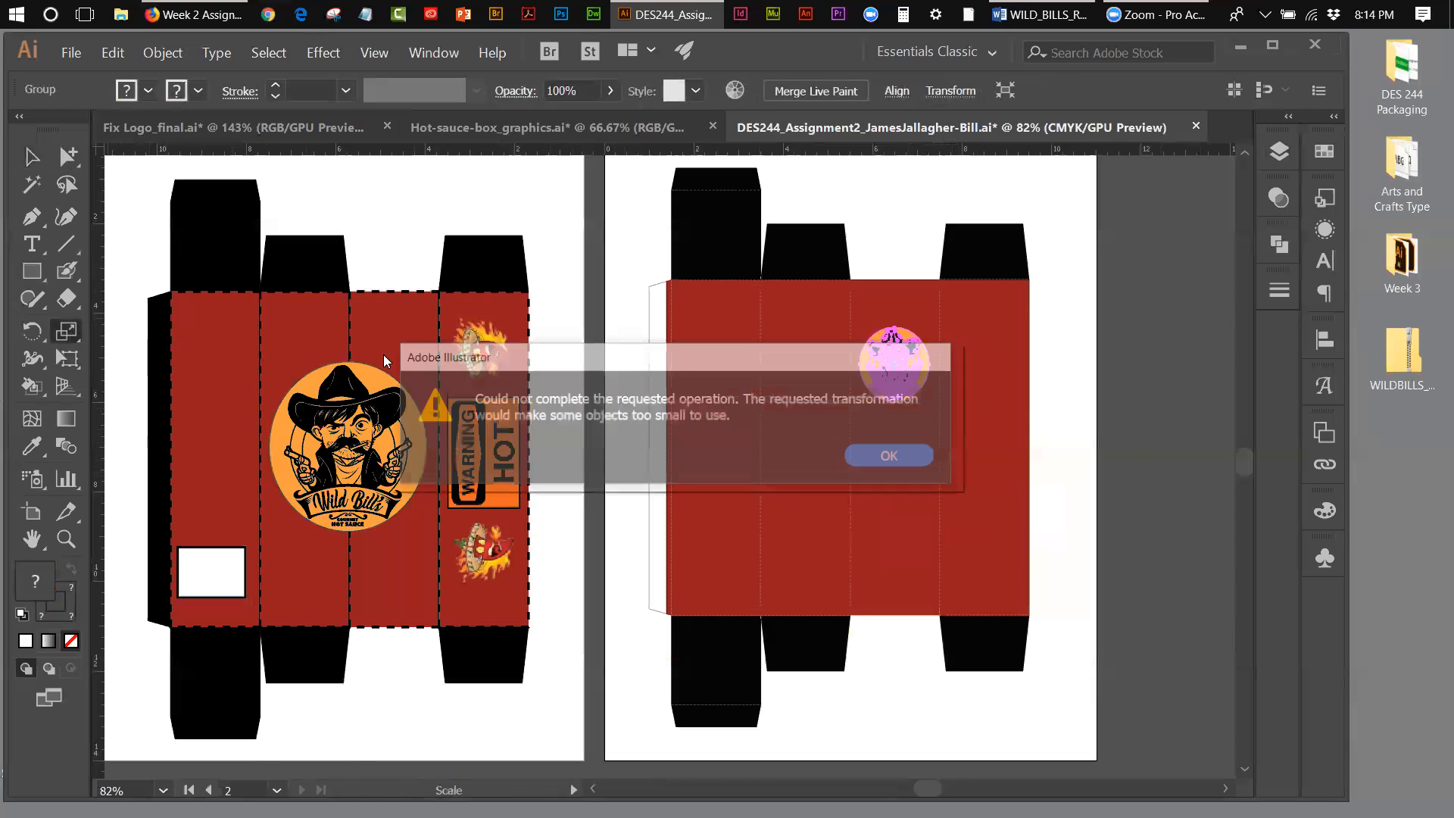
pyautogui.click(879, 454)
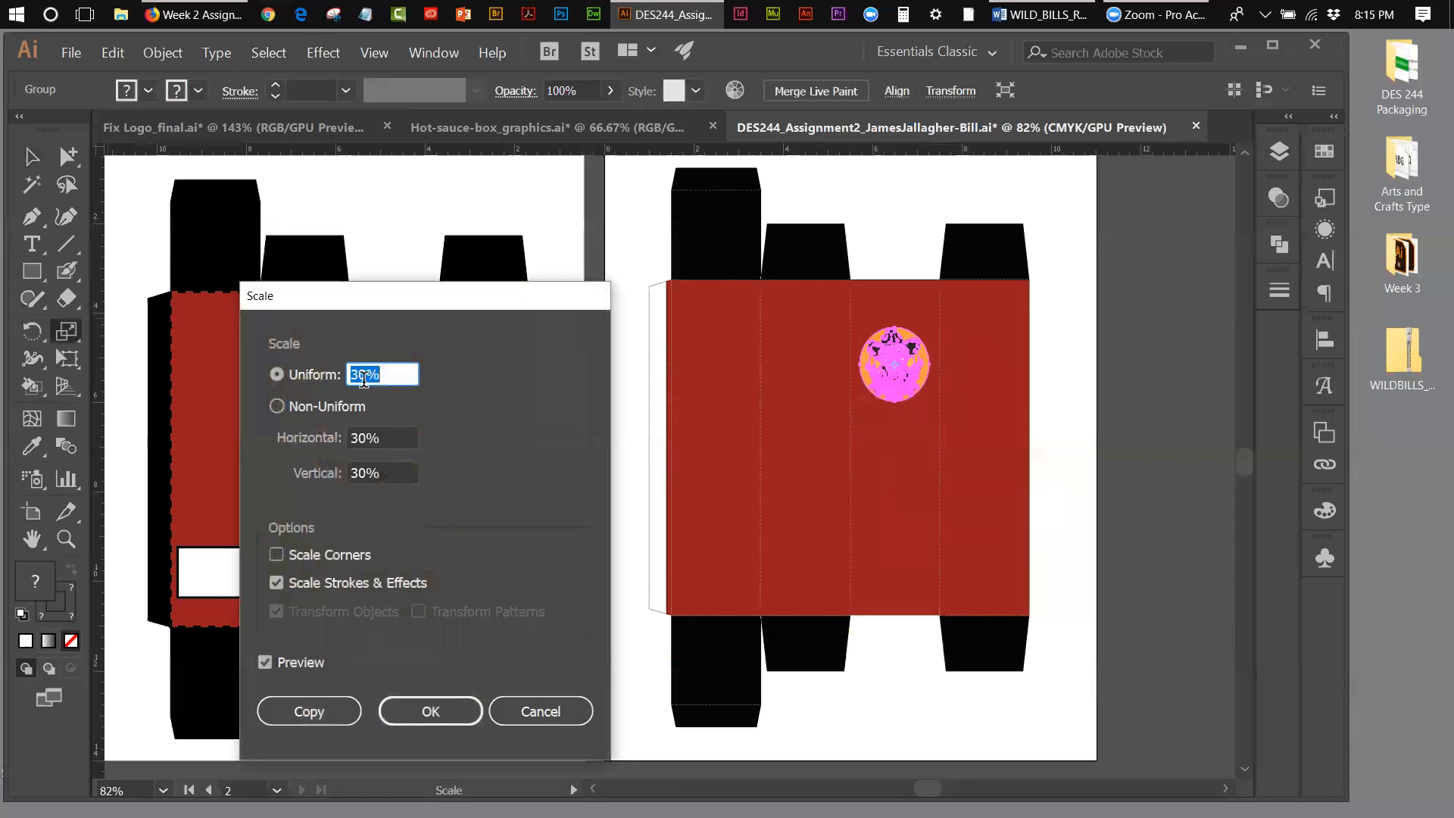
pyautogui.moveTo(365, 377); pyautogui.dragTo(350, 372)
pyautogui.write('105')
pyautogui.moveTo(293, 706); pyautogui.dragTo(406, 706)
pyautogui.click(406, 711)
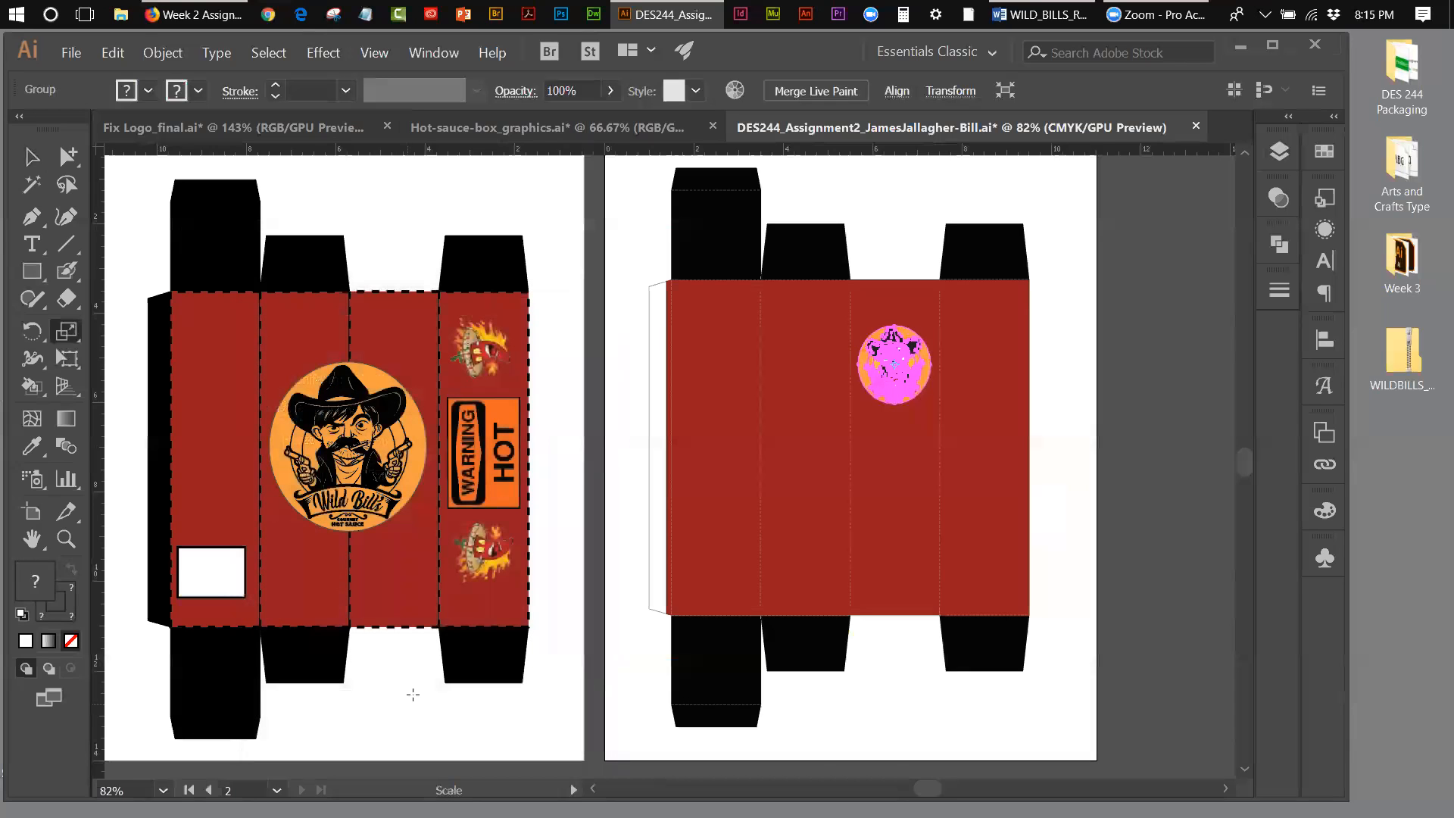
# Step: Try the logo on the fourth red panel, undo that move, and deselect the logo
pyautogui.click(33, 156)
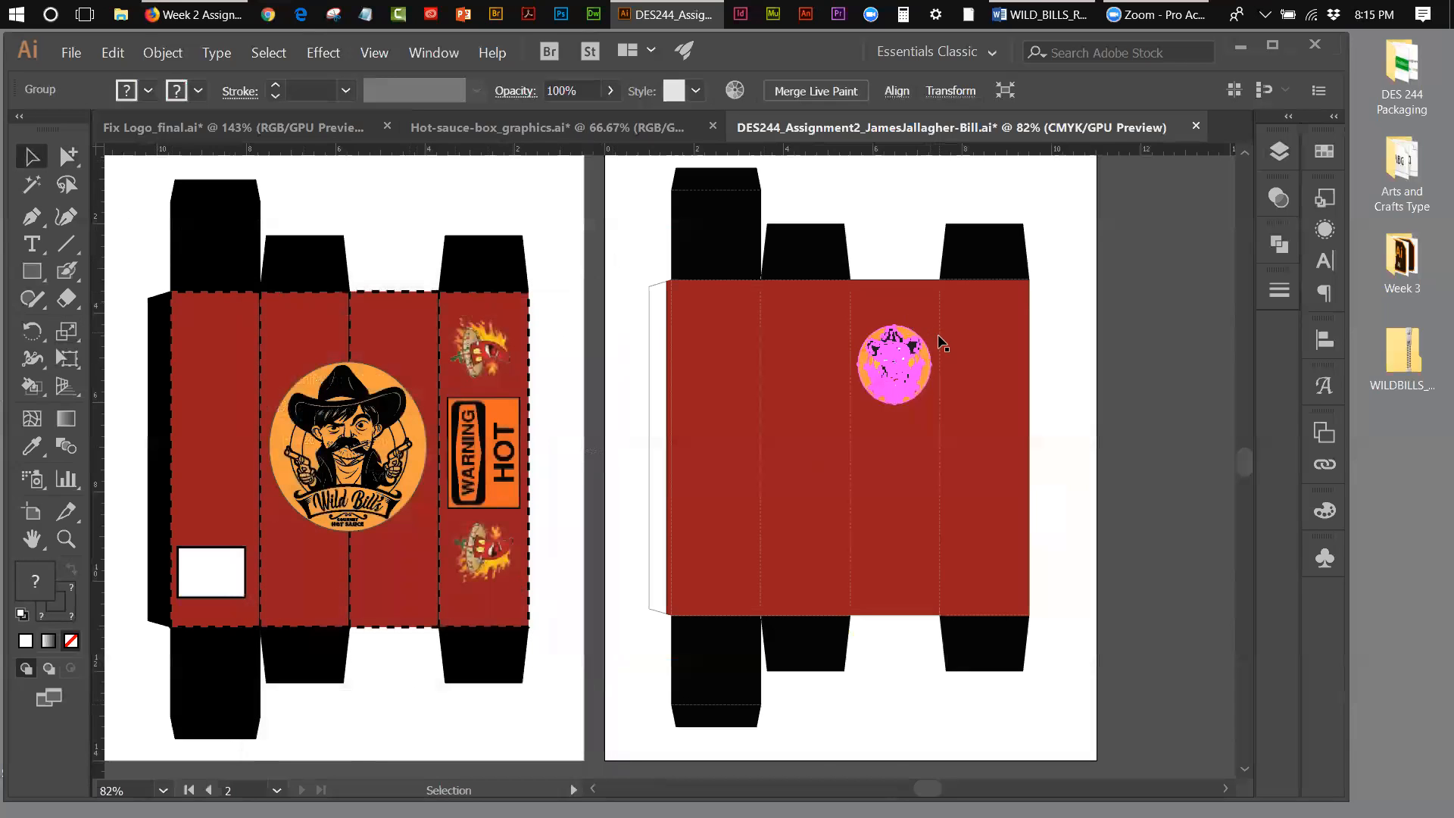
pyautogui.moveTo(911, 361); pyautogui.dragTo(1010, 386)
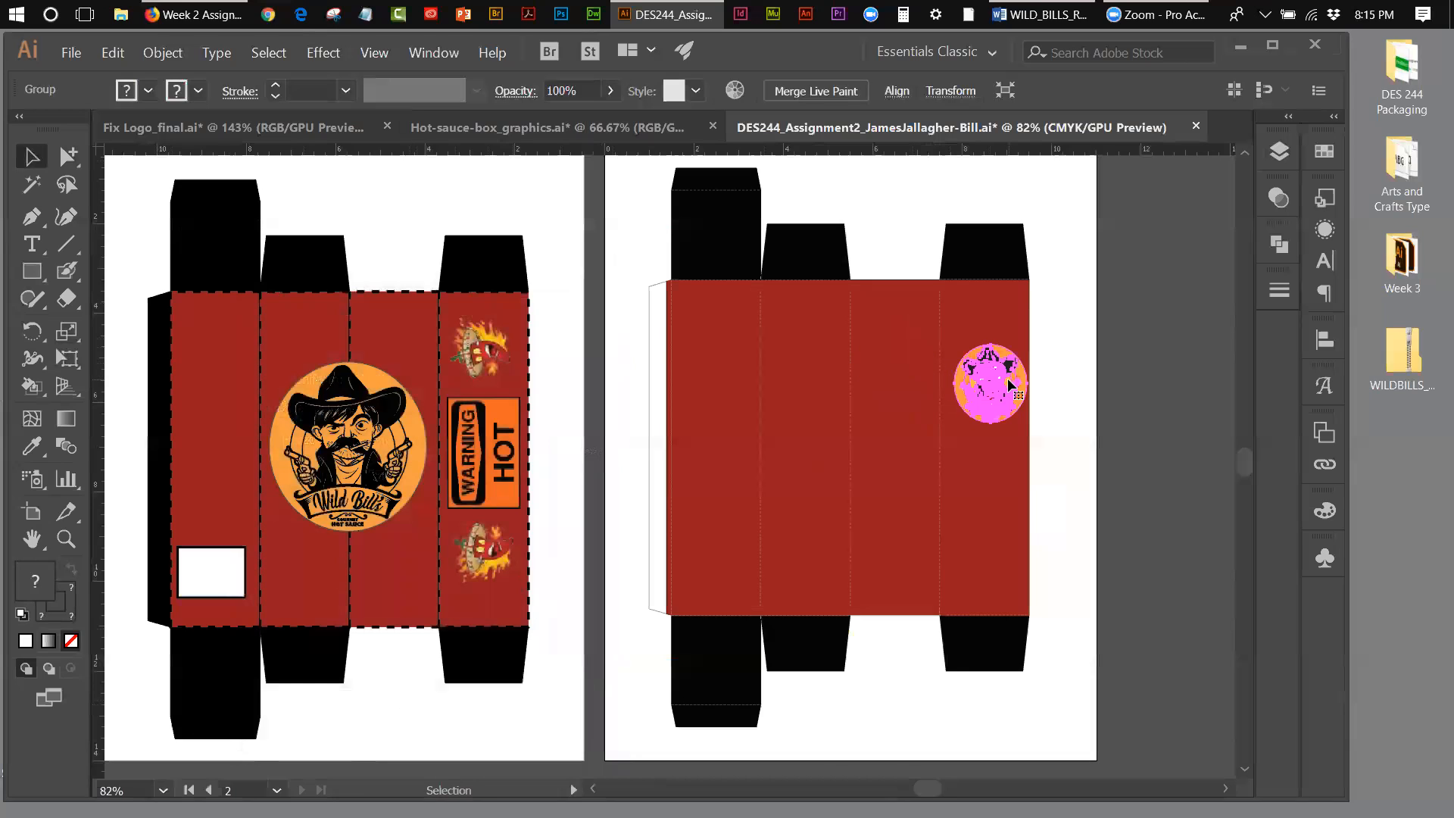
pyautogui.hotkey('ctrl', 'z')
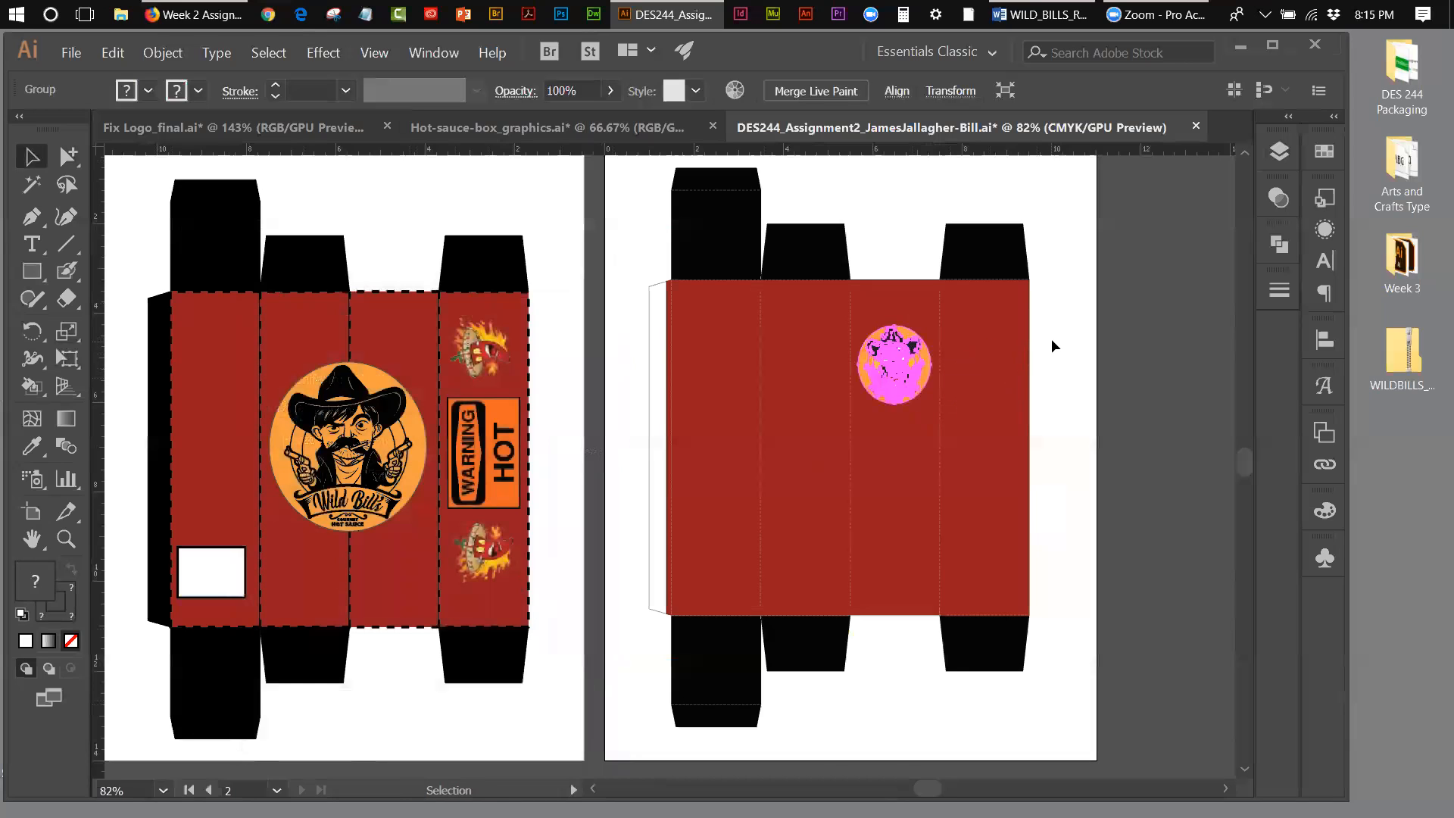
pyautogui.click(1072, 345)
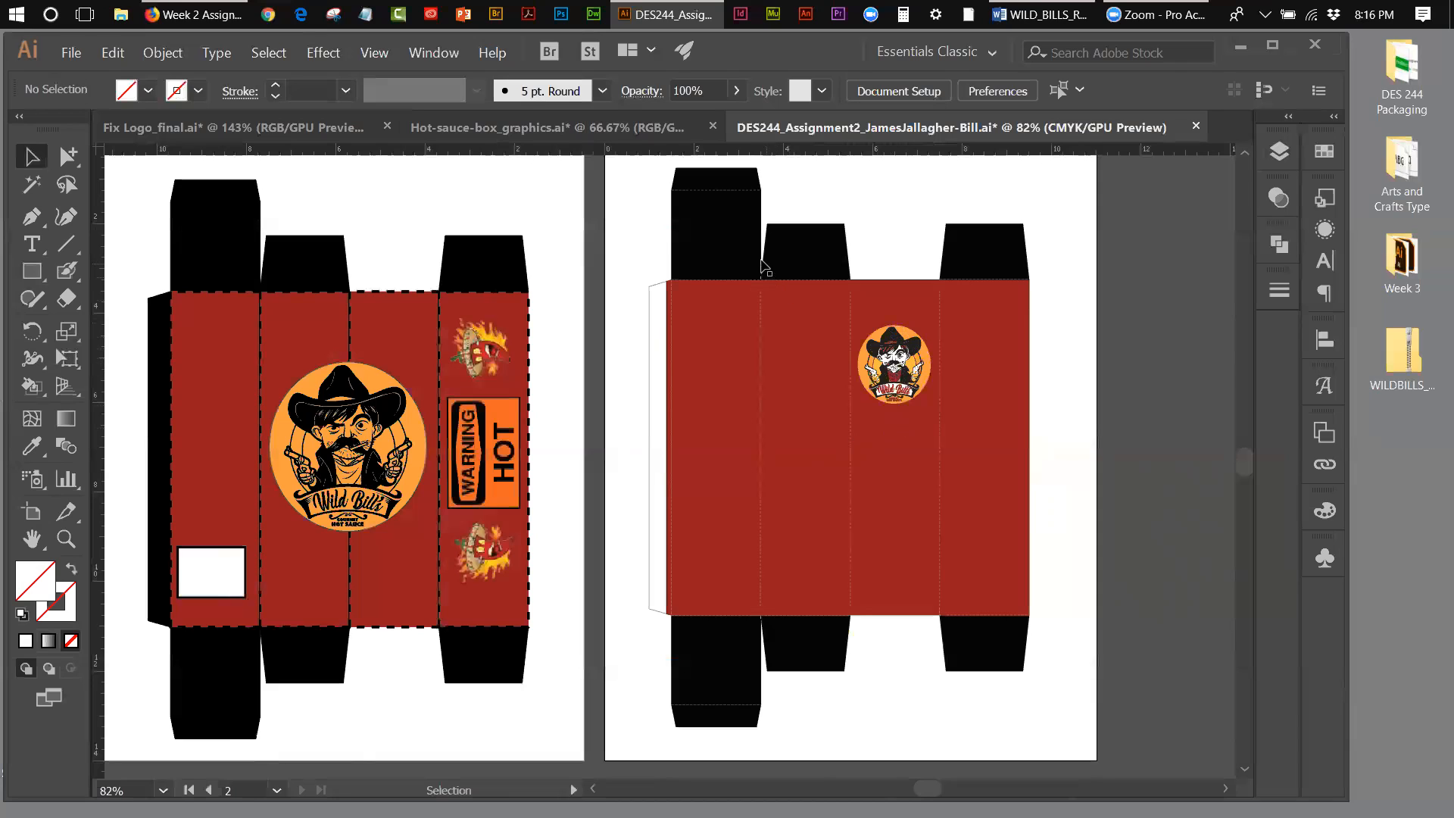
# Step: Copy the logo from the third red panel, paste it, and place the duplicate on the tall black flap above the first red panel
pyautogui.click(915, 392)
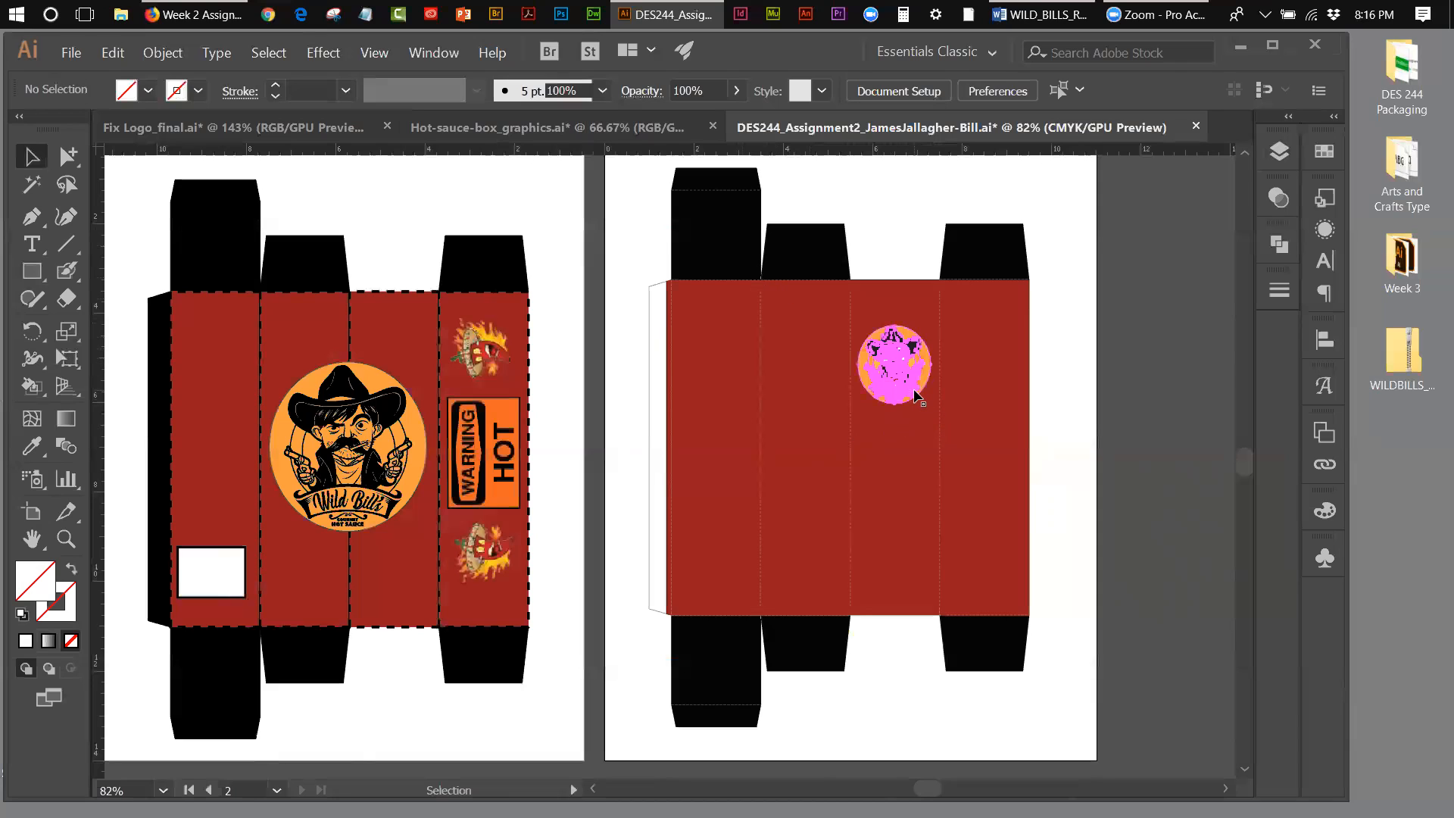
pyautogui.click(111, 55)
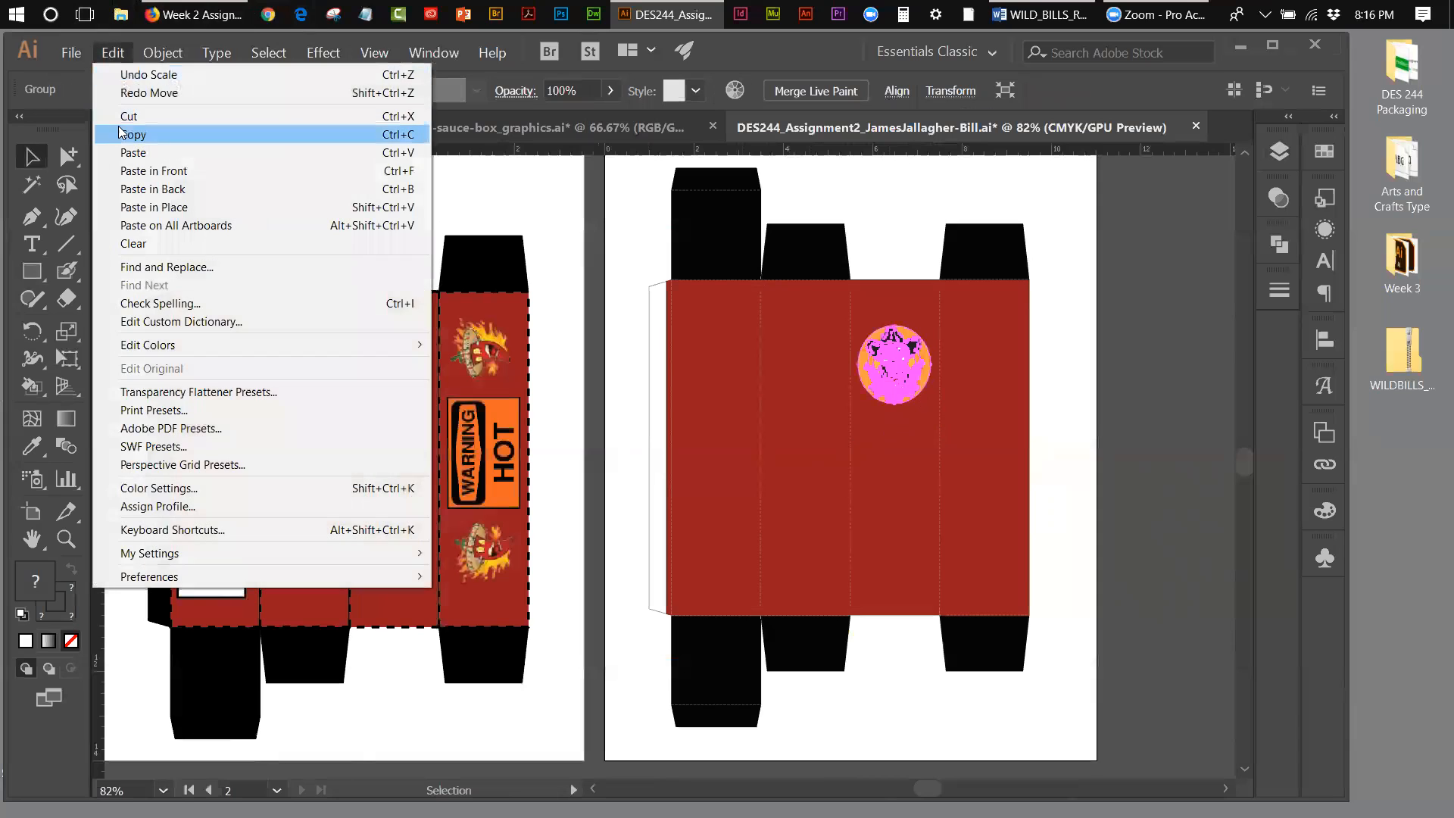
pyautogui.click(122, 134)
pyautogui.click(114, 55)
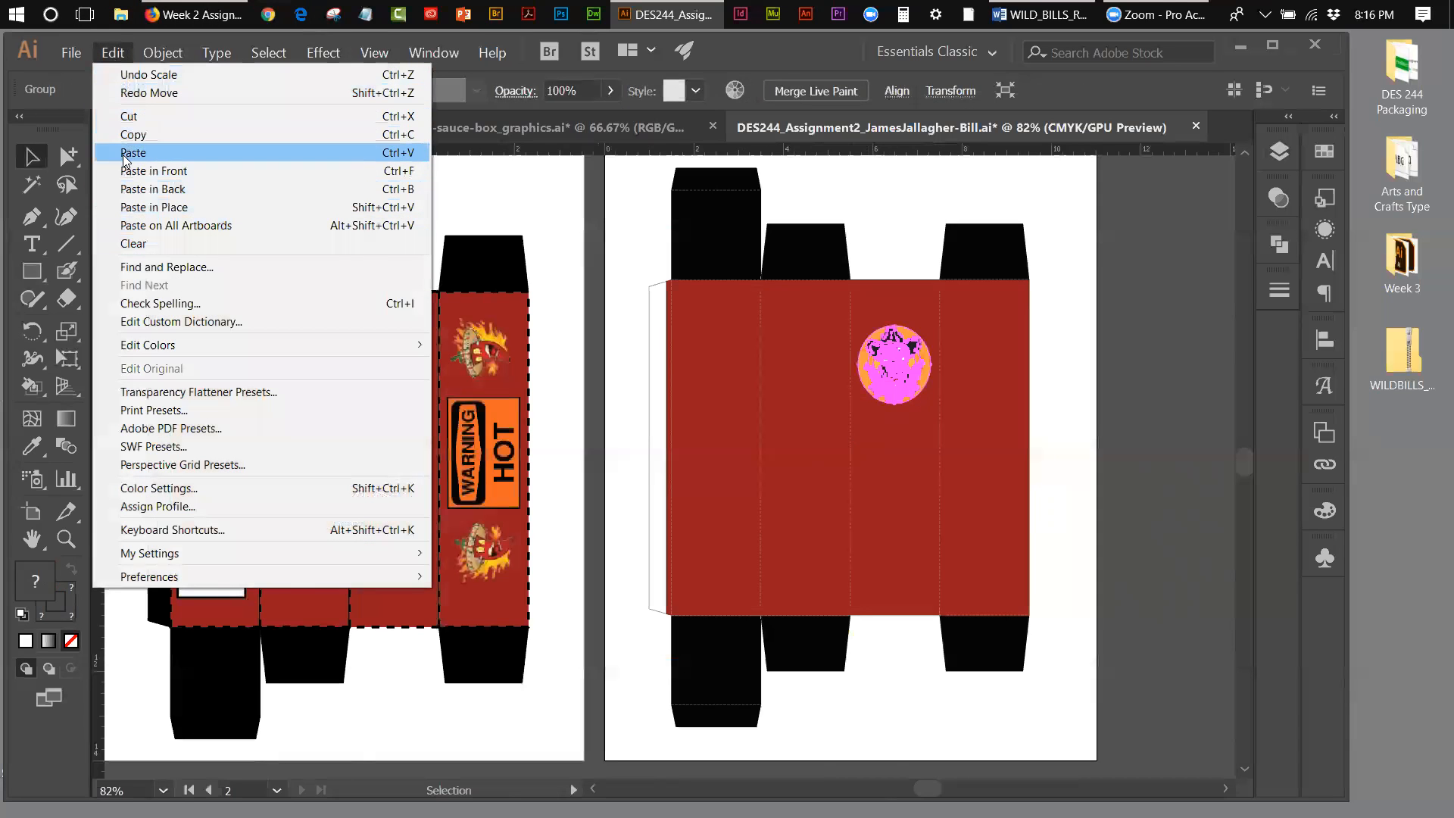
pyautogui.click(134, 152)
pyautogui.moveTo(645, 472); pyautogui.dragTo(698, 241)
# Step: Rotate the duplicate logo about 180° so it sits upside down, and fine-tune its position on the black flap
pyautogui.click(32, 331)
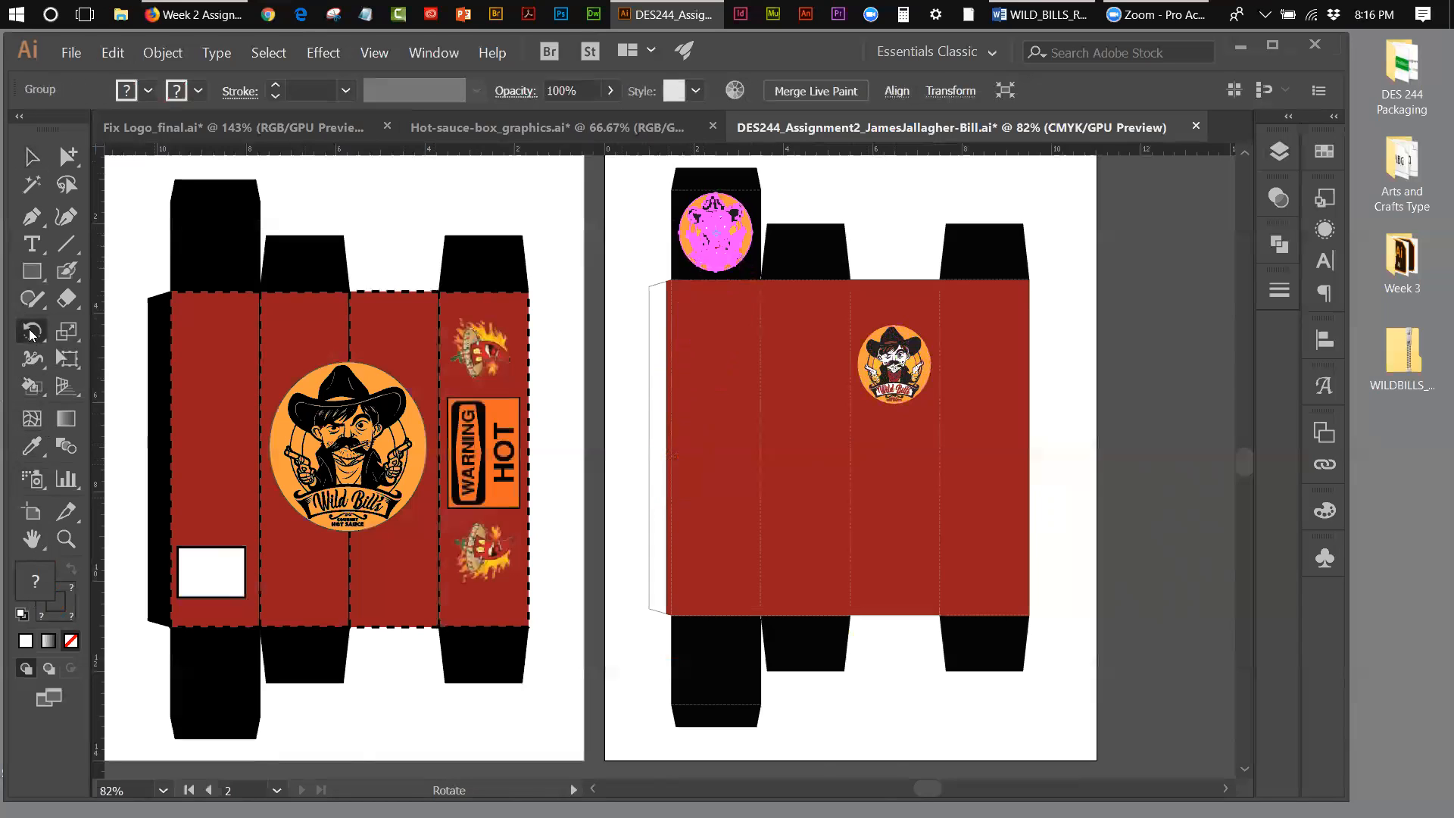
pyautogui.moveTo(740, 201); pyautogui.dragTo(695, 273)
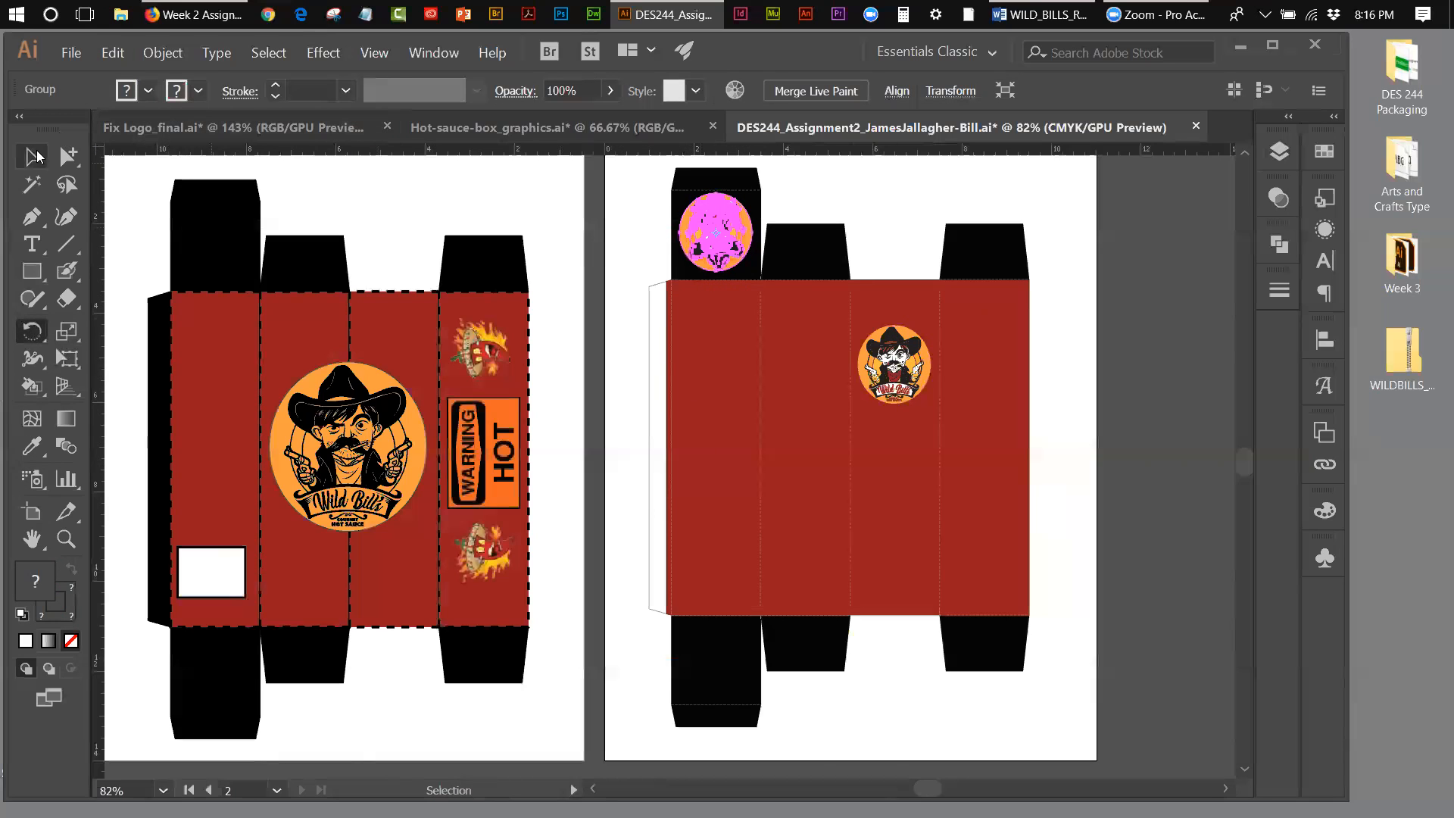
pyautogui.click(36, 157)
pyautogui.click(861, 202)
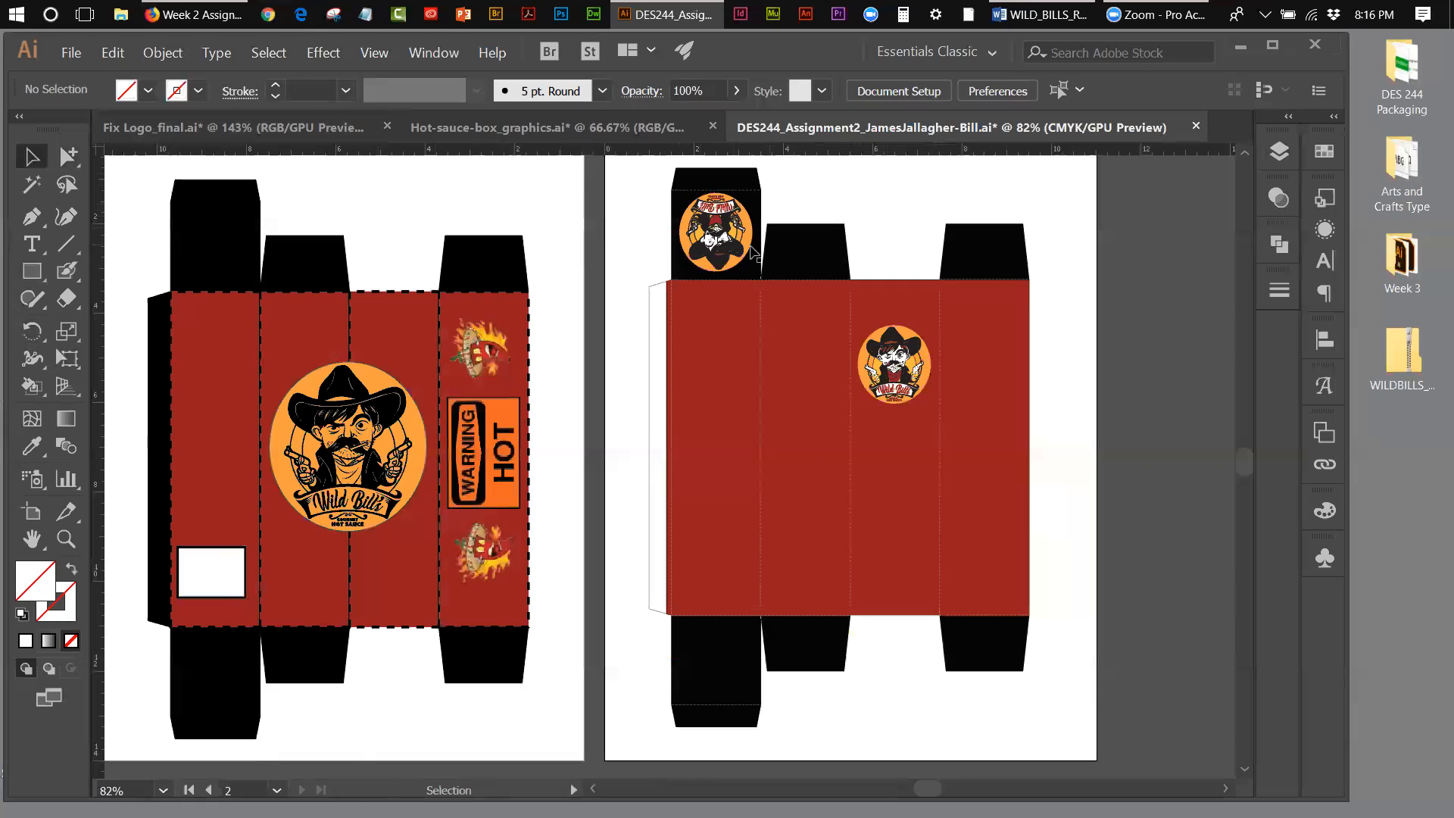
pyautogui.click(1040, 276)
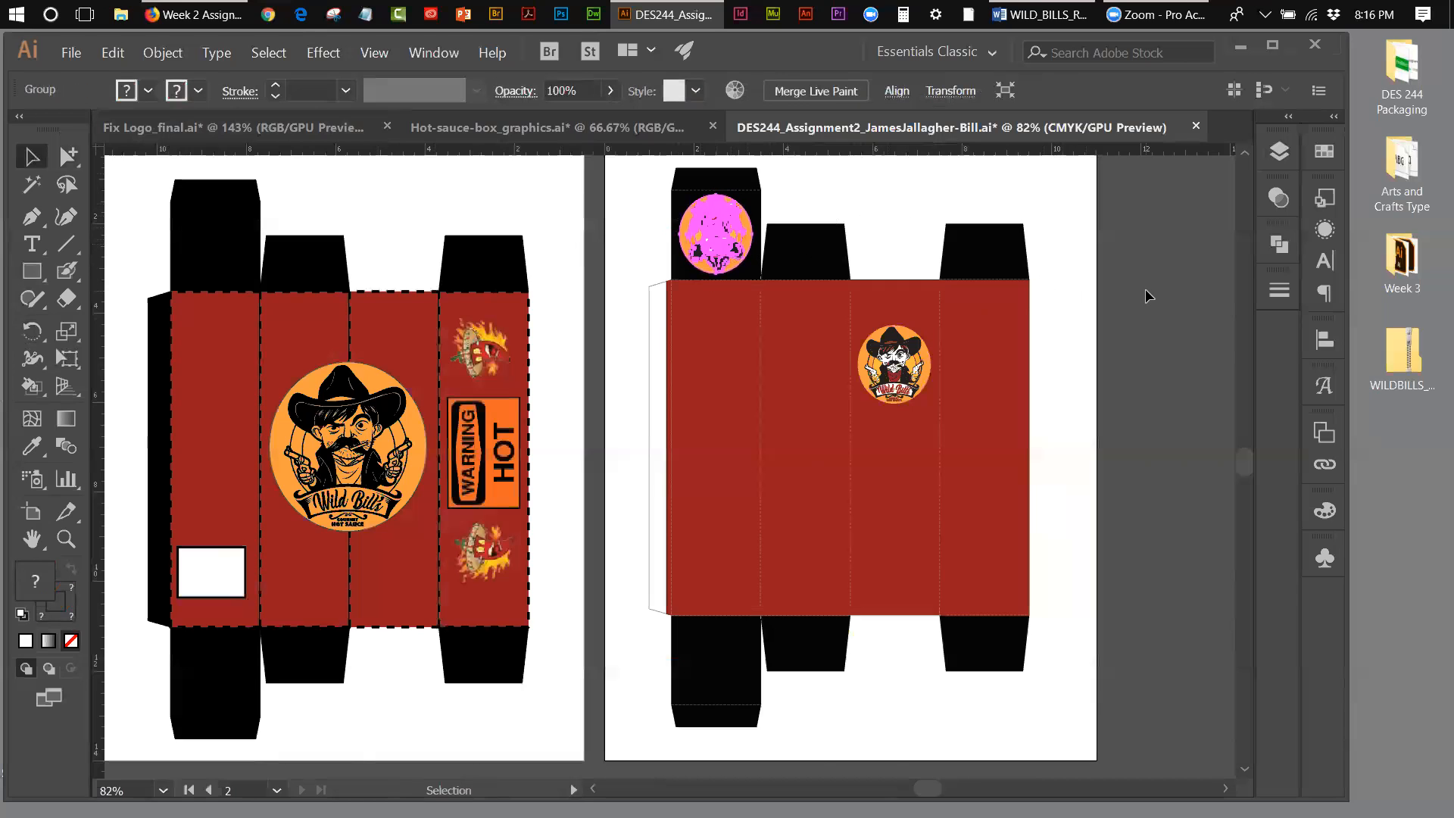
pyautogui.click(609, 223)
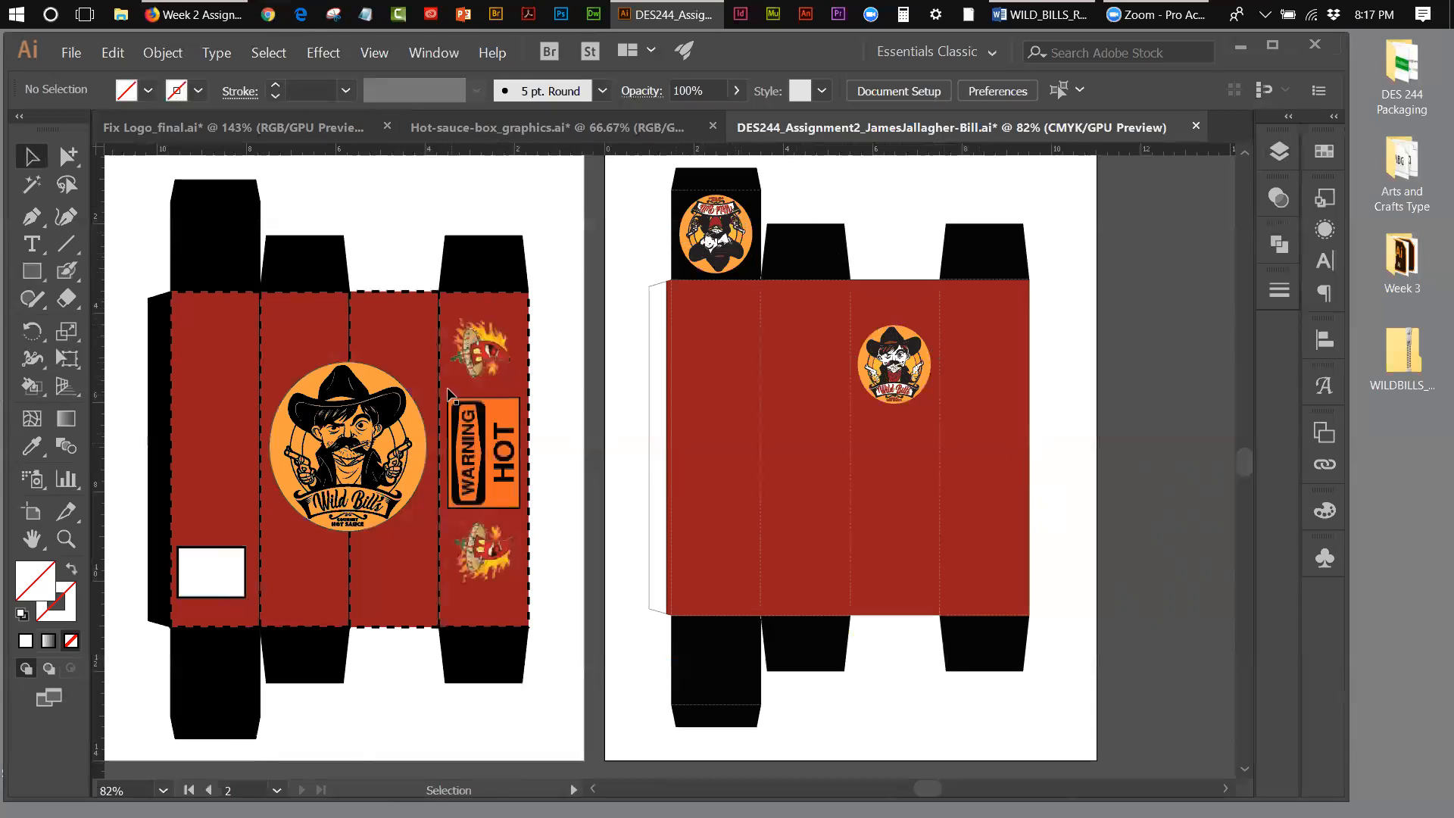
# Step: Duplicate the two flame images and the WARNING HOT sign from the first artboard onto the second box's fourth red panel
pyautogui.click(474, 365)
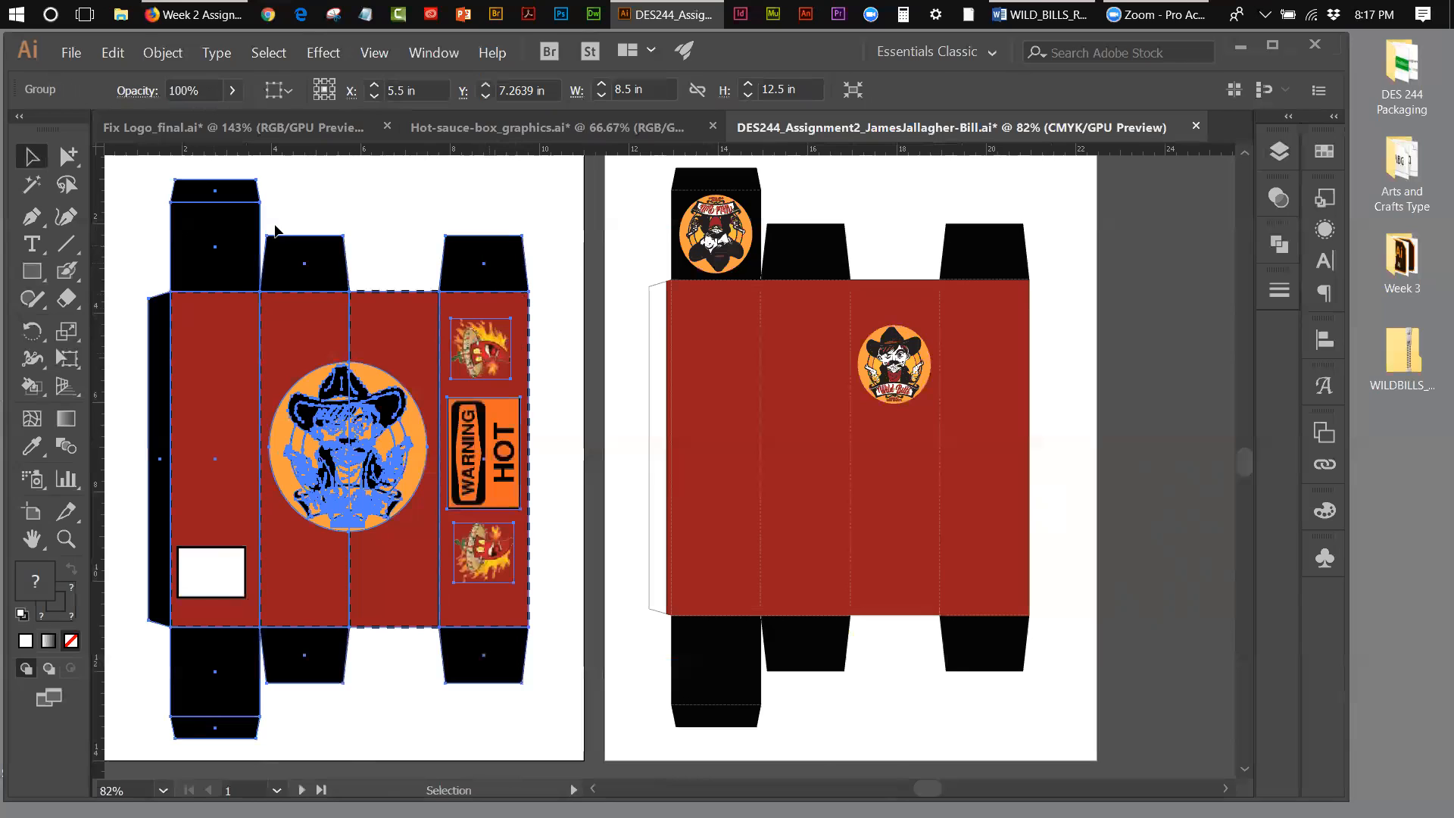
pyautogui.click(68, 156)
pyautogui.click(560, 218)
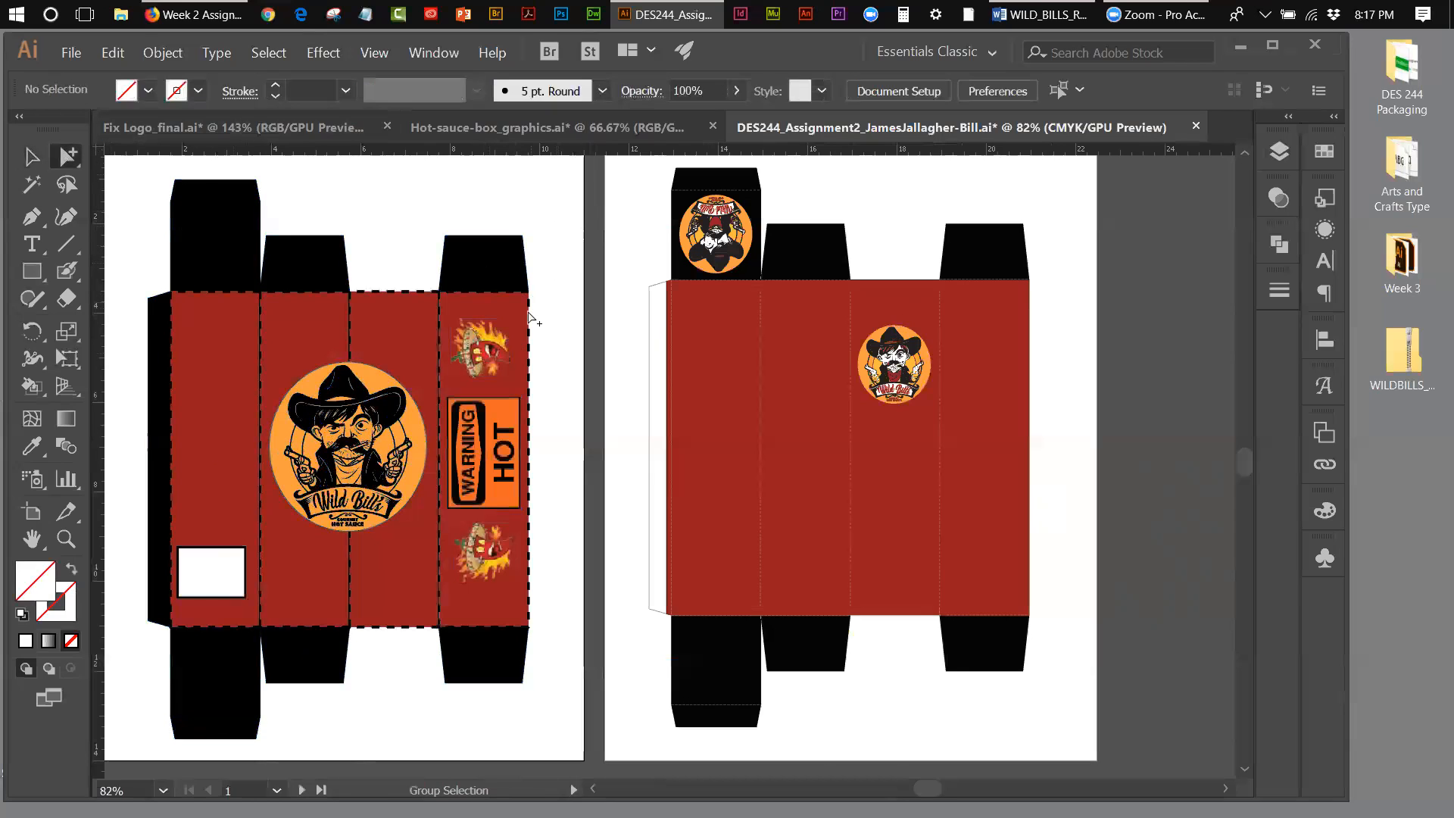
pyautogui.click(506, 350)
pyautogui.keyDown('shift'); pyautogui.click(518, 428); pyautogui.keyUp('shift')
pyautogui.keyDown('shift'); pyautogui.click(498, 550); pyautogui.keyUp('shift')
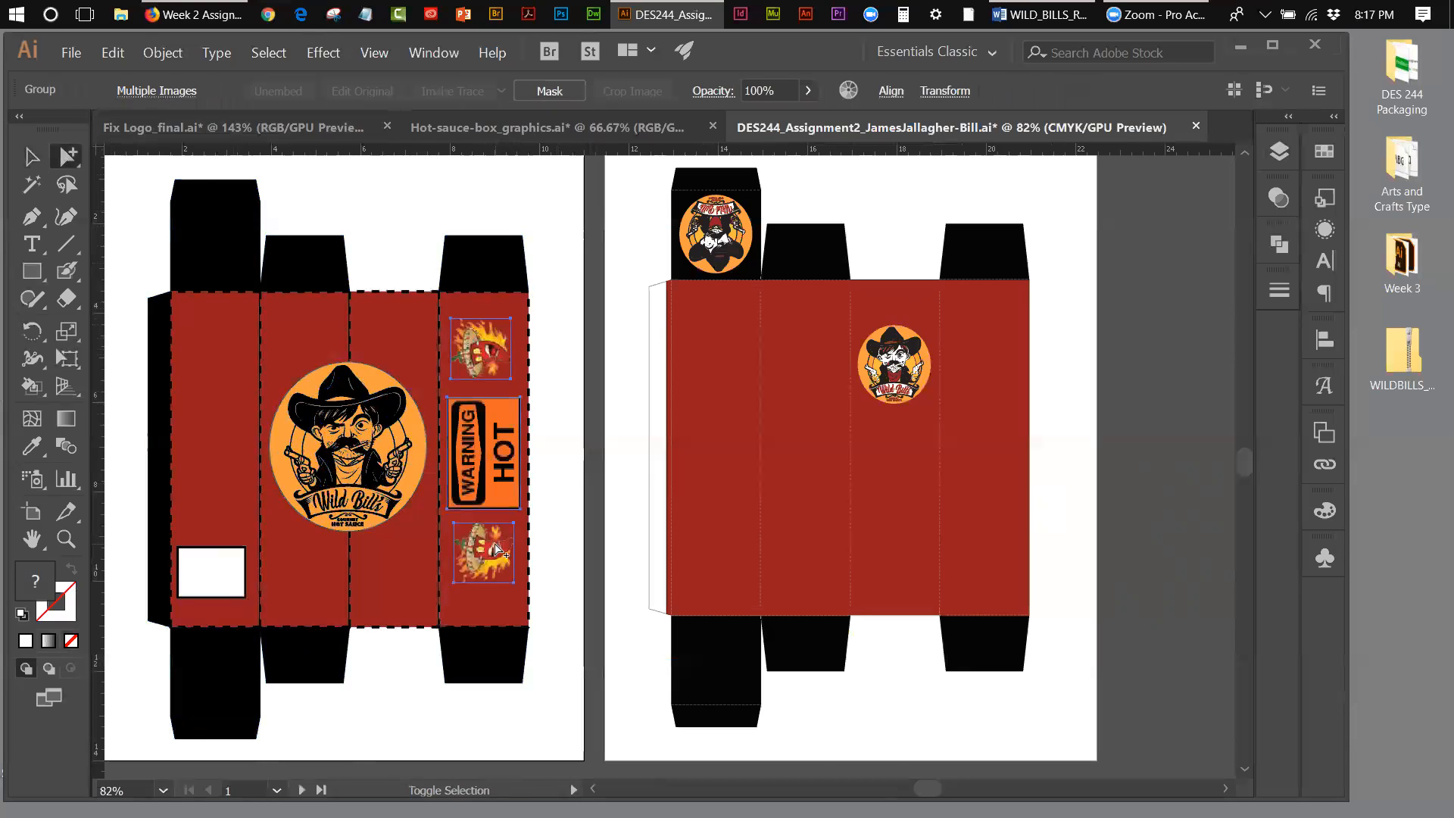
pyautogui.click(114, 53)
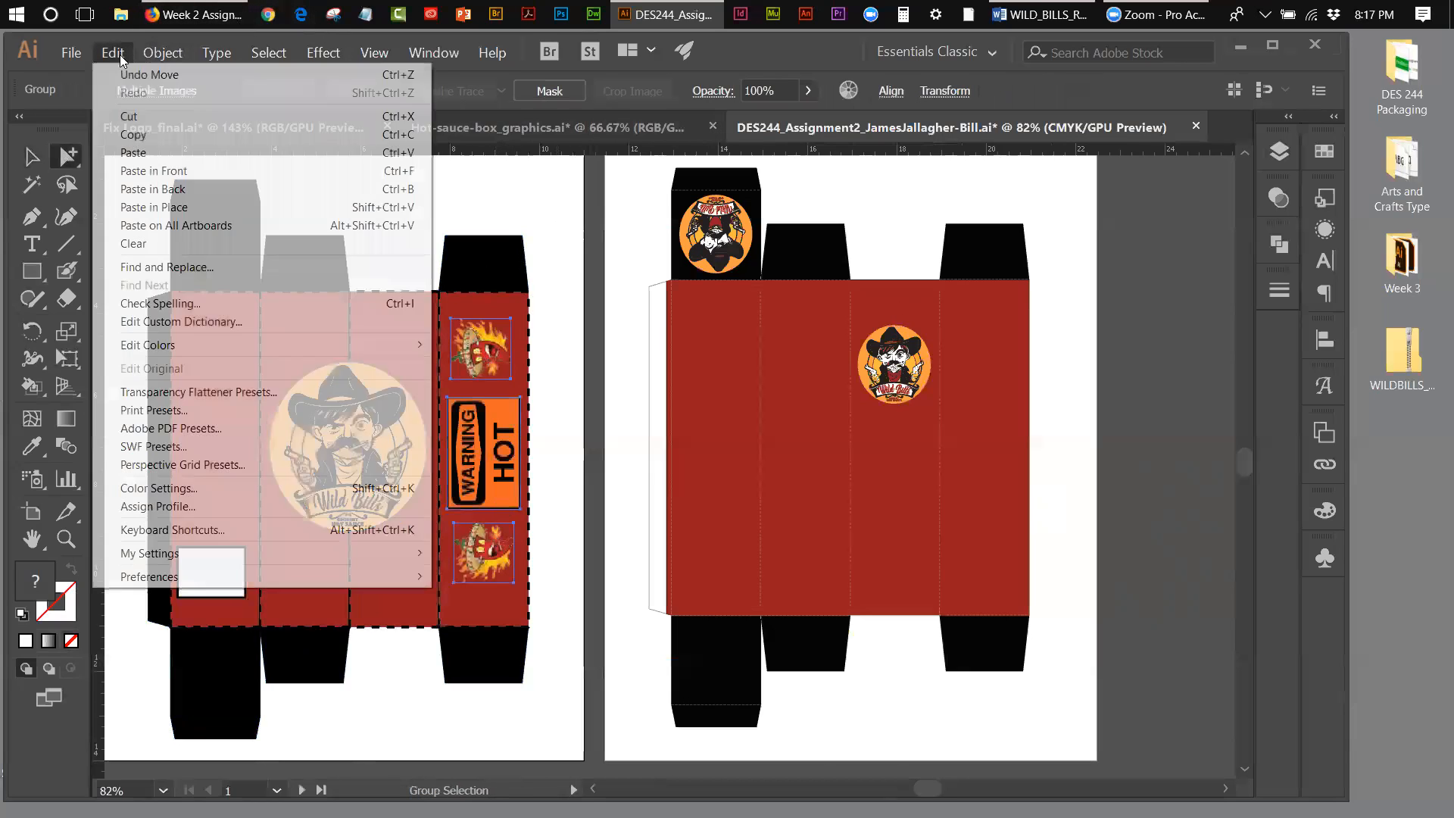
pyautogui.click(129, 119)
pyautogui.click(113, 53)
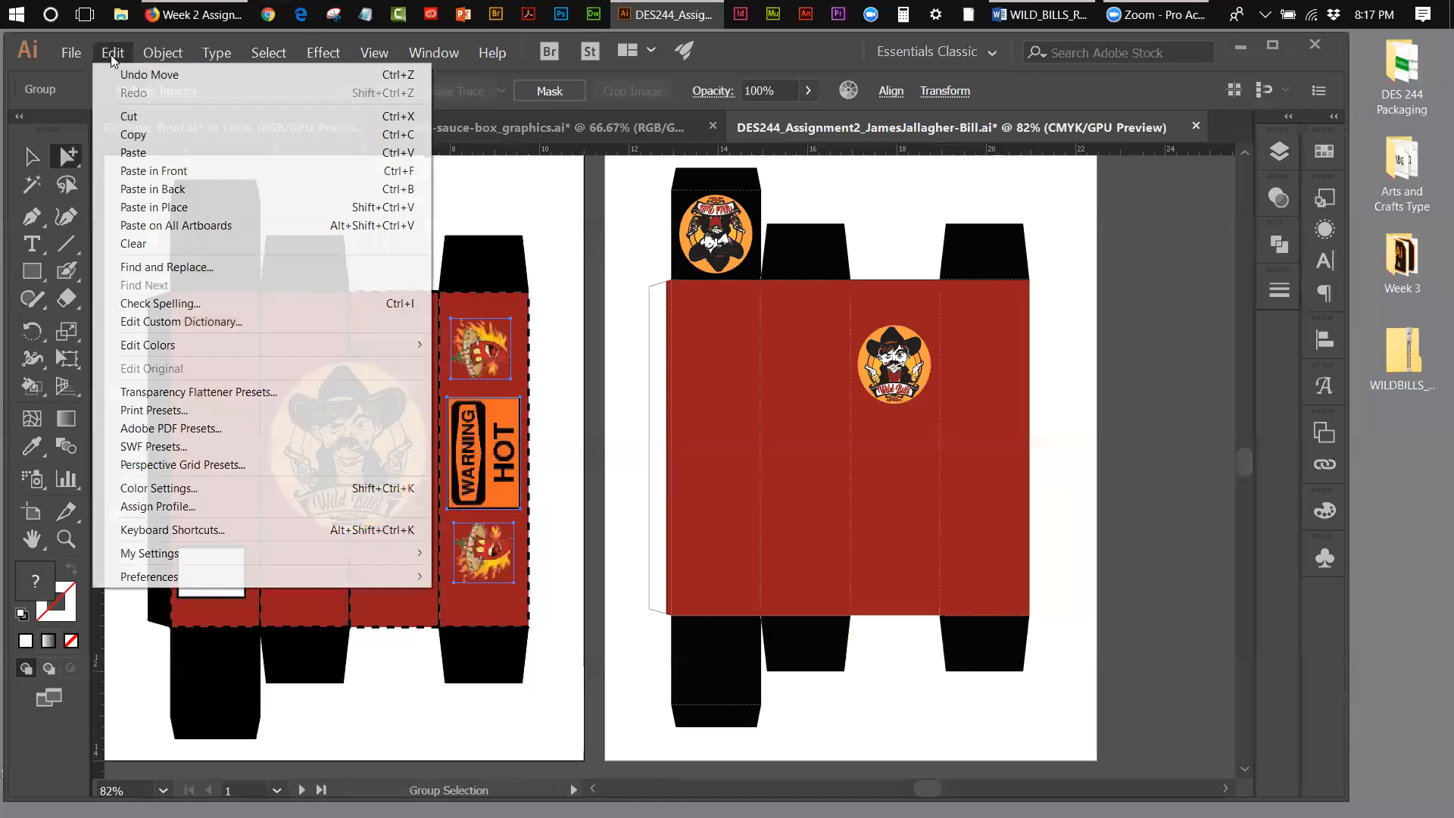
pyautogui.click(145, 209)
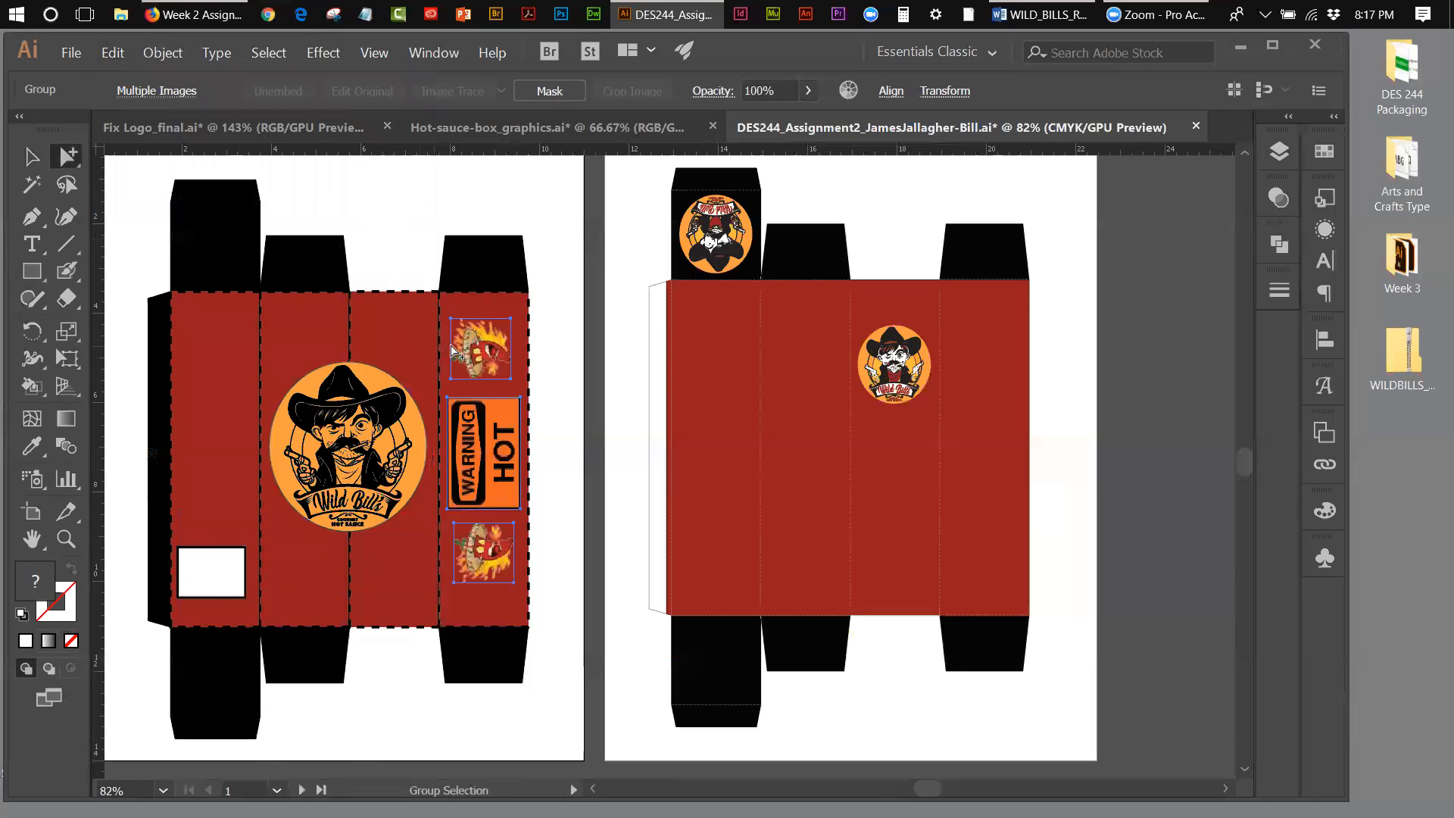
pyautogui.moveTo(466, 354); pyautogui.dragTo(962, 335)
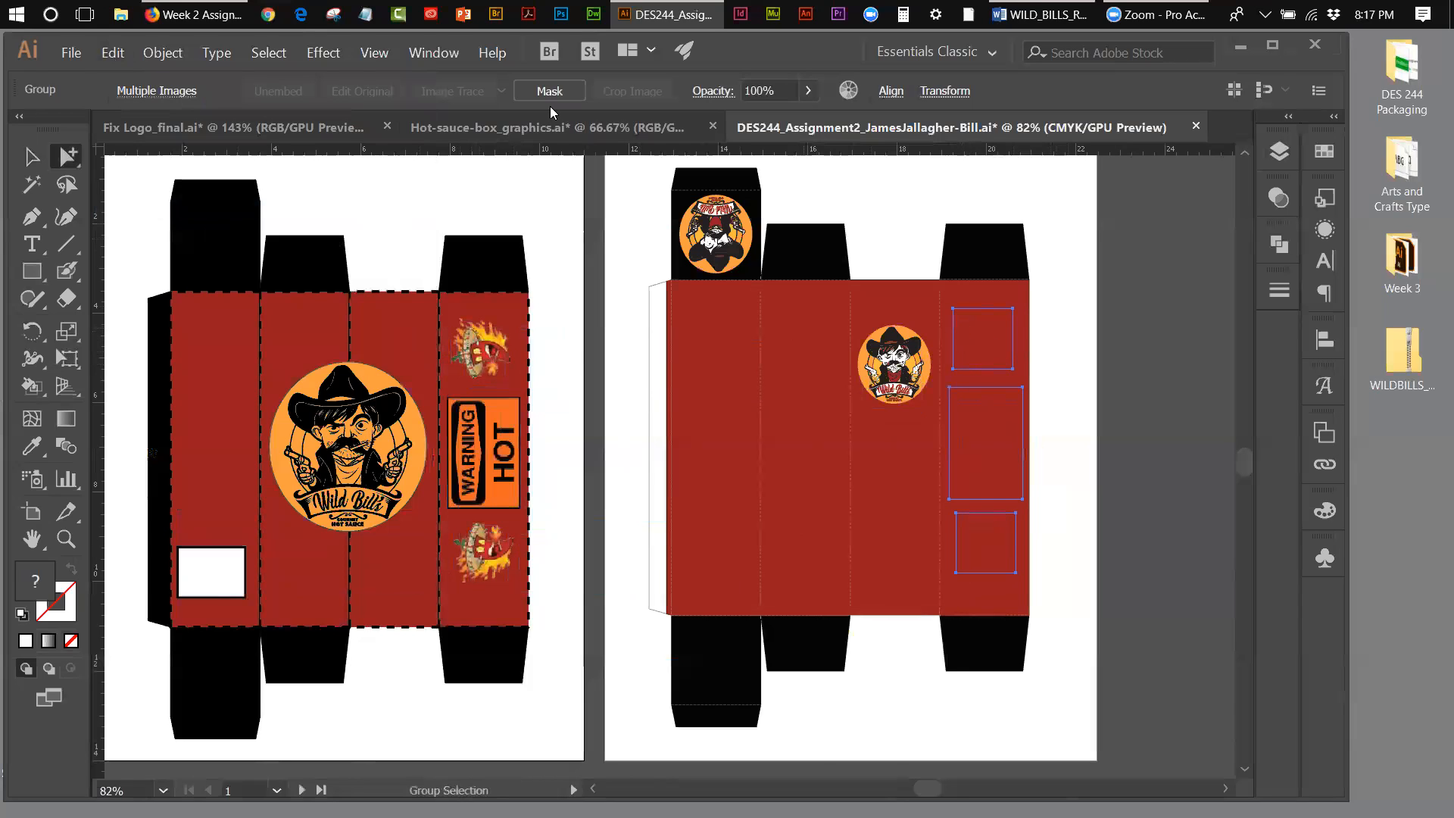
# Step: Cut the duplicated flame images and sign and paste them in front of the red background rectangle
pyautogui.click(119, 52)
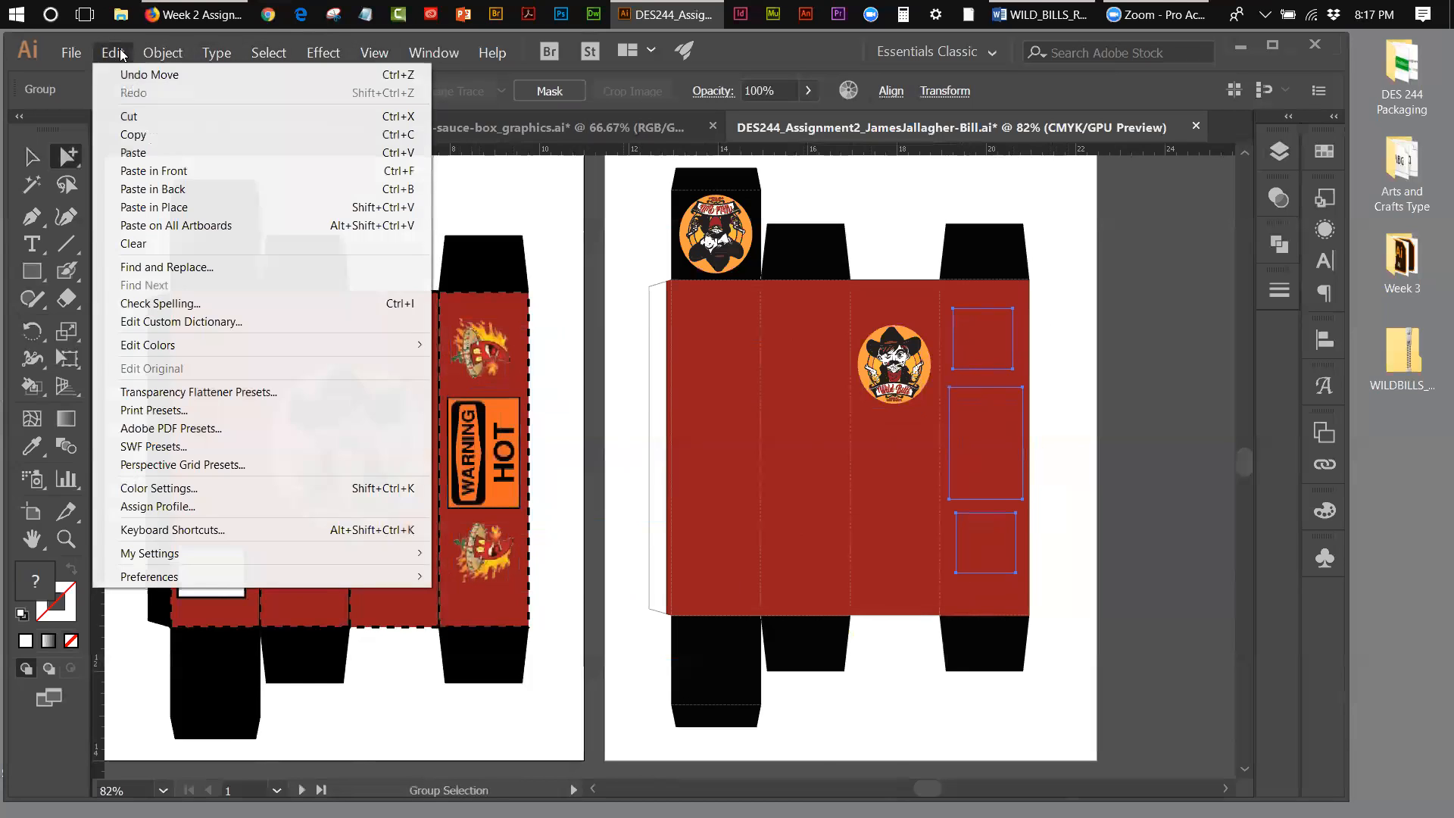
pyautogui.click(125, 74)
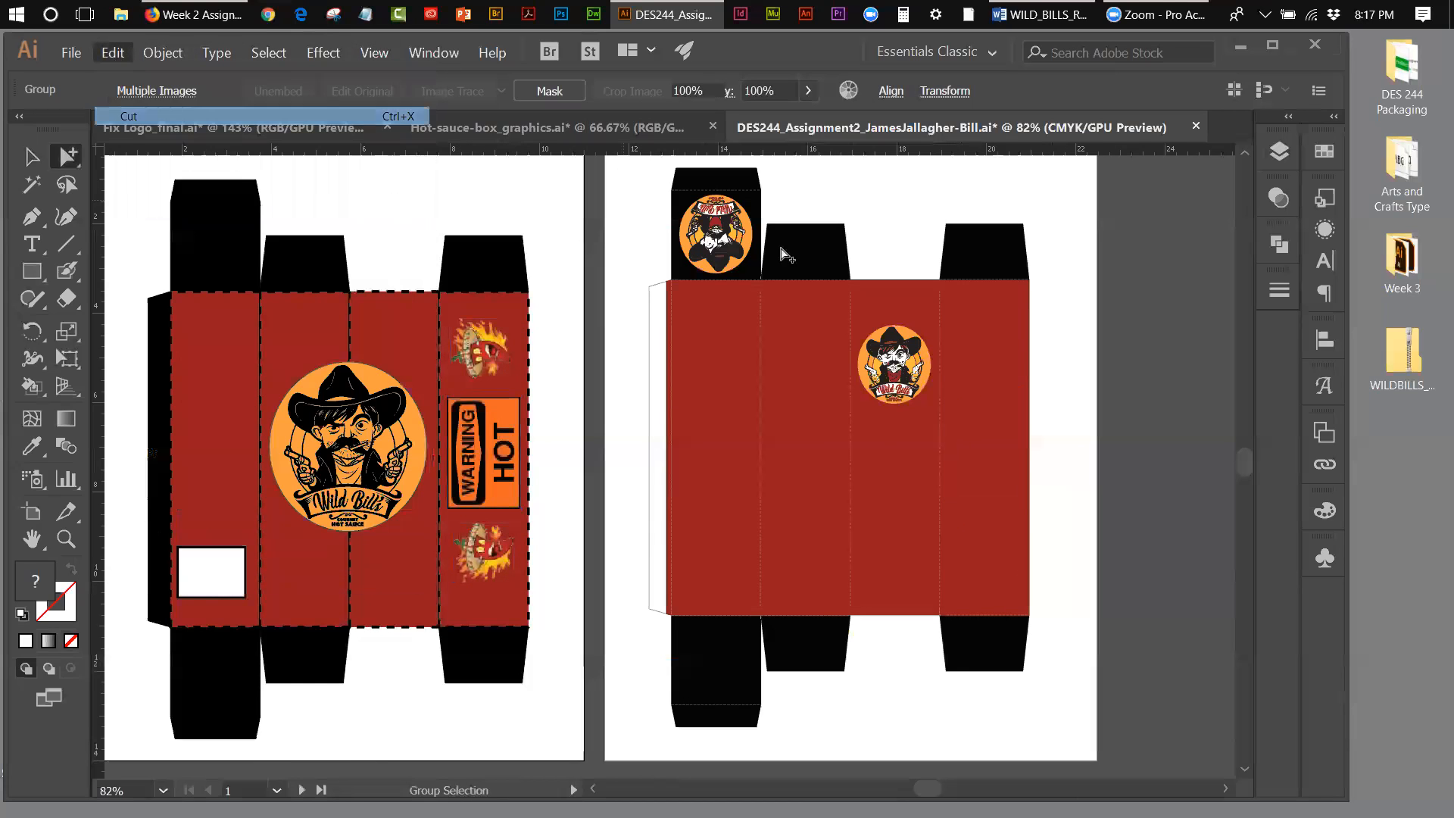
pyautogui.click(994, 402)
pyautogui.click(121, 51)
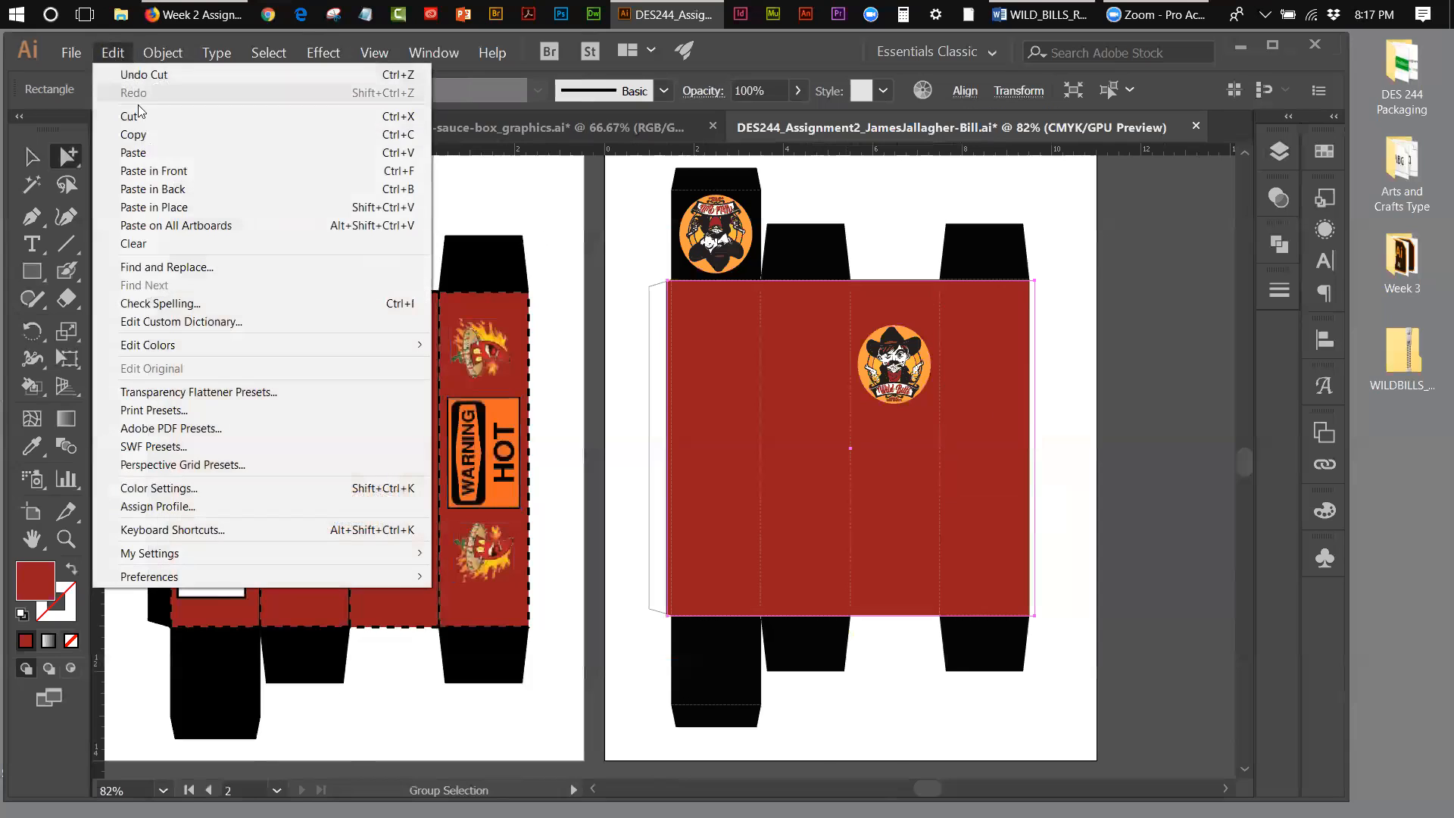
pyautogui.click(154, 170)
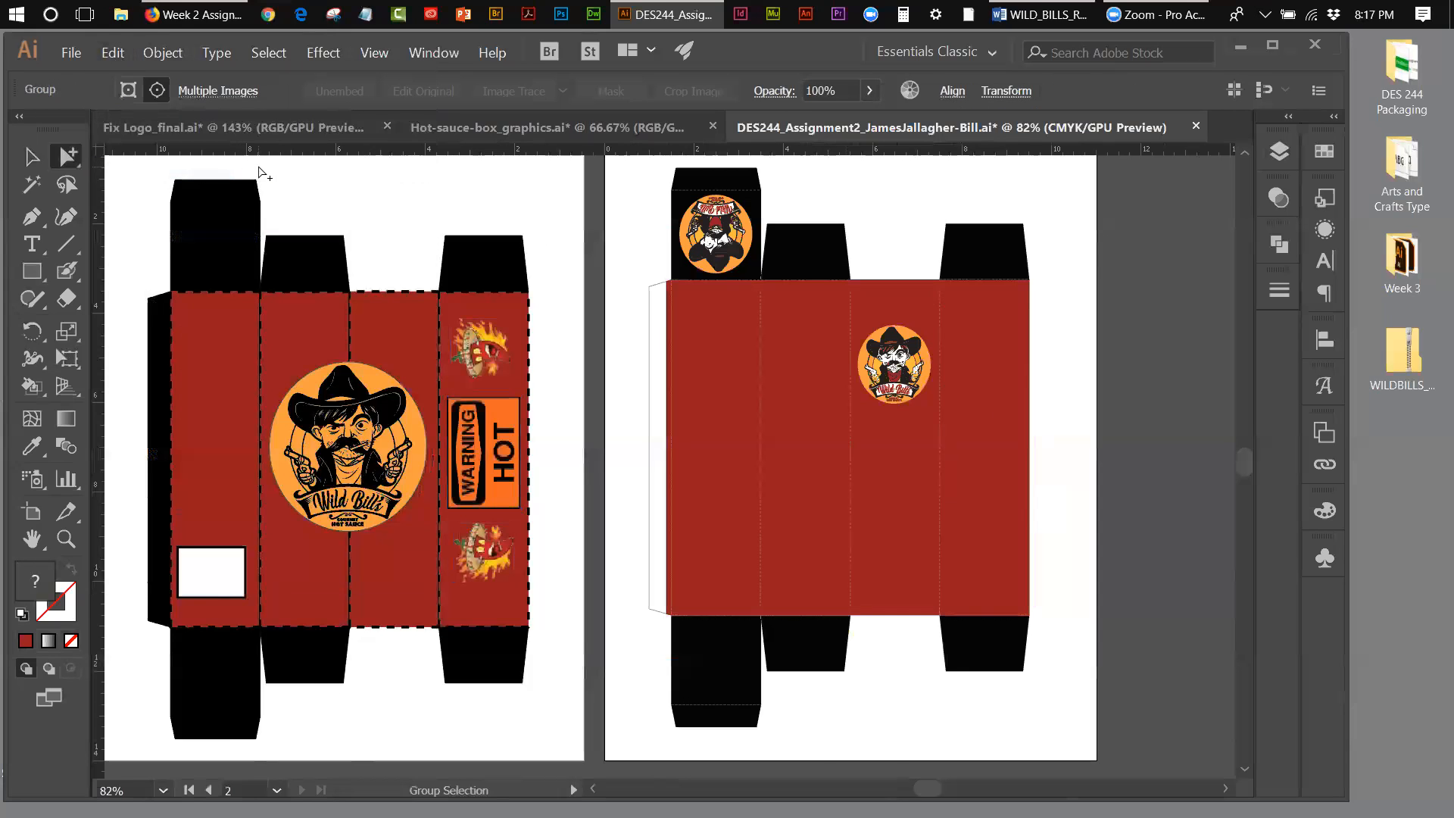
# Step: Move the original two flame images and WARNING HOT sign across to the second artboard and cut them
pyautogui.click(470, 353)
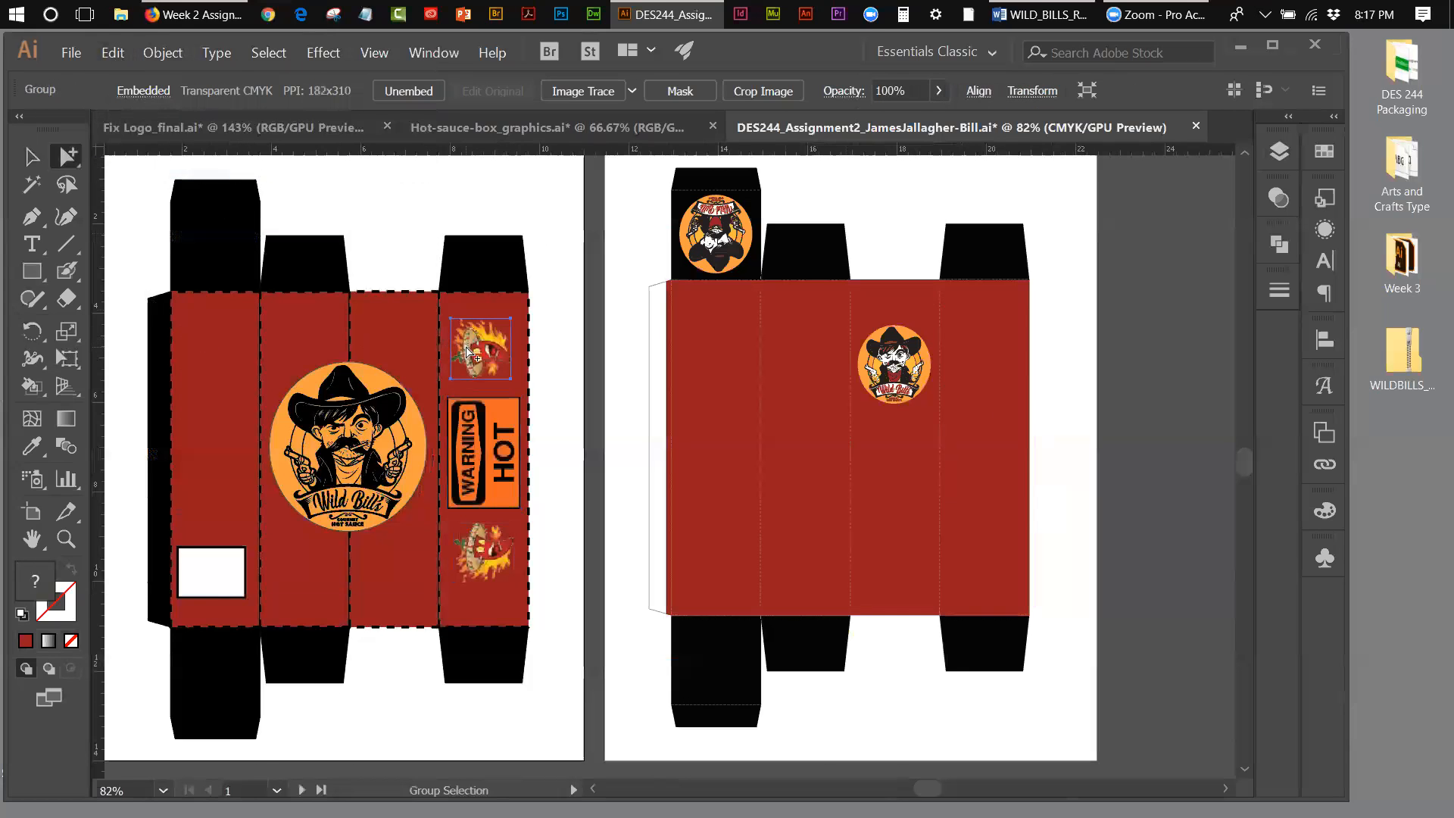
pyautogui.keyDown('shift'); pyautogui.click(479, 447); pyautogui.keyUp('shift')
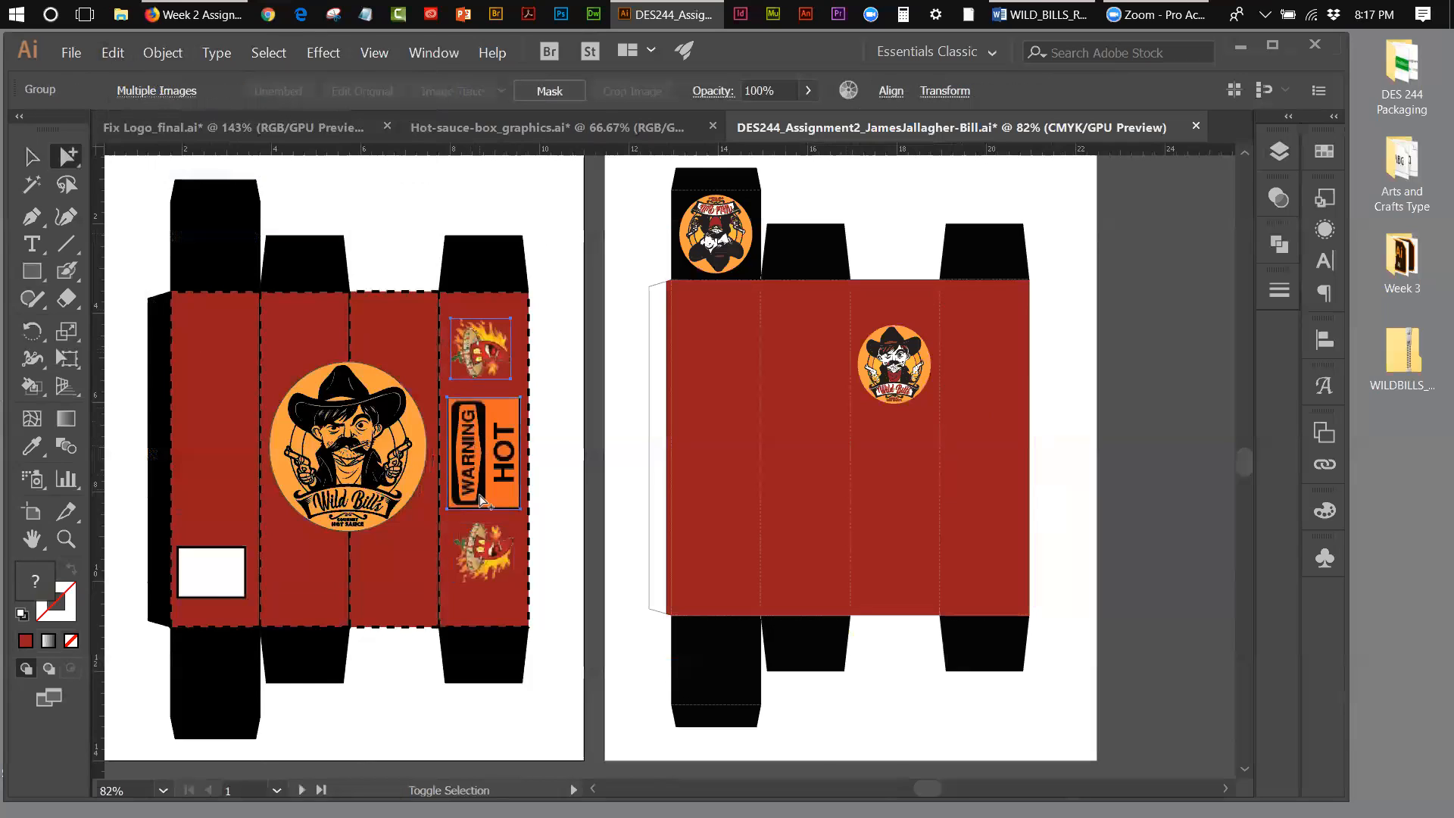
pyautogui.keyDown('shift'); pyautogui.click(485, 542); pyautogui.keyUp('shift')
pyautogui.hotkey('shift', 'Right')
pyautogui.hotkey('shift', 'Right')
pyautogui.hotkey('shift', 'Right')
pyautogui.hotkey('shift', 'Right')
pyautogui.hotkey('shift', 'Right')
pyautogui.hotkey('shift', 'Right')
pyautogui.hotkey('shift', 'Right')
pyautogui.hotkey('shift', 'Right')
pyautogui.hotkey('shift', 'Right')
pyautogui.hotkey('shift', 'Right')
pyautogui.hotkey('shift', 'Right')
pyautogui.hotkey('shift', 'Right')
pyautogui.hotkey('shift', 'Right')
pyautogui.hotkey('shift', 'Right')
pyautogui.hotkey('shift', 'Right')
pyautogui.hotkey('shift', 'Right')
pyautogui.hotkey('shift', 'Right')
pyautogui.hotkey('shift', 'Right')
pyautogui.hotkey('shift', 'Right')
pyautogui.hotkey('shift', 'Right')
pyautogui.hotkey('shift', 'Right')
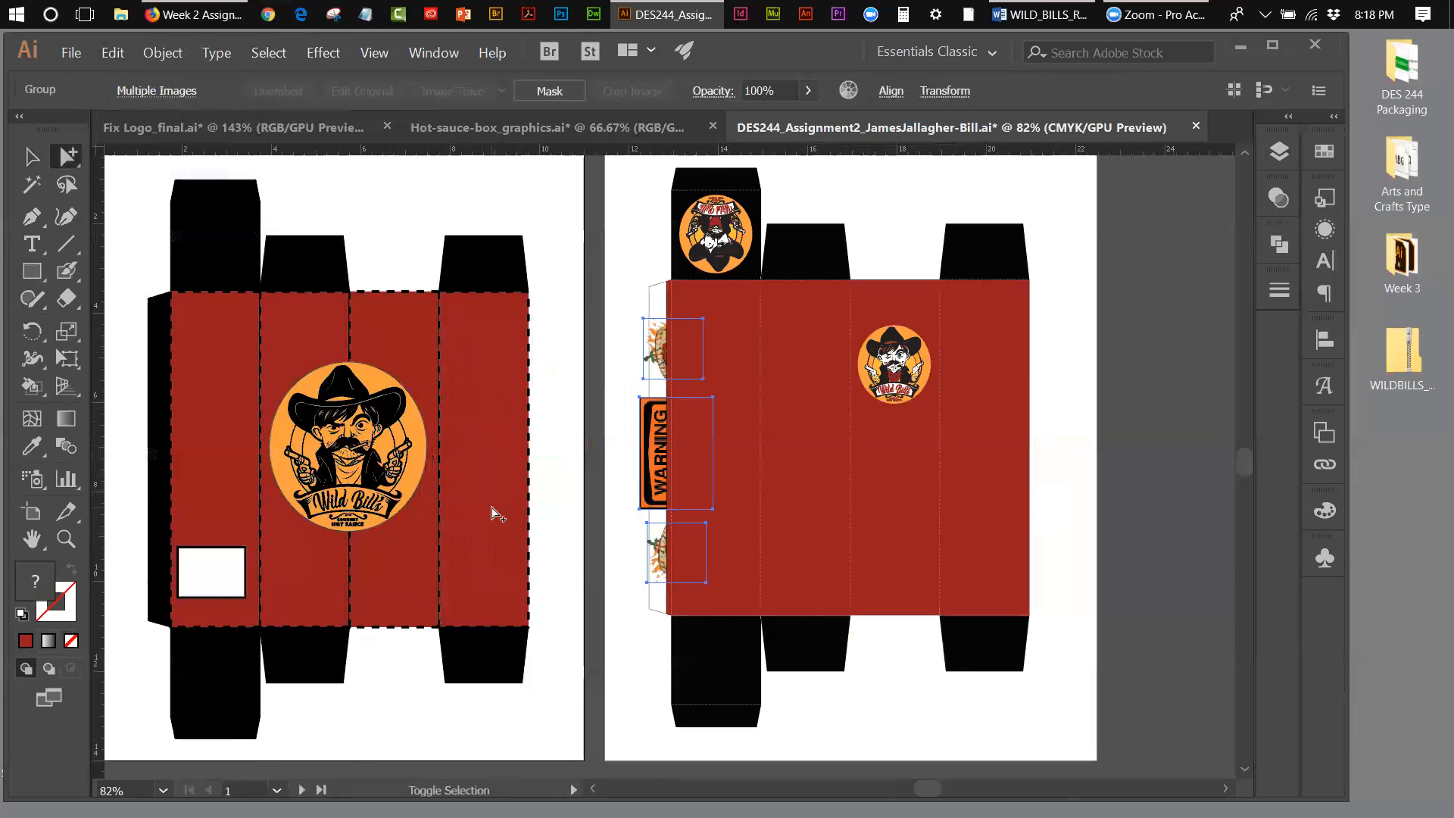
pyautogui.click(110, 53)
pyautogui.click(121, 74)
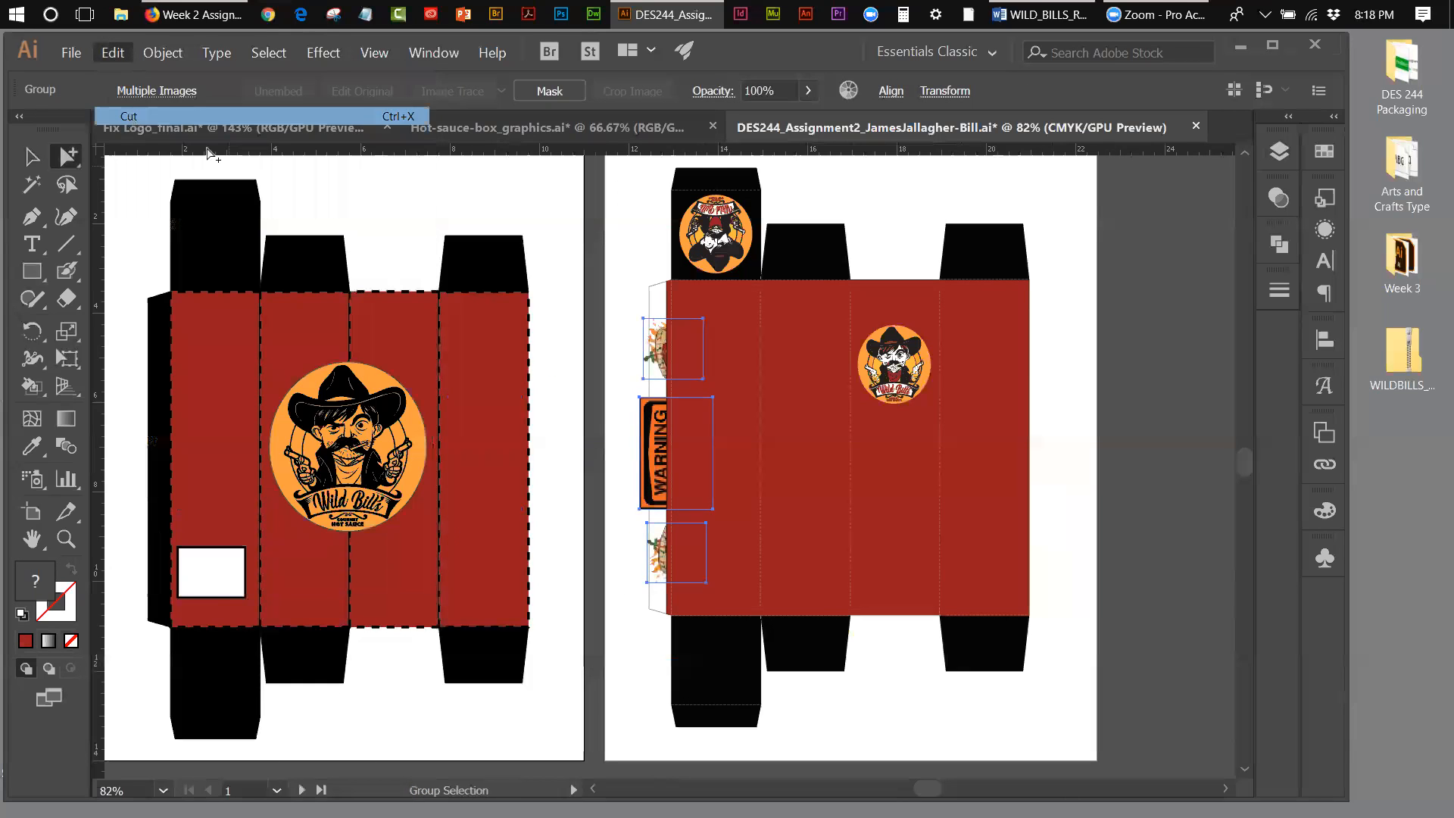
# Step: Add a new layer named graphics directly above the background layer
pyautogui.hotkey('ctrl', 'z')
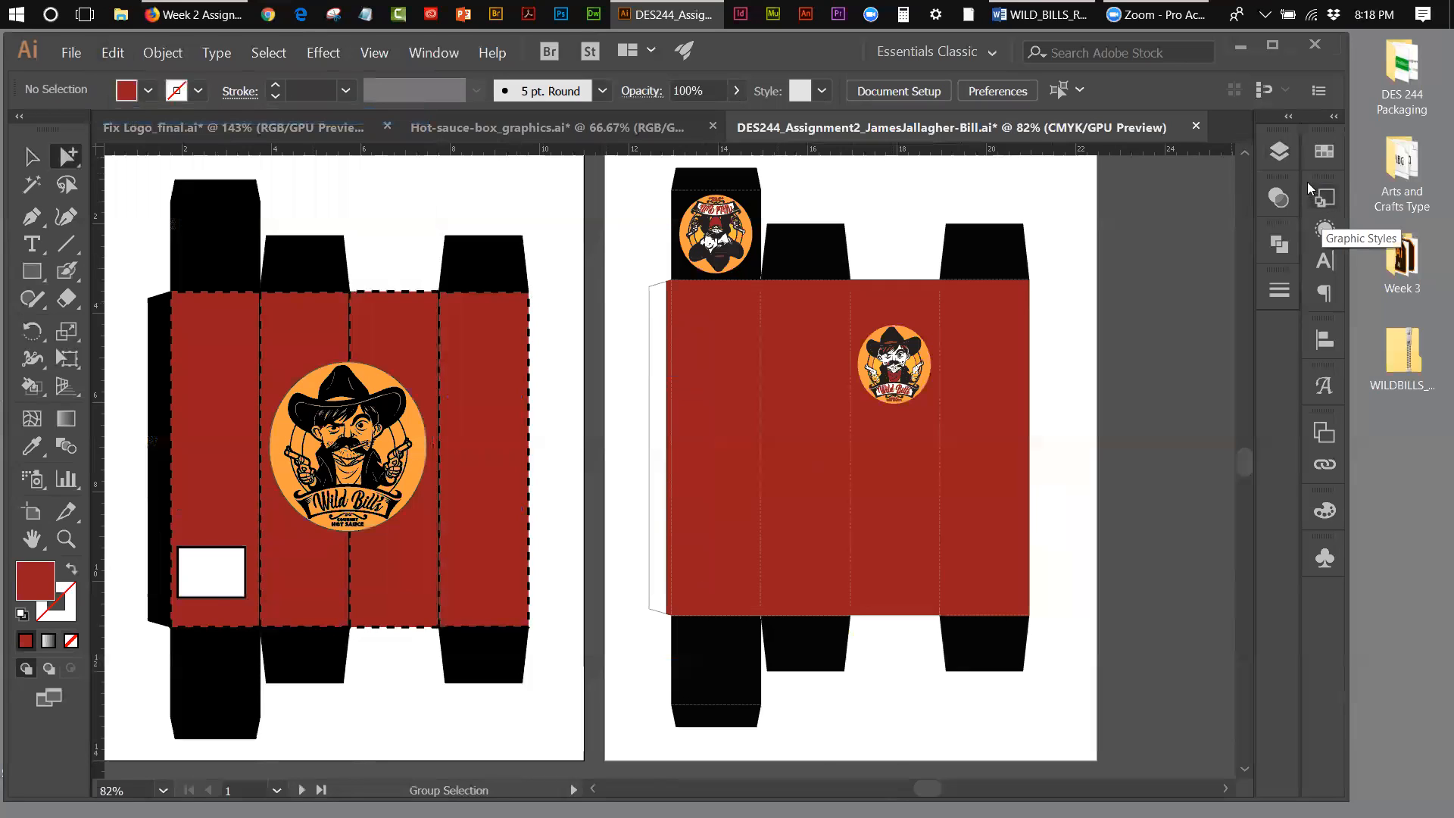
pyautogui.click(1280, 158)
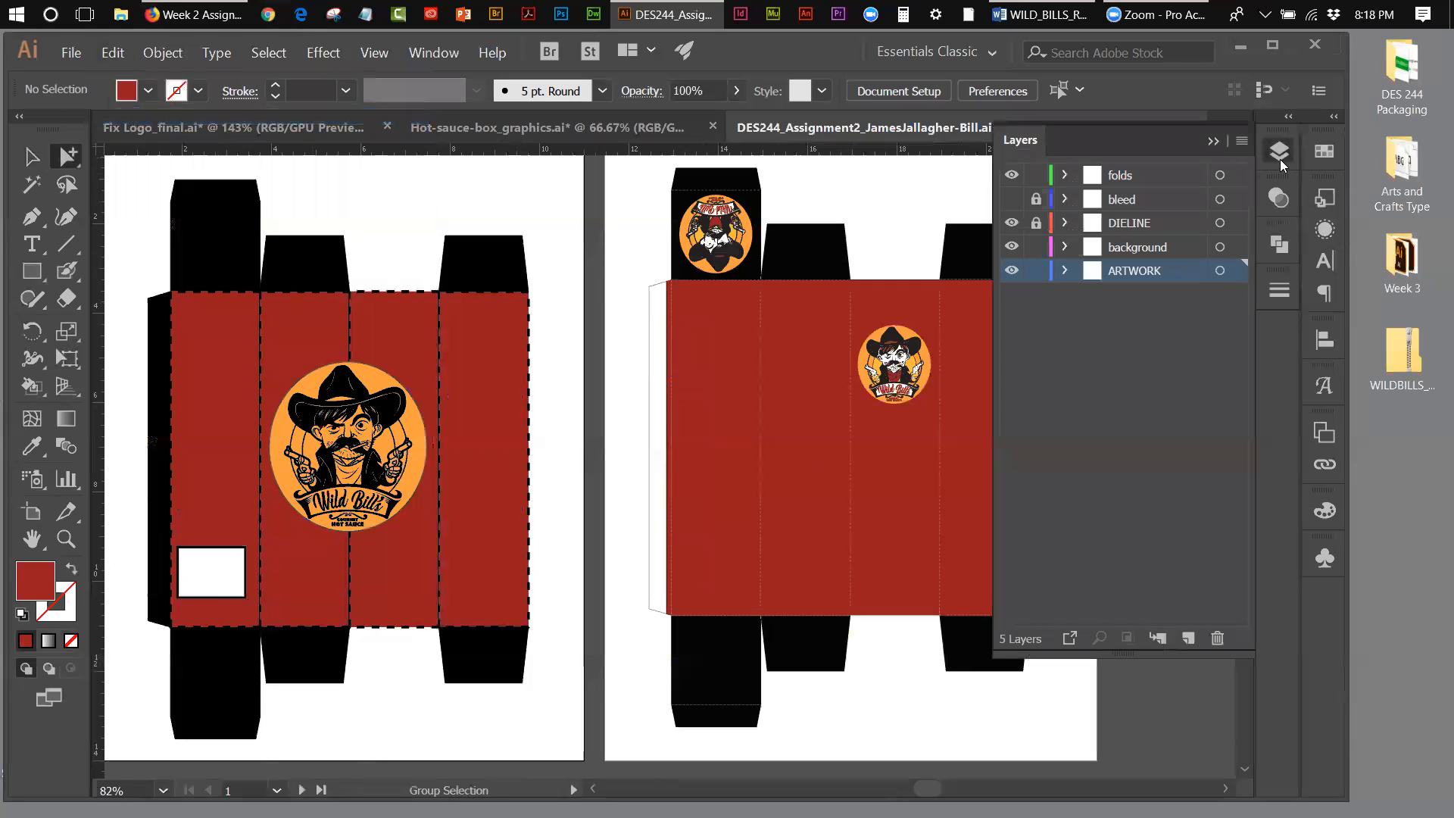
pyautogui.click(1185, 244)
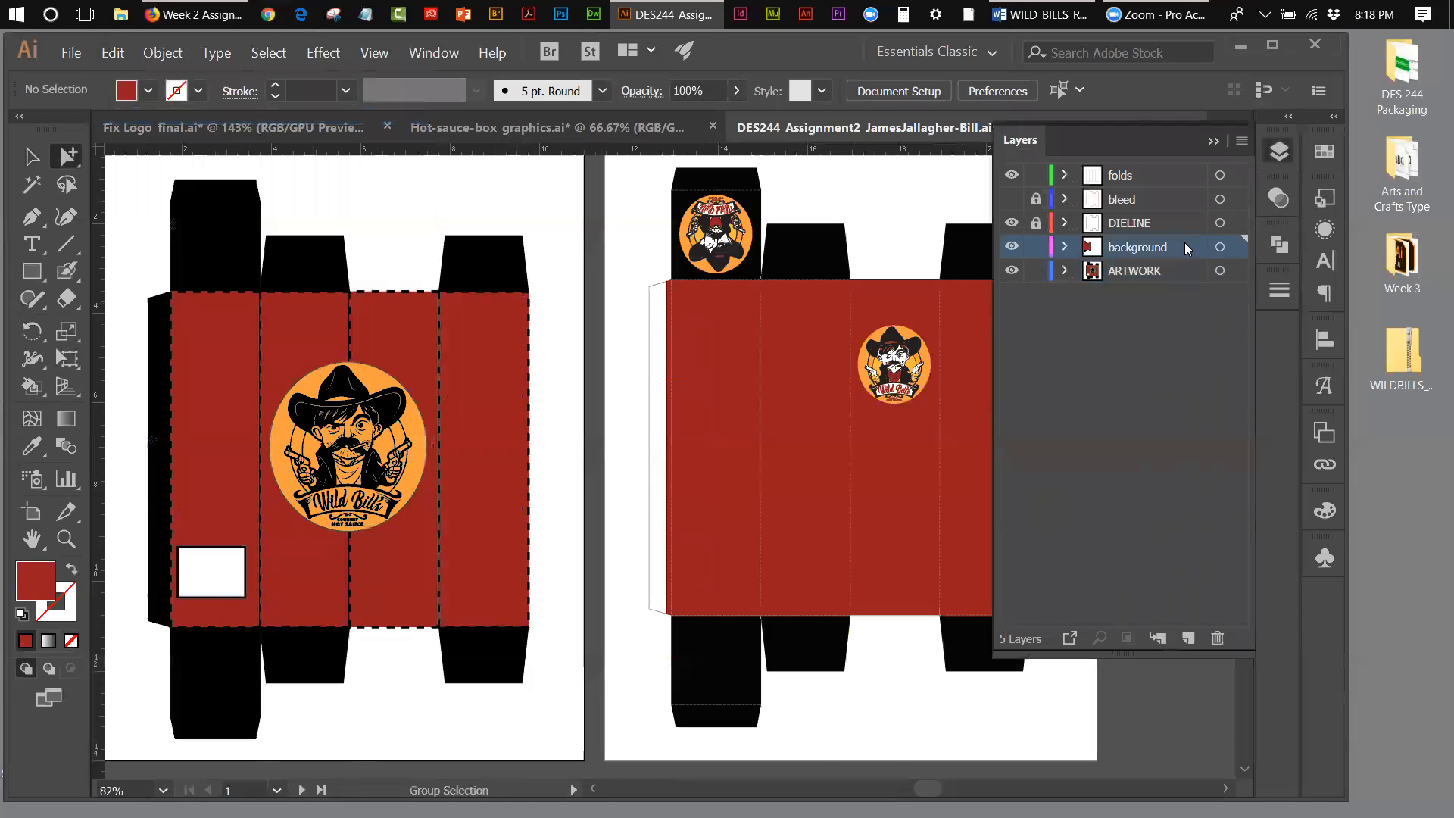
pyautogui.click(1188, 639)
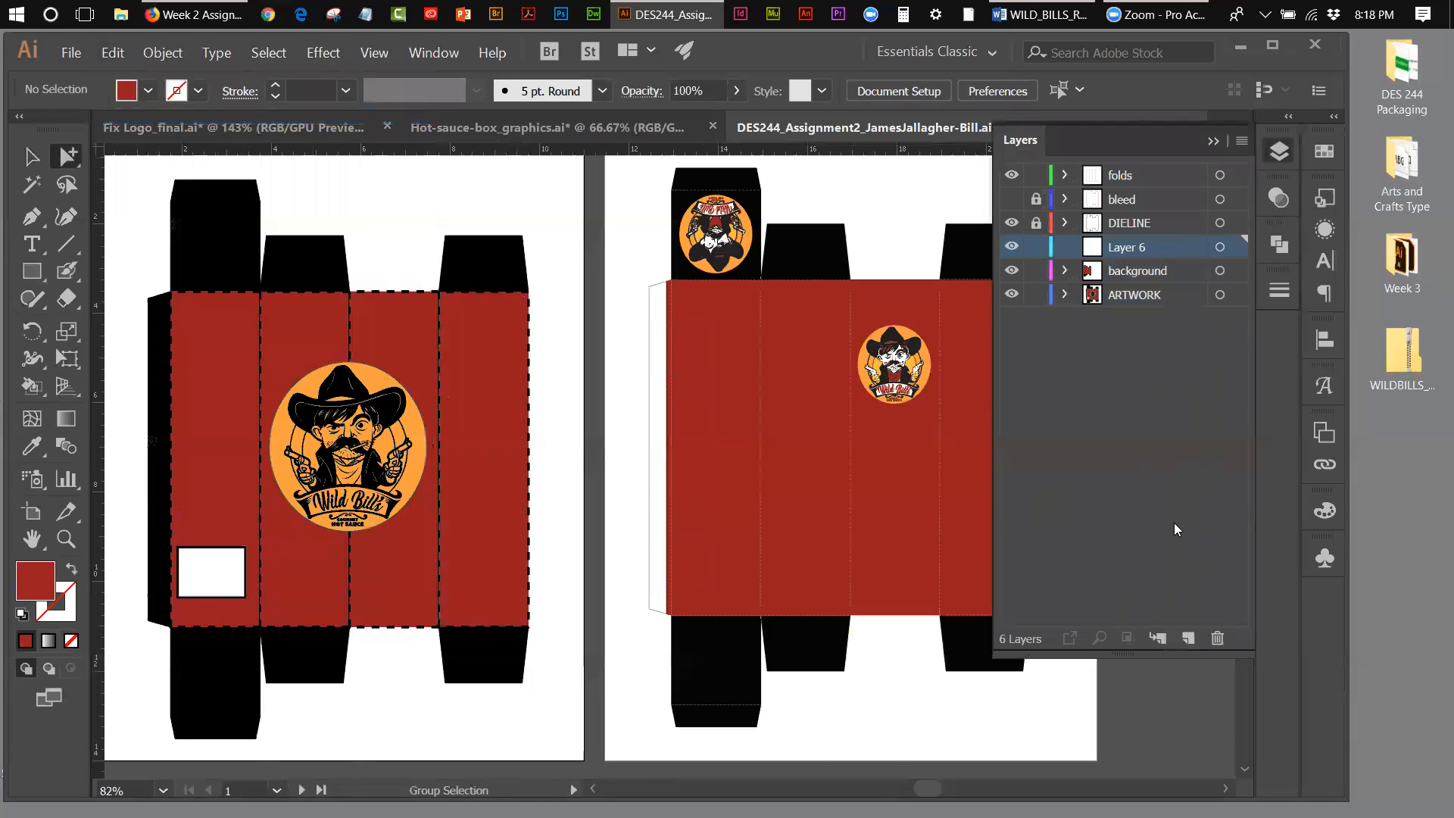
pyautogui.doubleClick(1121, 250)
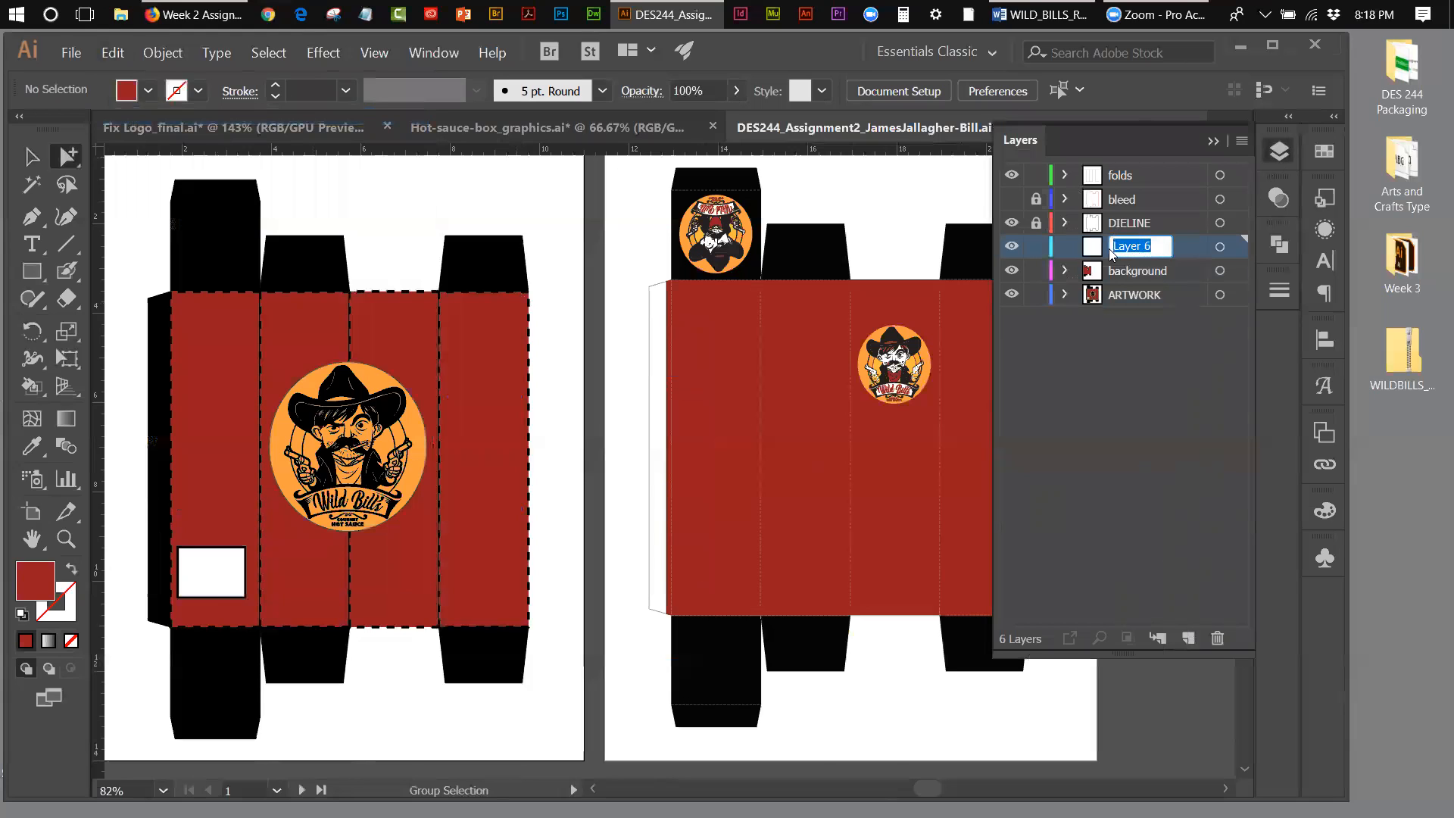
pyautogui.write('graphics')
pyautogui.click(1218, 362)
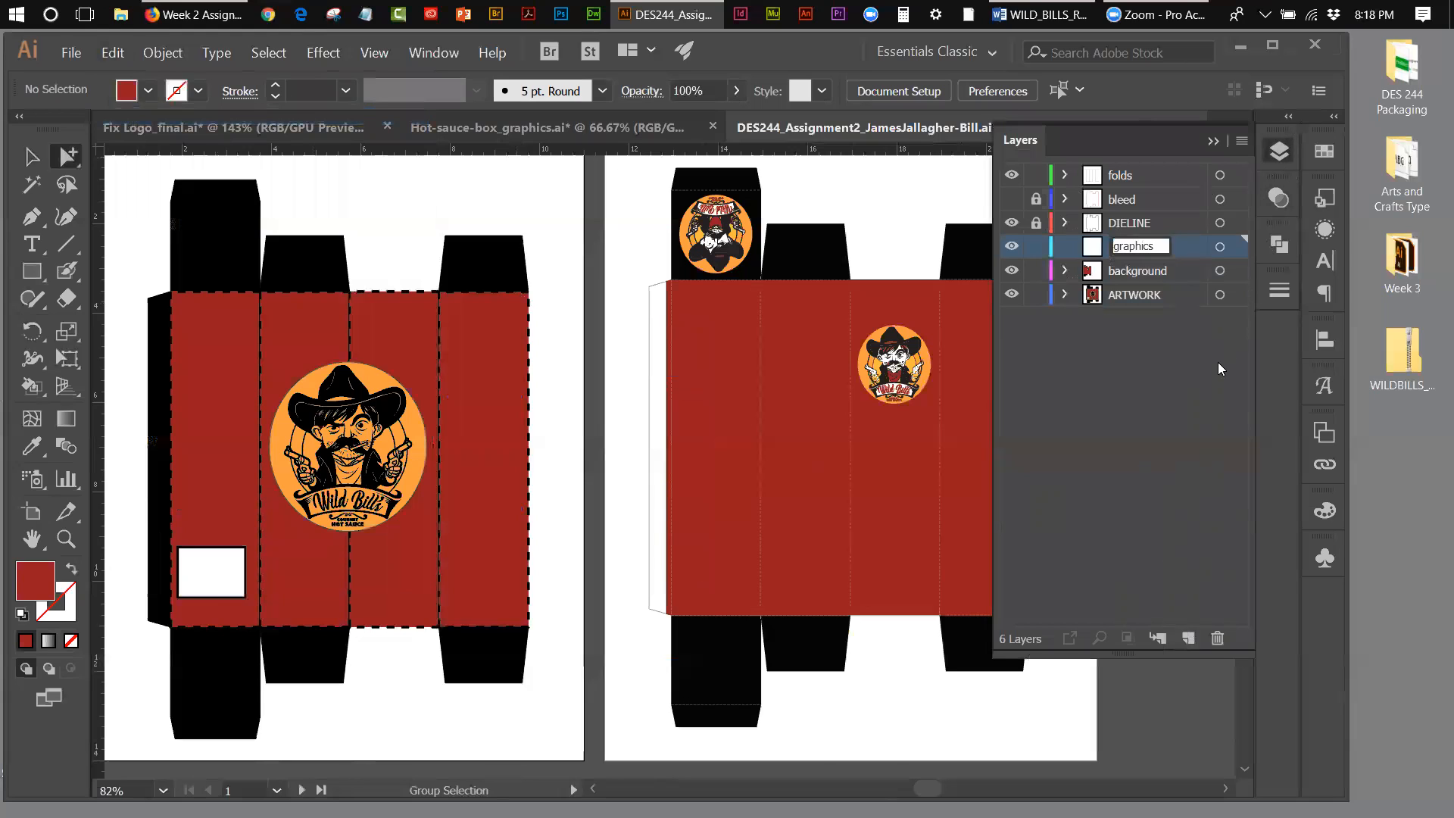
pyautogui.click(1128, 248)
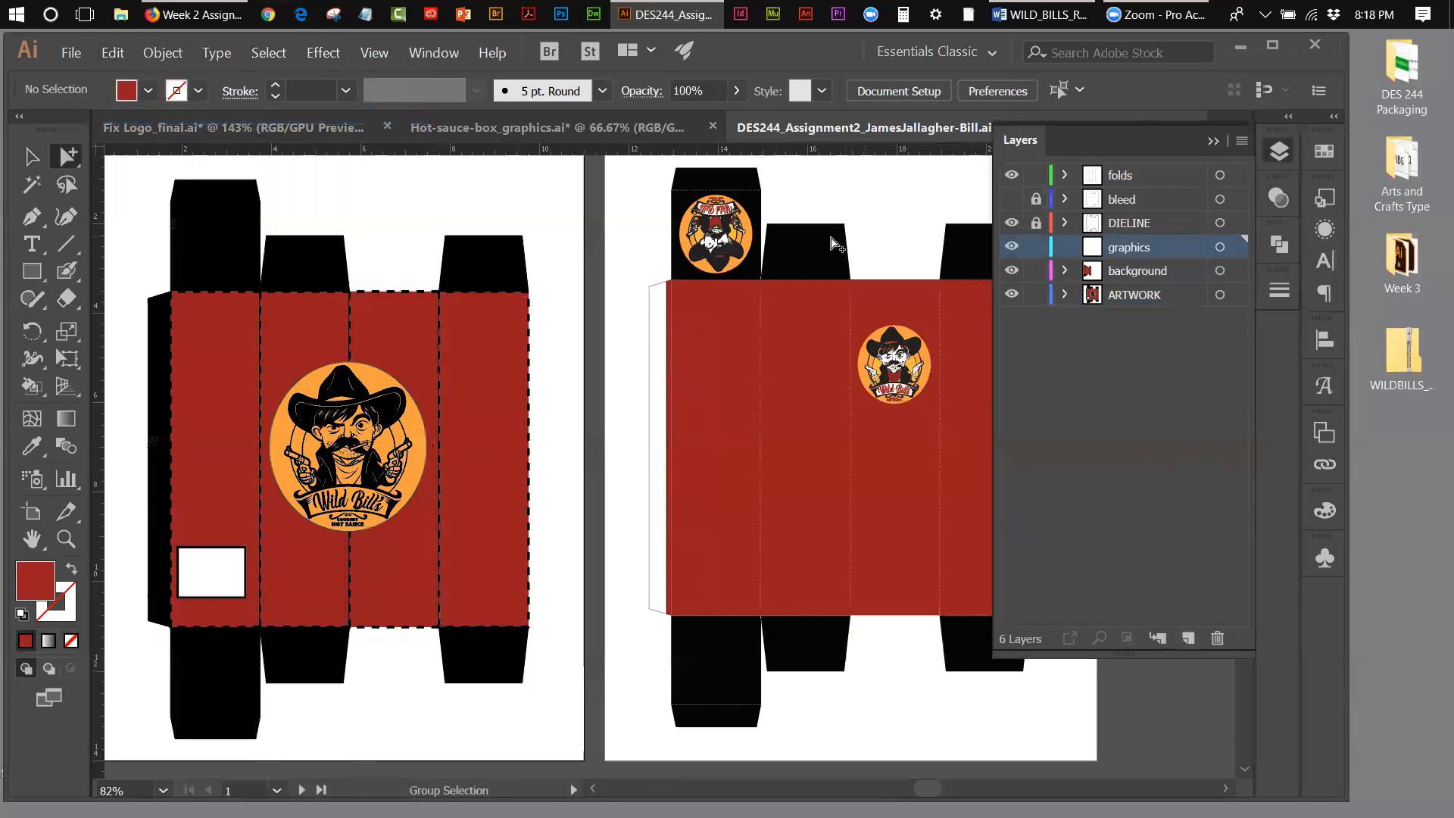
# Step: Paste the cut flame images and WARNING HOT sign onto the graphics layer and move them across to the second box's fourth red panel
pyautogui.click(114, 53)
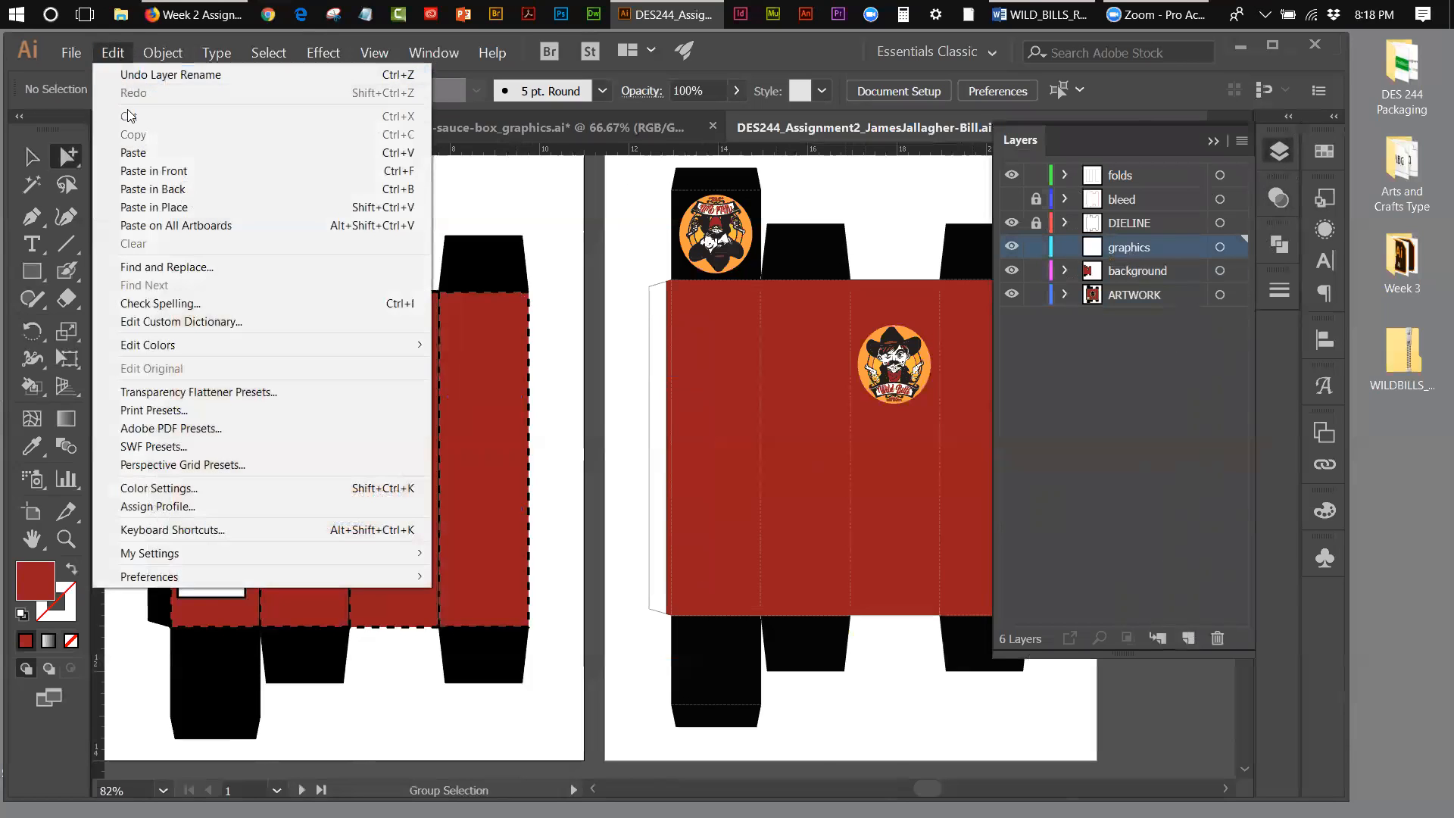
pyautogui.click(133, 154)
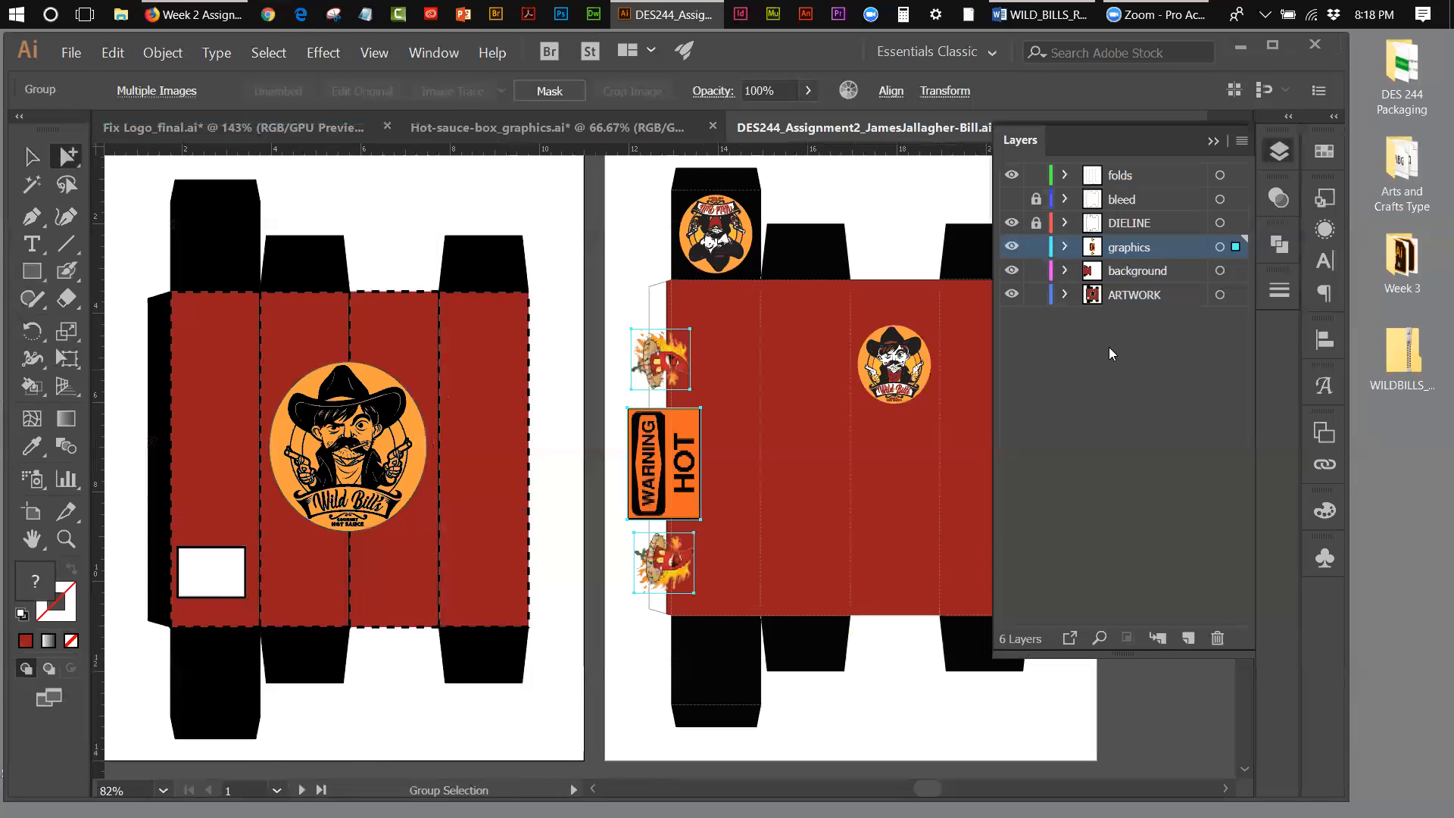
pyautogui.hotkey('shift', 'Right')
pyautogui.hotkey('shift', 'Right')
pyautogui.hotkey('shift', 'Right')
pyautogui.hotkey('shift', 'Right')
pyautogui.hotkey('shift', 'Right')
pyautogui.hotkey('shift', 'Right')
pyautogui.hotkey('shift', 'Right')
pyautogui.hotkey('shift', 'Right')
pyautogui.hotkey('shift', 'Right')
pyautogui.hotkey('shift', 'Right')
pyautogui.hotkey('shift', 'Right')
pyautogui.hotkey('shift', 'Right')
pyautogui.hotkey('shift', 'Right')
pyautogui.hotkey('shift', 'Right')
pyautogui.hotkey('shift', 'Right')
pyautogui.hotkey('shift', 'Right')
pyautogui.hotkey('shift', 'Right')
pyautogui.hotkey('shift', 'Right')
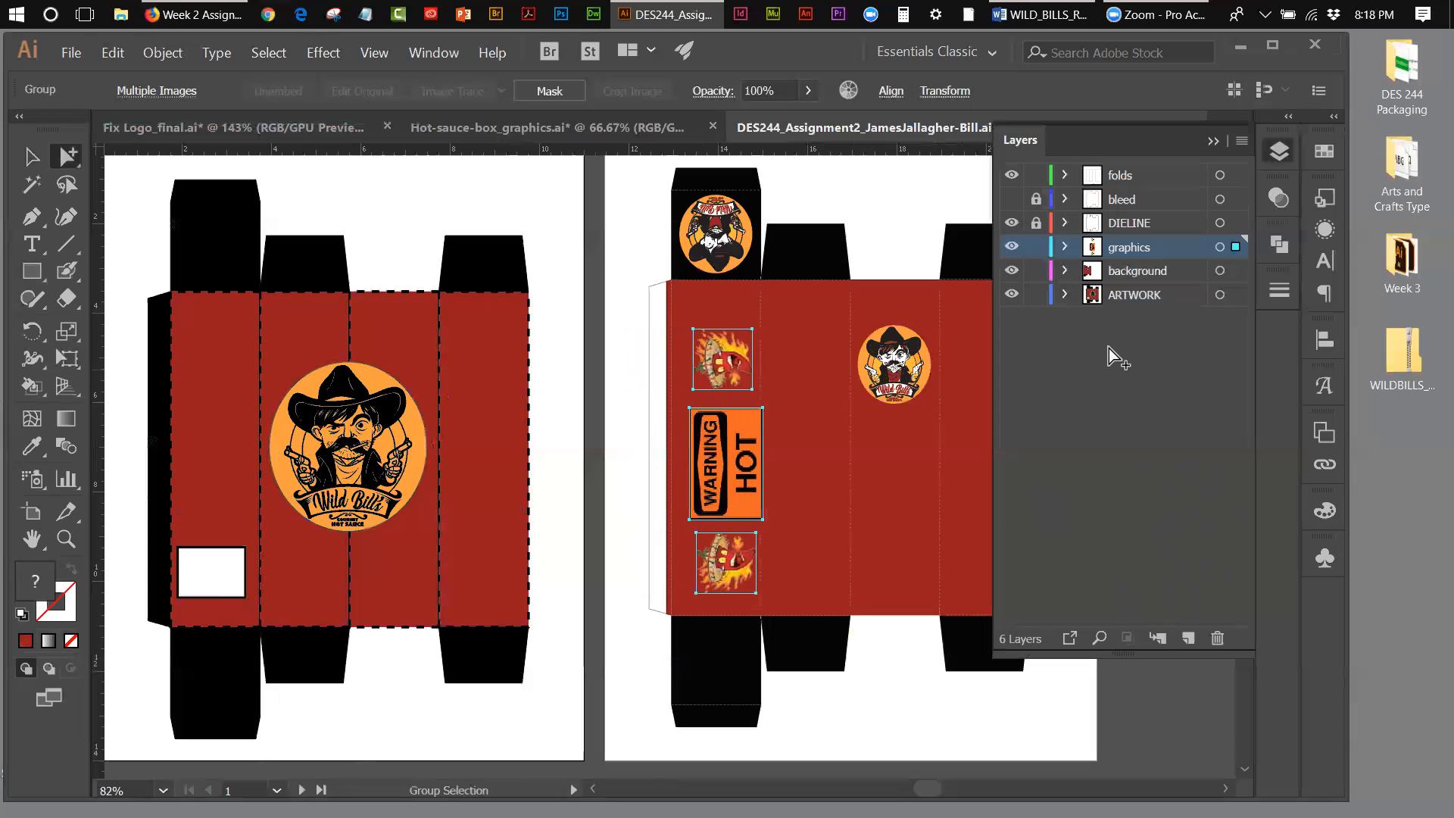
pyautogui.hotkey('shift', 'Right')
pyautogui.hotkey('shift', 'Right')
pyautogui.hotkey('shift', 'Right')
pyautogui.hotkey('shift', 'Right')
pyautogui.hotkey('shift', 'Right')
pyautogui.hotkey('shift', 'Right')
pyautogui.hotkey('shift', 'Right')
pyautogui.hotkey('shift', 'Right')
pyautogui.hotkey('shift', 'Right')
pyautogui.hotkey('shift', 'Right')
pyautogui.hotkey('shift', 'Right')
pyautogui.hotkey('shift', 'Right')
pyautogui.hotkey('shift', 'Right')
pyautogui.hotkey('shift', 'Right')
pyautogui.hotkey('shift', 'Right')
pyautogui.hotkey('shift', 'Right')
pyautogui.hotkey('shift', 'Right')
pyautogui.hotkey('shift', 'Right')
pyautogui.hotkey('shift', 'Right')
pyautogui.hotkey('shift', 'Right')
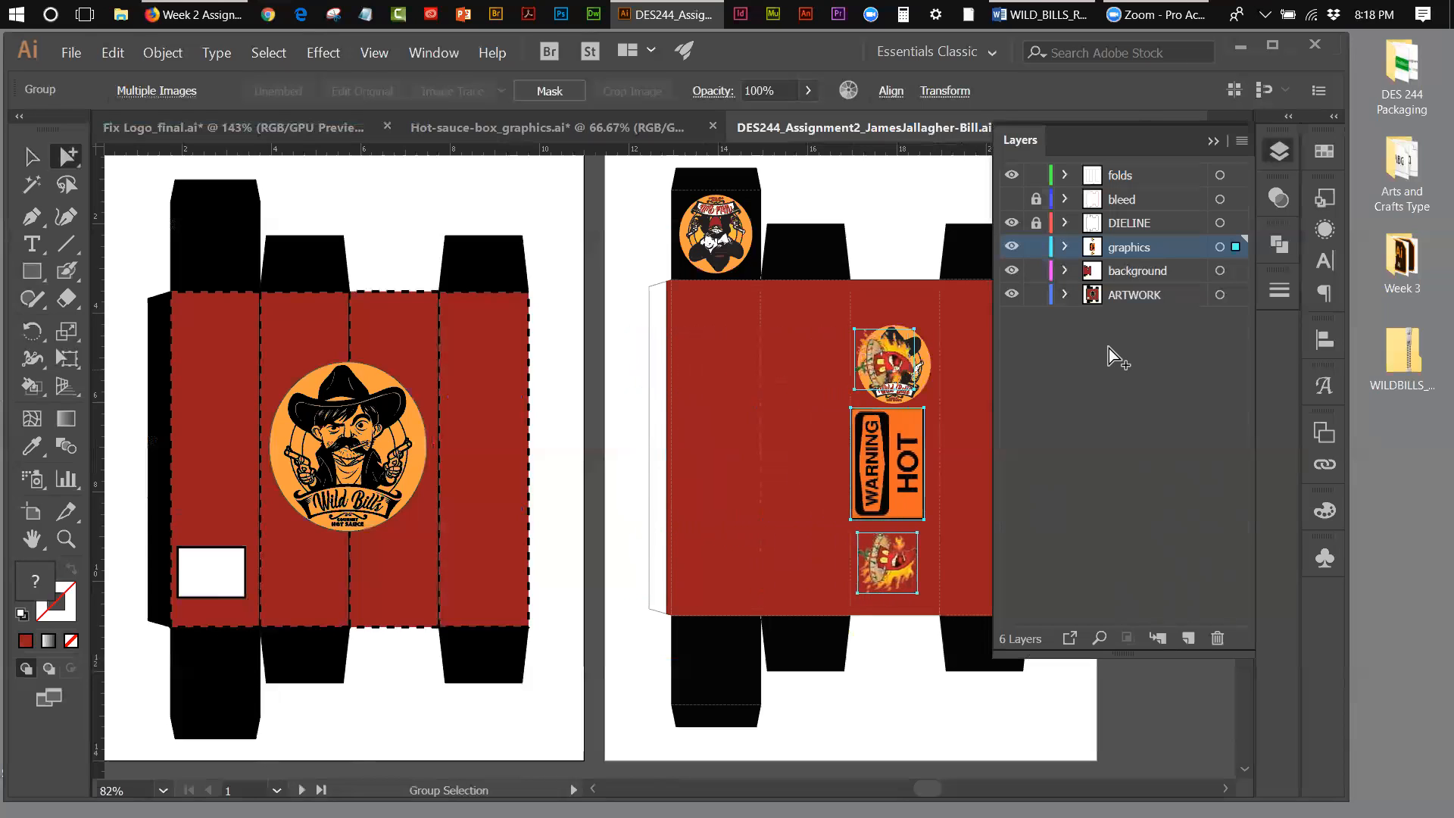
pyautogui.hotkey('shift', 'Right')
pyautogui.hotkey('shift', 'Right')
pyautogui.hotkey('shift', 'Right')
pyautogui.hotkey('shift', 'Right')
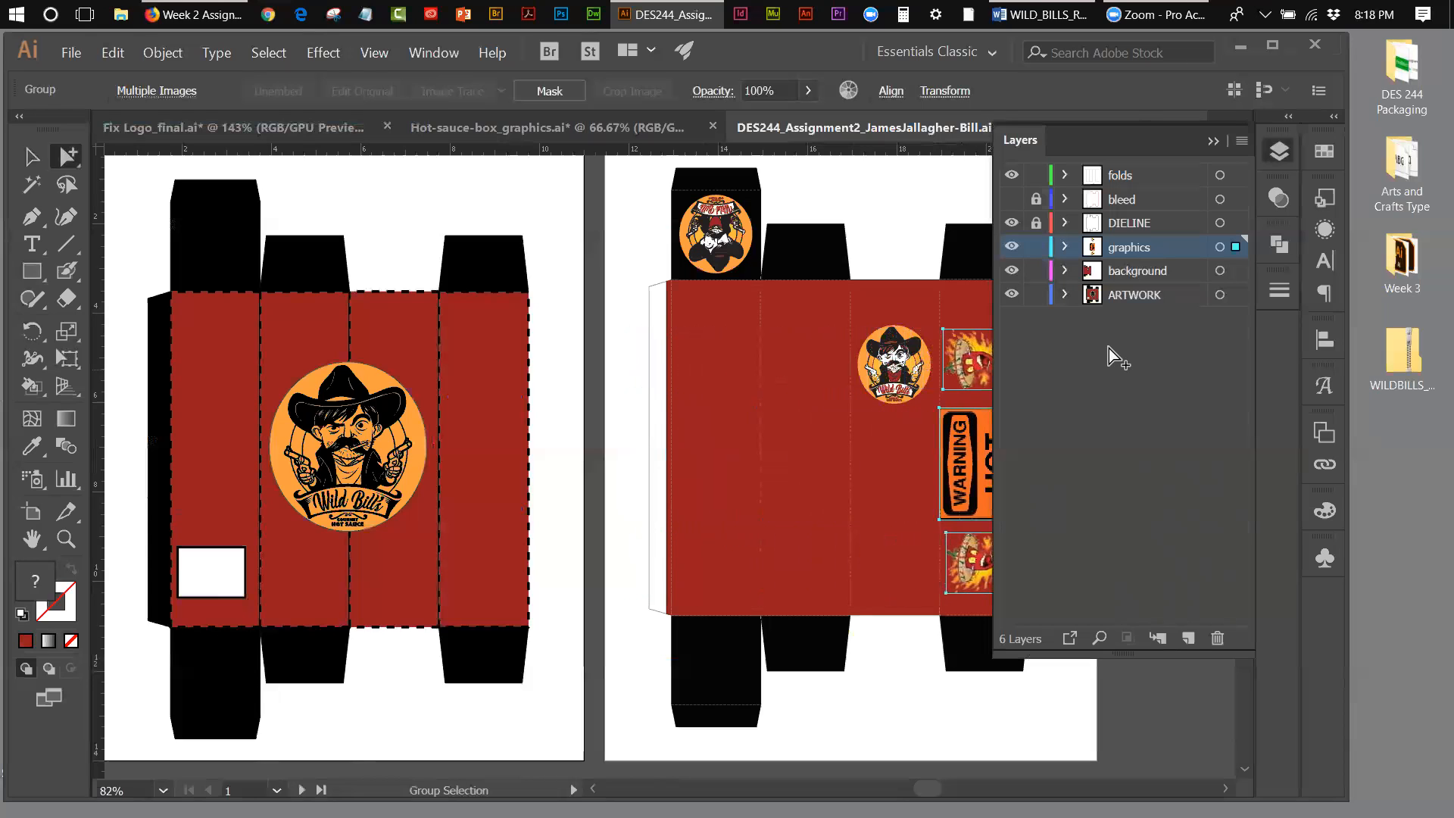
# Step: Move the logo on the third red panel and the upside-down logo on the black flap from the background layer to the graphics layer
pyautogui.click(916, 369)
pyautogui.click(890, 343)
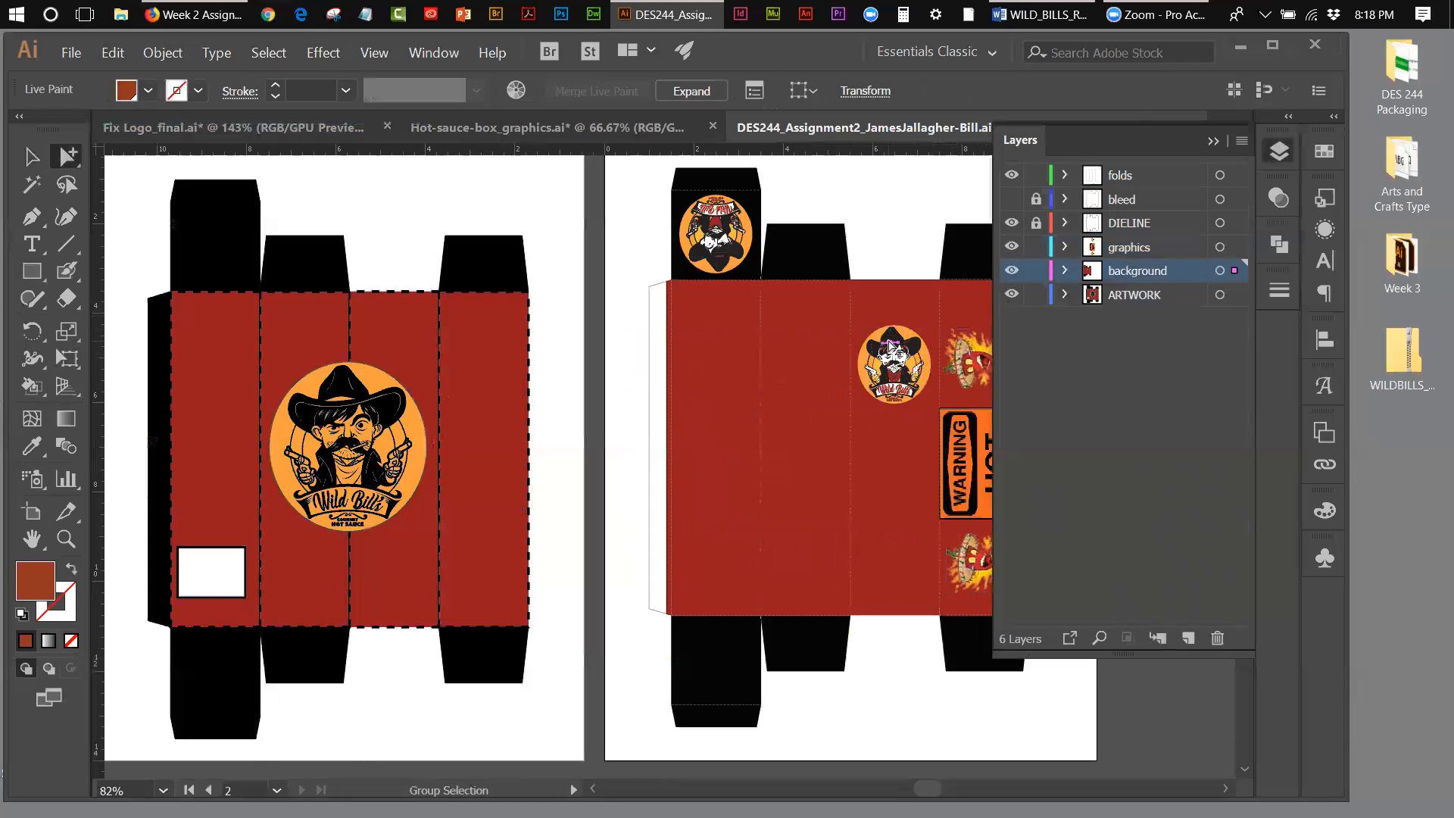
pyautogui.press('v')
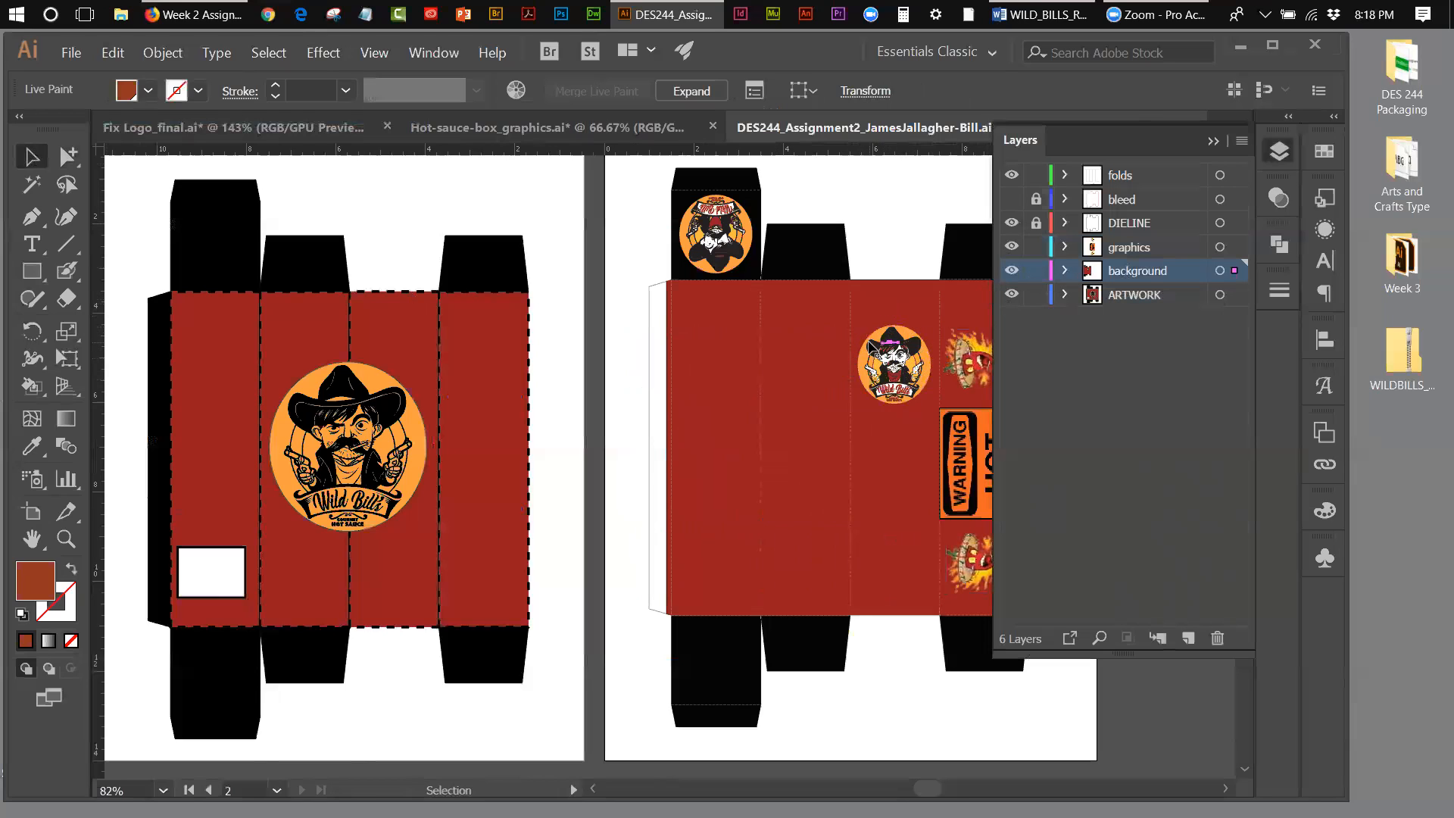
pyautogui.click(872, 347)
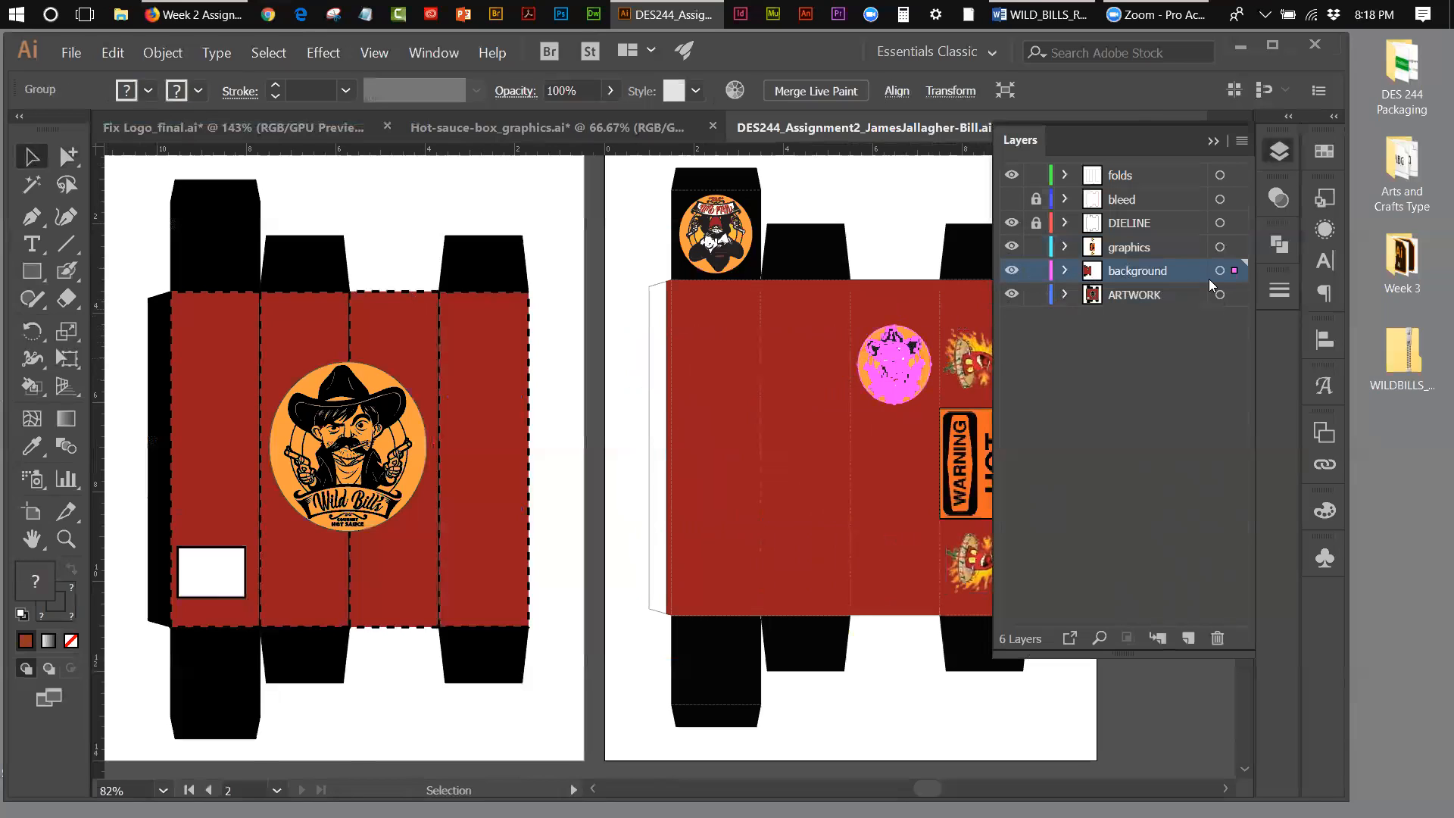
pyautogui.moveTo(1235, 271); pyautogui.dragTo(1235, 247)
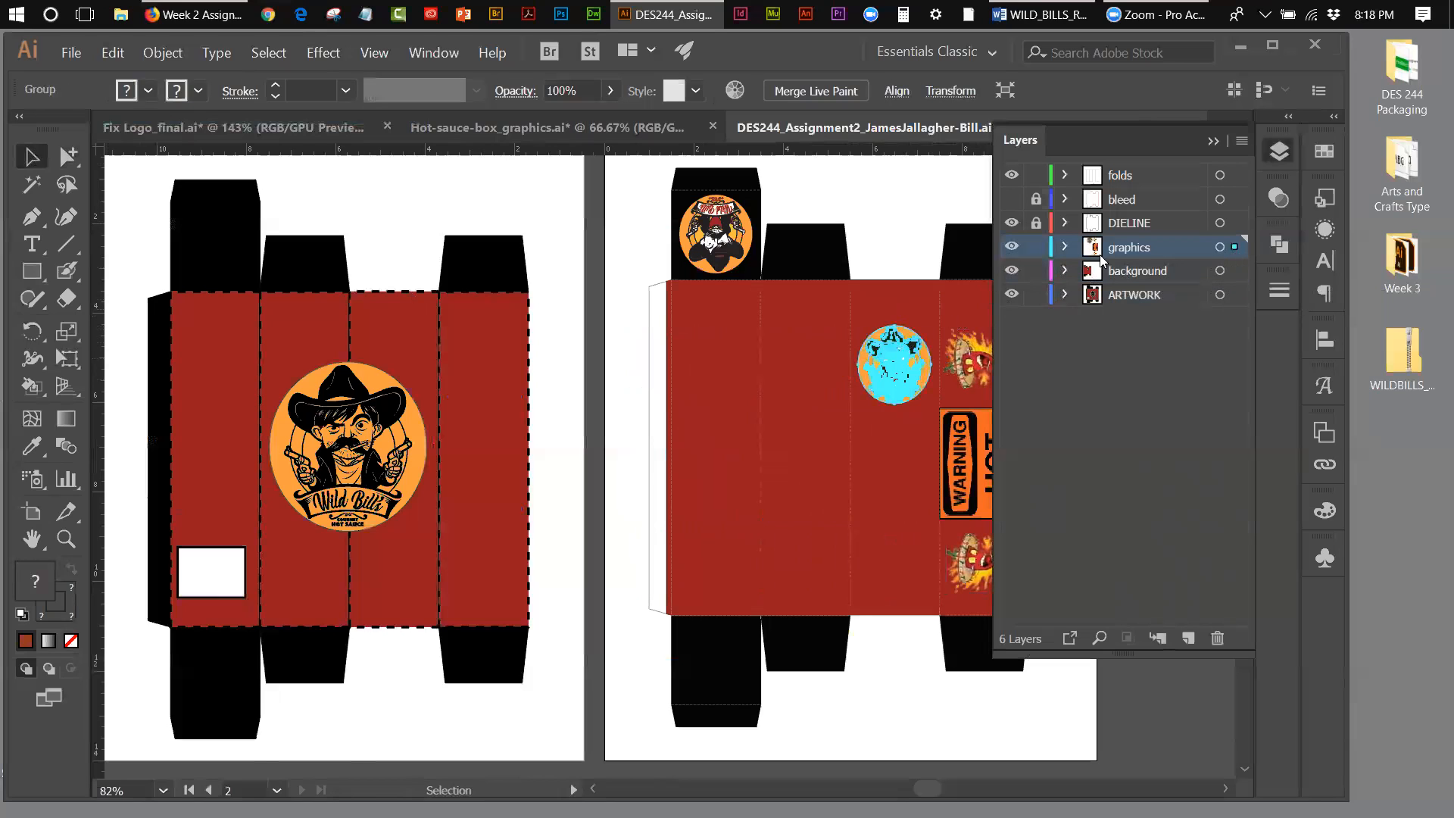
pyautogui.click(746, 253)
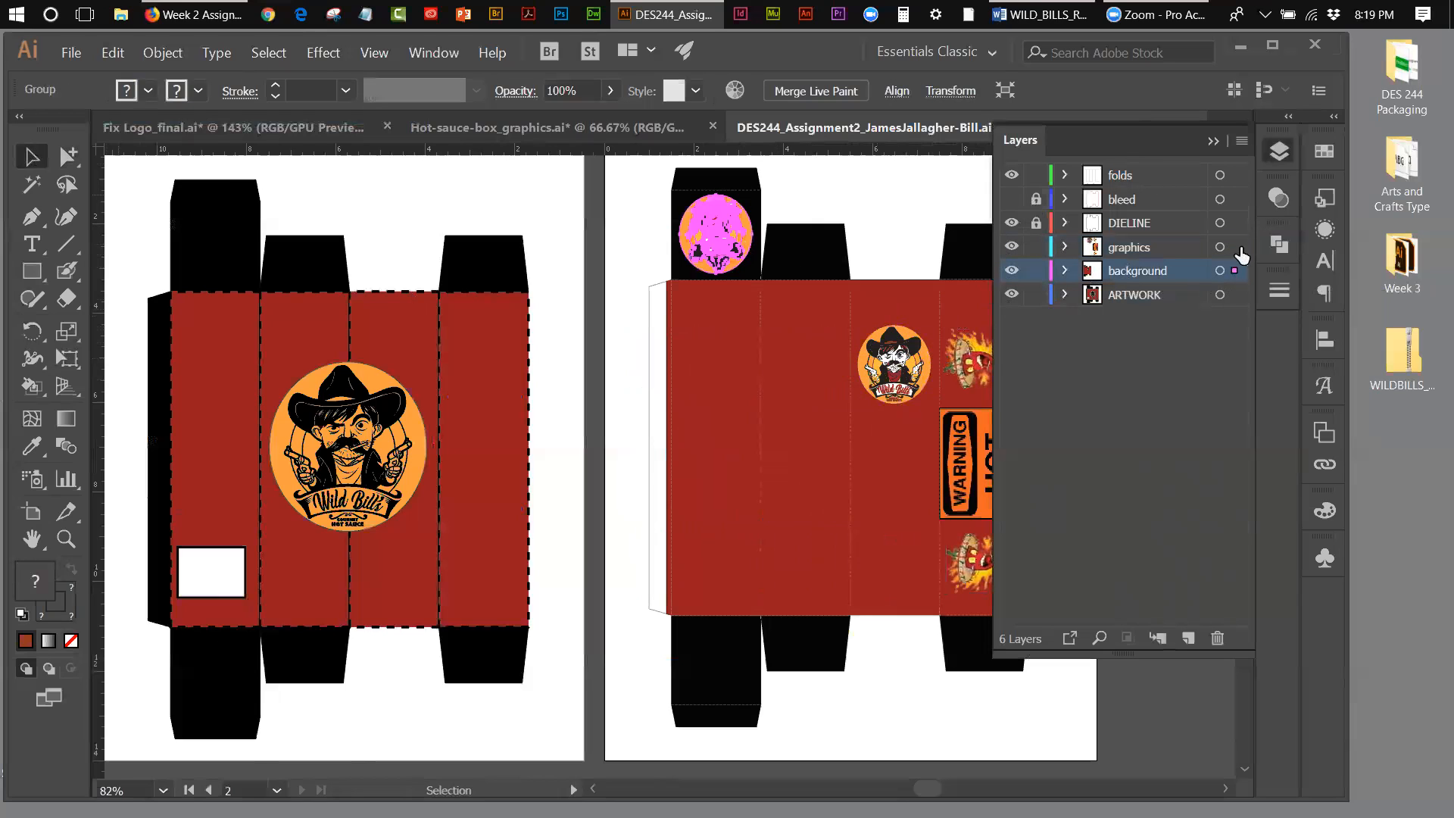
pyautogui.moveTo(1234, 272); pyautogui.dragTo(1232, 256)
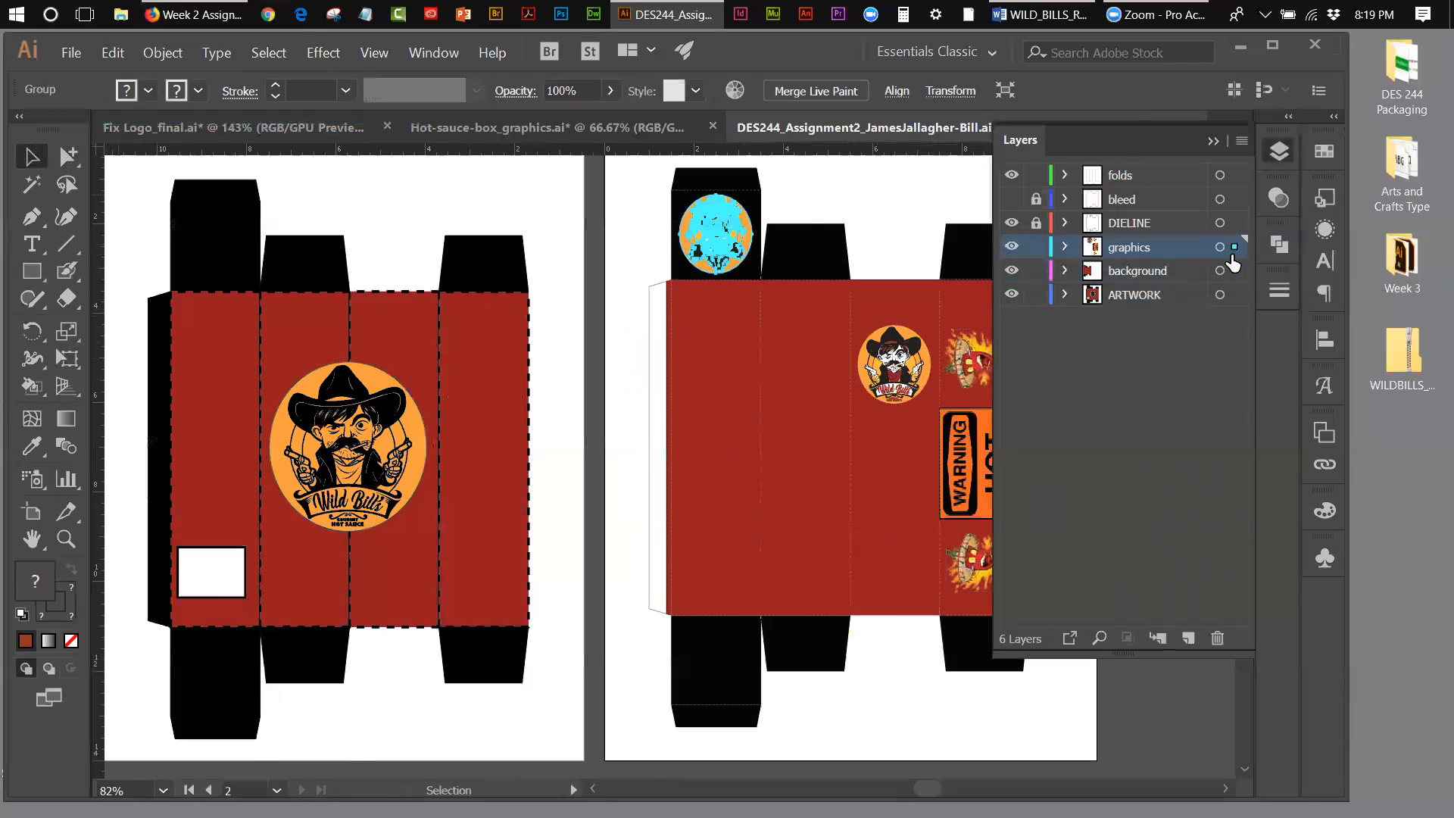
pyautogui.click(871, 215)
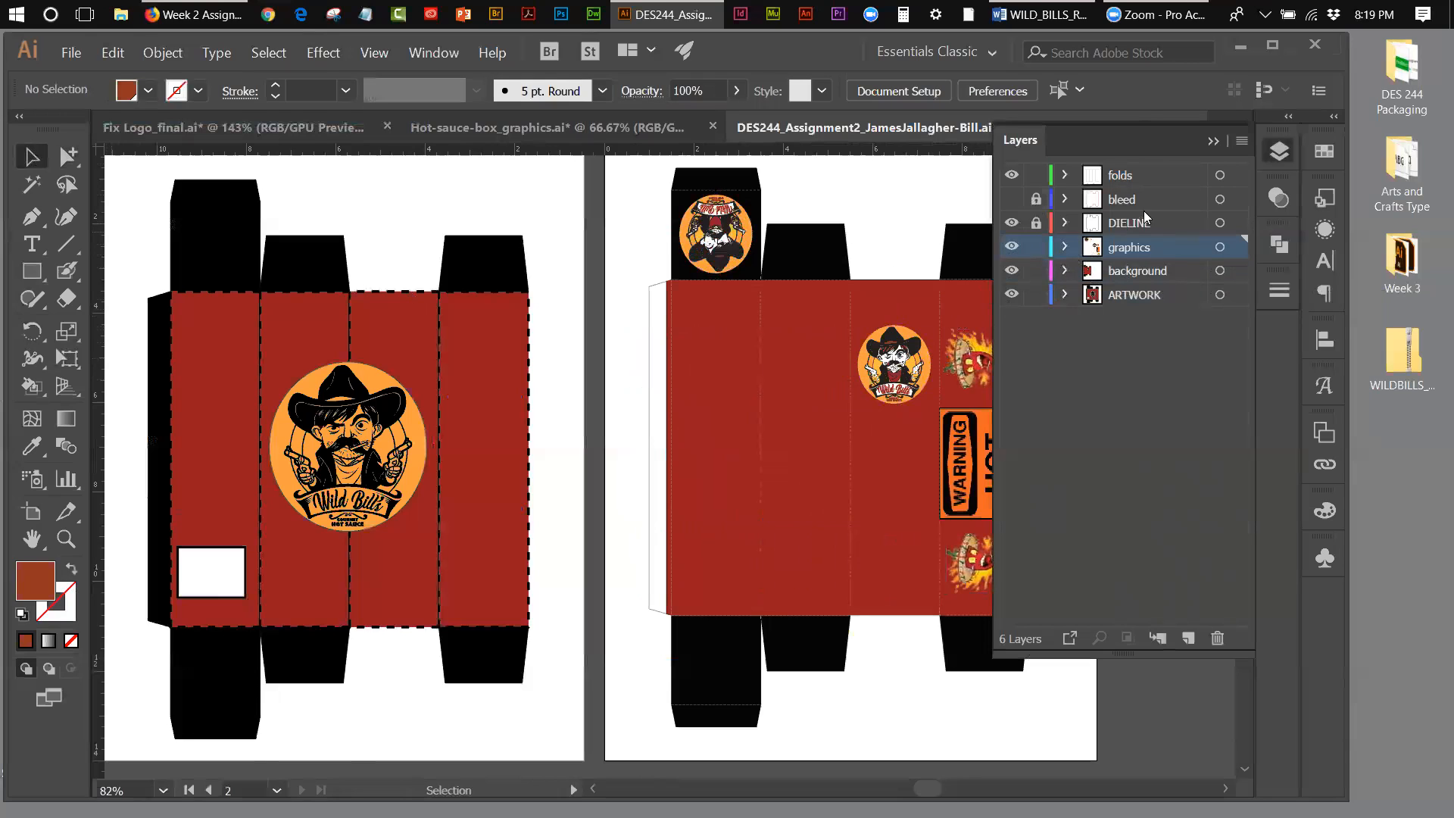
# Step: Nudge the two flame images and WARNING HOT sign together to the right to centre them across the fourth red panel
pyautogui.moveTo(932, 783); pyautogui.dragTo(940, 783)
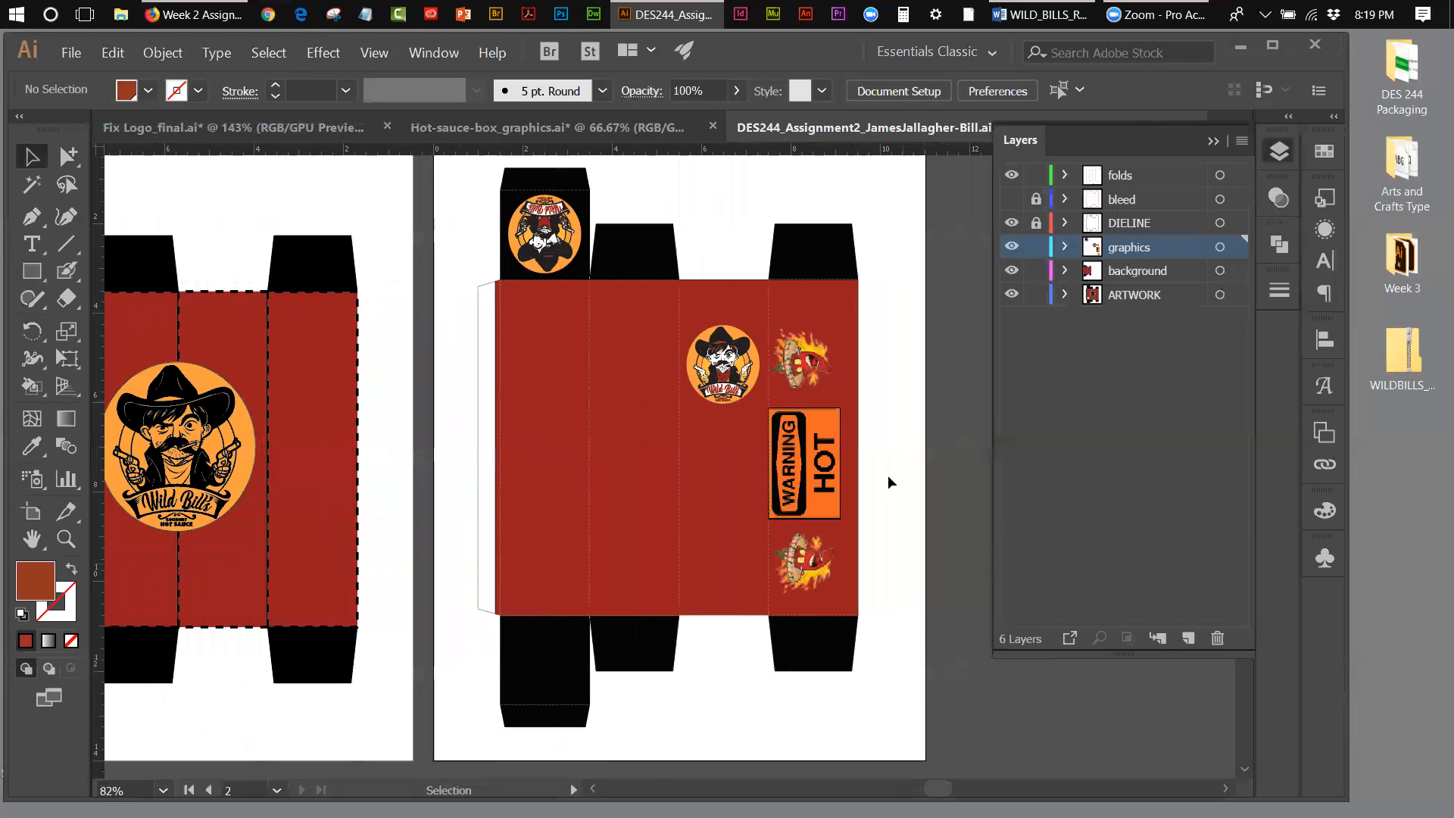
pyautogui.click(832, 458)
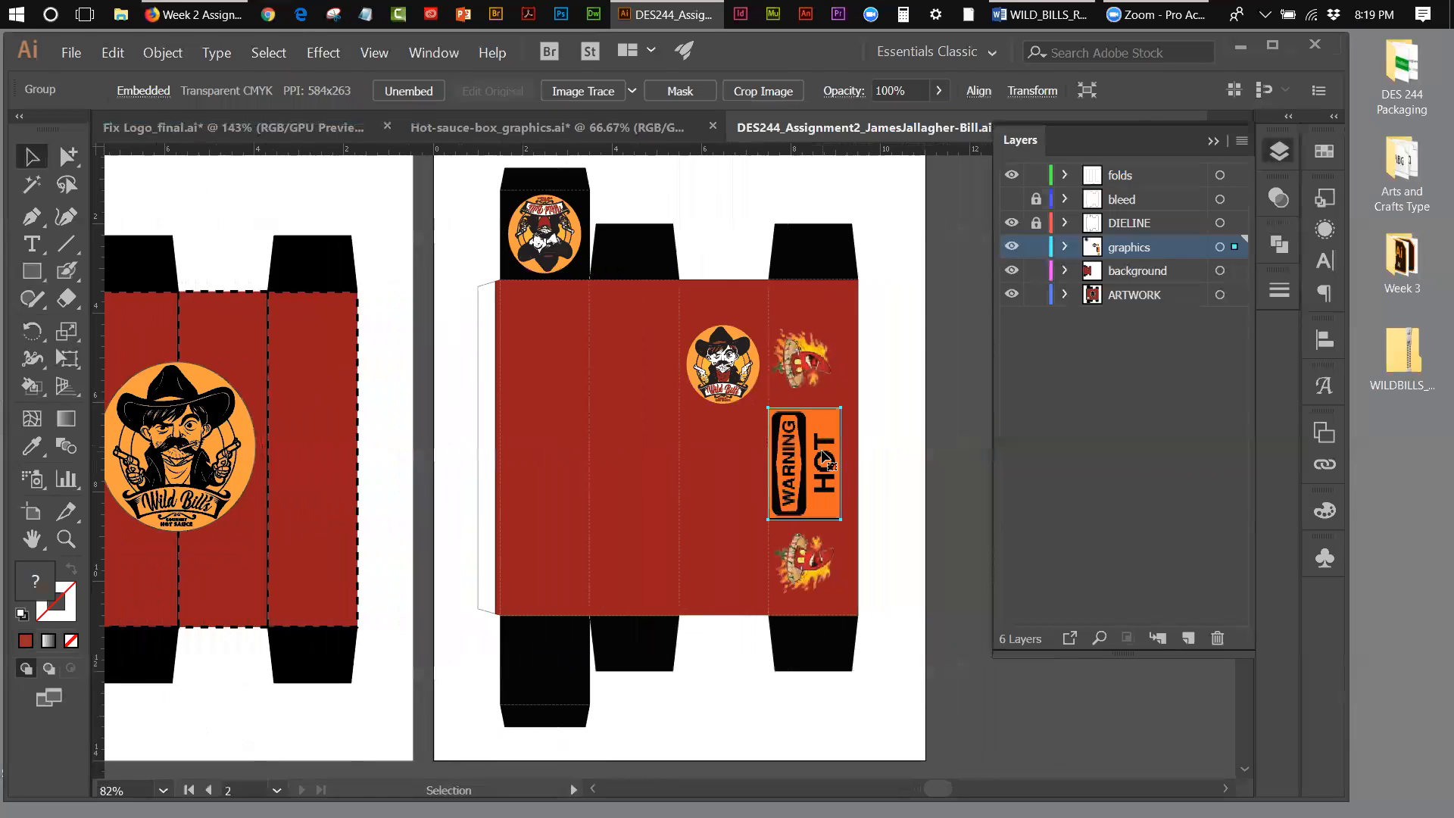
pyautogui.keyDown('shift'); pyautogui.click(815, 555); pyautogui.keyUp('shift')
pyautogui.keyDown('shift'); pyautogui.click(799, 345); pyautogui.keyUp('shift')
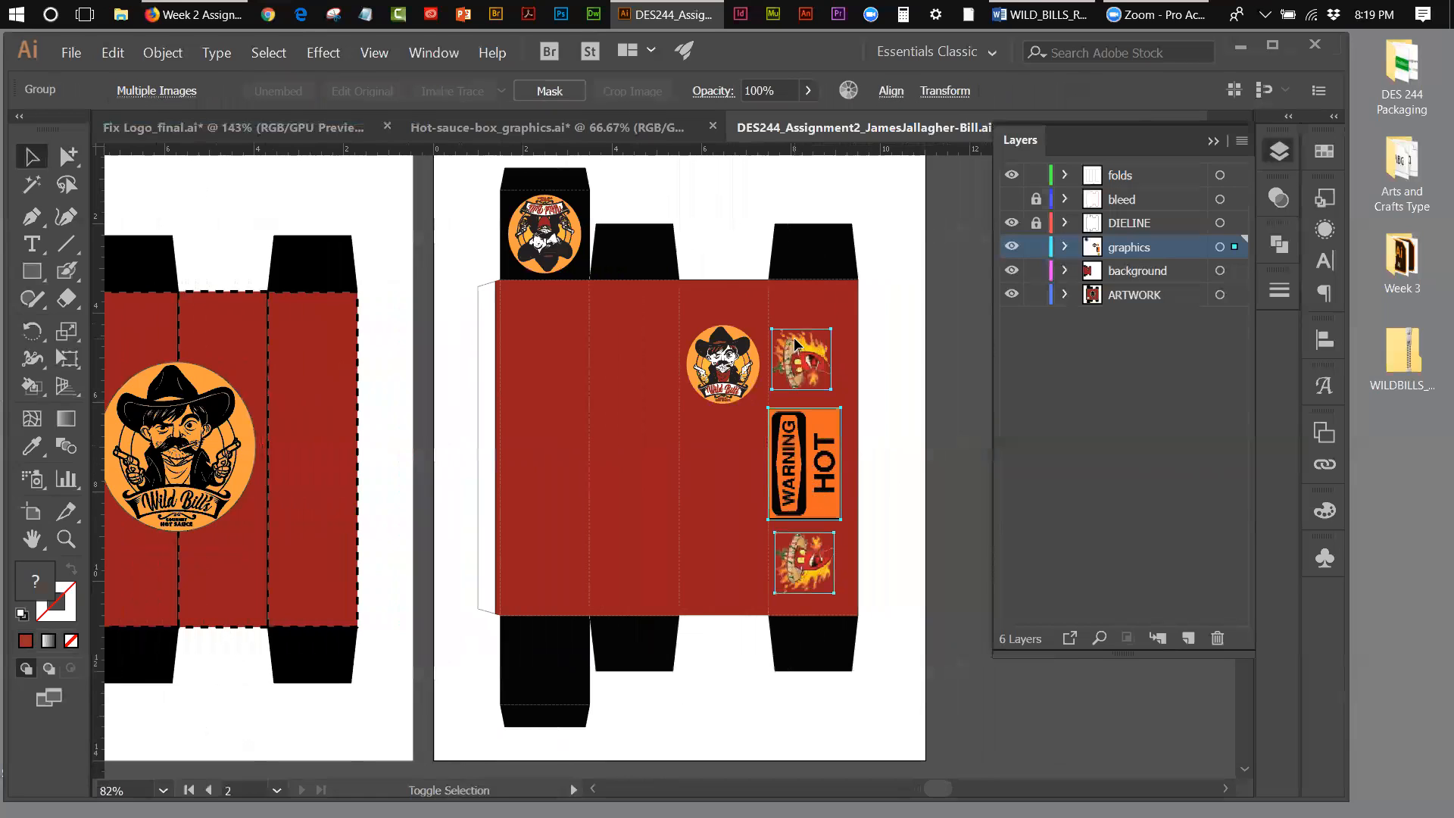
pyautogui.press('Right')
pyautogui.press('Right')
pyautogui.press('Right')
pyautogui.press('Right')
pyautogui.press('Right')
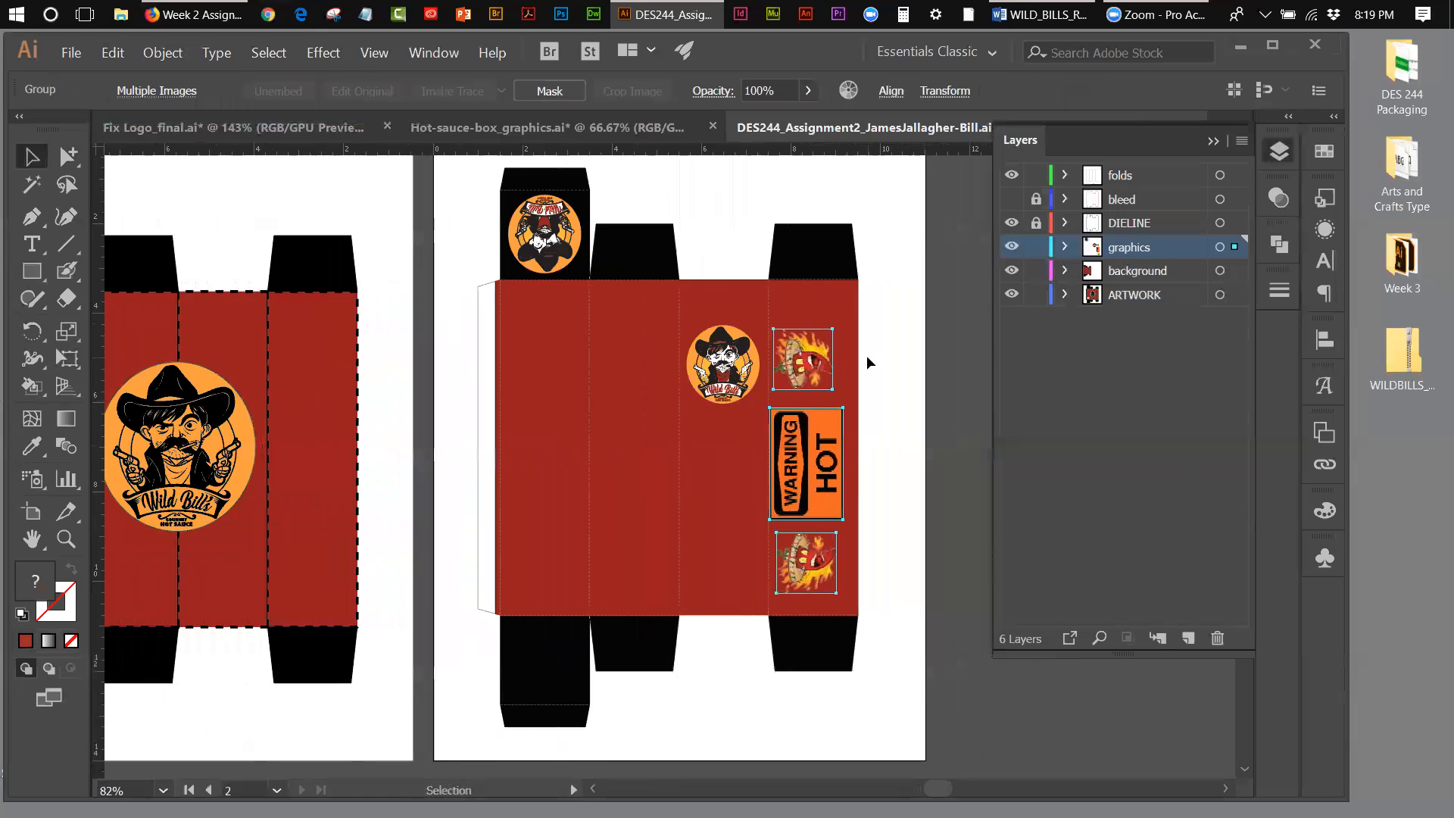
pyautogui.press('Right')
pyautogui.press('Right')
pyautogui.press('Right')
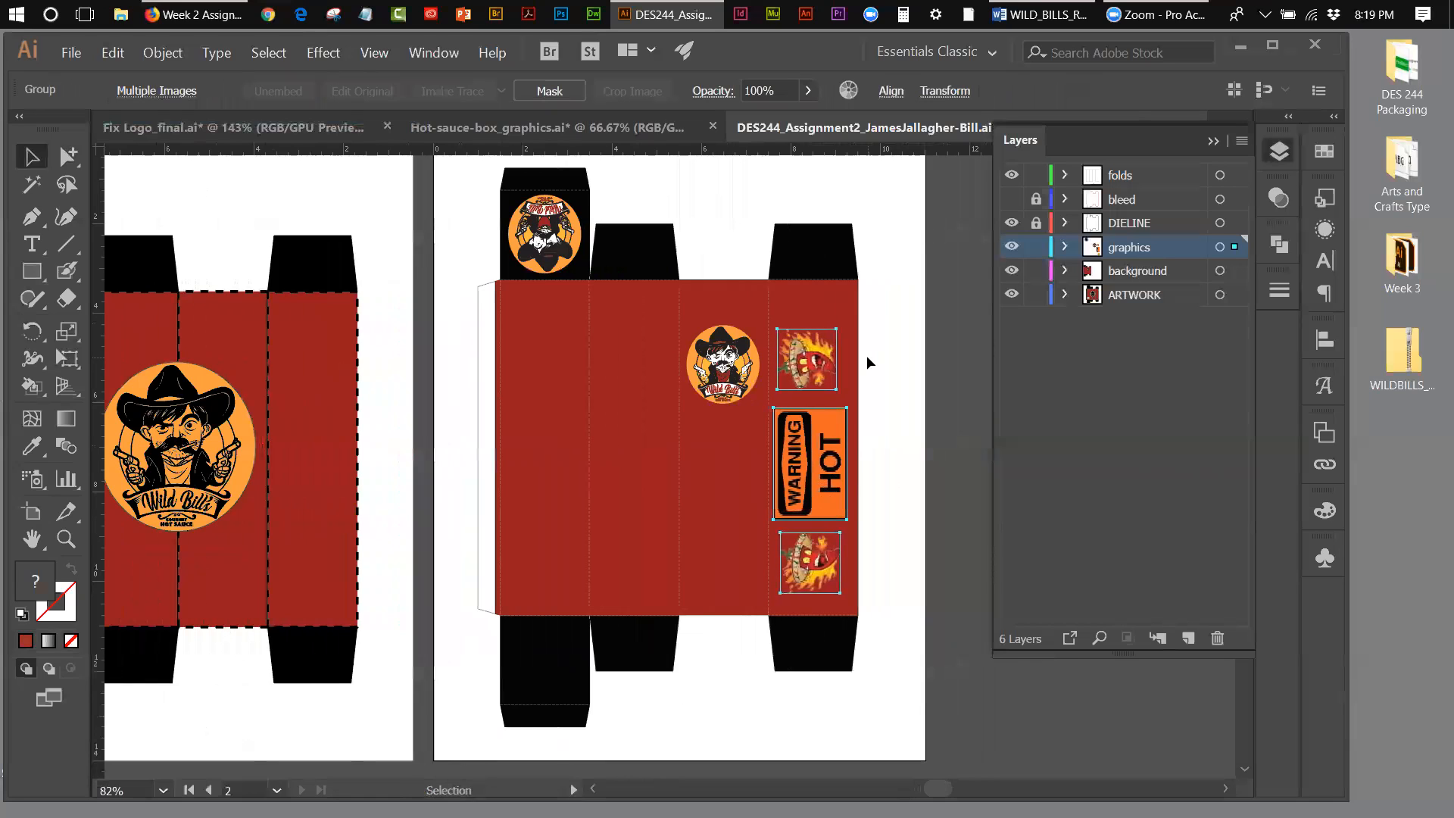
pyautogui.press('Right')
pyautogui.press('Right')
pyautogui.press('Right')
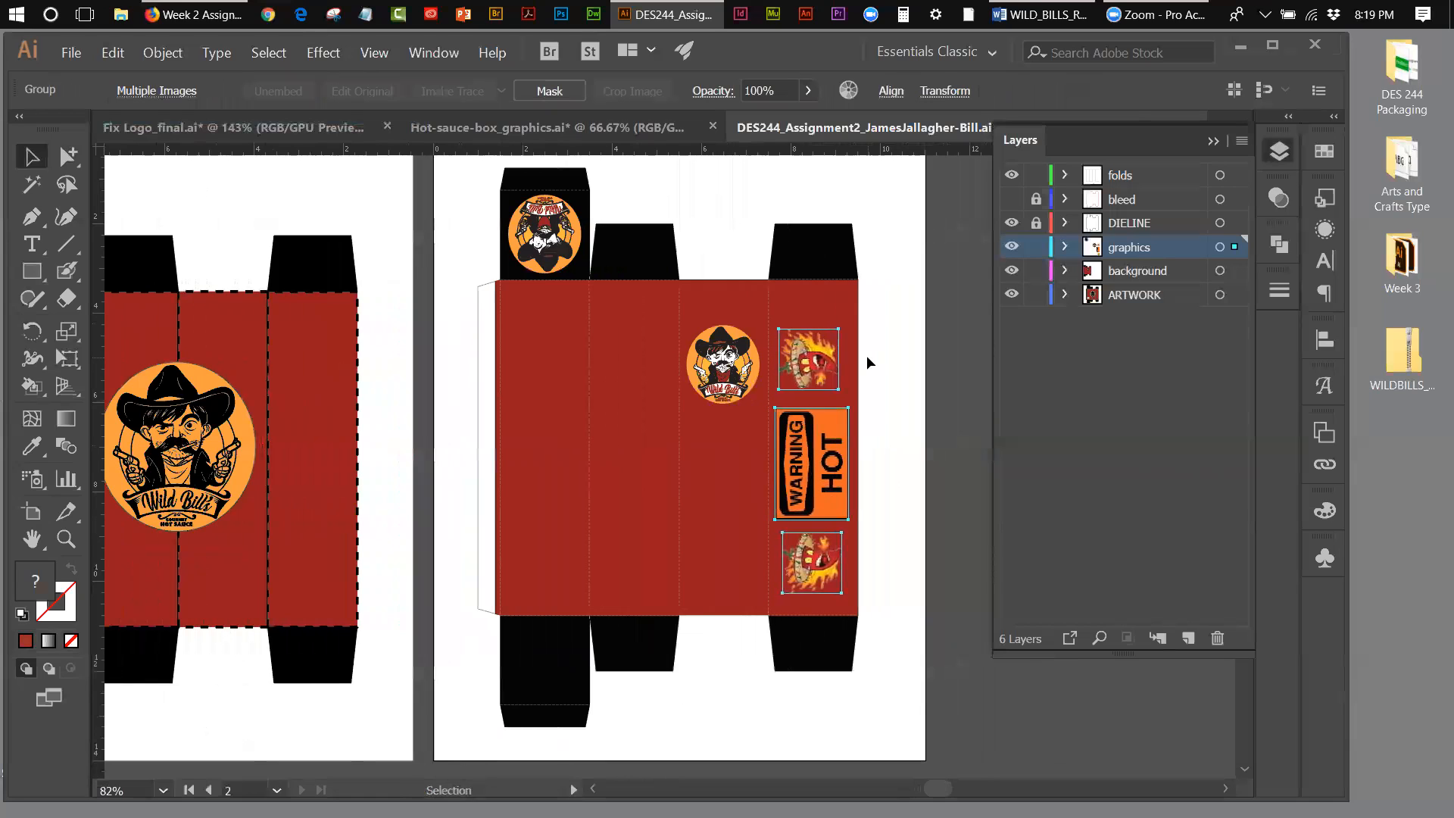
pyautogui.click(884, 276)
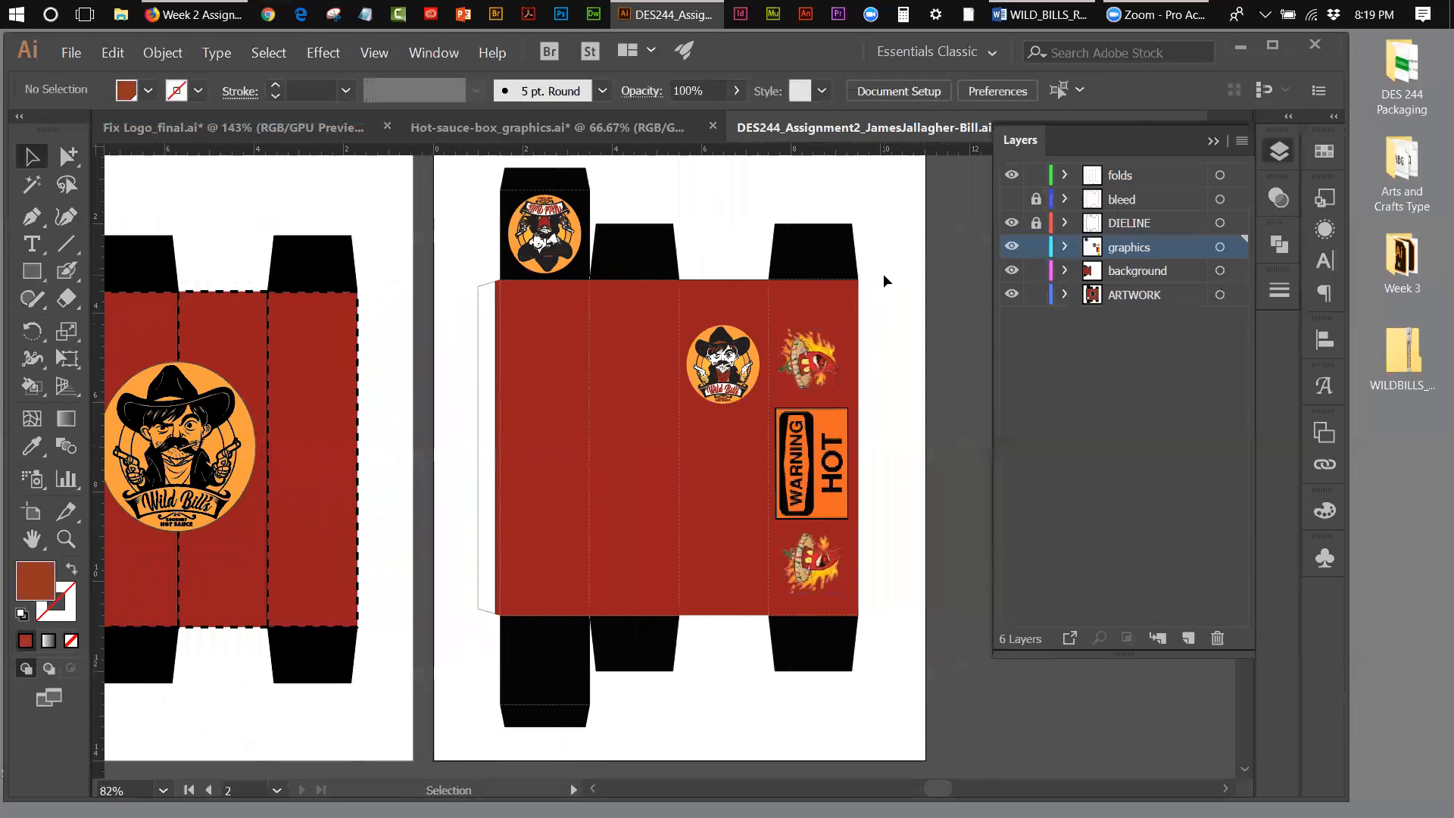
# Step: Nudge only the WARNING HOT sign slightly further right to line it up with the flame images
pyautogui.click(812, 417)
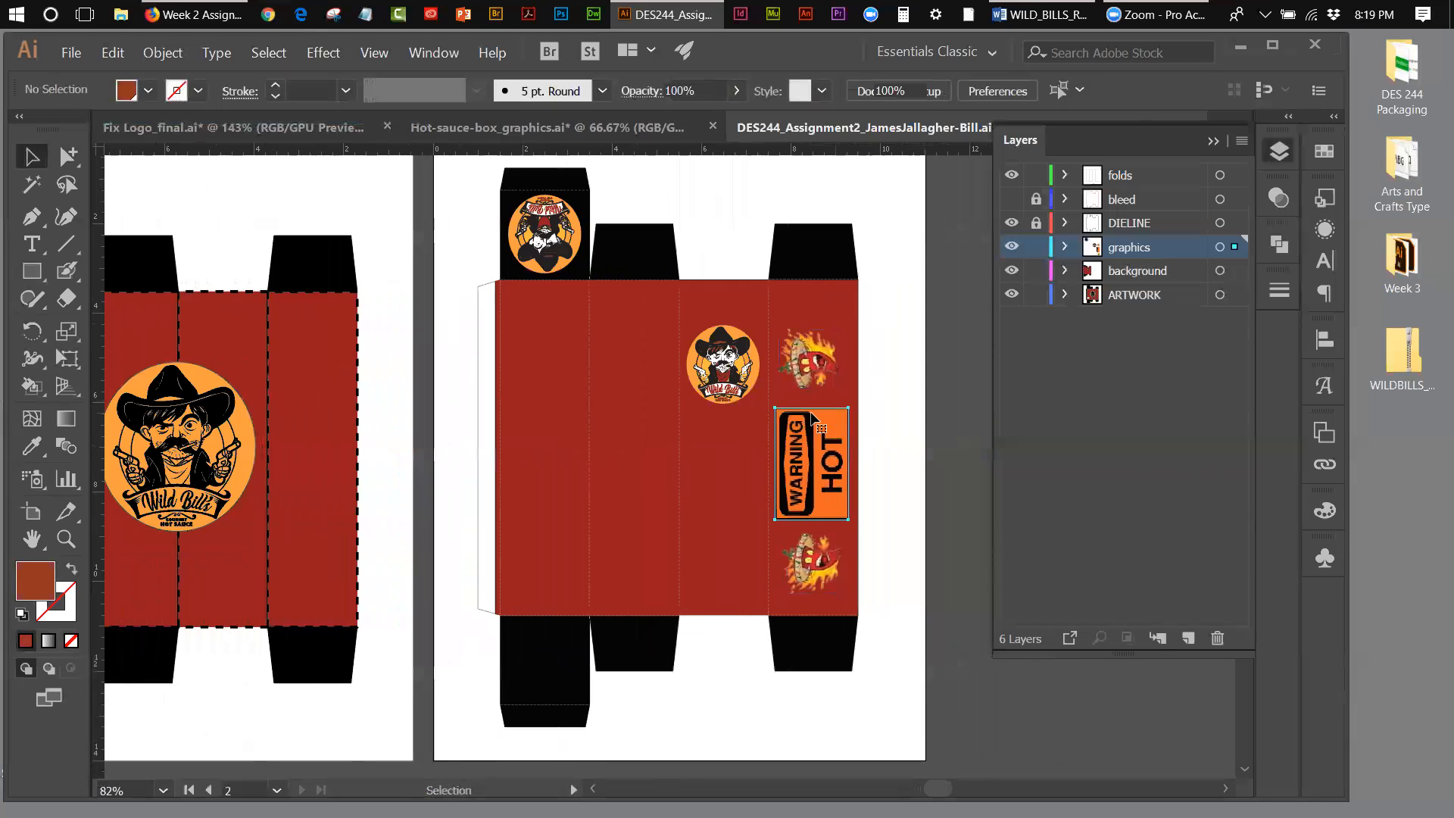
pyautogui.press('Right')
pyautogui.press('Right')
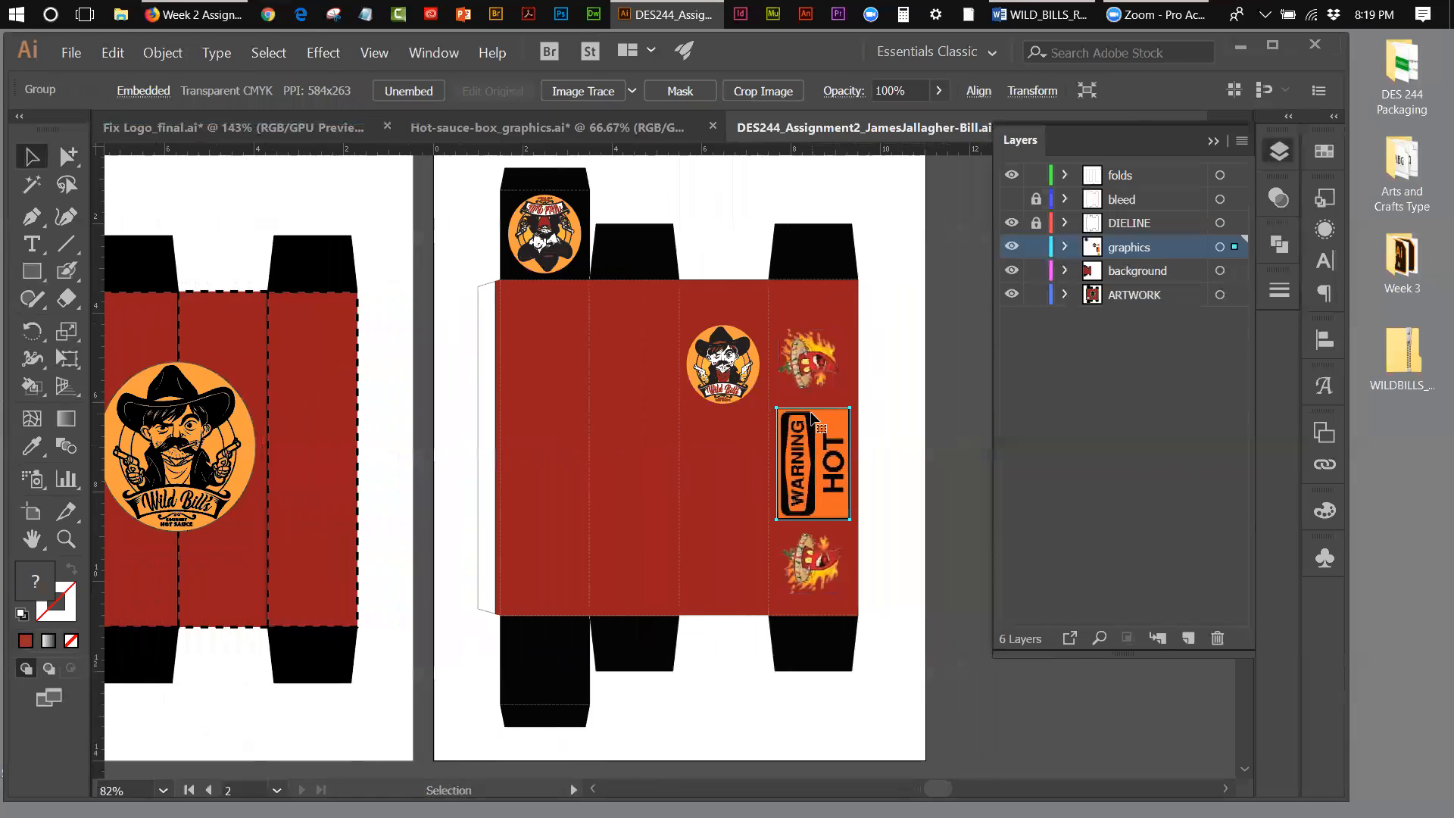
pyautogui.click(869, 382)
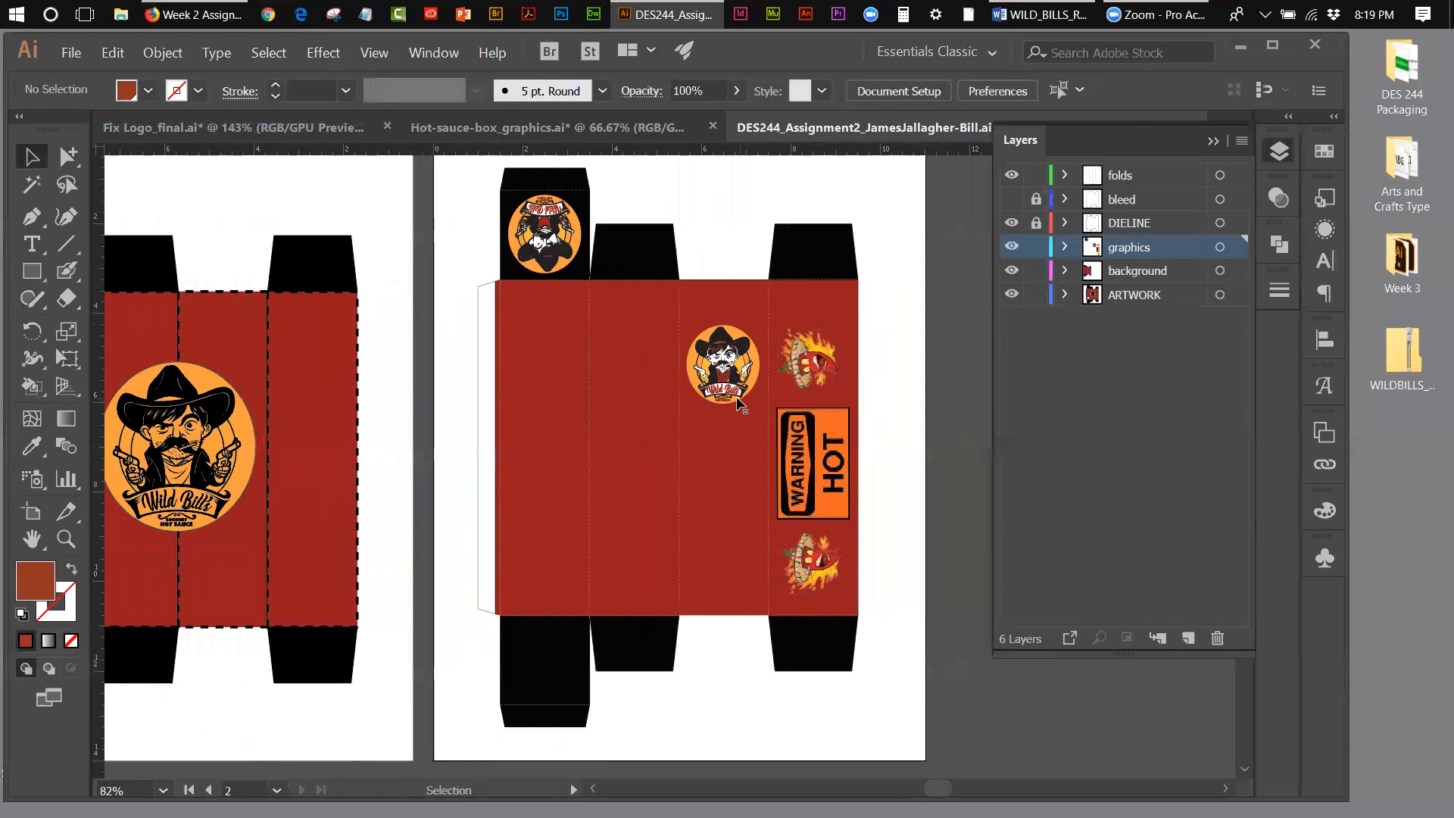
# Step: Hide and show the background and graphics layers to check which artwork each one holds
pyautogui.click(1011, 272)
pyautogui.click(1011, 271)
pyautogui.click(1011, 272)
pyautogui.click(1012, 272)
pyautogui.click(1012, 248)
pyautogui.click(1011, 248)
# Step: Lock the background and folds layers, keeping the bleed layer hidden
pyautogui.click(1035, 273)
pyautogui.click(1035, 175)
pyautogui.click(1013, 199)
# Step: Nudge the WARNING HOT sign slightly up between the two flame images to even out the spacing
pyautogui.click(825, 429)
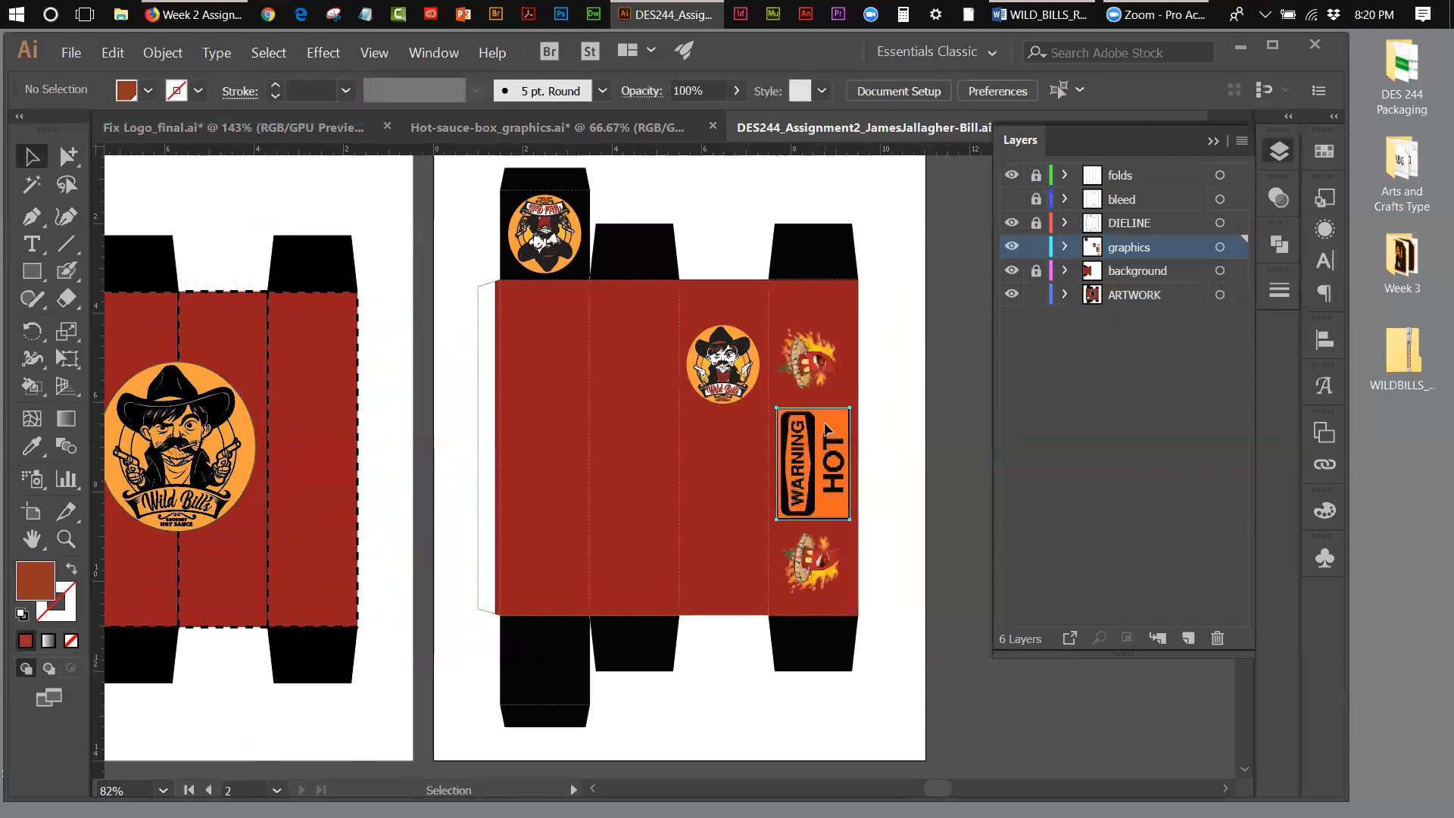
pyautogui.press('Up')
pyautogui.press('Up')
pyautogui.press('Up')
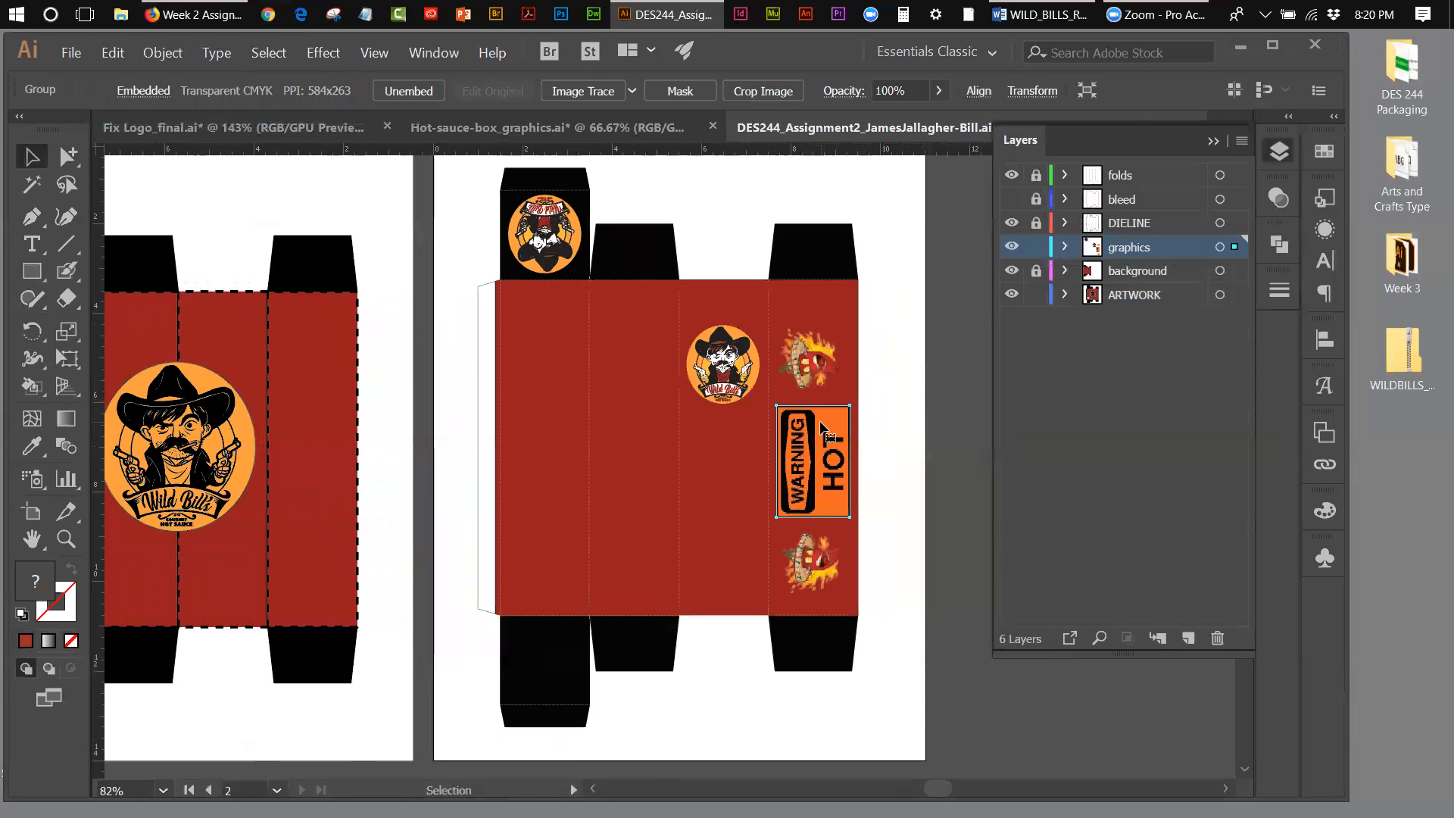
# Step: Nudge both flame images and the WARNING HOT sign together upward to centre them vertically on the fourth red panel
pyautogui.keyDown('shift'); pyautogui.click(805, 553); pyautogui.keyUp('shift')
pyautogui.keyDown('shift'); pyautogui.click(803, 346); pyautogui.keyUp('shift')
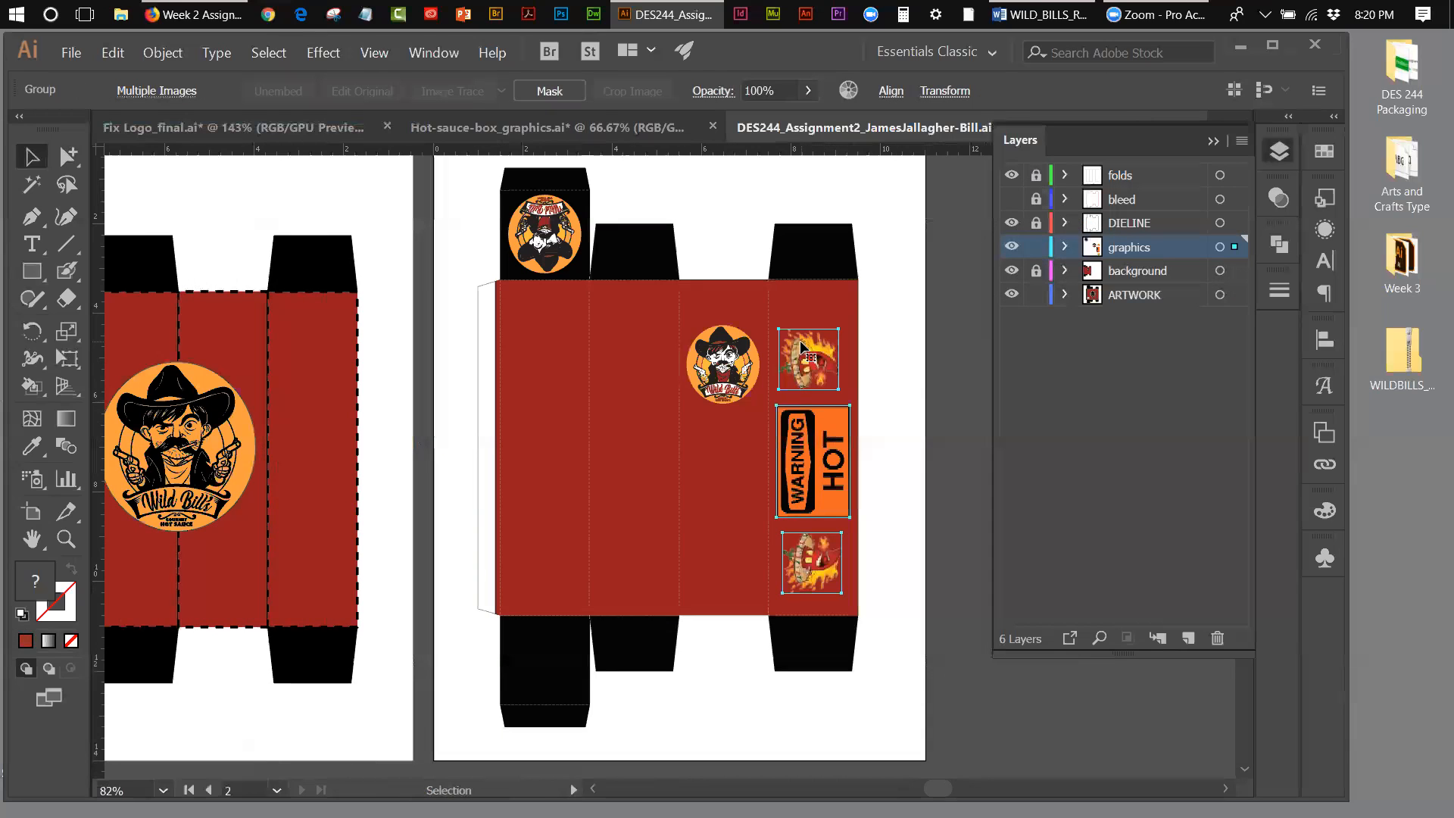
pyautogui.press('Up')
pyautogui.press('Up')
pyautogui.press('Up')
pyautogui.press('Up')
pyautogui.press('Up')
pyautogui.press('Up')
pyautogui.press('Up')
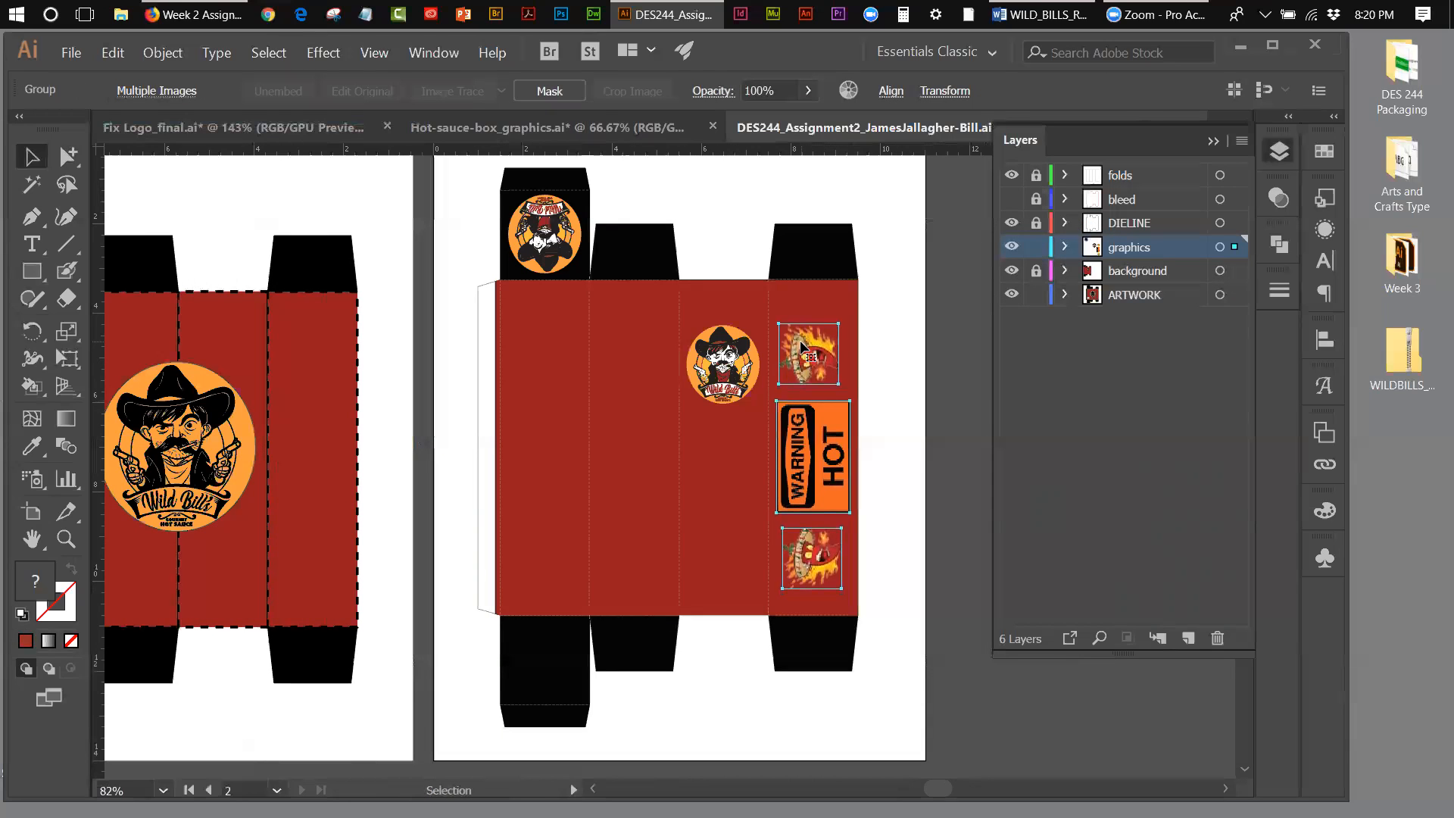
pyautogui.press('Up')
pyautogui.press('Up')
pyautogui.press('Up')
pyautogui.press('Up')
pyautogui.press('Up')
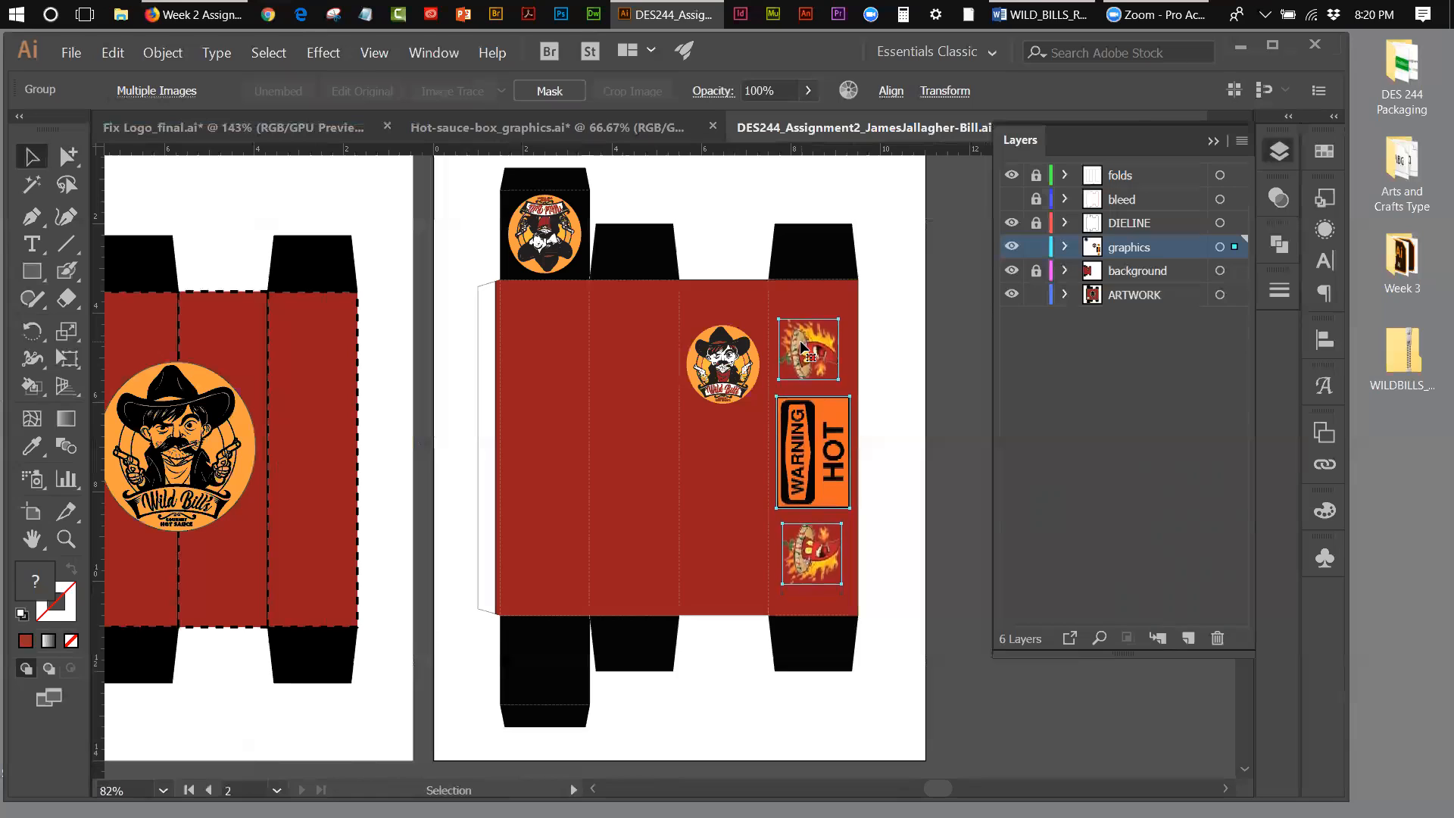
pyautogui.press('Up')
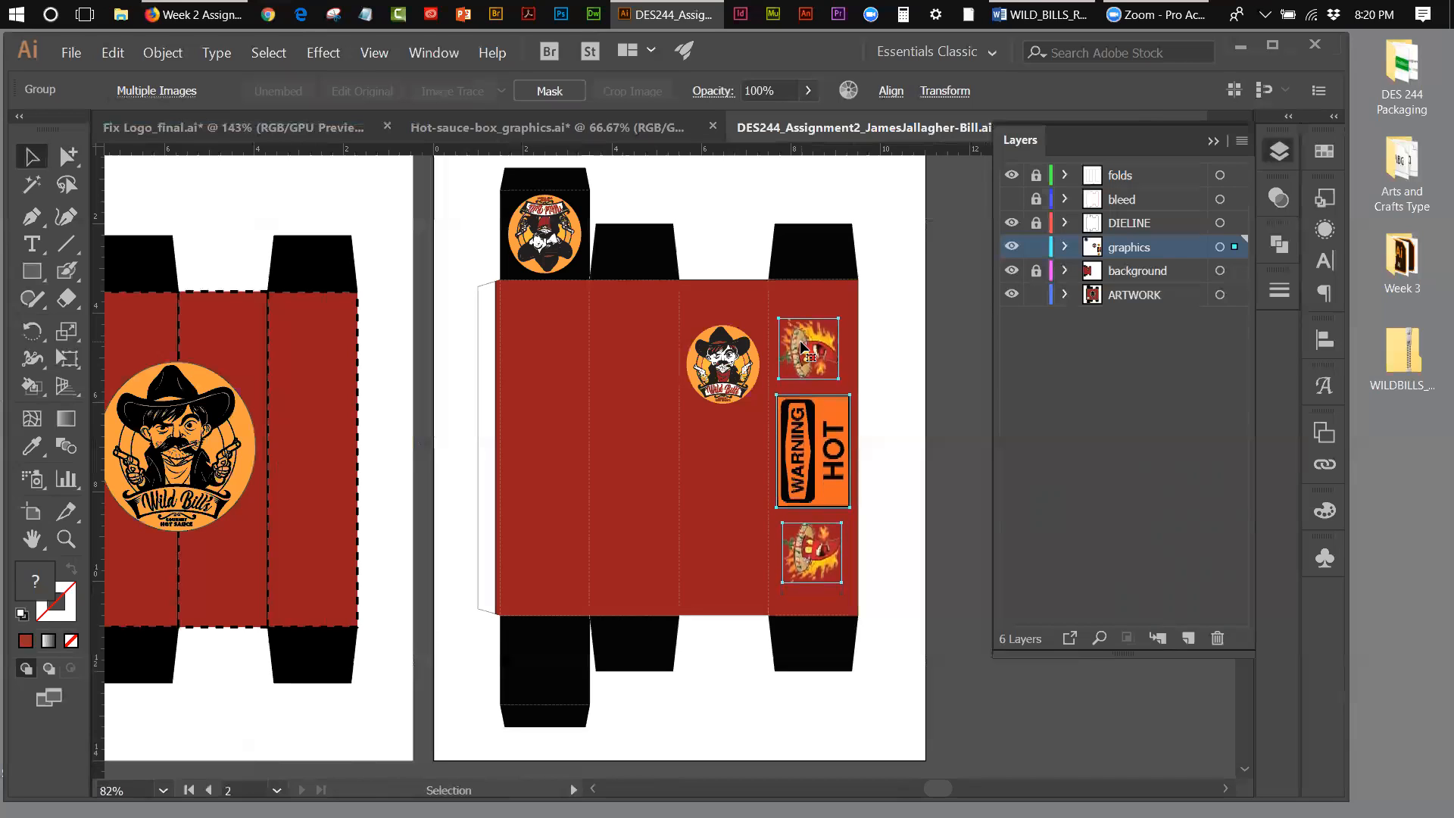
pyautogui.press('Up')
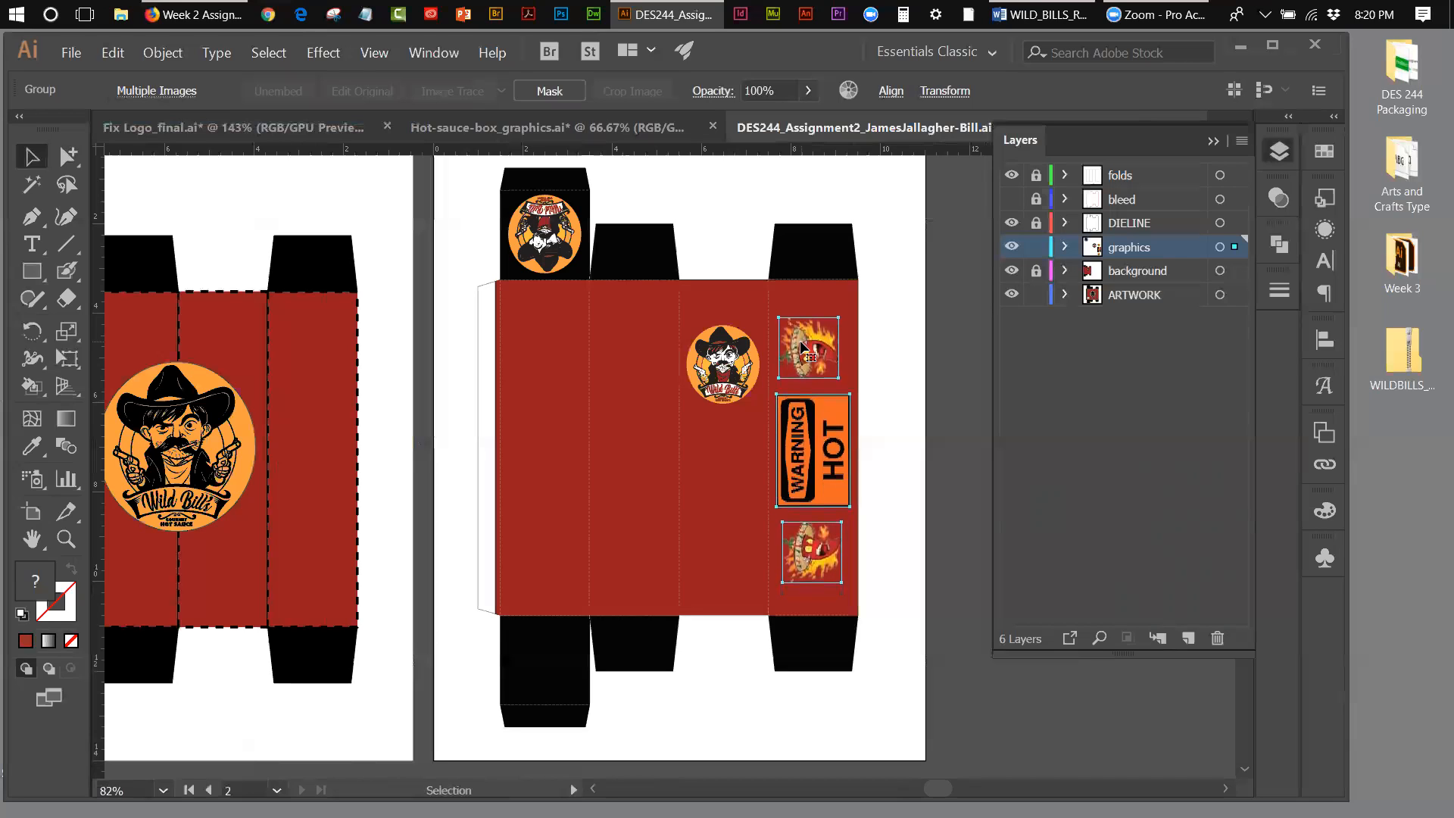
pyautogui.click(870, 244)
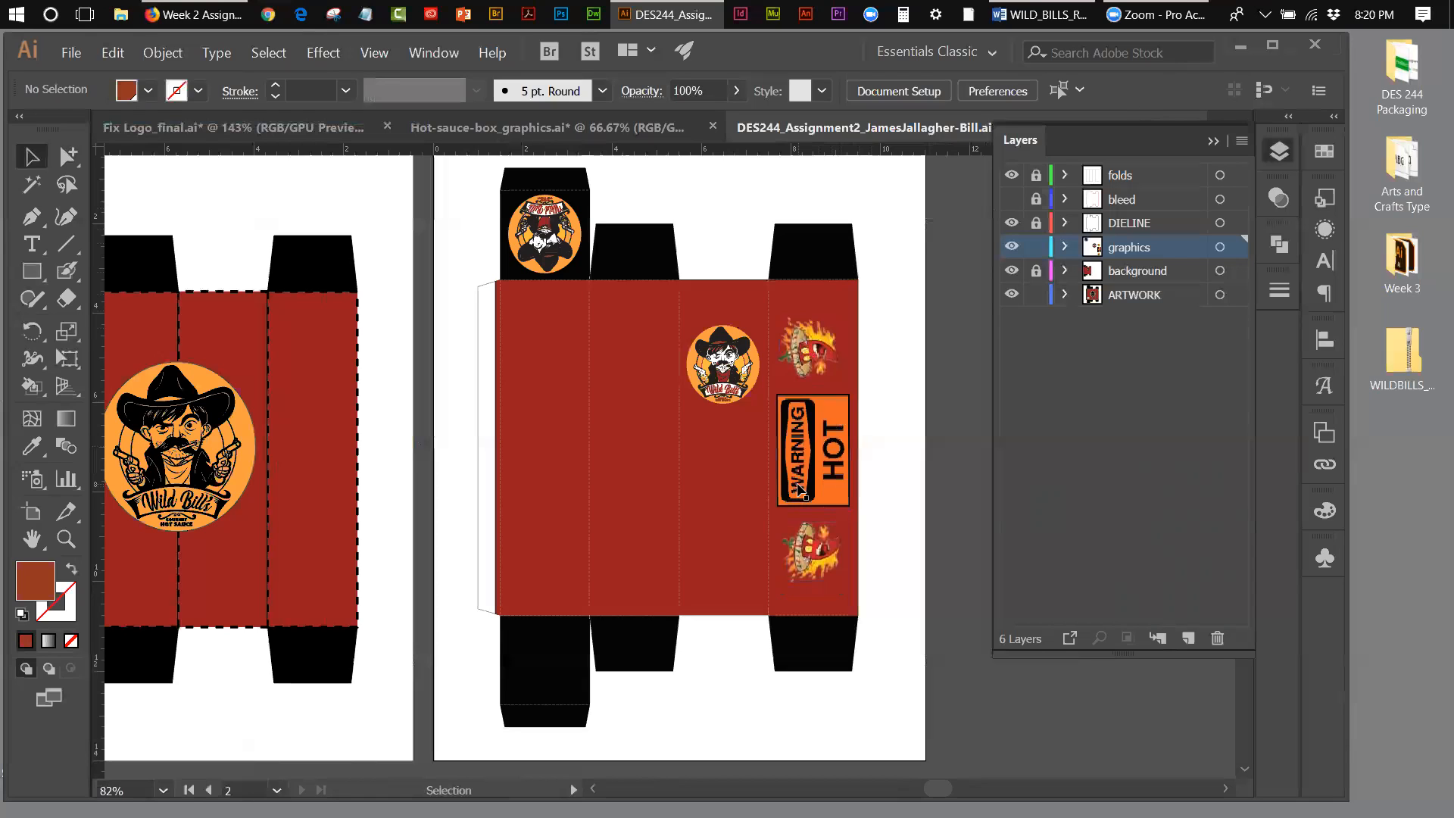
# Step: Switch to the Hot-sauce-box_graphics.ai document and activate the Zoom tool to examine its box artwork
pyautogui.click(453, 134)
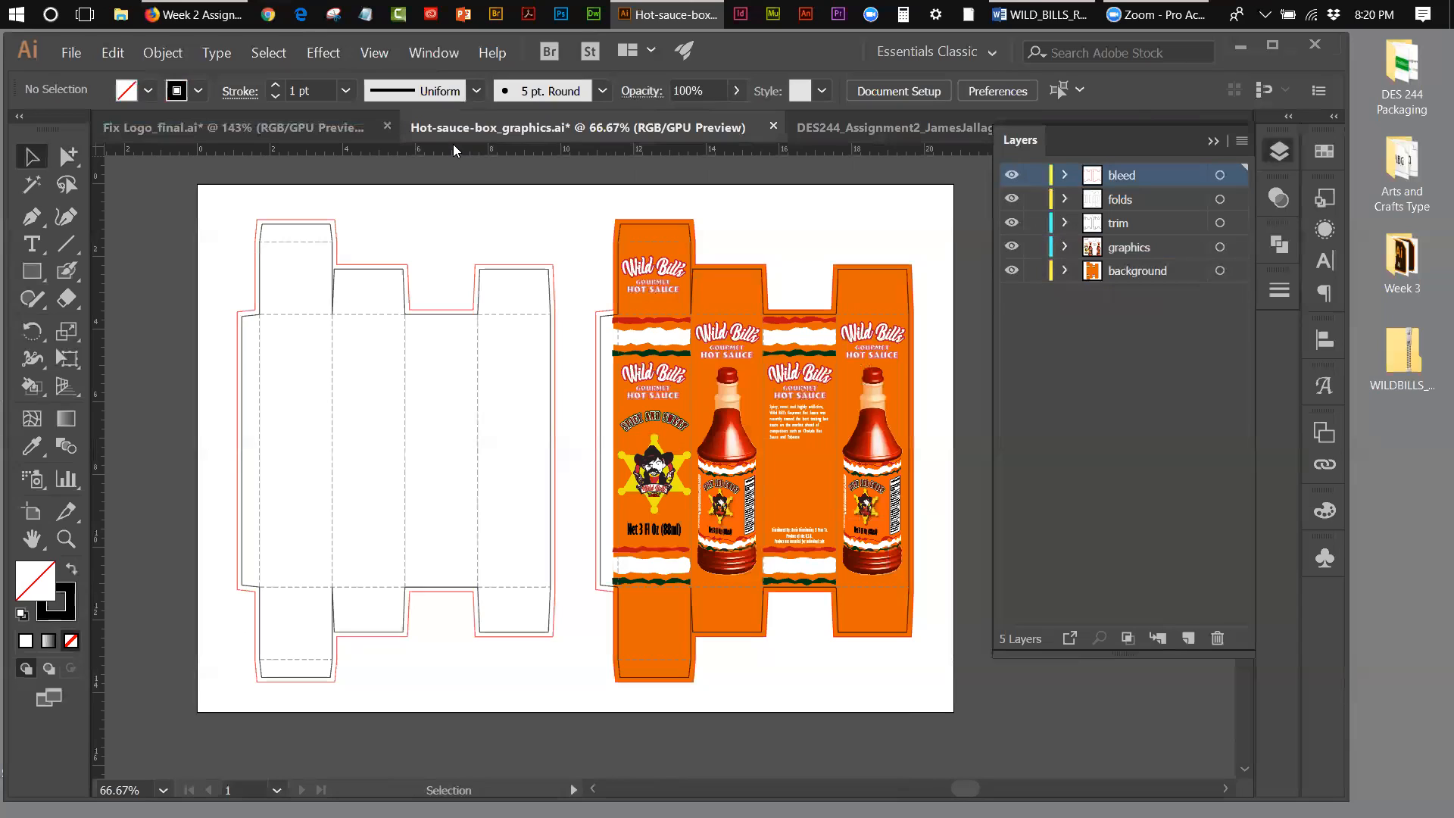
pyautogui.click(66, 539)
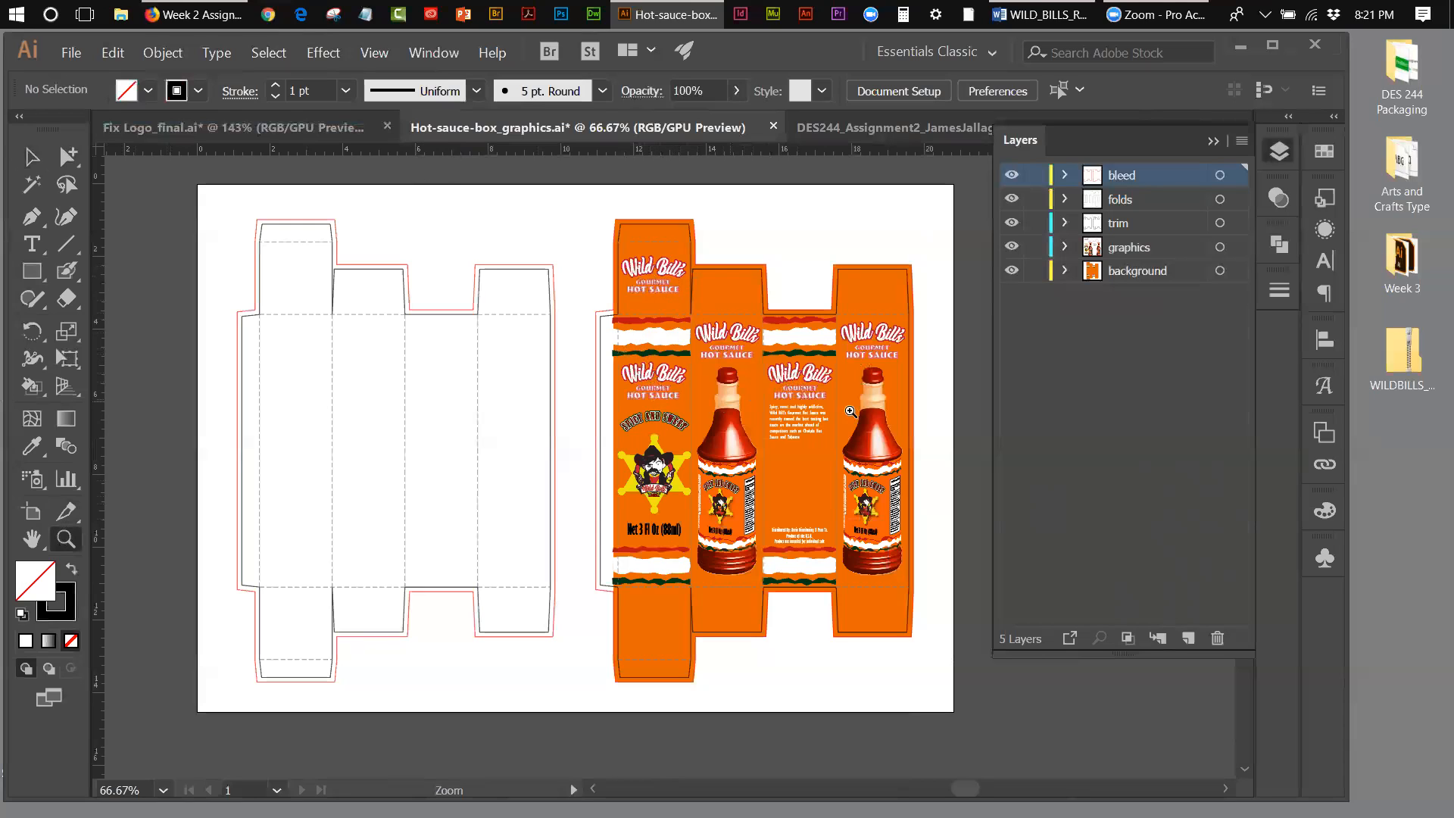
# Step: Examine the logos and descriptive text on the upper panels of the orange hot sauce box artwork
pyautogui.click(808, 396)
pyautogui.click(647, 425)
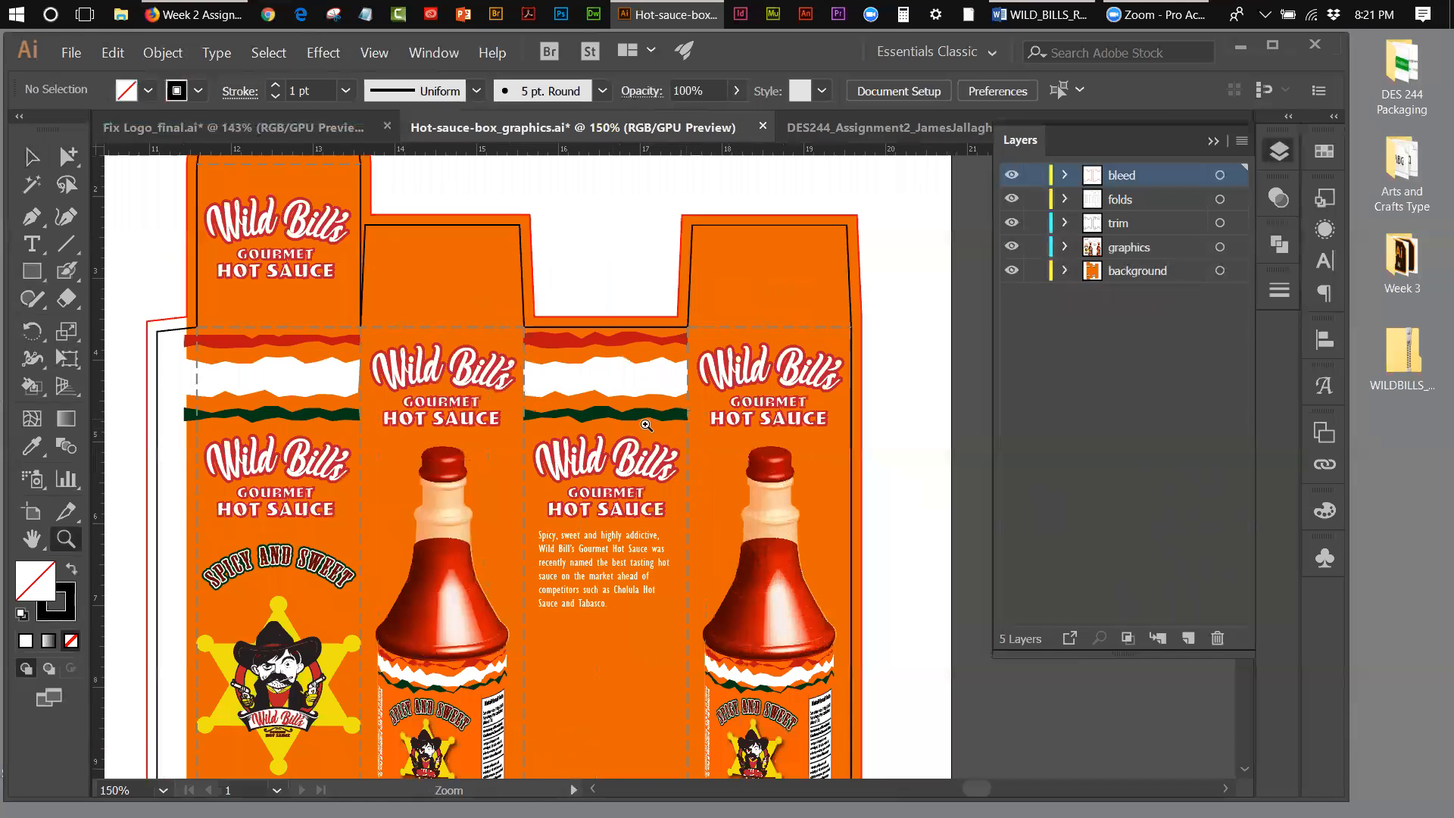
pyautogui.click(600, 435)
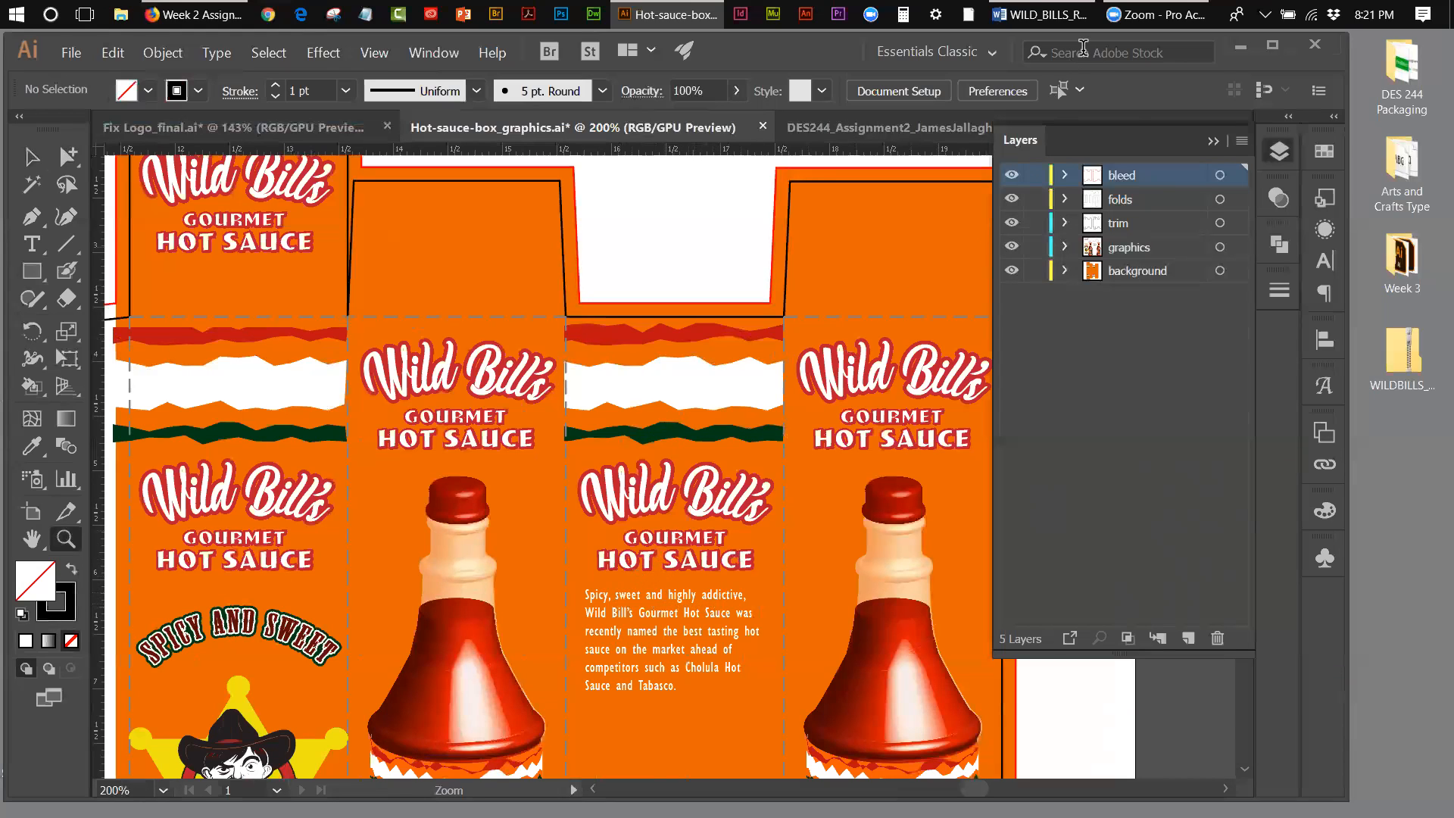
# Step: Switch to the WILD_BILLS_REQUIRED_BOX_INFORMATION document in Word, read the mandatory box content, and shift its window aside to uncover the artwork
pyautogui.click(1039, 14)
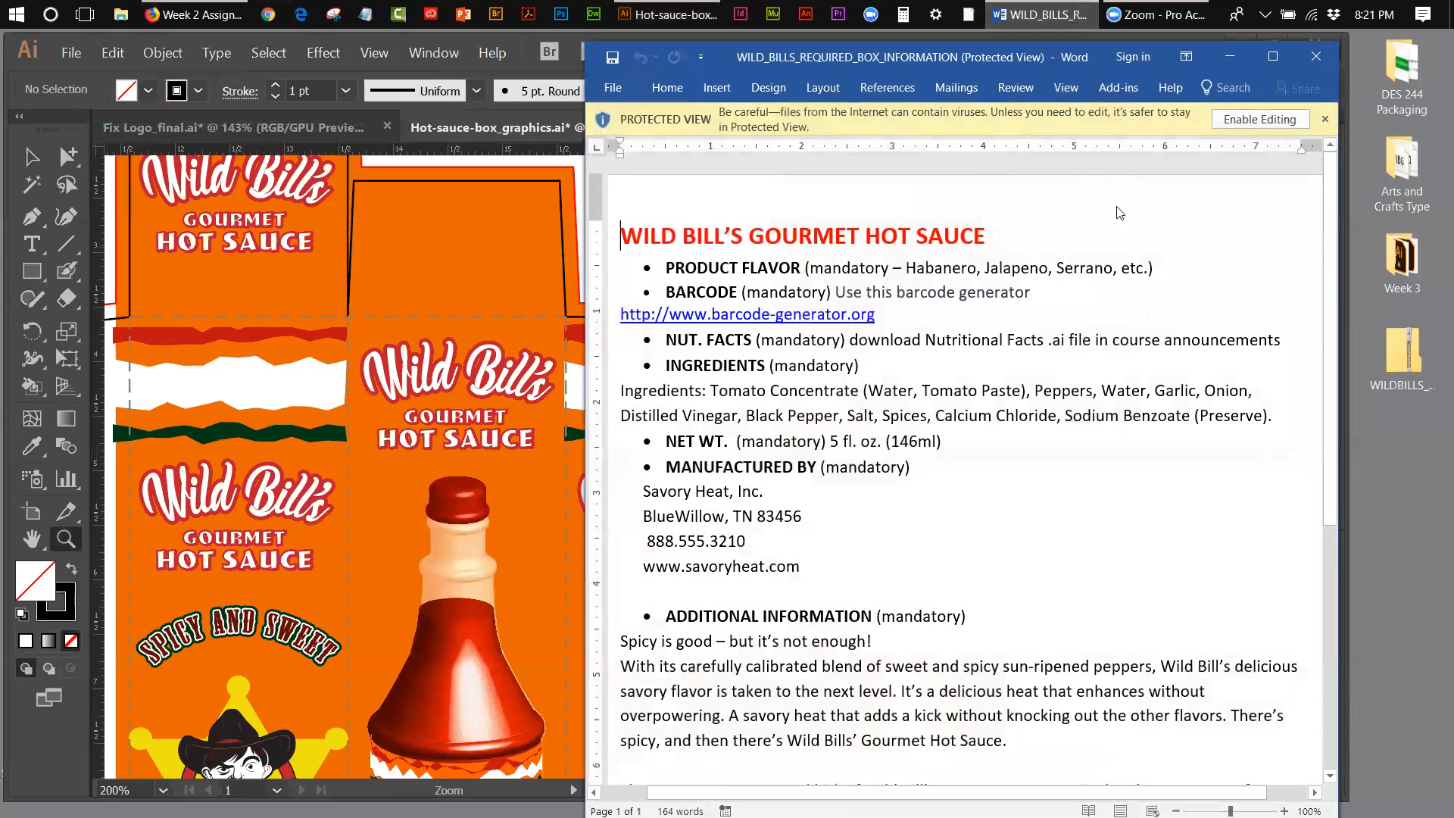
pyautogui.scroll(-1, 1325, 335)
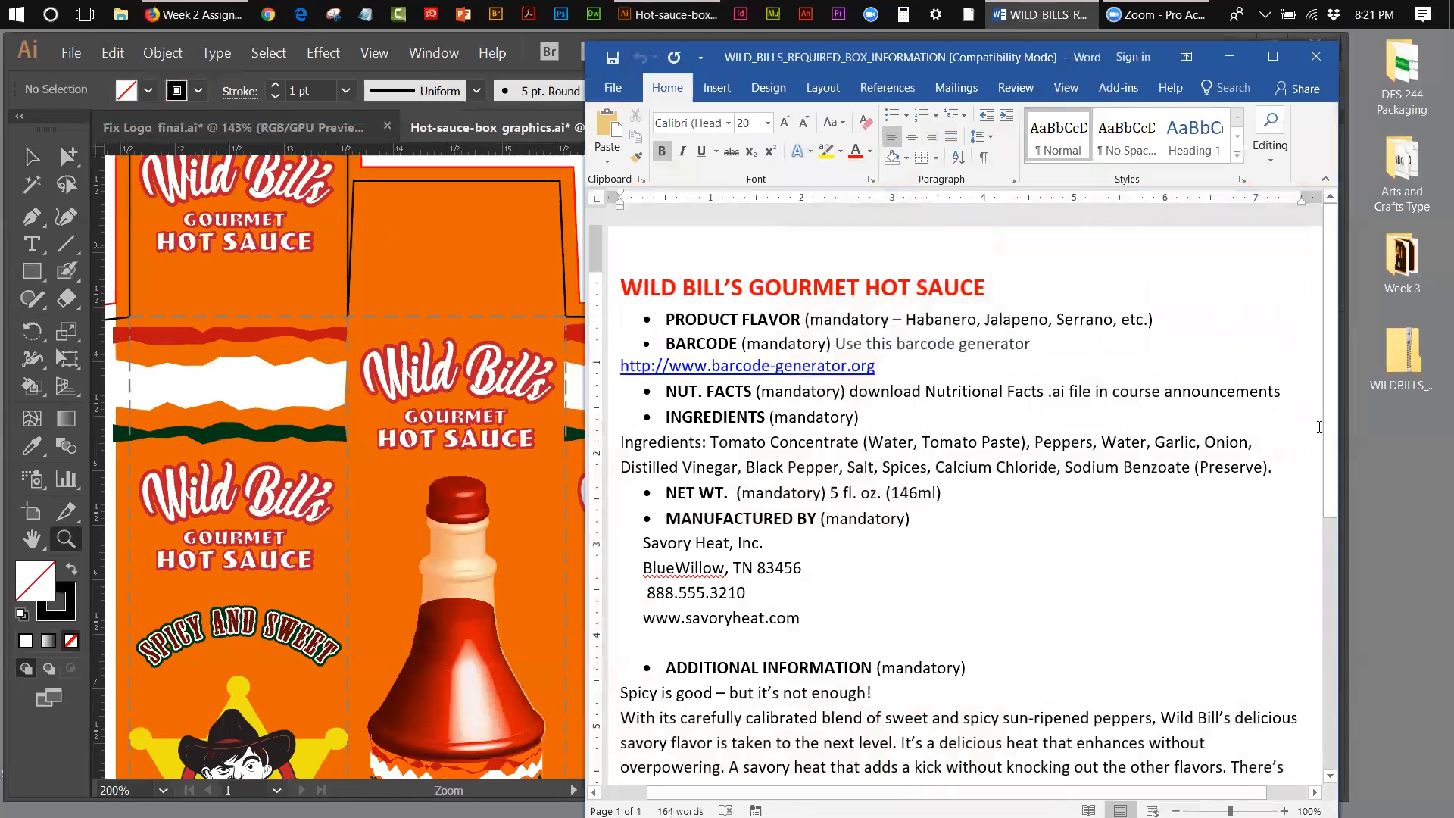
pyautogui.moveTo(1335, 384); pyautogui.dragTo(1360, 454)
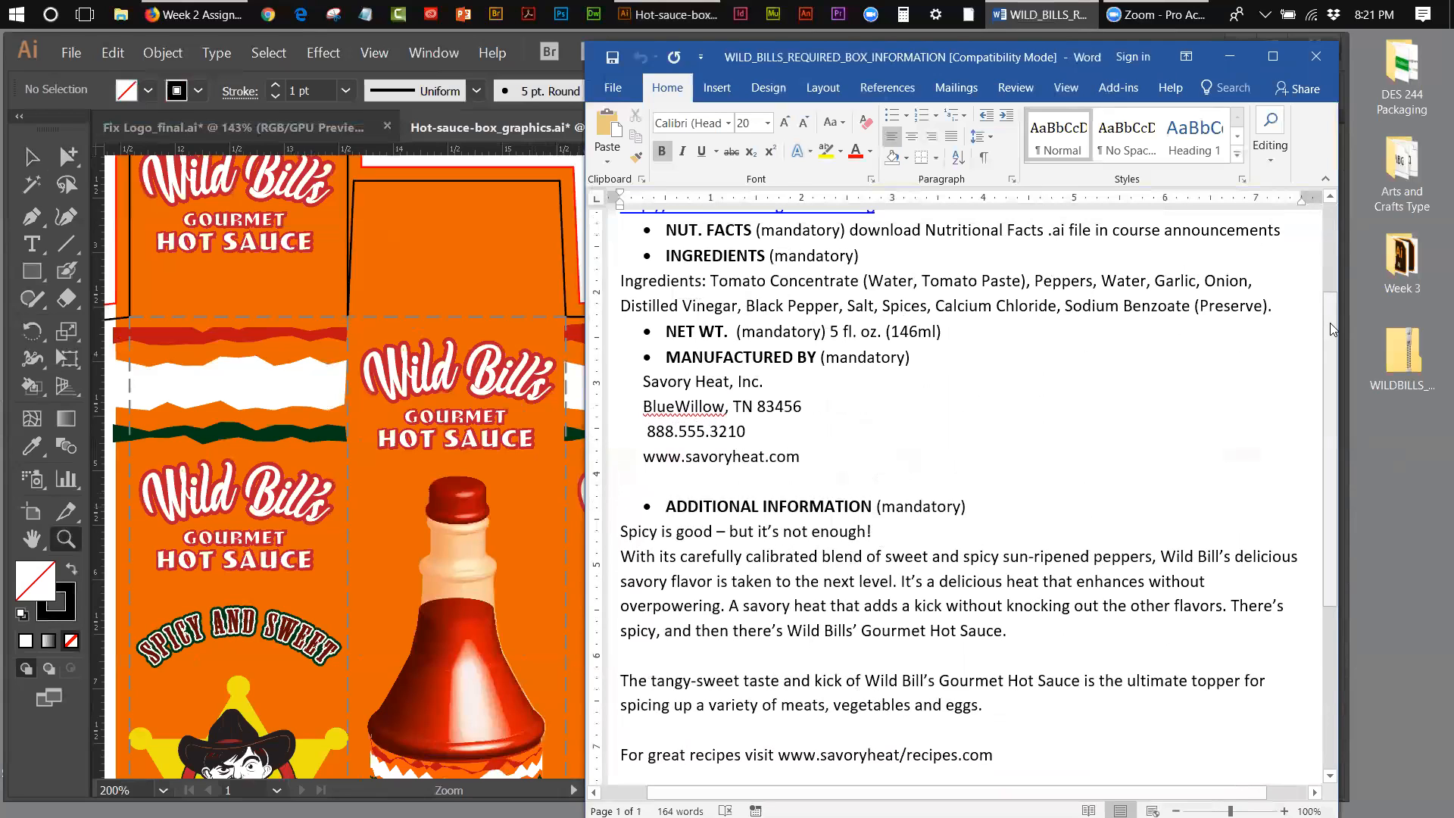
pyautogui.moveTo(1330, 330); pyautogui.dragTo(1330, 234)
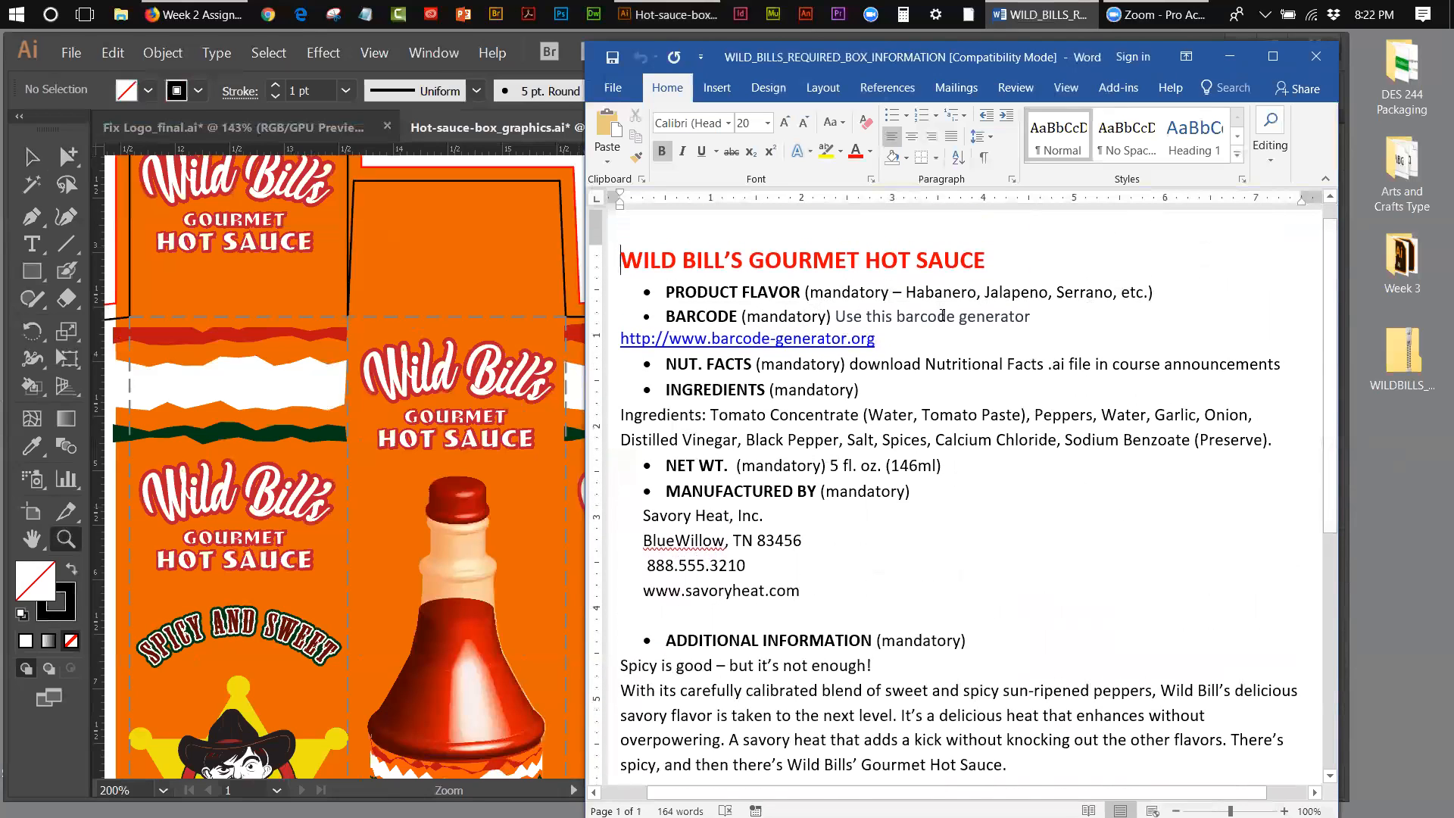
pyautogui.moveTo(847, 48); pyautogui.dragTo(1079, 48)
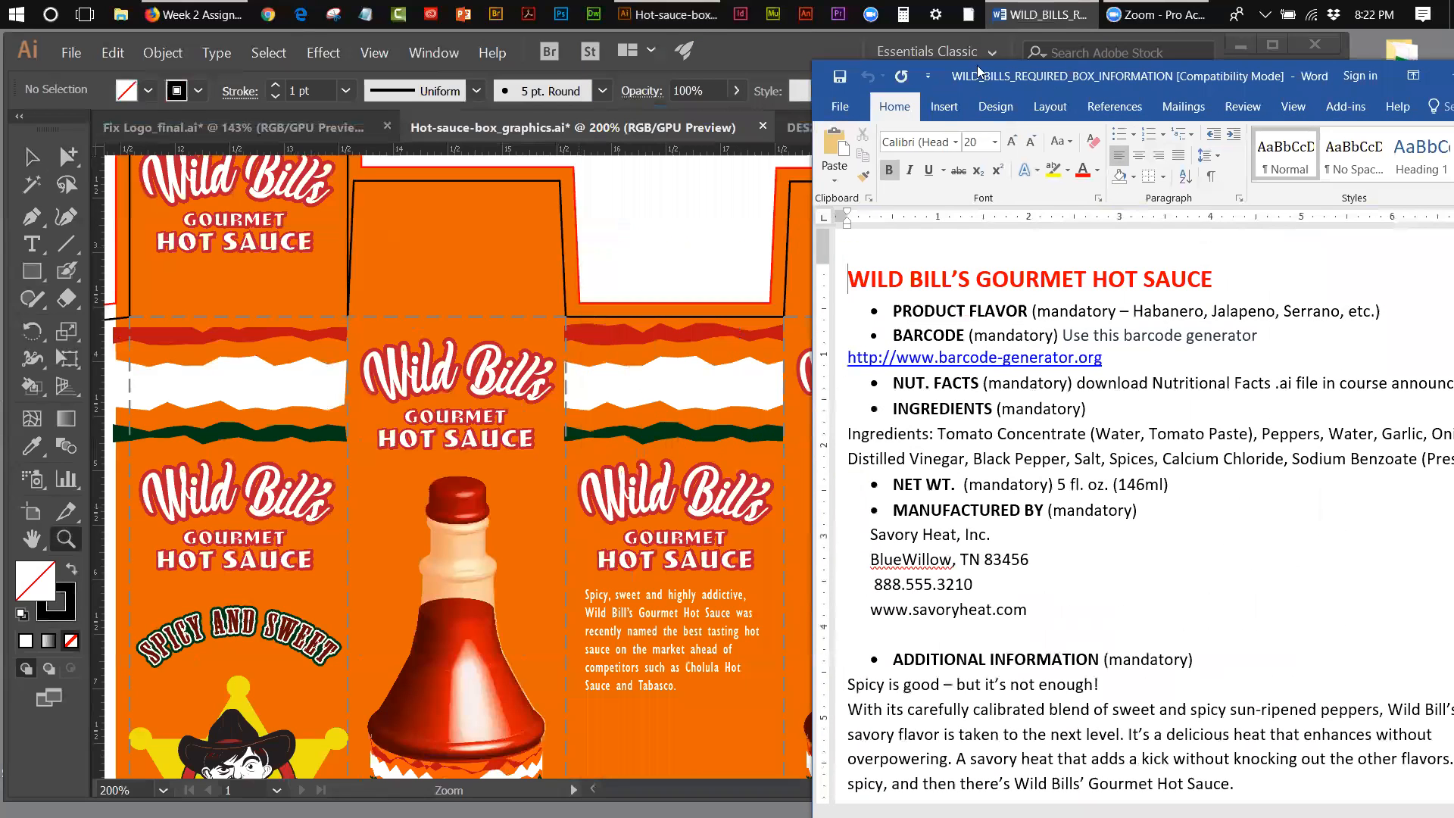
# Step: Return to Illustrator and view the logo on the third red panel of the DES244_Assignment2 box file up close
pyautogui.click(743, 52)
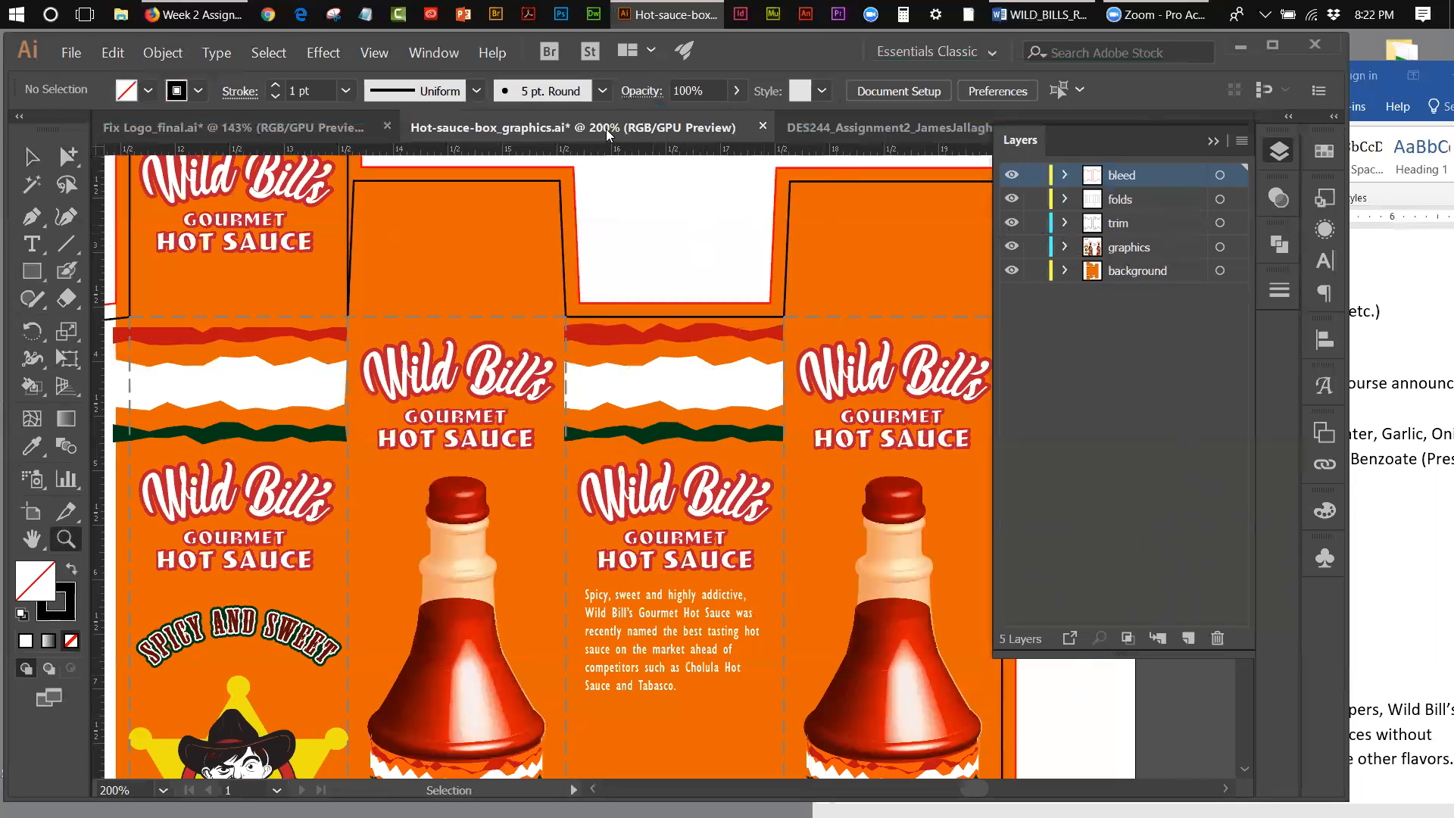
pyautogui.click(821, 130)
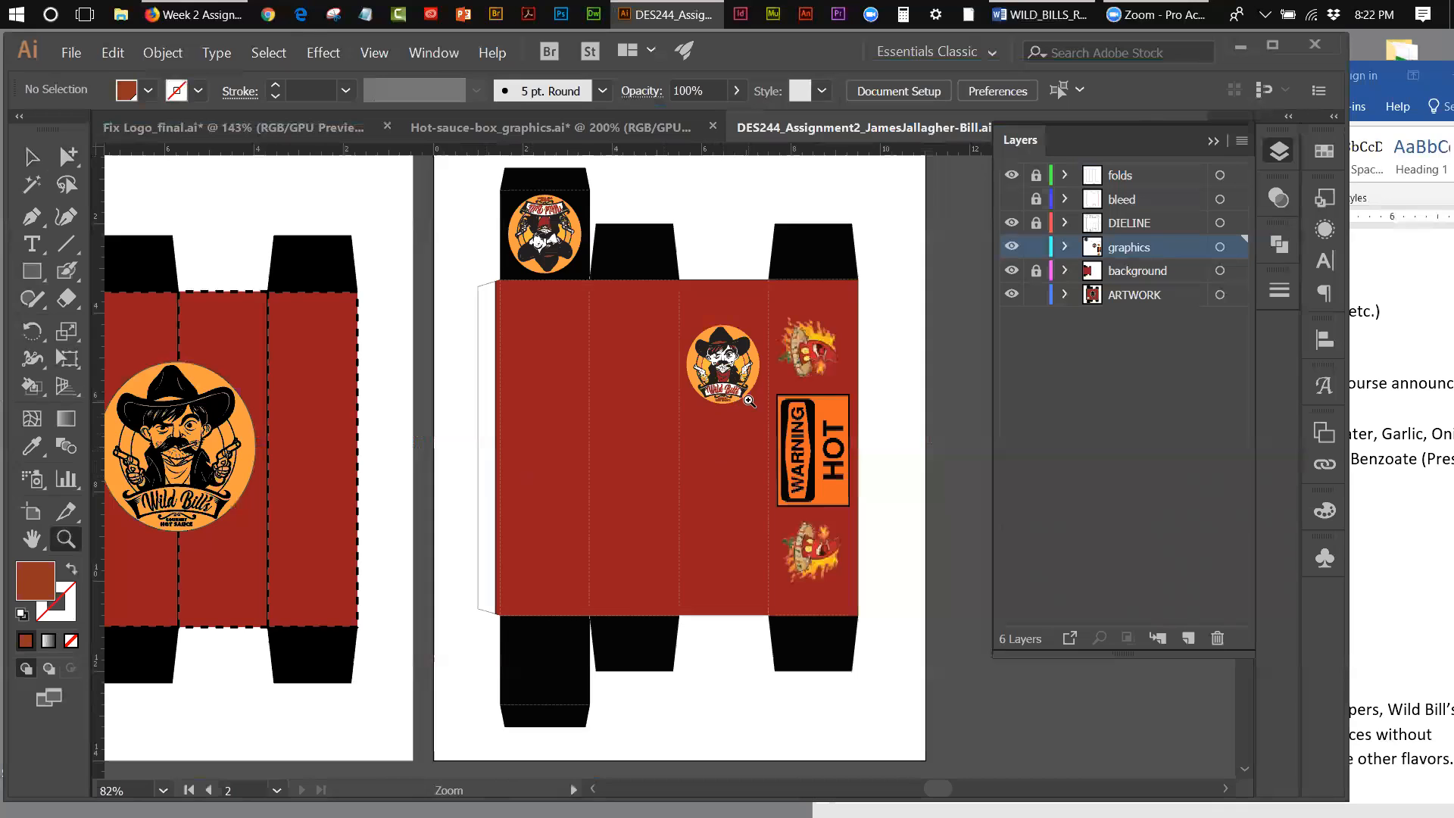
pyautogui.click(737, 396)
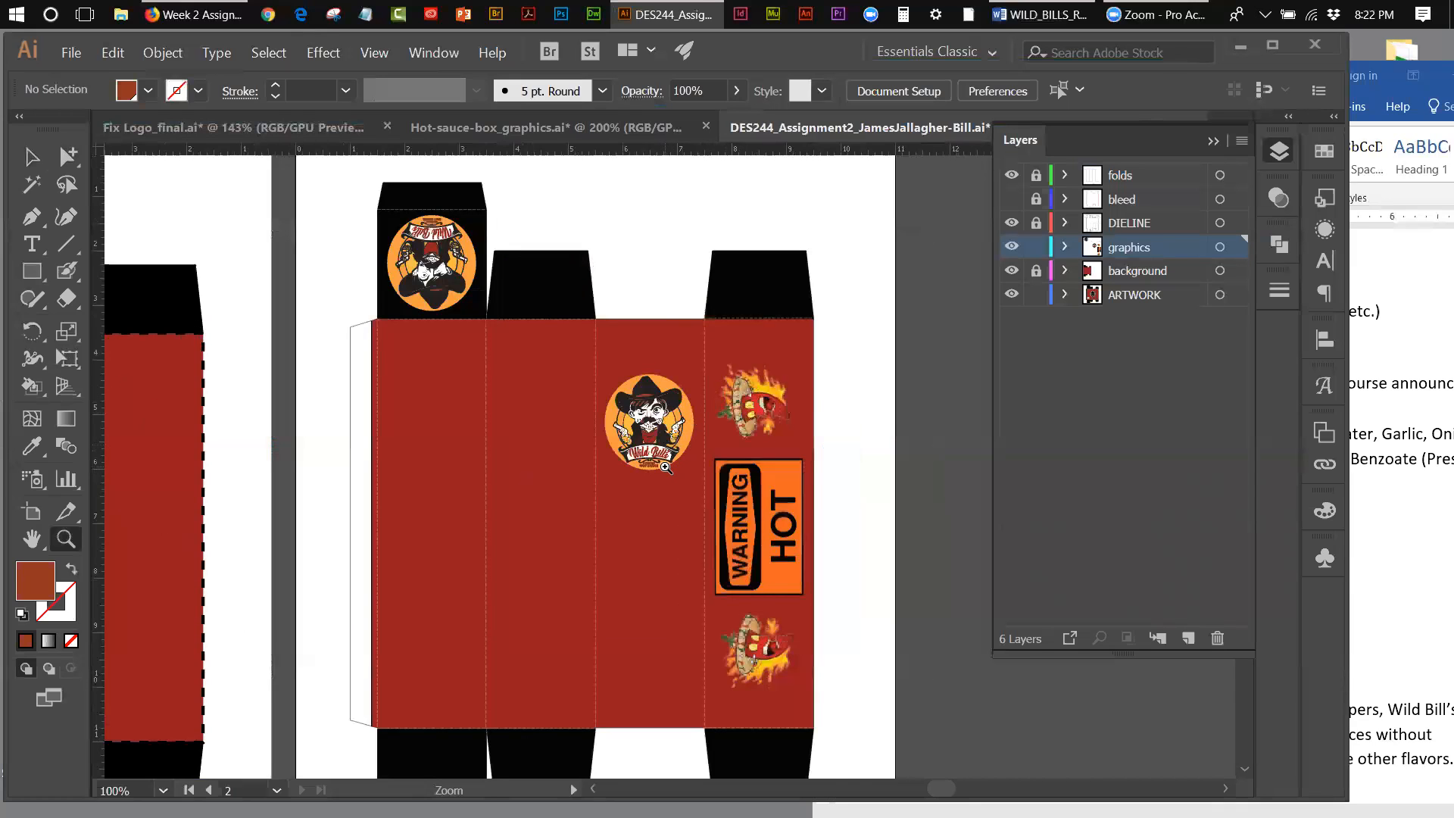
pyautogui.click(667, 468)
# Step: Switch to Fix Logo_final.ai and select only the Wild Bill's banner lettering with the Group Selection tool
pyautogui.click(143, 125)
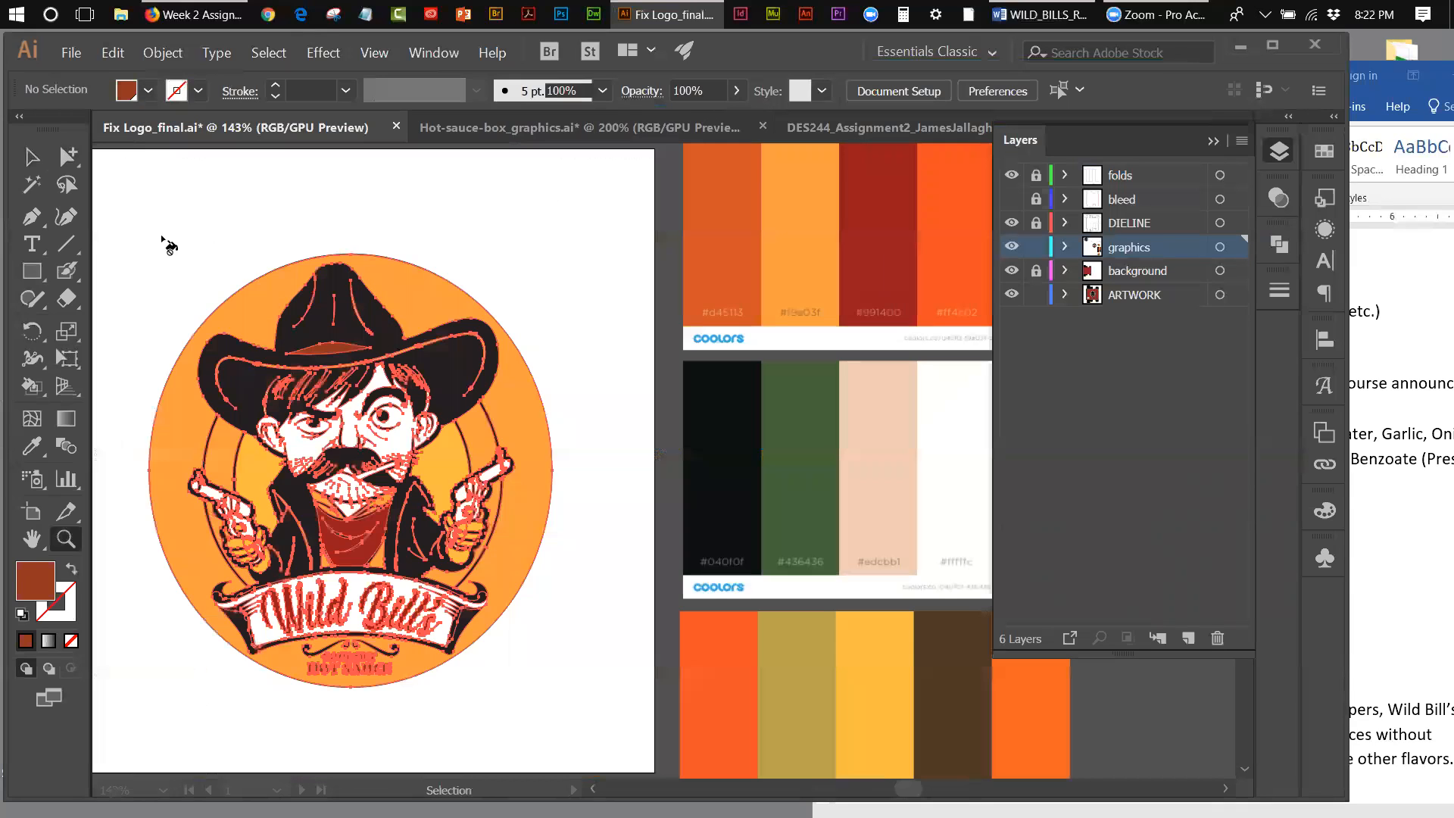
pyautogui.click(34, 157)
pyautogui.click(139, 260)
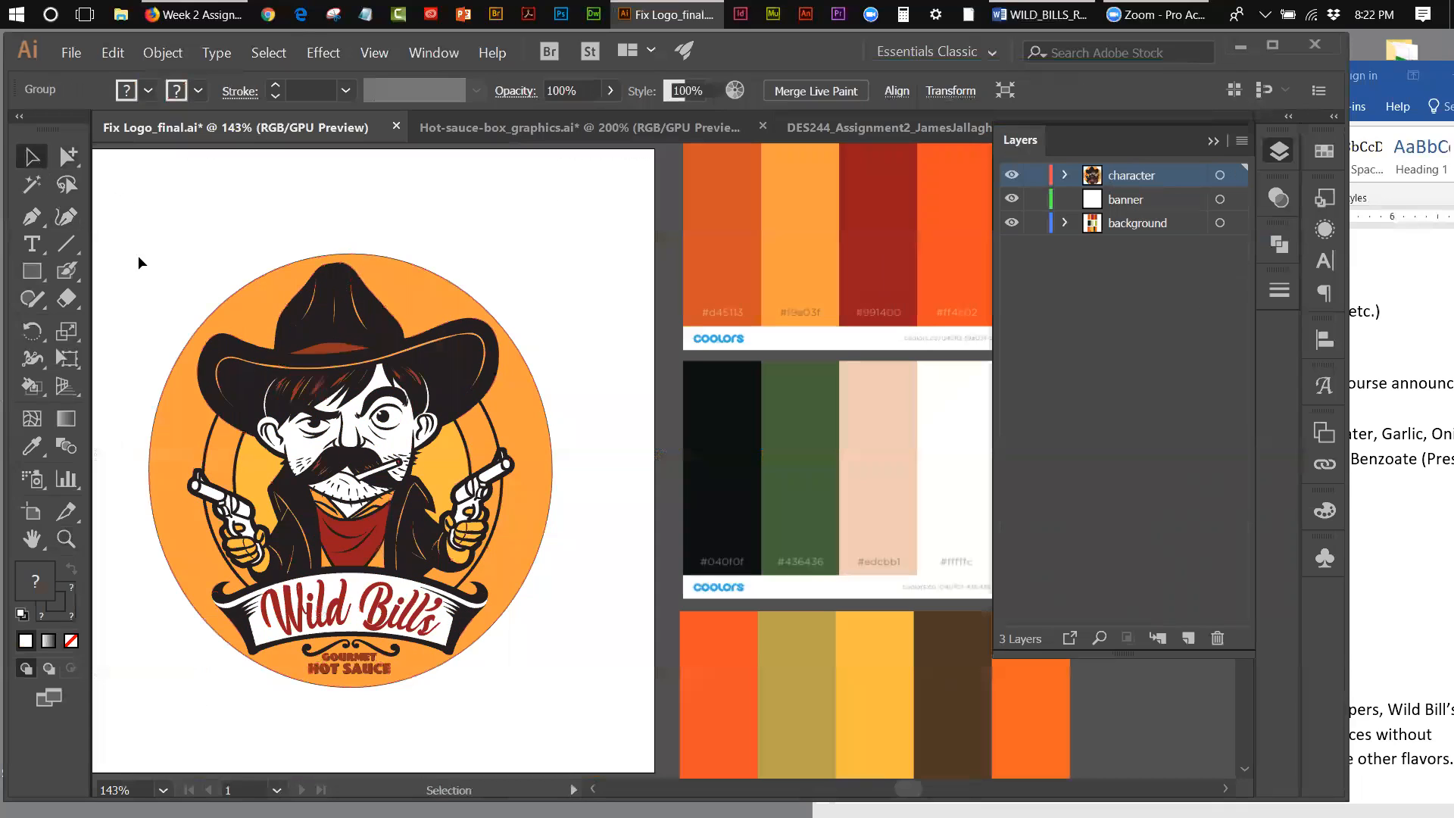
pyautogui.click(378, 627)
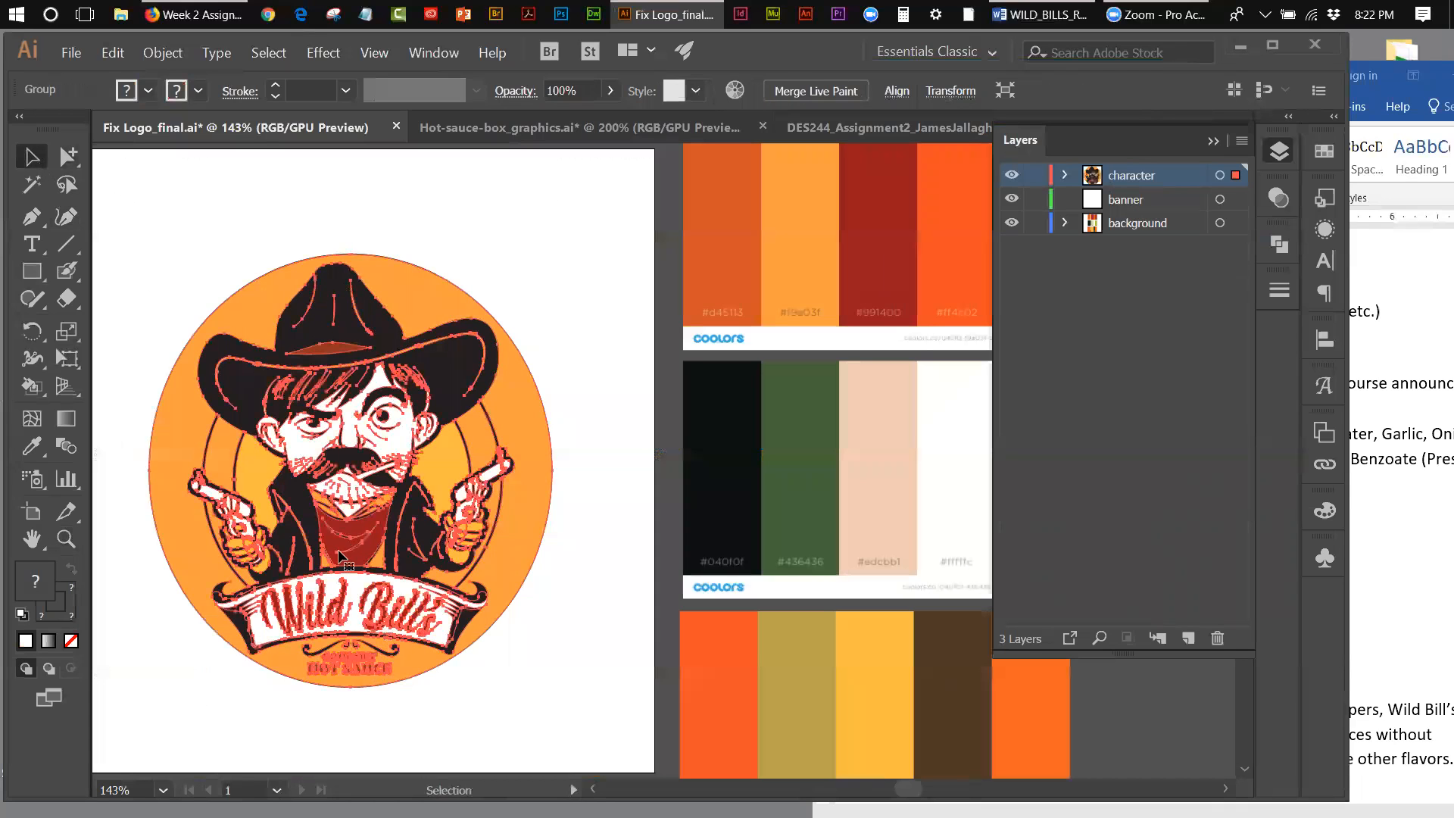
pyautogui.click(68, 157)
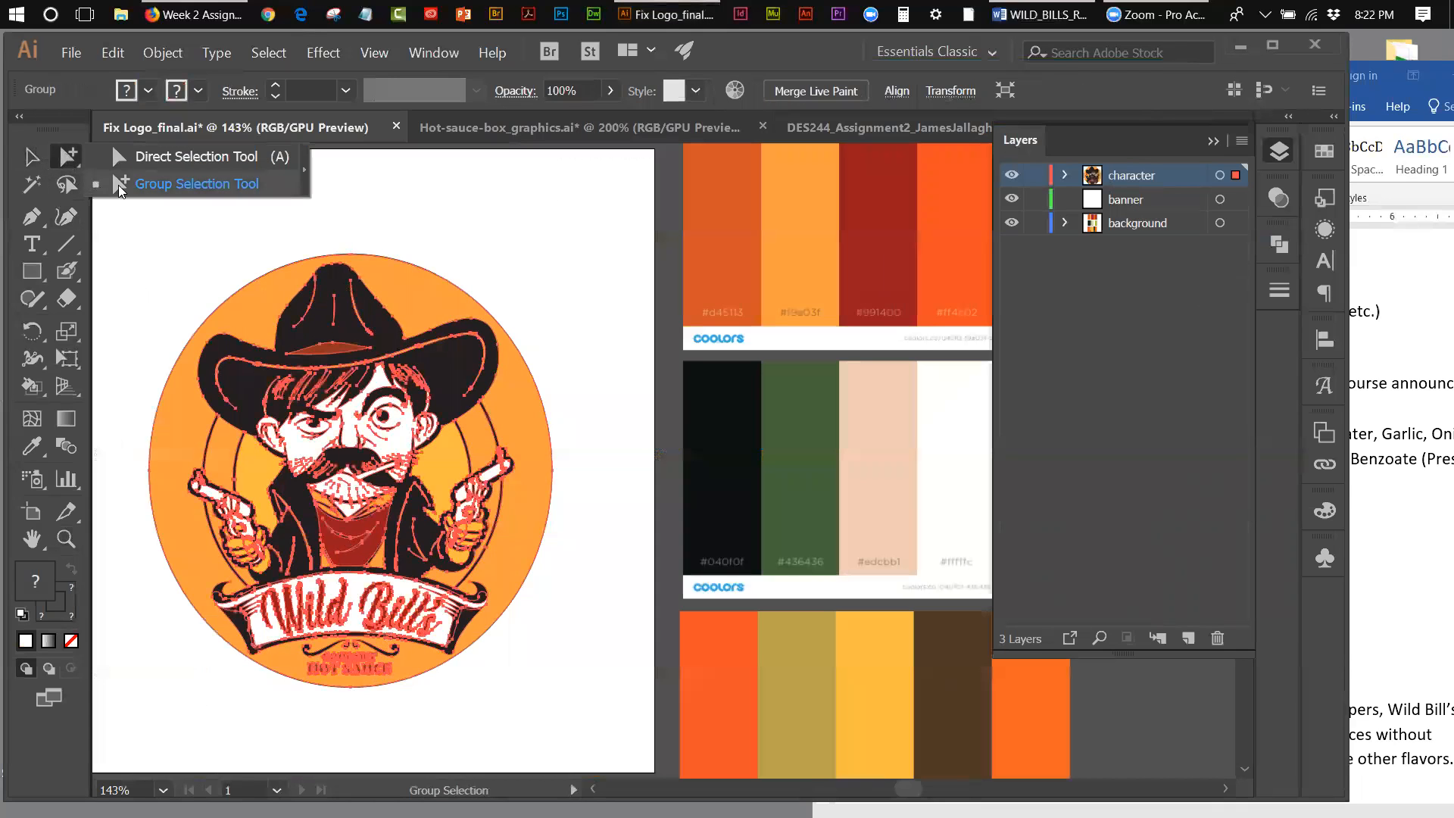
pyautogui.click(148, 184)
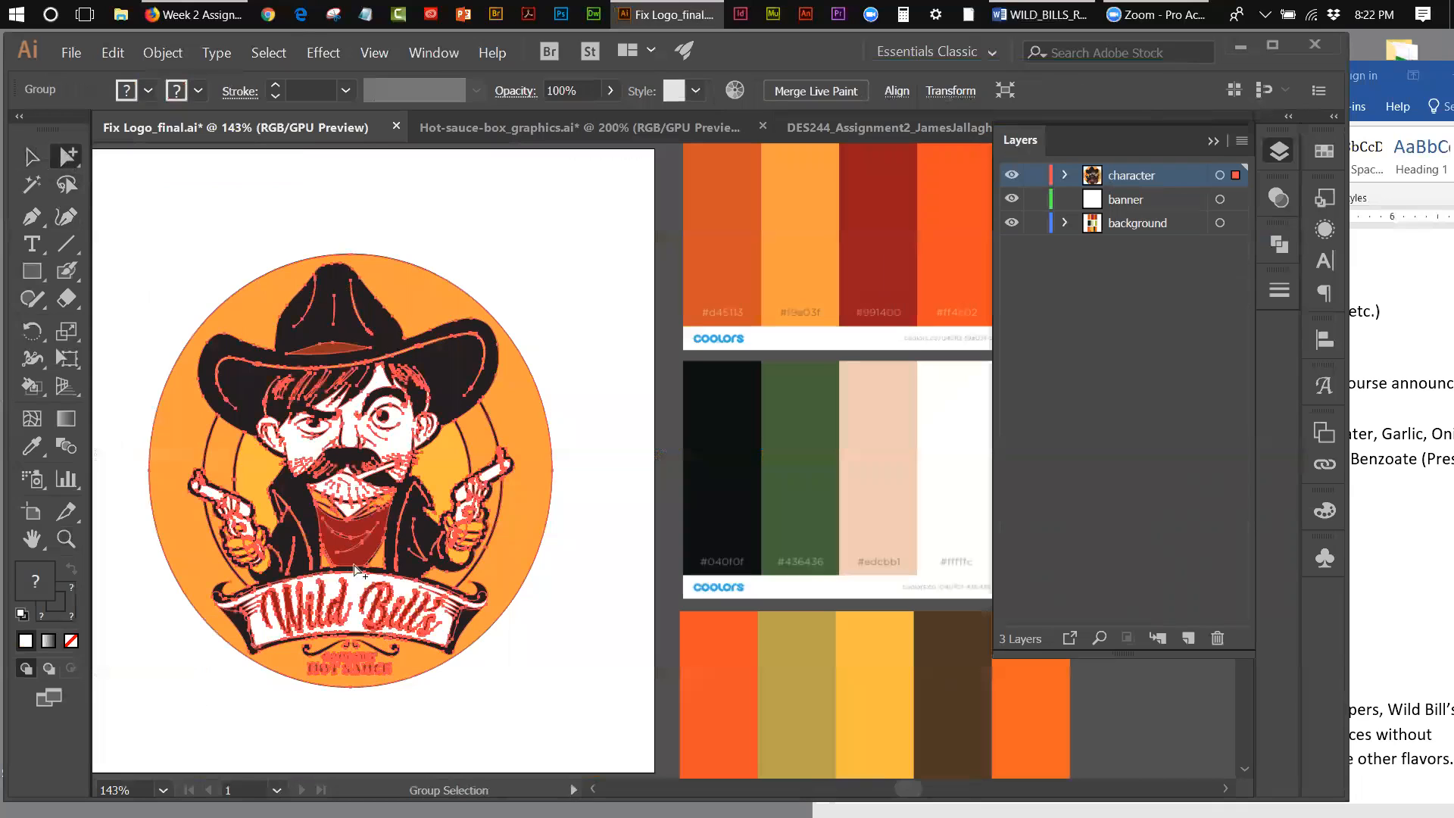
pyautogui.click(545, 655)
pyautogui.click(294, 616)
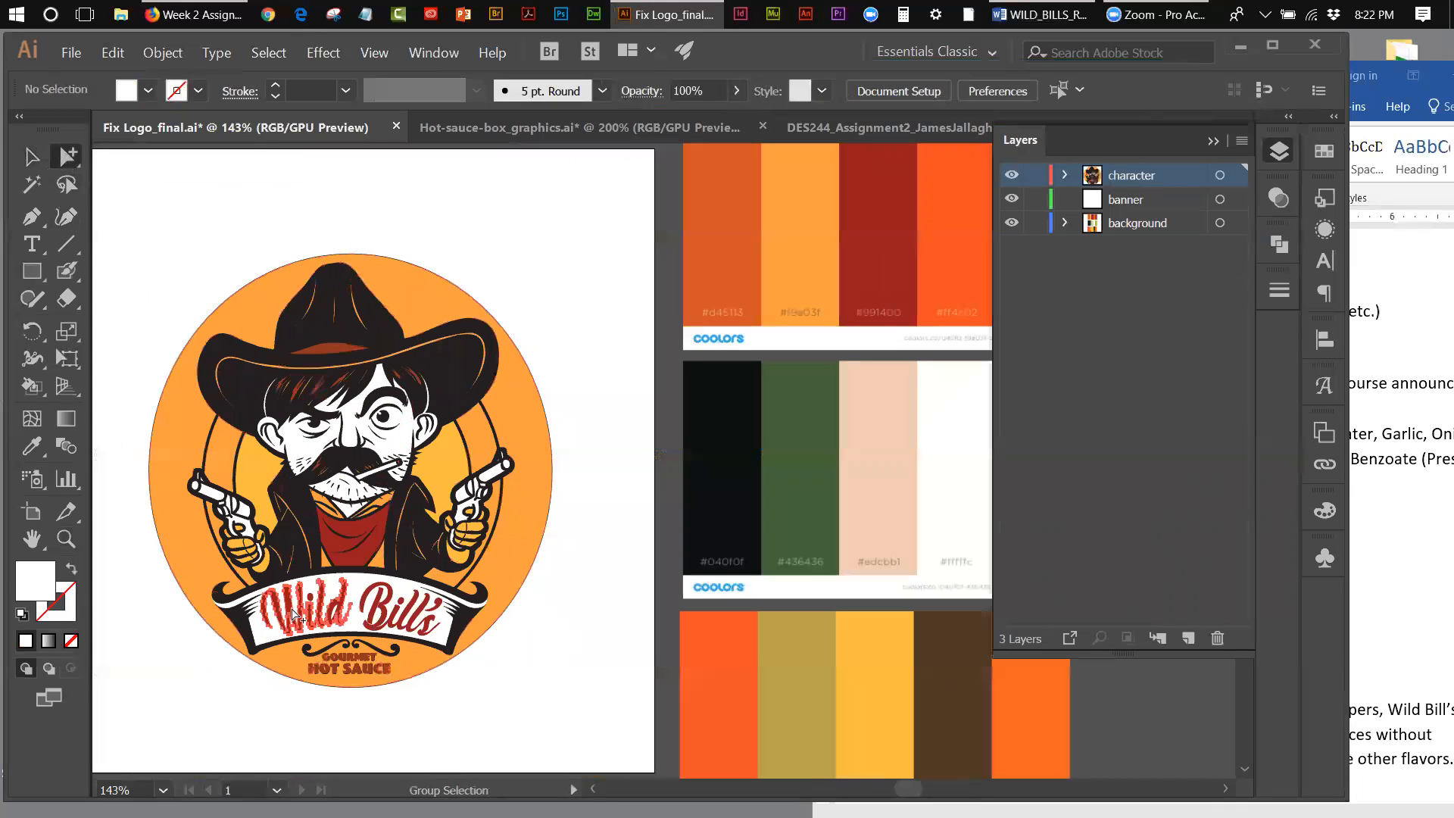
pyautogui.keyDown('shift'); pyautogui.click(384, 613); pyautogui.keyUp('shift')
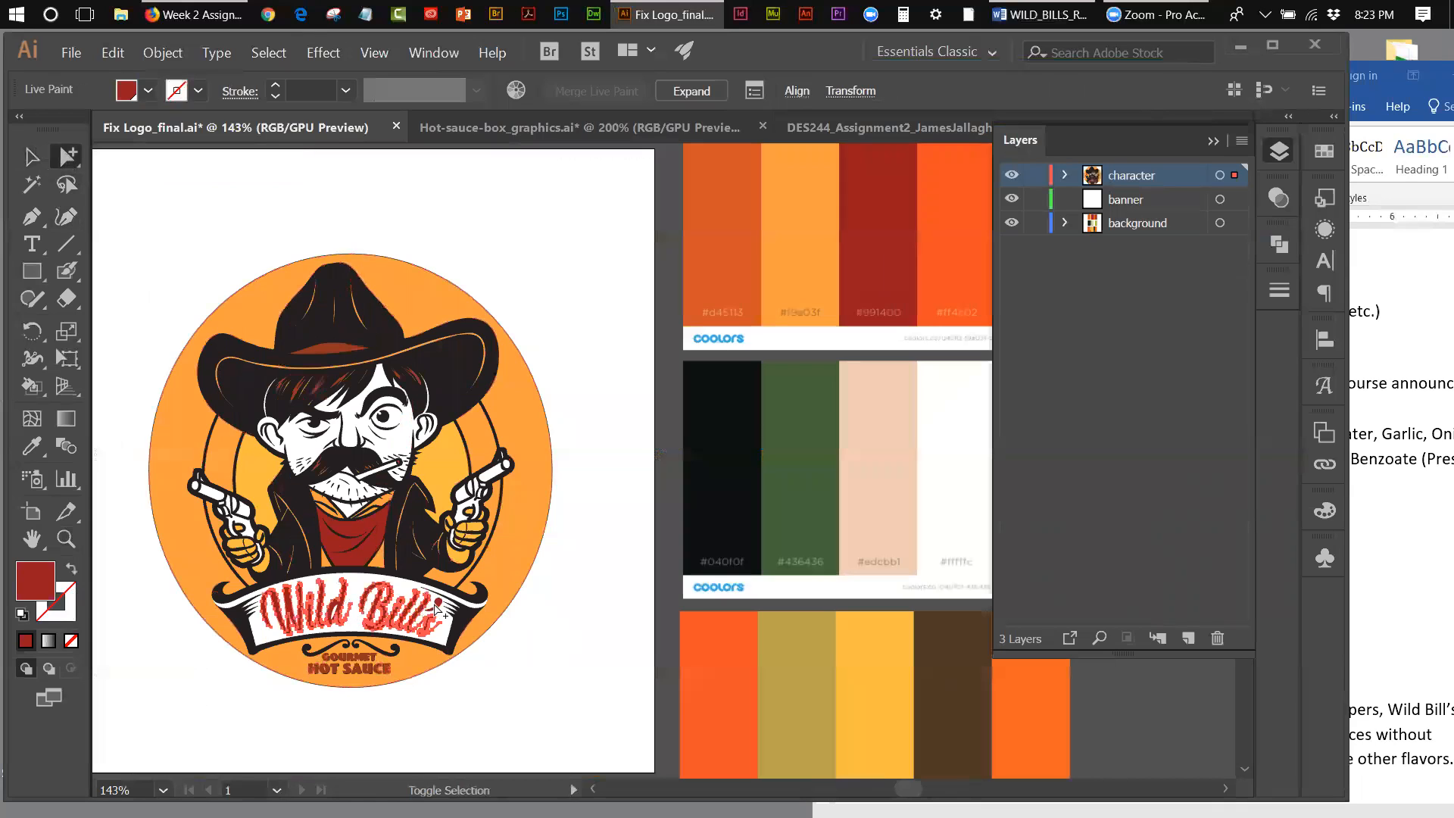
# Step: Try to add the GOURMET HOT SAUCE text beneath the banner to the lettering selection
pyautogui.click(362, 658)
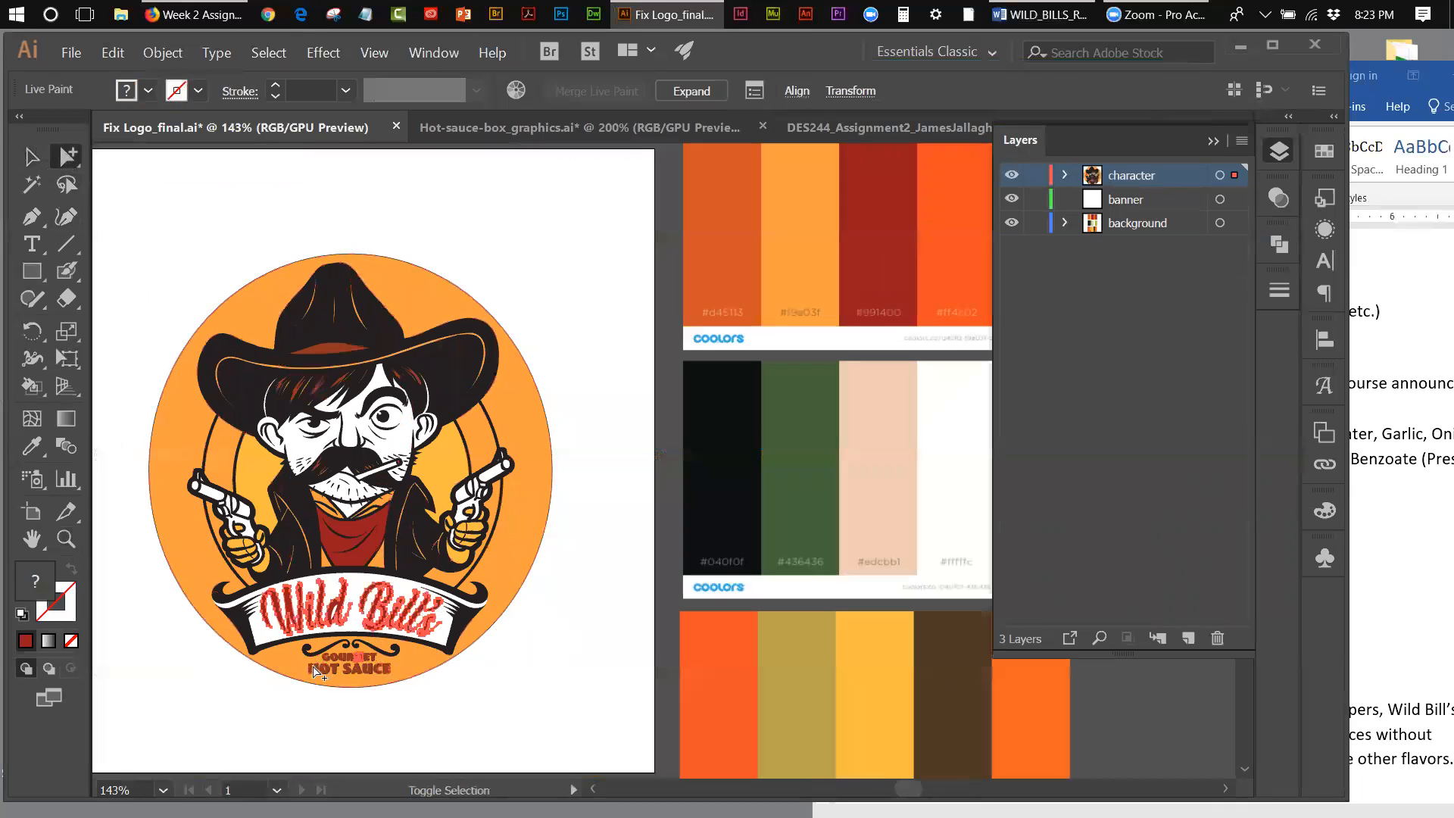
pyautogui.moveTo(301, 695)
pyautogui.mouseDown()
pyautogui.moveTo(362, 664)
pyautogui.moveTo(390, 672)
pyautogui.mouseUp()
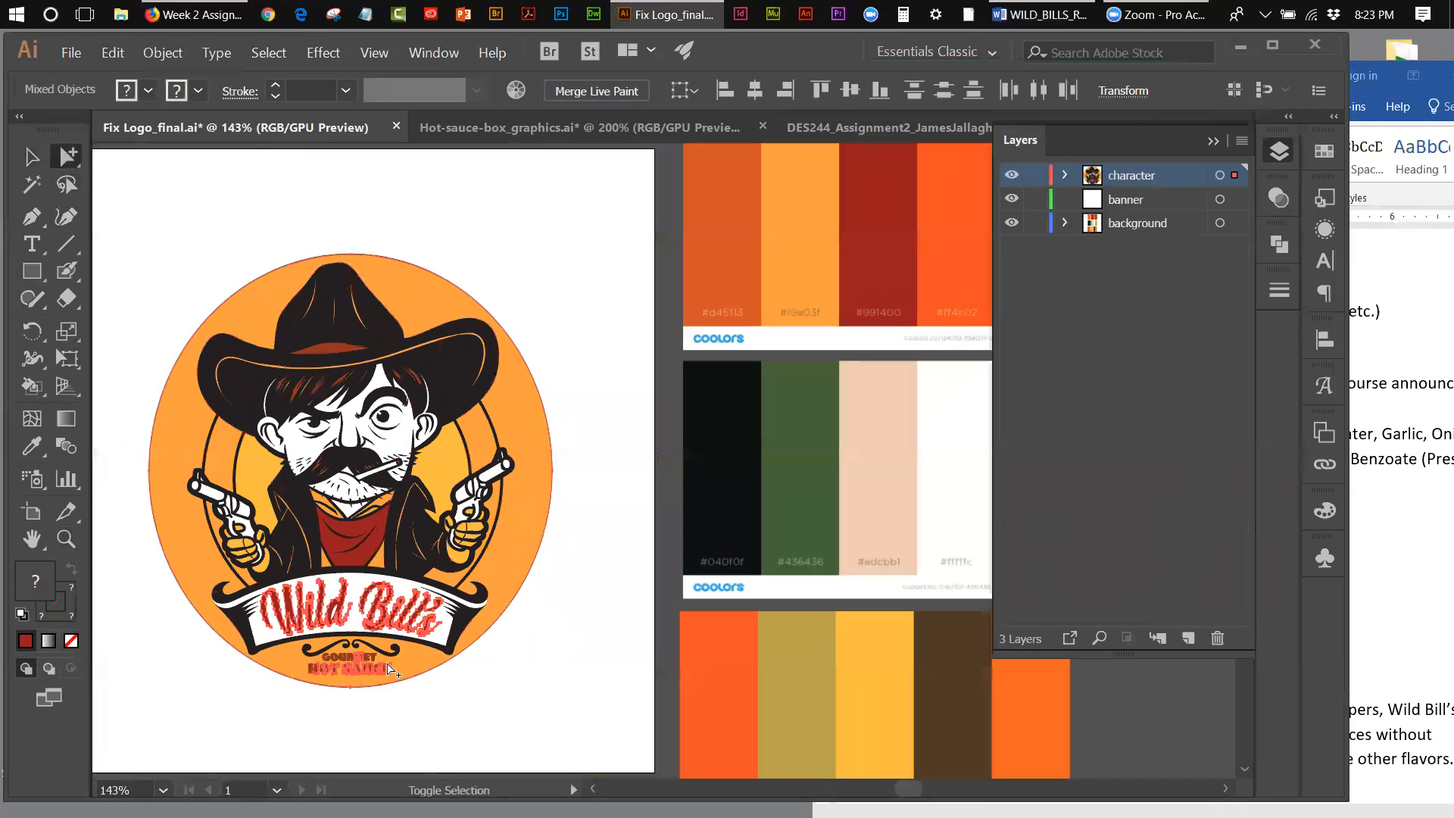
pyautogui.click(318, 695)
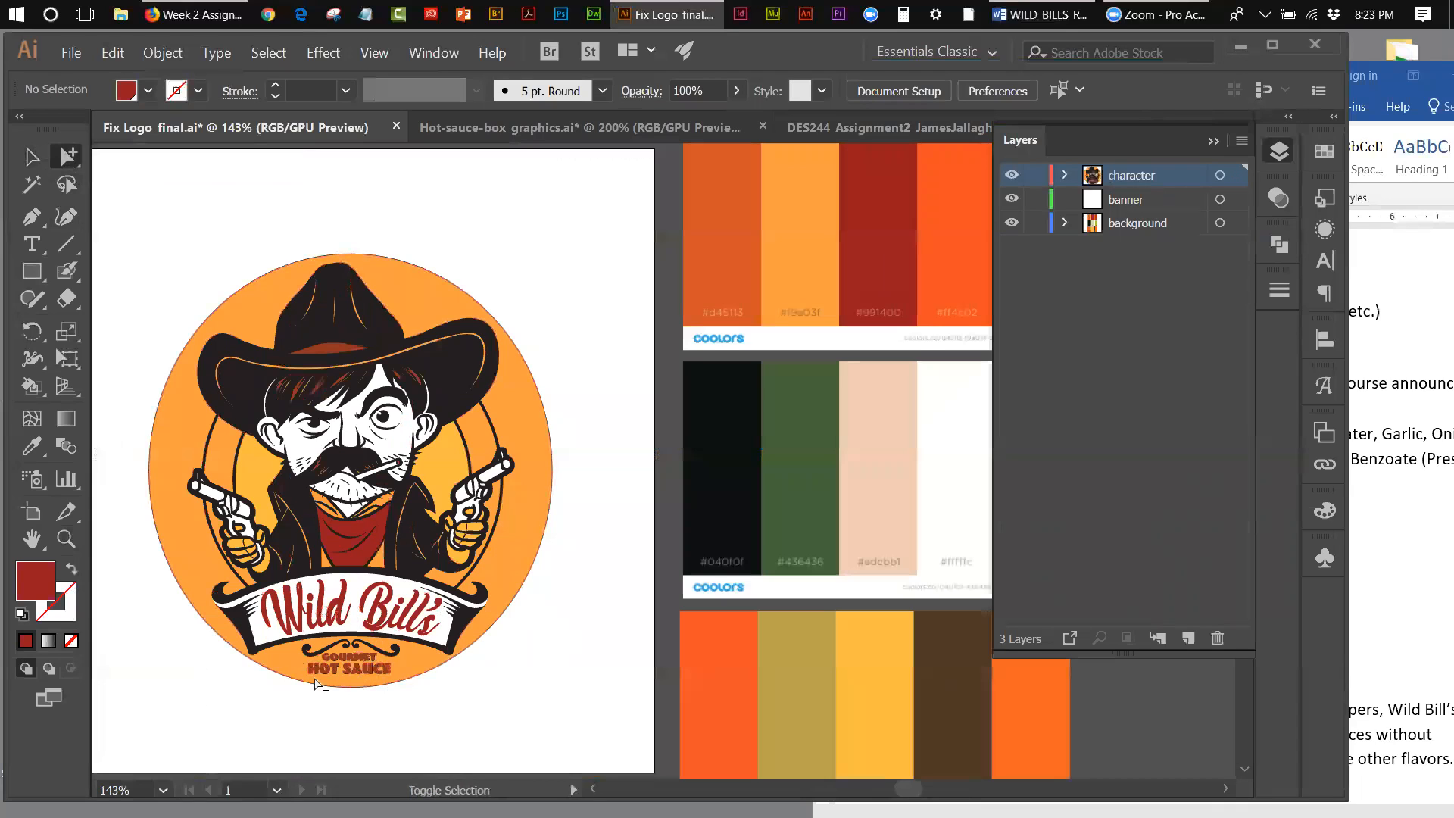
# Step: Select the GOURMET HOT SAUCE text together with the Wild Bill's lettering in the logo and copy them
pyautogui.click(381, 660)
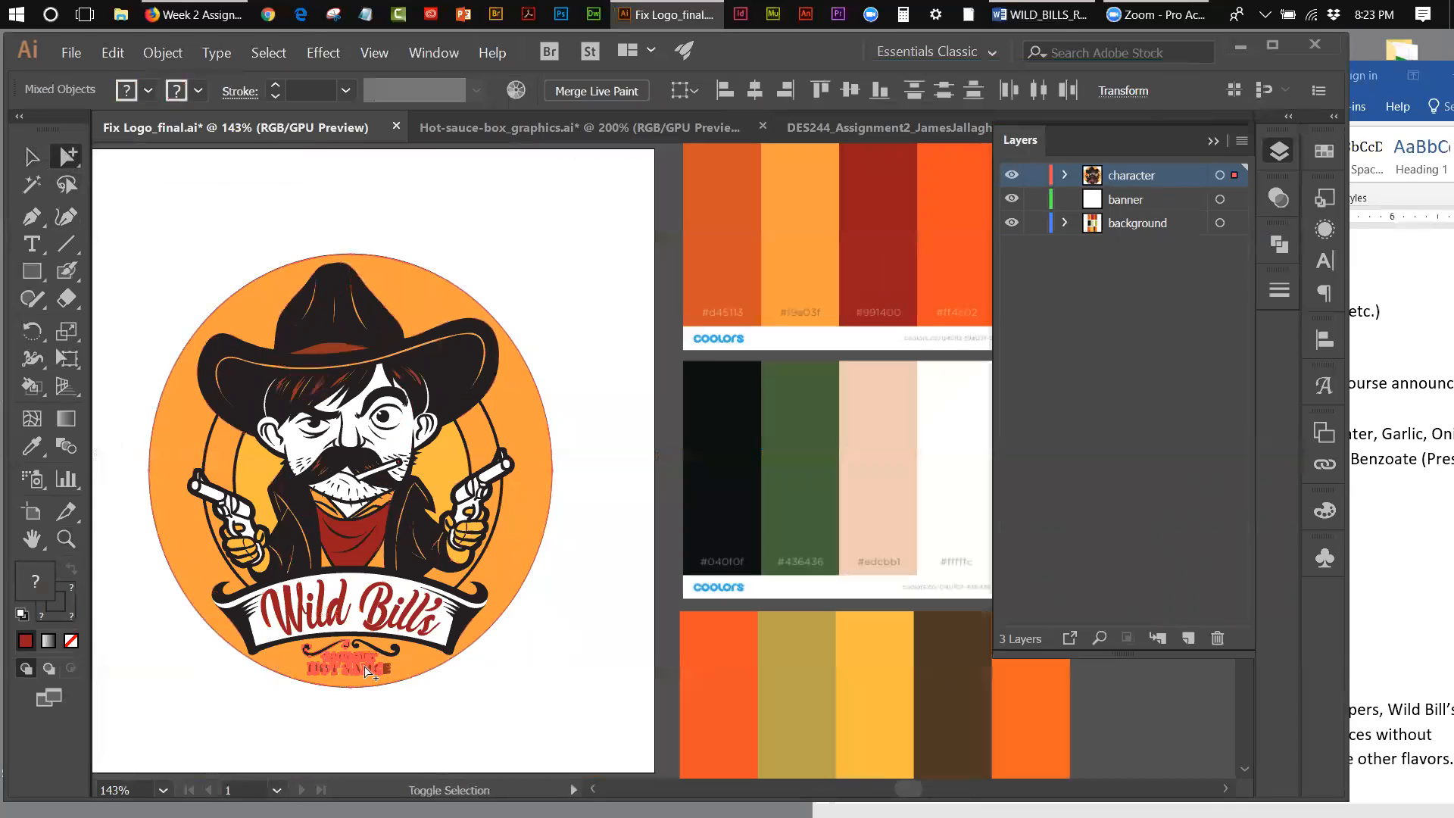
pyautogui.click(319, 689)
pyautogui.moveTo(311, 674); pyautogui.dragTo(401, 656)
pyautogui.hotkey('ctrl', 'alt', 'x')
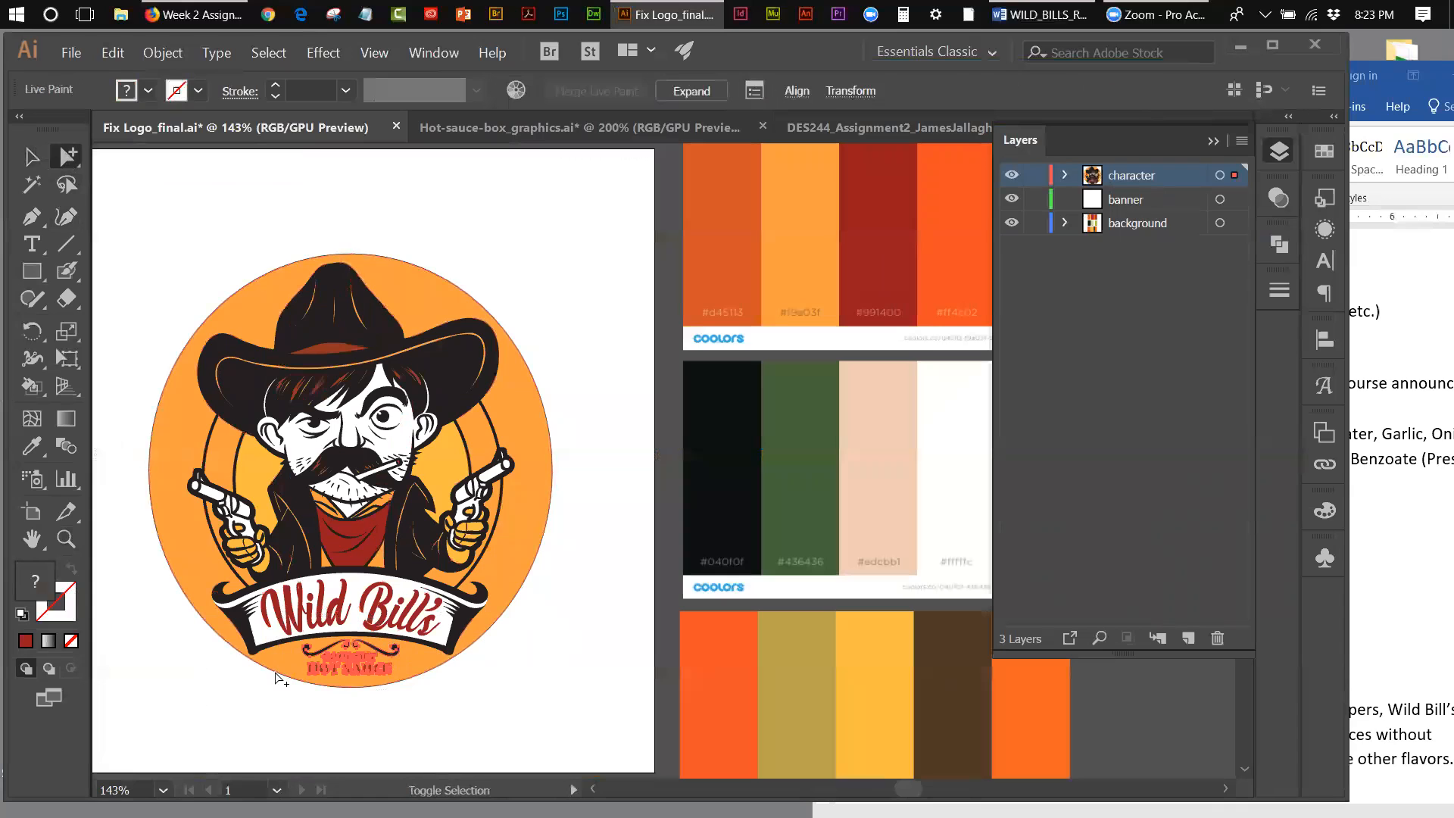
pyautogui.keyDown('shift'); pyautogui.click(278, 613); pyautogui.keyUp('shift')
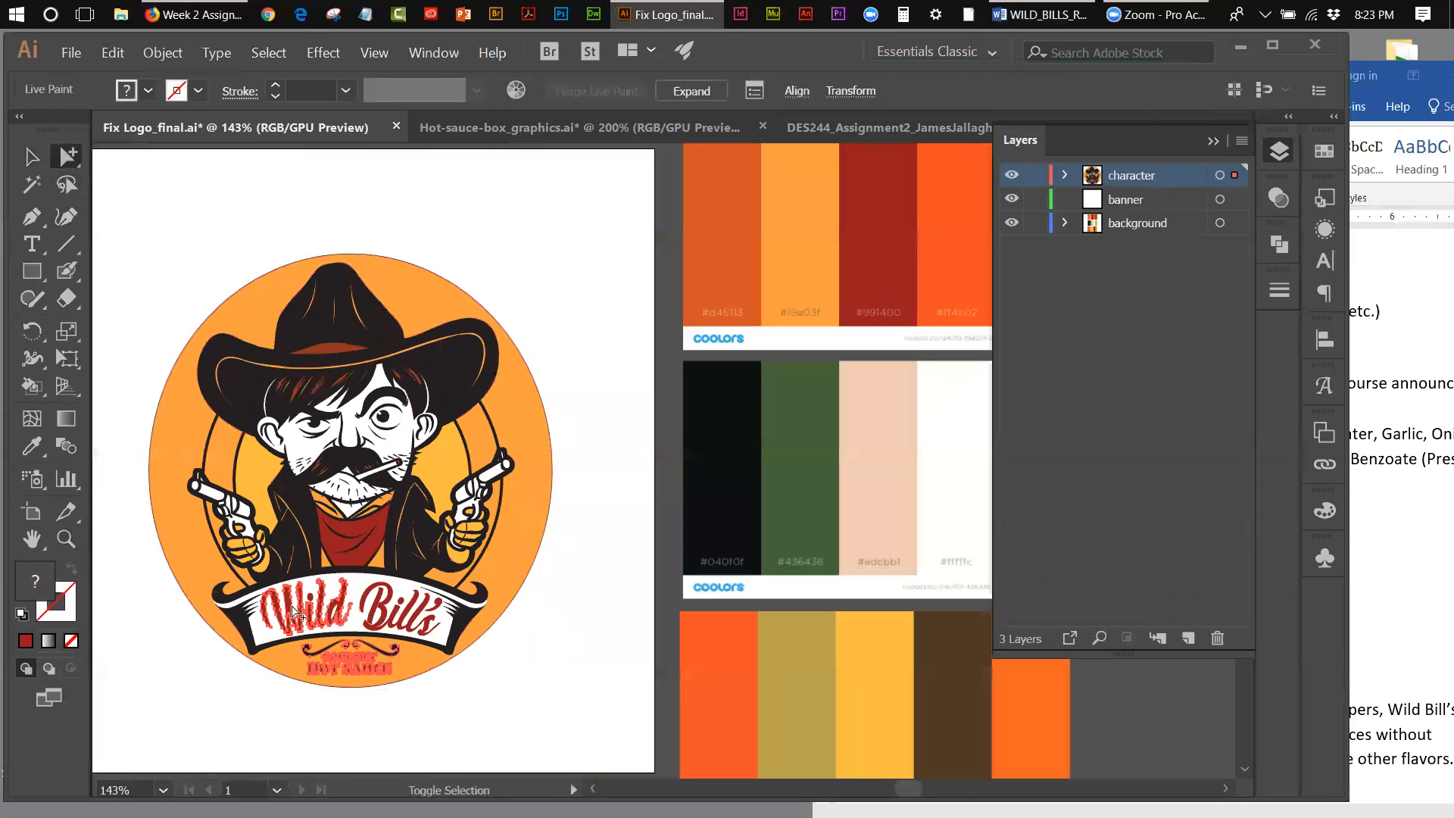
pyautogui.keyDown('shift'); pyautogui.click(380, 607); pyautogui.keyUp('shift')
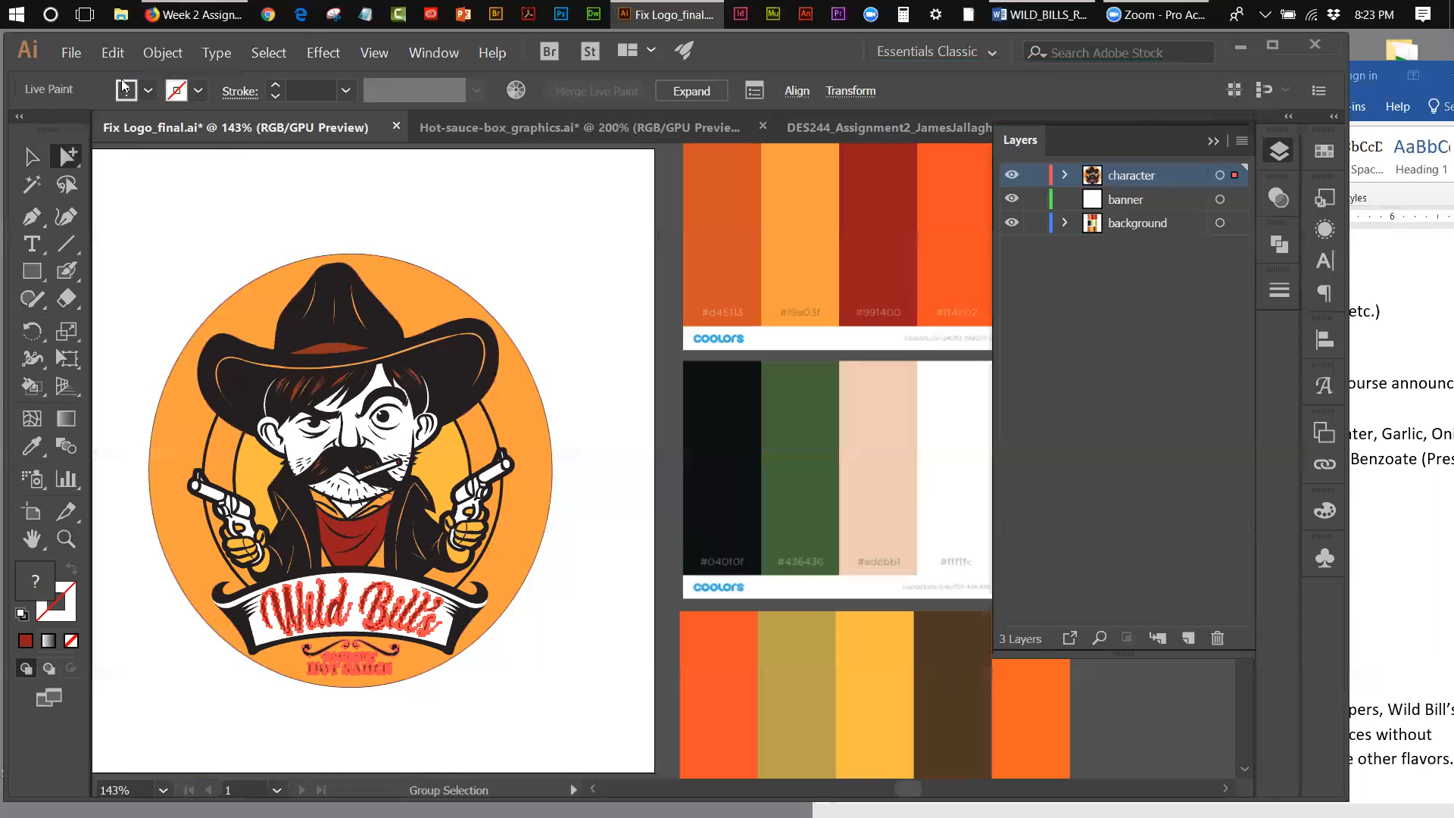
pyautogui.click(118, 55)
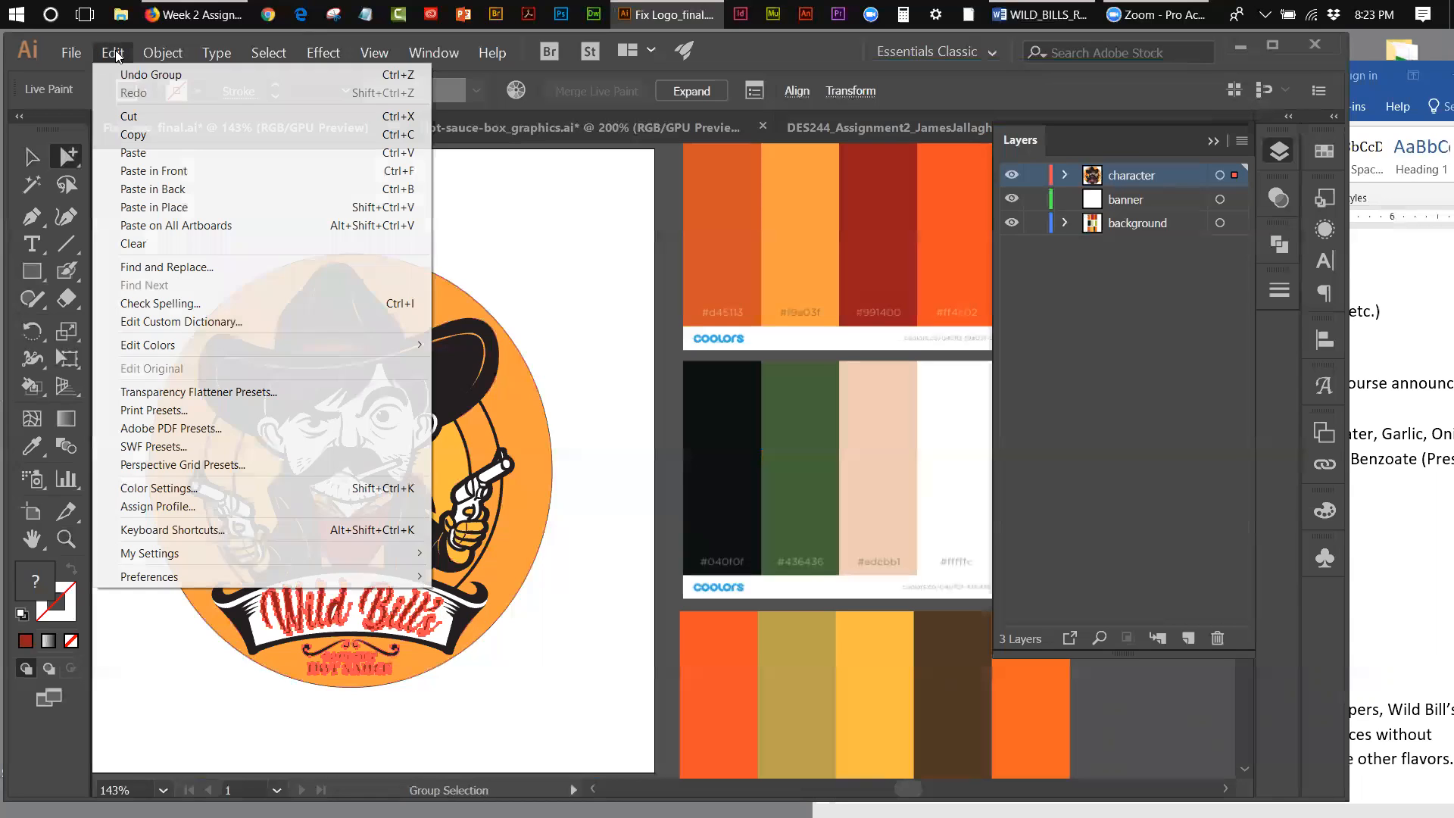
pyautogui.click(132, 137)
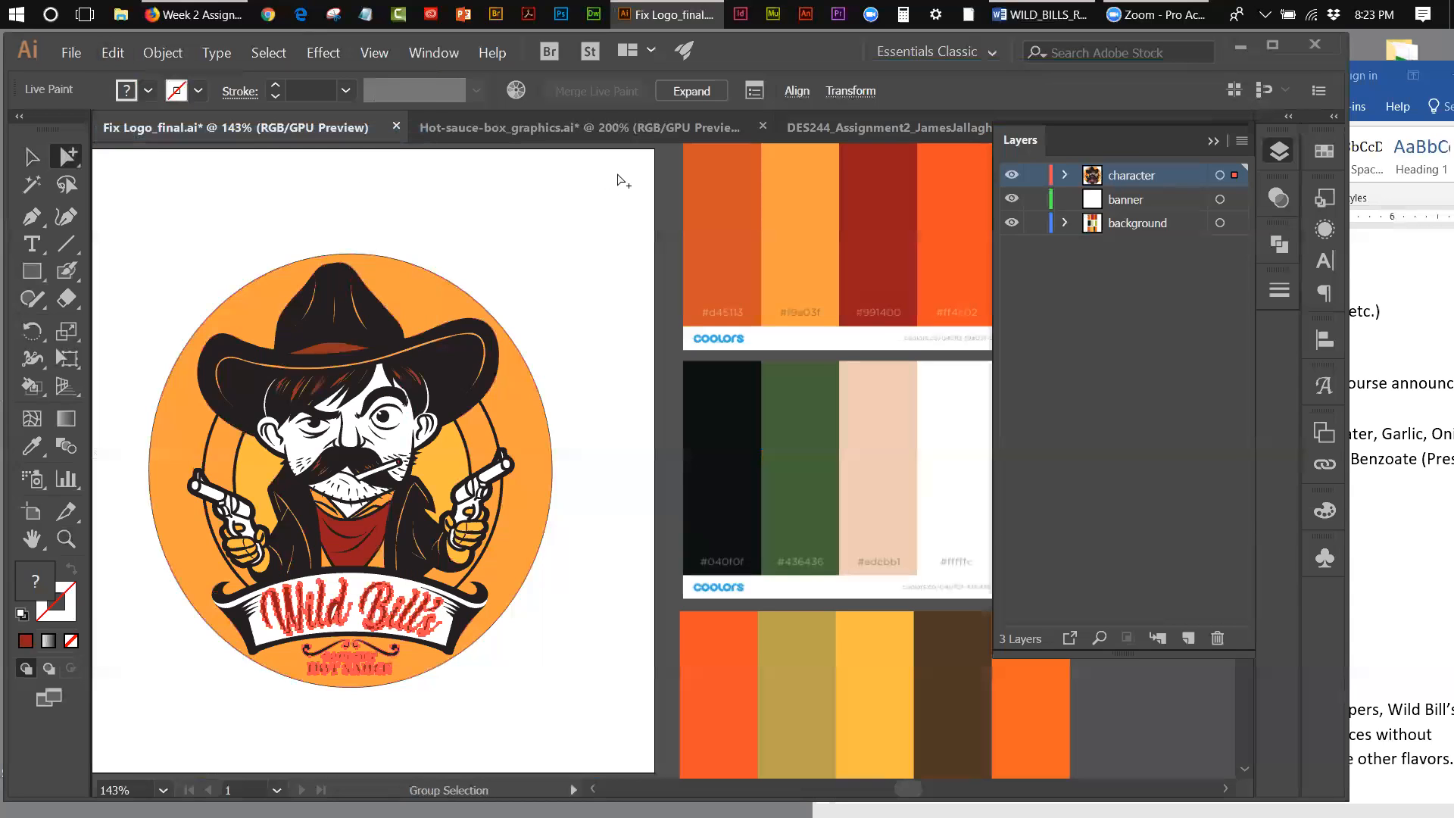
# Step: Paste the copied lettering into the DES244_Assignment2 box file and place it below the round logo on the third red panel
pyautogui.click(831, 125)
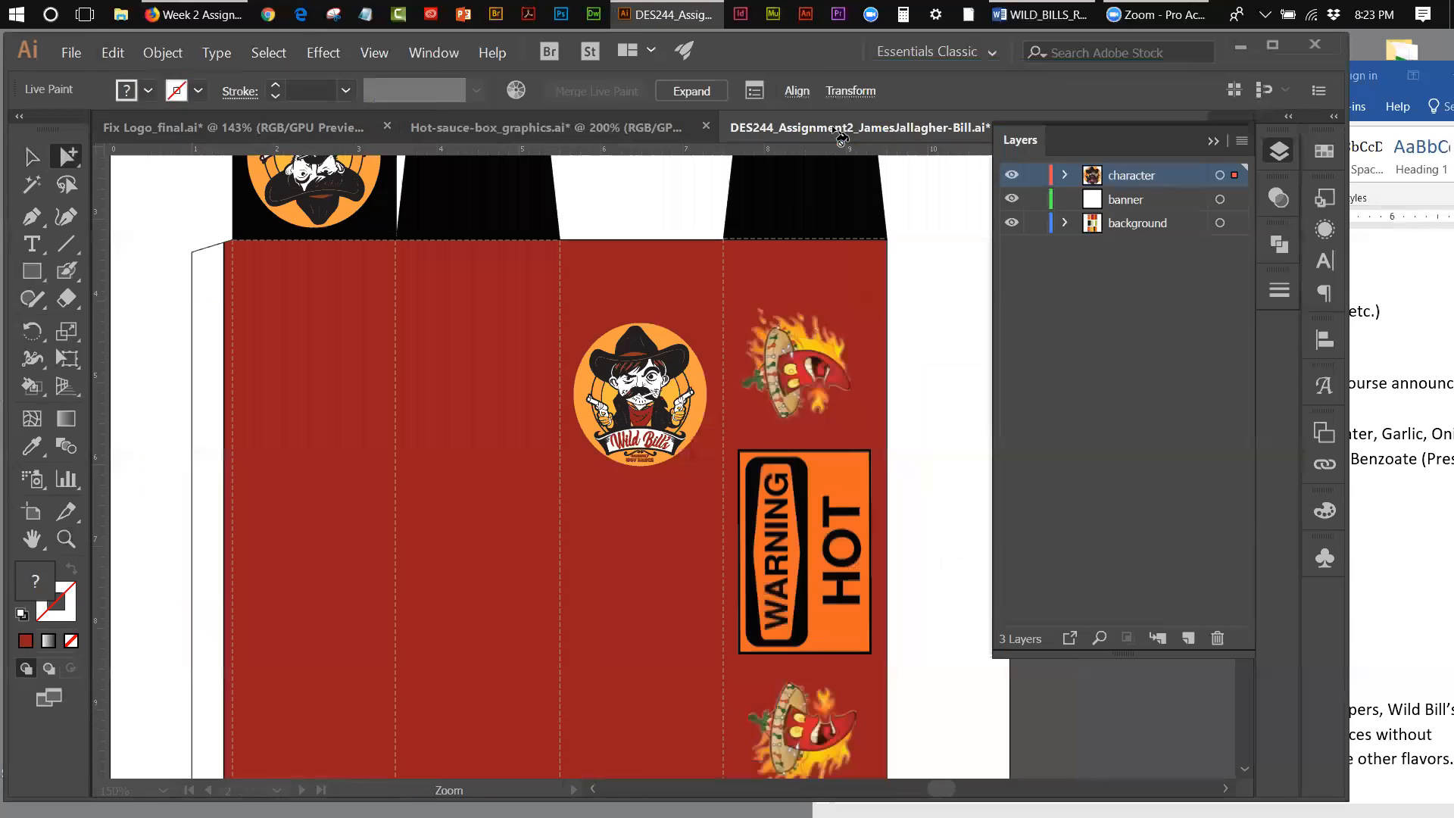
pyautogui.click(106, 53)
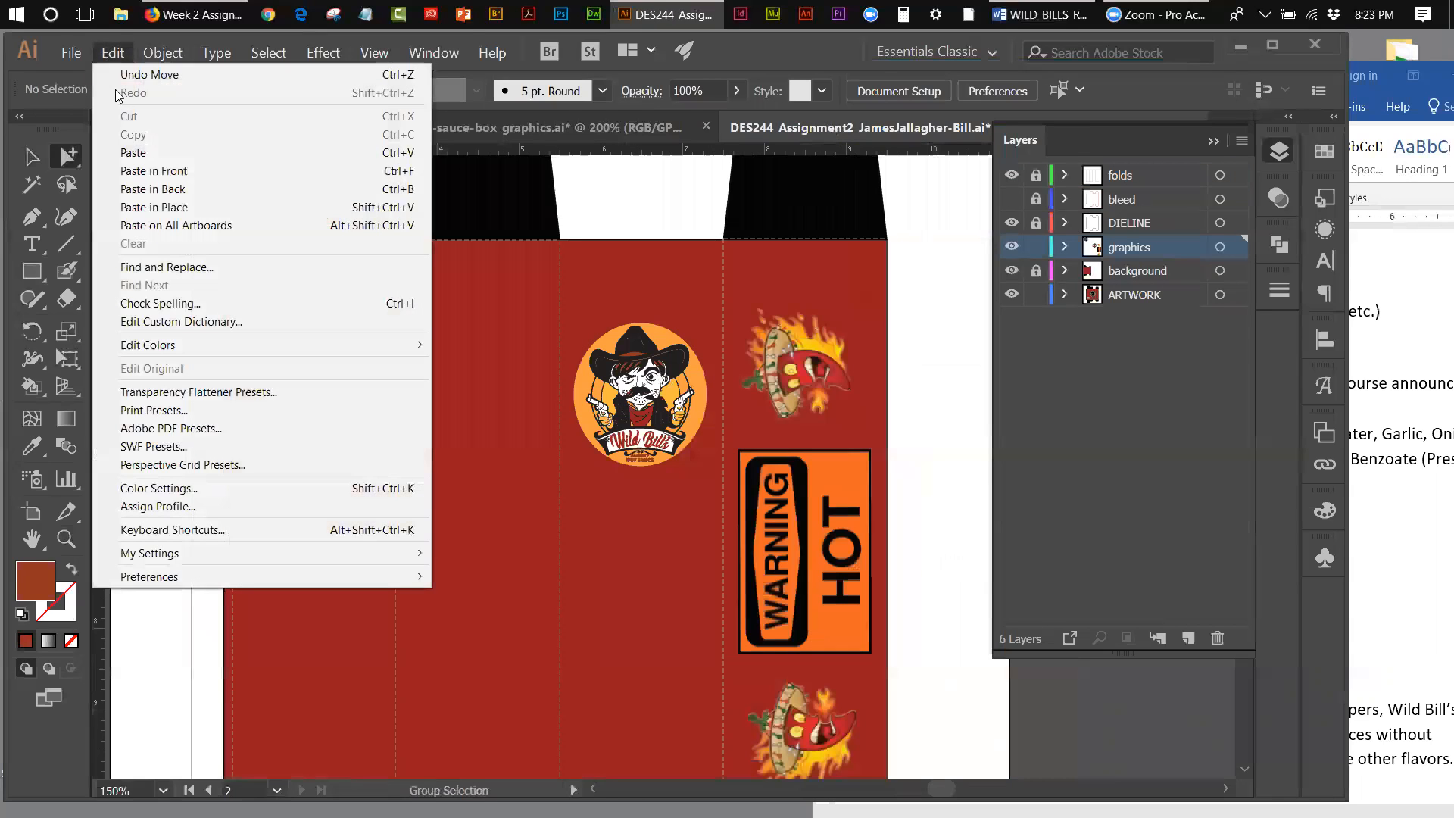
pyautogui.click(133, 152)
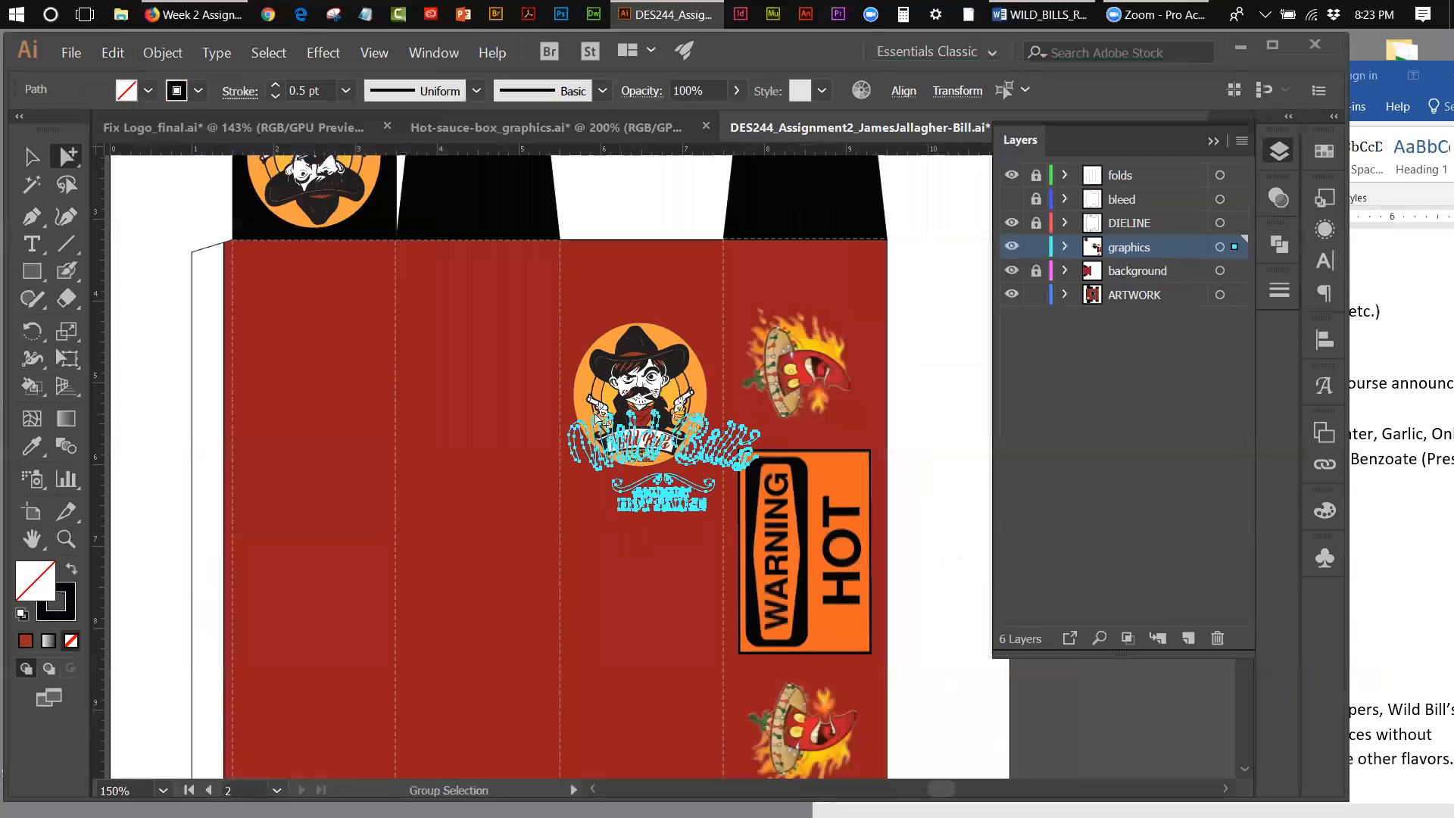
pyautogui.click(33, 158)
pyautogui.moveTo(649, 459); pyautogui.dragTo(622, 581)
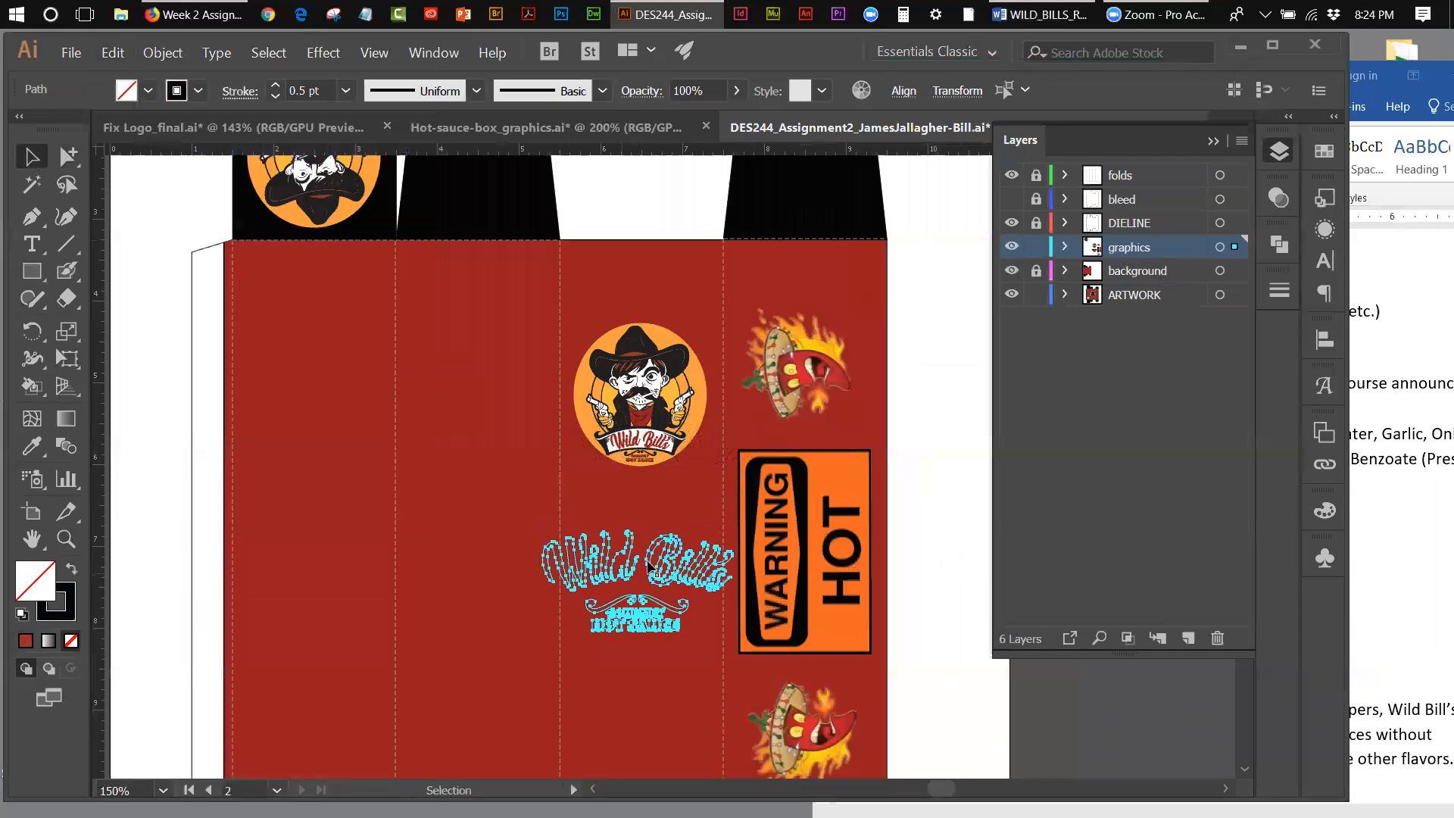
pyautogui.click(914, 524)
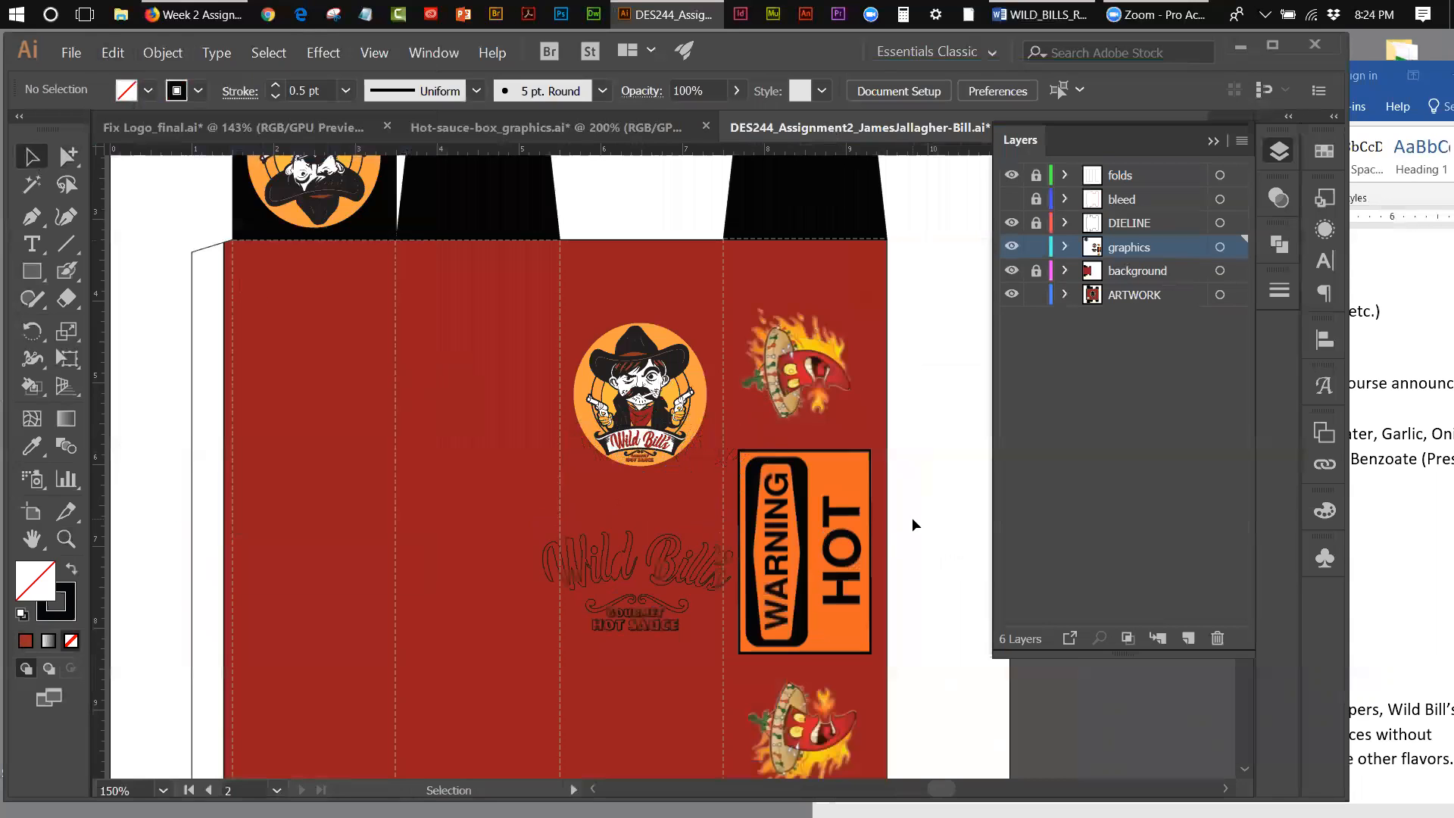
# Step: Undo the move and the paste of the lettering in the box file
pyautogui.click(113, 52)
pyautogui.click(131, 74)
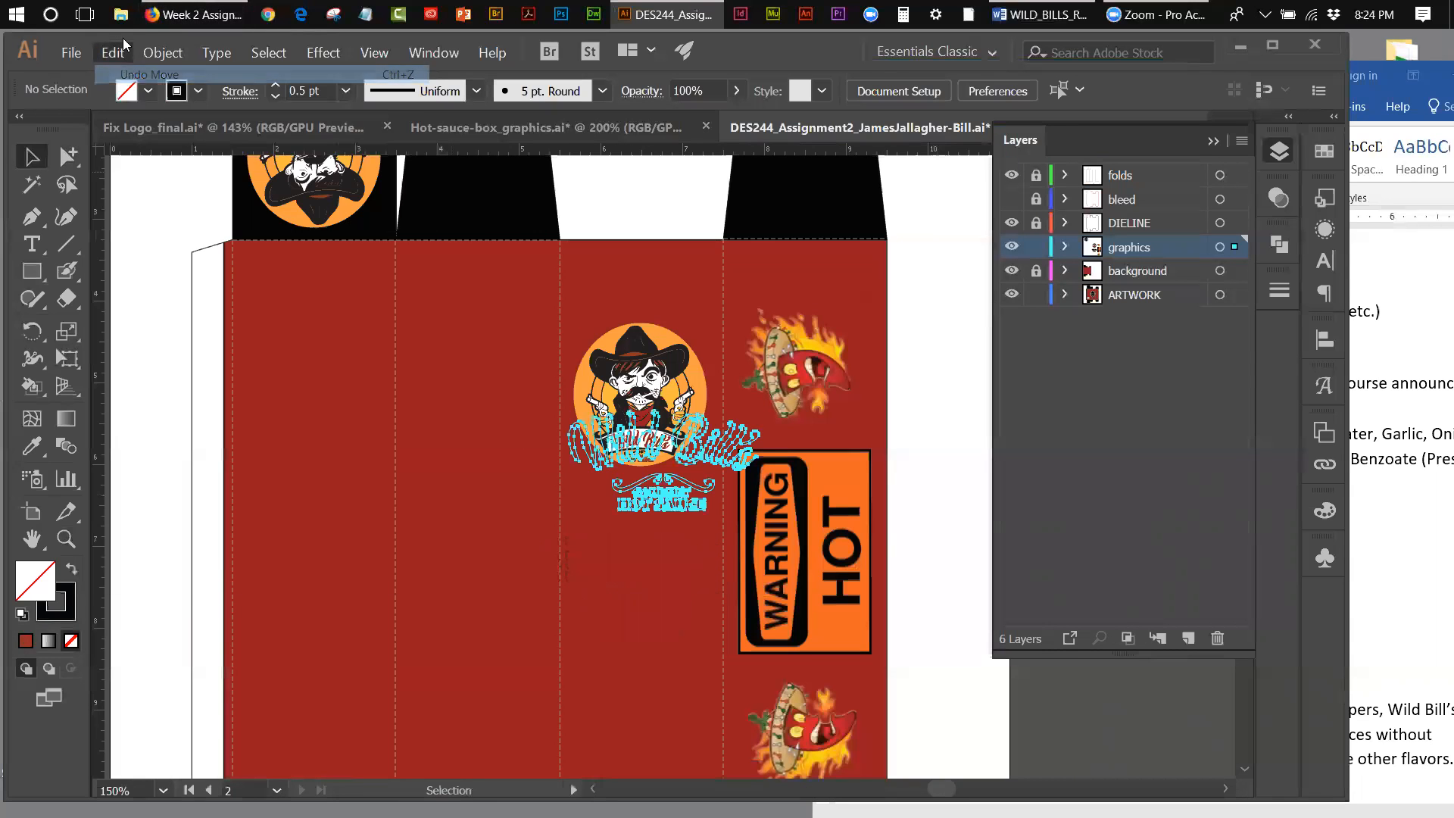
pyautogui.click(113, 52)
pyautogui.click(136, 76)
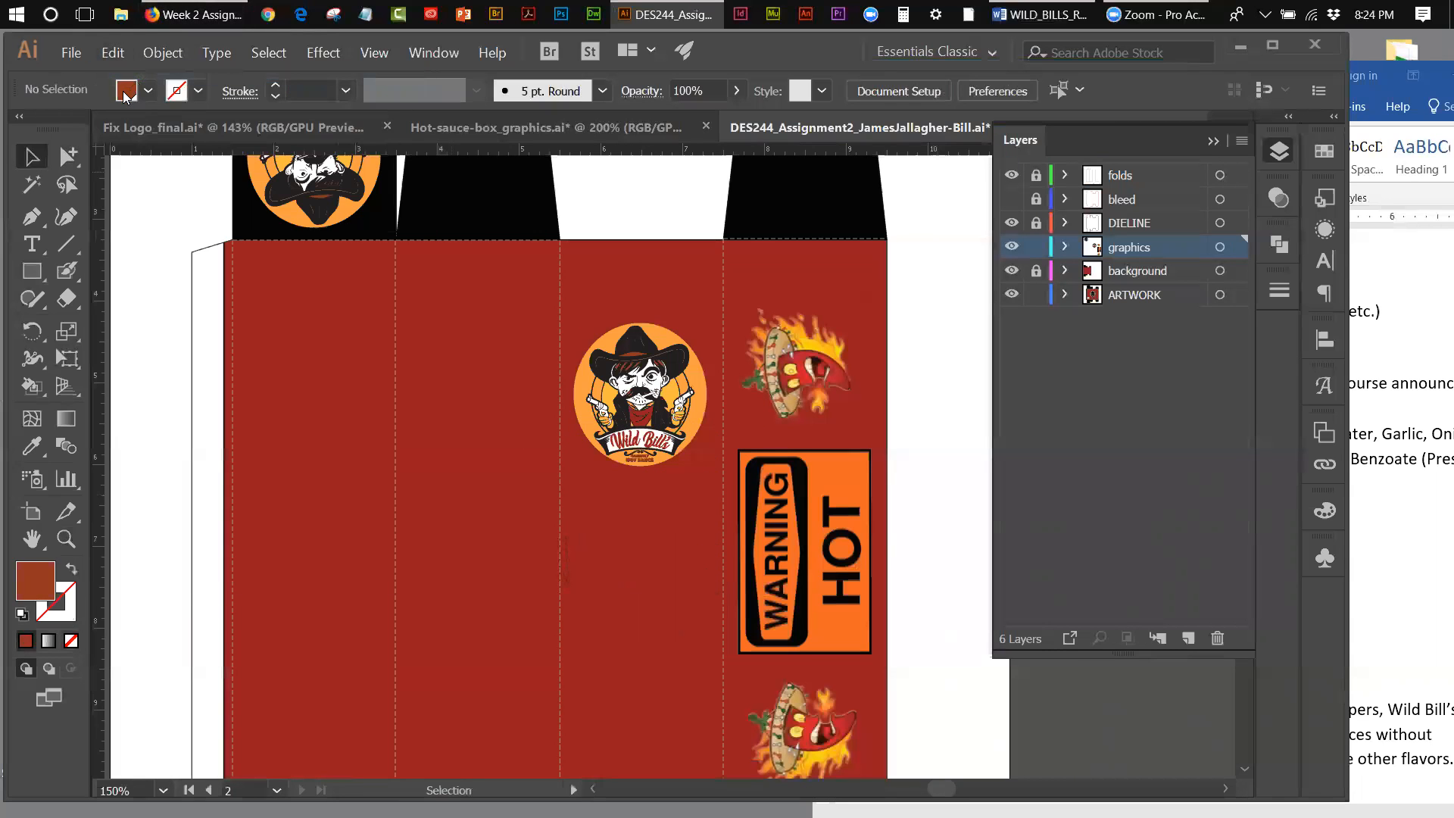
# Step: Switch to the Fix Logo_final.ai file and clear the selection on the logo
pyautogui.click(235, 127)
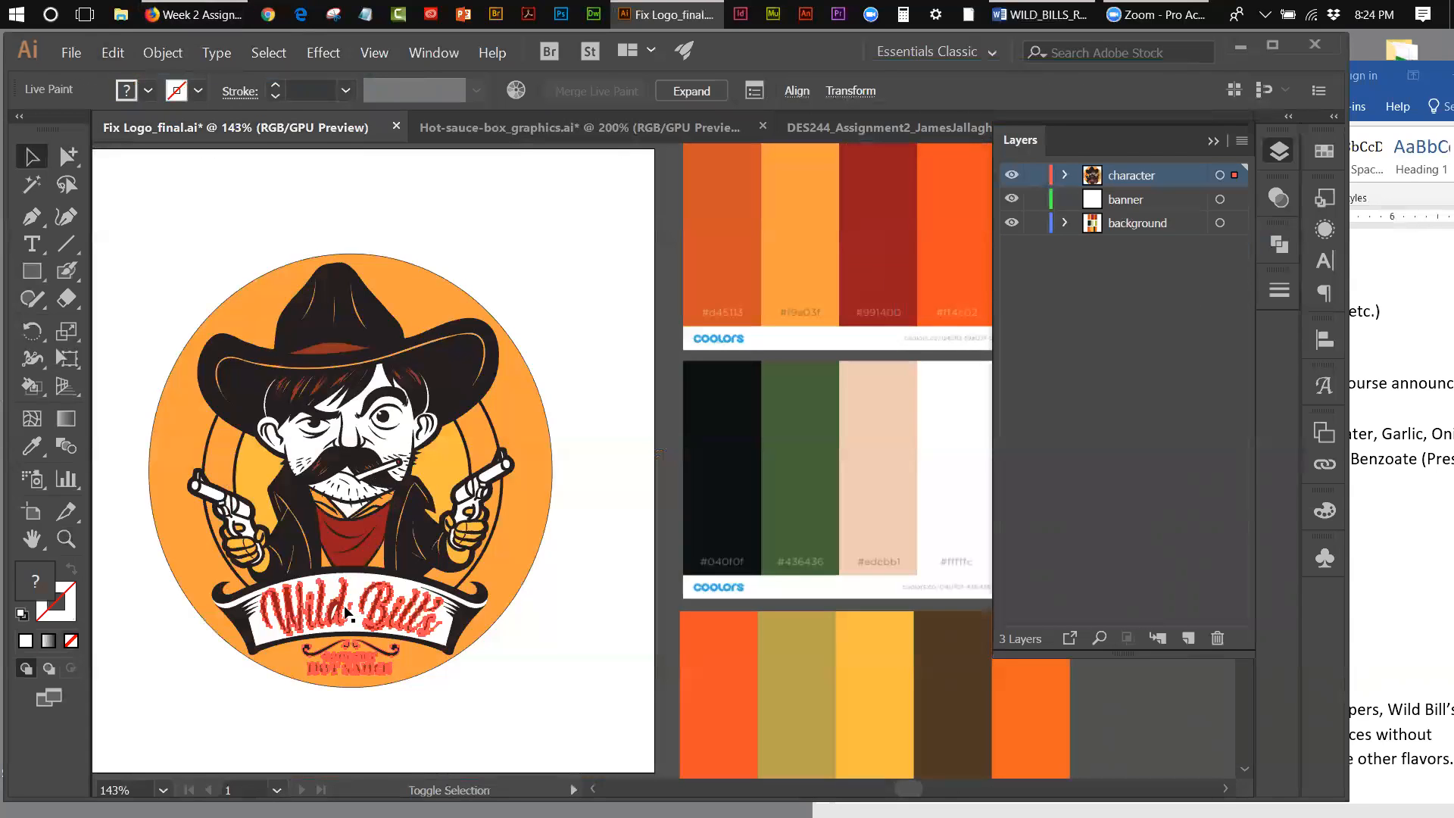
pyautogui.click(339, 613)
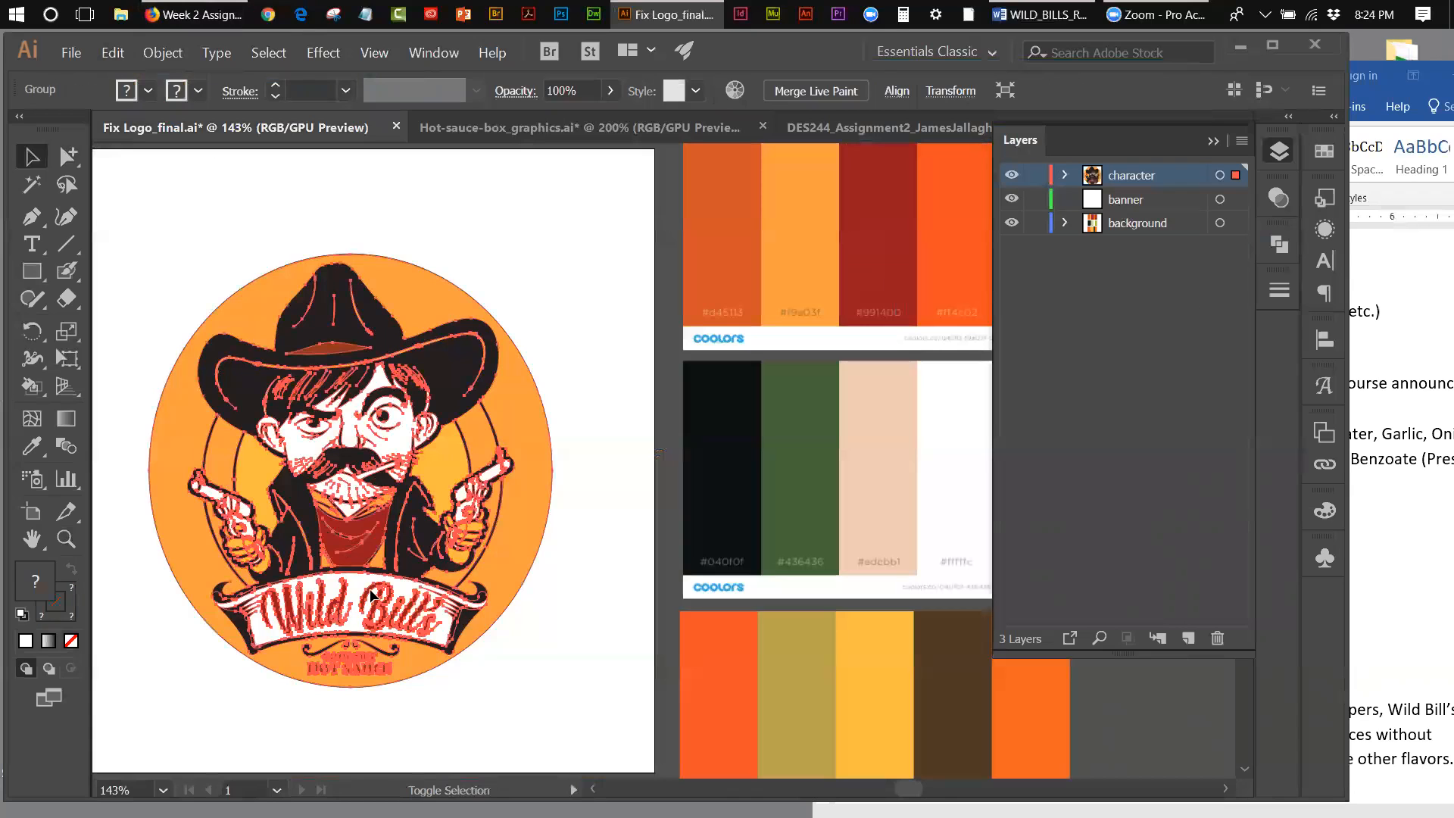
pyautogui.click(175, 231)
# Step: Using Group Selection, select the GOURMET HOT SAUCE text with its flourishes and the Wild Bill's lettering, and copy them
pyautogui.click(66, 538)
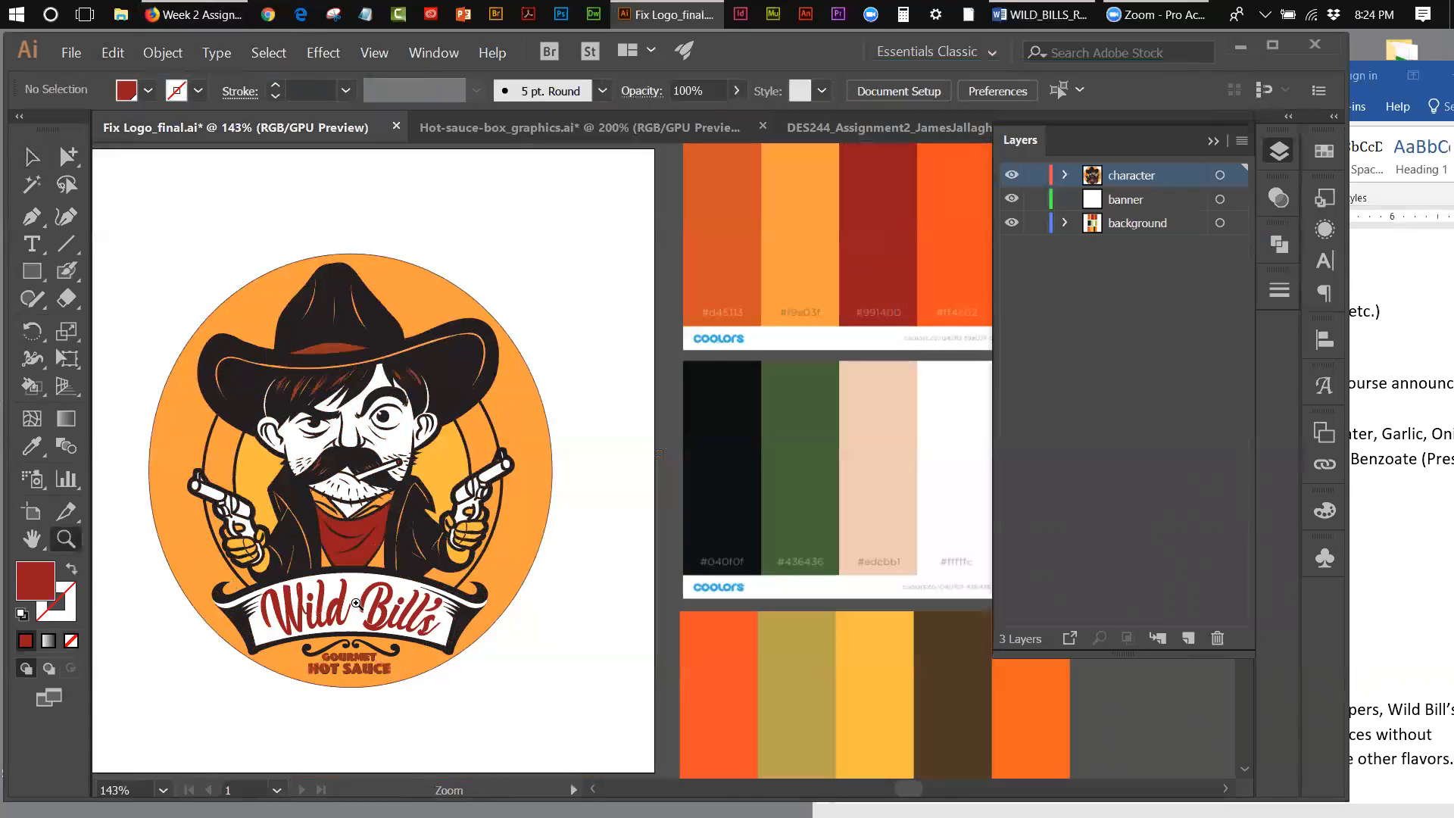
pyautogui.click(258, 590)
pyautogui.click(679, 490)
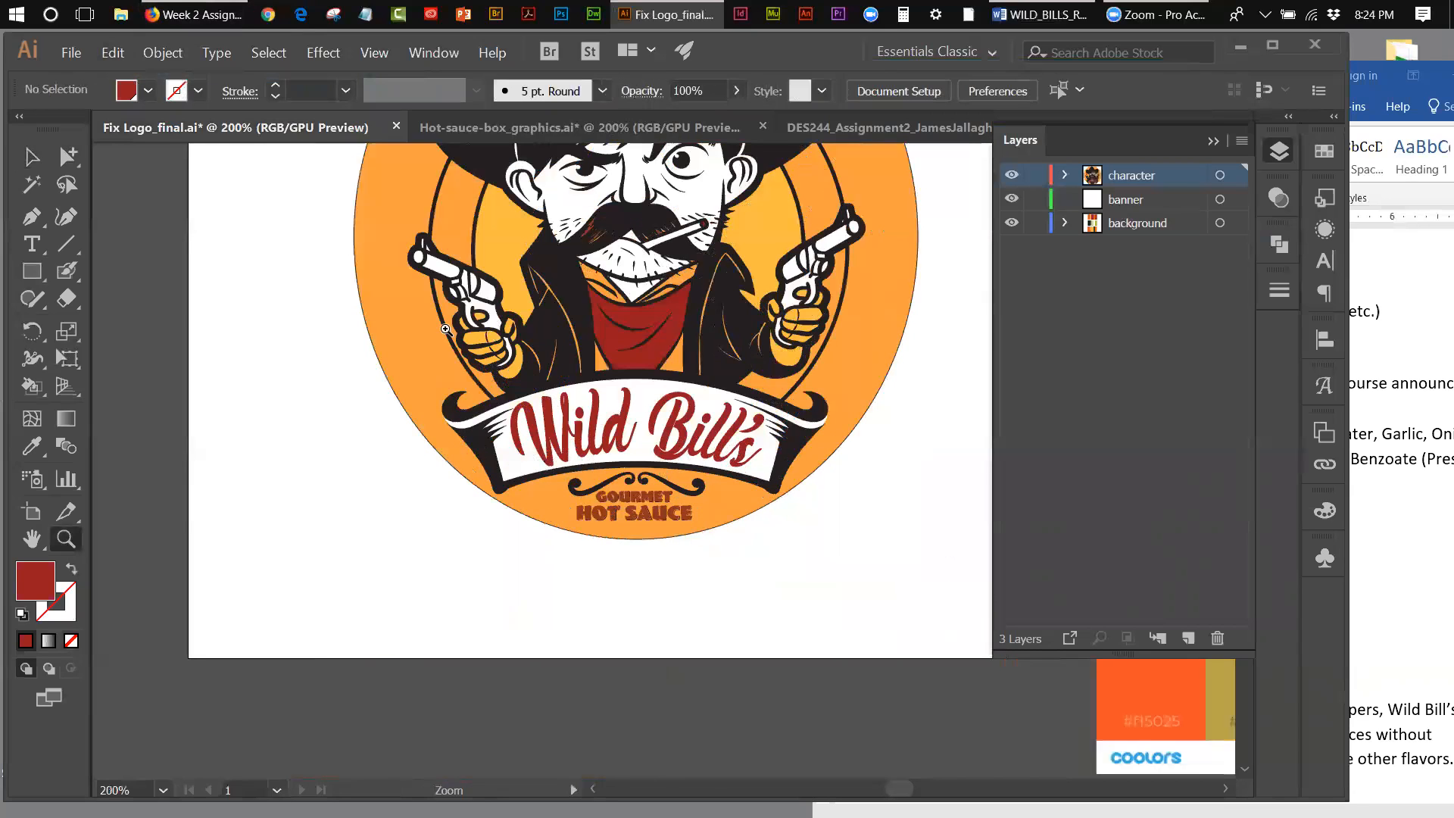
pyautogui.click(65, 157)
pyautogui.moveTo(63, 165); pyautogui.dragTo(139, 191)
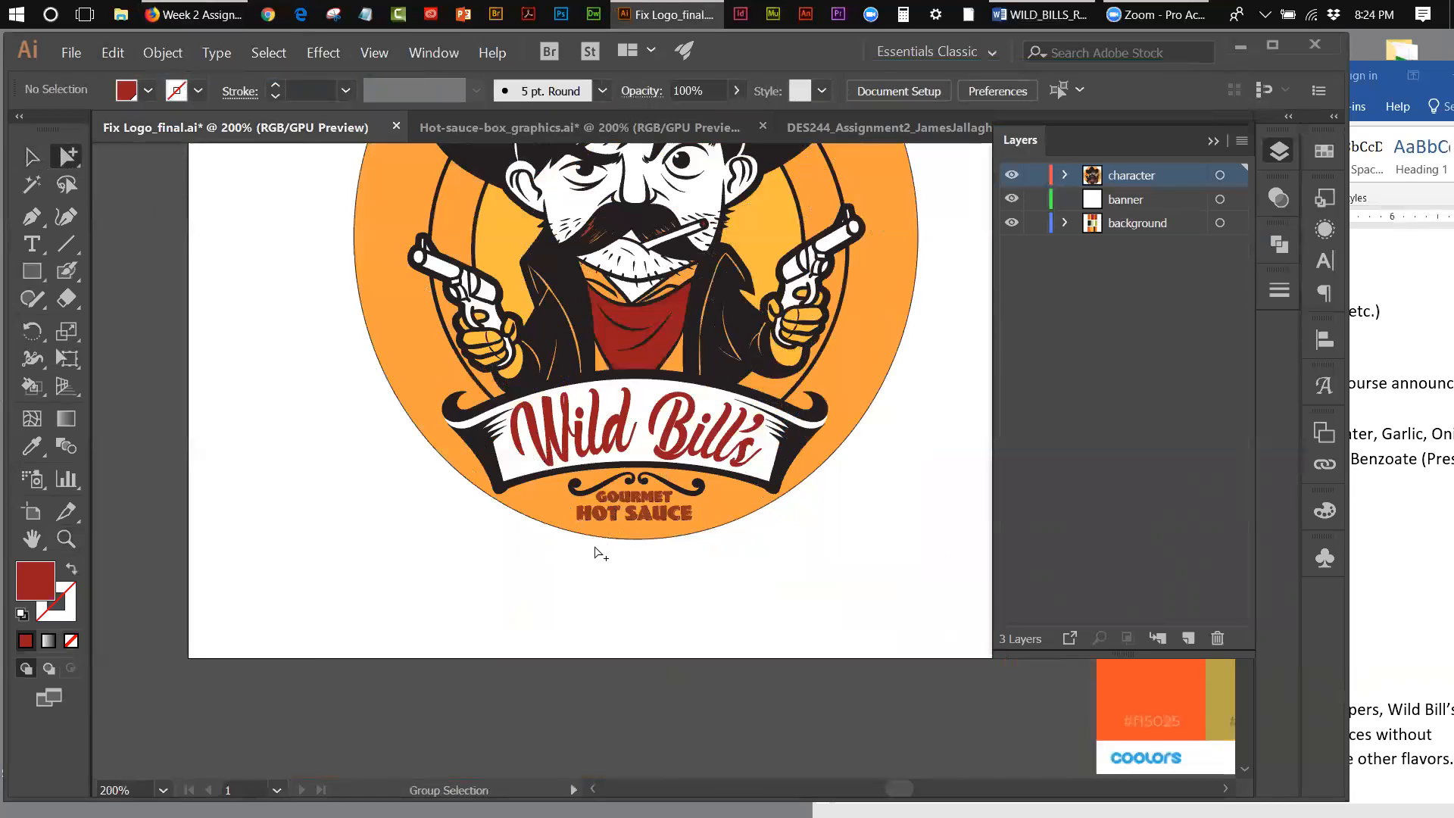
pyautogui.moveTo(568, 548); pyautogui.dragTo(706, 491)
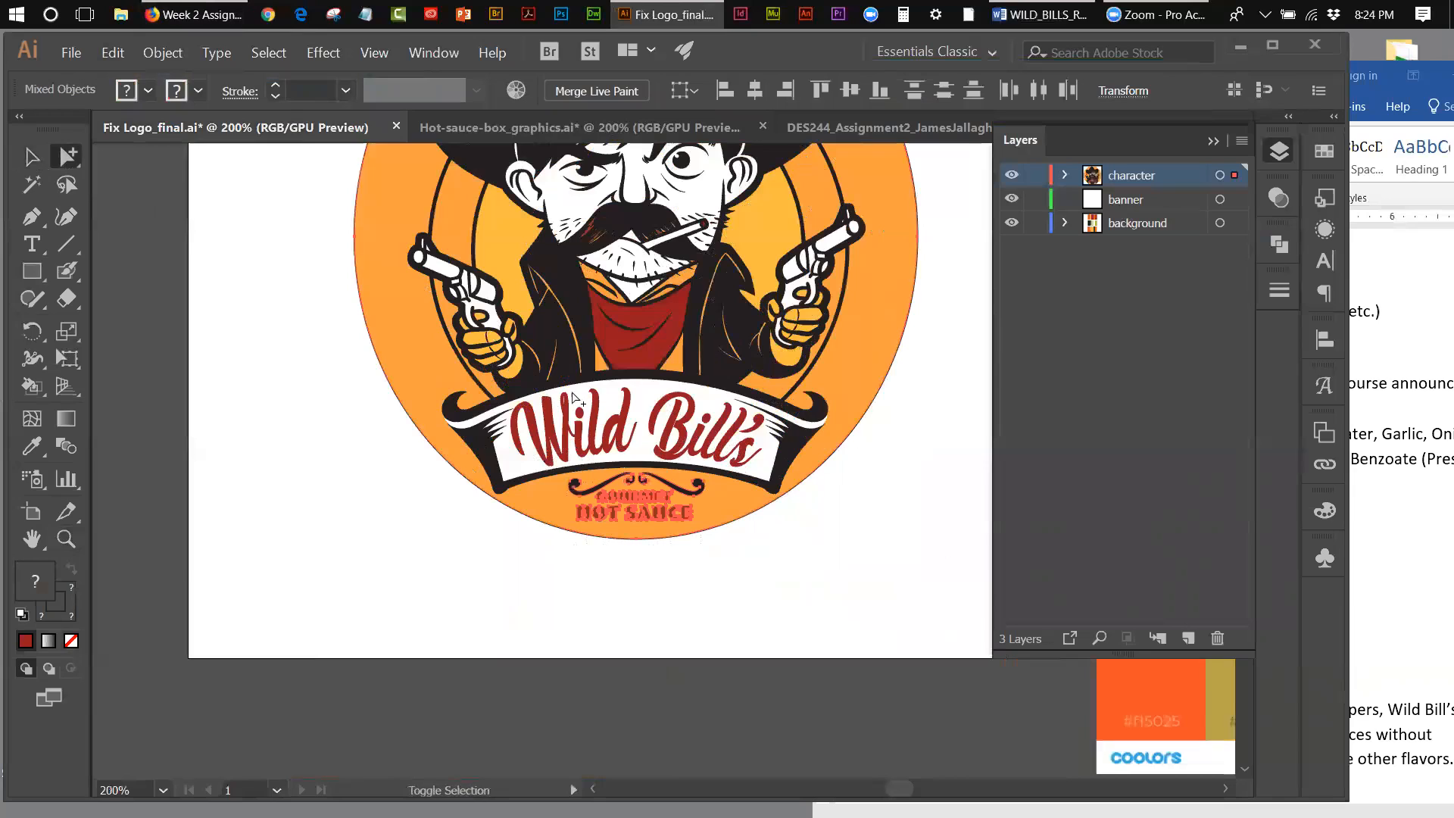
pyautogui.keyDown('shift'); pyautogui.click(531, 416); pyautogui.keyUp('shift')
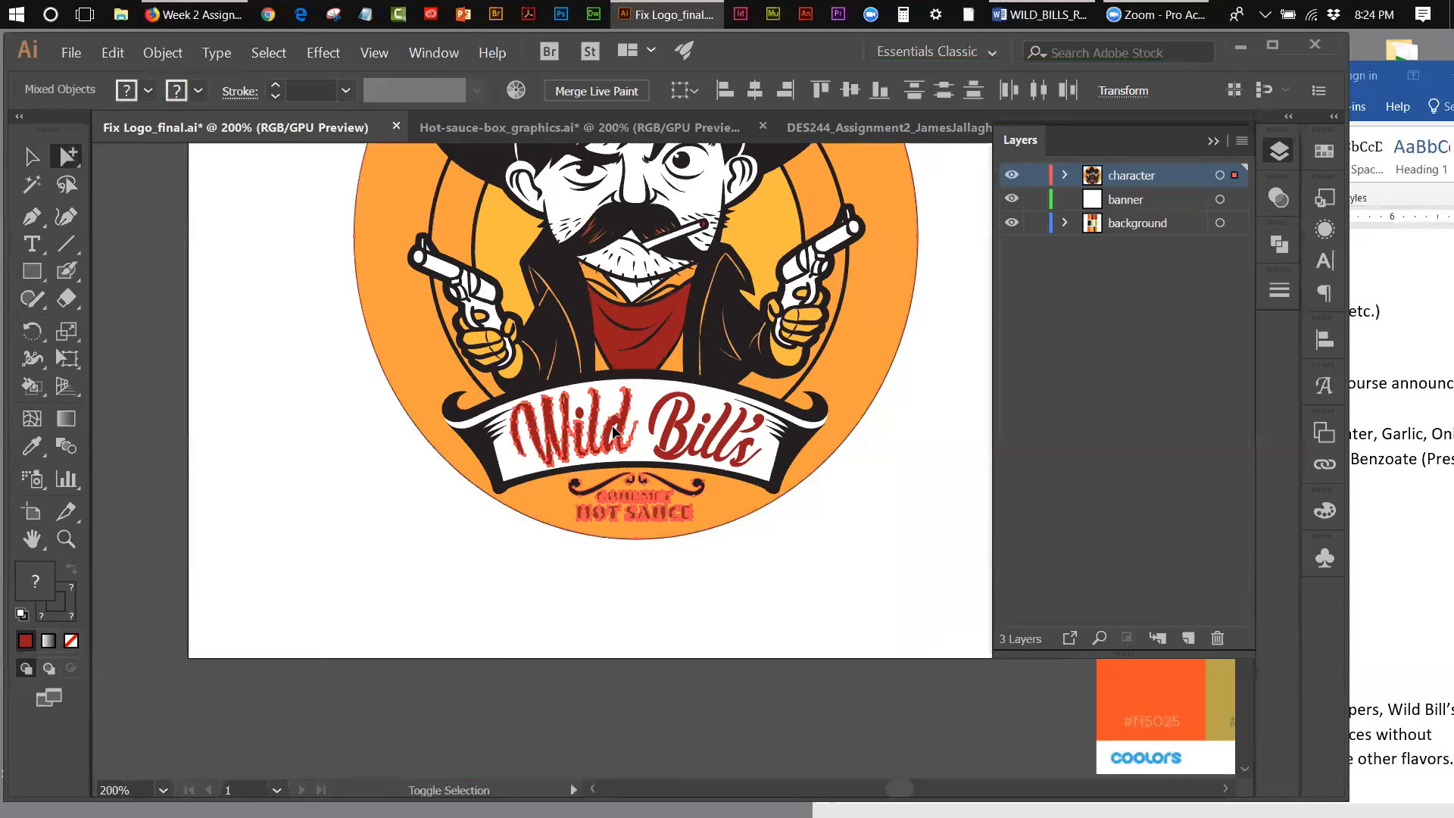
pyautogui.keyDown('shift'); pyautogui.click(681, 425); pyautogui.keyUp('shift')
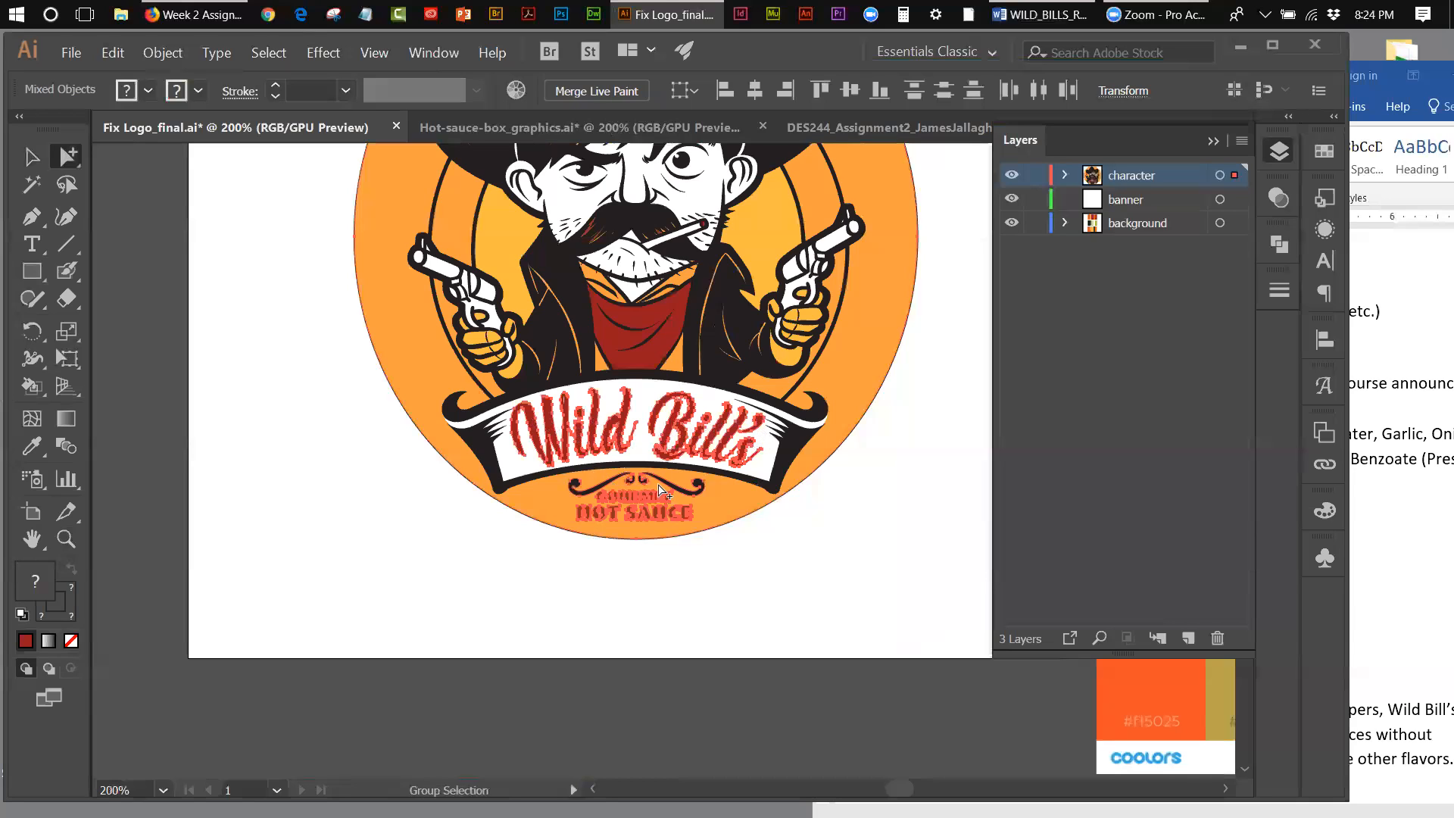
pyautogui.click(112, 56)
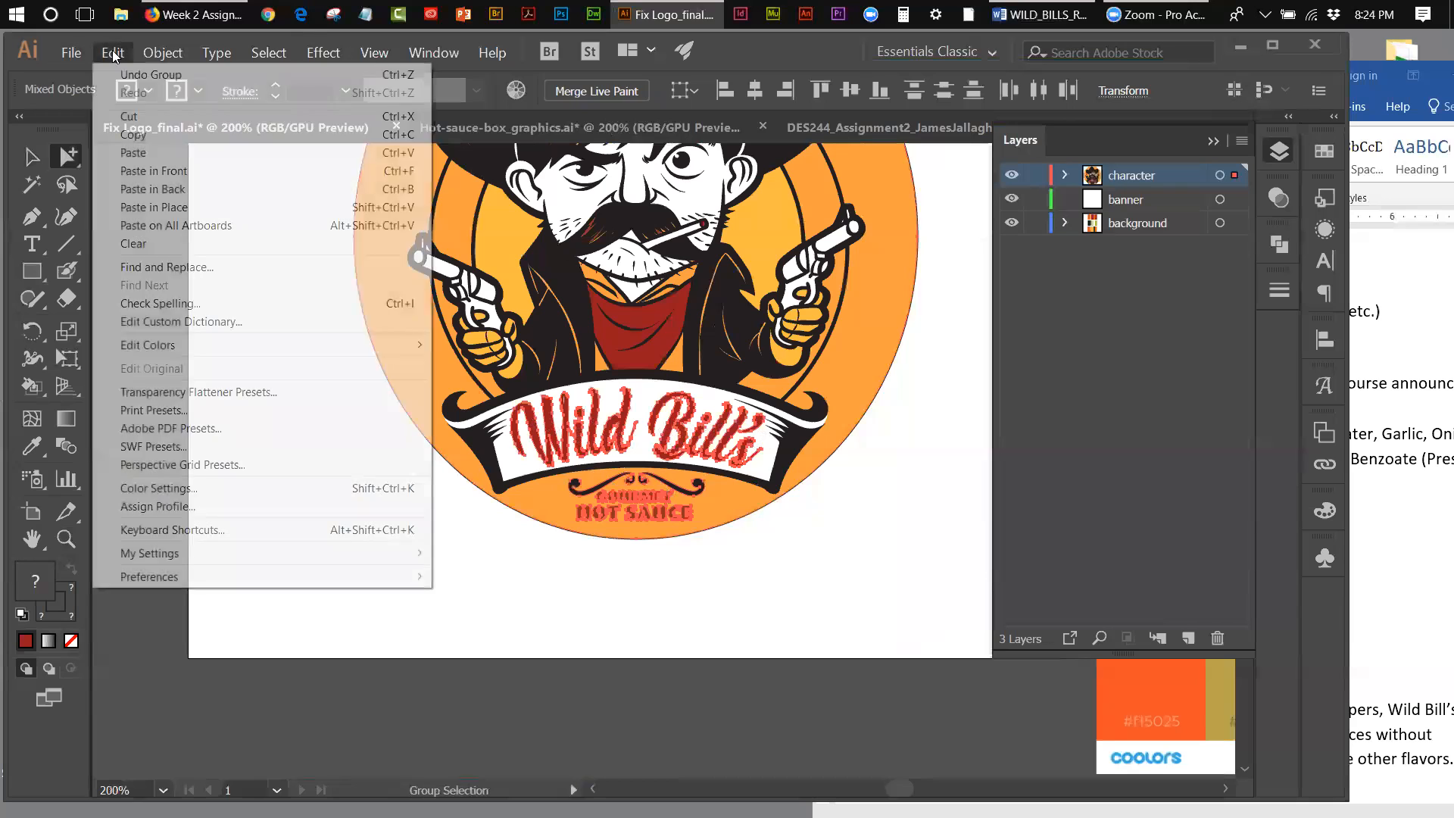
pyautogui.click(125, 129)
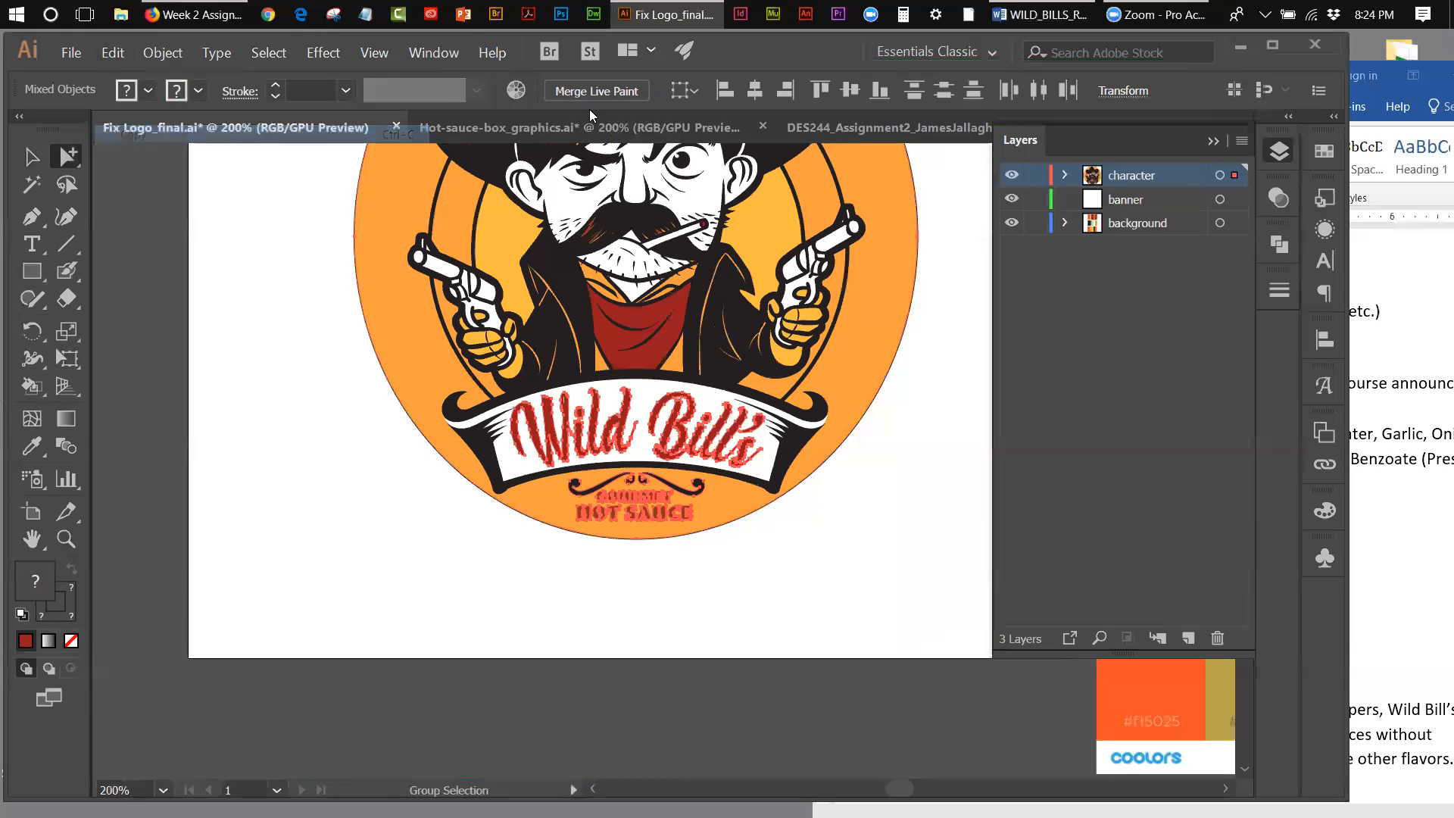
# Step: Paste the copied lettering into the DES244_Assignment2 box file and move it off the box panels into the empty area beside them
pyautogui.click(842, 128)
pyautogui.click(112, 52)
pyautogui.click(125, 146)
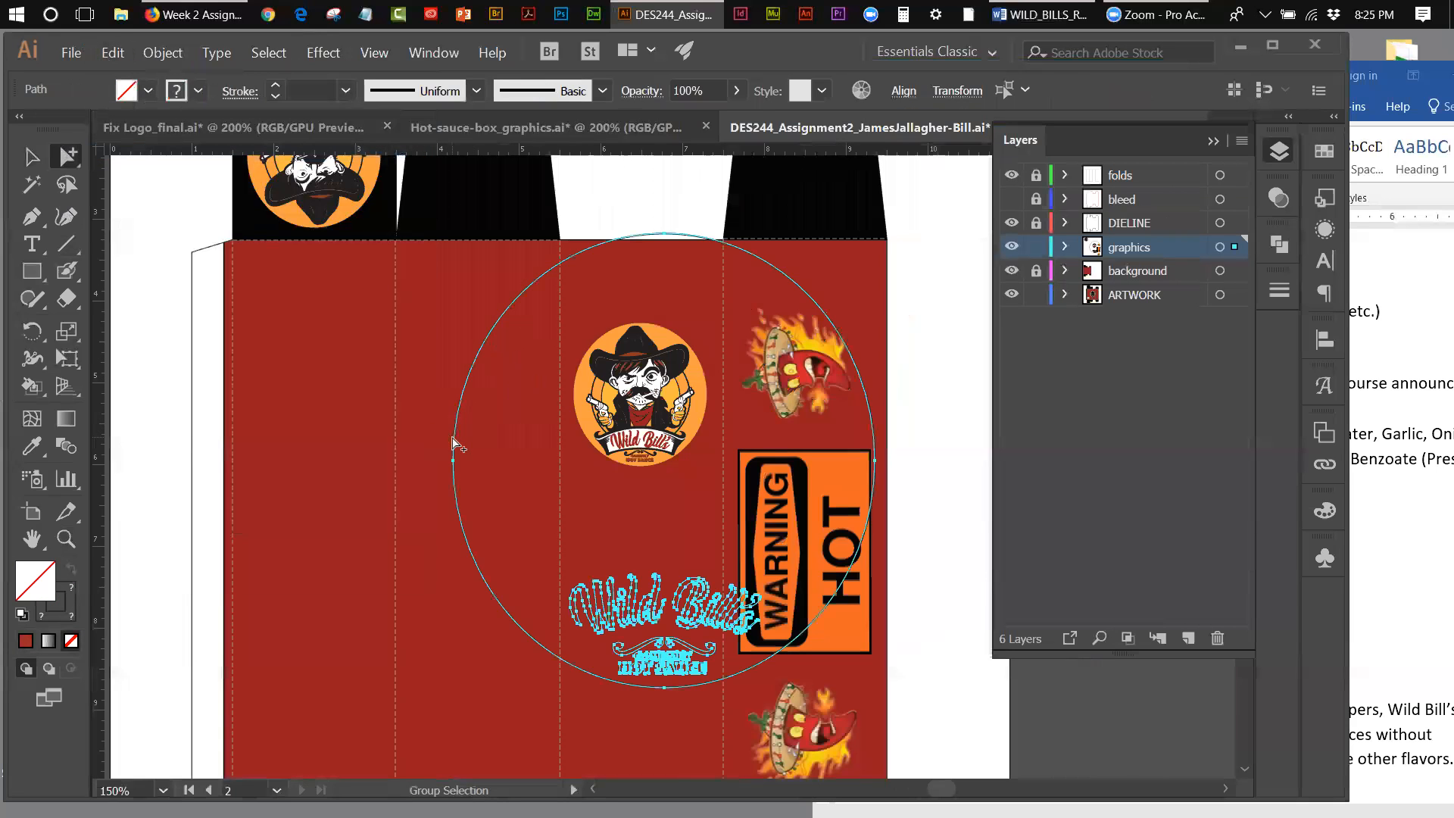
pyautogui.moveTo(455, 447); pyautogui.dragTo(901, 446)
pyautogui.moveTo(929, 783); pyautogui.dragTo(947, 782)
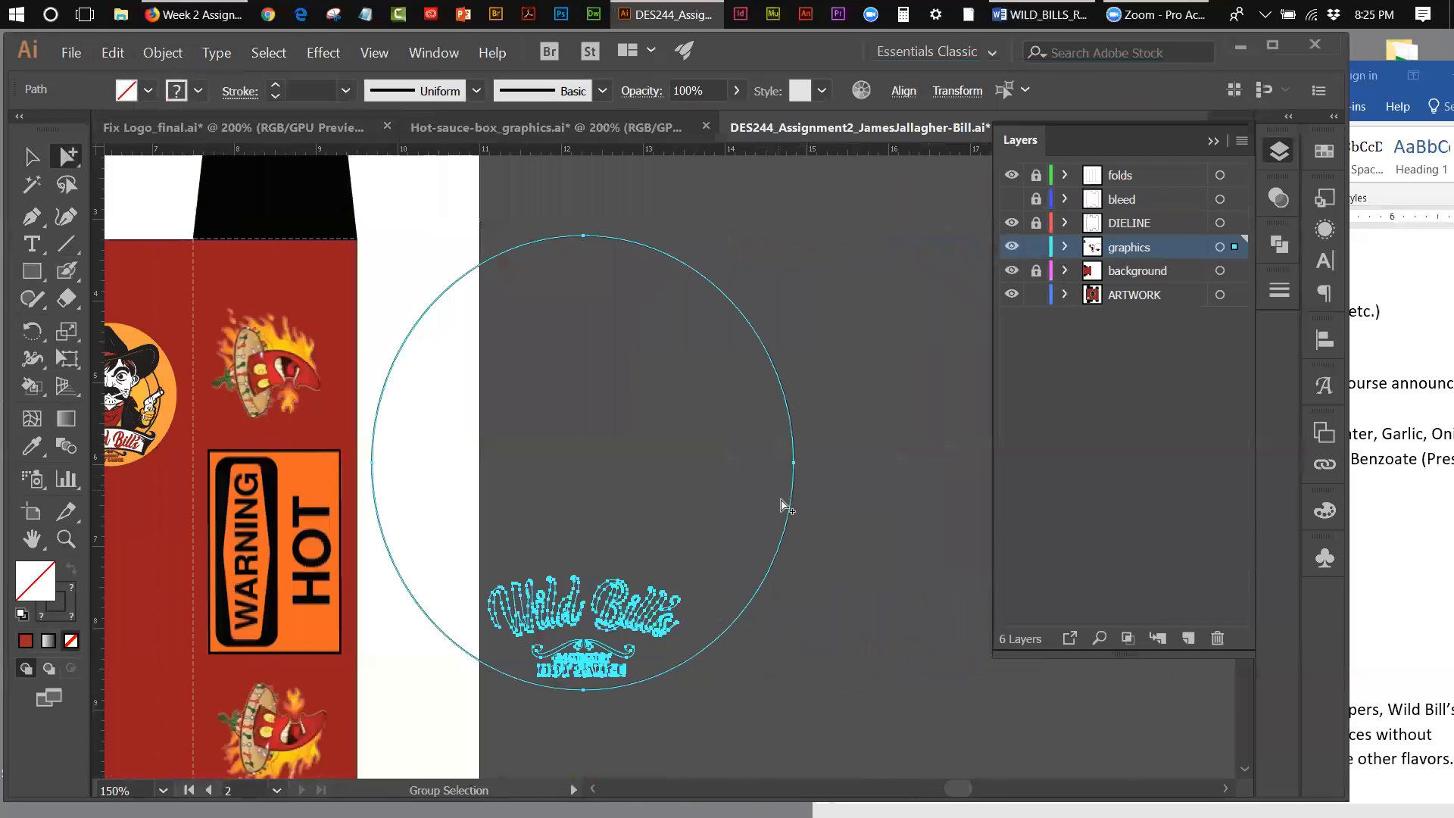
# Step: Delete the large circle outline pasted around the lettering
pyautogui.click(820, 535)
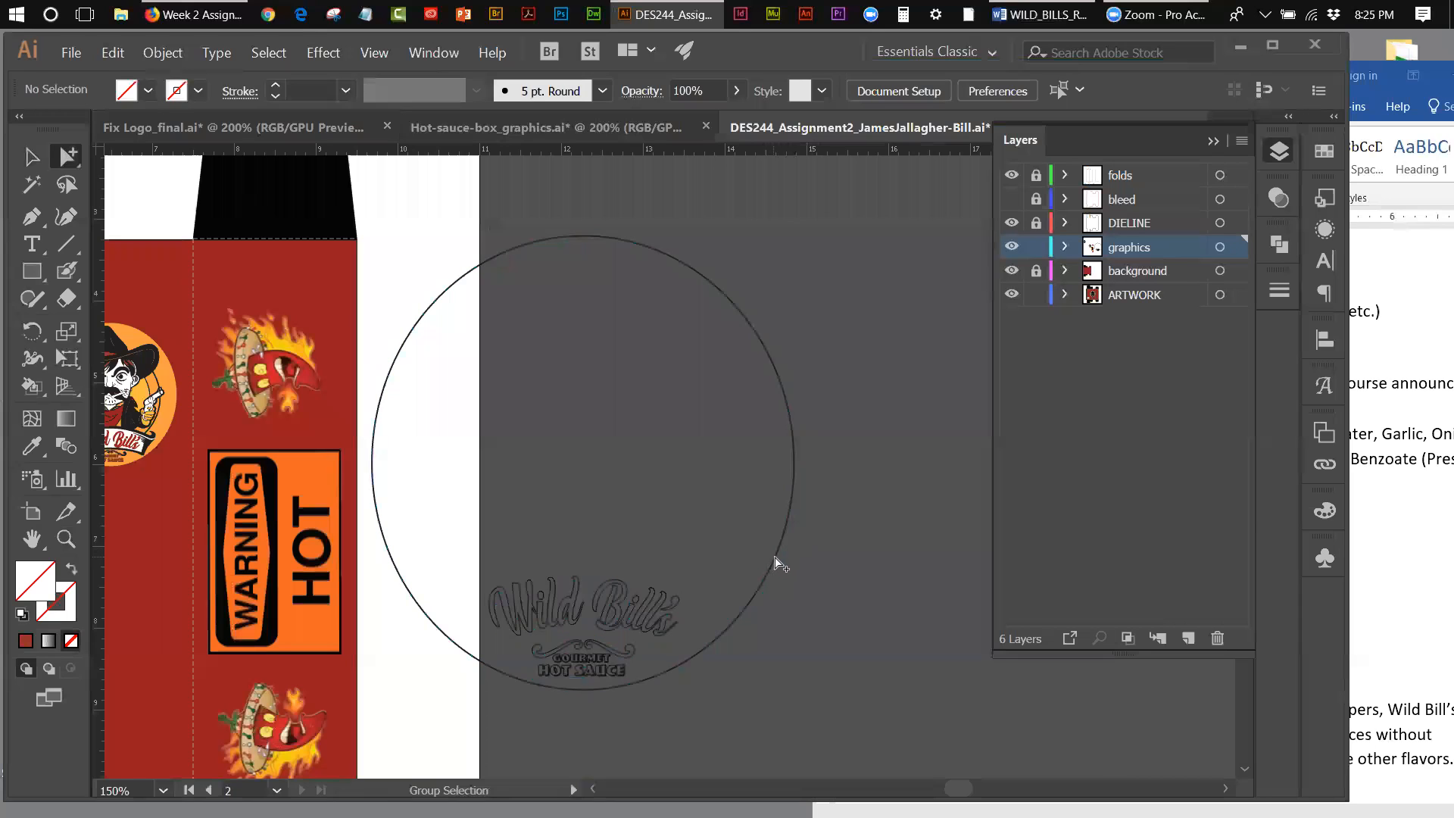
pyautogui.click(780, 559)
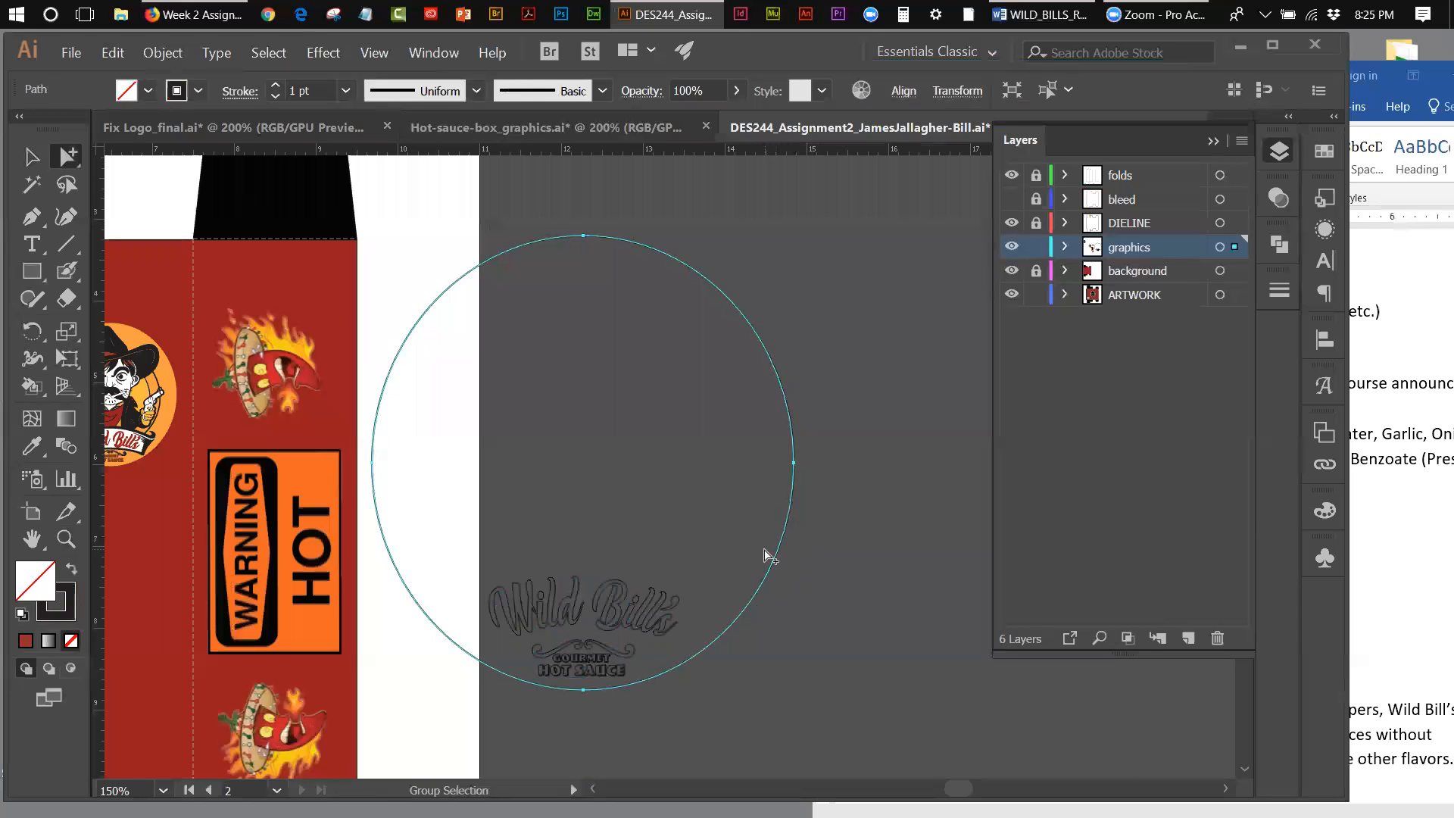
pyautogui.press('Delete')
# Step: Fill the pasted Wild Bill's lettering with the yellow-orange swatch
pyautogui.moveTo(488, 565); pyautogui.dragTo(680, 627)
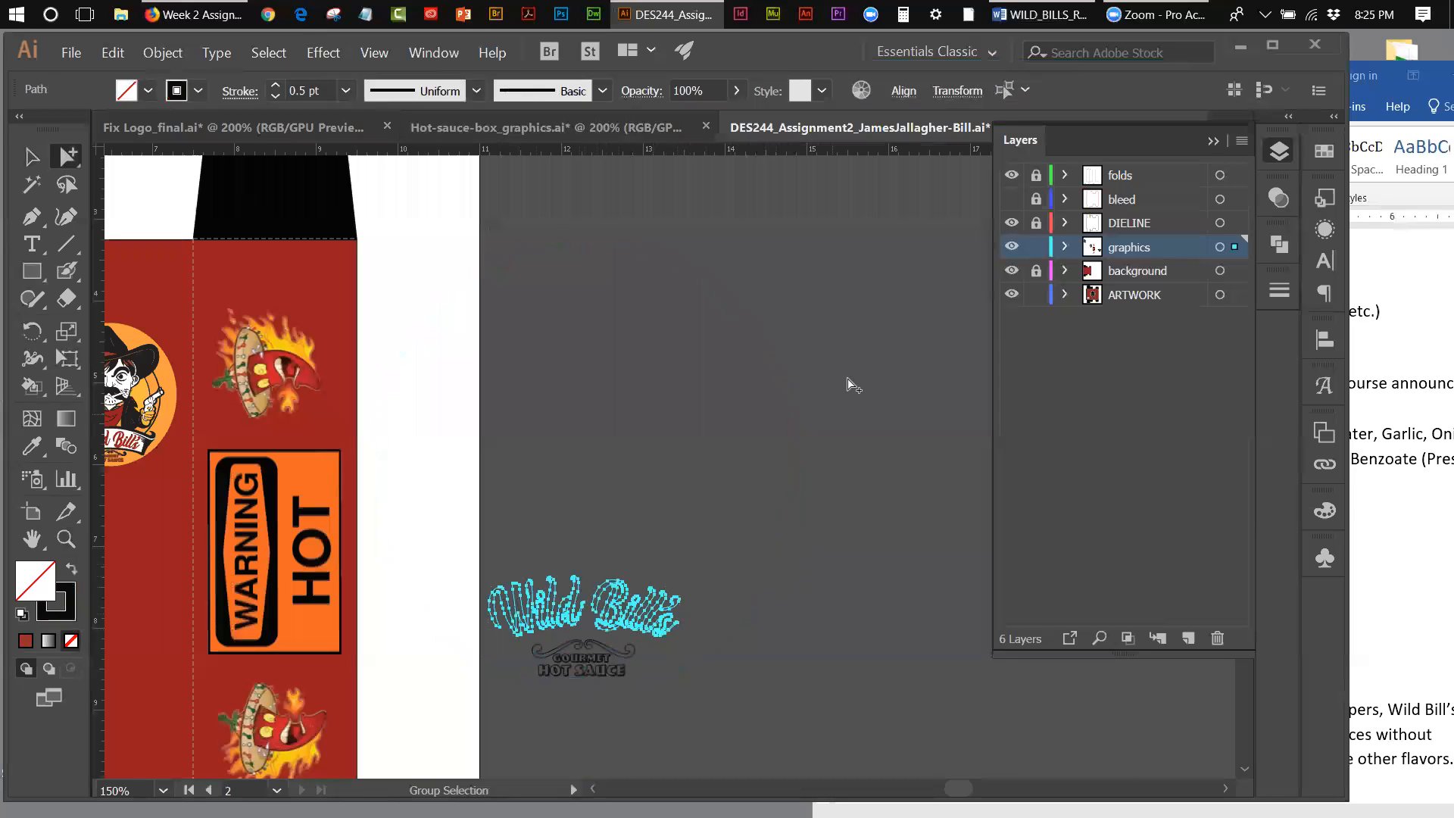
pyautogui.click(1325, 151)
pyautogui.click(1180, 212)
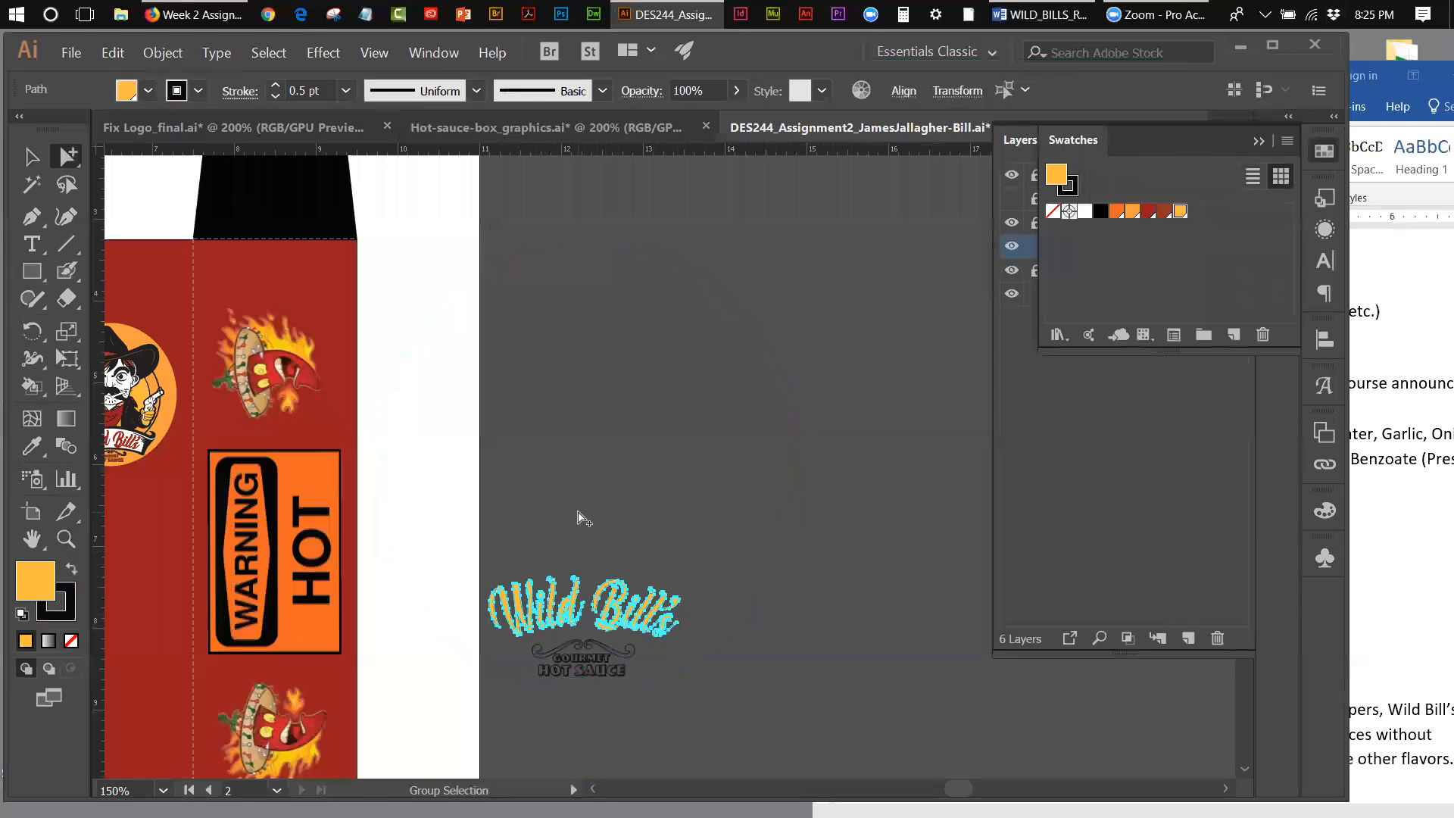
pyautogui.click(584, 518)
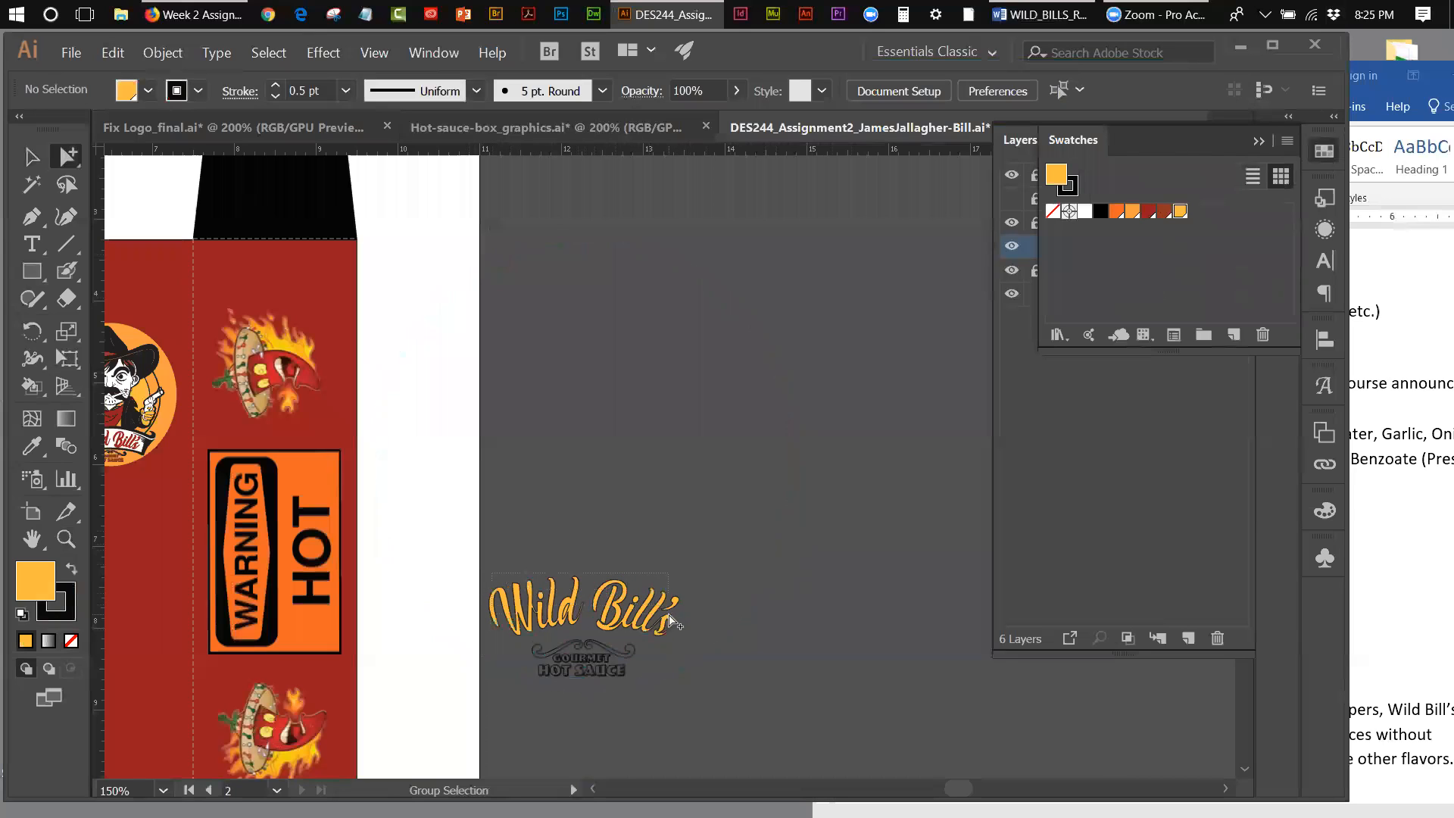
# Step: Remove the black stroke from the Wild Bill's lettering
pyautogui.click(677, 623)
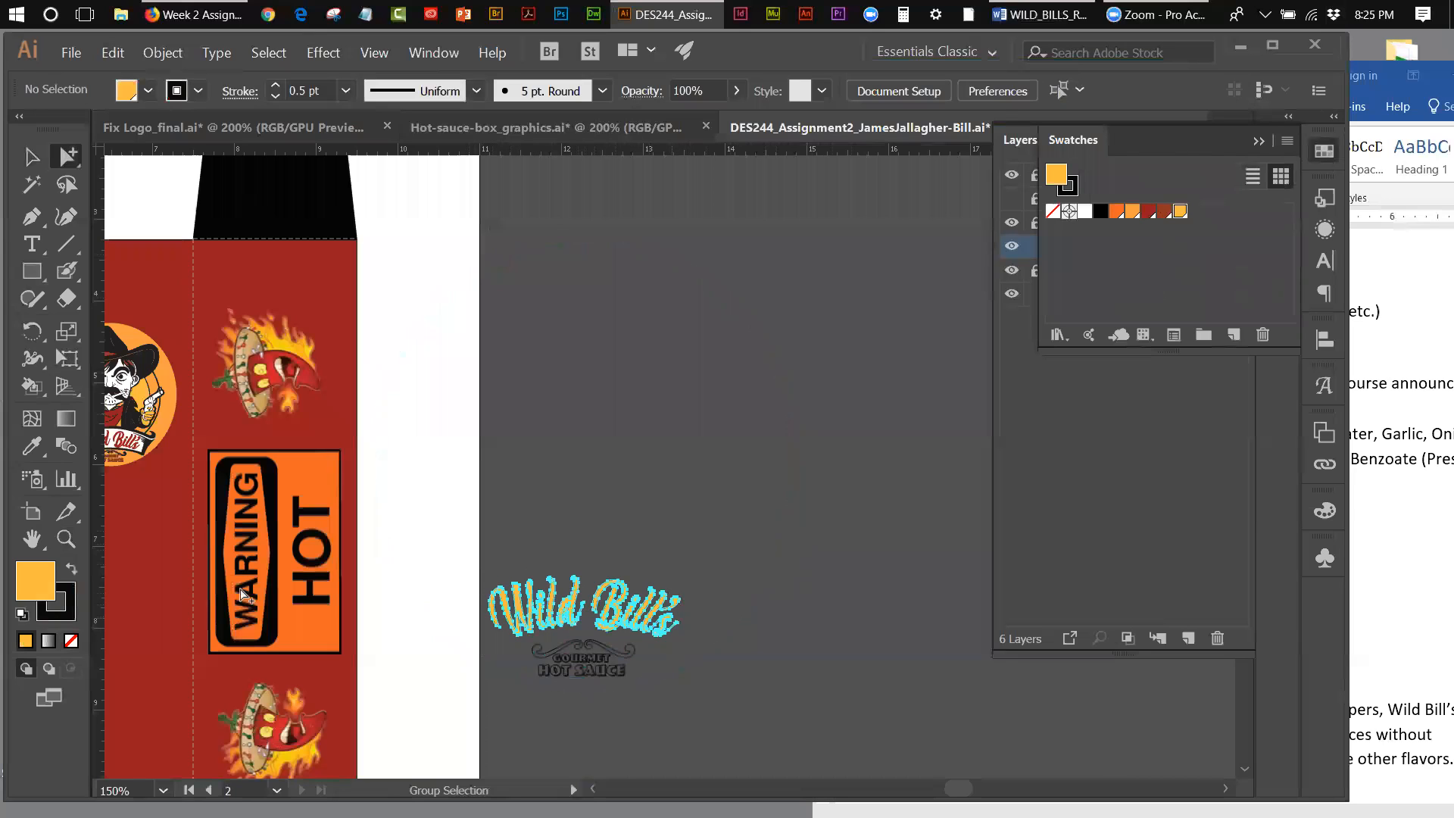
pyautogui.click(74, 600)
pyautogui.click(71, 640)
pyautogui.click(660, 454)
# Step: Combine the word Wild and the inner shape of its letter d into a compound path
pyautogui.click(66, 539)
pyautogui.click(610, 625)
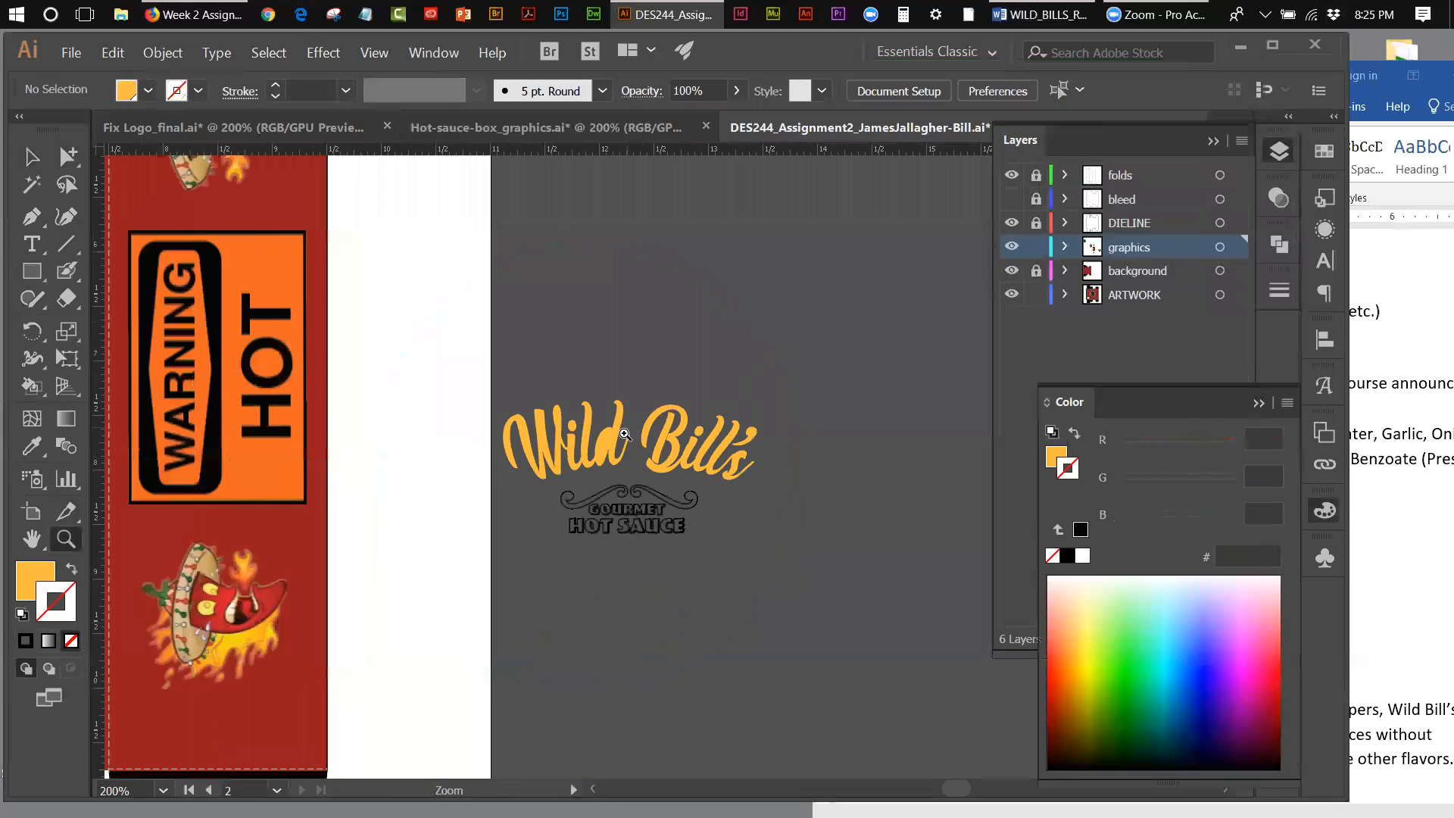
pyautogui.click(623, 434)
pyautogui.press('v')
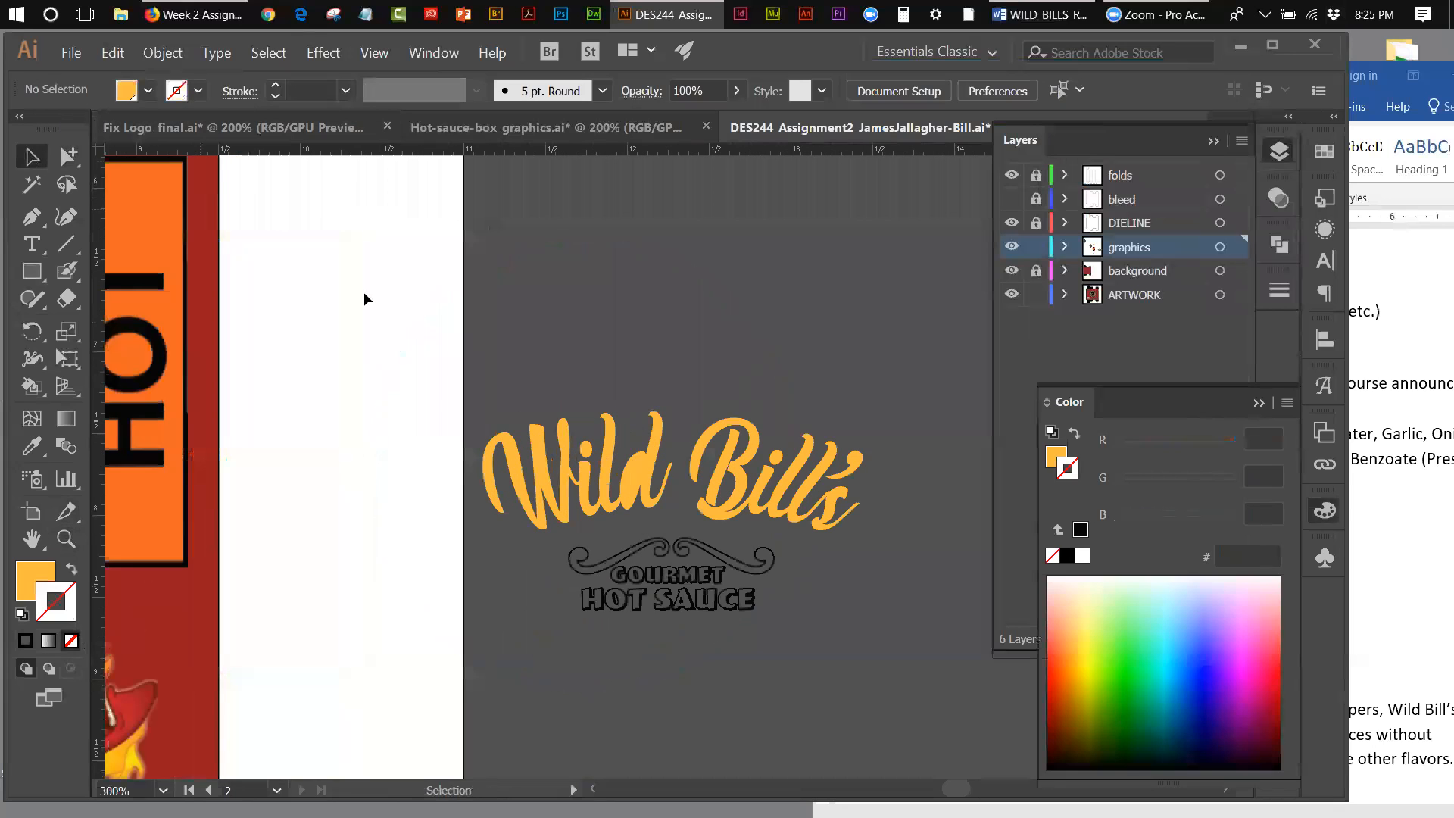
pyautogui.click(639, 481)
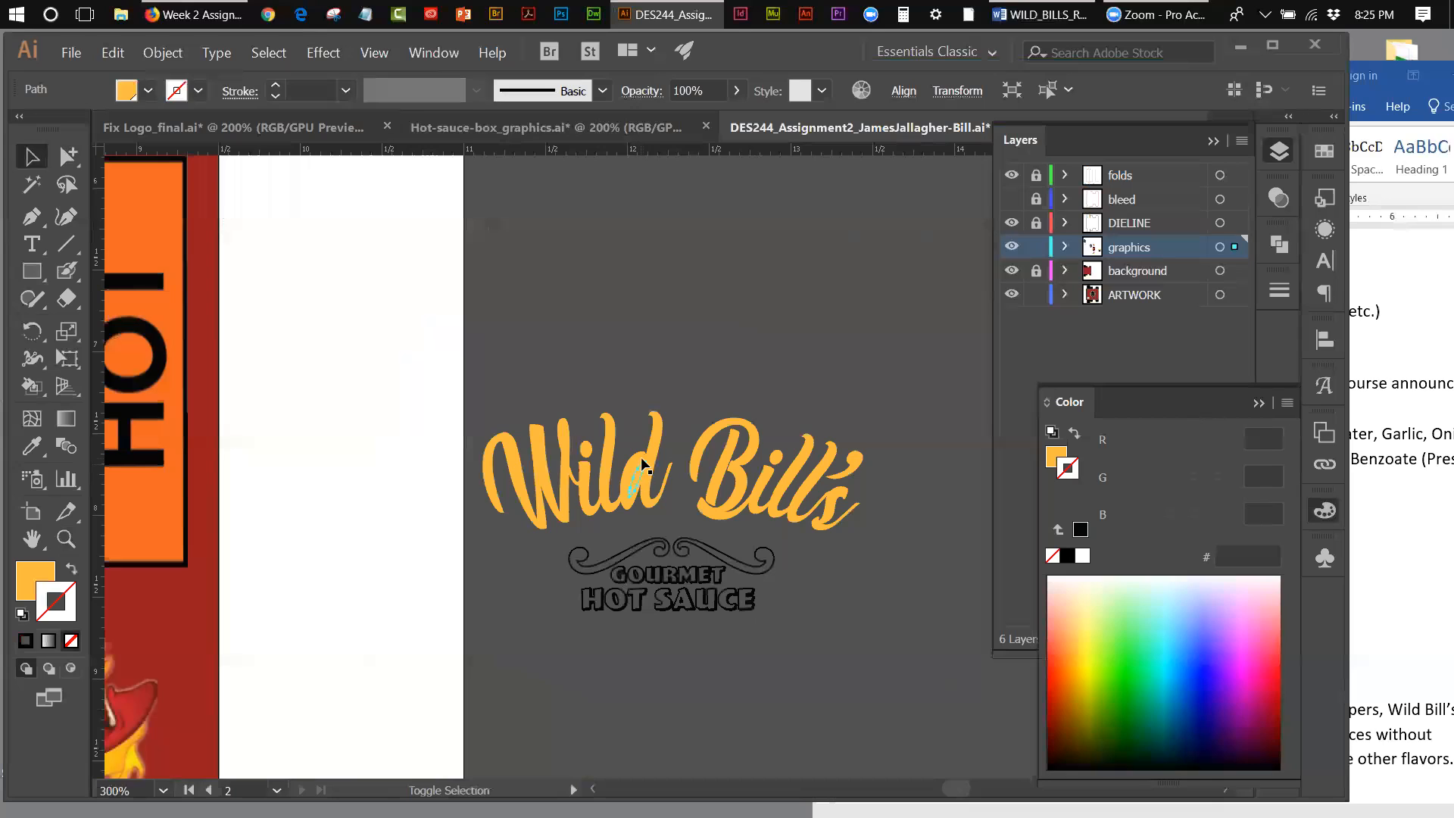
pyautogui.keyDown('shift'); pyautogui.click(642, 457); pyautogui.keyUp('shift')
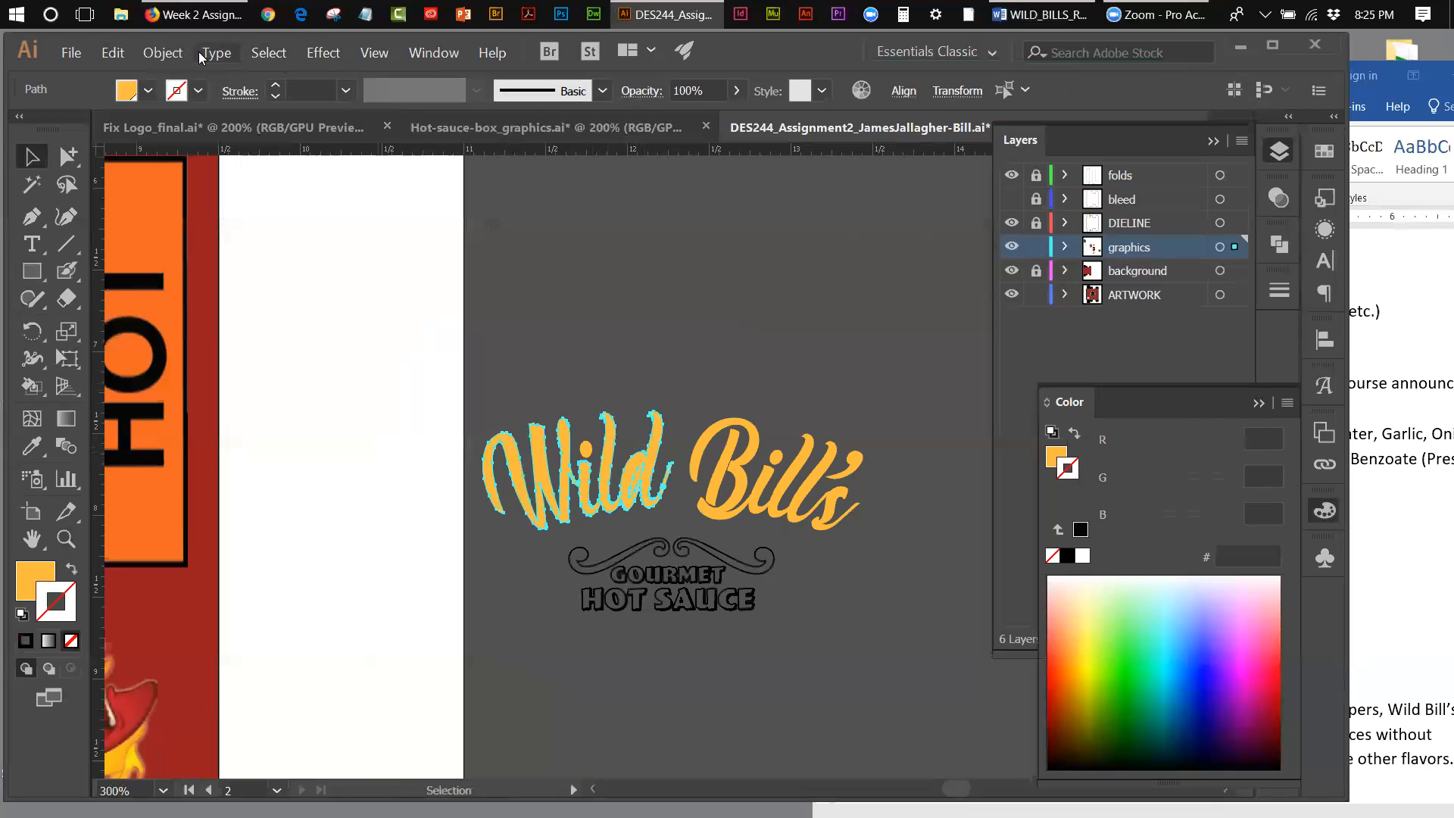
pyautogui.click(163, 52)
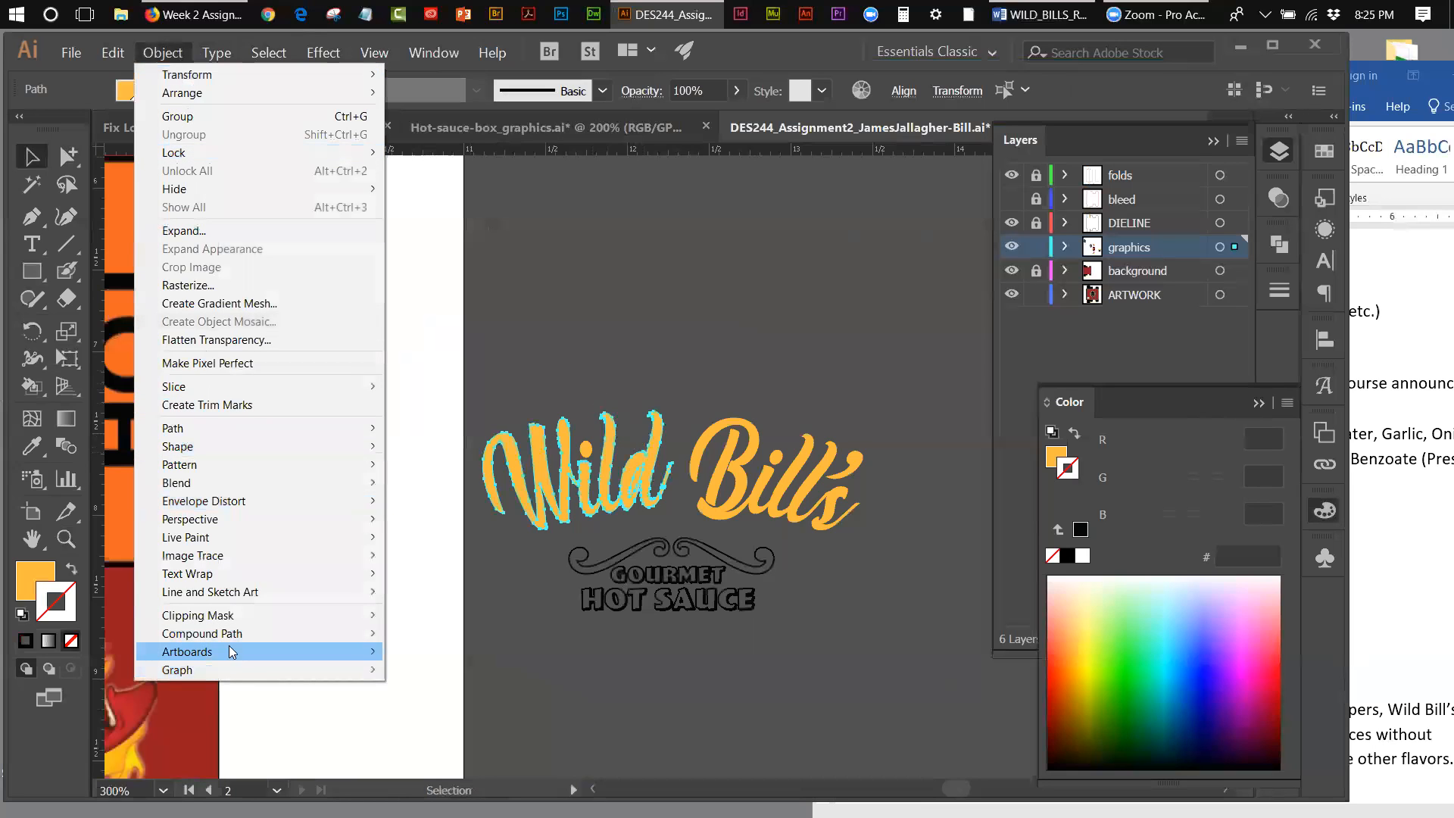
pyautogui.click(413, 633)
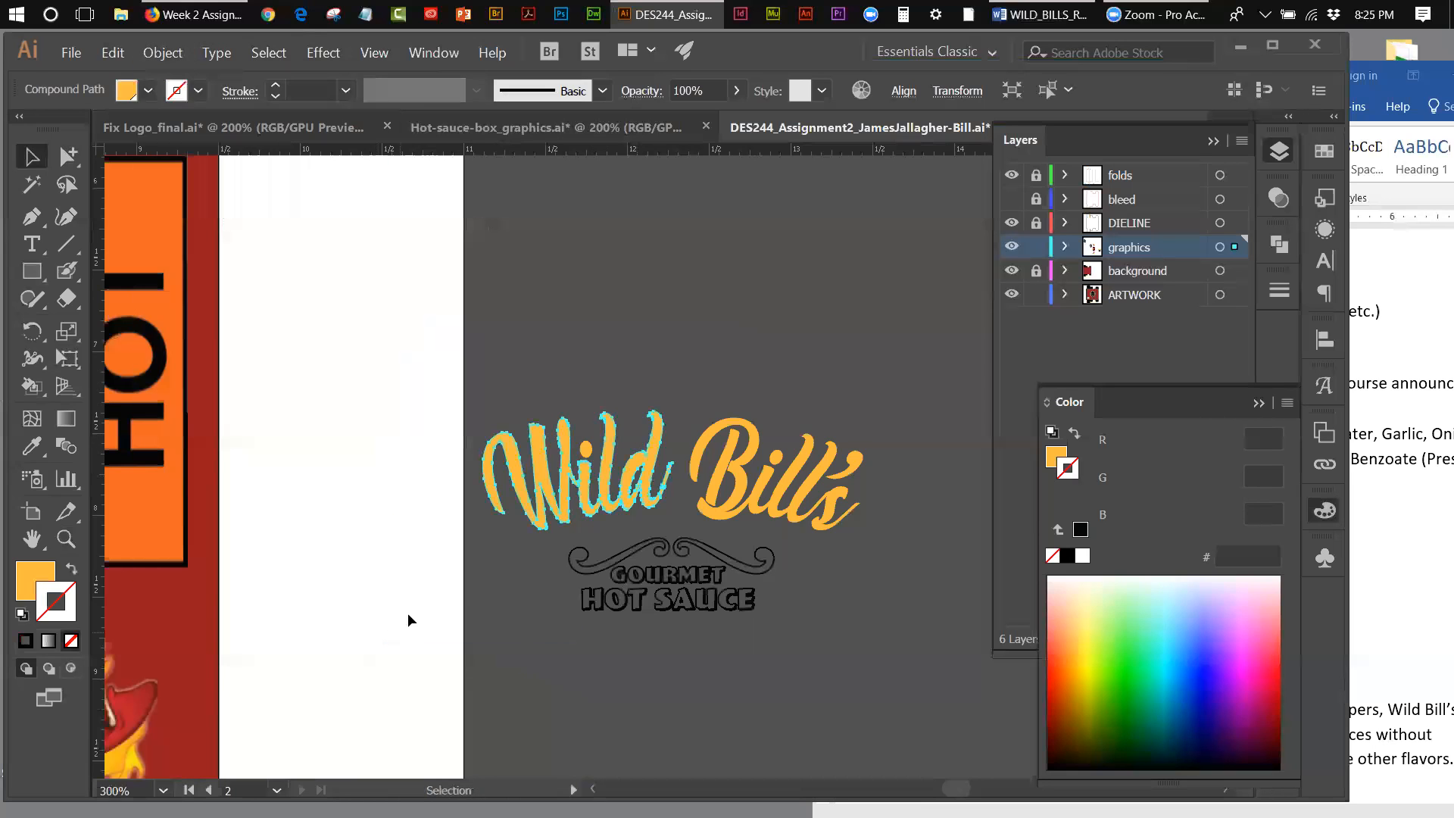
pyautogui.click(789, 323)
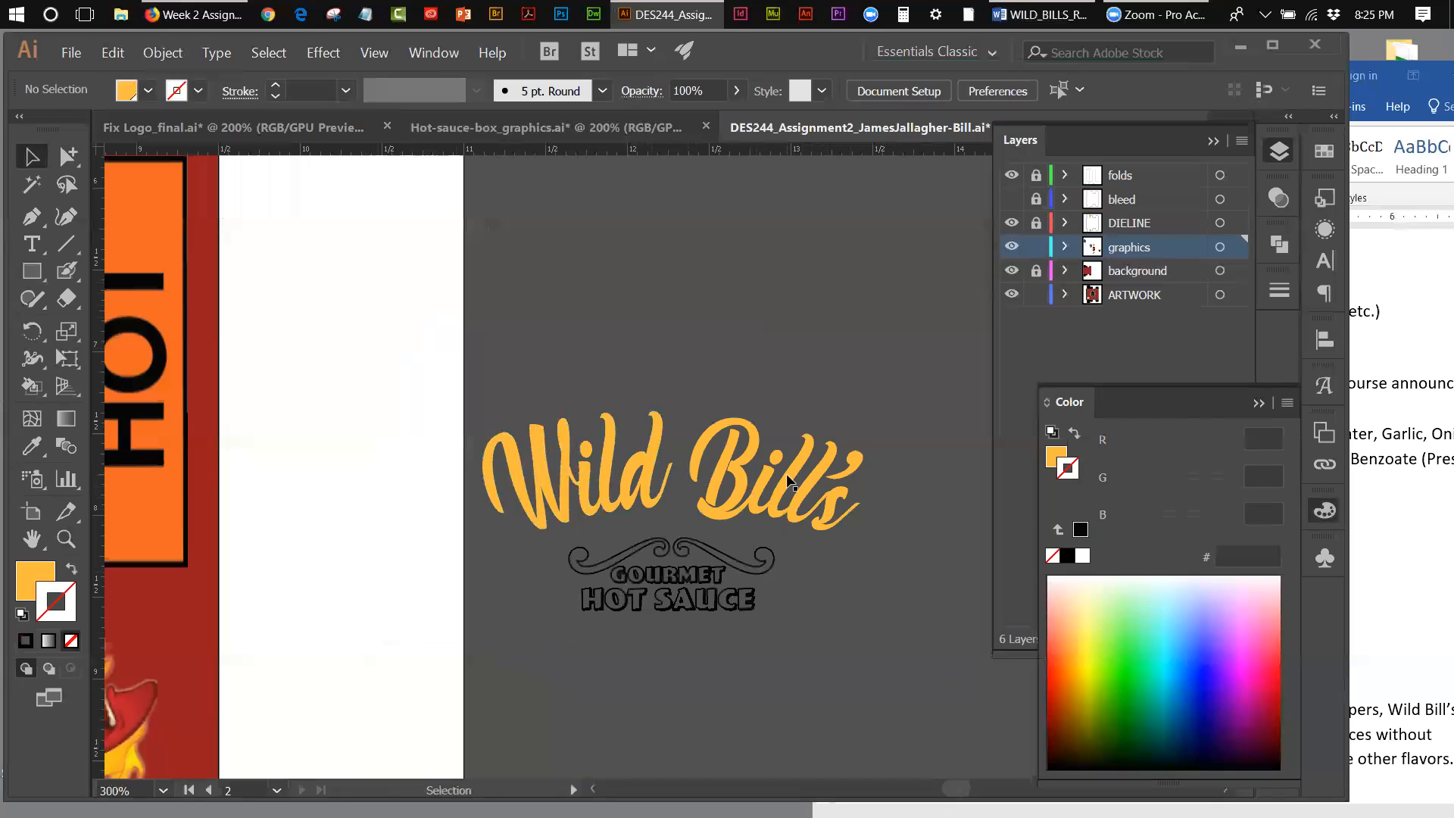
# Step: Give both flourishes below Wild Bill's the default white fill and remove their stroke
pyautogui.click(666, 544)
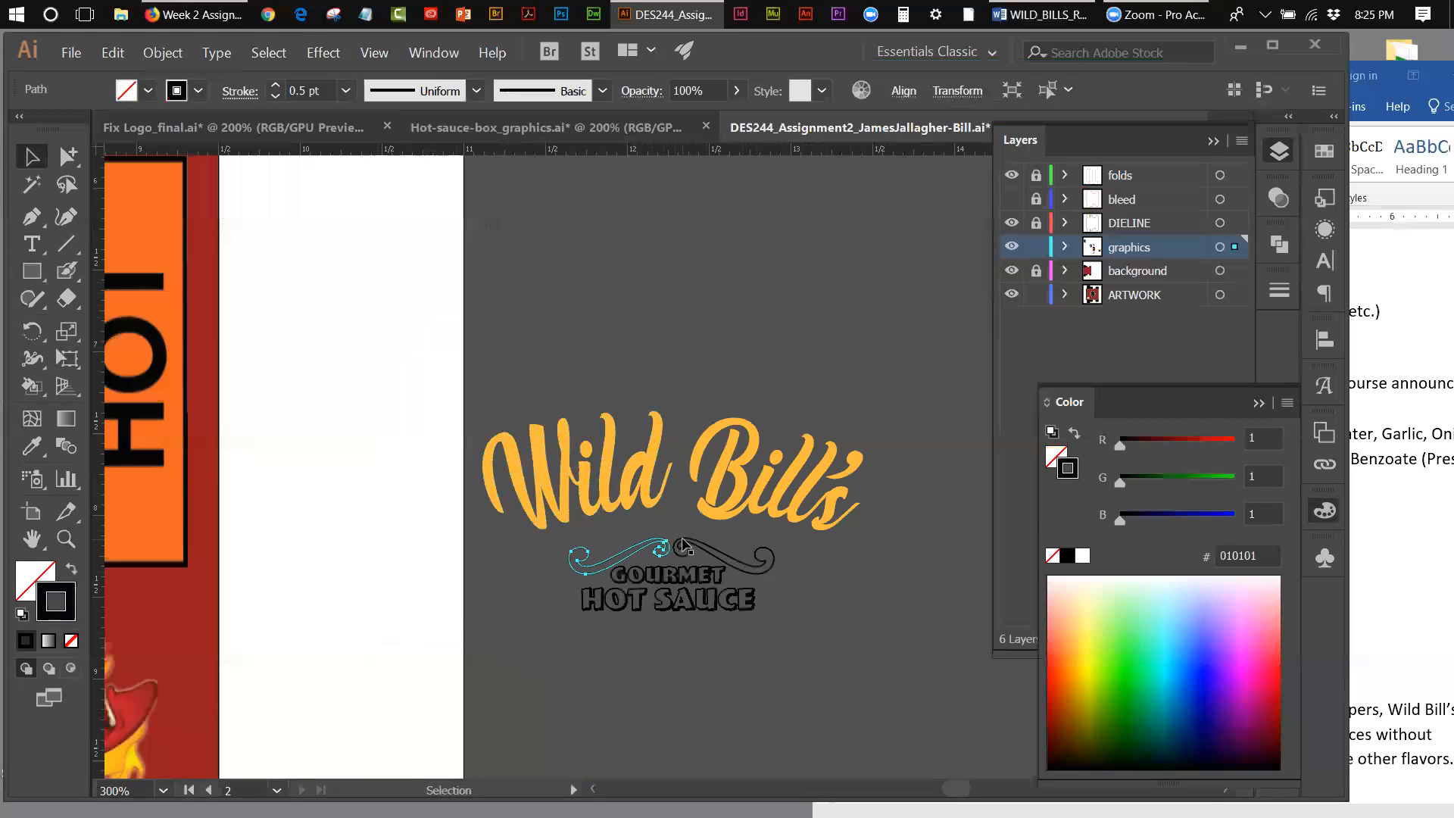
pyautogui.keyDown('shift'); pyautogui.click(690, 544); pyautogui.keyUp('shift')
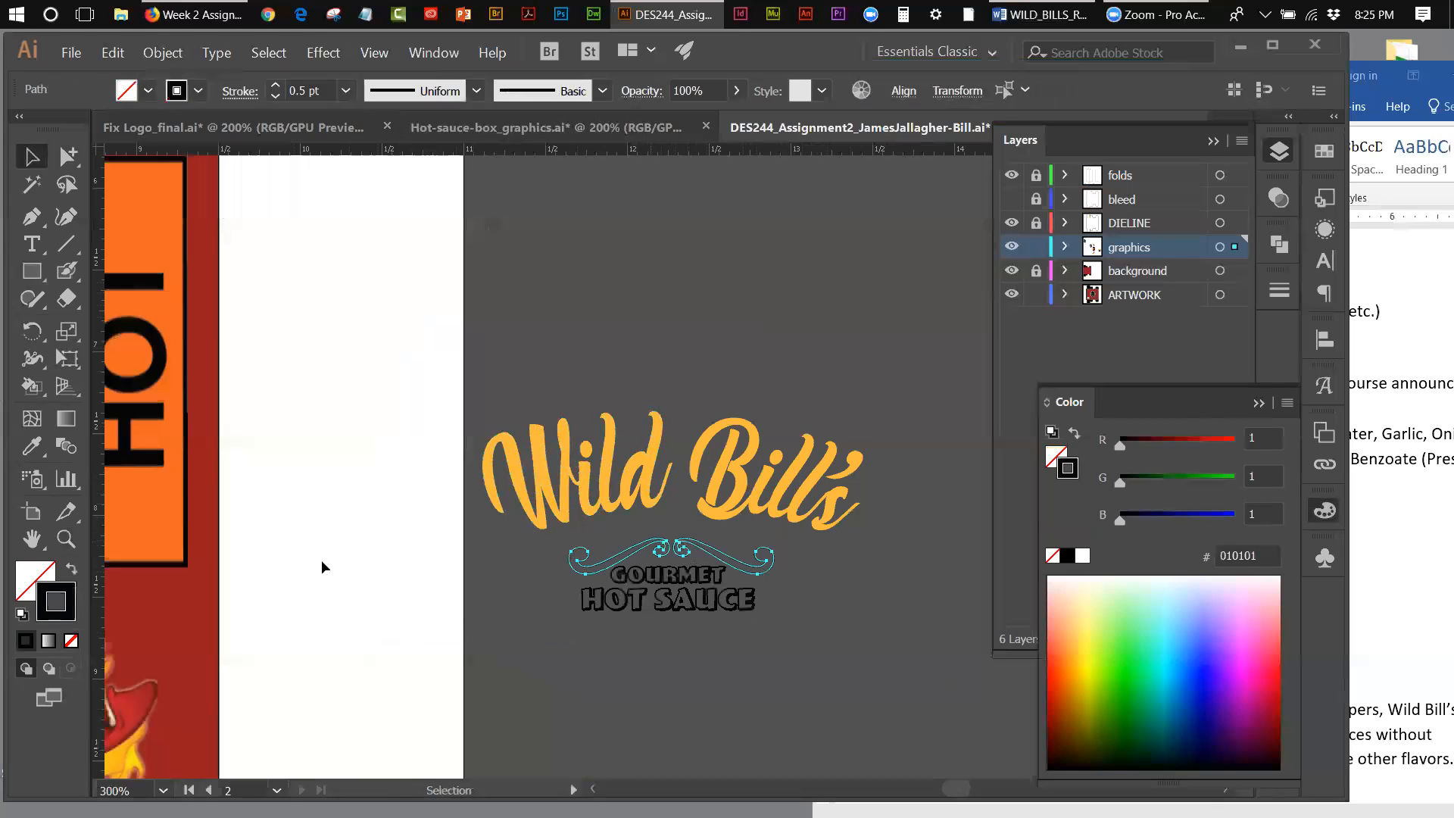
pyautogui.click(22, 613)
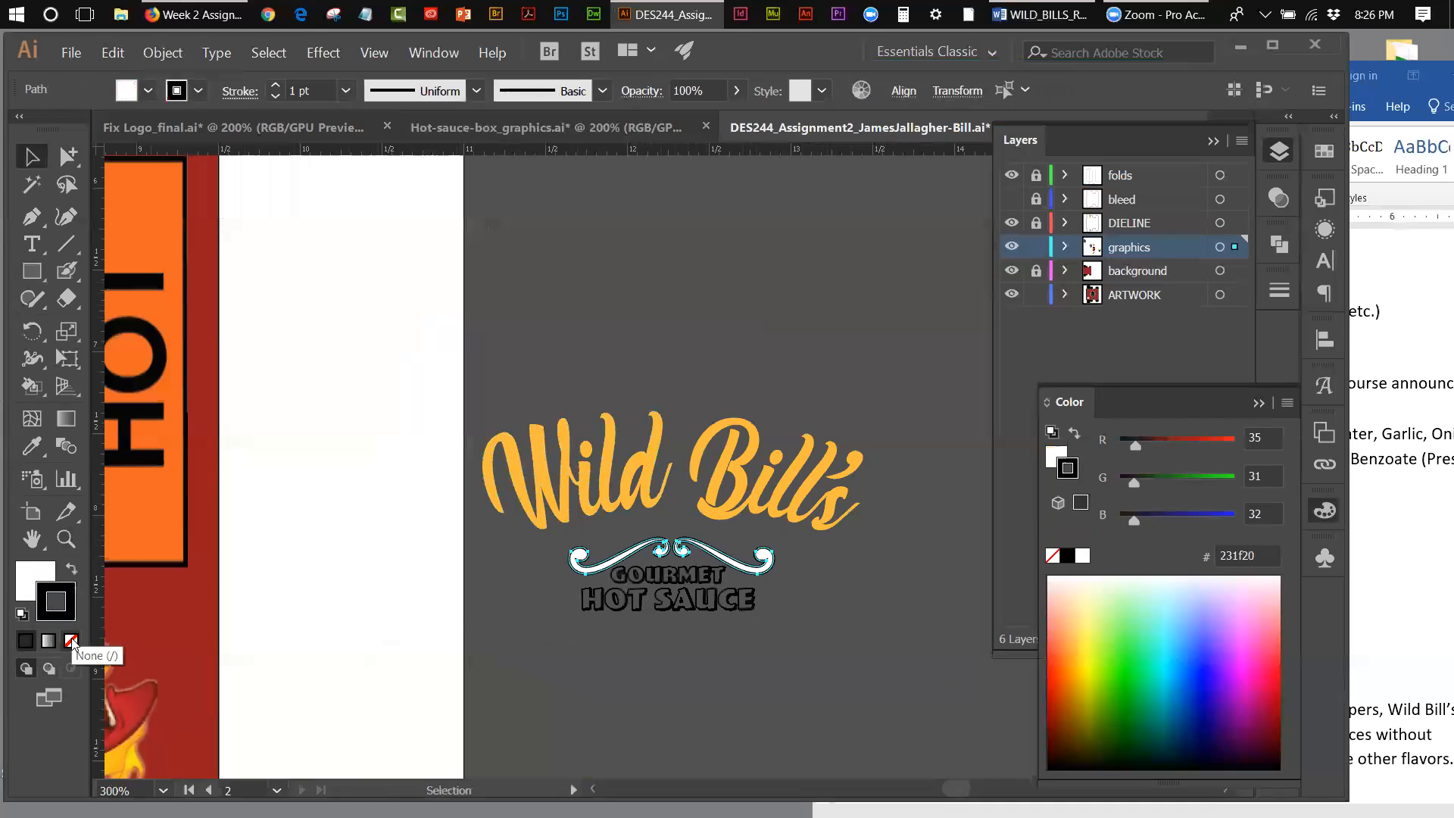
pyautogui.click(71, 641)
pyautogui.click(598, 629)
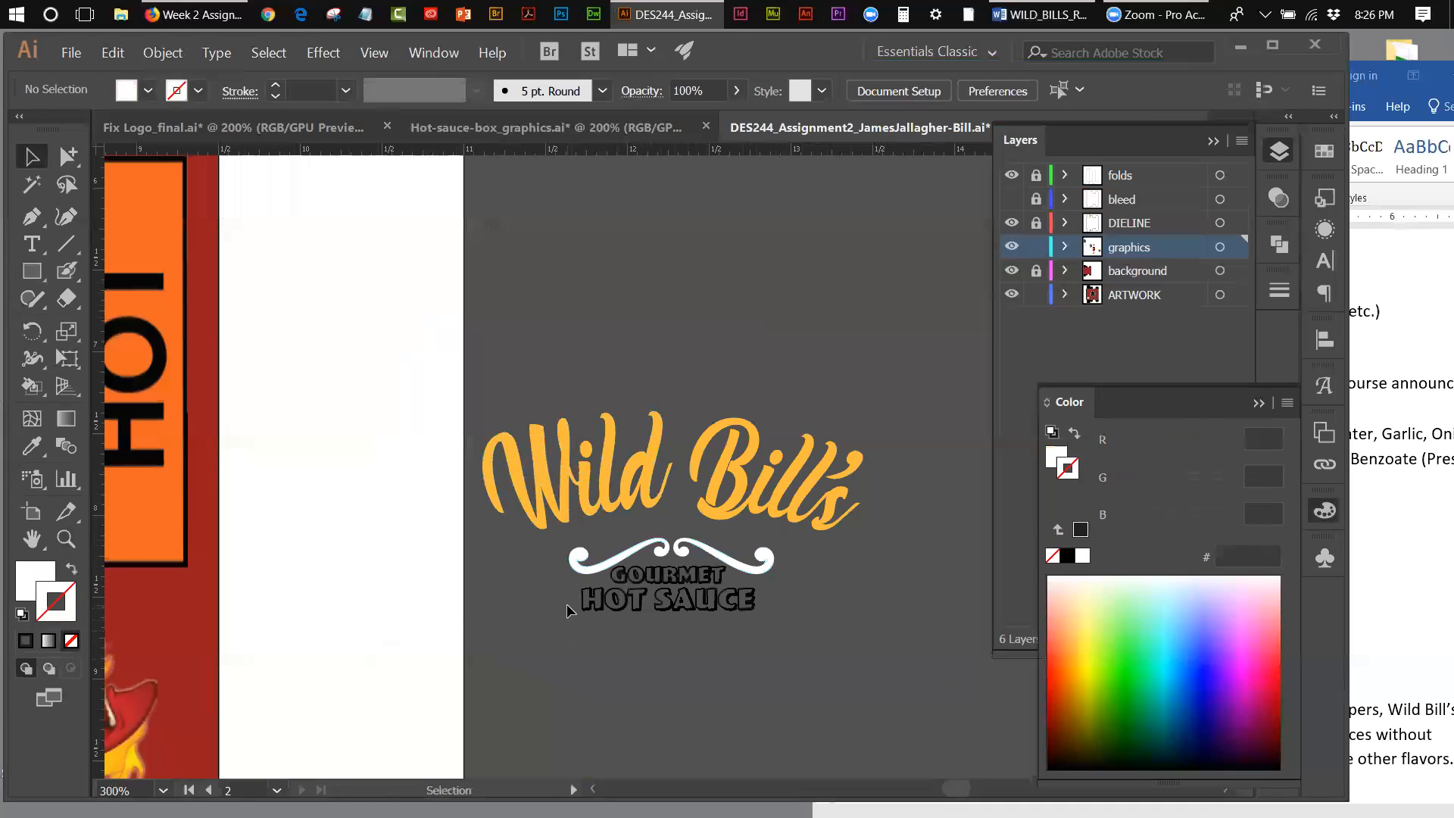
# Step: Combine the outer and inner outlines of the letter O in Gourmet into a compound path
pyautogui.click(767, 587)
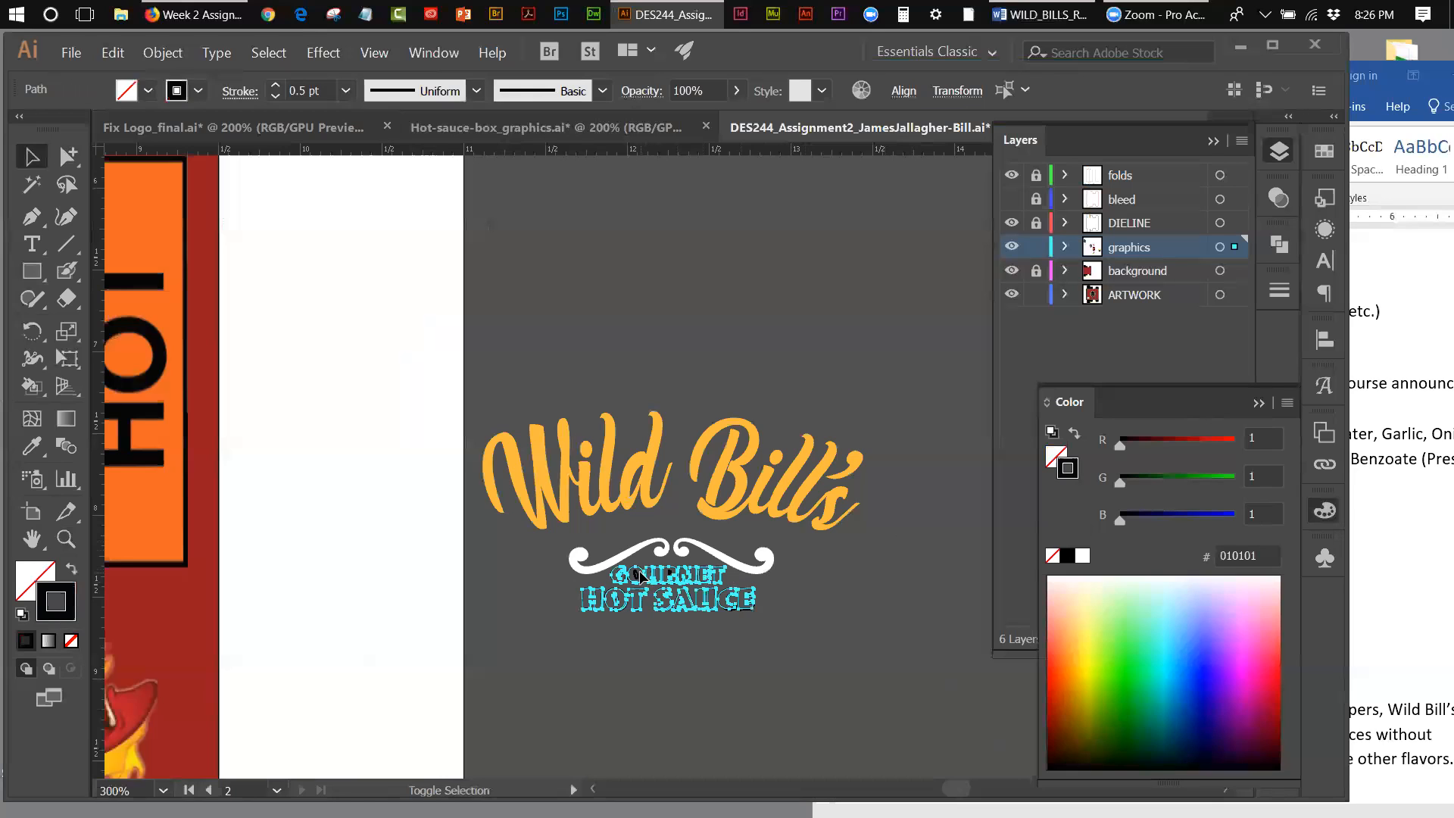
pyautogui.click(598, 623)
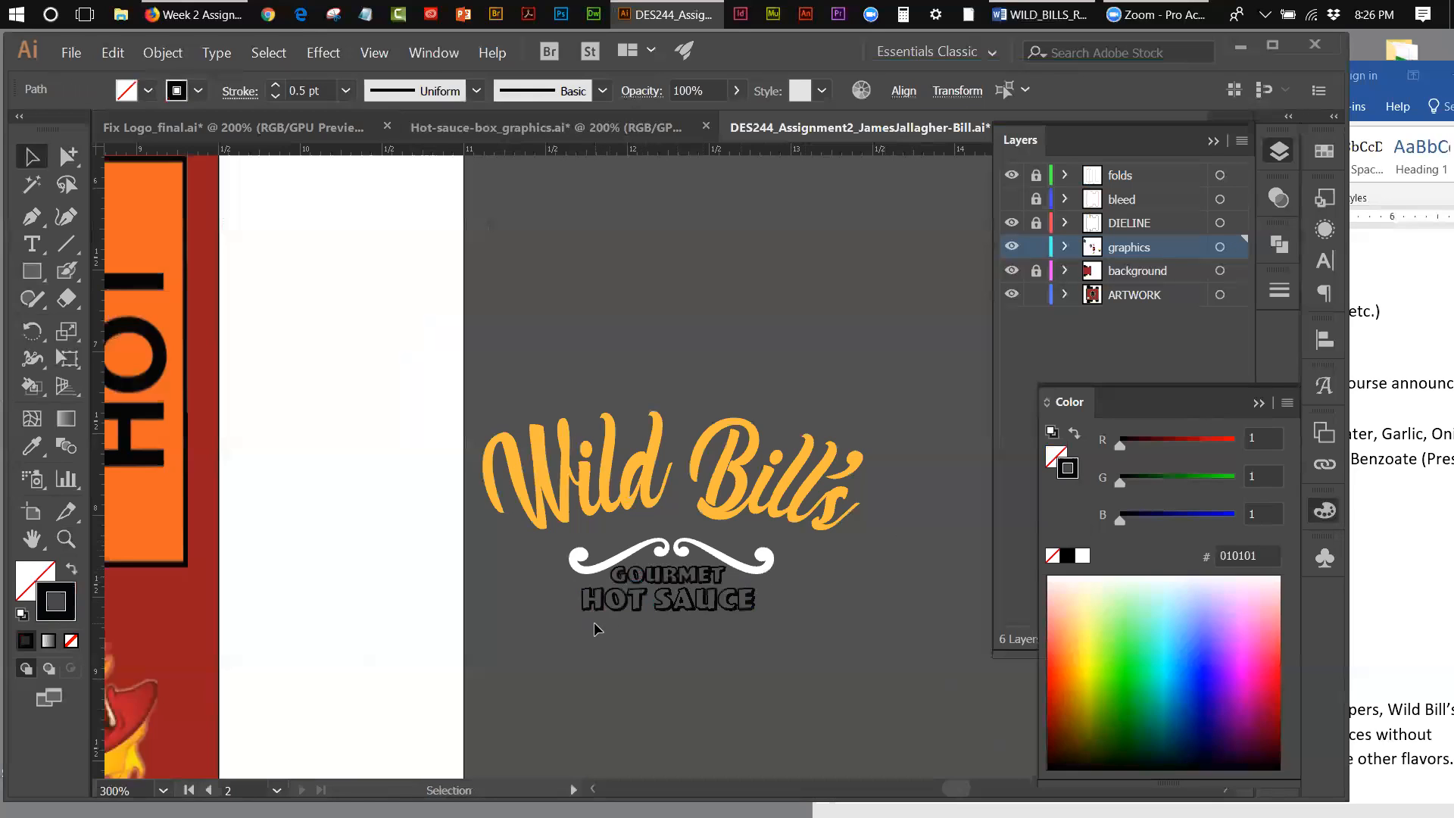
pyautogui.click(66, 538)
pyautogui.click(653, 580)
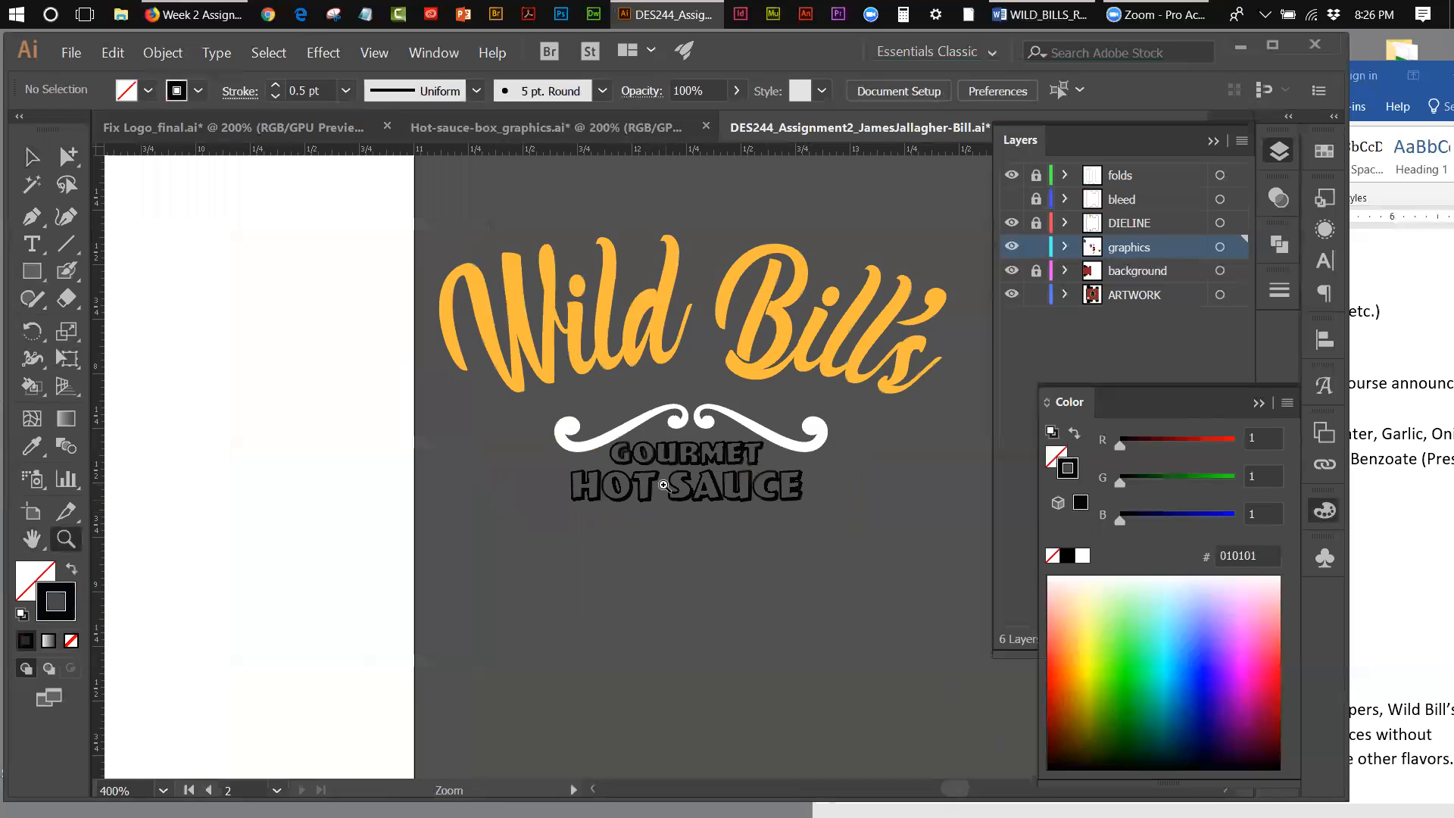
pyautogui.click(663, 486)
pyautogui.click(32, 156)
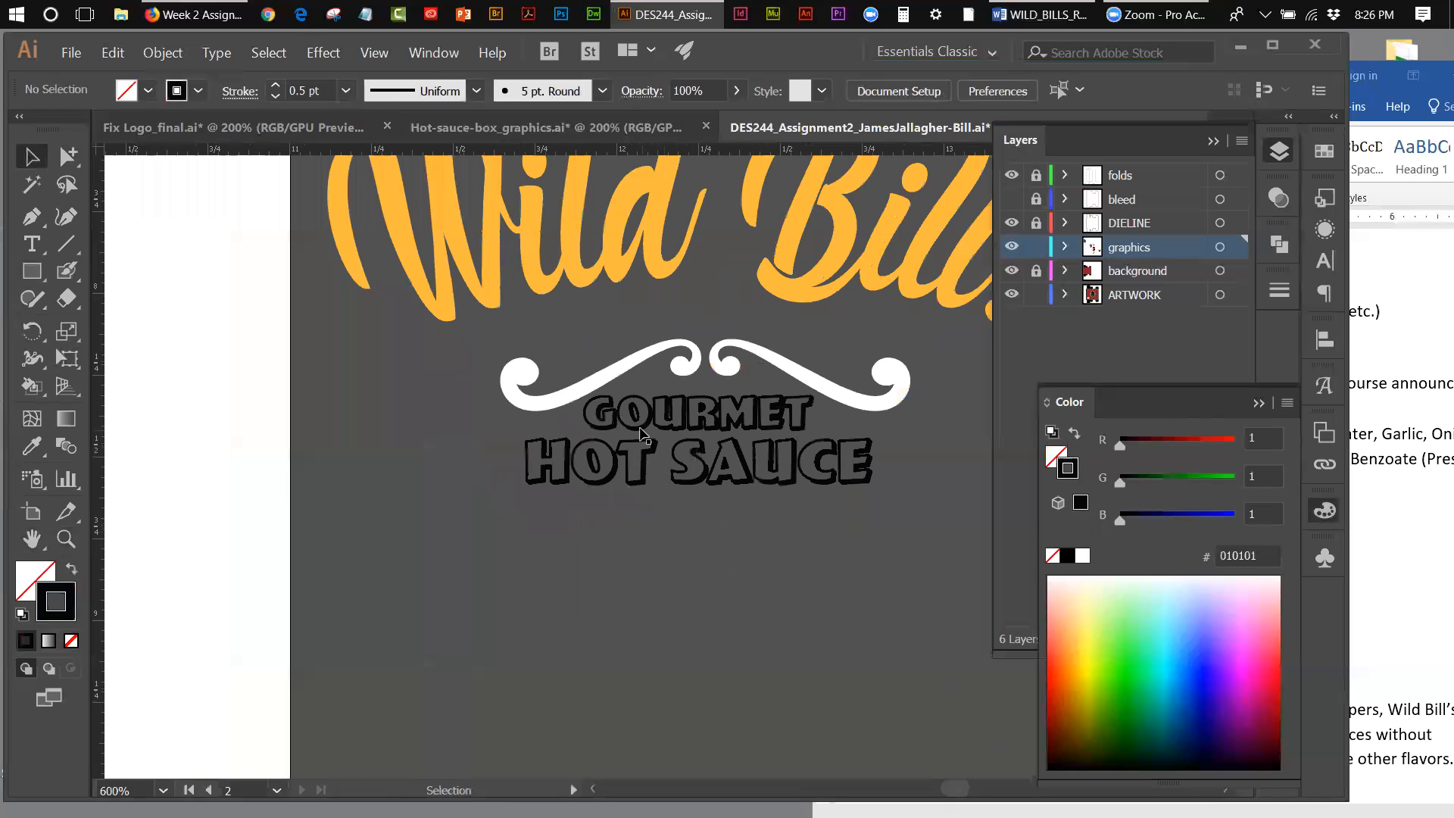
pyautogui.click(641, 421)
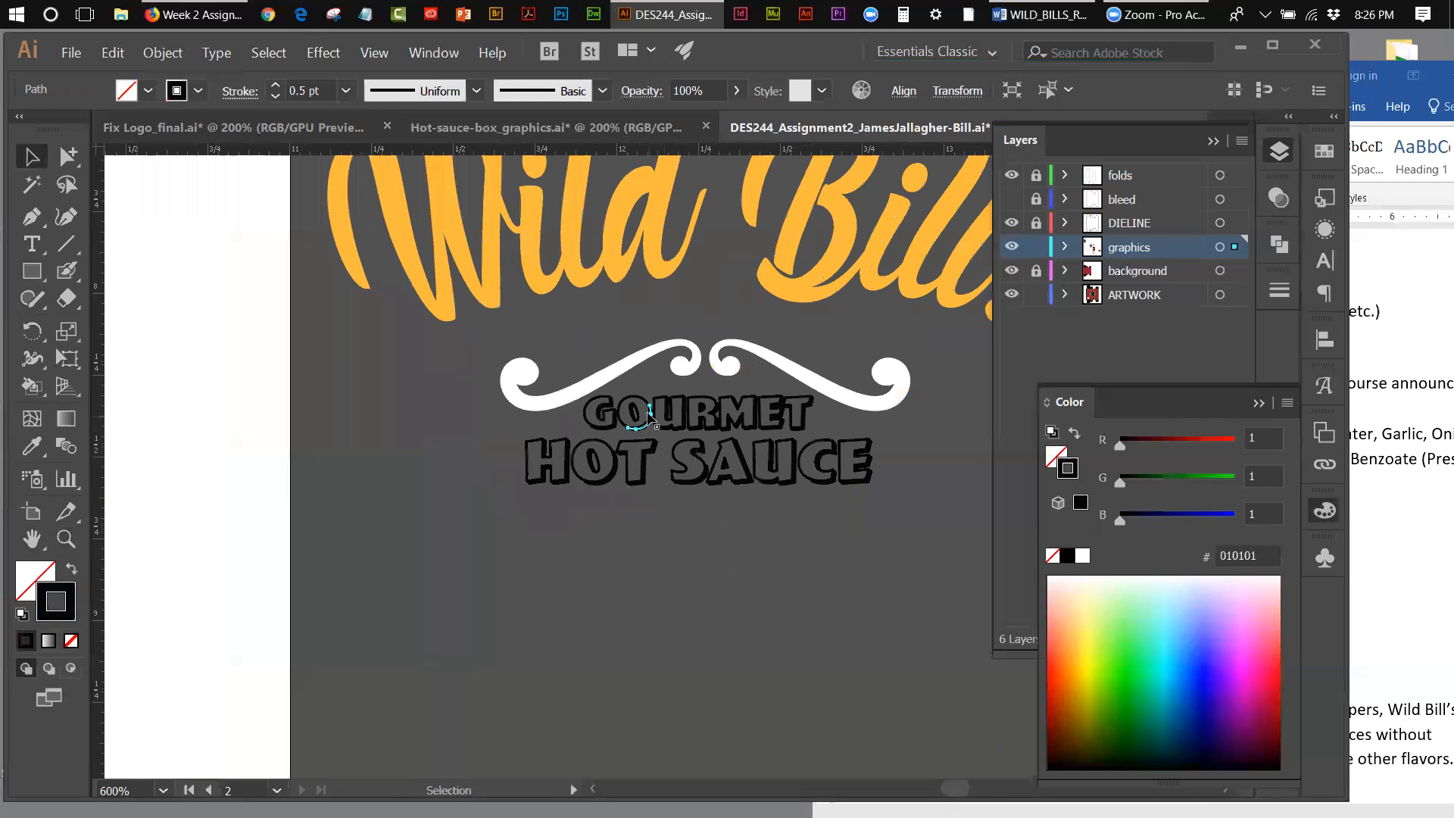
pyautogui.click(641, 399)
pyautogui.keyDown('shift'); pyautogui.click(638, 414); pyautogui.keyUp('shift')
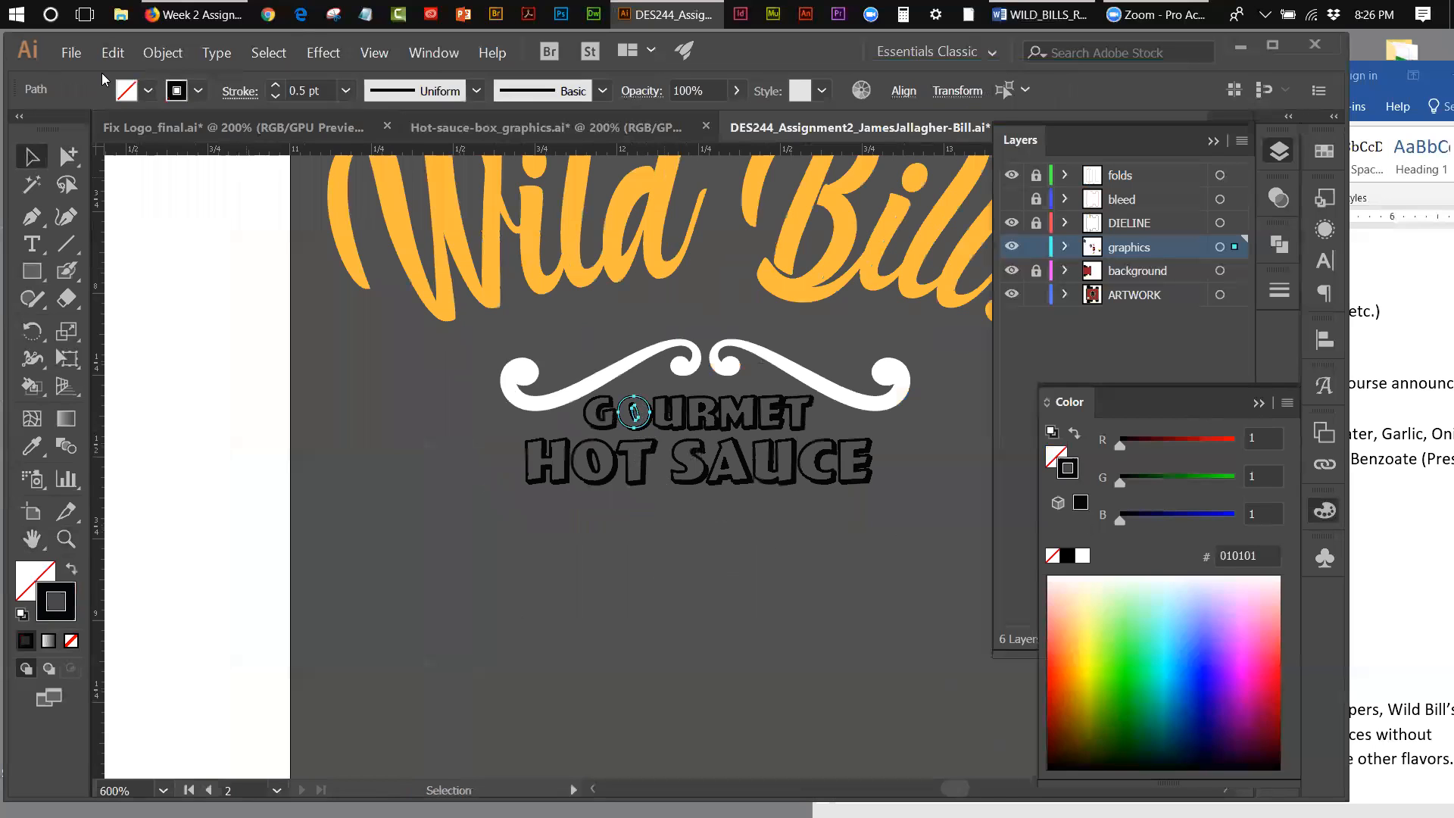
pyautogui.click(163, 53)
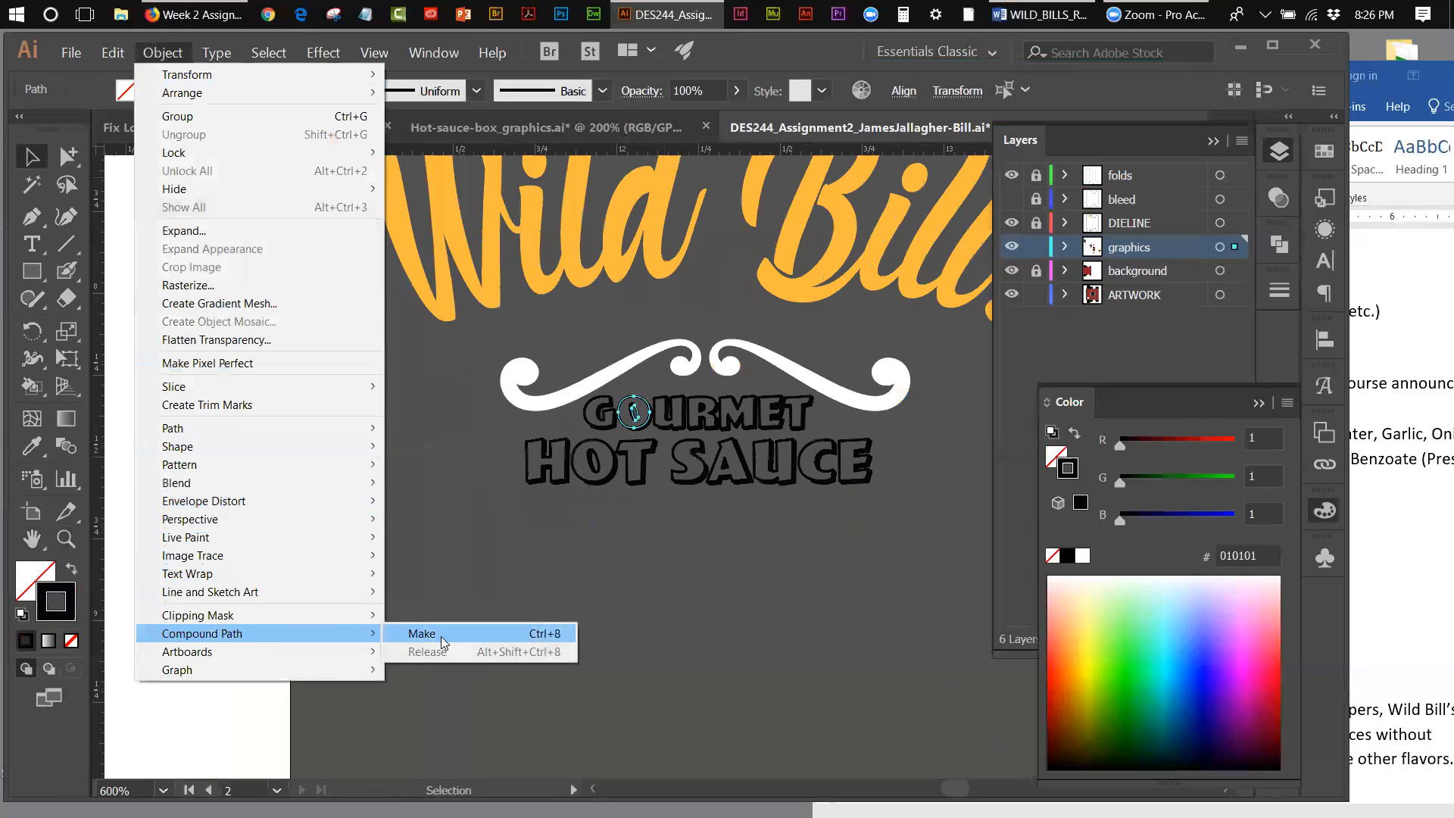
pyautogui.click(425, 636)
pyautogui.click(576, 579)
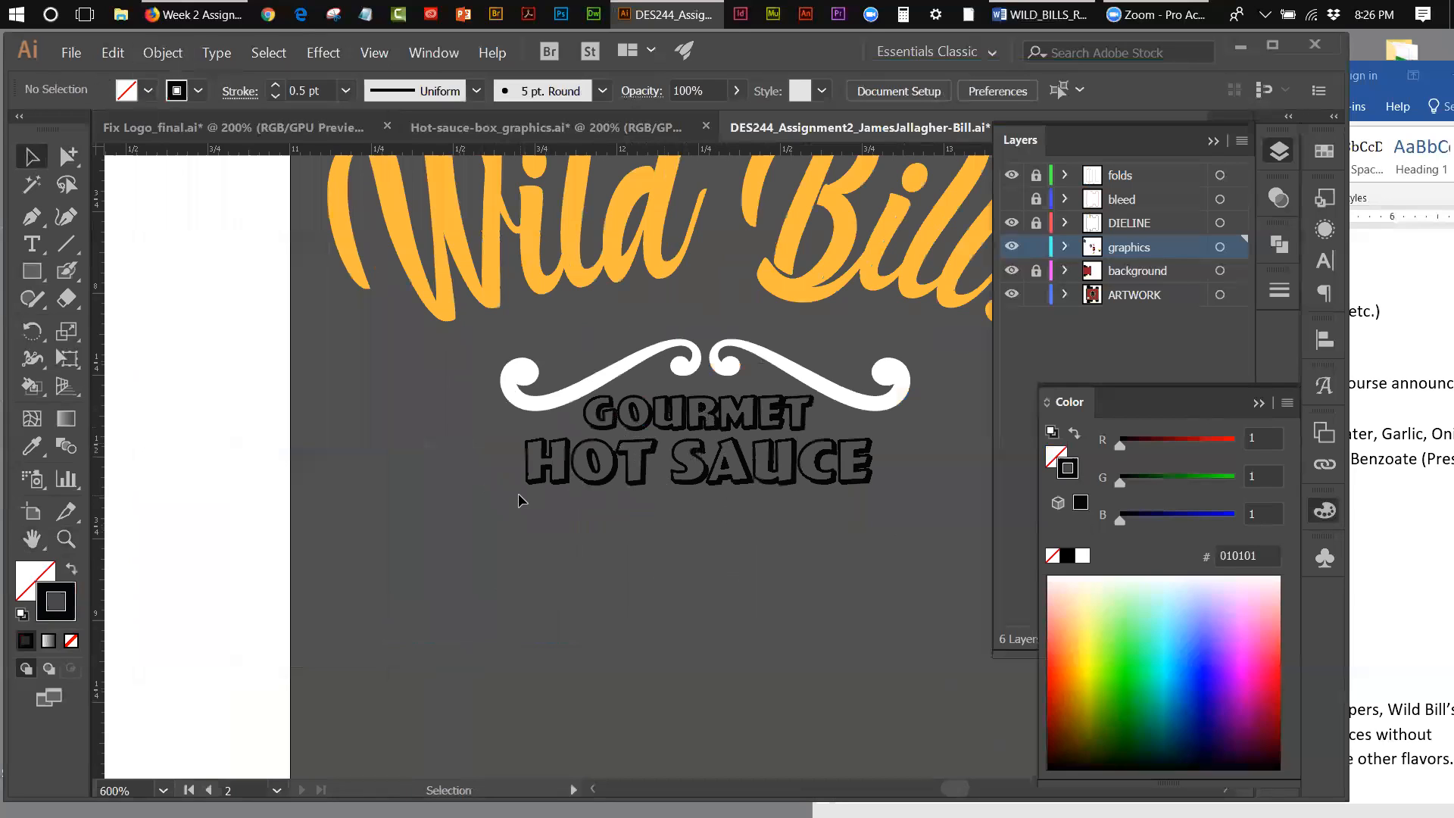
# Step: Fill the Gourmet Hot Sauce lettering with the reddish-brown swatch and leave it without a stroke
pyautogui.click(887, 410)
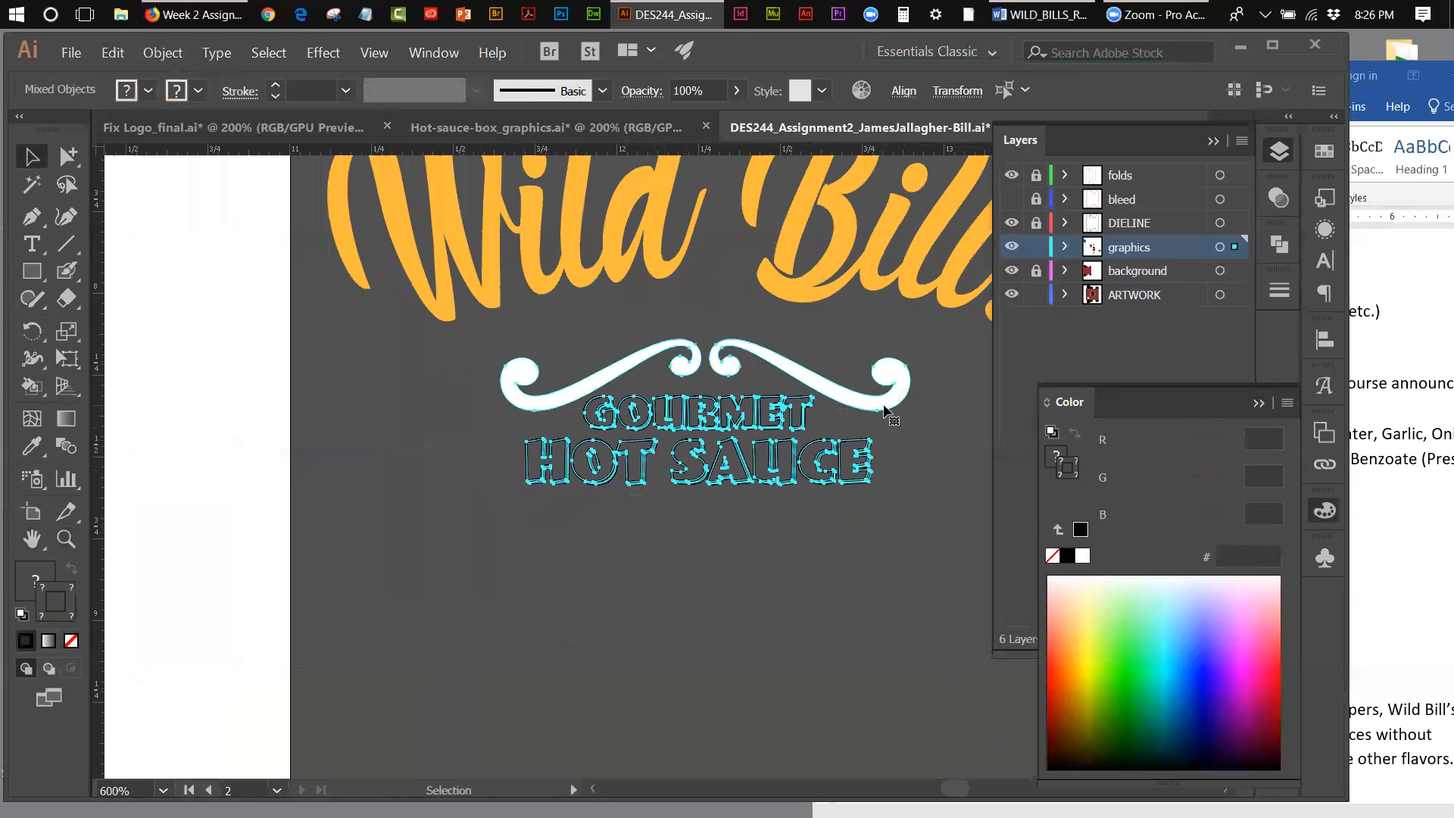
pyautogui.keyDown('shift'); pyautogui.click(615, 370); pyautogui.keyUp('shift')
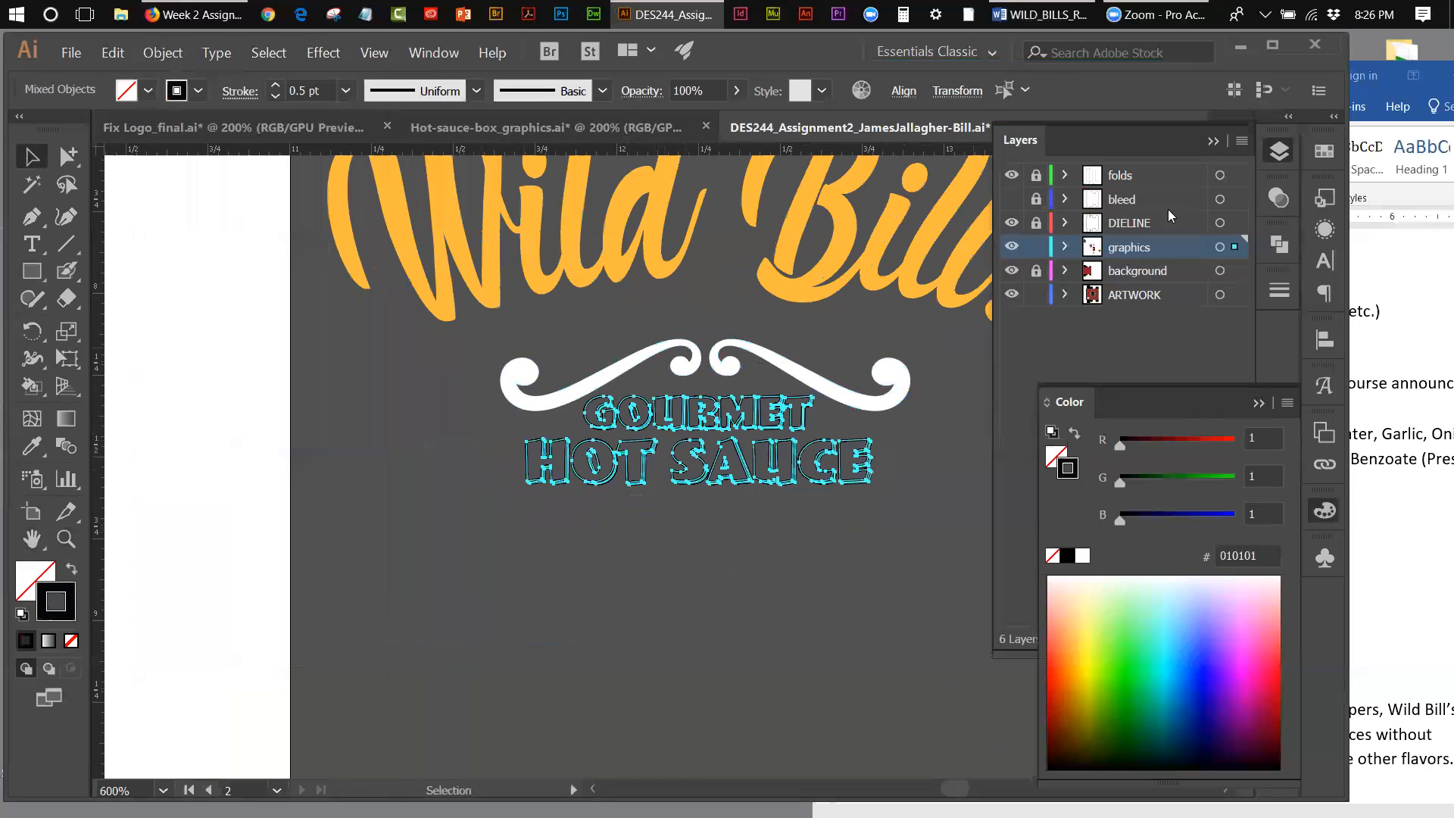
pyautogui.click(1318, 153)
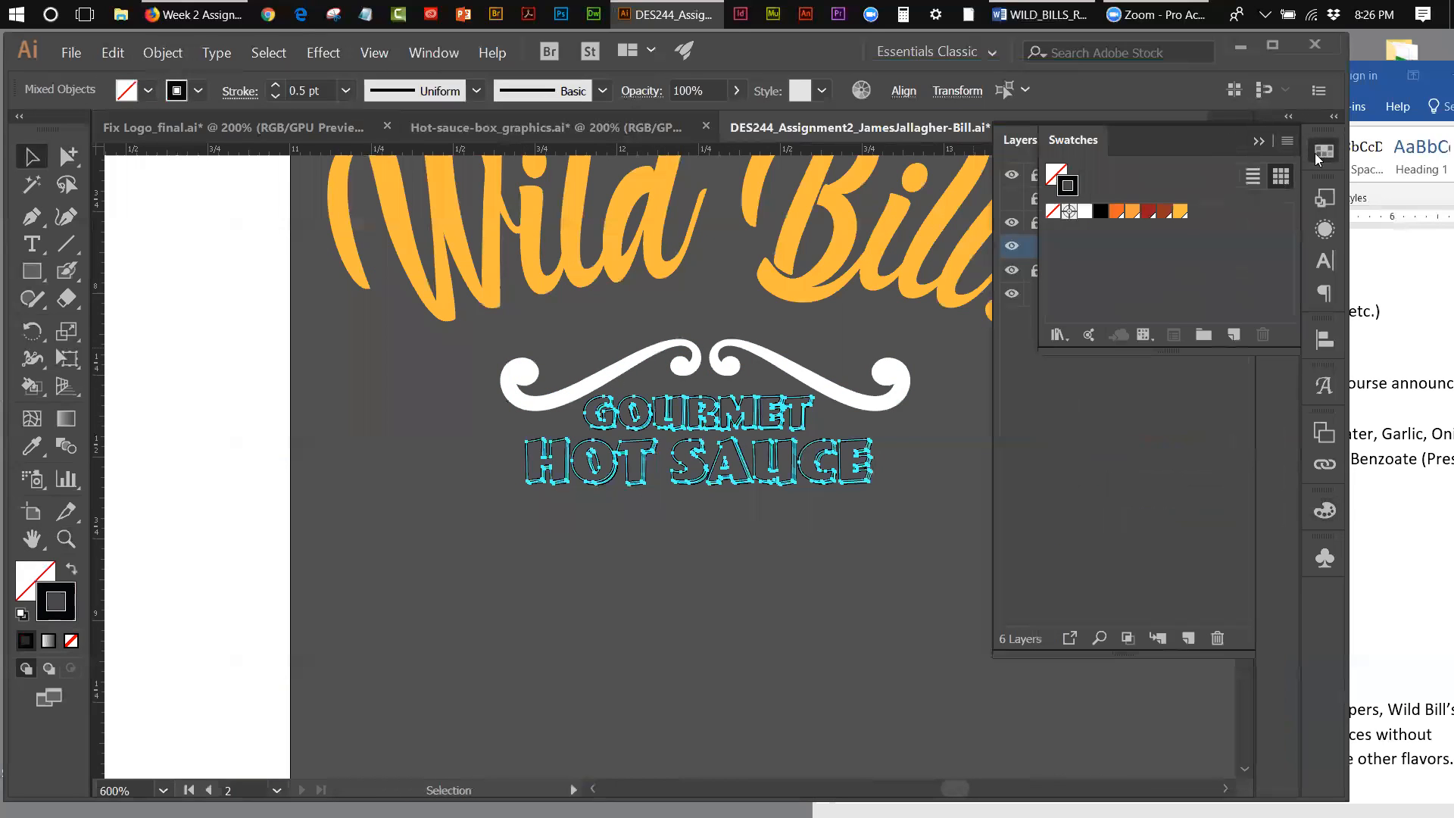
pyautogui.click(1166, 212)
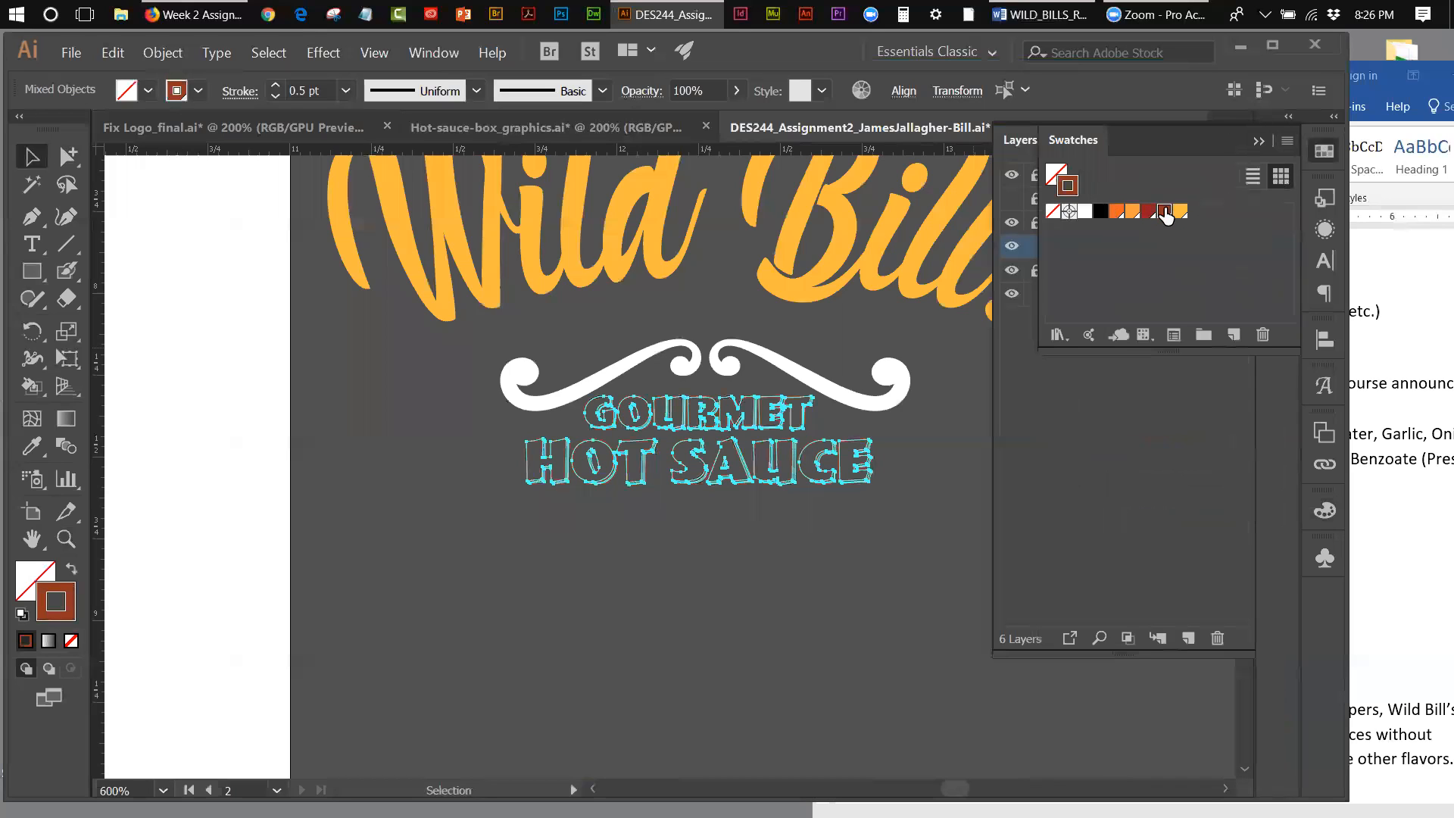
pyautogui.click(71, 573)
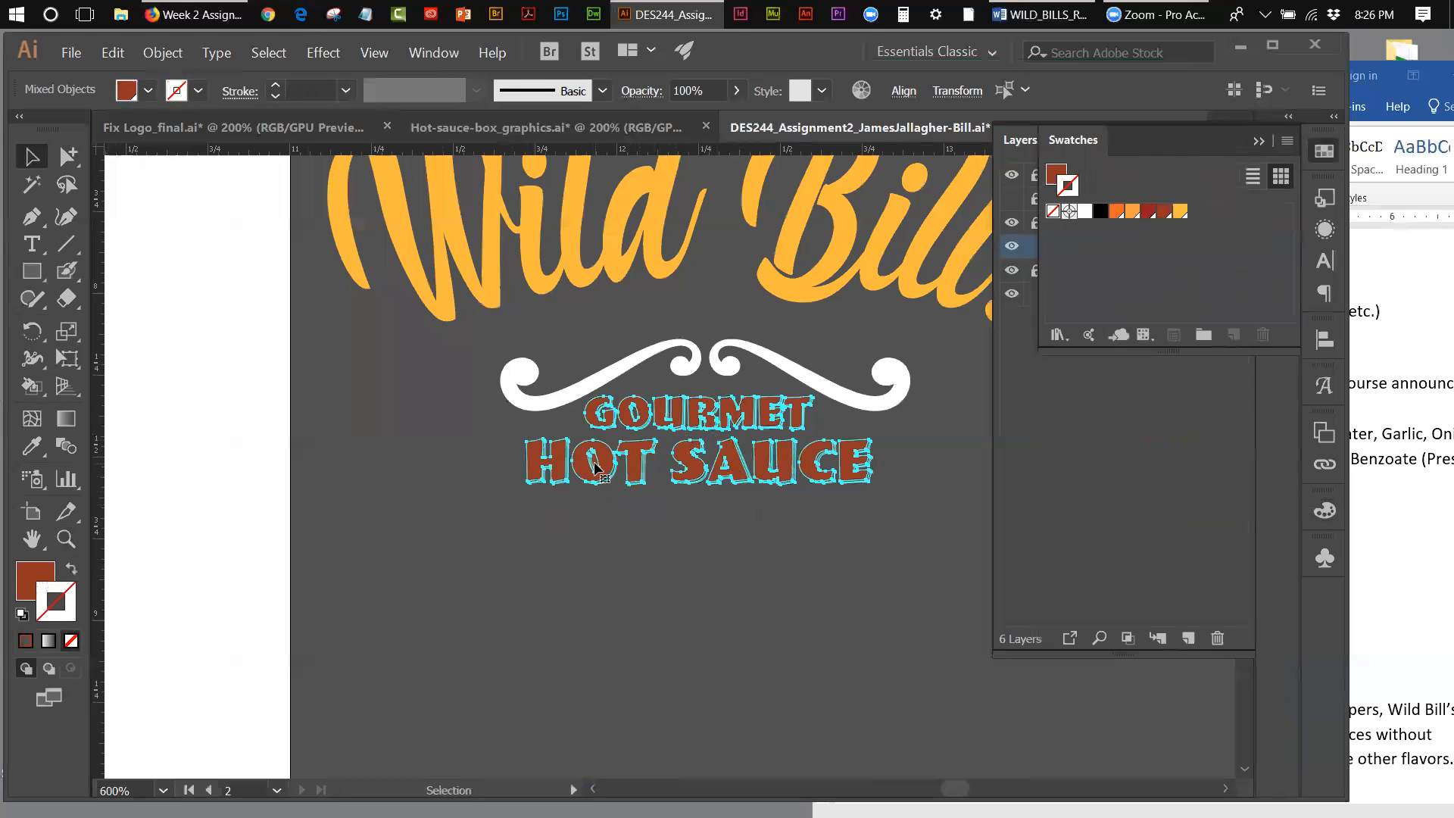
pyautogui.click(427, 480)
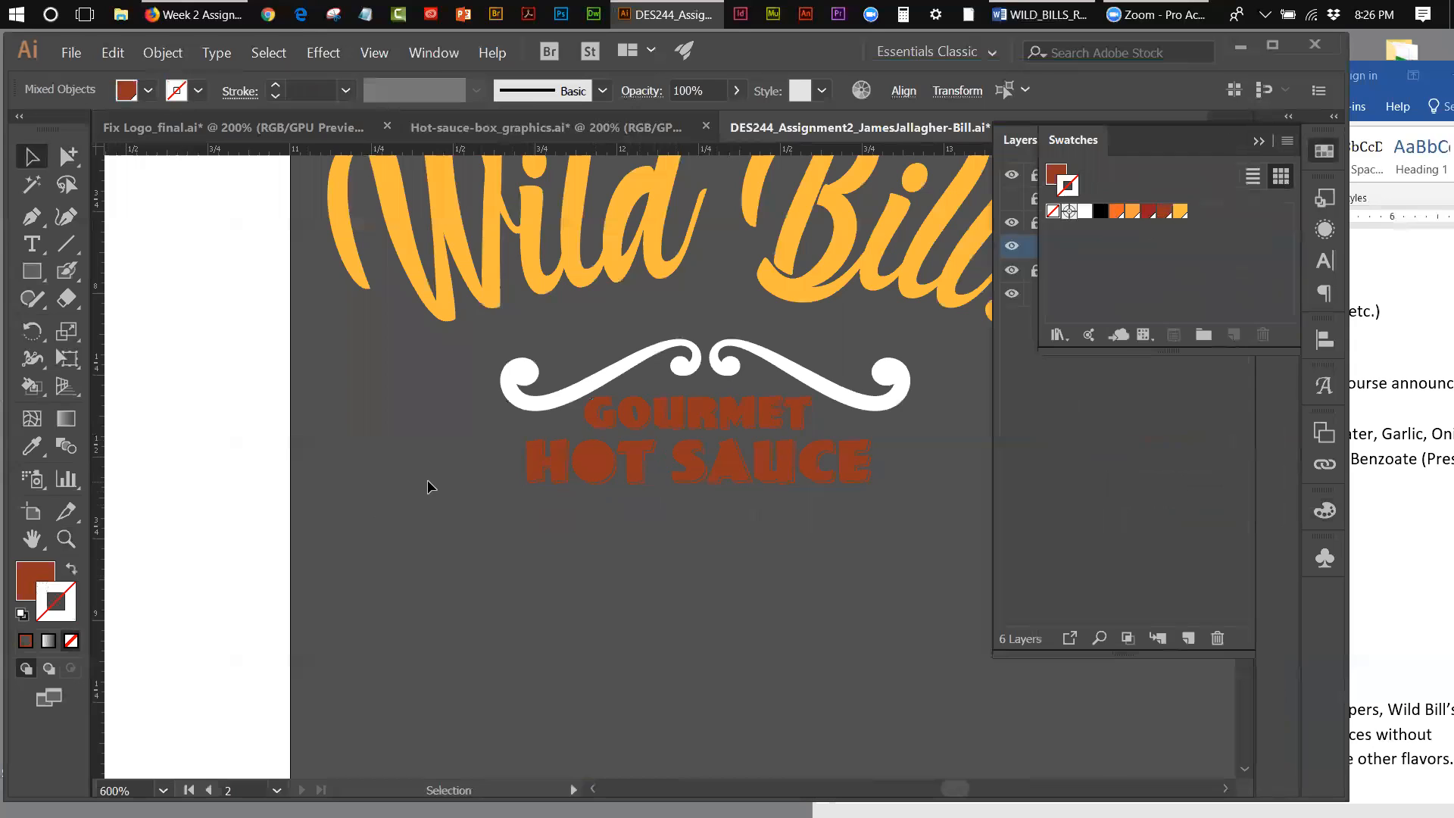
# Step: Combine the outer and inner outlines of the letter O in Hot into a compound path
pyautogui.click(596, 462)
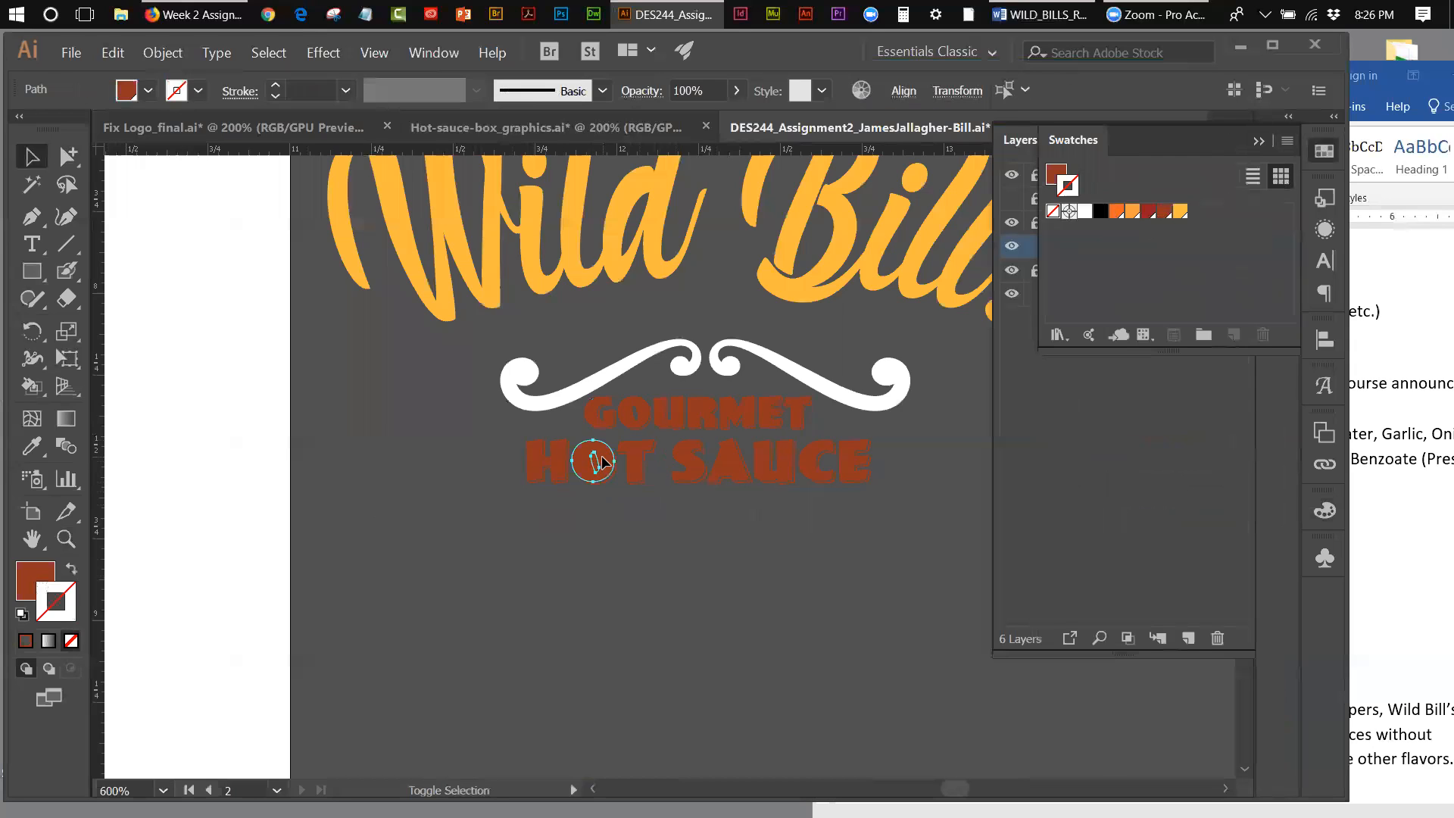
pyautogui.click(163, 52)
pyautogui.moveTo(233, 635)
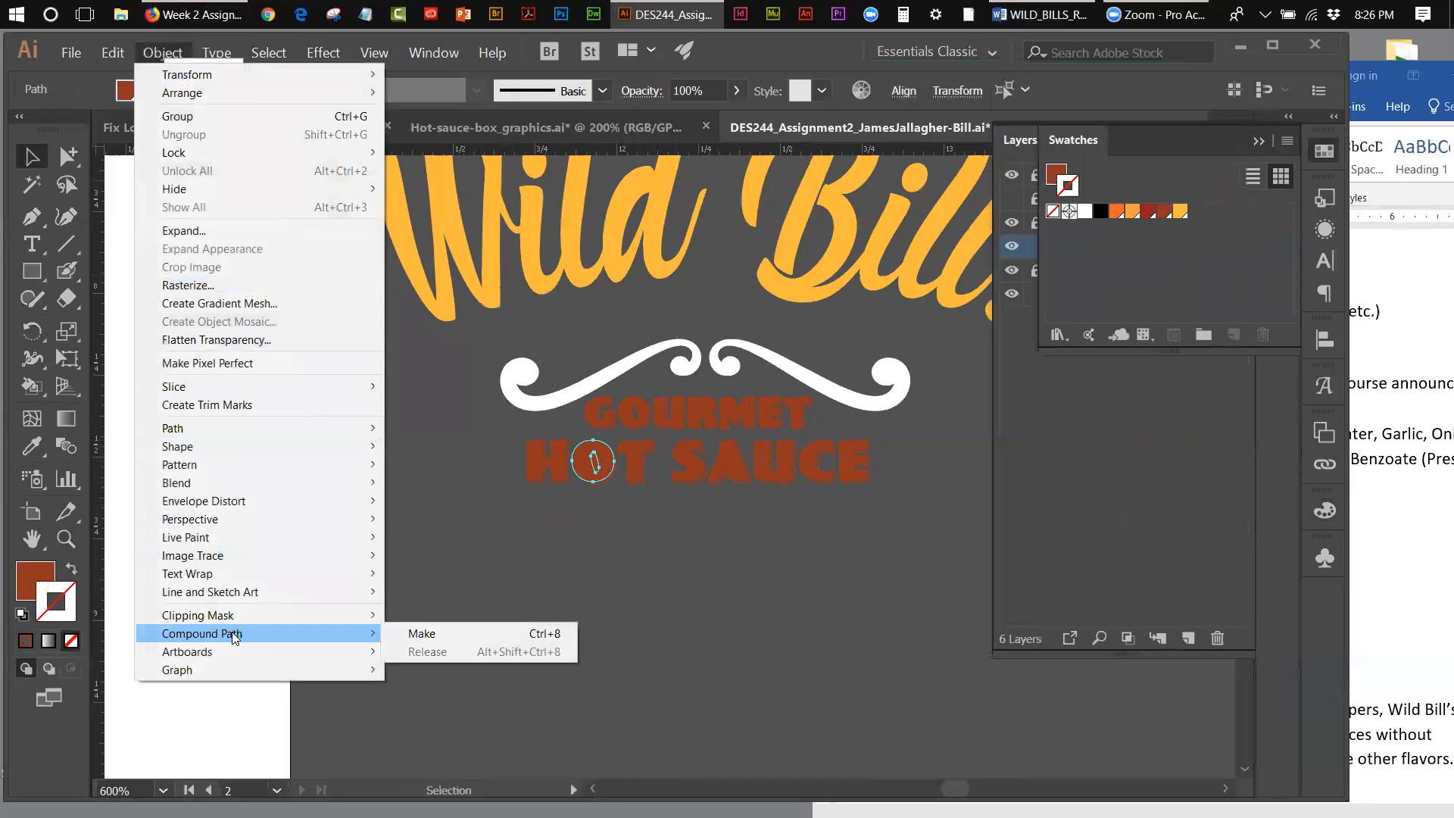
pyautogui.click(395, 635)
pyautogui.click(438, 609)
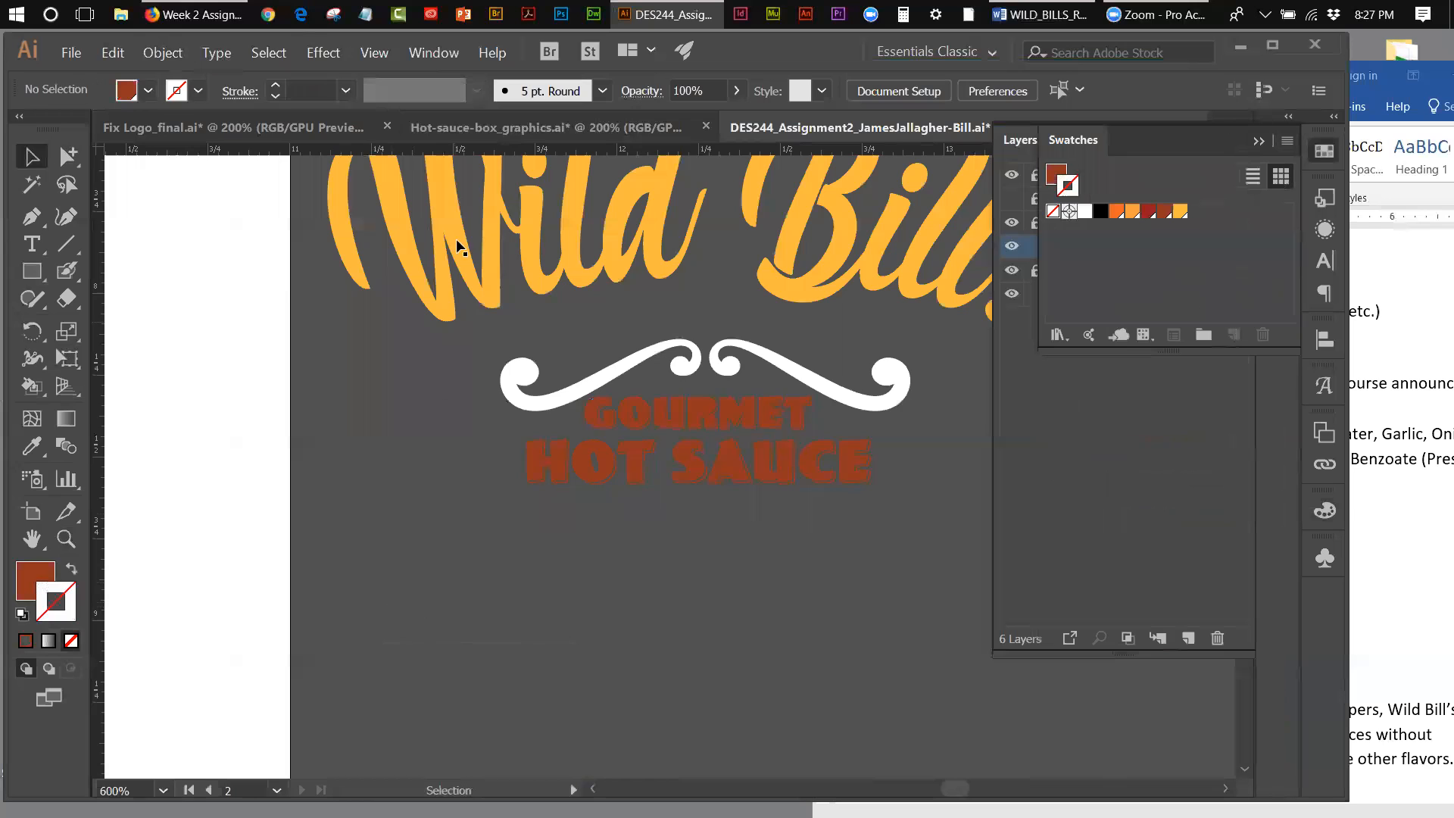
# Step: Move the complete Wild Bill's Gourmet Hot Sauce lettering onto the red box panel, directly below the round cowboy logo
pyautogui.click(369, 56)
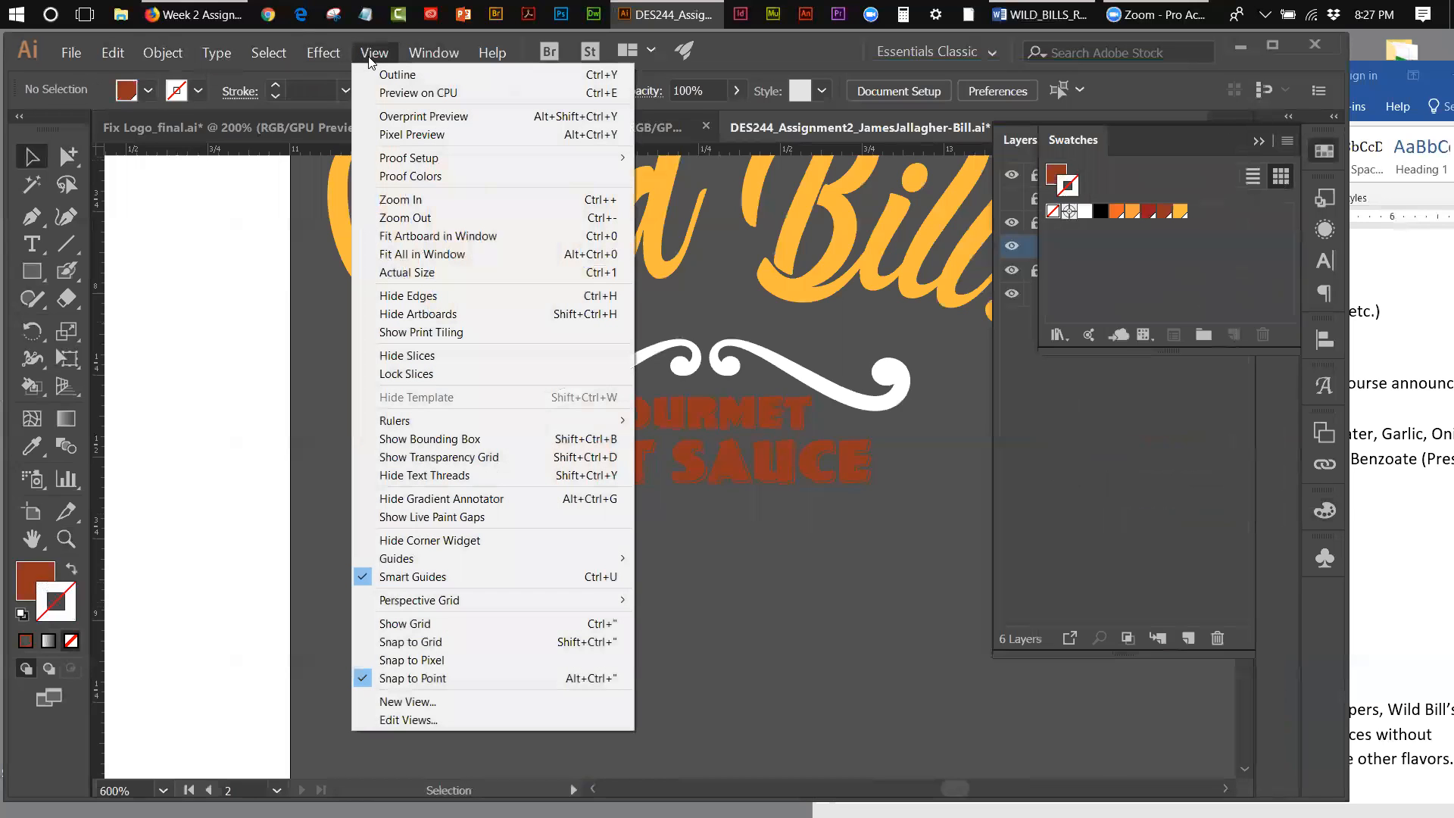
pyautogui.click(391, 237)
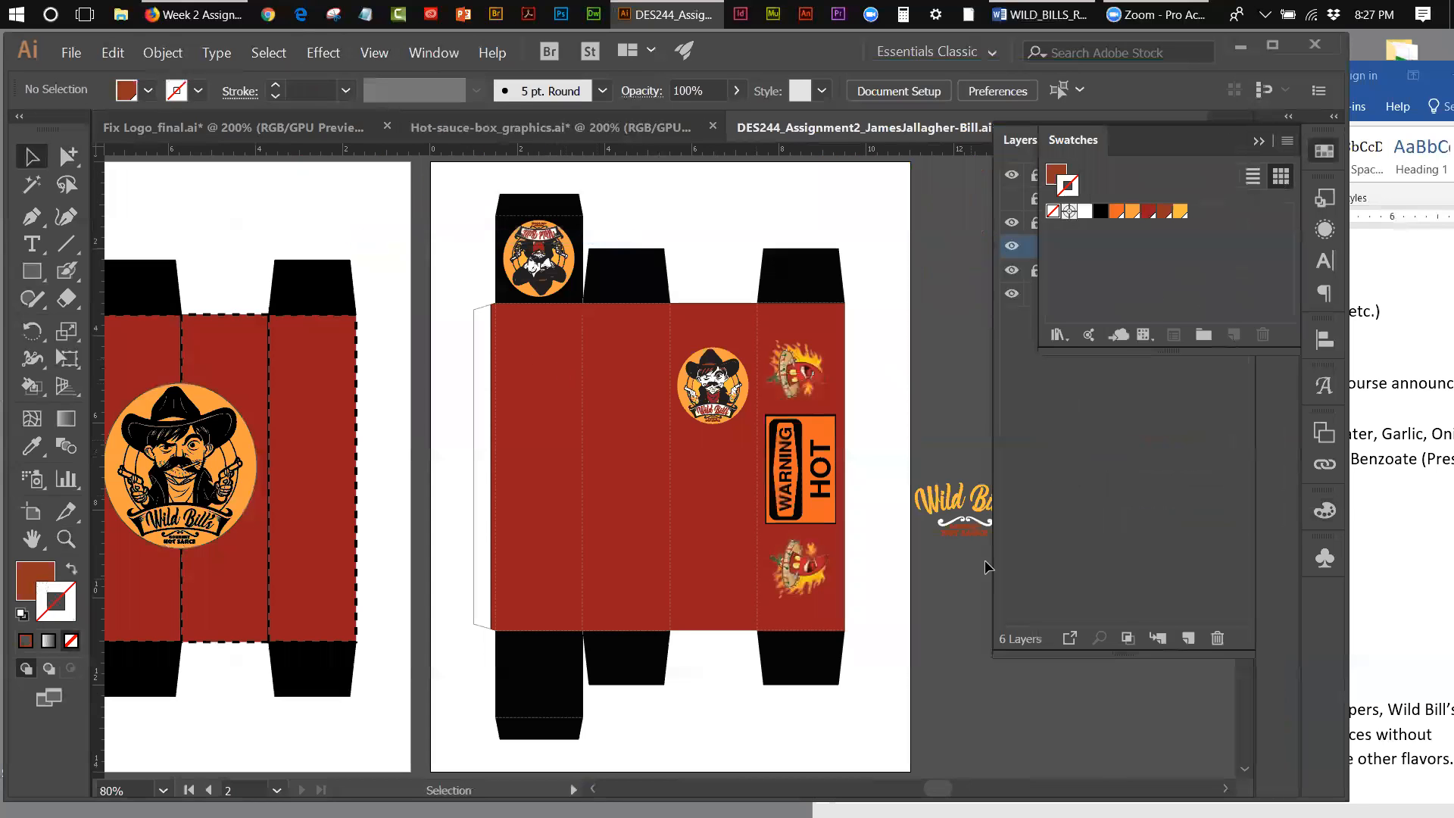
pyautogui.click(1259, 141)
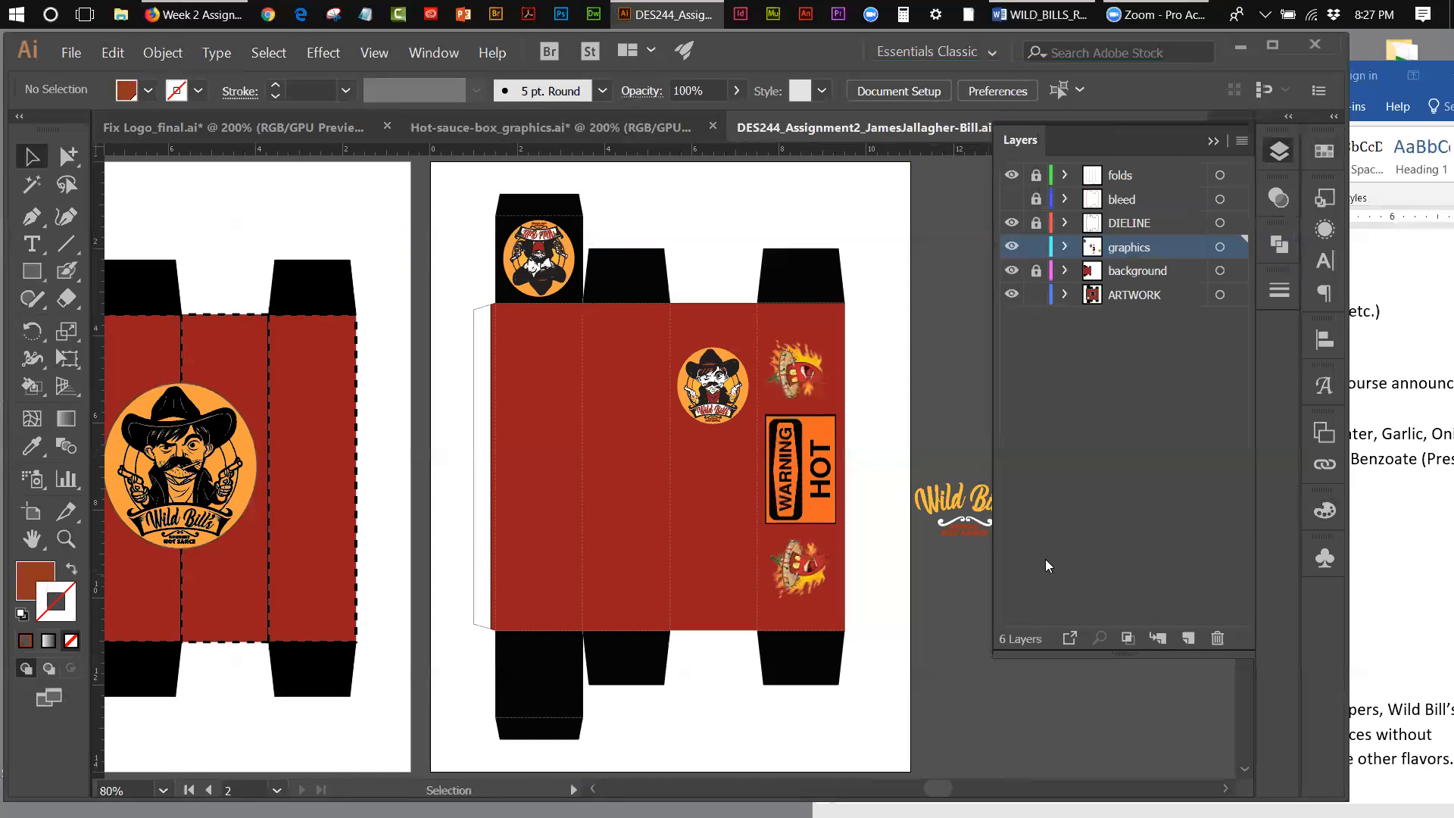
pyautogui.click(1212, 142)
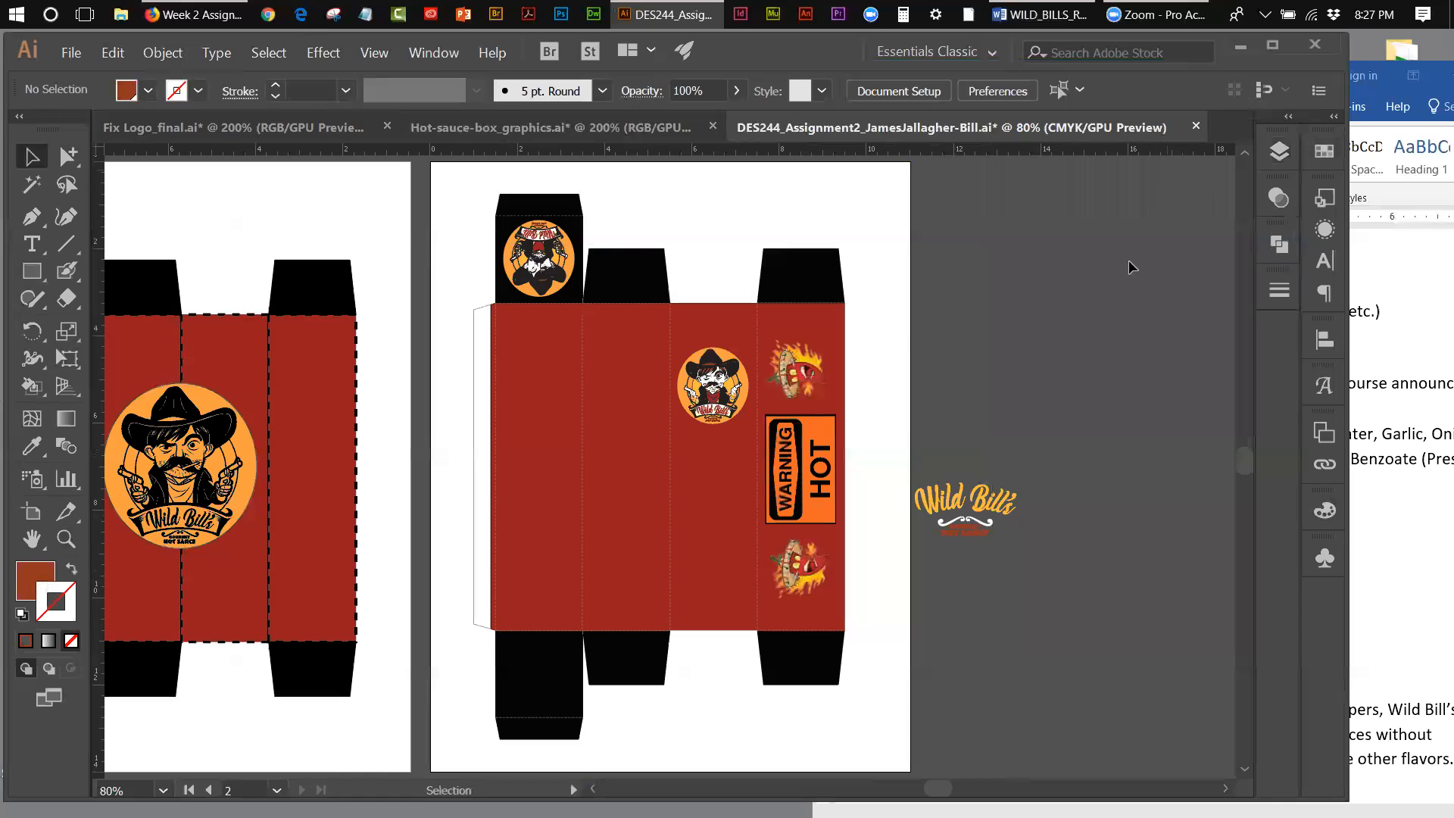
pyautogui.moveTo(1043, 575); pyautogui.dragTo(731, 460)
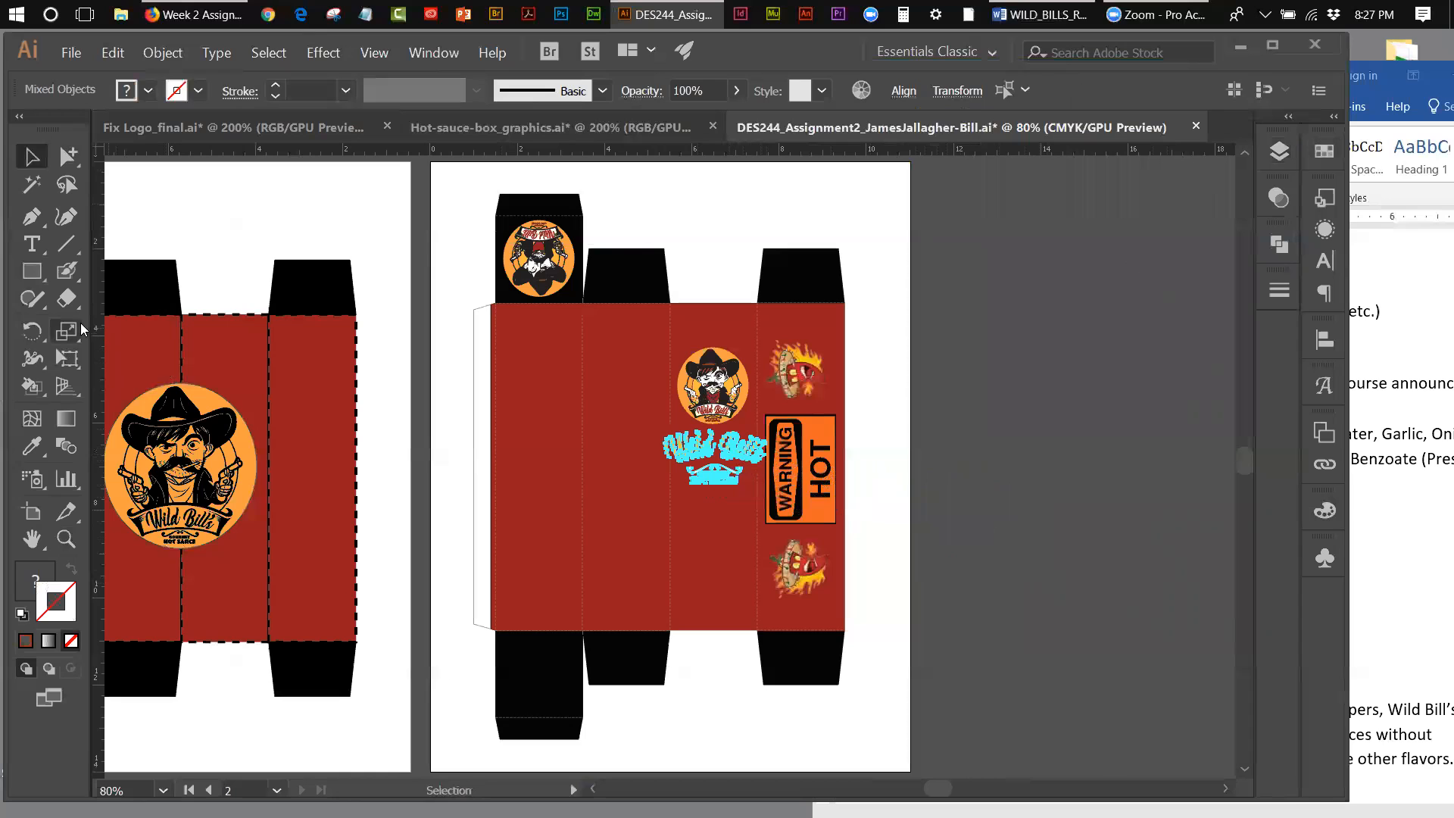
# Step: Scale the Wild Bill's Gourmet Hot Sauce lettering uniformly to 75%
pyautogui.doubleClick(74, 337)
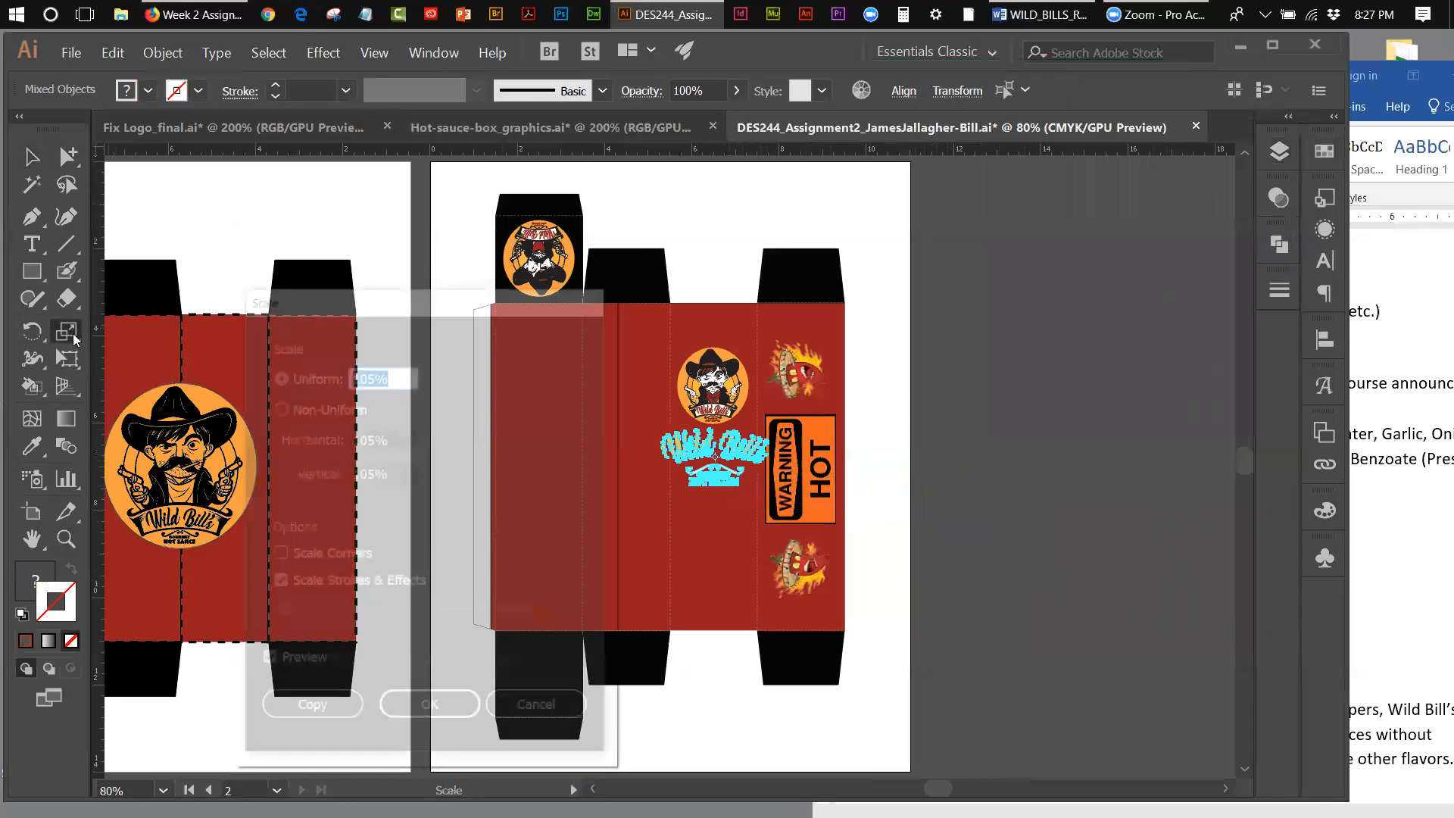
pyautogui.moveTo(374, 373); pyautogui.dragTo(349, 372)
pyautogui.write('80')
pyautogui.click(264, 664)
pyautogui.click(264, 663)
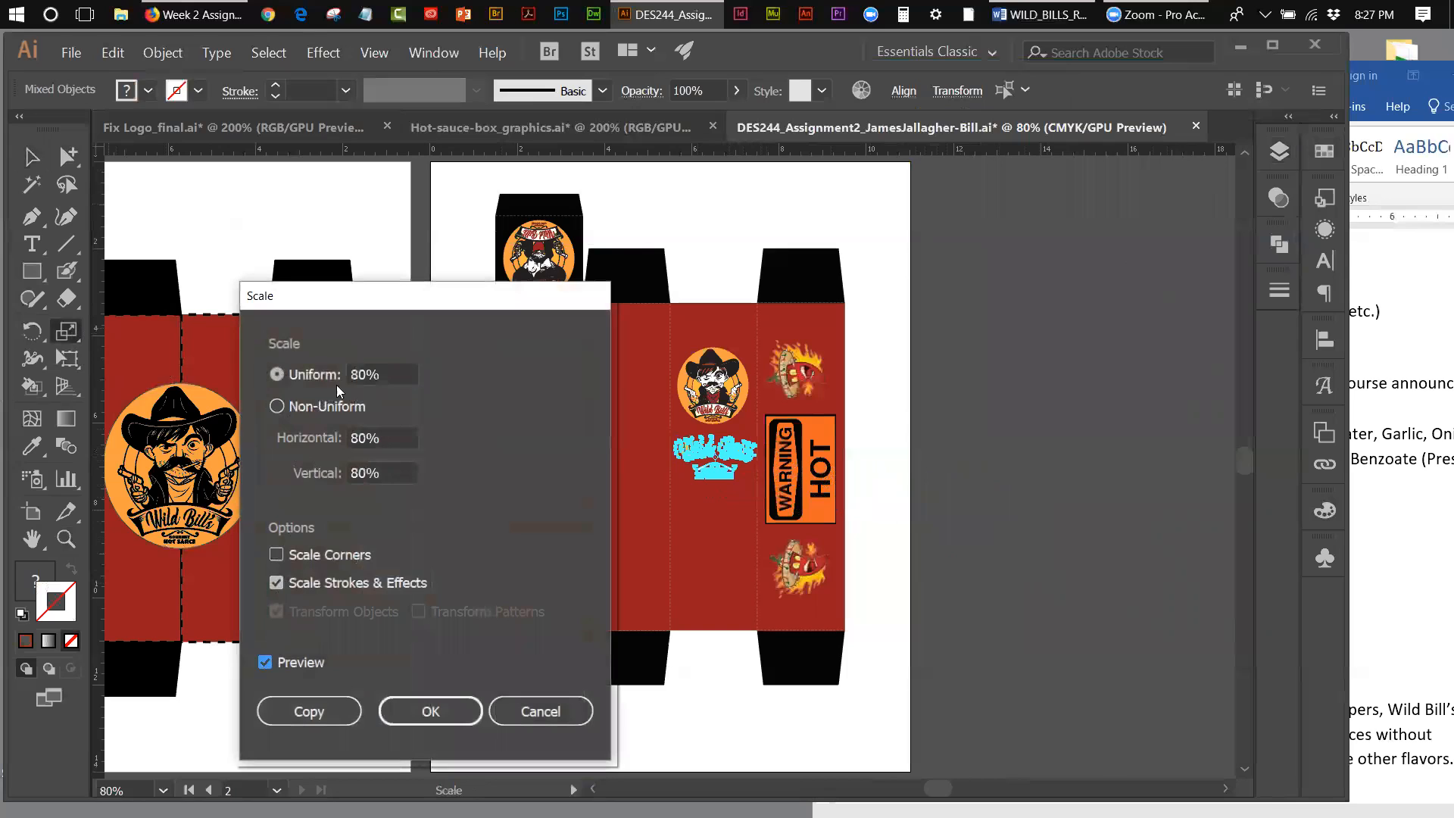
pyautogui.moveTo(363, 371); pyautogui.dragTo(354, 375)
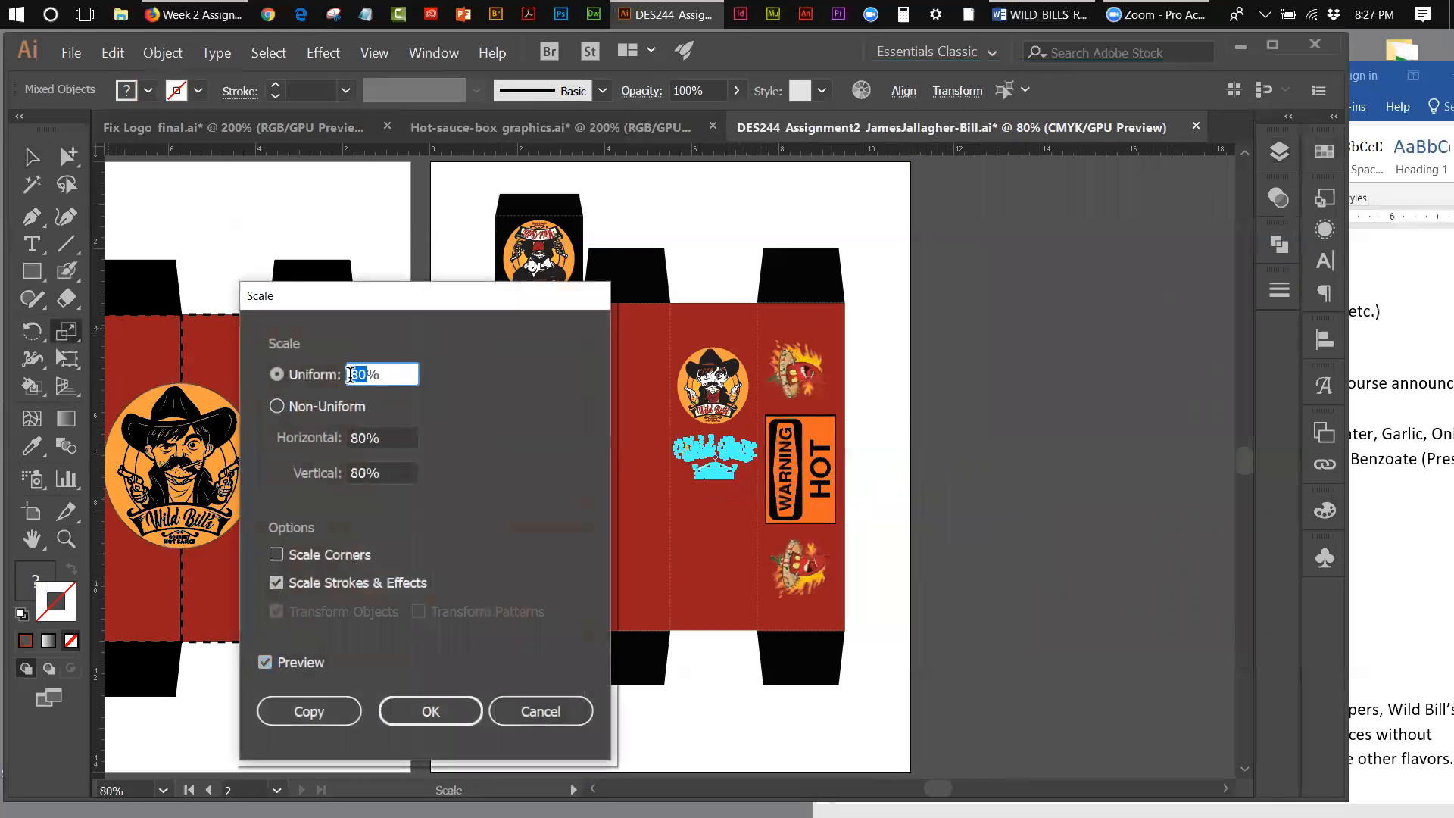
pyautogui.write('75')
pyautogui.click(415, 702)
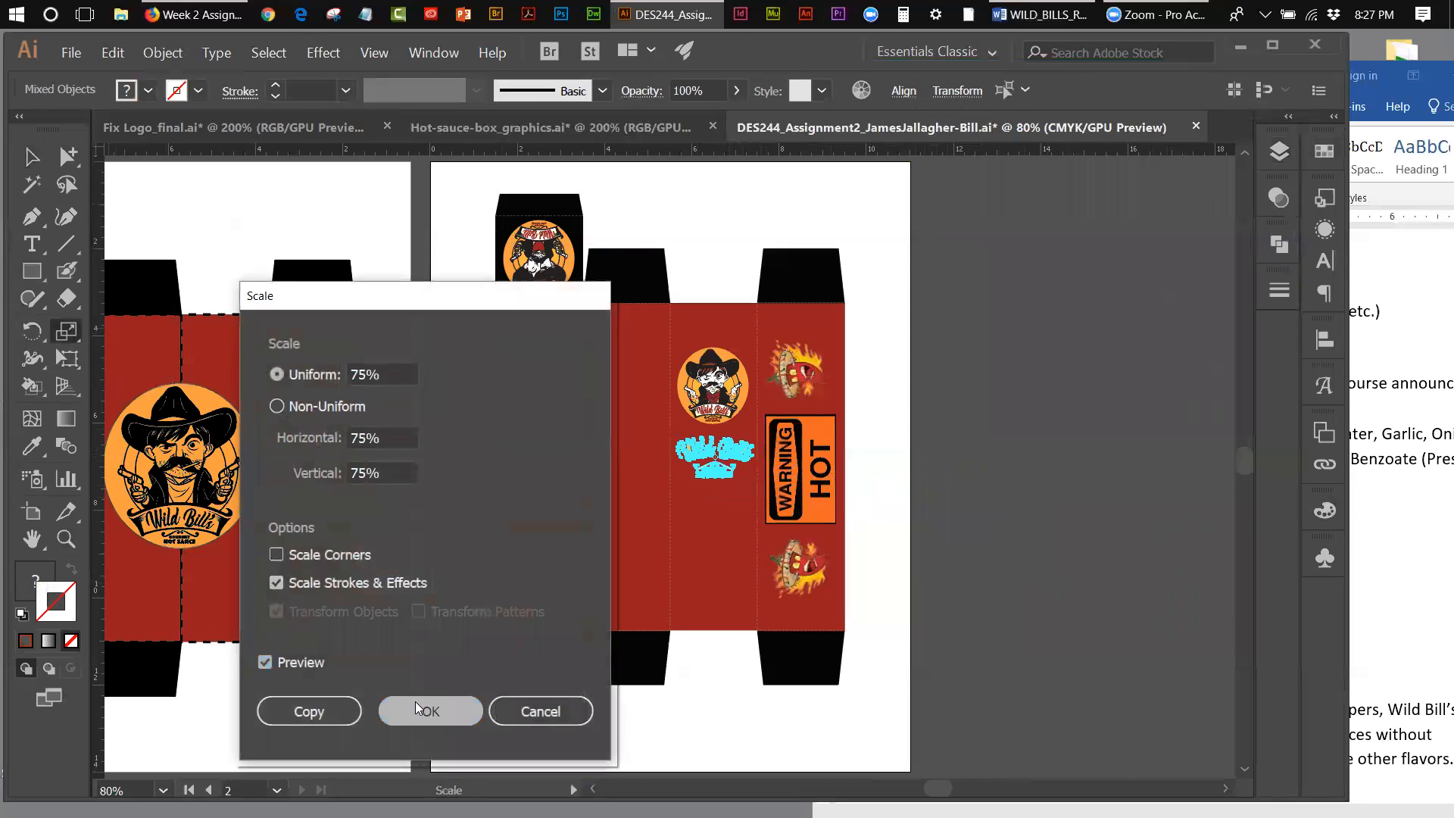
pyautogui.click(32, 156)
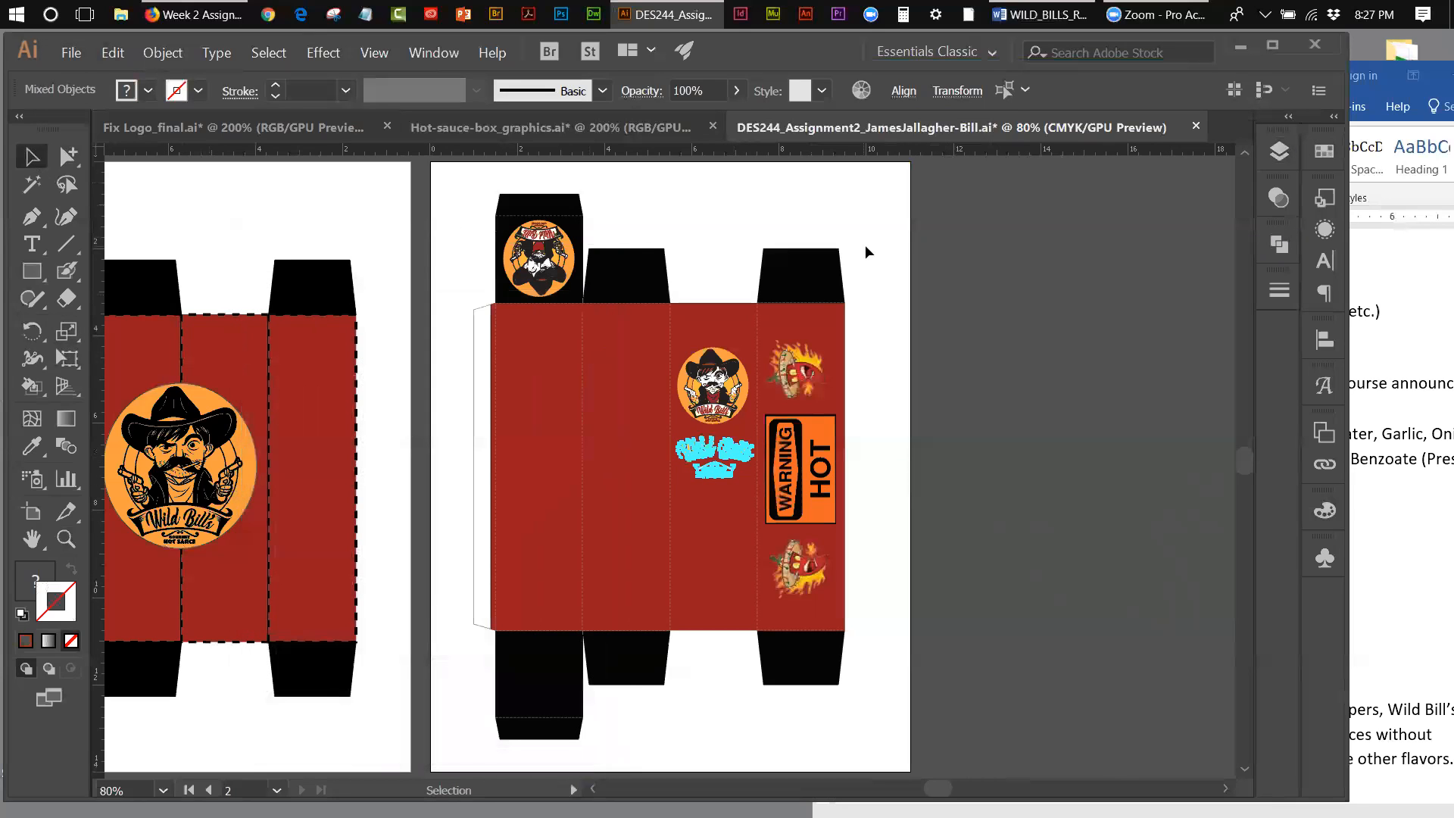
pyautogui.click(1085, 339)
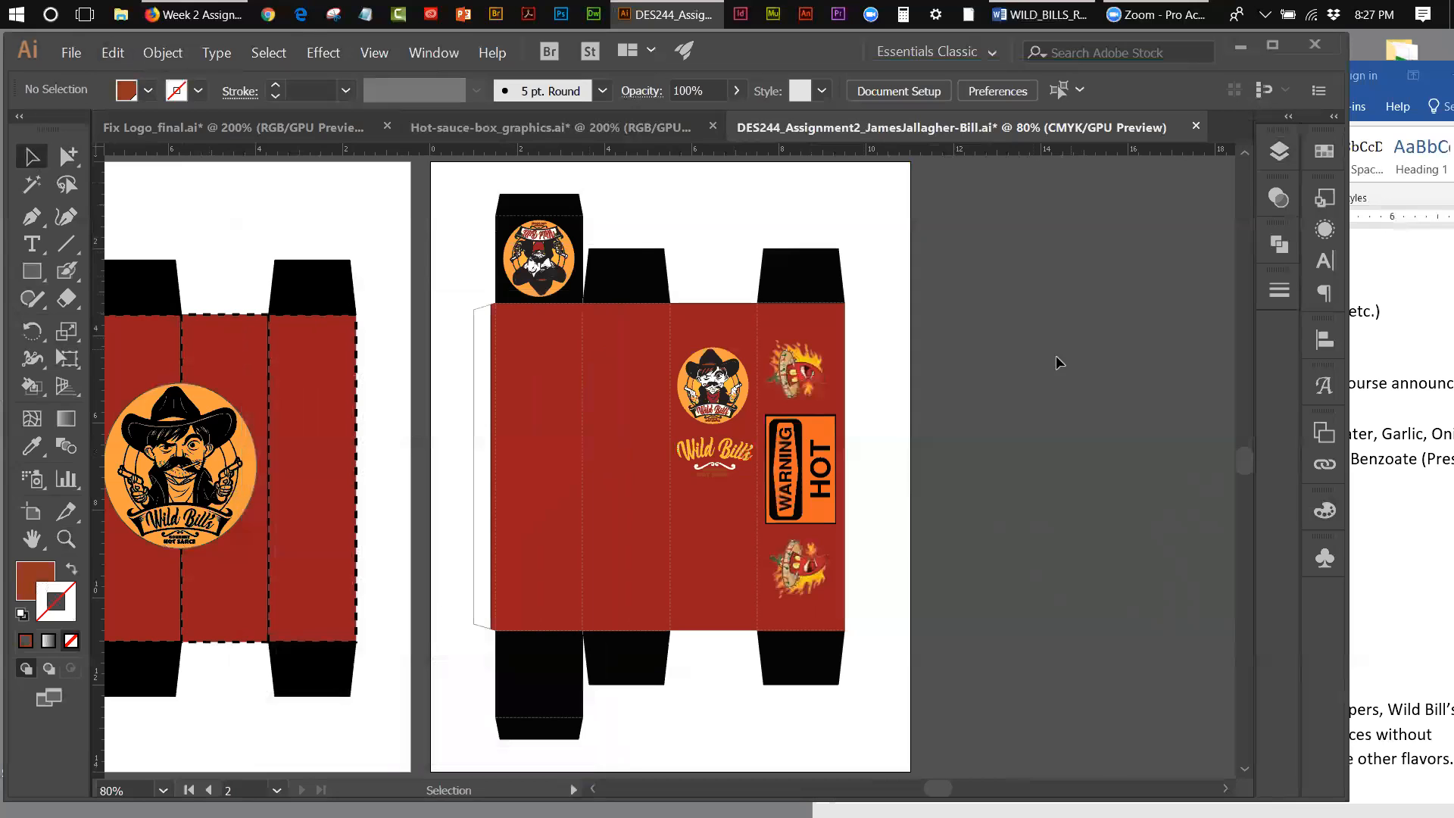
# Step: Give the Gourmet Hot Sauce letters, except the G and the S, a black stroke
pyautogui.click(68, 539)
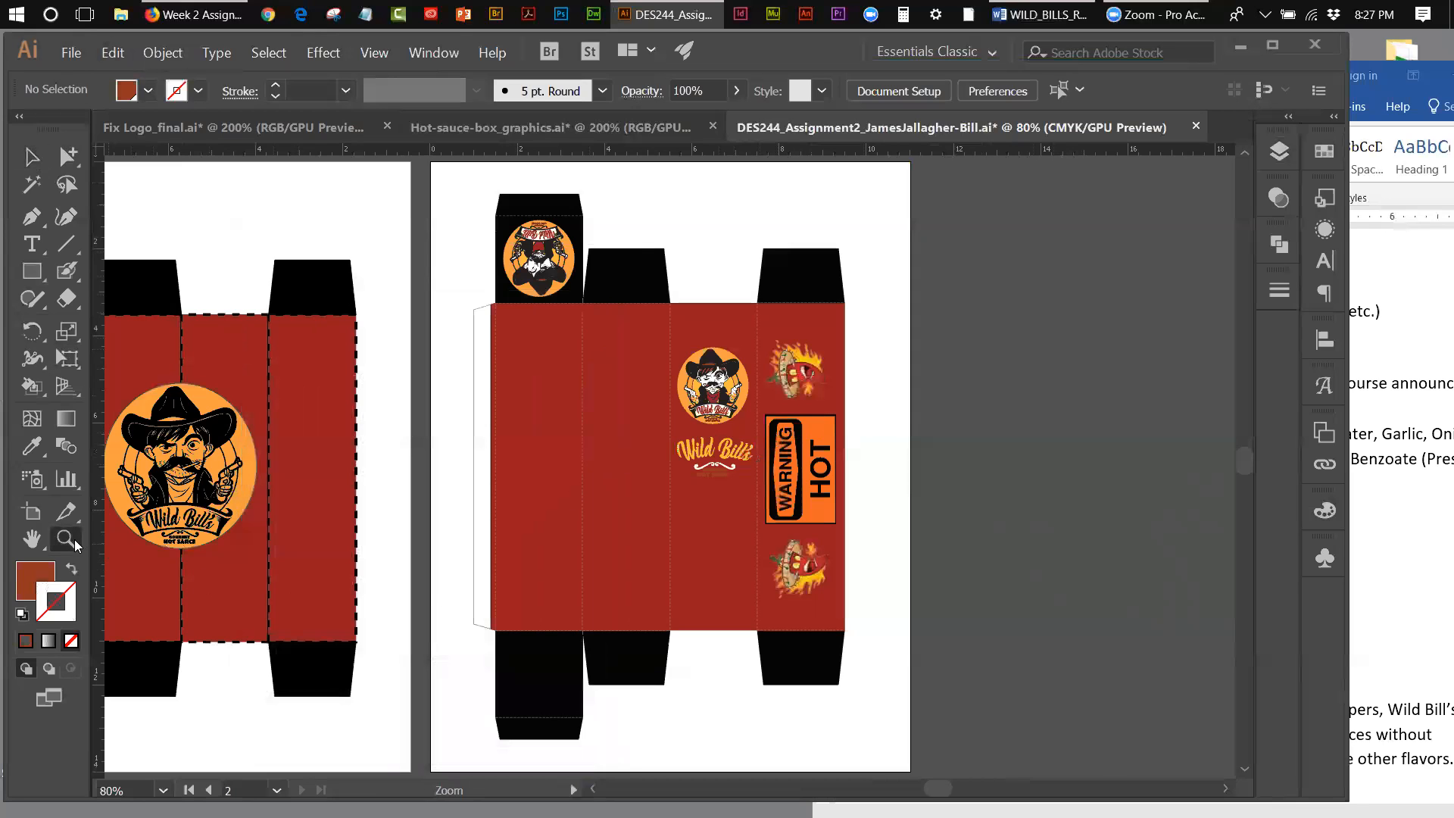
pyautogui.click(724, 473)
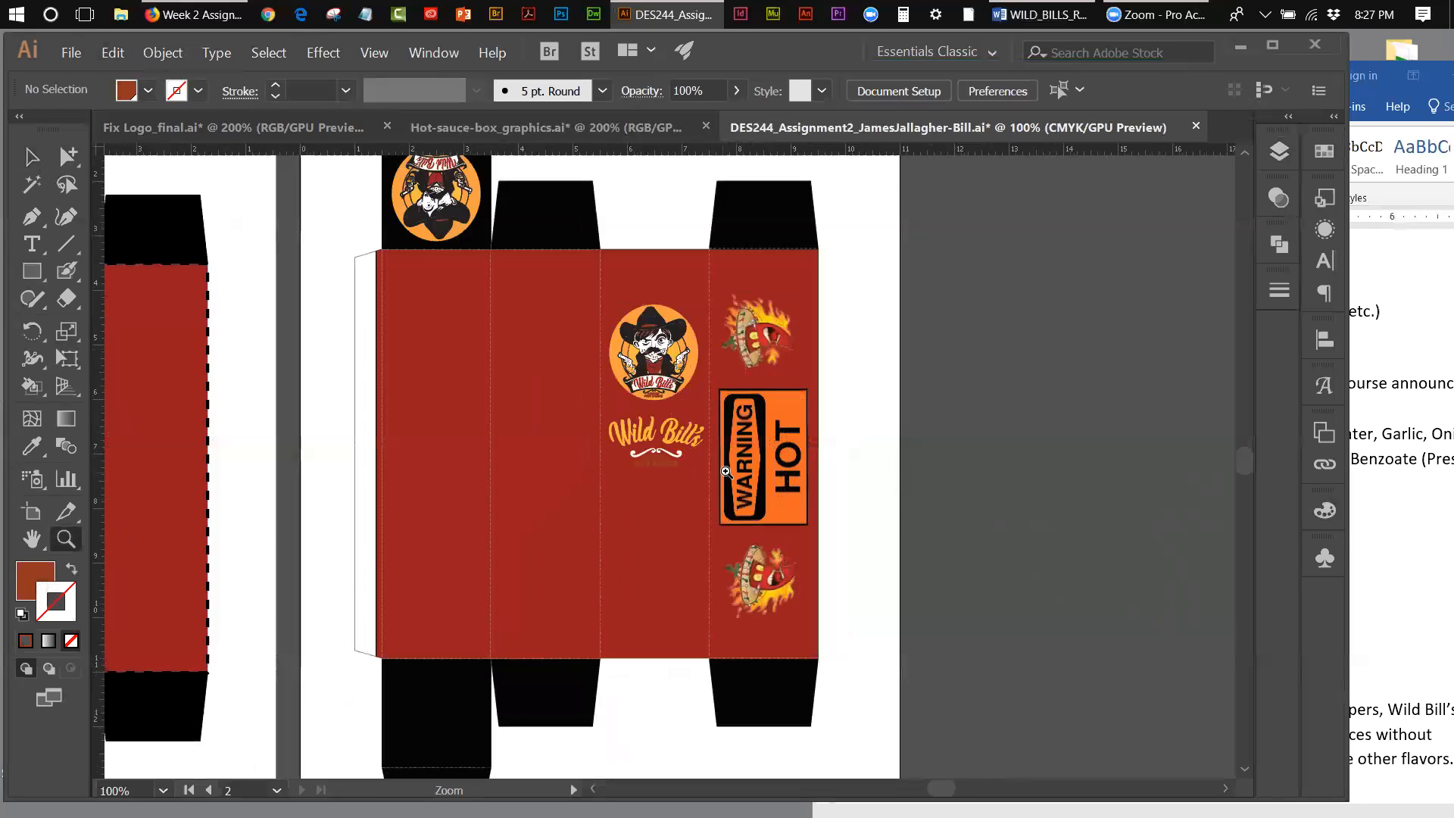
pyautogui.click(668, 470)
pyautogui.click(667, 469)
pyautogui.click(666, 465)
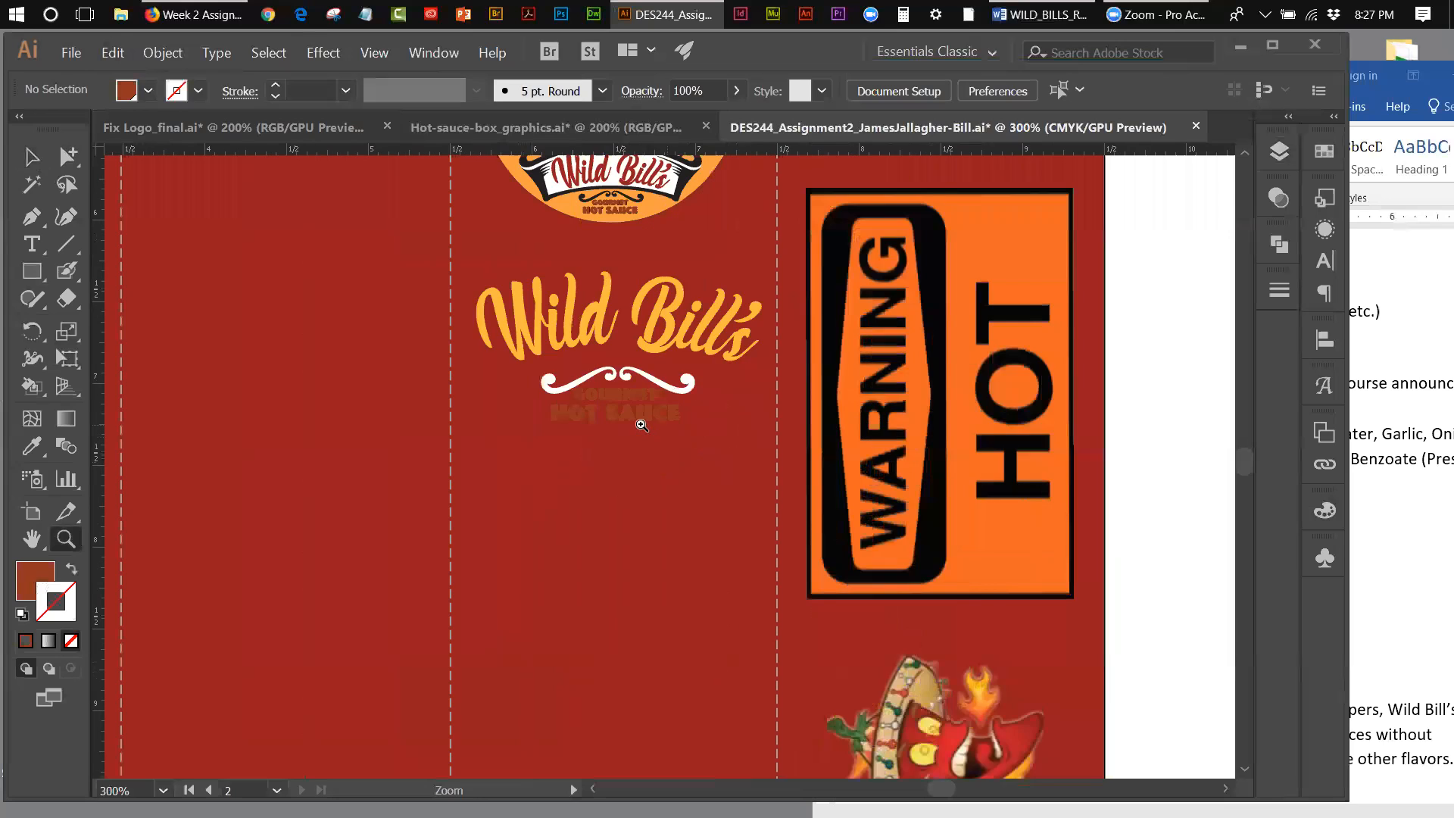
pyautogui.click(640, 422)
pyautogui.press('v')
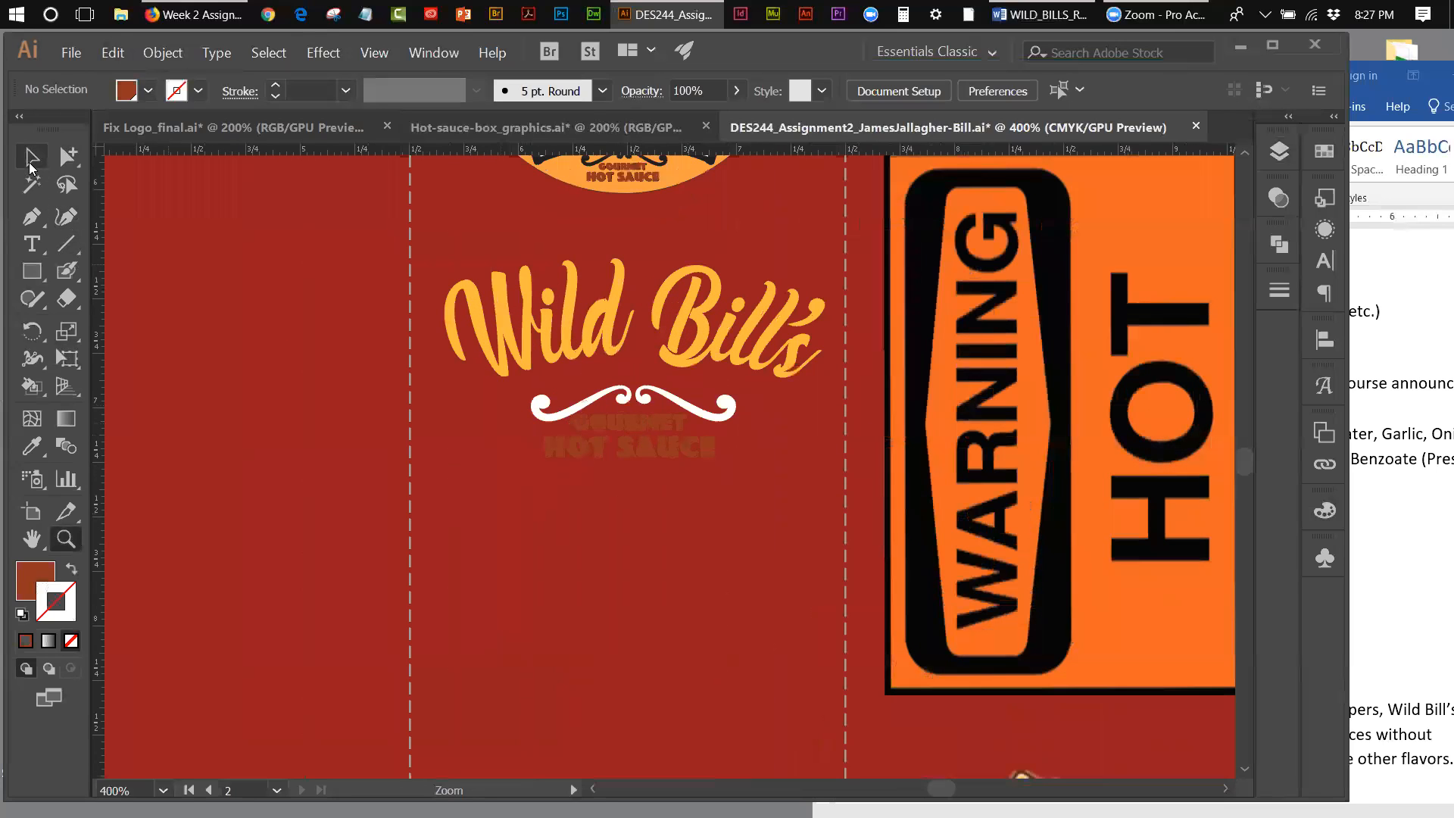
pyautogui.click(628, 455)
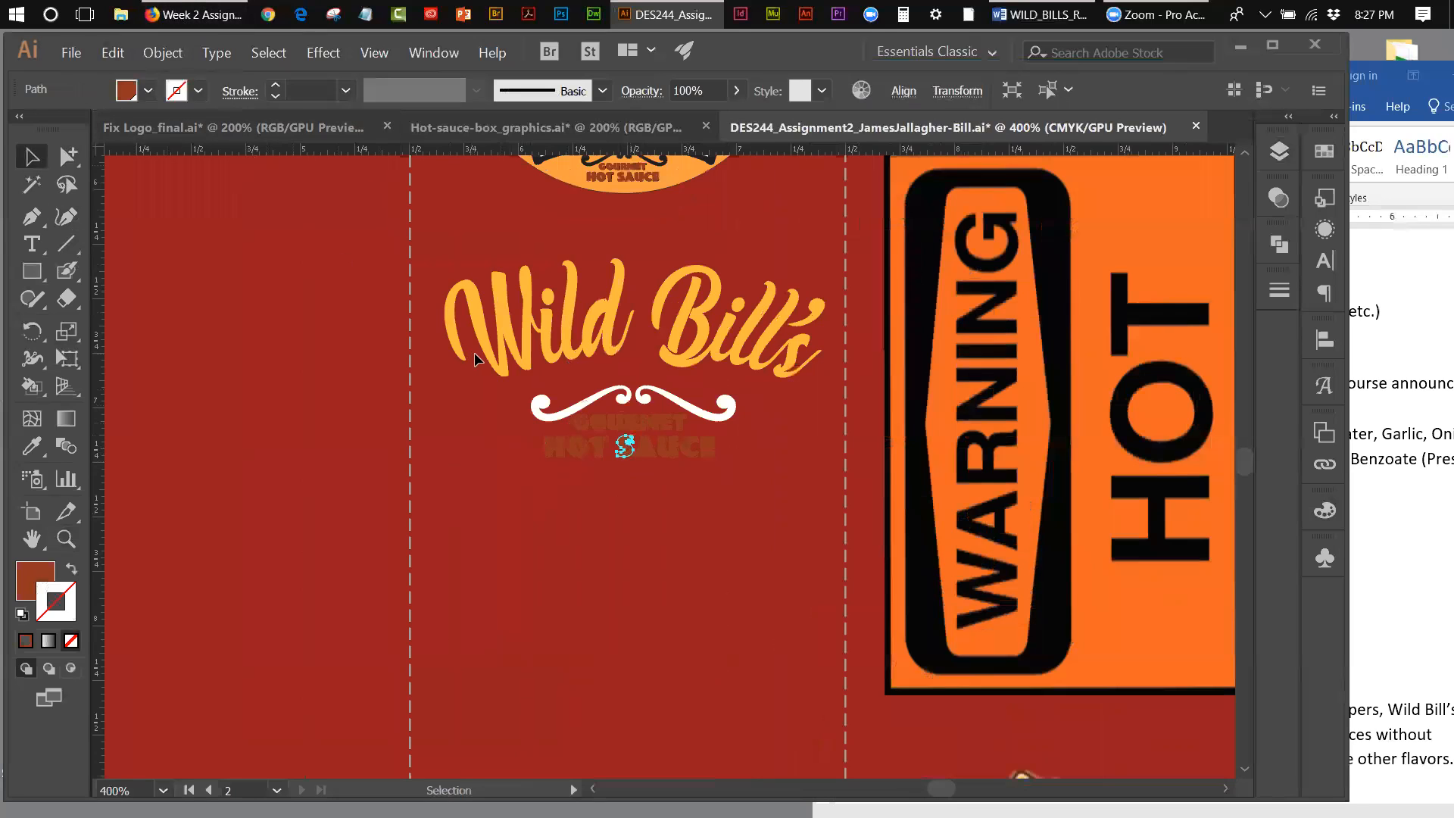
pyautogui.keyDown('shift'); pyautogui.click(584, 428); pyautogui.keyUp('shift')
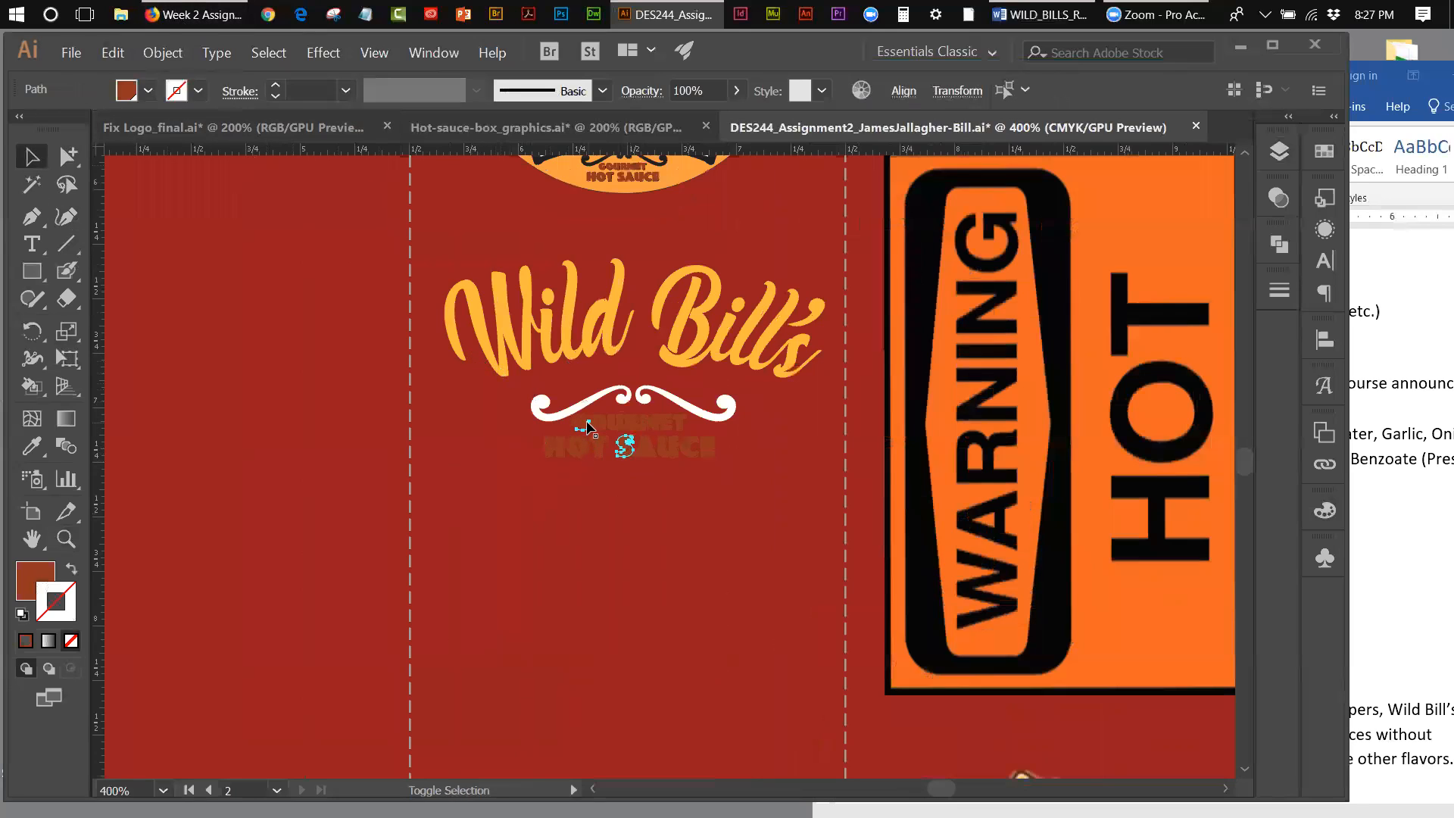
pyautogui.moveTo(524, 459); pyautogui.dragTo(727, 416)
pyautogui.keyDown('shift'); pyautogui.click(722, 416); pyautogui.keyUp('shift')
pyautogui.keyDown('shift'); pyautogui.click(581, 407); pyautogui.keyUp('shift')
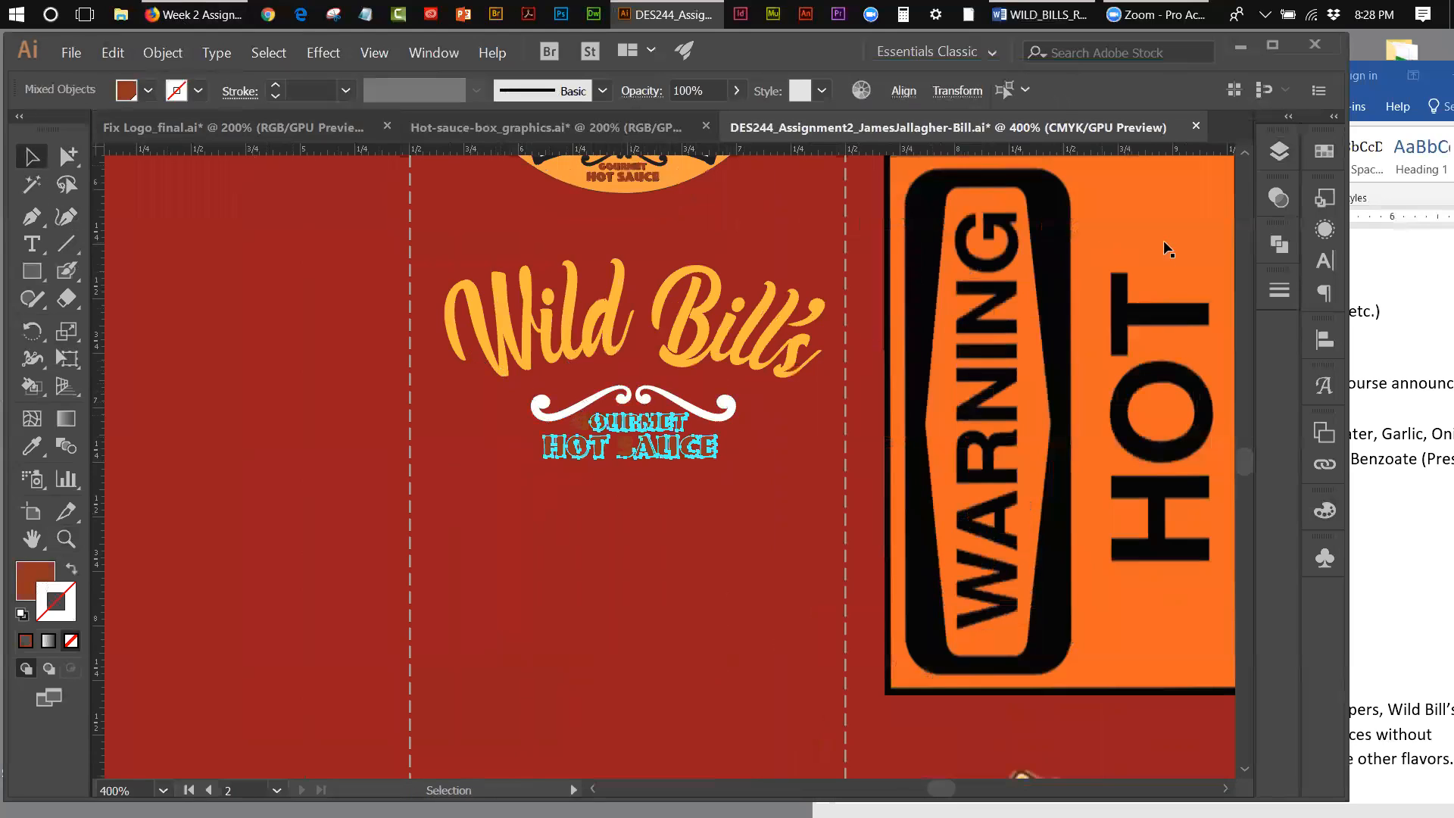
pyautogui.click(1325, 153)
pyautogui.click(1101, 212)
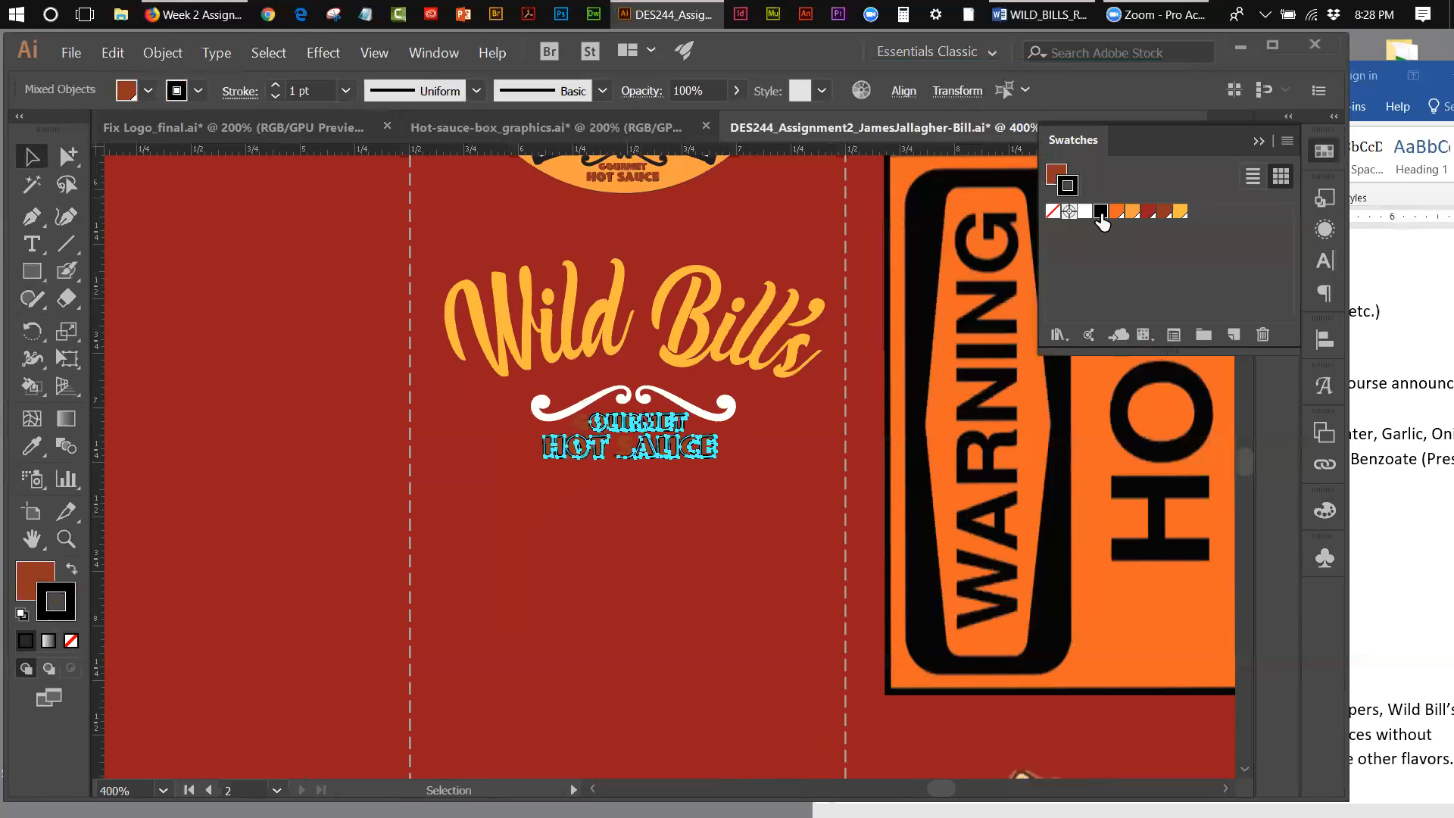
# Step: Fill the selected Gourmet Hot Sauce letters with the golden-yellow swatch
pyautogui.click(25, 571)
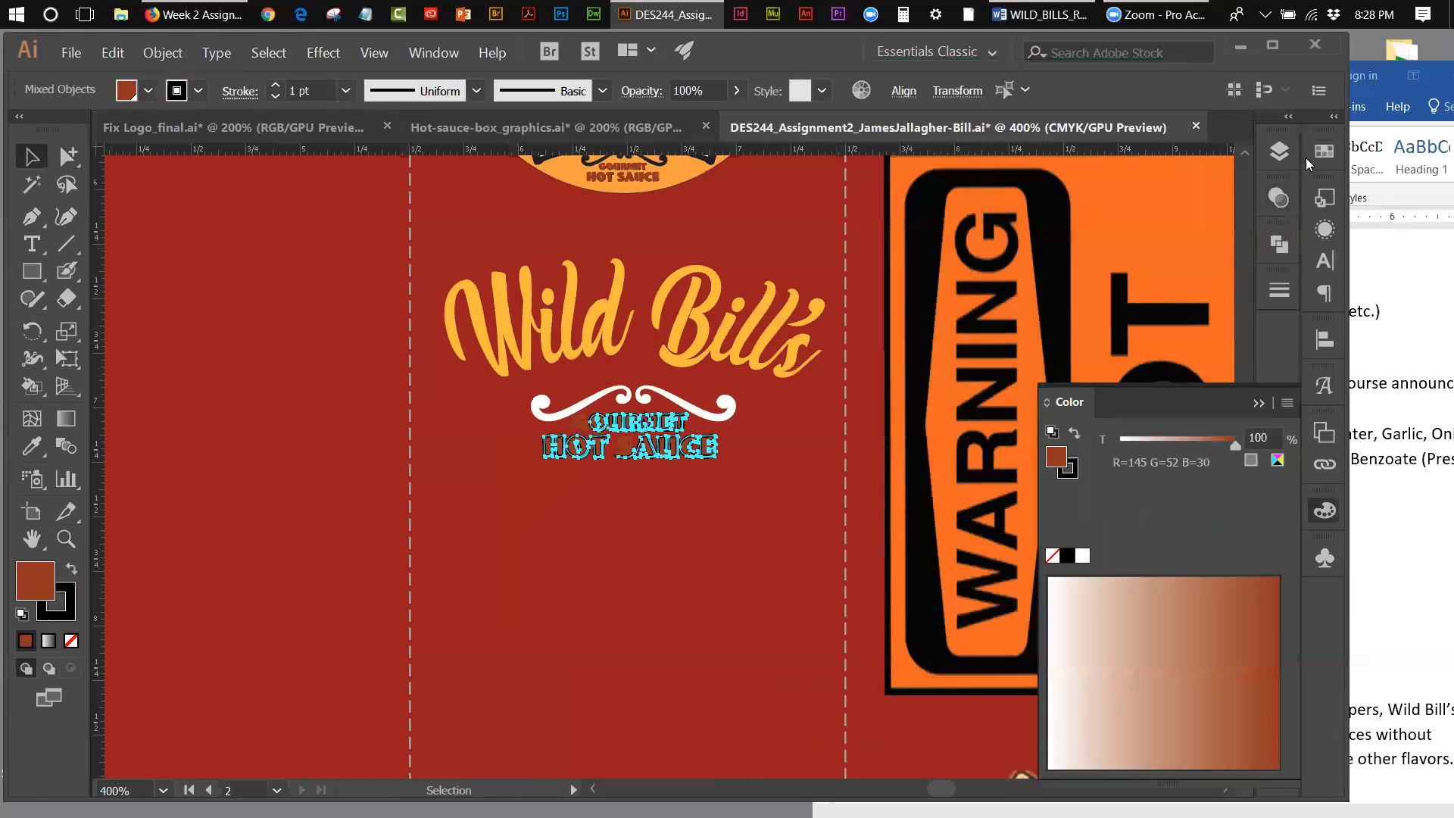
pyautogui.click(1325, 151)
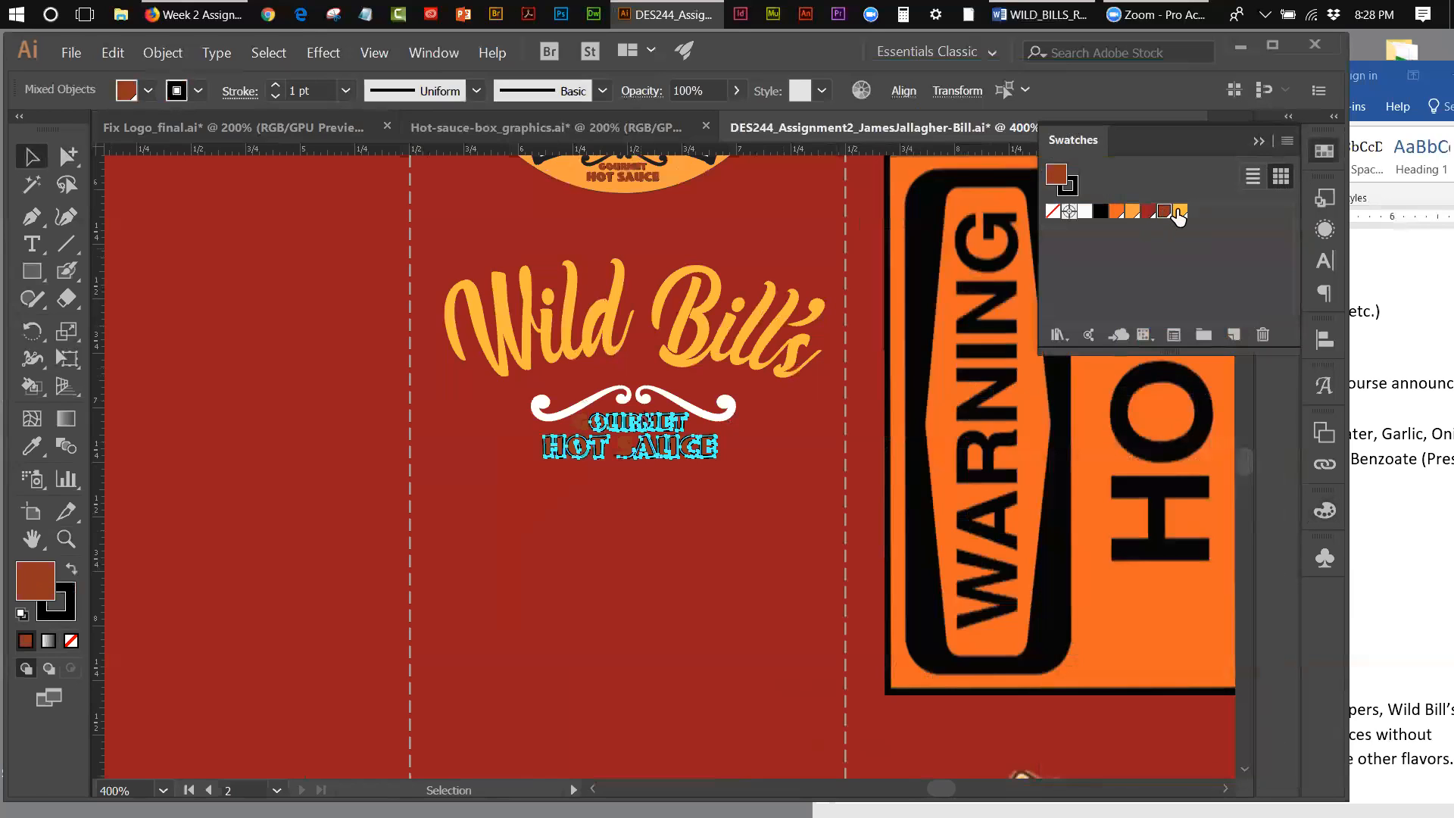
pyautogui.click(1179, 212)
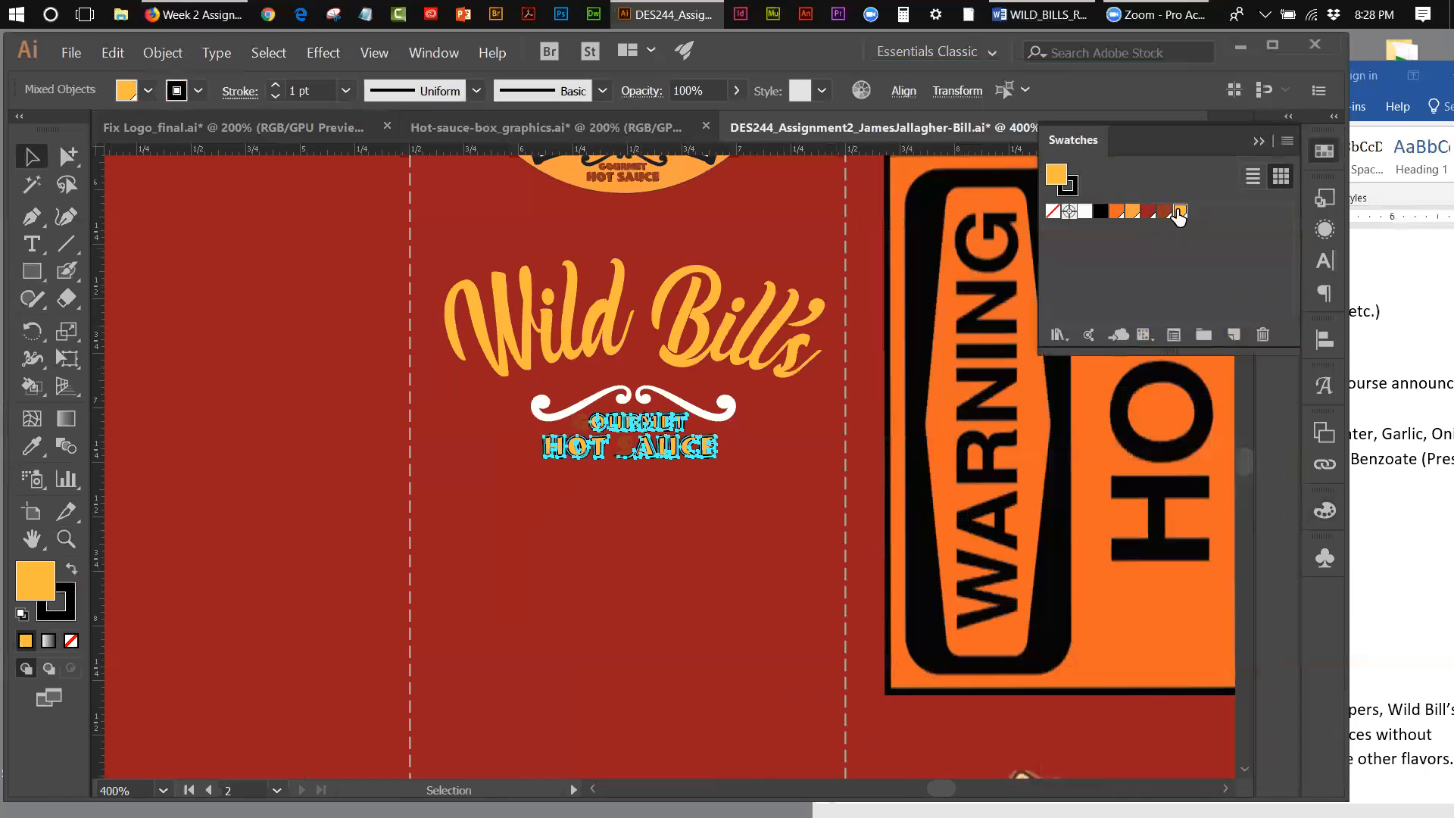
pyautogui.click(214, 202)
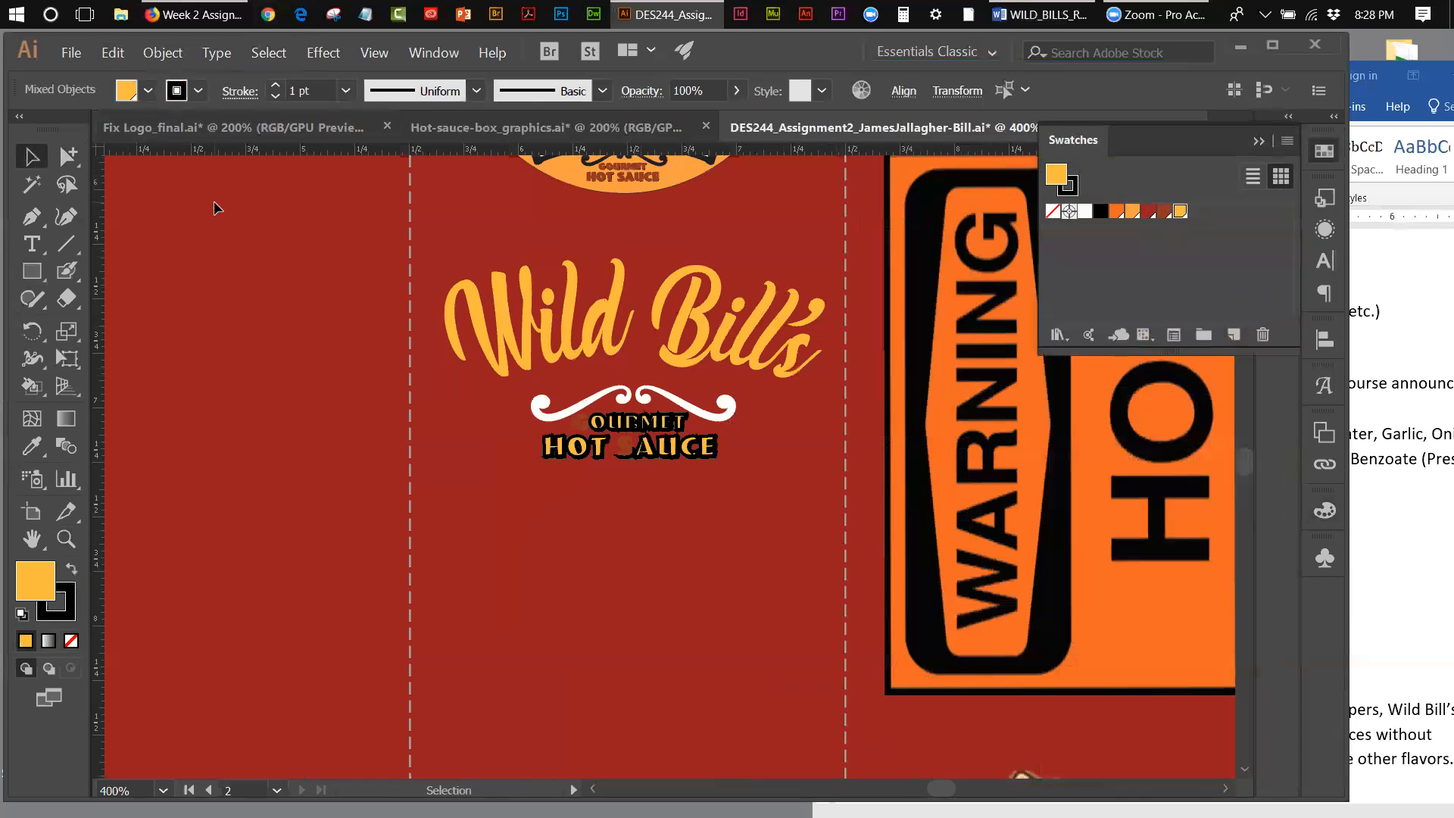
# Step: Fill the G of Gourmet and the S of Sauce with the golden-yellow swatch
pyautogui.click(628, 452)
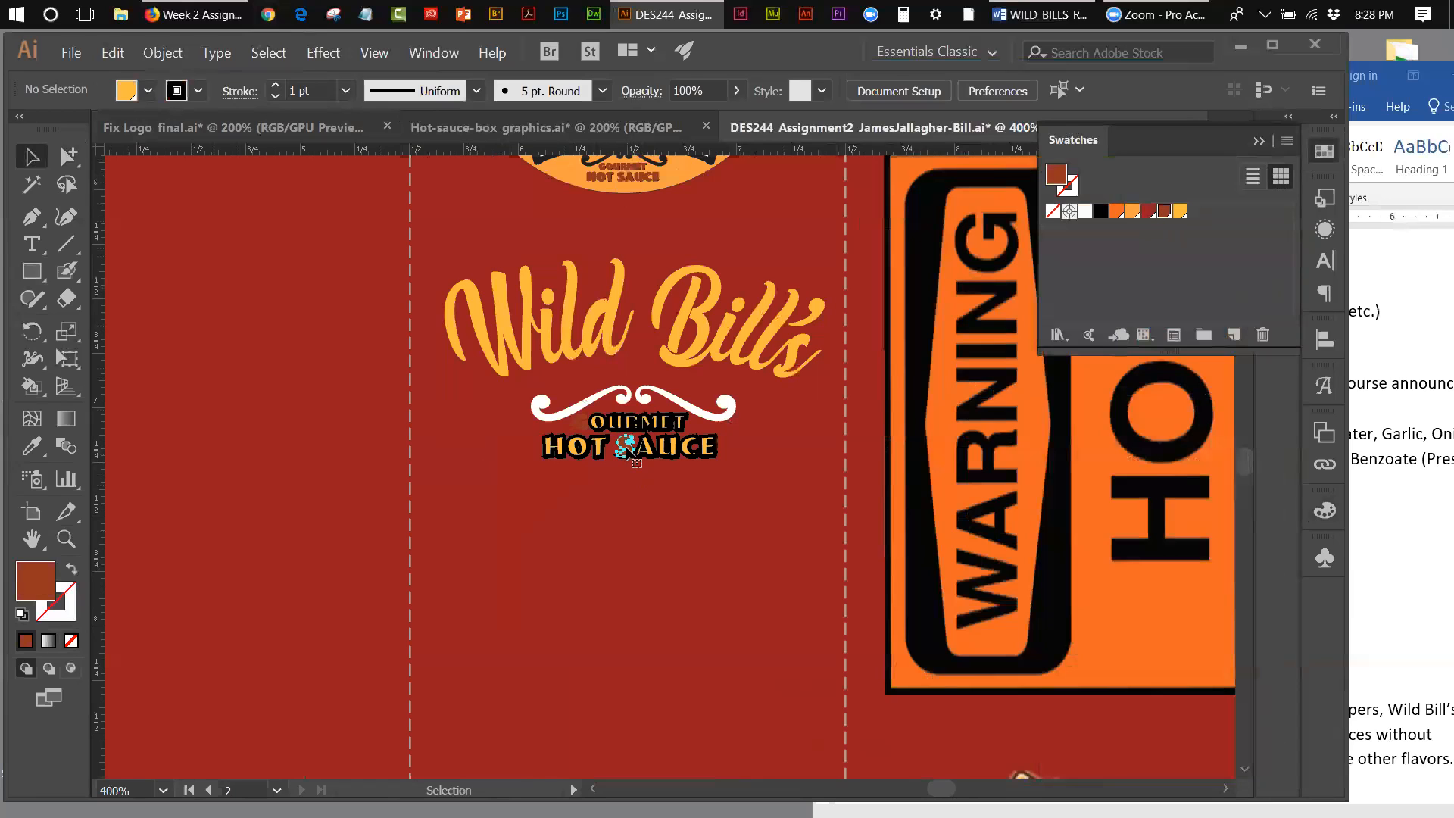
pyautogui.keyDown('shift'); pyautogui.click(580, 422); pyautogui.keyUp('shift')
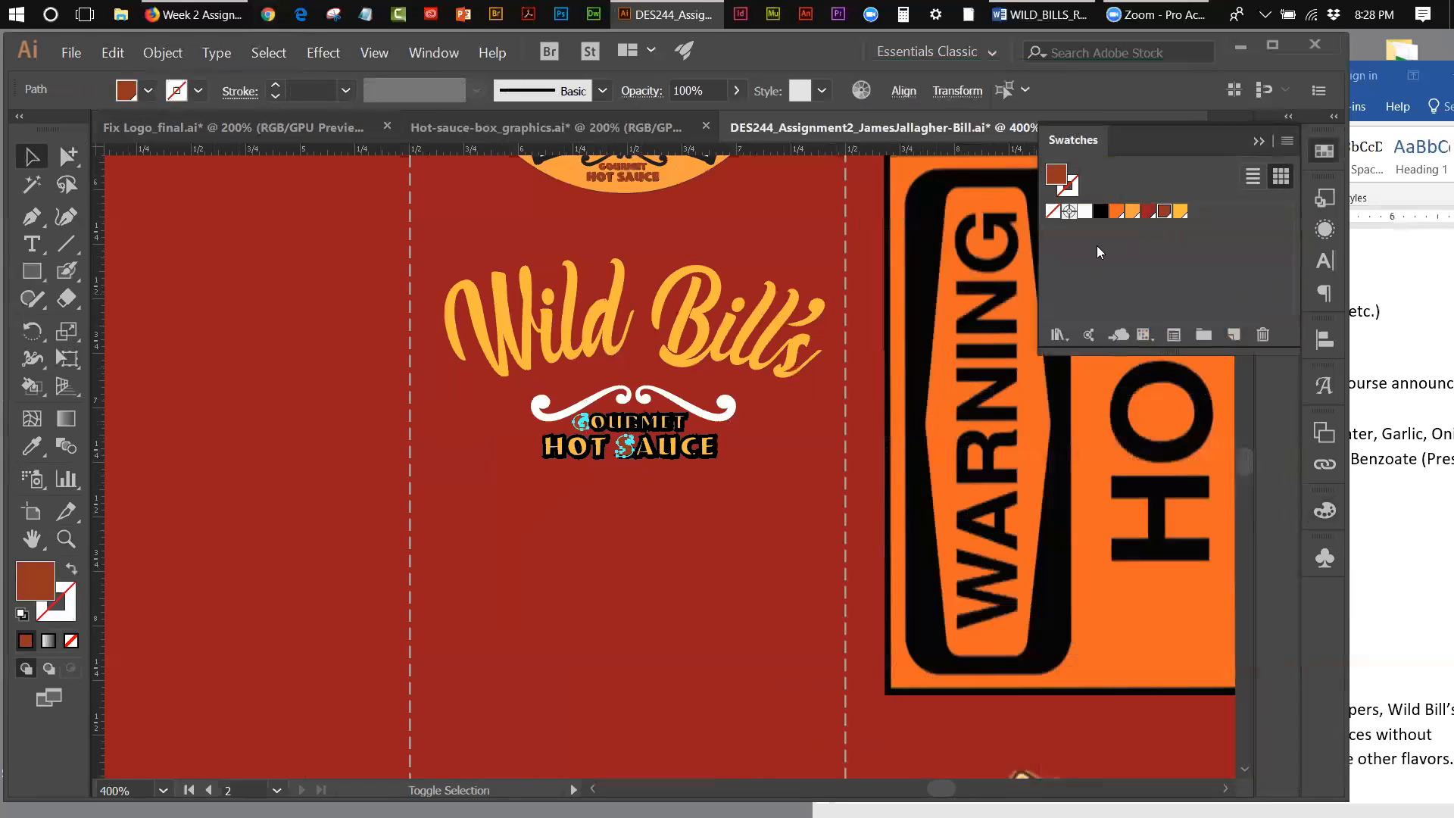
pyautogui.click(1180, 211)
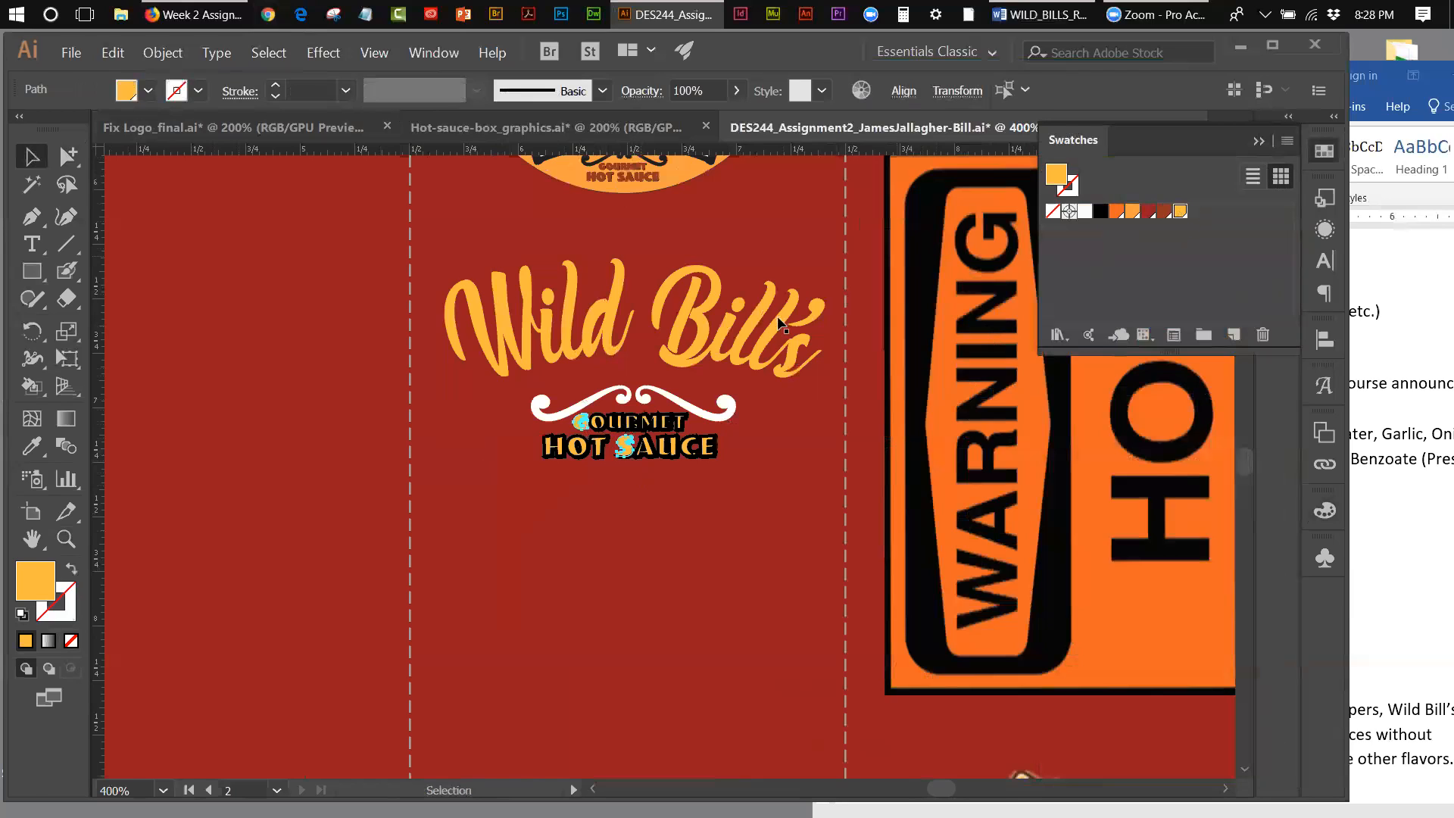
pyautogui.click(606, 462)
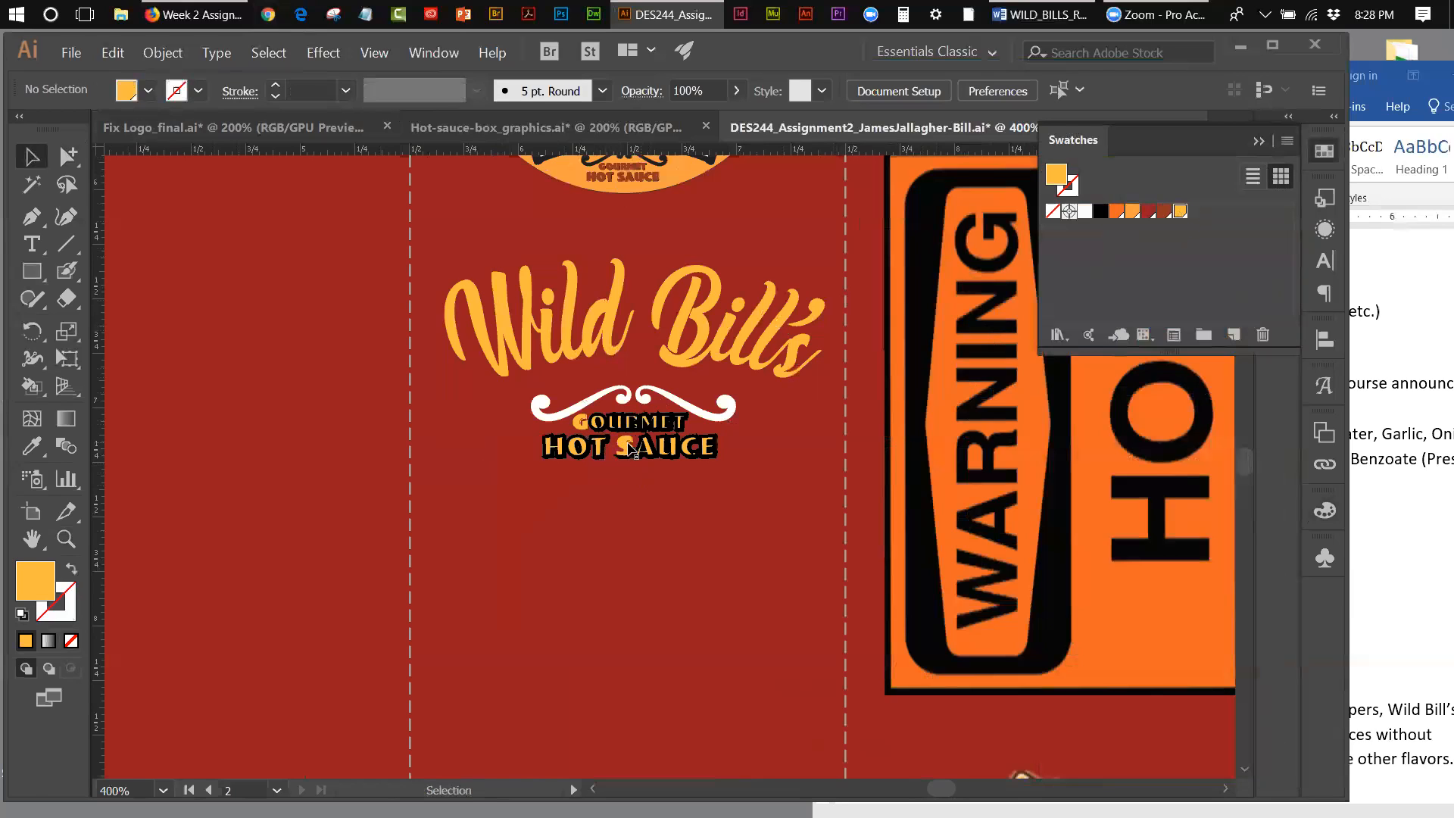
# Step: Apply a black stroke to the G of Gourmet and the S of Sauce
pyautogui.click(632, 449)
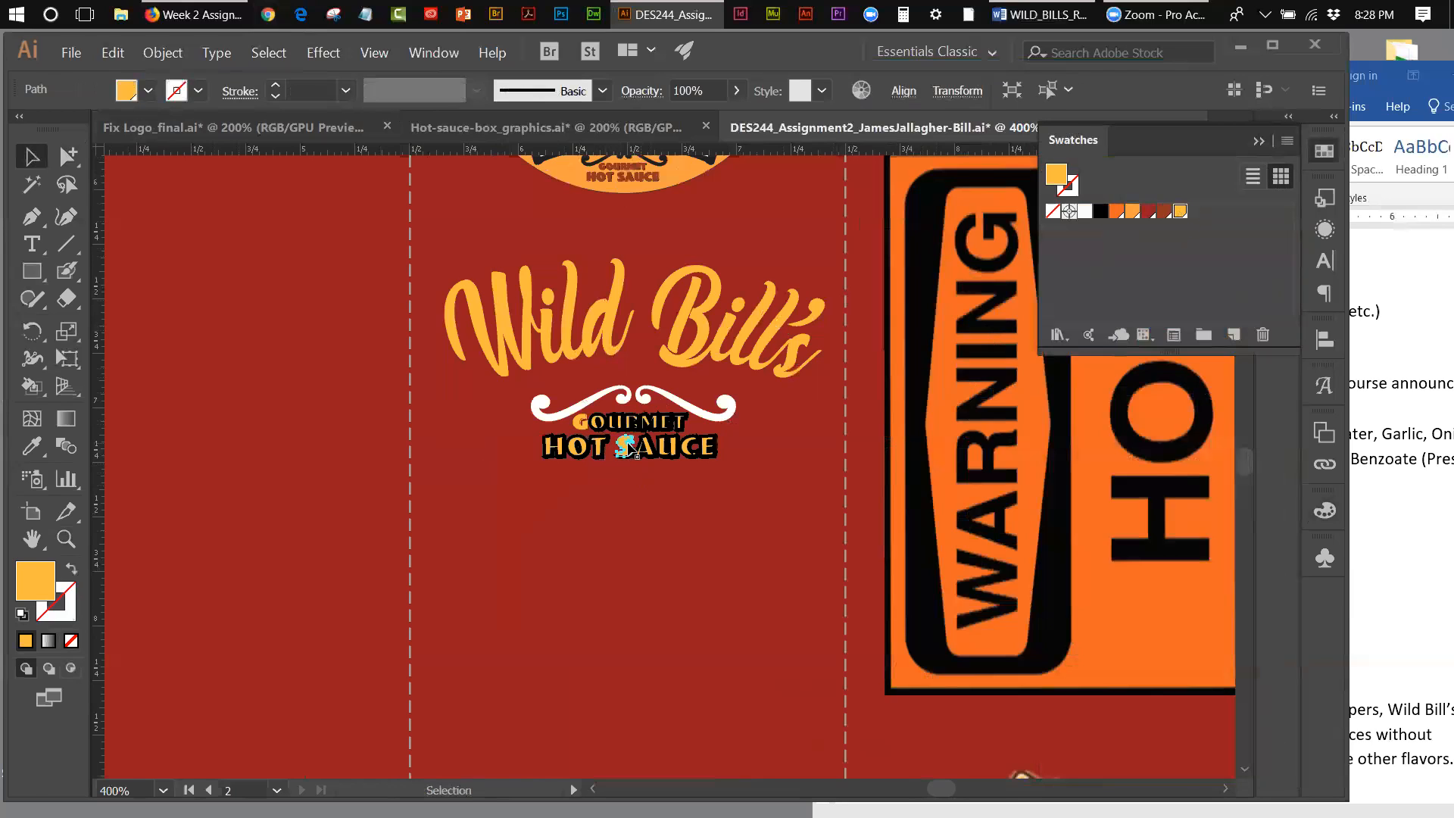
pyautogui.click(588, 430)
pyautogui.click(582, 429)
pyautogui.click(629, 447)
pyautogui.keyDown('shift'); pyautogui.click(585, 421); pyautogui.keyUp('shift')
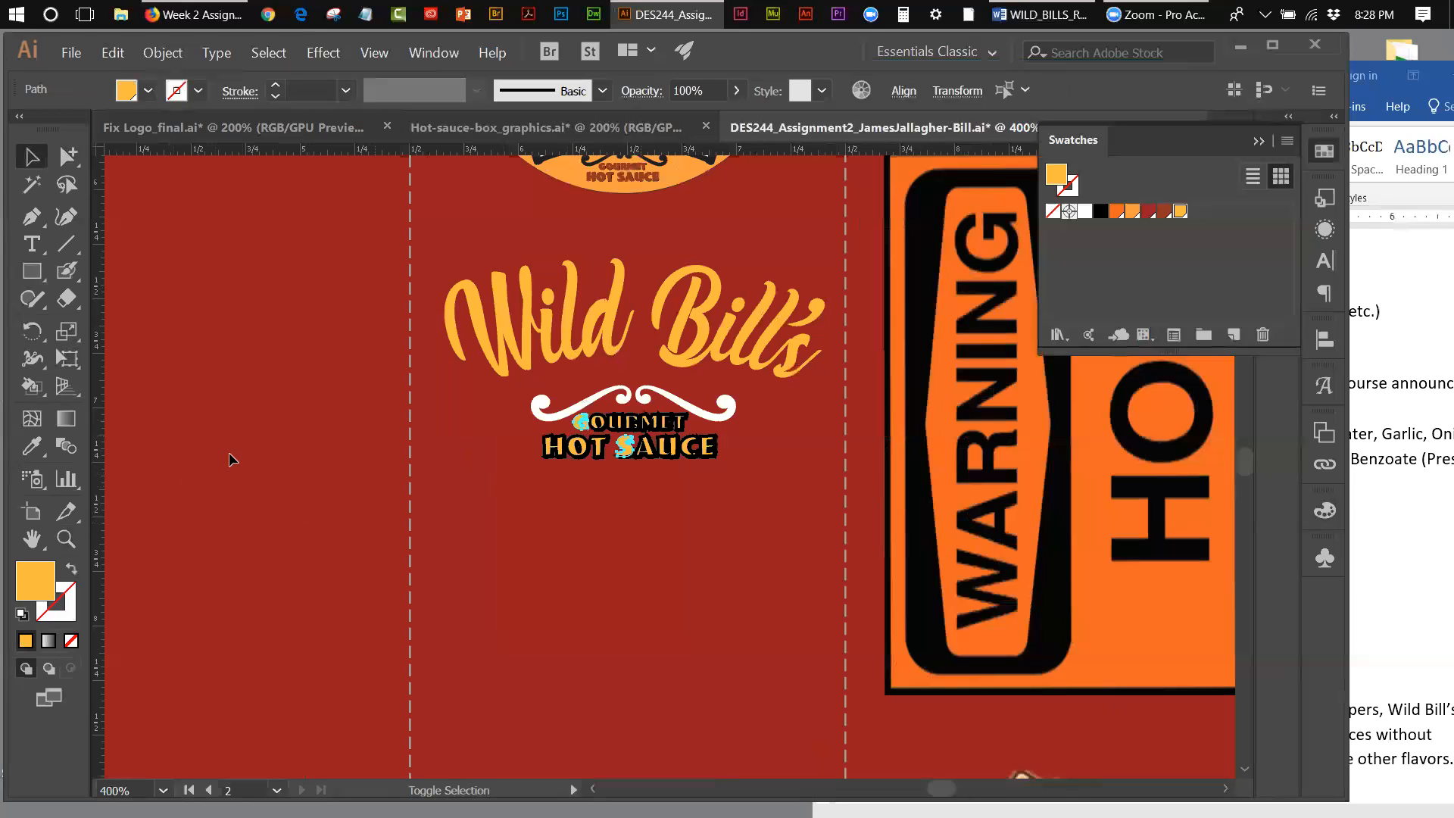
pyautogui.click(45, 615)
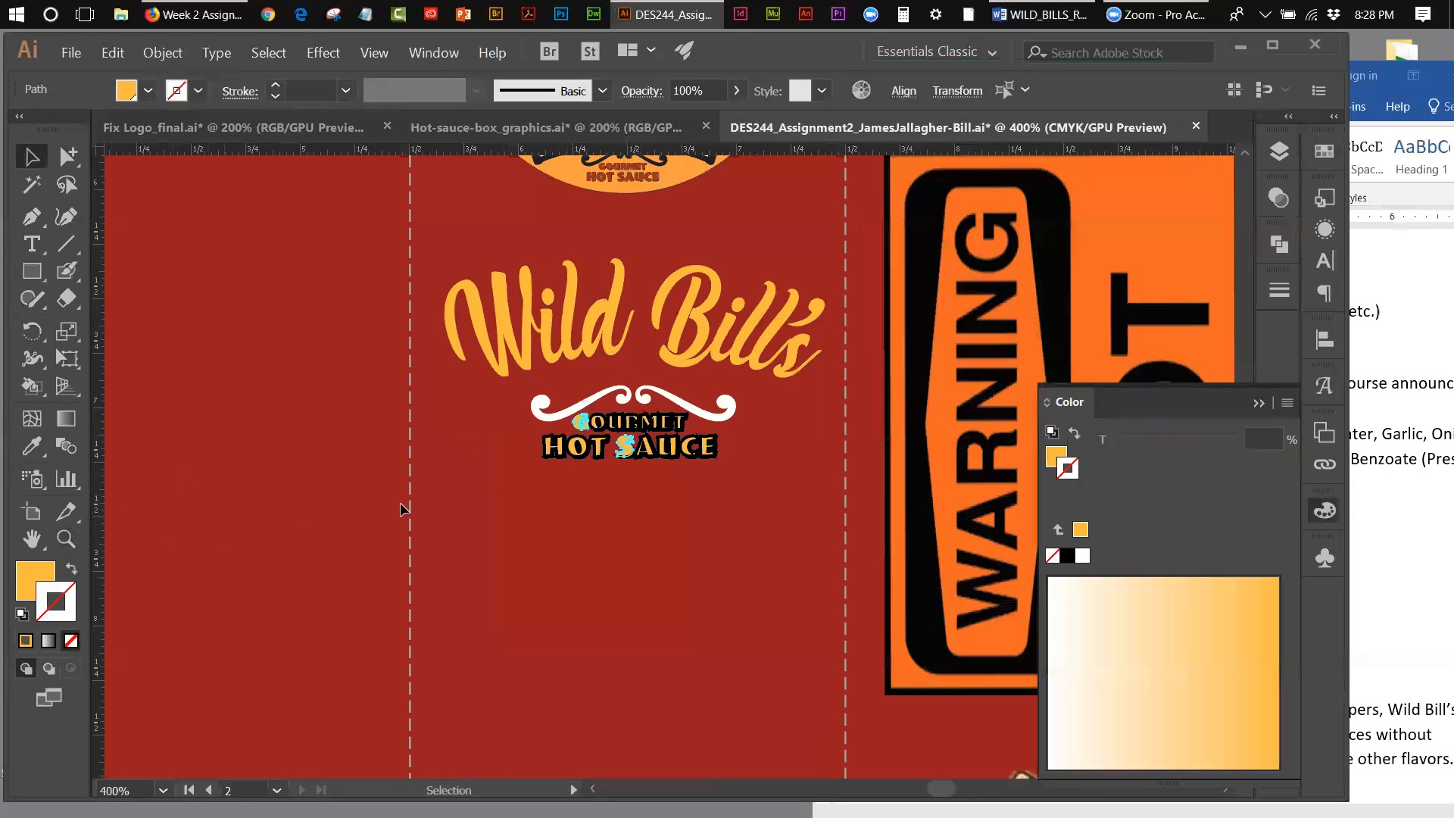
pyautogui.click(1318, 151)
pyautogui.click(1100, 212)
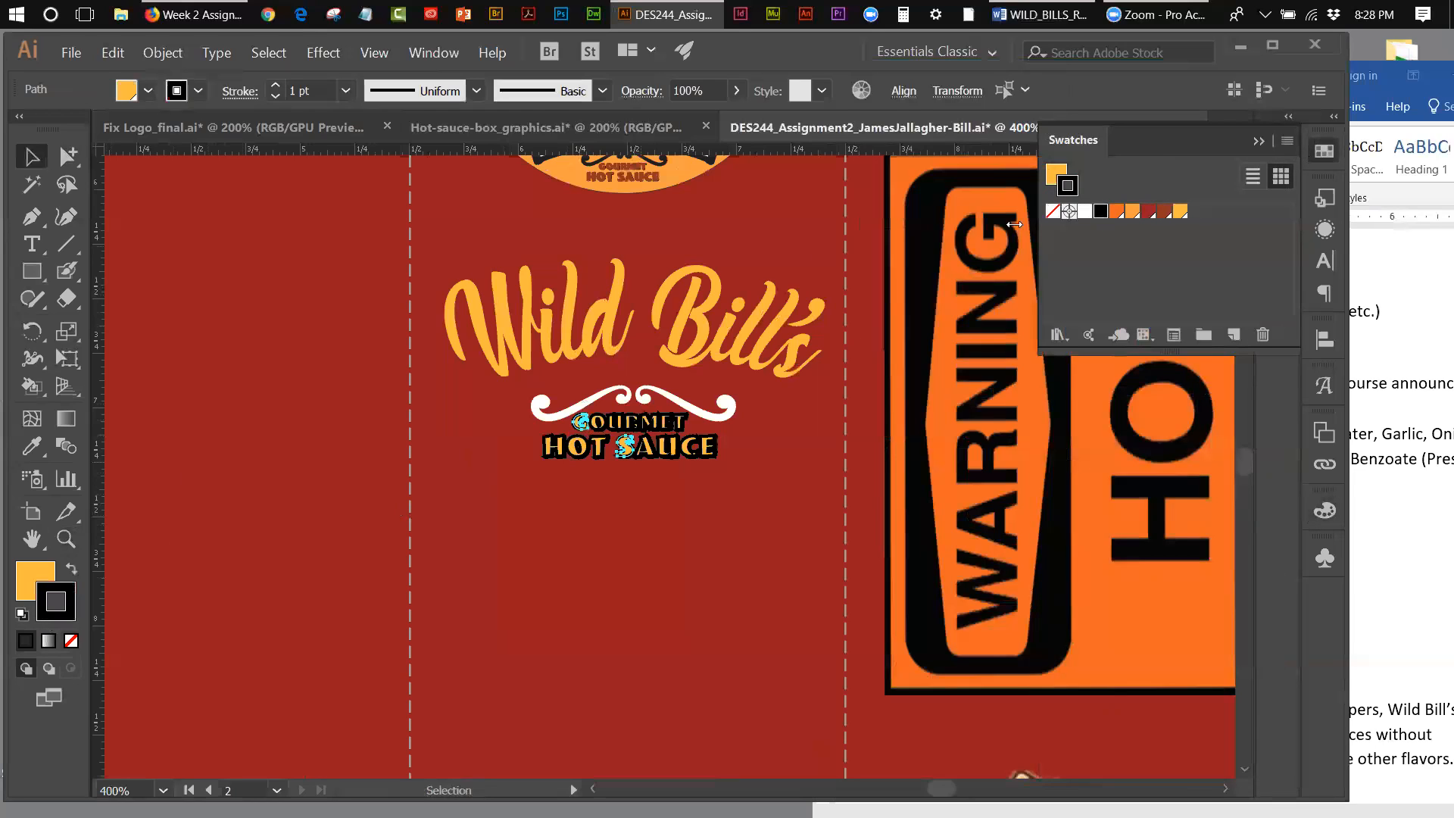
pyautogui.click(341, 348)
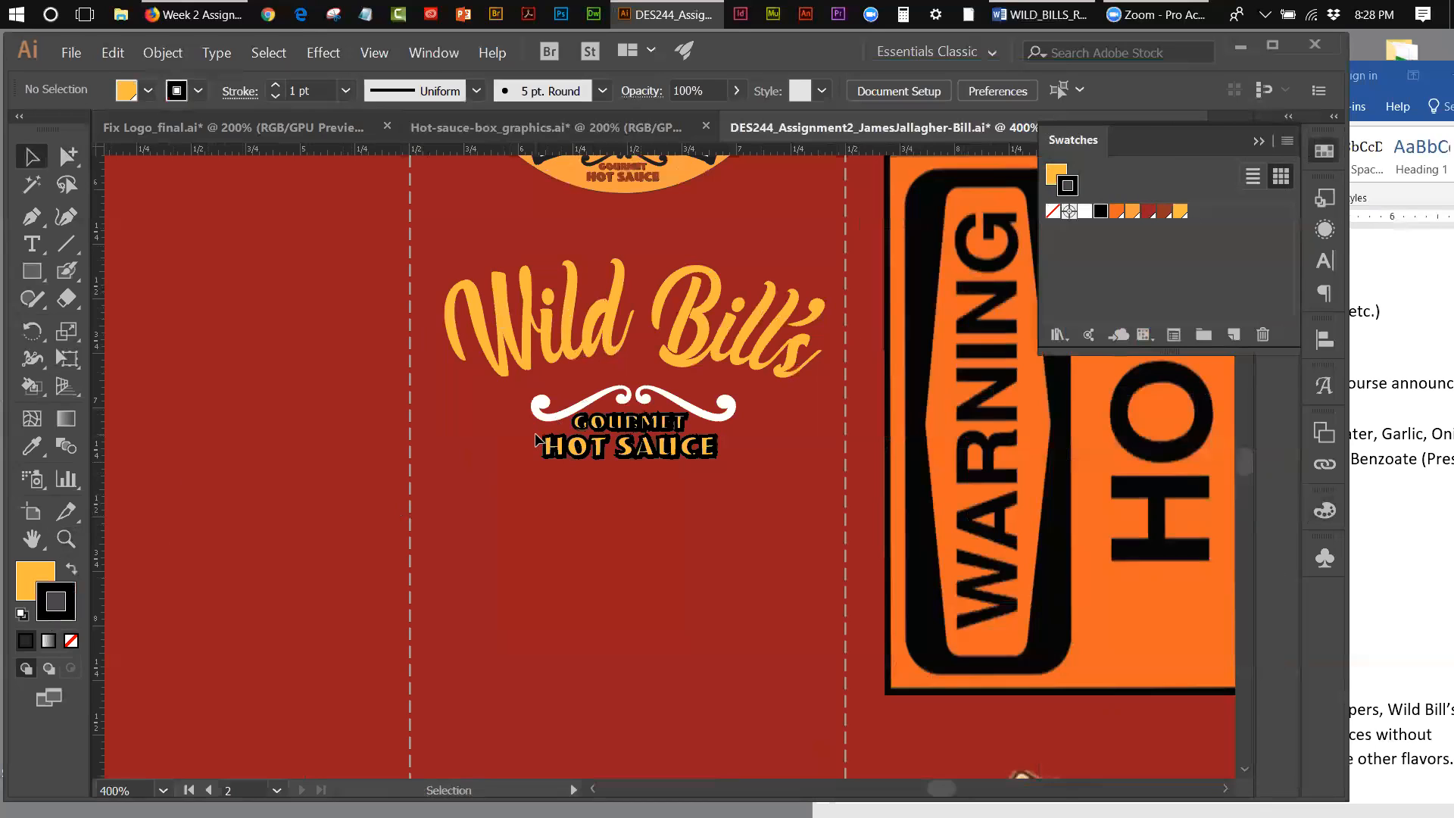
# Step: Set the stroke weight of the whole Gourmet Hot Sauce lettering to 0.25 pt
pyautogui.moveTo(730, 465); pyautogui.dragTo(519, 430)
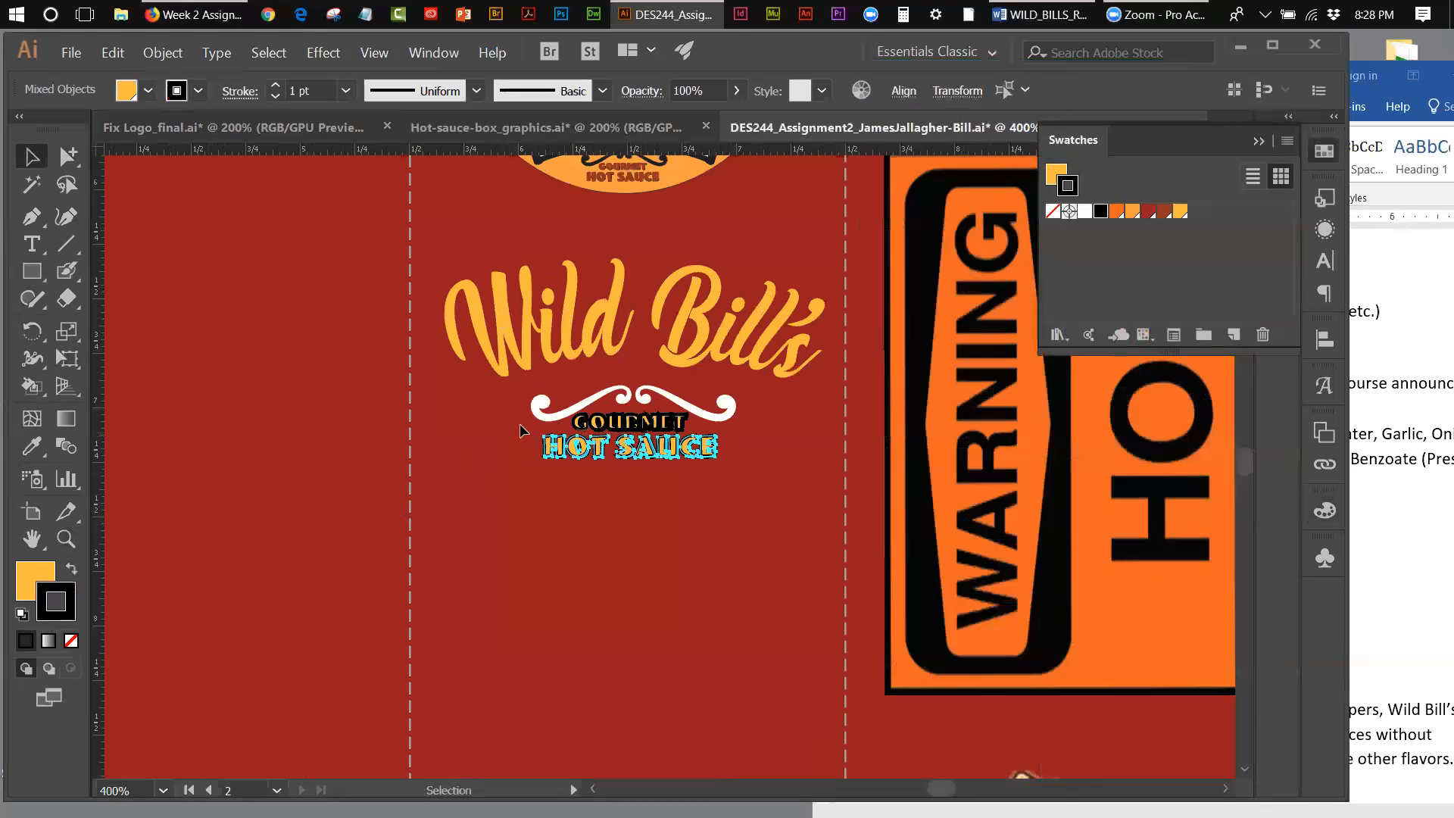
pyautogui.keyDown('shift'); pyautogui.click(619, 426); pyautogui.keyUp('shift')
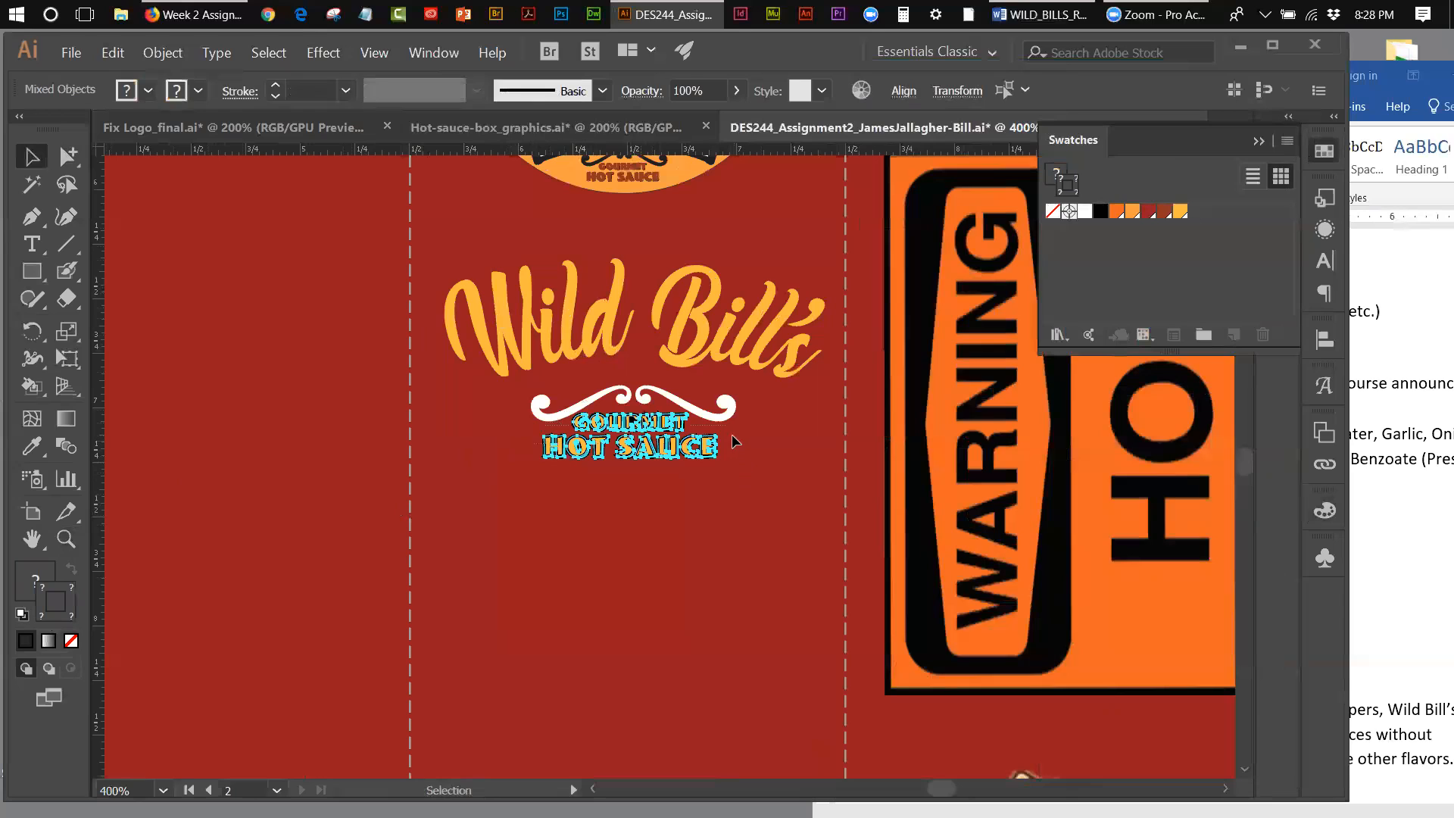
pyautogui.keyDown('shift'); pyautogui.click(704, 403); pyautogui.keyUp('shift')
pyautogui.click(344, 91)
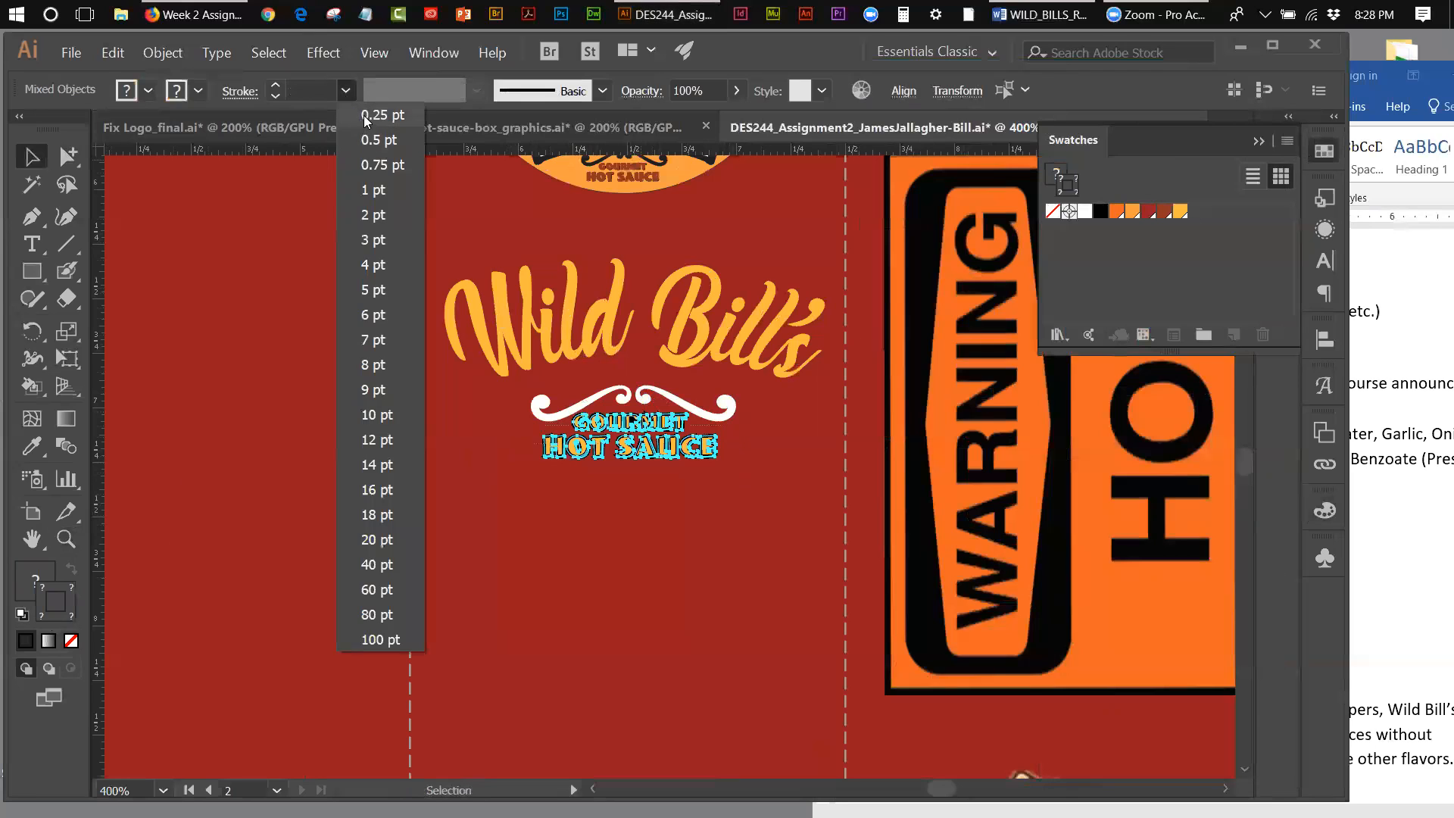
pyautogui.click(363, 115)
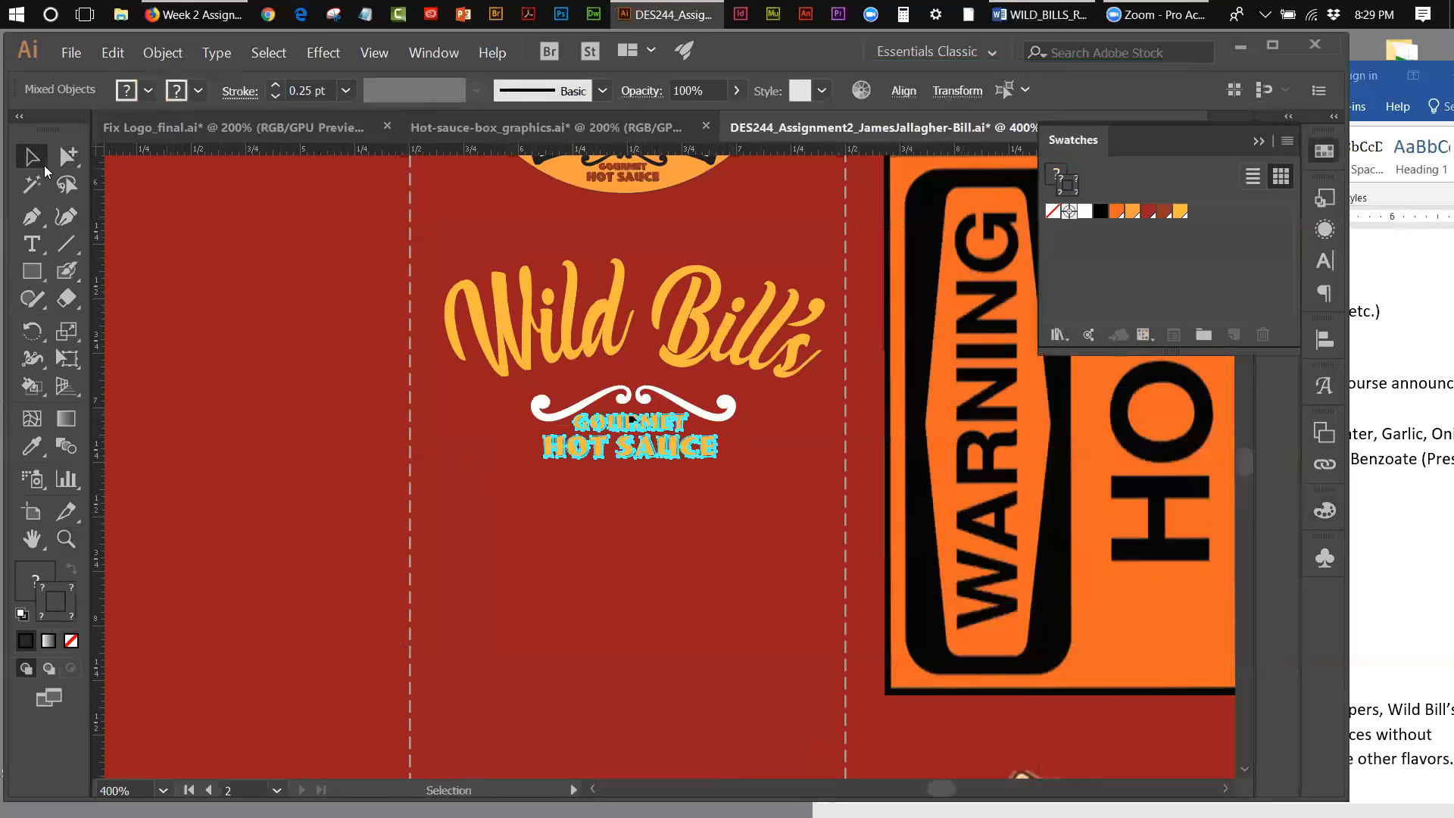
pyautogui.click(124, 180)
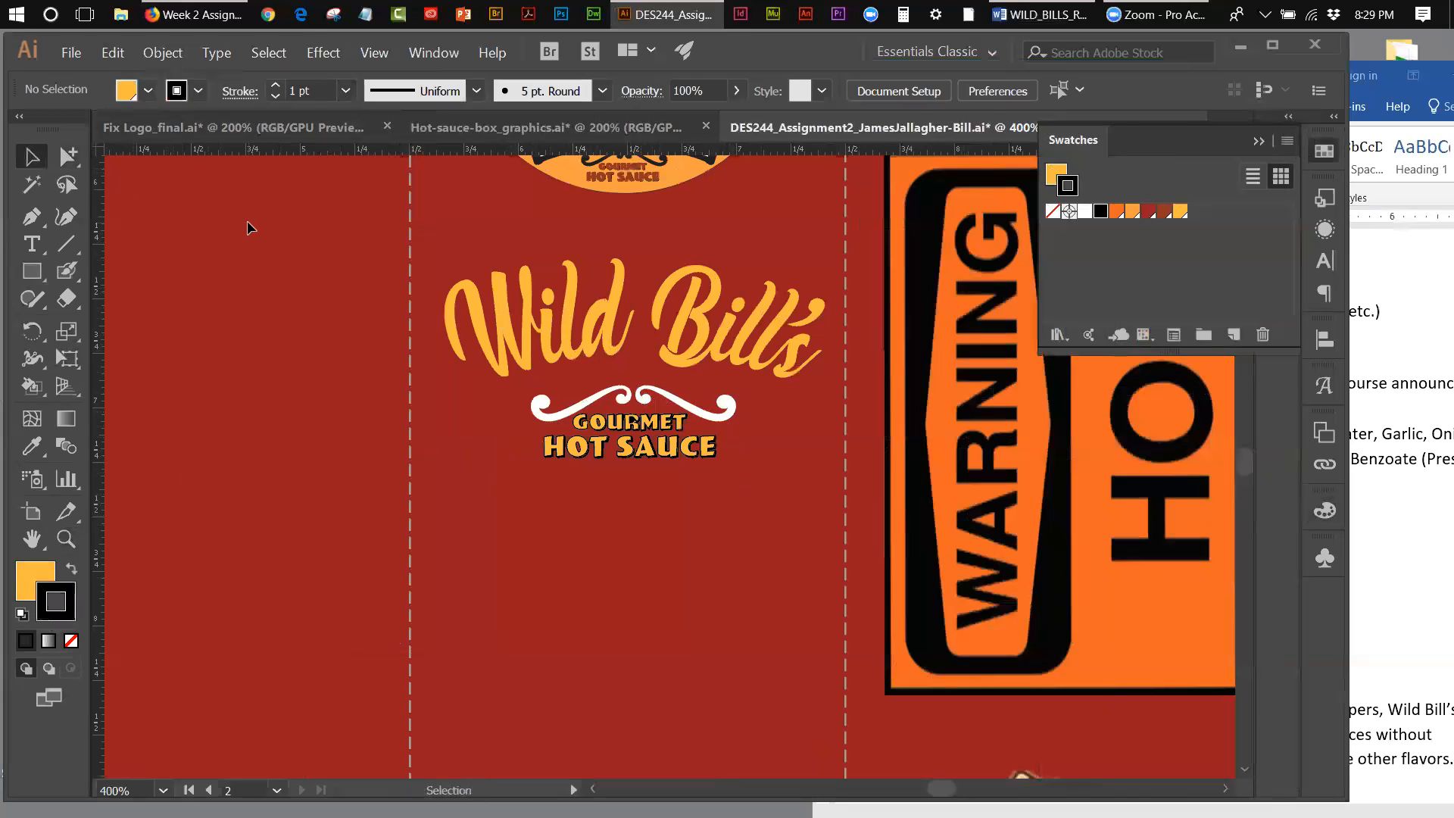
# Step: Reduce the stroke of the small inner path in the R of Gourmet to 0.25 pt
pyautogui.click(632, 421)
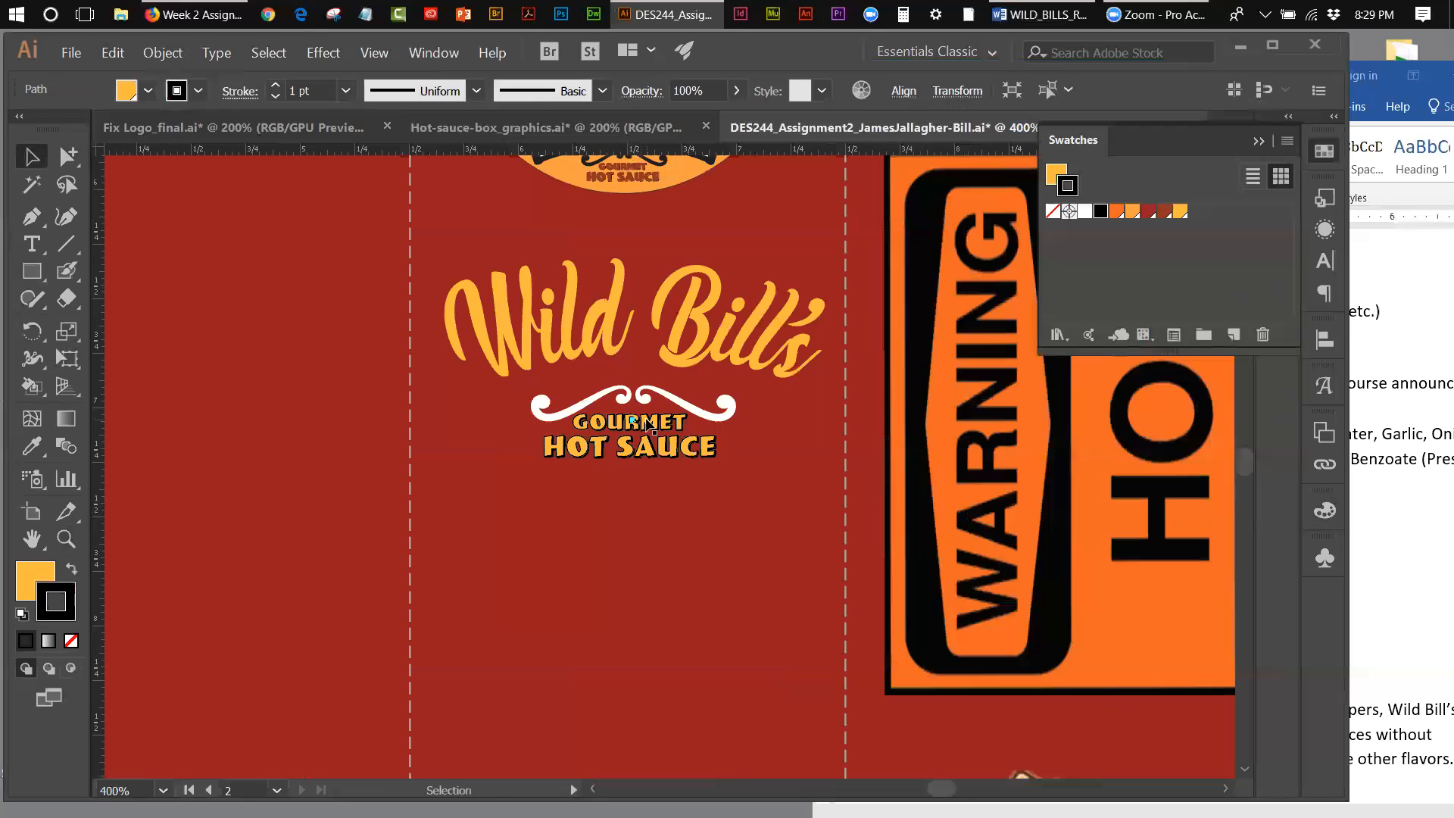
pyautogui.click(345, 91)
pyautogui.click(370, 117)
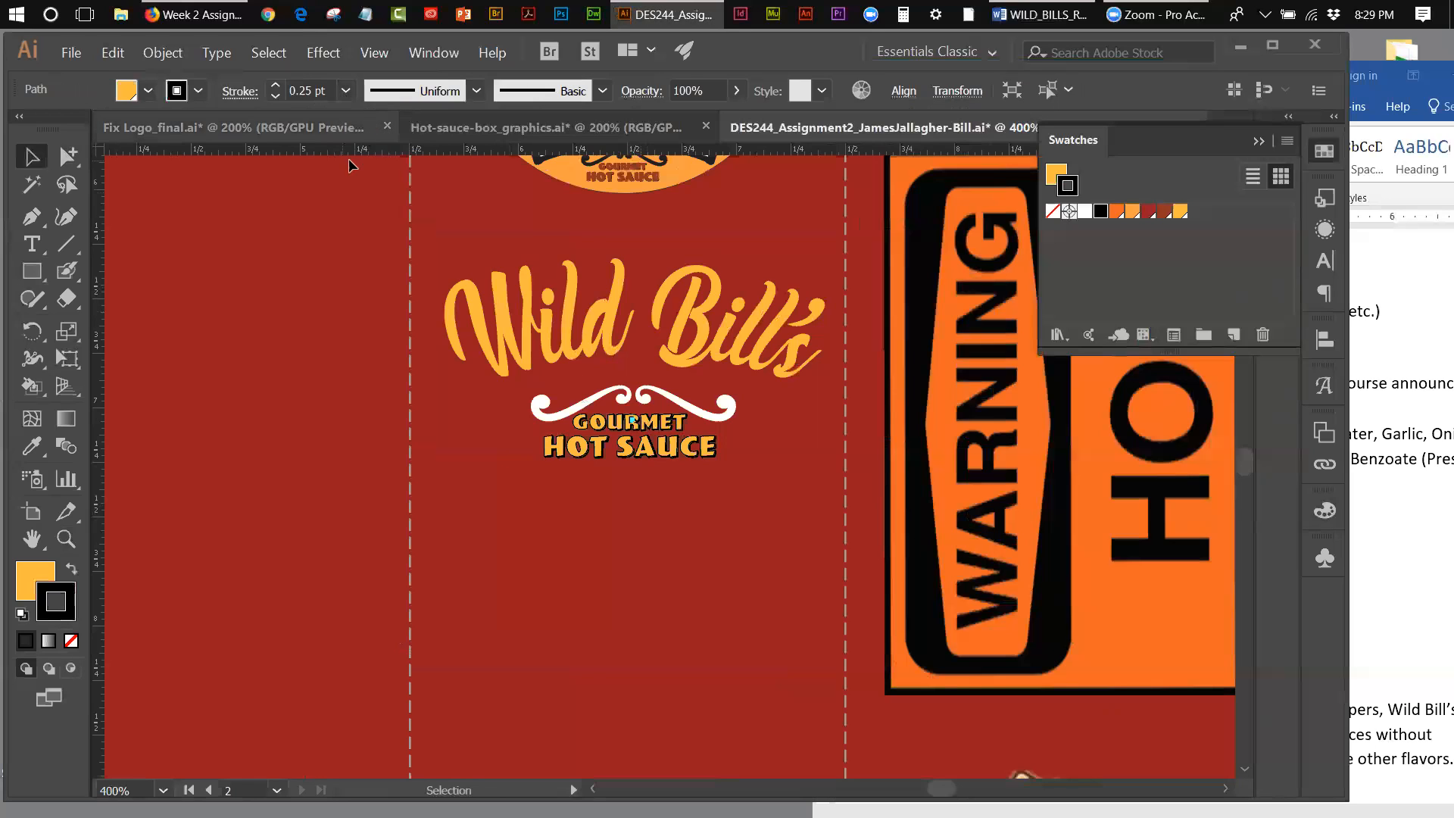
pyautogui.click(322, 211)
# Step: Set the stroke weight of the remaining outline of the R in Gourmet to 0.25 pt
pyautogui.click(66, 538)
pyautogui.click(626, 427)
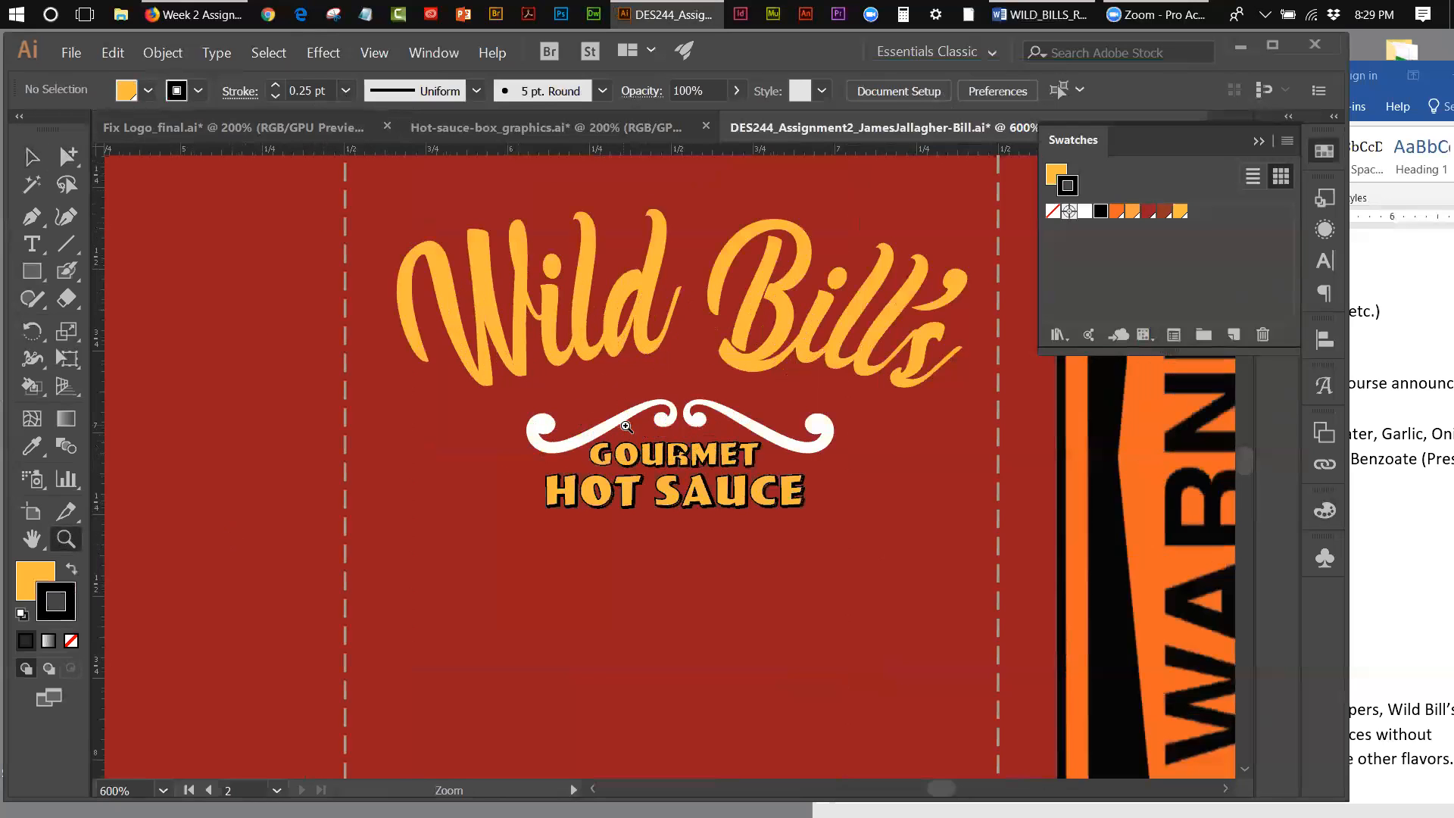
pyautogui.click(689, 456)
pyautogui.click(688, 461)
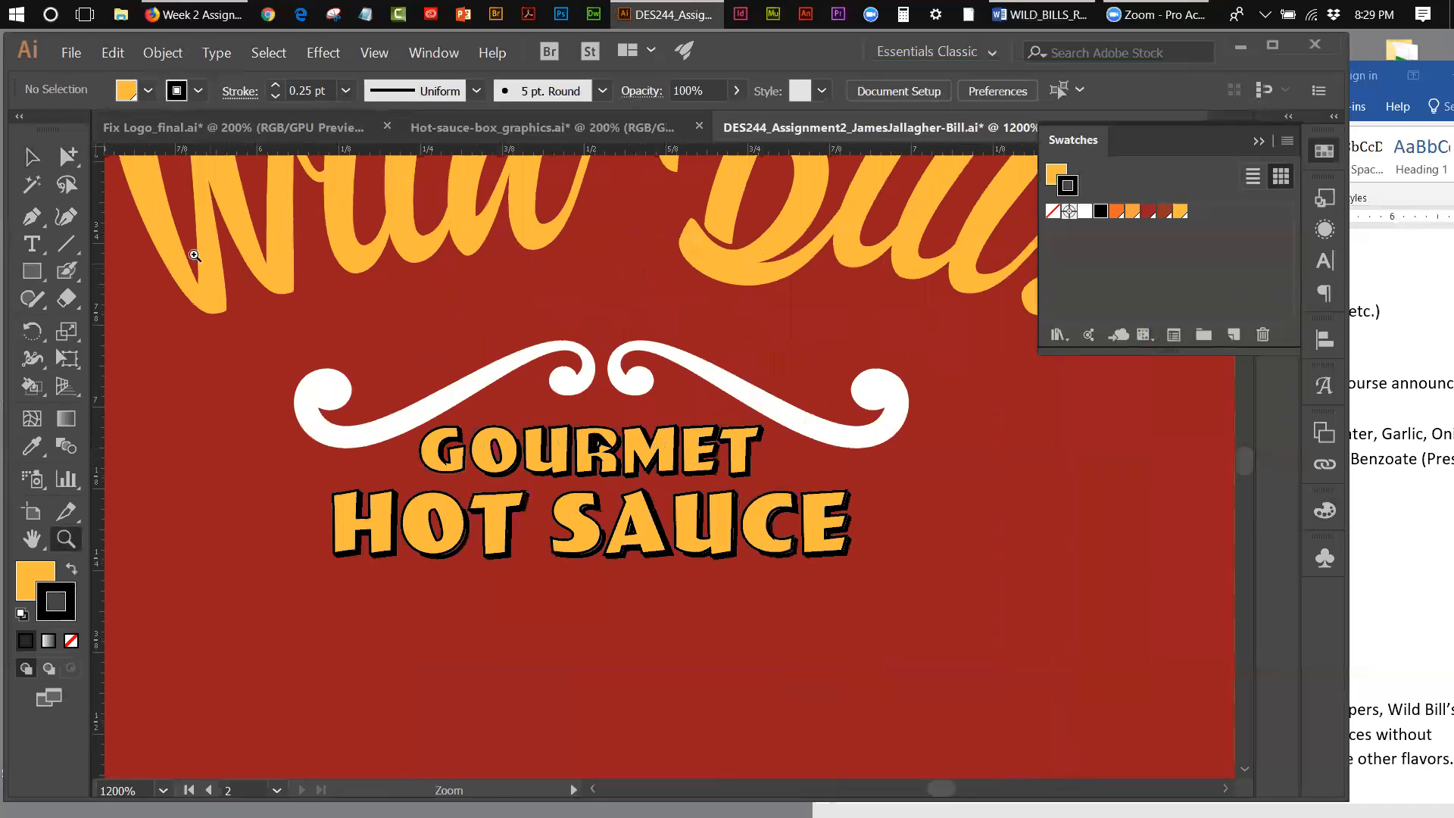
pyautogui.click(30, 157)
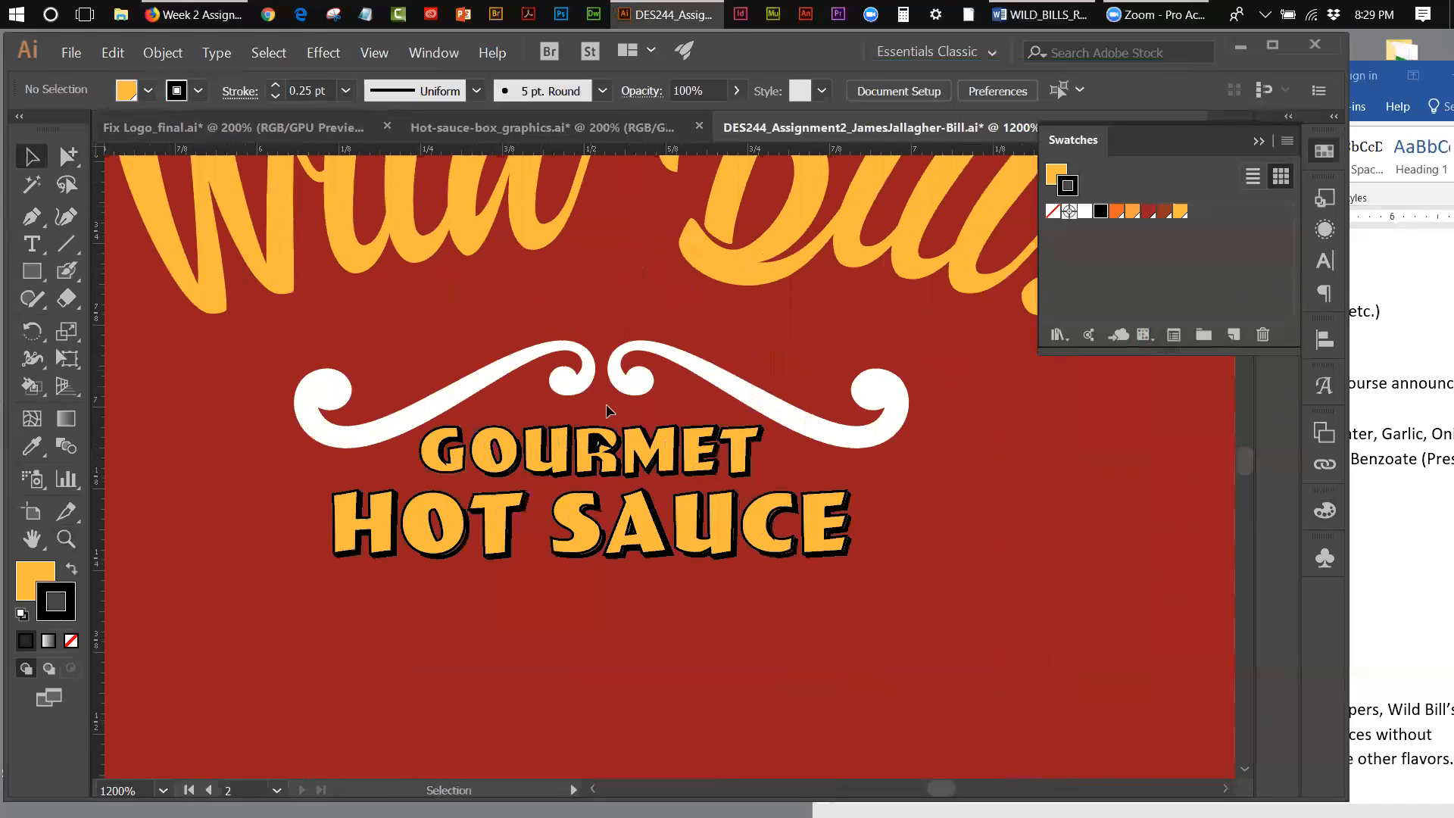
pyautogui.click(600, 445)
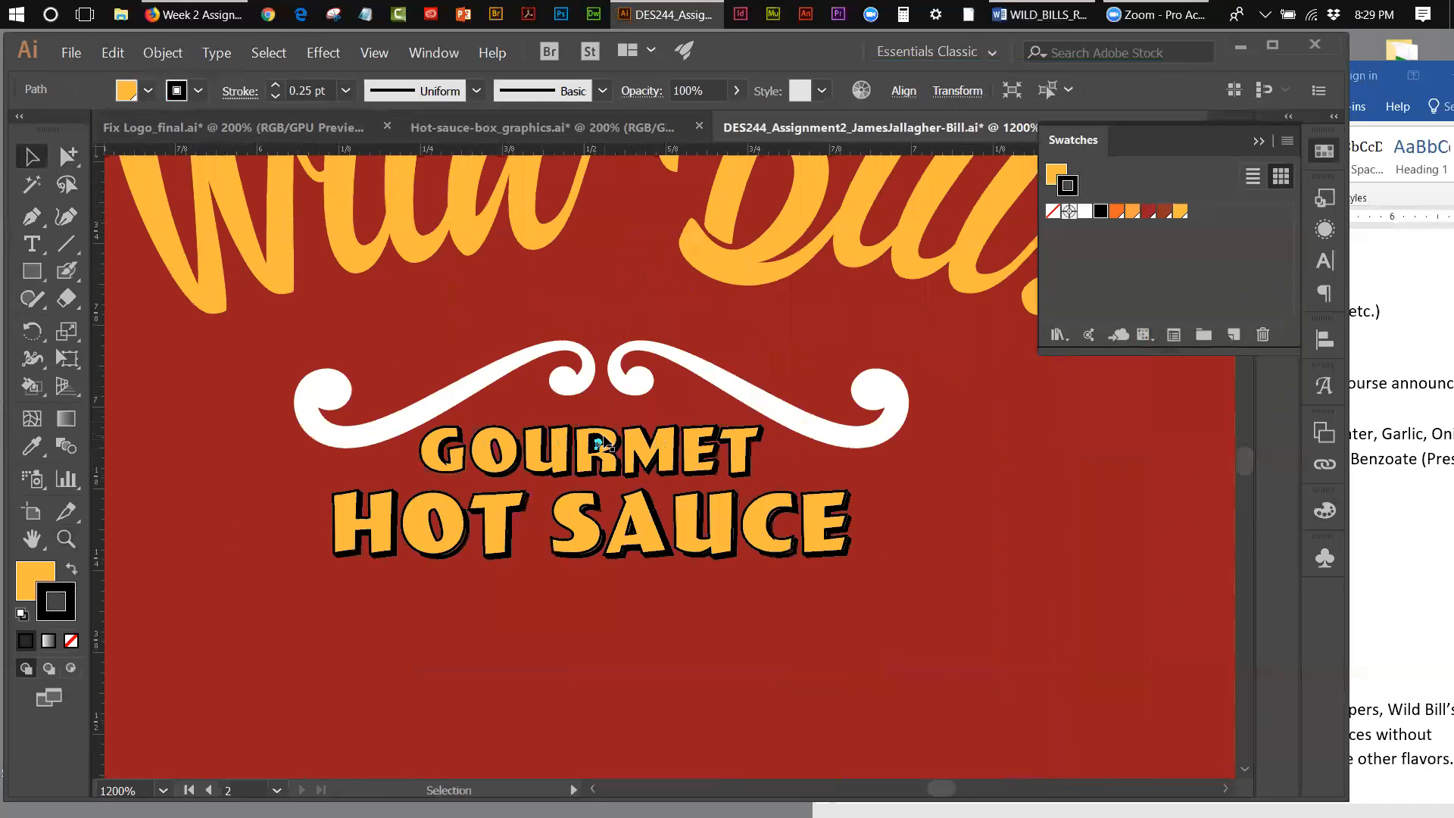
pyautogui.keyDown('shift'); pyautogui.click(596, 442); pyautogui.keyUp('shift')
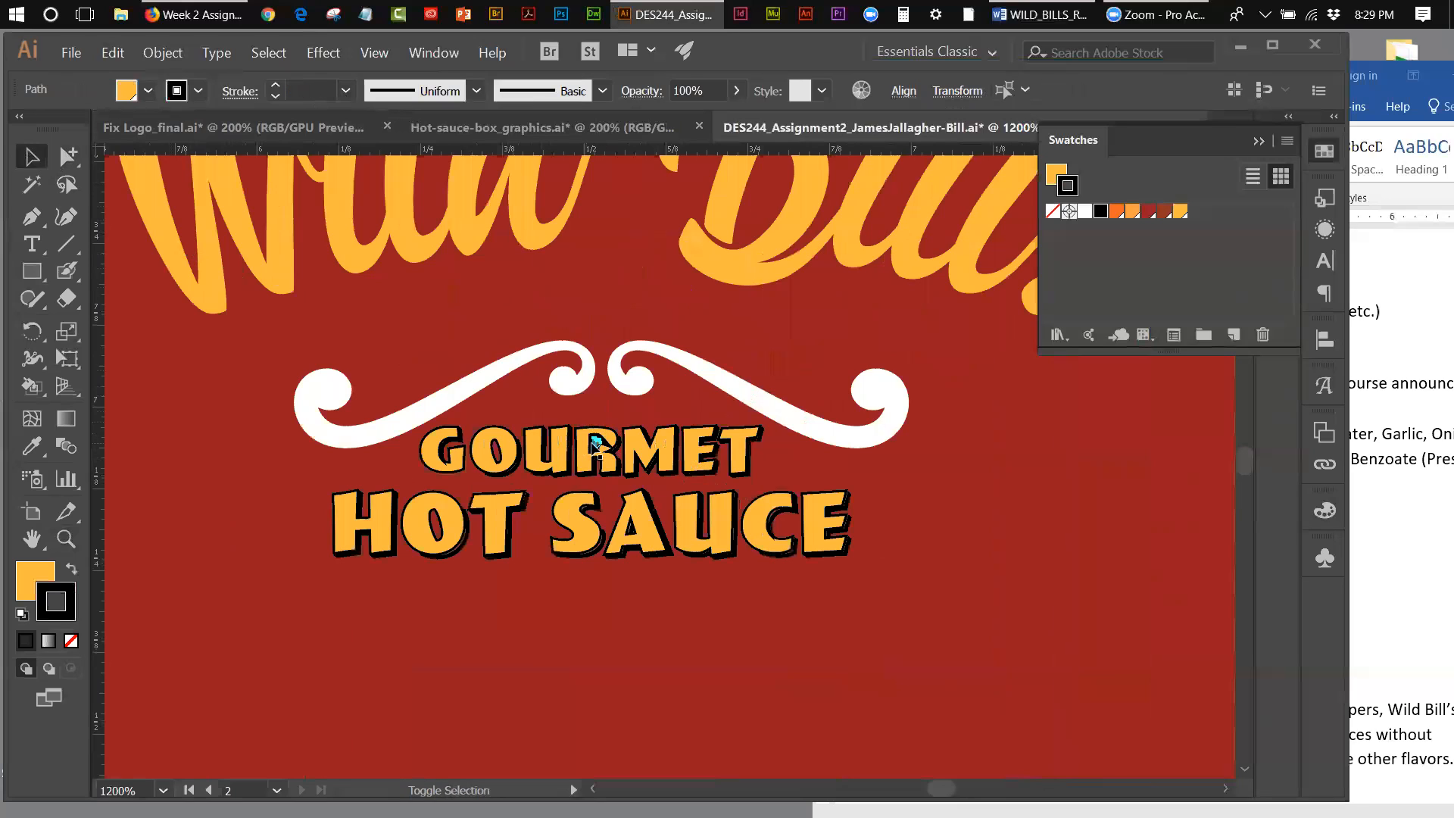
pyautogui.keyDown('shift'); pyautogui.click(596, 443); pyautogui.keyUp('shift')
pyautogui.click(346, 91)
pyautogui.click(363, 115)
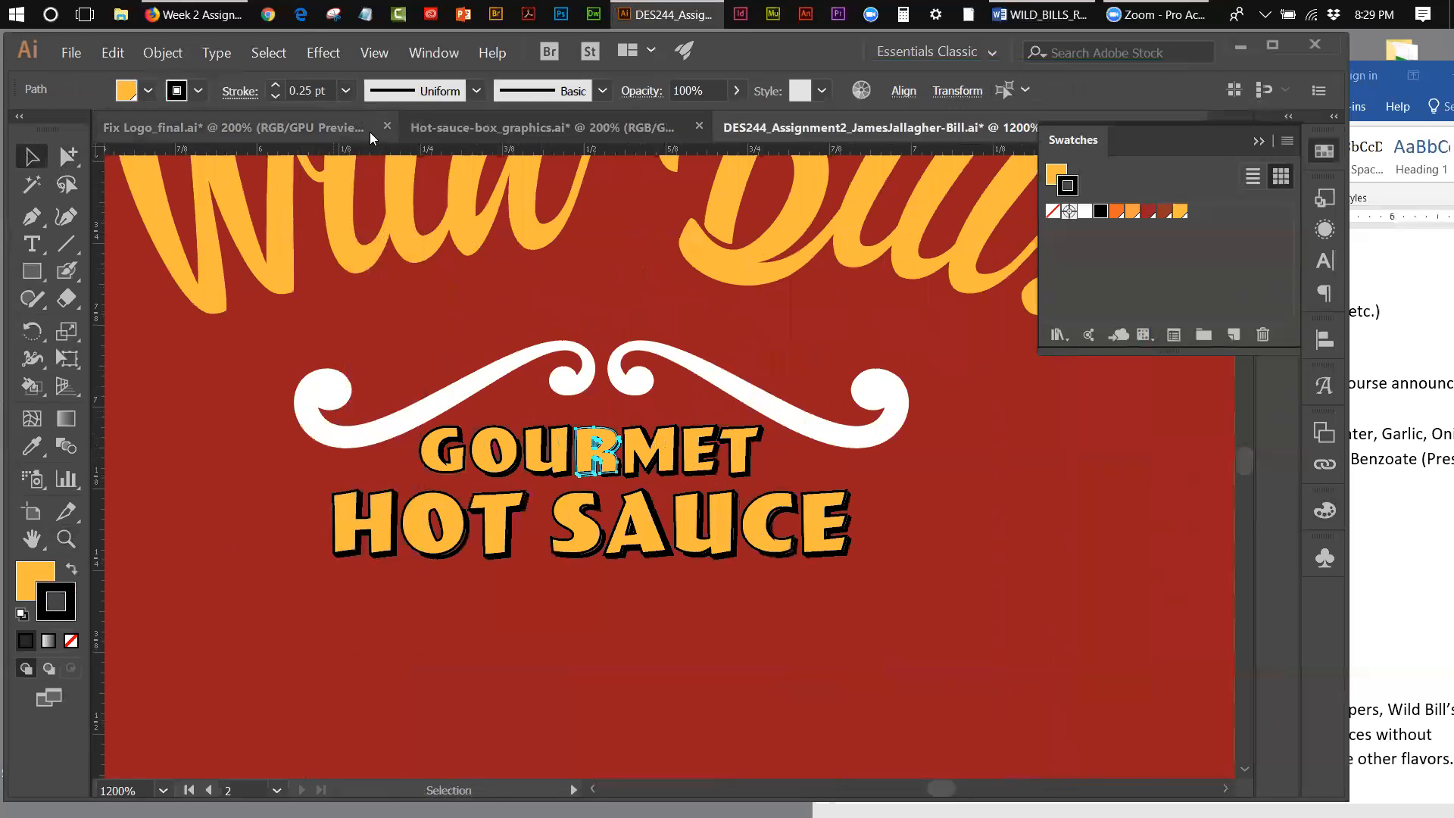
pyautogui.click(575, 299)
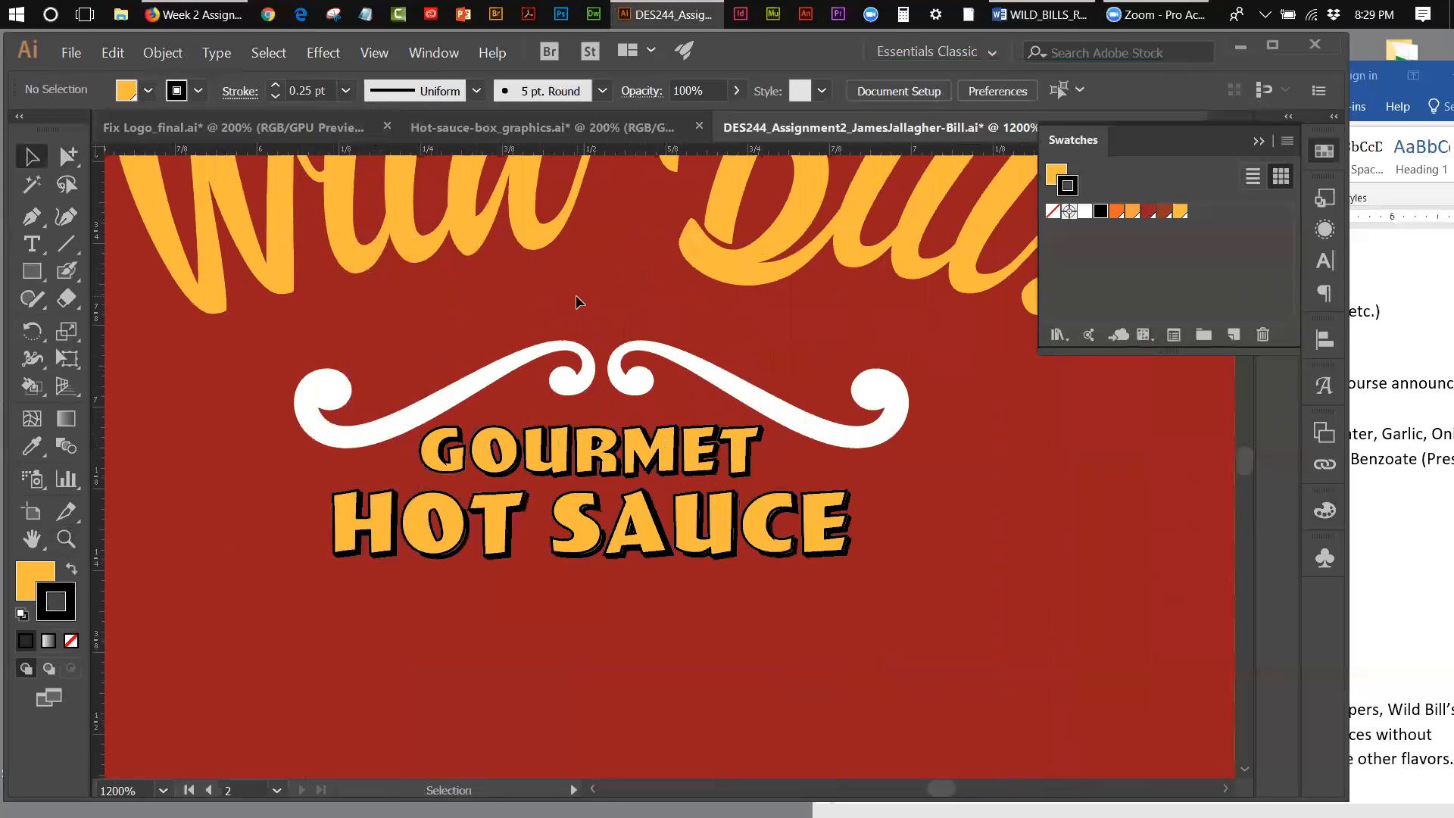
# Step: Group all parts of the Wild Bill's Gourmet Hot Sauce lettering on the third red panel
pyautogui.click(389, 55)
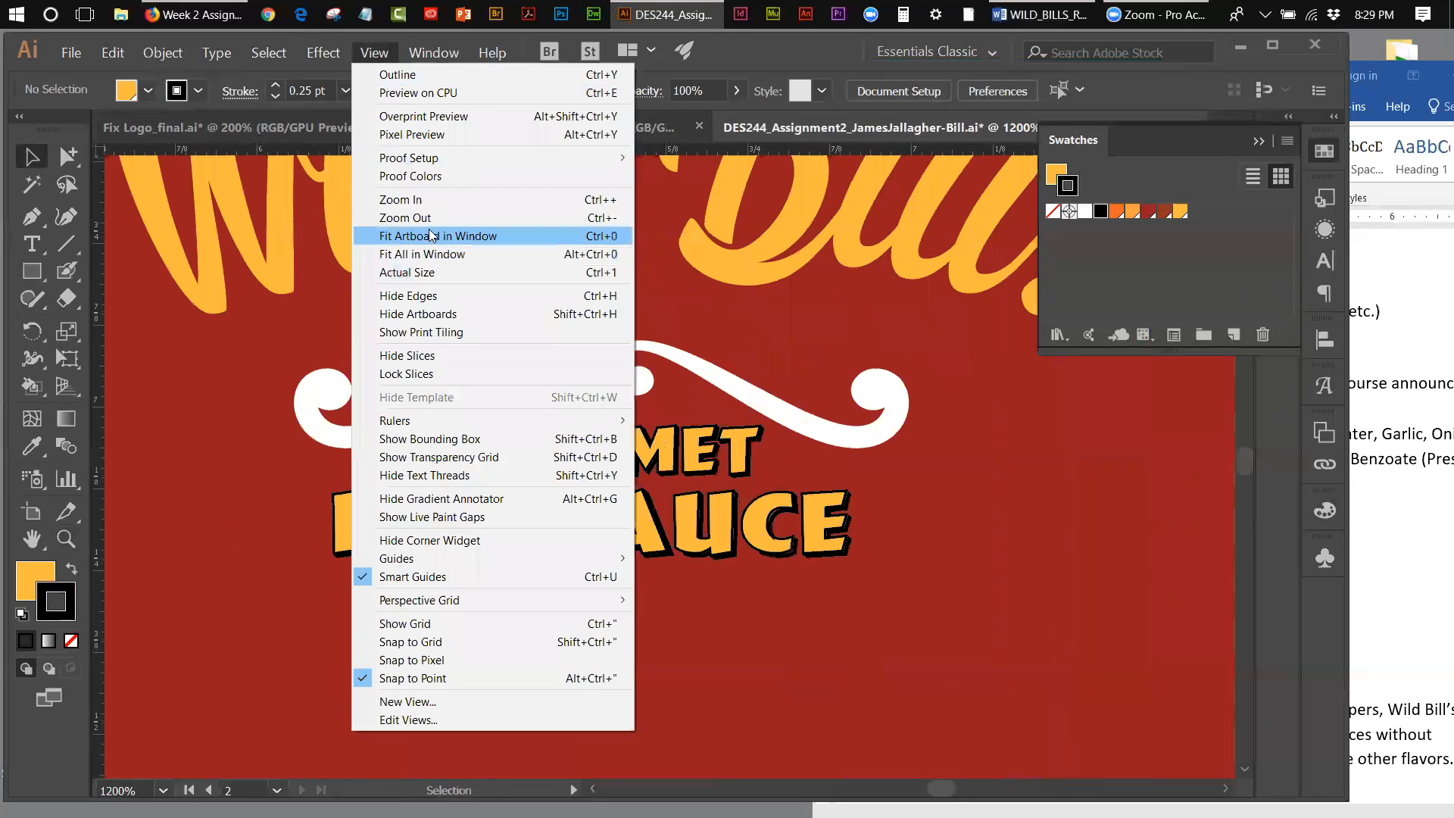
pyautogui.click(430, 235)
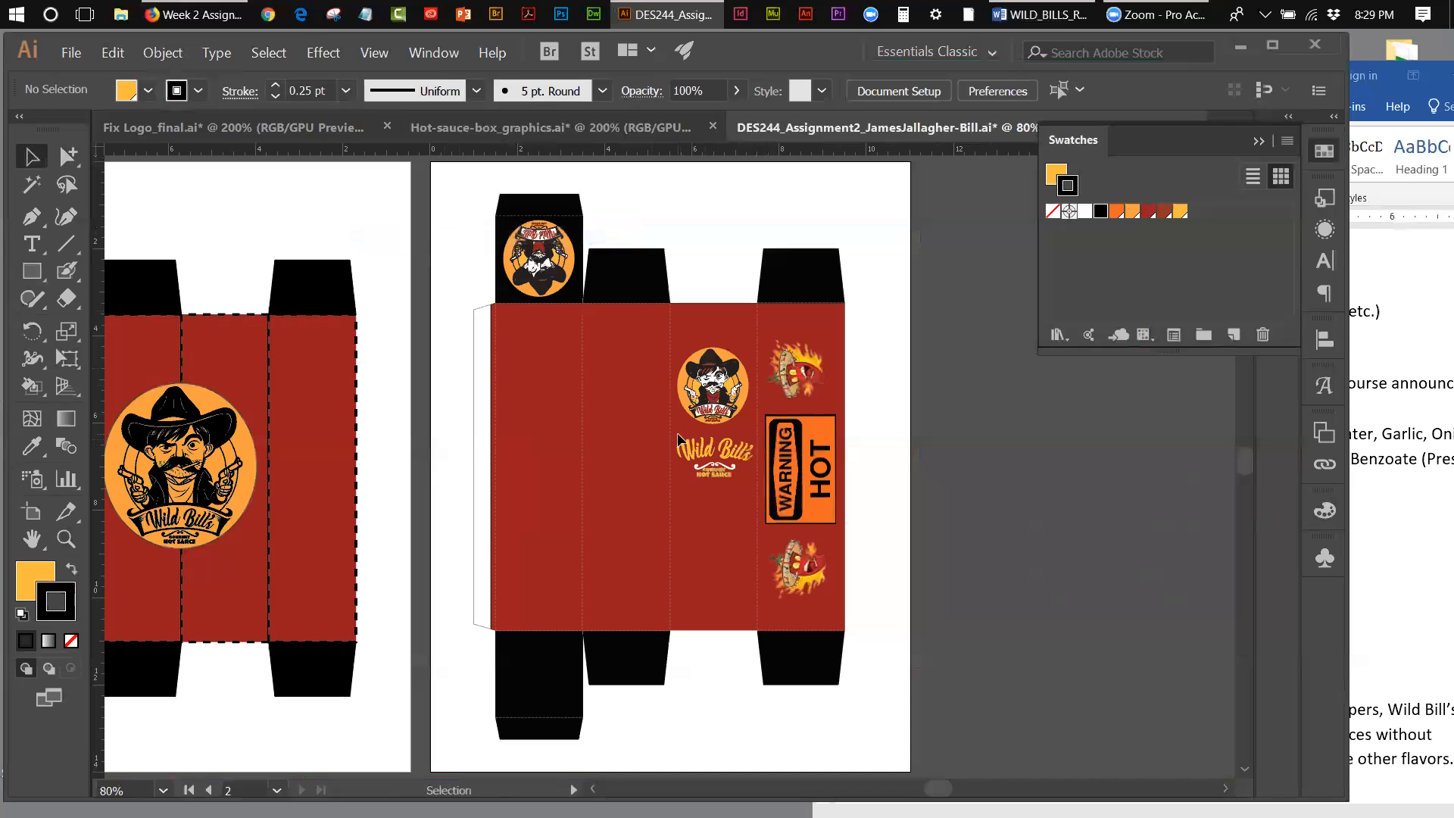
pyautogui.moveTo(748, 480); pyautogui.dragTo(625, 378)
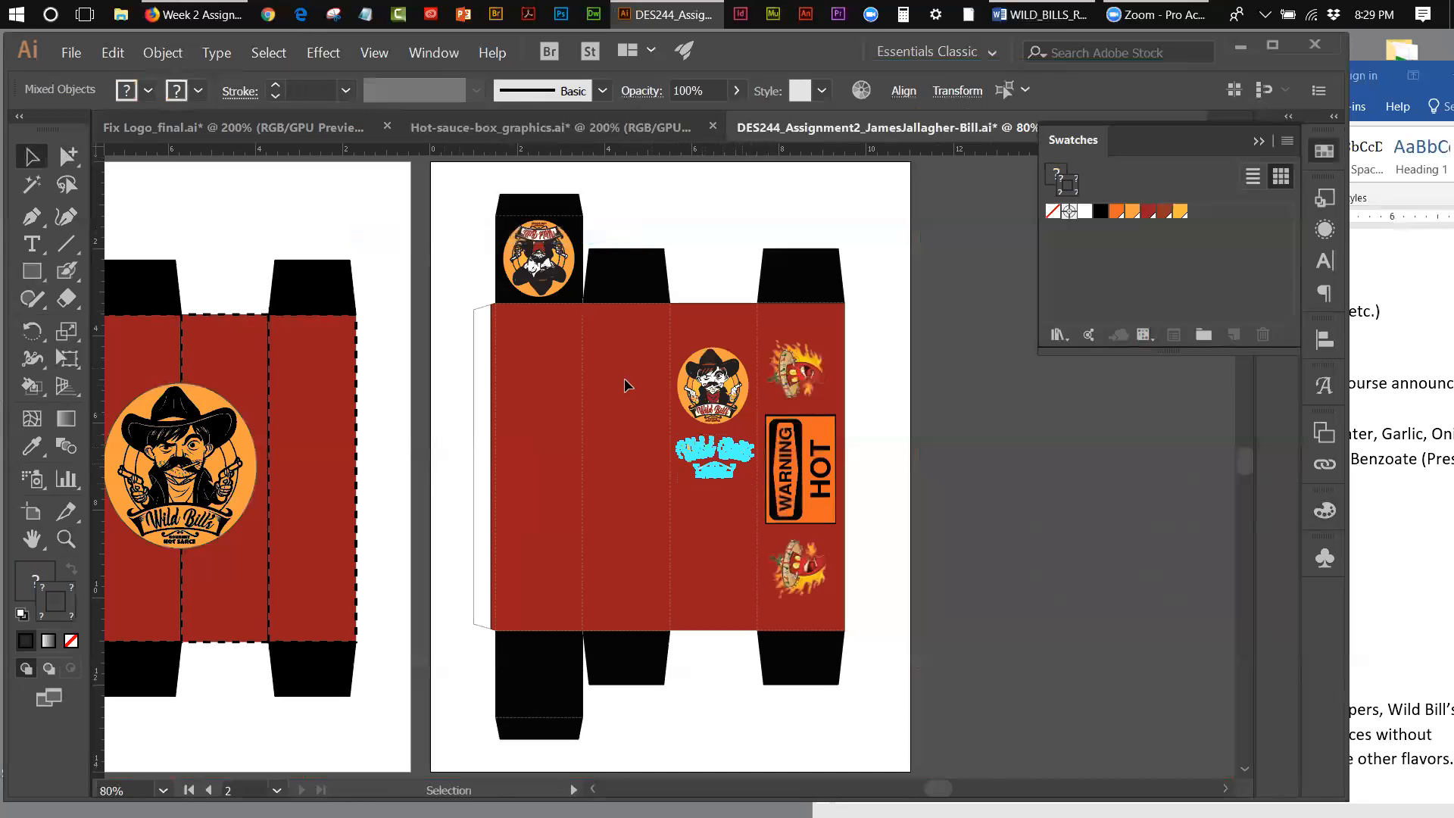
pyautogui.click(176, 52)
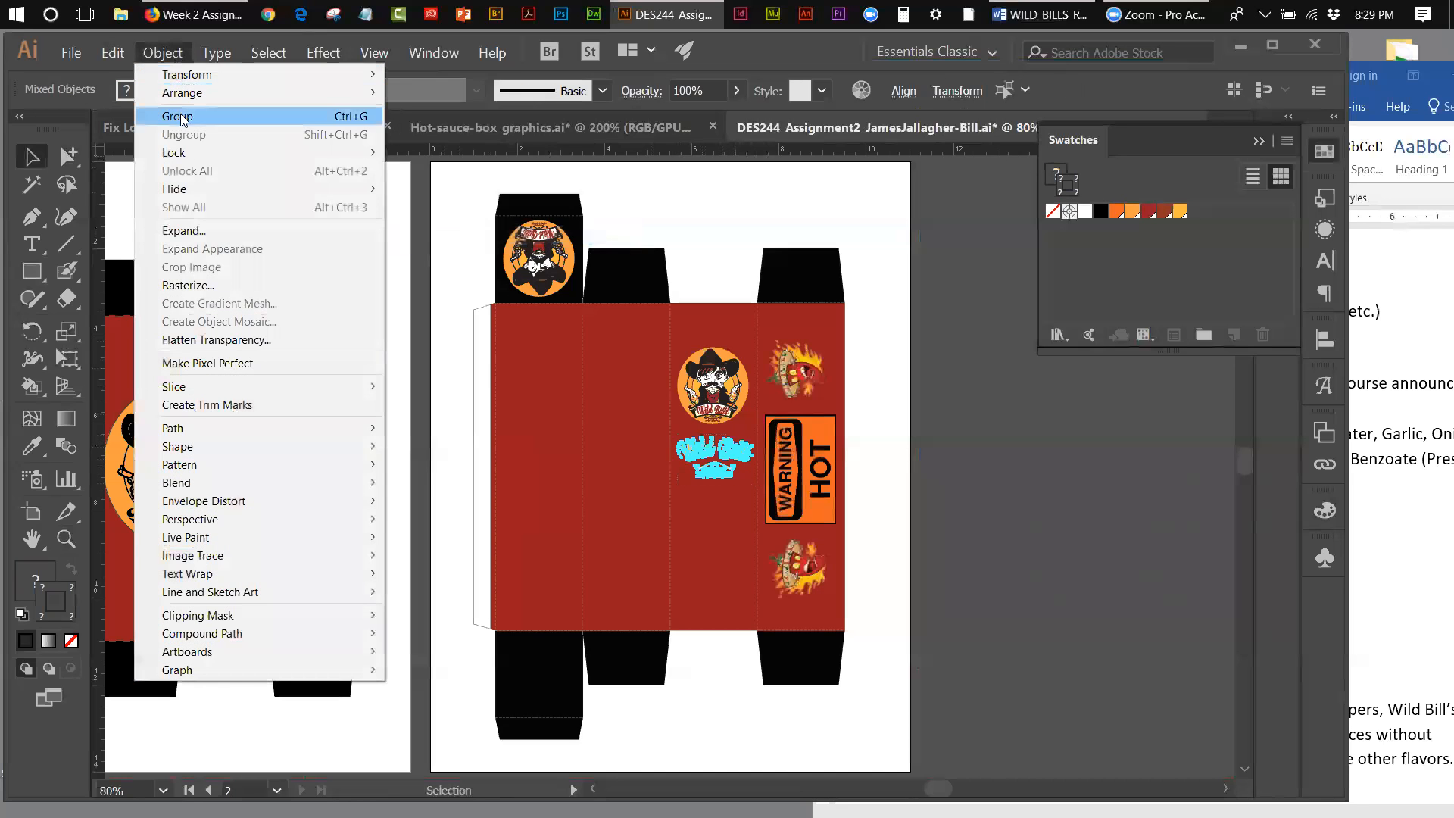
pyautogui.click(184, 117)
pyautogui.click(685, 189)
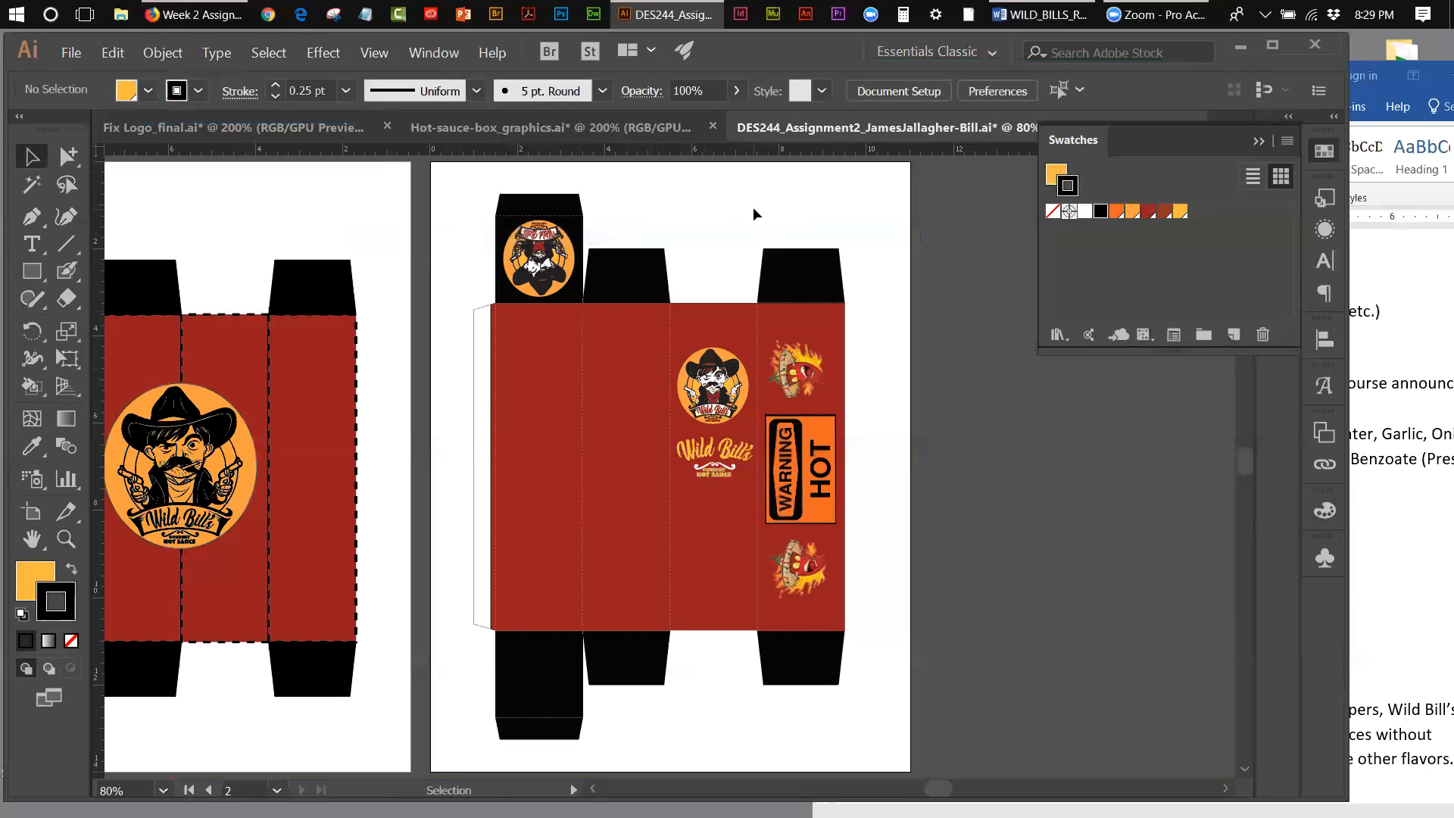
# Step: Move the round logo off the box's top flap and place a copy of the Wild Bill's Gourmet Hot Sauce lettering there
pyautogui.moveTo(561, 244); pyautogui.dragTo(883, 188)
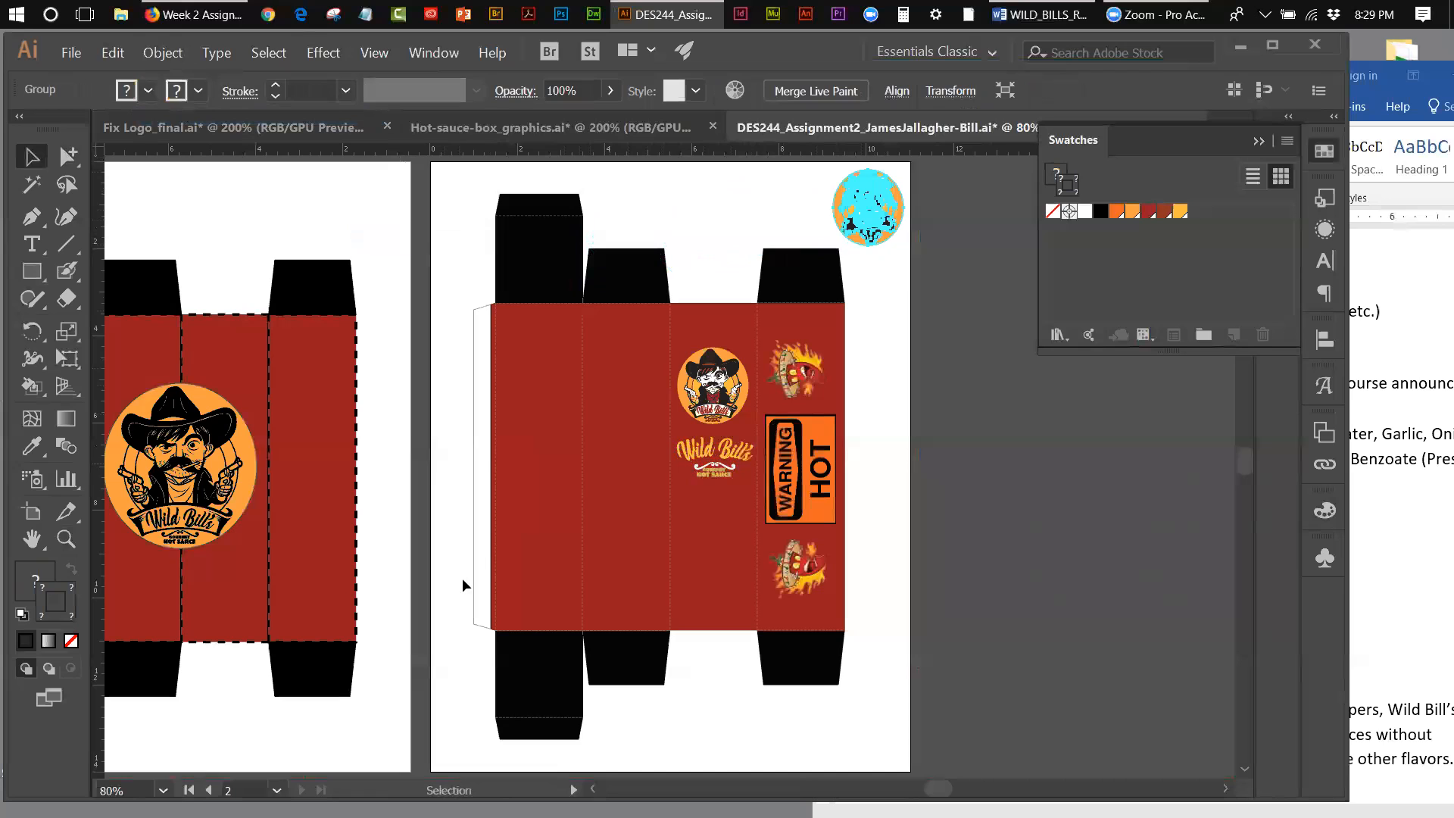
pyautogui.click(703, 459)
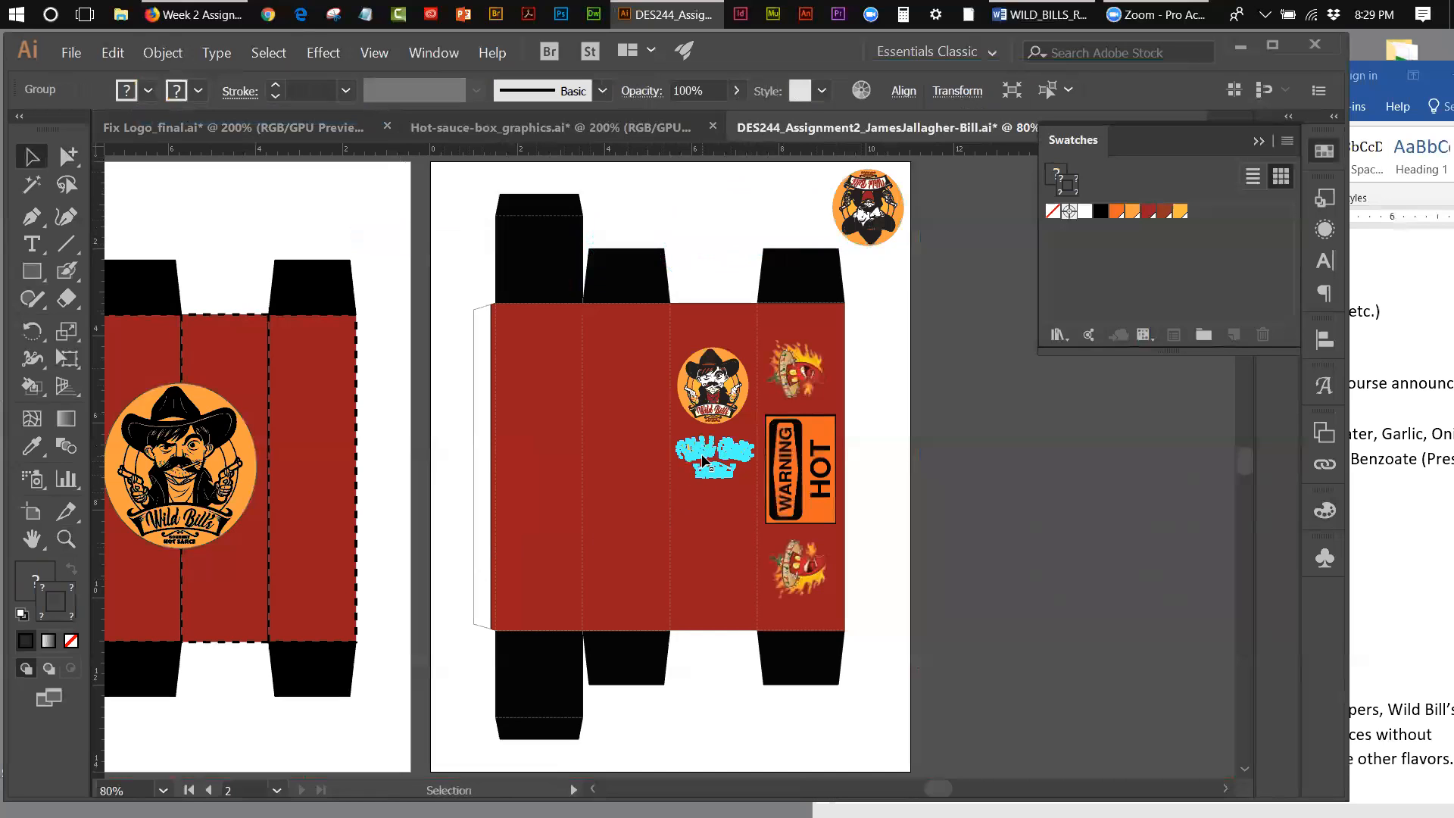
pyautogui.click(119, 53)
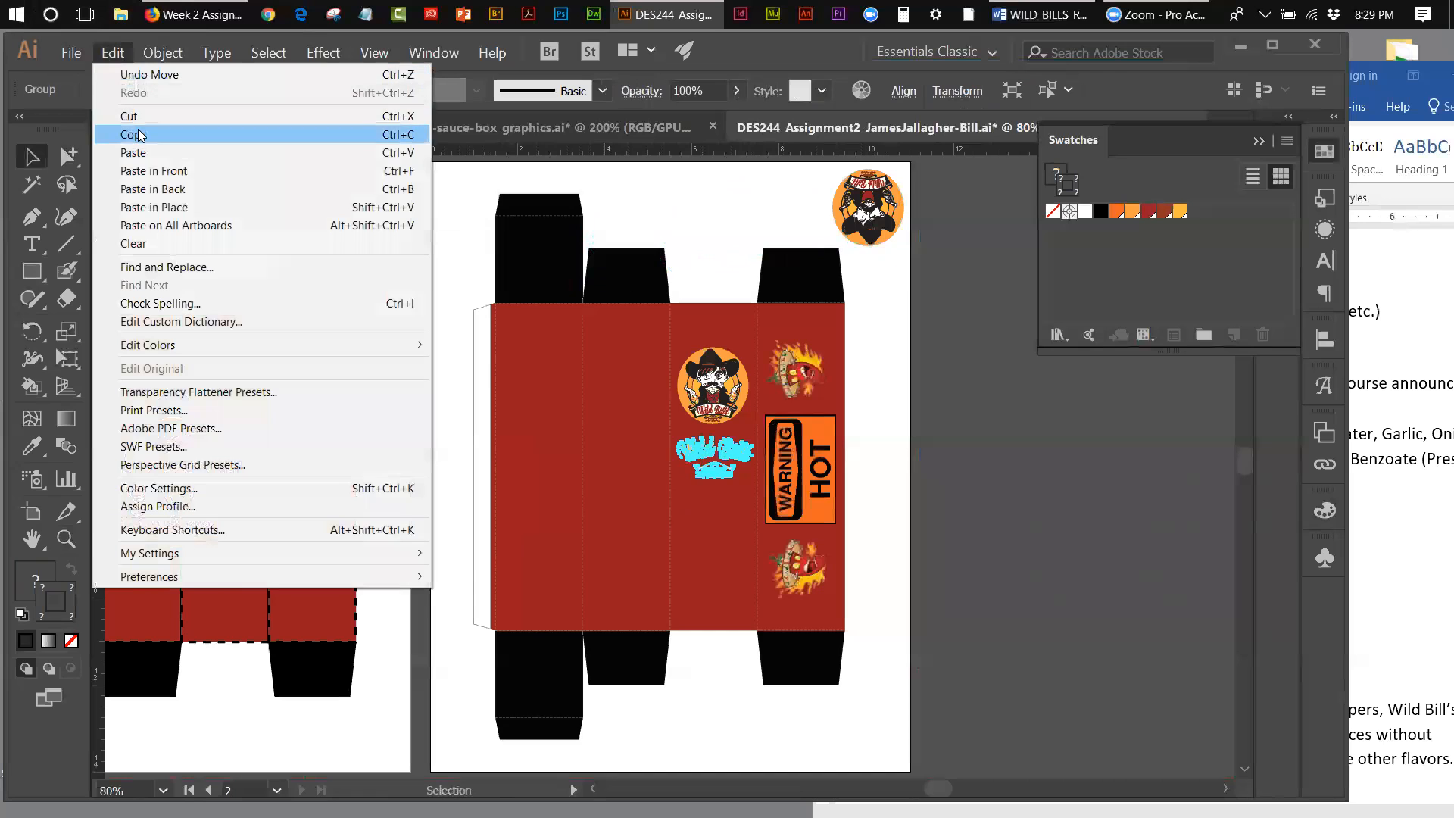
pyautogui.click(133, 134)
pyautogui.click(113, 53)
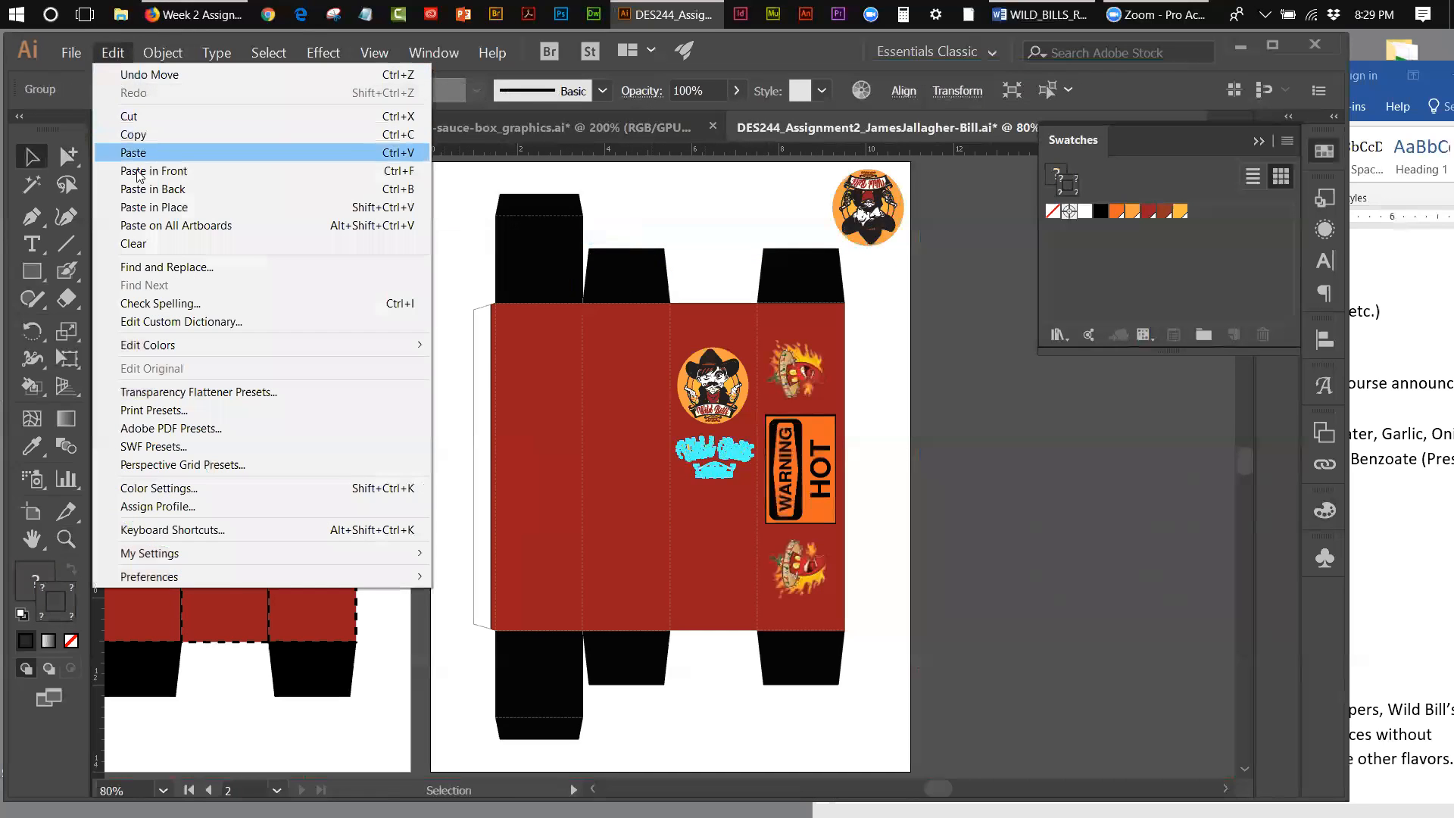
pyautogui.click(147, 209)
pyautogui.moveTo(701, 458); pyautogui.dragTo(493, 247)
# Step: Rotate the copied lettering on the top flap so it stands upside down
pyautogui.click(39, 341)
pyautogui.press('v')
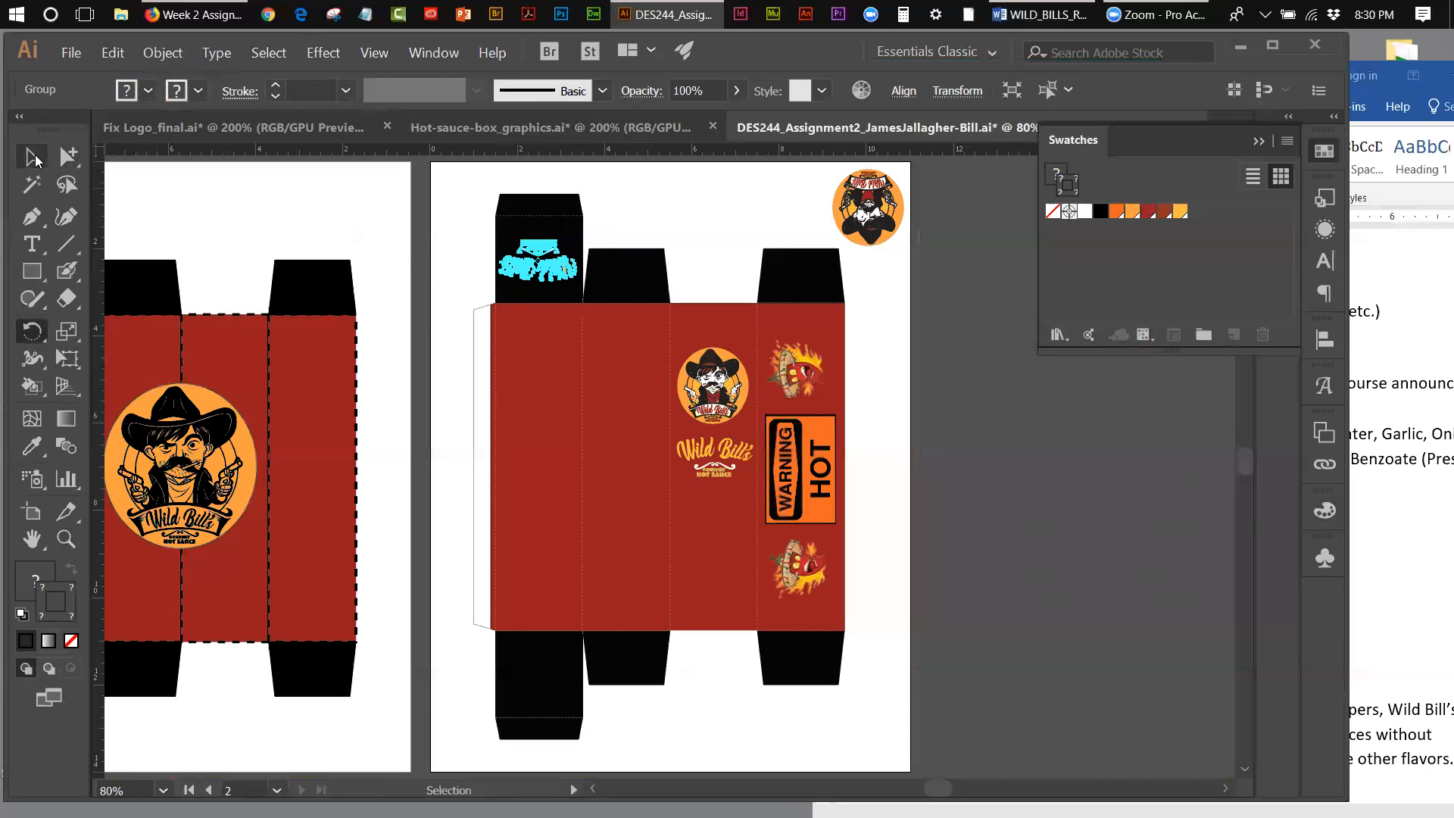
pyautogui.click(660, 214)
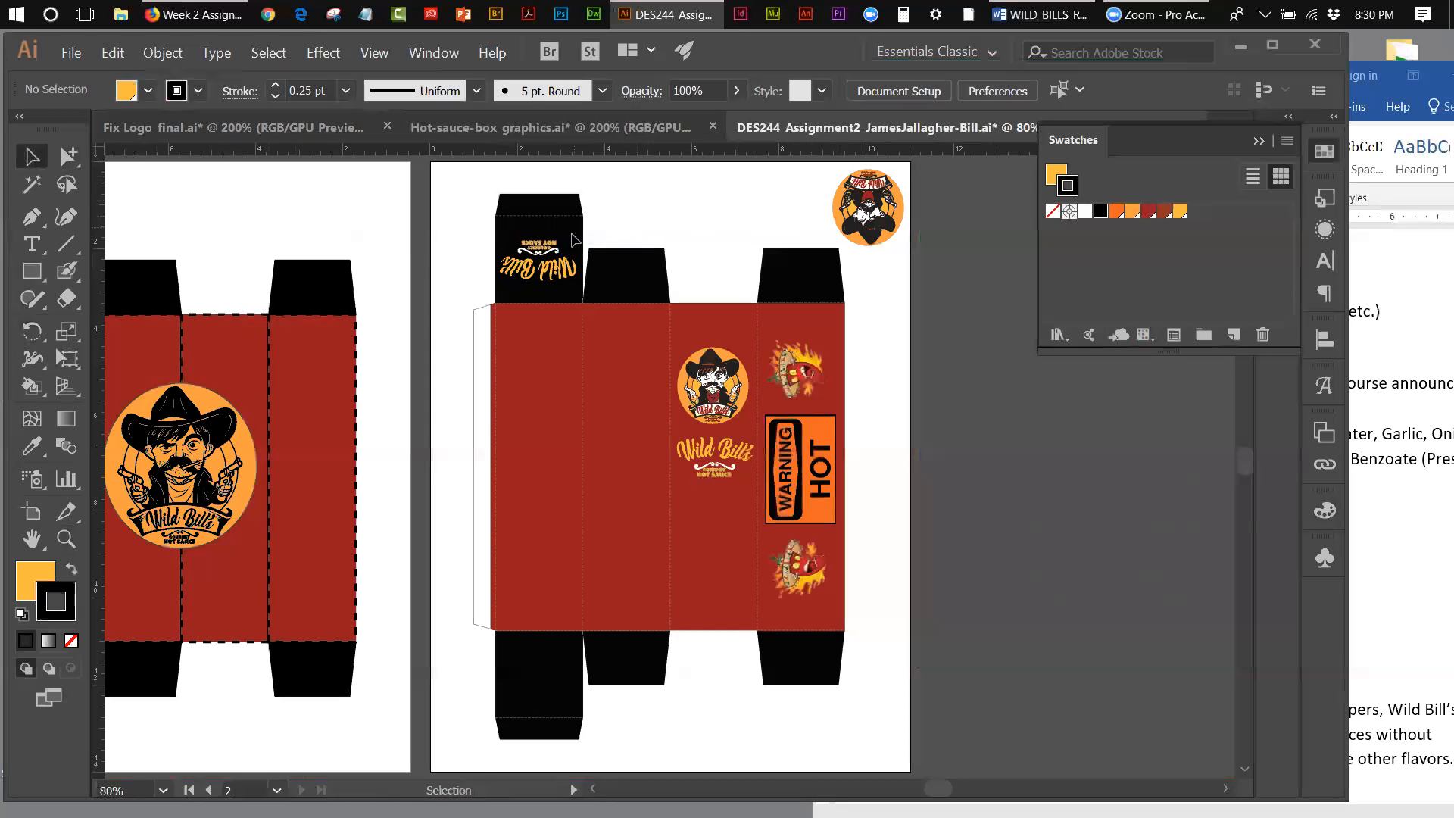
pyautogui.click(559, 281)
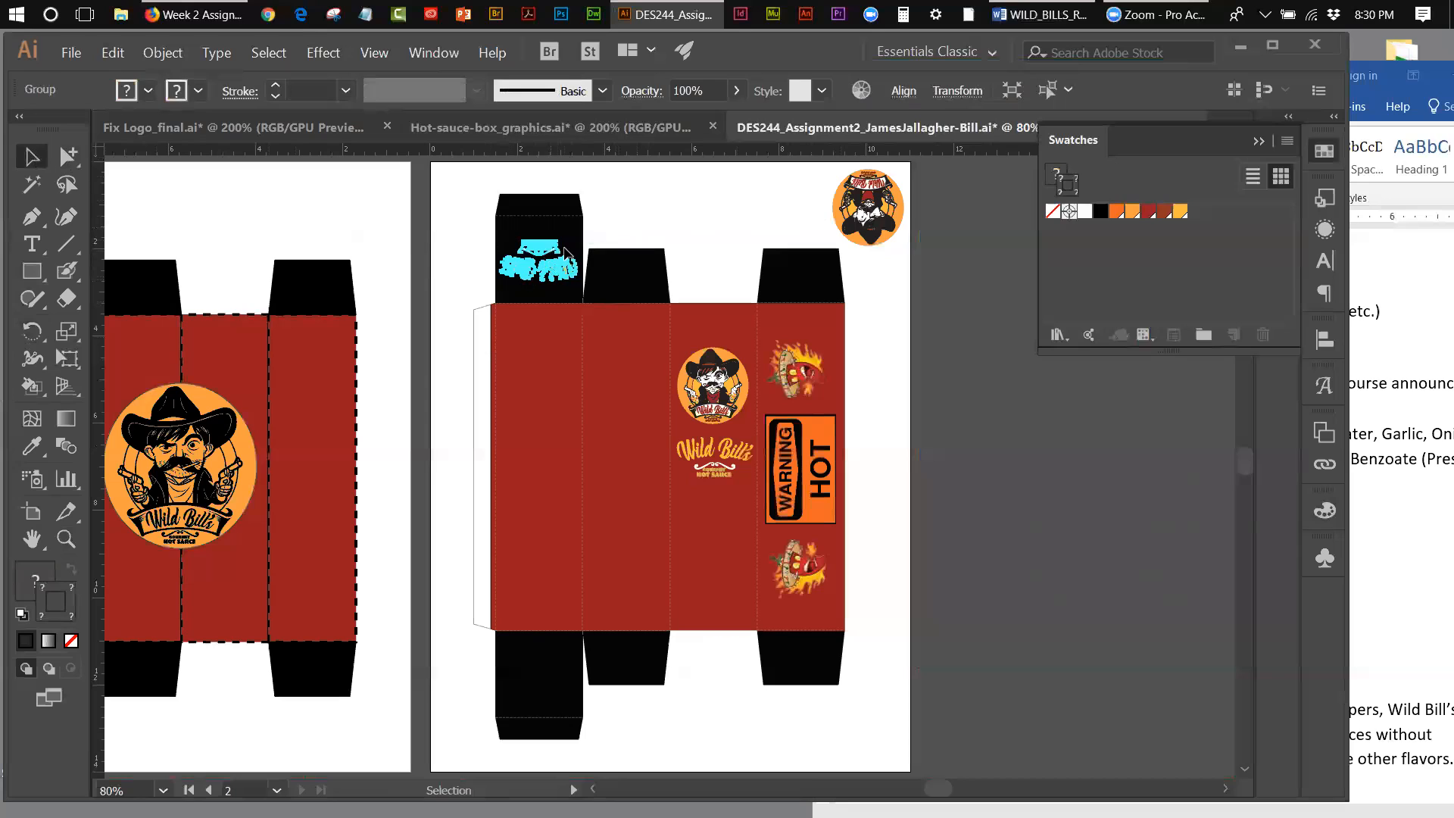
pyautogui.click(726, 227)
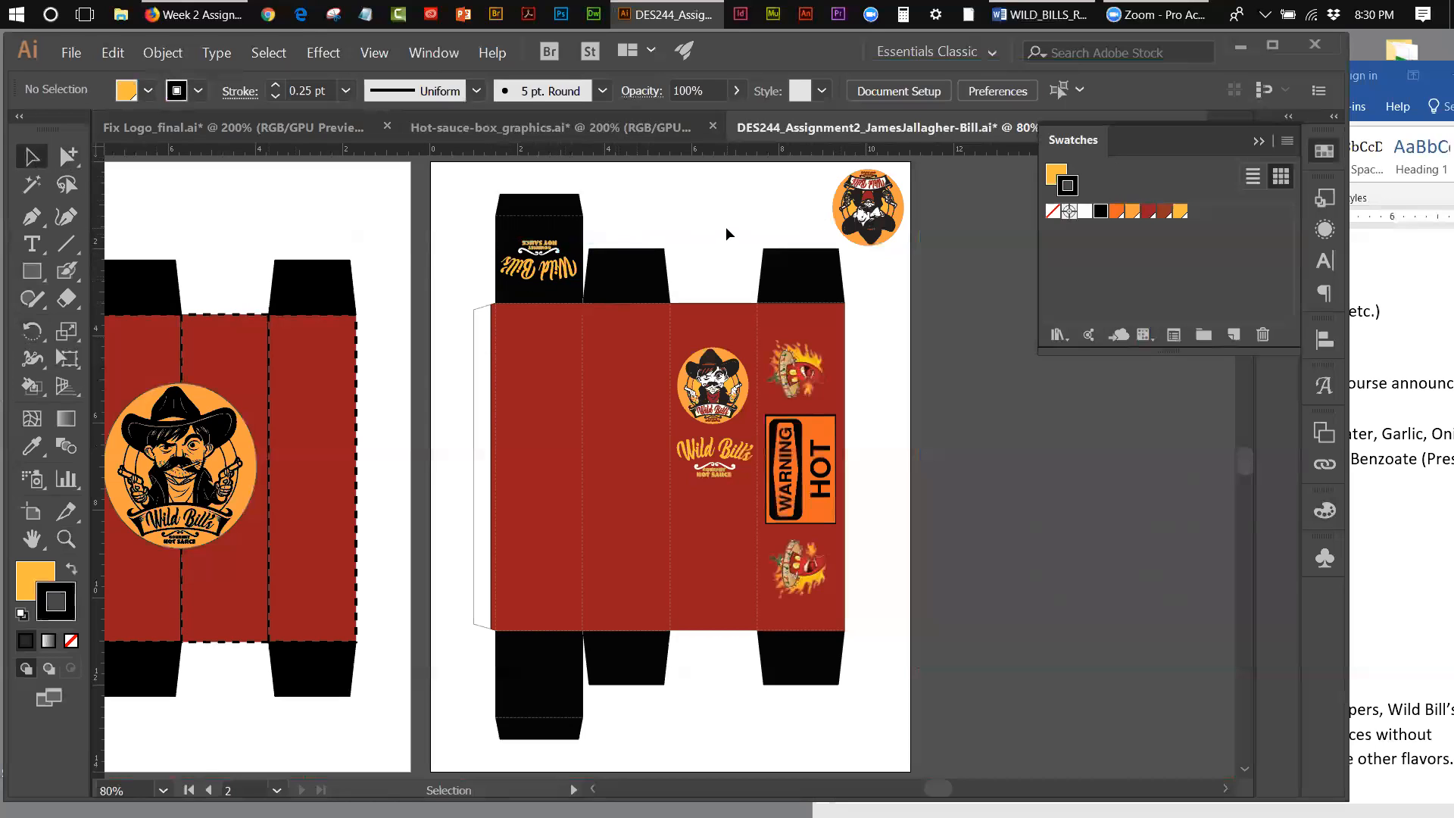
# Step: Delete the upside-down round logo set aside in the artboard's upper corner
pyautogui.click(848, 198)
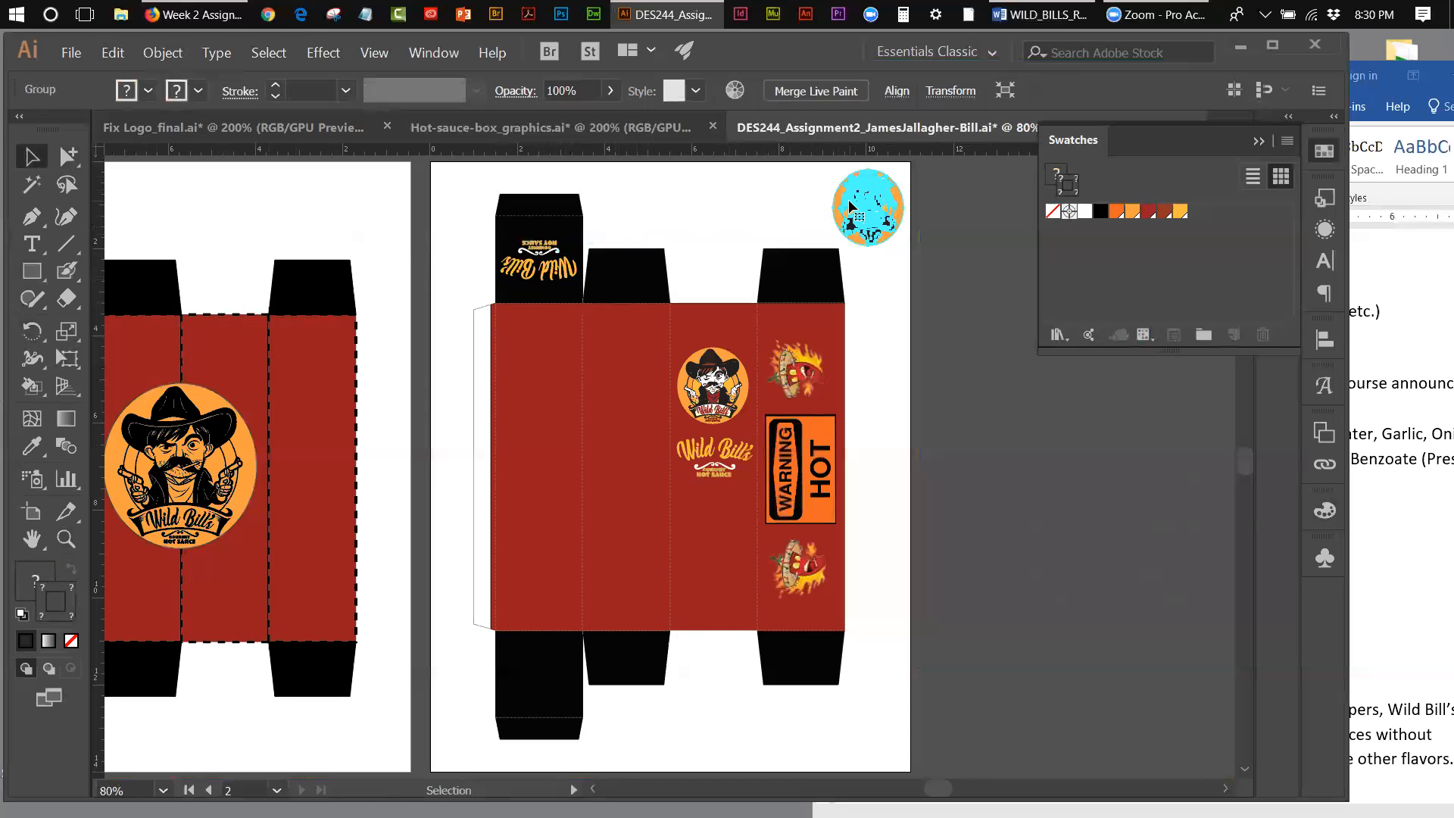
pyautogui.press('Delete')
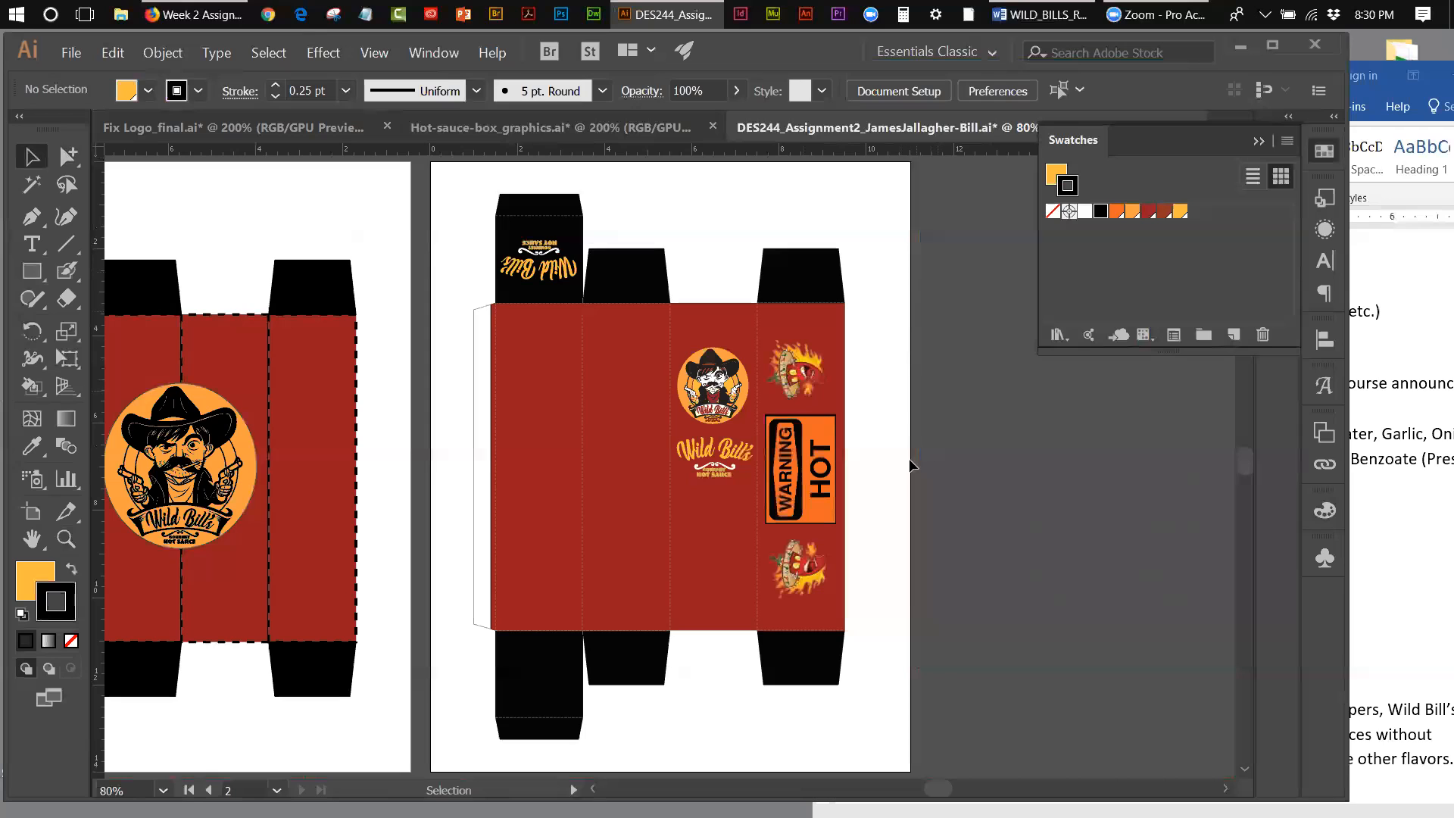
pyautogui.moveTo(938, 789); pyautogui.dragTo(930, 788)
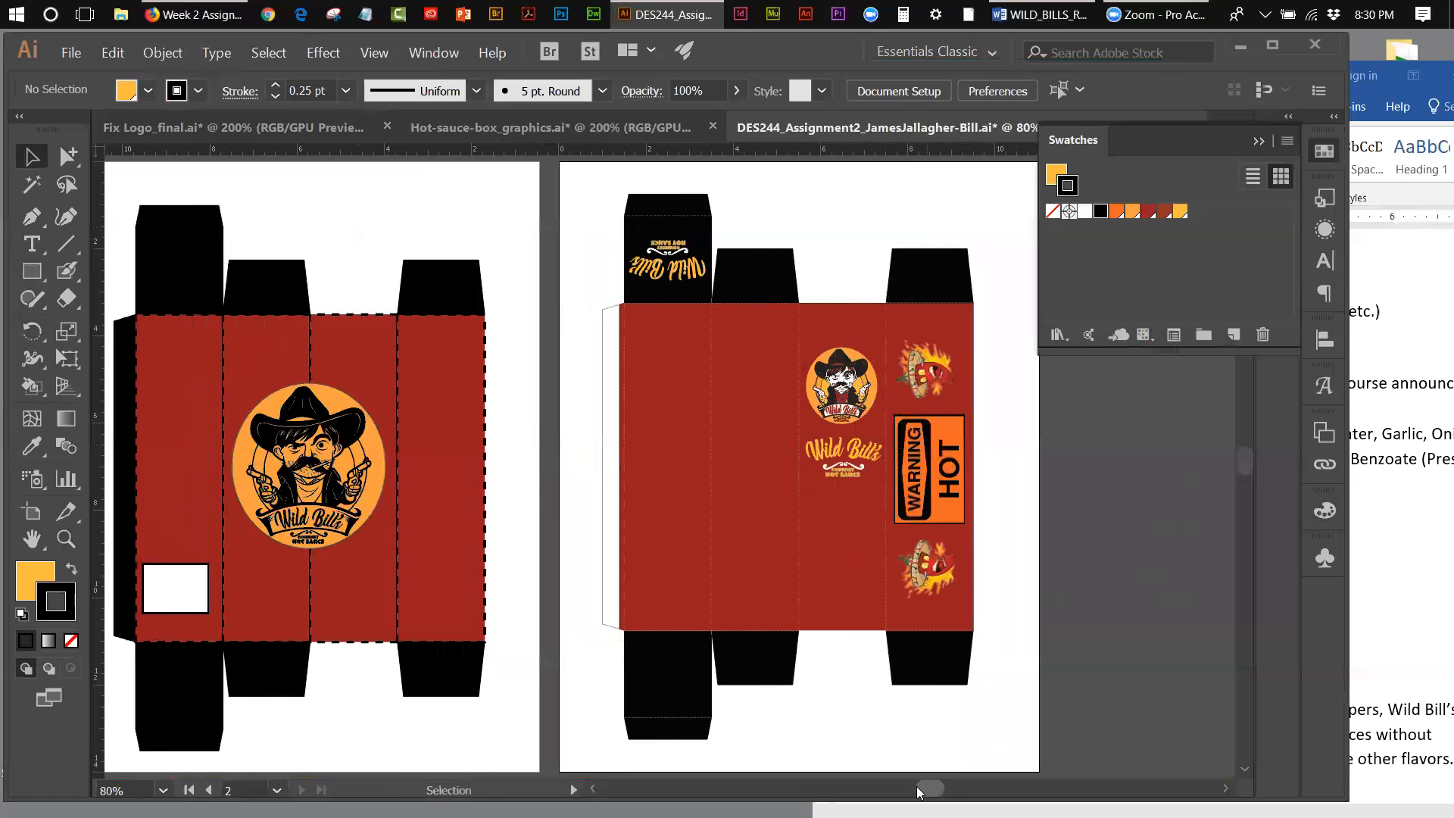
# Step: Close Fix Logo_final.ai and save its changes
pyautogui.click(174, 135)
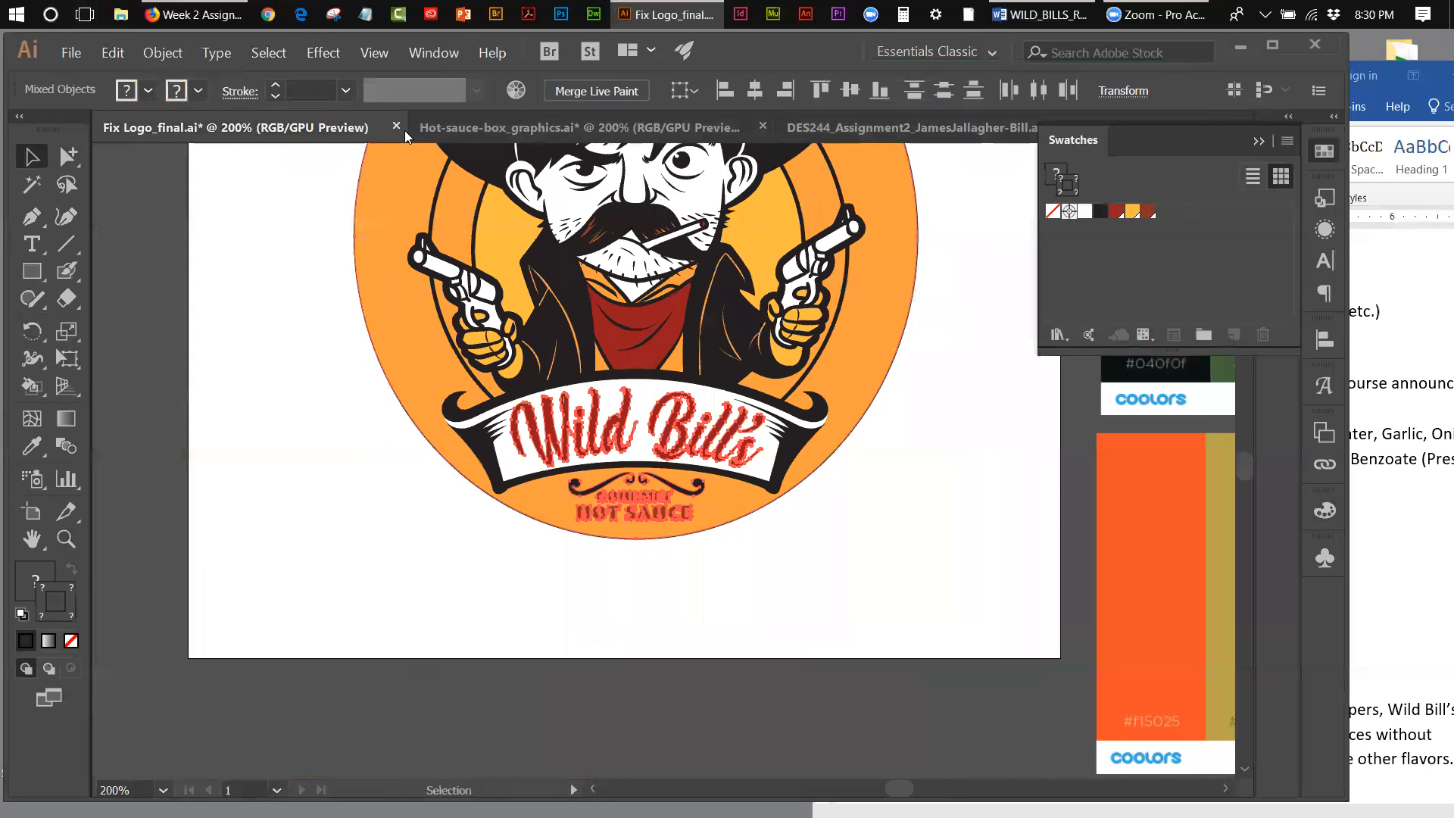
pyautogui.click(396, 127)
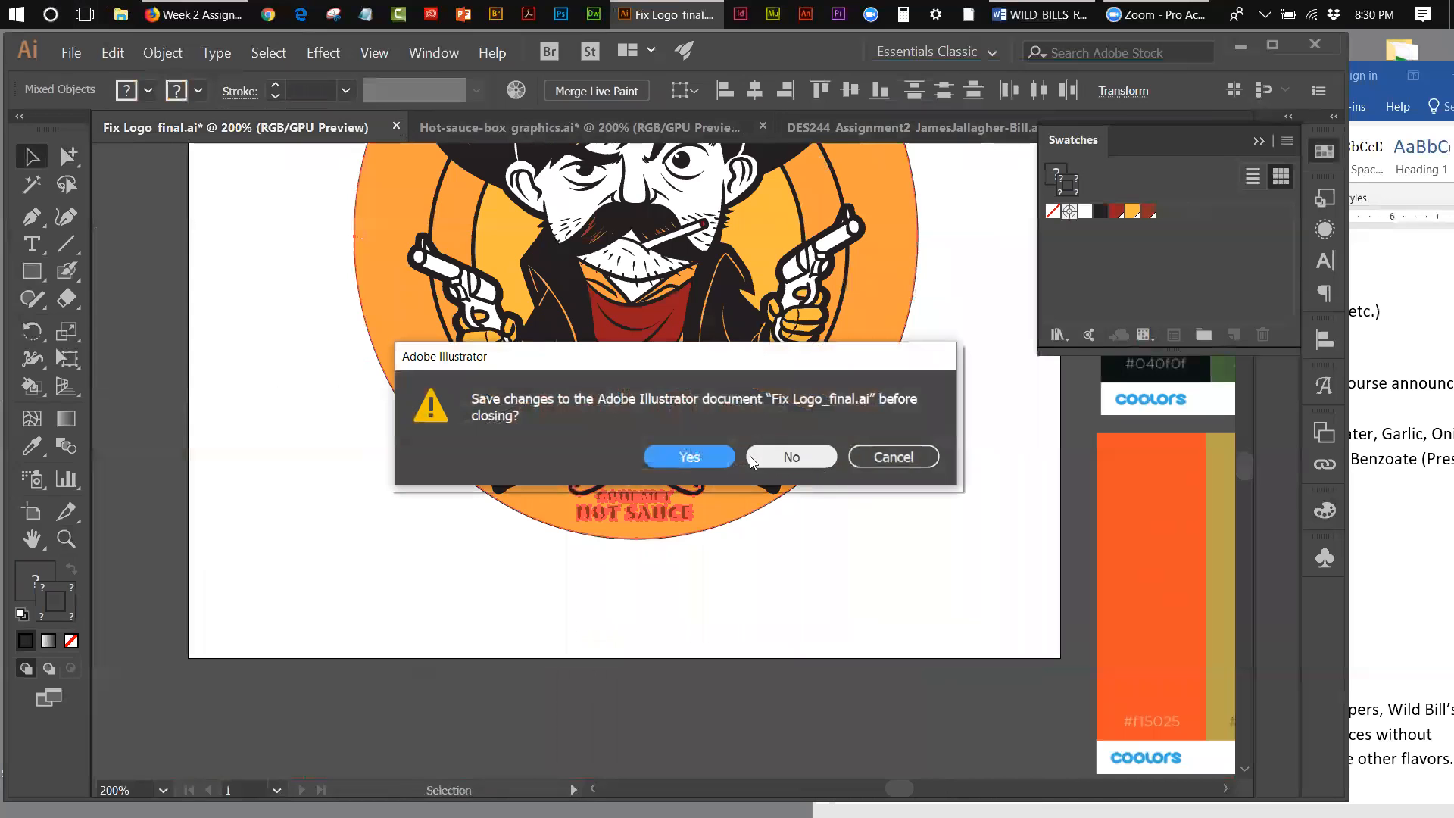
pyautogui.click(699, 455)
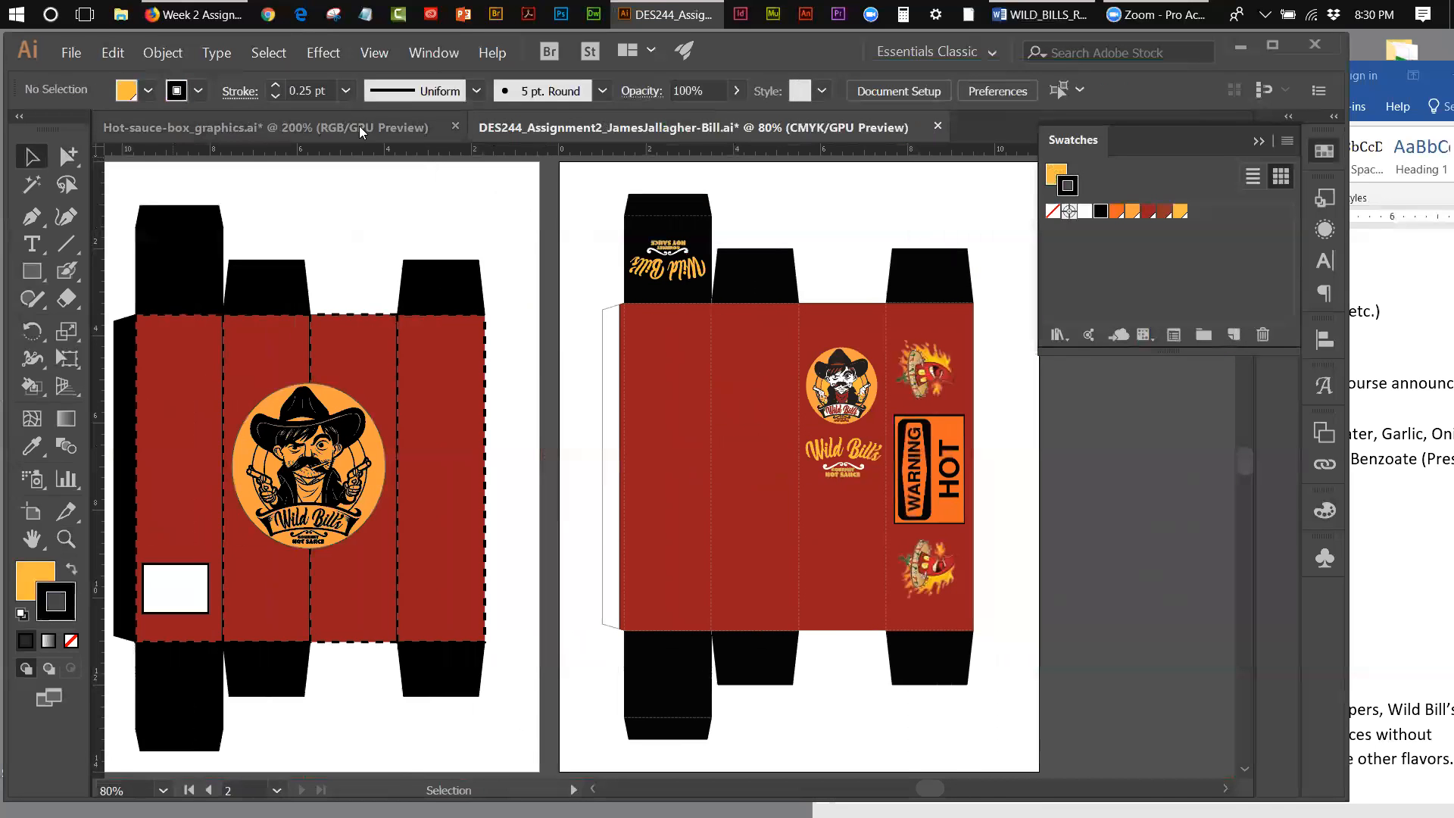
# Step: Close Hot-sauce-box_graphics.ai without saving its changes
pyautogui.click(360, 127)
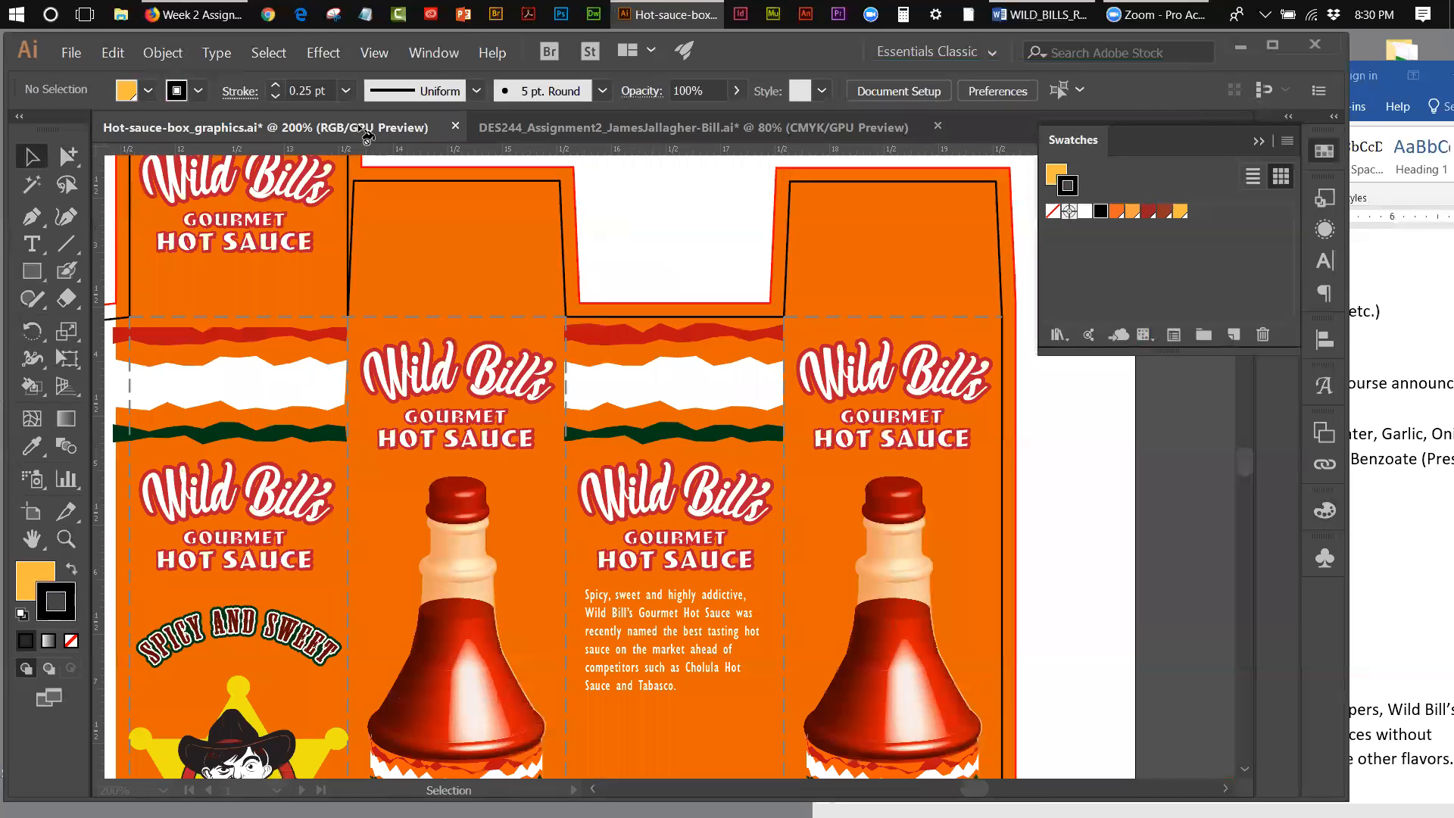
pyautogui.click(455, 127)
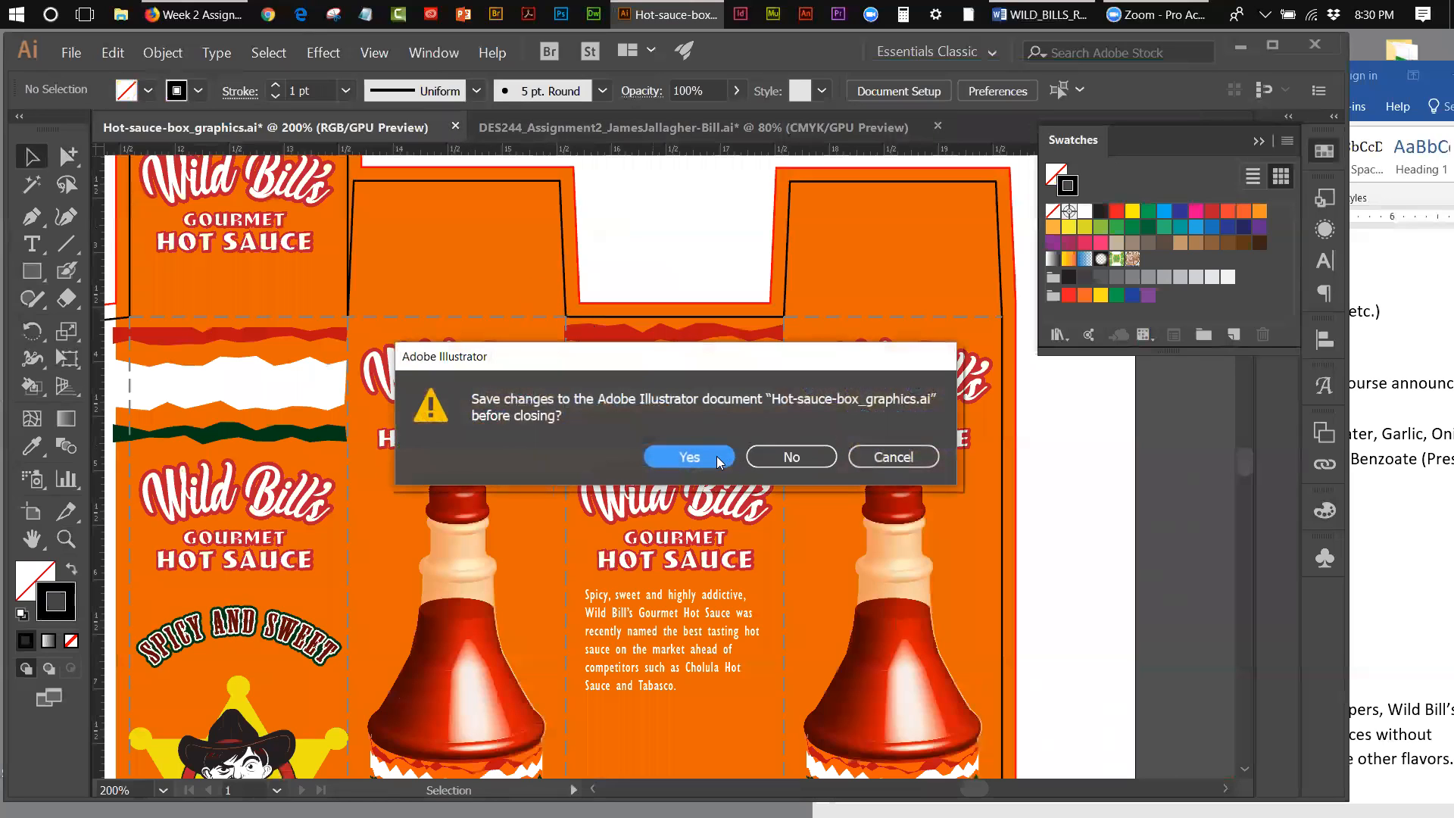
pyautogui.click(795, 454)
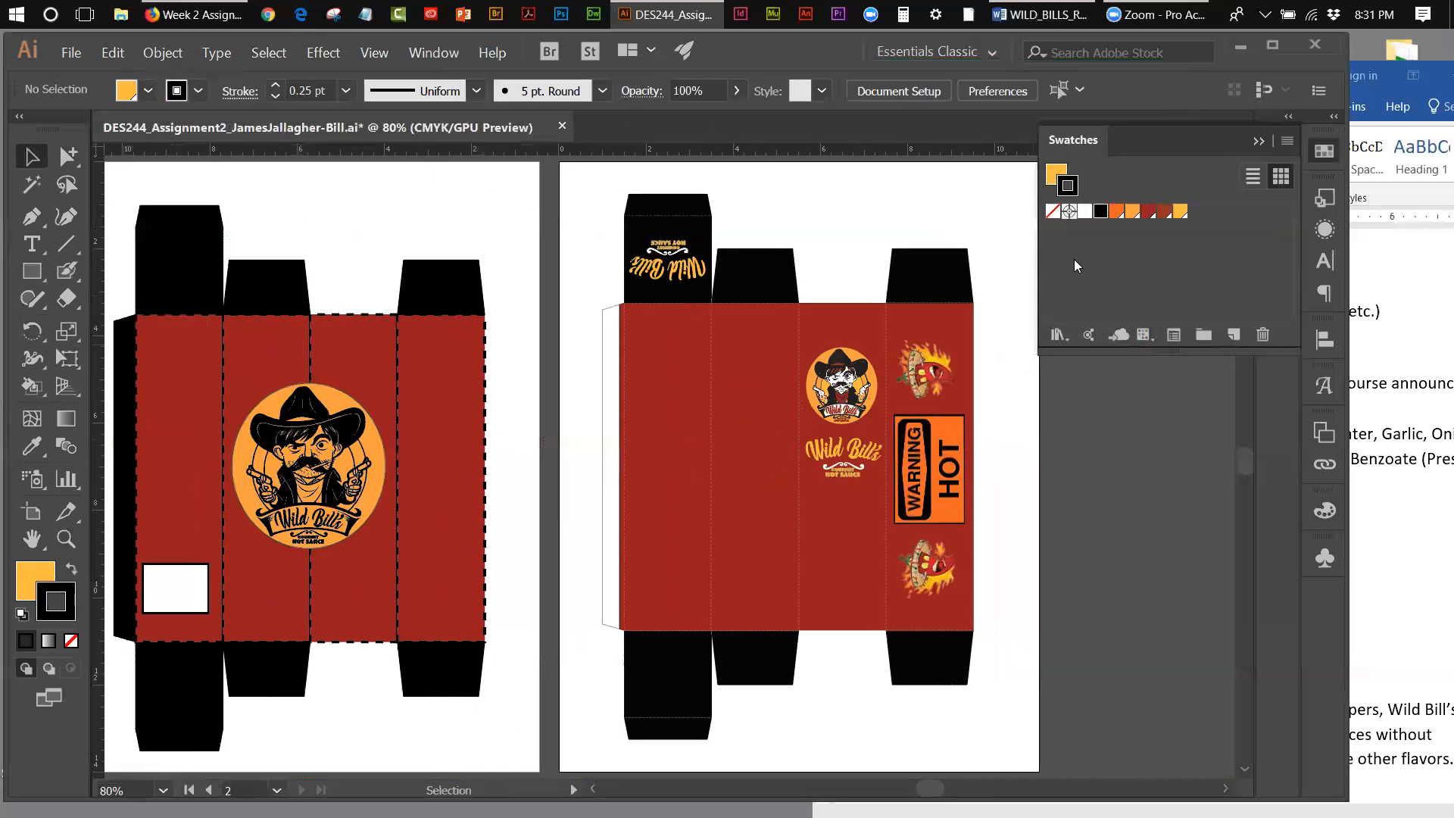
# Step: Show the layers and check the contents of the graphics and background layers by hiding and reshowing each one
pyautogui.click(1251, 139)
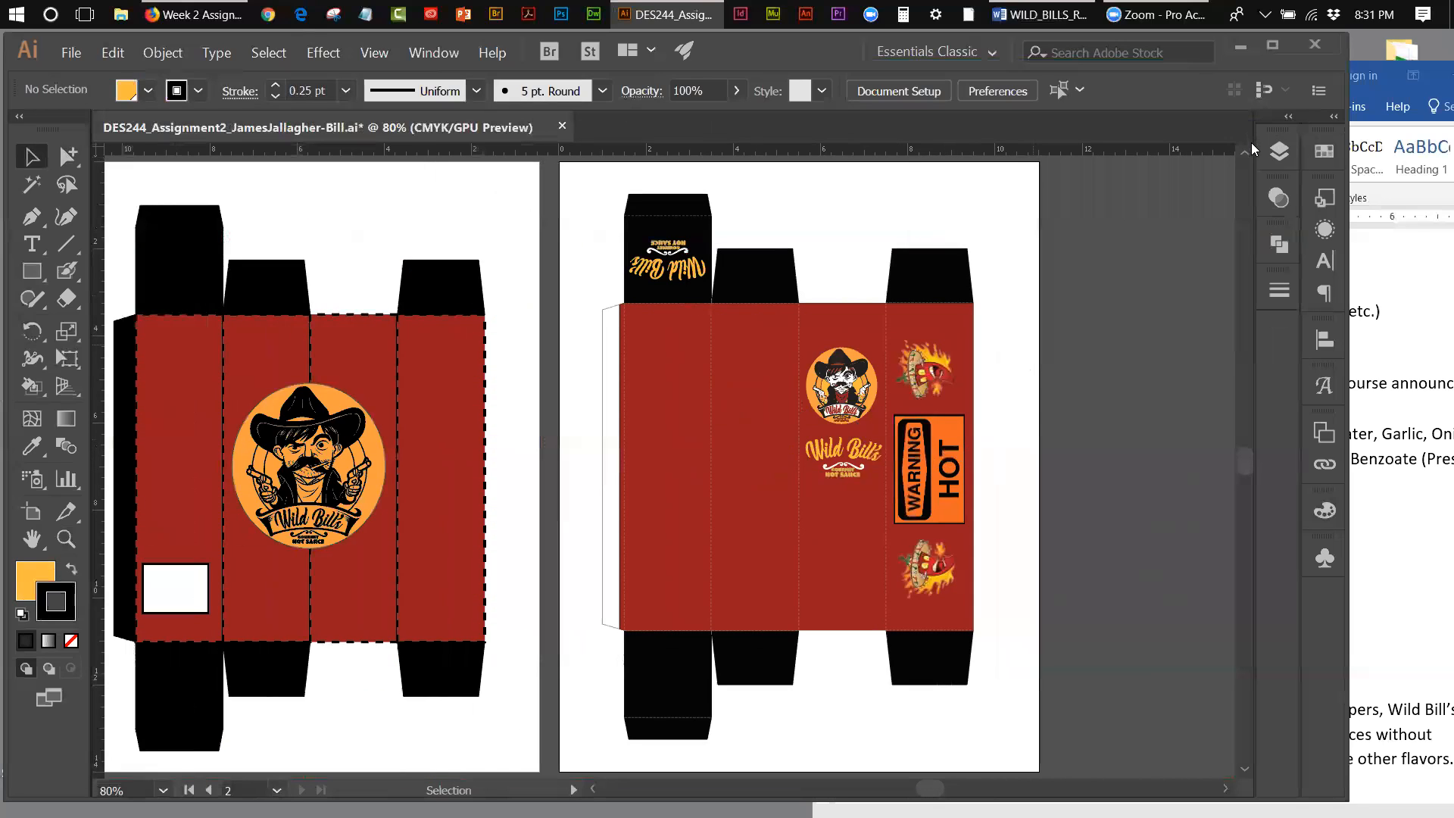
pyautogui.click(1281, 152)
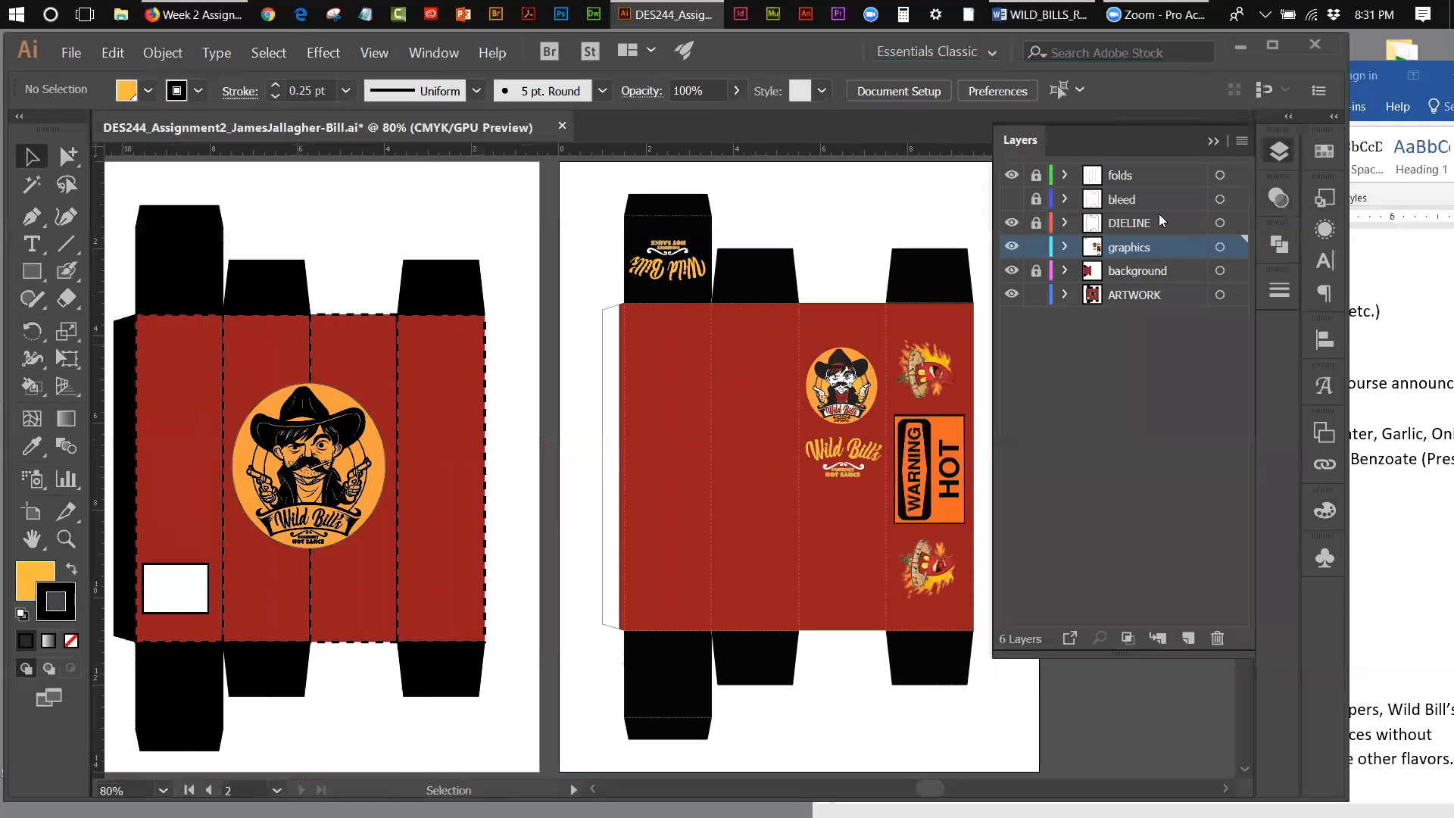
pyautogui.click(1011, 247)
pyautogui.click(1011, 247)
pyautogui.click(1012, 271)
pyautogui.click(1012, 271)
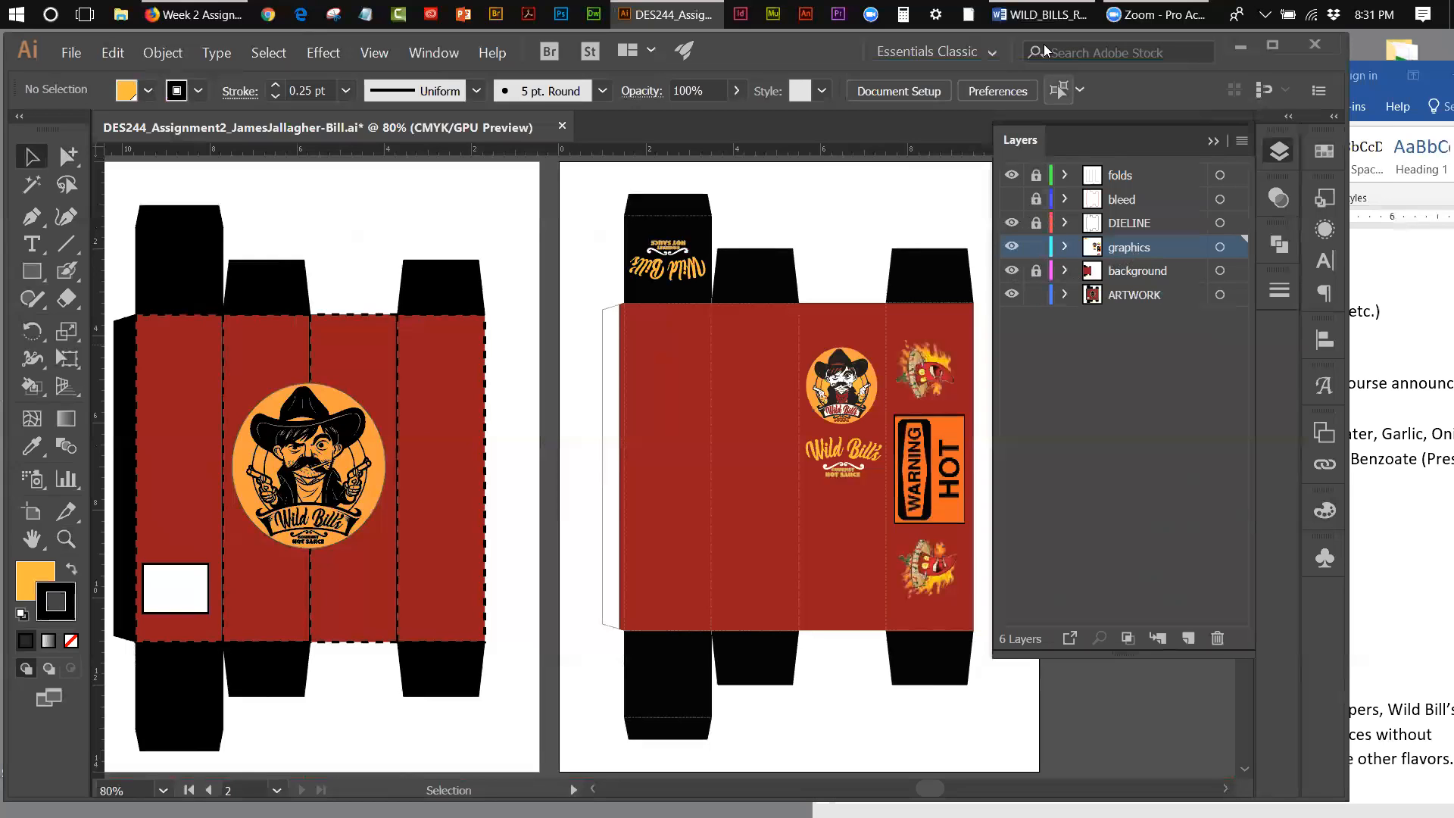
# Step: Check the required product flavor information in Word, then add a centre-aligned text object below the lettering on the third red panel
pyautogui.click(1044, 15)
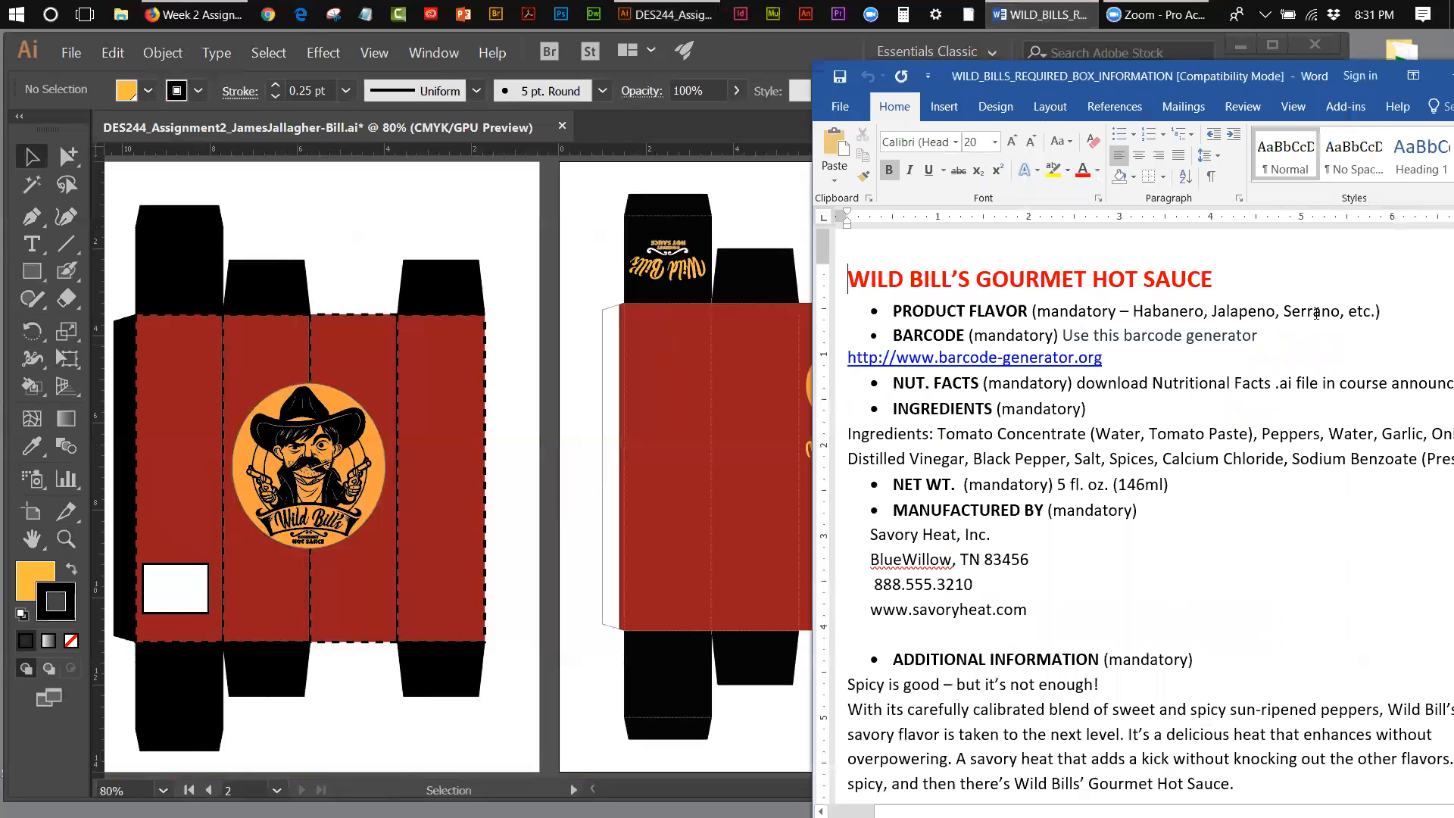
pyautogui.click(66, 538)
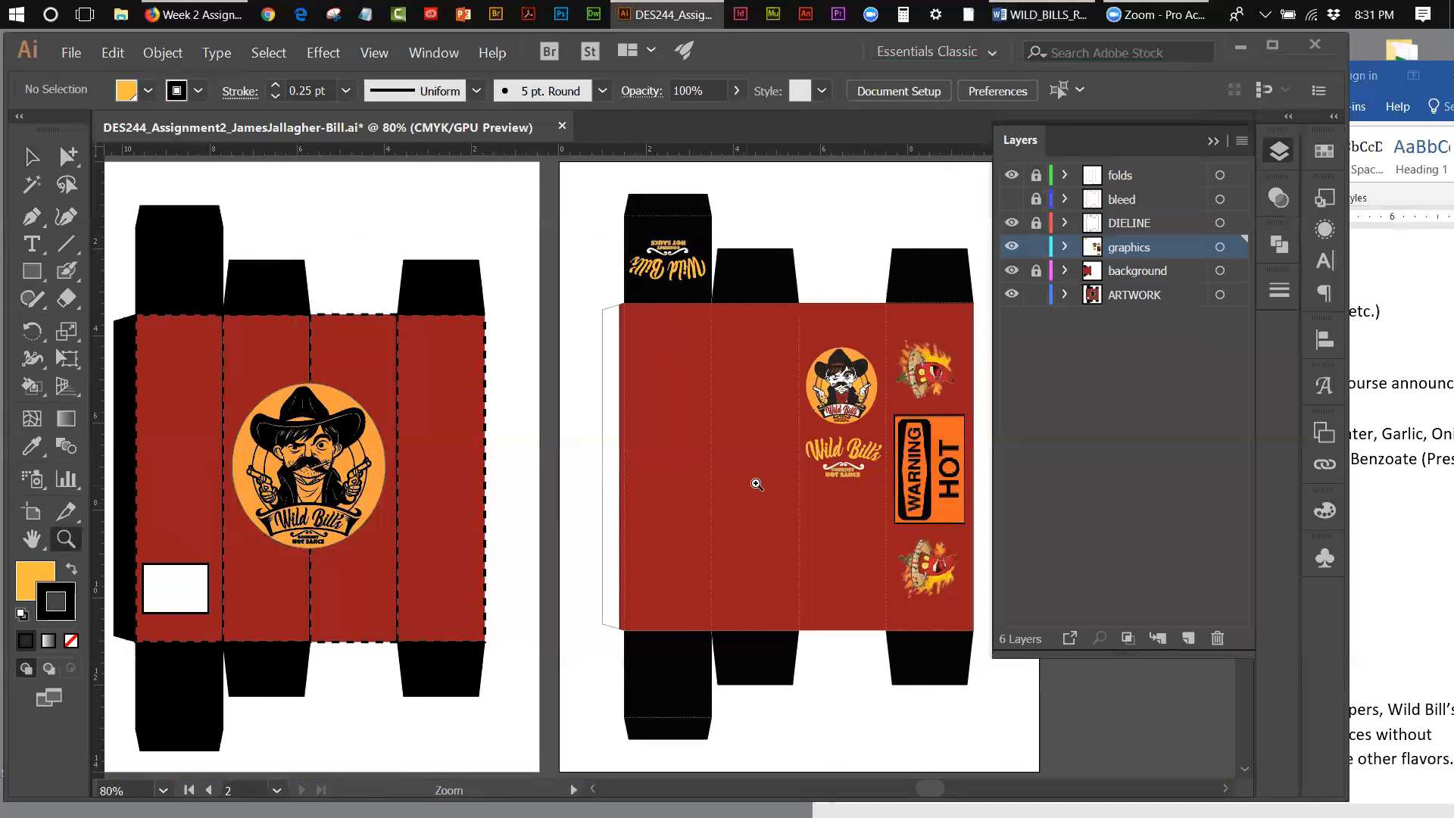
pyautogui.click(840, 489)
pyautogui.click(692, 484)
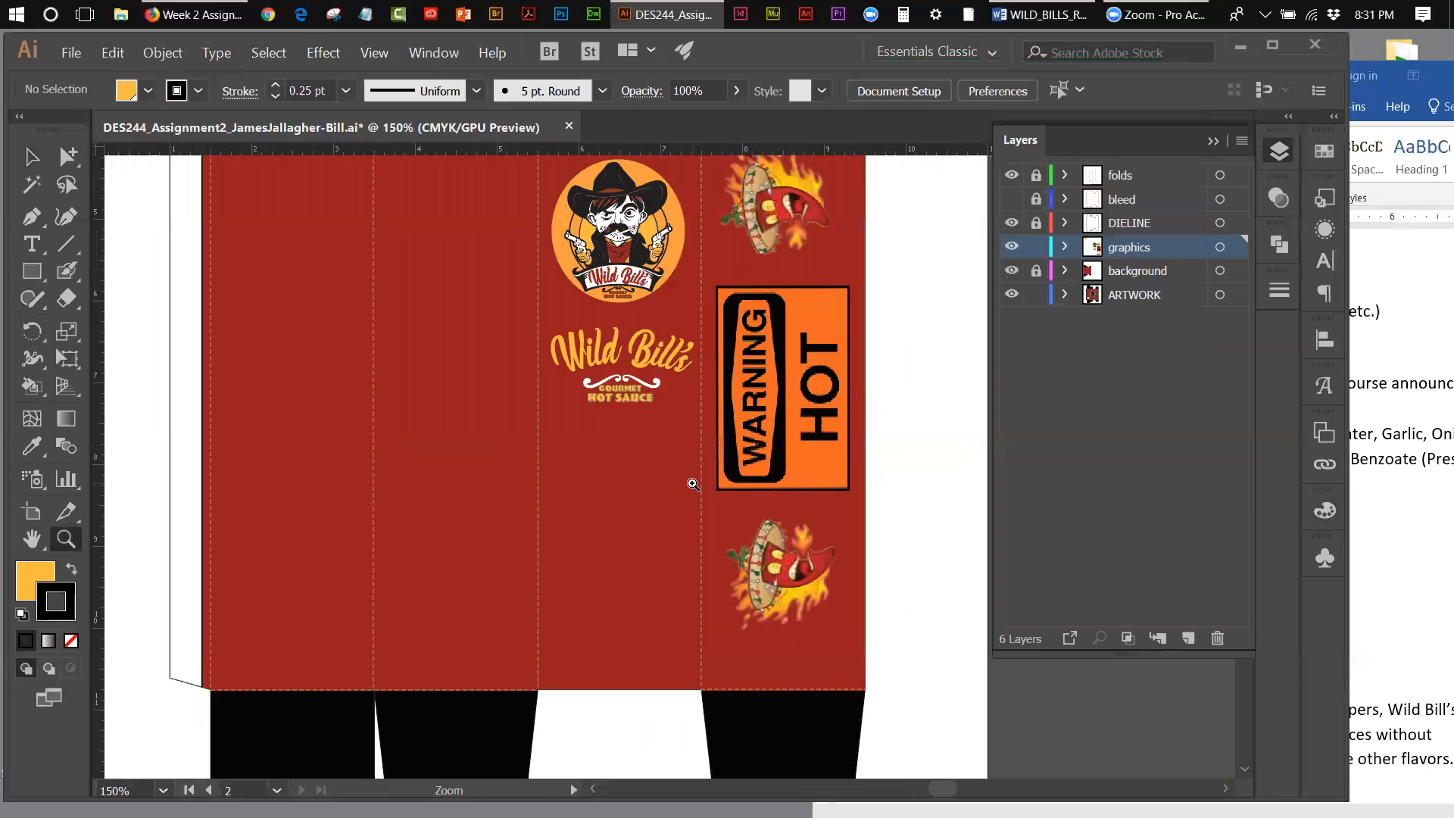
pyautogui.click(693, 484)
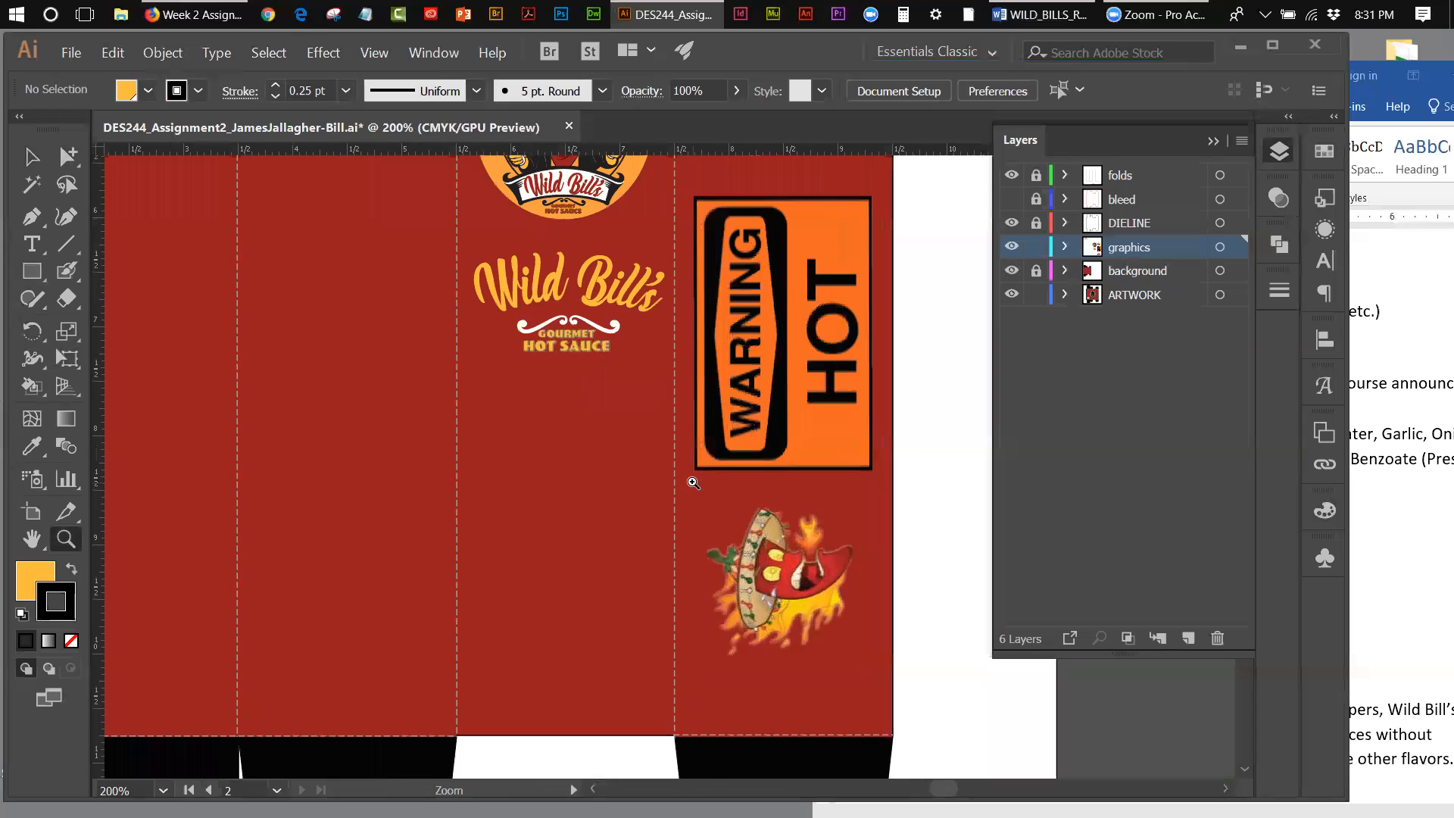
pyautogui.click(31, 245)
pyautogui.click(526, 409)
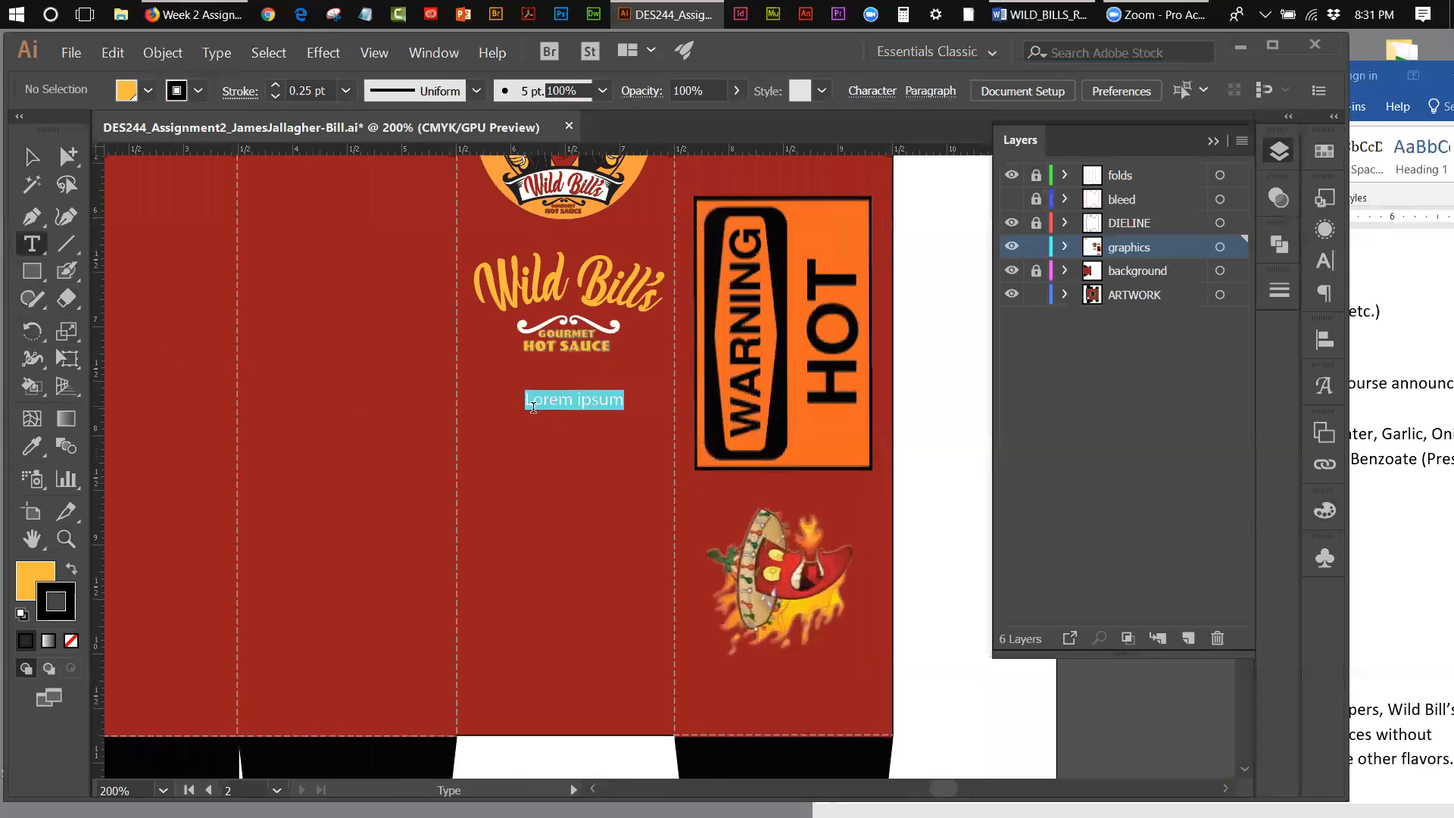
pyautogui.click(837, 92)
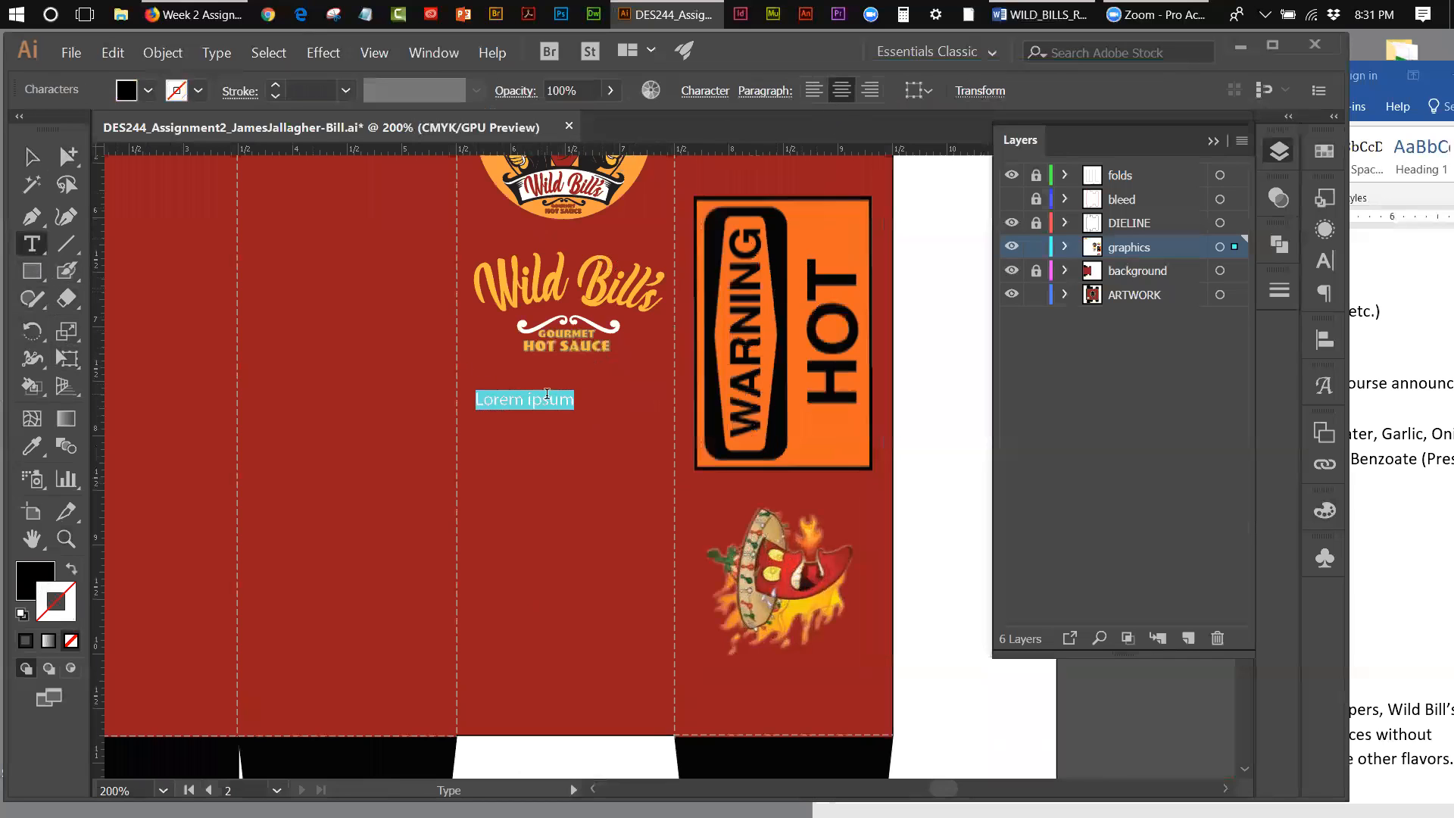
pyautogui.click(1407, 276)
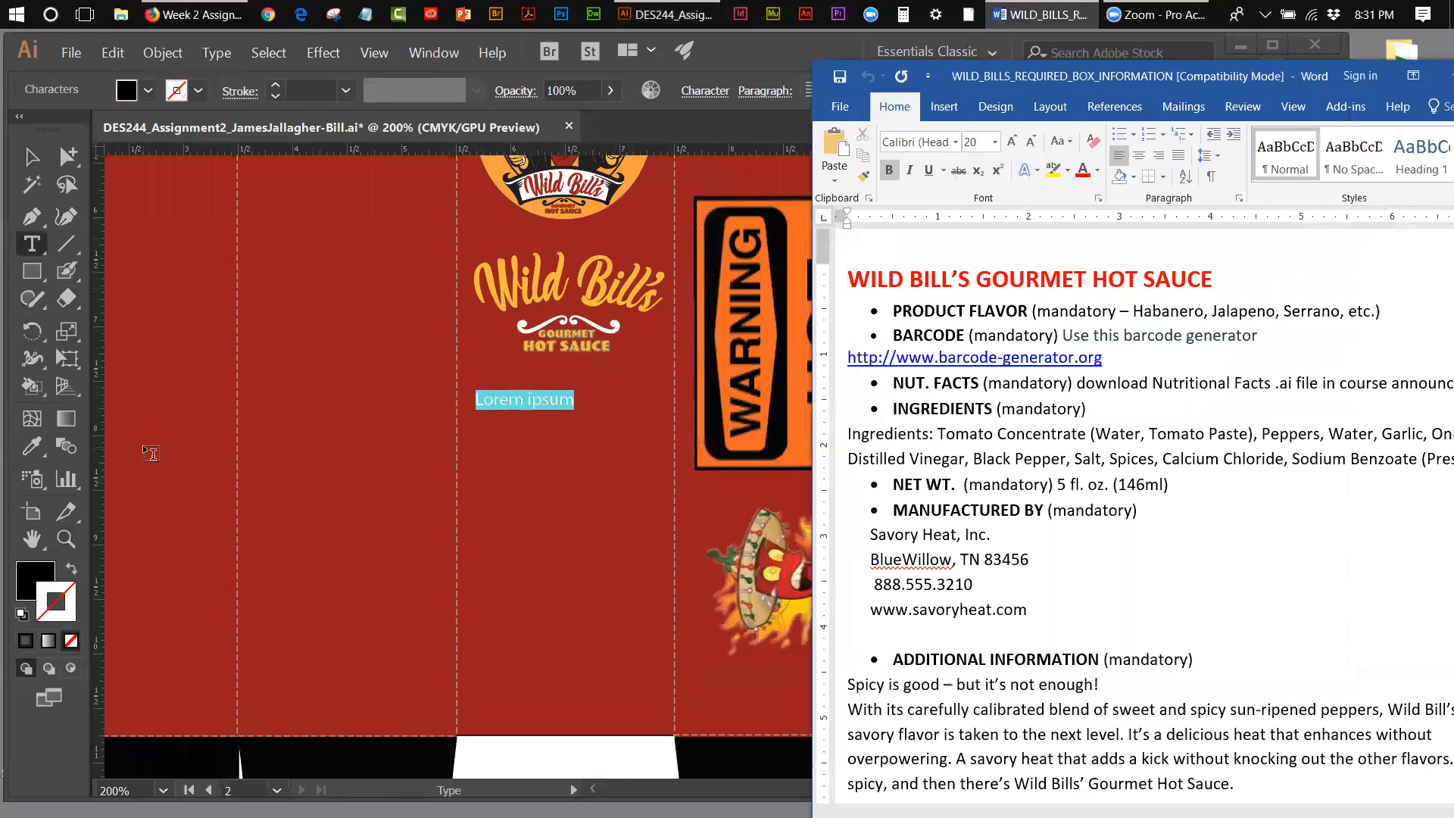
pyautogui.write('Ser')
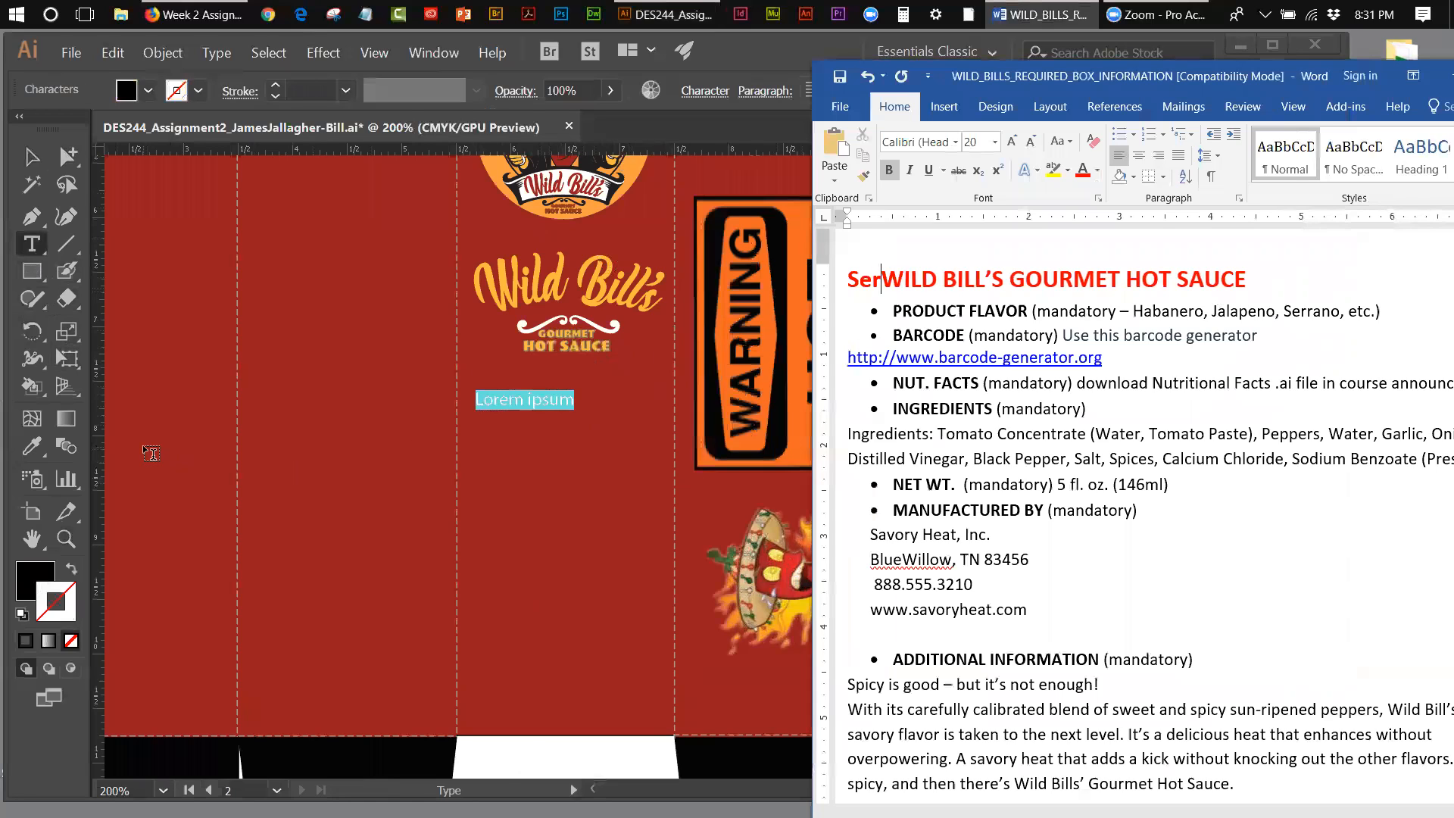
pyautogui.press('BackSpace')
pyautogui.press('BackSpace')
pyautogui.press('BackSpace')
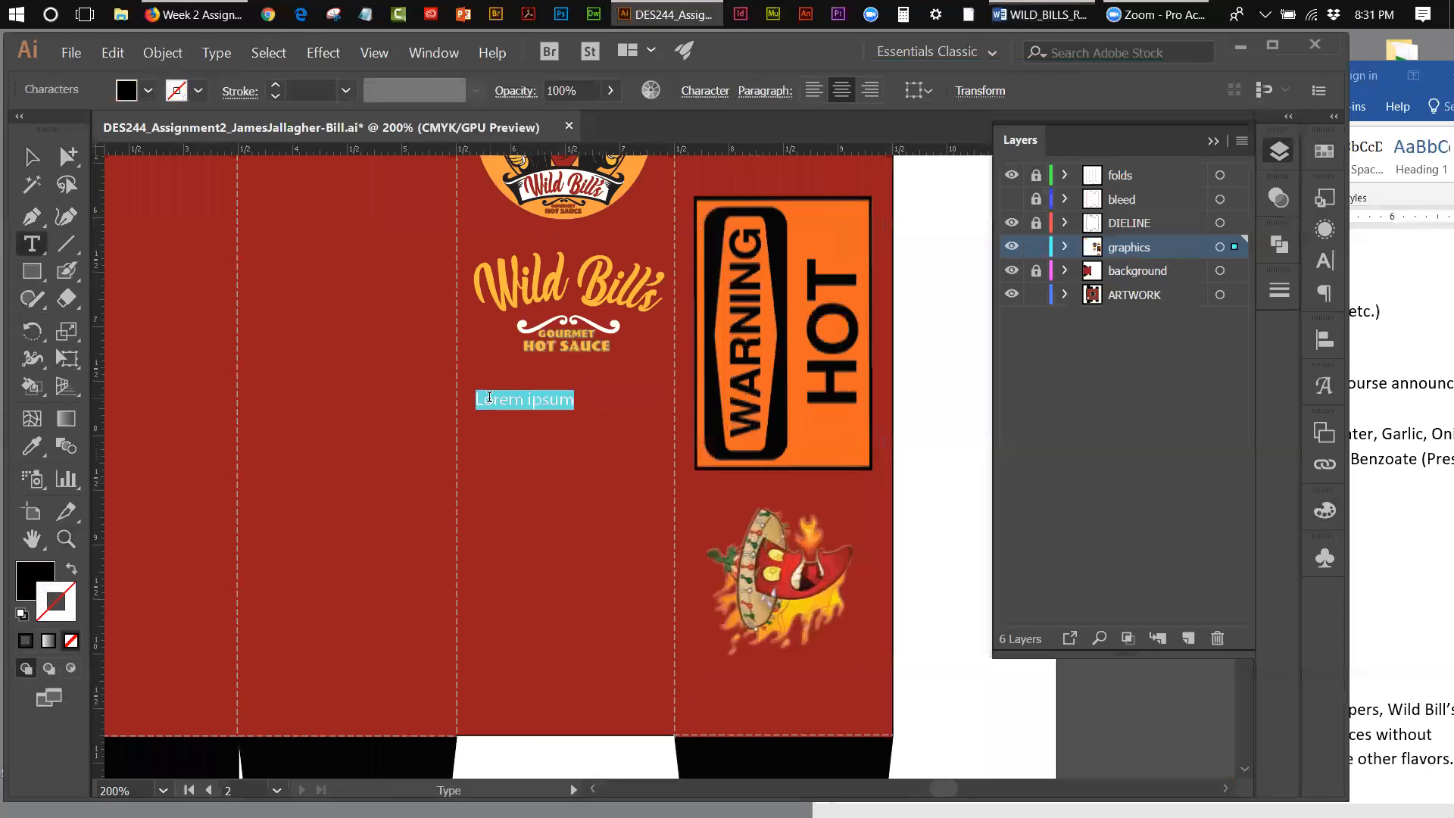
# Step: Replace the placeholder text below the lettering on the third red panel with "Serrano", checking the flavor requirement in the Word document
pyautogui.click(491, 397)
pyautogui.doubleClick(490, 397)
pyautogui.click(491, 397)
pyautogui.doubleClick(491, 397)
pyautogui.tripleClick(491, 397)
pyautogui.write('Serrano')
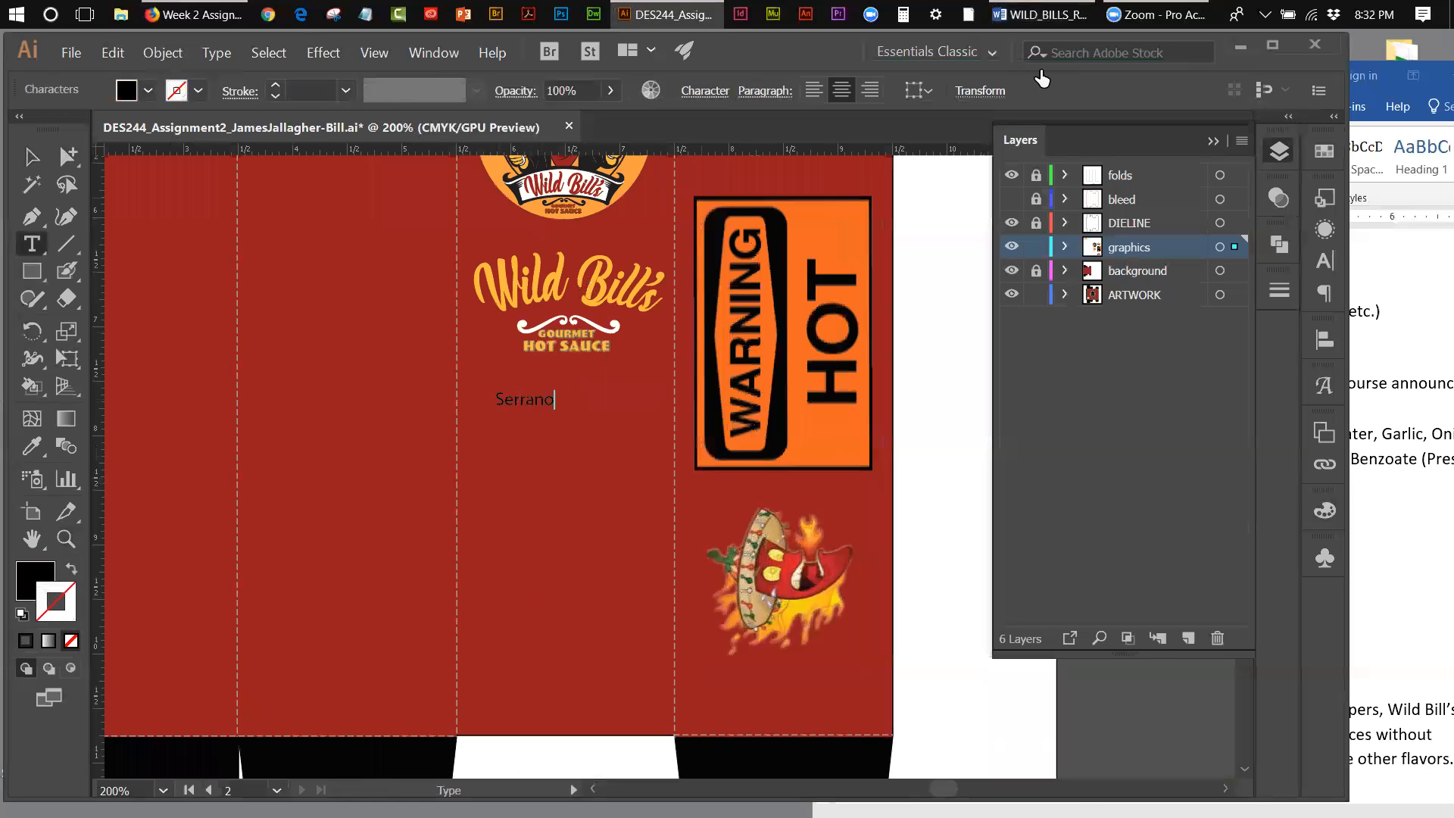
pyautogui.click(1042, 14)
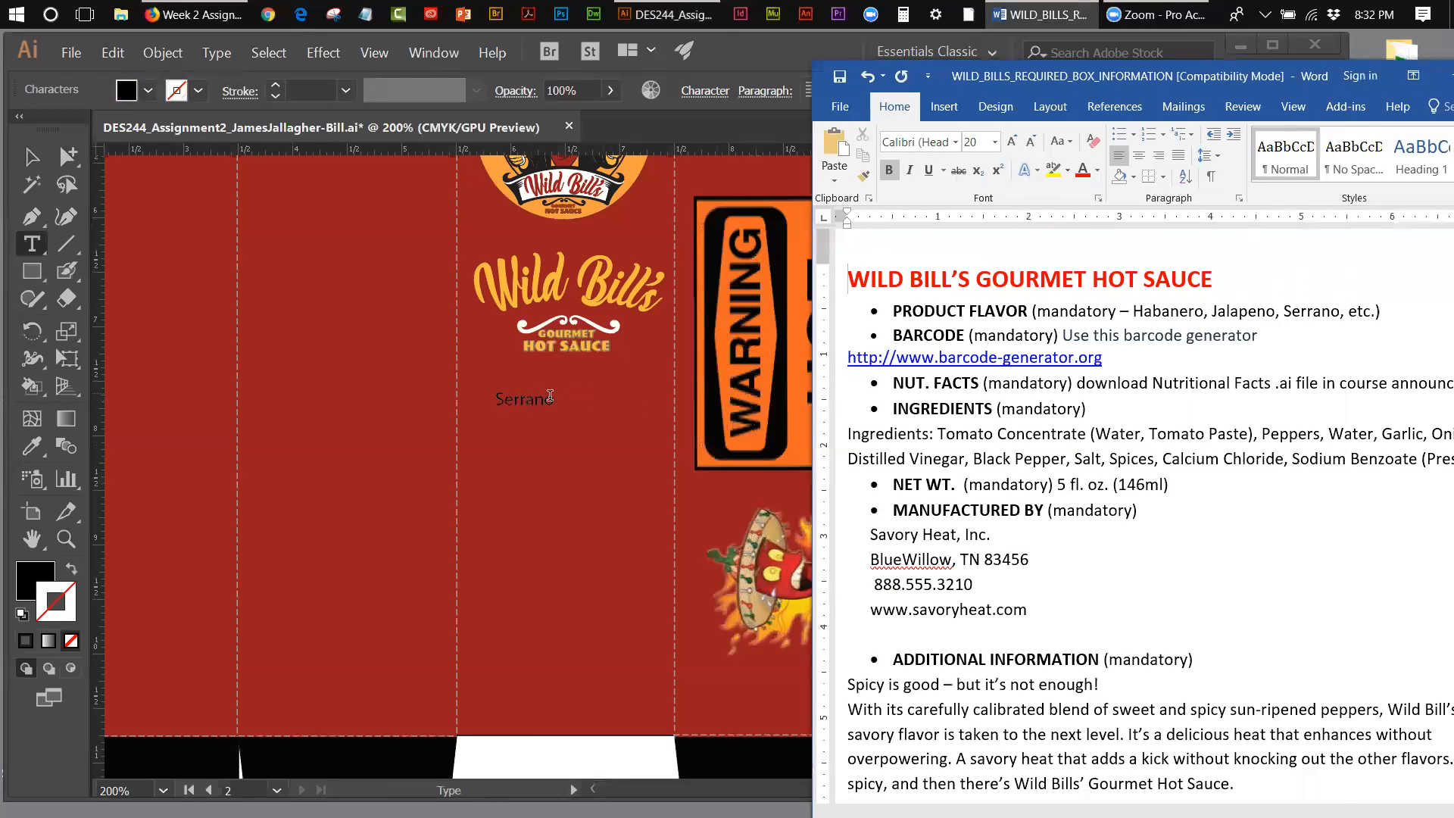
pyautogui.click(583, 399)
# Step: Set the font of the Serrano text to Goudy Stout
pyautogui.doubleClick(511, 395)
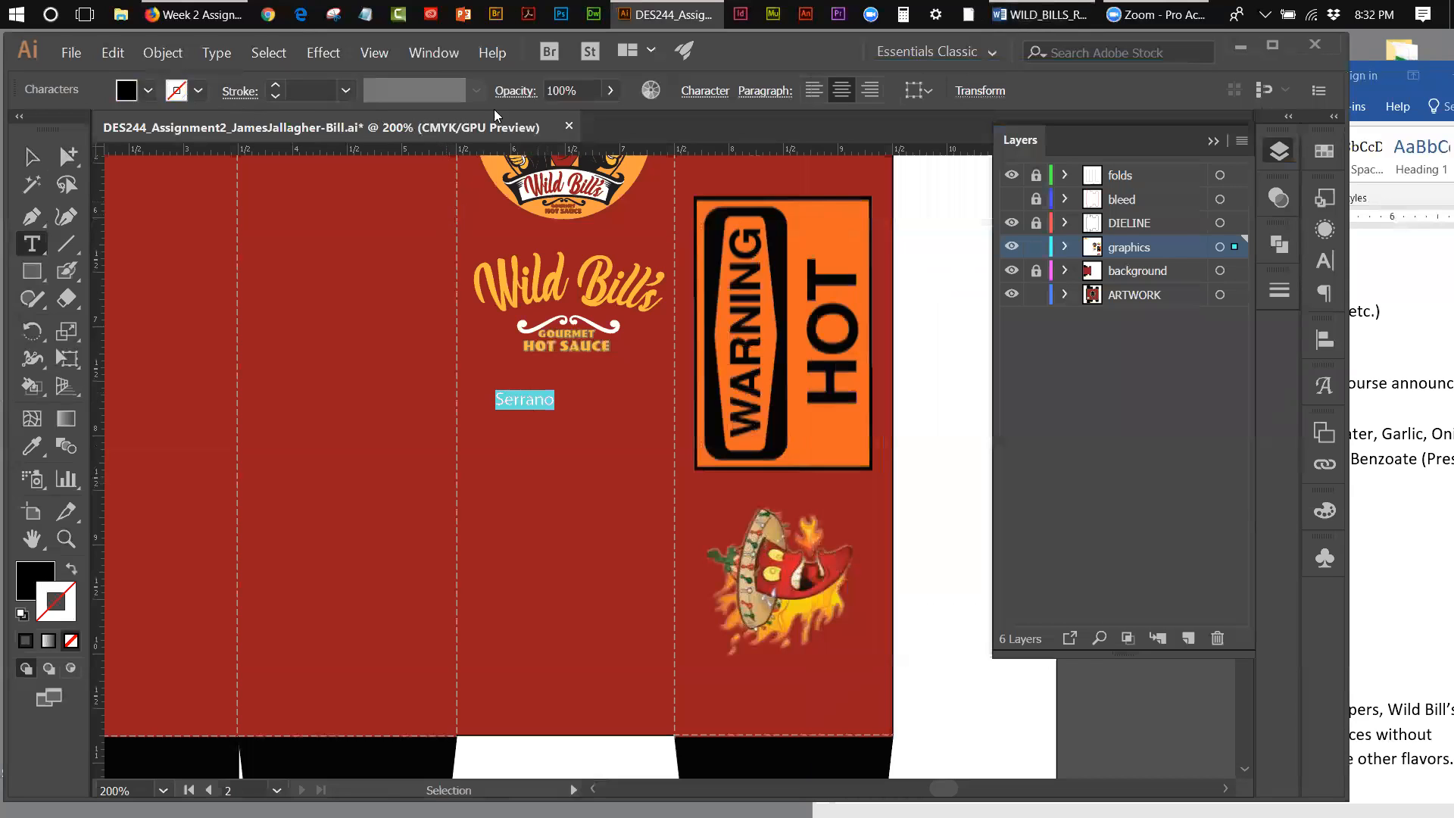
pyautogui.click(704, 91)
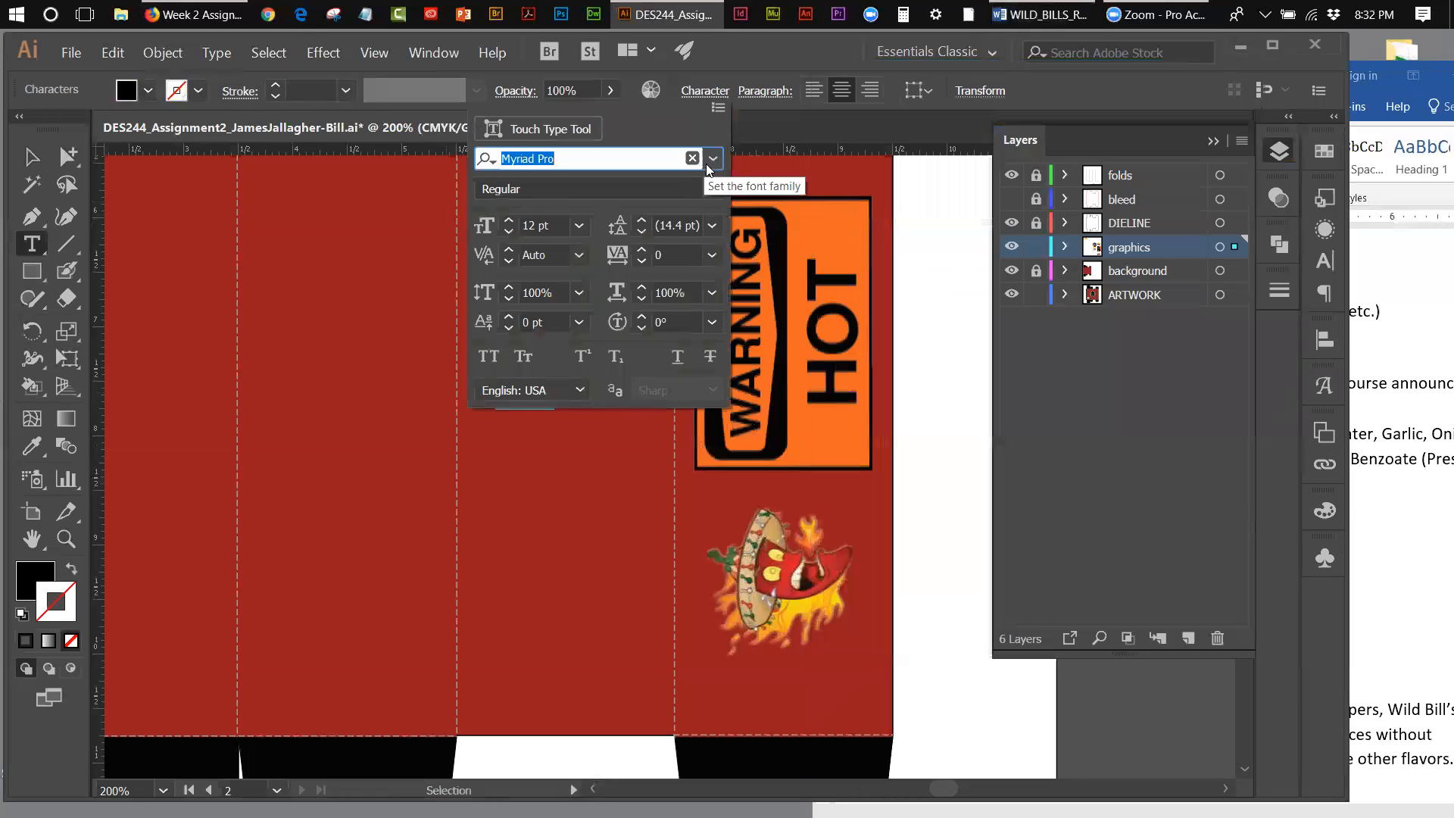
pyautogui.click(712, 188)
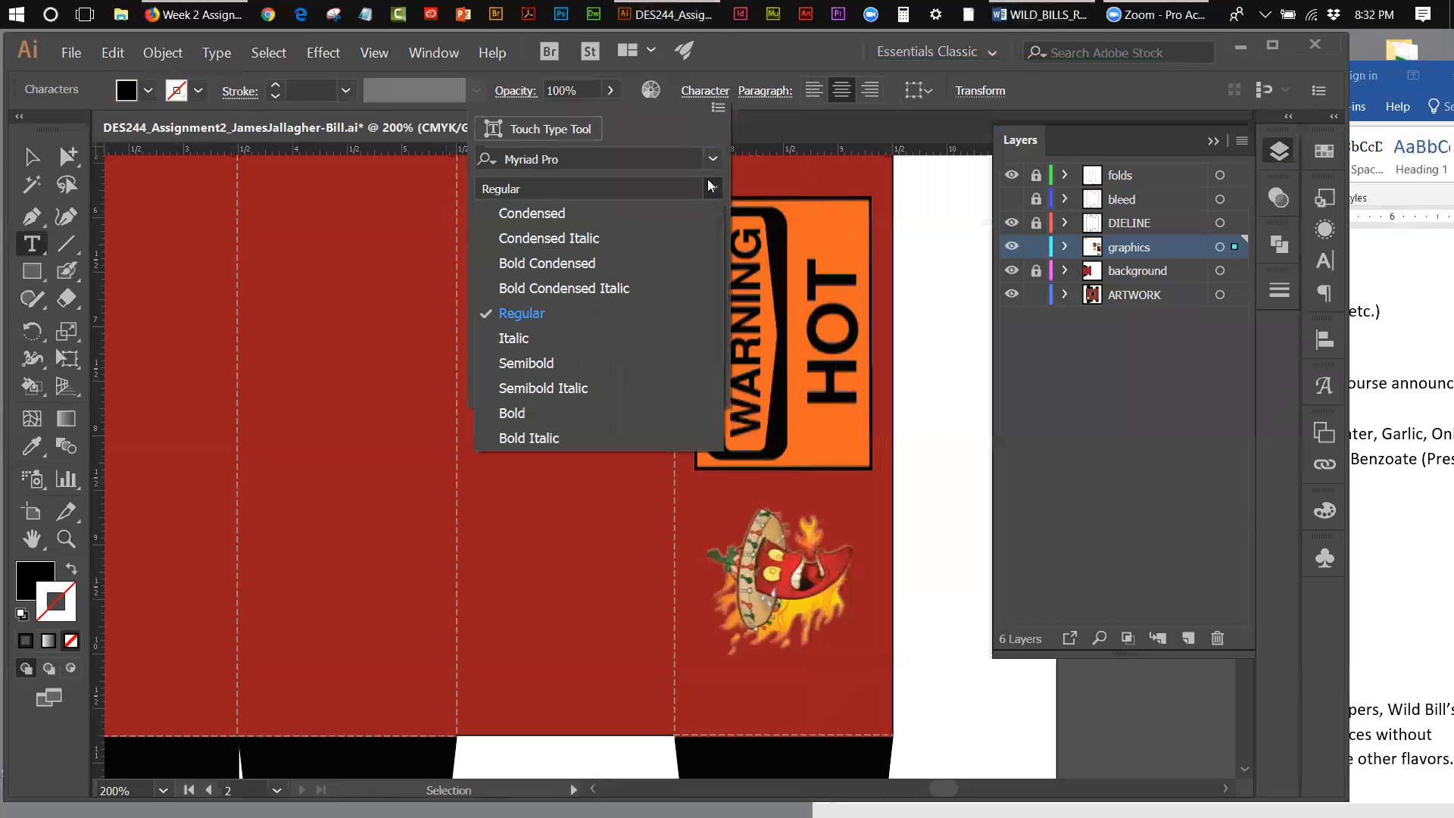
pyautogui.click(711, 161)
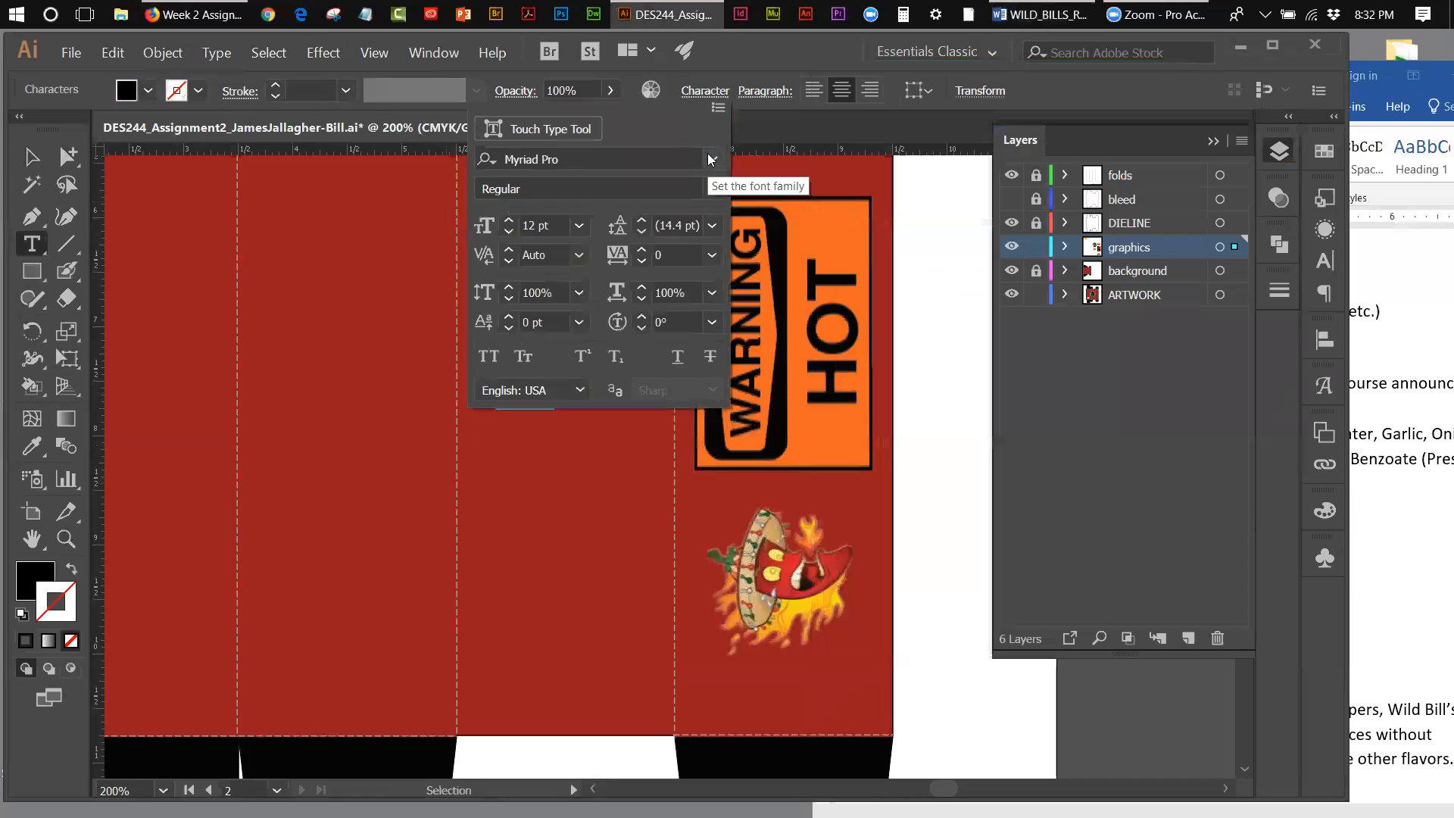
pyautogui.click(713, 158)
pyautogui.click(713, 159)
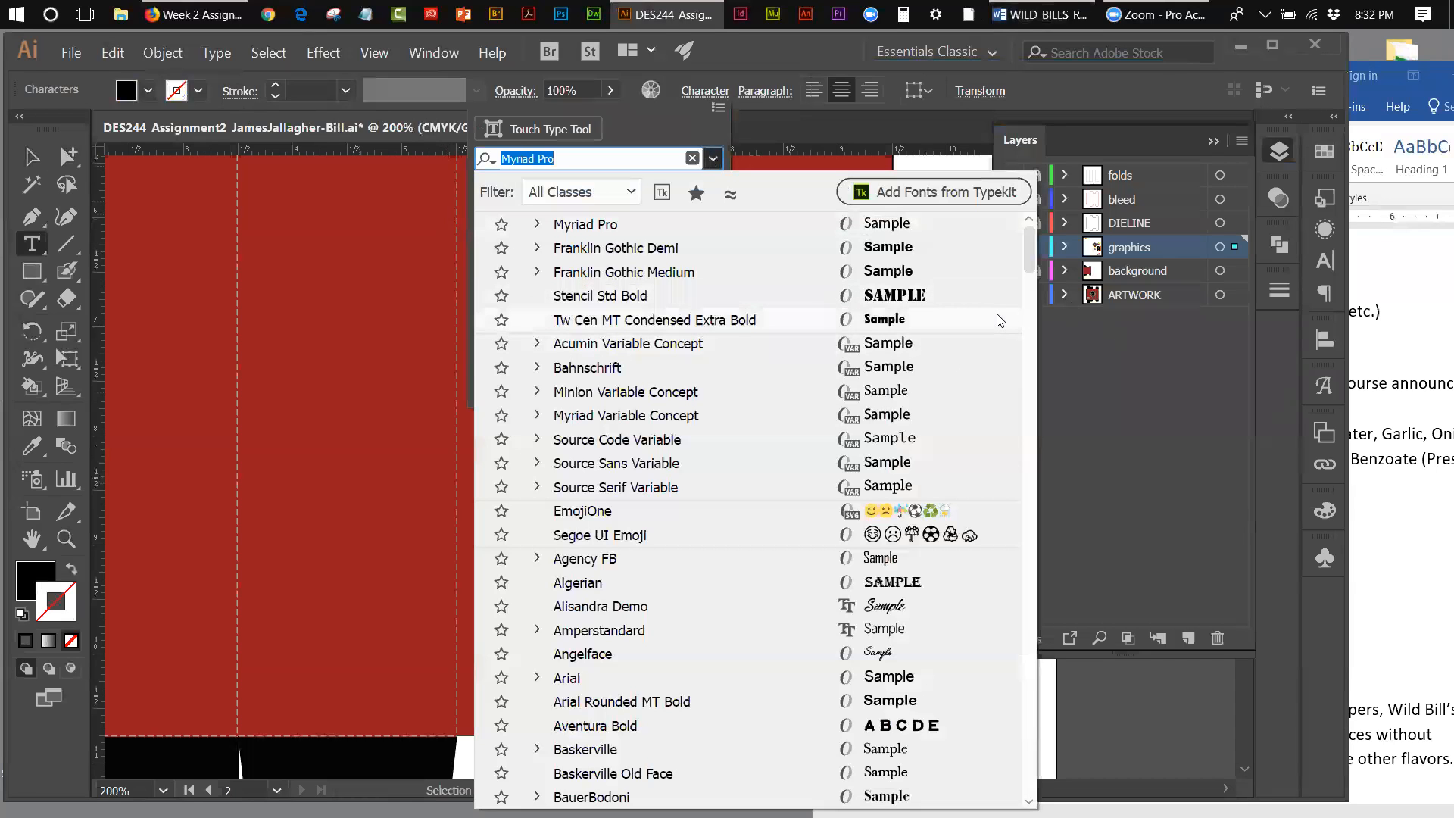
pyautogui.moveTo(1028, 258); pyautogui.dragTo(1055, 485)
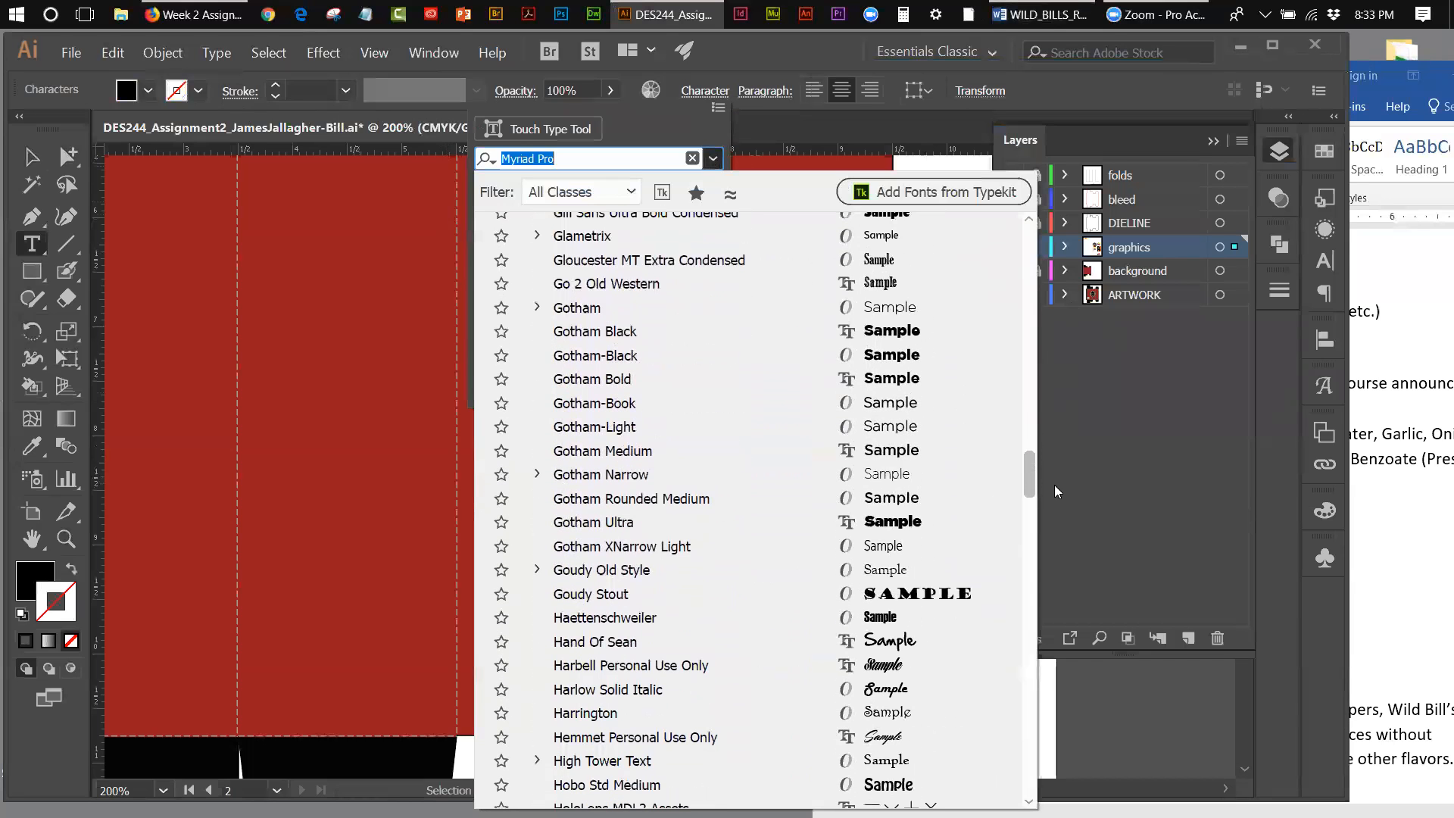
pyautogui.click(932, 598)
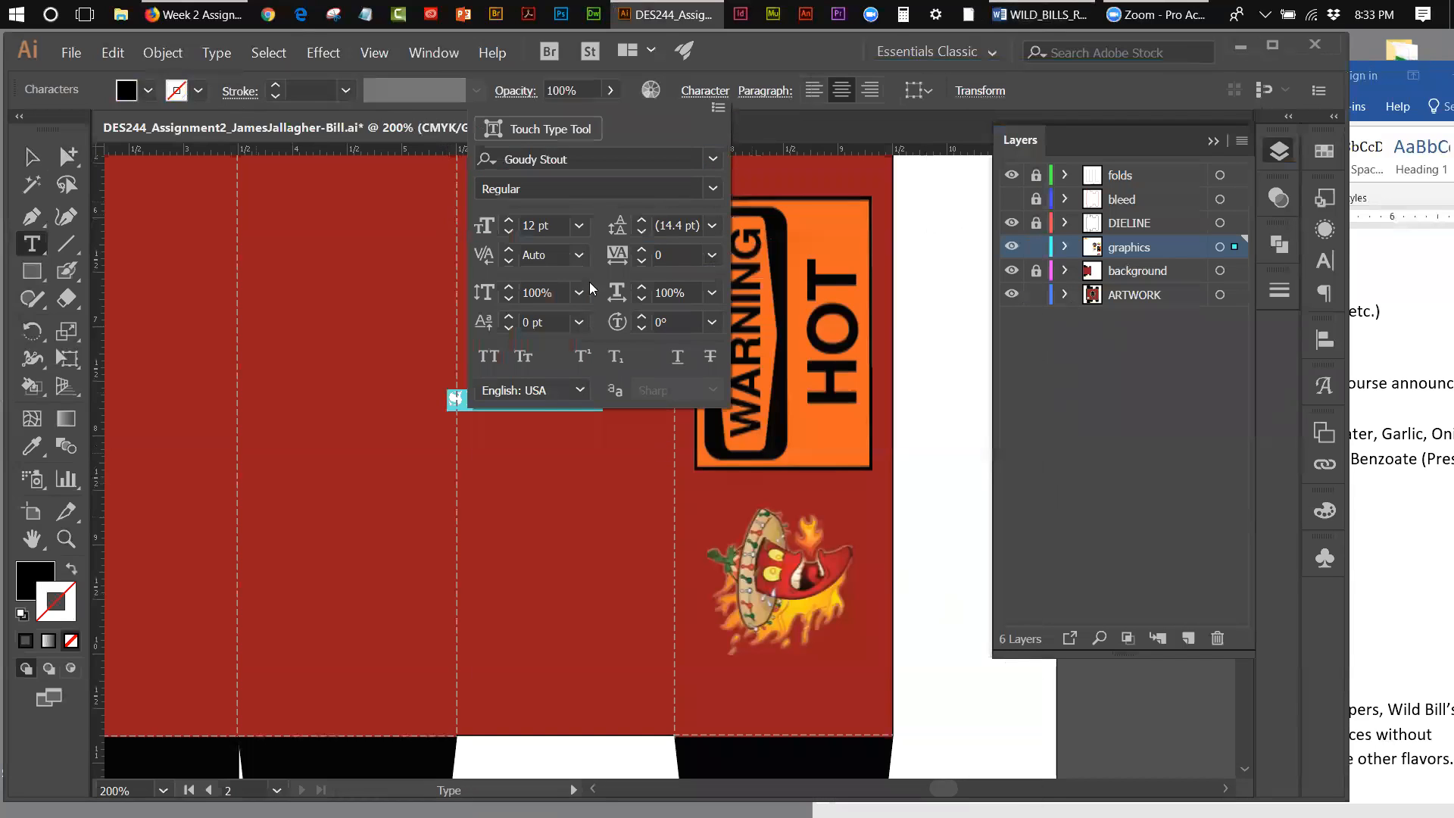
pyautogui.click(717, 187)
pyautogui.click(717, 187)
pyautogui.click(750, 140)
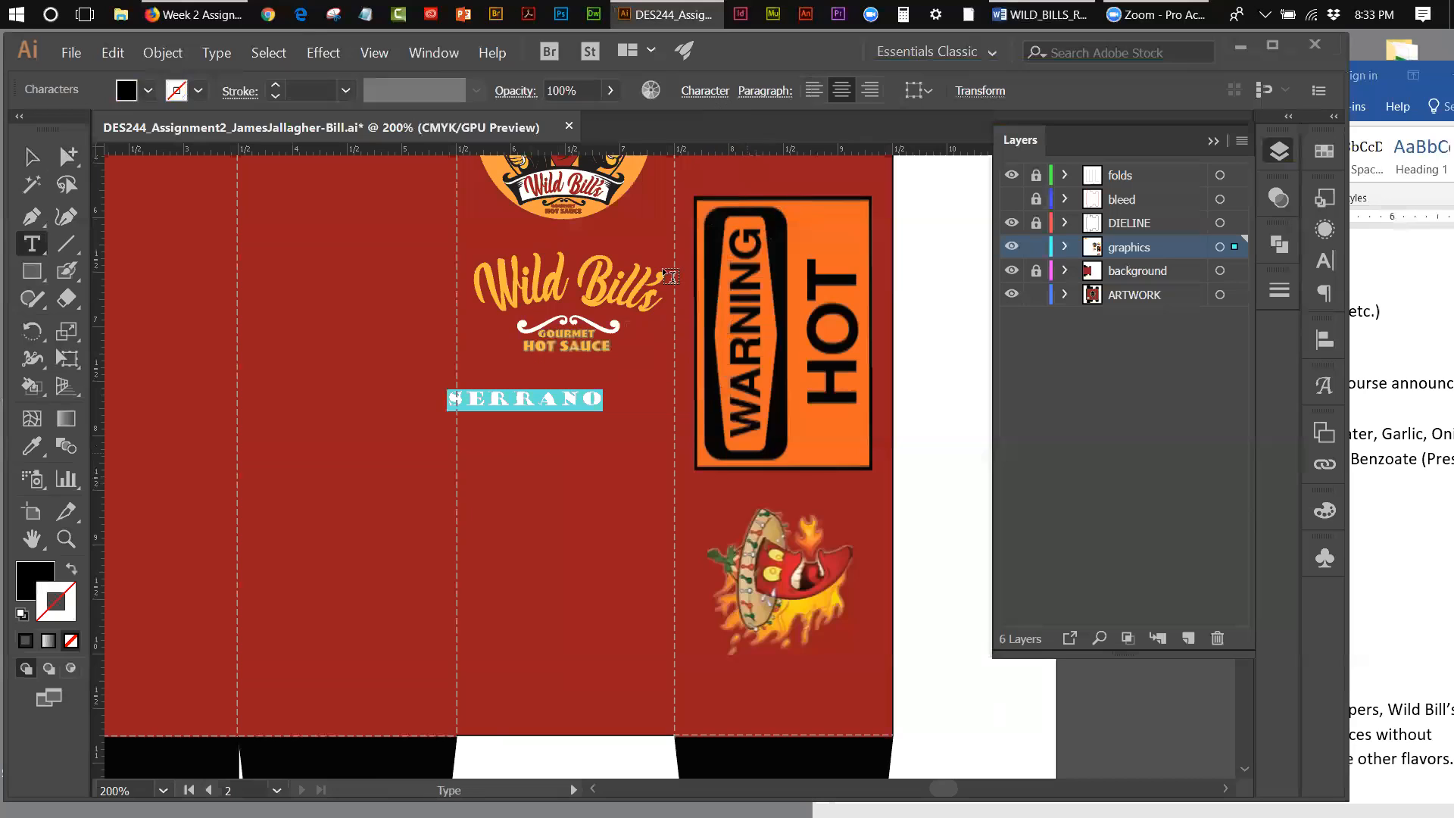
# Step: Move the Serrano text directly beneath the Gourmet Hot Sauce lettering, centred on it, and enlarge it to 15 pt
pyautogui.click(28, 157)
pyautogui.moveTo(520, 407); pyautogui.dragTo(565, 398)
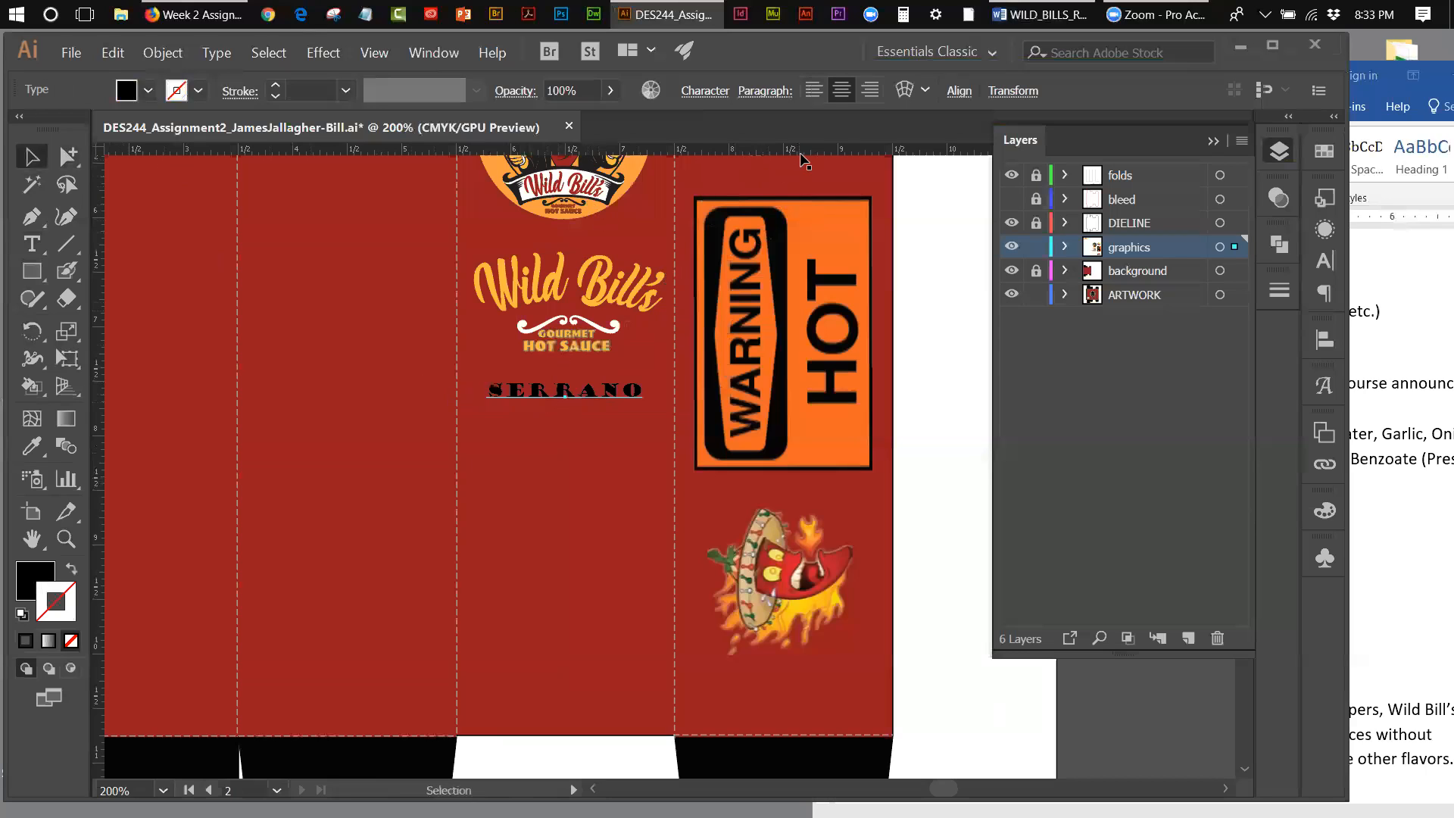
pyautogui.click(714, 94)
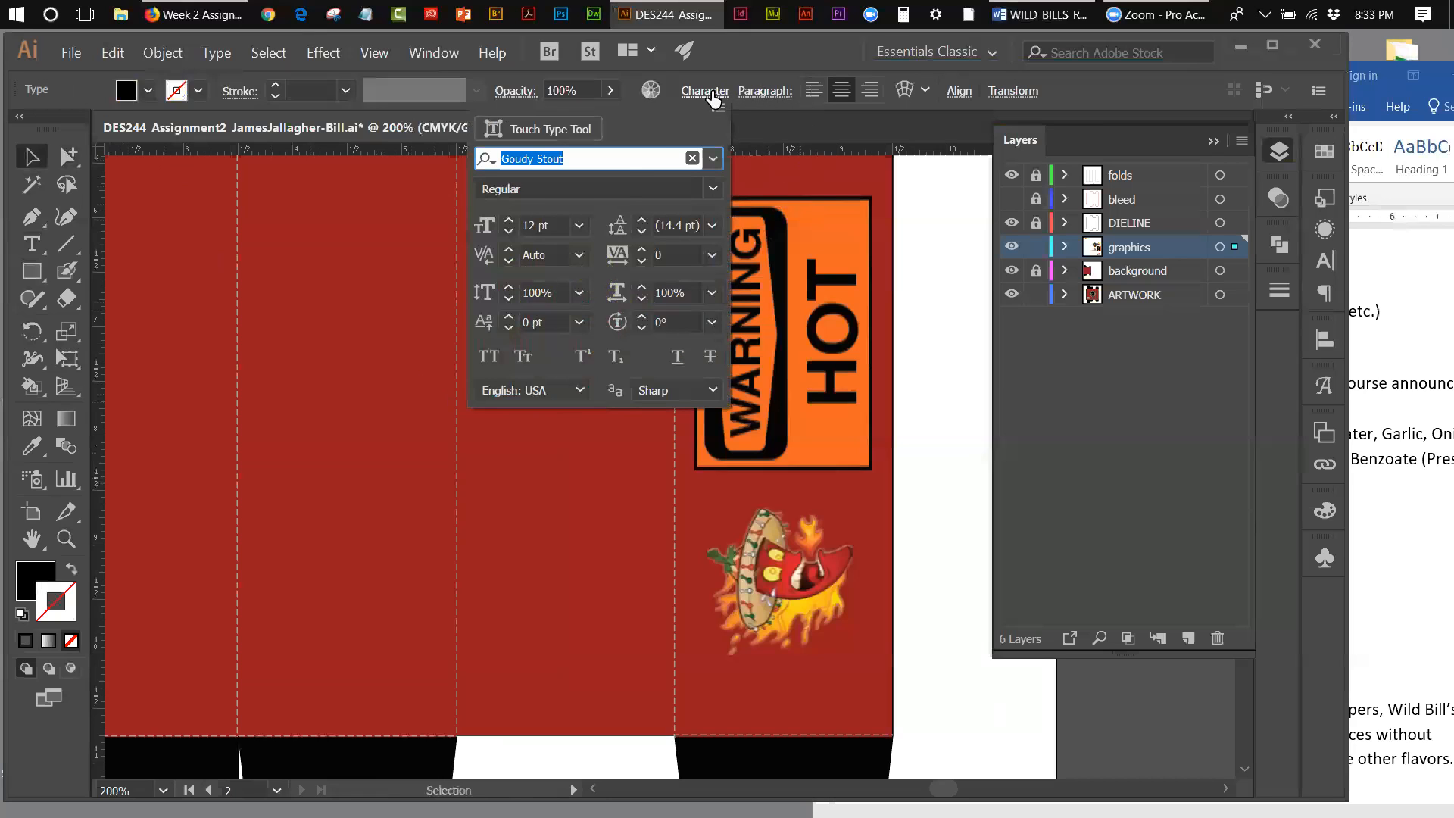
pyautogui.click(509, 221)
pyautogui.click(510, 221)
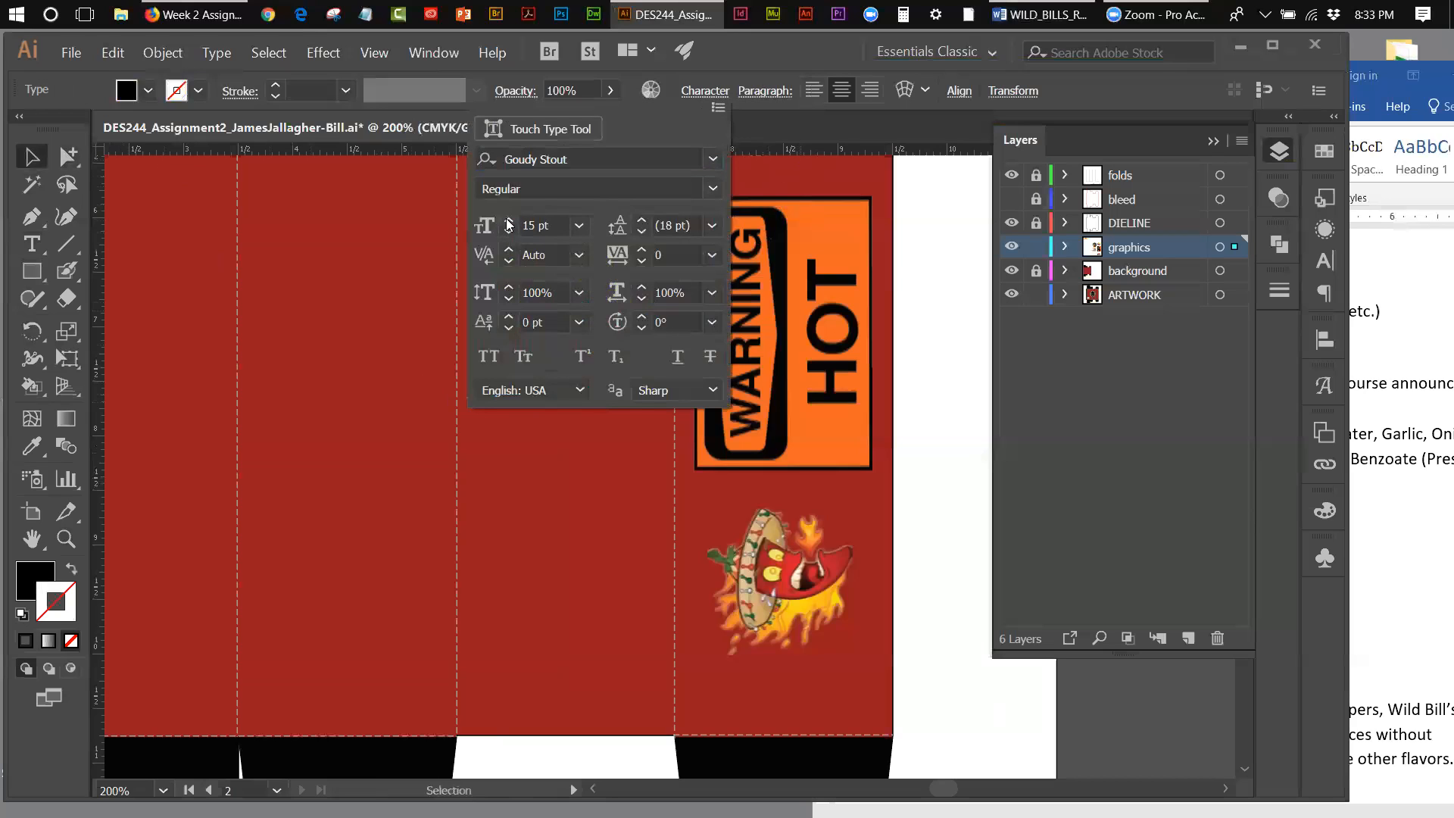
pyautogui.click(32, 158)
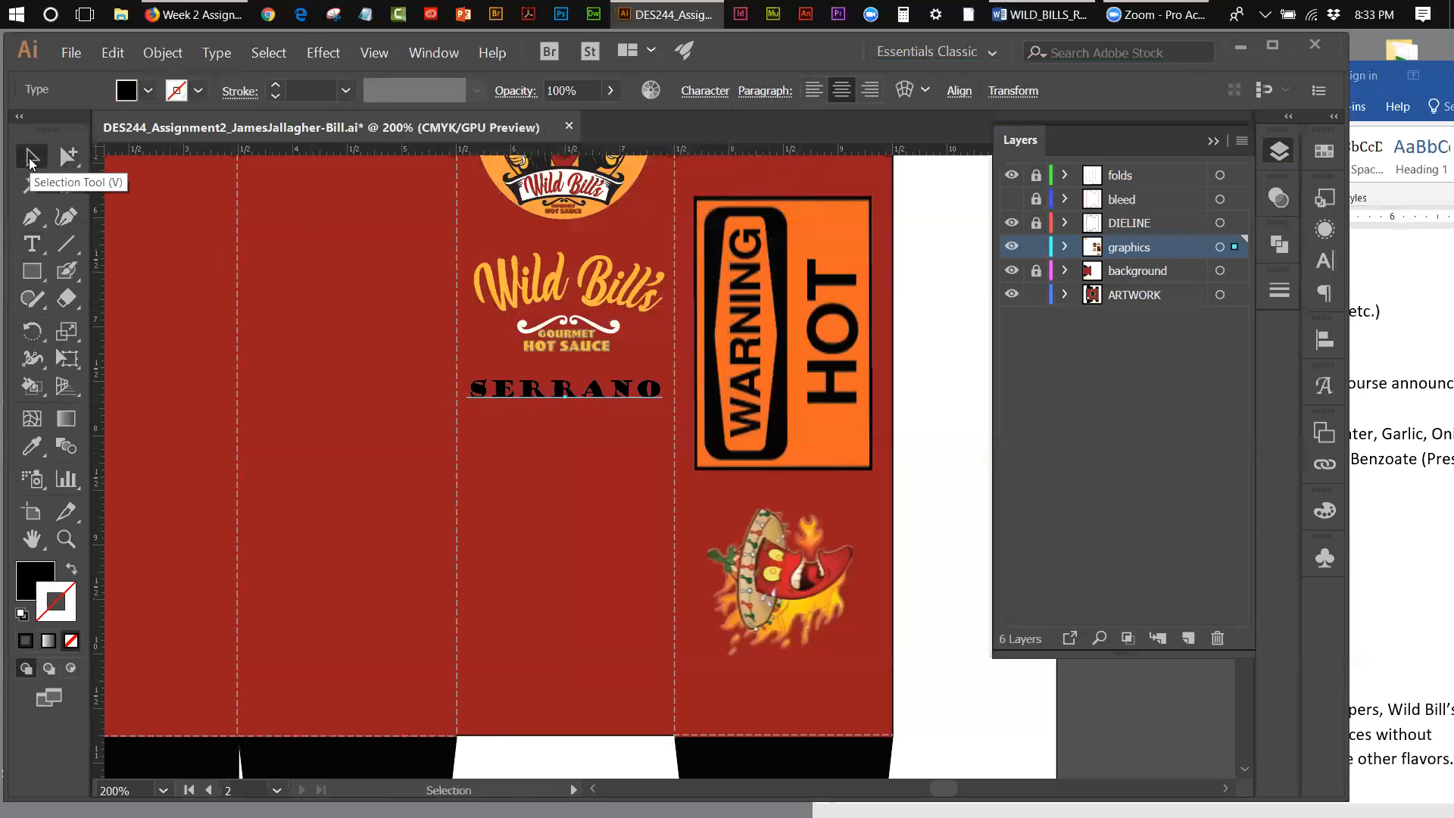
pyautogui.click(32, 158)
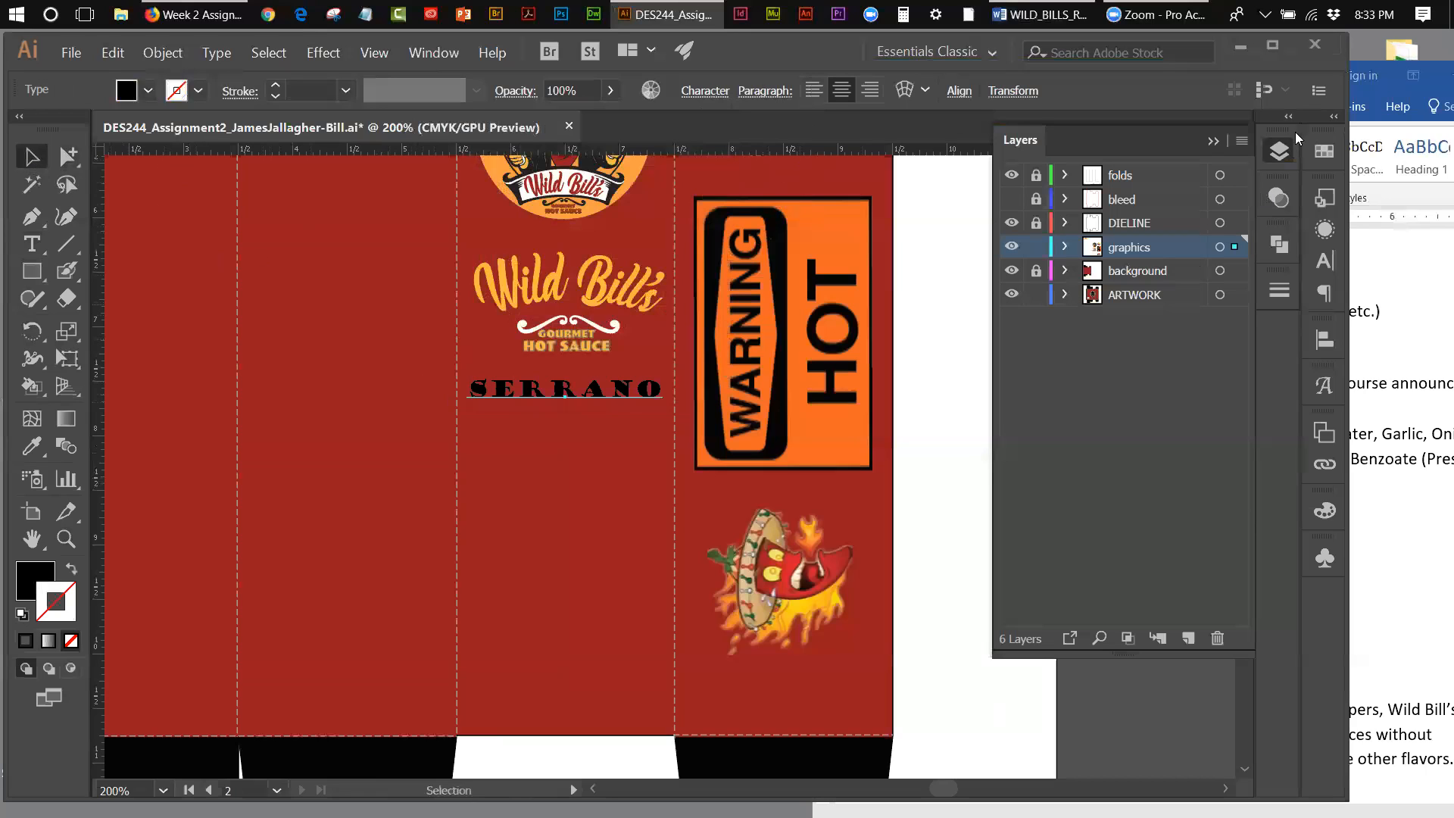
# Step: Try a golden yellow swatch as the stroke of the Serrano text and remove that stroke again
pyautogui.click(1318, 150)
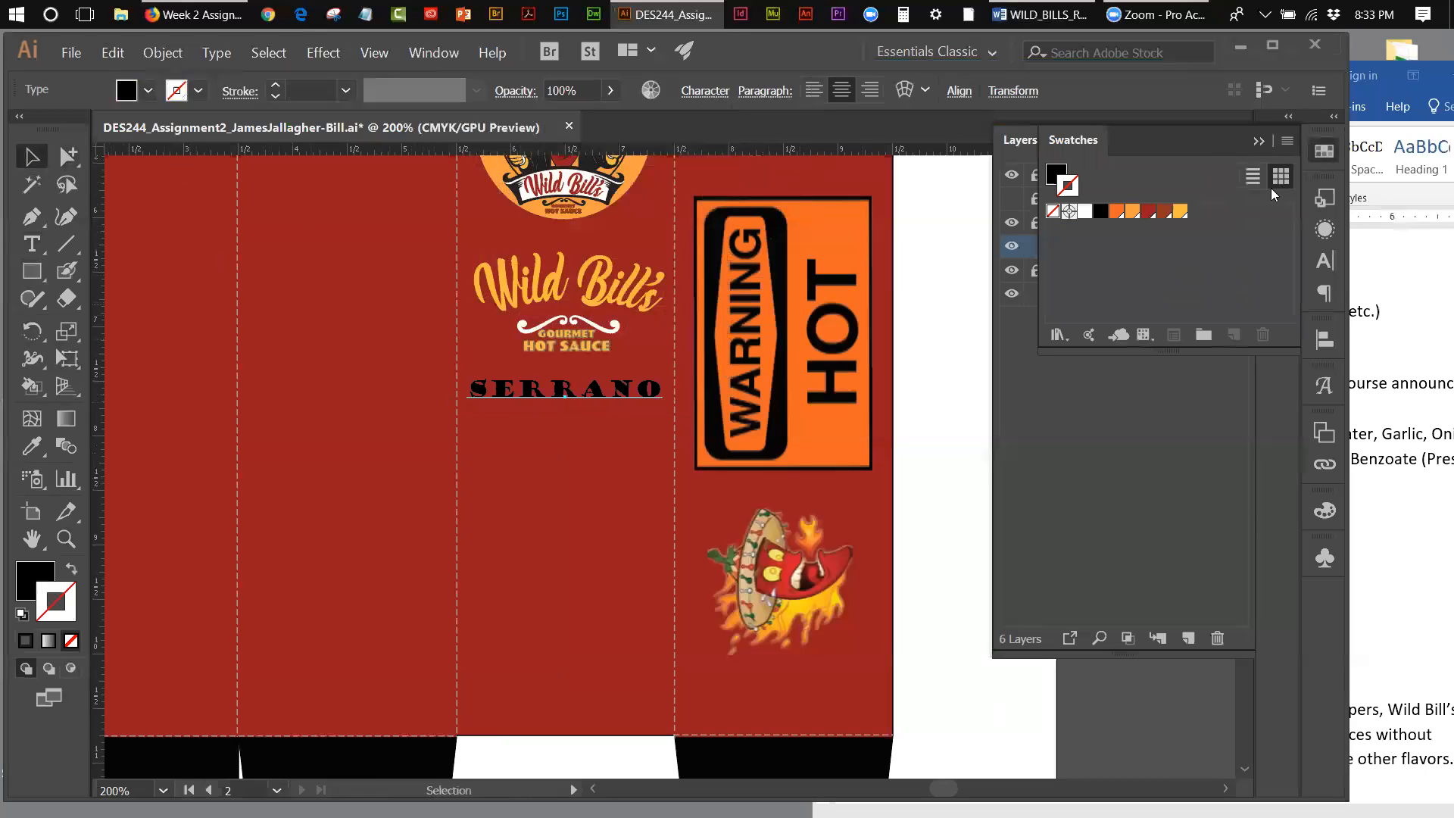
pyautogui.click(1182, 212)
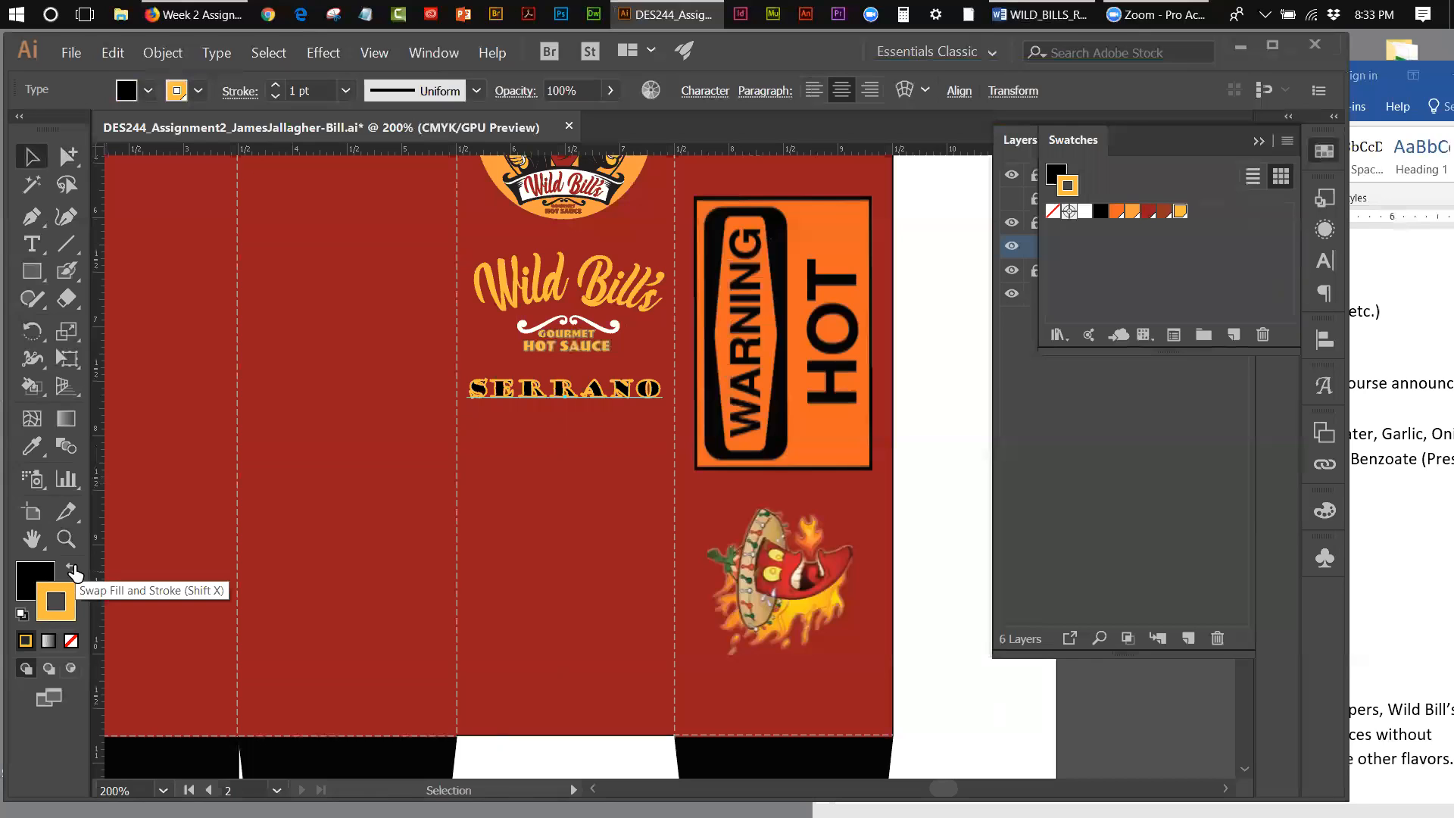
pyautogui.click(71, 642)
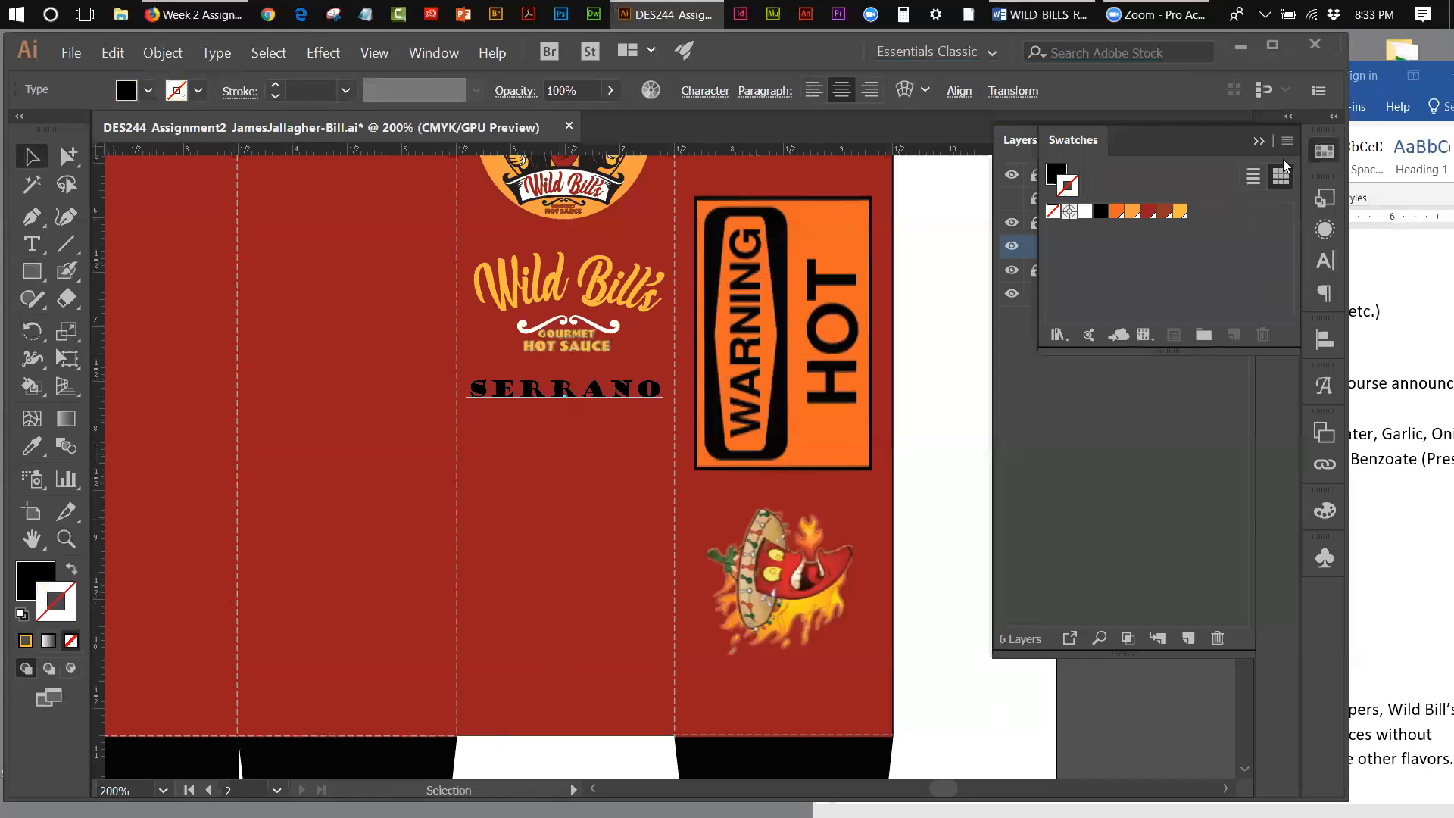
pyautogui.click(1259, 142)
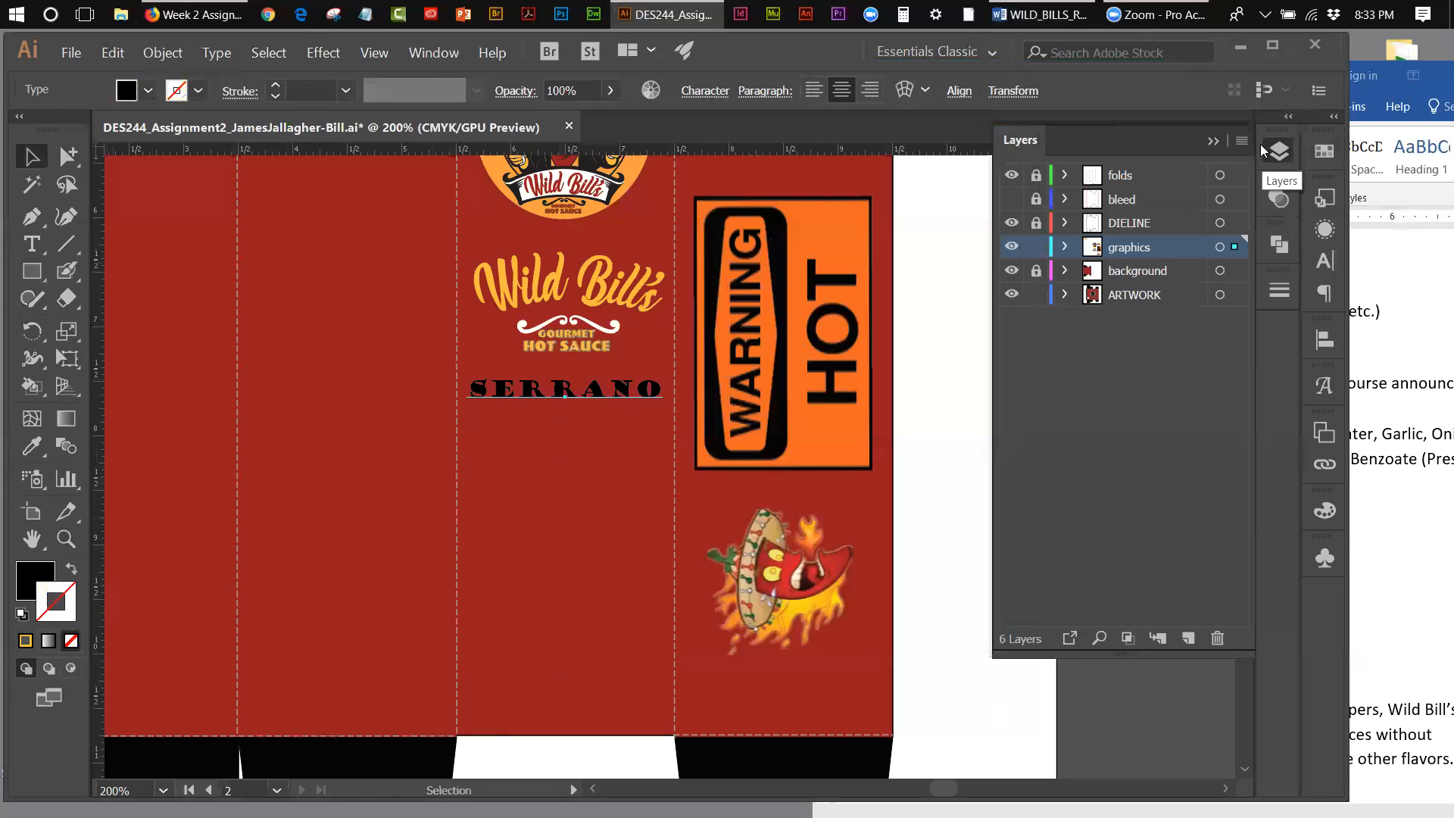
pyautogui.click(1215, 140)
# Step: Add a new stroke to the Serrano text's appearance and set its new fill to black
pyautogui.click(444, 55)
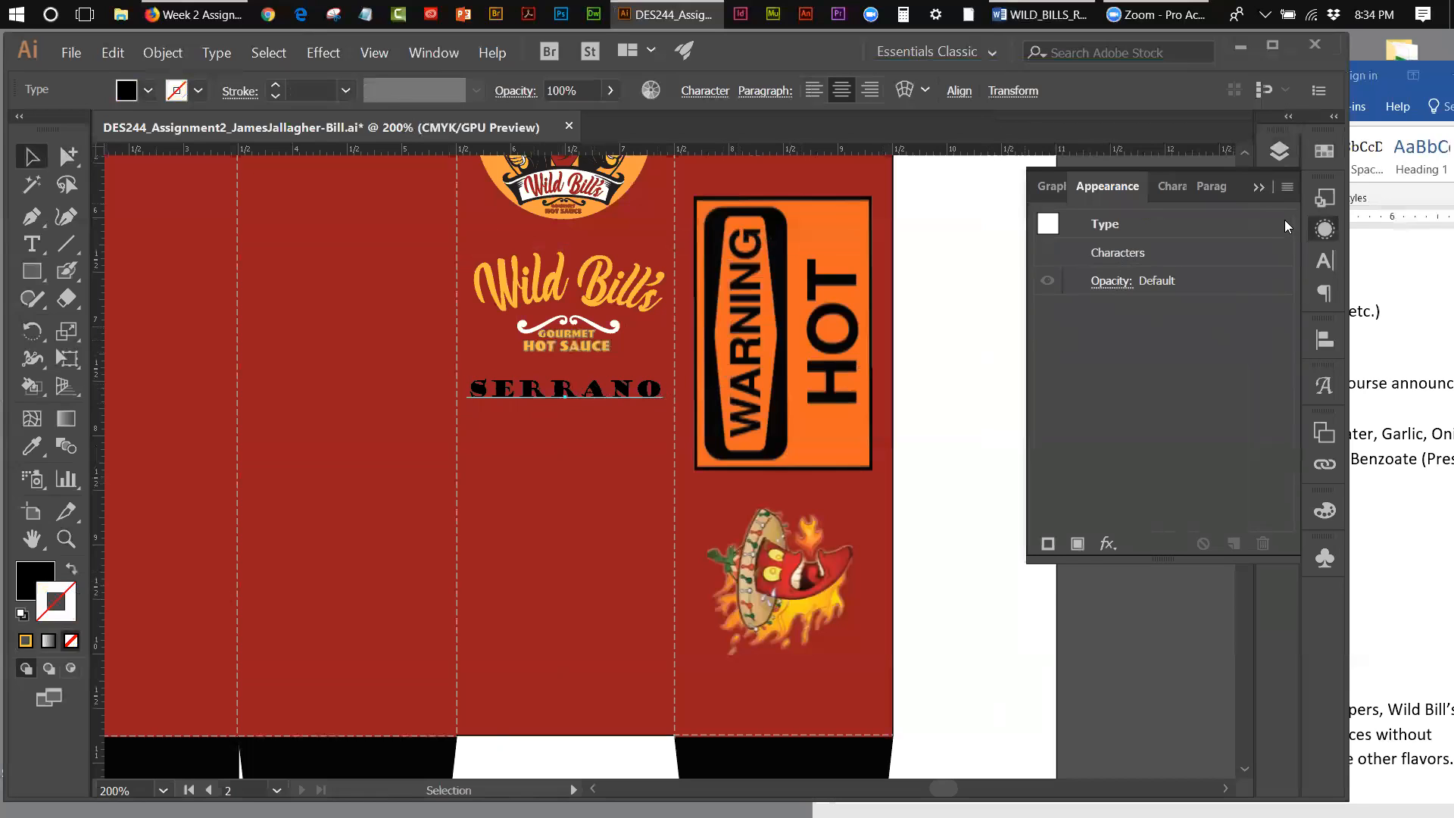
pyautogui.click(1287, 190)
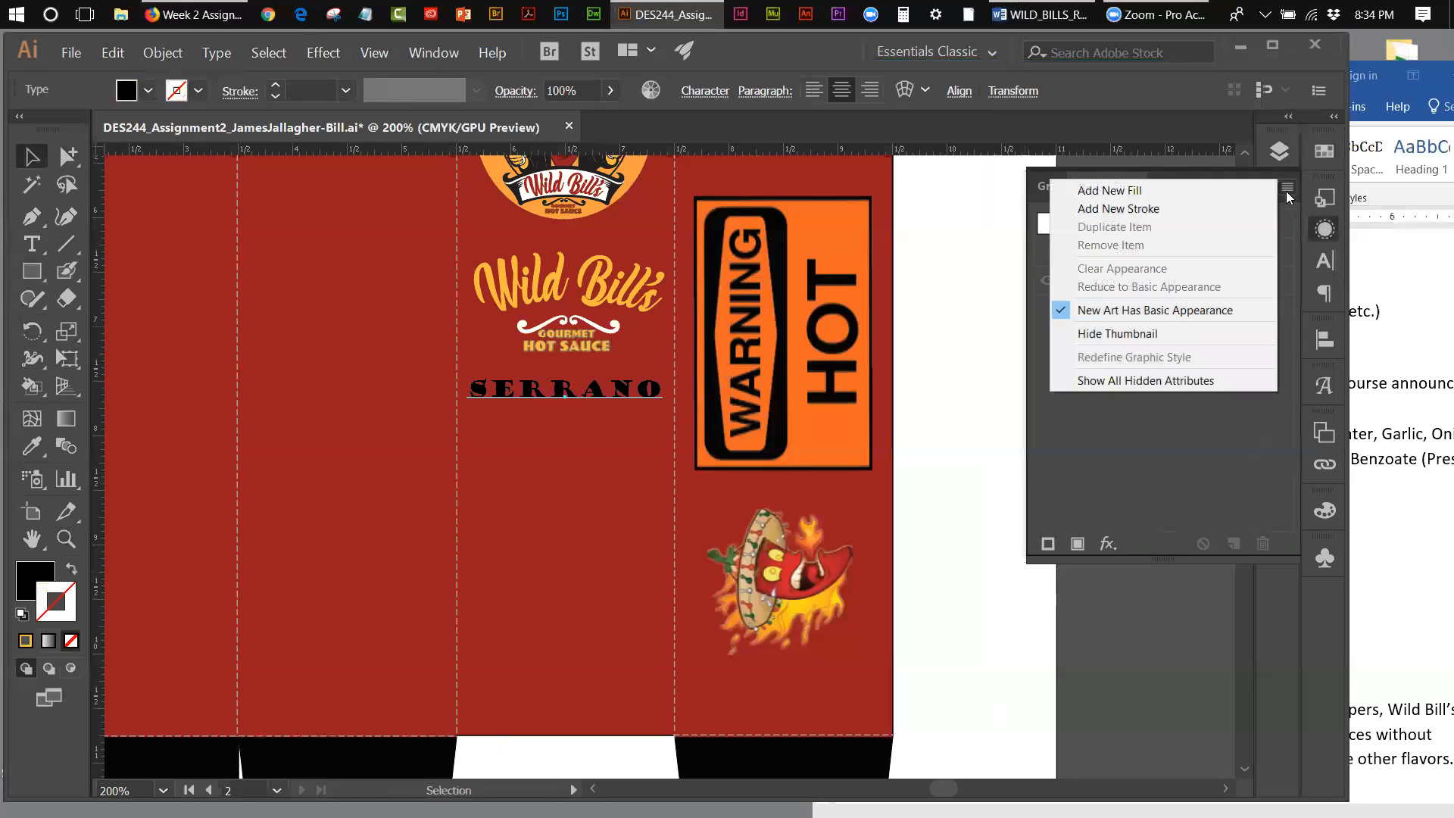
pyautogui.click(1118, 209)
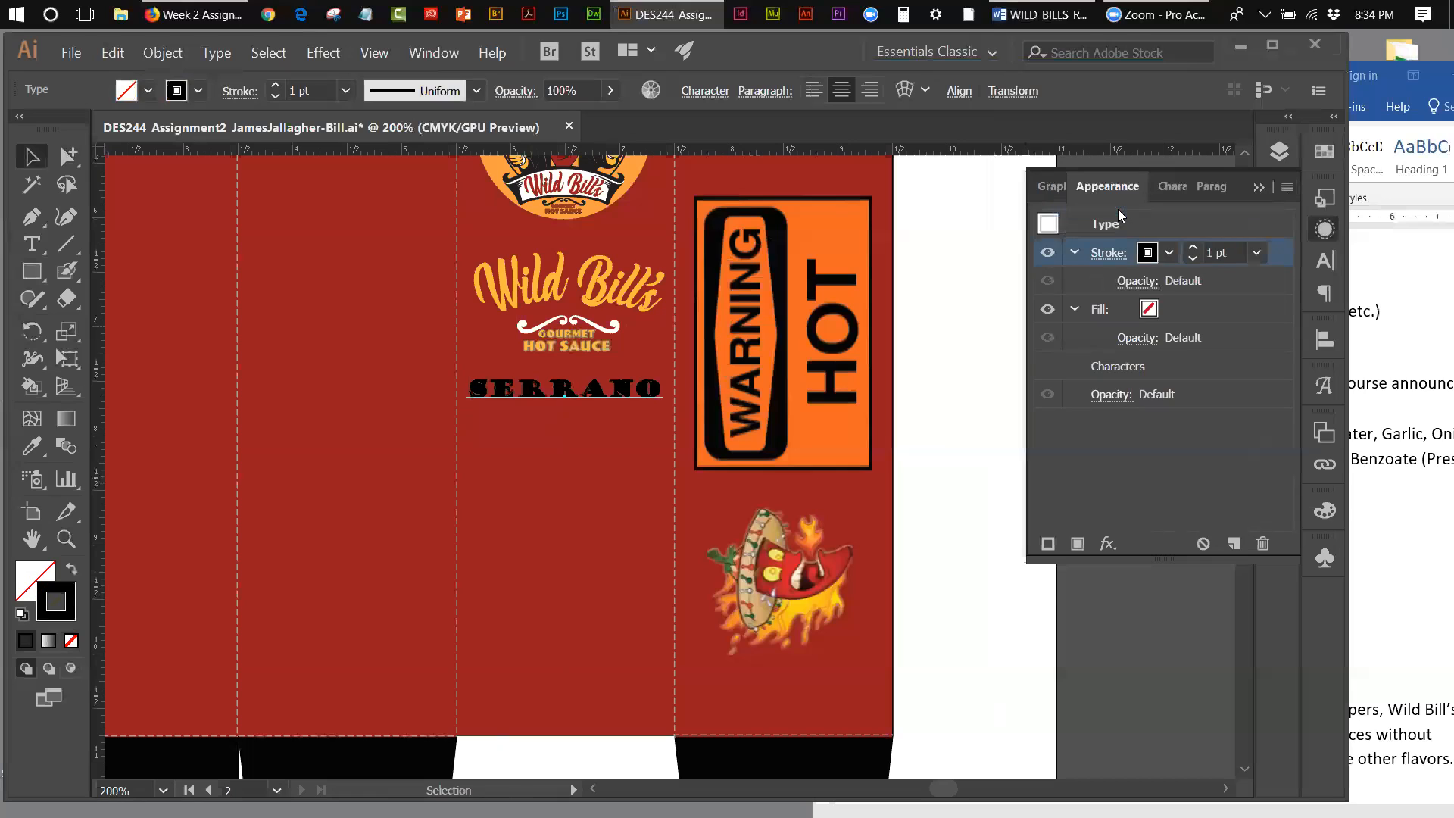
pyautogui.click(1150, 309)
pyautogui.click(1149, 309)
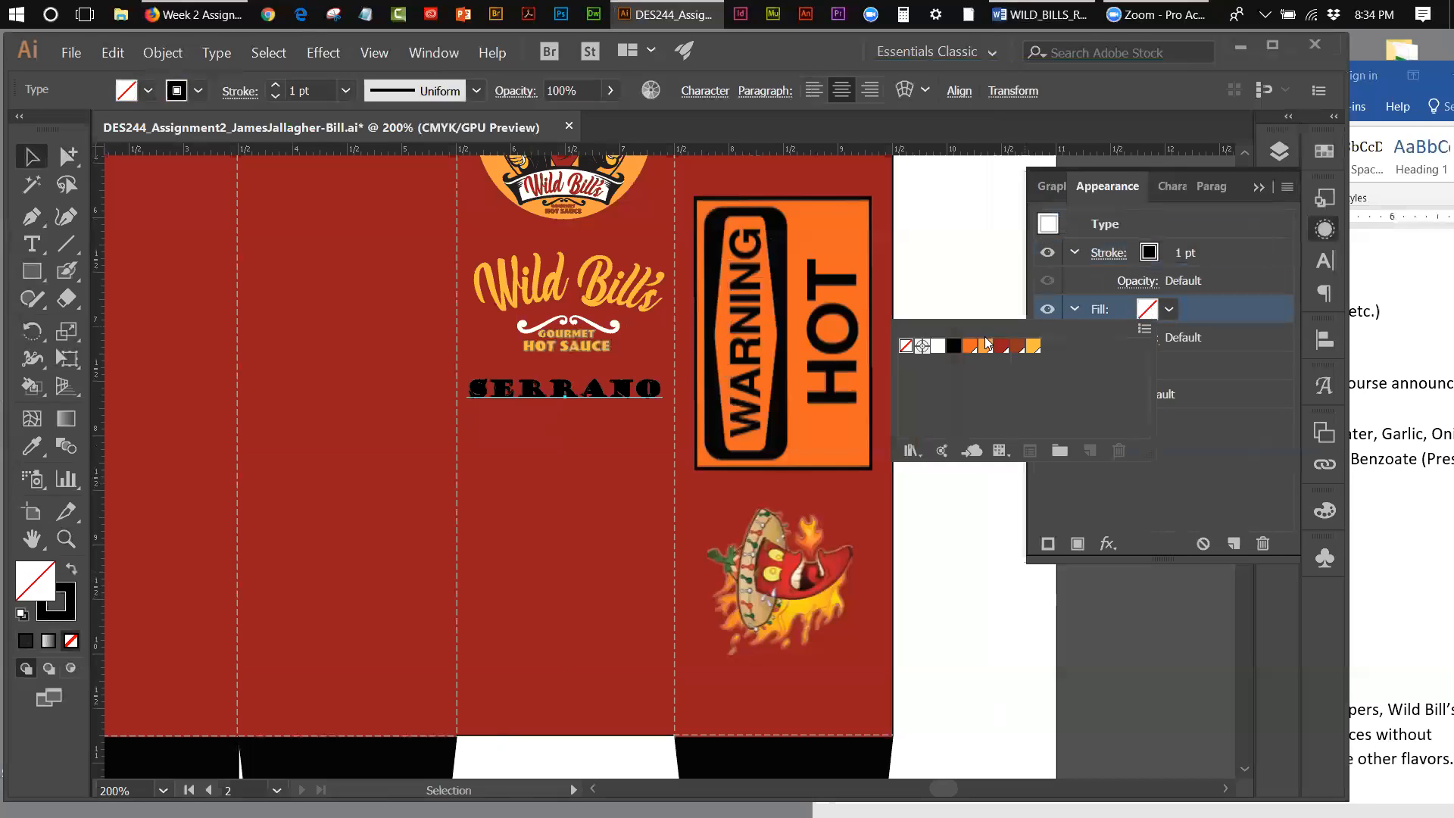
pyautogui.click(953, 349)
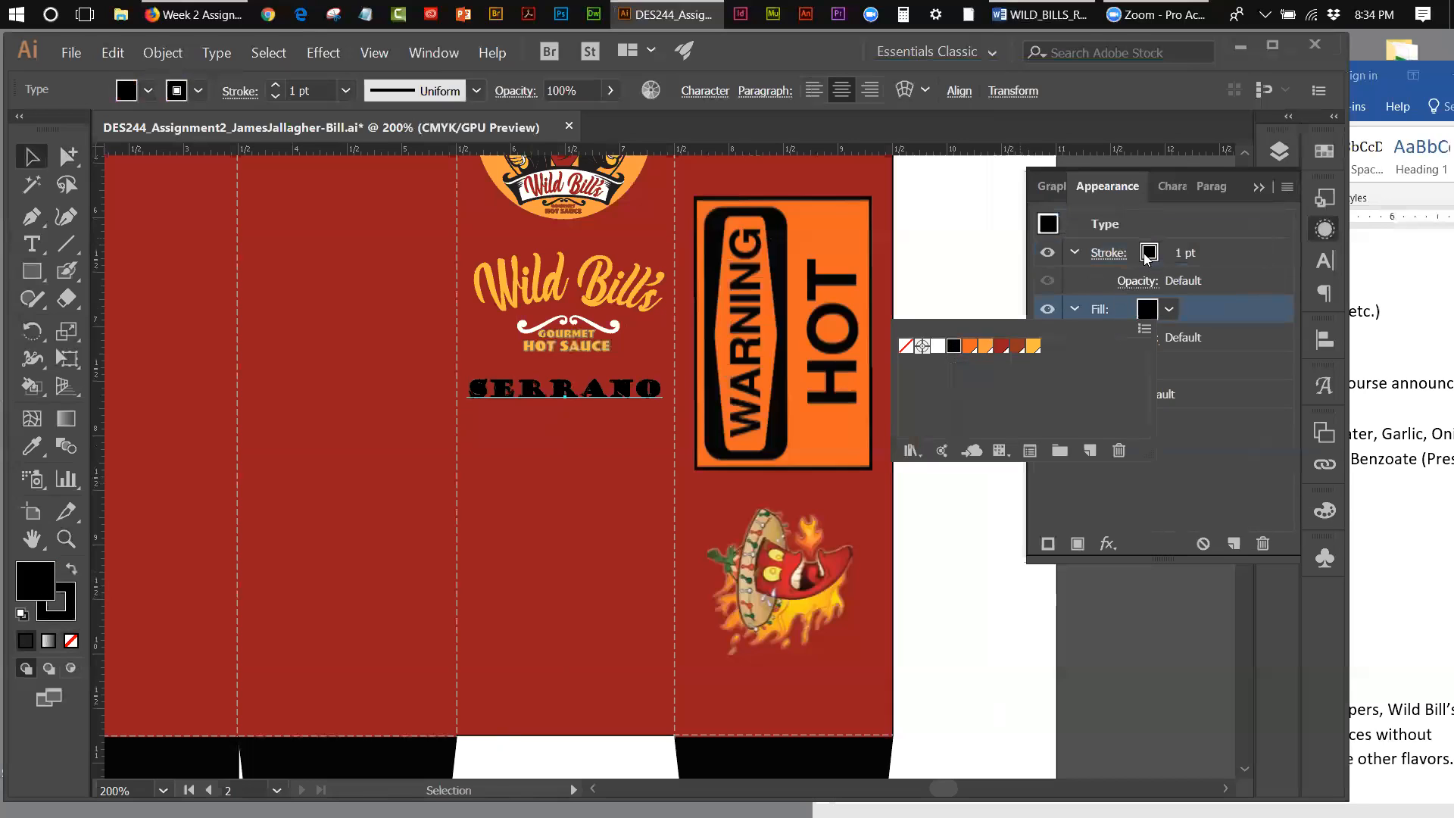
# Step: Change the Serrano text's 1 pt appearance stroke to the golden yellow swatch
pyautogui.doubleClick(1145, 253)
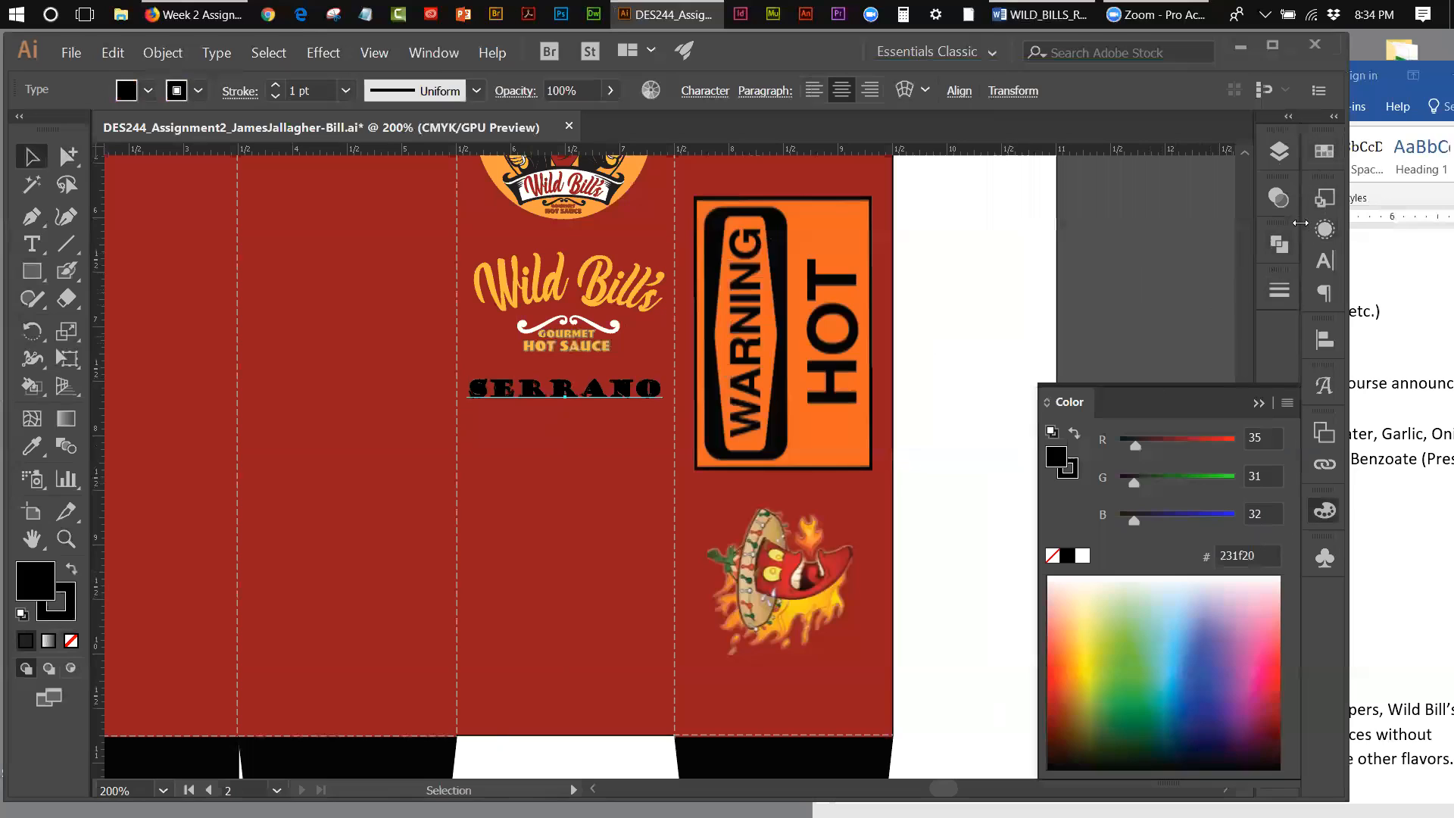
pyautogui.click(1260, 403)
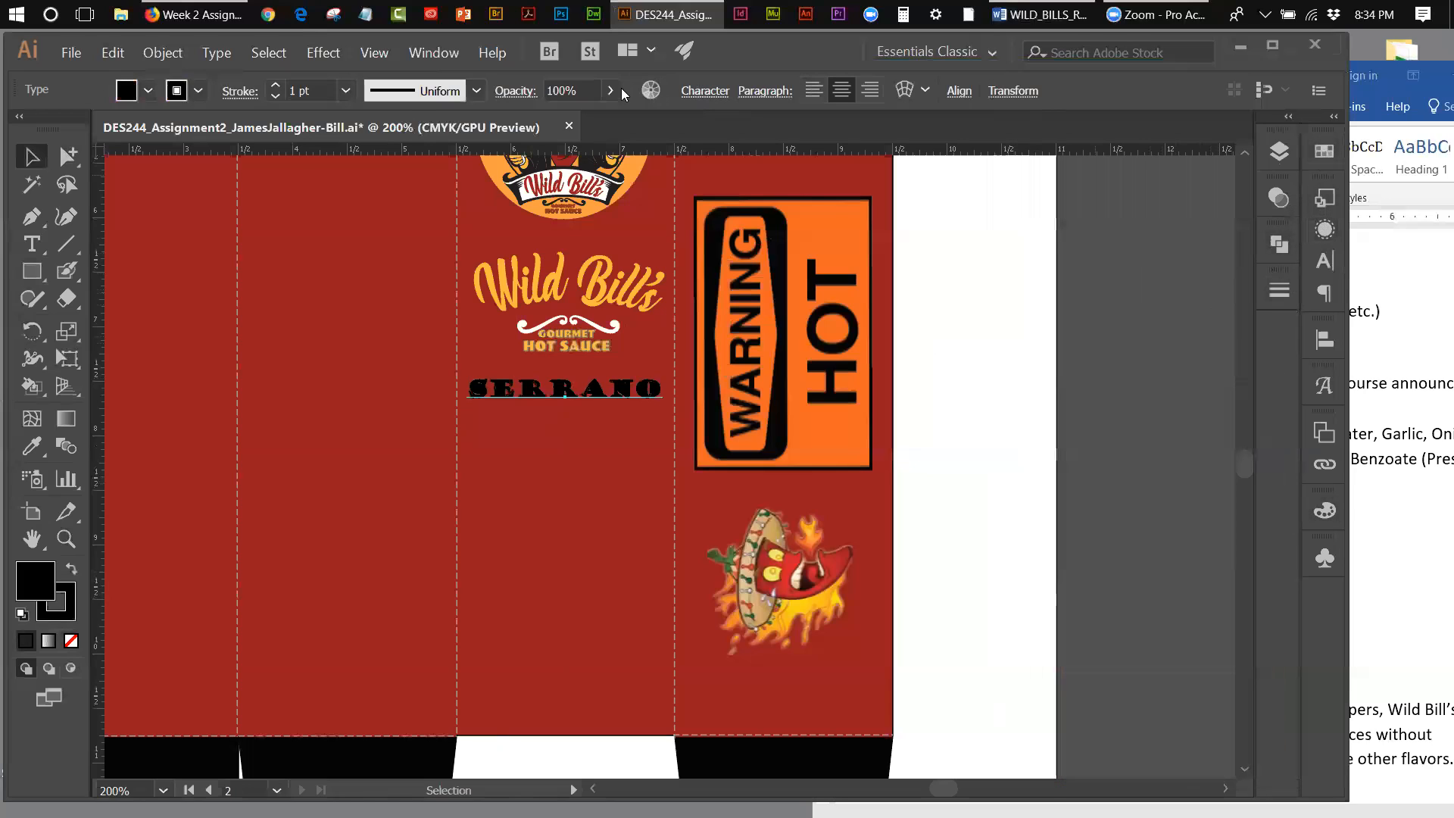
pyautogui.click(429, 54)
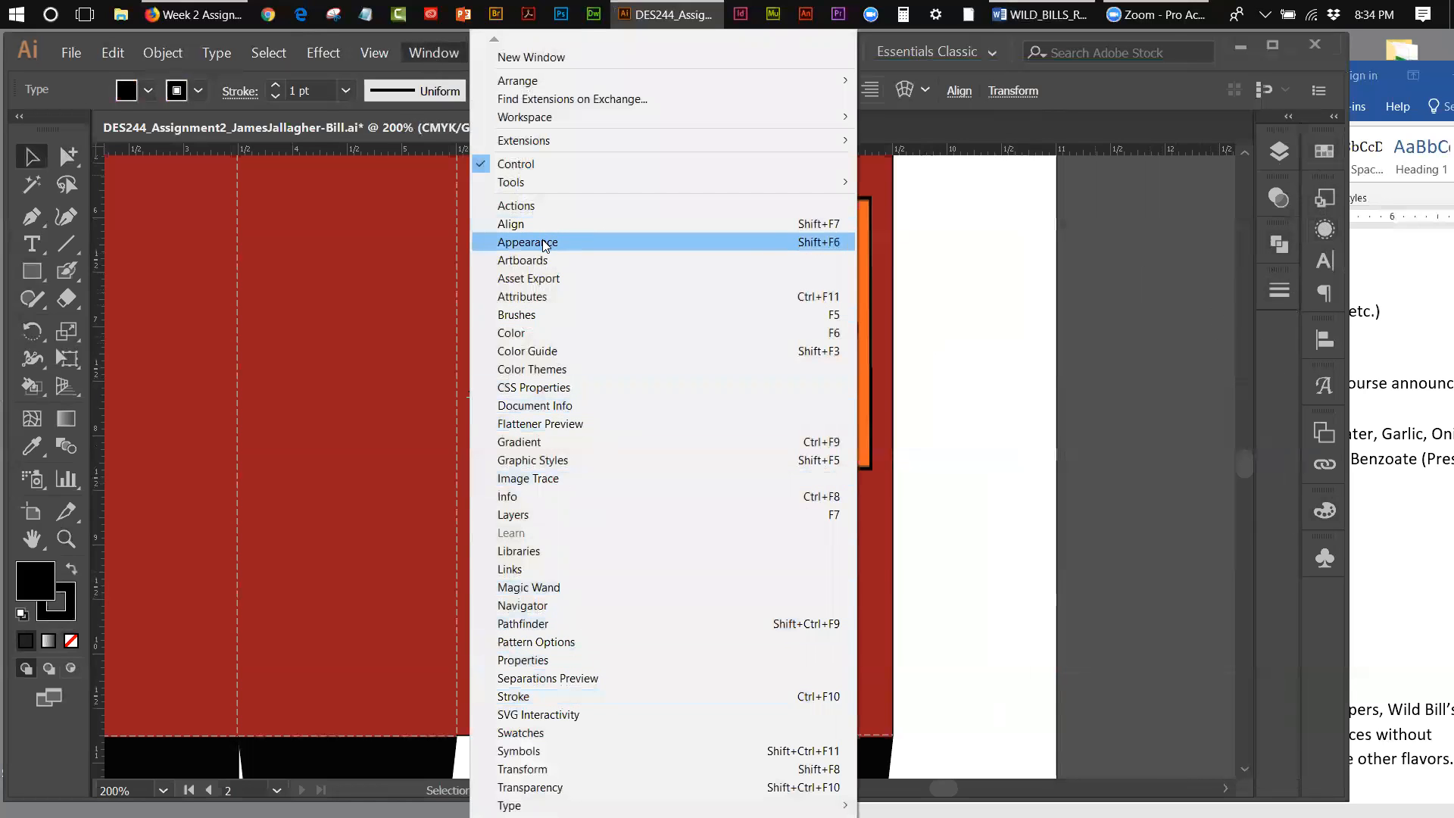
pyautogui.click(546, 241)
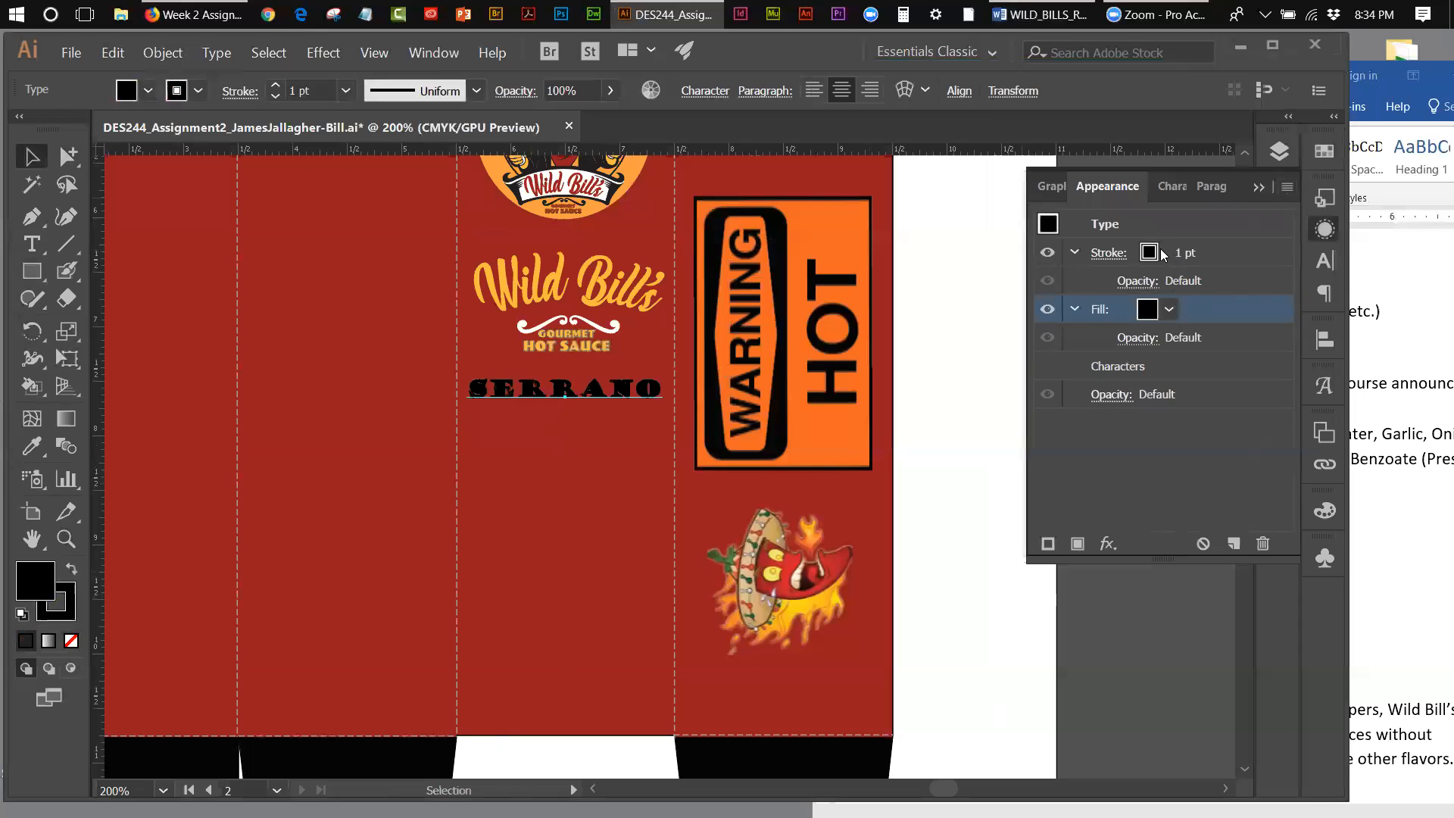
pyautogui.click(1149, 254)
pyautogui.click(1149, 254)
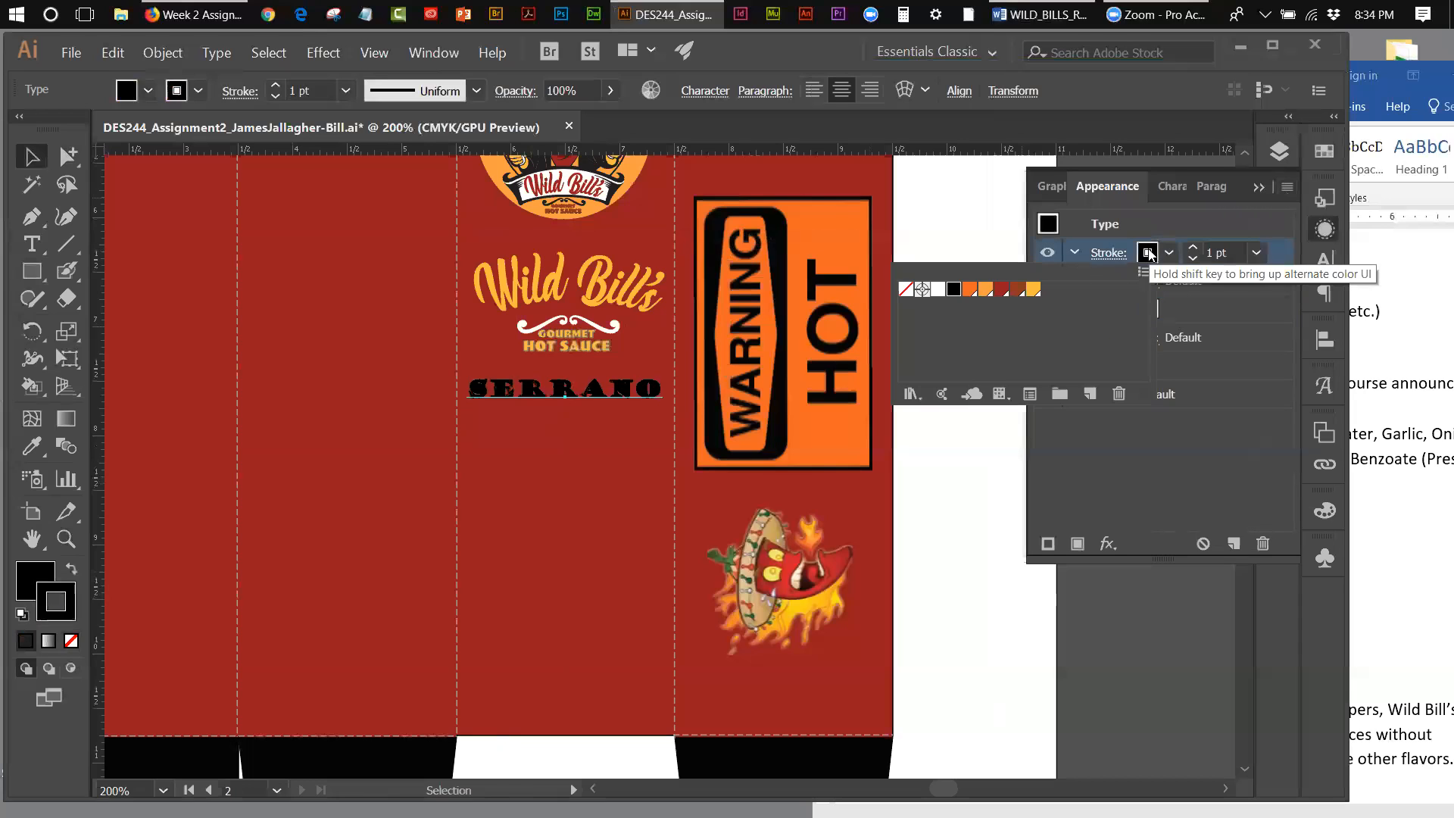
pyautogui.click(1033, 290)
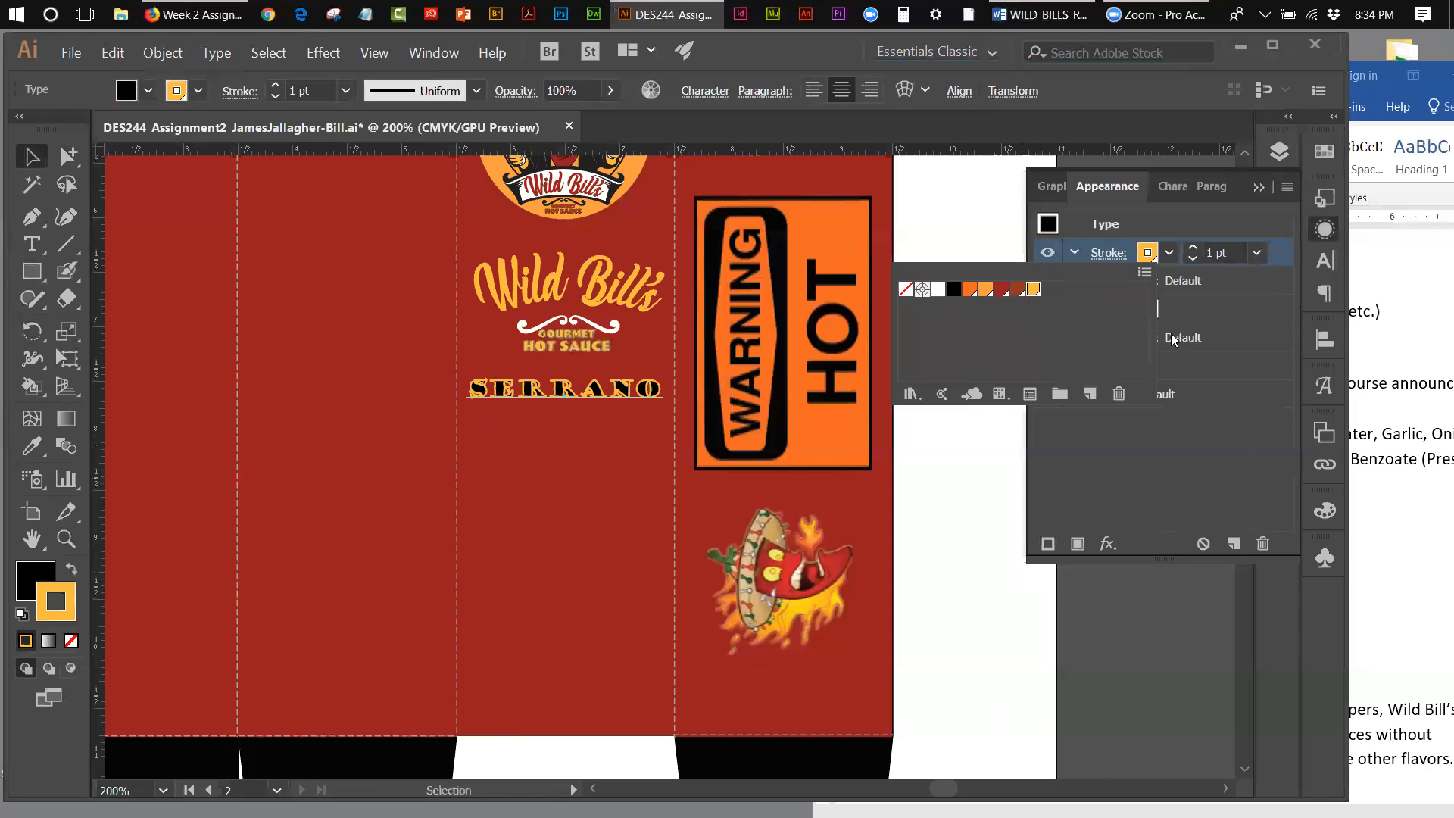
pyautogui.click(1218, 312)
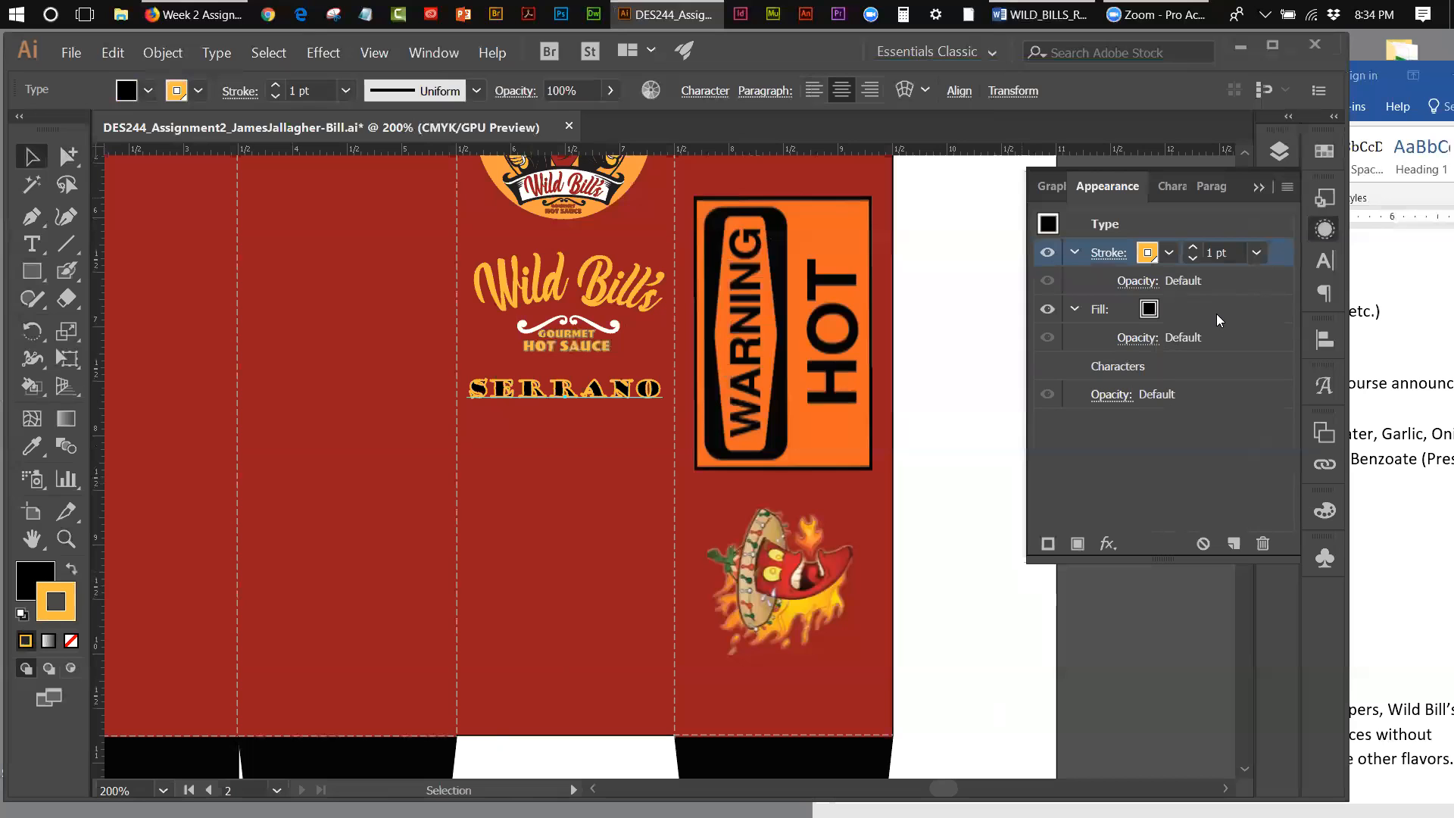
# Step: Reorder the Serrano text's appearance so that the black fill sits above the golden yellow stroke
pyautogui.click(72, 539)
pyautogui.click(574, 398)
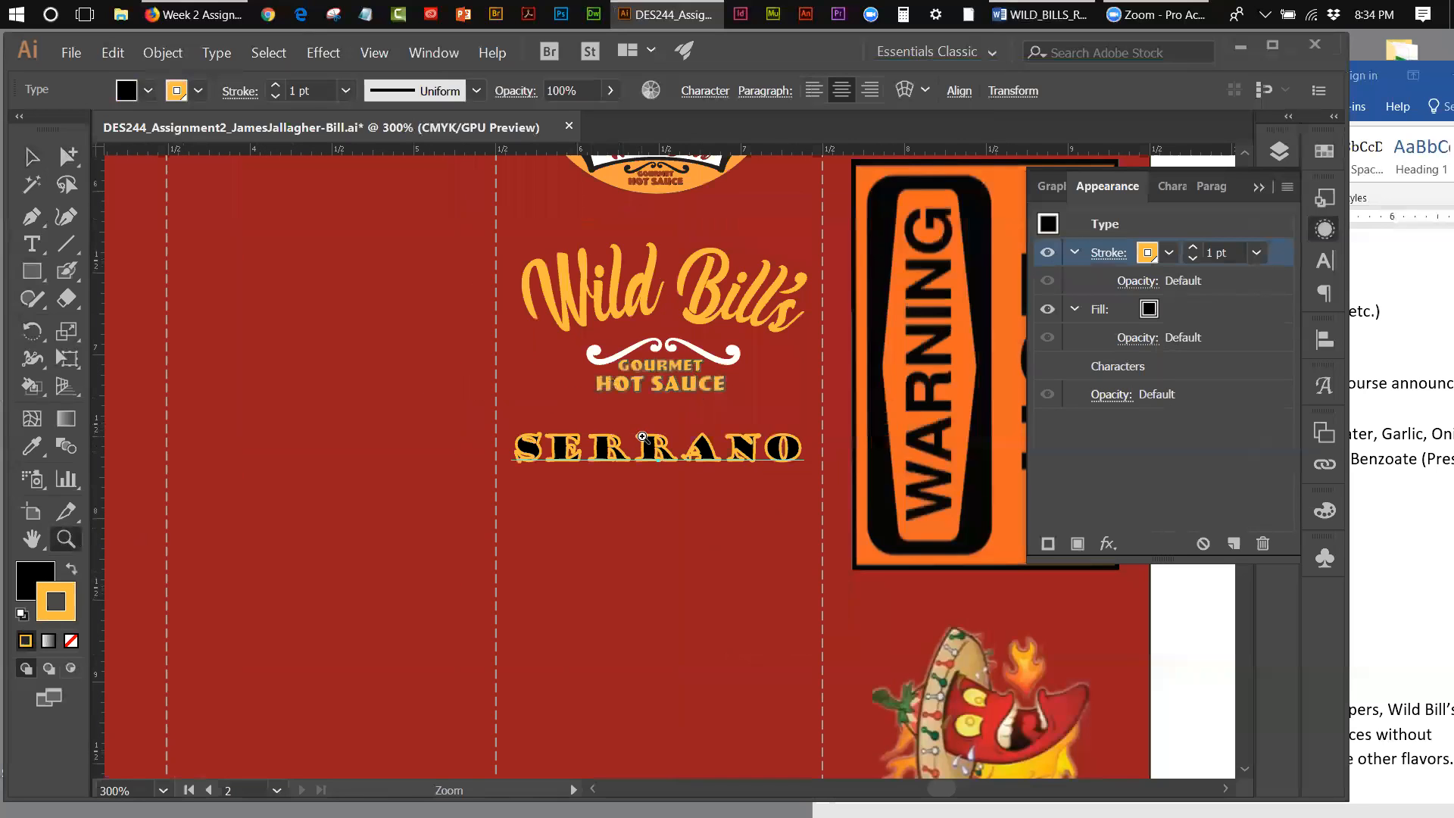
pyautogui.click(845, 449)
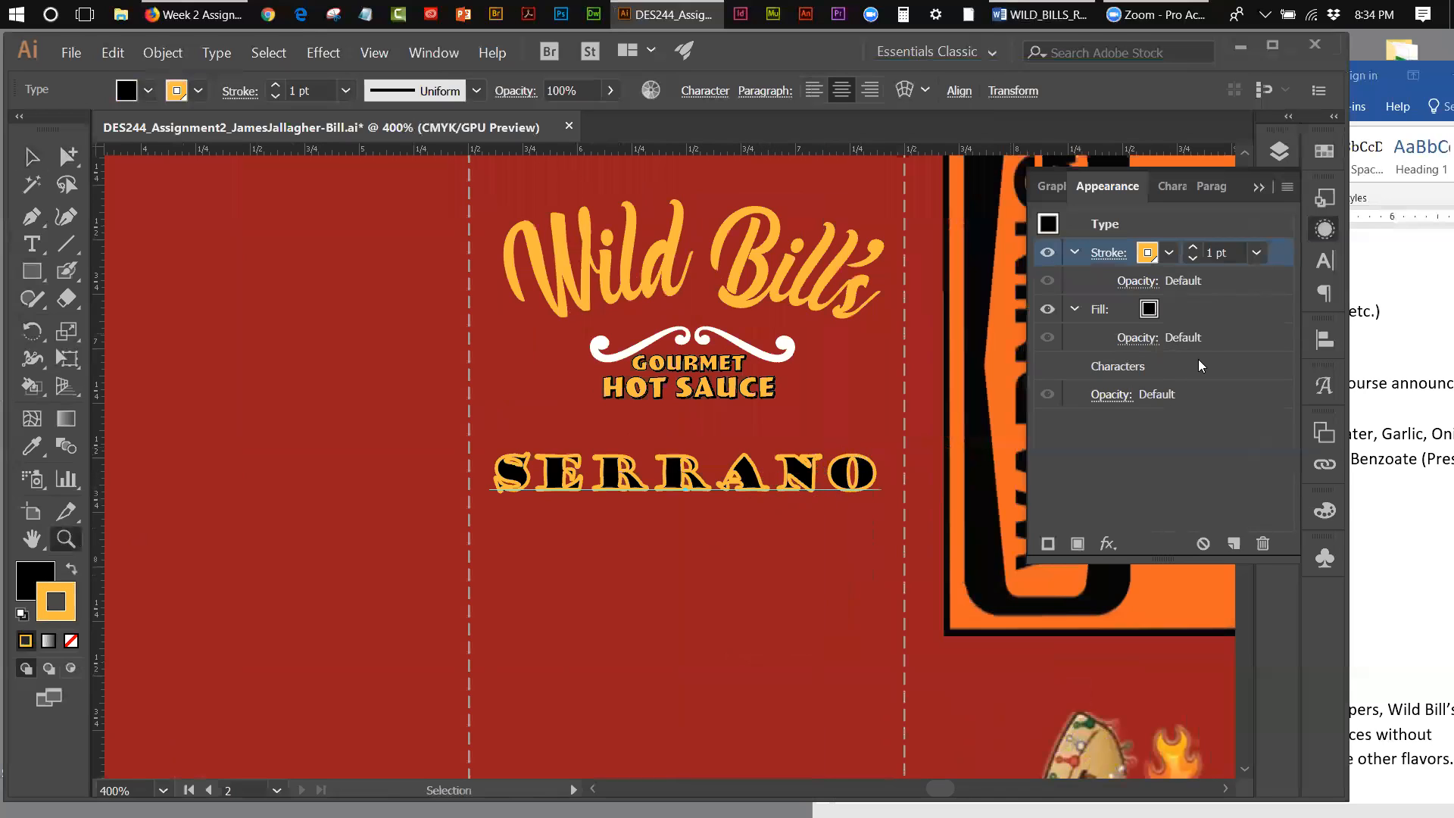
pyautogui.click(1205, 310)
pyautogui.moveTo(1204, 309); pyautogui.dragTo(1204, 247)
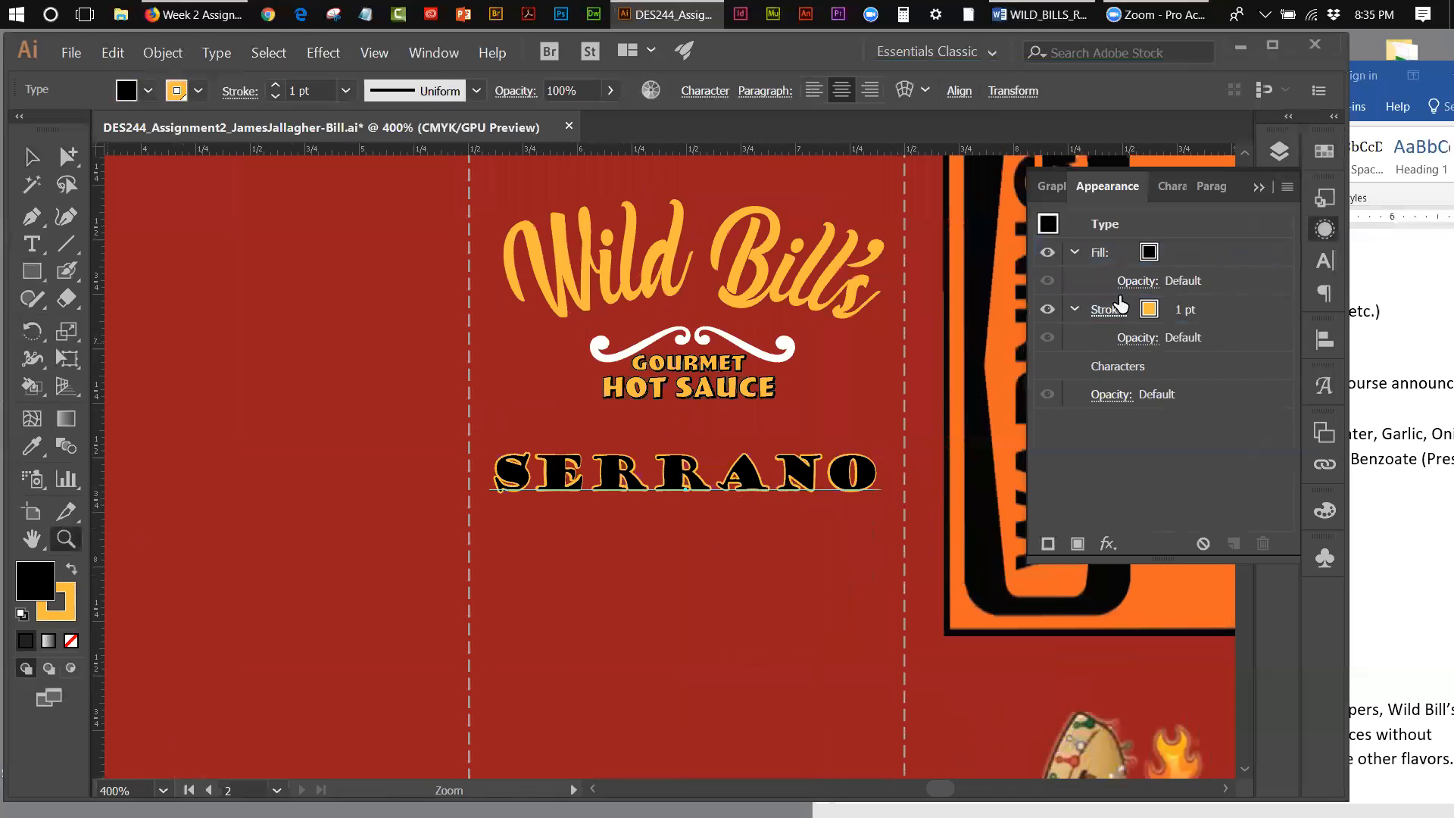
# Step: Set the weight of the Serrano text's golden yellow appearance stroke to 2 pt and collapse the appearance settings
pyautogui.click(1177, 311)
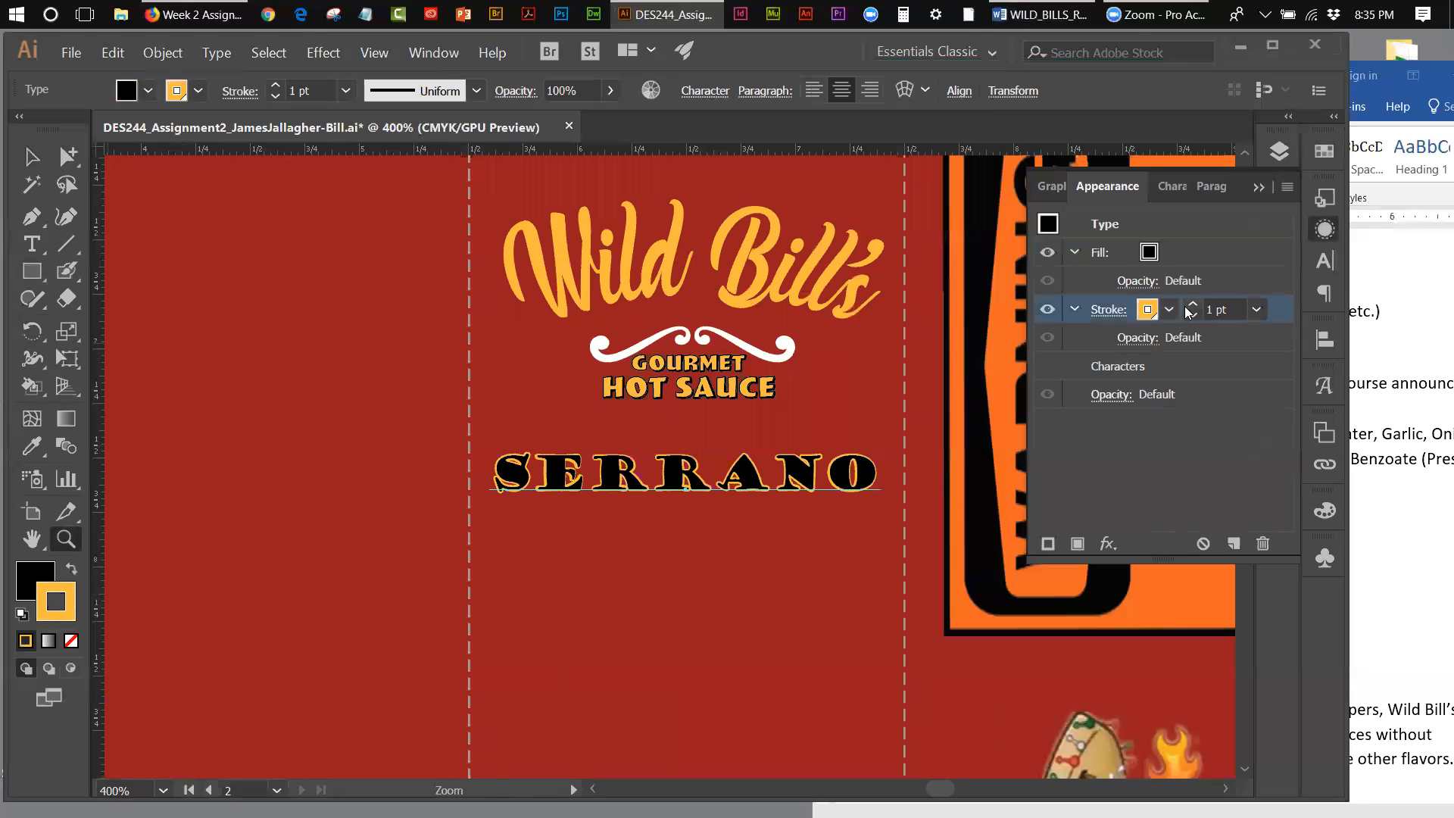
pyautogui.click(1193, 306)
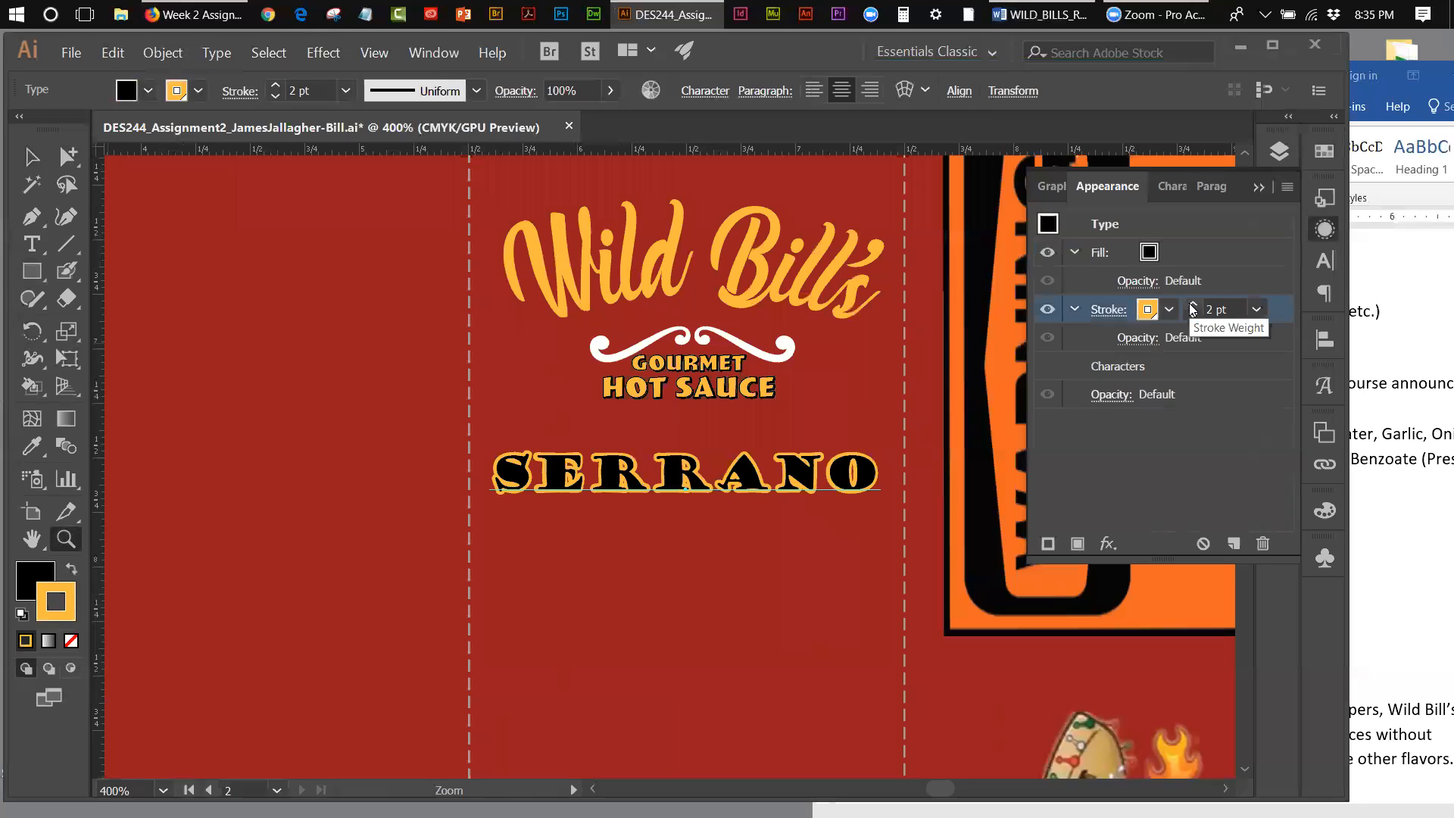
pyautogui.click(1199, 244)
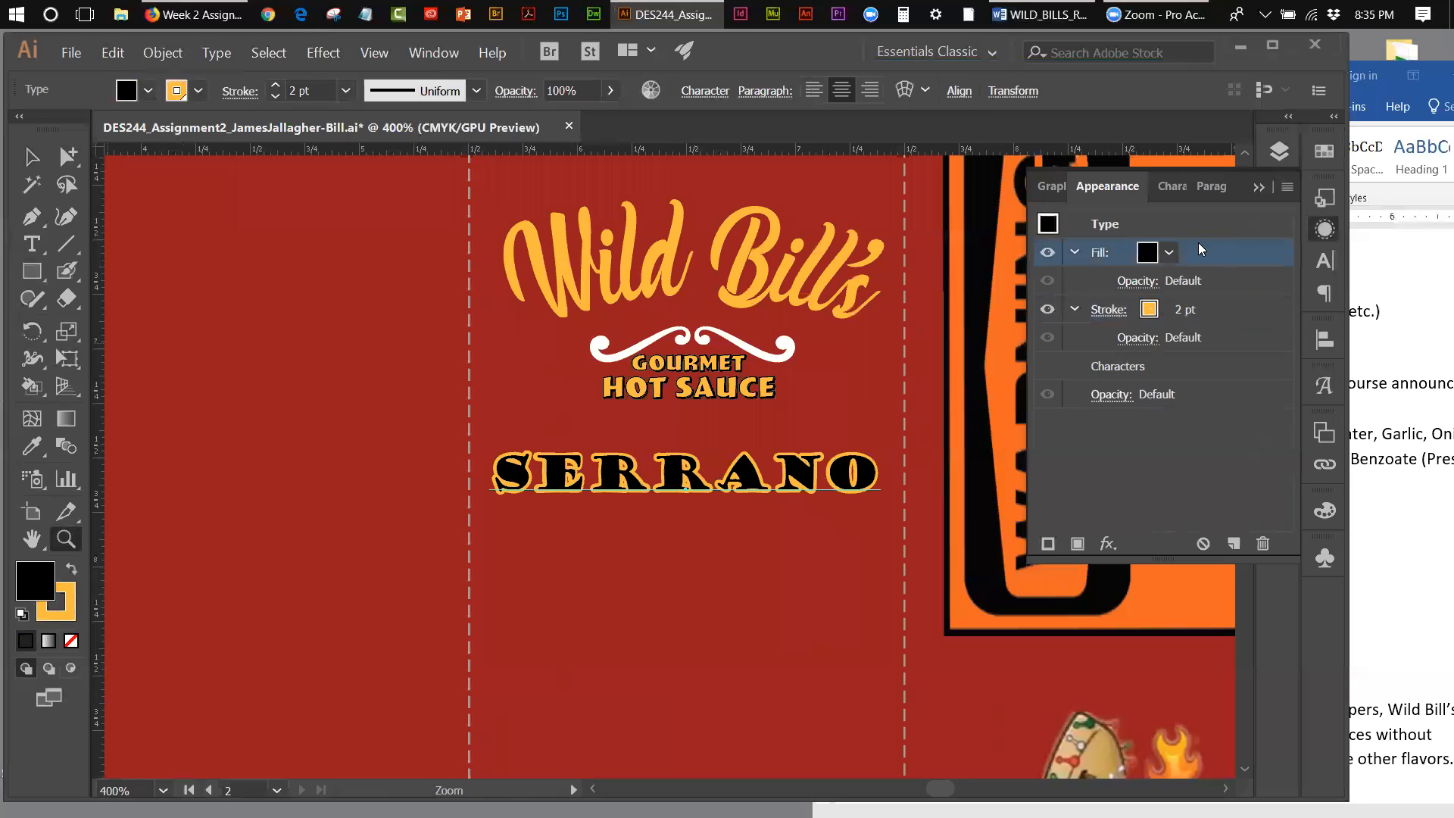
pyautogui.click(1259, 187)
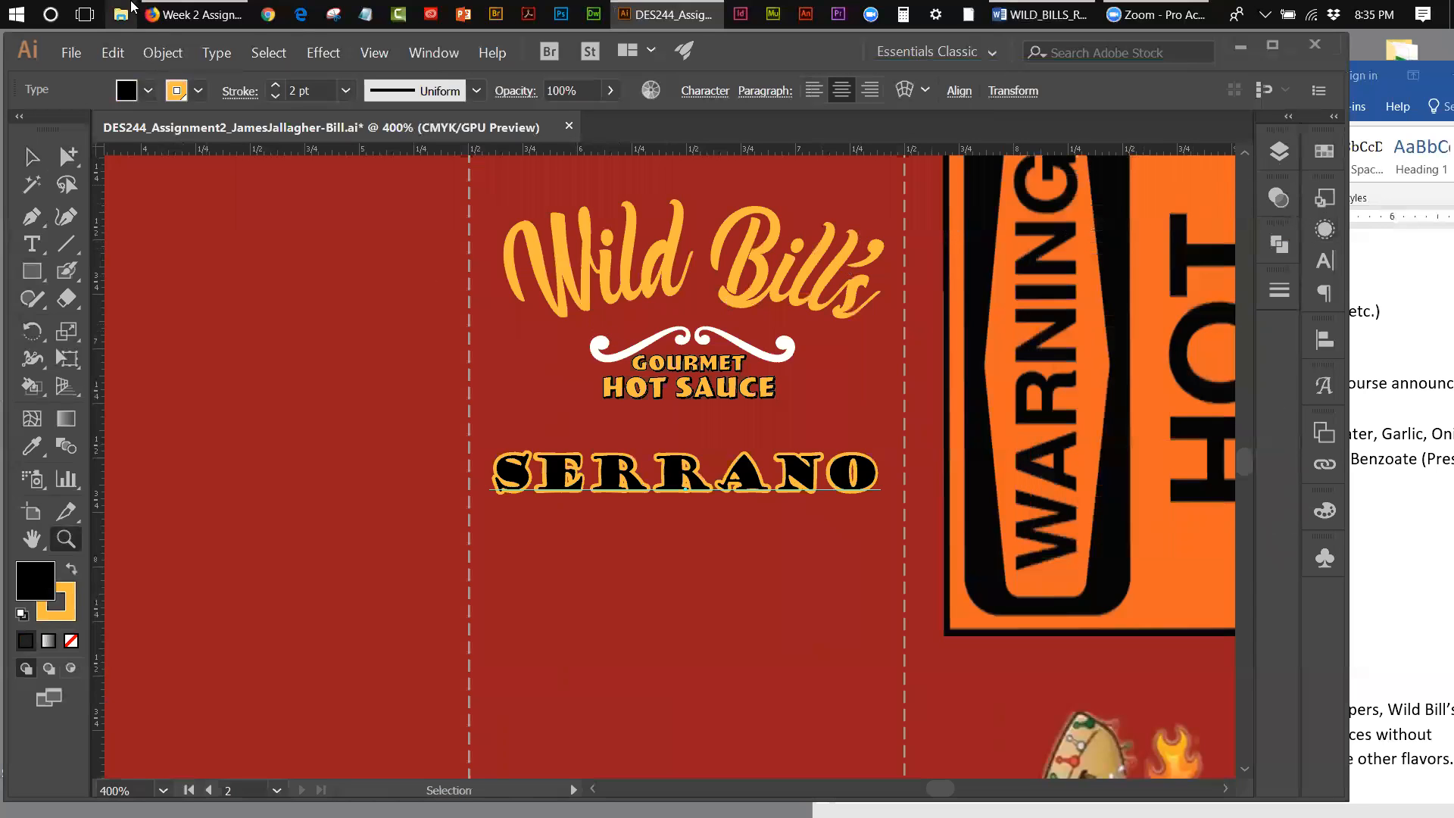
# Step: Apply an Envelope Distort warp to the Serrano text using the horizontal Arc style with a 25% bend
pyautogui.click(154, 55)
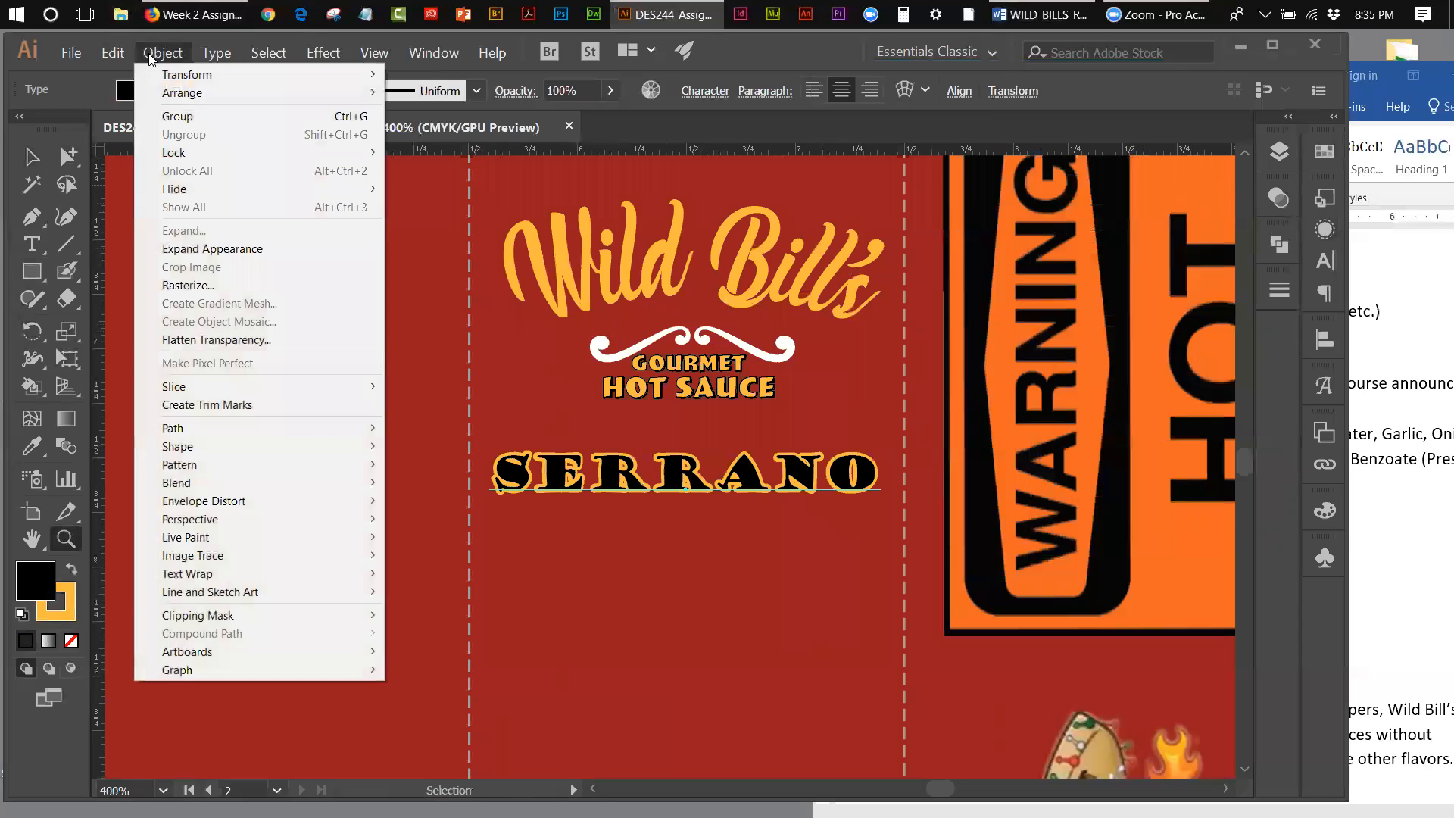
pyautogui.moveTo(227, 433)
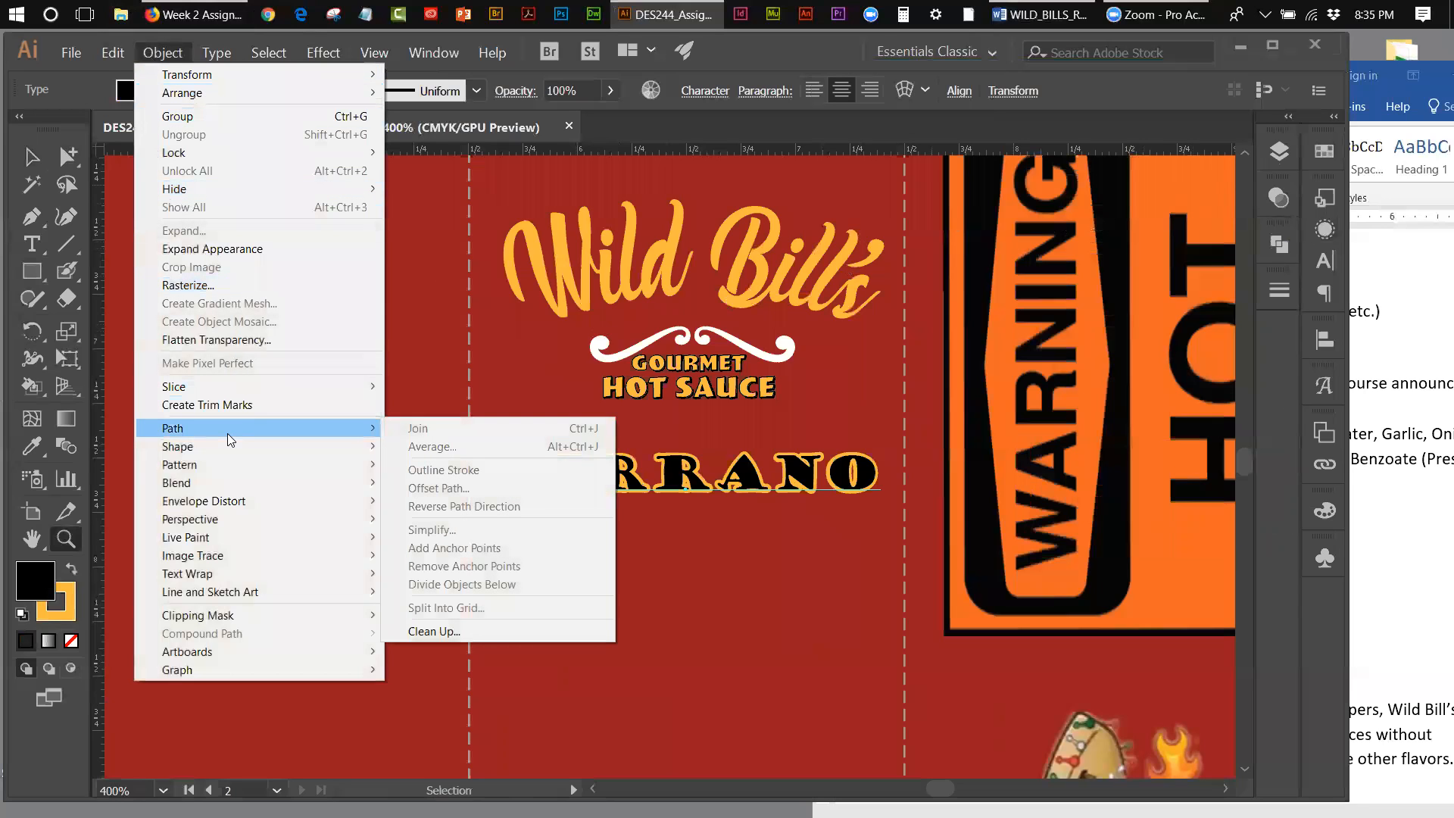
pyautogui.moveTo(225, 502)
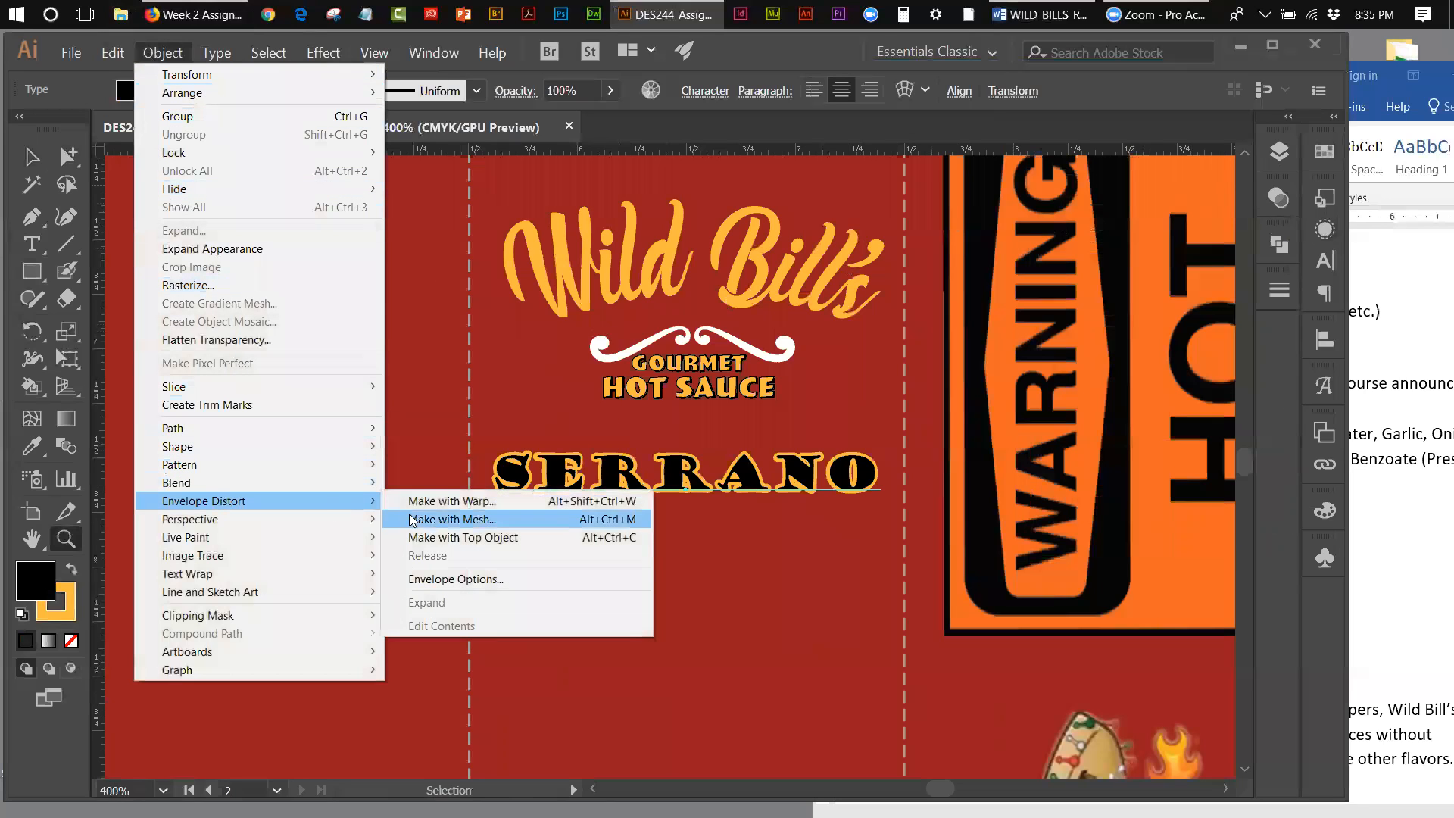
pyautogui.click(437, 501)
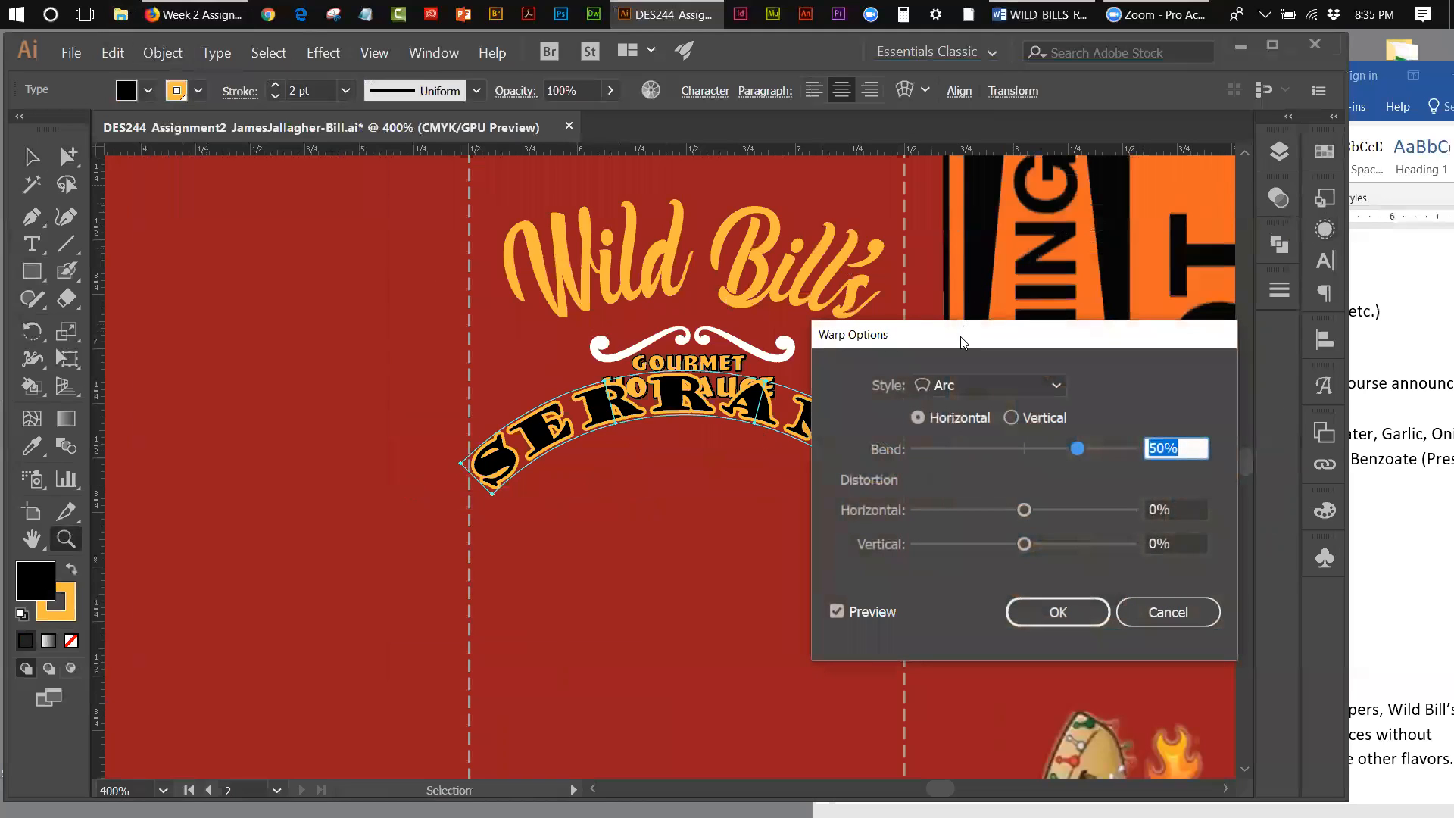
pyautogui.moveTo(964, 343); pyautogui.dragTo(717, 596)
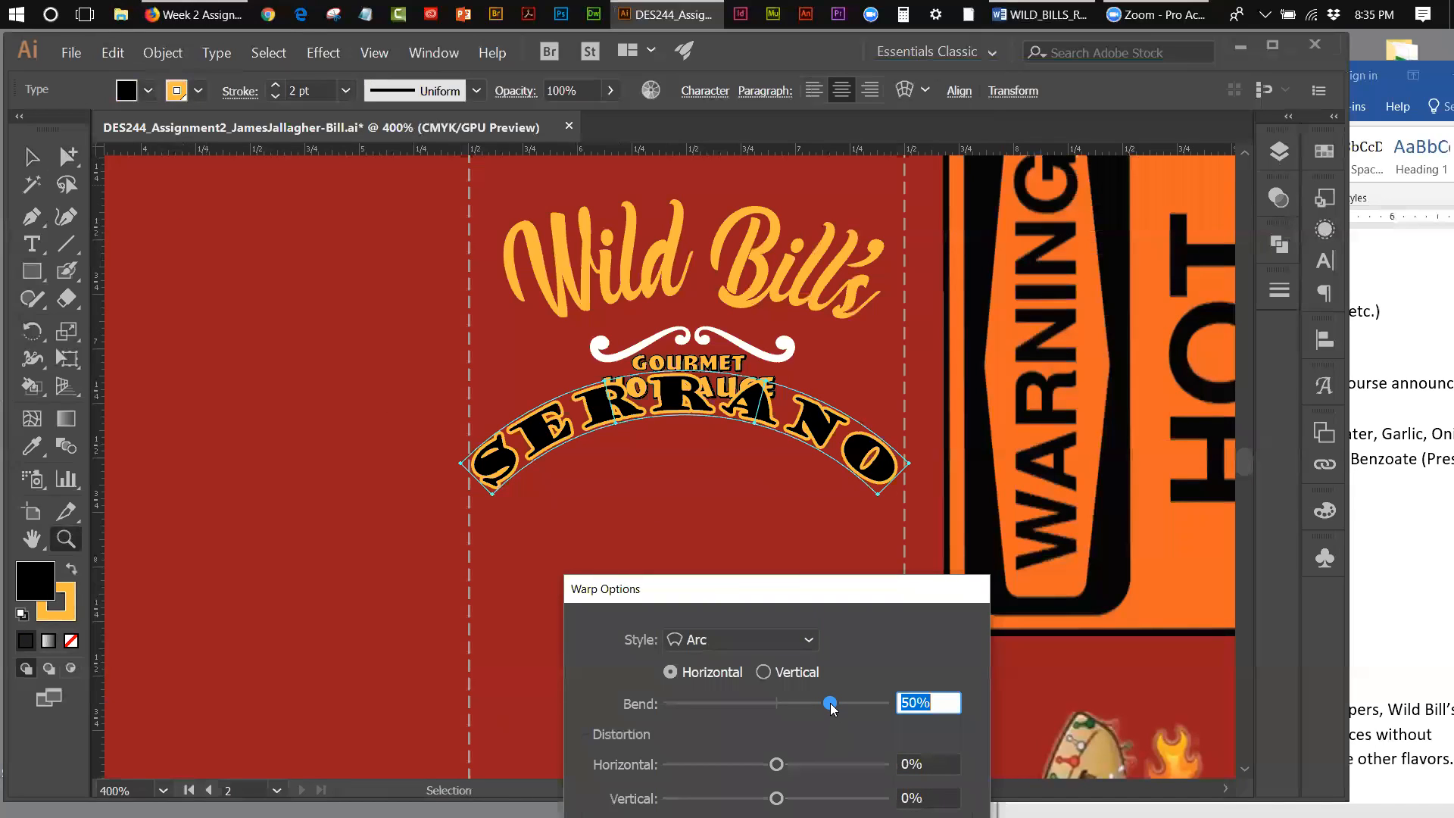
pyautogui.moveTo(830, 706); pyautogui.dragTo(804, 706)
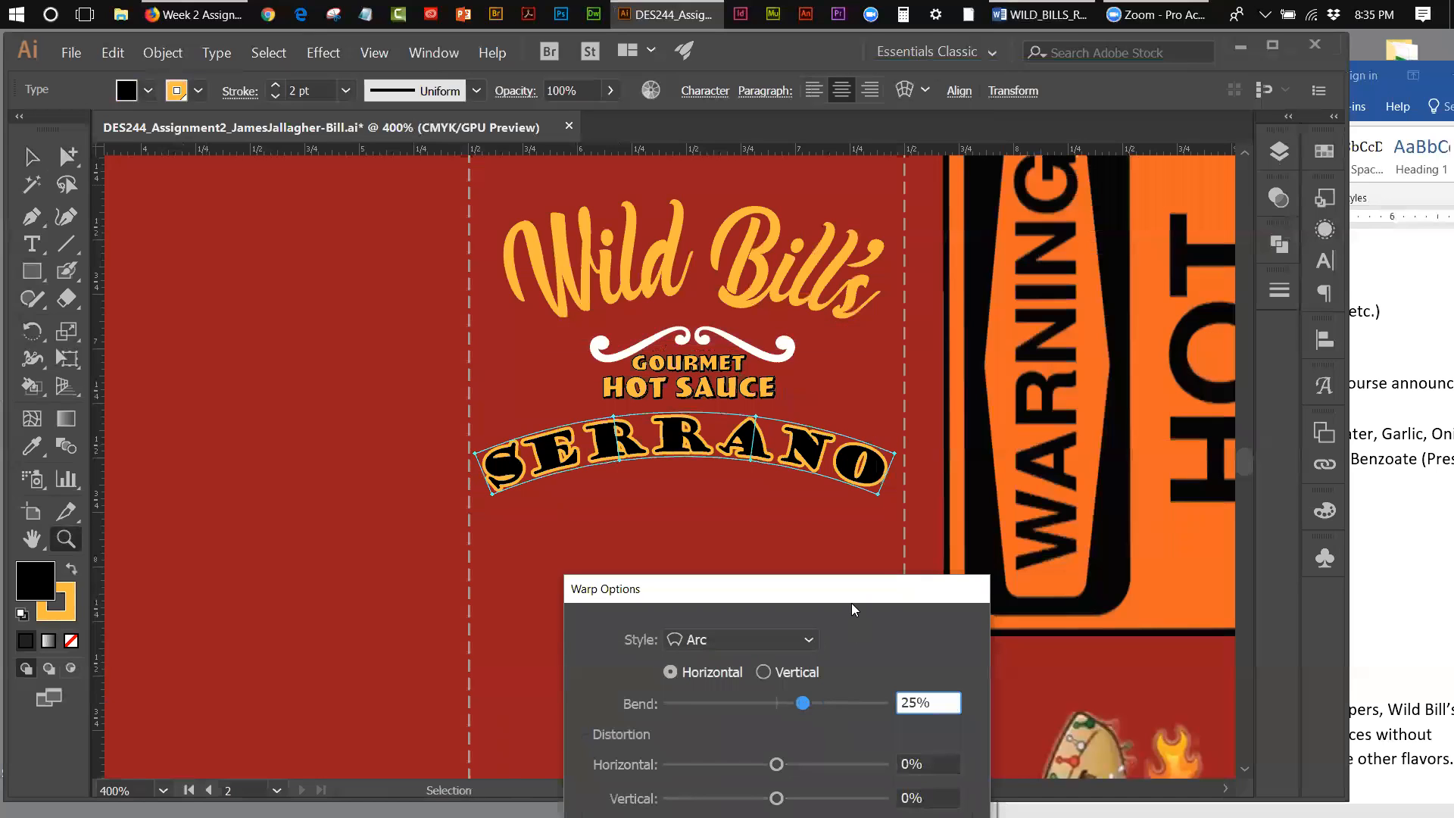
pyautogui.moveTo(845, 595); pyautogui.dragTo(700, 227)
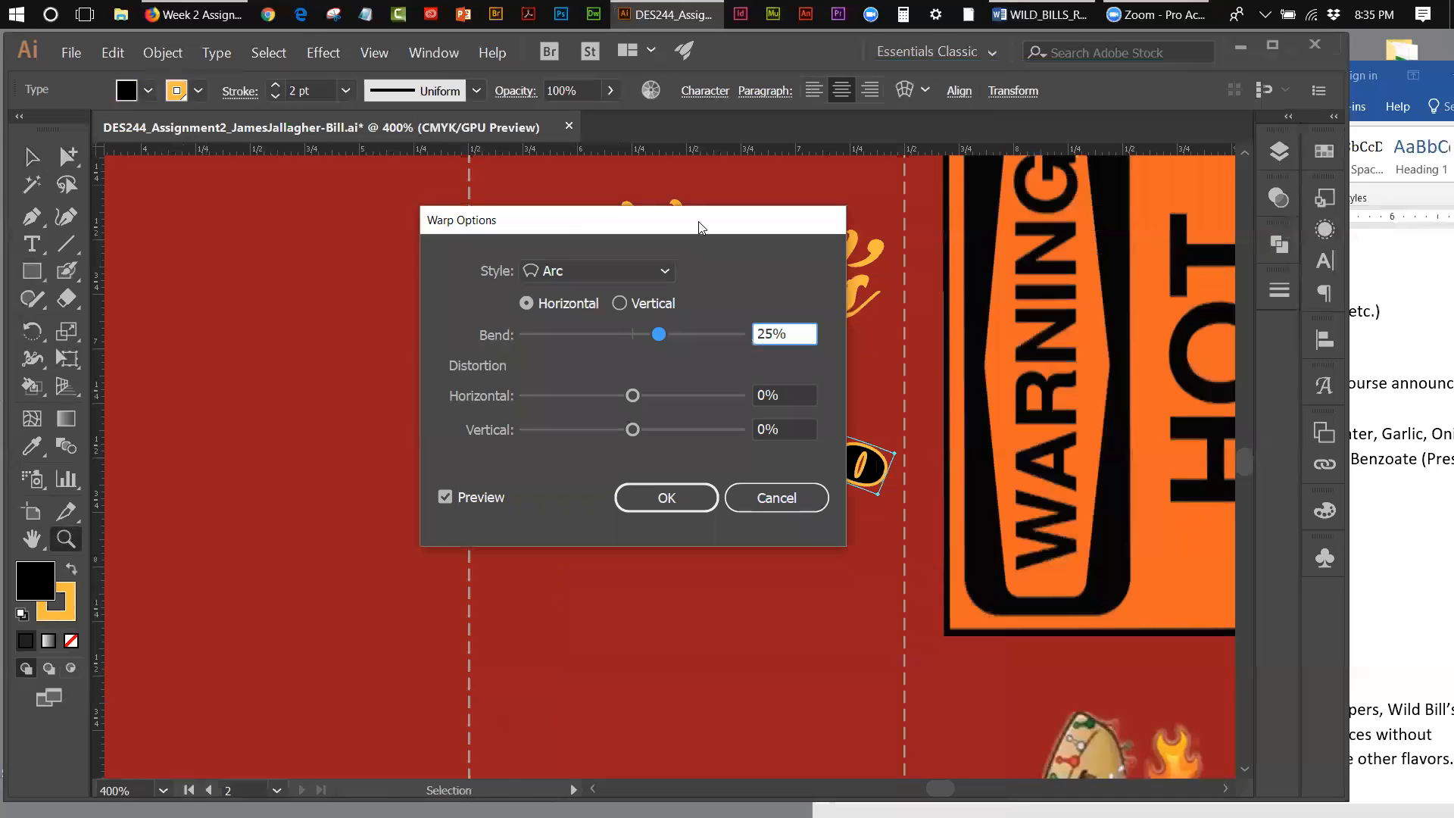
pyautogui.click(663, 497)
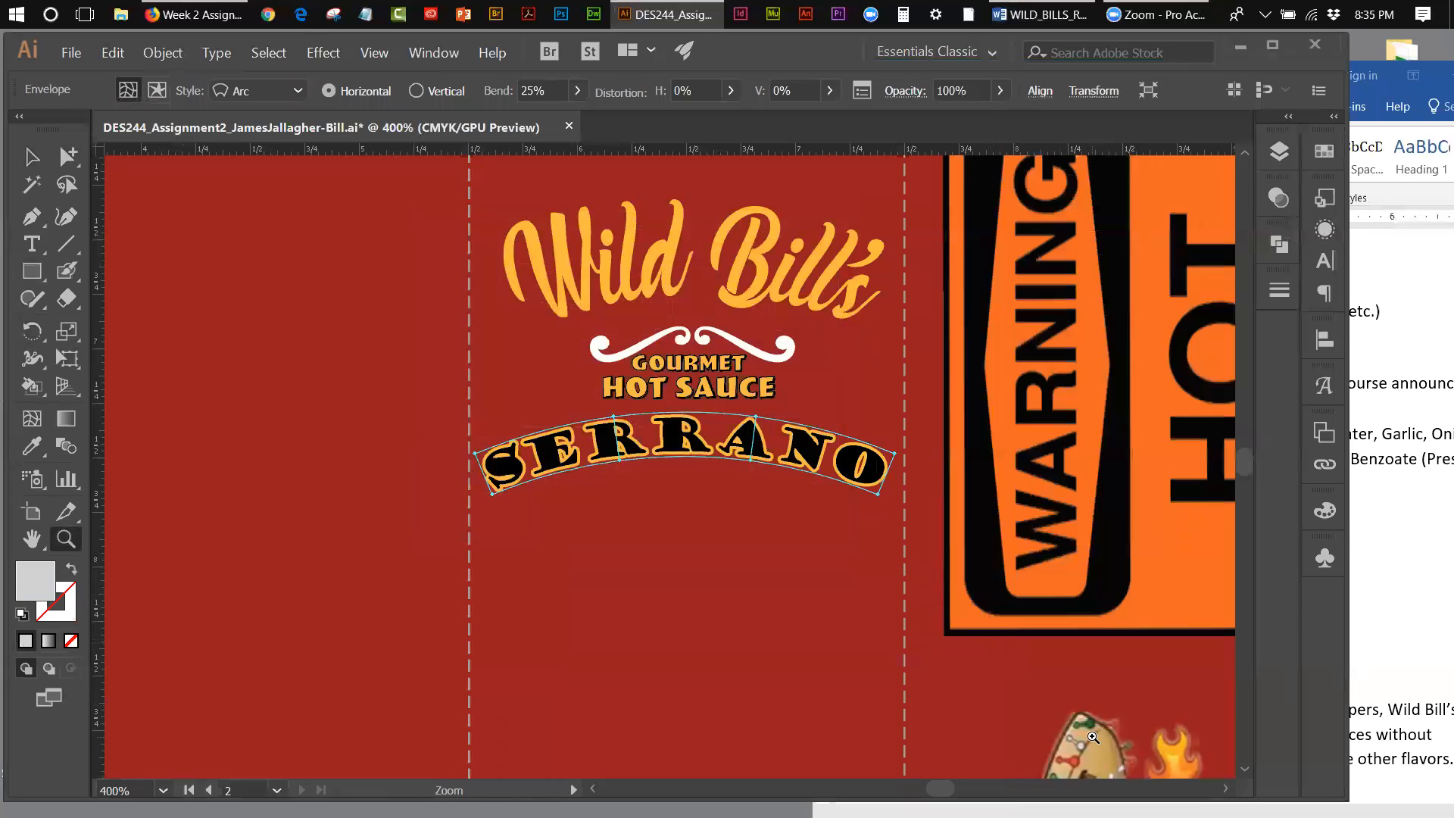
# Step: Nudge the arched Serrano text slightly right and down beneath the Gourmet Hot Sauce lettering
pyautogui.press('Right')
pyautogui.press('Left')
pyautogui.press('Right')
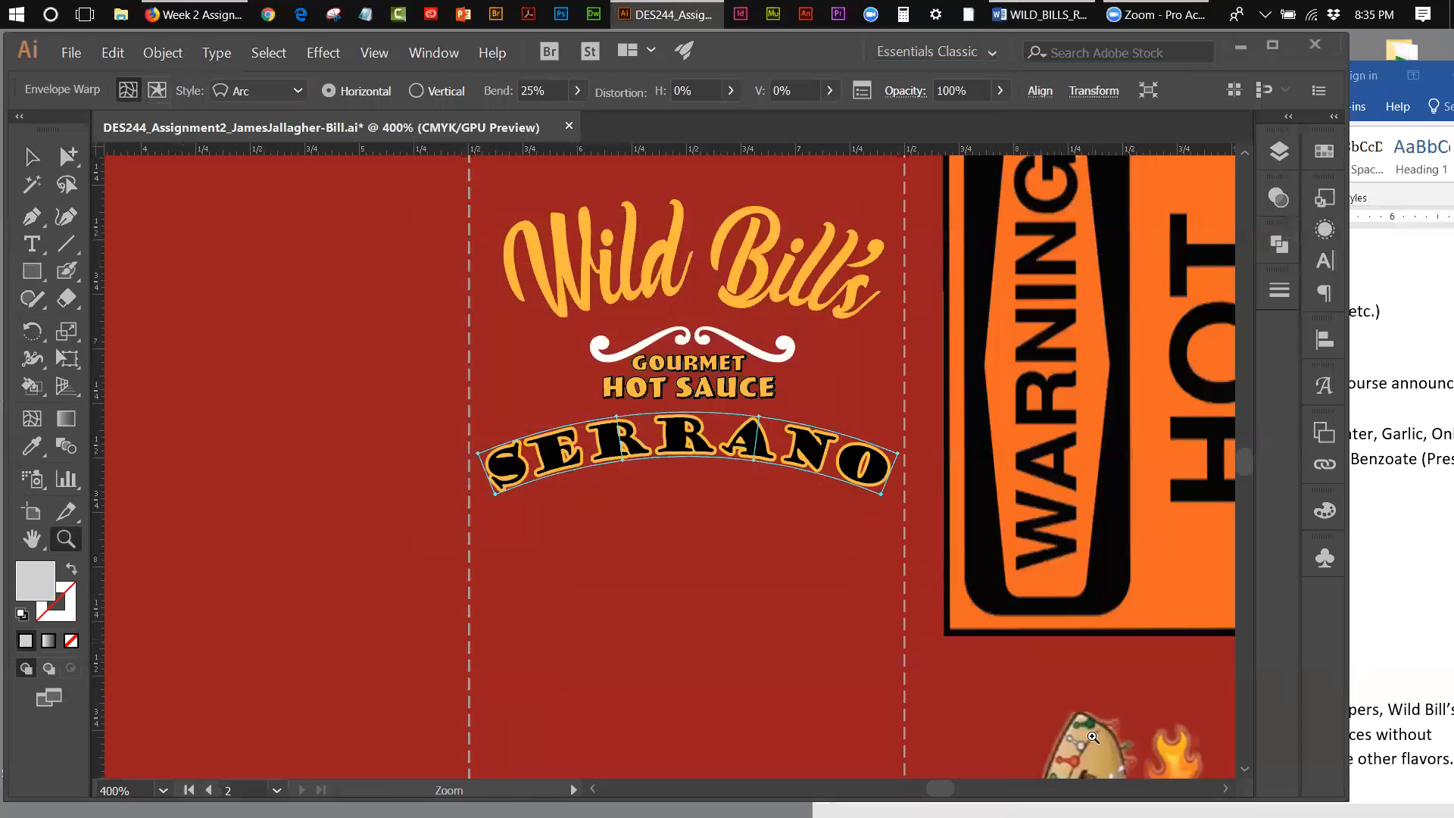
pyautogui.press('Down')
pyautogui.press('Down')
pyautogui.press('Down')
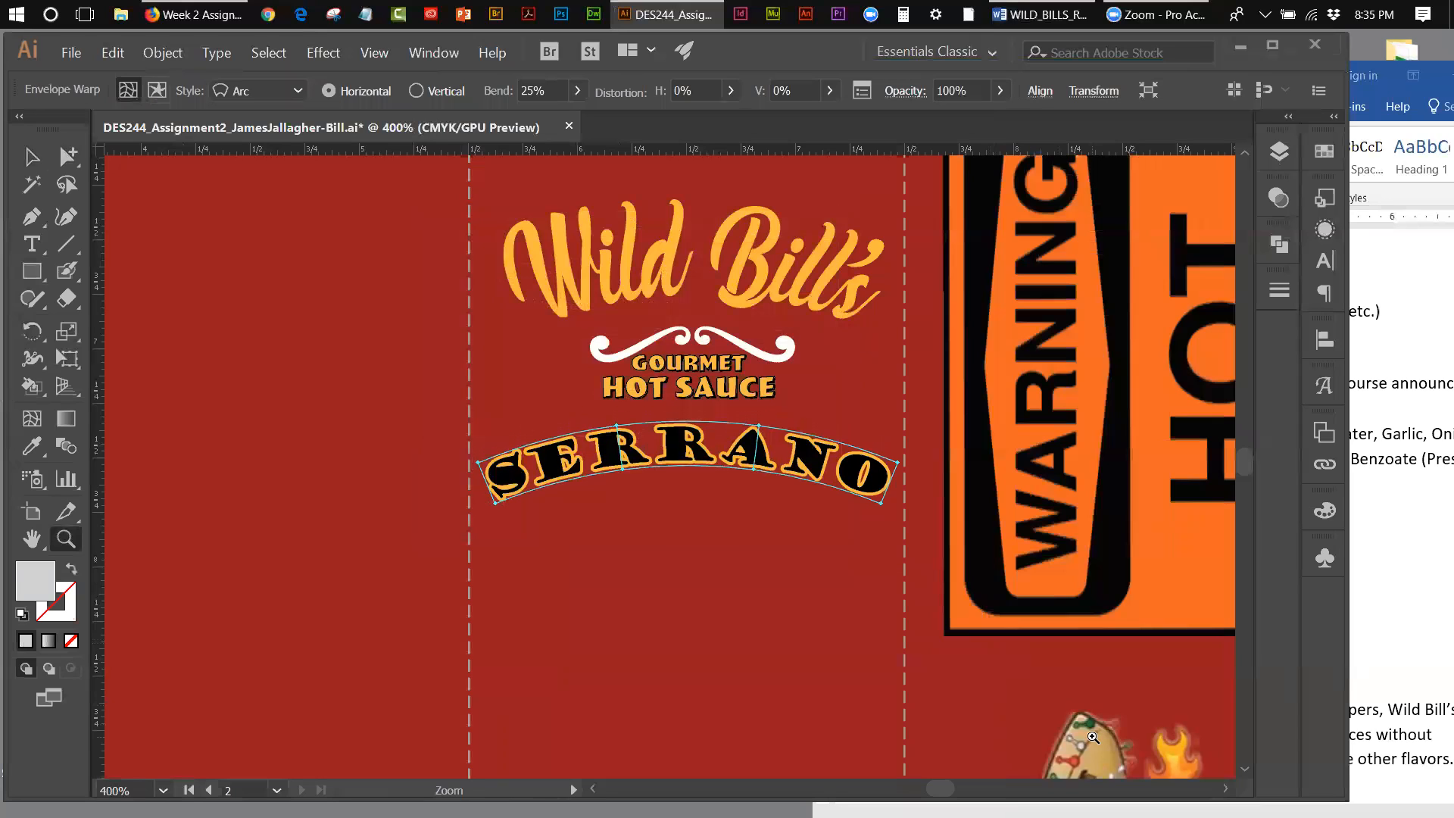
# Step: Fit the box artboard in view and move the arched Serrano text straight up to just above the cowboy logo
pyautogui.click(375, 53)
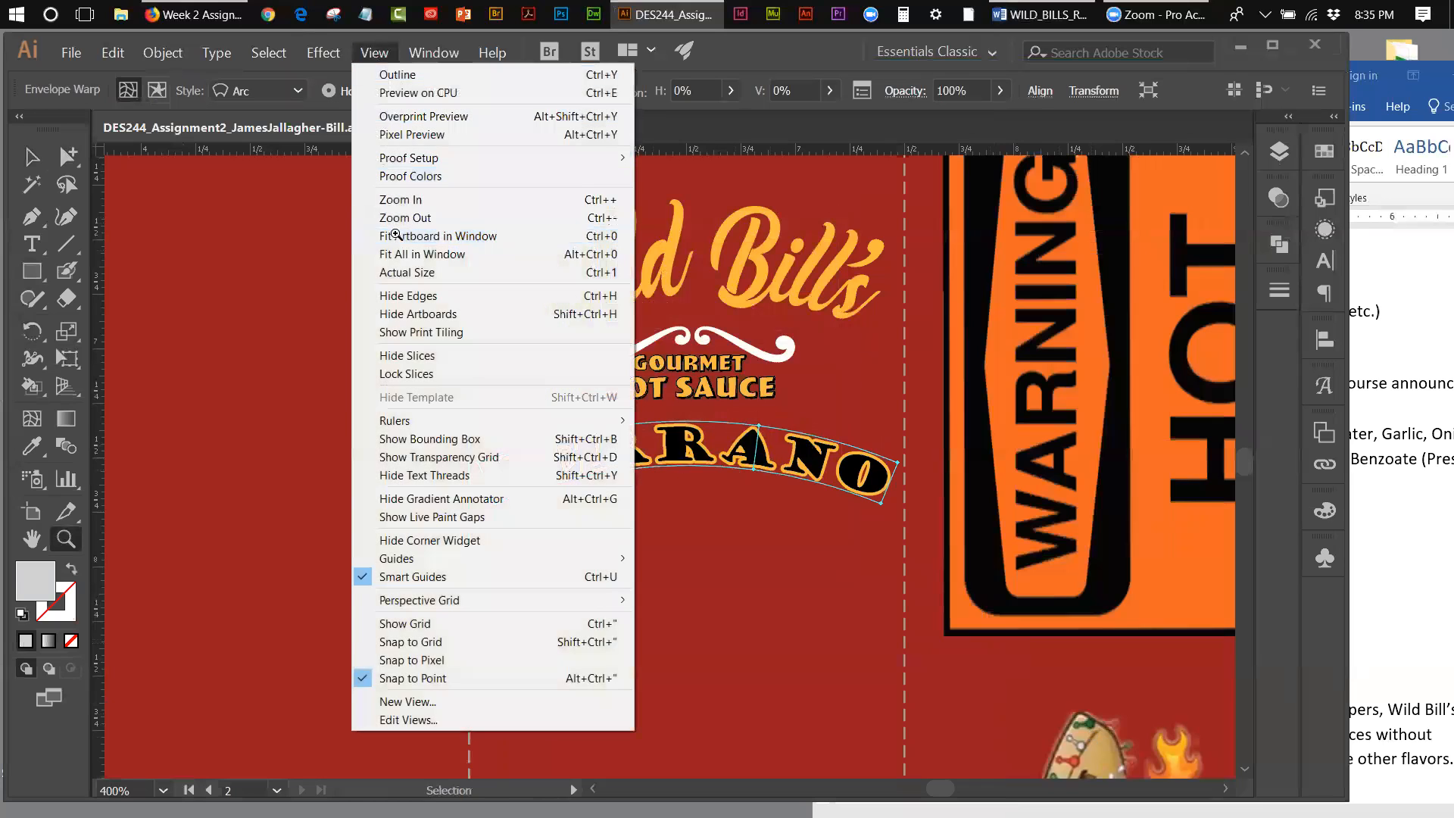
pyautogui.click(390, 236)
pyautogui.click(994, 373)
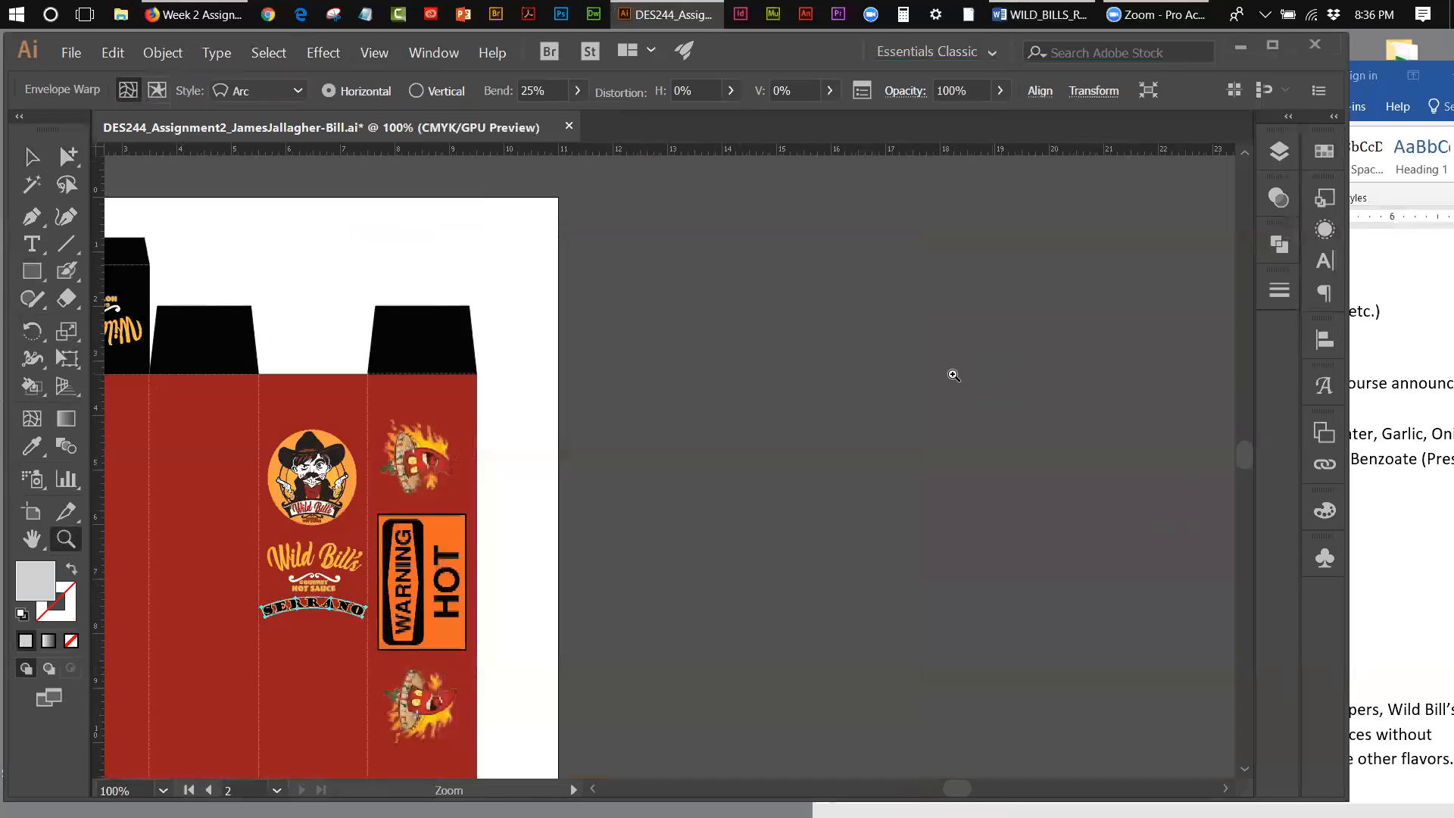
pyautogui.moveTo(953, 787); pyautogui.dragTo(936, 787)
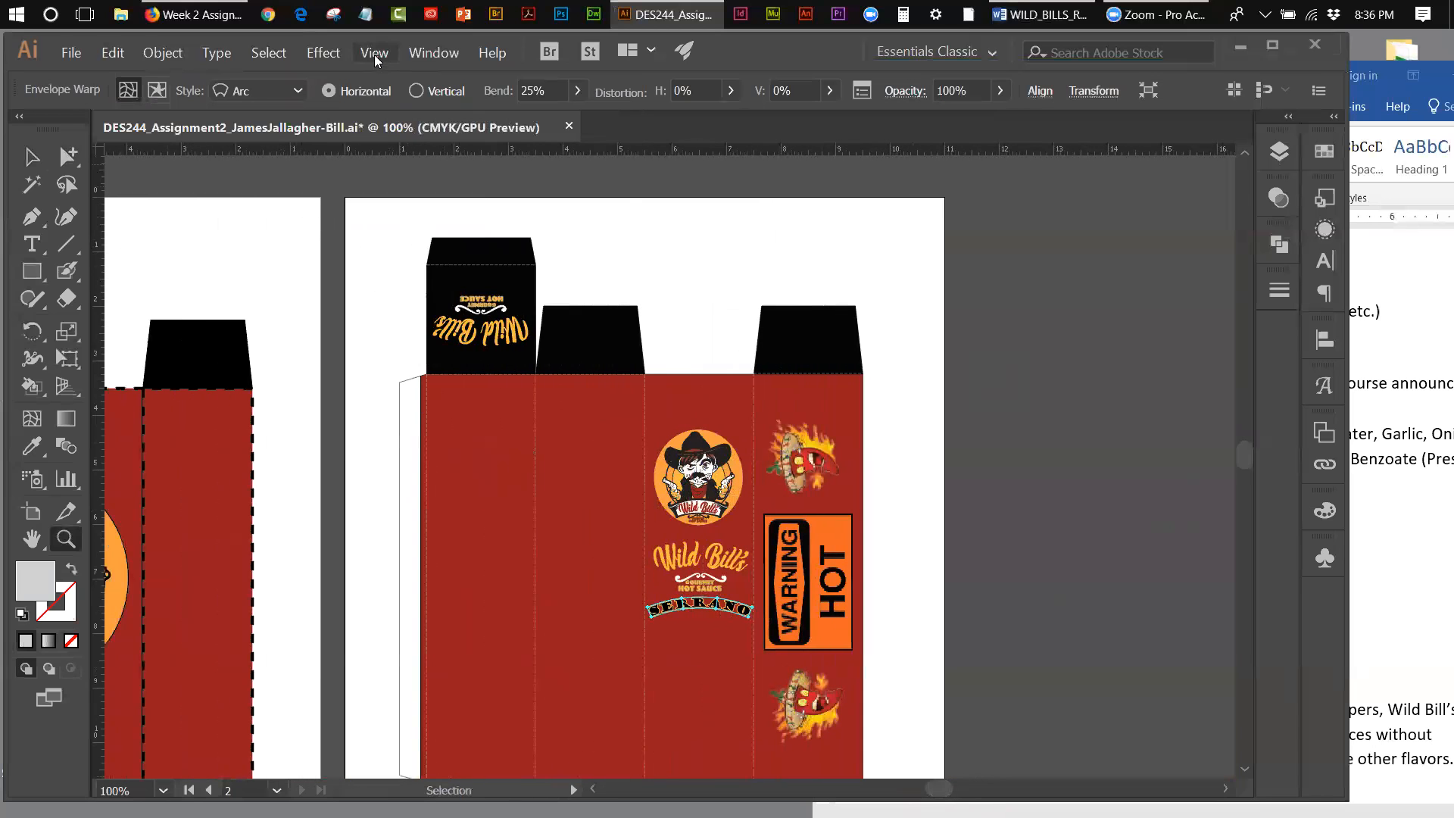
pyautogui.click(374, 53)
pyautogui.click(397, 235)
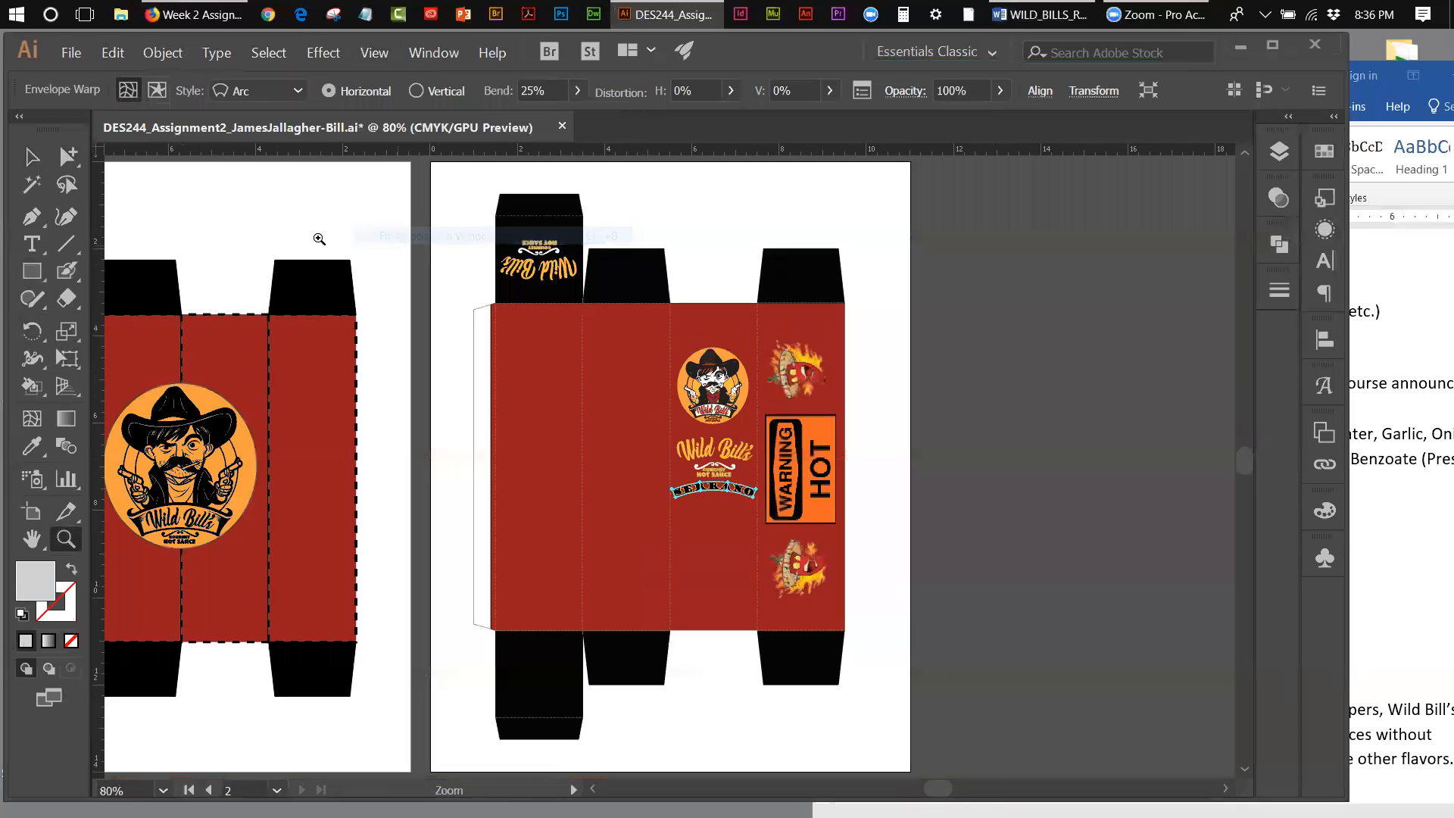
pyautogui.click(33, 157)
pyautogui.click(855, 350)
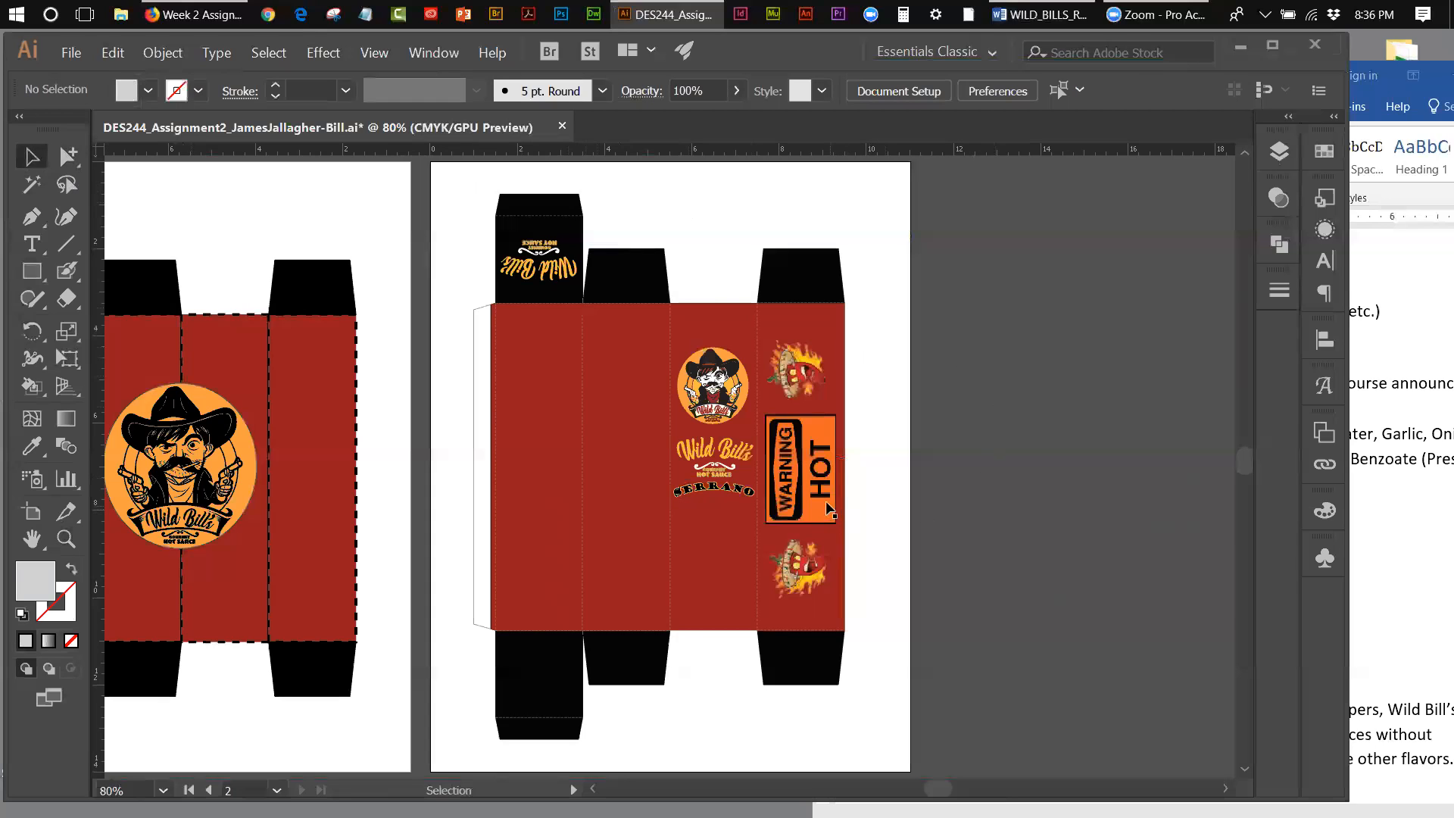
pyautogui.click(750, 497)
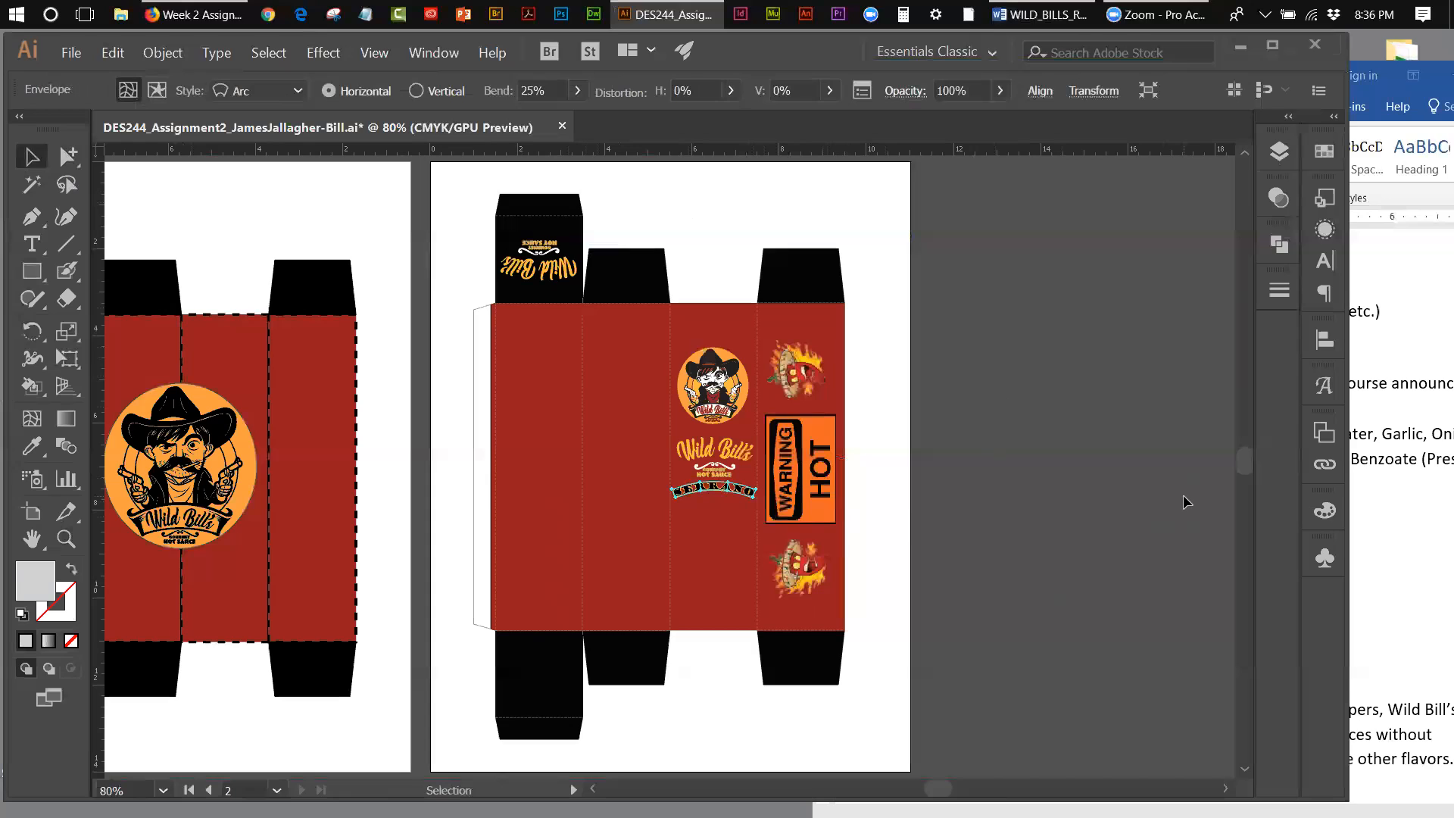
pyautogui.hotkey('shift', 'Up')
pyautogui.hotkey('shift', 'Up')
pyautogui.hotkey('shift', 'Up')
pyautogui.hotkey('shift', 'Up')
pyautogui.hotkey('shift', 'Up')
pyautogui.hotkey('shift', 'Up')
pyautogui.hotkey('shift', 'Up')
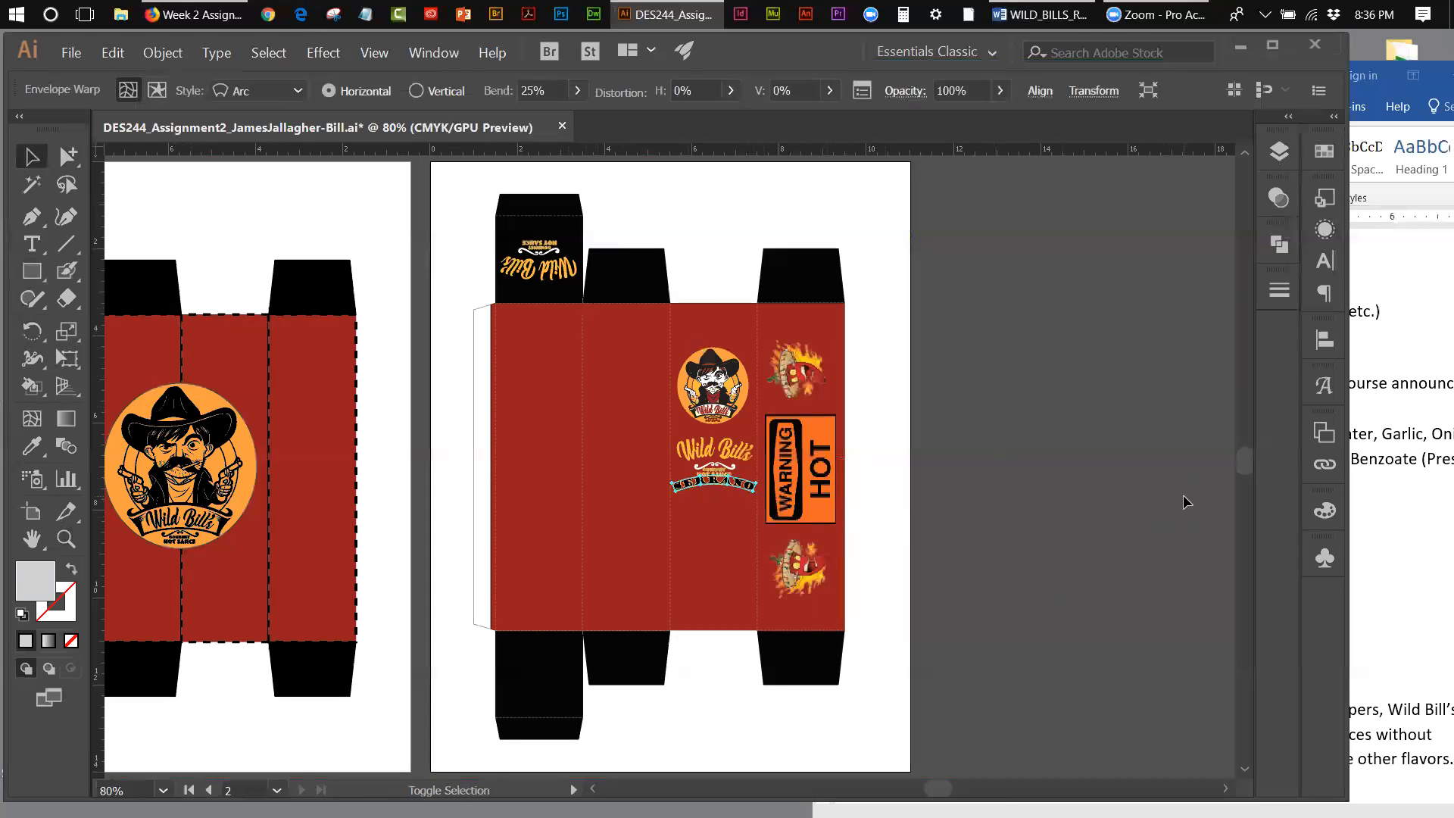
pyautogui.hotkey('shift', 'Up')
pyautogui.hotkey('shift', 'Up')
pyautogui.hotkey('shift', 'Up')
pyautogui.hotkey('shift', 'Up')
pyautogui.hotkey('shift', 'Up')
pyautogui.hotkey('shift', 'Up')
pyautogui.hotkey('shift', 'Up')
pyautogui.hotkey('shift', 'Up')
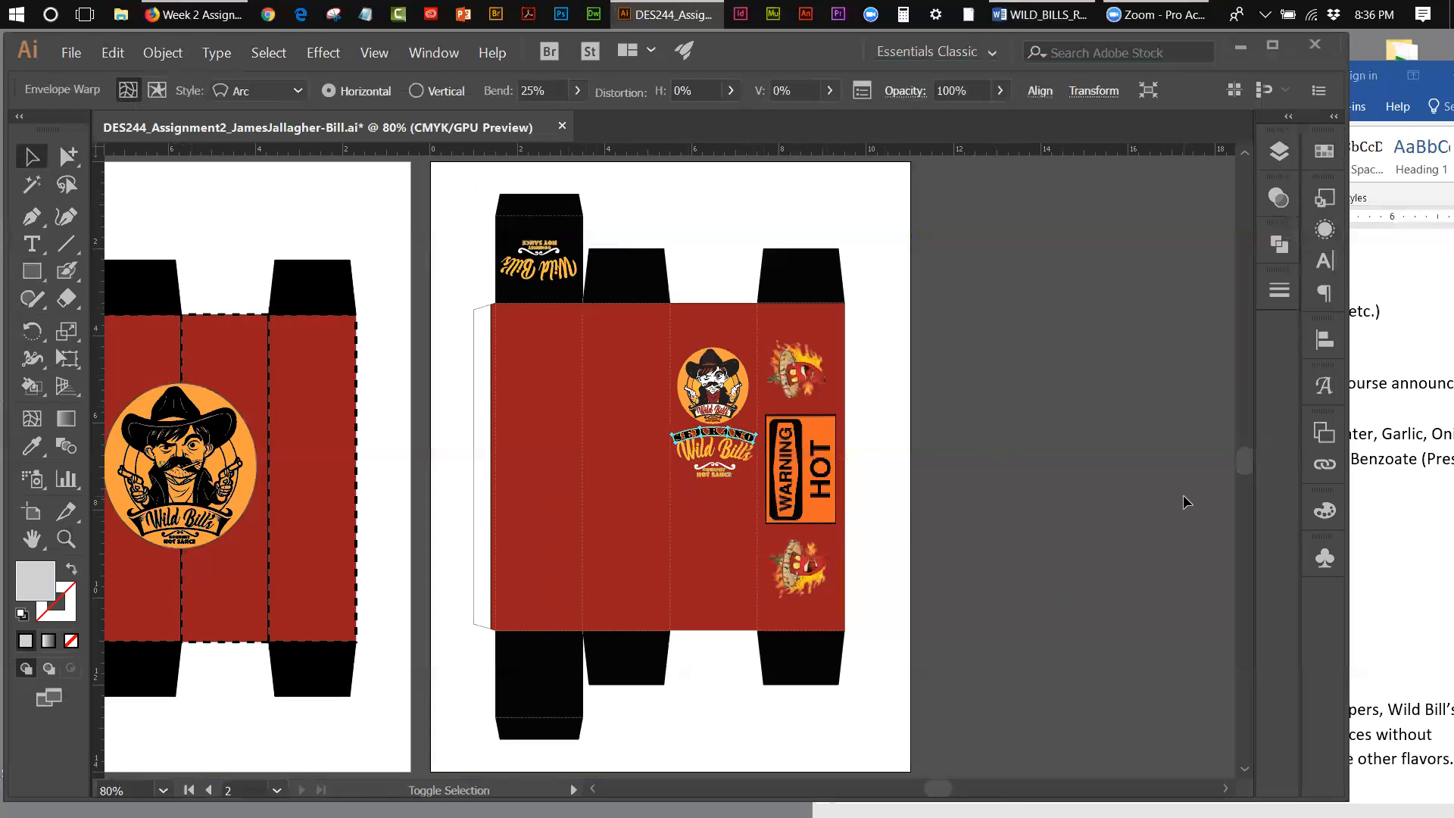
pyautogui.hotkey('shift', 'Up')
pyautogui.hotkey('shift', 'Up')
pyautogui.hotkey('shift', 'Up')
pyautogui.hotkey('shift', 'Up')
pyautogui.hotkey('shift', 'Up')
pyautogui.hotkey('shift', 'Up')
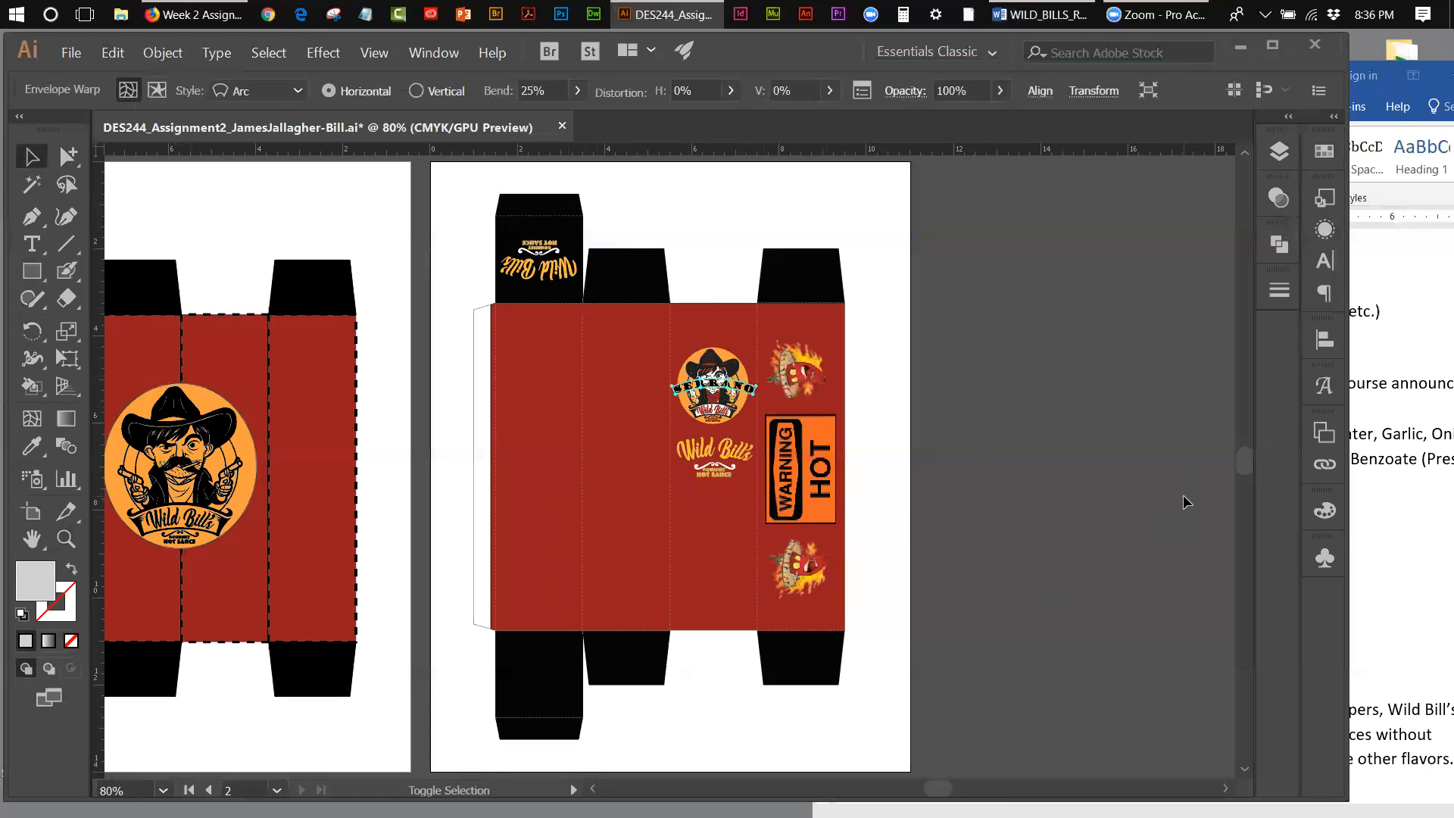
pyautogui.hotkey('shift', 'Up')
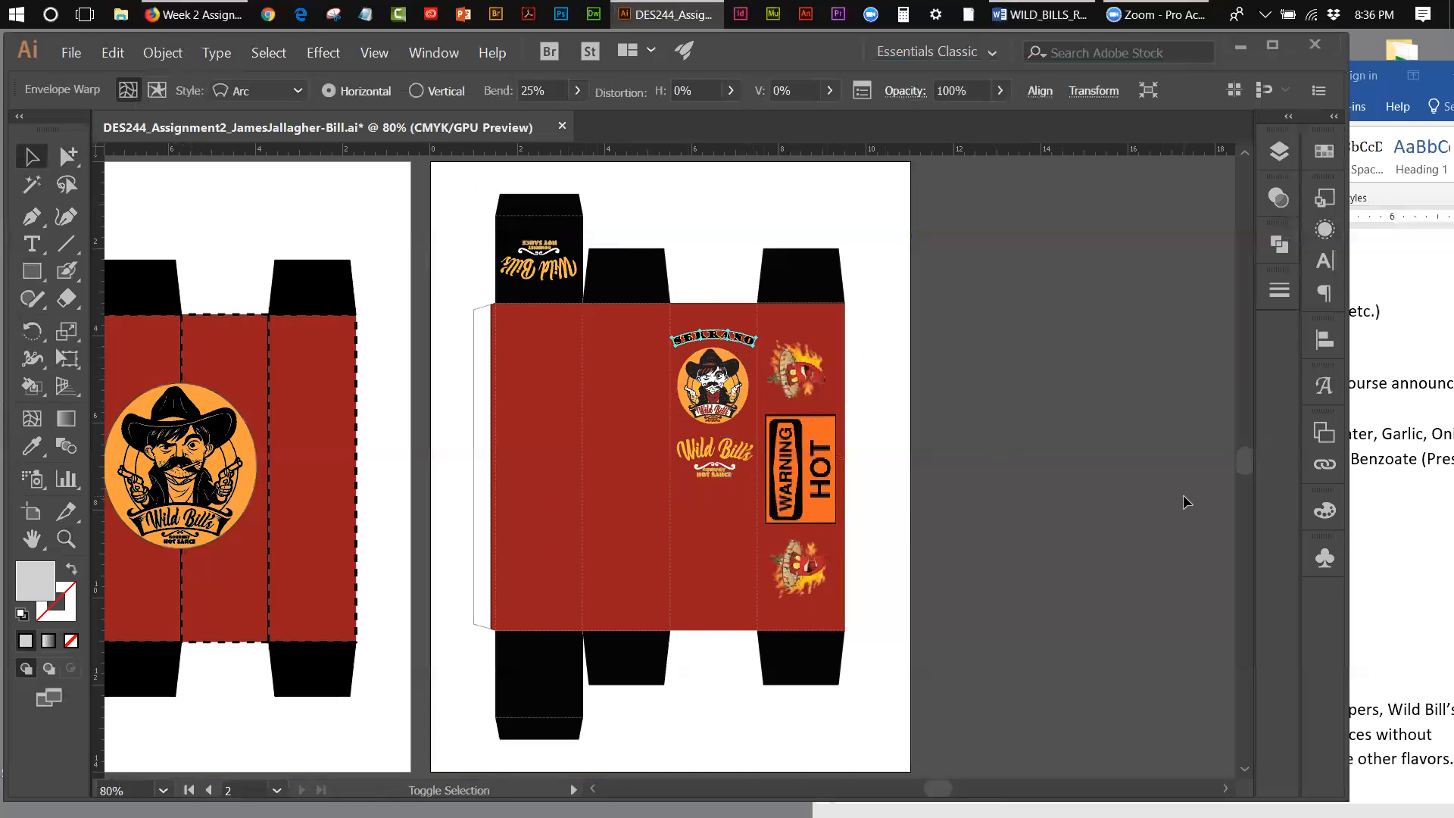
pyautogui.press('Up')
pyautogui.press('Up')
pyautogui.press('Up')
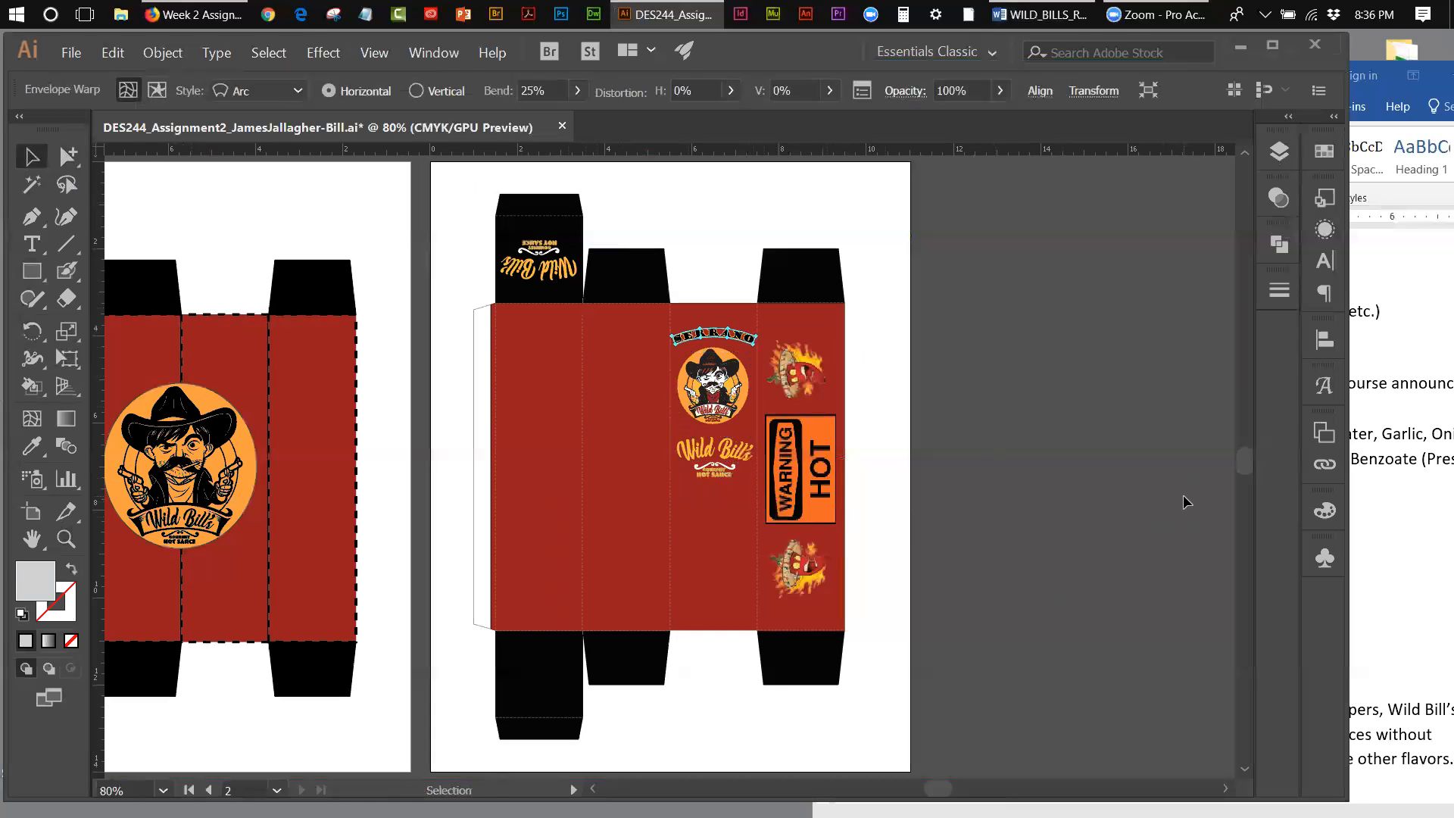
# Step: Deselect the artwork and check the mandatory items in the Word document of required box information, returning to Illustrator
pyautogui.click(1106, 376)
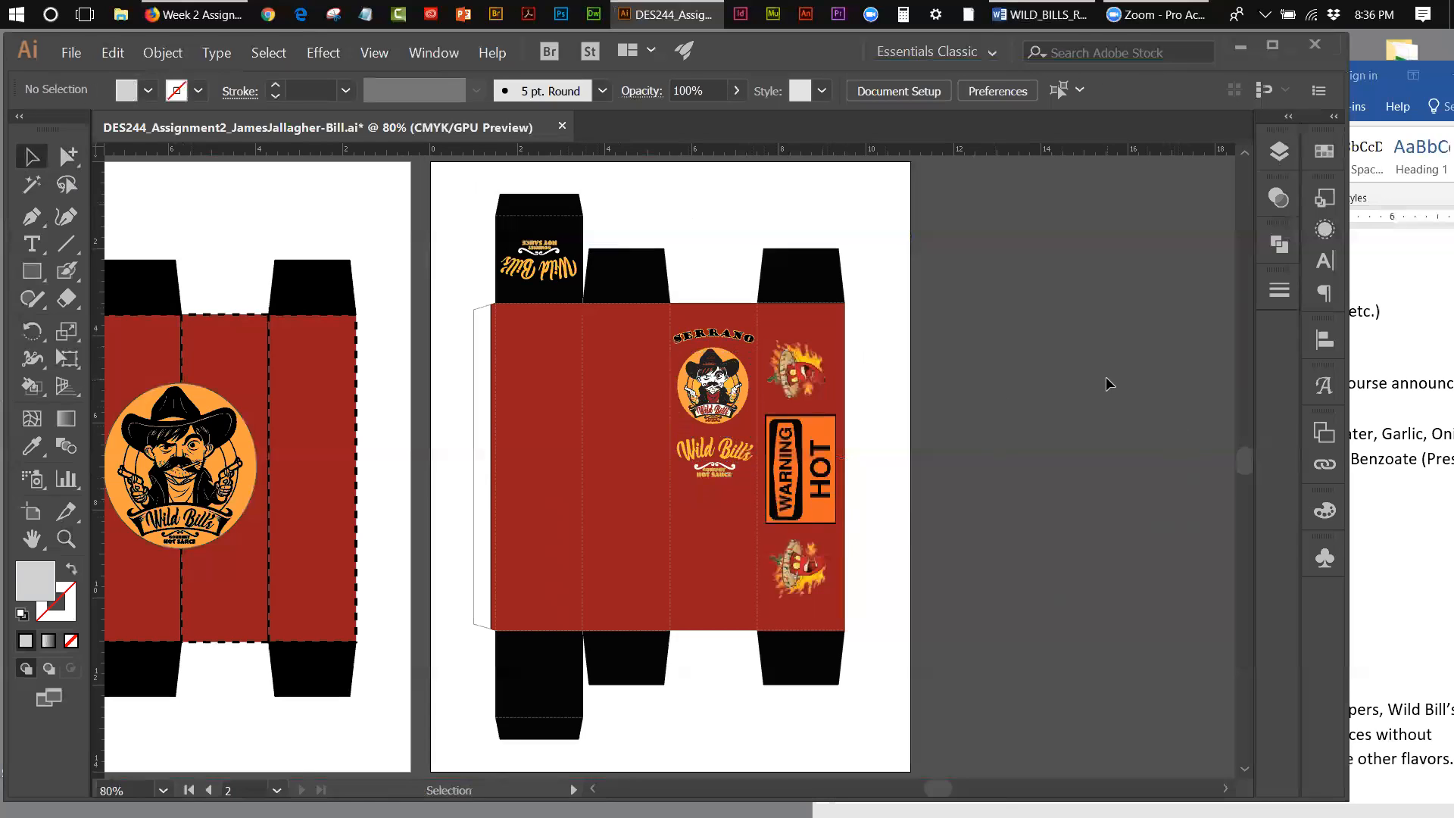
pyautogui.click(1397, 112)
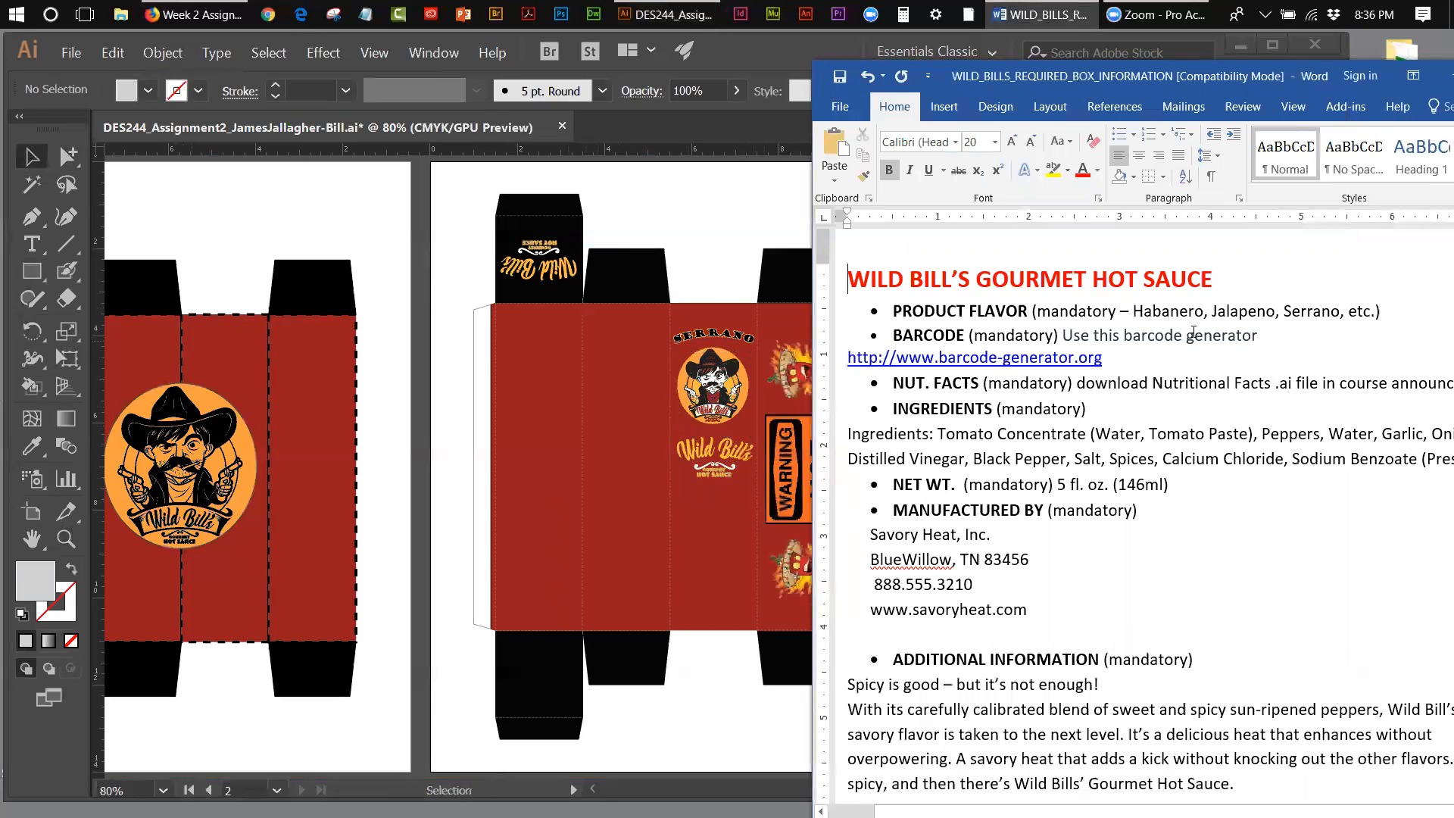
pyautogui.click(774, 67)
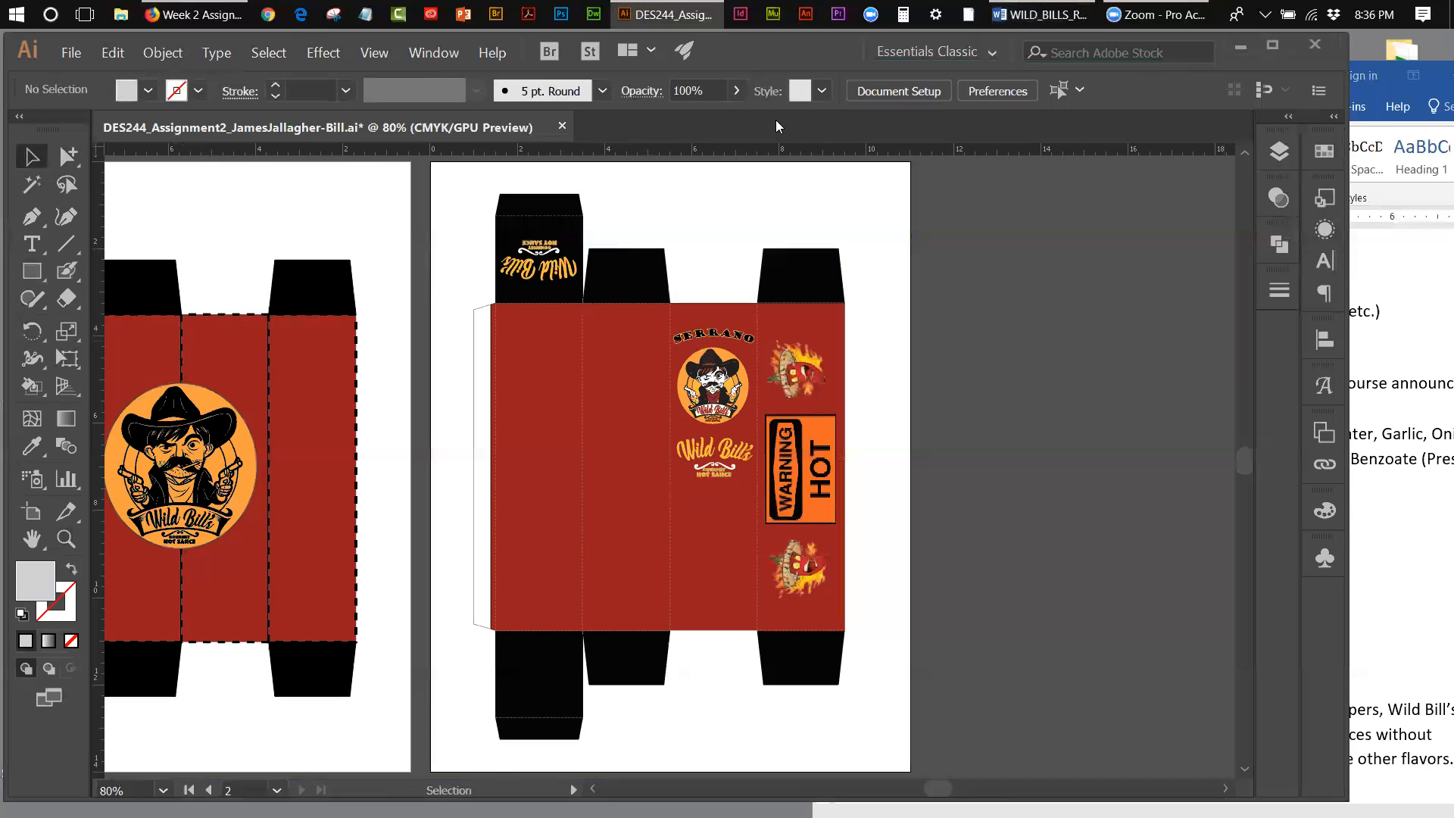
# Step: Copy the arched Serrano text, paste it in place and move the duplicate below the Wild Bill's lettering on the black top flap
pyautogui.click(743, 341)
pyautogui.click(113, 52)
pyautogui.click(125, 134)
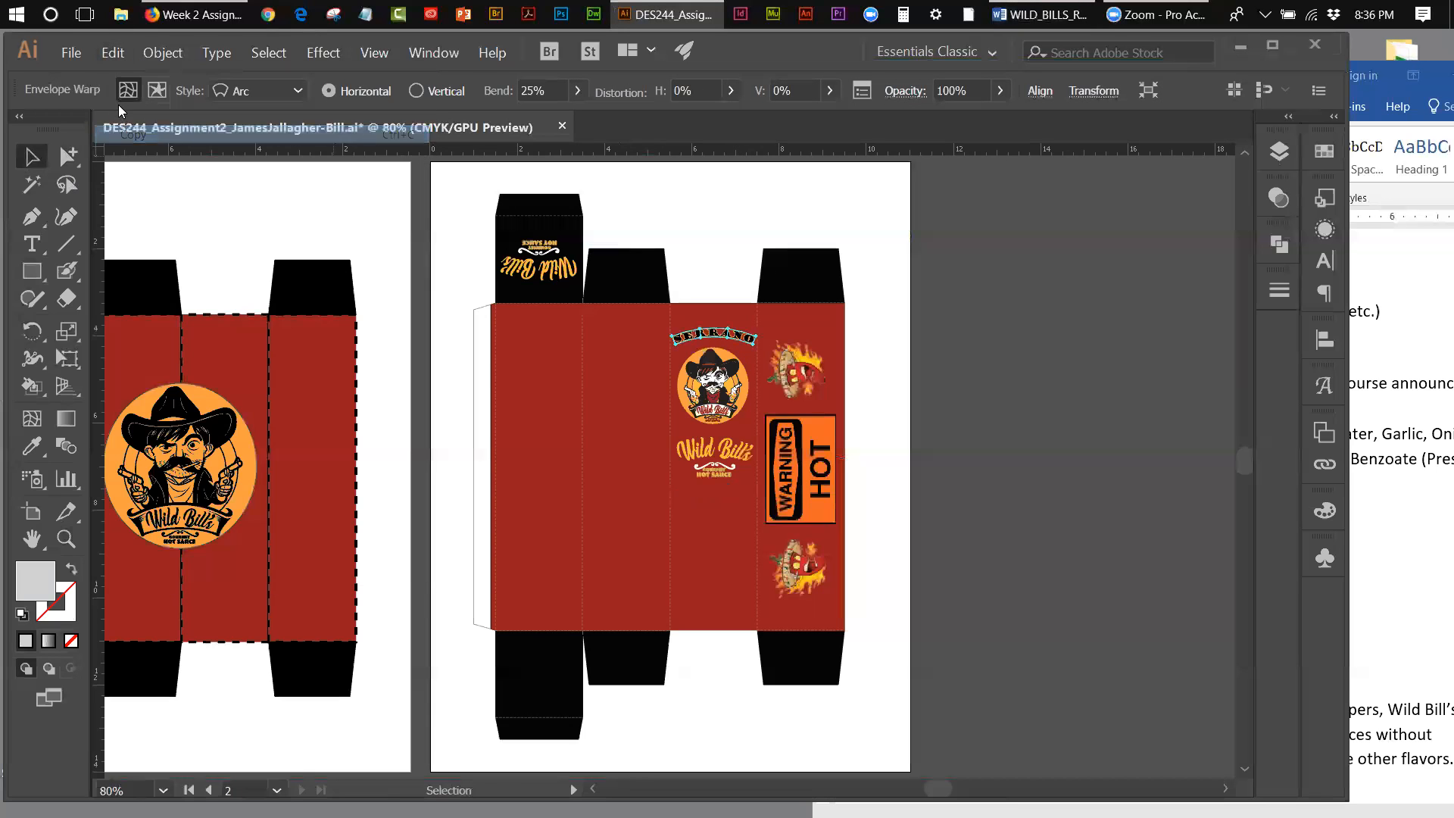
pyautogui.click(113, 53)
pyautogui.click(153, 196)
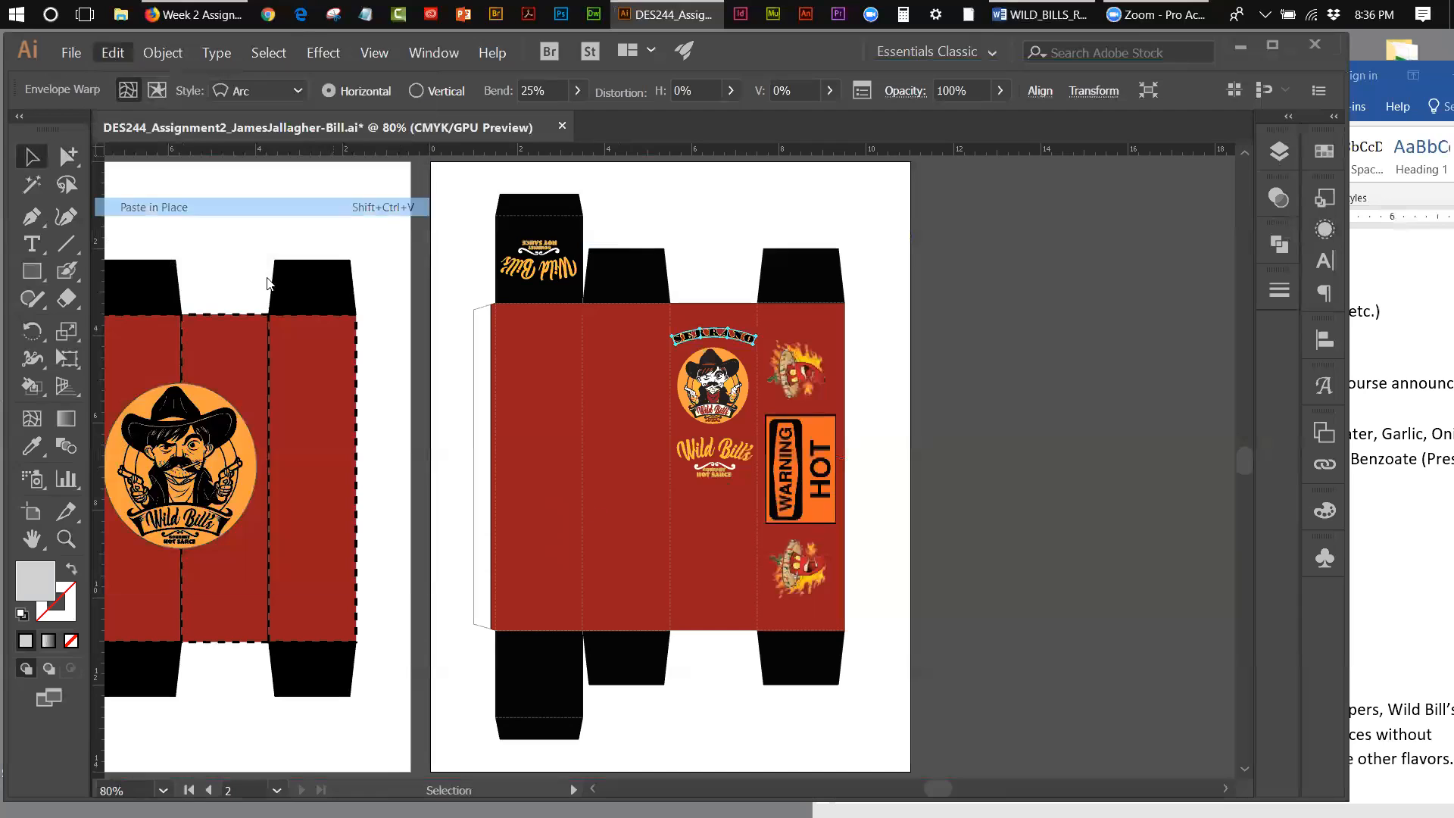
pyautogui.moveTo(718, 342); pyautogui.dragTo(543, 296)
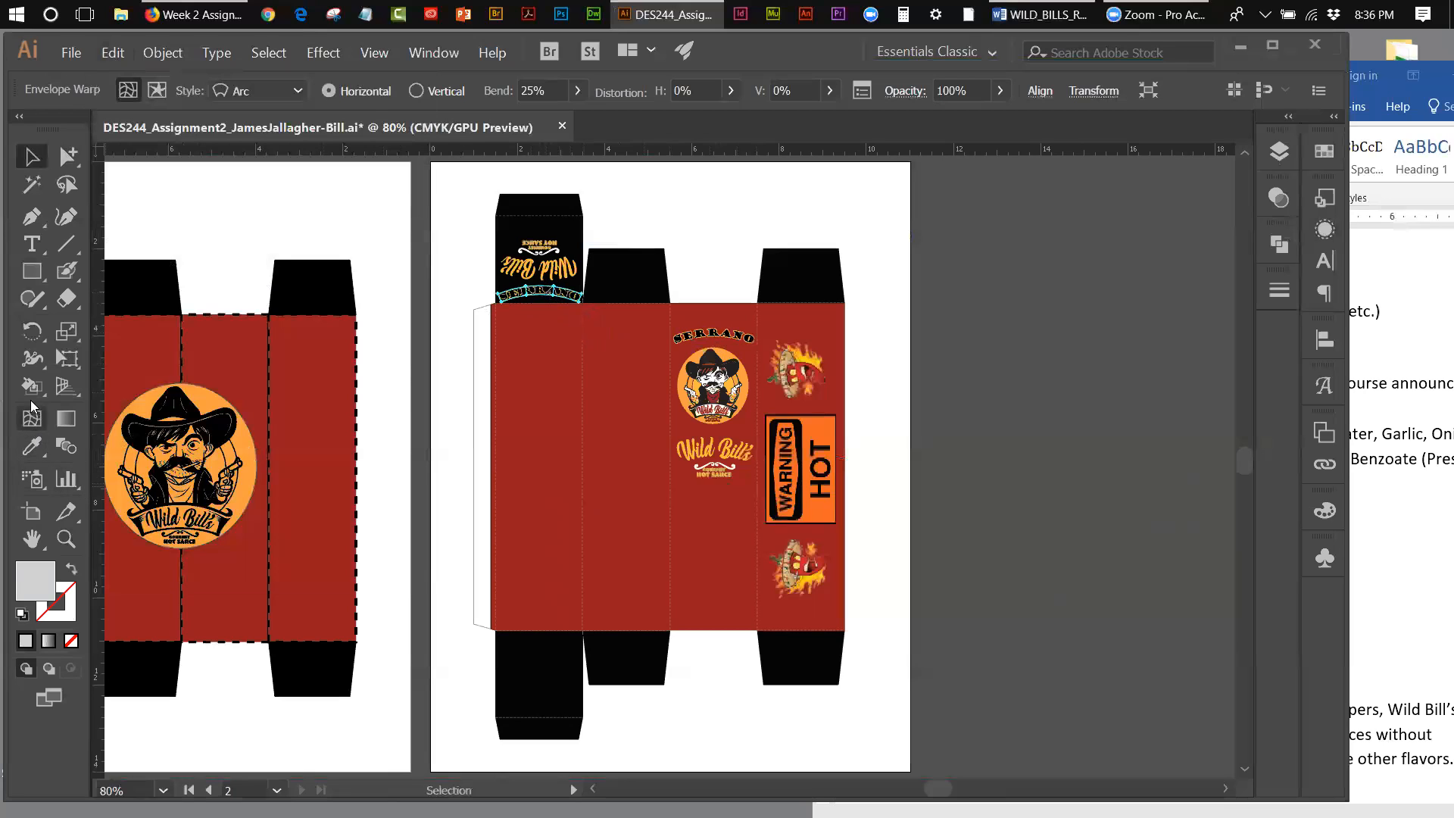
# Step: Rotate the Serrano duplicate upside down to match the Wild Bill's lettering and shift both slightly up on the top flap
pyautogui.click(31, 332)
pyautogui.moveTo(641, 277); pyautogui.dragTo(475, 293)
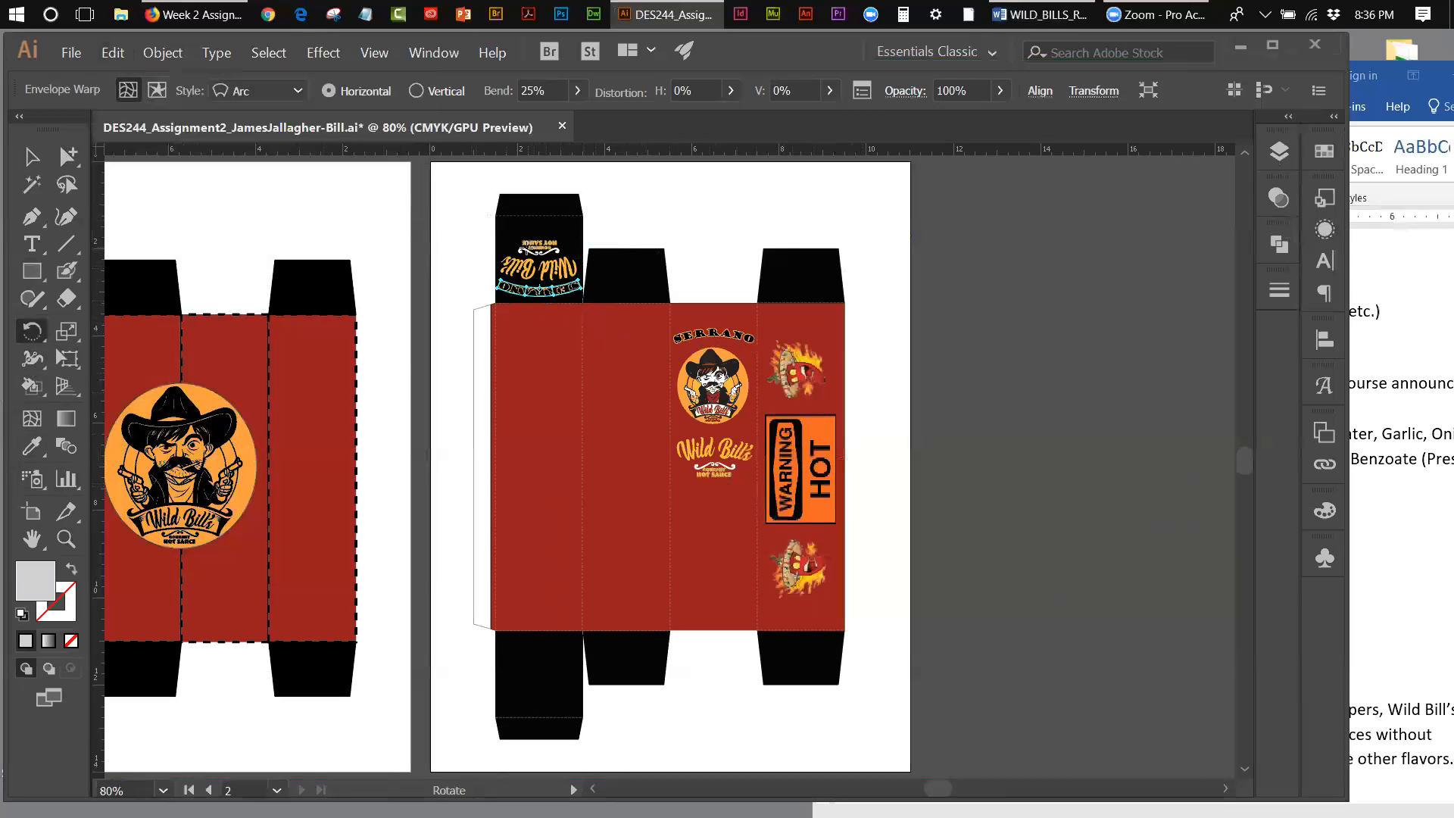
pyautogui.press('v')
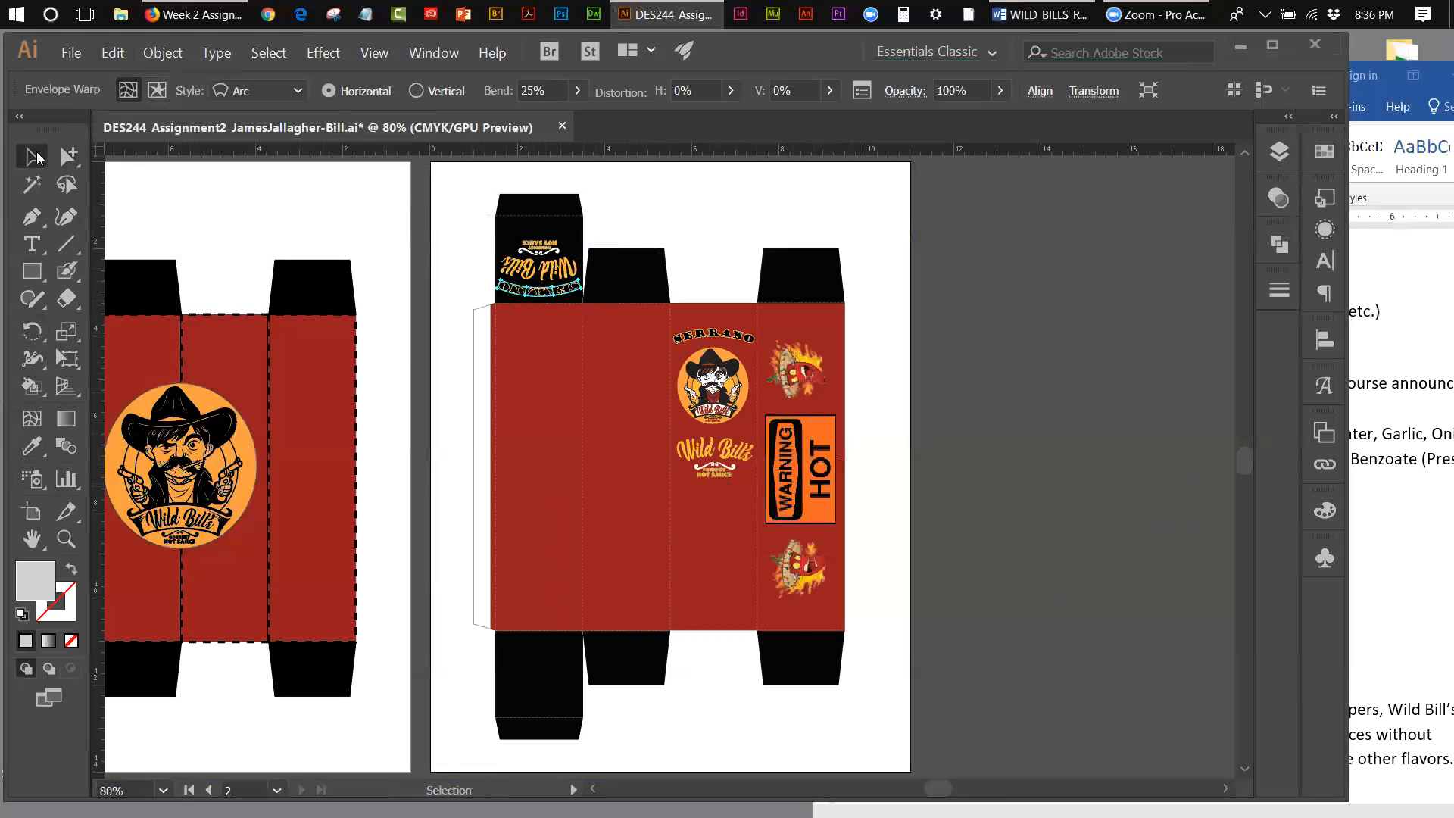
pyautogui.keyDown('shift'); pyautogui.click(509, 271); pyautogui.keyUp('shift')
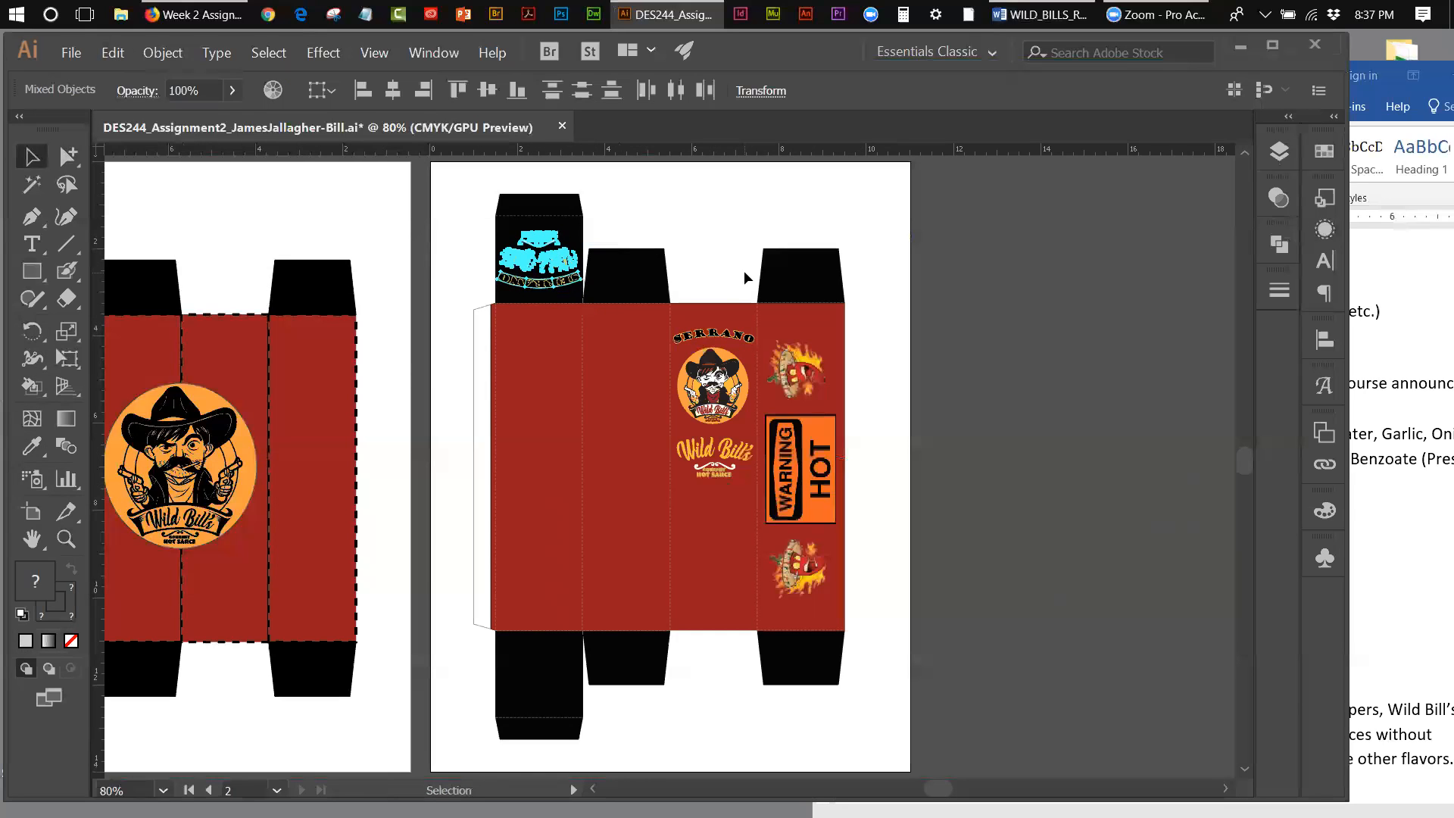
pyautogui.click(802, 198)
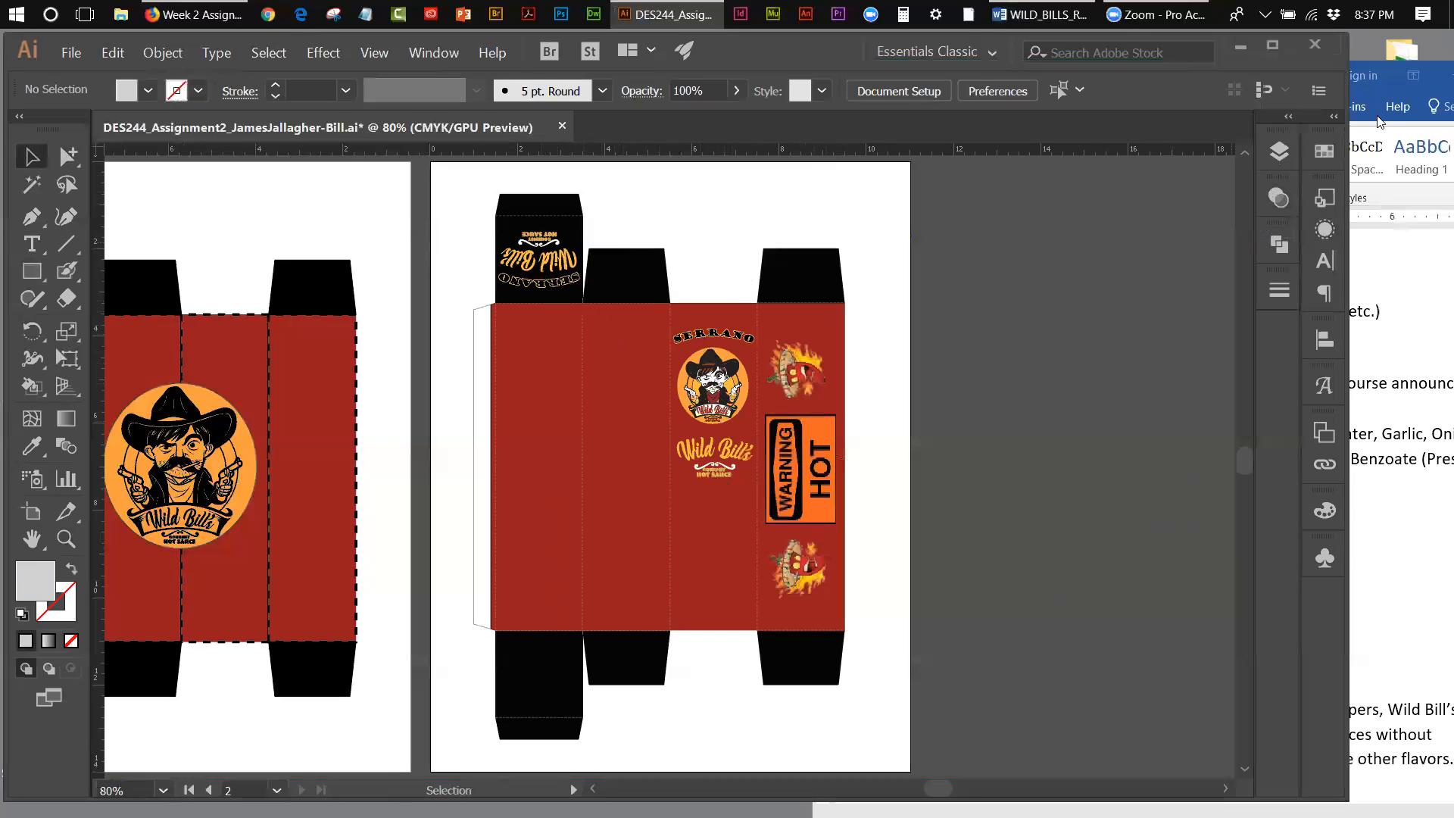
# Step: Open the Wild-Bill_Nutritional_Facts file from the Week 3 folder
pyautogui.click(79, 50)
pyautogui.press('Escape')
pyautogui.hotkey('ctrl', 'o')
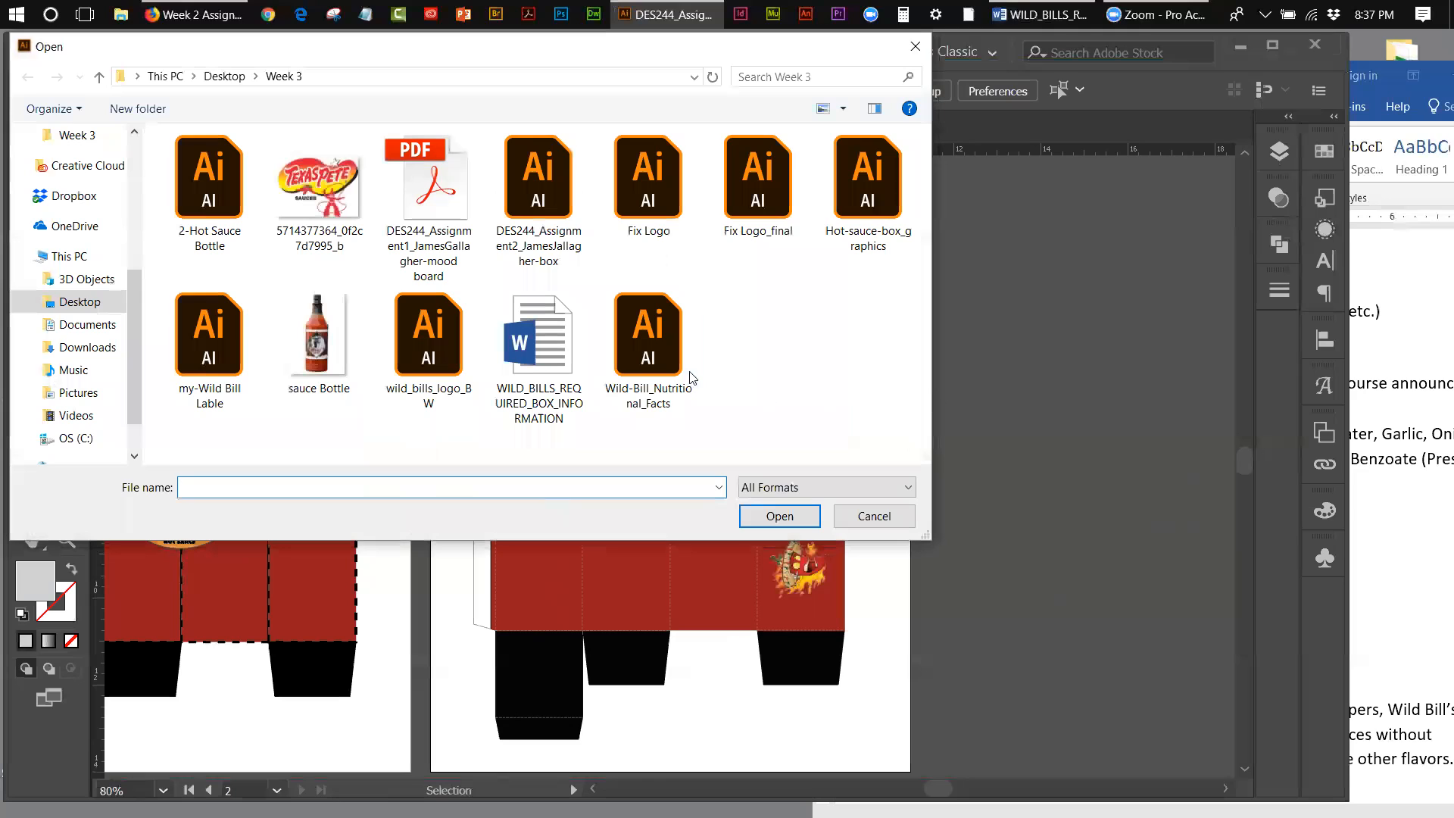
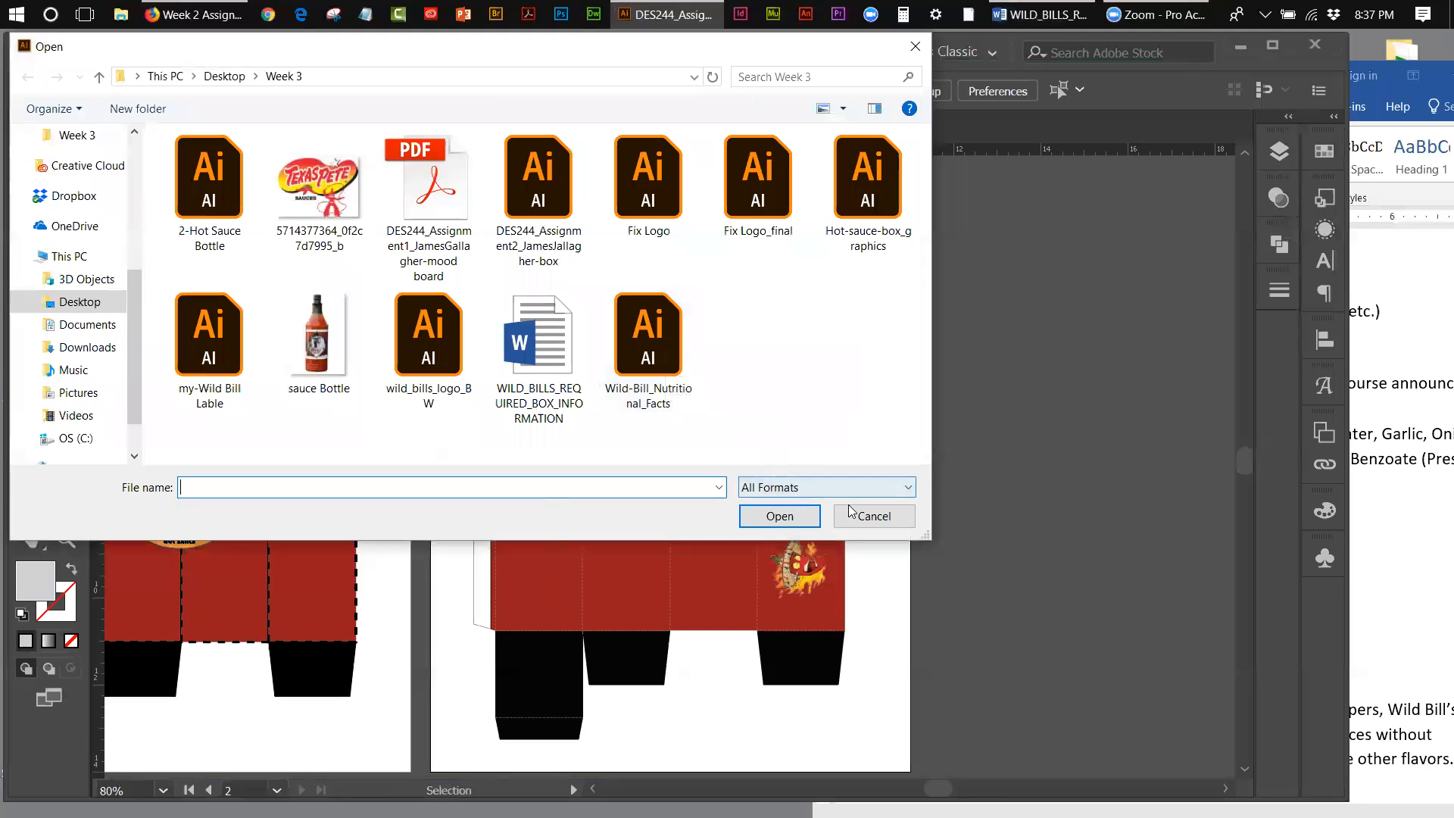
# Step: Open the 2BARCODE file from Desktop > DES 244 Packaging > Week 3 > save > SAVE > Assignment
pyautogui.click(242, 78)
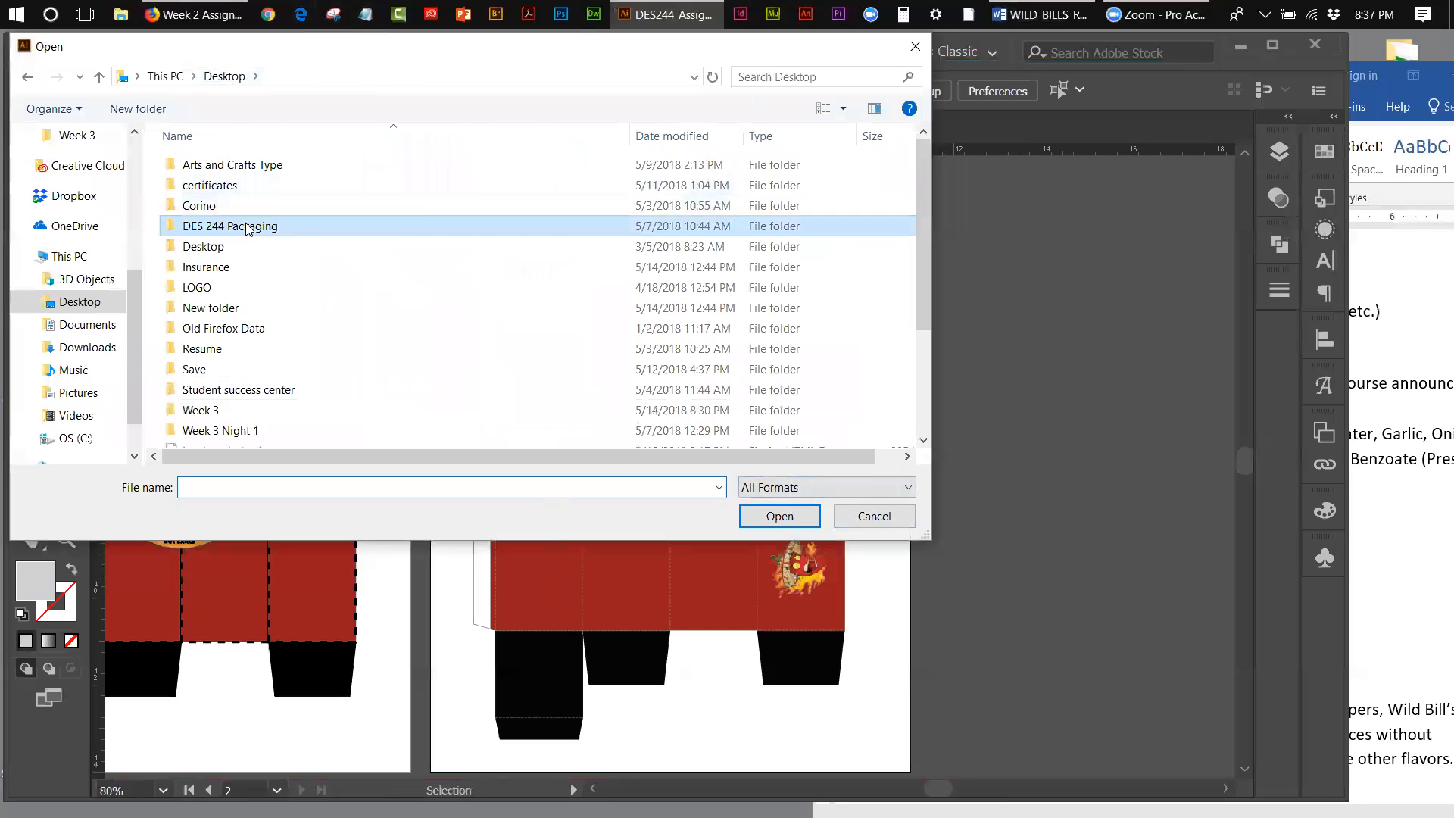
pyautogui.doubleClick(250, 226)
pyautogui.doubleClick(211, 270)
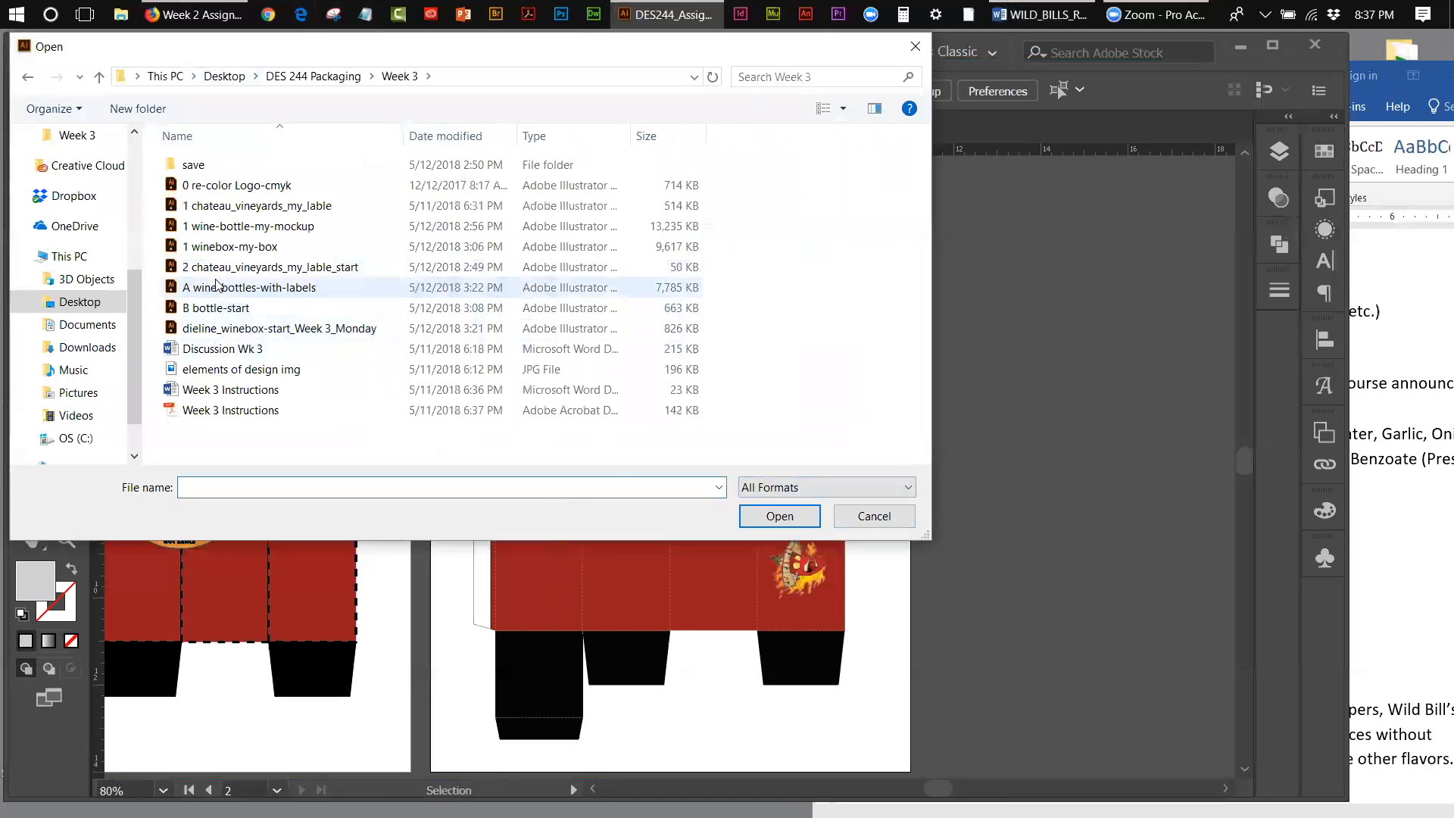
pyautogui.click(191, 172)
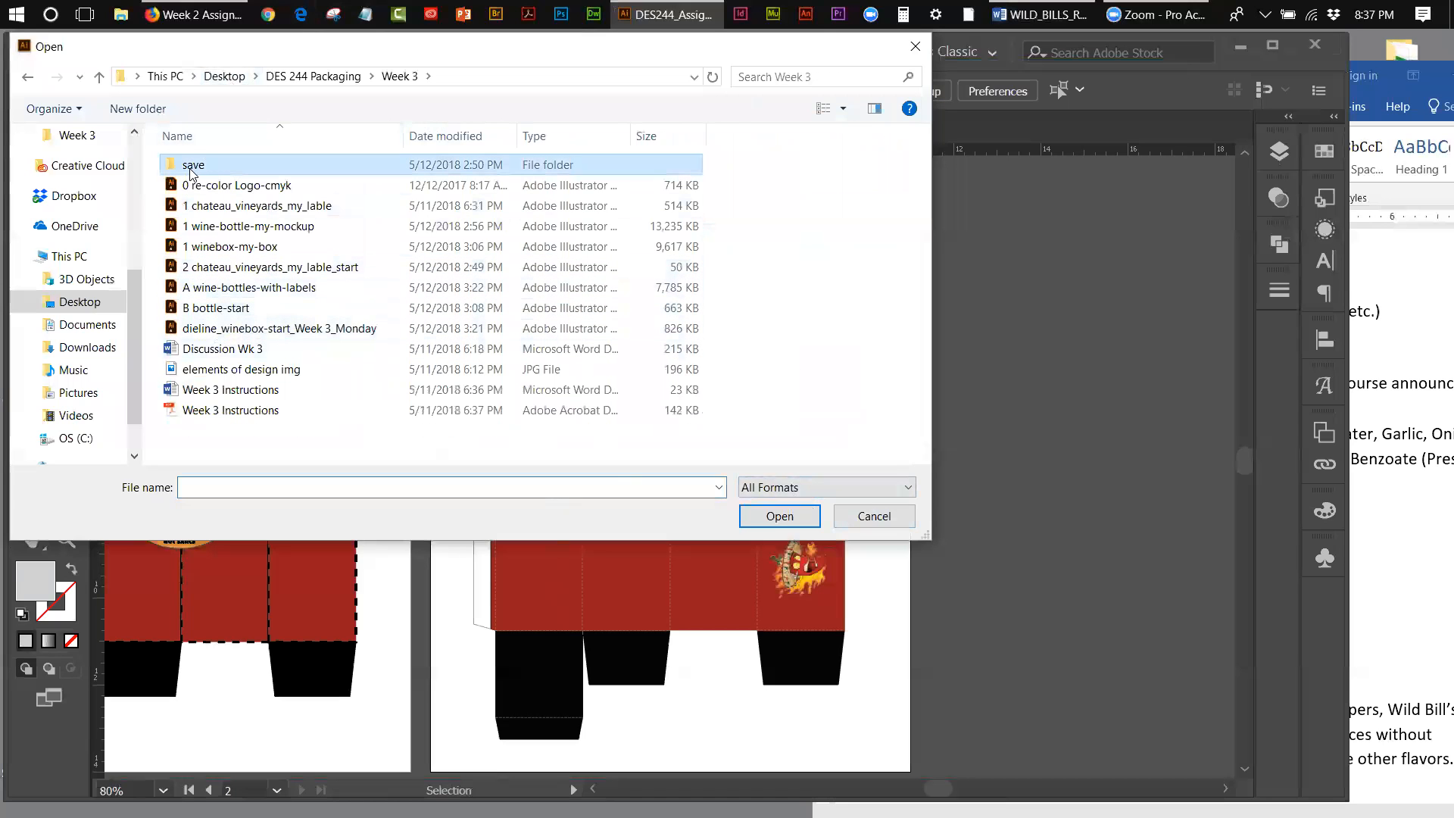
pyautogui.doubleClick(192, 168)
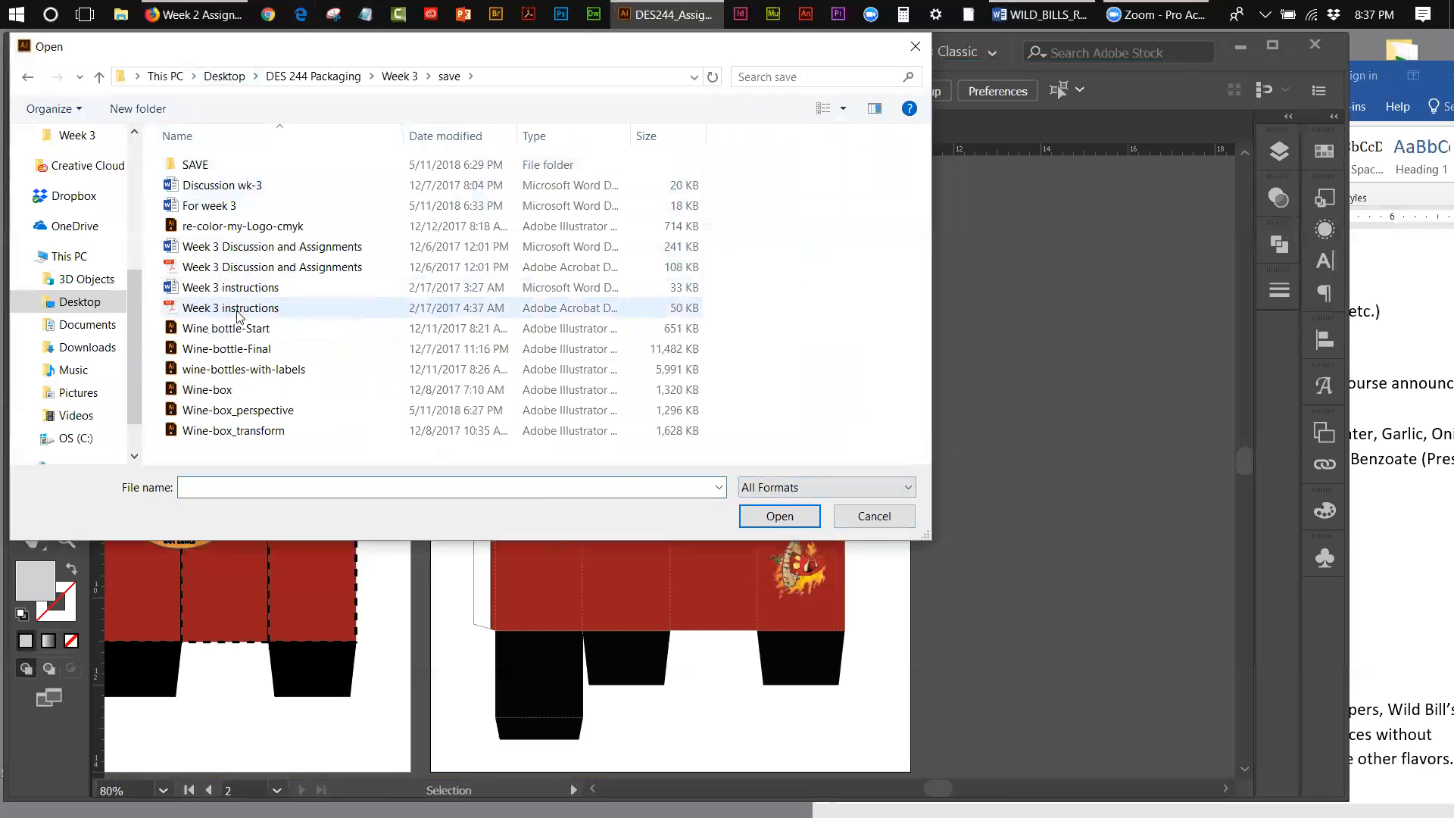
pyautogui.click(212, 173)
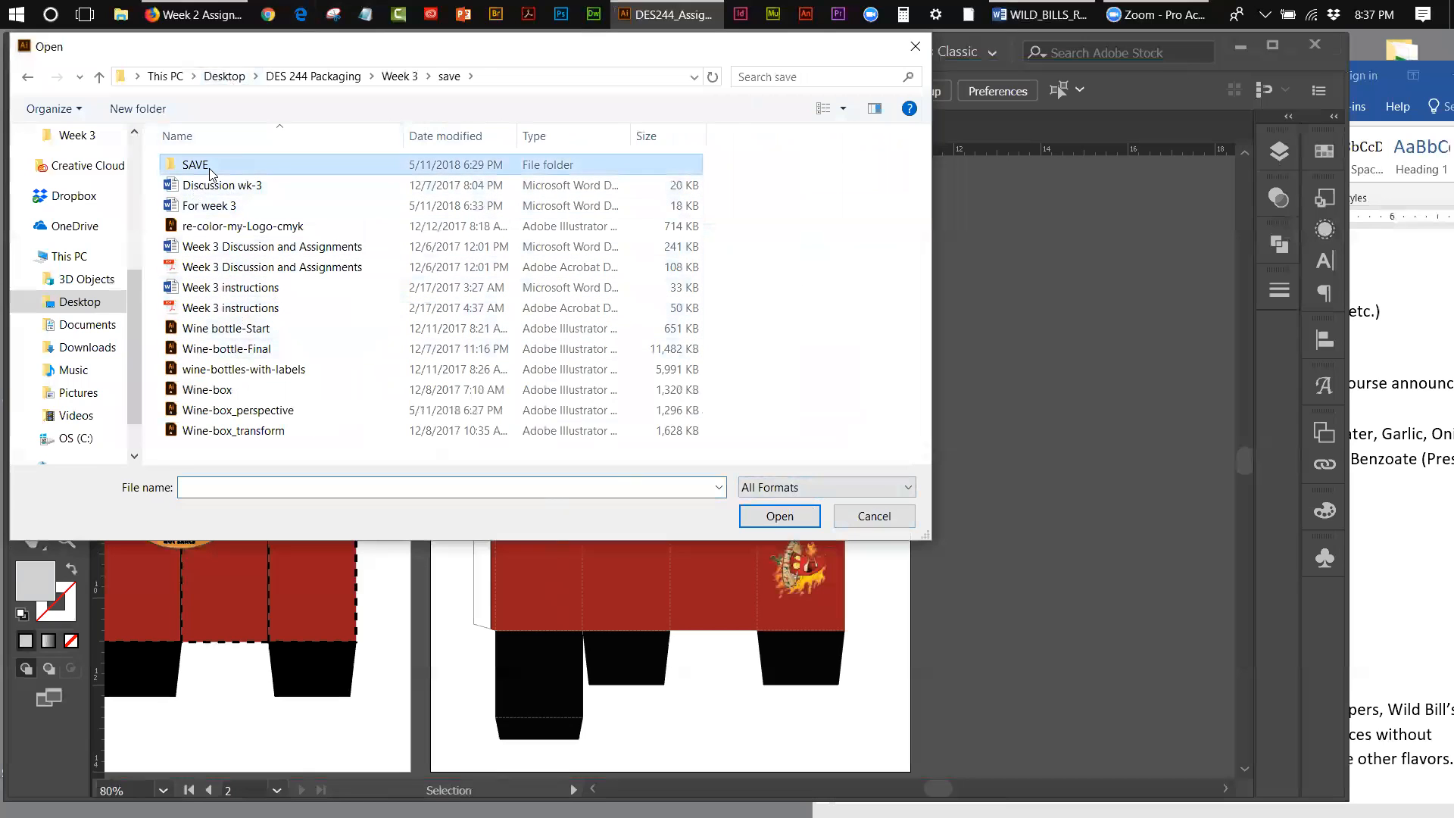
pyautogui.doubleClick(209, 167)
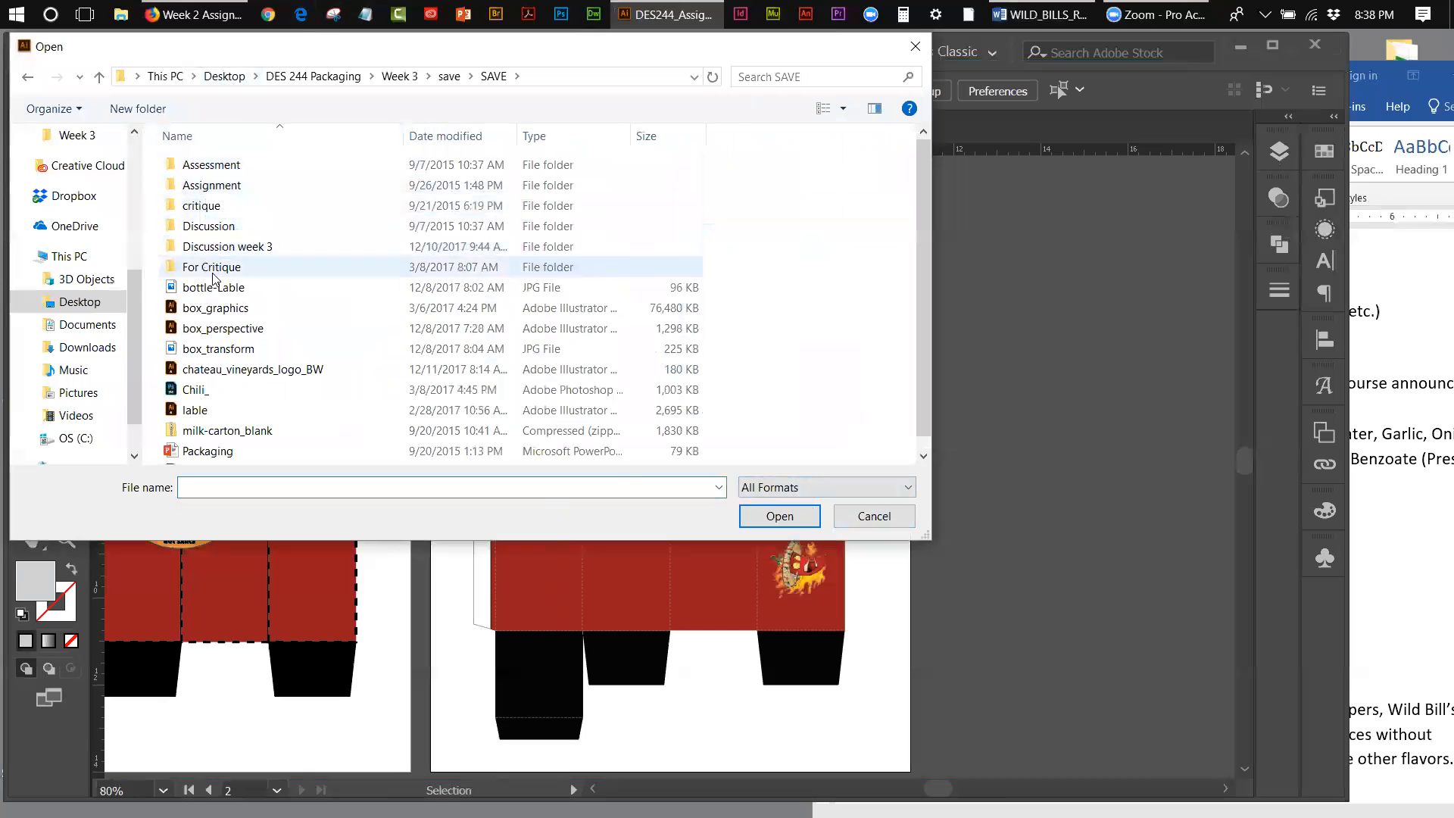
pyautogui.doubleClick(214, 167)
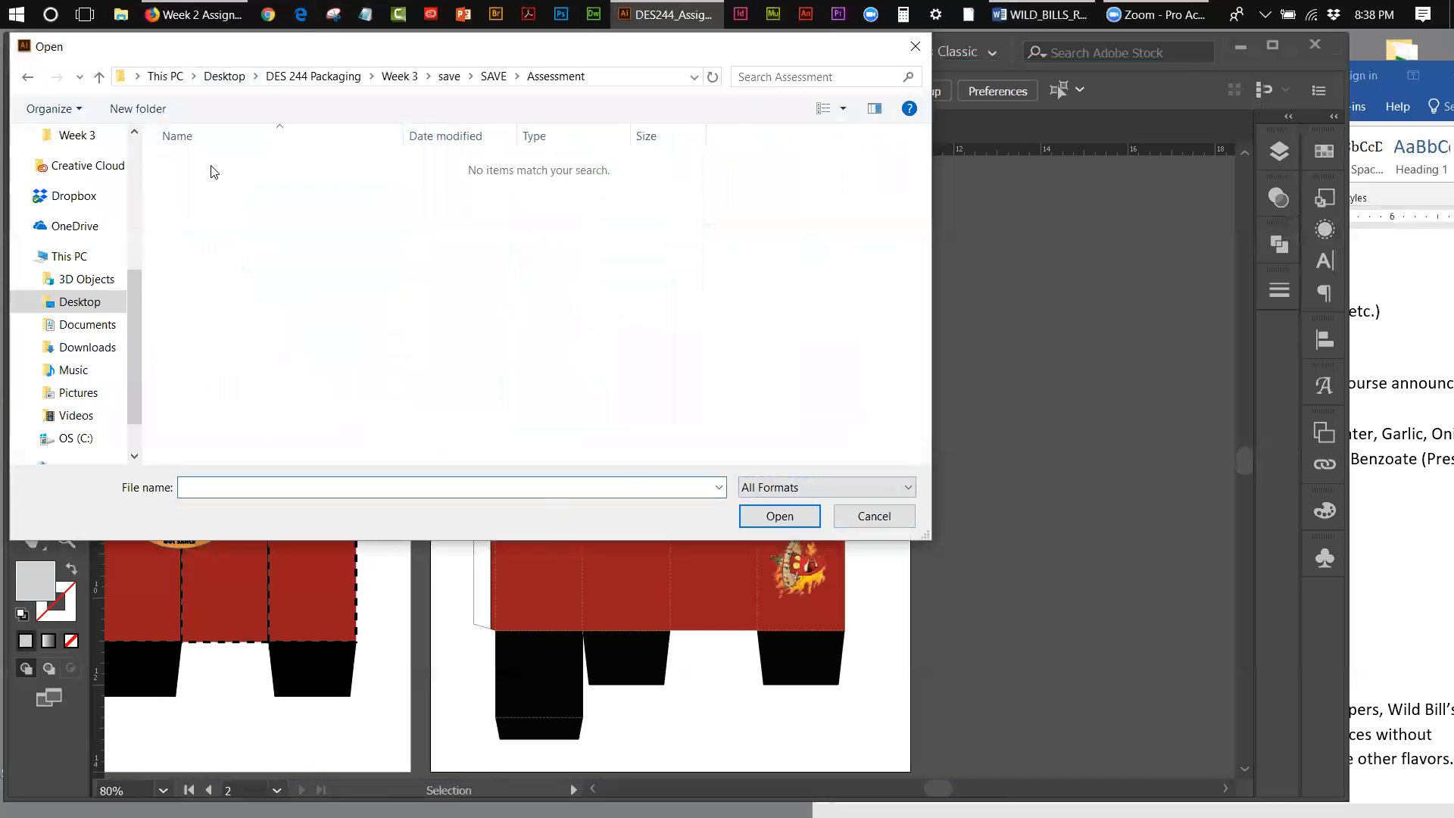
pyautogui.click(494, 77)
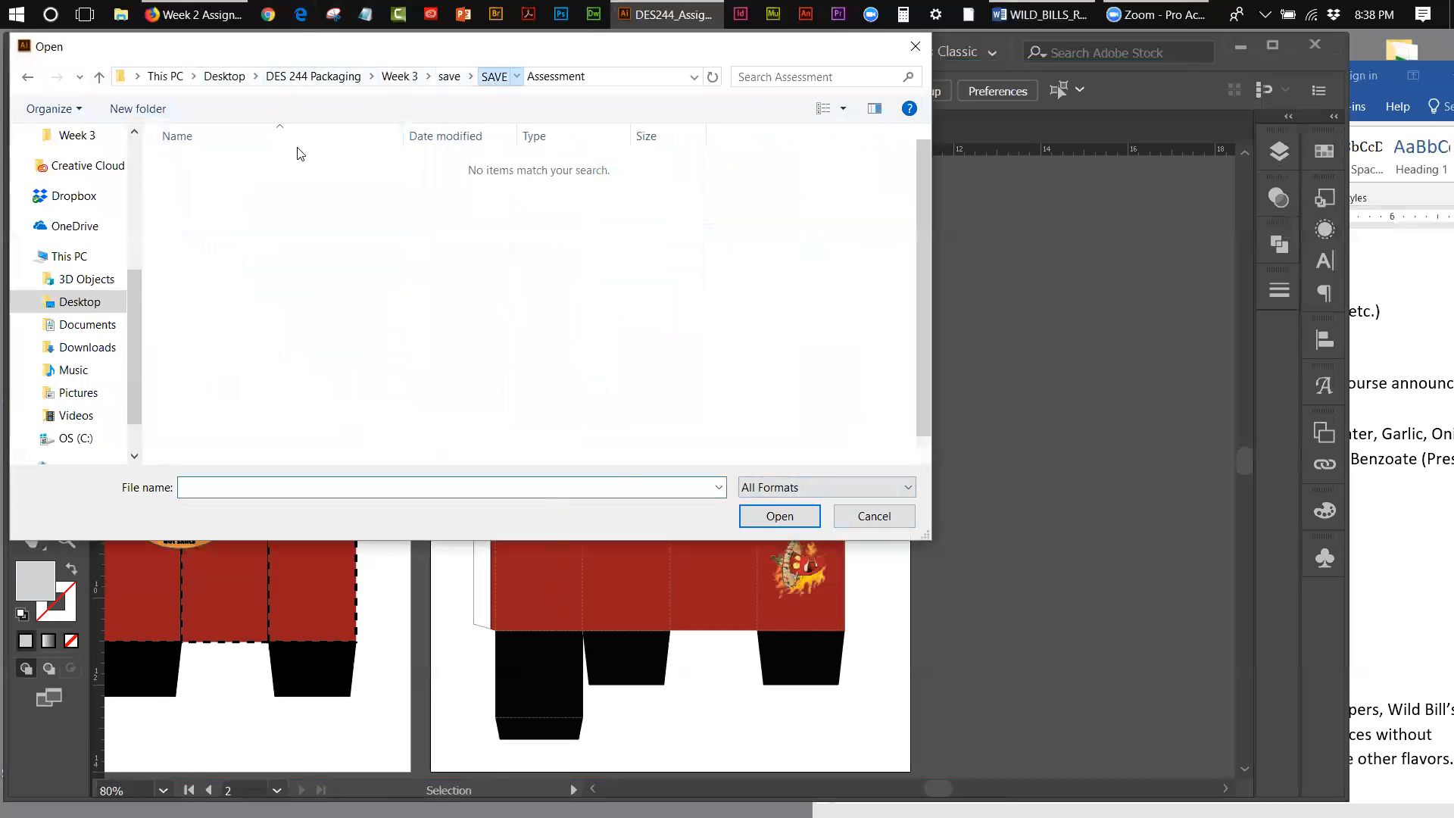
pyautogui.doubleClick(228, 185)
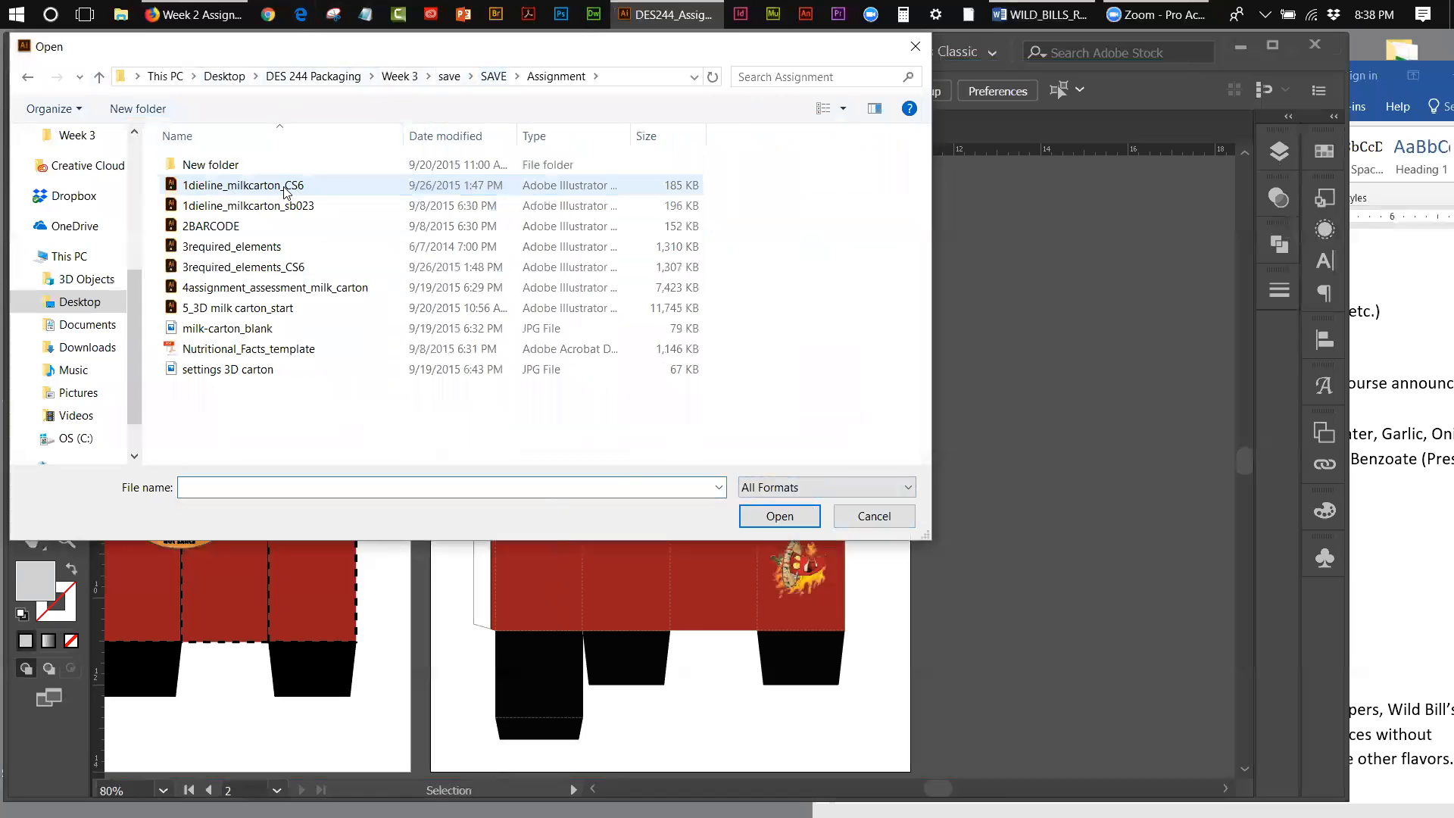
pyautogui.doubleClick(253, 226)
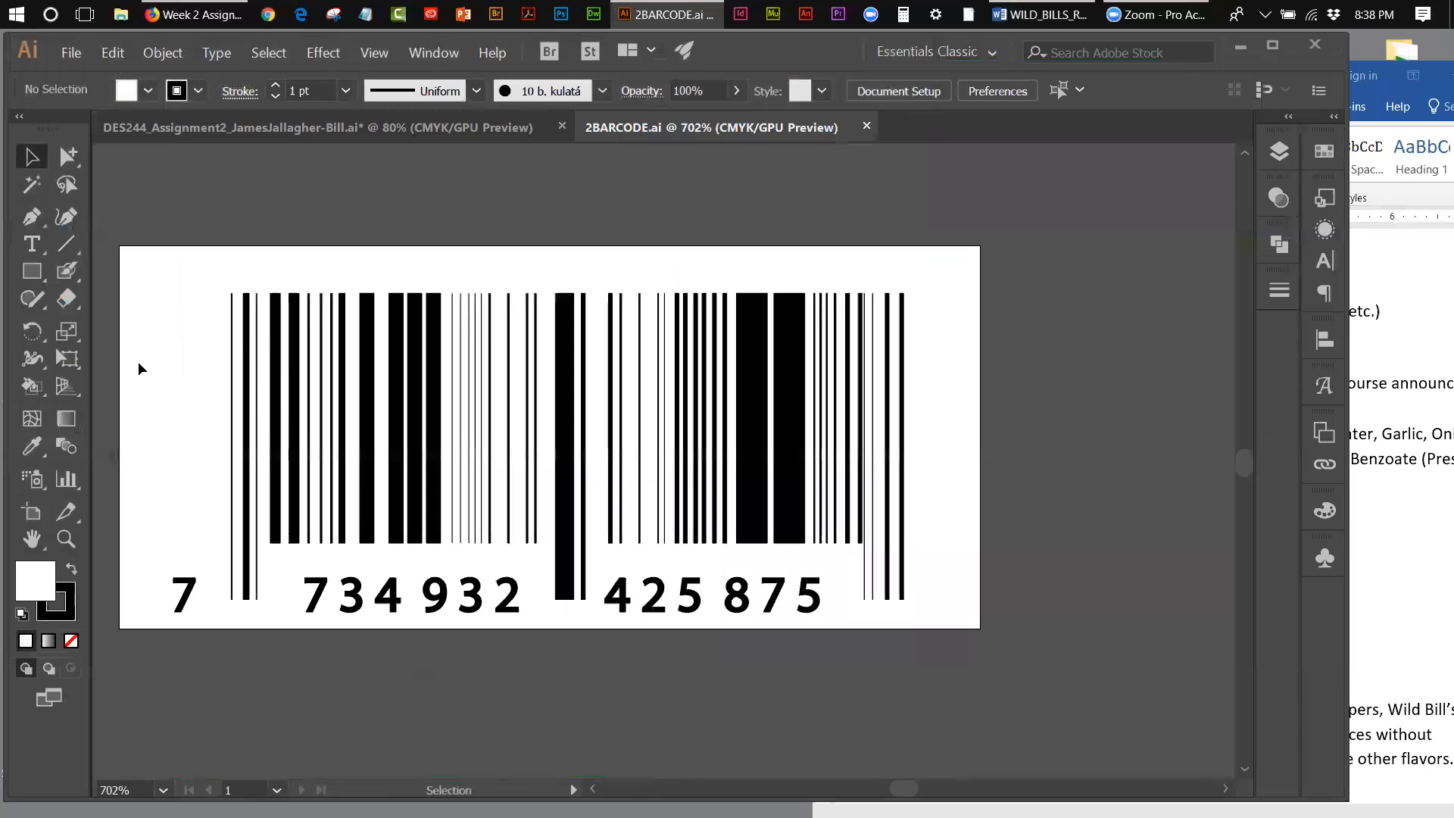
# Step: Select all the bars and digits of the barcode artwork and copy them
pyautogui.click(246, 367)
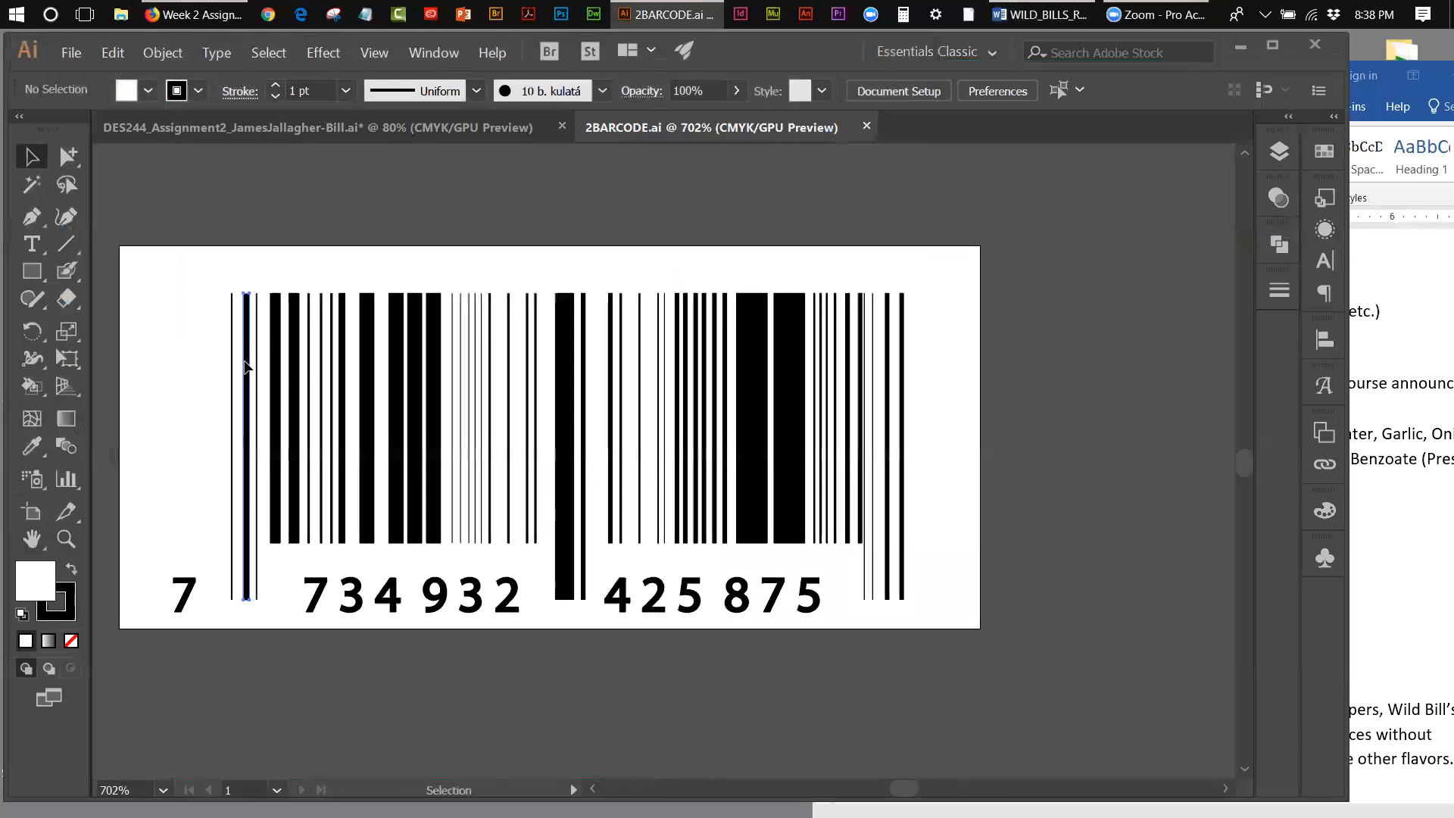
pyautogui.click(129, 266)
pyautogui.moveTo(123, 258); pyautogui.dragTo(989, 629)
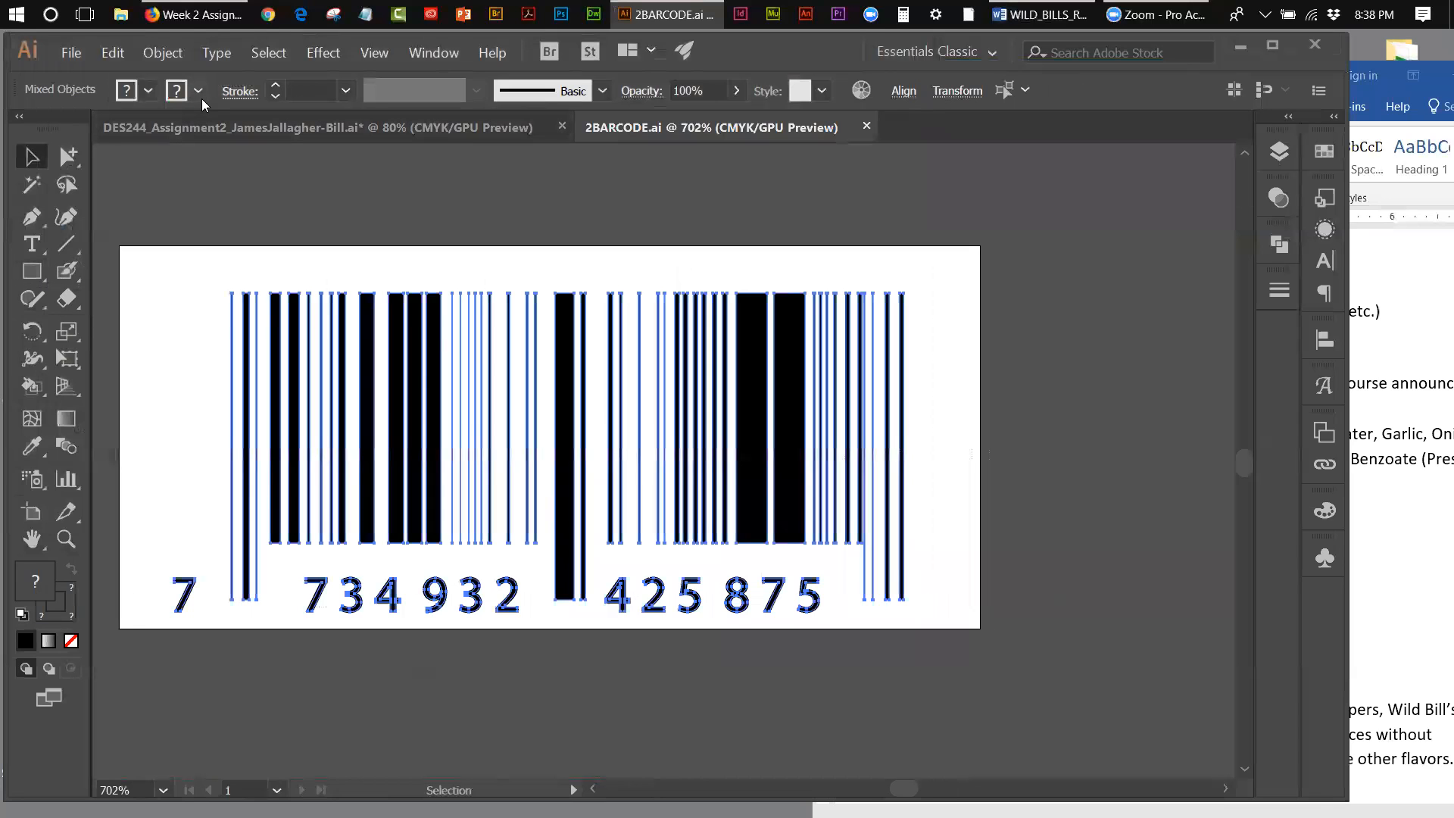
pyautogui.click(112, 53)
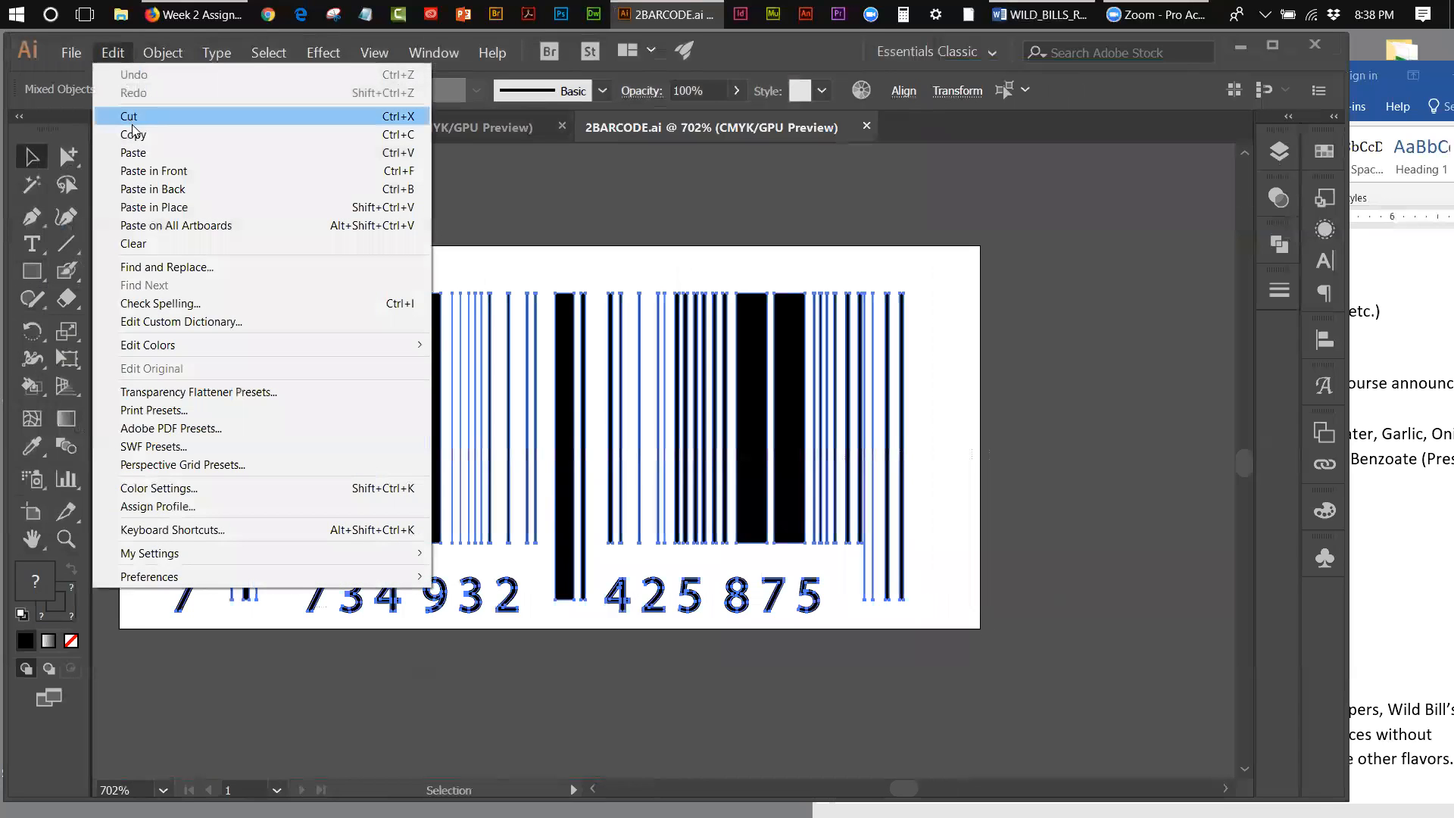
pyautogui.click(162, 134)
# Step: Paste the barcode into the hot sauce box document and move it to the lower part of the second red panel
pyautogui.click(394, 128)
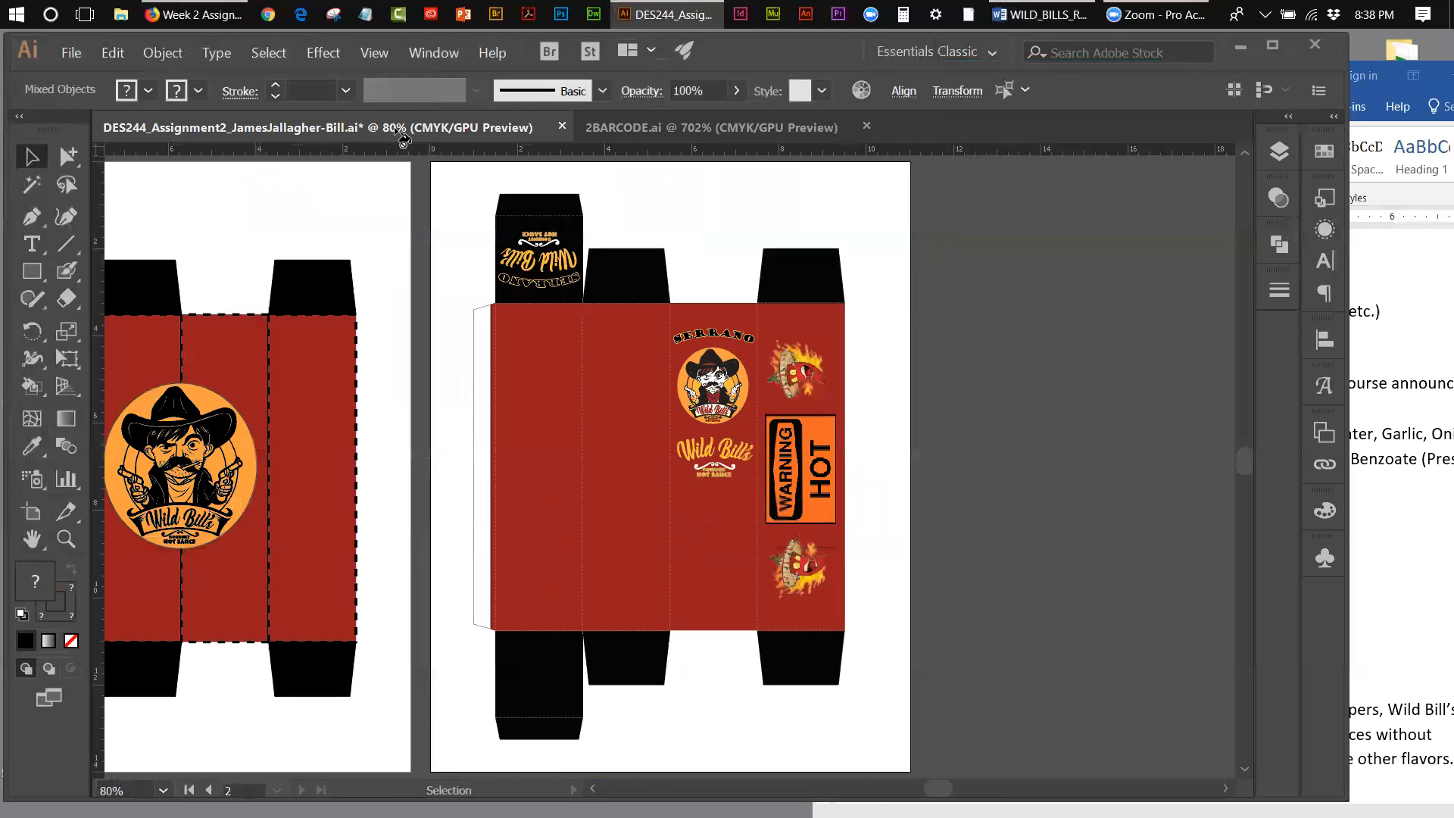
pyautogui.click(113, 53)
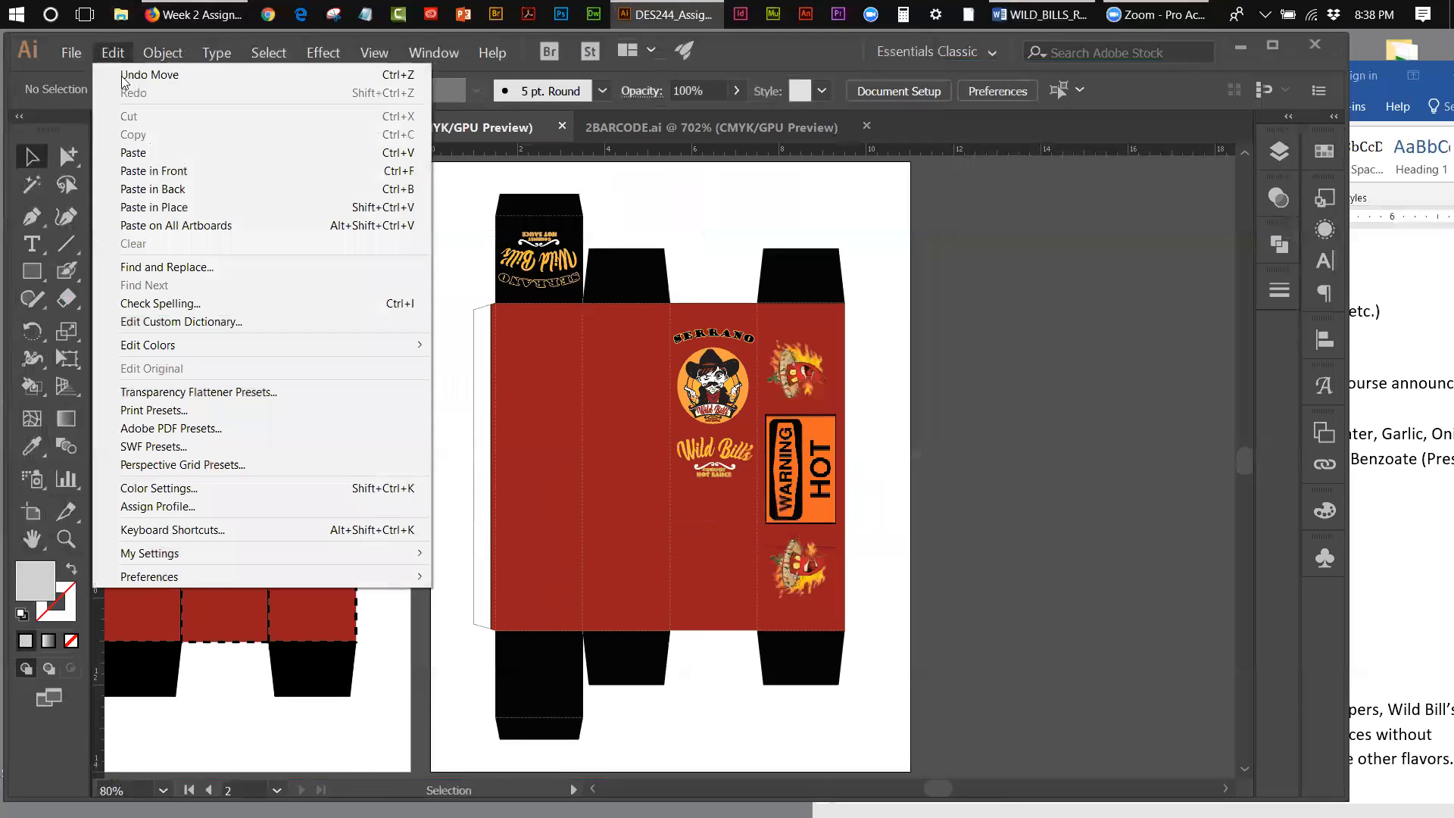
pyautogui.click(139, 151)
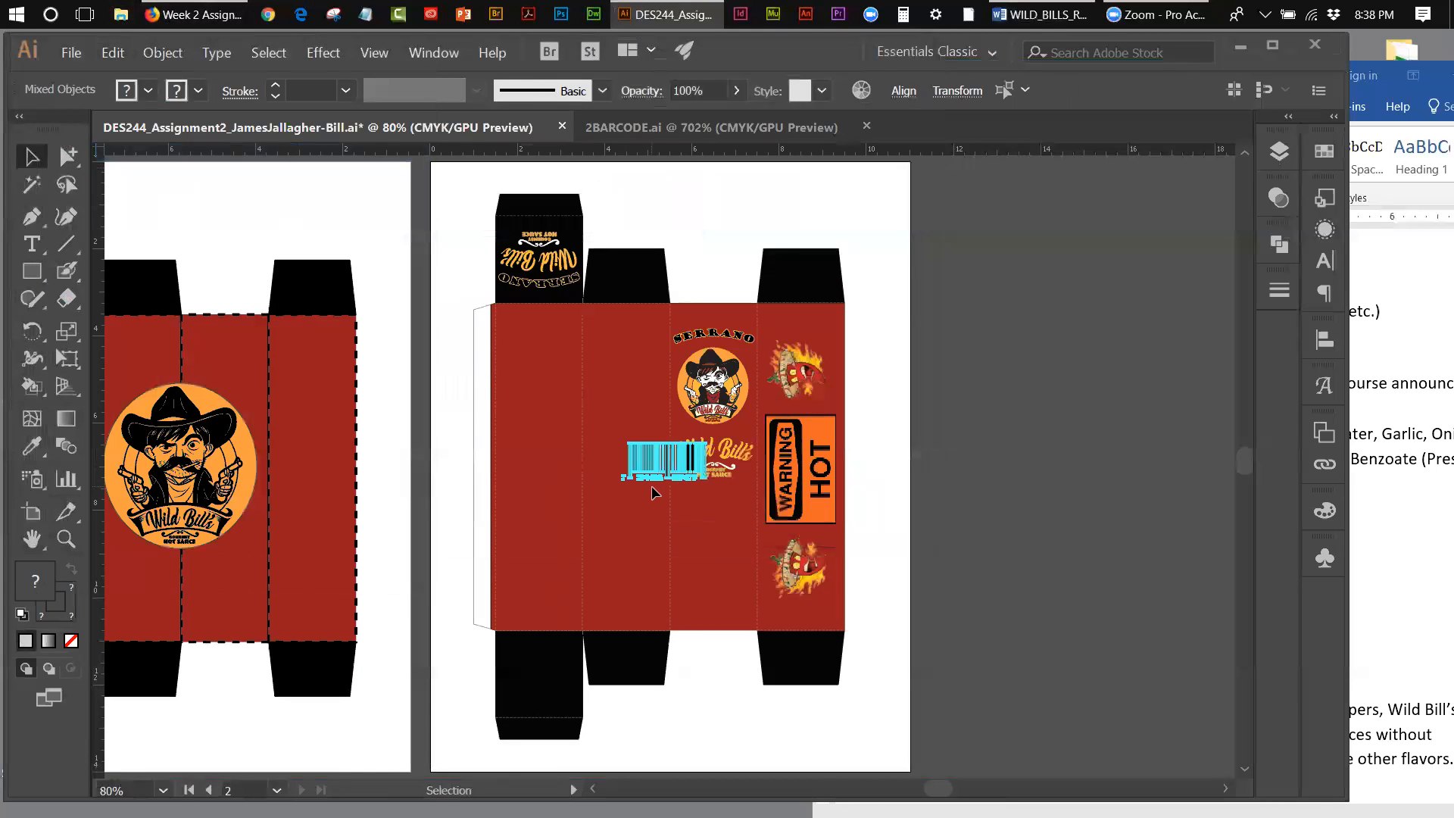
pyautogui.moveTo(661, 468); pyautogui.dragTo(611, 565)
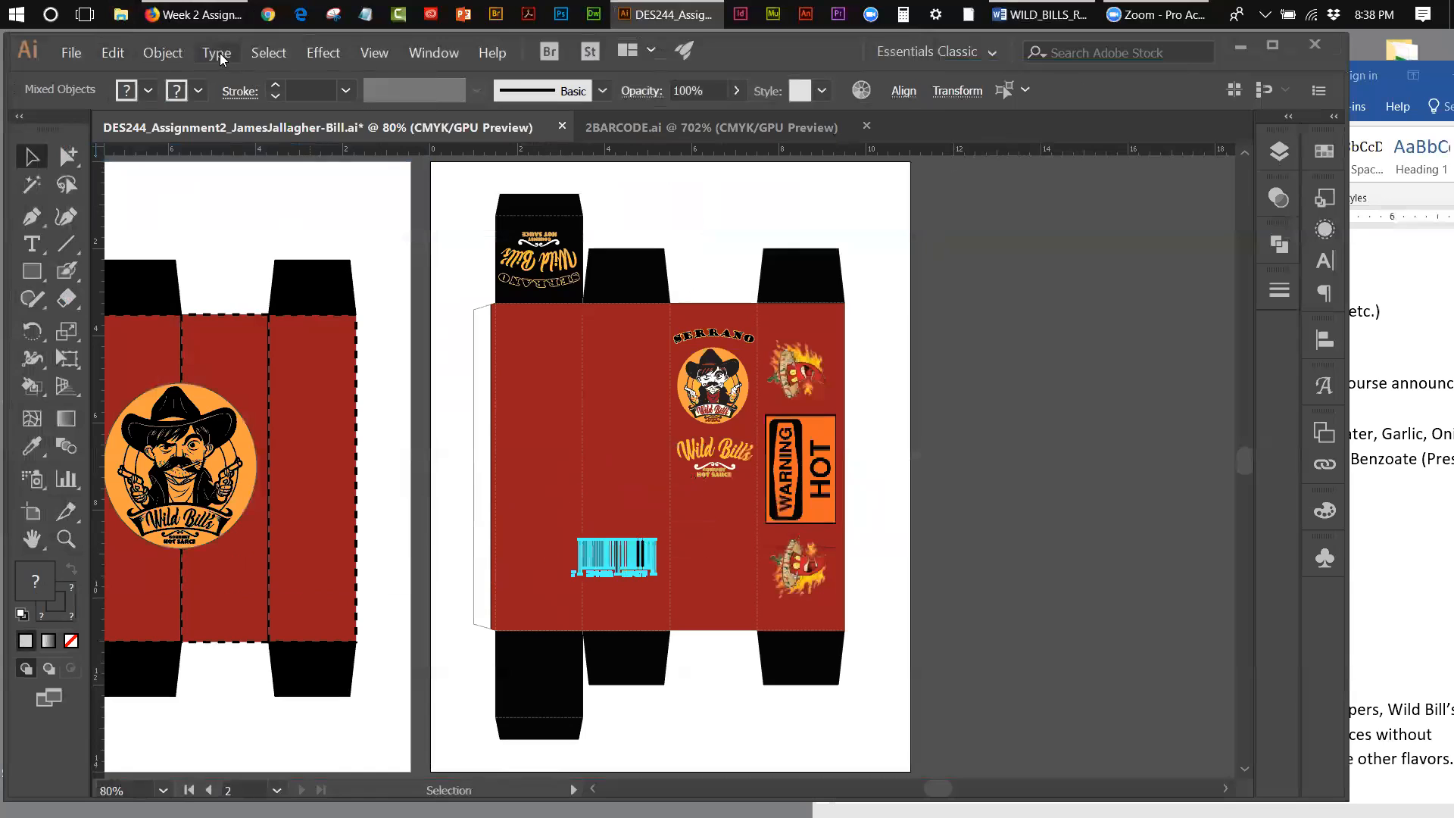
# Step: Group the pasted barcode pieces into one object and deselect it
pyautogui.click(143, 53)
pyautogui.click(177, 116)
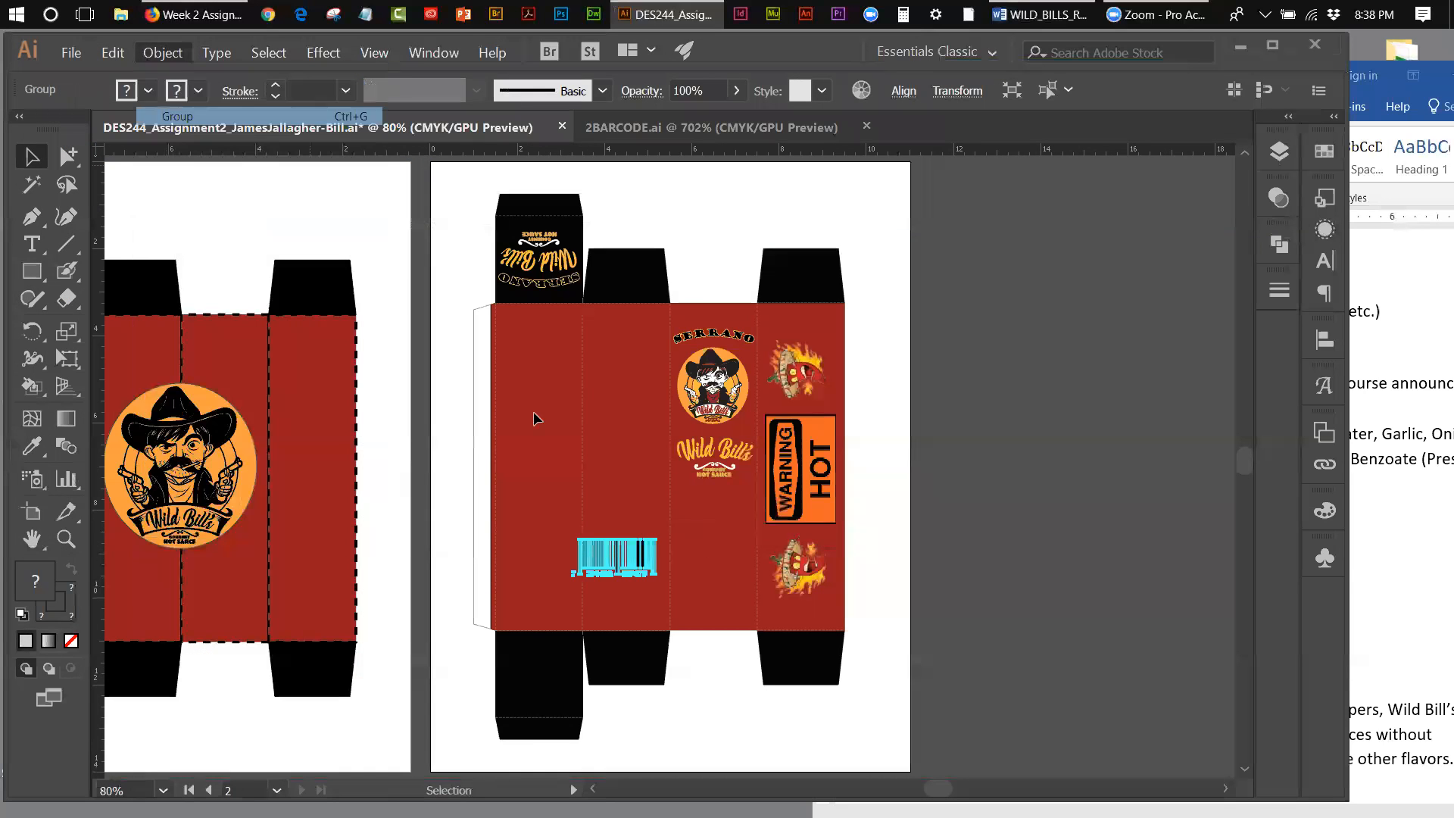
pyautogui.click(962, 491)
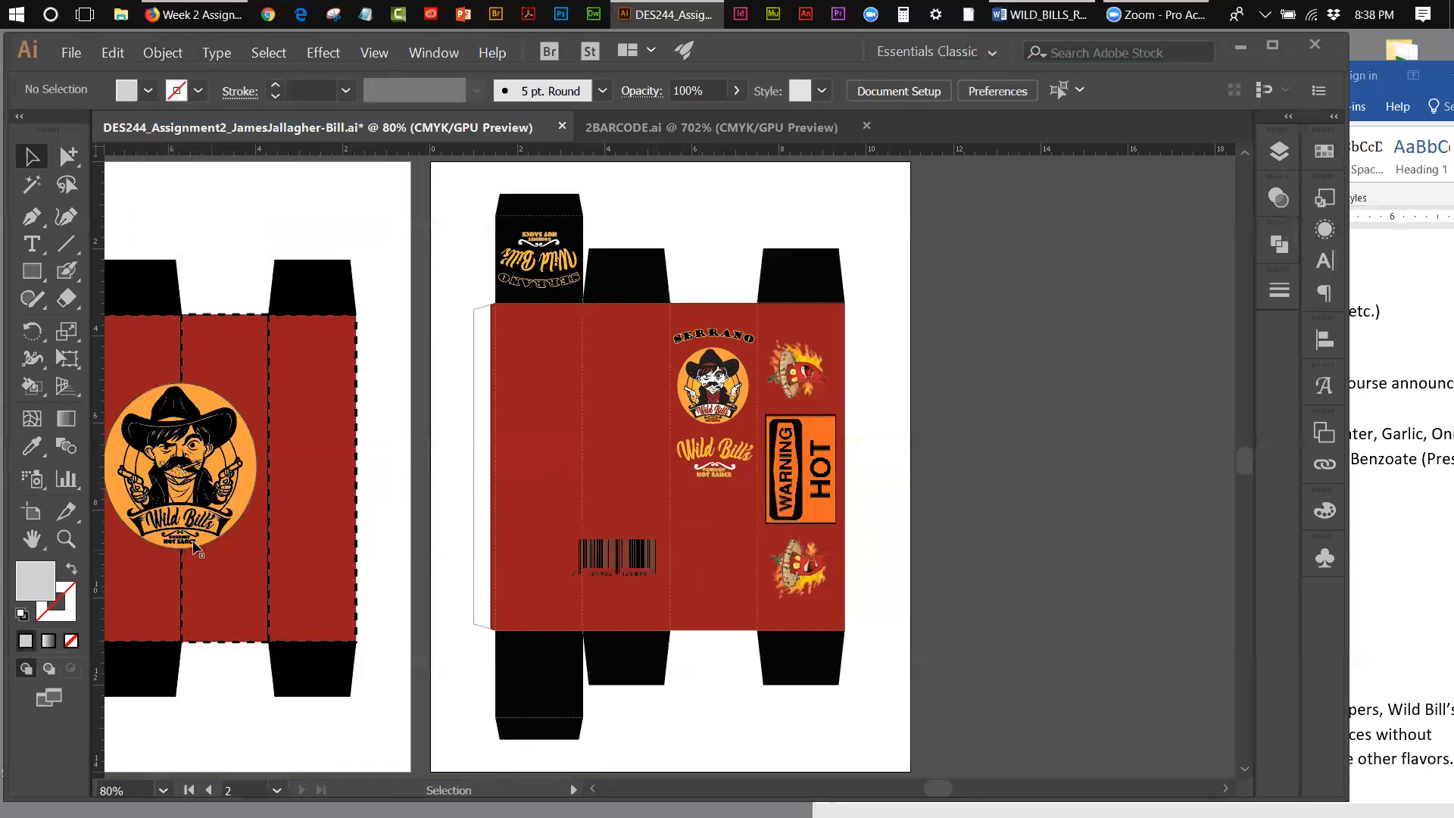
# Step: Shift the barcode group to the right so it sits between the second panel's dashed fold lines
pyautogui.click(66, 539)
pyautogui.click(628, 564)
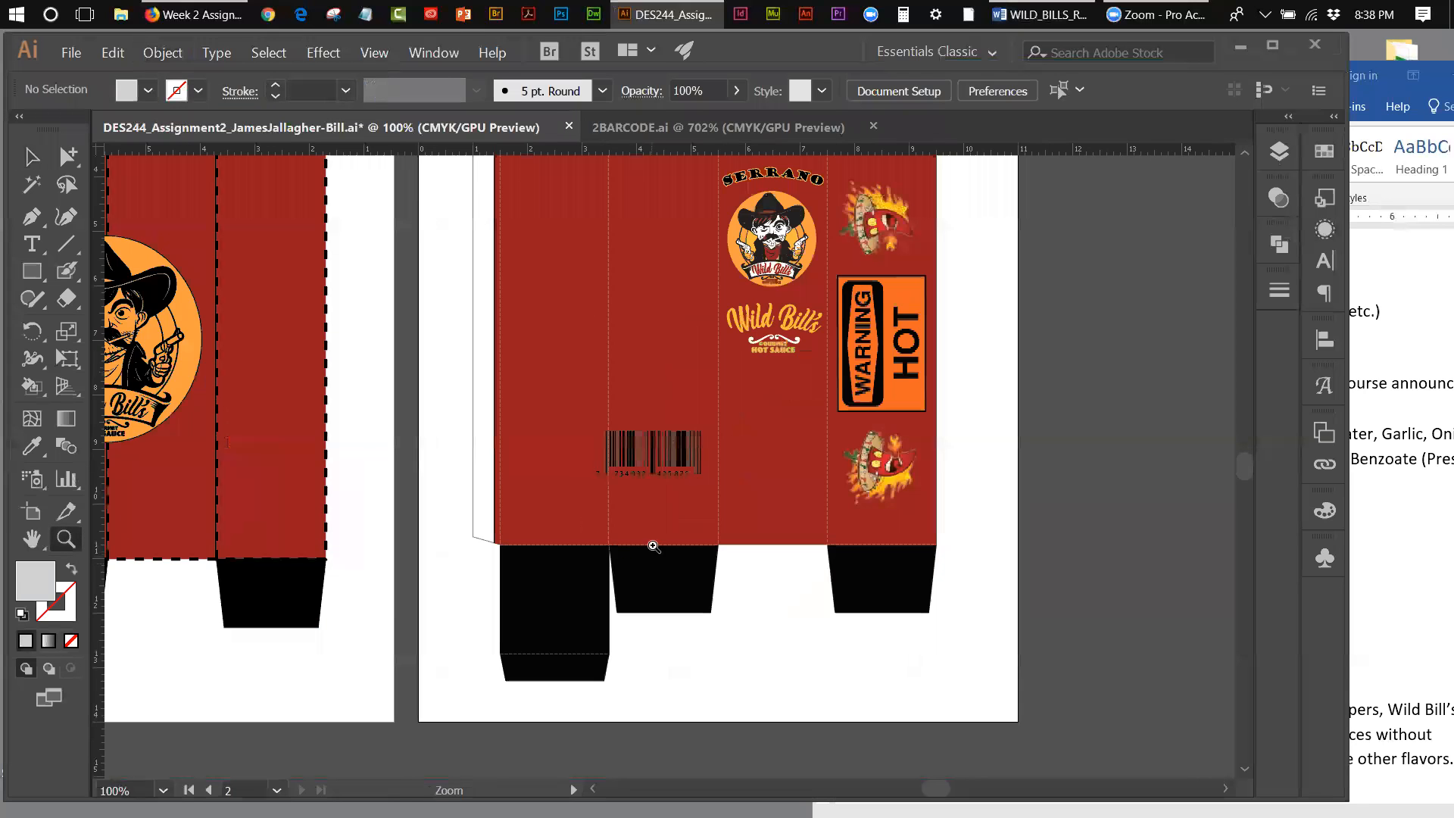
pyautogui.click(670, 449)
pyautogui.click(670, 449)
pyautogui.click(670, 449)
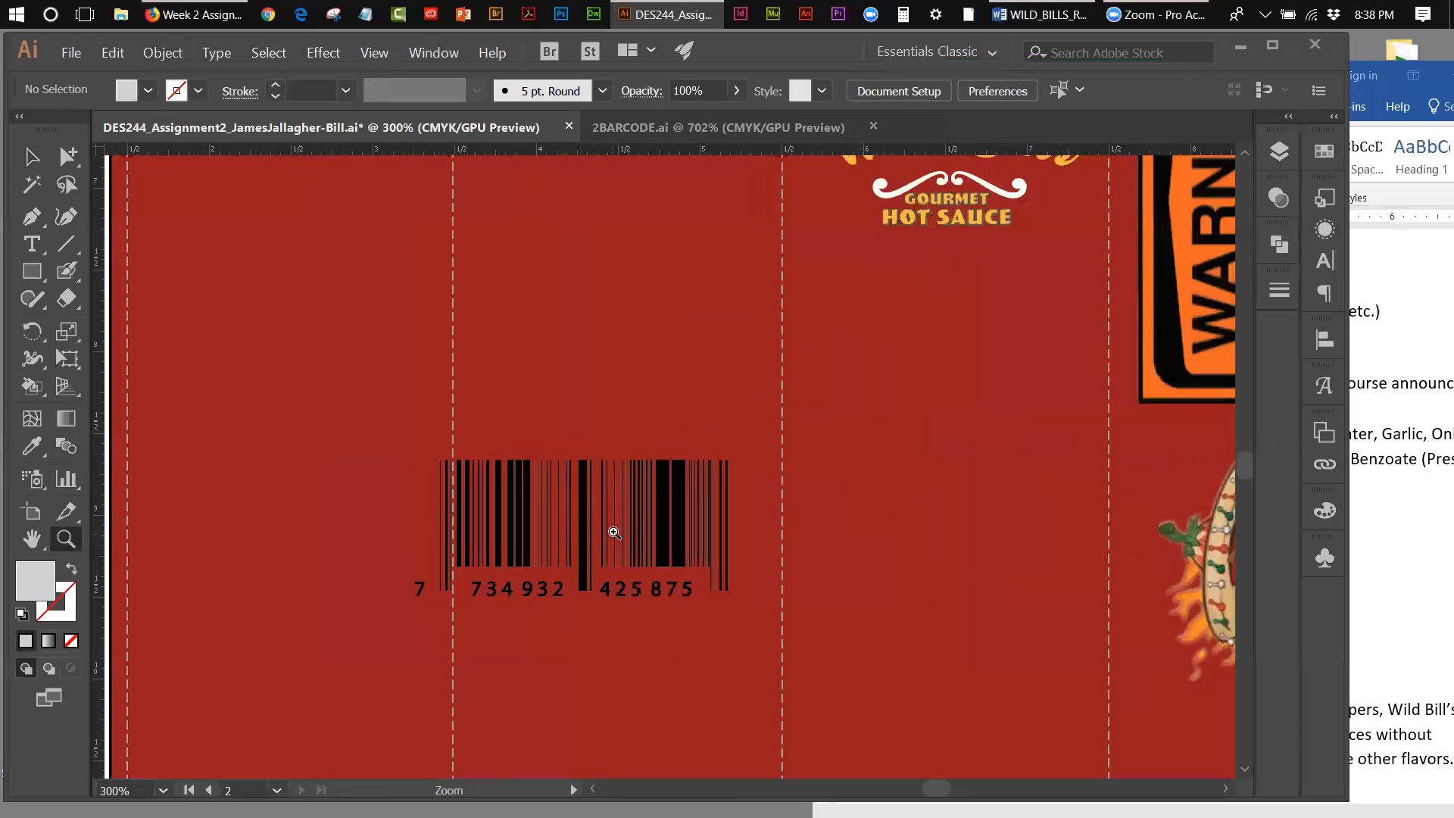
pyautogui.press('v')
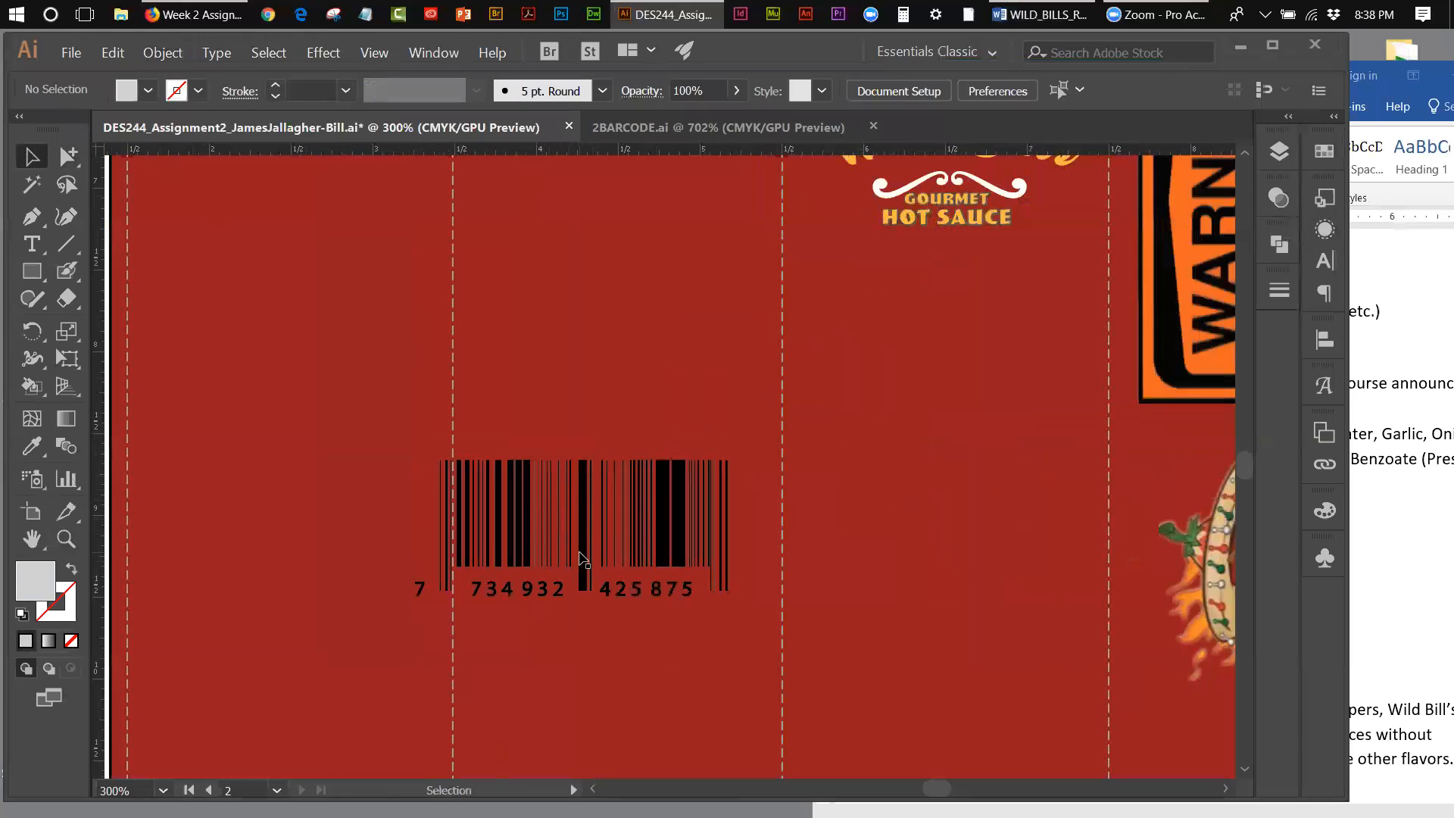
pyautogui.moveTo(580, 556); pyautogui.dragTo(621, 561)
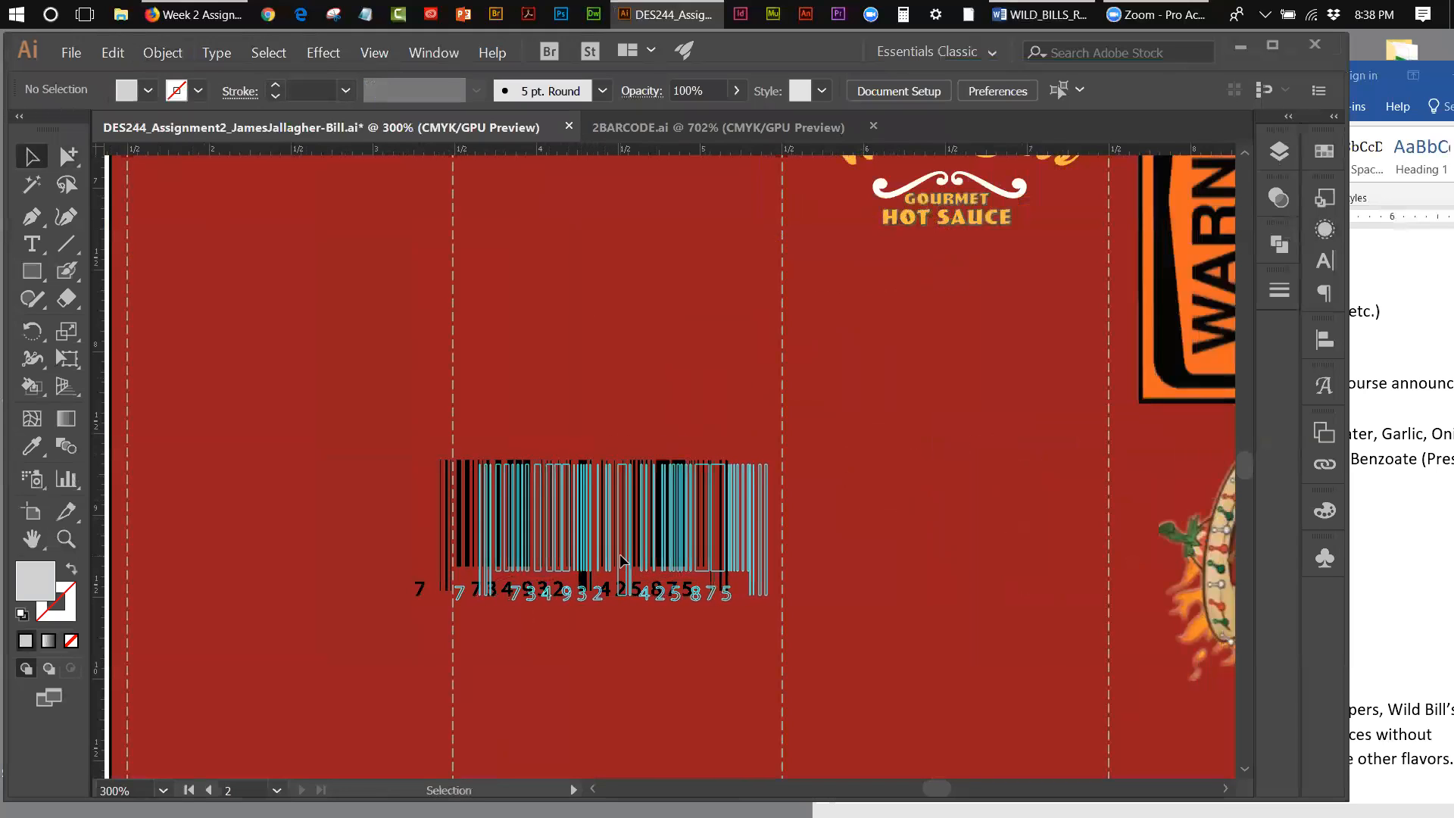
pyautogui.click(622, 688)
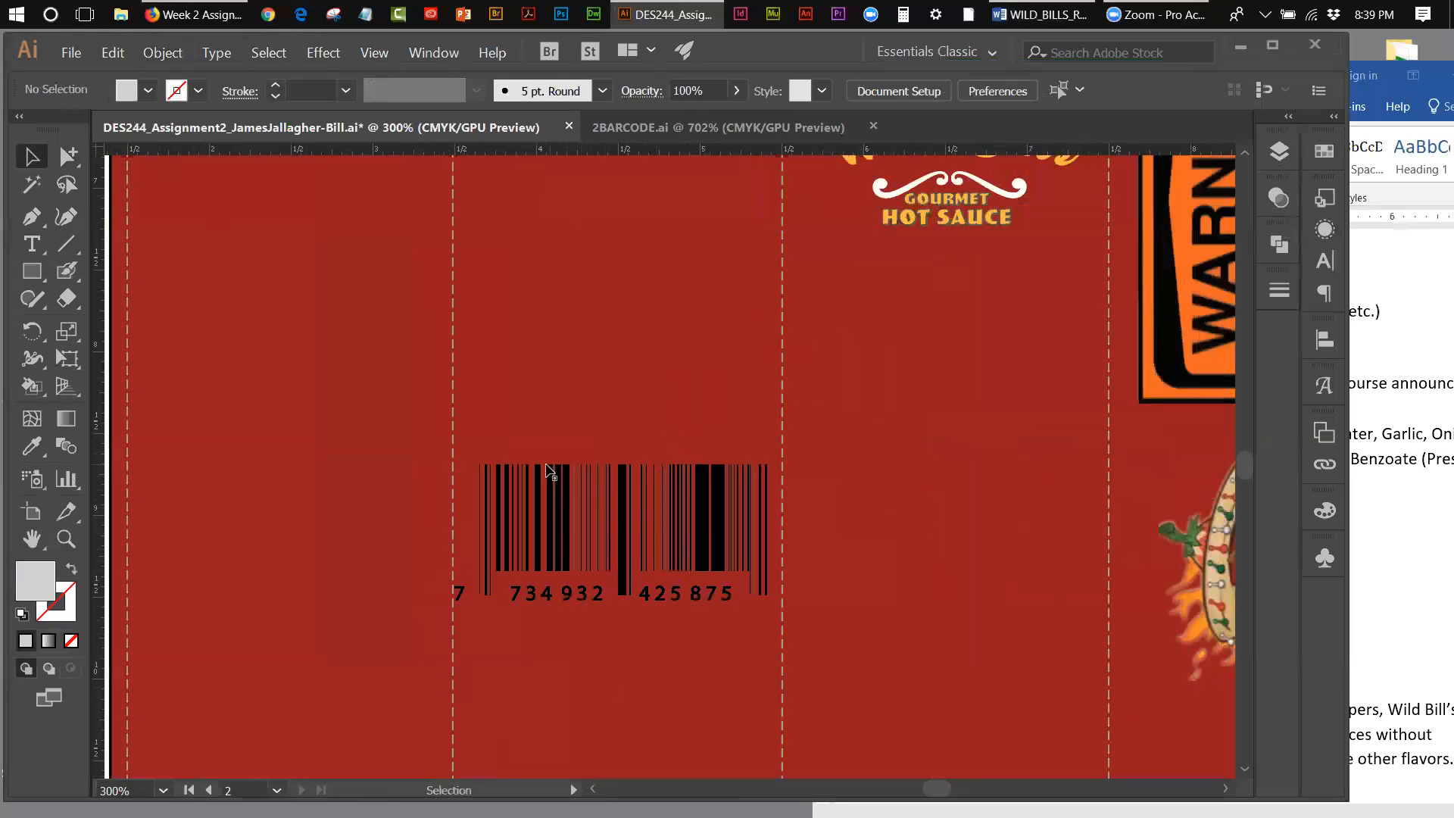
# Step: Draw a rectangle slightly larger than the barcode, covering it completely
pyautogui.click(33, 272)
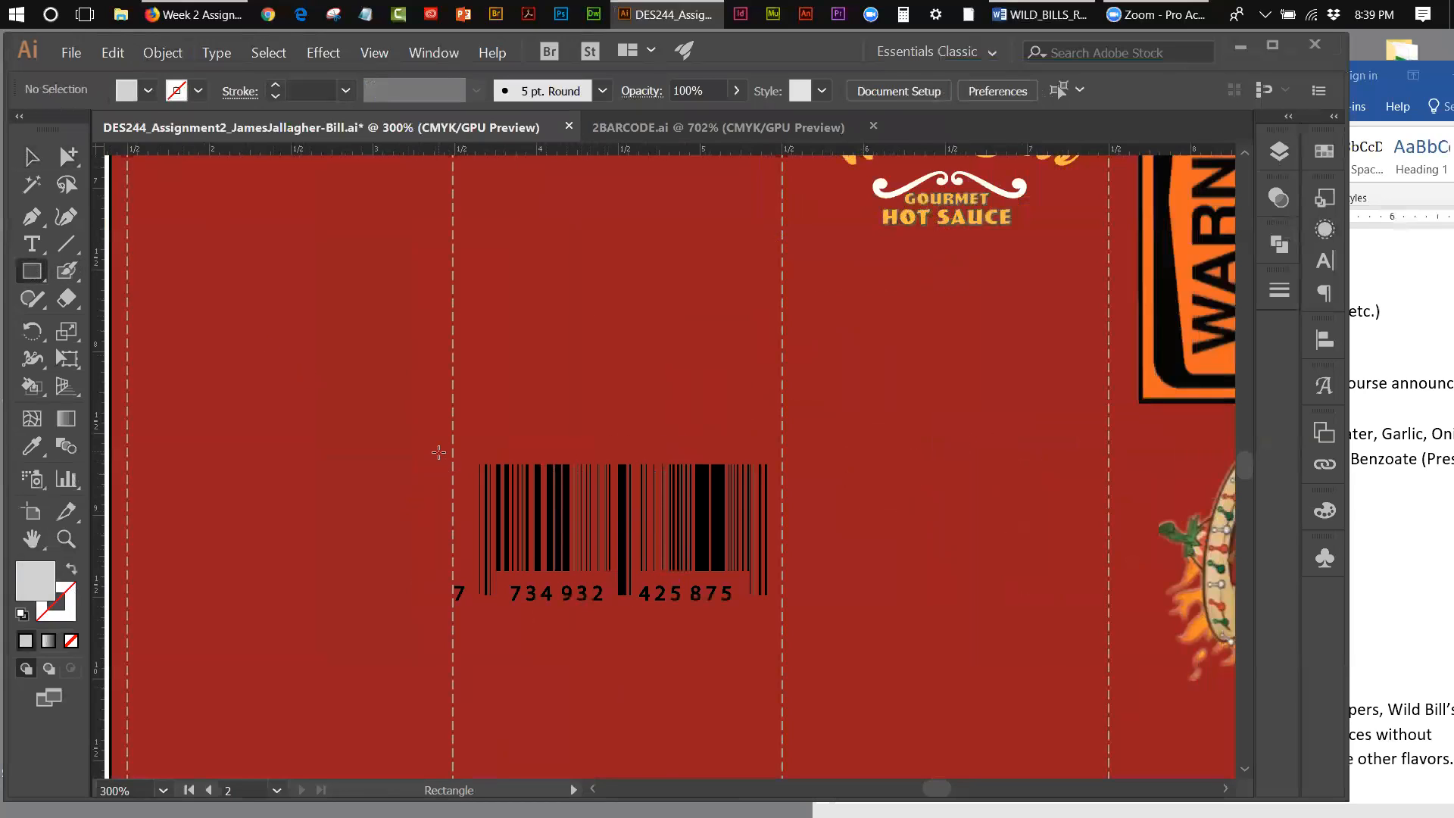
pyautogui.moveTo(437, 455); pyautogui.dragTo(783, 614)
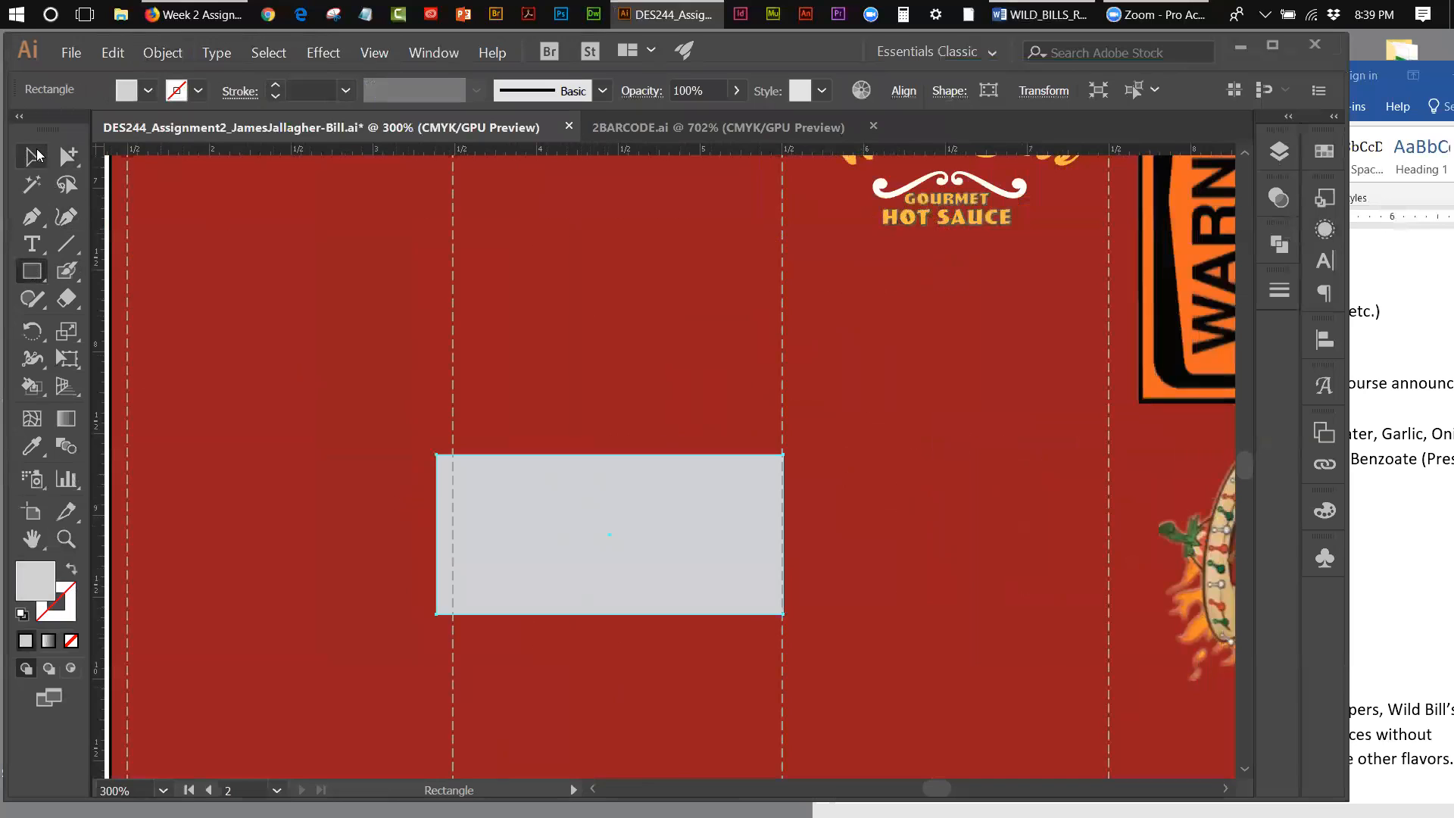
pyautogui.click(40, 149)
# Step: Cut the gray rectangle and paste it in back of the barcode group
pyautogui.click(106, 52)
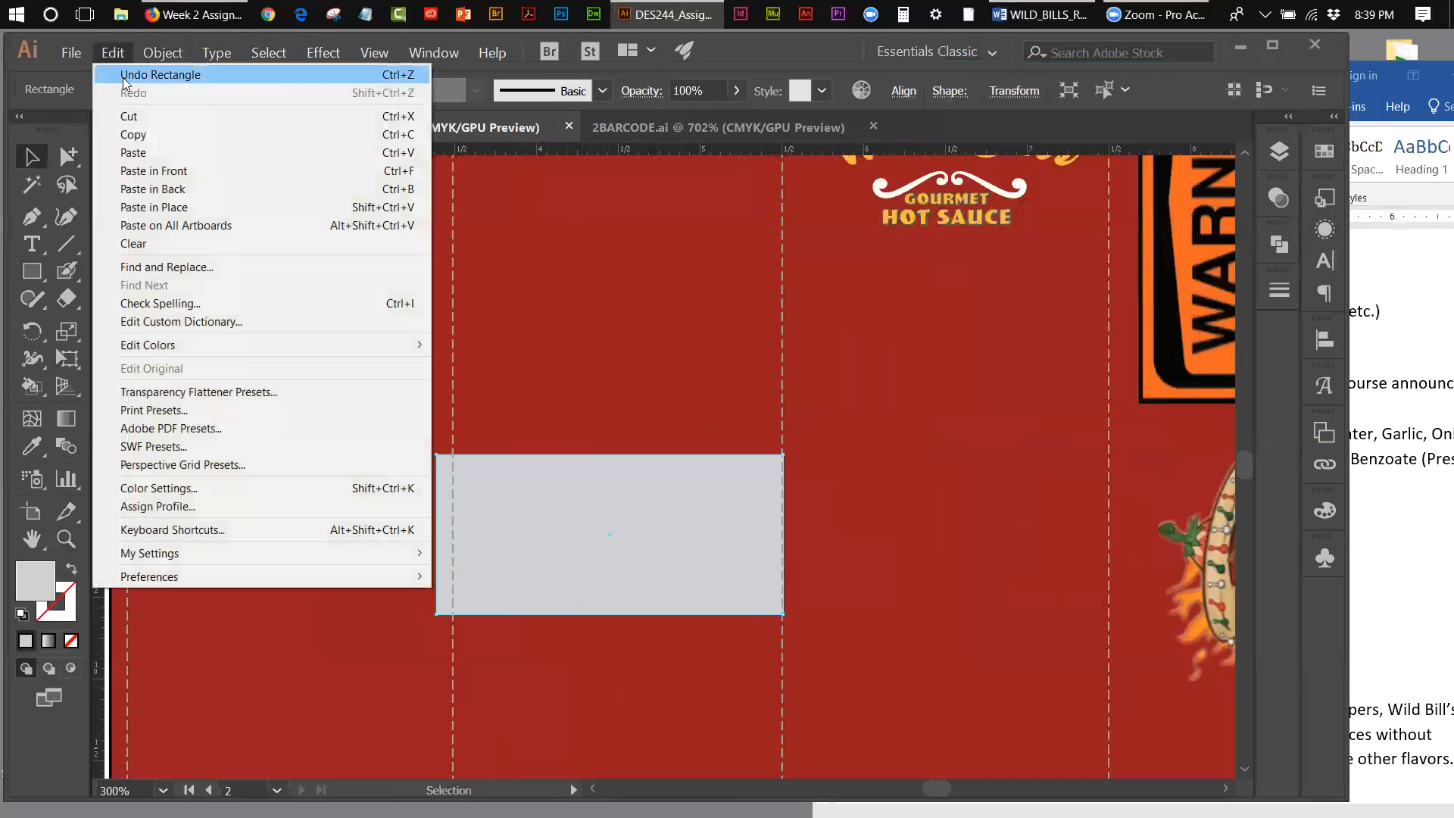
pyautogui.click(129, 115)
pyautogui.click(561, 565)
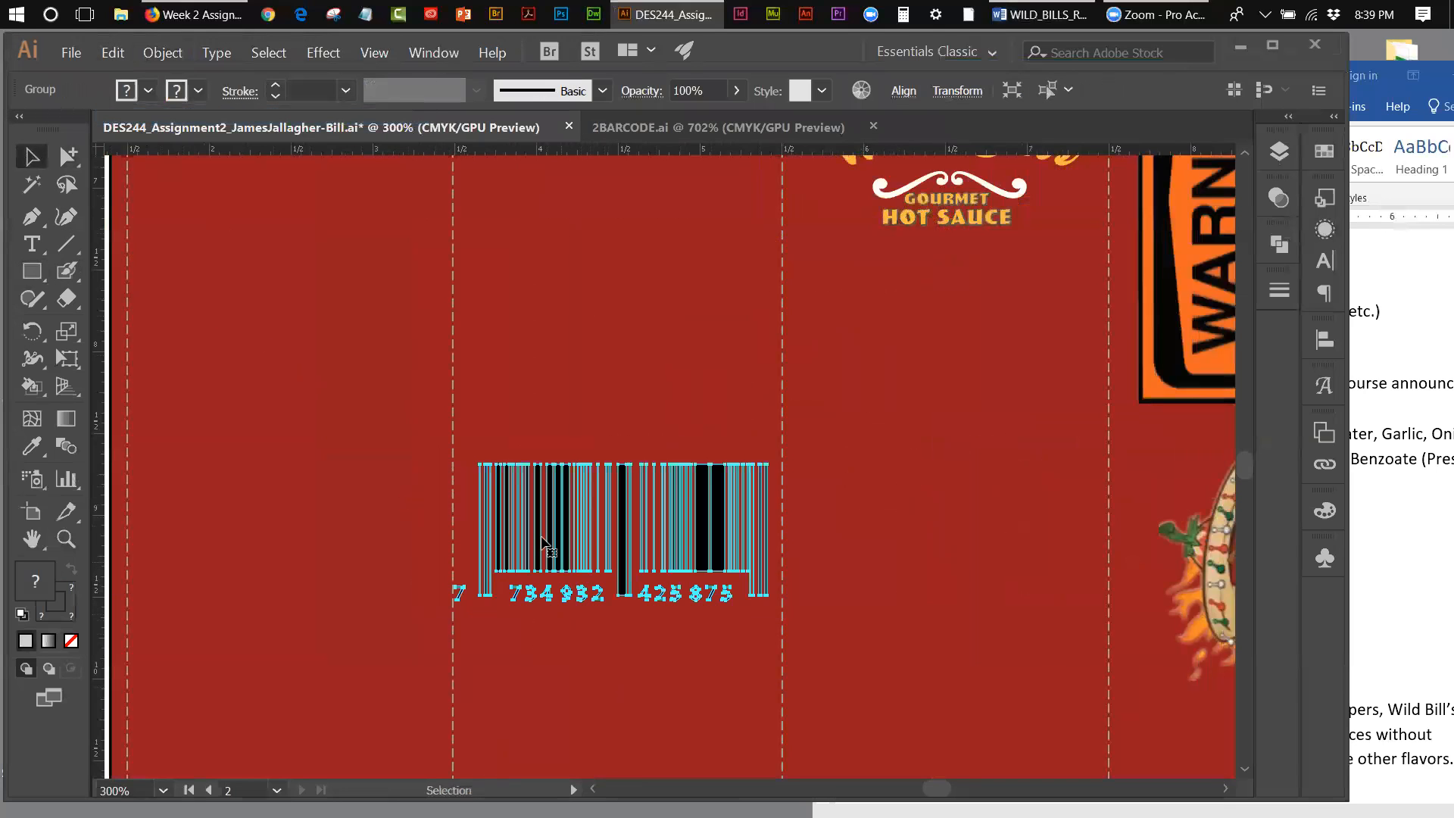
pyautogui.click(113, 52)
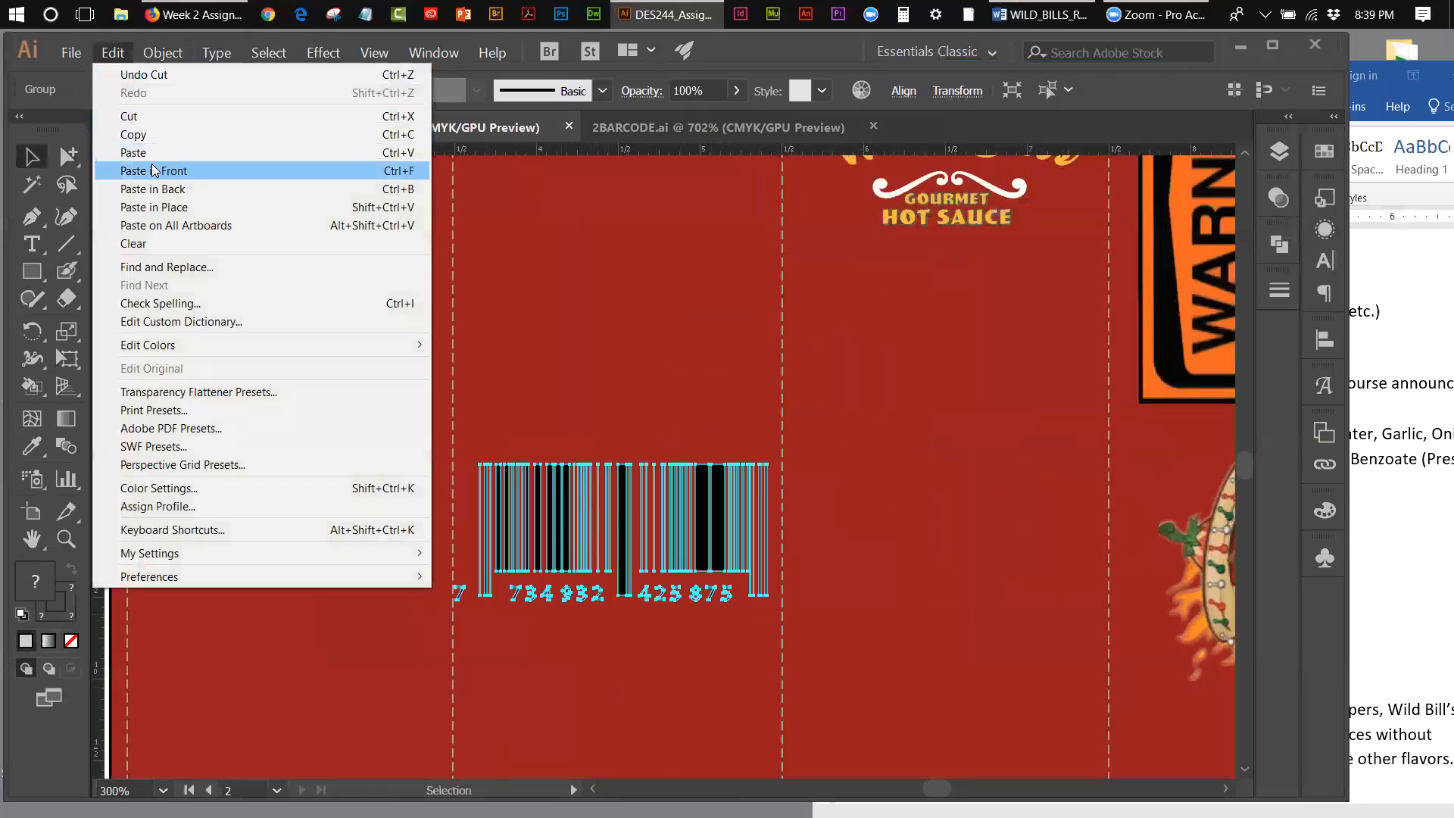
pyautogui.click(153, 189)
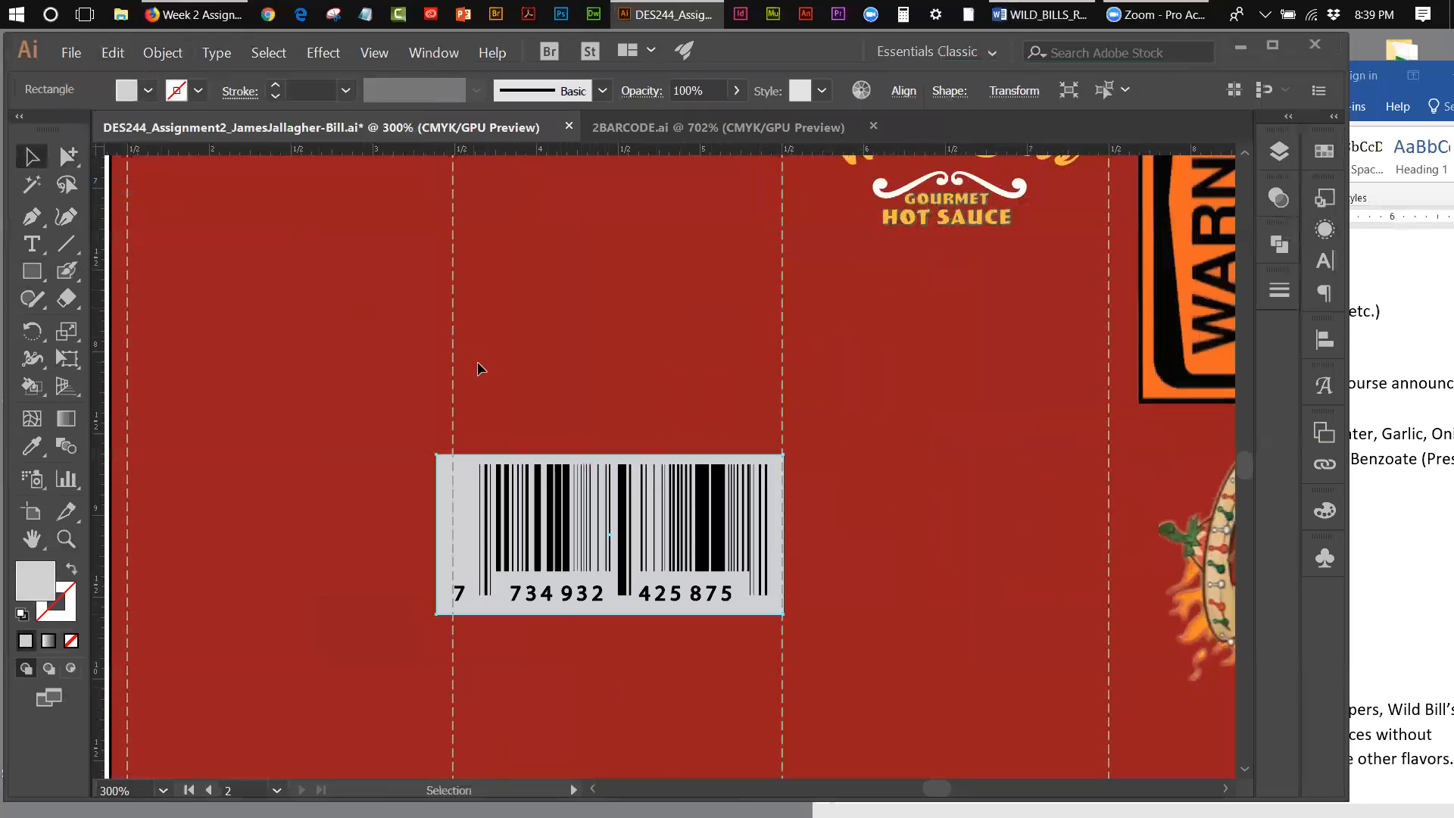
pyautogui.click(513, 395)
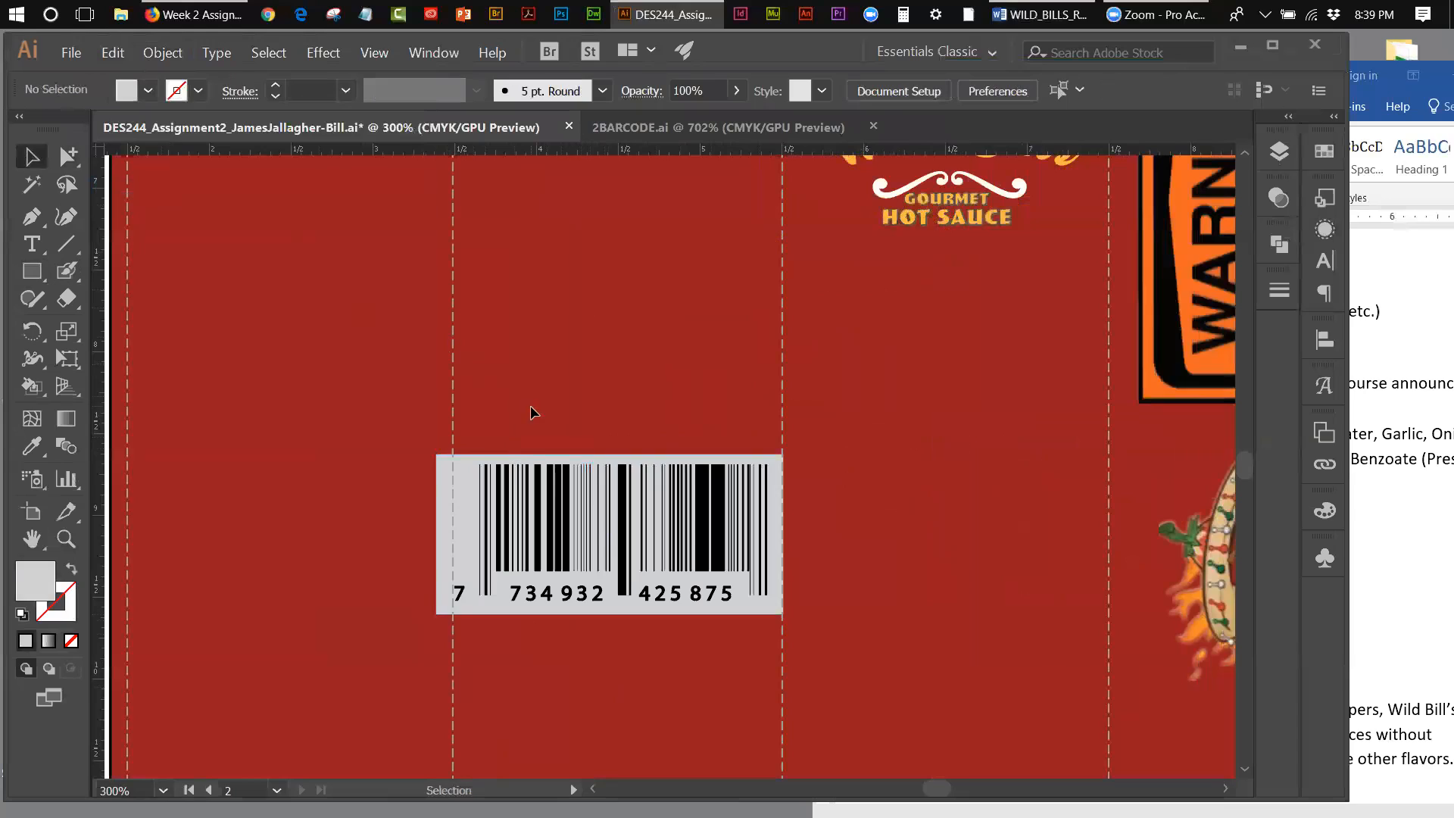
# Step: Give the rectangle behind the barcode the default white fill and set its stroke to None
pyautogui.click(447, 515)
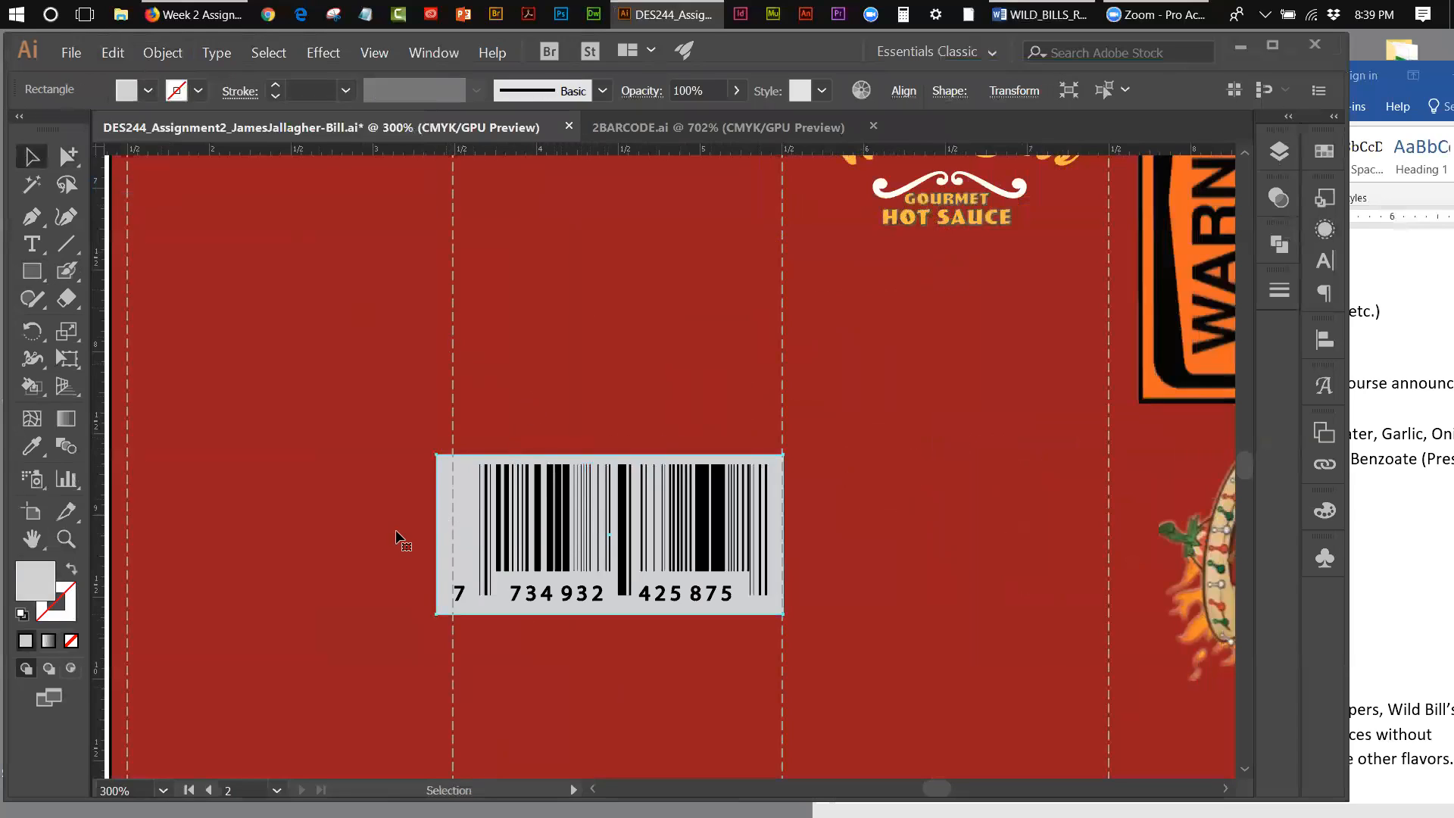
pyautogui.click(22, 613)
pyautogui.click(58, 618)
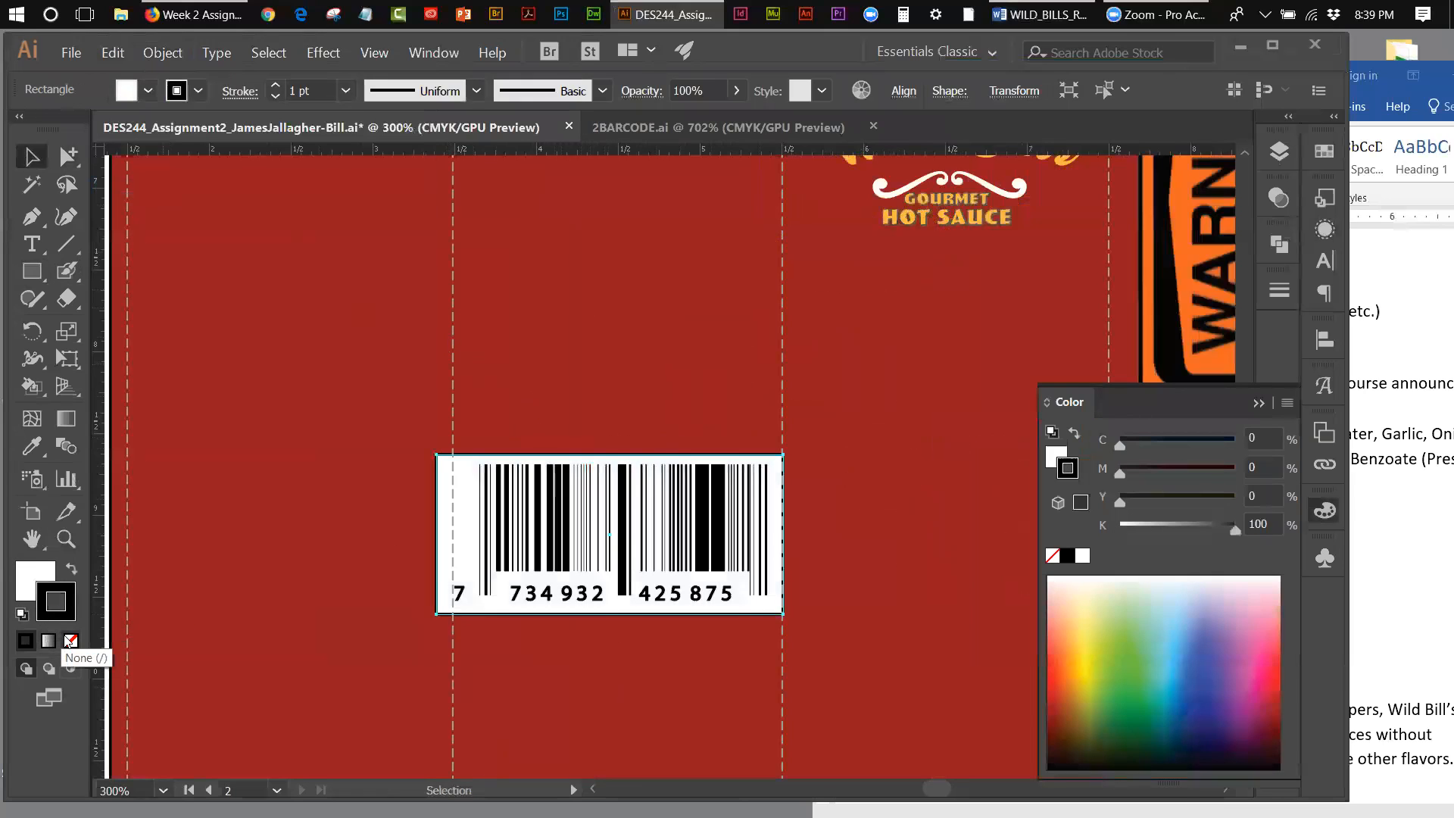
pyautogui.click(71, 641)
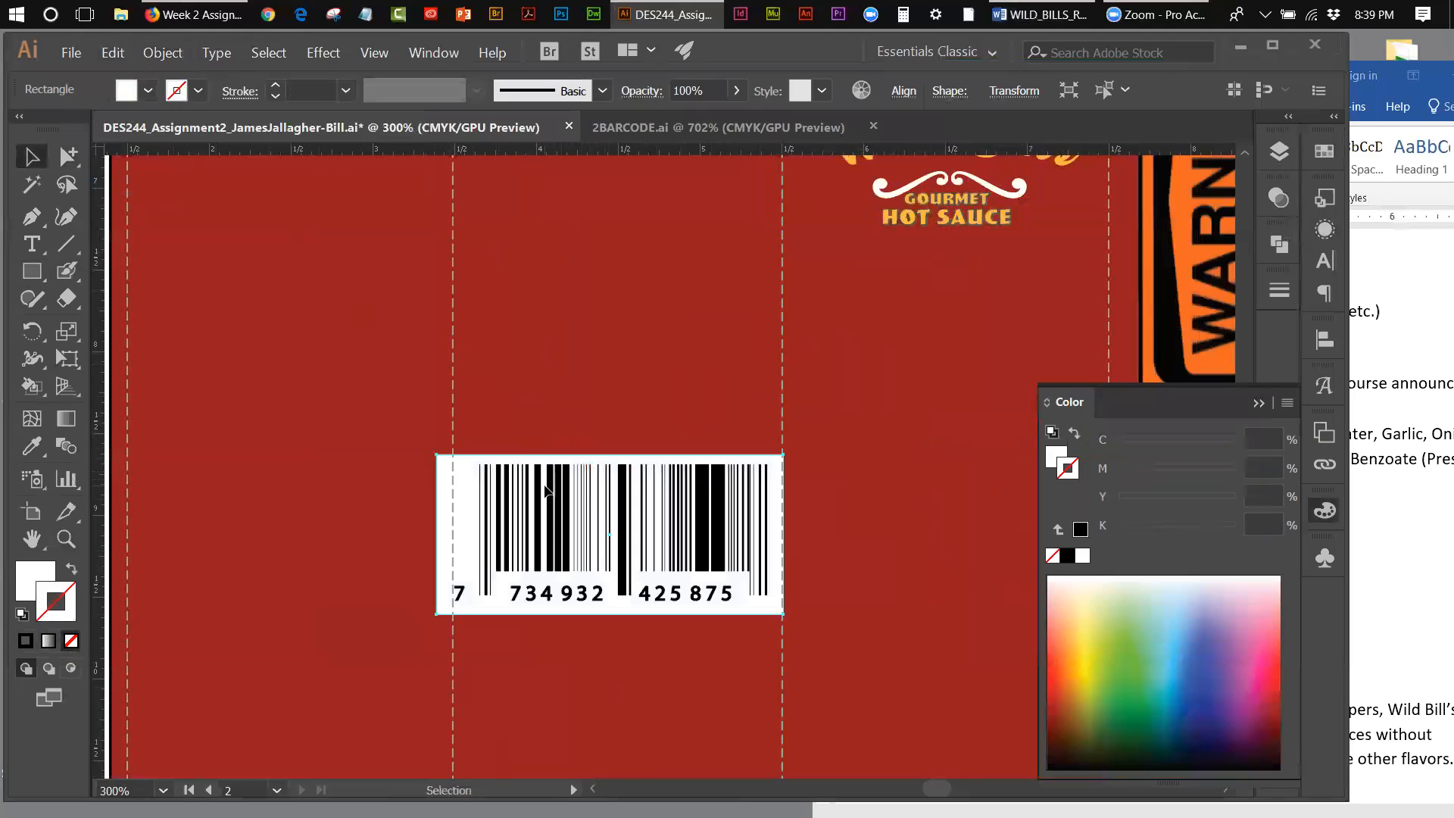
# Step: Nudge the white rectangle slightly right and scale it together with the barcode uniformly to 75%
pyautogui.press('Right')
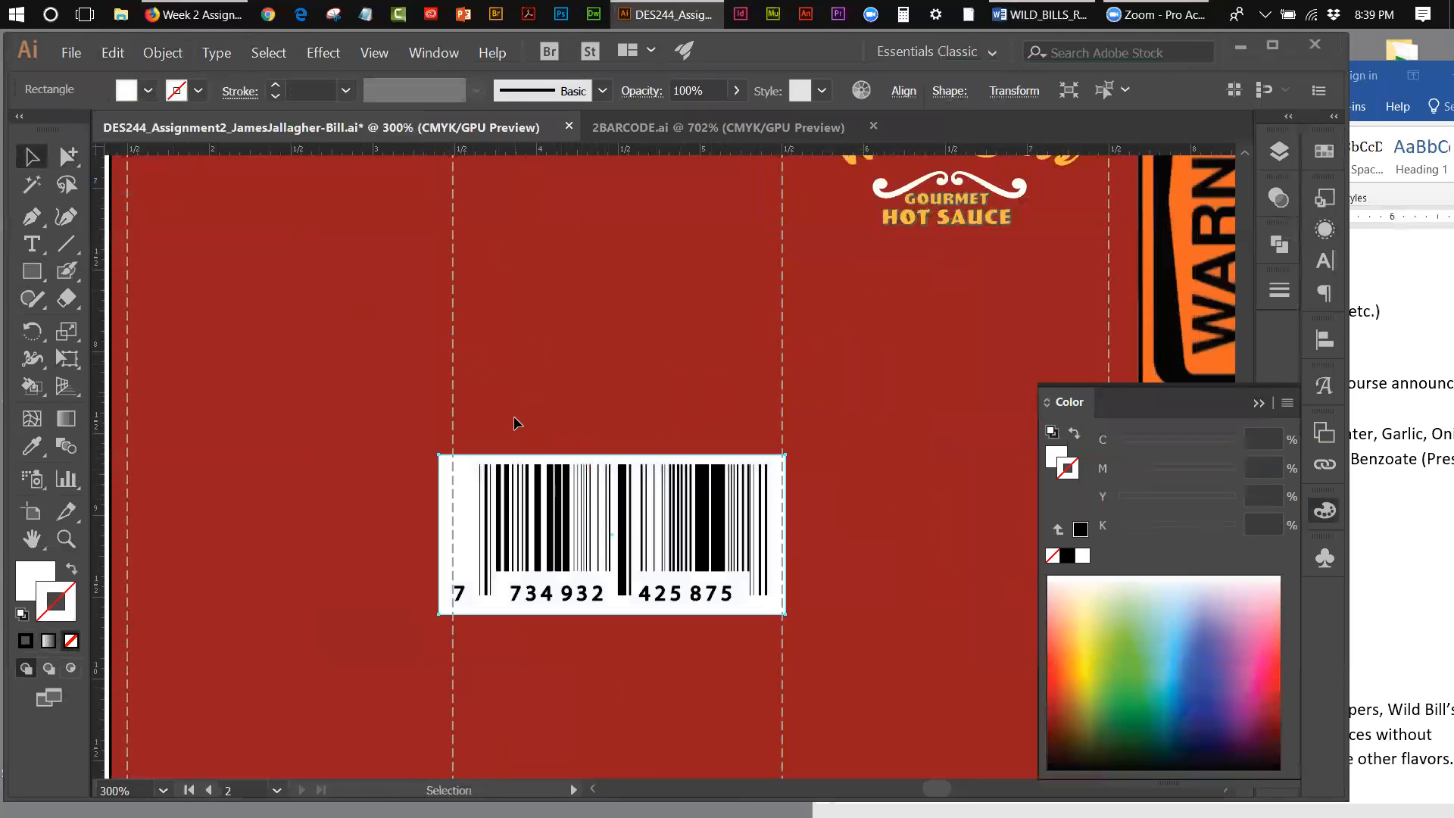
pyautogui.moveTo(368, 426); pyautogui.dragTo(791, 540)
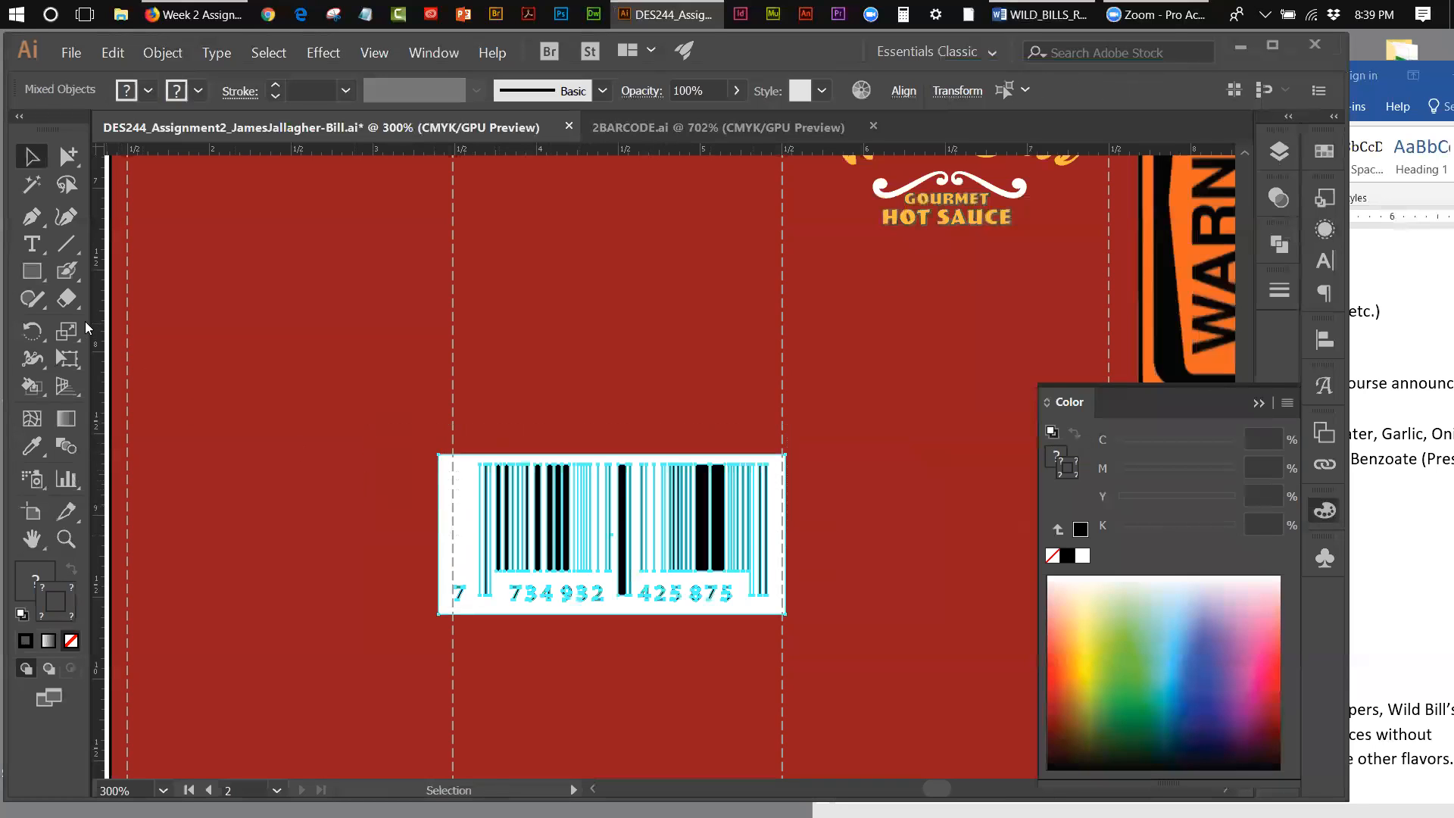
pyautogui.doubleClick(67, 331)
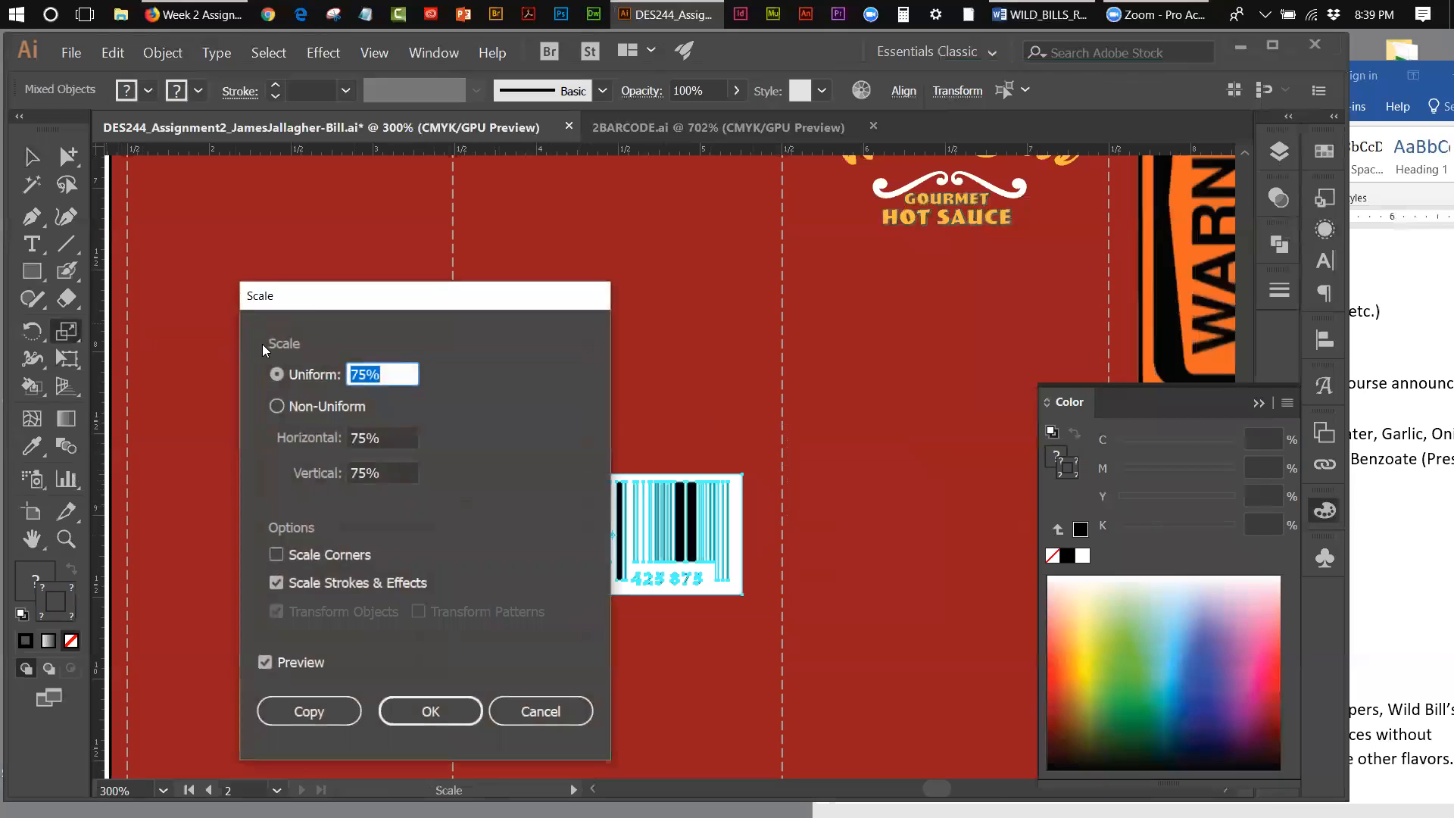
pyautogui.moveTo(306, 320); pyautogui.dragTo(218, 233)
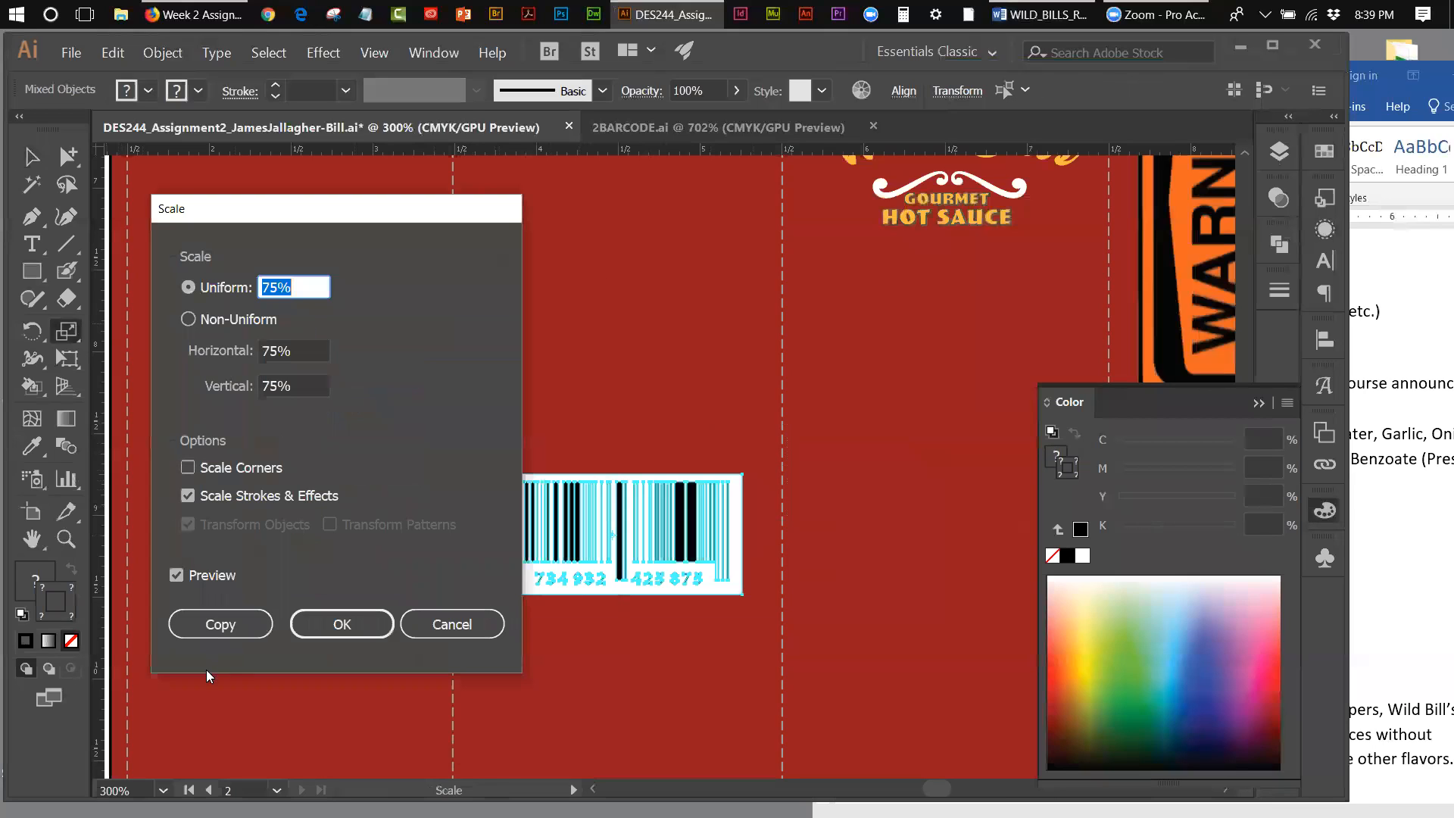
pyautogui.click(311, 624)
# Step: Move the barcode and its white background to the lower end of the leftmost red panel
pyautogui.click(375, 52)
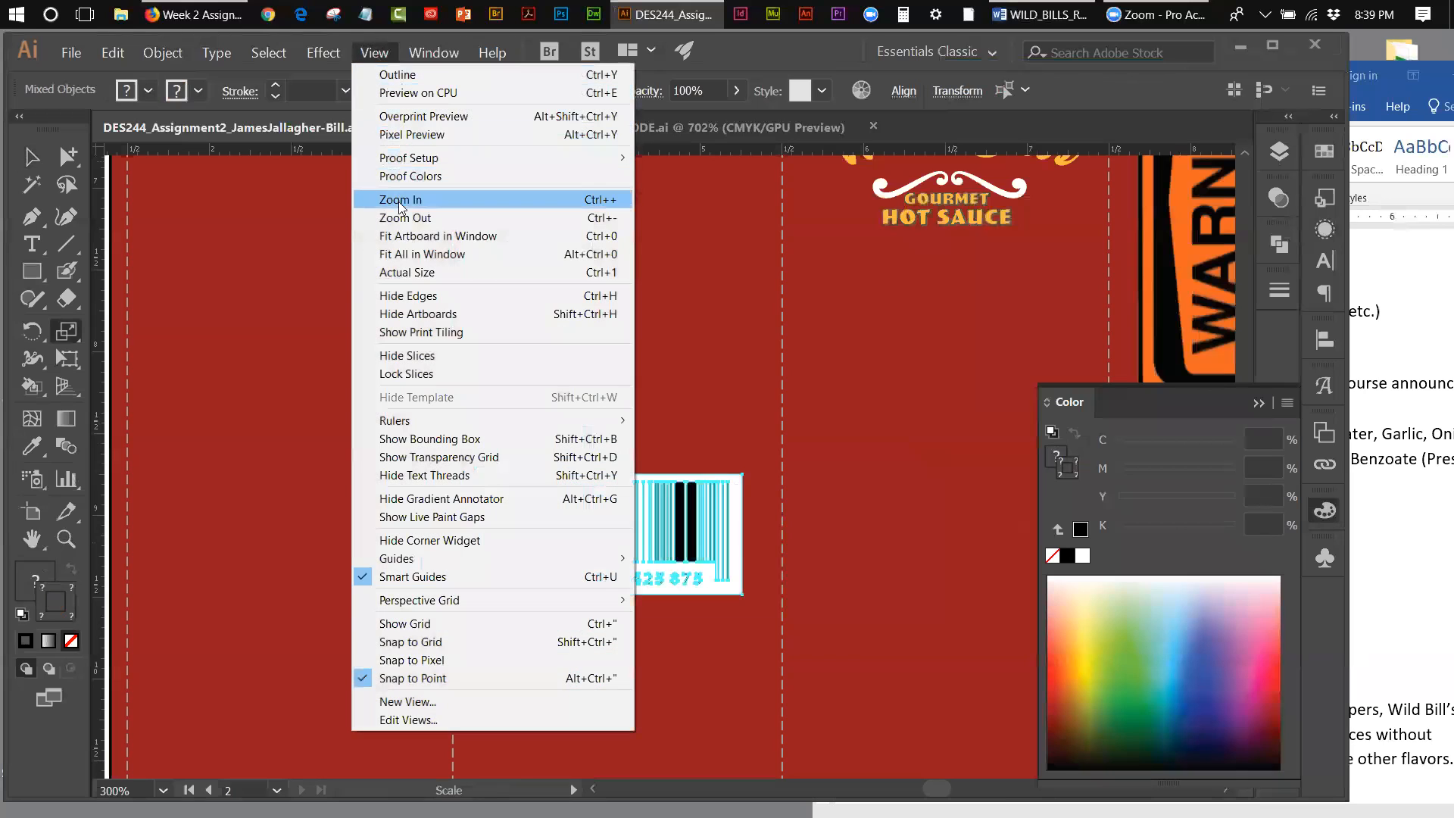
pyautogui.click(409, 235)
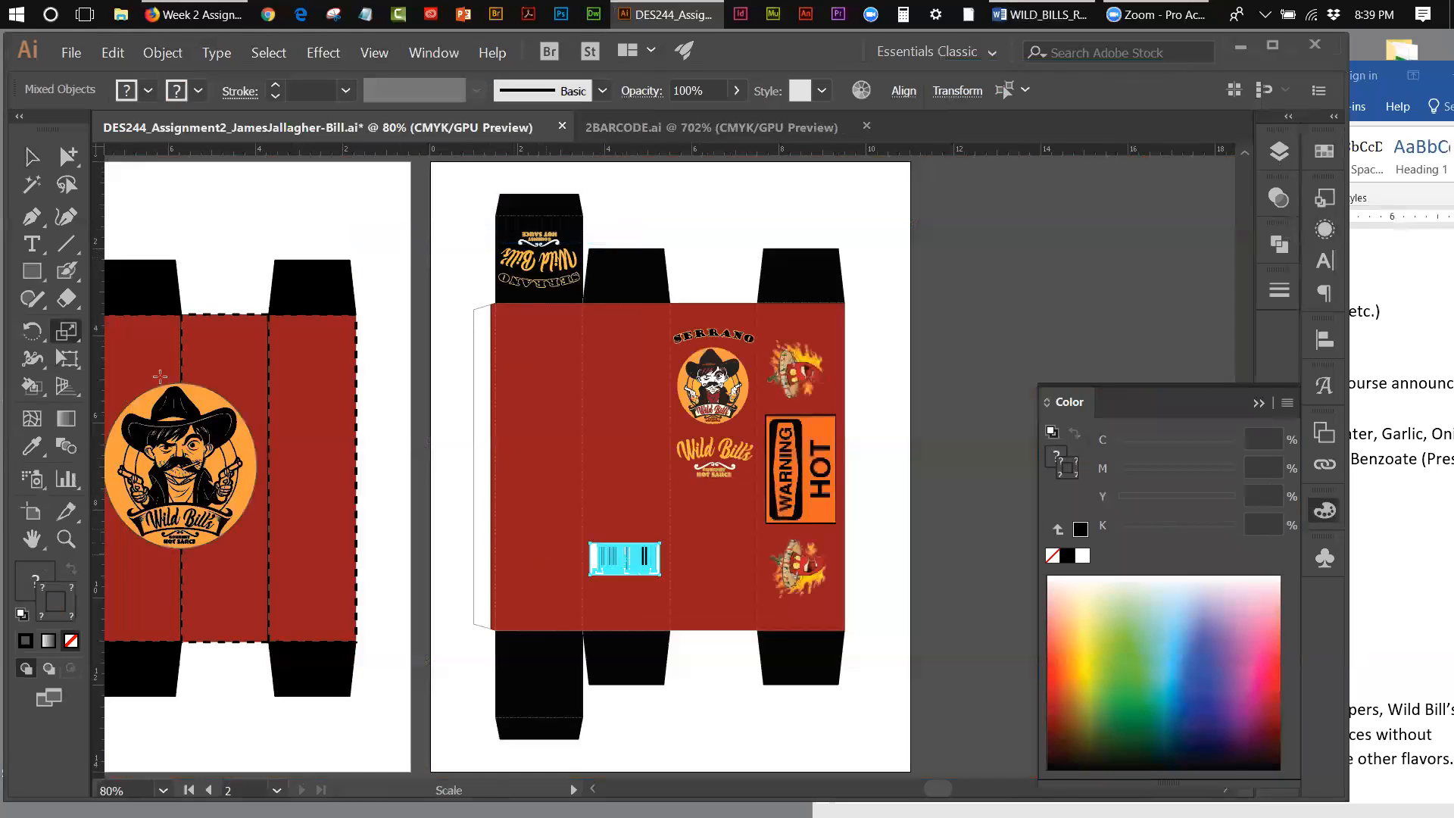
pyautogui.click(32, 156)
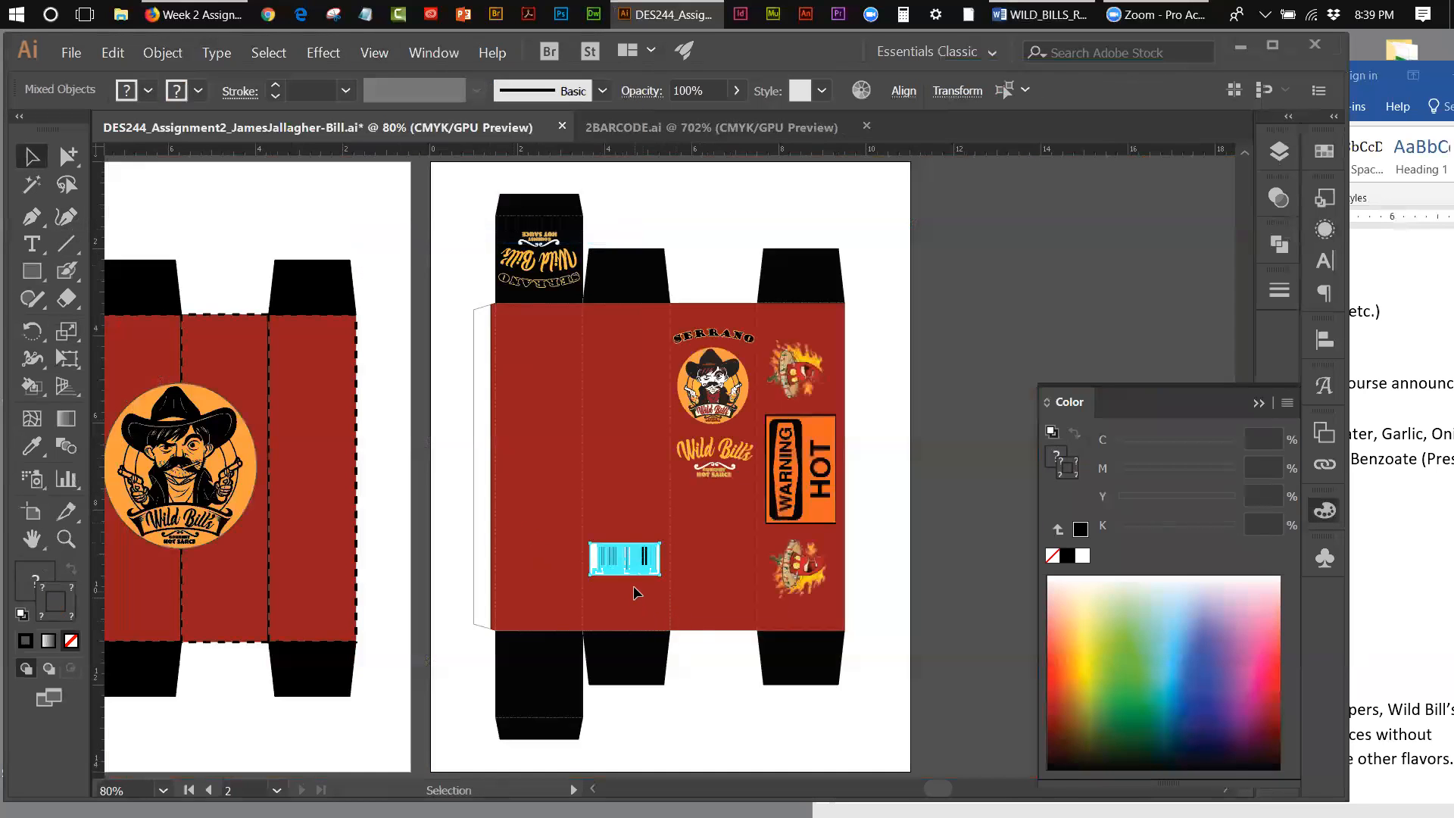
pyautogui.moveTo(626, 572); pyautogui.dragTo(629, 614)
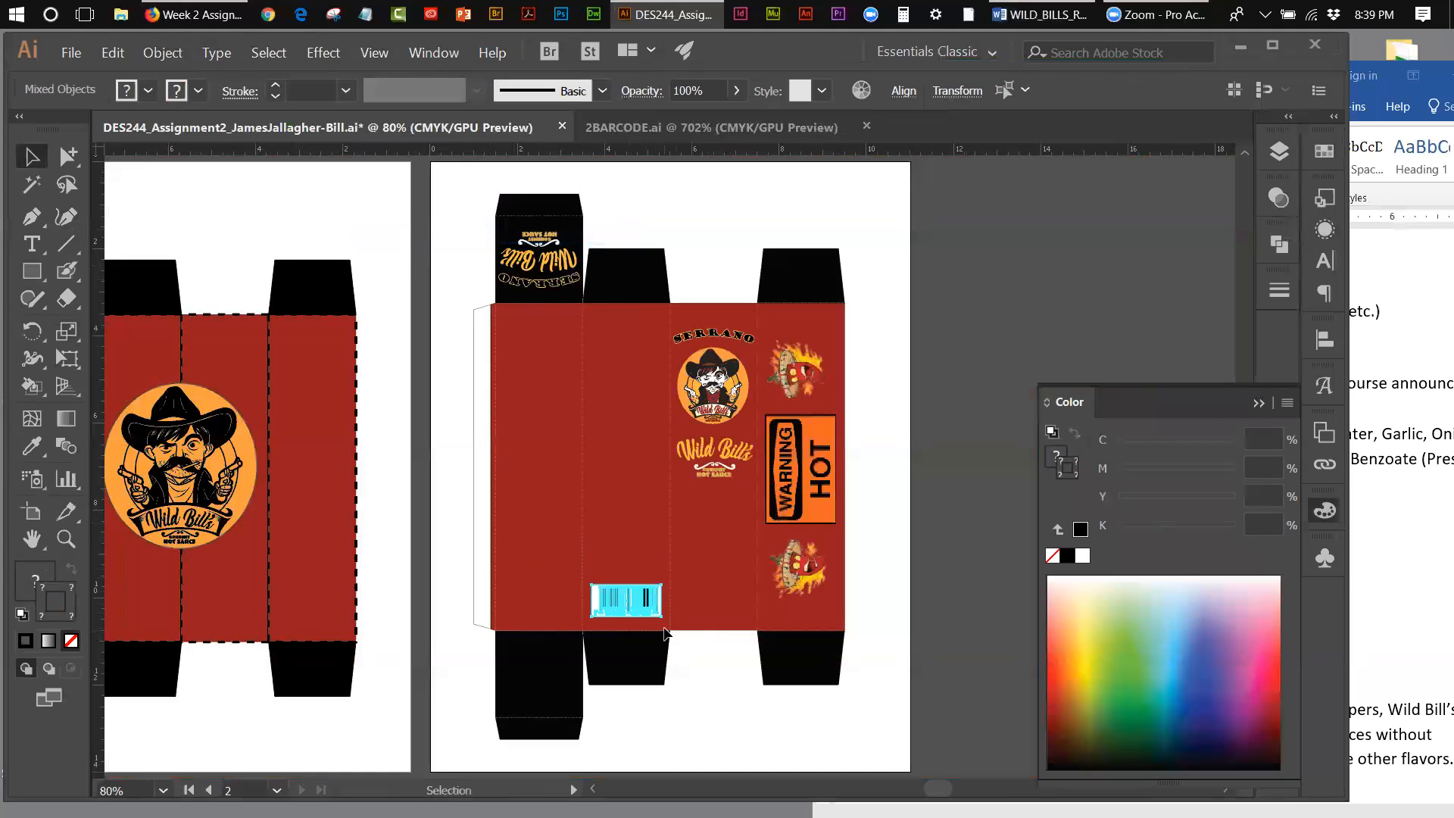
pyautogui.hotkey('shift', 'Left')
pyautogui.hotkey('shift', 'Left')
pyautogui.hotkey('shift', 'Left')
pyautogui.hotkey('shift', 'Left')
pyautogui.hotkey('shift', 'Left')
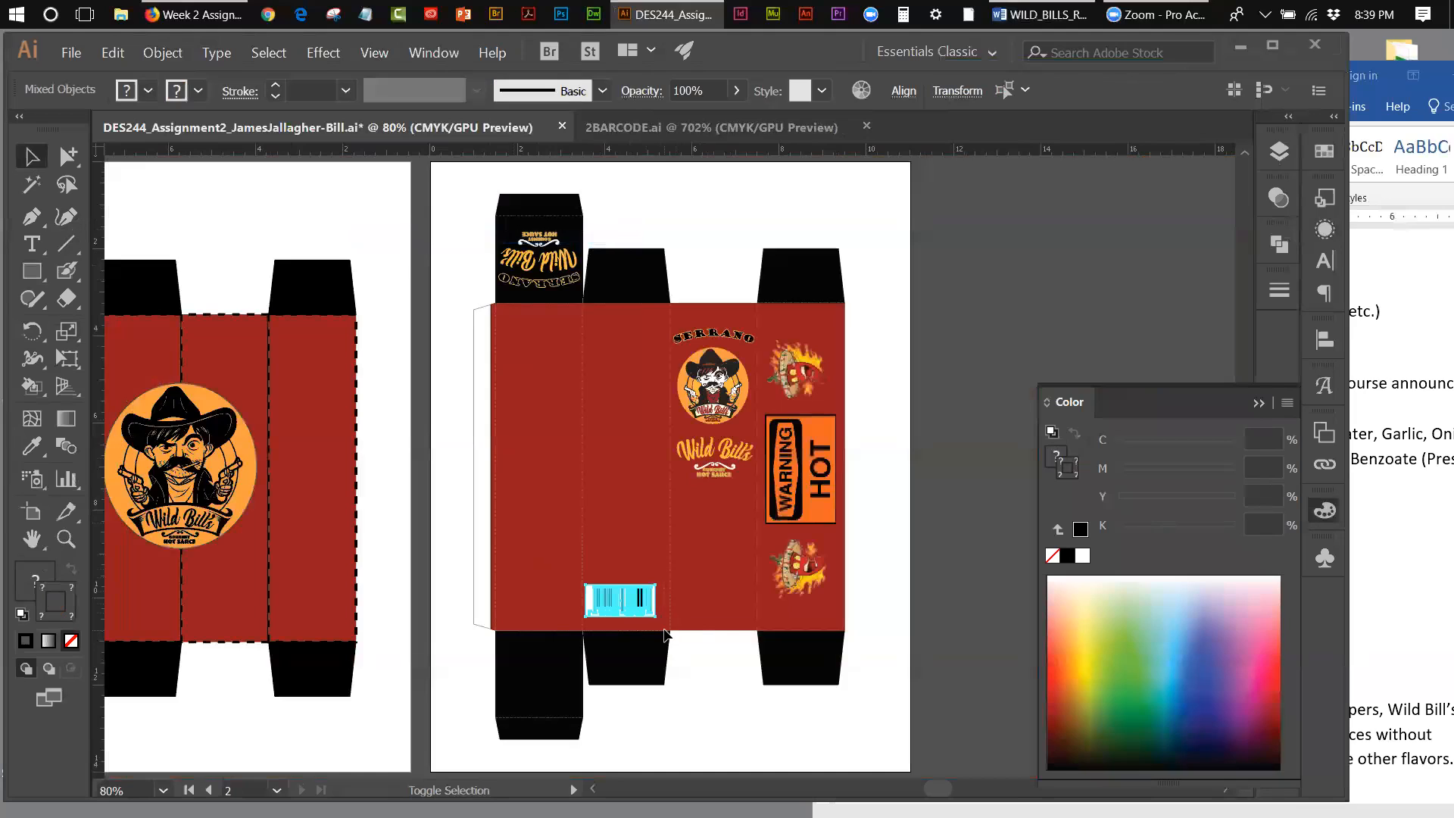
pyautogui.hotkey('shift', 'Left')
pyautogui.hotkey('shift', 'Left')
pyautogui.hotkey('shift', 'Left')
pyautogui.hotkey('shift', 'Left')
pyautogui.hotkey('shift', 'Left')
pyautogui.hotkey('shift', 'Left')
pyautogui.hotkey('shift', 'Left')
pyautogui.hotkey('shift', 'Left')
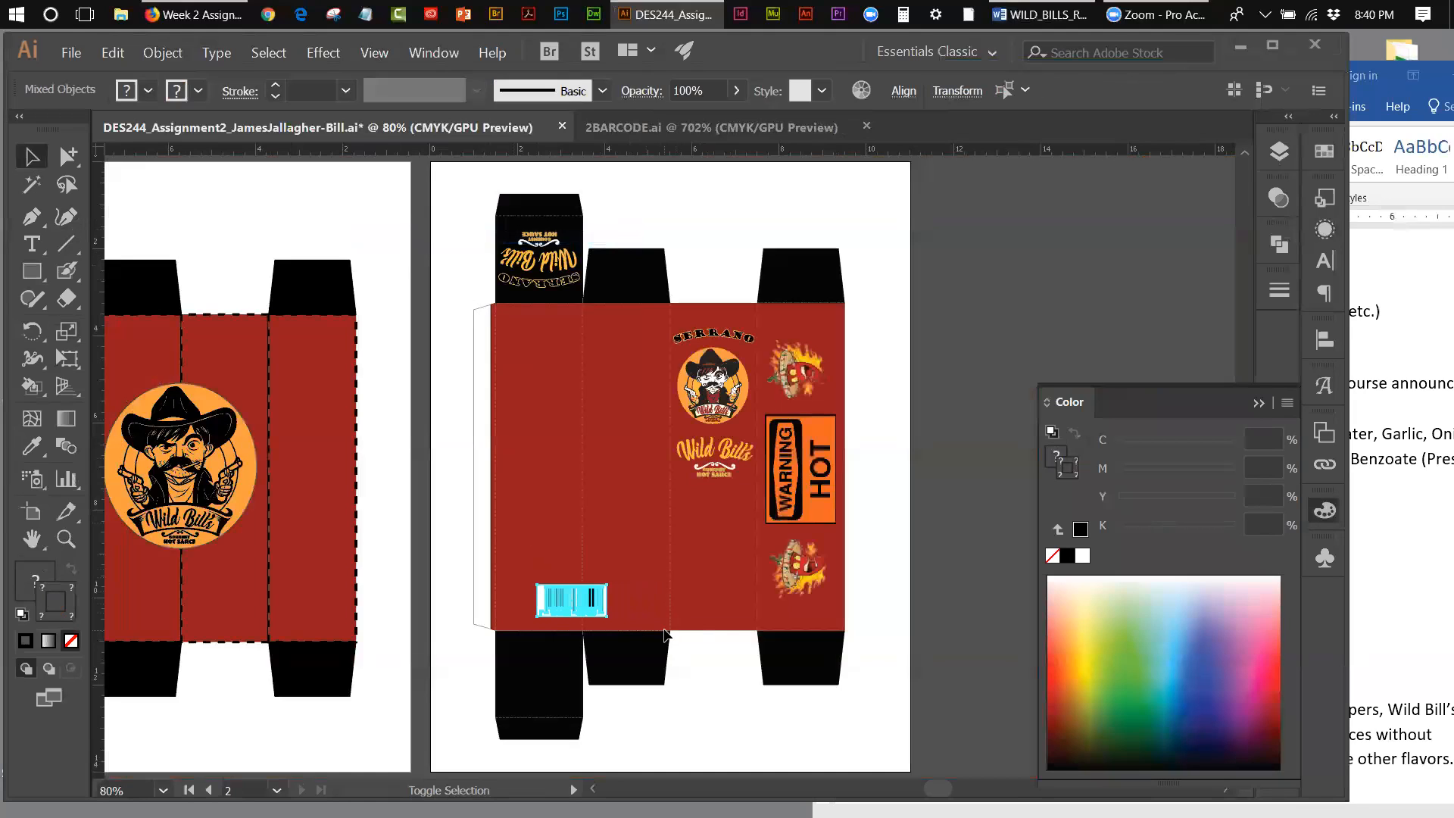
pyautogui.hotkey('shift', 'Left')
pyautogui.hotkey('shift', 'Left')
pyautogui.press('Right')
# Step: Fine-tune the barcode's position so it is centered across the leftmost panel, a little above the panel's bottom fold
pyautogui.press('Right')
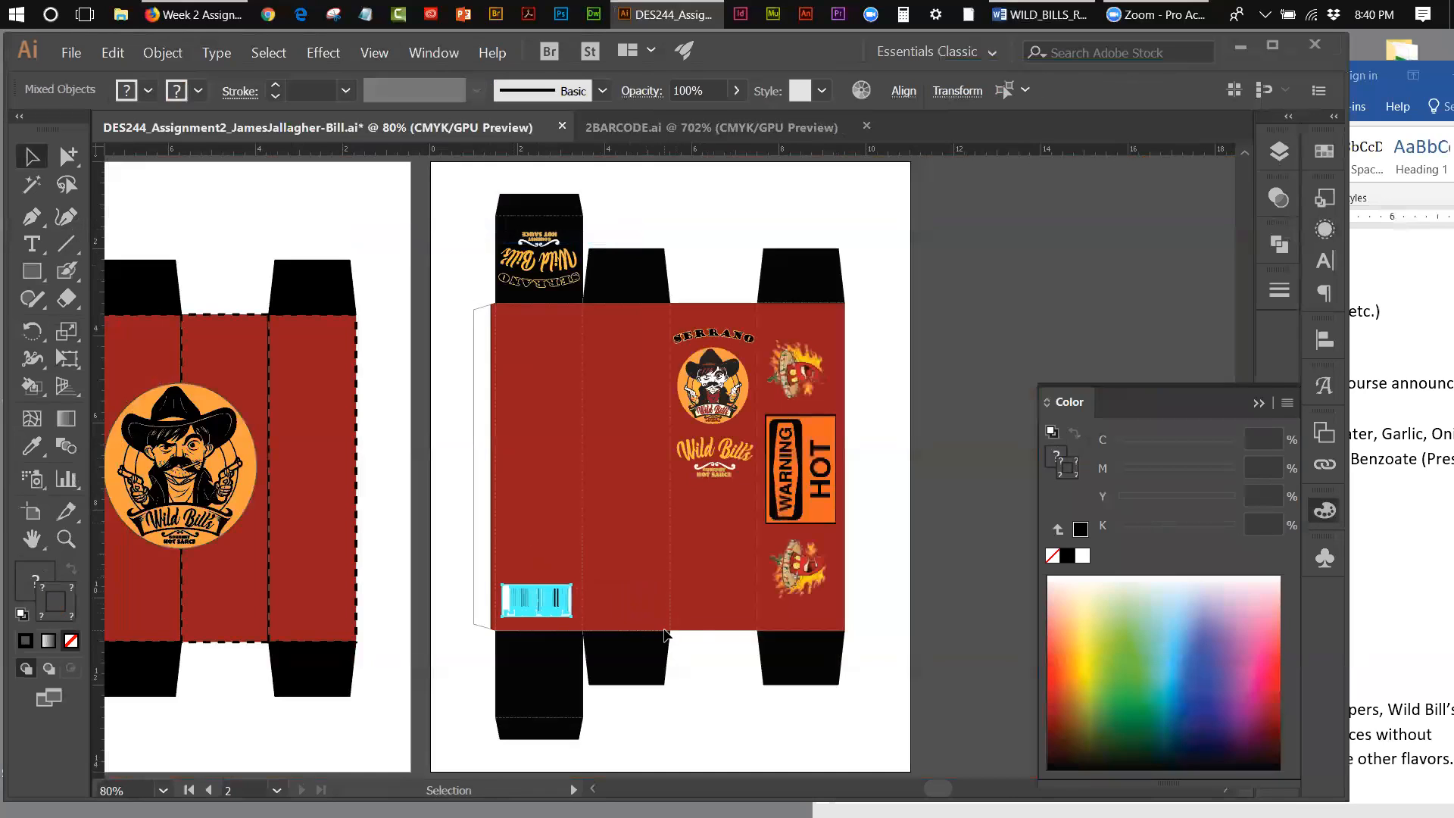
pyautogui.press('Right')
pyautogui.press('Right')
pyautogui.press('Right')
pyautogui.press('Right')
pyautogui.press('Right')
pyautogui.press('Down')
pyautogui.press('Down')
pyautogui.press('Down')
pyautogui.press('Down')
pyautogui.press('Down')
pyautogui.press('Down')
pyautogui.press('Down')
pyautogui.press('Down')
pyautogui.press('Down')
pyautogui.press('Down')
pyautogui.press('Down')
pyautogui.press('Down')
pyautogui.press('Down')
pyautogui.press('Down')
pyautogui.press('Down')
pyautogui.press('Down')
pyautogui.press('Down')
pyautogui.press('Down')
pyautogui.press('Down')
pyautogui.press('Down')
pyautogui.press('Down')
pyautogui.press('Down')
pyautogui.press('Down')
pyautogui.press('Down')
pyautogui.press('Down')
pyautogui.press('Down')
pyautogui.press('Down')
pyautogui.press('Down')
pyautogui.press('Down')
pyautogui.press('Down')
pyautogui.press('Down')
pyautogui.press('Down')
pyautogui.press('Down')
pyautogui.press('Down')
pyautogui.press('Down')
pyautogui.press('Down')
pyautogui.press('Down')
pyautogui.press('Down')
pyautogui.press('Down')
pyautogui.press('Down')
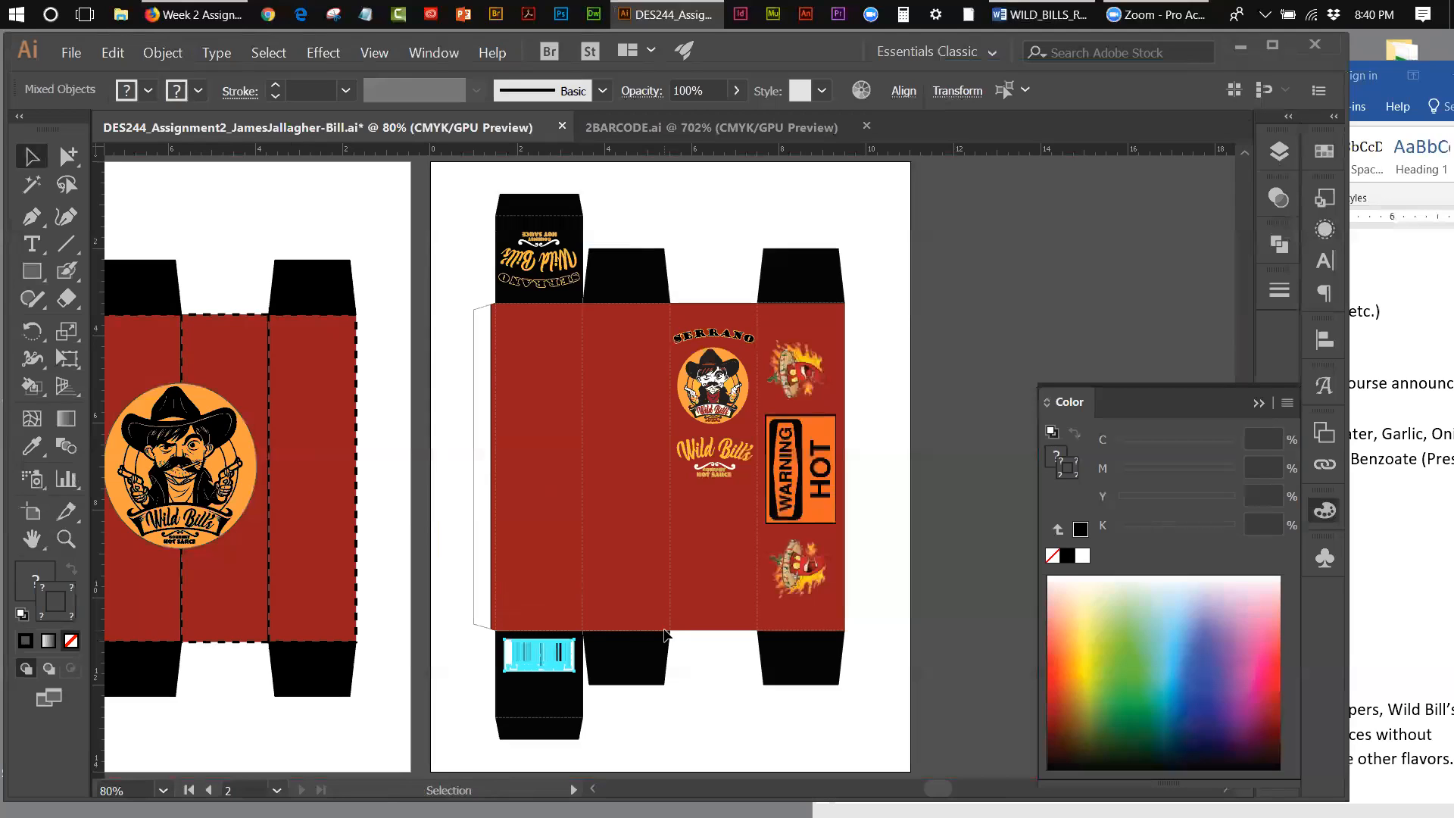
pyautogui.press('Up')
pyautogui.press('Up')
pyautogui.press('Up')
pyautogui.press('Up')
pyautogui.press('Up')
pyautogui.press('Up')
pyautogui.press('Up')
pyautogui.press('Up')
pyautogui.press('Up')
pyautogui.press('Up')
pyautogui.press('Up')
pyautogui.press('Up')
pyautogui.press('Up')
pyautogui.press('Up')
pyautogui.press('Up')
pyautogui.press('Up')
pyautogui.press('Up')
pyautogui.press('Up')
pyautogui.press('Up')
pyautogui.press('Up')
pyautogui.press('Up')
pyautogui.press('Up')
pyautogui.press('Up')
pyautogui.press('Up')
pyautogui.press('Up')
pyautogui.press('Up')
pyautogui.press('Up')
pyautogui.press('Up')
pyautogui.press('Up')
pyautogui.press('Up')
pyautogui.press('Up')
pyautogui.press('Up')
pyautogui.press('Up')
pyautogui.press('Up')
pyautogui.press('Up')
pyautogui.press('Up')
pyautogui.press('Up')
pyautogui.press('Up')
pyautogui.press('Up')
pyautogui.press('Up')
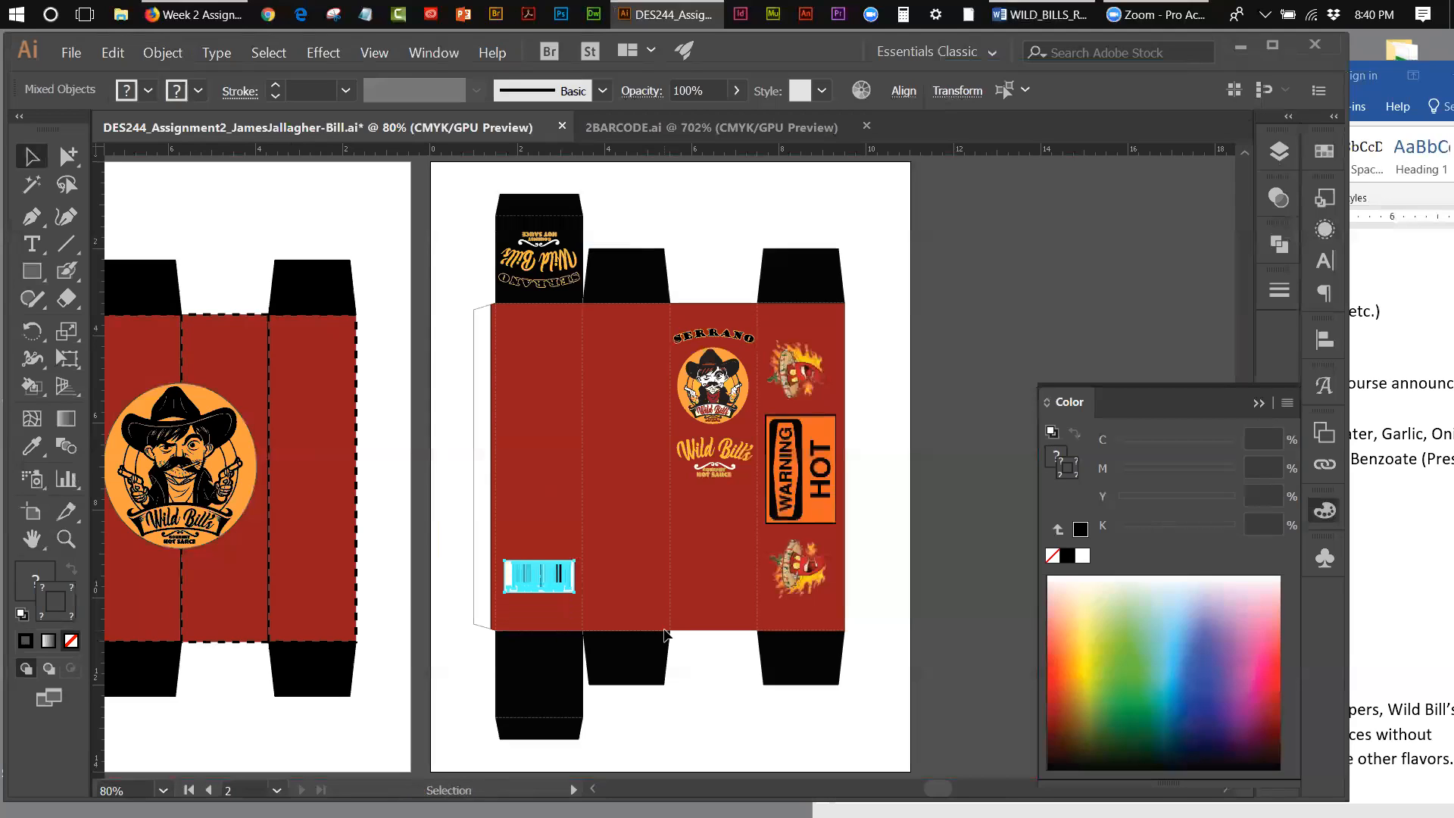
pyautogui.press('Left')
# Step: Copy the WARNING HOT sign with both flaming pepper graphics and paste the copies in place
pyautogui.click(797, 460)
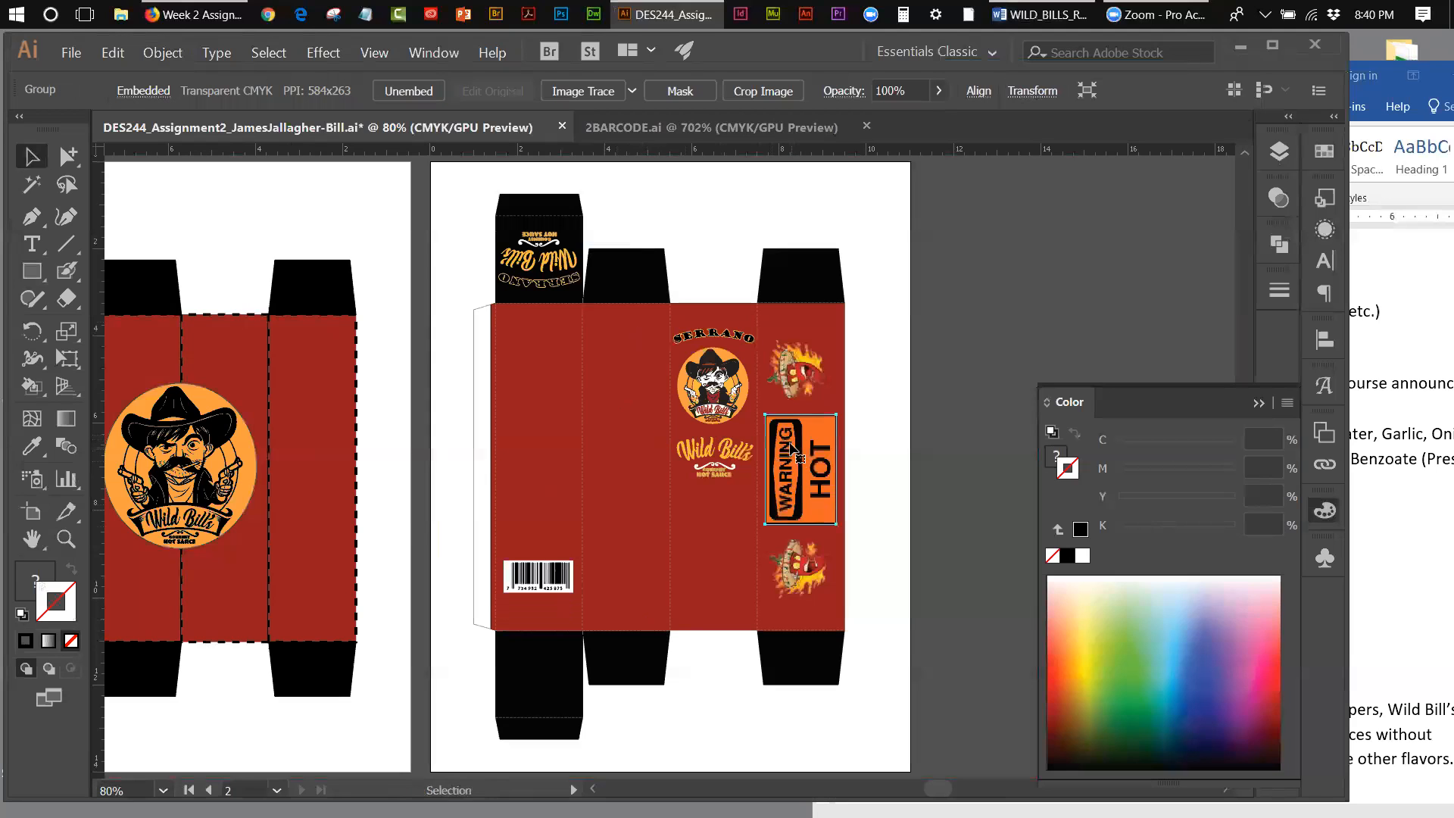
pyautogui.keyDown('shift'); pyautogui.click(797, 388); pyautogui.keyUp('shift')
pyautogui.keyDown('shift'); pyautogui.click(814, 551); pyautogui.keyUp('shift')
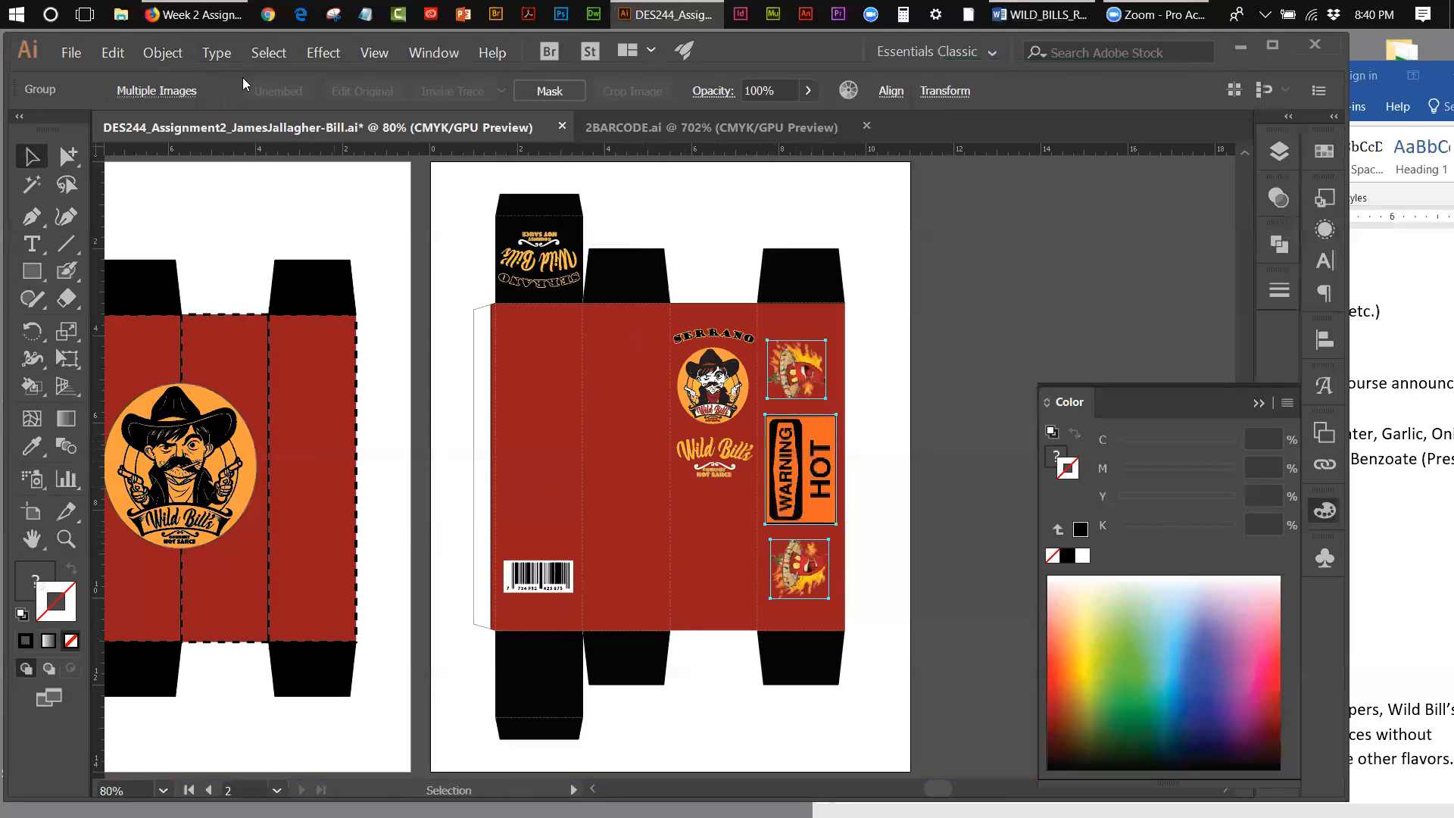
pyautogui.click(114, 52)
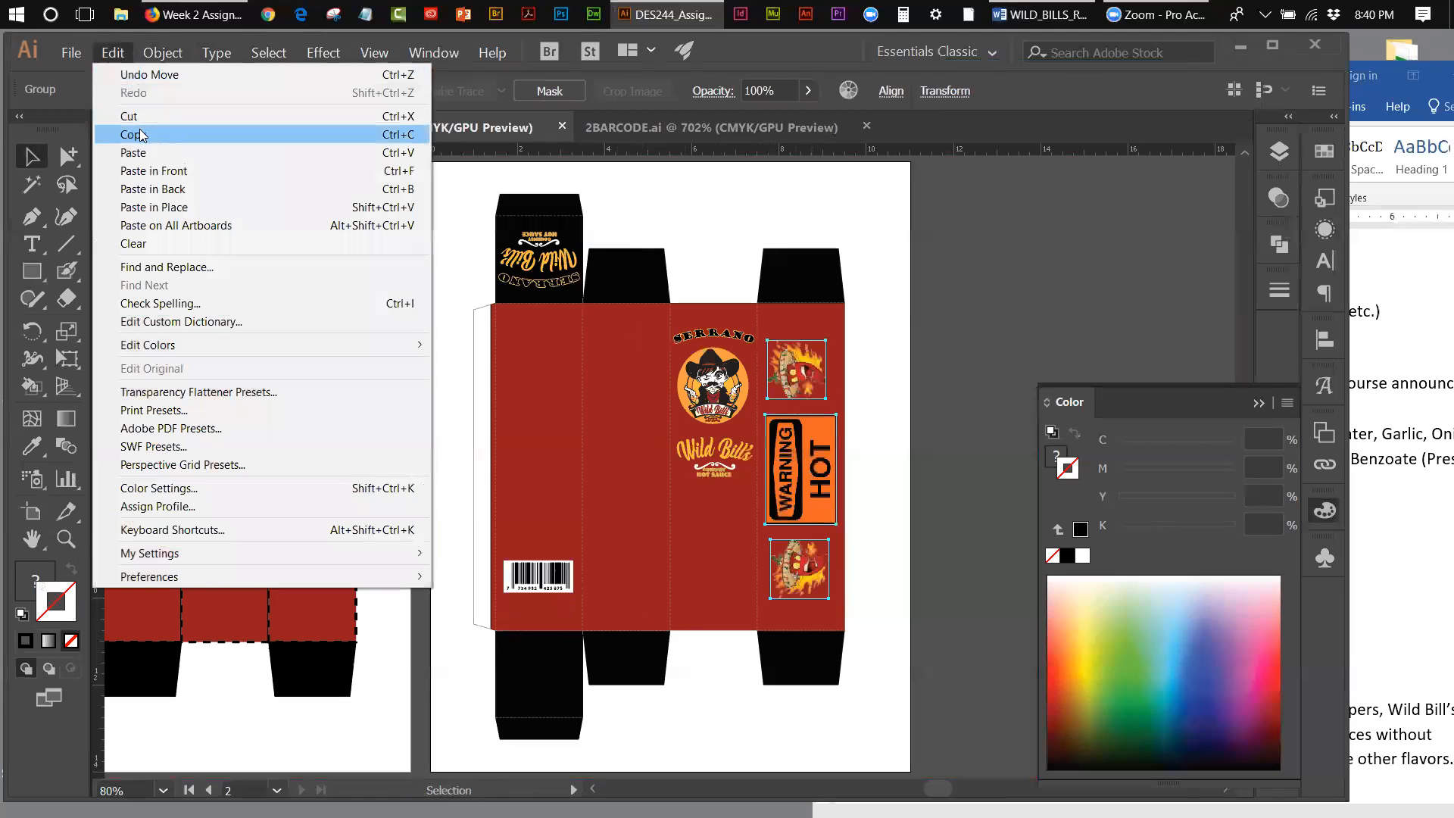
pyautogui.click(137, 125)
pyautogui.click(114, 52)
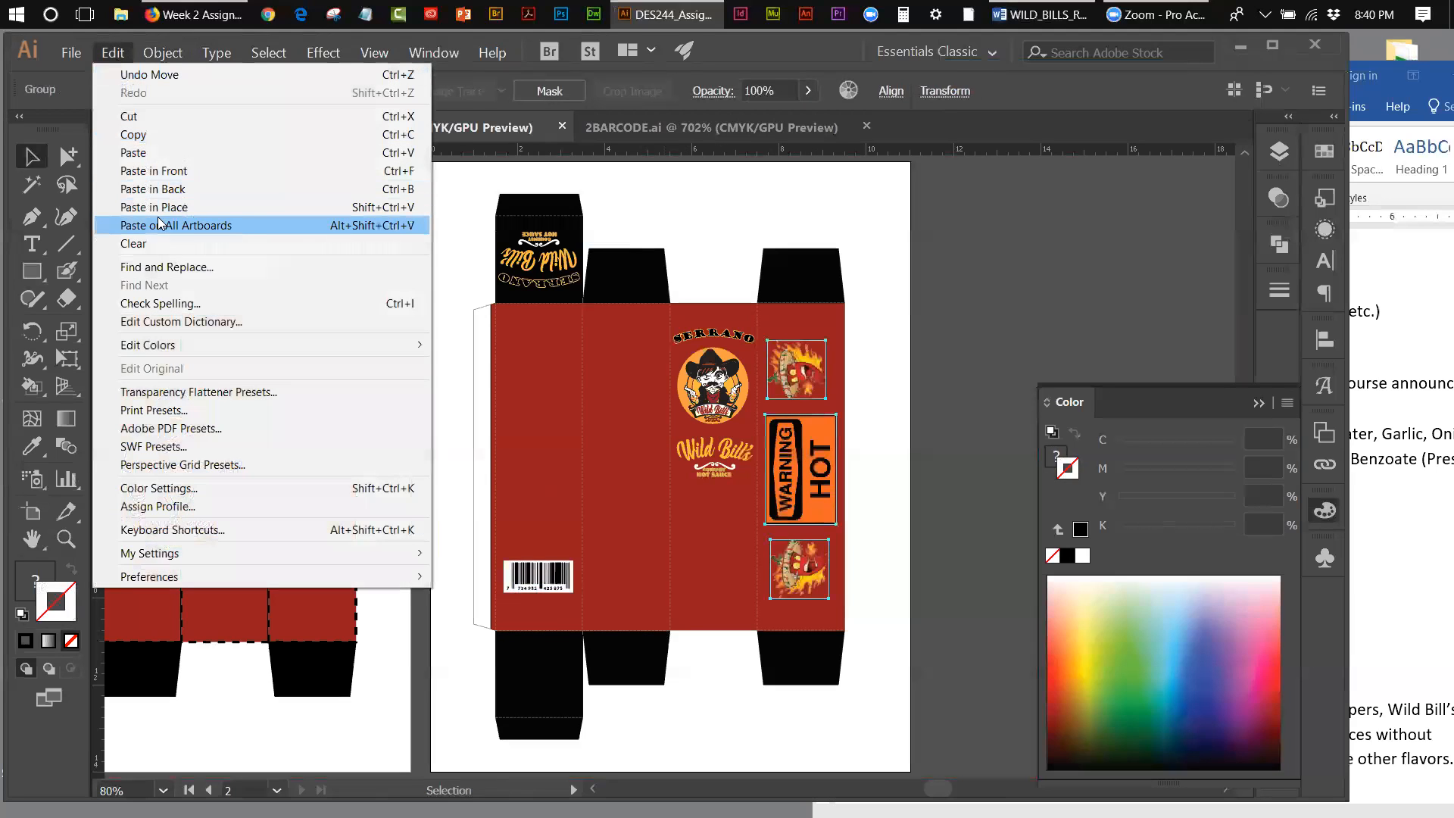
pyautogui.click(280, 207)
# Step: Shift the pasted warning sign and pepper graphics left, straight across the front panel, until they are centered on the second panel
pyautogui.hotkey('shift', 'Left')
pyautogui.hotkey('shift', 'Left')
pyautogui.hotkey('shift', 'Left')
pyautogui.hotkey('shift', 'Left')
pyautogui.hotkey('shift', 'Left')
pyautogui.hotkey('shift', 'Left')
pyautogui.hotkey('shift', 'Left')
pyautogui.hotkey('shift', 'Left')
pyautogui.hotkey('shift', 'Left')
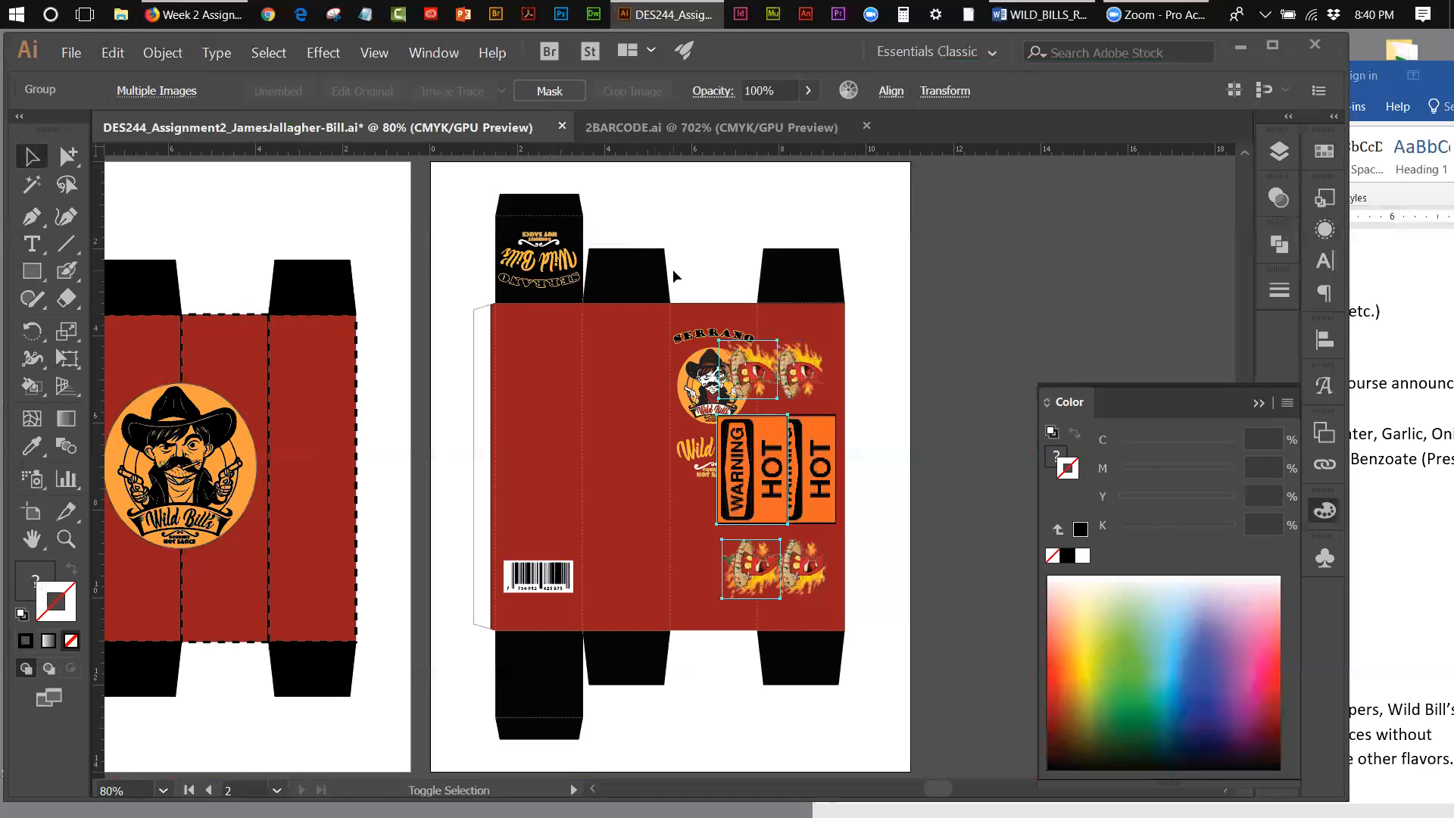
pyautogui.hotkey('shift', 'Left')
pyautogui.hotkey('shift', 'Left')
pyautogui.hotkey('shift', 'Left')
pyautogui.hotkey('shift', 'Left')
pyautogui.hotkey('shift', 'Left')
pyautogui.hotkey('shift', 'Left')
pyautogui.hotkey('shift', 'Left')
pyautogui.hotkey('shift', 'Left')
pyautogui.hotkey('shift', 'Left')
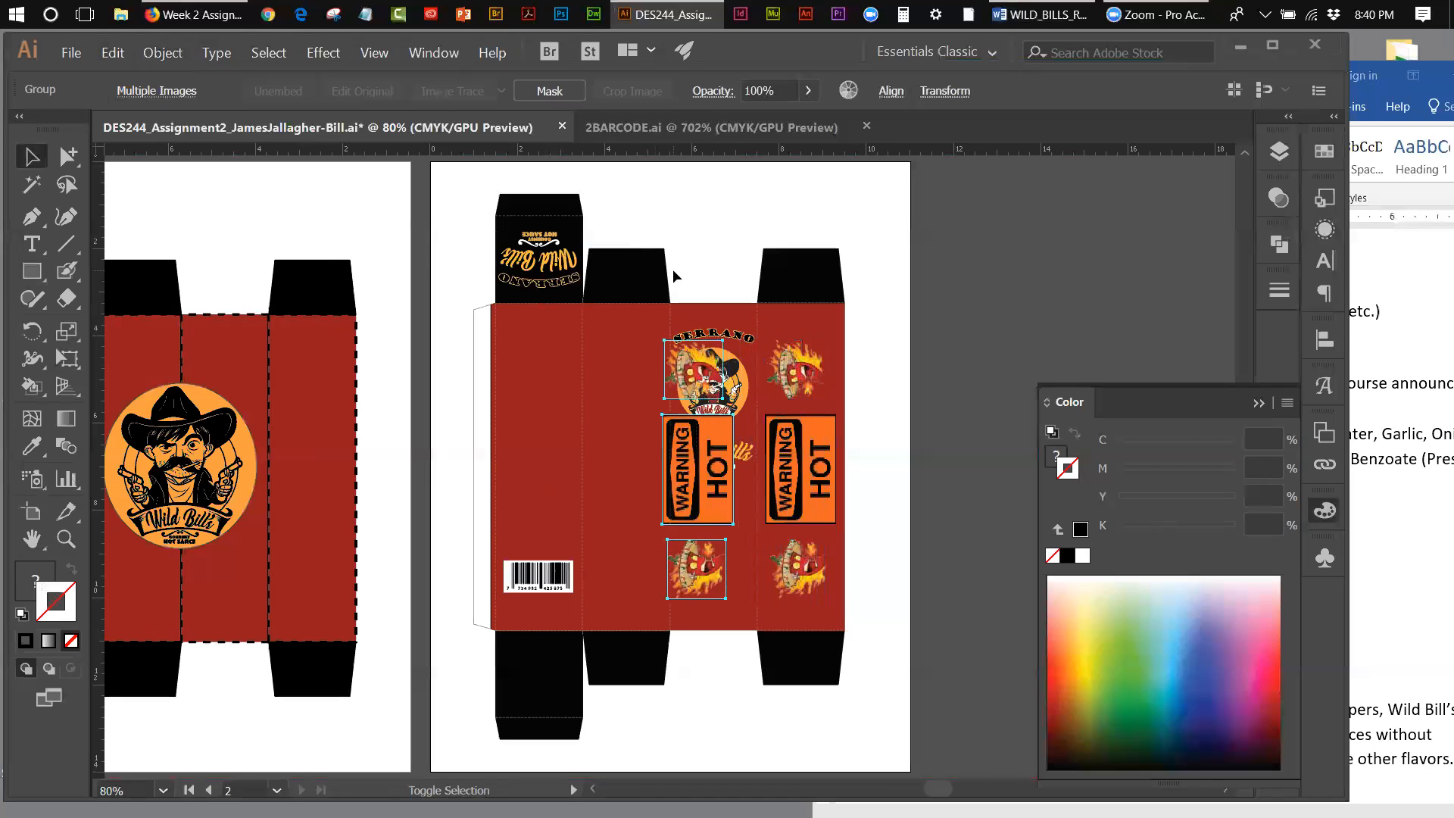
pyautogui.hotkey('shift', 'Left')
pyautogui.hotkey('shift', 'Left')
pyautogui.hotkey('shift', 'Left')
pyautogui.hotkey('shift', 'Left')
pyautogui.hotkey('shift', 'Left')
pyautogui.hotkey('shift', 'Left')
pyautogui.hotkey('shift', 'Left')
pyautogui.hotkey('shift', 'Left')
pyautogui.hotkey('shift', 'Left')
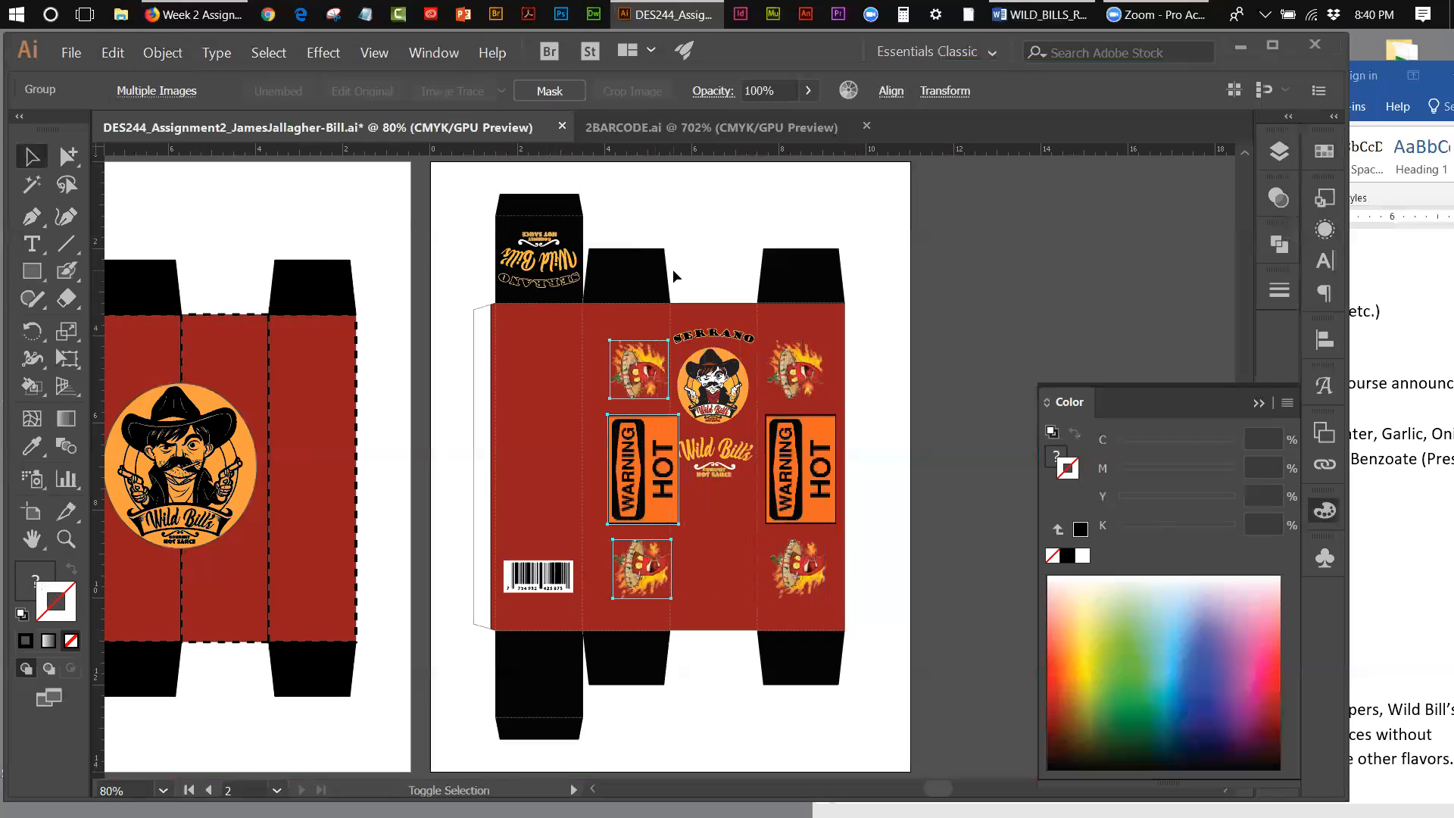
pyautogui.hotkey('shift', 'Left')
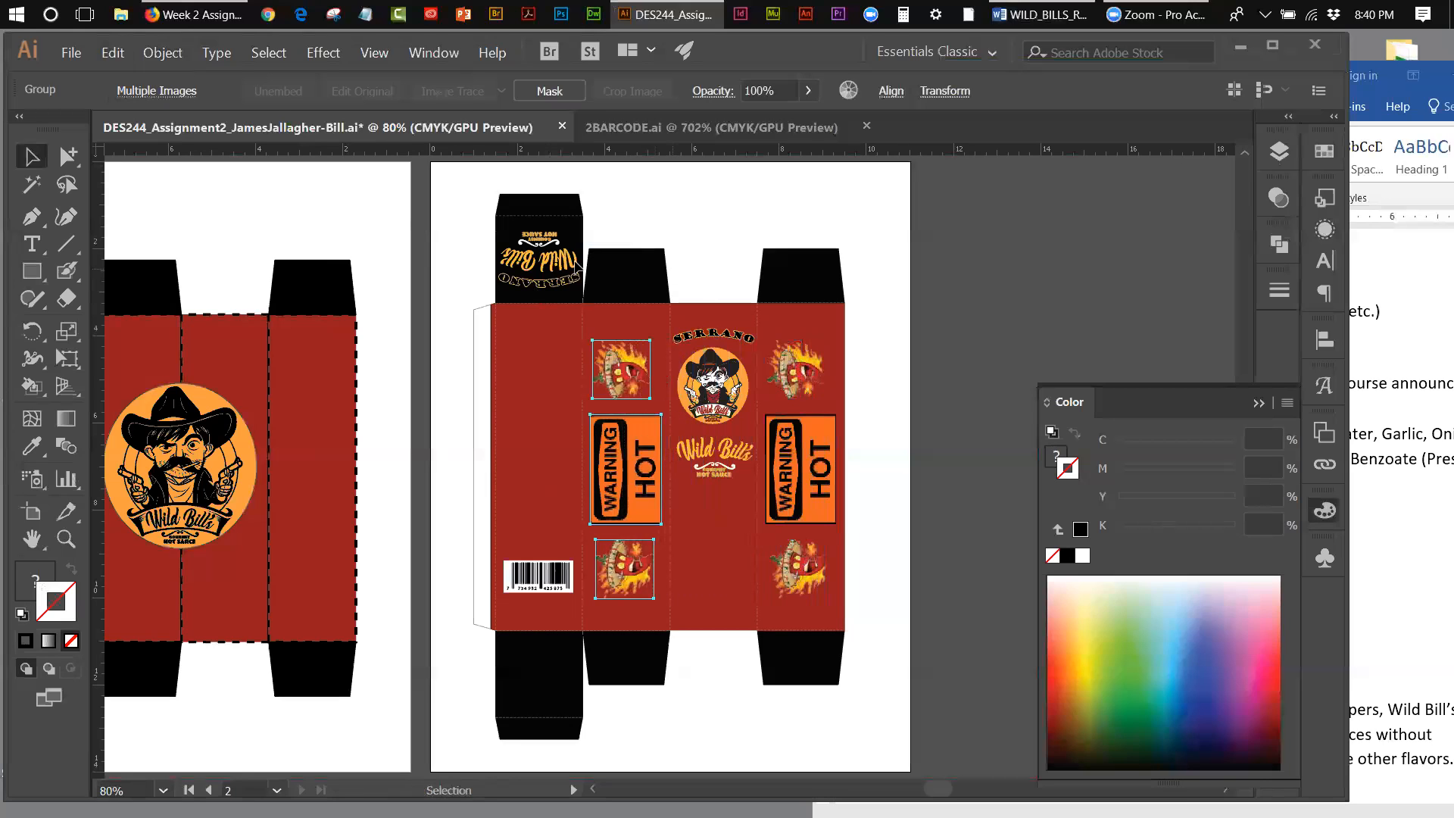
# Step: Rotate the copied warning sign and peppers on the second panel by 180 degrees and save the document
pyautogui.click(32, 331)
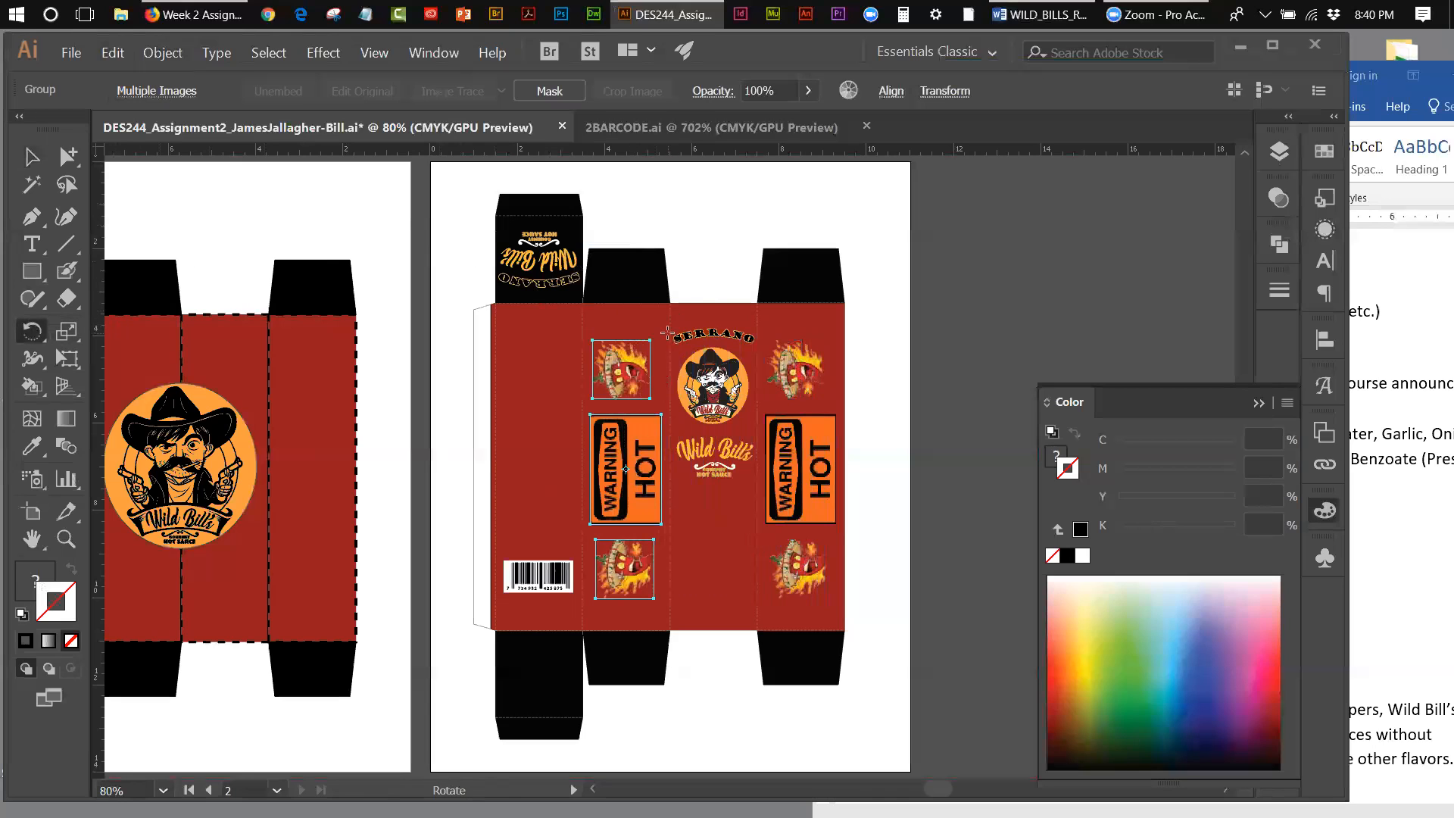
pyautogui.moveTo(659, 338); pyautogui.dragTo(583, 676)
pyautogui.press('v')
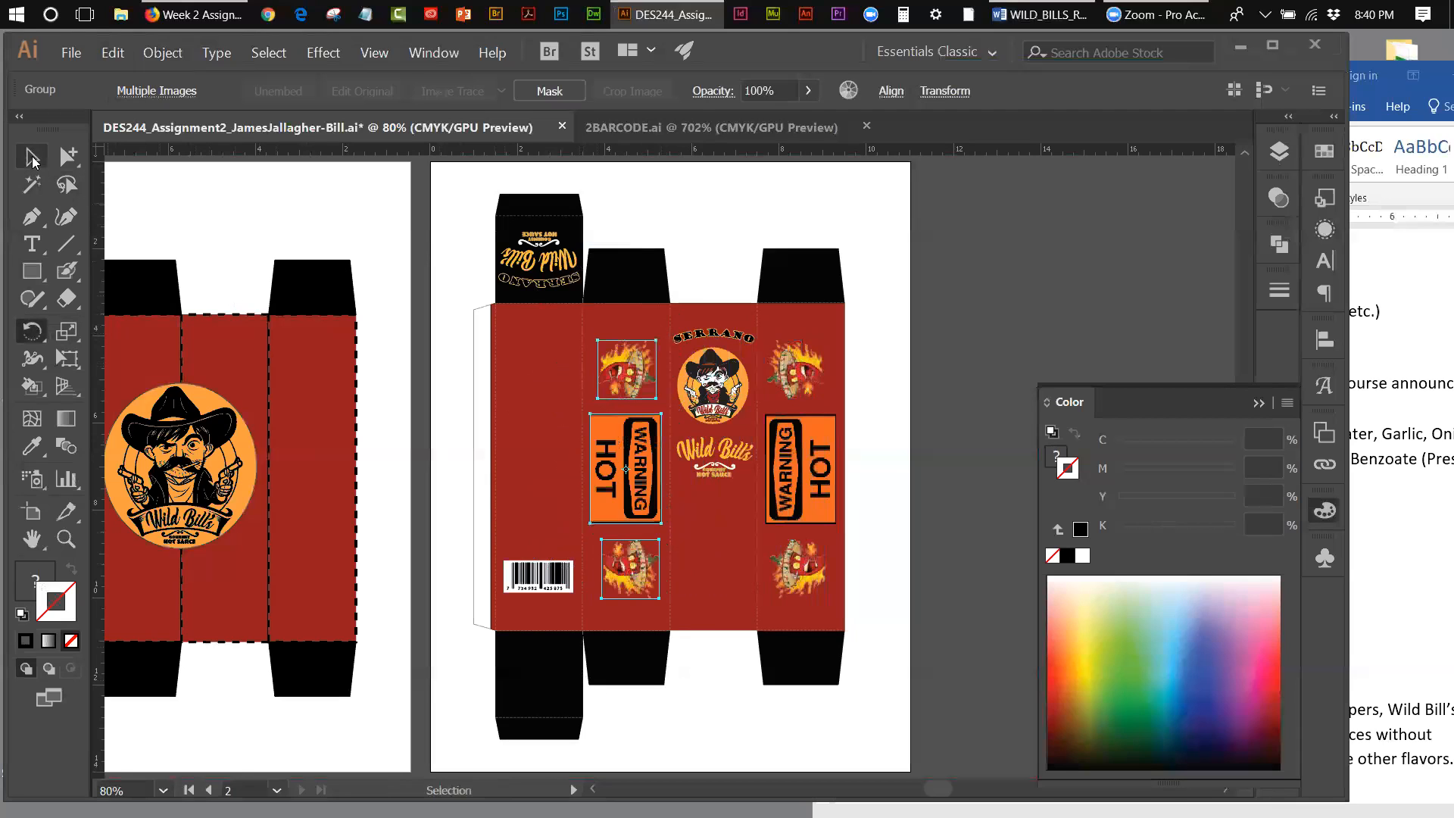
pyautogui.click(441, 213)
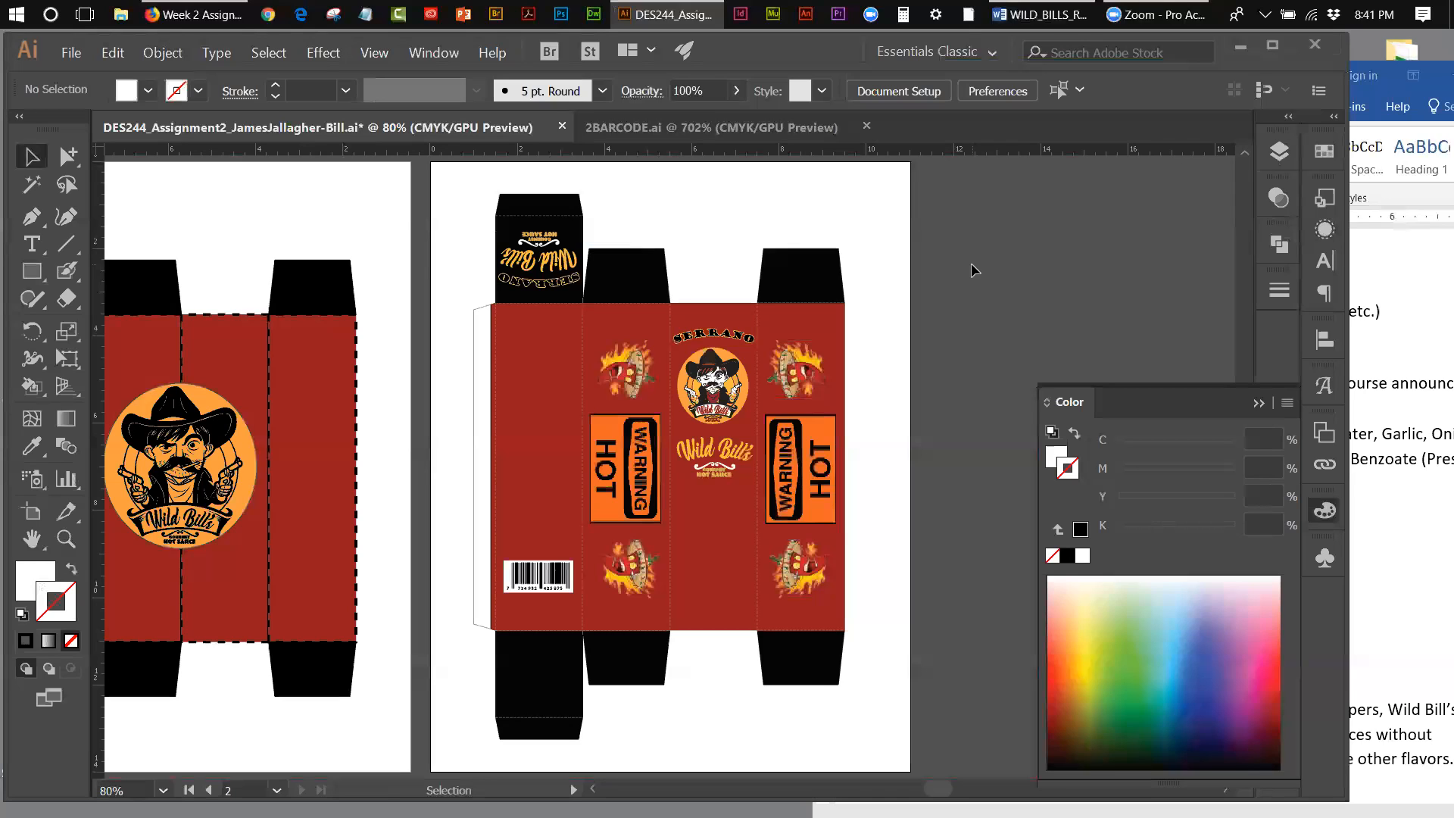
pyautogui.click(70, 53)
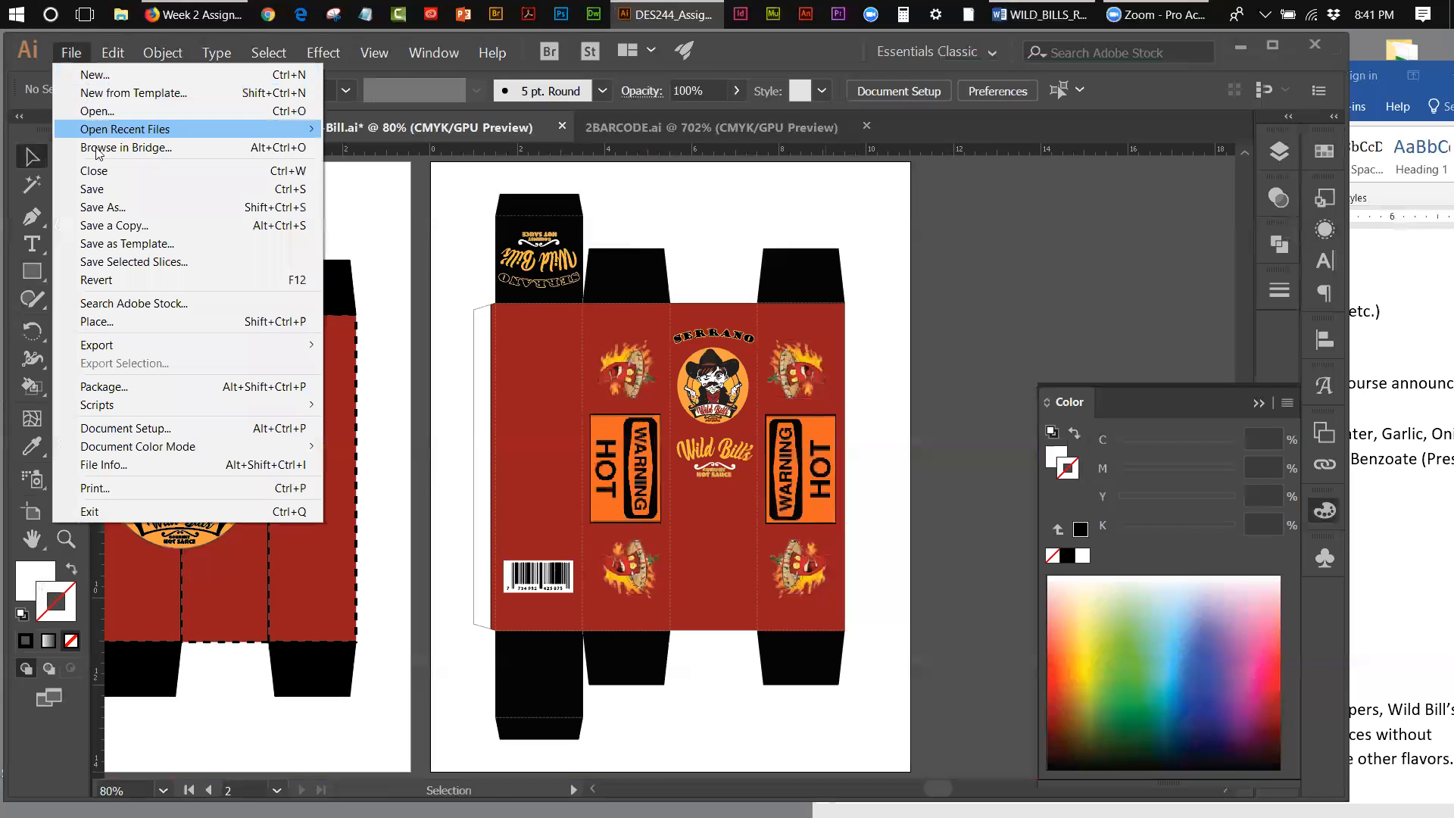
pyautogui.click(92, 189)
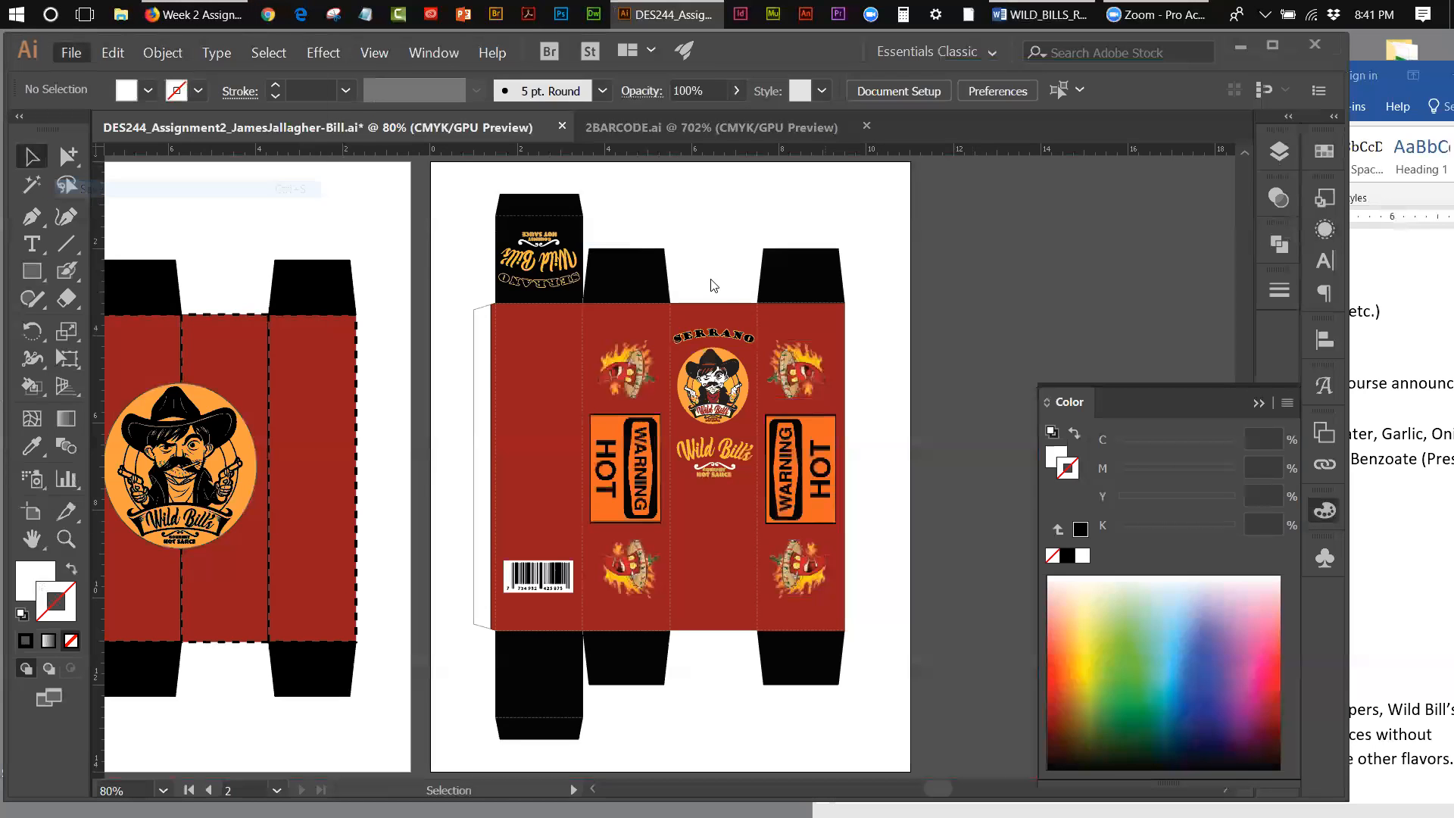
# Step: In the Word requirements document, color the PRODUCT FLAVOR and BARCODE lines light gray to mark them as done
pyautogui.click(1376, 246)
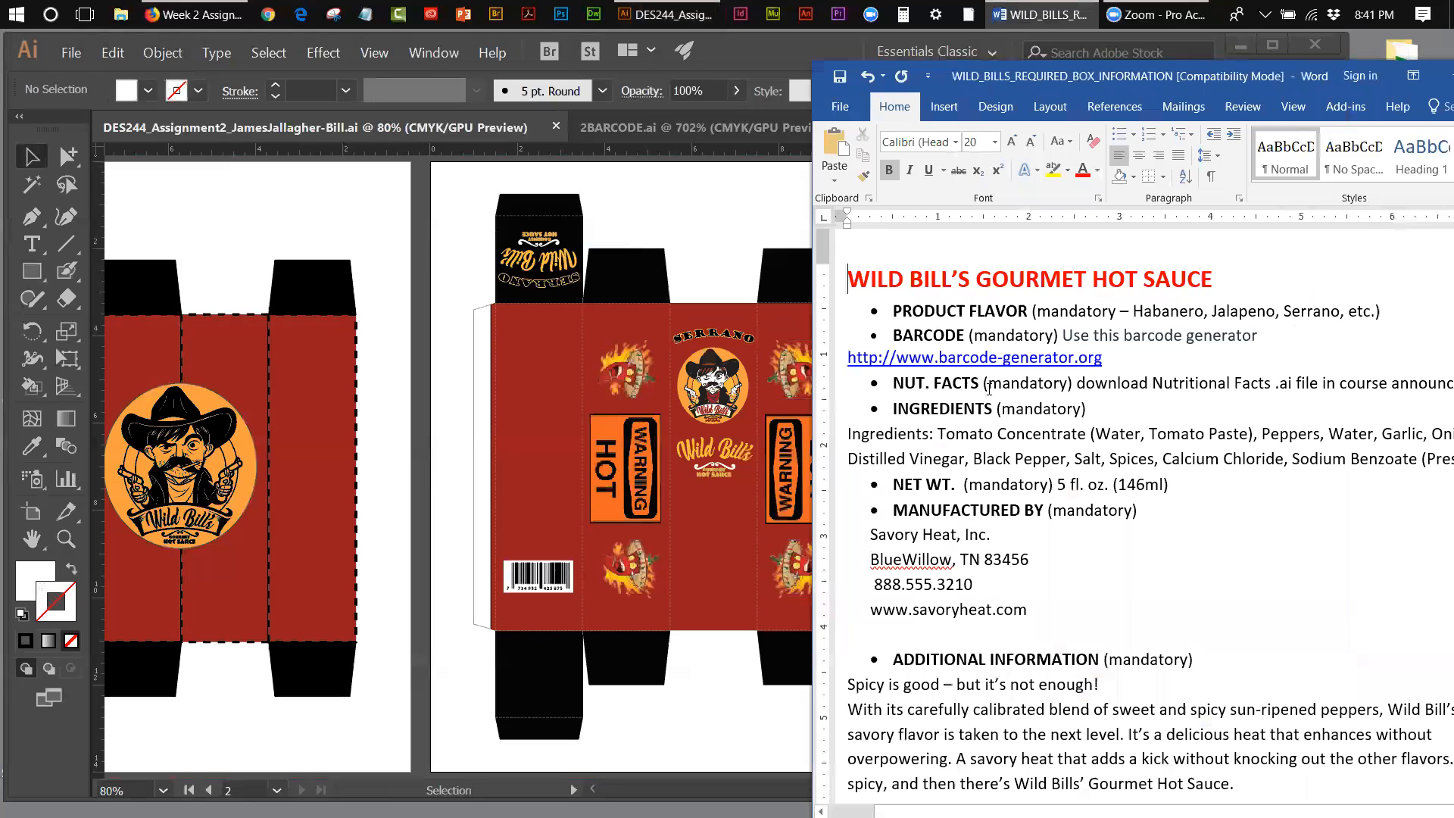
pyautogui.moveTo(1264, 341); pyautogui.dragTo(896, 310)
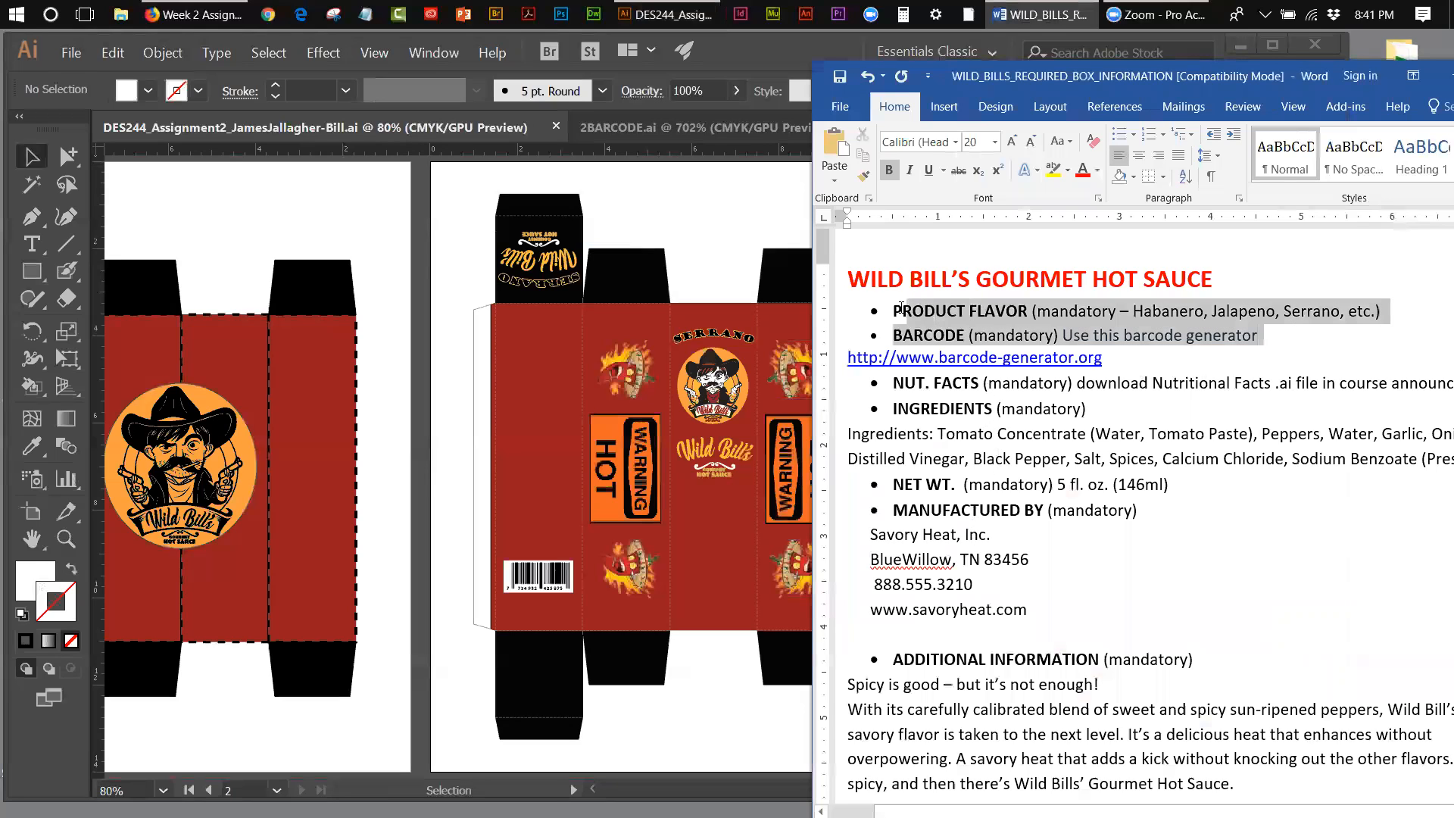
pyautogui.click(1099, 175)
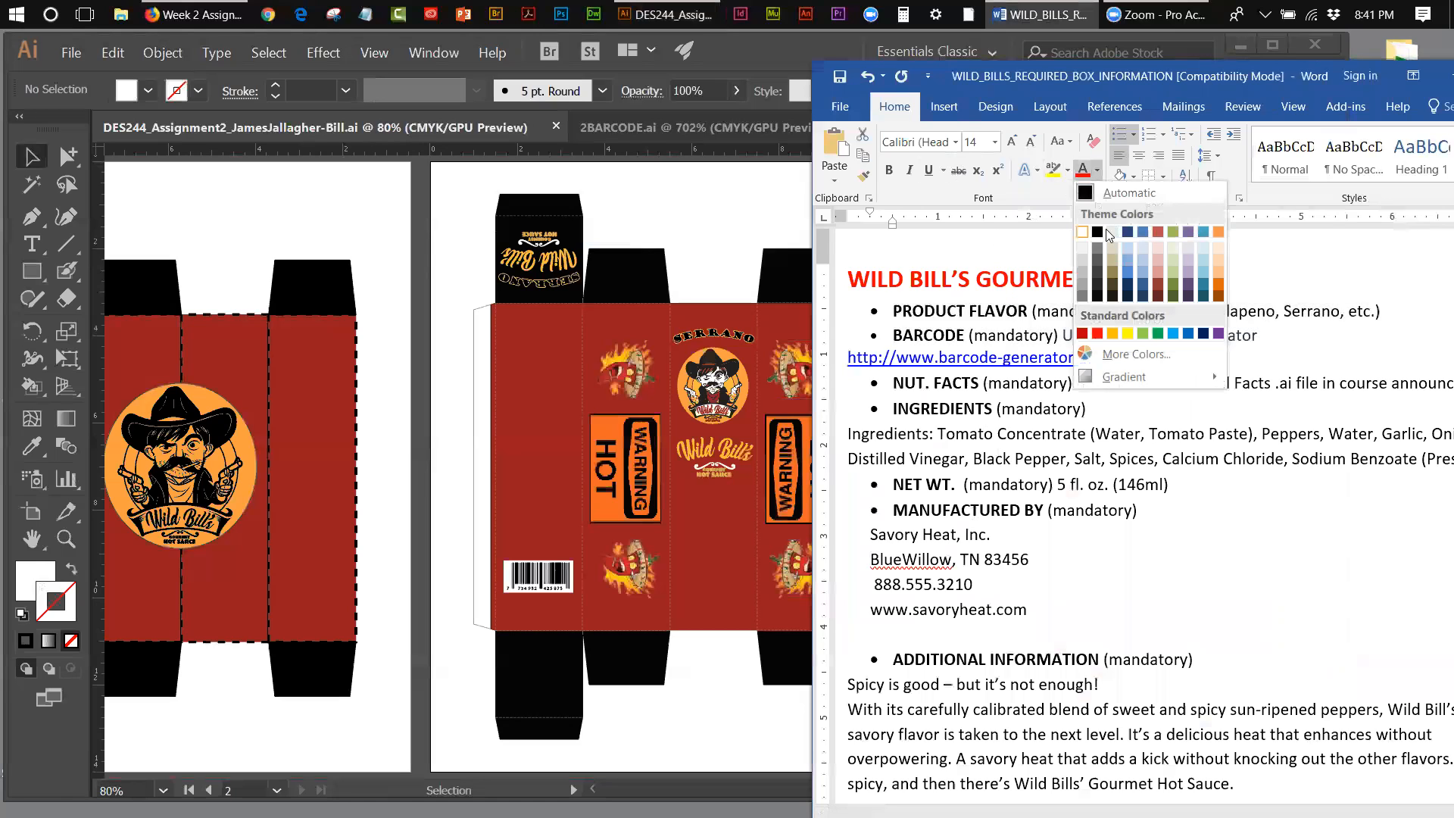
pyautogui.click(1084, 261)
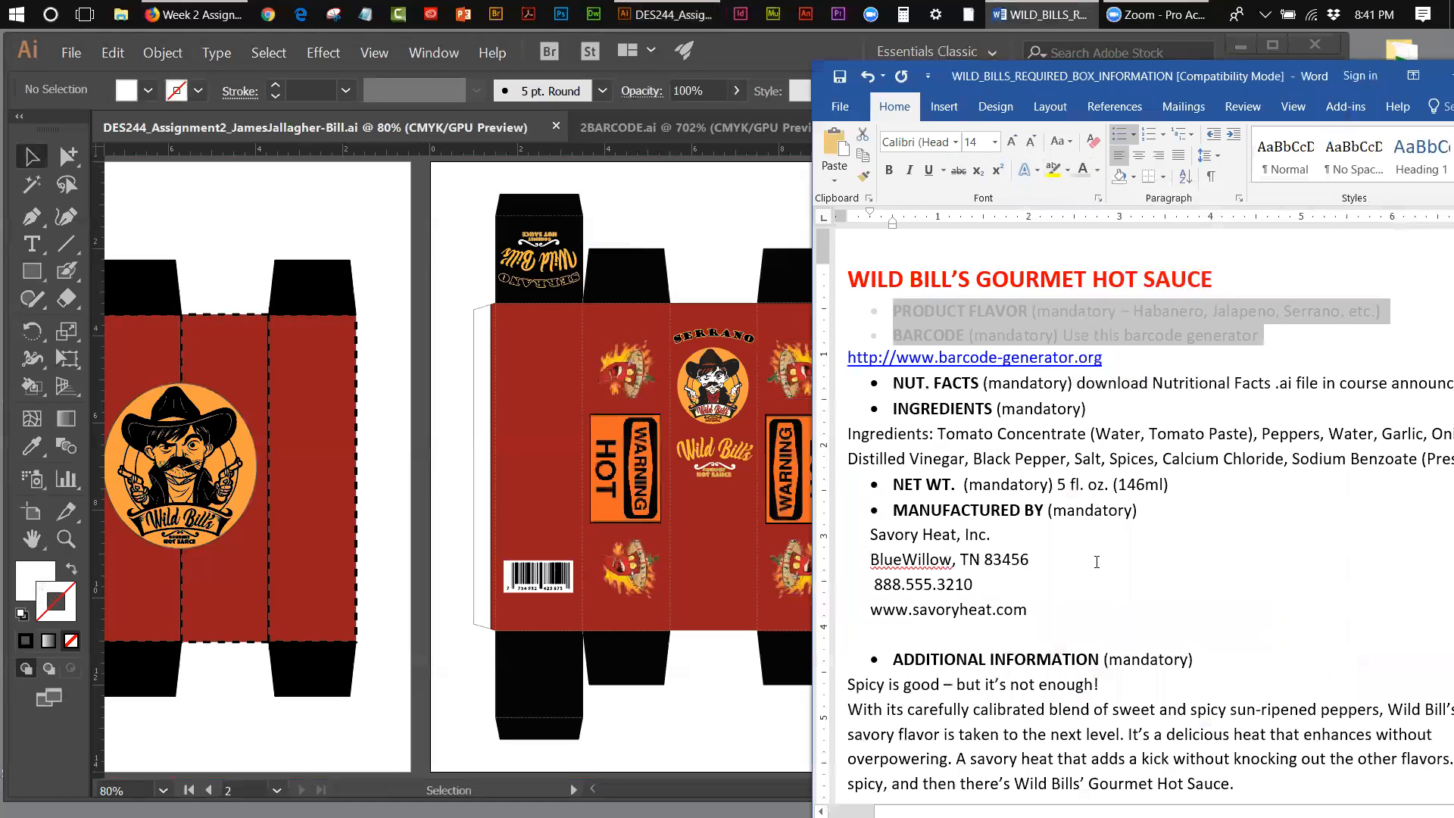
pyautogui.click(1100, 405)
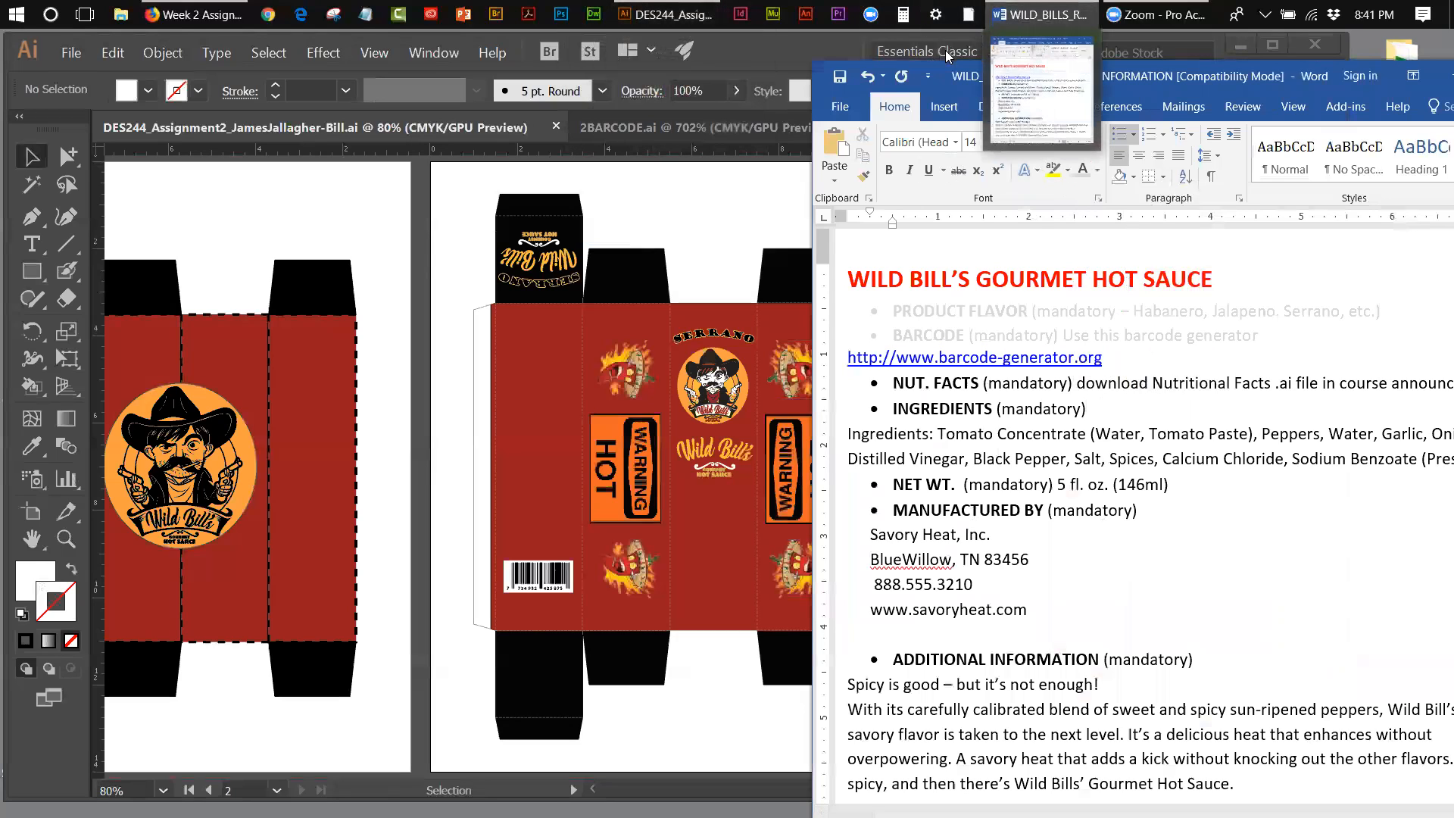
pyautogui.moveTo(217, 24)
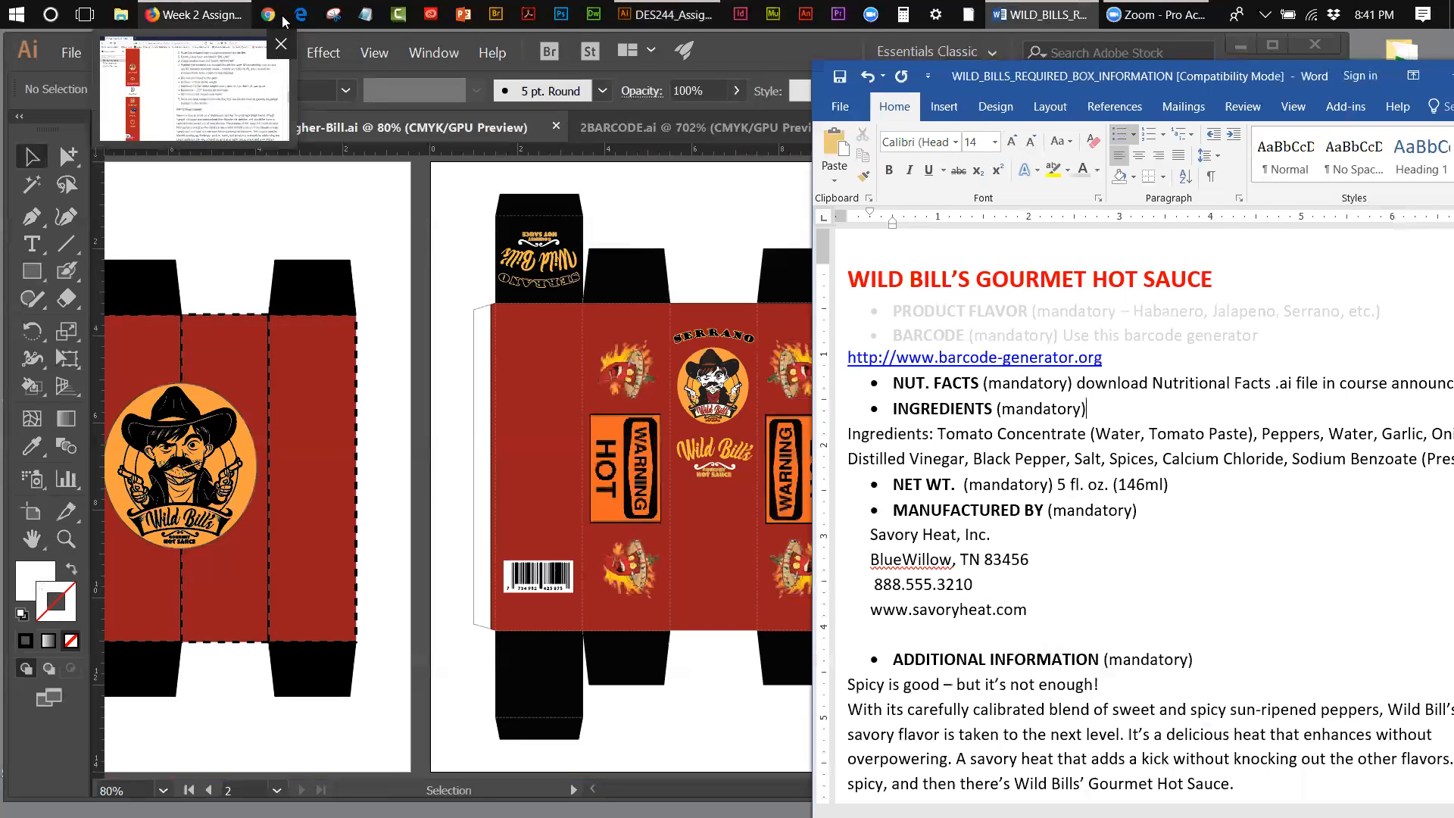
pyautogui.click(79, 54)
pyautogui.click(90, 111)
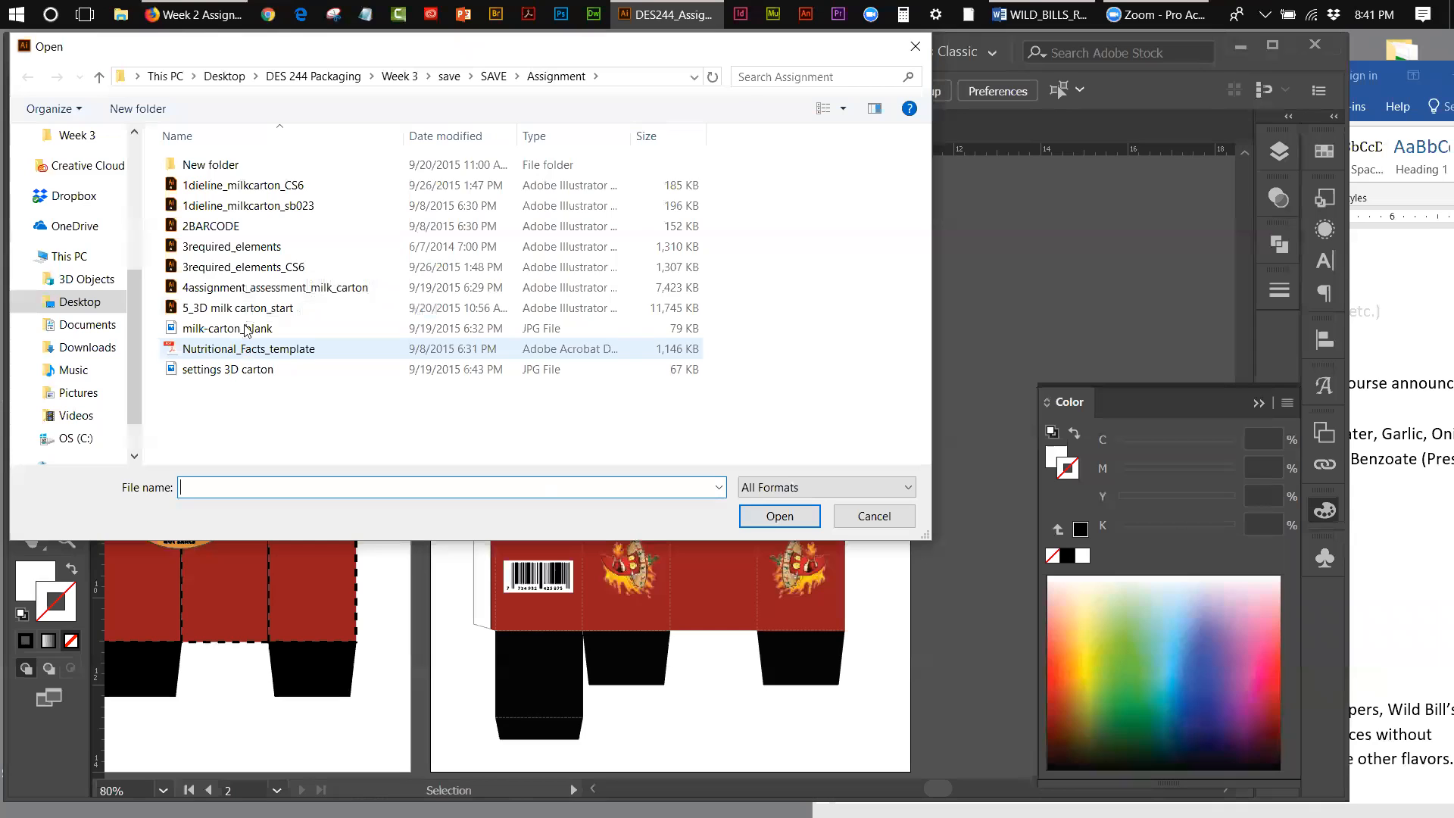
pyautogui.doubleClick(217, 168)
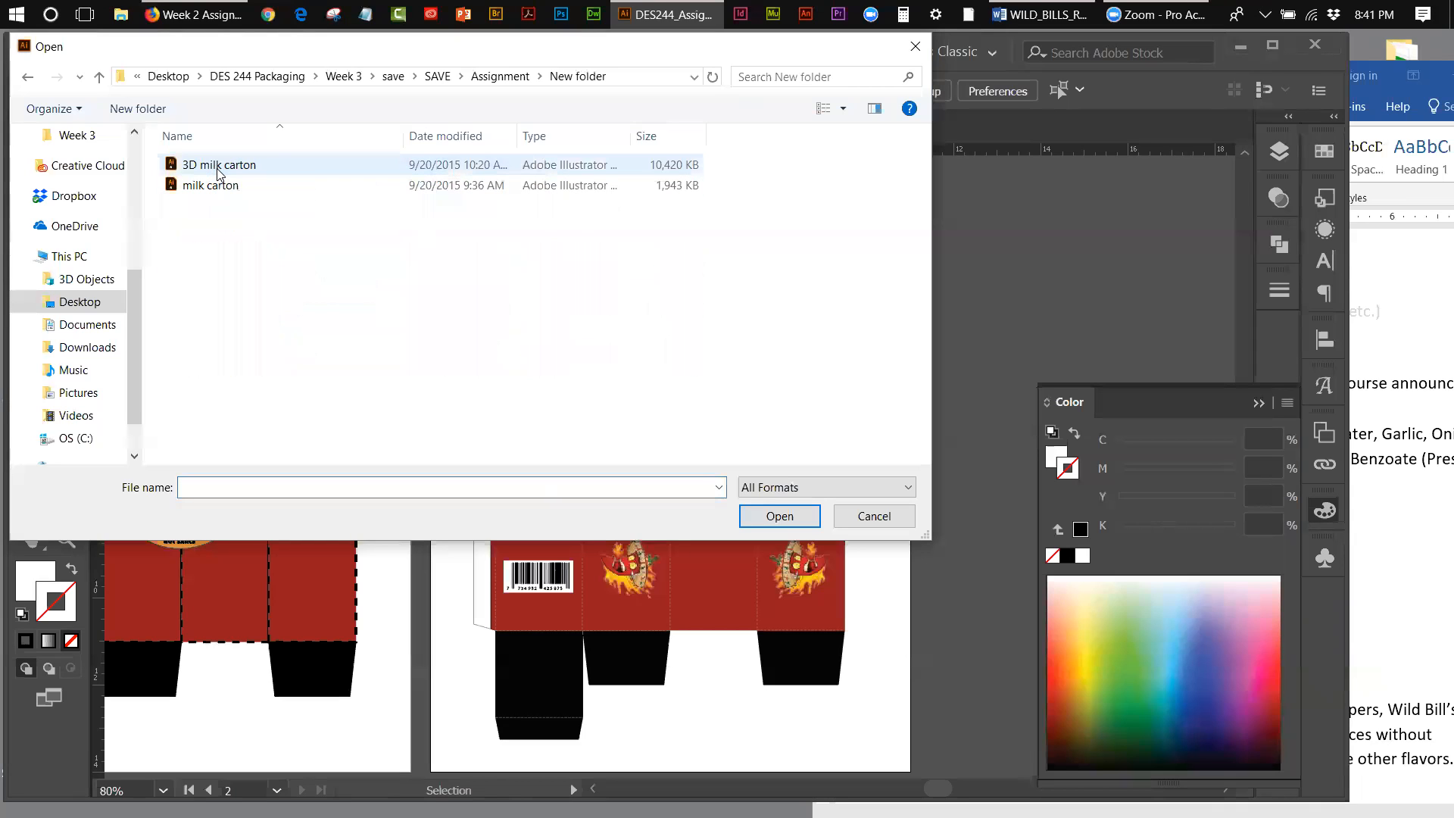
pyautogui.click(500, 76)
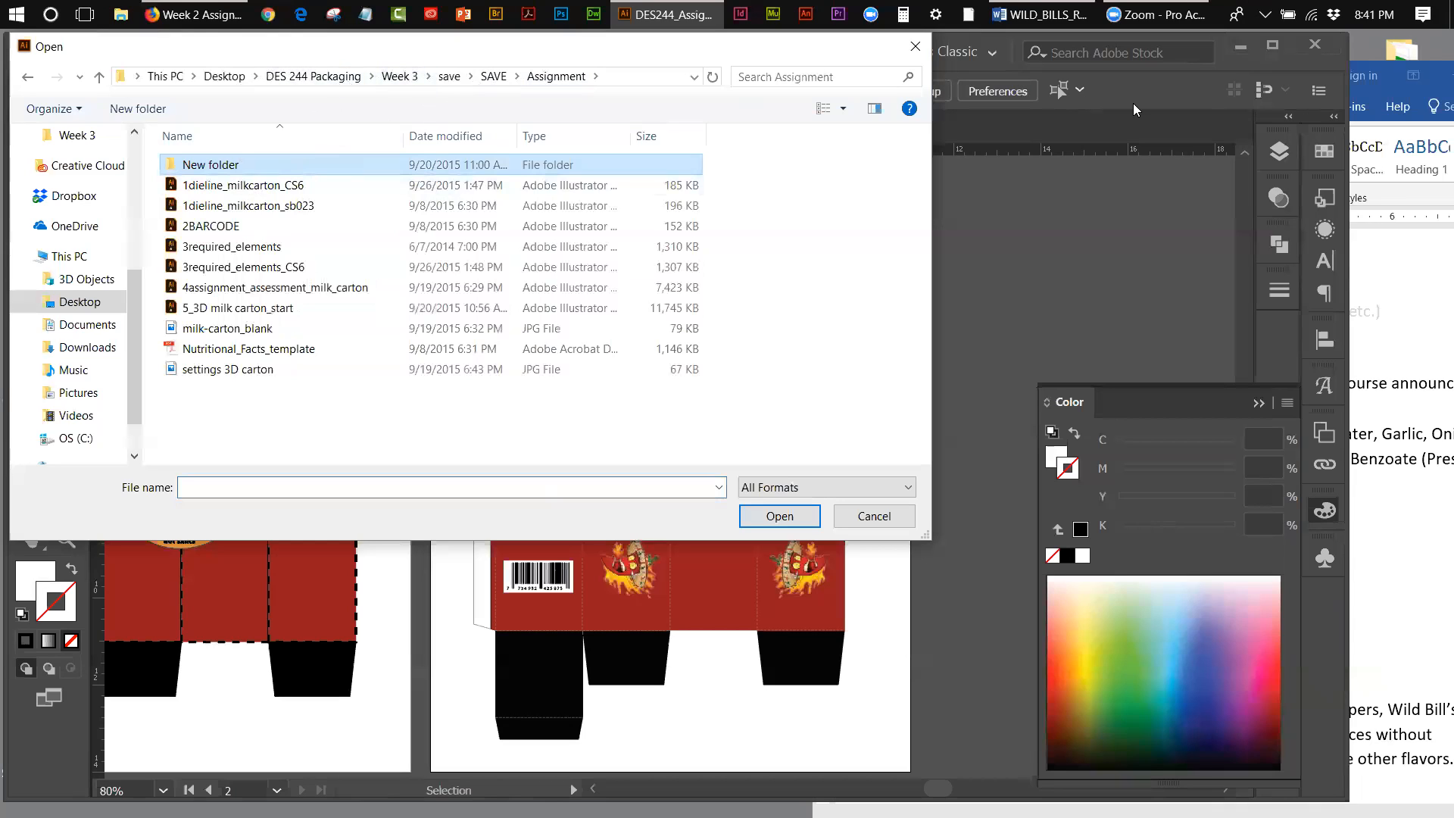
pyautogui.click(846, 521)
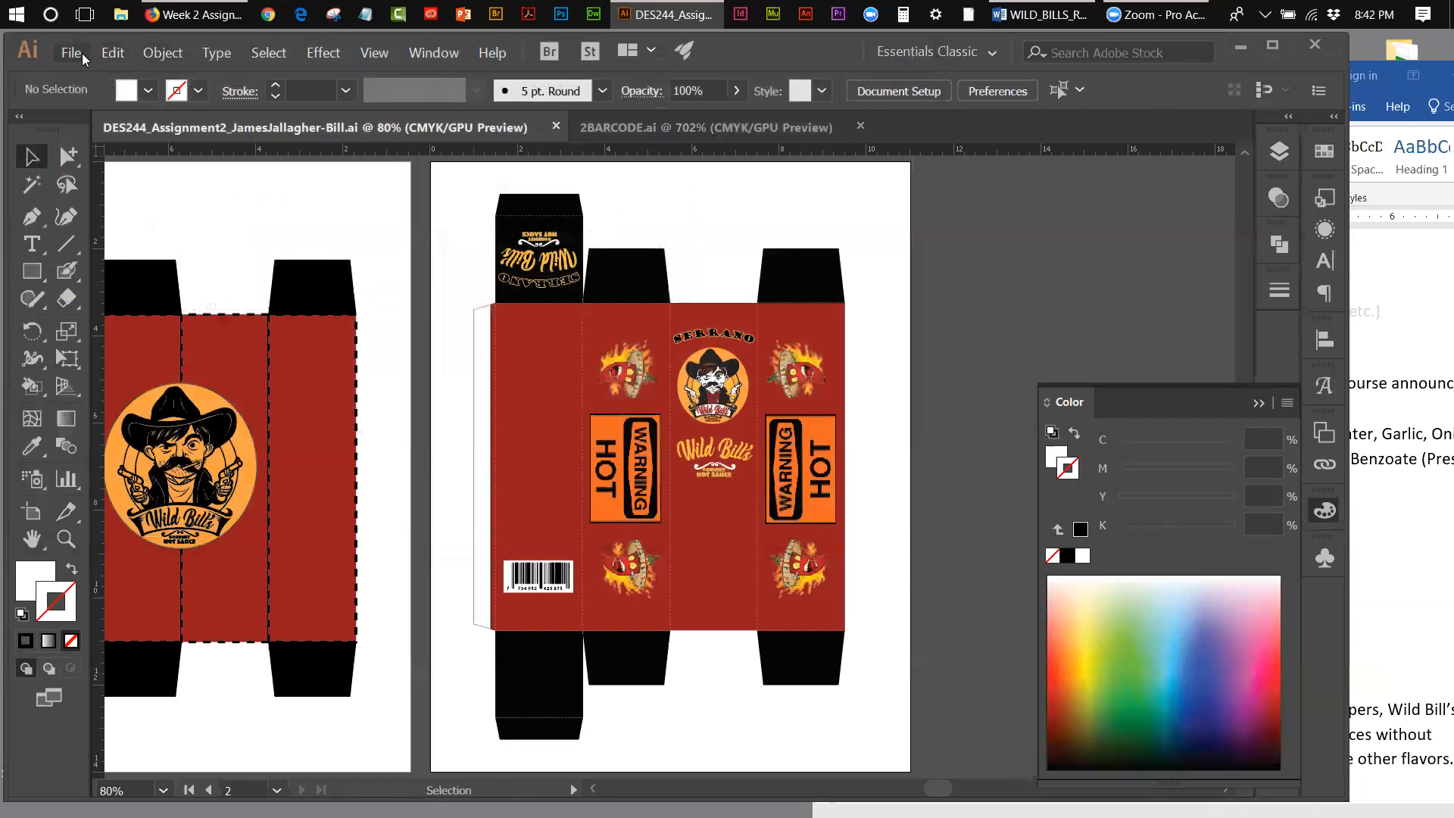
# Step: Open the Wild-Bill_Nutritional_Facts Illustrator file from the Week 3 folder on the Desktop
pyautogui.click(81, 53)
pyautogui.click(85, 102)
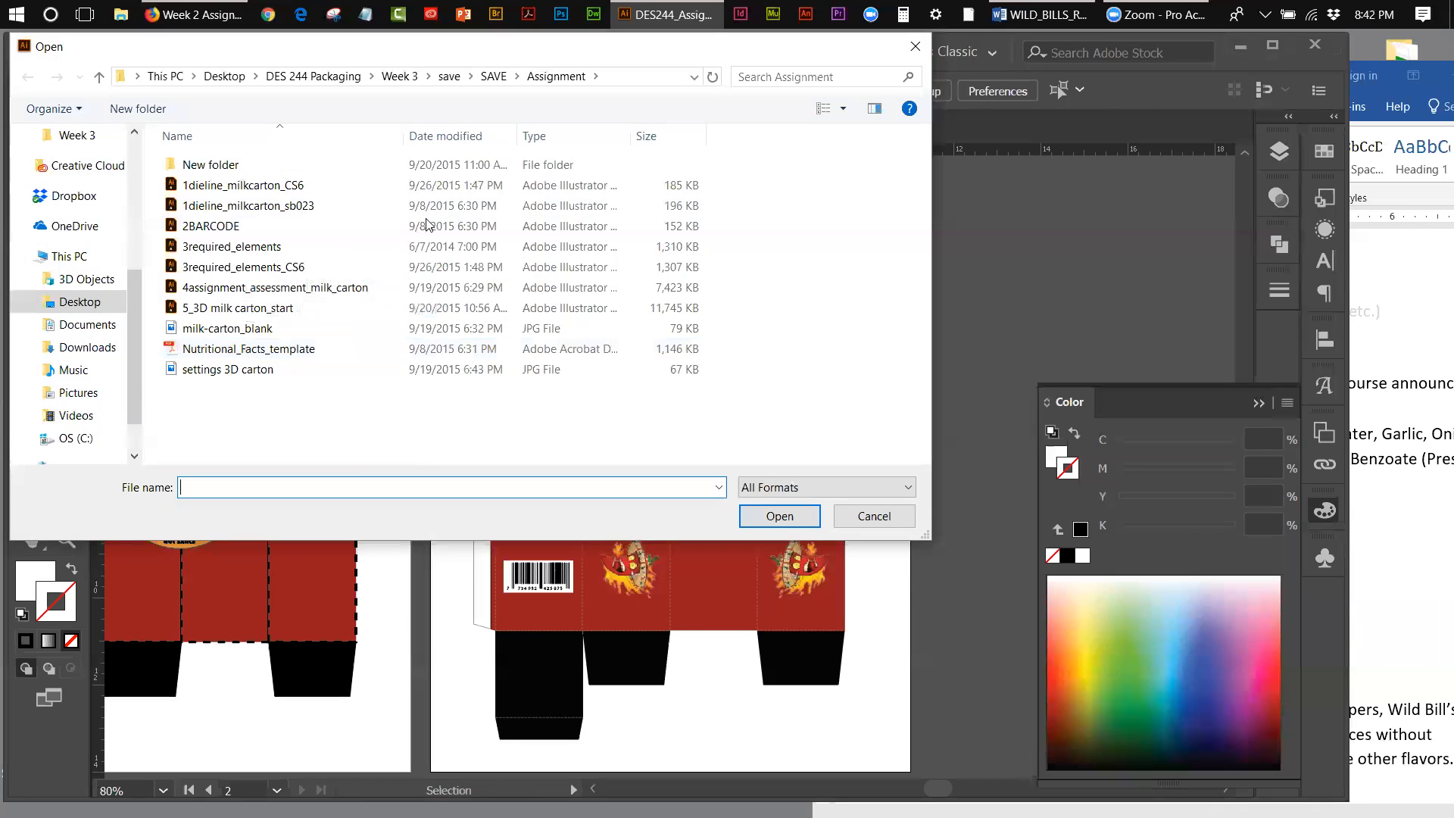
pyautogui.click(226, 78)
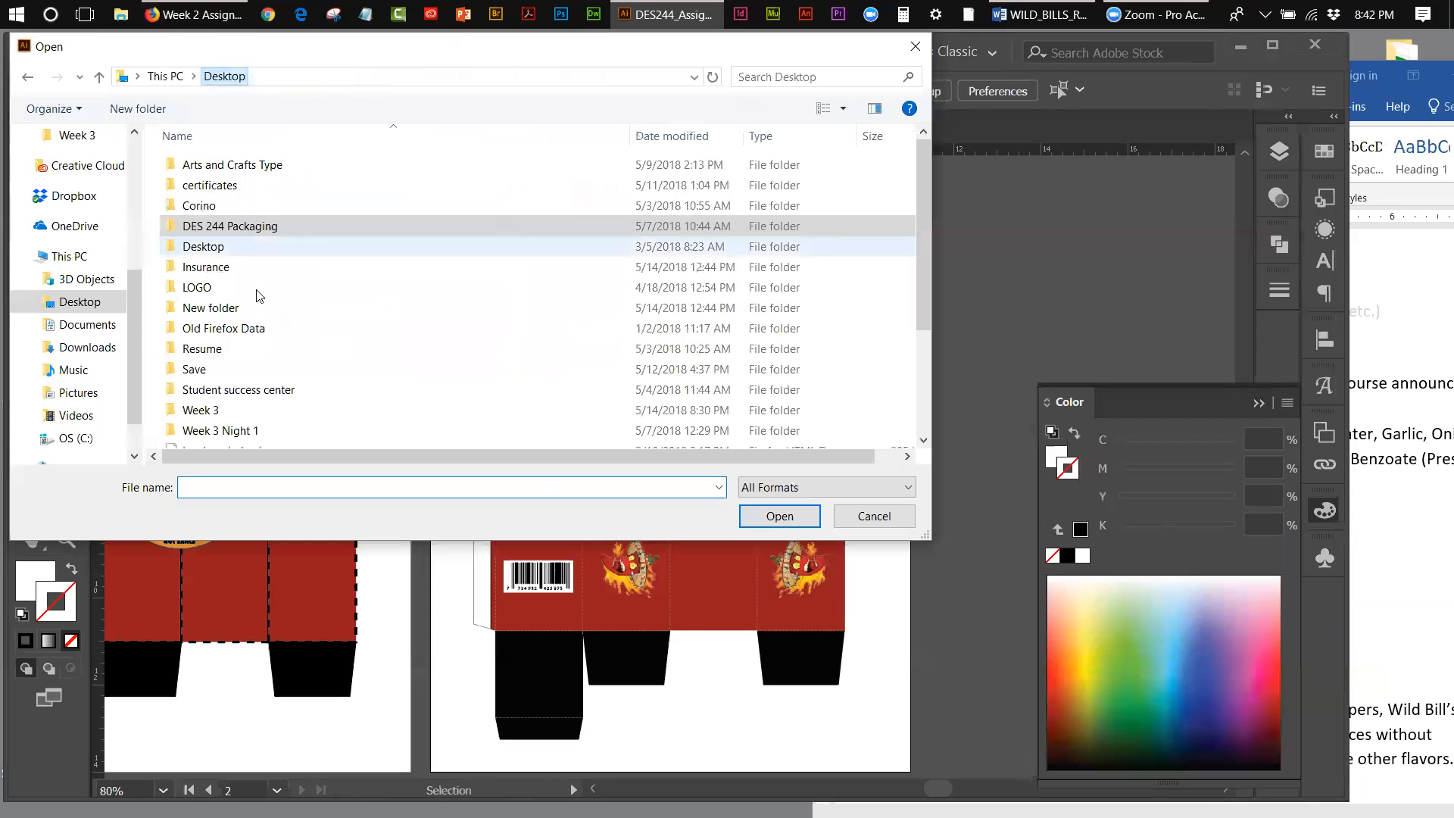
pyautogui.doubleClick(210, 410)
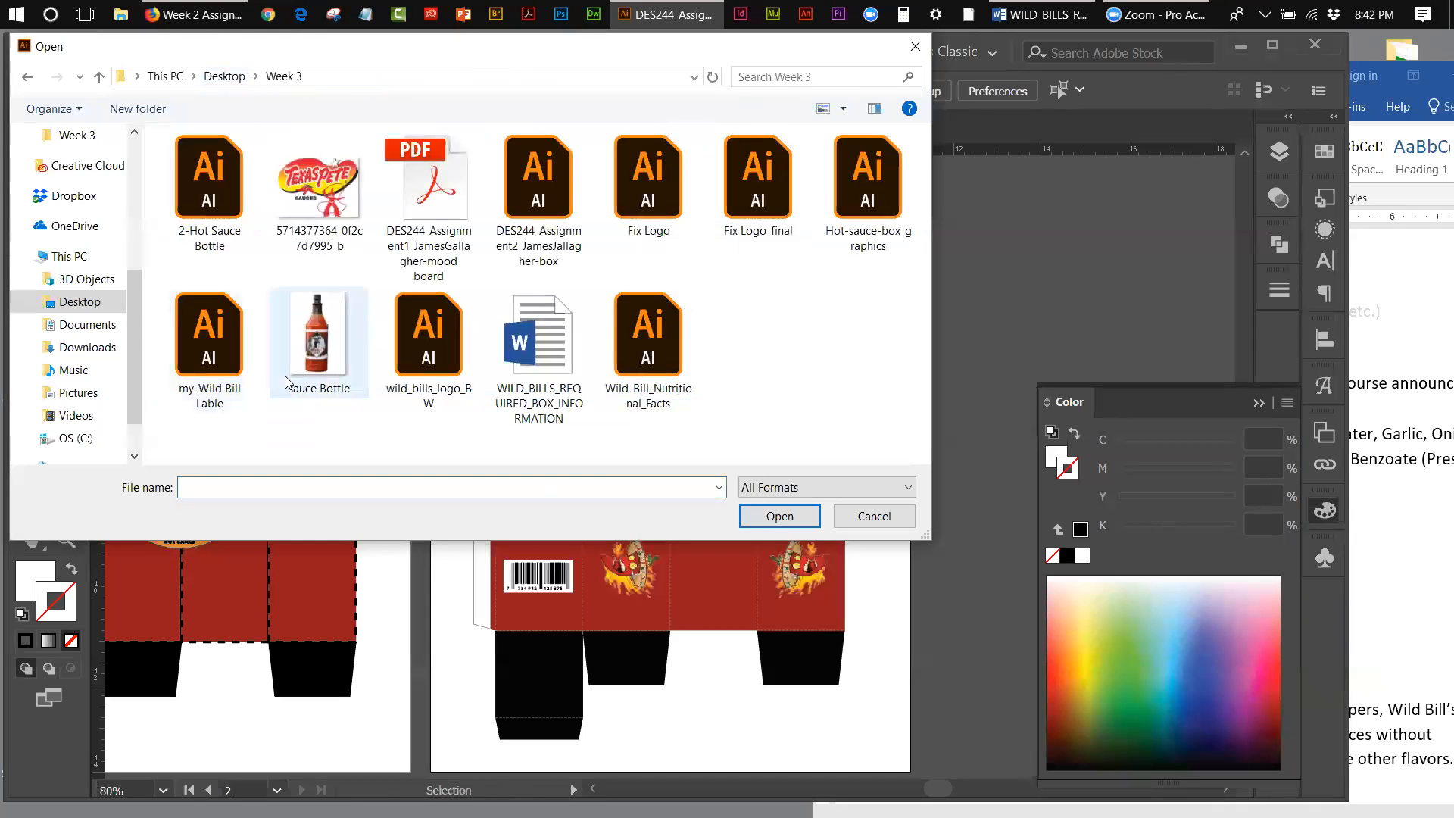
pyautogui.doubleClick(636, 370)
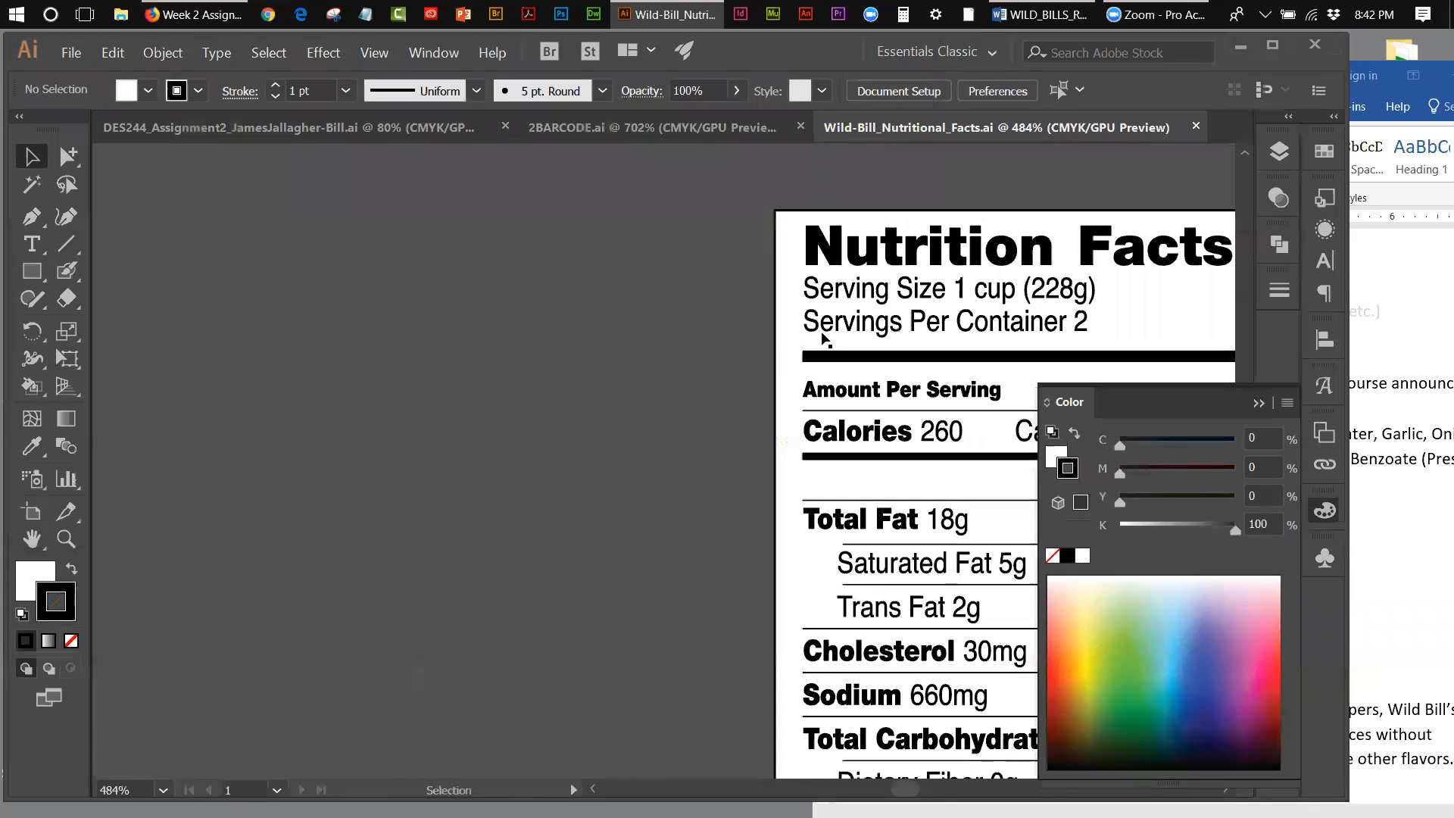
# Step: Shift the whole Nutrition Facts label group partly off its artboard and copy it
pyautogui.hscroll(5, 901, 787)
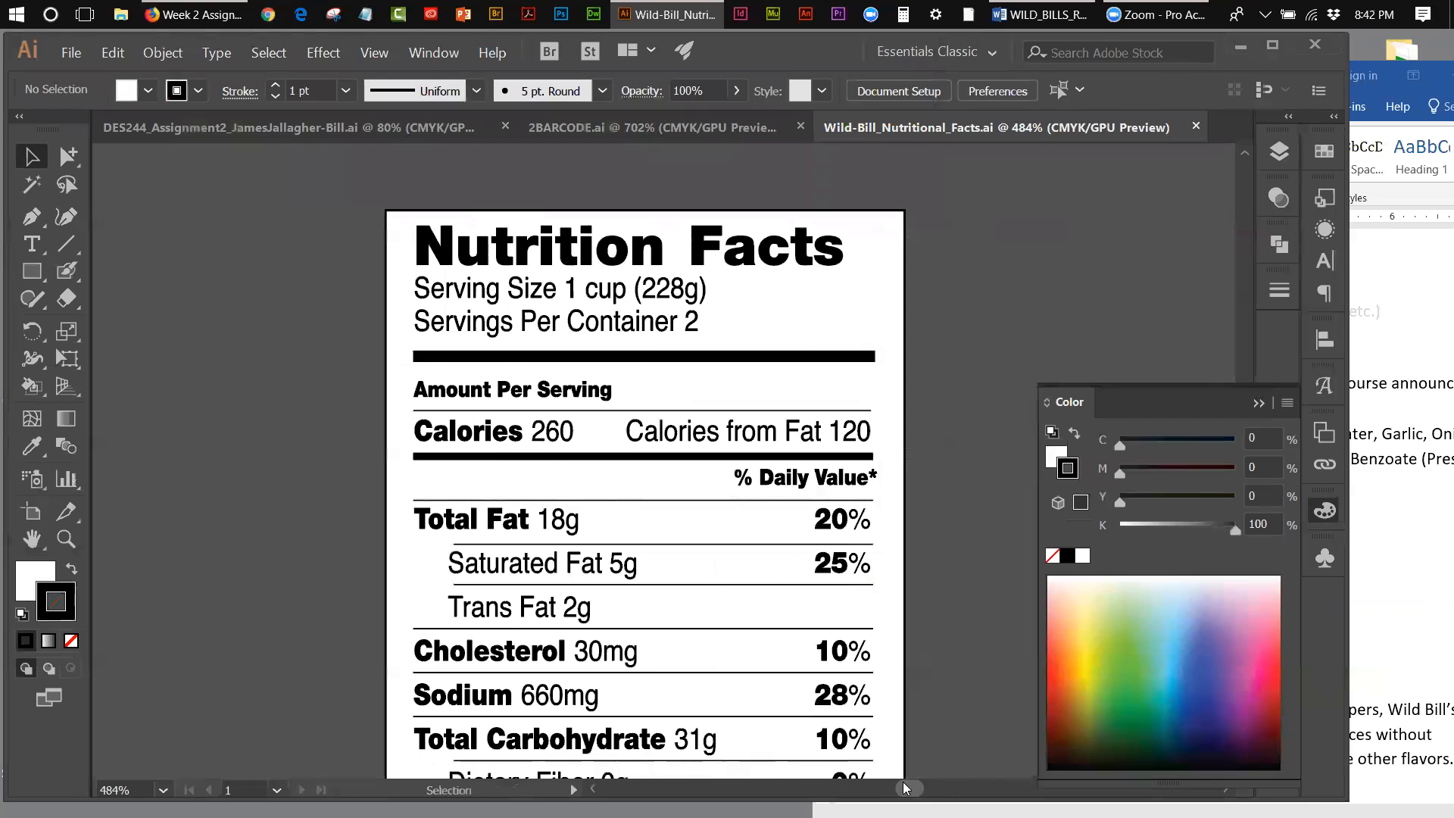
pyautogui.hscroll(2, 903, 782)
pyautogui.click(373, 59)
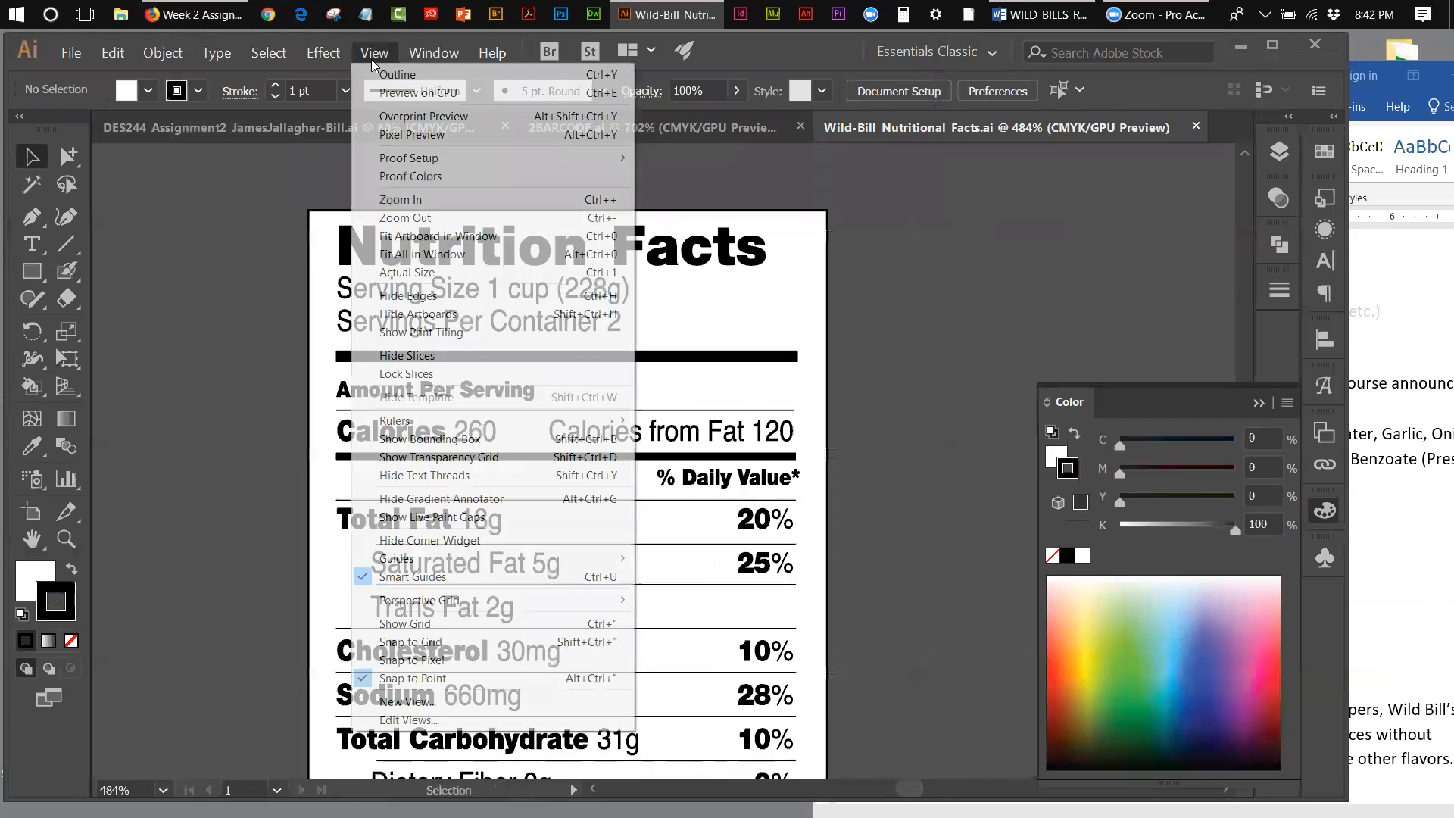
pyautogui.click(392, 235)
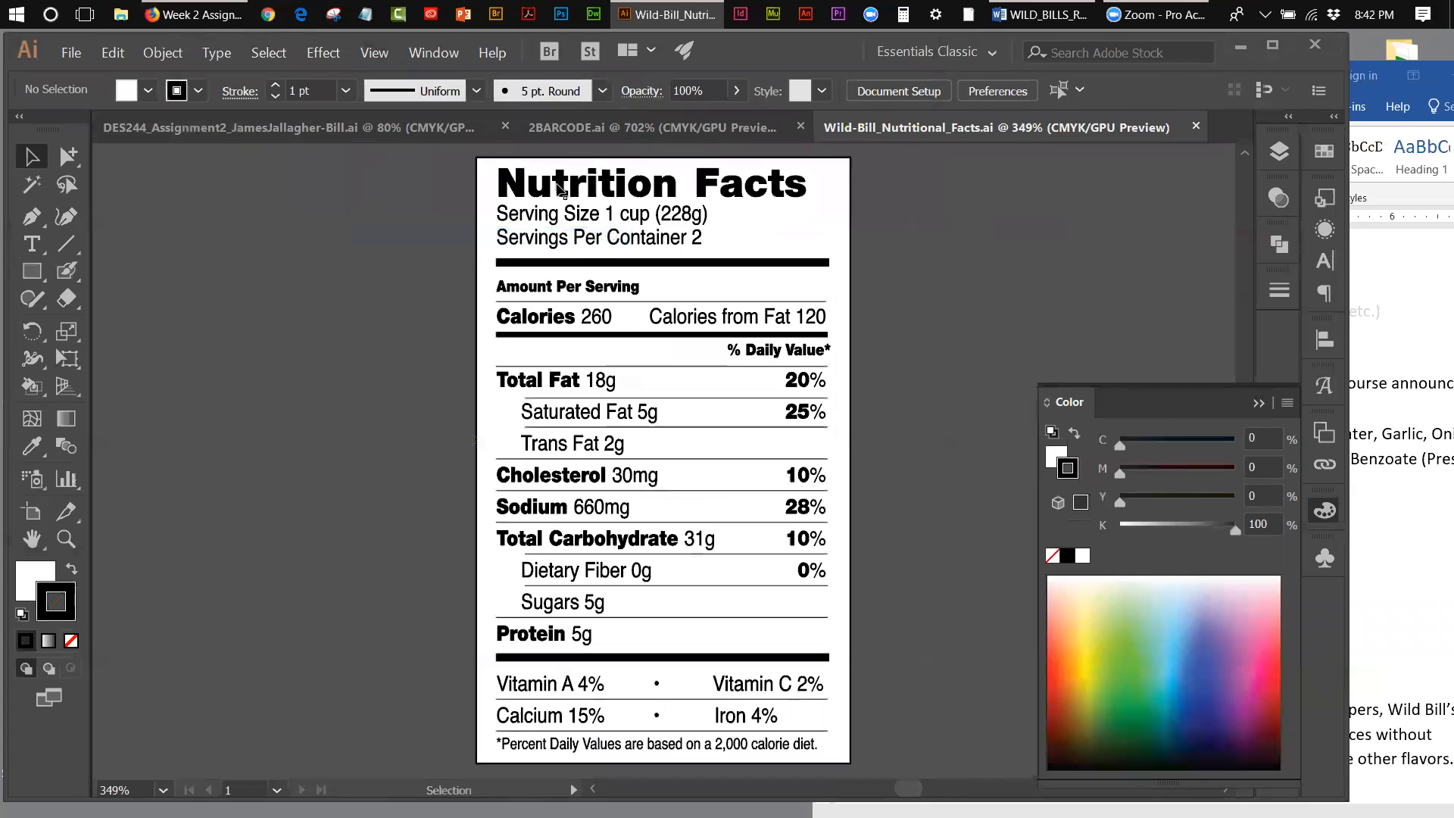
pyautogui.moveTo(479, 161); pyautogui.dragTo(292, 222)
pyautogui.click(113, 59)
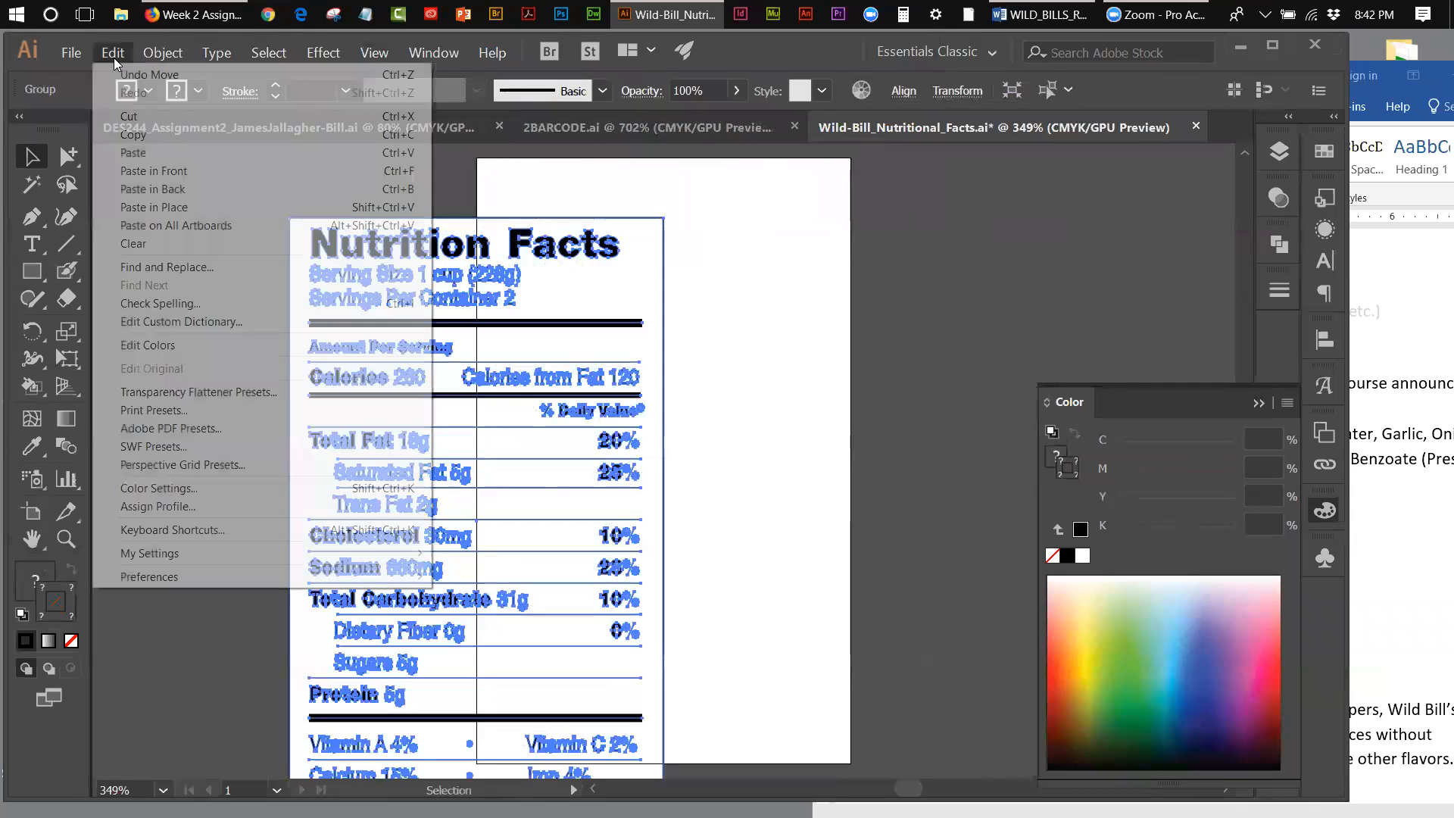
pyautogui.click(126, 131)
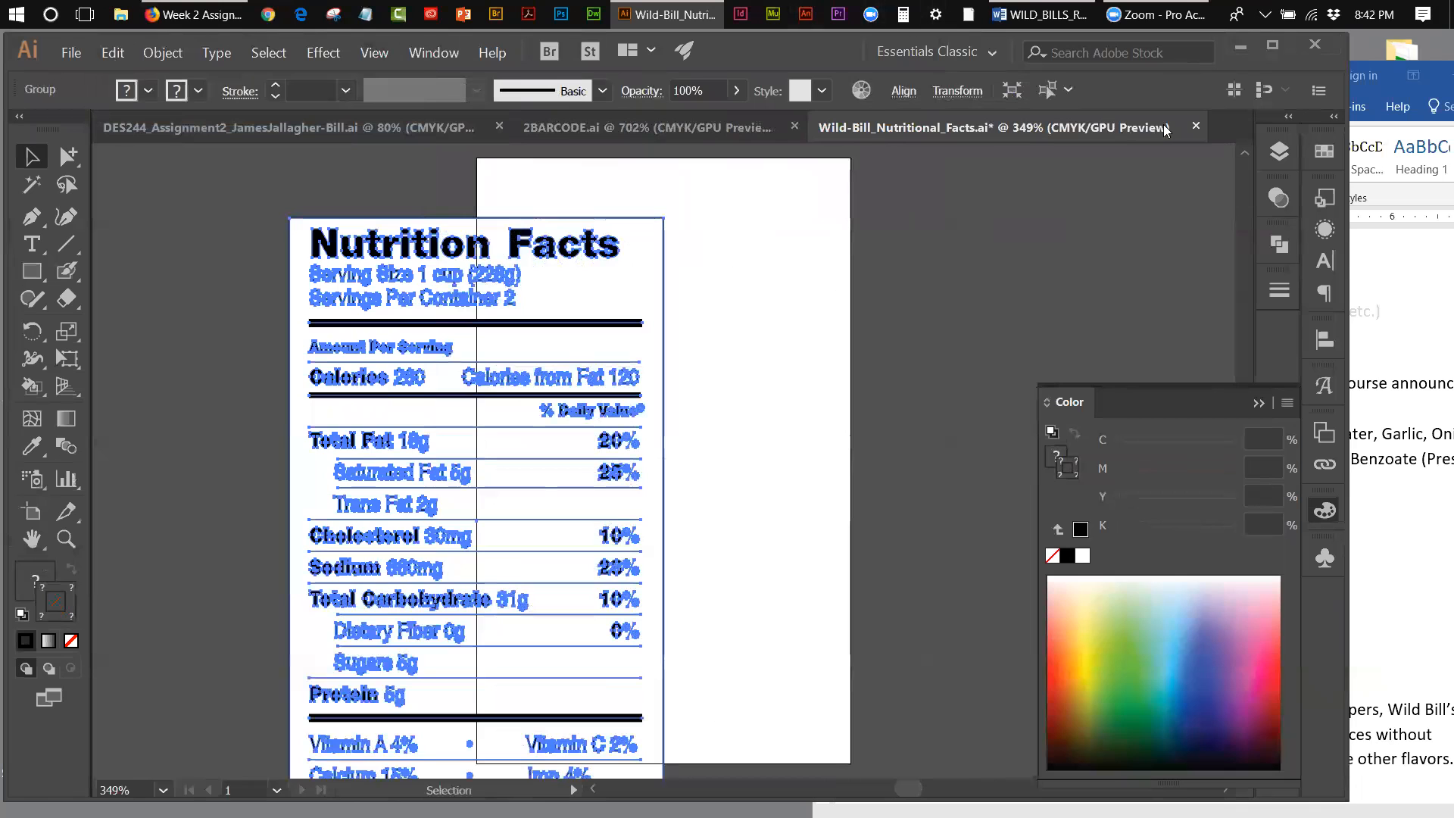
# Step: Paste the Nutrition Facts label into the DES244_Assignment2 box document and move it onto the red panel above the barcode
pyautogui.click(1240, 48)
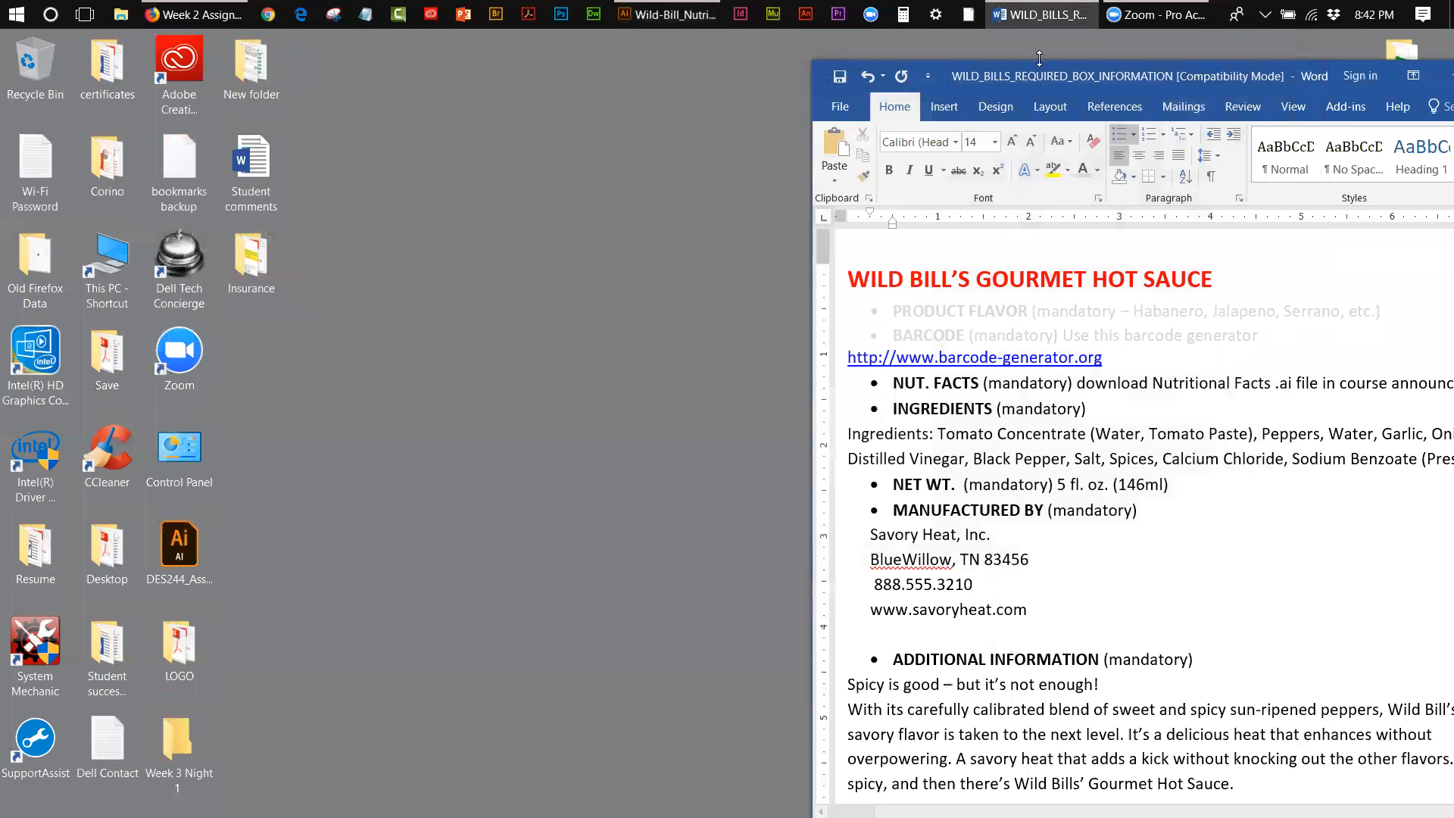
pyautogui.click(667, 15)
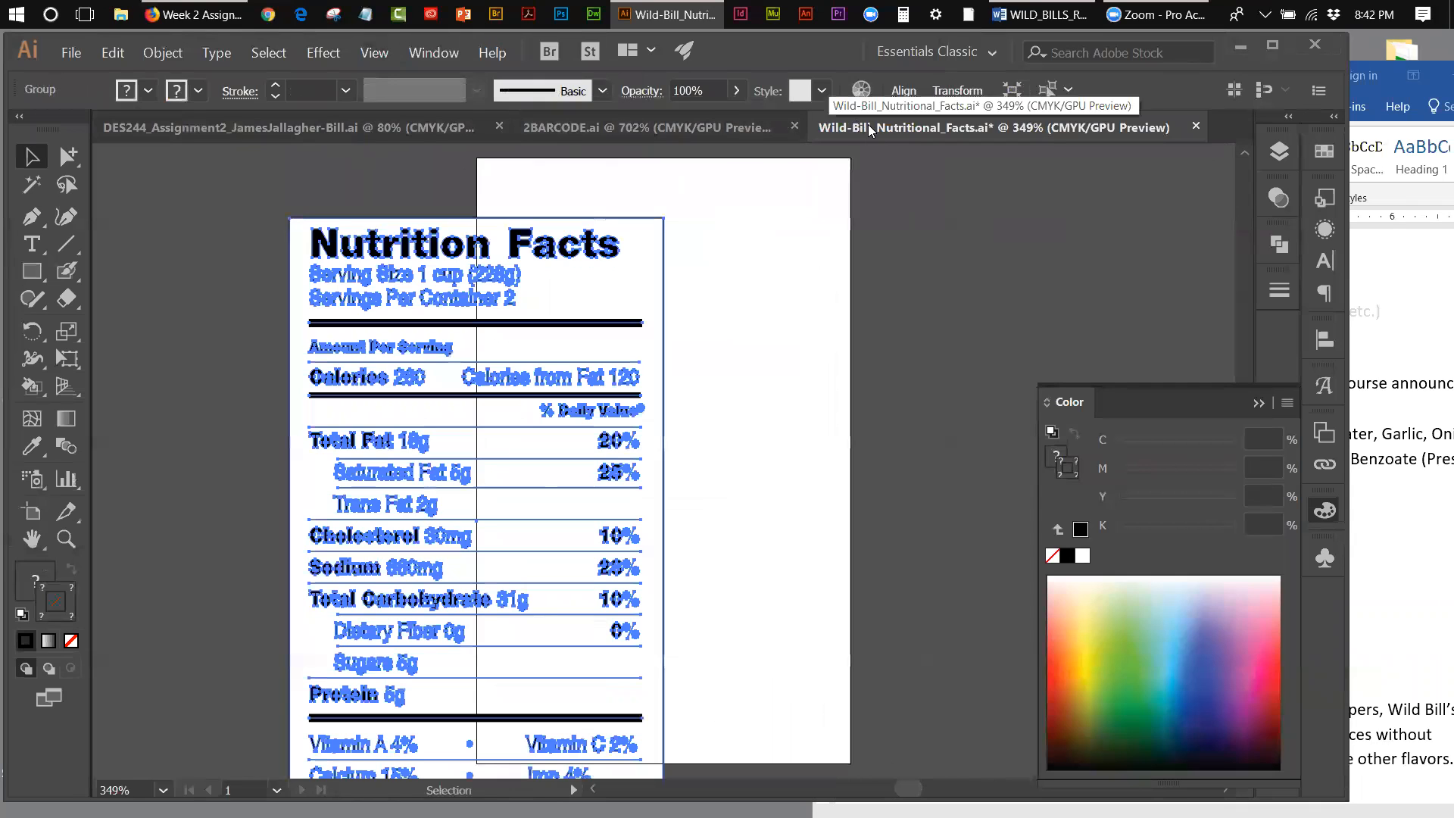
pyautogui.click(307, 124)
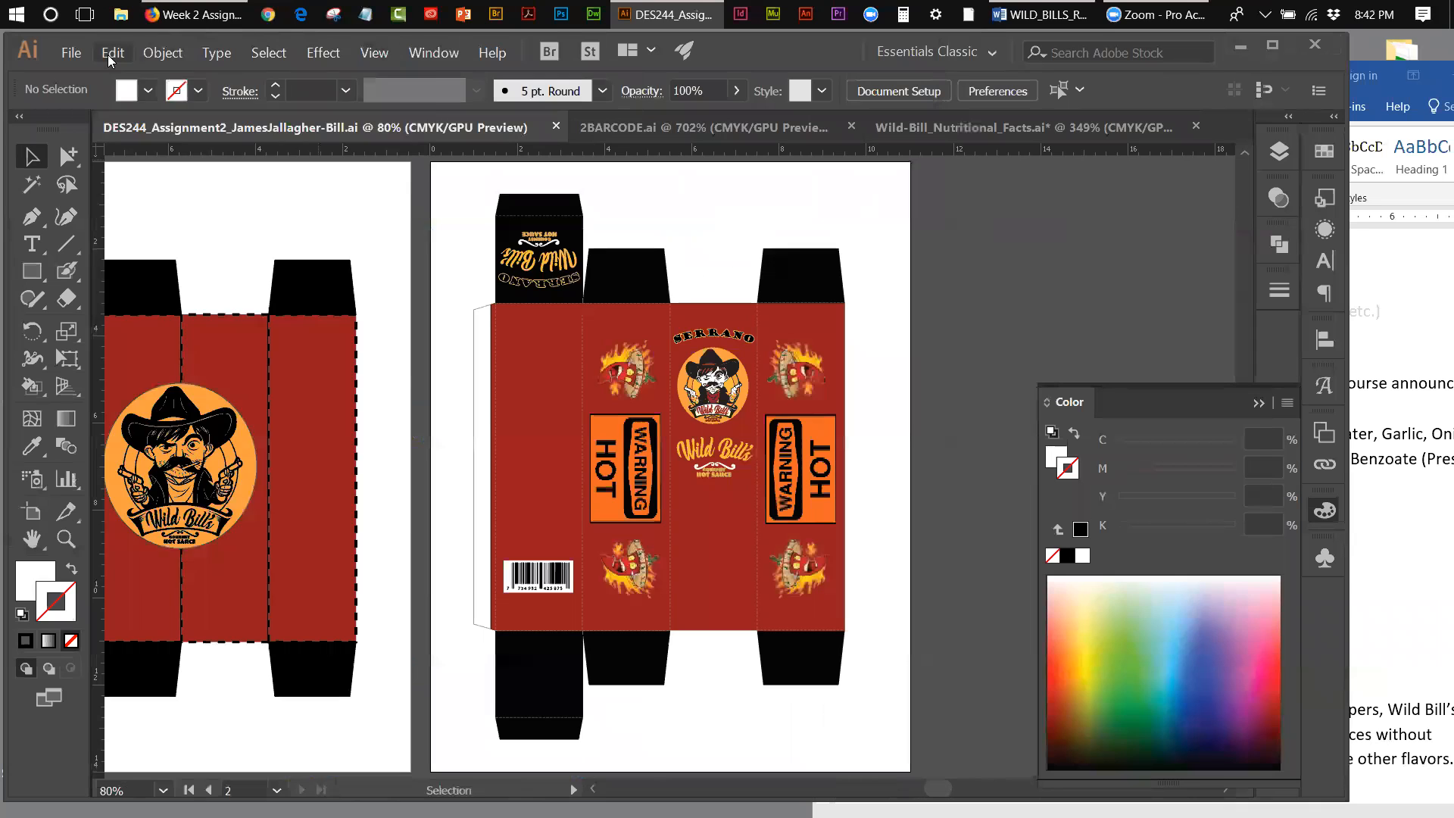
pyautogui.click(110, 57)
pyautogui.click(132, 152)
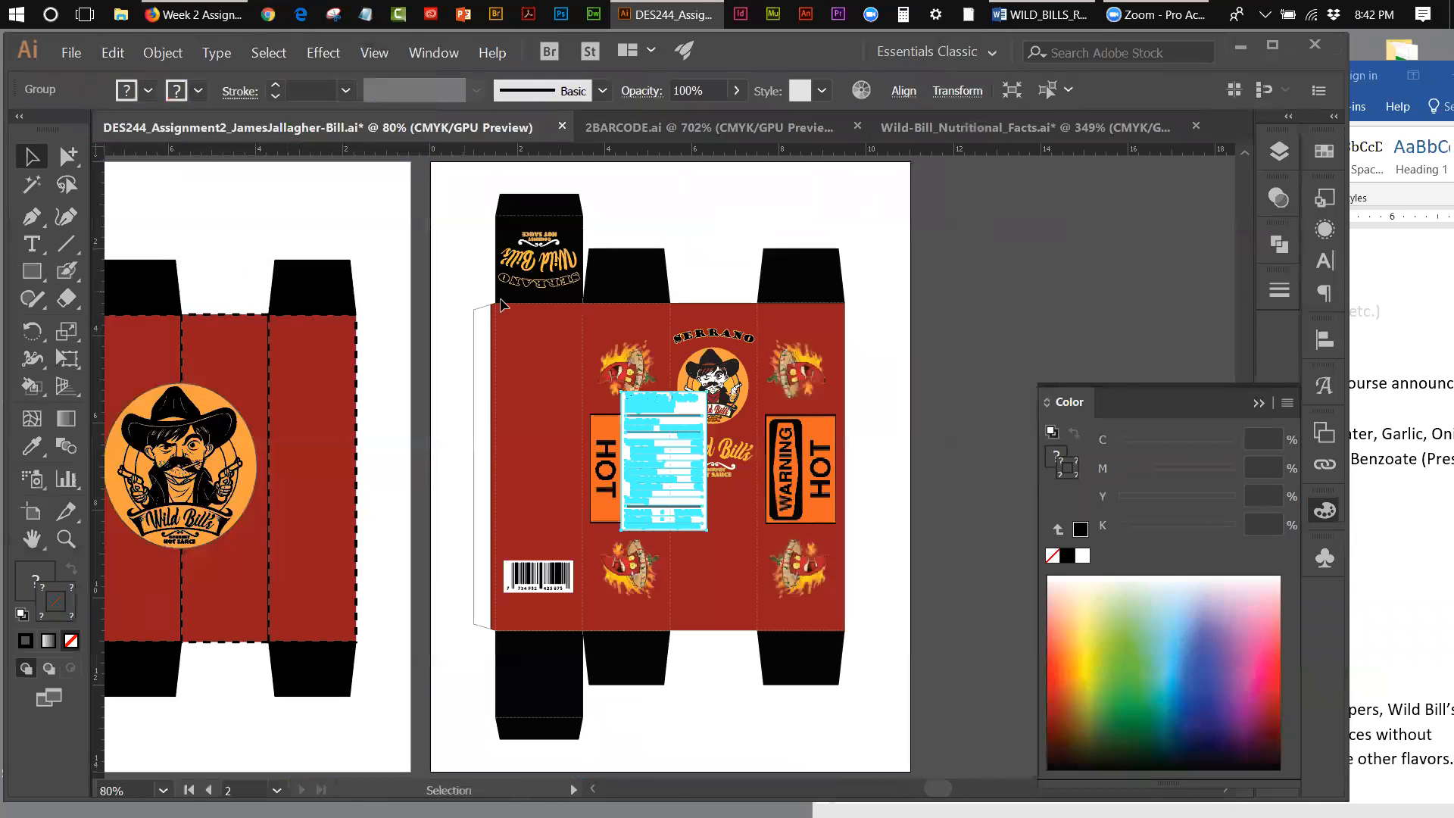
pyautogui.moveTo(685, 434); pyautogui.dragTo(559, 424)
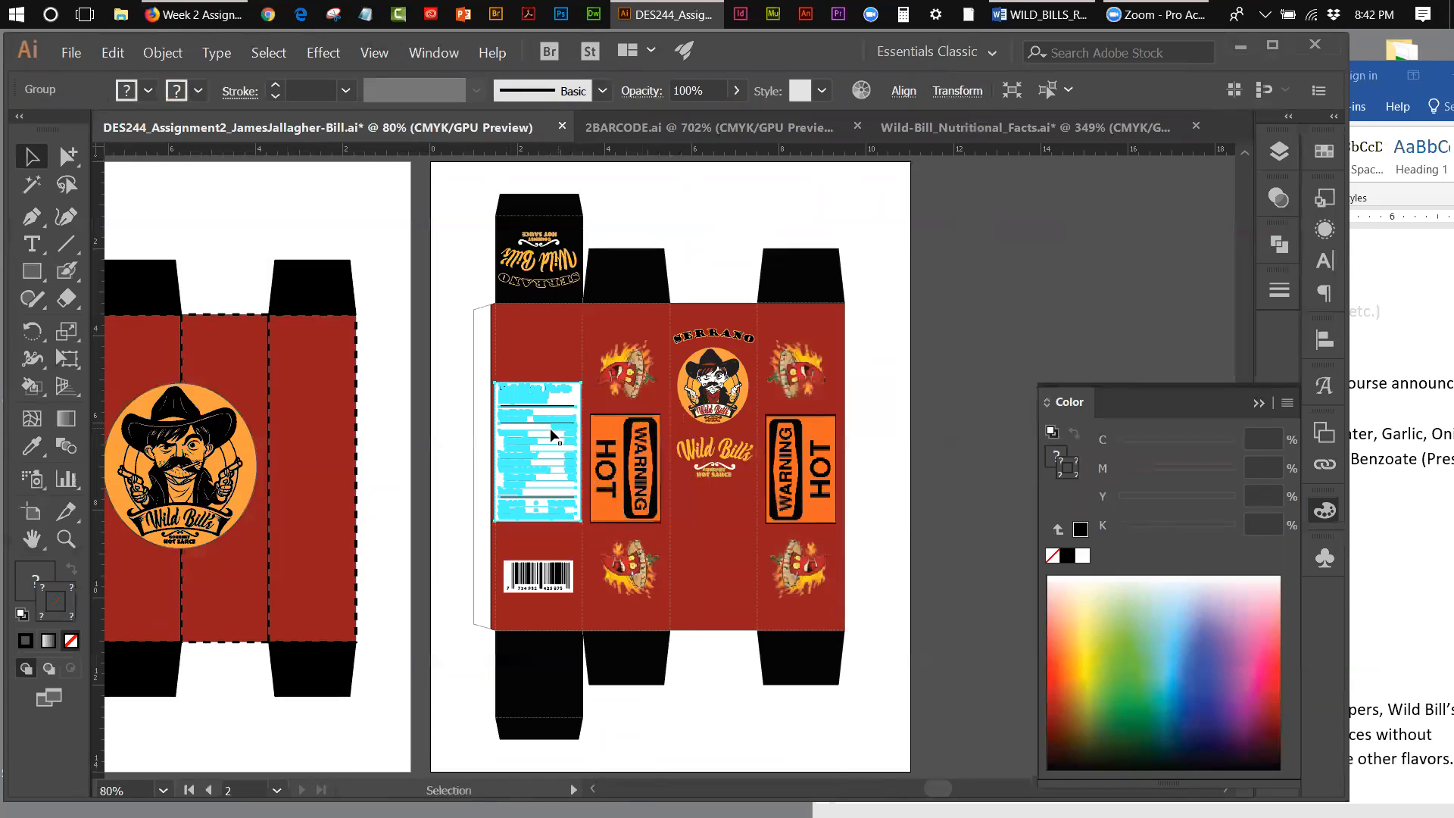
# Step: Scale the Nutrition Facts label down around its center to about two thirds, leaving red margins on the barcode panel, and deselect it
pyautogui.click(67, 358)
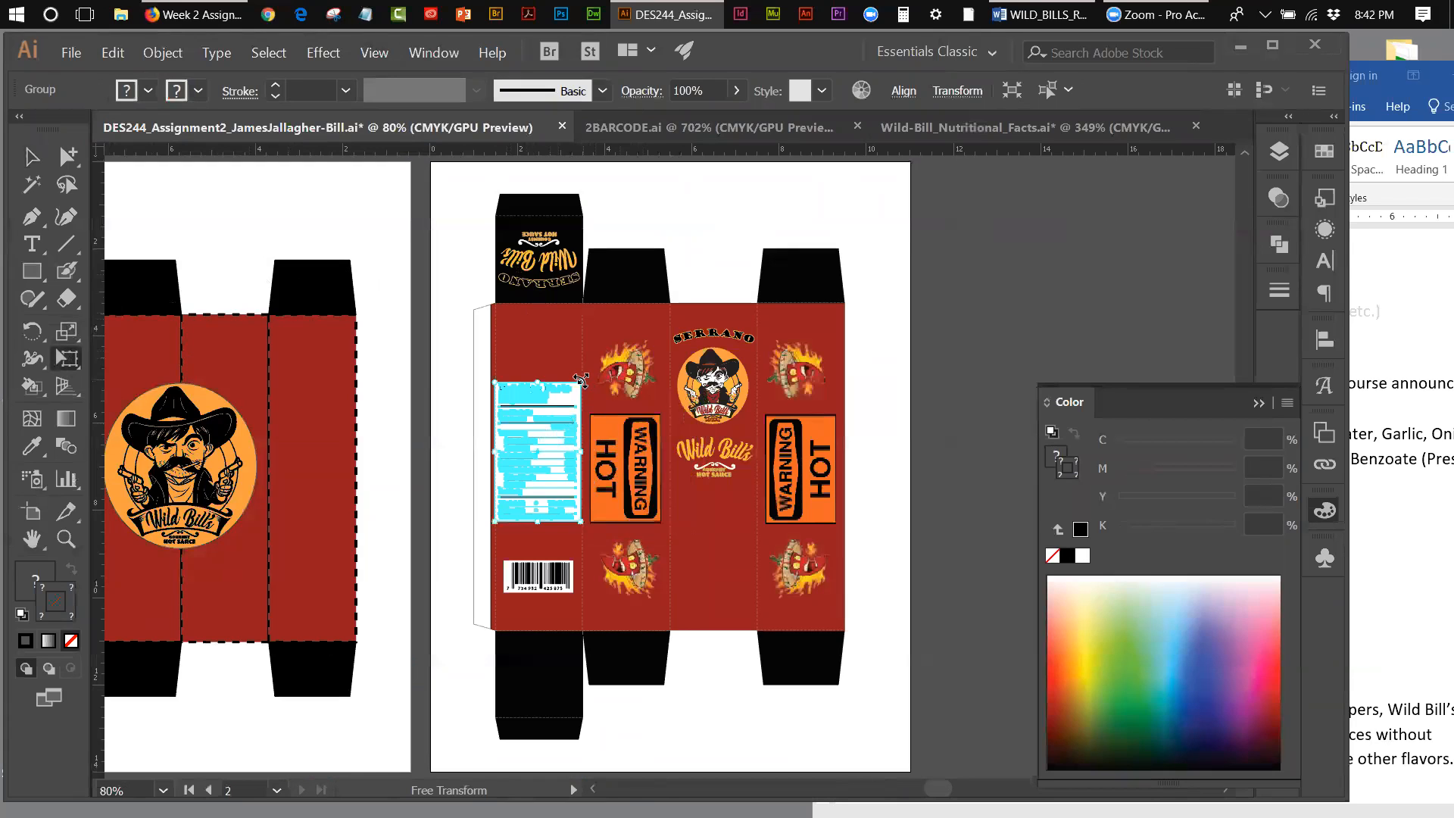
pyautogui.moveTo(581, 381); pyautogui.dragTo(580, 396)
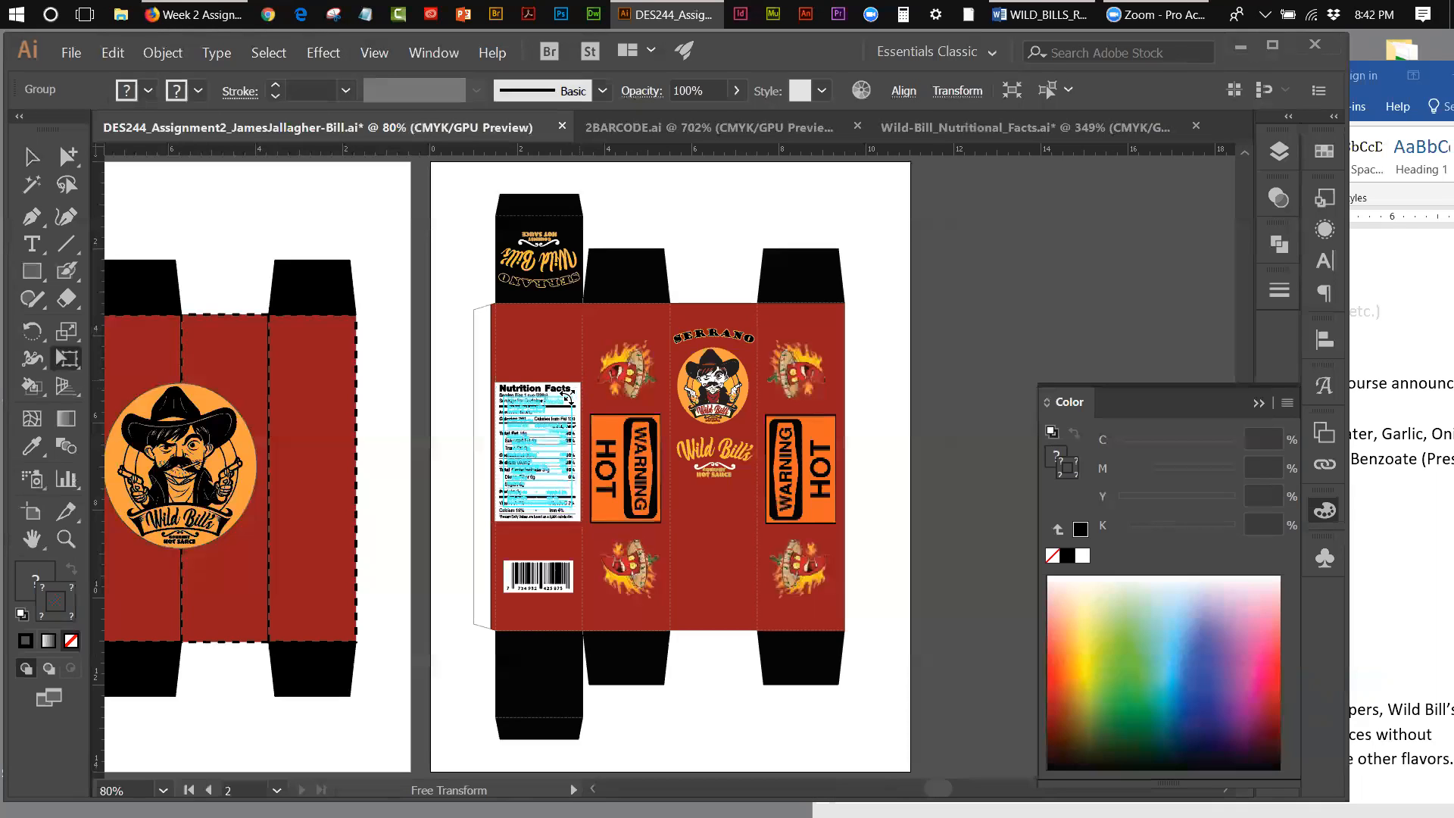
pyautogui.moveTo(561, 402); pyautogui.dragTo(502, 360)
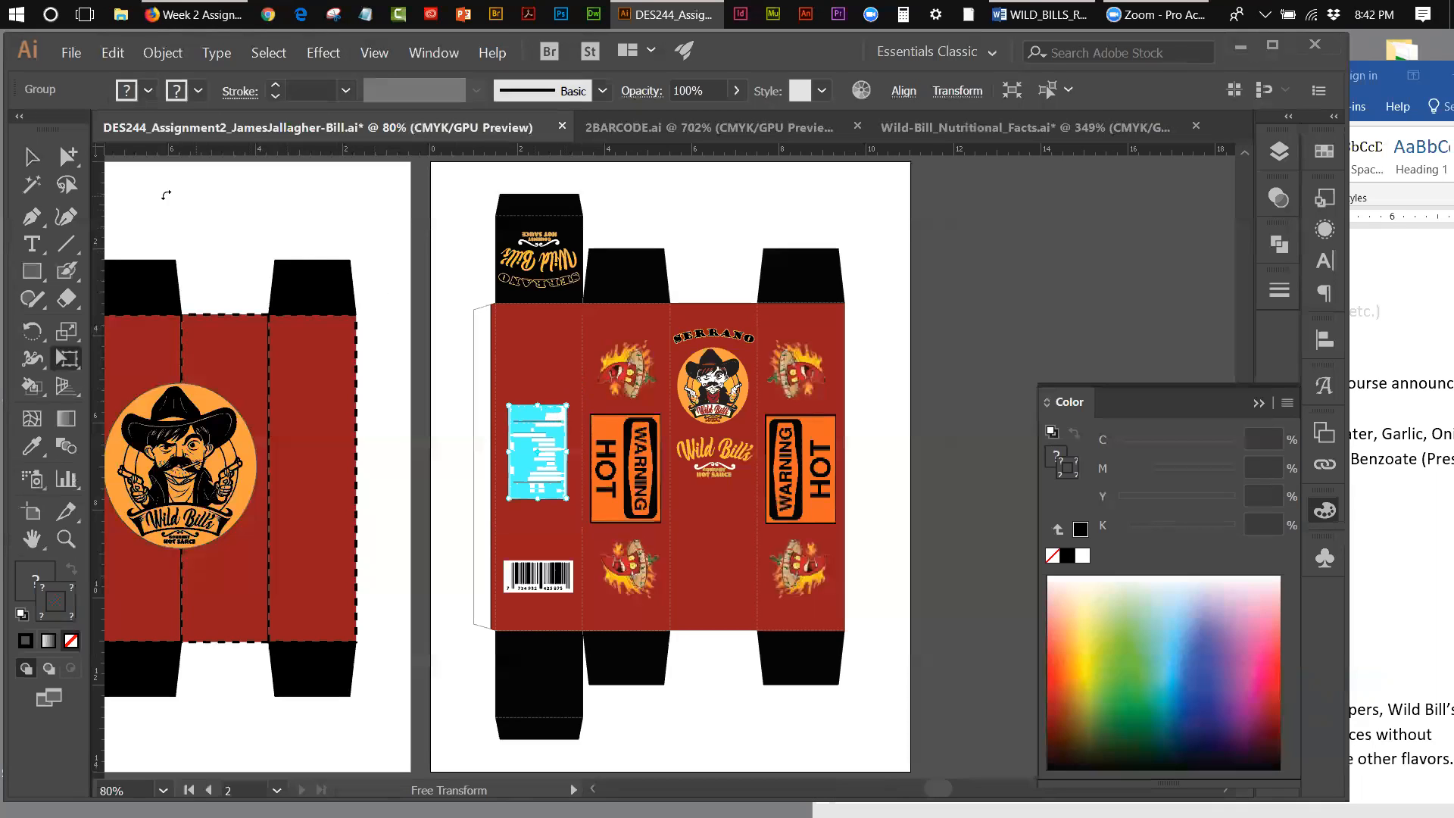
pyautogui.click(32, 156)
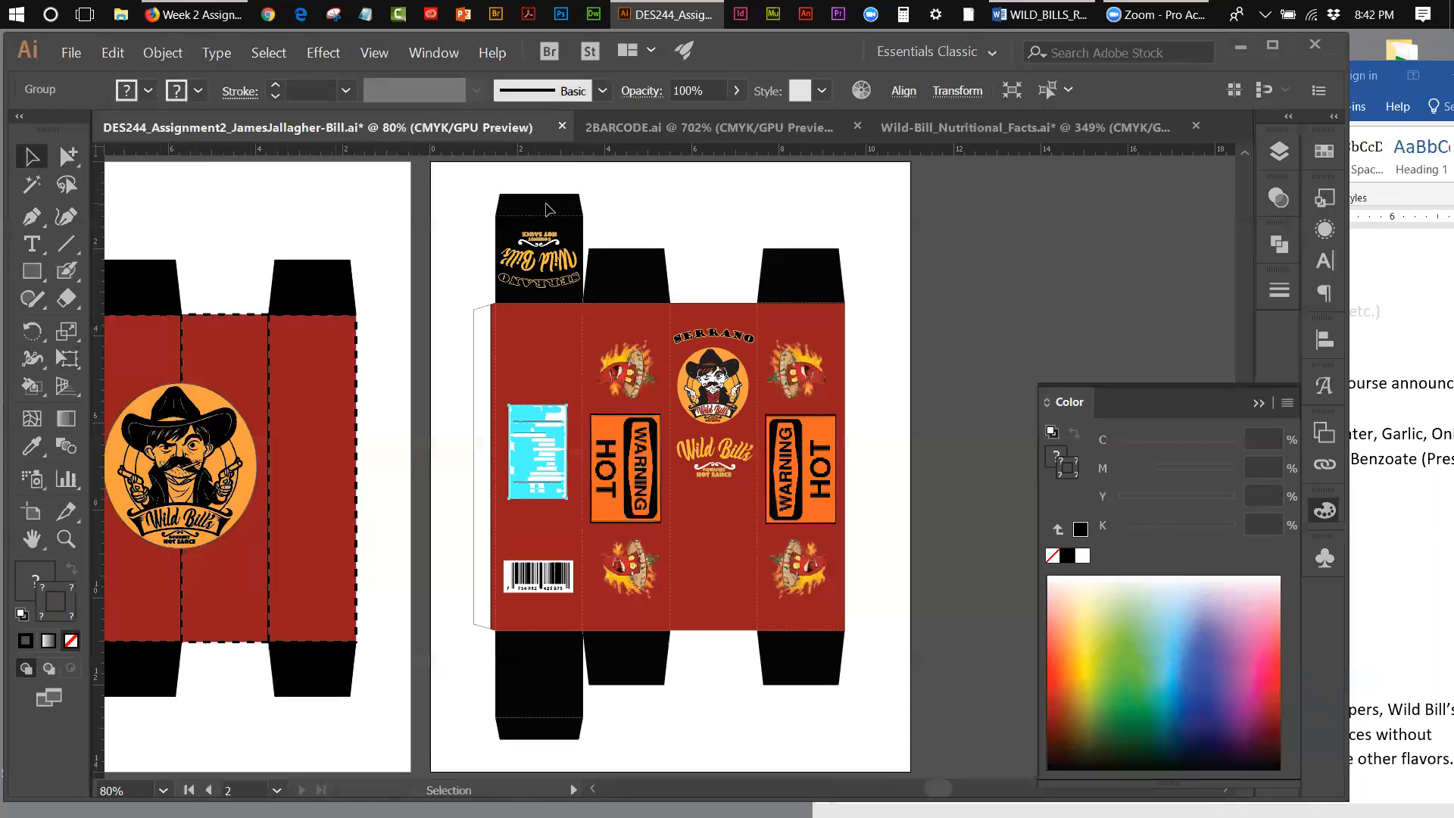
pyautogui.click(717, 184)
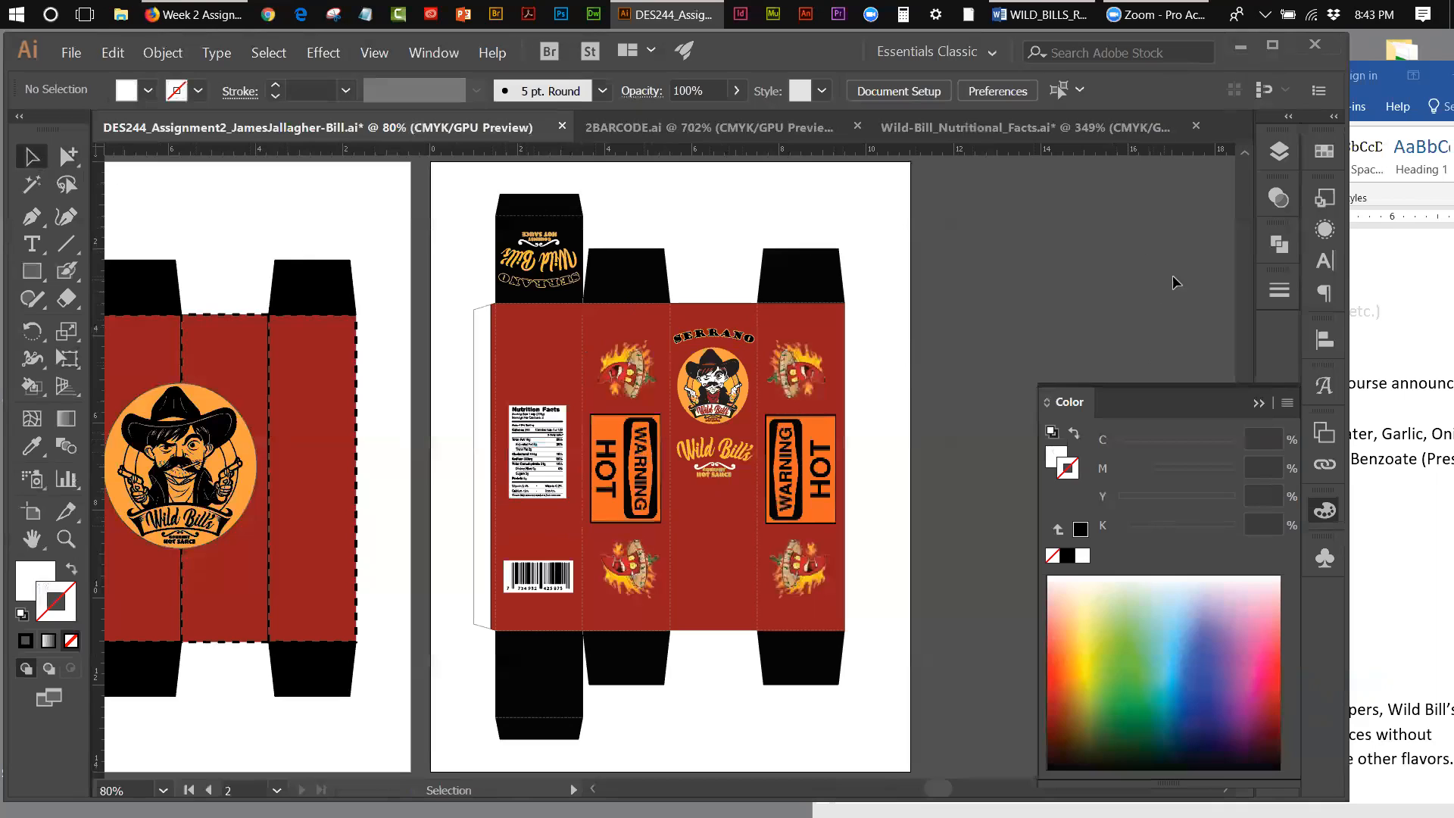
# Step: Switch to the Word requirements document and color the NUT. FACTS line light gray to mark it as done
pyautogui.click(1359, 278)
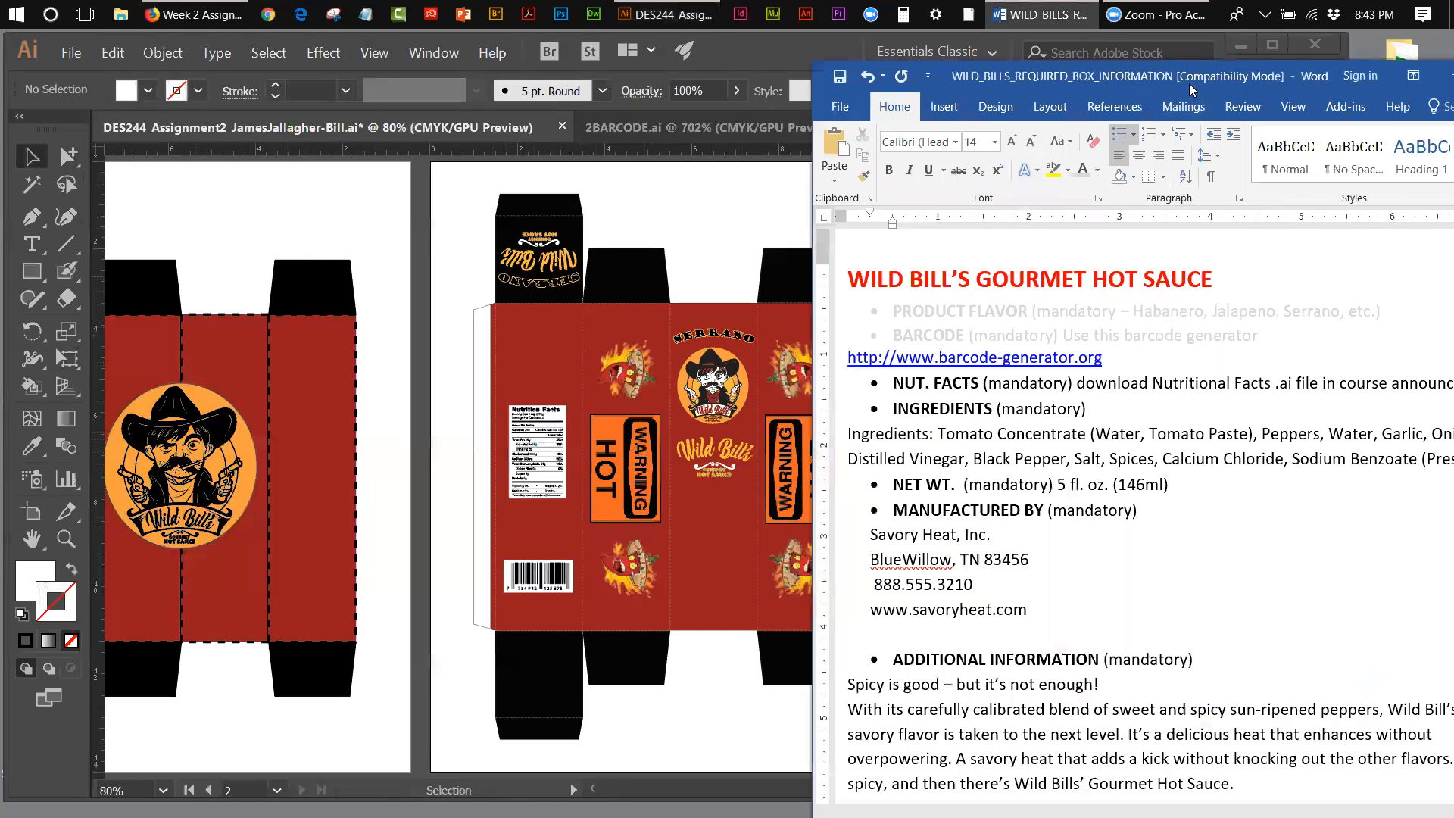
pyautogui.moveTo(1185, 83); pyautogui.dragTo(1021, 71)
pyautogui.moveTo(1354, 369); pyautogui.dragTo(727, 371)
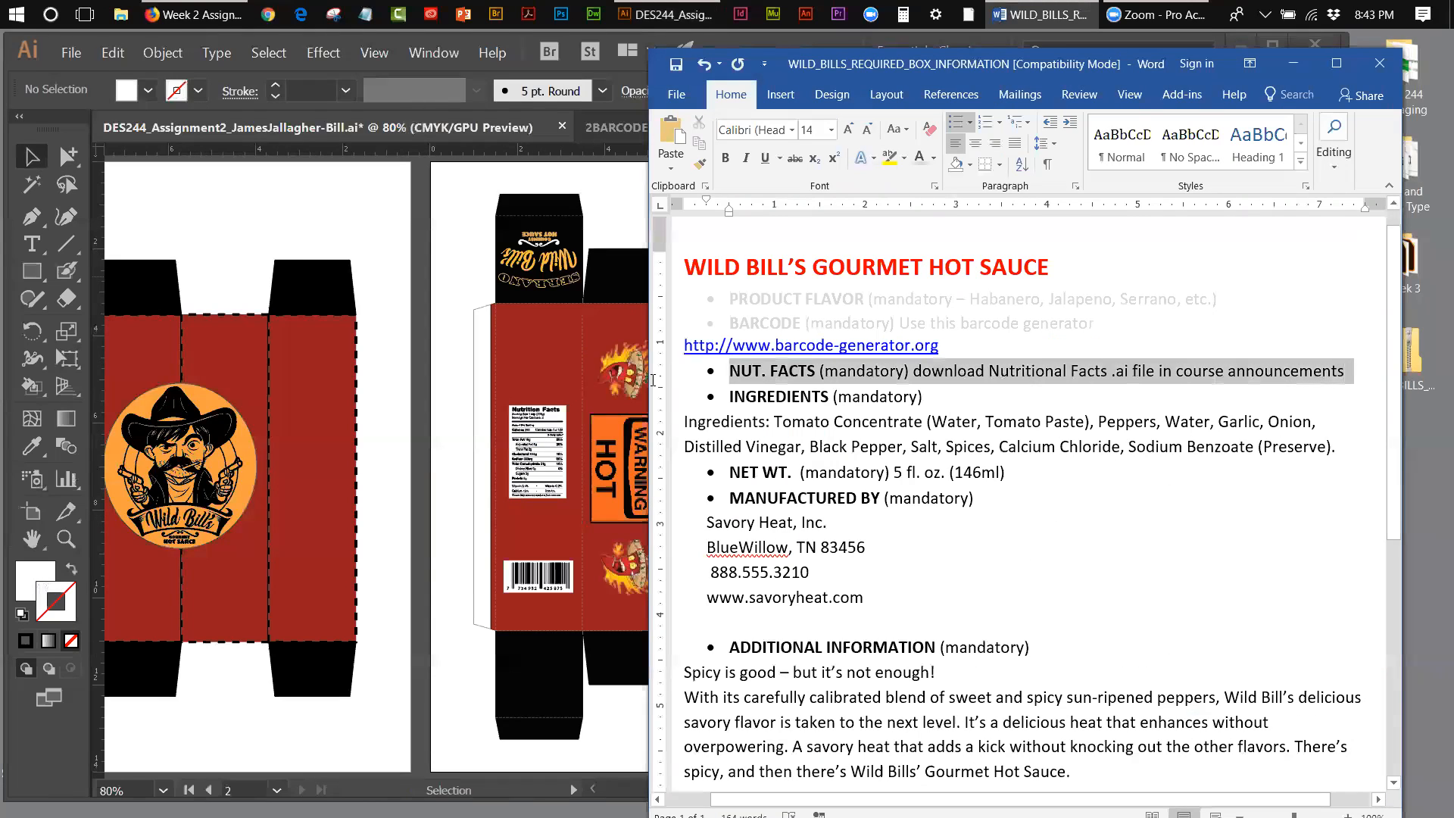
pyautogui.click(923, 158)
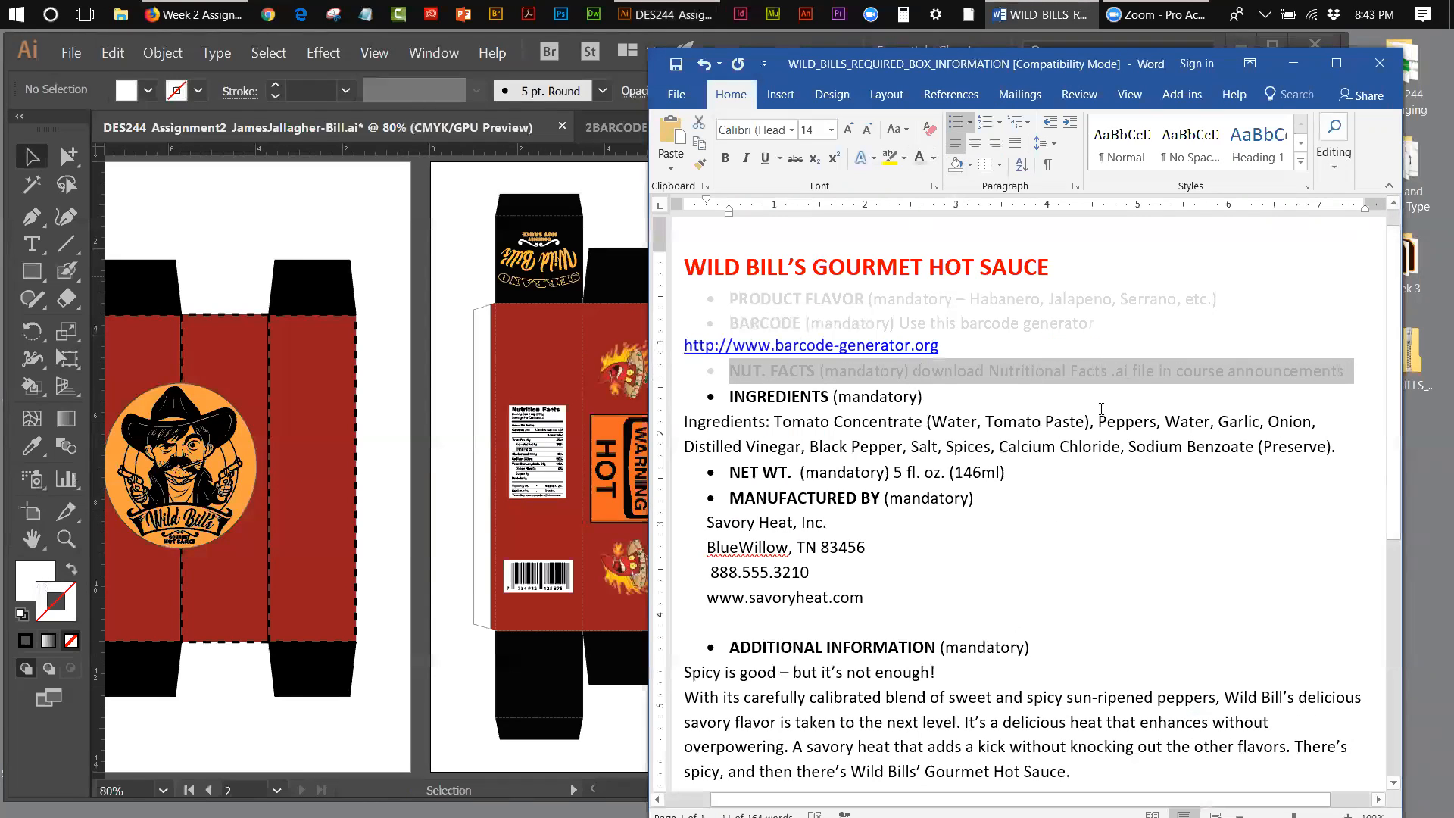
# Step: Cut the INGREDIENTS heading and its ingredients paragraph from the Word requirements document
pyautogui.moveTo(1340, 447); pyautogui.dragTo(676, 400)
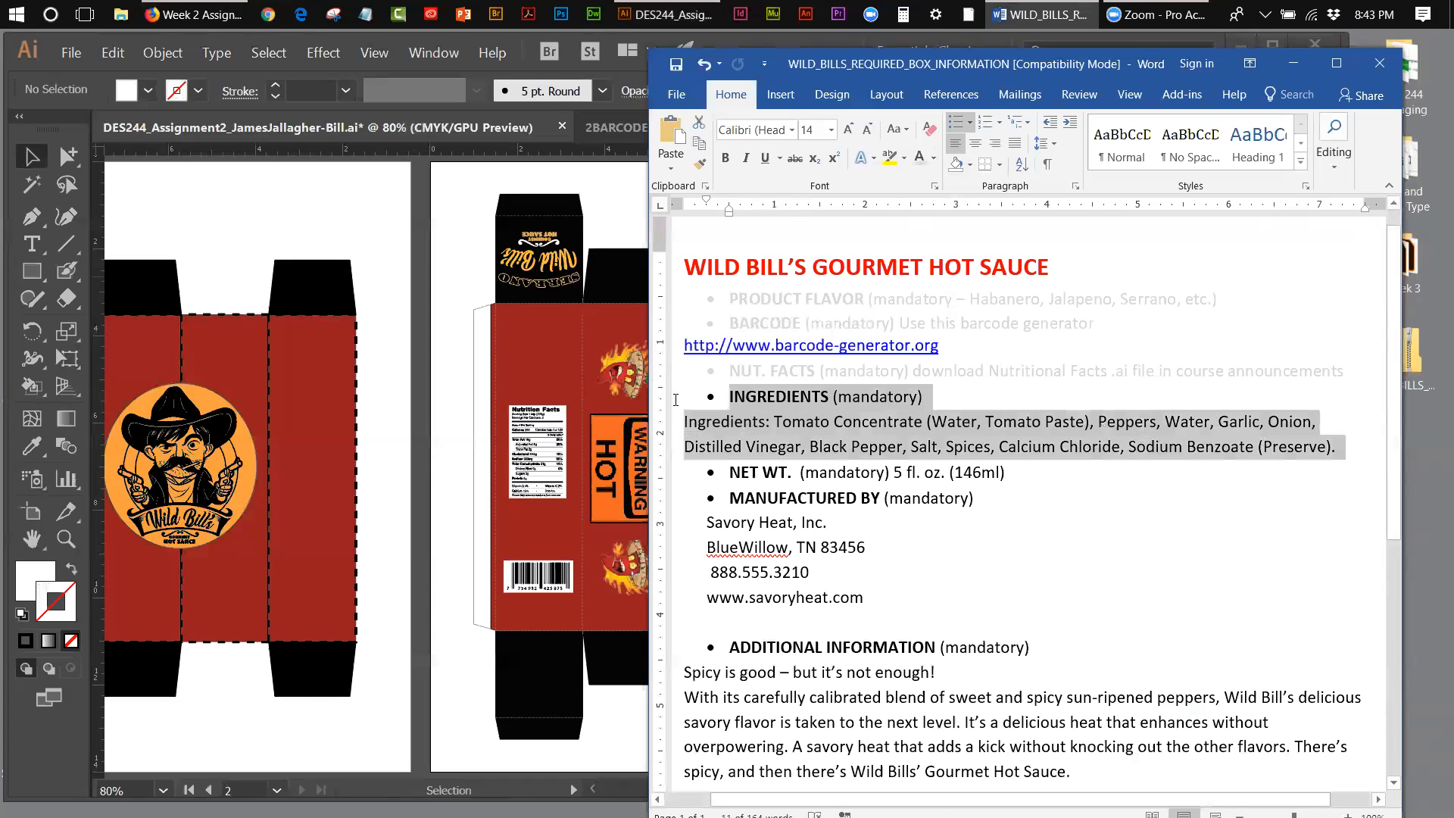
pyautogui.rightClick(785, 399)
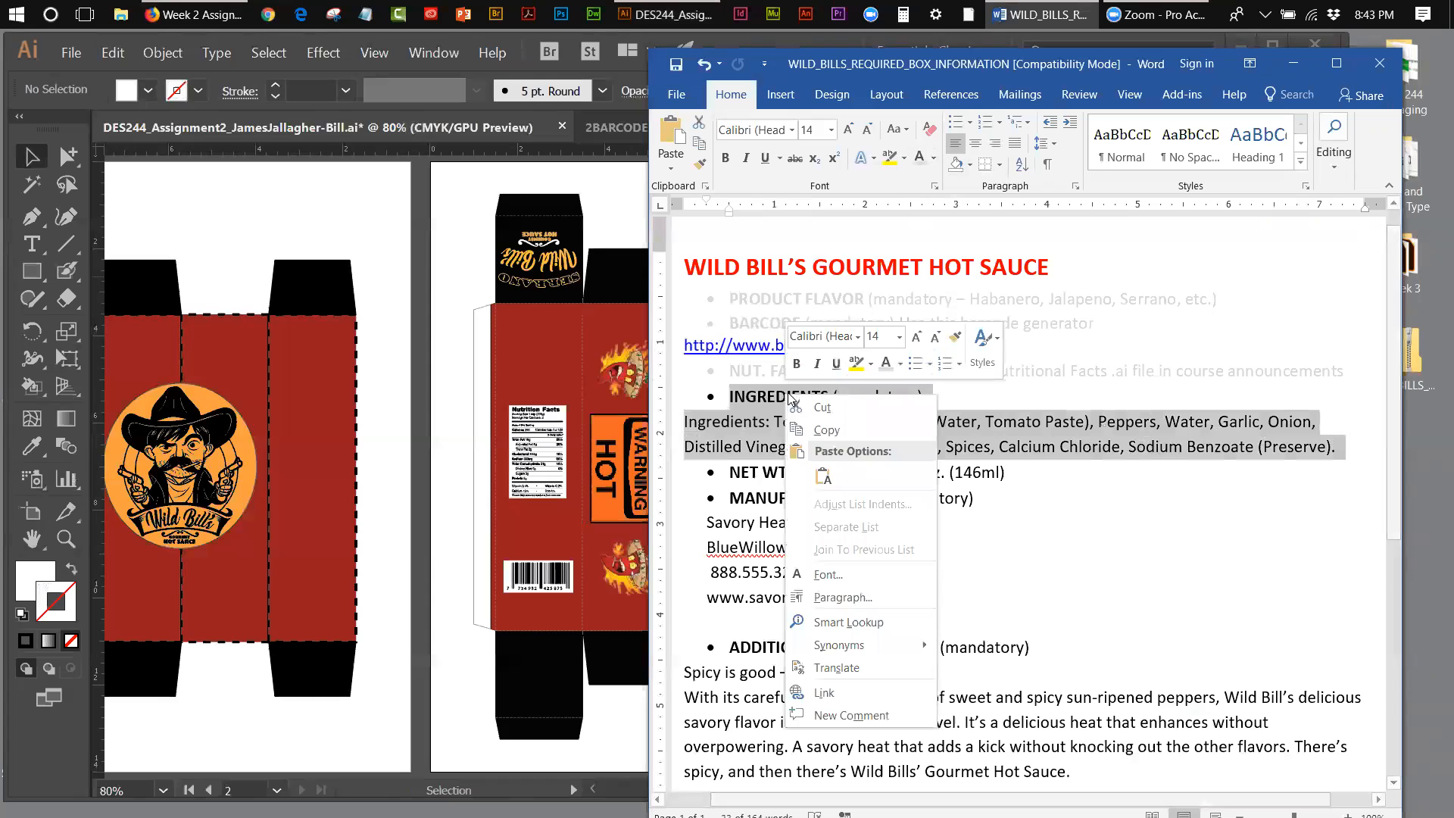
pyautogui.click(823, 409)
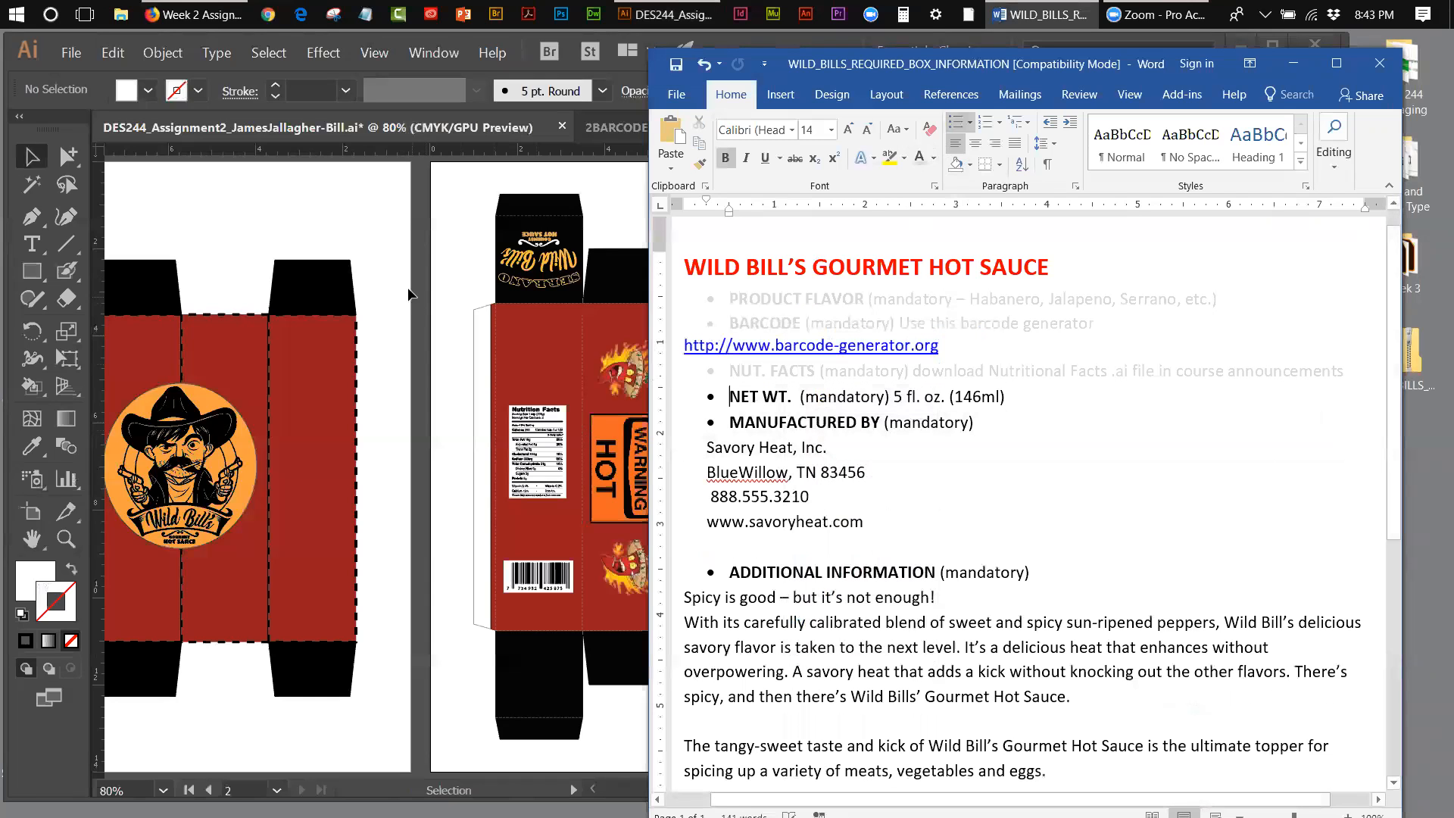
# Step: Switch to the Illustrator box document, add a point text object above the box, and try pasting the cut ingredients text, undoing the paste
pyautogui.click(32, 244)
pyautogui.click(674, 223)
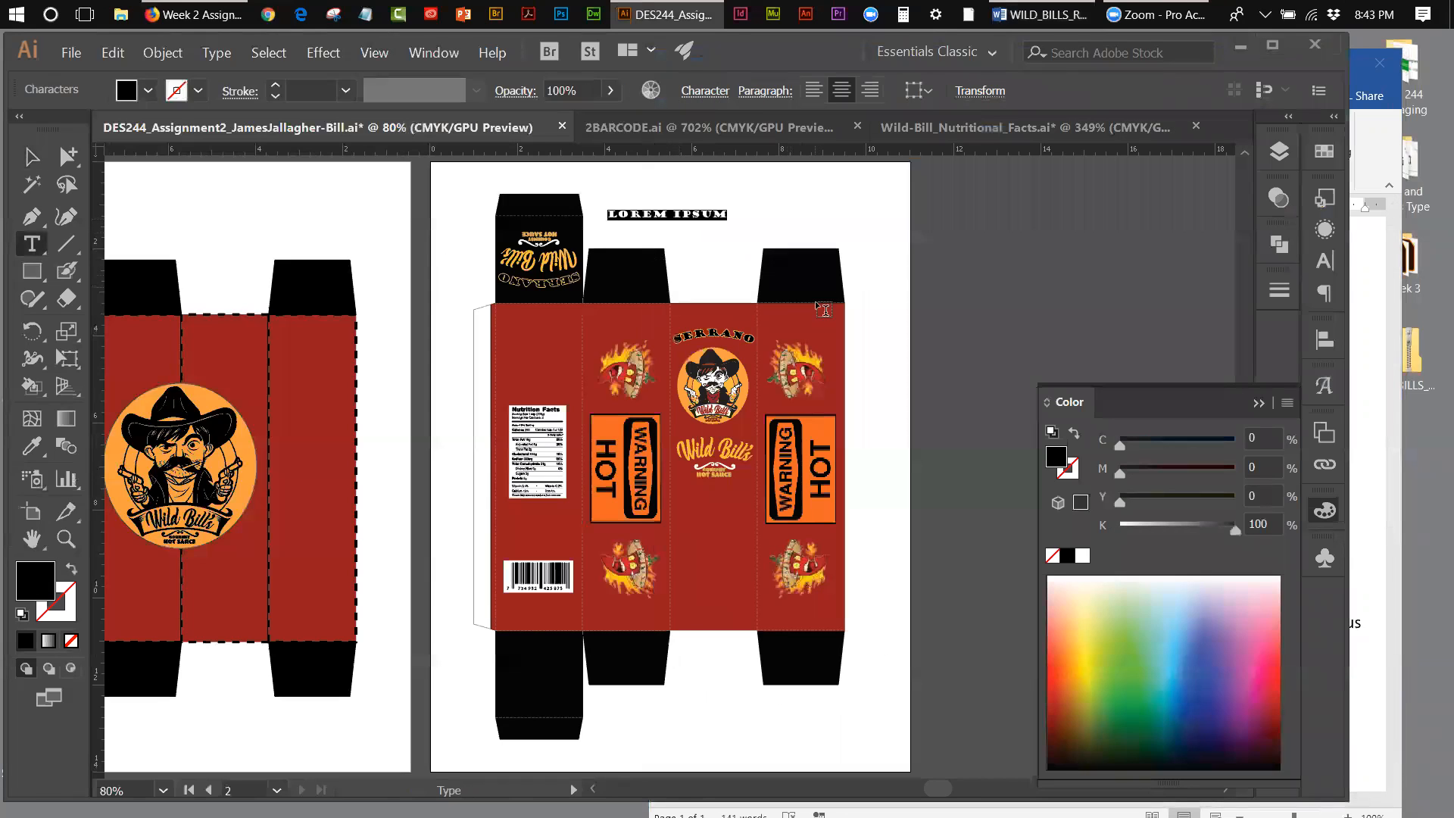
pyautogui.hotkey('ctrl', 'v')
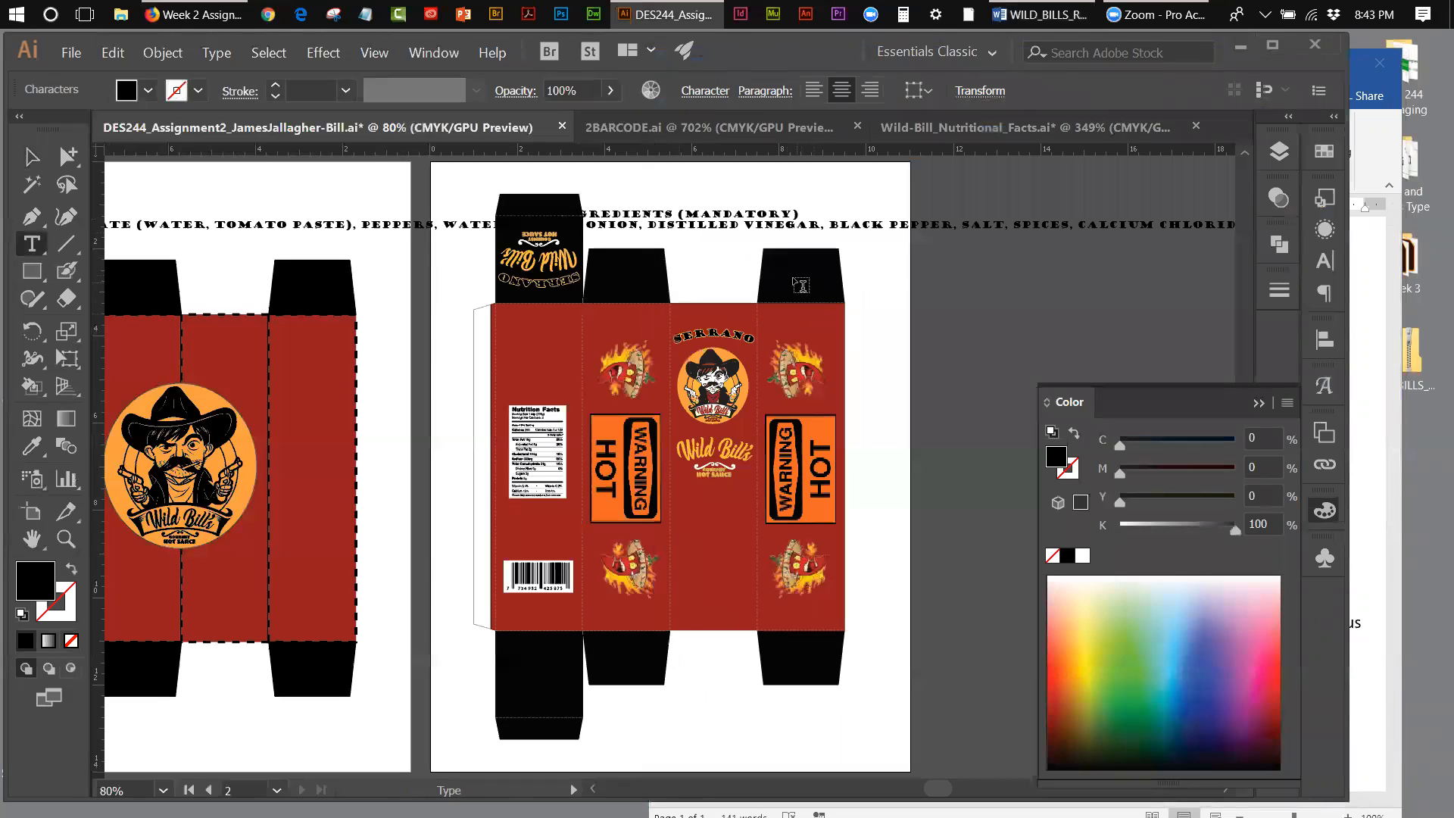
pyautogui.hotkey('ctrl', 'z')
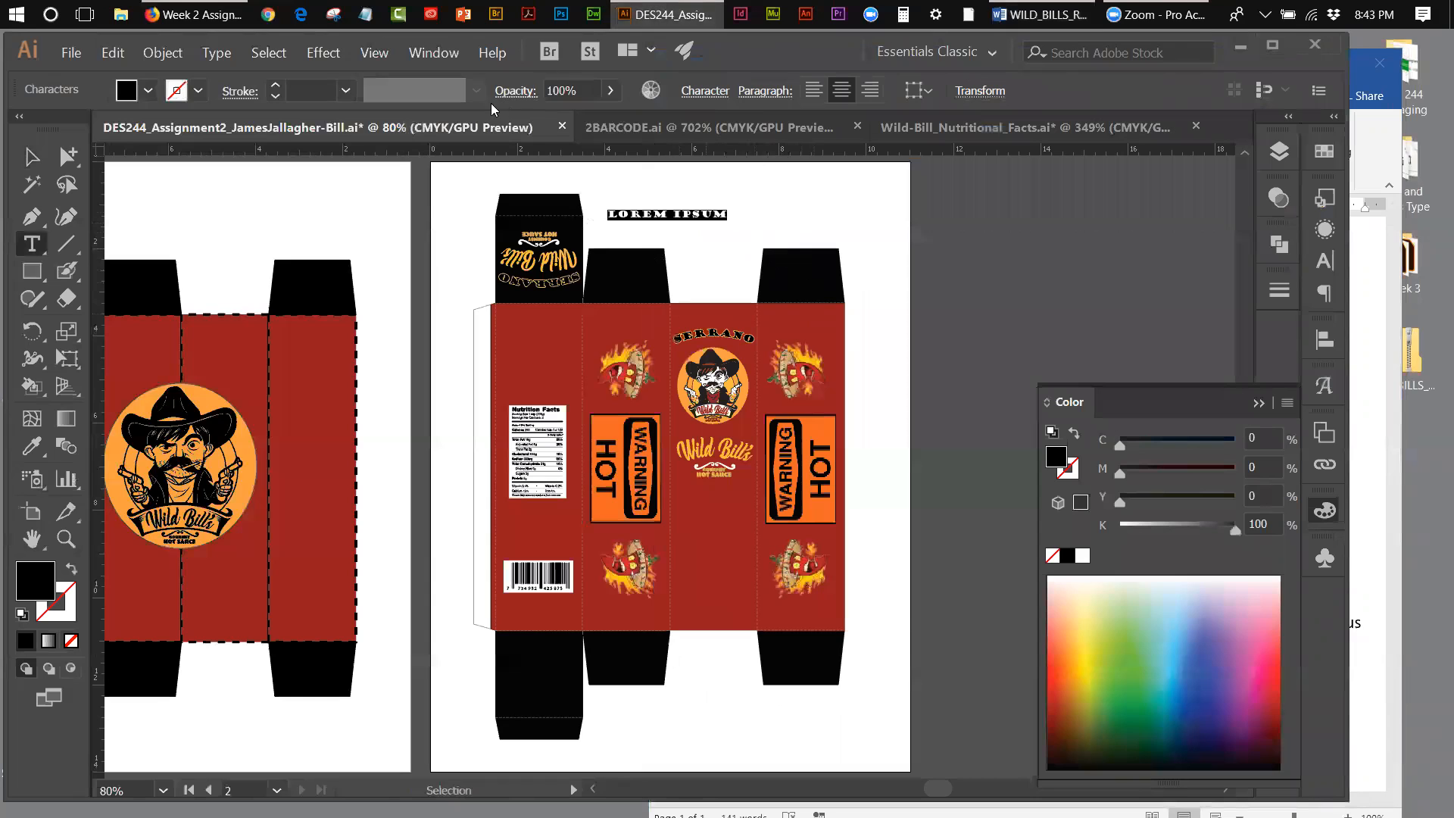
# Step: Set the placeholder text above the box to Myriad Pro at 9 pt
pyautogui.click(706, 91)
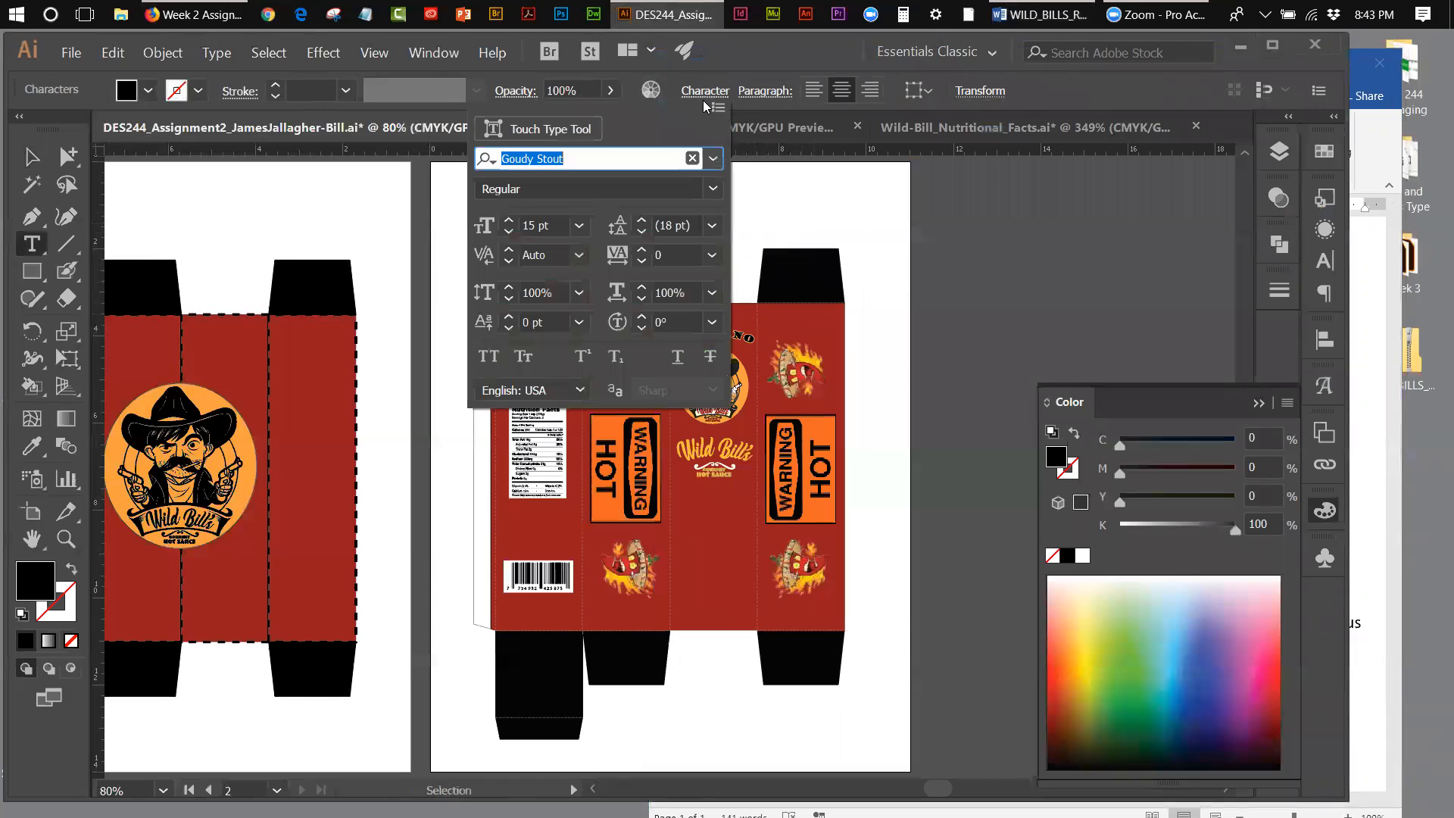
pyautogui.click(714, 160)
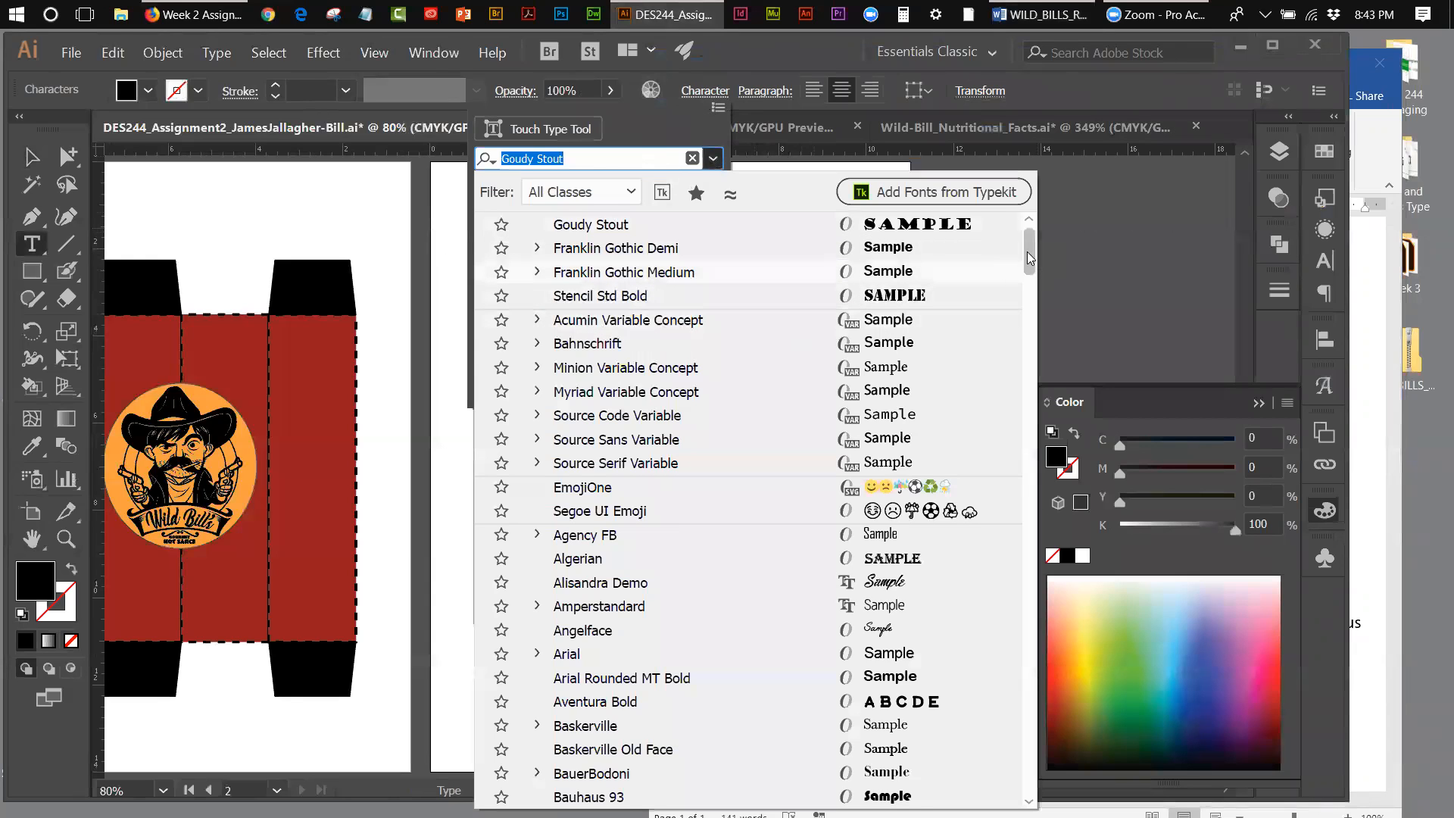
pyautogui.click(1028, 221)
pyautogui.click(668, 228)
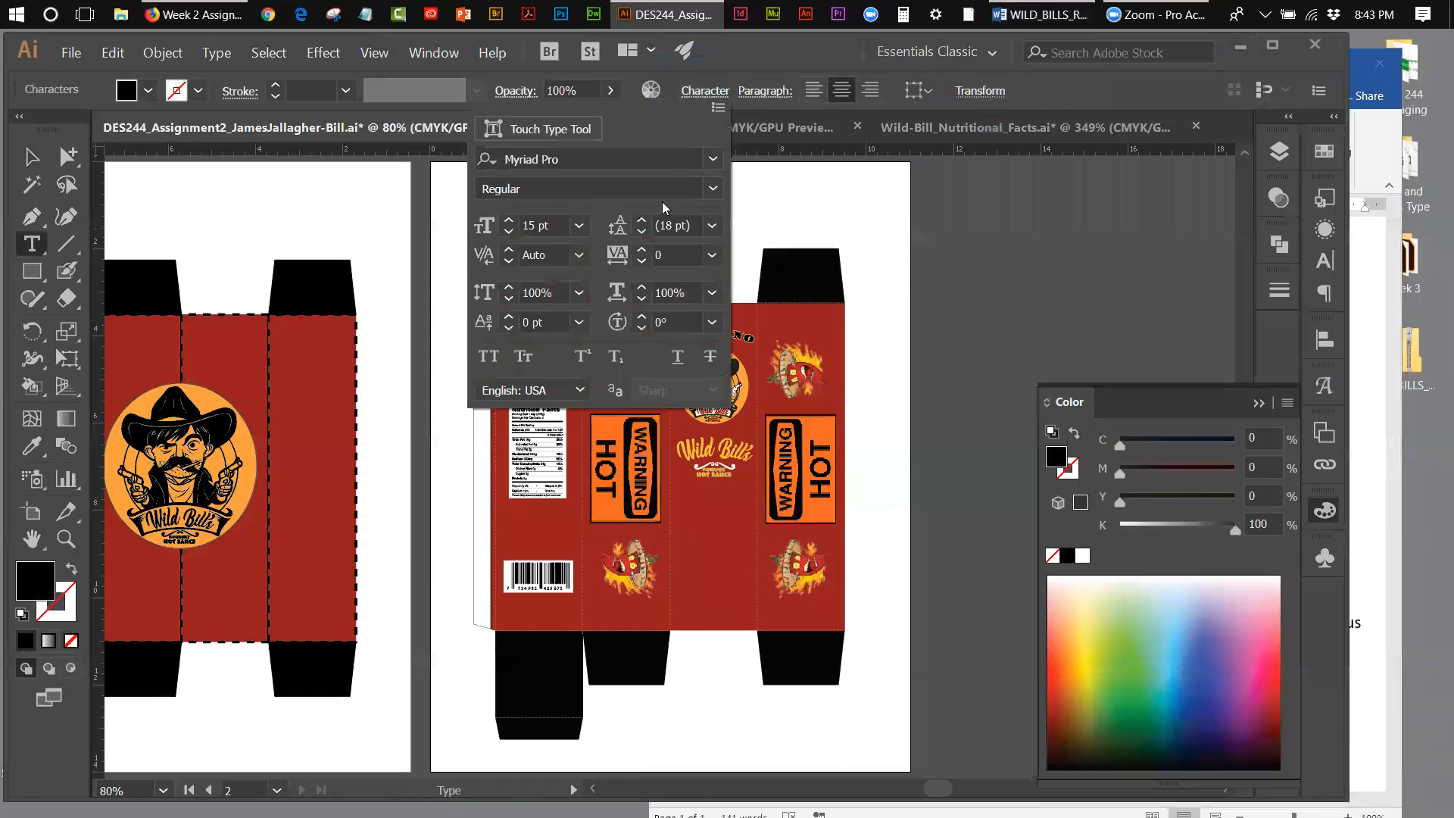
pyautogui.click(580, 225)
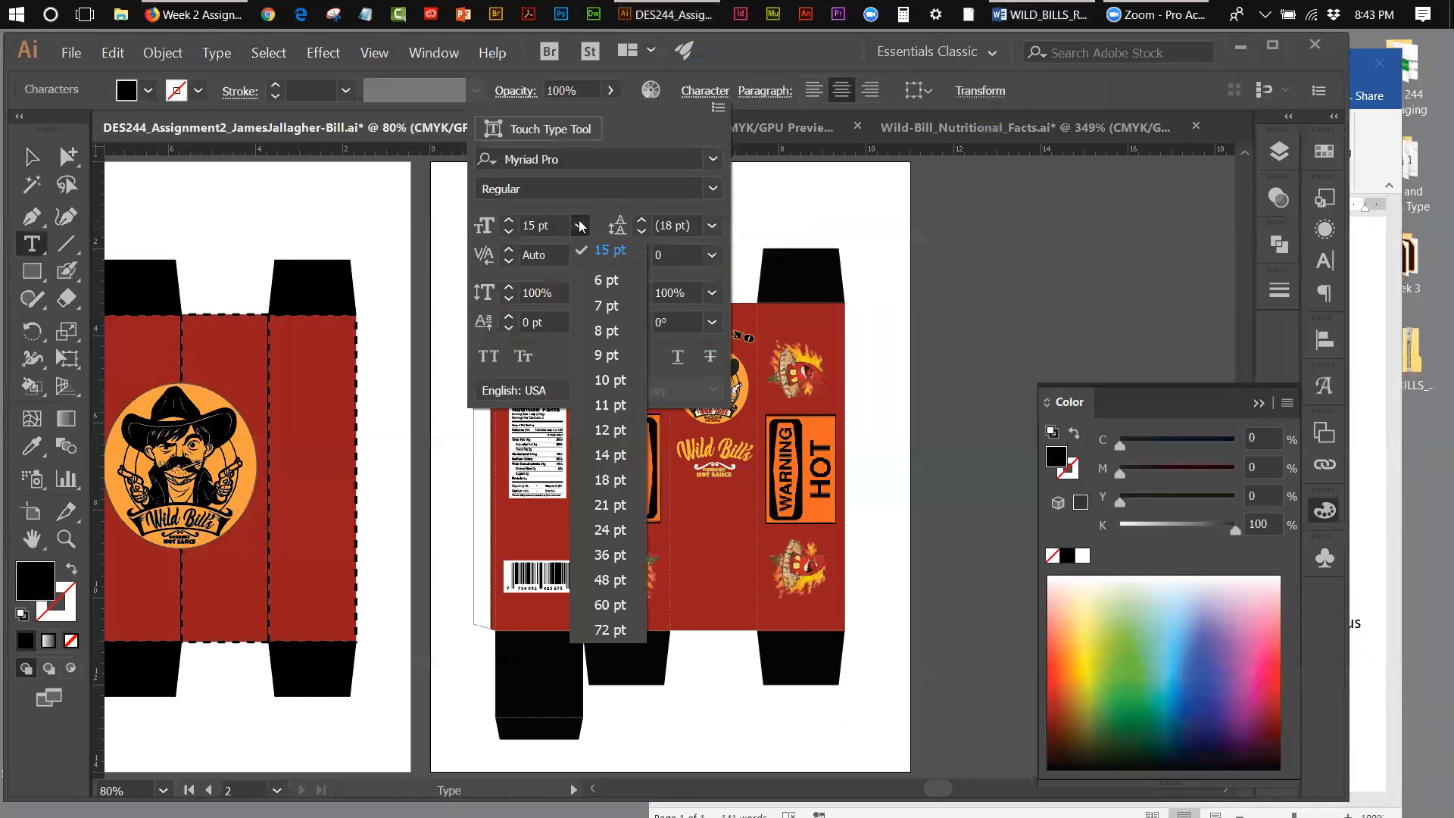
pyautogui.click(604, 356)
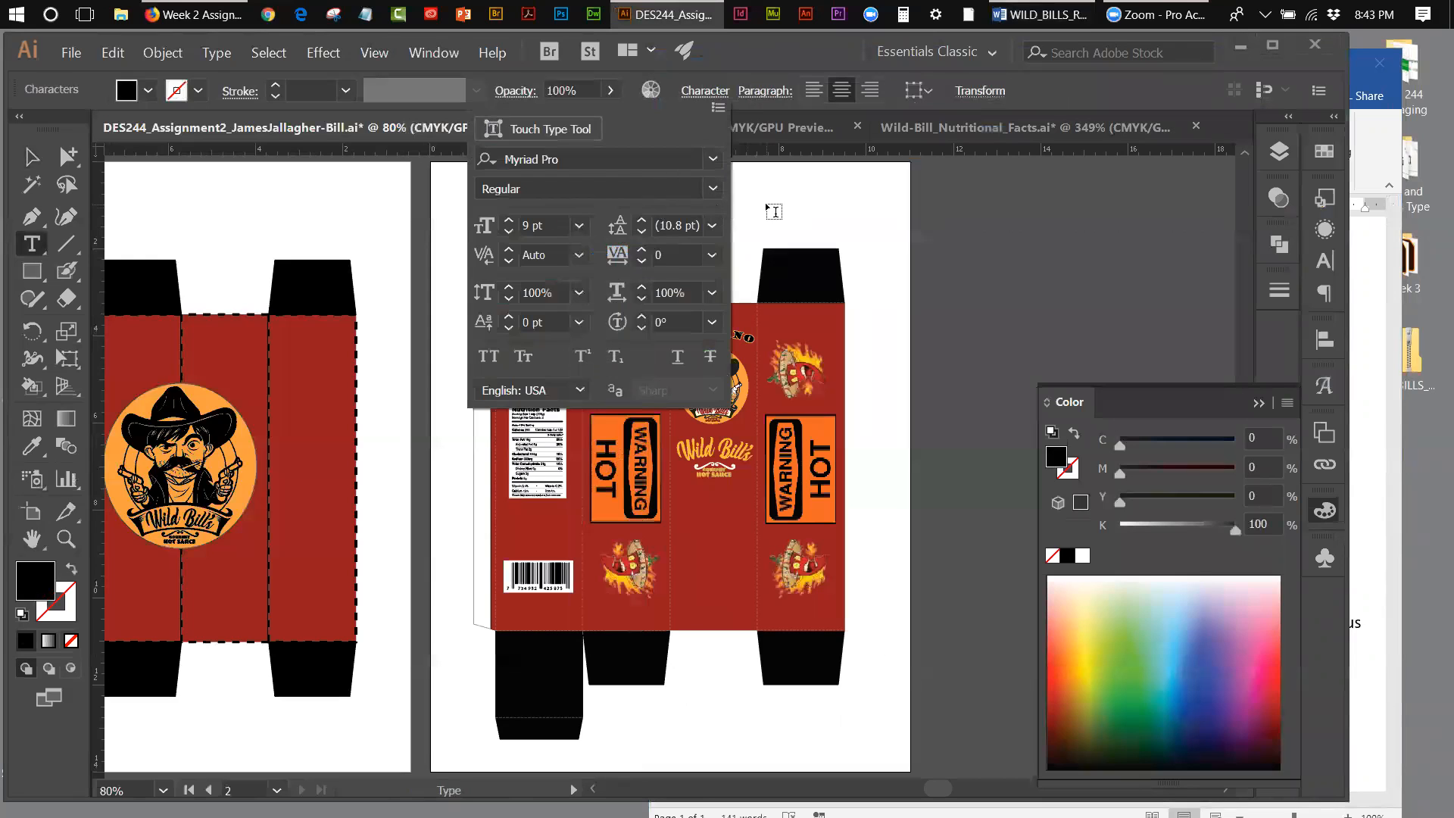
# Step: Replace the placeholder with the cut ingredients text and move the text object up toward the artboard's upper-right corner
pyautogui.click(714, 215)
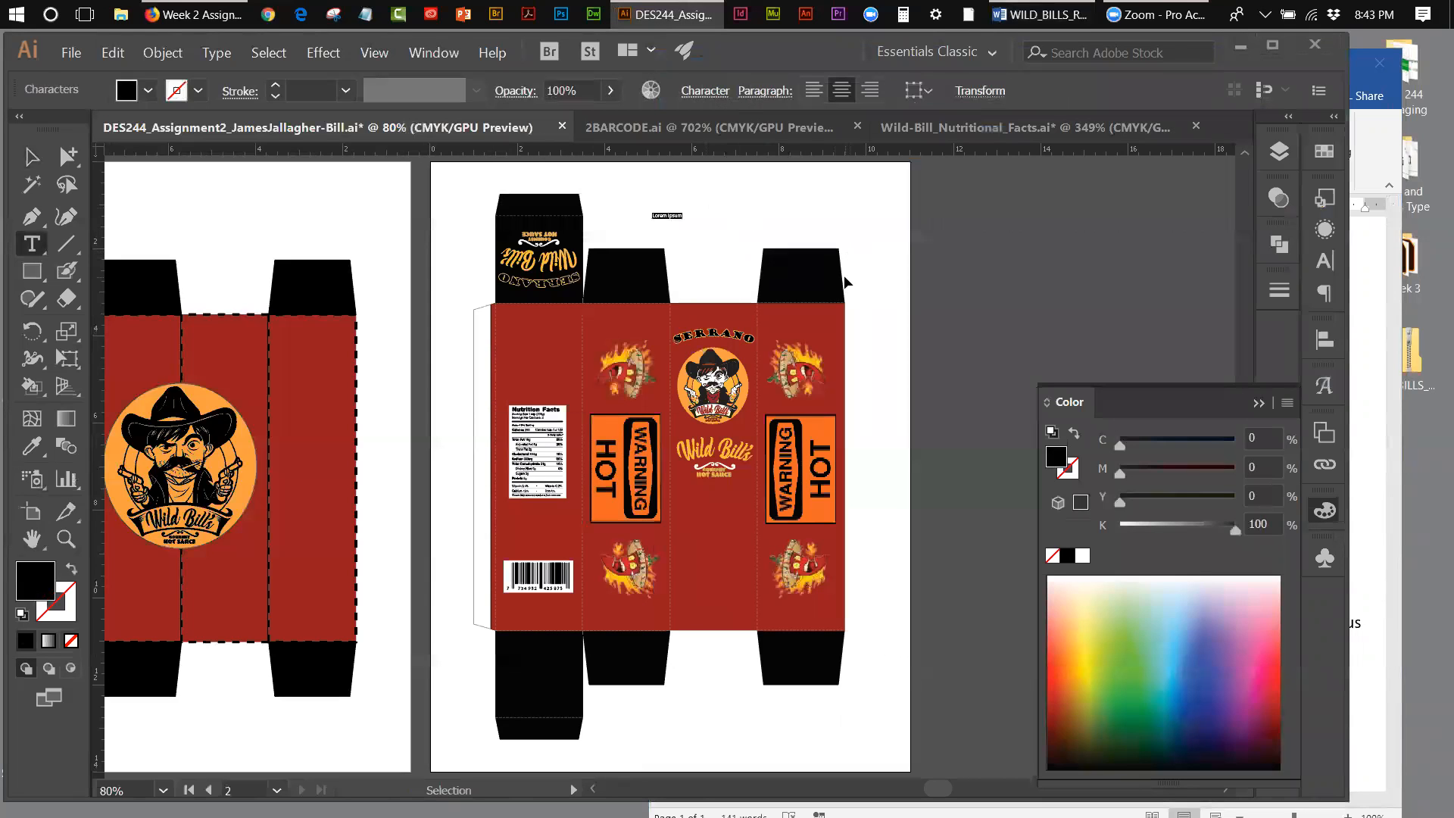
pyautogui.hotkey('ctrl', 'v')
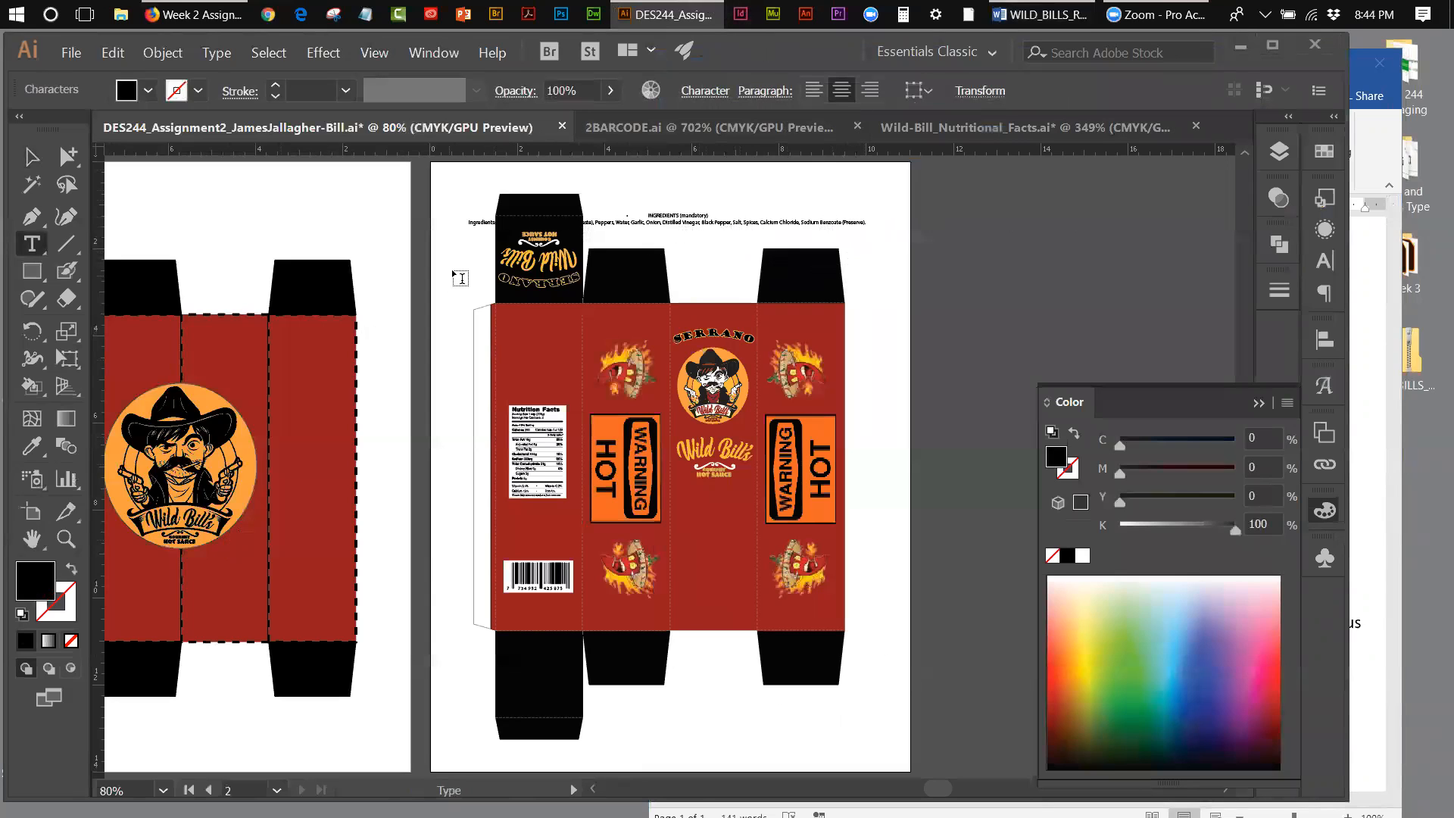
pyautogui.click(31, 156)
pyautogui.click(577, 225)
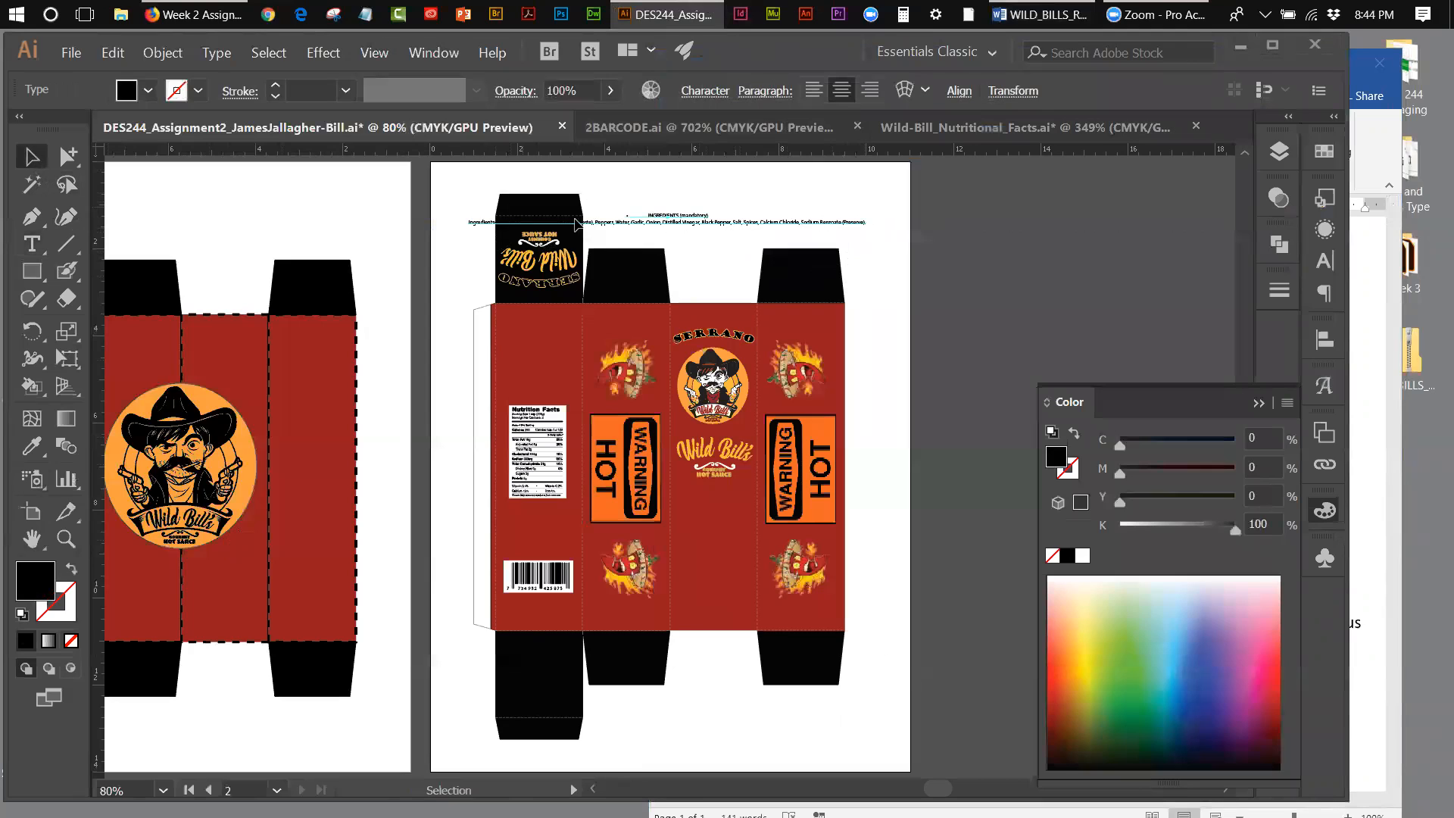
pyautogui.moveTo(666, 223); pyautogui.dragTo(815, 201)
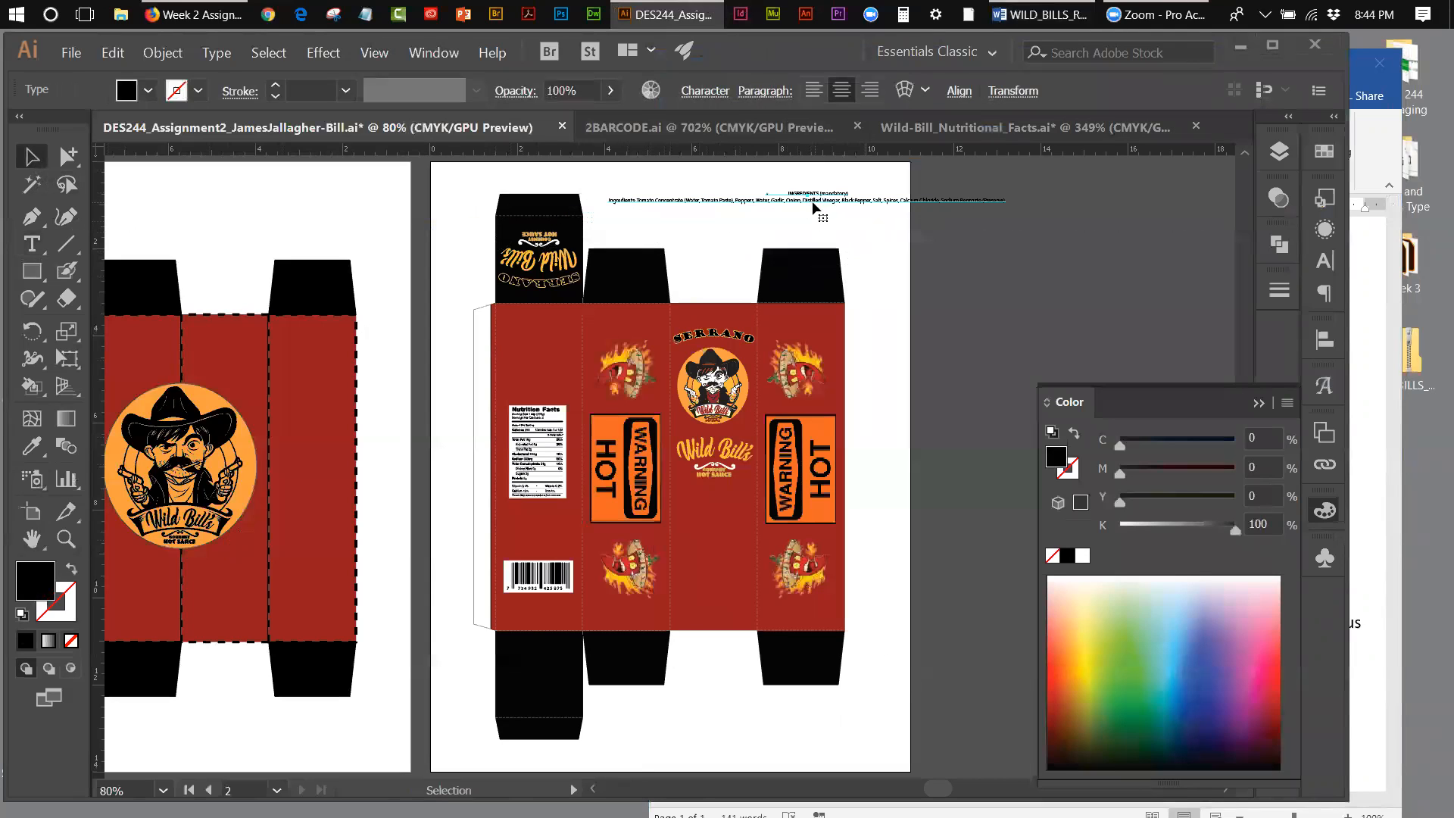
# Step: Remove the bullet before the INGREDIENTS heading and break the ingredients paragraph into three lines, after "Peppers," and "Spices,"
pyautogui.click(66, 539)
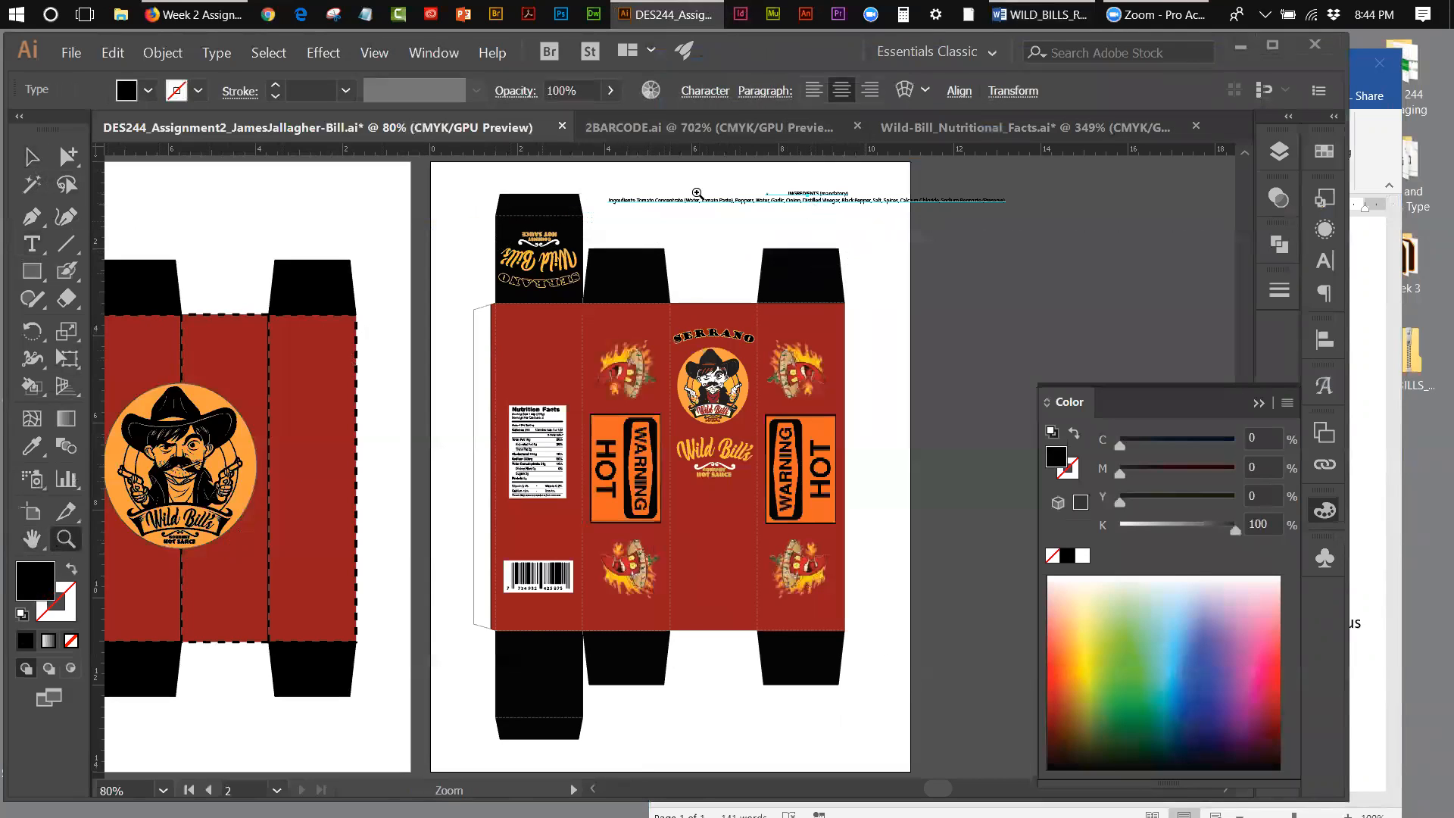
pyautogui.click(765, 204)
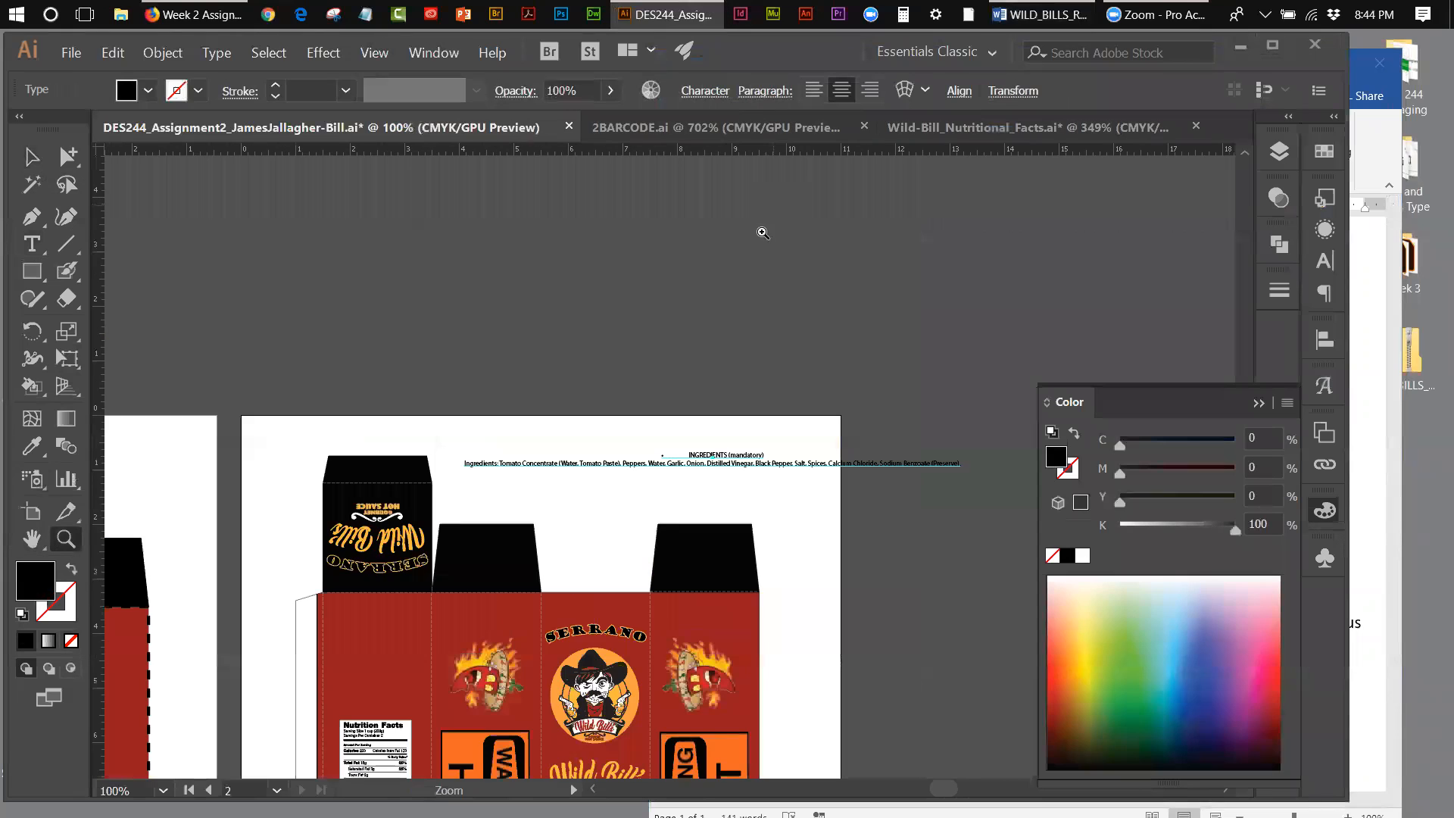
pyautogui.click(31, 243)
pyautogui.click(689, 453)
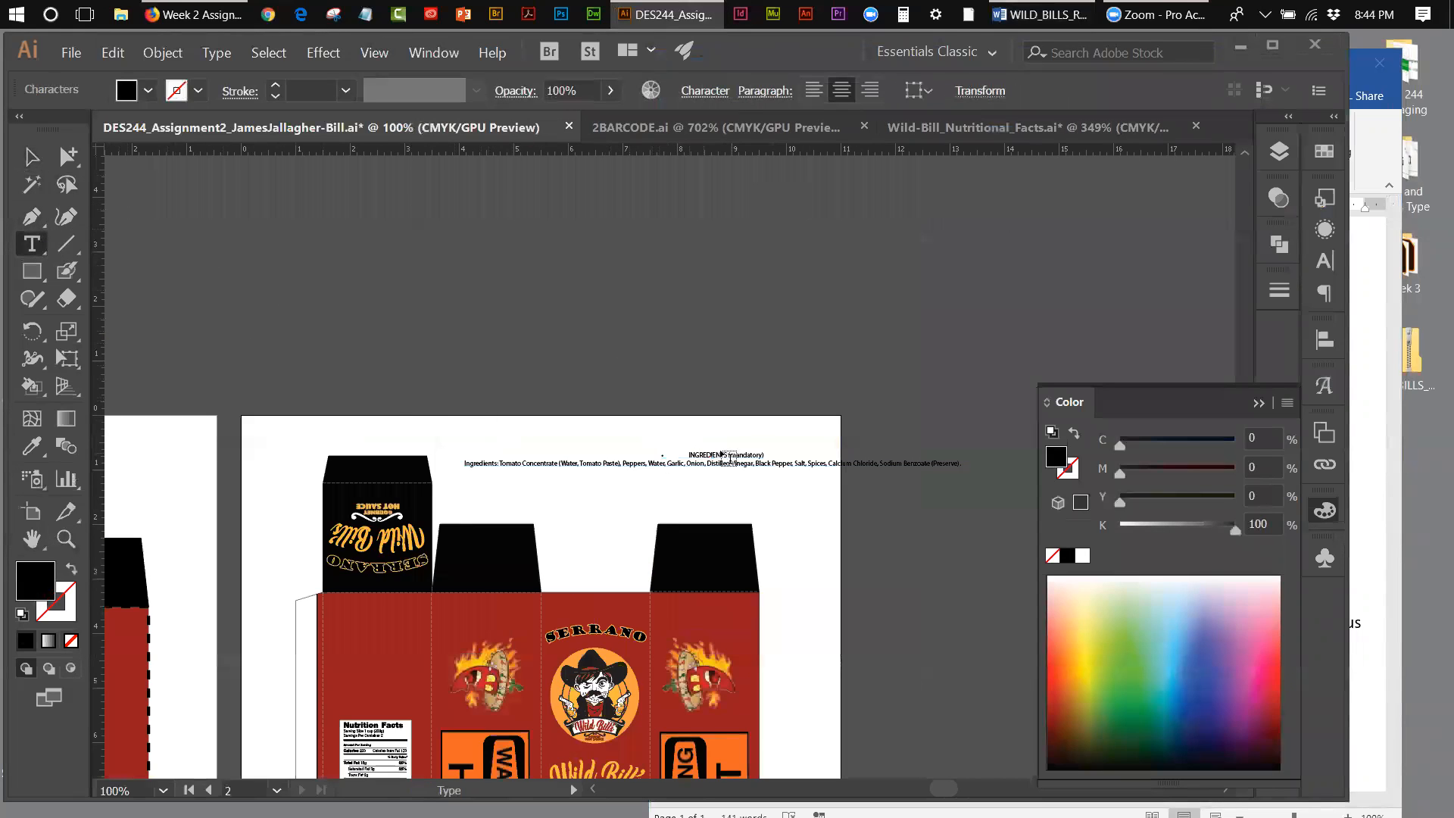
pyautogui.press('Delete')
pyautogui.press('Delete')
pyautogui.press('Return')
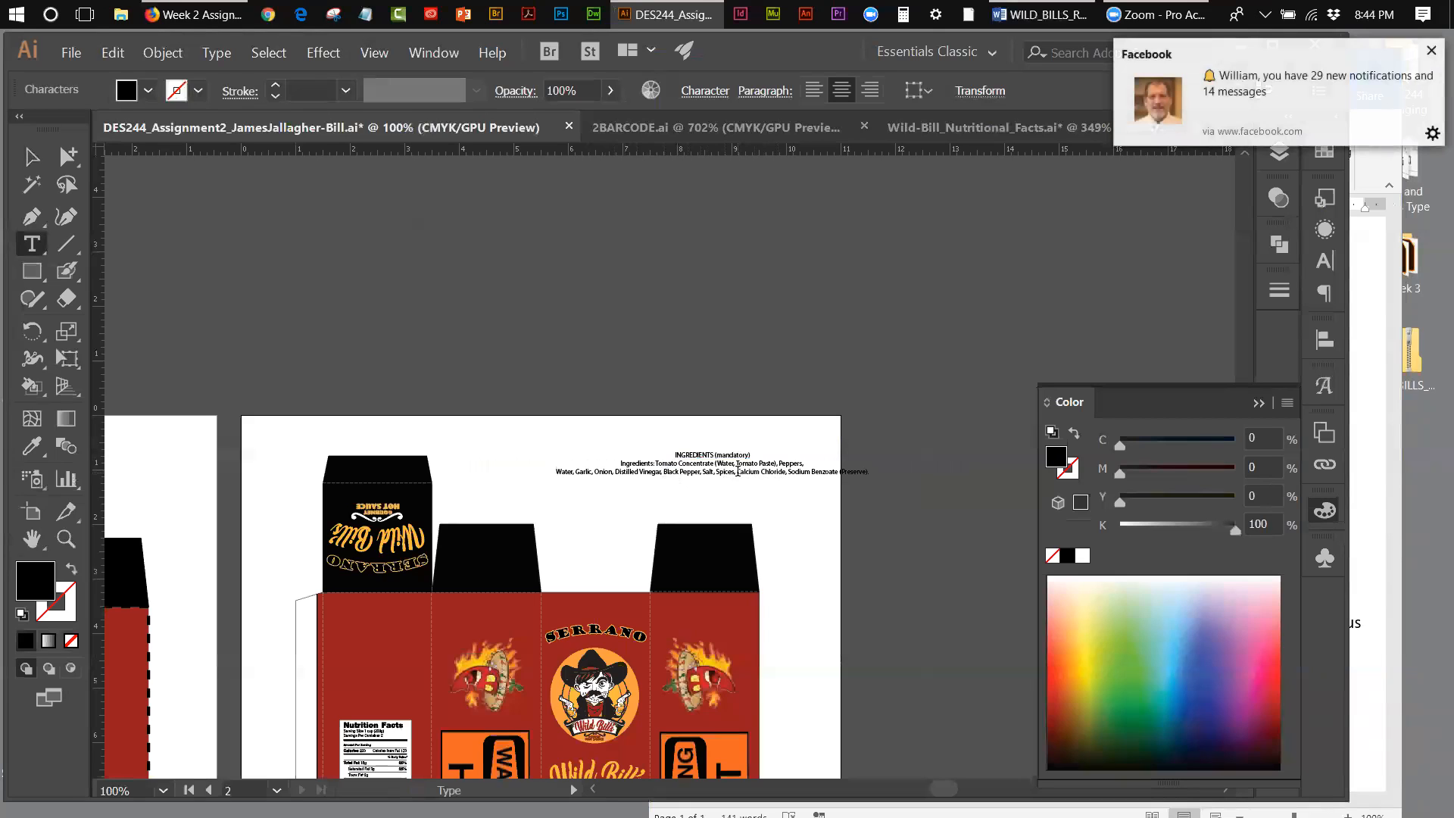
pyautogui.press('Return')
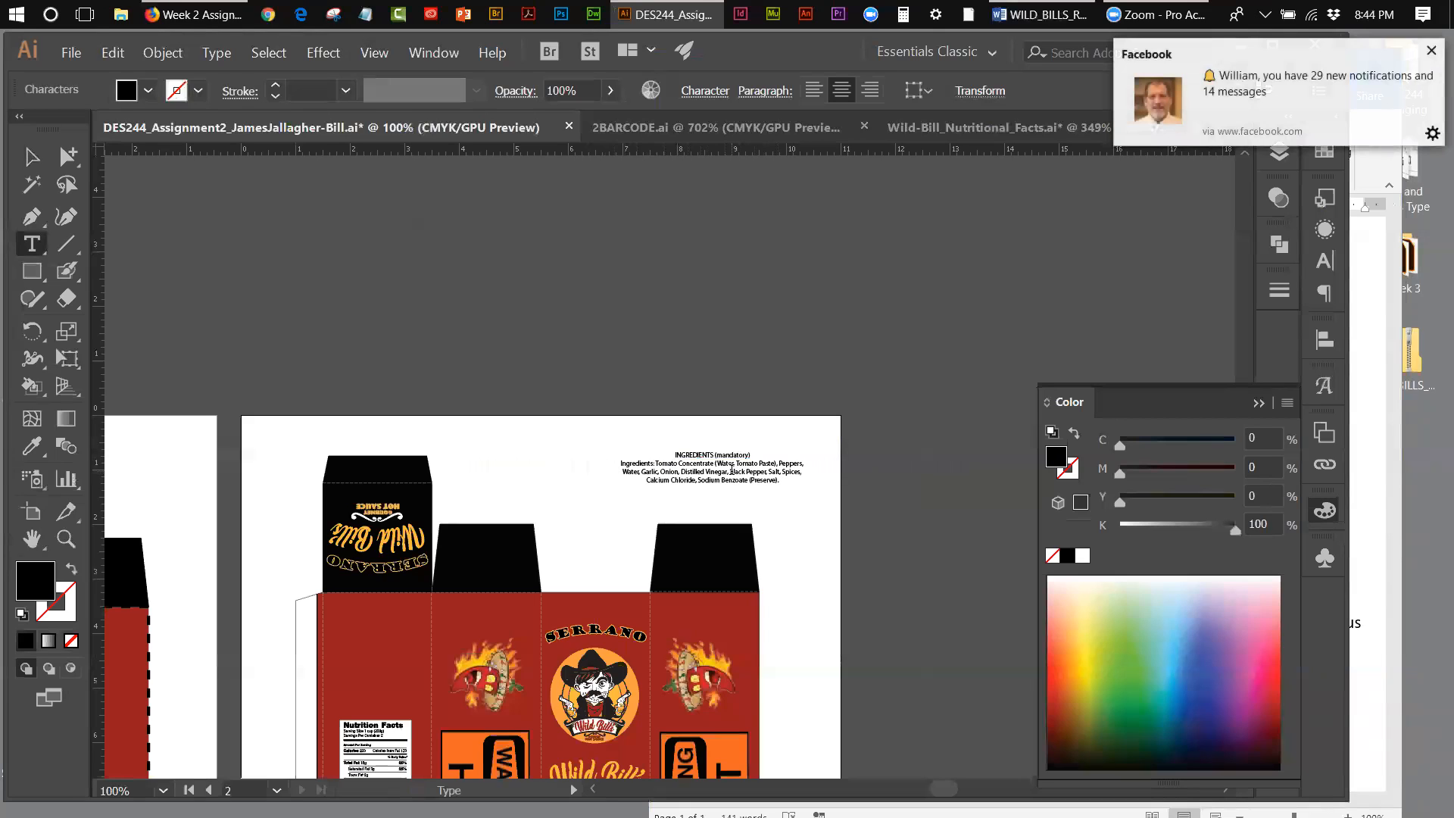
pyautogui.click(32, 157)
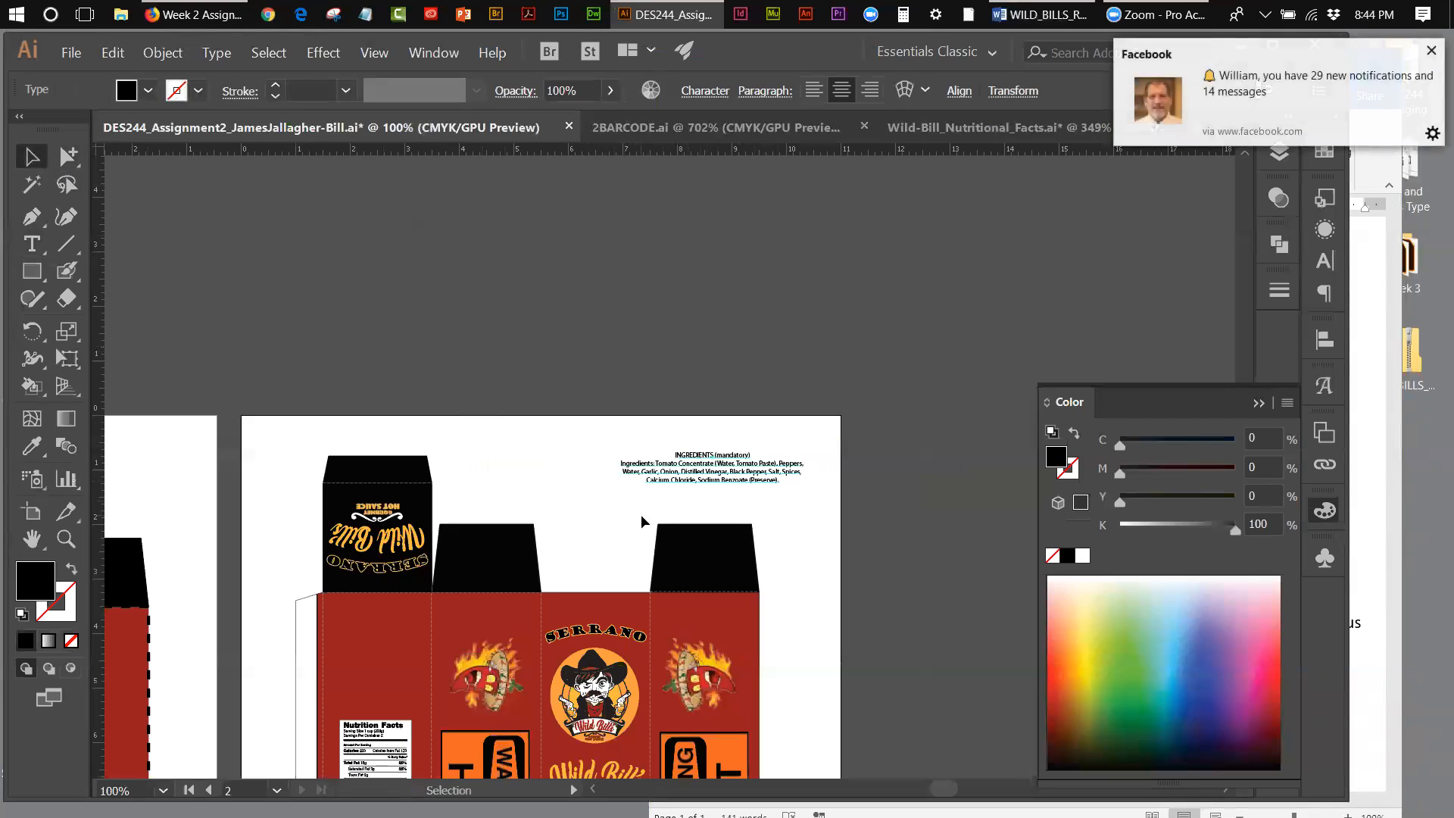
pyautogui.press('t')
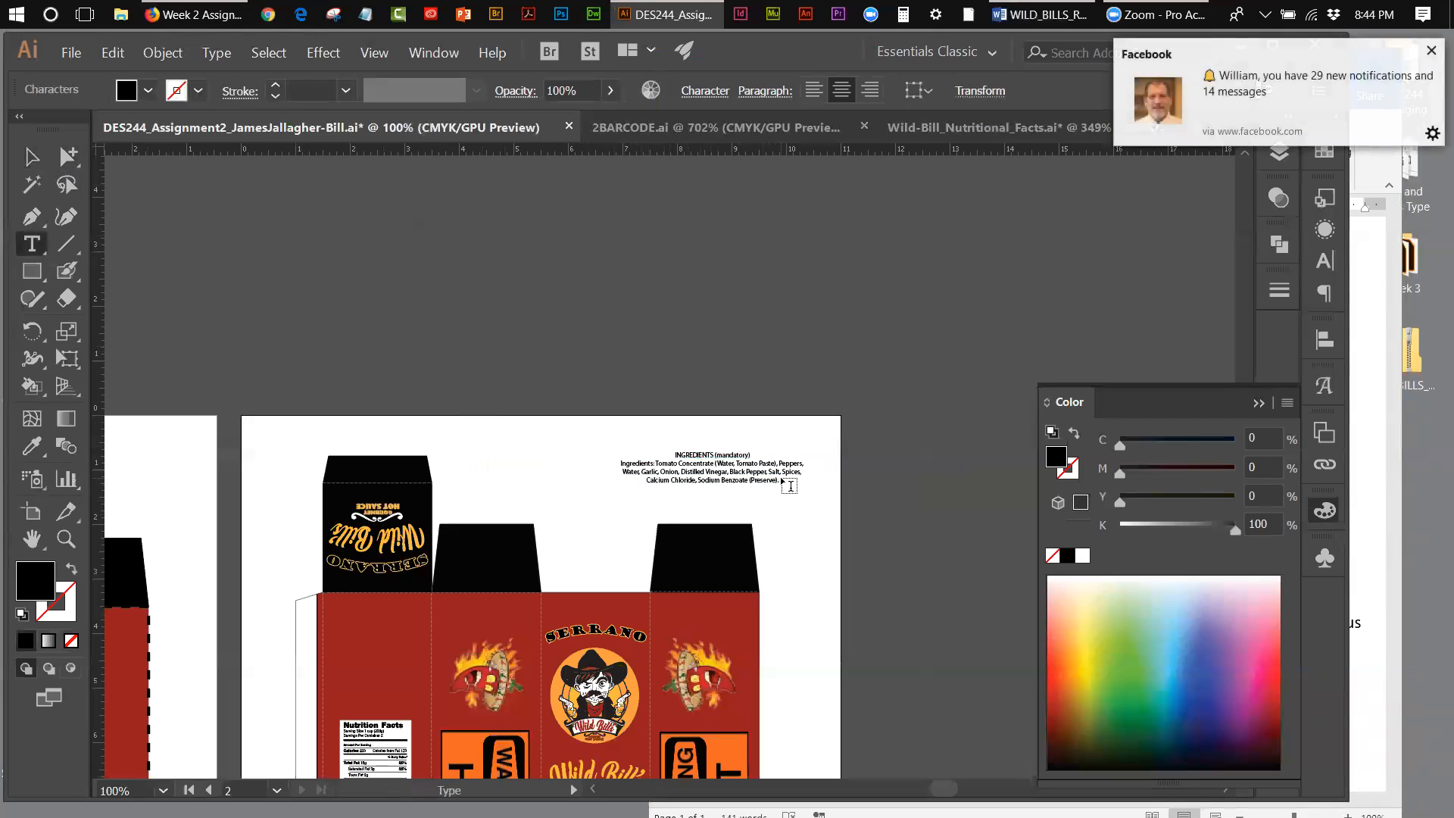
# Step: Replace "(mandatory)" in the INGREDIENTS heading with a colon
pyautogui.click(67, 539)
pyautogui.click(740, 485)
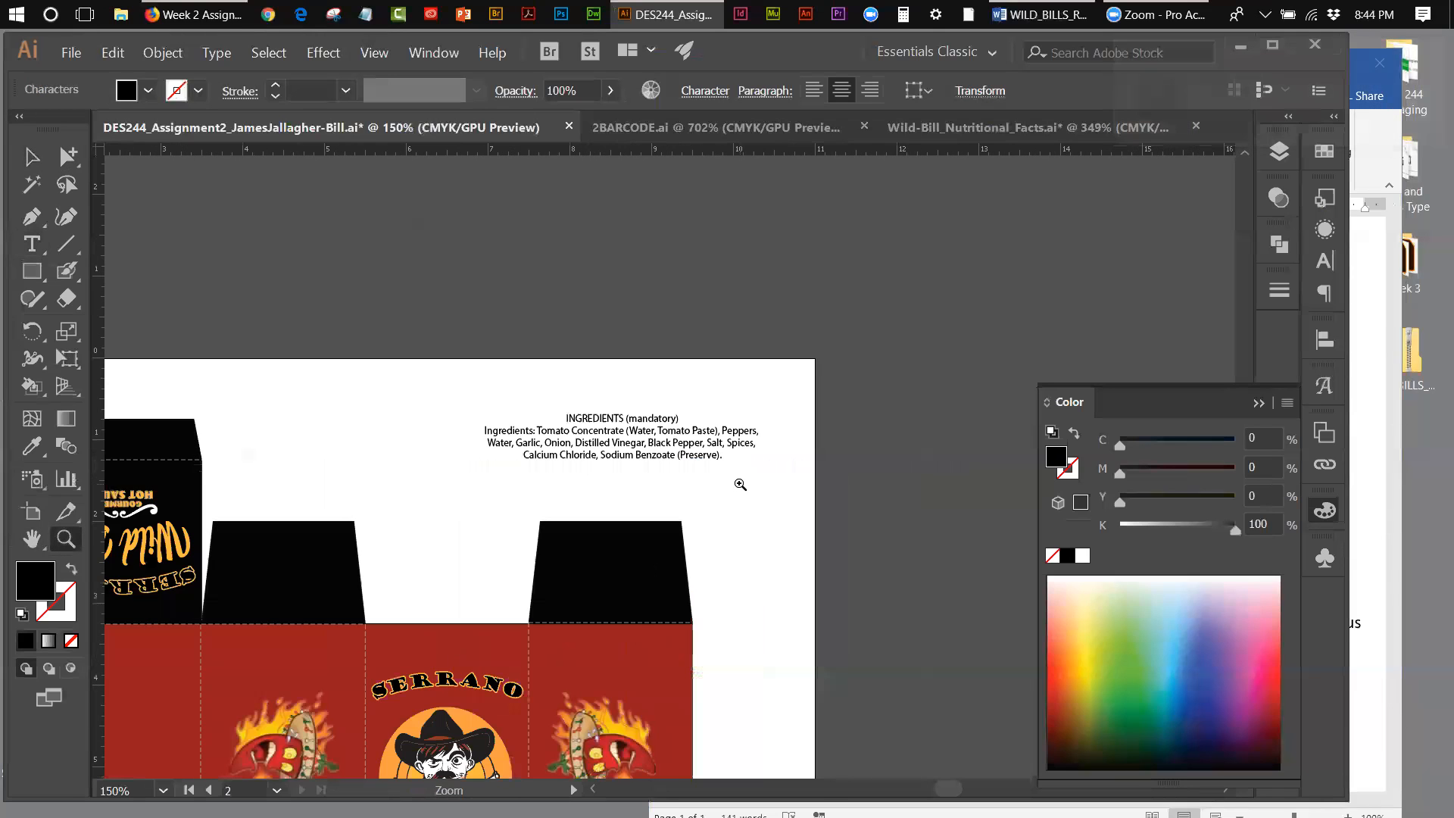
pyautogui.click(670, 427)
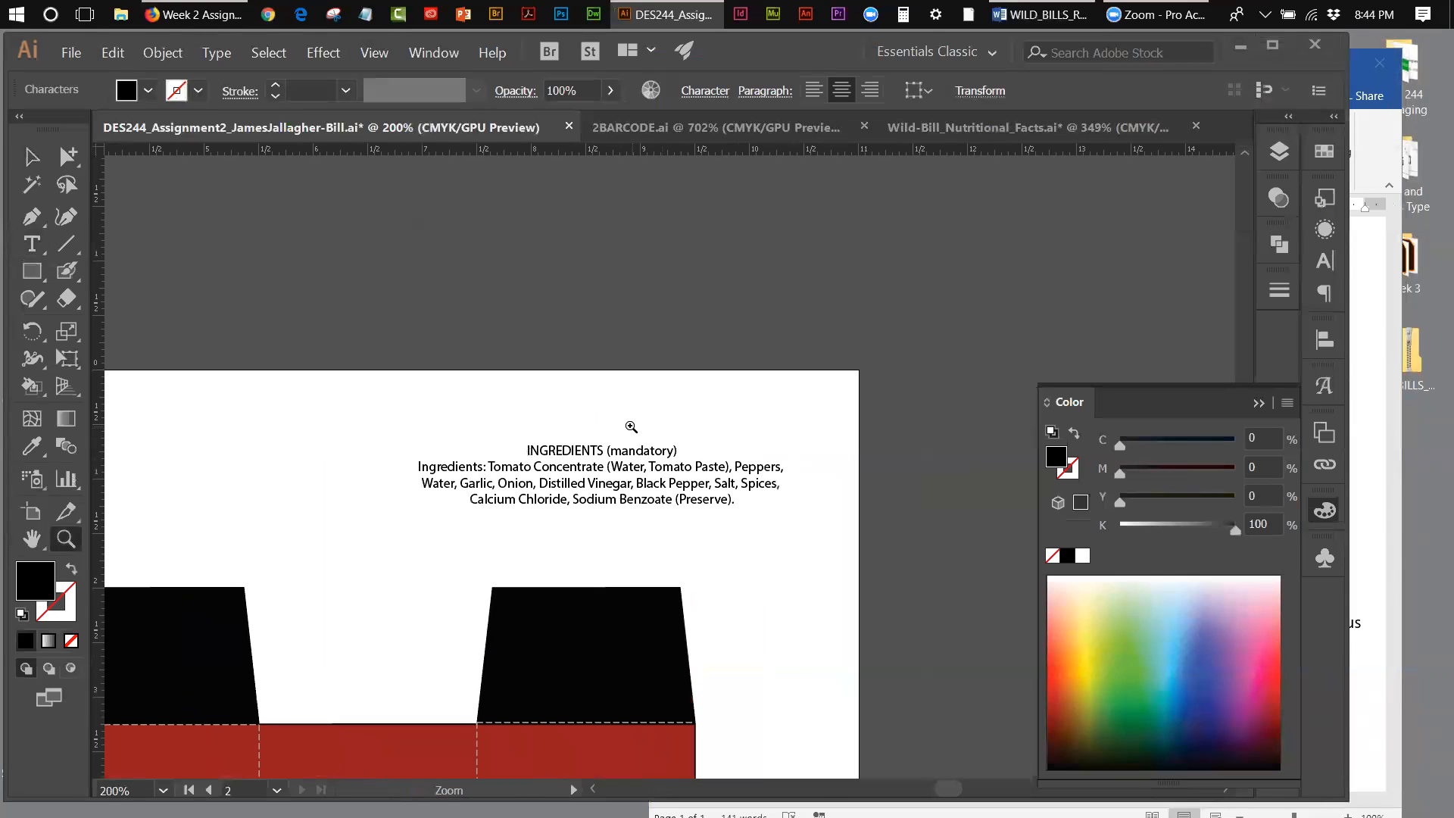
pyautogui.click(34, 244)
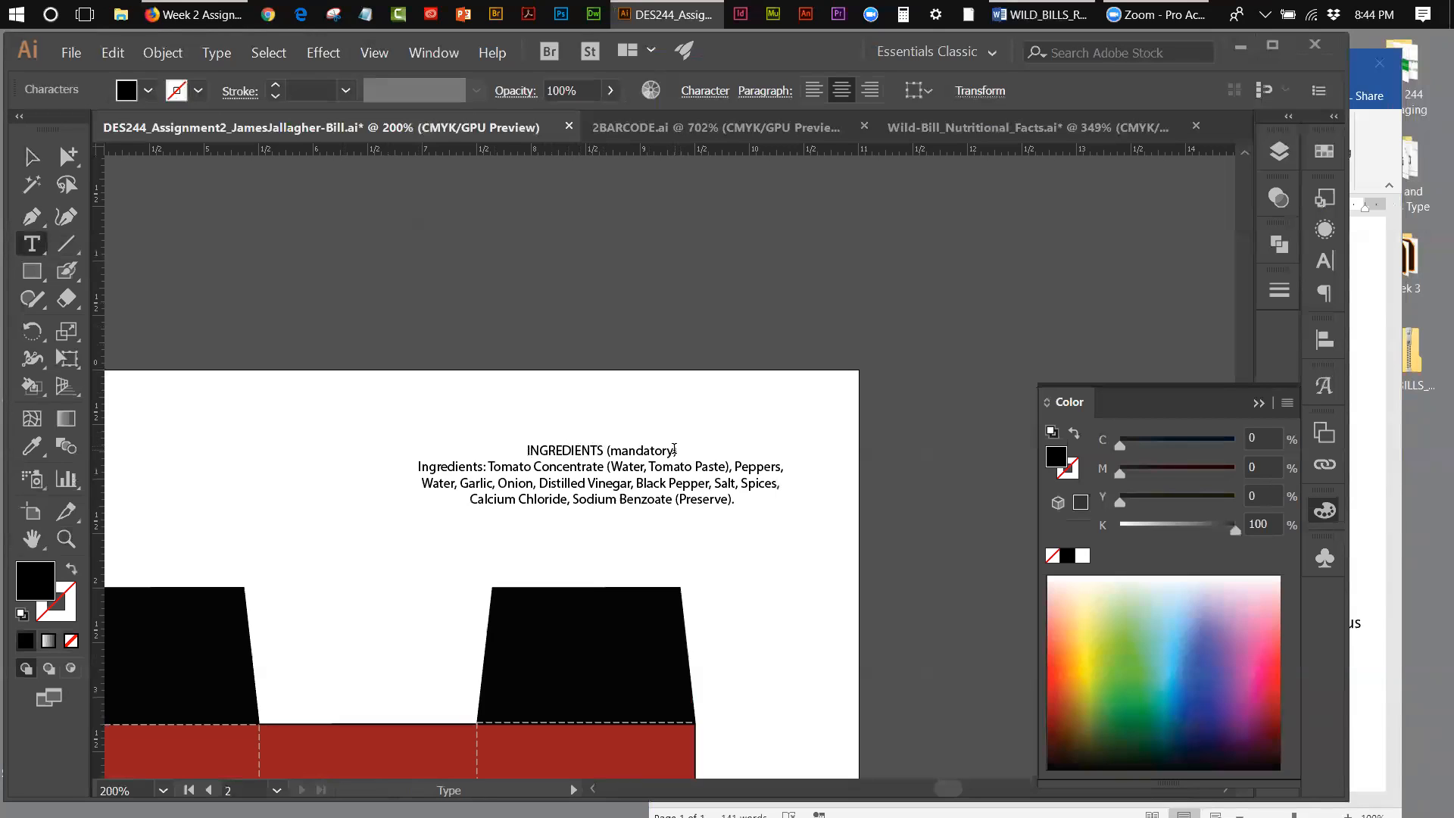
pyautogui.click(752, 455)
pyautogui.press('BackSpace')
pyautogui.press('BackSpace')
pyautogui.press('BackSpace')
pyautogui.press('BackSpace')
pyautogui.press('BackSpace')
pyautogui.press('BackSpace')
pyautogui.press('BackSpace')
pyautogui.press('BackSpace')
pyautogui.press('BackSpace')
pyautogui.press('BackSpace')
pyautogui.press('BackSpace')
pyautogui.press('BackSpace')
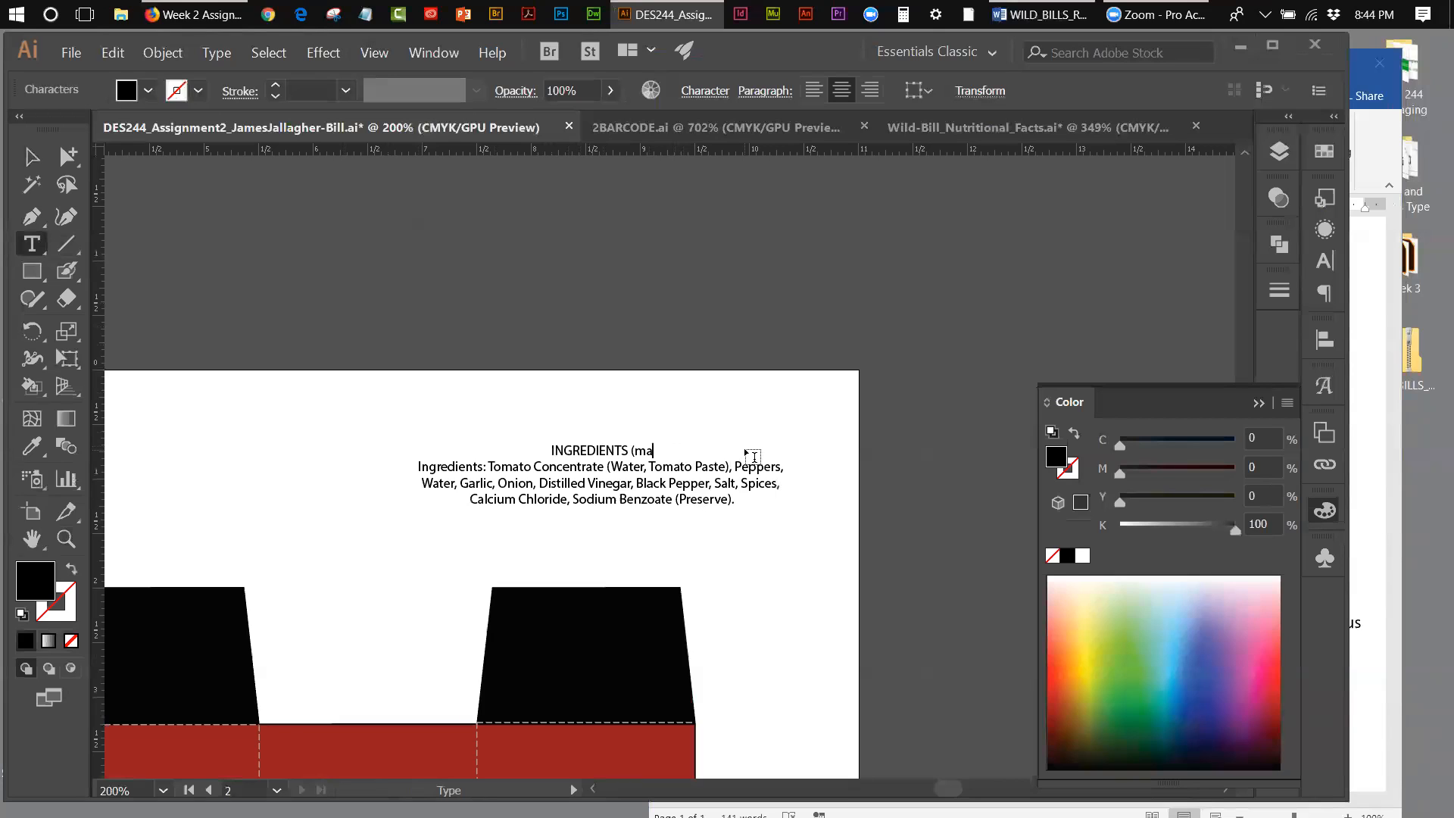
pyautogui.write(':')
# Step: Set the "INGREDIENTS:" heading to the Bold style of Myriad Pro
pyautogui.doubleClick(634, 450)
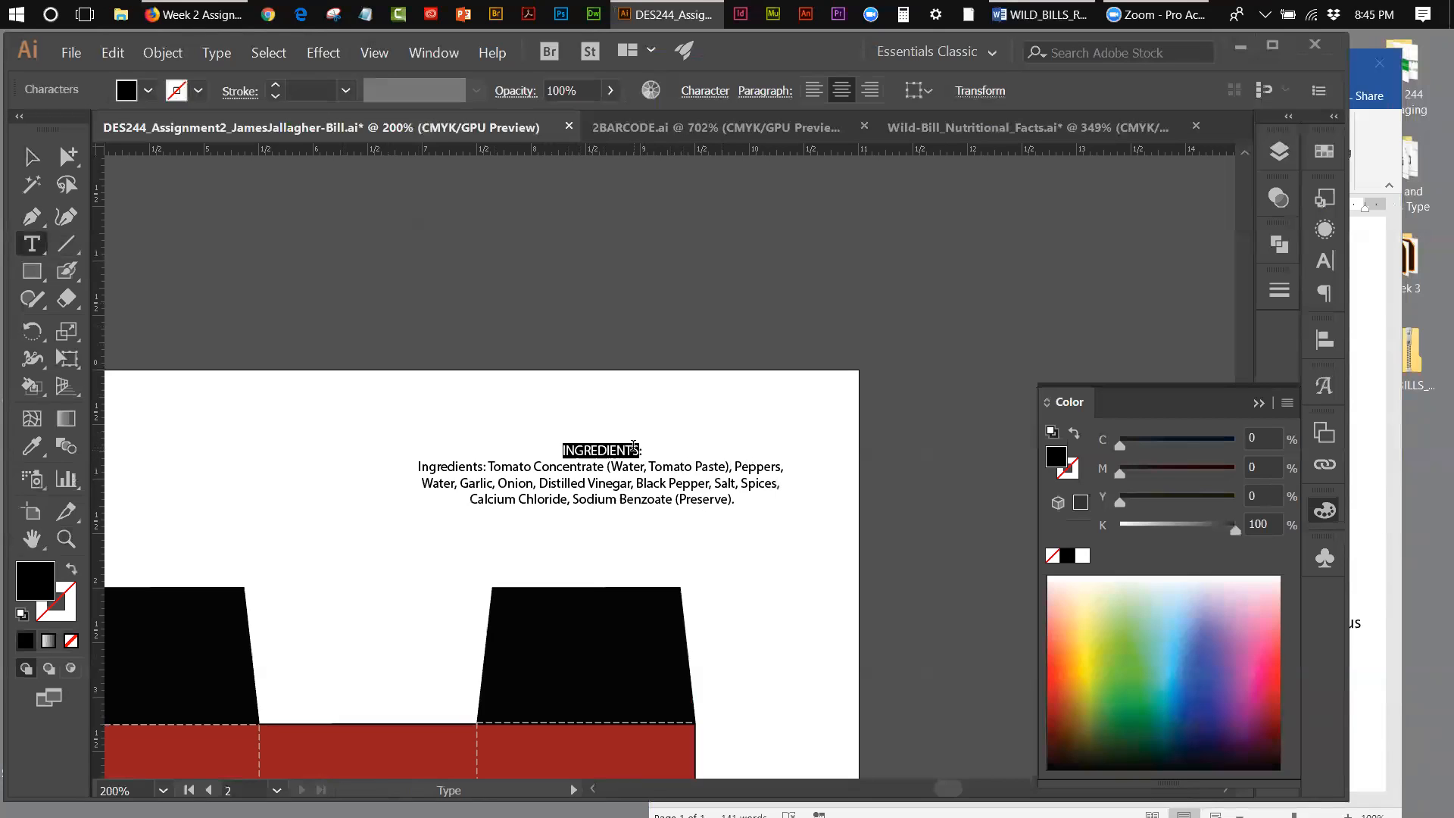
pyautogui.click(634, 448)
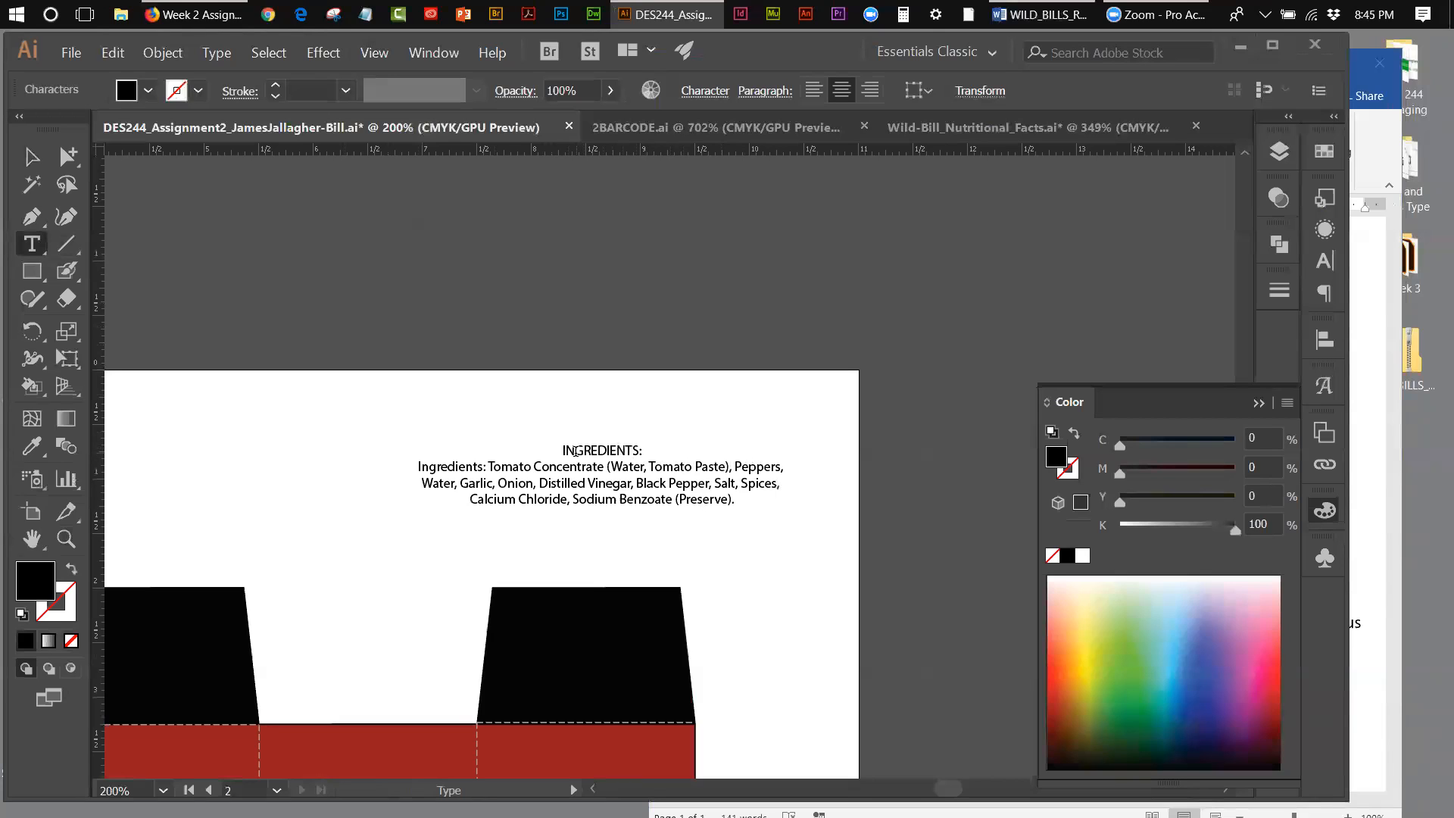
pyautogui.moveTo(573, 448); pyautogui.dragTo(680, 449)
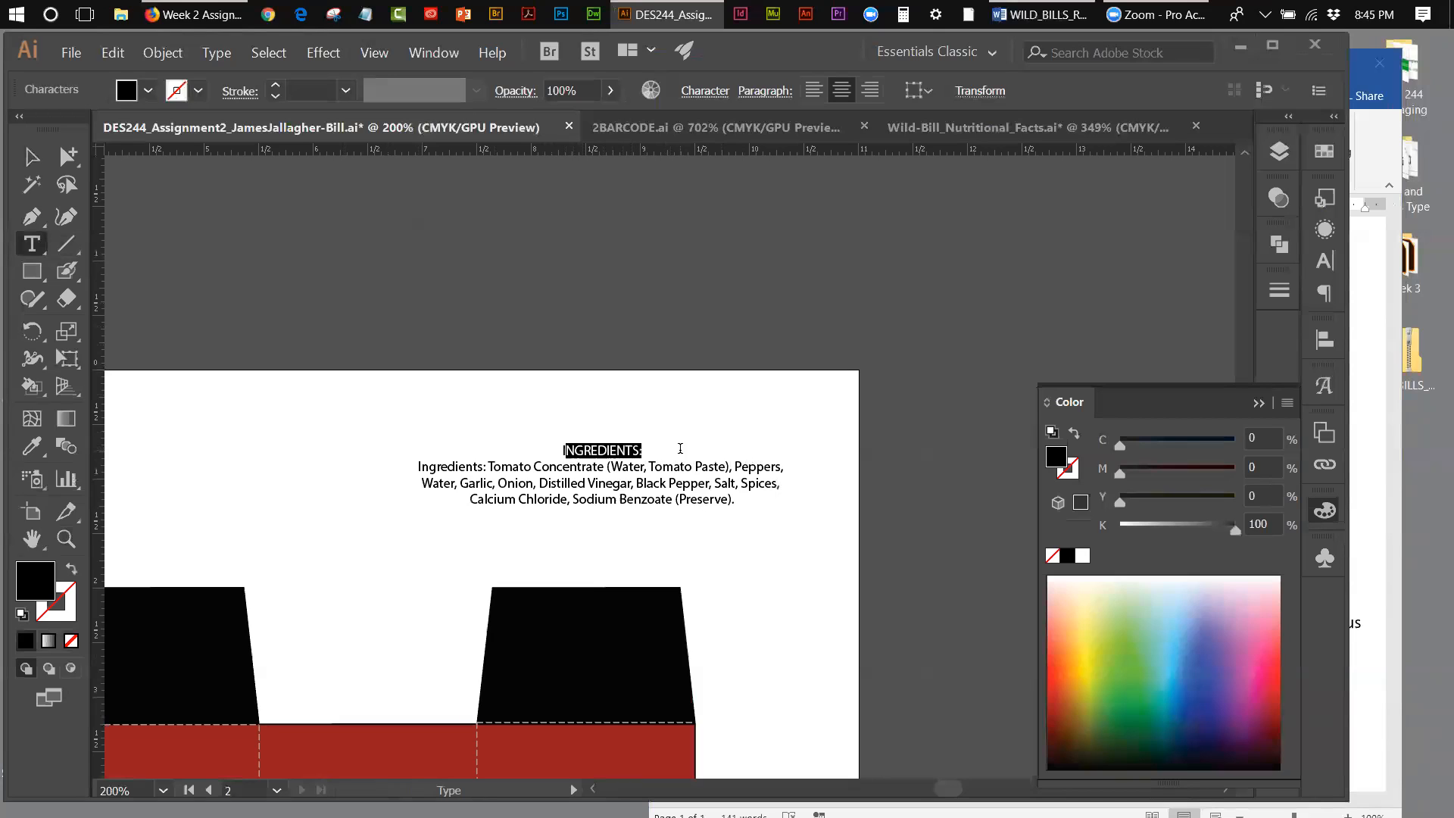
pyautogui.moveTo(562, 449); pyautogui.dragTo(647, 448)
pyautogui.click(716, 93)
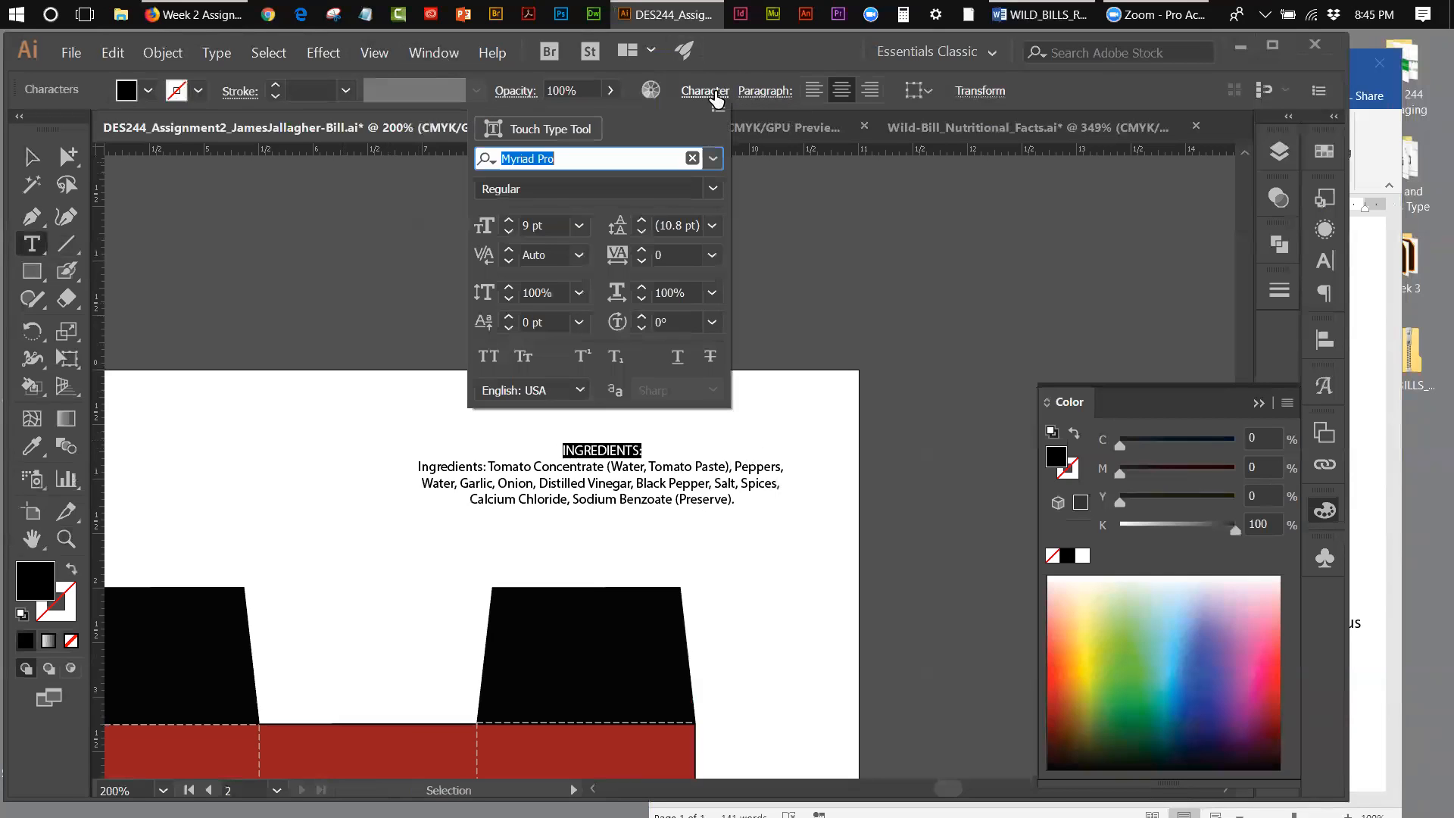
pyautogui.click(710, 189)
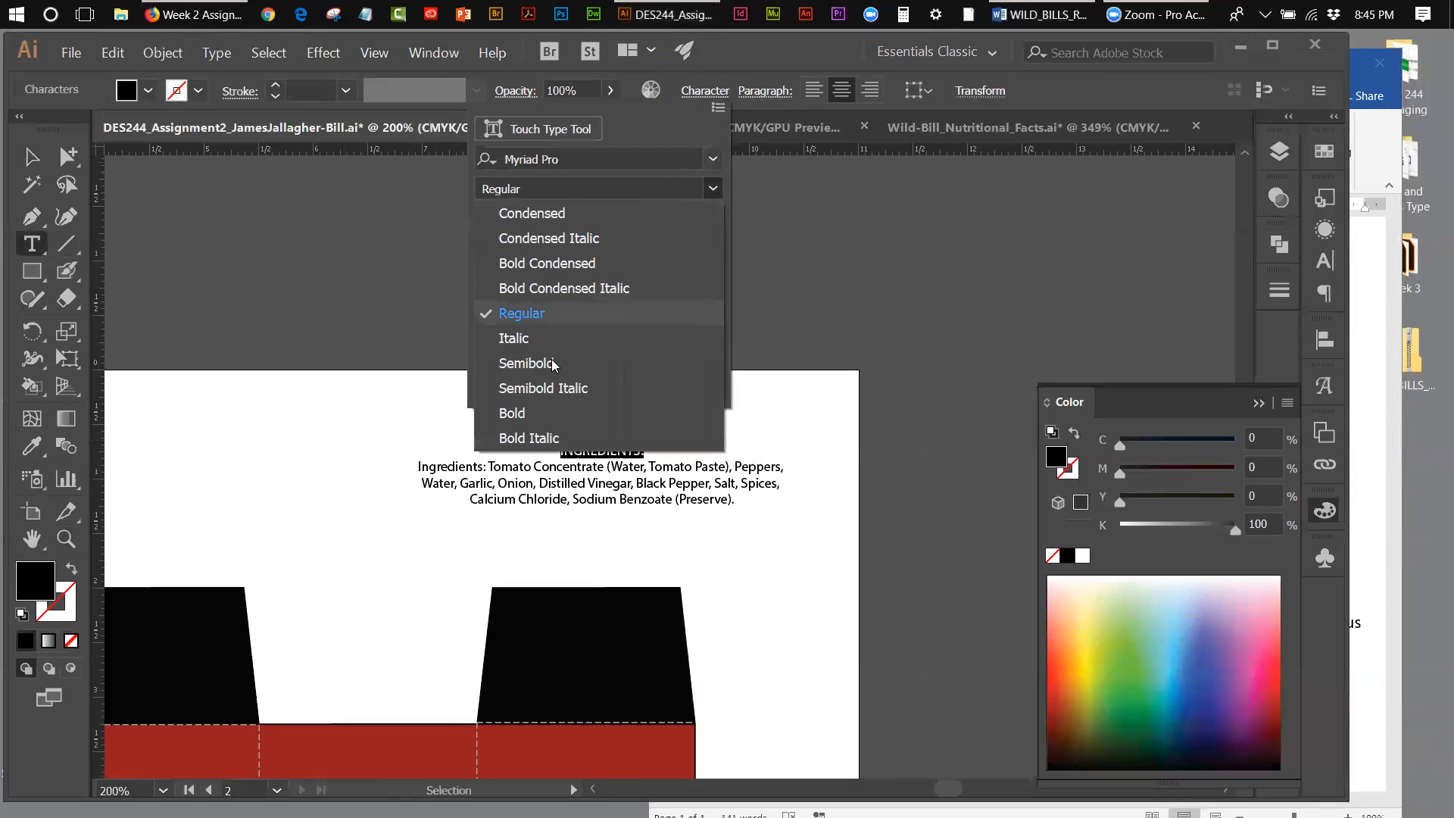
pyautogui.click(523, 413)
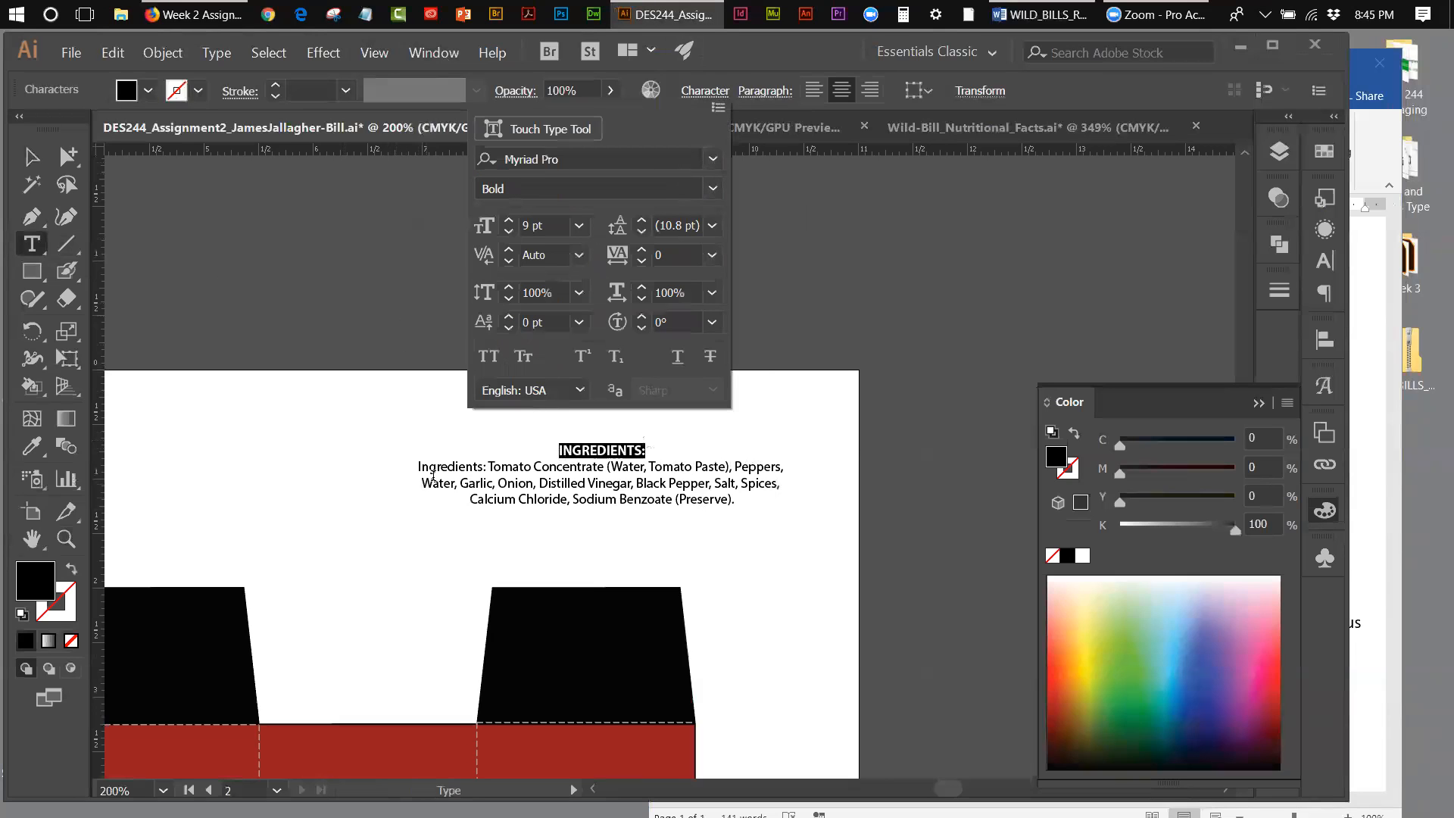
# Step: Make the "Ingredients:" label at the start of the paragraph Bold
pyautogui.click(486, 466)
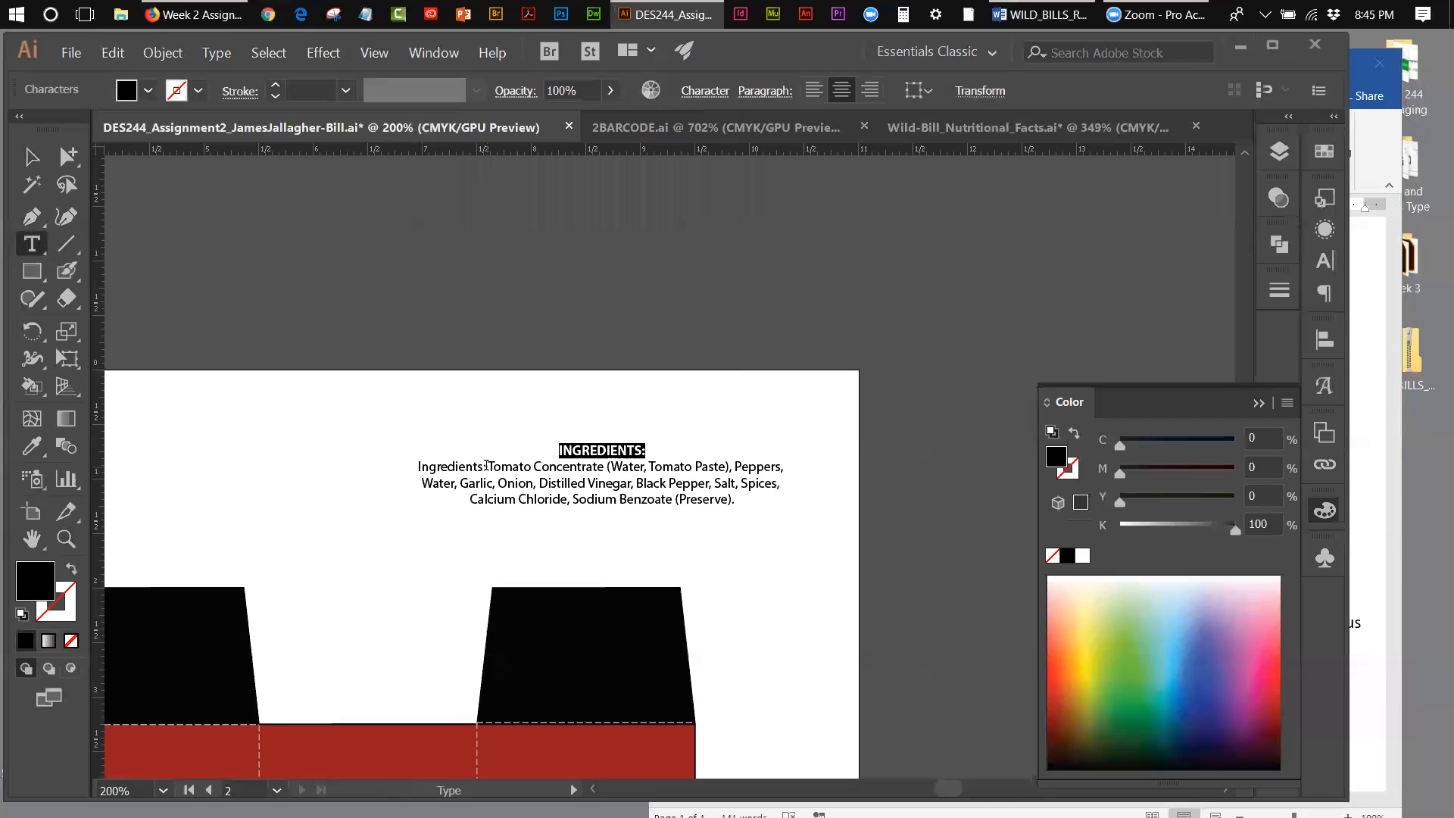
pyautogui.moveTo(486, 466); pyautogui.dragTo(417, 466)
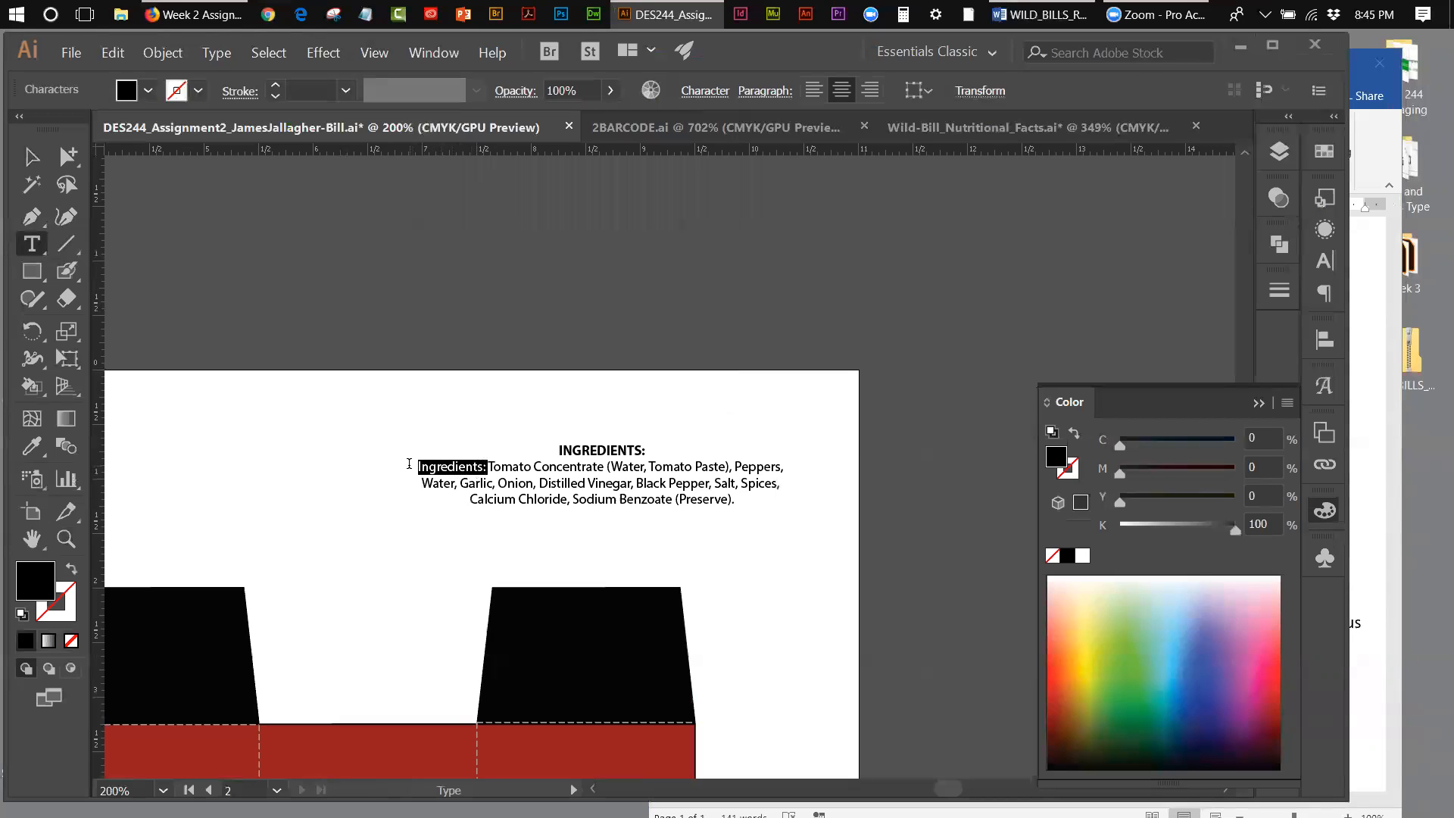
pyautogui.click(727, 92)
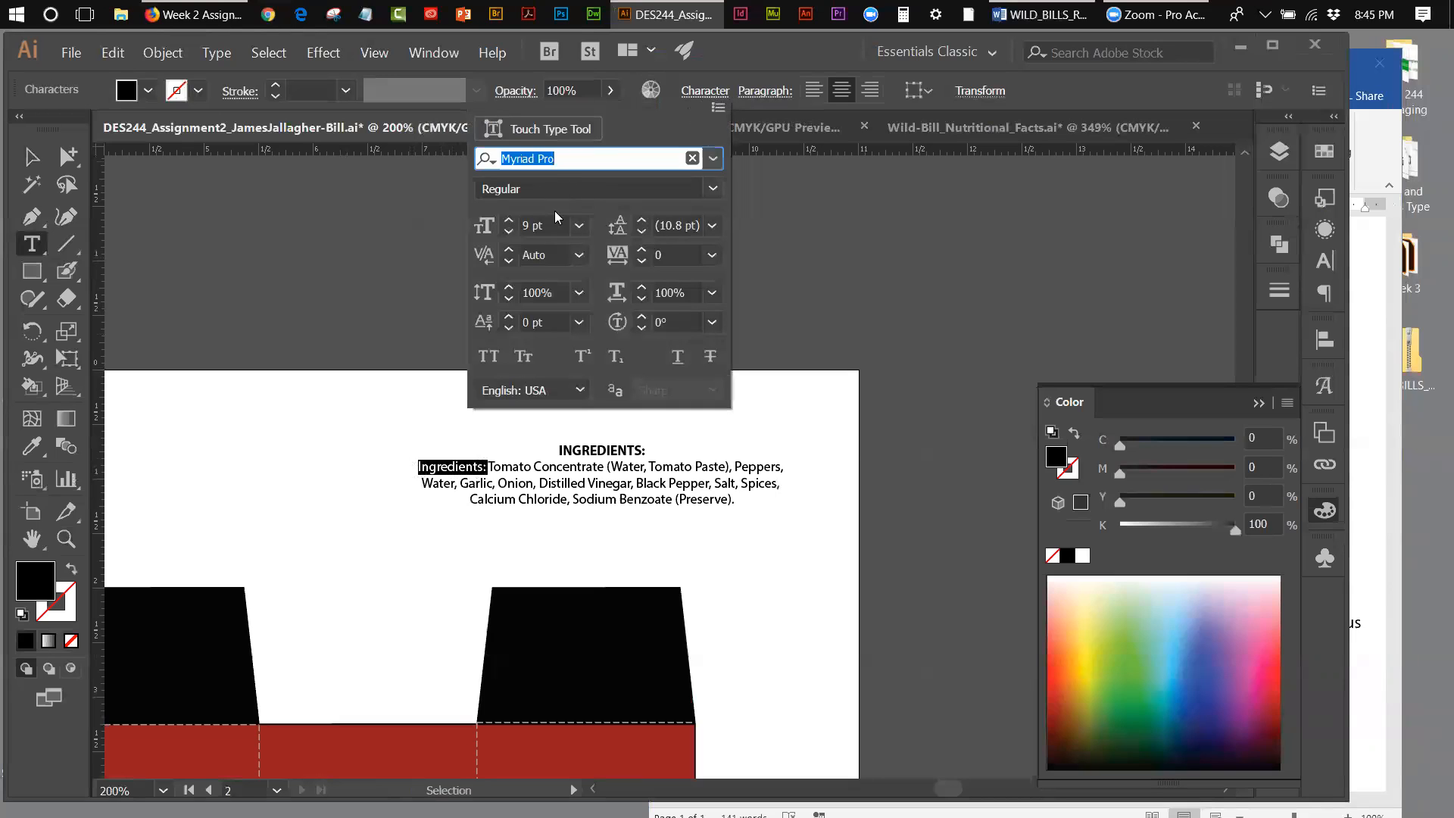
pyautogui.click(716, 187)
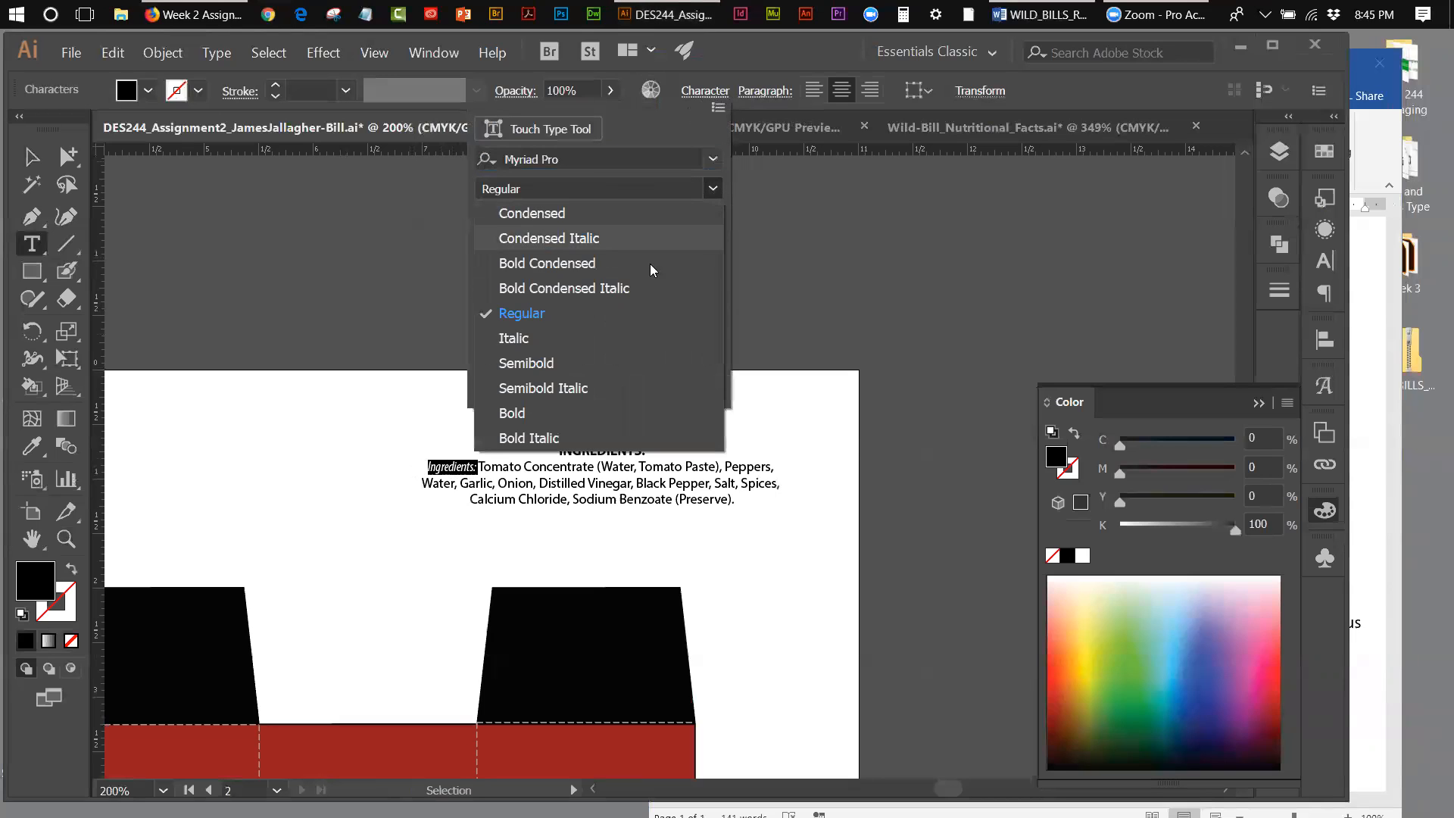
pyautogui.click(562, 413)
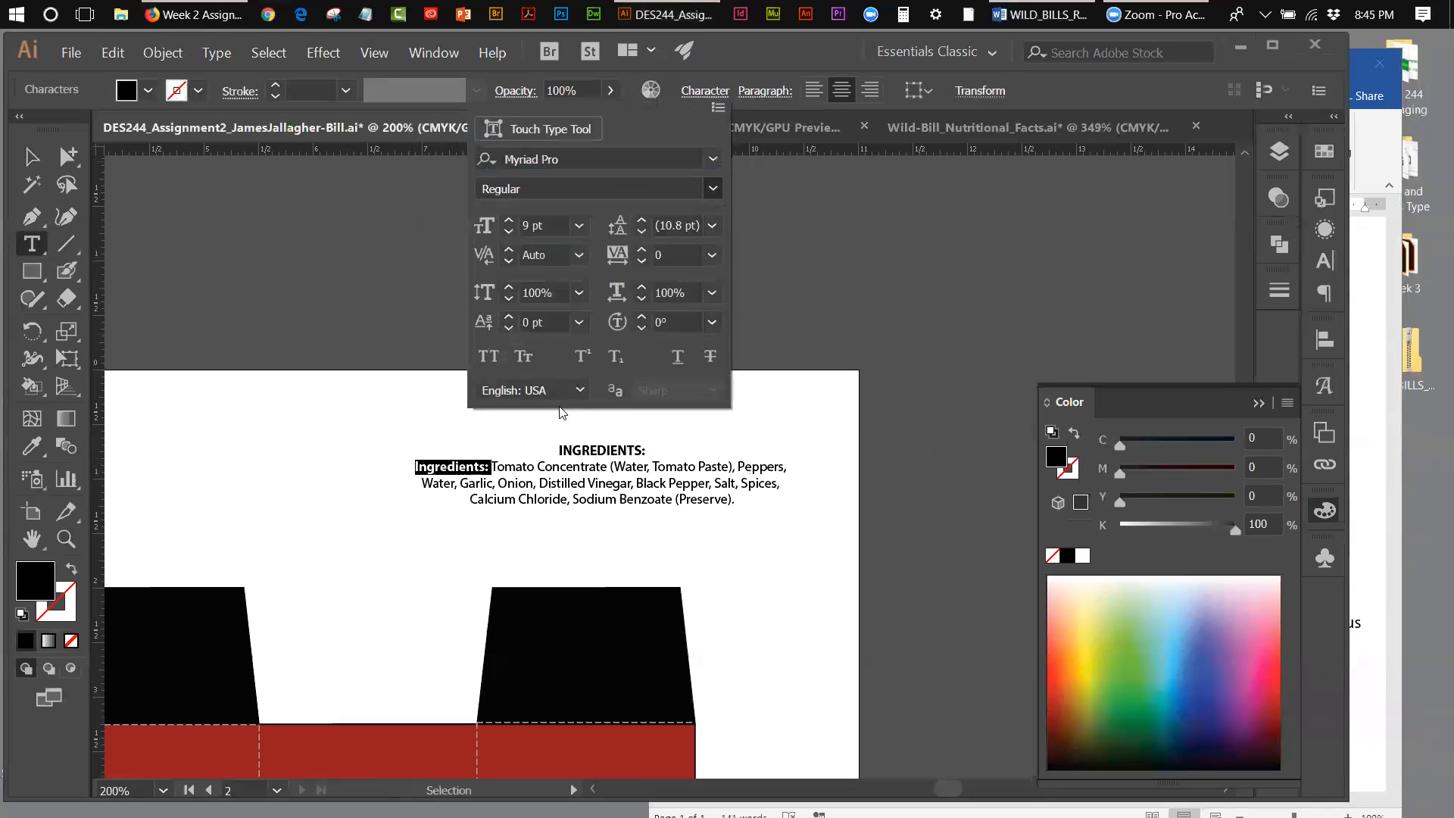
# Step: Set the font size of the "INGREDIENTS:" heading to 10 pt
pyautogui.click(656, 453)
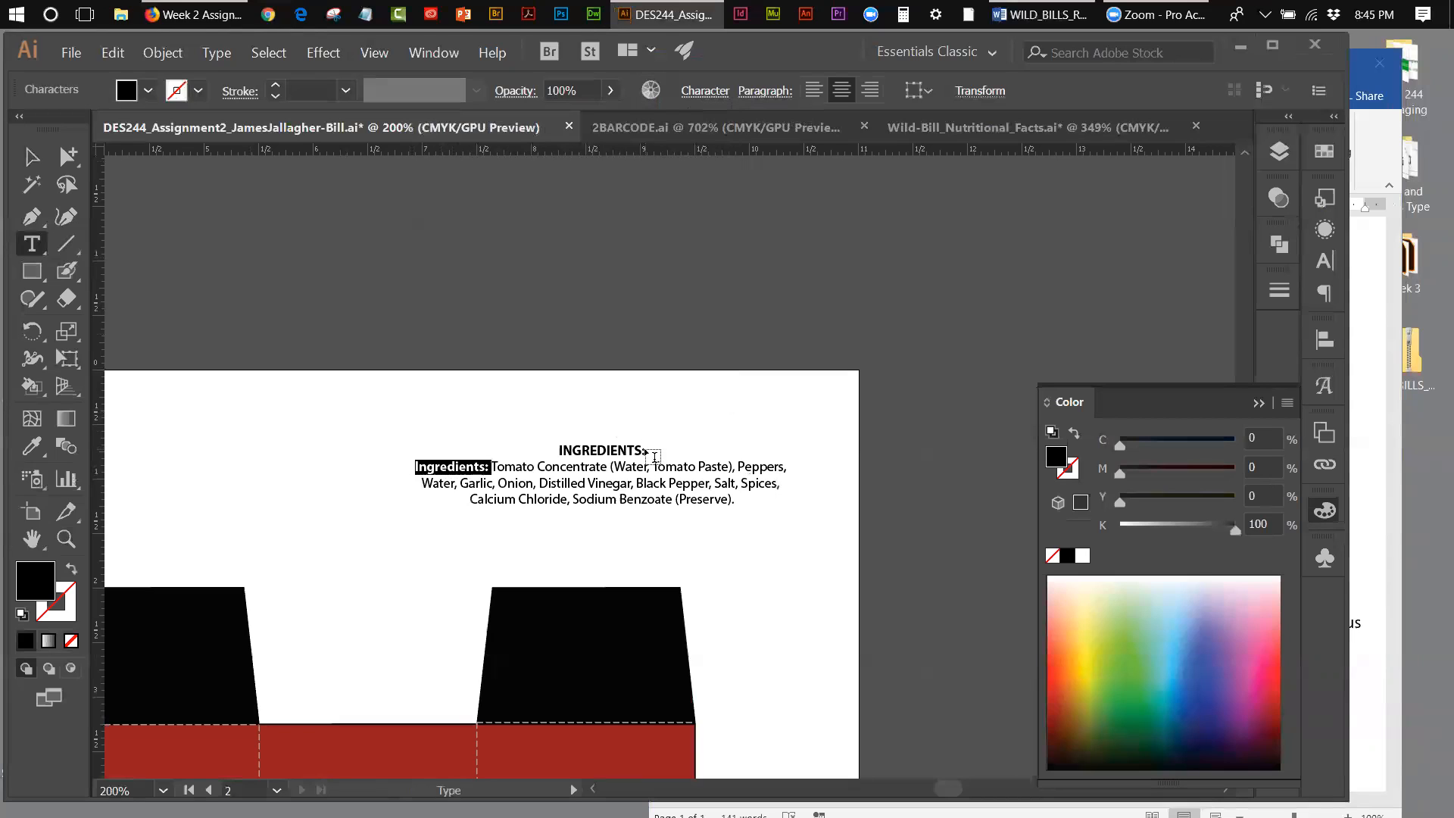
pyautogui.click(640, 447)
pyautogui.tripleClick(640, 448)
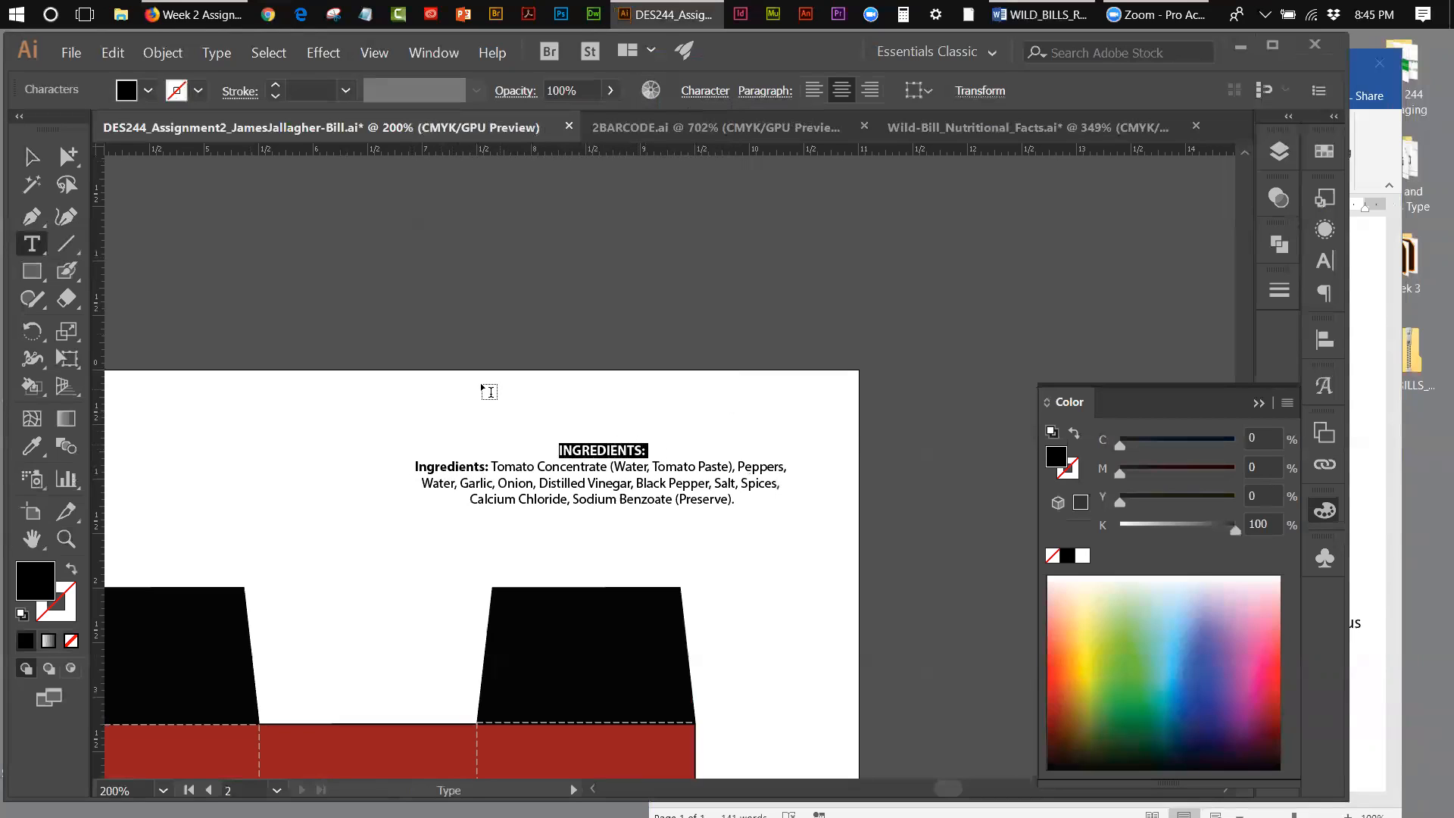
pyautogui.click(691, 93)
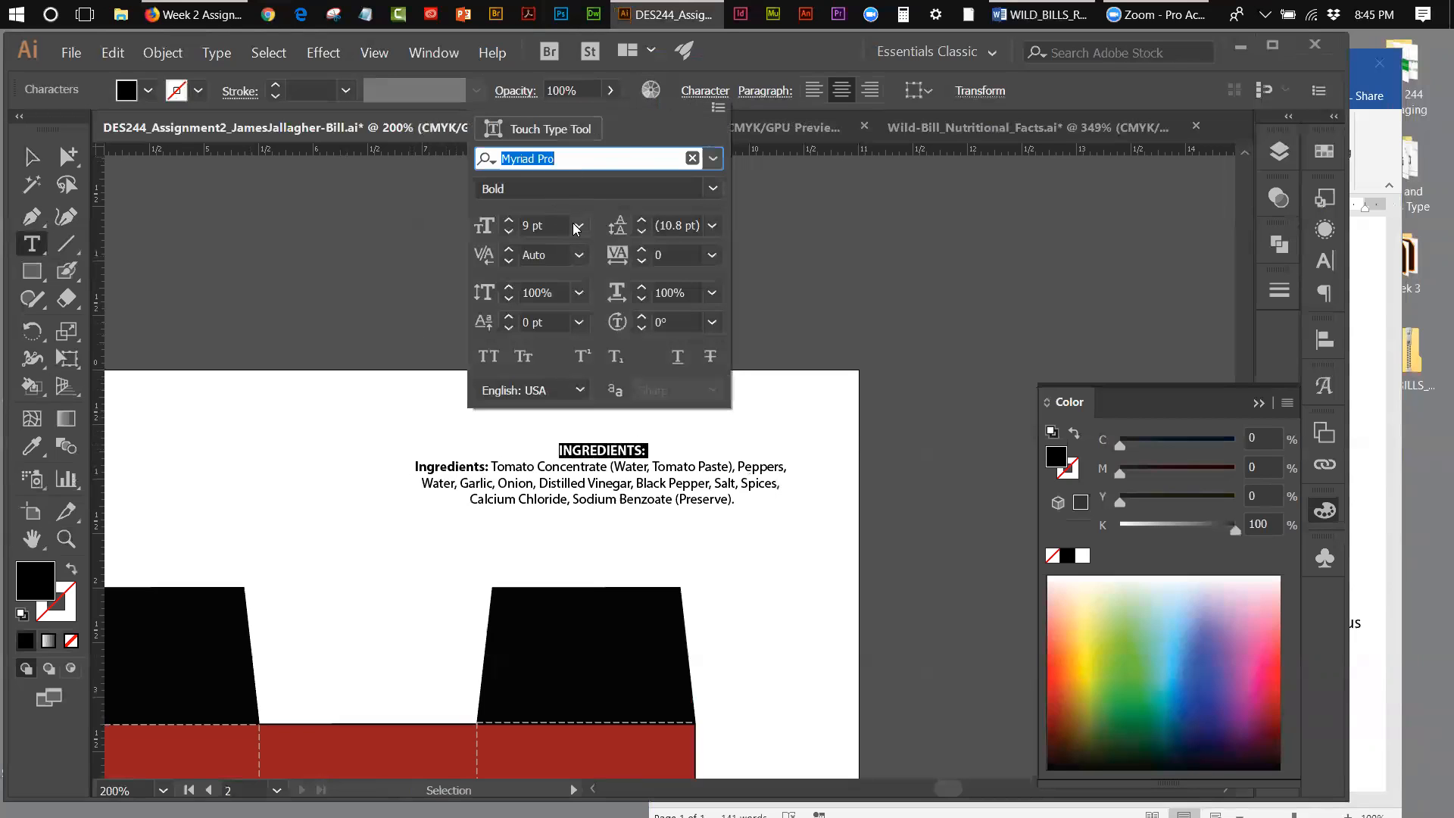
pyautogui.click(509, 220)
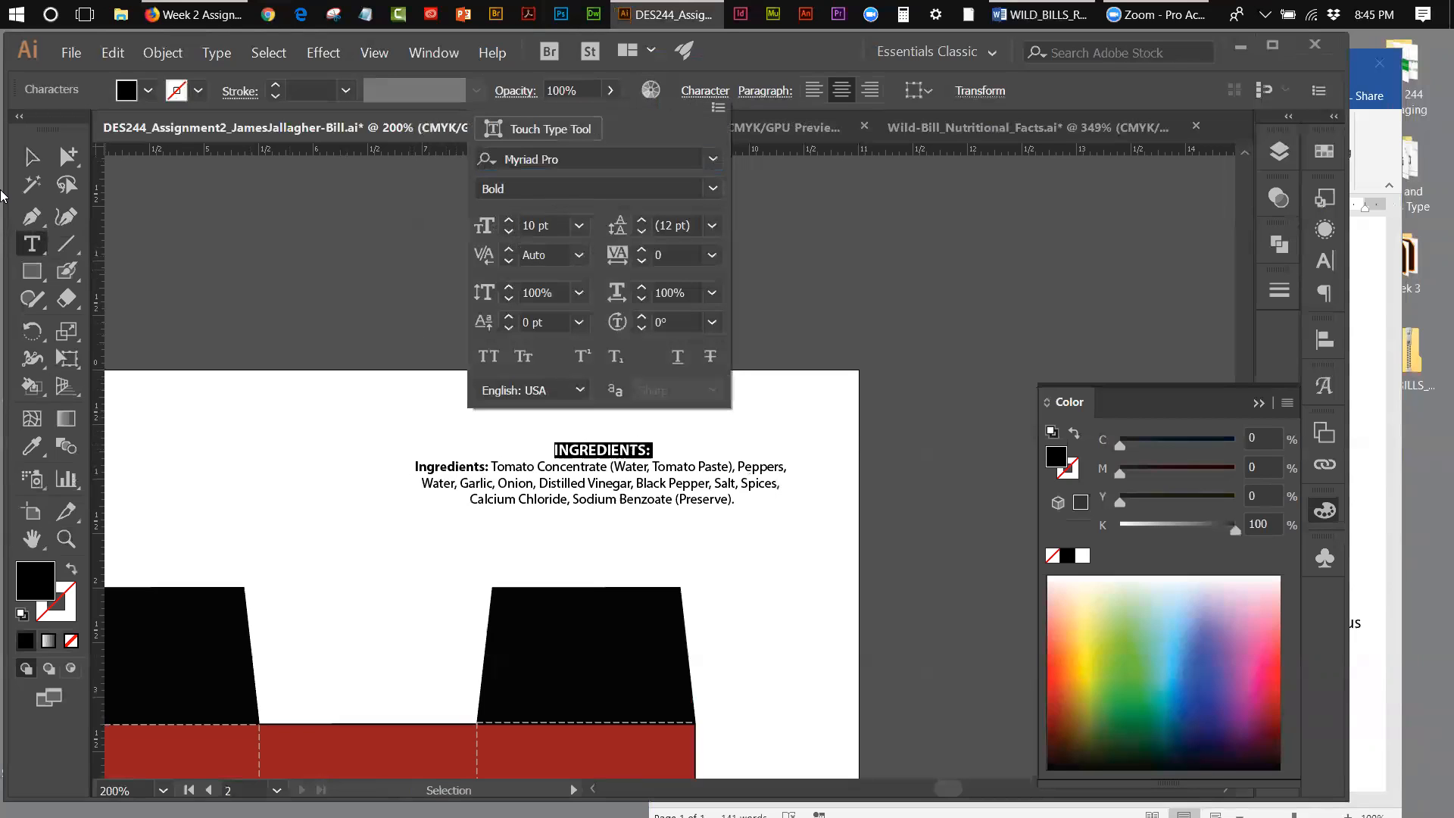
# Step: Scale the ingredients text block down proportionally to about half its size with Free Transform
pyautogui.click(35, 159)
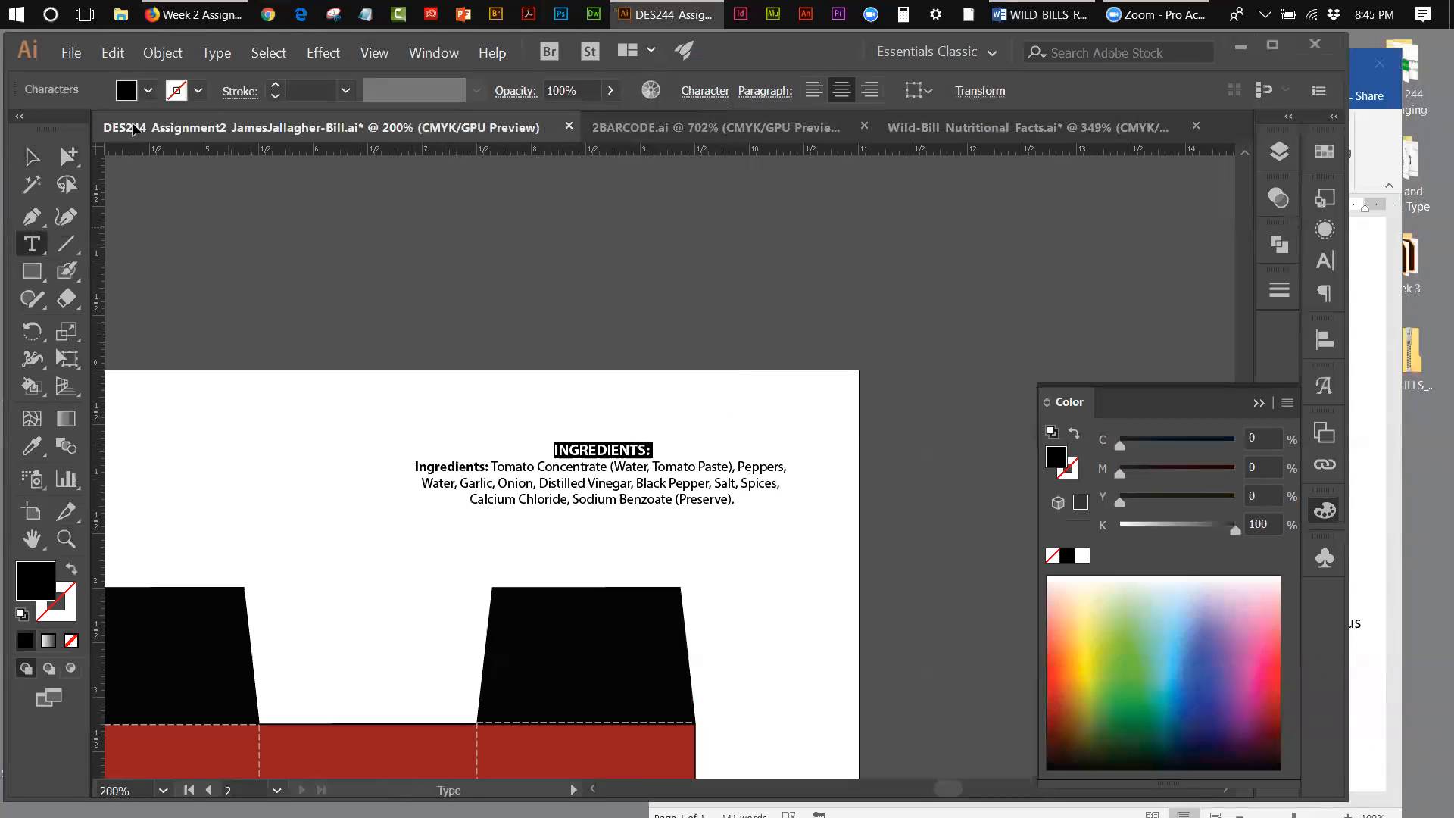
pyautogui.click(32, 157)
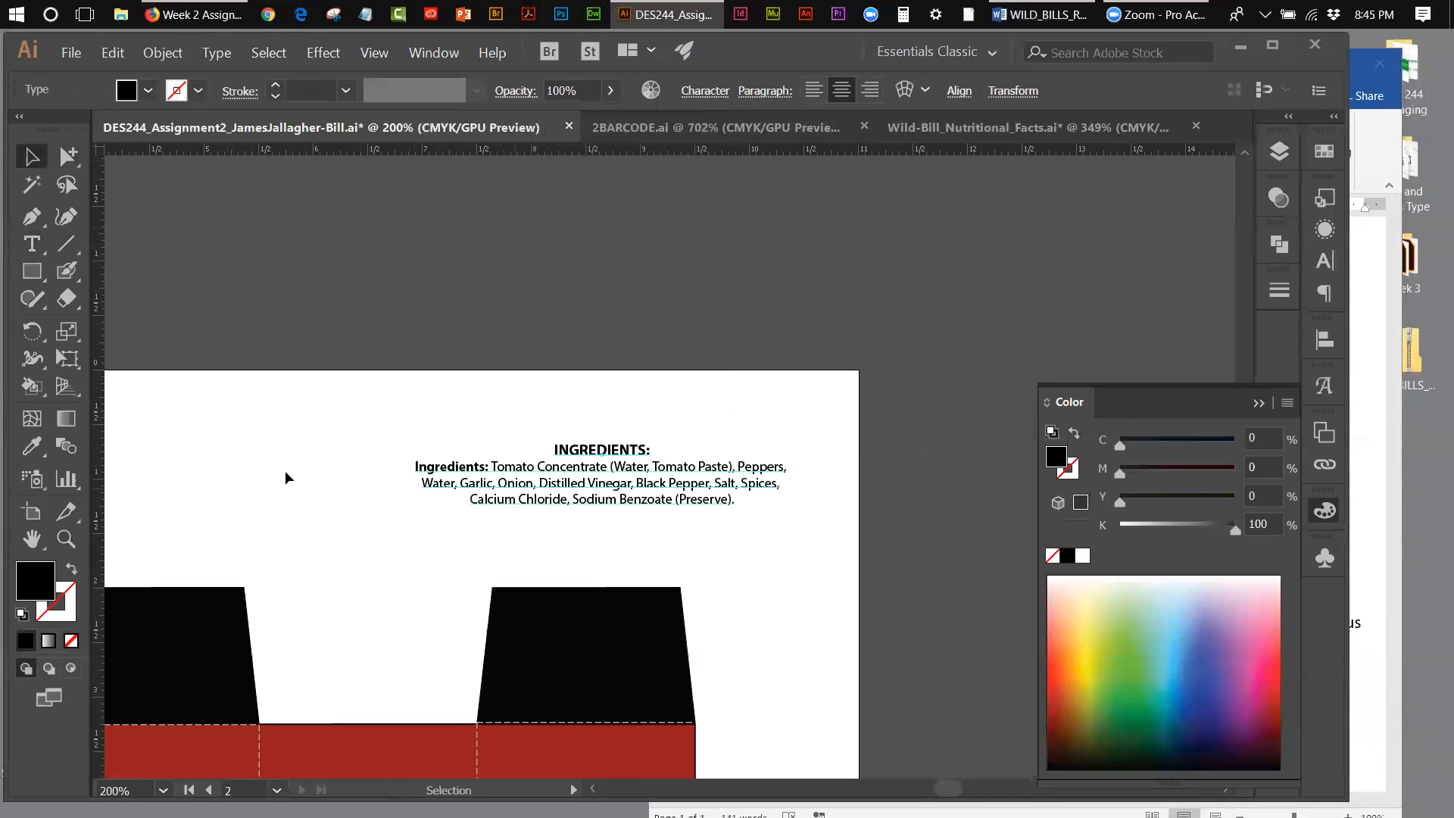
pyautogui.click(67, 359)
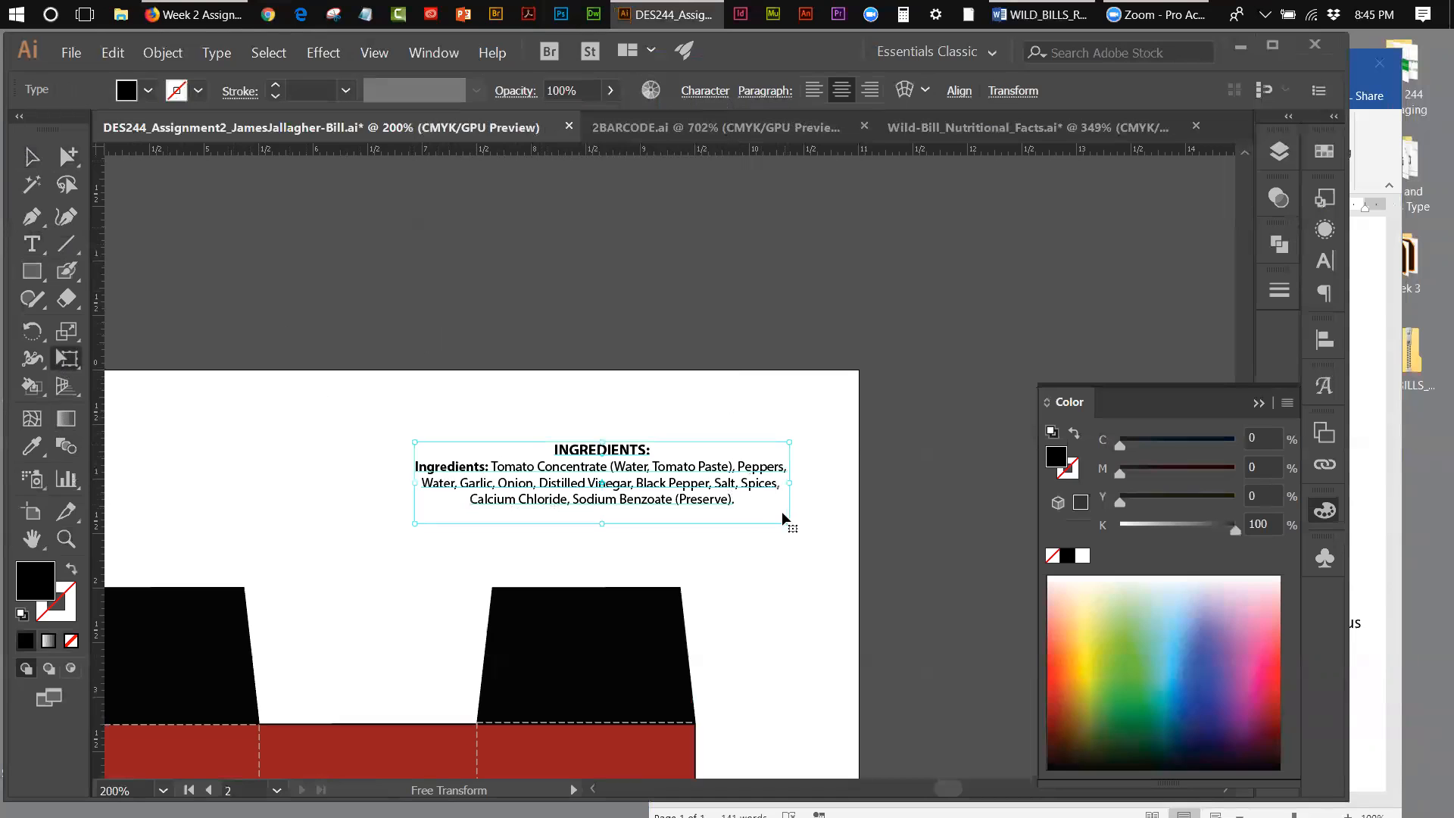
pyautogui.moveTo(789, 522); pyautogui.dragTo(690, 502)
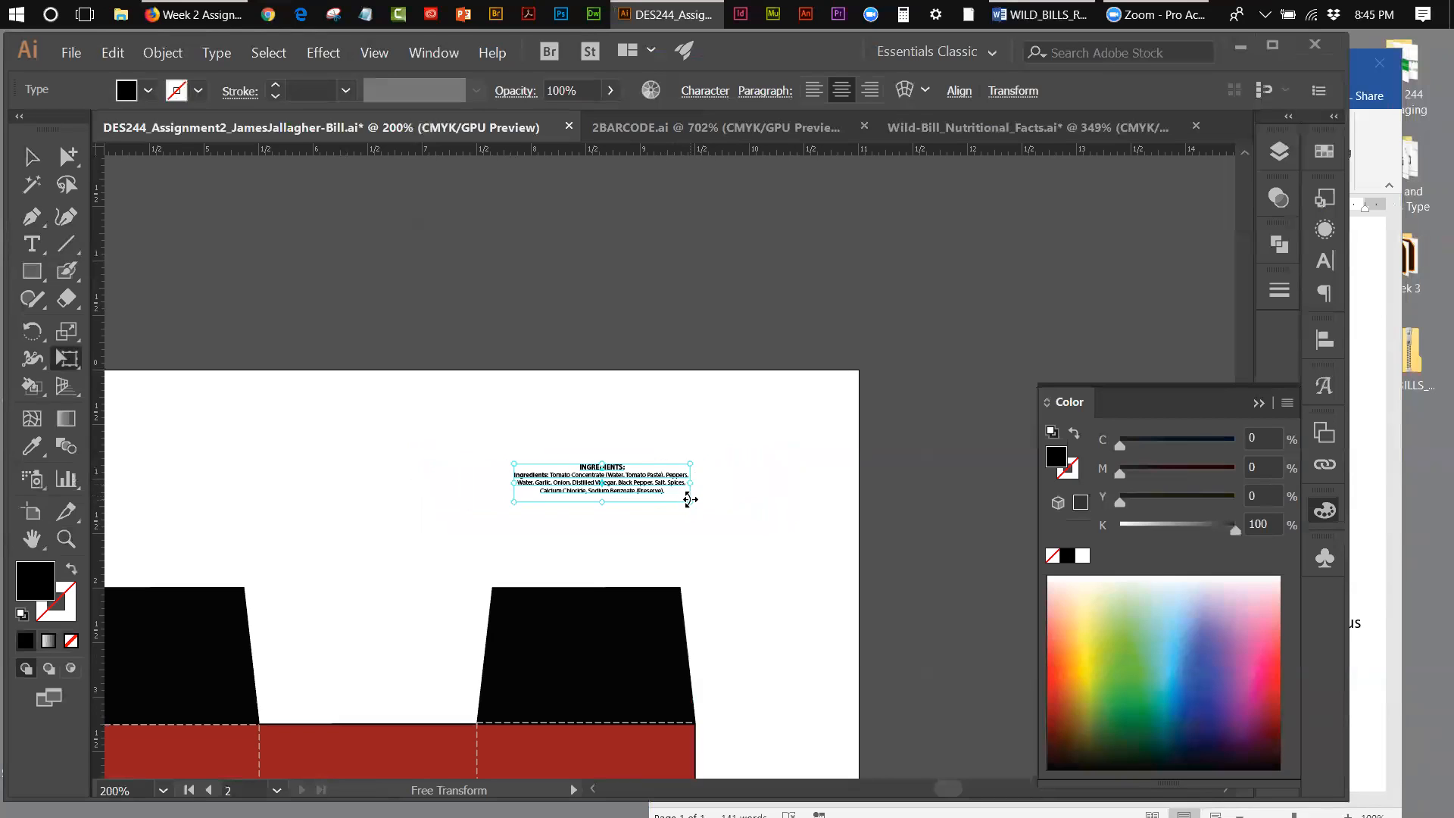
# Step: Move the ingredients text block onto the red back panel, between the Nutrition Facts label and the barcode
pyautogui.moveTo(690, 499); pyautogui.dragTo(386, 467)
pyautogui.click(394, 53)
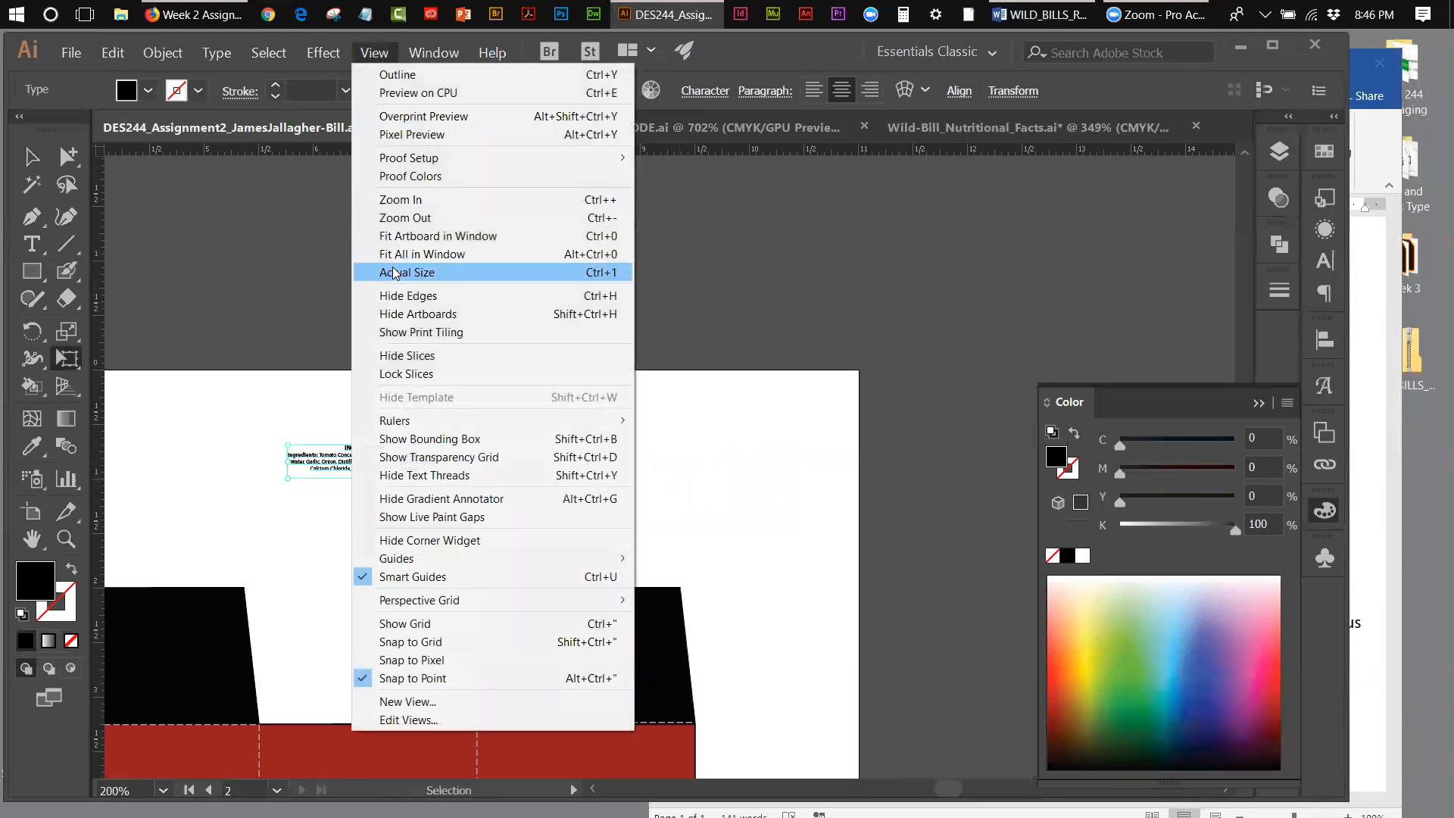
pyautogui.click(393, 244)
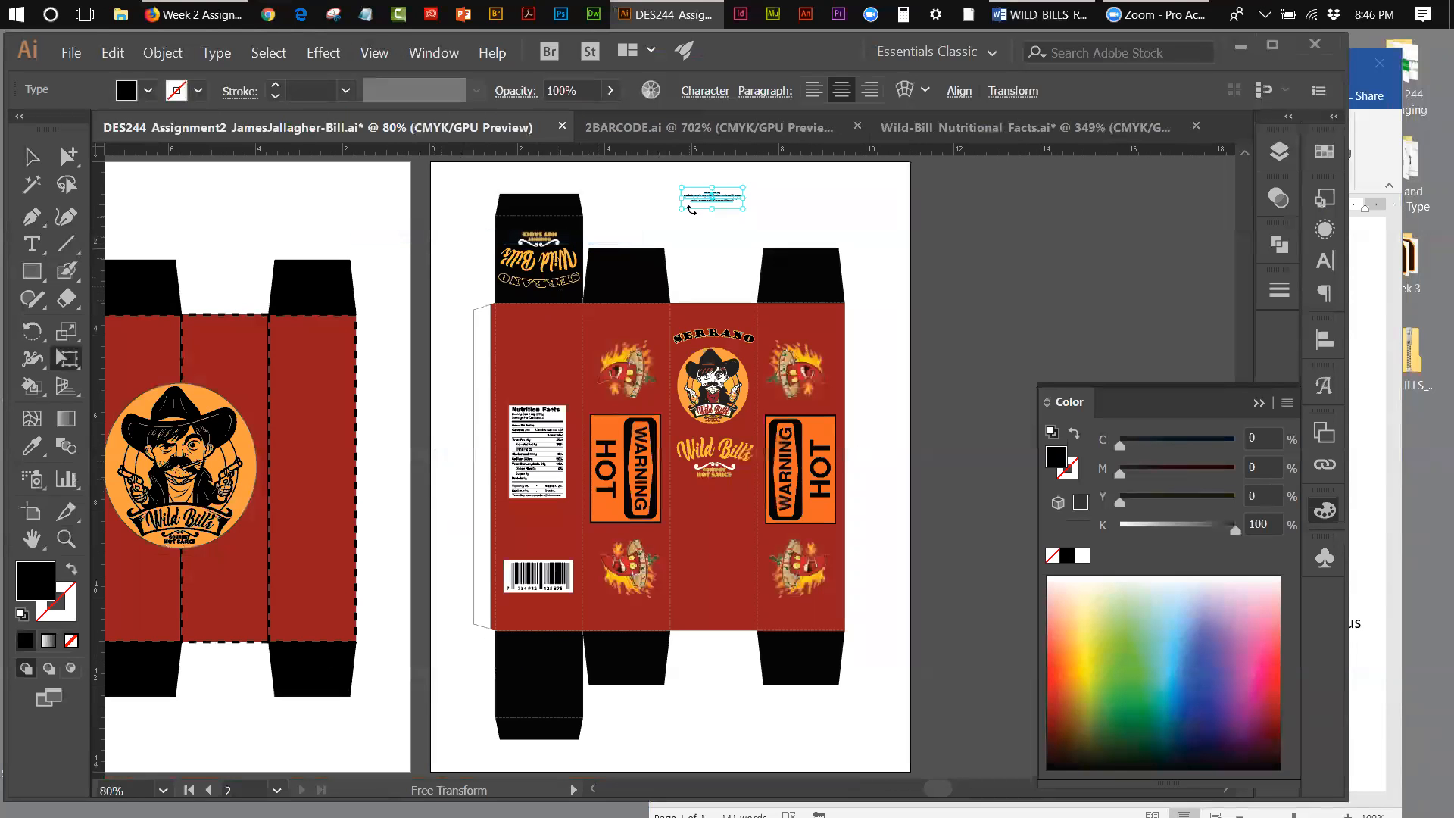
pyautogui.moveTo(703, 203); pyautogui.dragTo(527, 523)
# Step: Enlarge the ingredients text block slightly with Free Transform to match the width of the barcode below it
pyautogui.press('z')
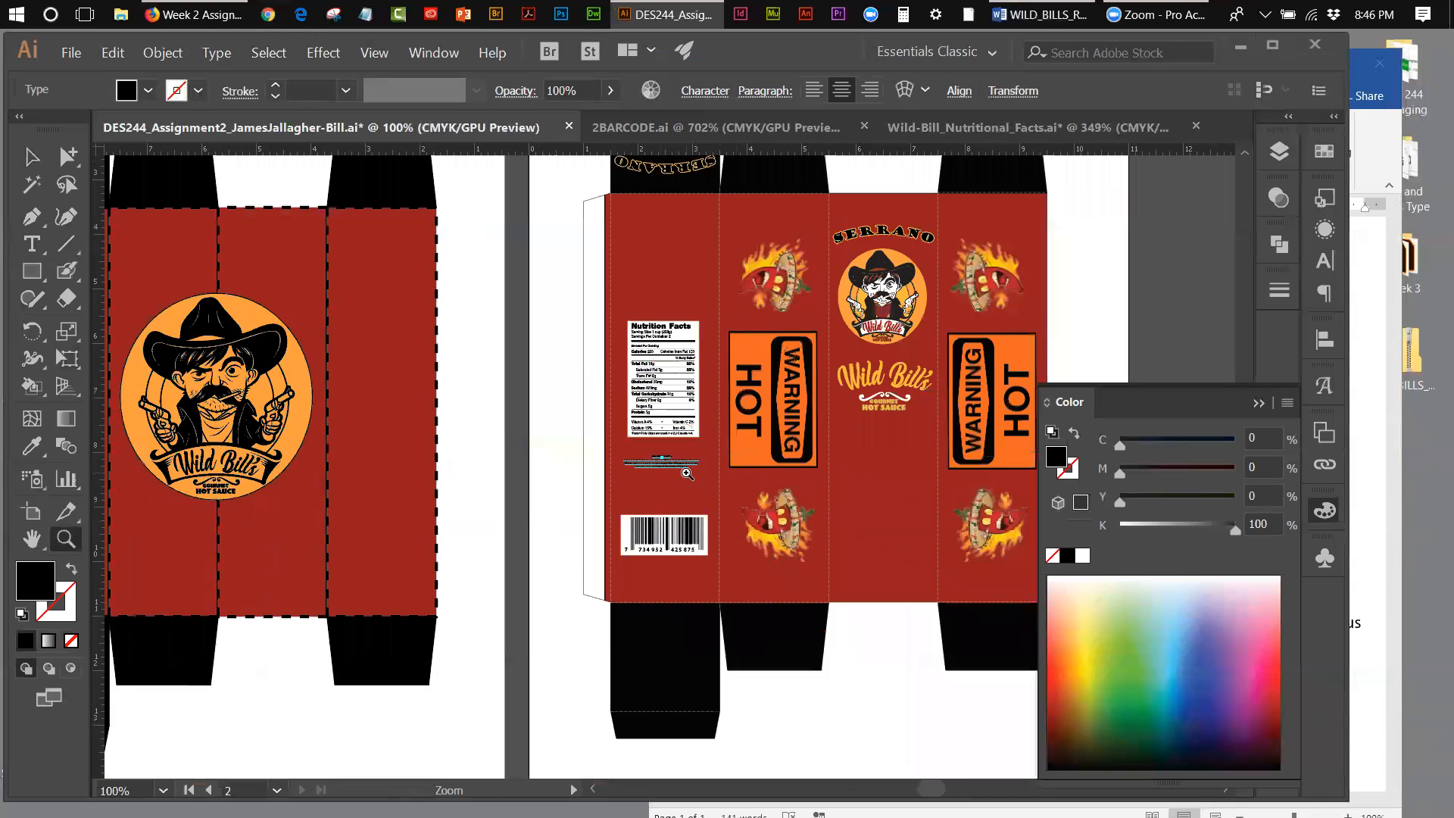
pyautogui.click(685, 473)
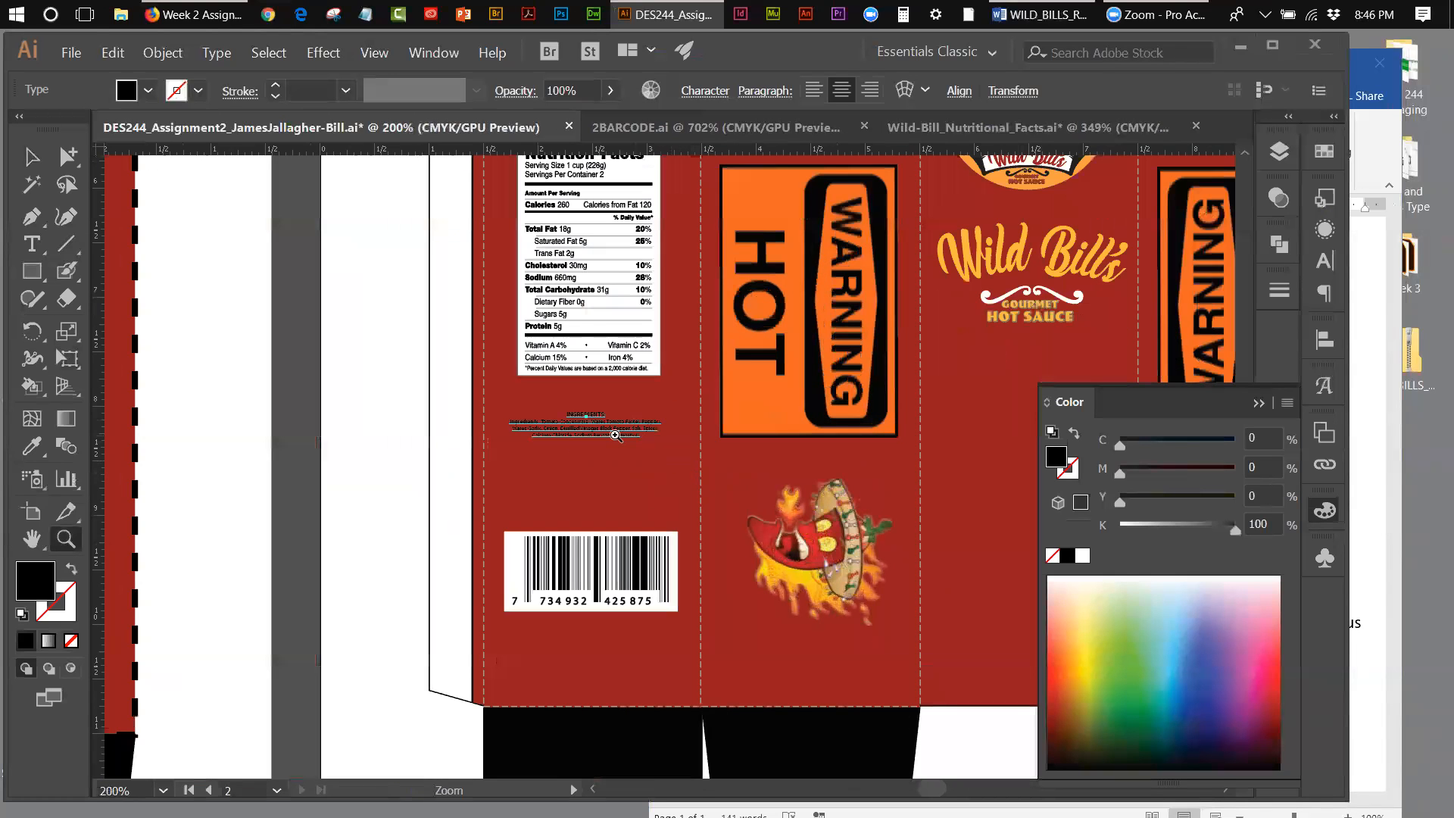
pyautogui.click(69, 358)
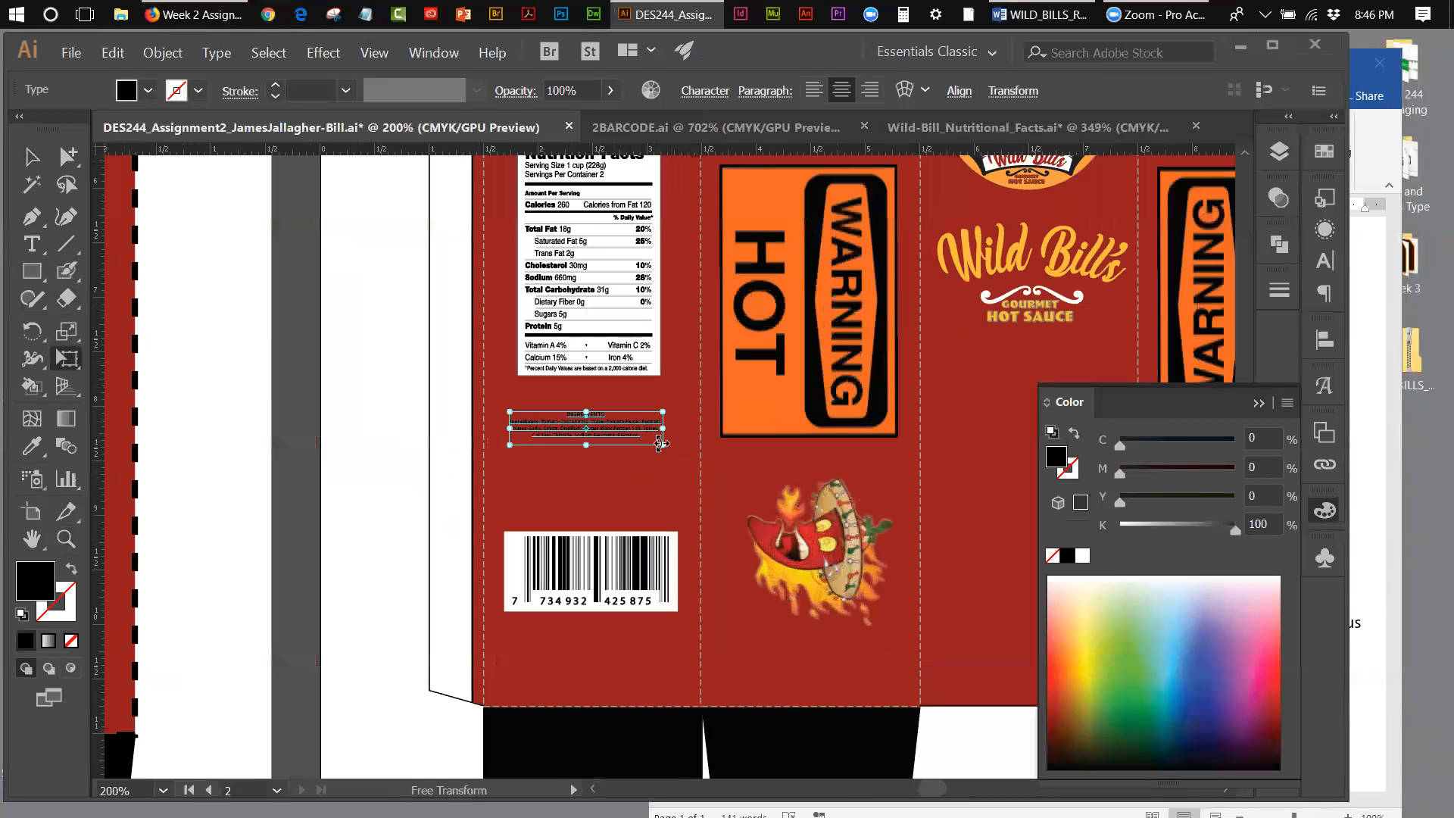
pyautogui.moveTo(662, 443); pyautogui.dragTo(673, 447)
# Step: Fill the ingredients text with the yellow-orange swatch and deselect it
pyautogui.click(20, 157)
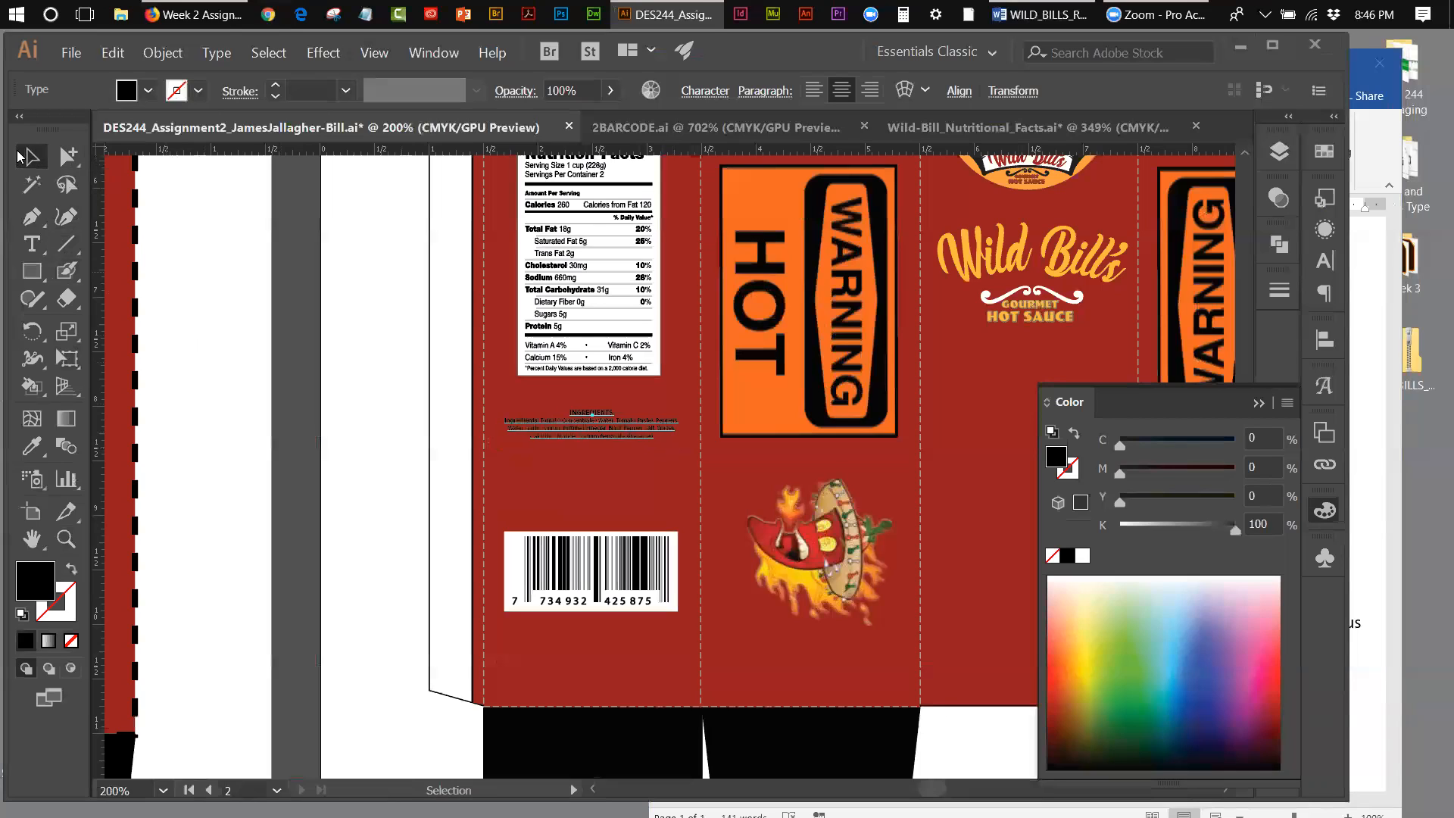
pyautogui.click(1325, 151)
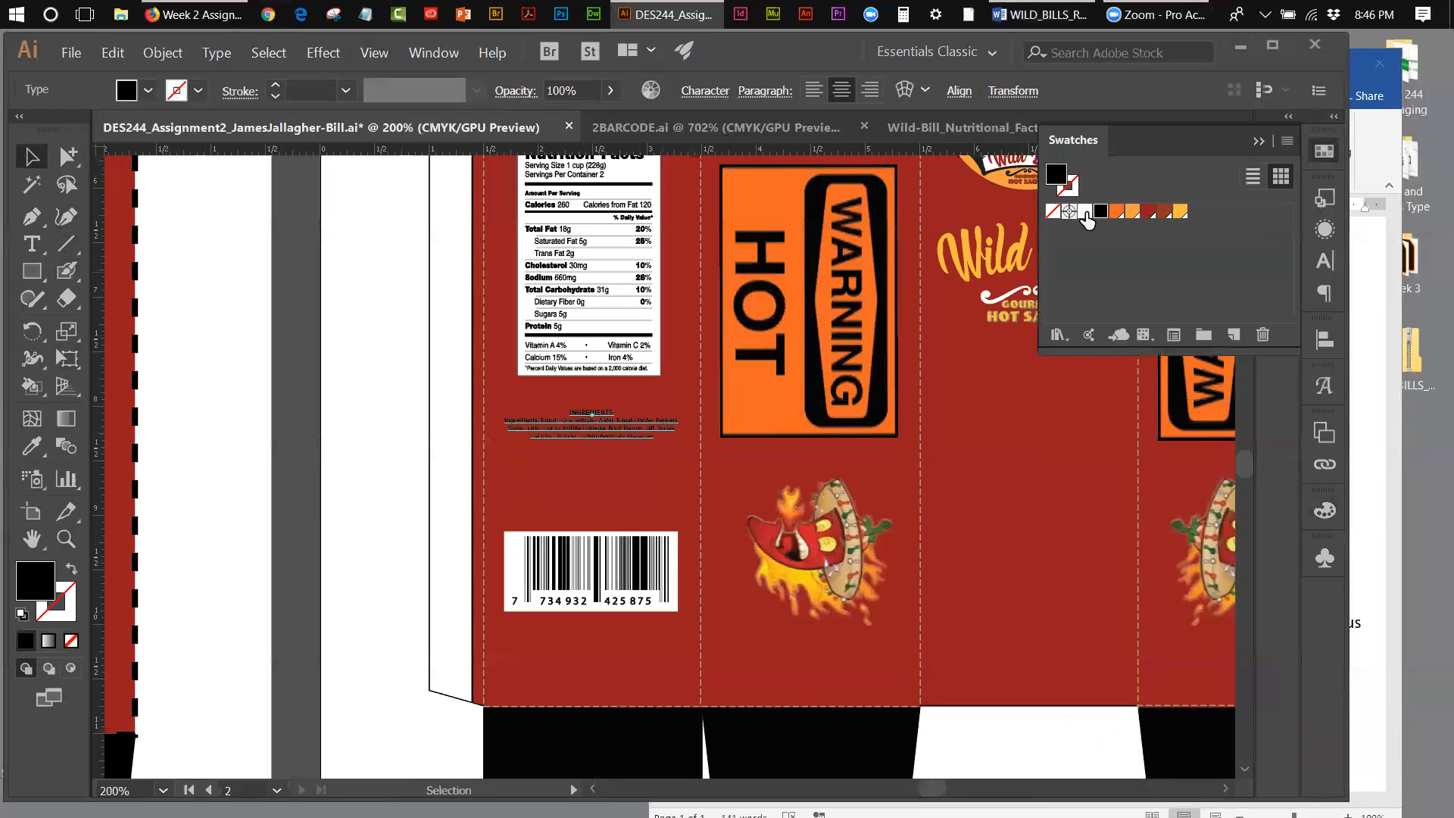
pyautogui.click(1086, 212)
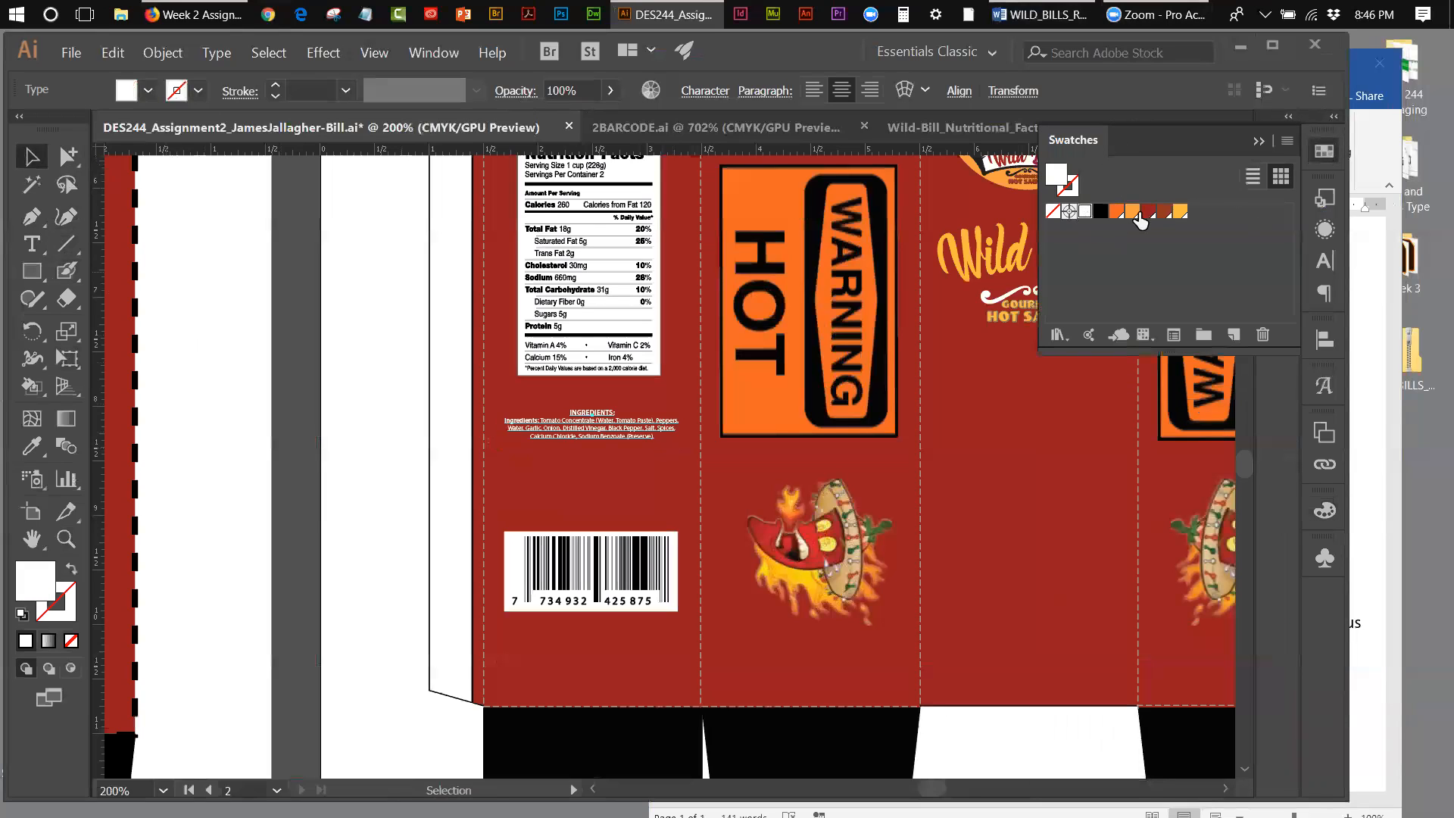
pyautogui.click(1180, 212)
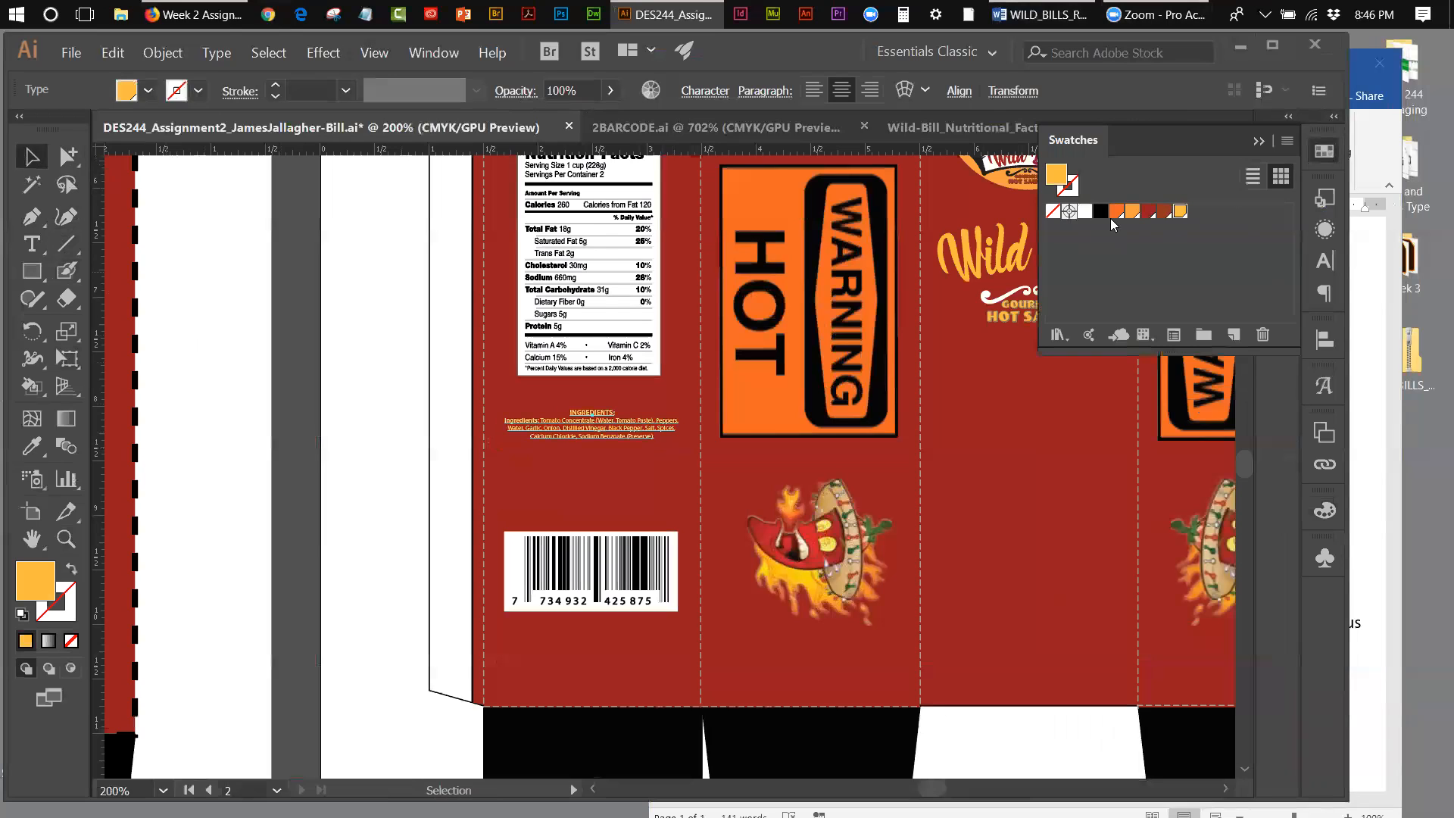
pyautogui.click(402, 247)
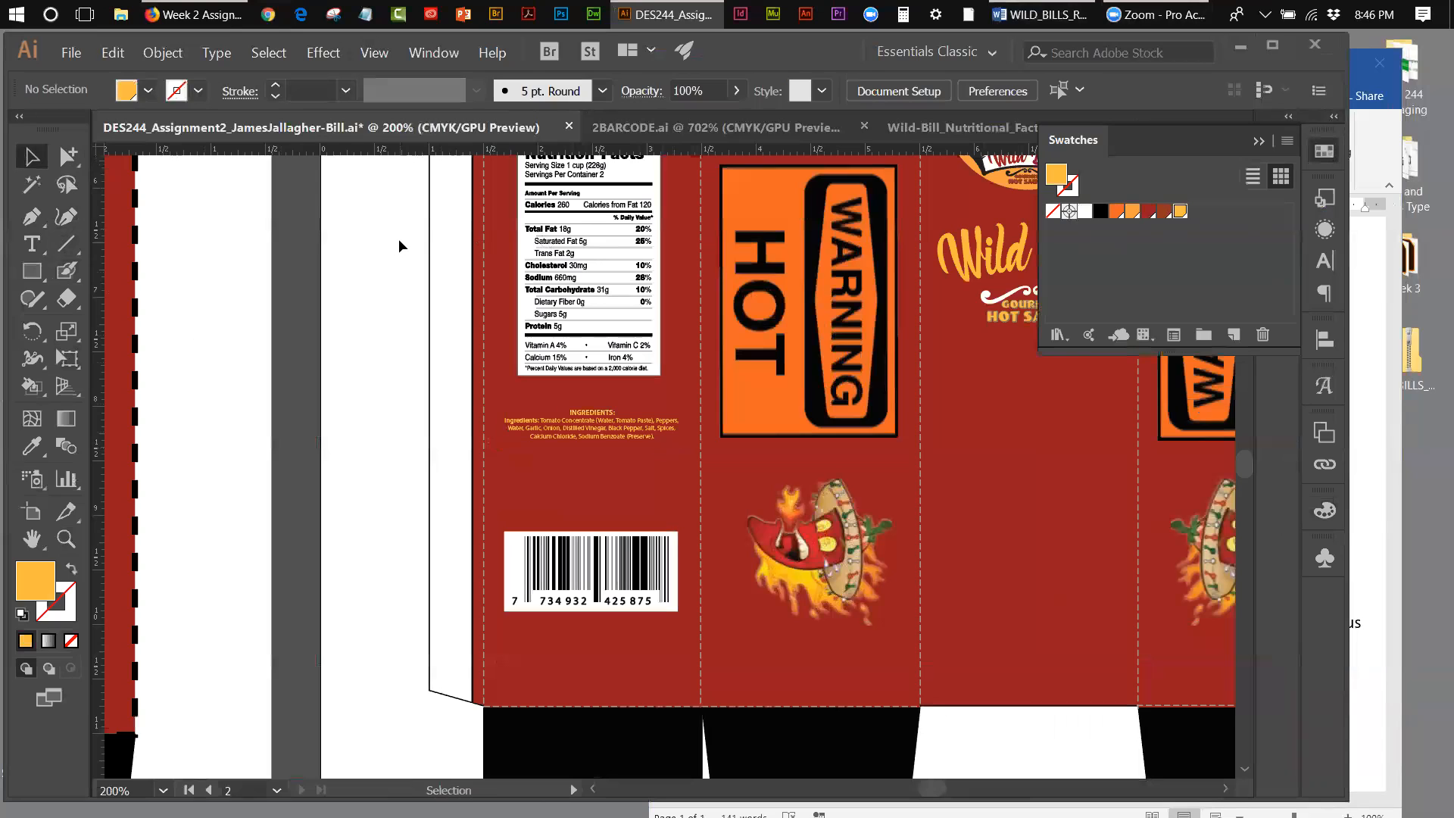
# Step: Copy the line "NET WT. (mandatory) 5 fl. oz. (146ml)" from the Word document and paste it into the Illustrator box artwork
pyautogui.click(1363, 177)
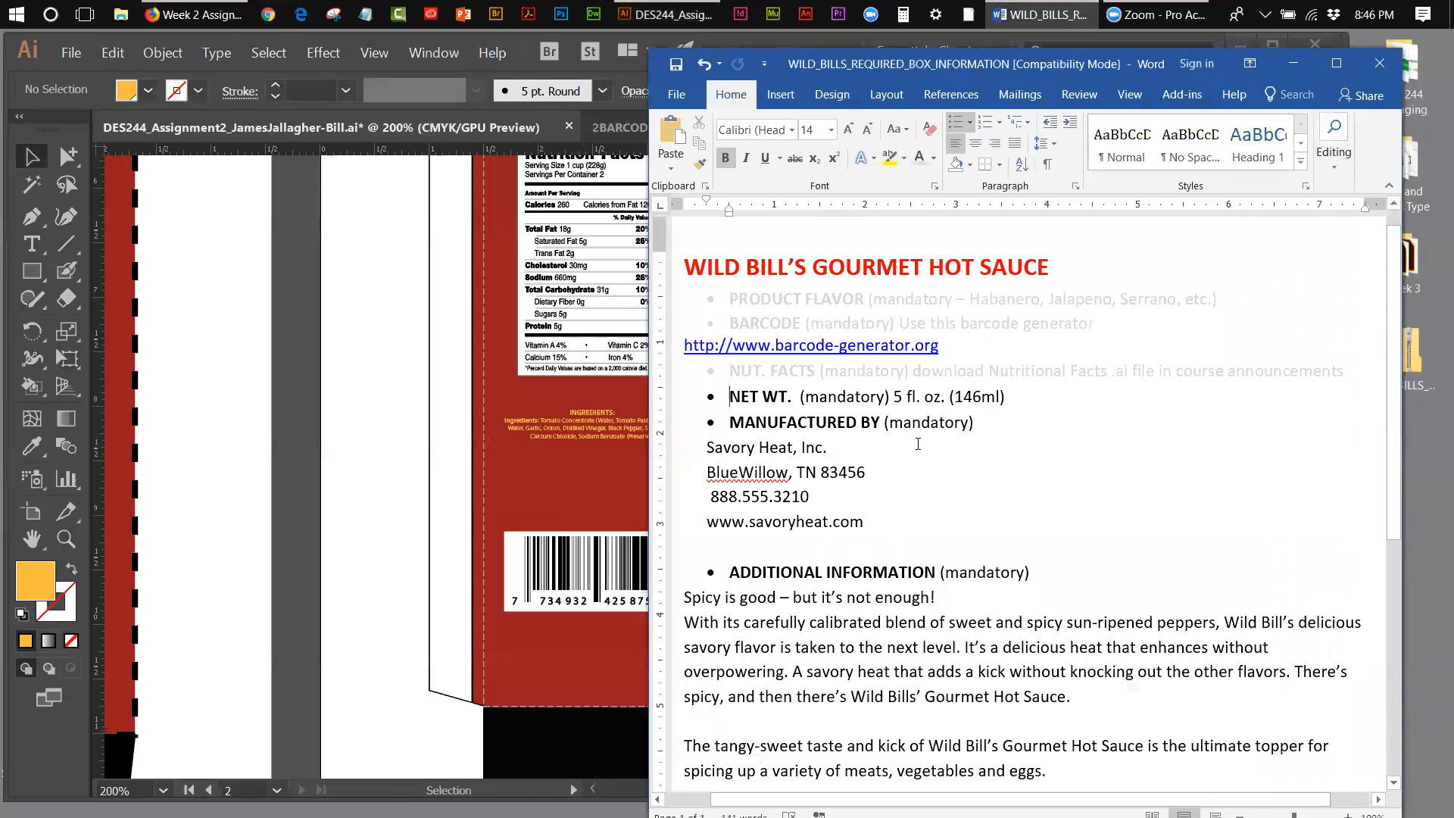
pyautogui.moveTo(1010, 393); pyautogui.dragTo(734, 395)
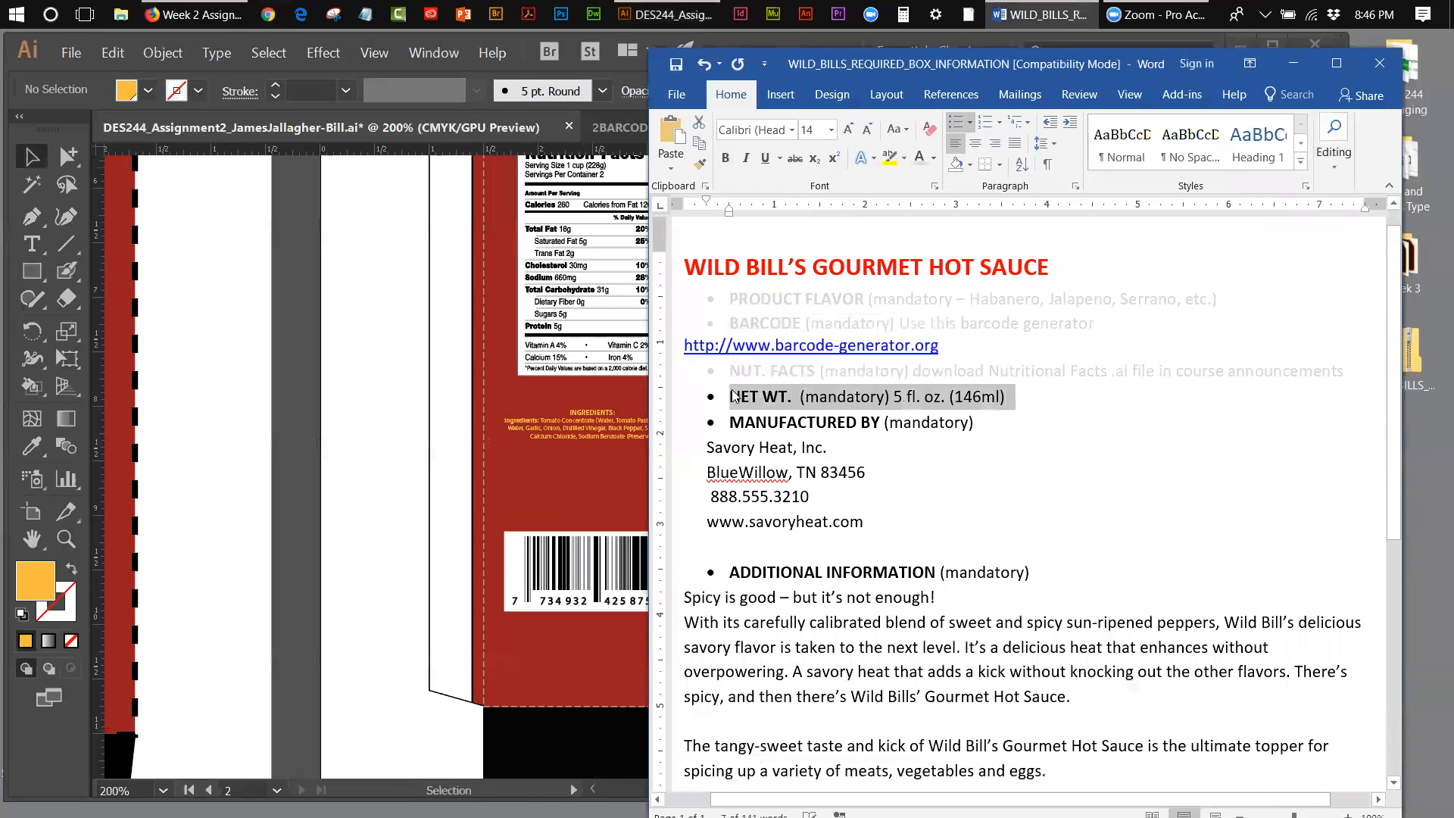
pyautogui.rightClick(734, 396)
pyautogui.click(772, 426)
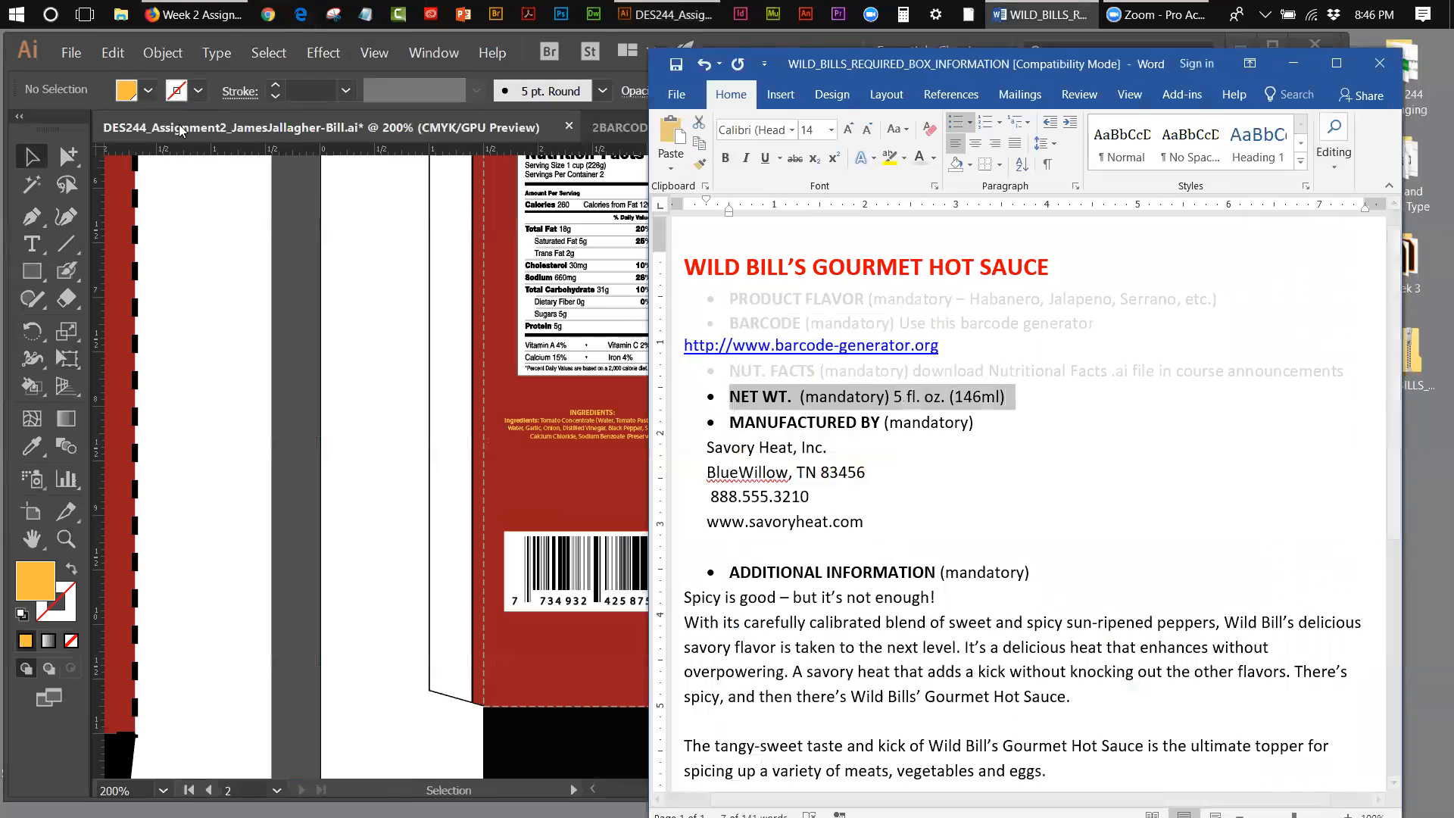
pyautogui.click(221, 227)
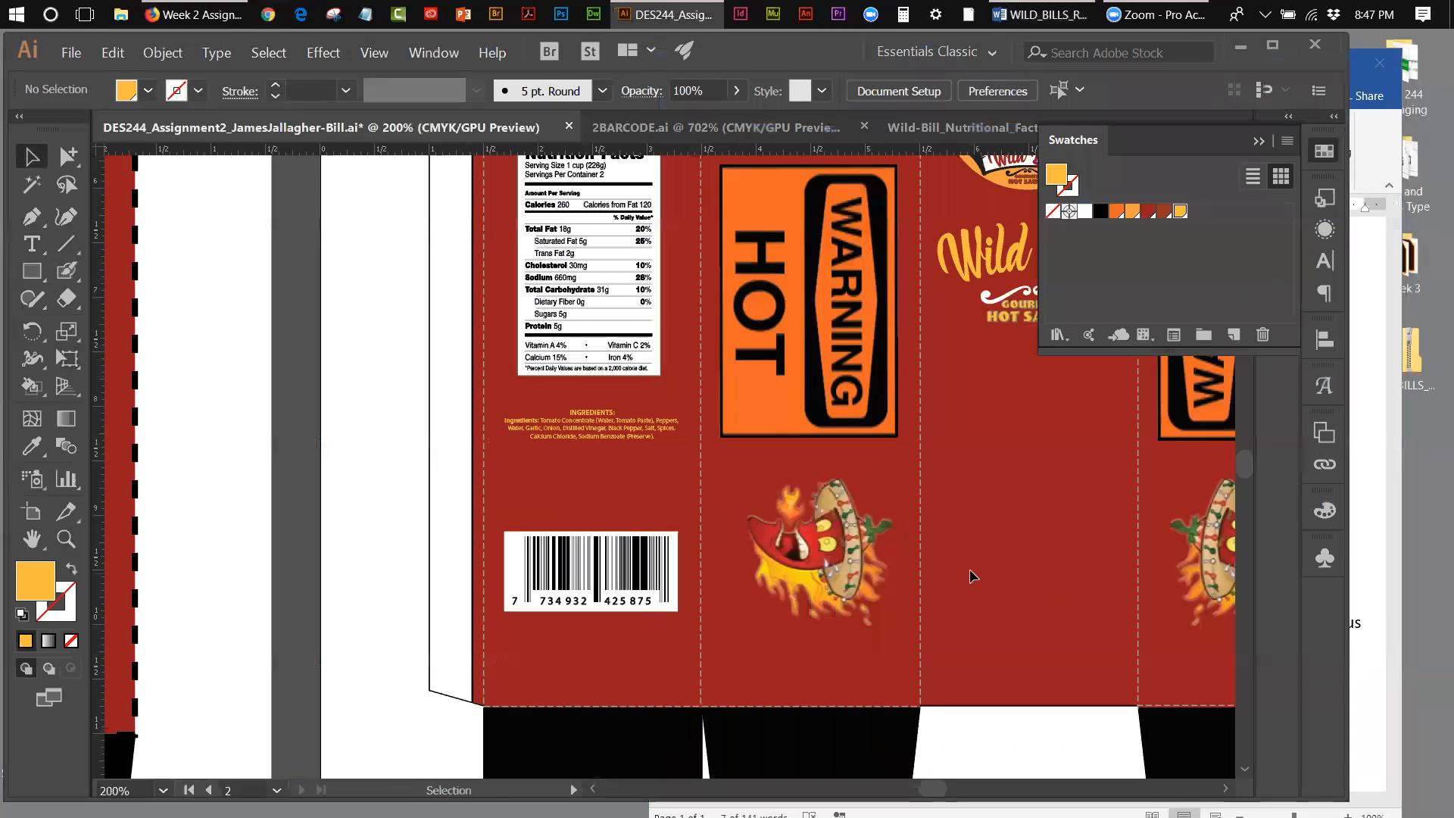
pyautogui.rightClick(980, 542)
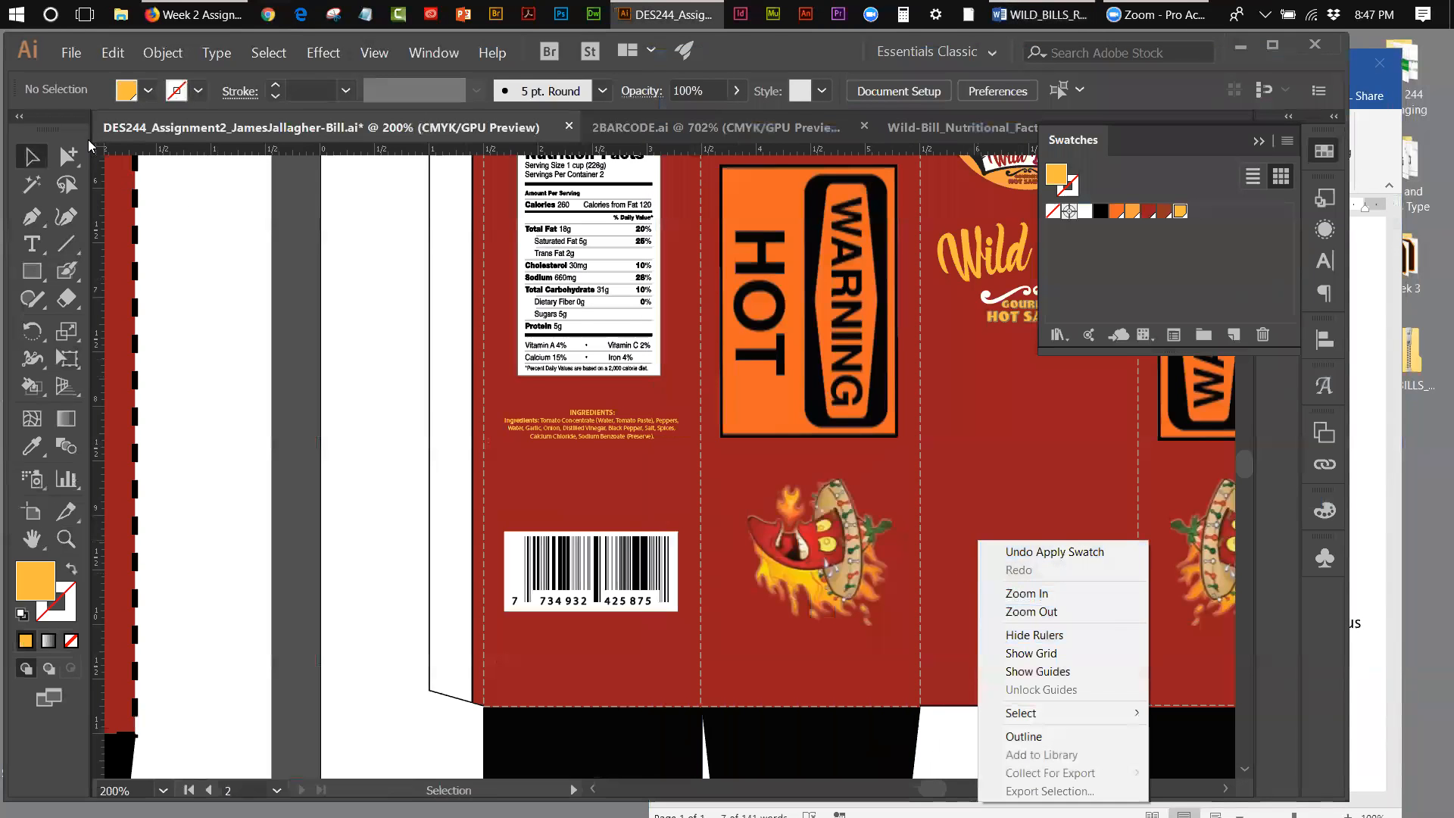
pyautogui.click(113, 52)
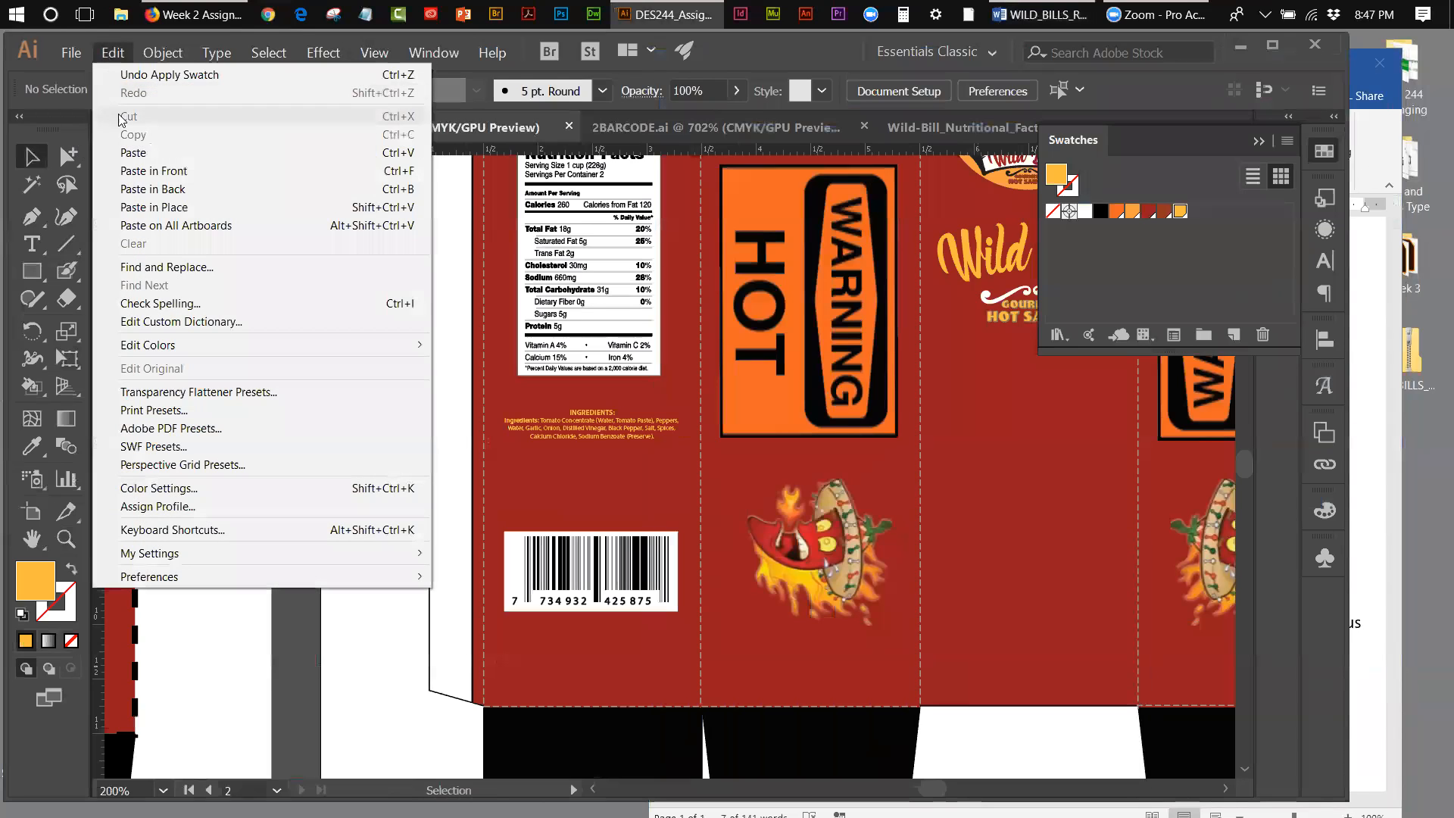
pyautogui.click(134, 153)
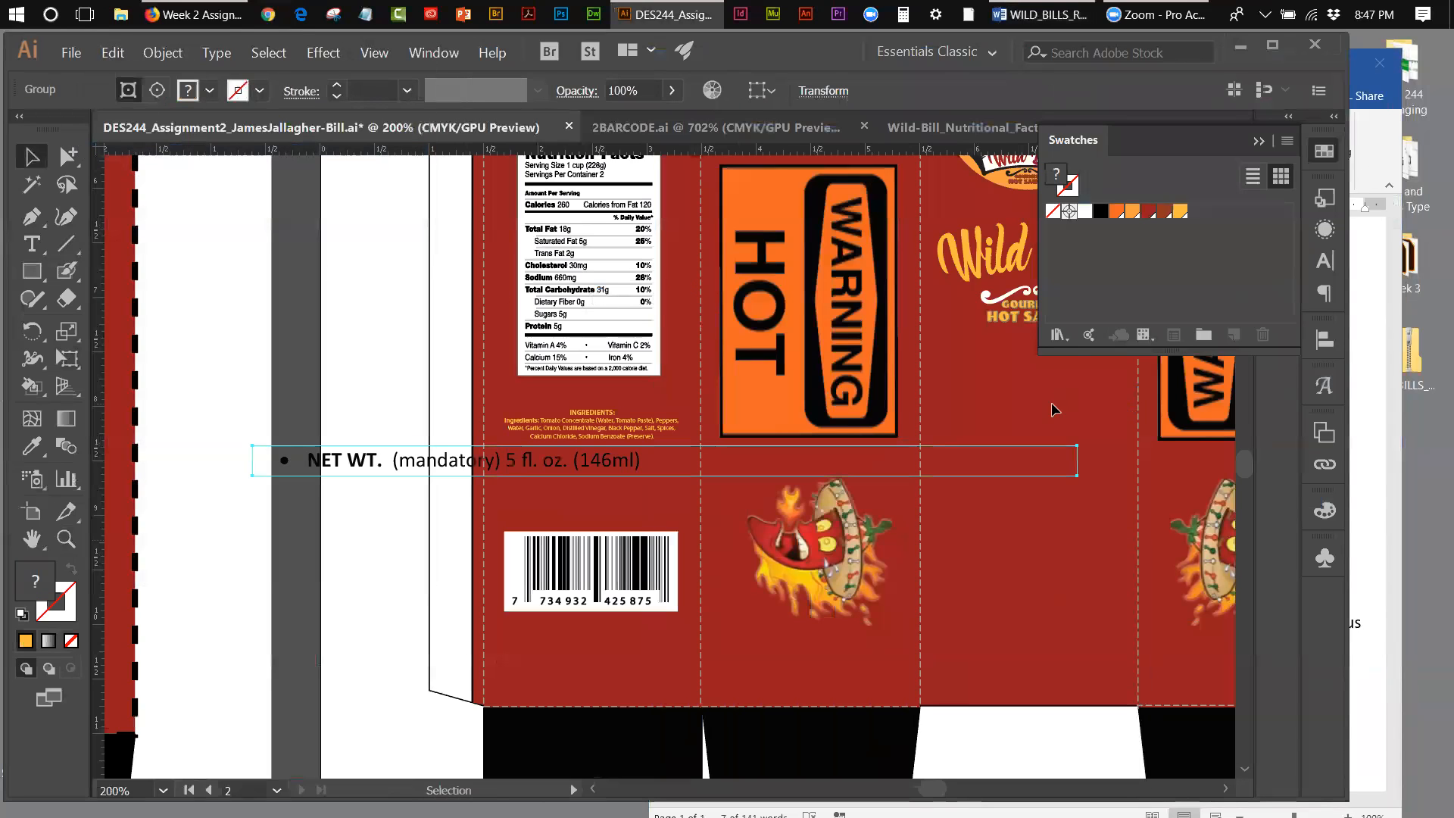
# Step: Try to isolate the parts of the pasted NET WT. group for editing, and delete the whole group
pyautogui.moveTo(308, 458); pyautogui.dragTo(369, 462)
pyautogui.doubleClick(369, 463)
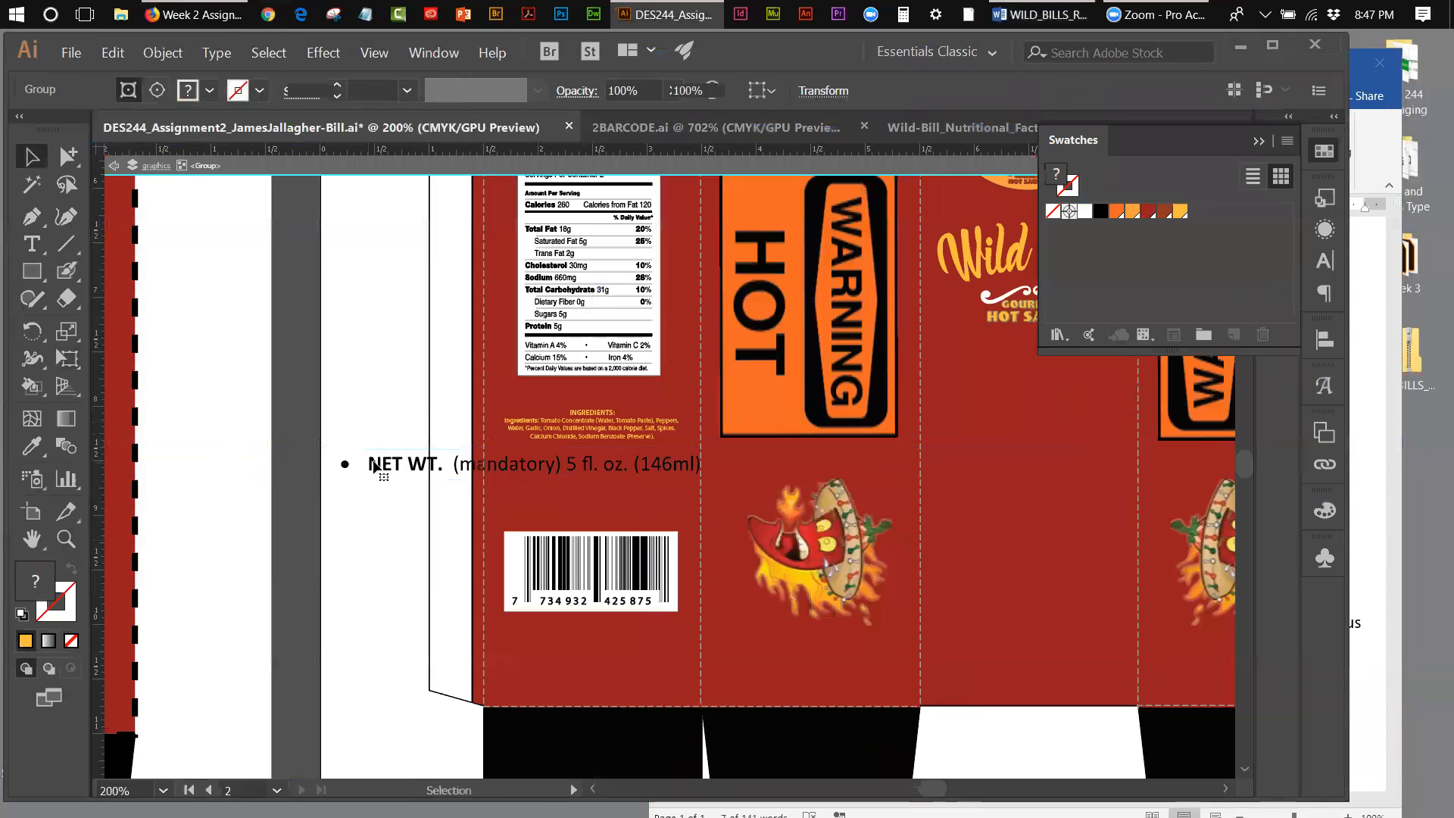
pyautogui.doubleClick(376, 464)
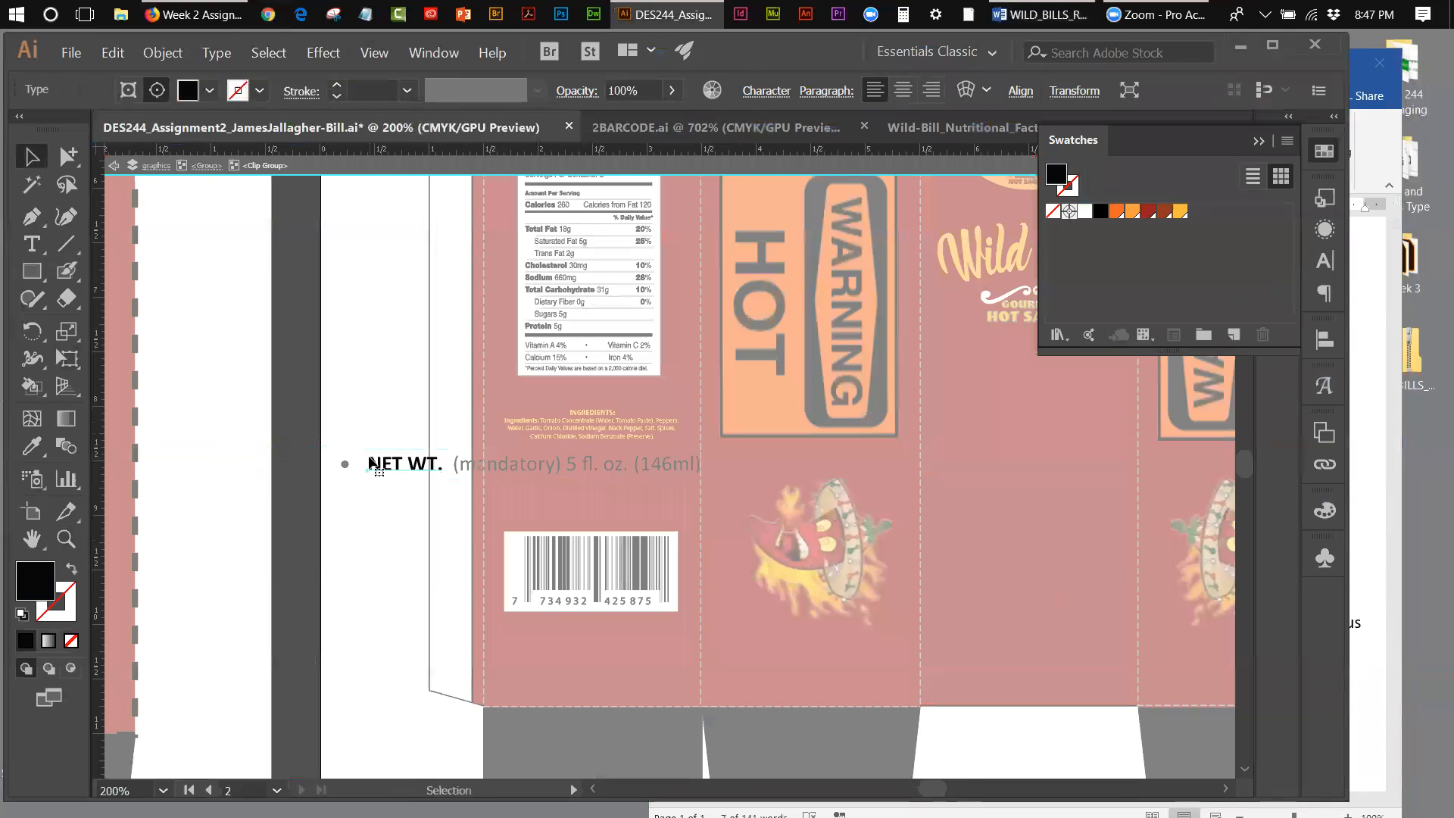
pyautogui.press('Escape')
pyautogui.click(347, 466)
pyautogui.doubleClick(347, 466)
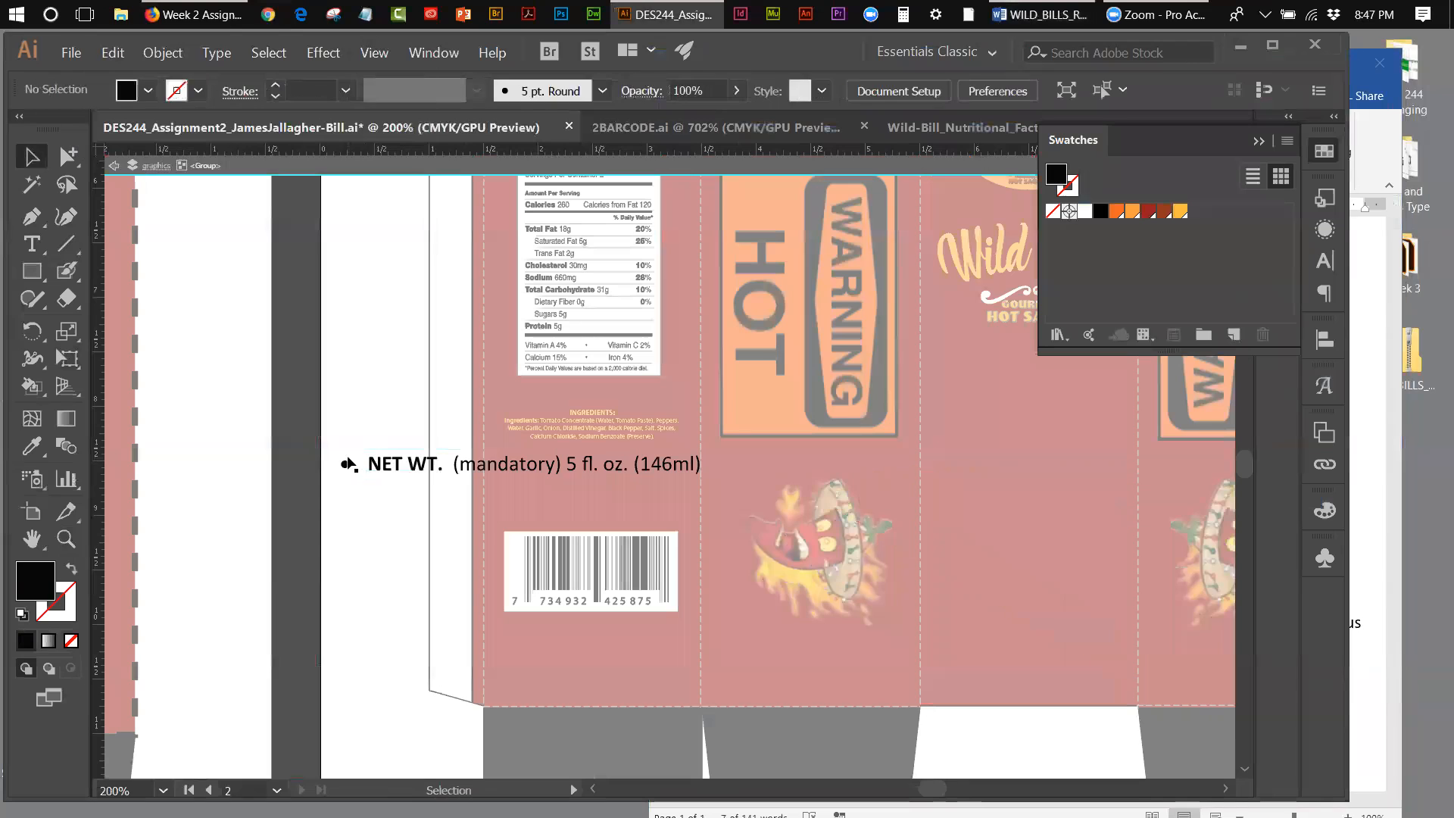
pyautogui.hotkey('ctrl', 'z')
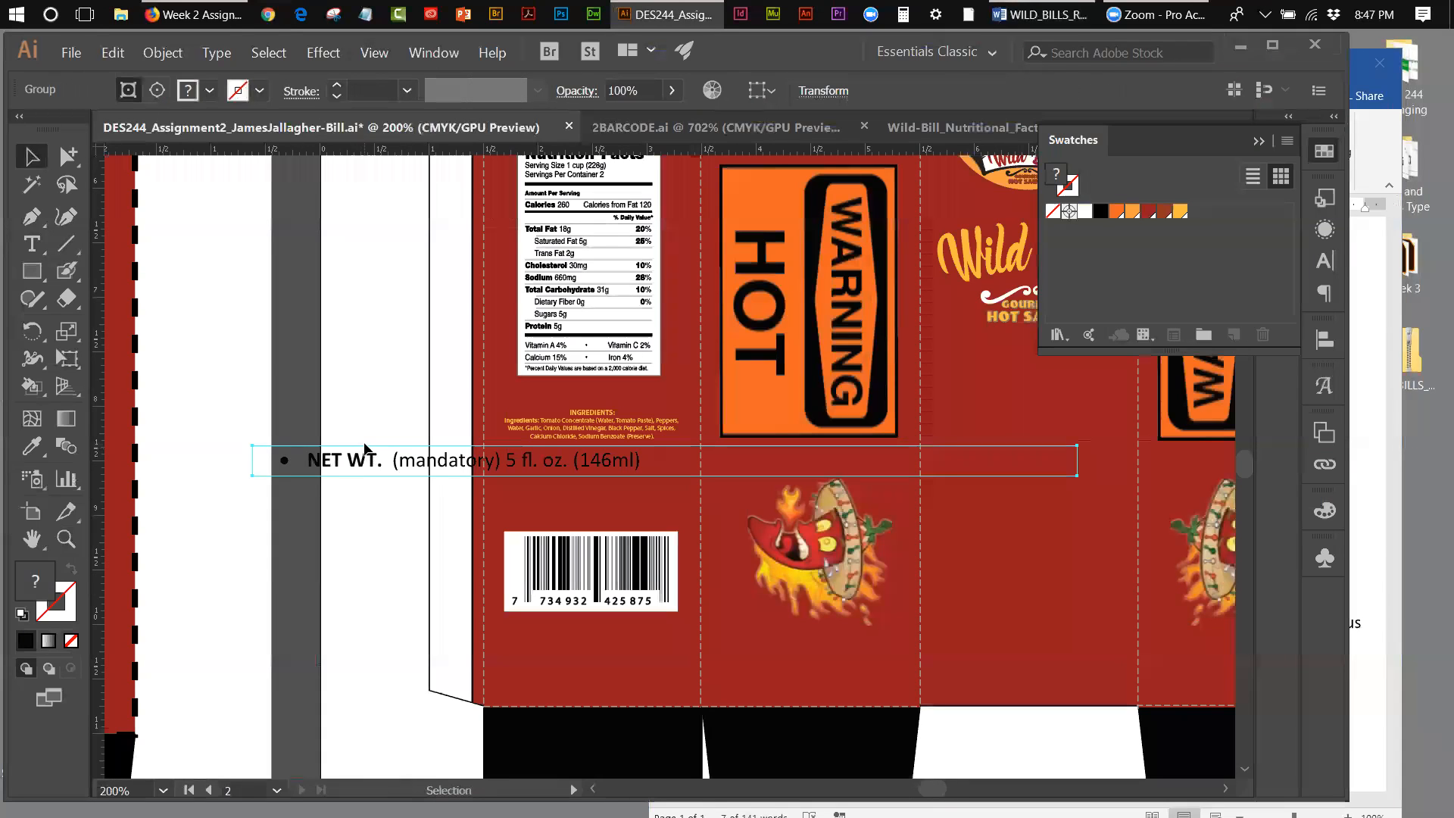
pyautogui.press('Delete')
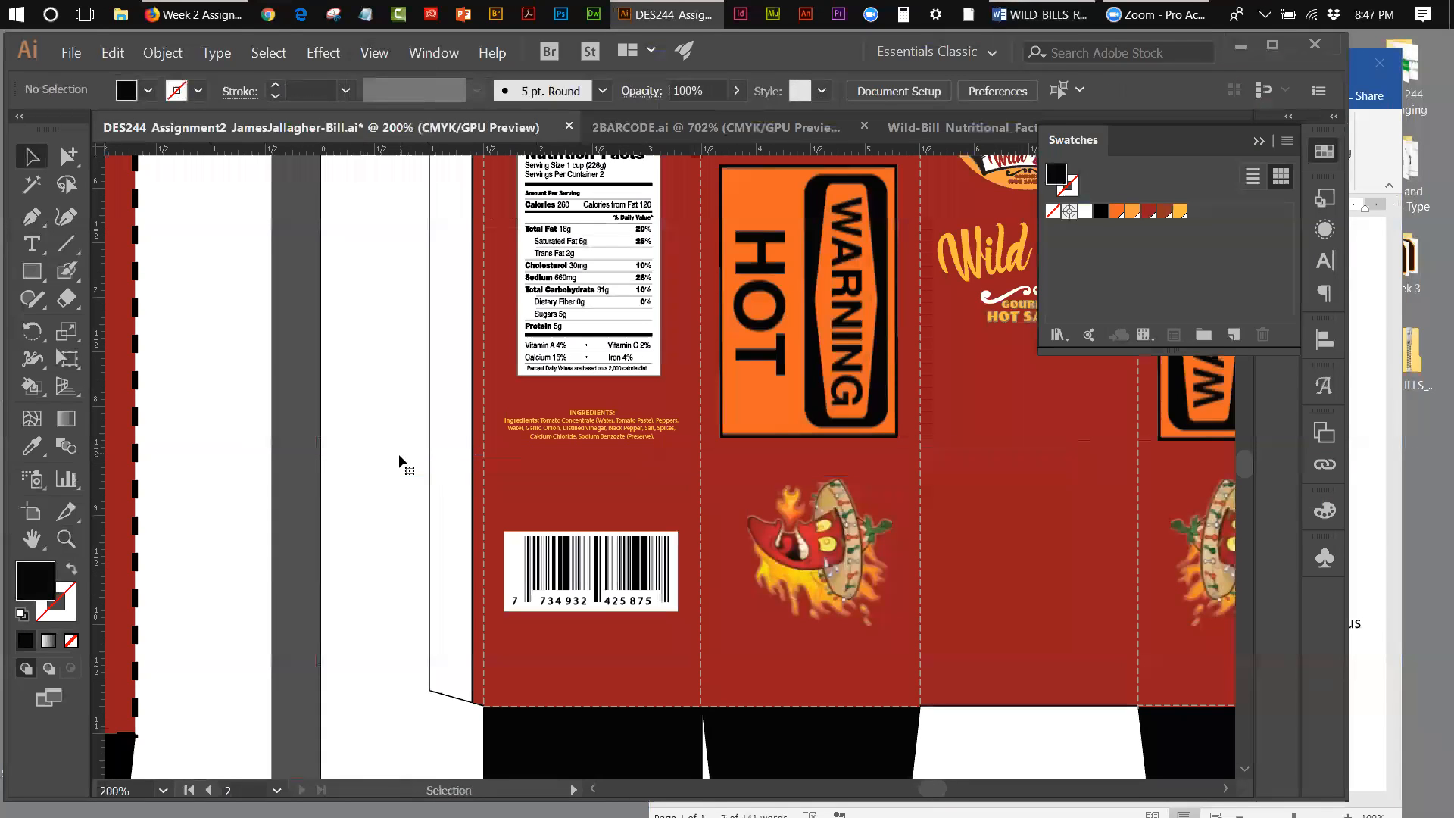
# Step: Add a new text line reading "NET WEIGHT:" on the blank area beside the box's glue flap
pyautogui.press('t')
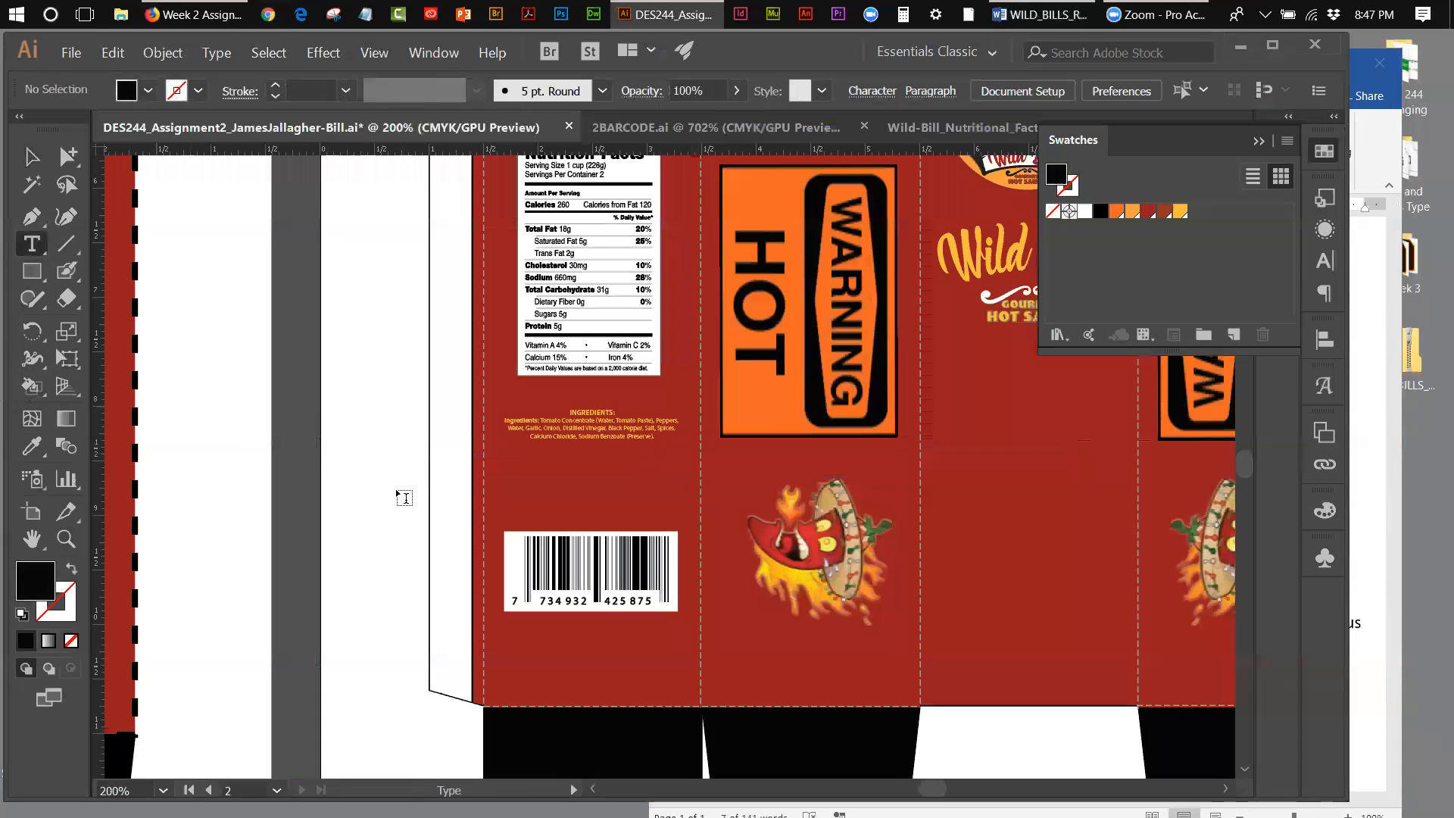
pyautogui.click(386, 483)
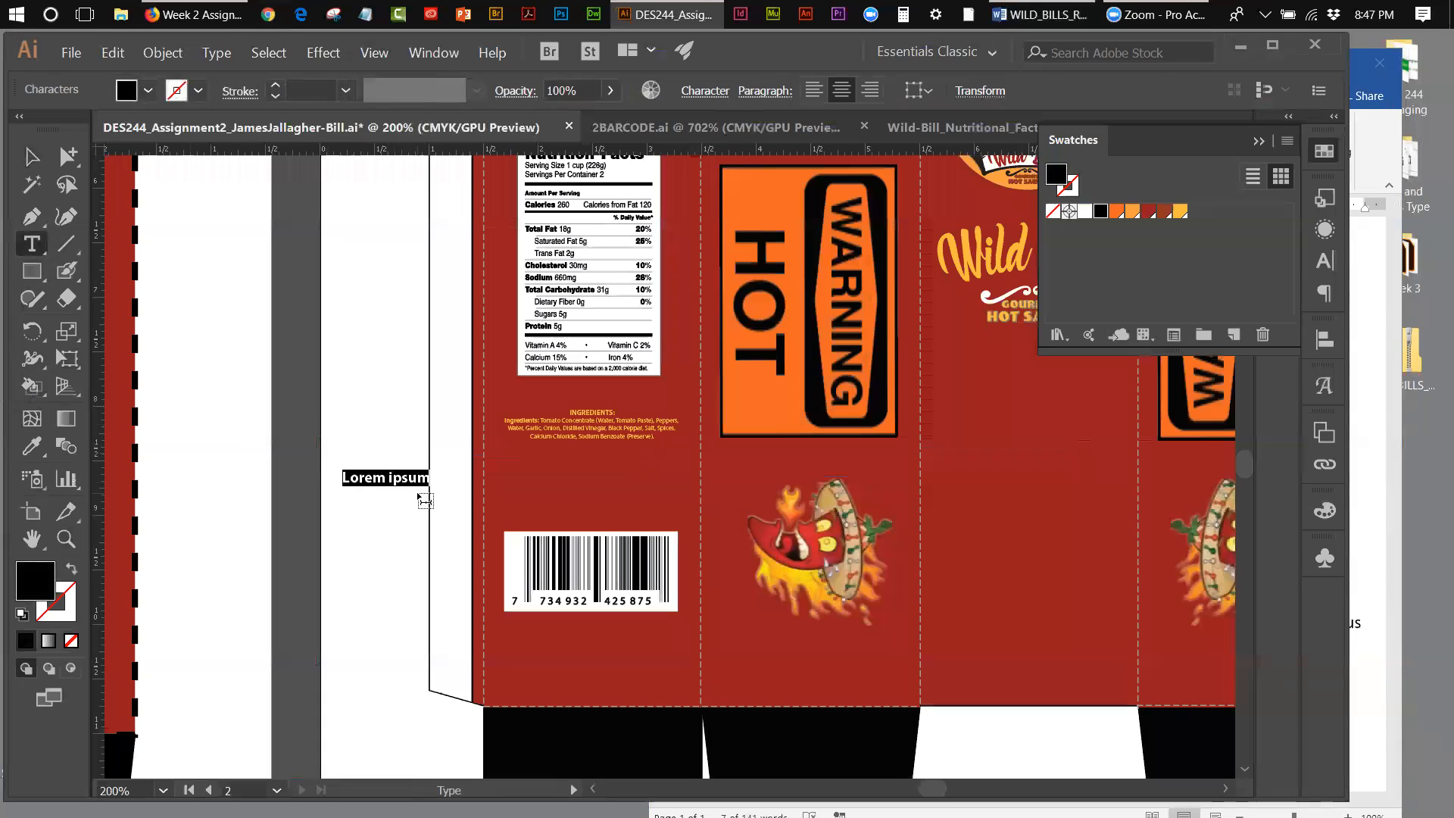
pyautogui.write('NE')
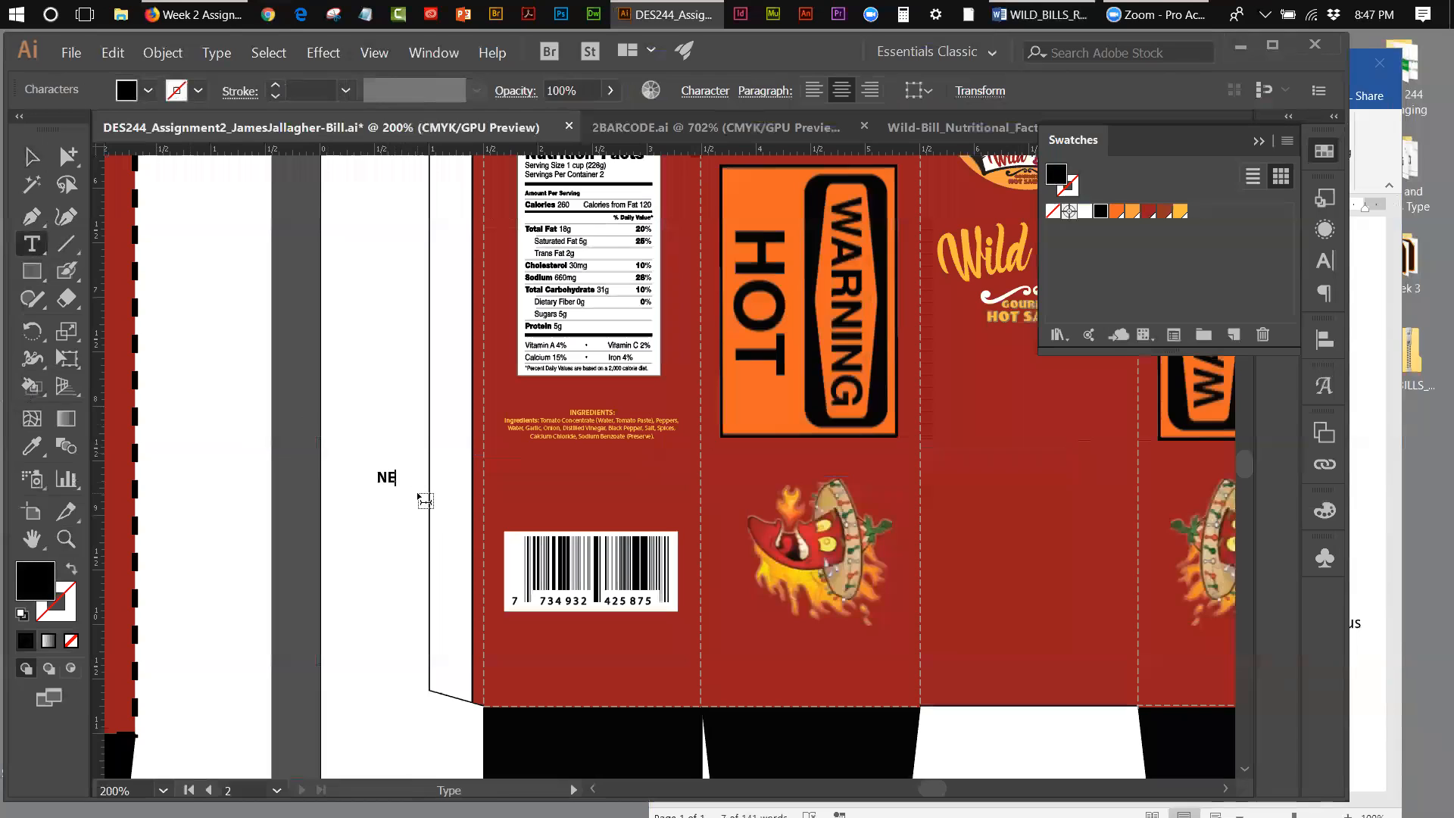
pyautogui.write('T WEIGHT')
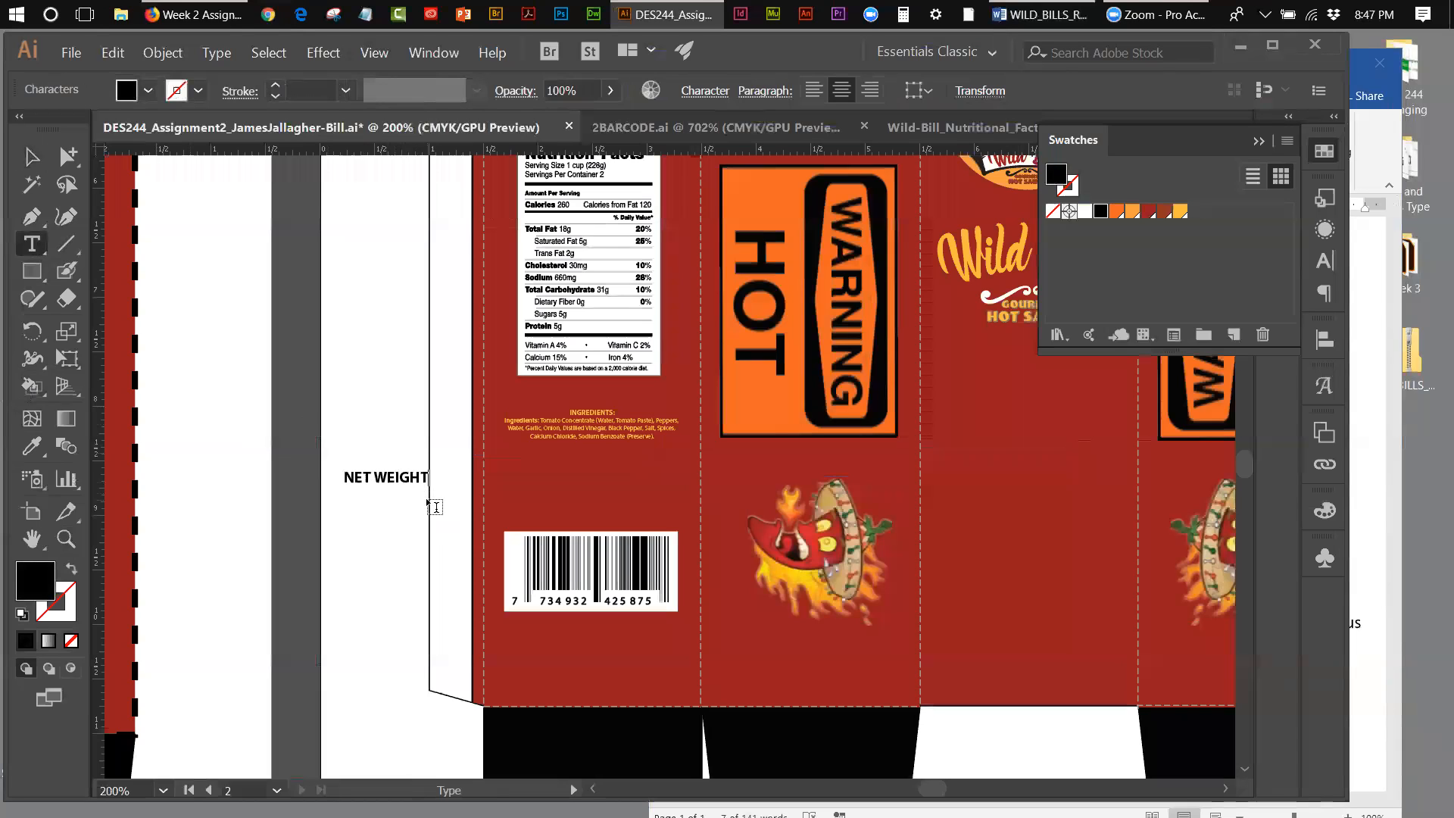
pyautogui.write(':')
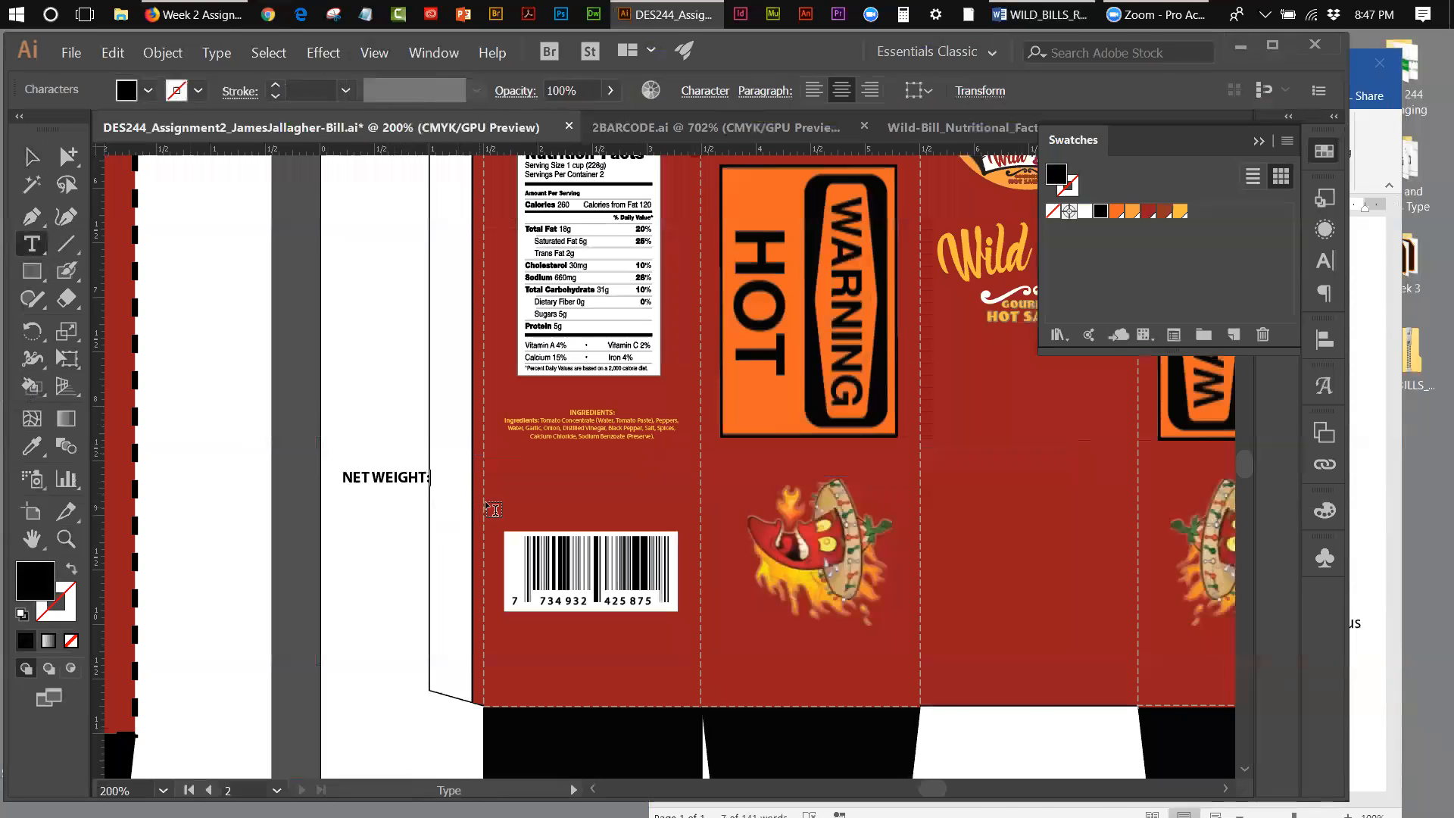
# Step: Consult the NET WT. entry in the Word document and continue the net weight line with "5fl. oz. (14"
pyautogui.click(1385, 247)
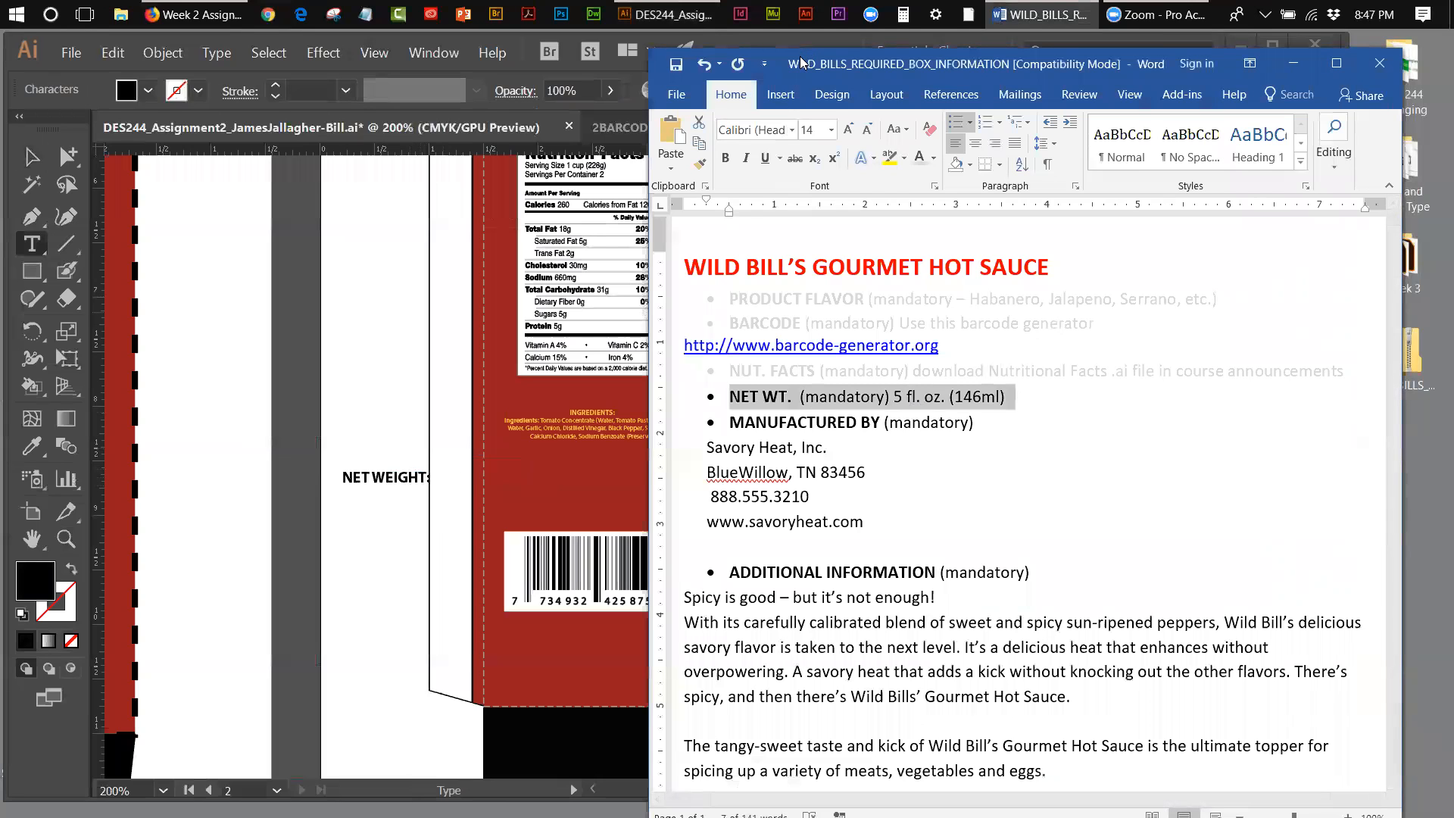
pyautogui.moveTo(802, 63); pyautogui.dragTo(1305, 84)
pyautogui.click(447, 486)
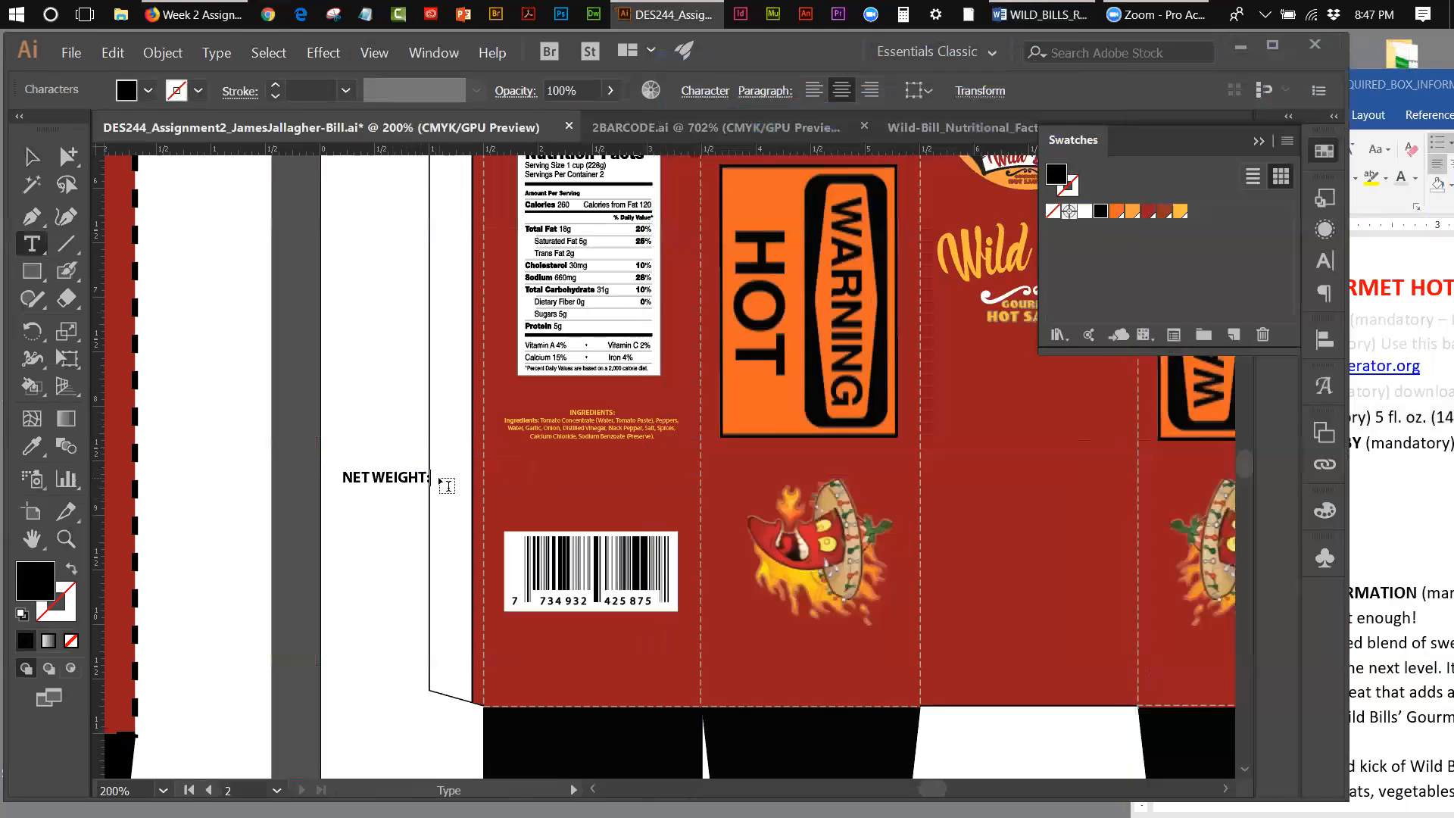
pyautogui.write('5')
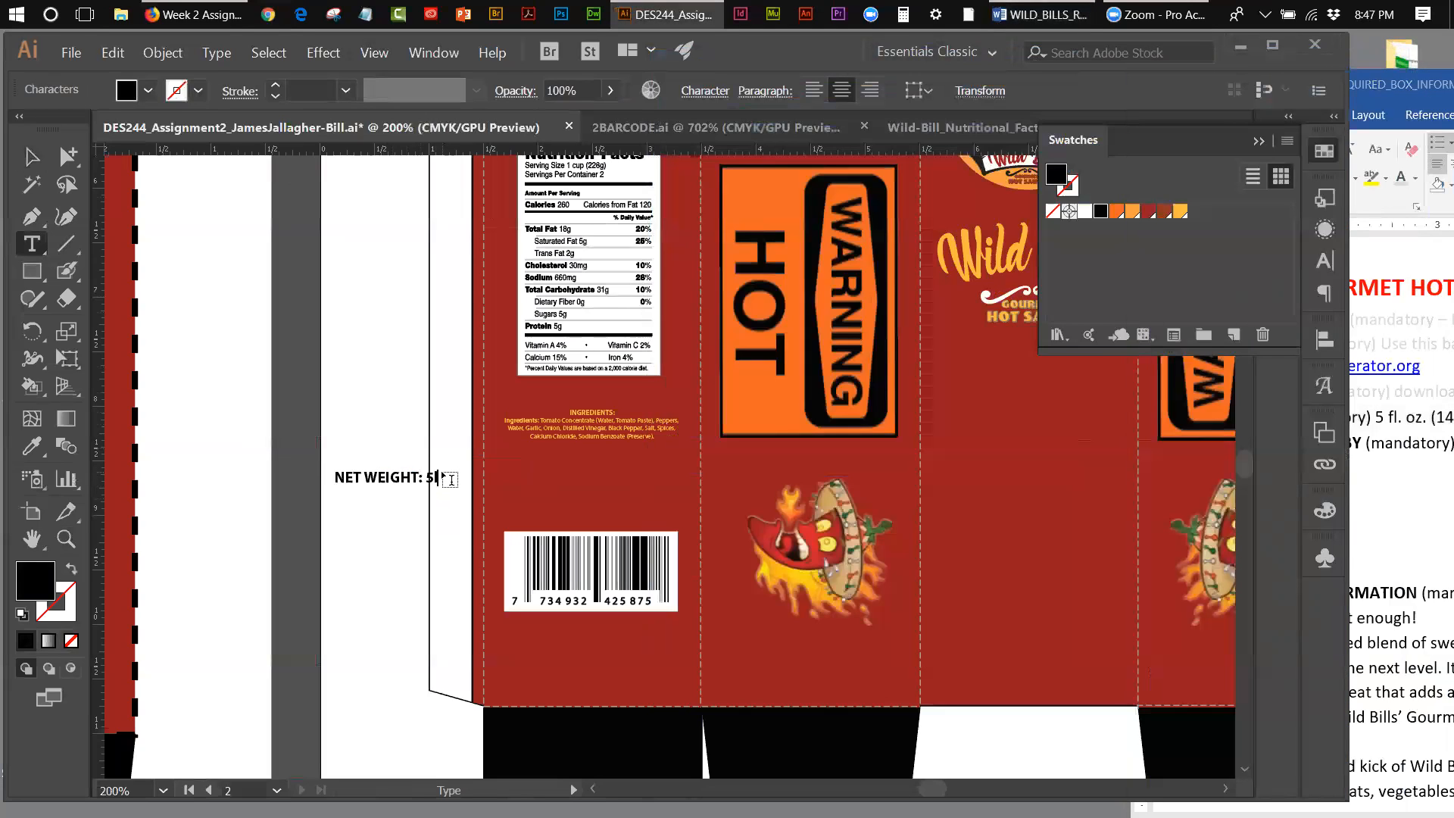
pyautogui.write('fl.')
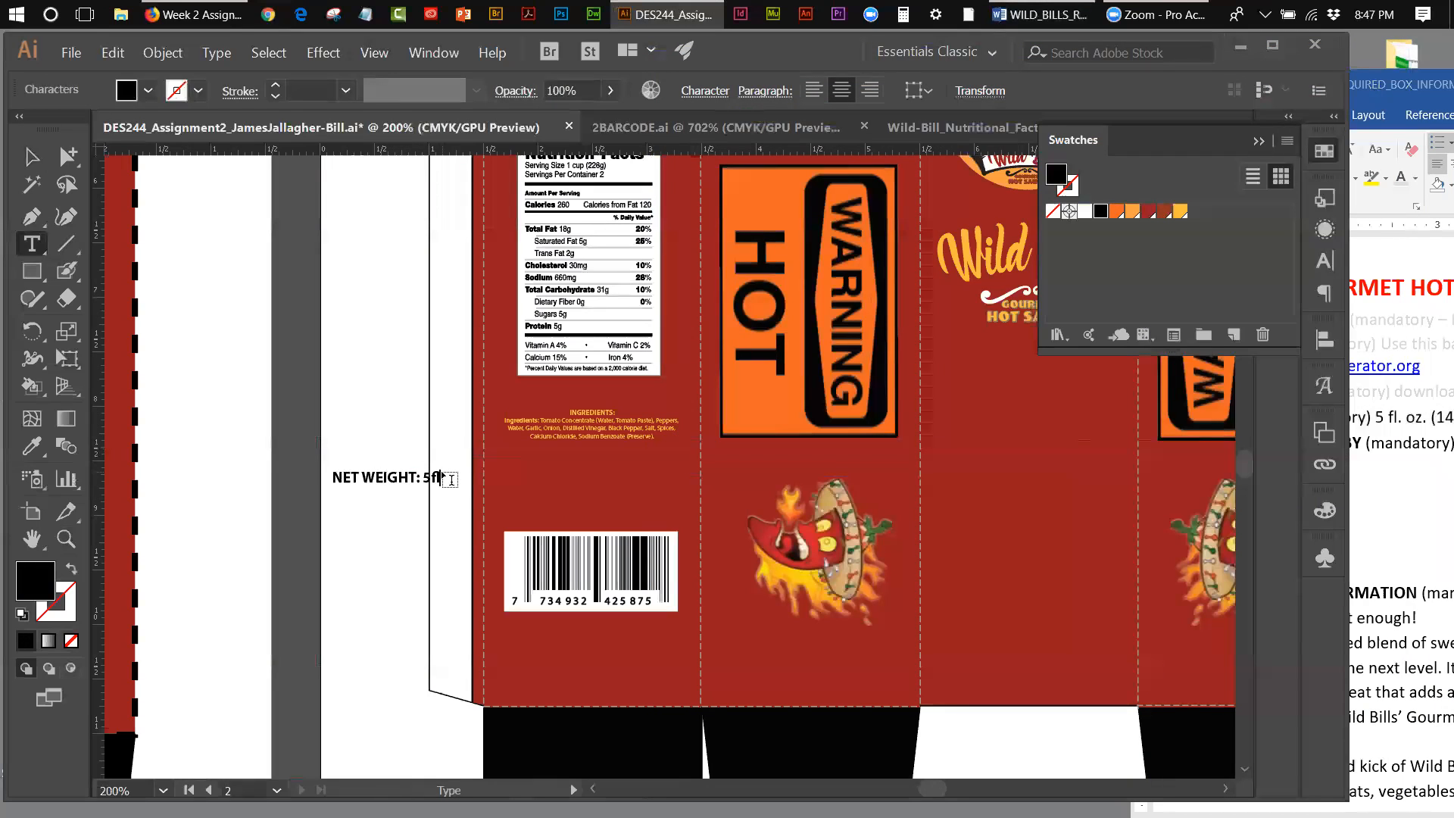
pyautogui.write(' o')
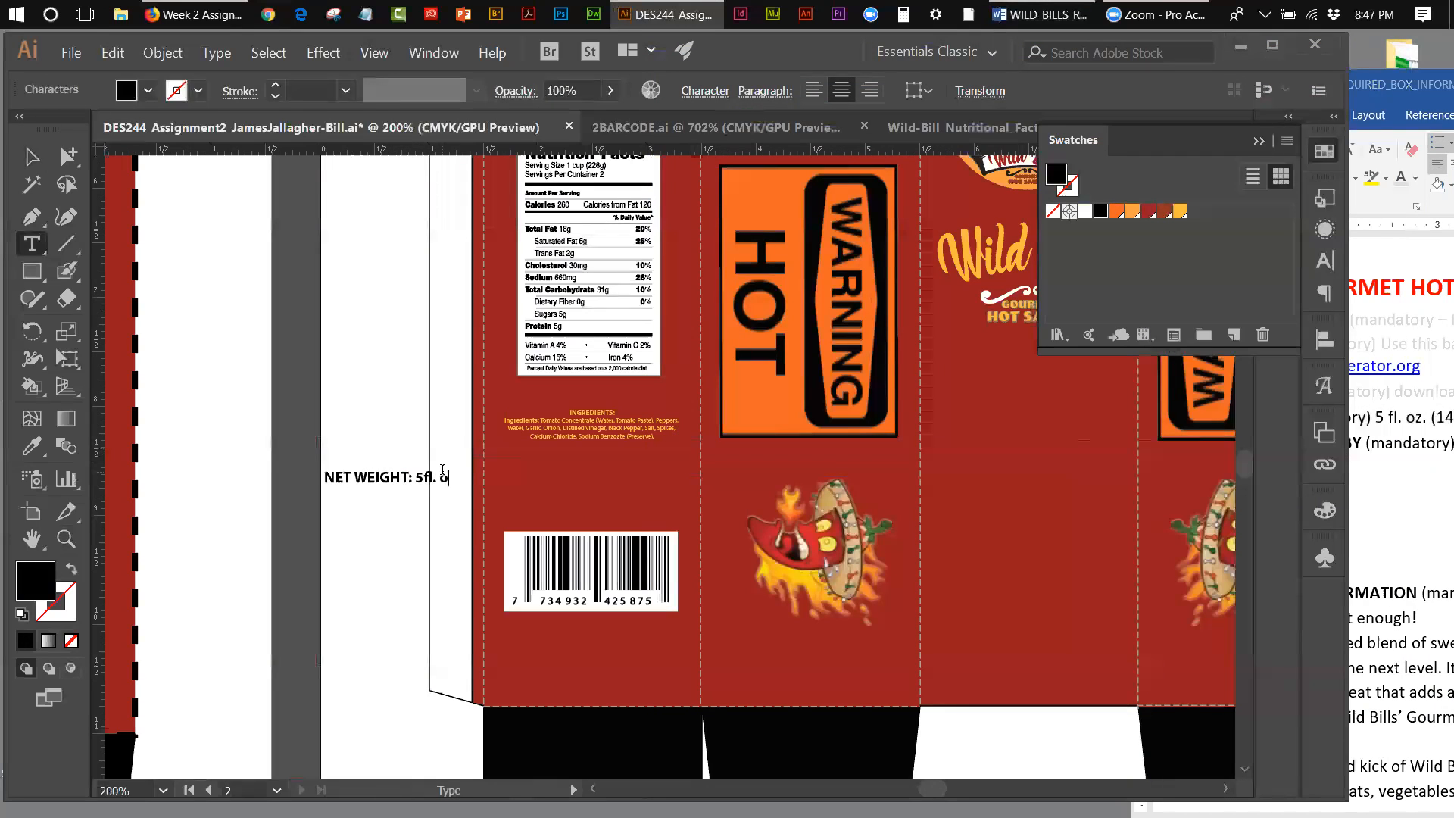
pyautogui.write('z')
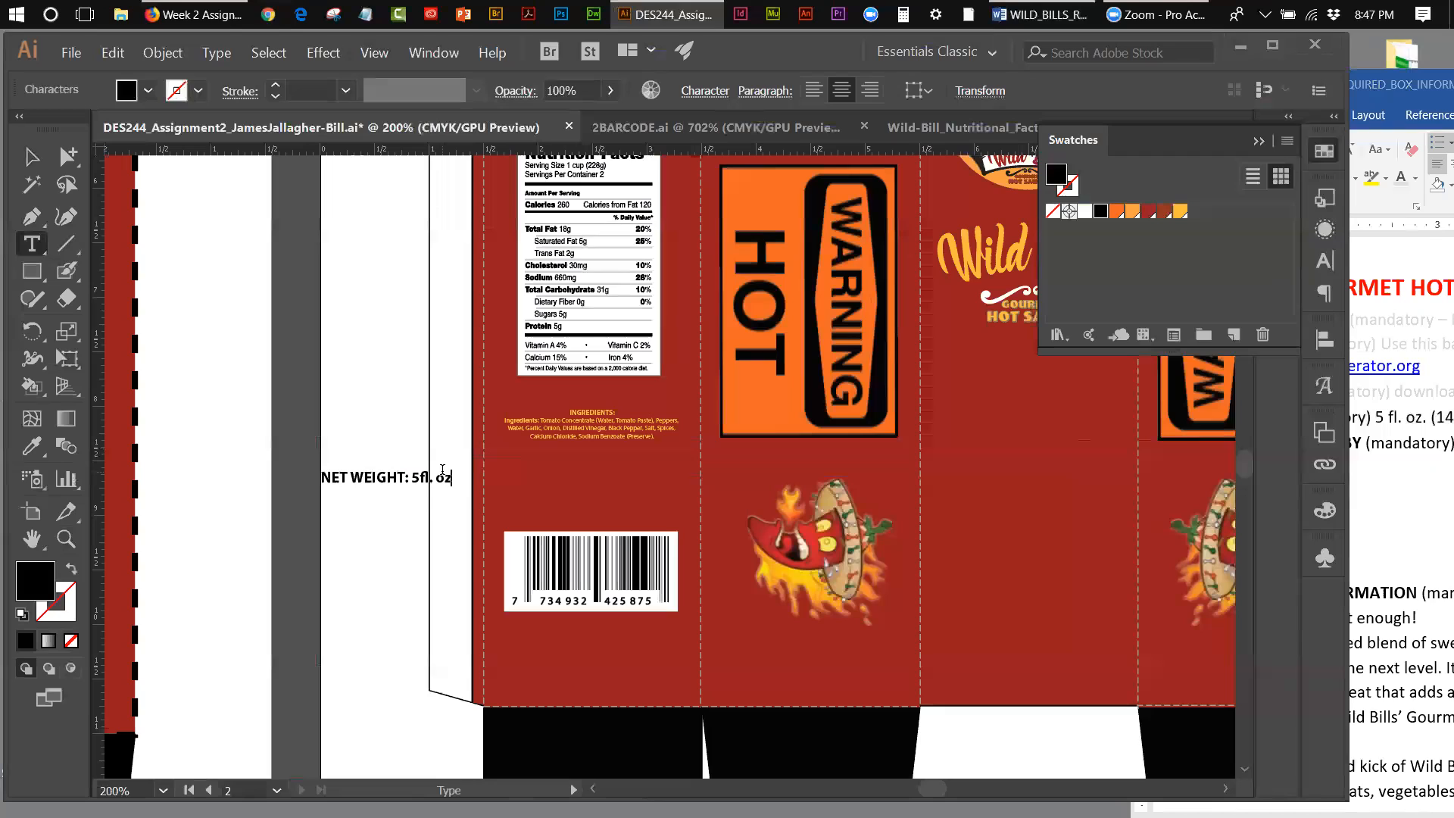
pyautogui.write('. (')
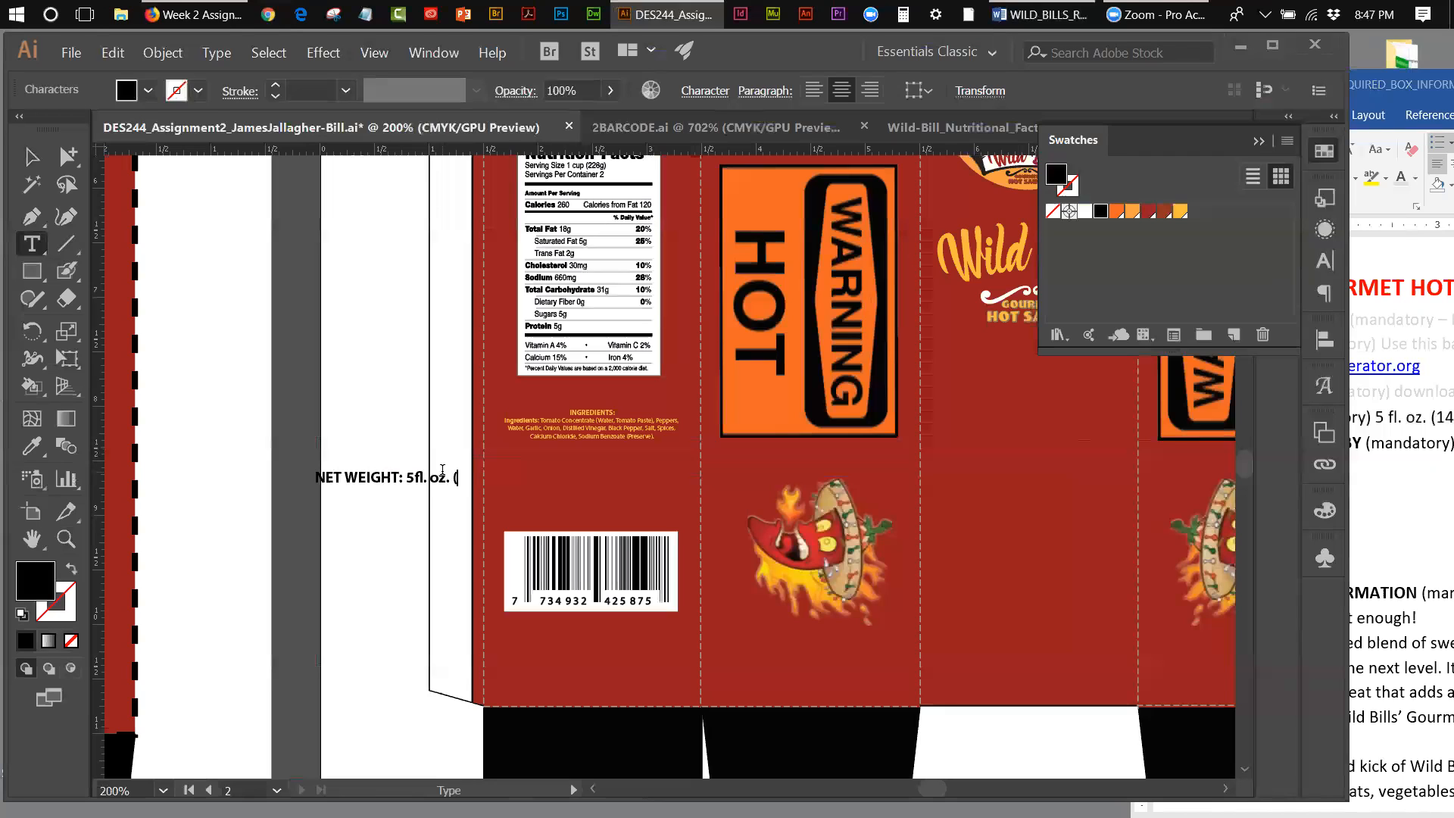
pyautogui.write('14')
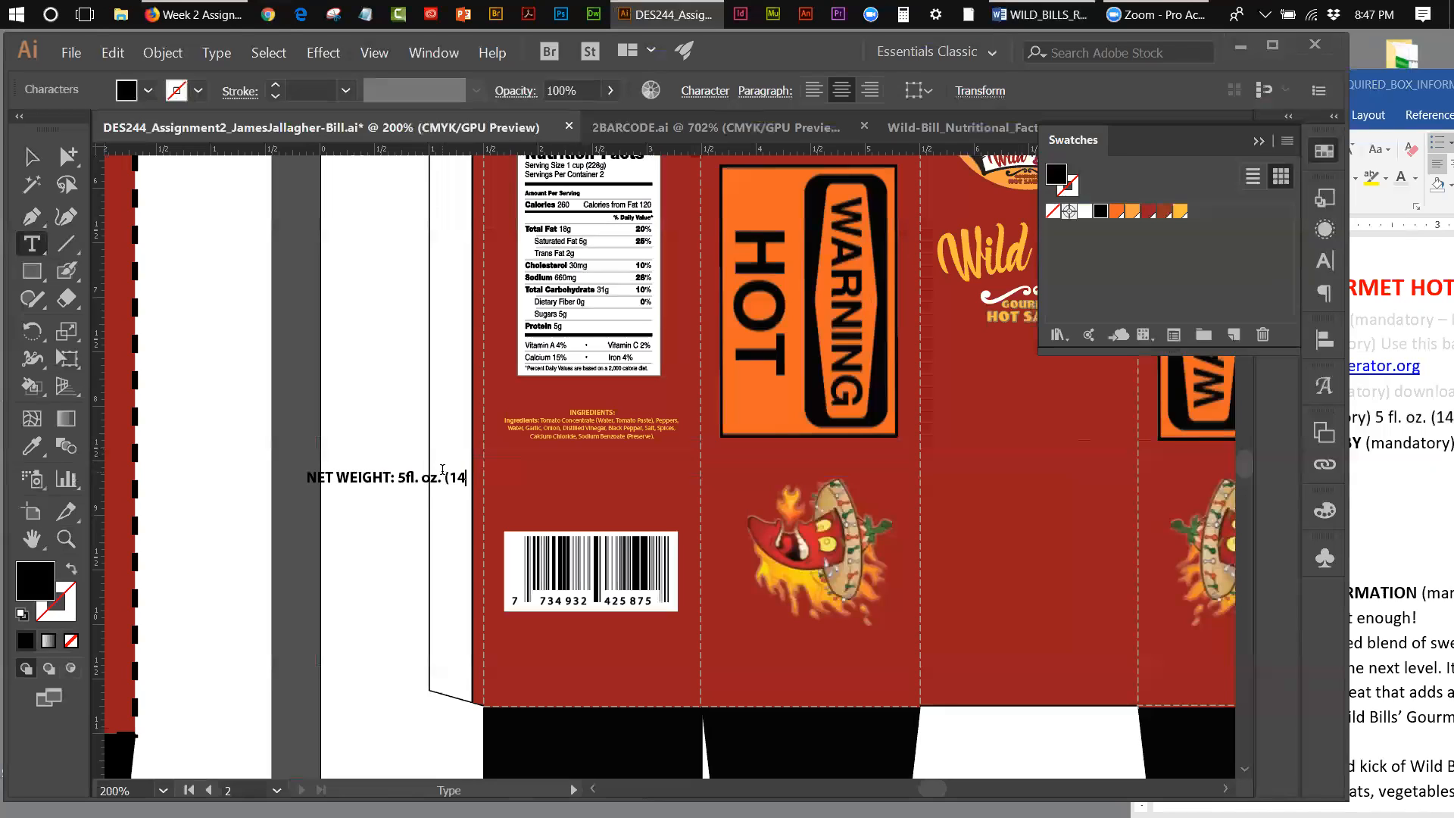
# Step: Recheck the NET WT. entry in Word and finish the Illustrator net weight line with "ml)"
pyautogui.click(1385, 83)
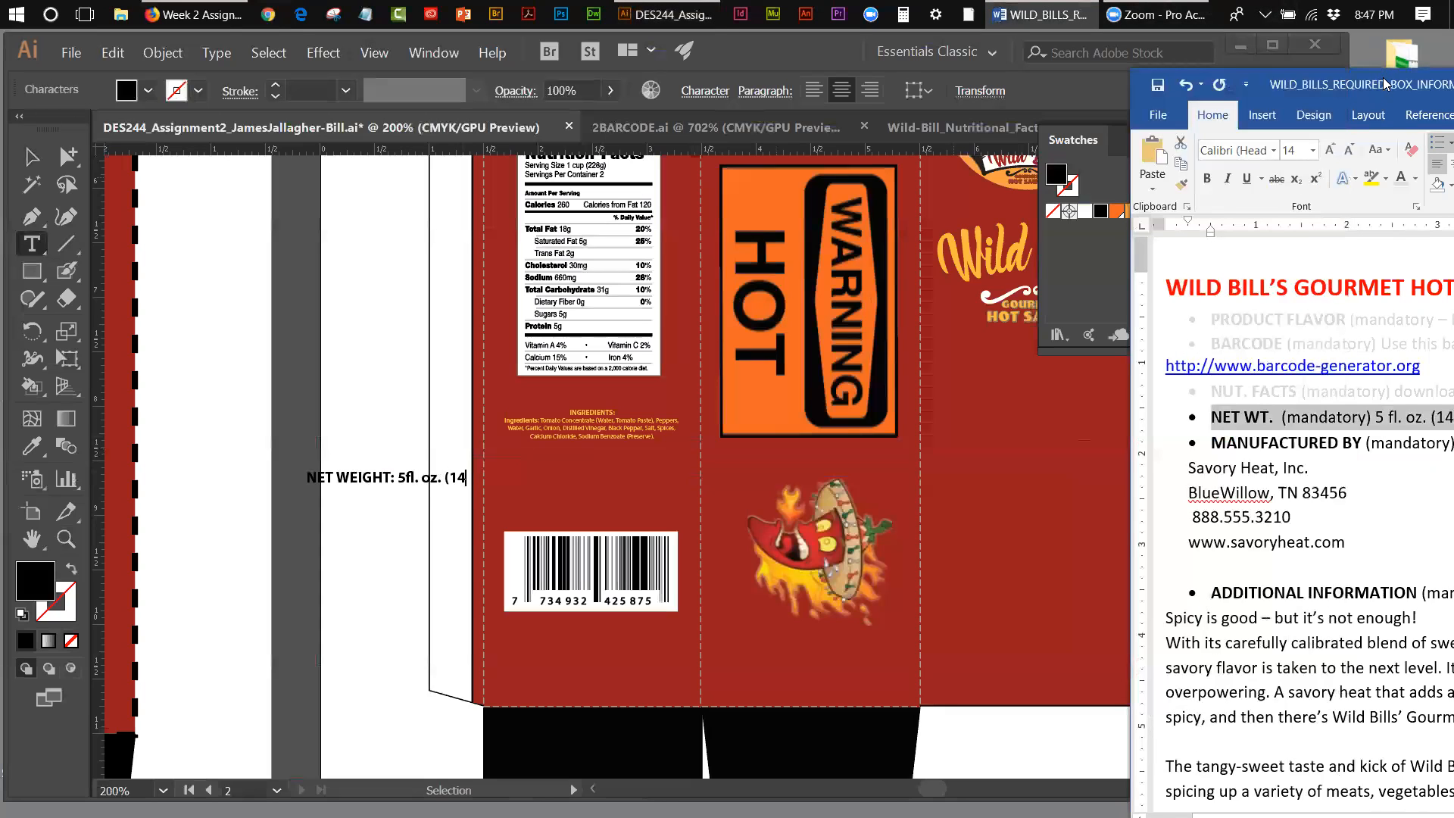
pyautogui.moveTo(1384, 83); pyautogui.dragTo(1330, 77)
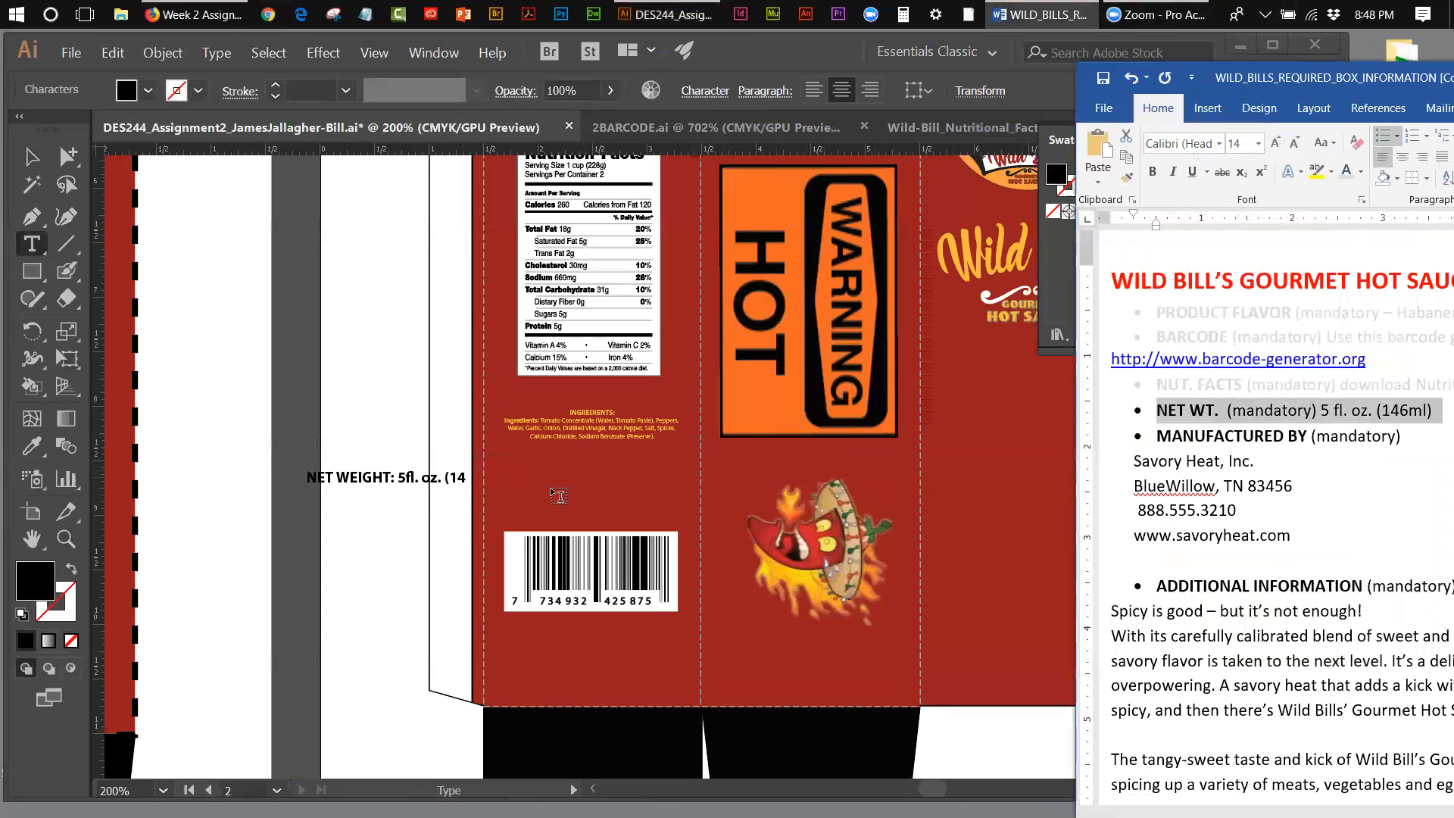
pyautogui.click(484, 492)
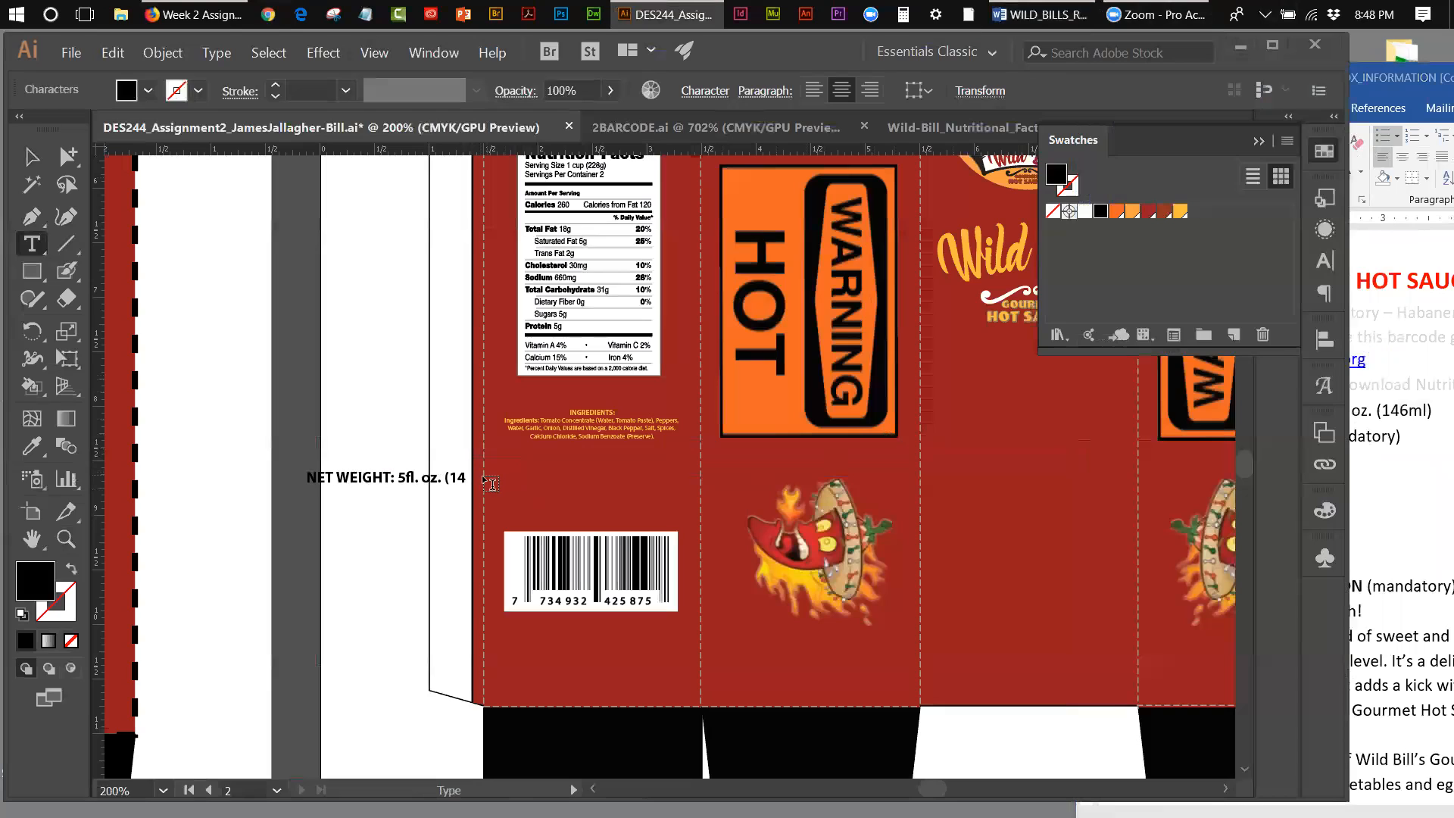
pyautogui.write('m')
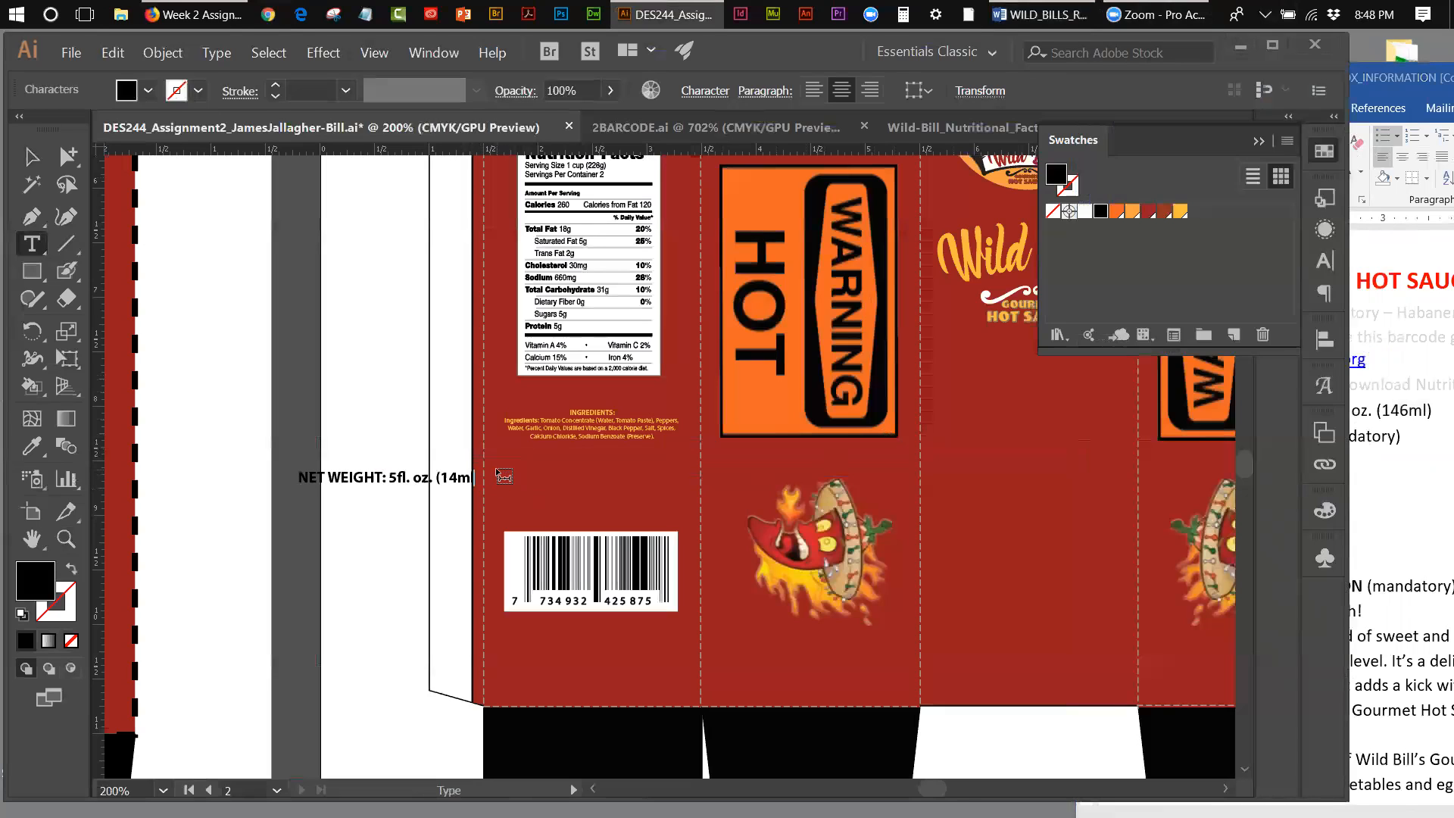
pyautogui.write('l)')
pyautogui.press('Escape')
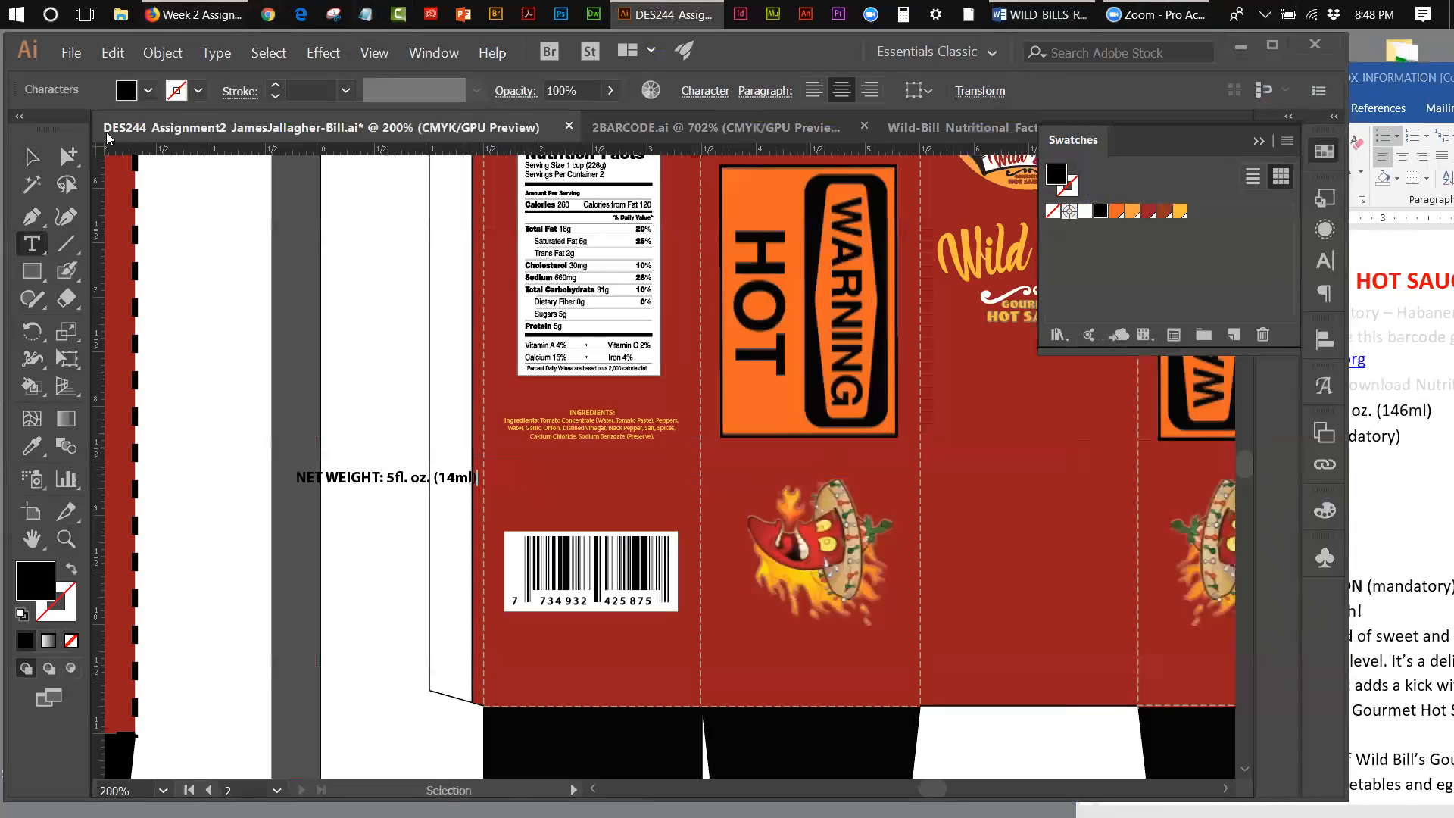
# Step: Move the net weight text to the bottom of the front panel, fill it with the yellow-orange swatch, and deselect it
pyautogui.click(29, 157)
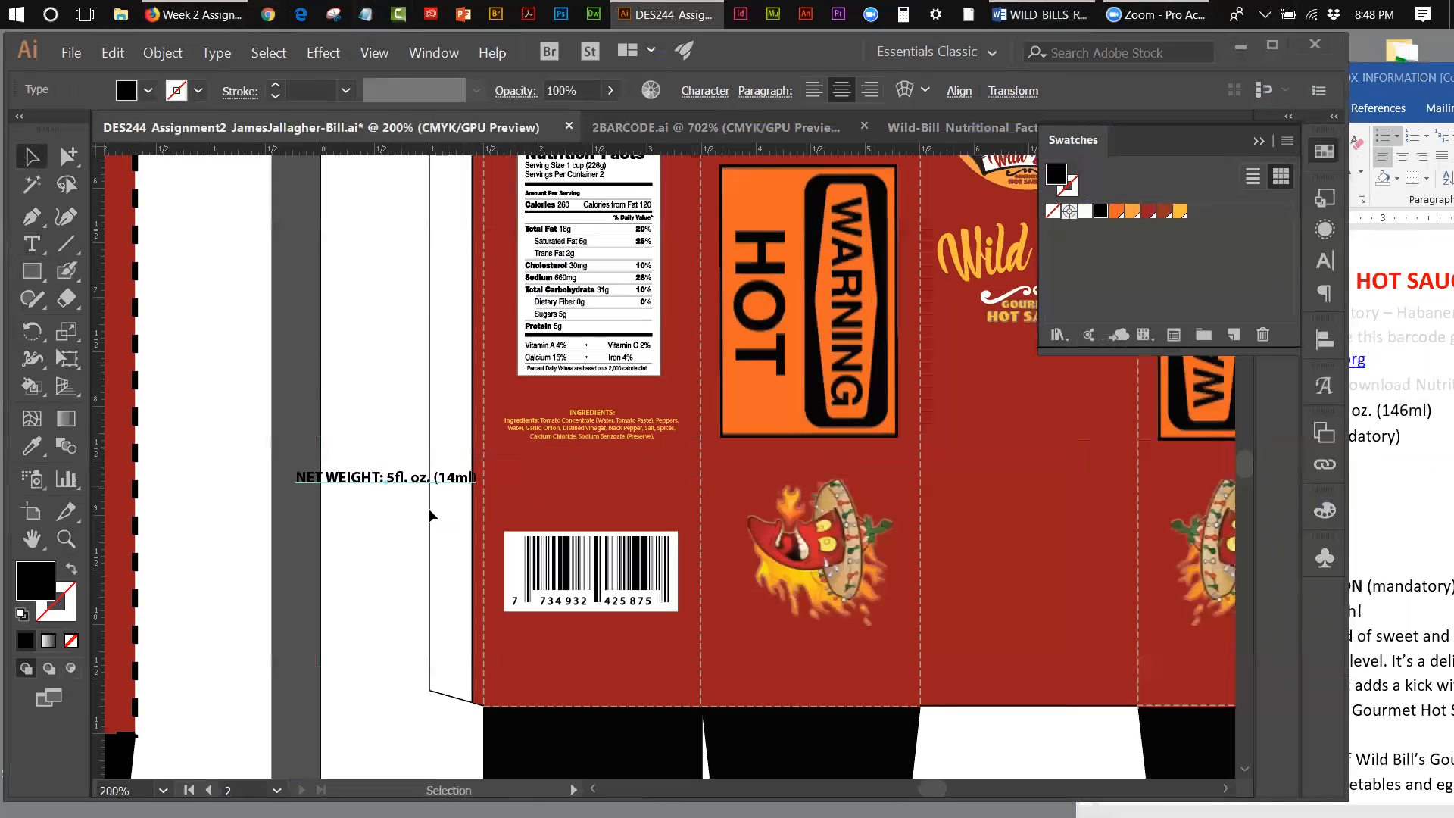
pyautogui.moveTo(381, 484); pyautogui.dragTo(1027, 644)
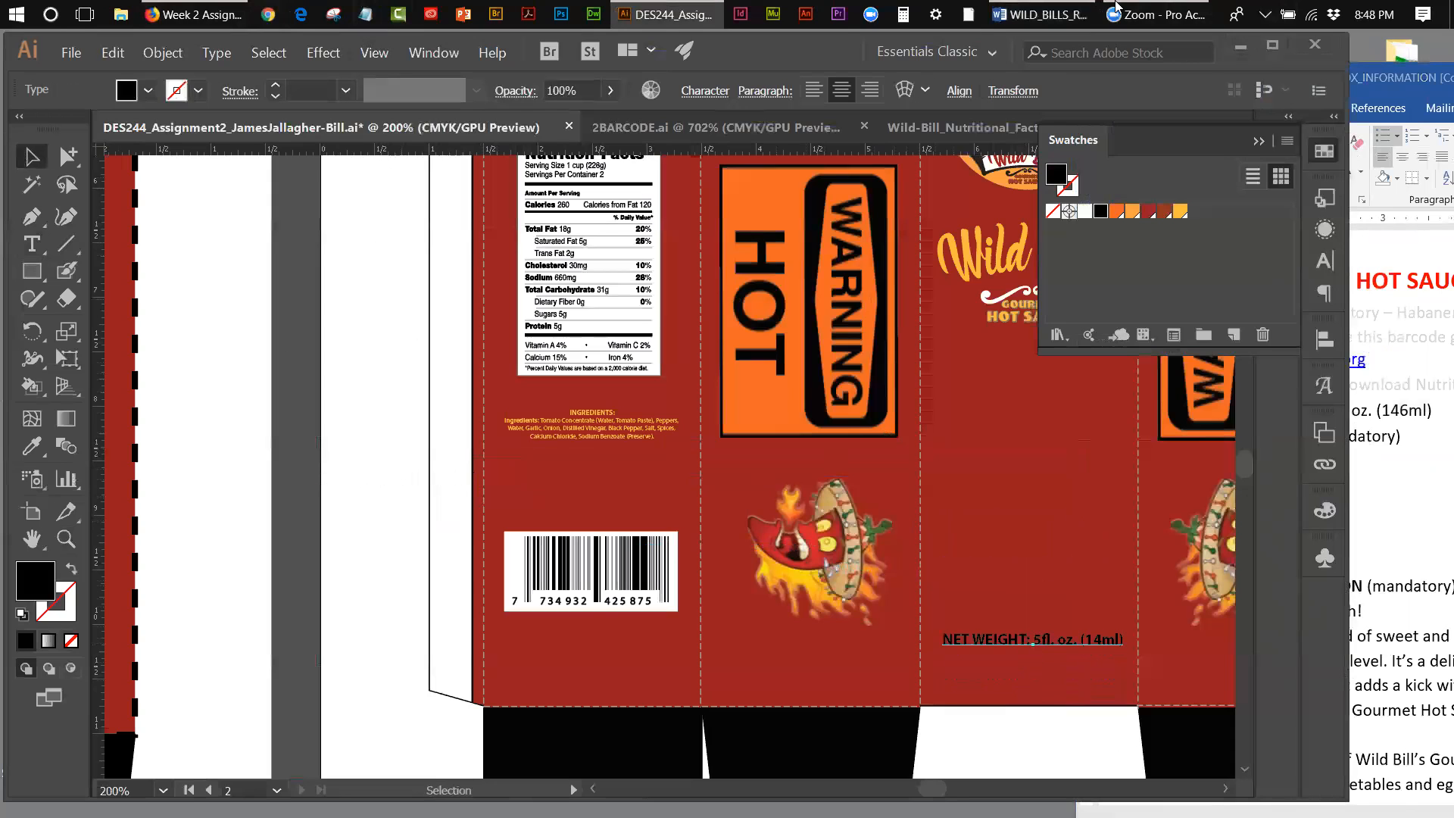
pyautogui.moveTo(793, 50); pyautogui.dragTo(714, 49)
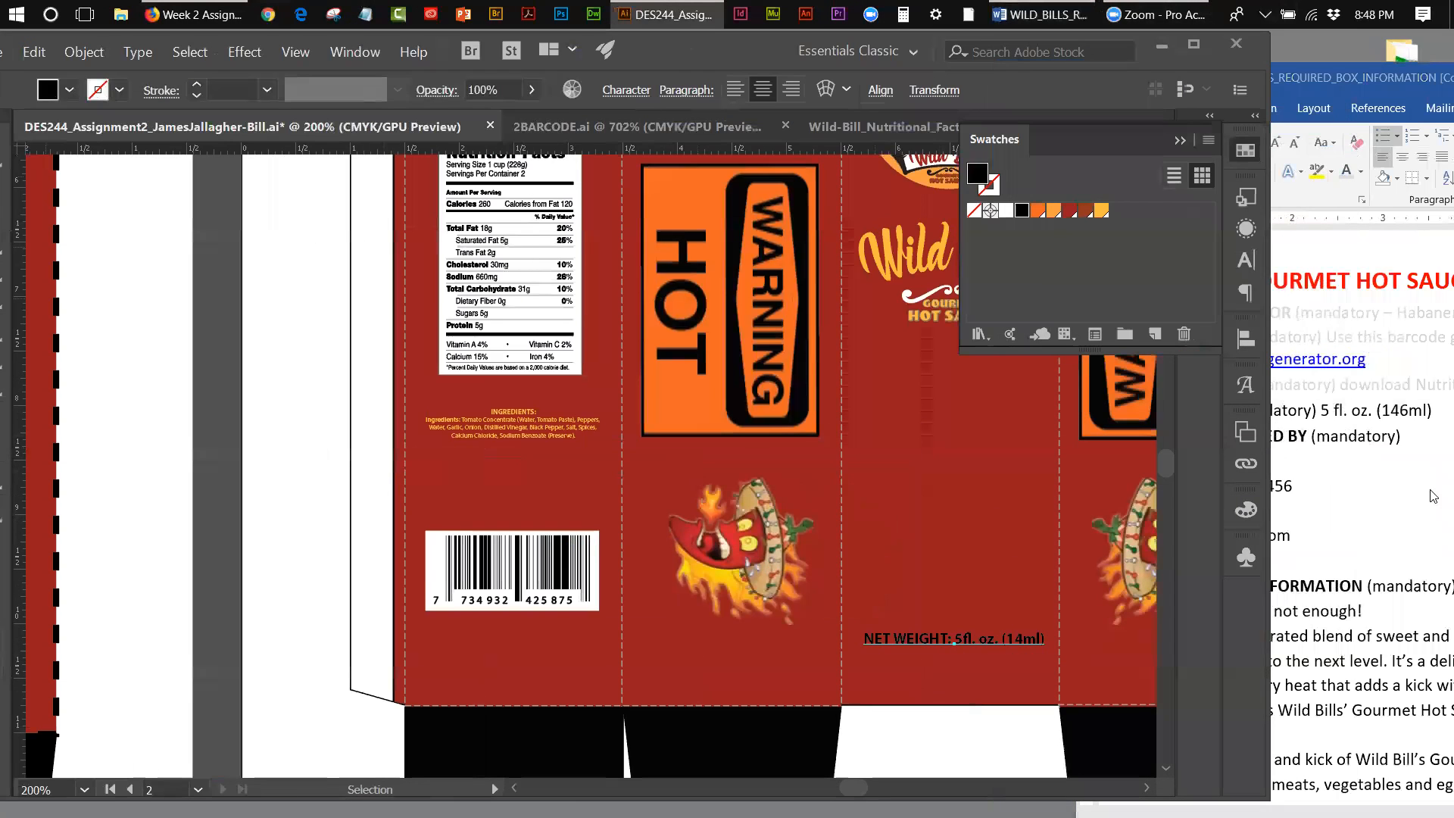
pyautogui.click(1106, 212)
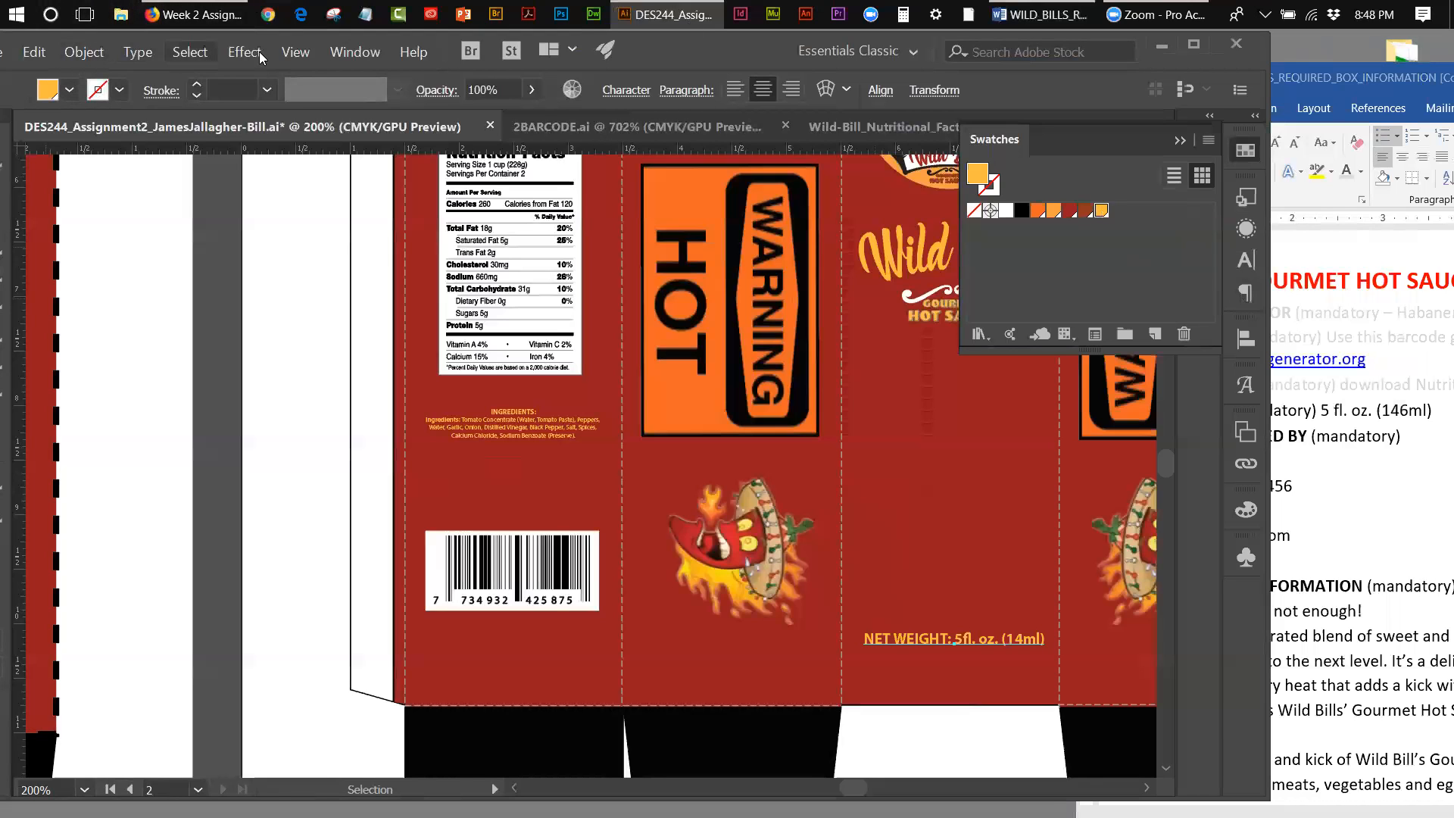
pyautogui.click(296, 52)
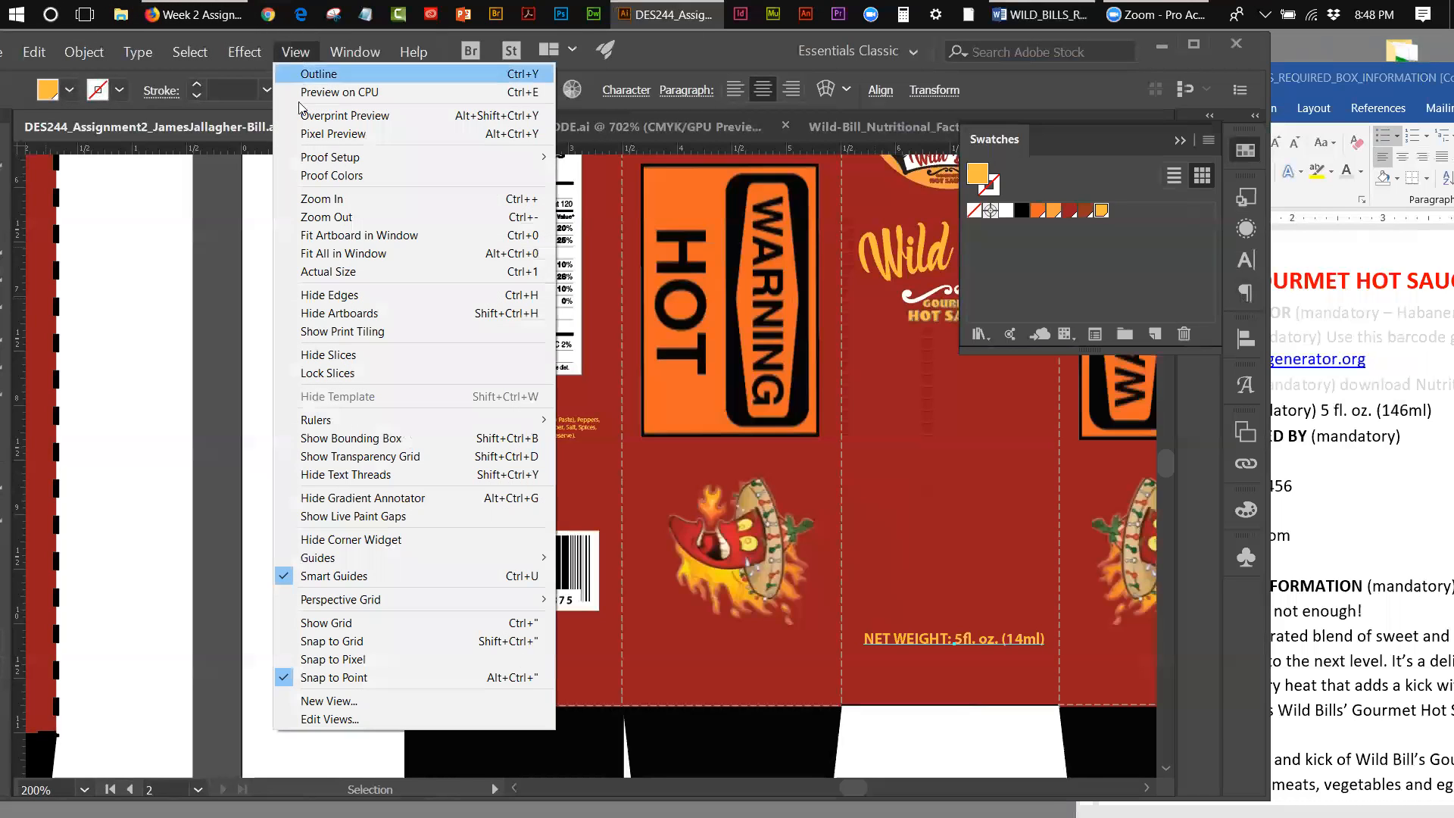
pyautogui.click(314, 235)
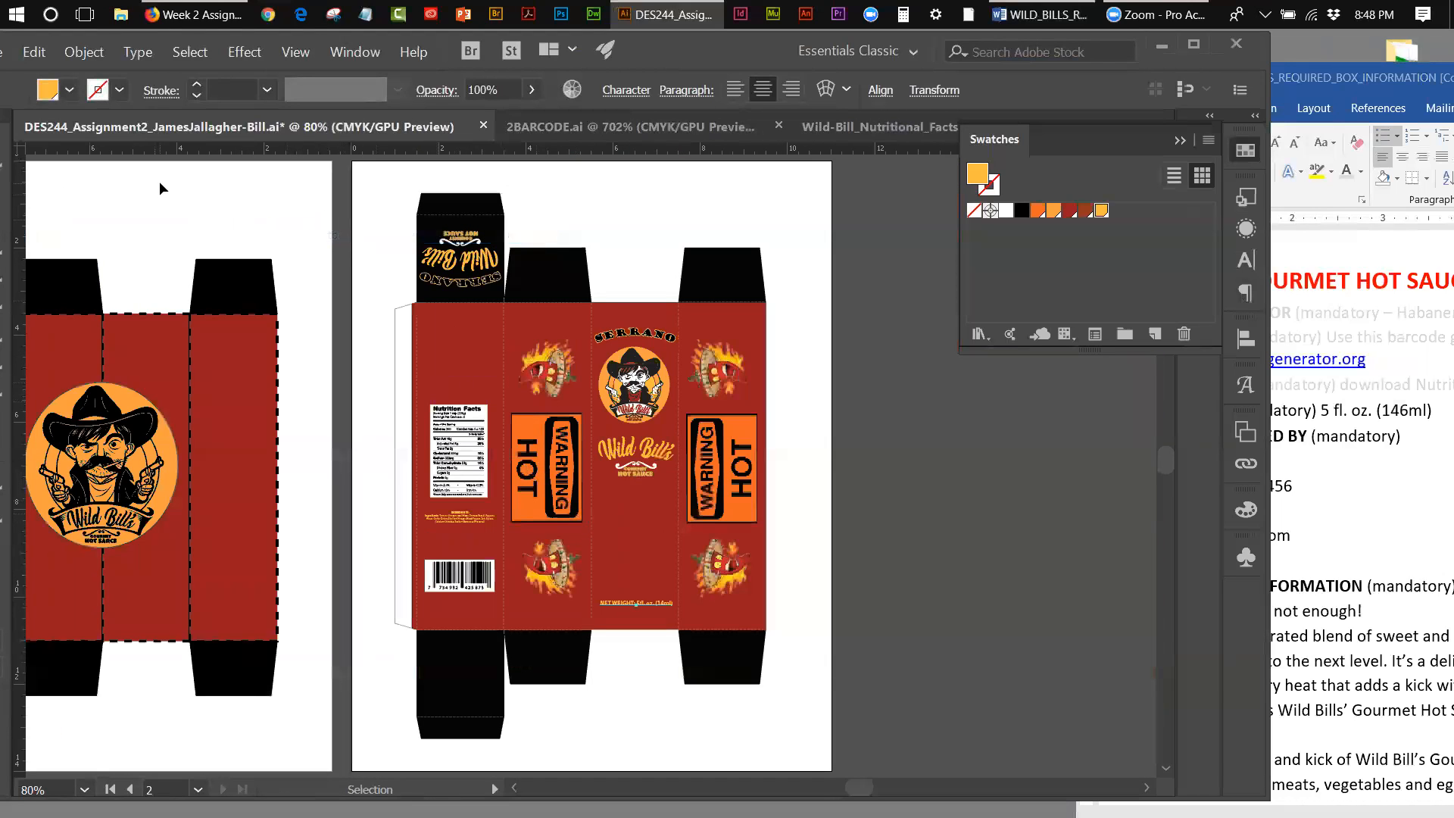
pyautogui.click(160, 182)
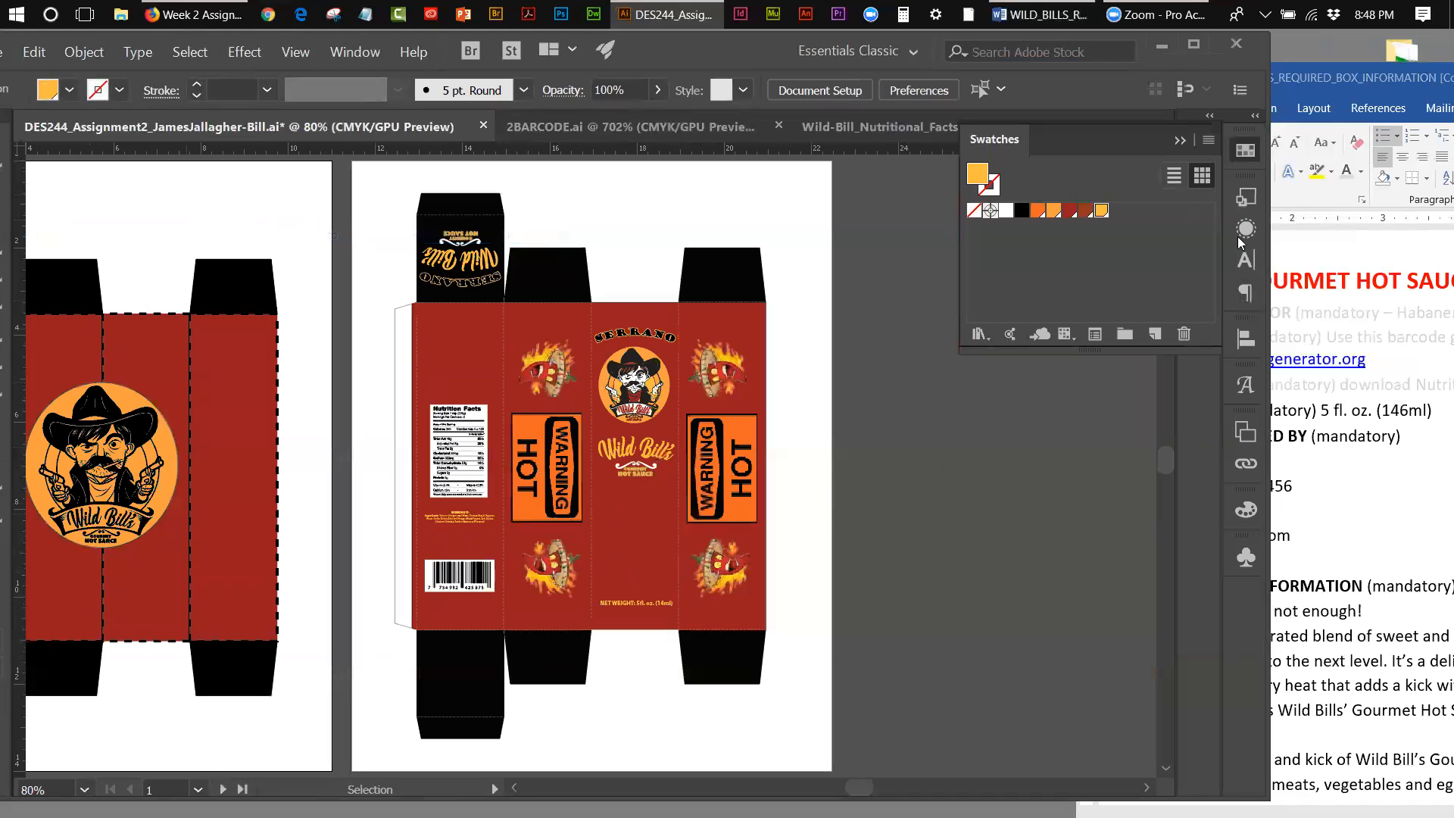
# Step: Copy the Savory Heat, Inc. contact lines under MANUFACTURED BY in the Word document
pyautogui.click(1304, 84)
pyautogui.moveTo(1304, 85); pyautogui.dragTo(1115, 71)
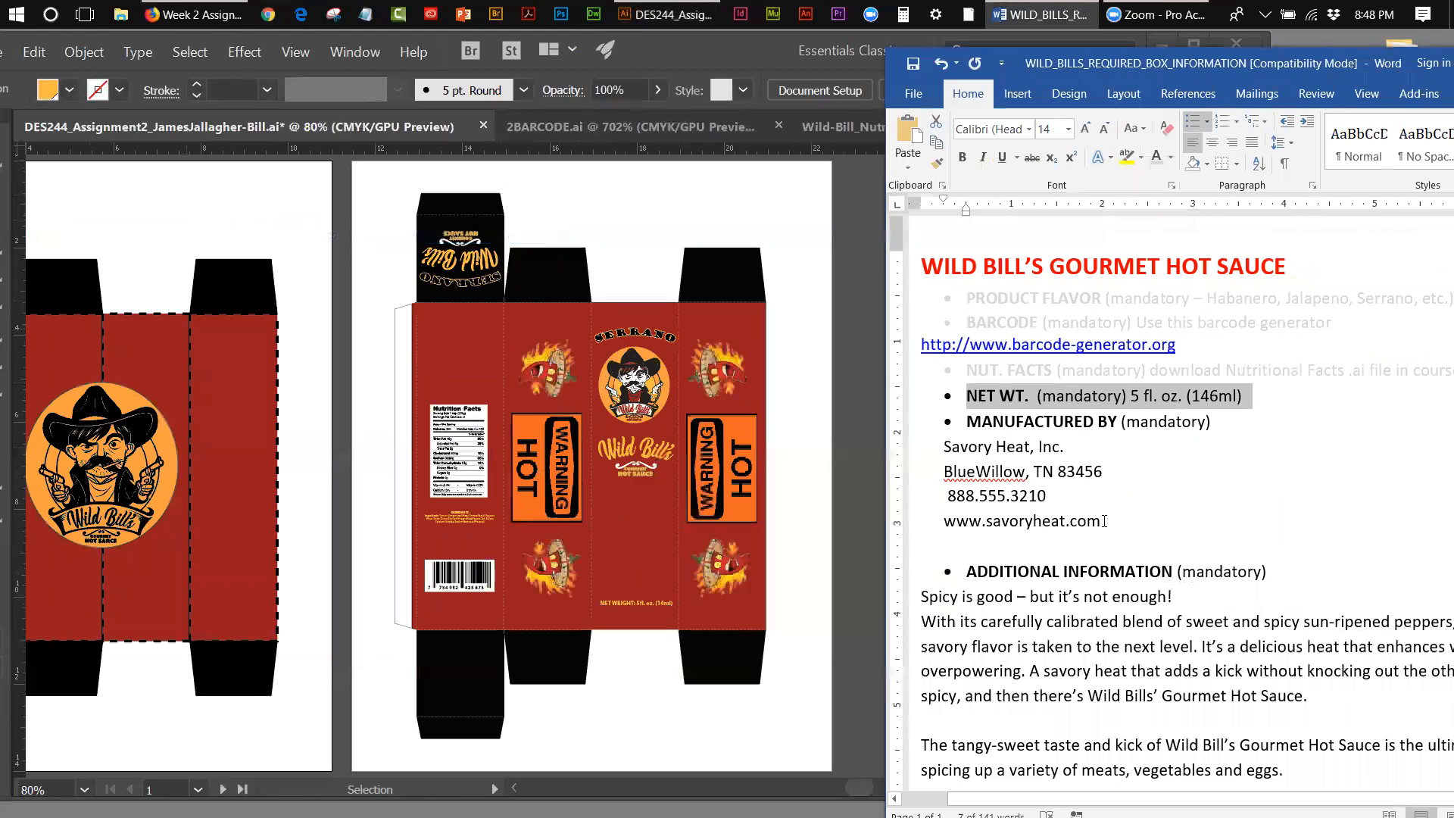
pyautogui.moveTo(1105, 521); pyautogui.dragTo(946, 448)
pyautogui.rightClick(946, 449)
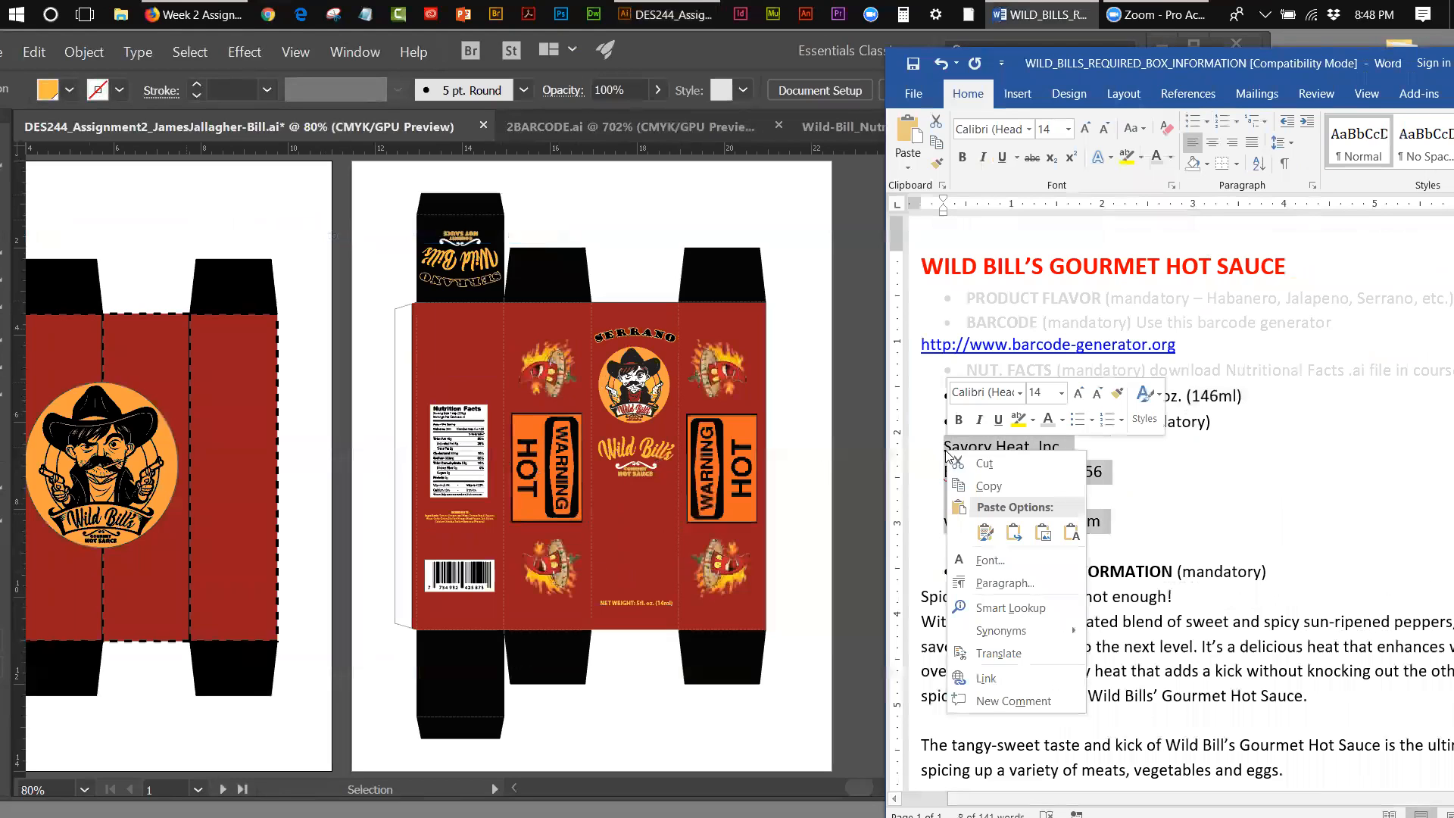
pyautogui.click(1000, 488)
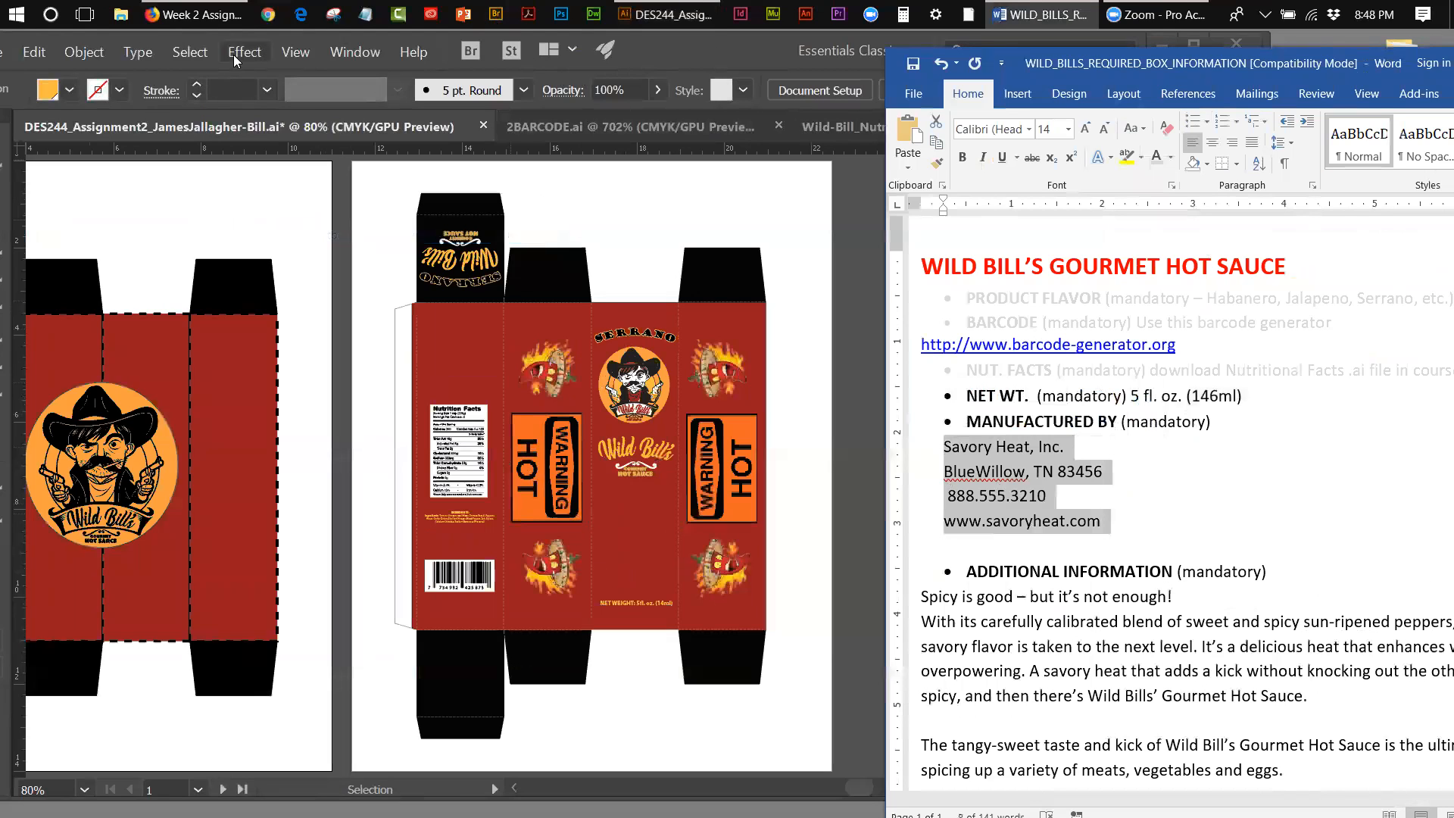
# Step: Paste the copied manufacturer details into Illustrator as a new text block on the blank area above the box
pyautogui.click(656, 46)
pyautogui.moveTo(657, 45); pyautogui.dragTo(771, 53)
pyautogui.click(67, 250)
pyautogui.click(715, 202)
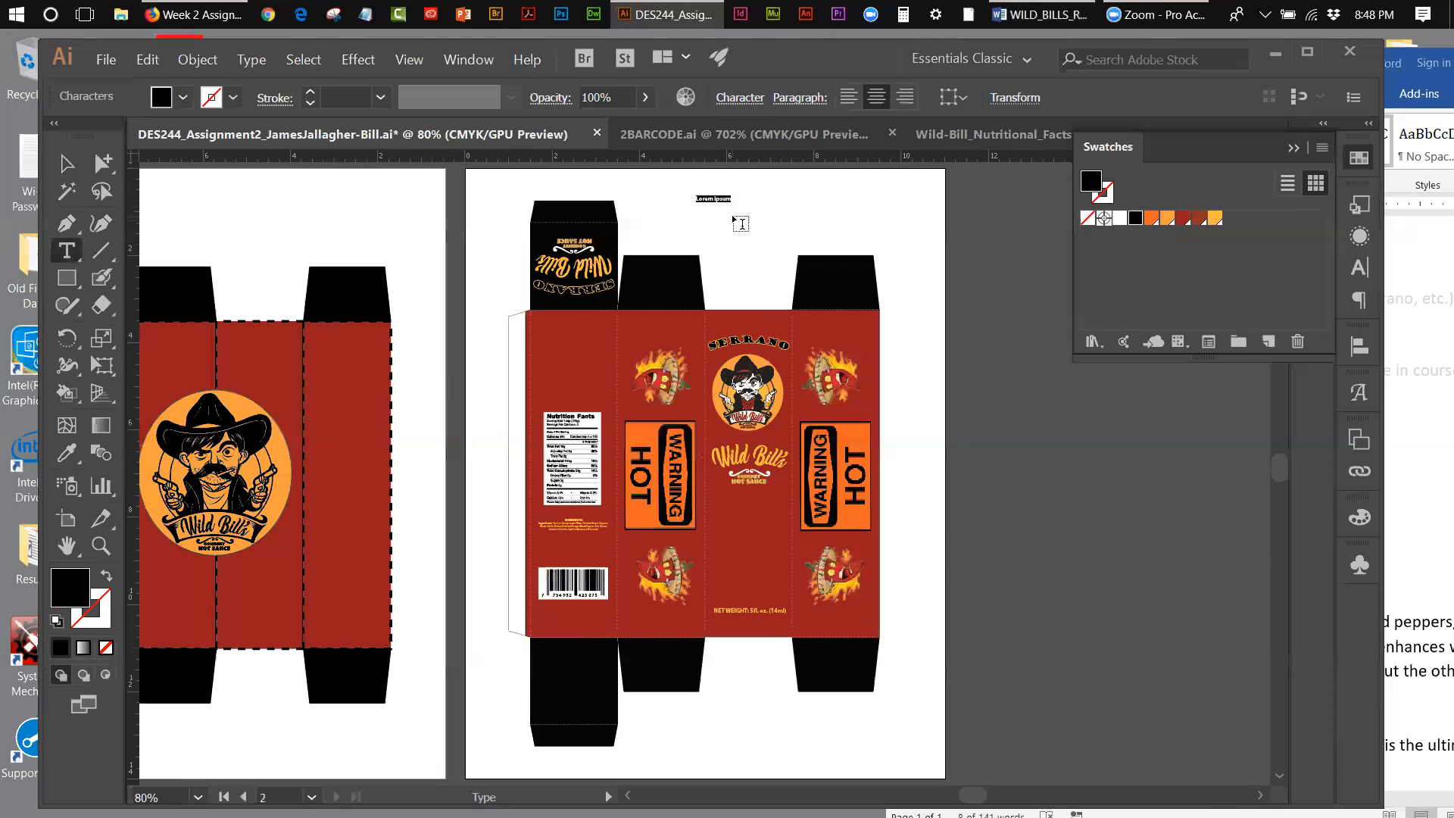
pyautogui.hotkey('ctrl', 'v')
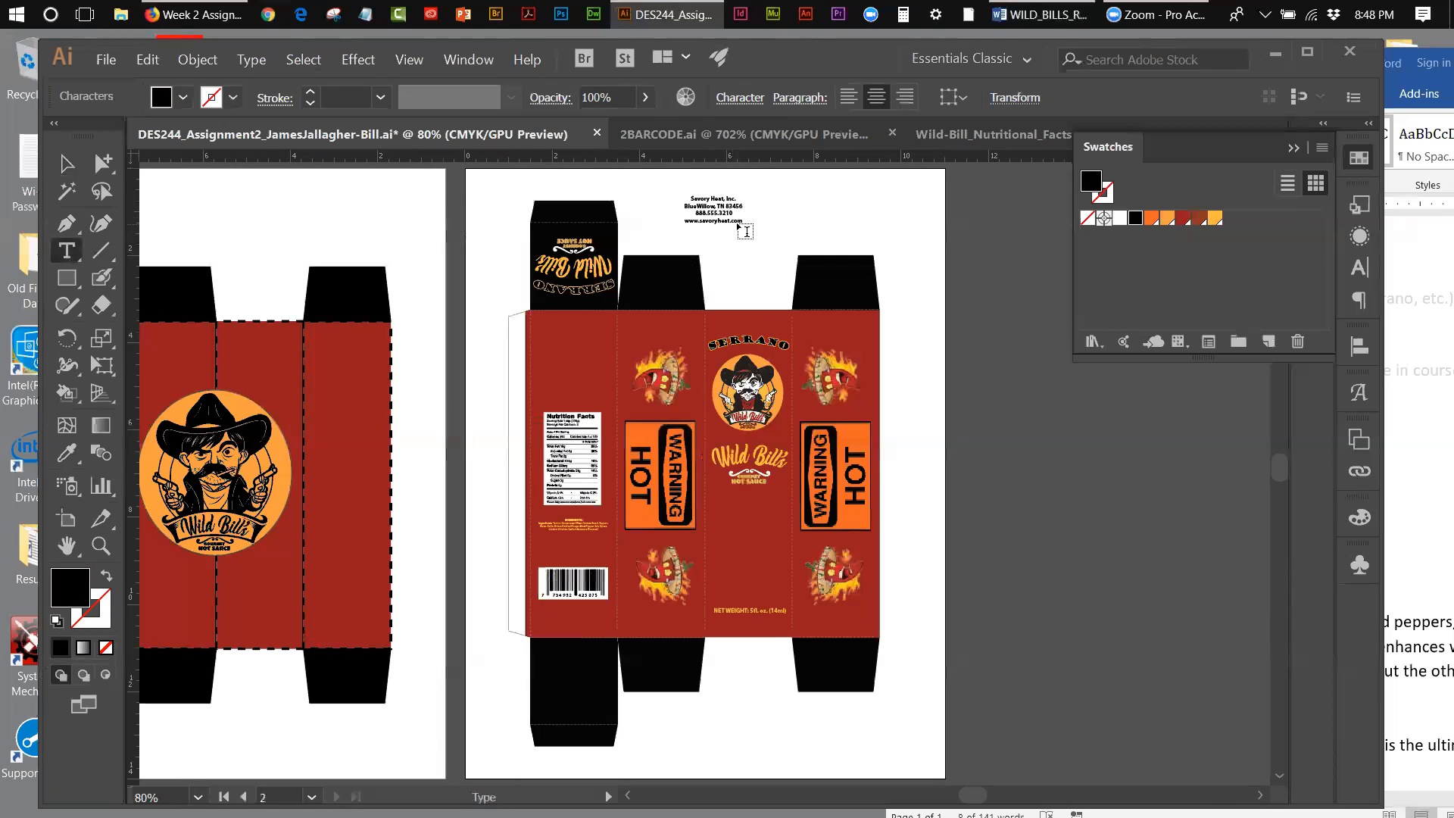
# Step: Move the pasted manufacturer details from the blank area onto the box's top flap, in line with the back panel
pyautogui.click(101, 545)
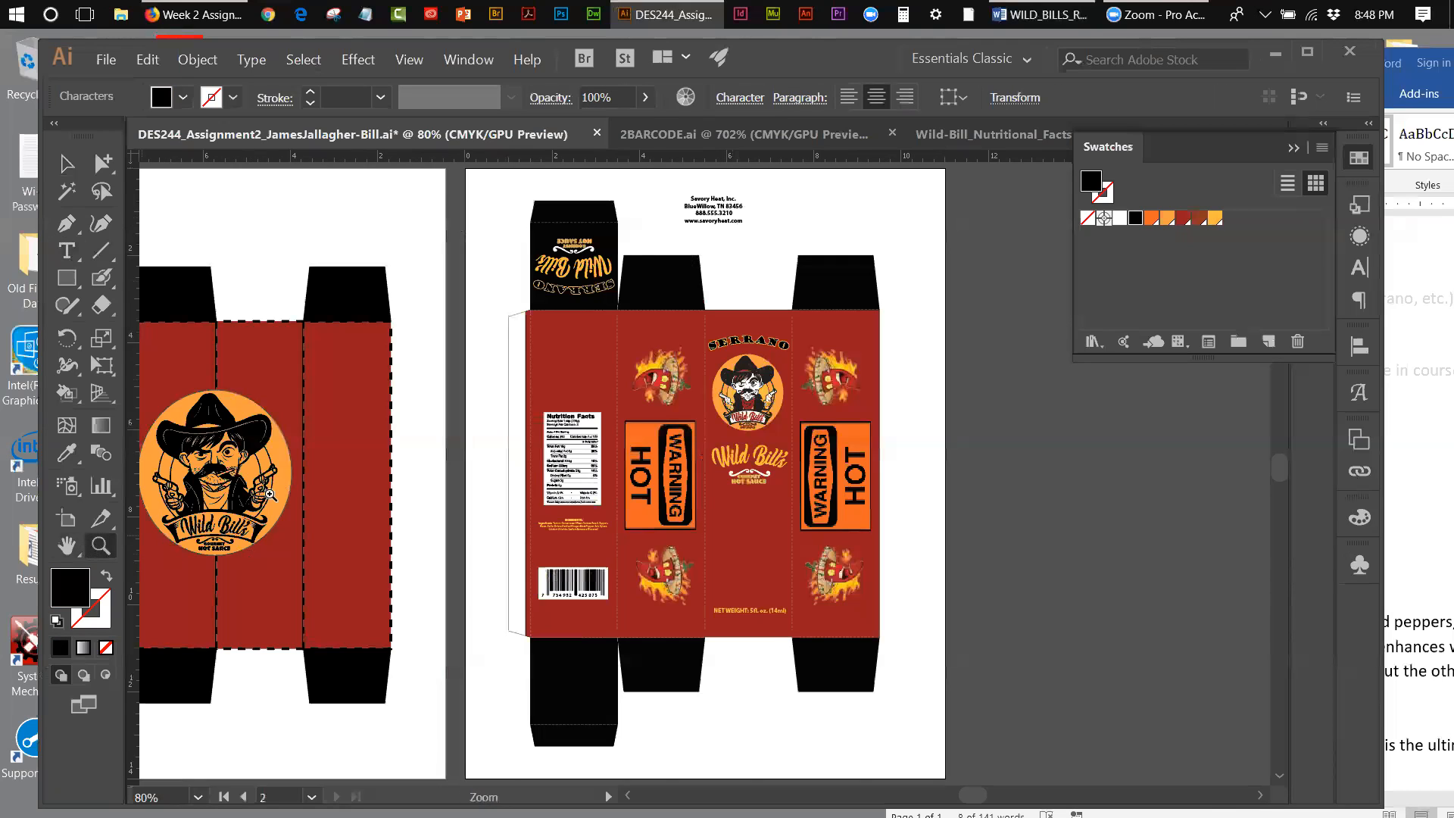
pyautogui.click(700, 237)
pyautogui.click(691, 425)
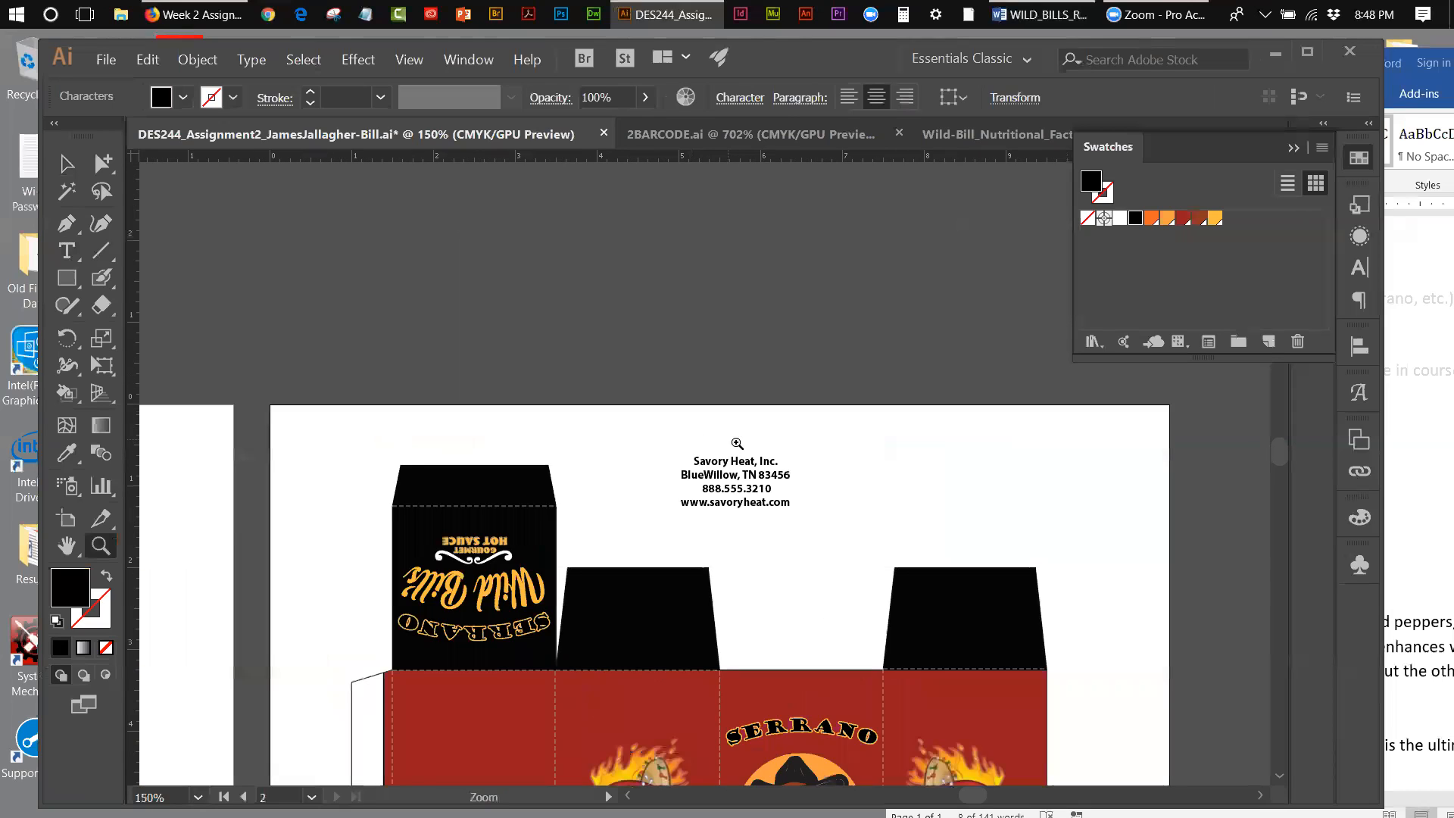
pyautogui.click(736, 444)
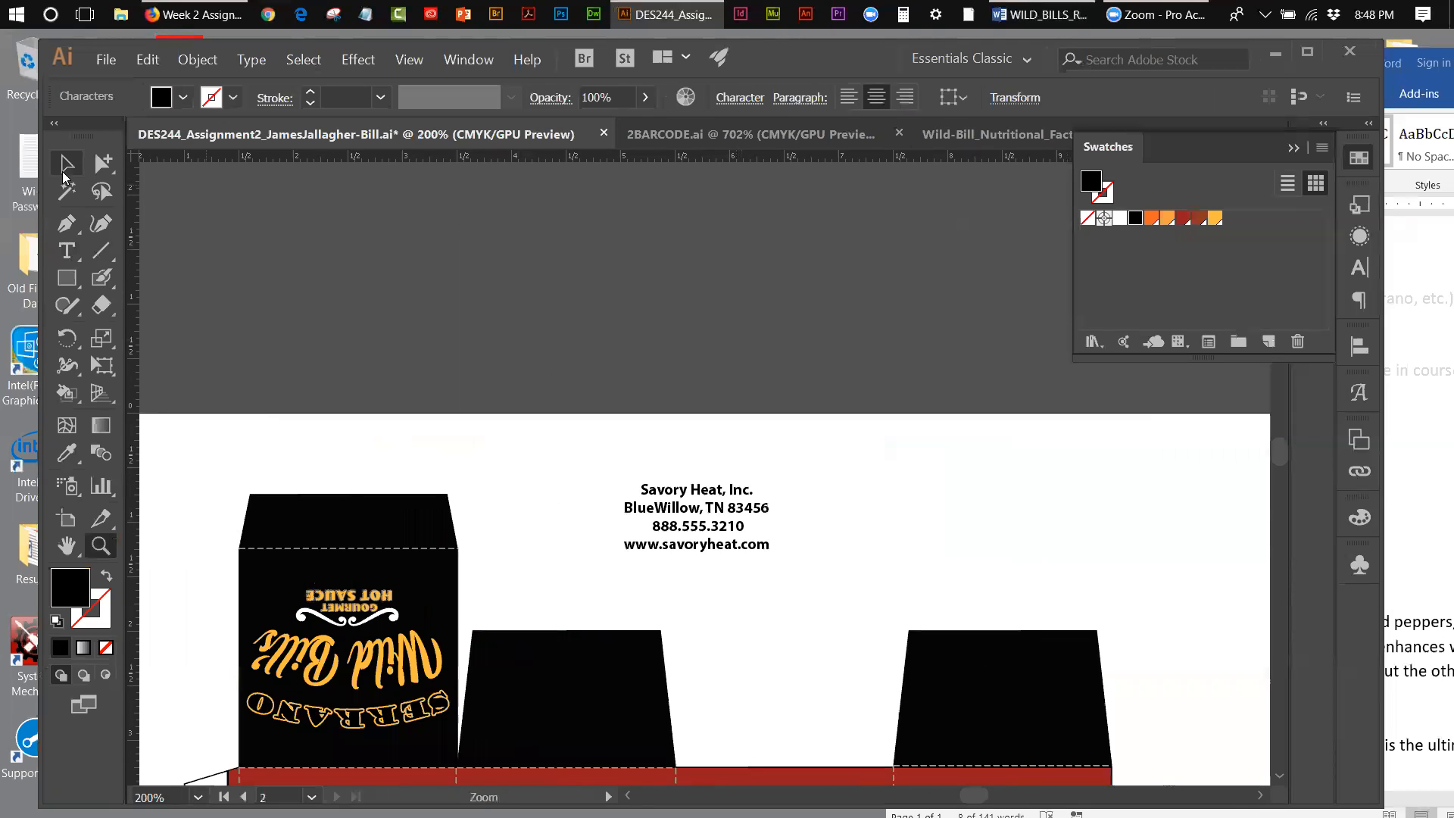
pyautogui.press('v')
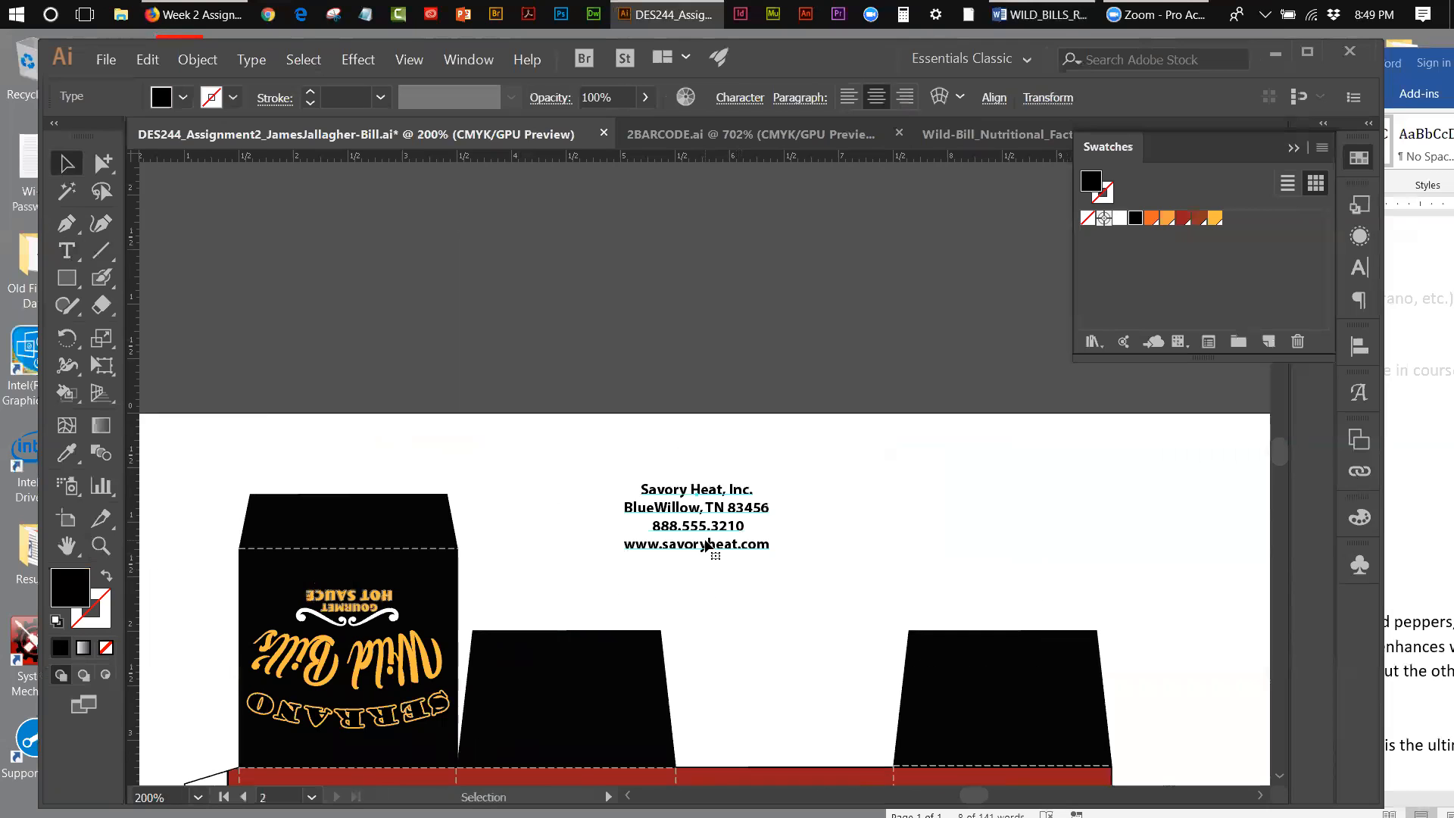
pyautogui.moveTo(705, 544); pyautogui.dragTo(364, 535)
# Step: Shift the manufacturer details down onto the back panel and position them centred beneath the barcode
pyautogui.moveTo(1280, 464); pyautogui.dragTo(1280, 490)
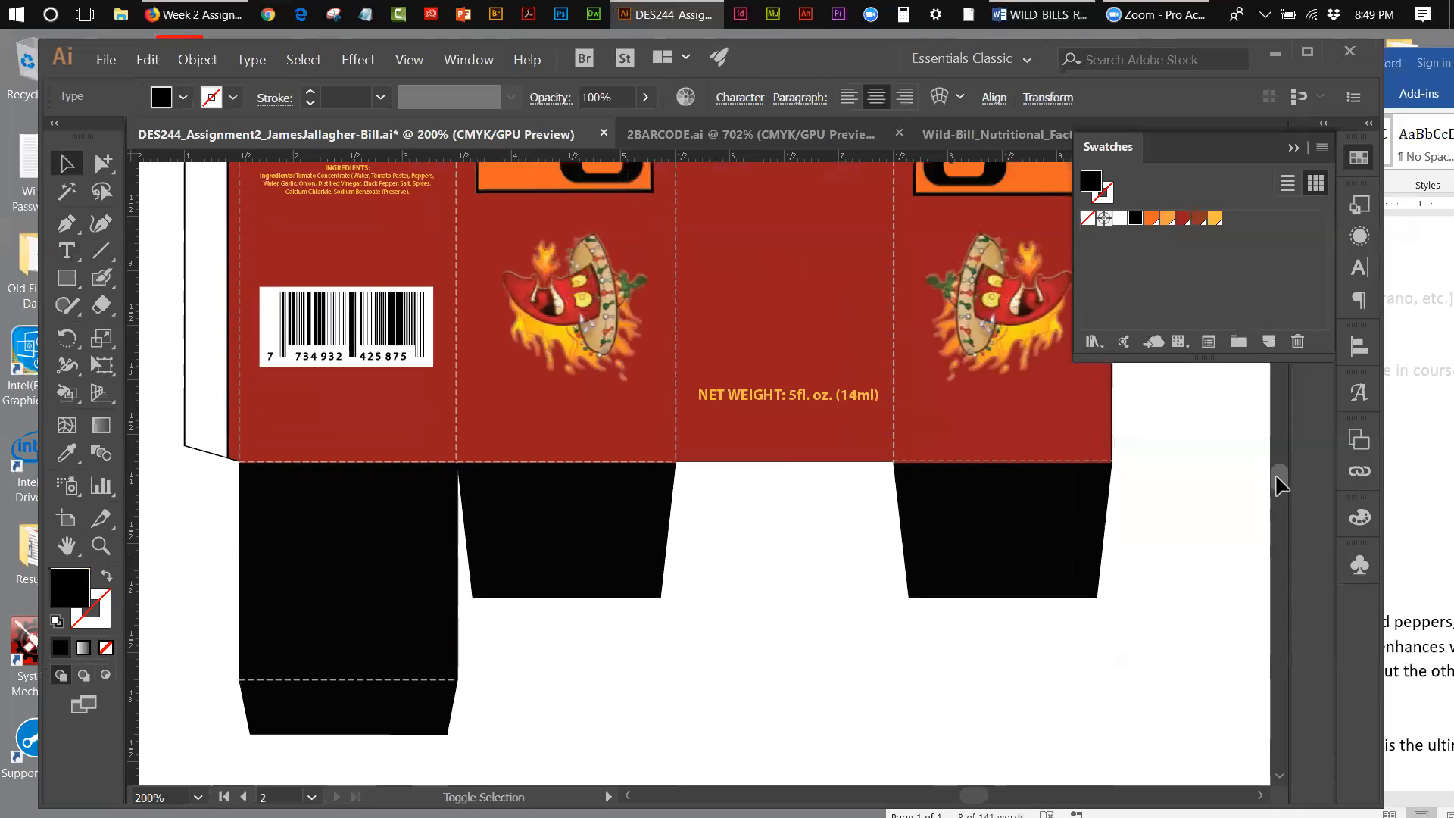
pyautogui.hotkey('shift', 'Down')
pyautogui.hotkey('shift', 'Down')
pyautogui.hotkey('shift', 'Down')
pyautogui.hotkey('shift', 'Down')
pyautogui.hotkey('shift', 'Down')
pyautogui.hotkey('shift', 'Down')
pyautogui.hotkey('shift', 'Down')
pyautogui.hotkey('shift', 'Down')
pyautogui.hotkey('shift', 'Down')
pyautogui.hotkey('shift', 'Down')
pyautogui.hotkey('shift', 'Down')
pyautogui.hotkey('shift', 'Down')
pyautogui.hotkey('shift', 'Down')
pyautogui.hotkey('shift', 'Down')
pyautogui.hotkey('shift', 'Down')
pyautogui.hotkey('shift', 'Down')
pyautogui.hotkey('shift', 'Down')
pyautogui.hotkey('shift', 'Down')
pyautogui.hotkey('shift', 'Down')
pyautogui.hotkey('shift', 'Down')
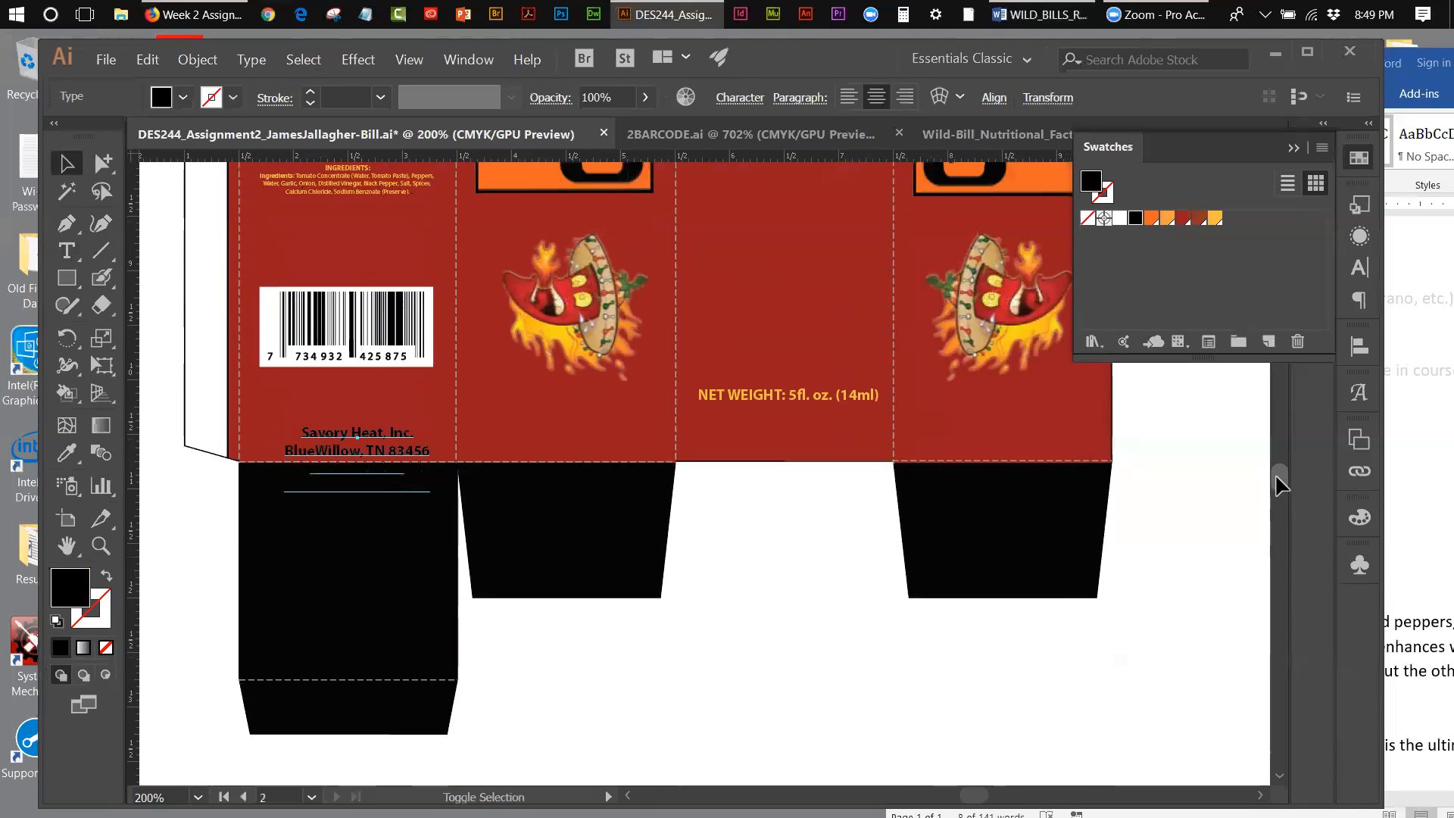
pyautogui.hotkey('shift', 'Up')
pyautogui.hotkey('shift', 'Up')
pyautogui.hotkey('shift', 'Up')
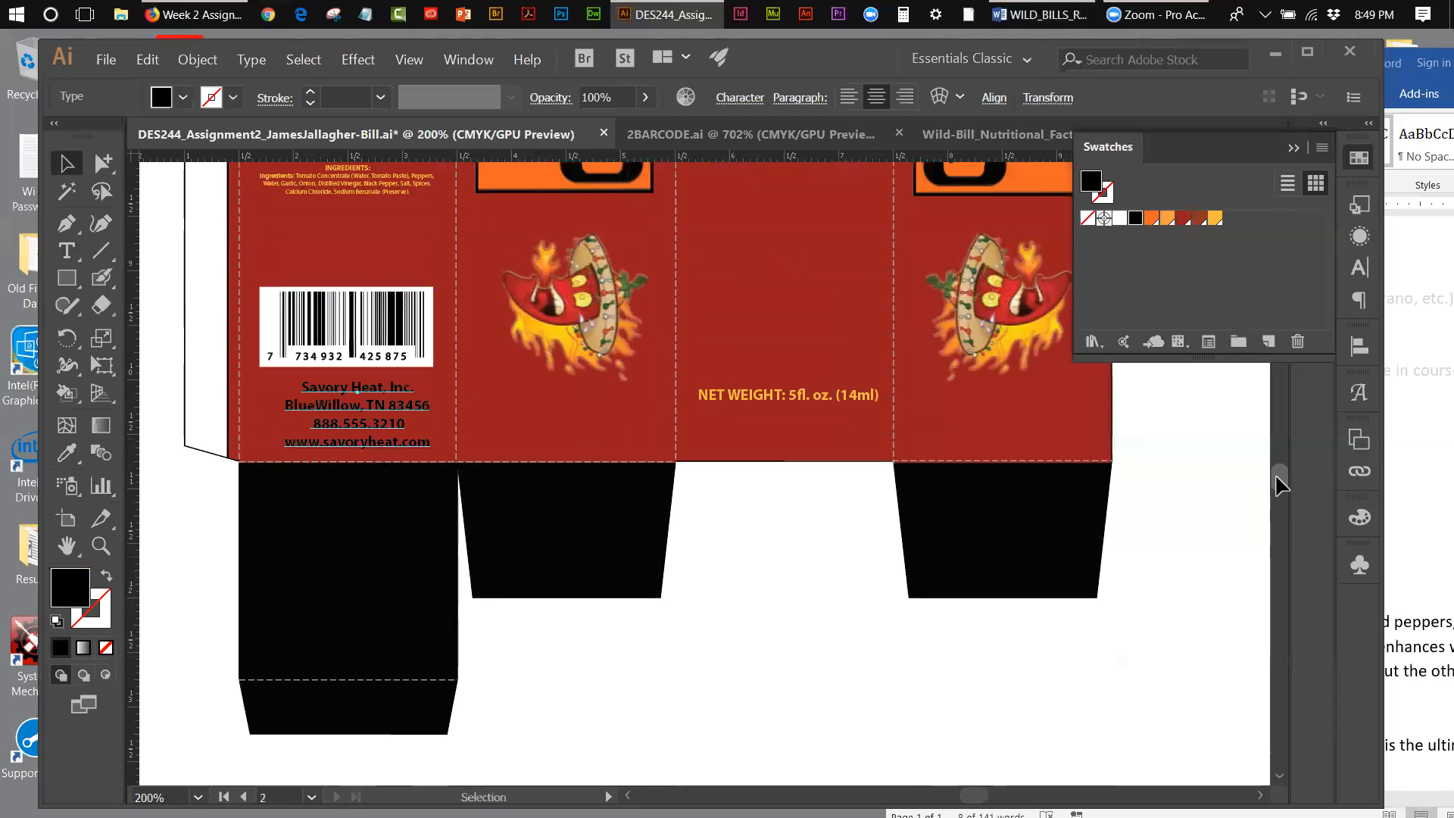
pyautogui.press('Left')
pyautogui.press('Left')
pyautogui.press('Left')
pyautogui.press('Left')
pyautogui.press('Left')
pyautogui.press('Left')
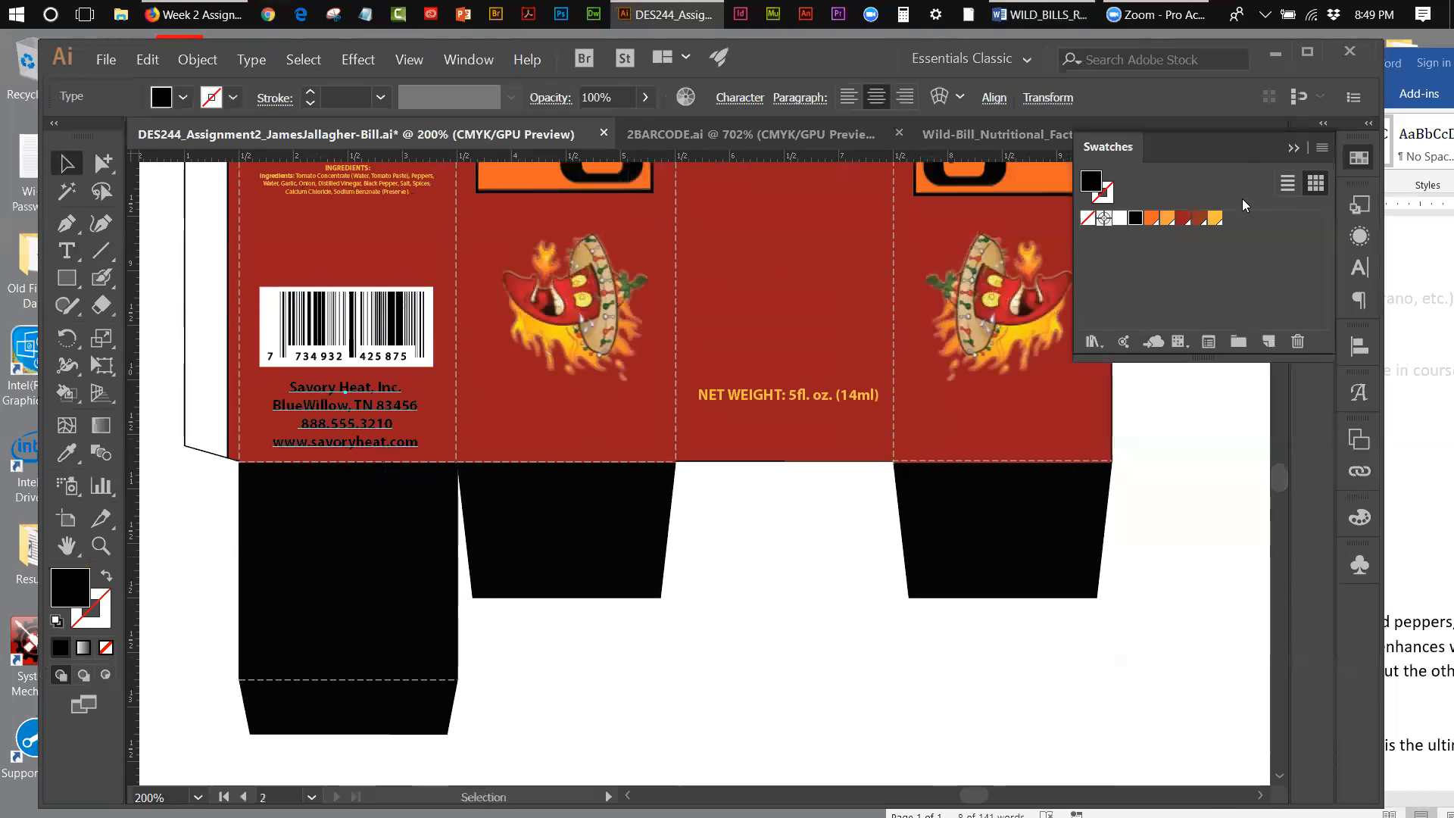
# Step: Fill the manufacturer details with the yellow-orange swatch and set both font size and leading to 9 pt
pyautogui.click(1215, 220)
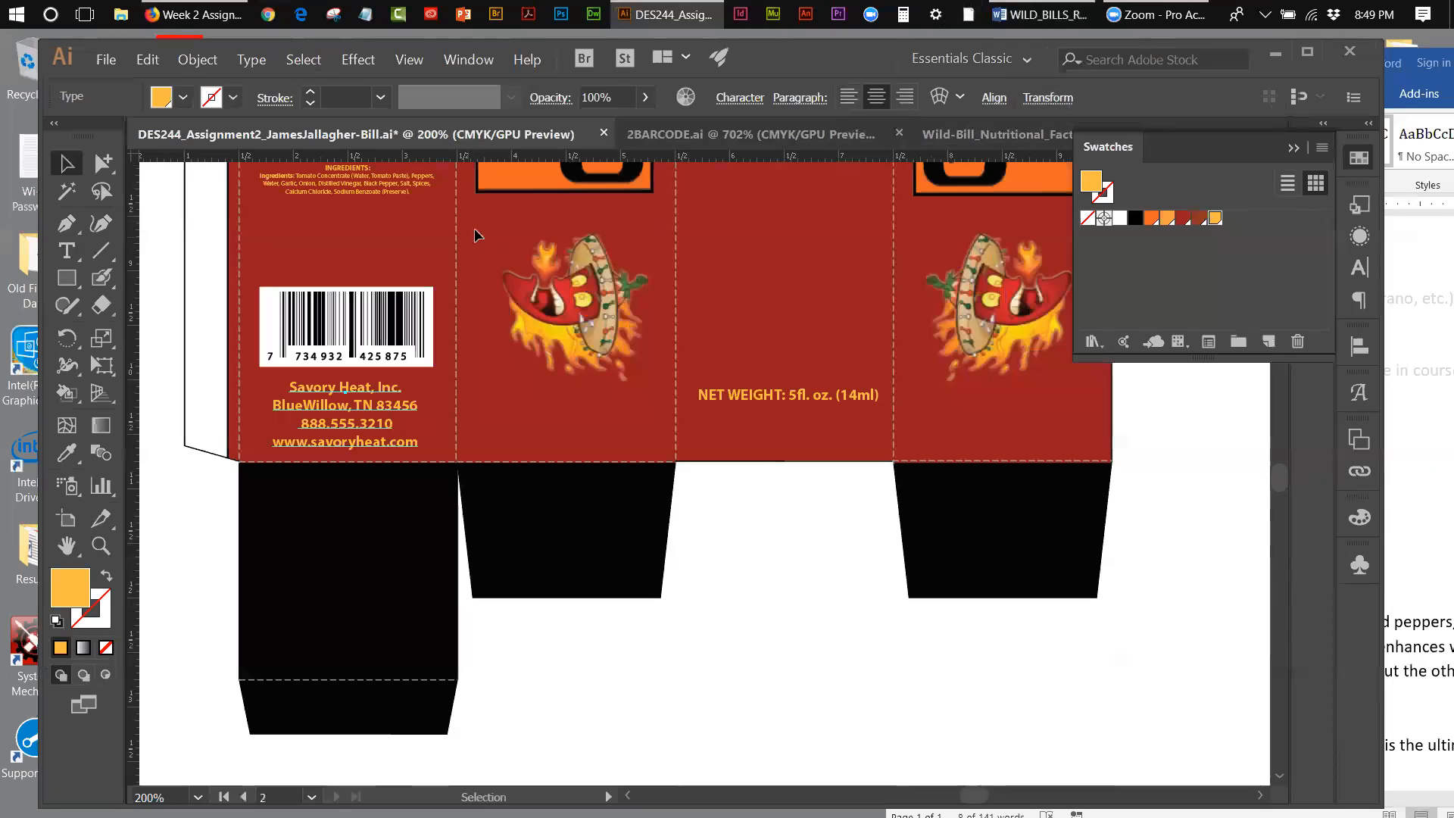
pyautogui.click(738, 106)
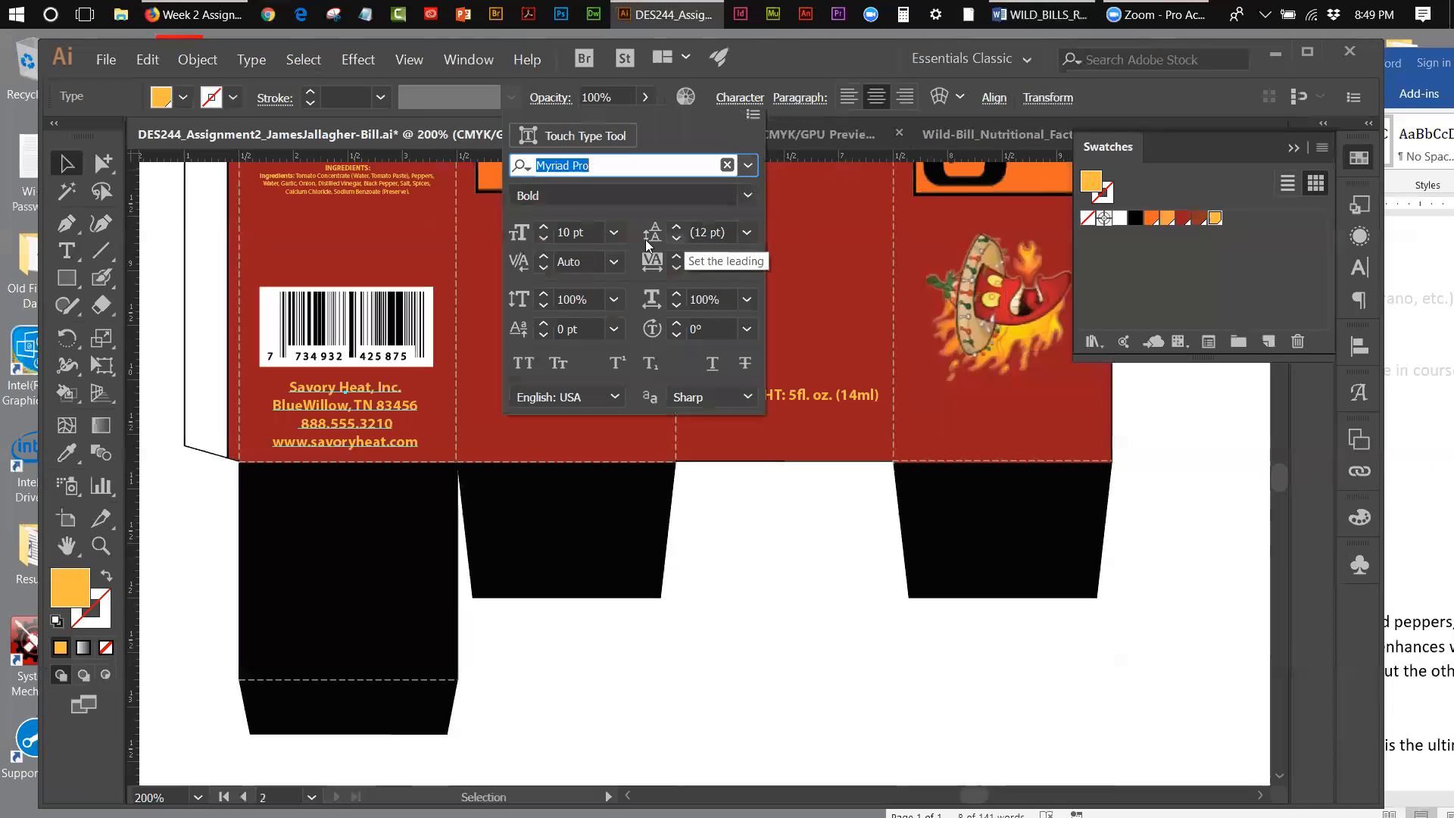
pyautogui.click(614, 235)
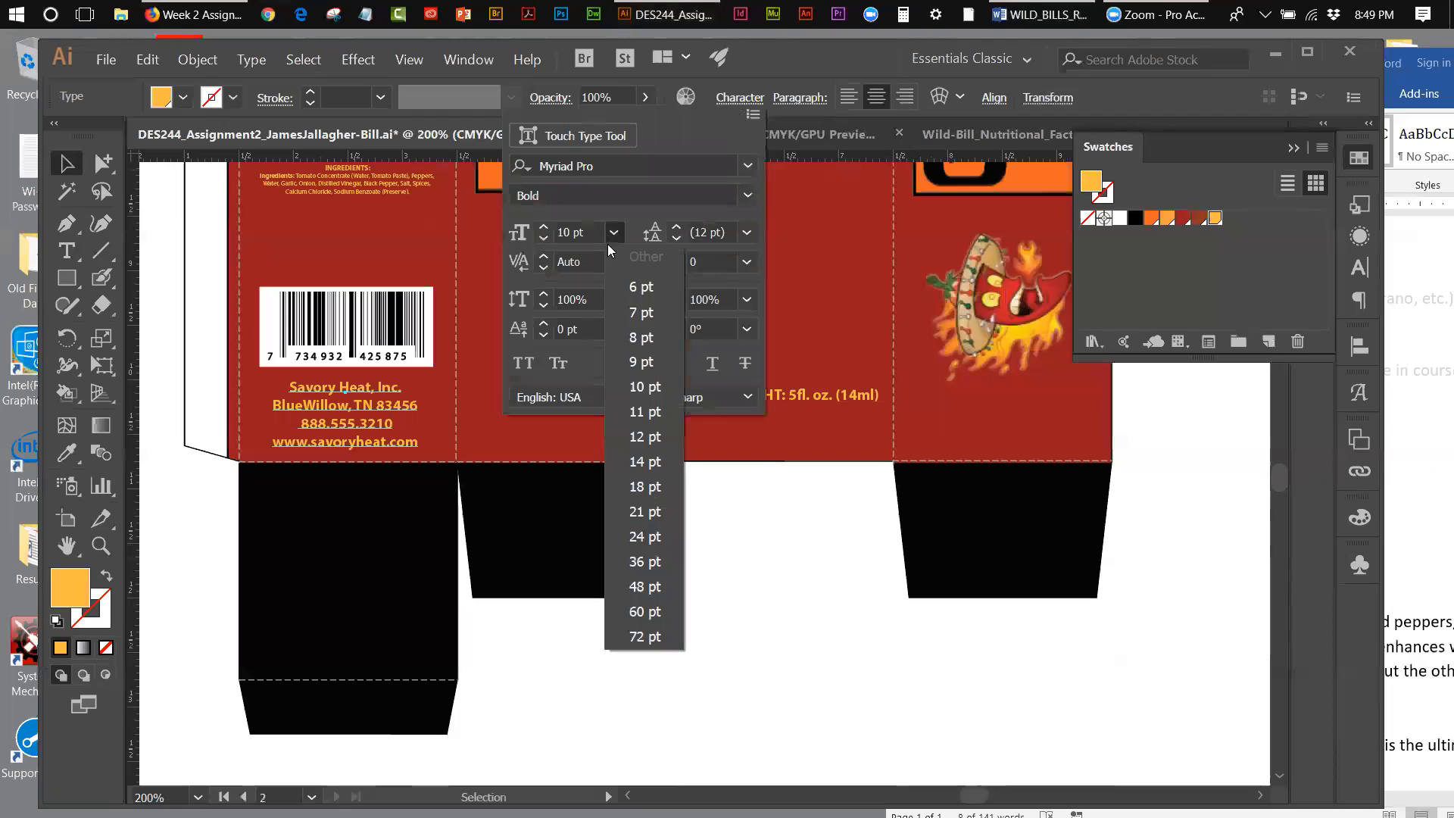
pyautogui.click(641, 362)
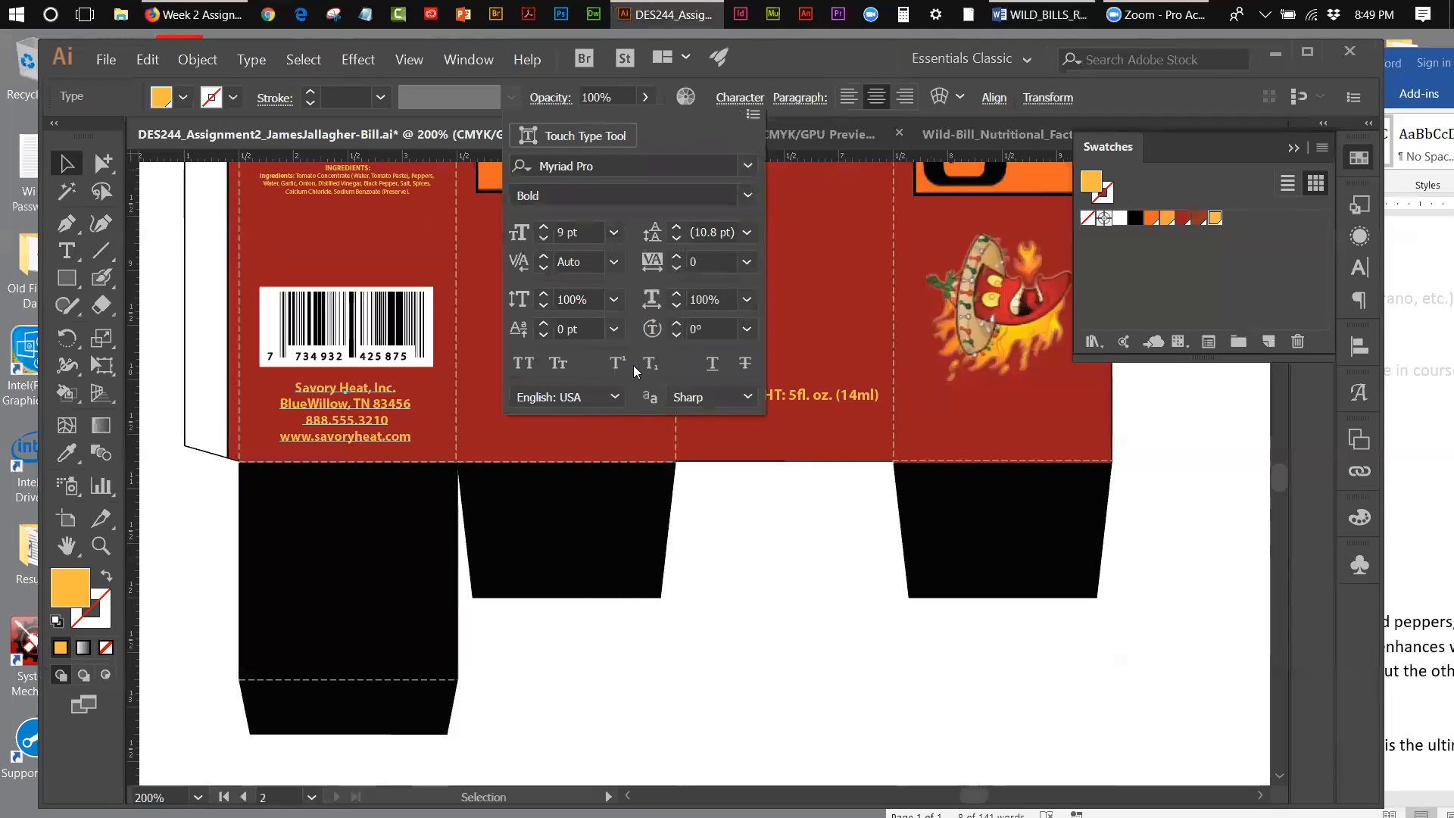
pyautogui.click(746, 233)
pyautogui.click(770, 395)
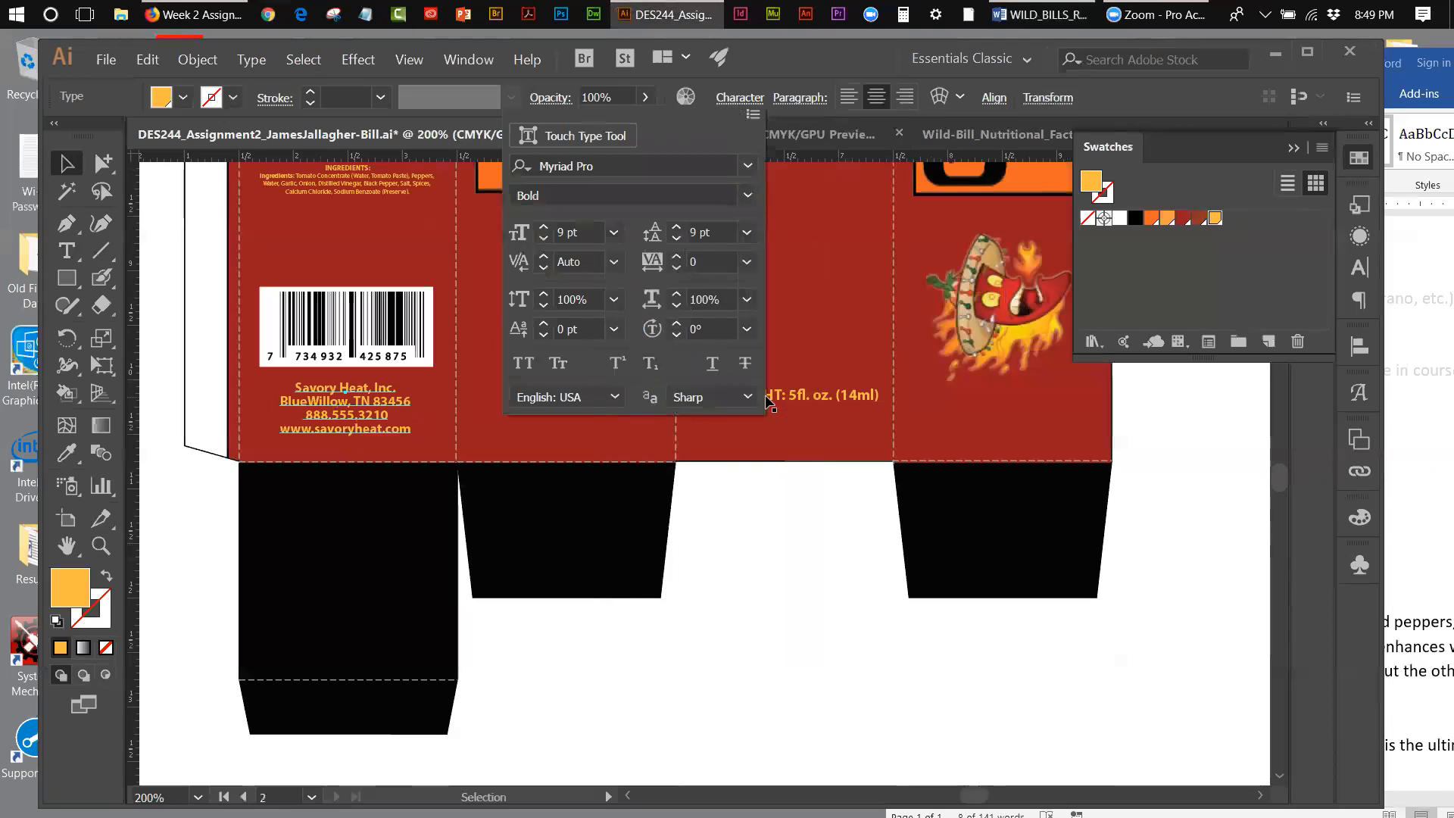
# Step: Add the heading line "MANUFACTURED BY:" above the company name in the manufacturer text
pyautogui.click(362, 390)
pyautogui.press('t')
pyautogui.click(315, 385)
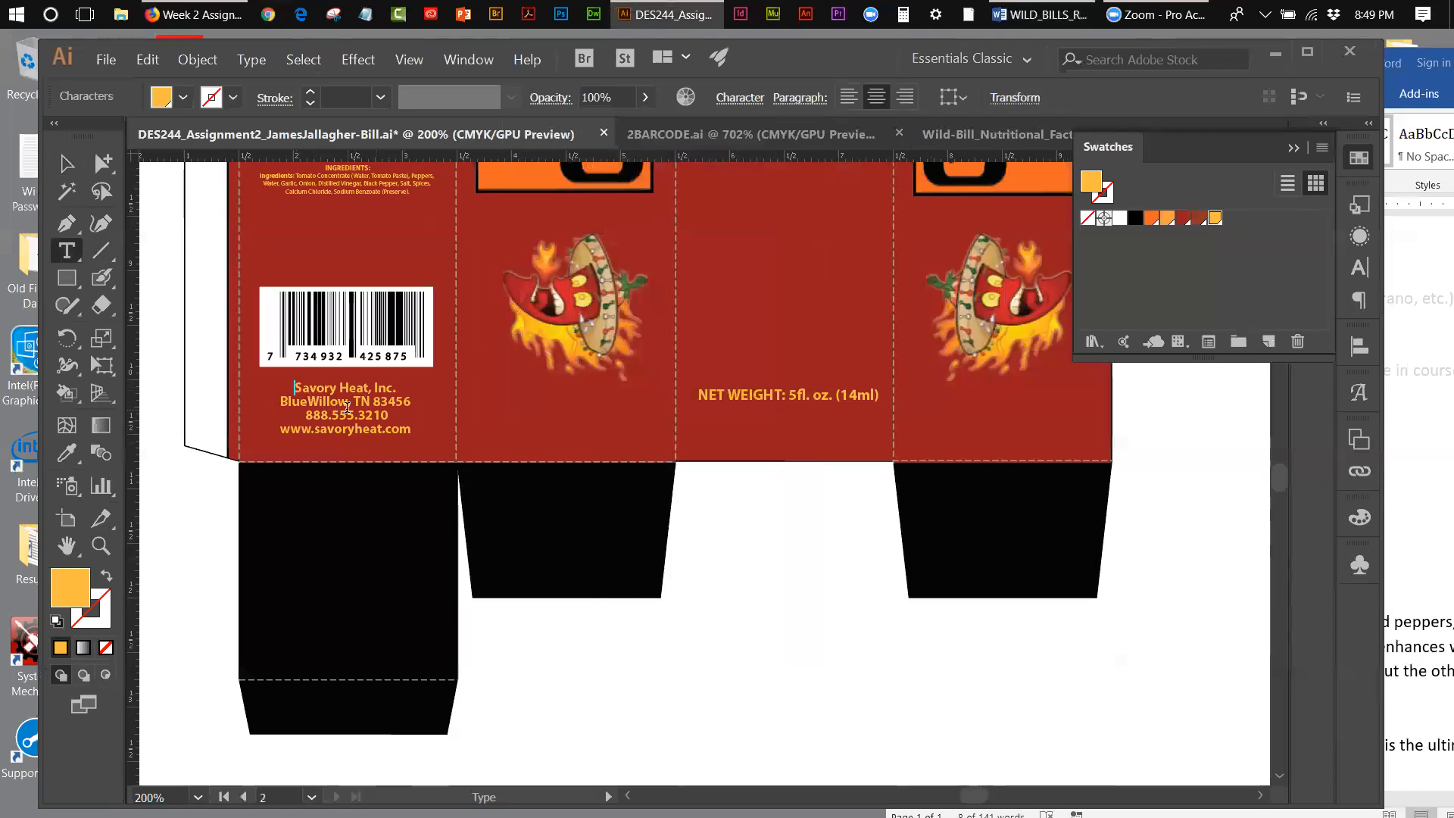
pyautogui.press('Return')
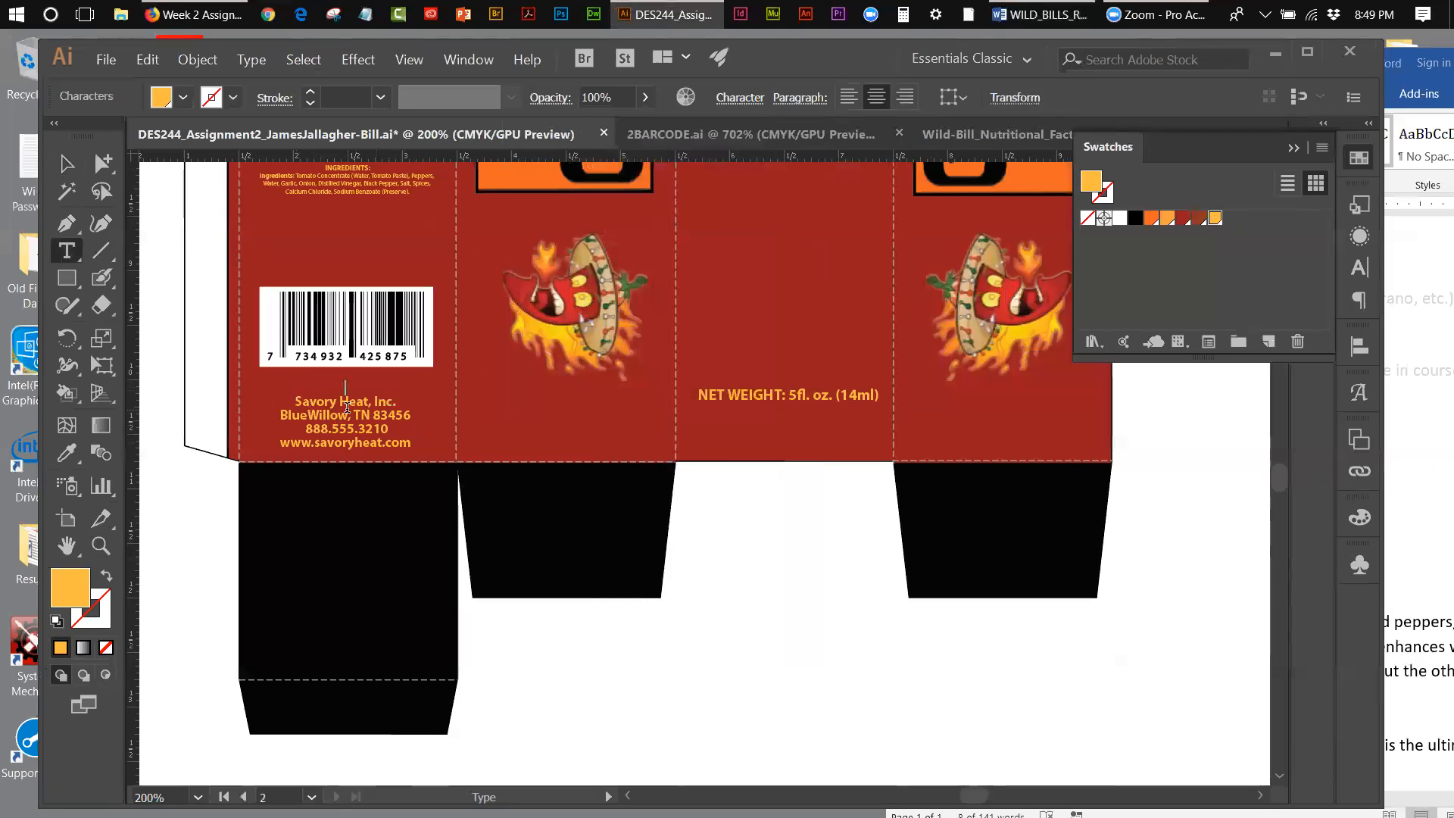
pyautogui.write('MANUFA')
pyautogui.write('CTURED BY:')
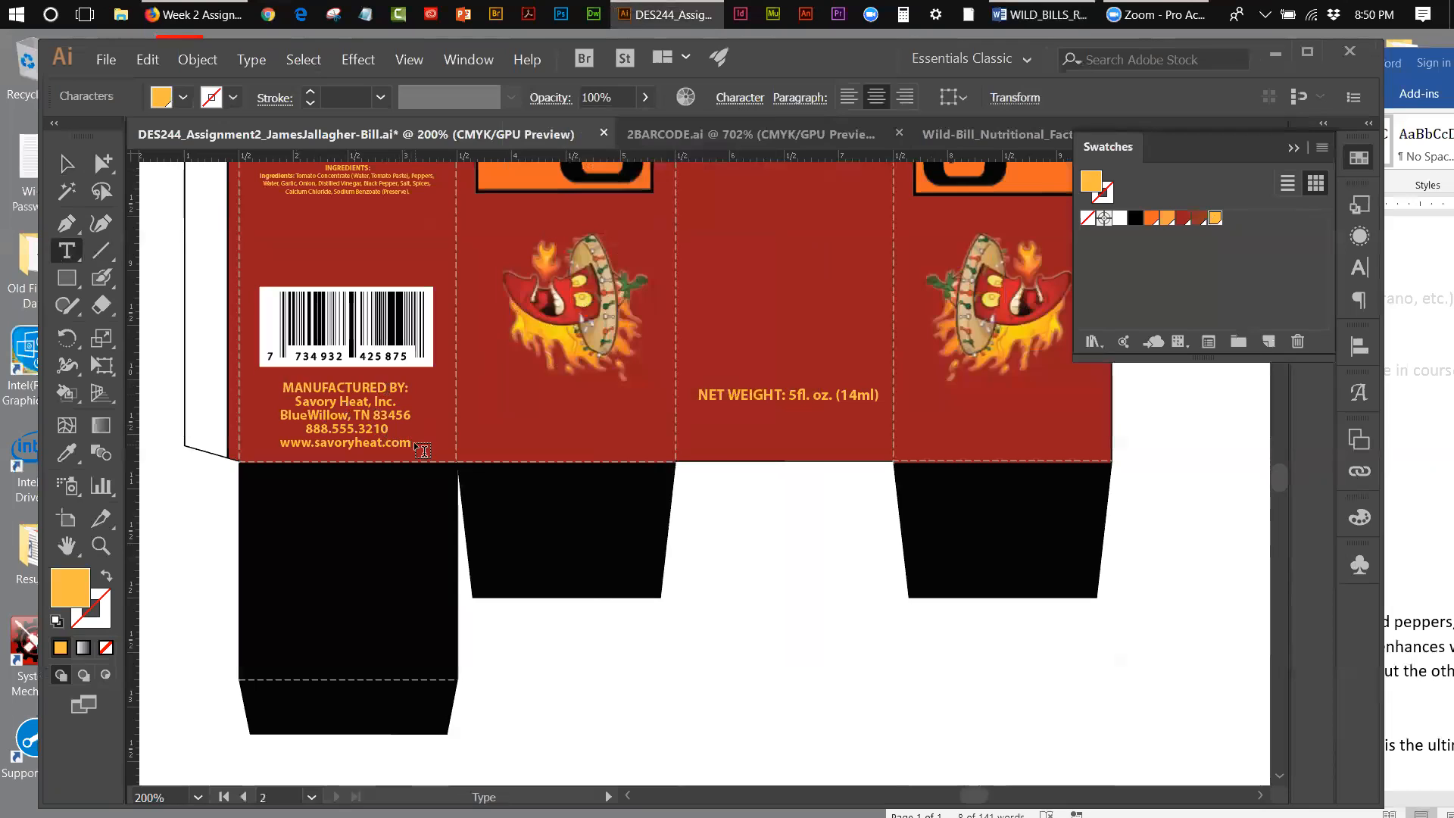
# Step: Reduce the font size of the four contact lines under the MANUFACTURED BY heading by one point, leaving the heading unchanged
pyautogui.moveTo(411, 442); pyautogui.dragTo(293, 398)
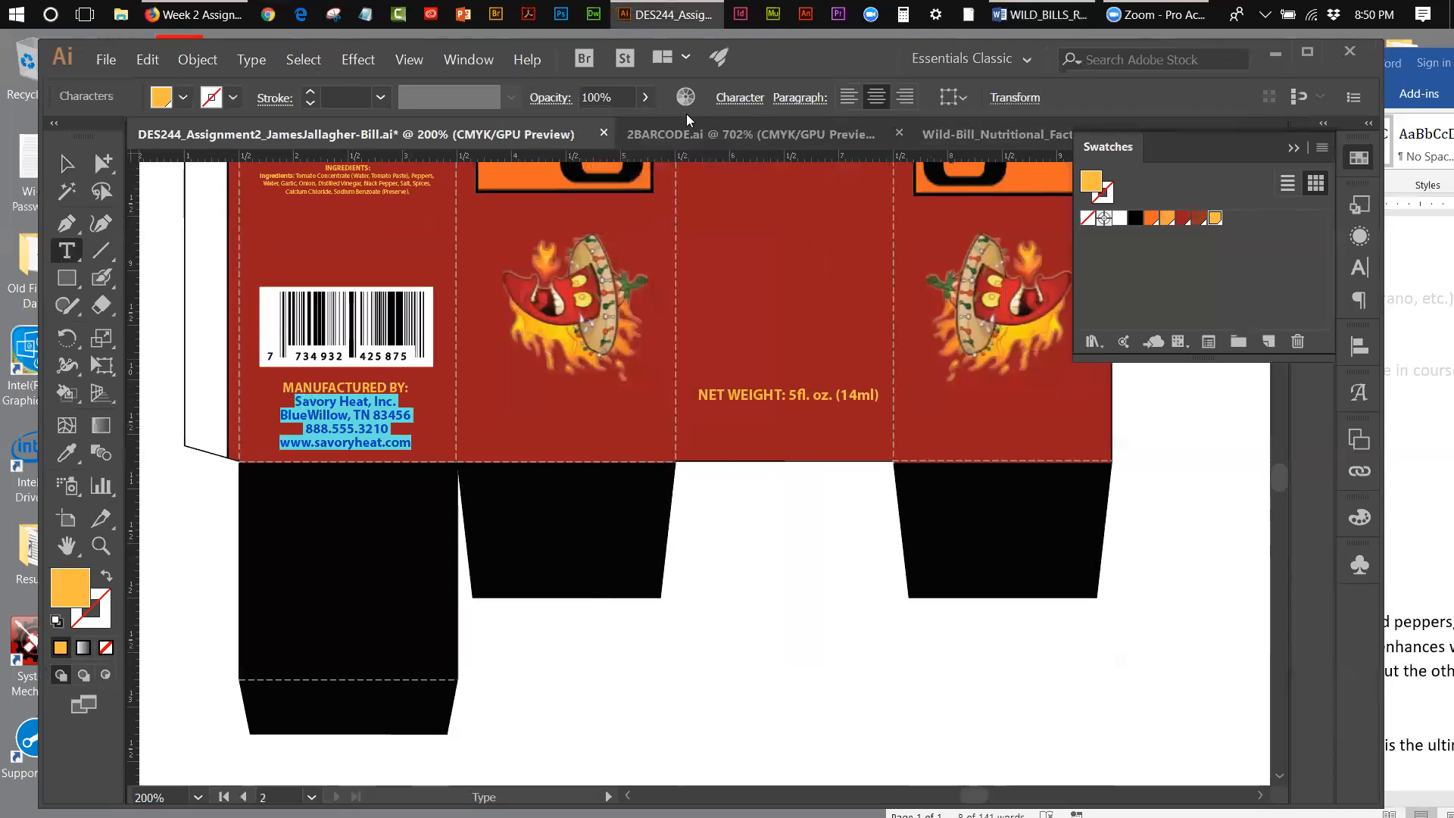
pyautogui.click(732, 99)
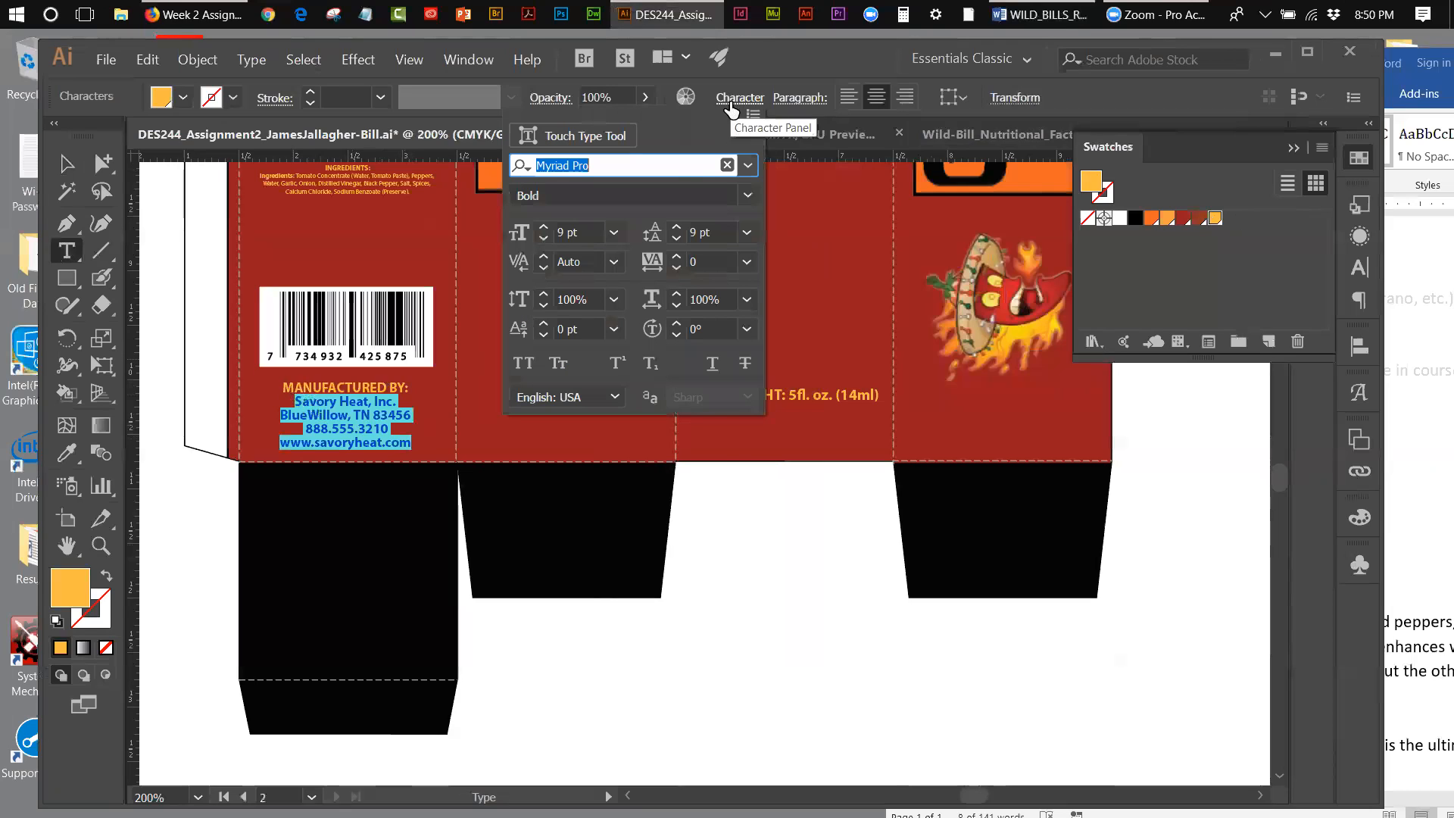
pyautogui.click(544, 240)
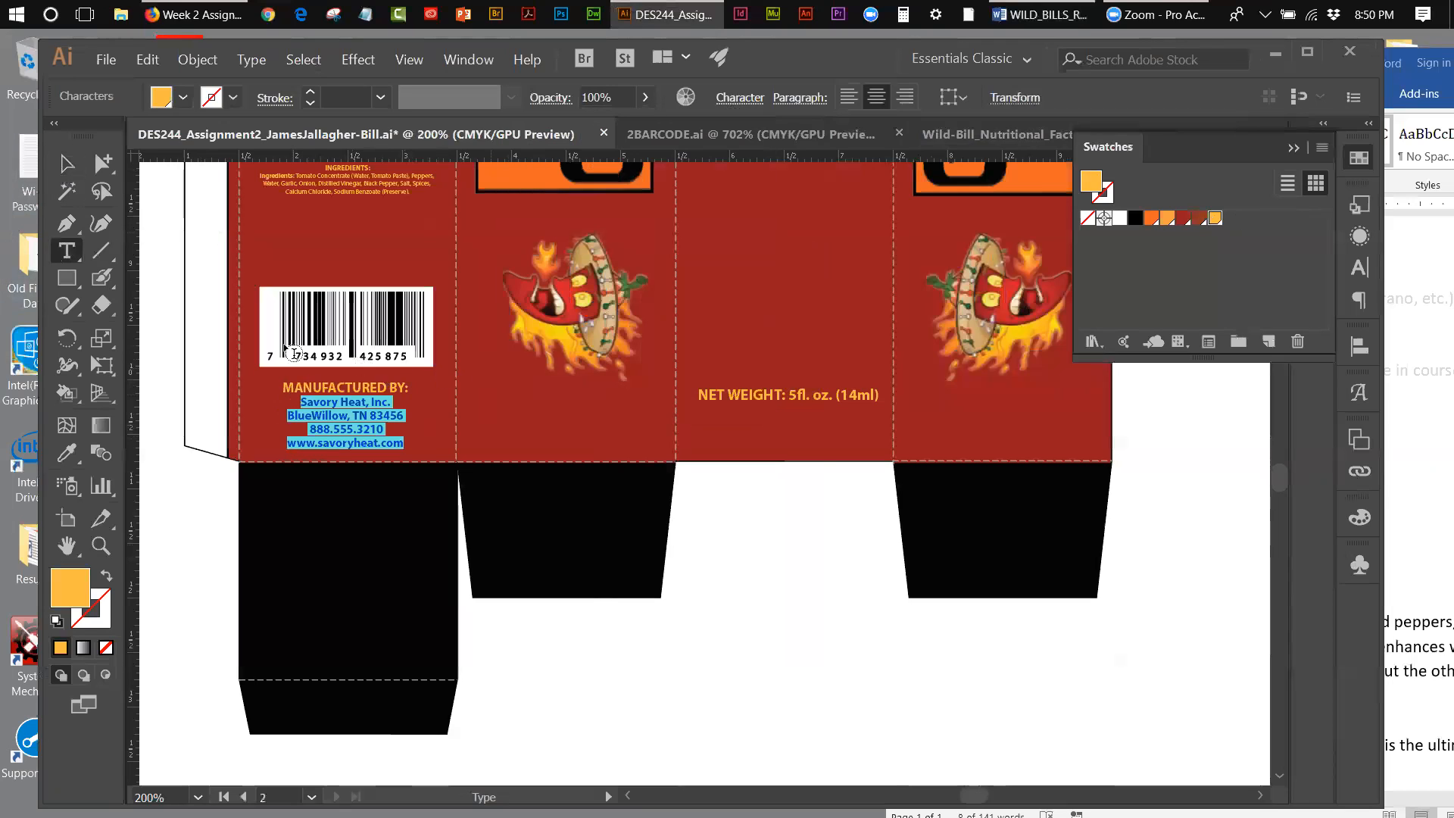
pyautogui.keyDown('ctrl'); pyautogui.click(151, 339); pyautogui.keyUp('ctrl')
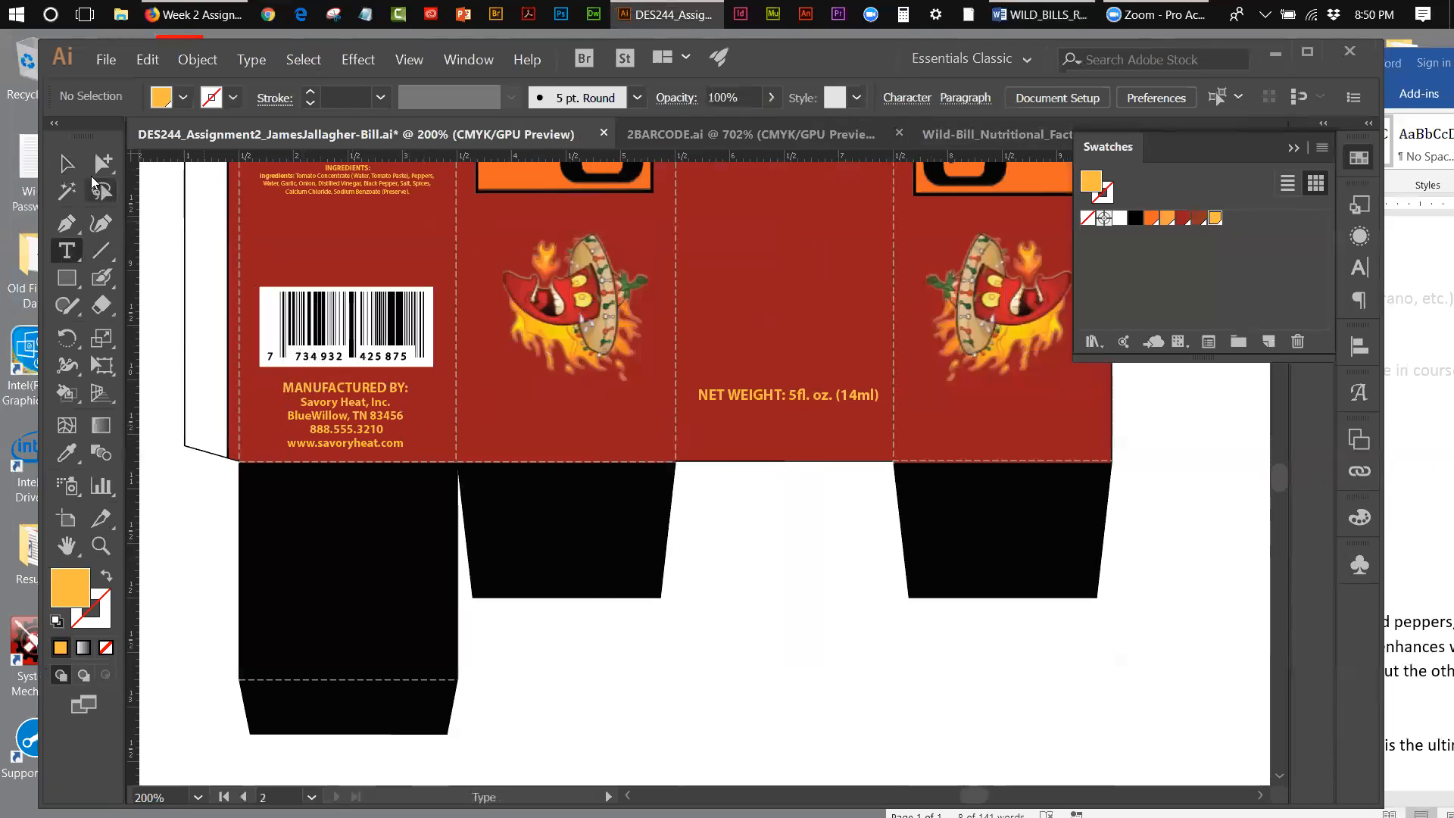
# Step: Nudge the manufacturer text closer to the barcode, and raise the barcode and text together away from the panel's bottom edge
pyautogui.click(66, 163)
pyautogui.click(374, 427)
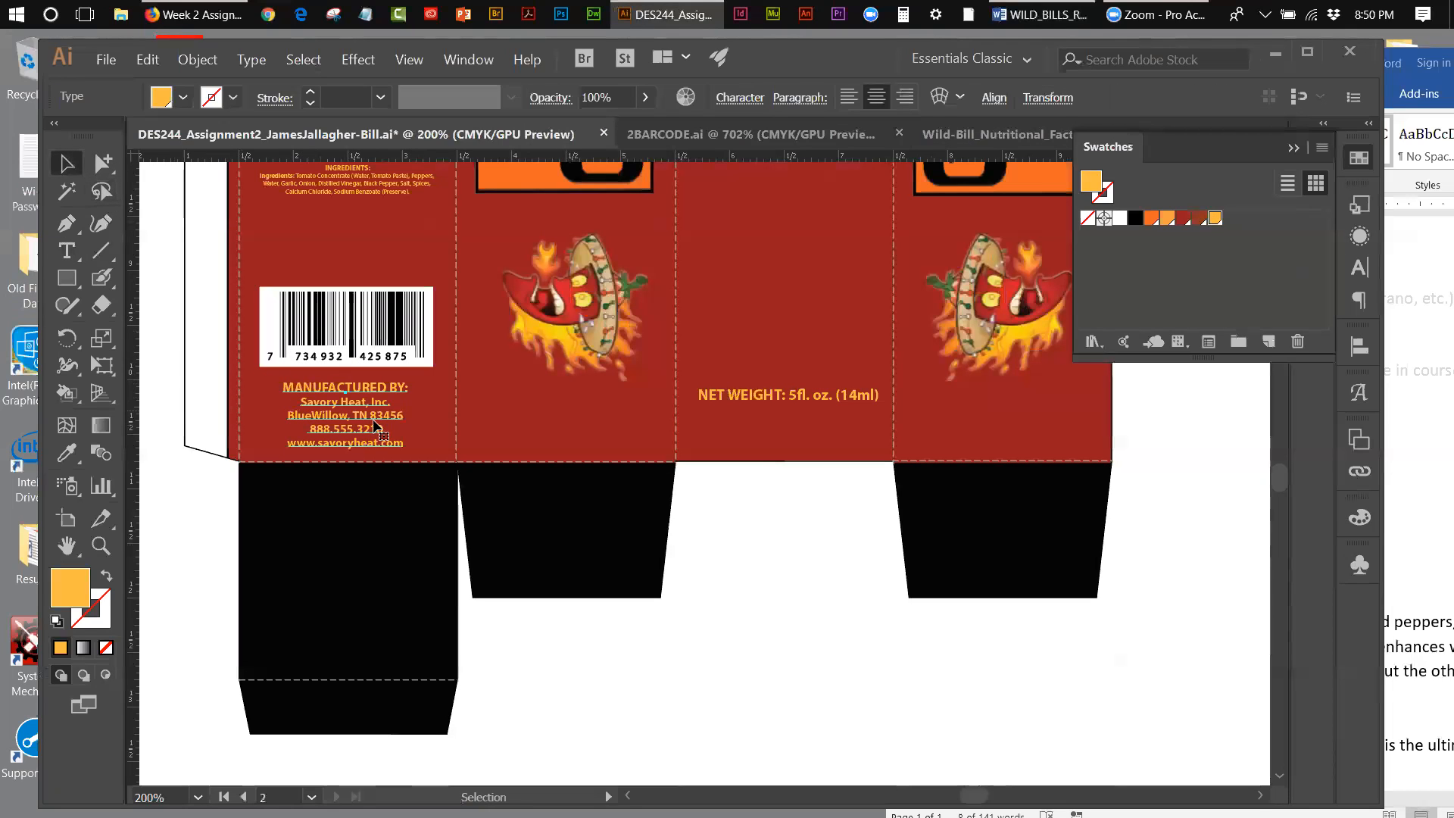
pyautogui.moveTo(376, 424); pyautogui.dragTo(376, 422)
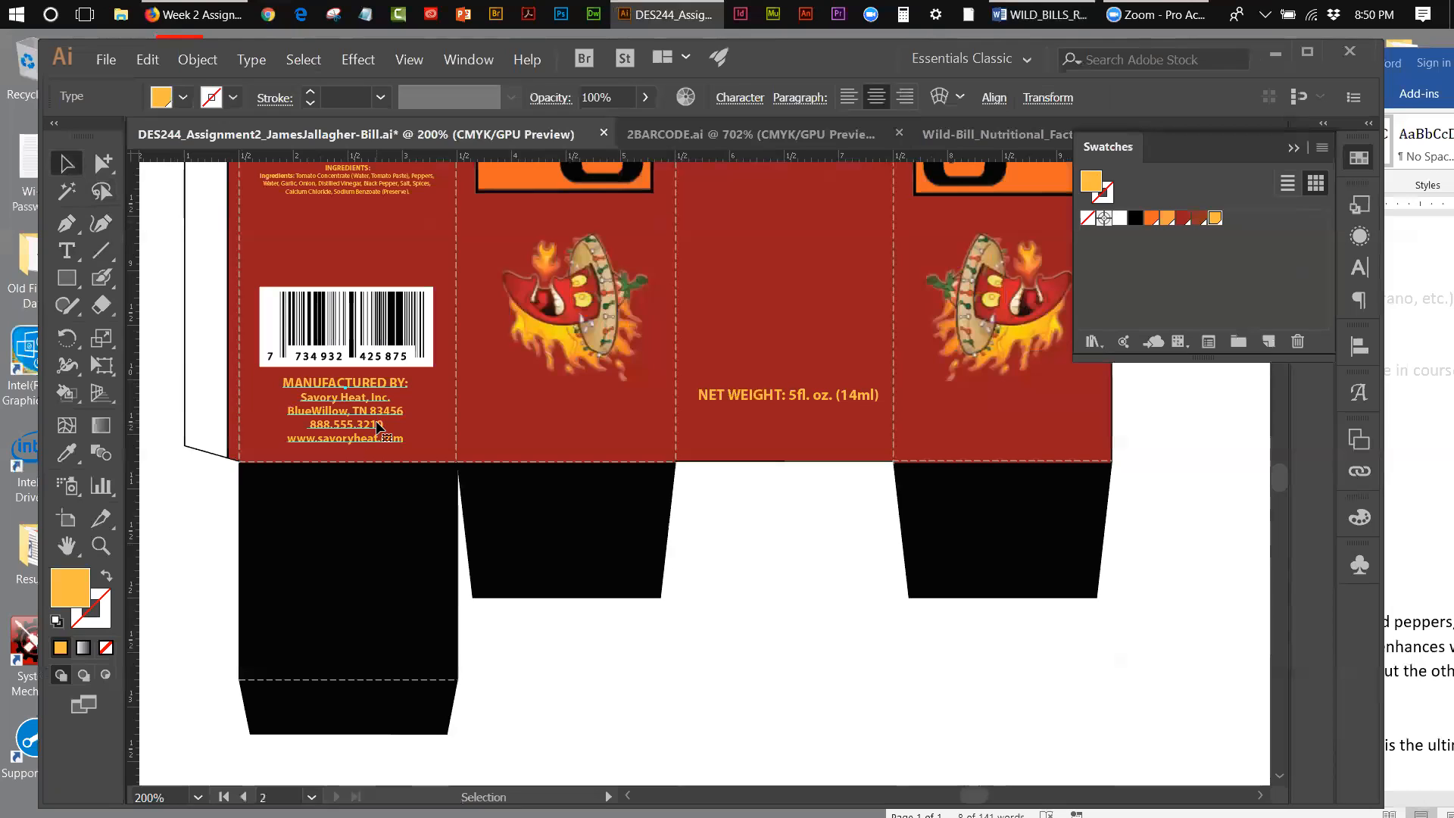
pyautogui.keyDown('shift'); pyautogui.click(368, 357); pyautogui.keyUp('shift')
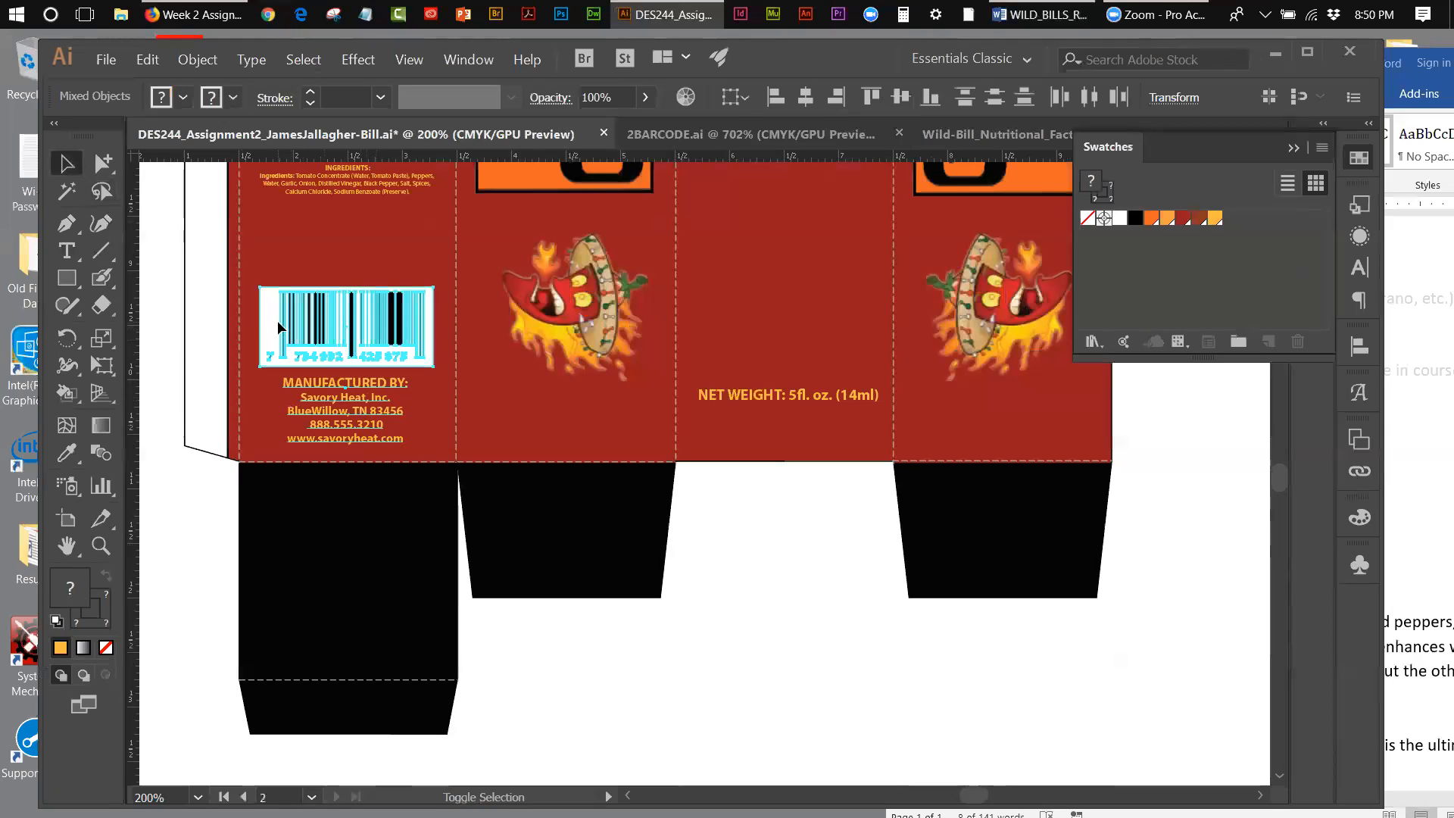
pyautogui.hotkey('shift', 'Up')
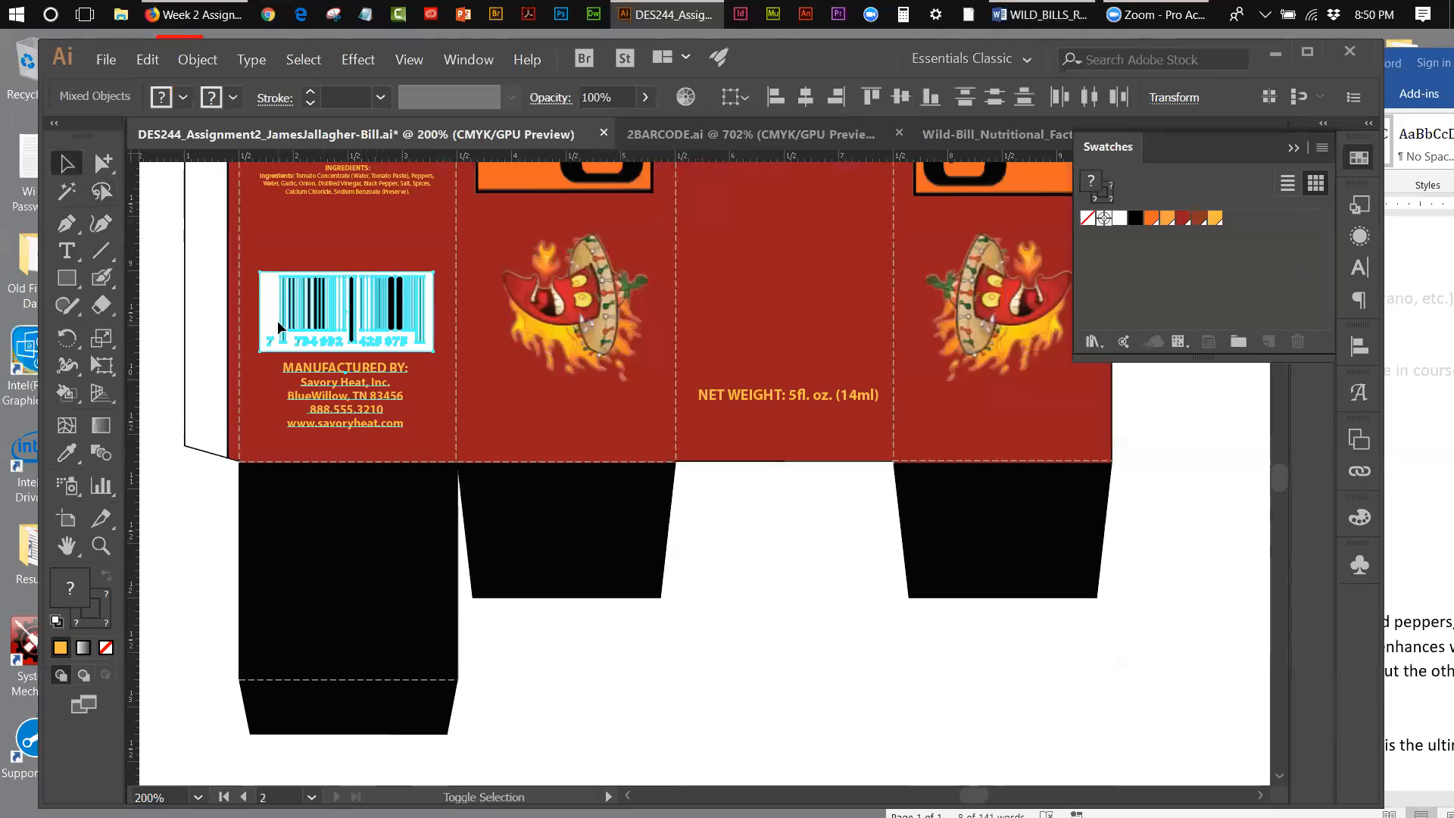
pyautogui.click(320, 251)
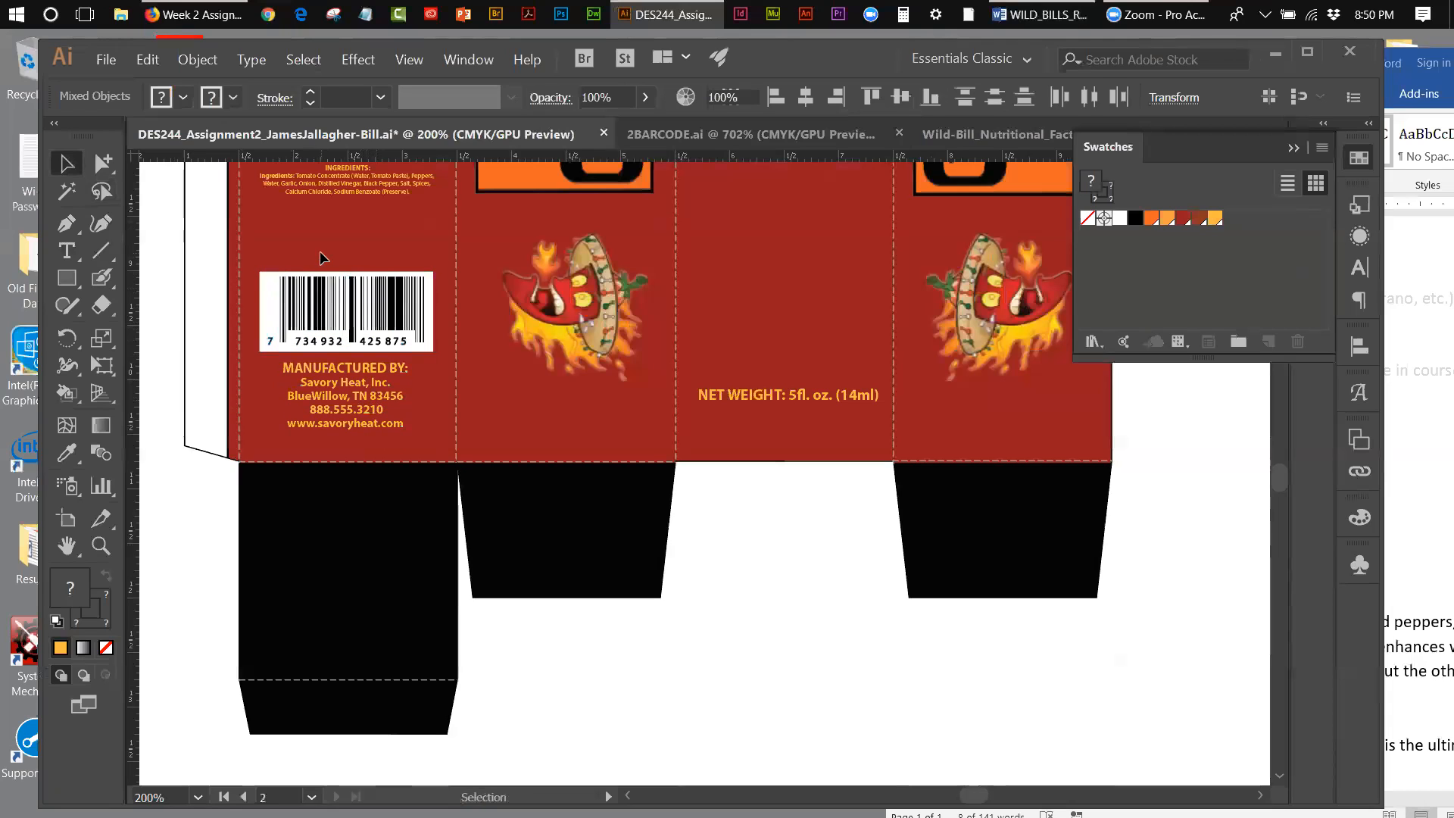
# Step: Nudge the manufacturer text slightly down to widen the gap below the barcode
pyautogui.click(318, 373)
pyautogui.press('Down')
pyautogui.press('Down')
pyautogui.press('Down')
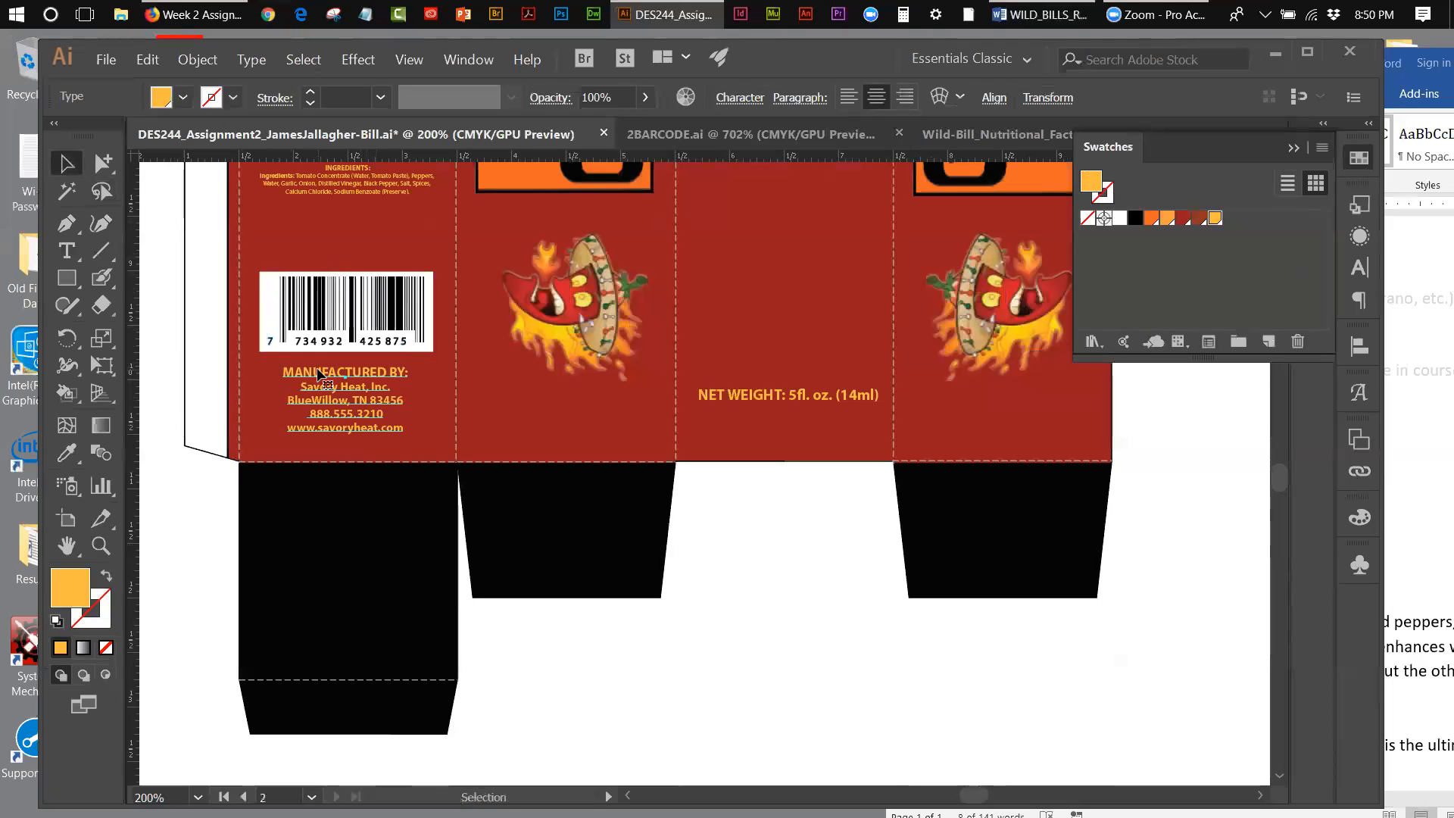
# Step: Group the barcode artwork with its white background rectangle
pyautogui.click(330, 331)
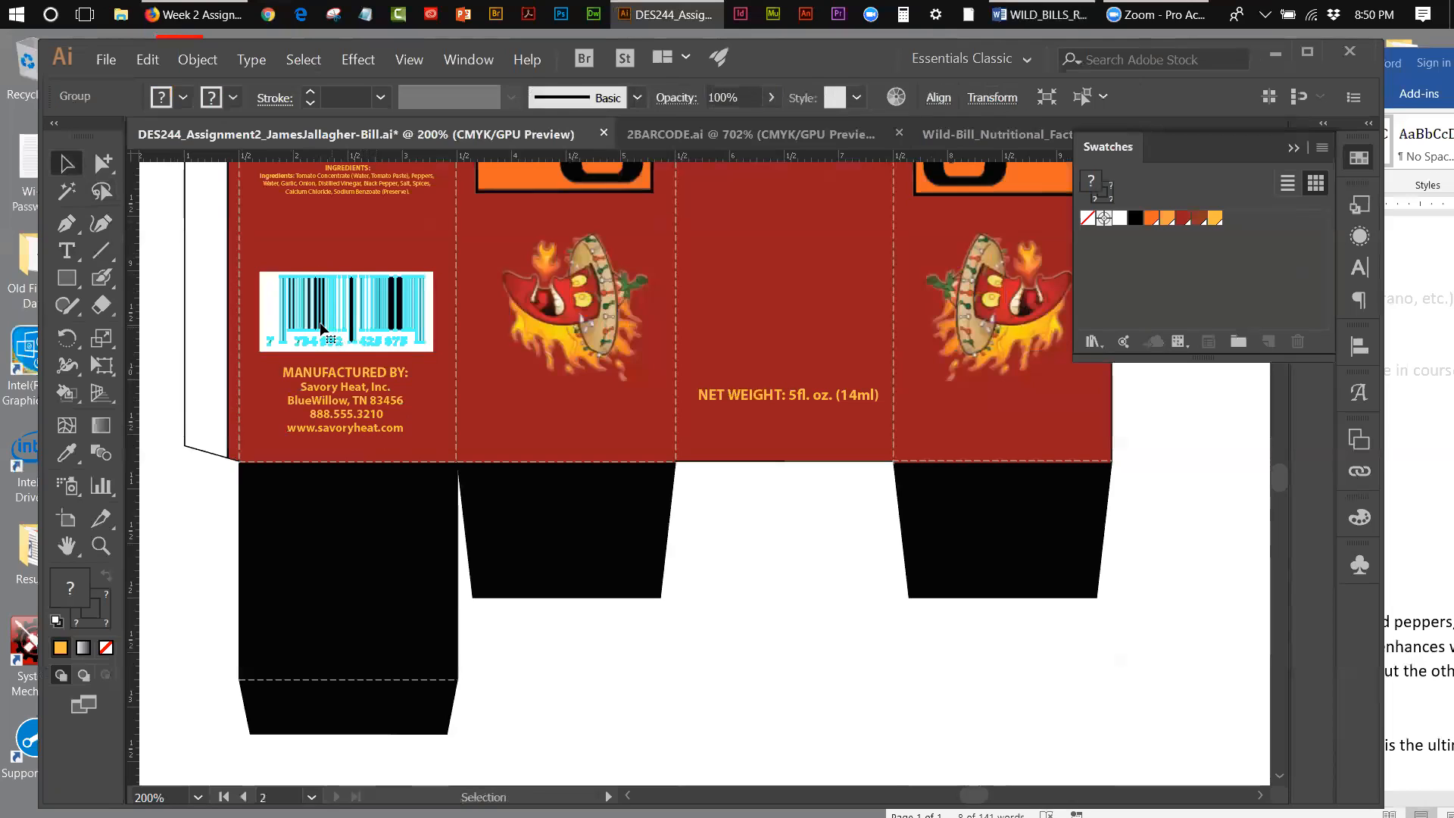
pyautogui.click(267, 292)
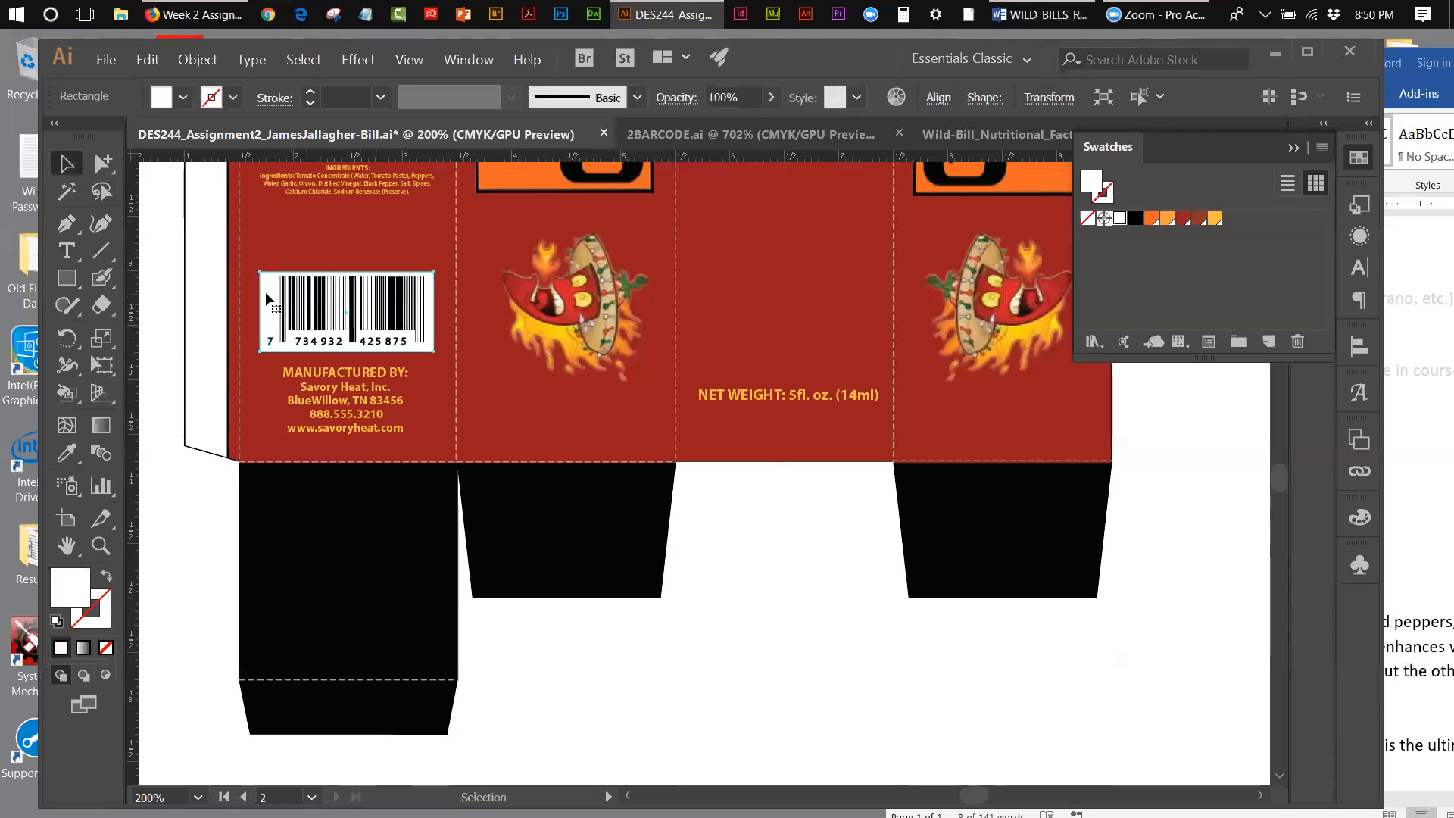
pyautogui.click(281, 297)
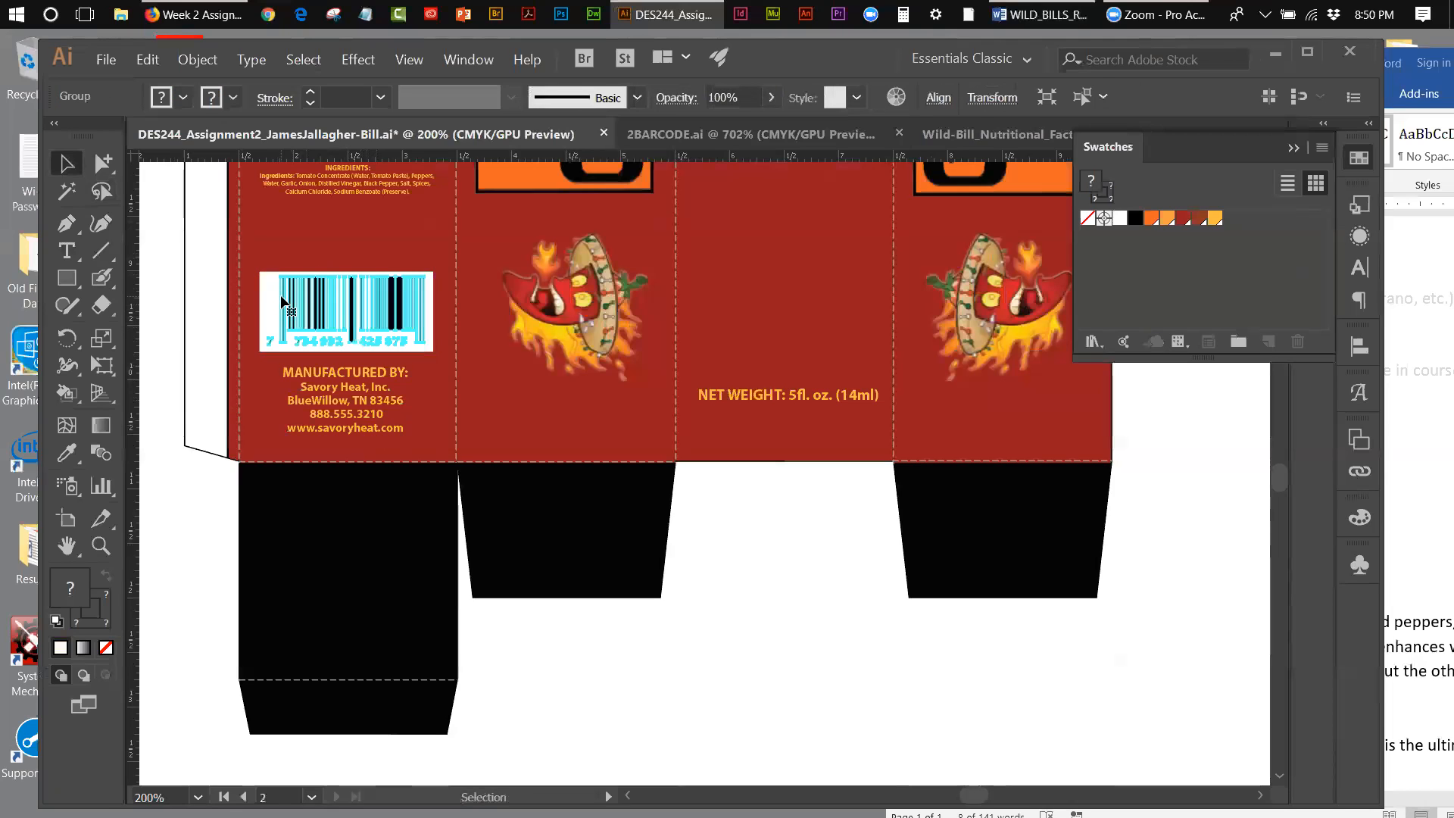
pyautogui.keyDown('shift'); pyautogui.click(280, 295); pyautogui.keyUp('shift')
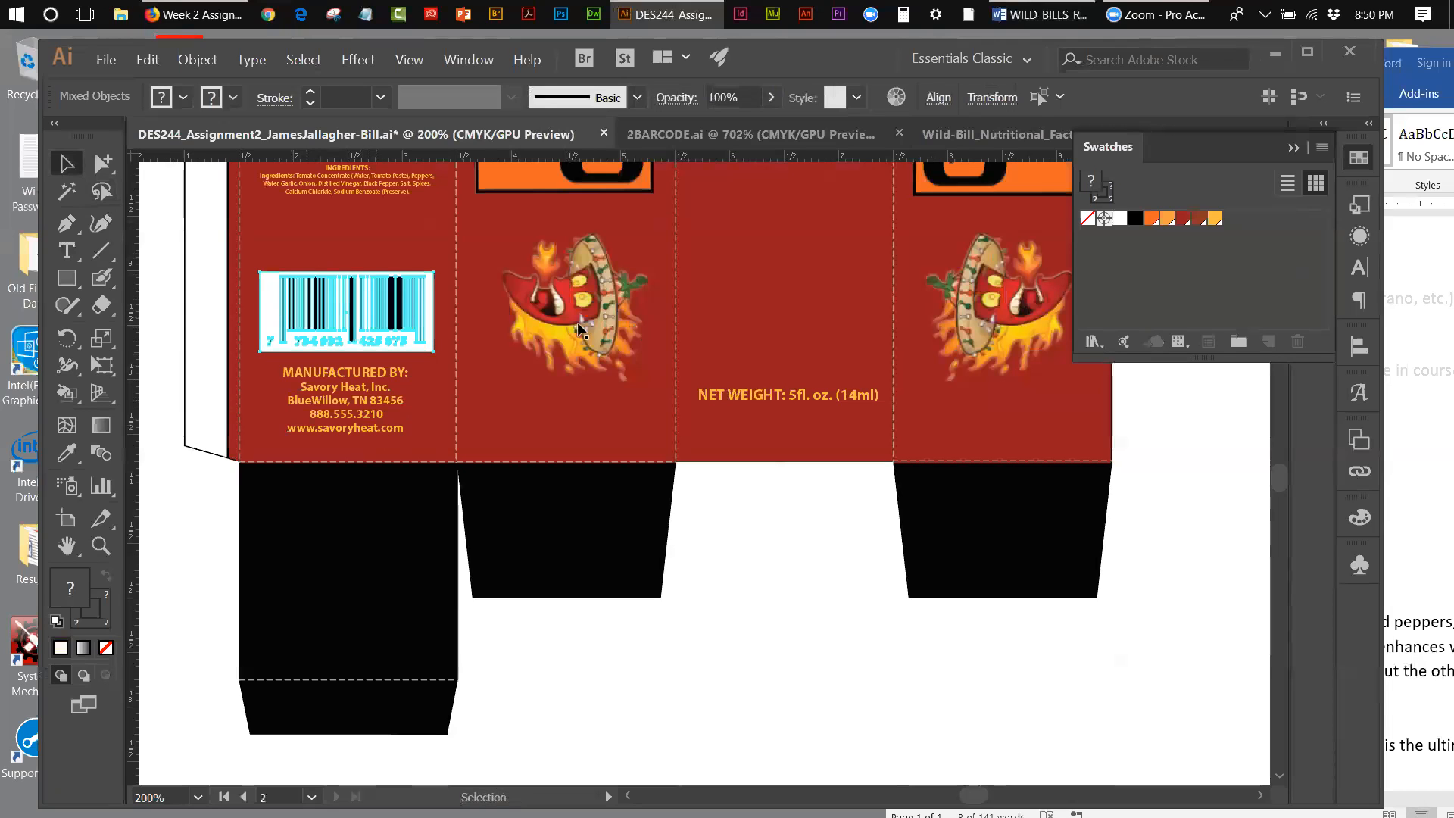
pyautogui.click(205, 64)
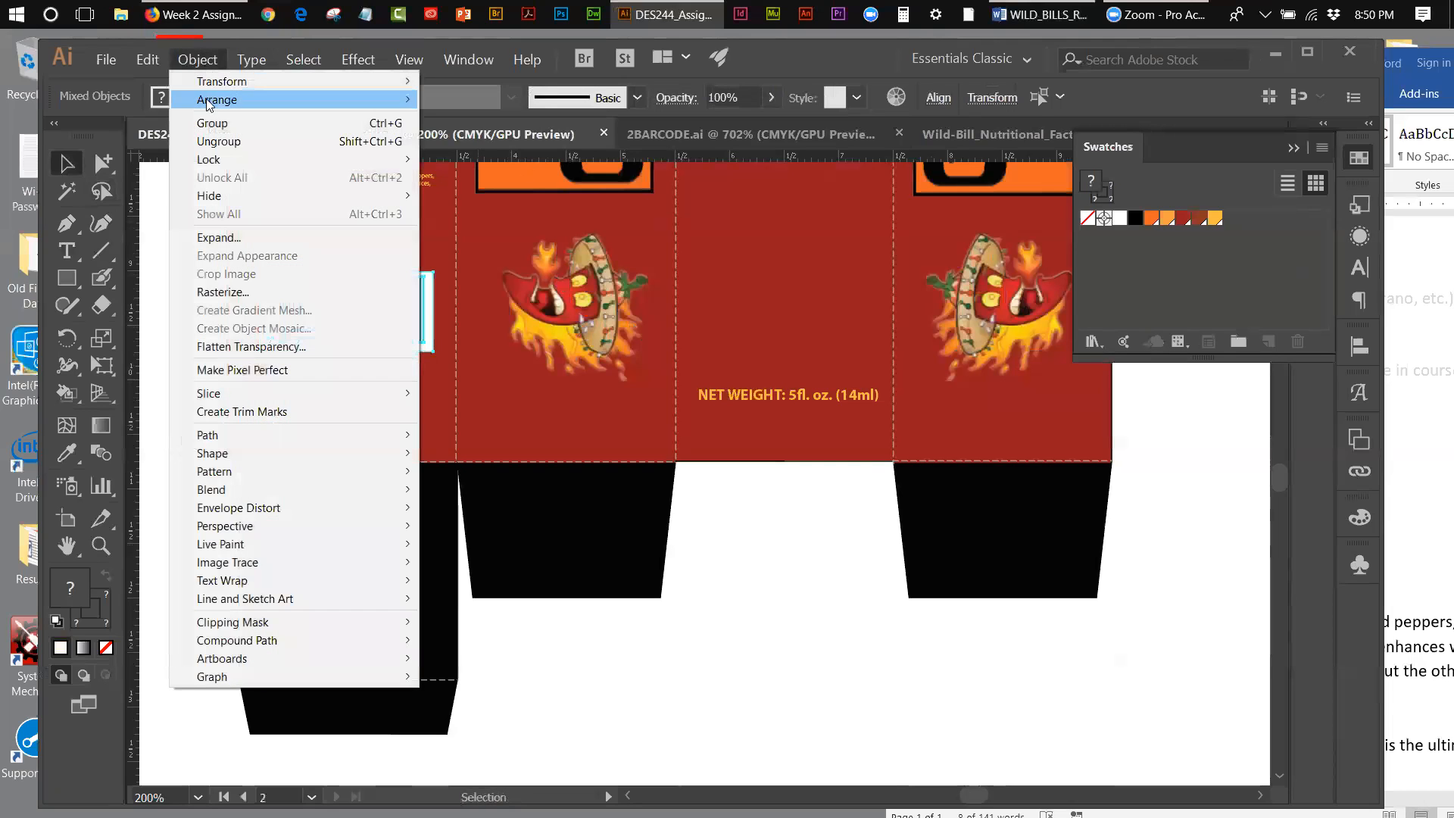
pyautogui.click(220, 121)
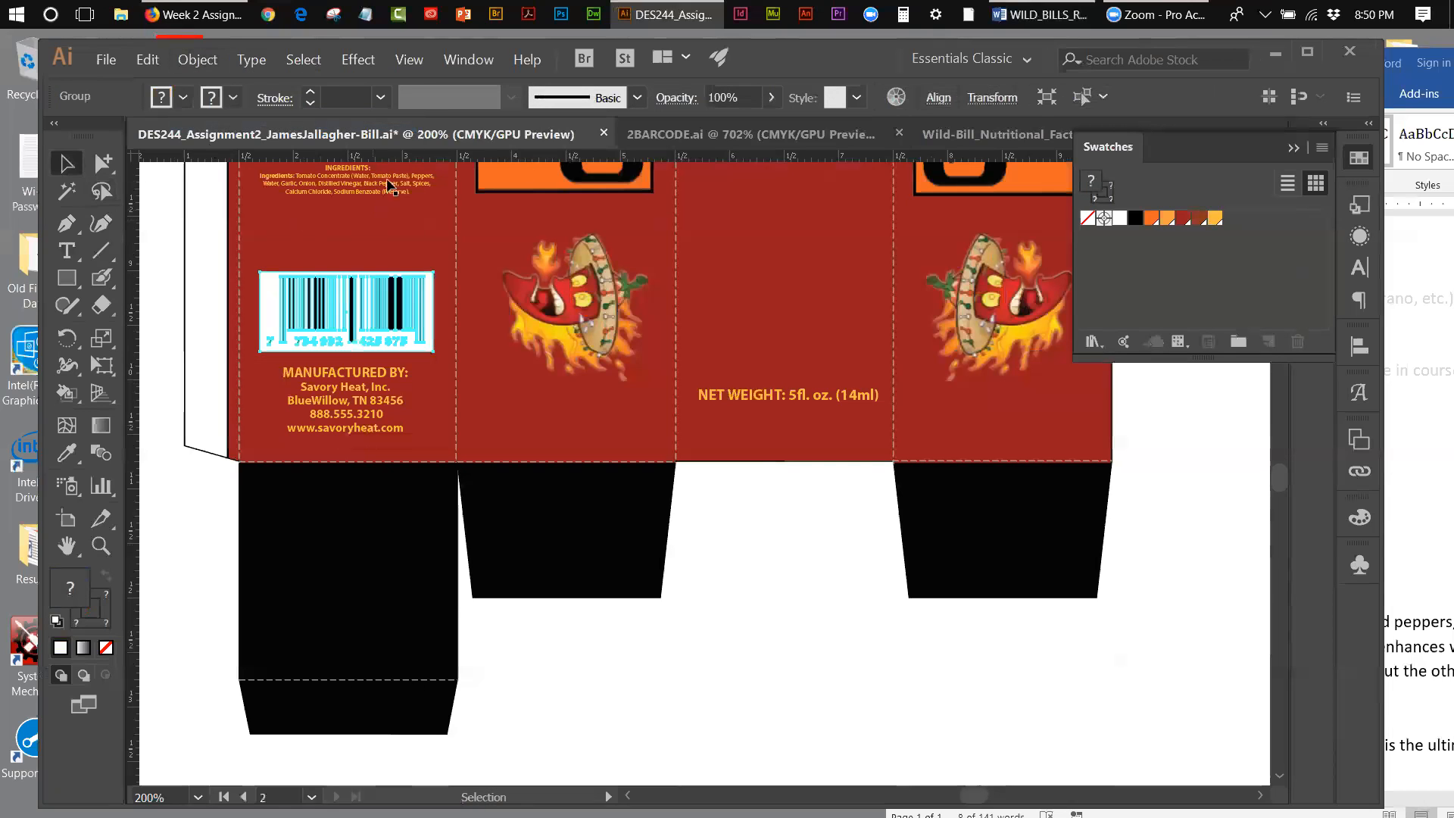
# Step: Align the nutrition facts, ingredients text, barcode and manufacturer text to each other by their horizontal centers
pyautogui.click(420, 65)
pyautogui.click(439, 242)
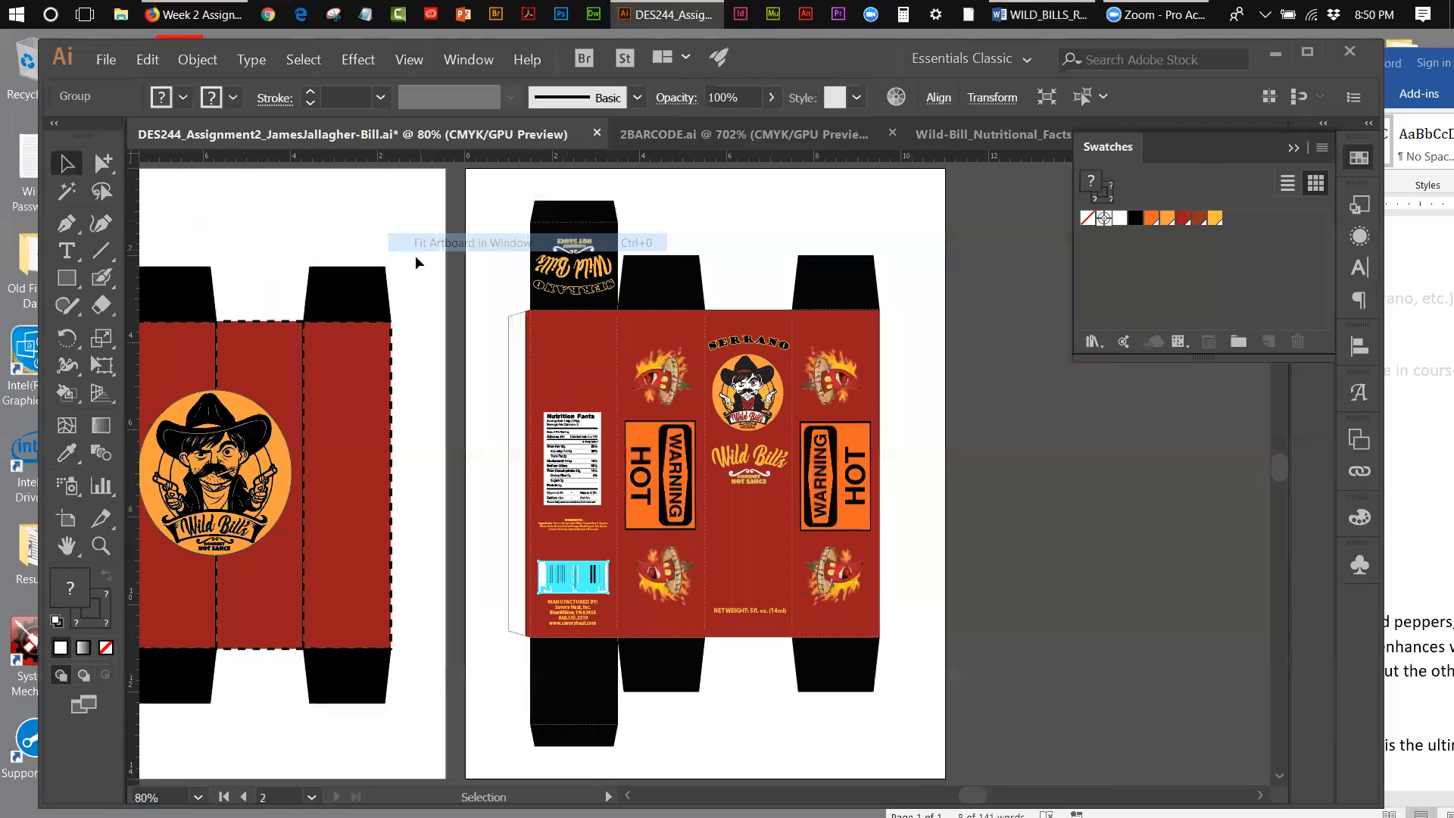
pyautogui.click(562, 425)
pyautogui.keyDown('shift'); pyautogui.click(574, 522); pyautogui.keyUp('shift')
pyautogui.keyDown('shift'); pyautogui.click(580, 577); pyautogui.keyUp('shift')
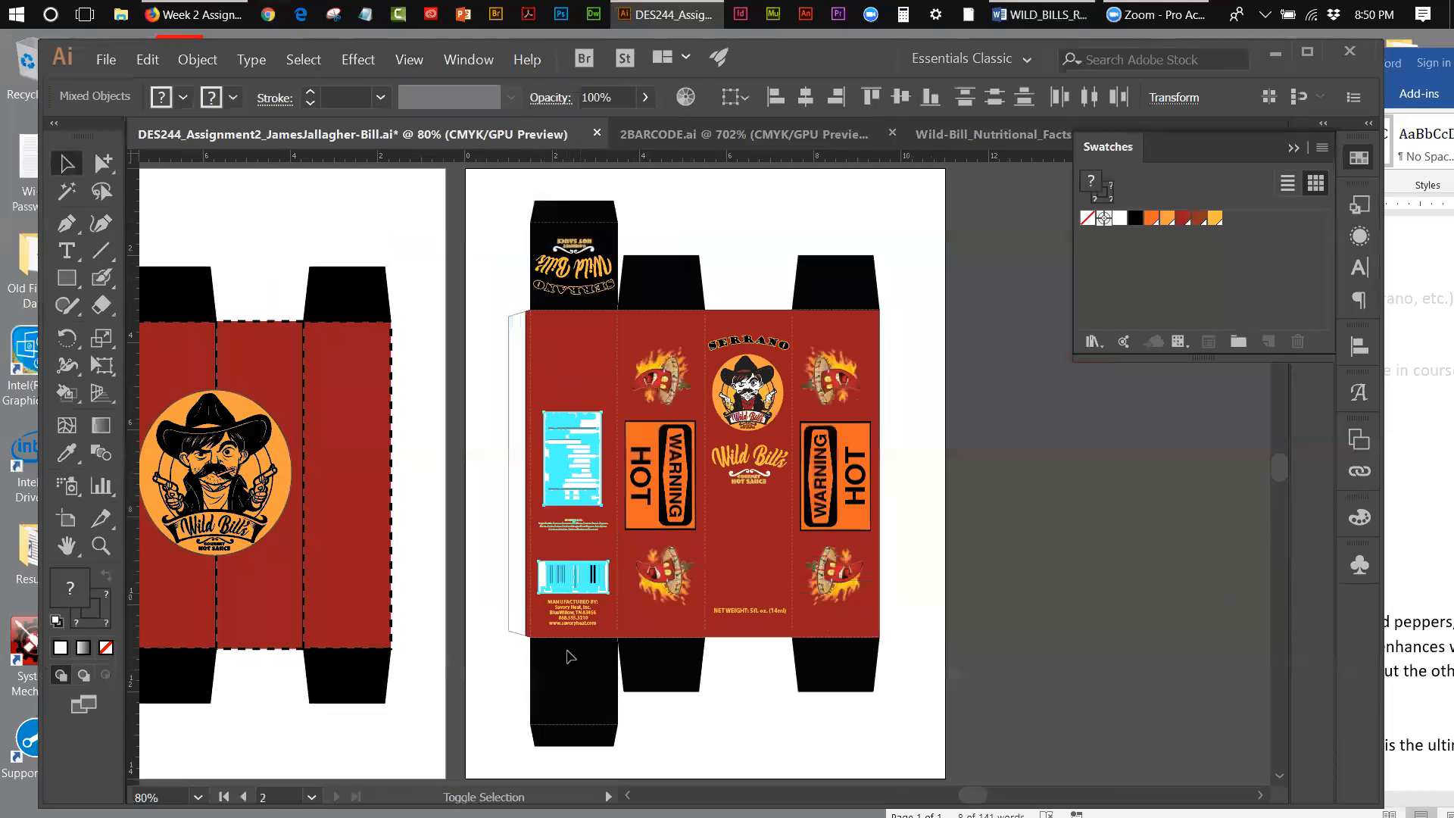
pyautogui.keyDown('shift'); pyautogui.click(572, 619); pyautogui.keyUp('shift')
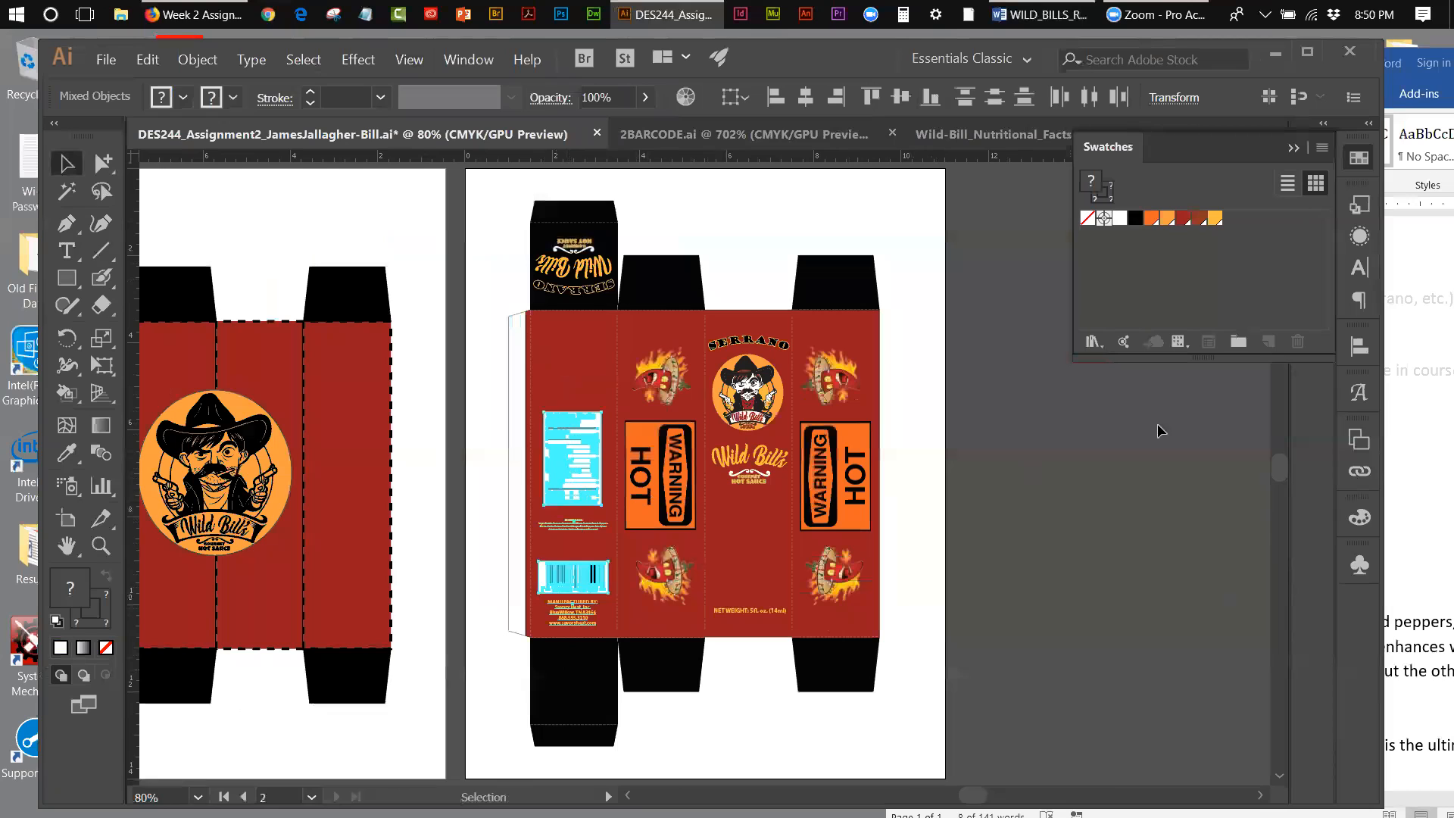
pyautogui.click(1359, 347)
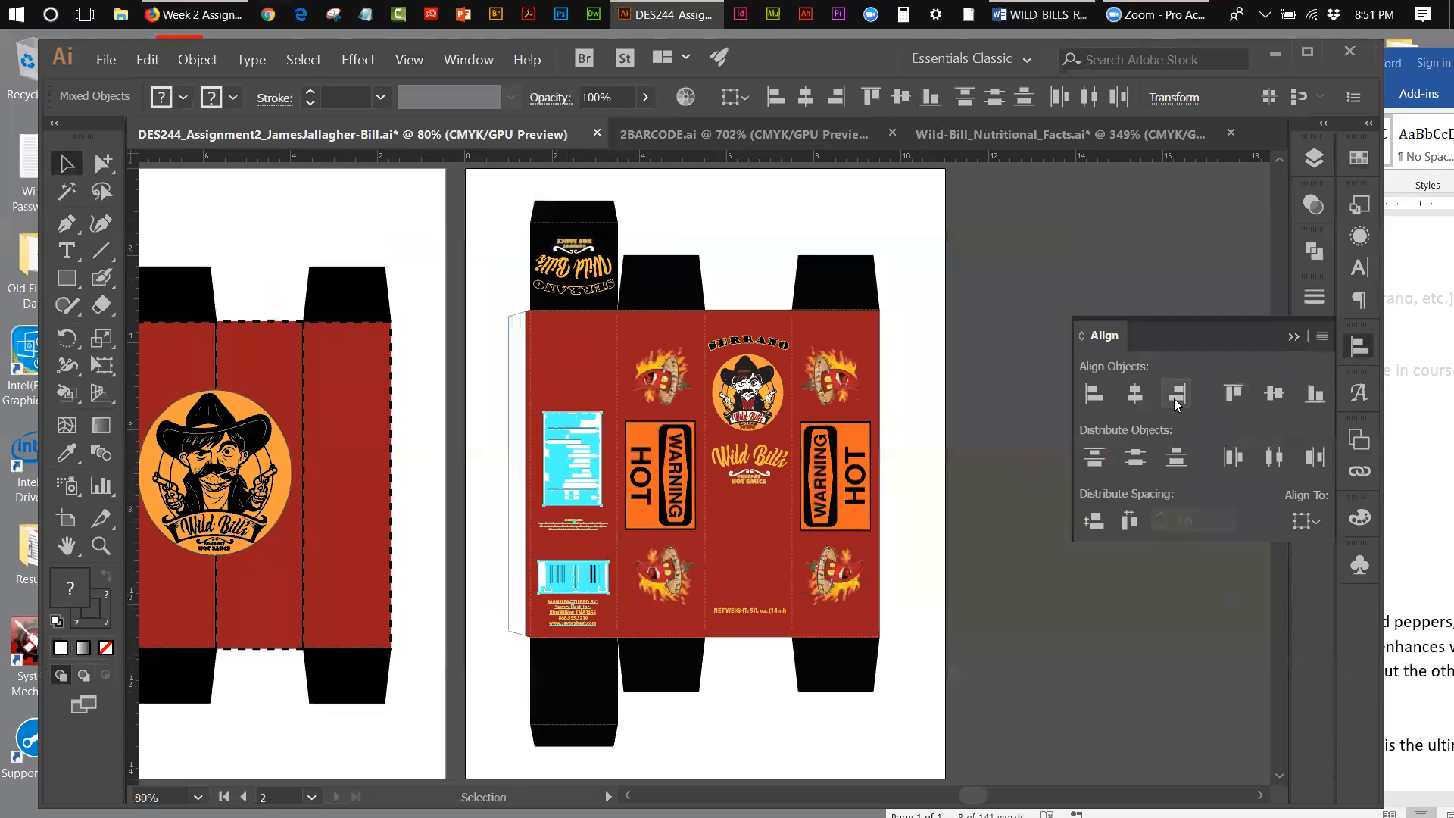
pyautogui.click(1134, 394)
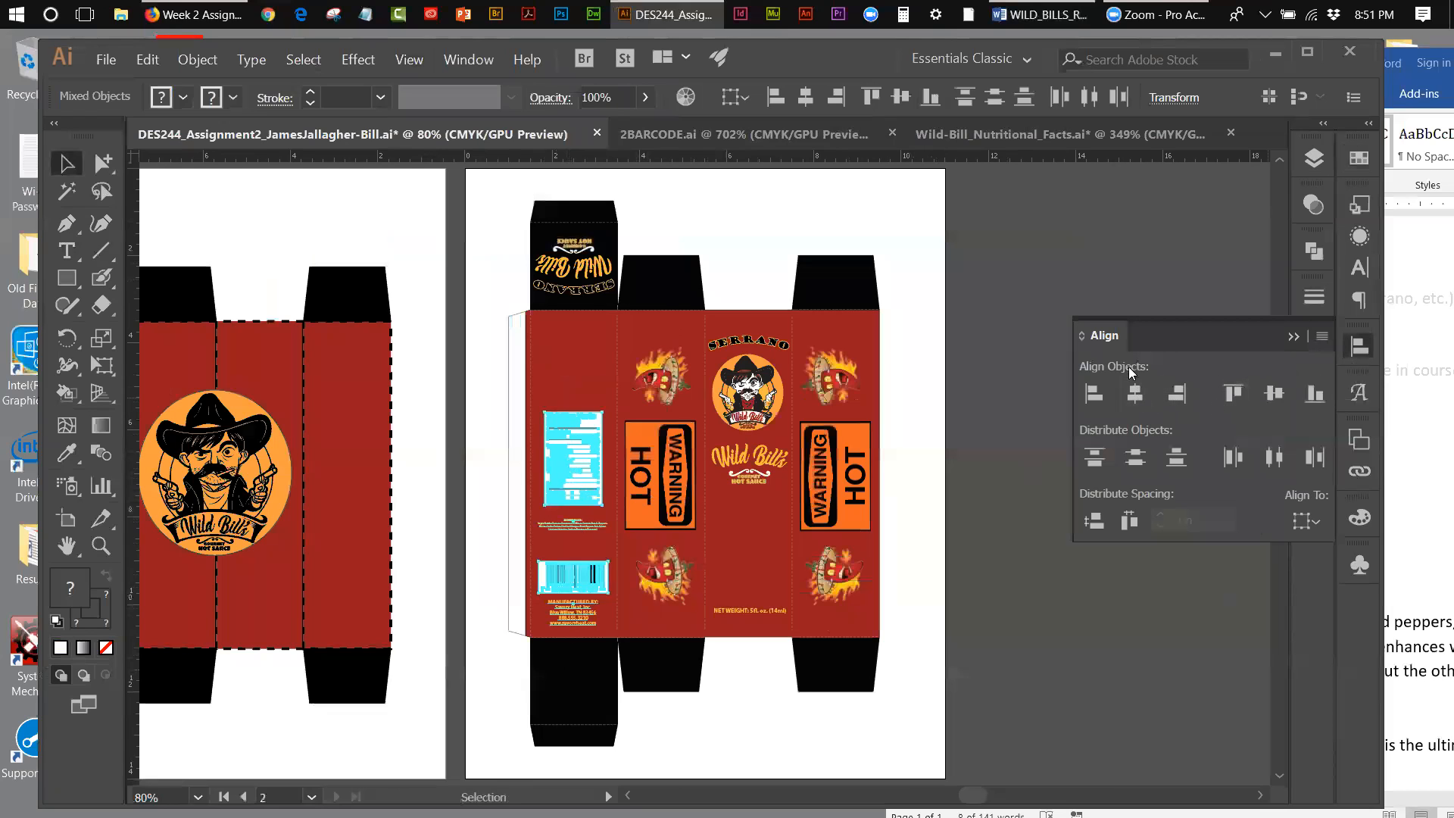
pyautogui.click(1041, 285)
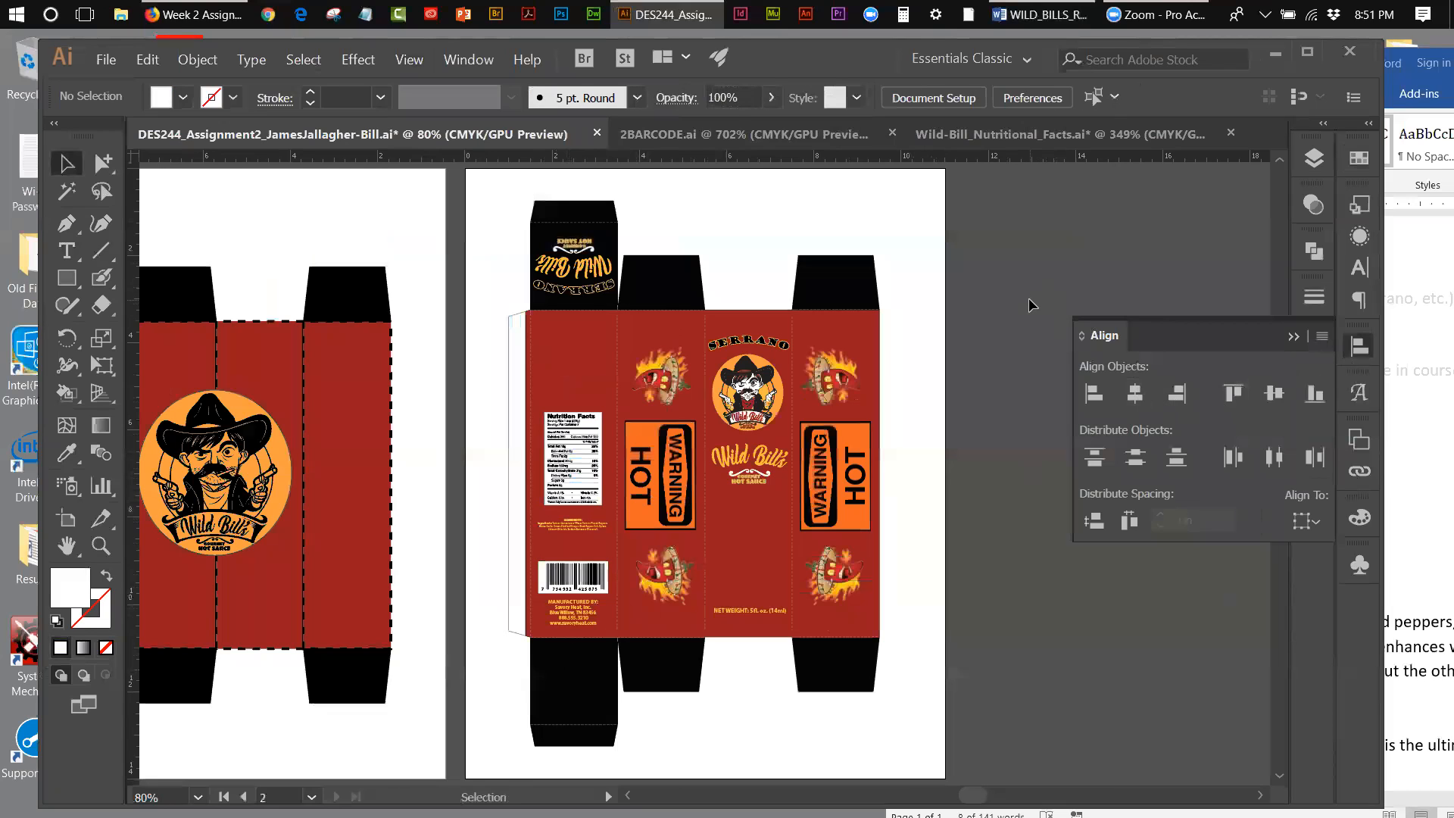
# Step: Nudge the nutrition facts label and ingredients text down together, bringing them closer to the barcode on the back panel
pyautogui.click(577, 525)
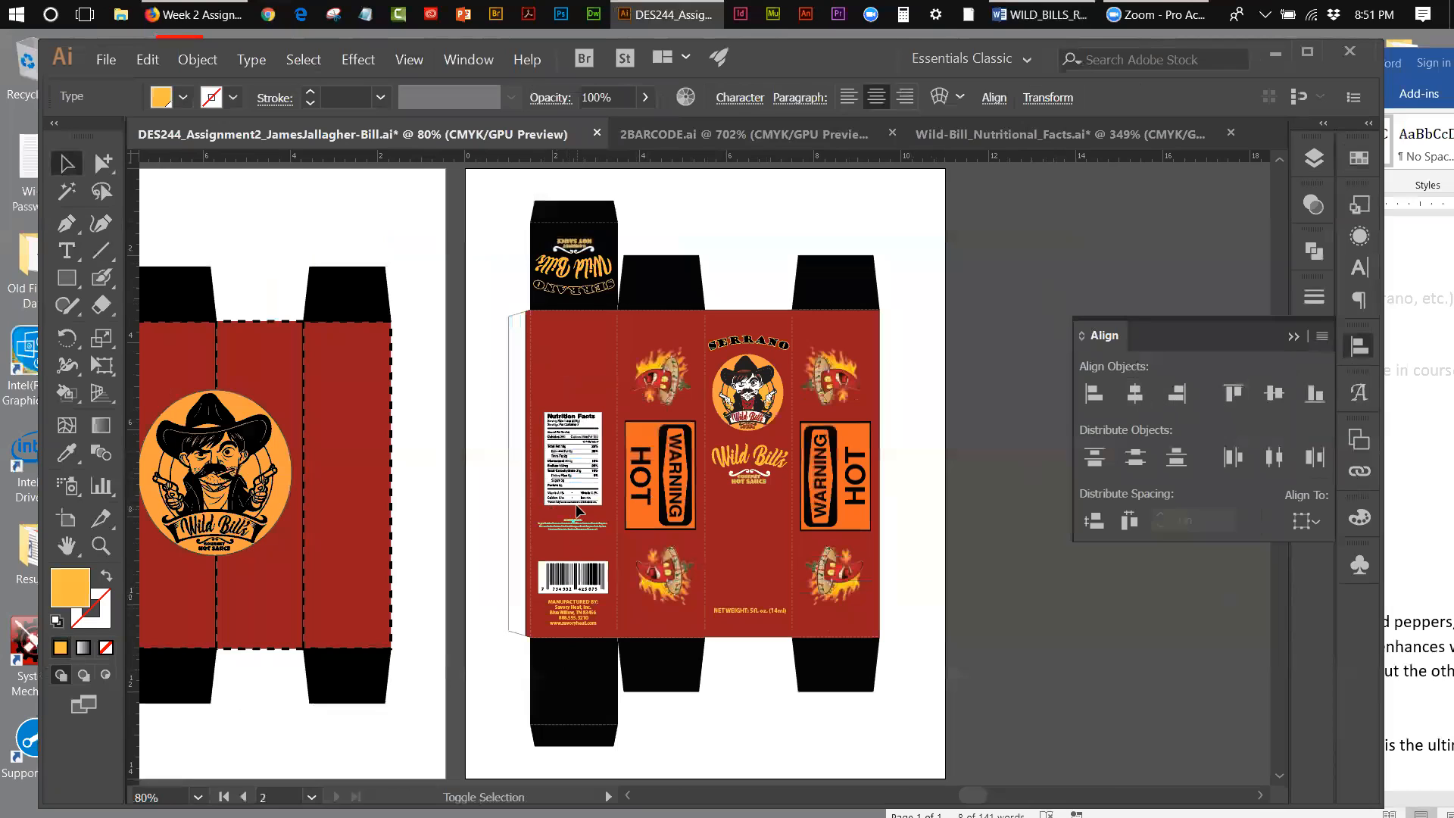
pyautogui.keyDown('shift'); pyautogui.click(572, 500); pyautogui.keyUp('shift')
pyautogui.press('Down')
pyautogui.press('Down')
pyautogui.press('Down')
pyautogui.press('Down')
pyautogui.press('Down')
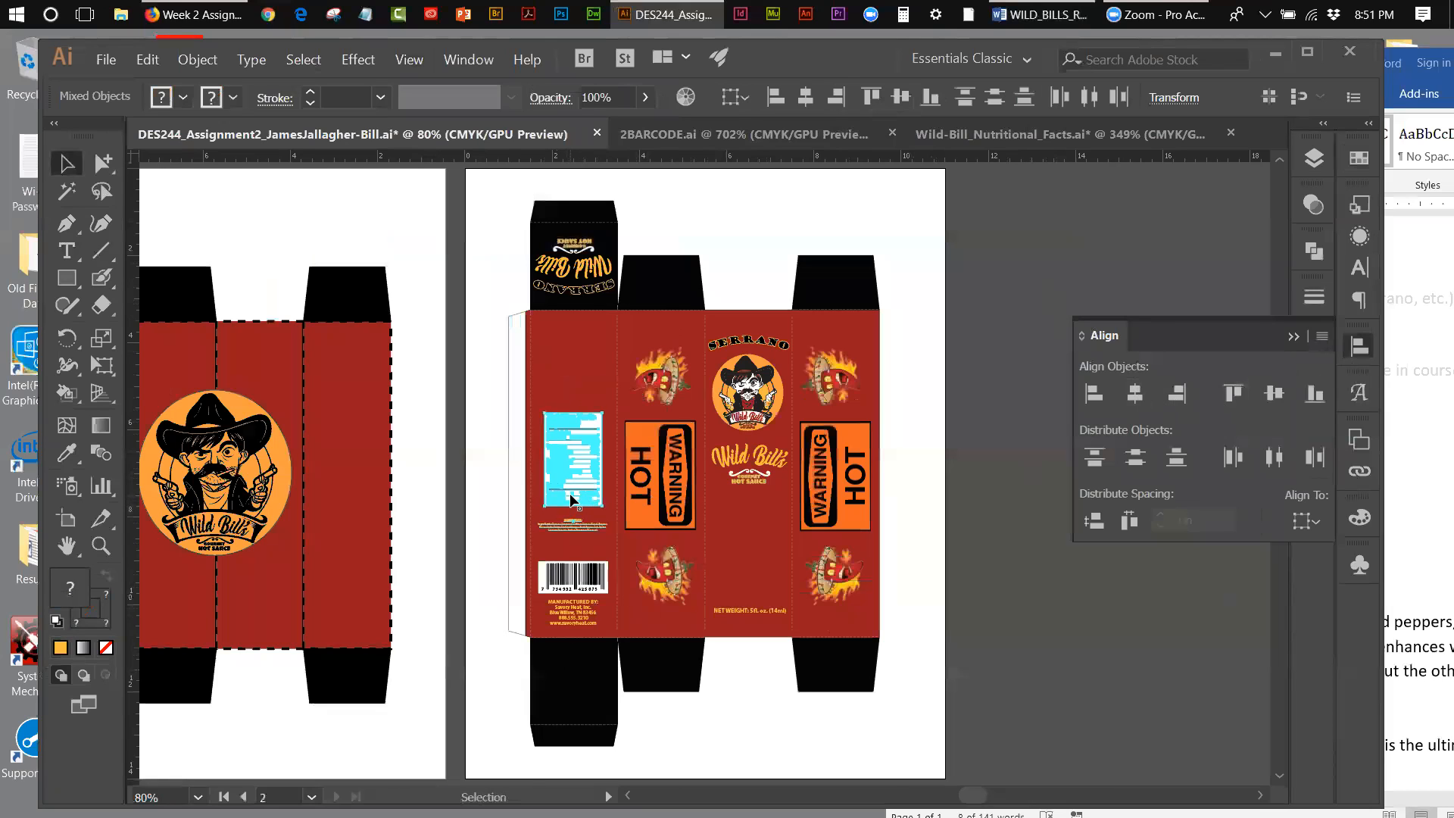
pyautogui.press('Down')
pyautogui.press('Down')
pyautogui.press('Down')
pyautogui.press('Down')
pyautogui.press('Down')
pyautogui.press('Down')
pyautogui.press('Down')
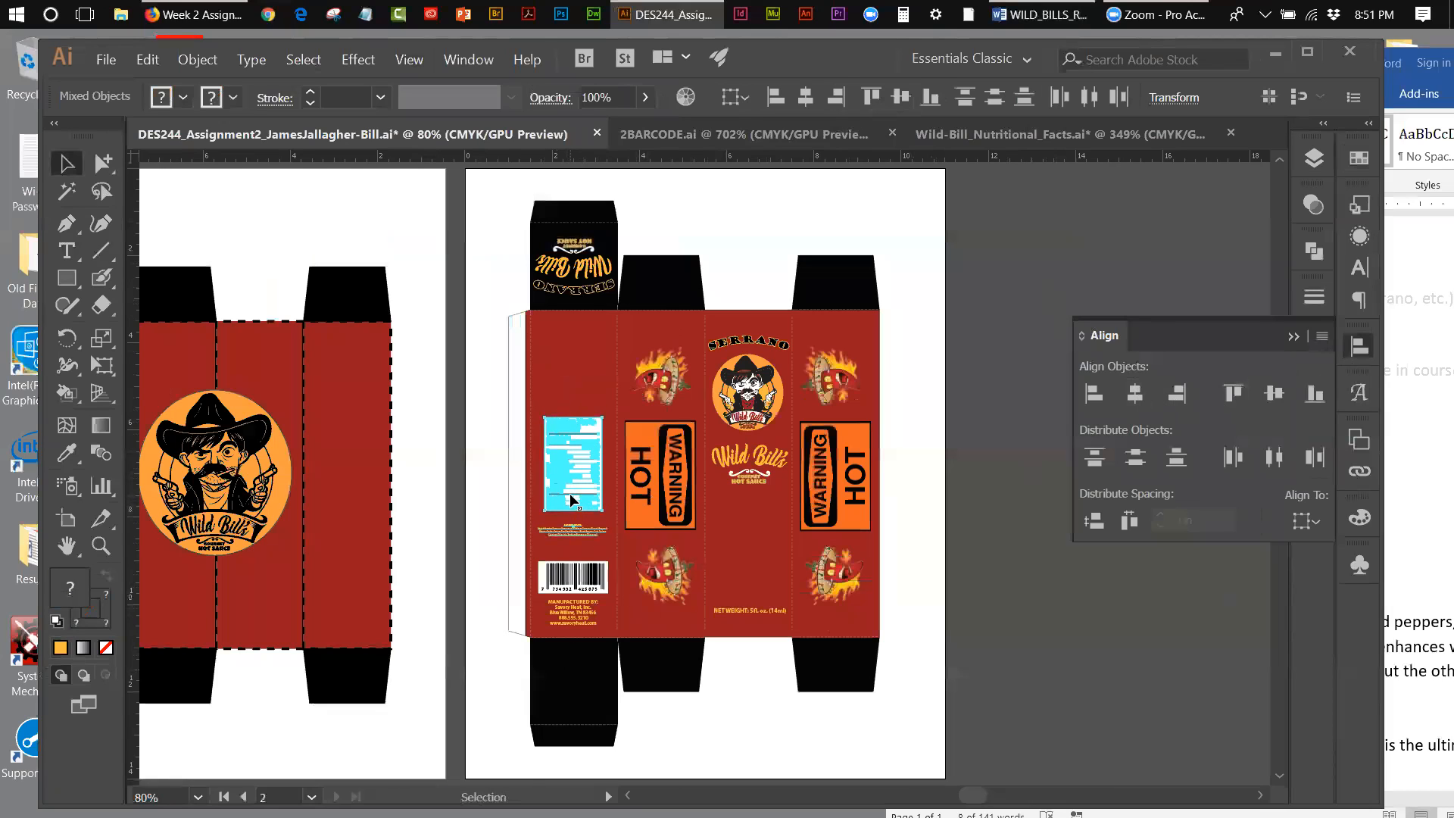
pyautogui.press('Down')
pyautogui.press('Down')
pyautogui.press('Down')
pyautogui.press('Down')
pyautogui.press('Down')
pyautogui.press('Down')
pyautogui.press('Down')
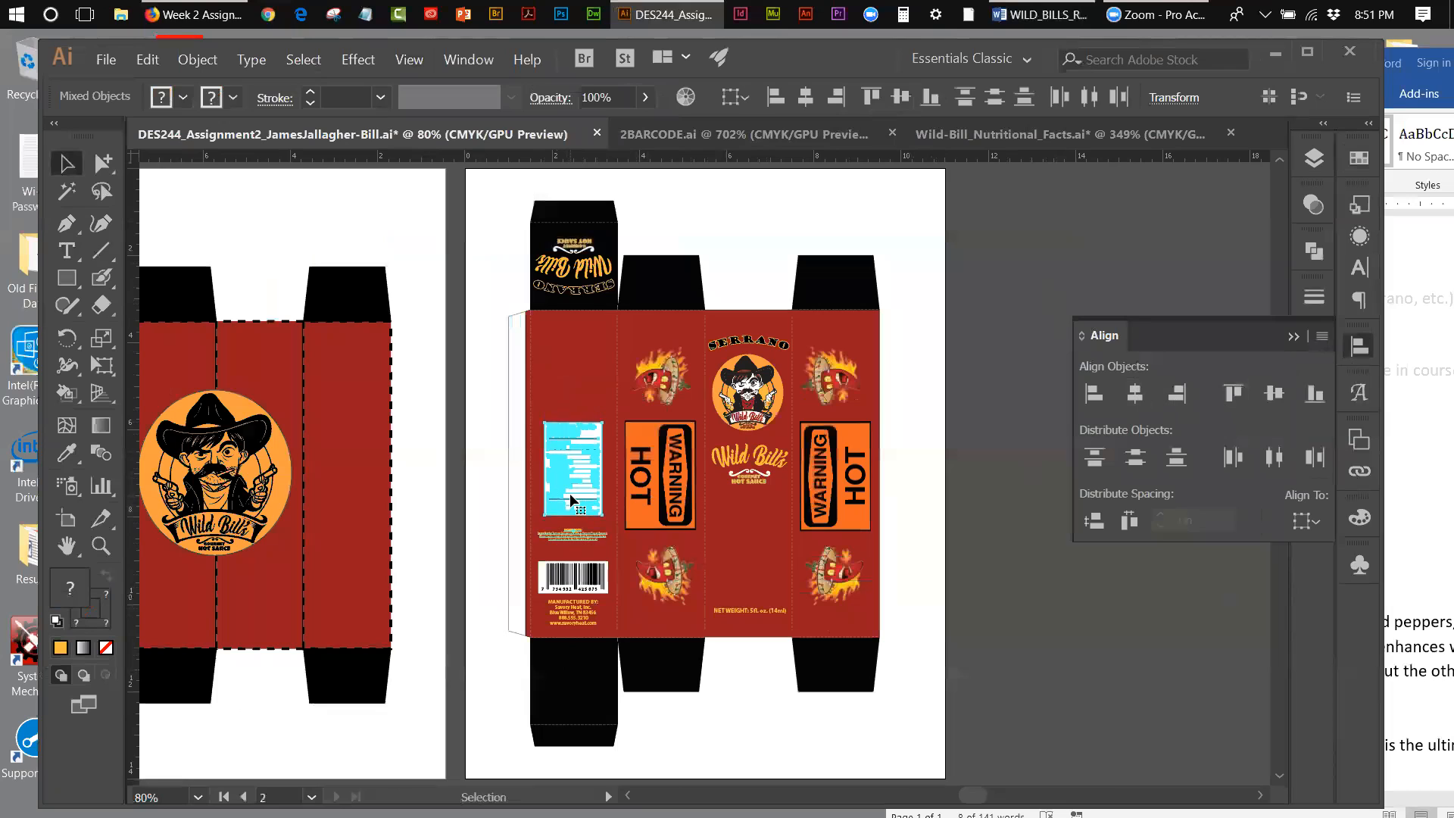
pyautogui.press('Down')
pyautogui.press('Down')
pyautogui.press('Down')
pyautogui.press('Down')
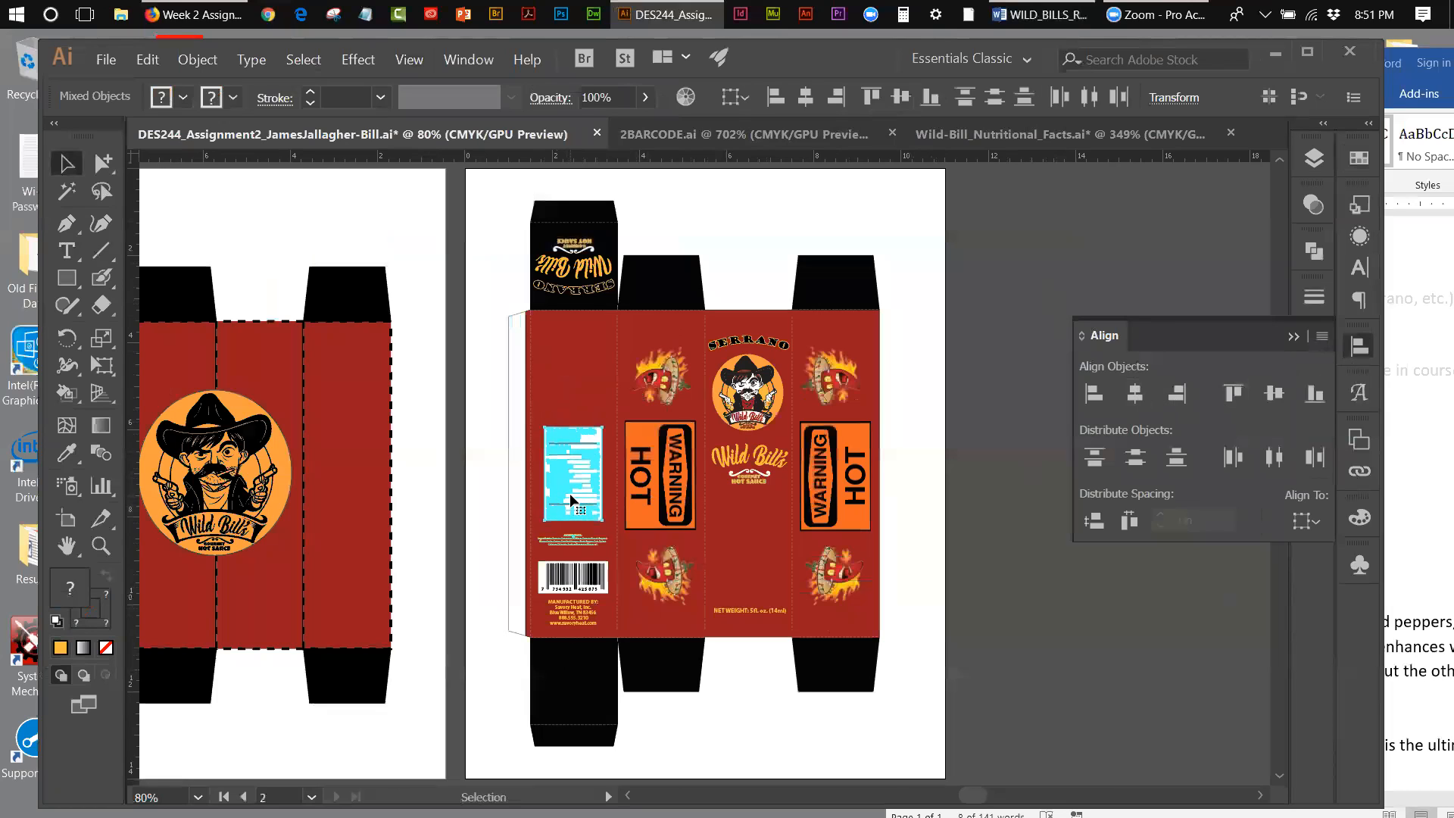
pyautogui.press('Down')
pyautogui.press('Down')
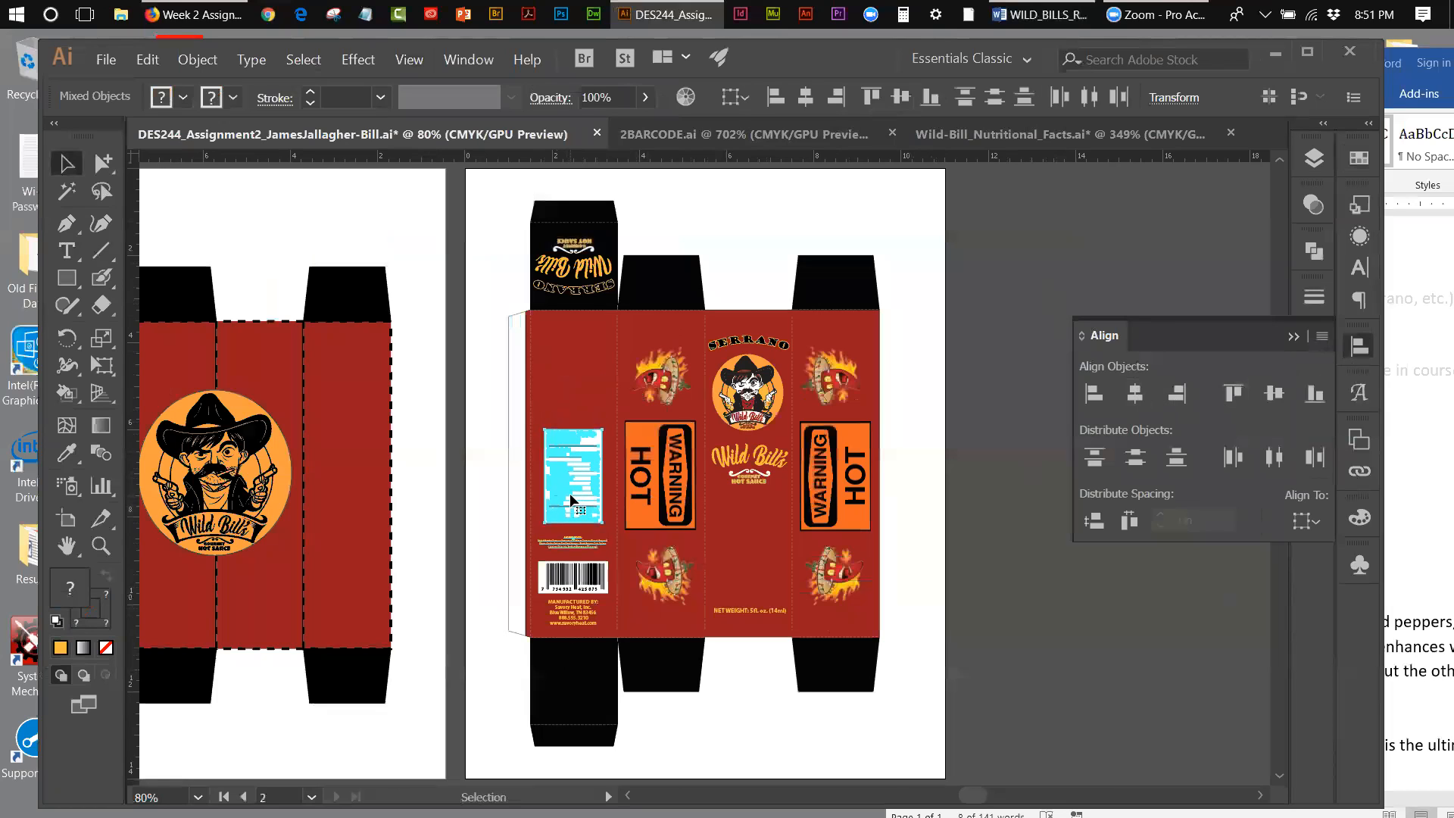
pyautogui.click(792, 188)
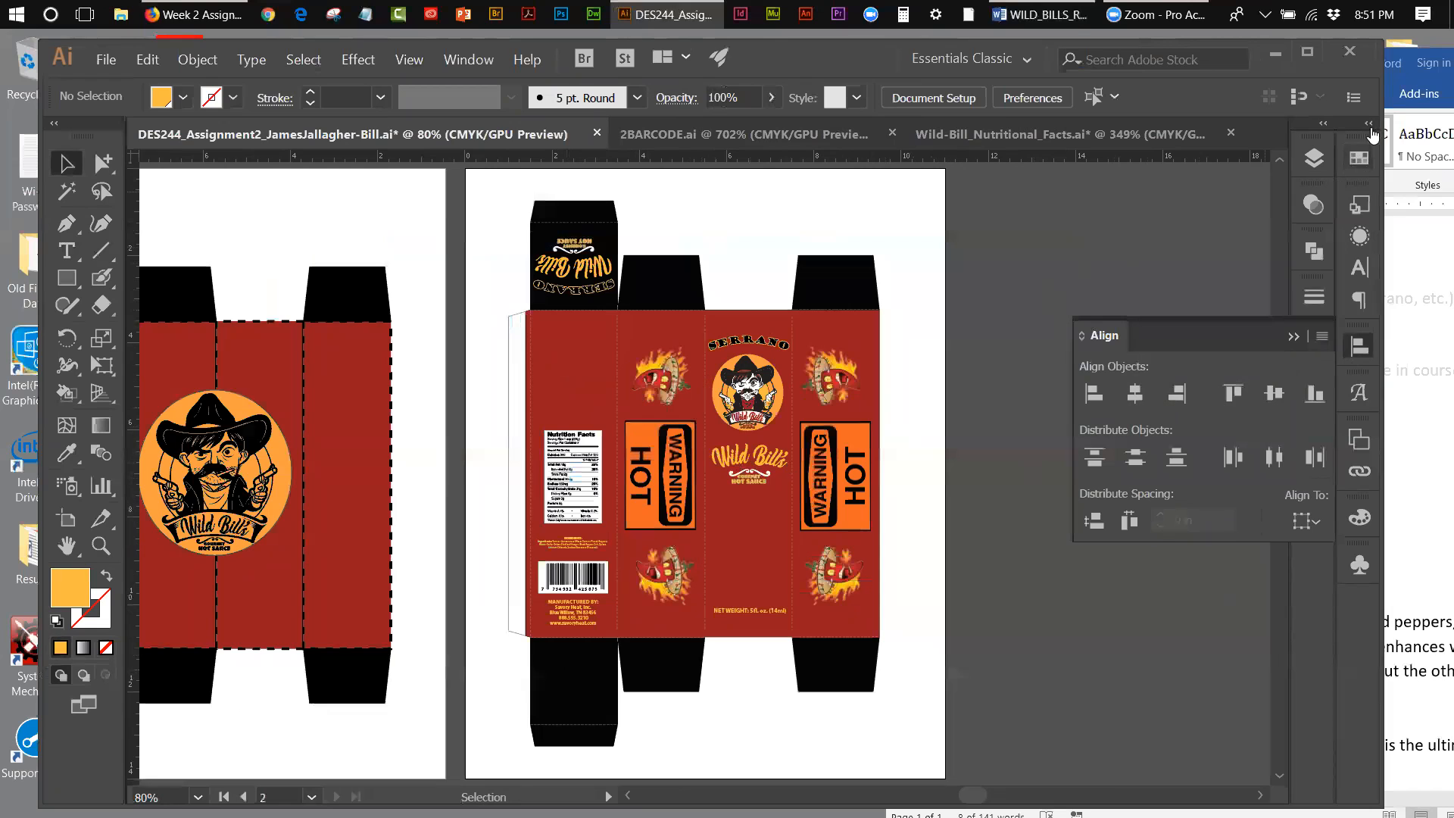
pyautogui.click(1391, 174)
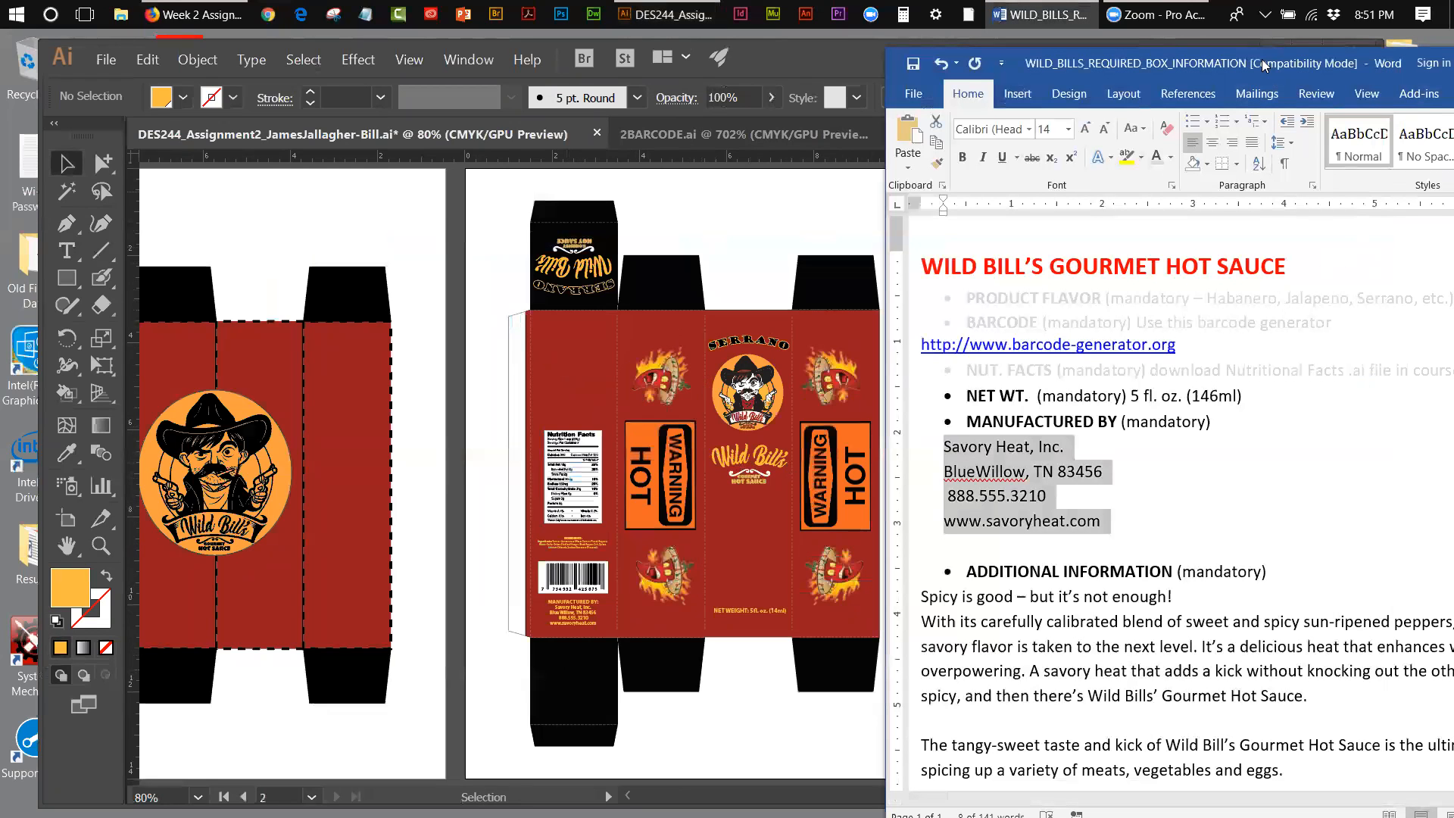
pyautogui.moveTo(1263, 65); pyautogui.dragTo(927, 47)
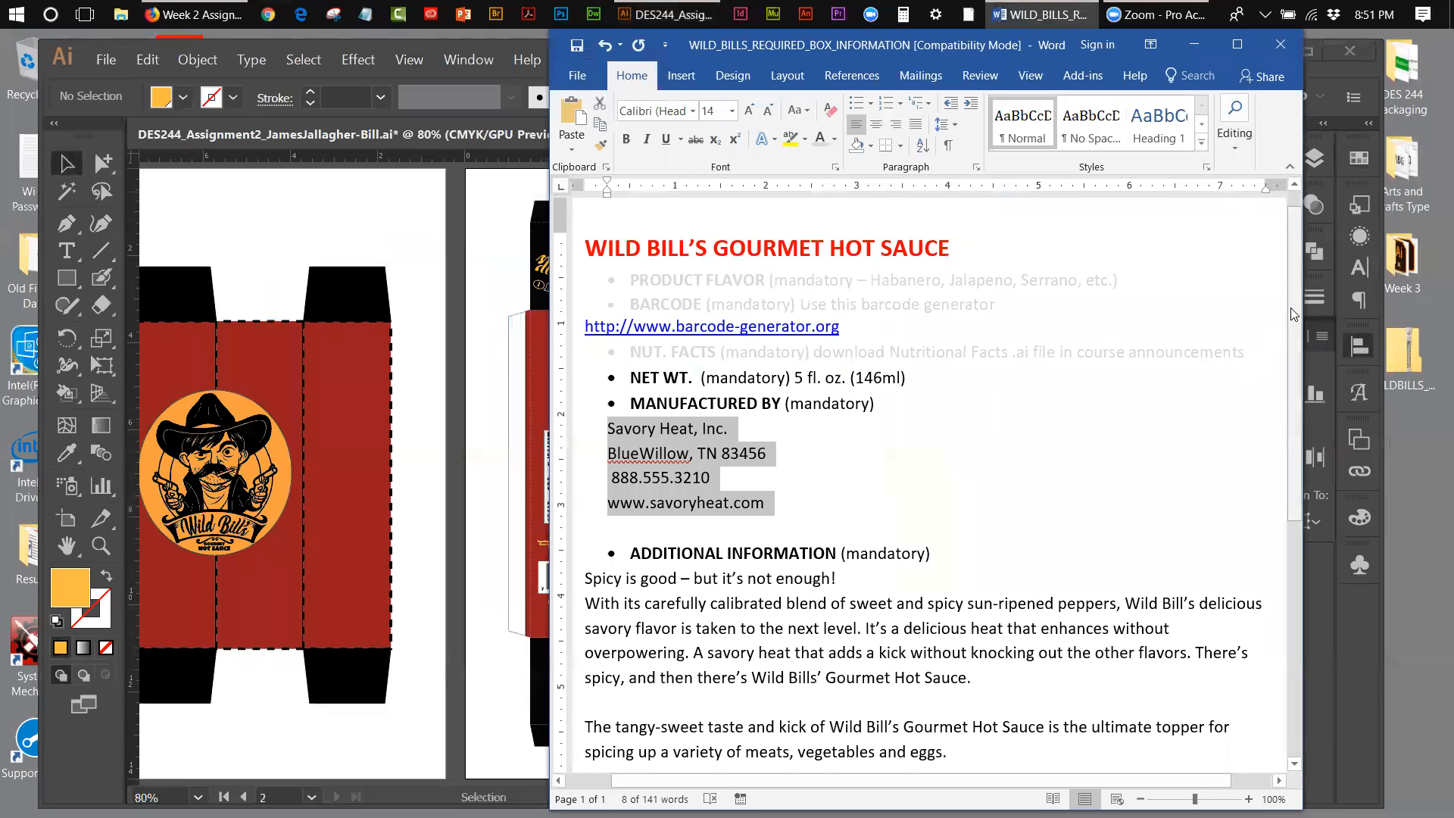
pyautogui.scroll(-2, 1282, 398)
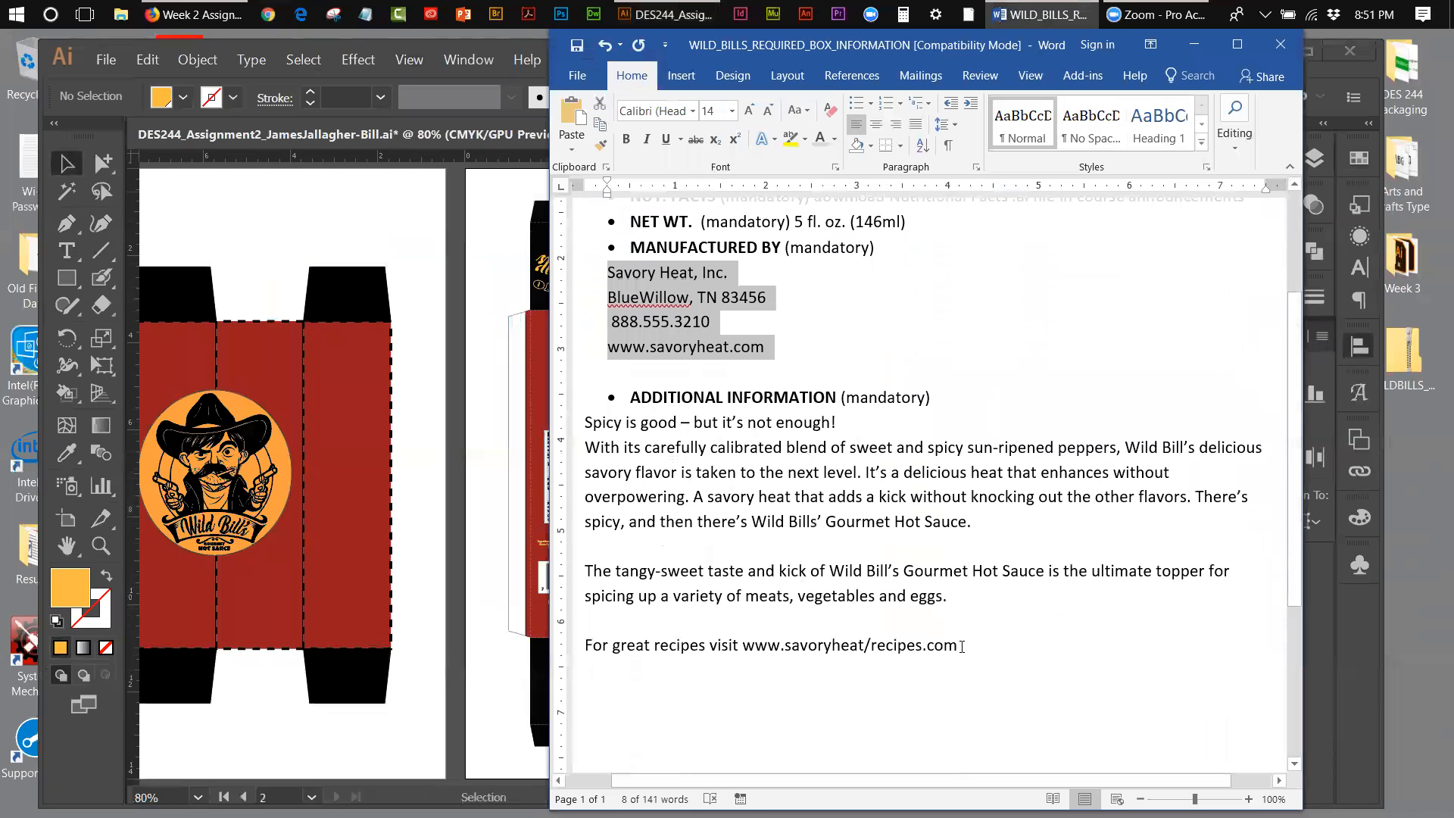
pyautogui.moveTo(960, 648); pyautogui.dragTo(609, 643)
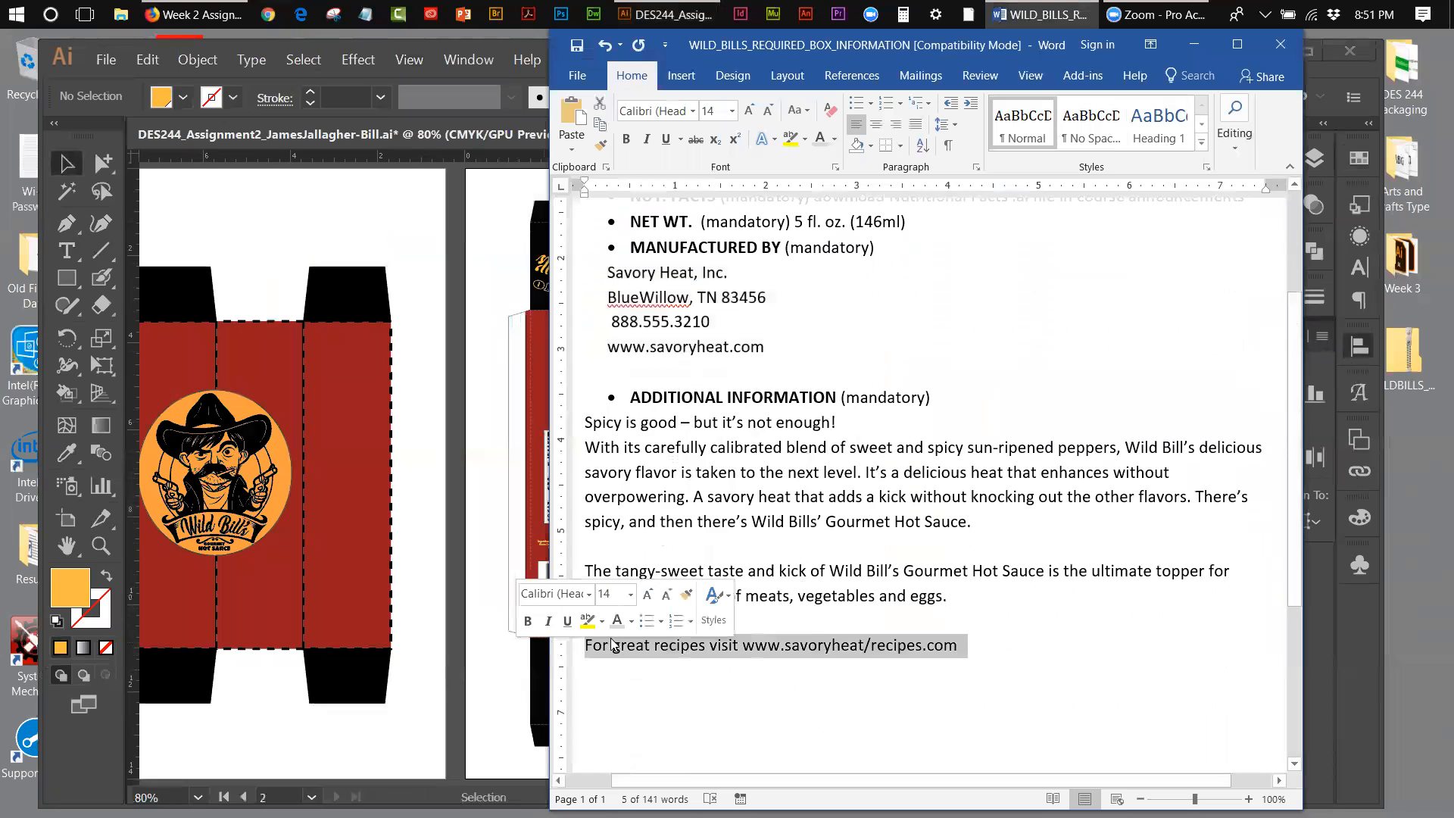
pyautogui.rightClick(614, 645)
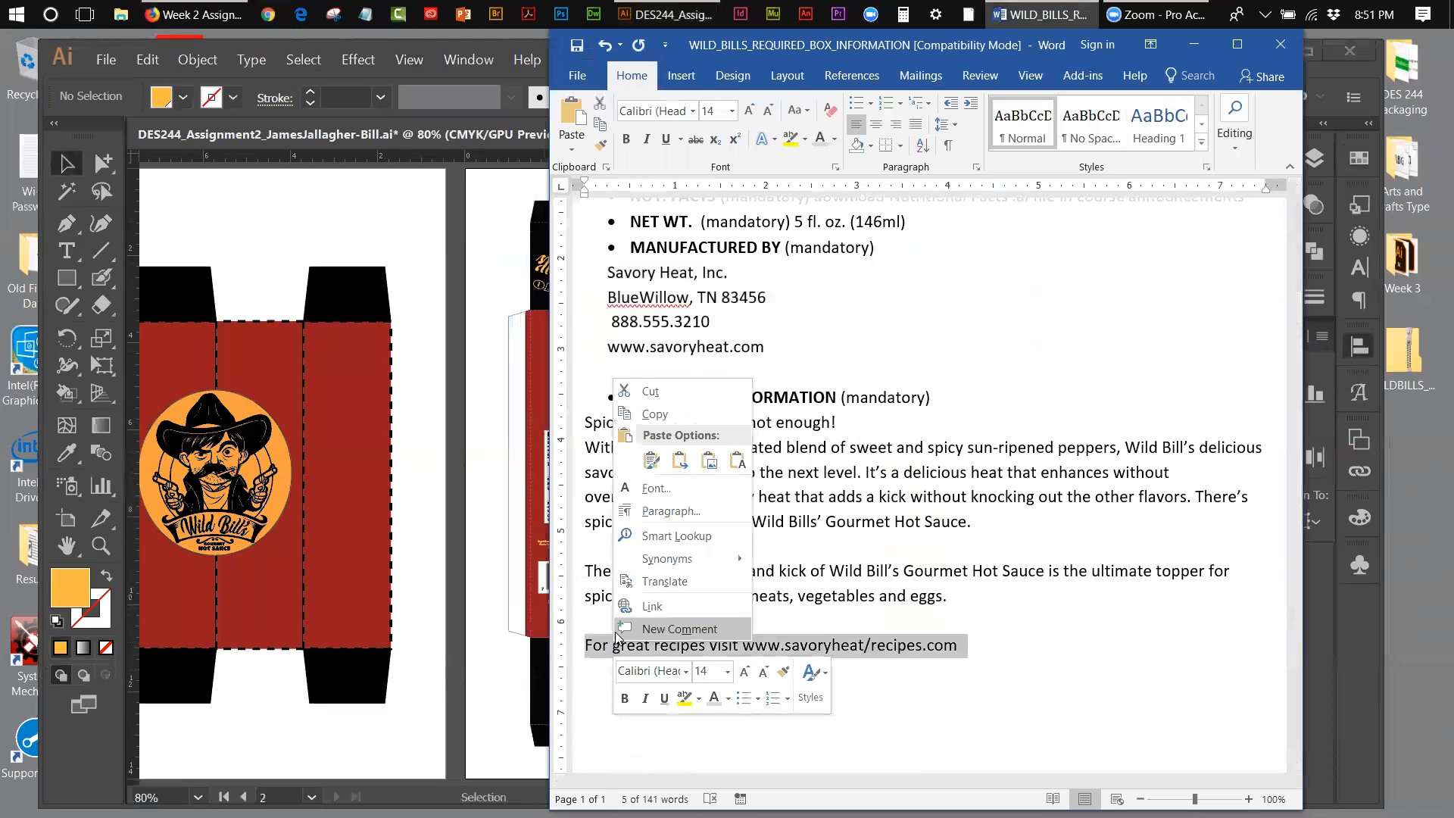
pyautogui.click(652, 413)
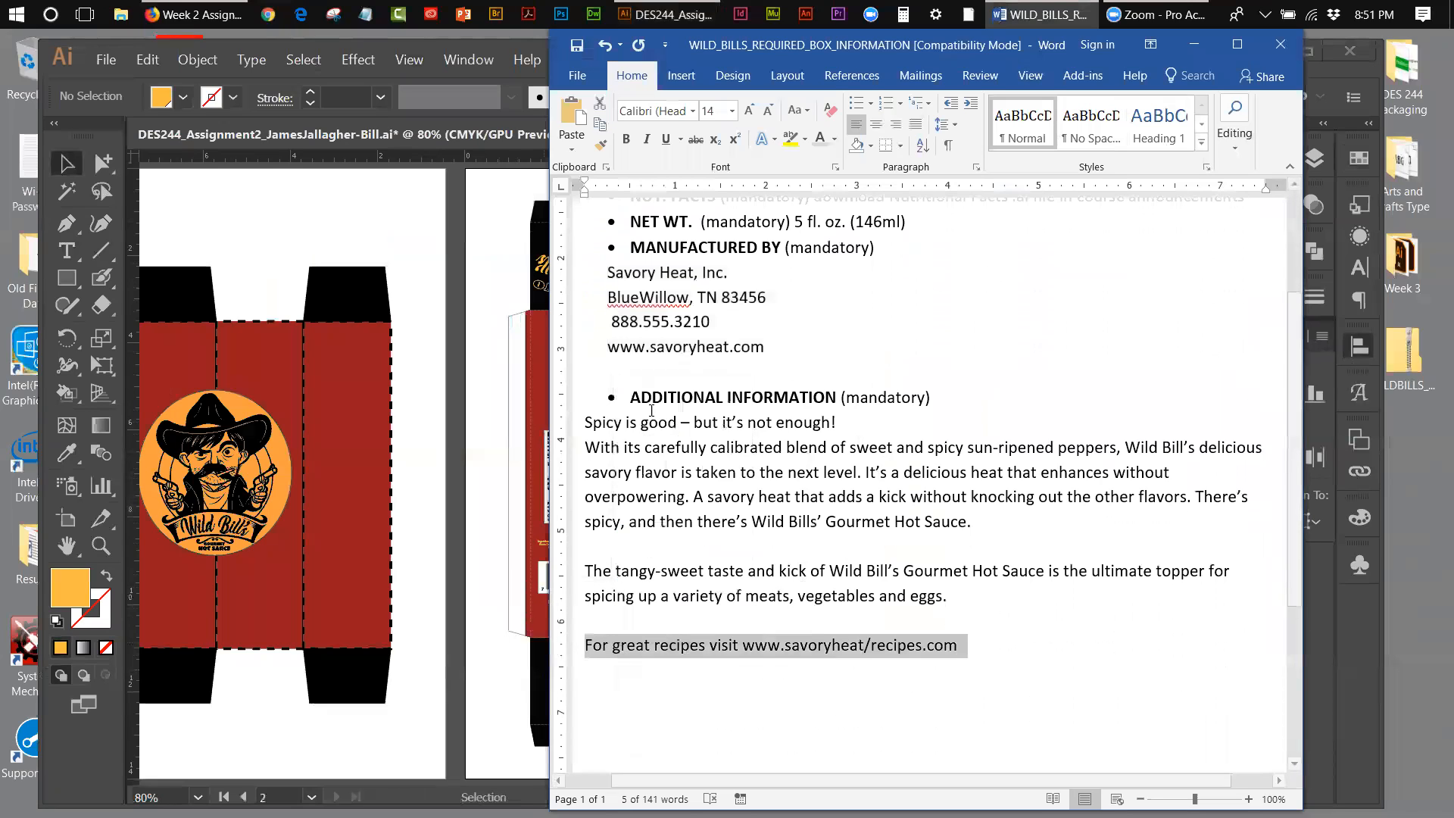
# Step: Return to Illustrator and paste the copied recipes line as new point text in the blank artboard area above the box
pyautogui.click(500, 263)
pyautogui.click(66, 250)
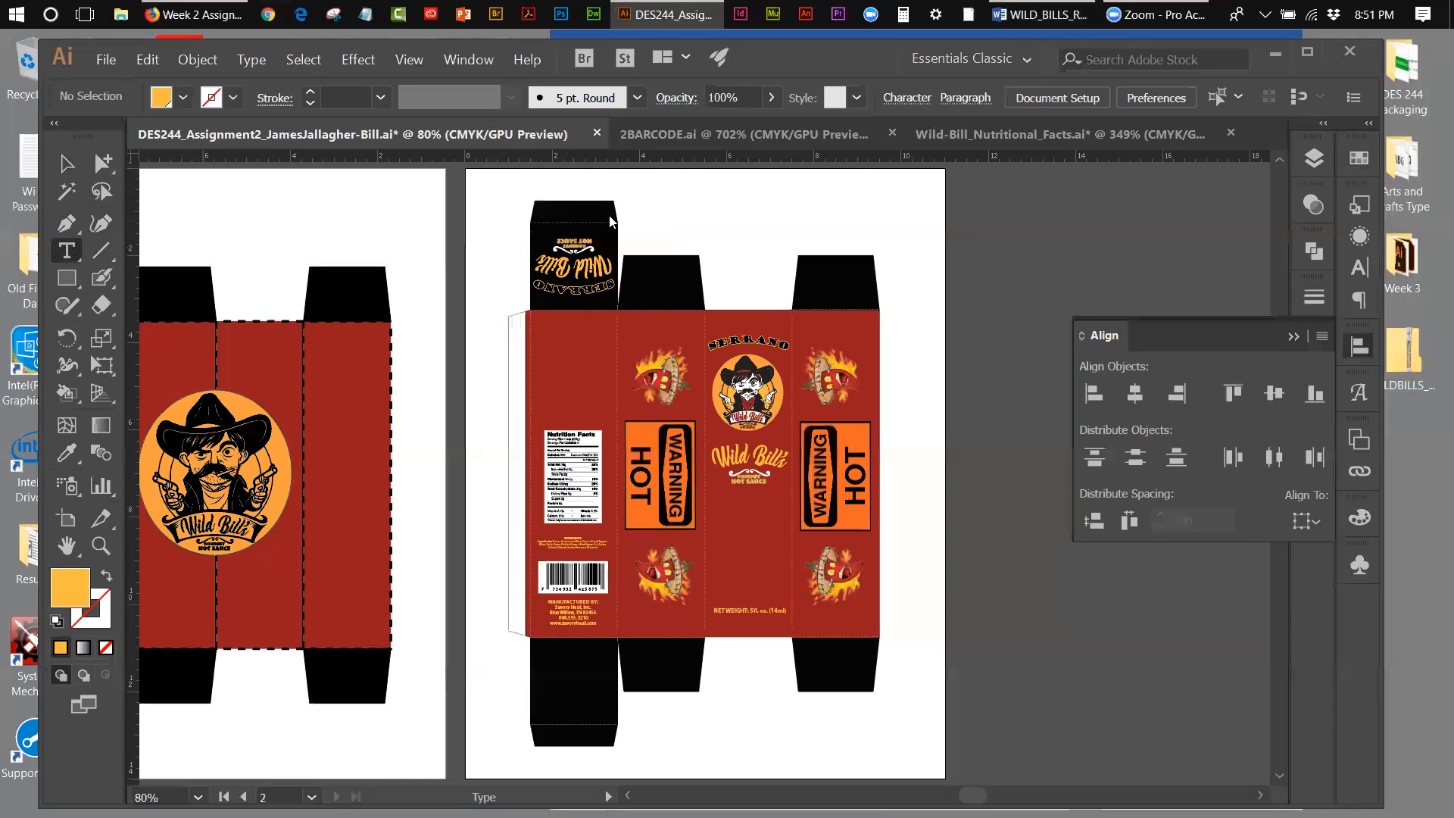
pyautogui.click(769, 194)
pyautogui.press('Escape')
pyautogui.hotkey('ctrl', 'v')
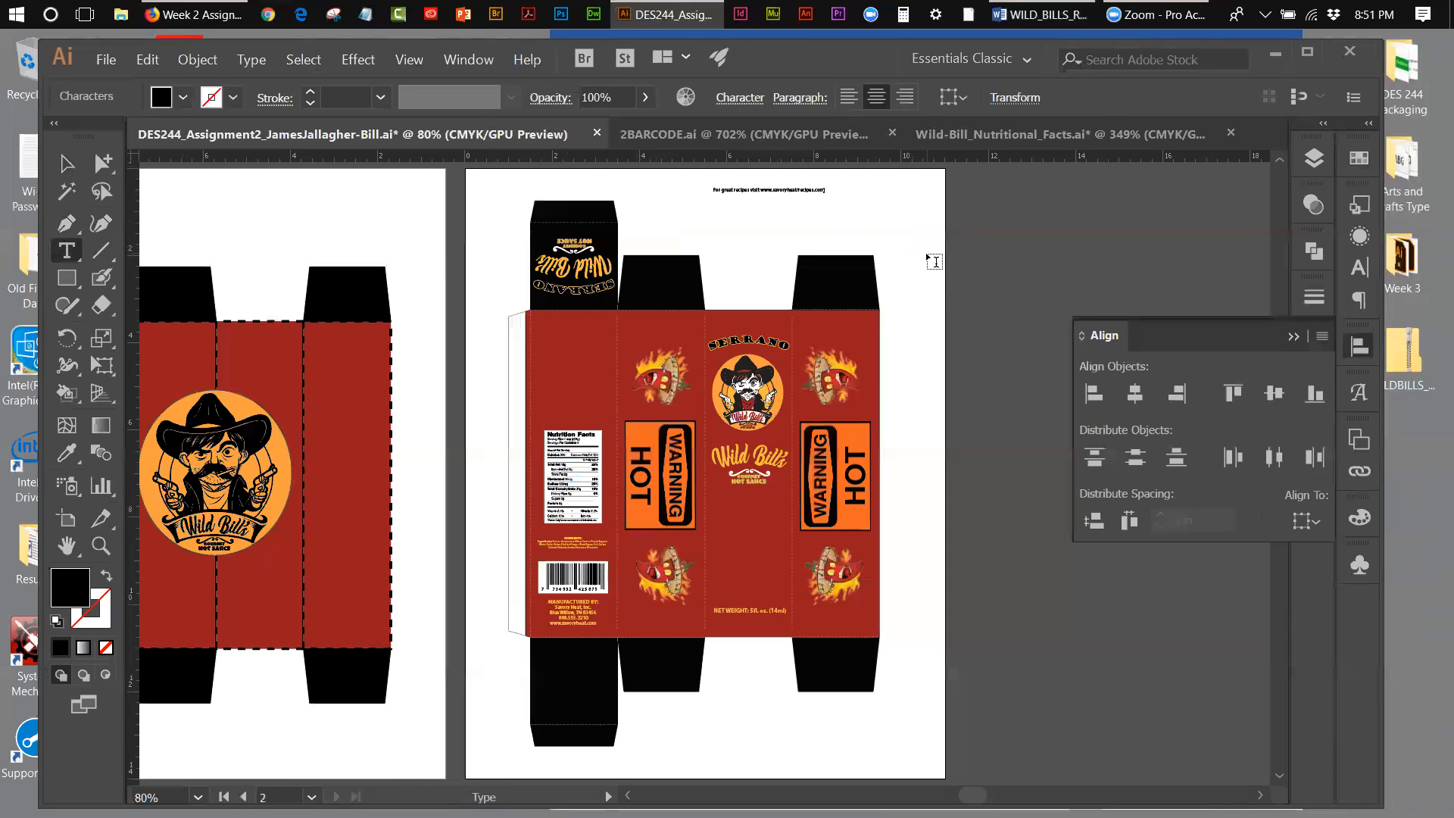
# Step: Add a colon after "visit" in the recipes text and break the web address onto a second line
pyautogui.click(101, 544)
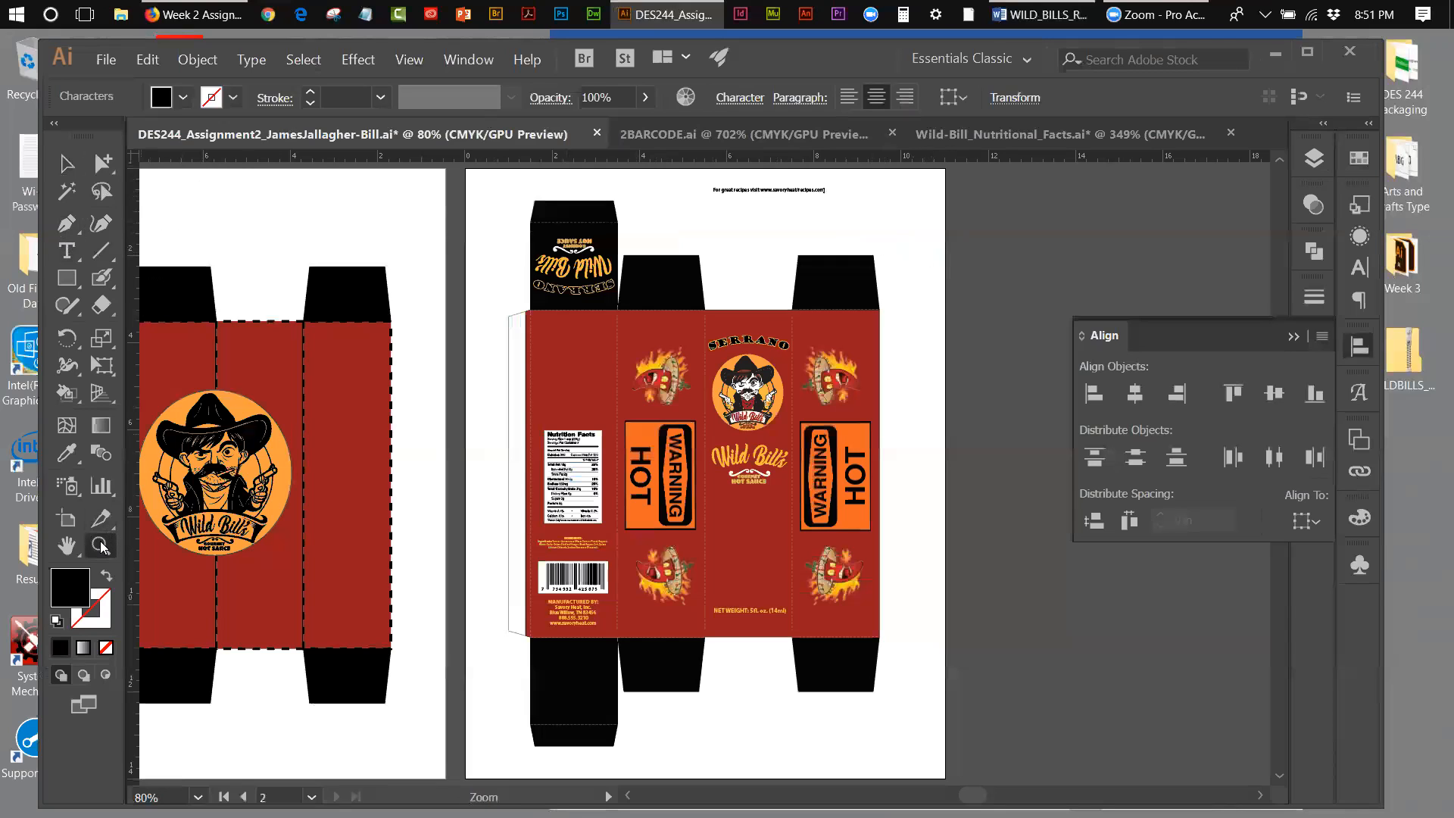
pyautogui.click(761, 191)
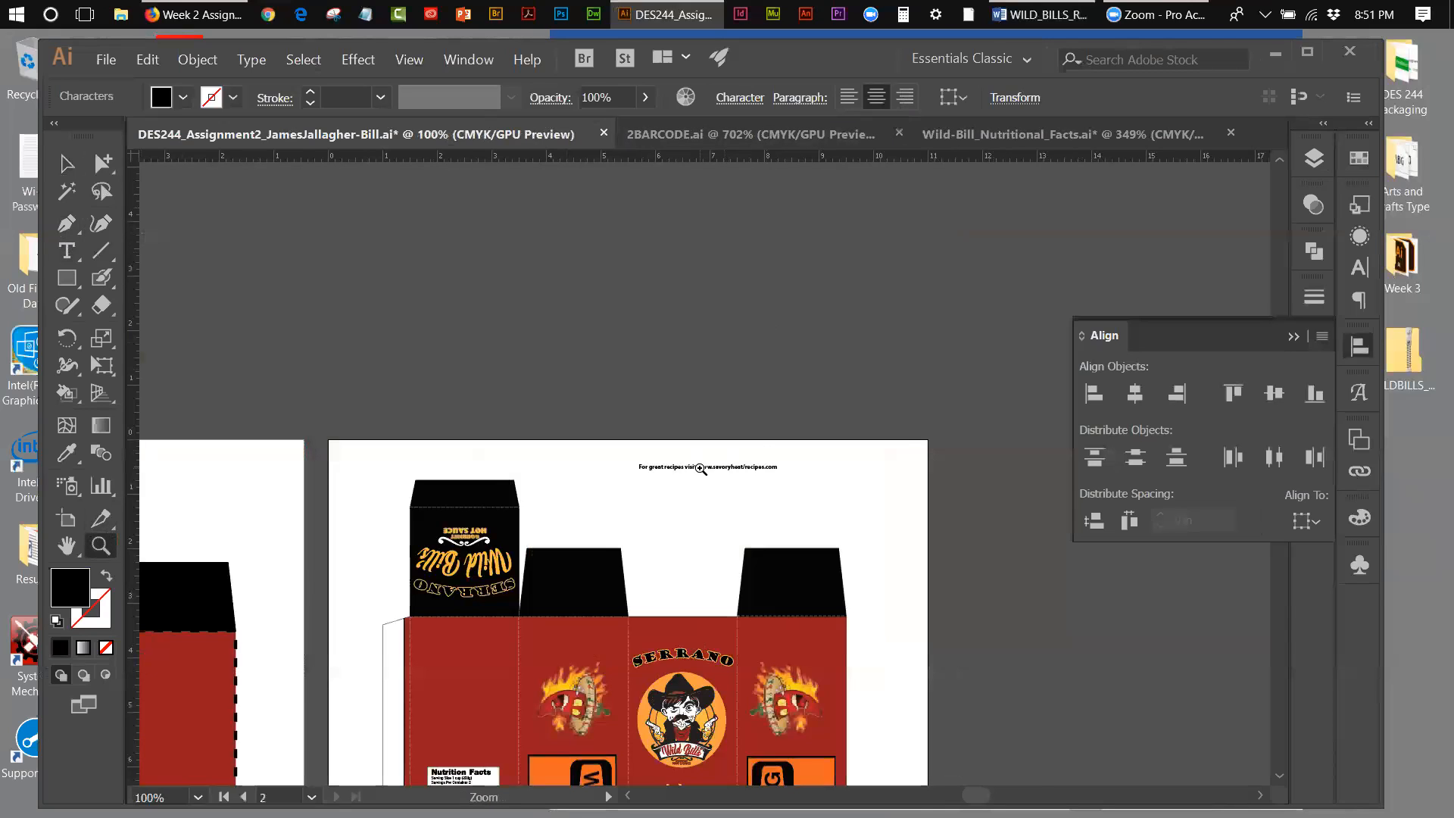
pyautogui.click(702, 470)
pyautogui.click(66, 163)
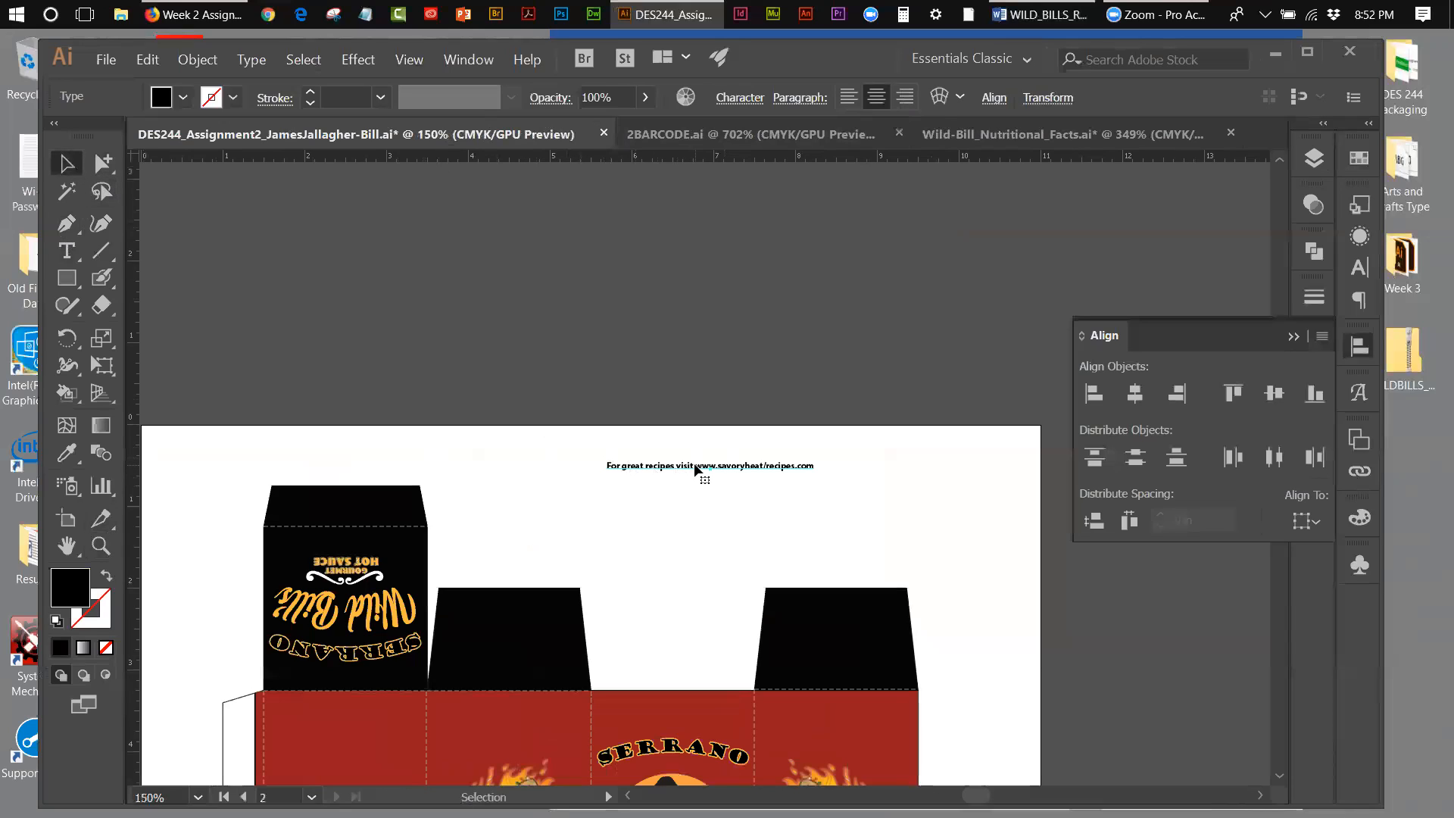
pyautogui.press('t')
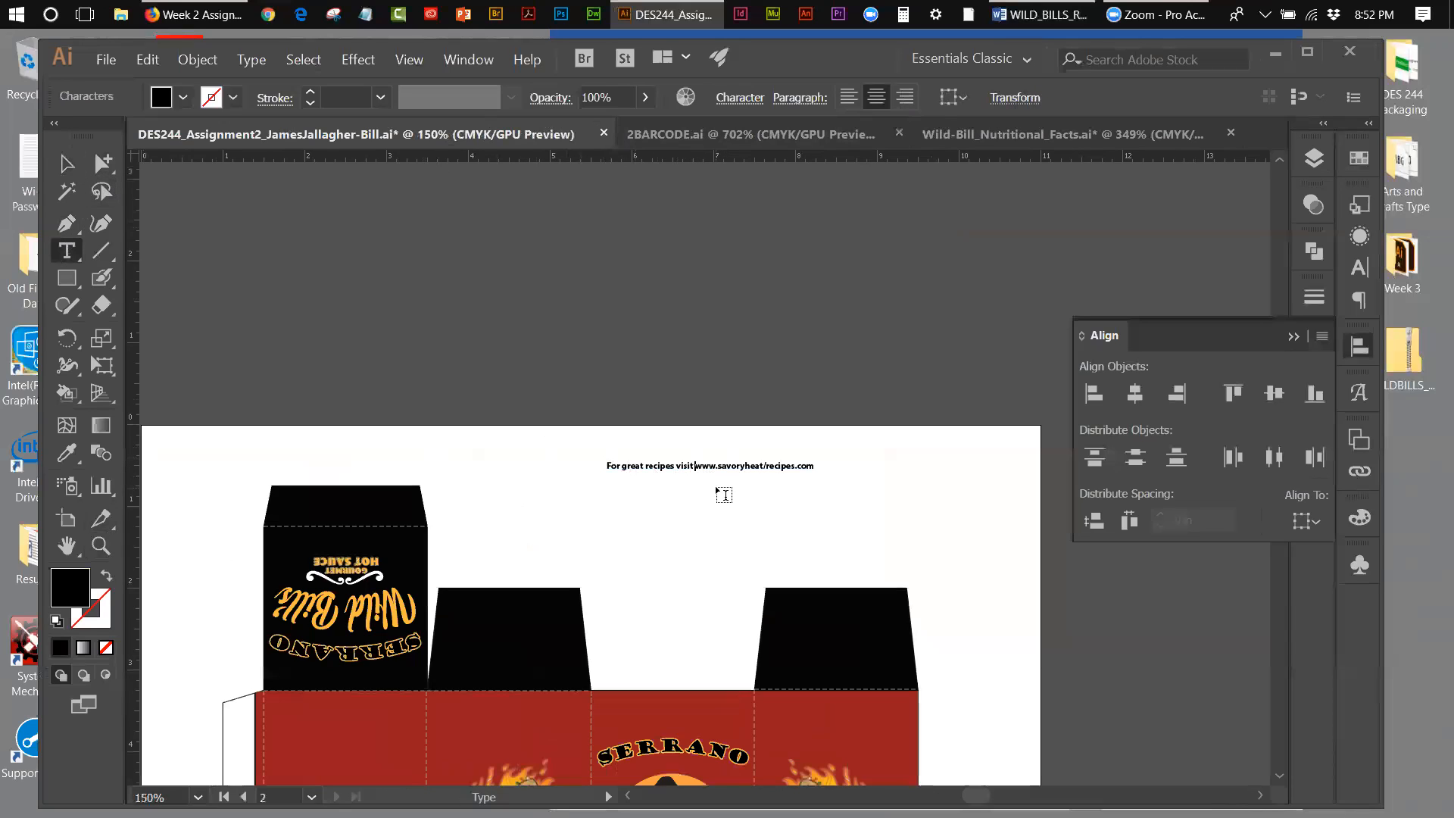
pyautogui.press('BackSpace')
pyautogui.write(':')
pyautogui.press('Return')
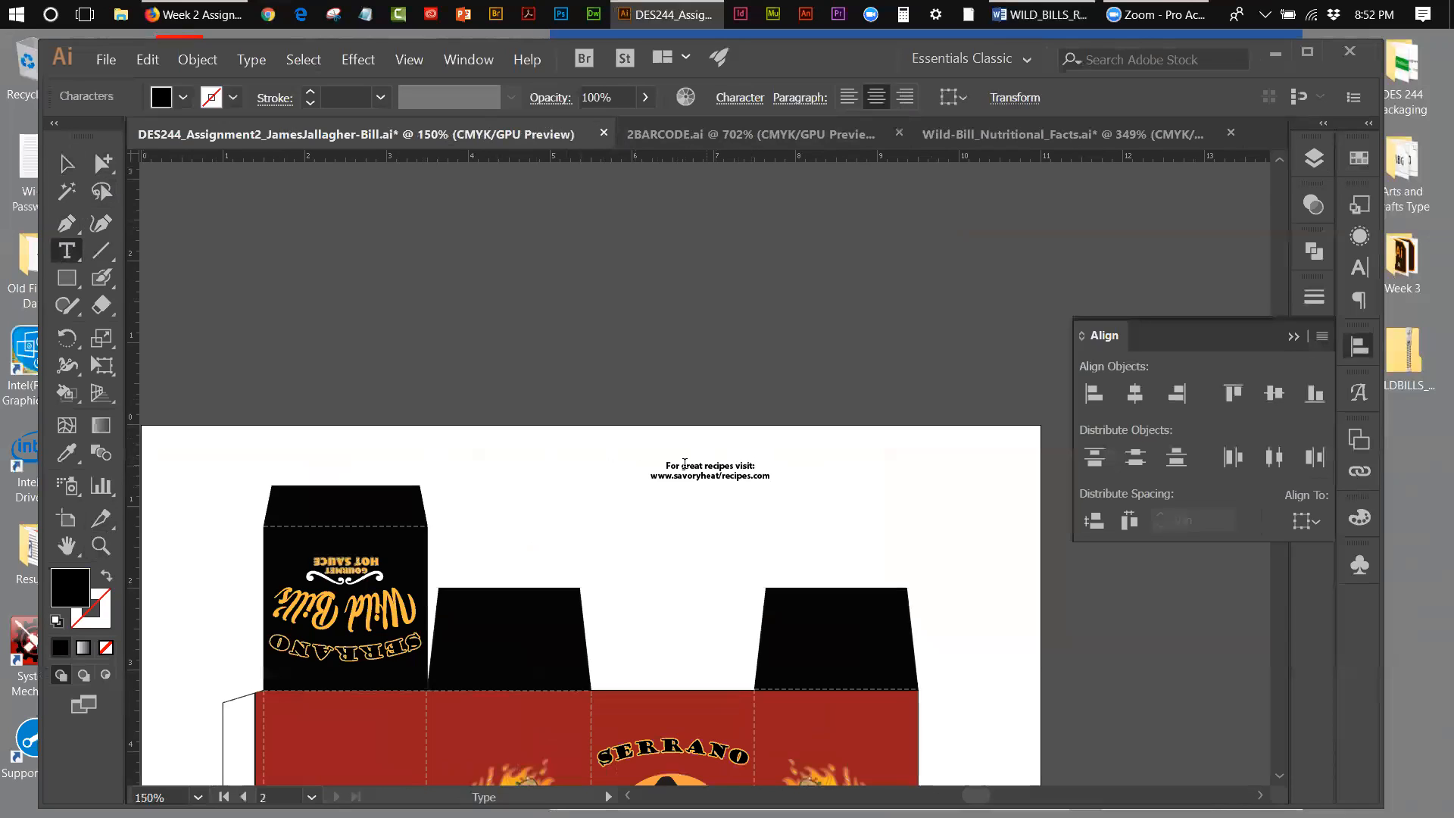
# Step: Set the font size of the "For great recipes visit:" line to 10 pt
pyautogui.moveTo(669, 462); pyautogui.dragTo(758, 464)
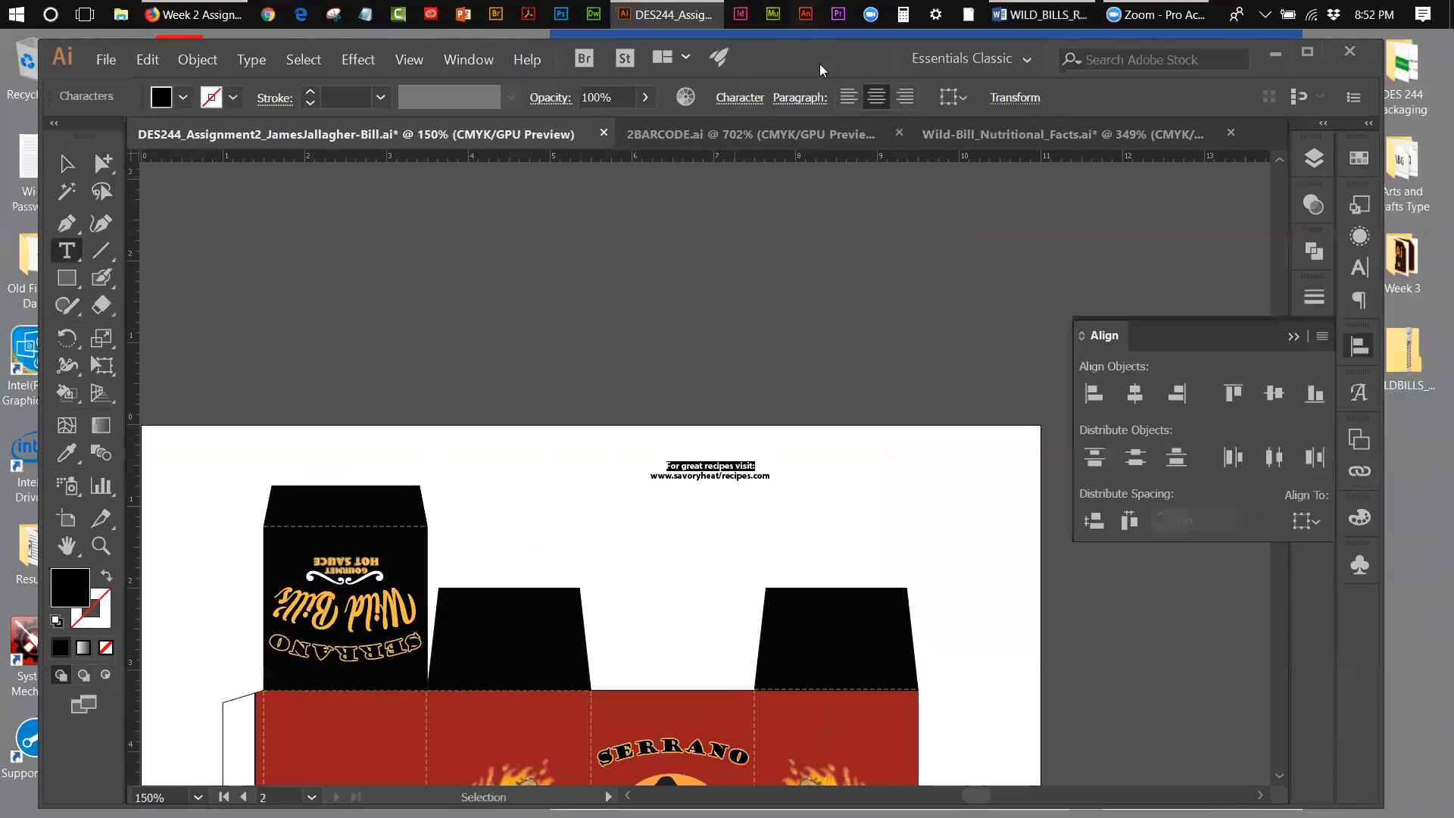
pyautogui.click(740, 99)
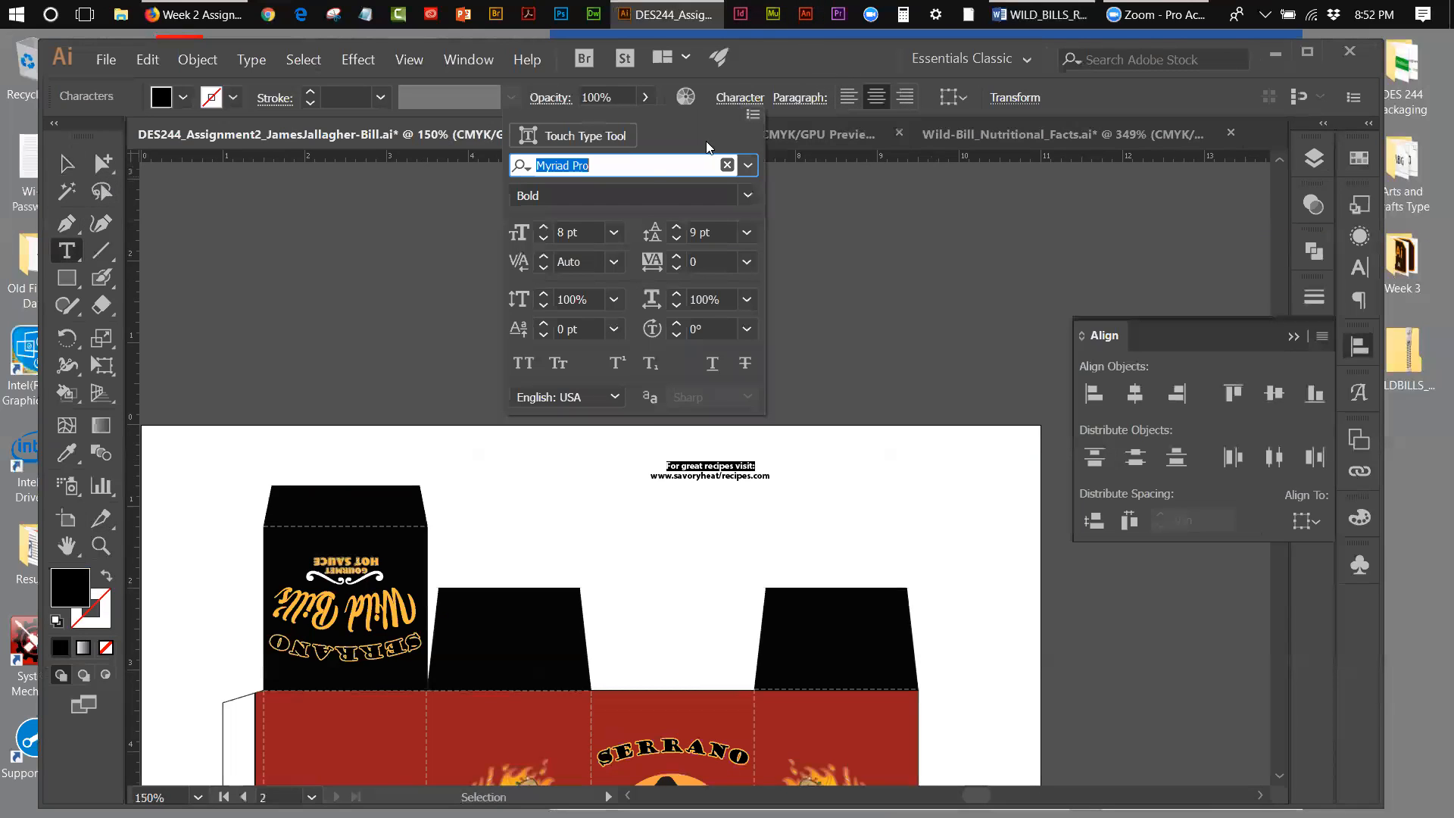
pyautogui.click(543, 227)
pyautogui.click(544, 227)
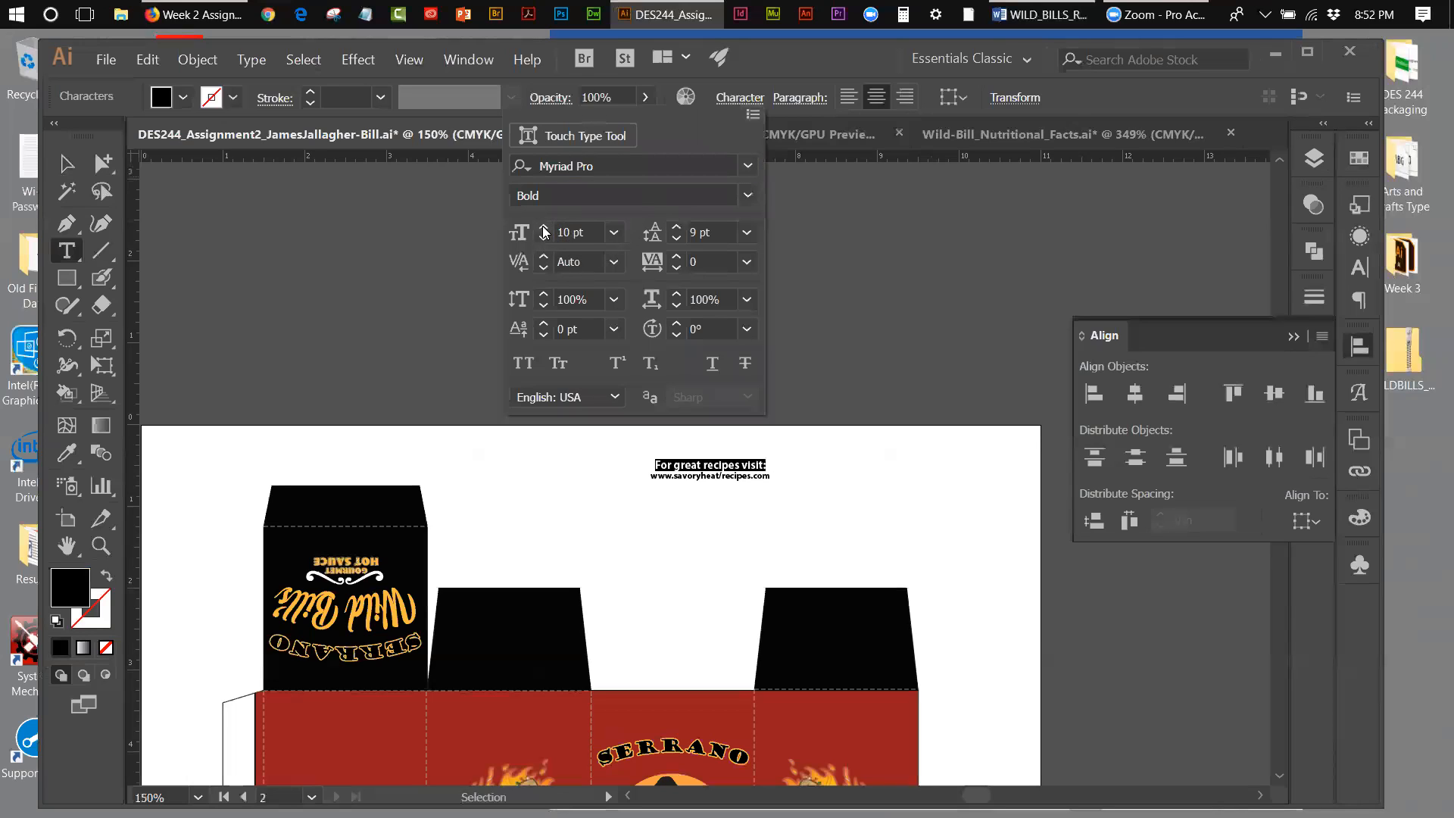
# Step: Set the recipes web address line to 9 pt Myriad Pro Italic
pyautogui.tripleClick(758, 475)
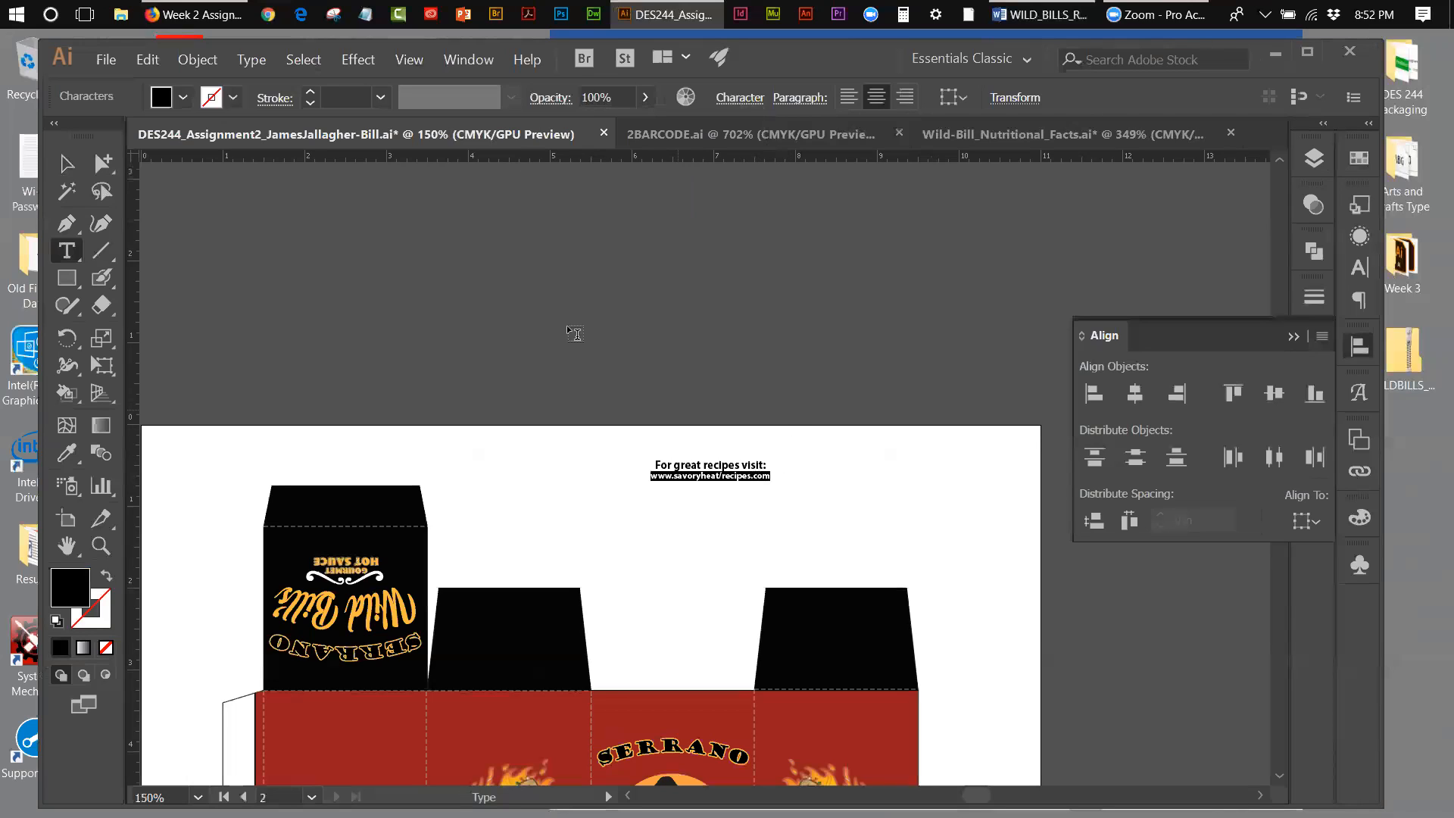
pyautogui.click(741, 103)
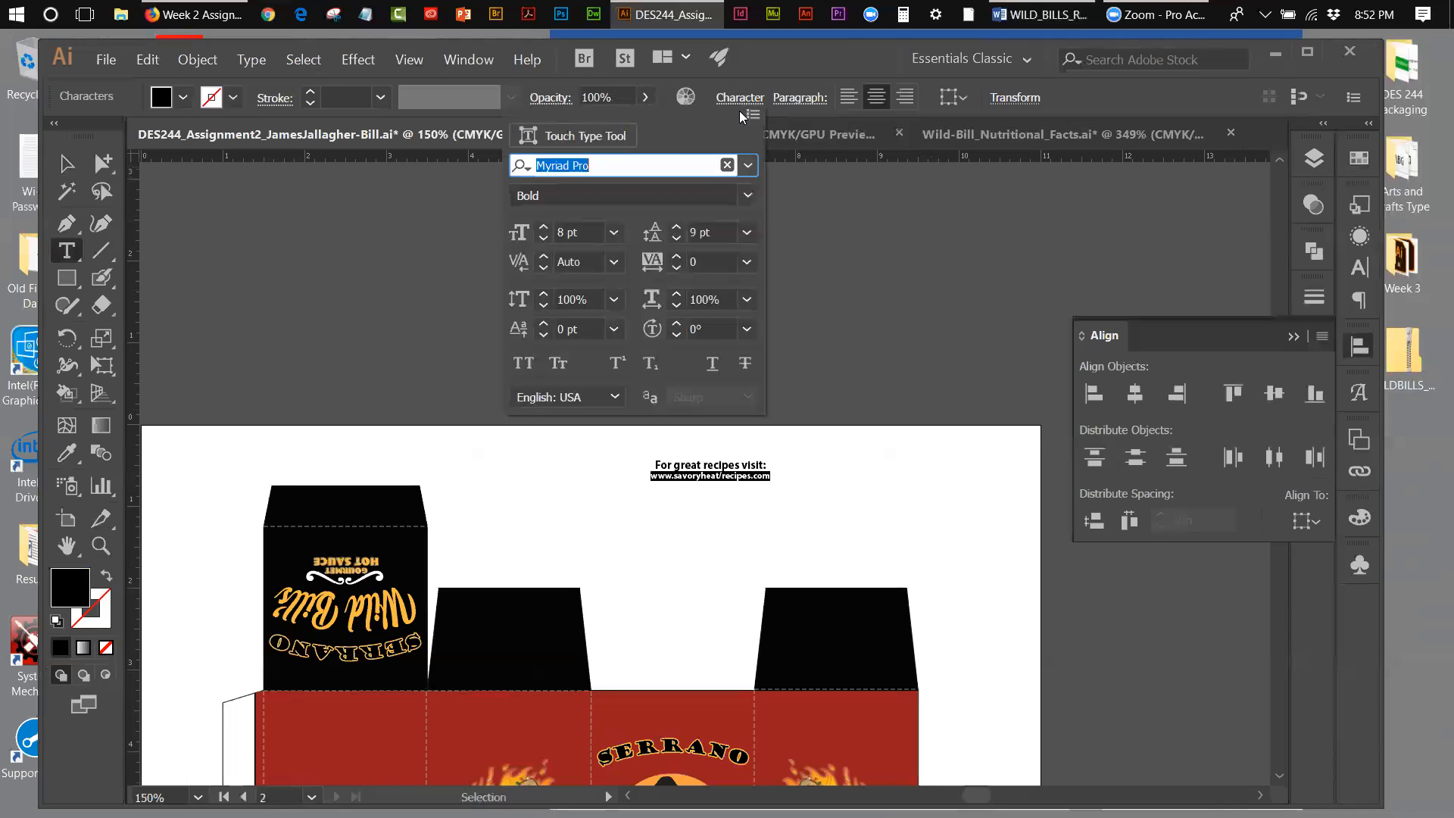
pyautogui.click(542, 227)
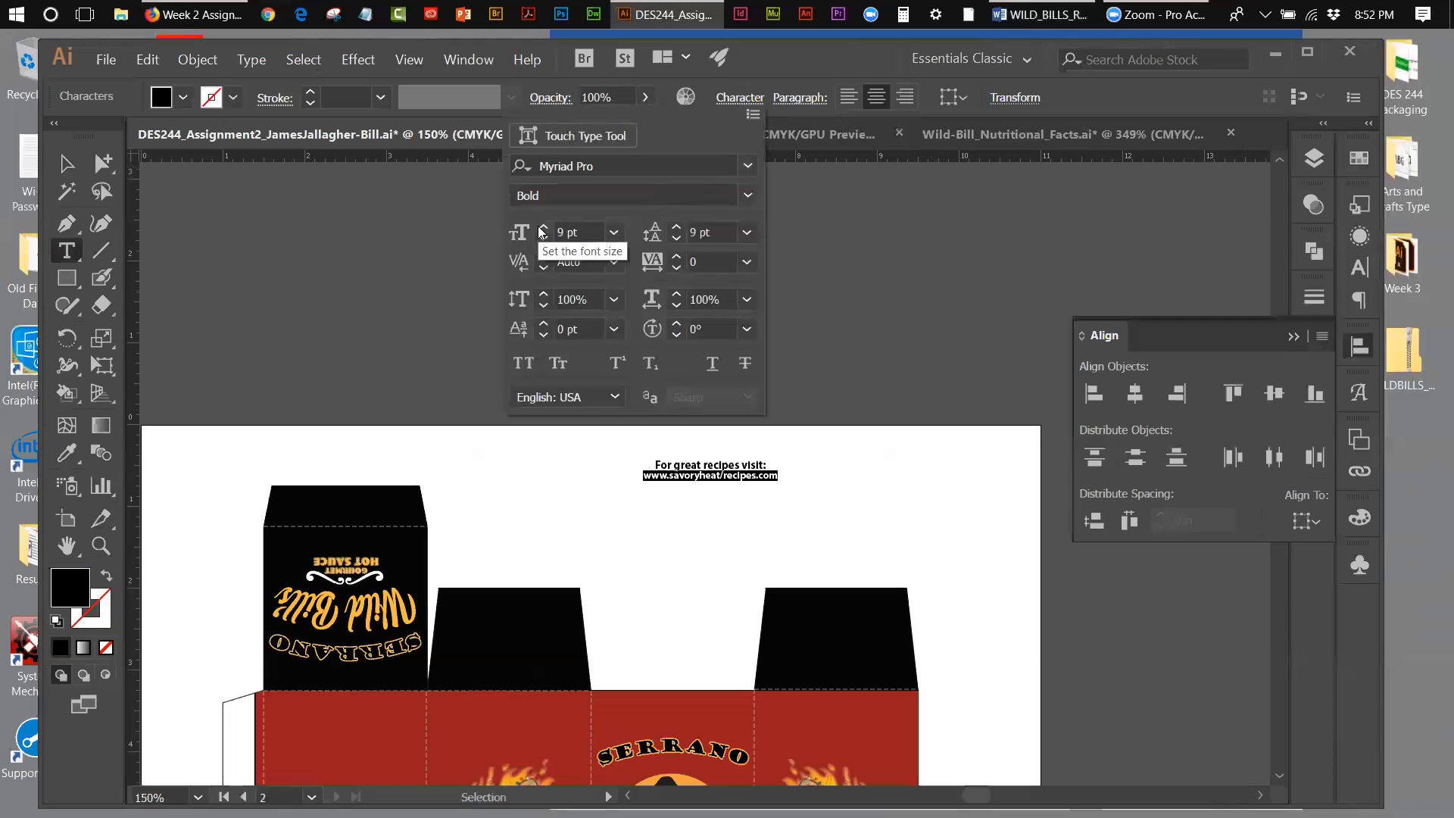
pyautogui.click(746, 196)
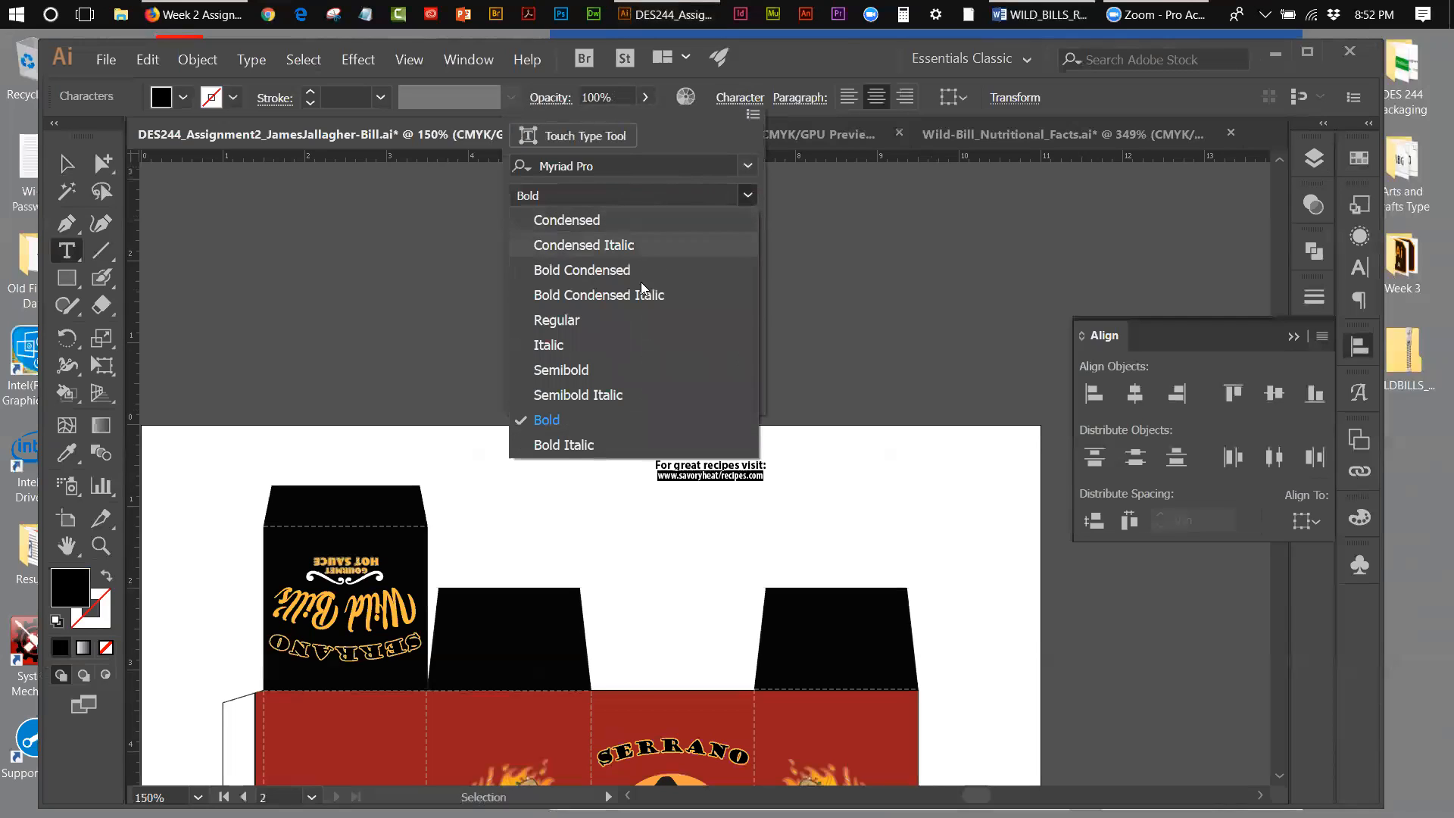
pyautogui.click(575, 337)
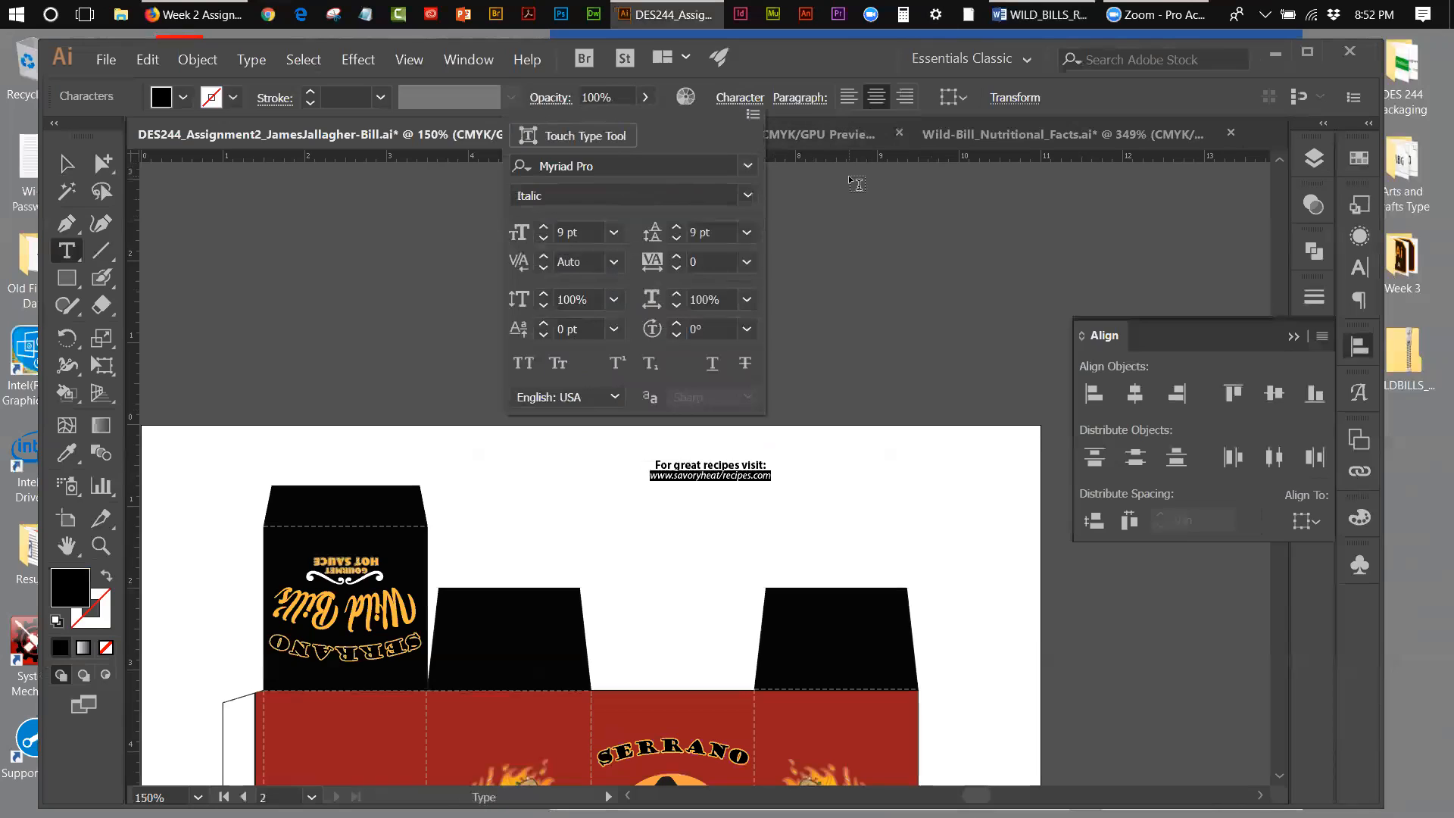
pyautogui.click(722, 465)
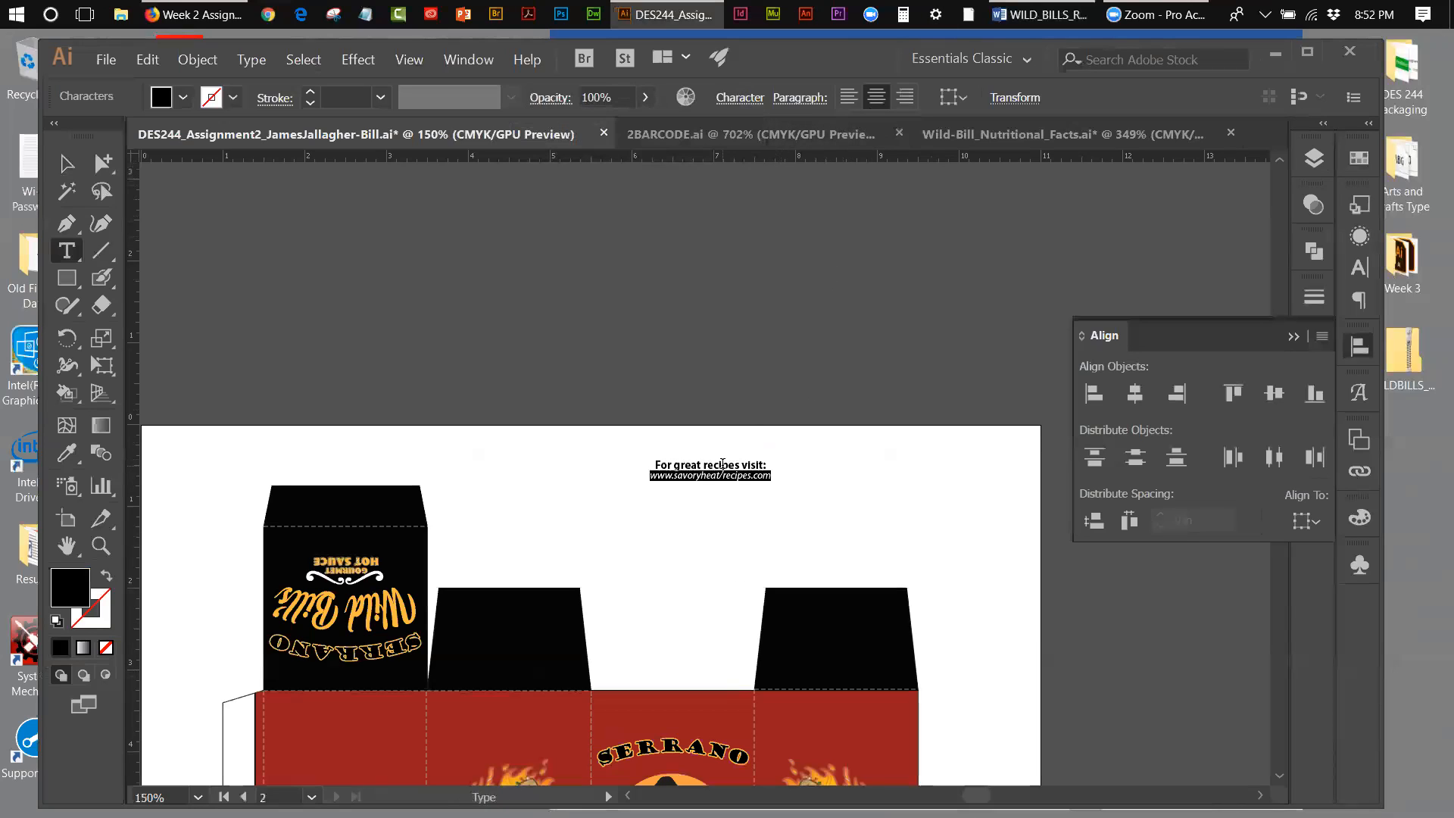
# Step: Fill both lines of the recipes website text with the yellow-orange swatch R=253 G=187 B=65
pyautogui.tripleClick(722, 465)
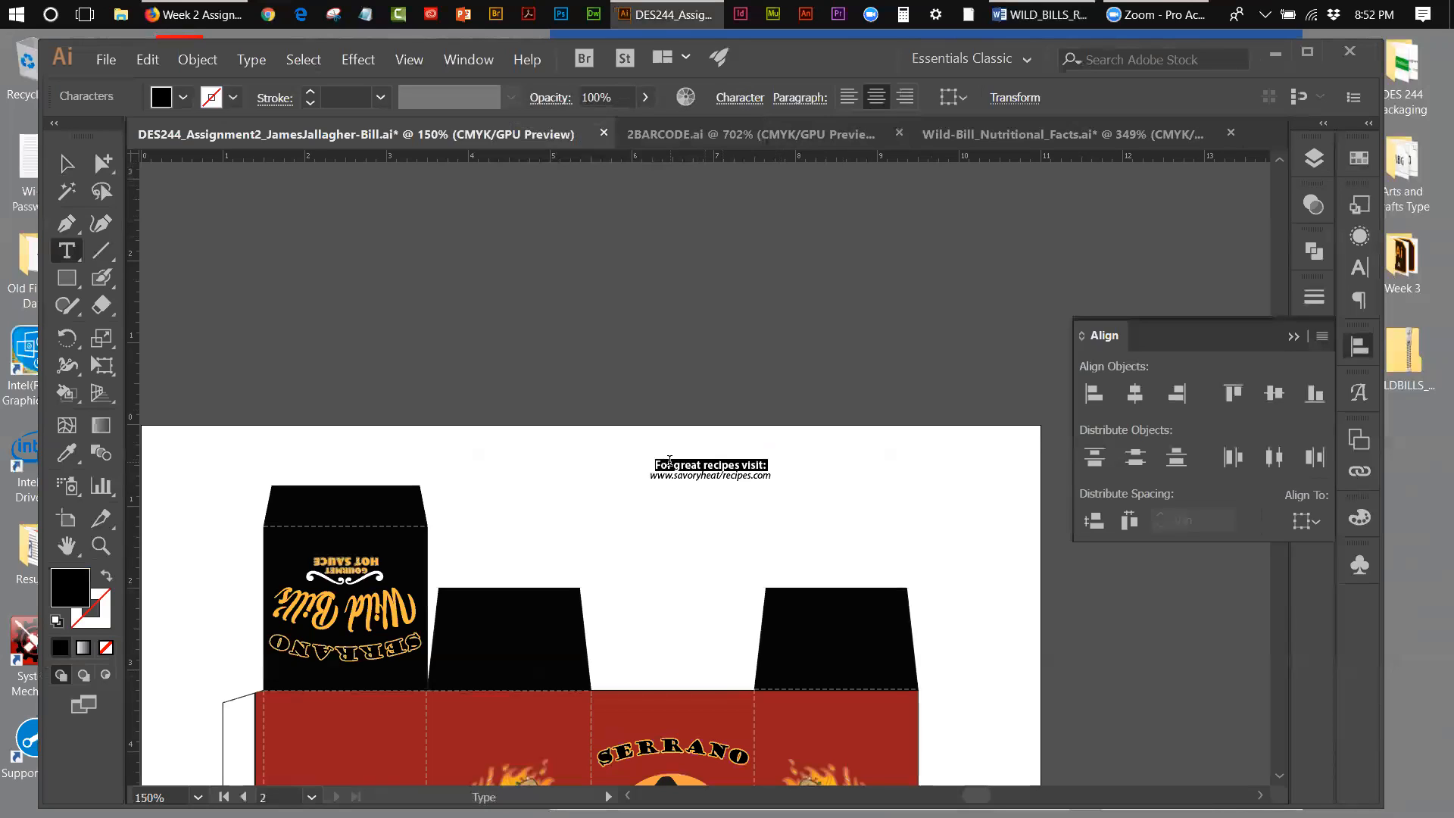
pyautogui.moveTo(653, 464); pyautogui.dragTo(780, 480)
pyautogui.click(1360, 157)
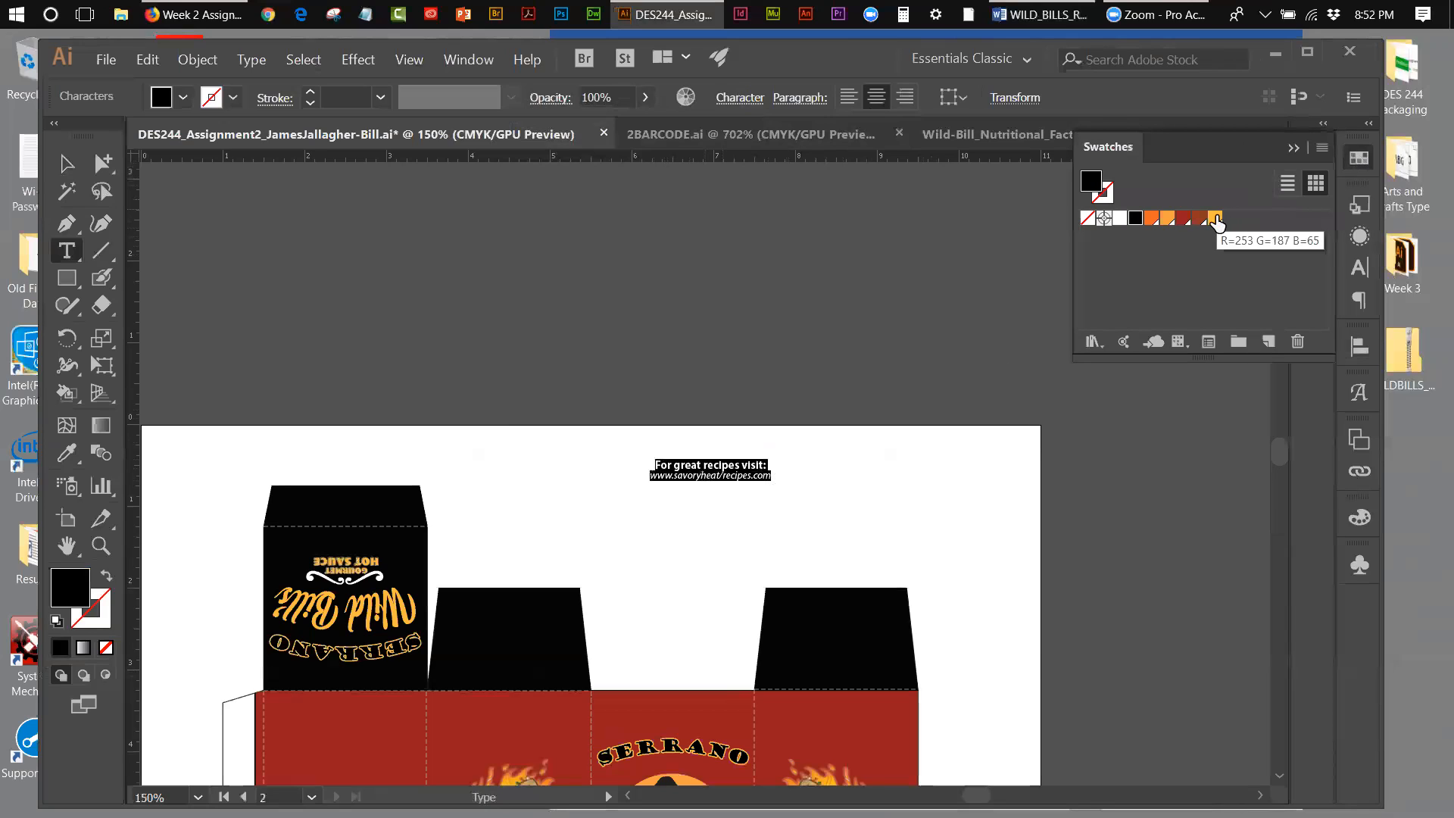
pyautogui.click(1215, 220)
pyautogui.click(66, 162)
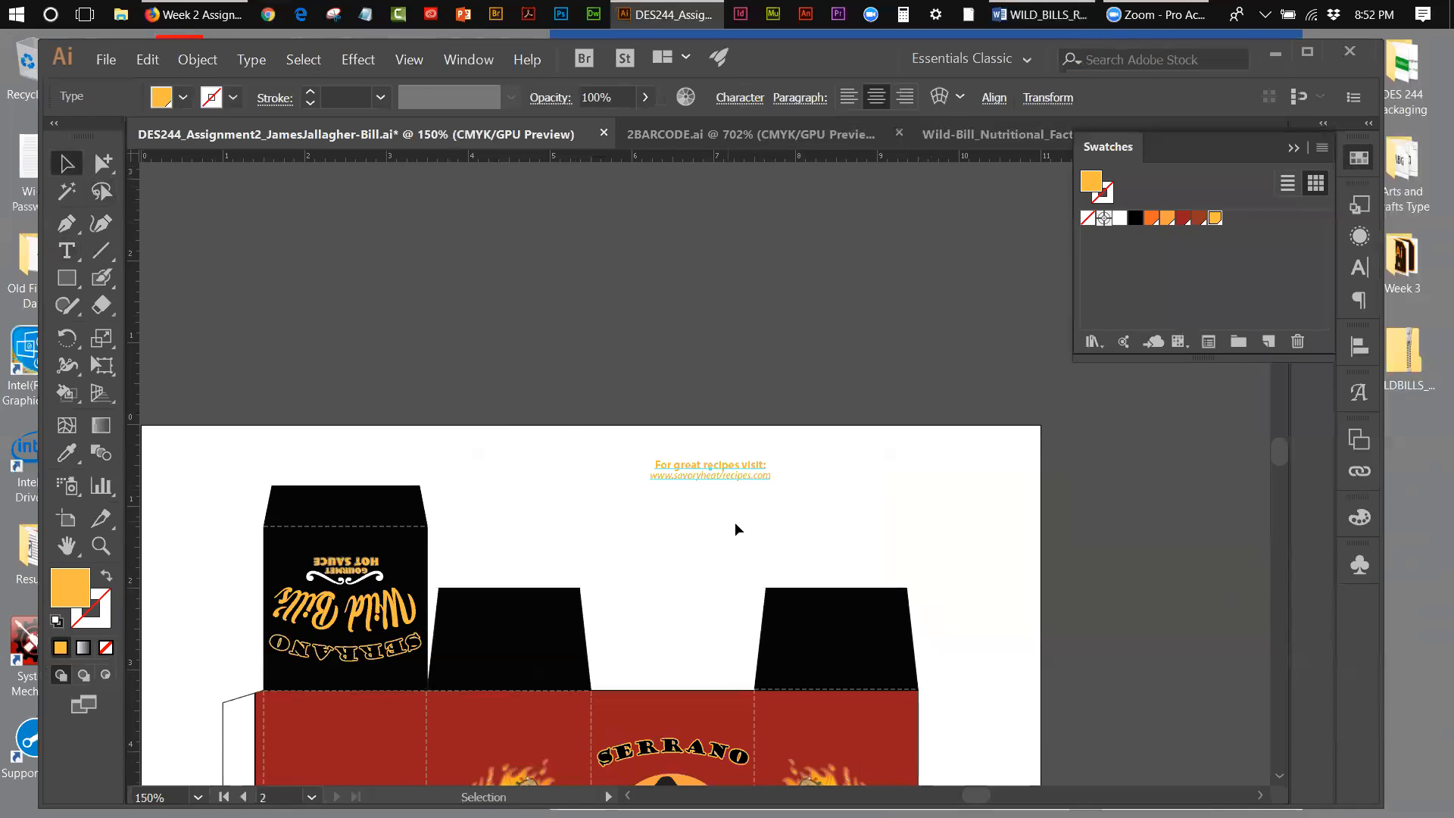
# Step: Move the recipes website text onto the red Serrano front panel, just below the Wild Bill's Gourmet Hot Sauce lettering
pyautogui.moveTo(717, 474); pyautogui.dragTo(684, 712)
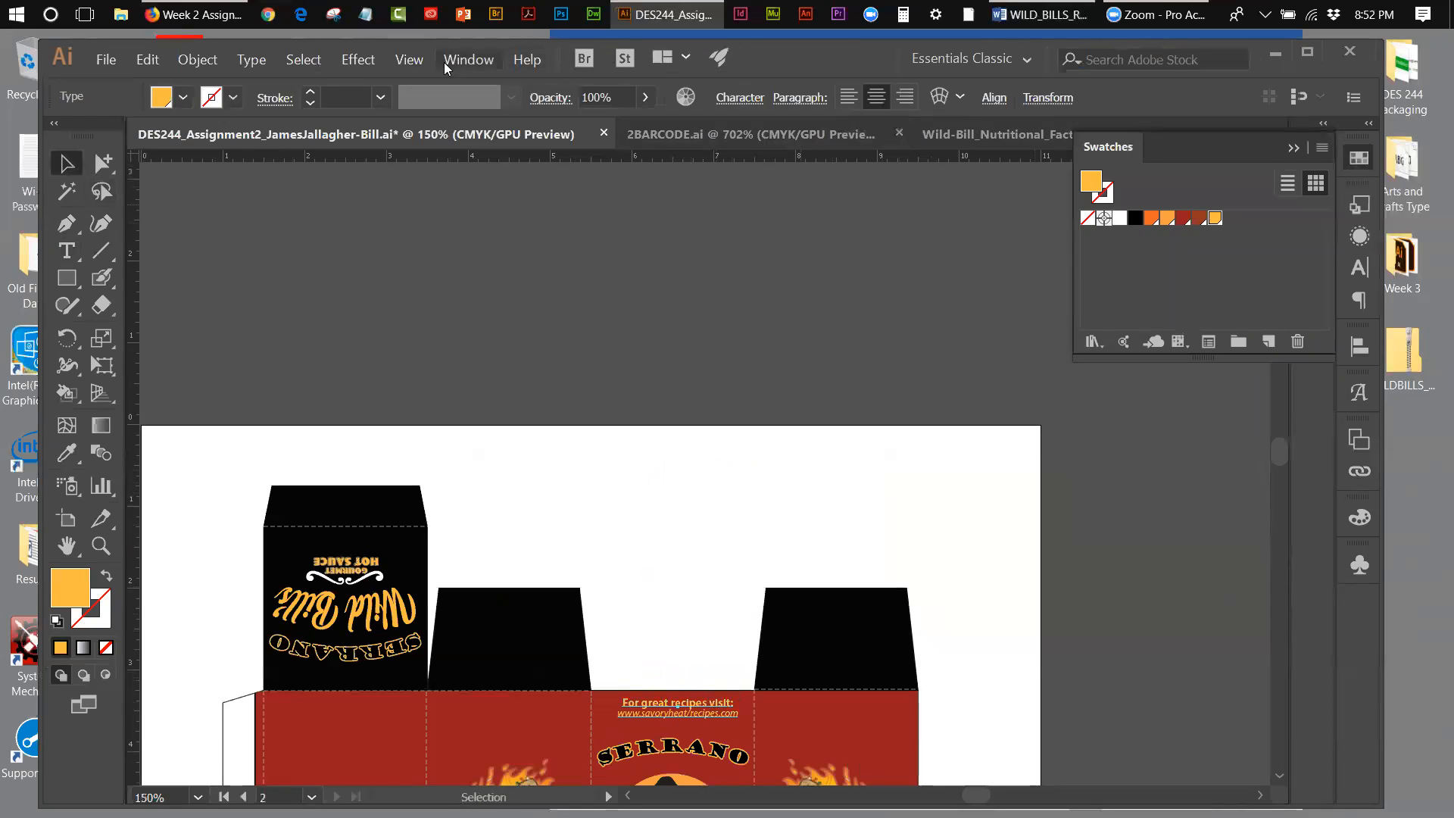
pyautogui.click(416, 61)
pyautogui.click(470, 242)
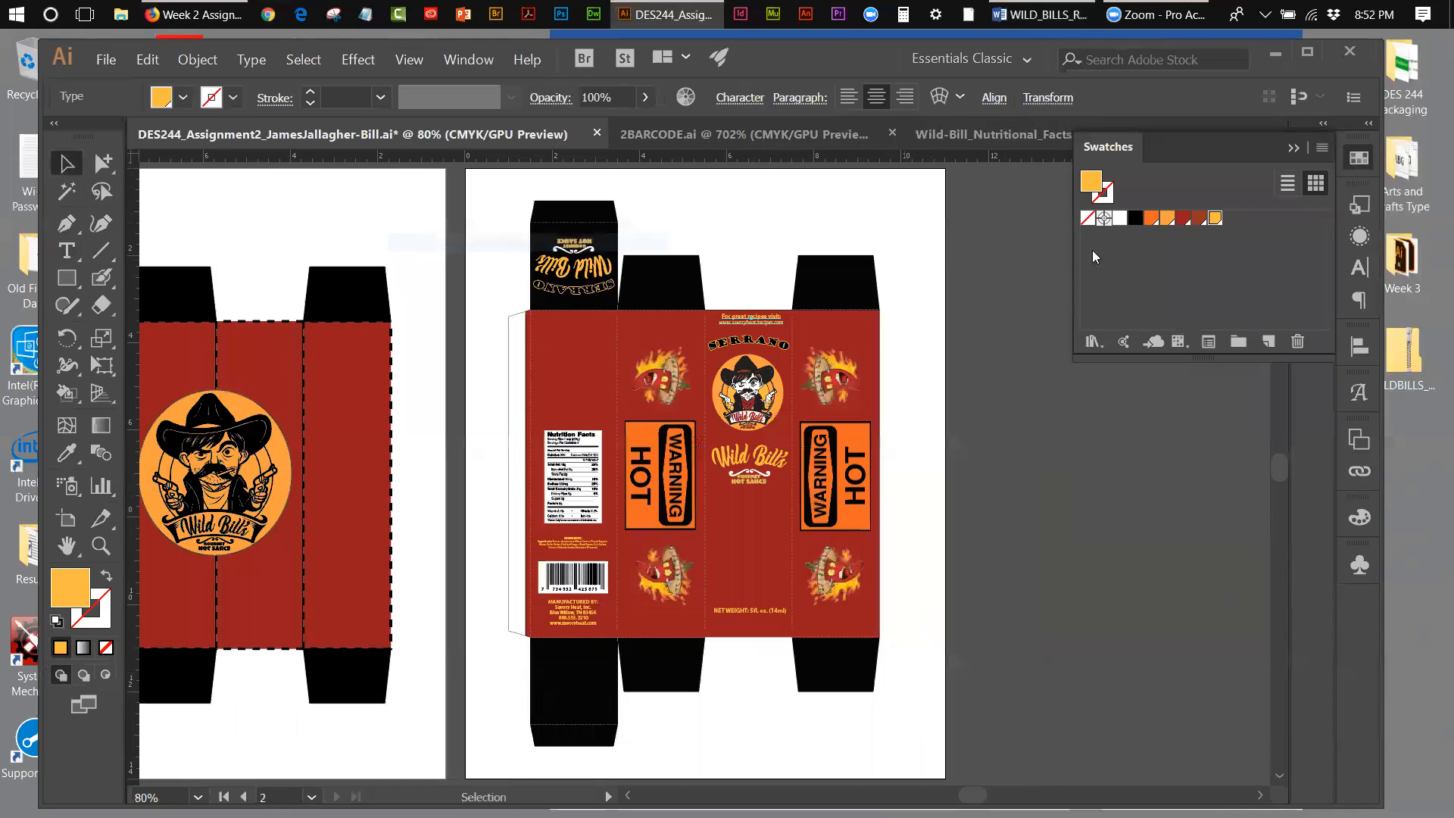
pyautogui.hotkey('shift', 'Down')
pyautogui.hotkey('shift', 'Down')
pyautogui.hotkey('shift', 'Down')
pyautogui.hotkey('shift', 'Down')
pyautogui.hotkey('shift', 'Down')
pyautogui.hotkey('shift', 'Down')
pyautogui.hotkey('shift', 'Down')
pyautogui.hotkey('shift', 'Down')
pyautogui.hotkey('shift', 'Down')
pyautogui.hotkey('shift', 'Down')
pyautogui.hotkey('shift', 'Down')
pyautogui.hotkey('shift', 'Down')
pyautogui.hotkey('shift', 'Down')
pyautogui.hotkey('shift', 'Down')
pyautogui.hotkey('shift', 'Down')
pyautogui.hotkey('shift', 'Down')
pyautogui.hotkey('shift', 'Down')
pyautogui.hotkey('shift', 'Down')
pyautogui.hotkey('shift', 'Down')
pyautogui.hotkey('shift', 'Down')
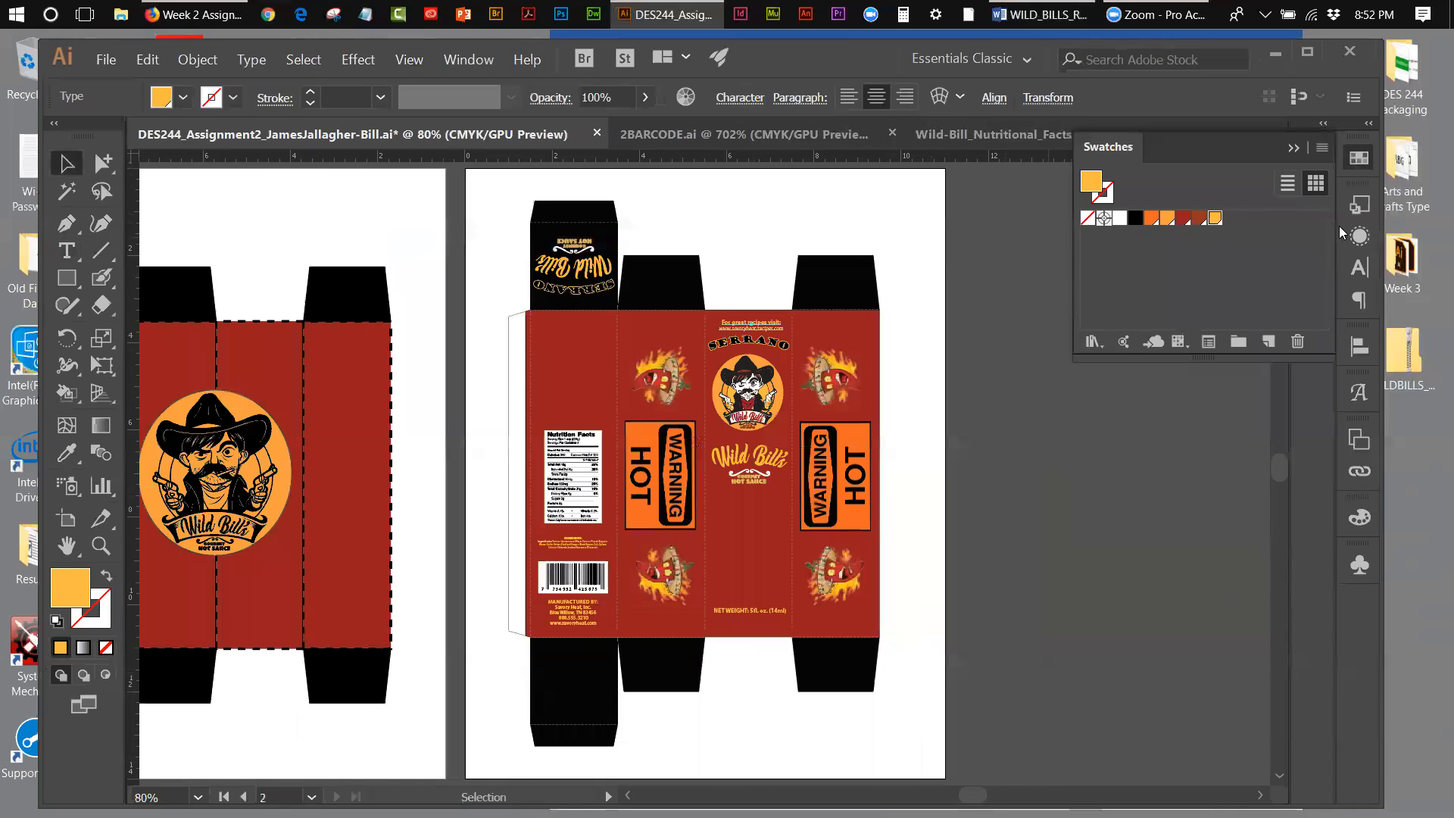
pyautogui.hotkey('shift', 'Down')
pyautogui.hotkey('shift', 'Down')
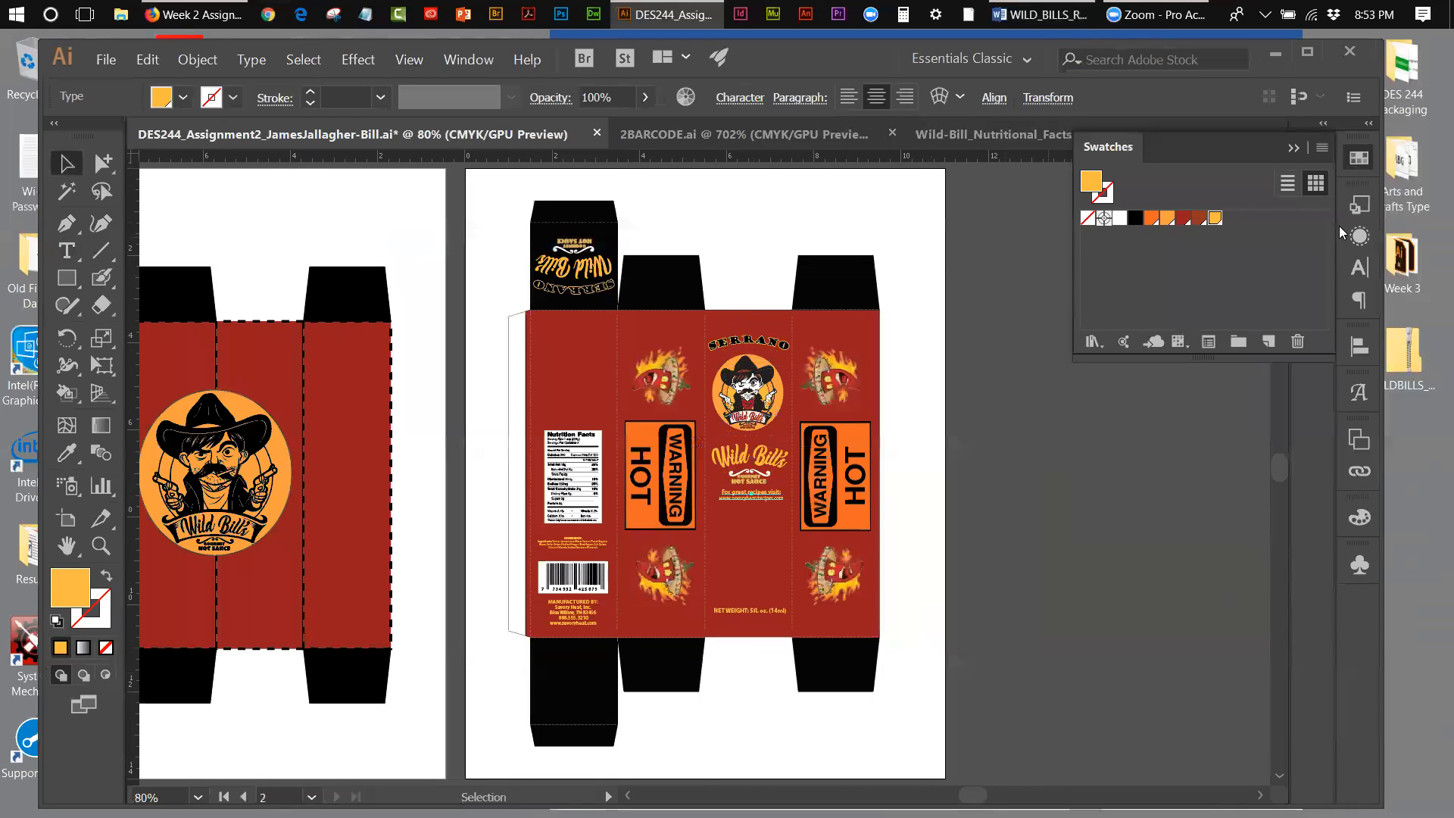
pyautogui.press('Down')
pyautogui.press('Down')
pyautogui.press('Down')
pyautogui.press('Down')
# Step: Align the front panel's net weight, recipes text, Wild Bill's lettering, cowboy emblem and SERRANO heading on their horizontal centers
pyautogui.click(721, 610)
pyautogui.keyDown('shift'); pyautogui.click(751, 501); pyautogui.keyUp('shift')
pyautogui.keyDown('shift'); pyautogui.click(753, 479); pyautogui.keyUp('shift')
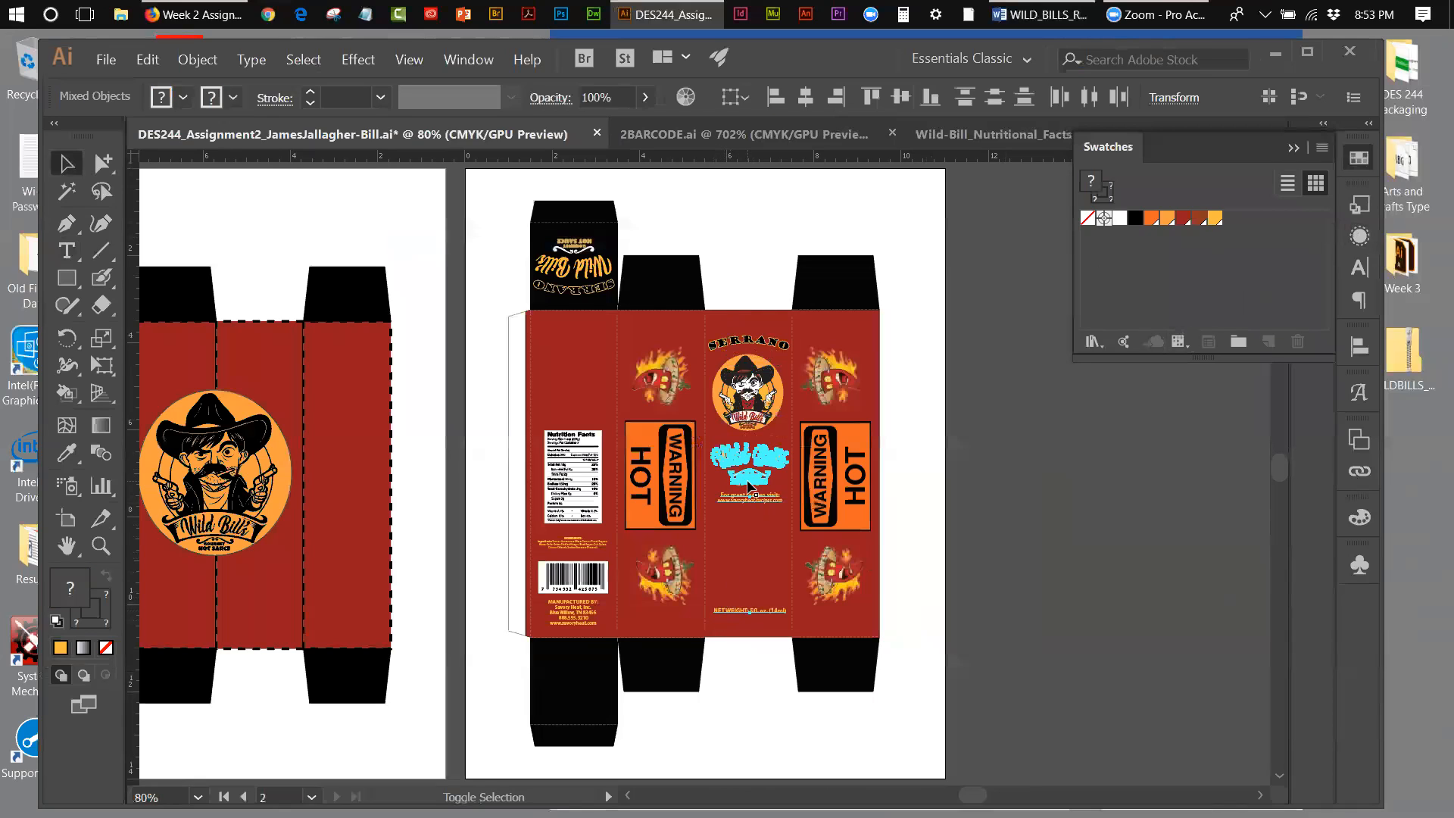
pyautogui.keyDown('shift'); pyautogui.click(754, 421); pyautogui.keyUp('shift')
pyautogui.keyDown('shift'); pyautogui.click(739, 342); pyautogui.keyUp('shift')
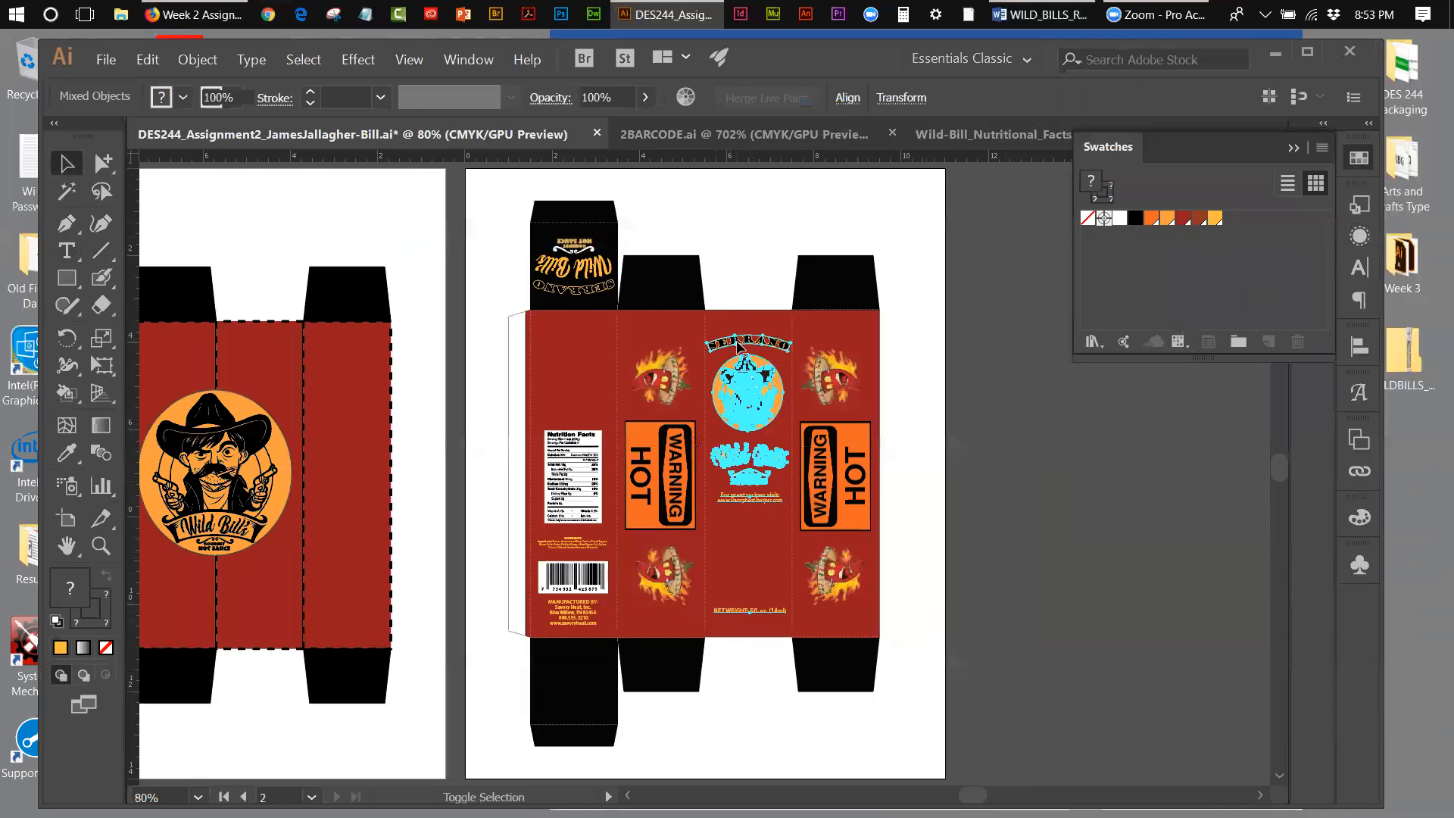
pyautogui.click(1356, 342)
pyautogui.click(1134, 394)
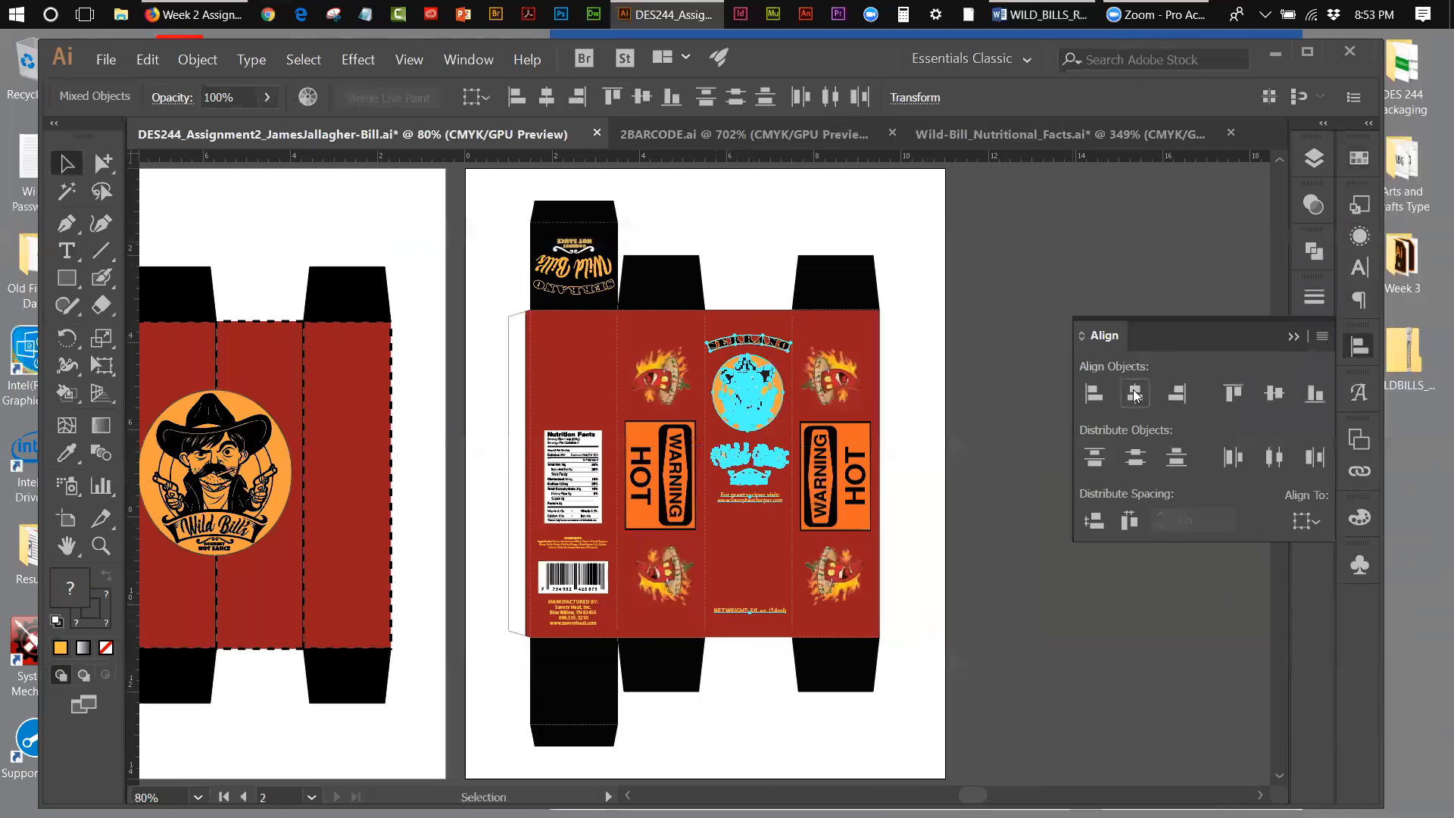
pyautogui.click(1047, 225)
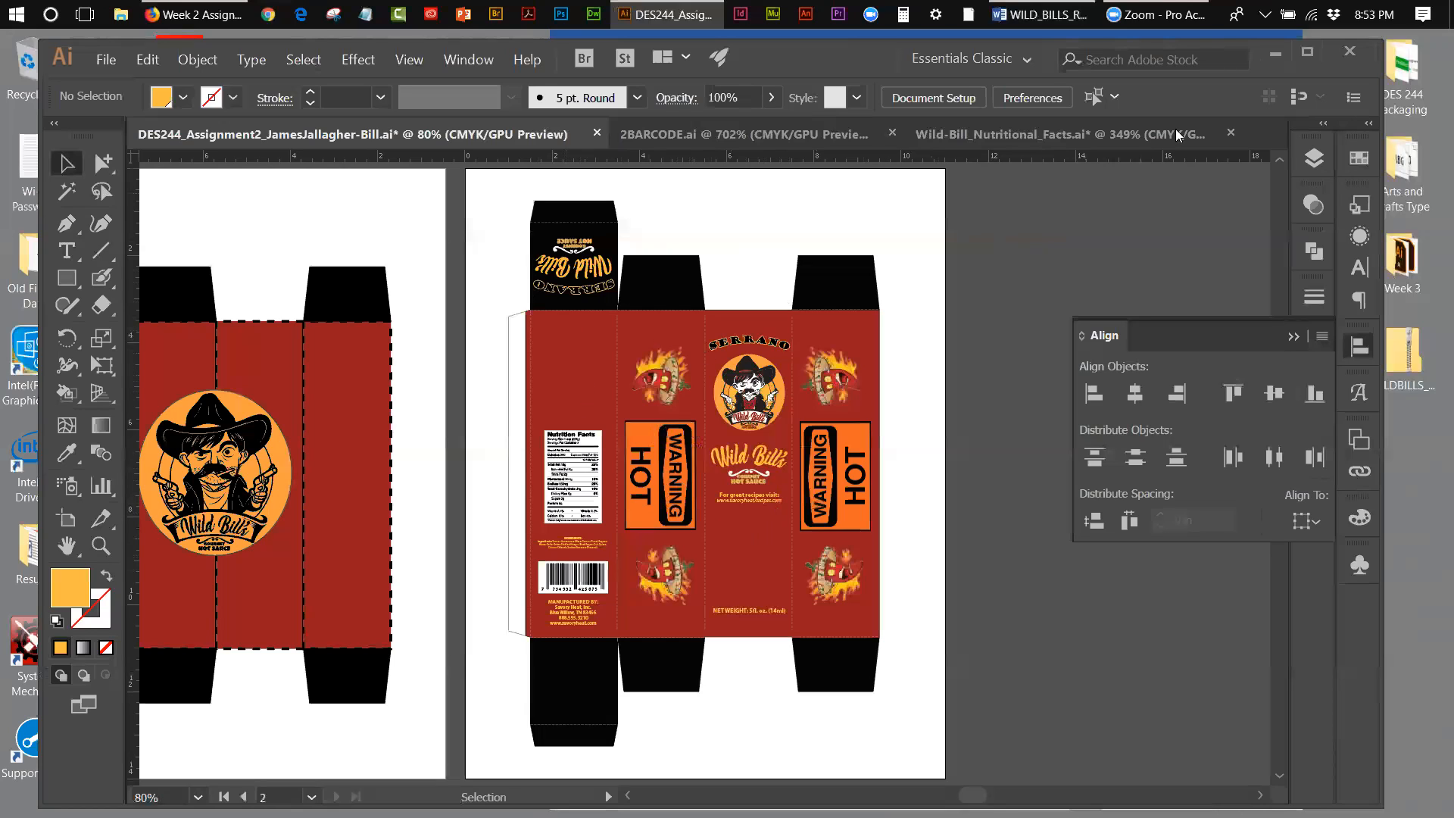
# Step: Switch to the Word document WILD_BILLS_REQUIRED_BOX_INFORMATION and remove the bullet and indent from the ADDITIONAL INFORMATION heading
pyautogui.click(1141, 35)
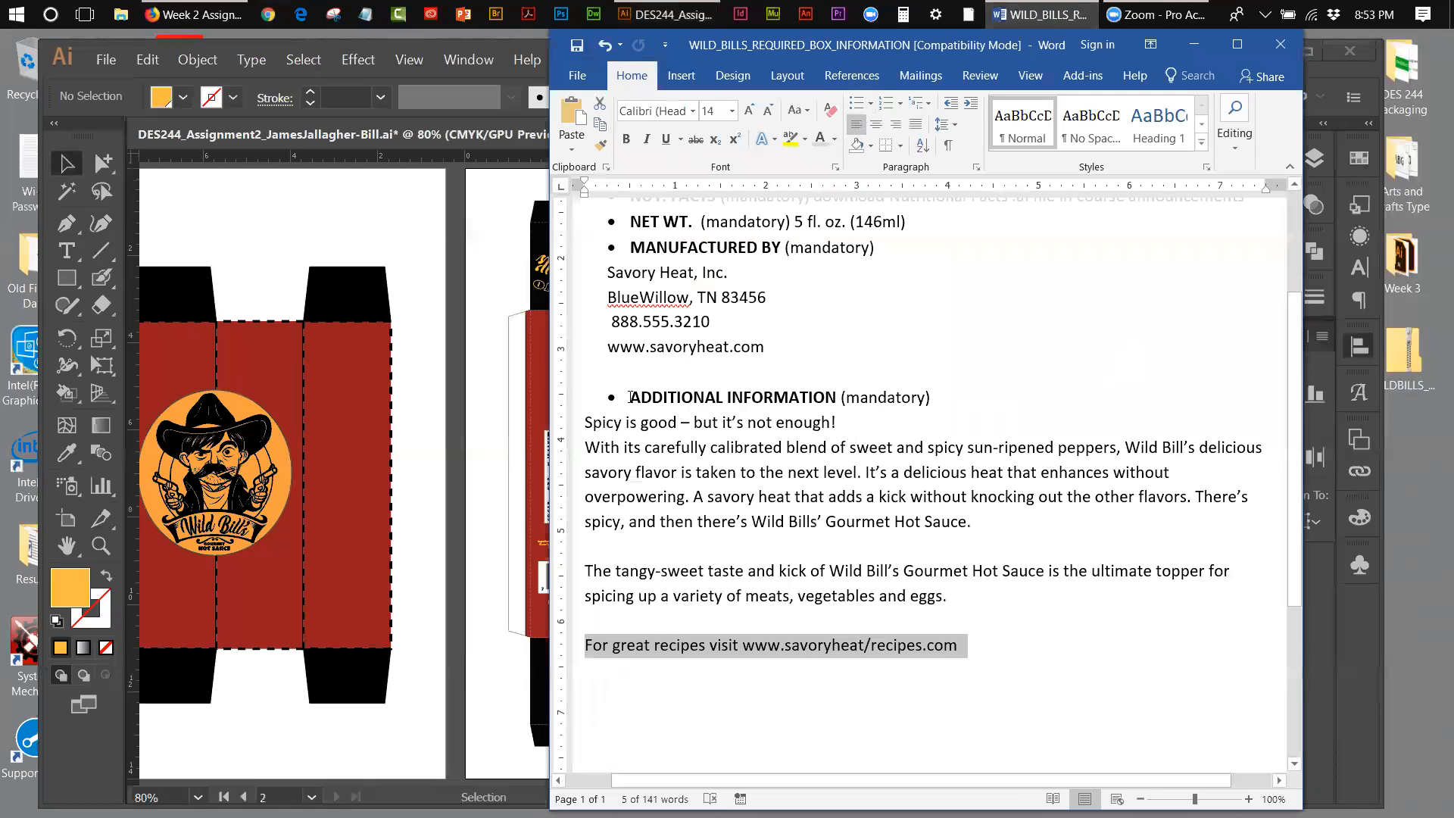
pyautogui.click(630, 397)
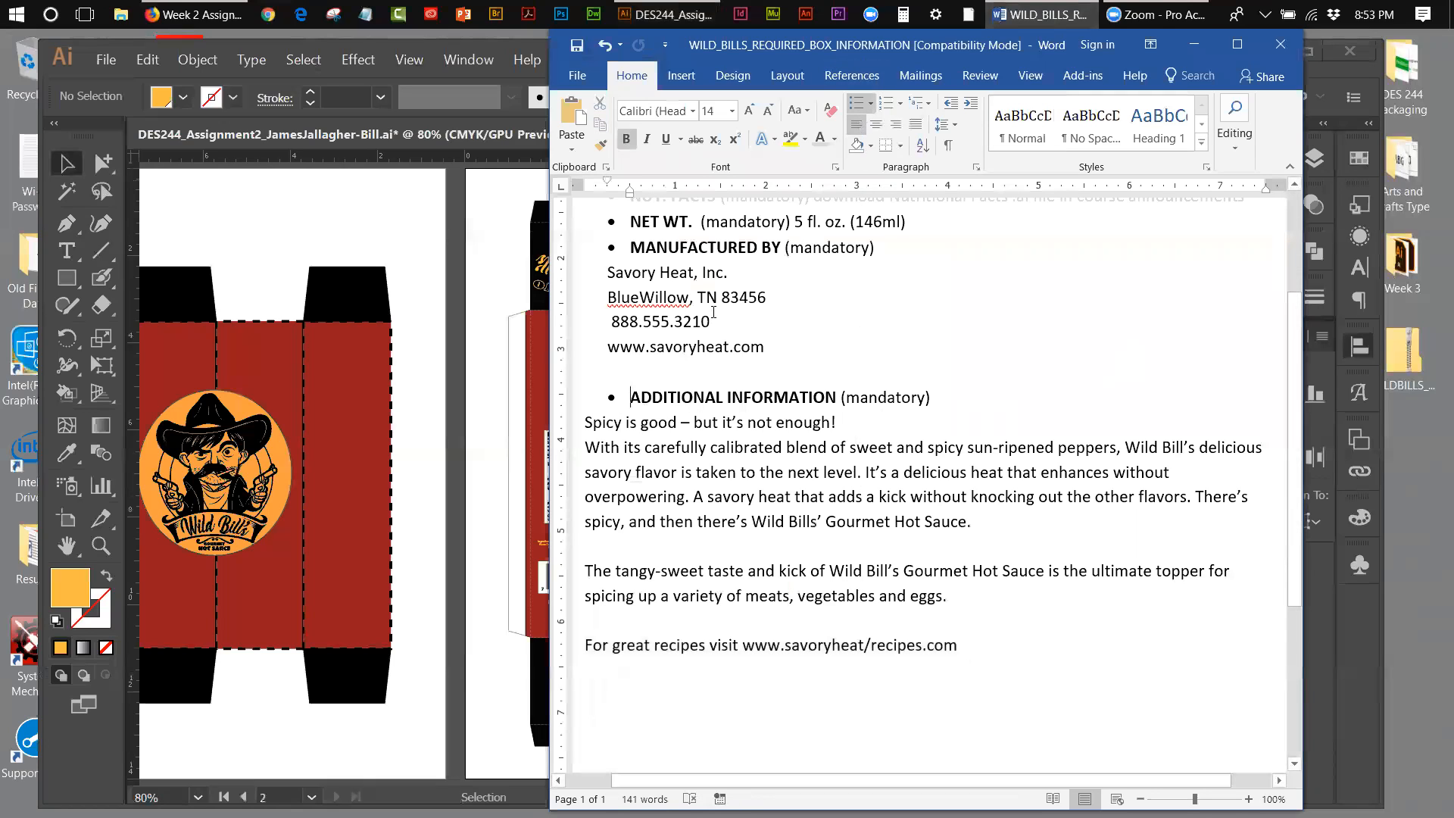
pyautogui.press('BackSpace')
pyautogui.press('BackSpace')
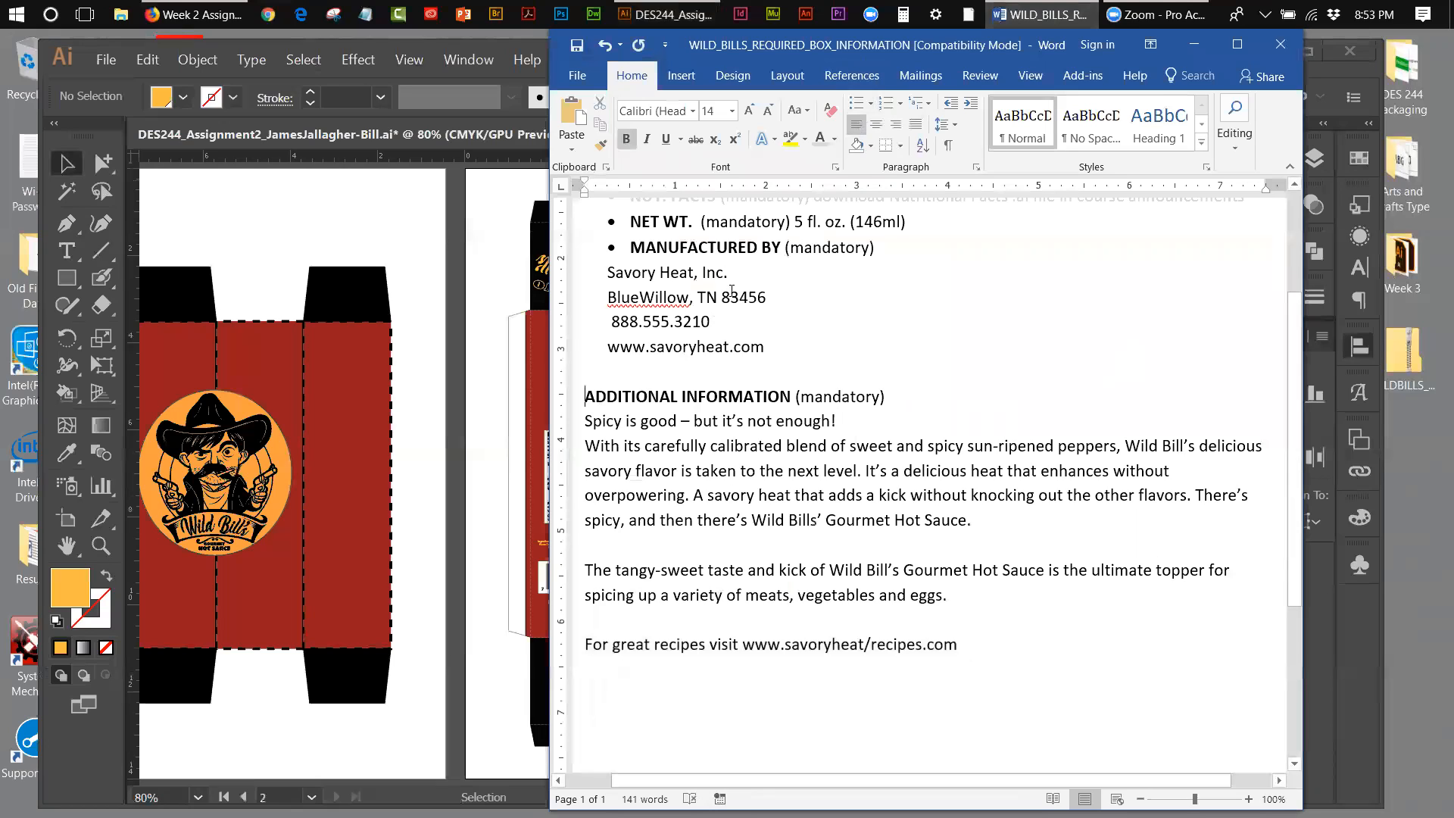
# Step: Delete the blank line between the two description paragraphs and copy the text from "Spicy is good" through "vegetables and eggs."
pyautogui.moveTo(876, 397); pyautogui.dragTo(803, 395)
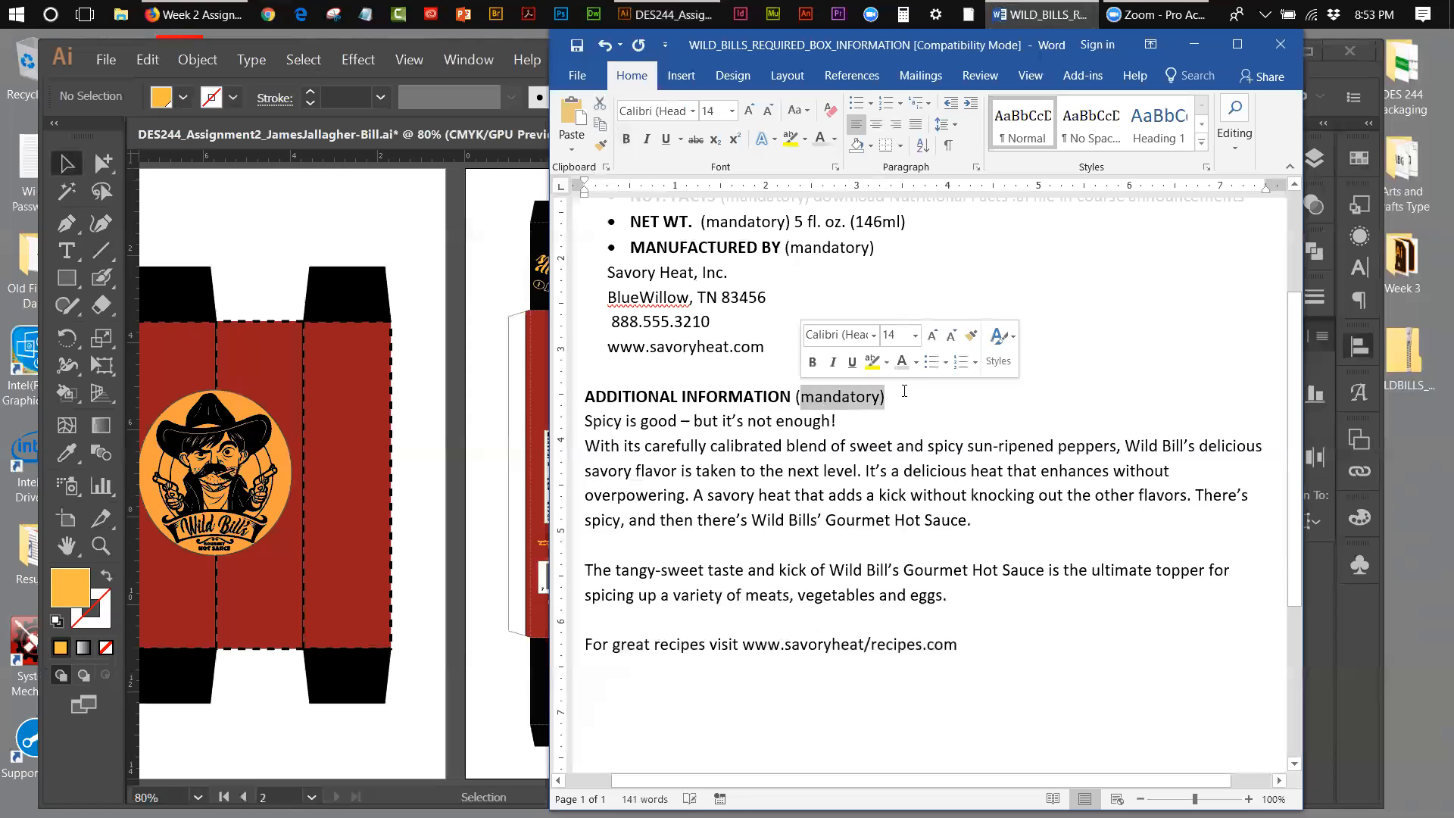
pyautogui.press('Right')
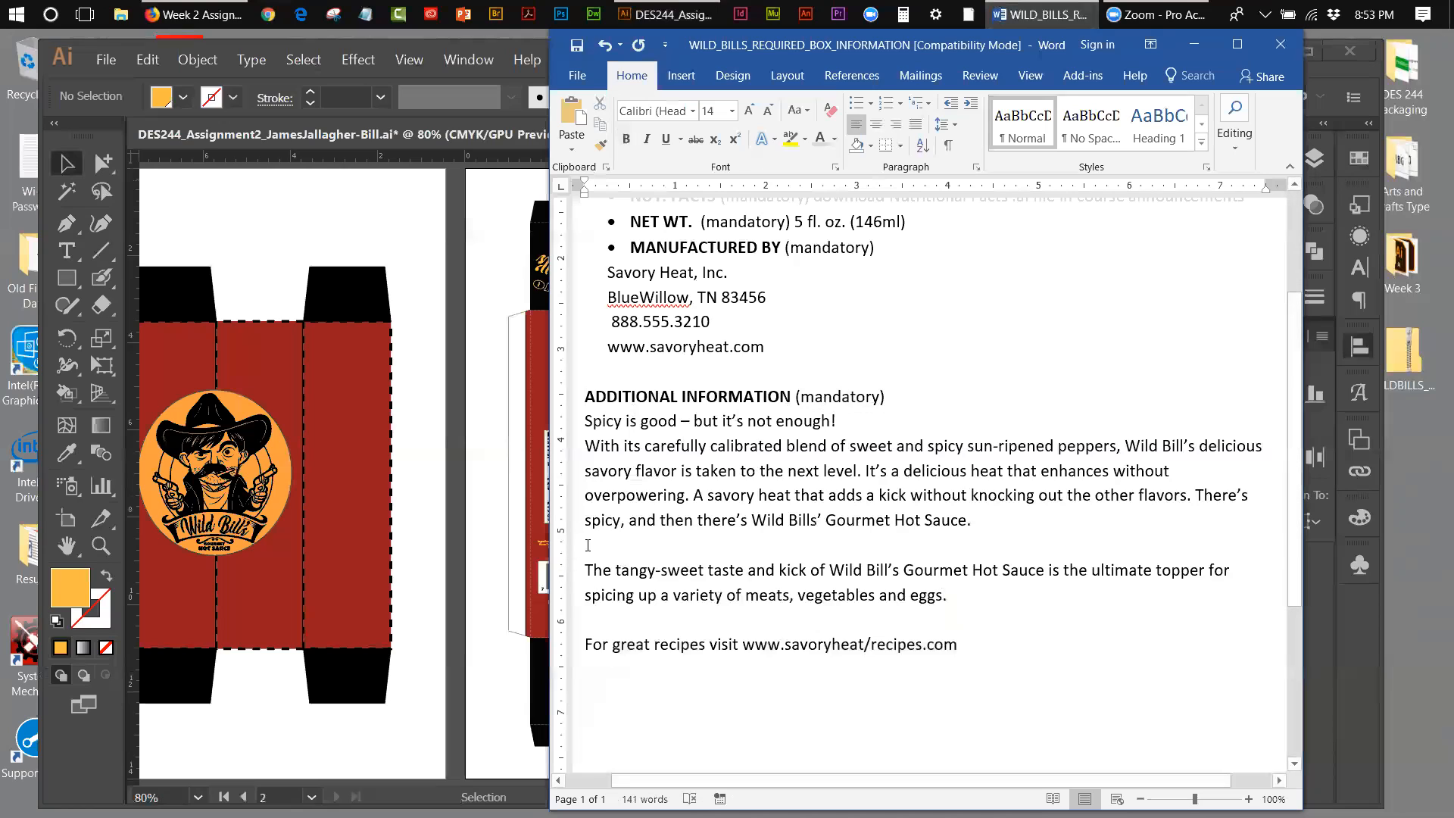
pyautogui.press('BackSpace')
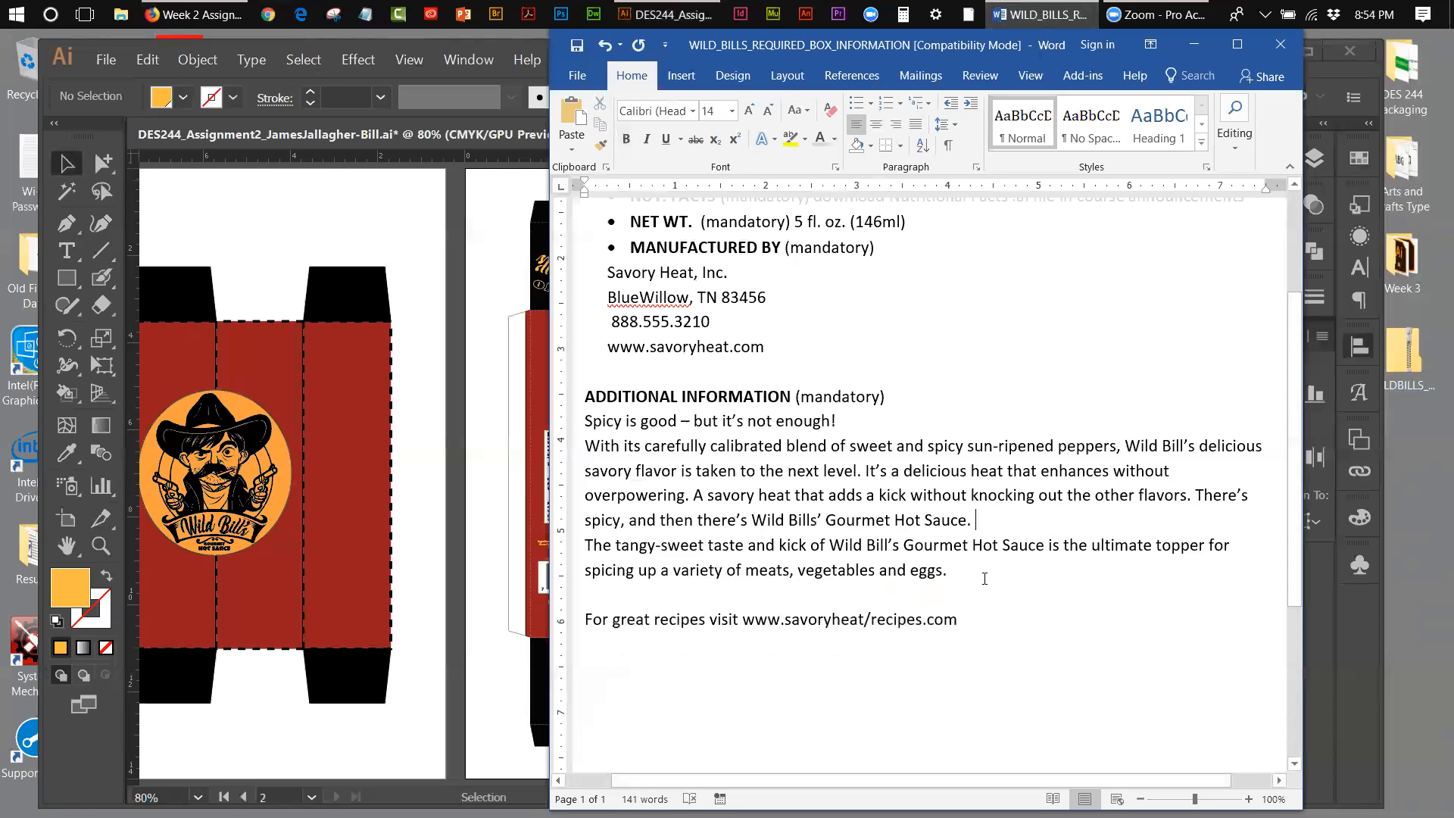
pyautogui.moveTo(965, 572); pyautogui.dragTo(586, 421)
pyautogui.rightClick(614, 425)
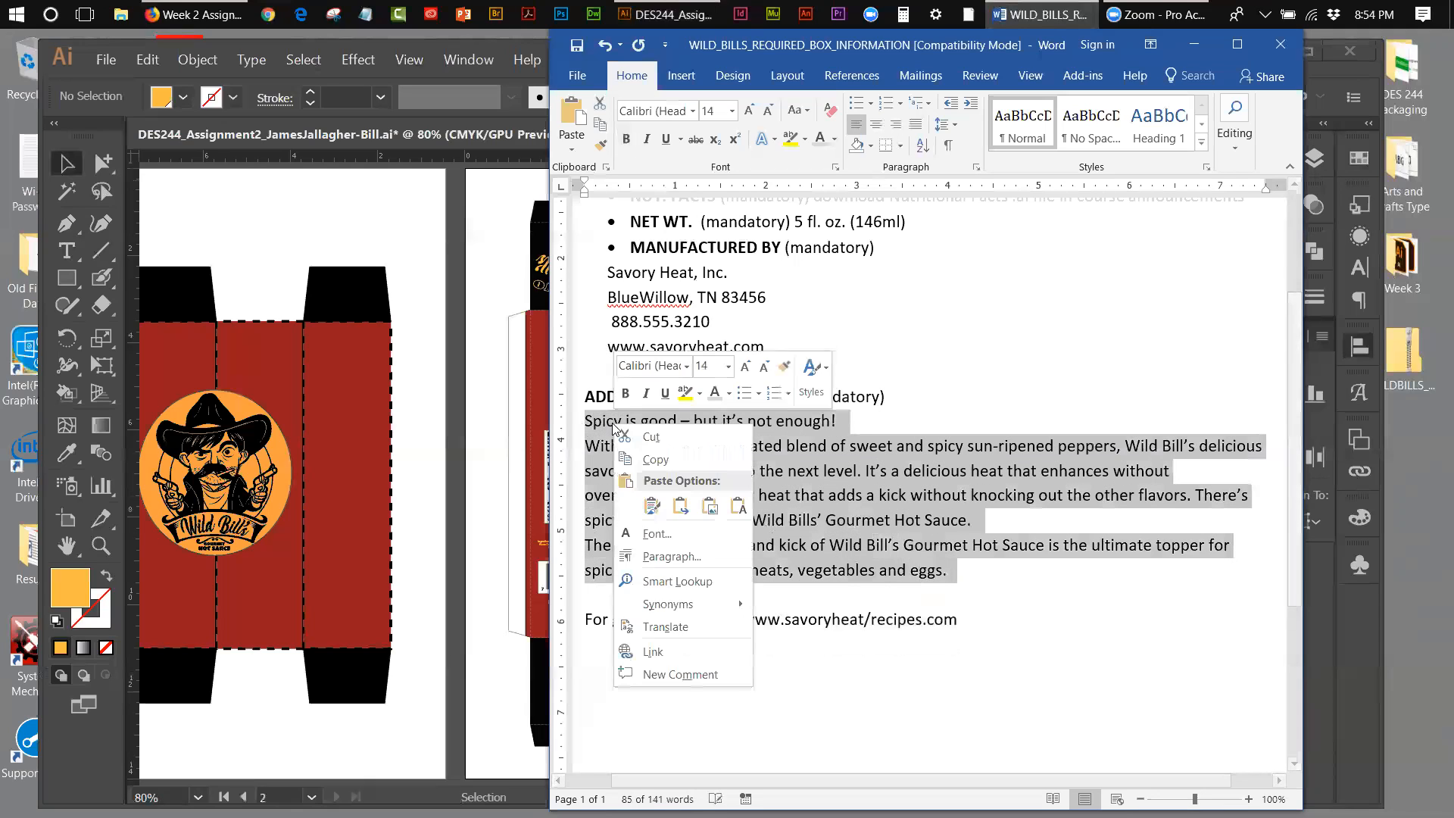
pyautogui.click(653, 460)
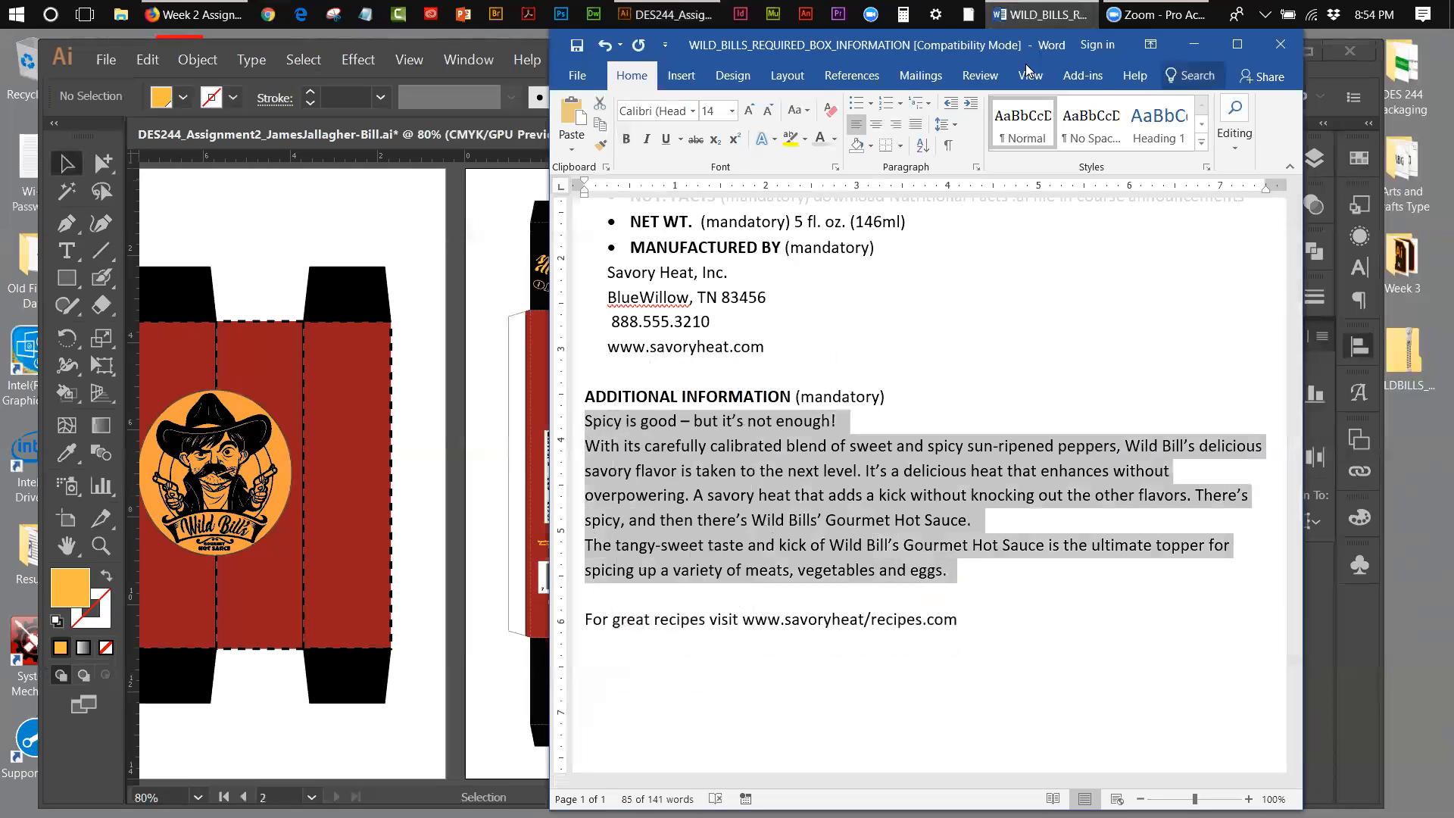
# Step: Return to the Illustrator box layout and draw a rectangle on the red panel directly above the Nutrition Facts label
pyautogui.moveTo(822, 49); pyautogui.dragTo(1098, 91)
pyautogui.click(1246, 72)
pyautogui.click(98, 538)
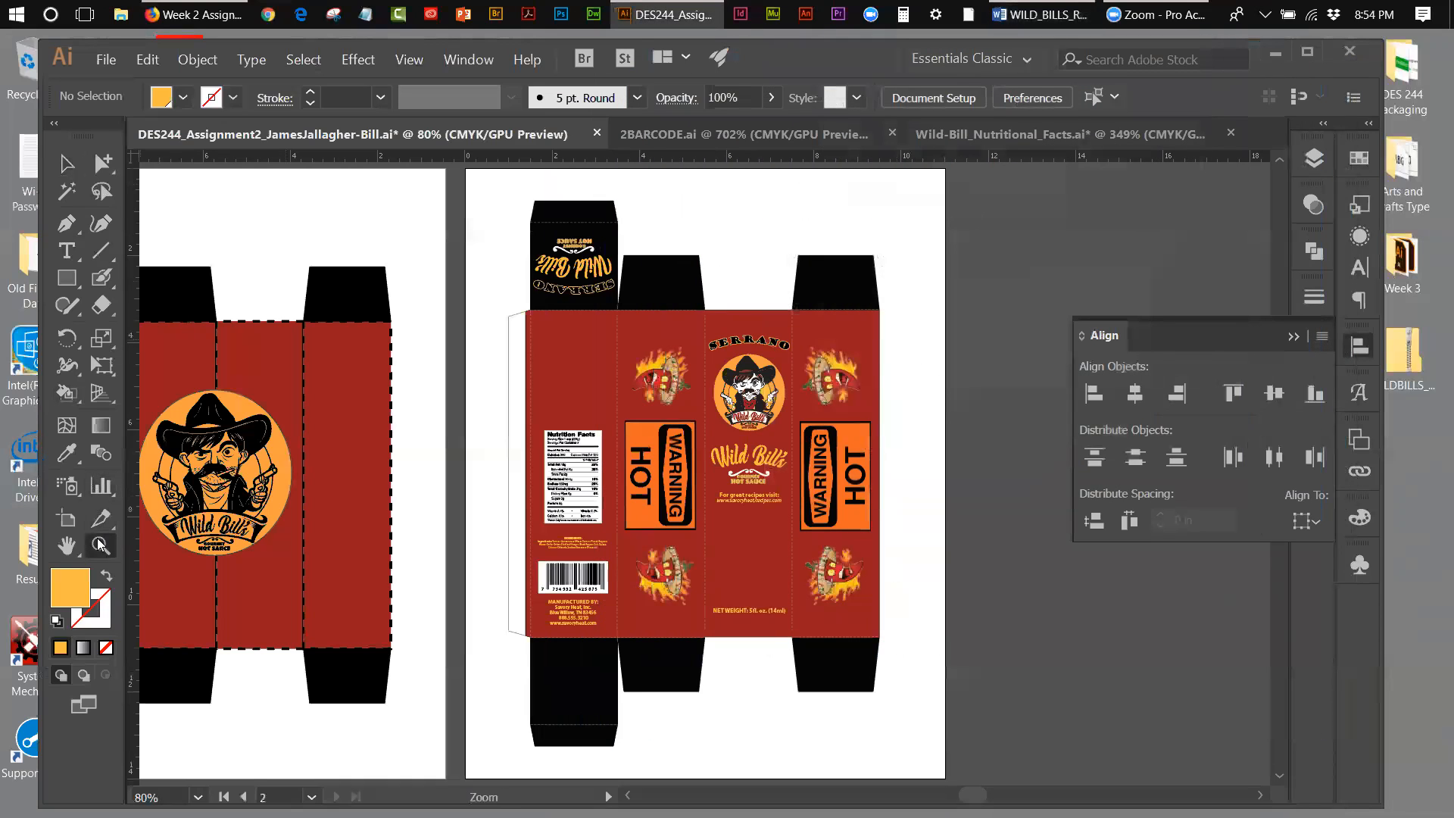
pyautogui.click(568, 398)
pyautogui.click(721, 429)
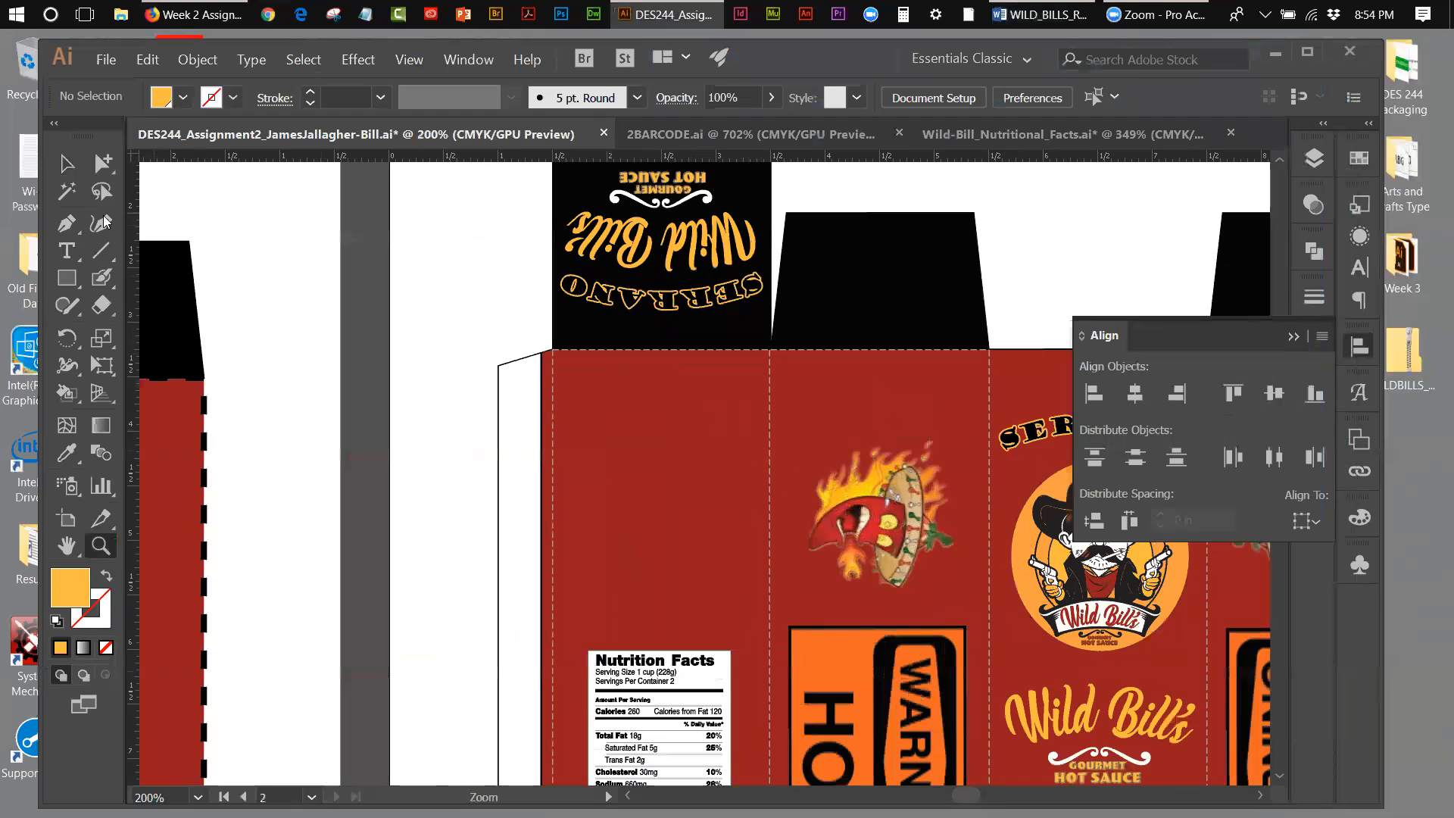
pyautogui.click(70, 279)
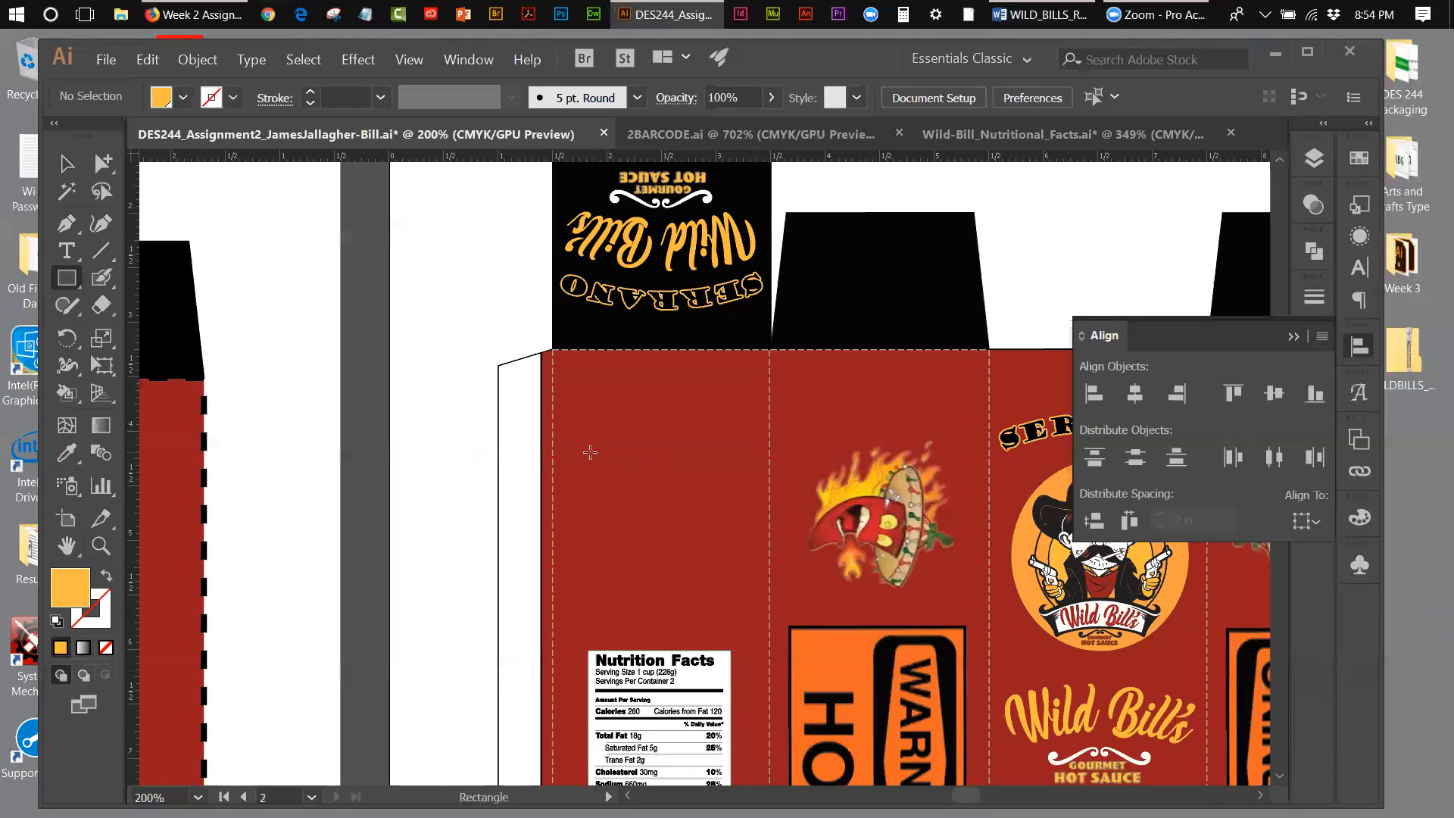
pyautogui.moveTo(578, 435); pyautogui.dragTo(744, 633)
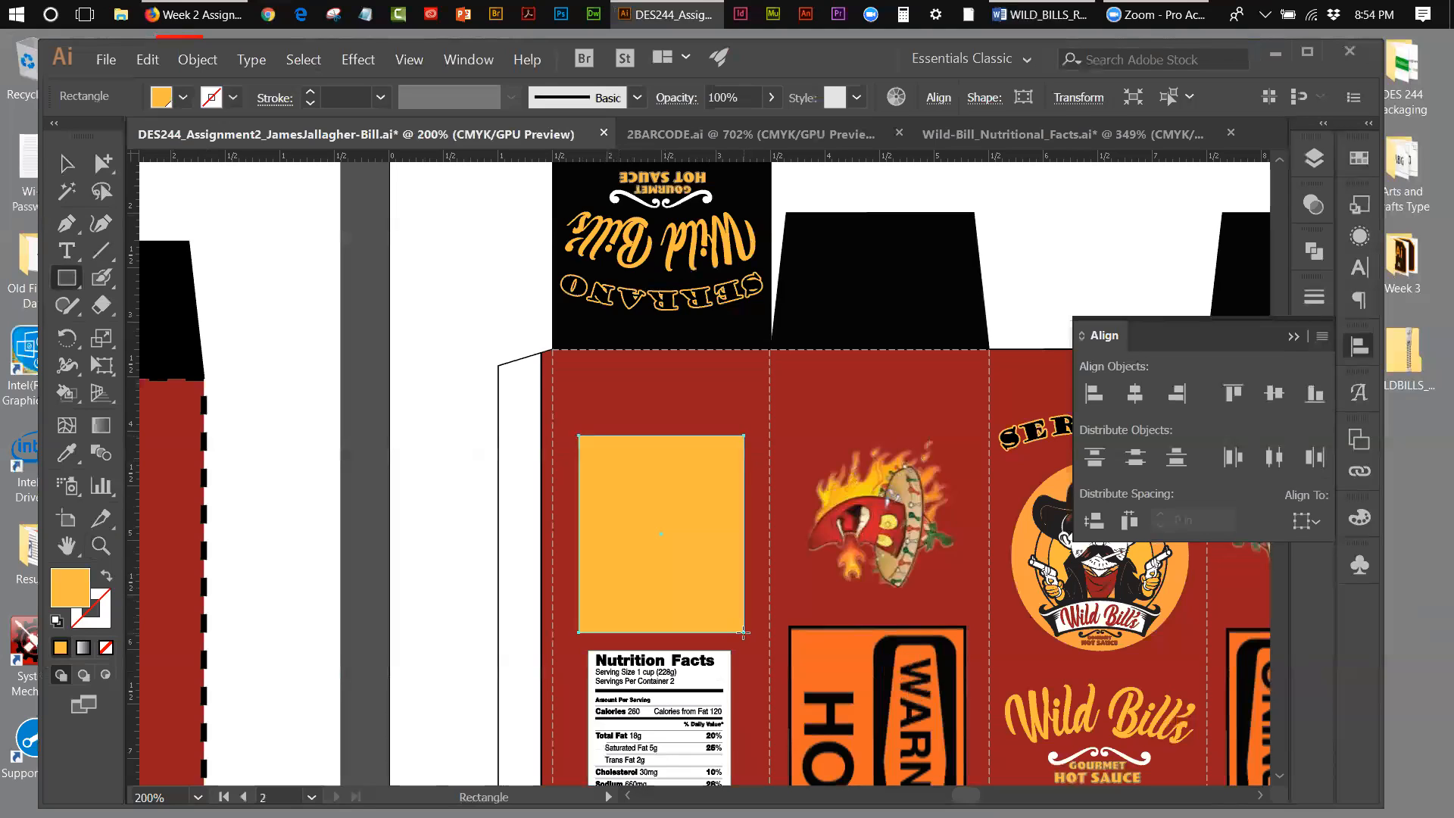
# Step: Convert the rectangle into an area type frame and paste the copied description in place of its placeholder text
pyautogui.click(66, 257)
pyautogui.click(150, 285)
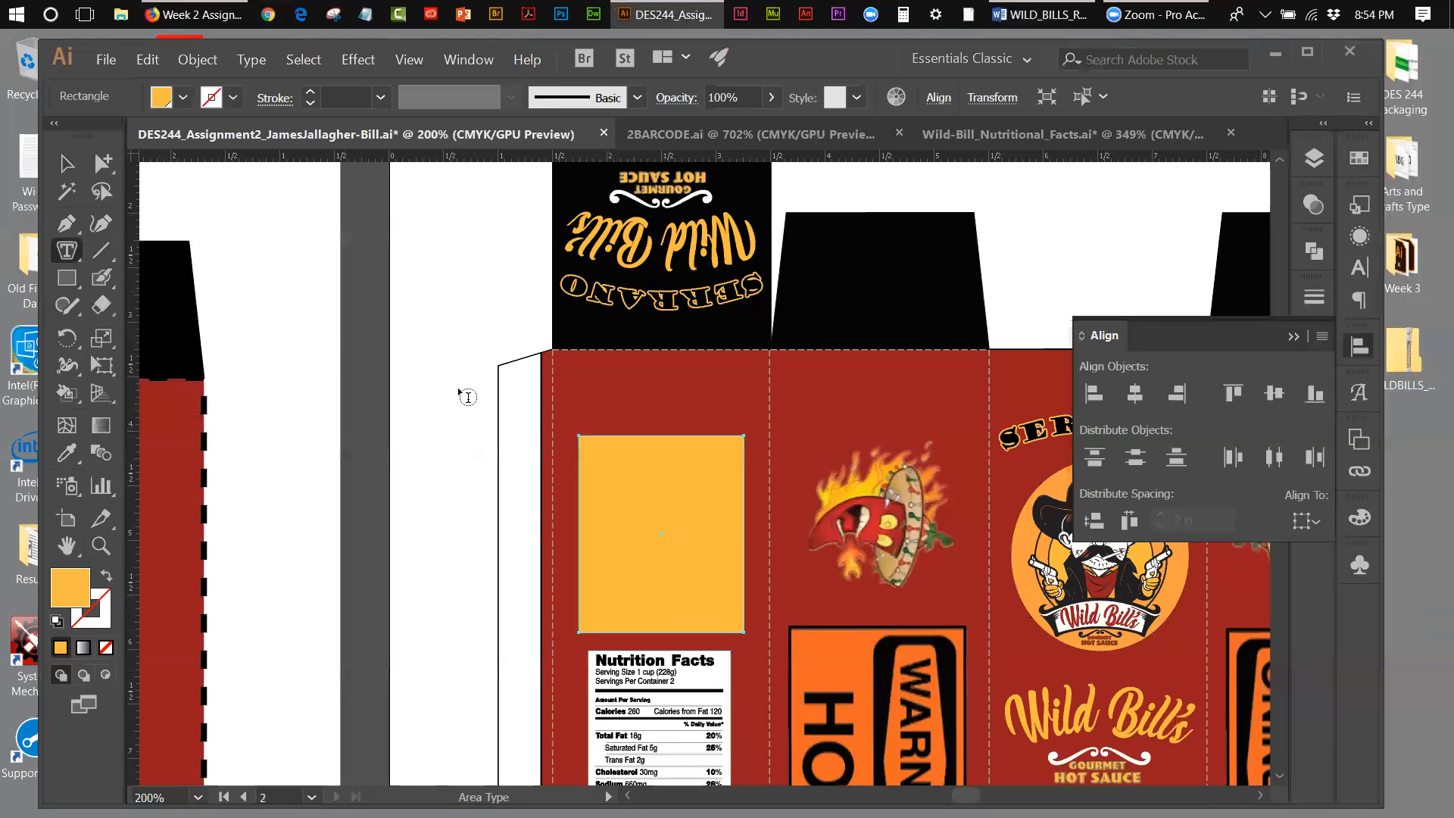
pyautogui.click(586, 447)
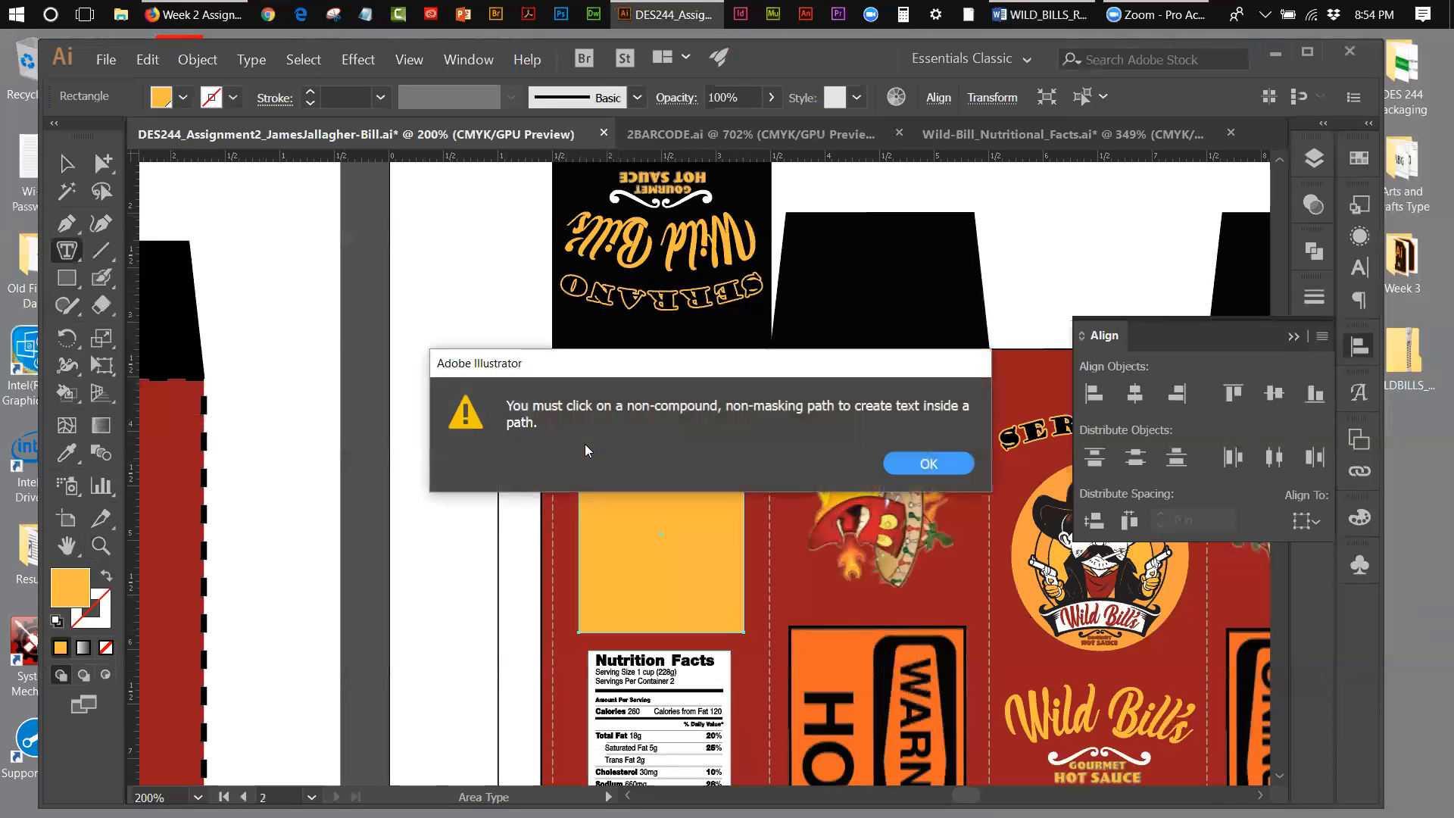
pyautogui.click(912, 462)
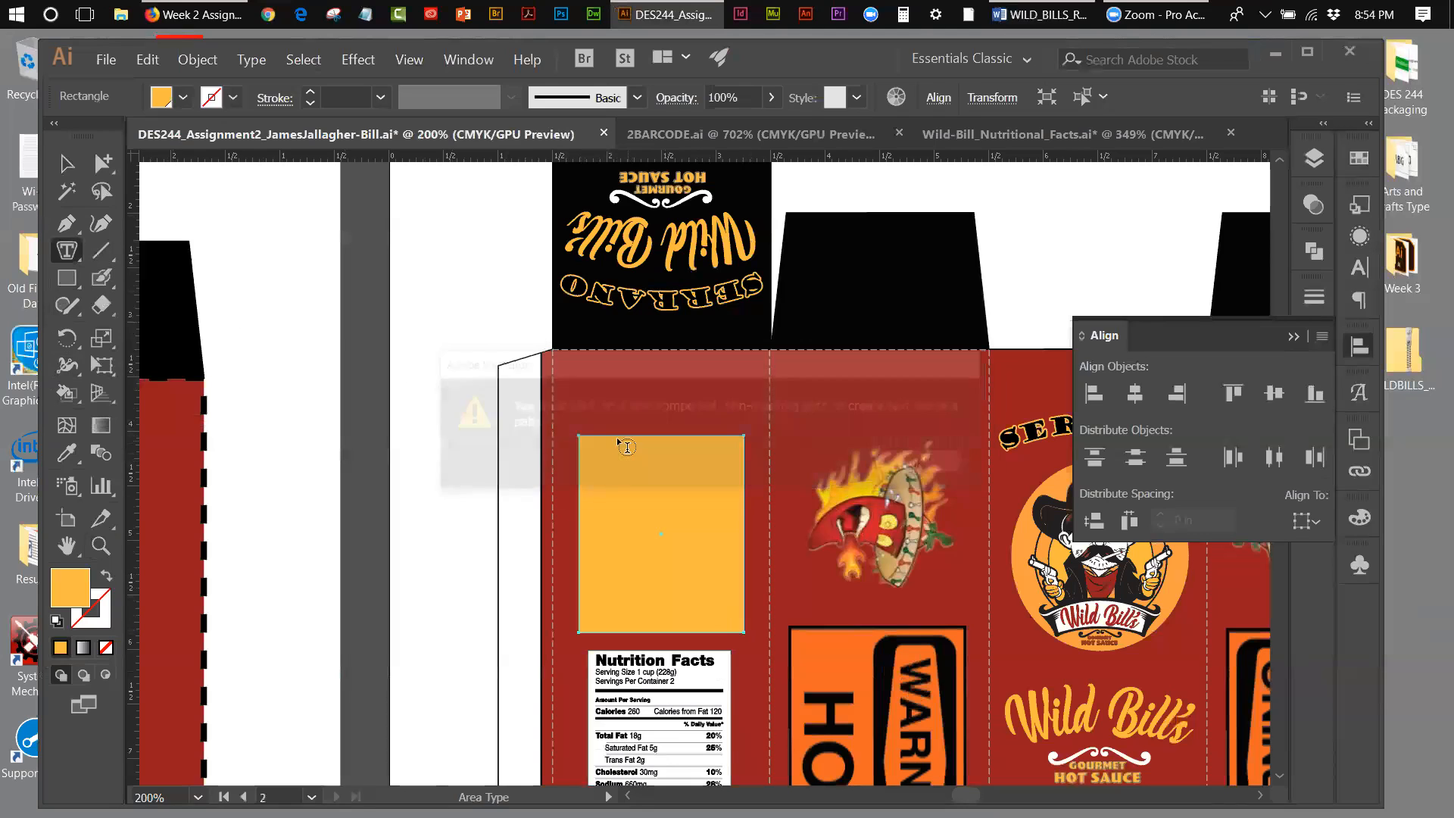
pyautogui.click(610, 443)
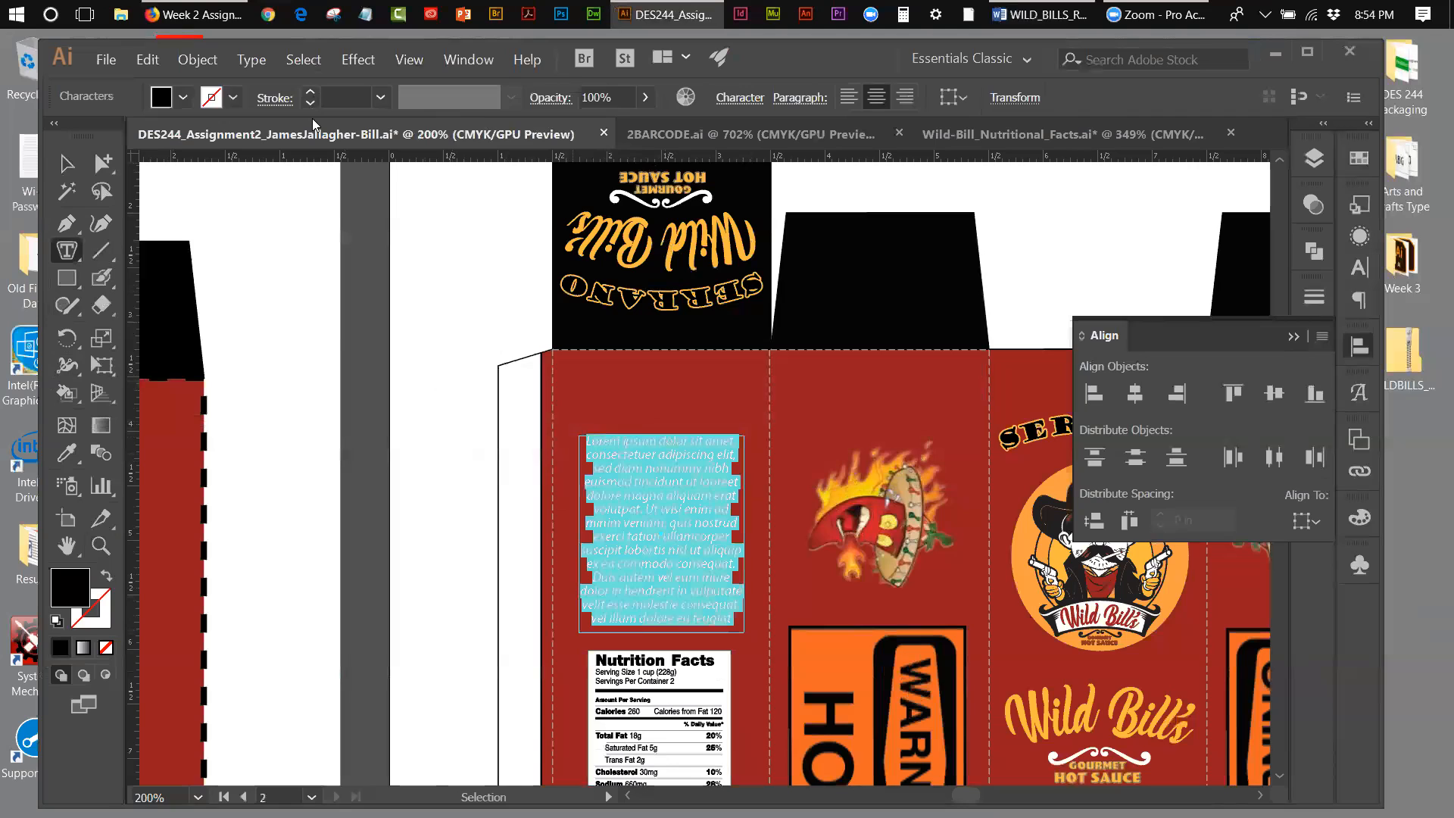
pyautogui.hotkey('ctrl', 'v')
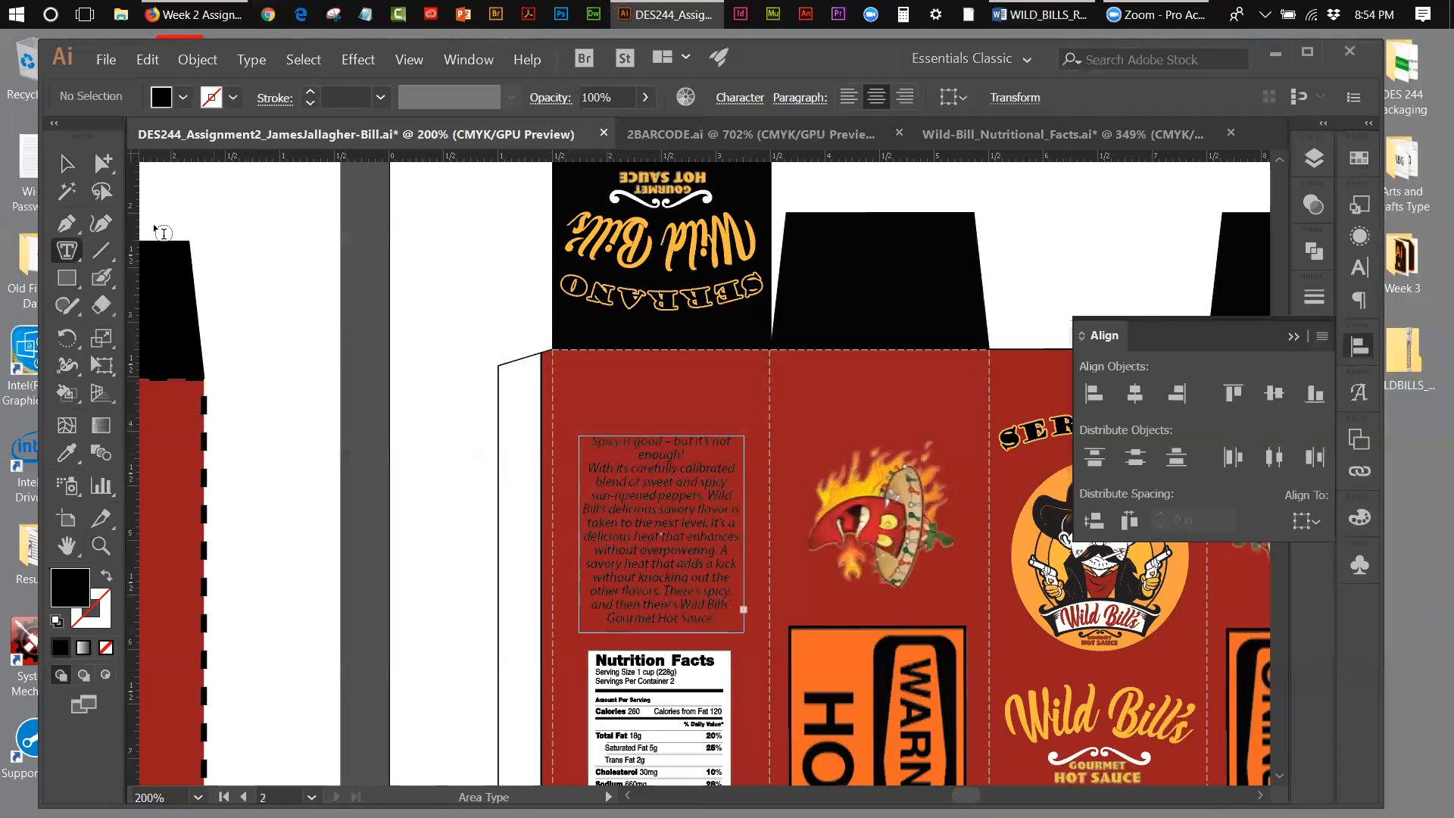
pyautogui.click(66, 164)
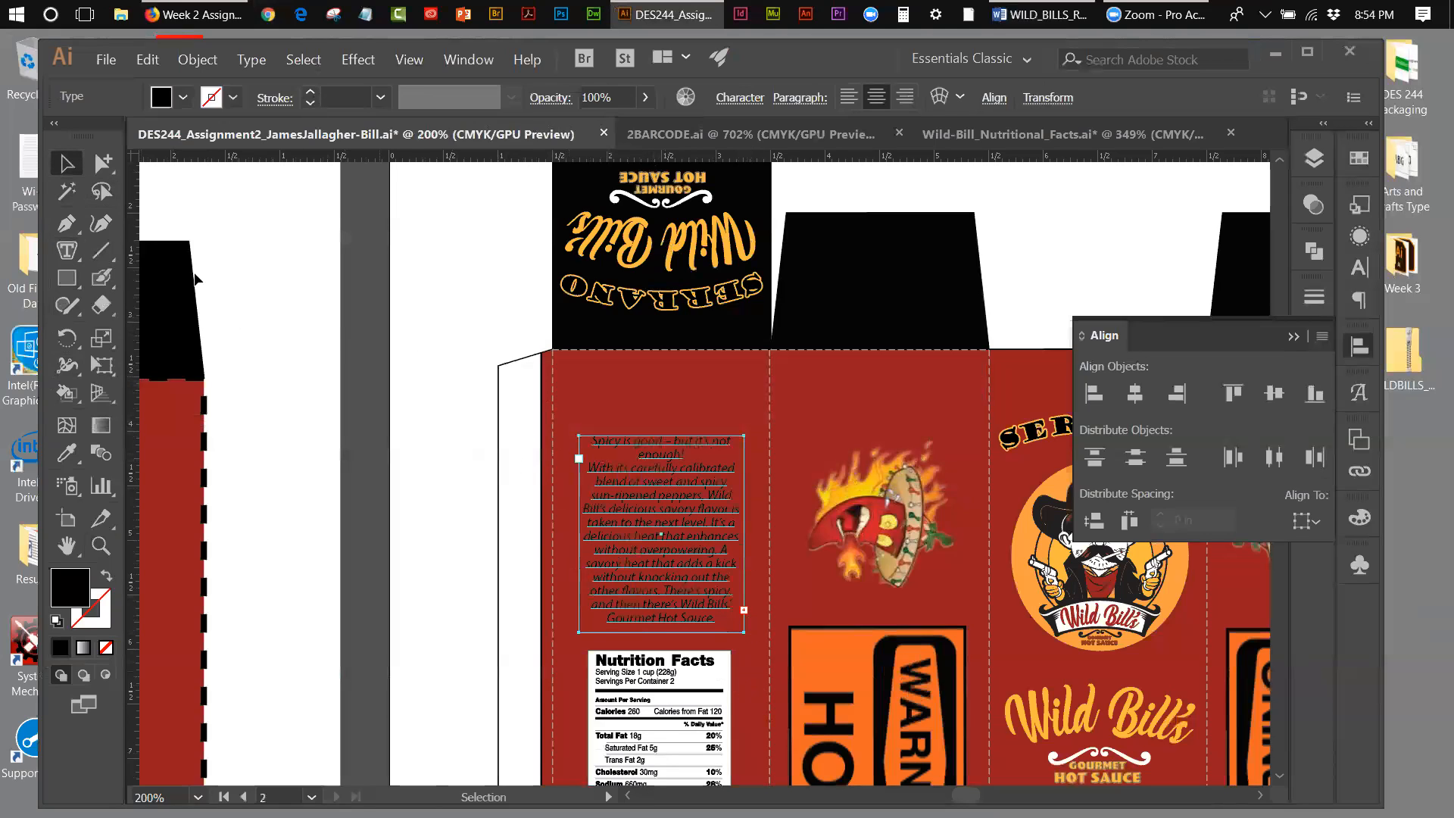
# Step: Tear off the direct and group selection tools as a floating palette and activate the Direct Selection tool
pyautogui.click(102, 167)
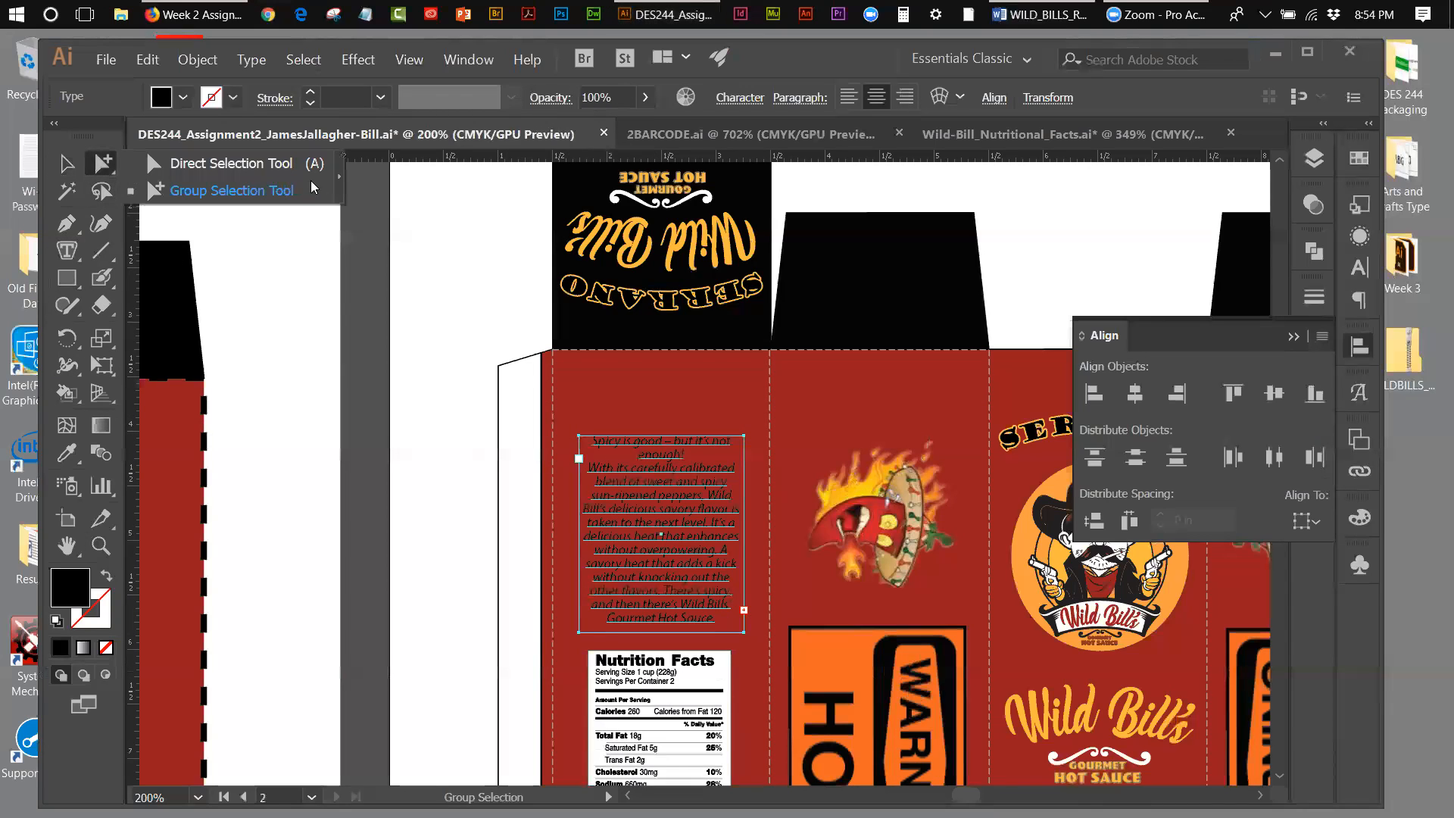
pyautogui.click(339, 177)
pyautogui.moveTo(132, 181); pyautogui.dragTo(464, 217)
pyautogui.click(468, 256)
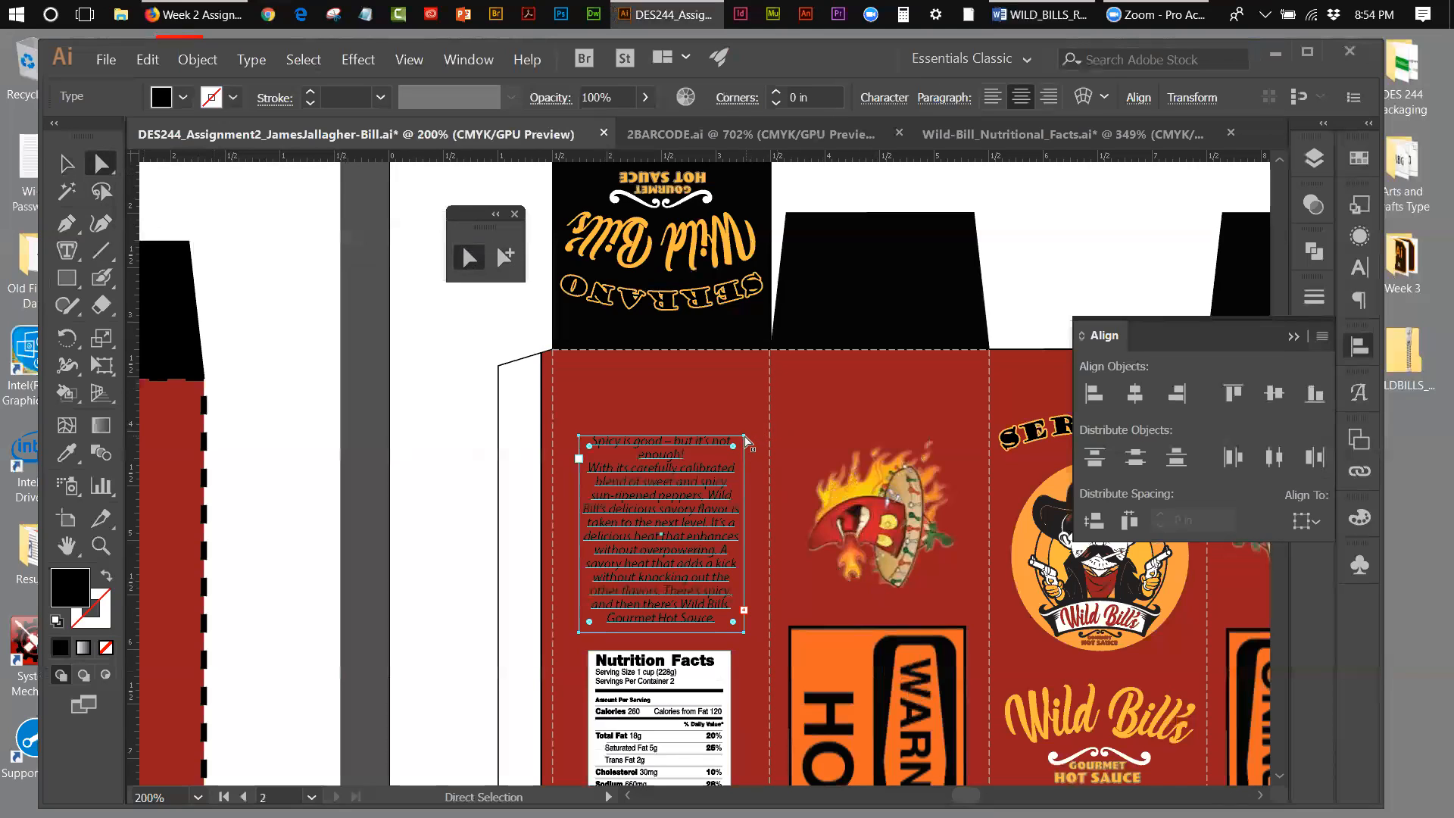
# Step: Raise the description frame's two upper anchor points to just below the panel's top fold so the whole text fits
pyautogui.click(745, 437)
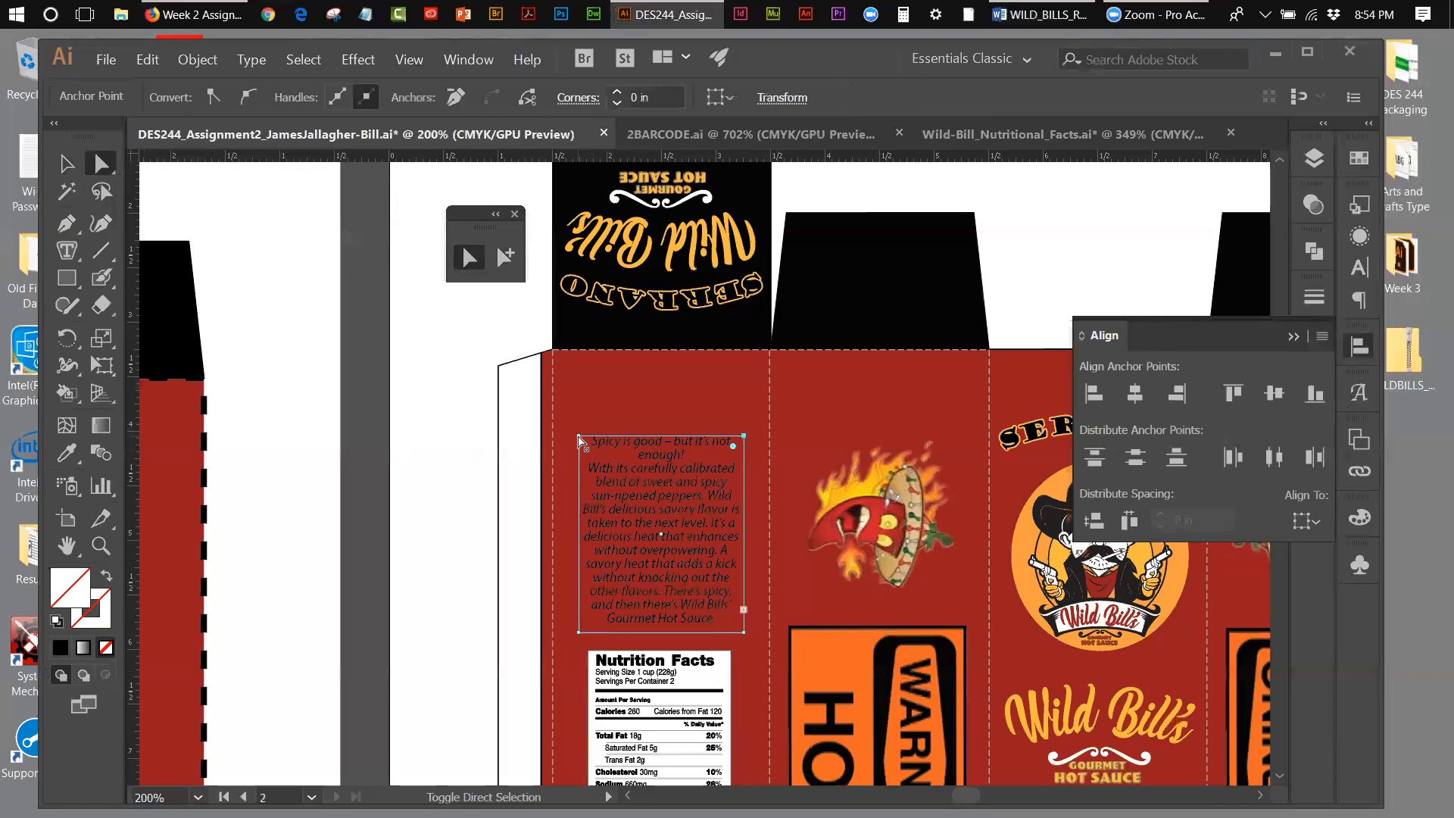
pyautogui.keyDown('shift'); pyautogui.click(579, 437); pyautogui.keyUp('shift')
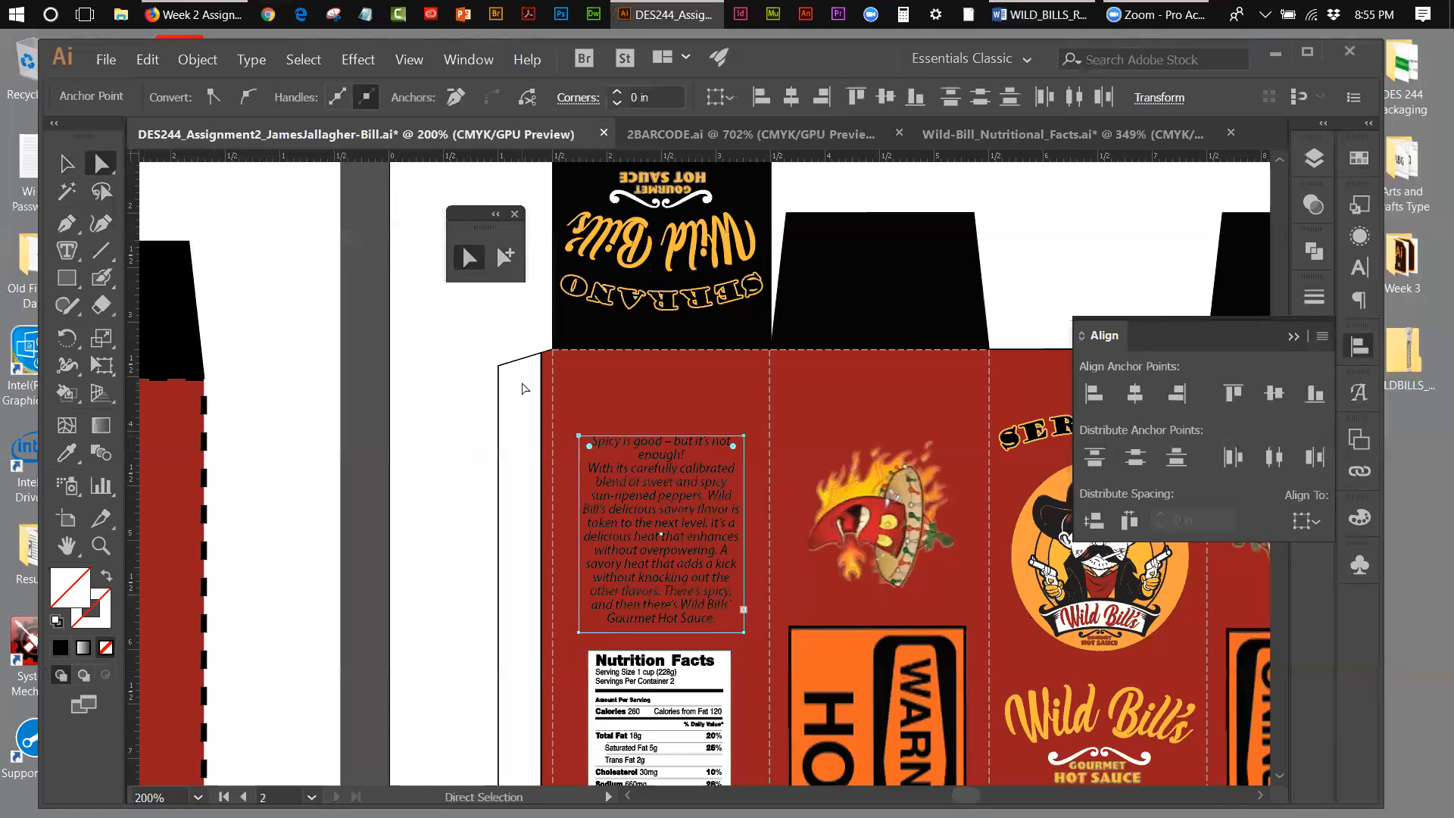
pyautogui.press('Up')
pyautogui.press('Up')
pyautogui.press('Up')
pyautogui.press('Up')
pyautogui.press('Up')
pyautogui.press('Up')
pyautogui.press('Up')
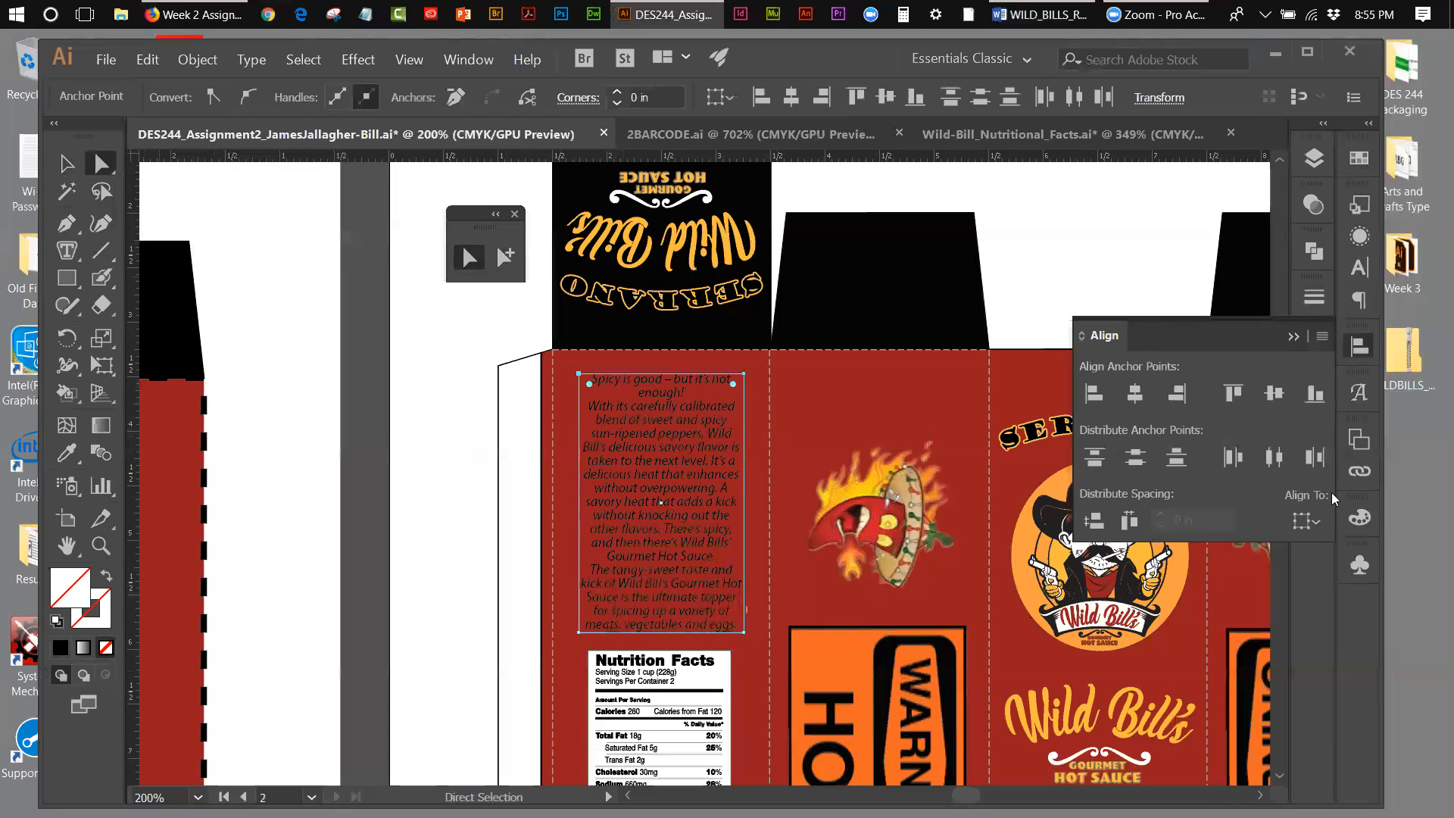
pyautogui.press('Up')
pyautogui.press('Up')
pyautogui.press('Up')
pyautogui.press('Up')
pyautogui.press('Up')
pyautogui.press('Up')
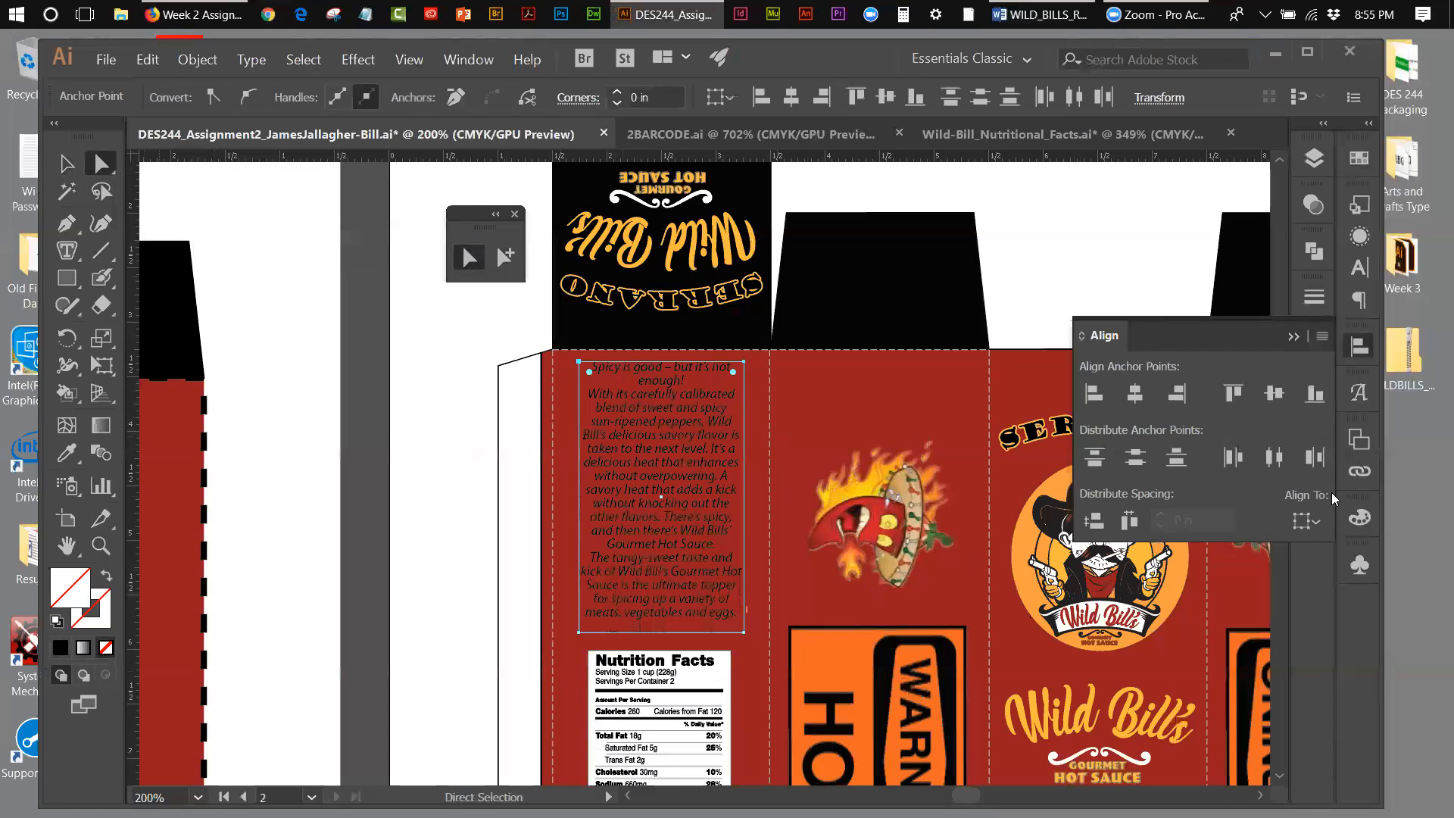
pyautogui.press('Down')
pyautogui.press('Down')
pyautogui.press('Down')
pyautogui.press('Down')
pyautogui.press('Down')
pyautogui.press('Down')
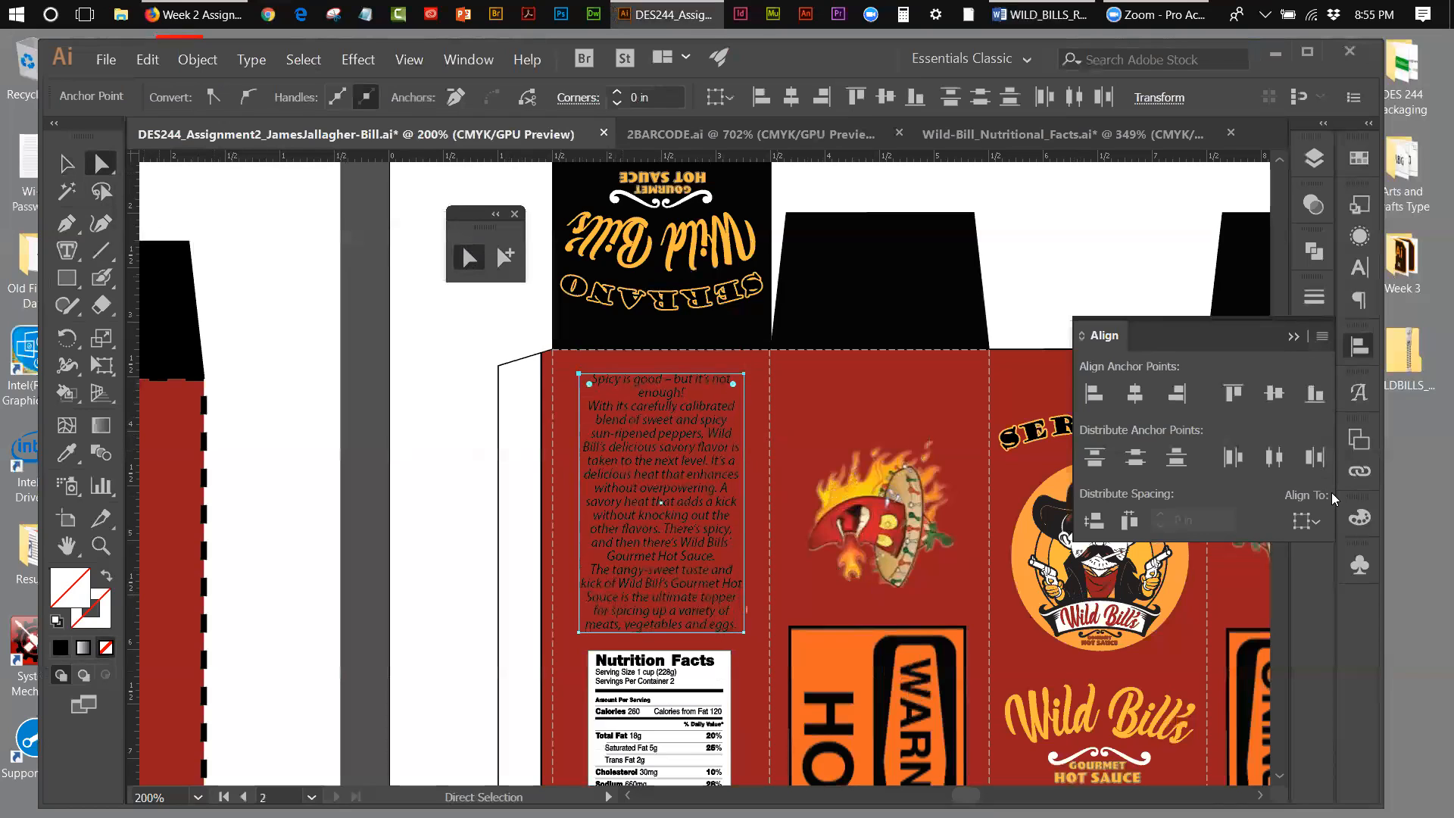
pyautogui.press('Up')
pyautogui.press('Up')
pyautogui.press('Up')
pyautogui.press('Up')
pyautogui.press('Up')
pyautogui.press('Down')
pyautogui.press('Down')
pyautogui.press('Down')
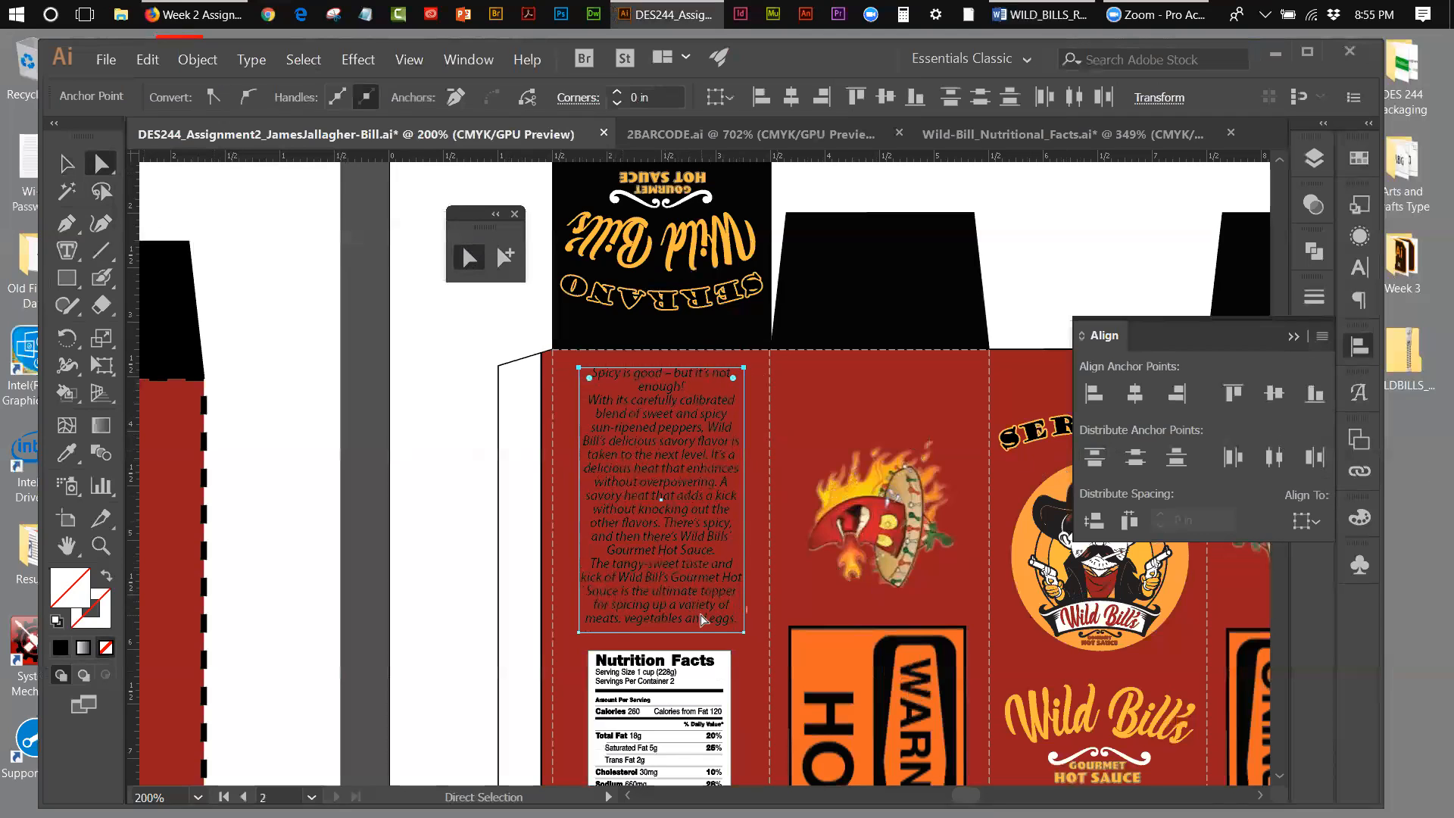
# Step: Fill all of the description text with the yellow-orange swatch and deselect it
pyautogui.doubleClick(706, 614)
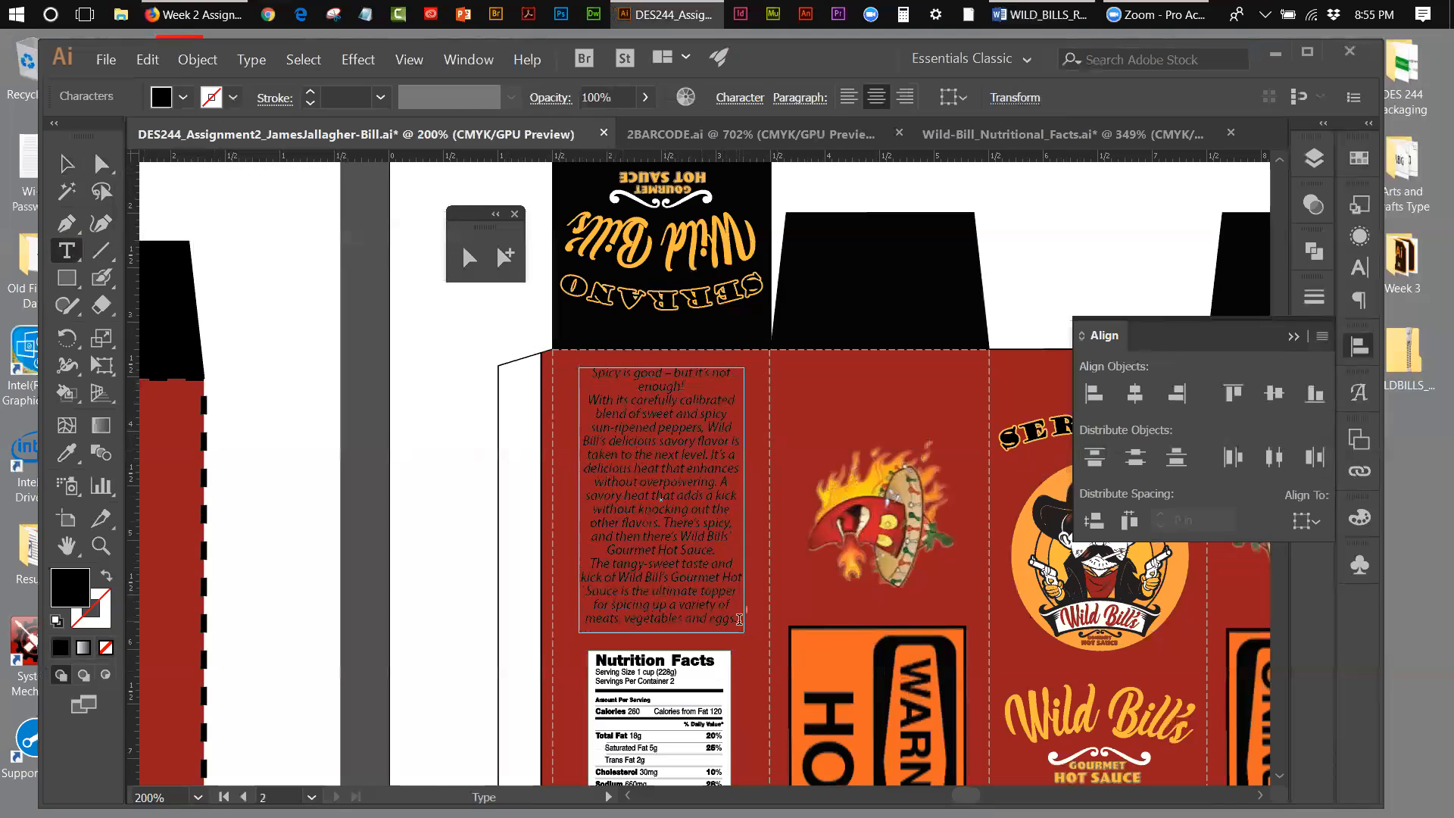
pyautogui.moveTo(742, 619); pyautogui.dragTo(585, 371)
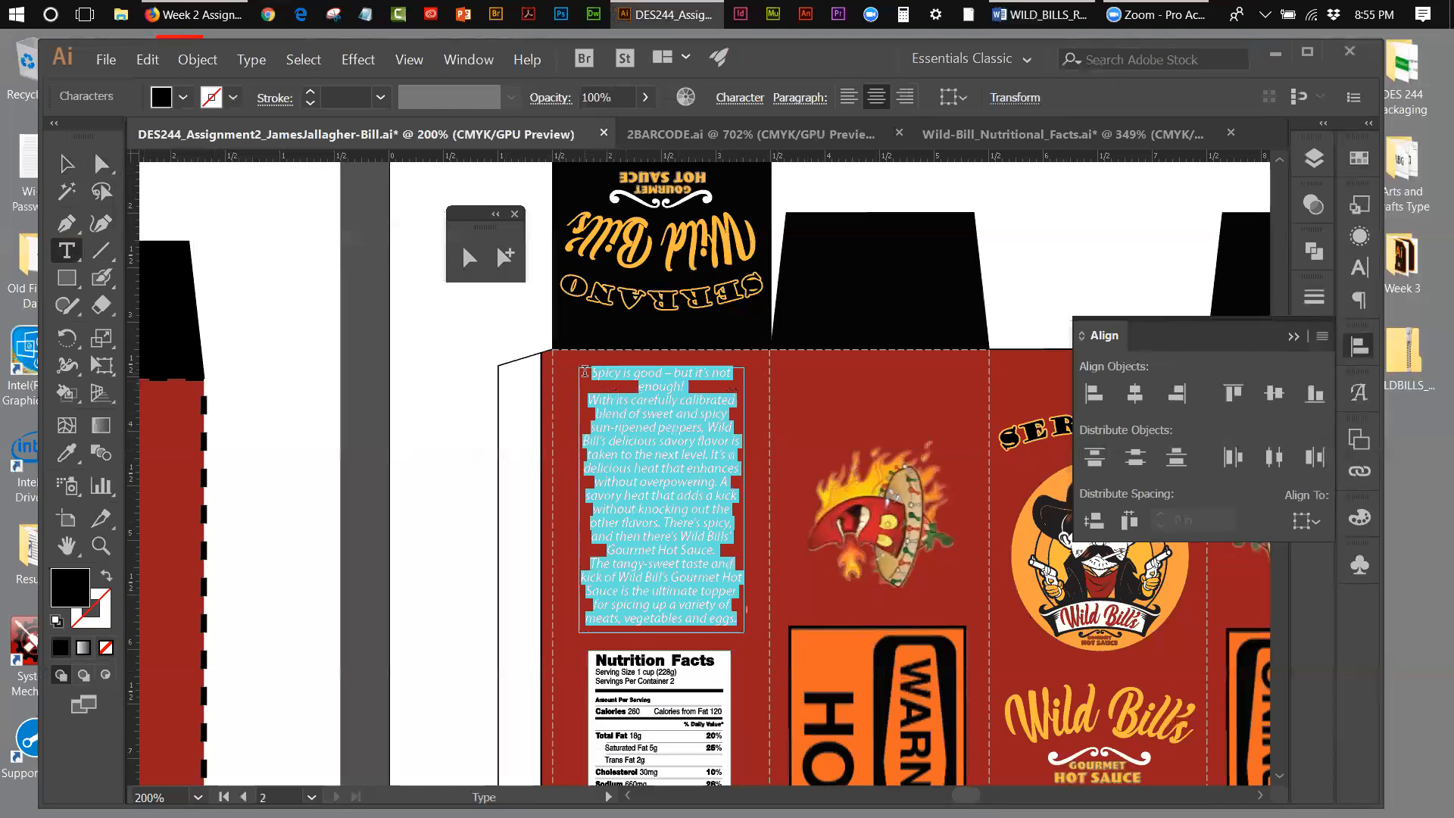
pyautogui.click(1365, 160)
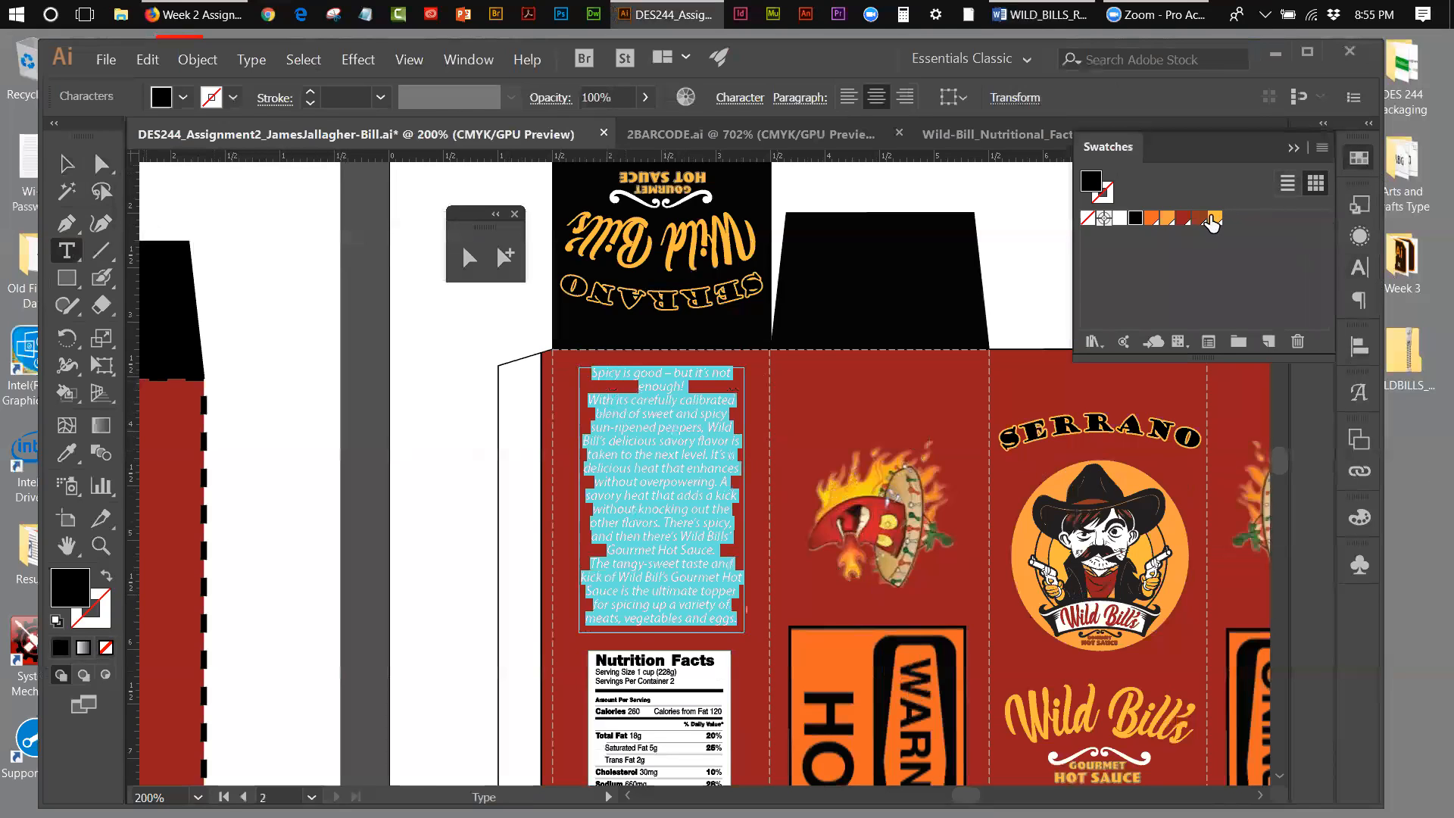
pyautogui.click(1216, 219)
pyautogui.click(66, 163)
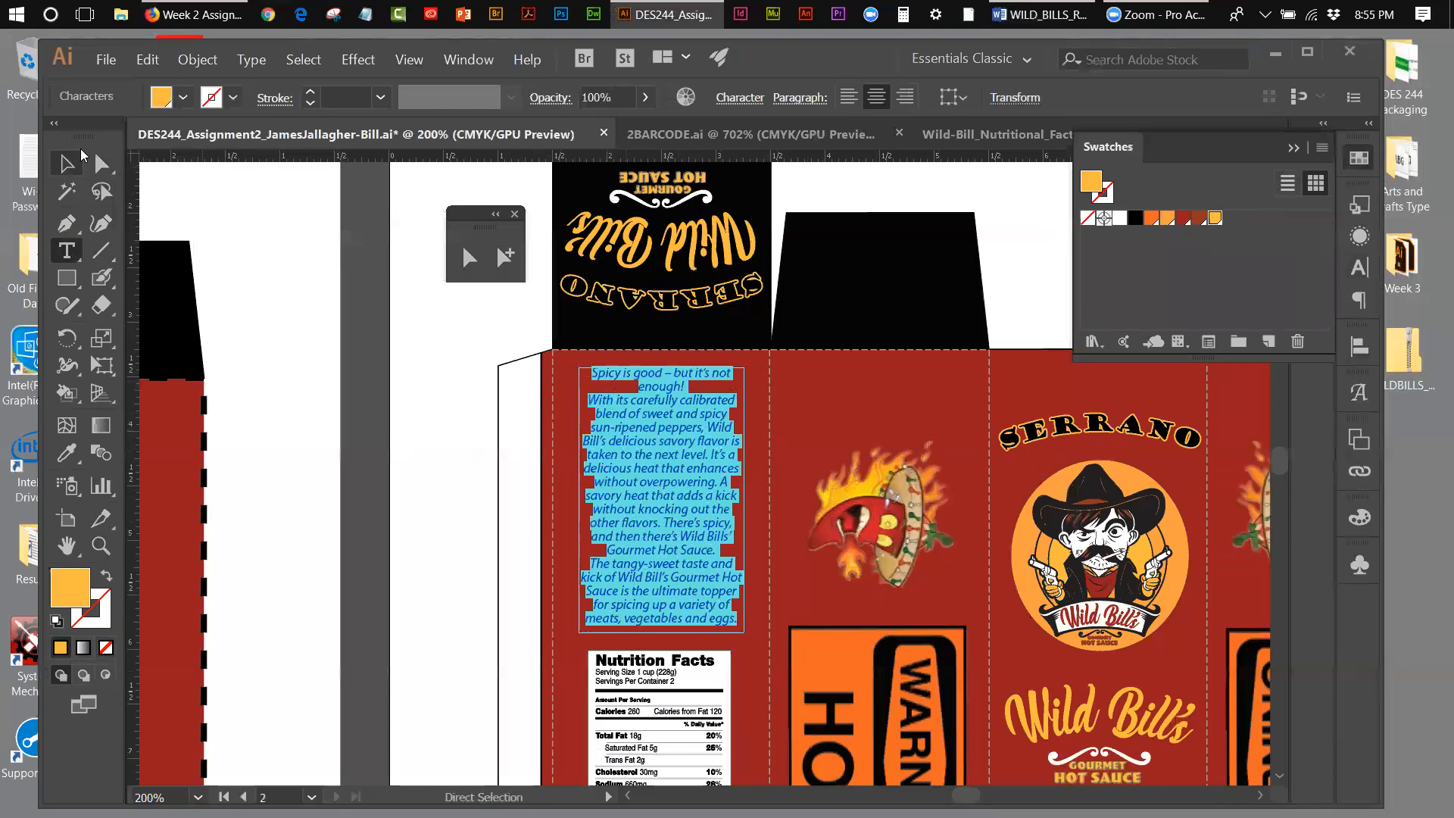
pyautogui.click(235, 244)
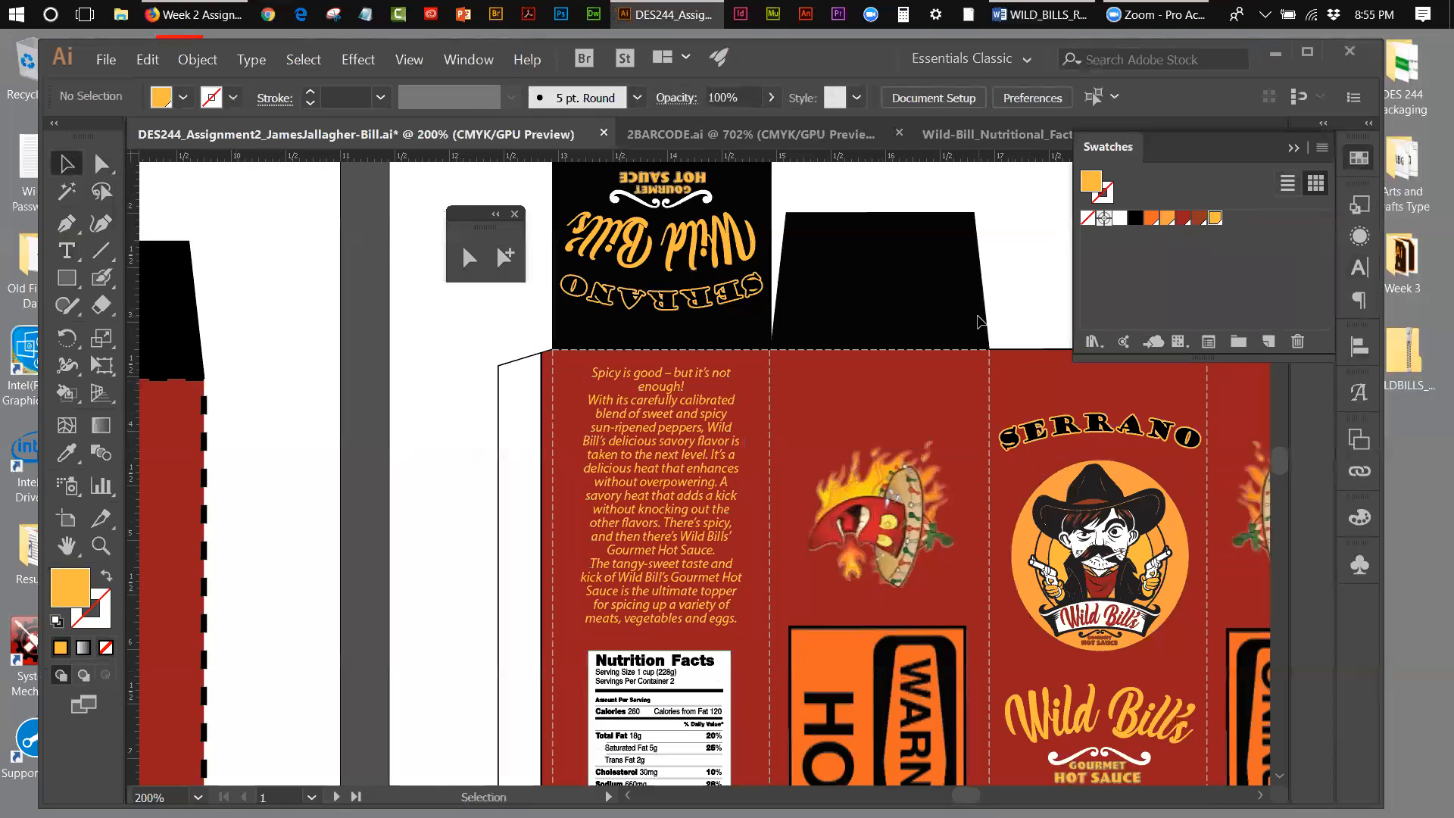
# Step: Set the description's opening sentence, "Spicy is good – but it's not enough!", to 11 pt and break it onto a second line after the dash
pyautogui.doubleClick(670, 385)
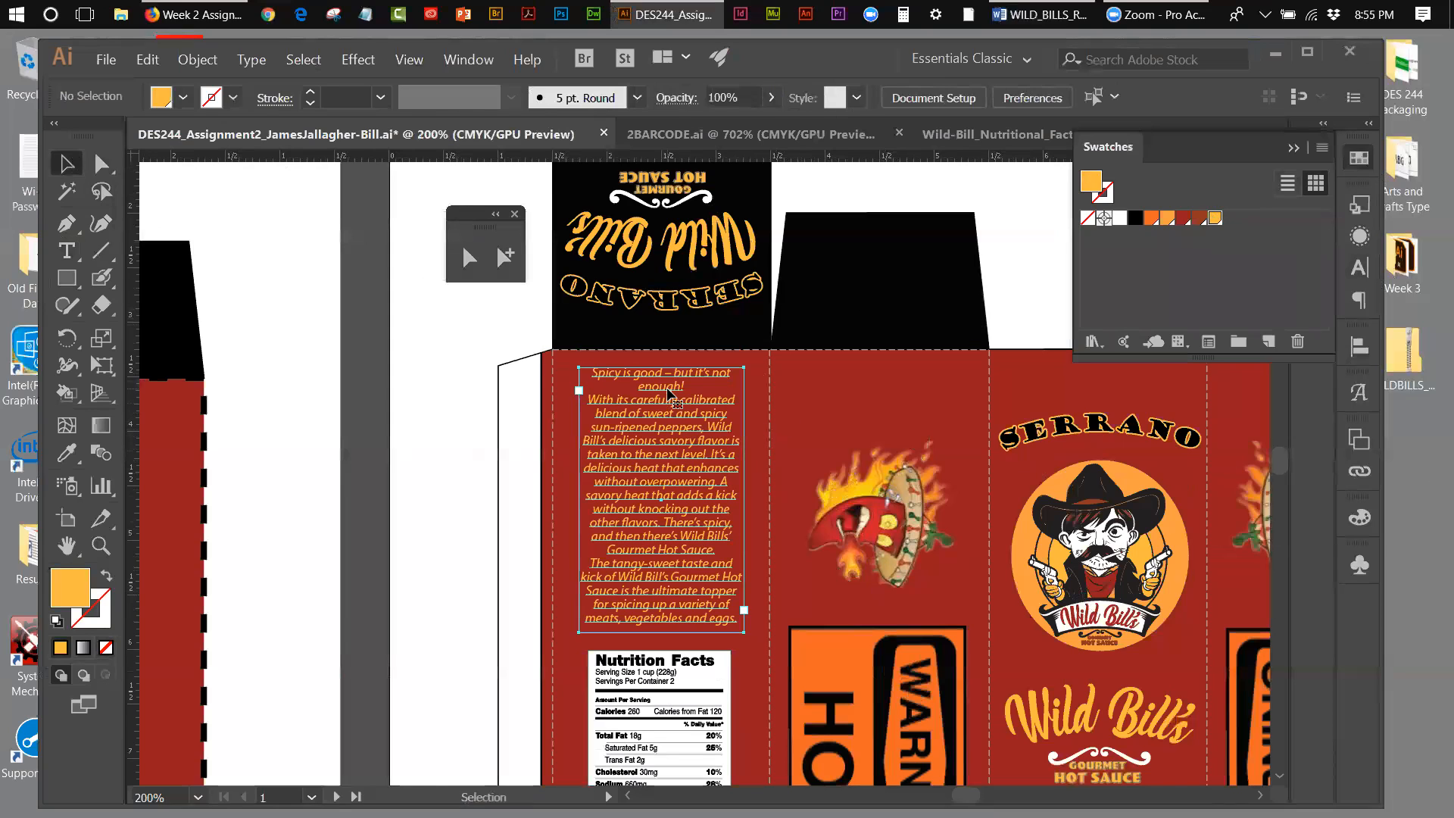
pyautogui.tripleClick(689, 385)
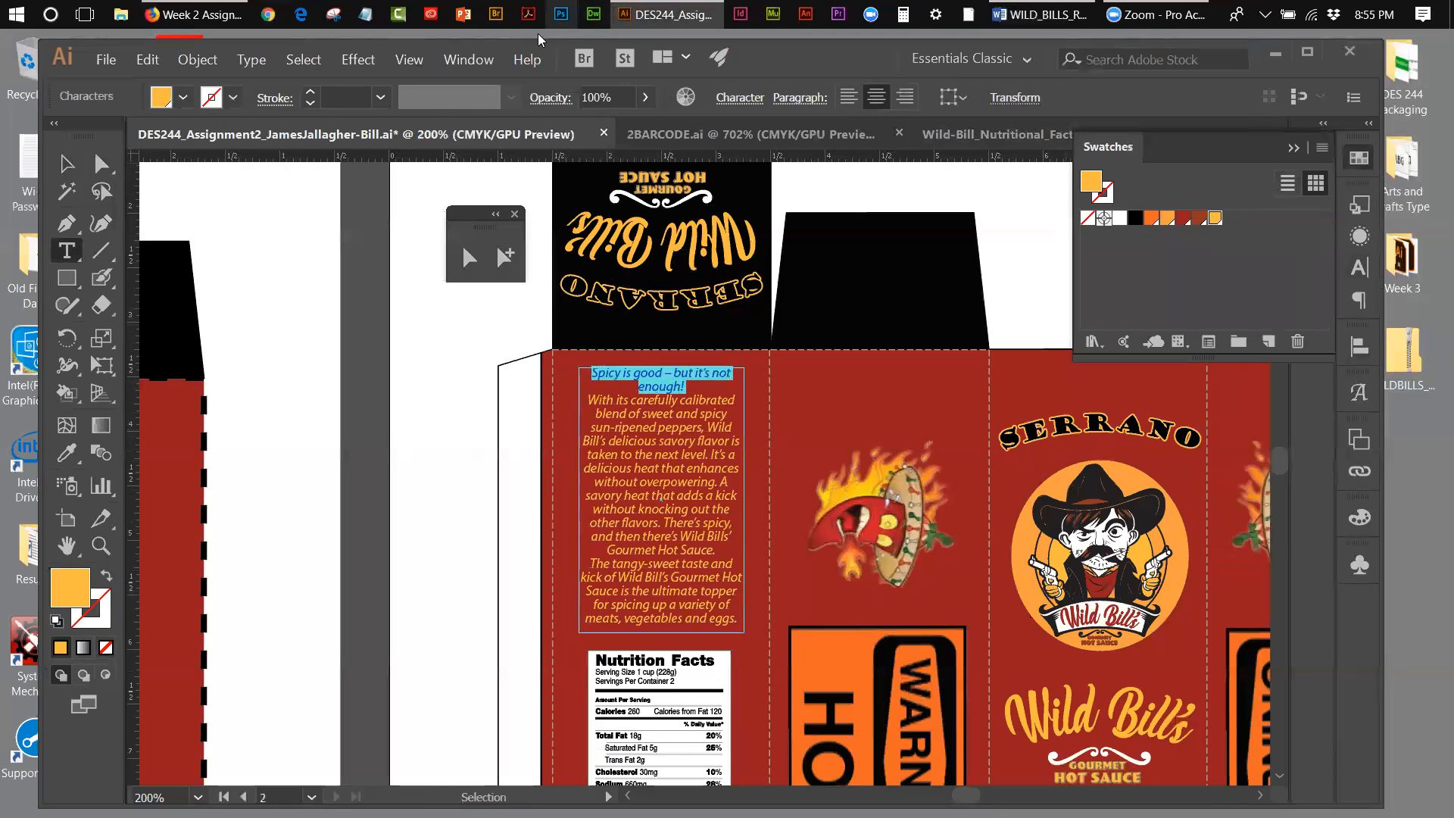
pyautogui.click(467, 59)
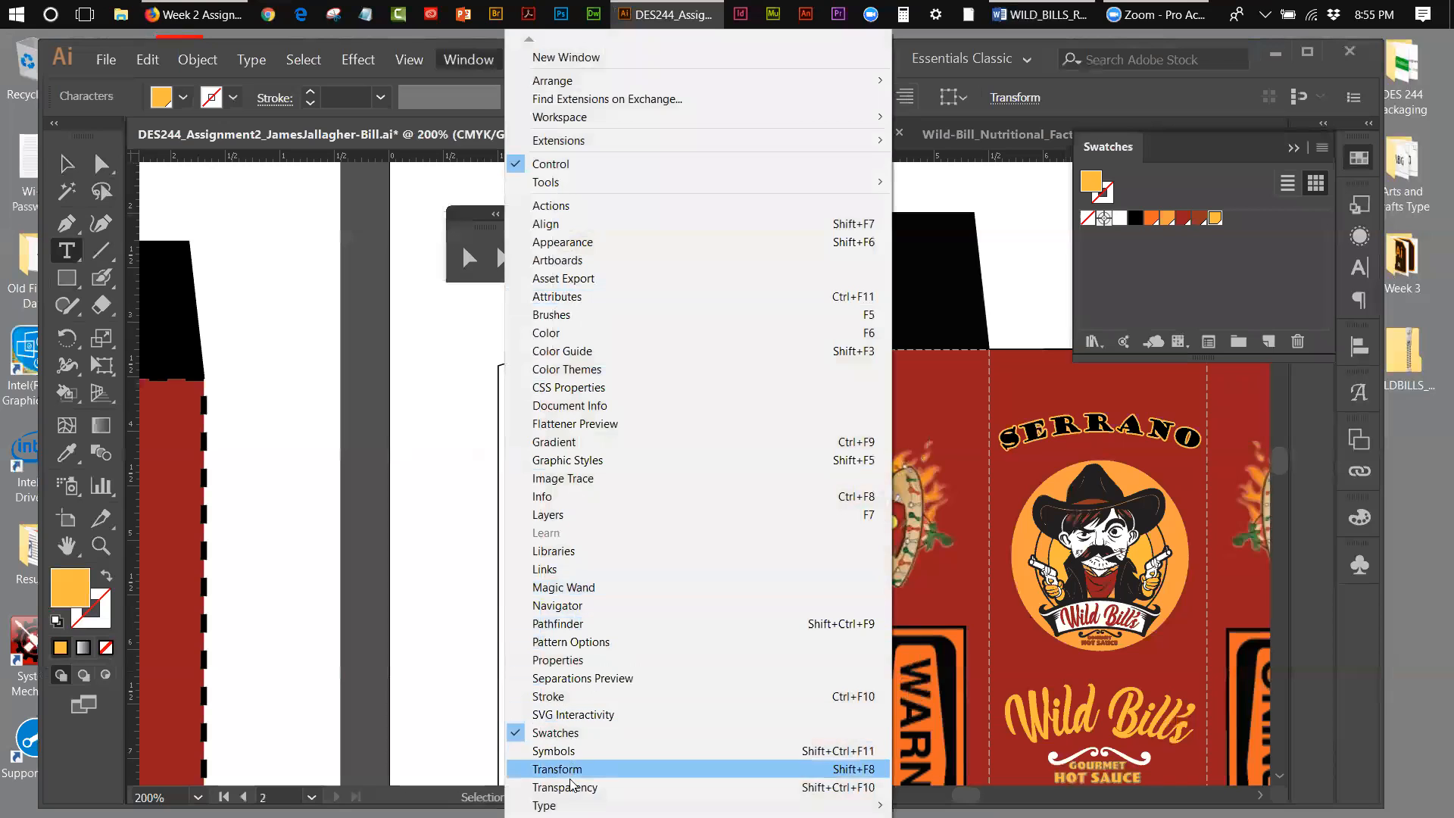
pyautogui.moveTo(576, 805)
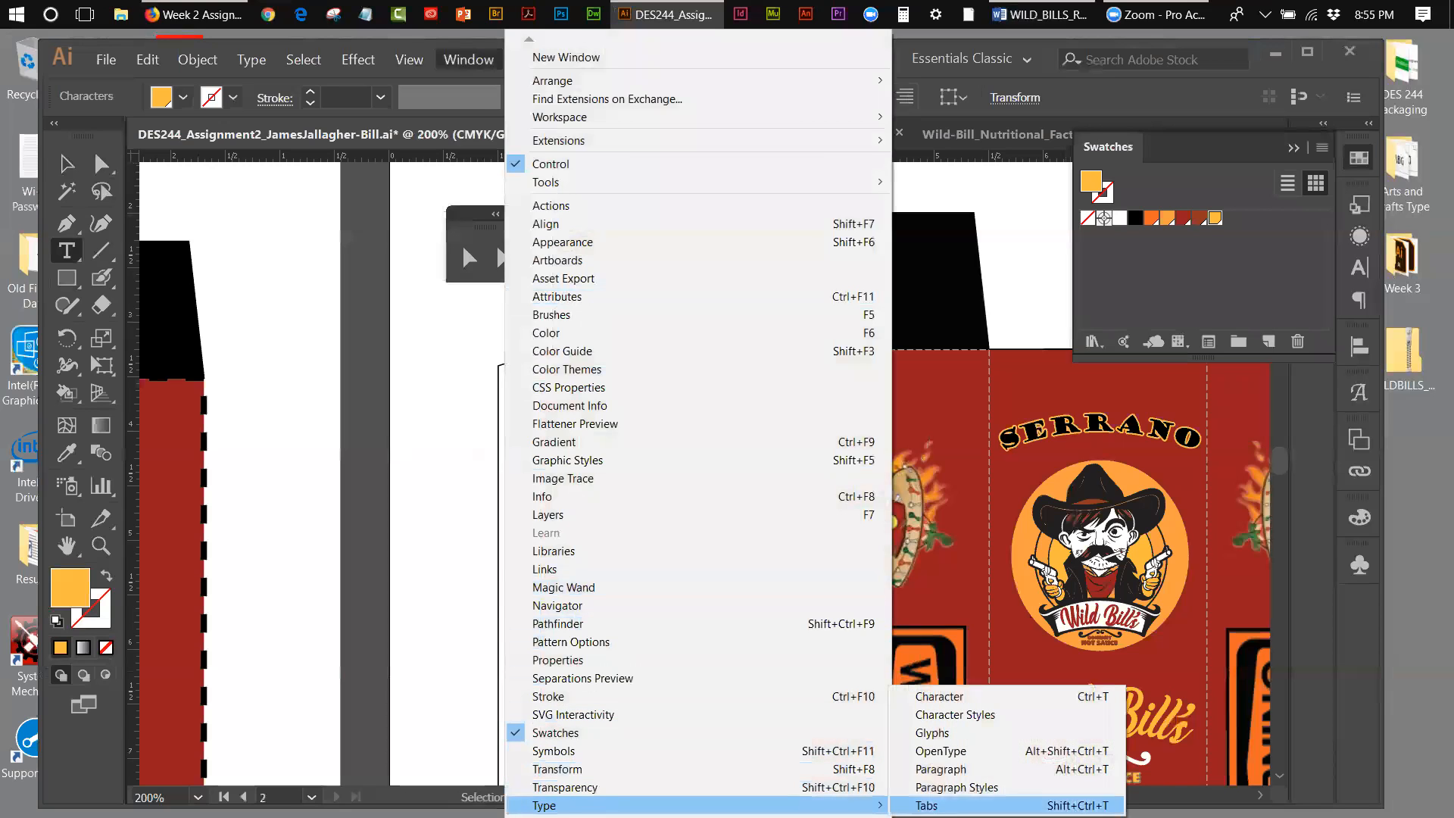
pyautogui.click(939, 696)
pyautogui.moveTo(1189, 193); pyautogui.dragTo(269, 251)
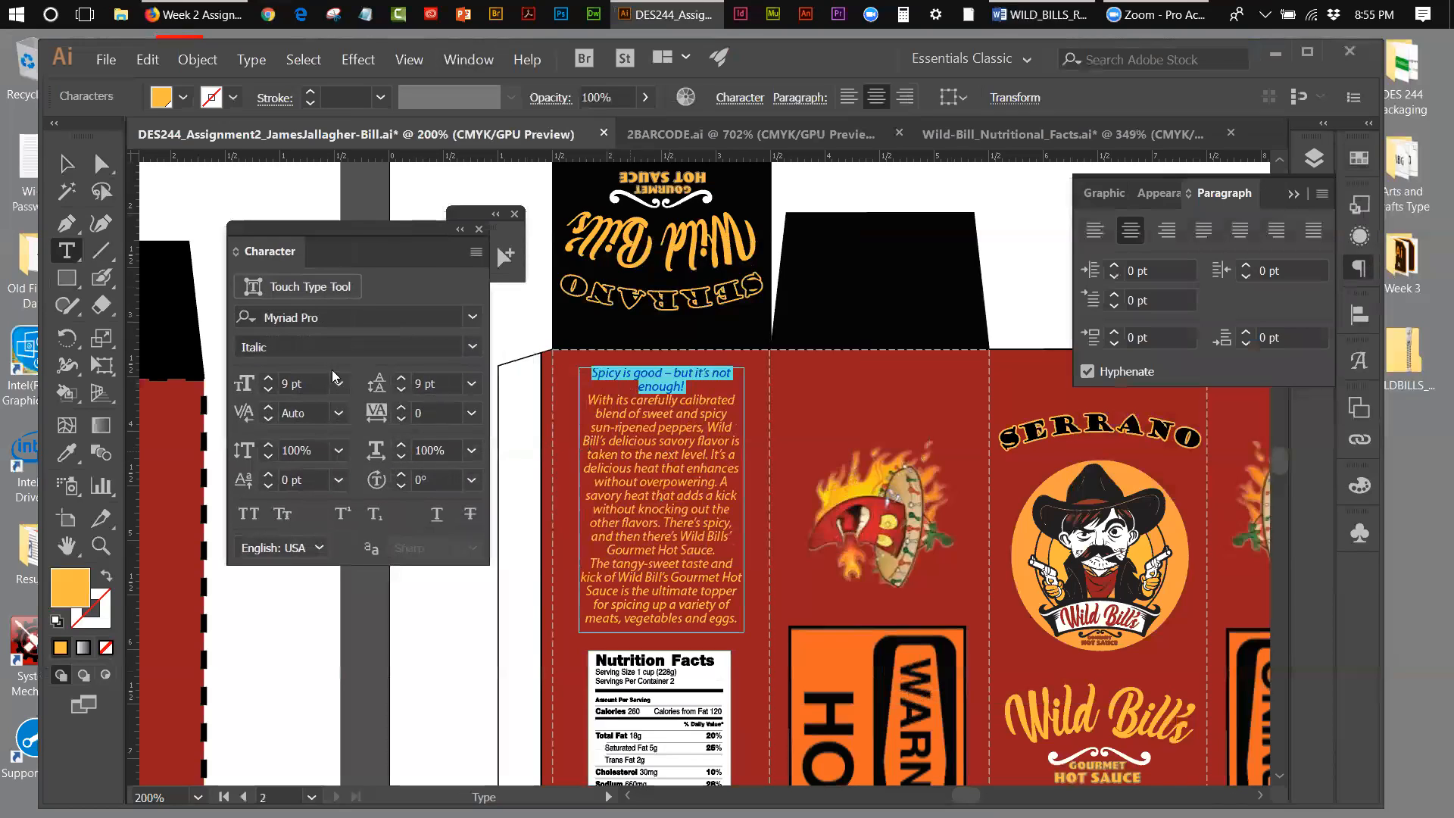
pyautogui.click(268, 379)
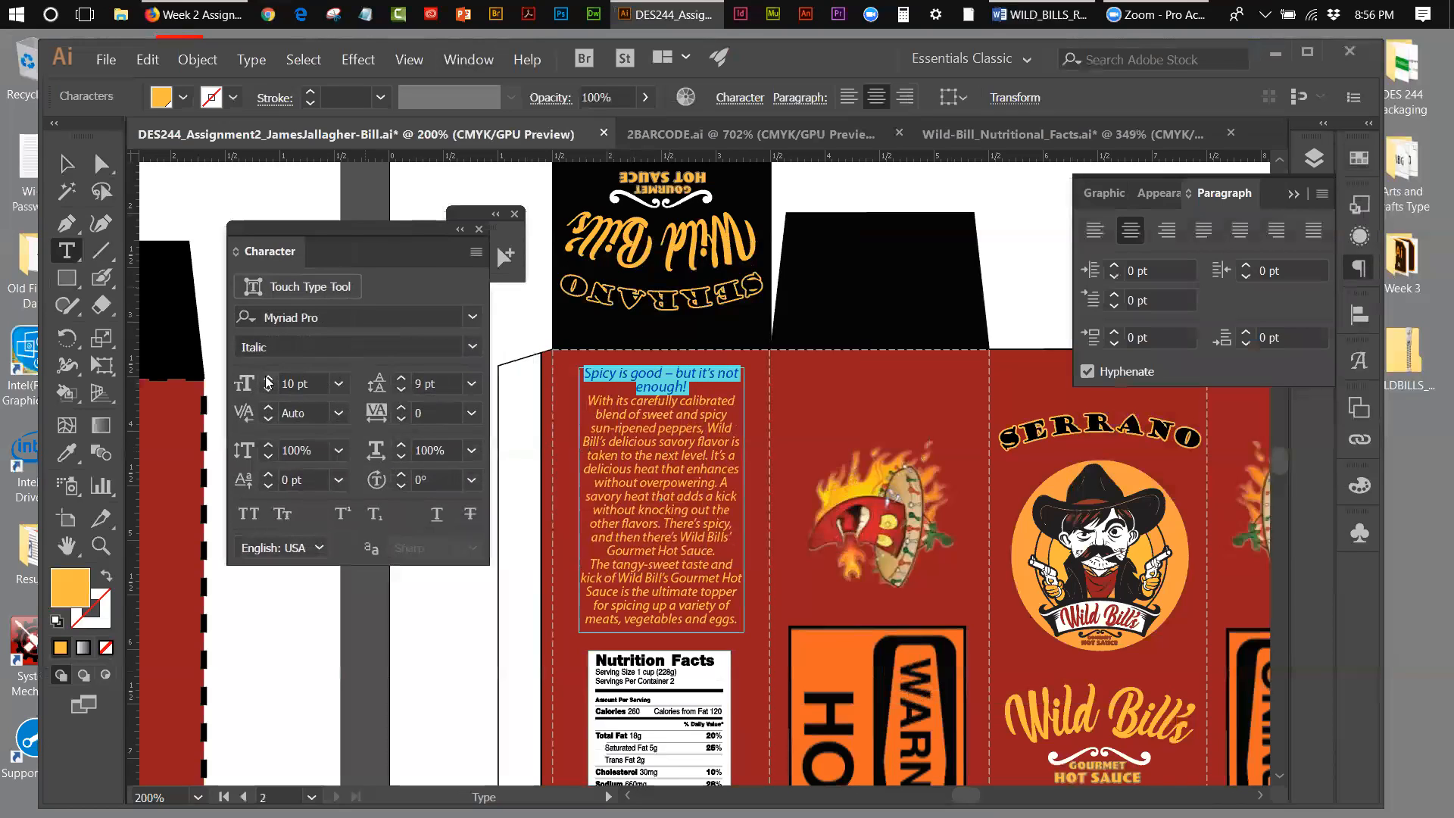
pyautogui.click(268, 378)
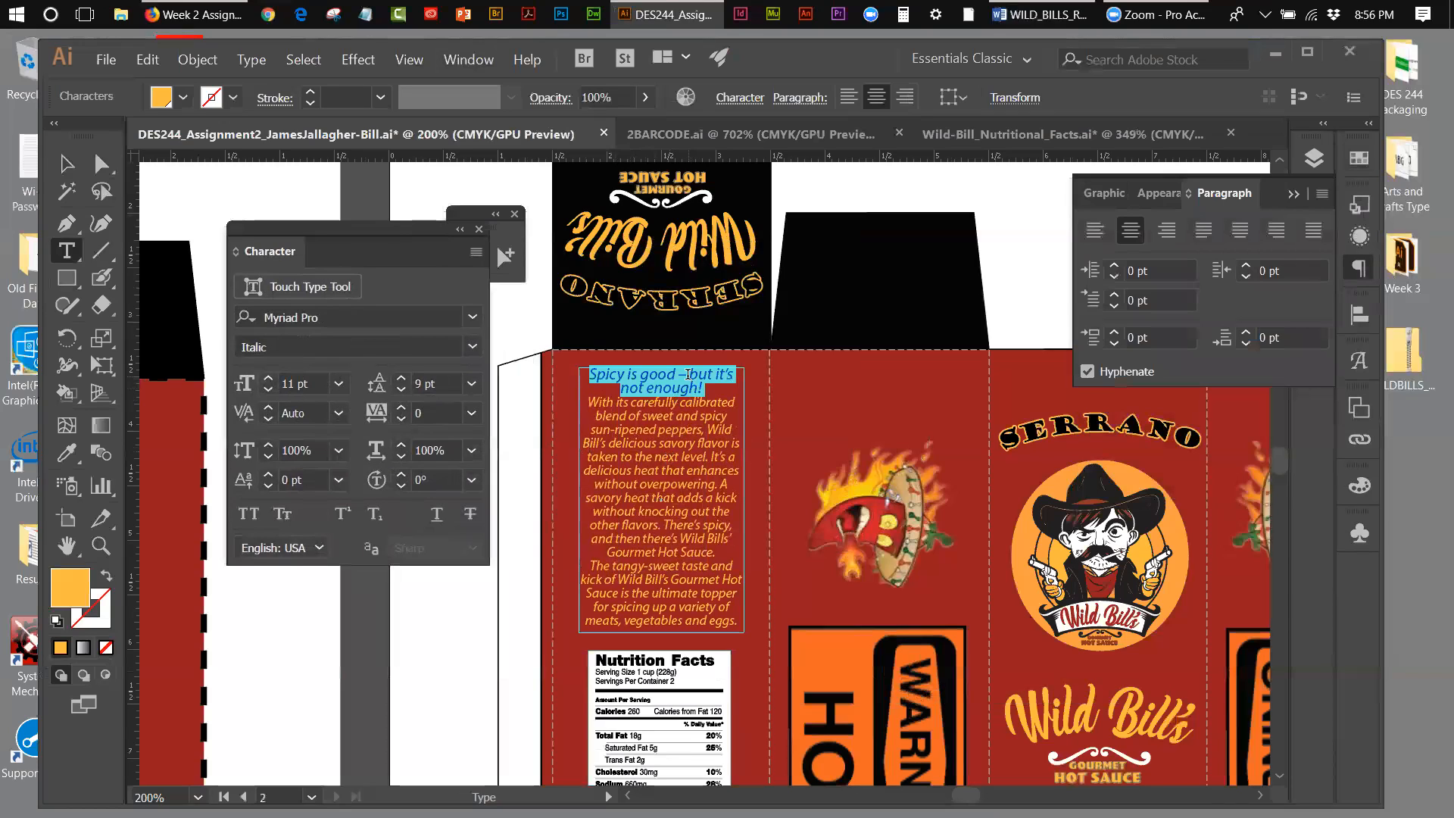
pyautogui.click(728, 385)
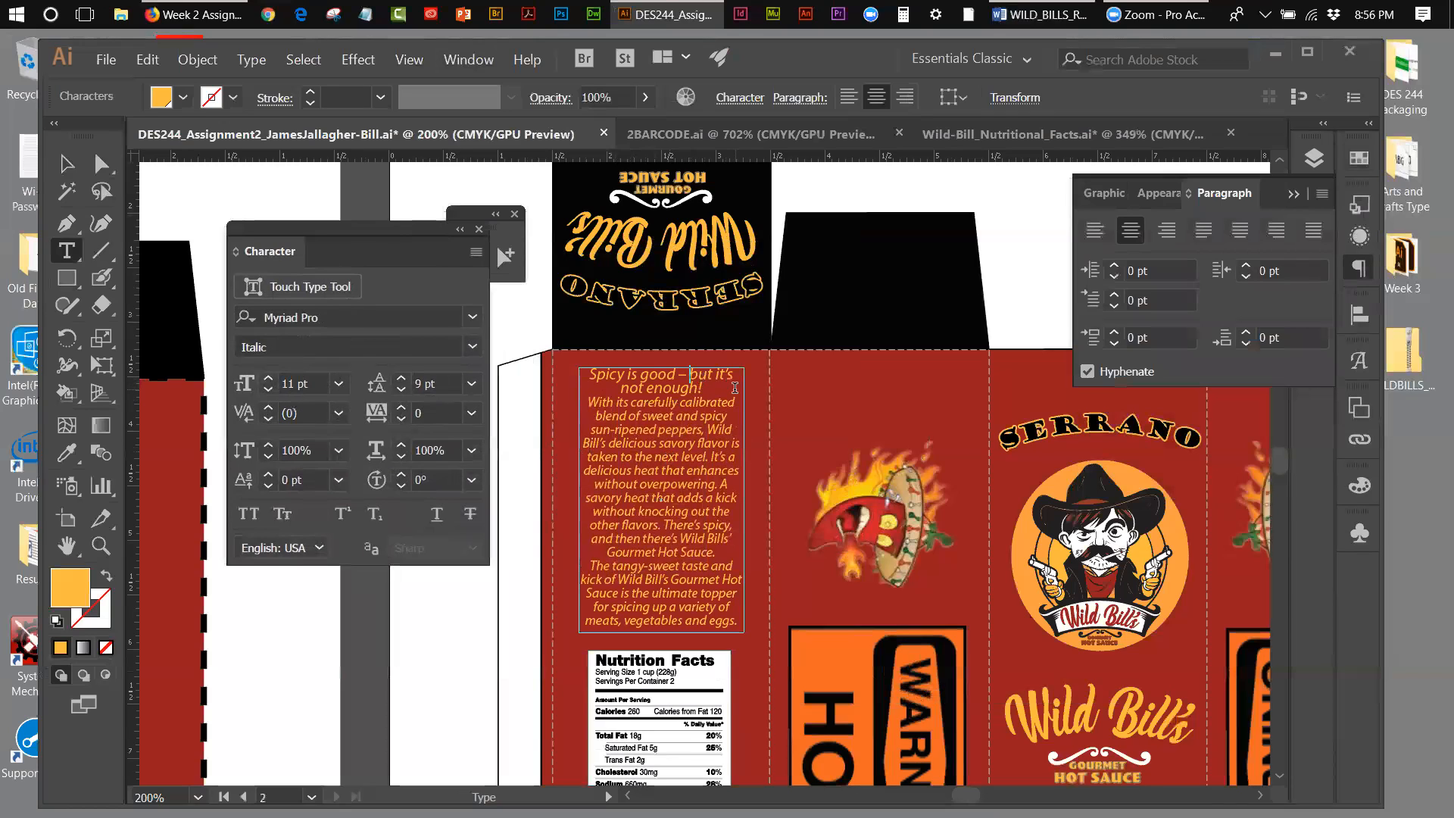
pyautogui.press('Return')
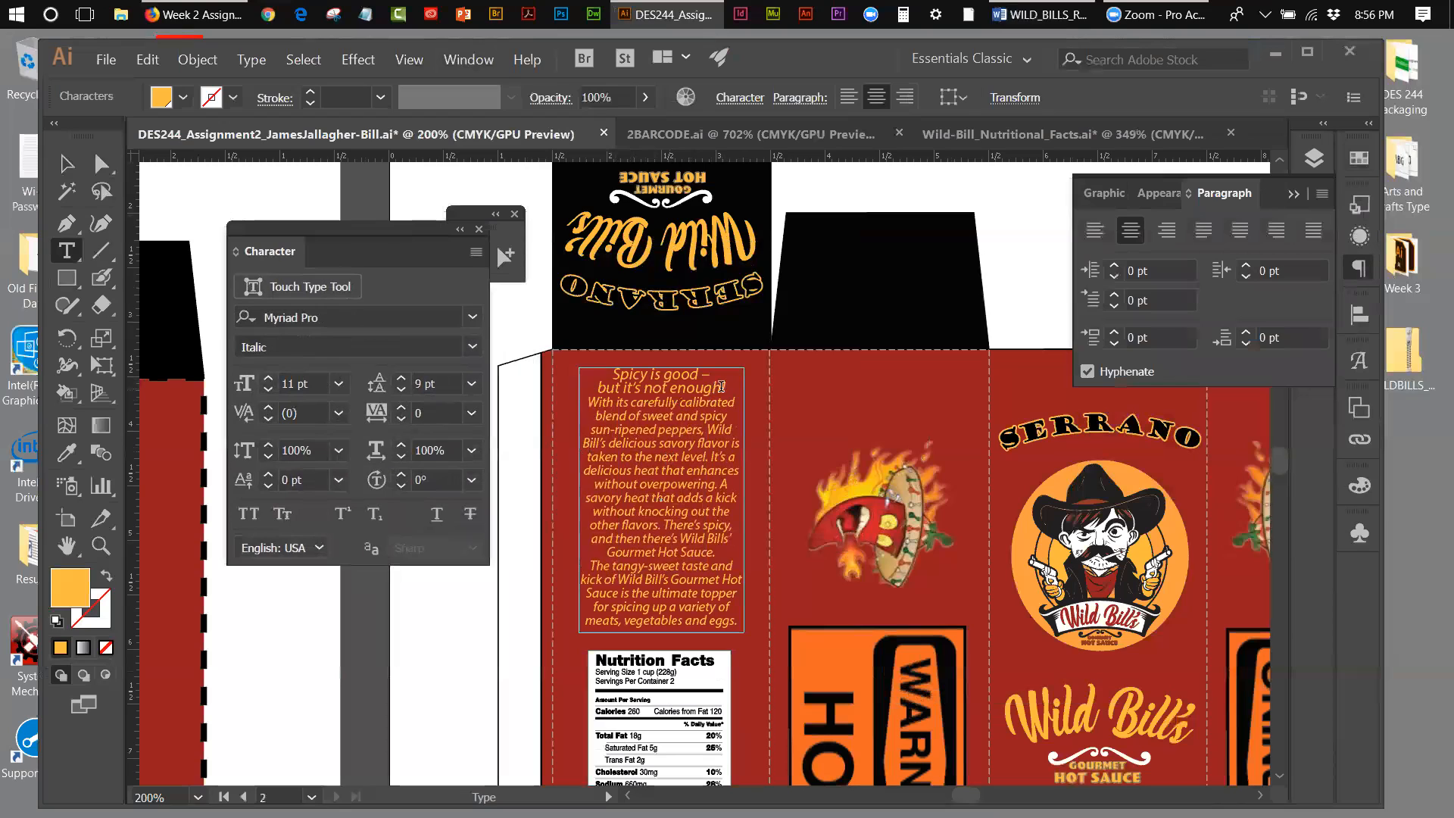
# Step: Try different leading values to add space between the two-line headline and the body of the description
pyautogui.moveTo(728, 387); pyautogui.dragTo(596, 389)
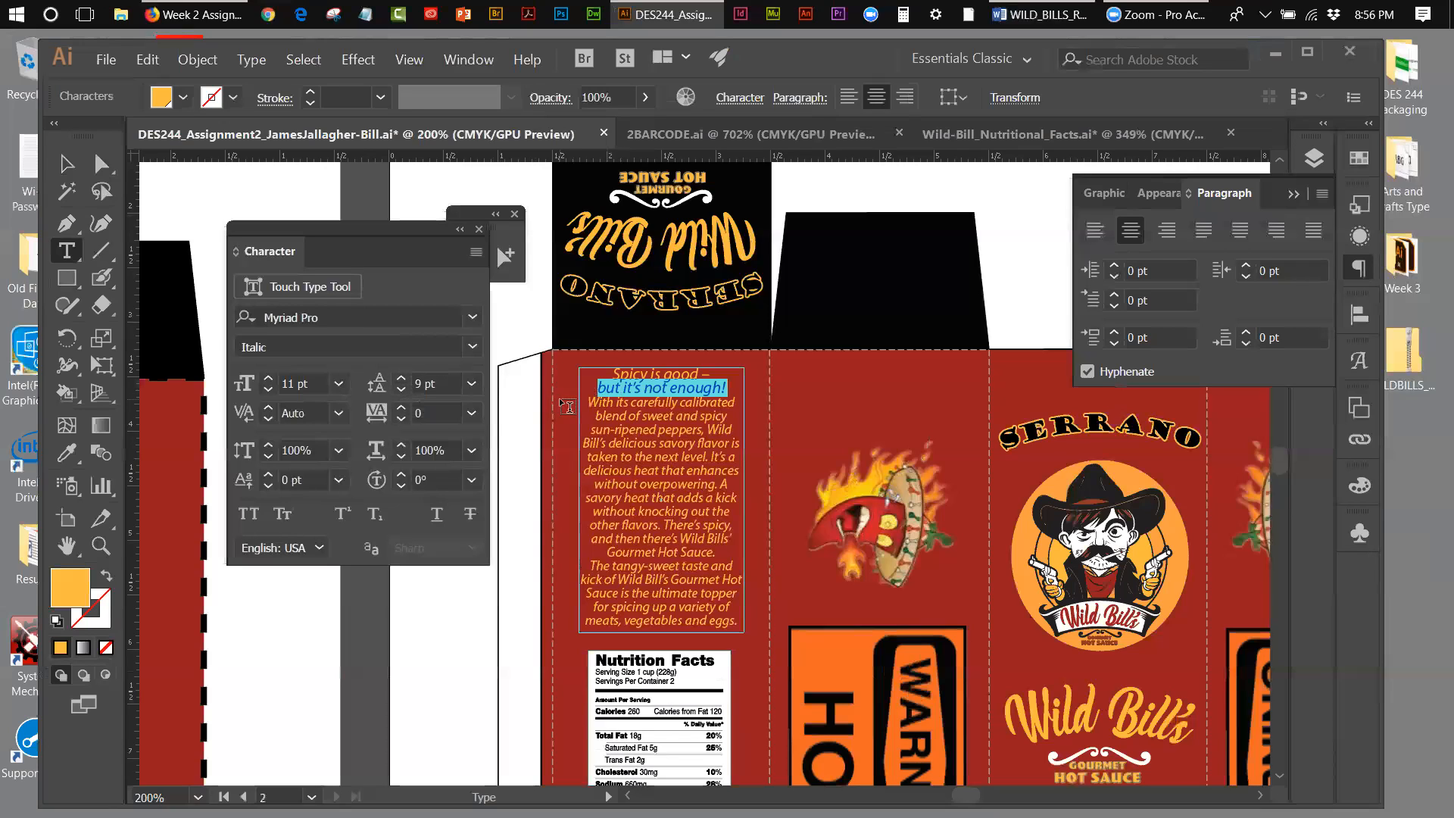
pyautogui.click(598, 401)
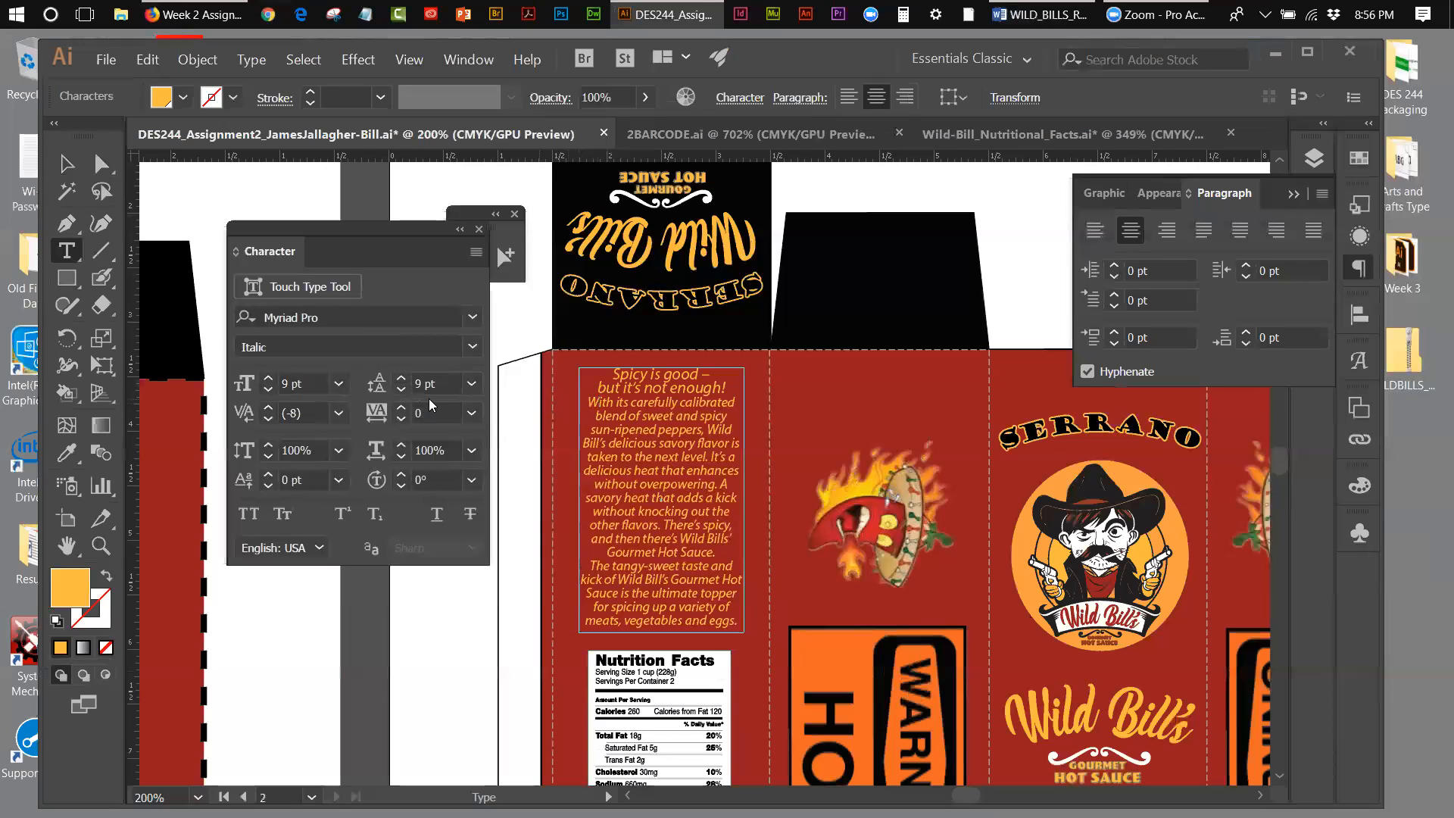
pyautogui.click(403, 381)
pyautogui.moveTo(728, 388); pyautogui.dragTo(598, 389)
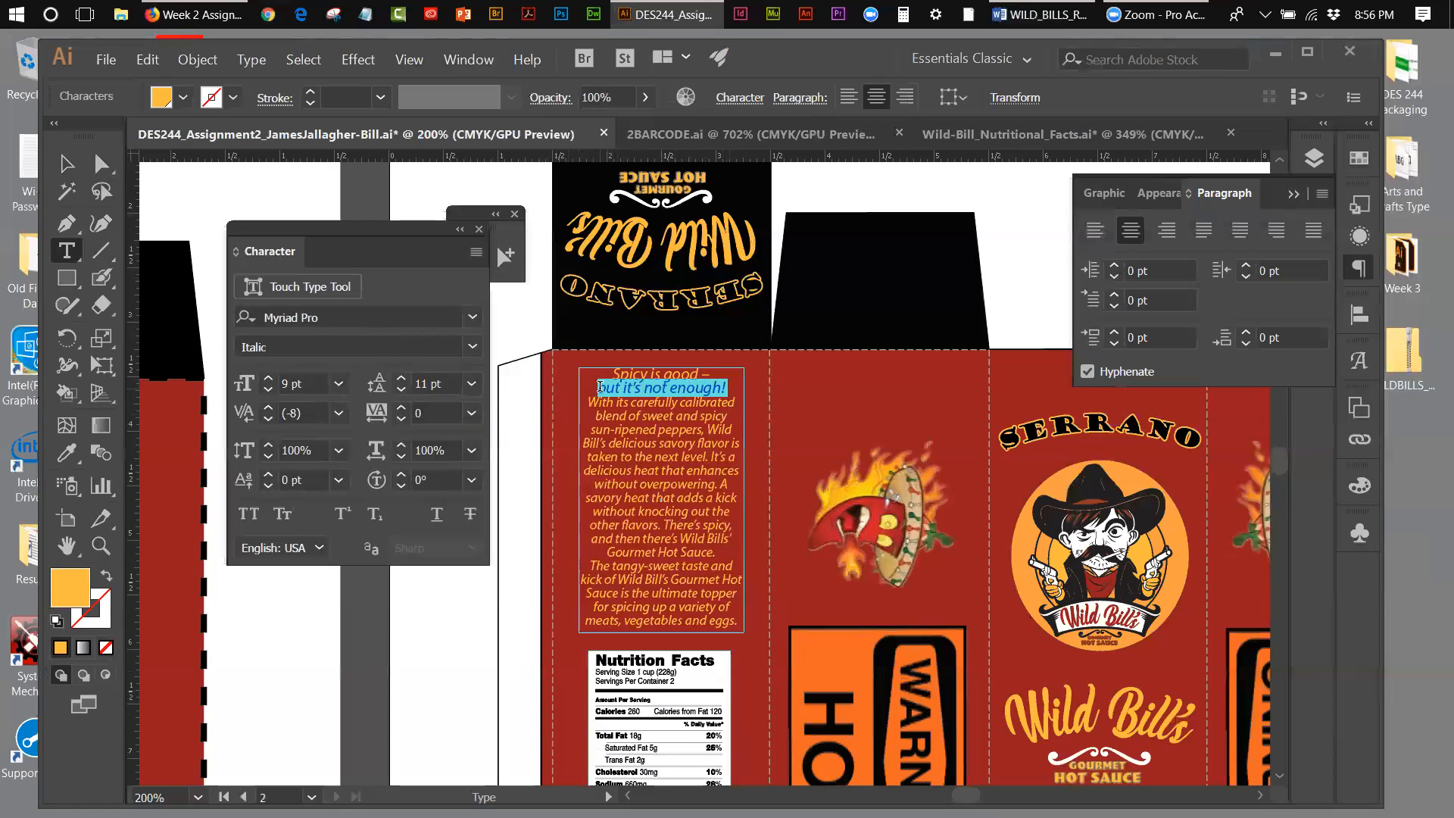
pyautogui.click(402, 378)
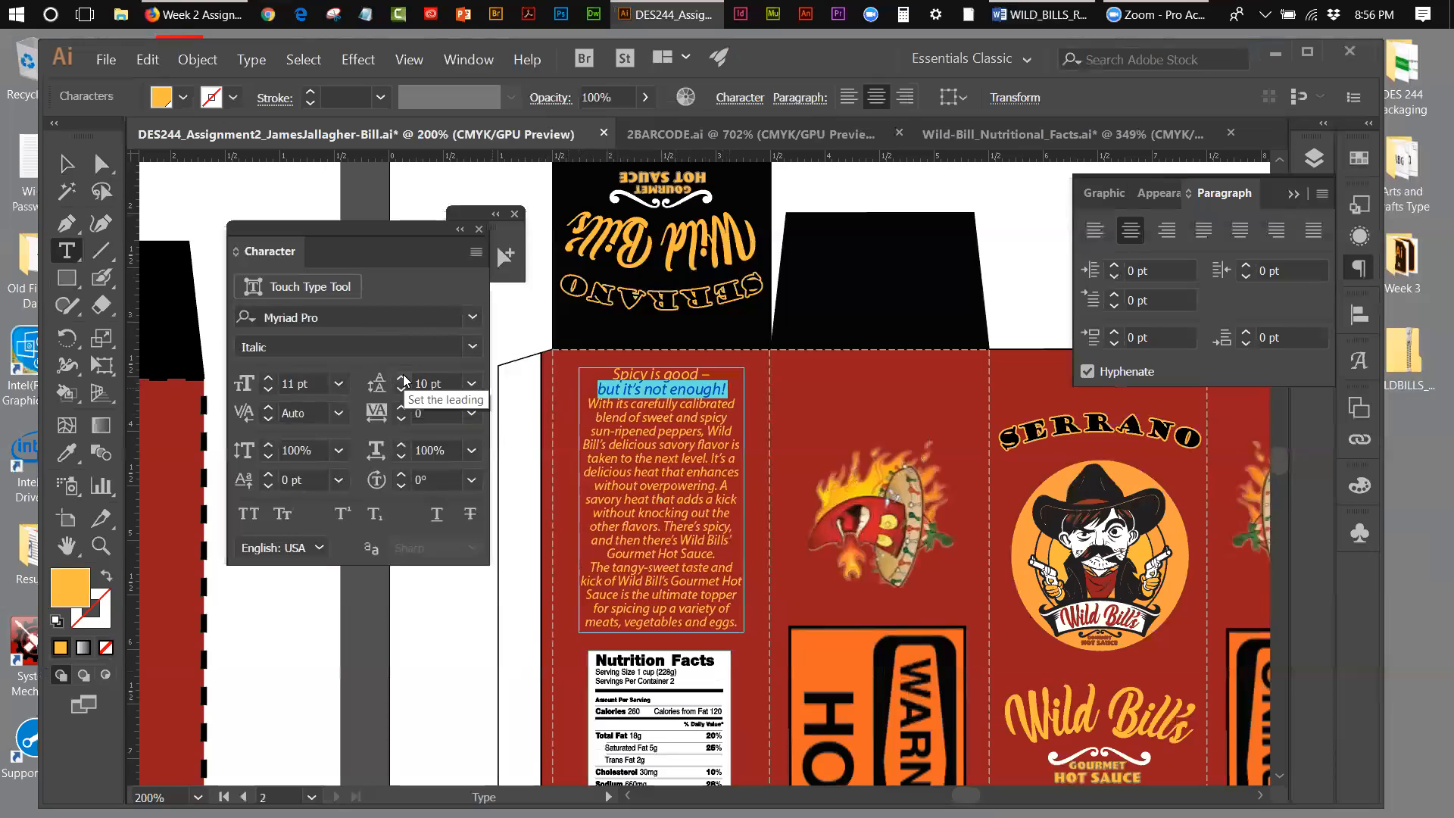
pyautogui.click(402, 389)
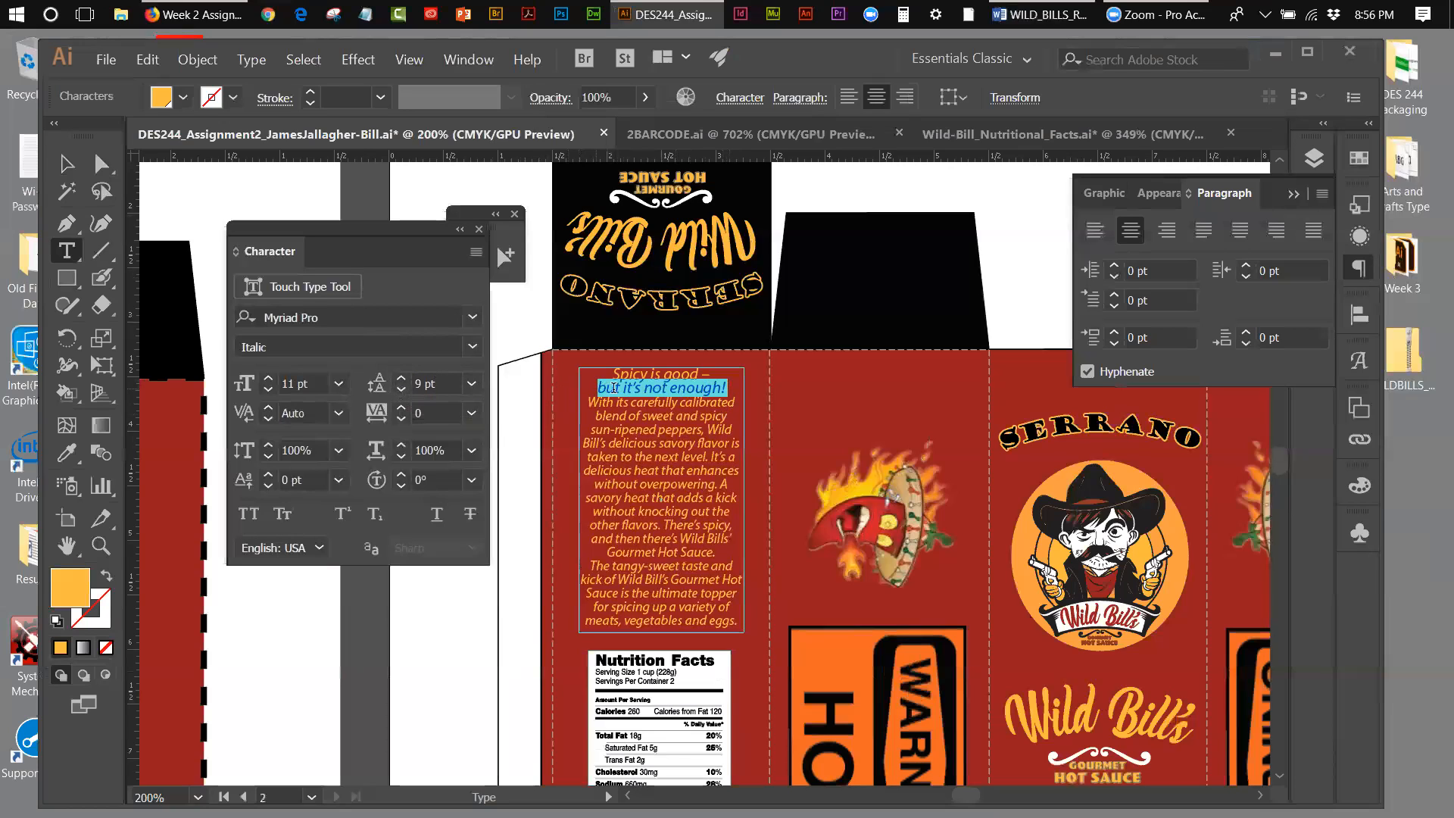
pyautogui.click(656, 401)
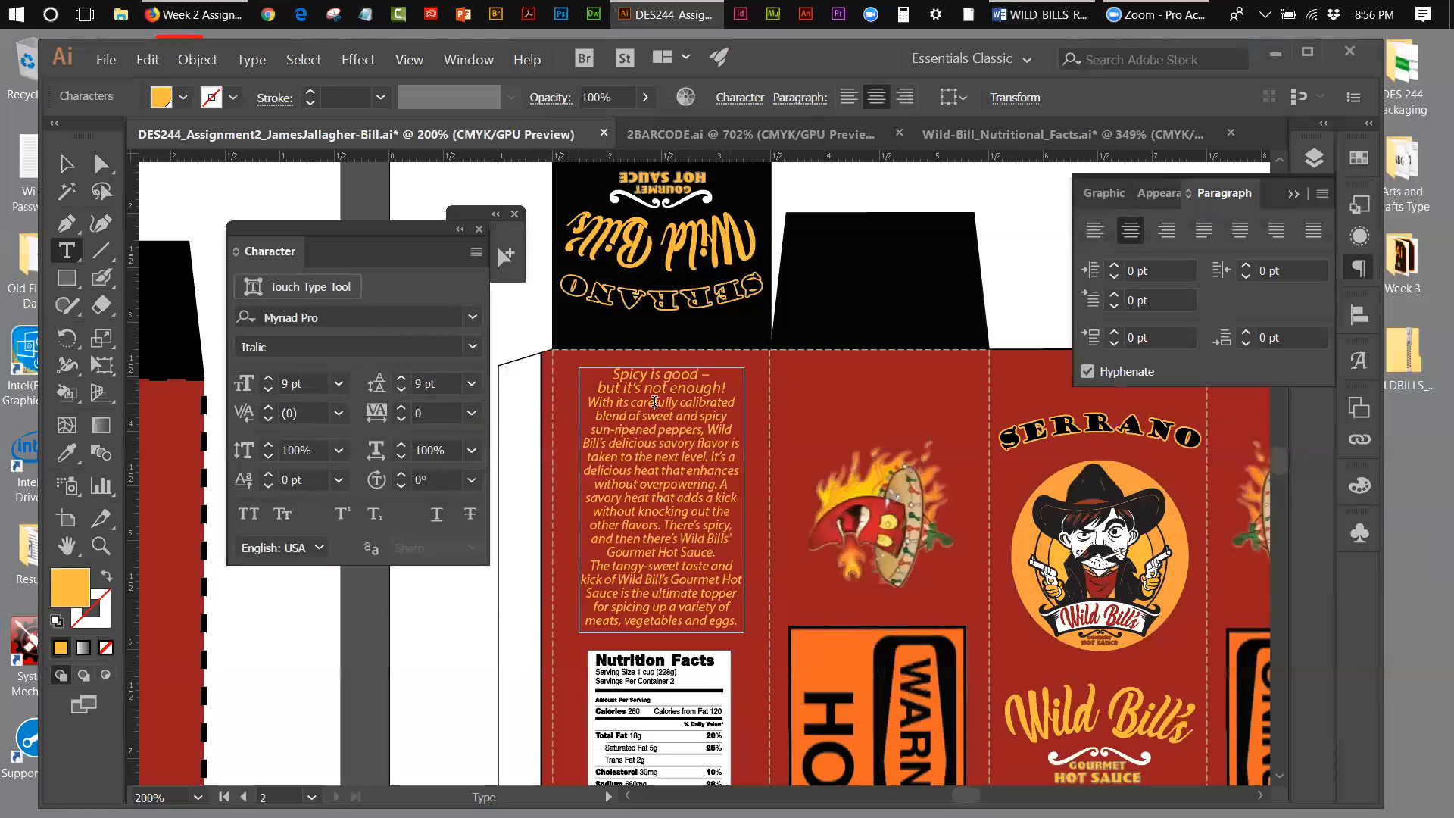
pyautogui.click(402, 379)
pyautogui.click(401, 380)
pyautogui.click(402, 380)
pyautogui.click(642, 398)
pyautogui.click(401, 381)
# Step: Cut the two-line "Spicy is good" headline out of the description frame
pyautogui.moveTo(726, 388); pyautogui.dragTo(599, 346)
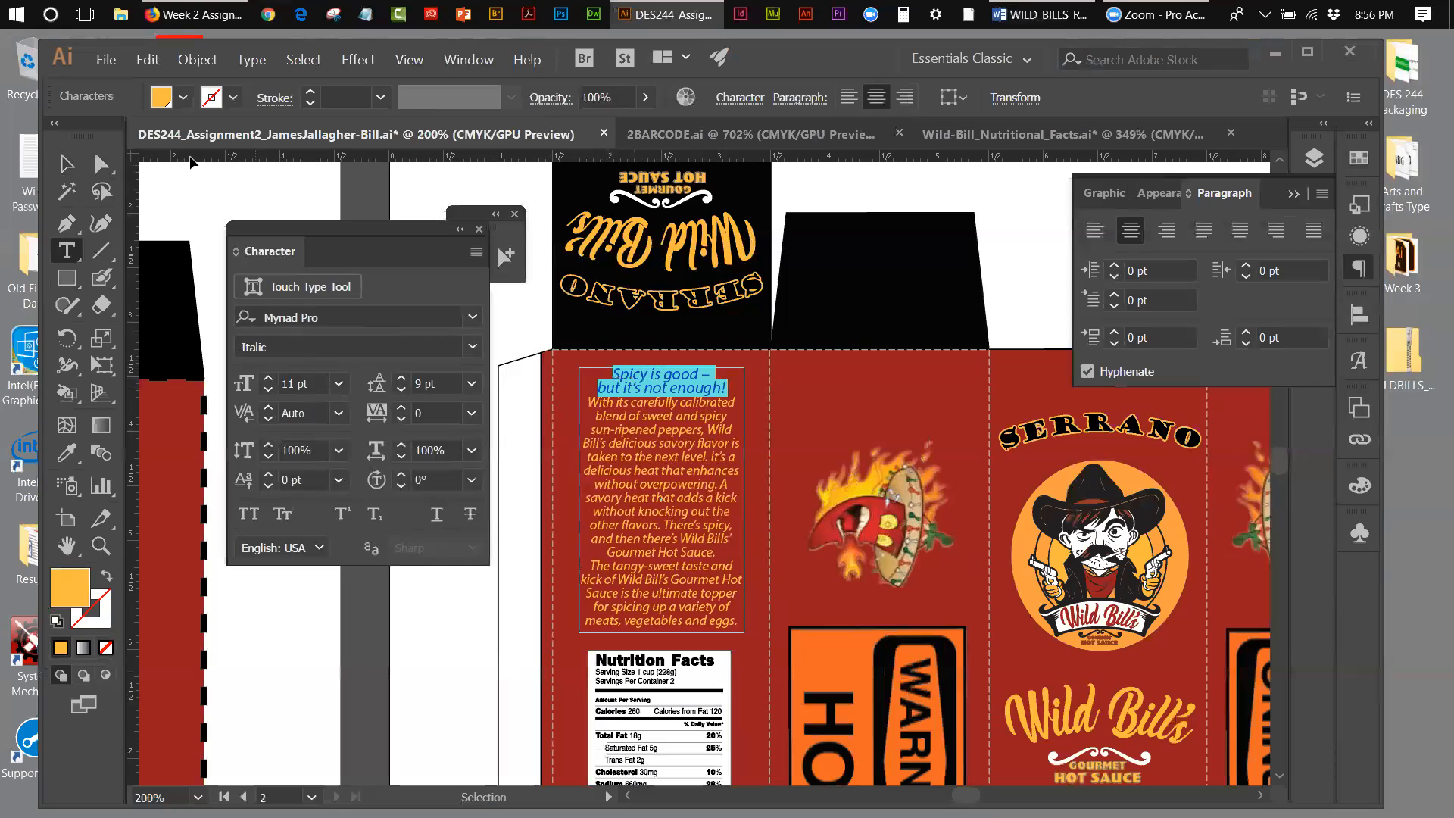
pyautogui.click(147, 59)
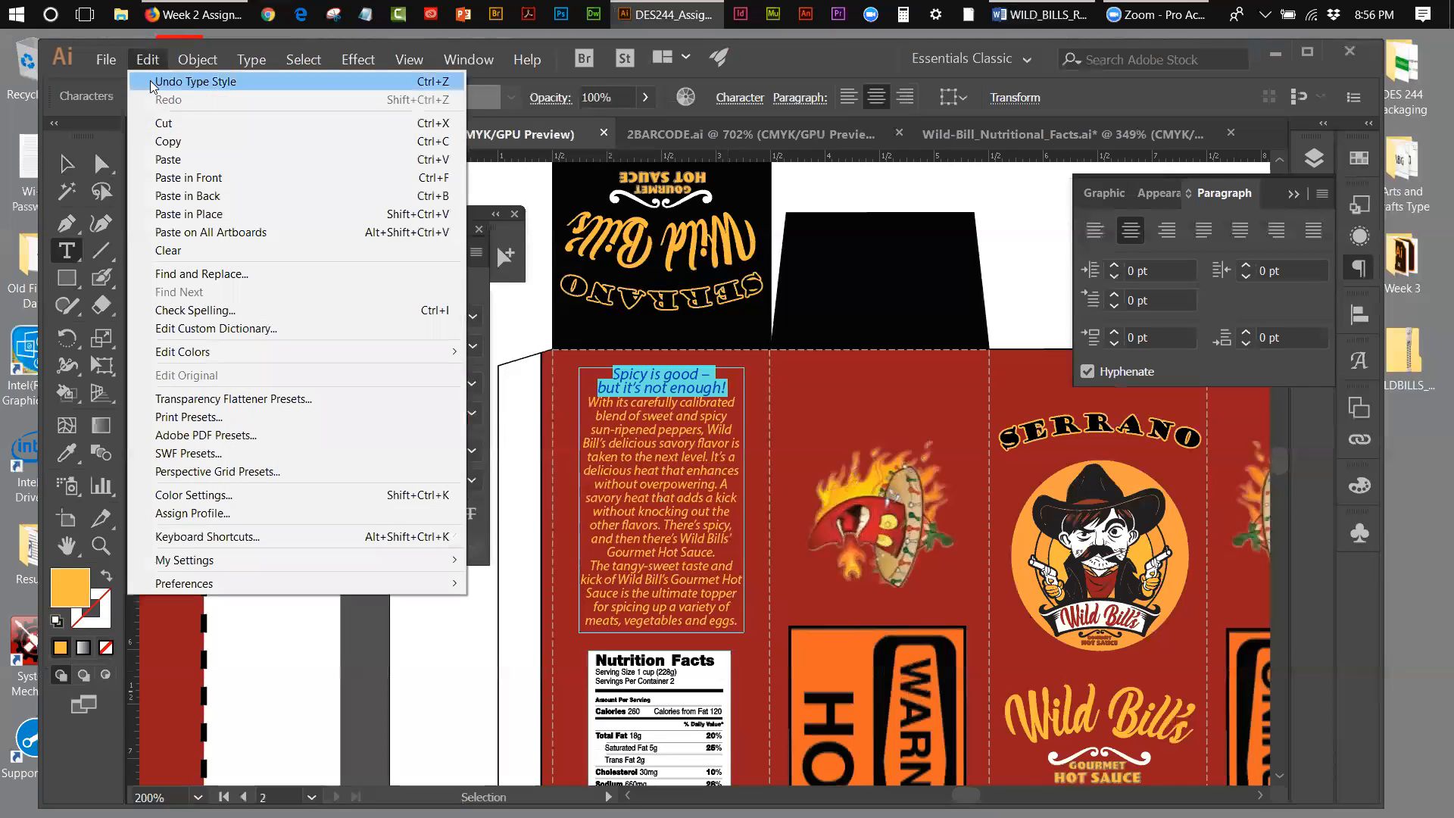
pyautogui.click(163, 123)
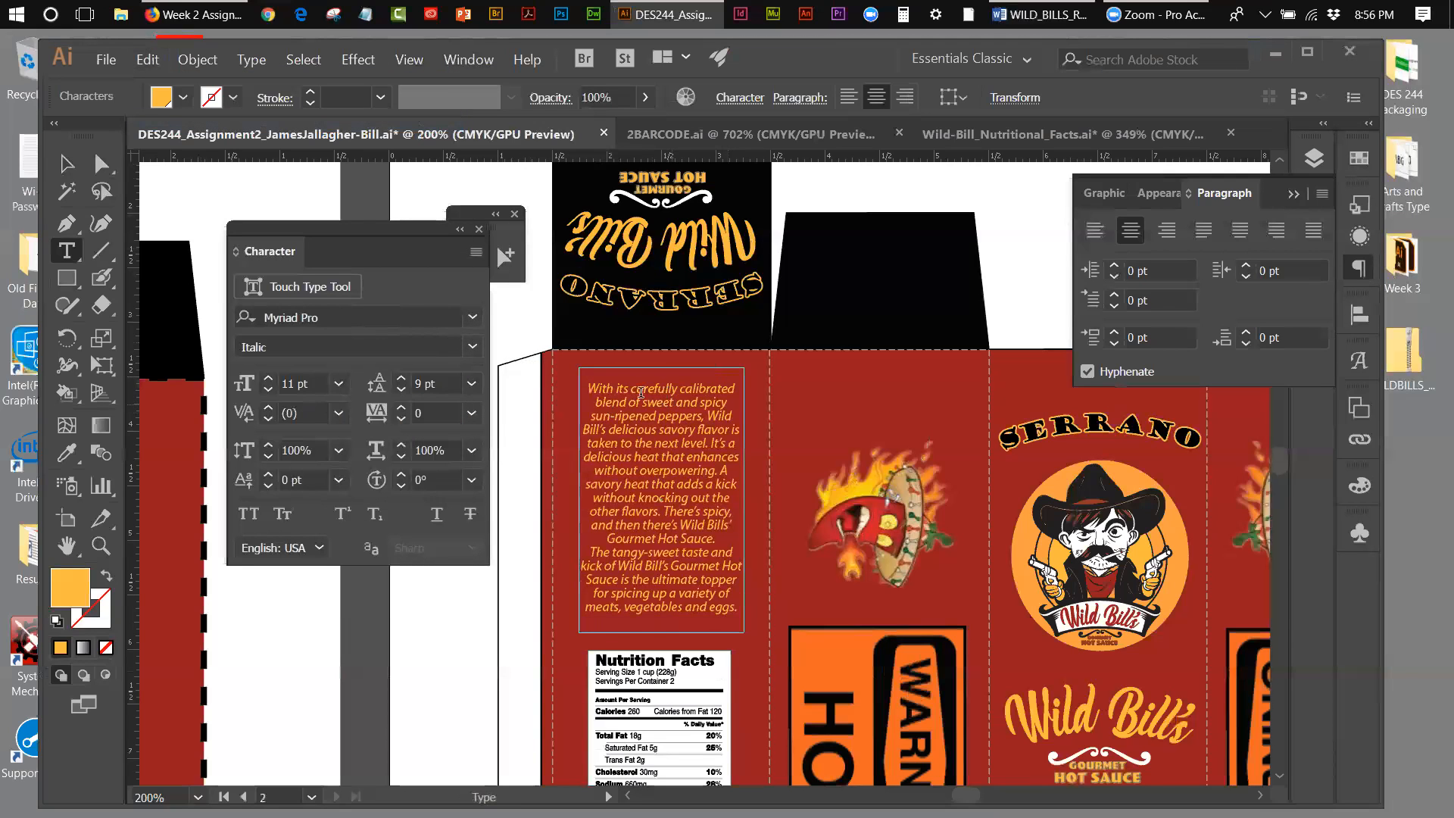
pyautogui.click(147, 60)
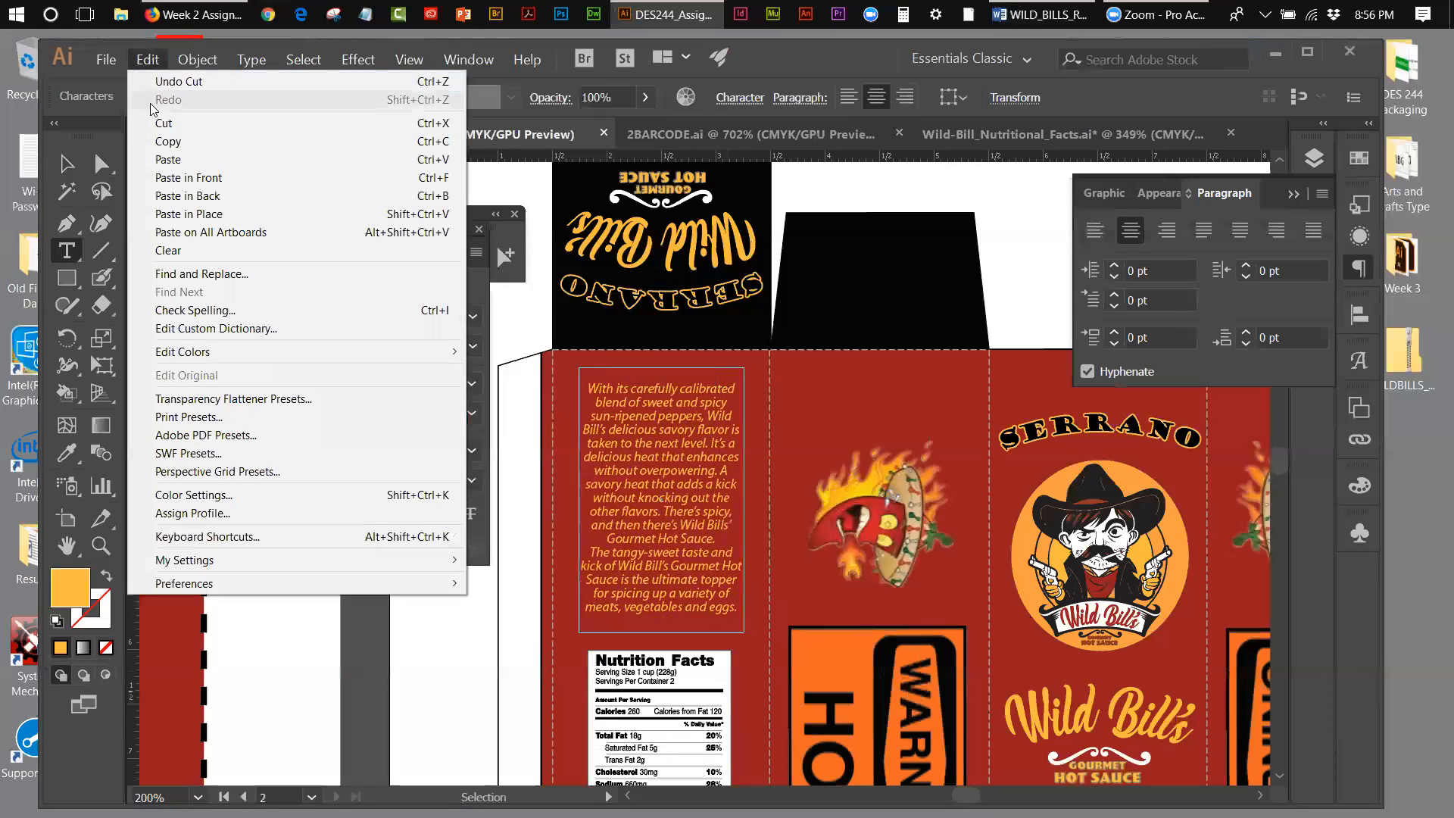
pyautogui.click(168, 160)
pyautogui.click(147, 60)
pyautogui.click(162, 78)
# Step: Deselect the description frame and paste the cut headline as its own separate text object
pyautogui.press('Escape')
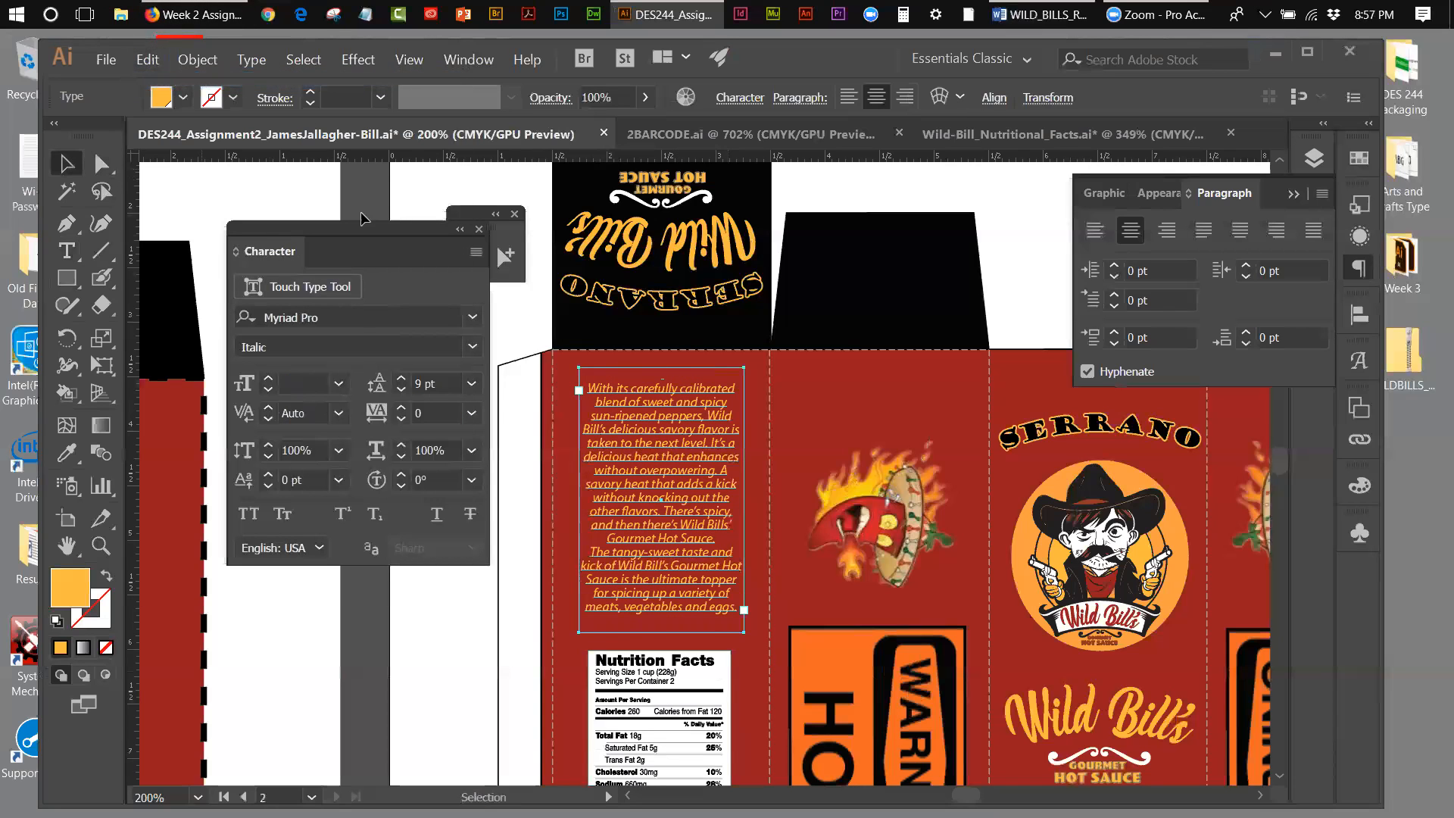
pyautogui.click(511, 299)
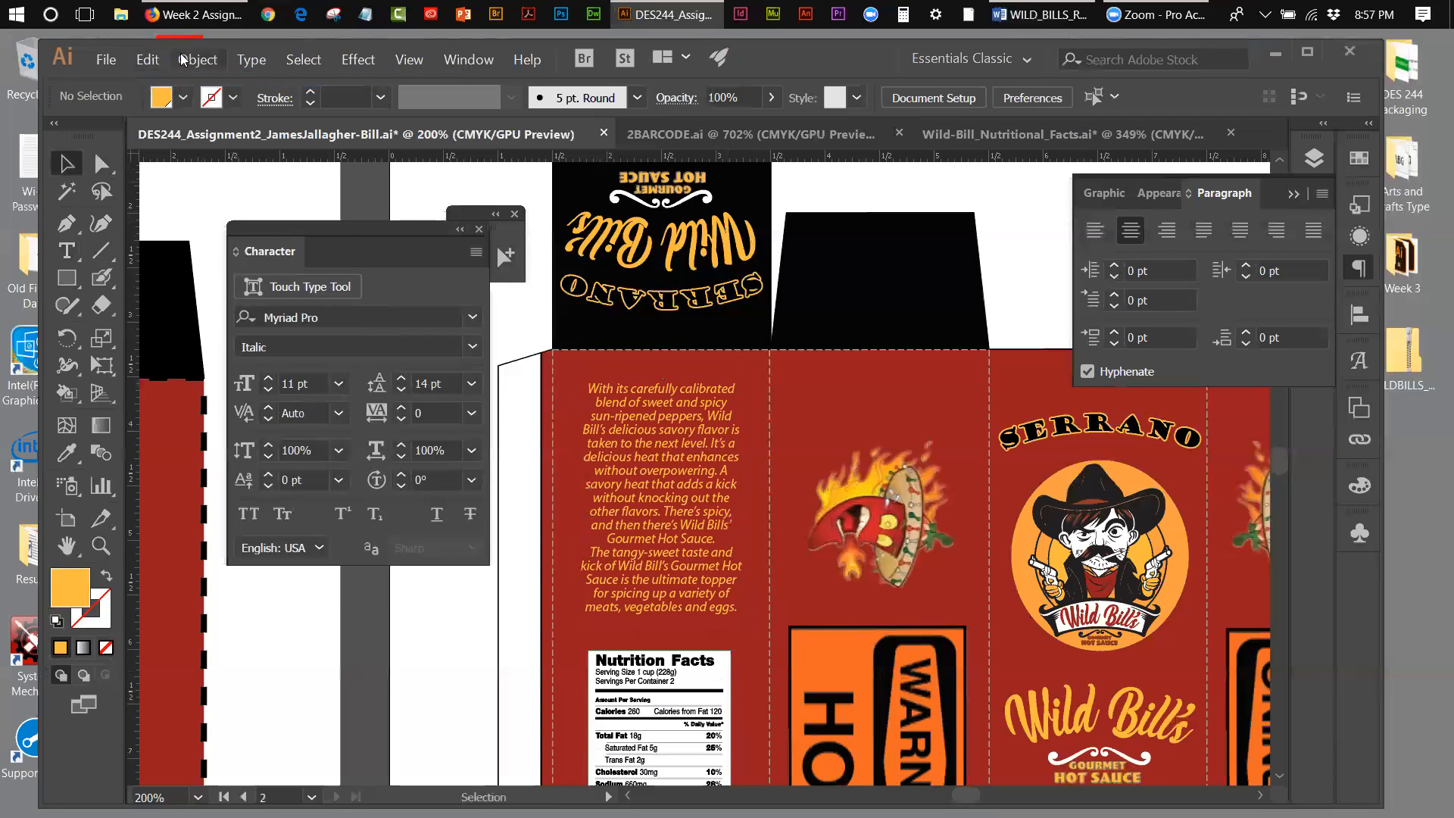
pyautogui.click(147, 60)
pyautogui.click(169, 160)
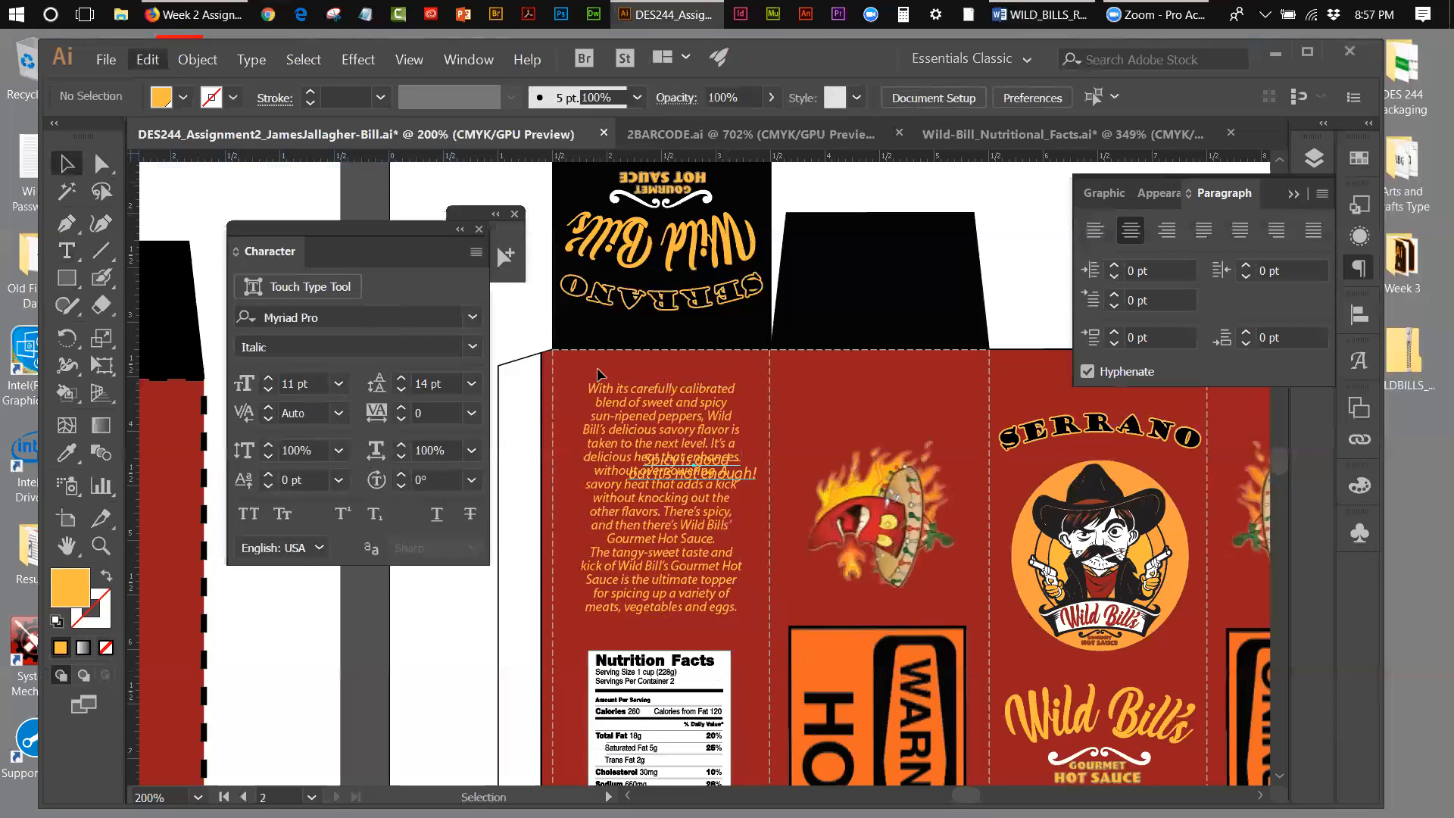
# Step: Move the description frame down until its last line sits just above the Nutrition Facts label
pyautogui.click(641, 612)
pyautogui.press('Down')
pyautogui.press('Down')
pyautogui.press('Down')
pyautogui.press('Down')
pyautogui.press('Down')
pyautogui.press('Down')
pyautogui.press('Down')
pyautogui.press('Down')
pyautogui.press('Down')
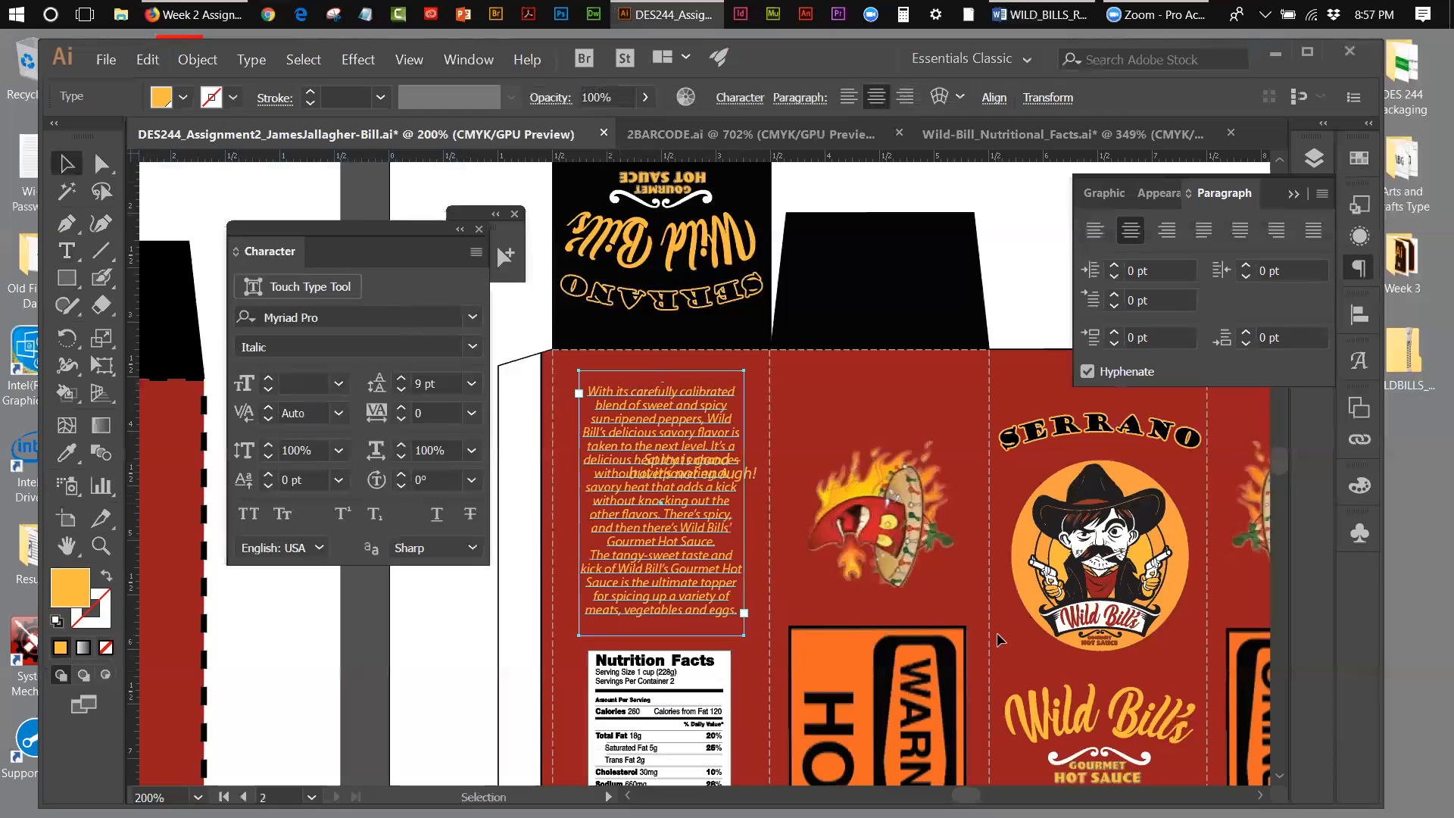
pyautogui.press('Down')
pyautogui.press('Down')
pyautogui.press('Down')
pyautogui.press('Down')
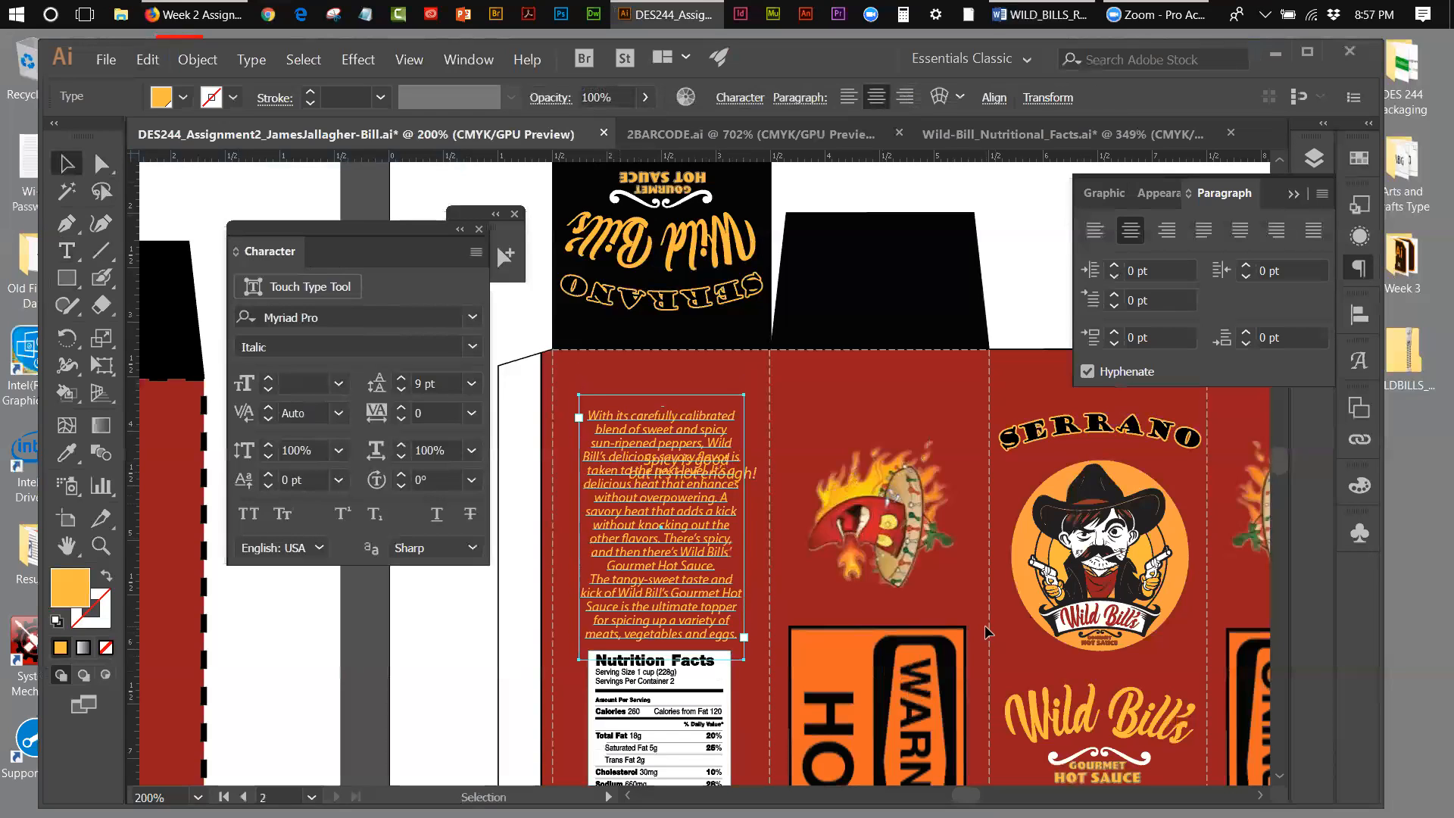
# Step: Move the separate headline up and to the left so it sits above the description, just below the panel's top fold
pyautogui.click(757, 472)
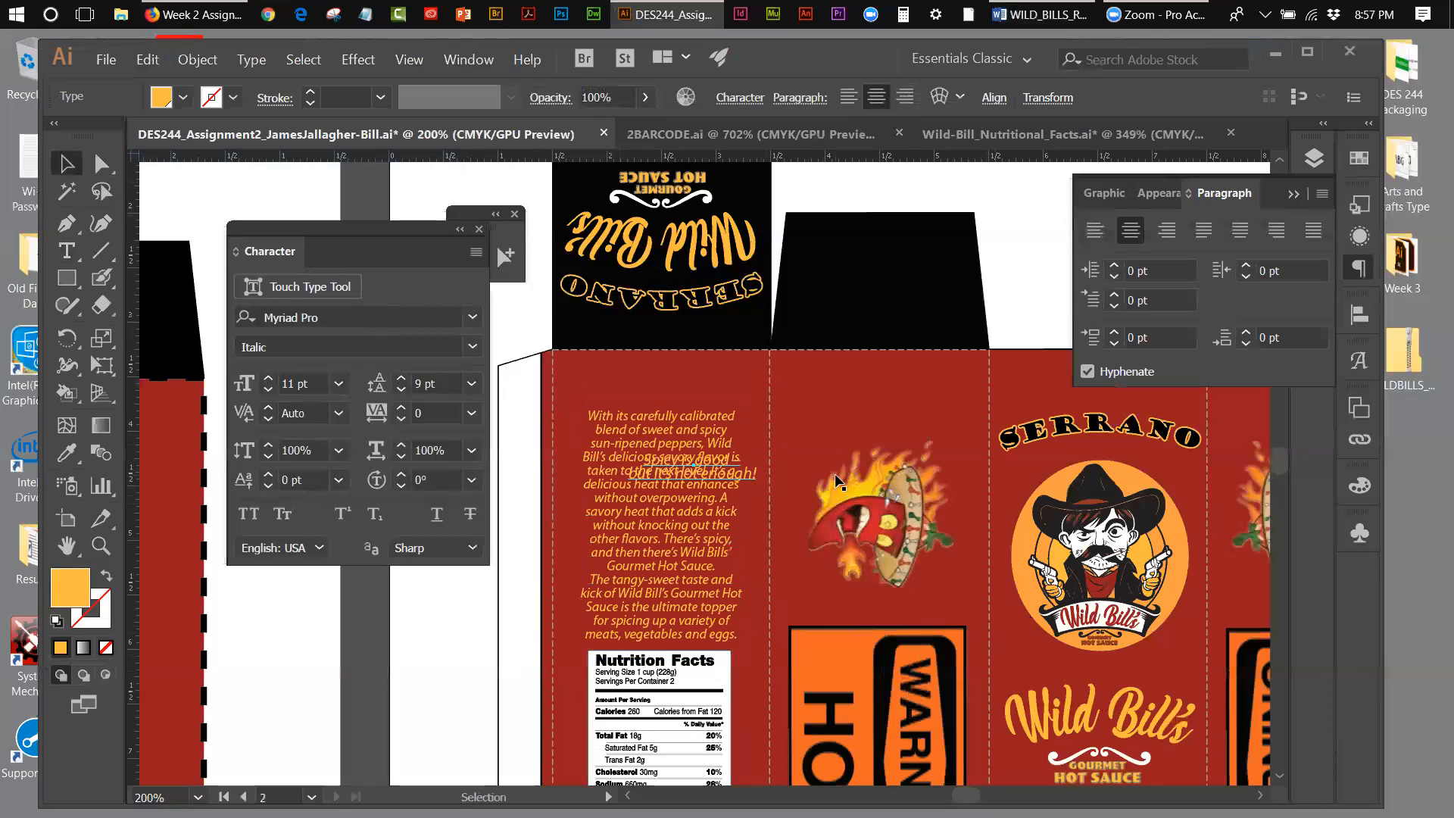
pyautogui.press('Up')
pyautogui.press('Up')
pyautogui.press('Up')
pyautogui.press('Up')
pyautogui.press('Up')
pyautogui.press('Up')
pyautogui.press('Up')
pyautogui.press('Up')
pyautogui.press('Up')
pyautogui.press('Up')
pyautogui.press('Up')
pyautogui.press('Up')
pyautogui.press('Up')
pyautogui.press('Up')
pyautogui.press('Up')
pyautogui.press('Up')
pyautogui.press('Up')
pyautogui.press('Up')
pyautogui.press('Up')
pyautogui.press('Up')
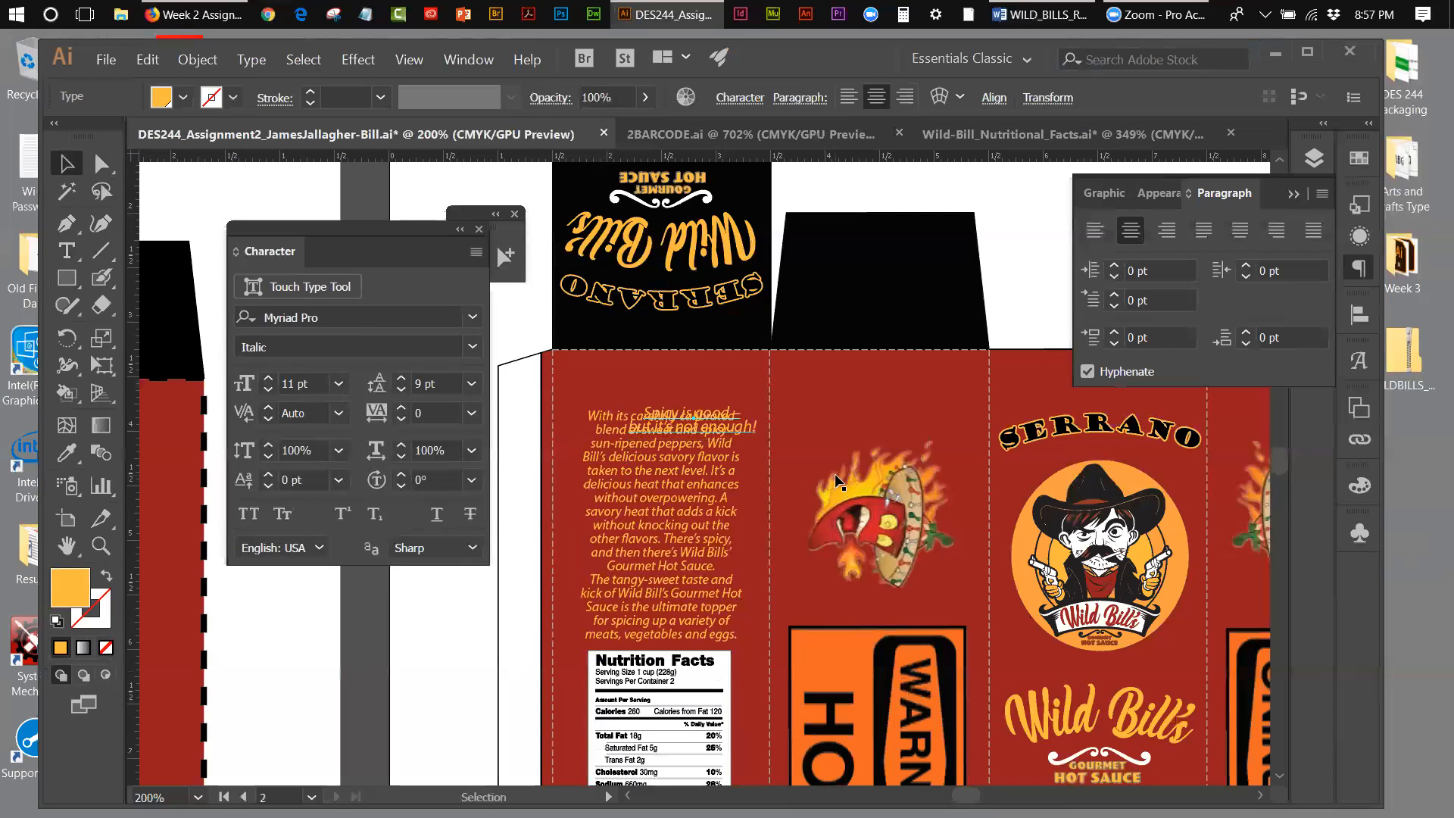
pyautogui.press('Up')
pyautogui.press('Up')
pyautogui.press('Up')
pyautogui.press('Up')
pyautogui.press('Left')
pyautogui.press('Left')
pyautogui.press('Left')
pyautogui.press('Left')
pyautogui.press('Left')
pyautogui.press('Left')
pyautogui.press('Left')
pyautogui.press('Left')
pyautogui.press('Left')
pyautogui.press('Left')
pyautogui.press('Left')
pyautogui.press('Left')
pyautogui.press('Left')
pyautogui.press('Left')
pyautogui.press('Left')
pyautogui.press('Left')
pyautogui.press('Left')
pyautogui.press('Left')
pyautogui.press('Left')
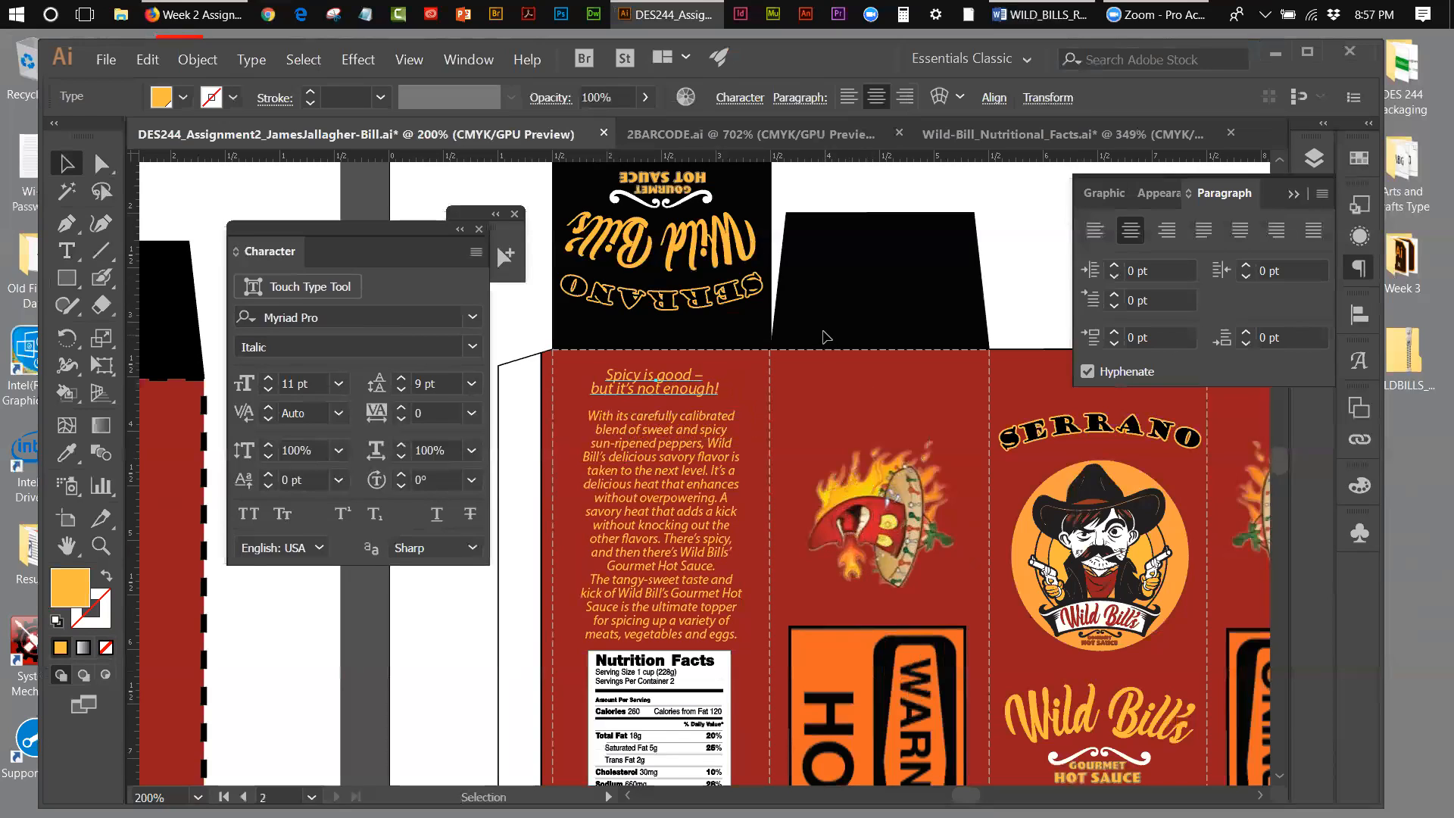
# Step: Format the headline as Semibold Italic at 12 pt with 12 pt leading
pyautogui.click(474, 346)
pyautogui.click(305, 547)
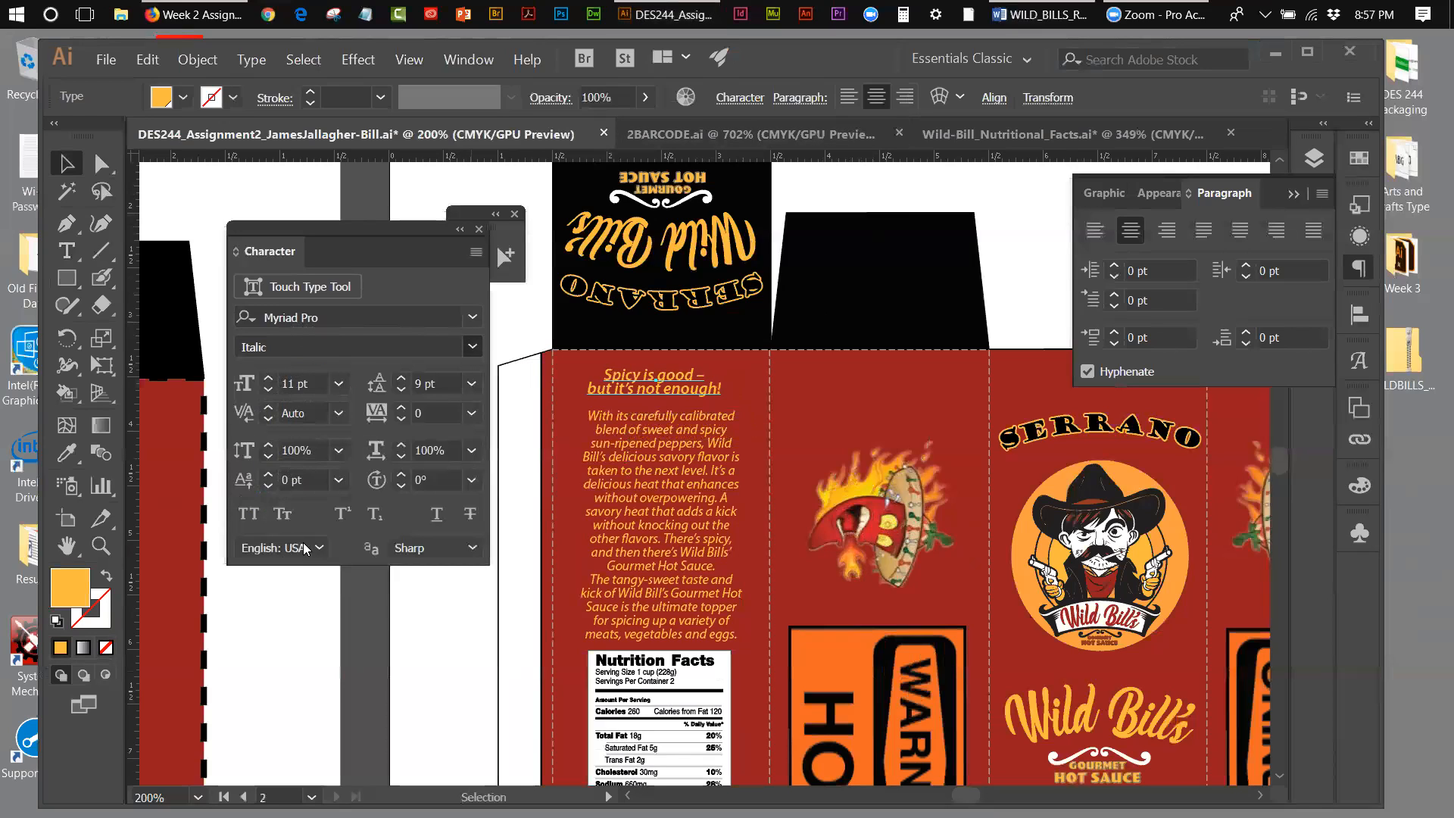
pyautogui.click(269, 380)
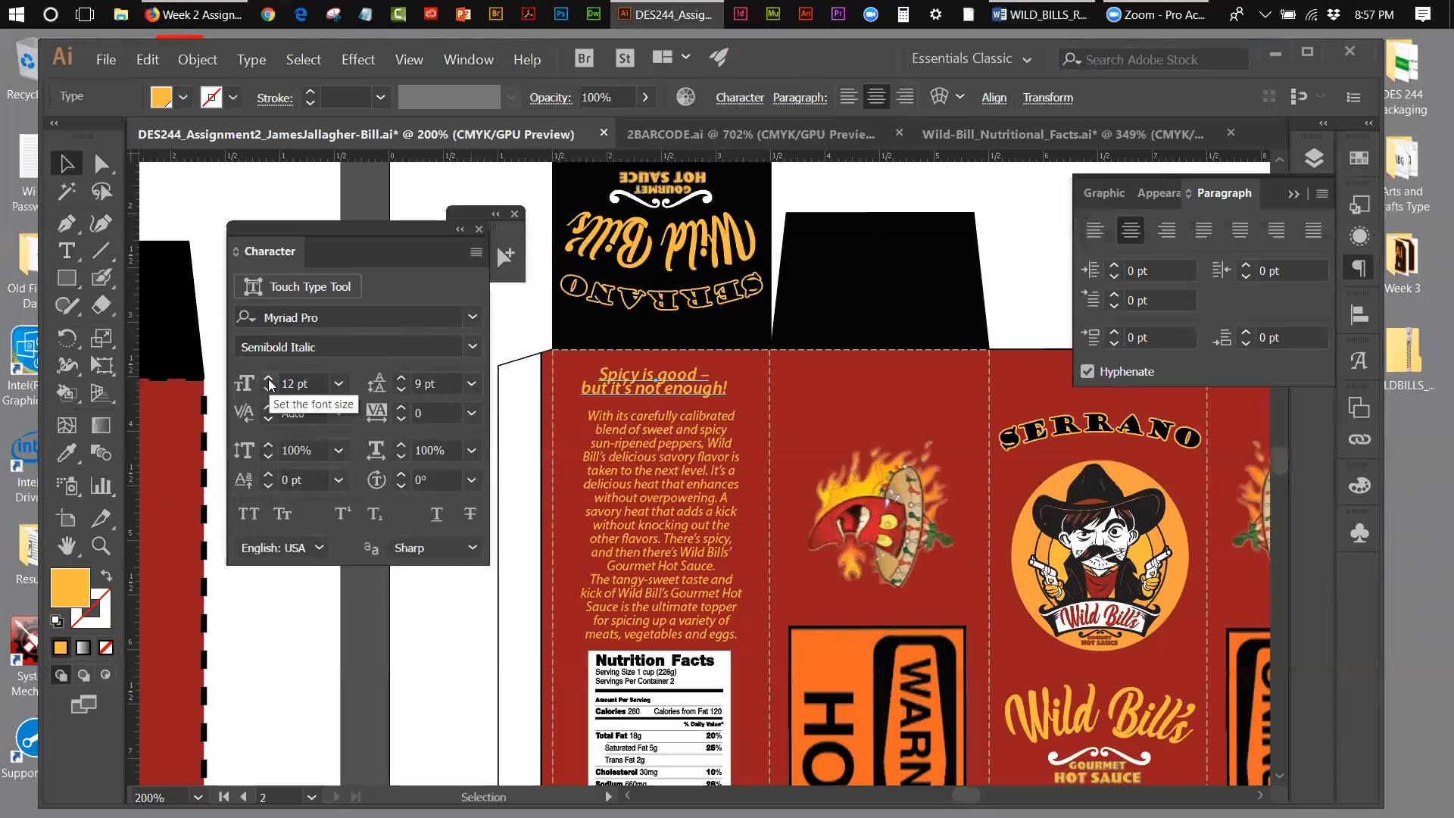
pyautogui.click(399, 380)
pyautogui.click(399, 380)
pyautogui.click(400, 380)
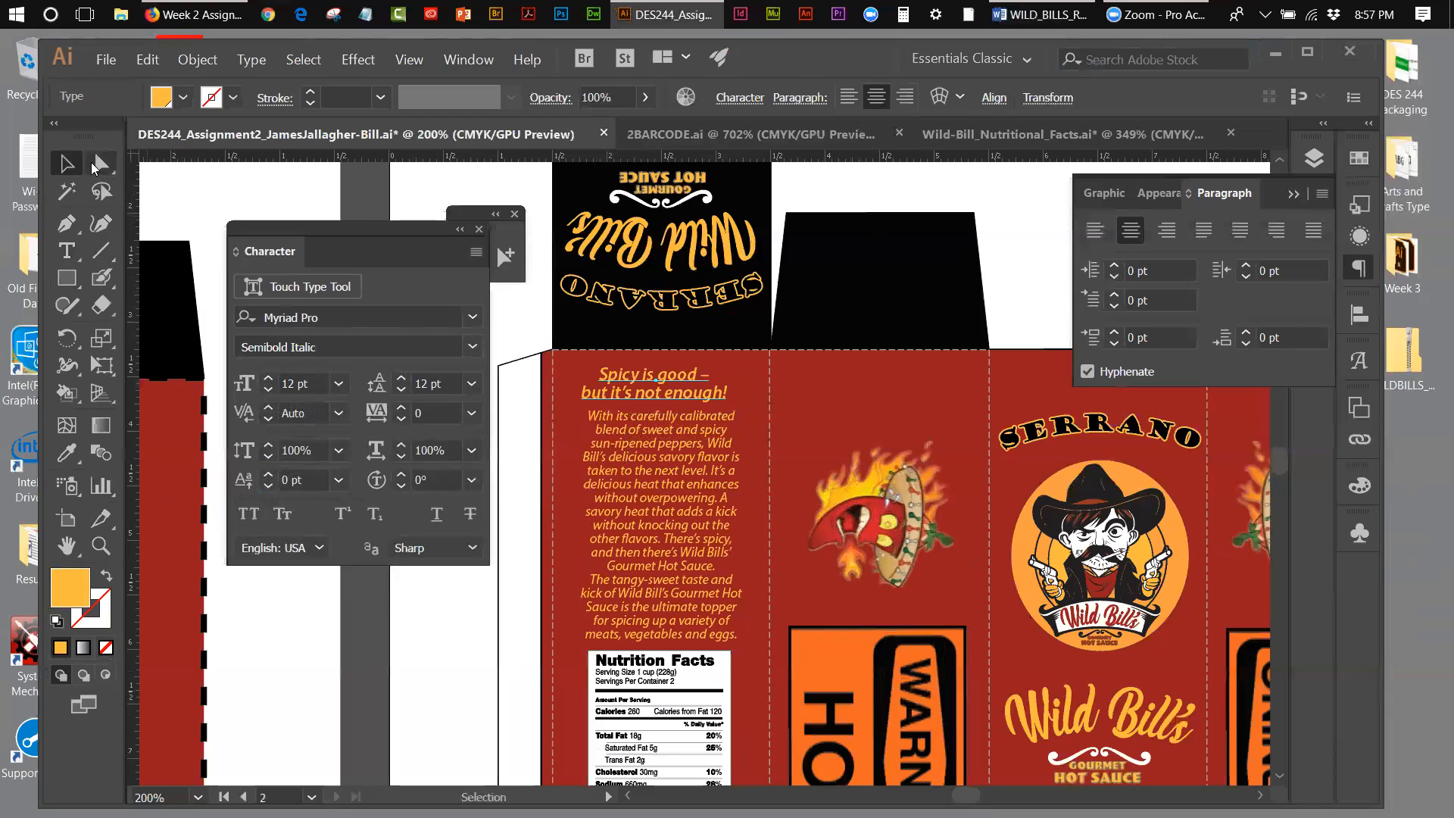
# Step: Align the headline, description, Nutrition Facts, ingredients, barcode and manufacturer text on the back panel to a common horizontal centre
pyautogui.click(691, 436)
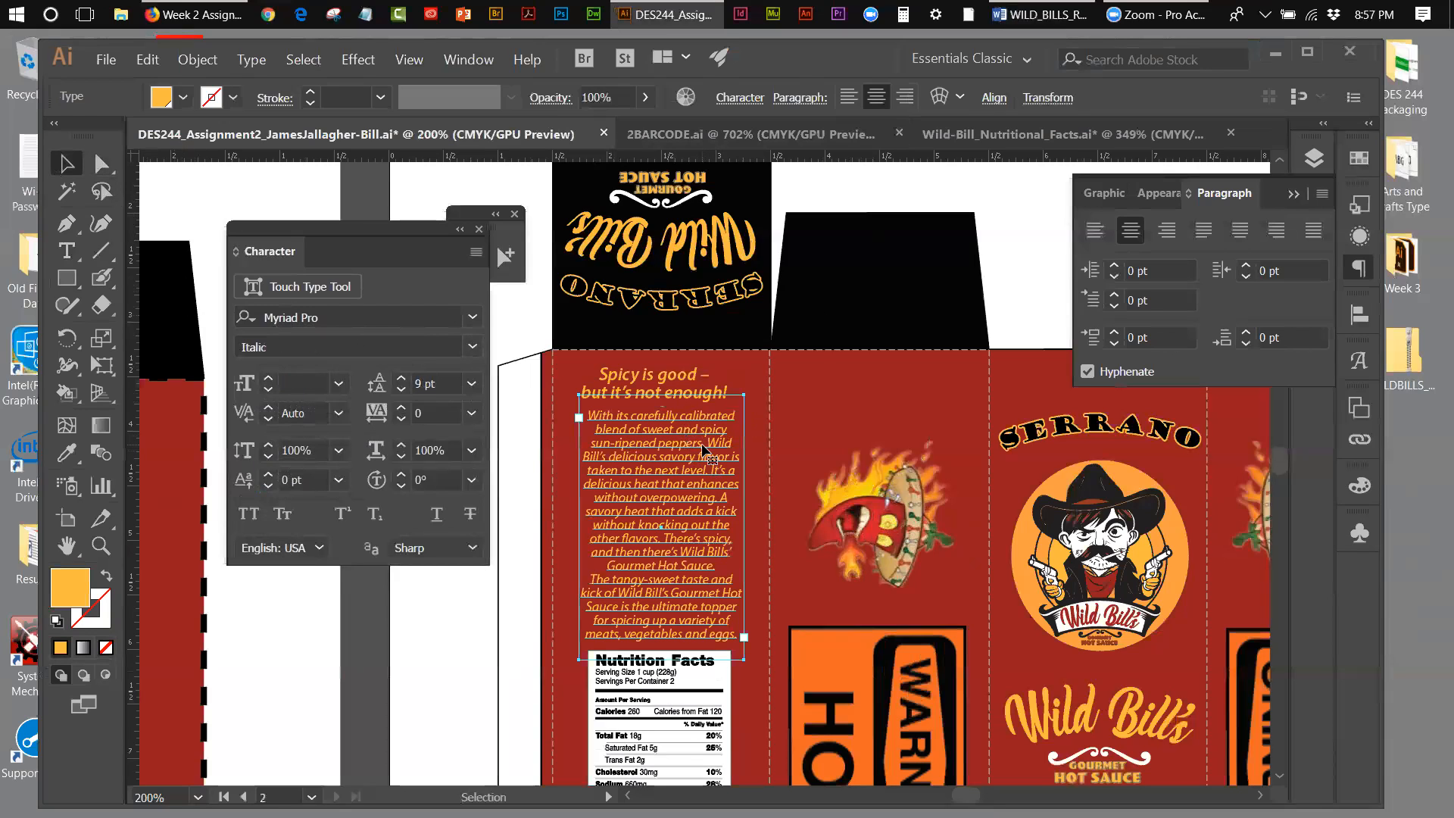
pyautogui.click(409, 59)
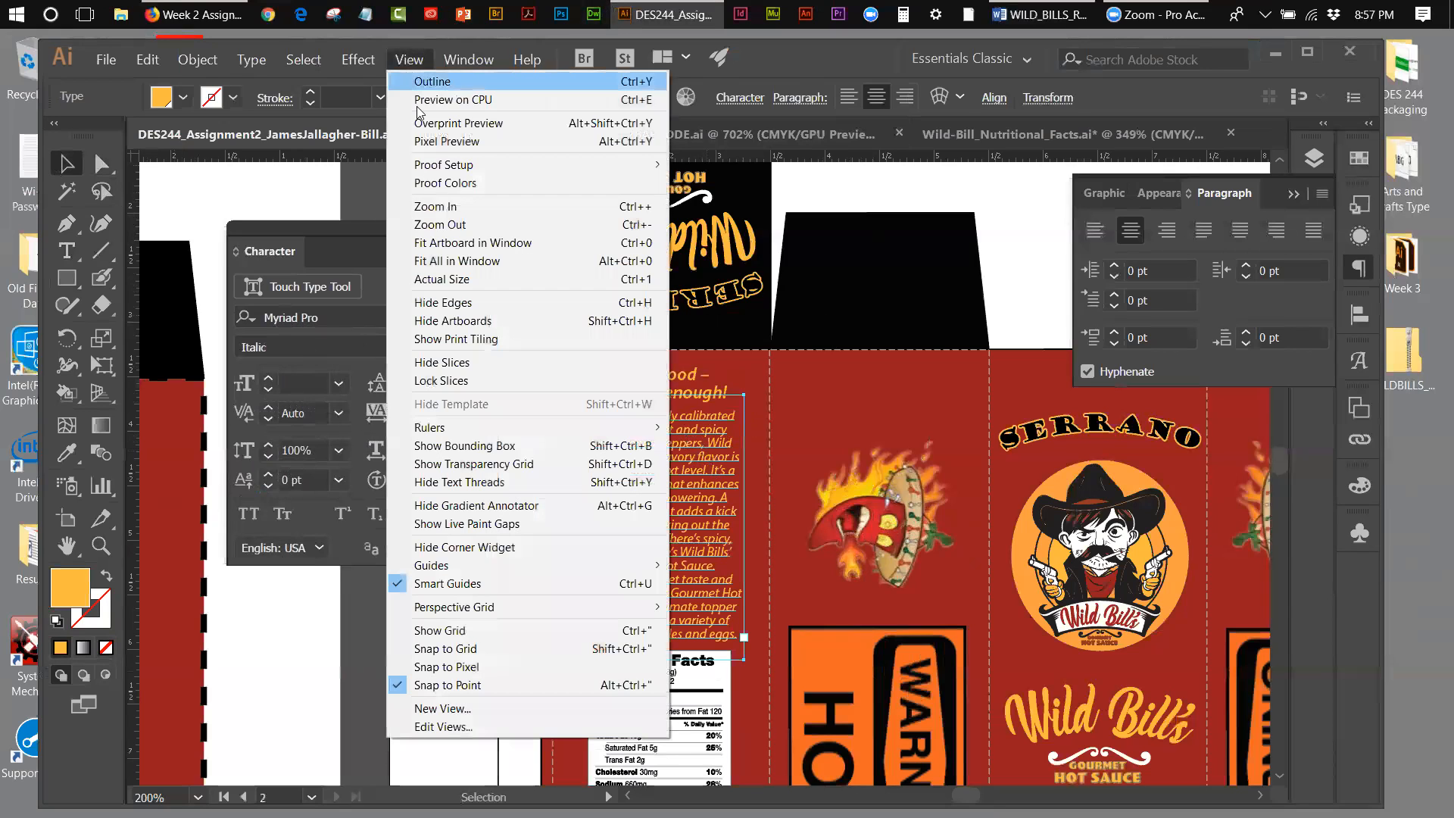
pyautogui.click(440, 242)
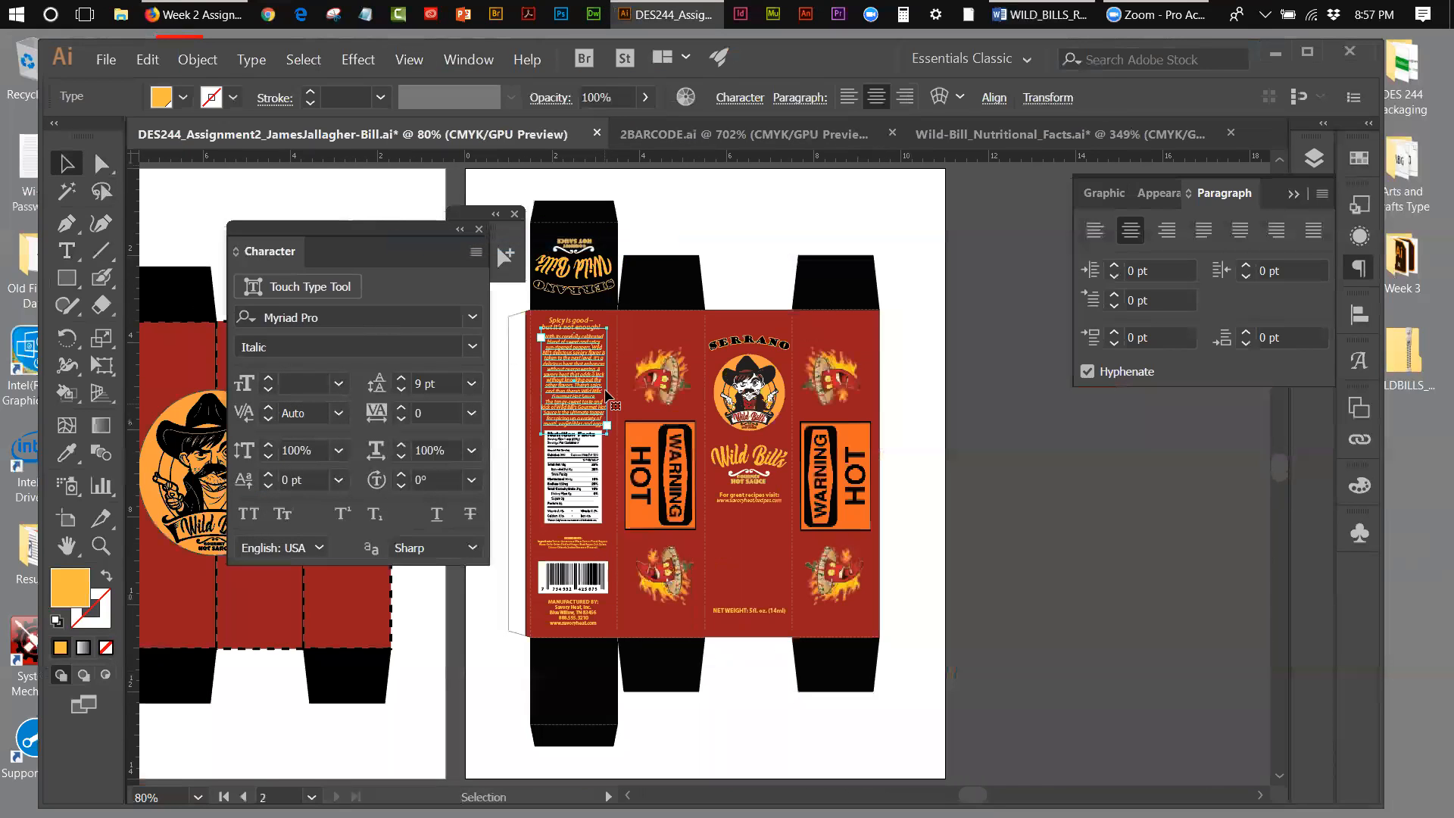
pyautogui.click(581, 328)
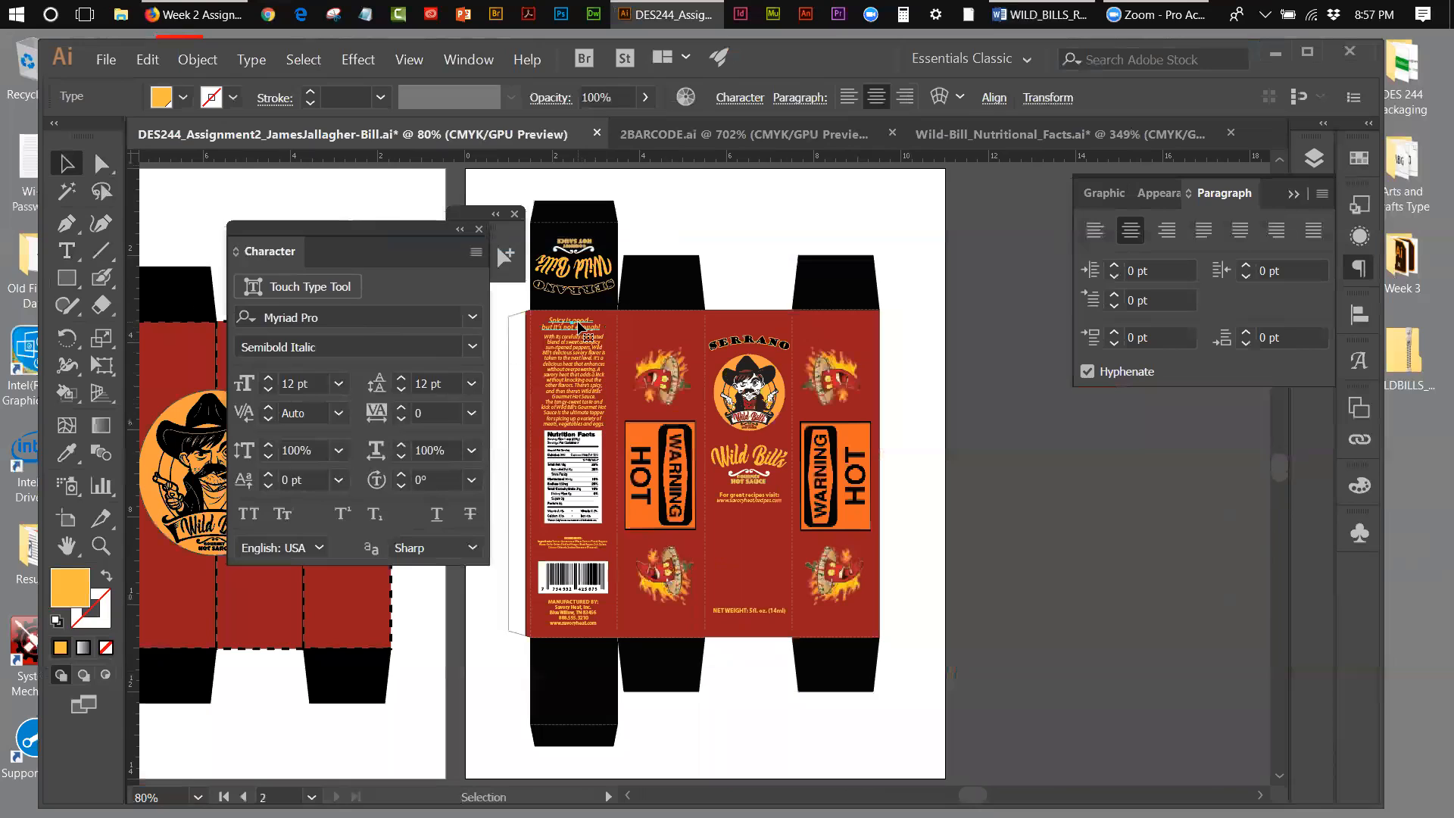
pyautogui.keyDown('shift'); pyautogui.click(585, 347); pyautogui.keyUp('shift')
pyautogui.keyDown('shift'); pyautogui.click(583, 485); pyautogui.keyUp('shift')
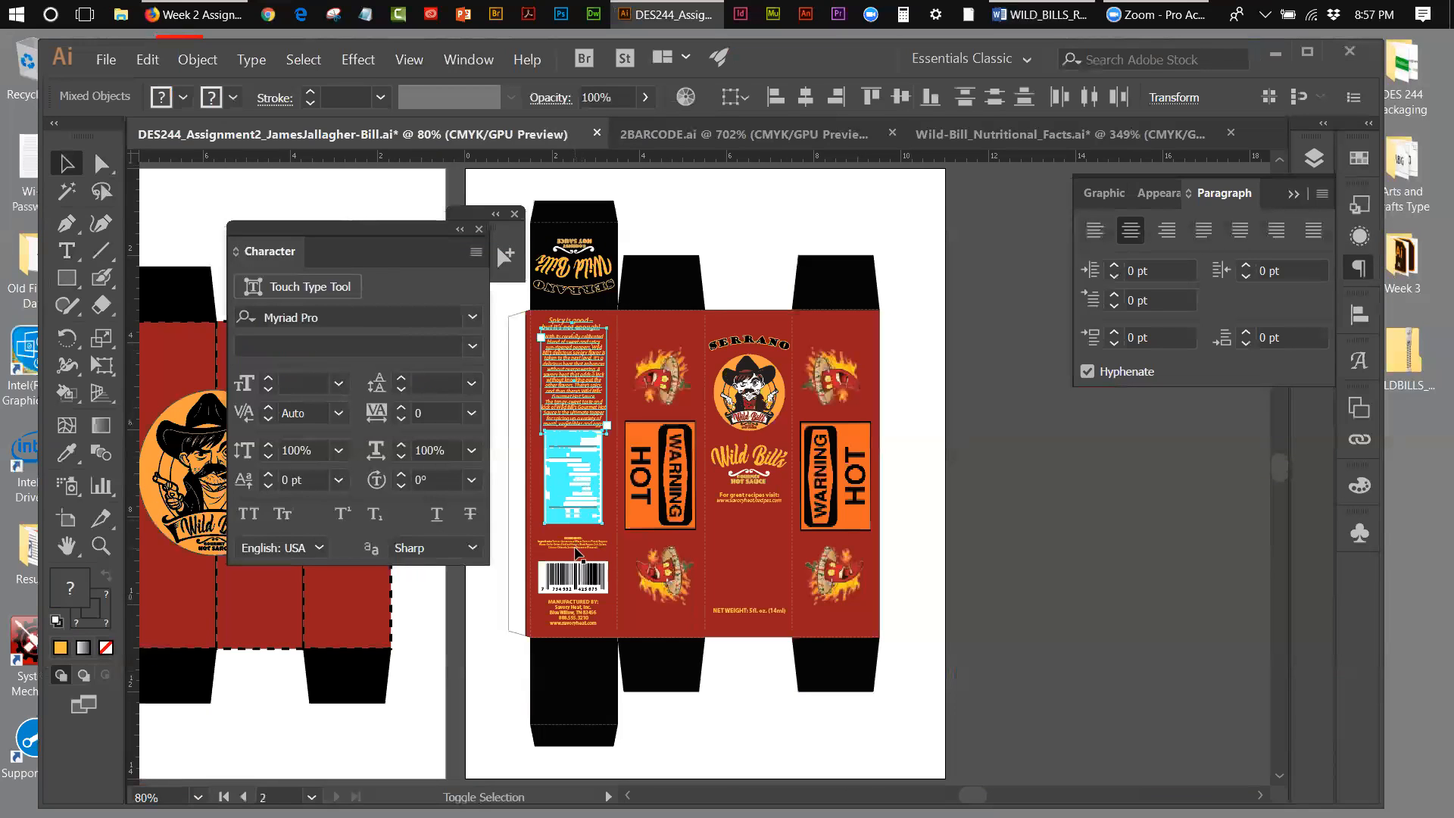
pyautogui.keyDown('shift'); pyautogui.click(573, 543); pyautogui.keyUp('shift')
pyautogui.keyDown('shift'); pyautogui.click(573, 577); pyautogui.keyUp('shift')
pyautogui.keyDown('shift'); pyautogui.click(573, 612); pyautogui.keyUp('shift')
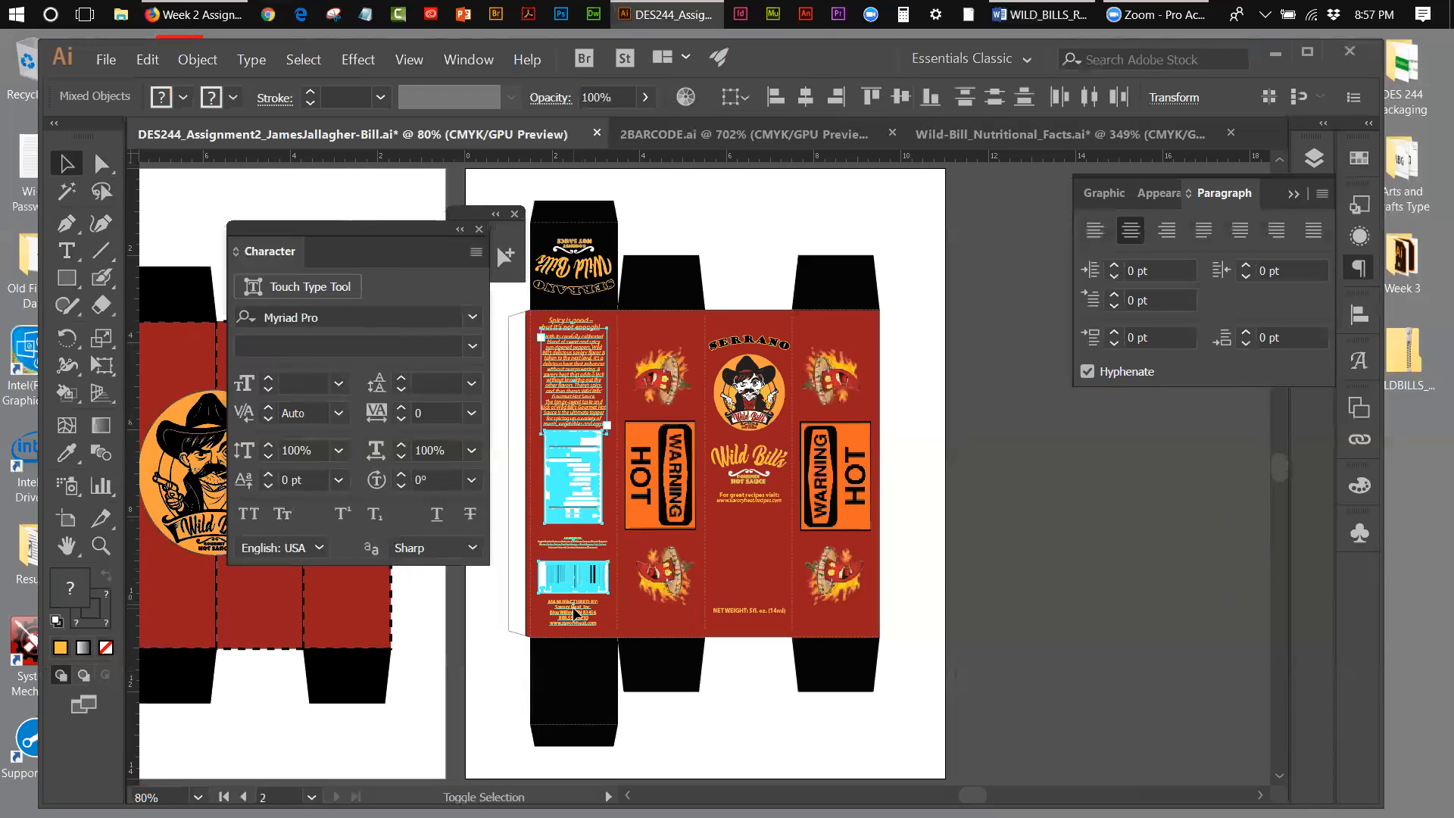
pyautogui.click(1292, 195)
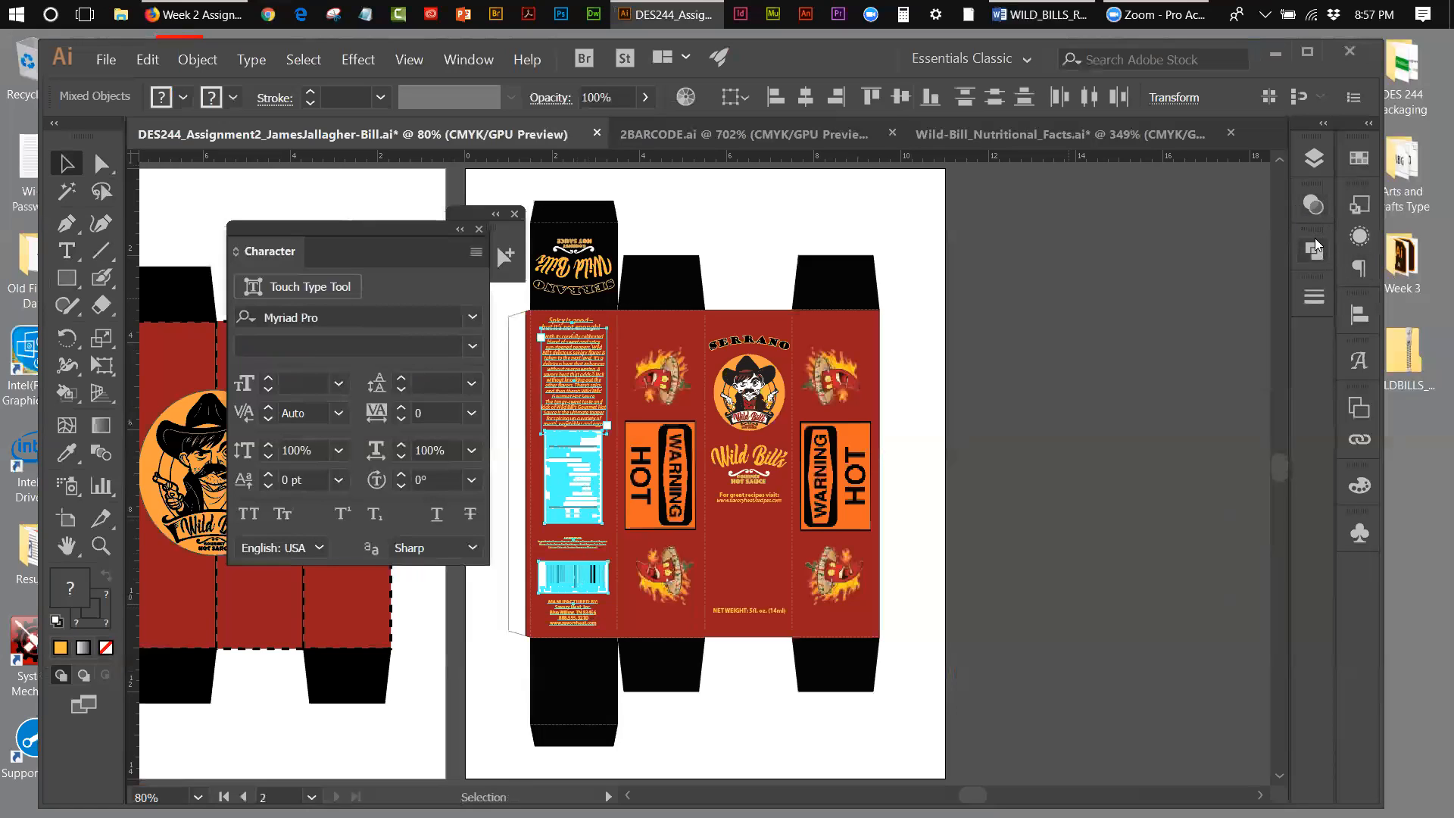
pyautogui.click(1314, 248)
pyautogui.click(1359, 315)
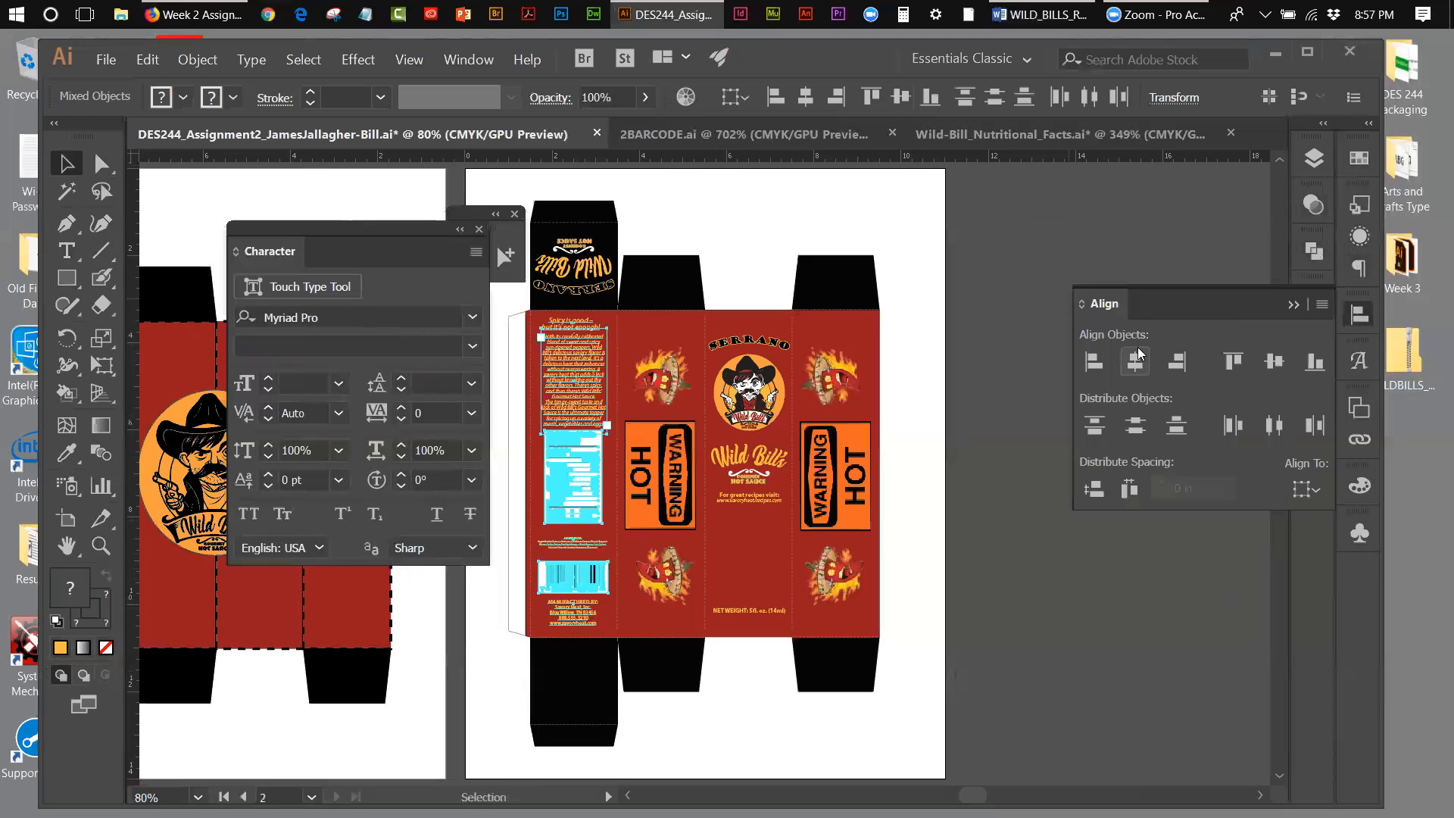
pyautogui.click(1134, 356)
pyautogui.click(1013, 337)
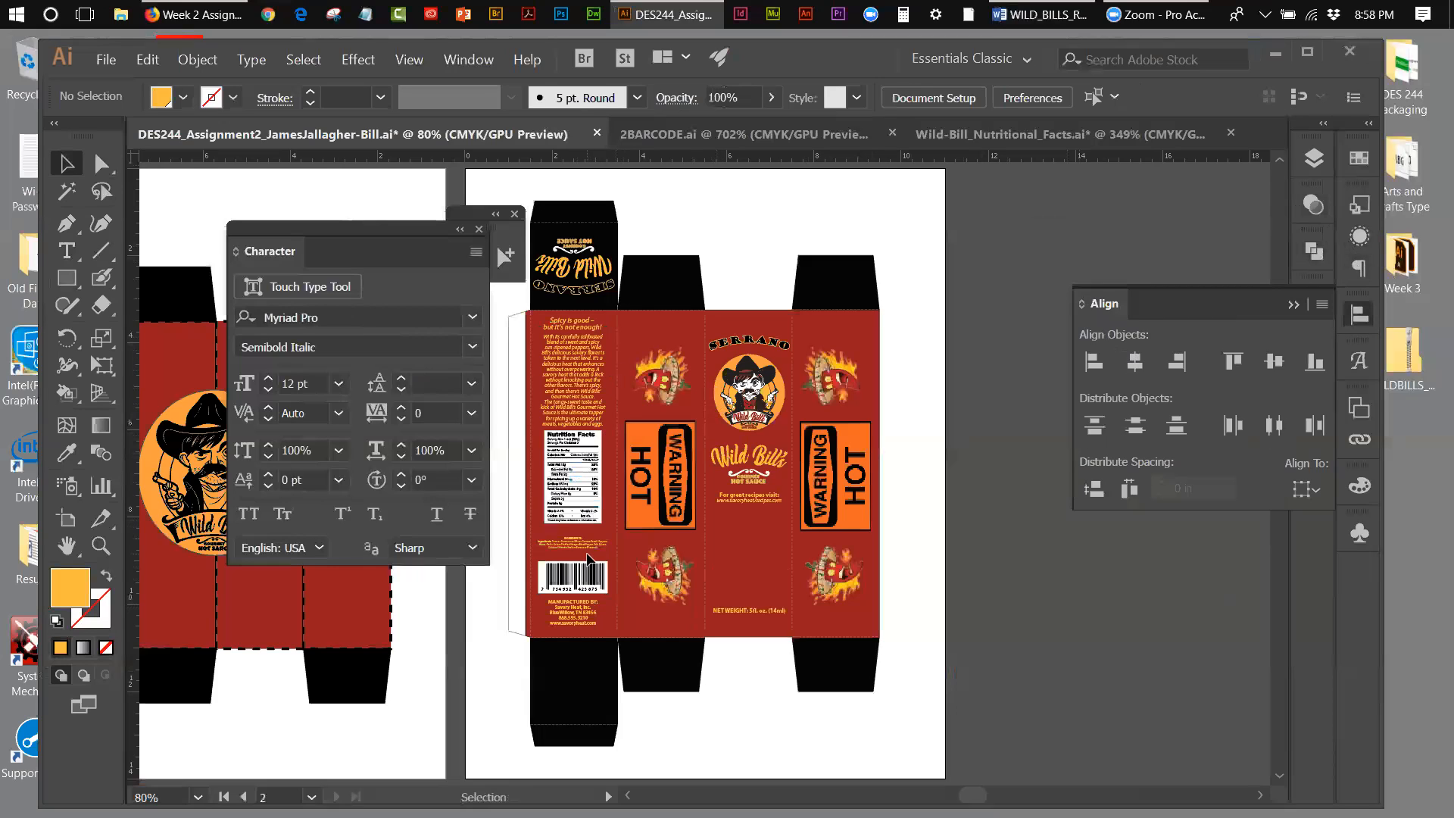
# Step: Nudge the manufacturer text block and the barcode slightly down toward the back panel's bottom fold
pyautogui.click(583, 615)
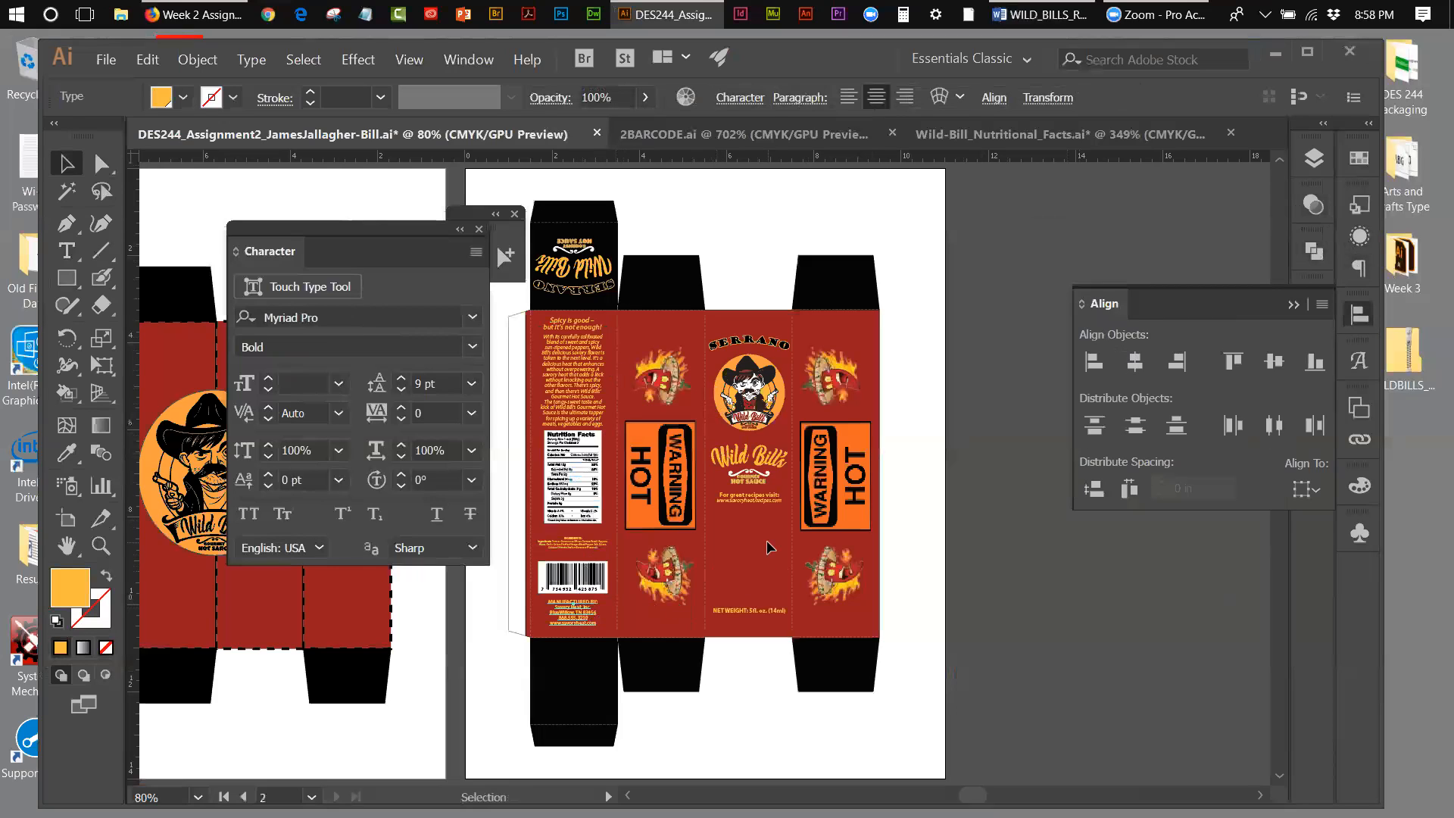
pyautogui.press('Down')
pyautogui.press('Down')
pyautogui.press('Down')
pyautogui.press('Down')
pyautogui.press('Down')
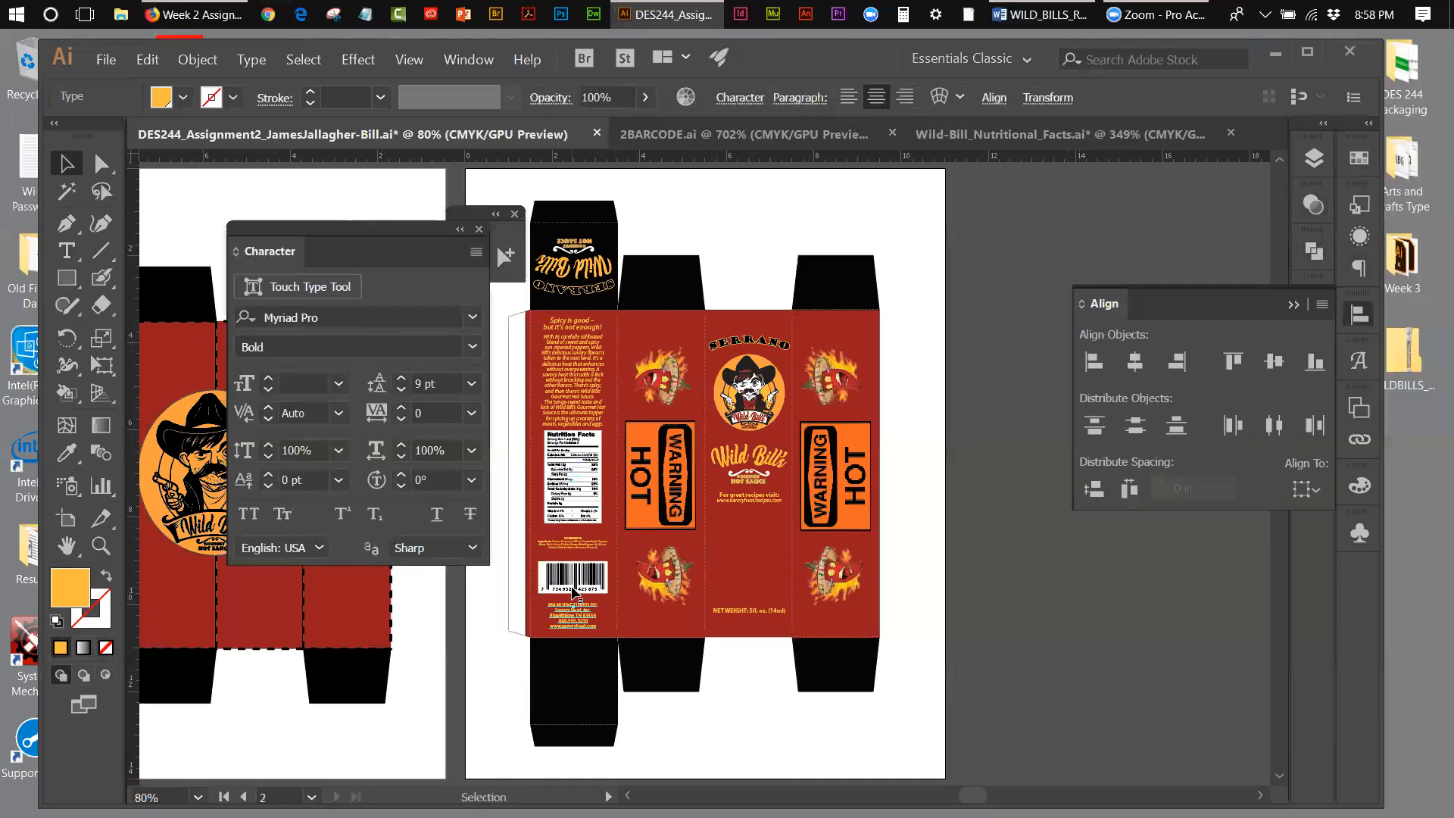
pyautogui.click(571, 588)
pyautogui.press('Down')
pyautogui.press('Down')
pyautogui.press('Down')
pyautogui.press('Down')
pyautogui.press('Down')
pyautogui.press('Down')
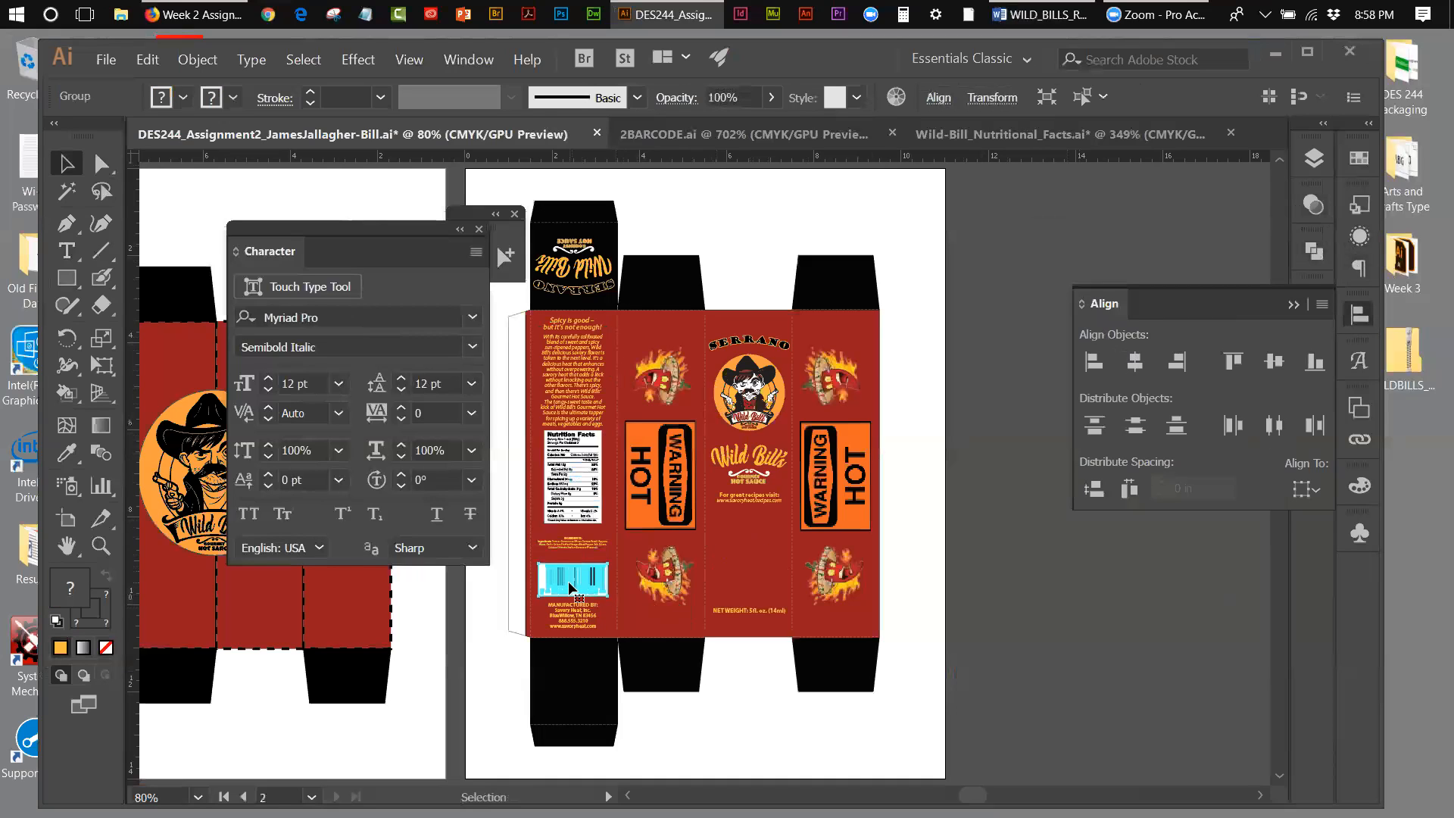
# Step: Nudge the ingredients text down so it sits closer to the top of the barcode
pyautogui.click(573, 543)
pyautogui.press('Down')
pyautogui.press('Down')
pyautogui.press('Down')
pyautogui.press('Down')
pyautogui.press('Down')
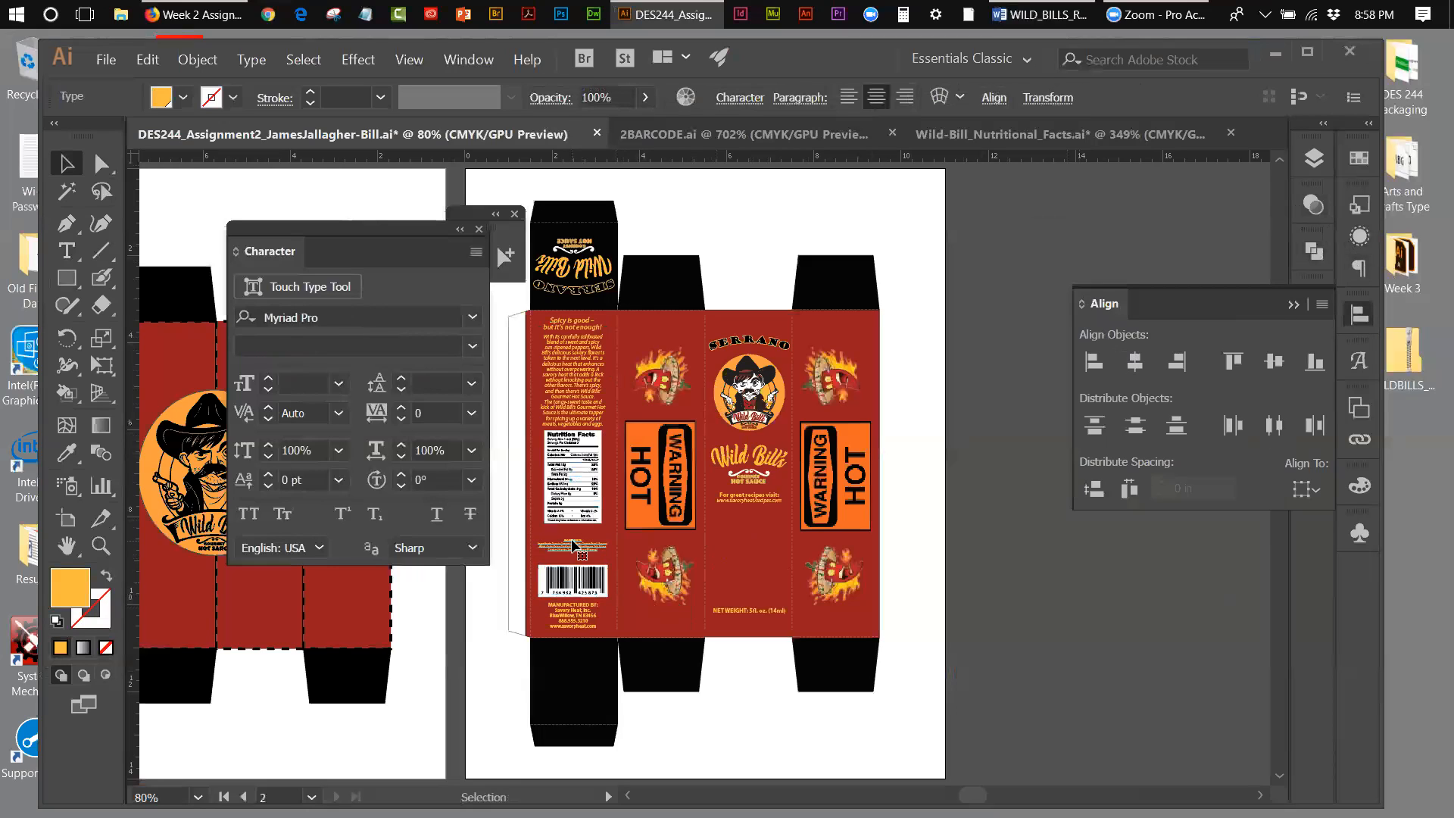
pyautogui.press('Down')
pyautogui.press('Down')
# Step: Nudge the Nutrition Facts label down until it sits just above the ingredients text
pyautogui.click(583, 524)
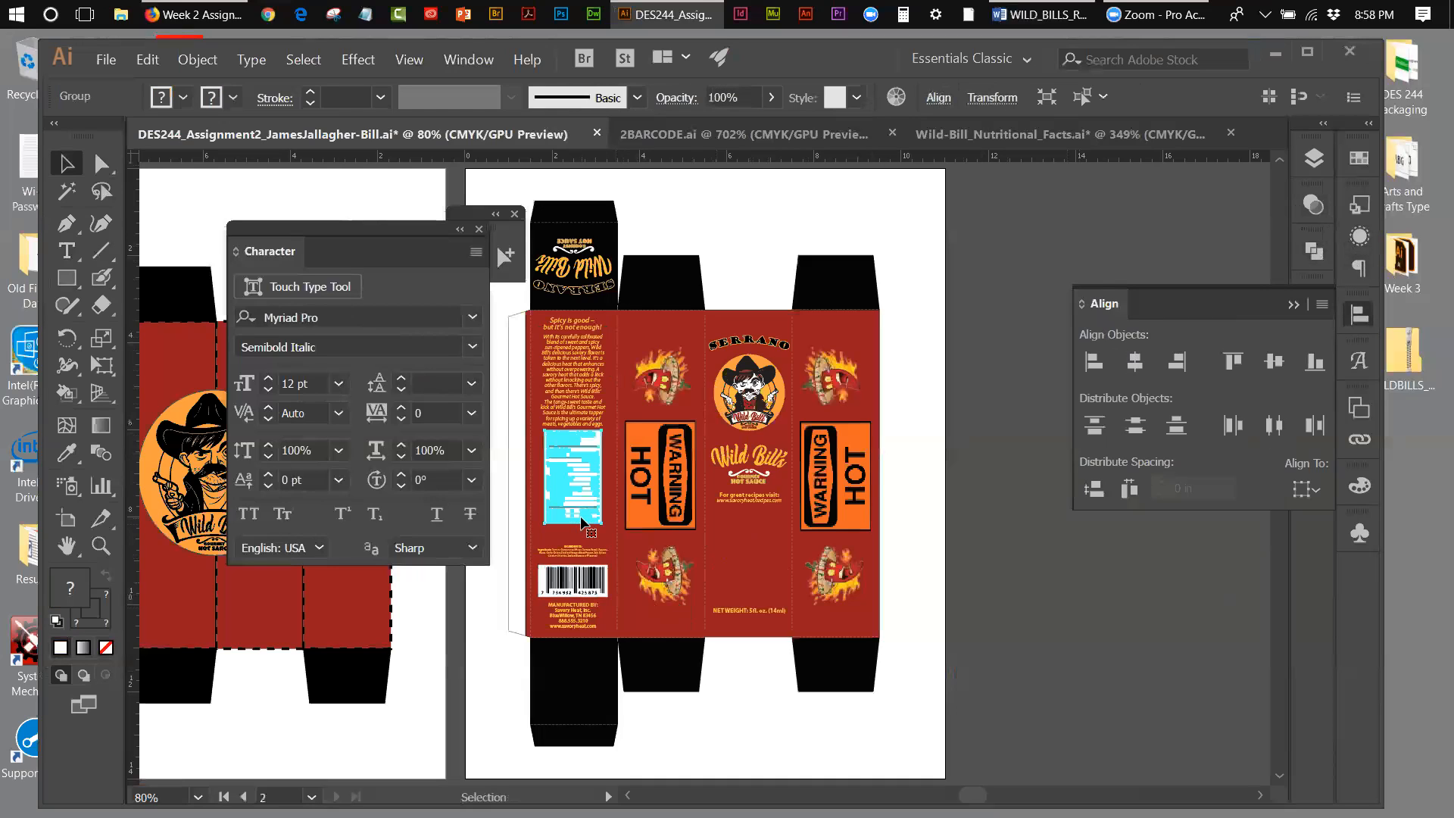
pyautogui.press('Down')
pyautogui.press('Down')
pyautogui.press('Down')
pyautogui.press('Down')
pyautogui.press('Down')
pyautogui.press('Down')
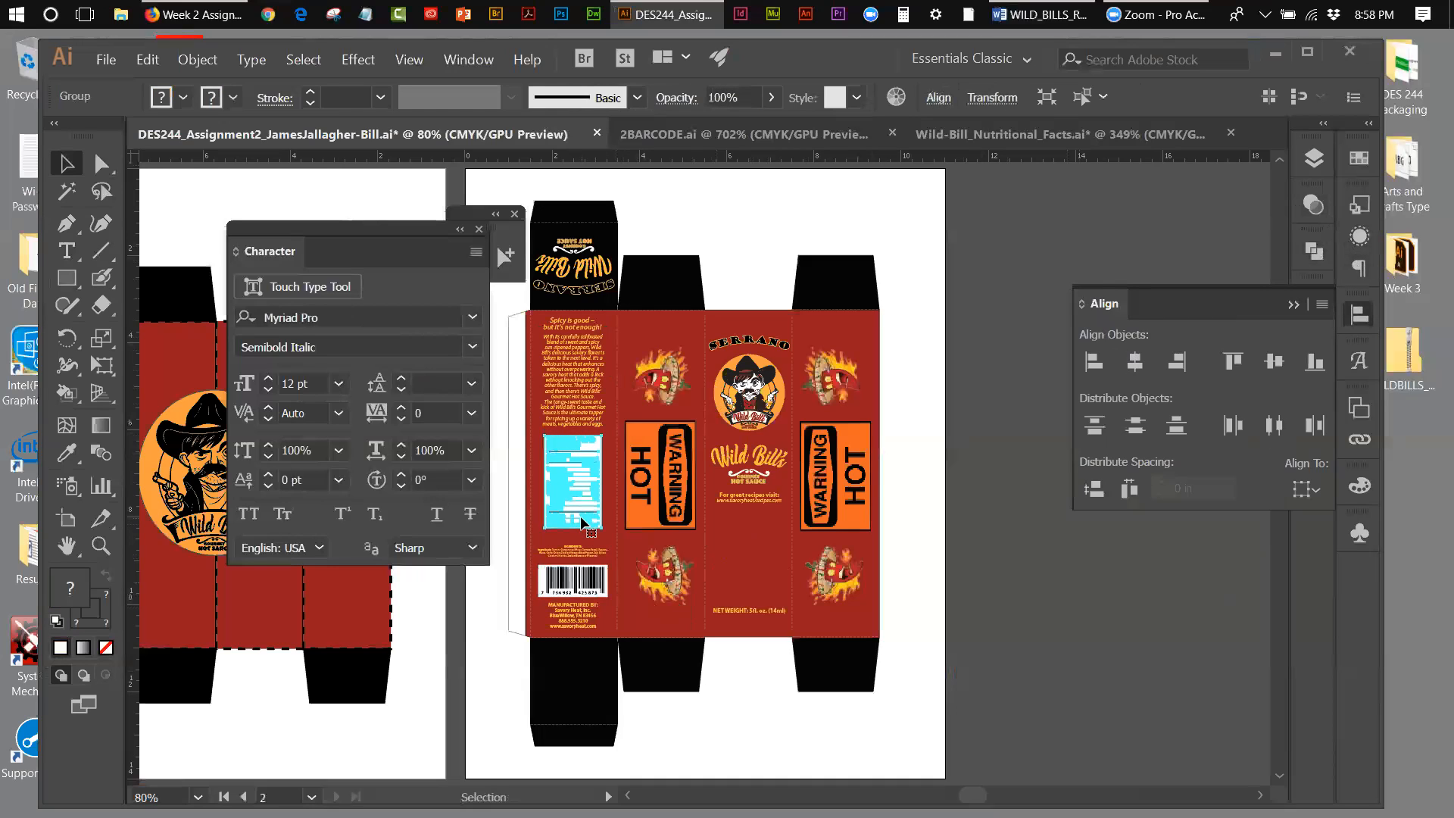
pyautogui.press('Down')
pyautogui.press('Down')
pyautogui.press('Down')
pyautogui.press('Down')
pyautogui.press('Down')
pyautogui.press('Down')
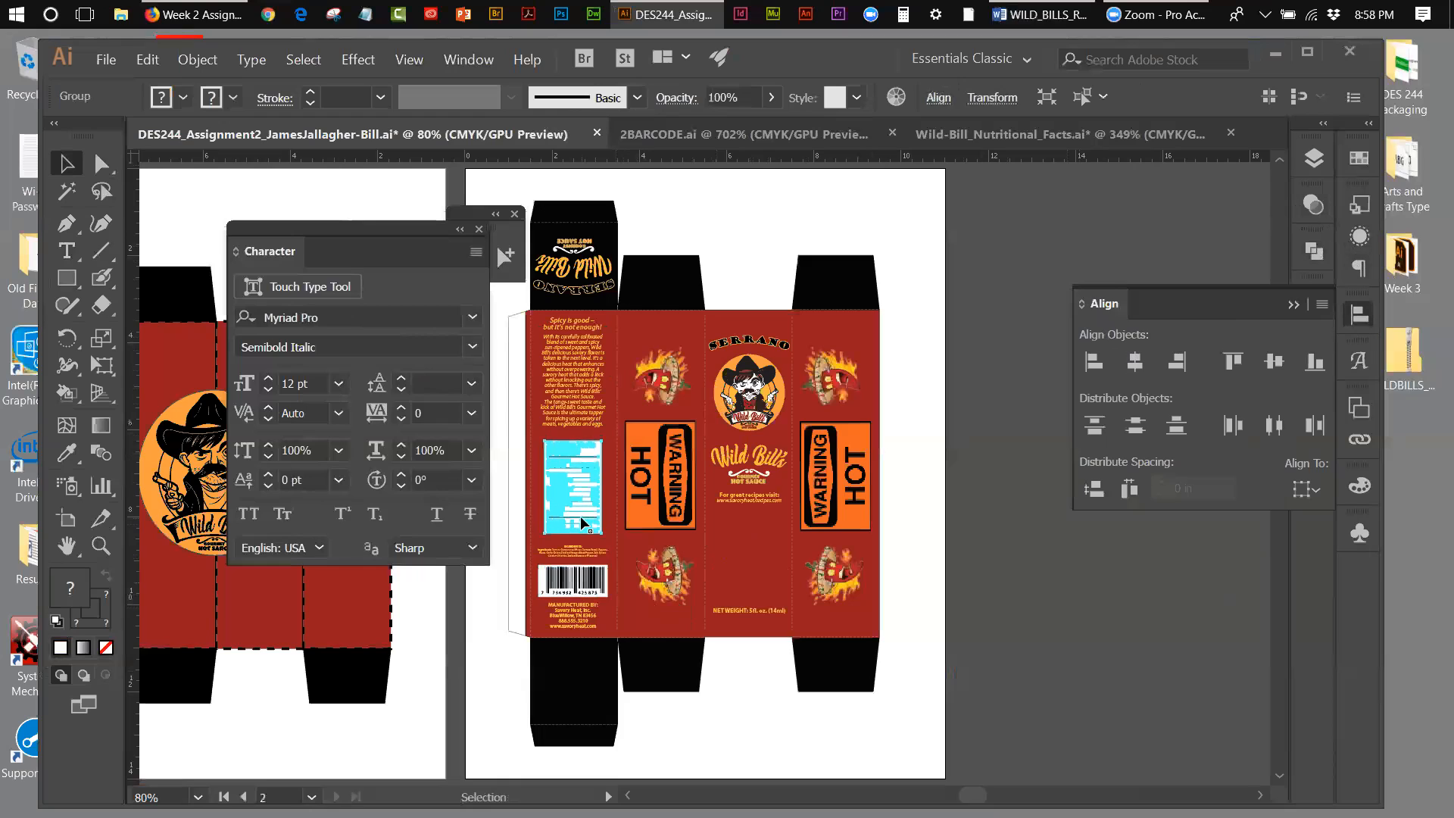
pyautogui.press('Down')
pyautogui.press('Down')
pyautogui.press('Down')
pyautogui.press('Down')
pyautogui.press('Down')
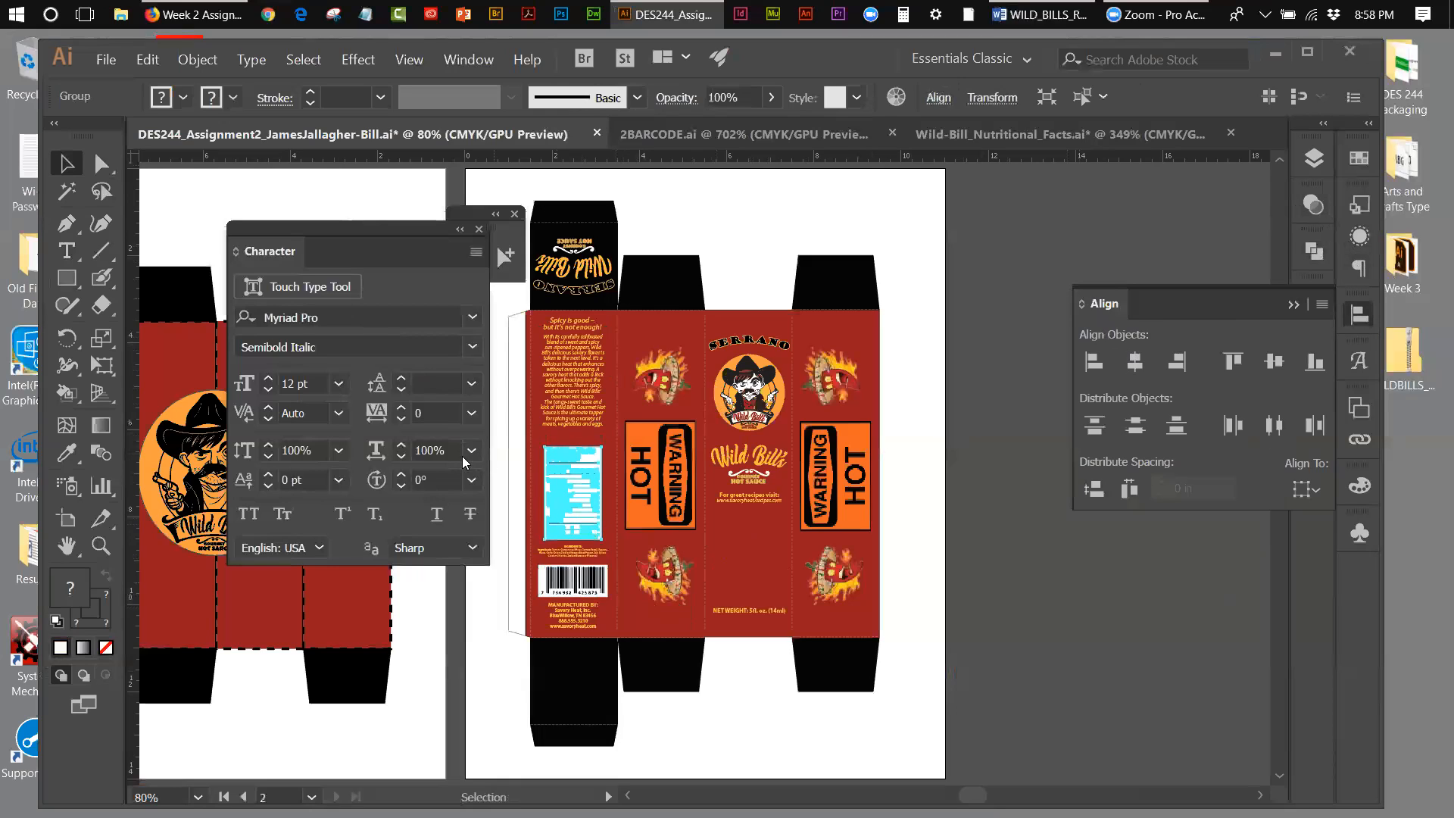
# Step: Nudge the description paragraph down until its last line sits just above the Nutrition Facts label
pyautogui.click(595, 426)
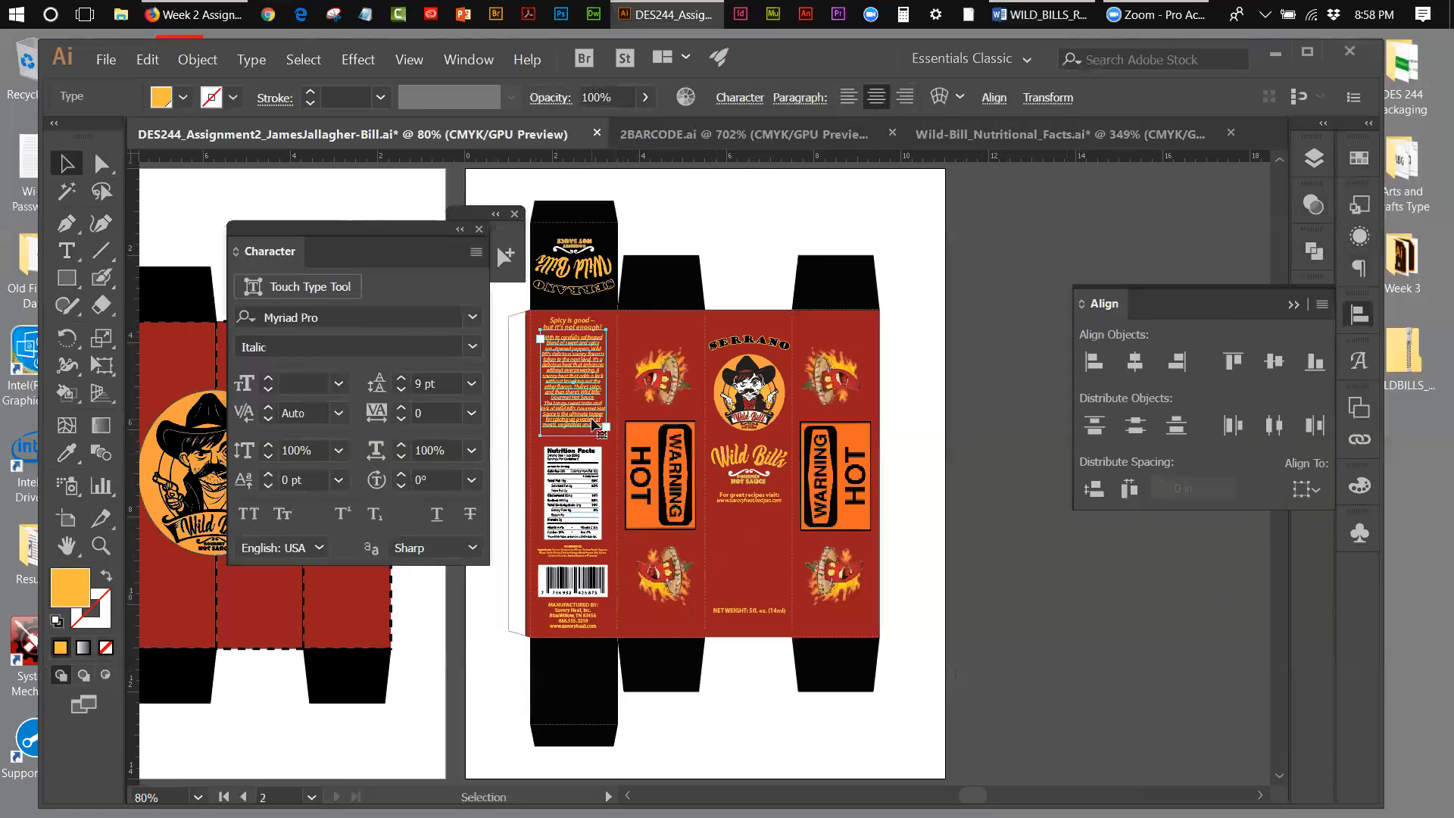
pyautogui.press('Down')
pyautogui.press('Down')
pyautogui.press('Down')
pyautogui.press('Down')
pyautogui.press('Down')
pyautogui.press('Down')
pyautogui.press('Down')
pyautogui.press('Down')
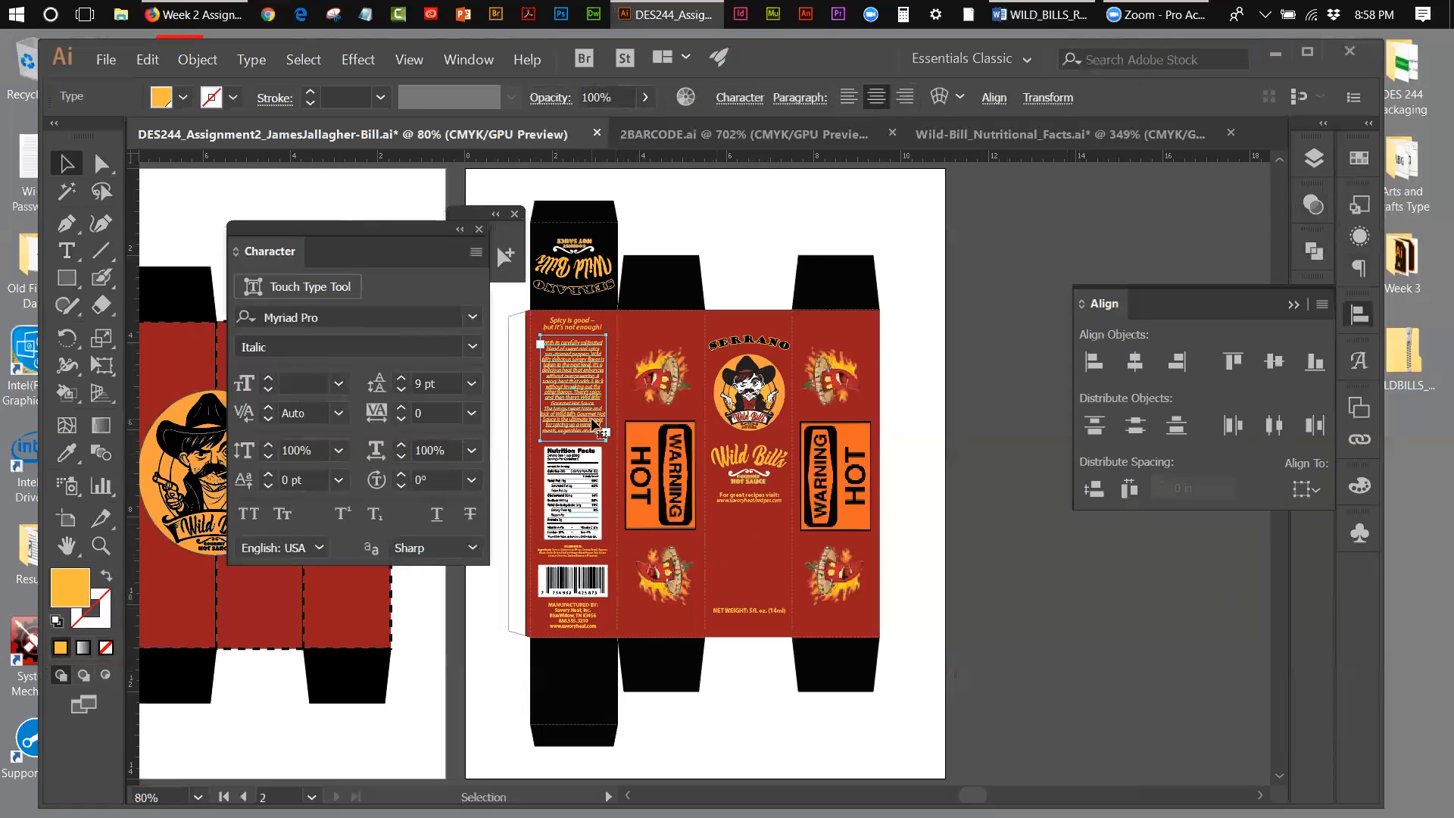
pyautogui.press('Down')
pyautogui.press('Down')
pyautogui.press('Down')
pyautogui.press('Down')
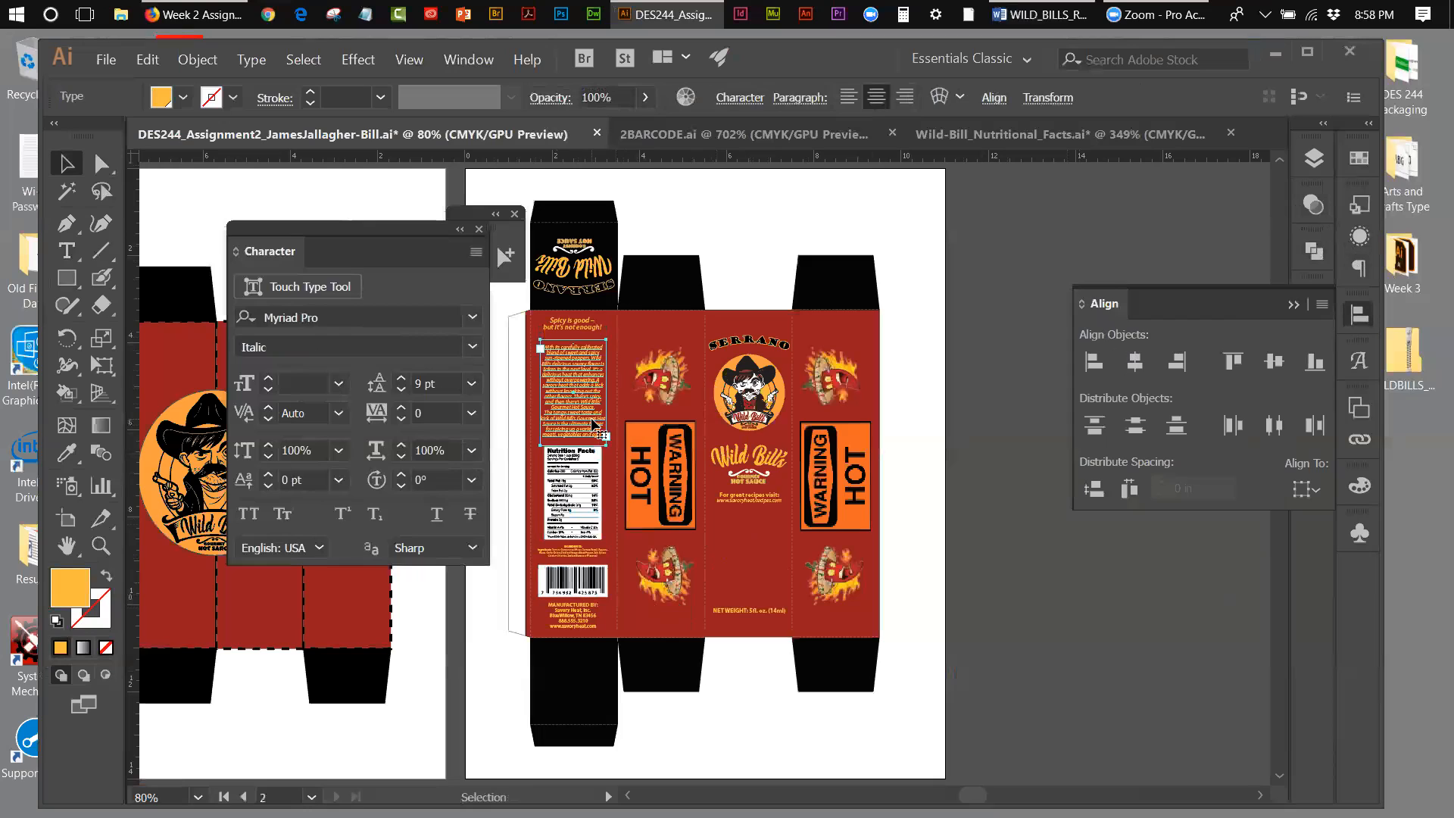
# Step: Nudge the "Spicy is good – but it's not enough!" headline slightly down from the top fold and deselect it
pyautogui.click(576, 326)
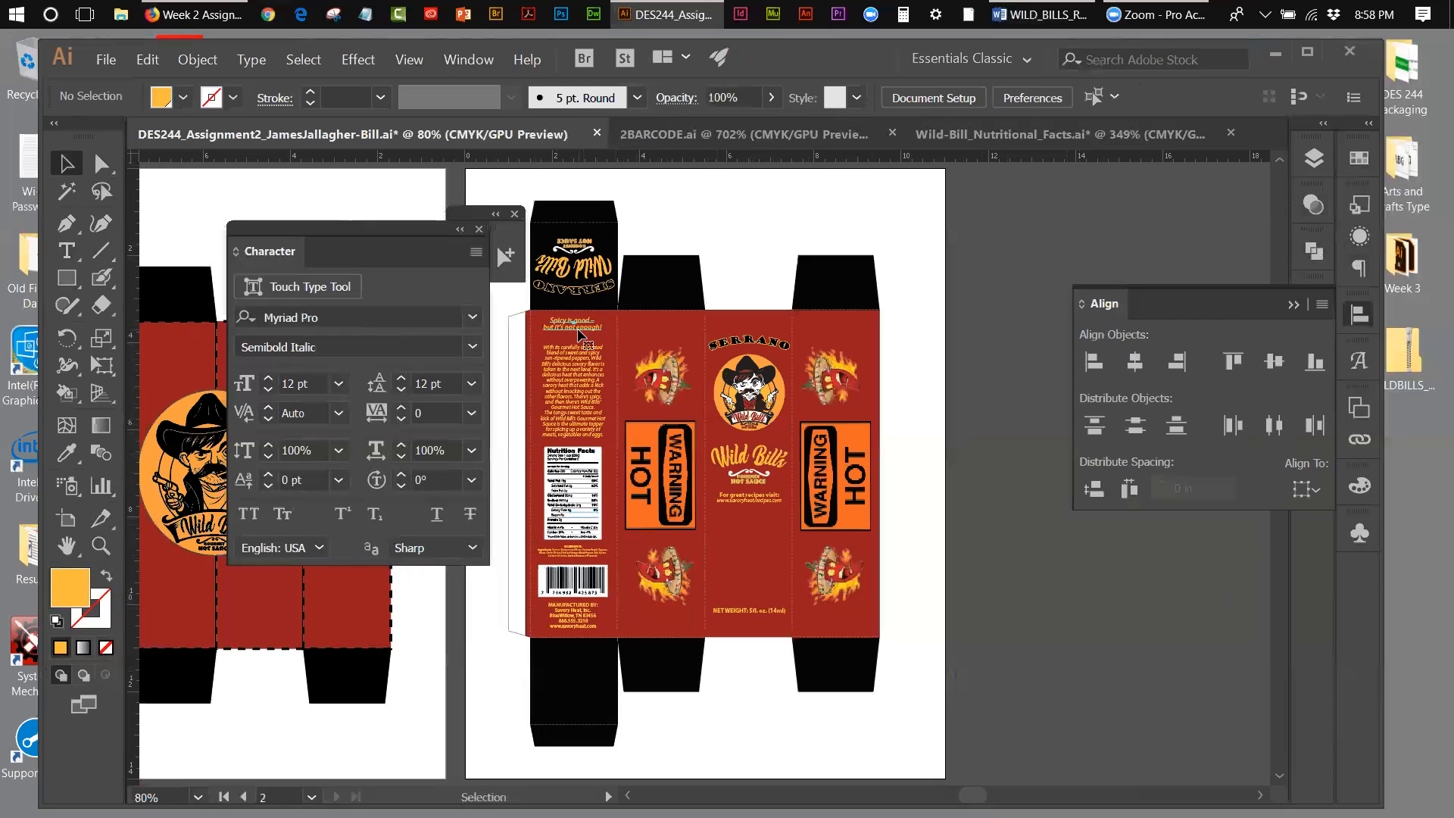
pyautogui.press('Down')
pyautogui.press('Down')
pyautogui.press('Down')
pyautogui.press('Down')
pyautogui.press('Down')
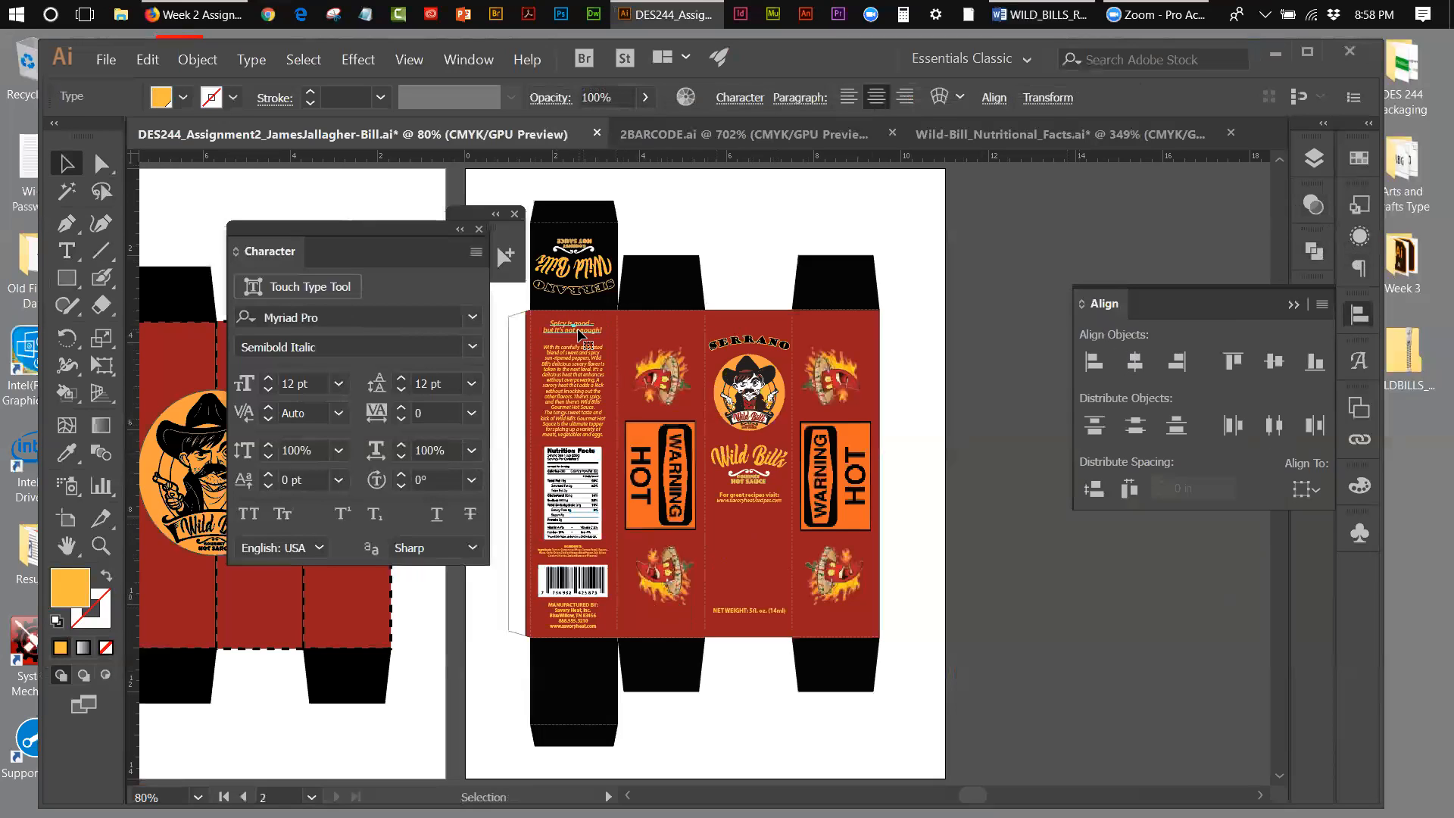
pyautogui.click(749, 220)
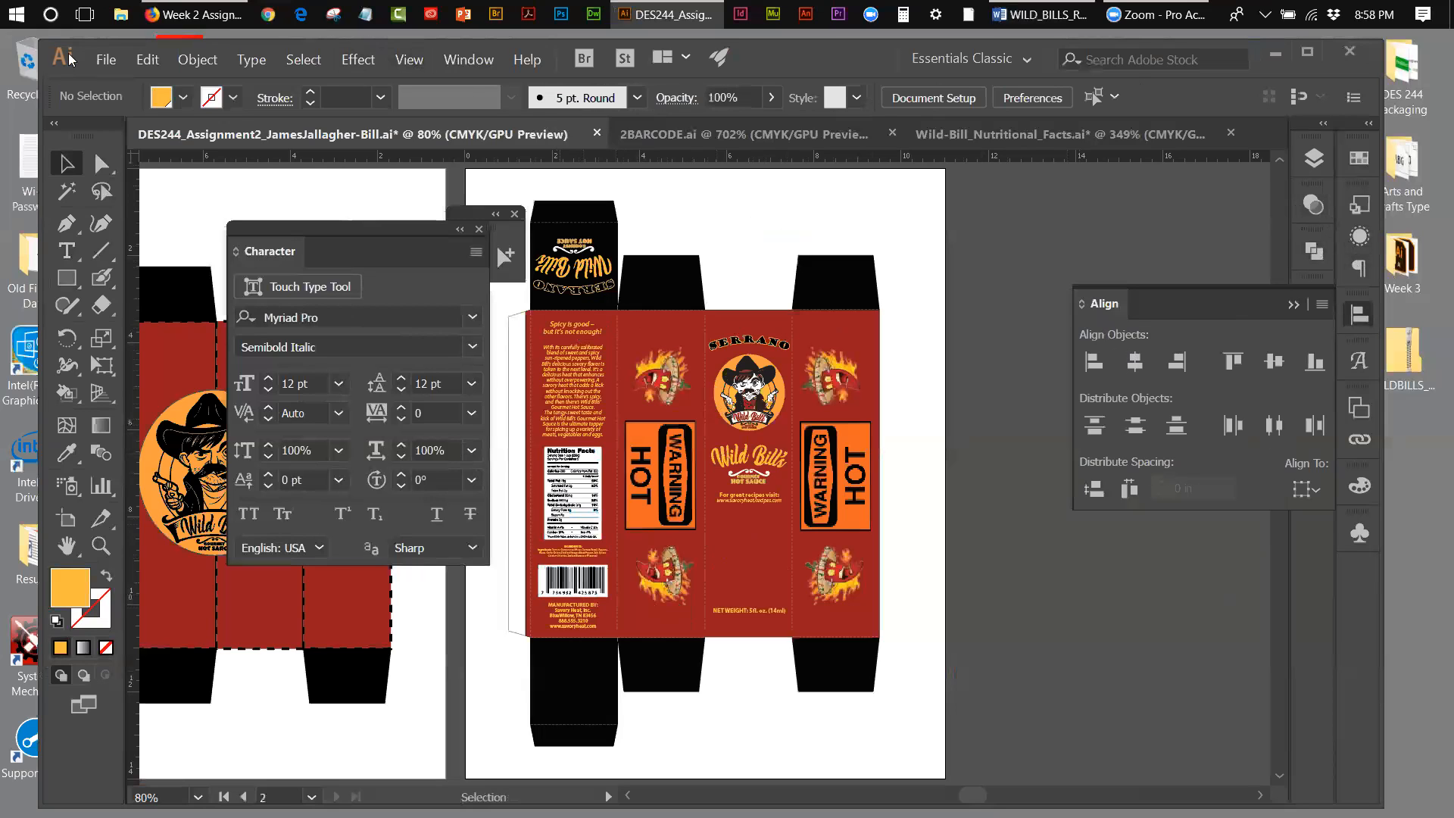
# Step: Save the box document and check the required box information in the Word document
pyautogui.click(105, 59)
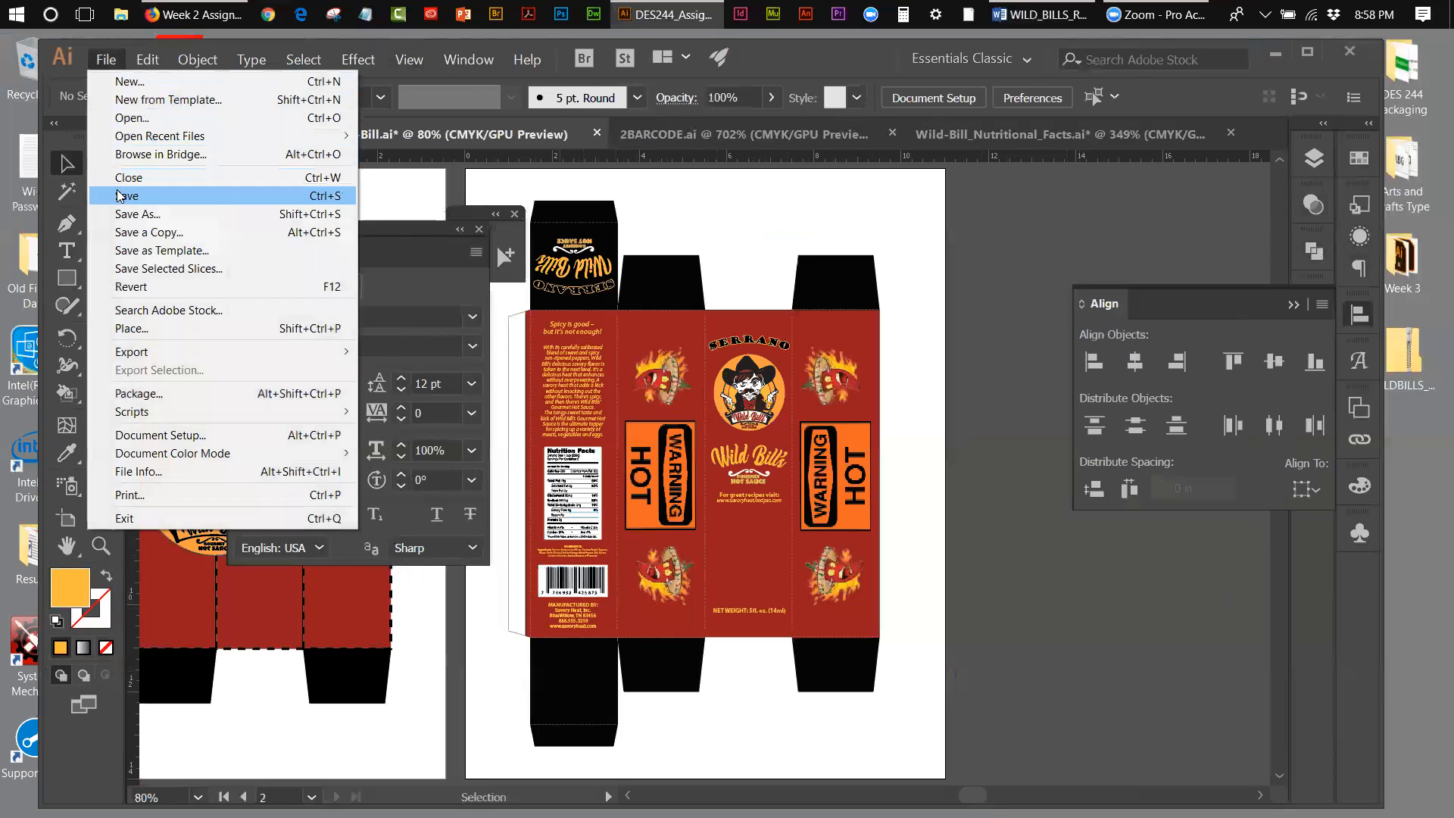
pyautogui.click(119, 196)
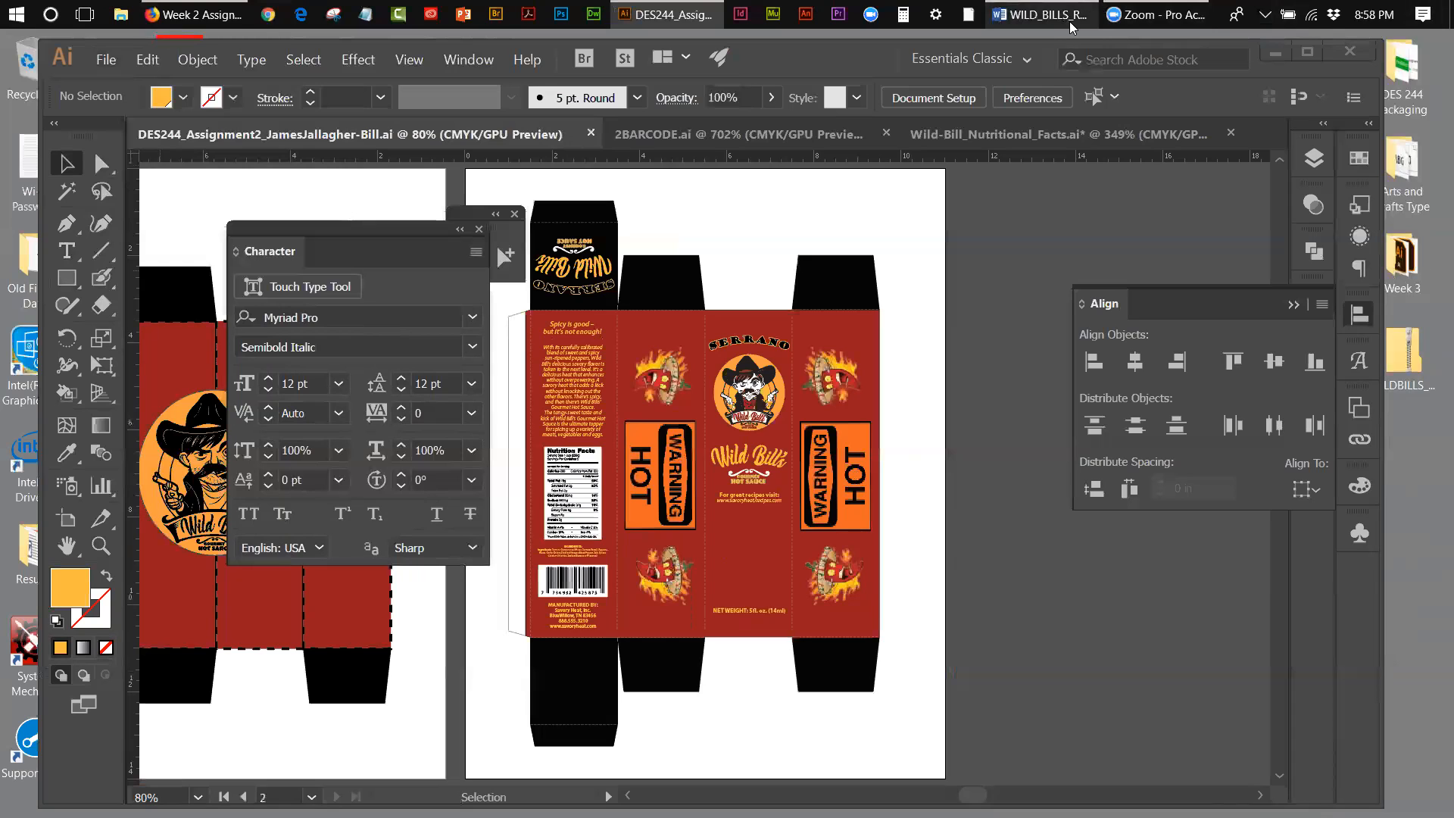
pyautogui.click(1070, 21)
pyautogui.moveTo(1348, 375); pyautogui.dragTo(1349, 307)
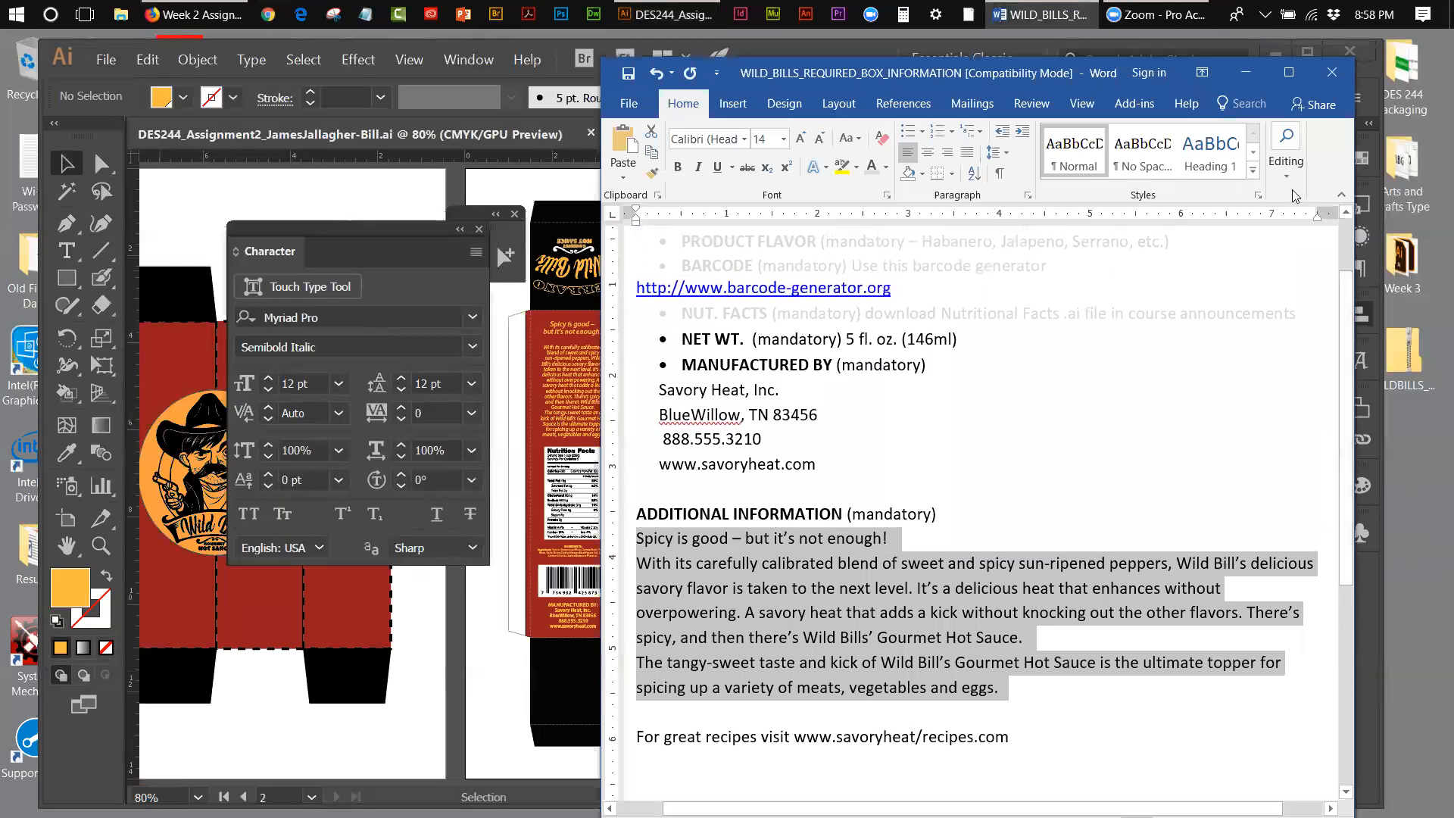
pyautogui.click(1246, 72)
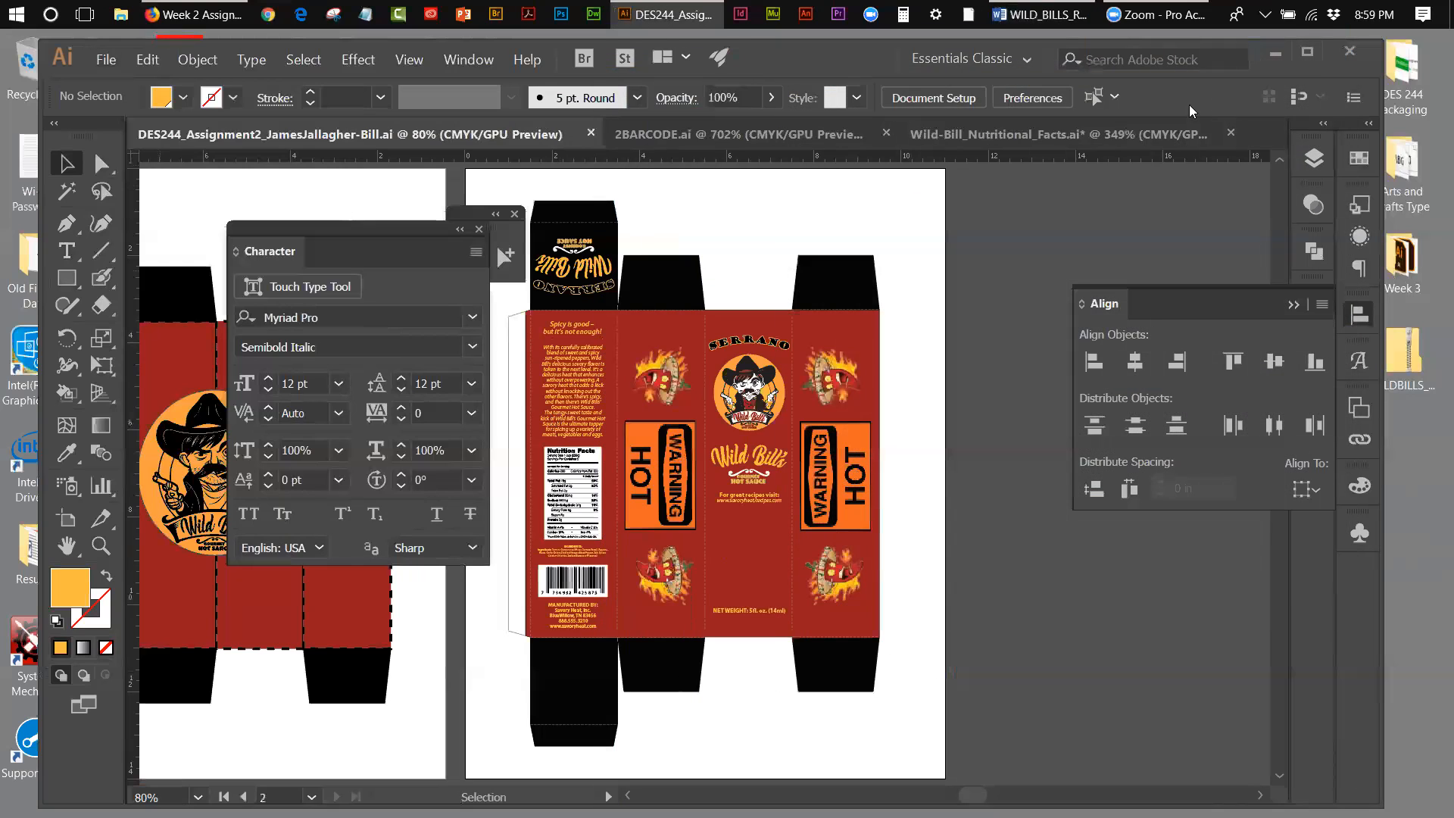
# Step: Save the box document under its current file name in the Desktop's Week 3 folder, in Illustrator CC format
pyautogui.click(112, 69)
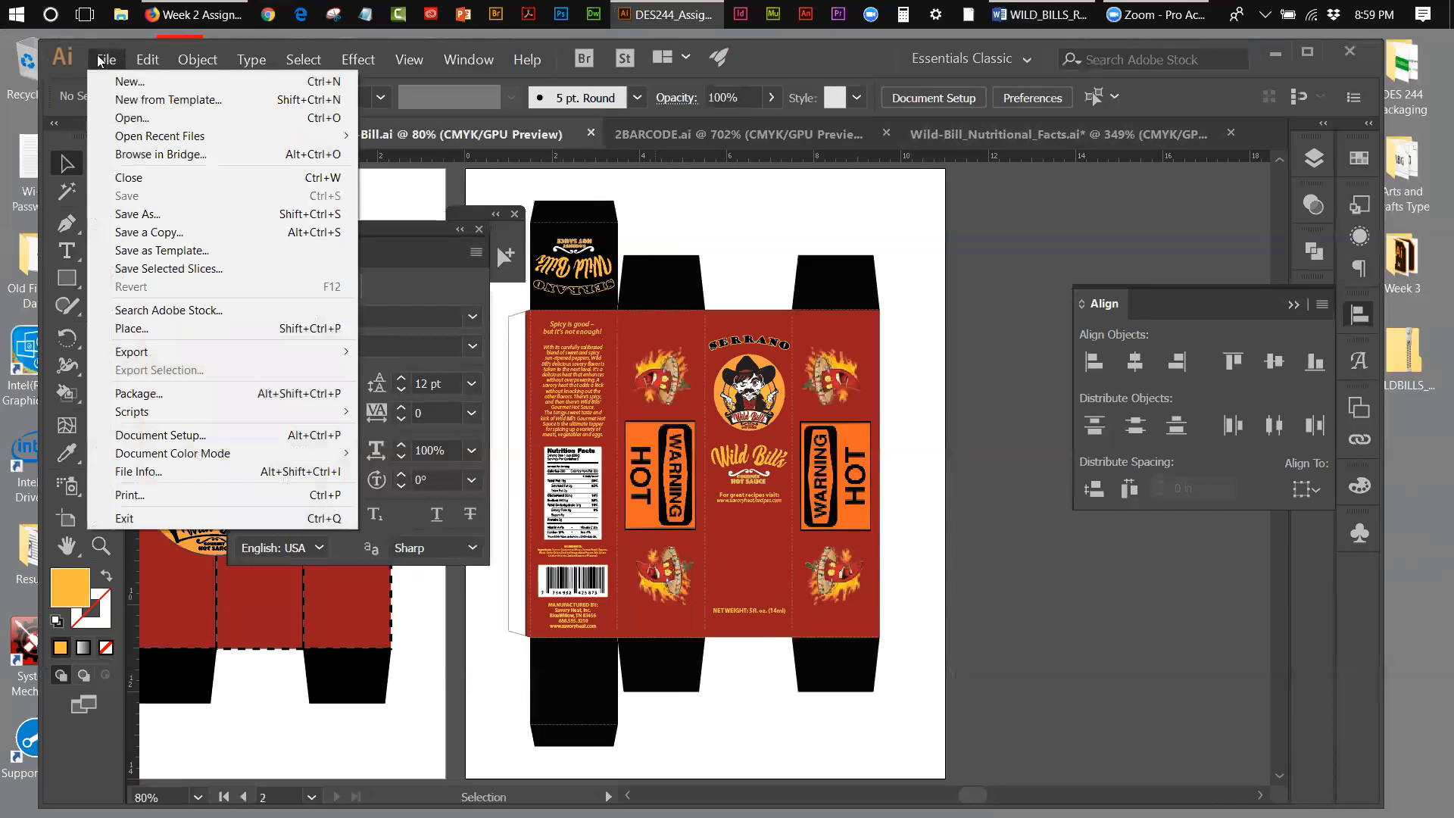
pyautogui.click(121, 213)
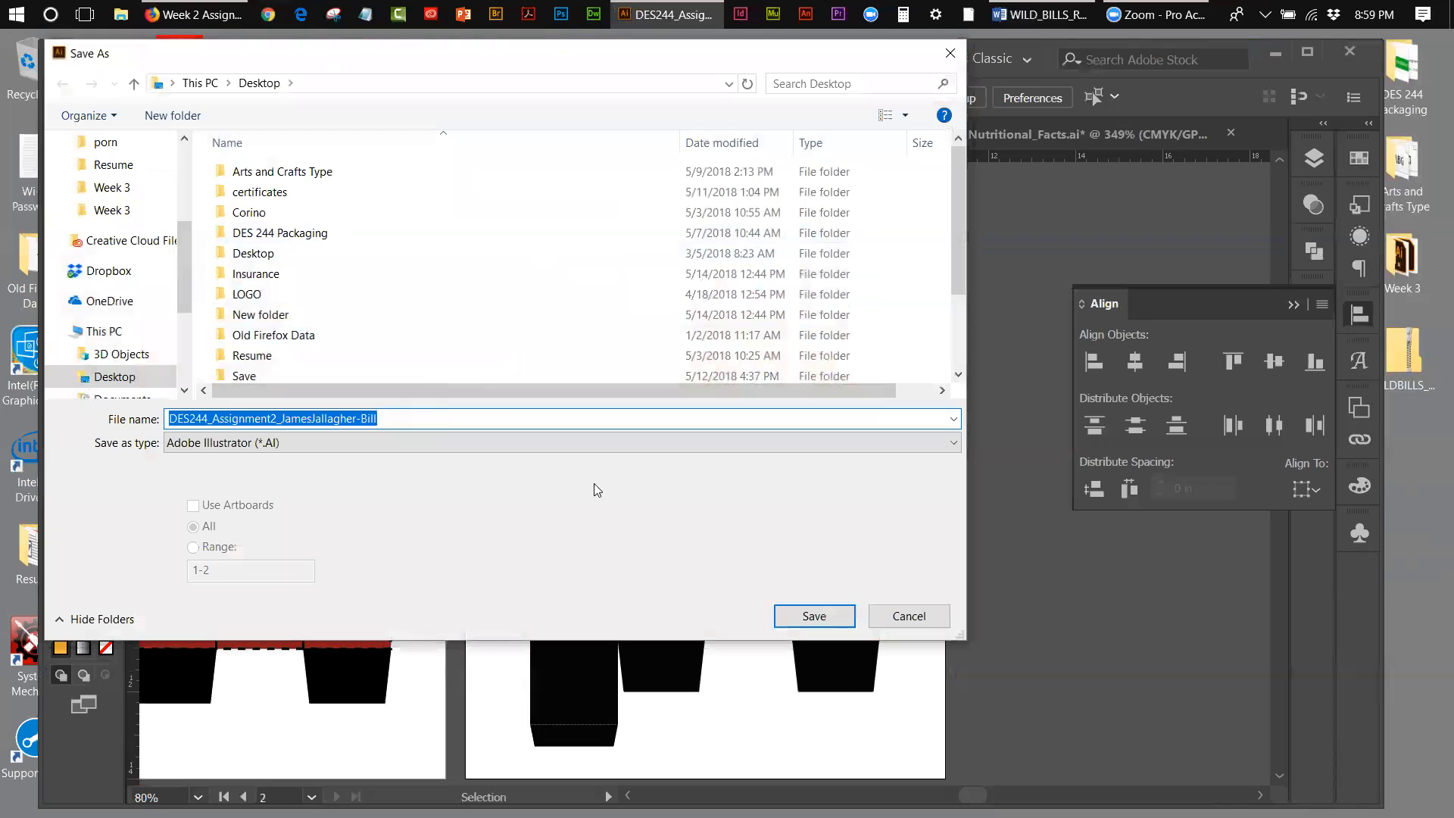
pyautogui.click(839, 624)
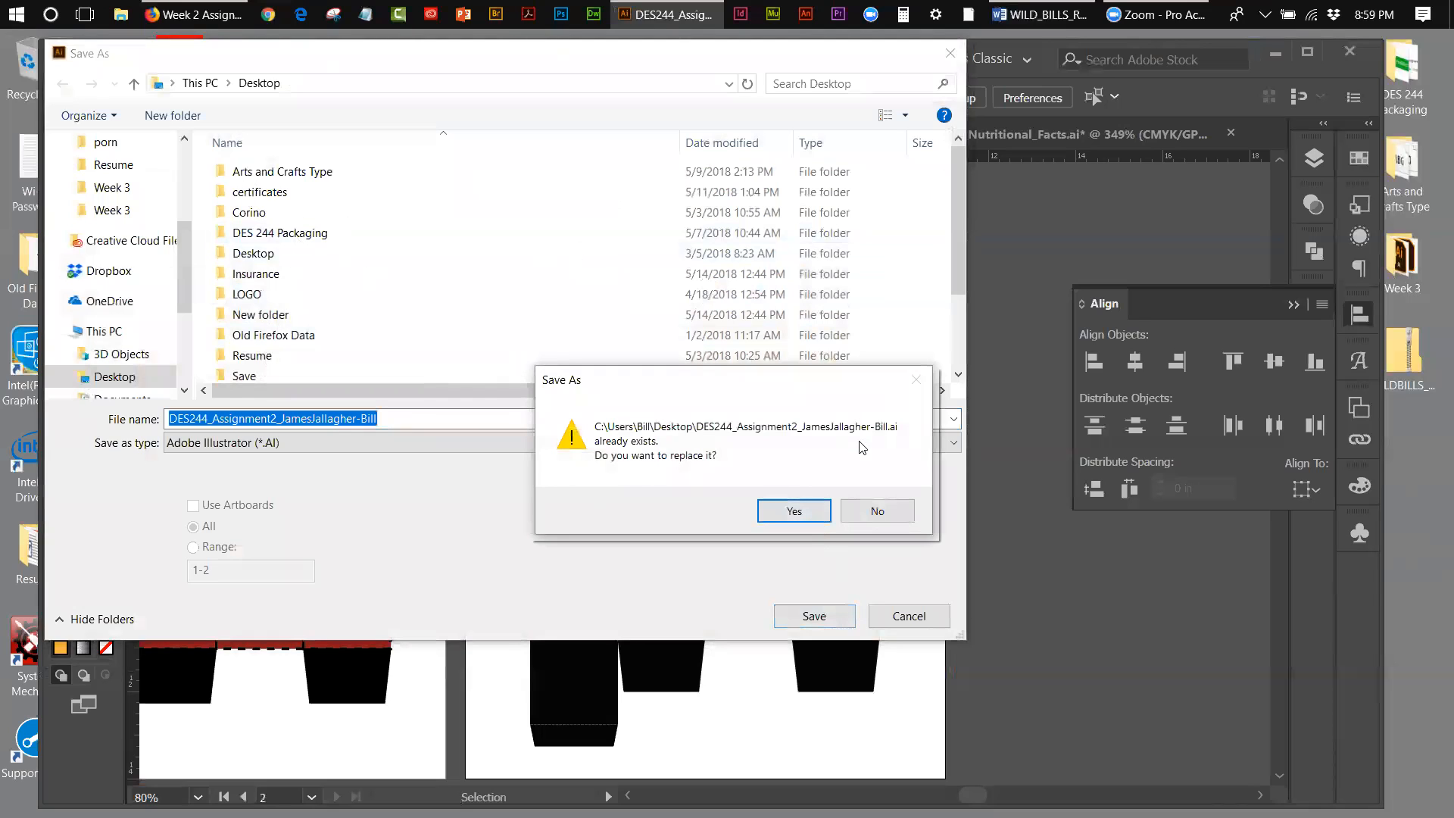
pyautogui.click(876, 510)
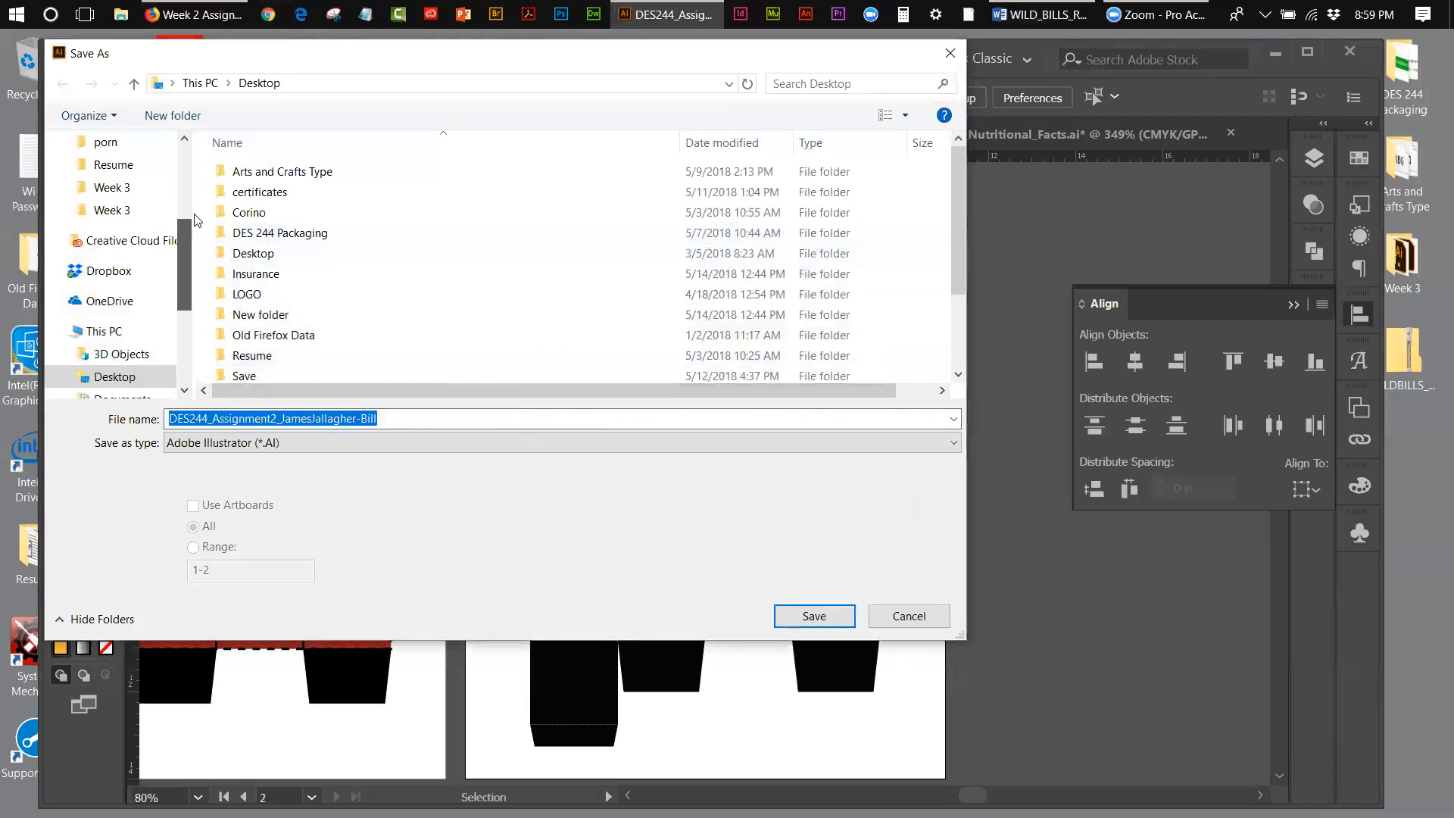
pyautogui.scroll(5, 121, 227)
pyautogui.click(129, 186)
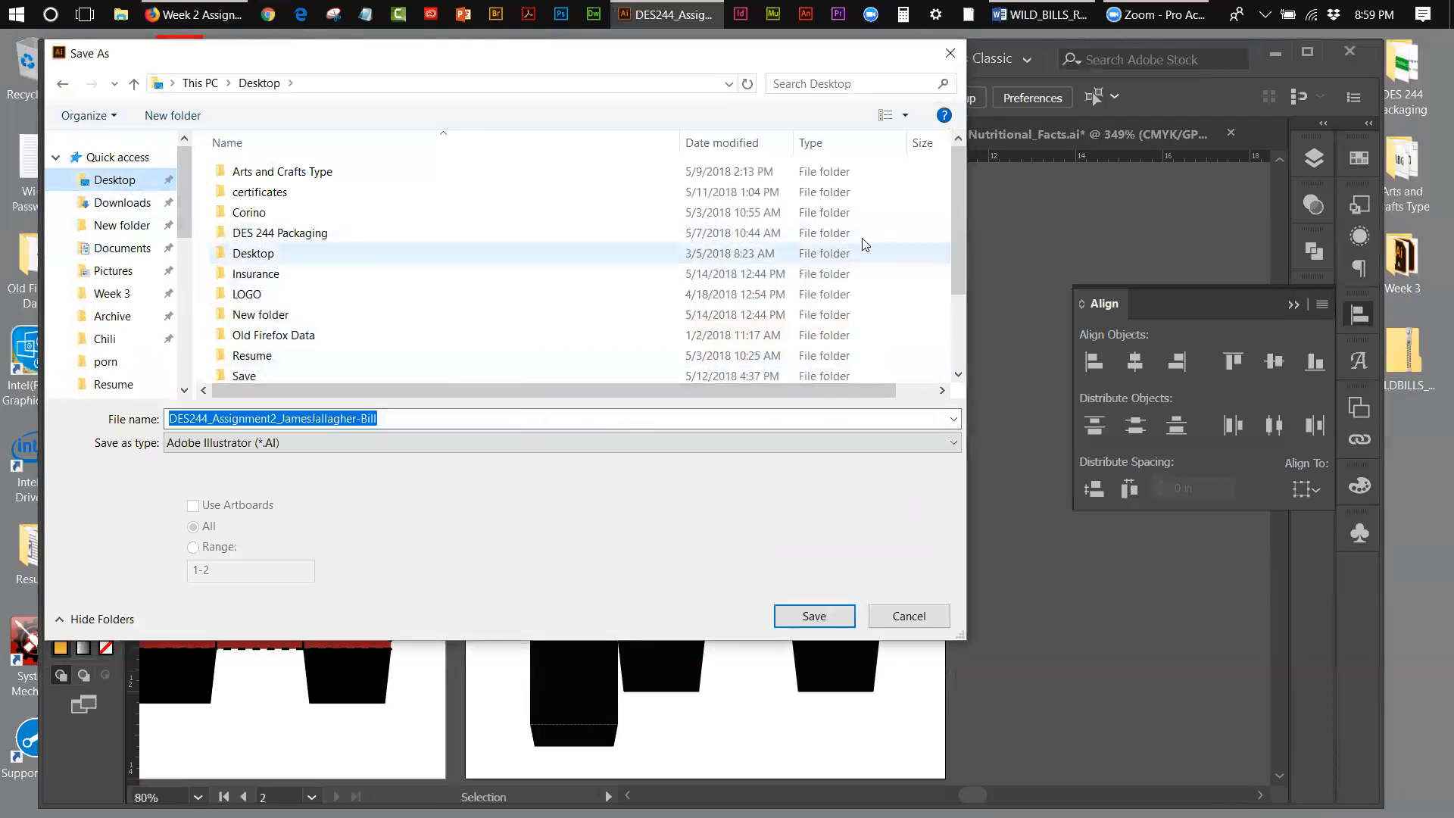
pyautogui.moveTo(959, 212); pyautogui.dragTo(958, 268)
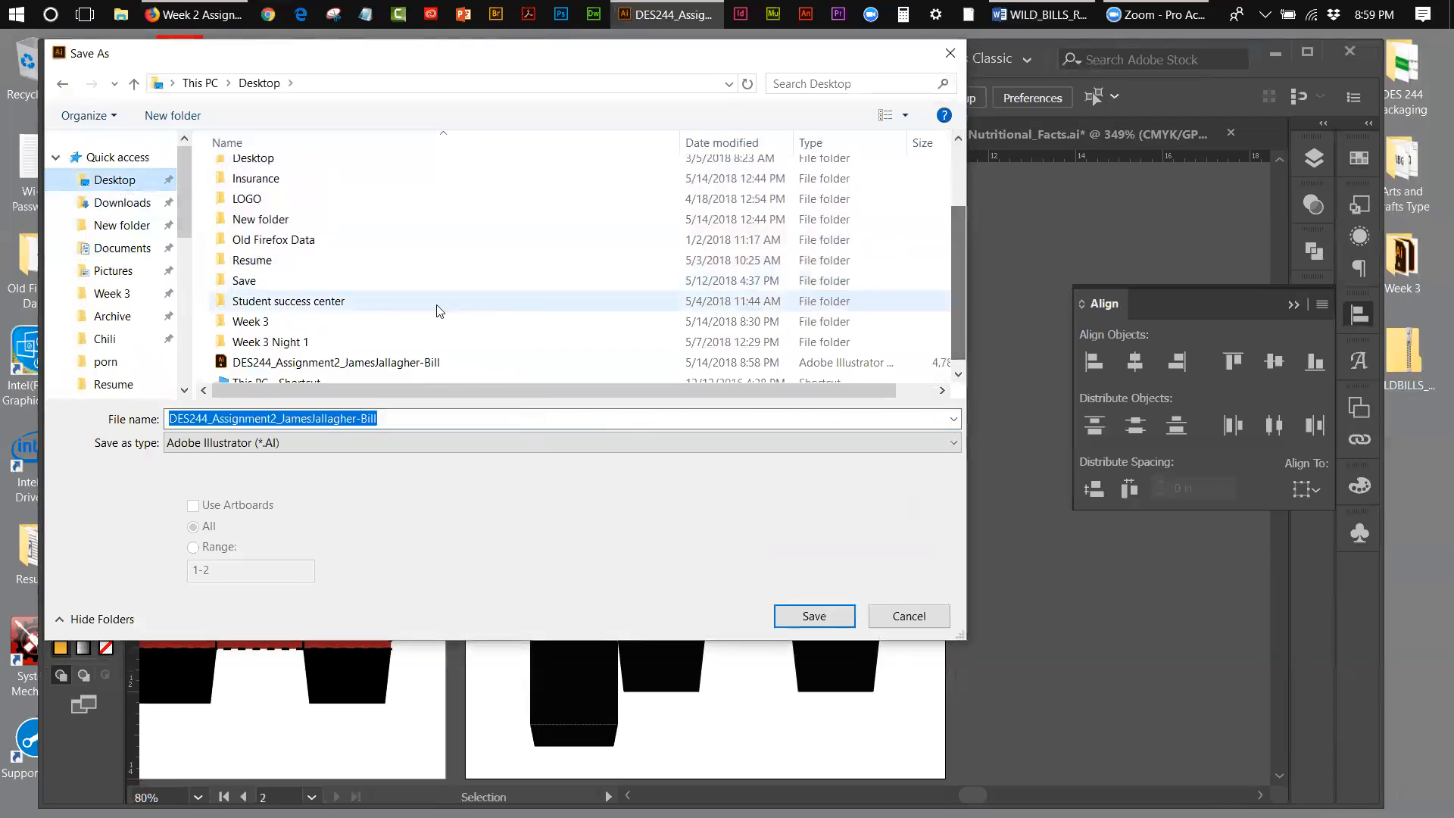
pyautogui.doubleClick(371, 322)
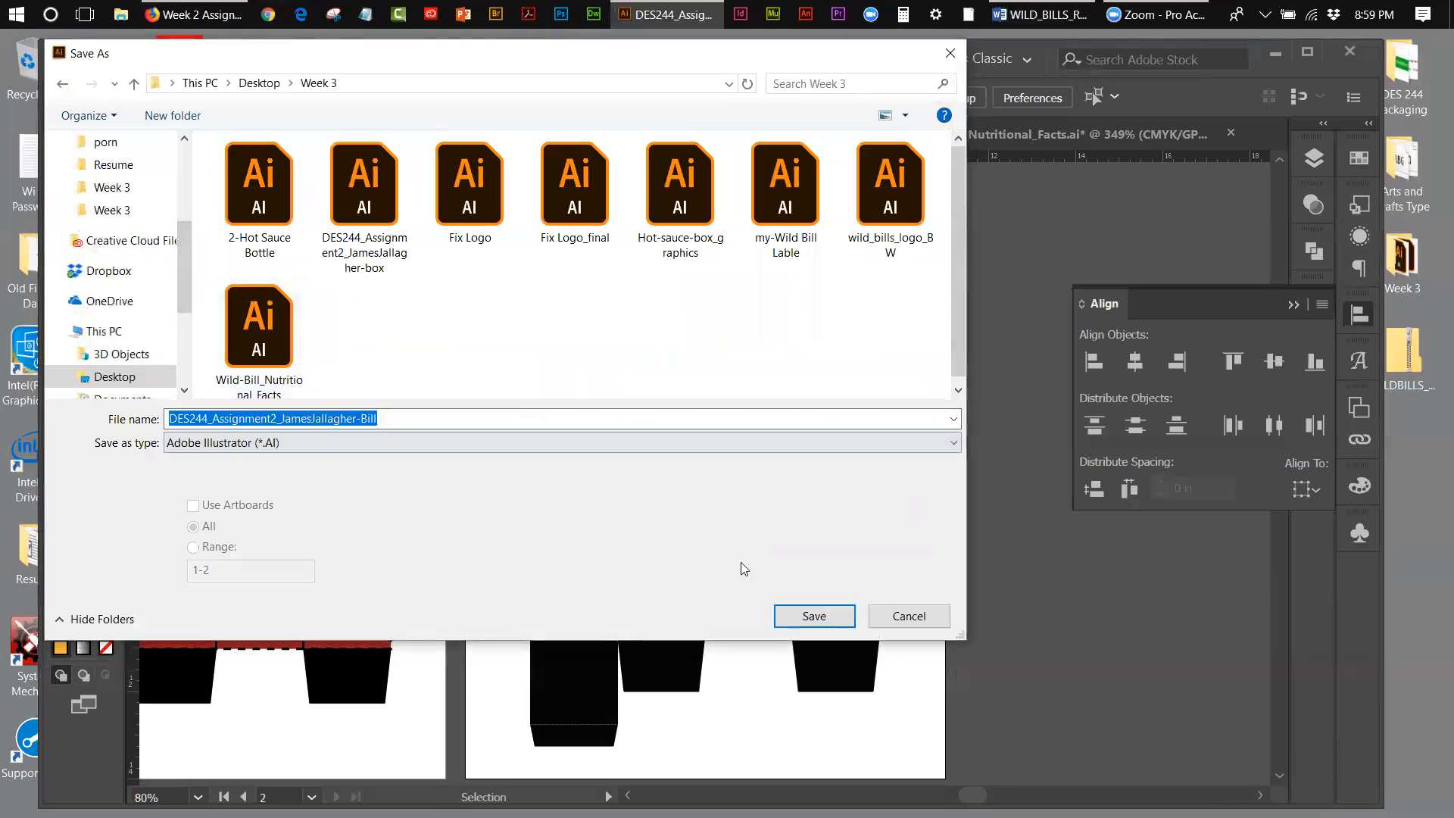
pyautogui.click(848, 615)
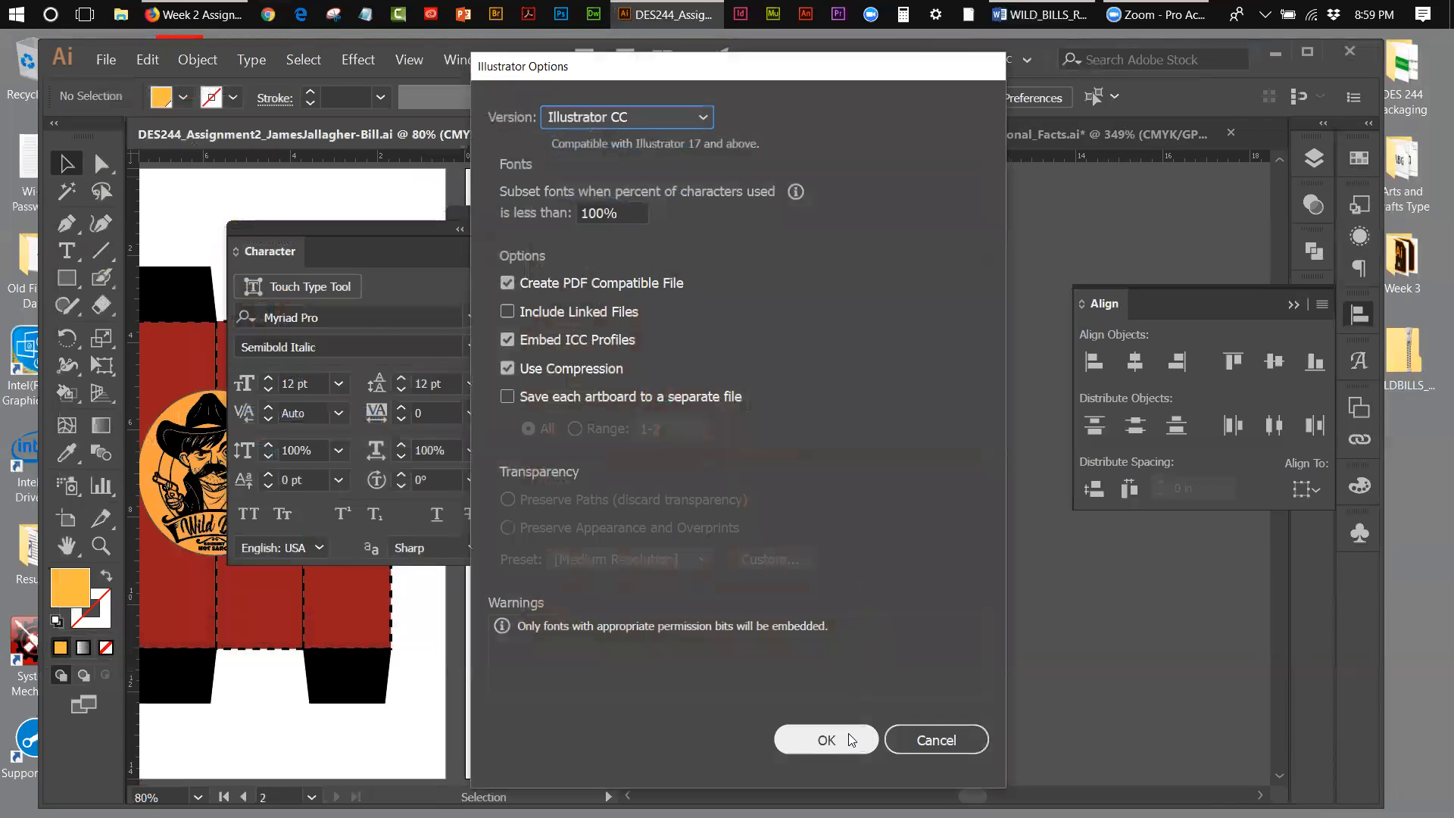
pyautogui.click(848, 739)
# Step: Collapse the Align panel and move the Character panel to the empty space beside the box artboard
pyautogui.moveTo(321, 227); pyautogui.dragTo(1105, 420)
pyautogui.click(1293, 305)
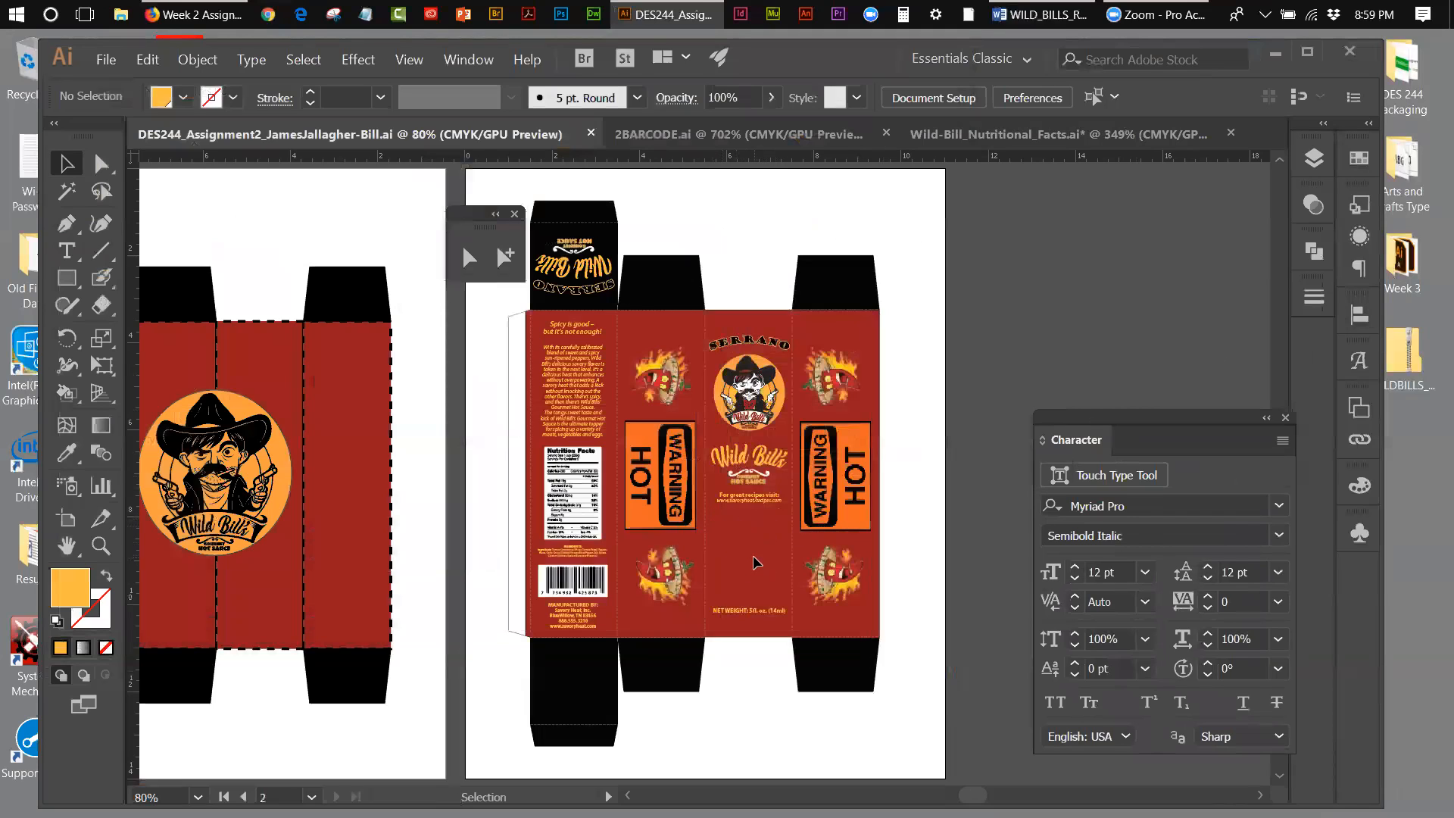
pyautogui.moveTo(1150, 434); pyautogui.dragTo(1121, 190)
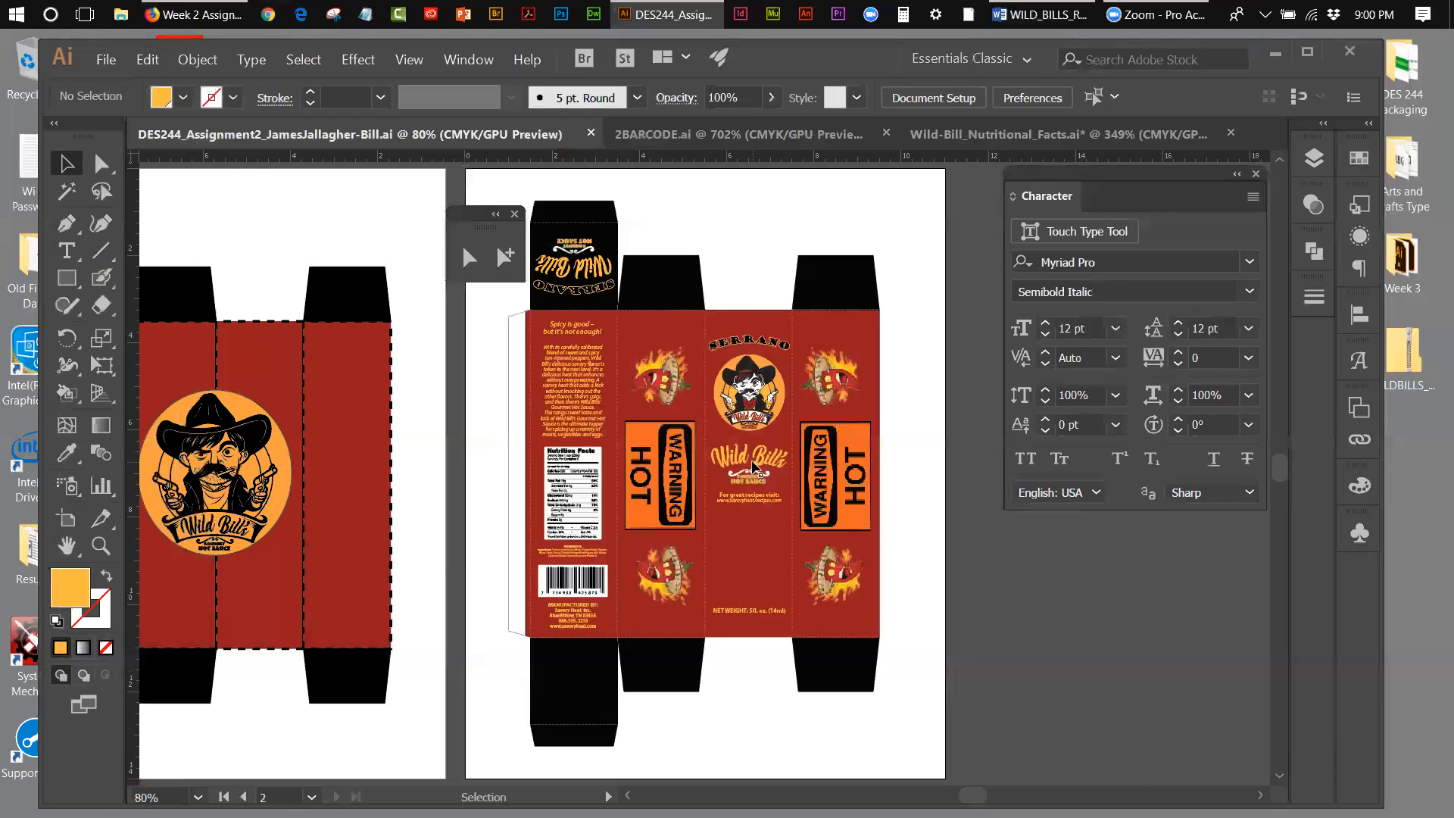
# Step: Nudge the "NET WEIGHT: 5fl. oz. (14ml)" text slightly down toward the bottom fold of the front panel
pyautogui.click(101, 545)
pyautogui.click(752, 522)
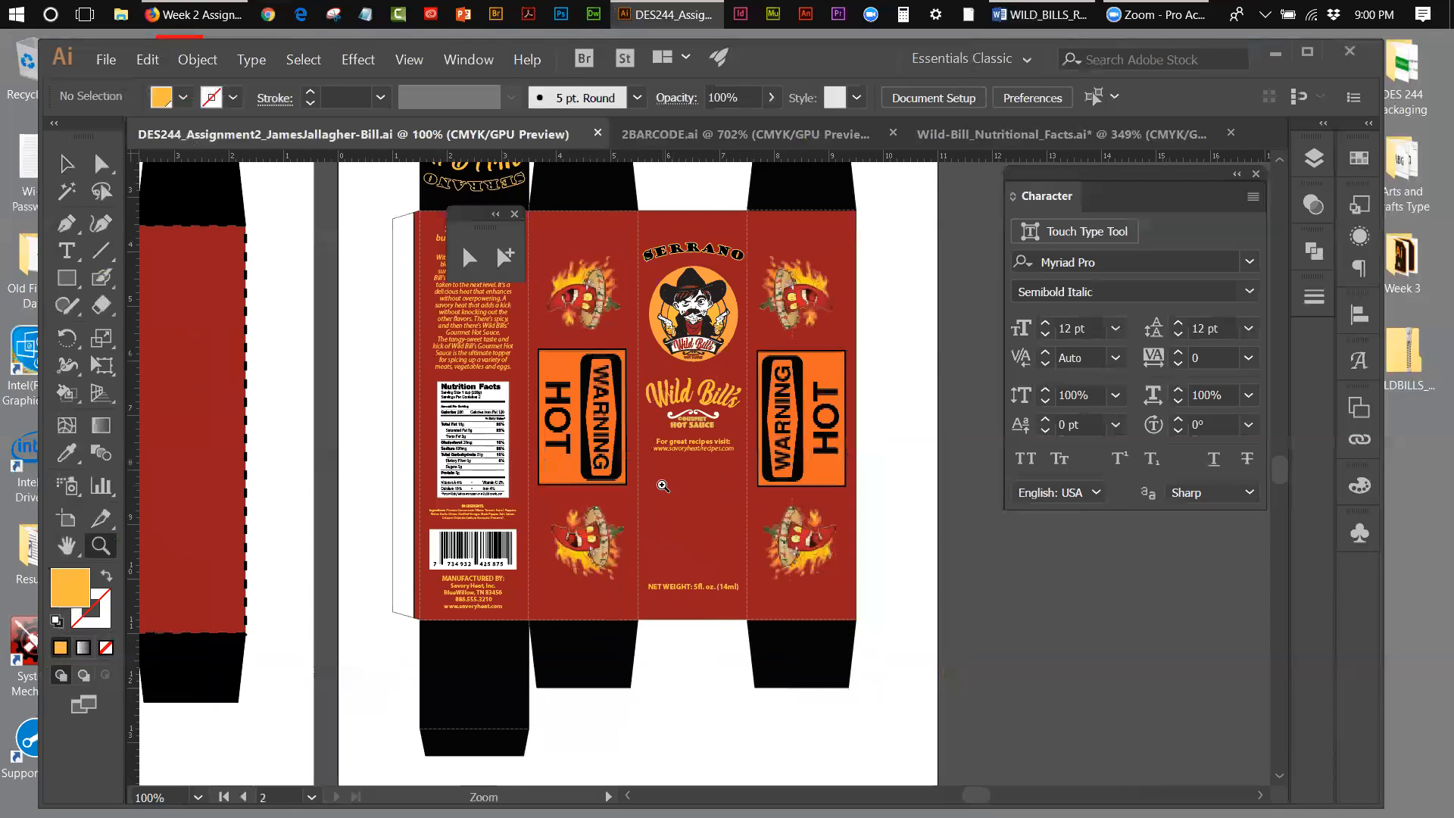
pyautogui.click(663, 487)
pyautogui.click(726, 453)
pyautogui.click(67, 159)
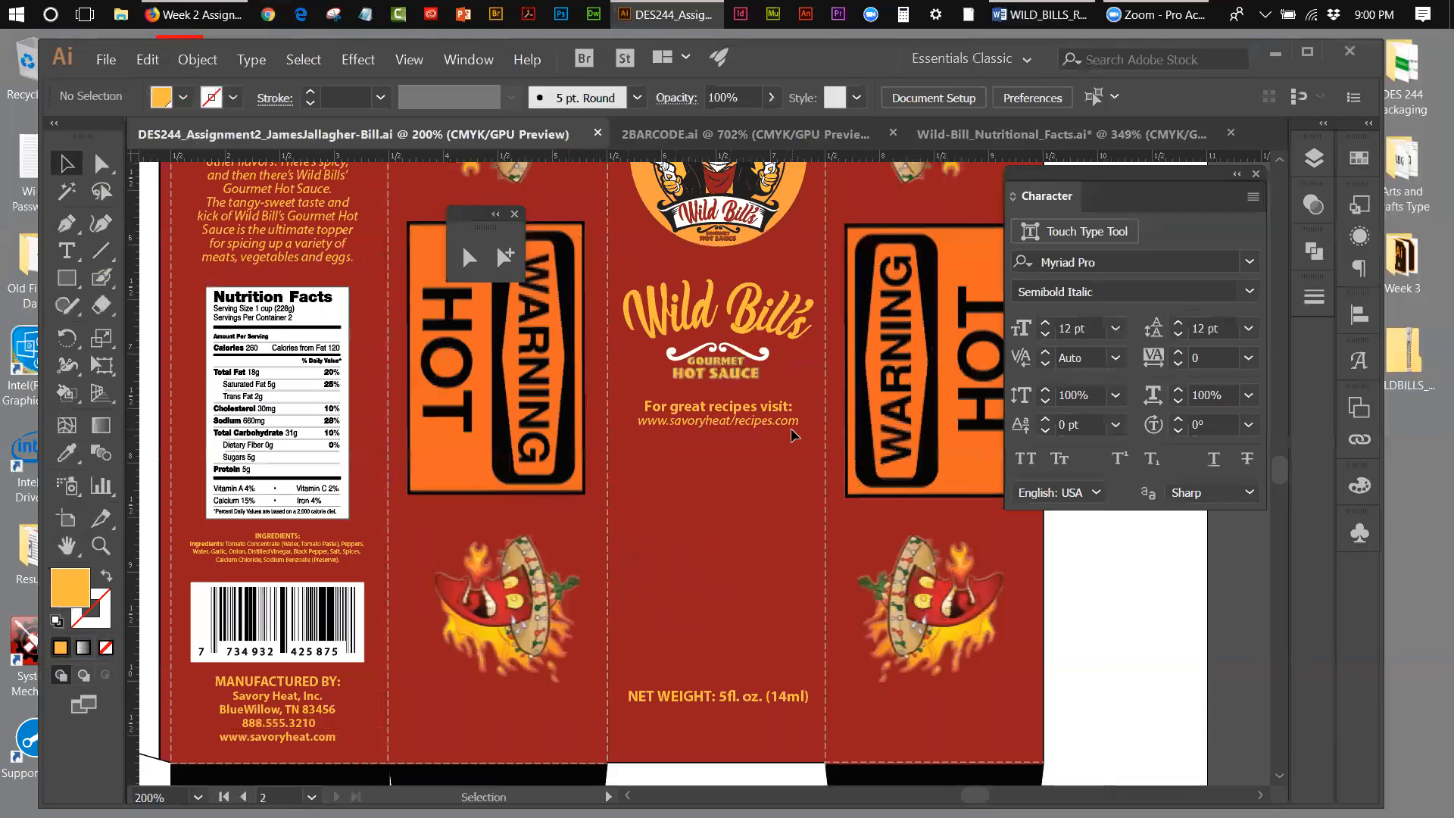
pyautogui.click(734, 709)
pyautogui.press('Down')
pyautogui.press('Down')
pyautogui.press('Down')
pyautogui.press('Down')
pyautogui.press('Down')
pyautogui.press('Down')
pyautogui.press('Down')
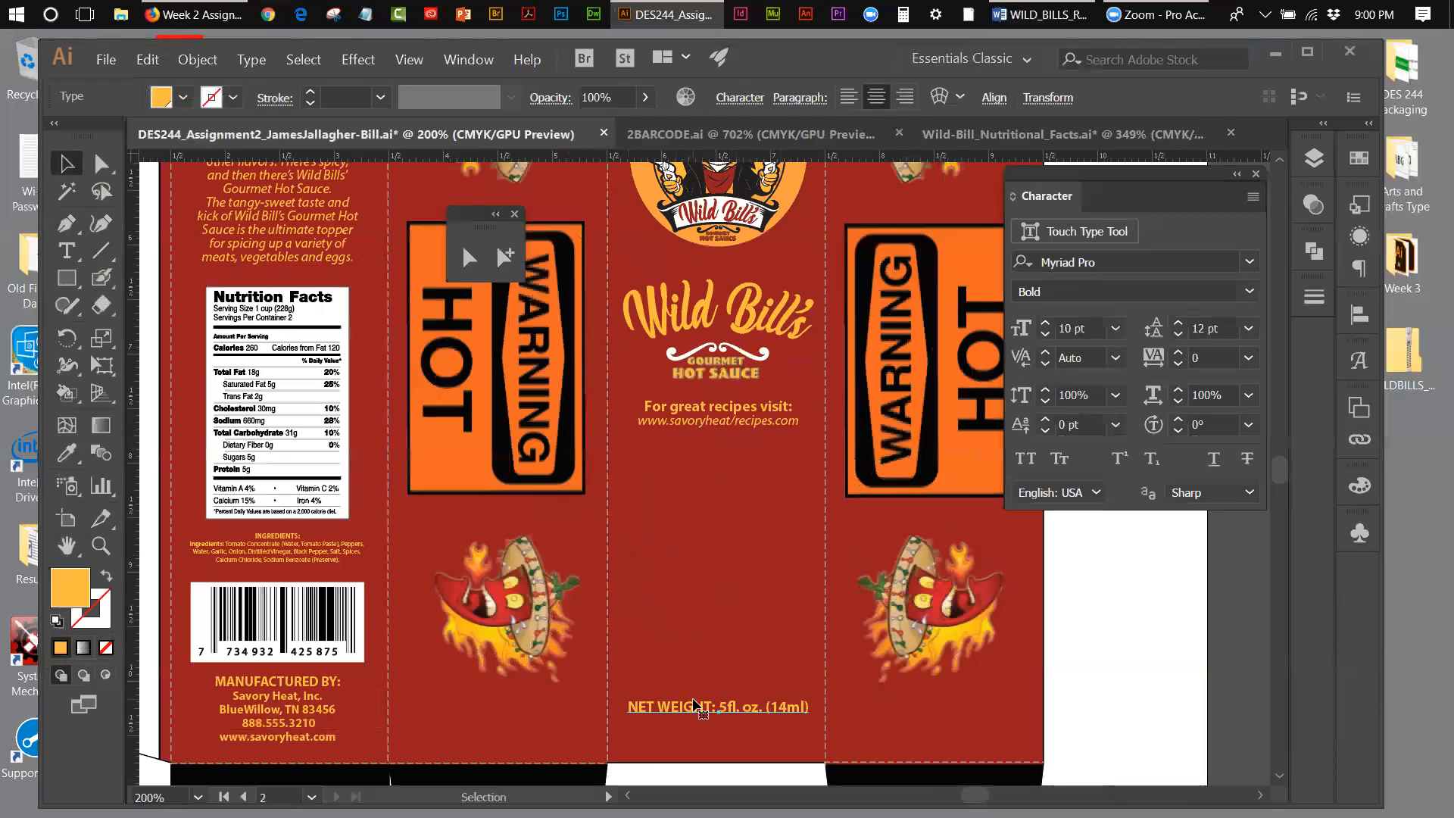
# Step: Move the floating selection tools clear of the back panel and nudge the description paragraph slightly up toward the headline
pyautogui.hscroll(-4, 1204, 664)
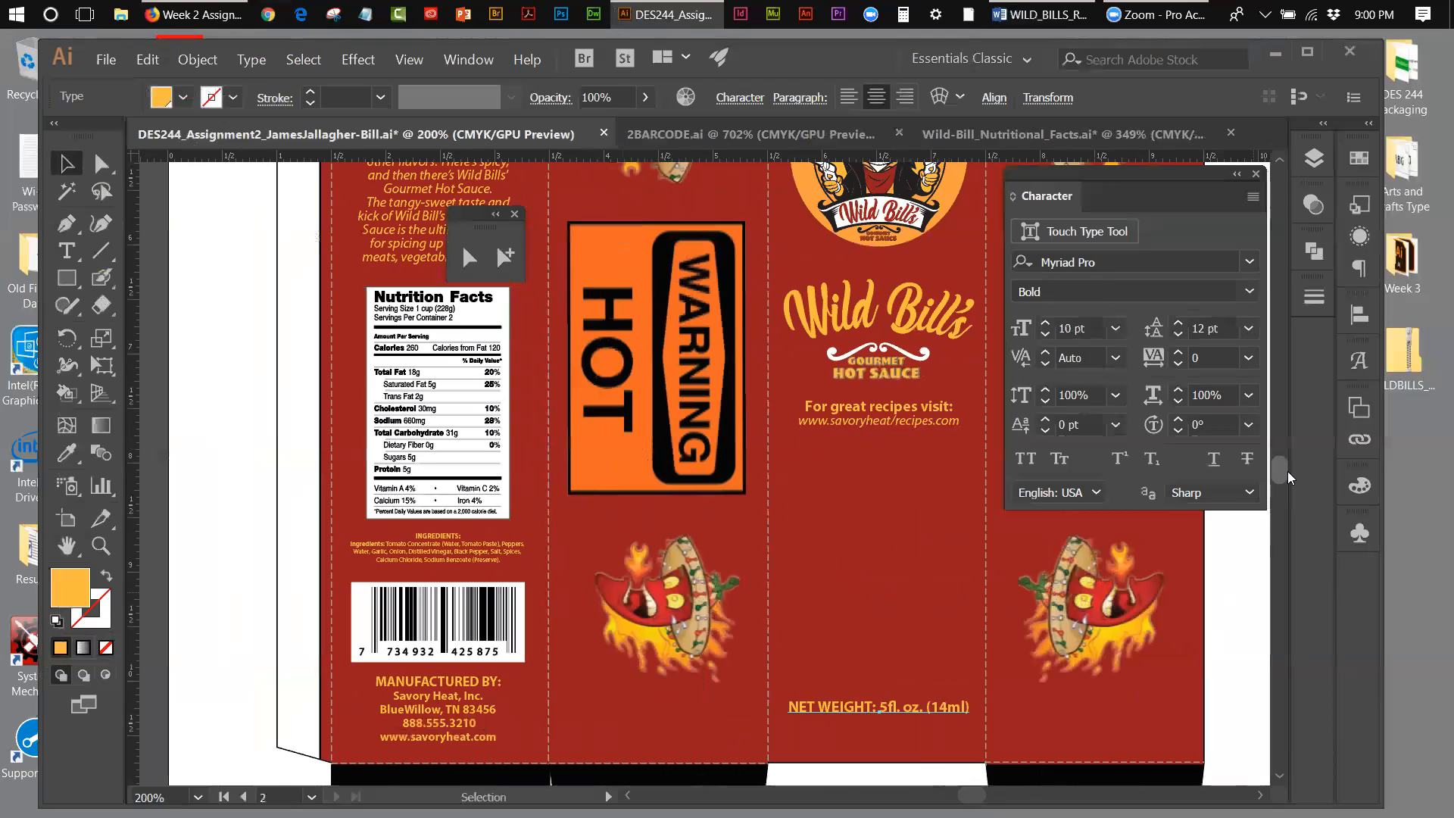
pyautogui.scroll(7, 1289, 469)
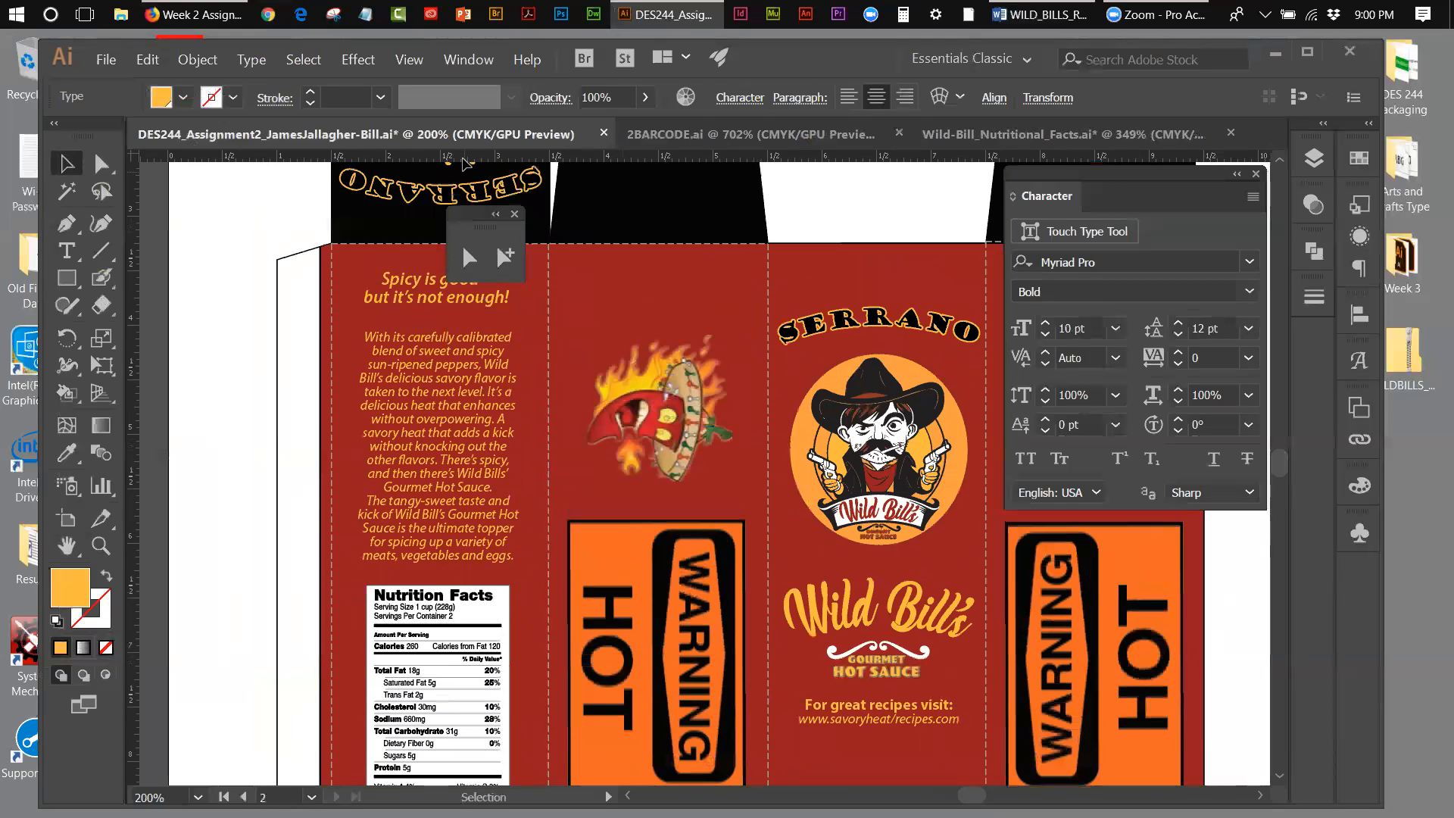
pyautogui.moveTo(491, 216); pyautogui.dragTo(870, 187)
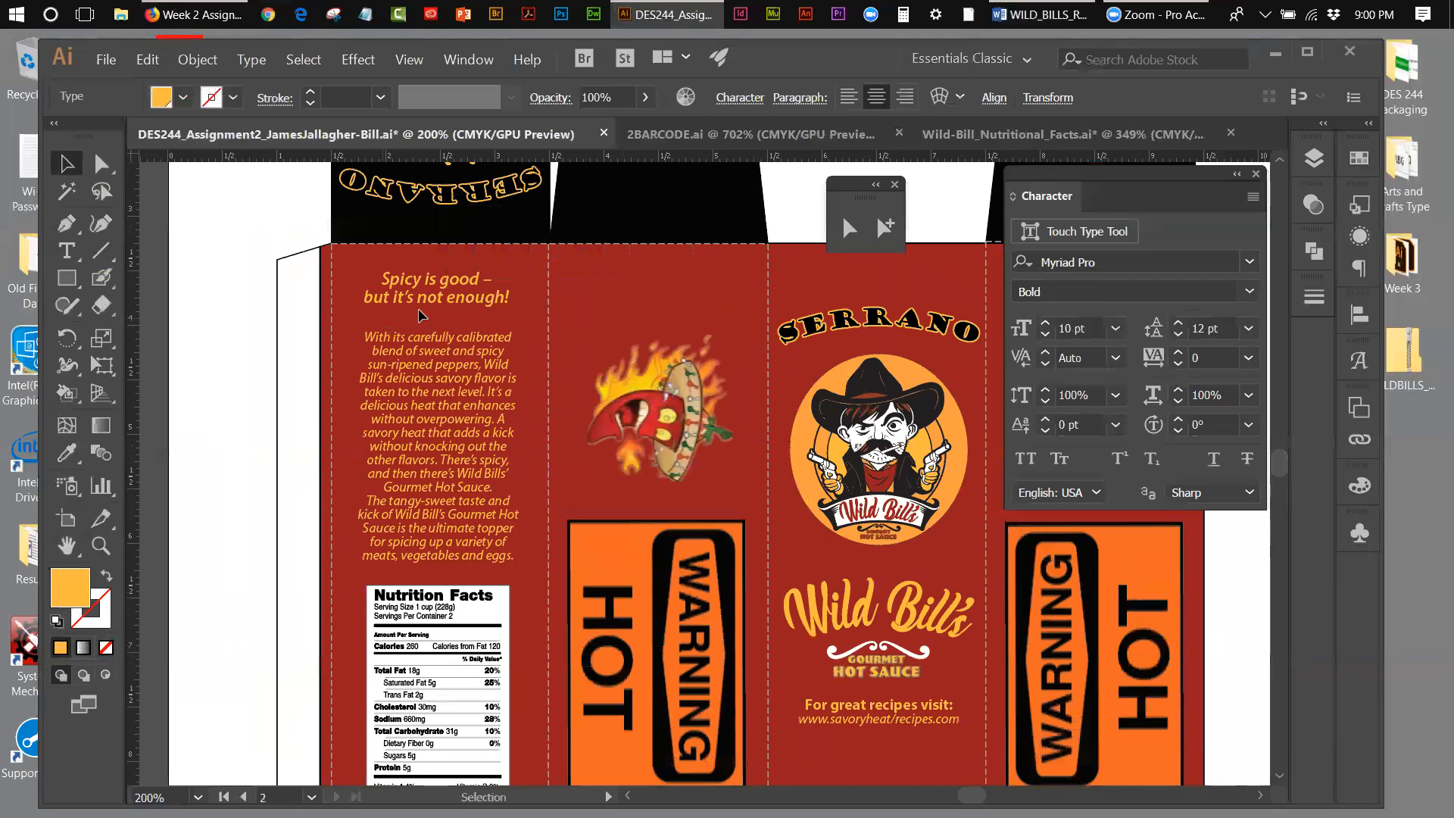
pyautogui.click(432, 356)
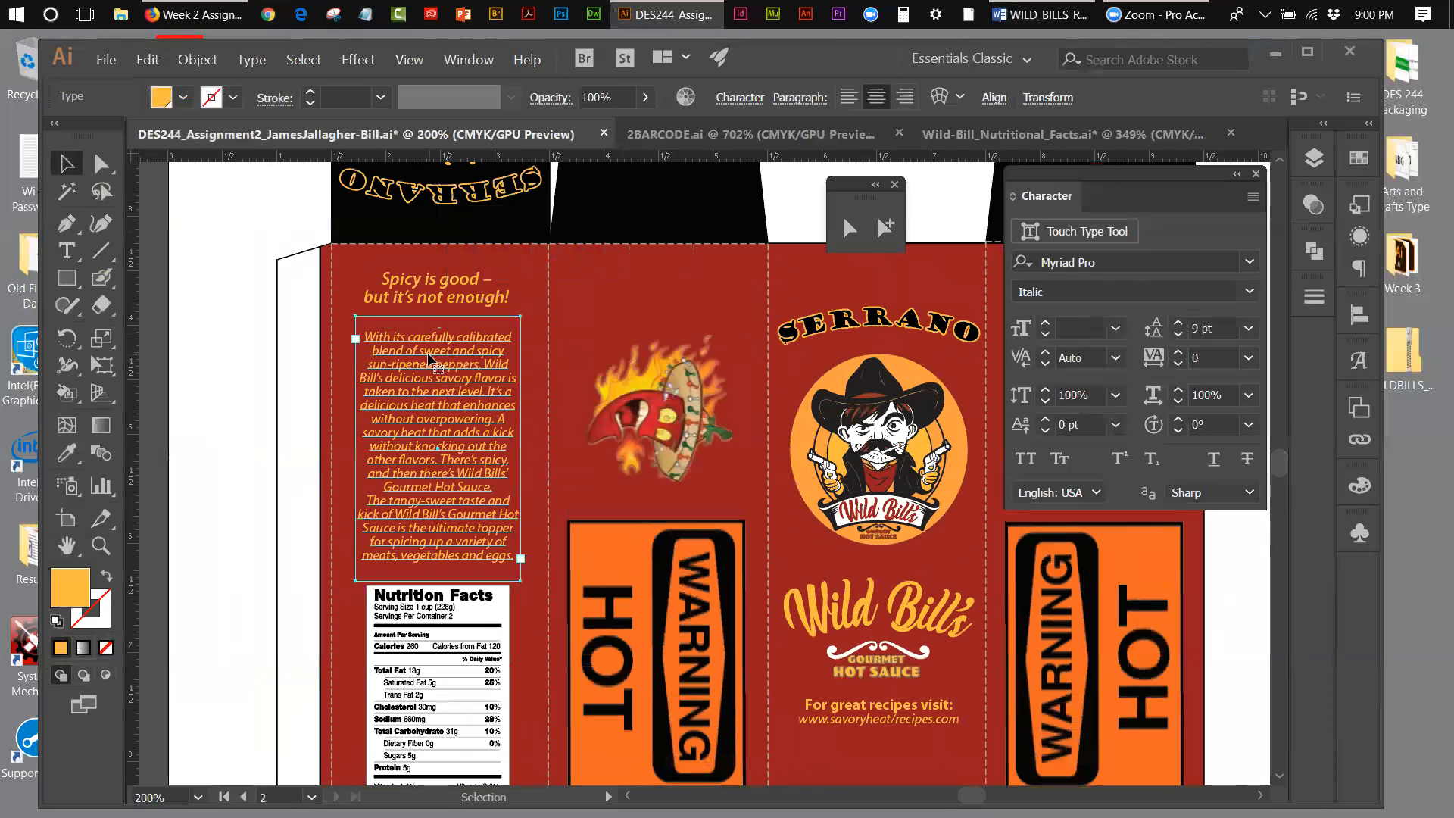
pyautogui.click(264, 318)
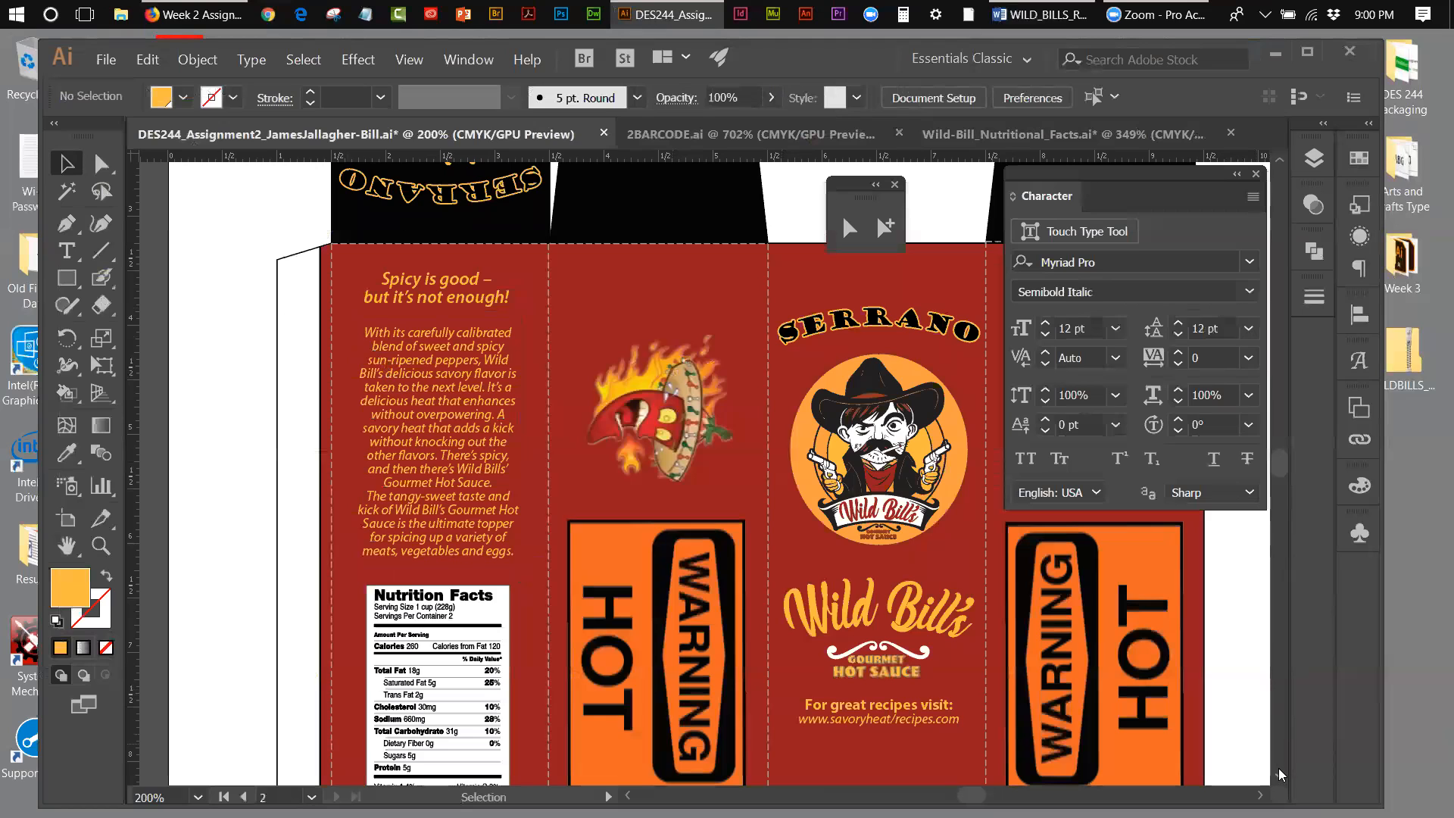
# Step: Nudge the barcode slightly up toward the ingredients text on the back panel and deselect it
pyautogui.scroll(-2, 1280, 778)
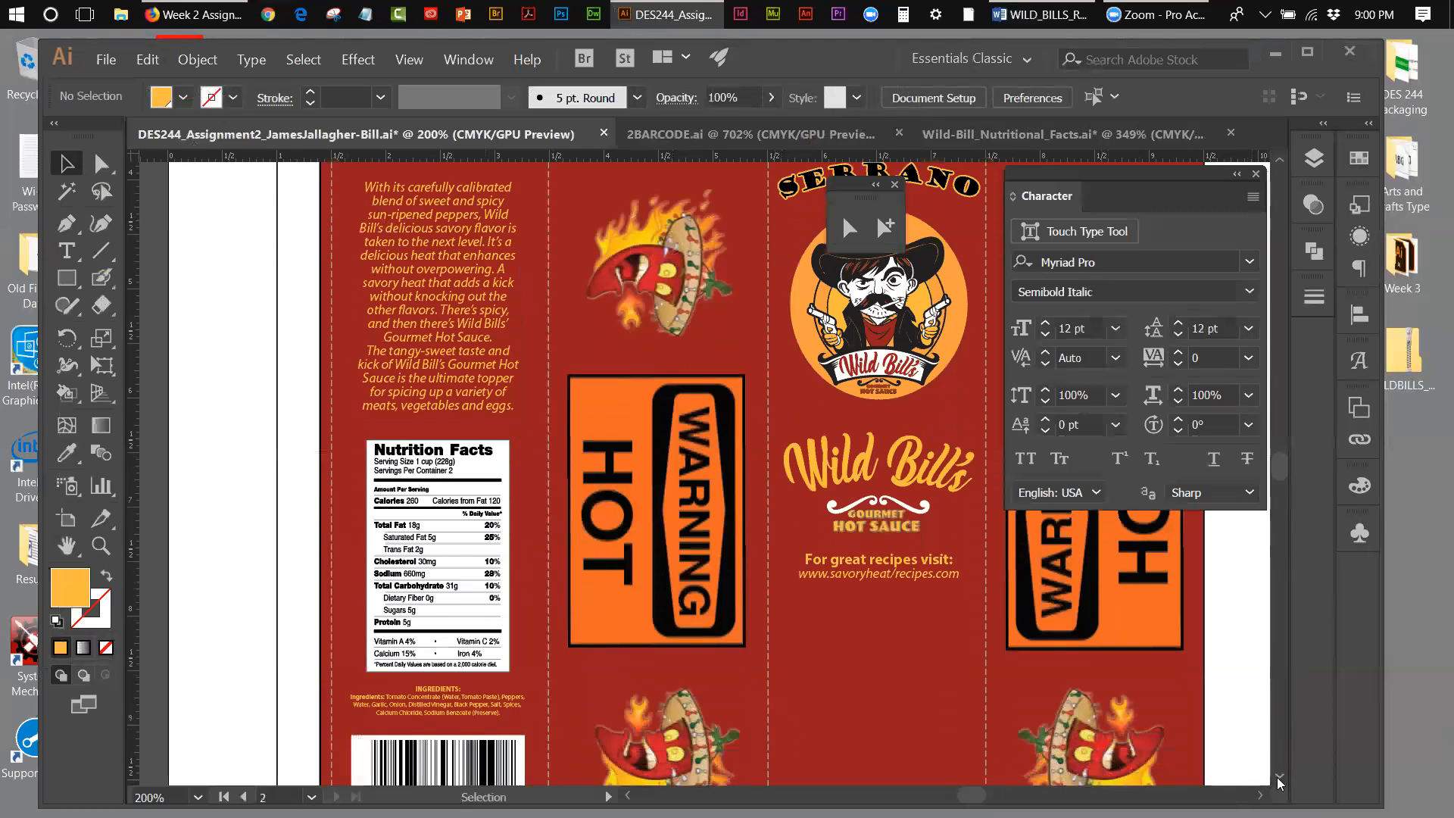
pyautogui.scroll(-1, 1280, 782)
pyautogui.scroll(-2, 1279, 783)
pyautogui.click(484, 640)
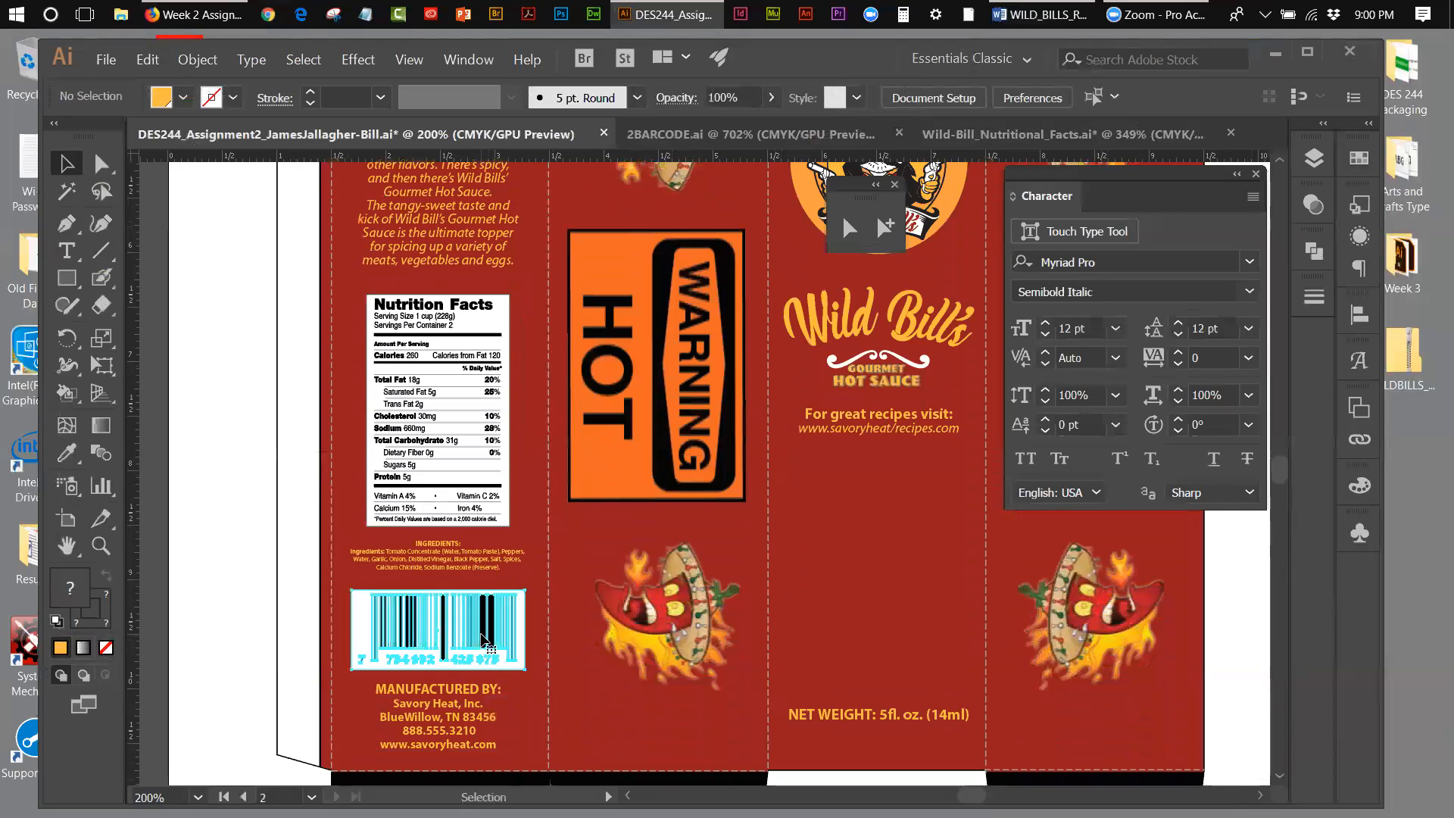
pyautogui.press('Up')
pyautogui.press('Up')
pyautogui.press('Up')
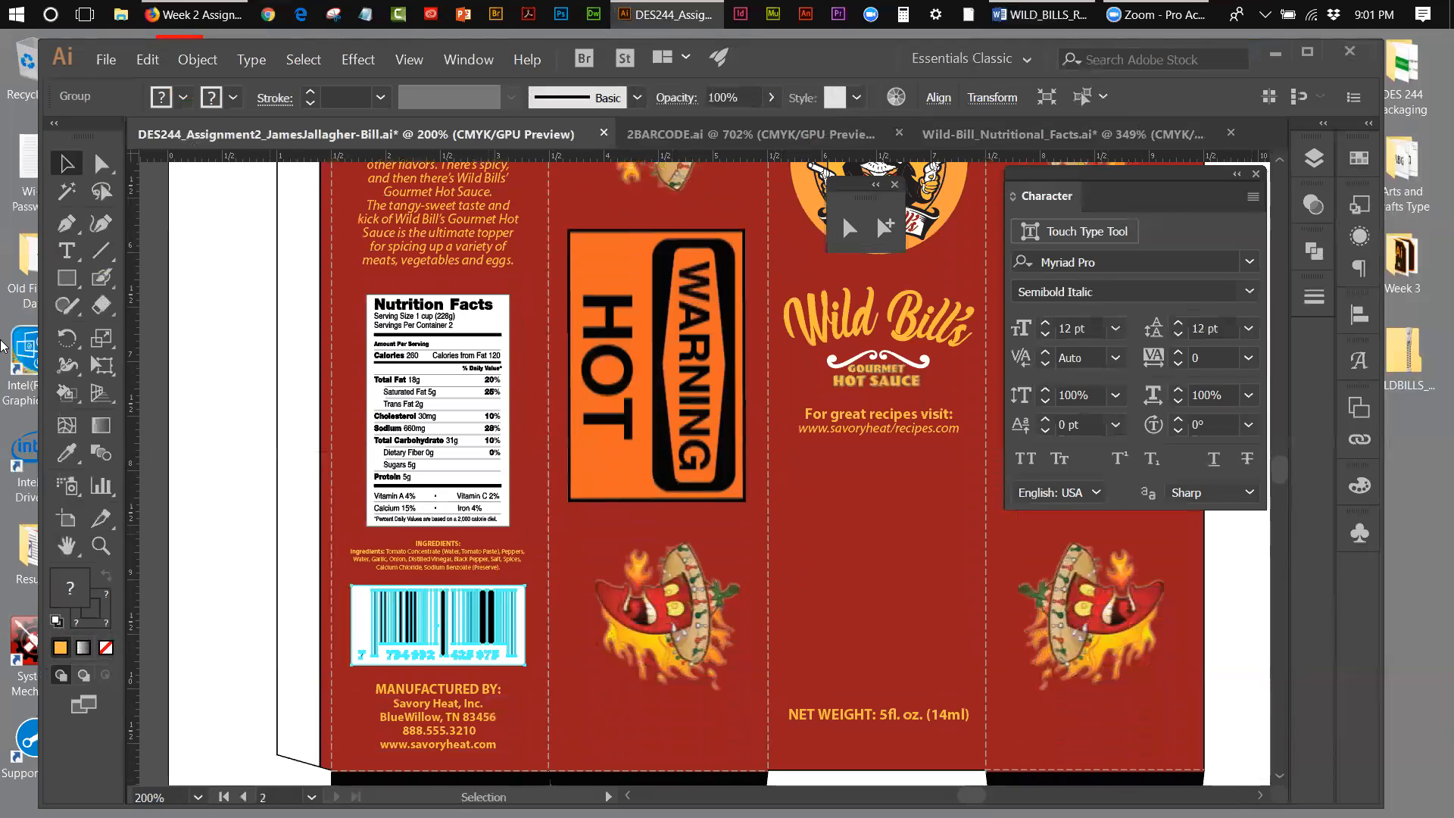
pyautogui.click(294, 560)
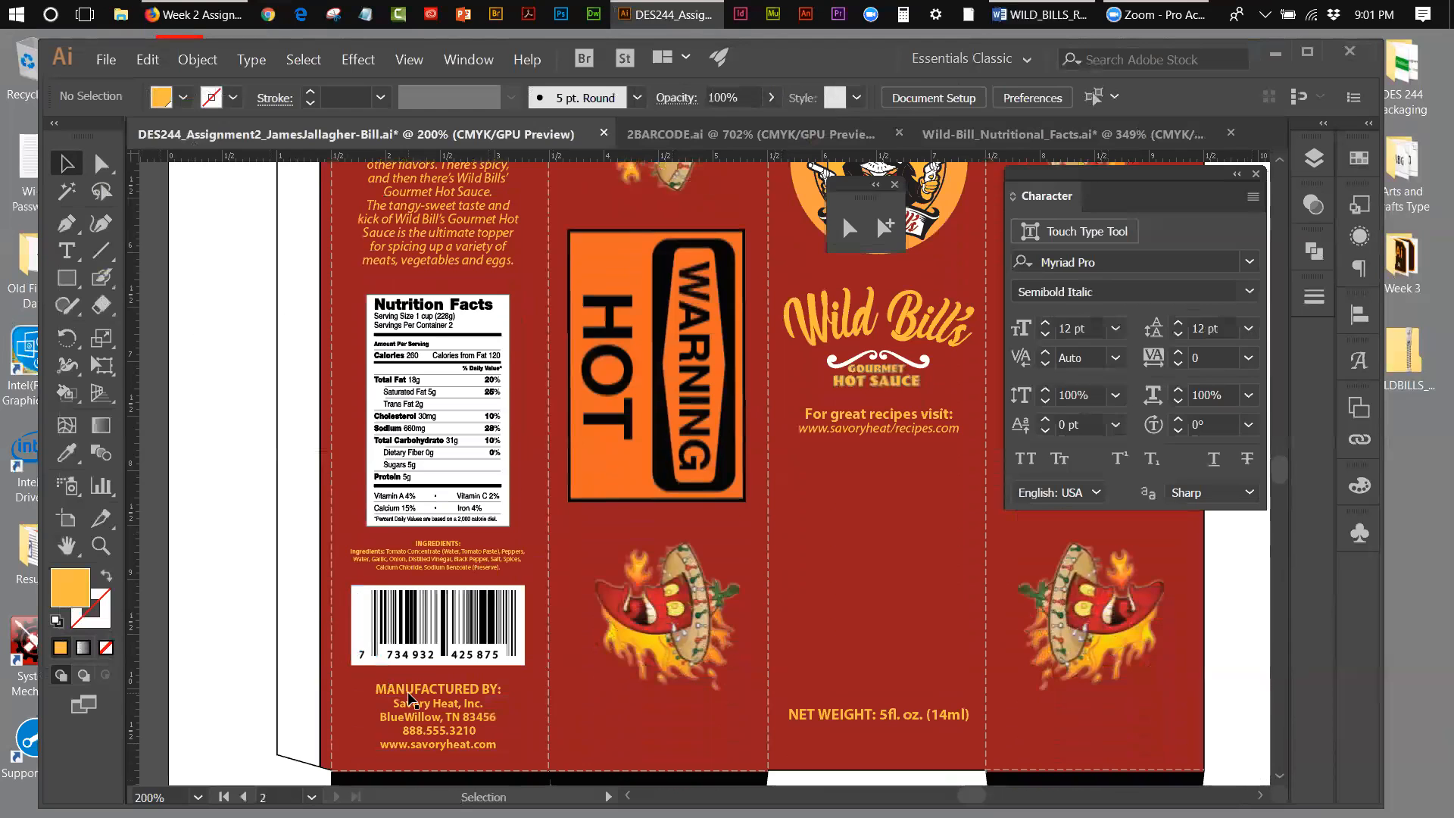
# Step: Fit the box artboard in the window and save the document
pyautogui.click(409, 59)
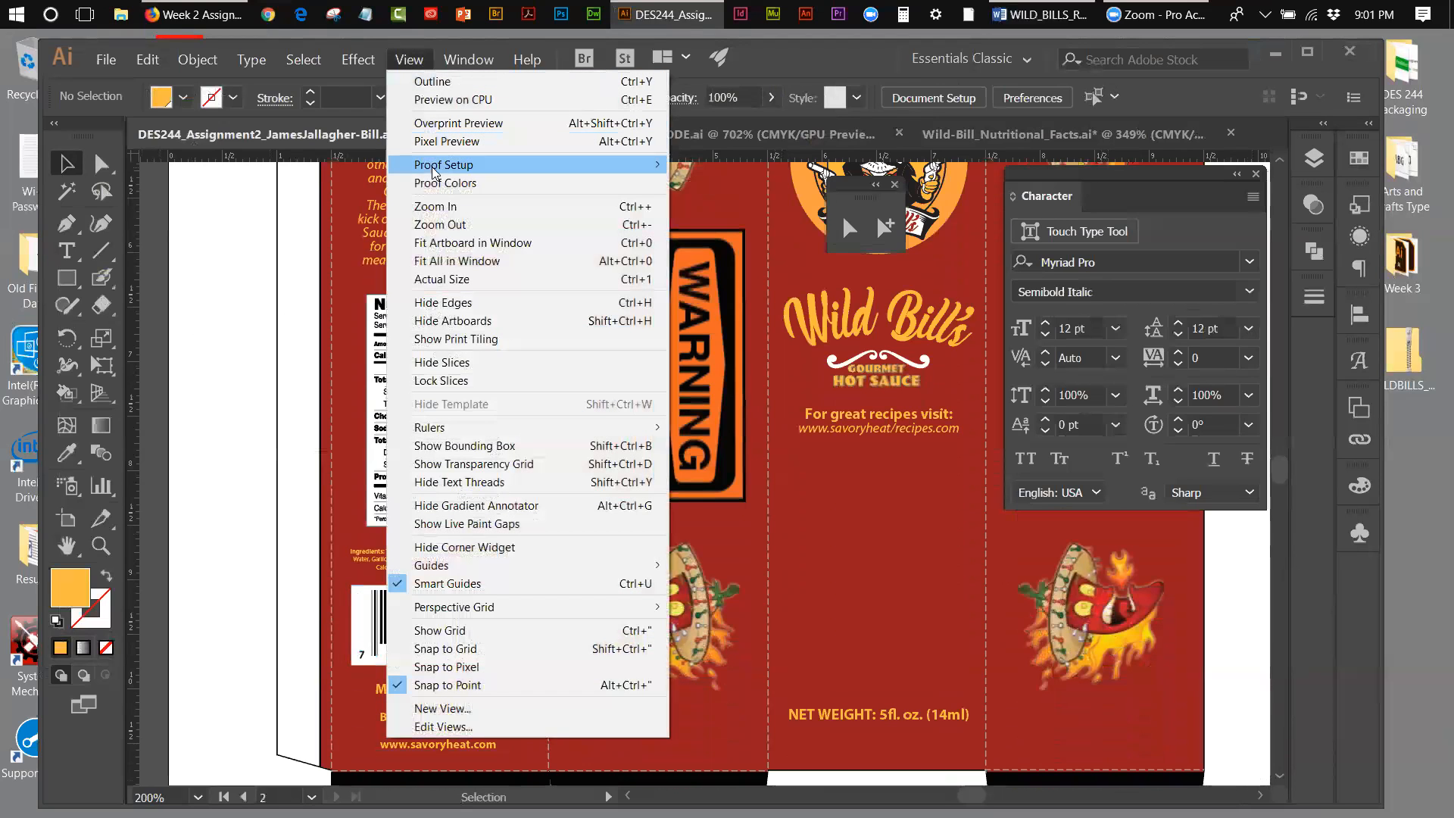
pyautogui.click(438, 243)
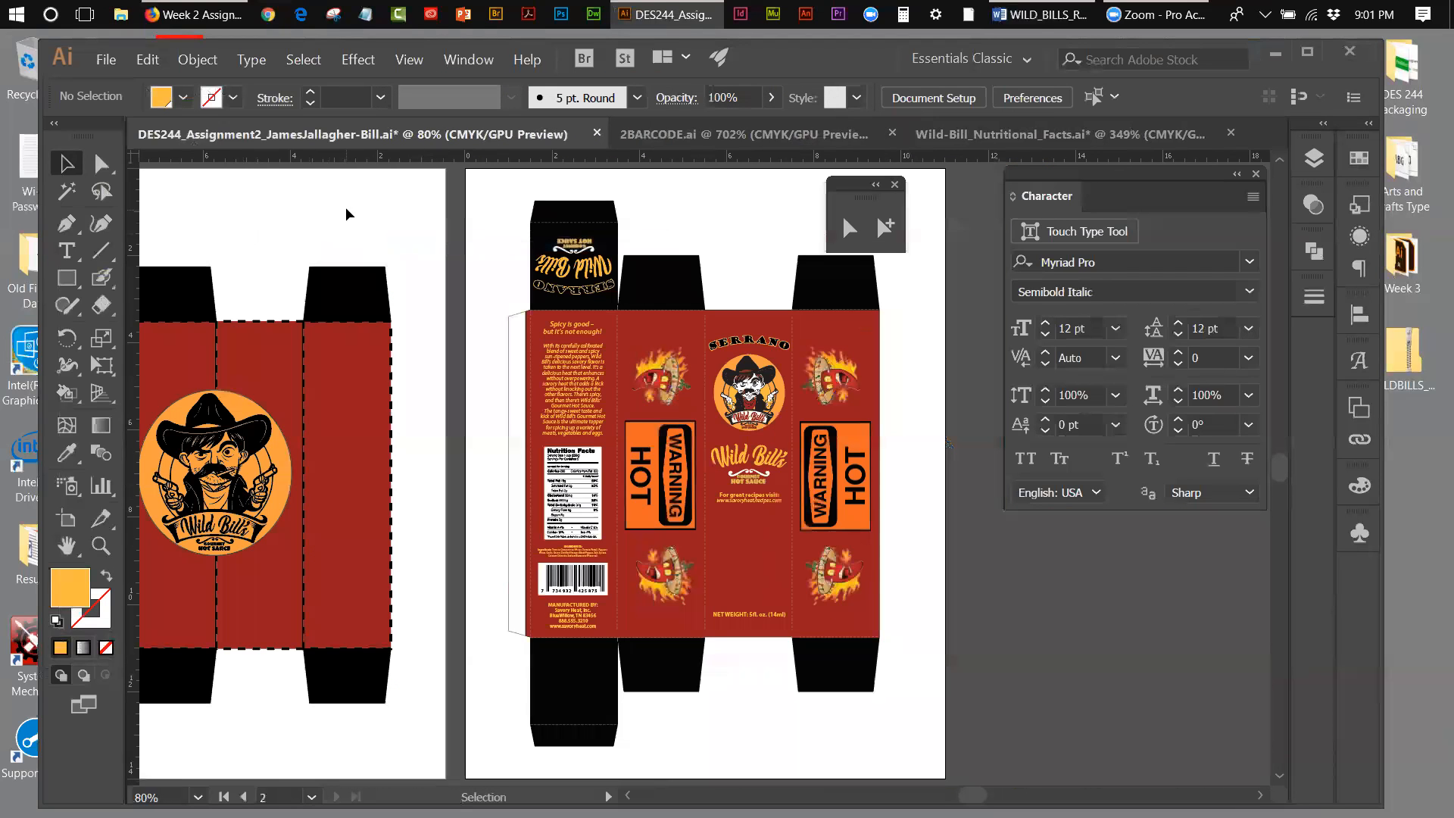
pyautogui.click(106, 59)
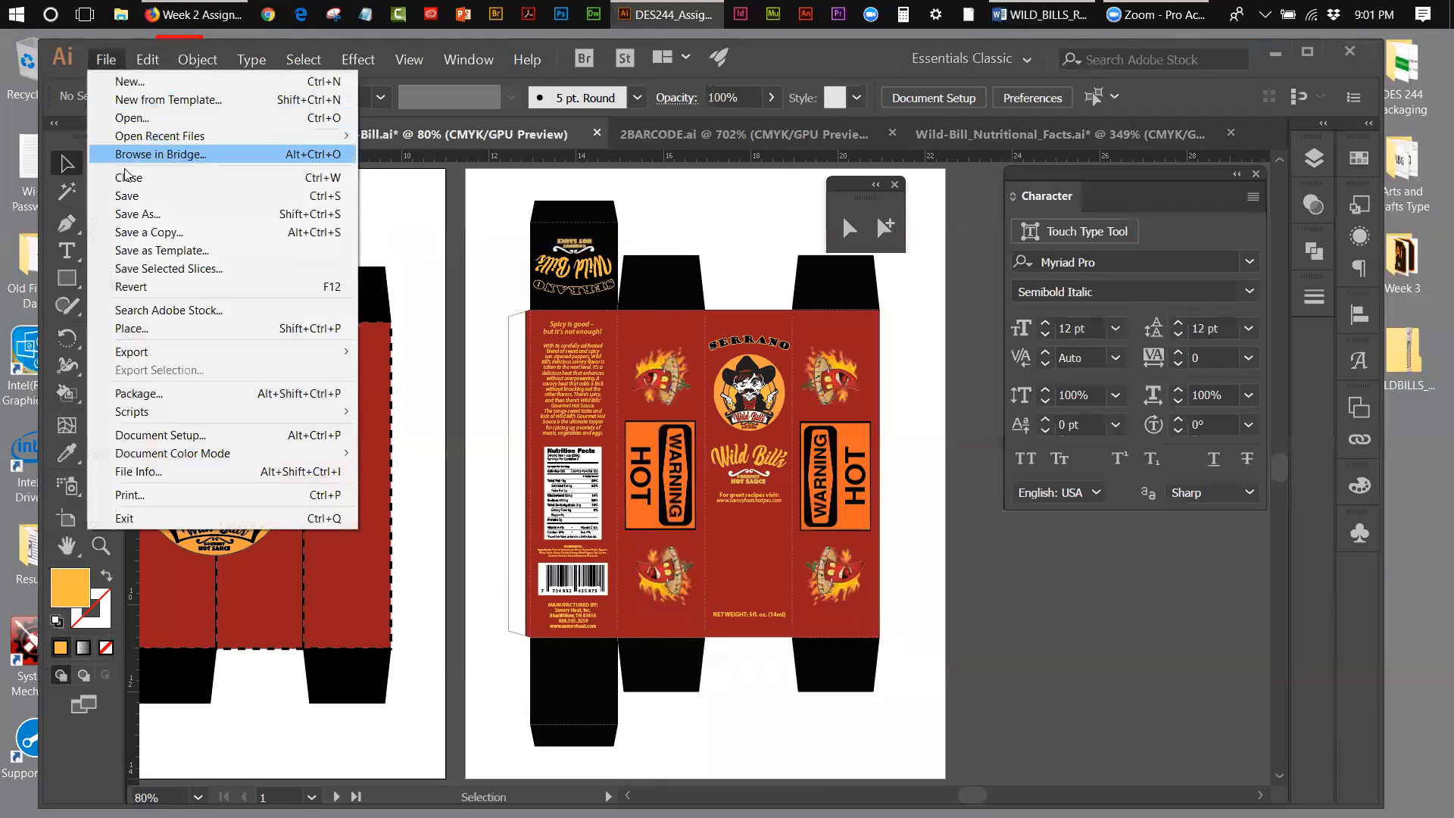
pyautogui.click(129, 195)
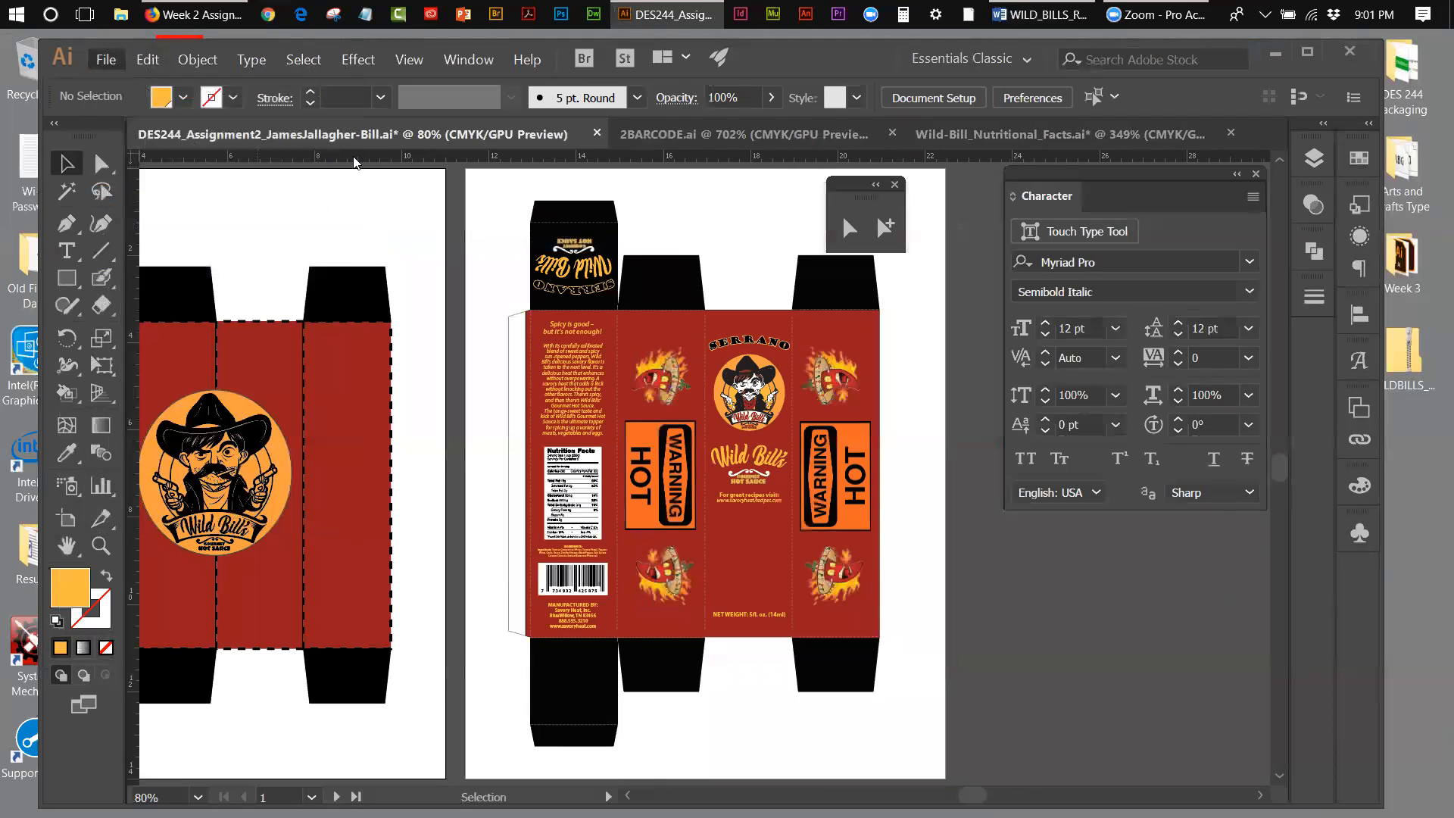